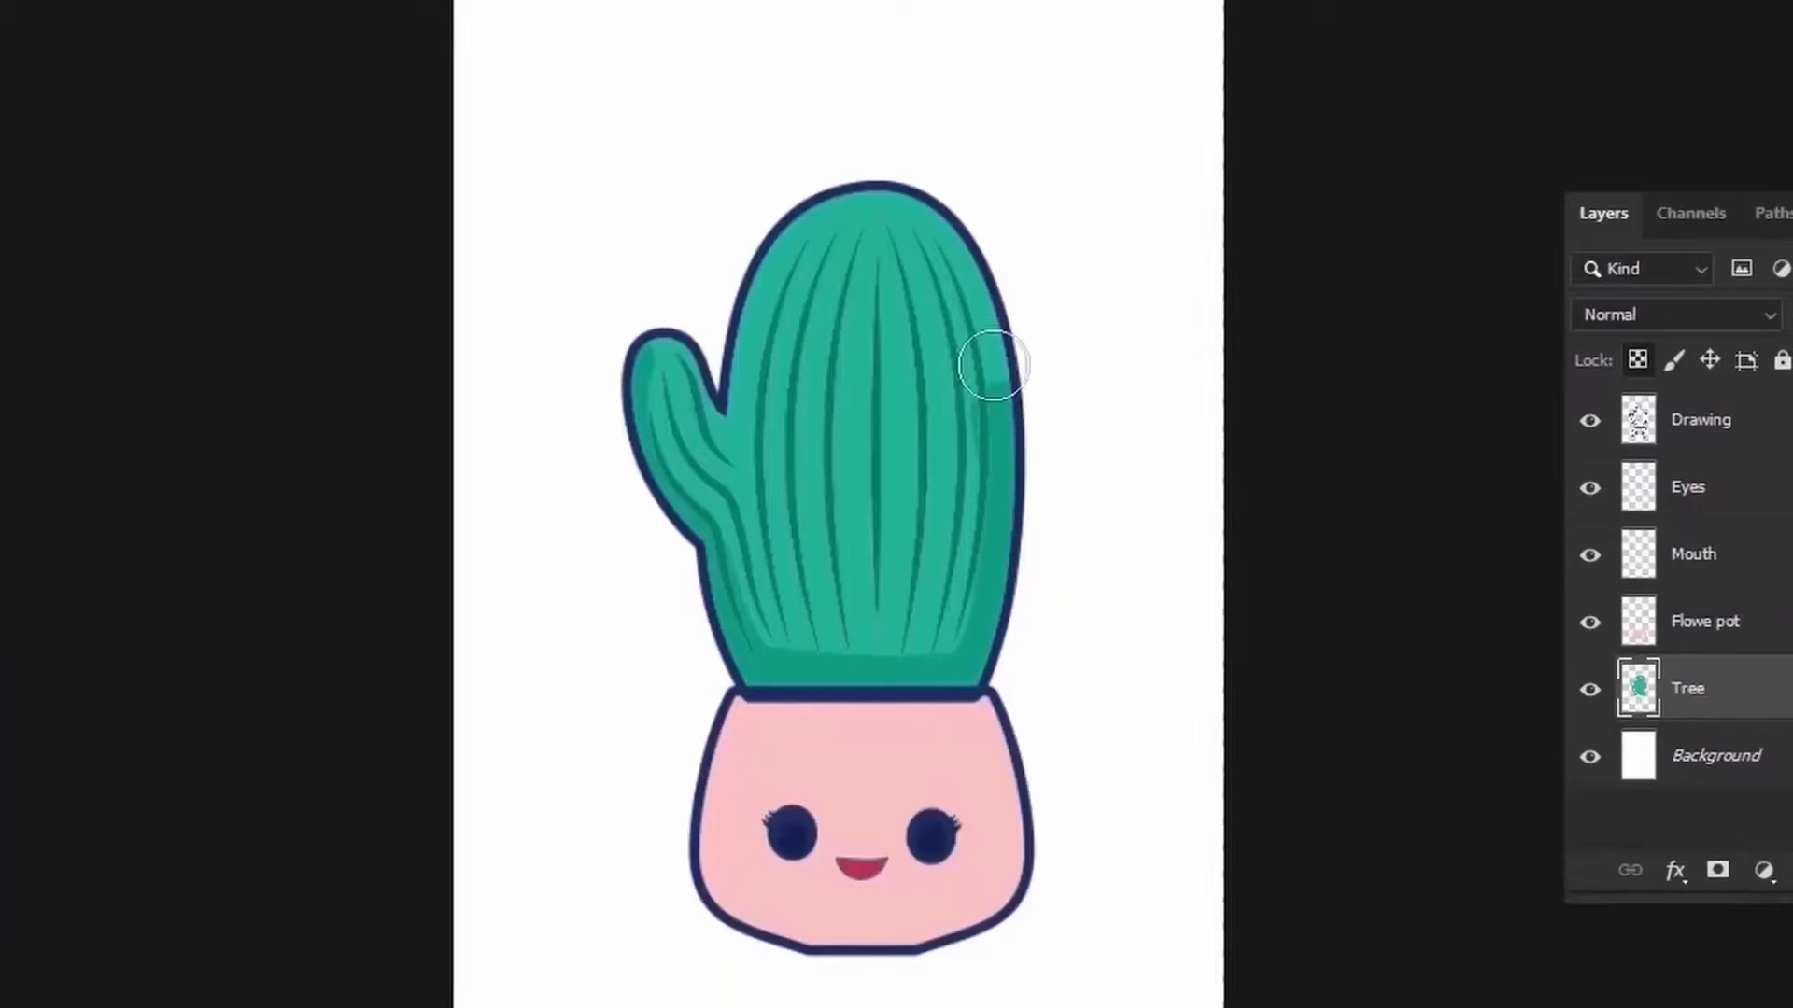
pyautogui.click(1129, 676)
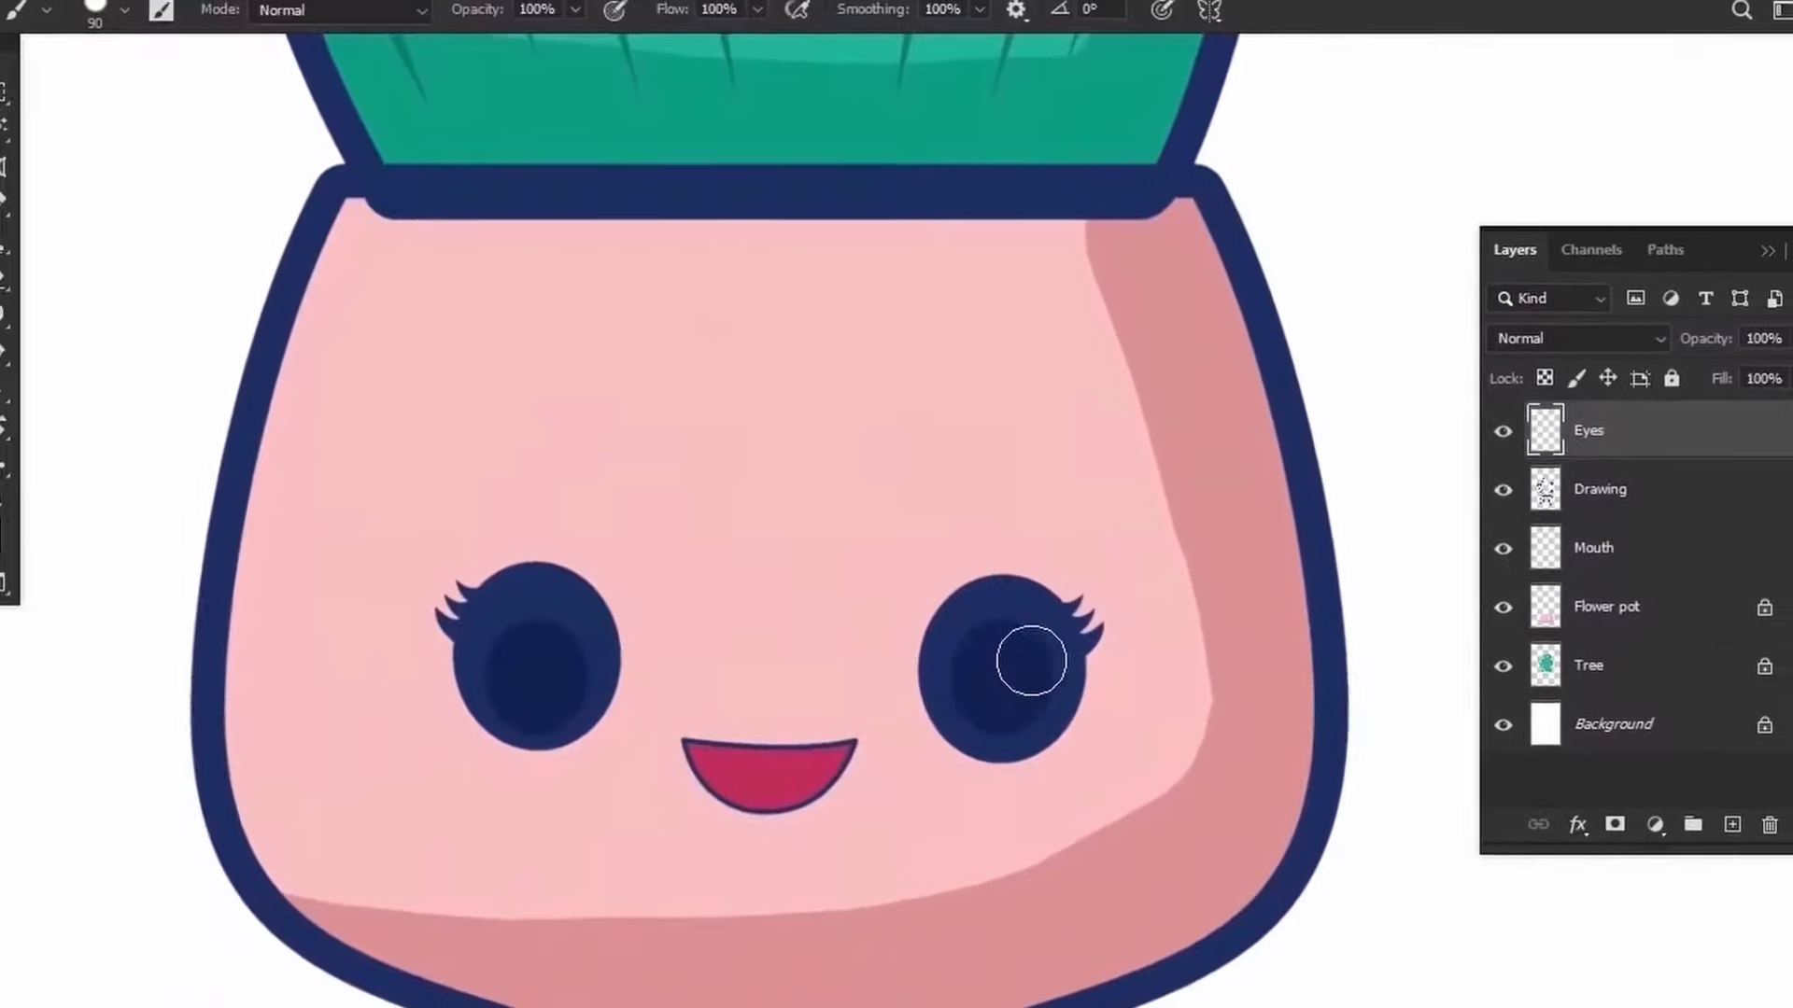
pyautogui.click(1028, 652)
pyautogui.click(577, 624)
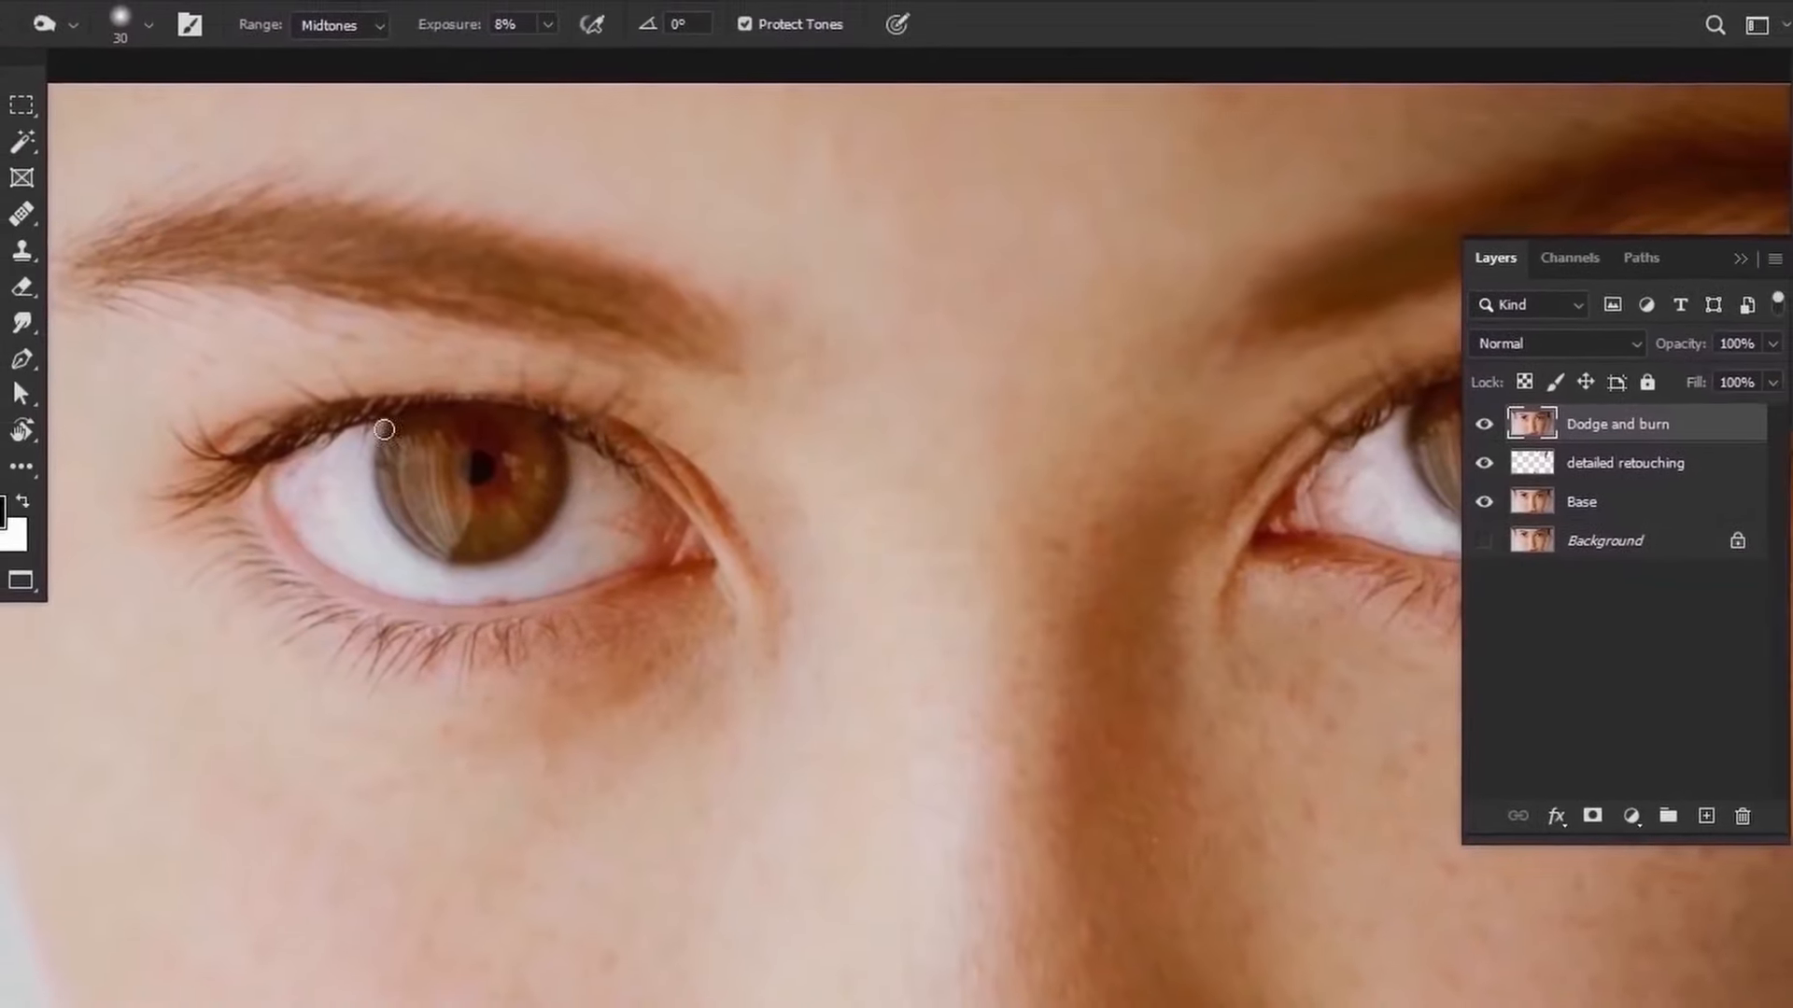
pyautogui.moveTo(1377, 384); pyautogui.dragTo(1171, 287)
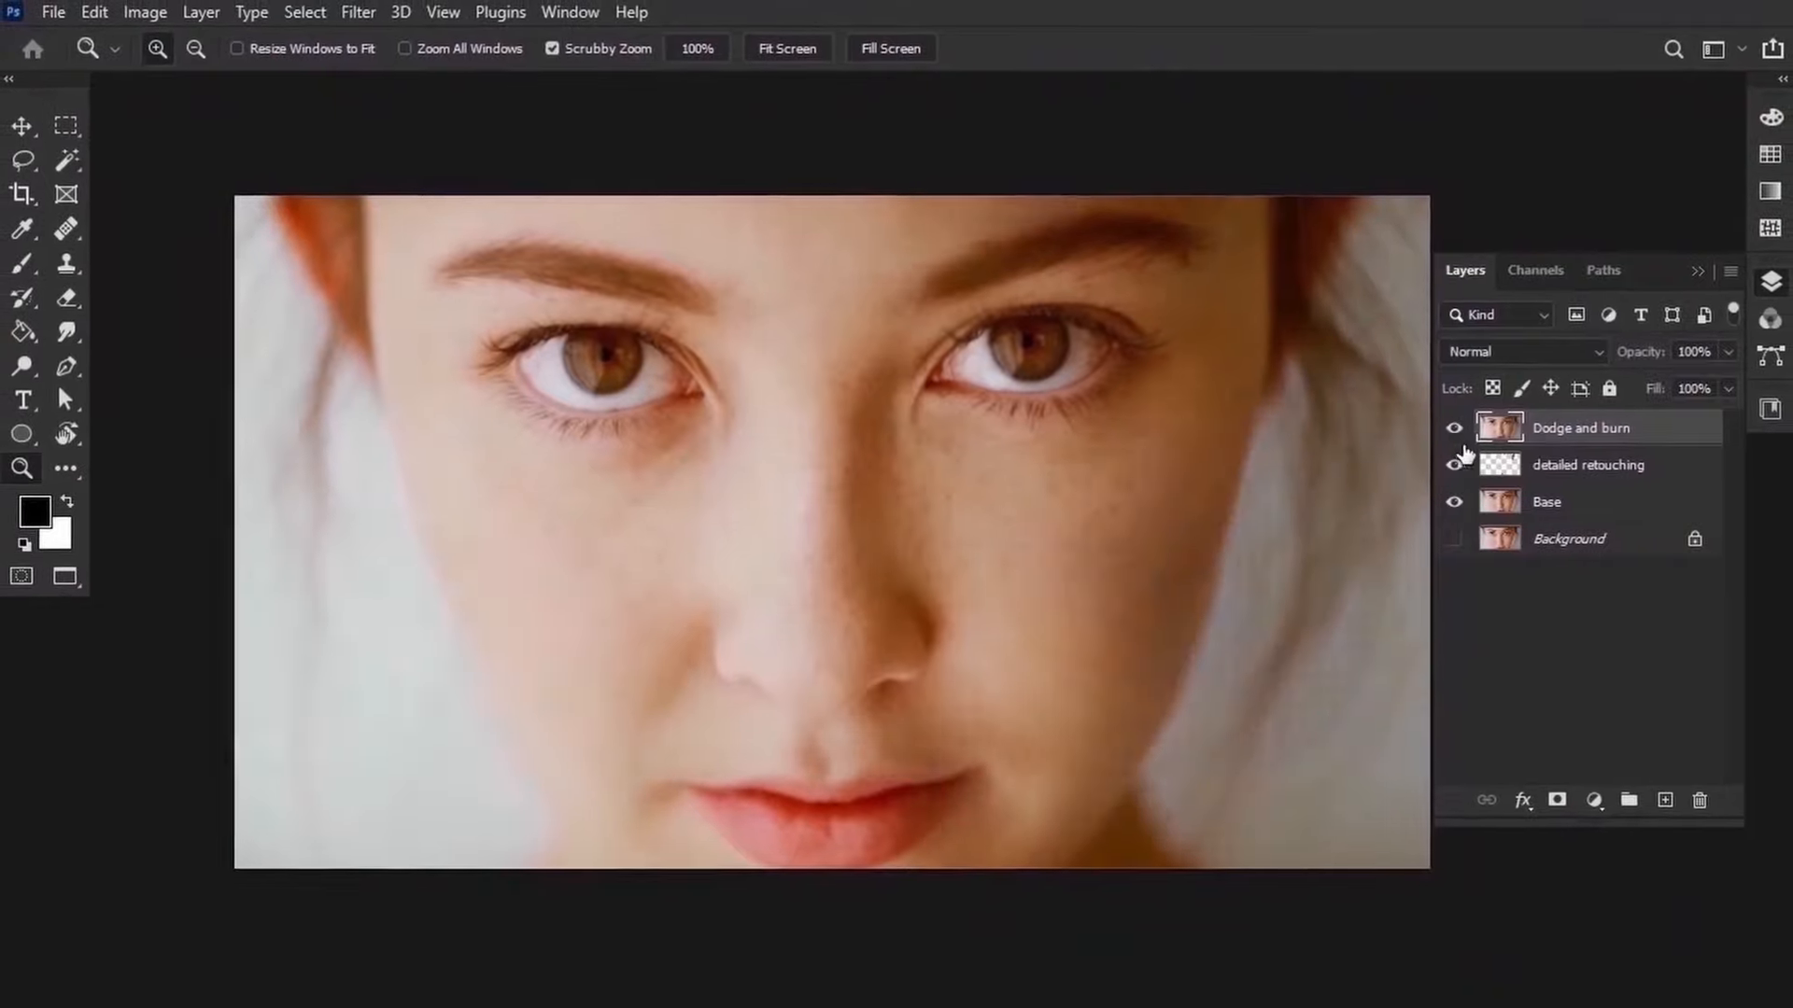
pyautogui.click(1472, 426)
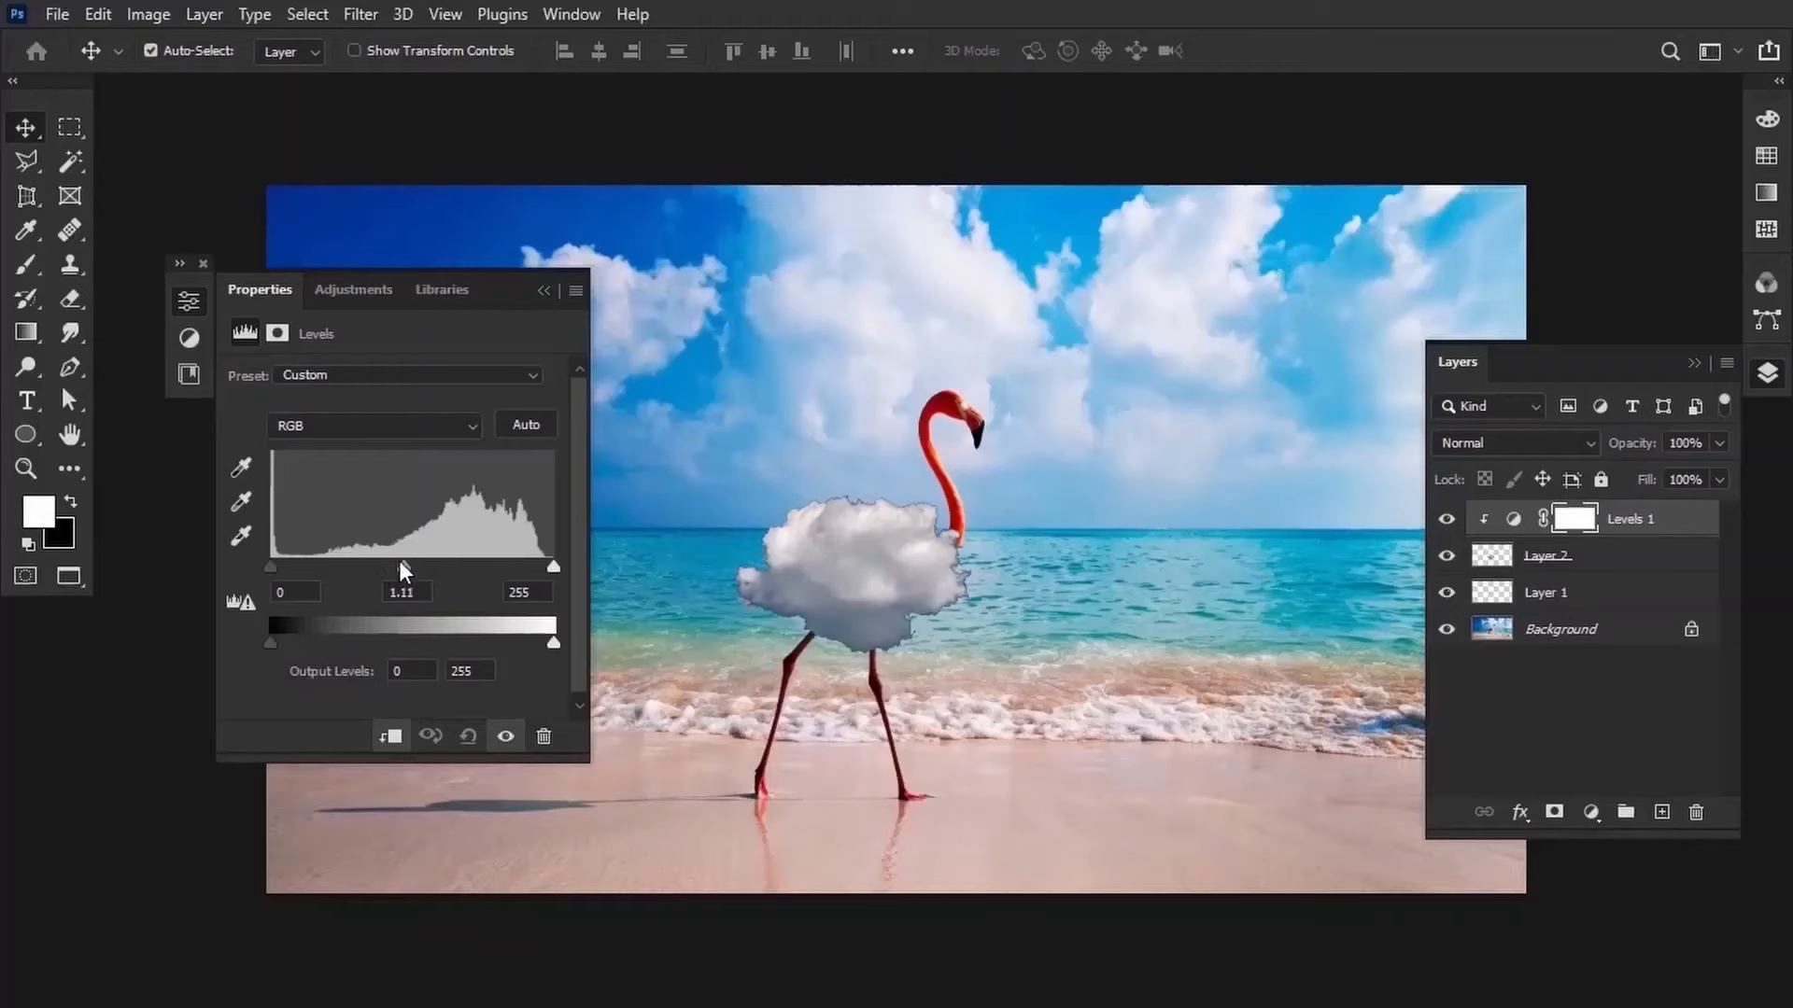
pyautogui.moveTo(397, 581); pyautogui.dragTo(332, 580)
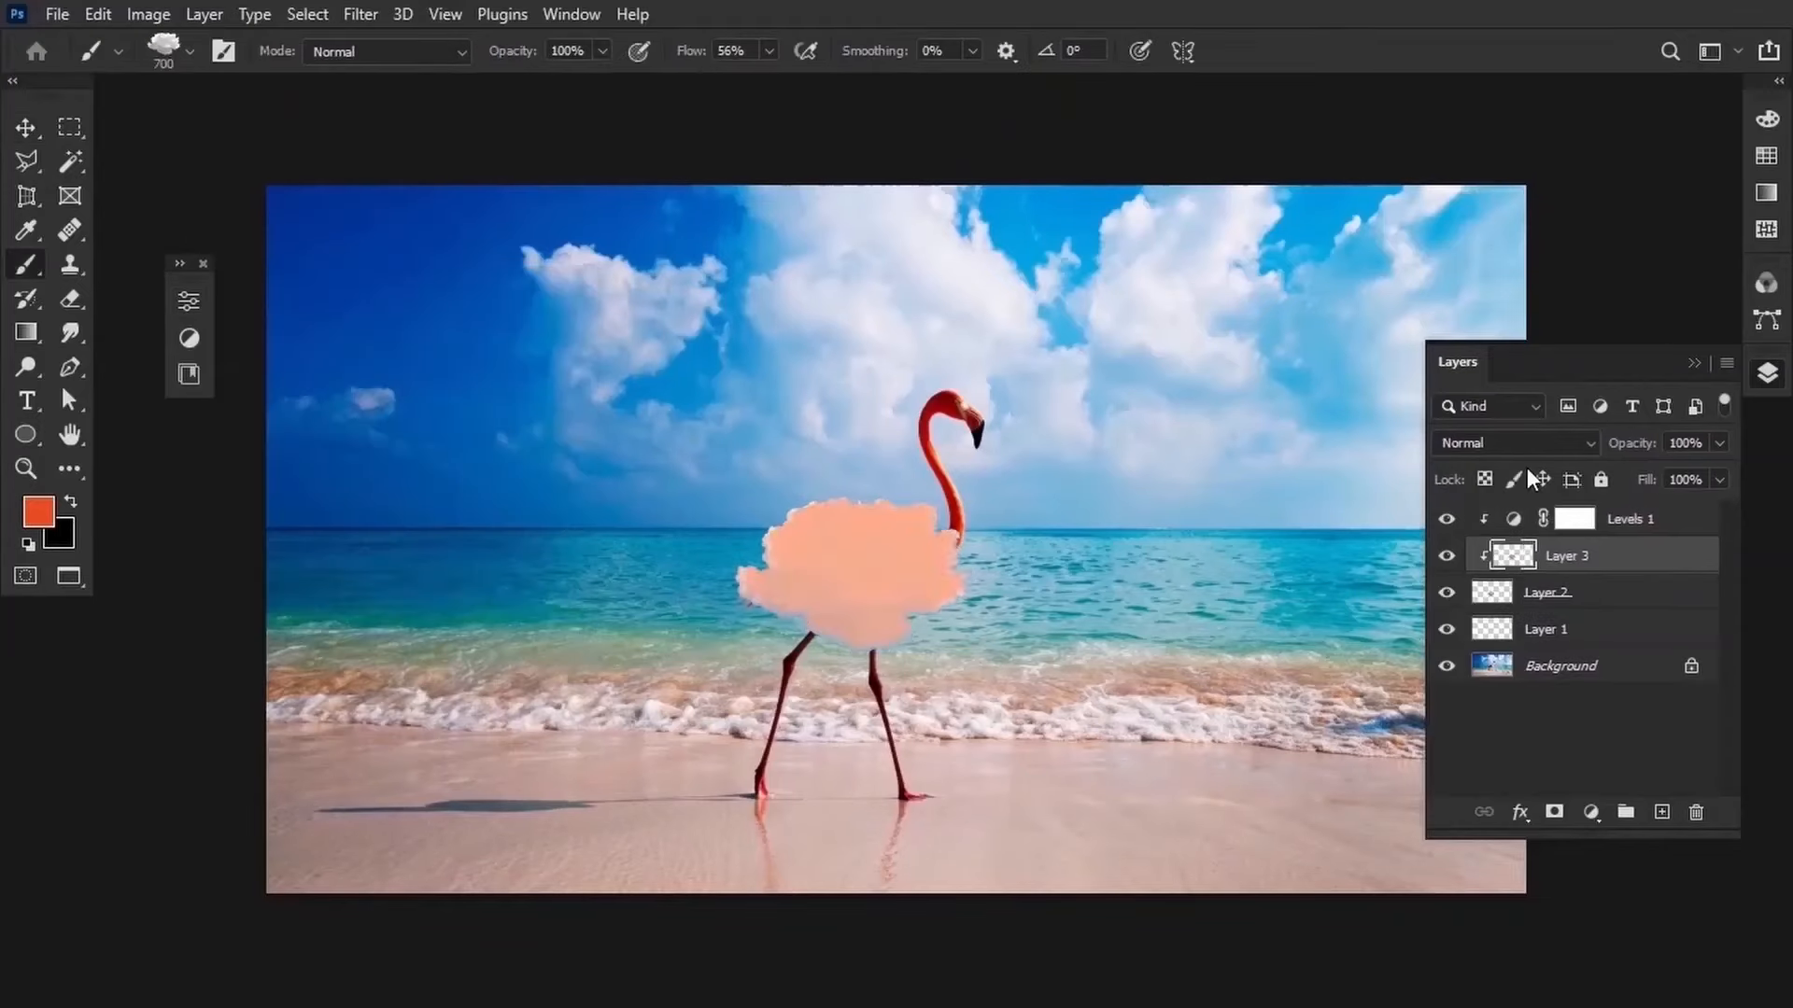
pyautogui.click(1517, 442)
pyautogui.click(1485, 612)
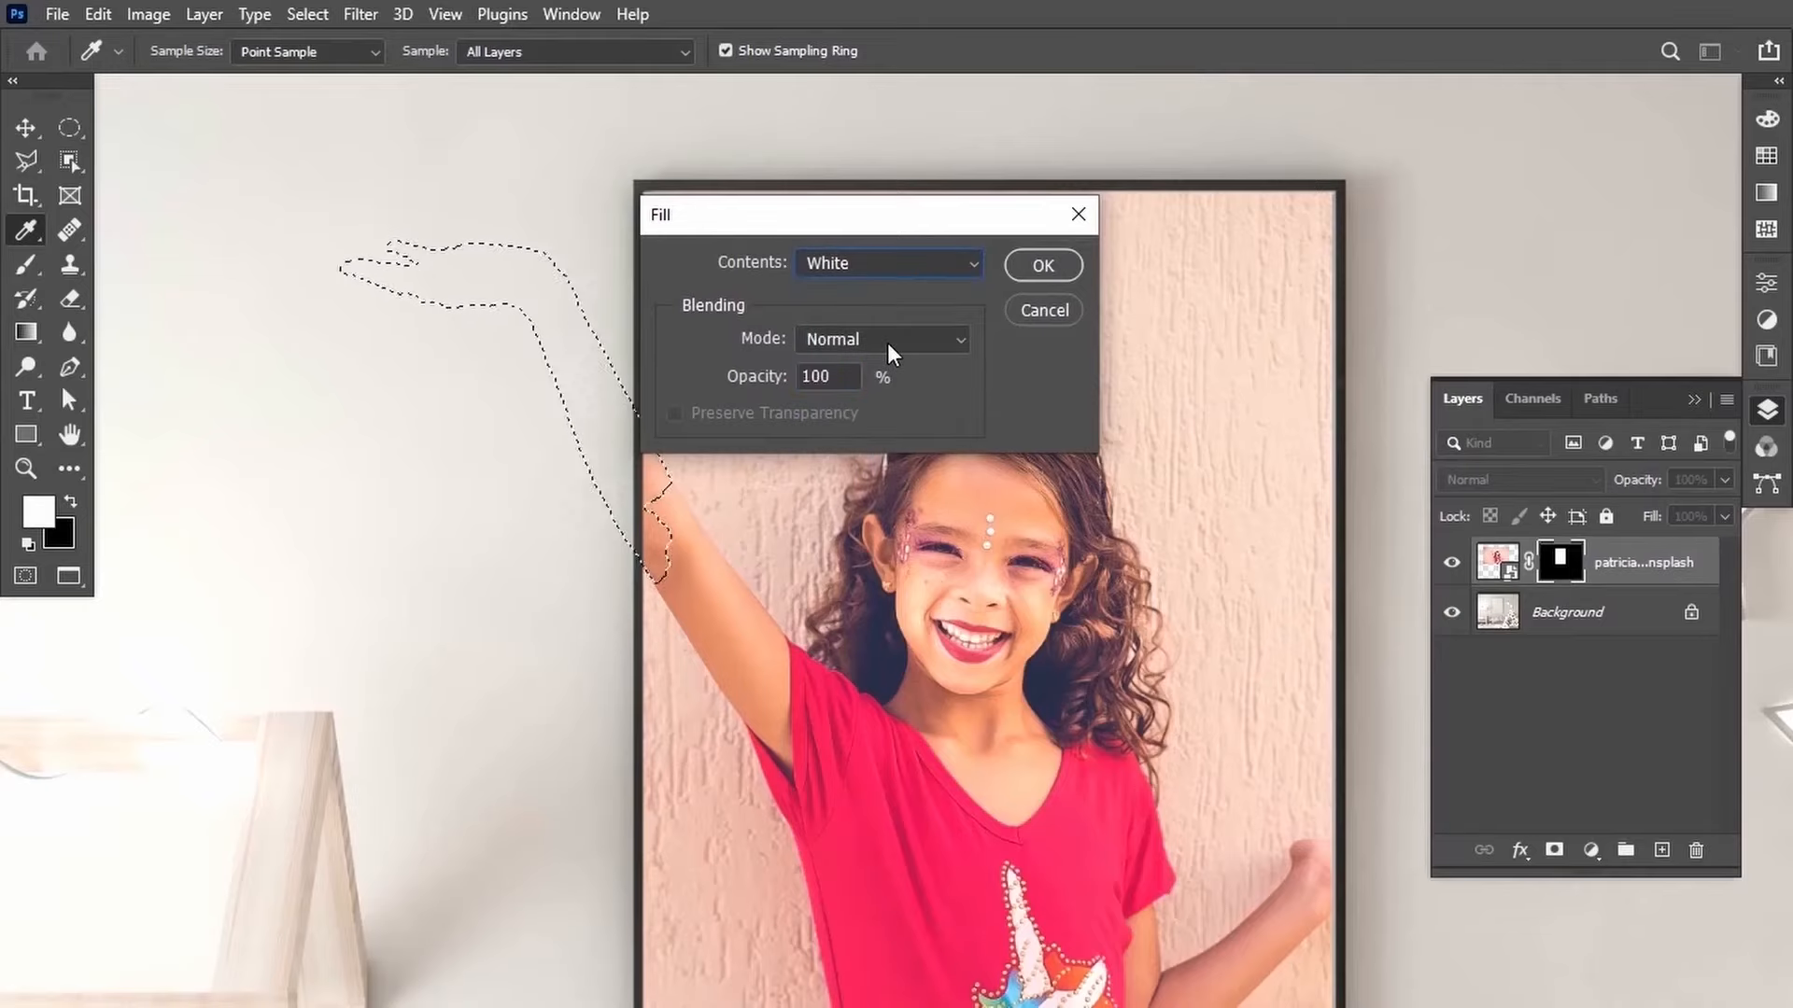
# Fill the hand selection with White at Normal mode and 100% opacity, then deselect and fit the view.
pyautogui.click(1043, 266)
pyautogui.hotkey('ctrl', 'd')
pyautogui.scroll(-5, 616, 385)
pyautogui.hotkey('ctrl', '0')
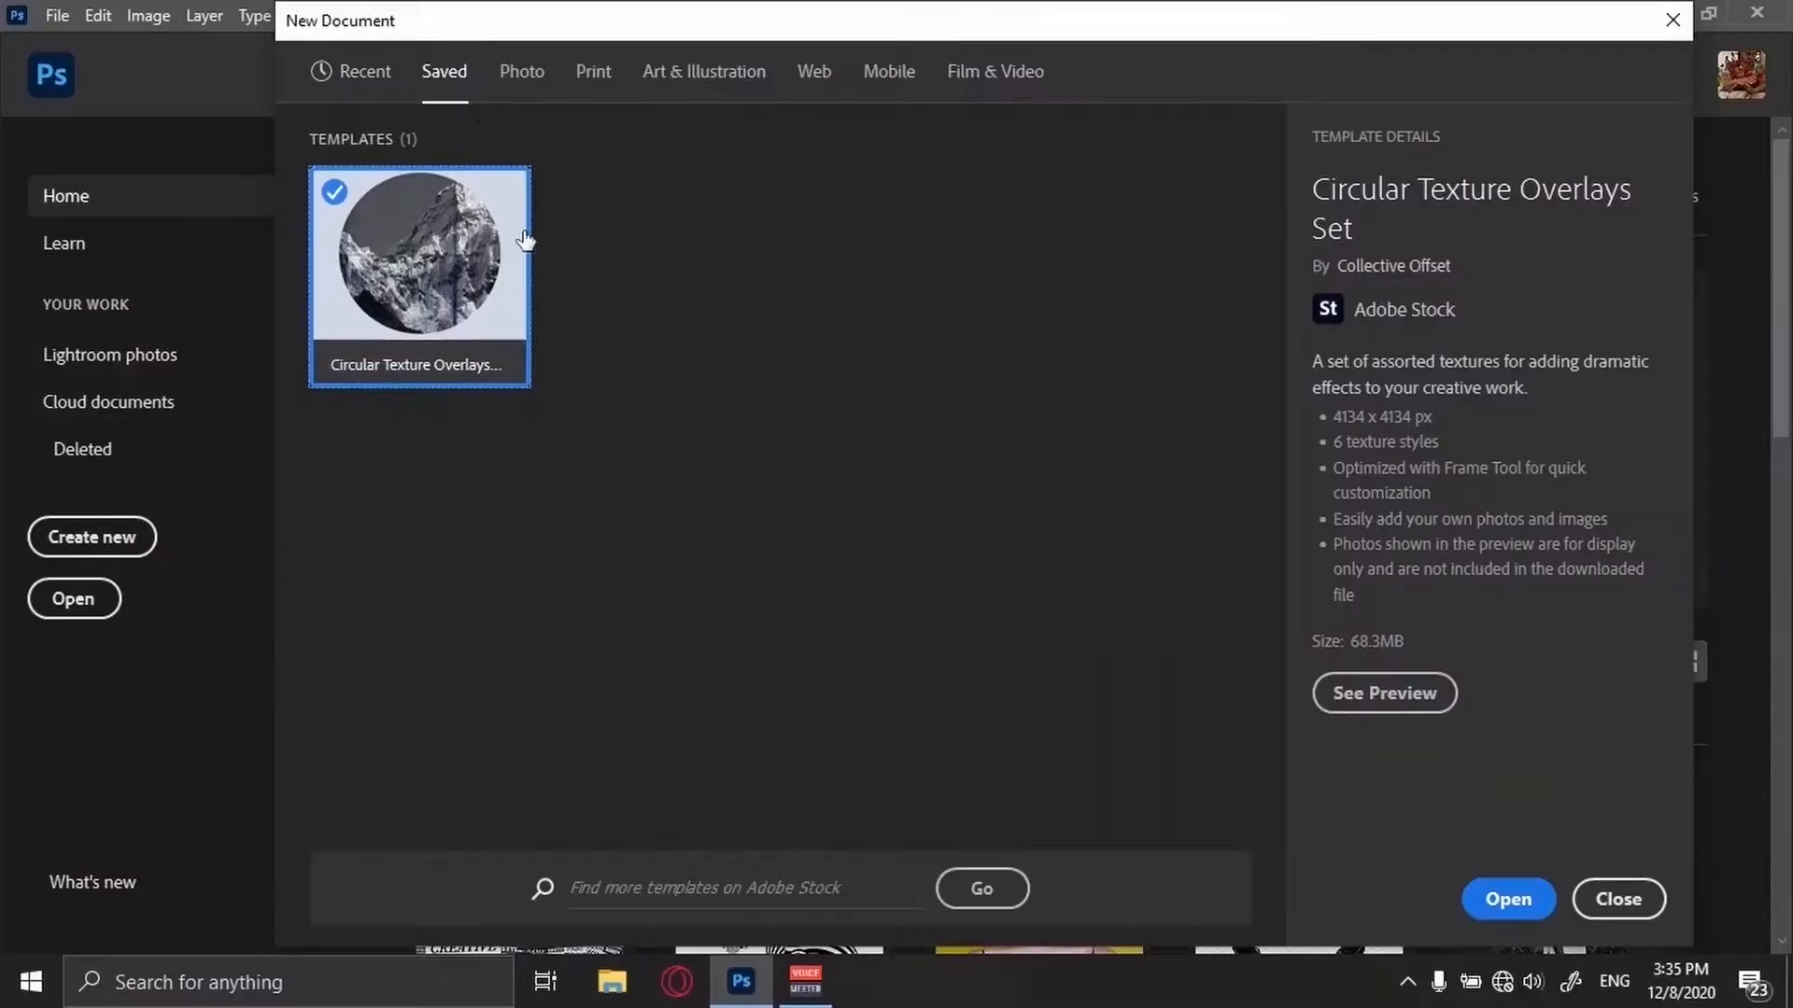
# Browse the New Document preset categories such as Web, Saved and Mobile.
pyautogui.click(704, 71)
pyautogui.click(814, 71)
pyautogui.click(853, 424)
pyautogui.scroll(-5, 1024, 560)
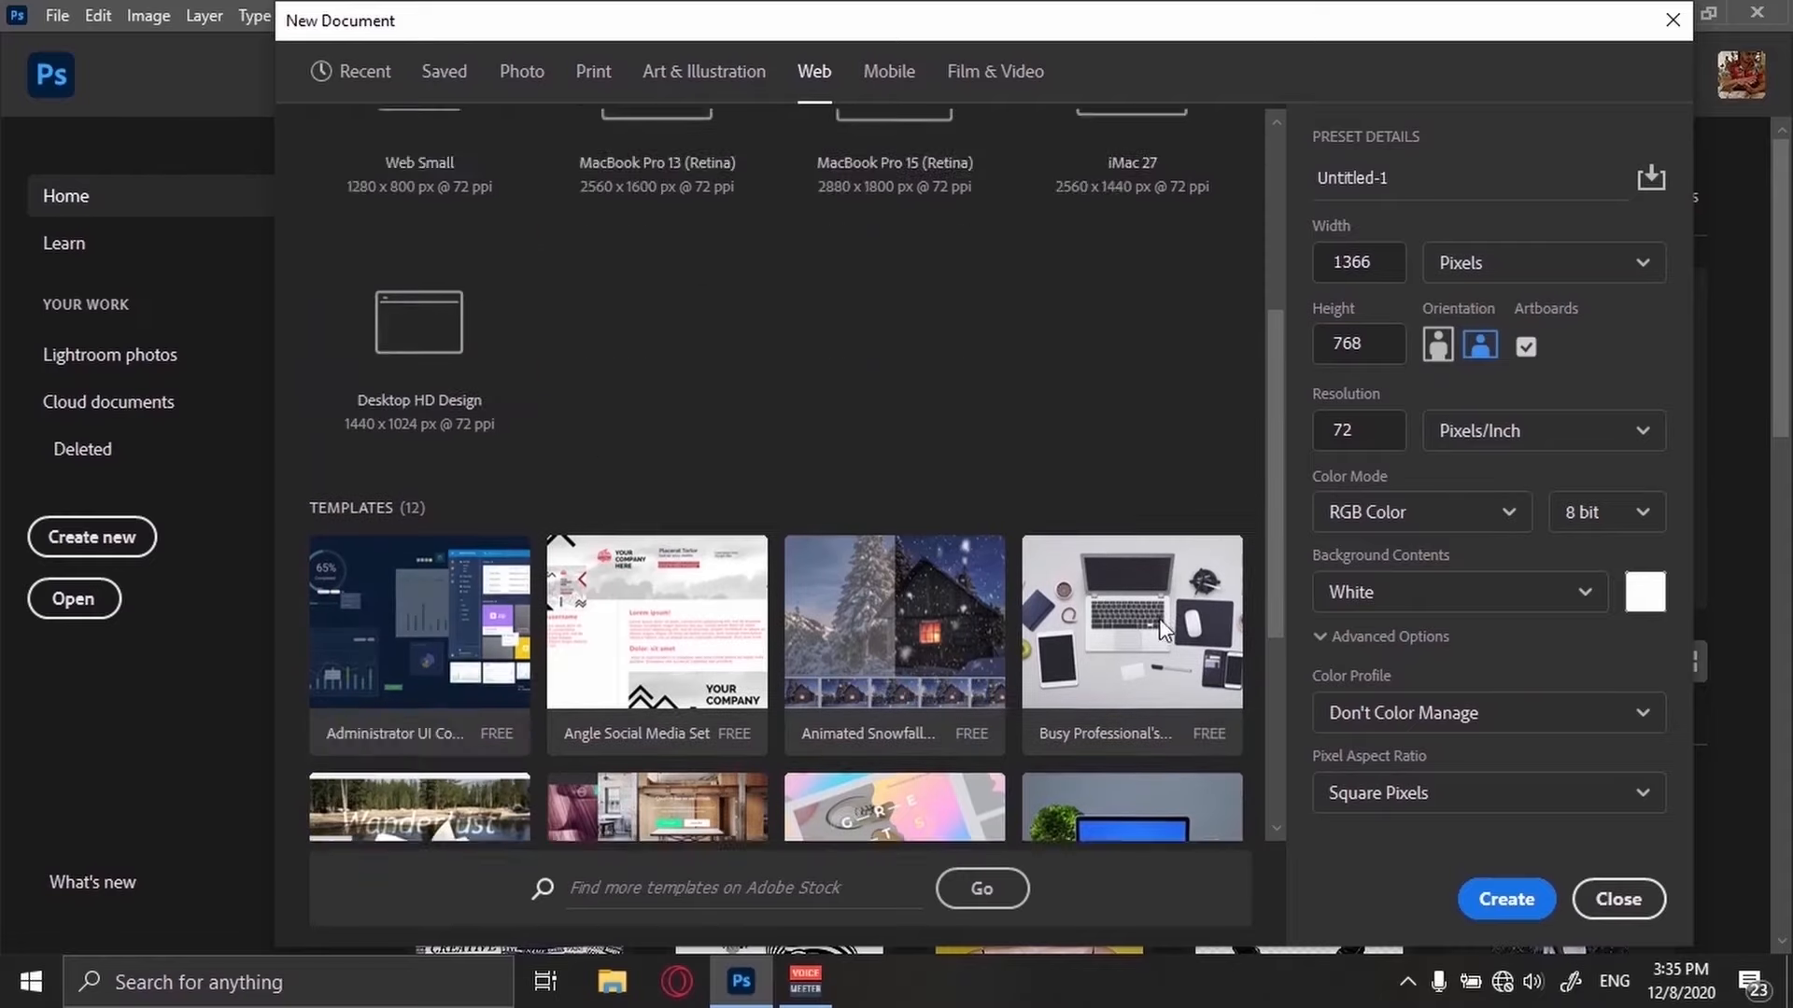
pyautogui.click(1024, 560)
pyautogui.click(443, 71)
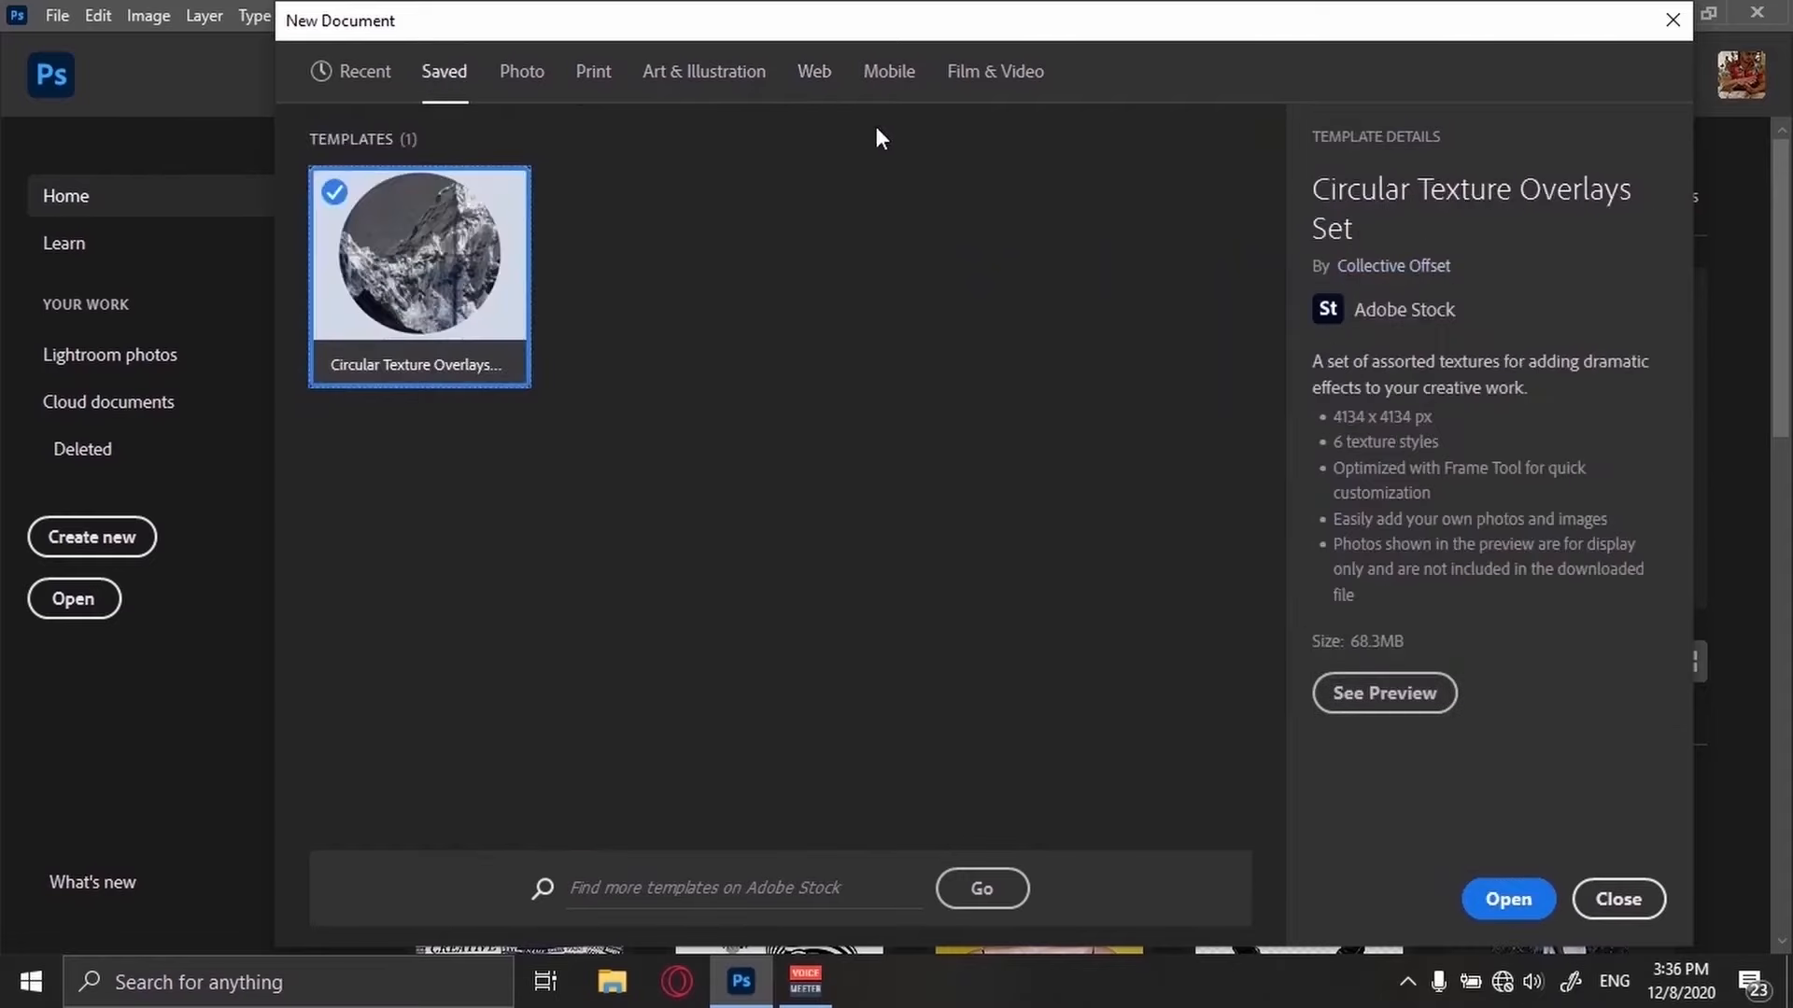
pyautogui.click(889, 75)
pyautogui.scroll(-15, 836, 532)
pyautogui.scroll(15, 1256, 747)
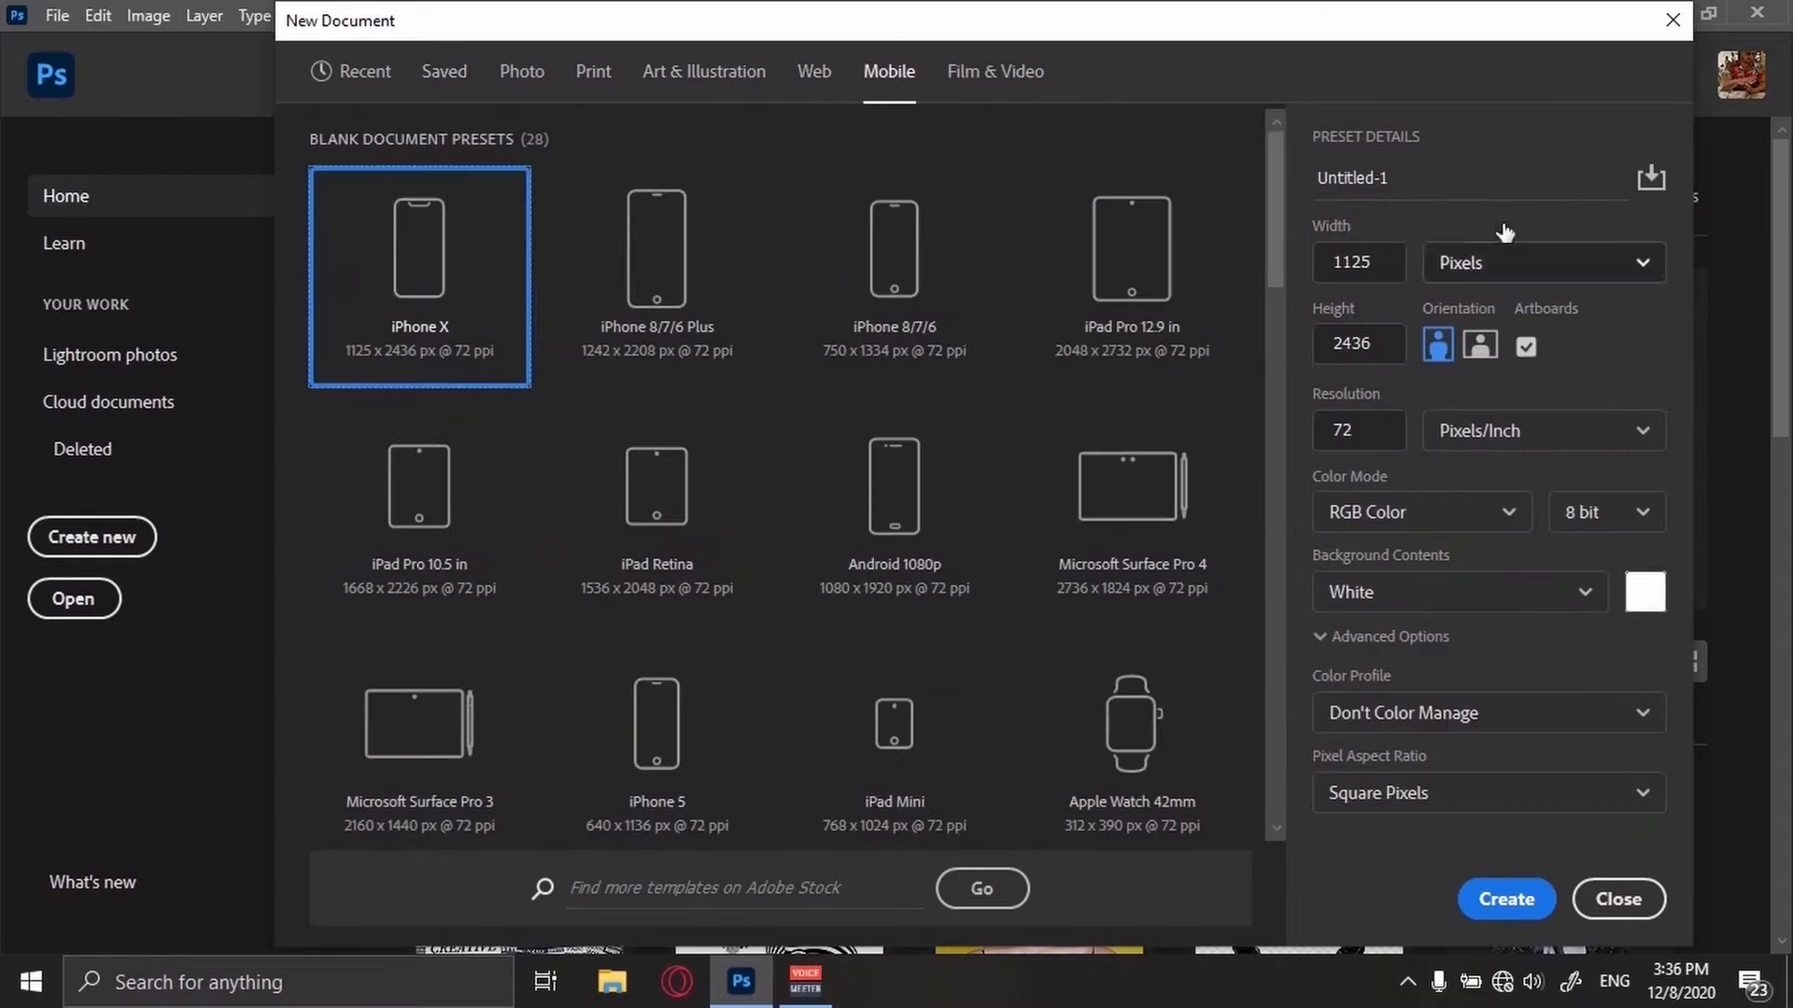
pyautogui.click(1352, 177)
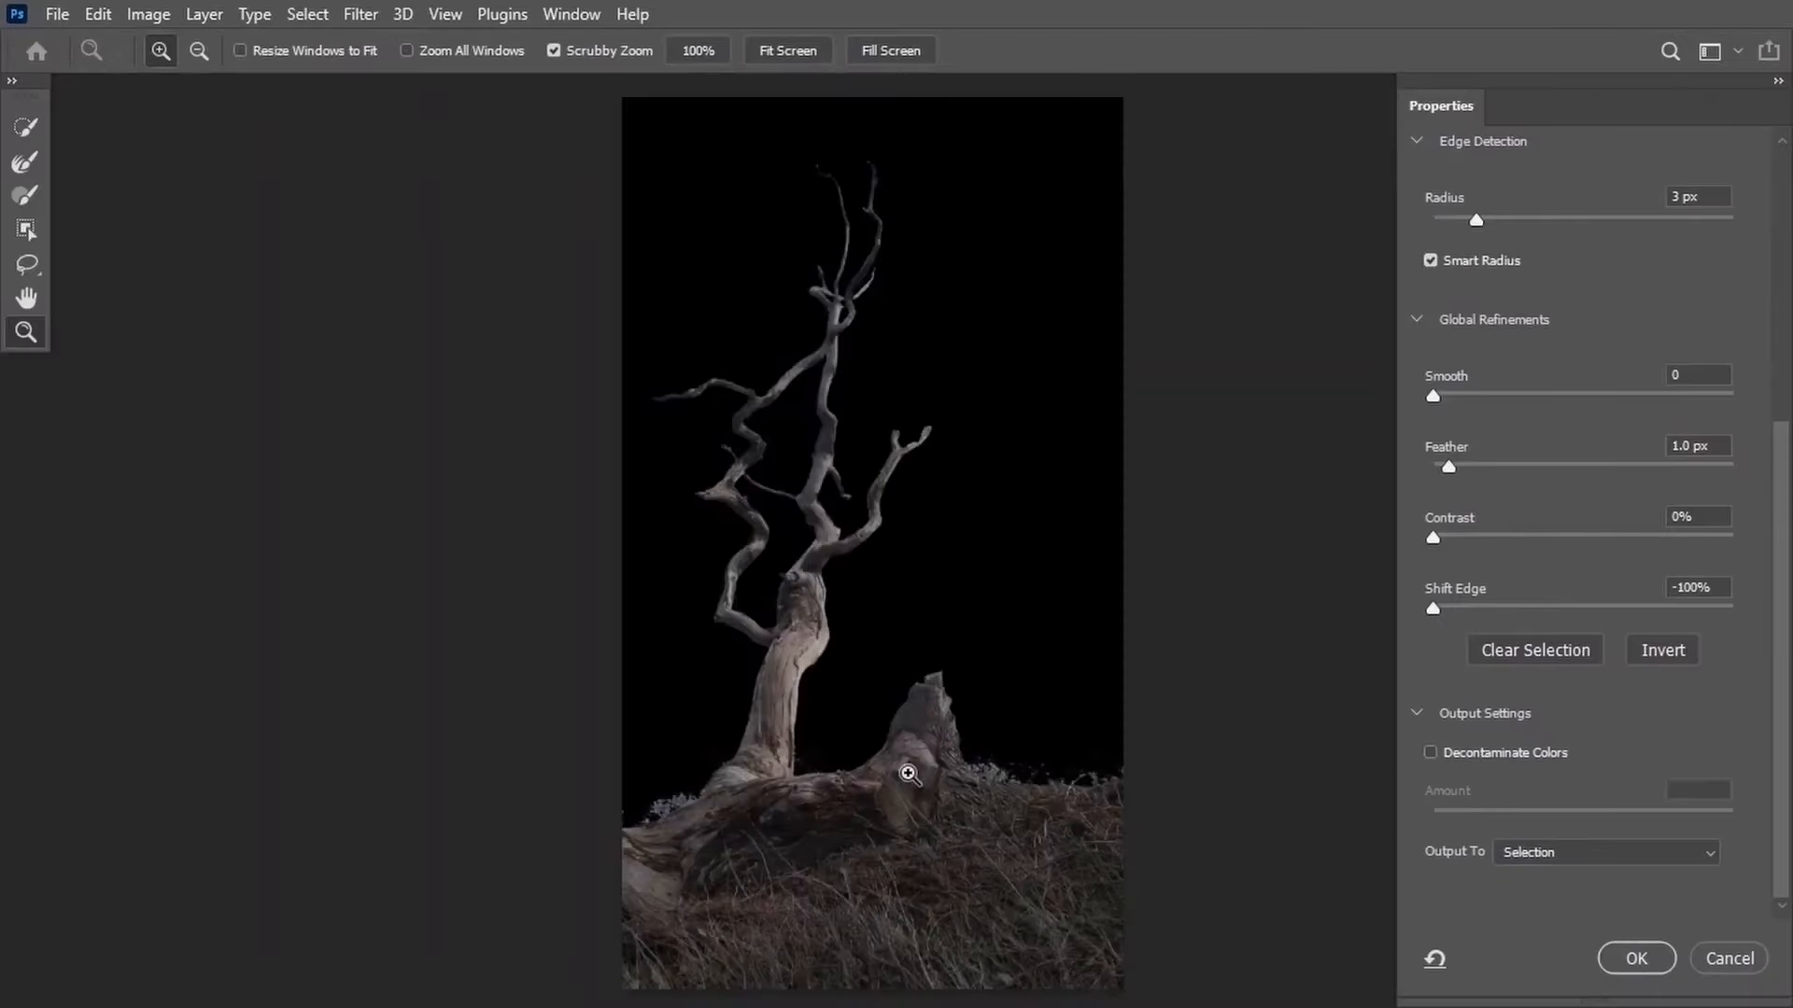
# Examine the brush tip options and the Window menu's list of panels.
pyautogui.press('b')
pyautogui.click(204, 53)
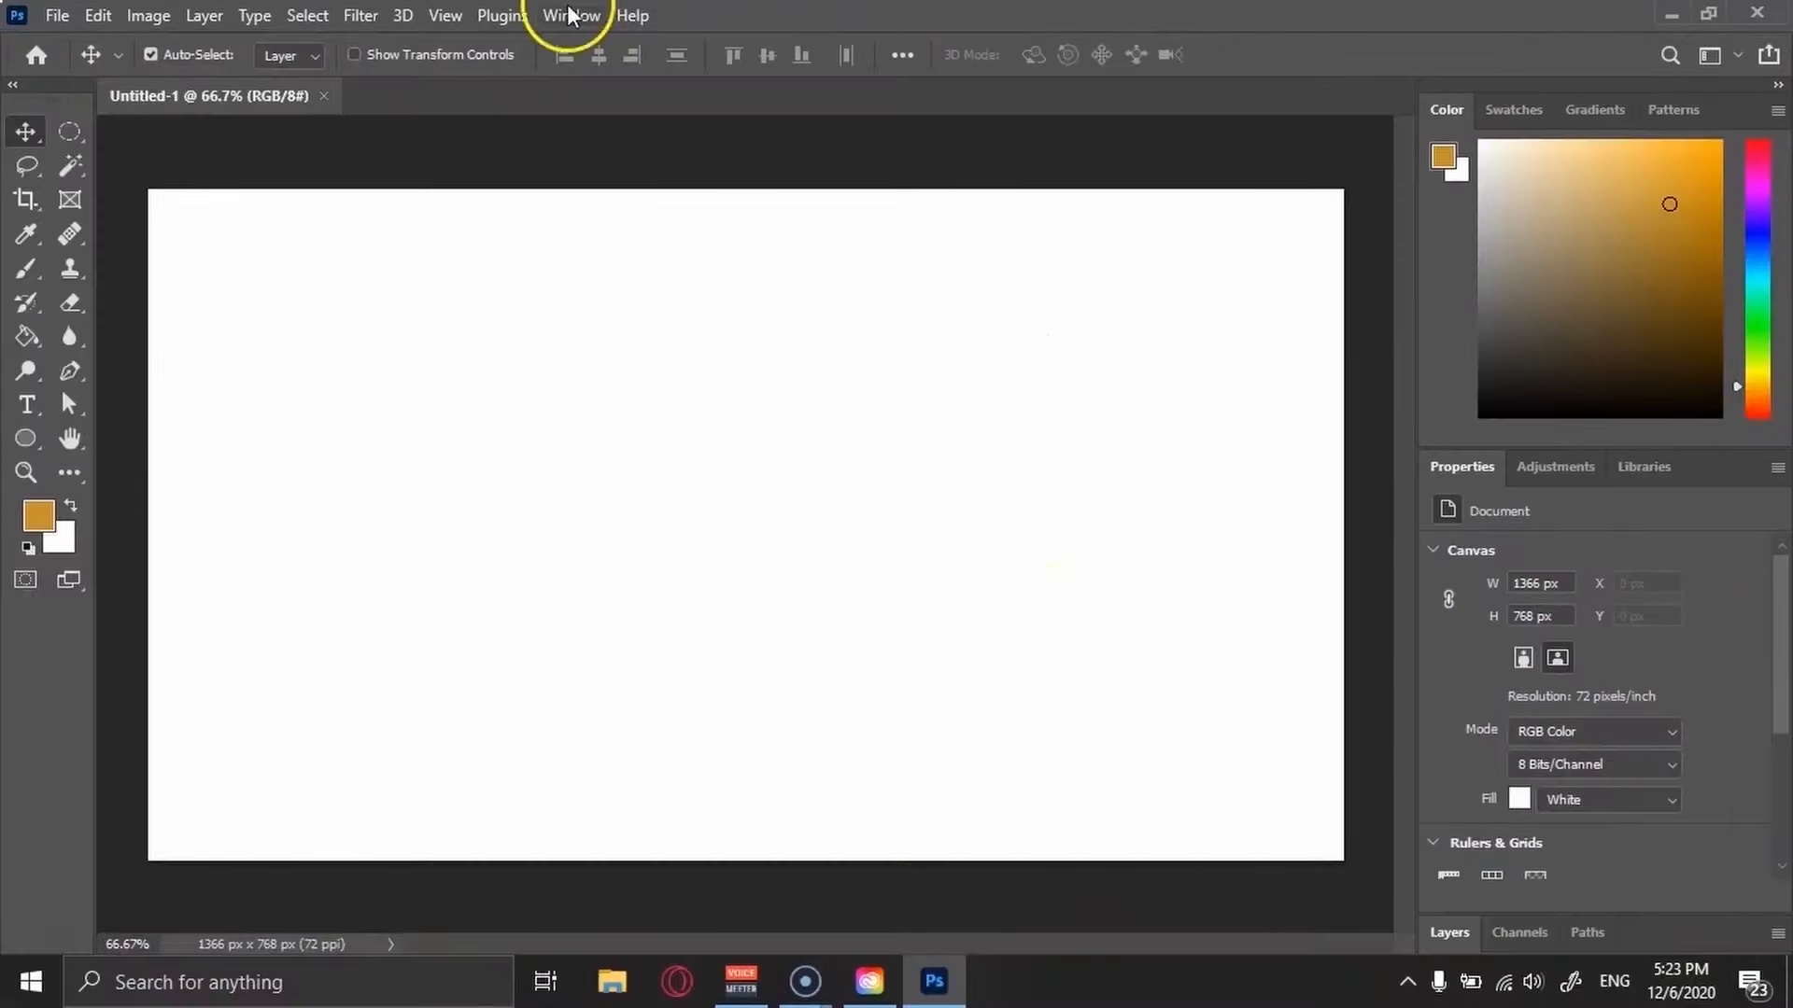
pyautogui.click(570, 13)
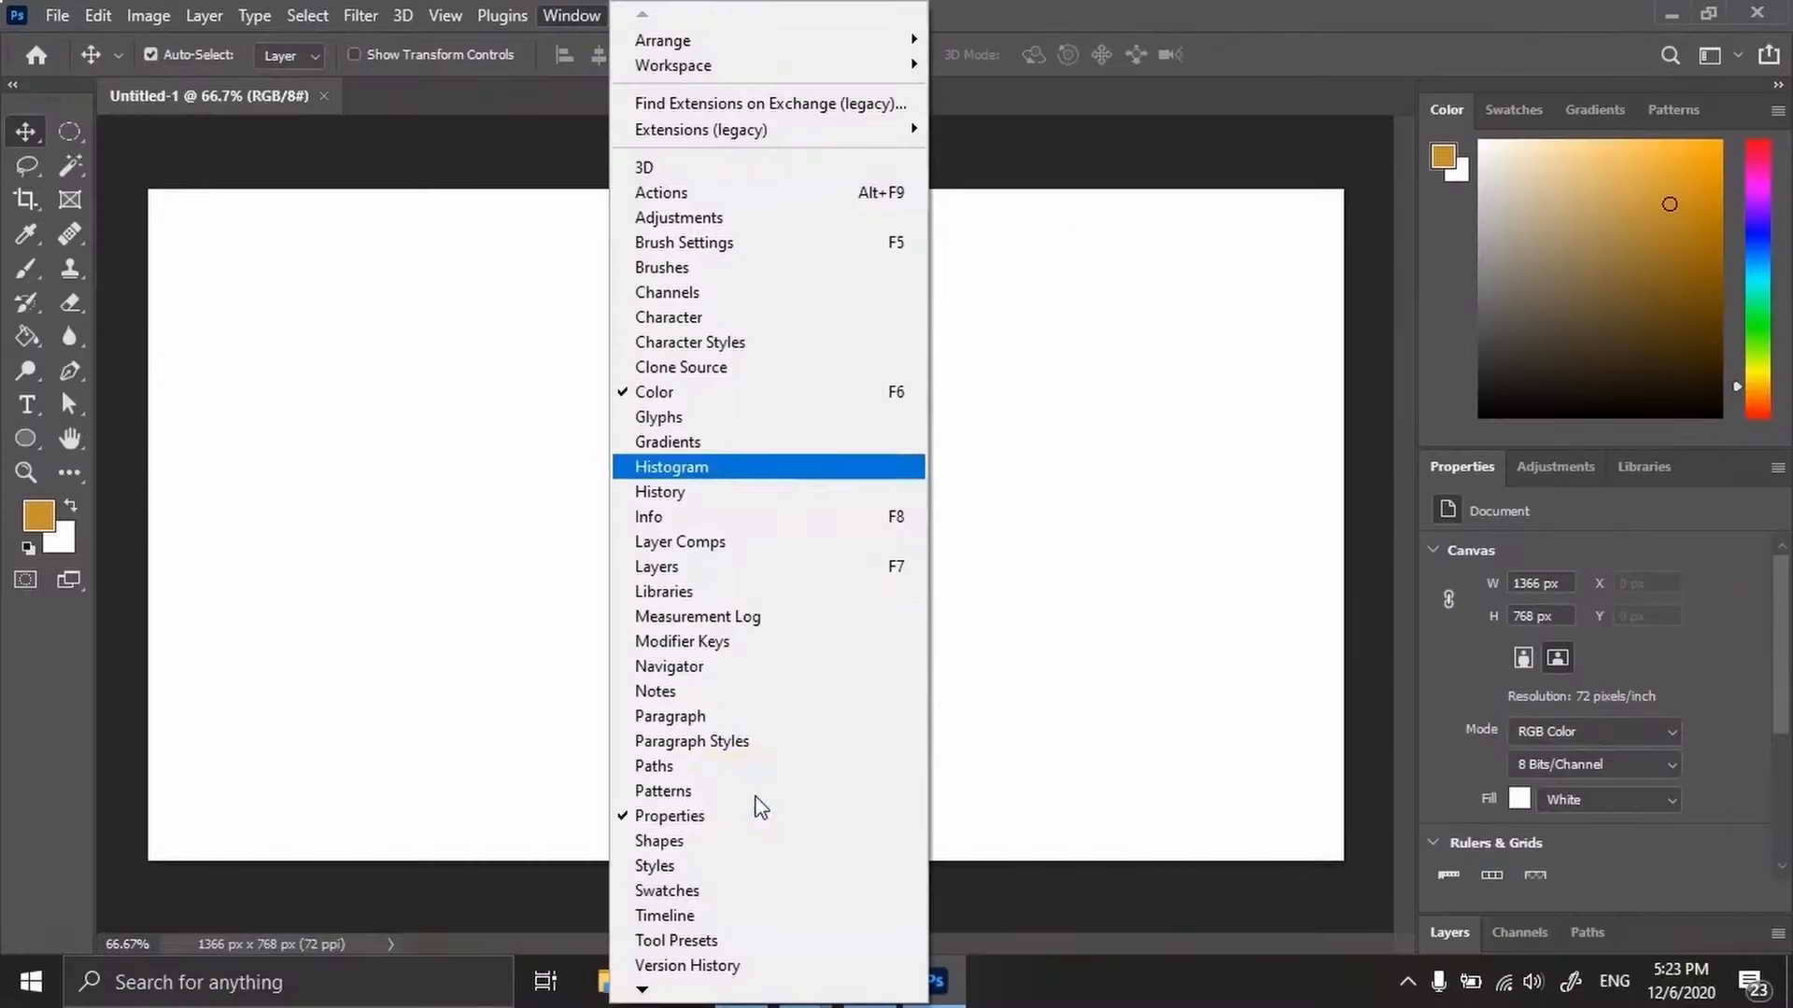
pyautogui.click(653, 489)
pyautogui.click(915, 391)
pyautogui.moveTo(963, 396); pyautogui.dragTo(1405, 402)
pyautogui.click(569, 15)
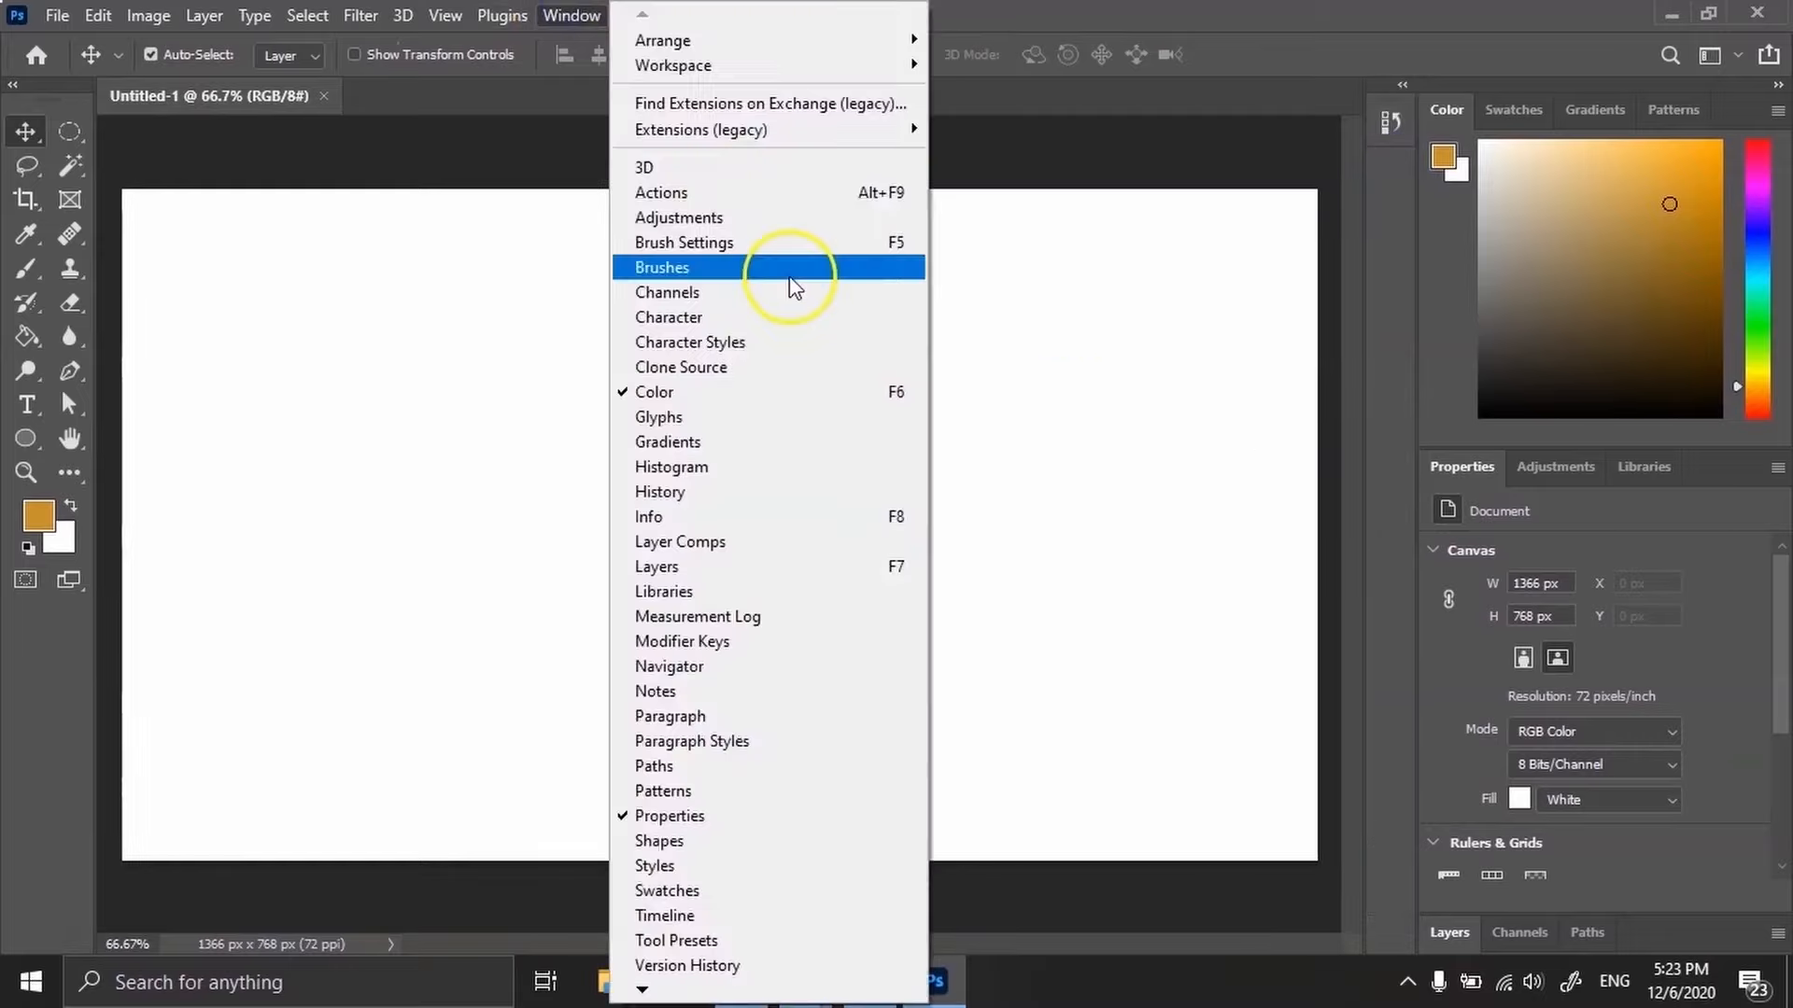
# Collapse the Color and Properties panel docks into icons to enlarge the canvas area.
pyautogui.click(1757, 198)
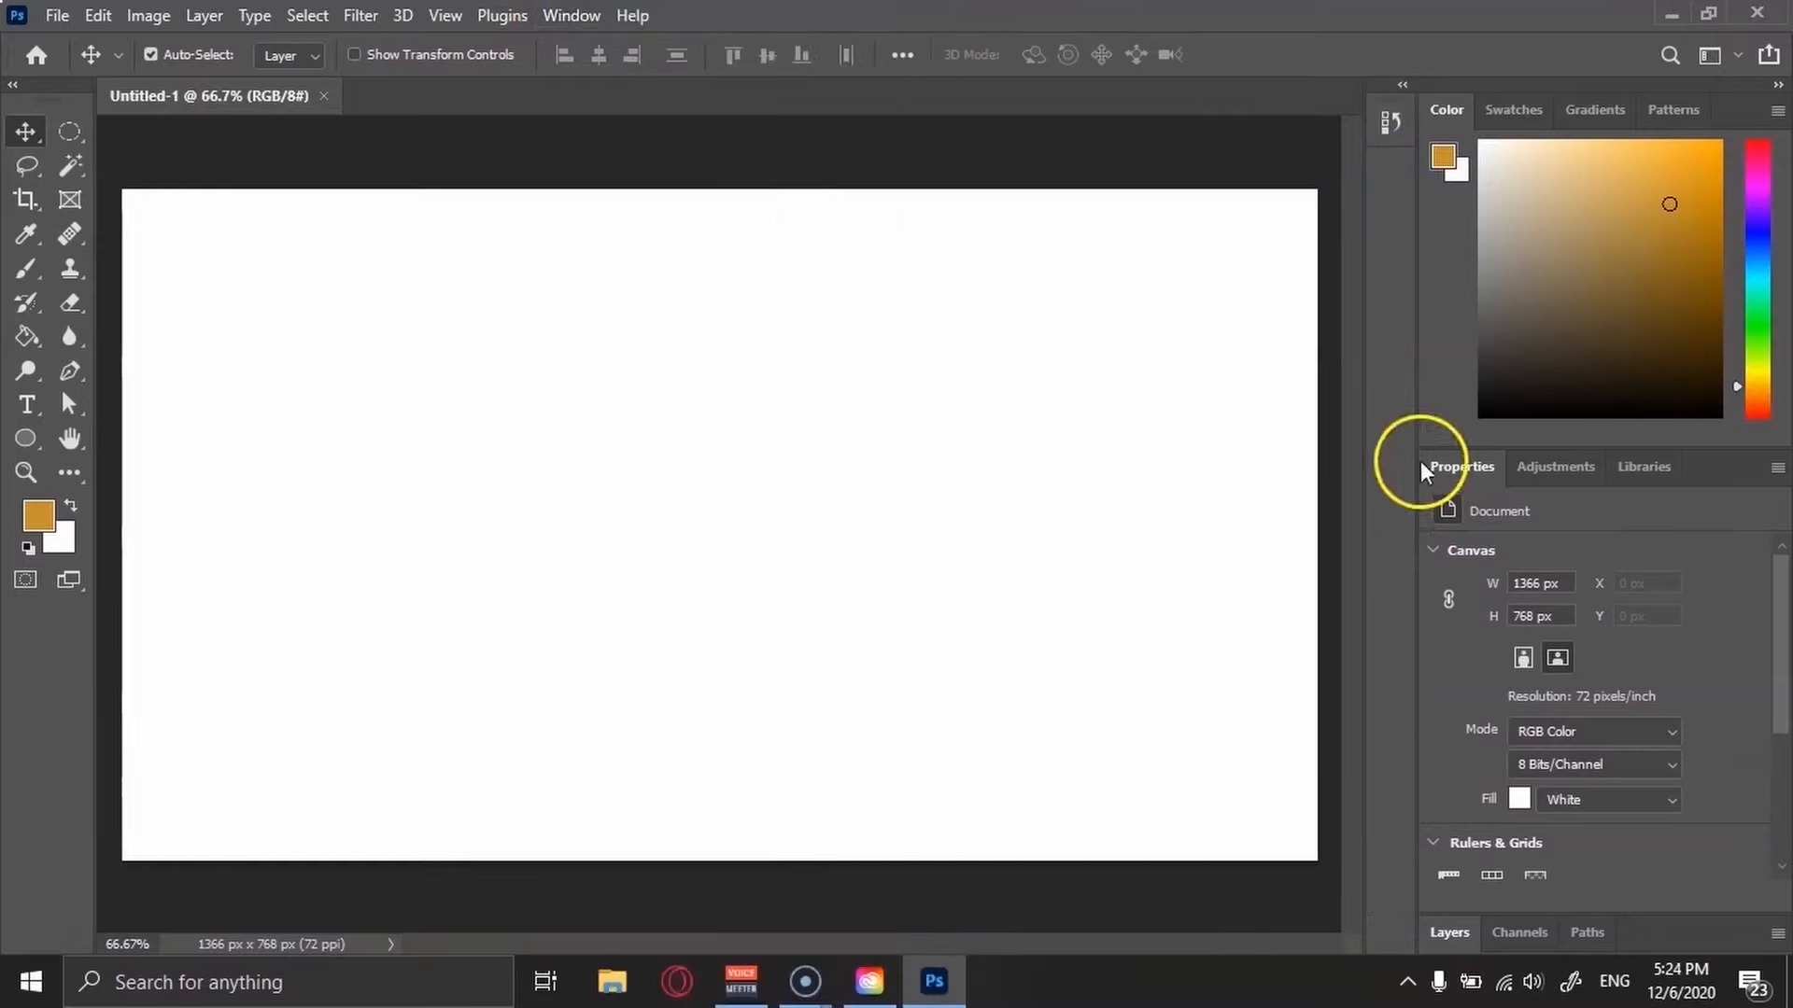
pyautogui.click(1778, 85)
pyautogui.moveTo(1610, 105); pyautogui.dragTo(1454, 140)
pyautogui.click(1447, 130)
pyautogui.moveTo(1650, 244); pyautogui.dragTo(1720, 244)
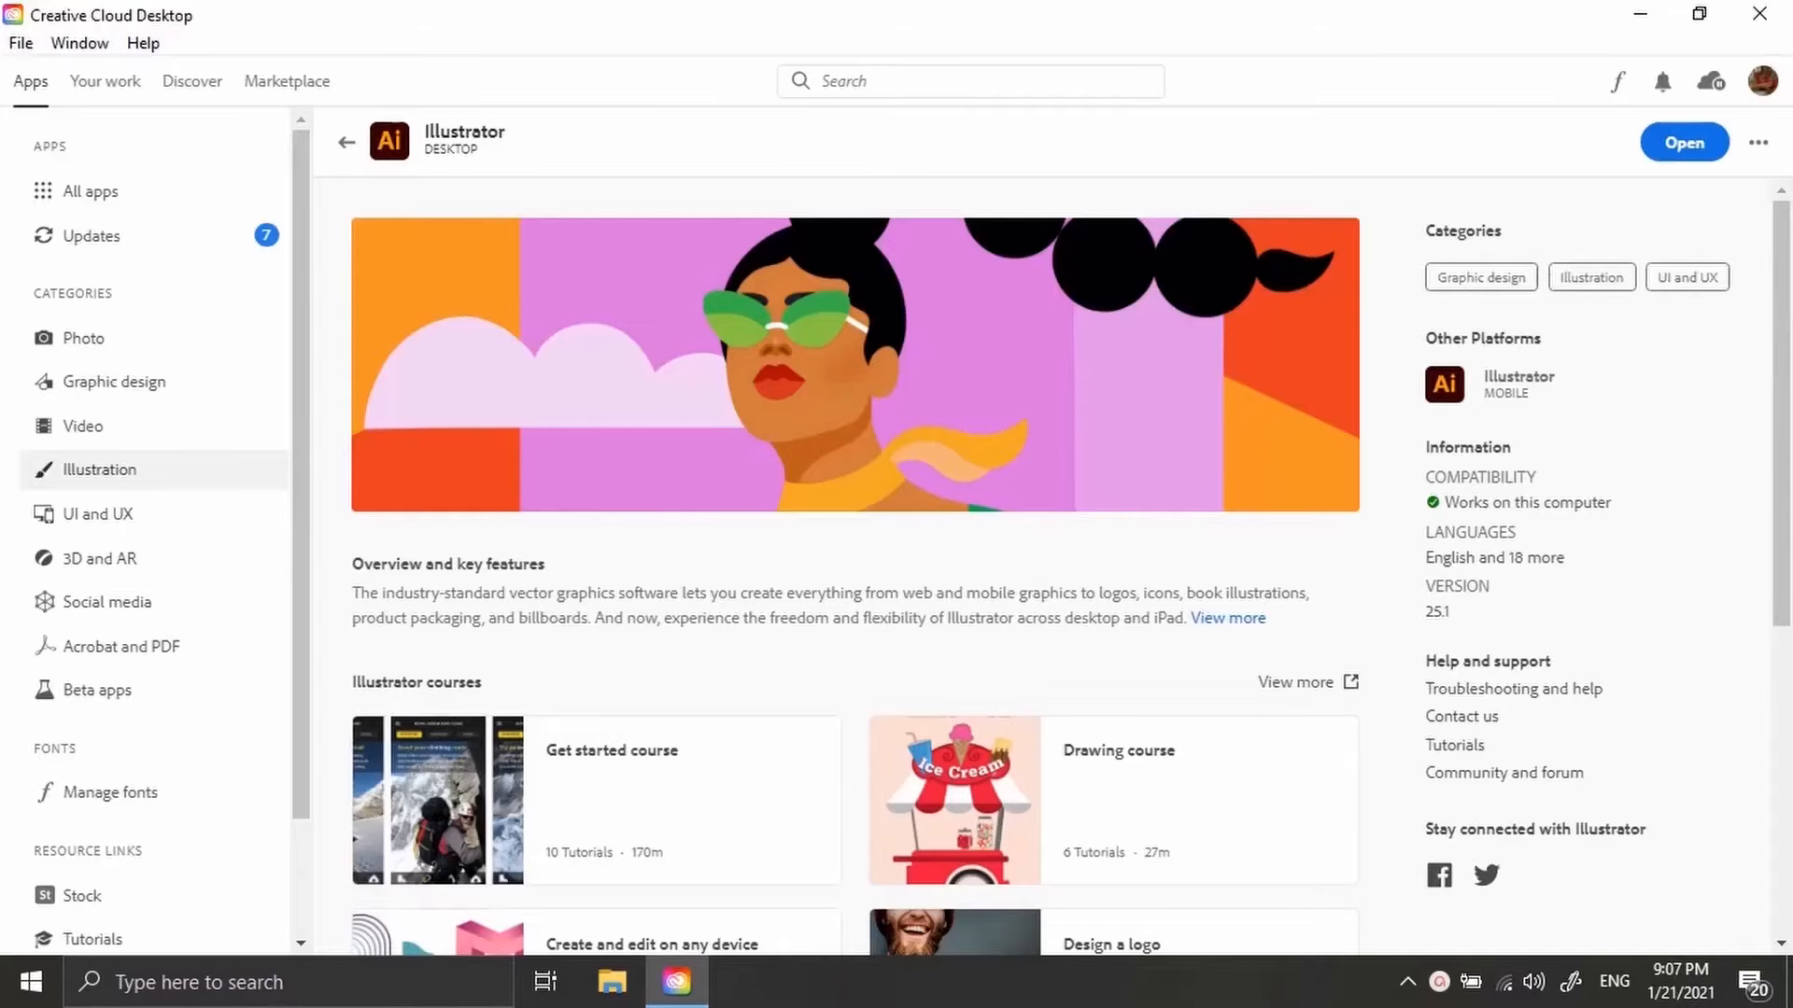
# Browse the Illustrator and InDesign app pages in Creative Cloud Desktop.
pyautogui.scroll(-6, 1233, 368)
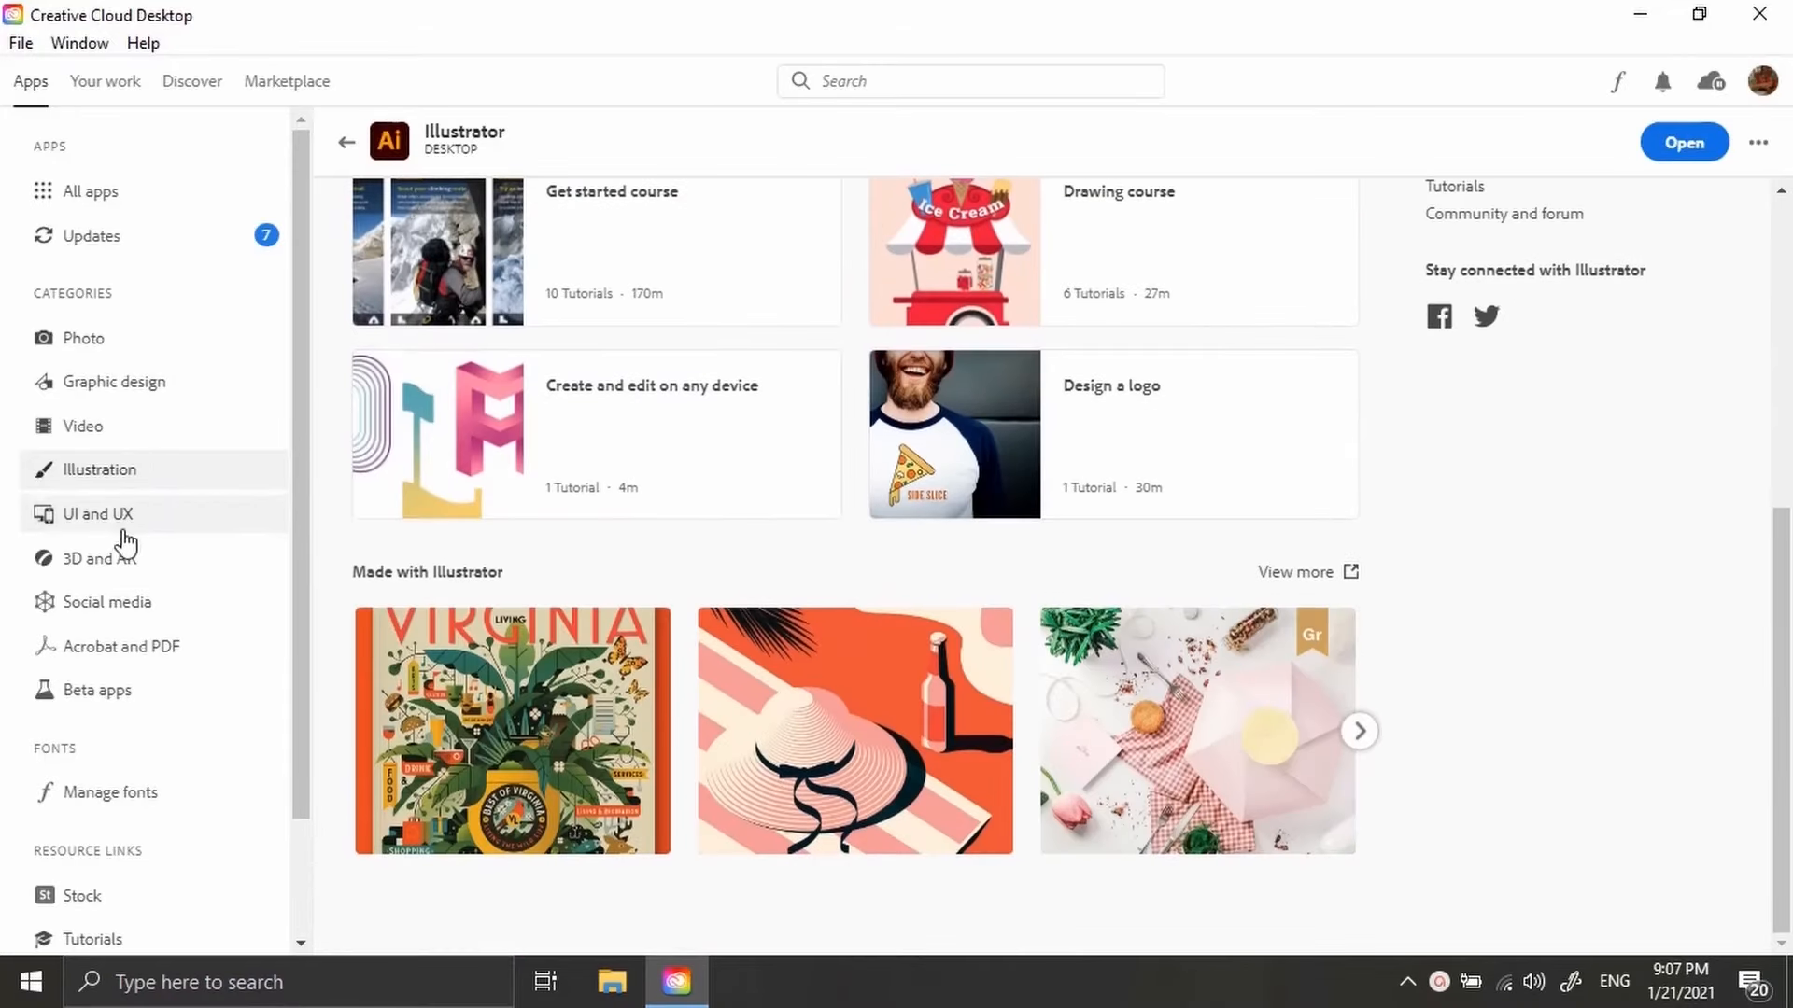
pyautogui.click(131, 428)
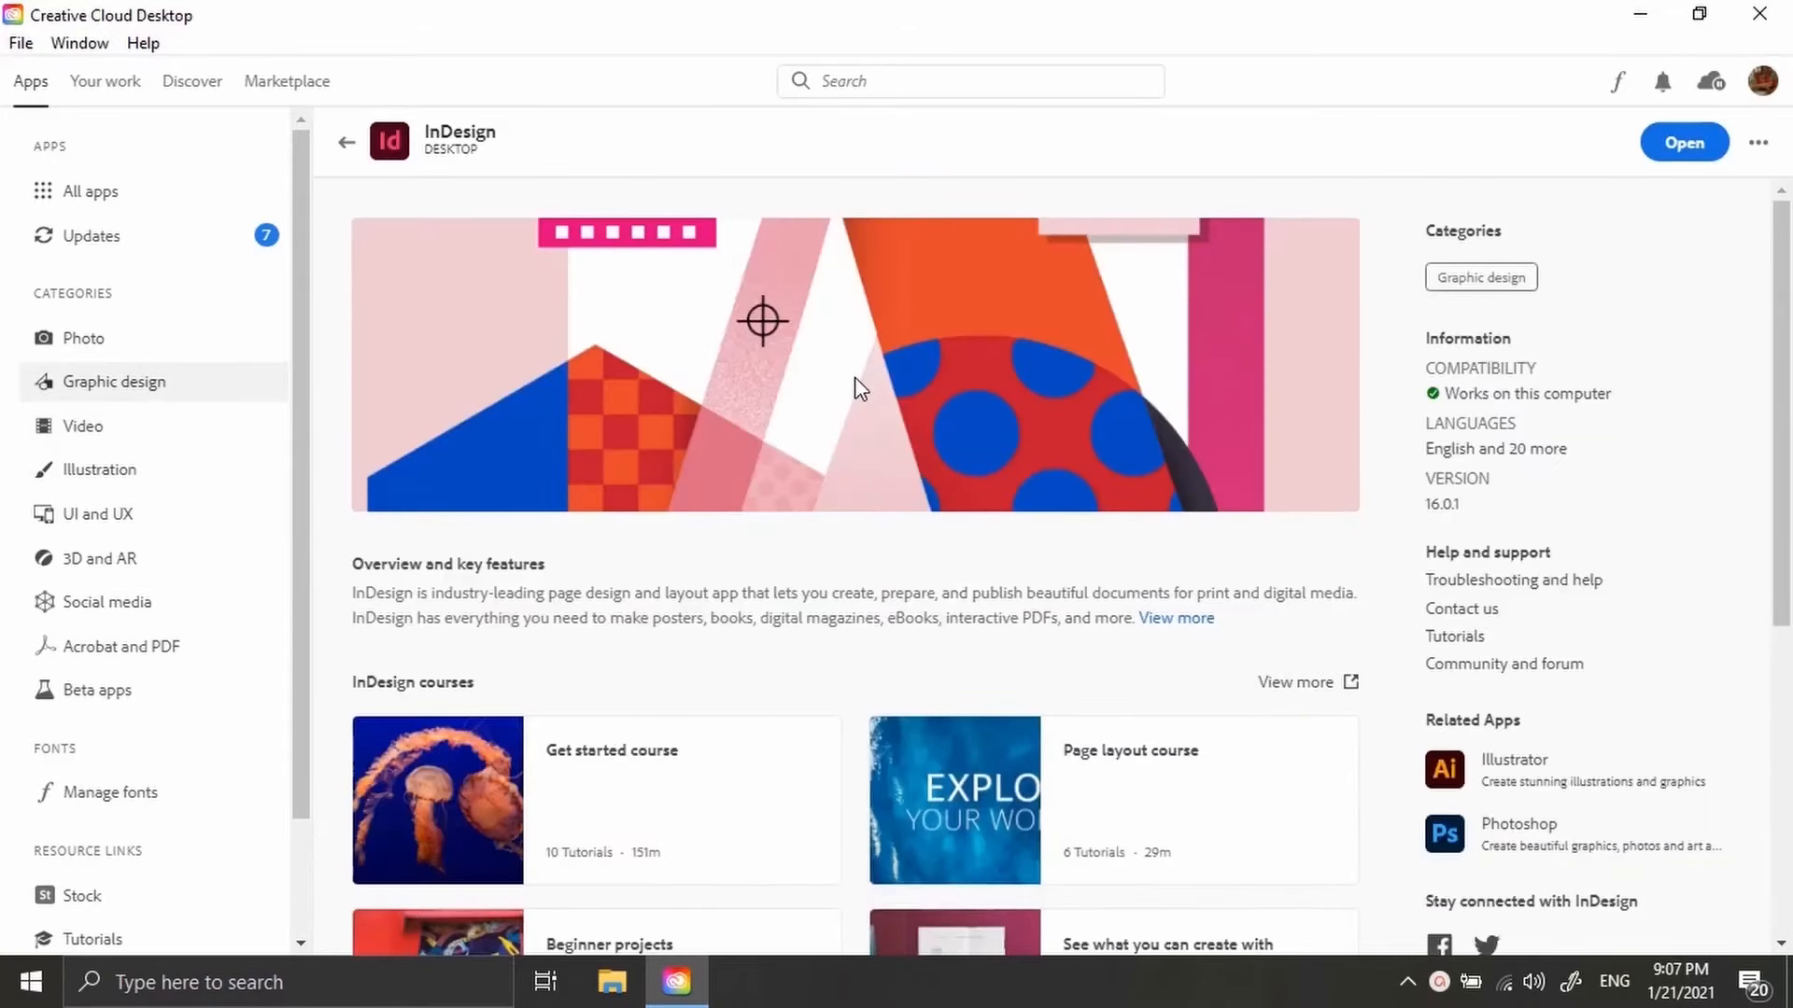
pyautogui.scroll(-2, 854, 387)
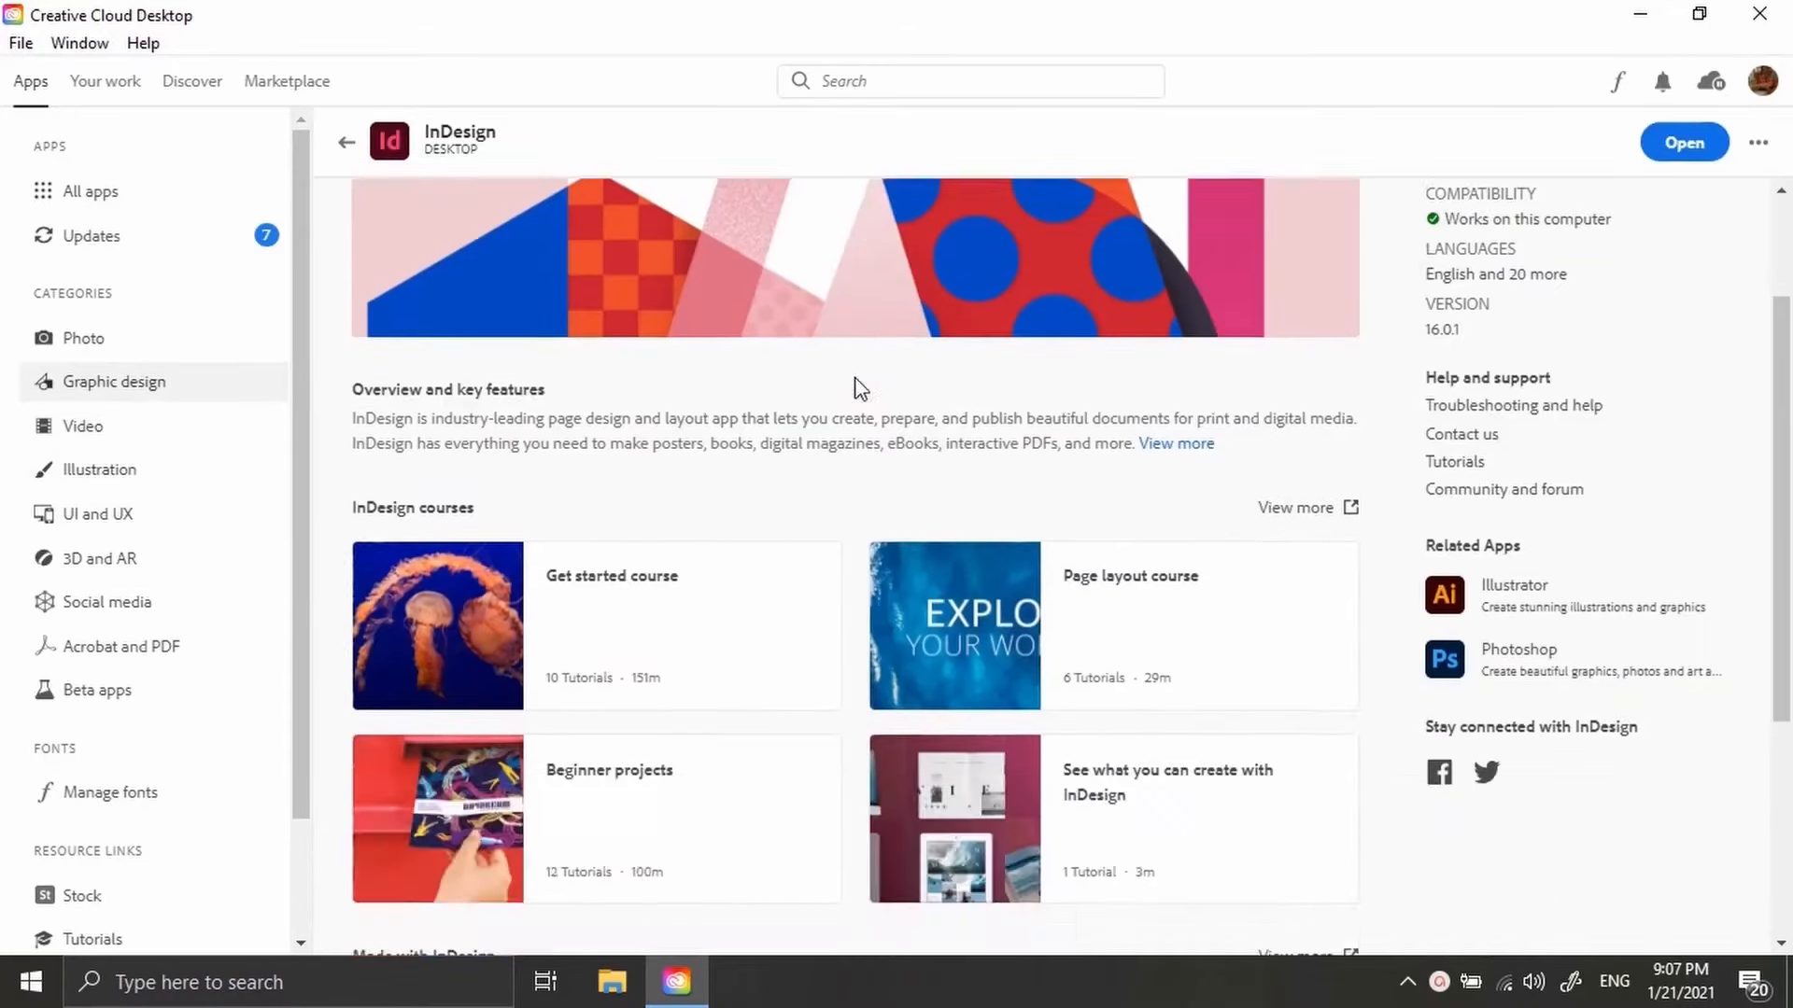
pyautogui.scroll(2, 852, 387)
pyautogui.scroll(-6, 852, 388)
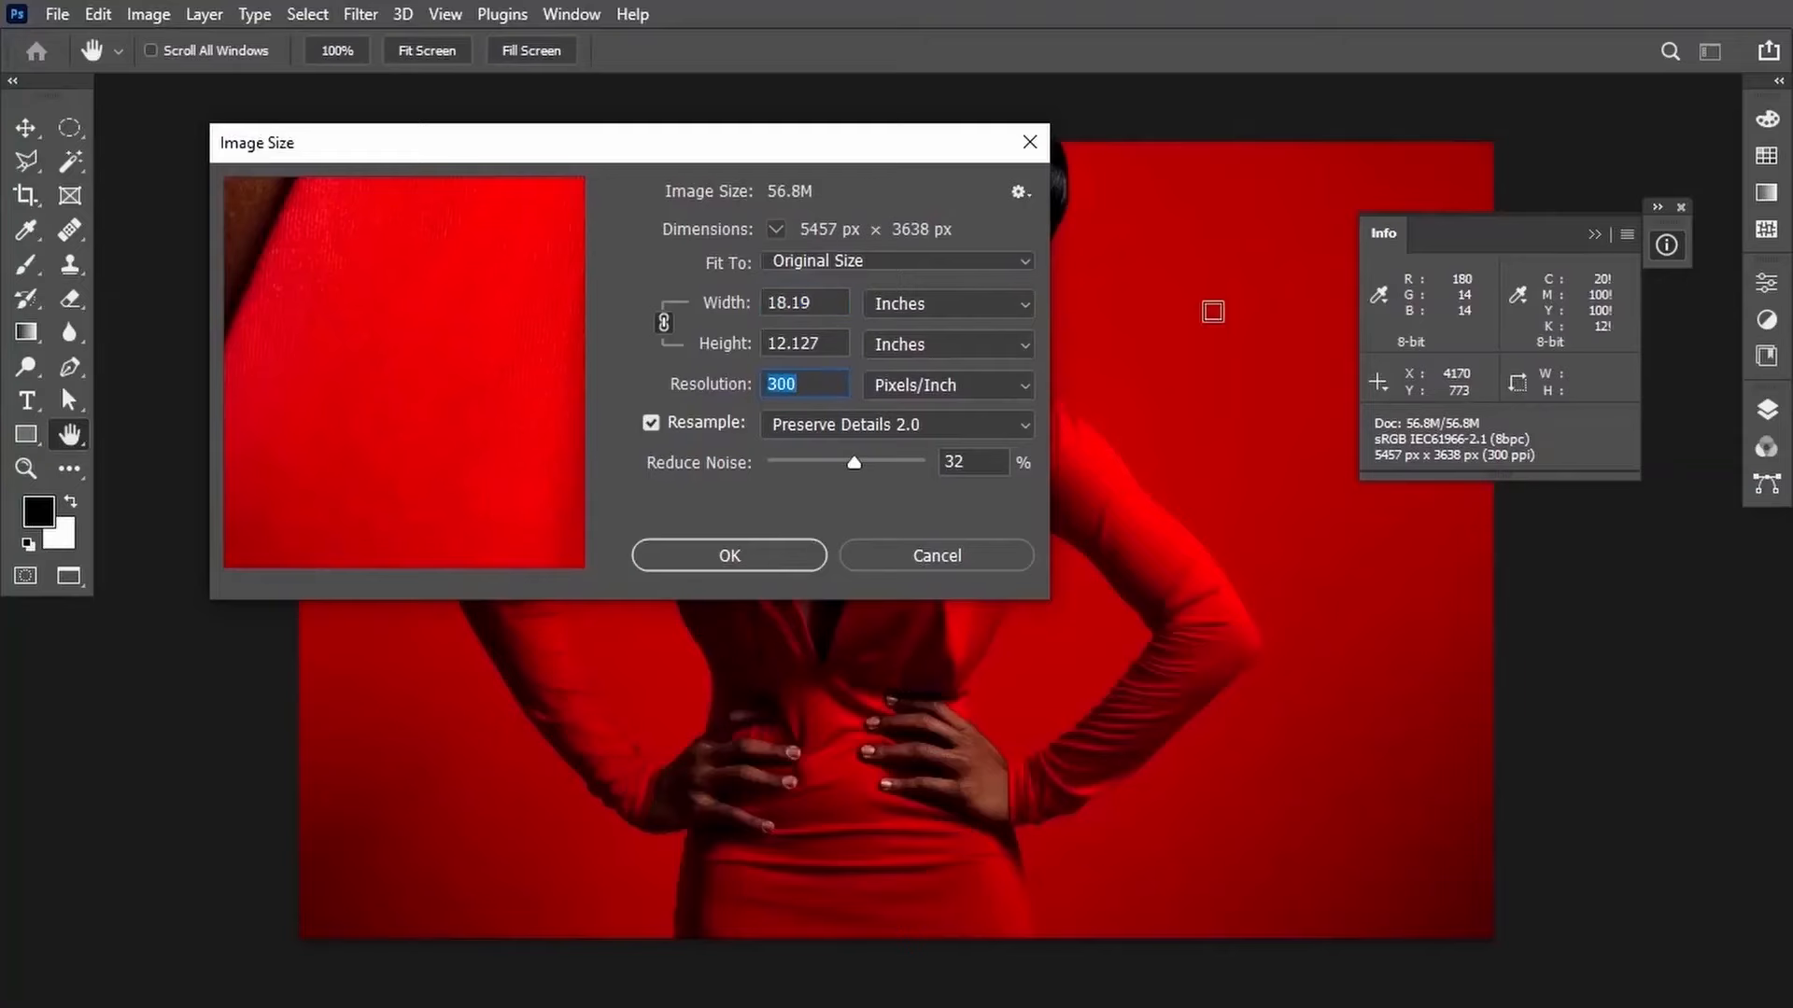
# Set the image resolution to 72 pixels/inch and the width to 100 inches in Image Size.
pyautogui.write('72')
pyautogui.doubleClick(826, 306)
pyautogui.write('80')
pyautogui.press('BackSpace')
pyautogui.press('BackSpace')
pyautogui.write('100')
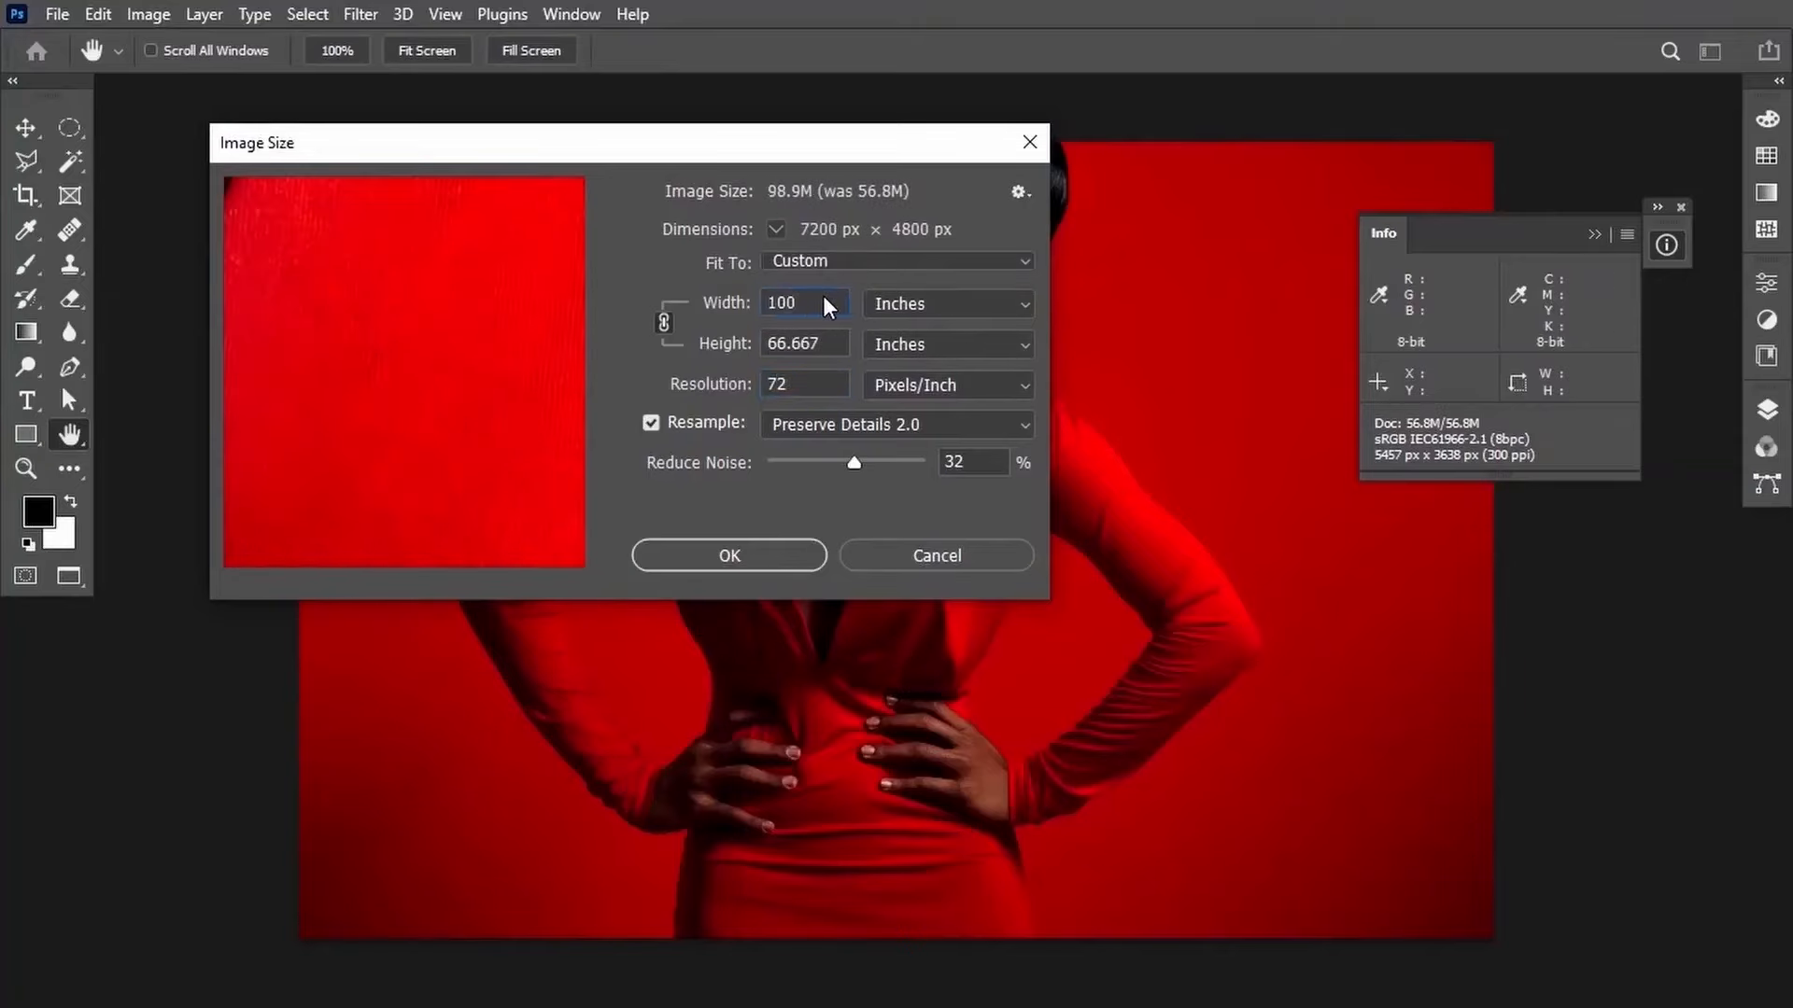
pyautogui.click(348, 547)
pyautogui.click(348, 546)
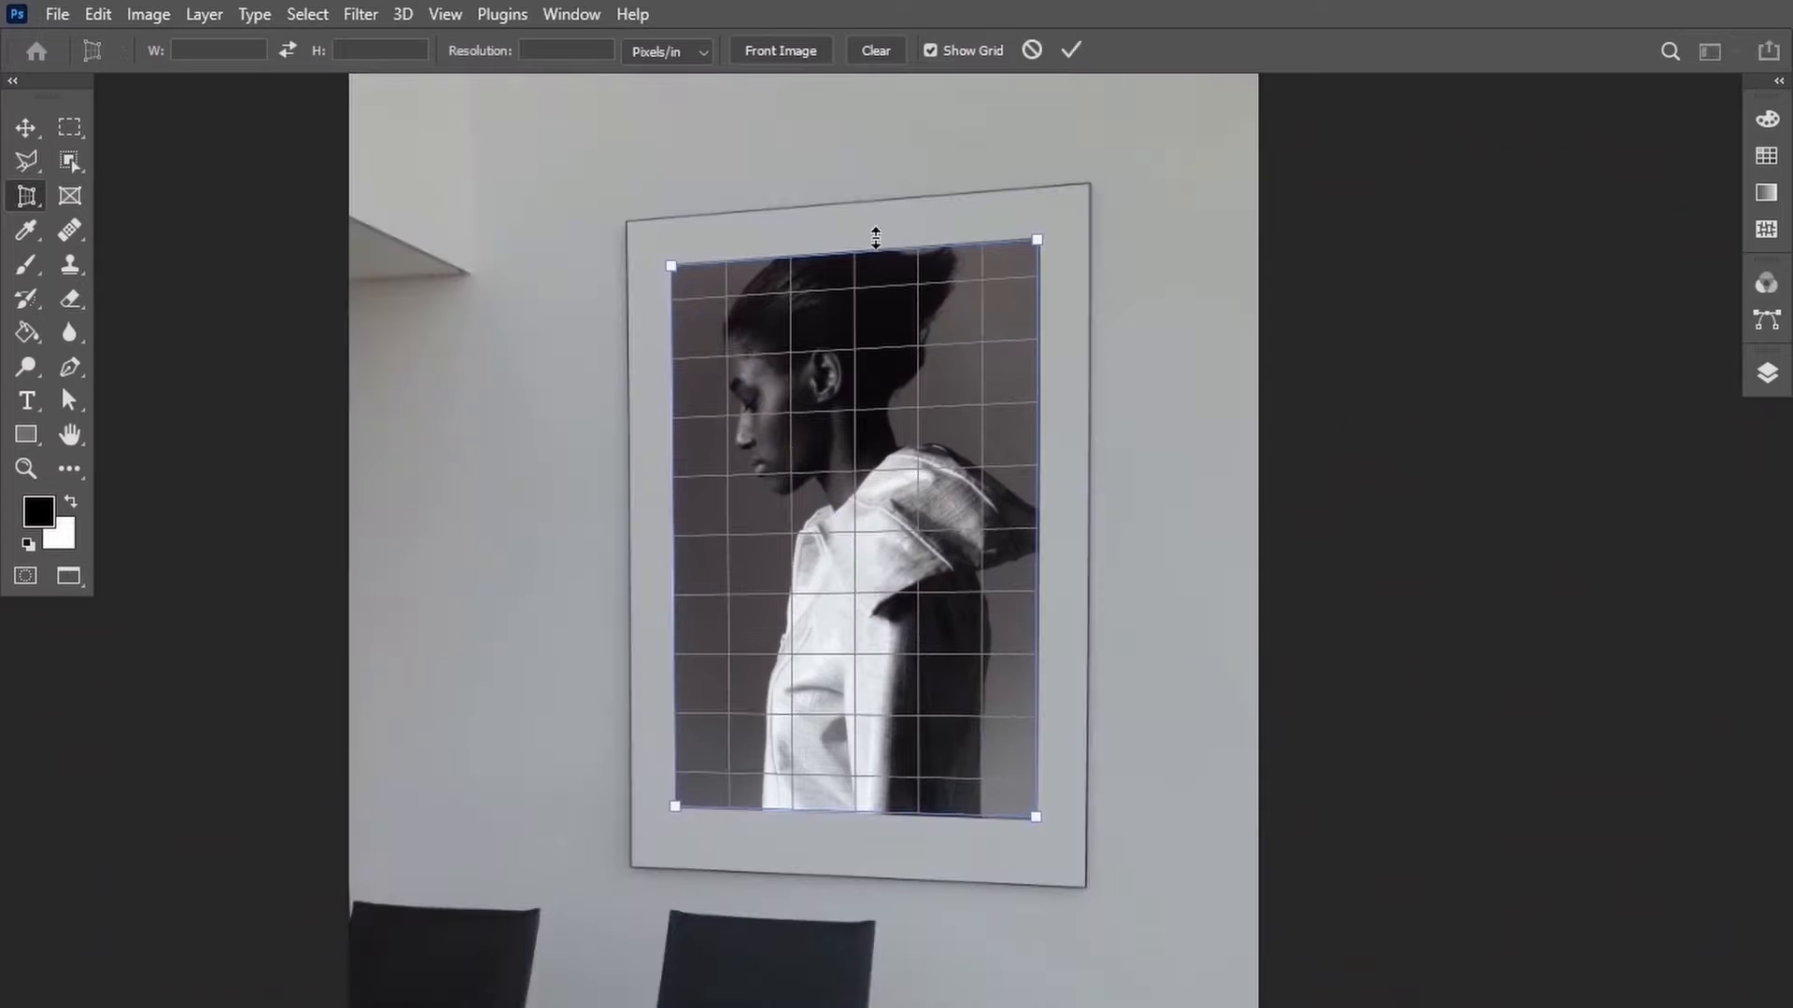
# Commit the perspective crop around the framed portrait on the wall.
pyautogui.click(1072, 48)
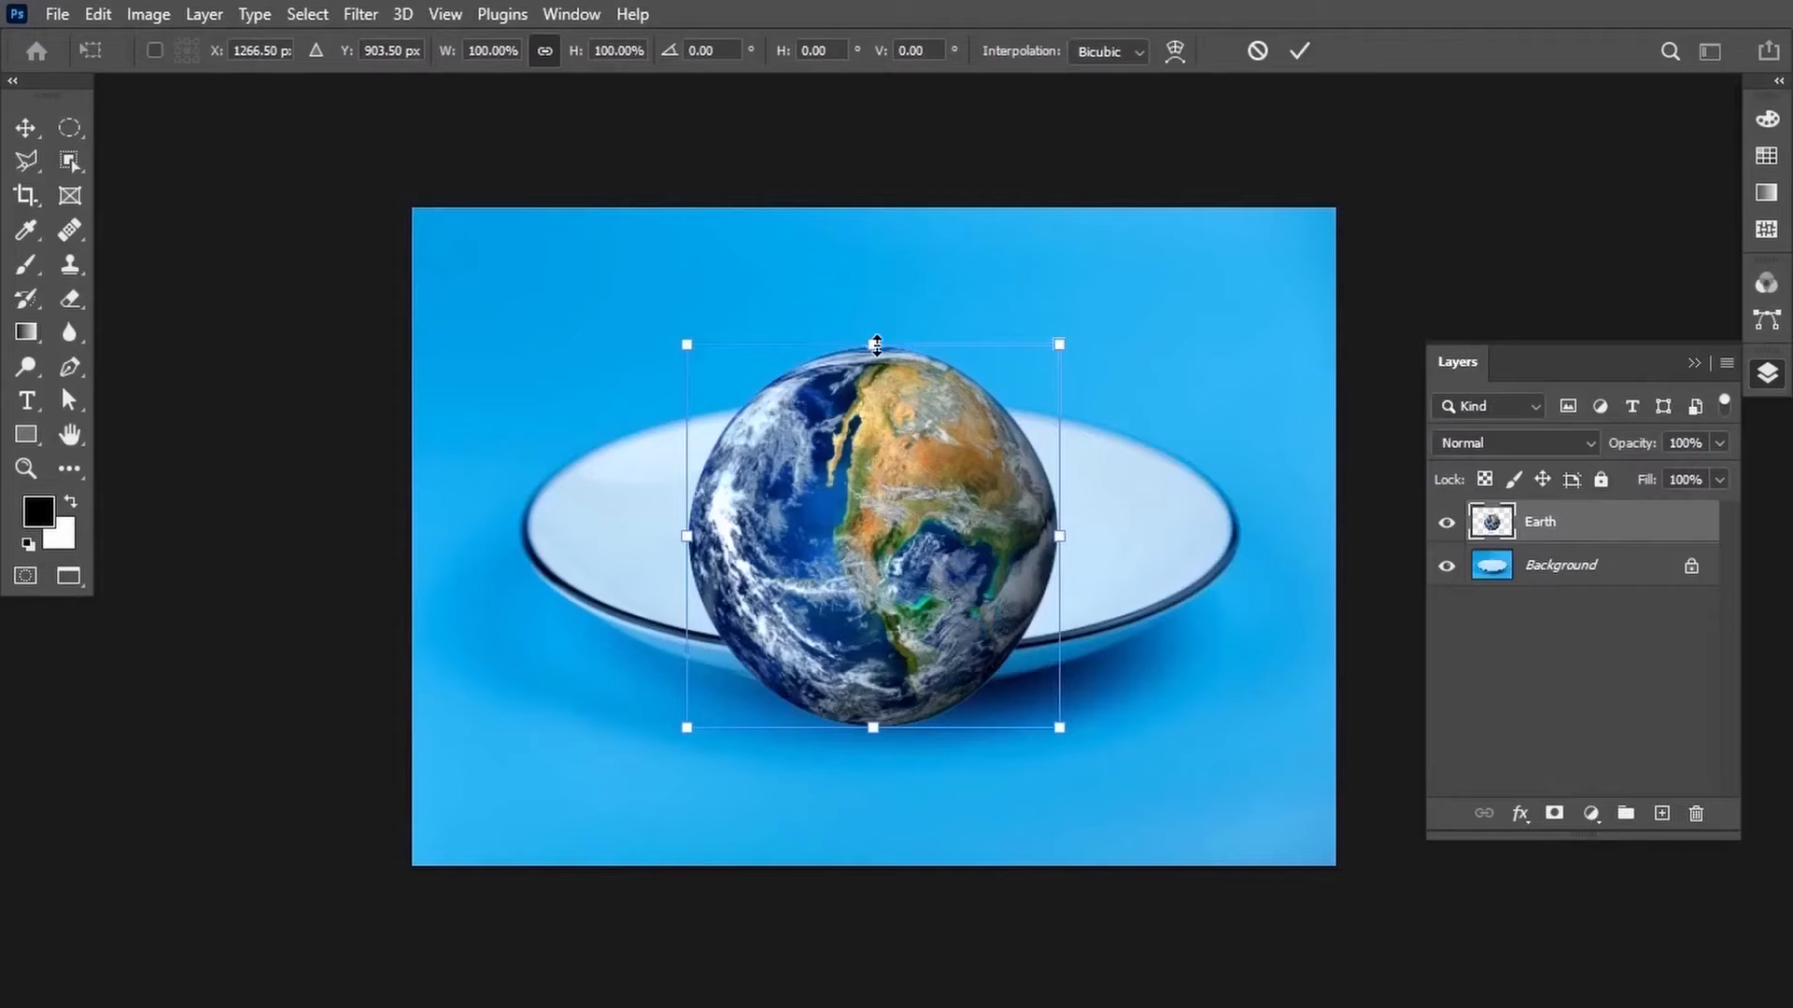
pyautogui.moveTo(1073, 341); pyautogui.dragTo(1078, 455)
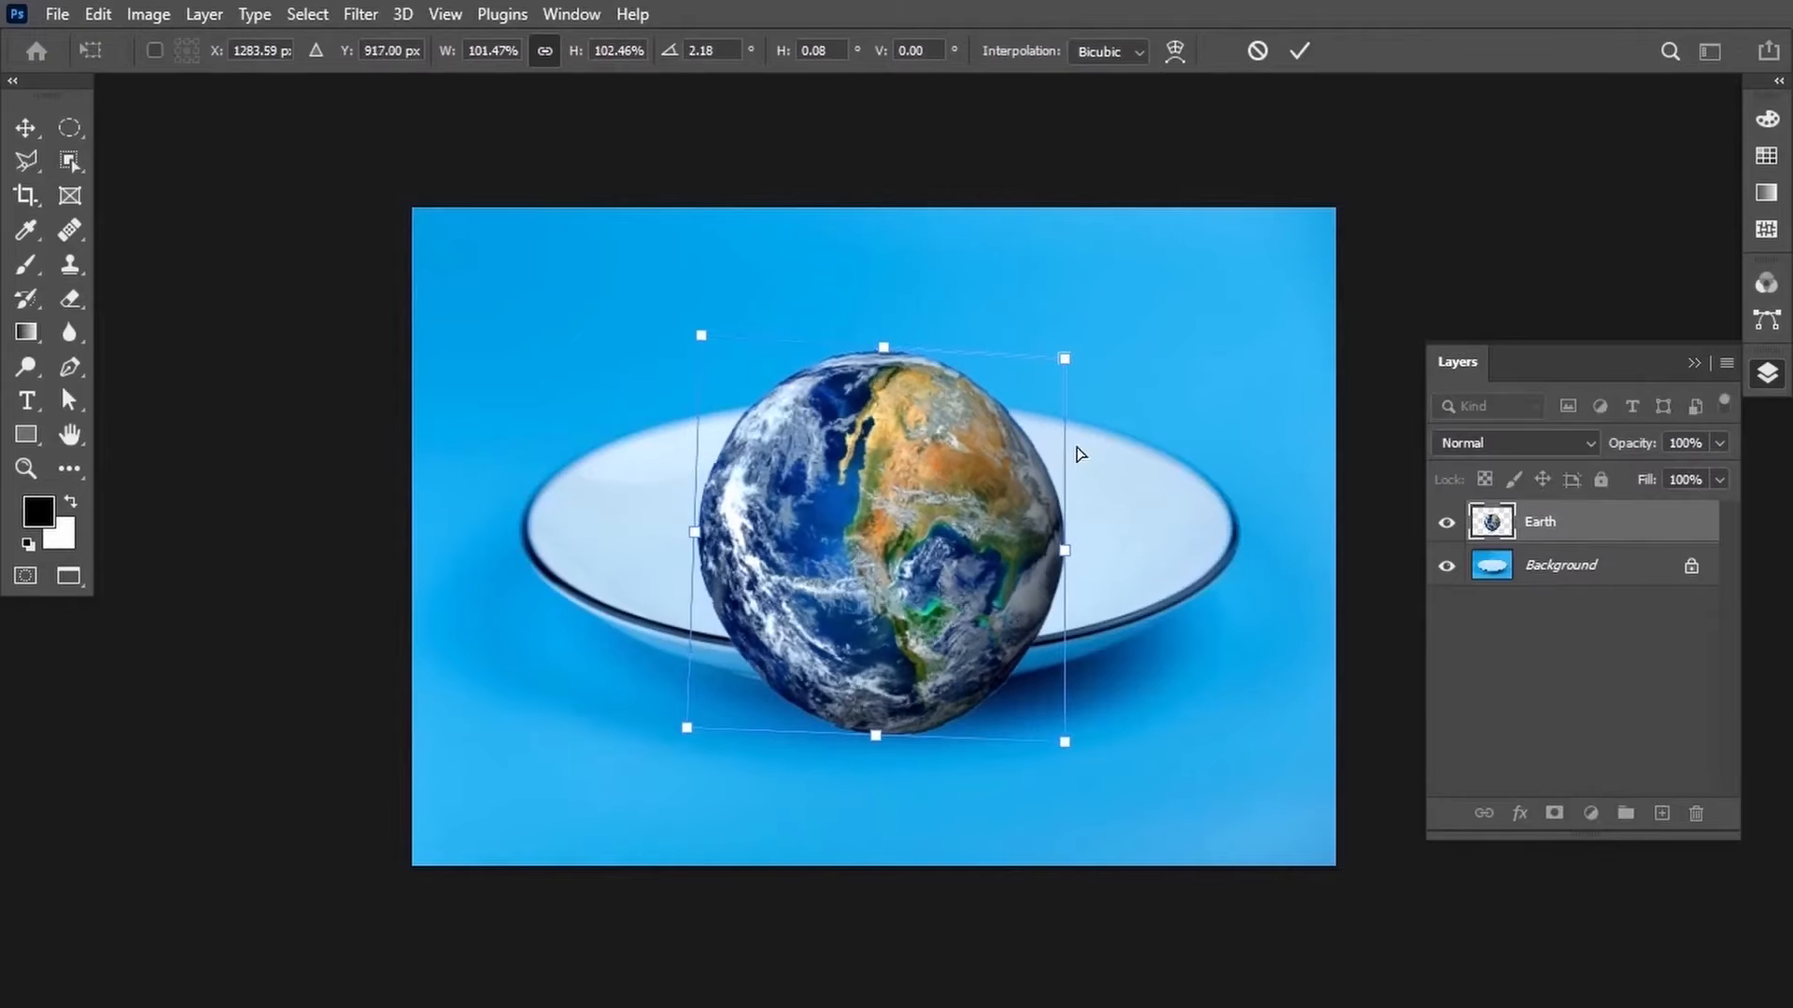
# Free-transform the Earth layer, adjusting its handles to fit it onto the plate.
pyautogui.press('Escape')
pyautogui.hotkey('ctrl', 't')
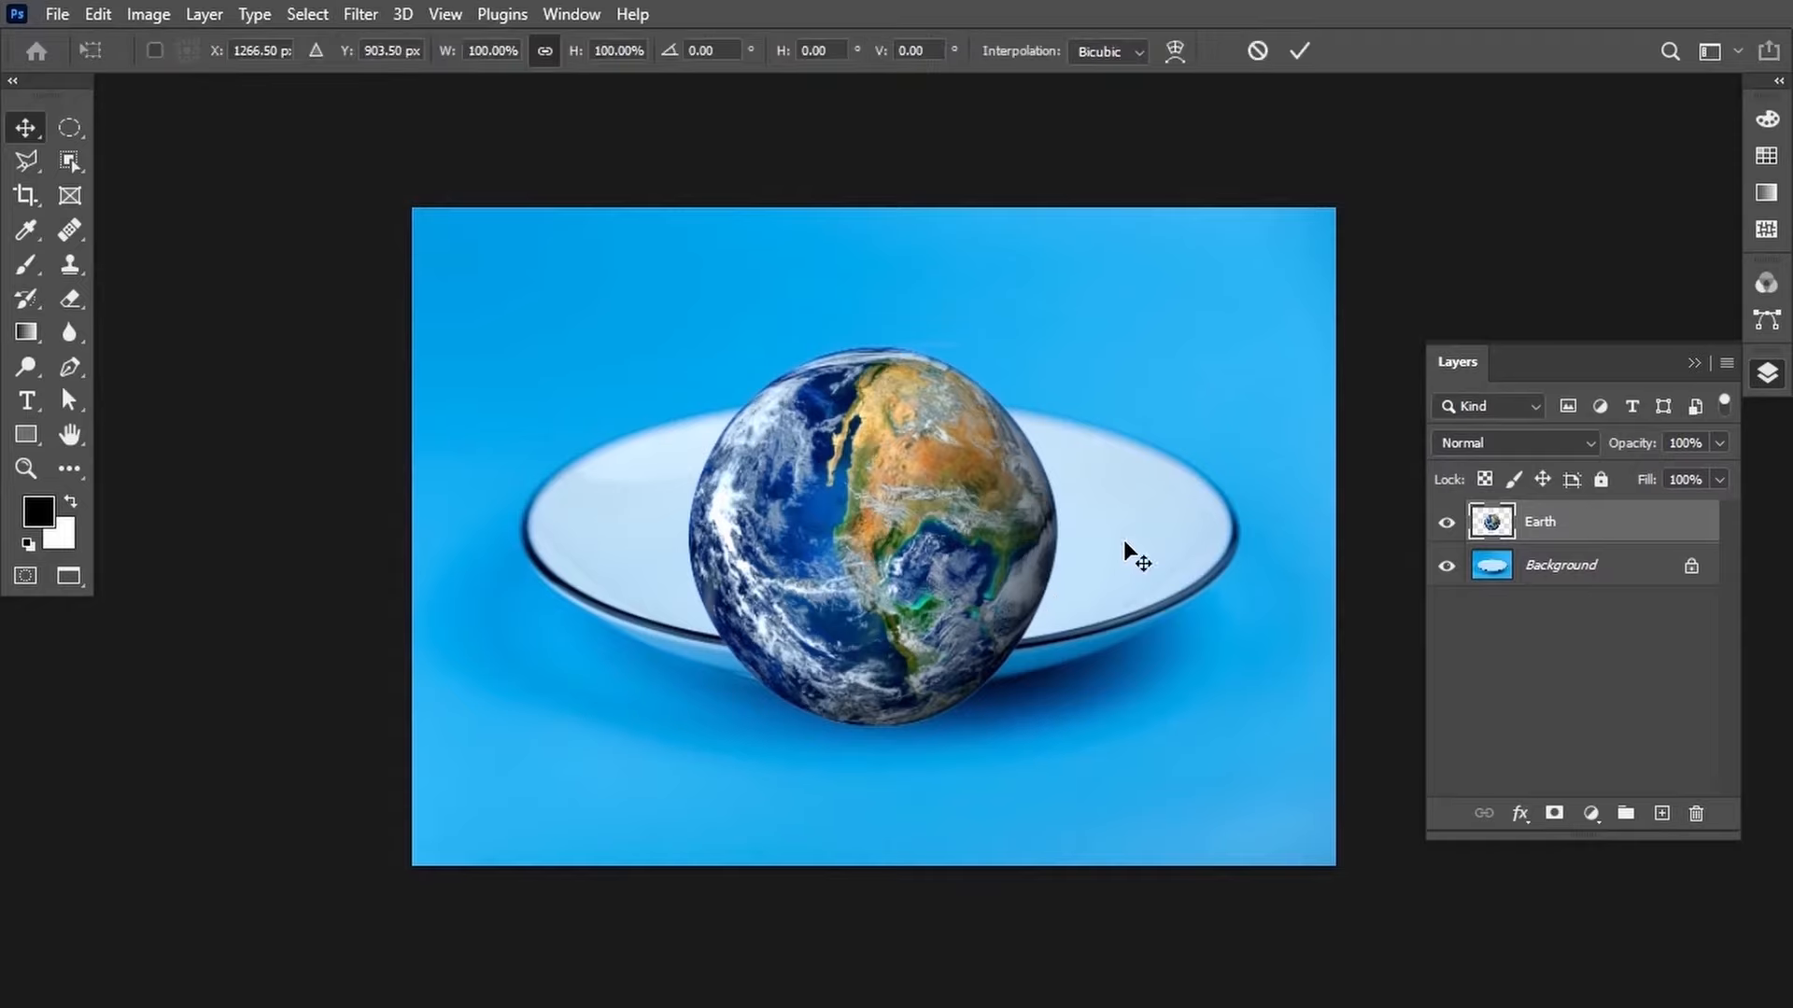
pyautogui.moveTo(873, 344)
pyautogui.mouseDown()
pyautogui.moveTo(909, 346)
pyautogui.moveTo(857, 344)
pyautogui.mouseUp()
pyautogui.moveTo(1051, 536); pyautogui.dragTo(1002, 416)
pyautogui.moveTo(828, 286); pyautogui.dragTo(902, 300)
pyautogui.moveTo(846, 667); pyautogui.dragTo(904, 669)
pyautogui.moveTo(1071, 519); pyautogui.dragTo(1048, 509)
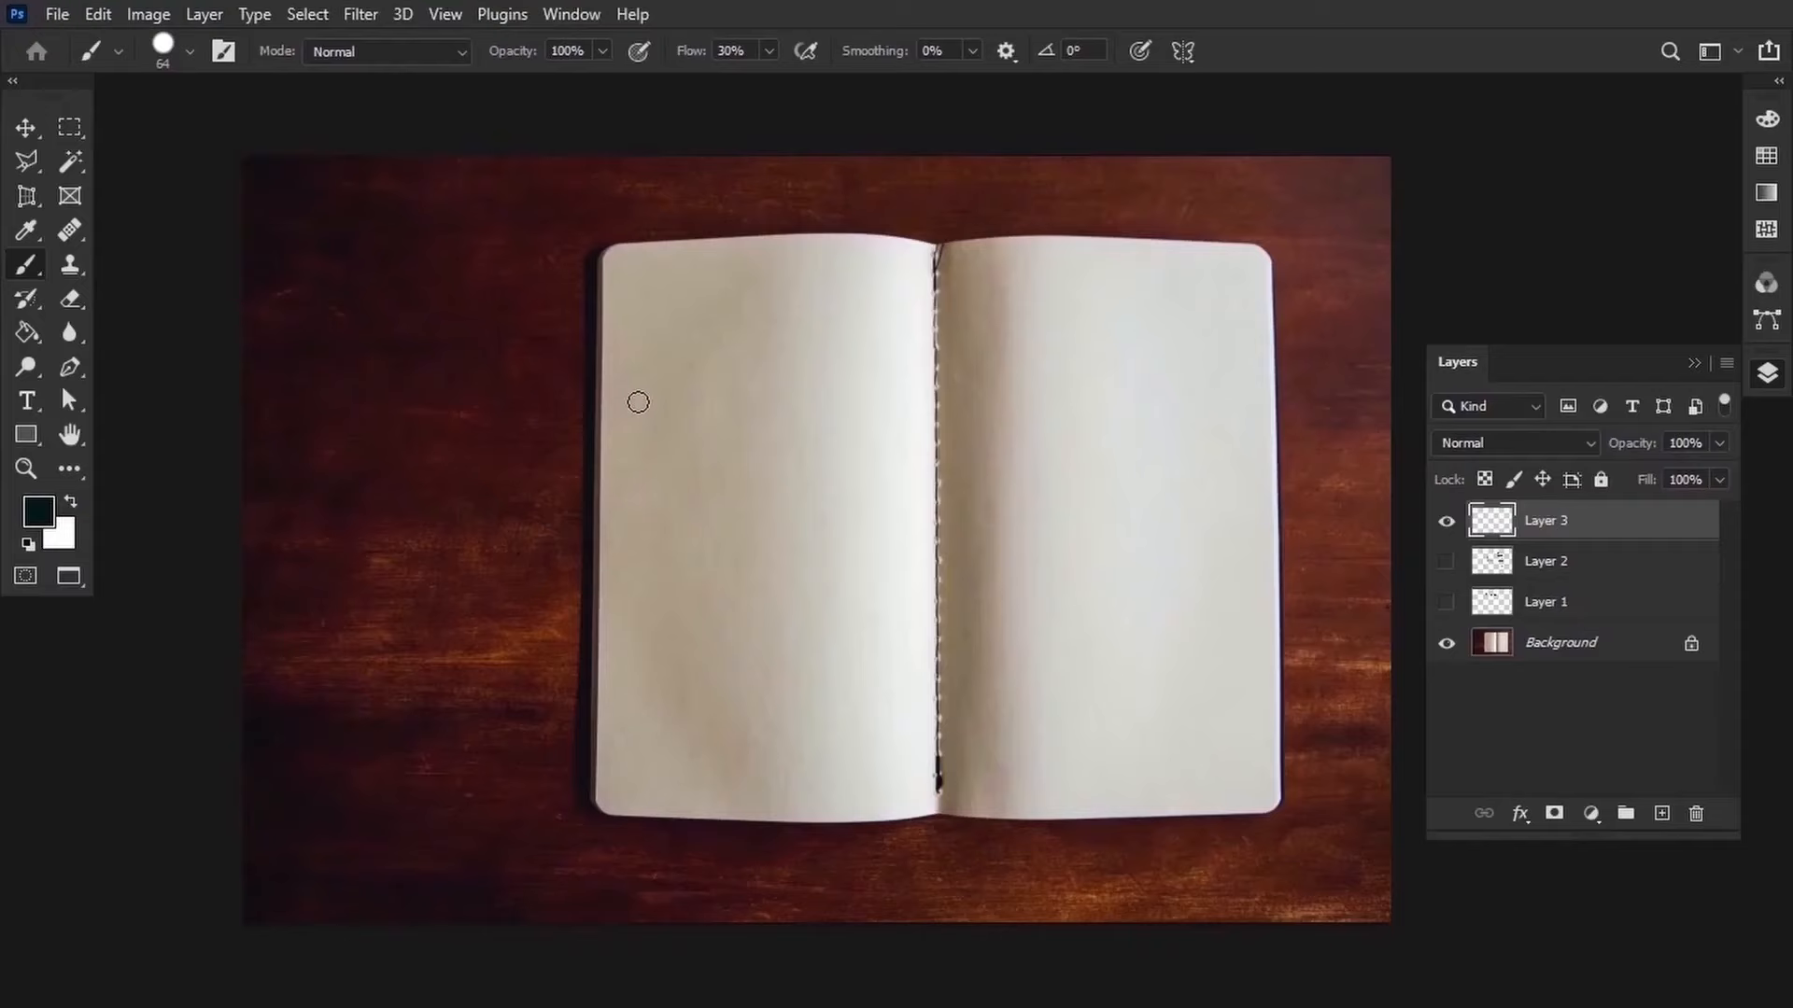
# Paint dark brush strokes across the notebook's left page on Layer 3.
pyautogui.moveTo(636, 400)
pyautogui.mouseDown()
pyautogui.moveTo(768, 416)
pyautogui.moveTo(864, 587)
pyautogui.moveTo(910, 775)
pyautogui.mouseUp()
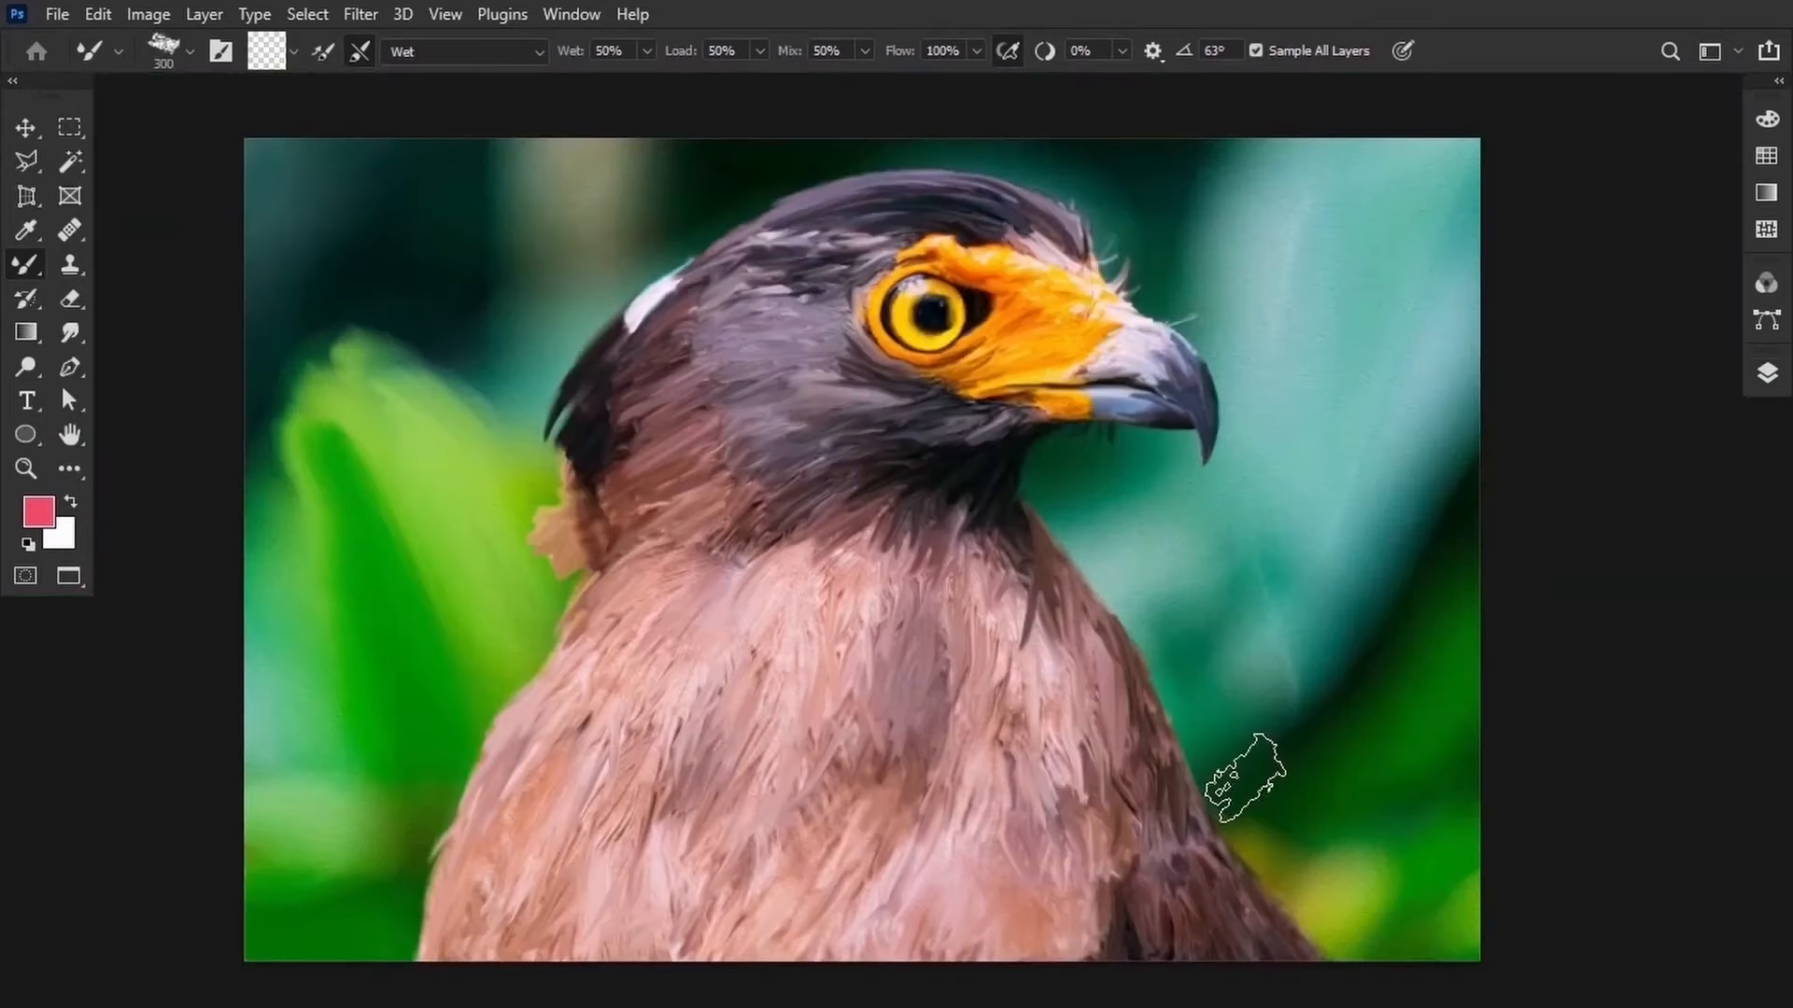
pyautogui.moveTo(1246, 780)
pyautogui.mouseDown()
pyautogui.moveTo(1301, 489)
pyautogui.moveTo(1251, 597)
pyautogui.mouseUp()
pyautogui.moveTo(532, 206)
pyautogui.mouseDown()
pyautogui.moveTo(444, 308)
pyautogui.moveTo(346, 373)
pyautogui.mouseUp()
pyautogui.moveTo(1213, 178); pyautogui.dragTo(1382, 159)
pyautogui.moveTo(1307, 681)
pyautogui.mouseDown()
pyautogui.moveTo(1512, 720)
pyautogui.moveTo(1326, 700)
pyautogui.mouseUp()
# Sample the beak's orange with the Mixer Brush and paint over the eagle's chest.
pyautogui.press('alt')
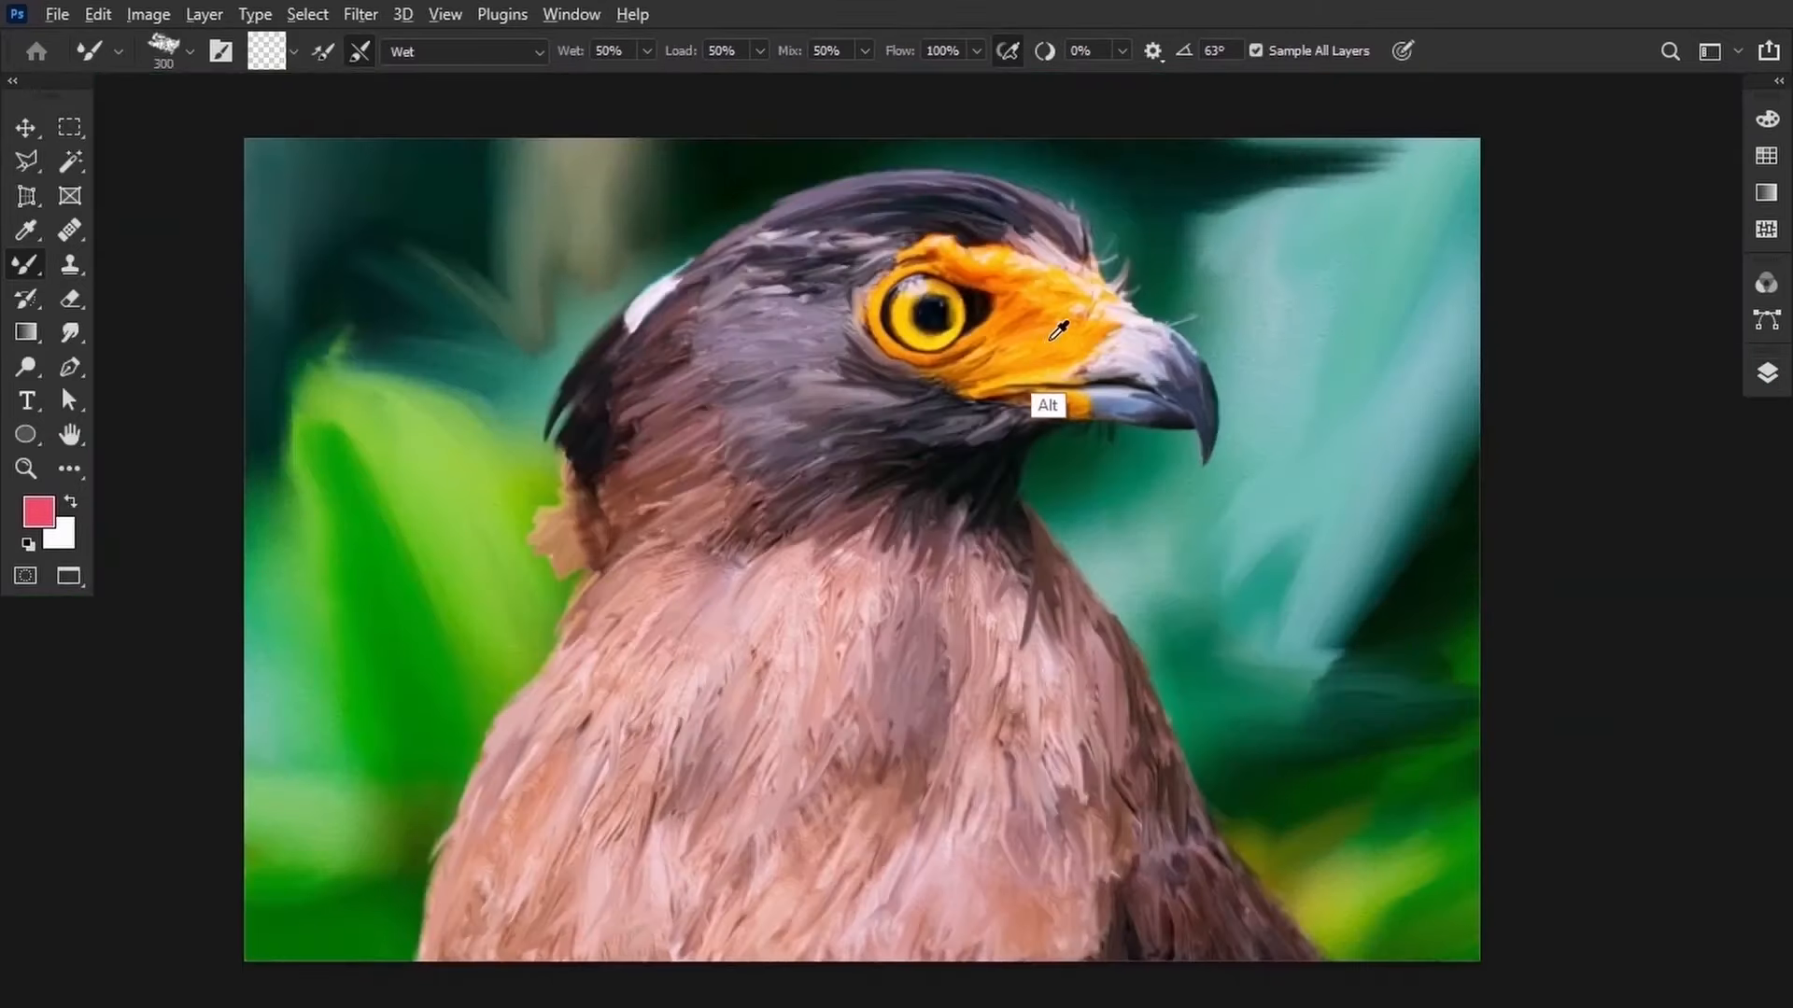
pyautogui.keyDown('alt'); pyautogui.click(1061, 334); pyautogui.keyUp('alt')
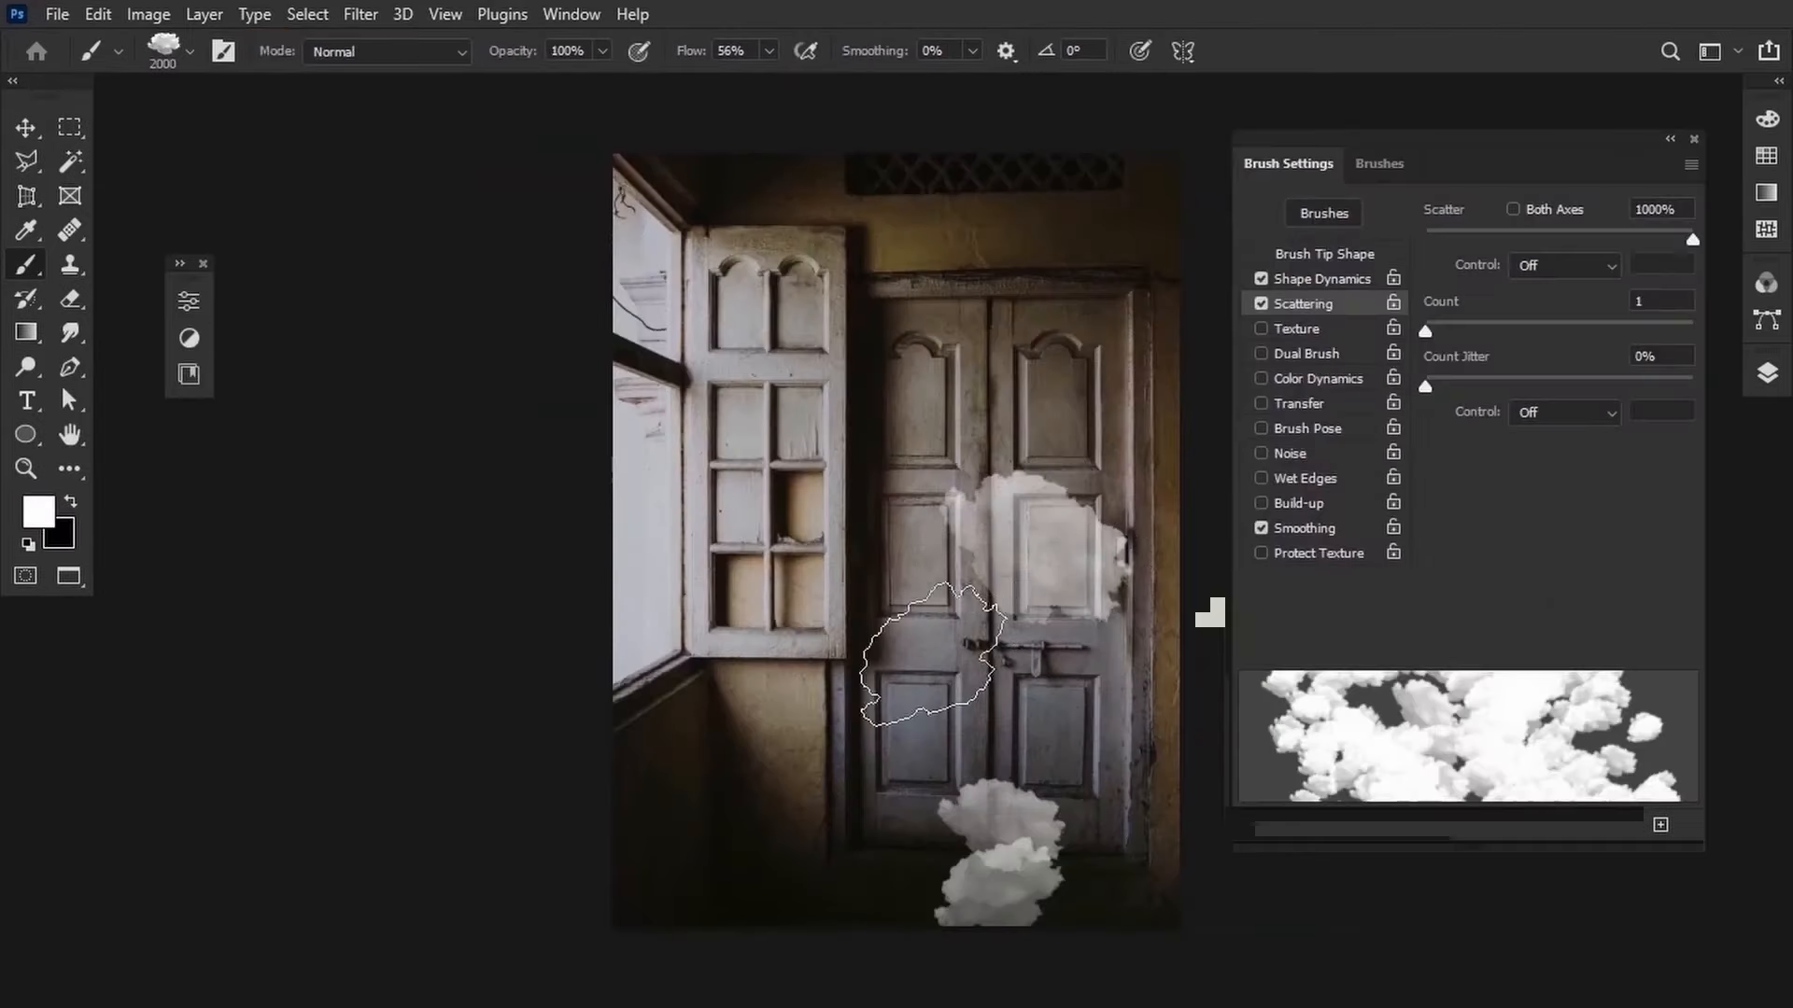
pyautogui.moveTo(929, 654); pyautogui.dragTo(860, 741)
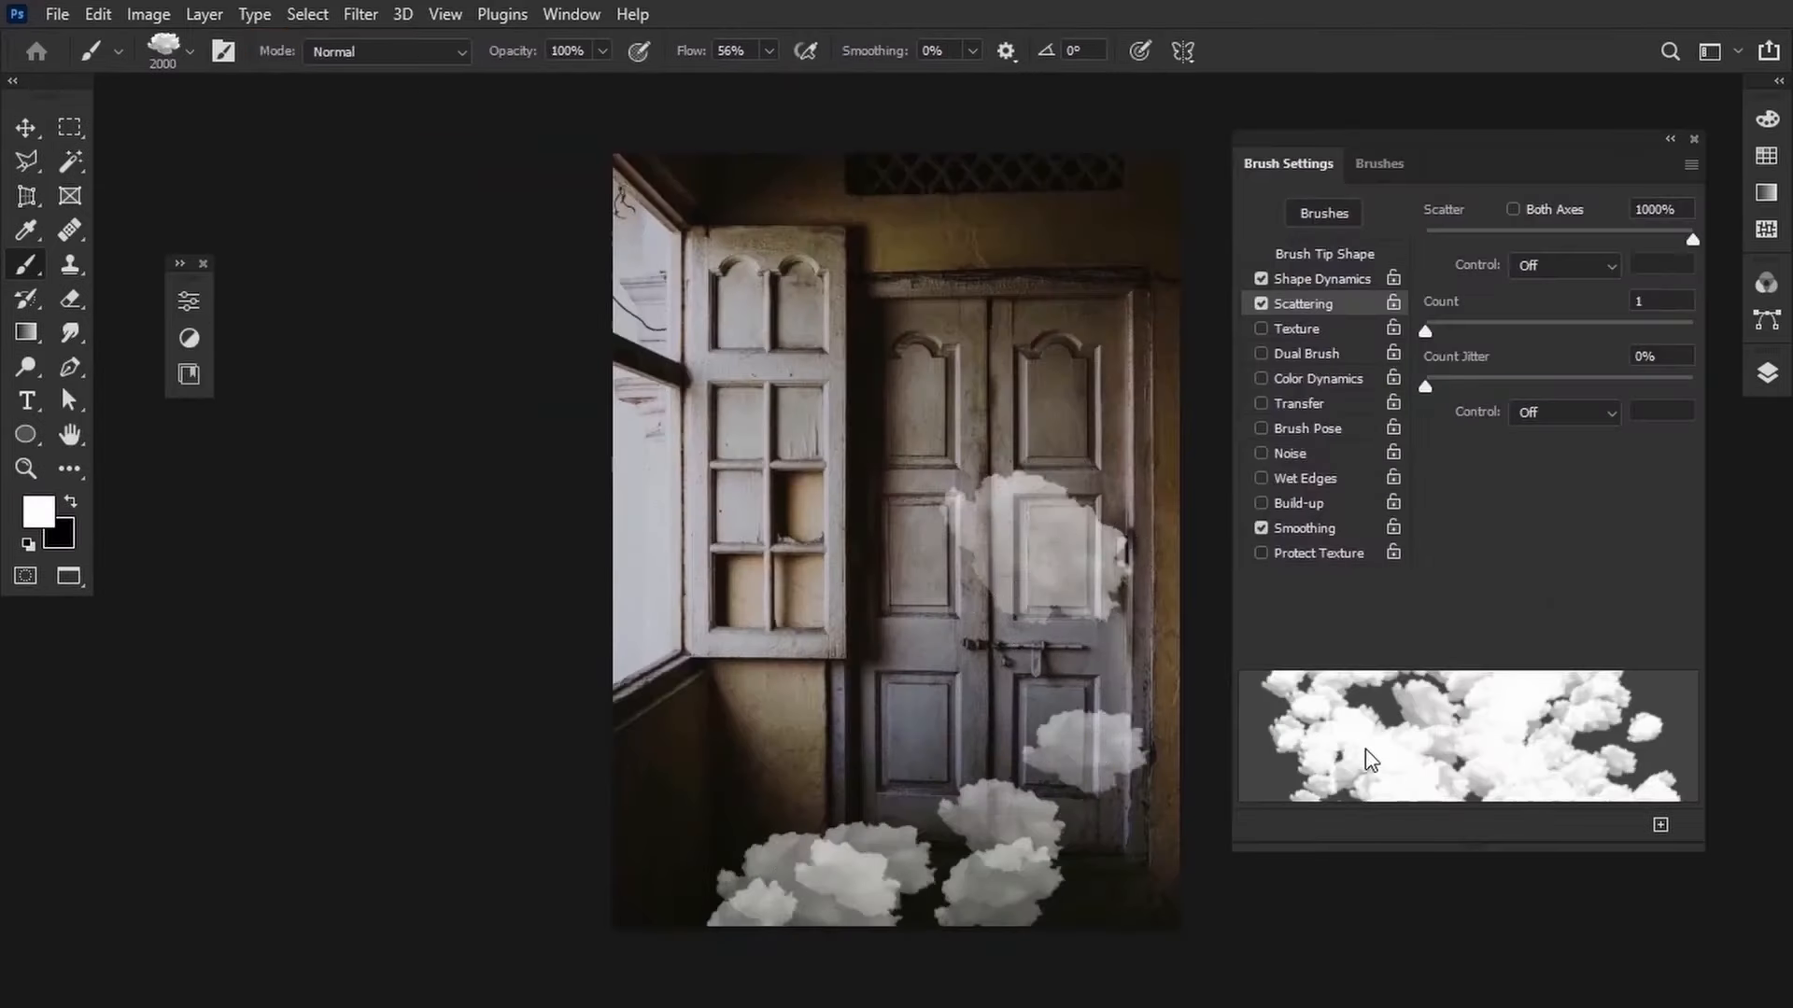
# Set the brush scattering count to 6 and paint clouds along the room's floor.
pyautogui.moveTo(1425, 331); pyautogui.dragTo(1514, 333)
pyautogui.moveTo(672, 649); pyautogui.dragTo(789, 859)
pyautogui.moveTo(789, 859); pyautogui.dragTo(661, 641)
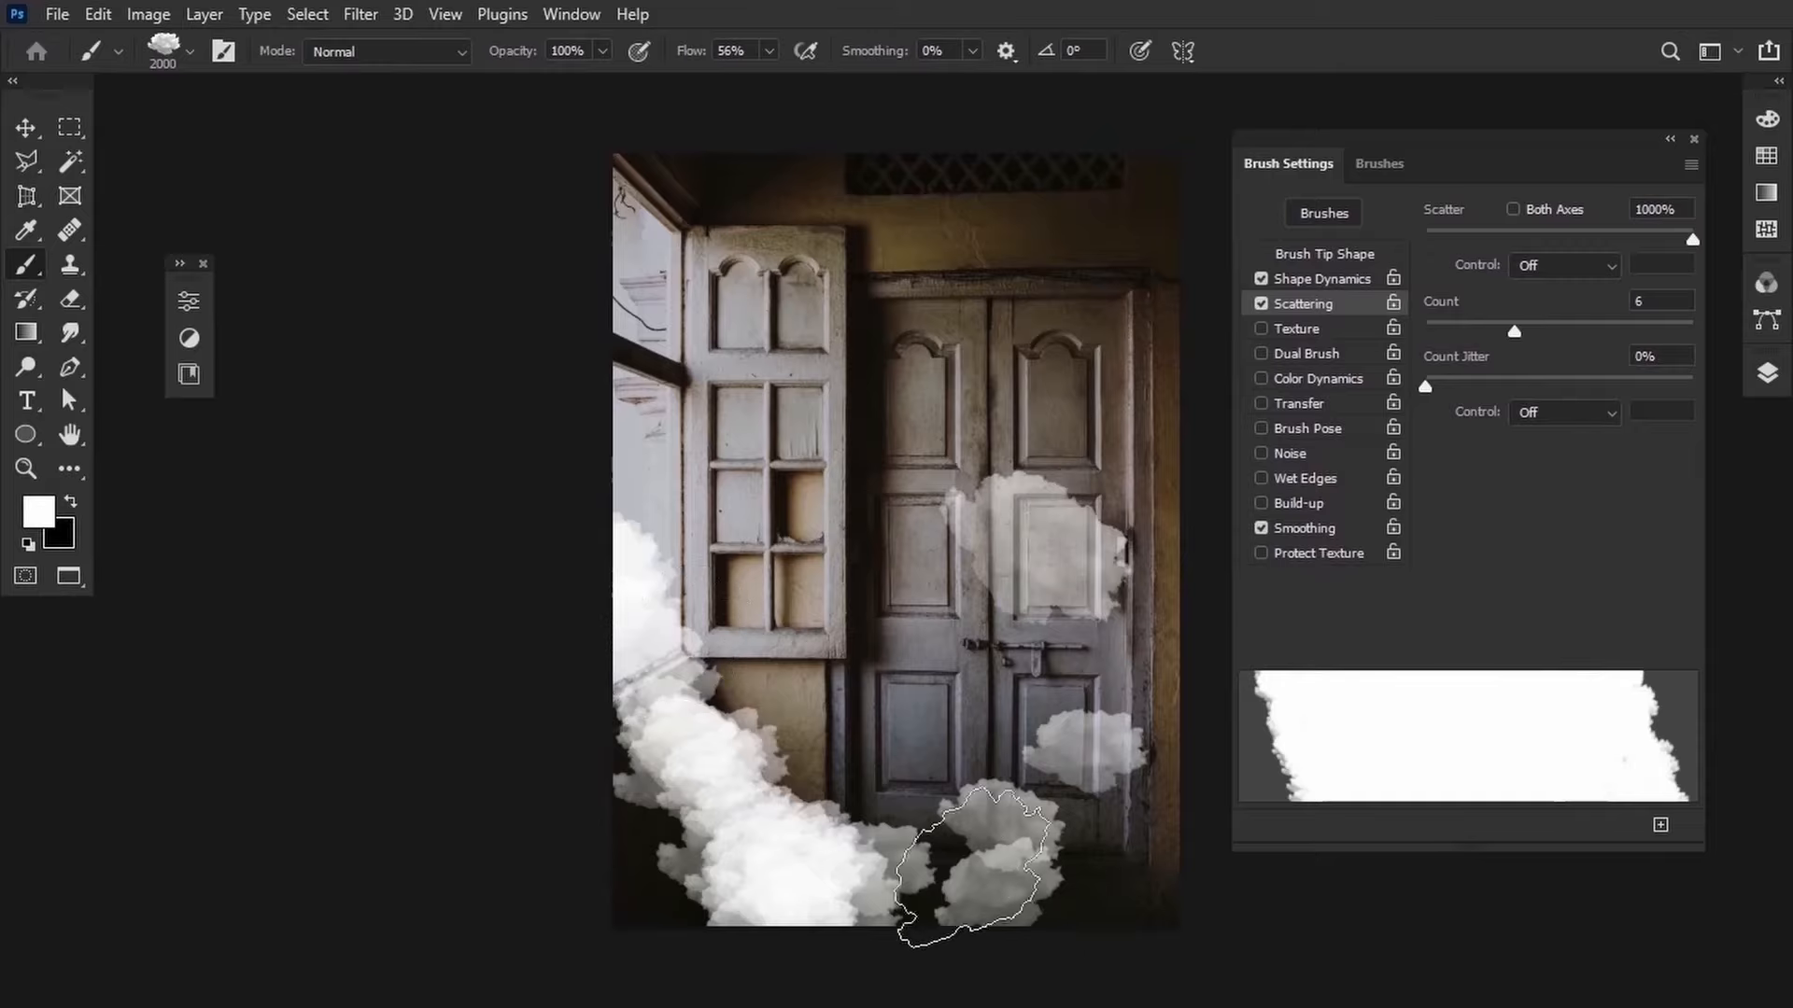
pyautogui.moveTo(1073, 897); pyautogui.dragTo(1141, 234)
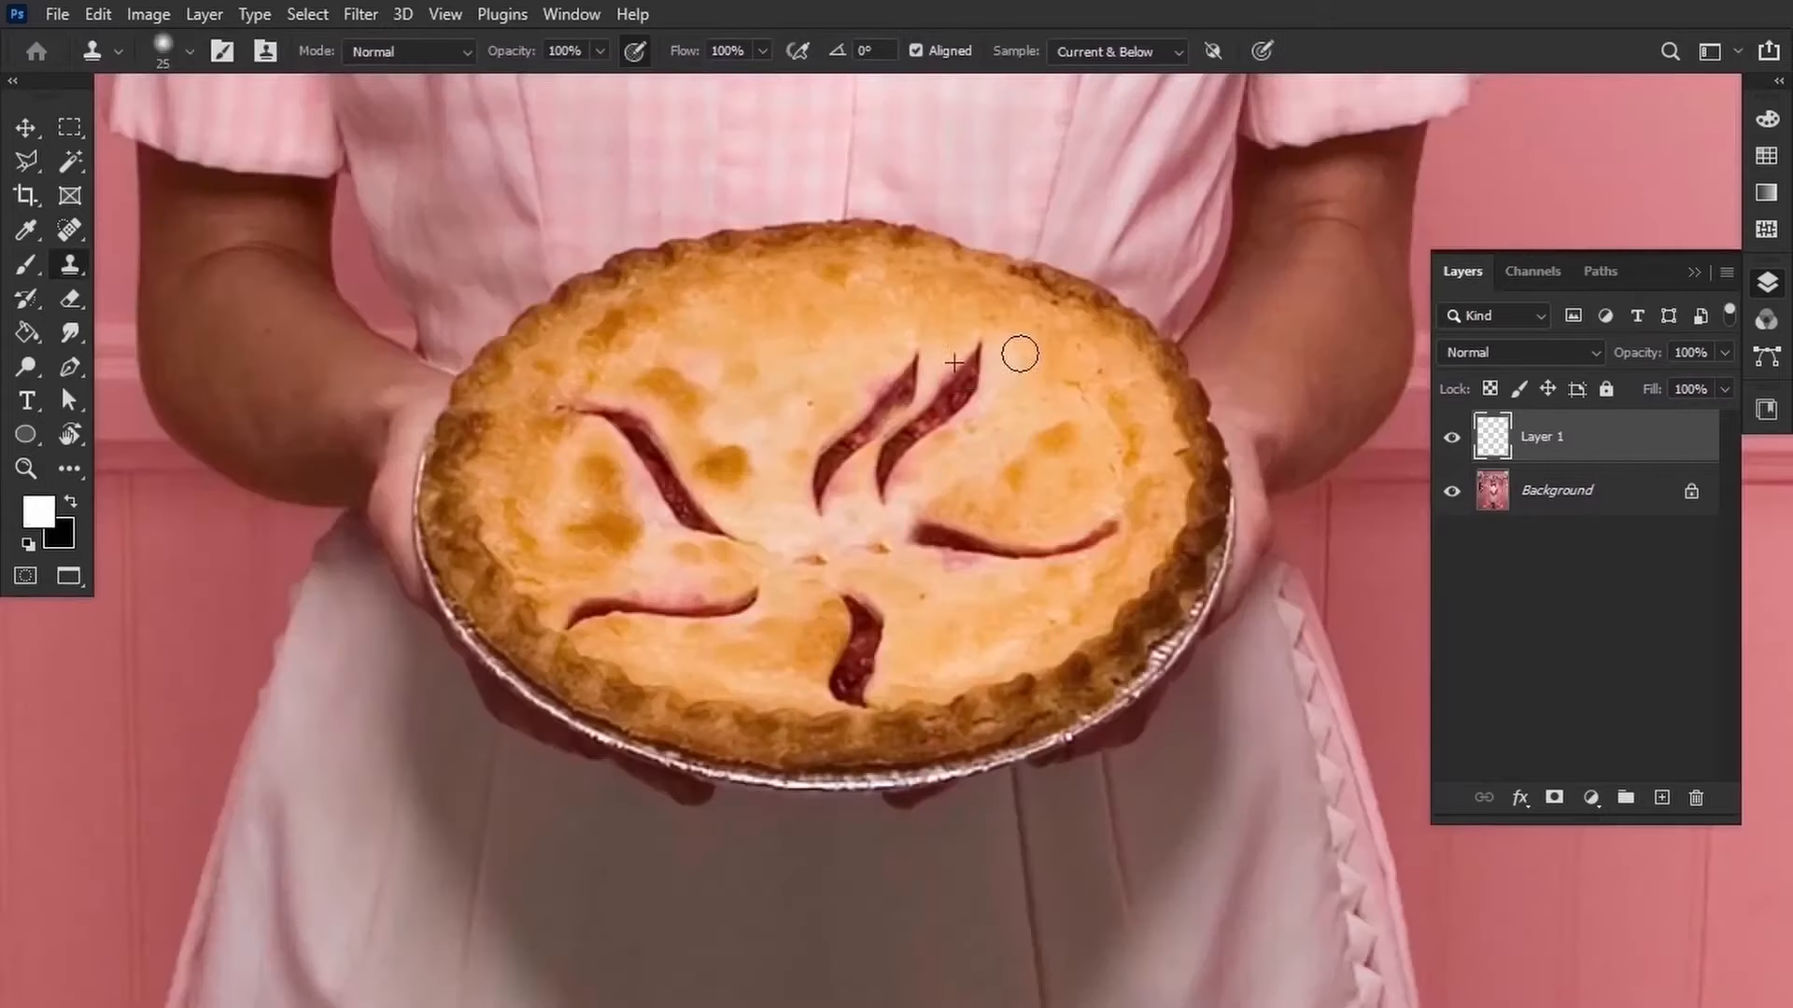
# Clone crust texture over the pie's cut slits on Layer 1.
pyautogui.moveTo(997, 409)
pyautogui.mouseDown()
pyautogui.moveTo(904, 521)
pyautogui.moveTo(981, 398)
pyautogui.mouseUp()
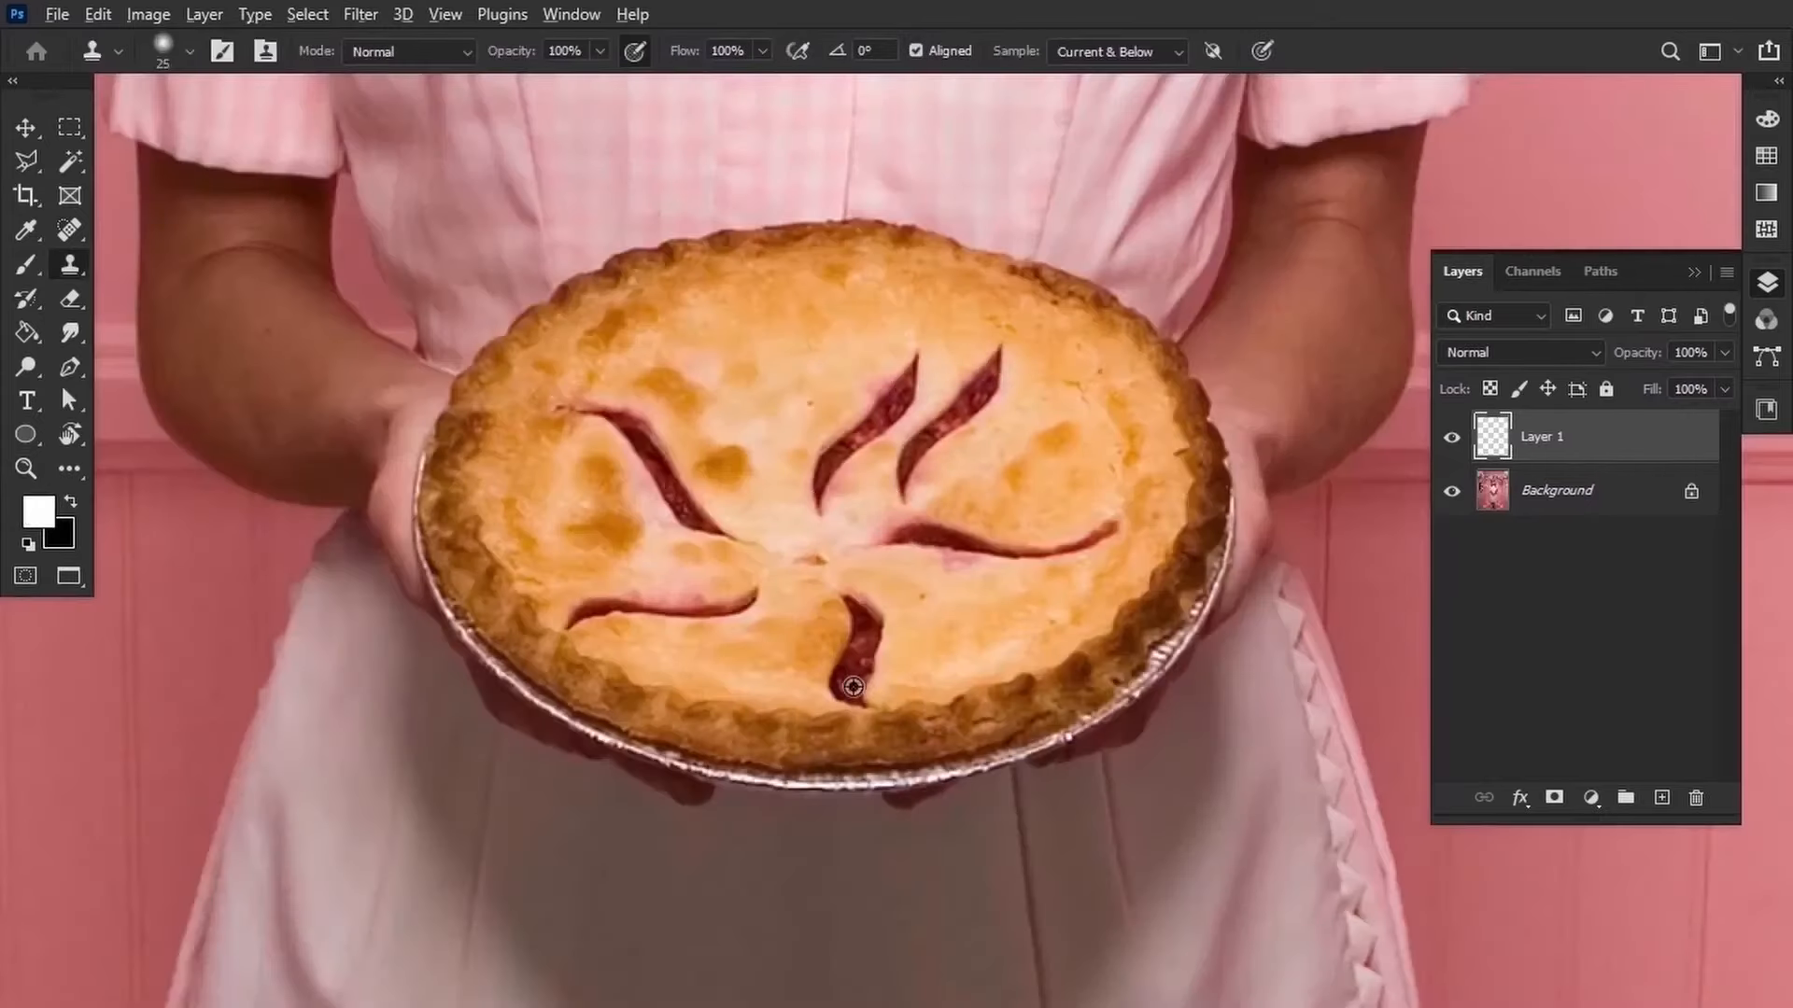
pyautogui.moveTo(932, 695); pyautogui.dragTo(924, 659)
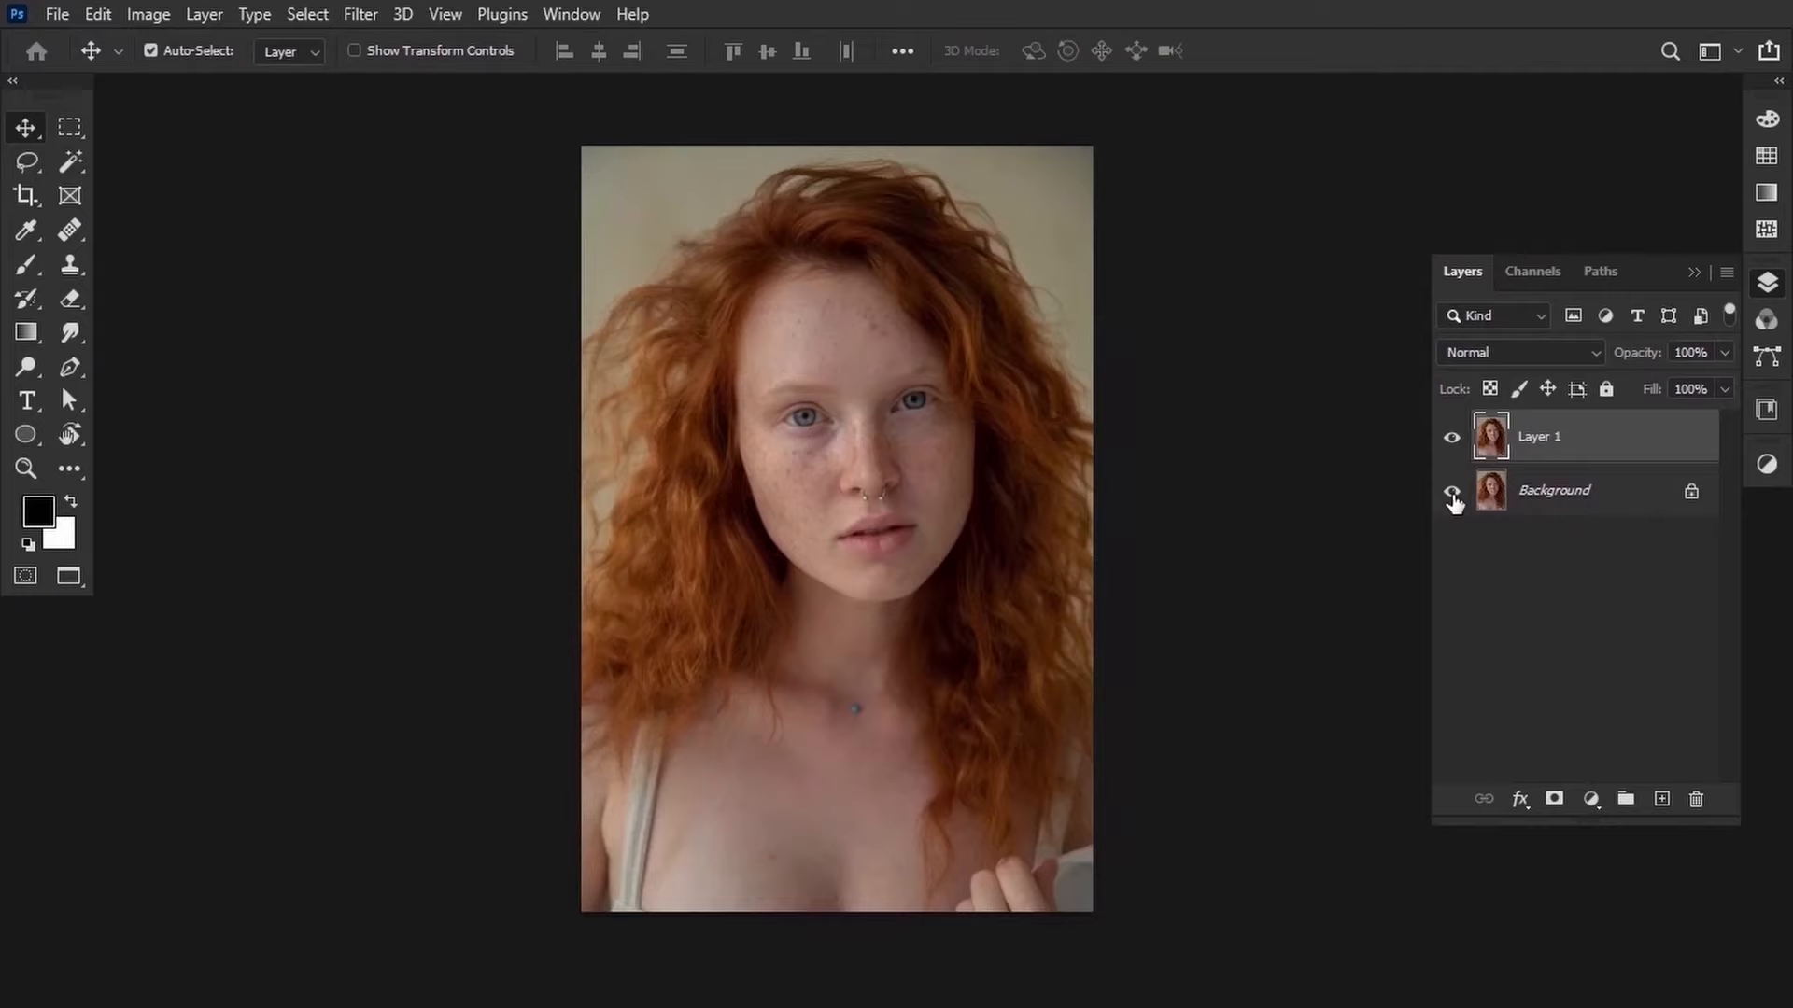
pyautogui.click(1452, 492)
pyautogui.click(203, 14)
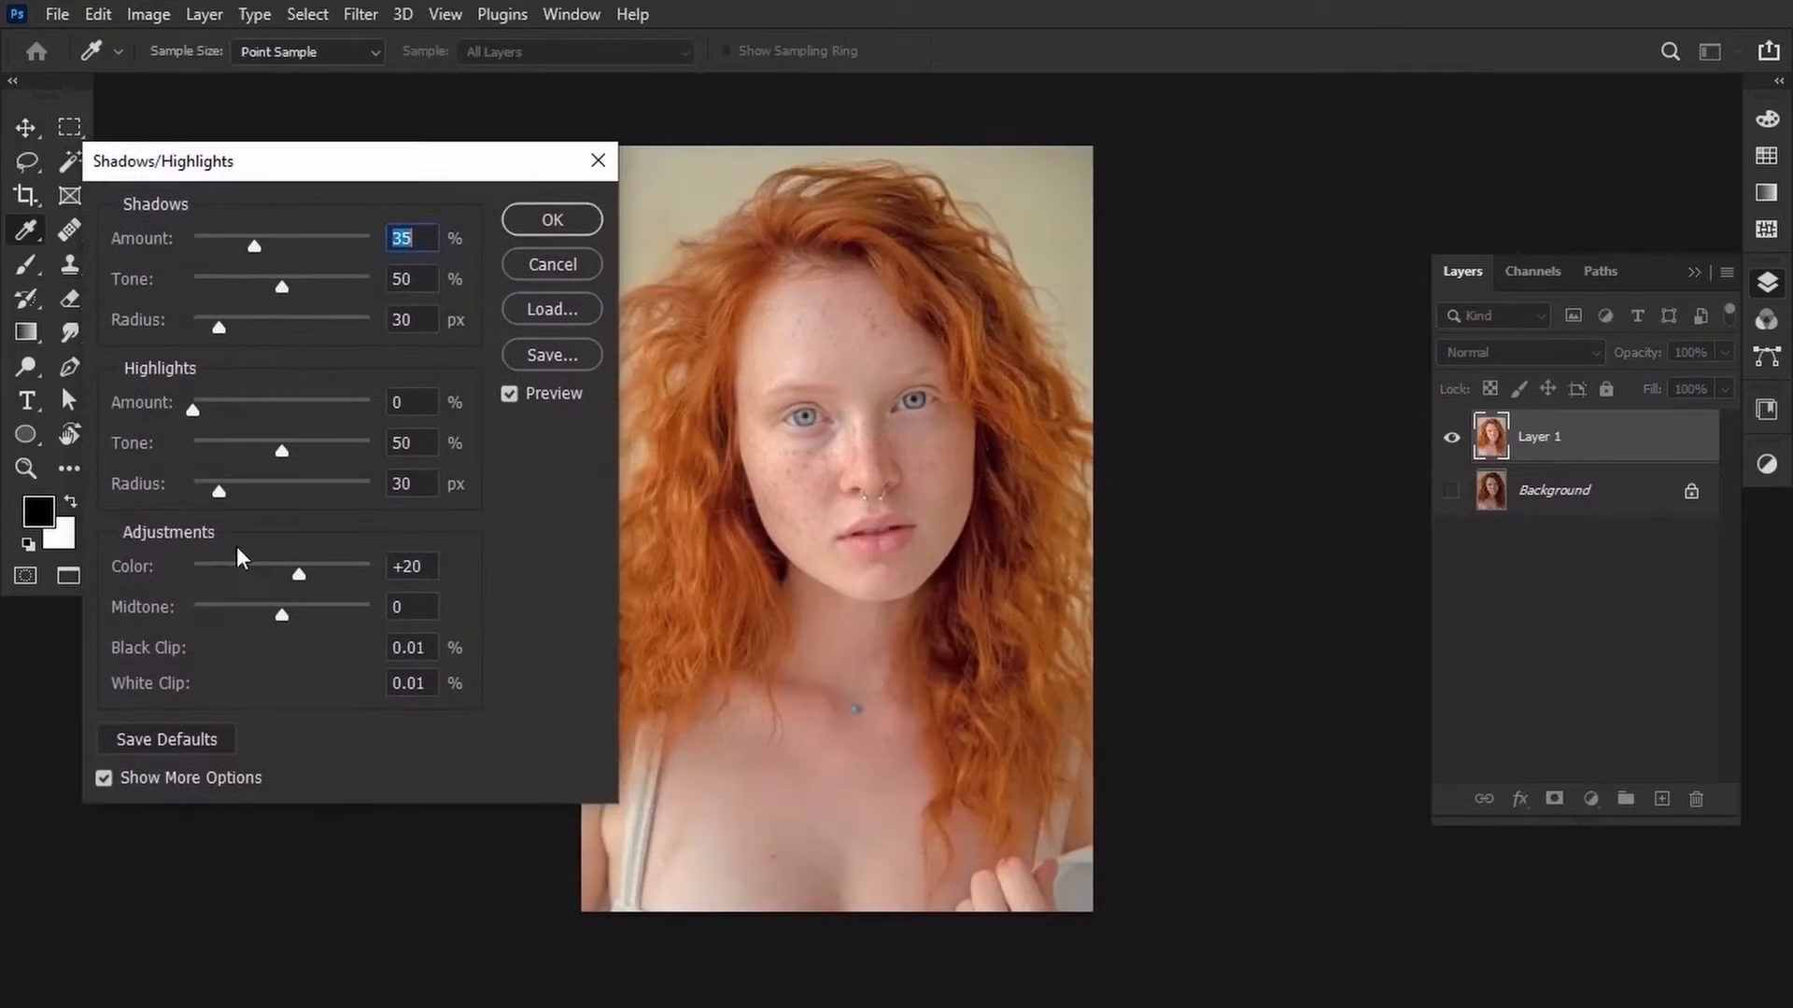
# Set the Shadows amount to 61% in Shadows/Highlights.
pyautogui.click(104, 778)
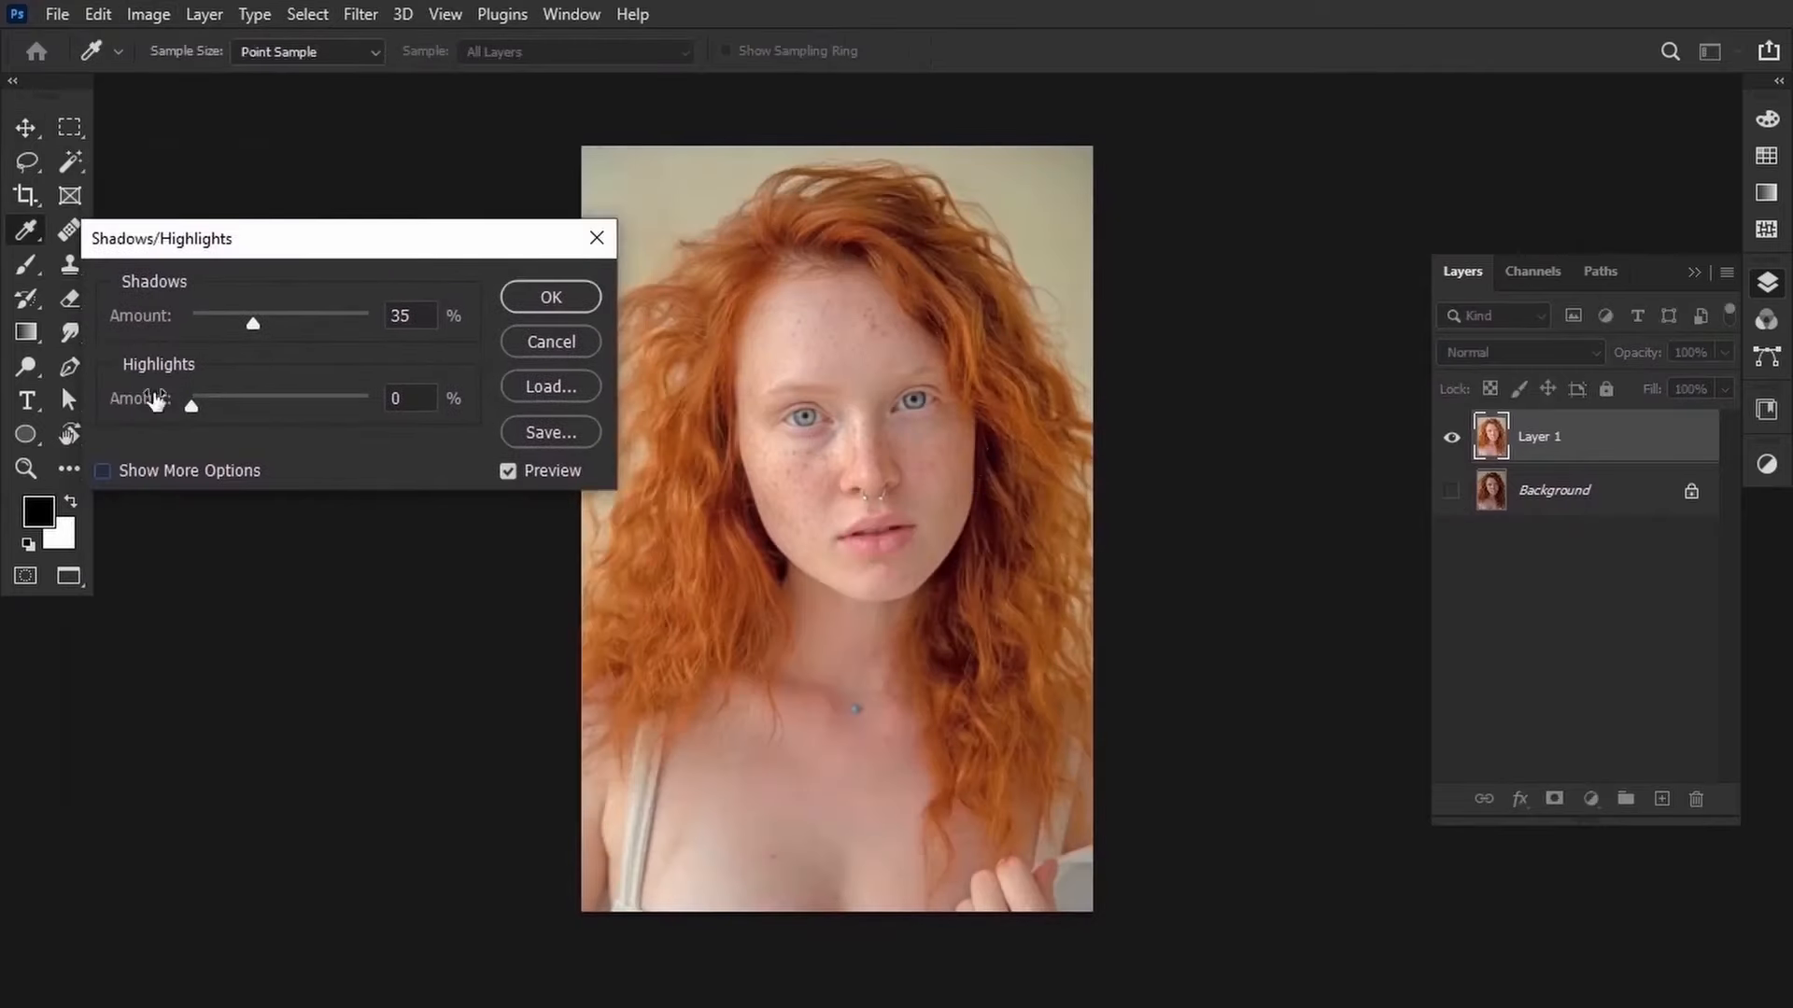
pyautogui.moveTo(118, 319); pyautogui.dragTo(142, 320)
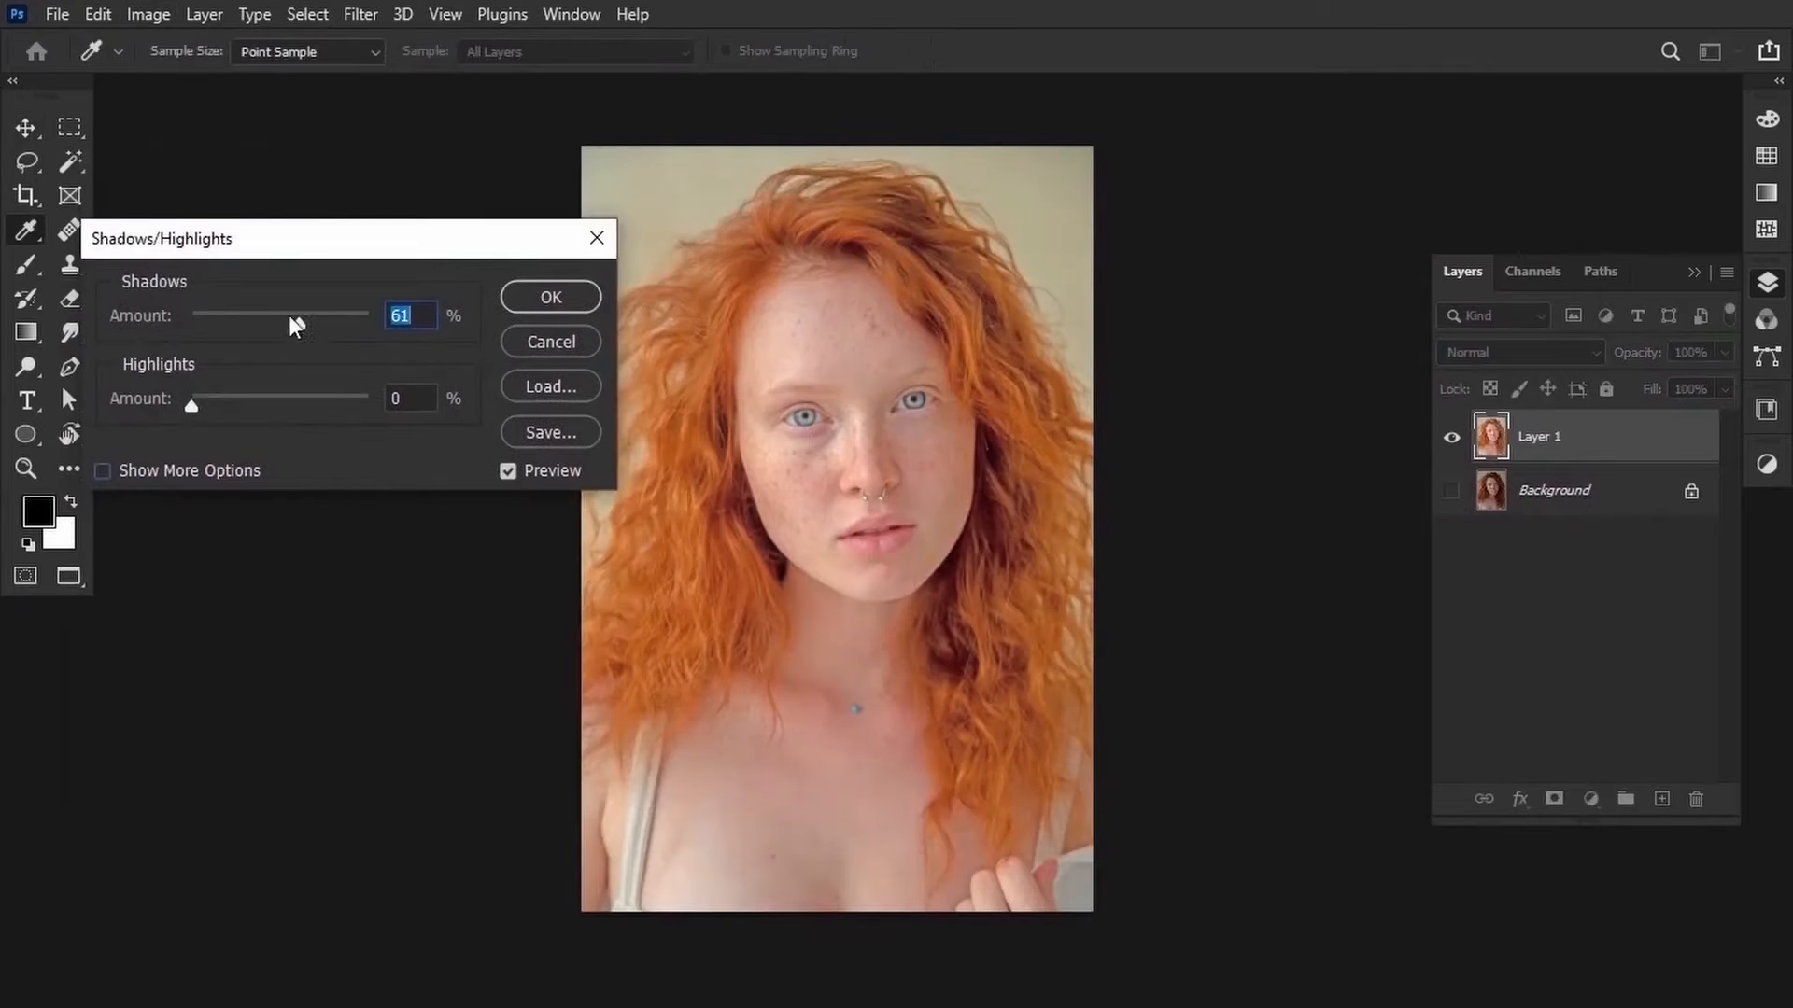
# Reduce the Shadows amount slightly in the Shadows/Highlights dialog.
pyautogui.moveTo(299, 324); pyautogui.dragTo(273, 335)
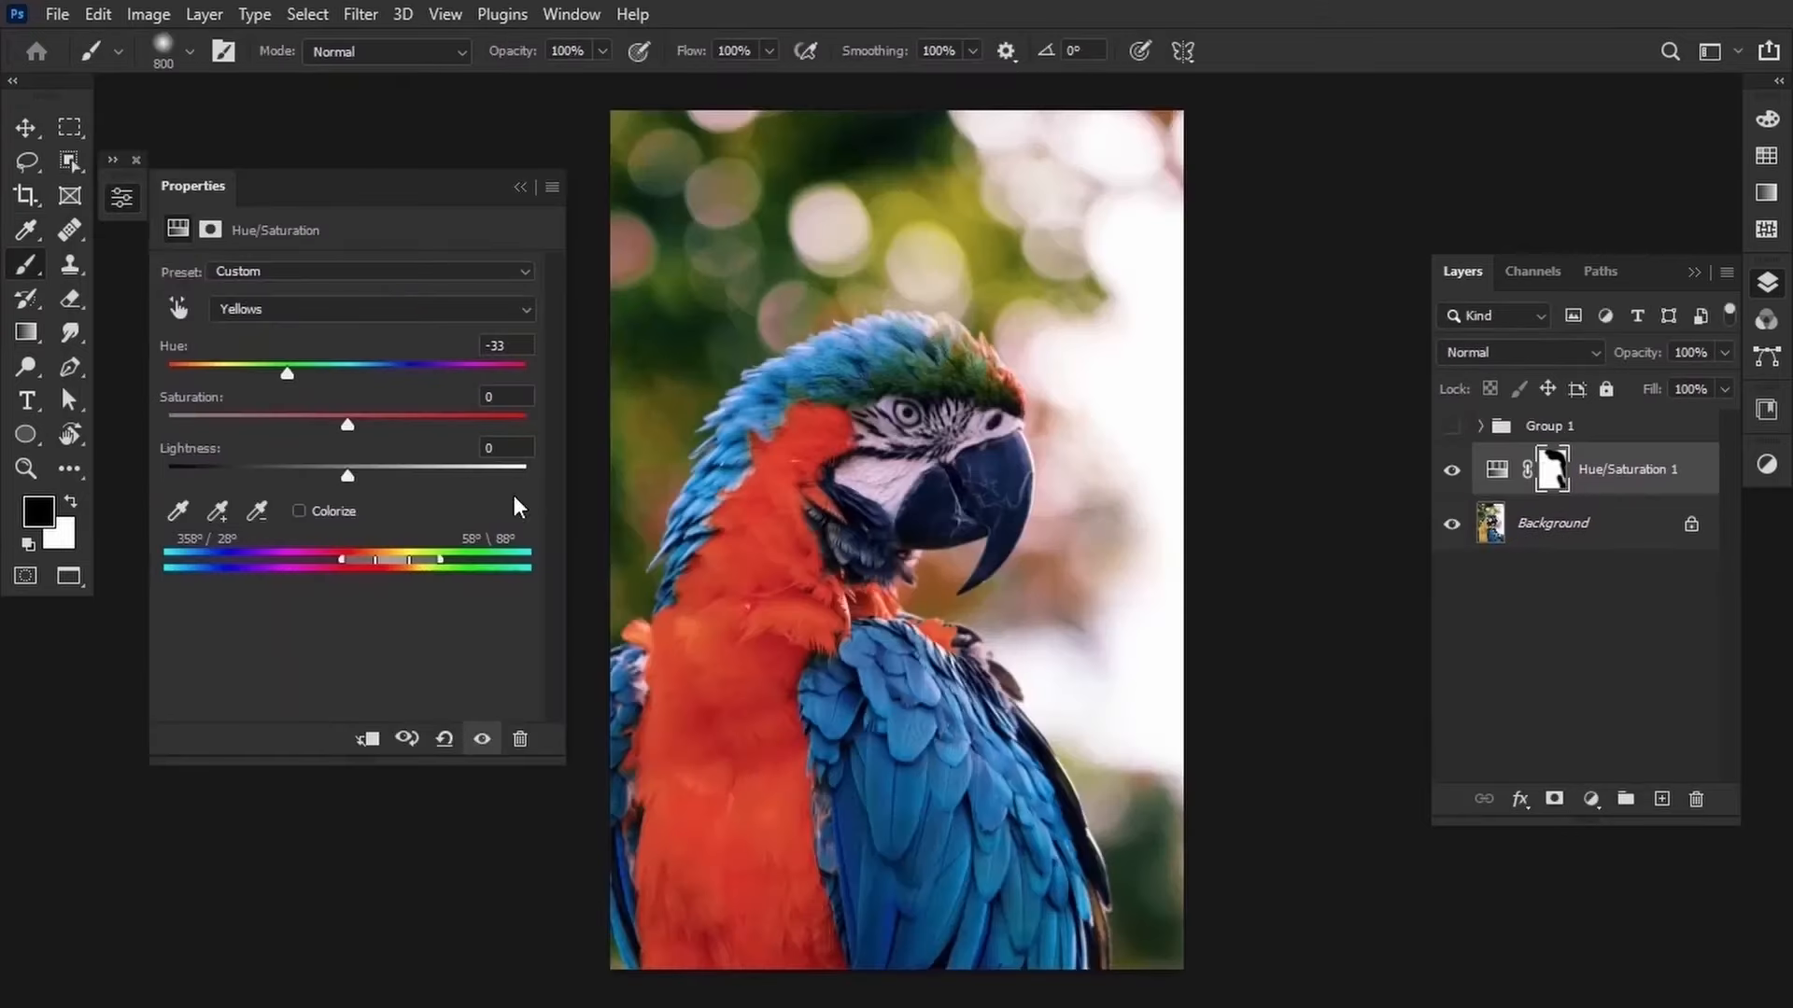
# Set the Yellows range's Lightness to +99 and Saturation to -23 in the Hue/Saturation adjustment, and toggle Colorize.
pyautogui.moveTo(347, 476); pyautogui.dragTo(525, 476)
pyautogui.moveTo(347, 425); pyautogui.dragTo(305, 425)
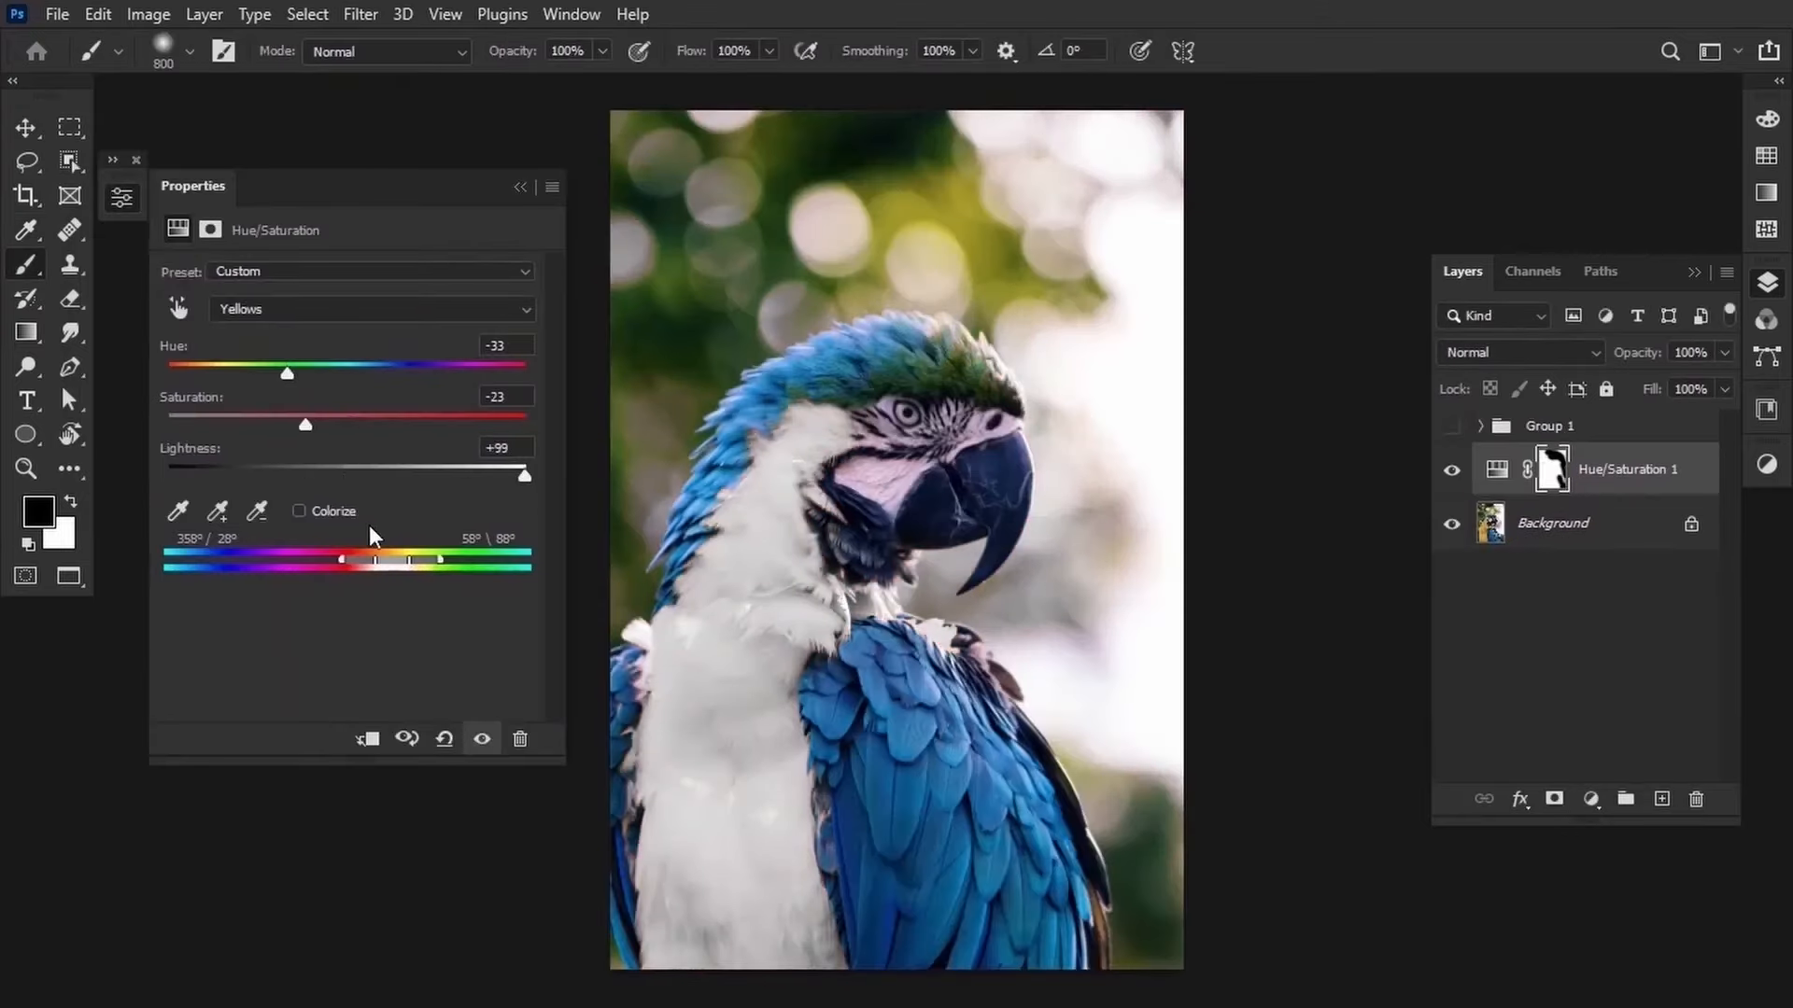
pyautogui.click(299, 511)
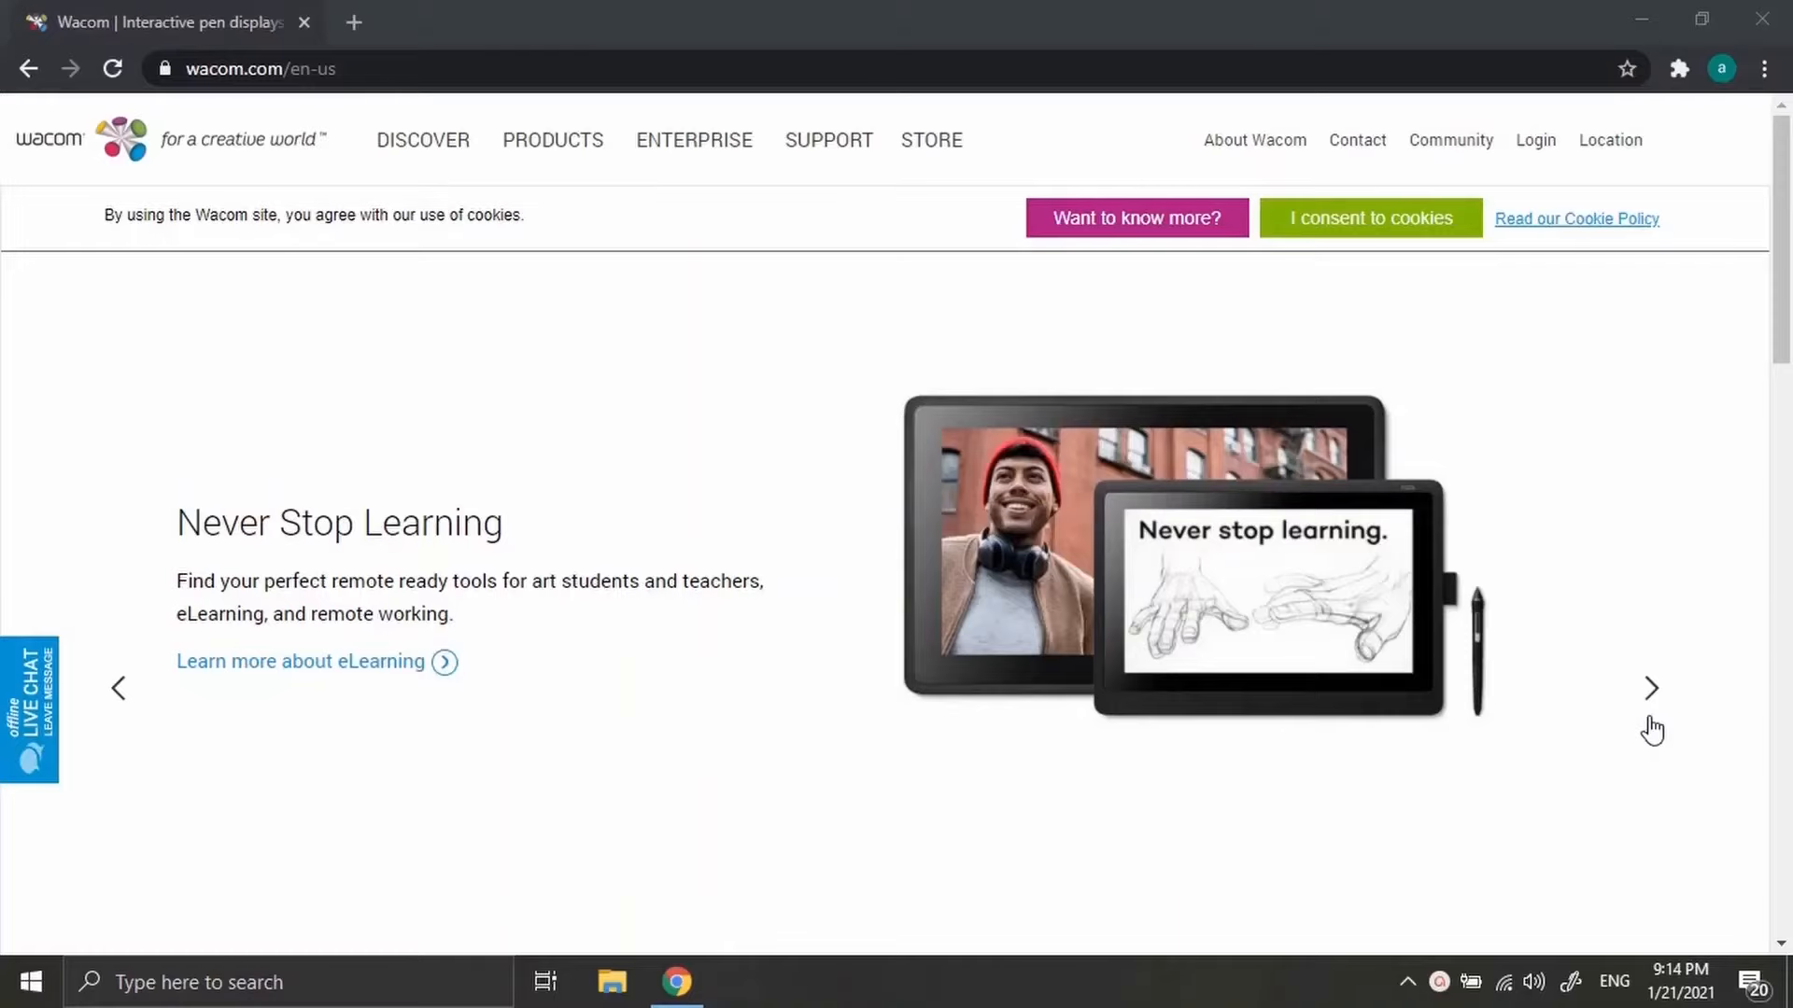
# Browse the Wacom homepage's banner slides and scroll down through its sections.
pyautogui.click(1646, 714)
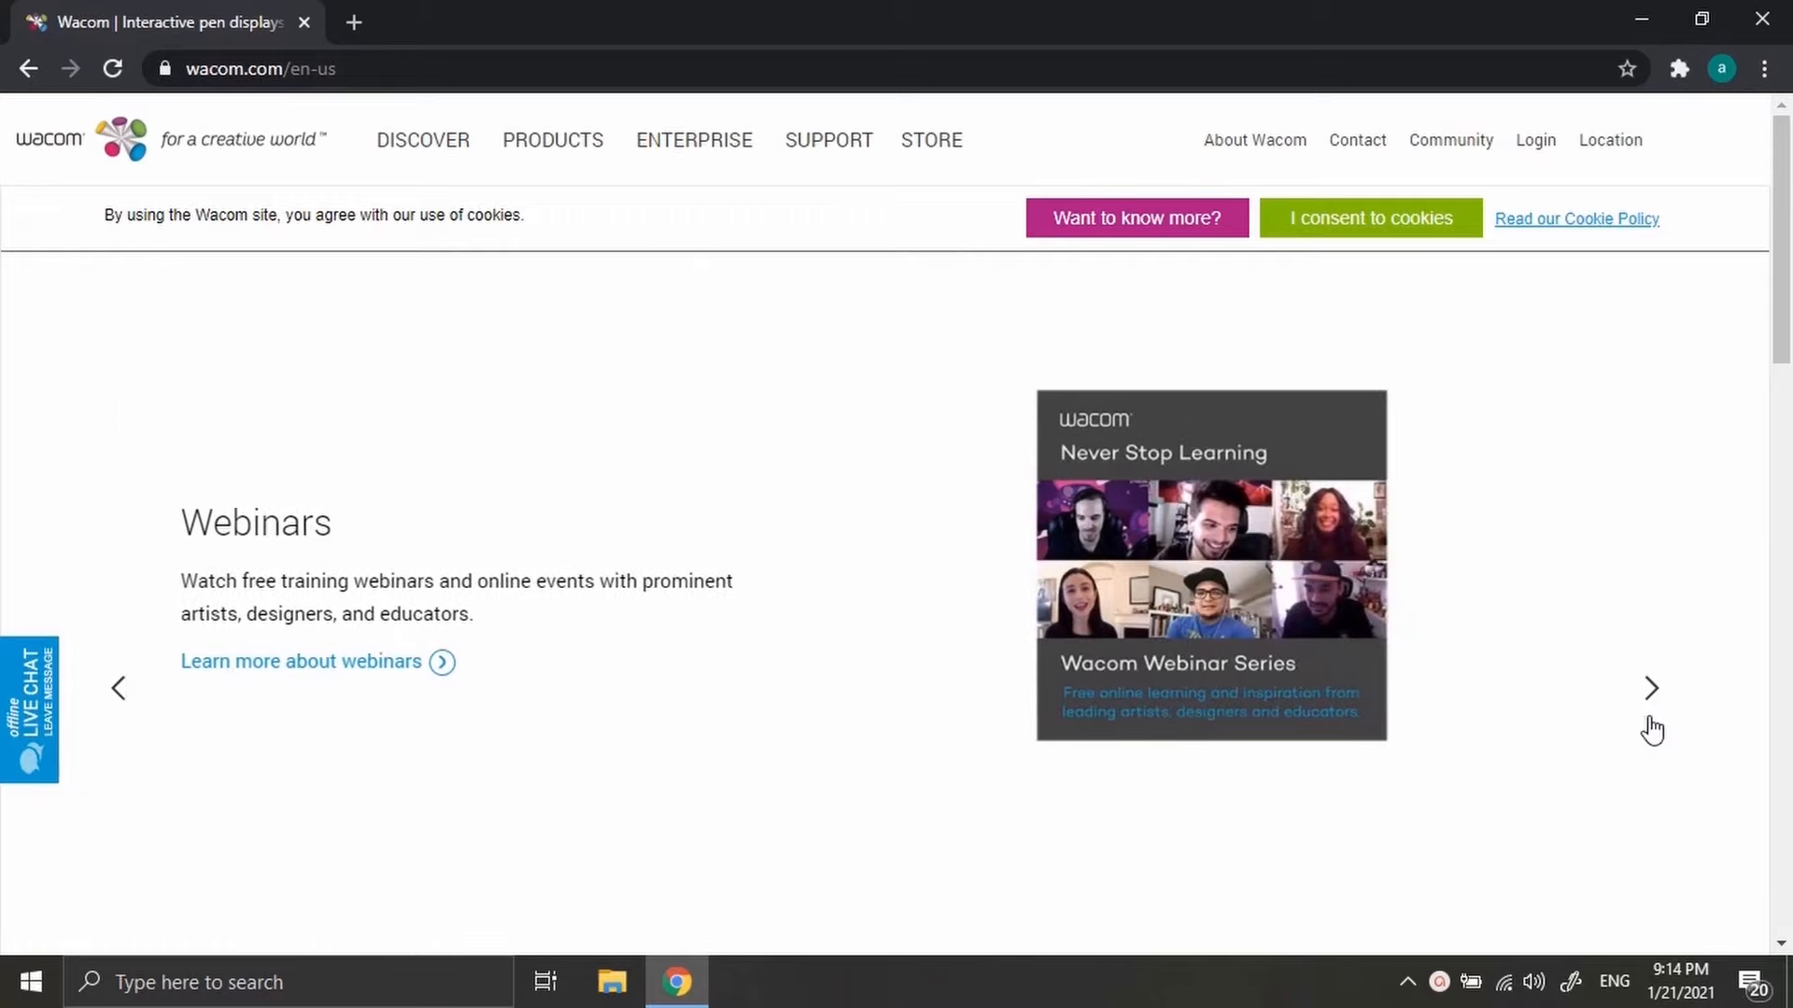
pyautogui.click(1646, 714)
pyautogui.scroll(-10, 1307, 710)
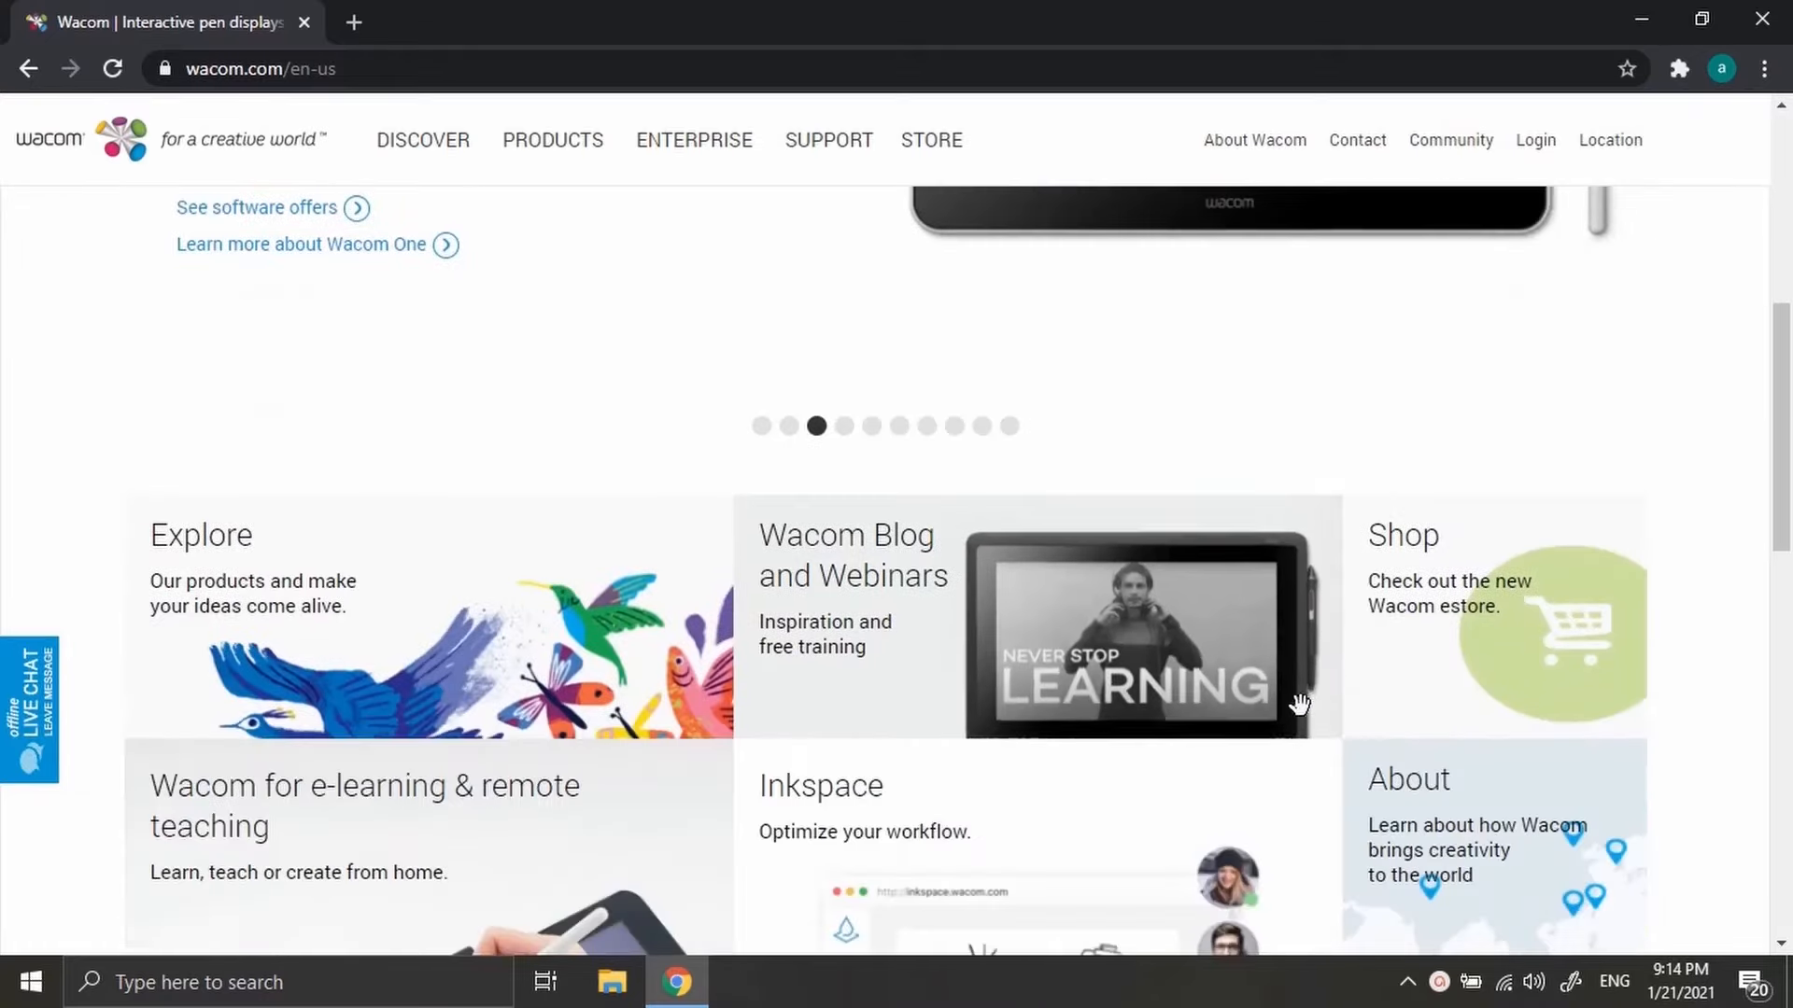
pyautogui.scroll(-4, 1305, 721)
pyautogui.scroll(-5, 1305, 721)
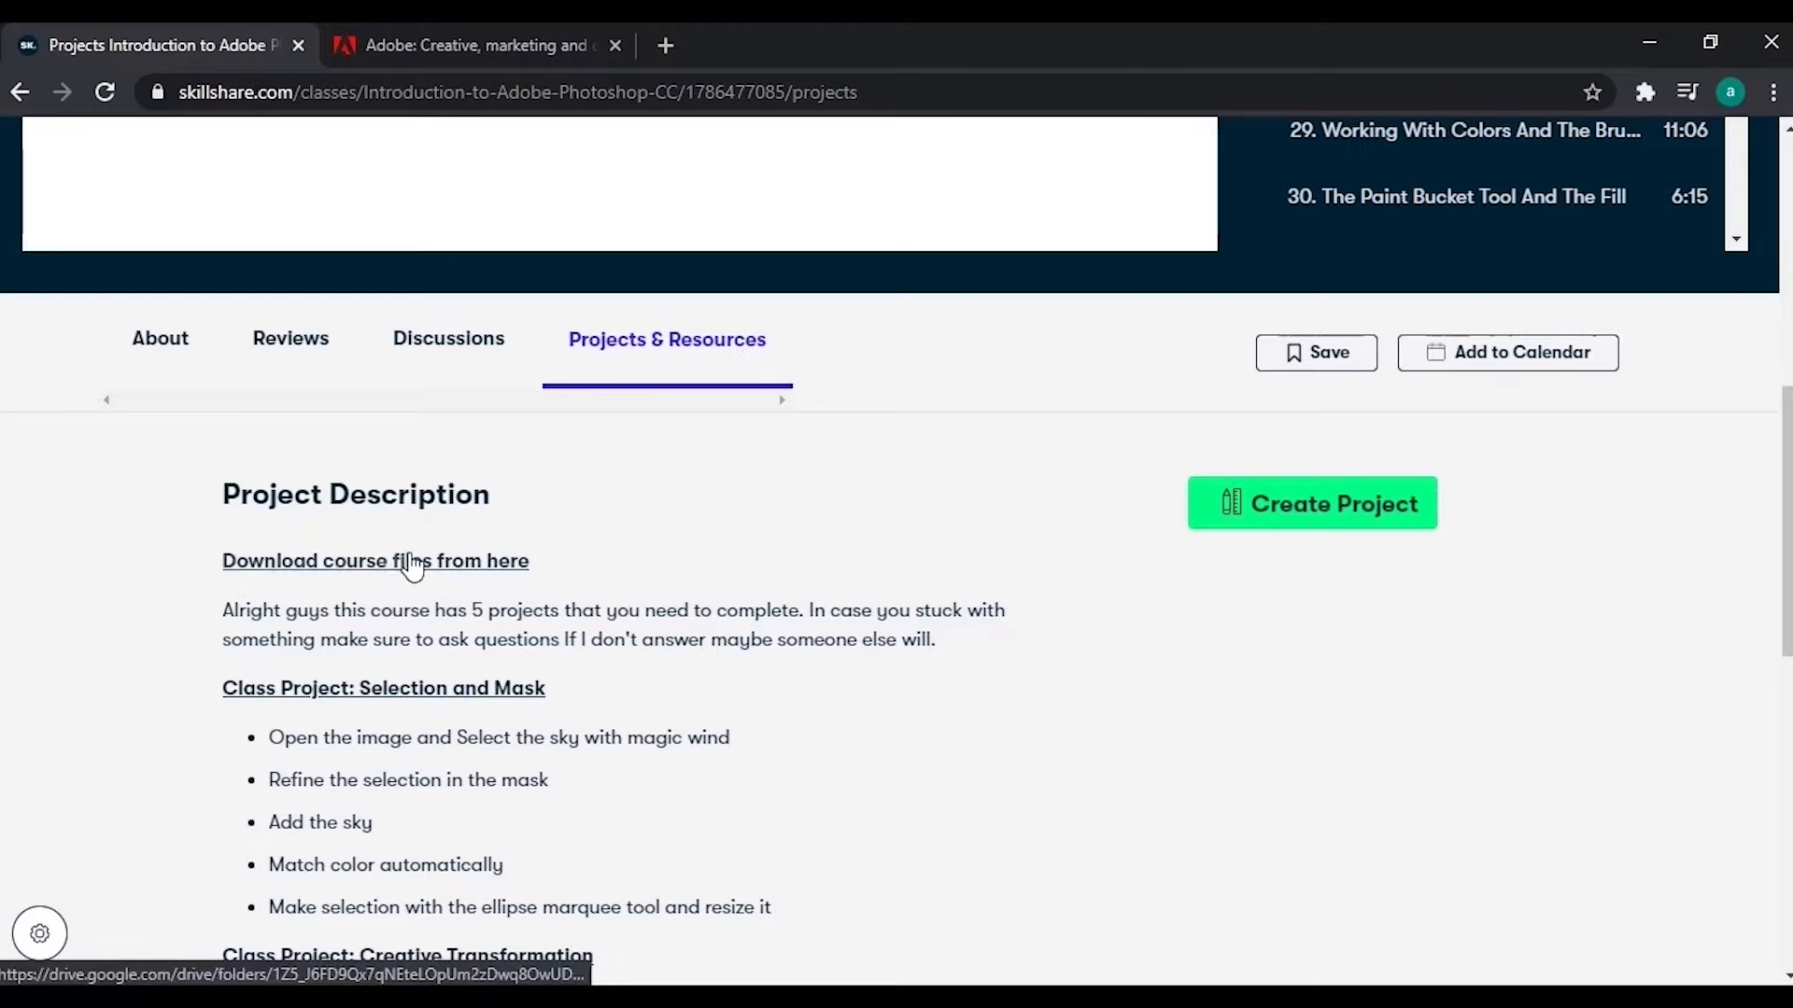
# Switch to the Adobe tab and open the Creative Cloud plans and pricing page.
pyautogui.click(435, 28)
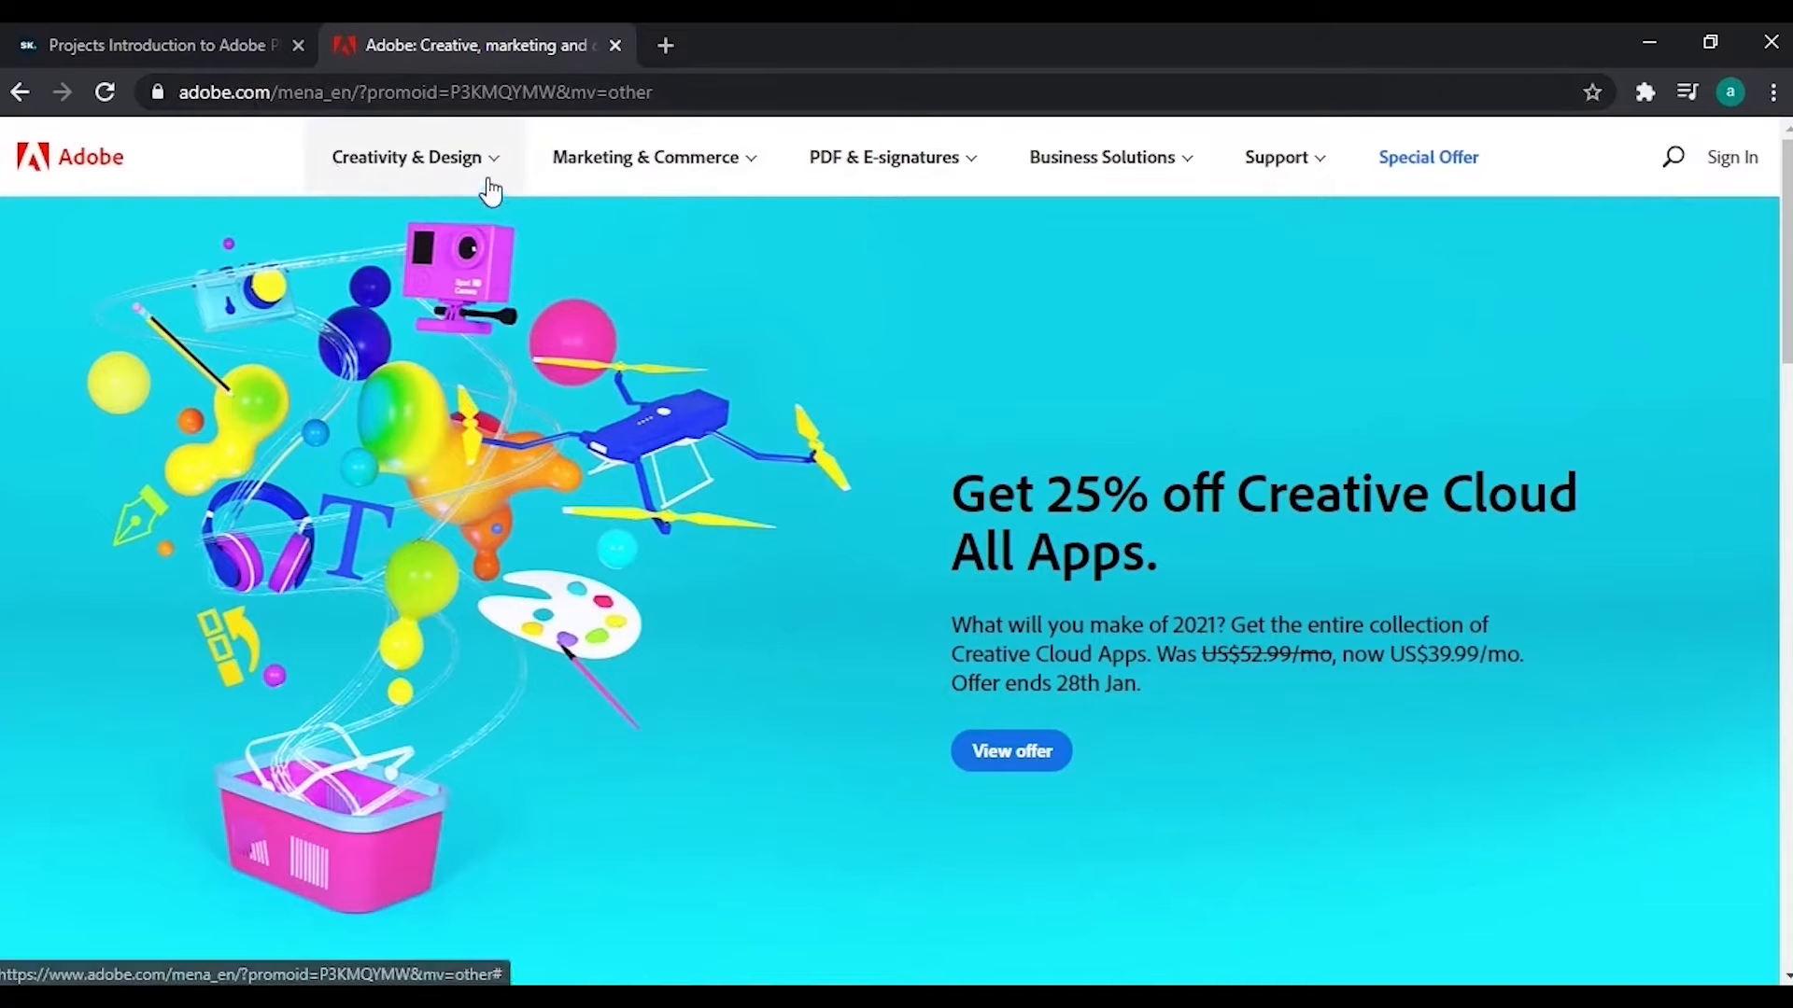
pyautogui.click(490, 164)
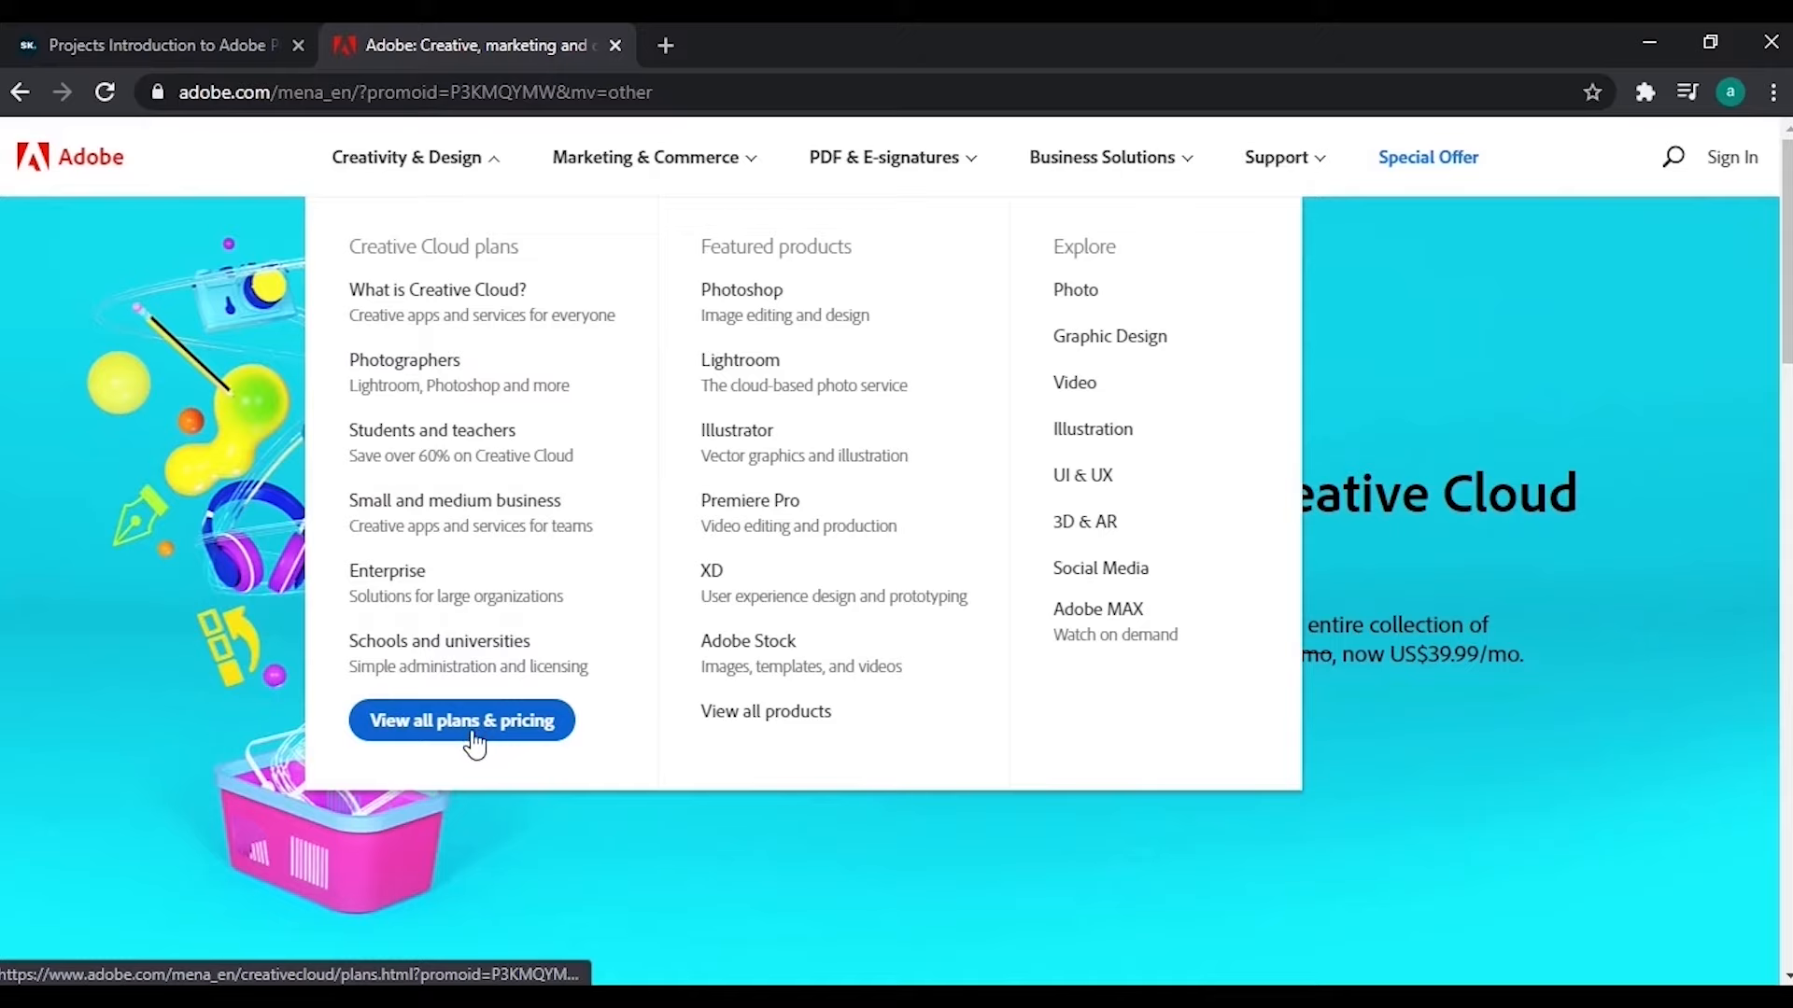
pyautogui.click(474, 738)
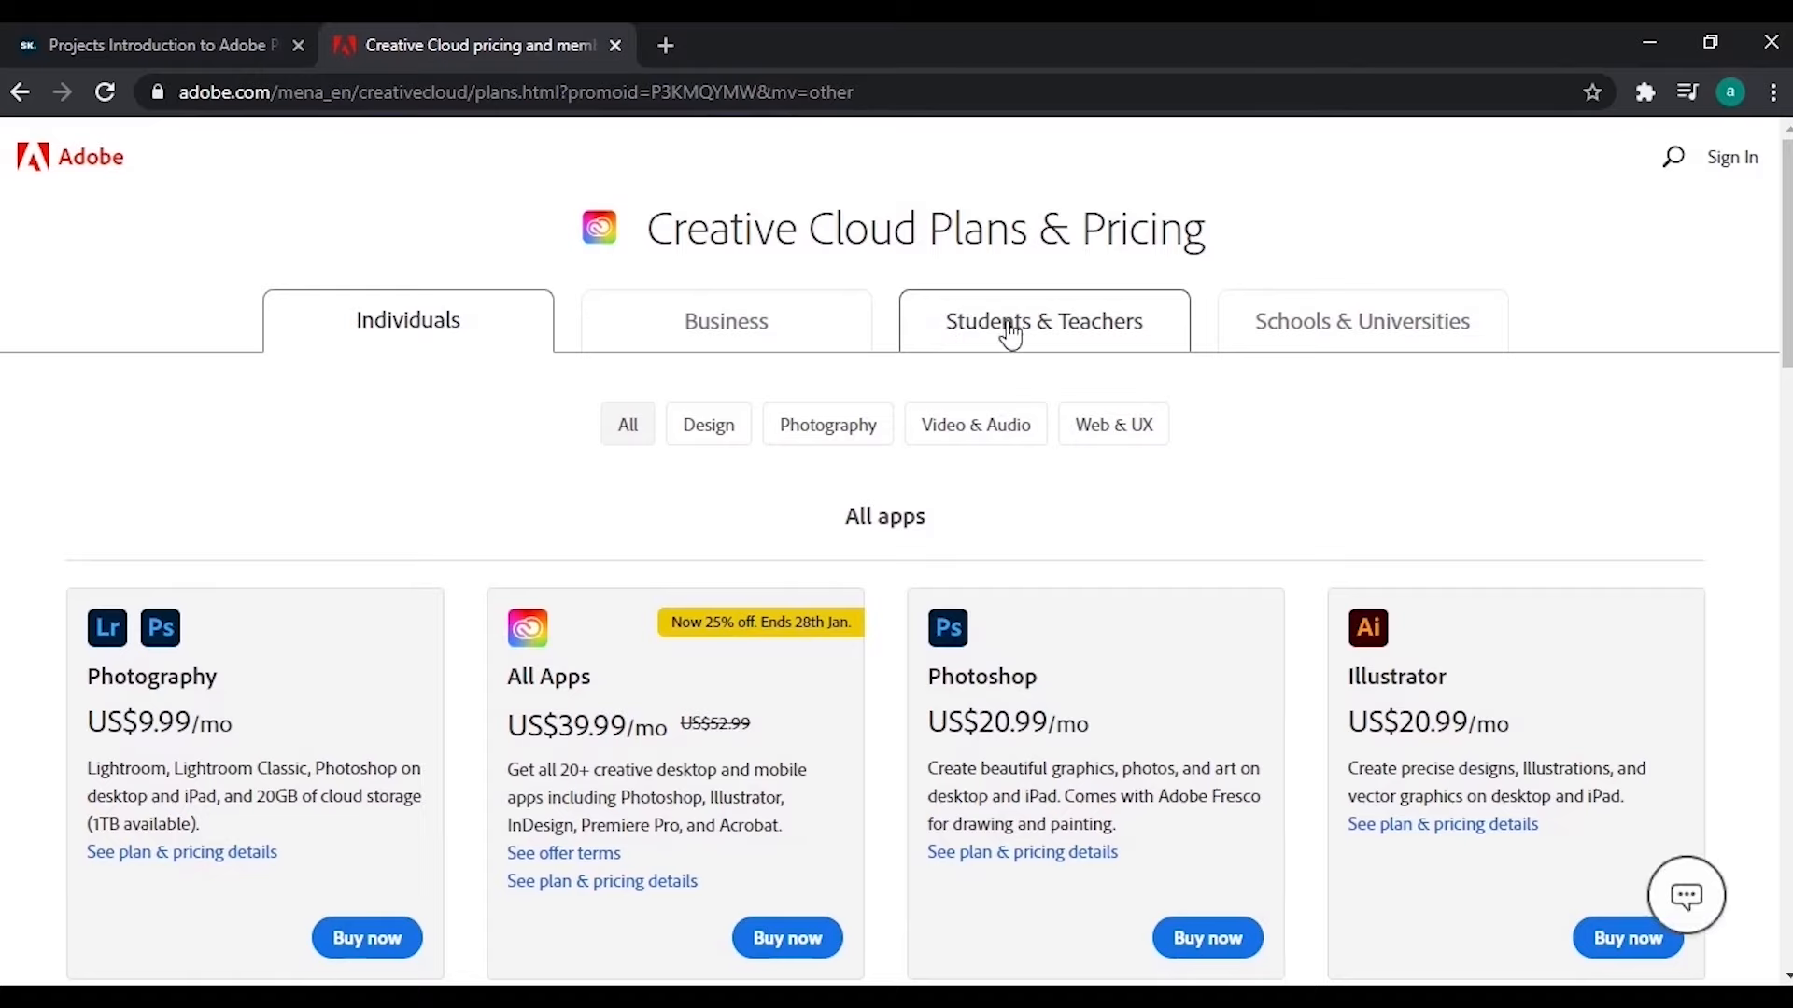
# View the Students & Teachers plan offer and its included features.
pyautogui.click(1034, 346)
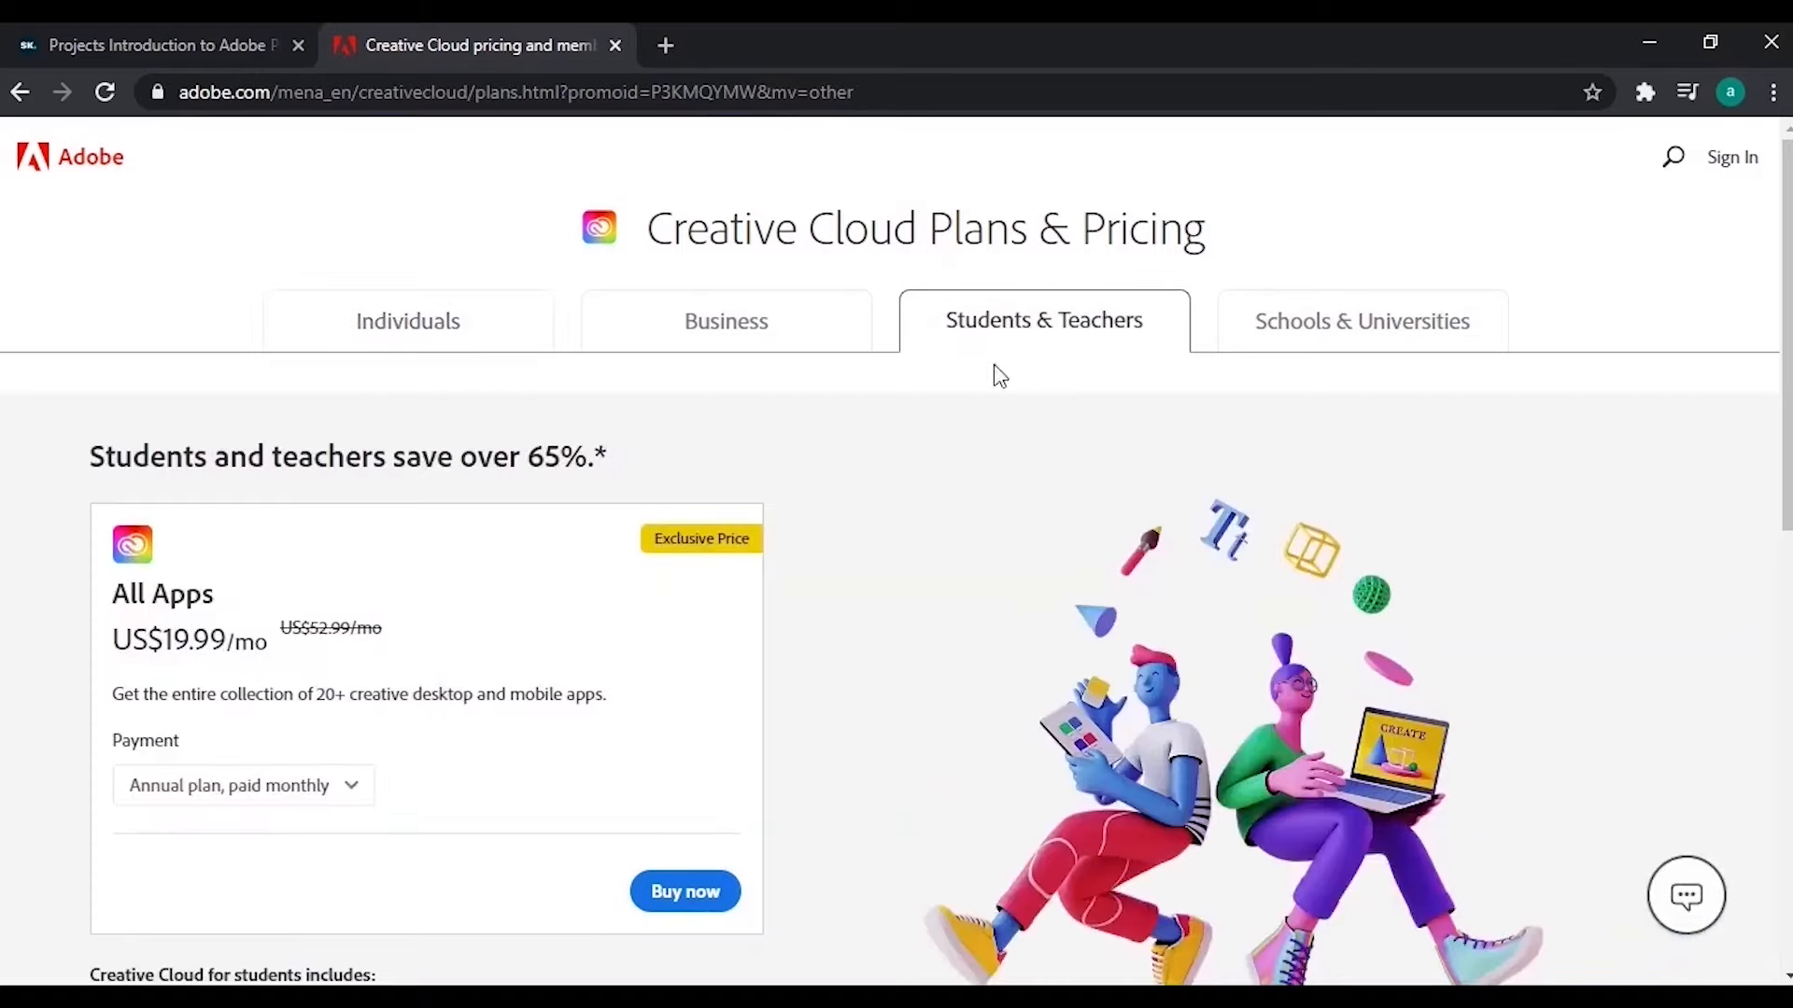
pyautogui.scroll(-2, 532, 785)
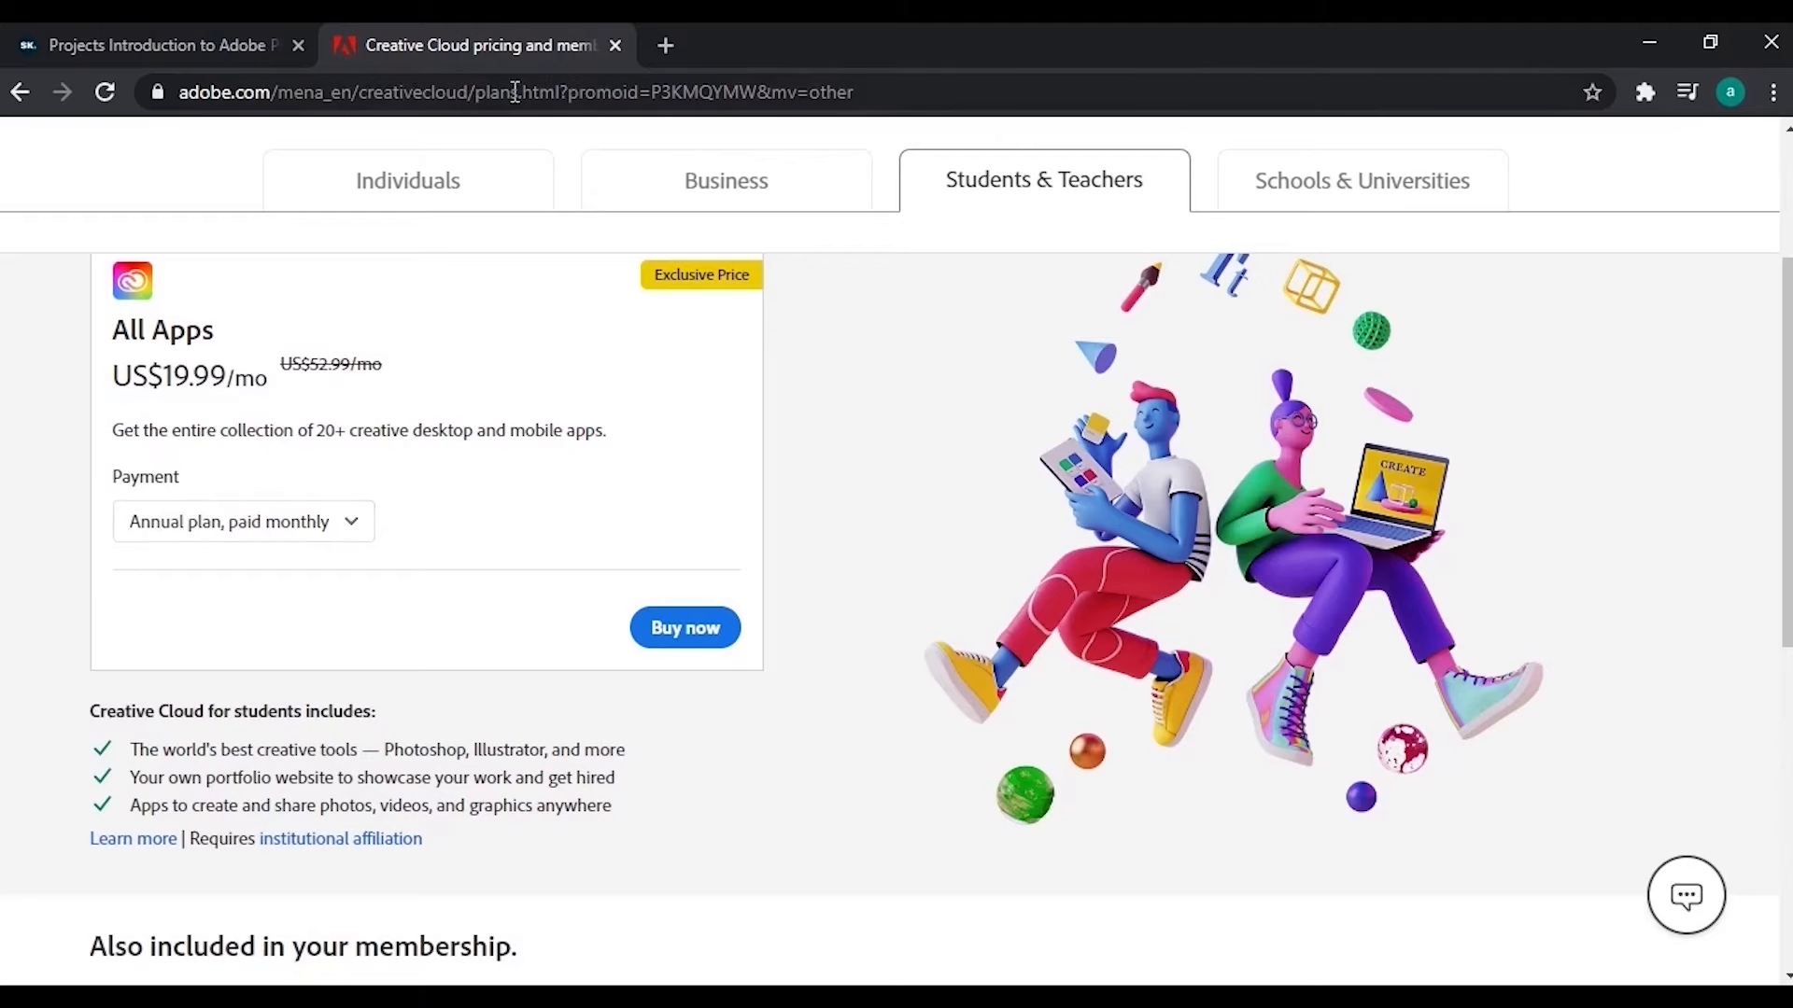
# Start checkout for the individual Creative Cloud All Apps plan and switch its commitment to the monthly plan.
pyautogui.click(467, 183)
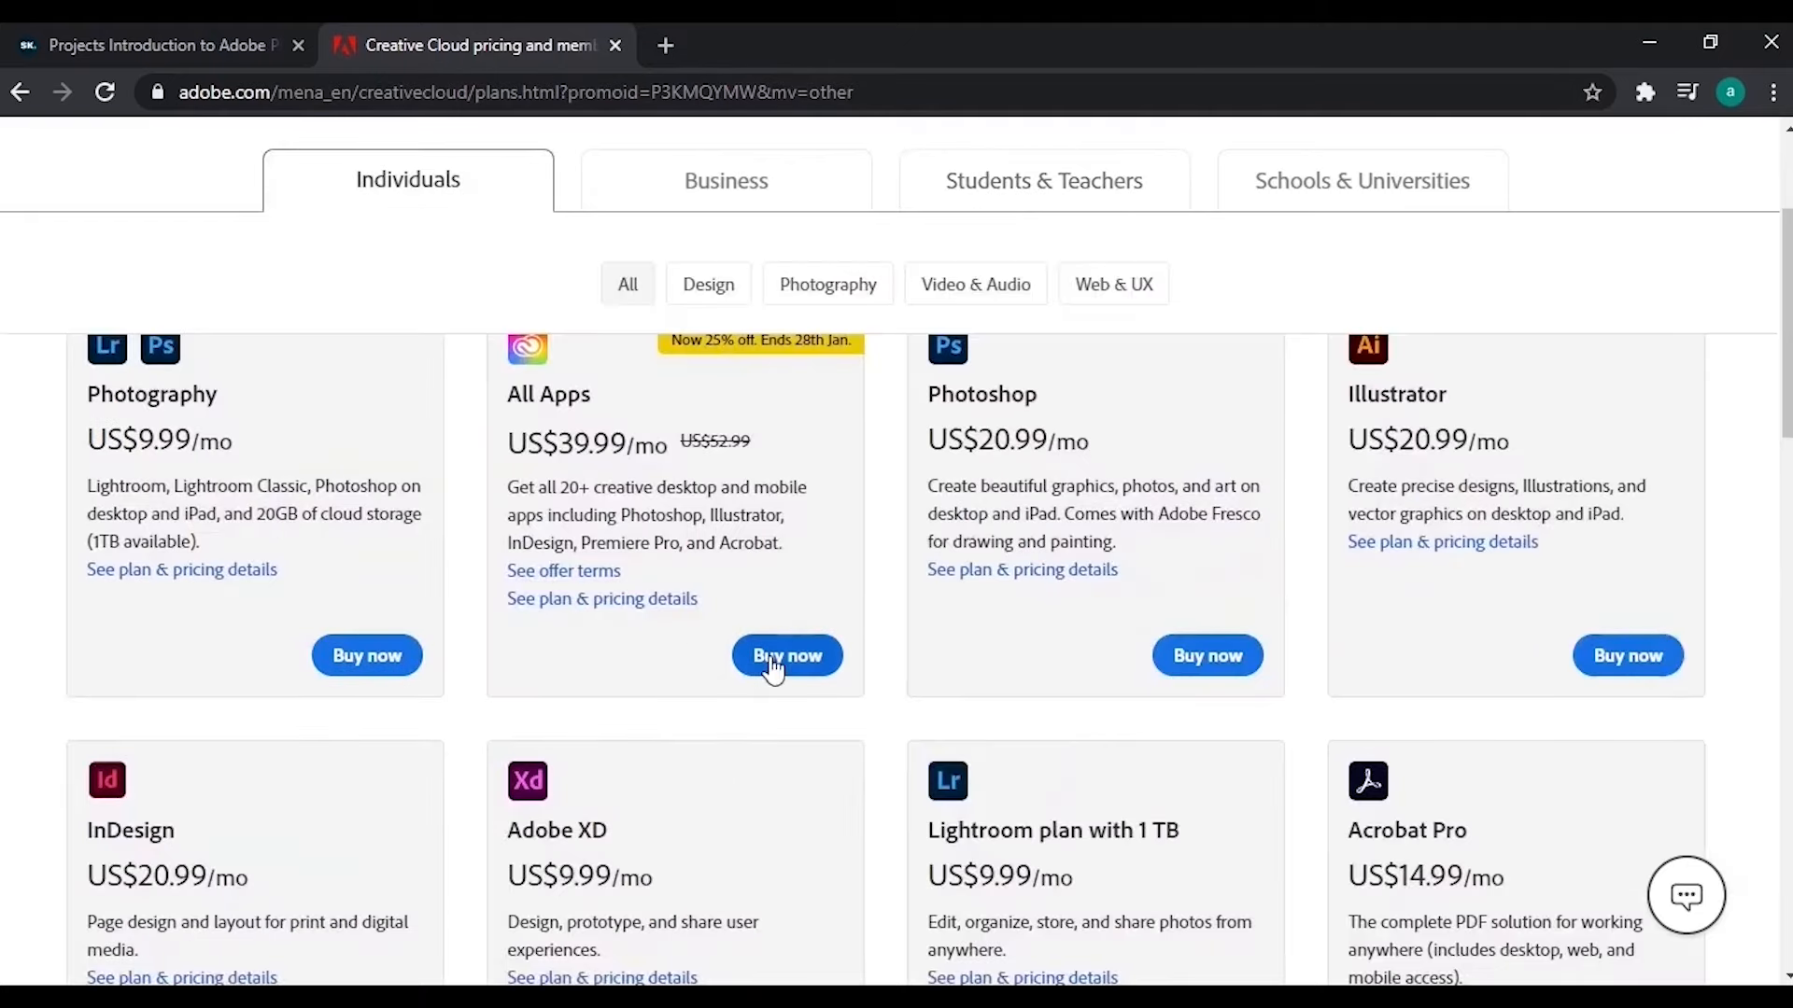
pyautogui.scroll(2, 781, 660)
pyautogui.click(787, 809)
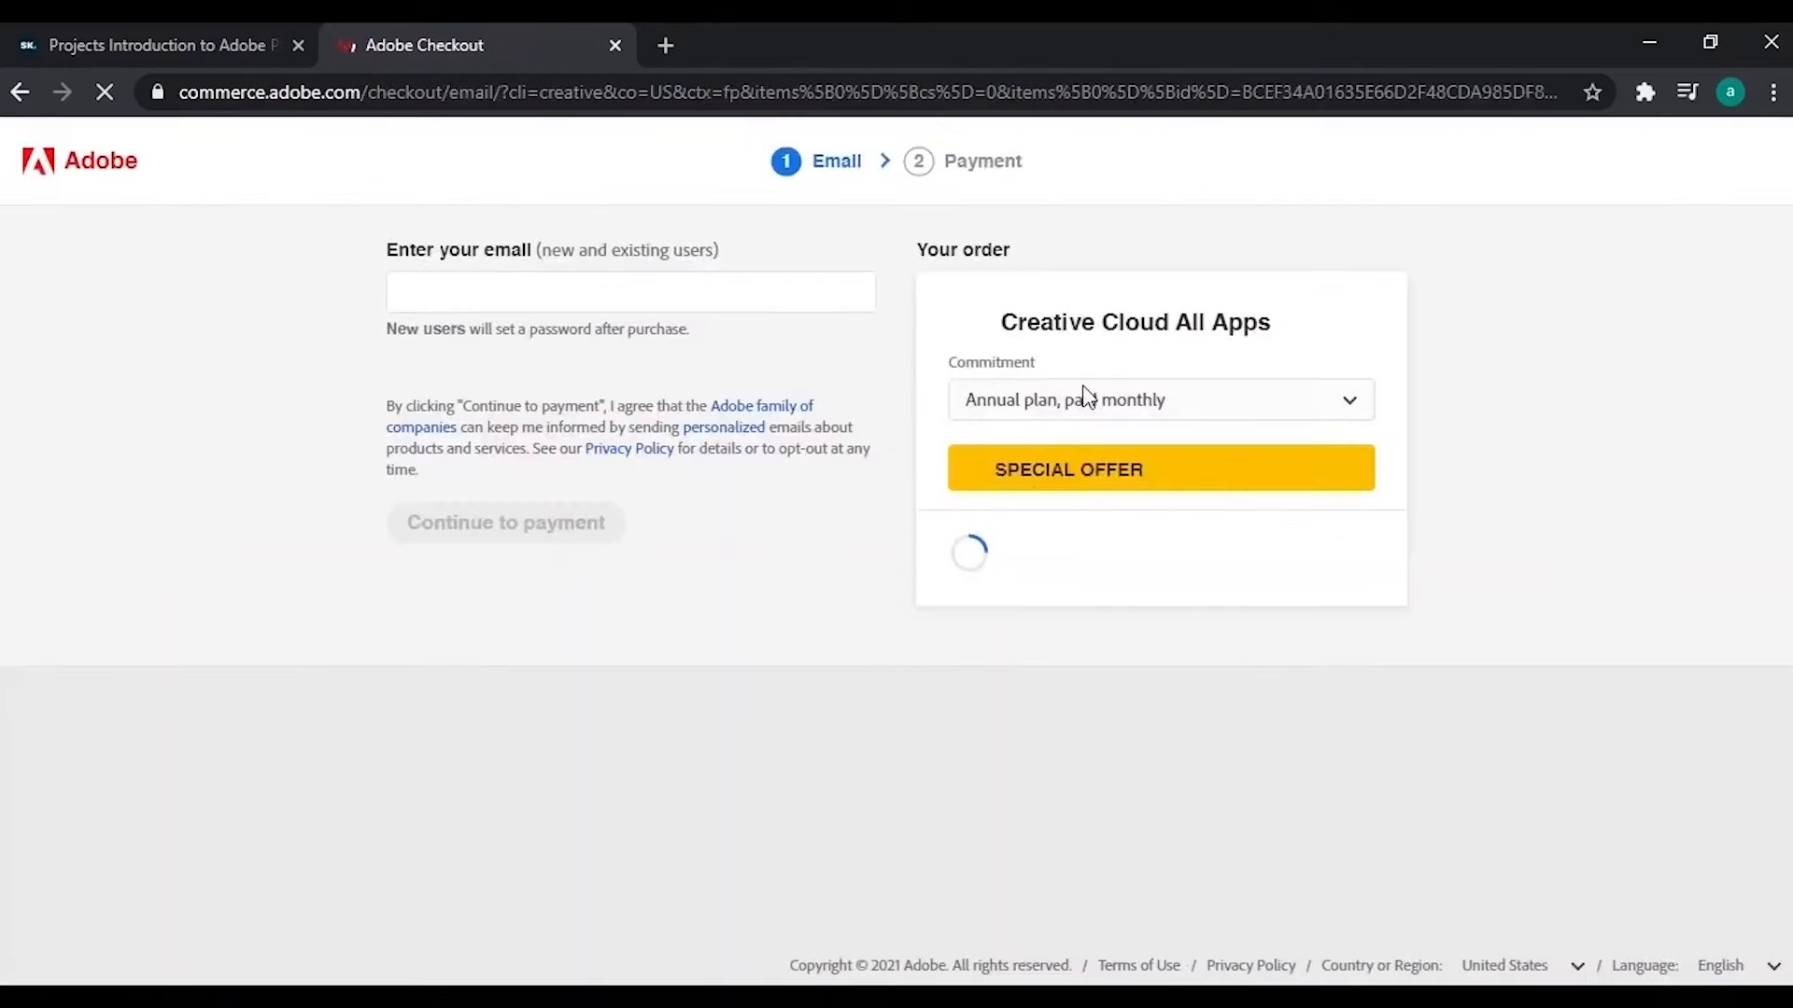
pyautogui.click(1083, 402)
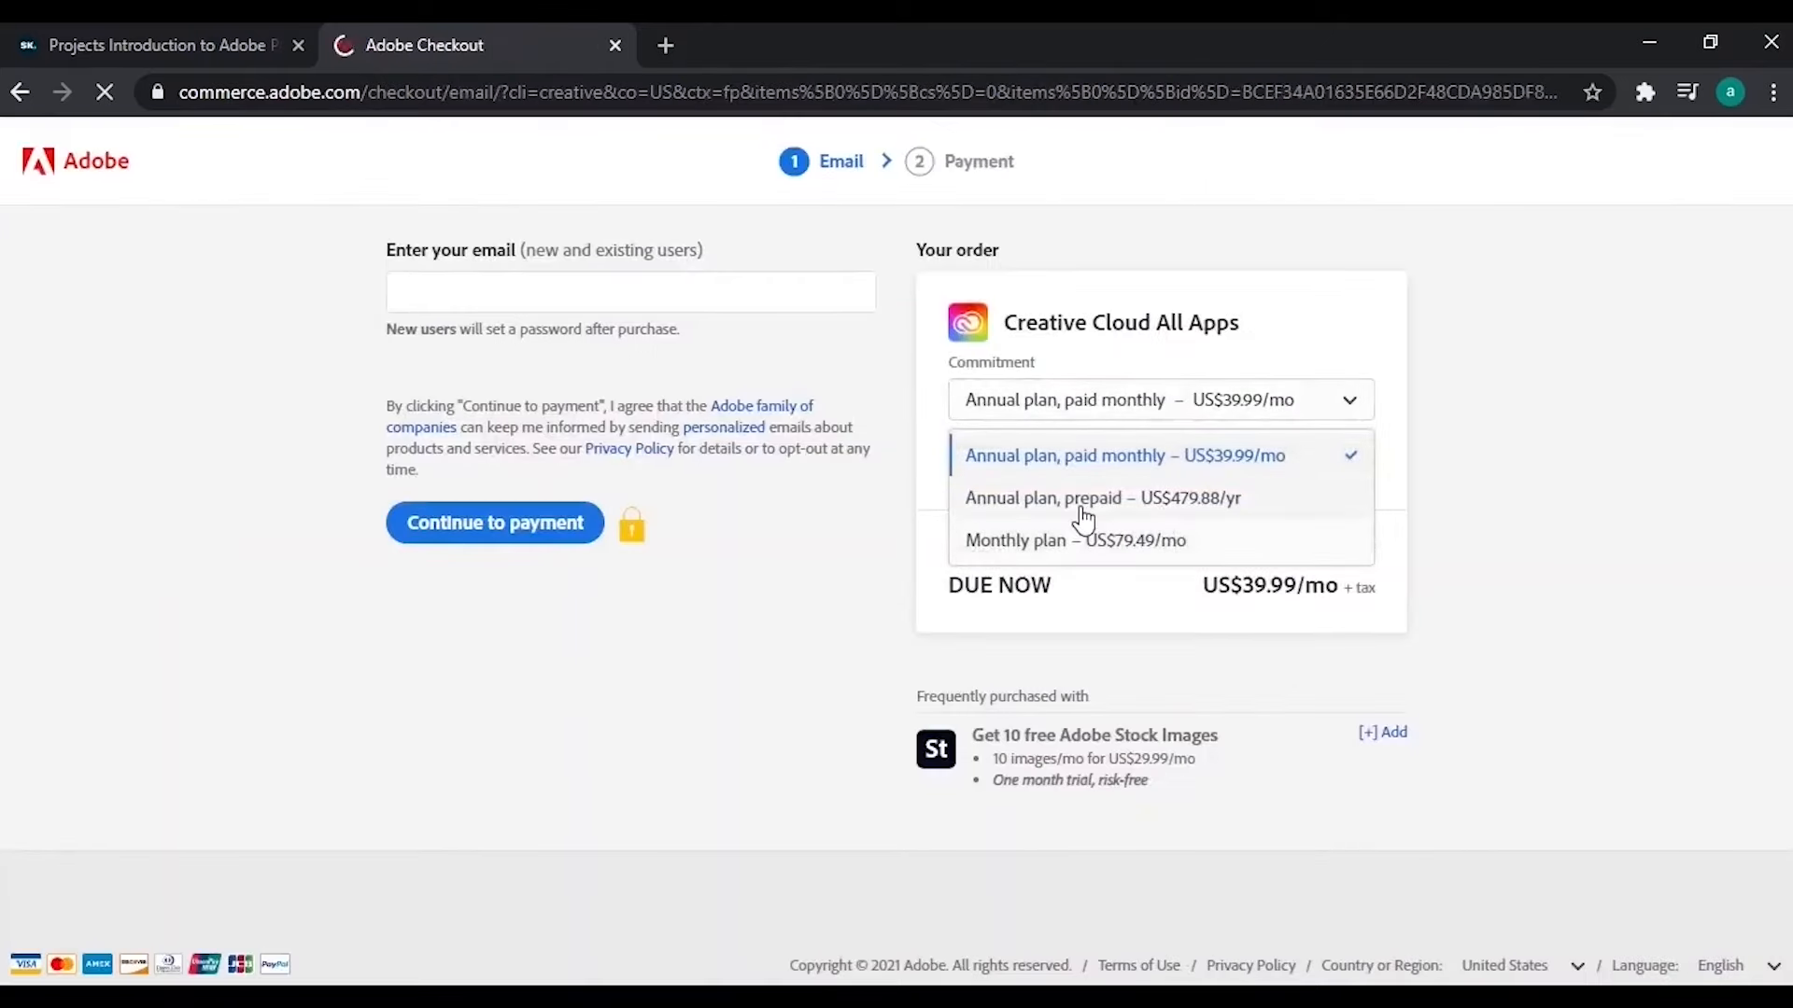
pyautogui.click(1088, 560)
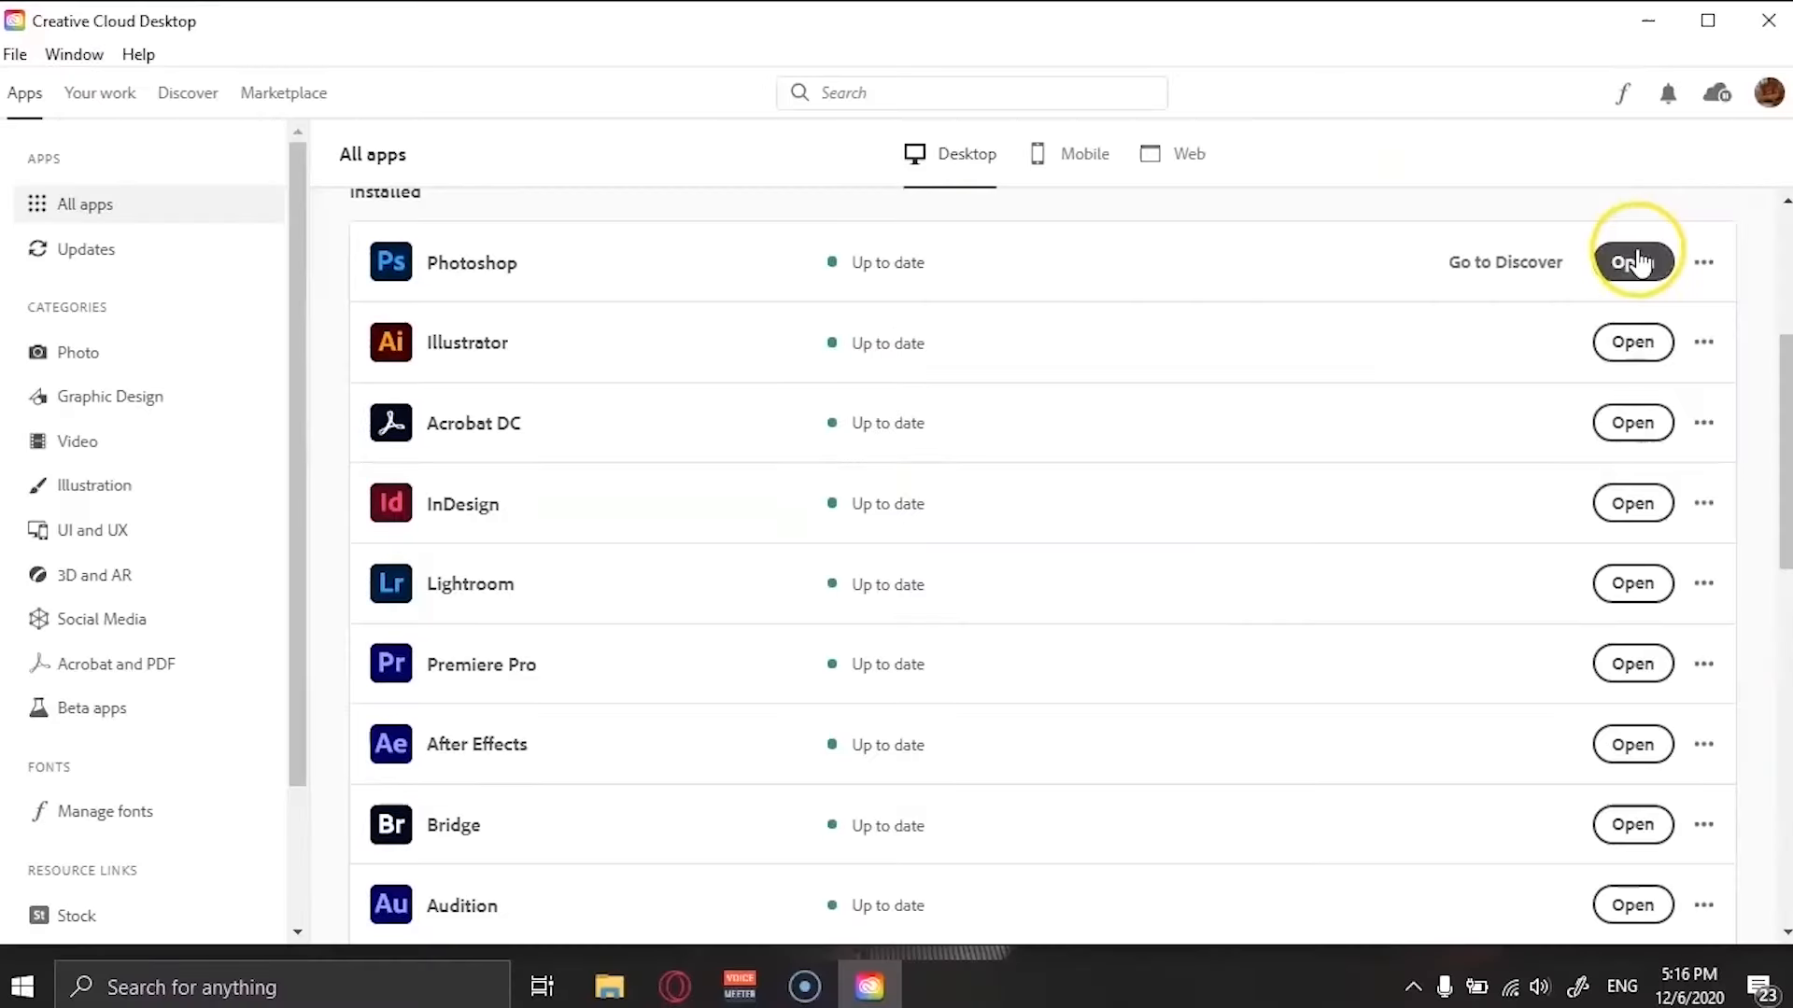
# Launch Photoshop from Creative Cloud Desktop and create a new 1366 x 768 px document.
pyautogui.click(1634, 262)
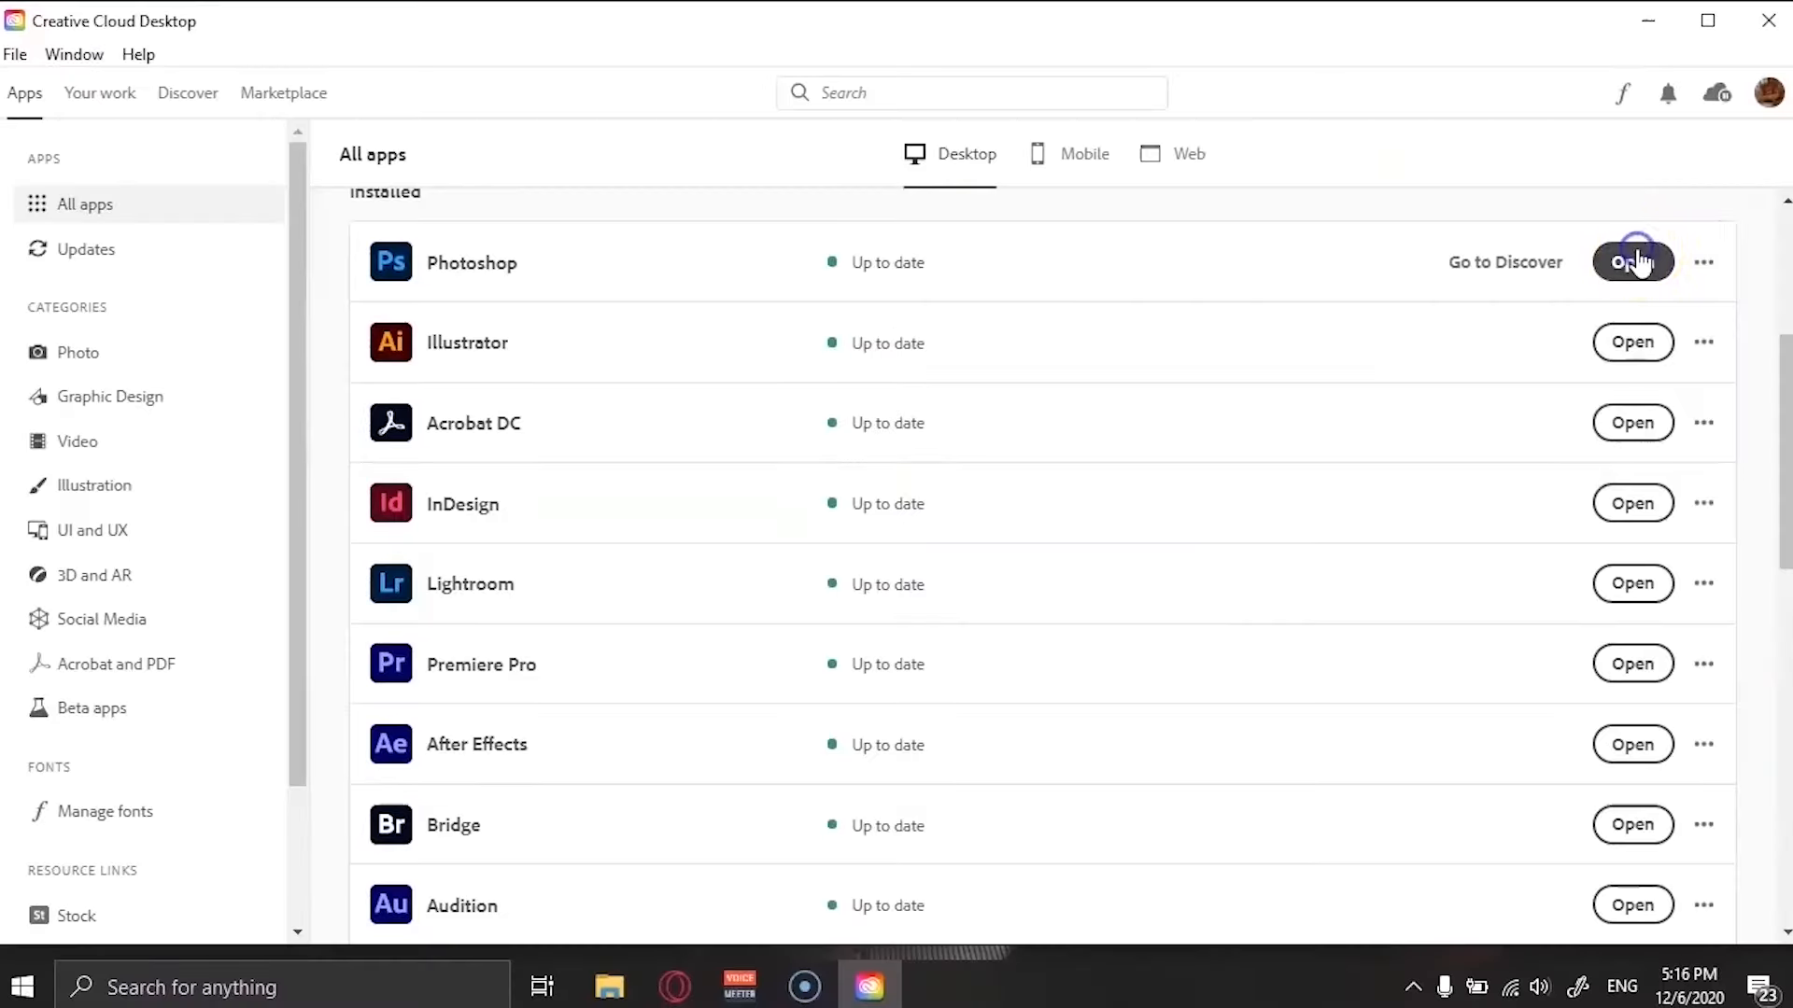
pyautogui.click(1648, 21)
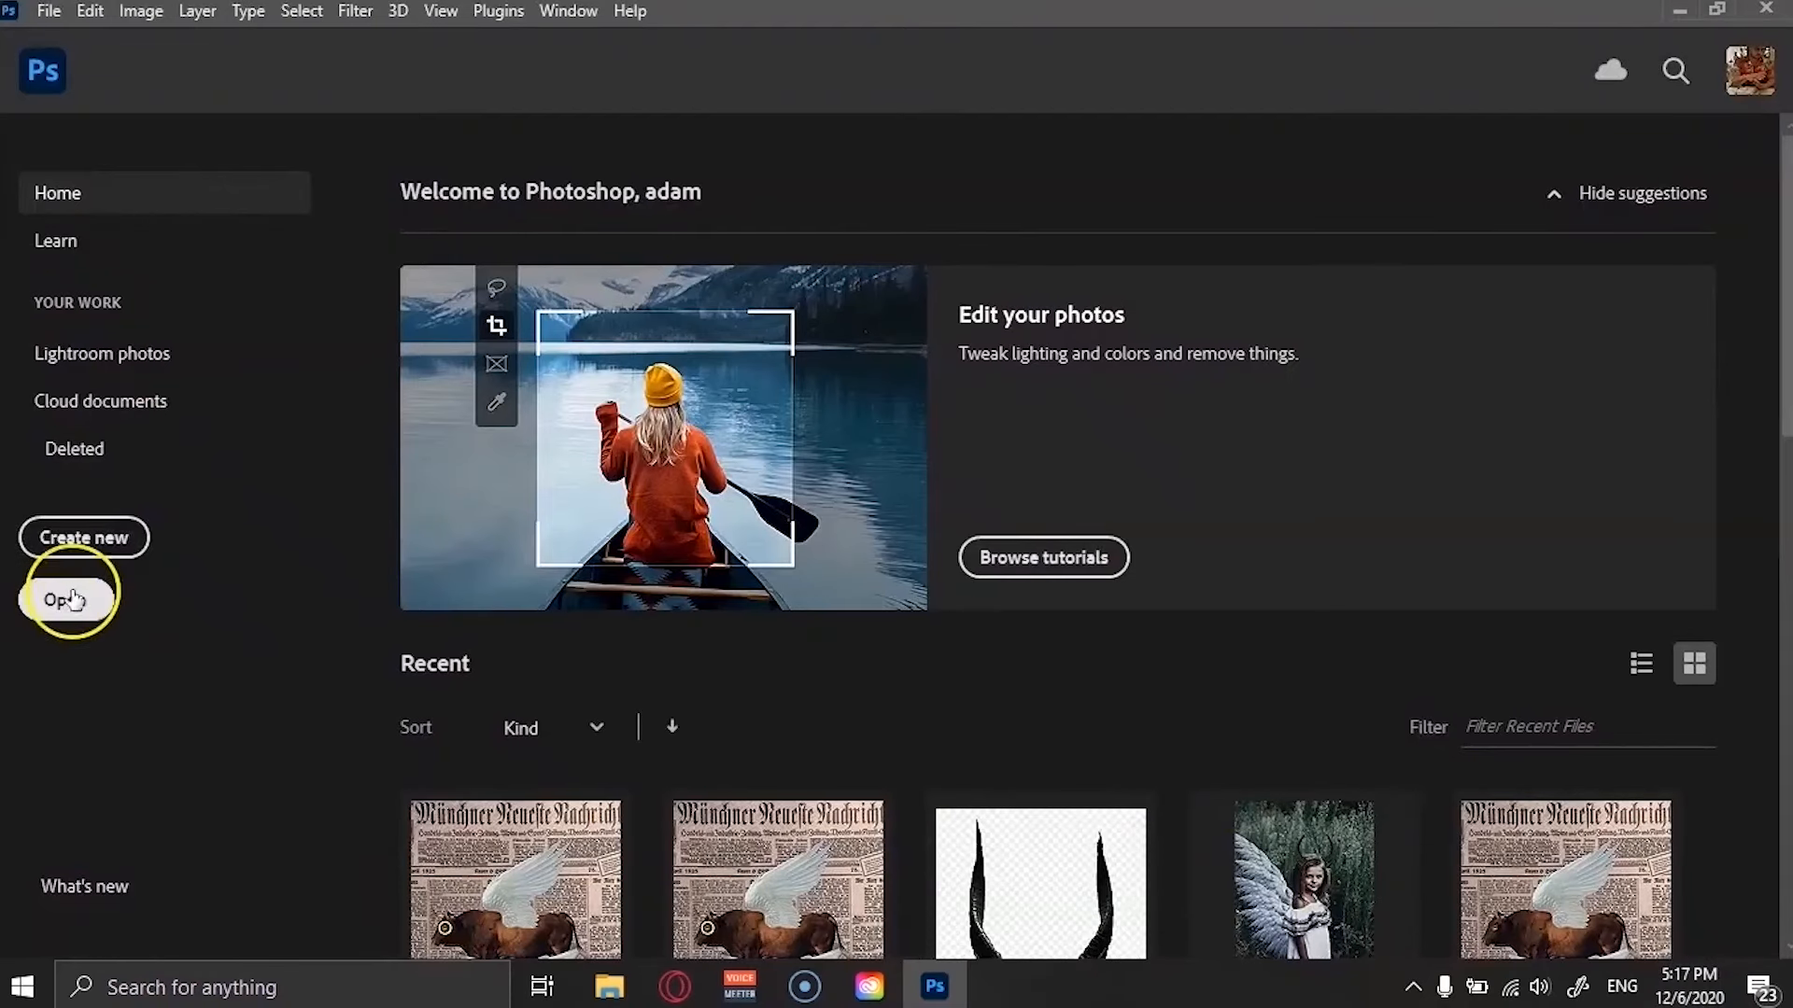
pyautogui.click(101, 539)
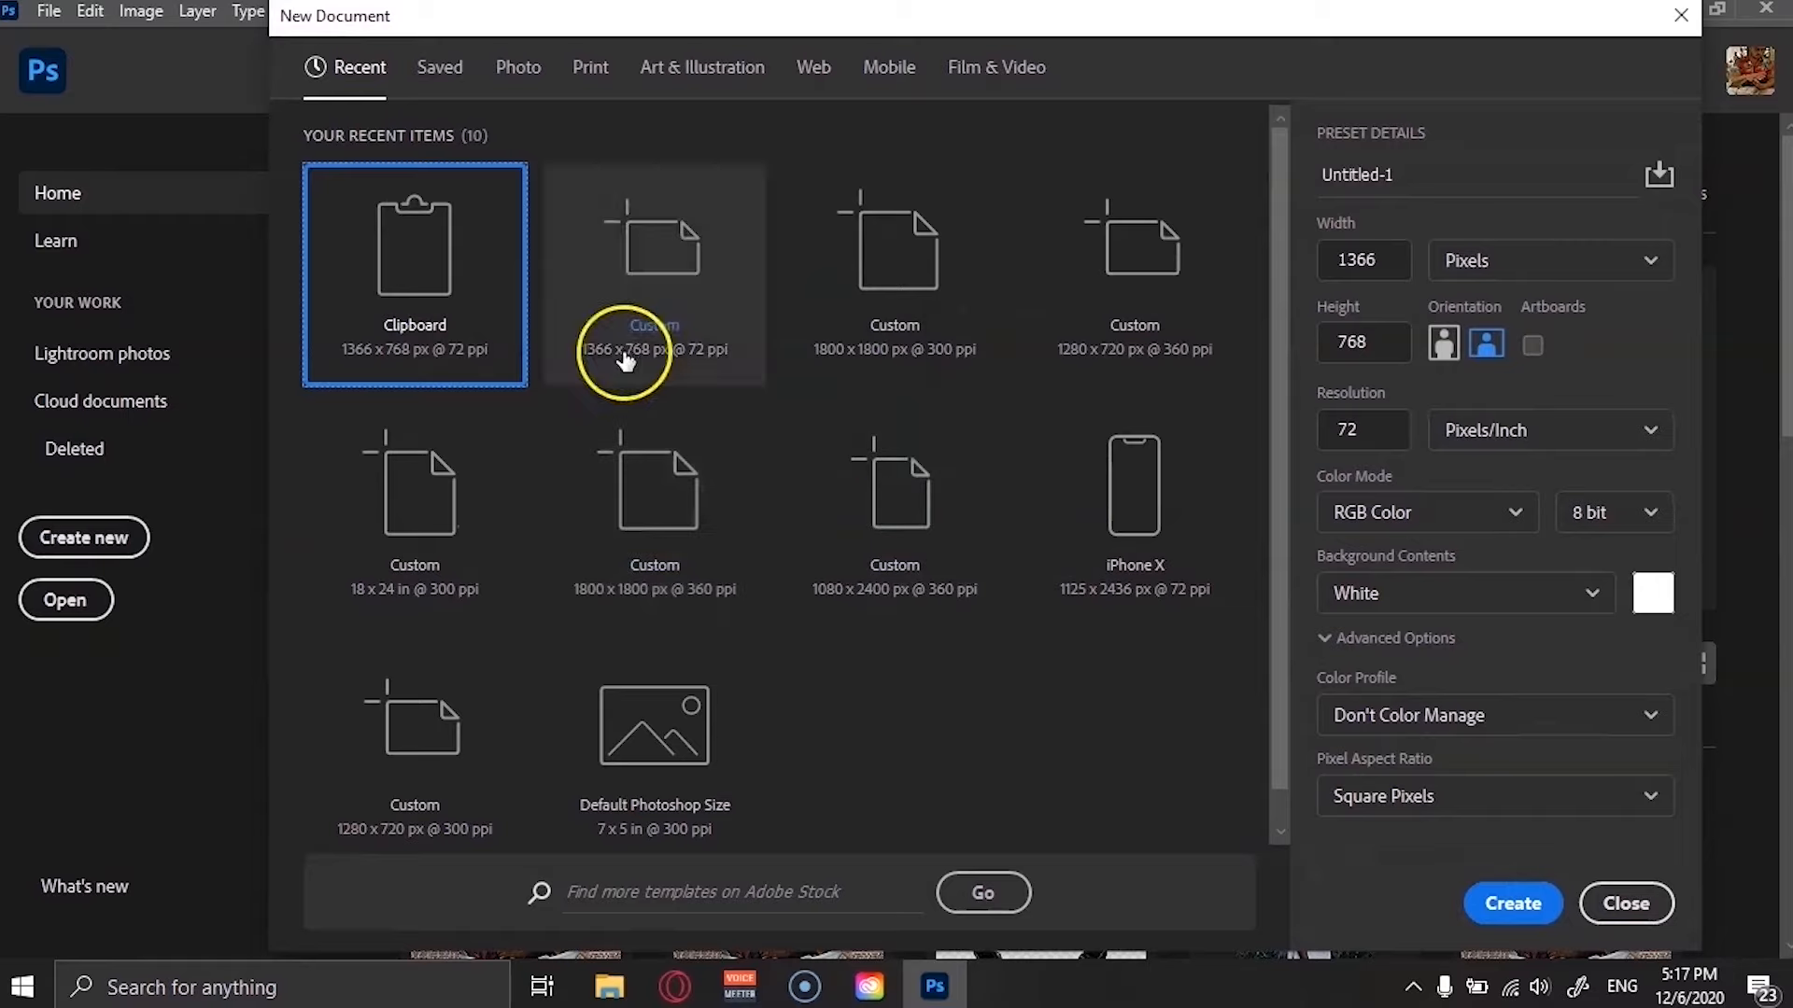
pyautogui.click(1505, 908)
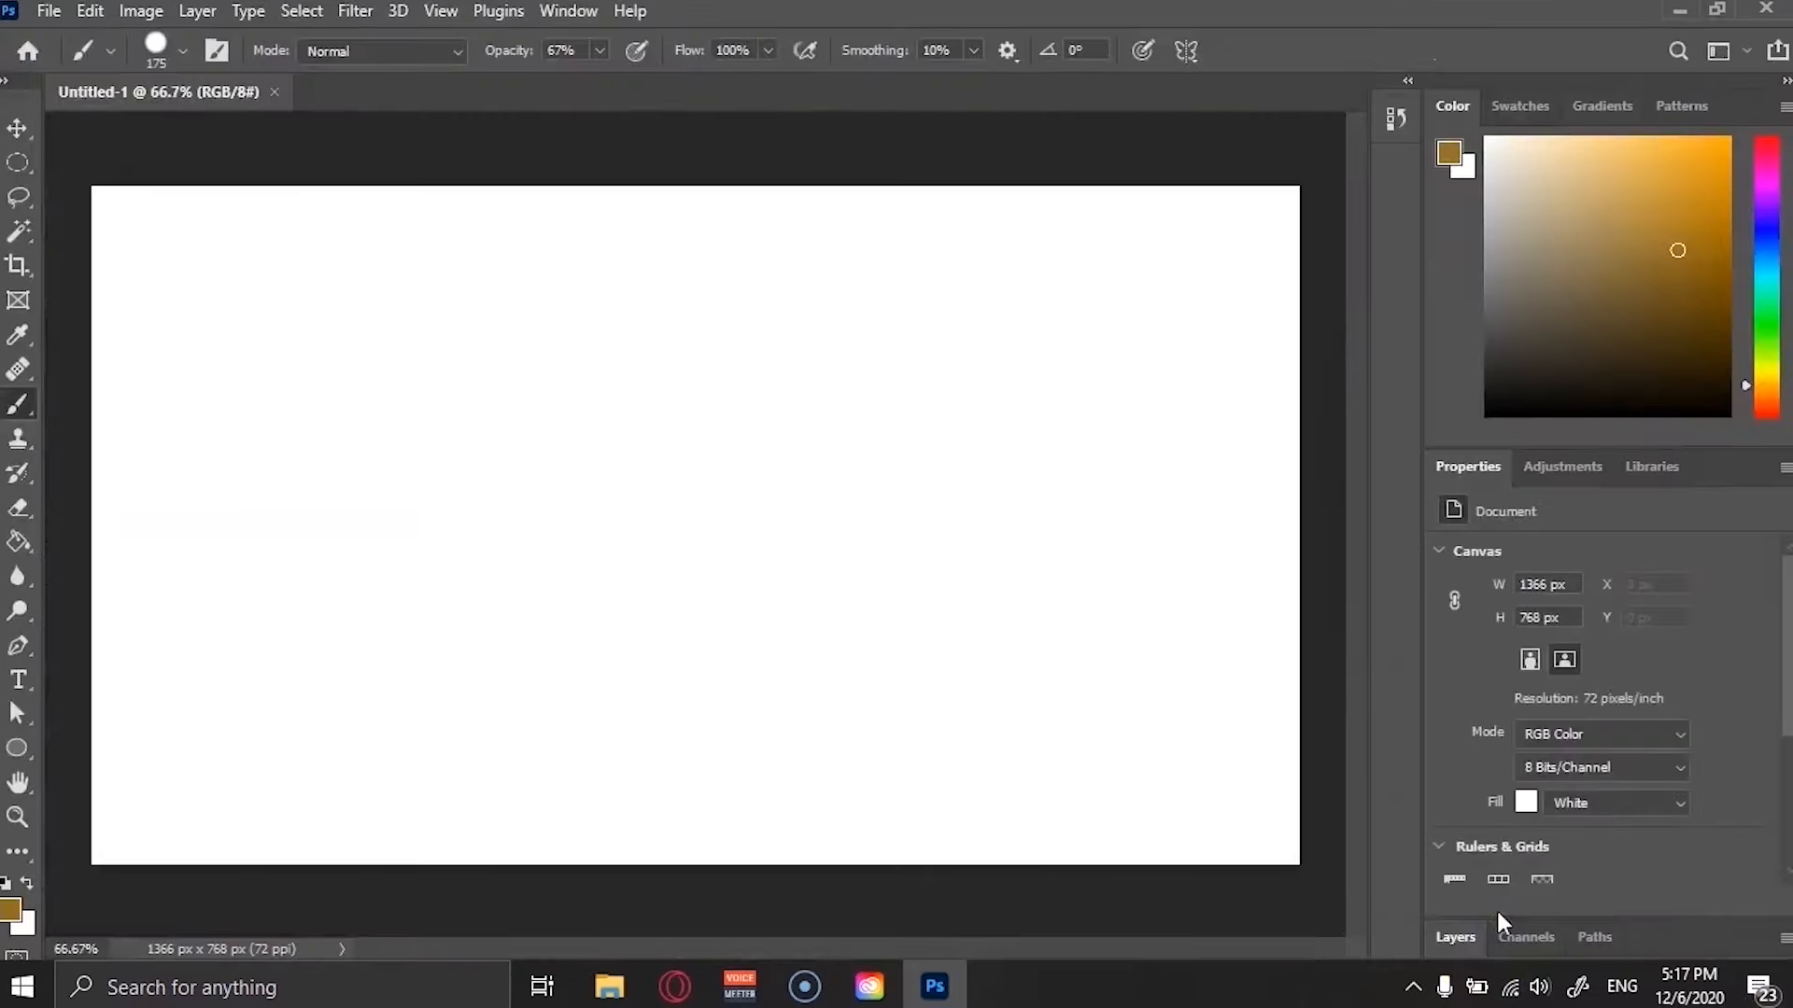
# Select the Move tool and look through the Edit, Layer and Window menus.
pyautogui.press('v')
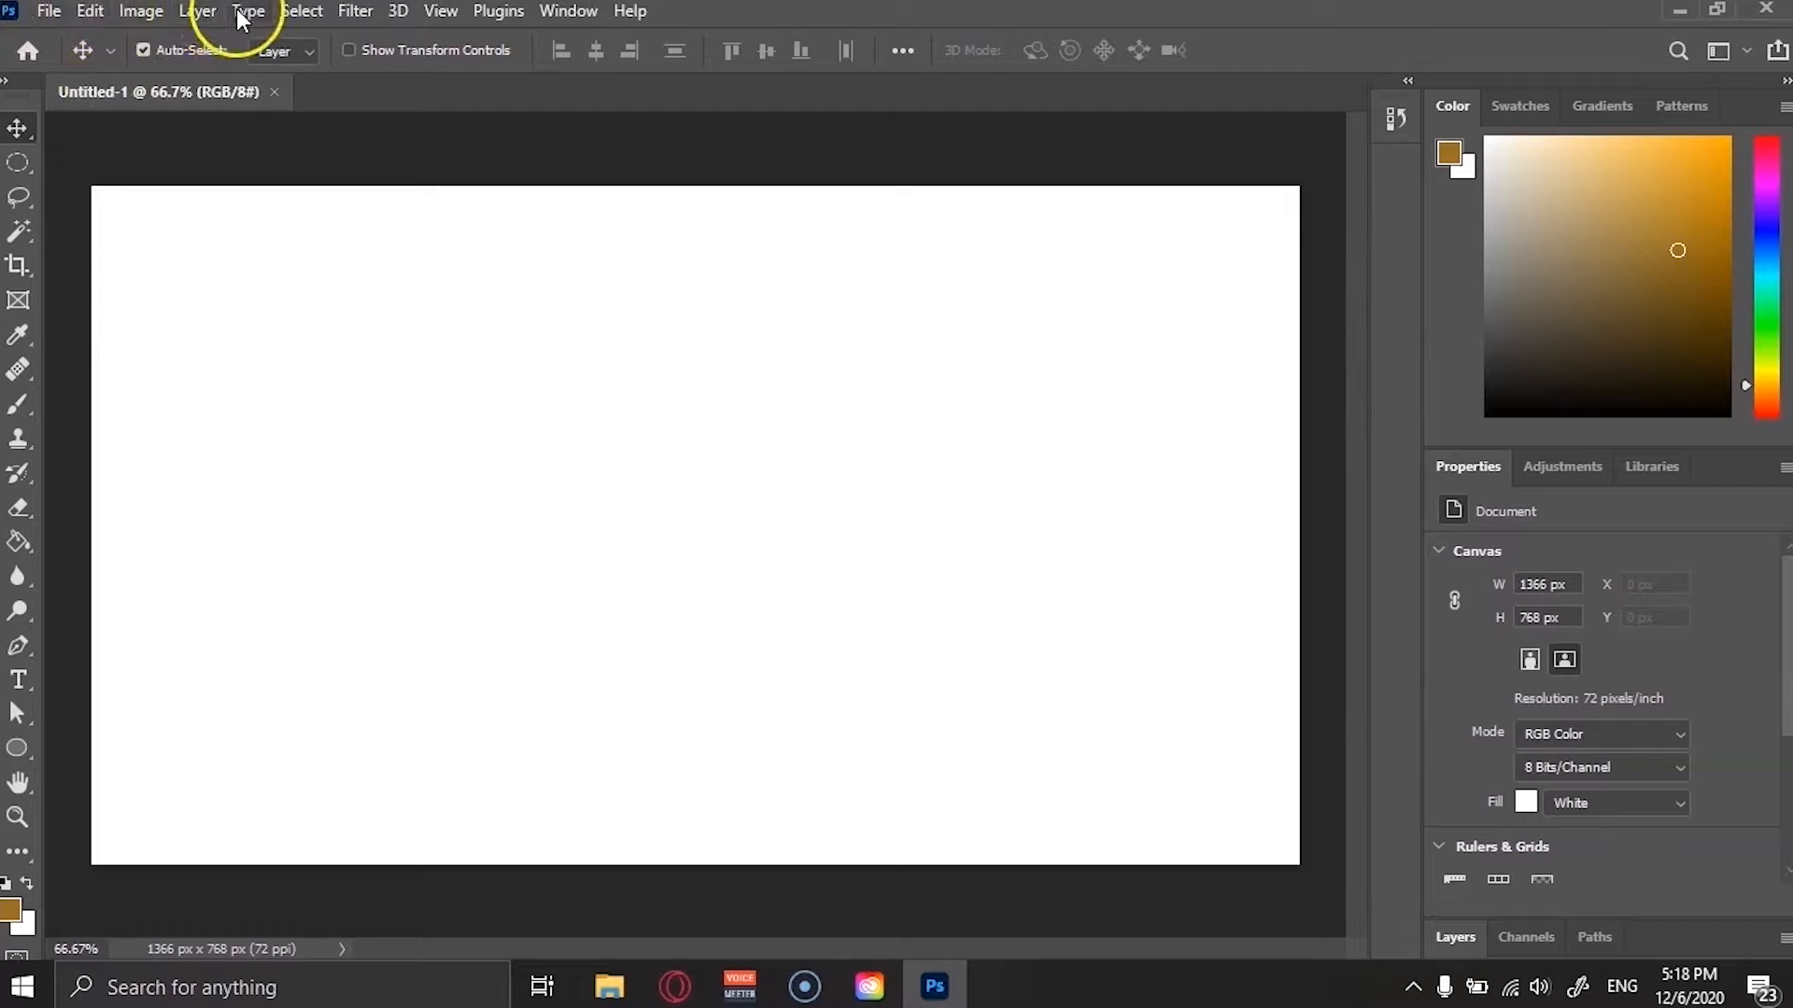
pyautogui.click(53, 19)
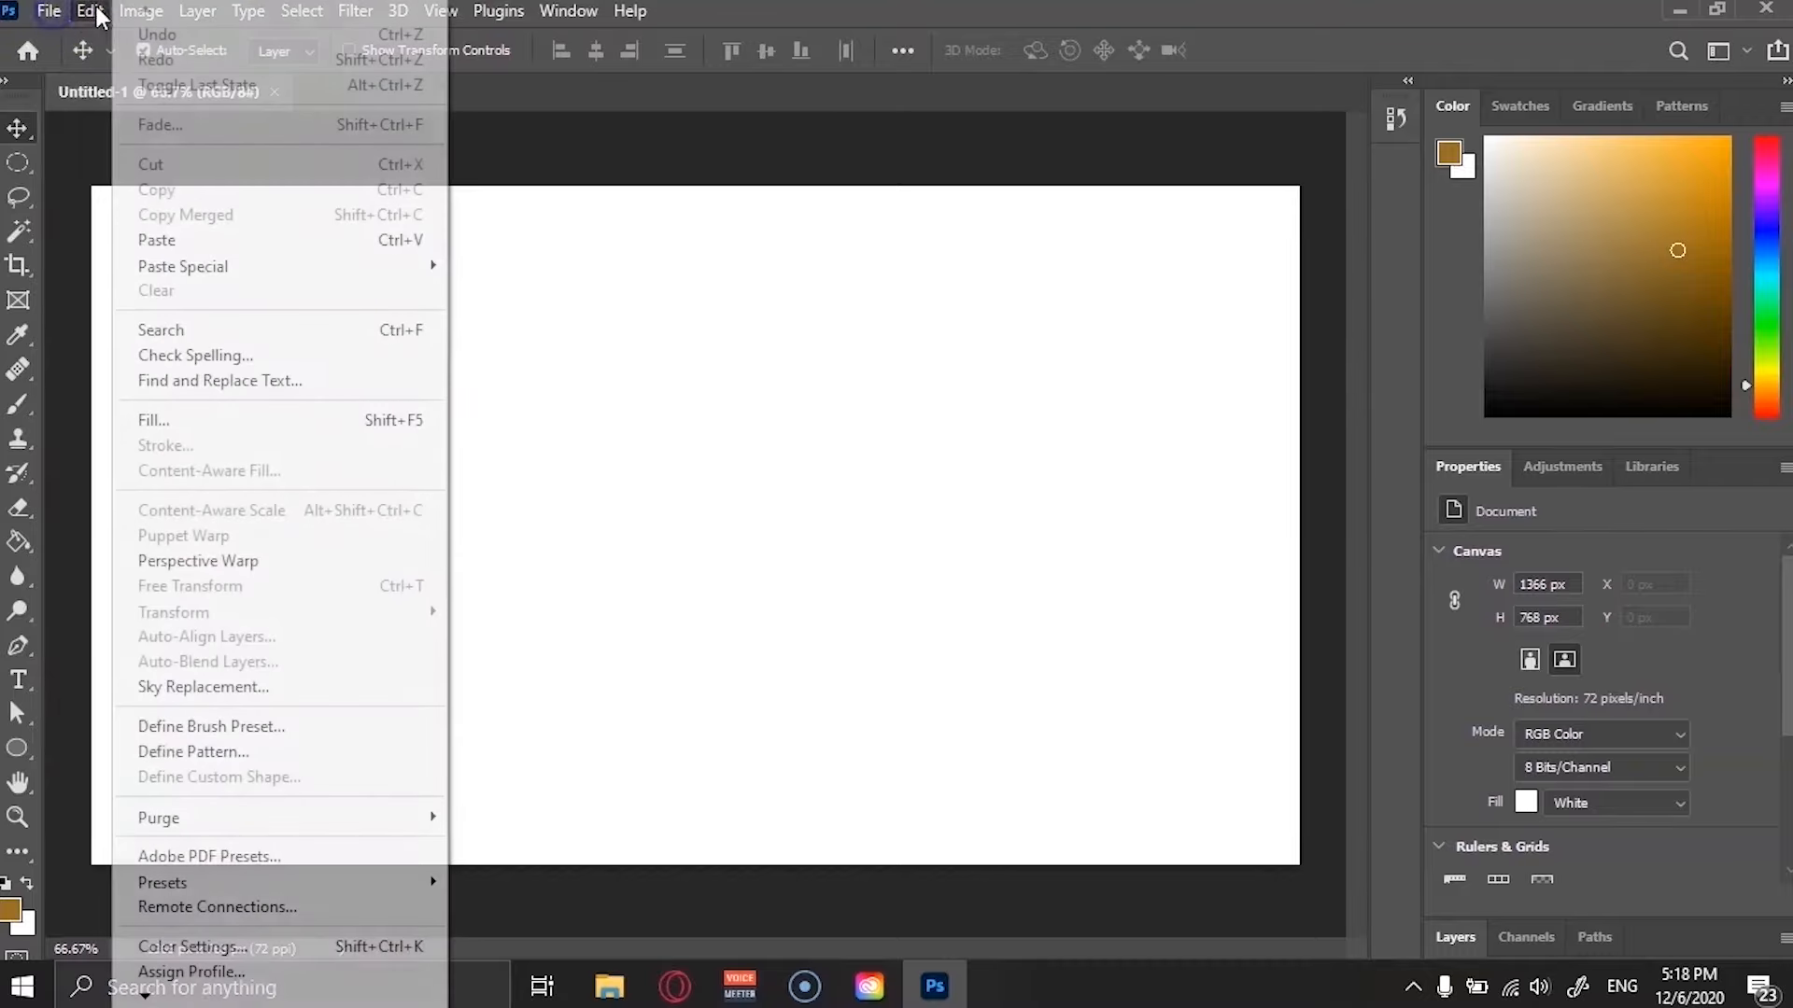
pyautogui.moveTo(303, 19)
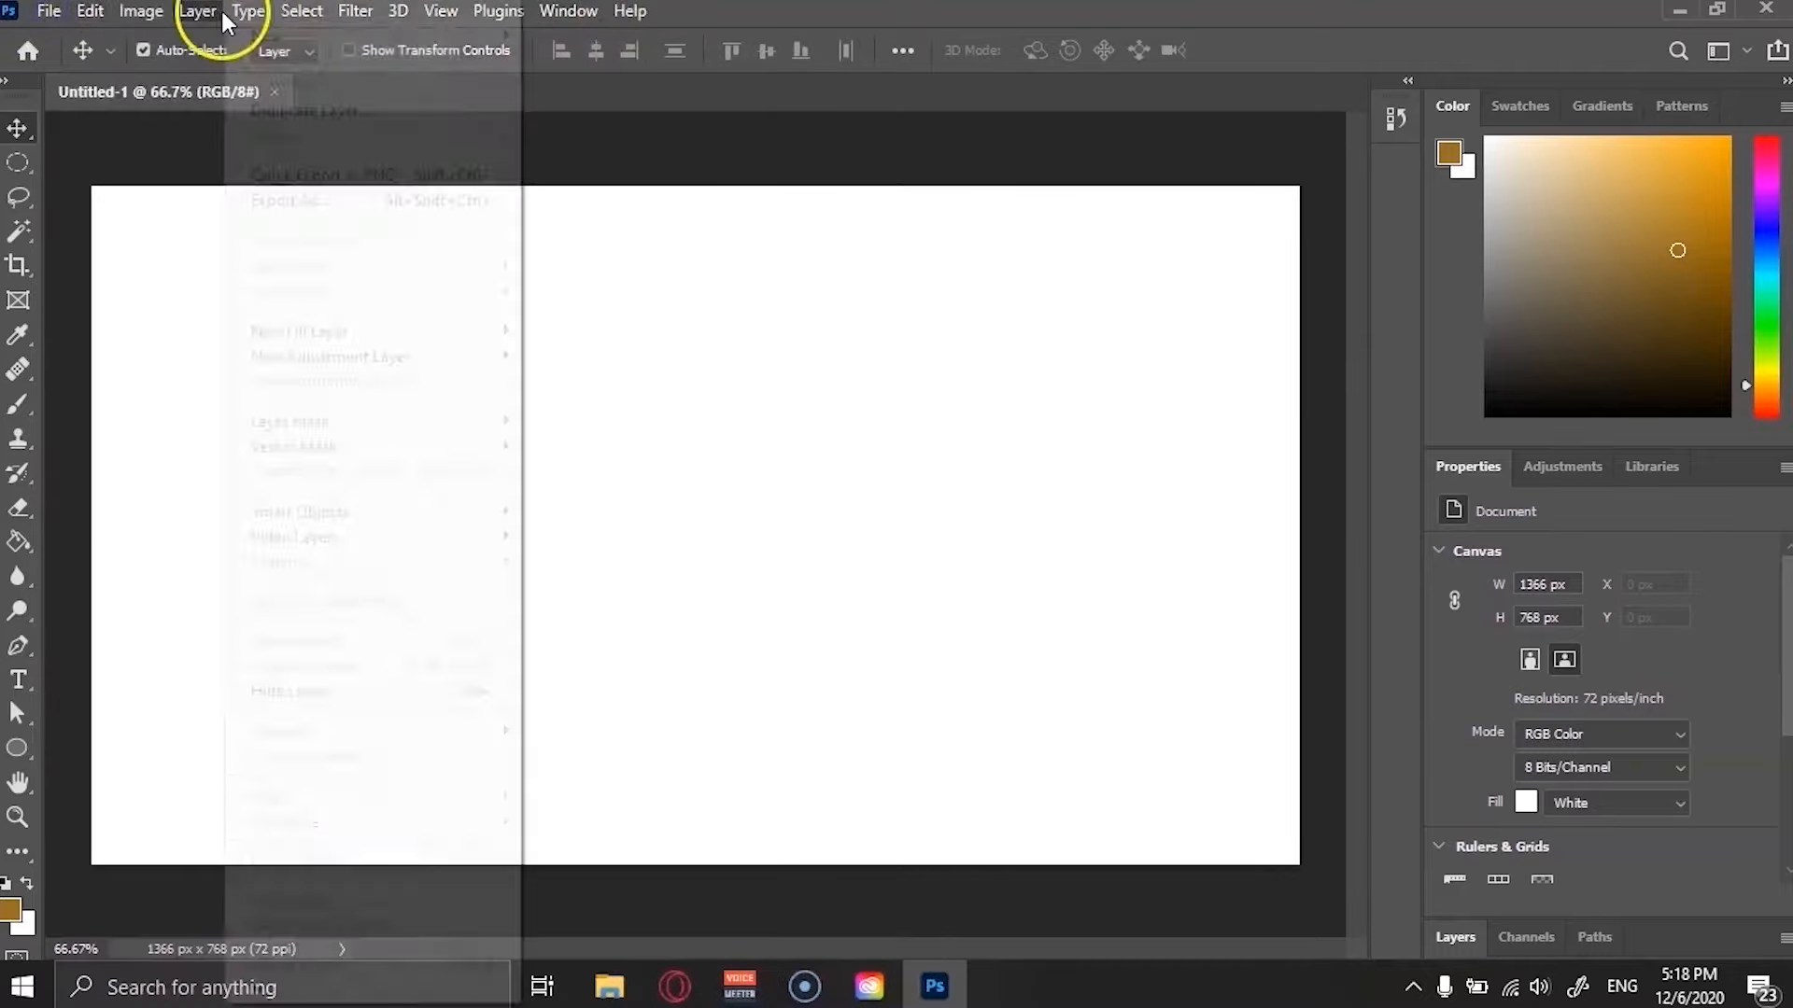
pyautogui.click(568, 12)
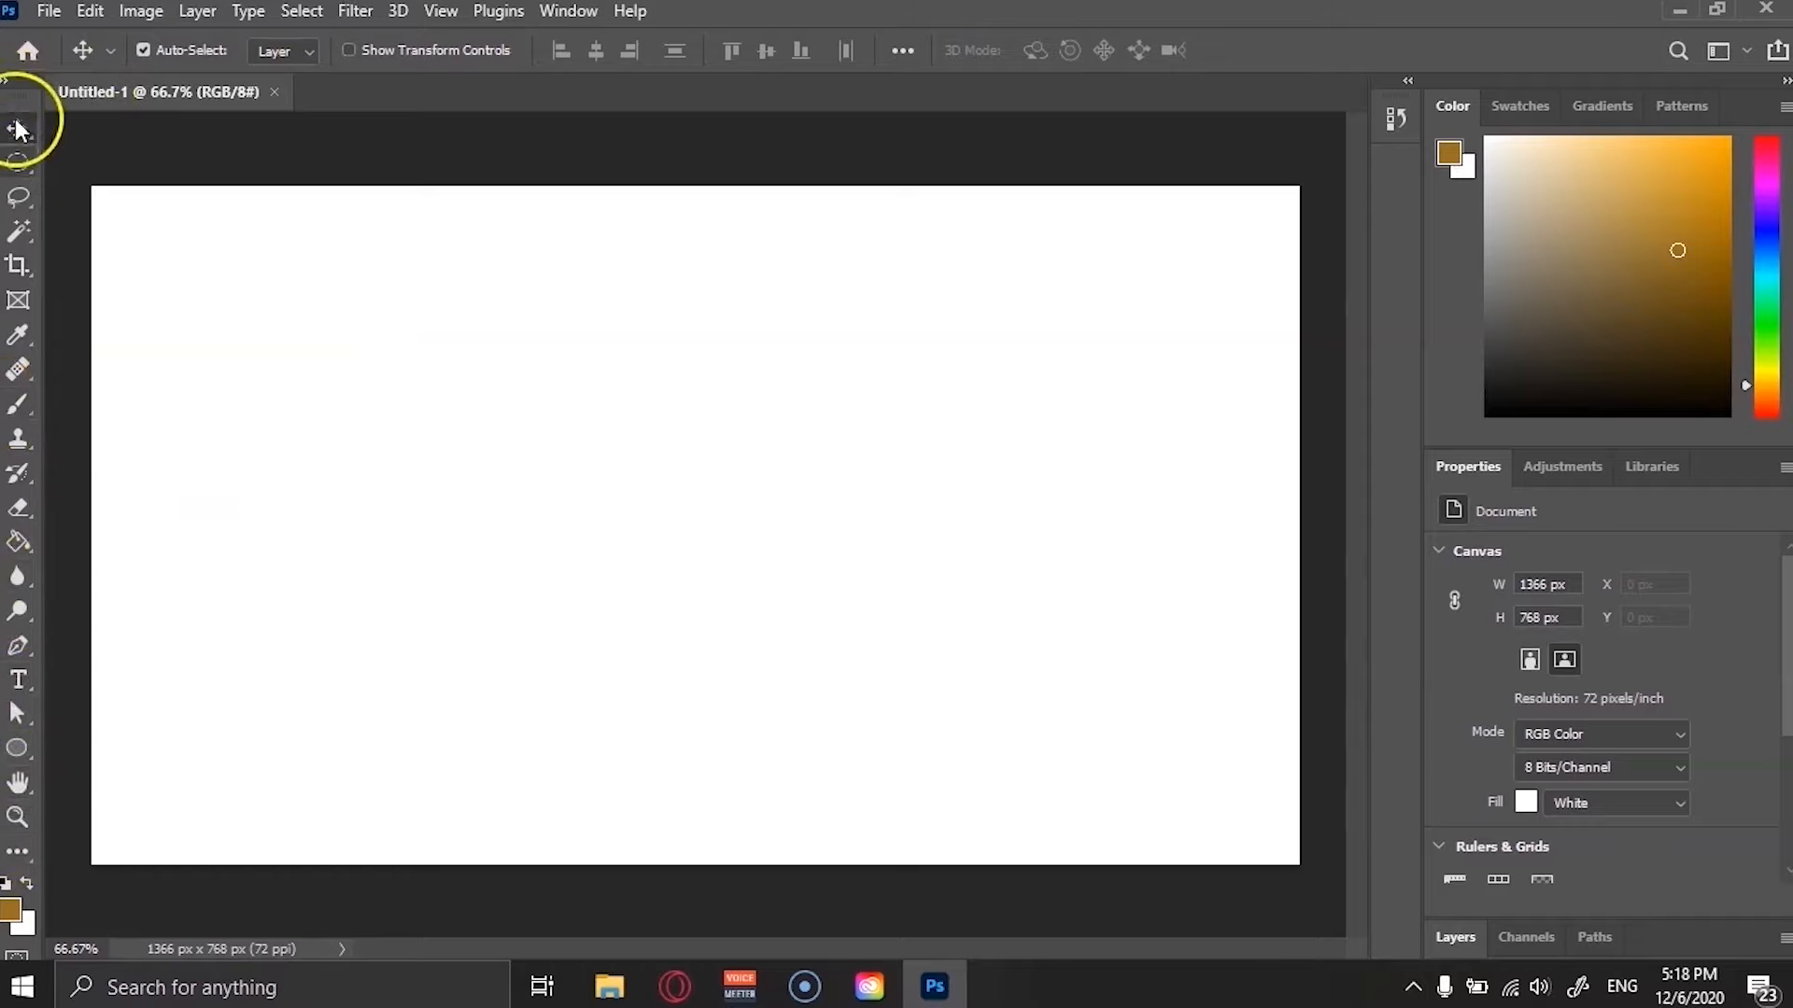
# Toggle the toolbar between its single-column and double-column layouts, ending on two columns.
pyautogui.click(5, 82)
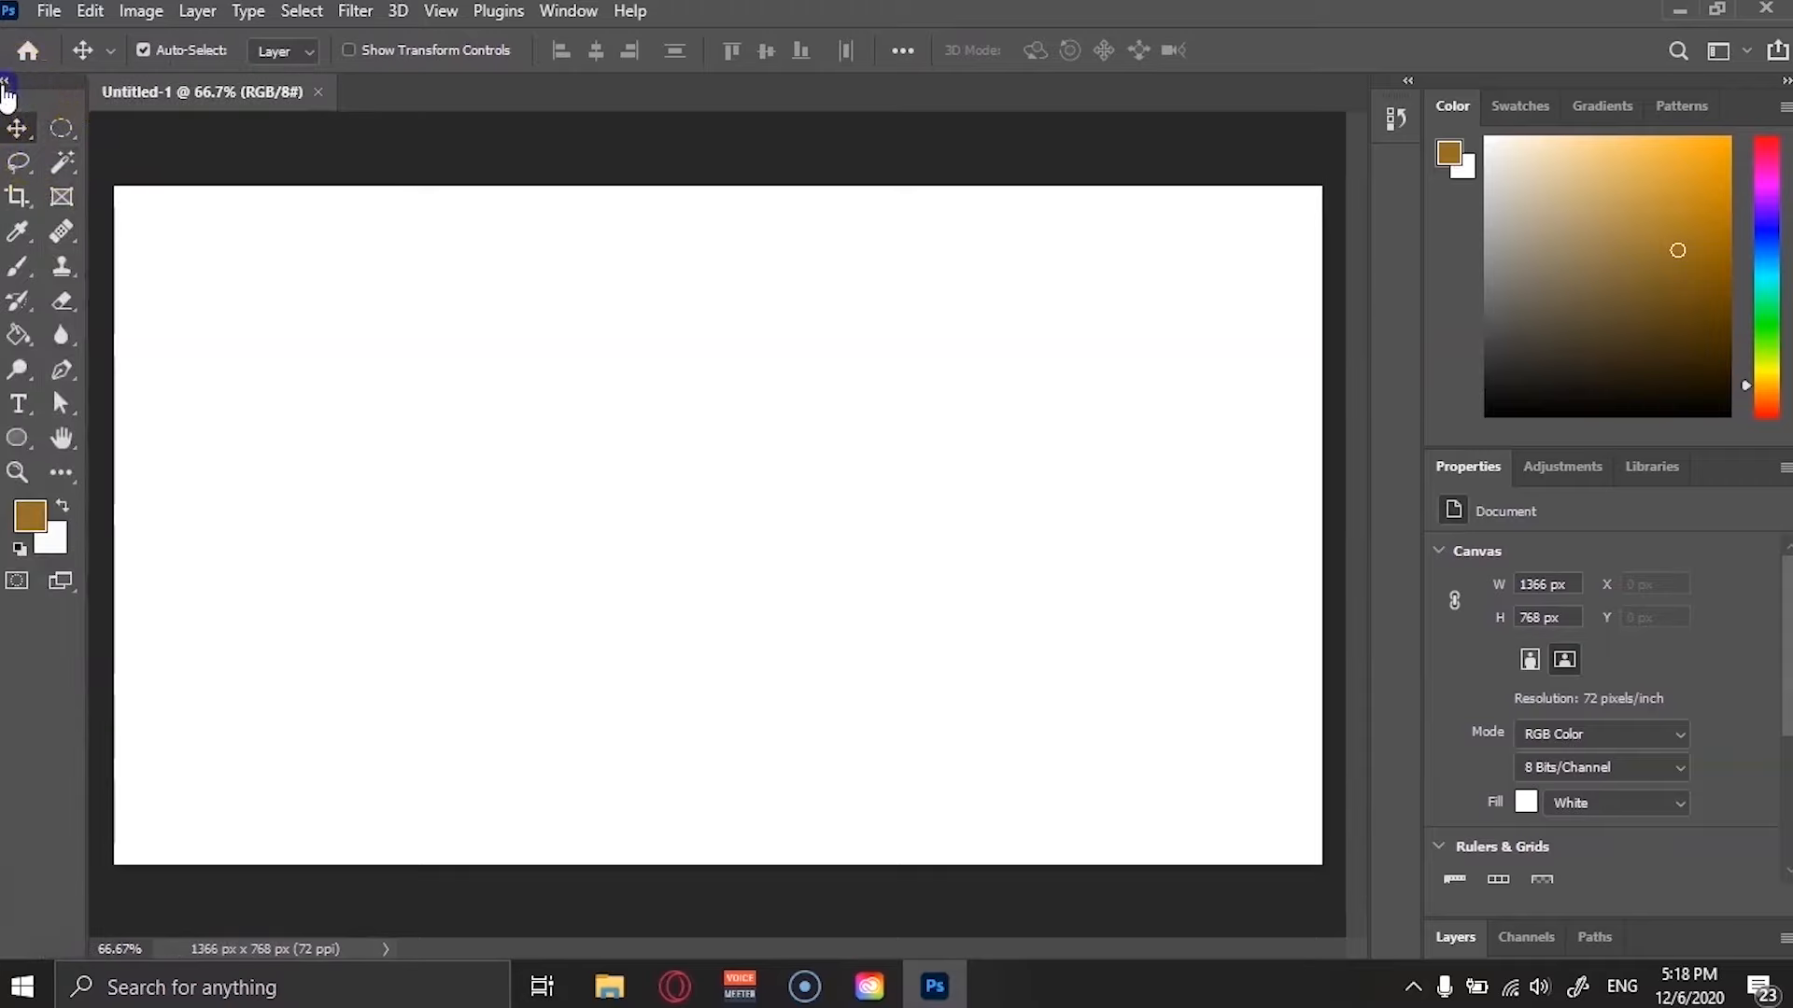
pyautogui.click(6, 81)
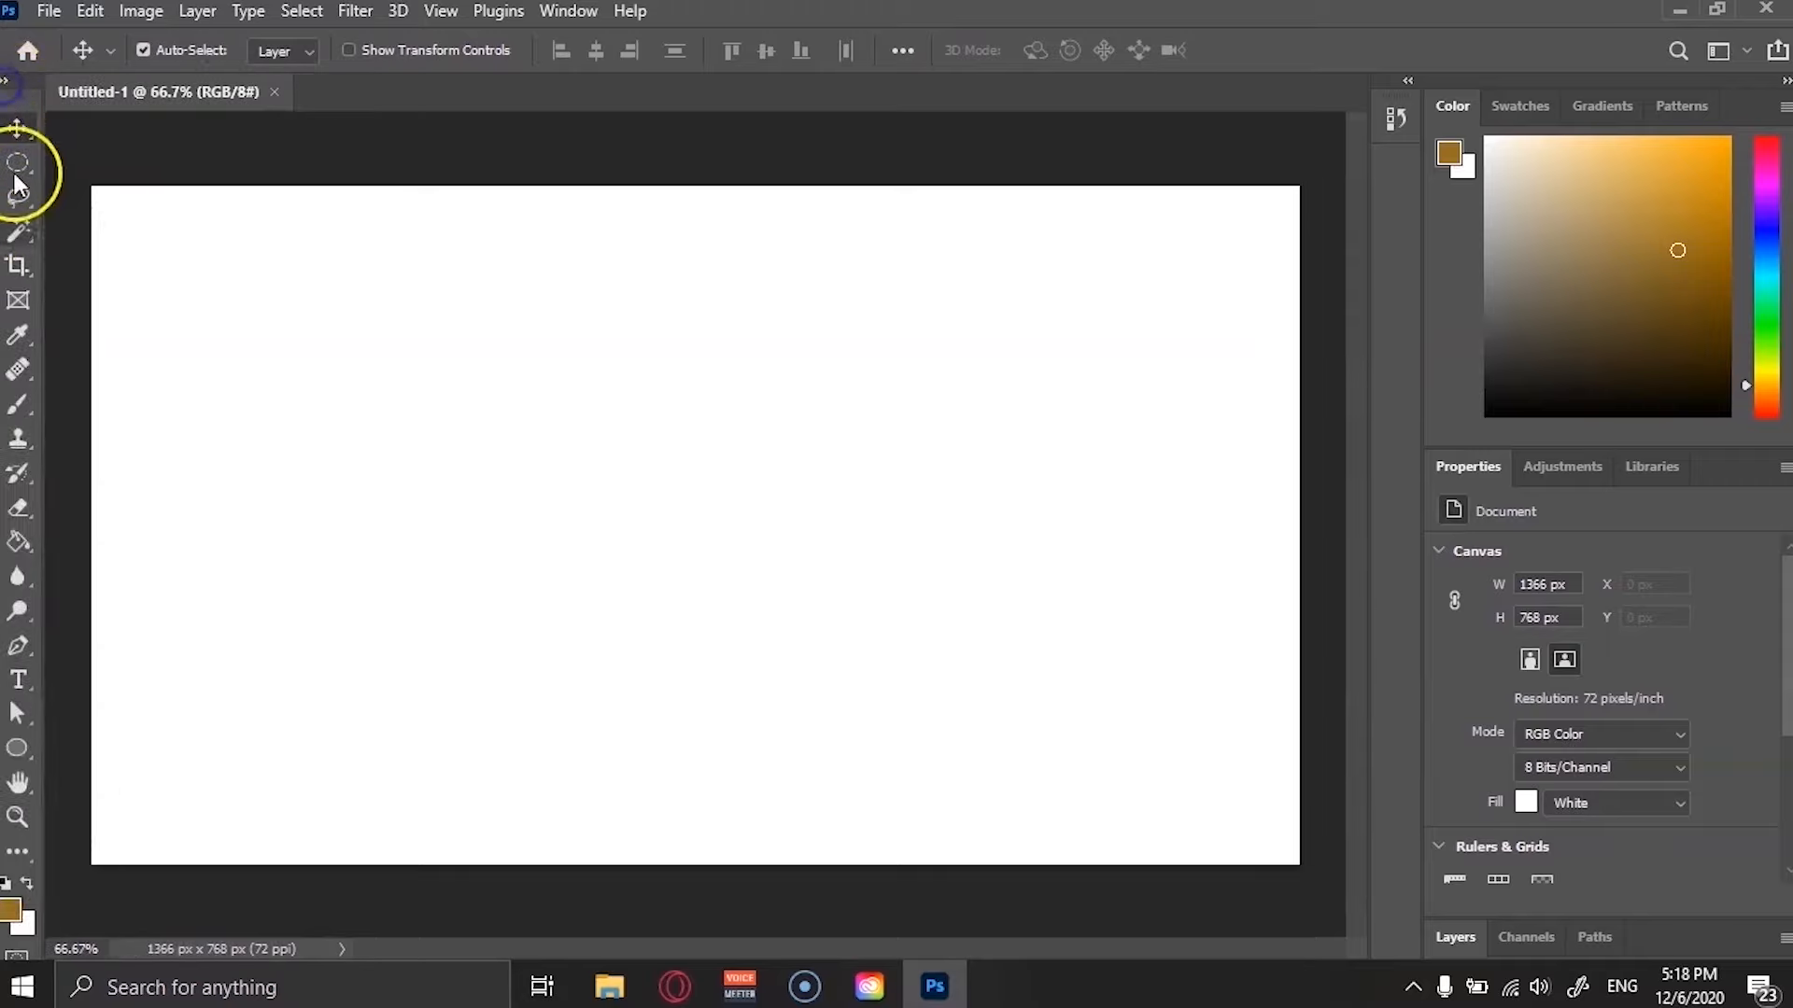
pyautogui.click(6, 81)
pyautogui.moveTo(28, 111)
pyautogui.mouseDown()
pyautogui.moveTo(932, 188)
pyautogui.moveTo(1017, 265)
pyautogui.moveTo(1264, 293)
pyautogui.moveTo(1268, 315)
pyautogui.moveTo(96, 124)
pyautogui.moveTo(47, 112)
pyautogui.moveTo(35, 67)
pyautogui.moveTo(36, 85)
pyautogui.mouseUp()
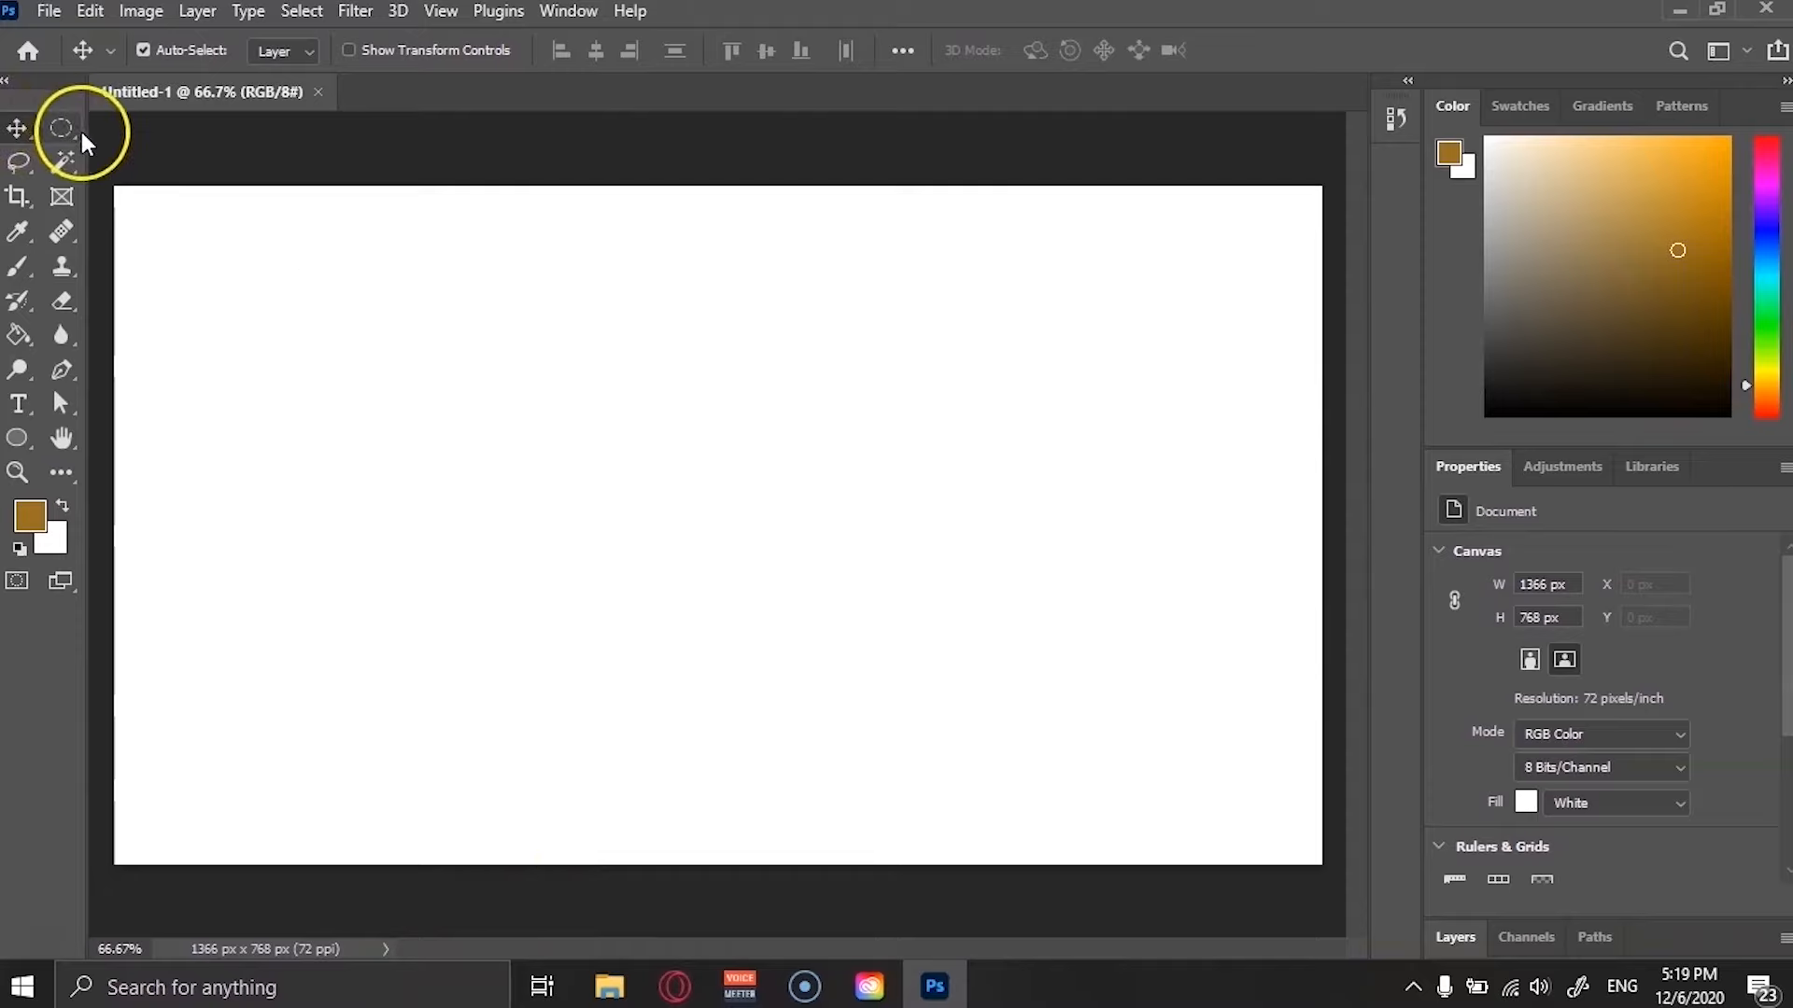
# Open the Lasso tool group's variants and float the toolbar out of its dock and back.
pyautogui.click(27, 175)
pyautogui.click(29, 180)
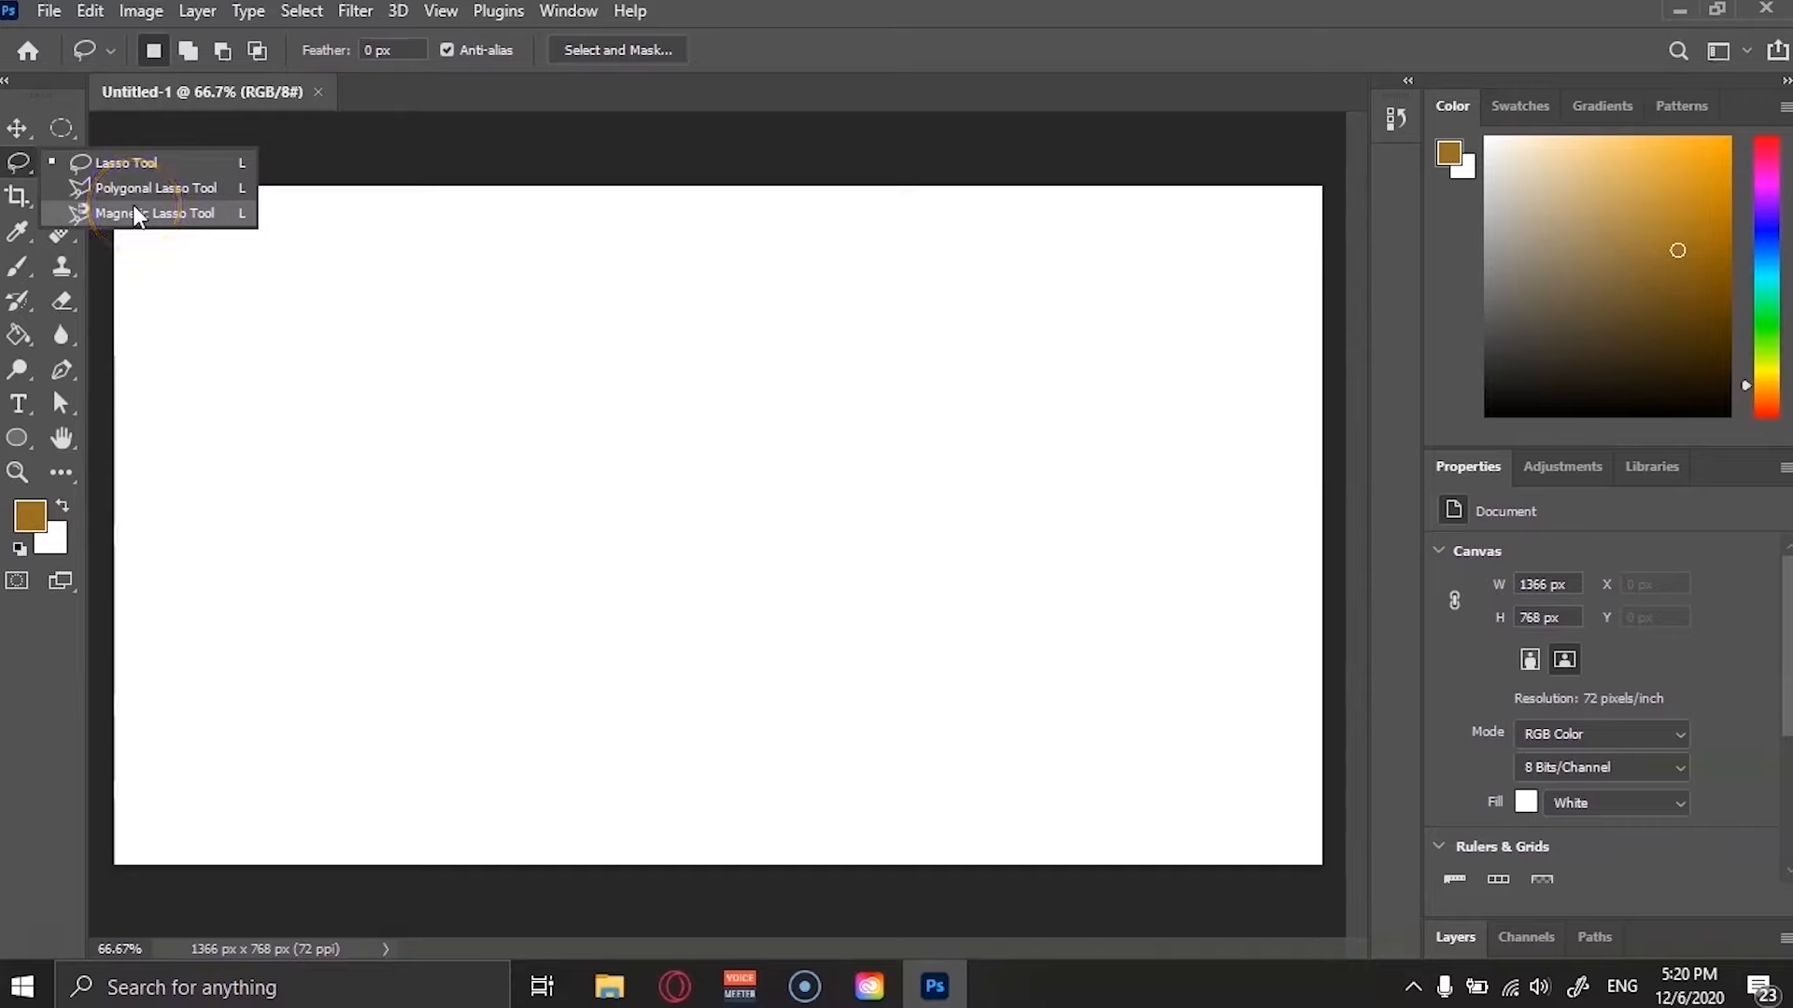
pyautogui.click(28, 96)
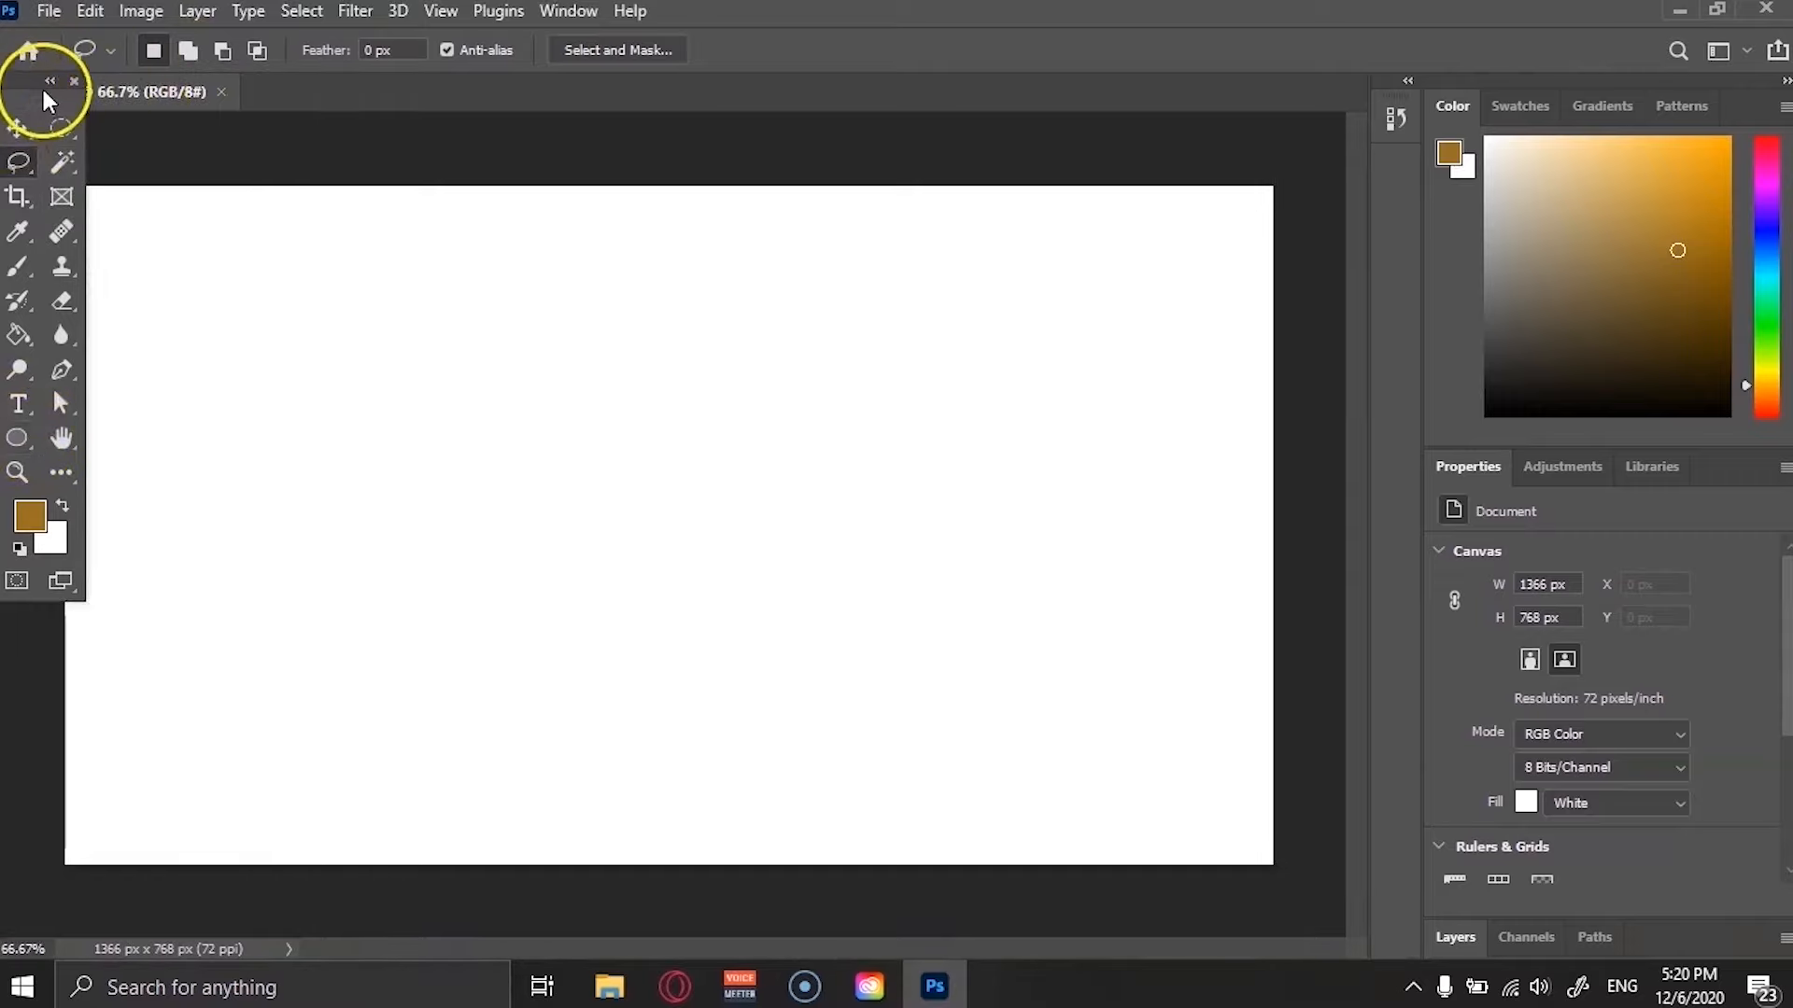
pyautogui.moveTo(49, 100); pyautogui.dragTo(13, 94)
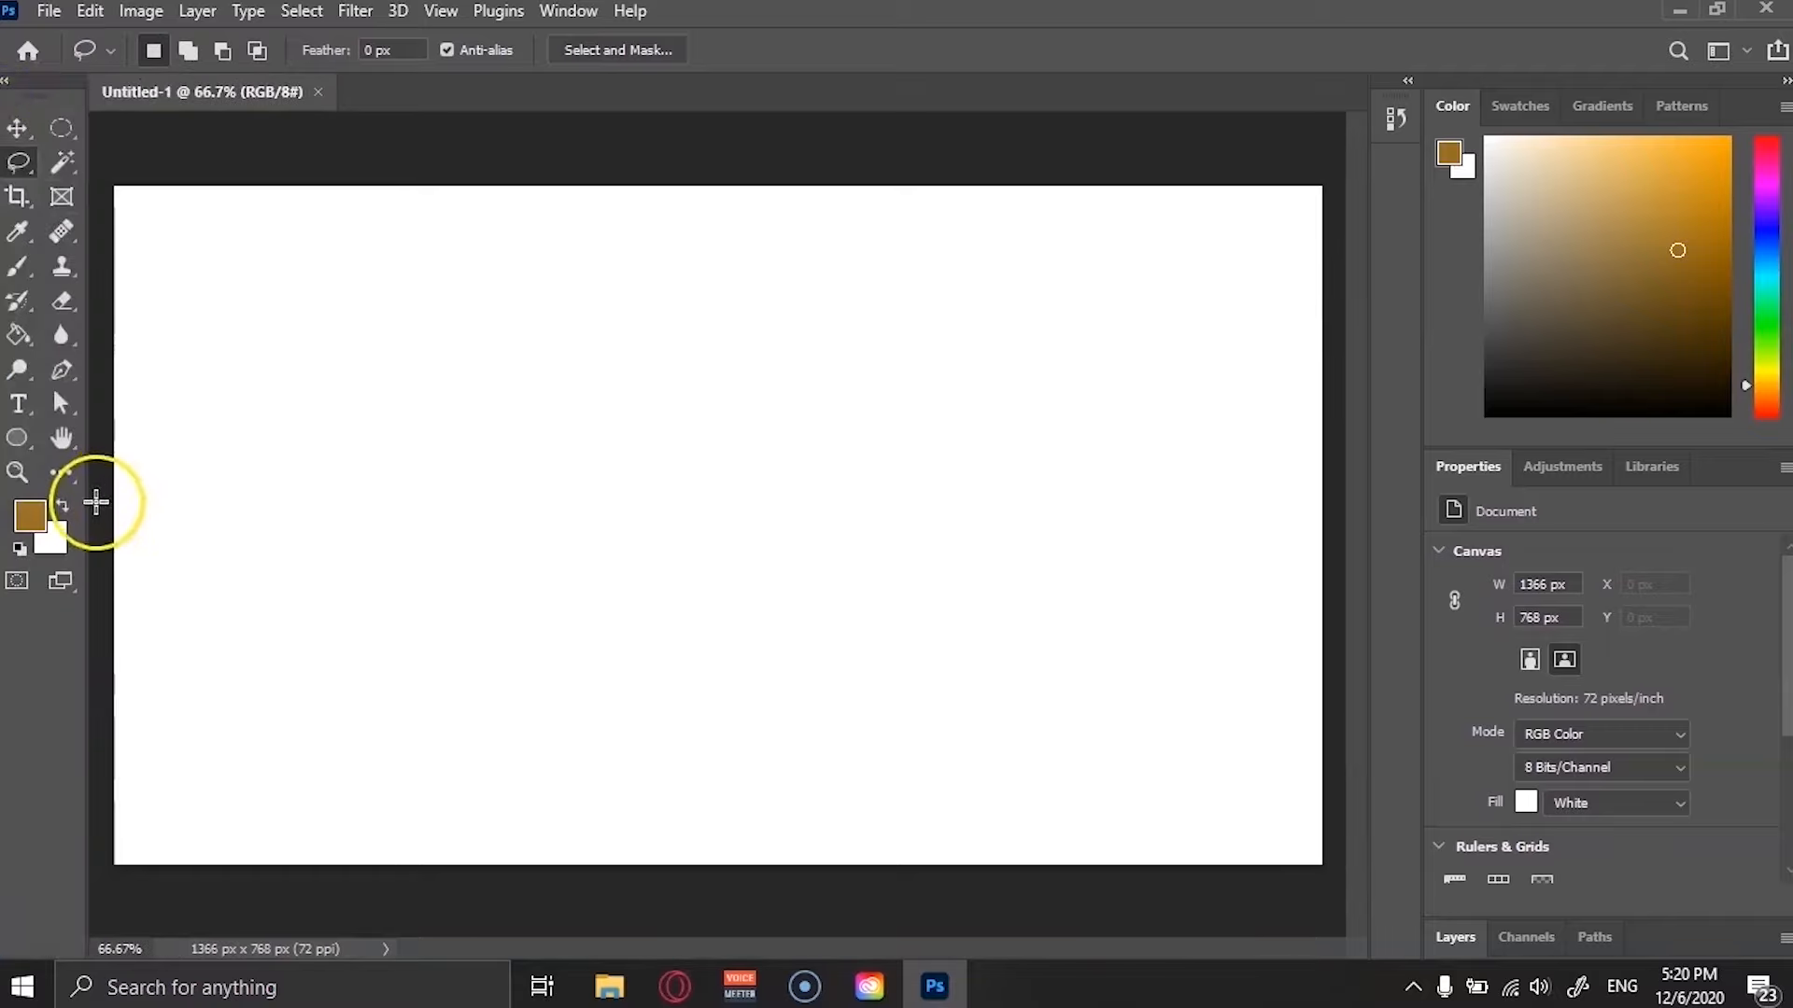
# Open the Customize Toolbar dialog and scroll through its list of toolbar tools.
pyautogui.click(60, 474)
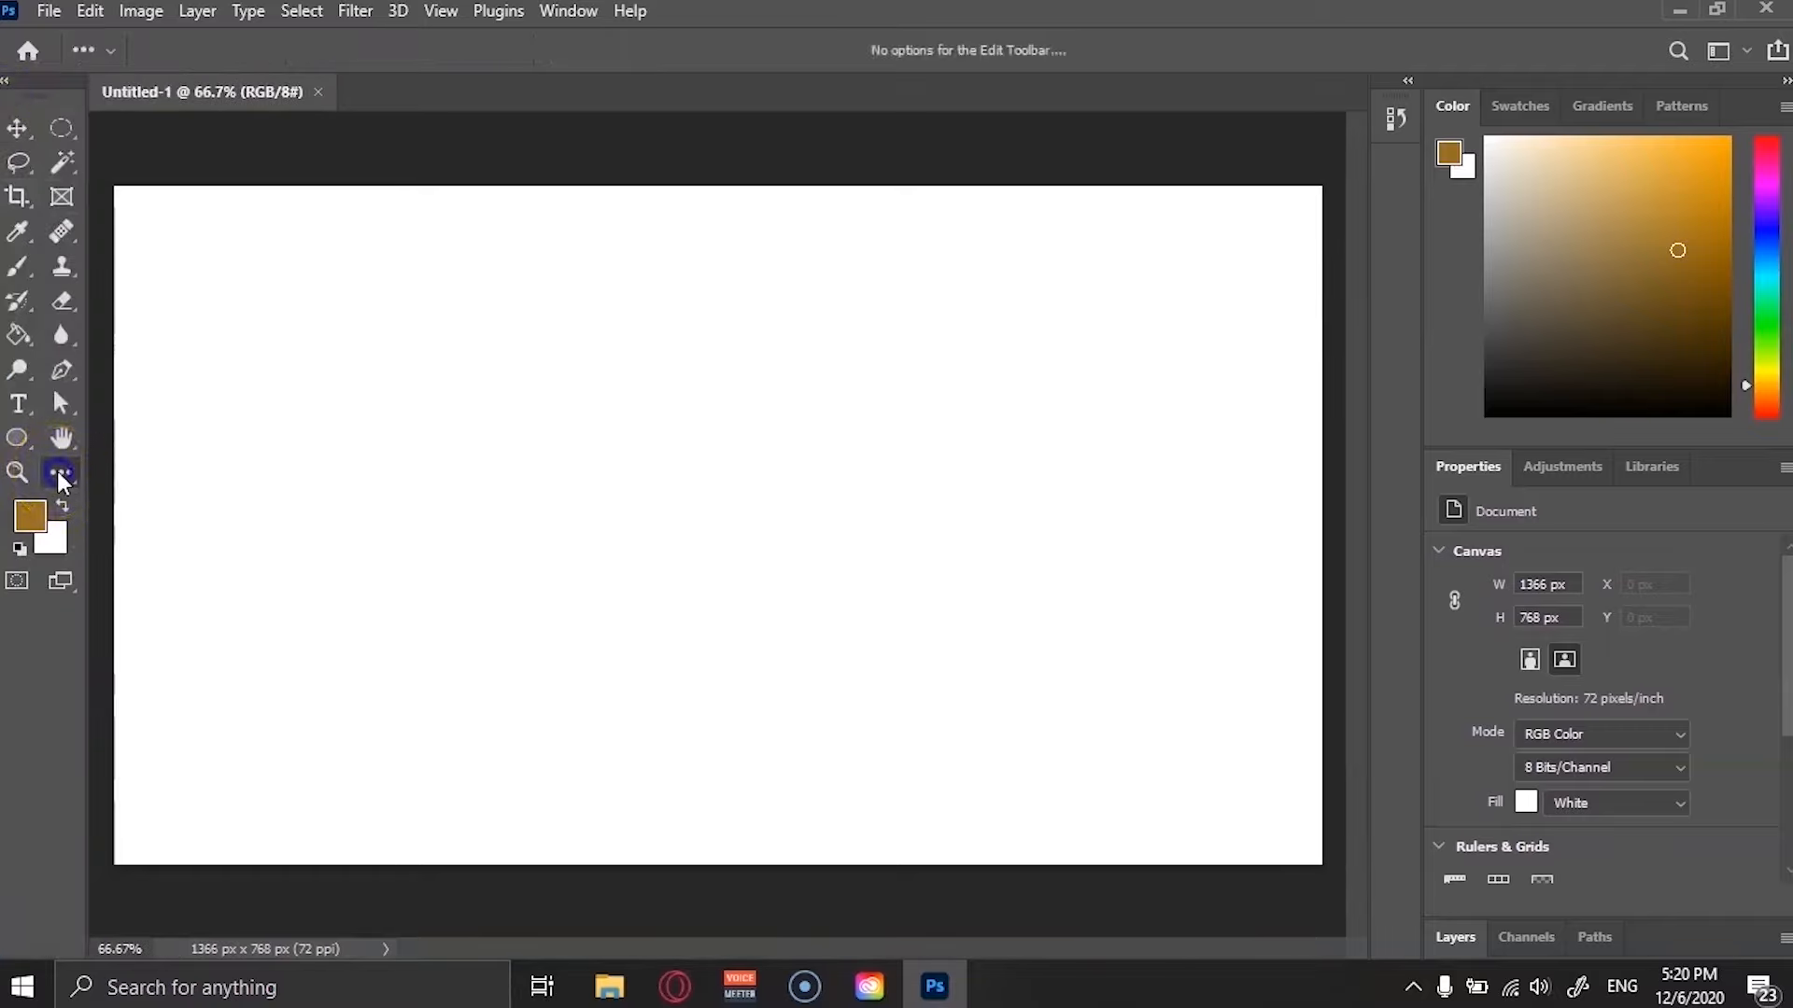
pyautogui.click(121, 467)
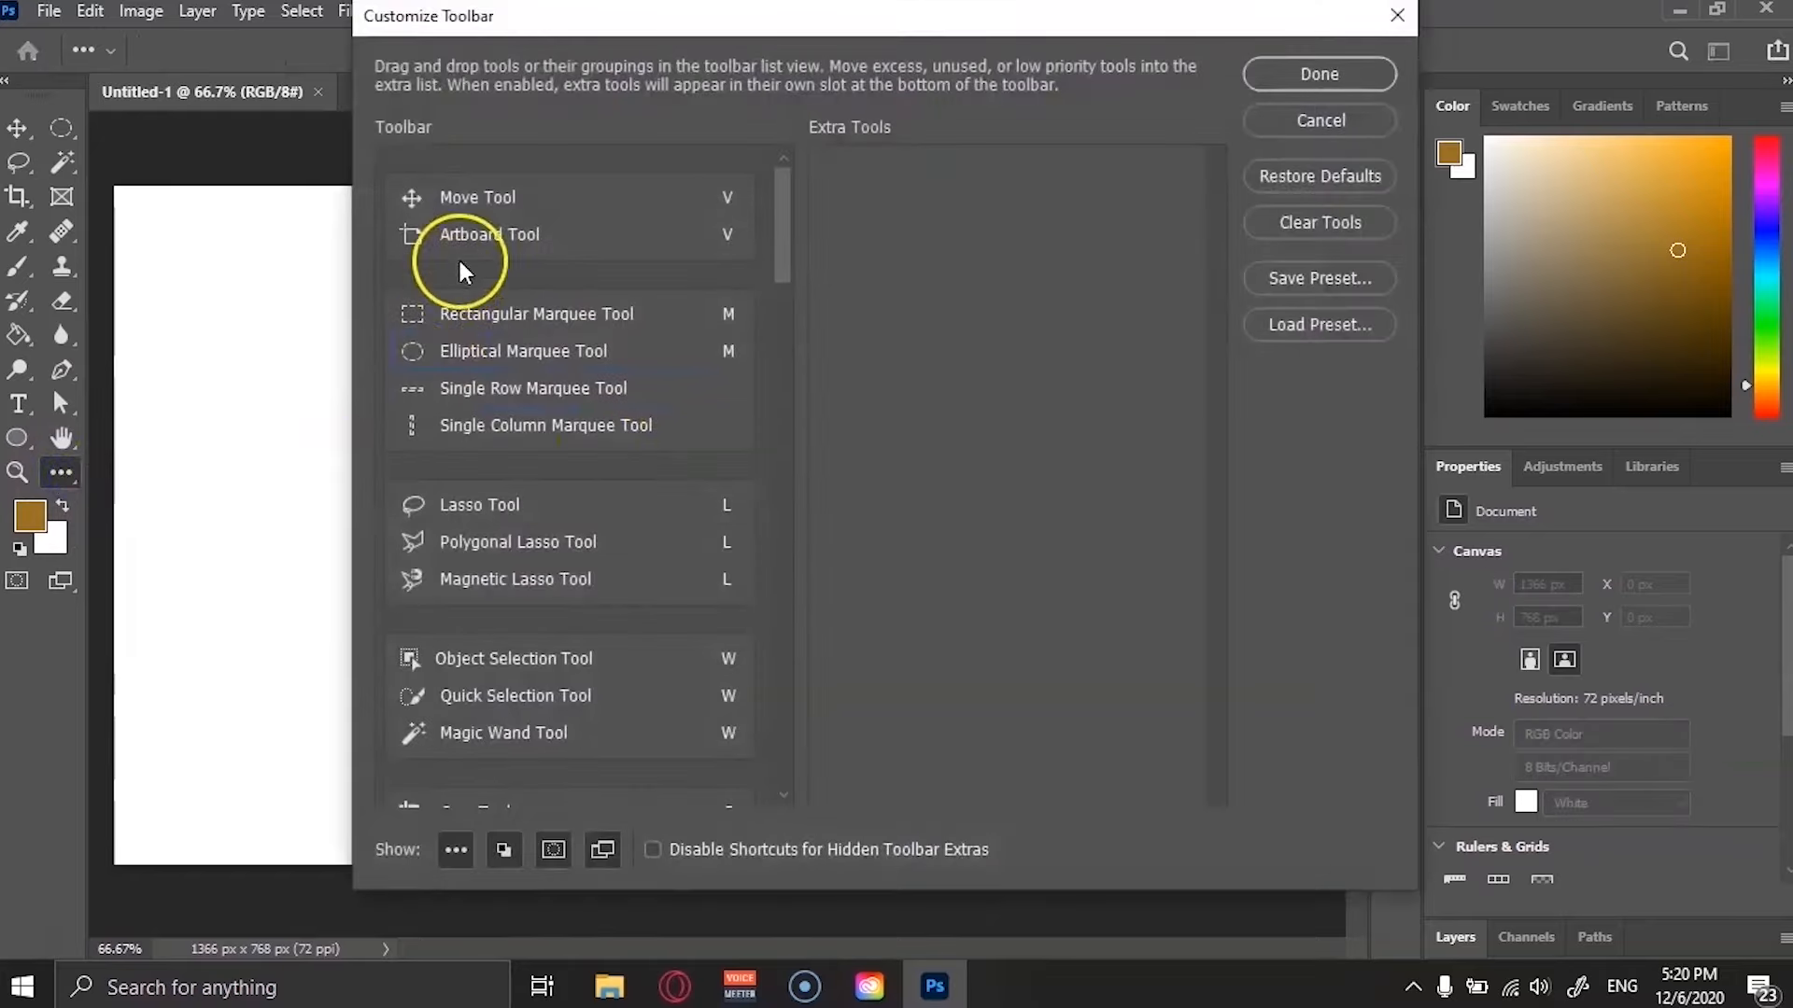
pyautogui.scroll(-5, 460, 273)
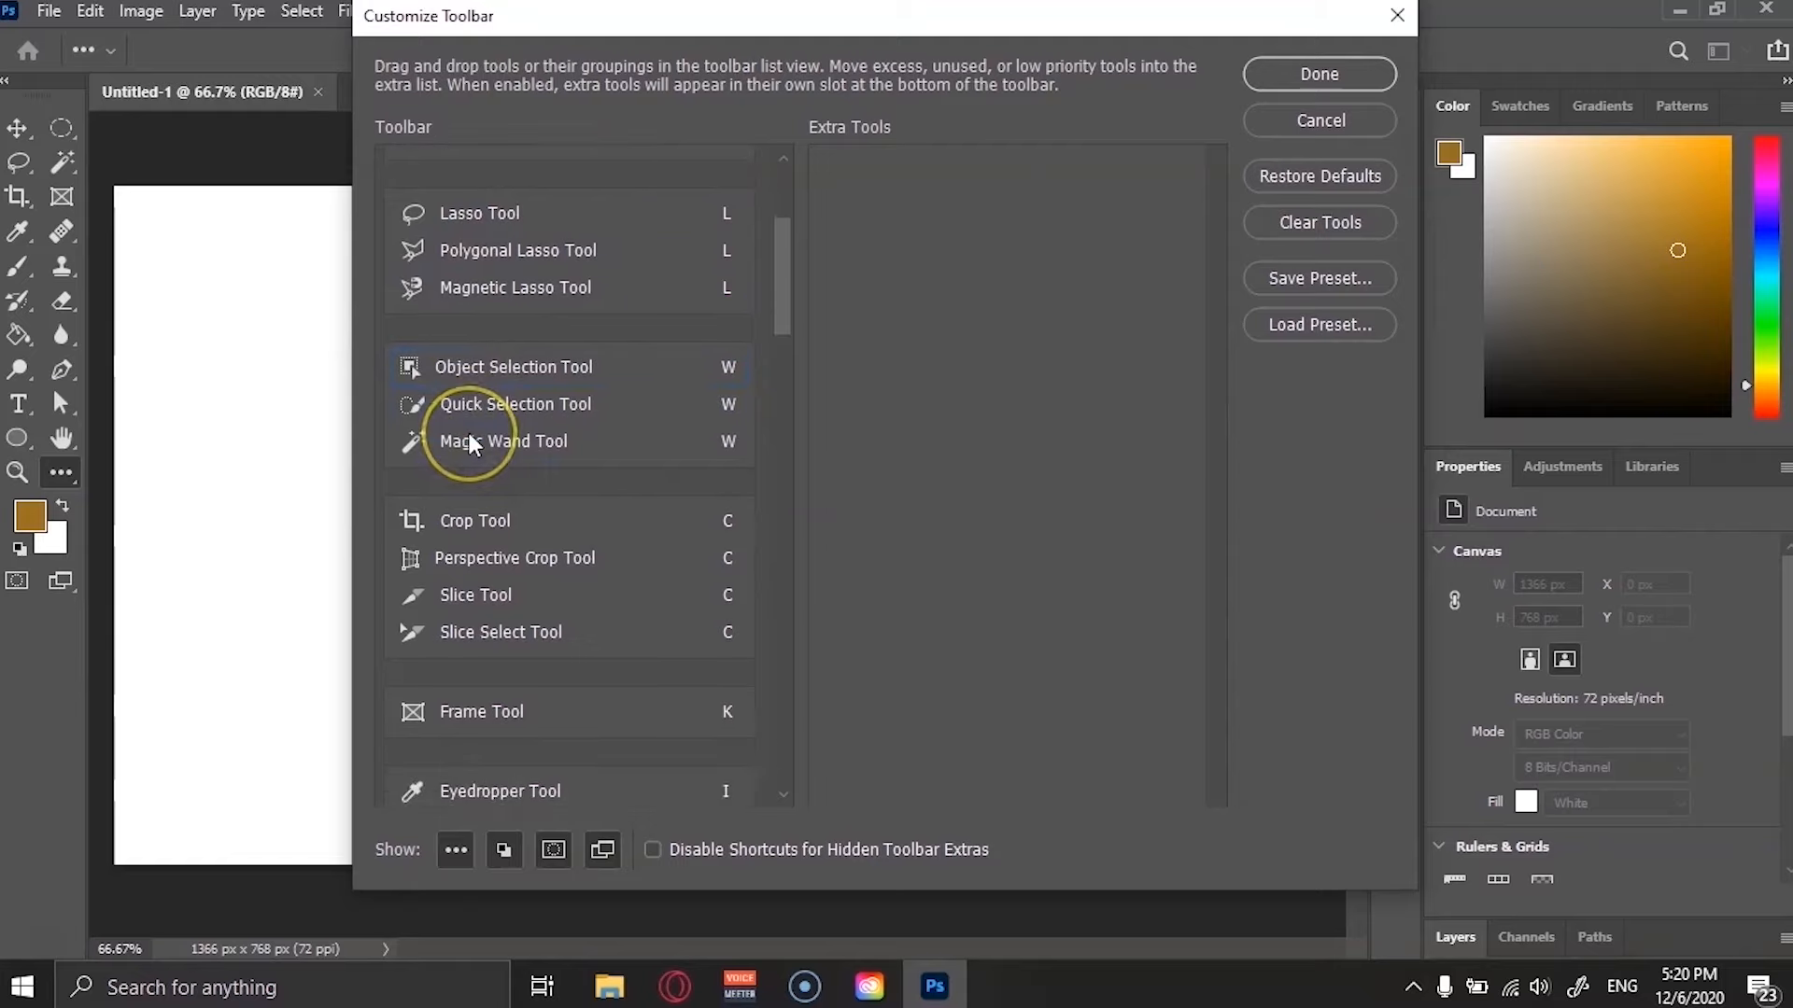
pyautogui.scroll(-9, 472, 445)
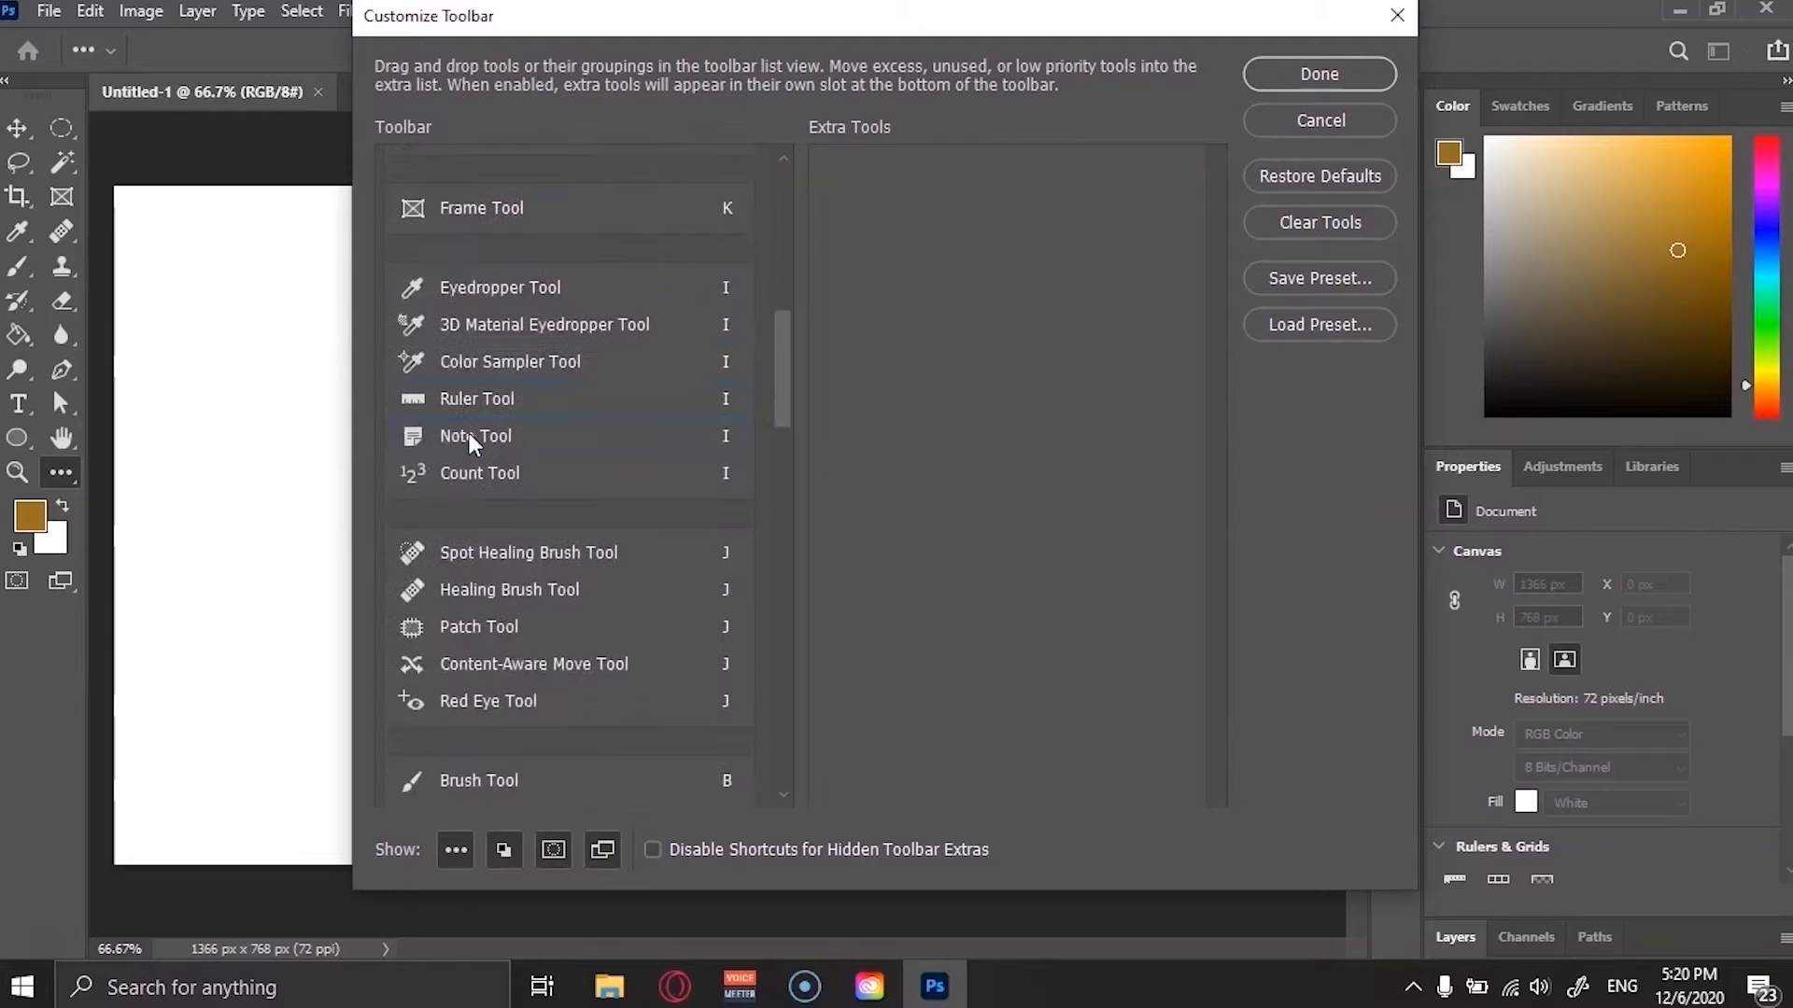
pyautogui.scroll(-10, 471, 445)
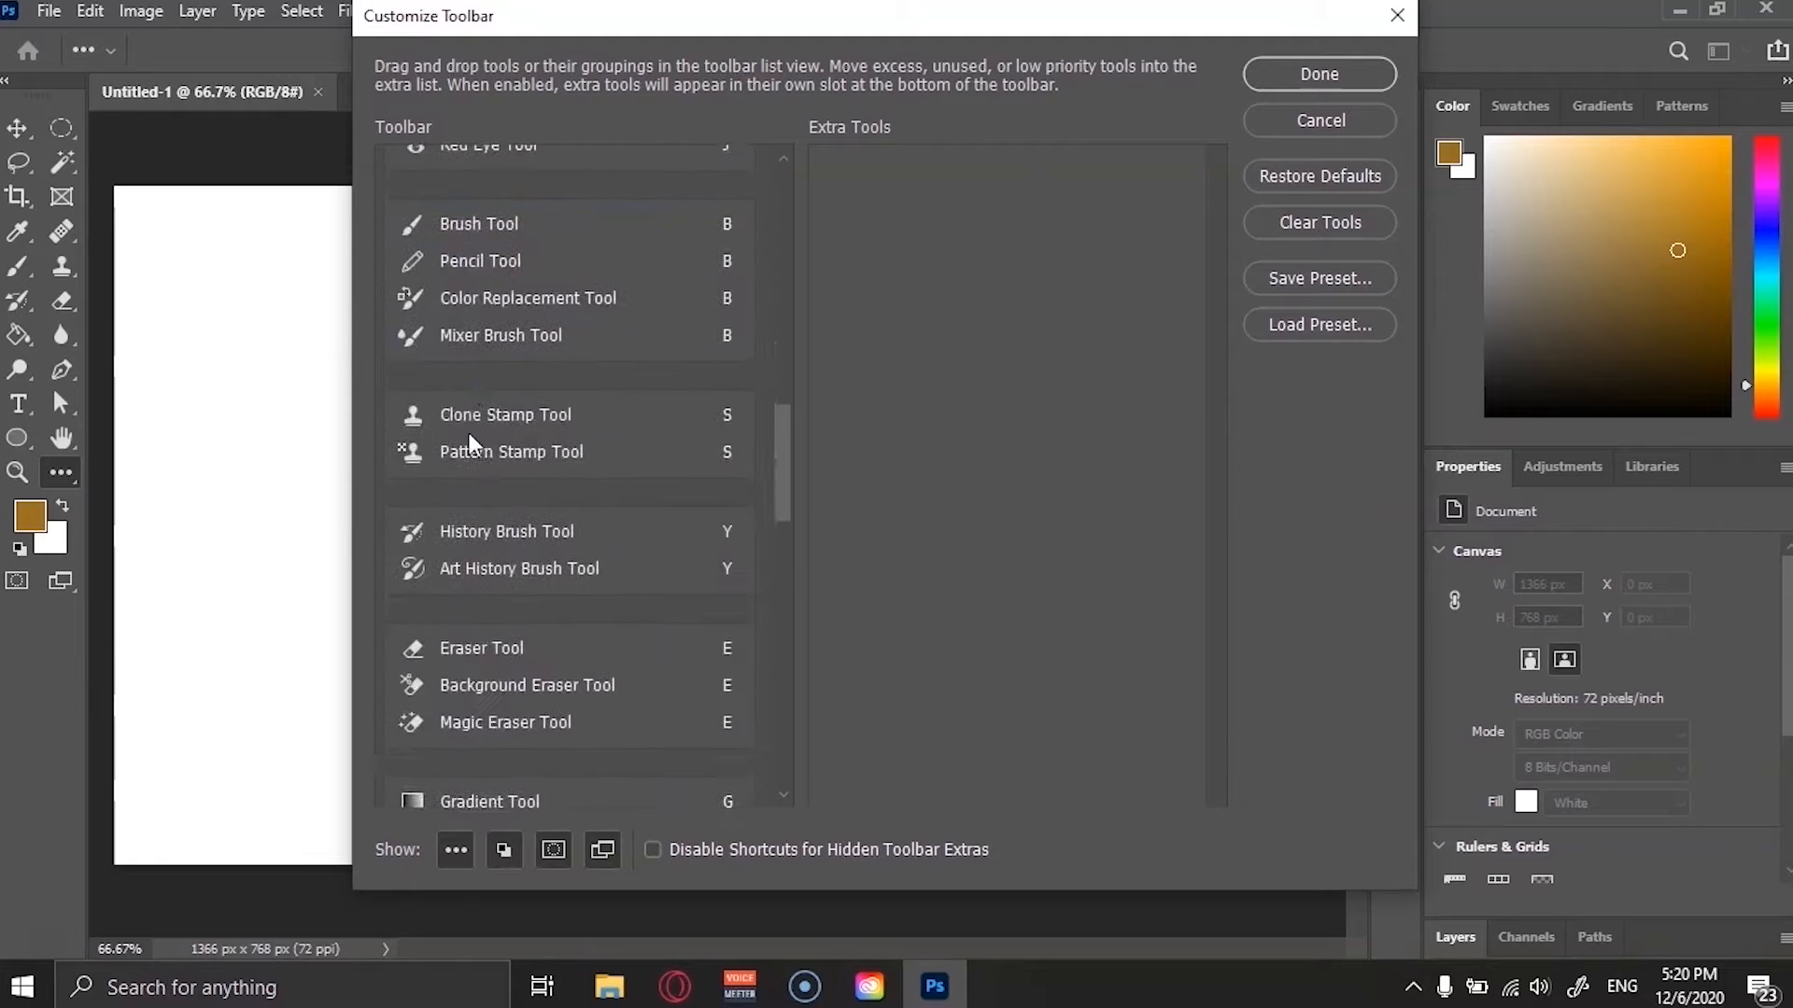
pyautogui.scroll(-8, 472, 444)
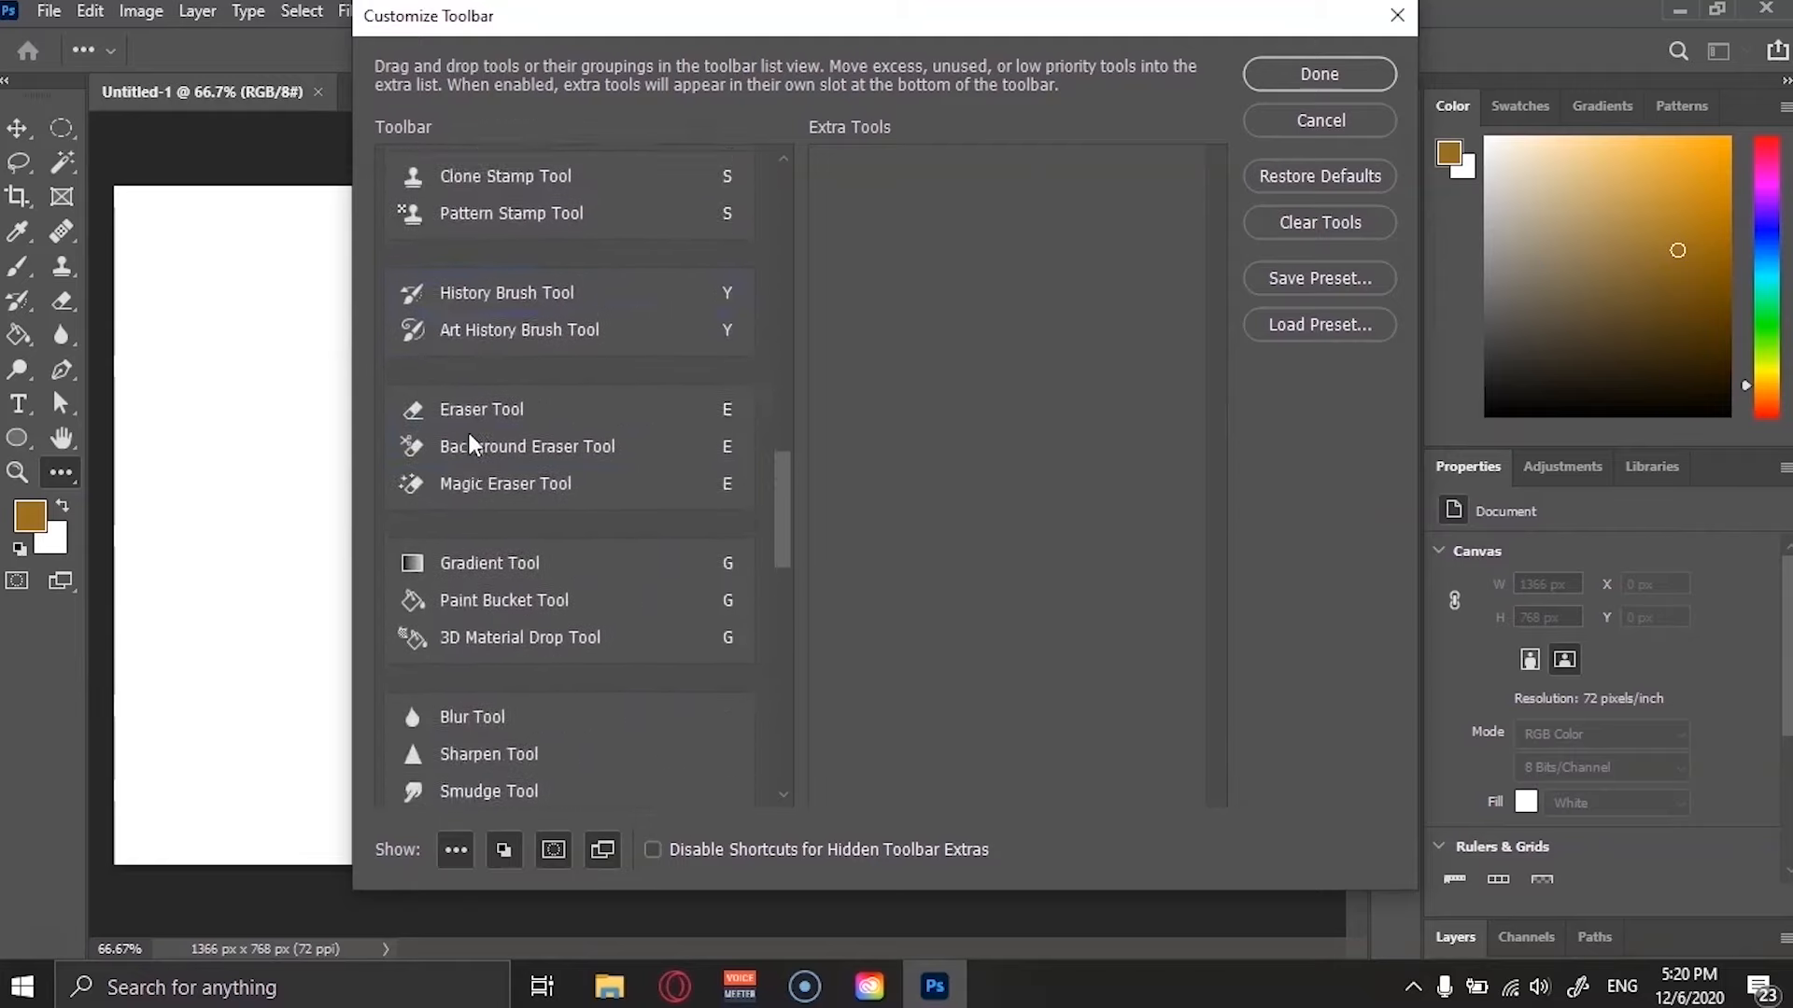
# Close the Customize Toolbar dialog and browse the Swatches, Gradients, Patterns and Color panel tabs.
pyautogui.click(1395, 16)
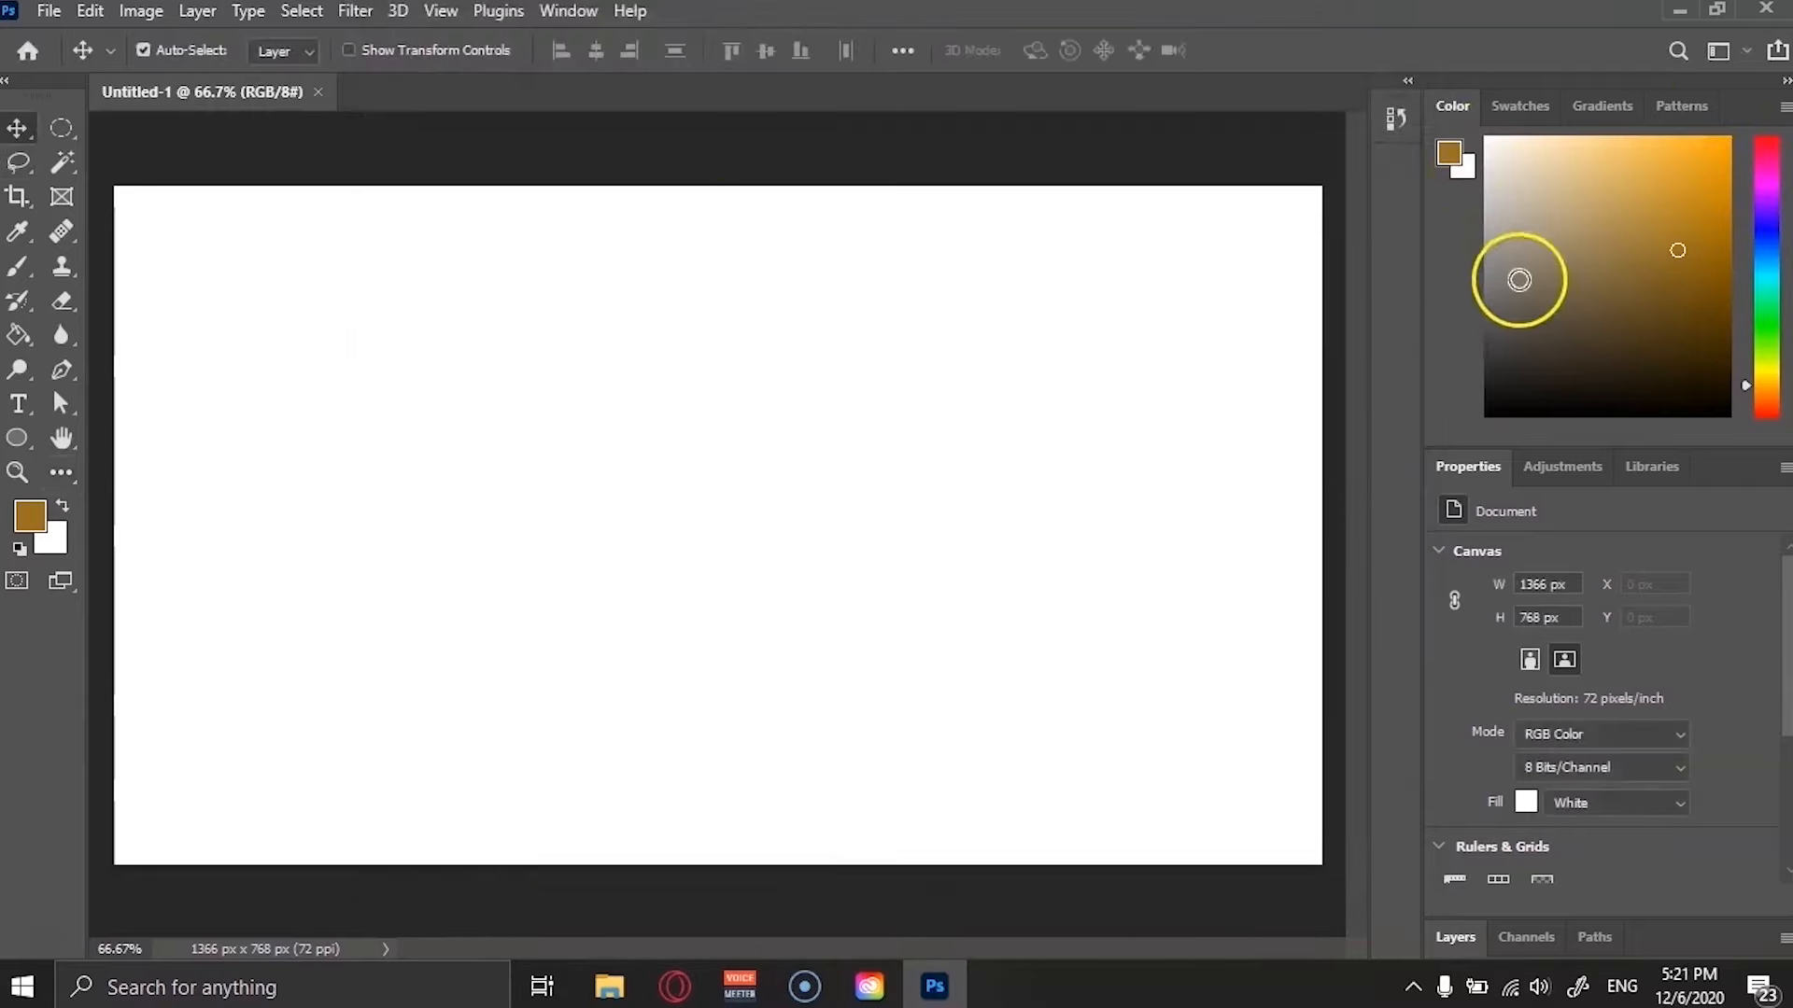
pyautogui.click(1520, 105)
pyautogui.click(1620, 107)
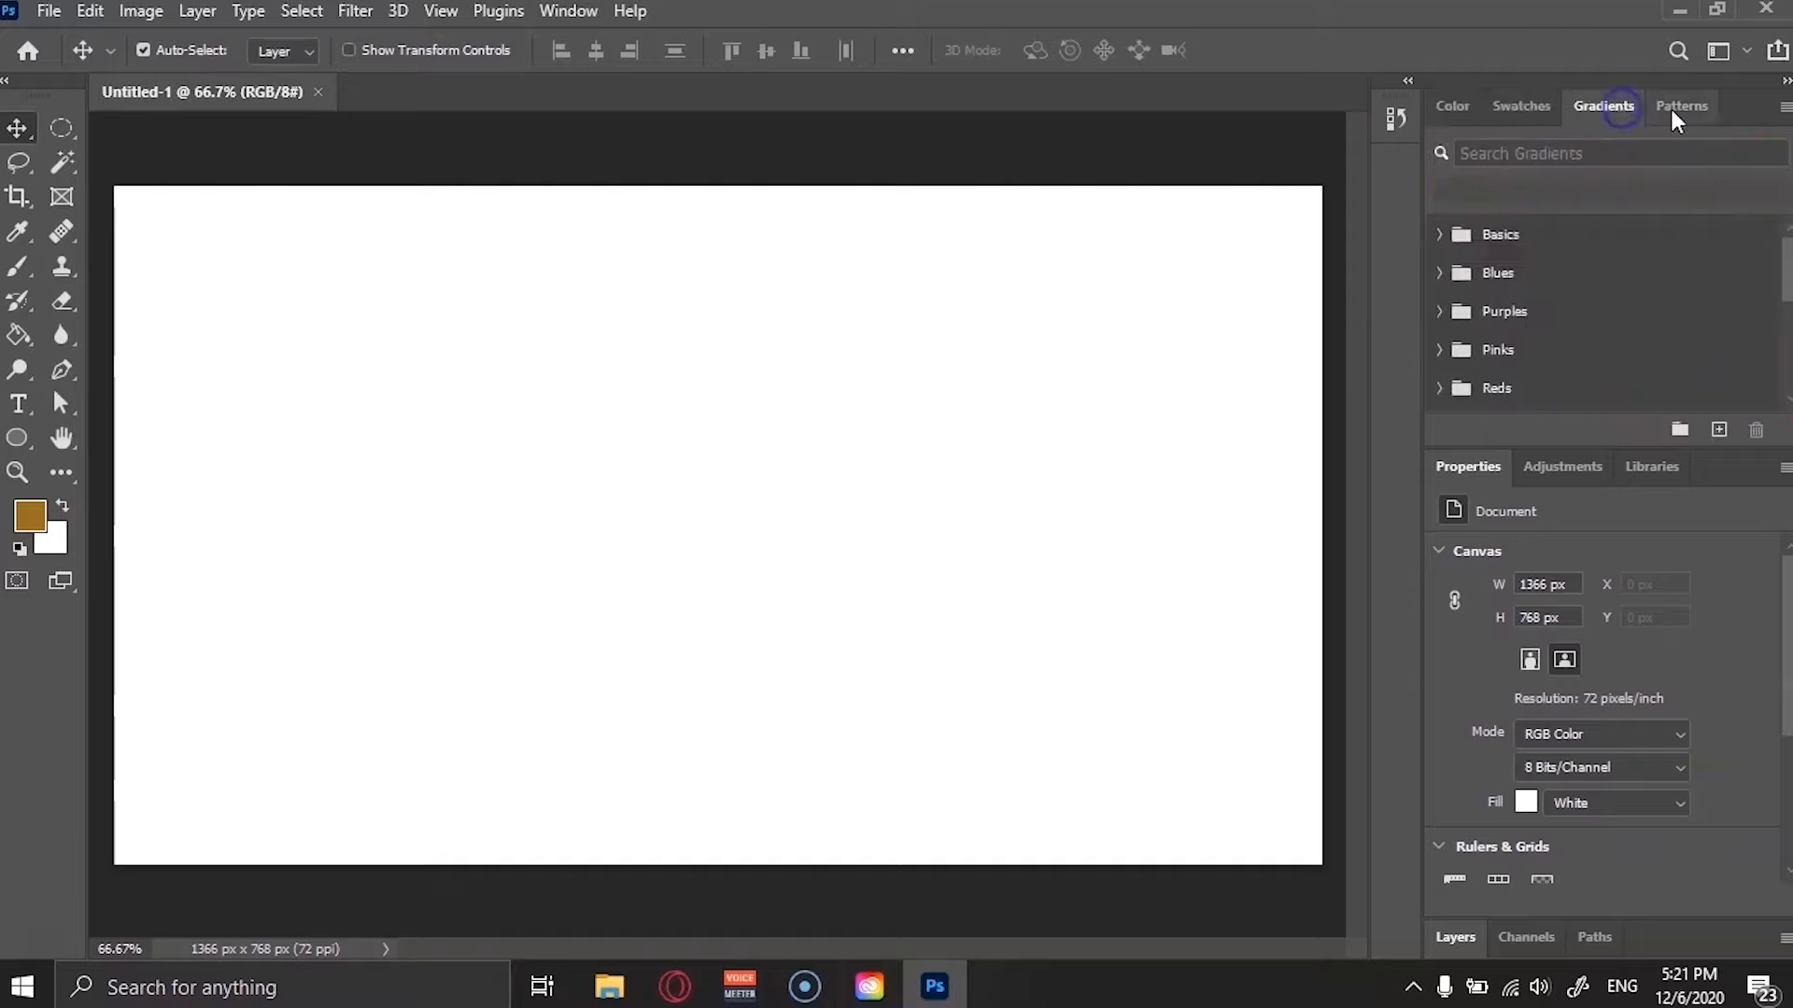
pyautogui.click(1680, 106)
pyautogui.click(1452, 105)
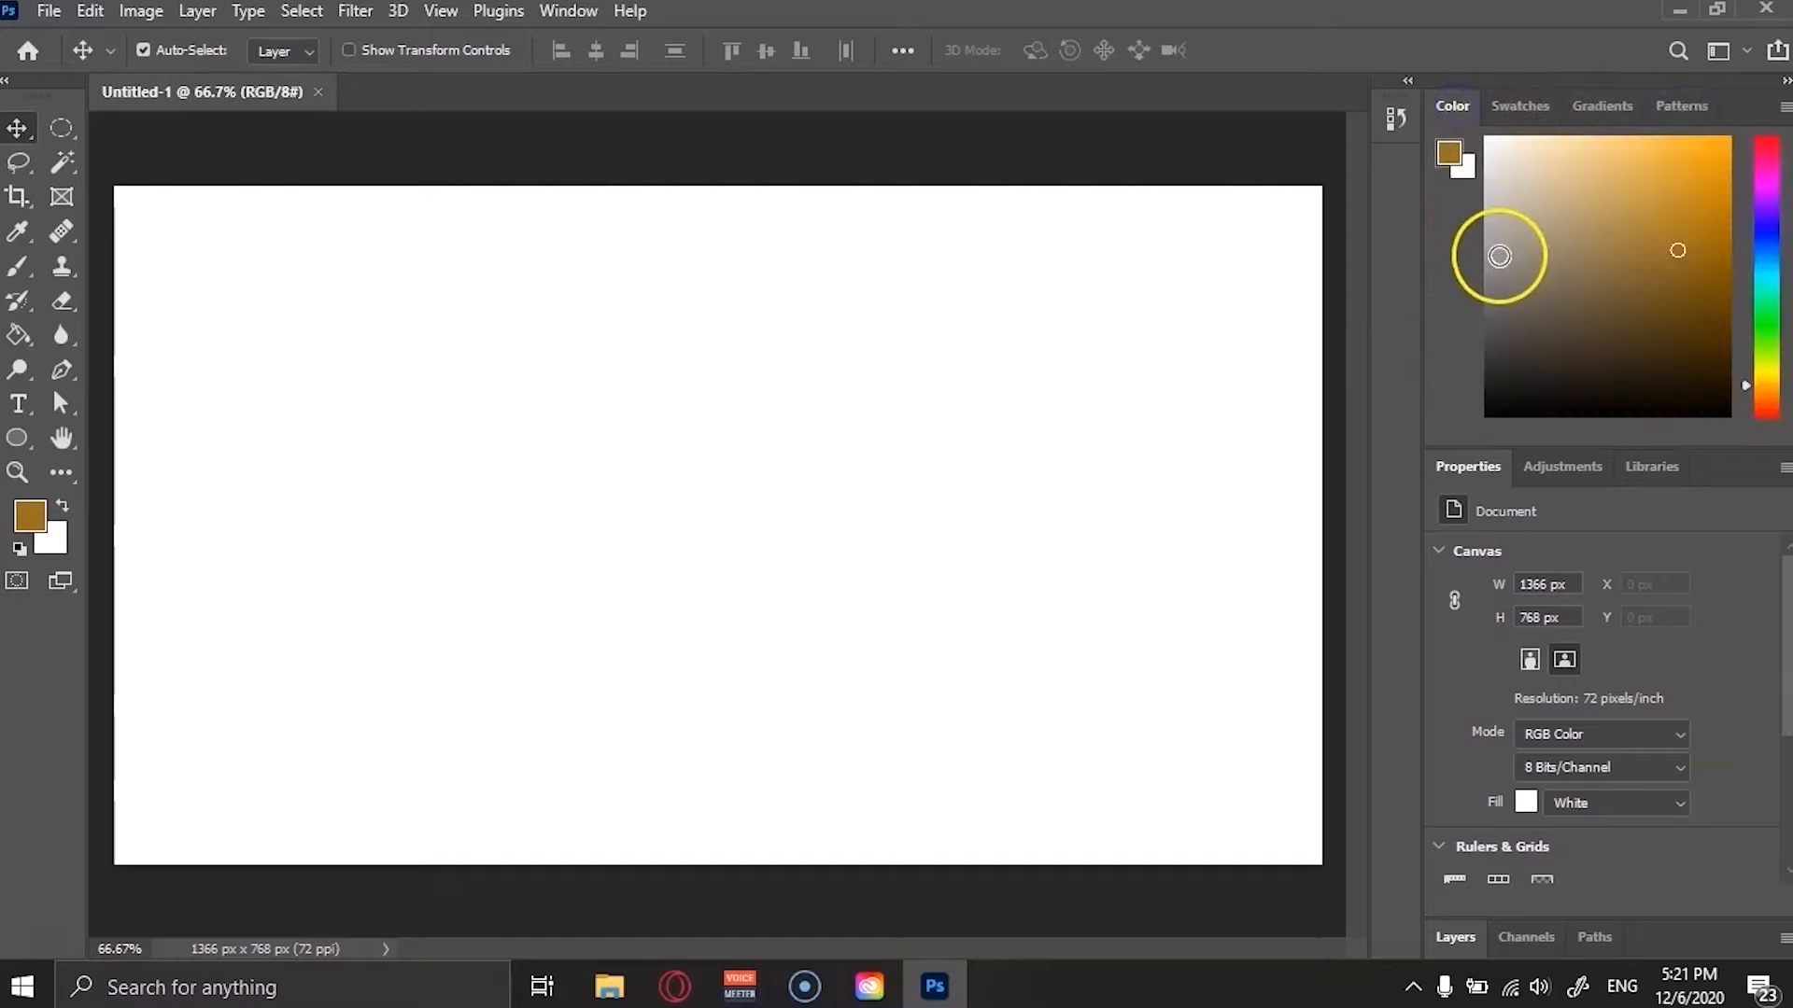
# Open the workspace switcher and keep the Essentials workspace selected.
pyautogui.click(1749, 52)
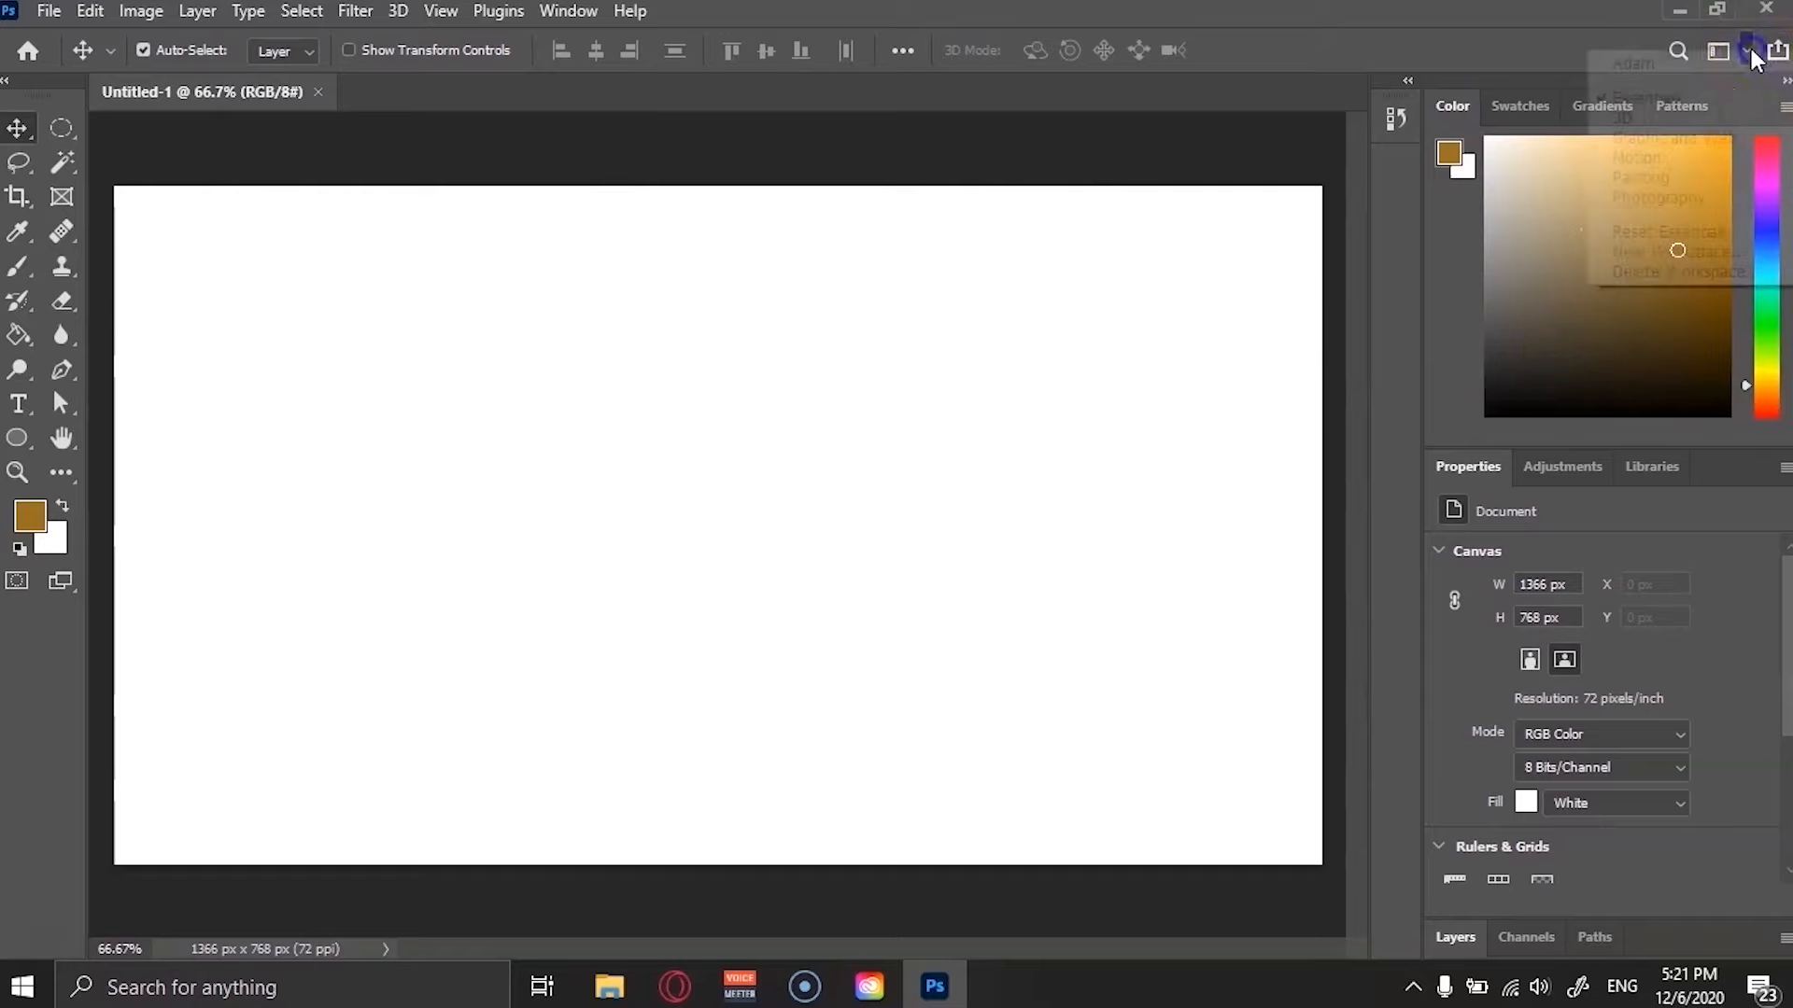
pyautogui.click(1714, 112)
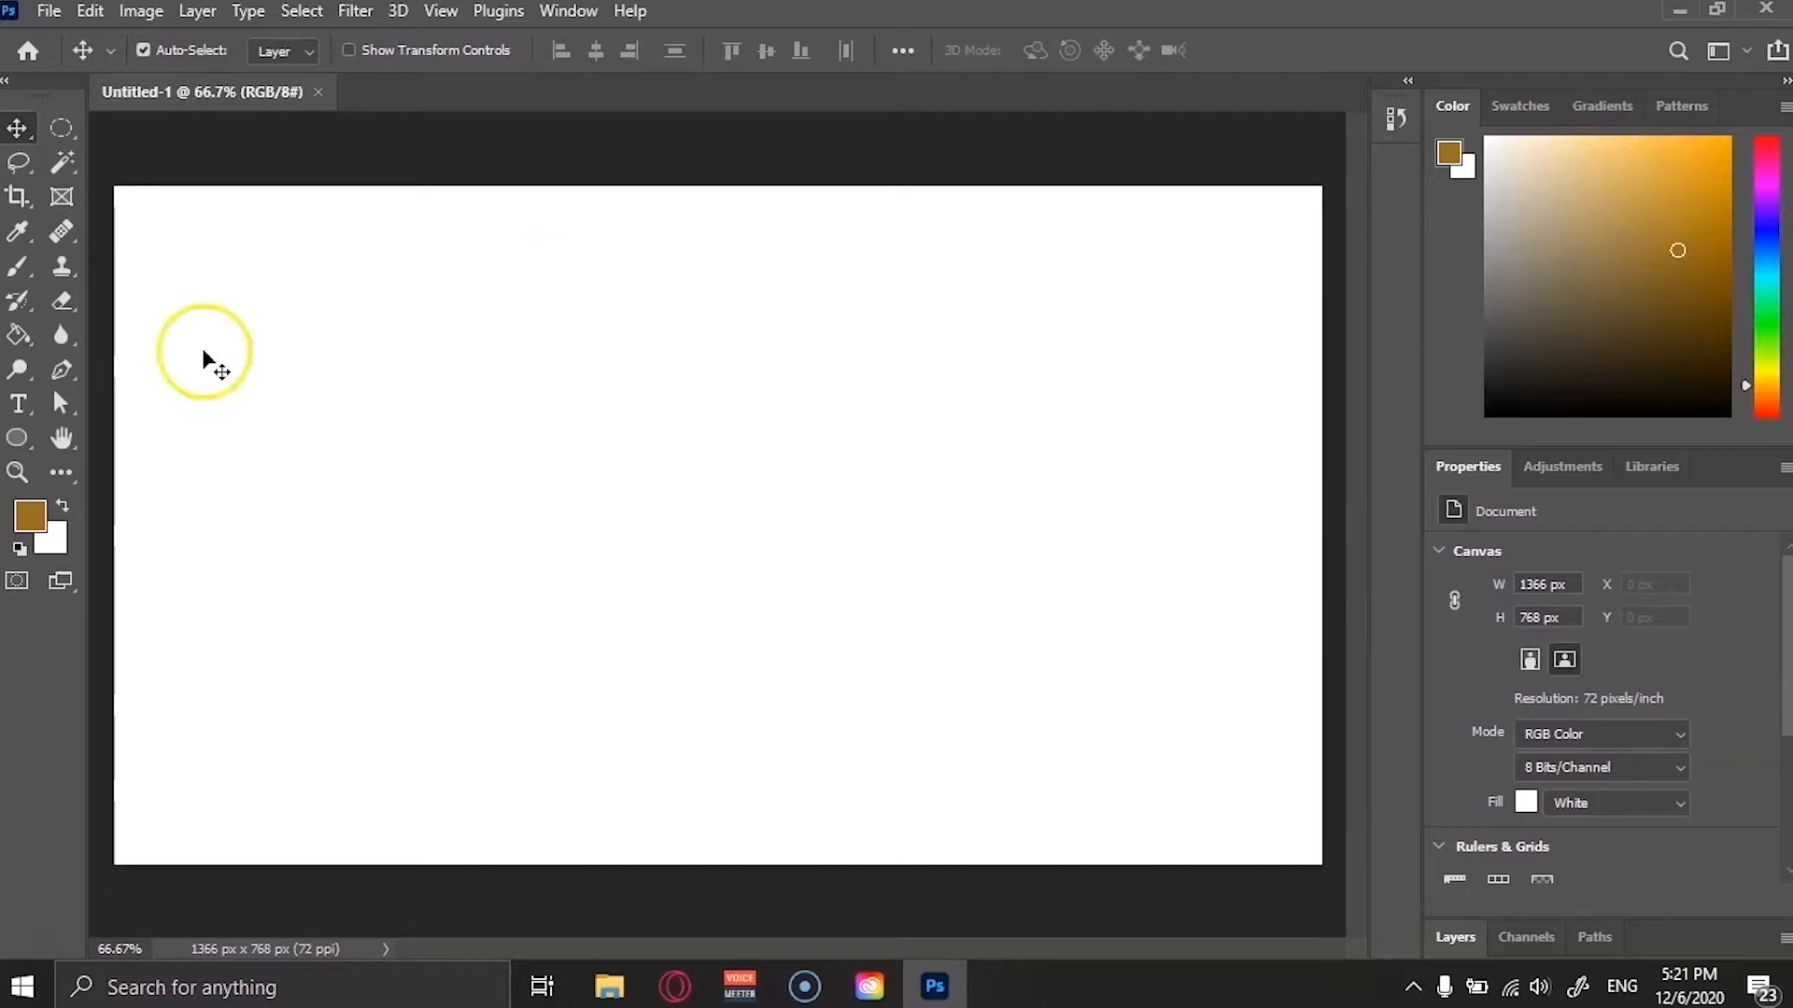
# Pick a new foreground colour from the Color panel's colour field, ending on a light gold.
pyautogui.click(1589, 340)
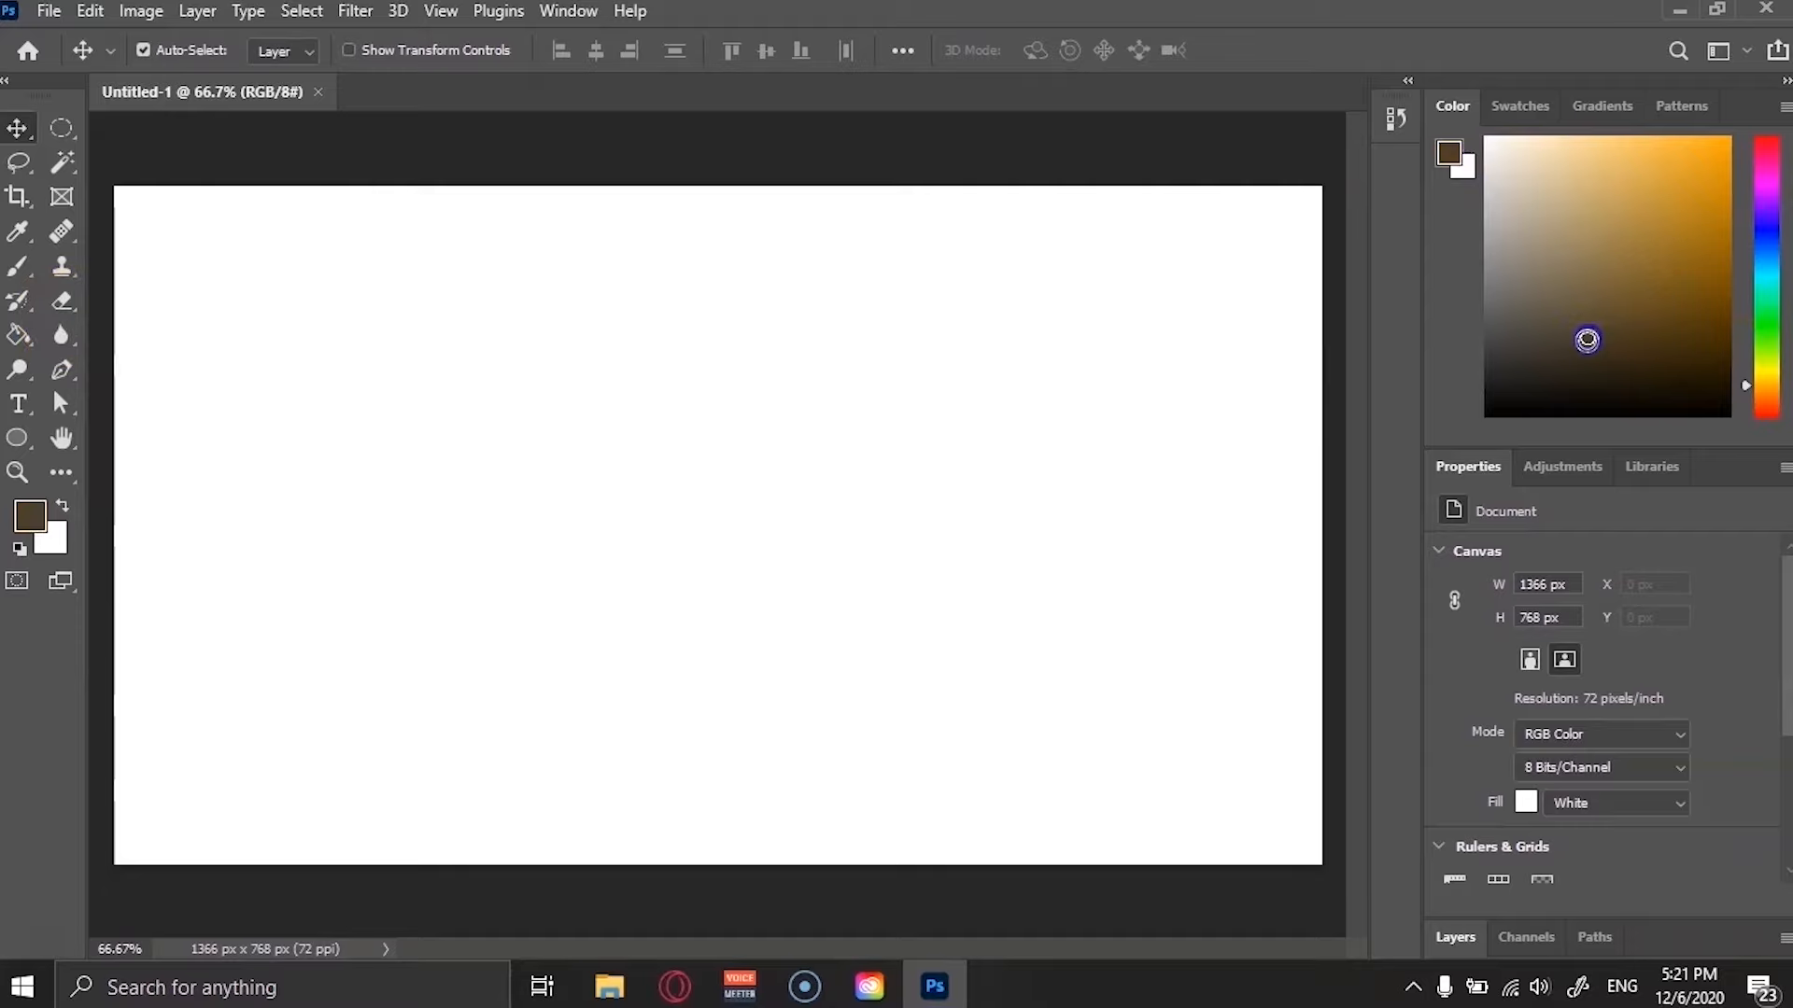
pyautogui.click(1678, 200)
# Browse the Swatches, Gradients and Patterns tabs, then the Properties, Adjustments and Libraries panels.
pyautogui.click(1522, 108)
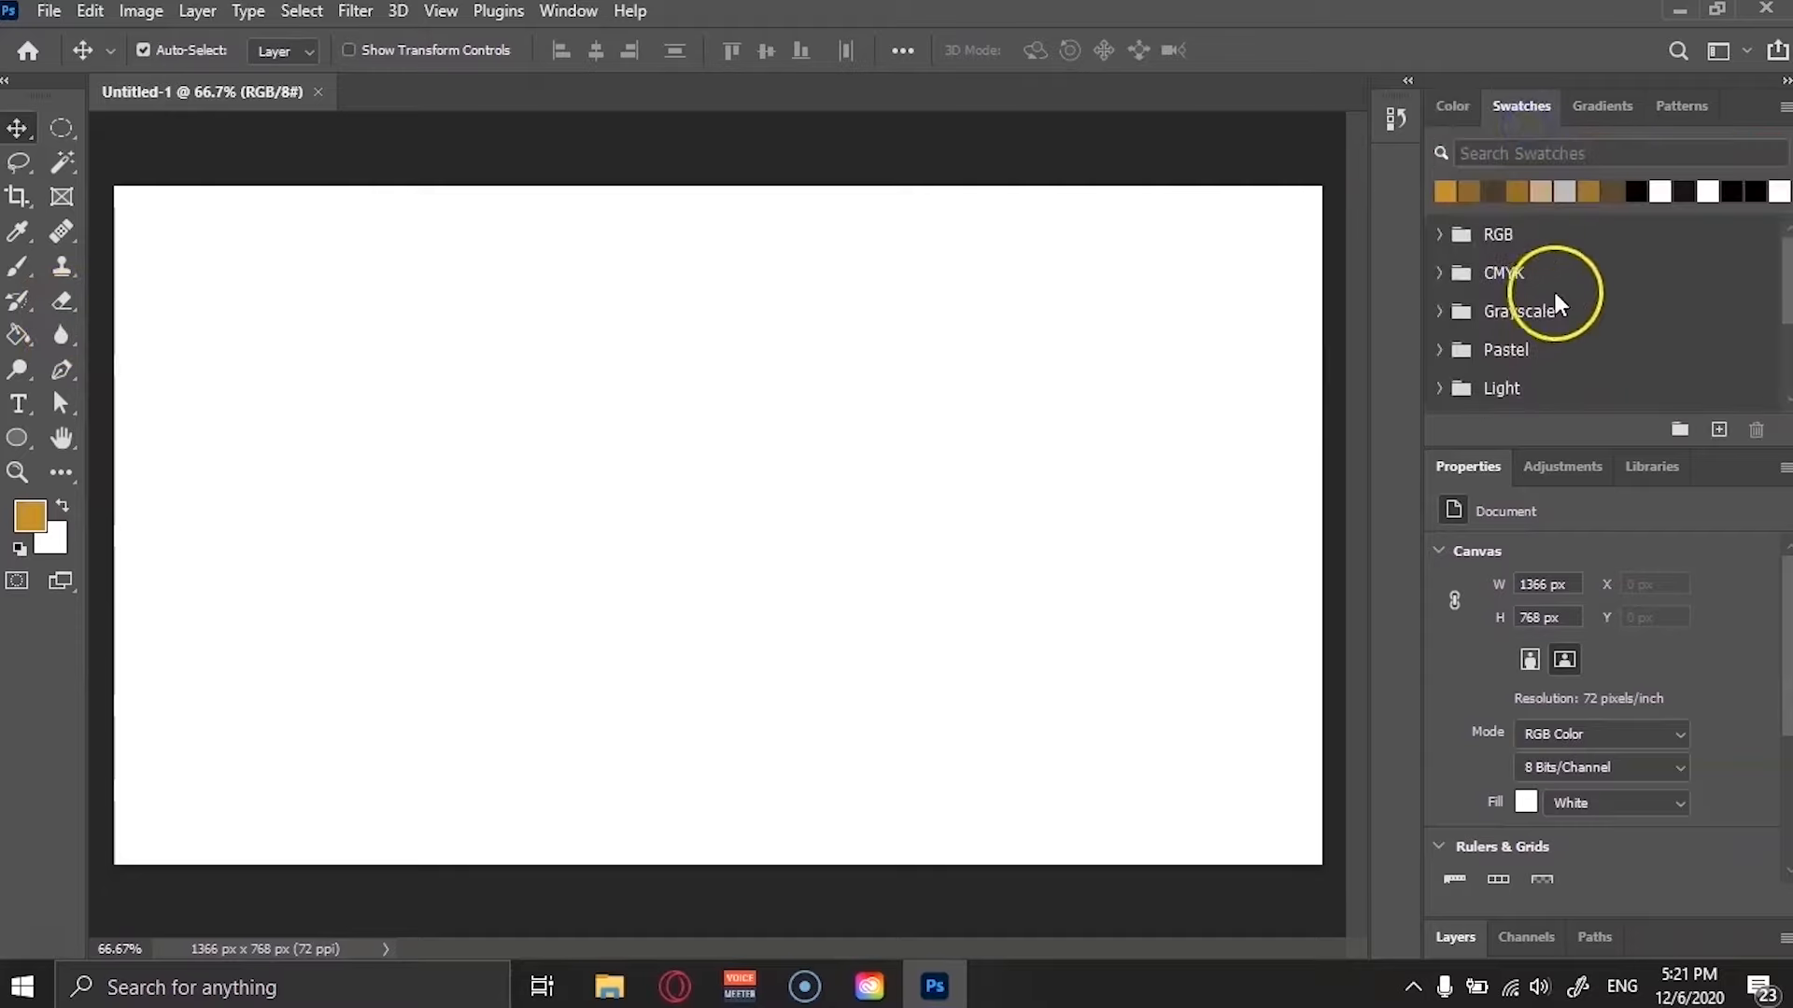
pyautogui.click(1608, 108)
pyautogui.click(1690, 107)
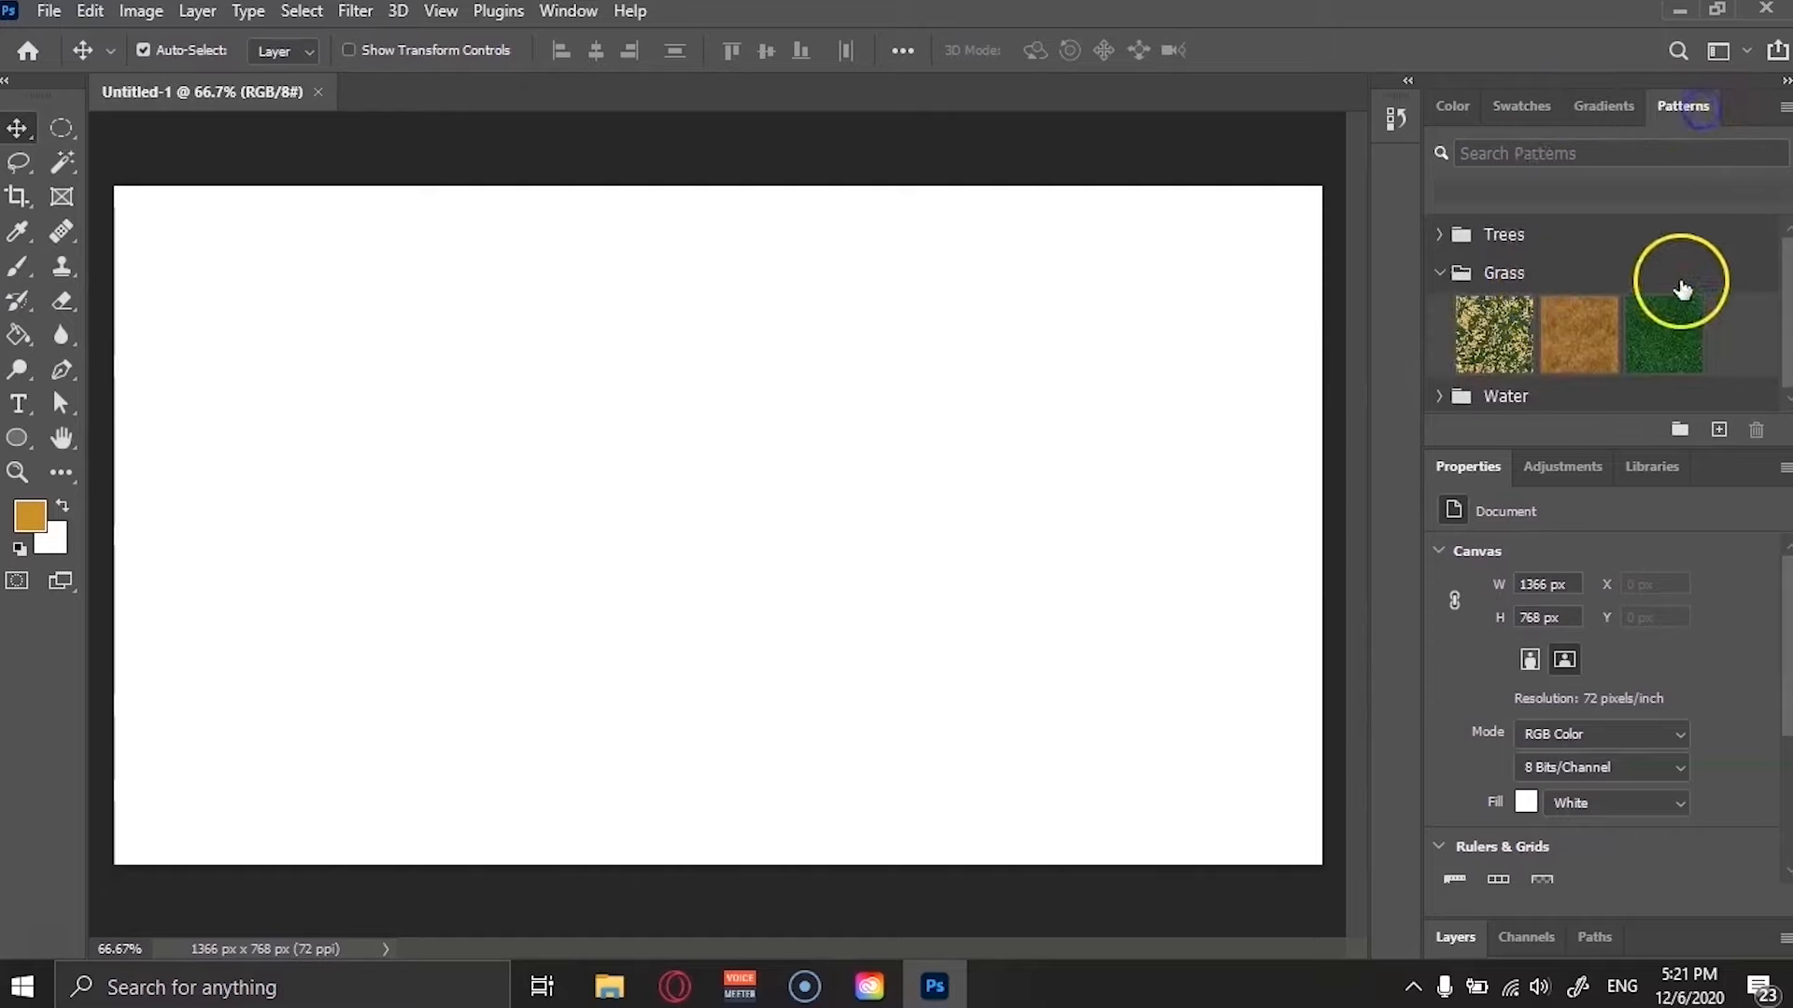
pyautogui.click(1454, 105)
pyautogui.scroll(-1, 1529, 636)
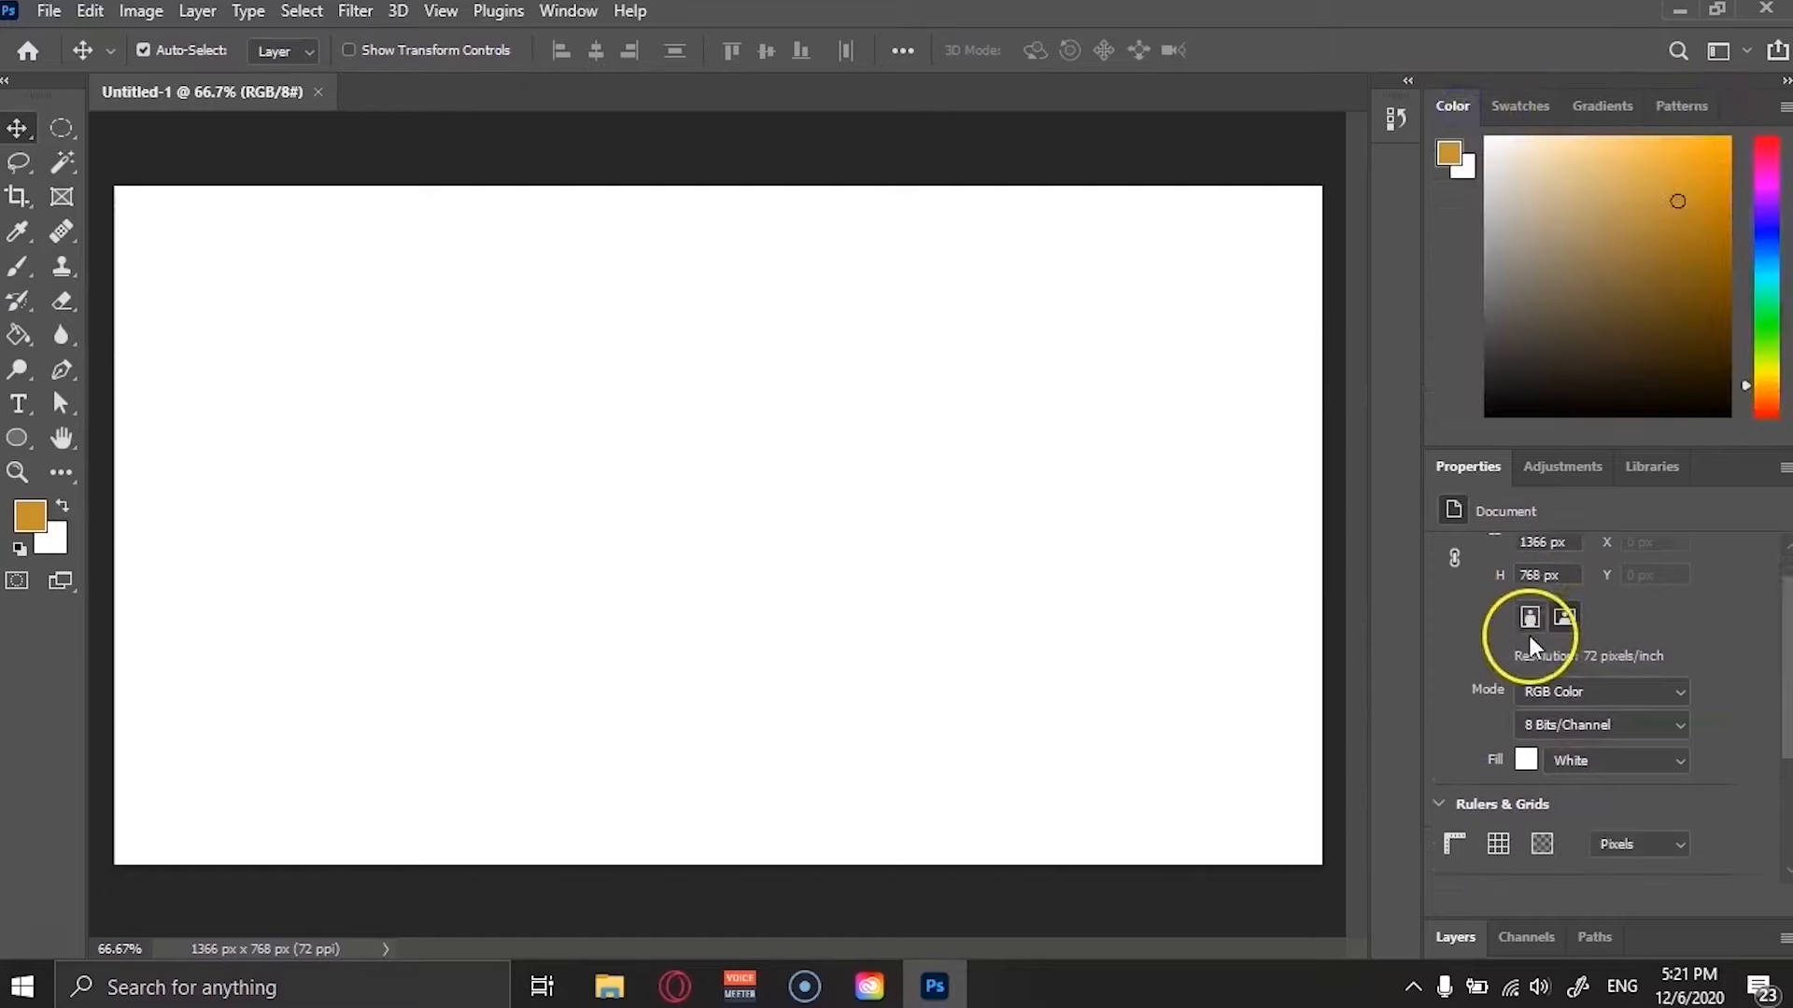
pyautogui.scroll(-2, 1529, 636)
pyautogui.scroll(3, 1545, 687)
pyautogui.click(1561, 467)
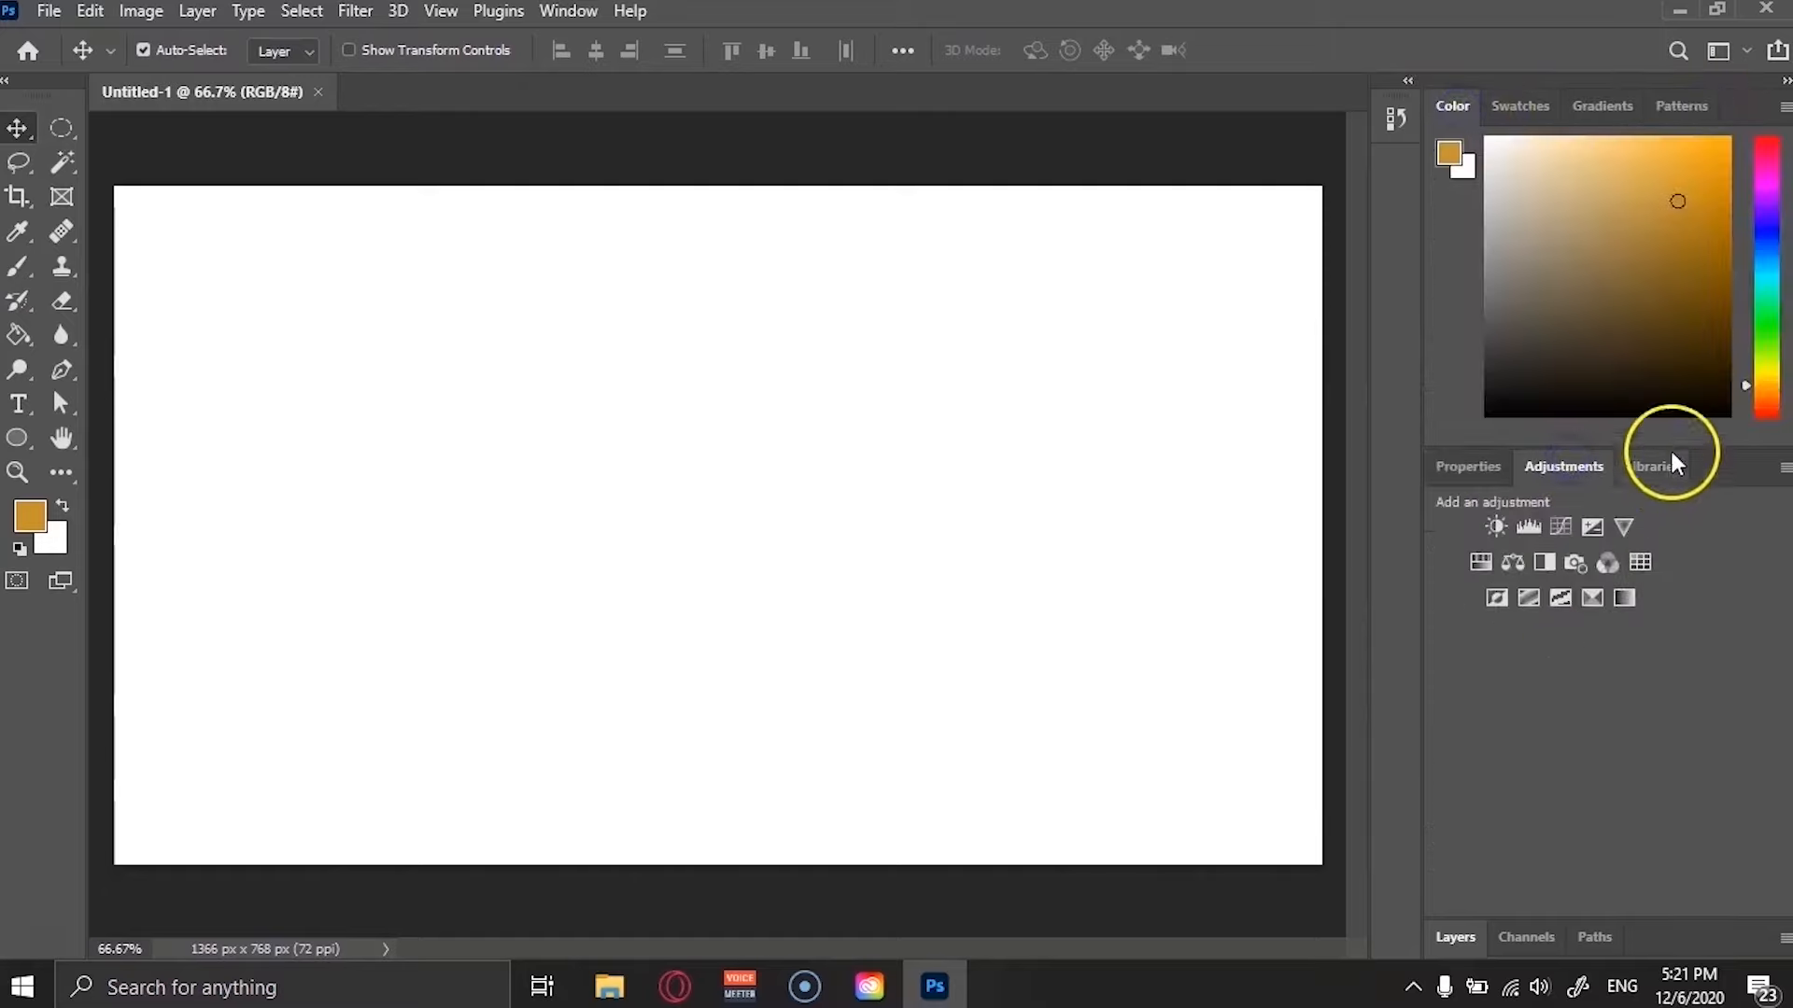
pyautogui.click(1646, 467)
pyautogui.click(1467, 466)
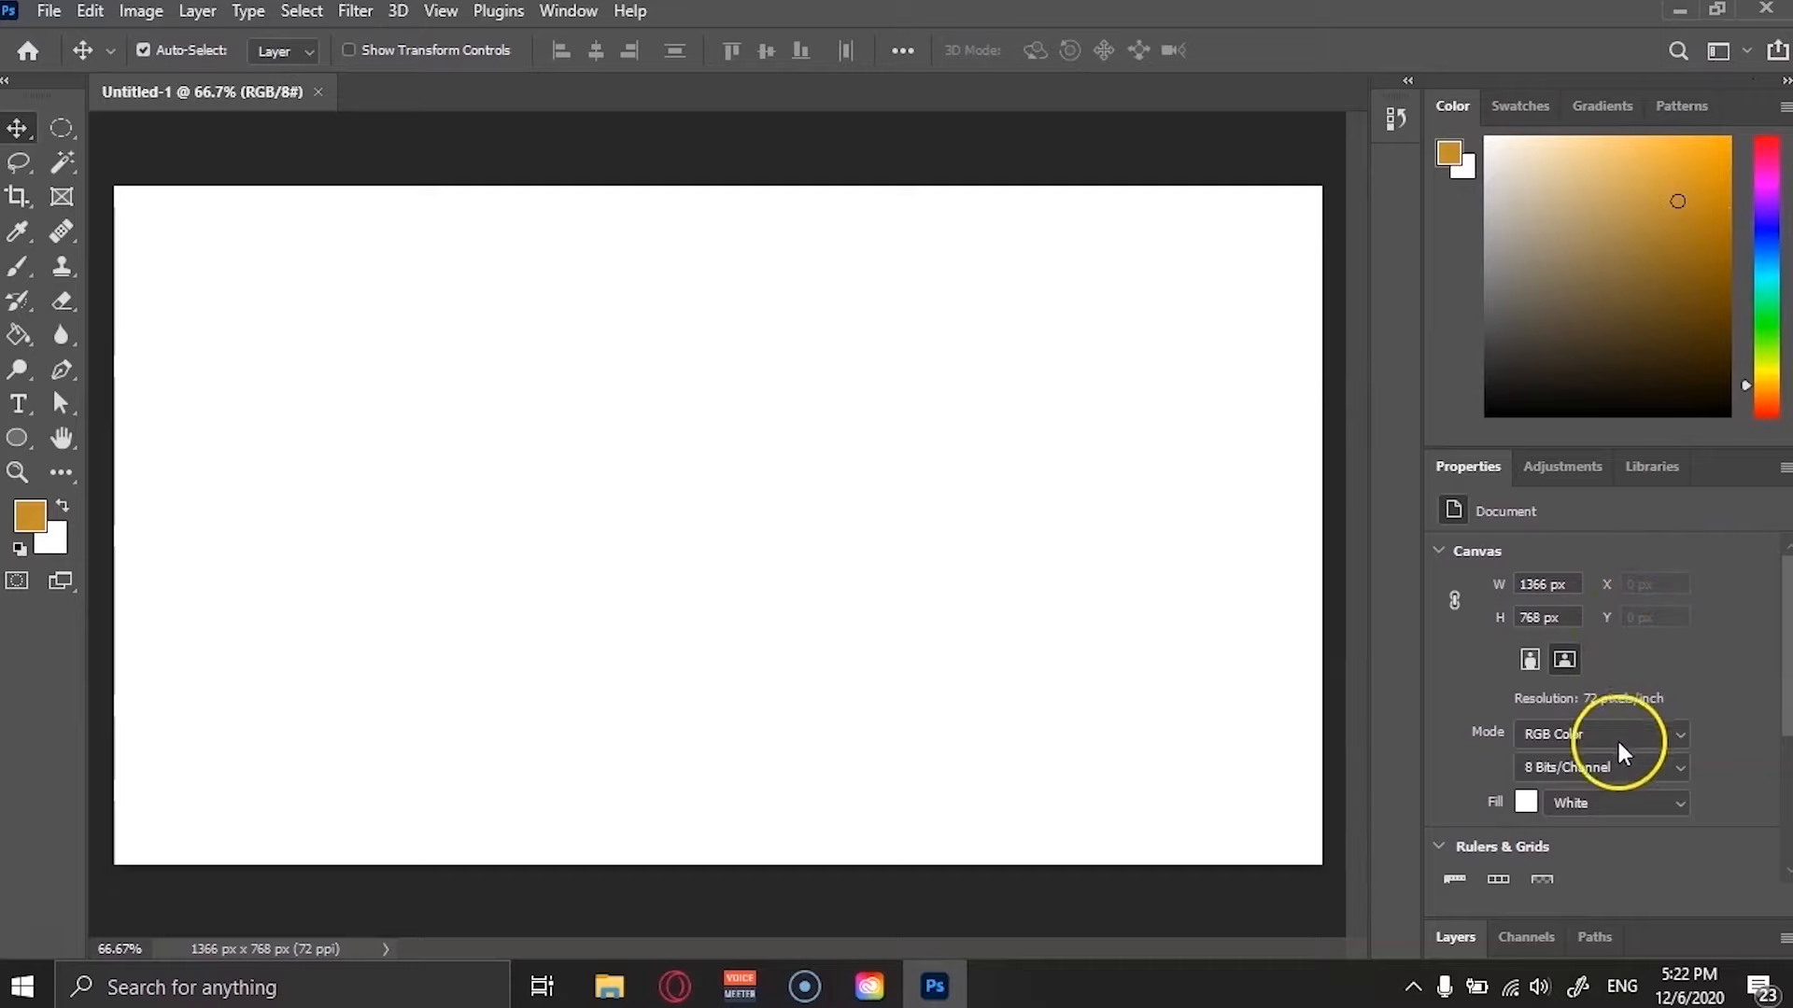
# Switch through the Graphic and Web and Photography workspaces, returning to the Essentials workspace.
pyautogui.click(1746, 51)
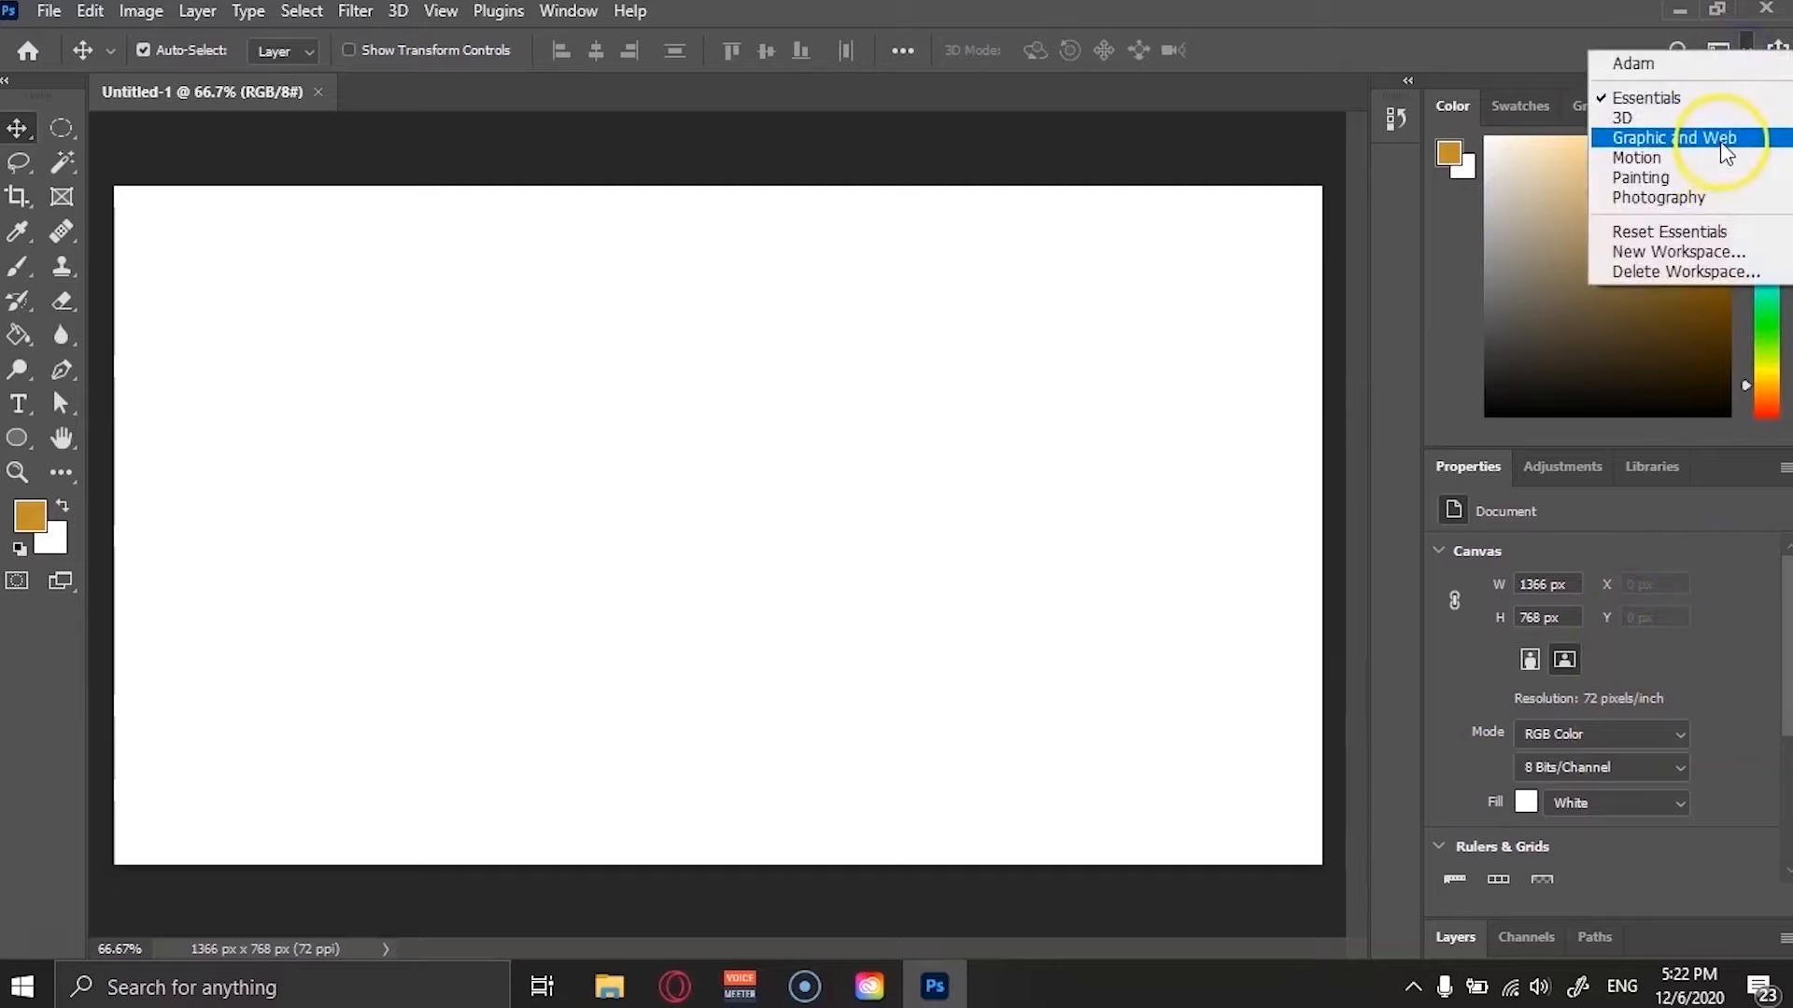
pyautogui.click(1720, 138)
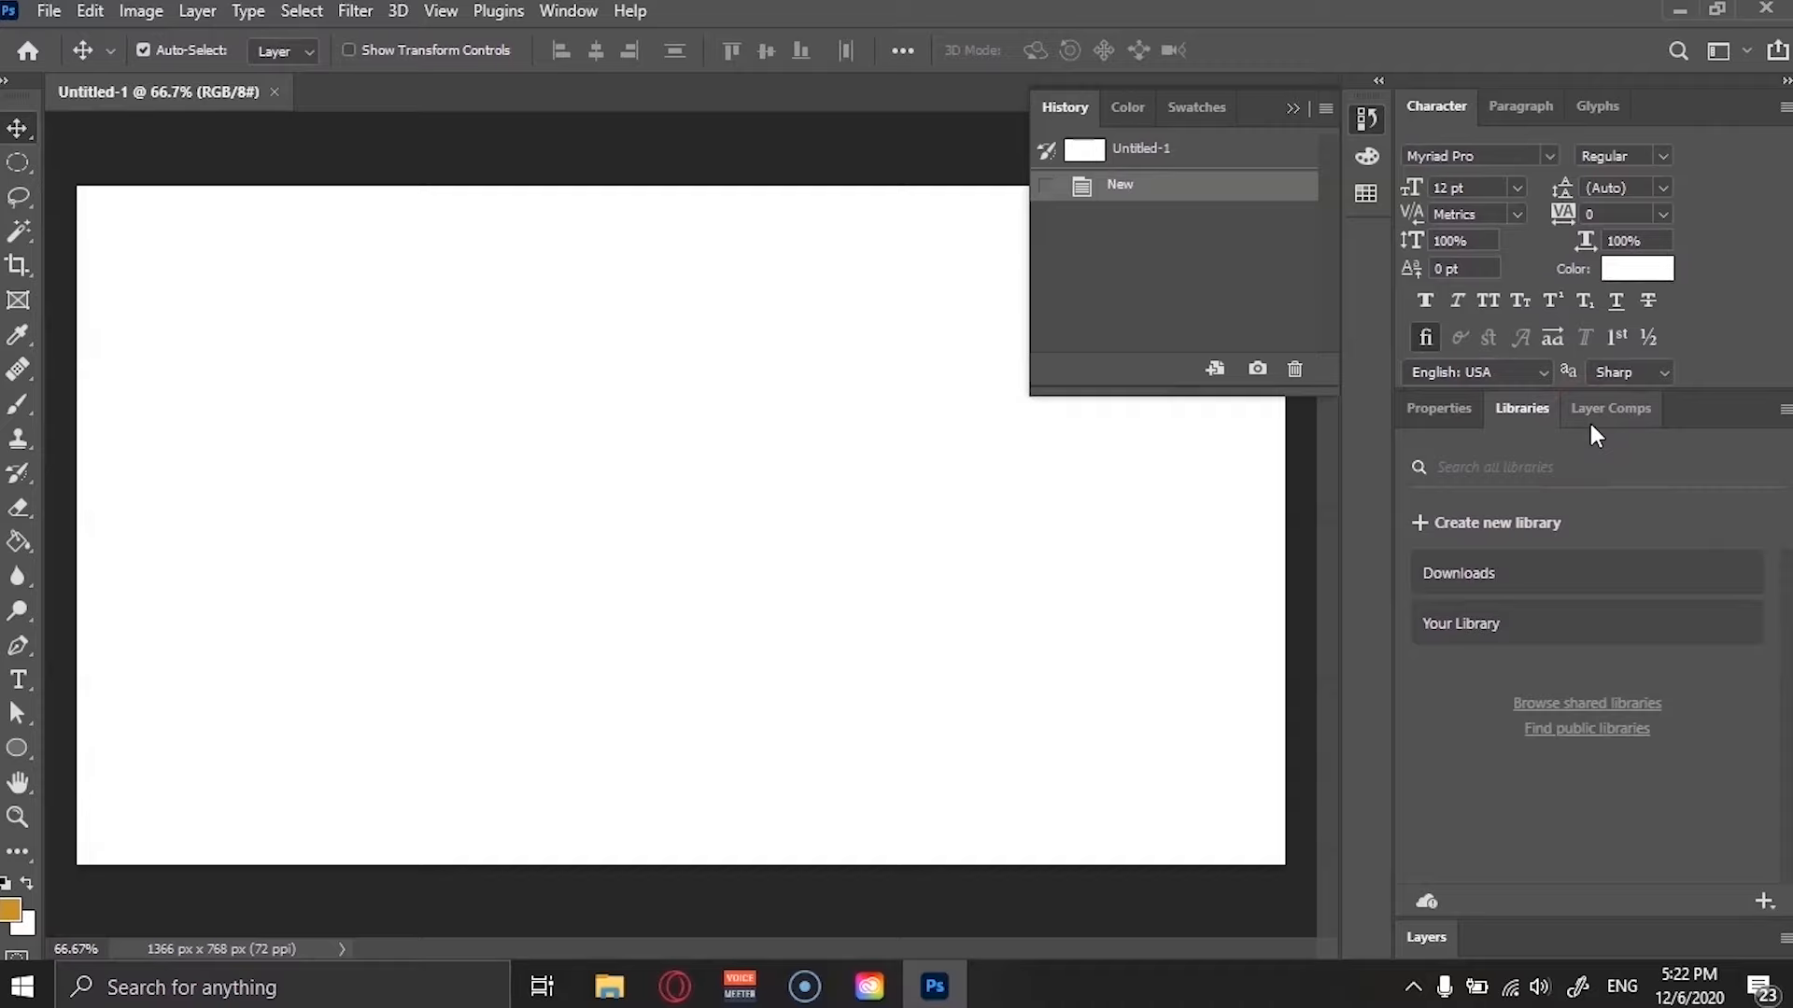
pyautogui.click(1745, 51)
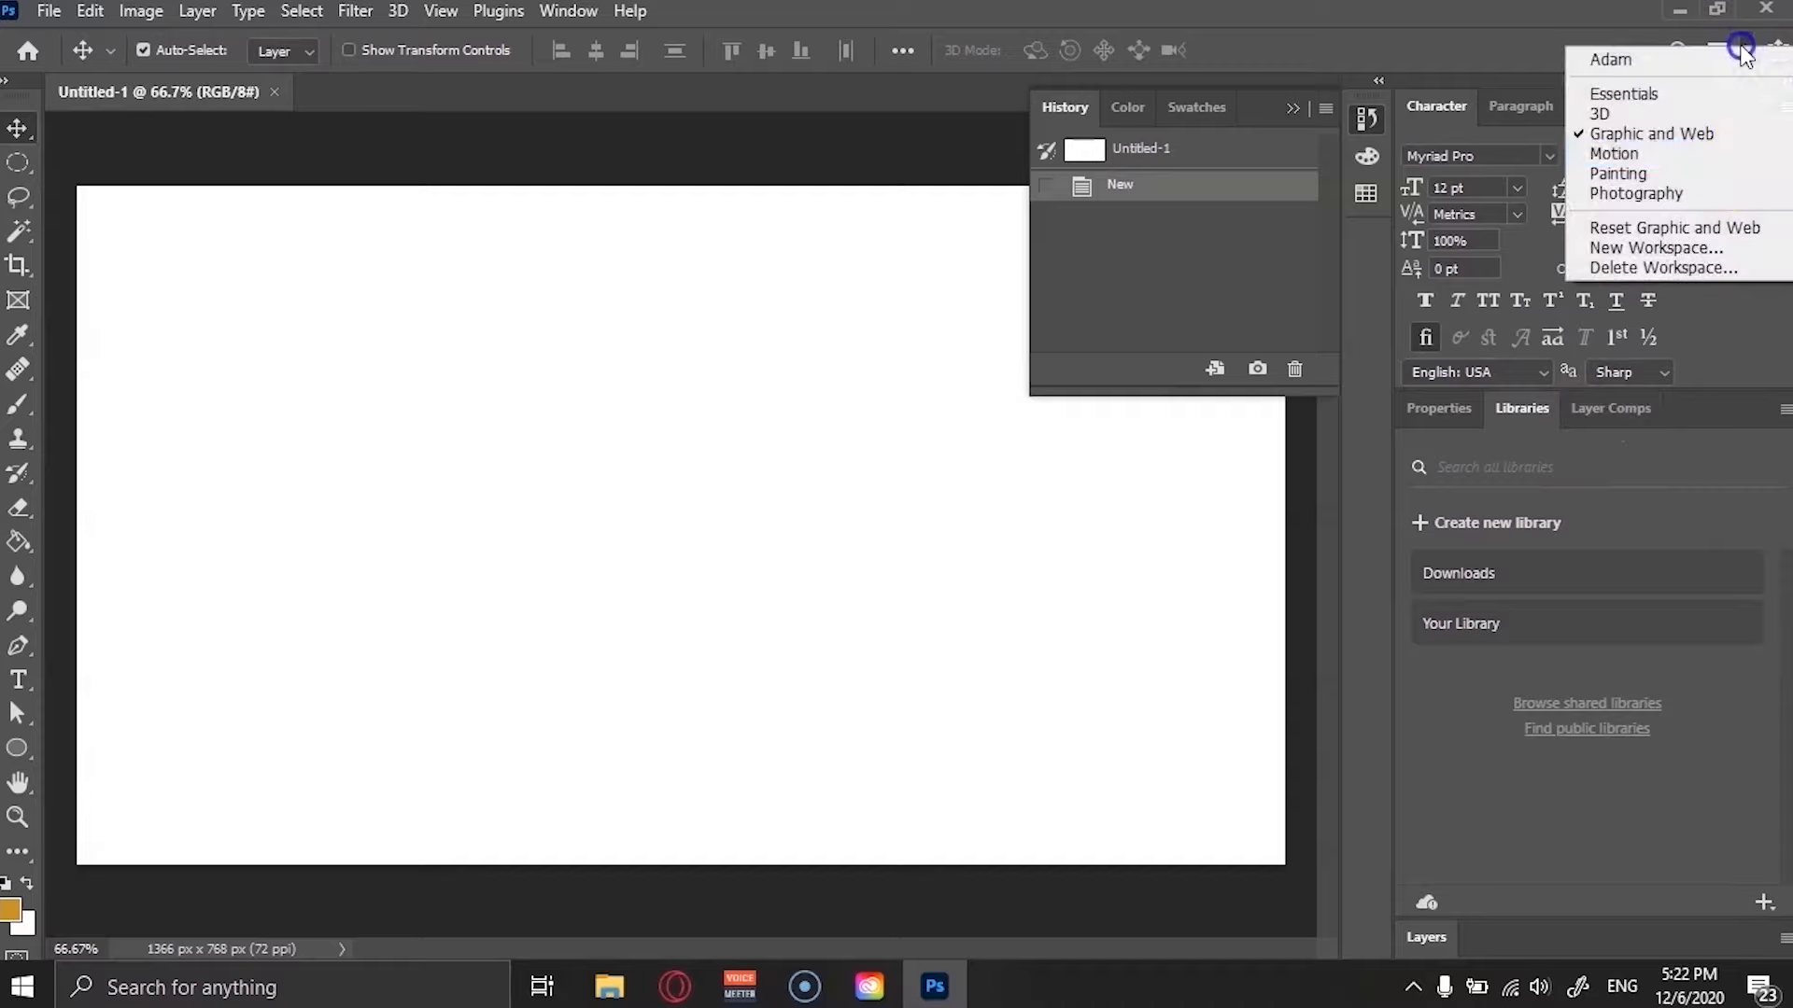
pyautogui.click(1751, 194)
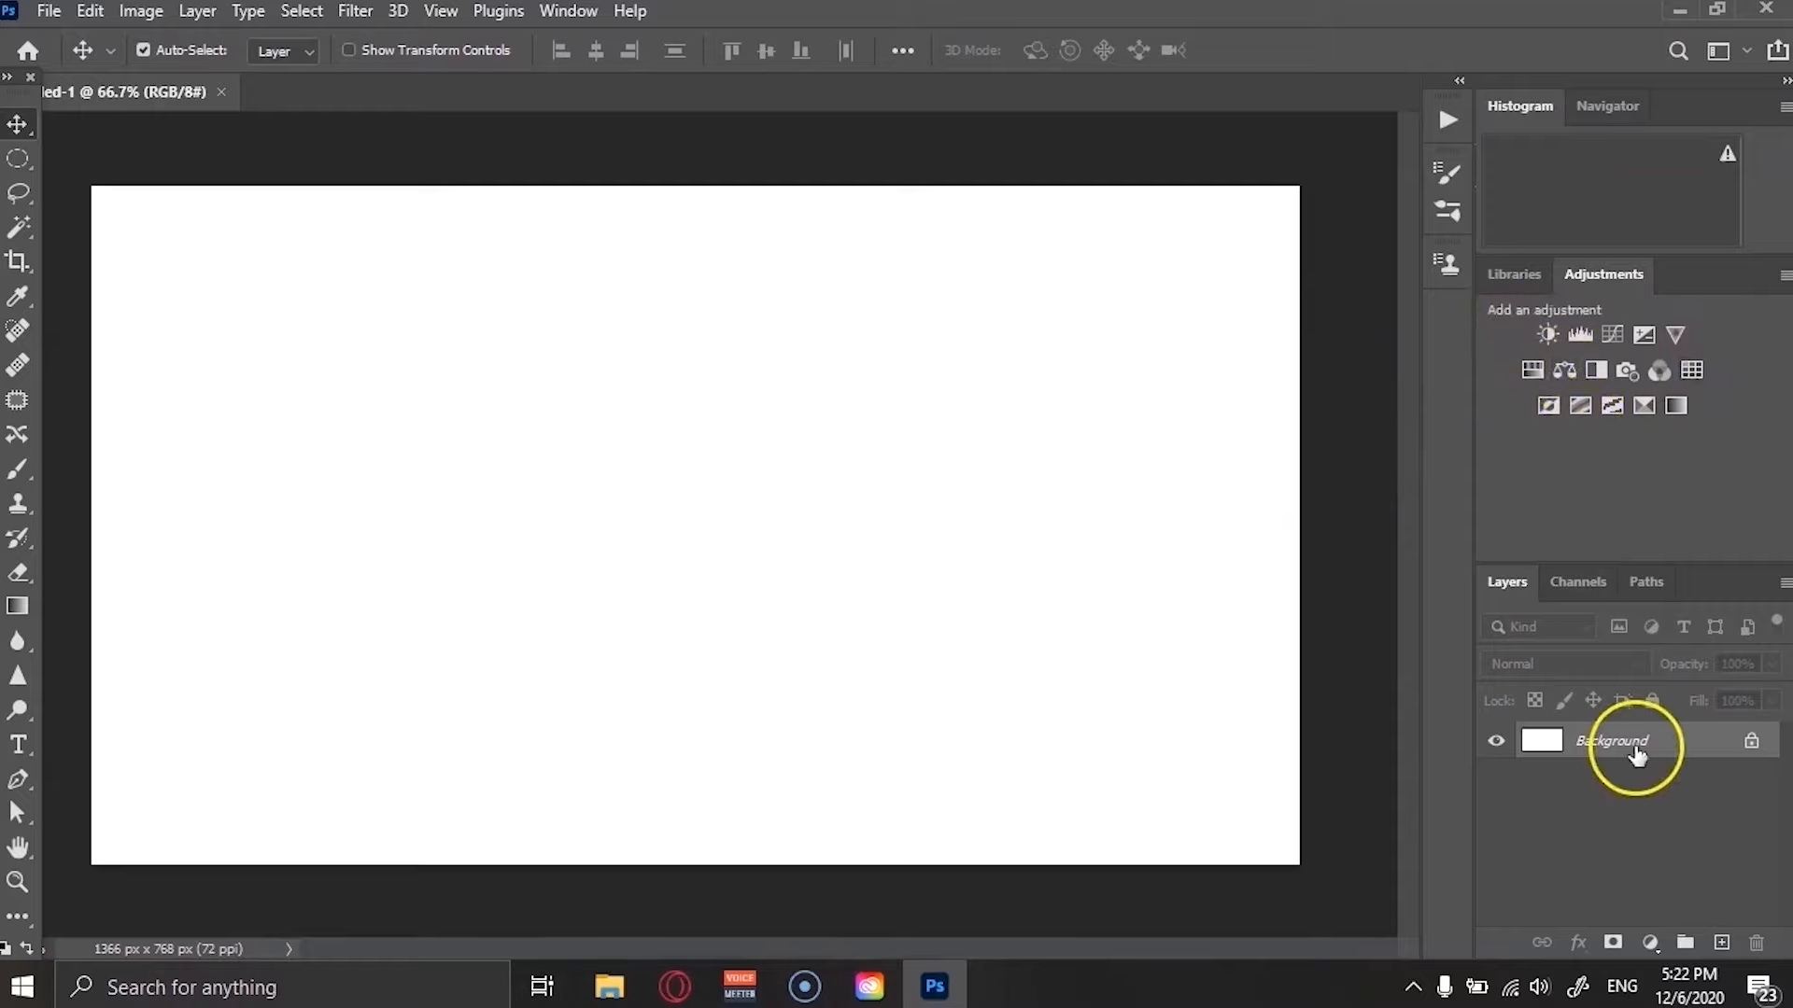
pyautogui.click(1746, 51)
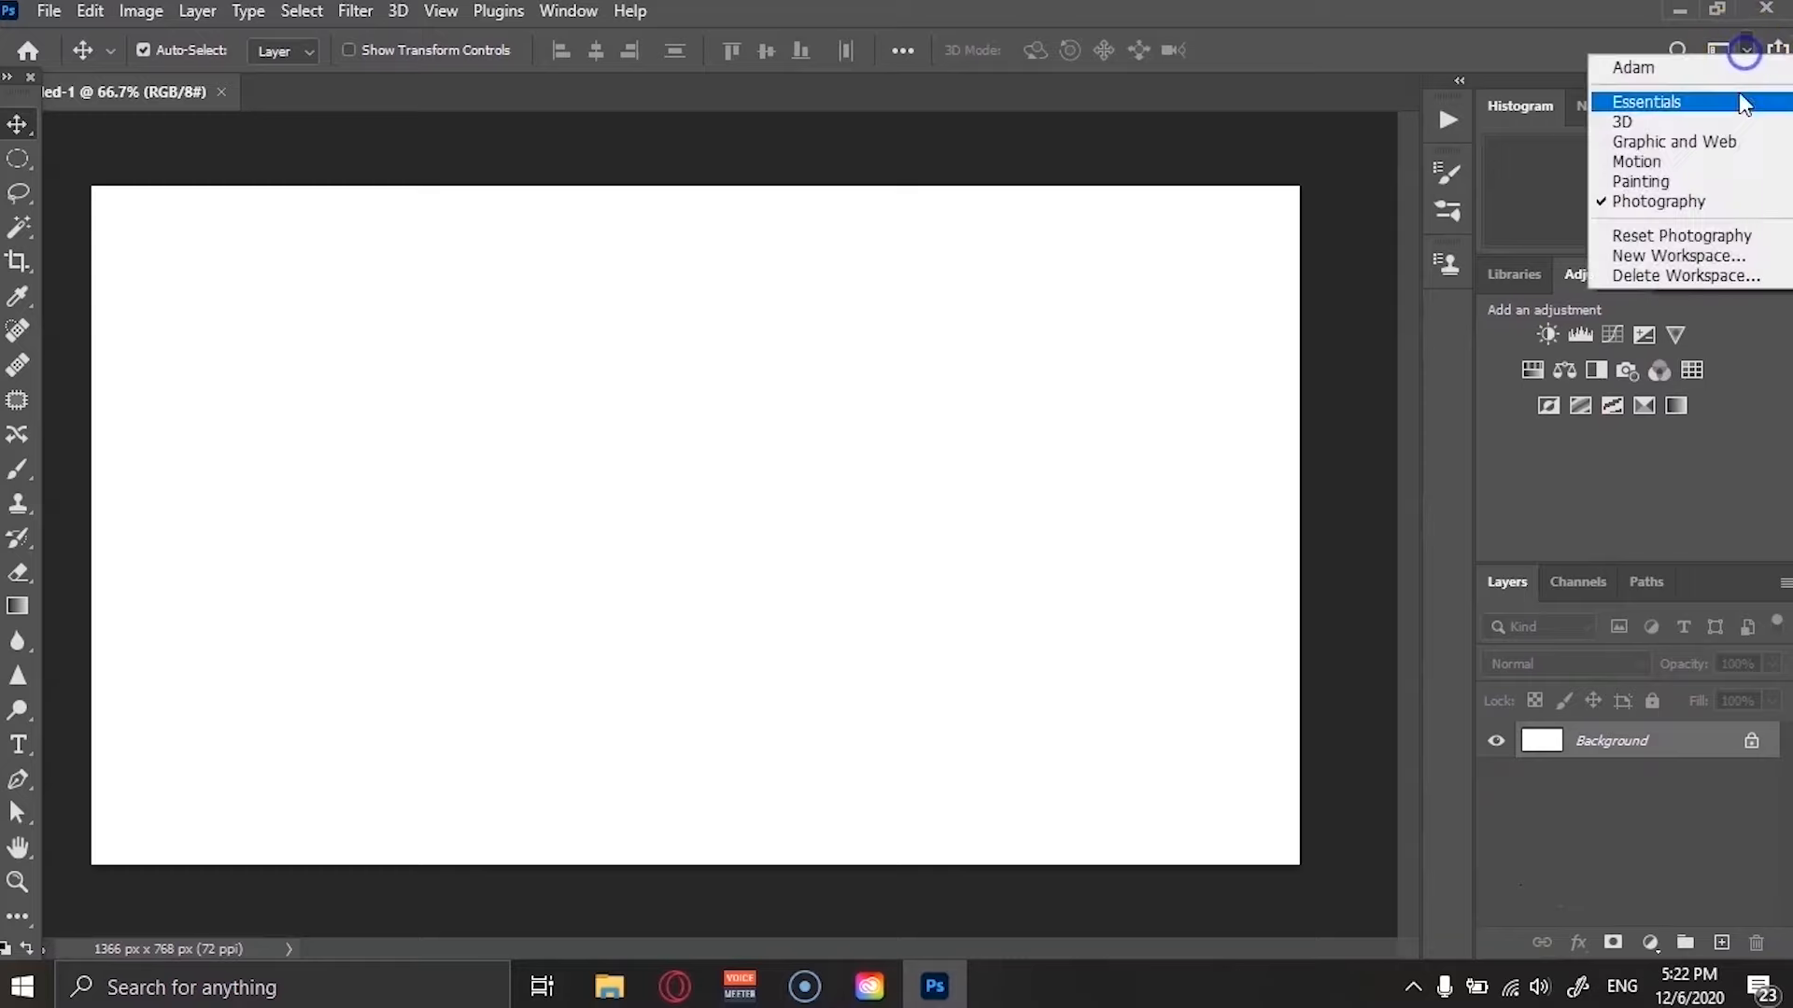
pyautogui.click(1739, 103)
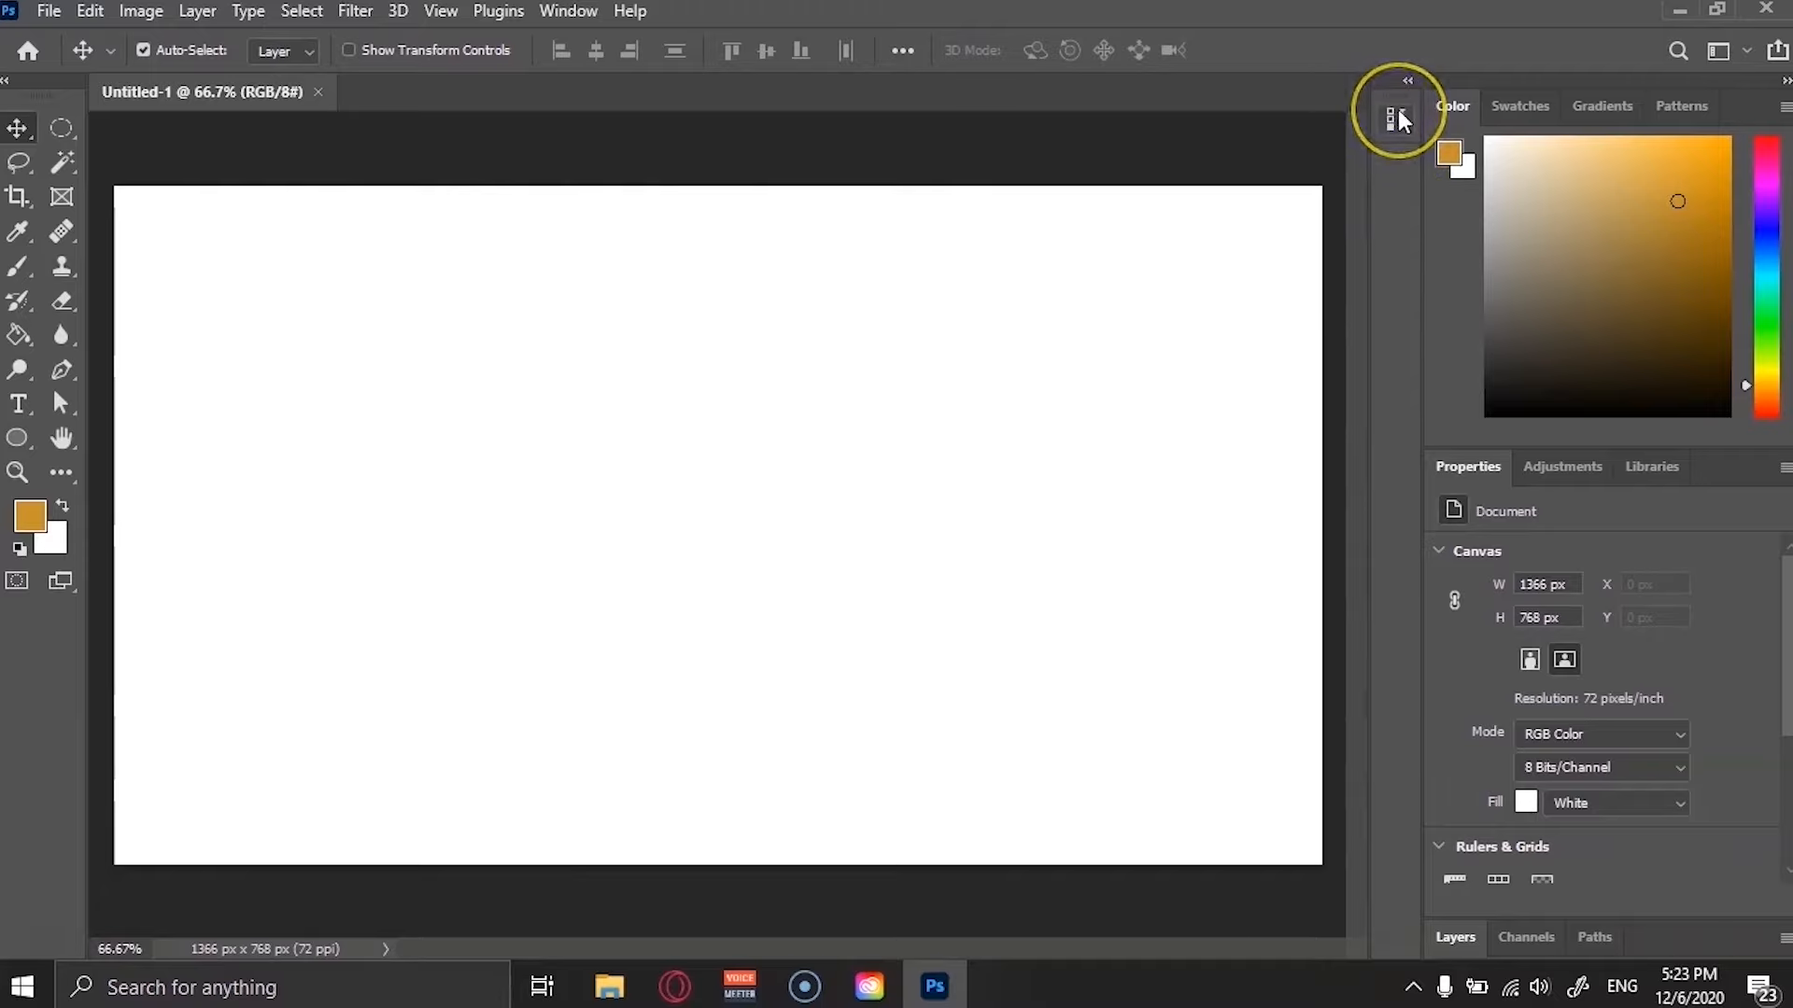
# Float the collapsed History panel out of its dock onto the canvas and close it.
pyautogui.click(1401, 198)
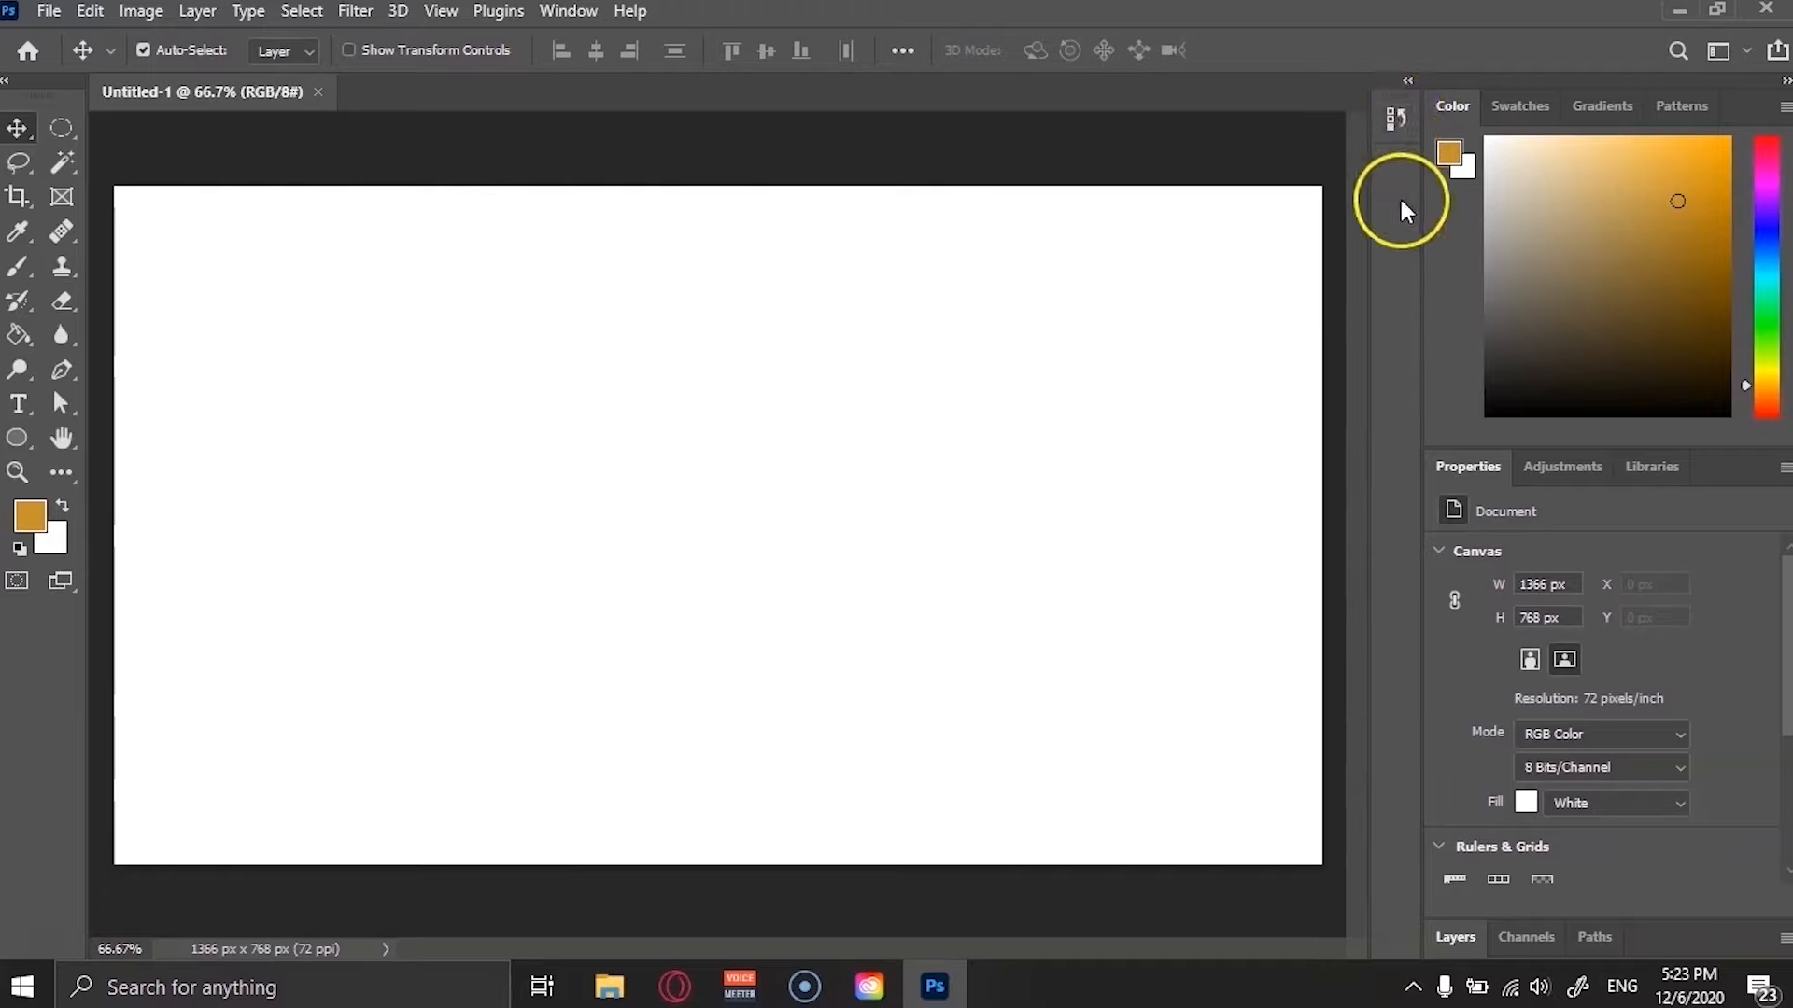
pyautogui.moveTo(1397, 122); pyautogui.dragTo(1086, 420)
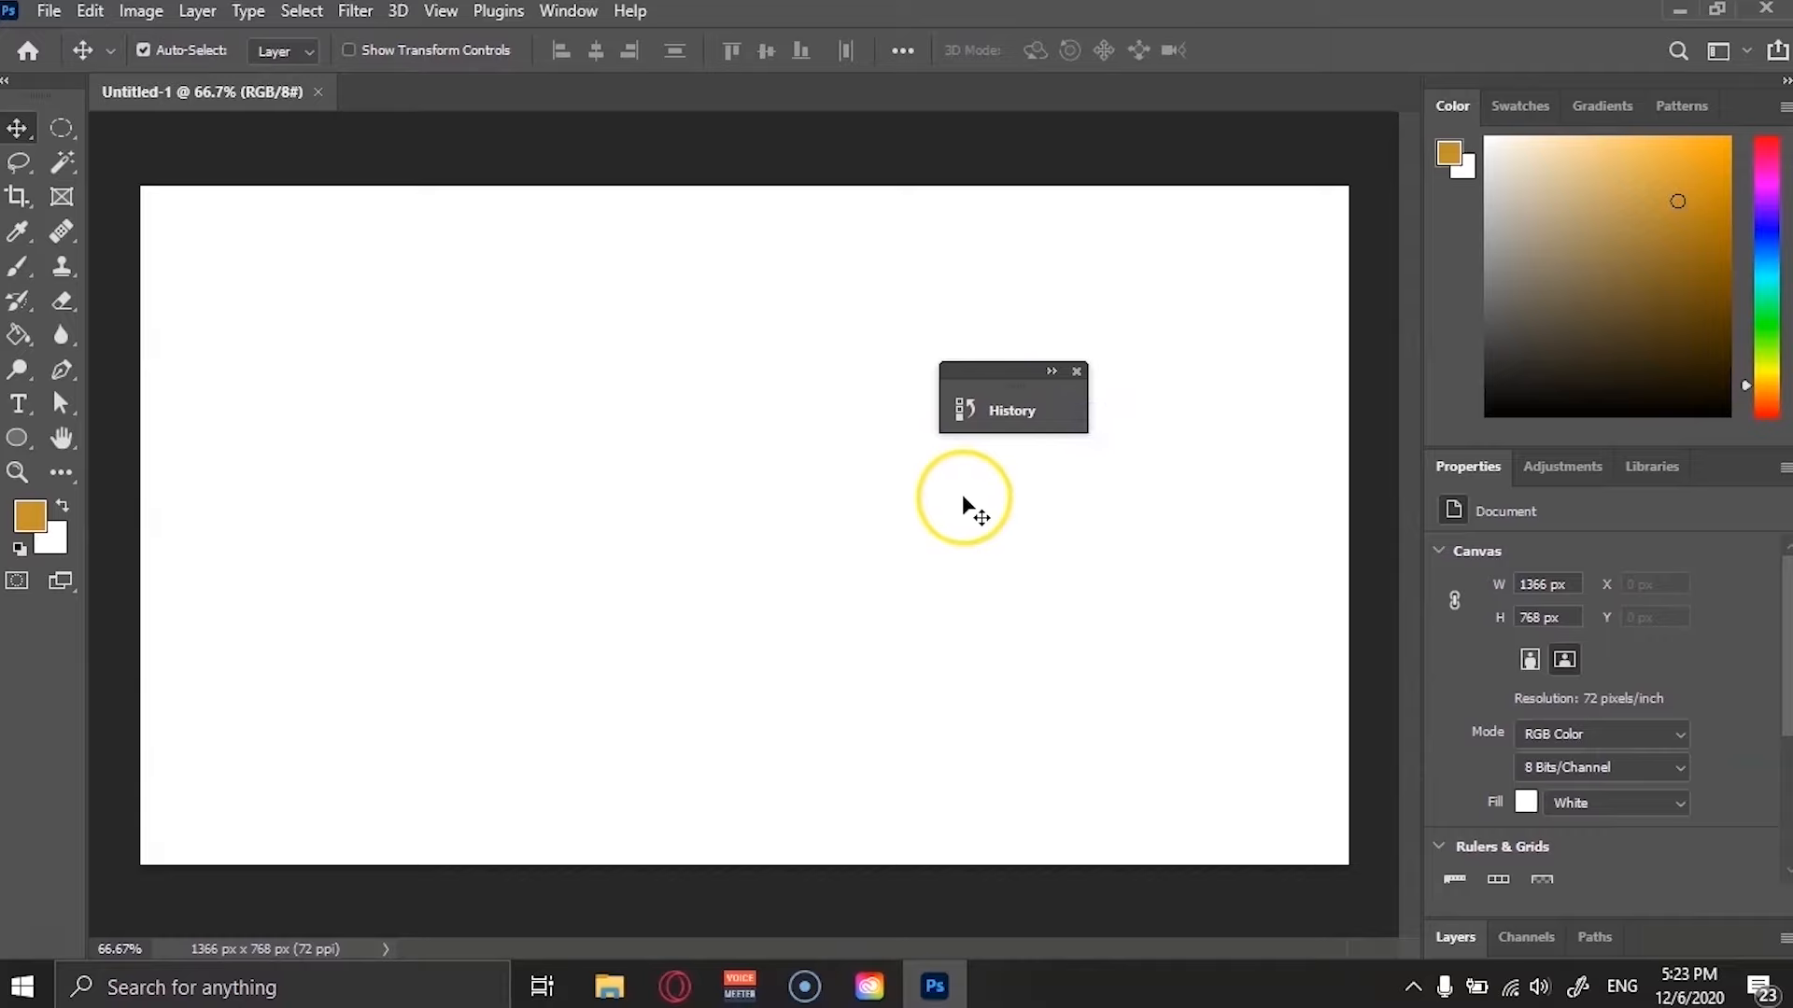
pyautogui.click(1075, 372)
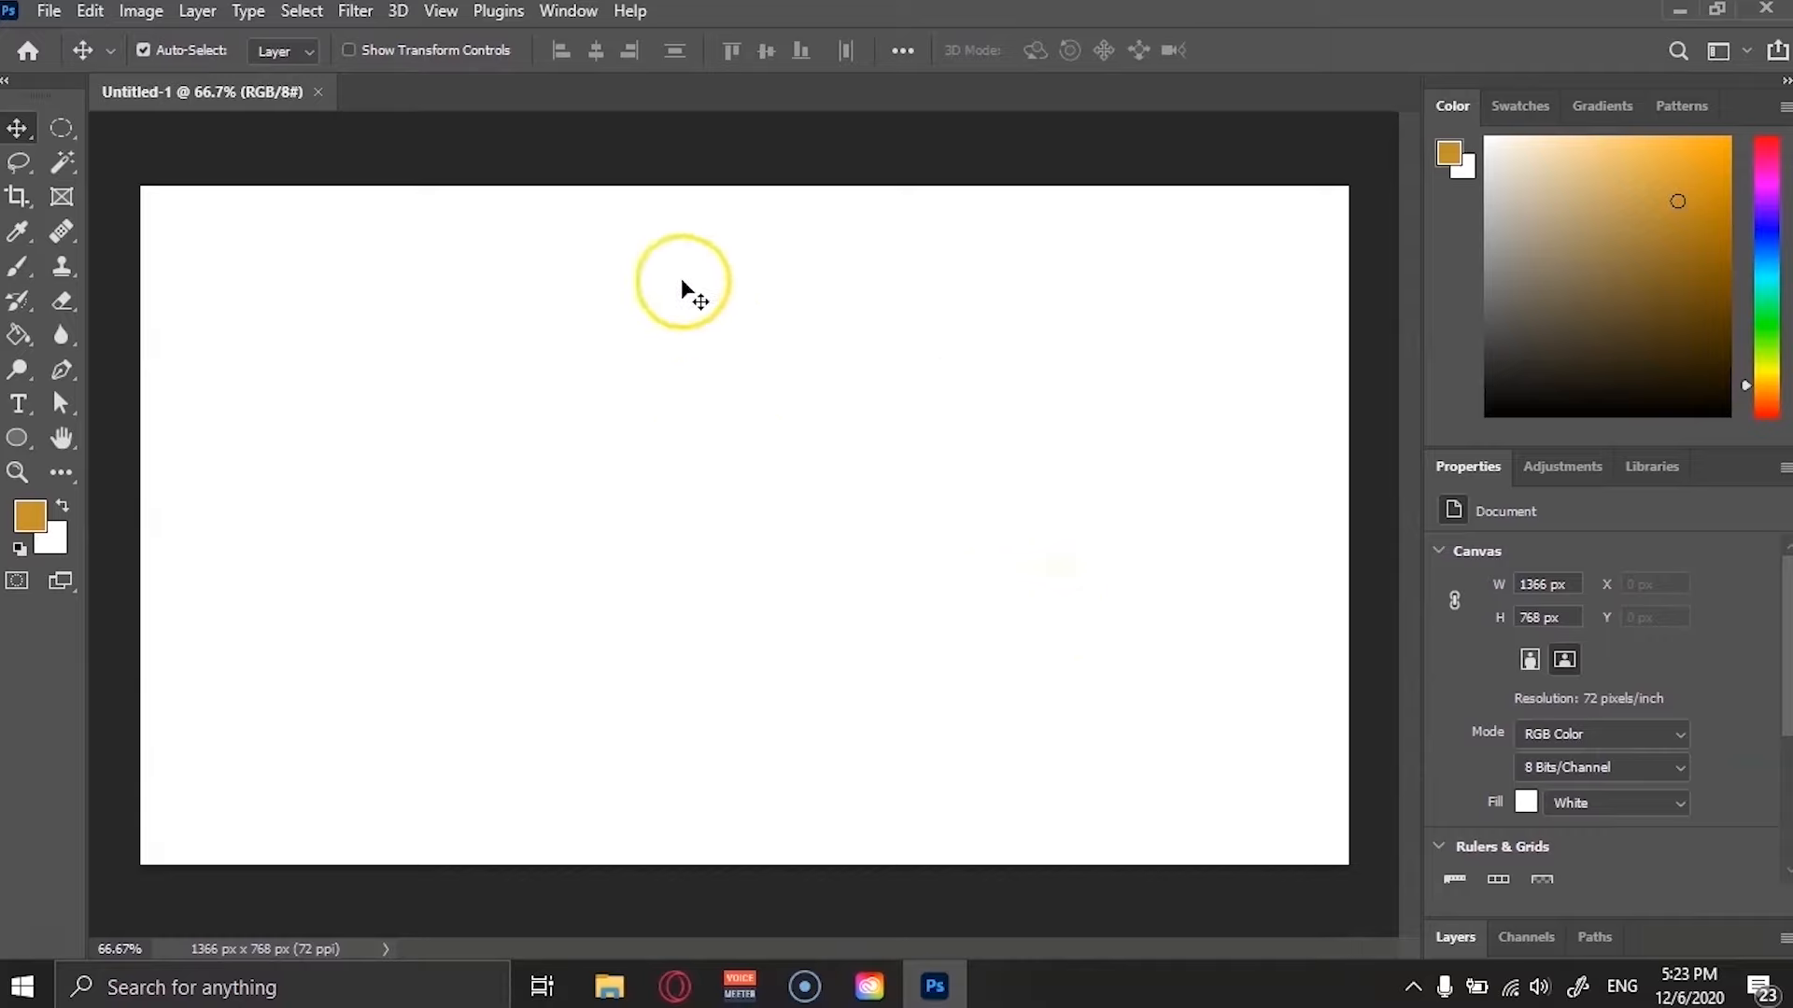
# Open the Window menu to see the list of available panels.
pyautogui.click(565, 10)
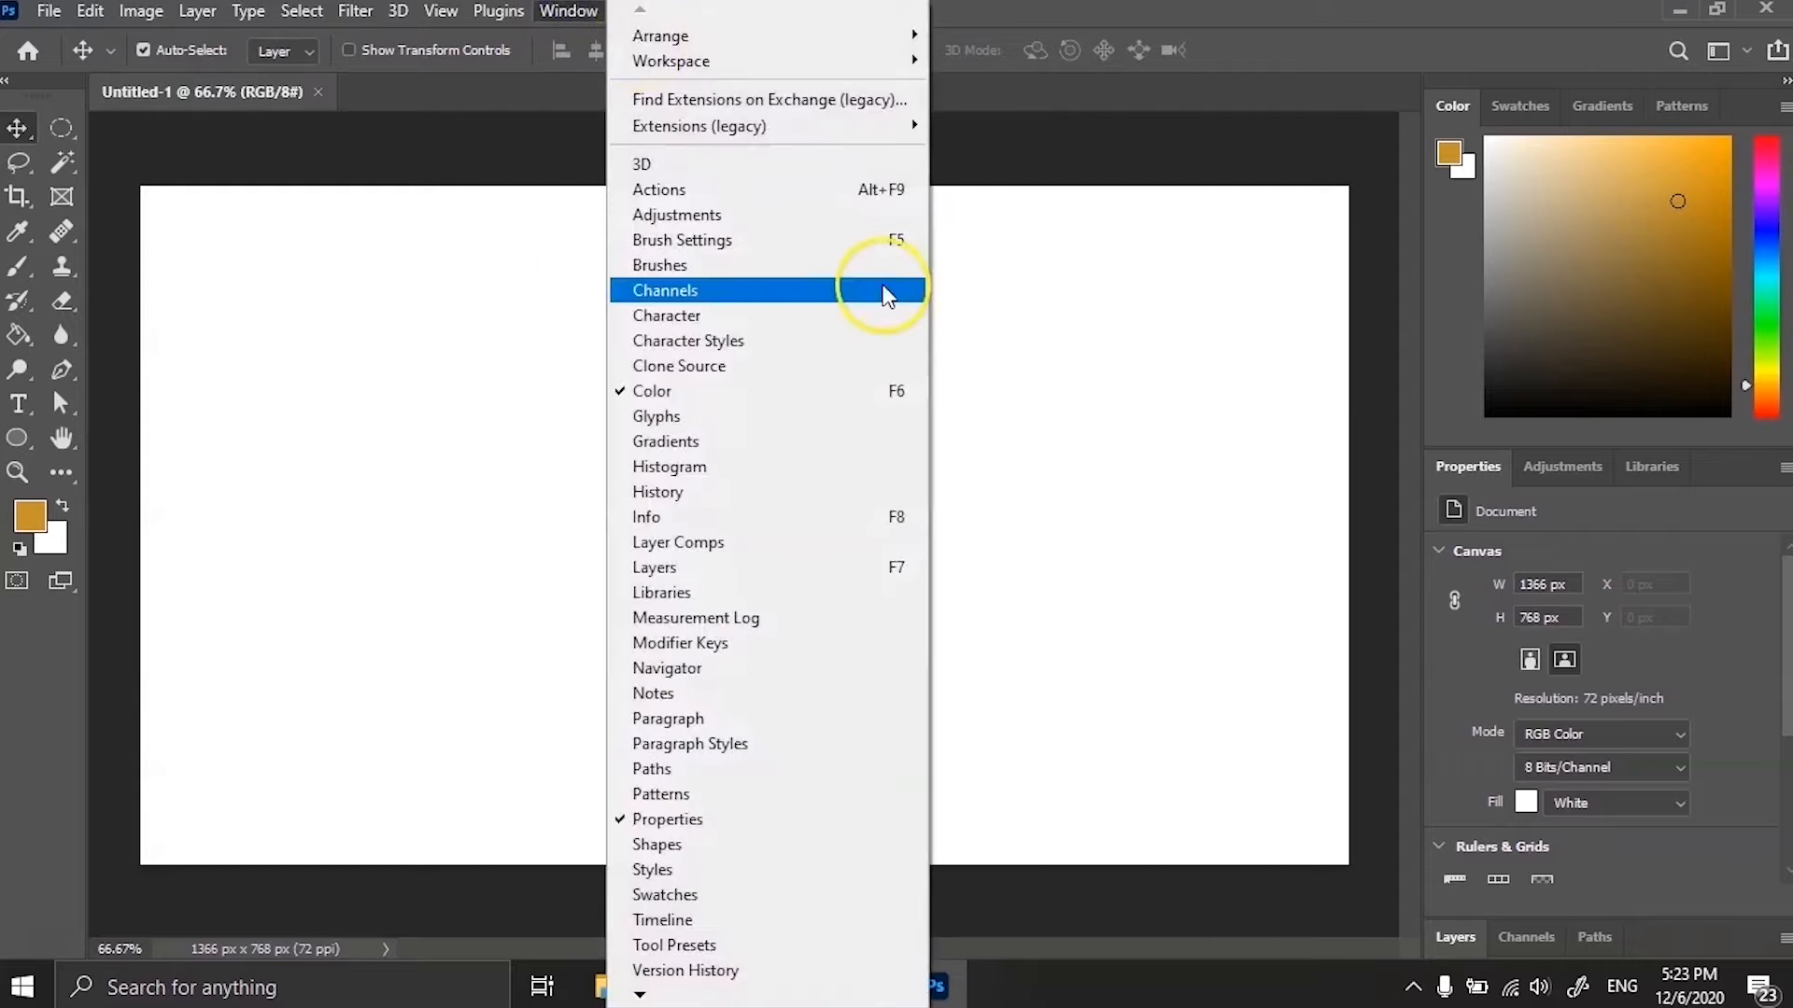
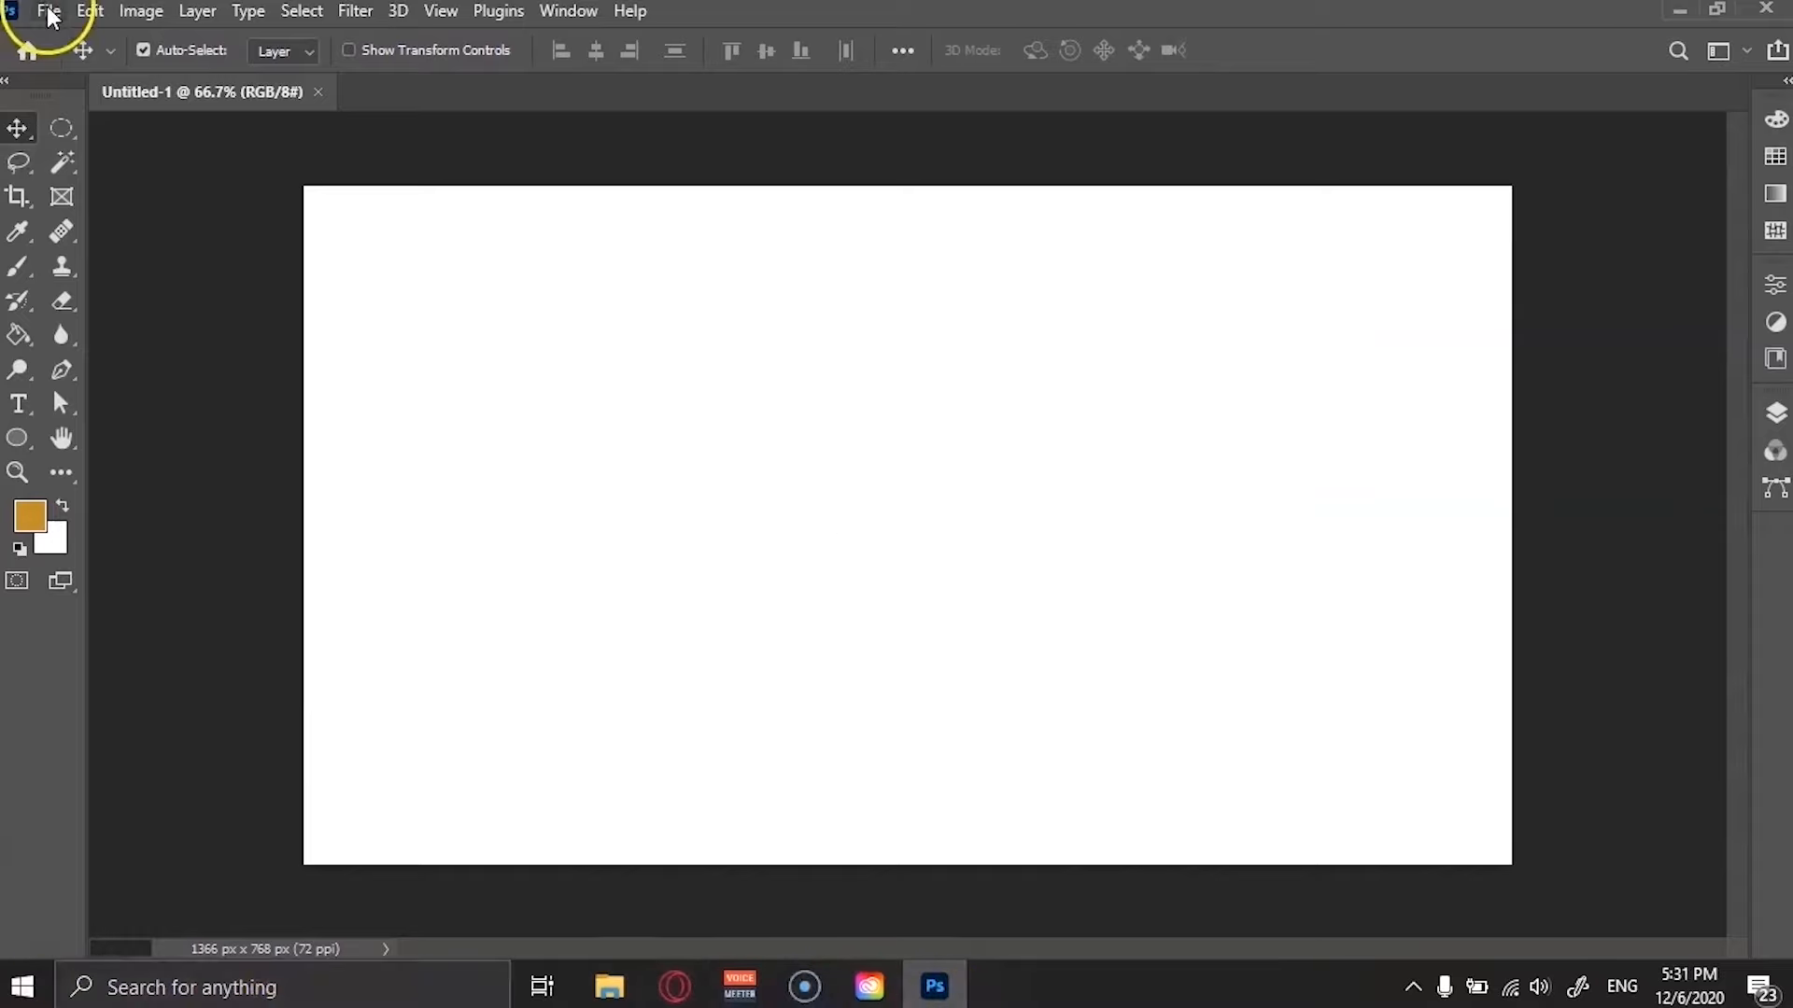
# Open the pexels-pixabay-415829 (1) photo from the Downloads folder.
pyautogui.click(48, 11)
pyautogui.click(86, 64)
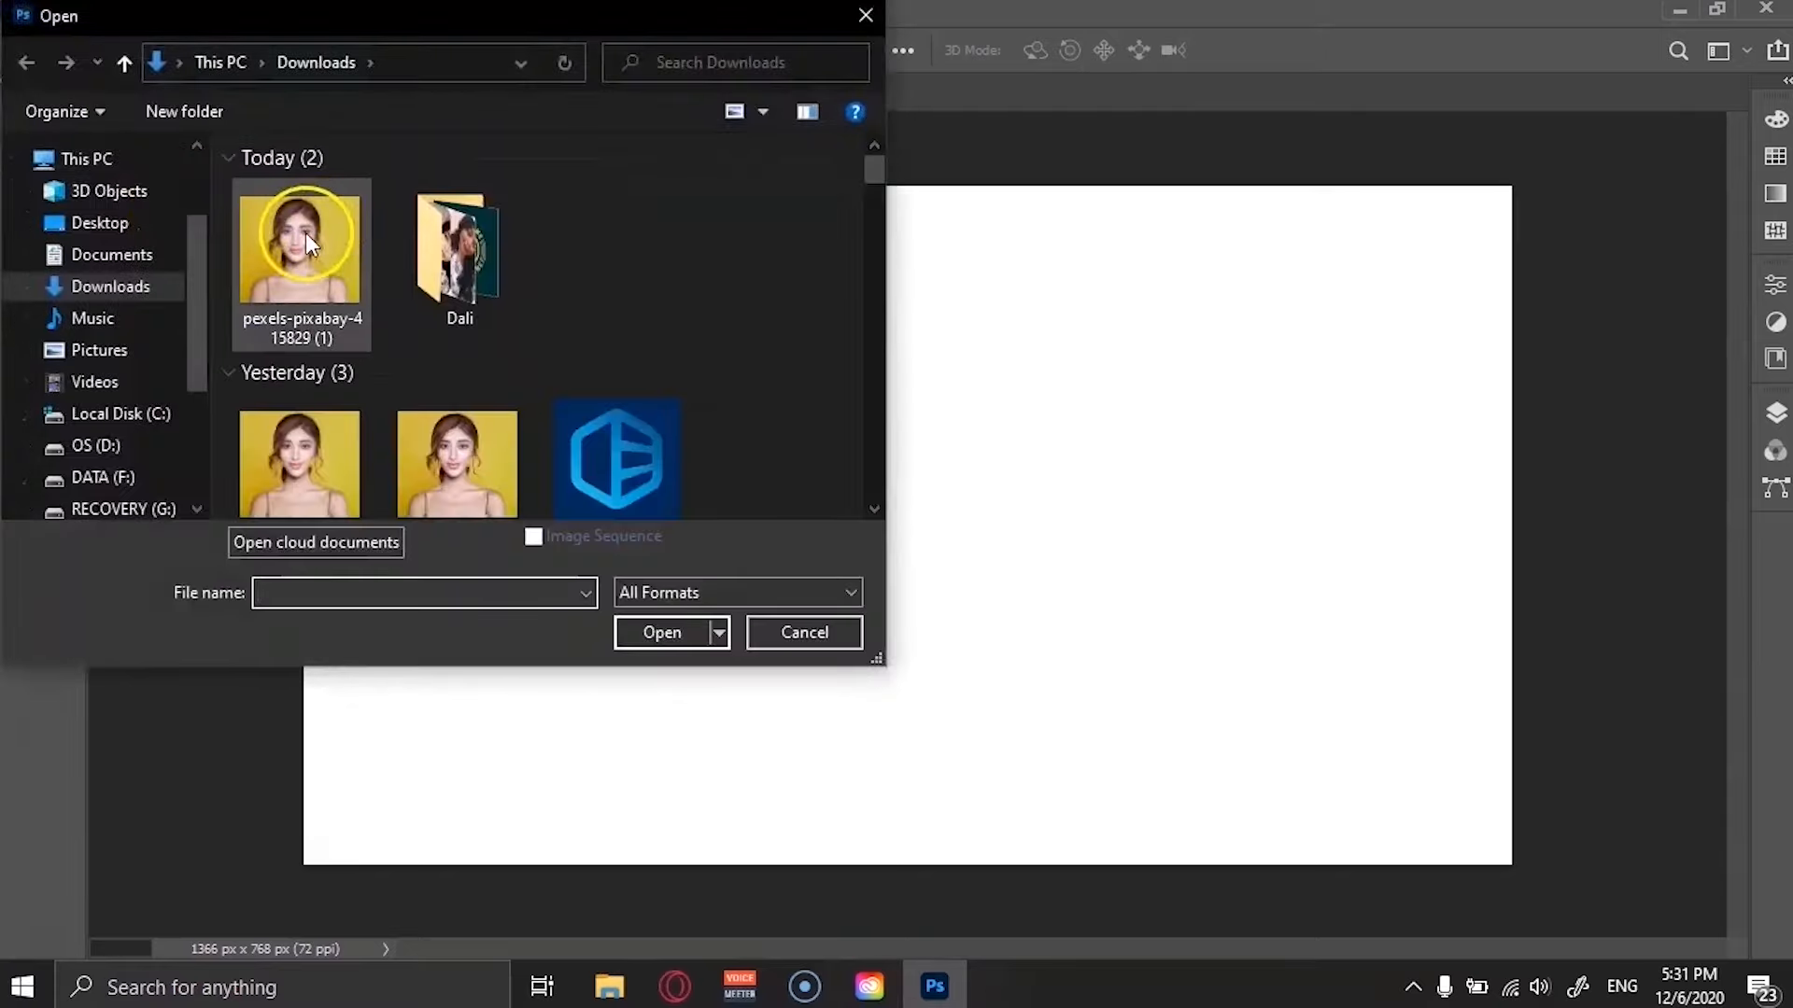
pyautogui.doubleClick(306, 233)
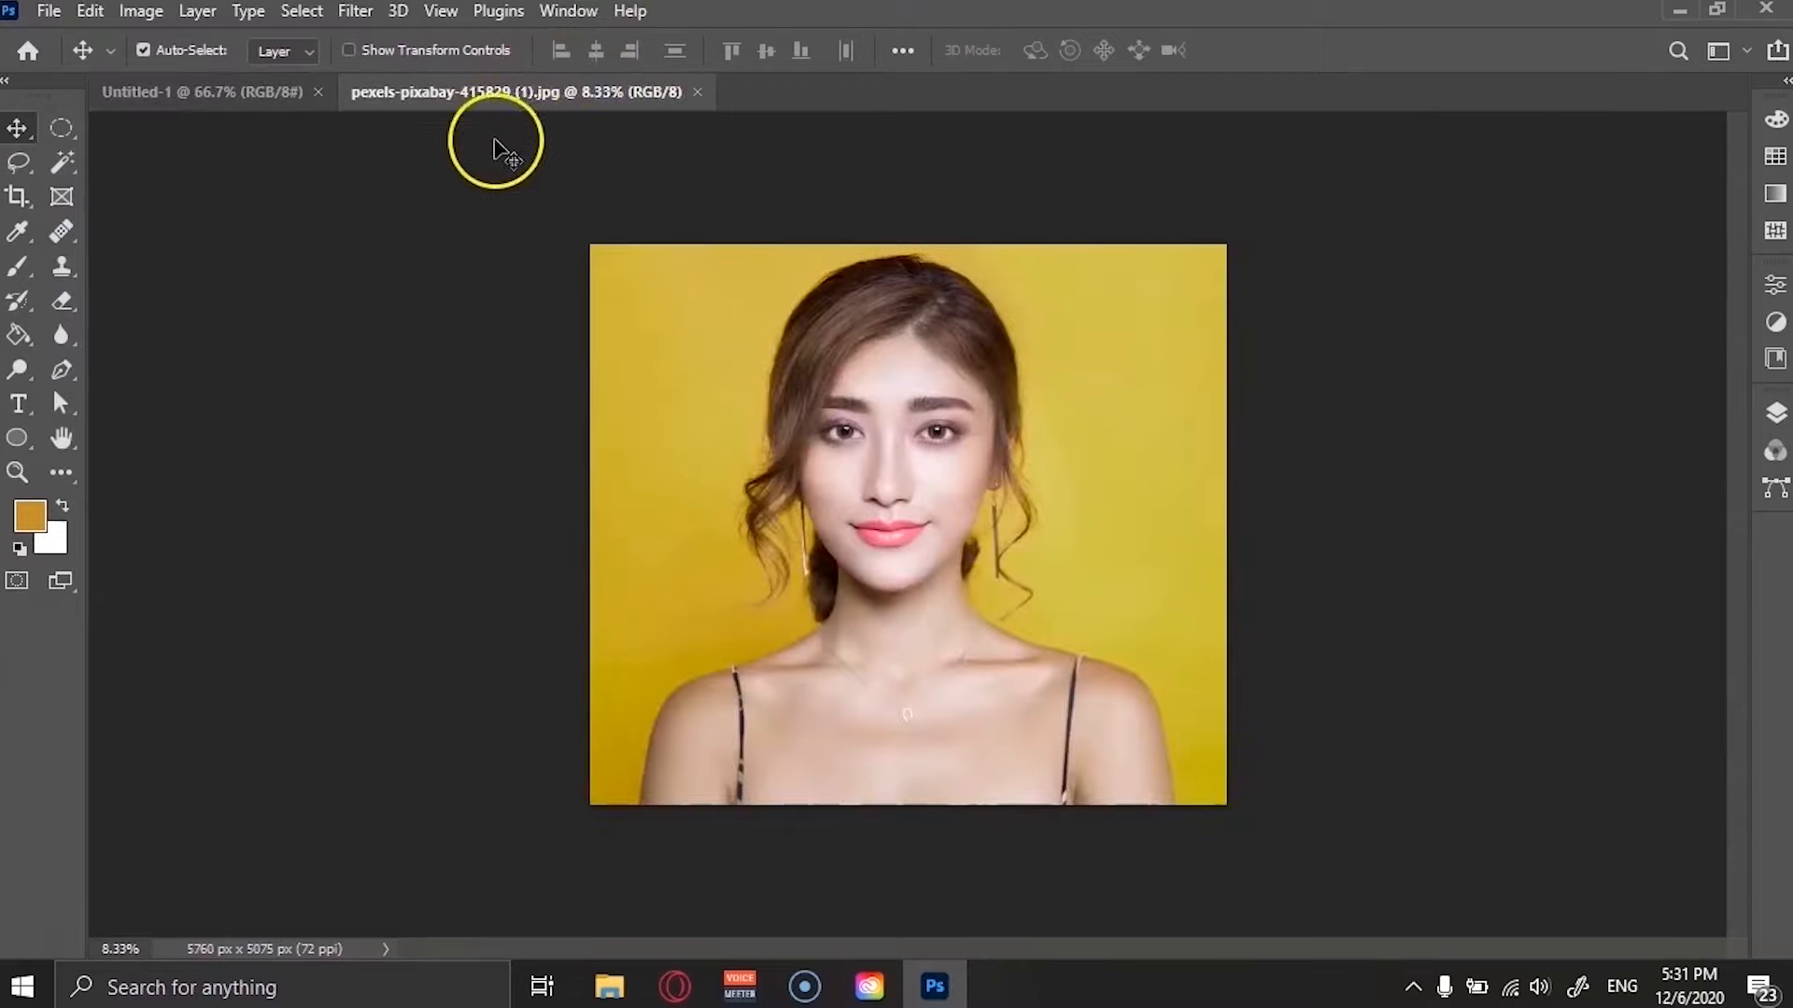
# Float the photo into its own document window and zoom in on it with the Zoom tool.
pyautogui.moveTo(497, 94); pyautogui.dragTo(507, 135)
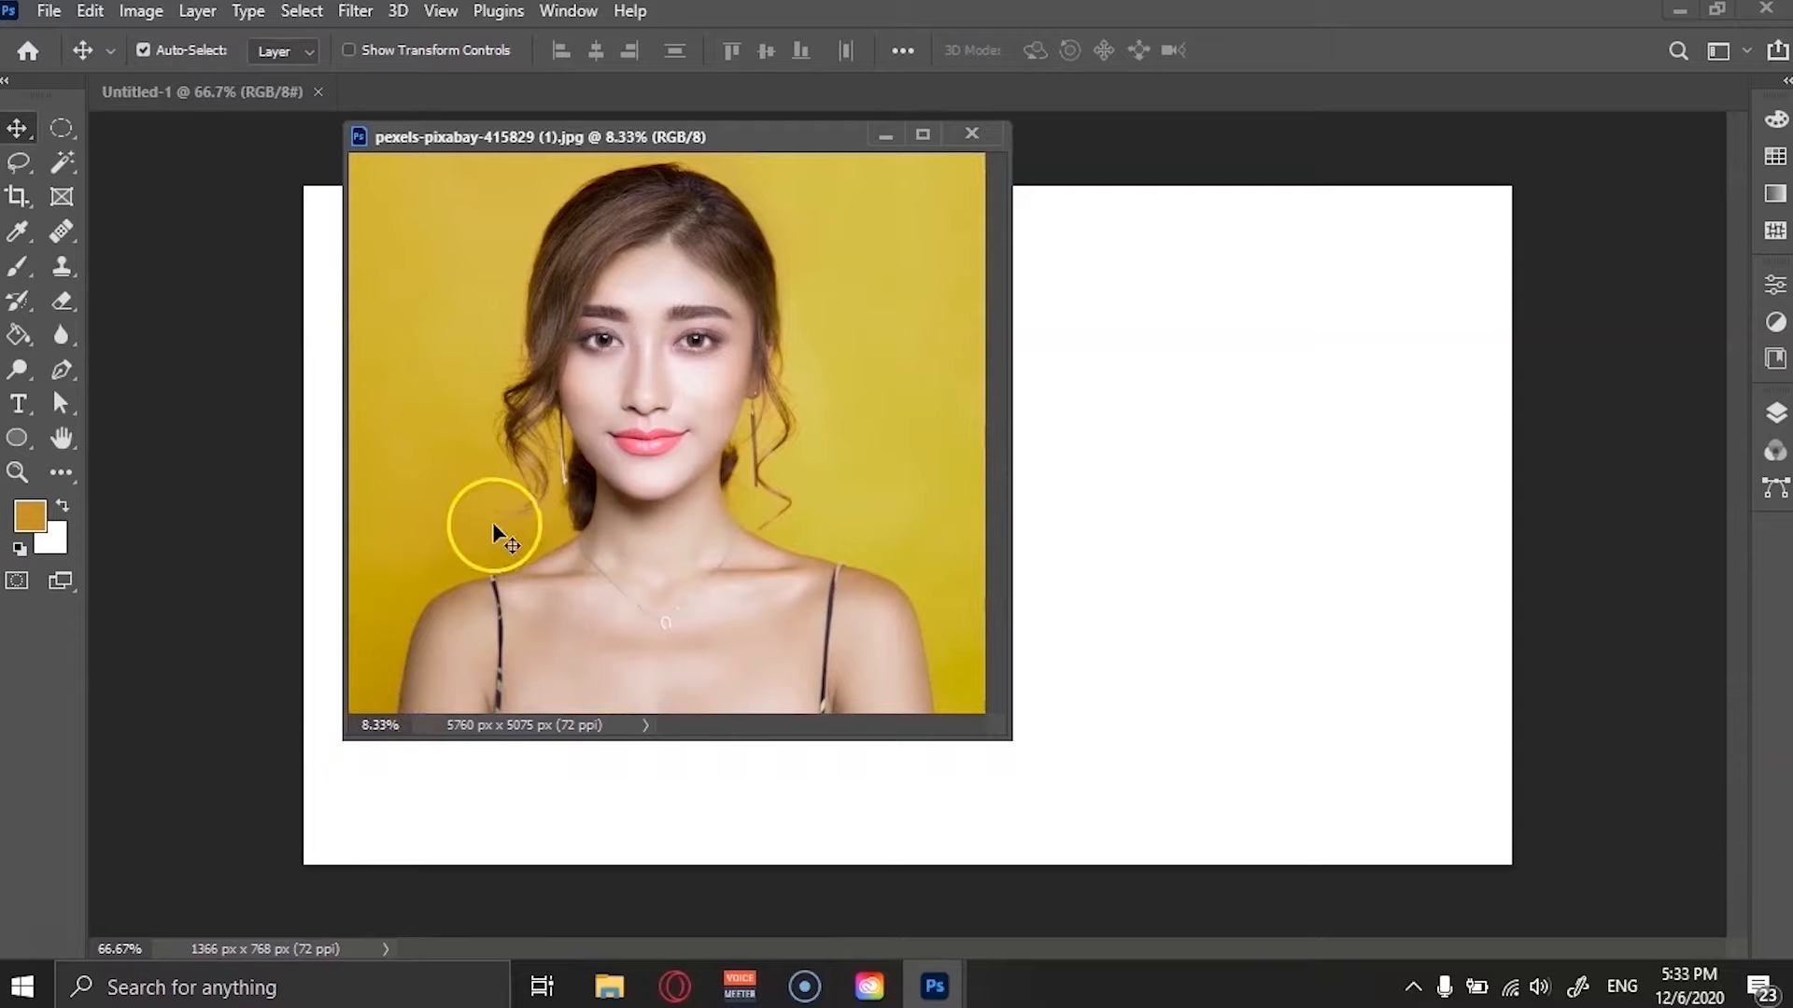
pyautogui.click(17, 472)
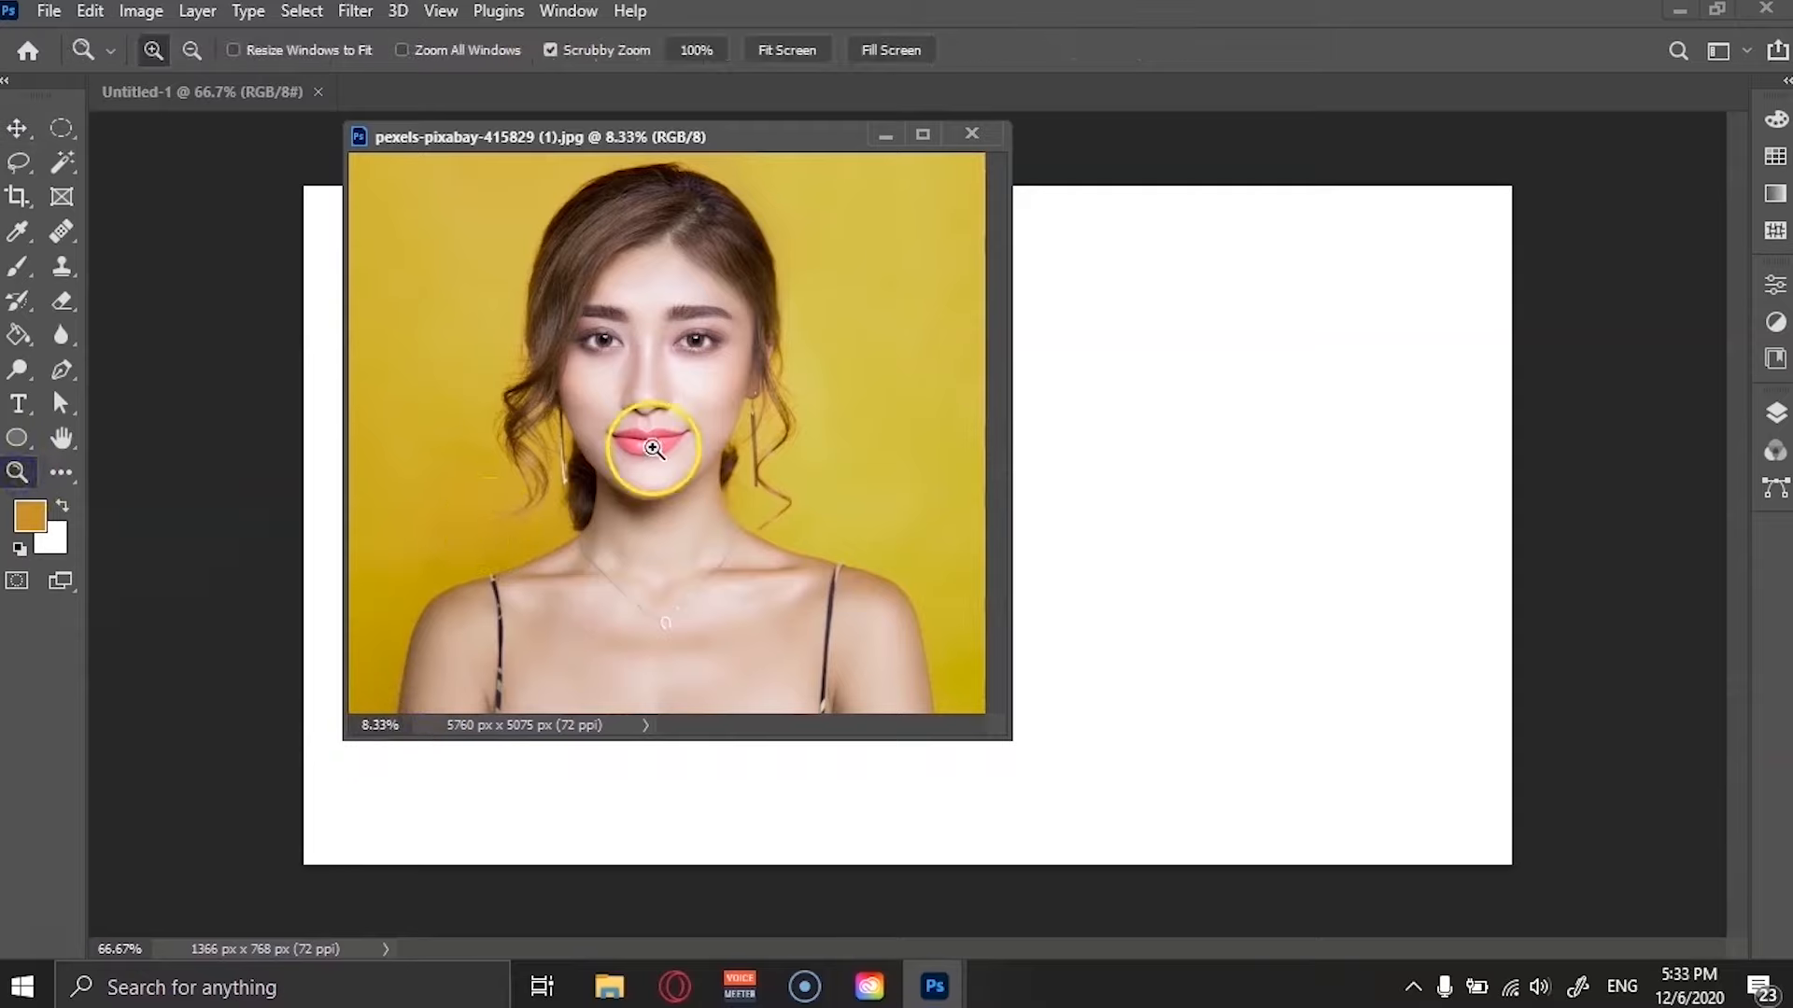
pyautogui.click(684, 435)
pyautogui.moveTo(683, 435); pyautogui.dragTo(732, 432)
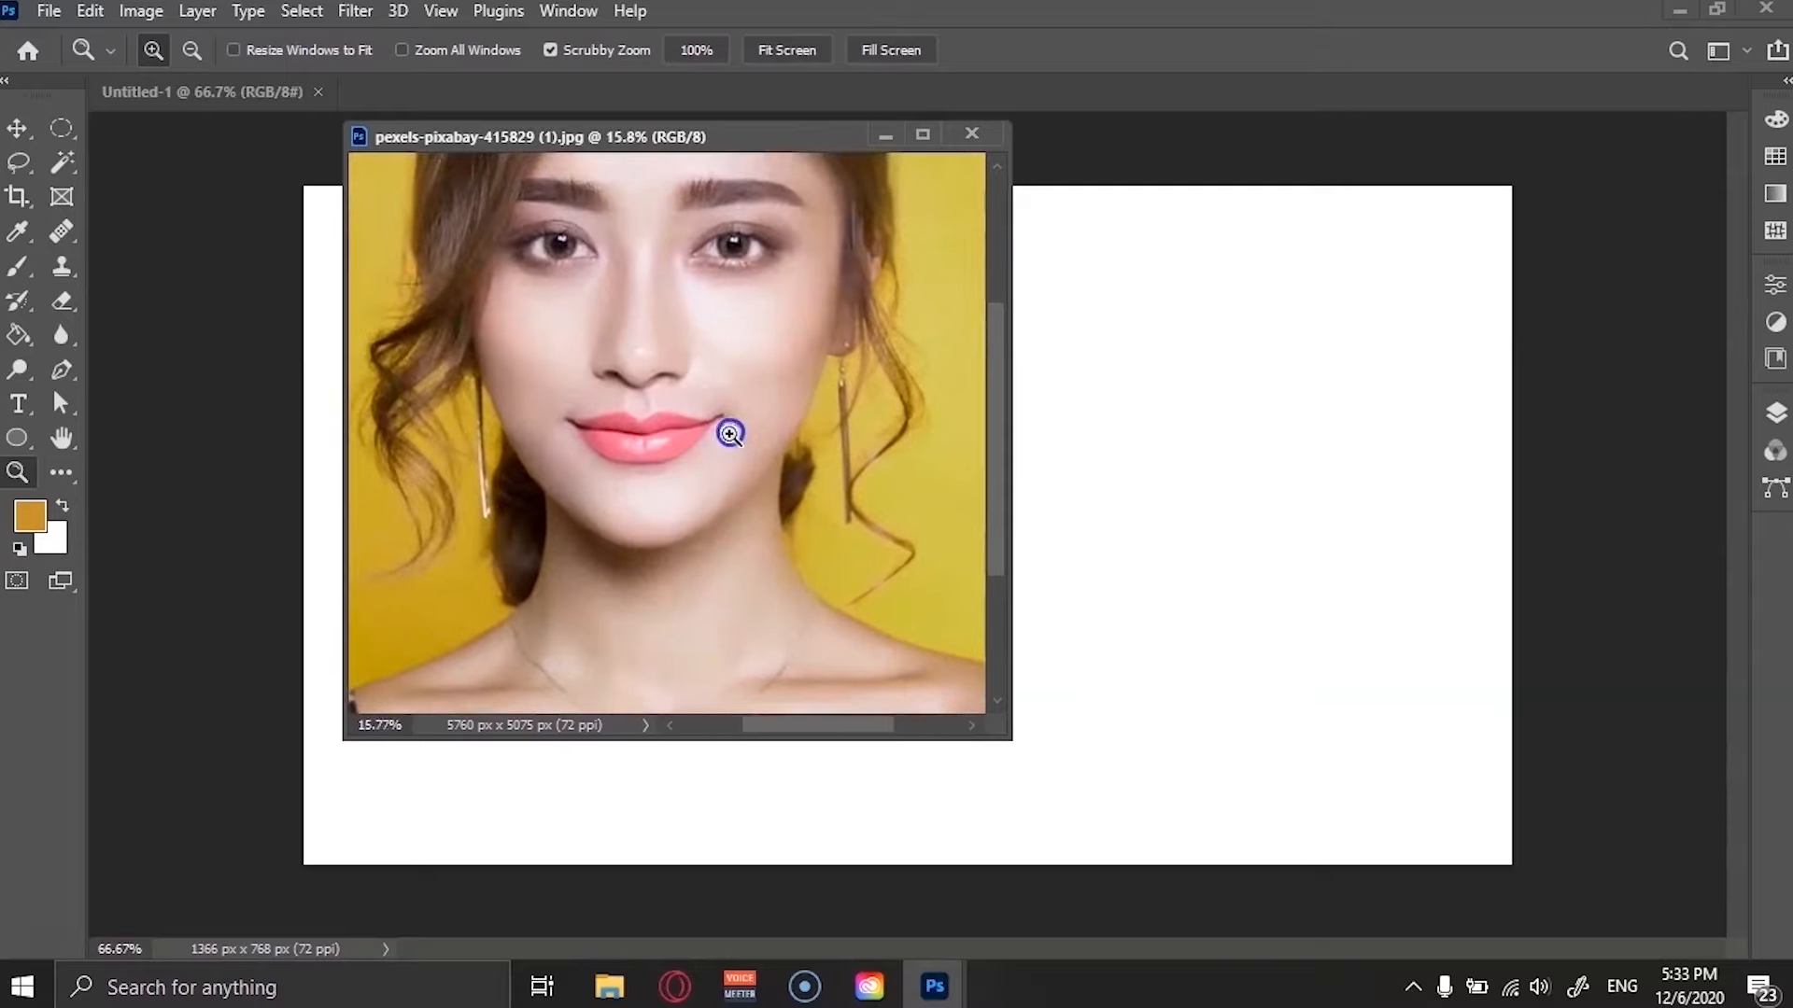
pyautogui.rightClick(612, 427)
pyautogui.click(644, 437)
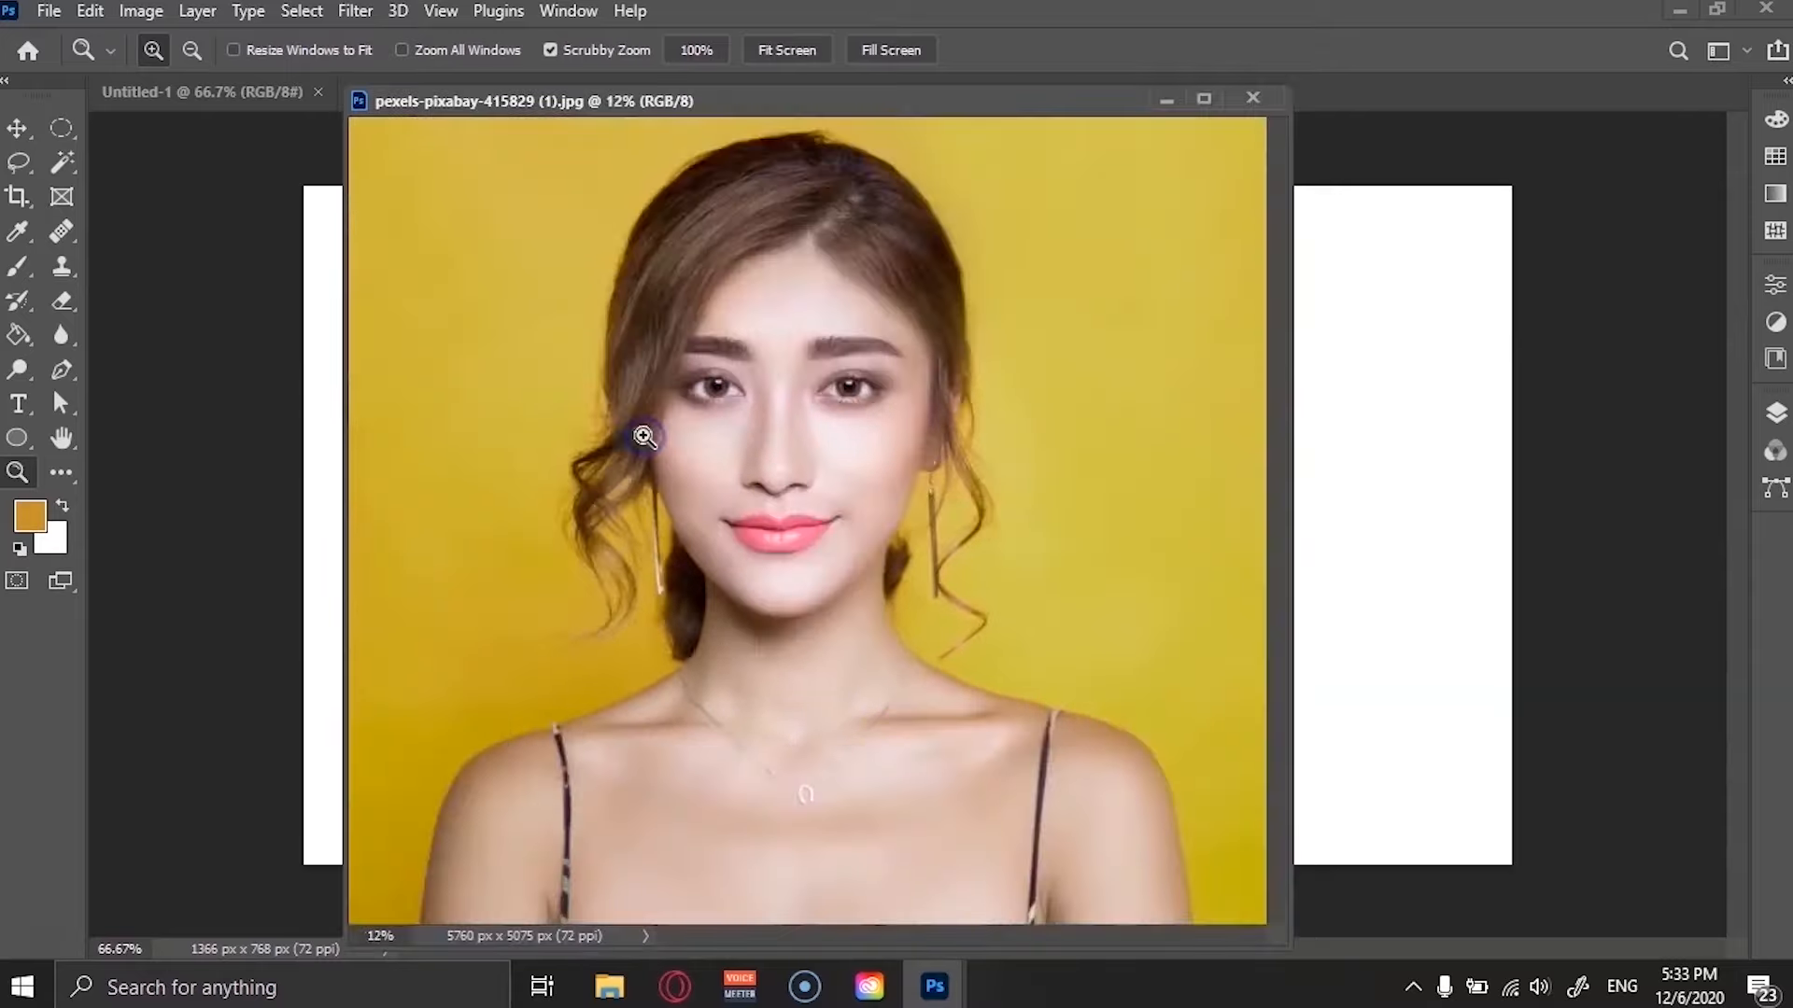
# Dock the photo window back into the tab bar and open the Layers panel.
pyautogui.moveTo(709, 99); pyautogui.dragTo(677, 84)
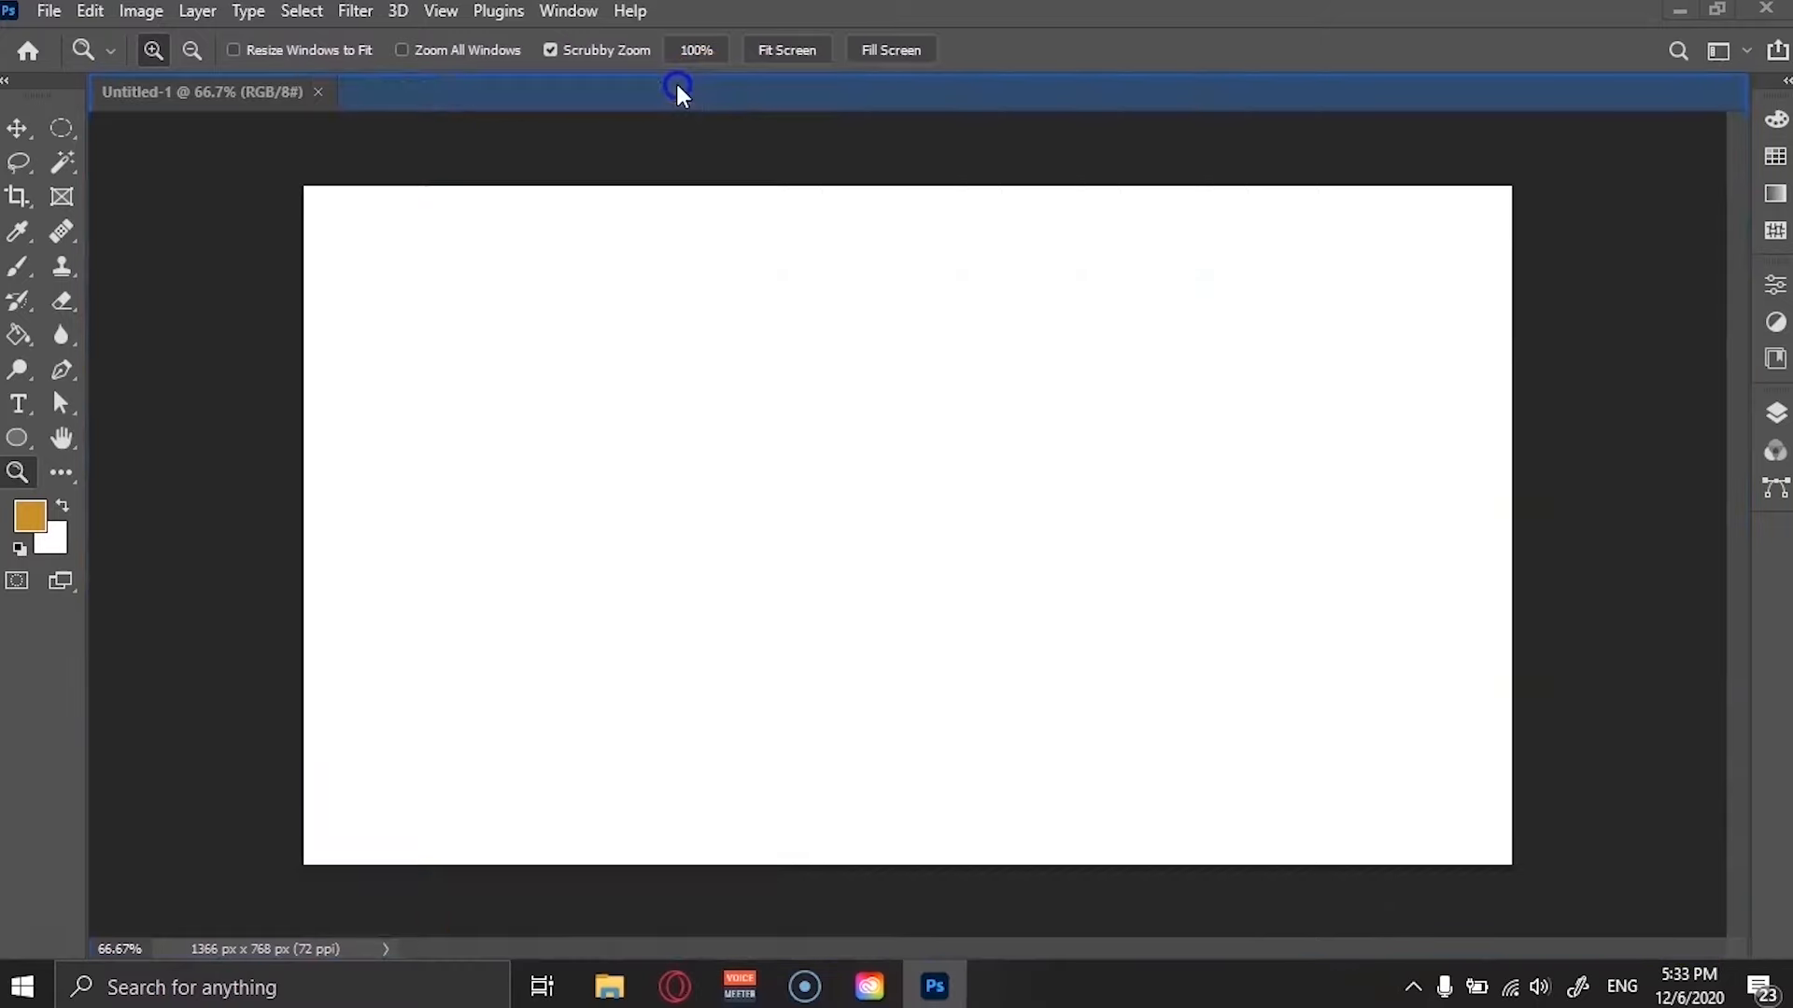
pyautogui.click(1775, 411)
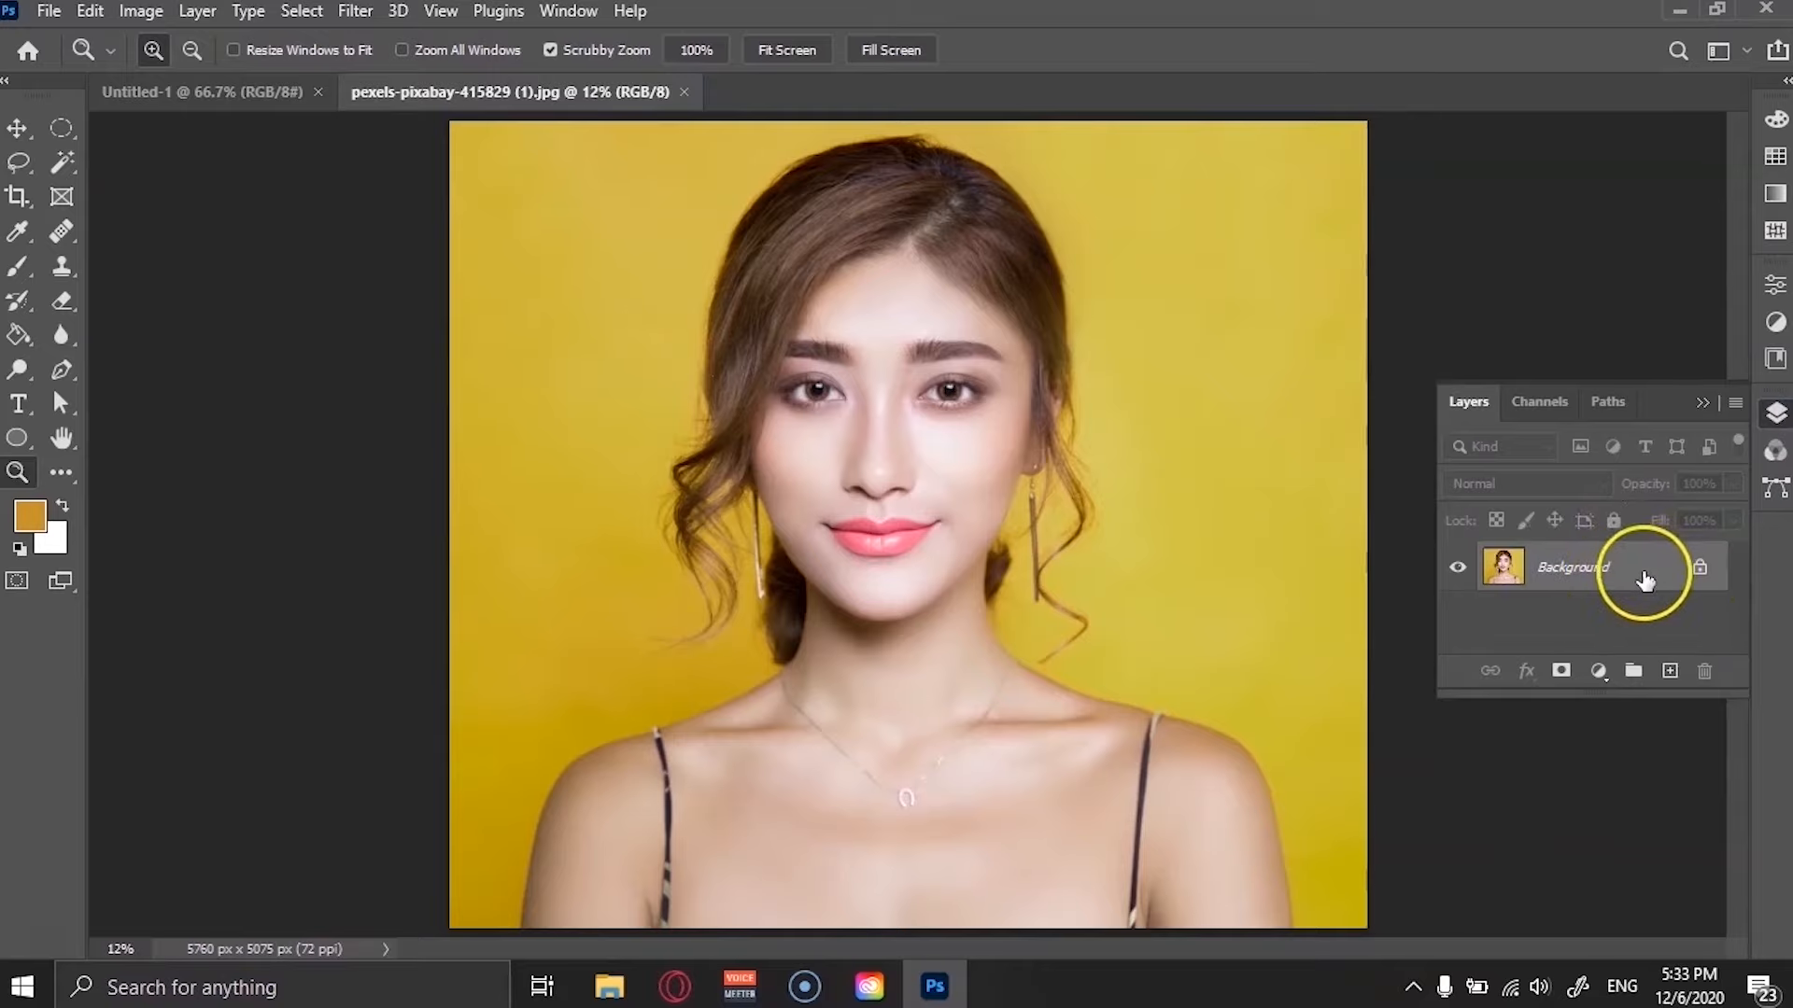
# Open Liquify and set both Eye Size values to 100 under Face-Aware Liquify.
pyautogui.click(354, 12)
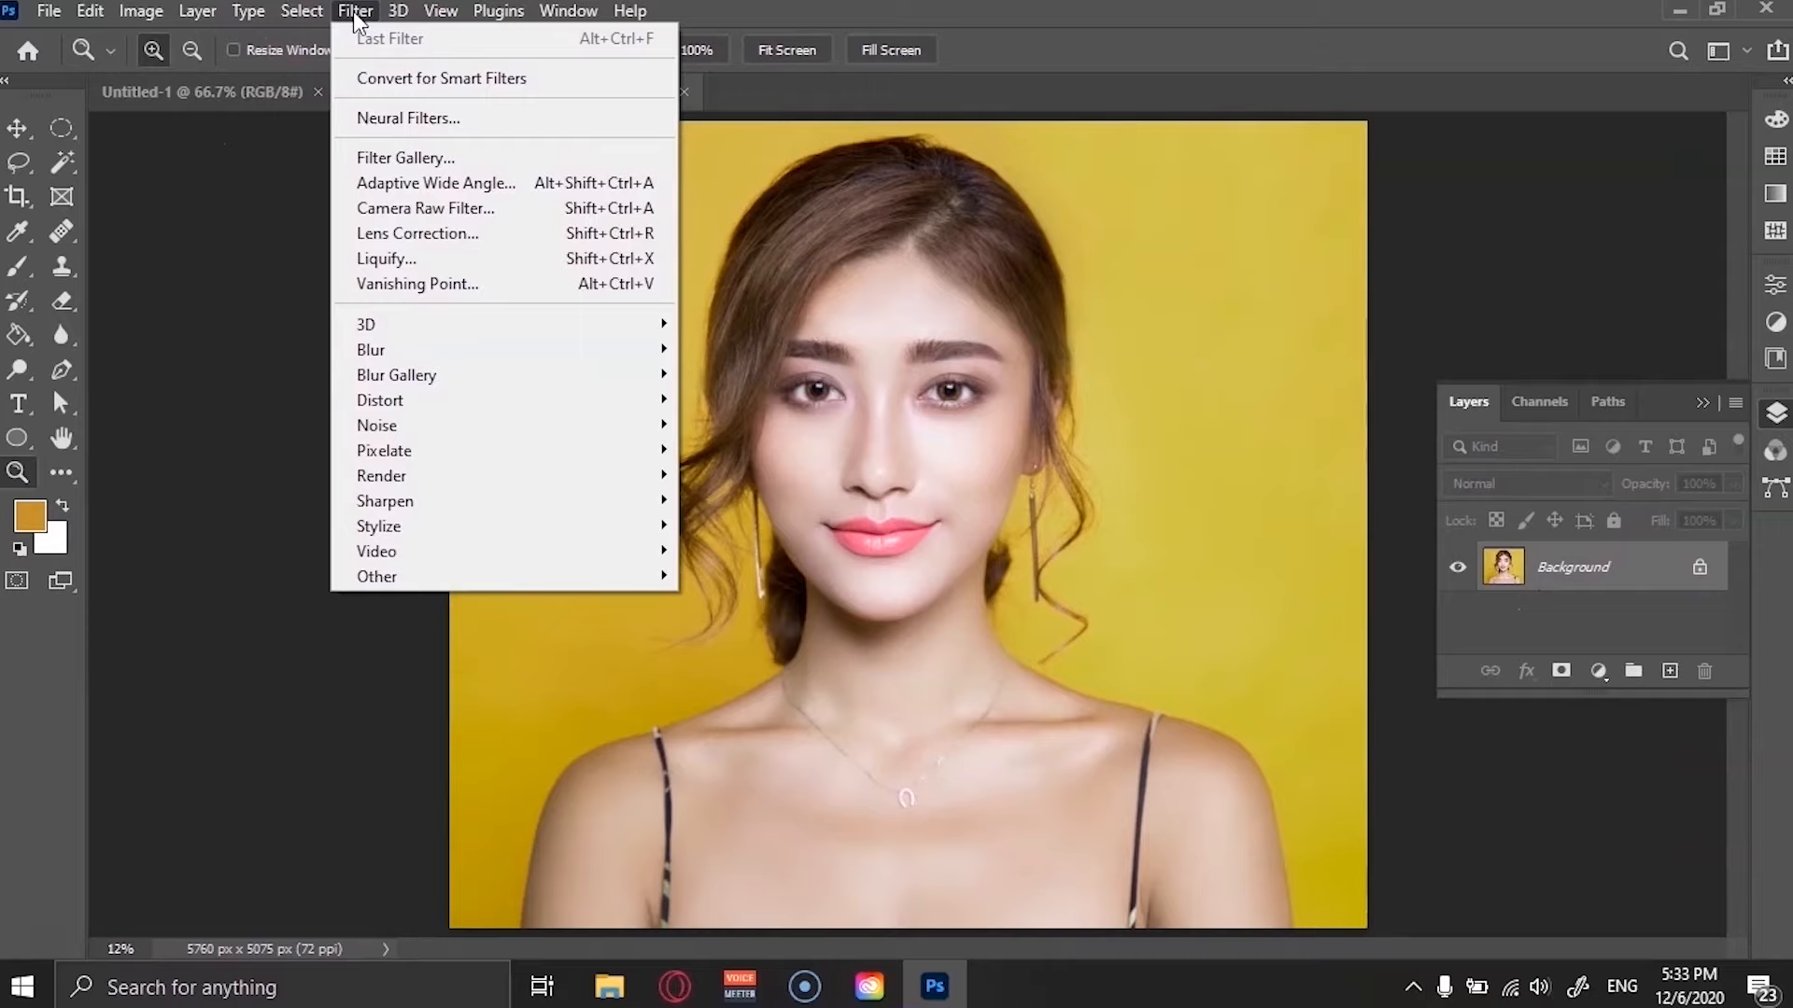
pyautogui.click(487, 256)
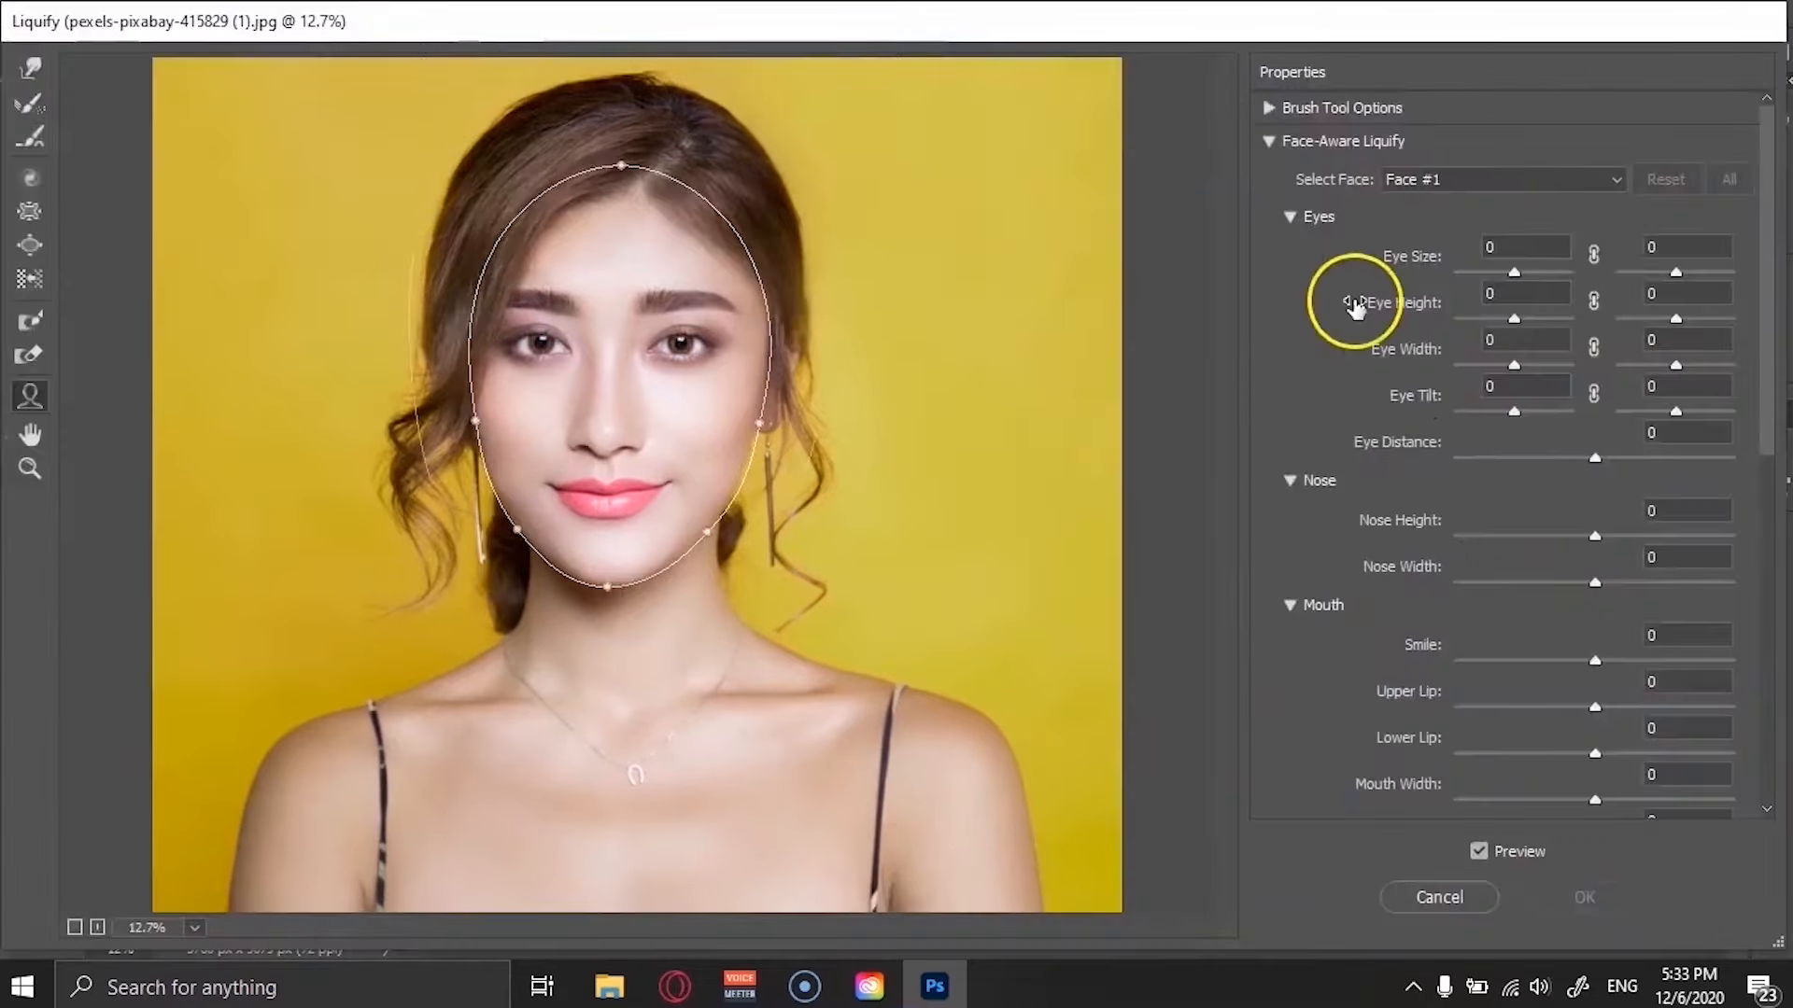
pyautogui.moveTo(1511, 276); pyautogui.dragTo(1744, 273)
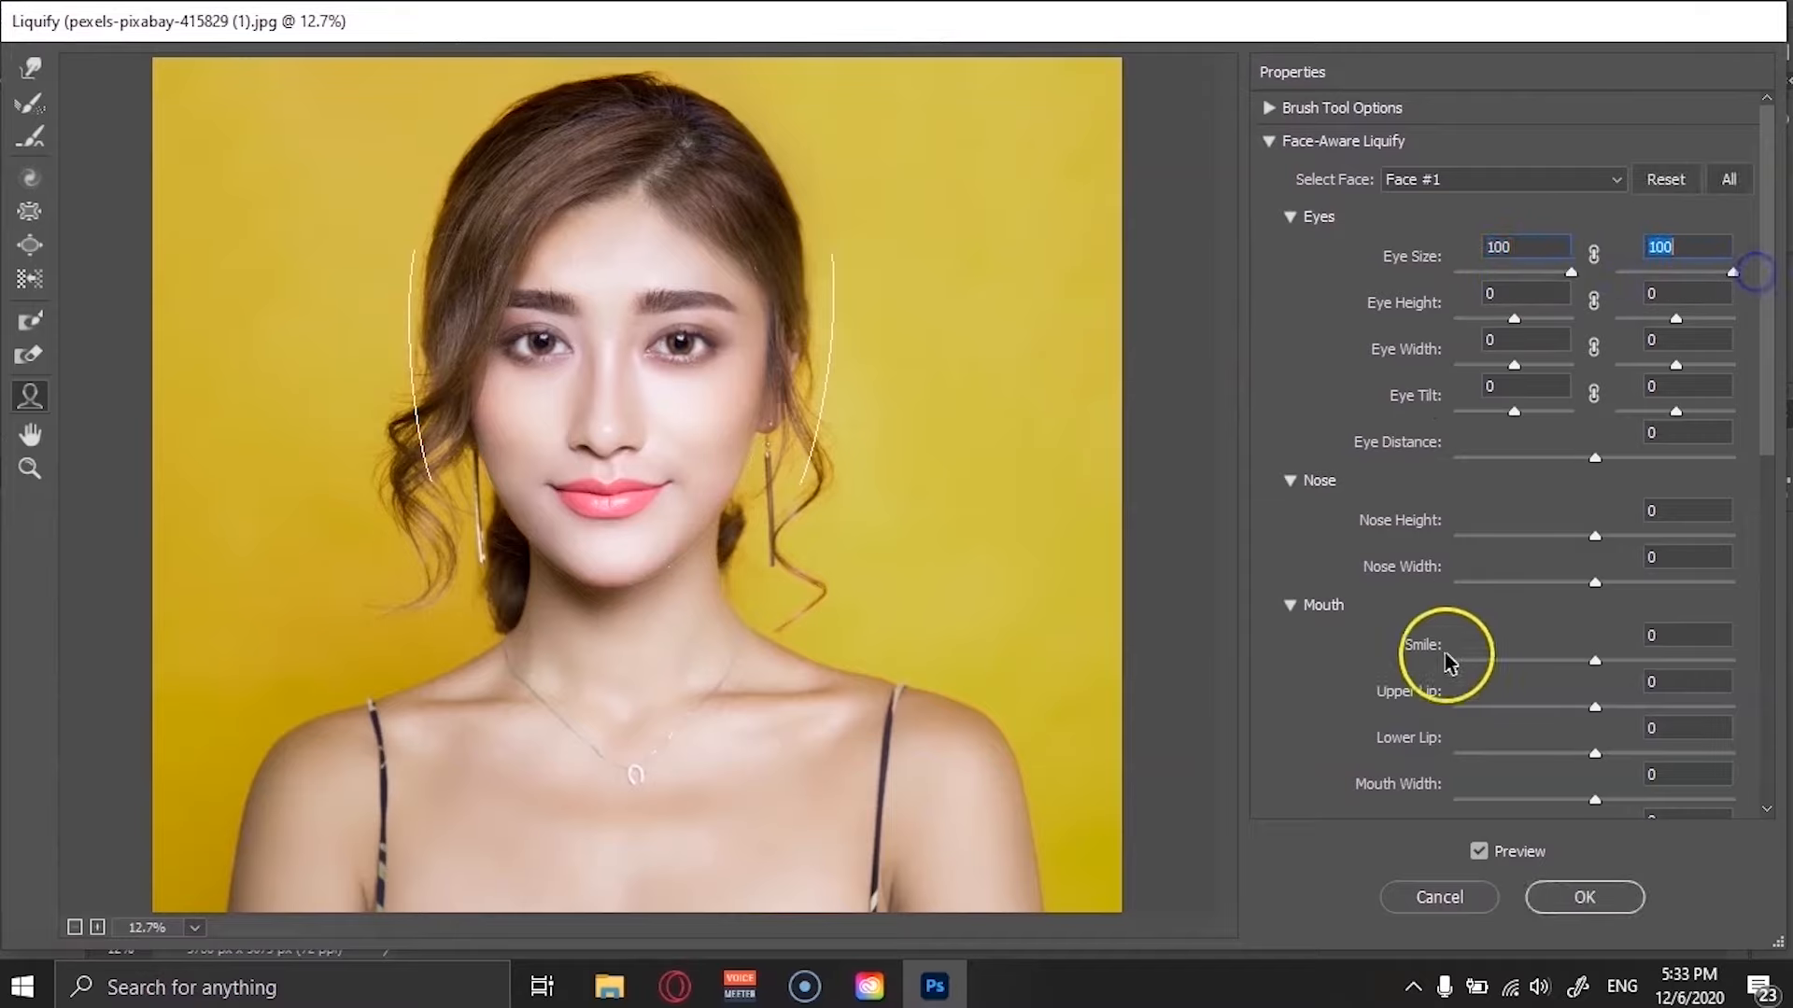
# Set Smile to 94 and drag the mouth on the face to raise Upper Lip to 100 and Lower Lip to -82.
pyautogui.scroll(-2, 1485, 670)
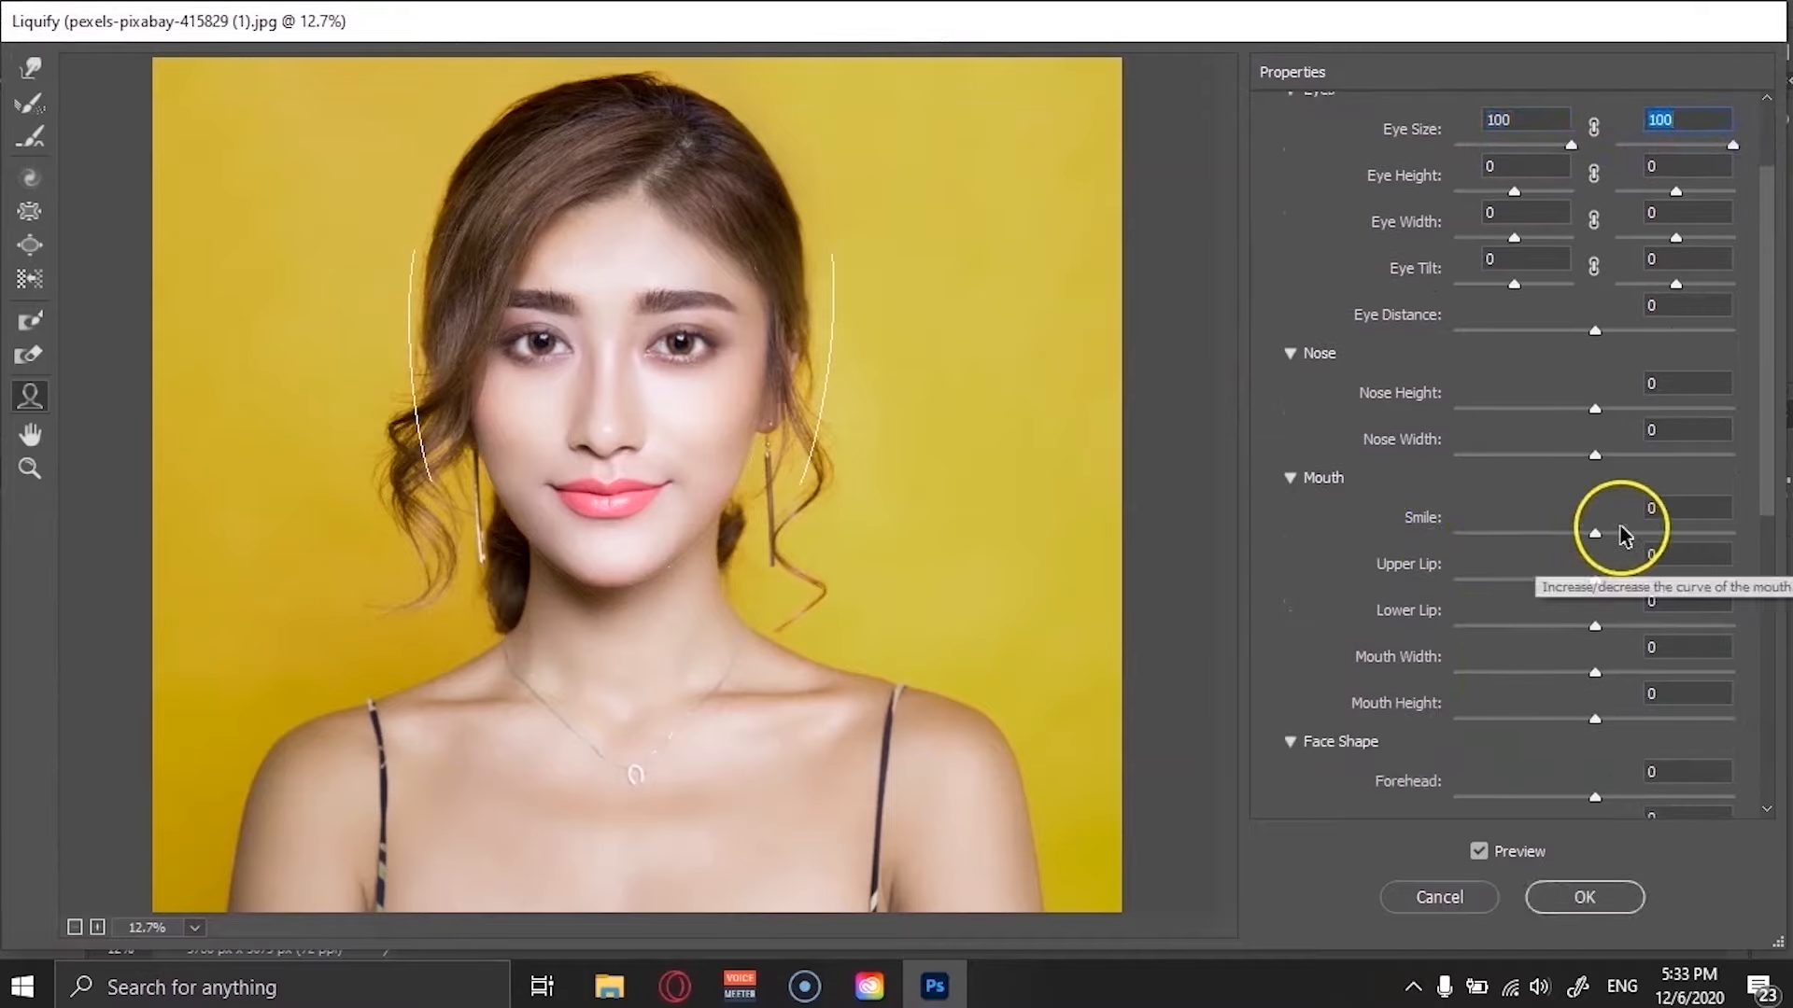
pyautogui.moveTo(1598, 537); pyautogui.dragTo(1728, 532)
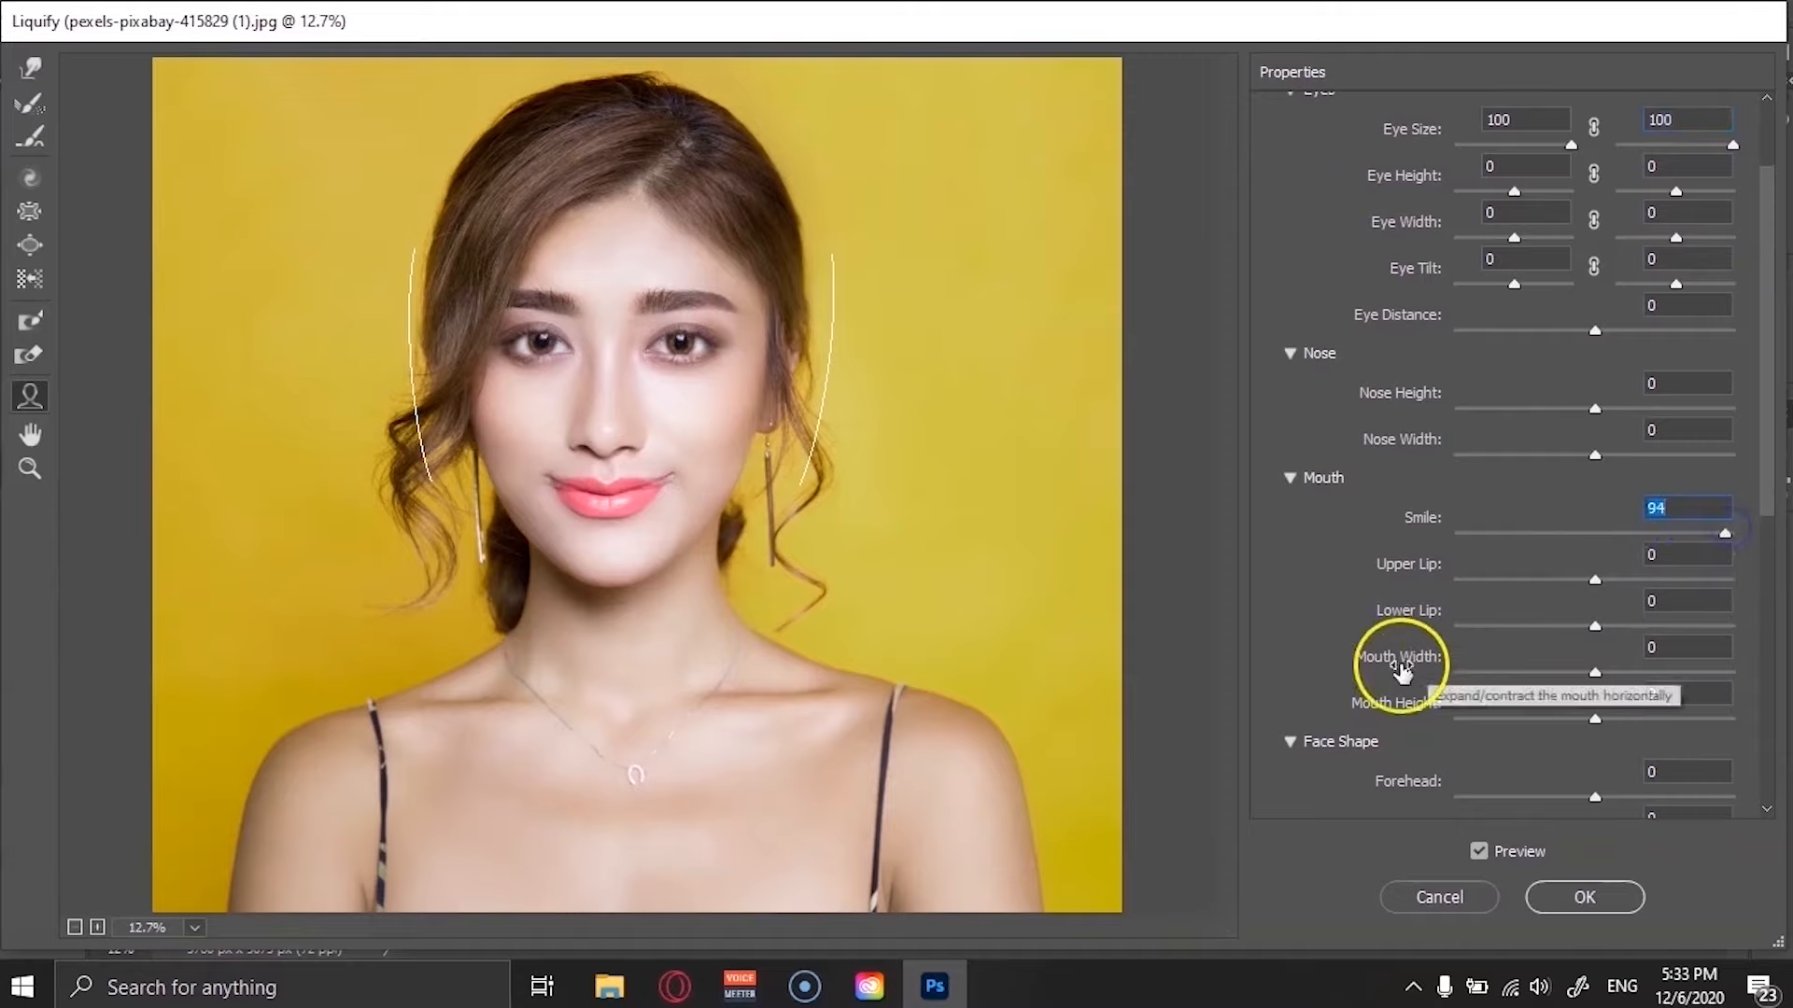
pyautogui.scroll(-2, 1409, 660)
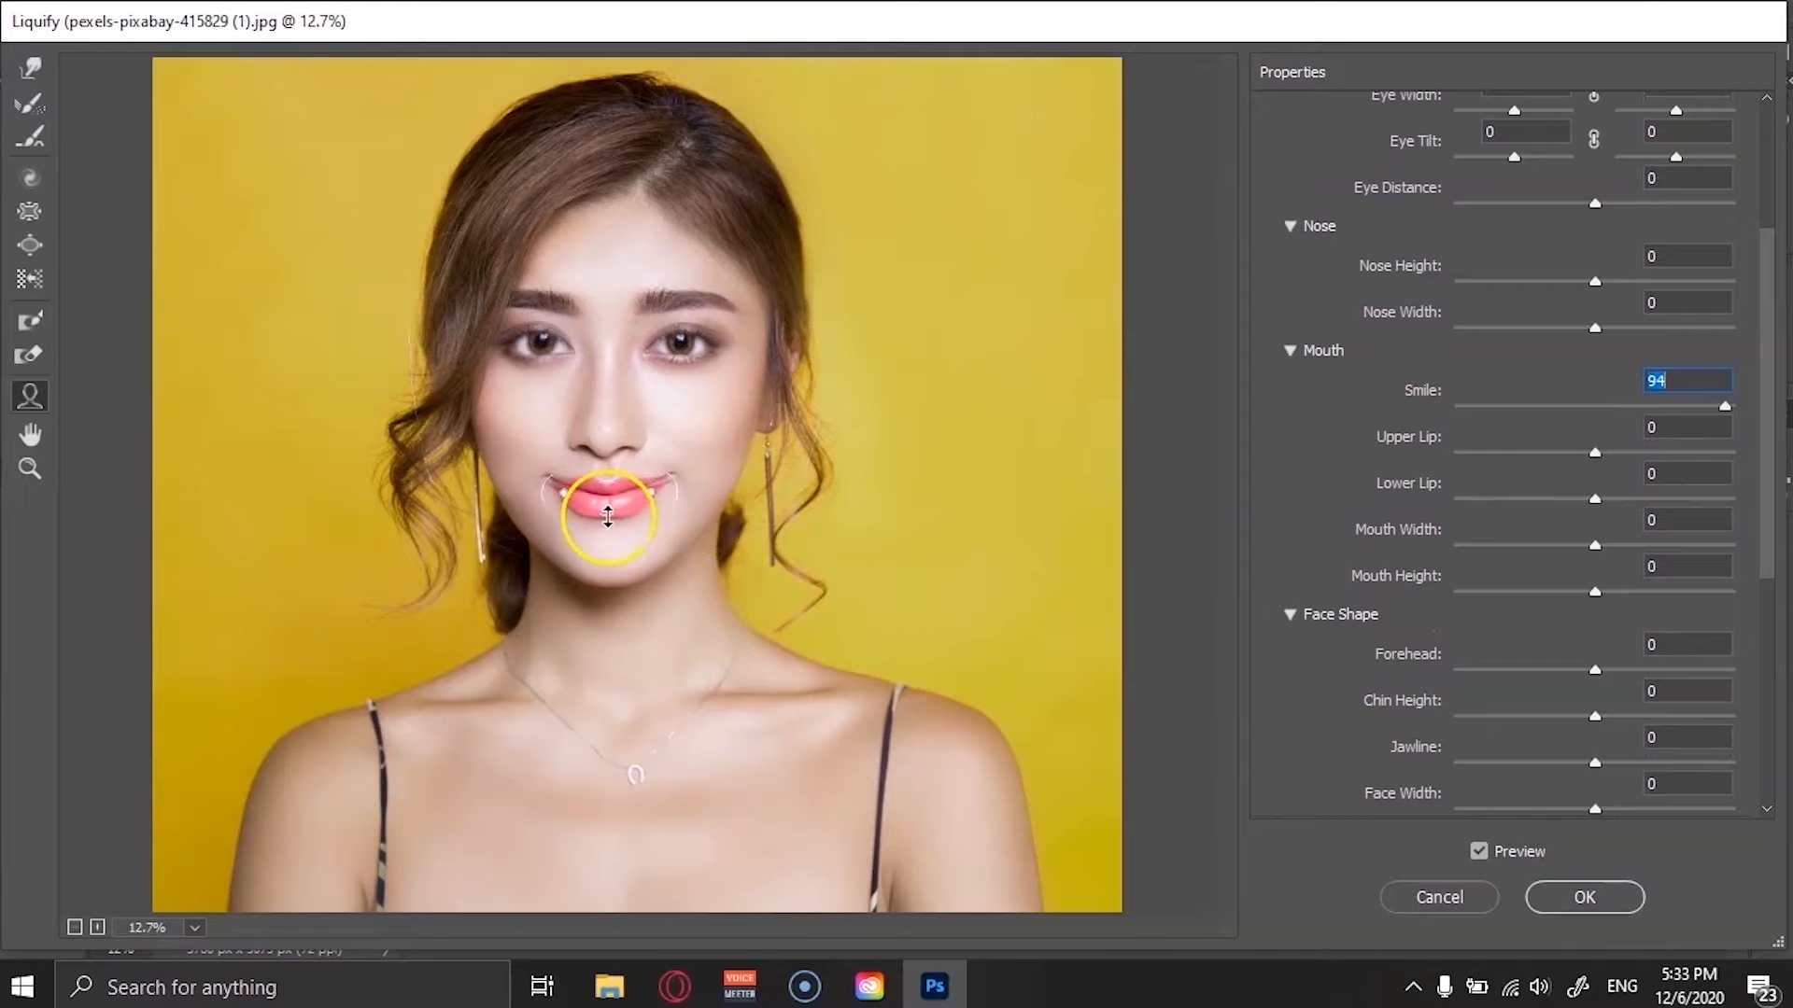
pyautogui.moveTo(609, 517); pyautogui.dragTo(620, 434)
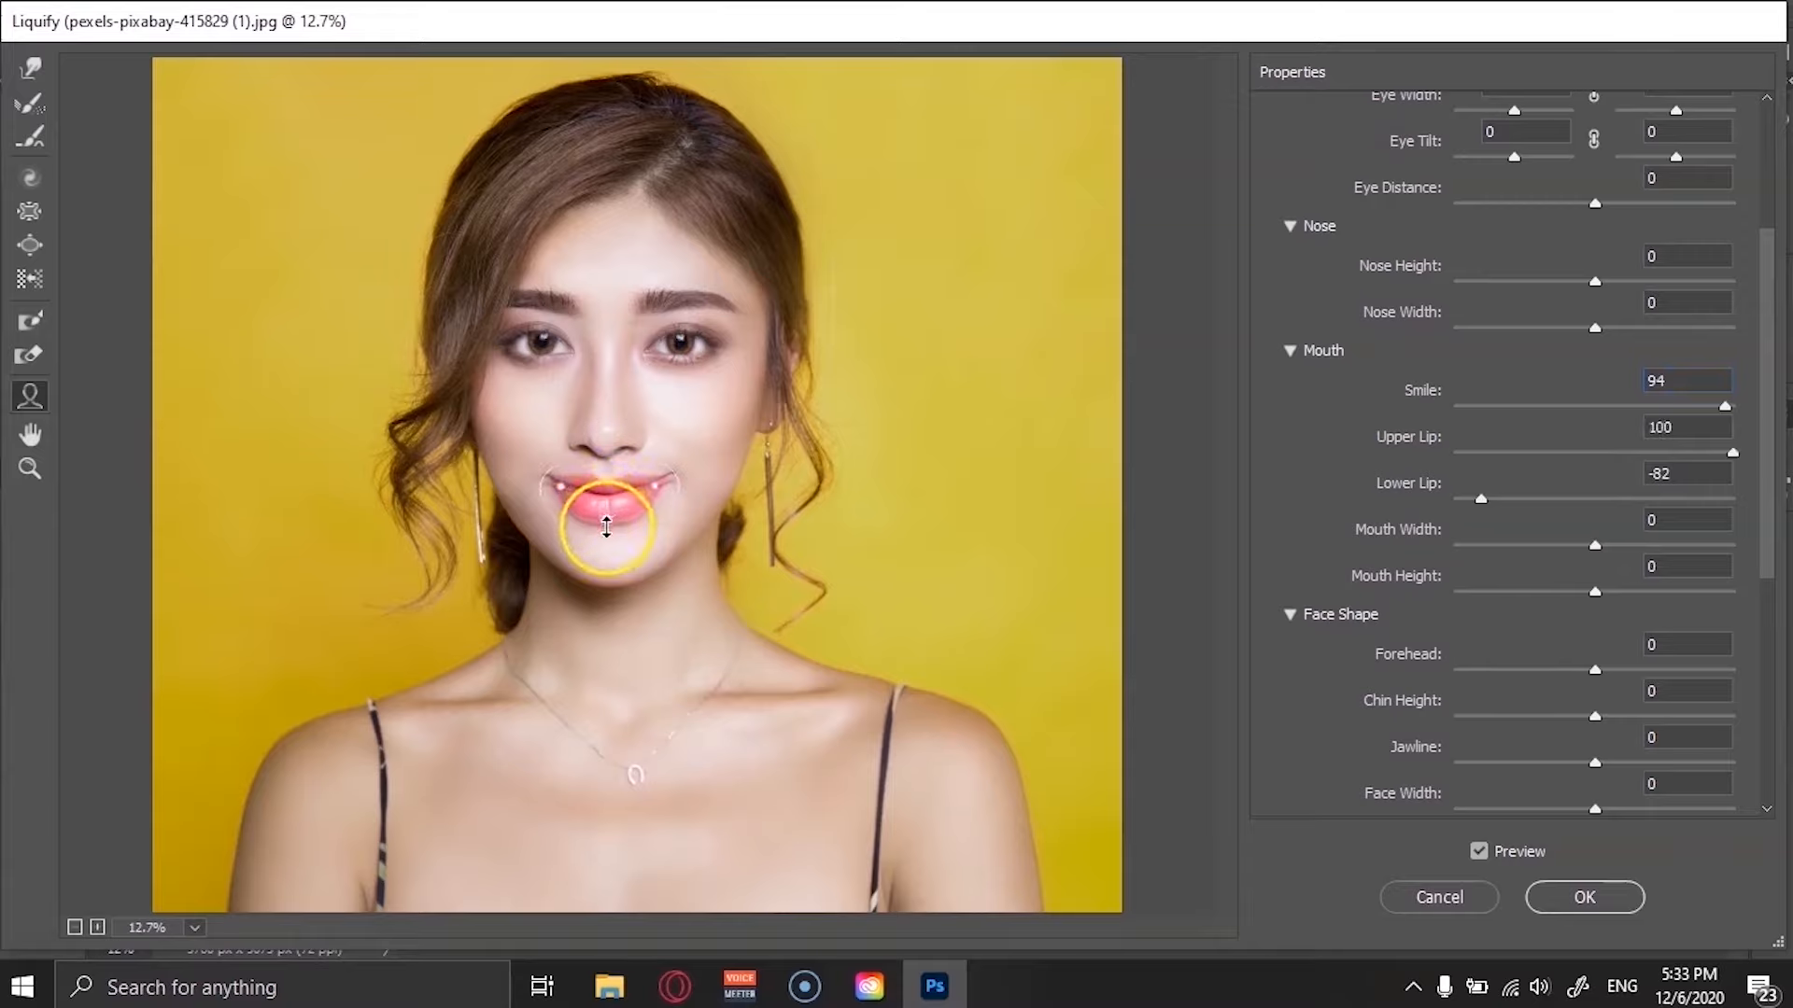
# Set Jawline to -100 and apply the Liquify changes to the photo.
pyautogui.scroll(-2, 1568, 747)
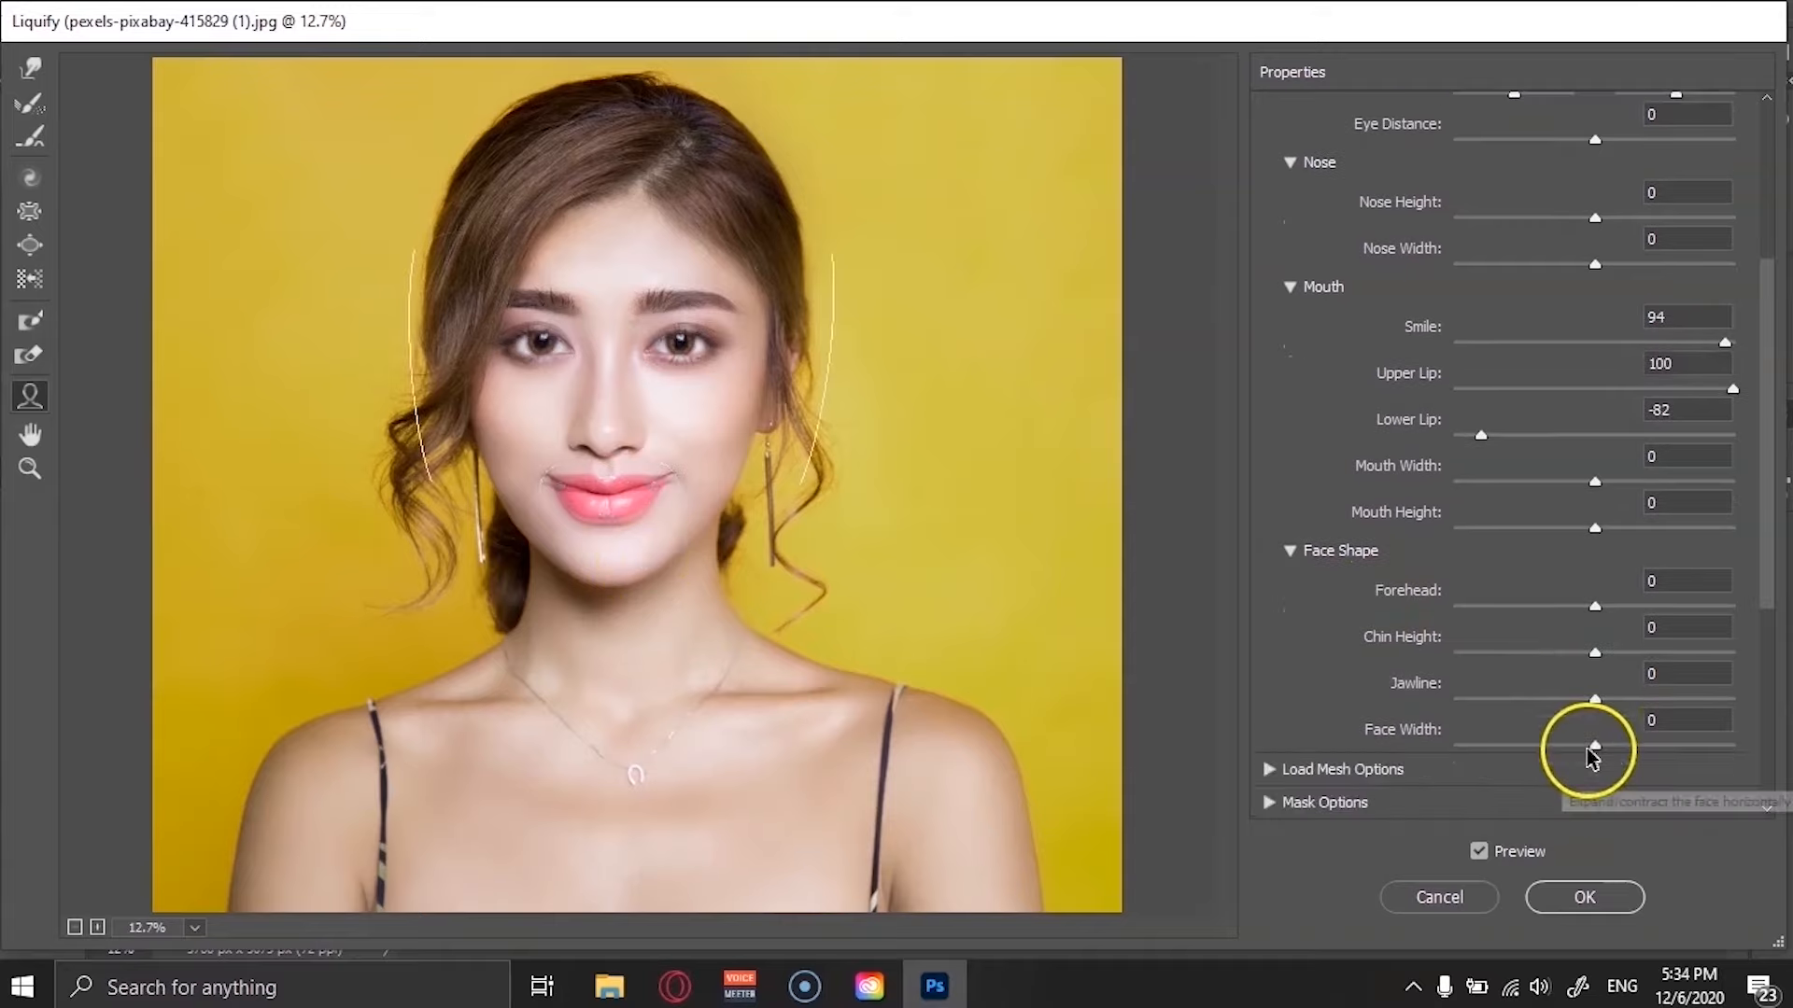
pyautogui.moveTo(1595, 699); pyautogui.dragTo(1452, 702)
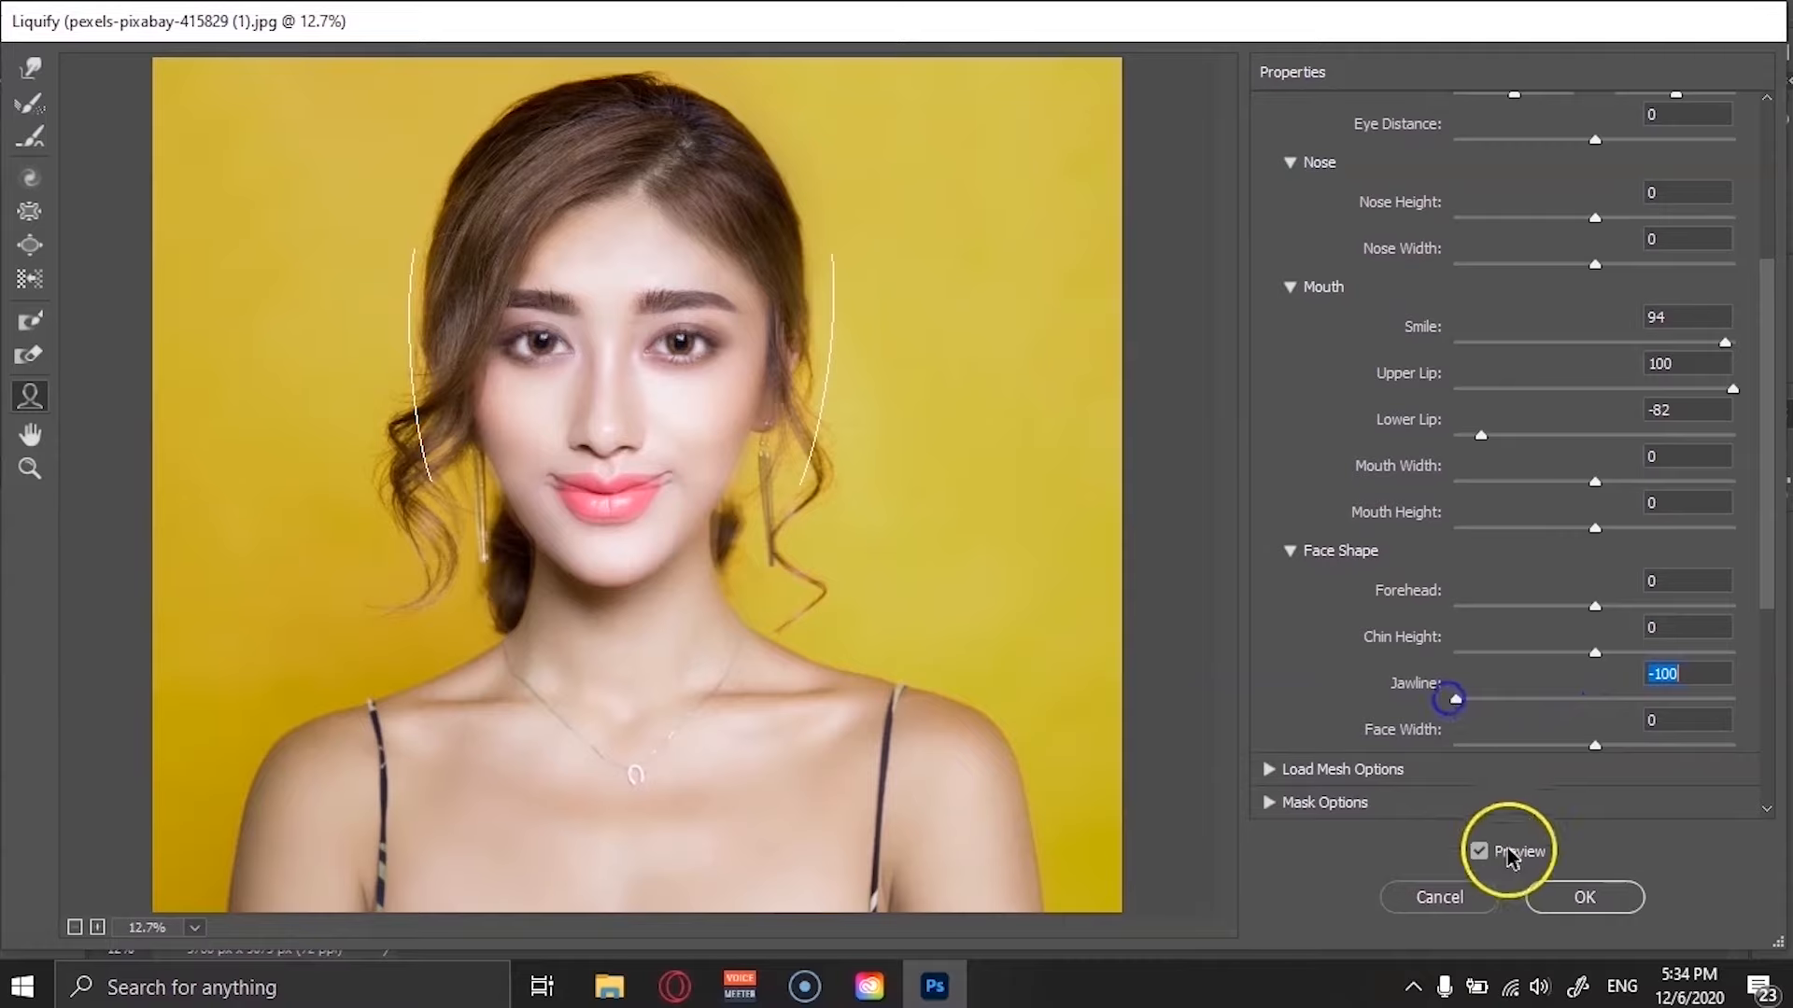
pyautogui.click(1552, 900)
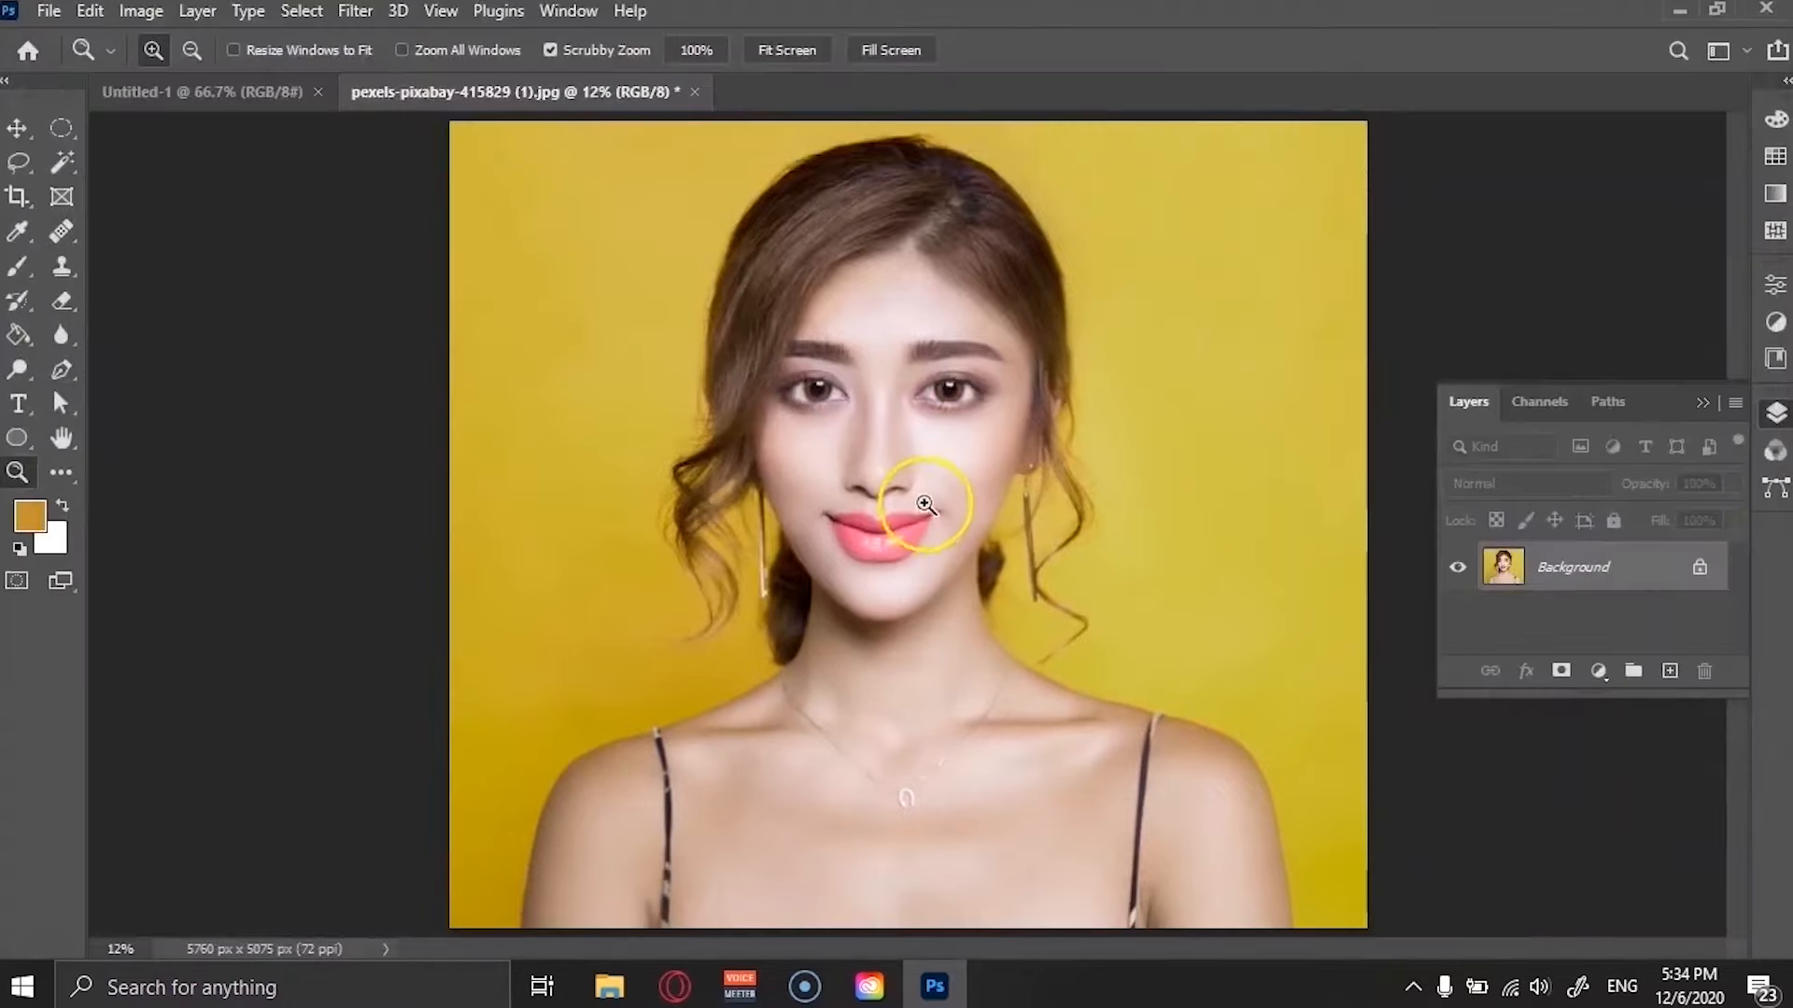
# Export the edited photo as a PNG file named sassas in the Downloads folder.
pyautogui.moveTo(921, 495)
pyautogui.mouseDown()
pyautogui.moveTo(980, 448)
pyautogui.moveTo(939, 482)
pyautogui.mouseUp()
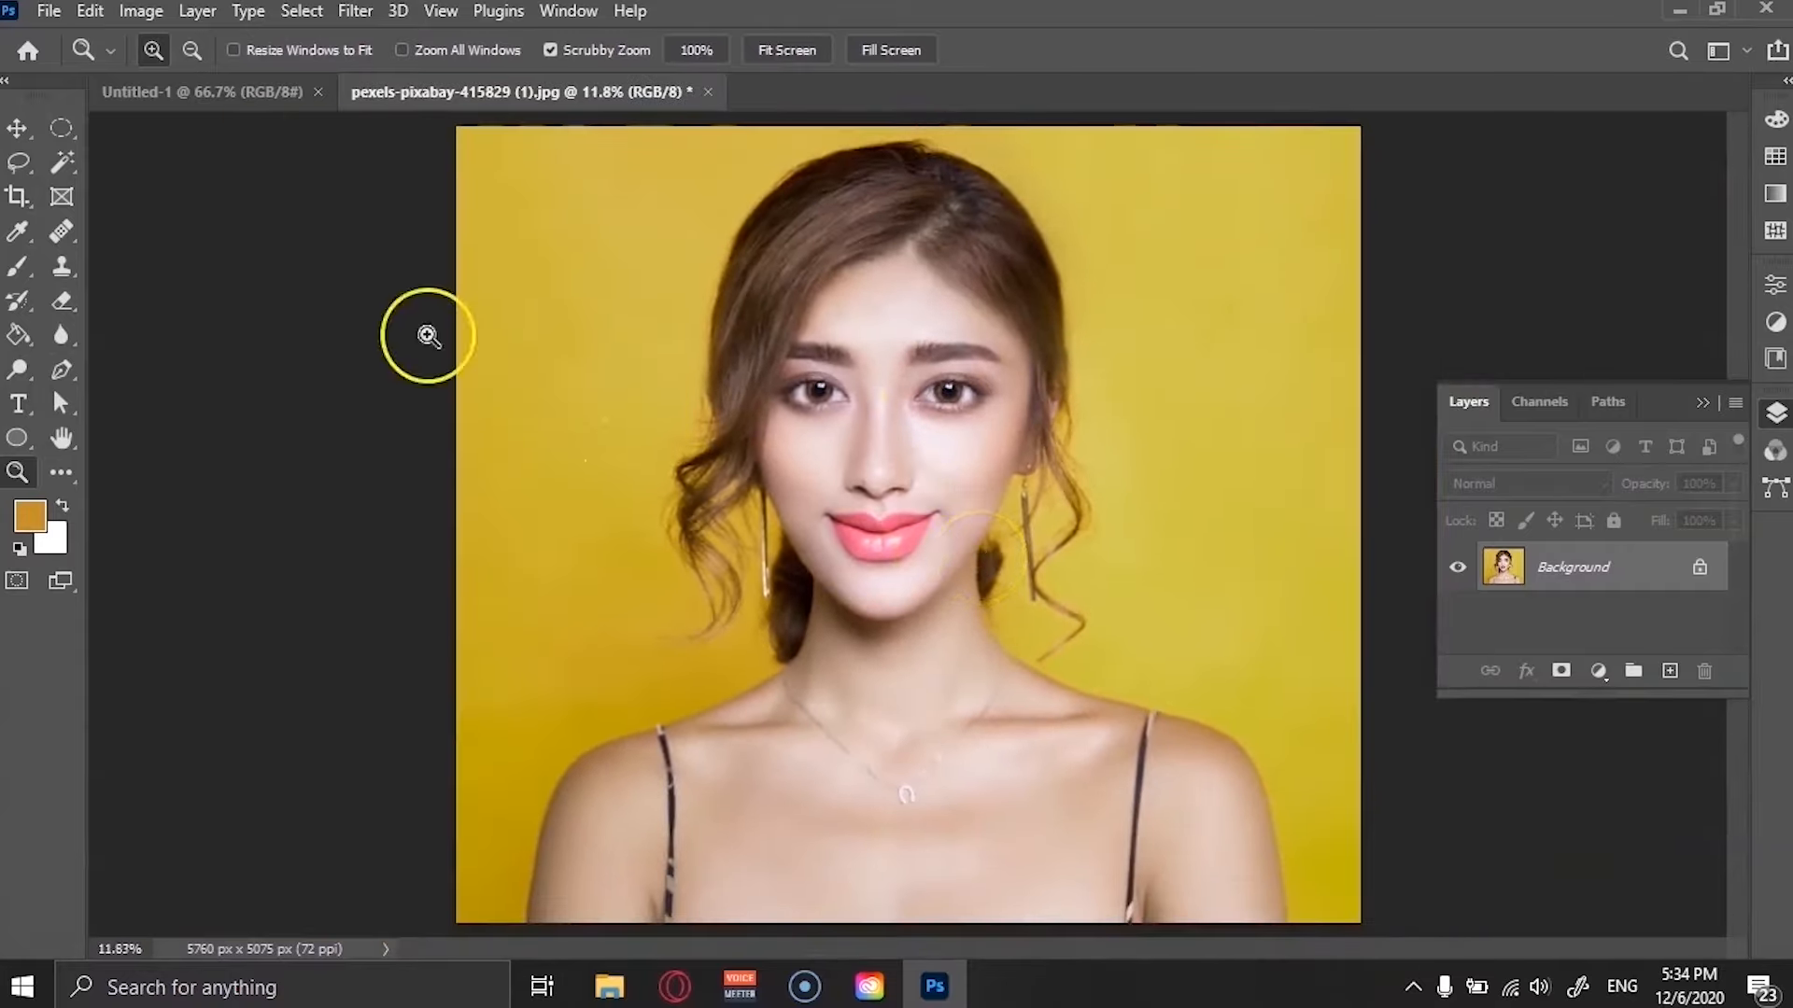
pyautogui.click(51, 11)
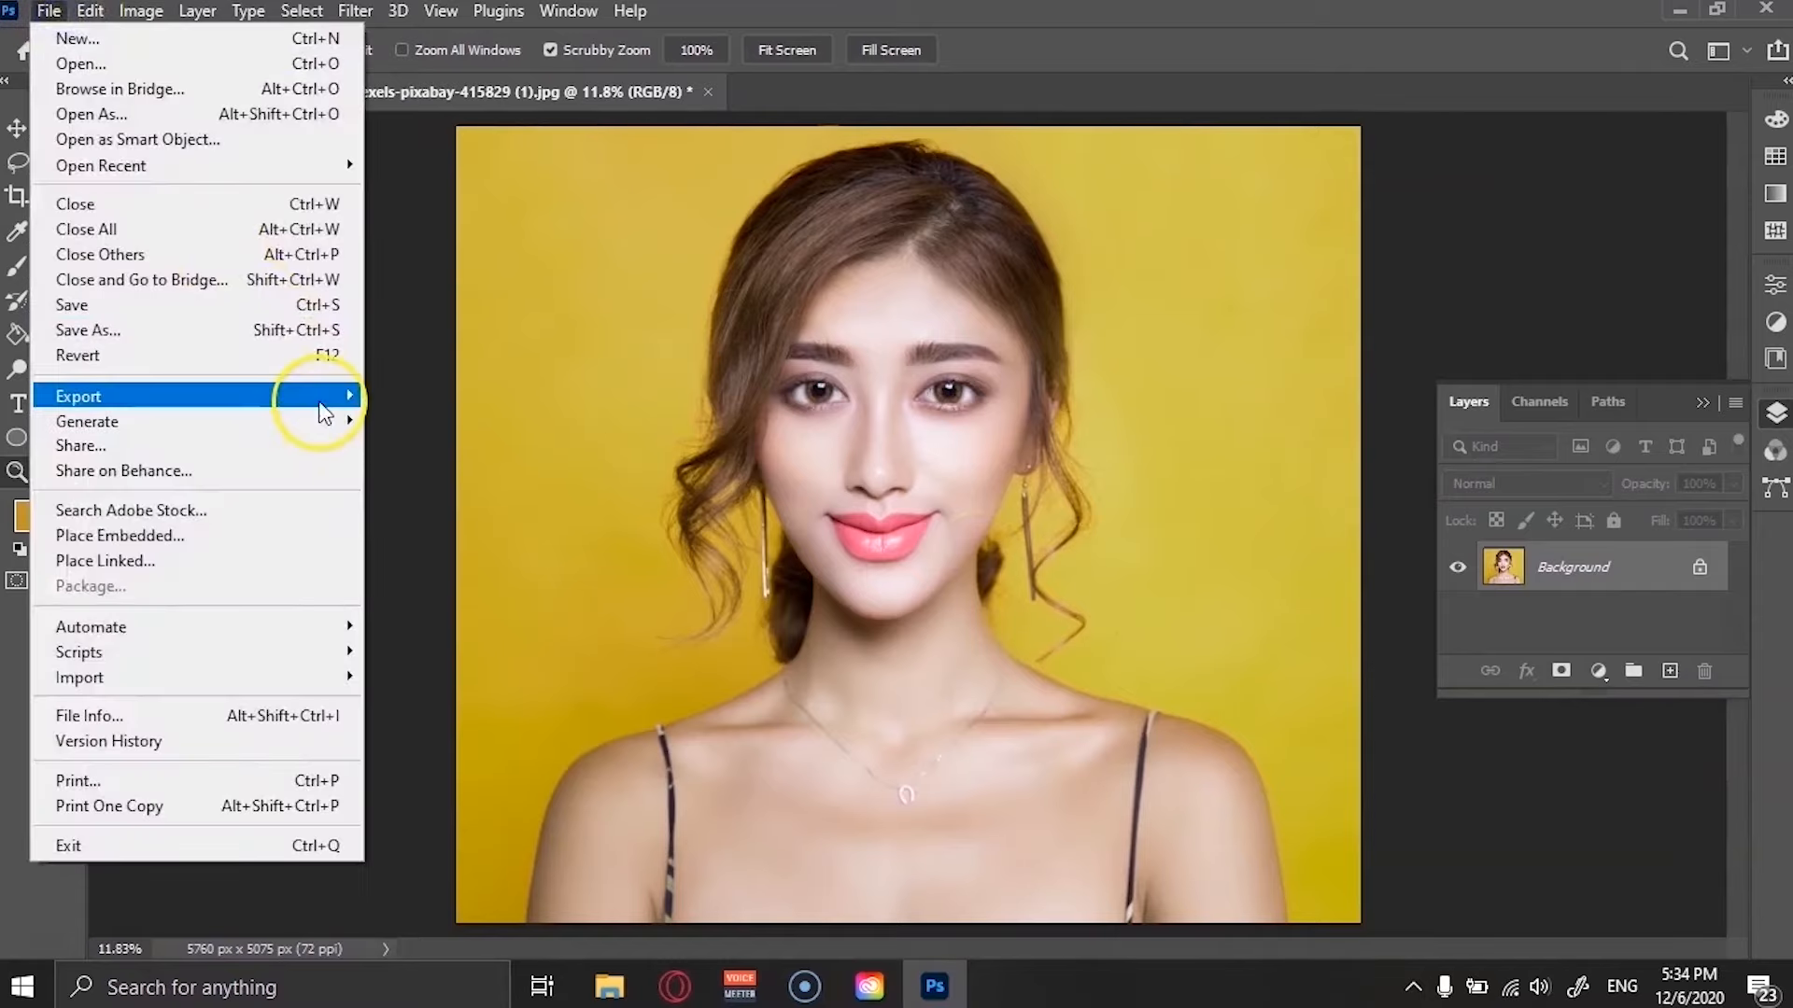
pyautogui.moveTo(330, 399)
pyautogui.click(432, 401)
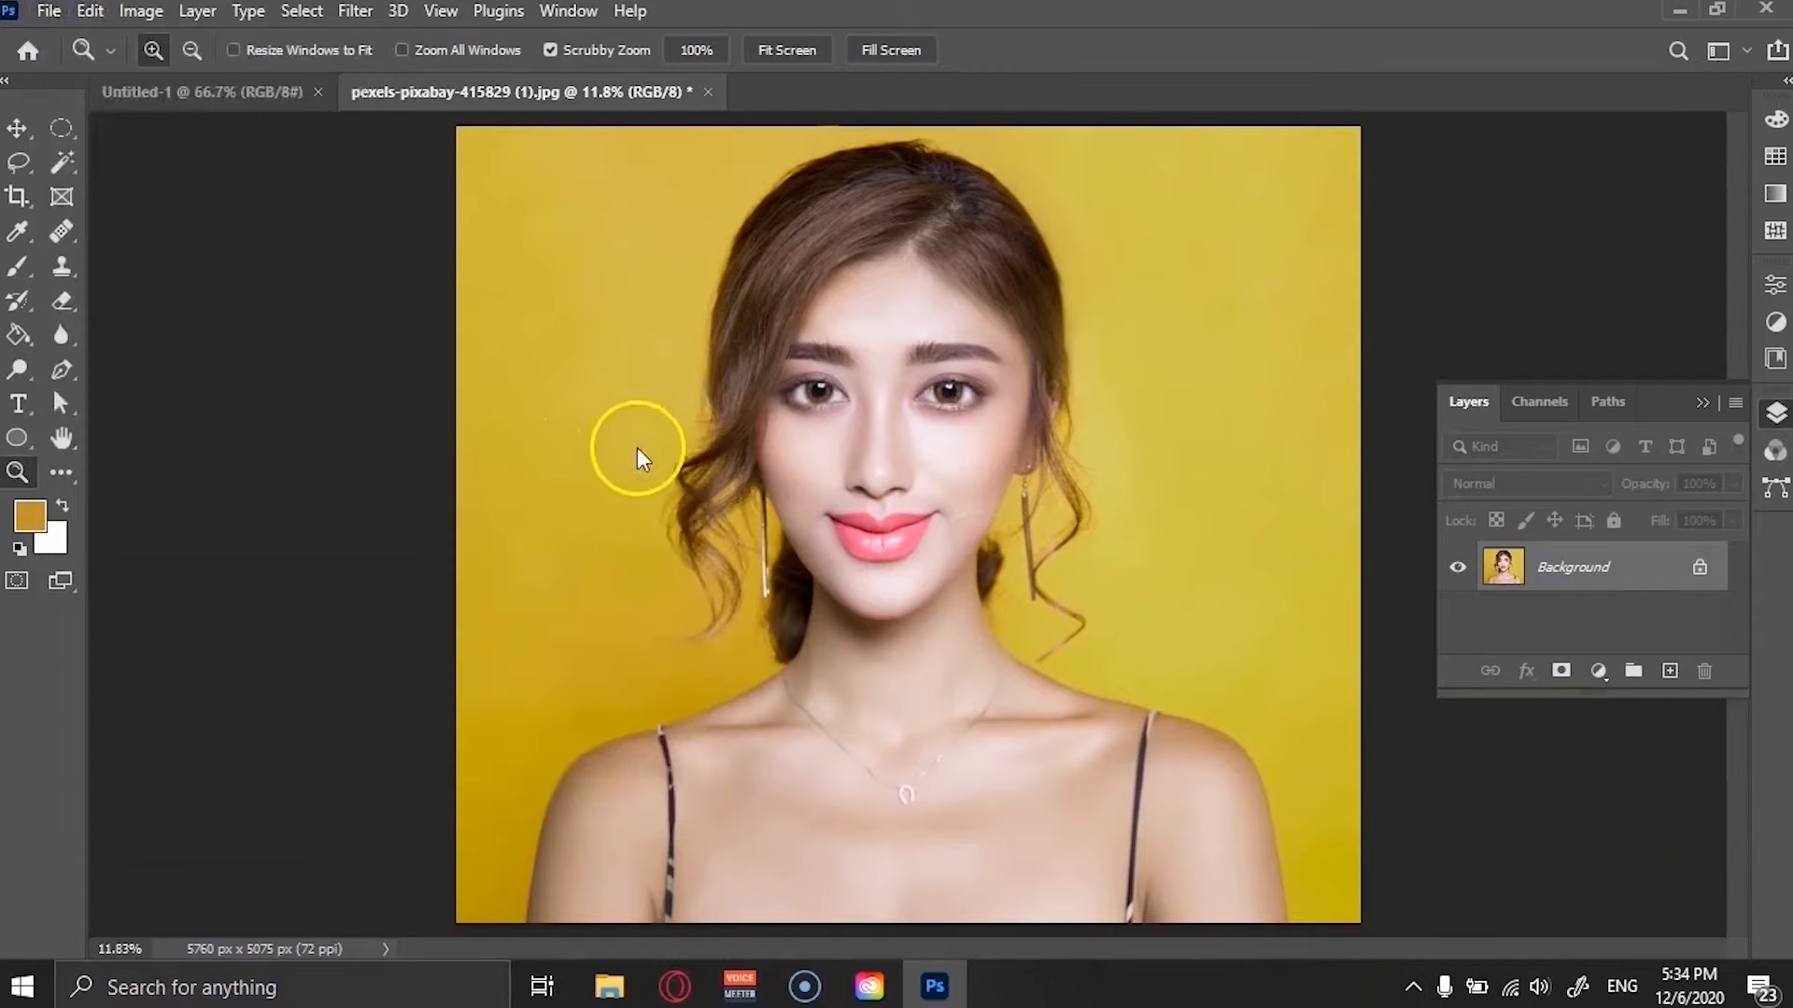
pyautogui.write('sassa')
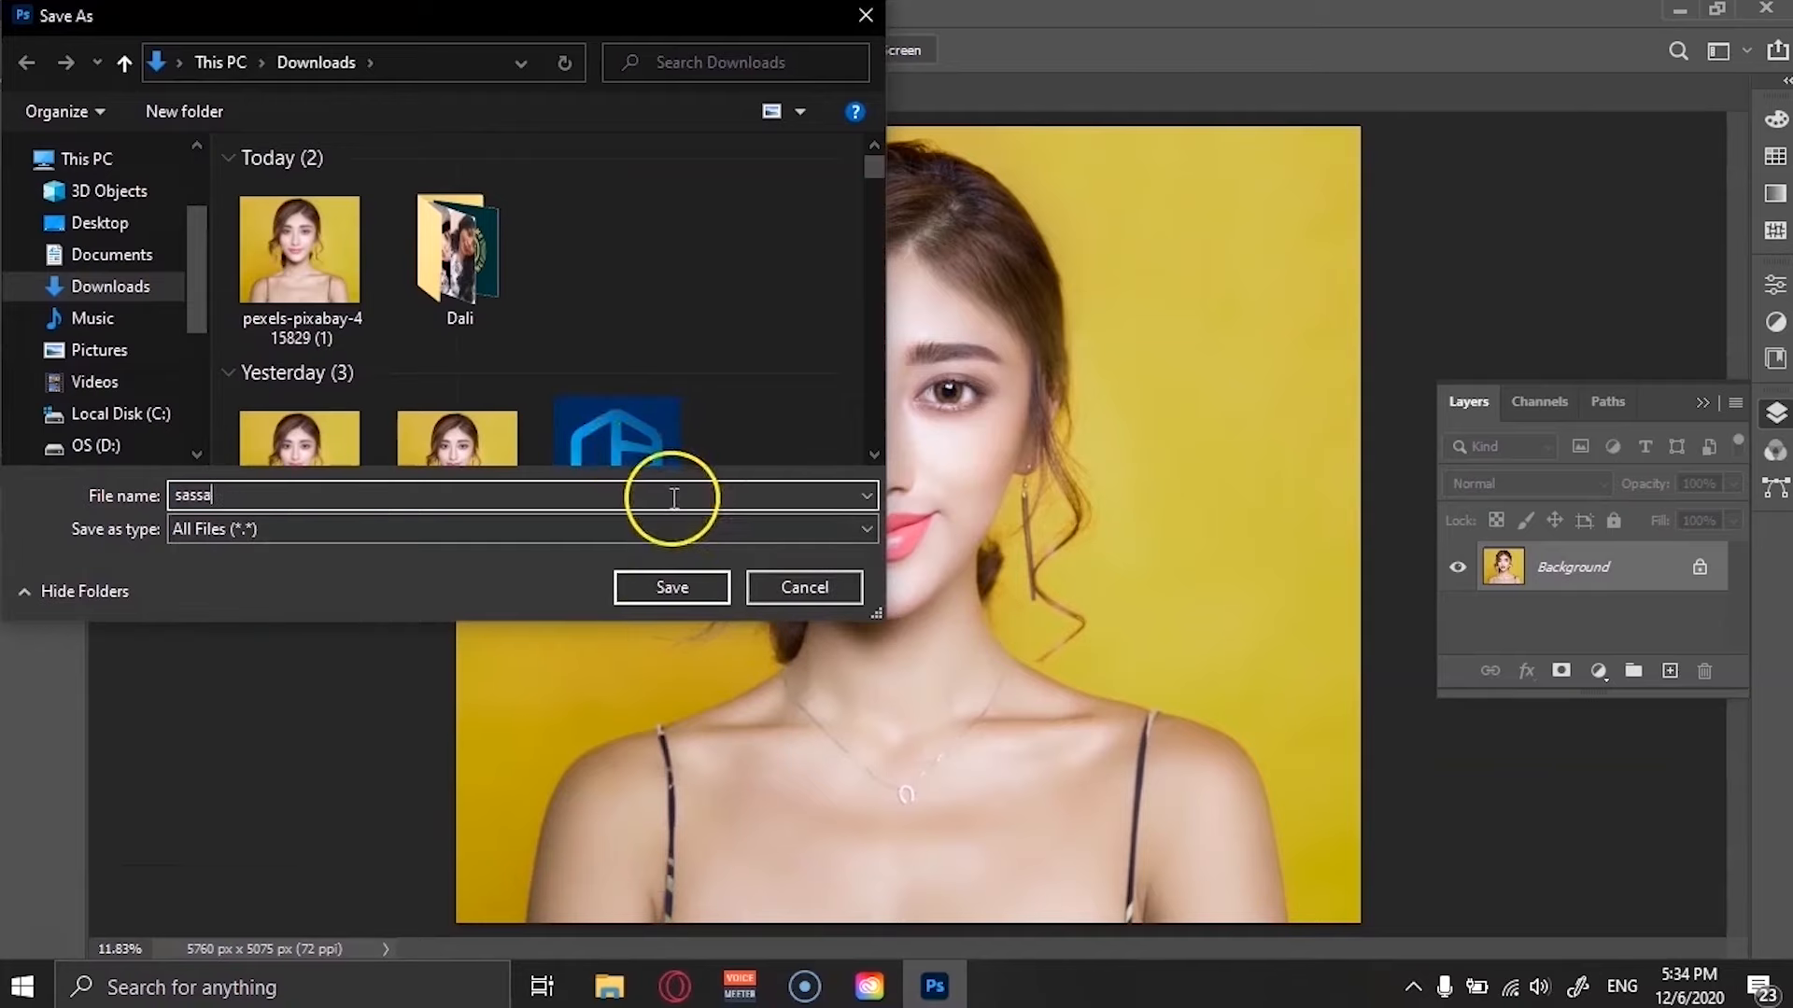
pyautogui.write('sd')
pyautogui.click(669, 590)
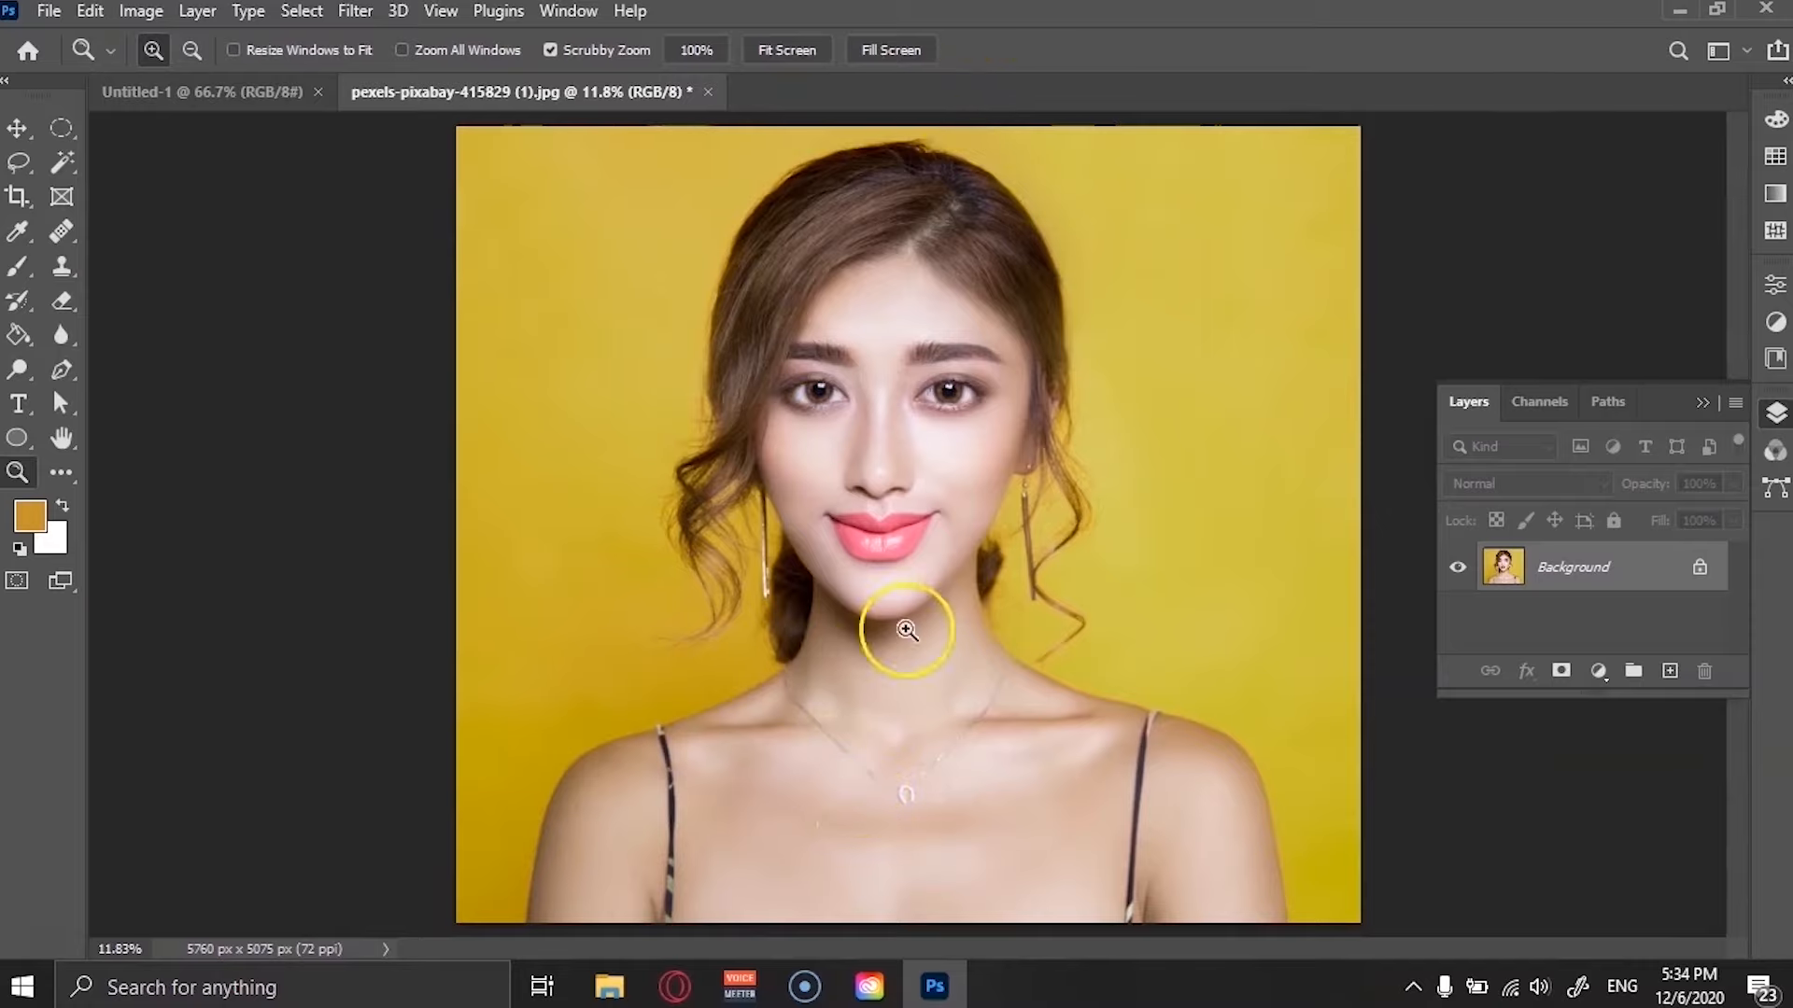
# Save the photo as a JPEG with Maximum quality 10 and close its document tab.
pyautogui.click(49, 10)
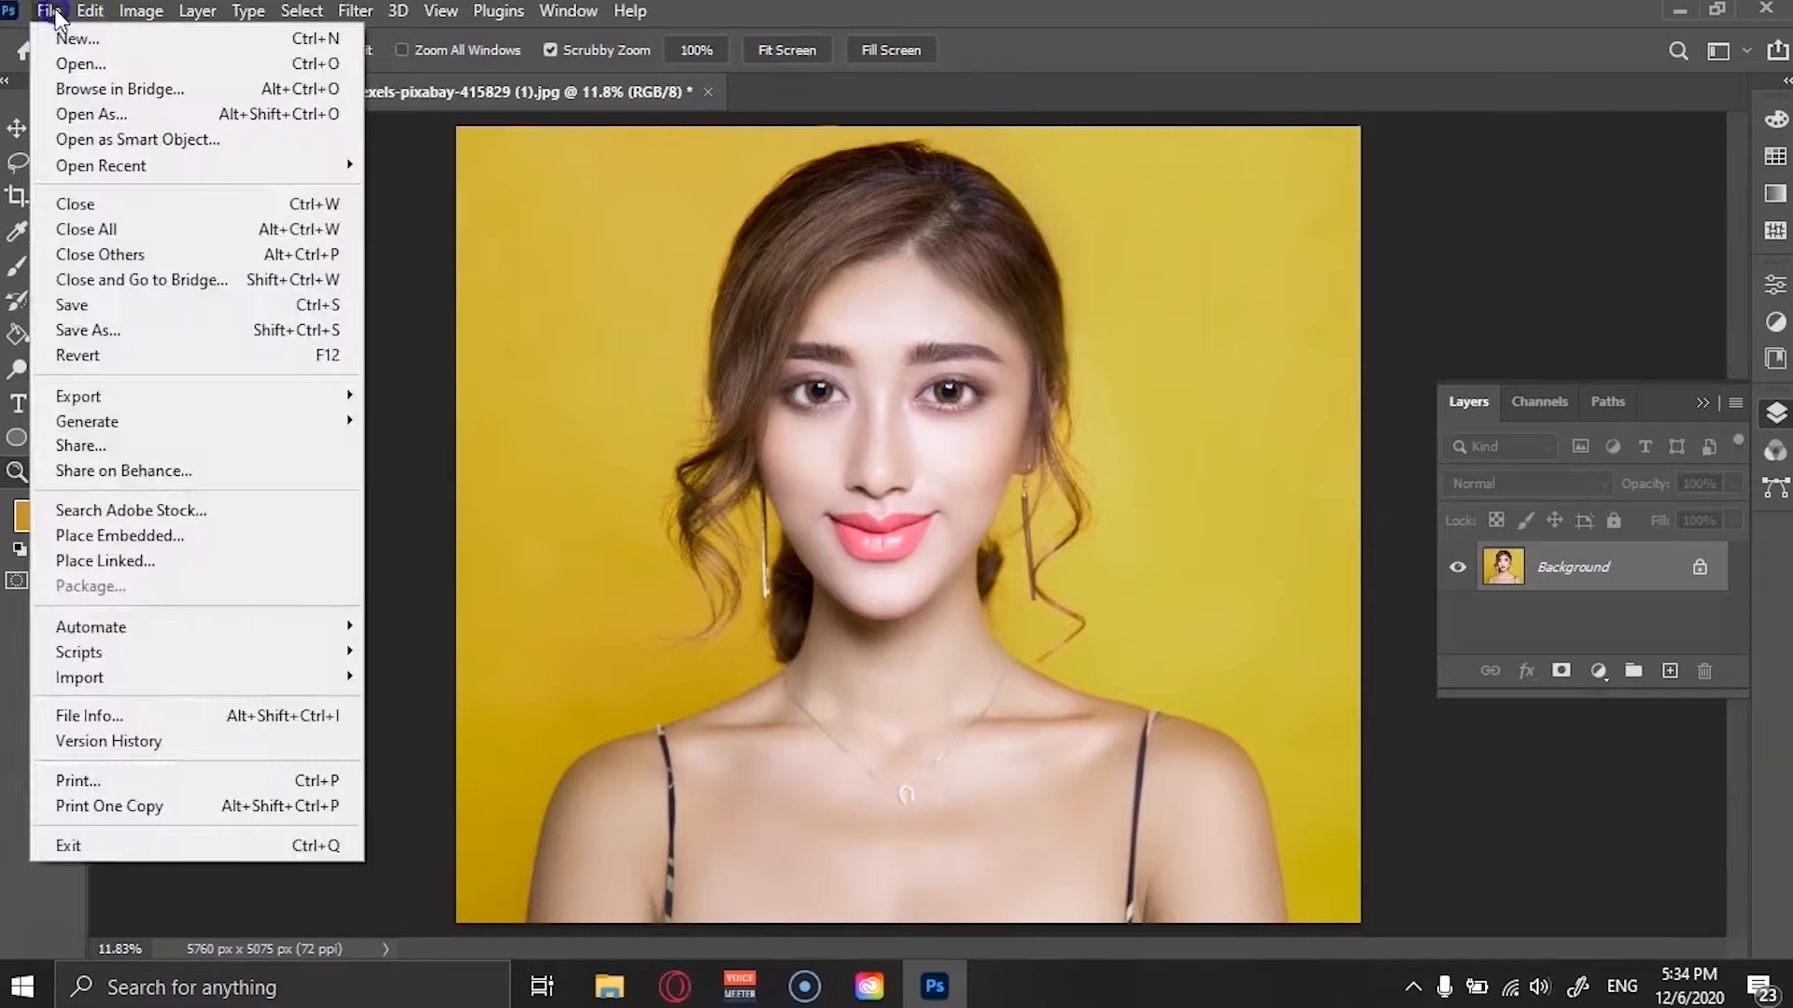
pyautogui.click(233, 301)
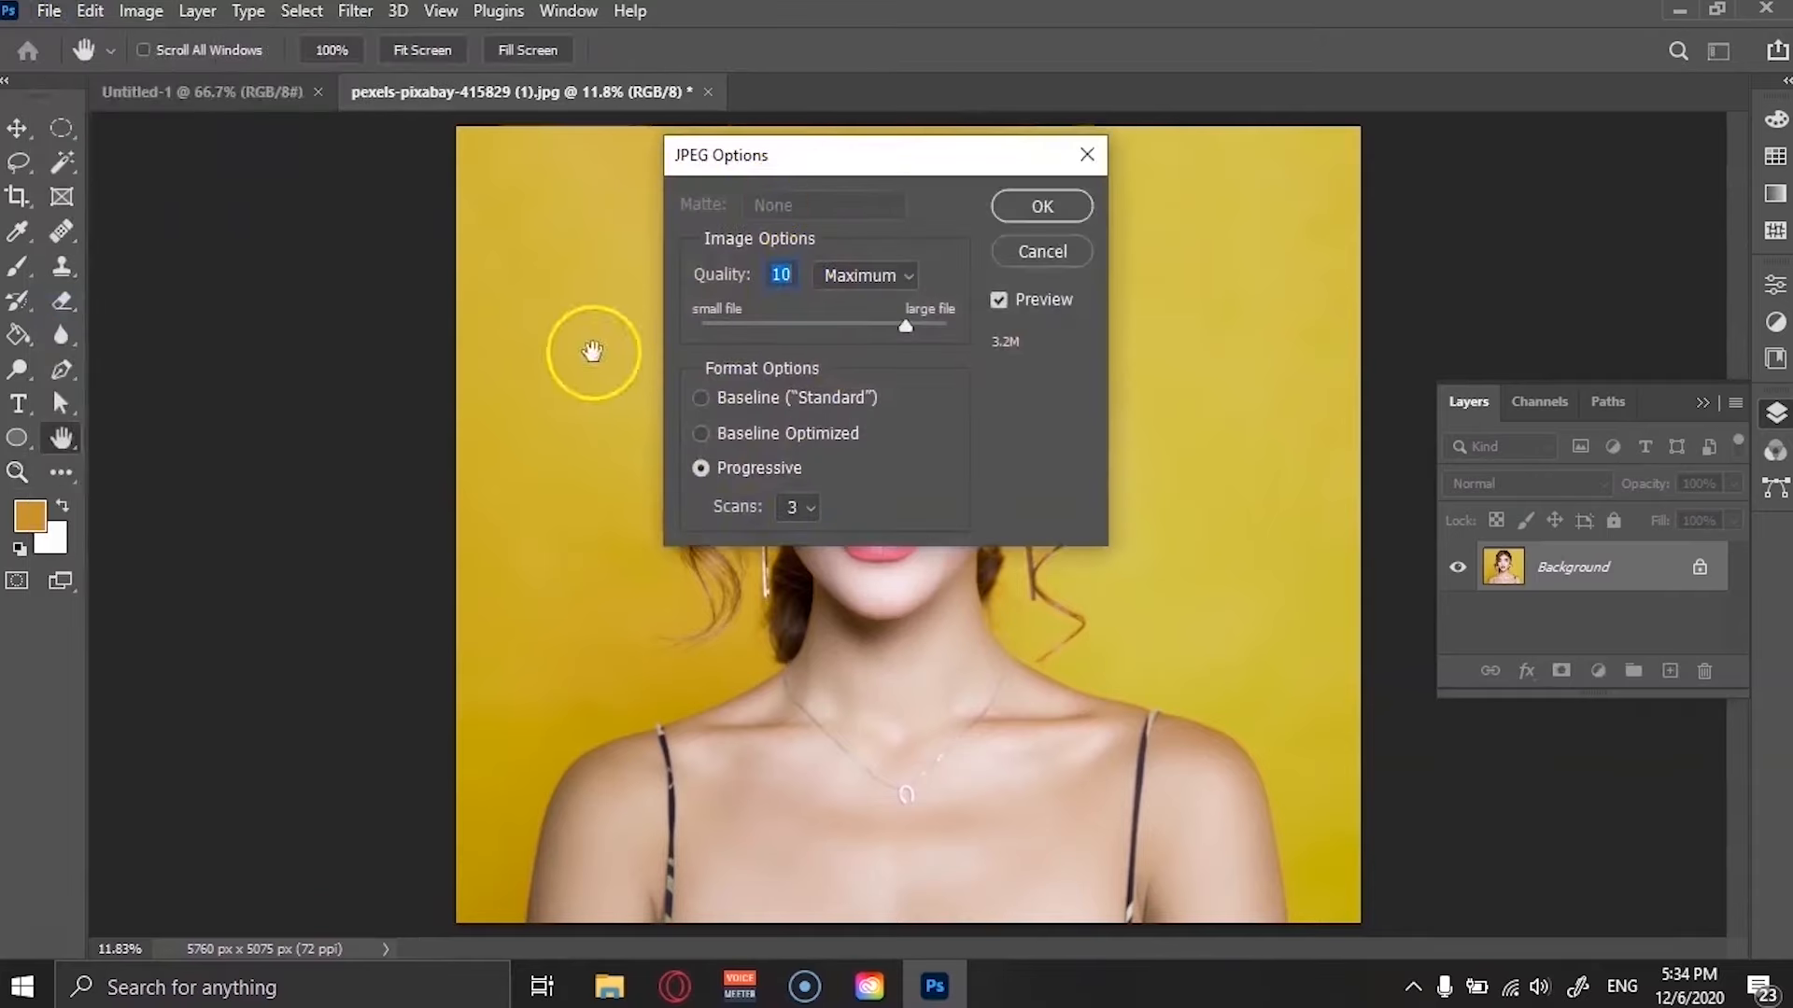
pyautogui.press('z')
pyautogui.click(1014, 208)
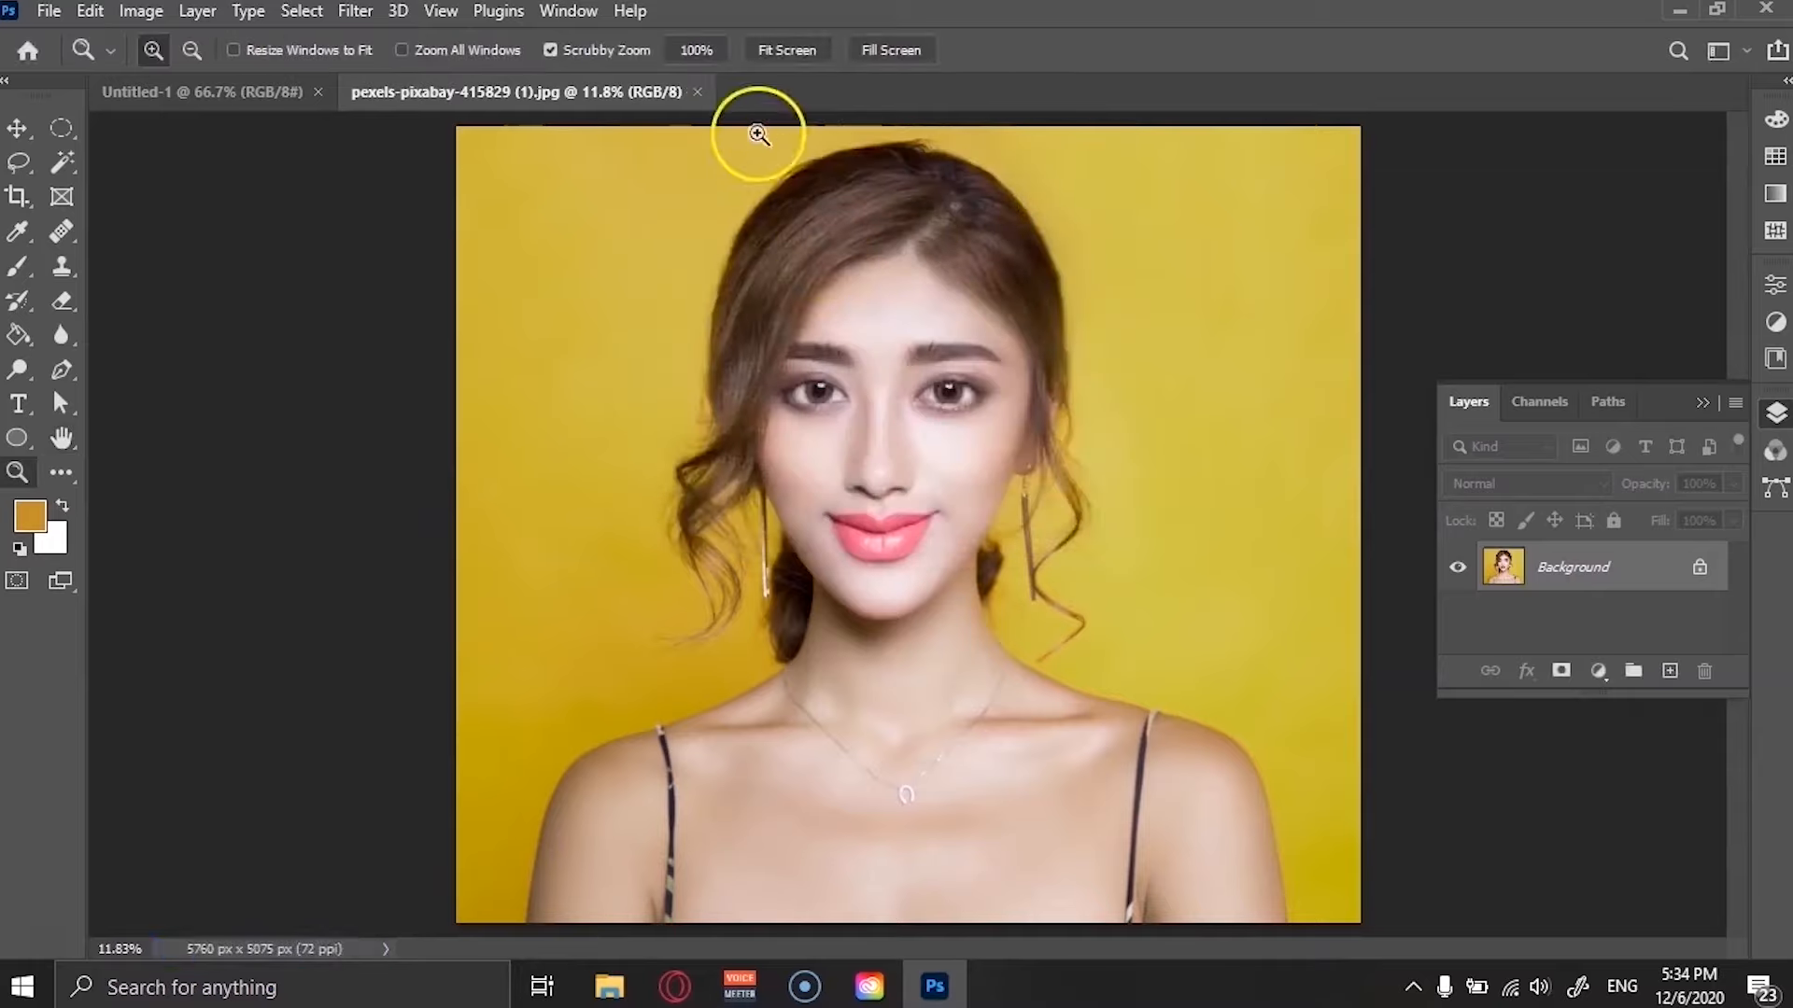
pyautogui.click(16, 126)
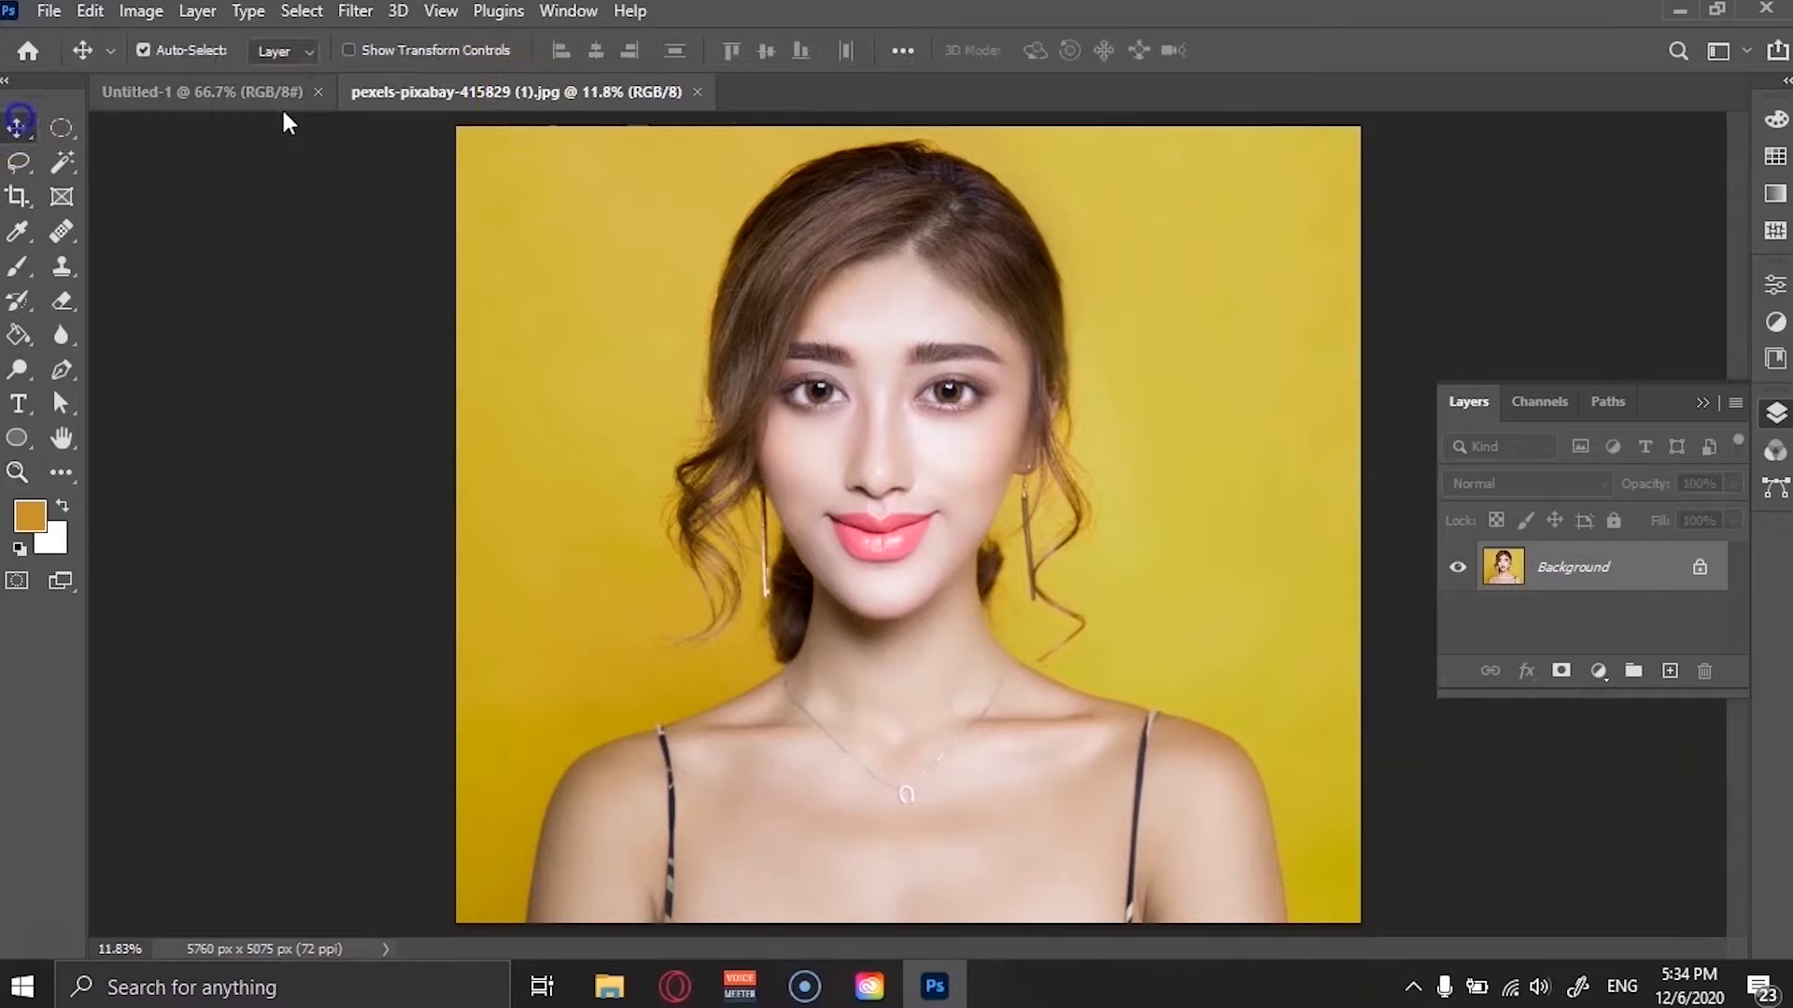
pyautogui.click(695, 91)
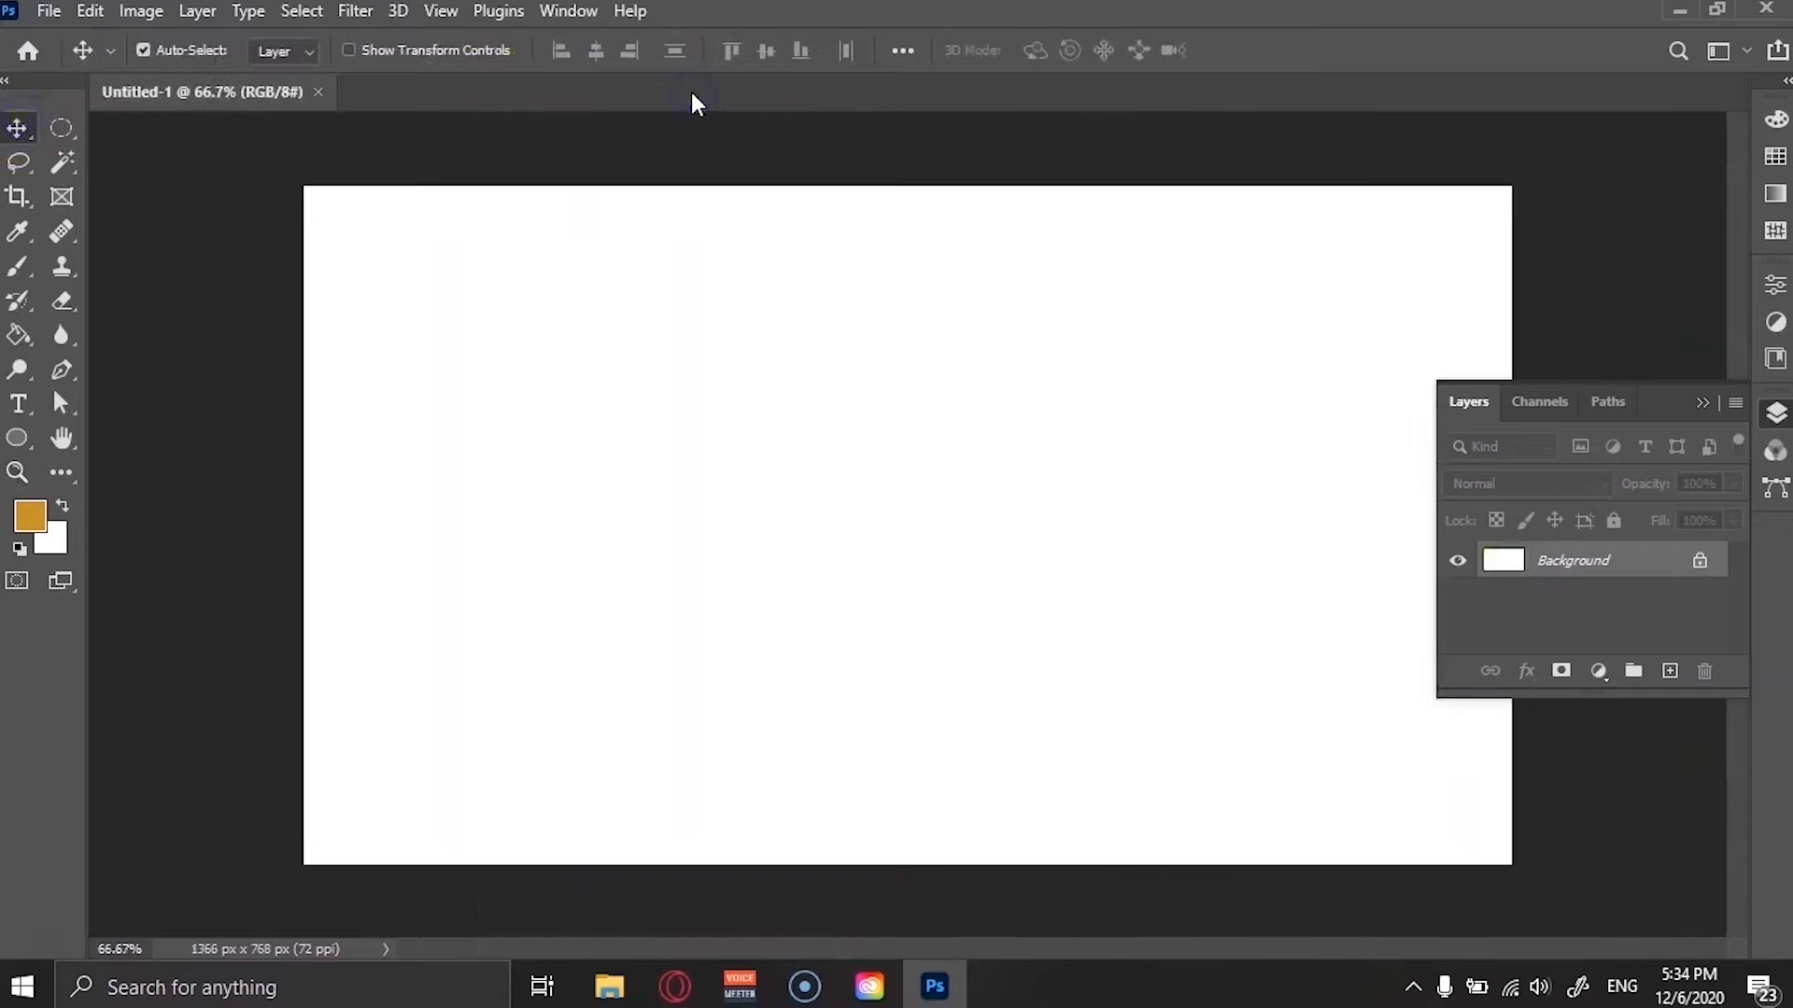
# Go to the Home screen and open an image from the Recent files list.
pyautogui.click(31, 52)
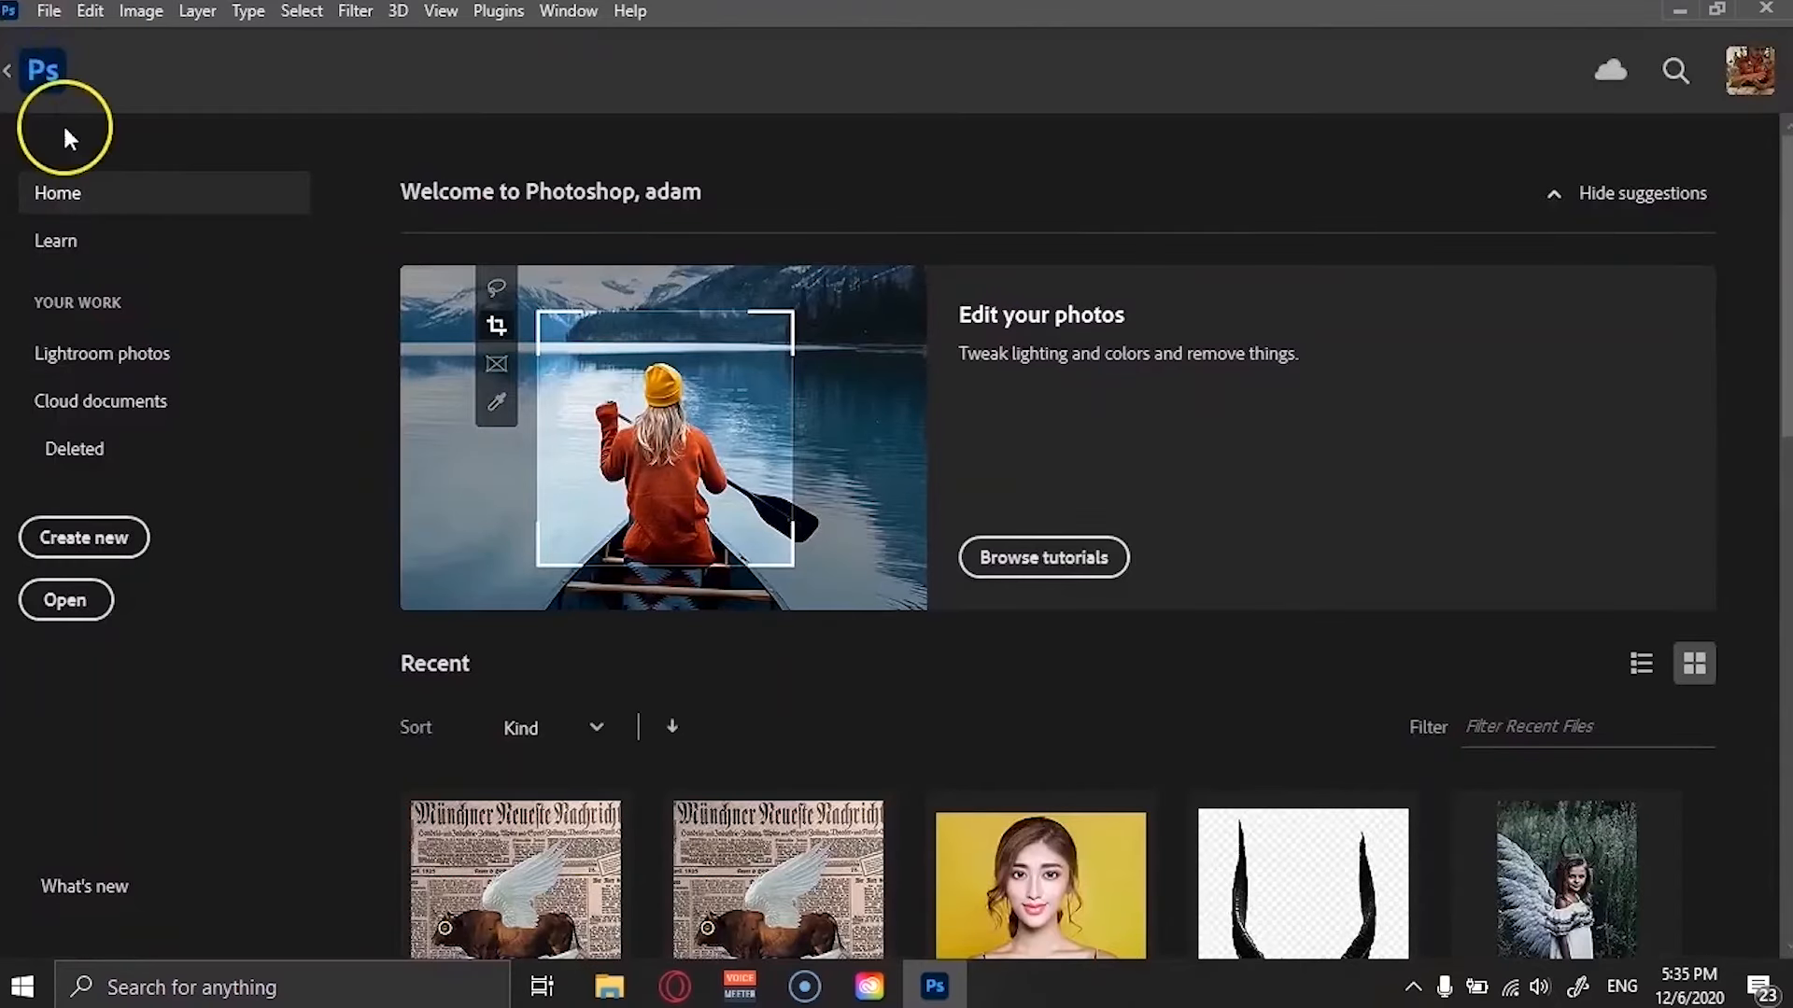
pyautogui.scroll(-3, 1081, 826)
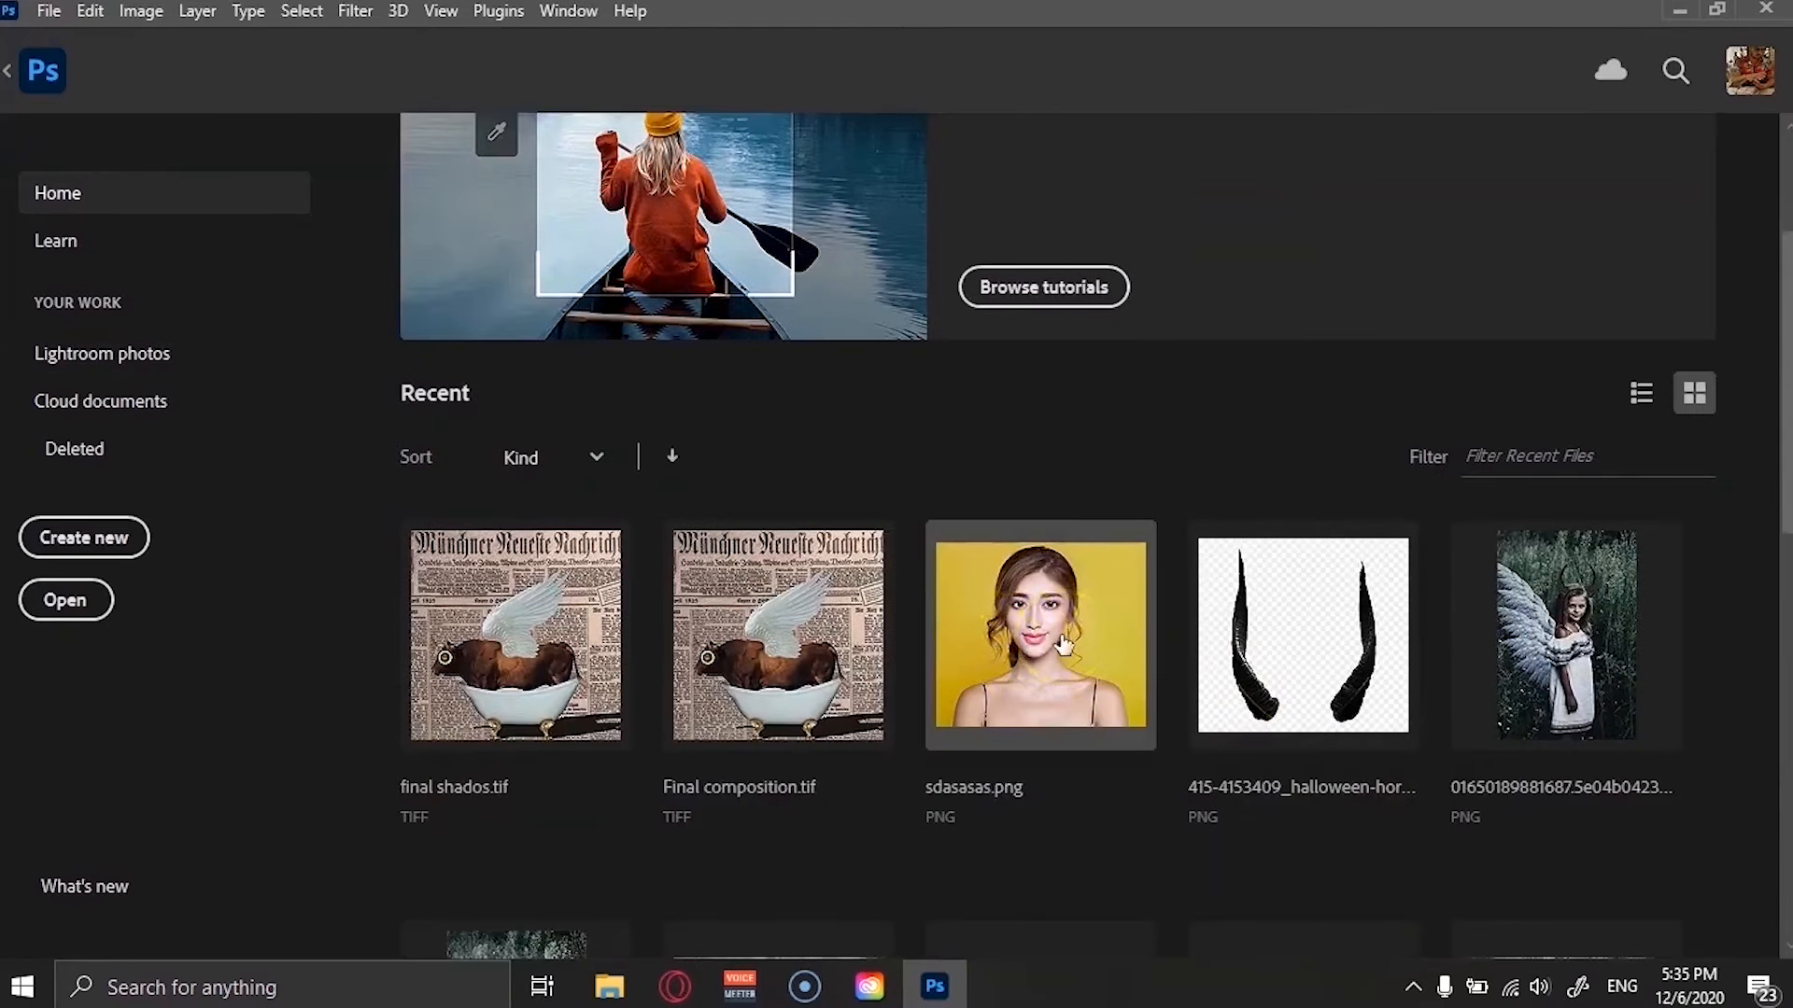
pyautogui.click(1060, 637)
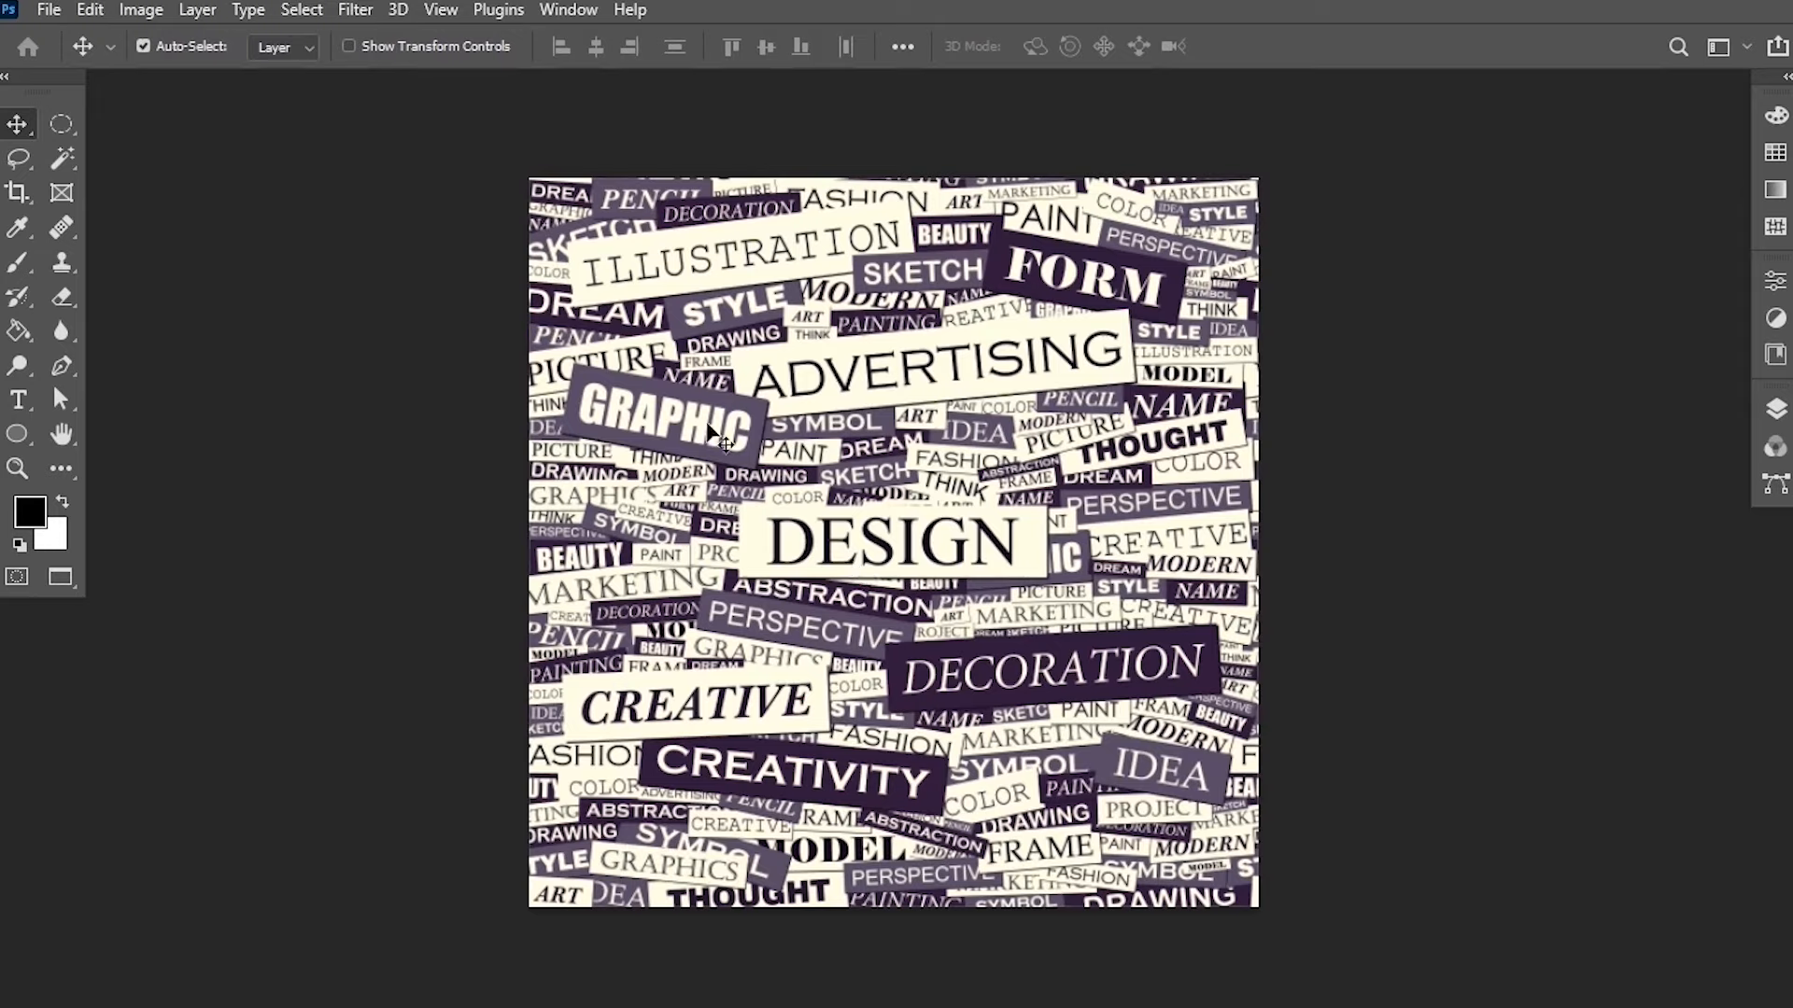
# Zoom into the word-collage image, pan across it, and zoom back out to view the whole canvas.
pyautogui.scroll(3, 707, 426)
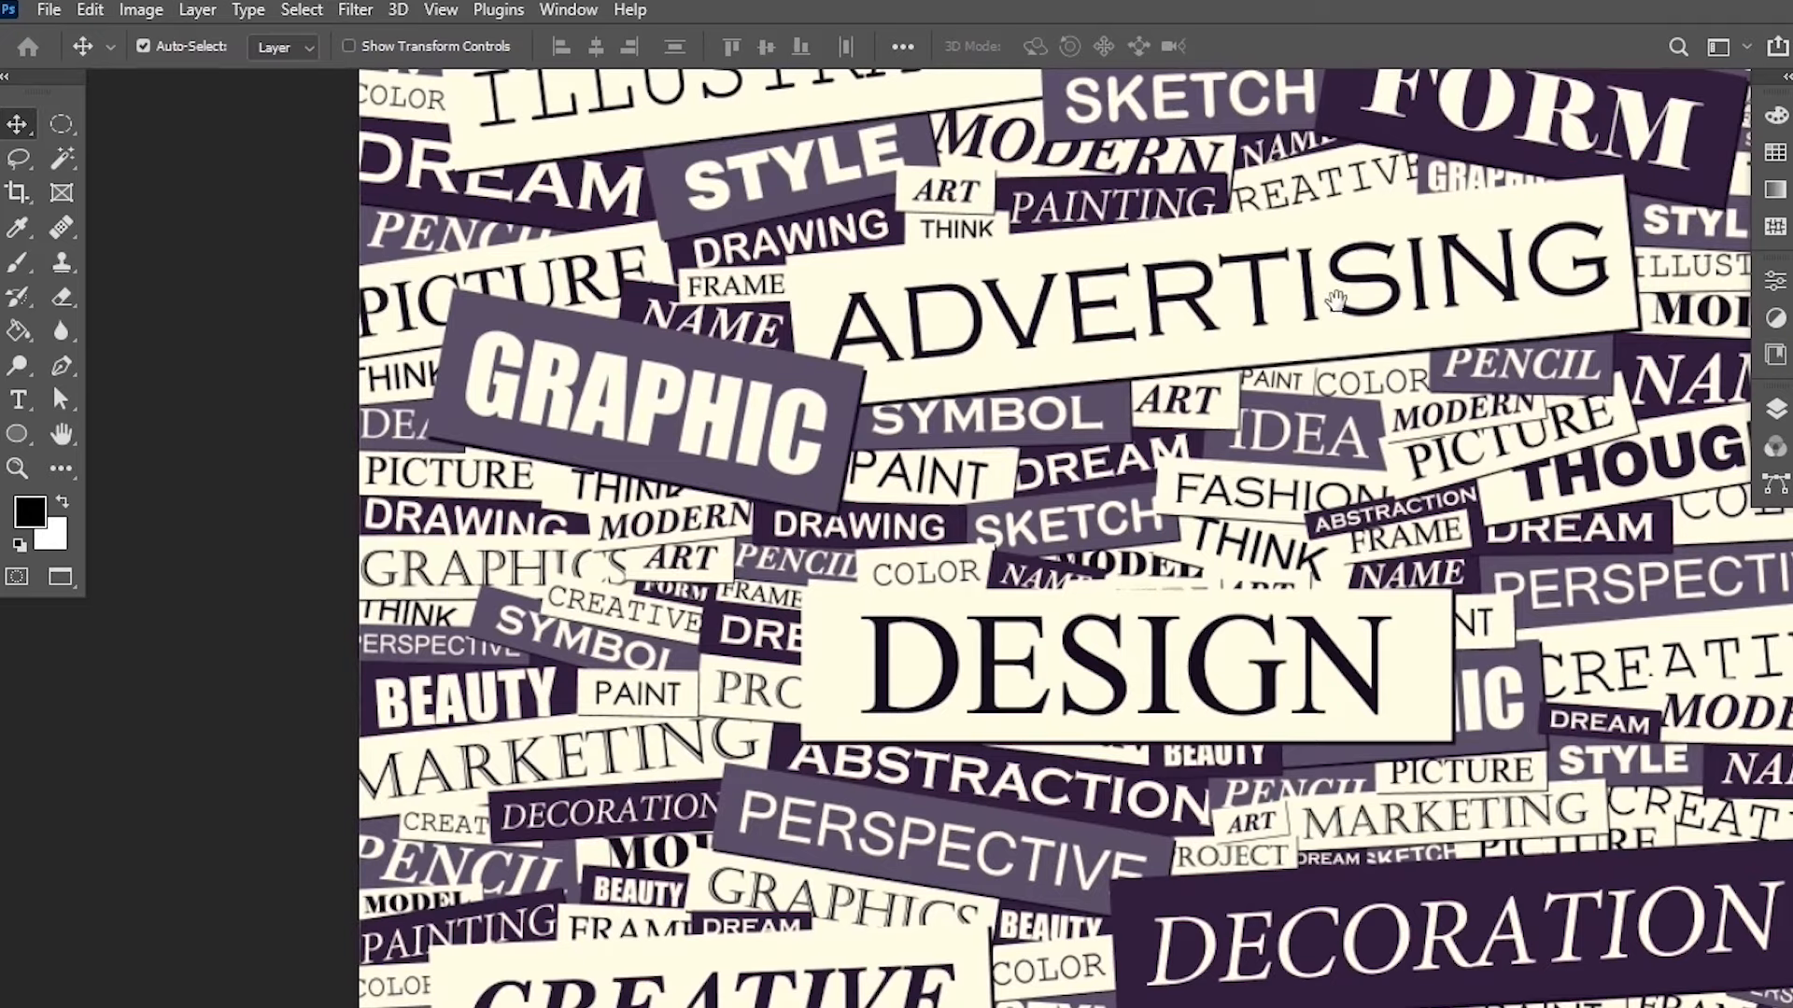
pyautogui.moveTo(1336, 298); pyautogui.dragTo(795, 383)
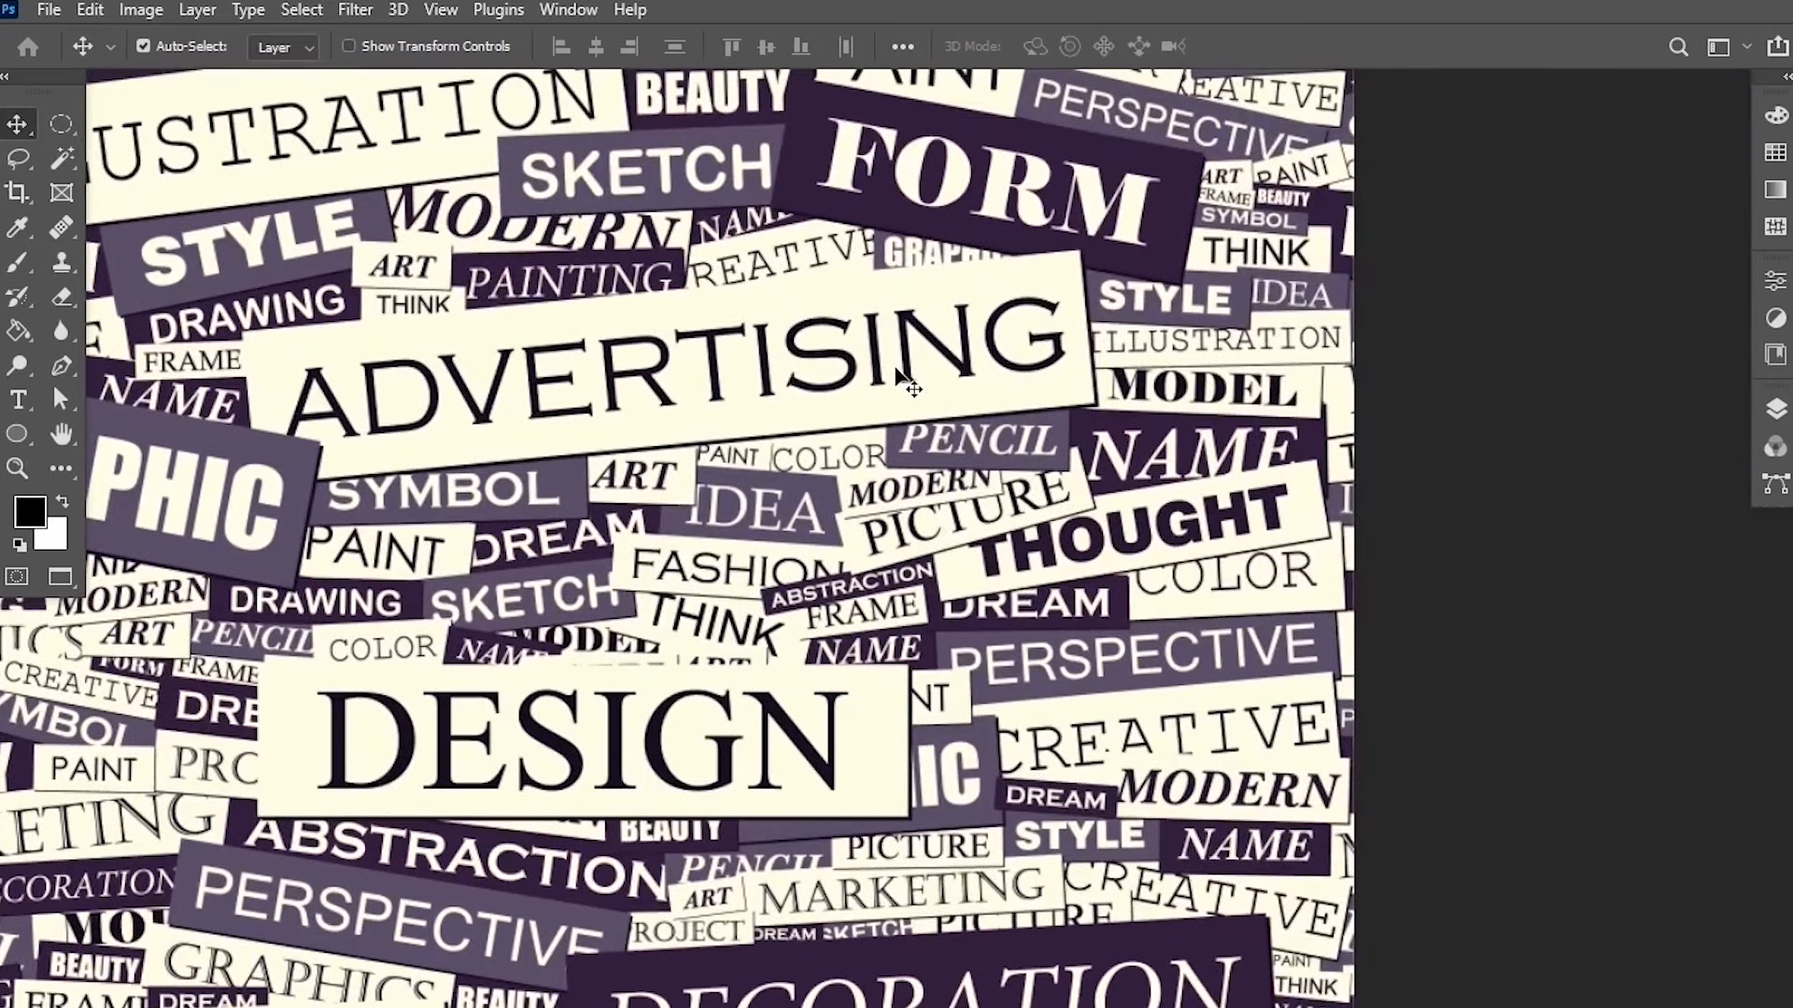
pyautogui.scroll(-2, 720, 444)
pyautogui.moveTo(676, 440); pyautogui.dragTo(931, 377)
pyautogui.scroll(-1, 931, 377)
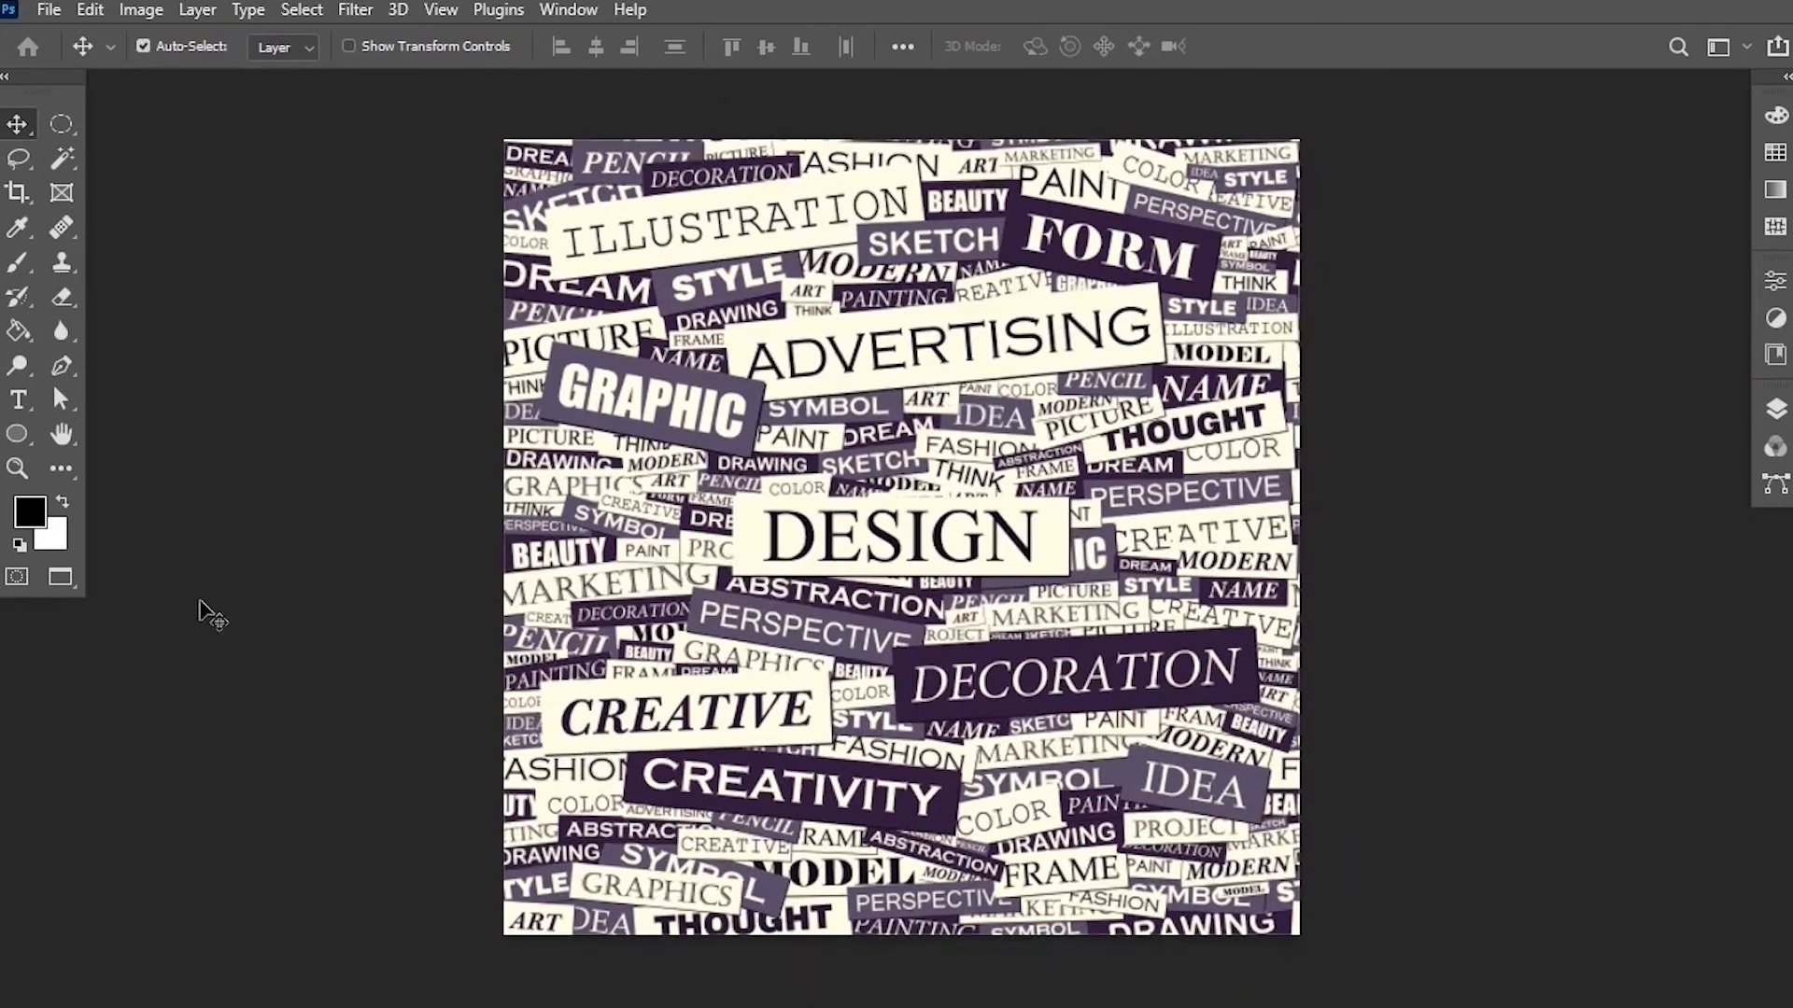
# Invoke the Open command for a file.
pyautogui.click(49, 10)
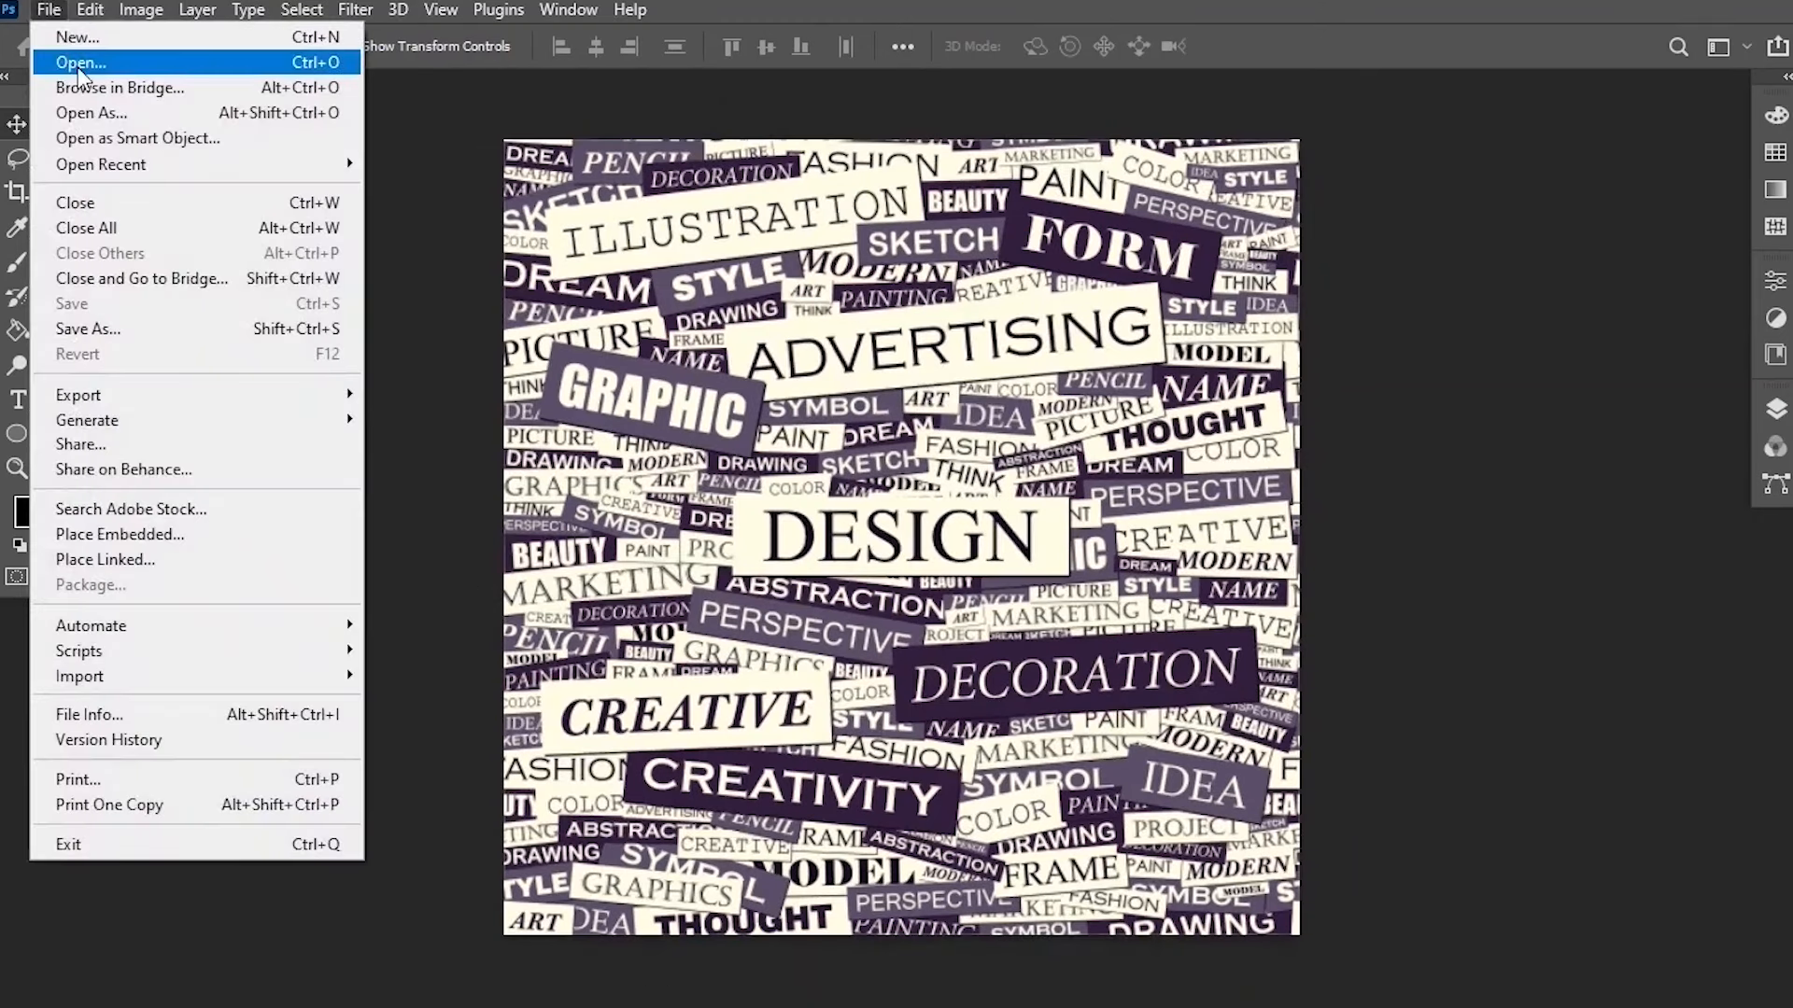
pyautogui.click(79, 65)
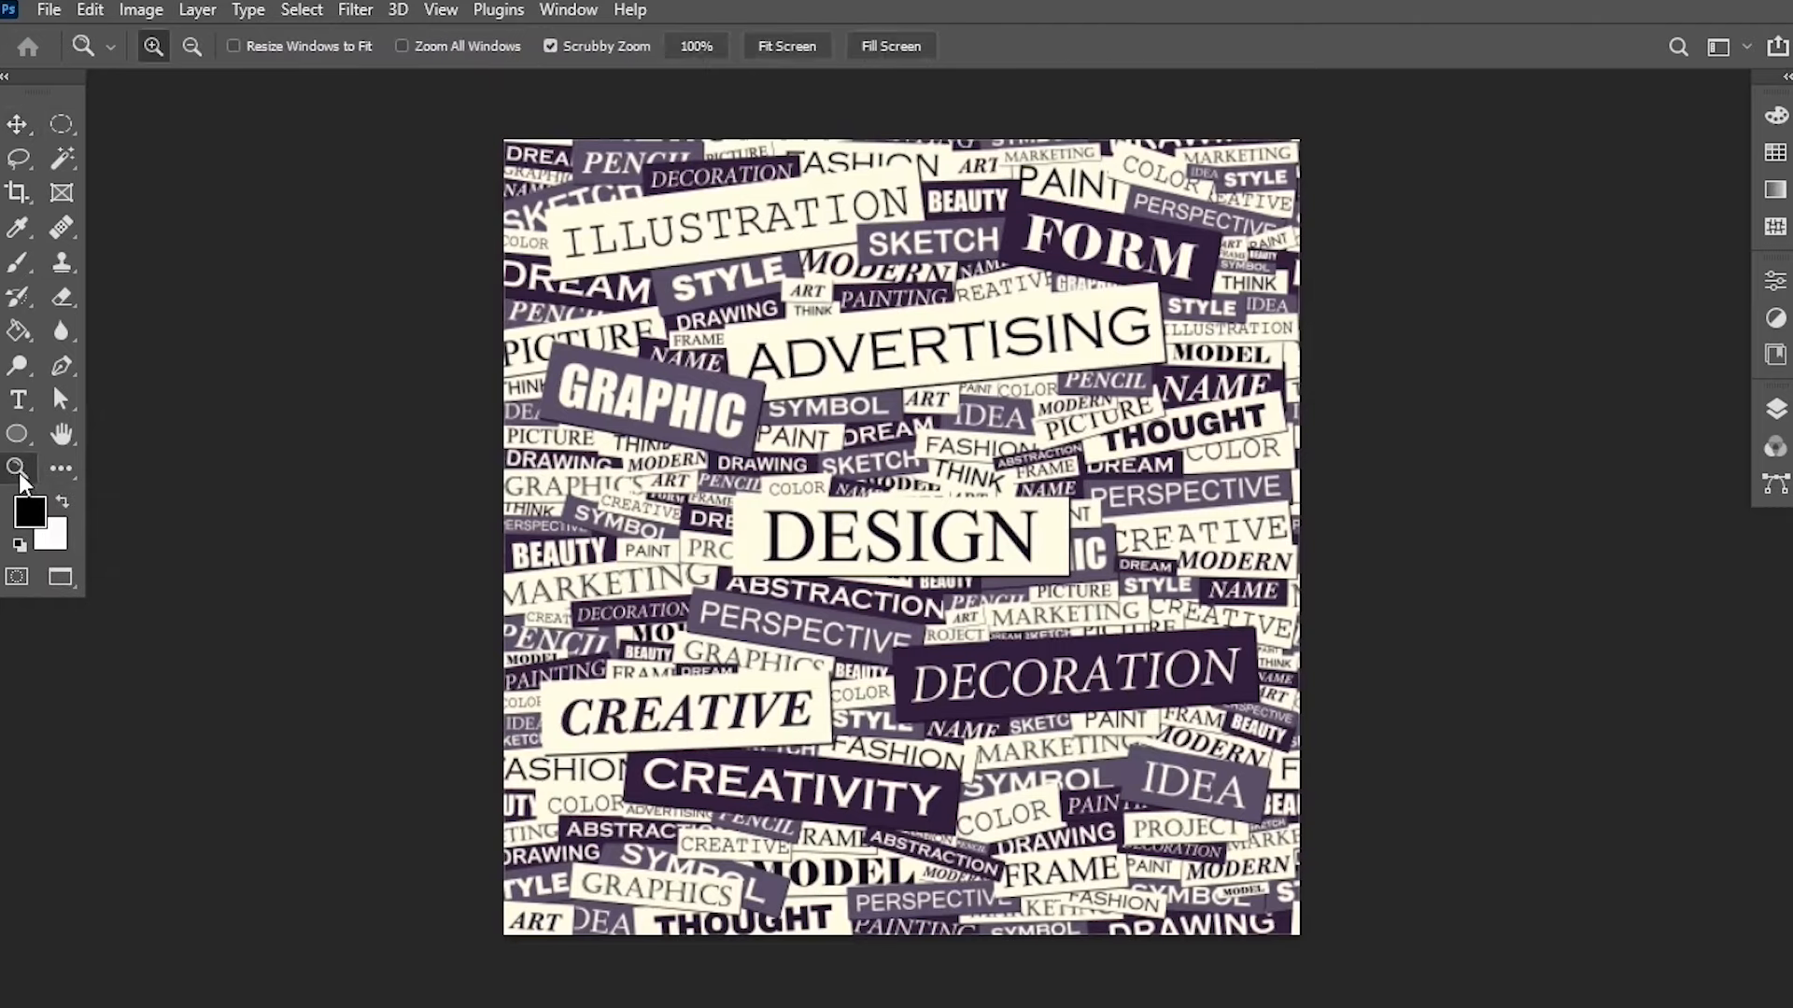
# Use the Zoom tool to scrub-zoom into the DESIGN label, then zoom back out with the Alt modifier.
pyautogui.moveTo(890, 555)
pyautogui.mouseDown()
pyautogui.moveTo(1049, 436)
pyautogui.moveTo(918, 572)
pyautogui.moveTo(898, 581)
pyautogui.moveTo(1018, 445)
pyautogui.moveTo(899, 567)
pyautogui.mouseUp()
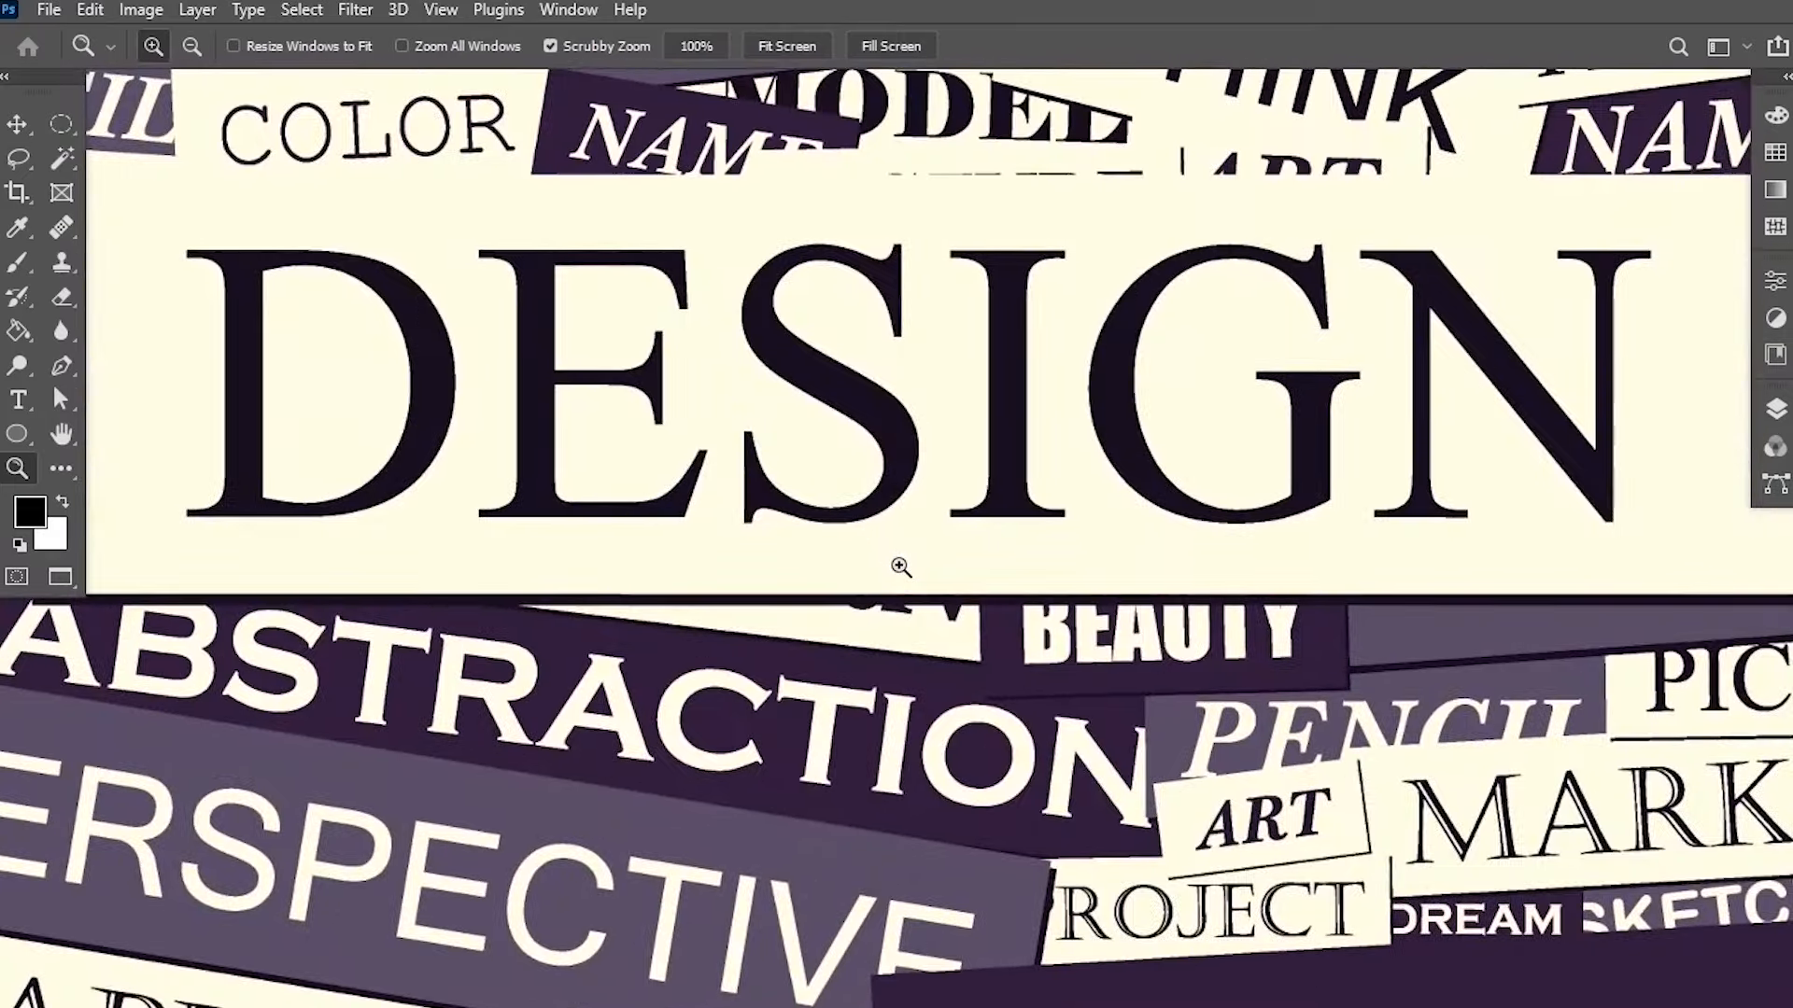
pyautogui.press('alt')
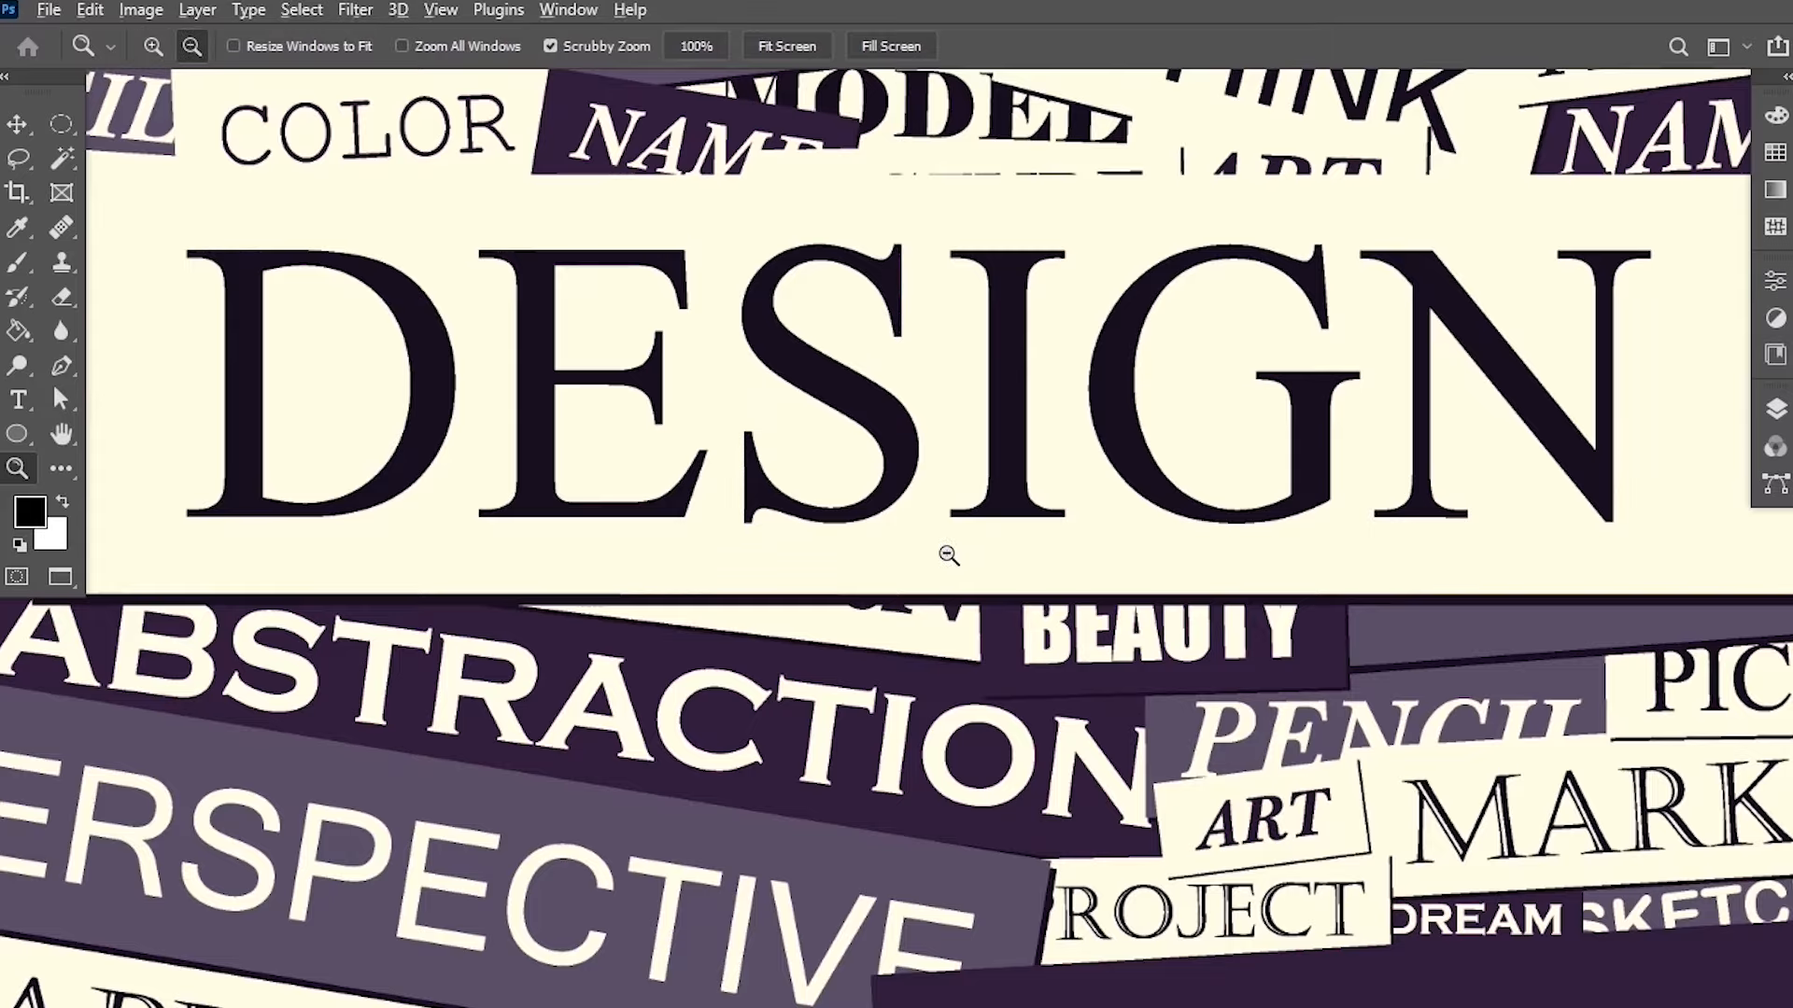
pyautogui.moveTo(946, 553); pyautogui.dragTo(946, 553)
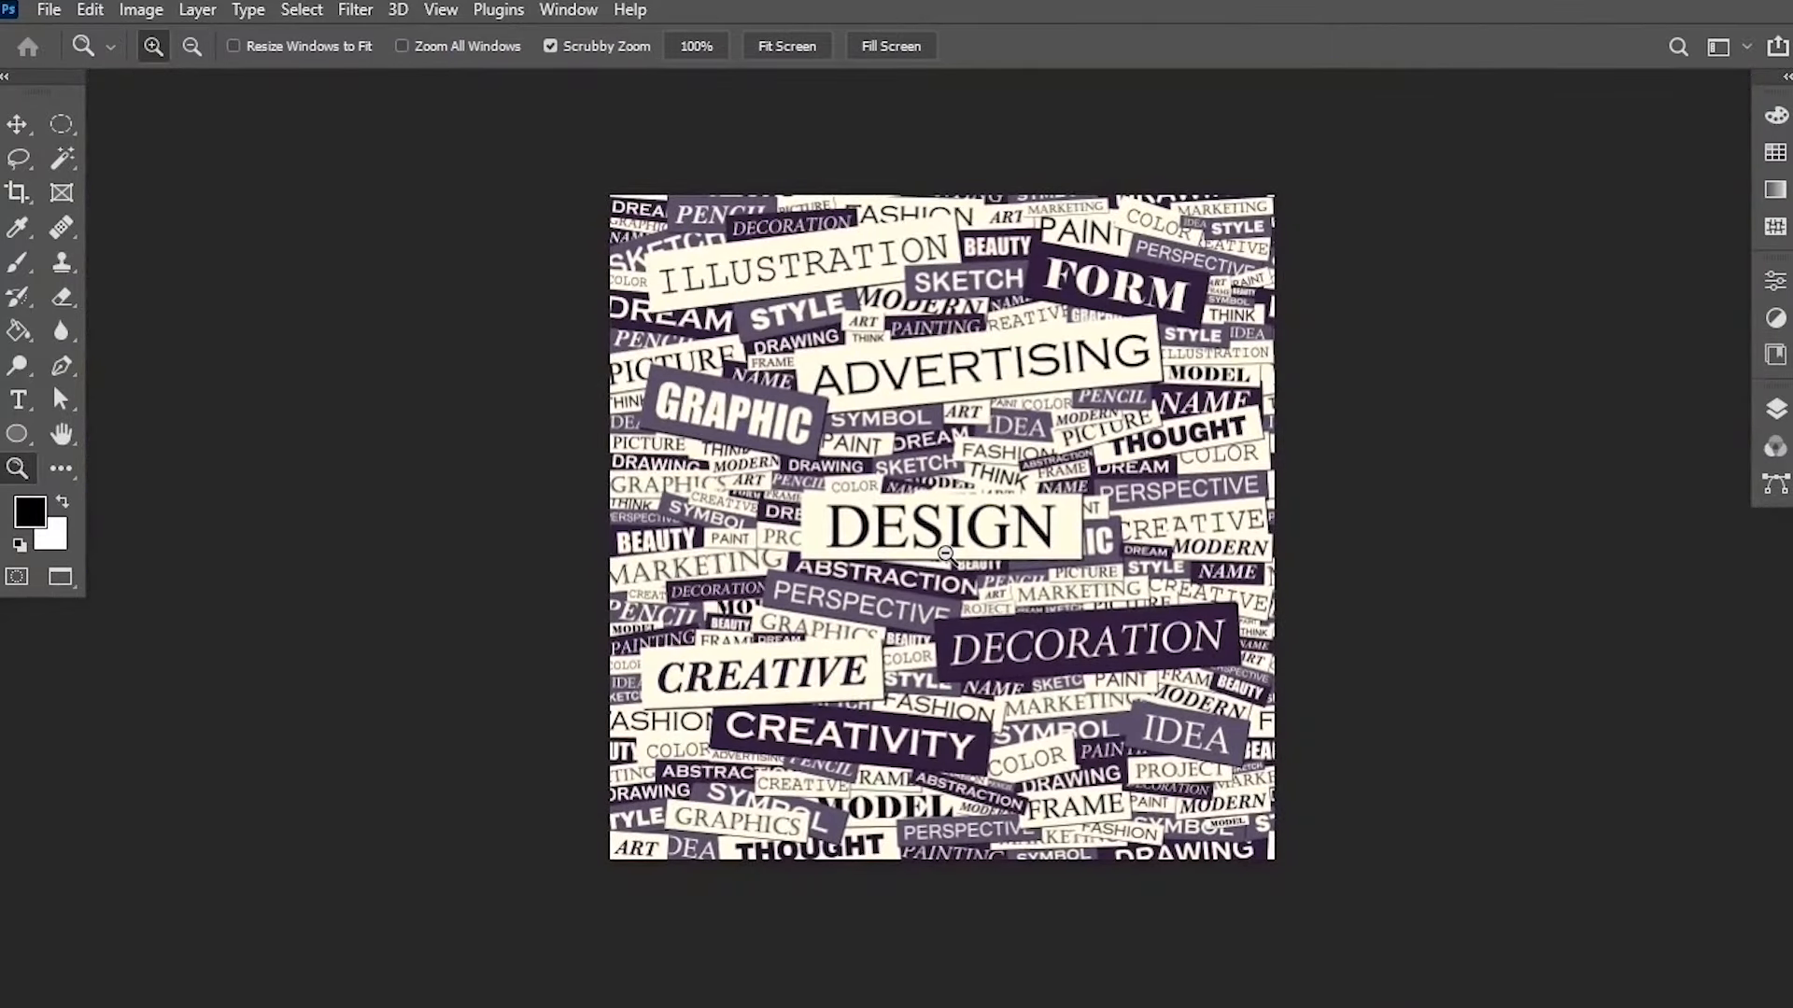
pyautogui.moveTo(1066, 504); pyautogui.dragTo(991, 511)
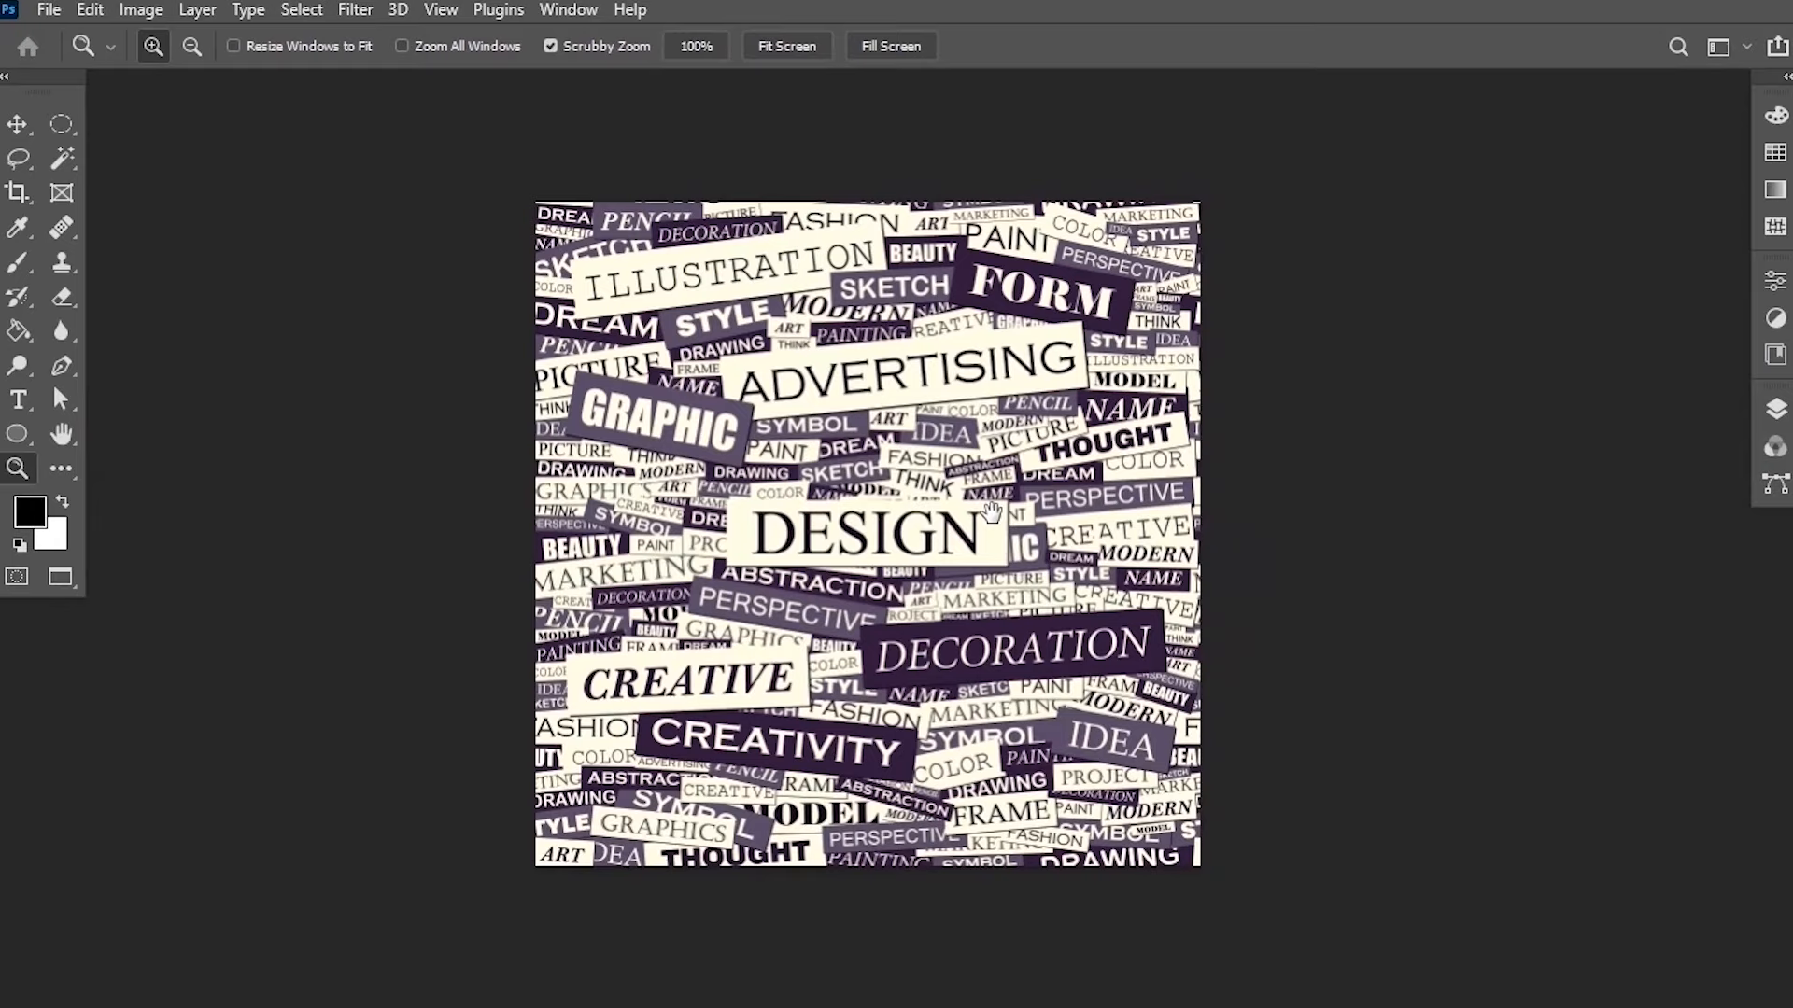
# Switch to the Move tool and zoom in and out of the image with the scroll wheel.
pyautogui.click(19, 124)
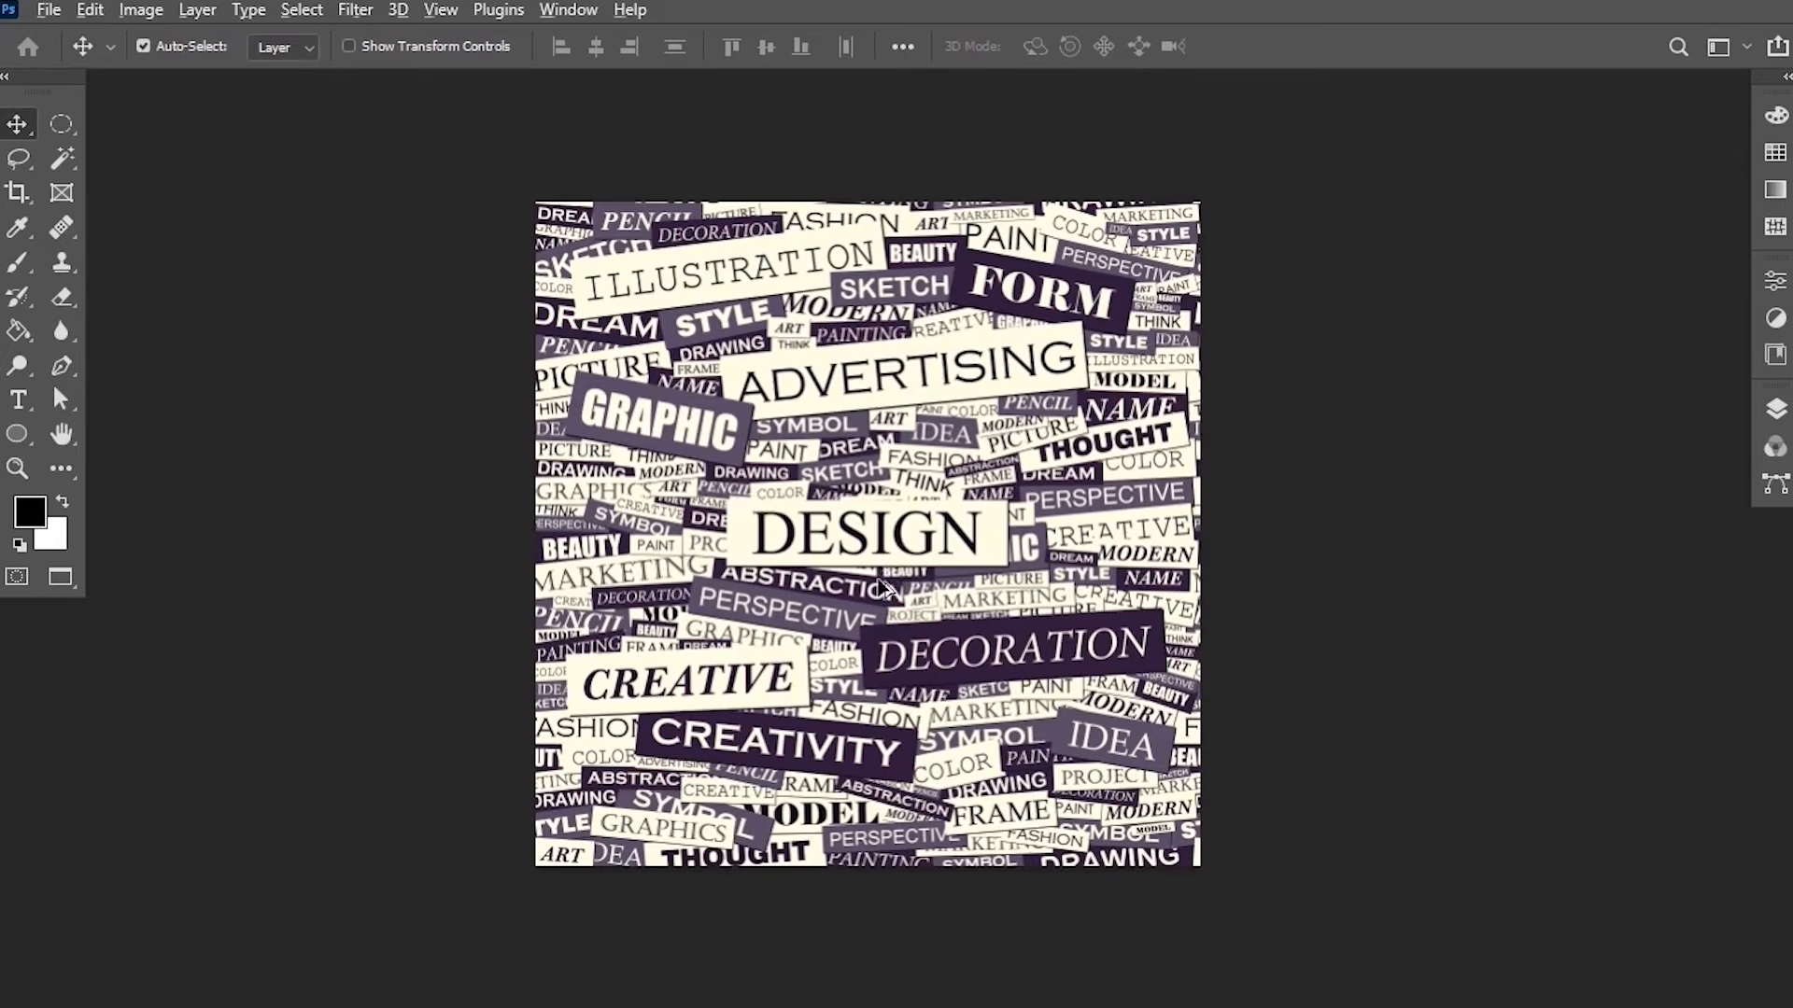
pyautogui.scroll(2, 881, 570)
pyautogui.scroll(2, 881, 585)
pyautogui.scroll(-4, 881, 584)
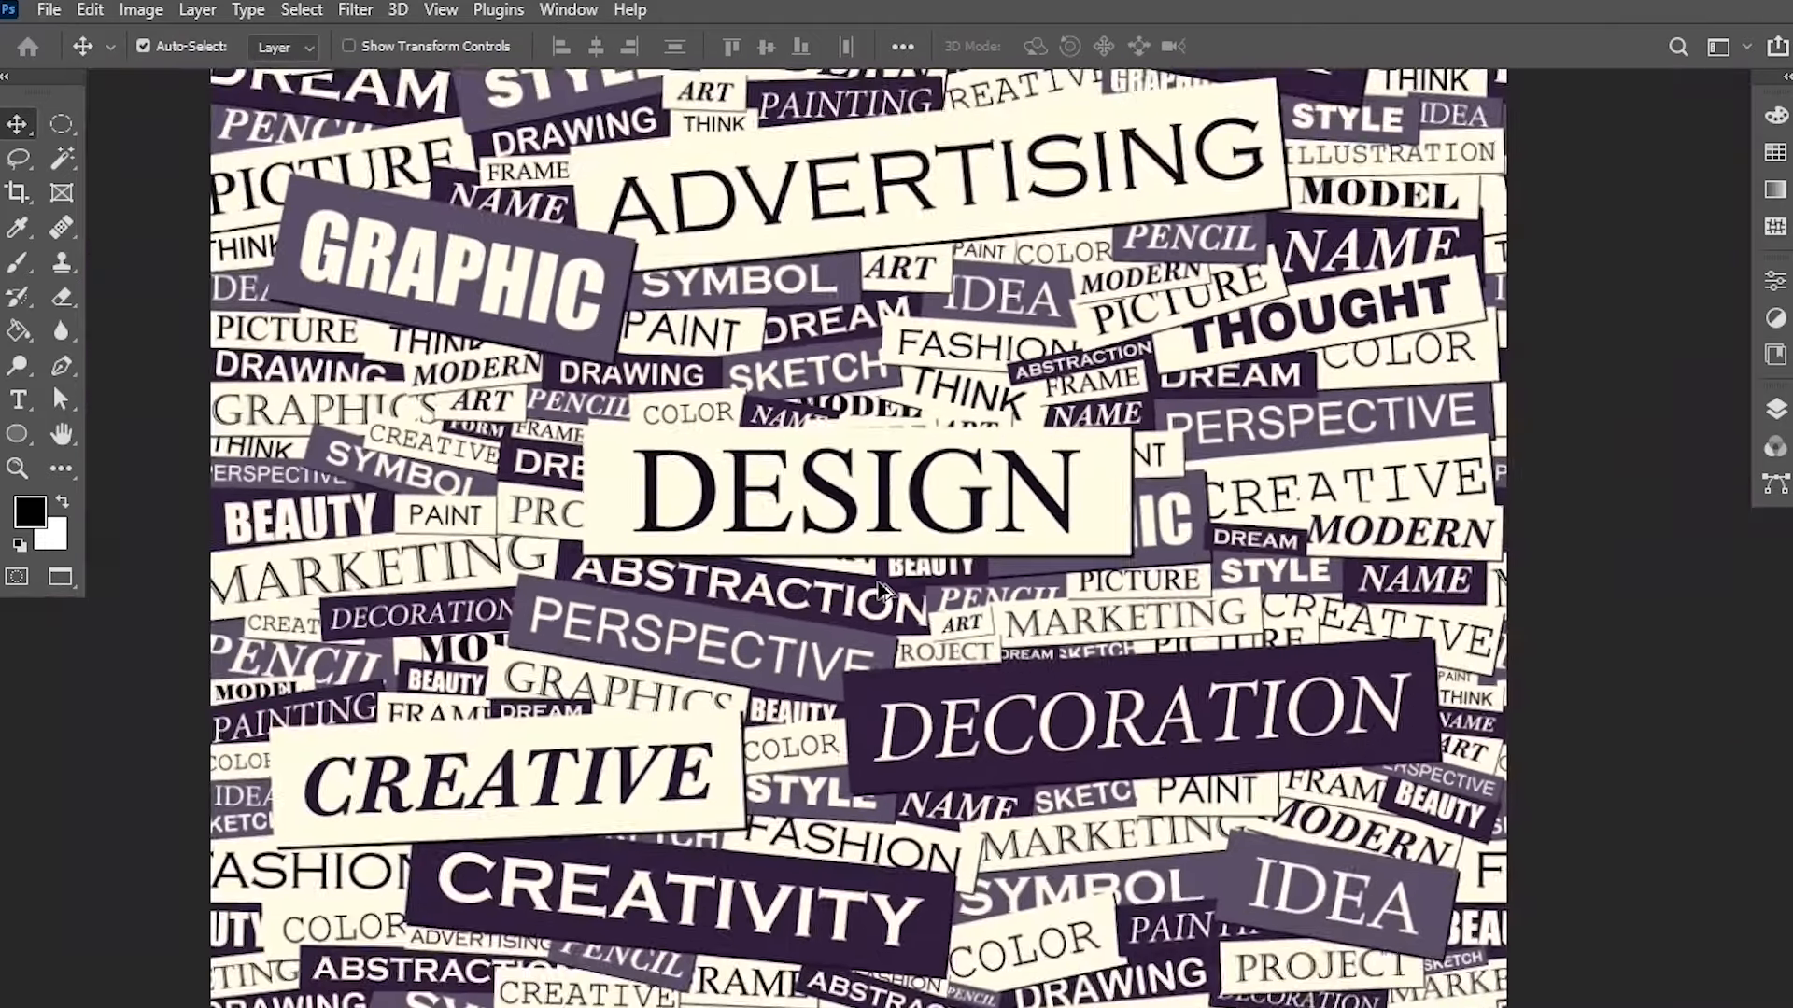
pyautogui.scroll(-1, 881, 588)
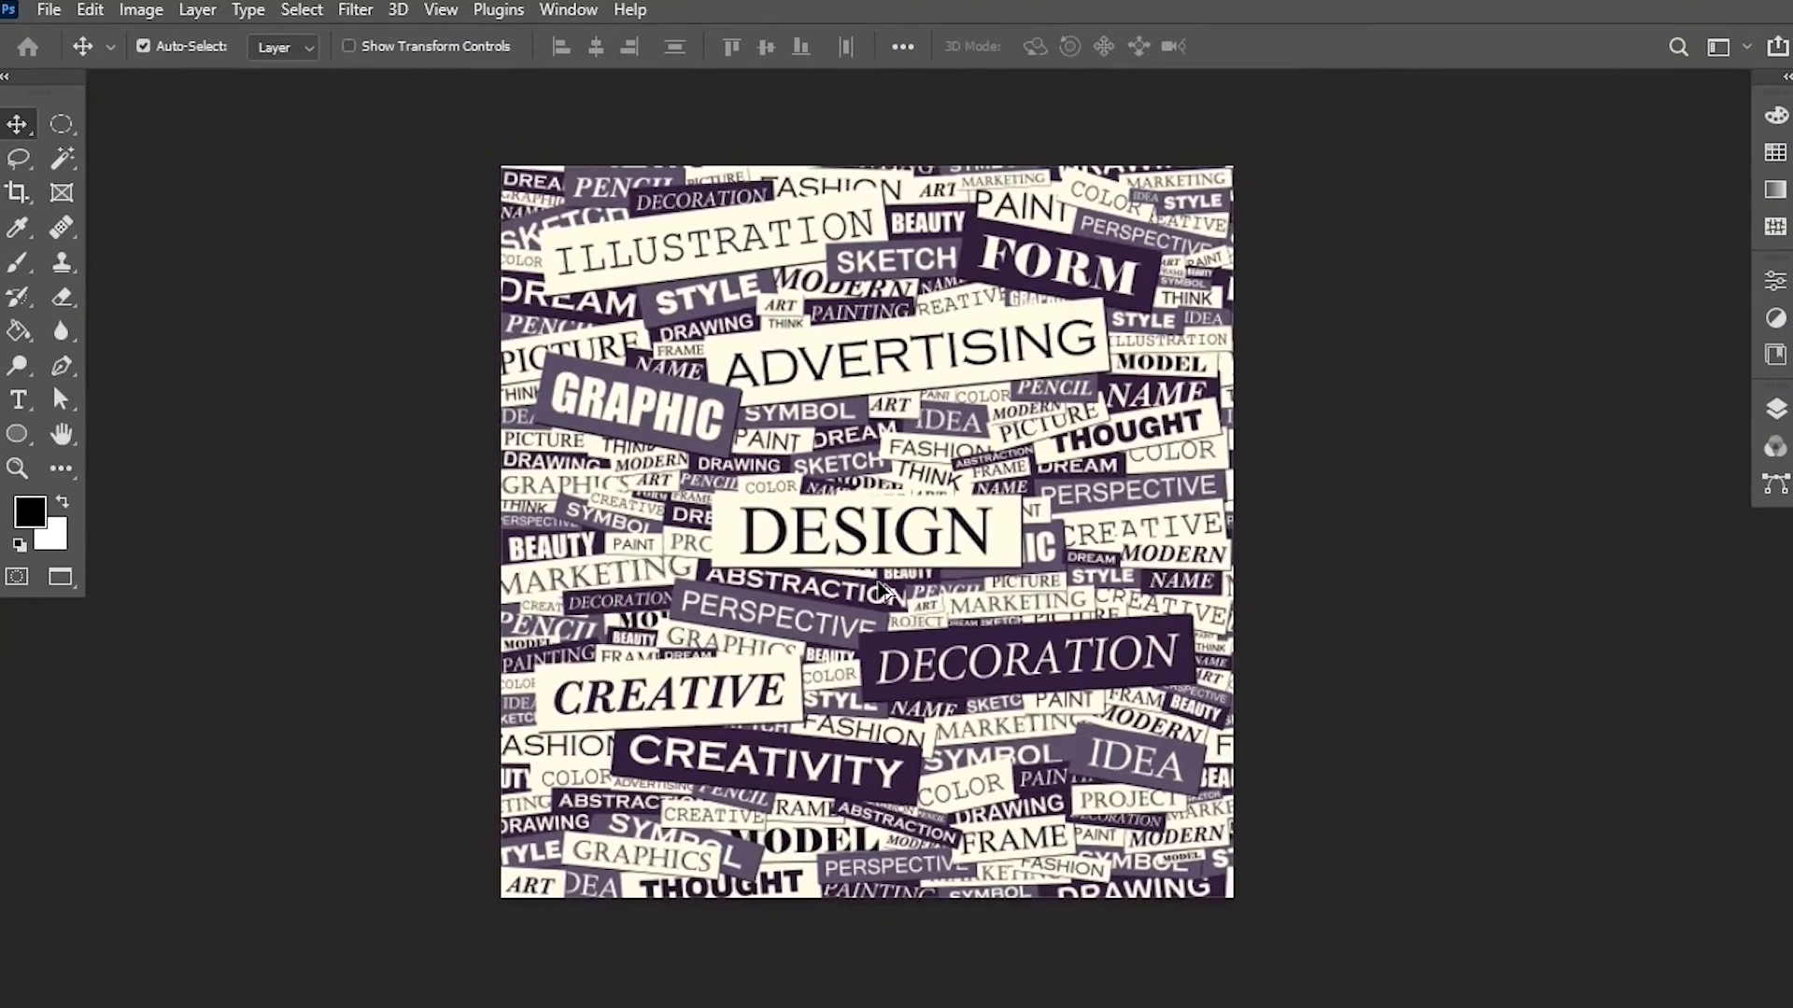
# Set the view to 100% with the Zoom tool, zoom into the pixels, and return each time to Fit on Screen.
pyautogui.click(15, 468)
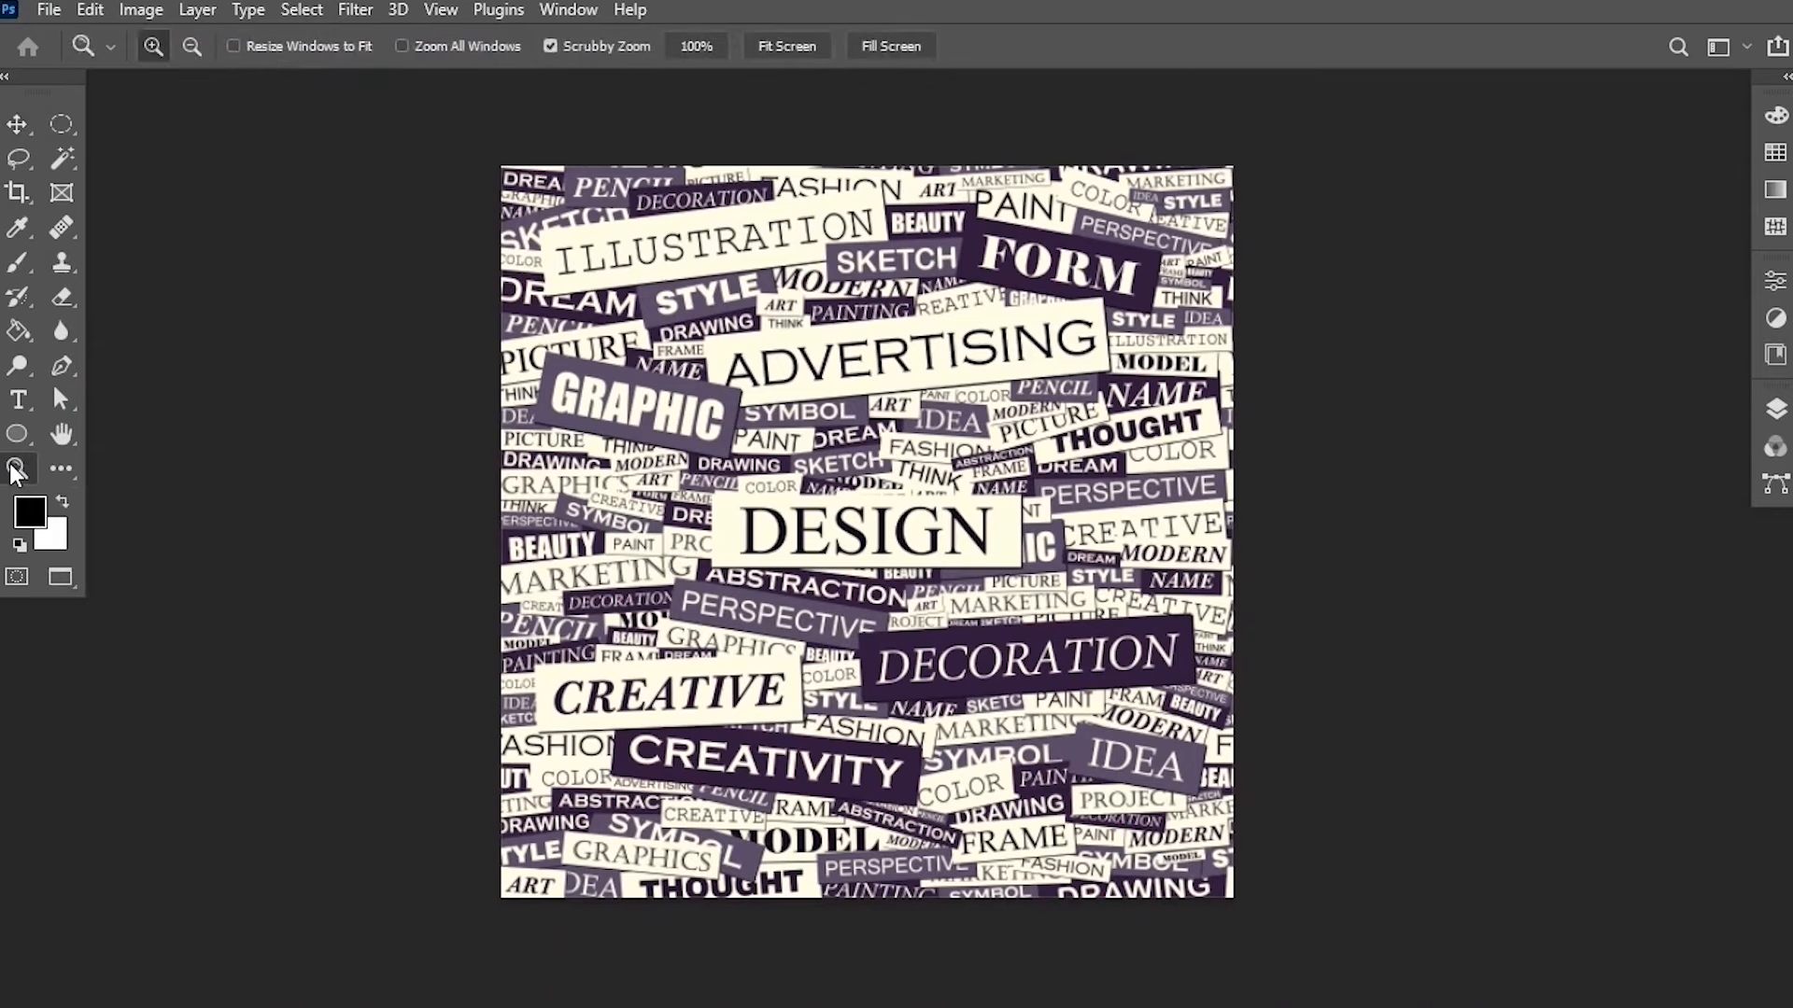
pyautogui.doubleClick(15, 474)
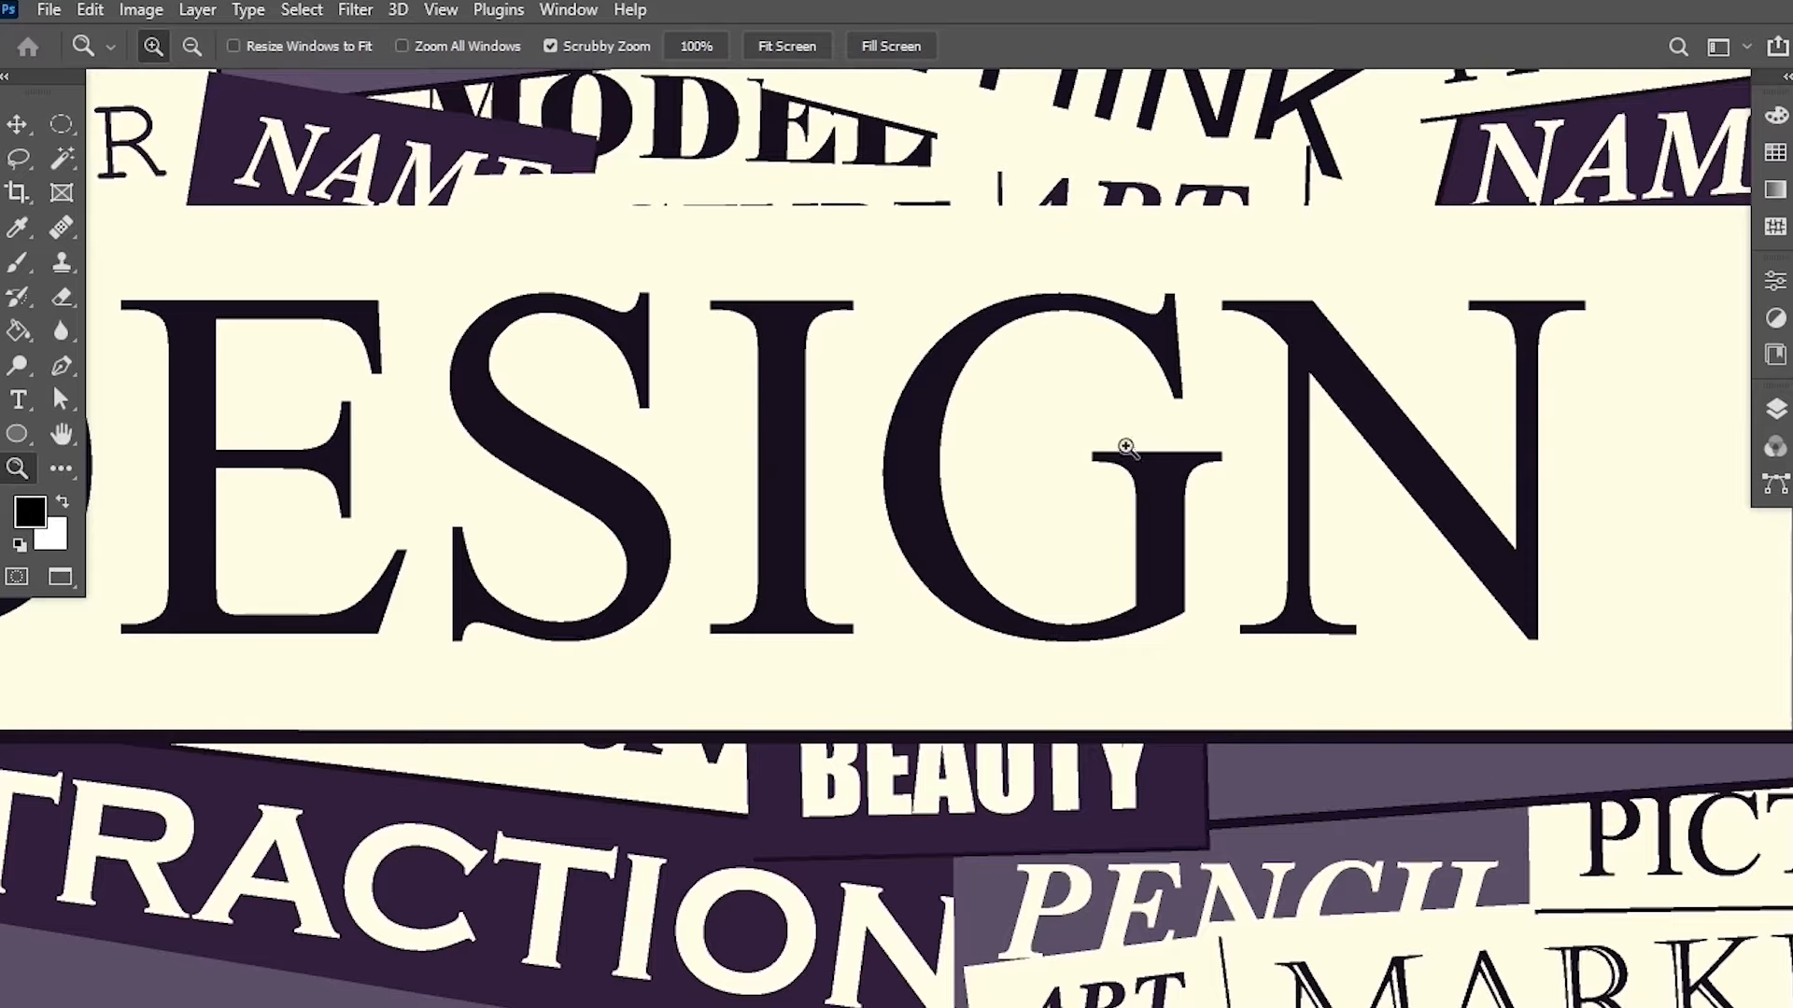
pyautogui.rightClick(985, 460)
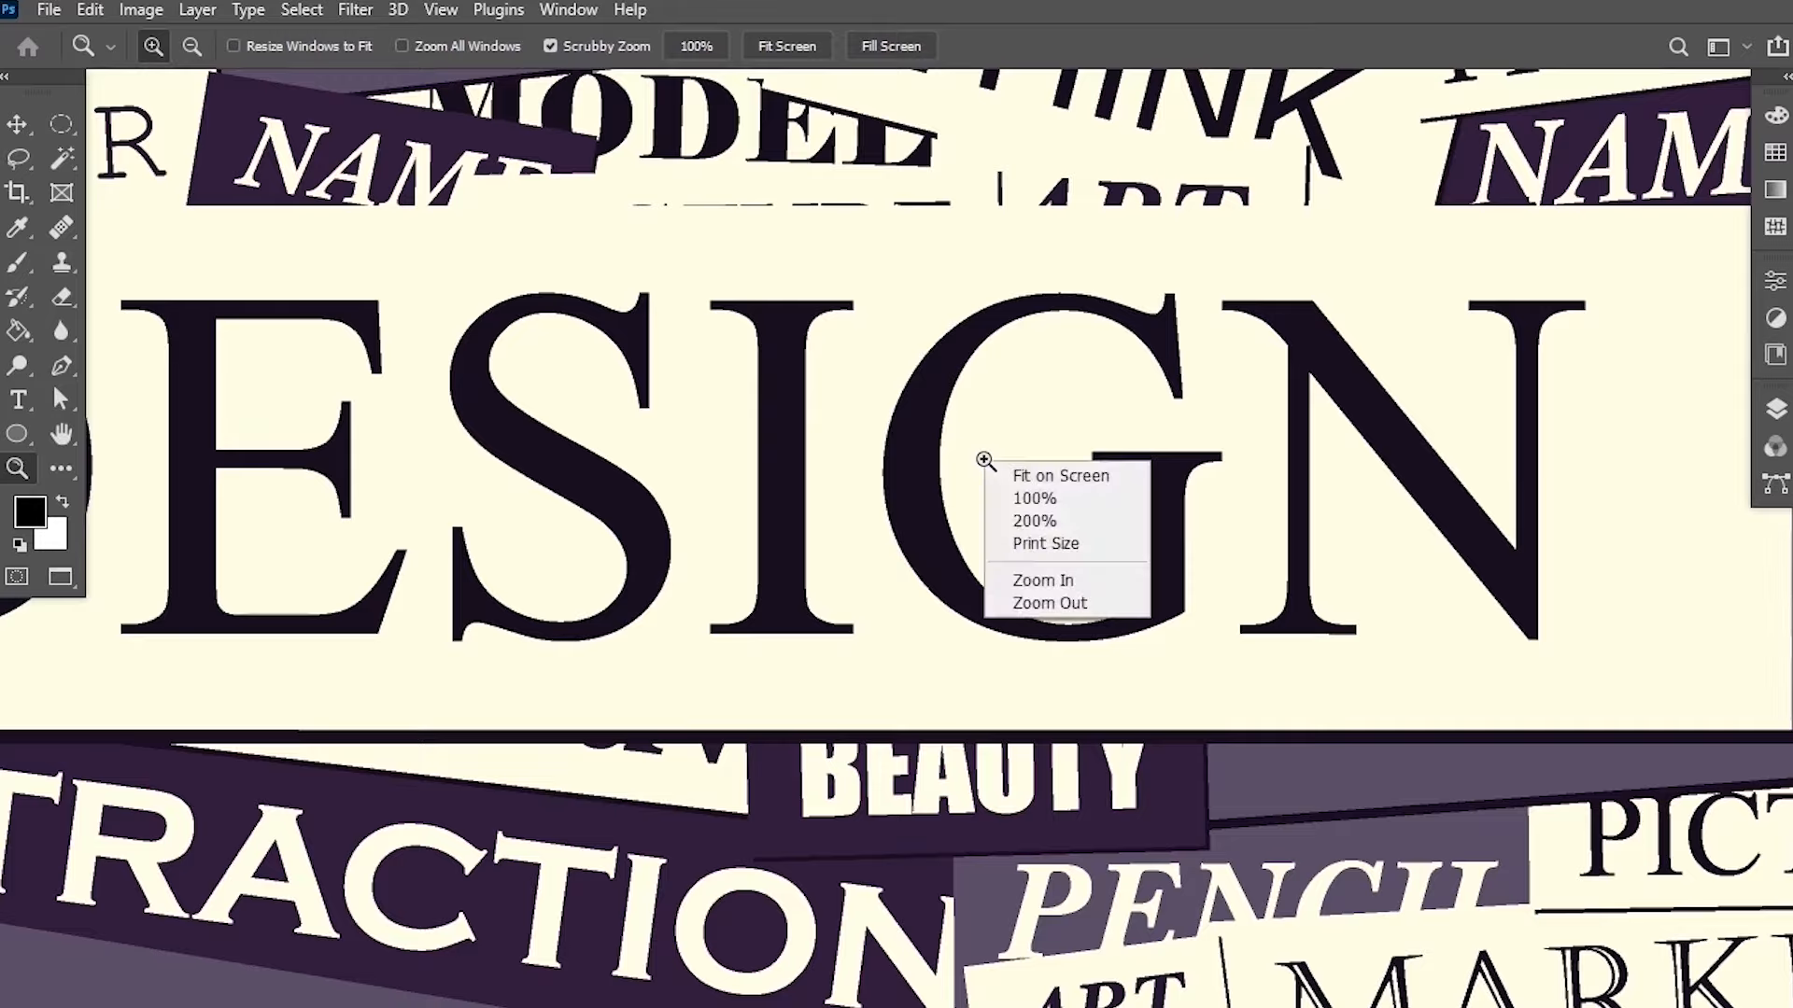
pyautogui.click(1061, 476)
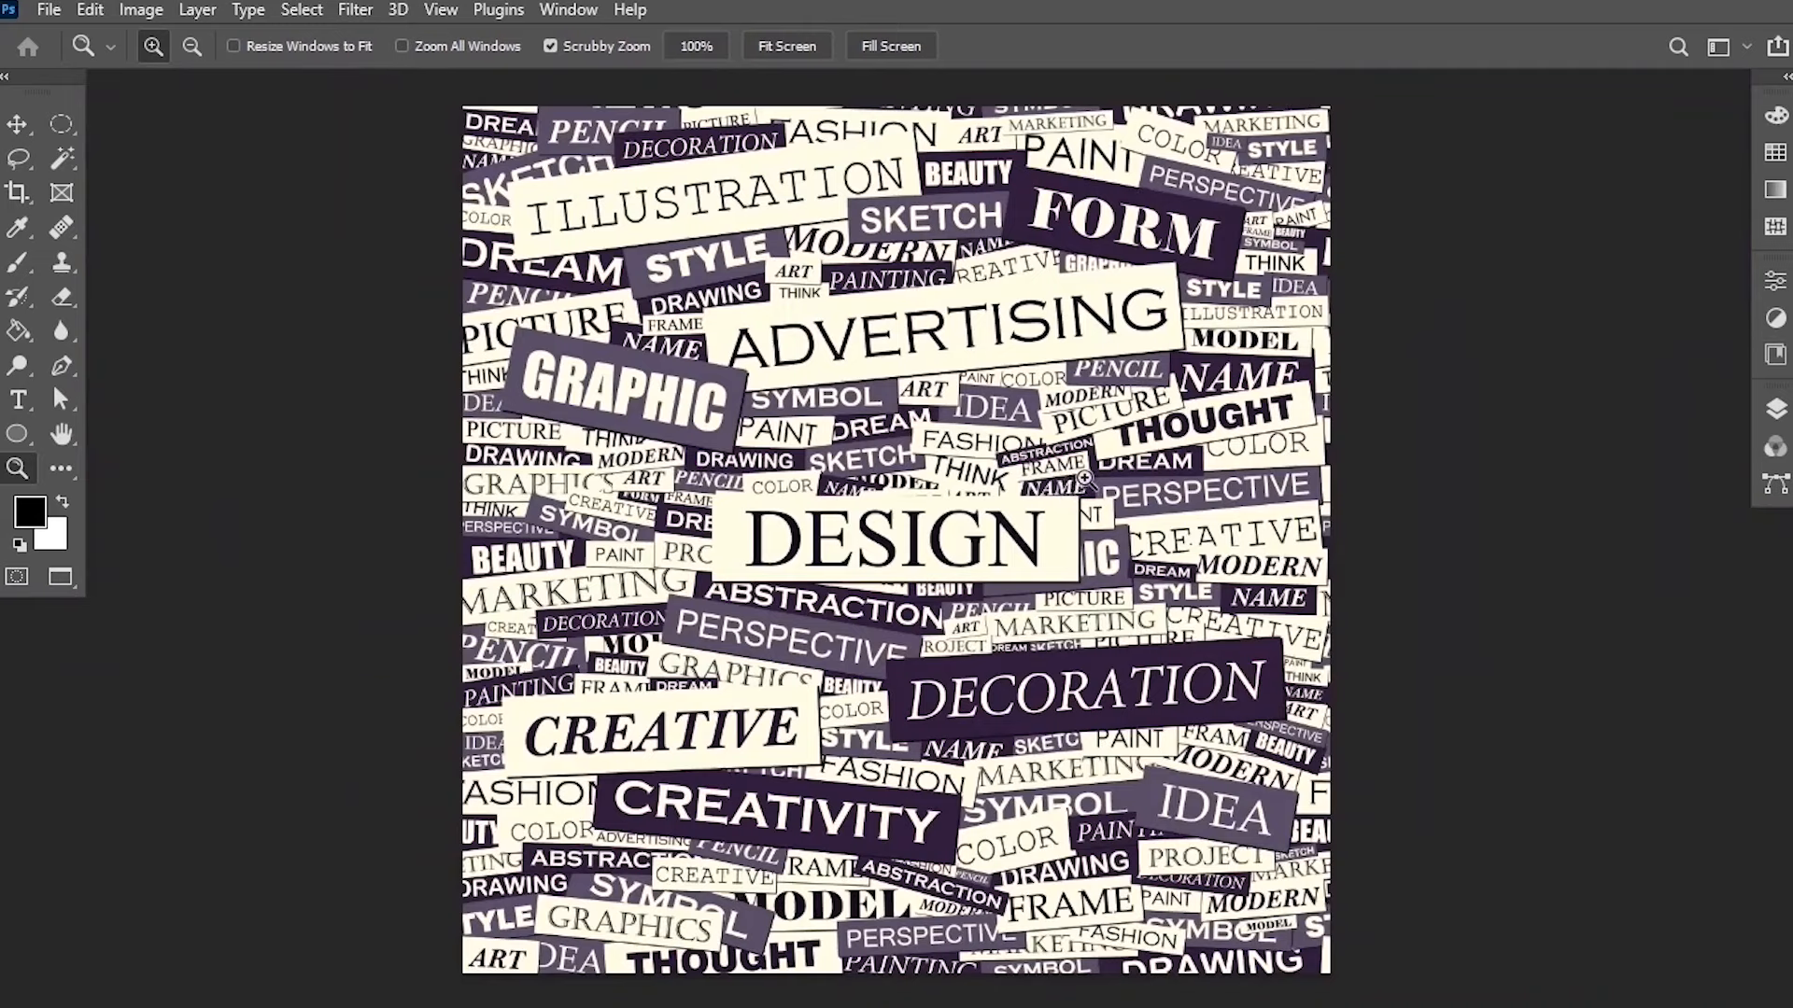
pyautogui.doubleClick(21, 471)
pyautogui.moveTo(771, 556); pyautogui.dragTo(961, 432)
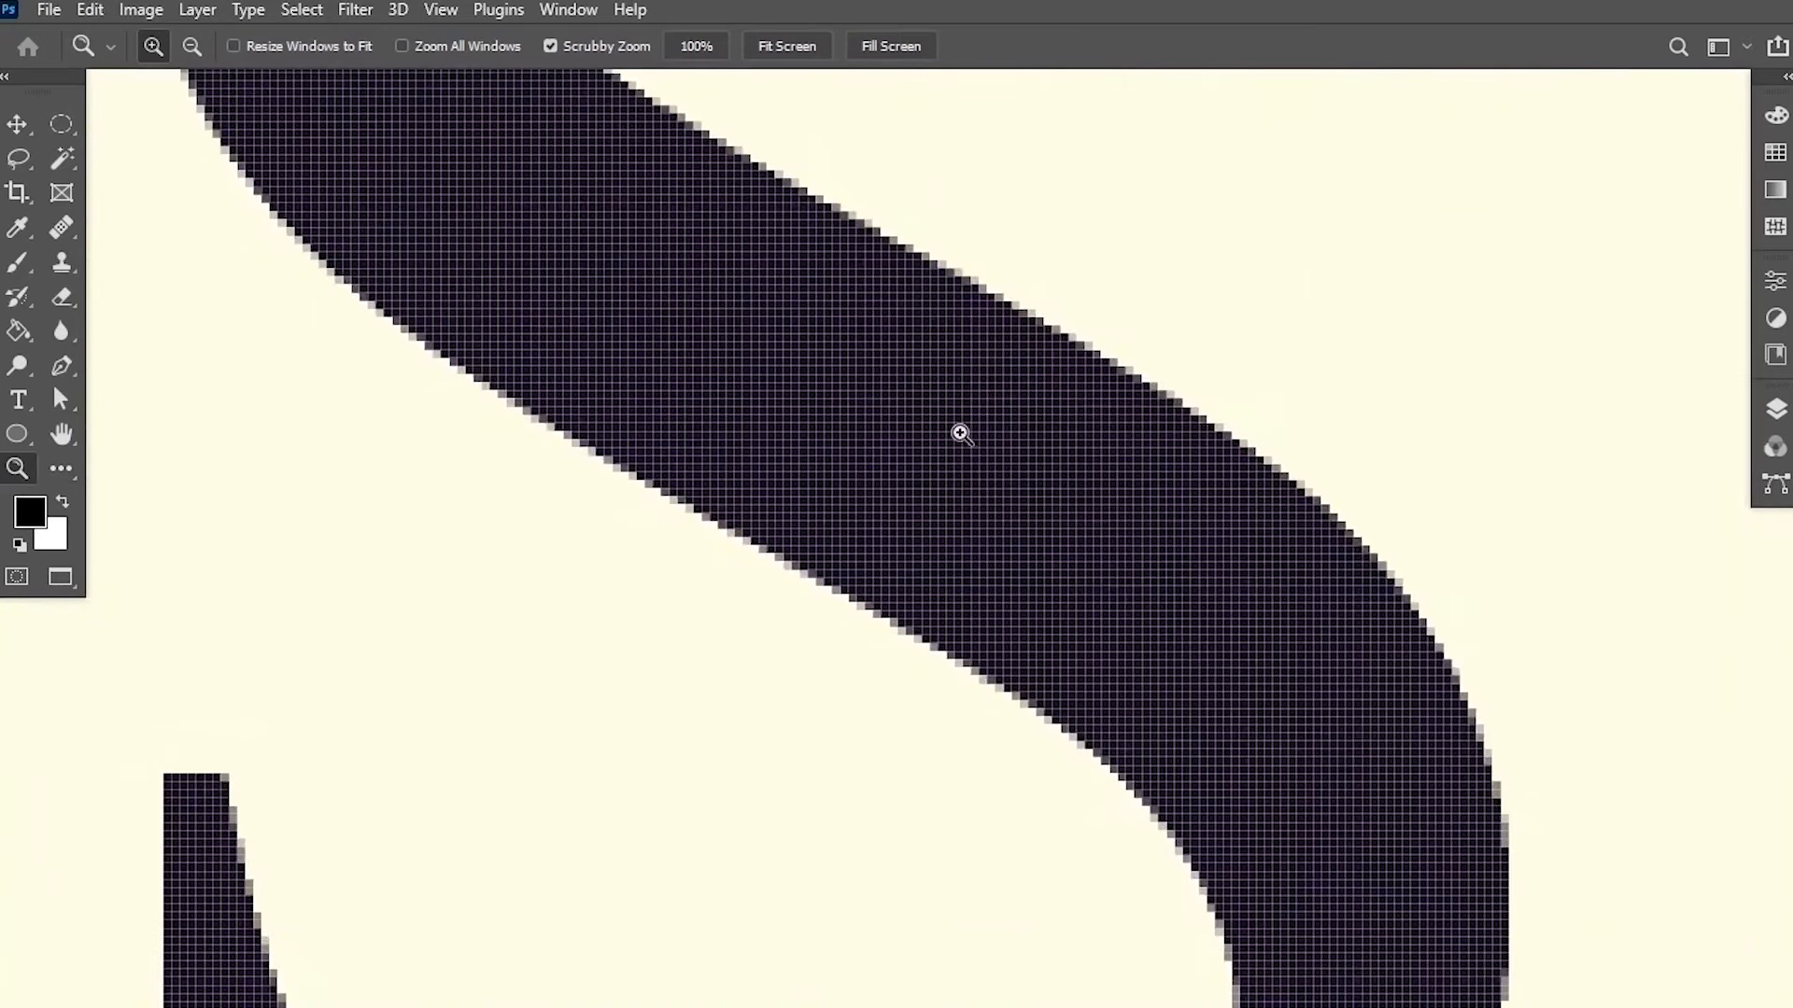
pyautogui.rightClick(888, 612)
pyautogui.click(925, 622)
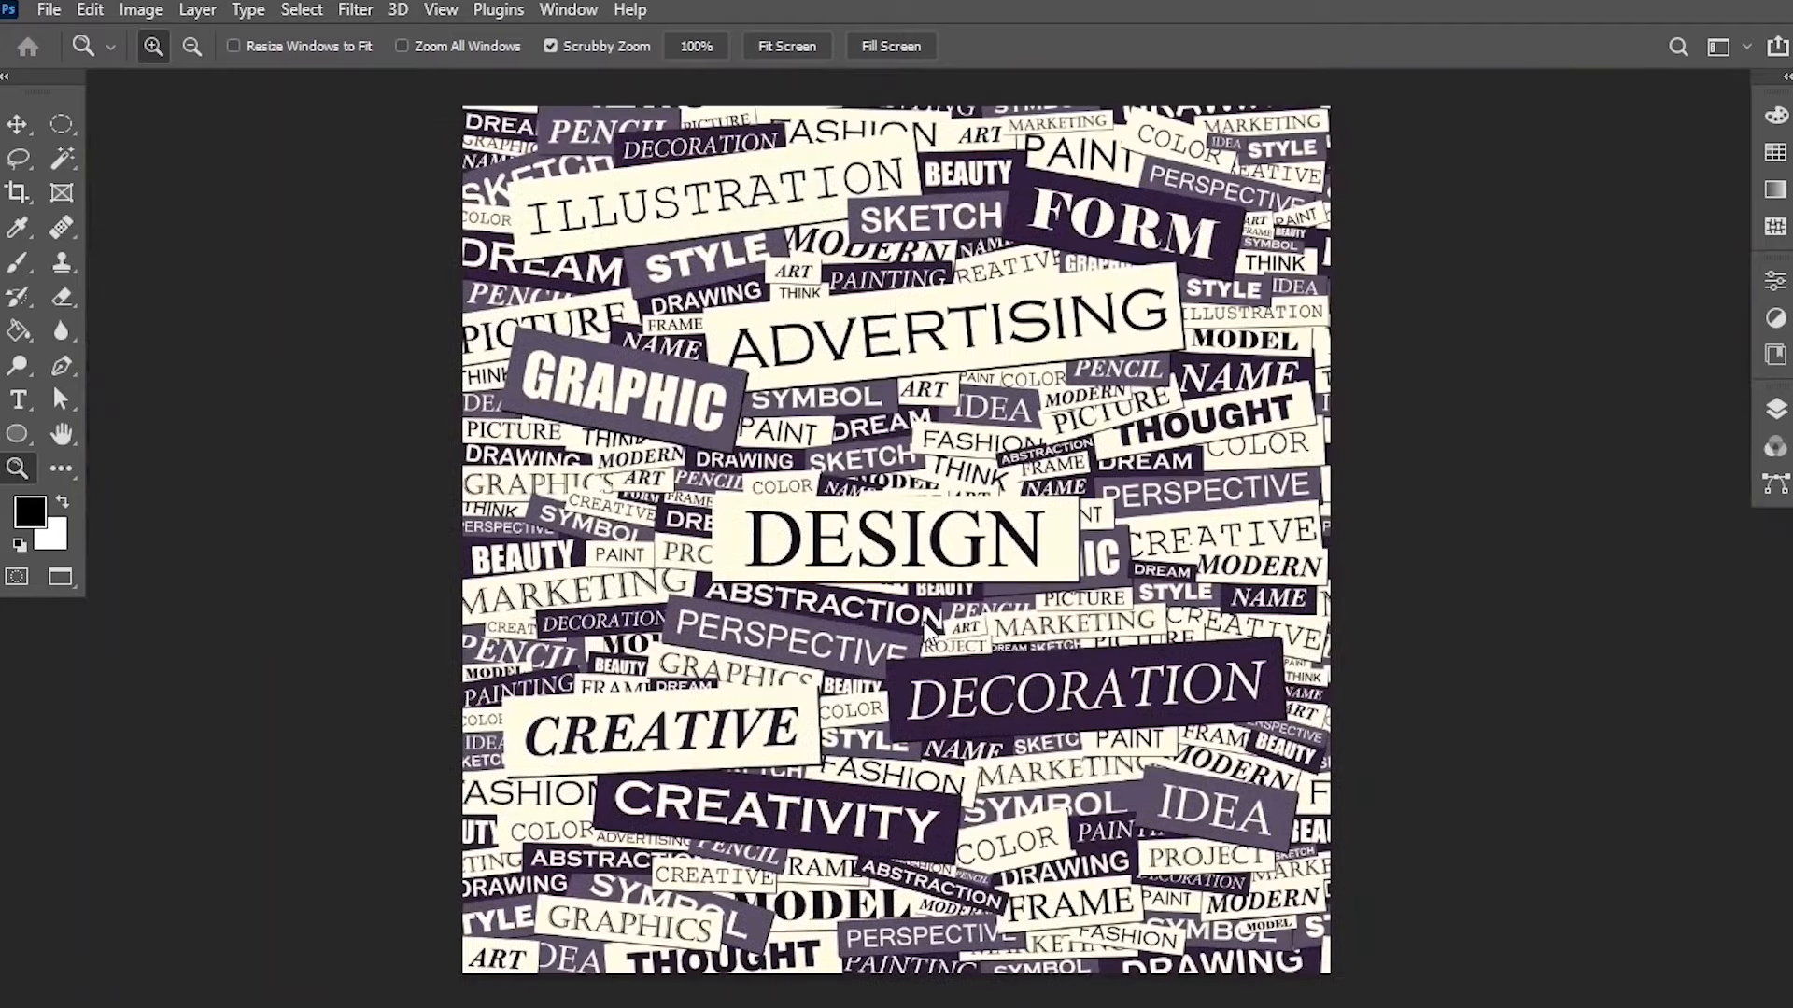
# Pan around the magnified image with the Hand tool.
pyautogui.click(58, 437)
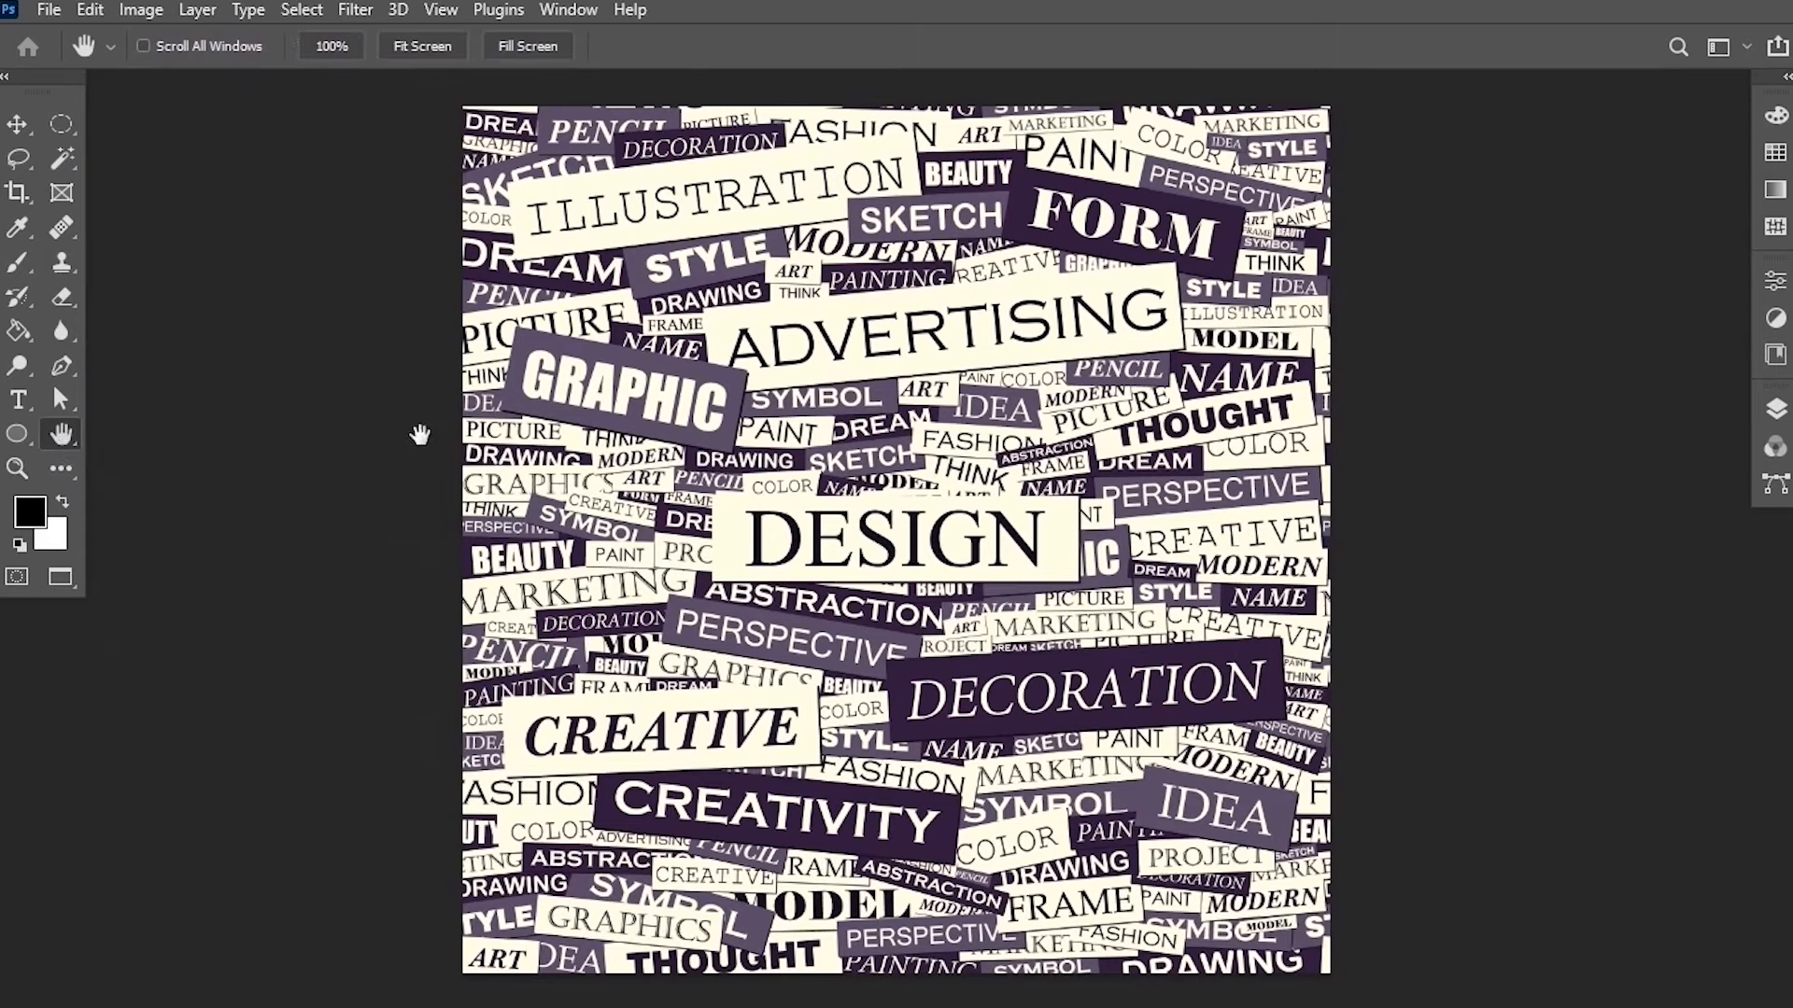
pyautogui.scroll(1, 607, 411)
pyautogui.scroll(2, 607, 411)
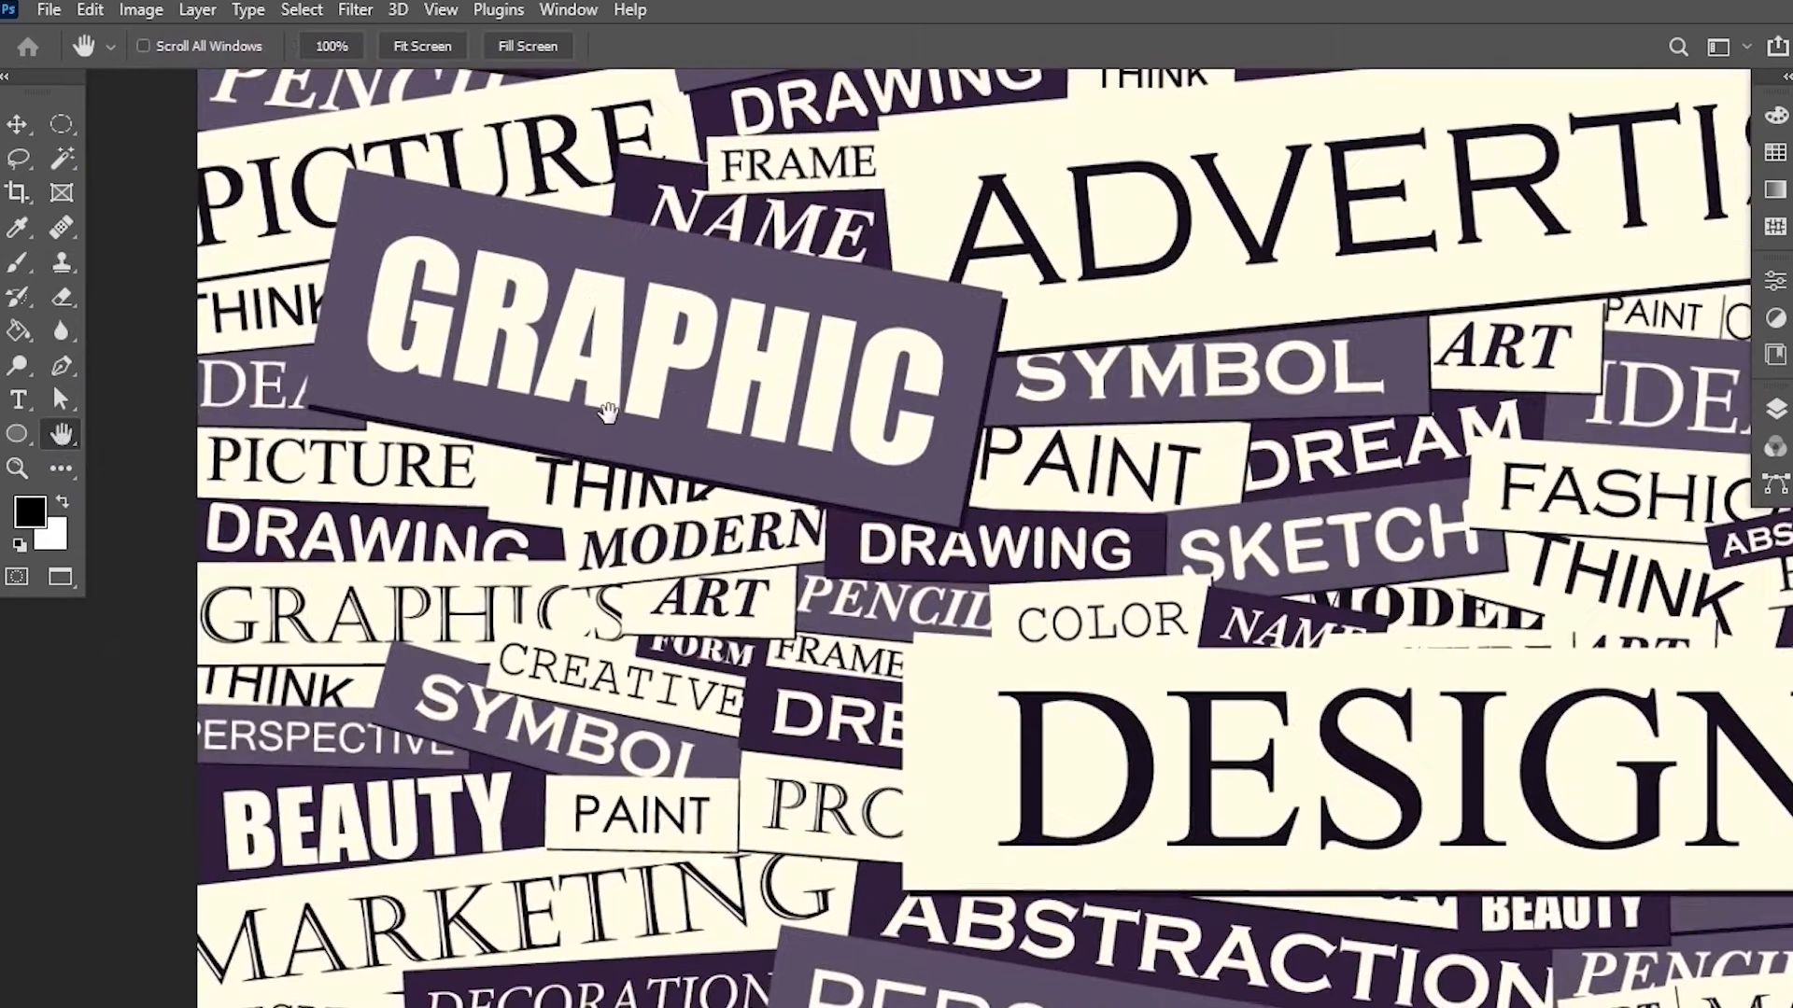
pyautogui.moveTo(1019, 229); pyautogui.dragTo(664, 497)
pyautogui.moveTo(809, 419); pyautogui.dragTo(848, 586)
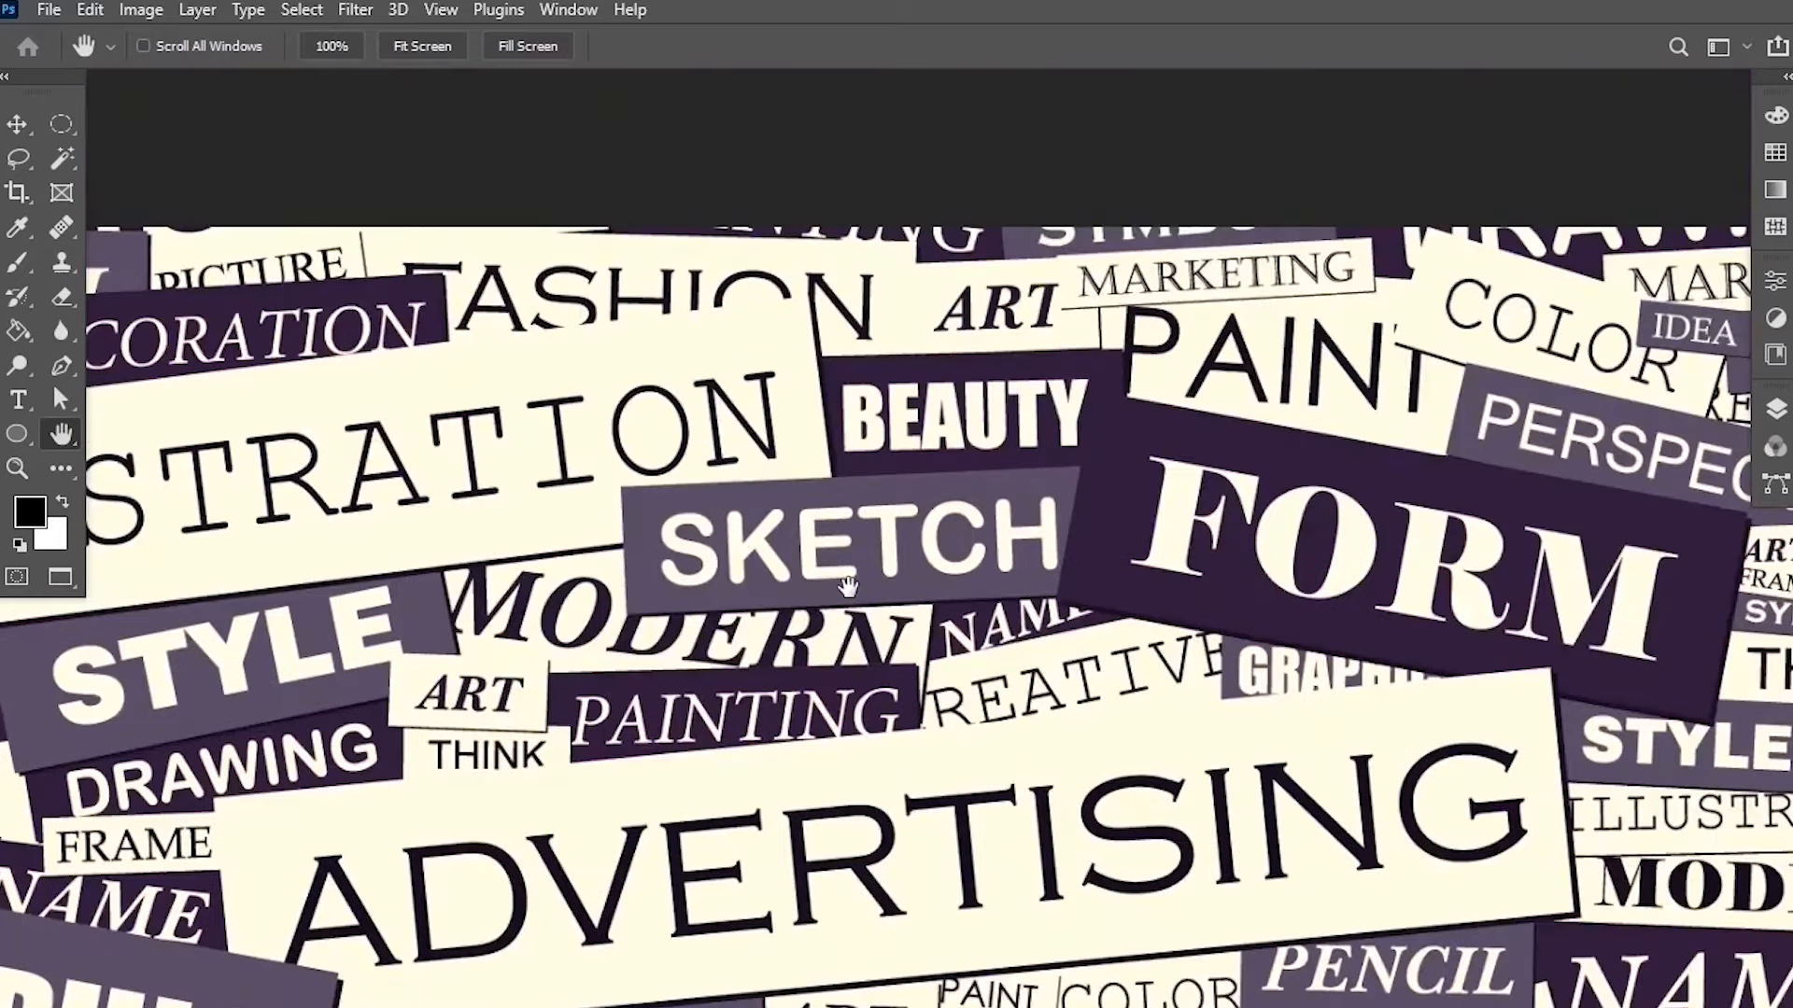
pyautogui.moveTo(1134, 821); pyautogui.dragTo(968, 473)
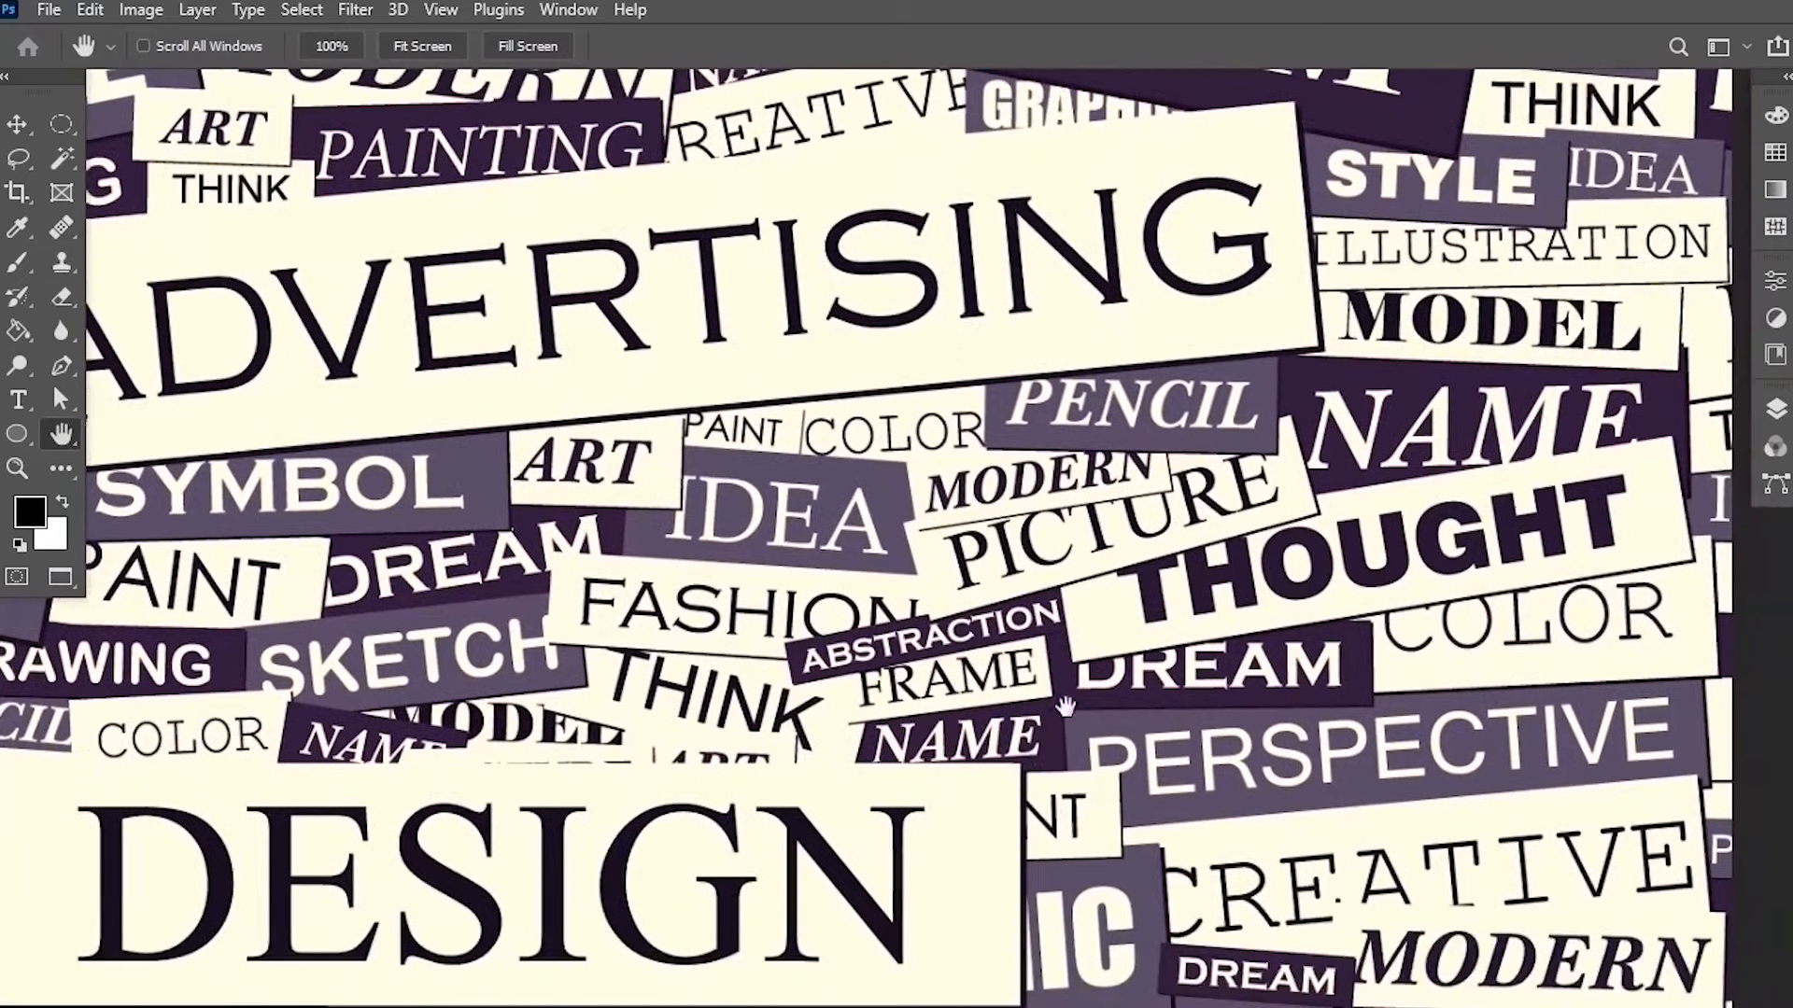
pyautogui.moveTo(1066, 707); pyautogui.dragTo(1223, 345)
pyautogui.moveTo(374, 523); pyautogui.dragTo(688, 416)
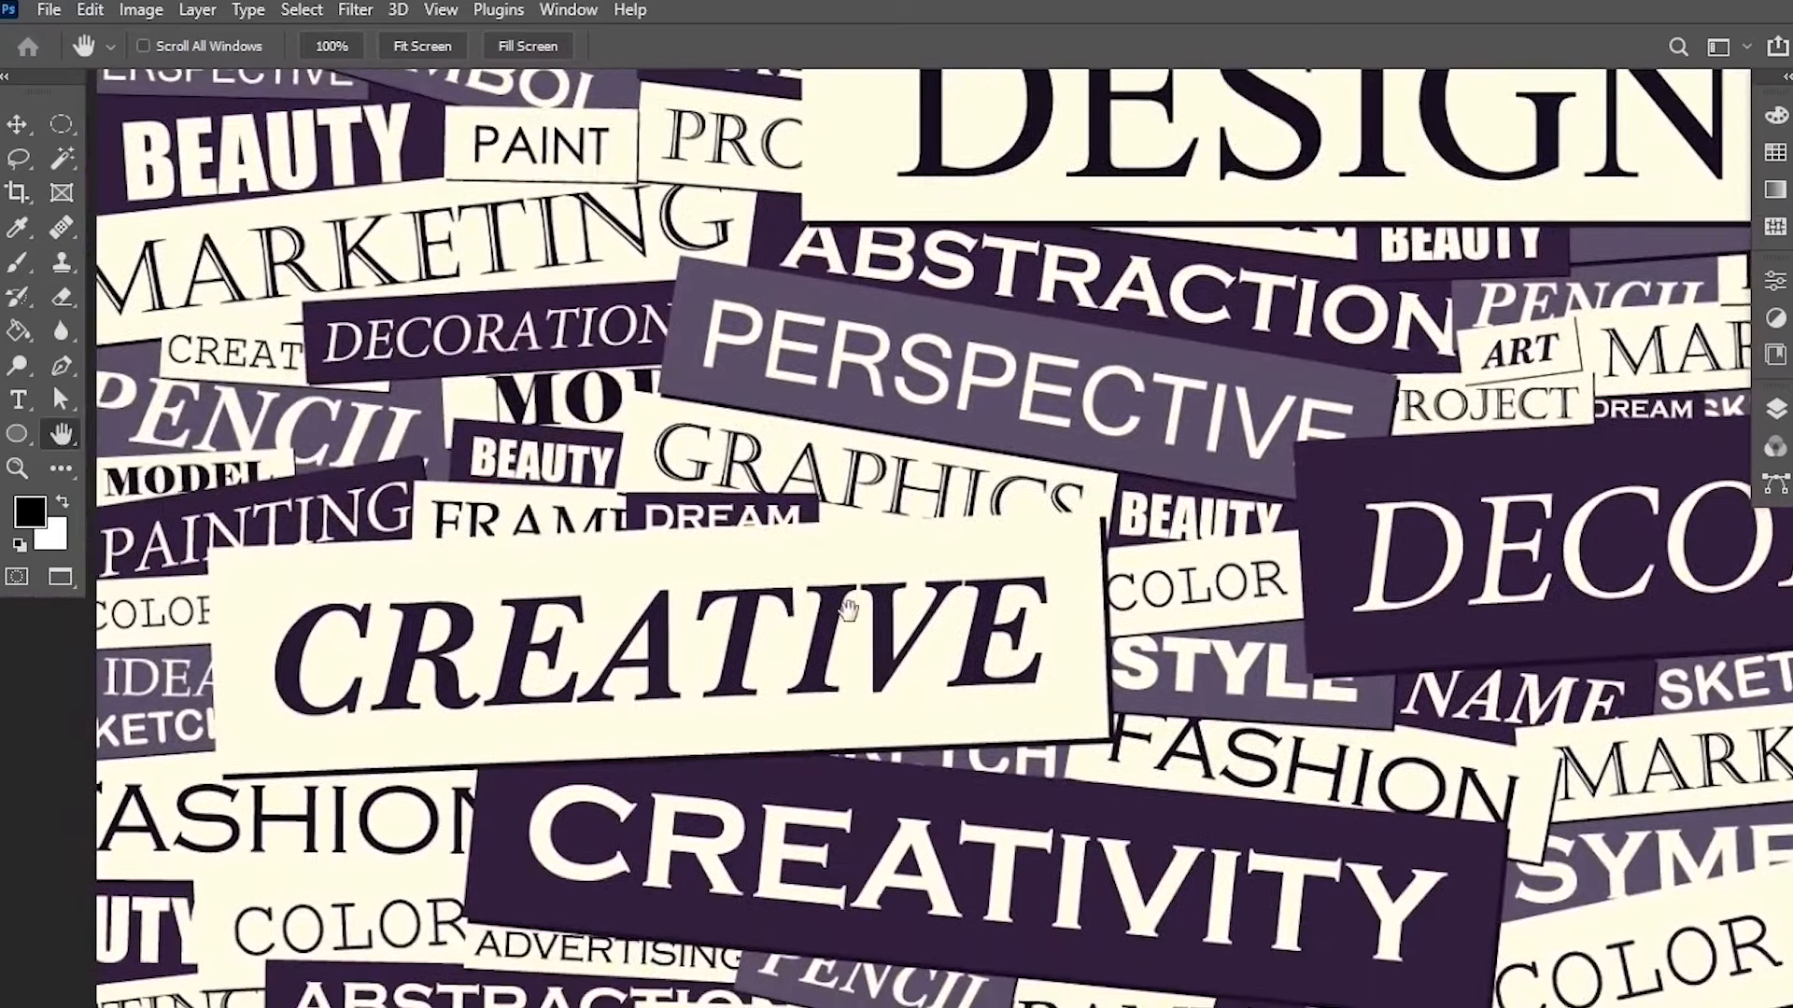
pyautogui.moveTo(848, 609); pyautogui.dragTo(733, 446)
pyautogui.moveTo(1230, 589); pyautogui.dragTo(822, 169)
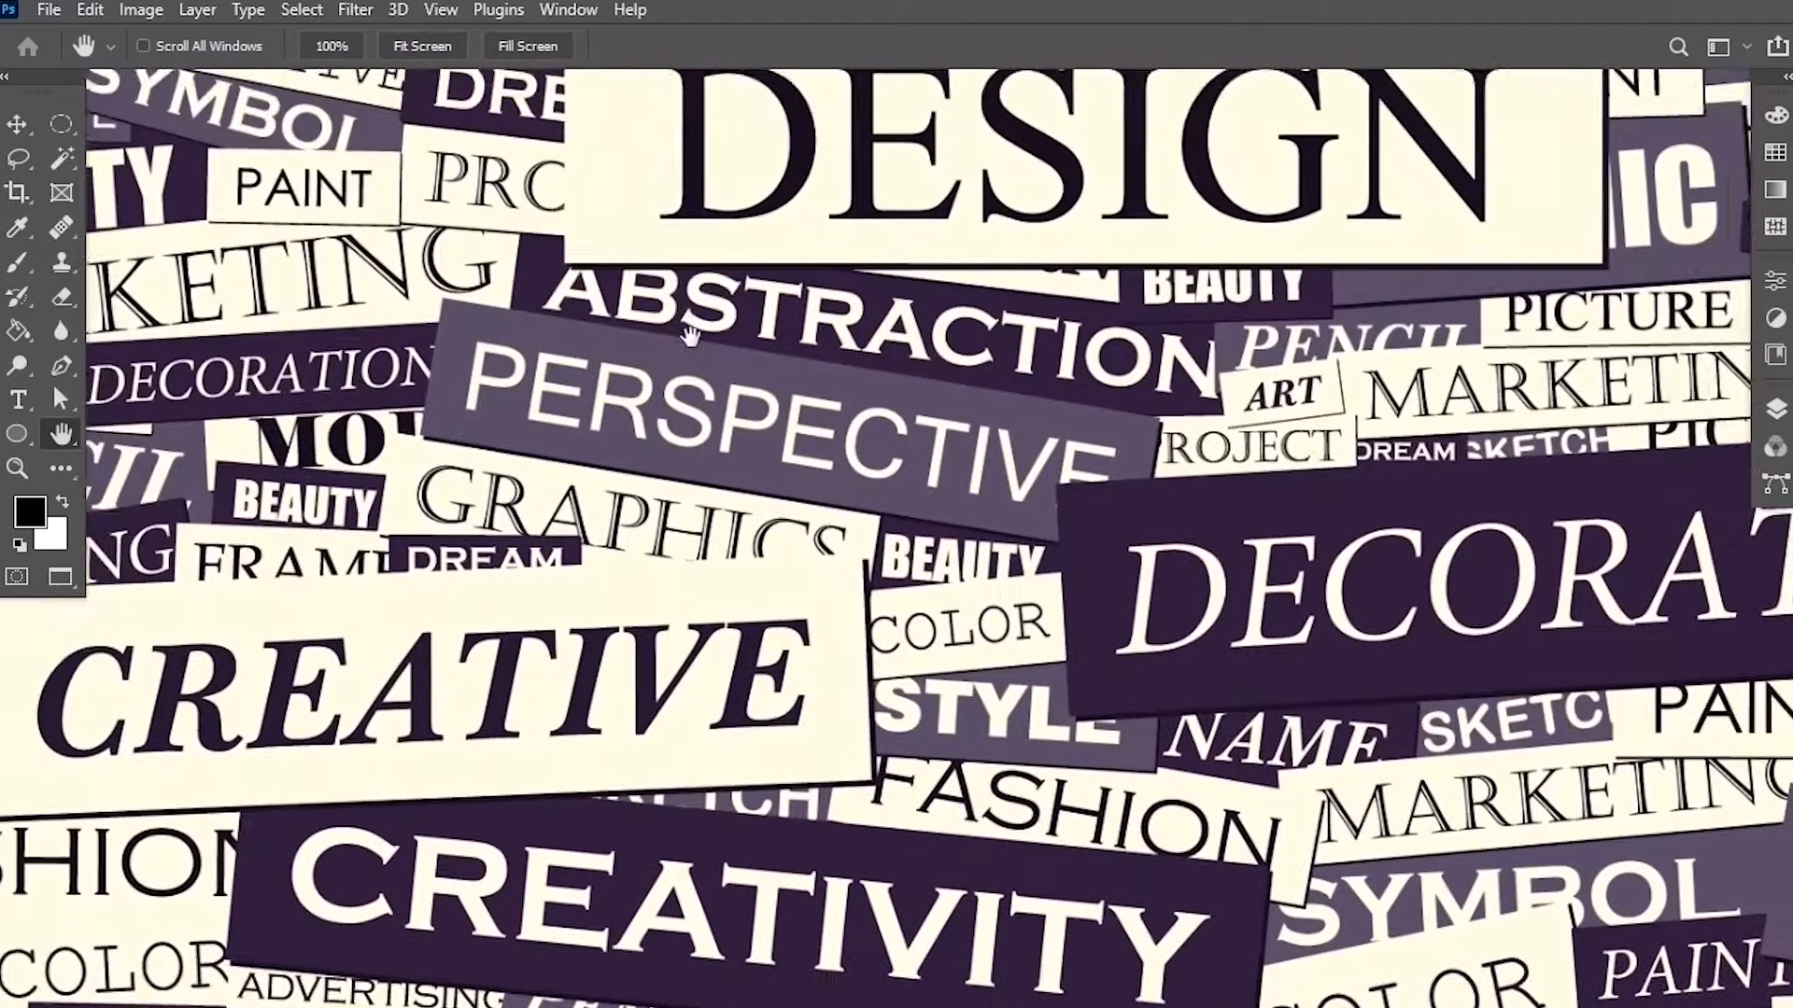
pyautogui.moveTo(689, 334); pyautogui.dragTo(765, 481)
pyautogui.scroll(-6, 776, 577)
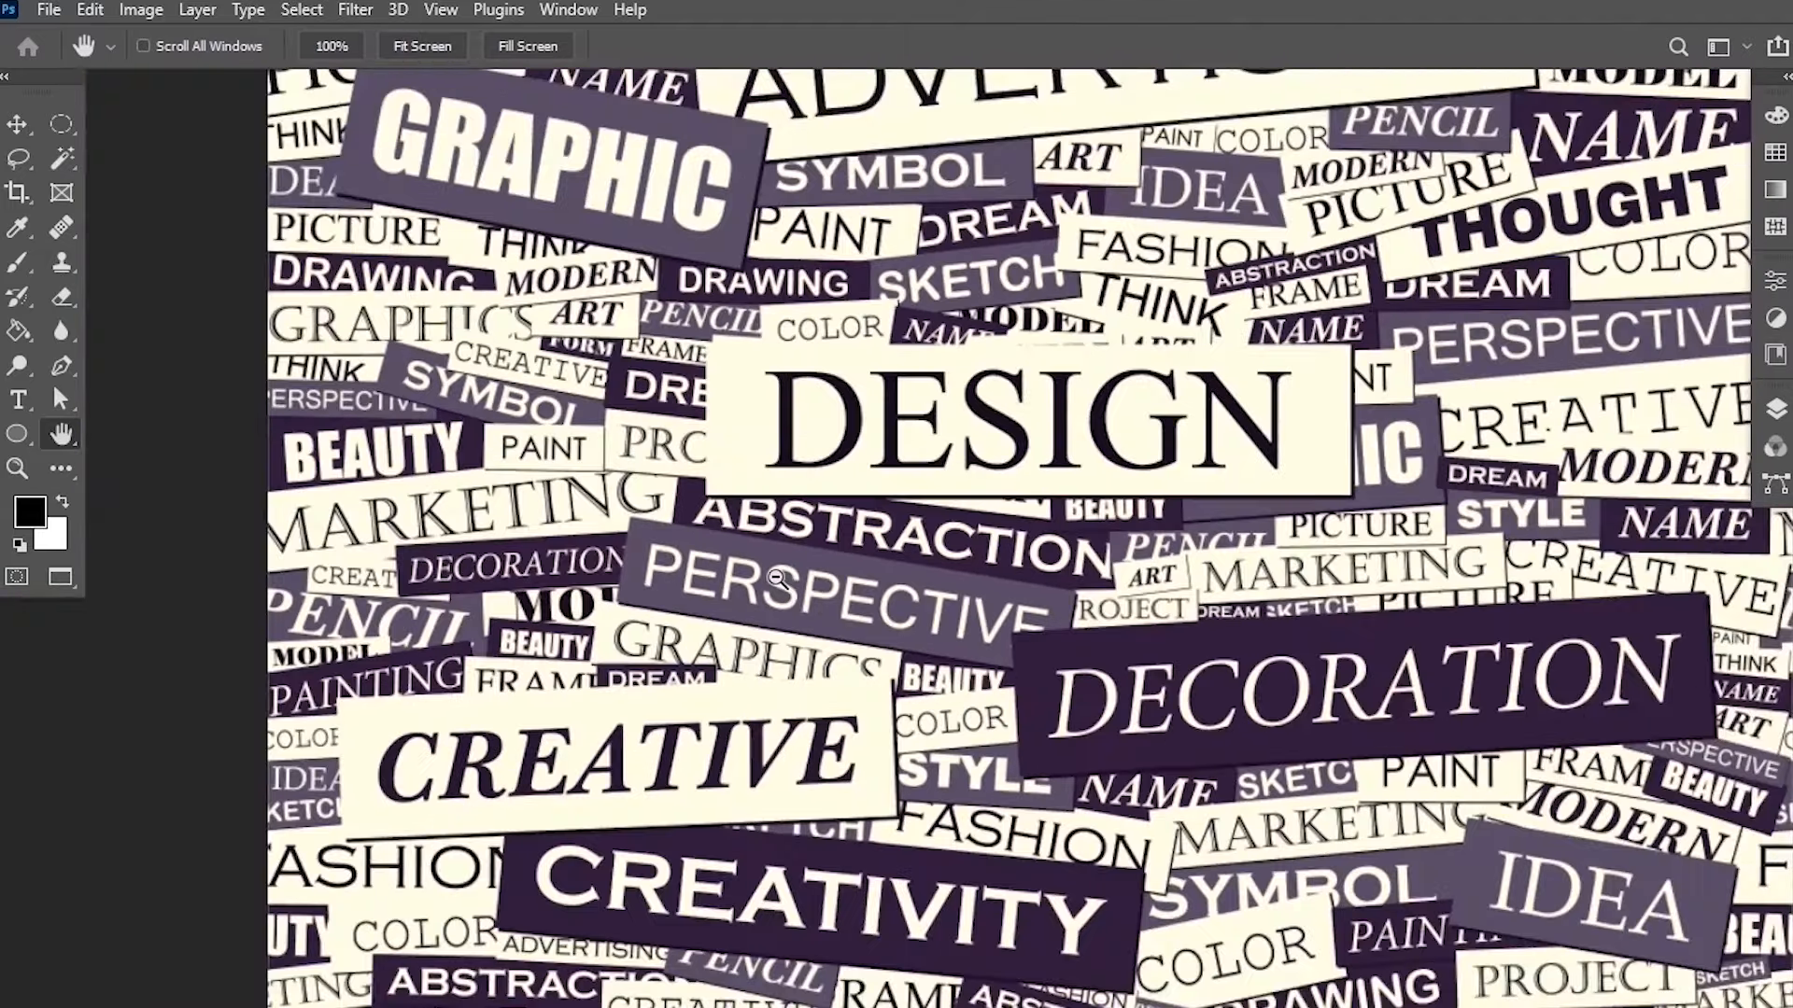
pyautogui.moveTo(855, 530); pyautogui.dragTo(819, 528)
pyautogui.scroll(3, 845, 569)
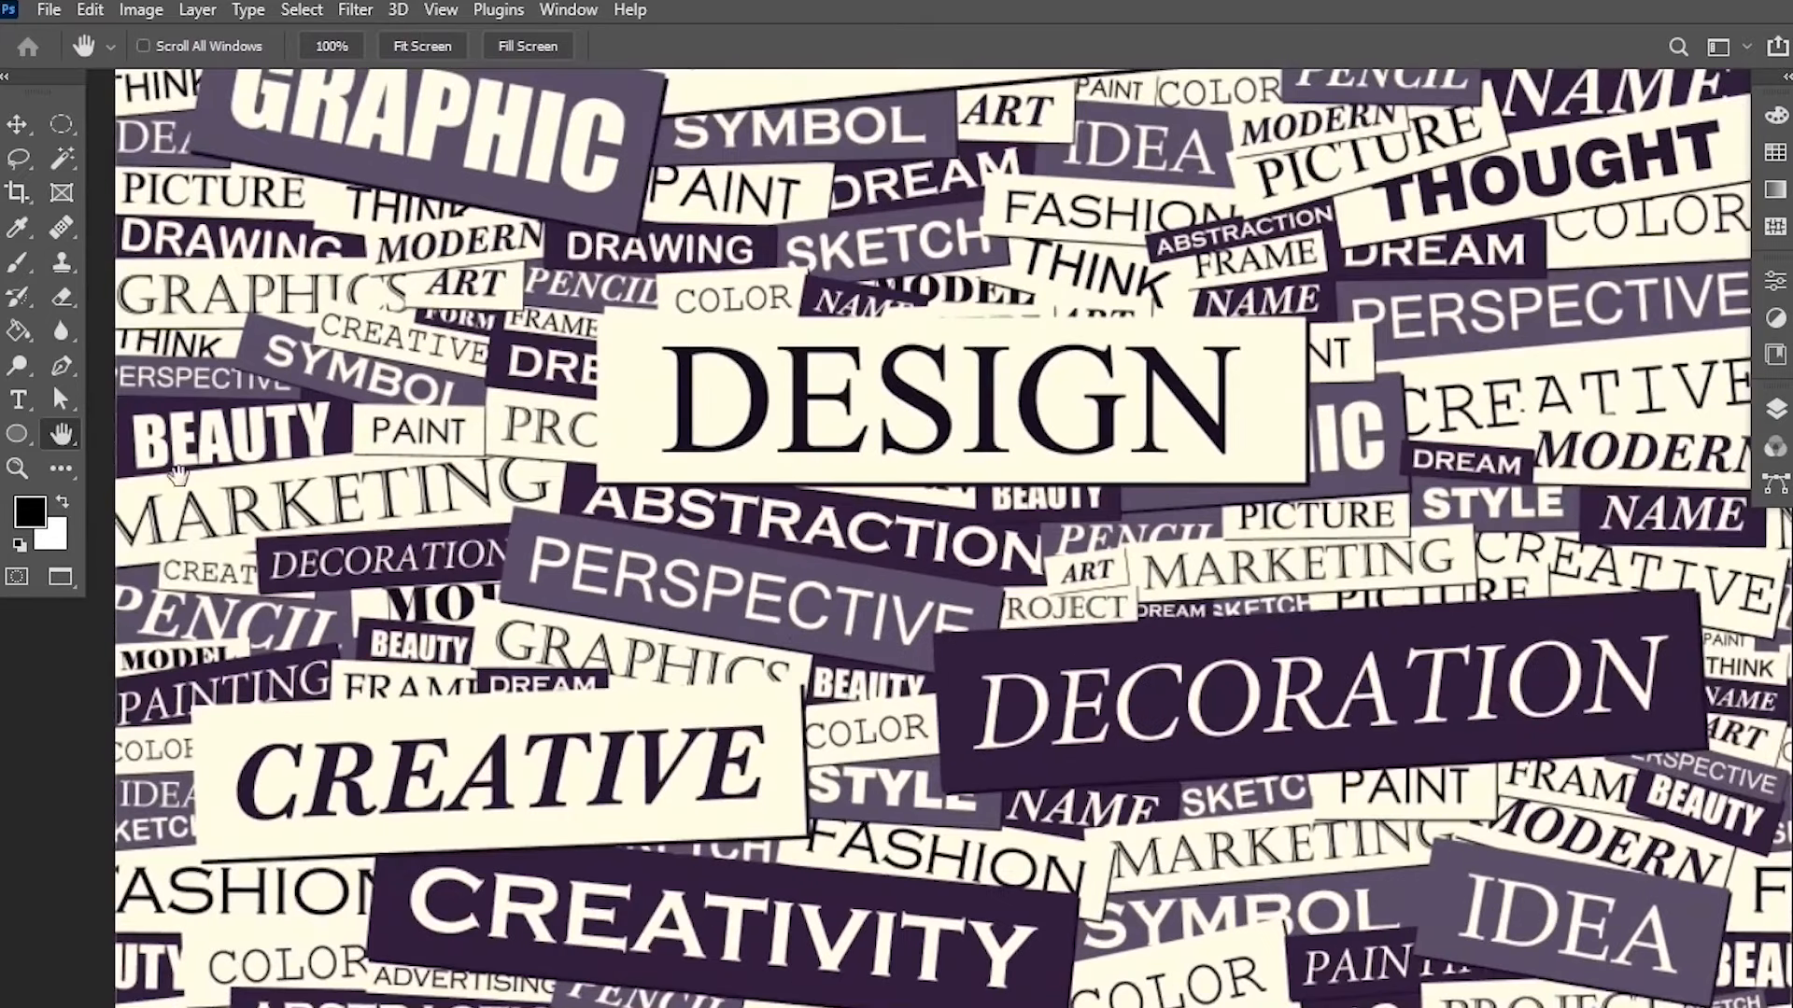
# Rotate the canvas view with the Rotate View Tool, then return to the Move tool.
pyautogui.click(59, 445)
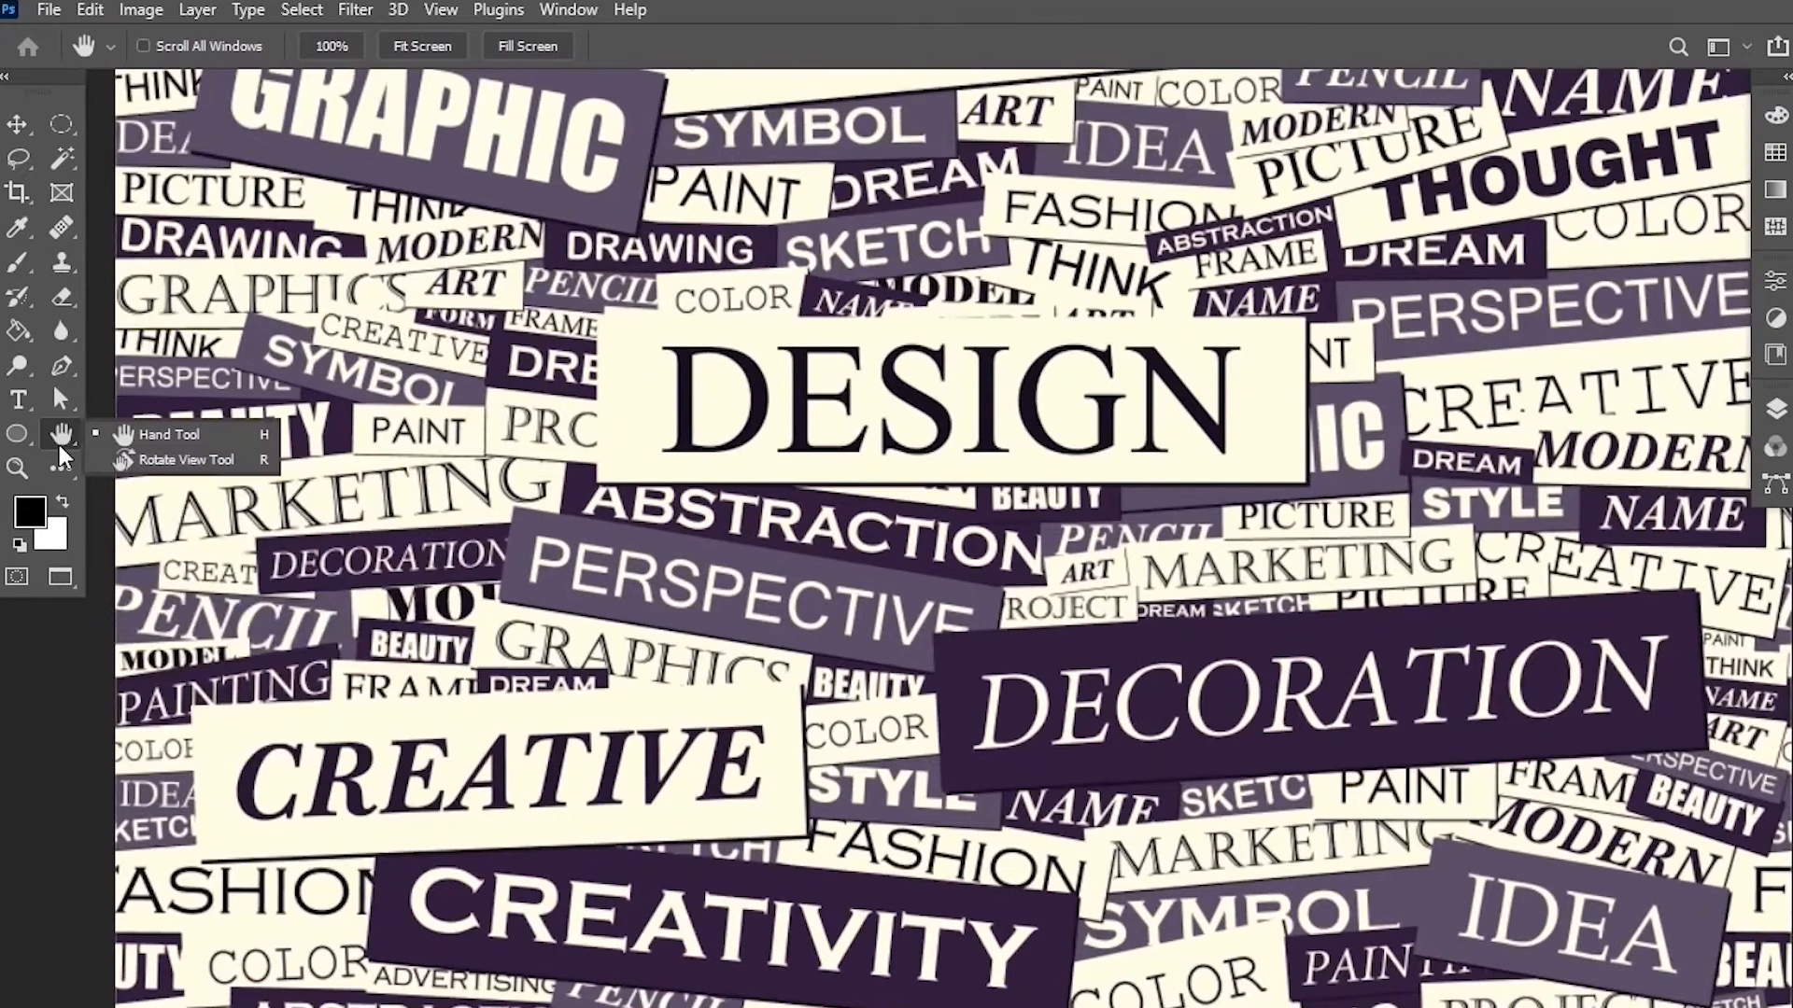
pyautogui.click(207, 461)
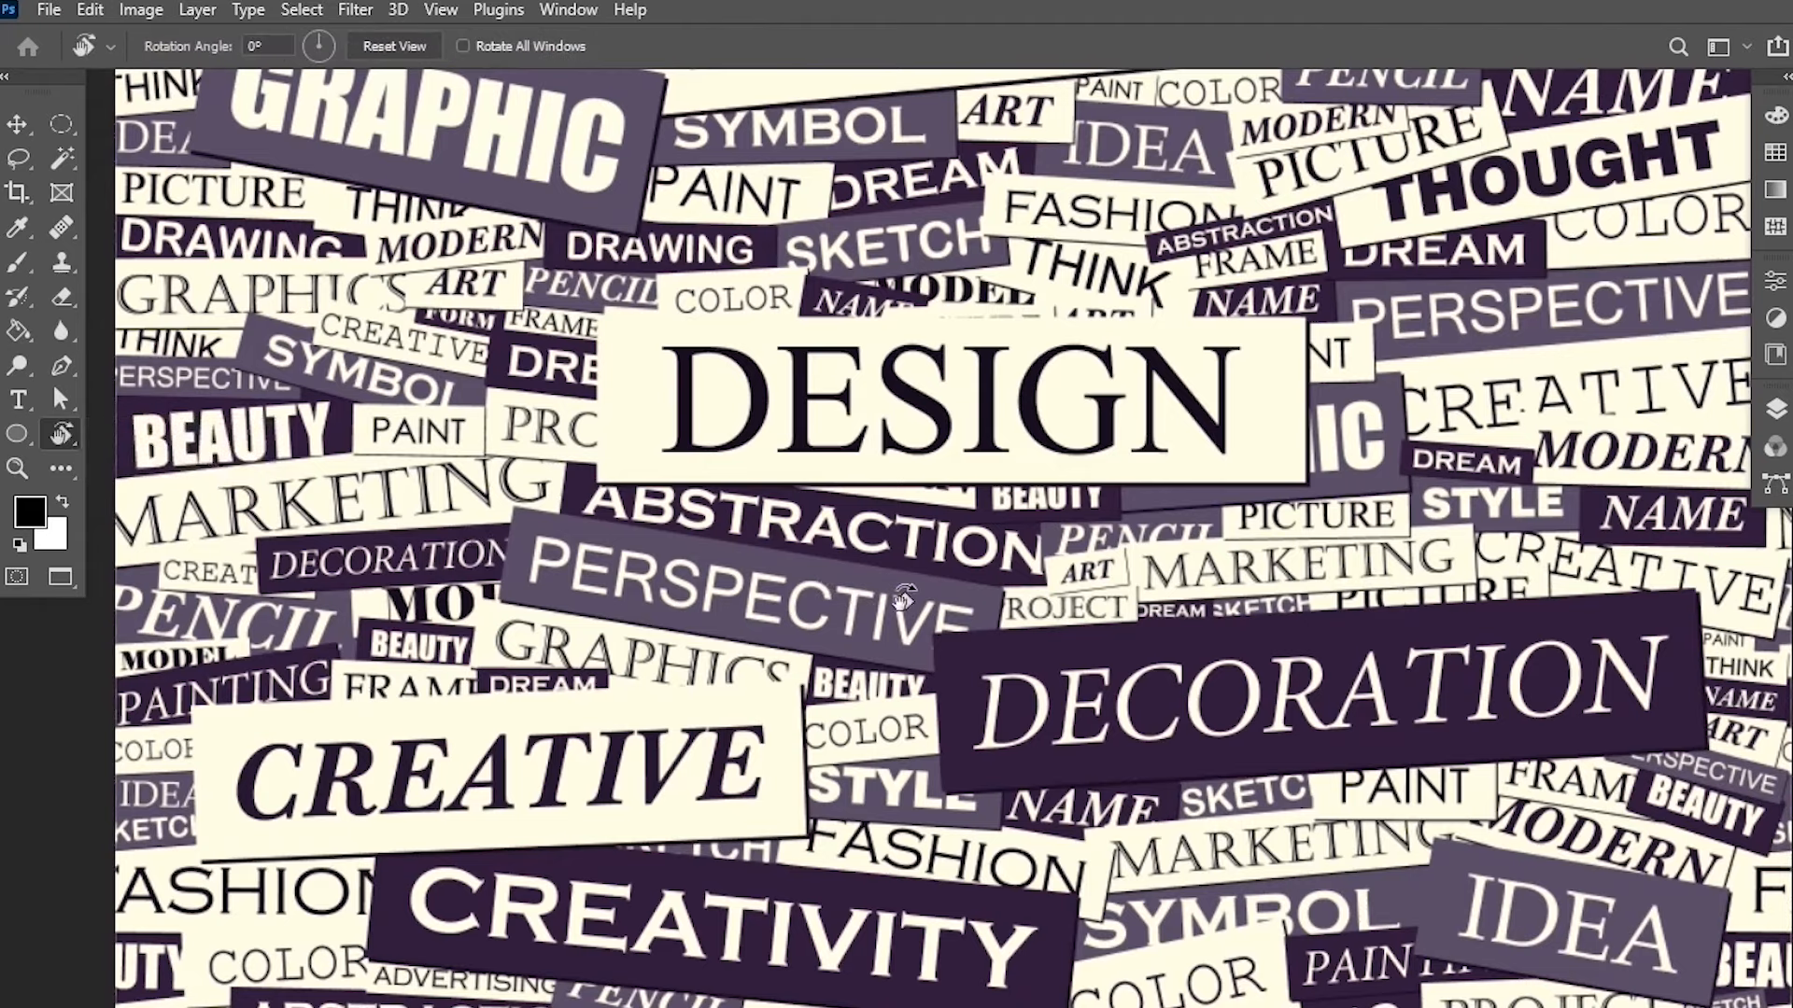
pyautogui.moveTo(910, 598); pyautogui.dragTo(934, 707)
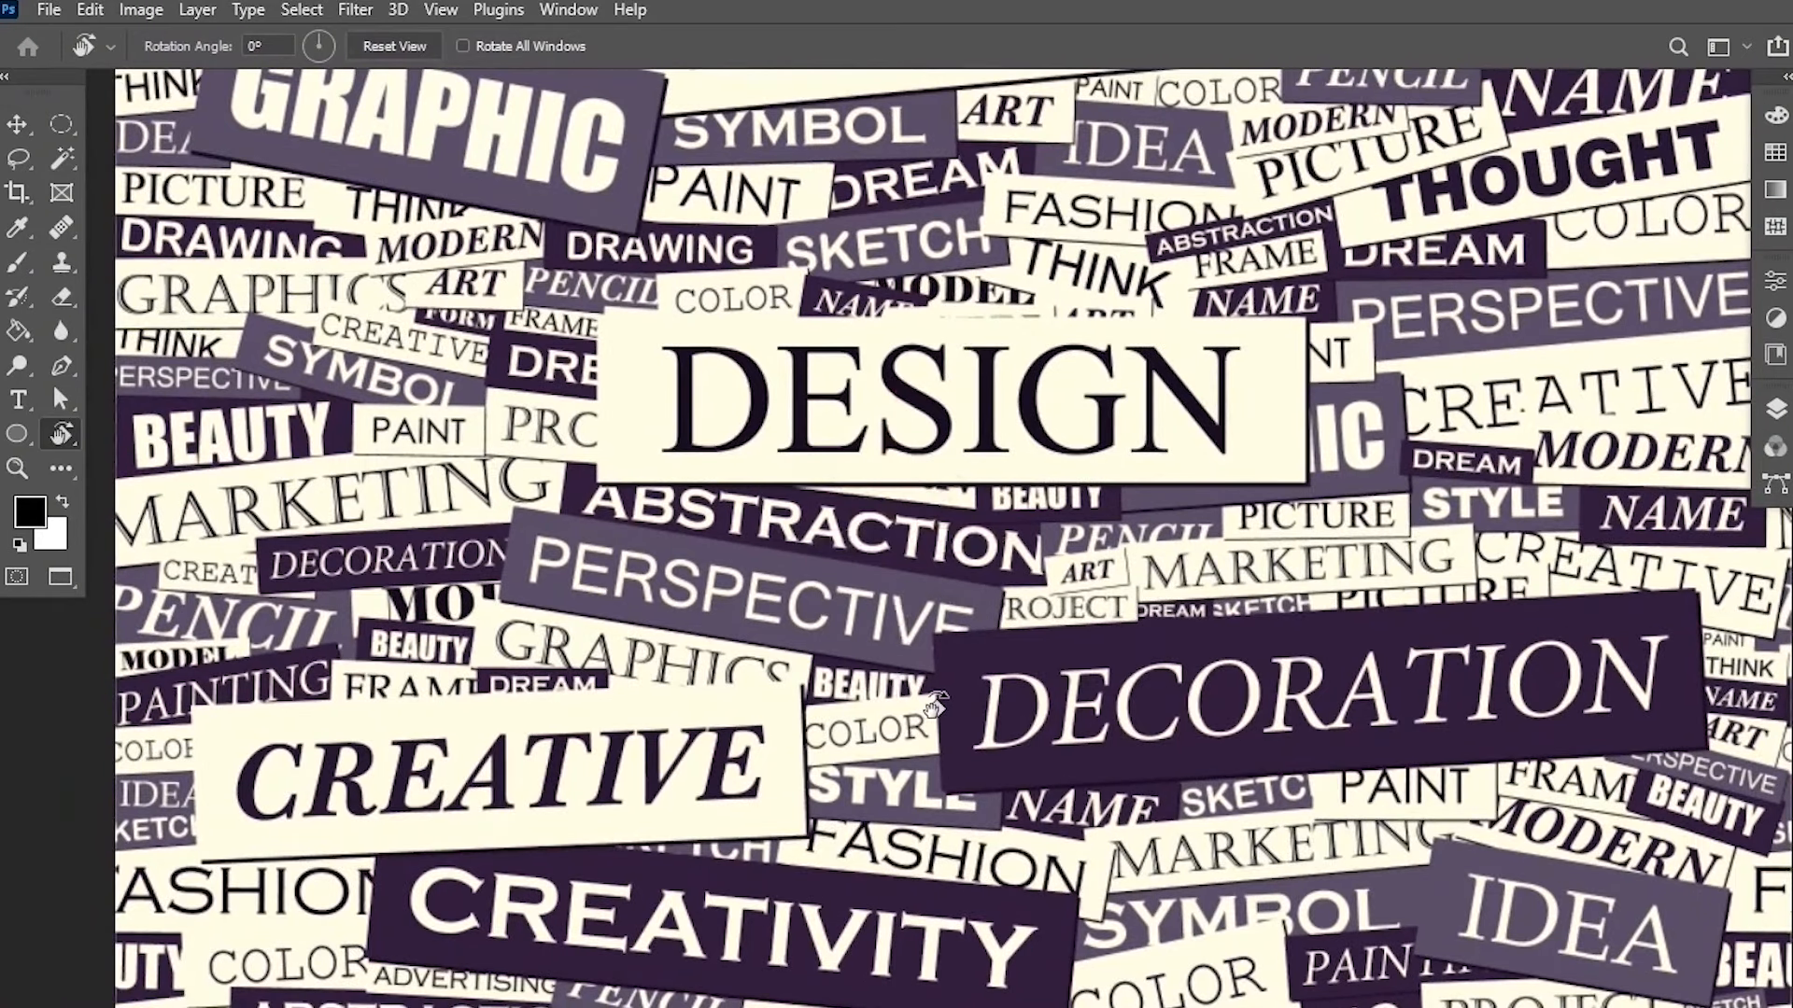
pyautogui.click(16, 125)
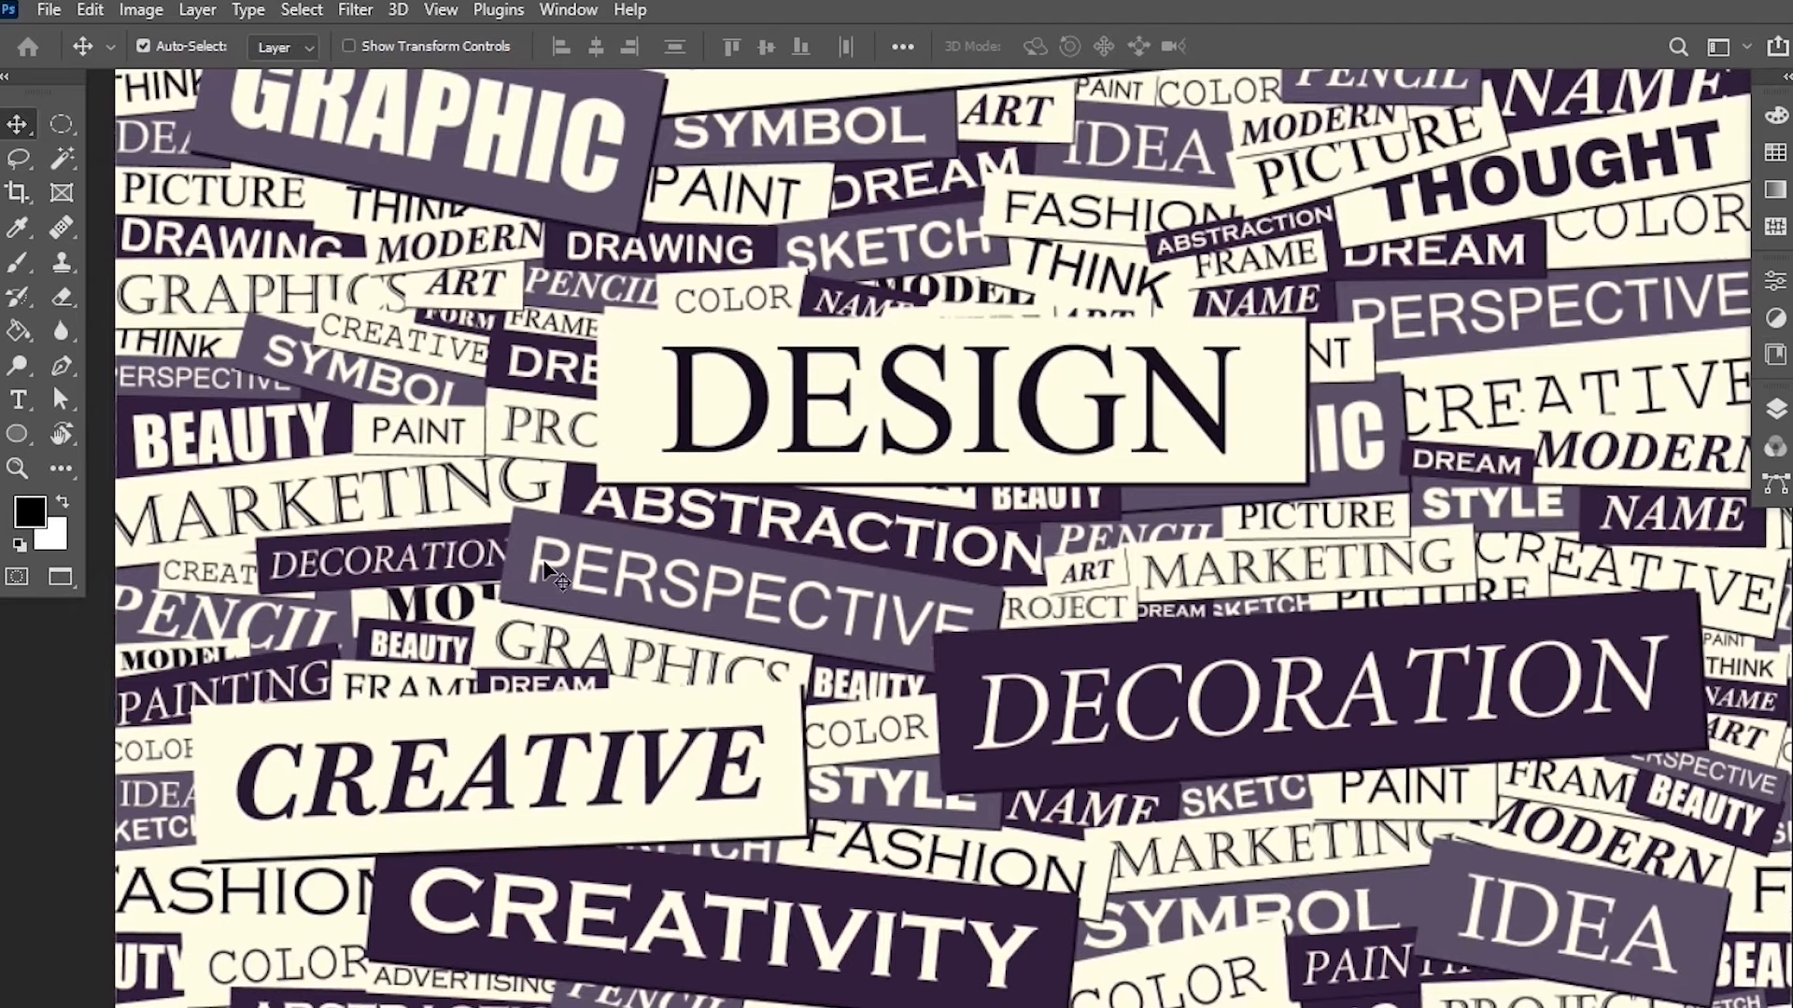
pyautogui.moveTo(868, 270); pyautogui.dragTo(900, 670)
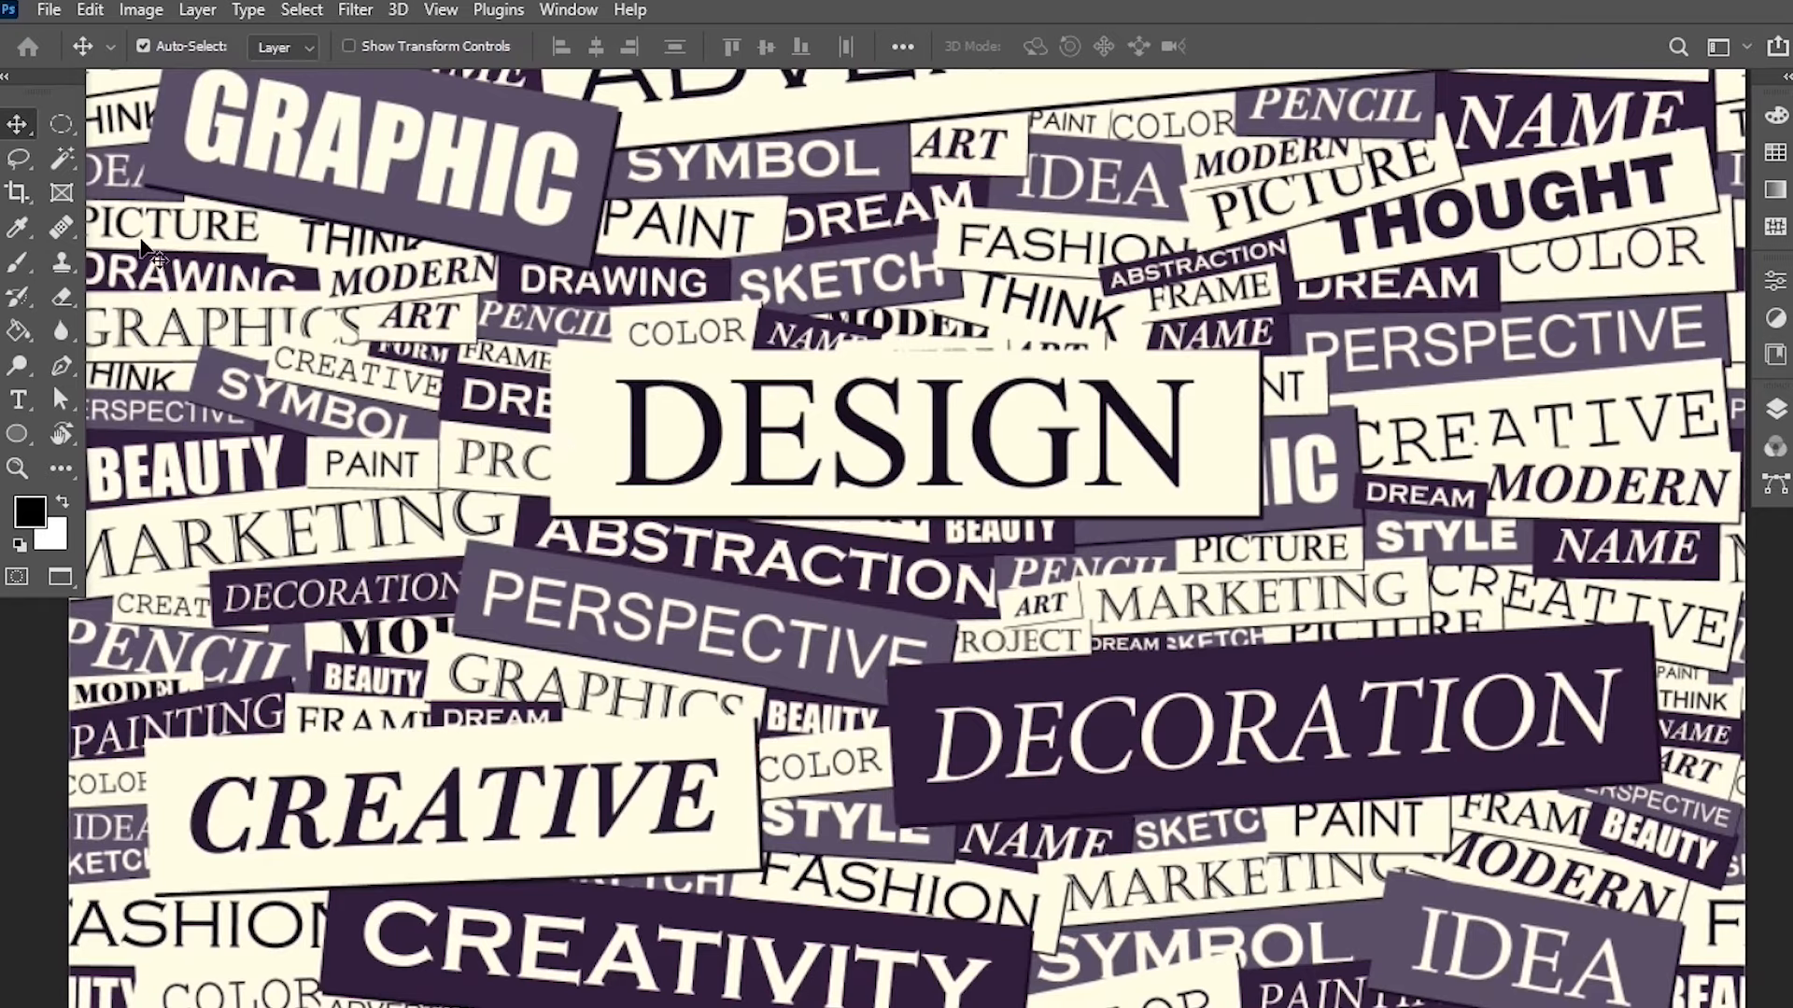
# Zoom into the GRAPHIC label and trace a closed Pen path around its rectangular background.
pyautogui.scroll(2, 346, 210)
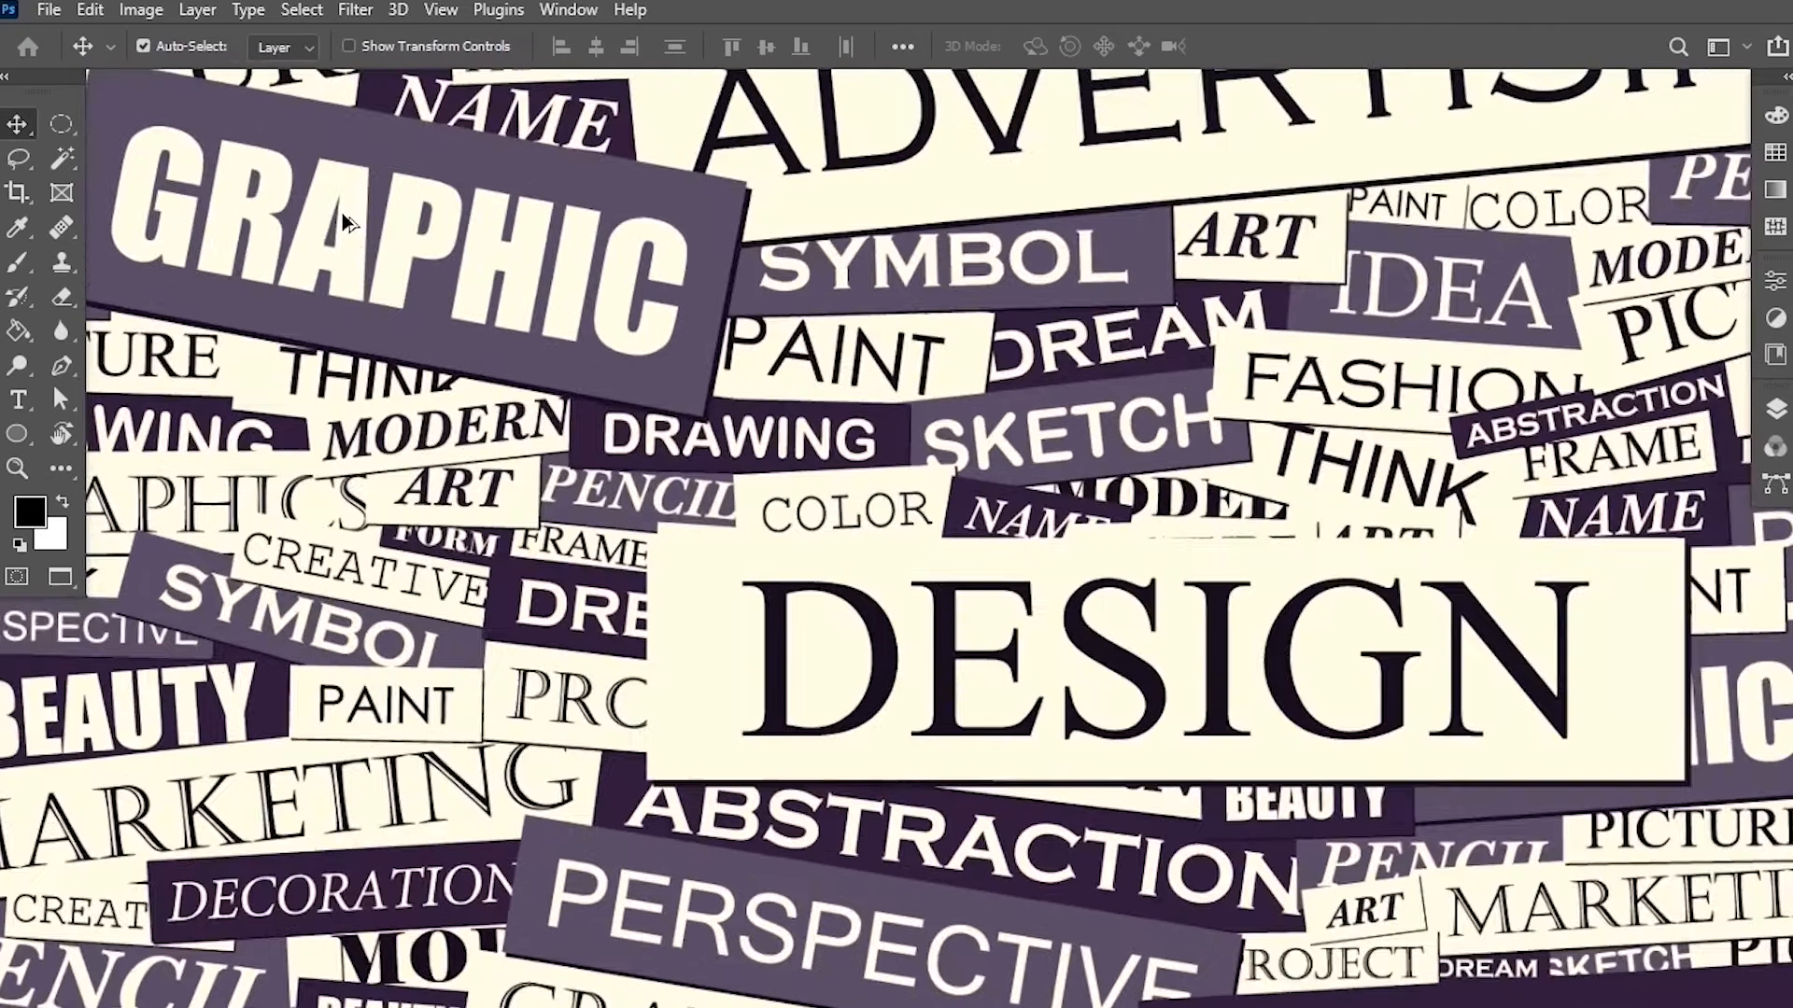
pyautogui.scroll(3, 342, 213)
pyautogui.moveTo(262, 133); pyautogui.dragTo(587, 342)
pyautogui.scroll(1, 600, 369)
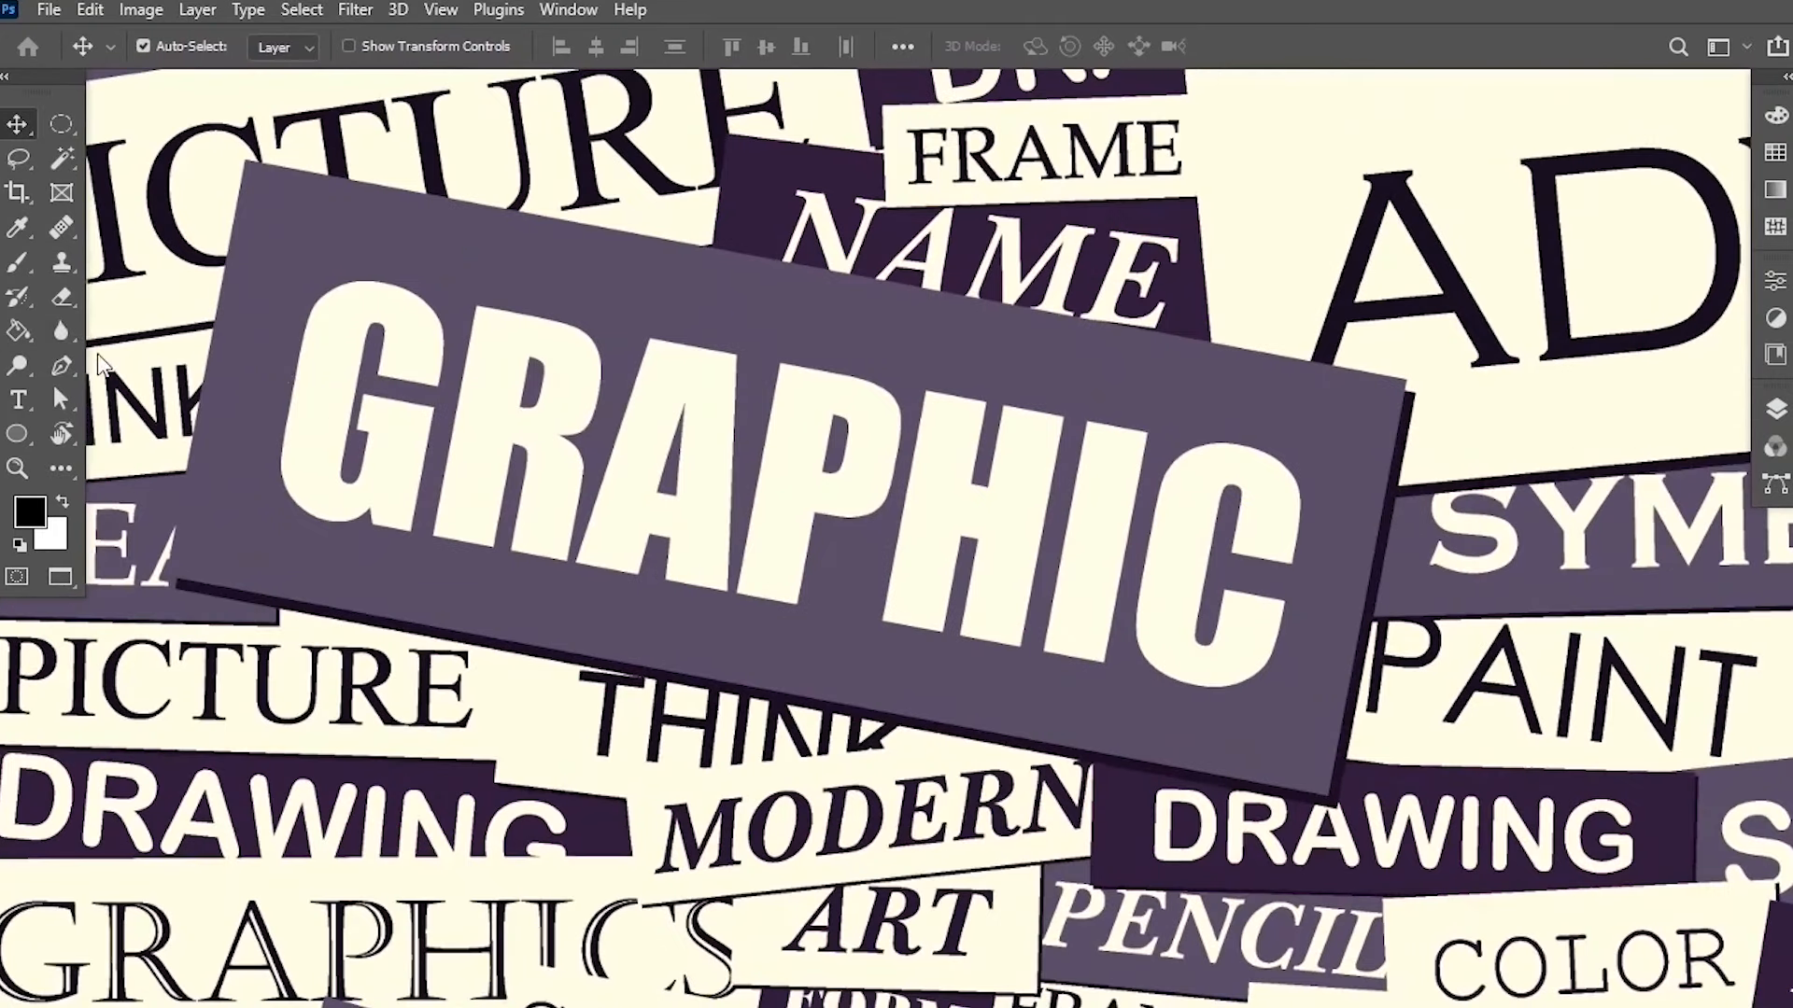
pyautogui.click(62, 366)
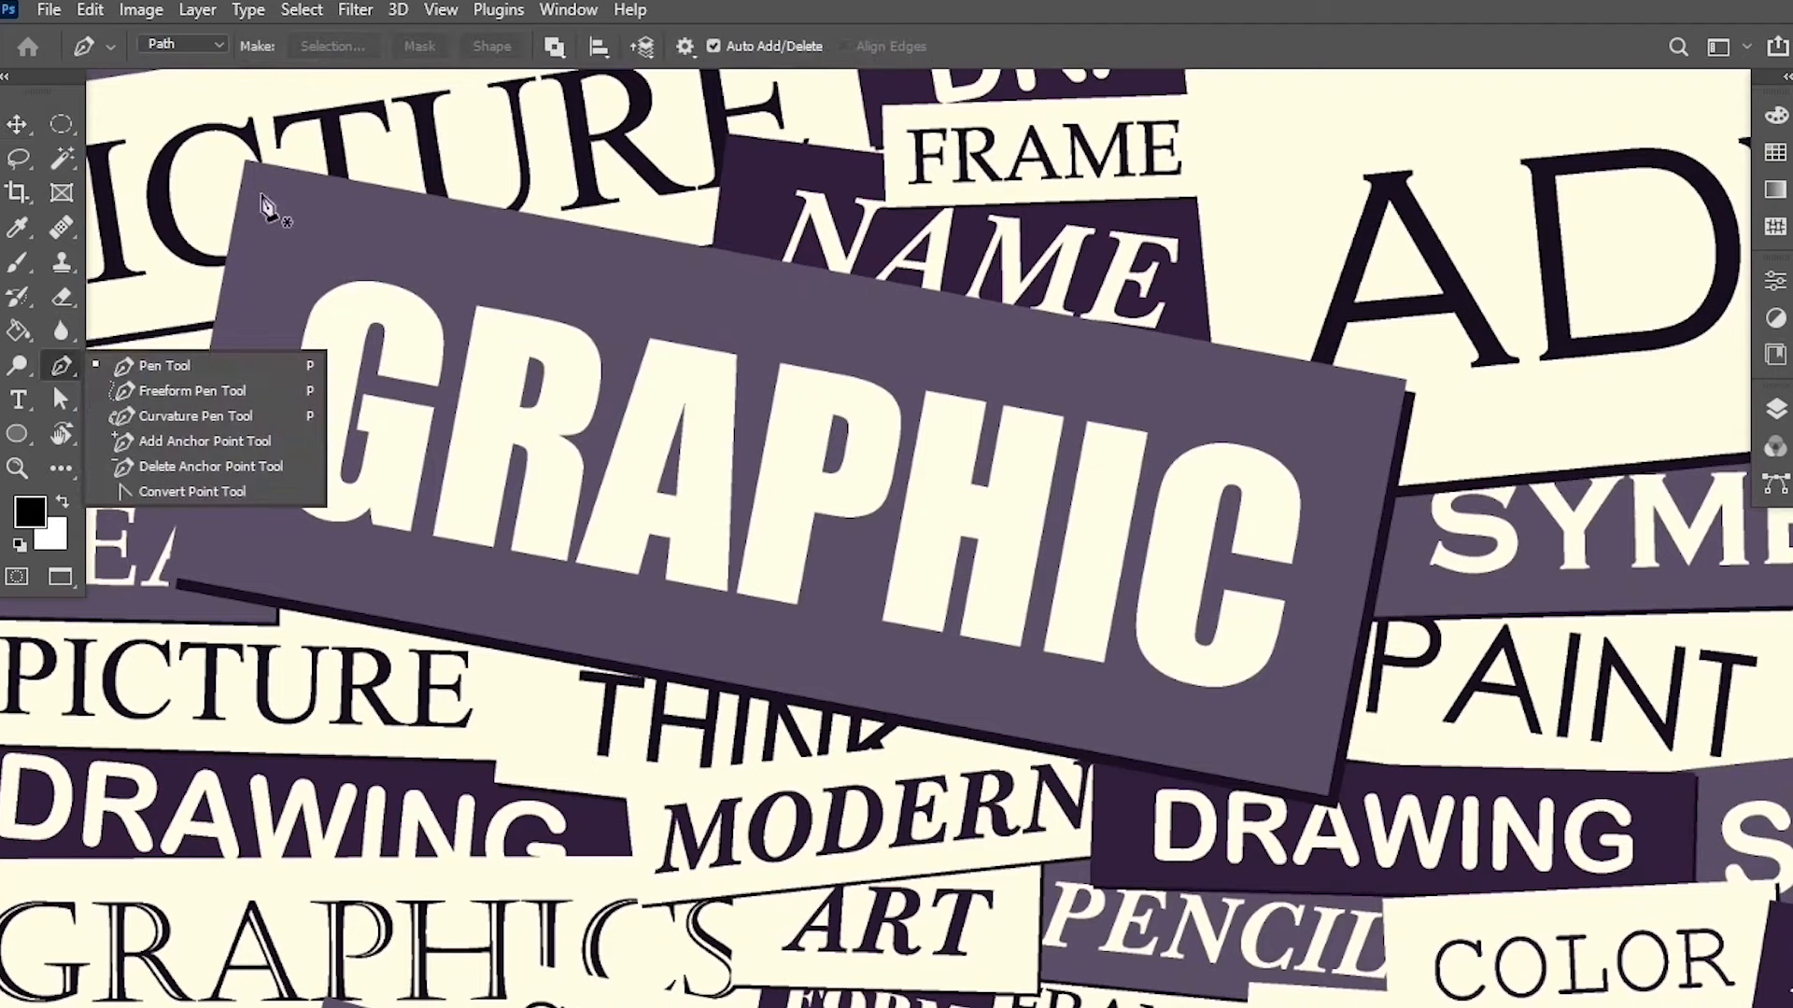
pyautogui.click(277, 183)
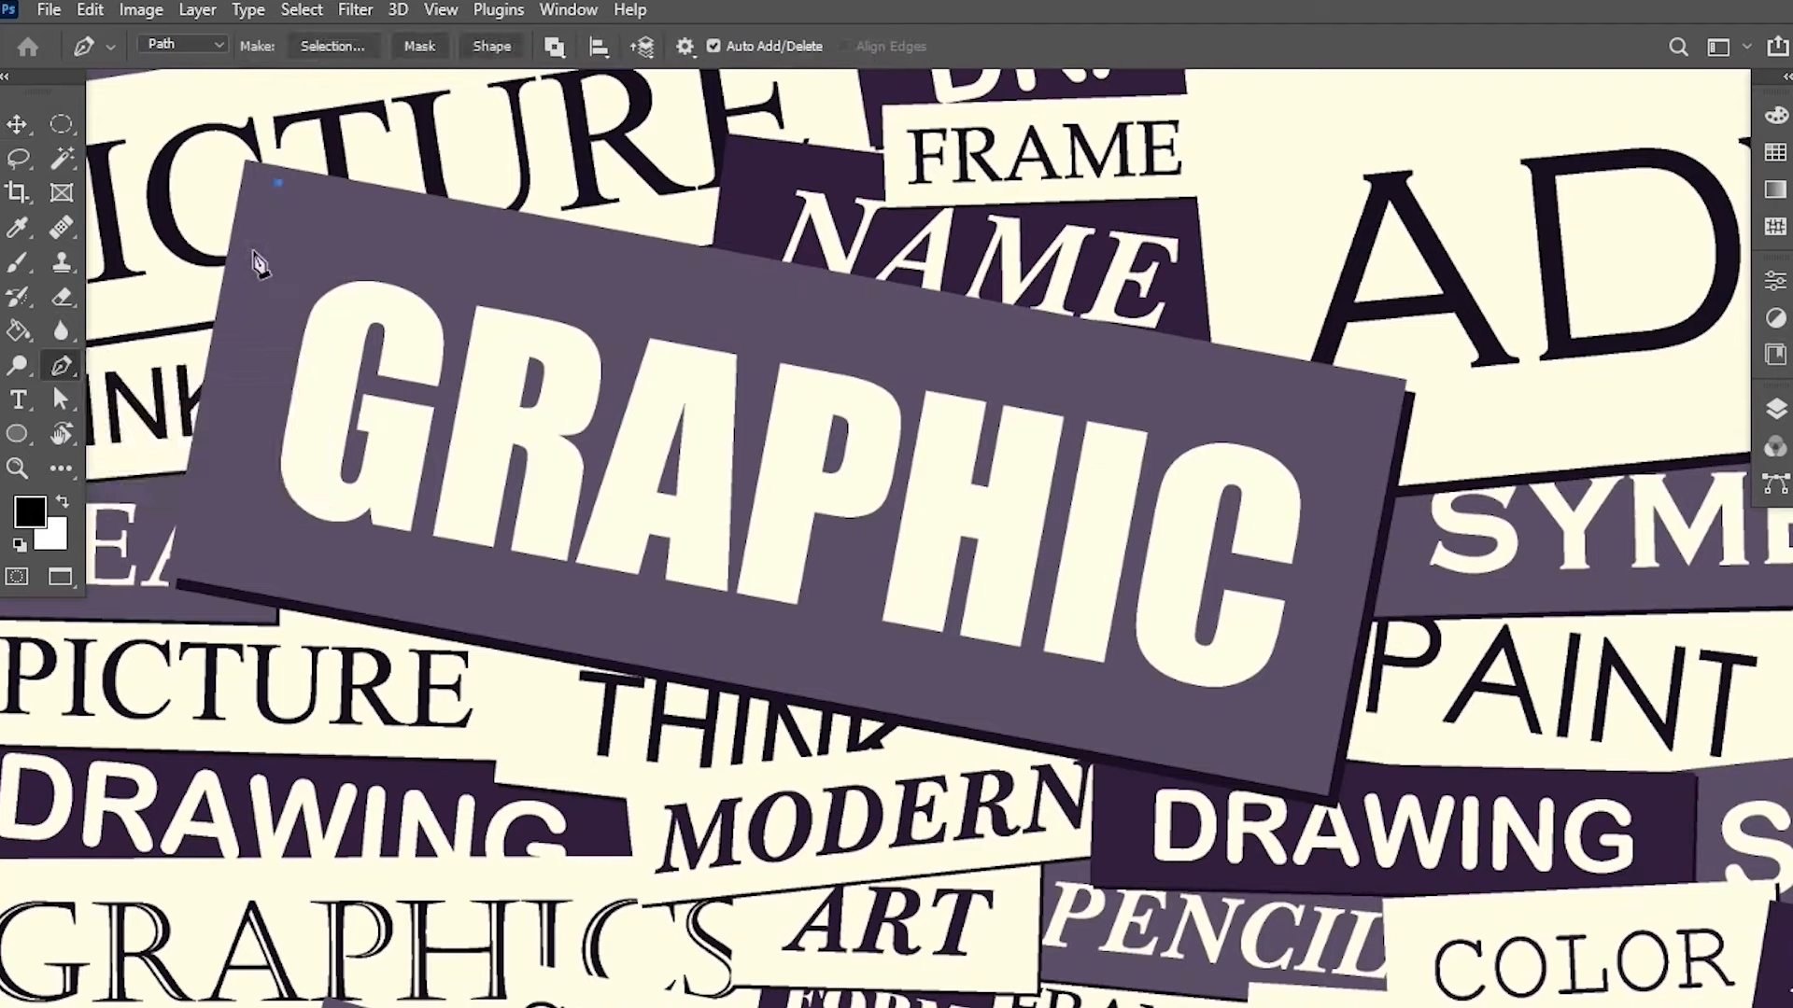
pyautogui.click(205, 555)
pyautogui.click(1280, 755)
pyautogui.click(1369, 397)
pyautogui.click(278, 183)
# Convert the path around the GRAPHIC label into a selection.
pyautogui.rightClick(377, 252)
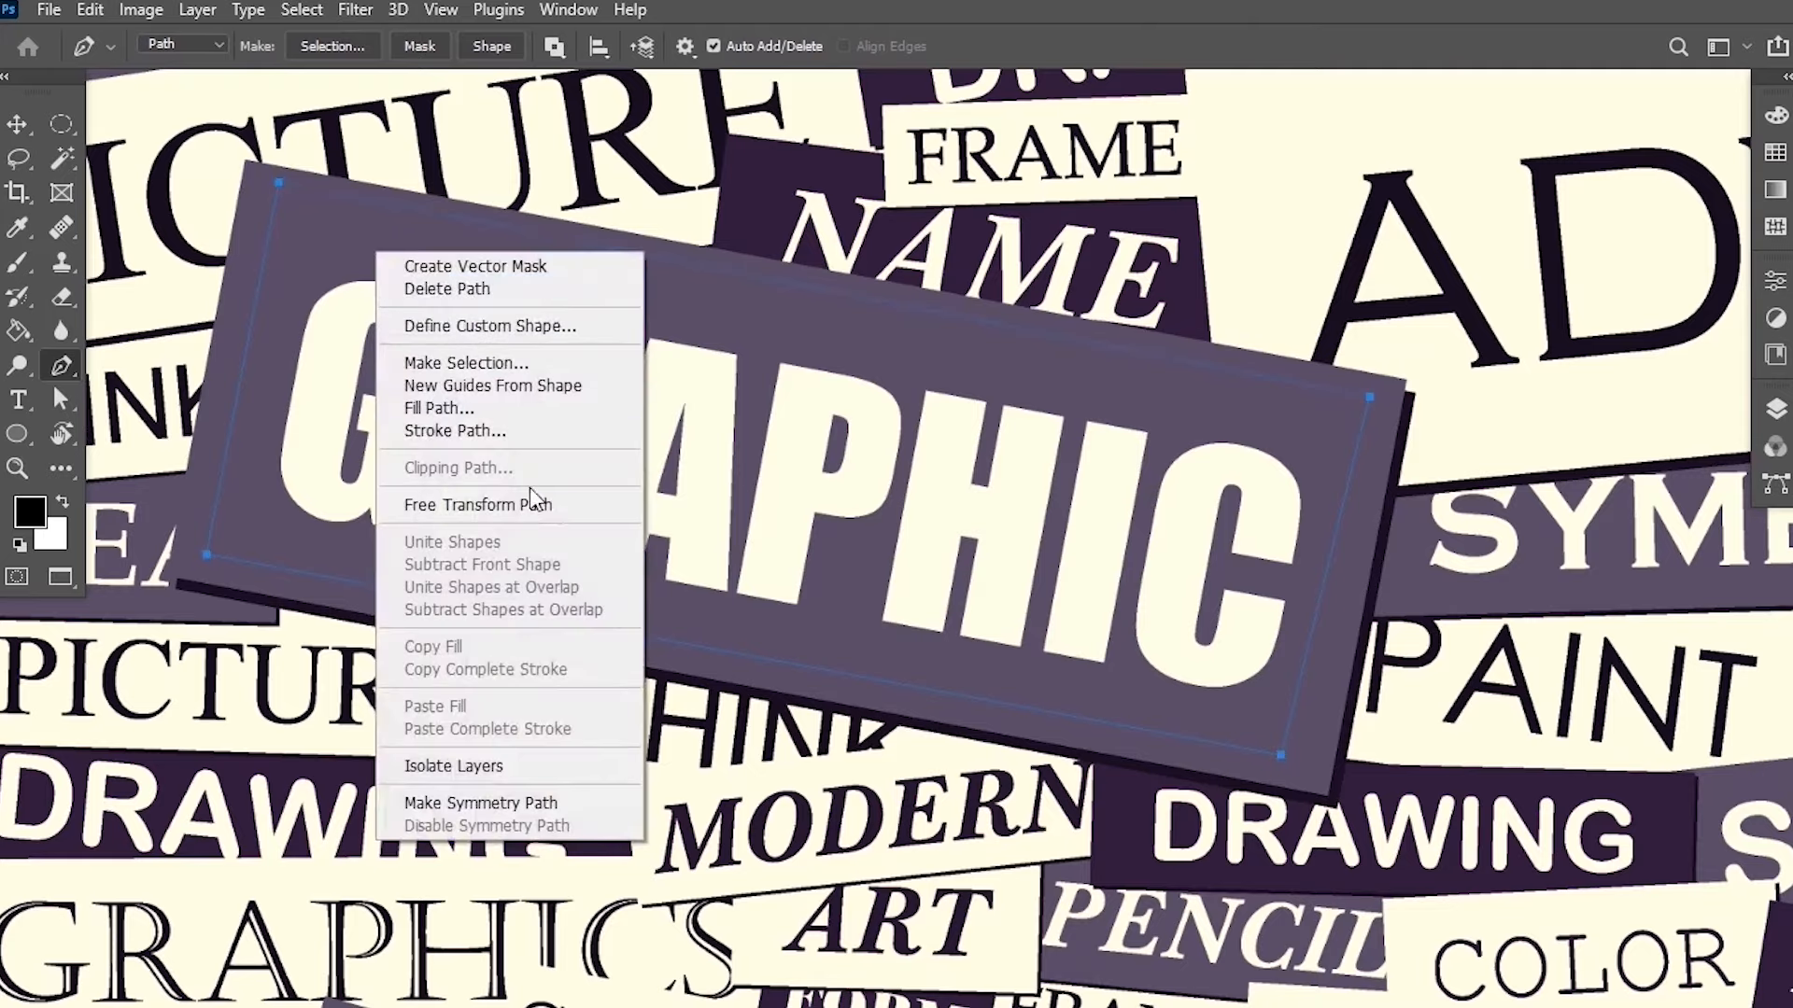
pyautogui.click(519, 364)
pyautogui.click(1009, 229)
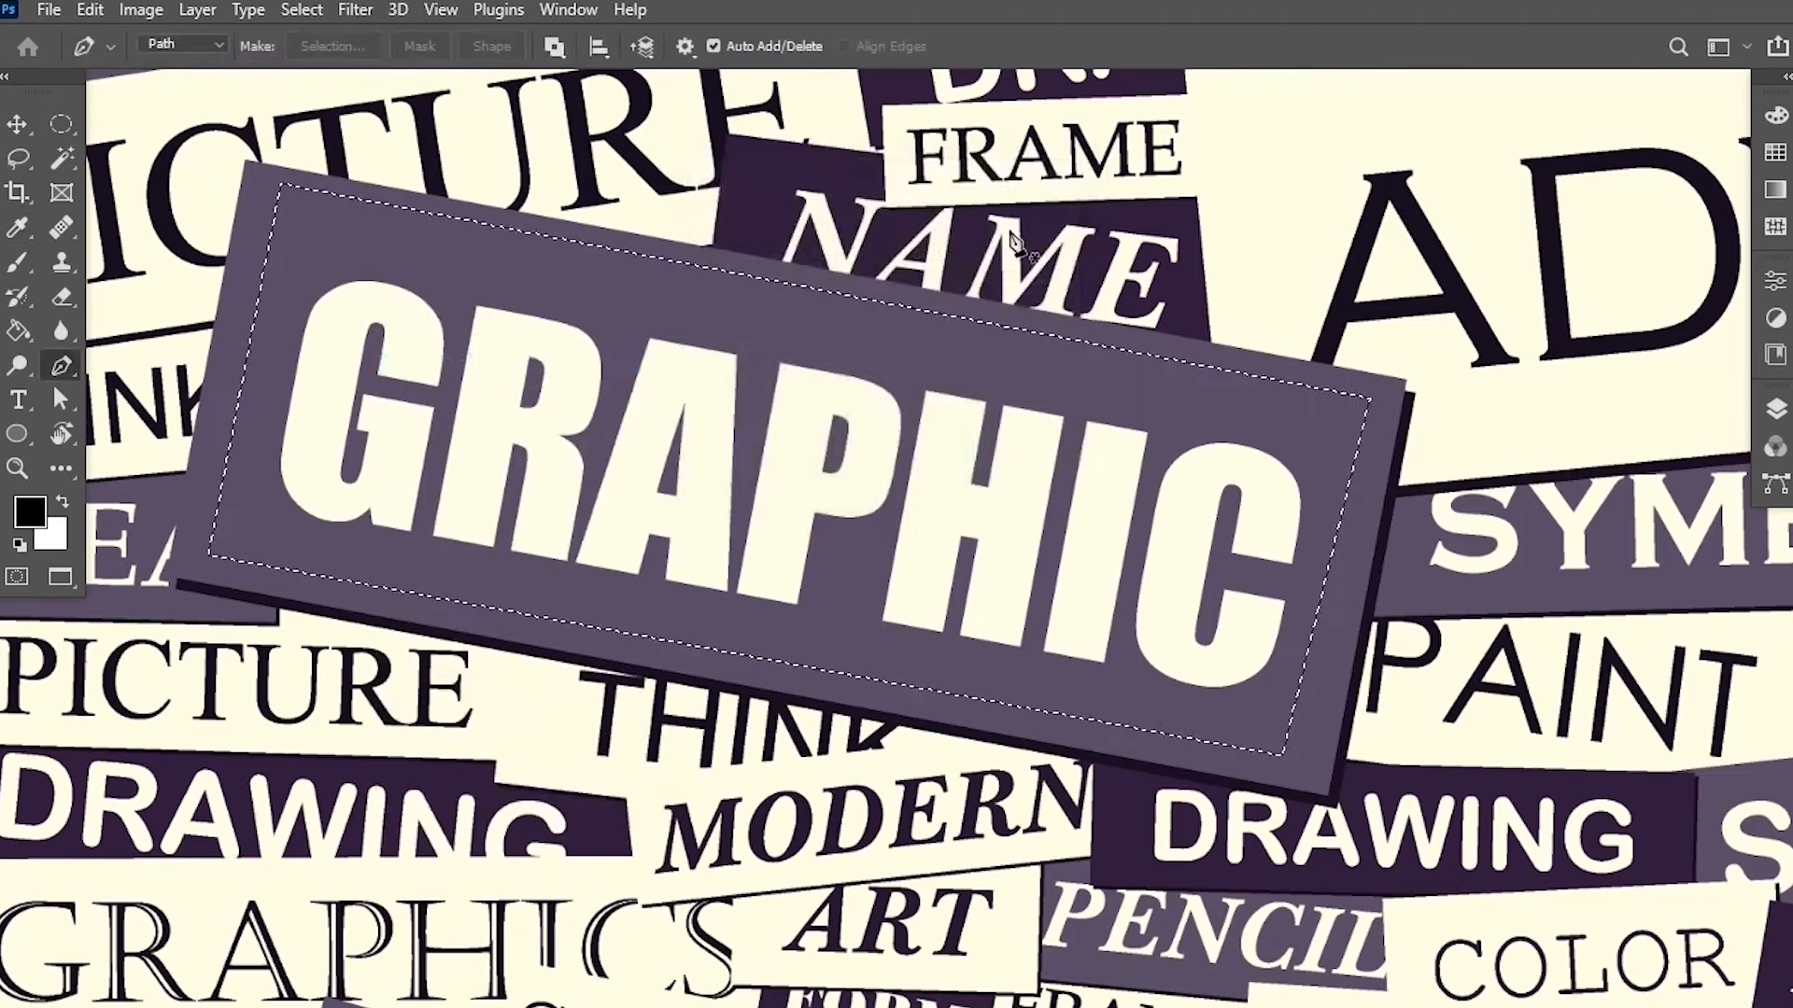
# Sample the label's purple background colour with the Eyedropper tool.
pyautogui.click(21, 233)
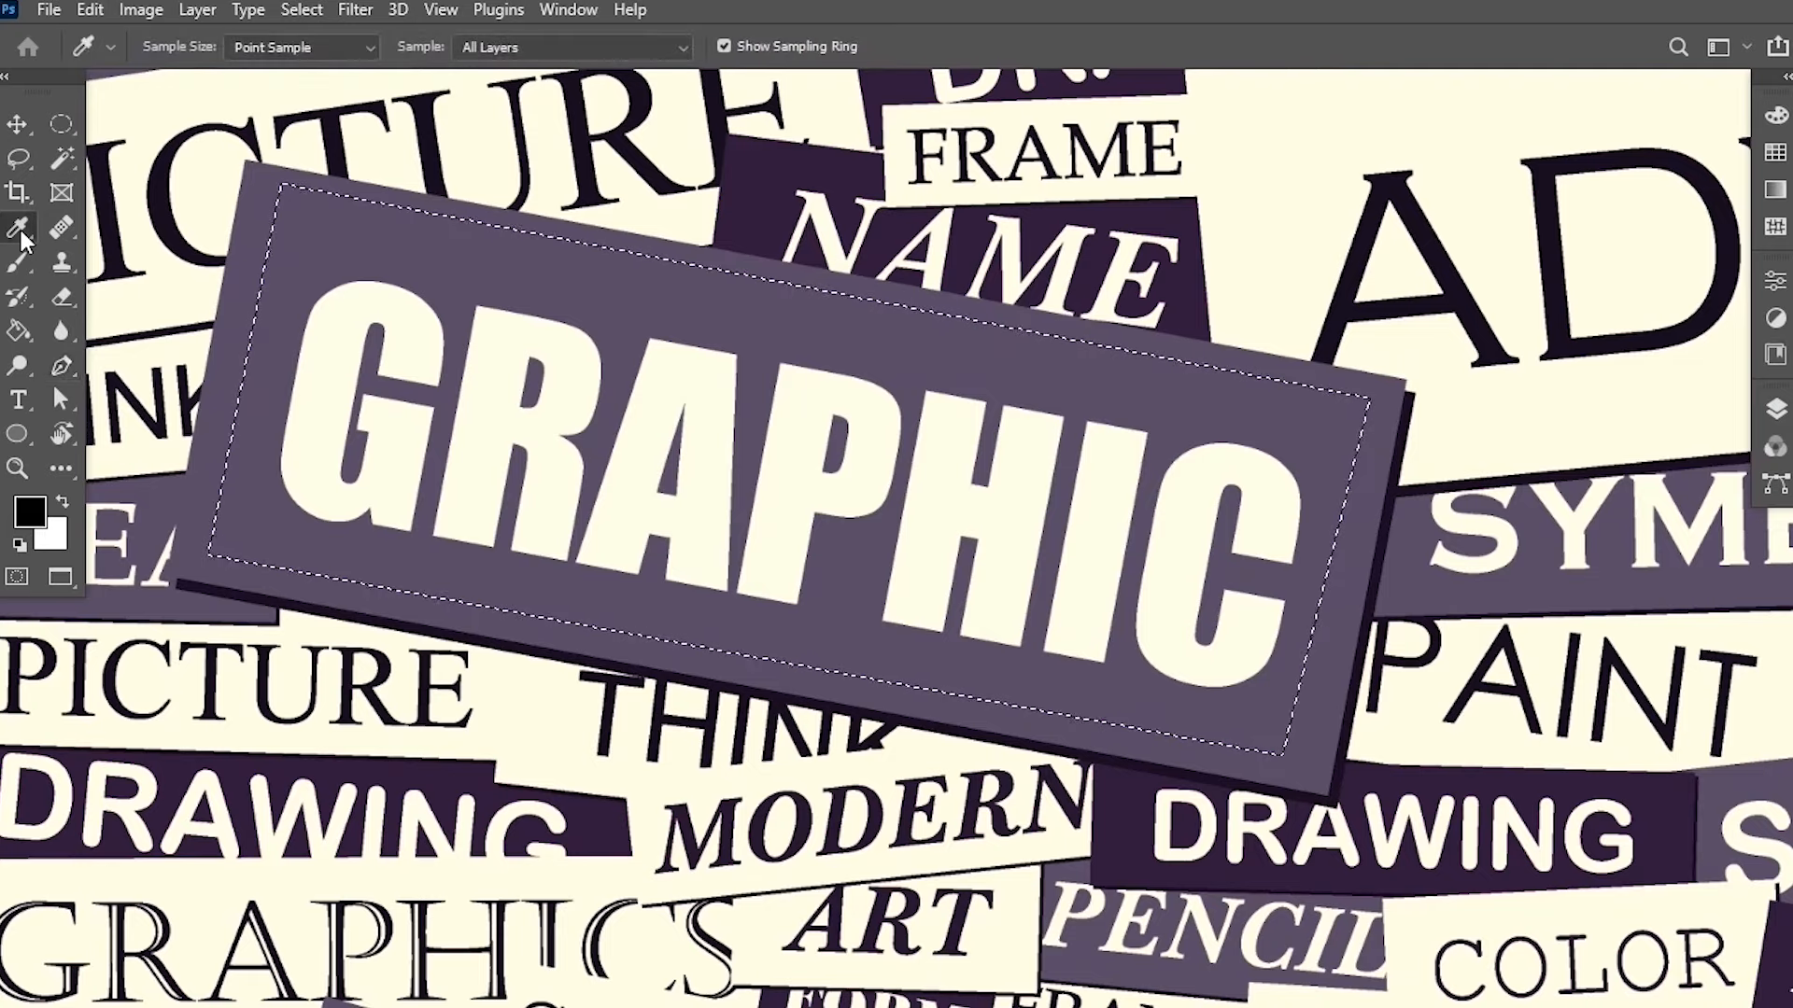
pyautogui.click(558, 250)
# Paint over the GRAPHIC text inside the selection with a 175 px hard round brush at 100% opacity, then deselect.
pyautogui.click(16, 263)
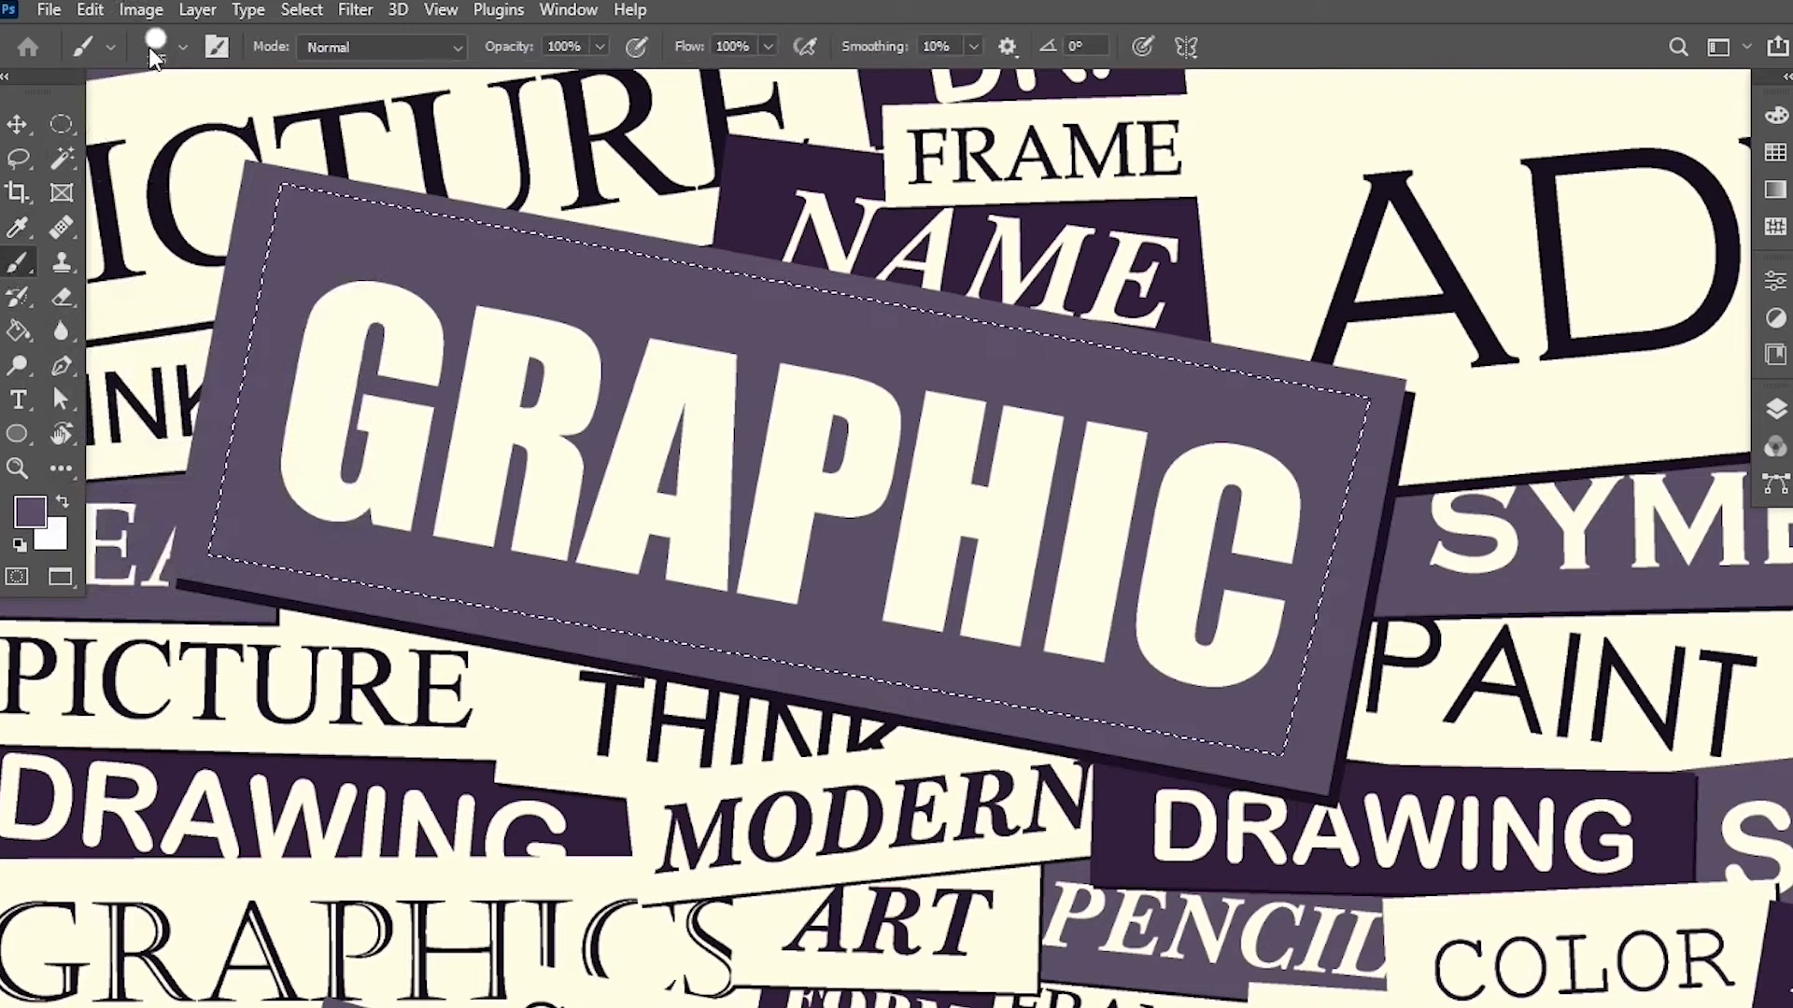
pyautogui.click(181, 49)
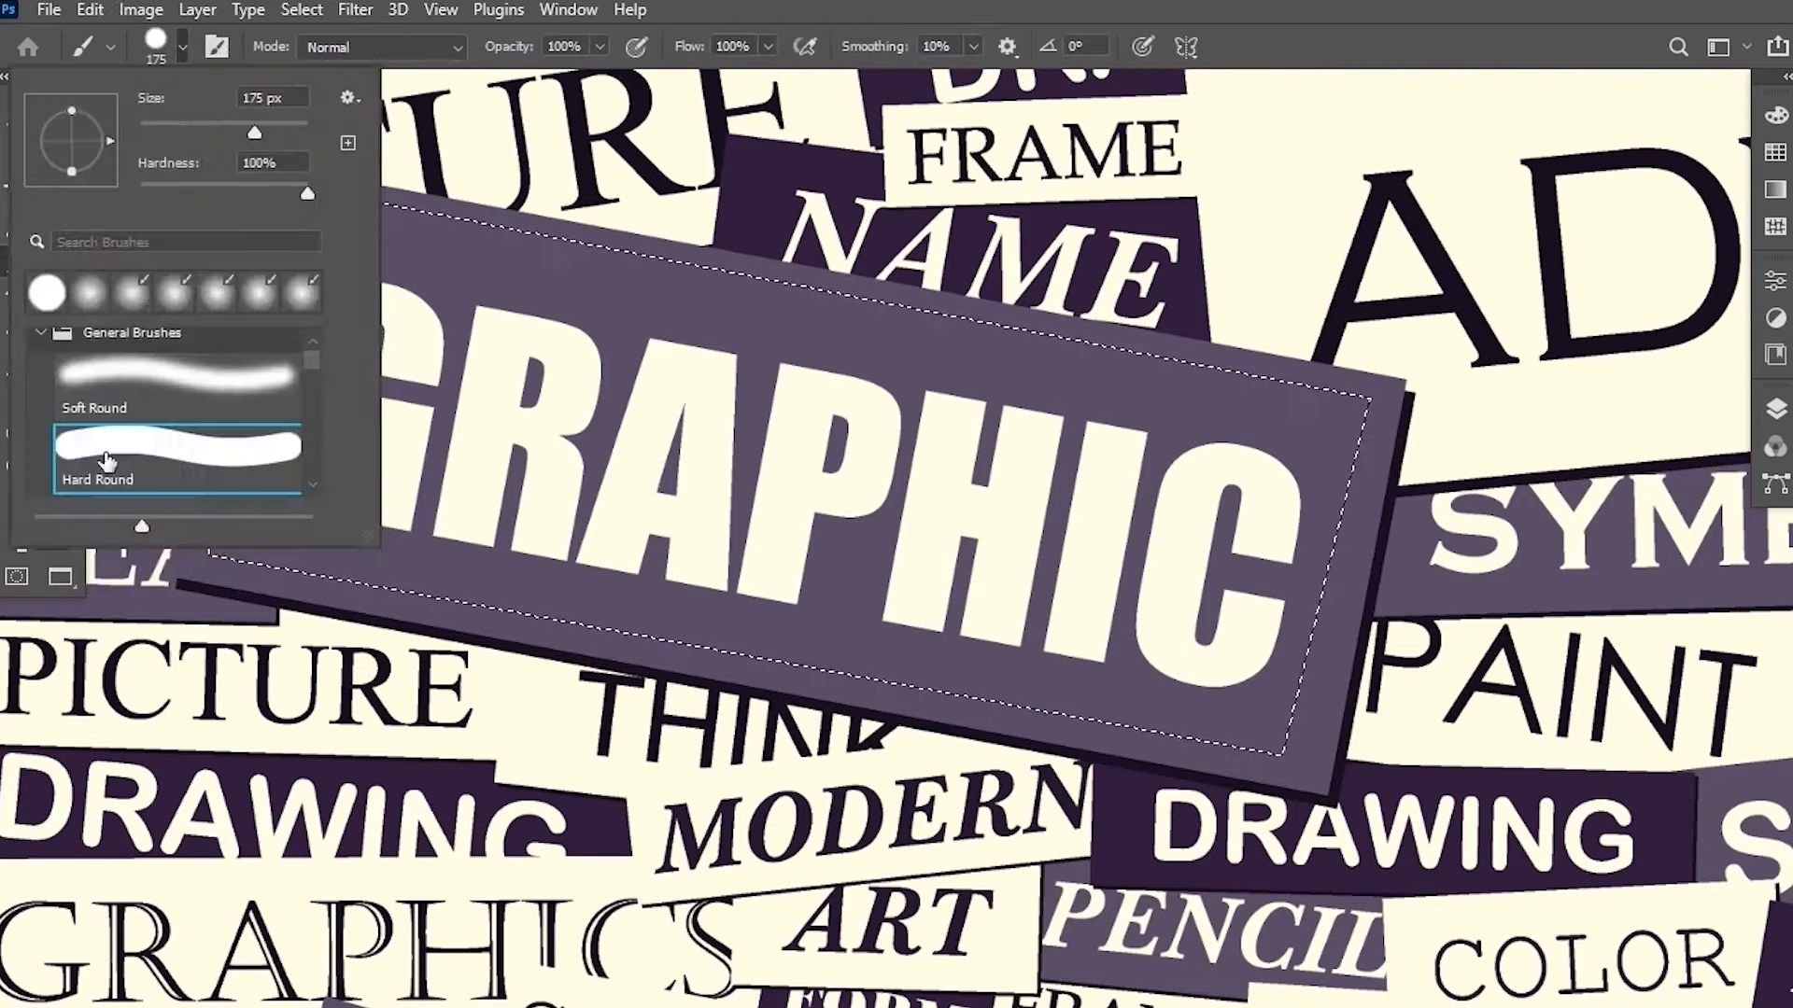
pyautogui.click(600, 45)
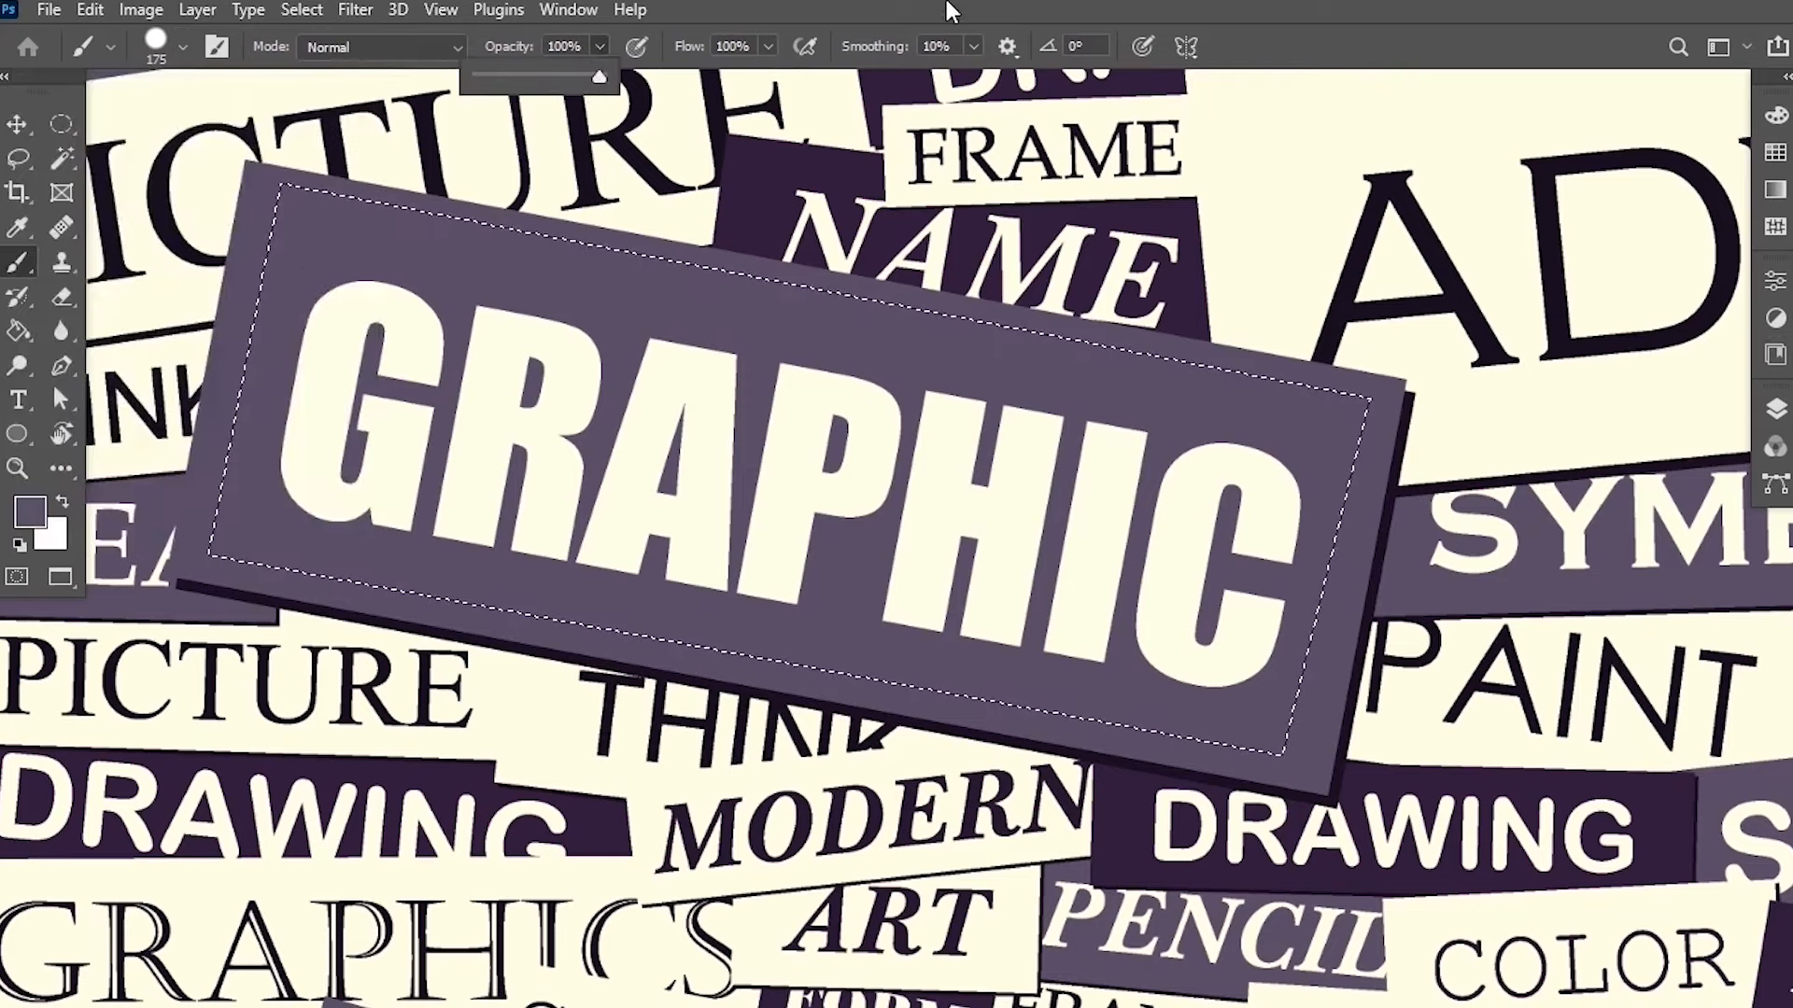
pyautogui.moveTo(1205, 523)
pyautogui.mouseDown()
pyautogui.moveTo(1249, 488)
pyautogui.moveTo(1064, 631)
pyautogui.moveTo(803, 551)
pyautogui.moveTo(829, 441)
pyautogui.mouseUp()
pyautogui.moveTo(577, 342)
pyautogui.mouseDown()
pyautogui.moveTo(681, 521)
pyautogui.moveTo(280, 460)
pyautogui.moveTo(1301, 513)
pyautogui.moveTo(264, 513)
pyautogui.mouseUp()
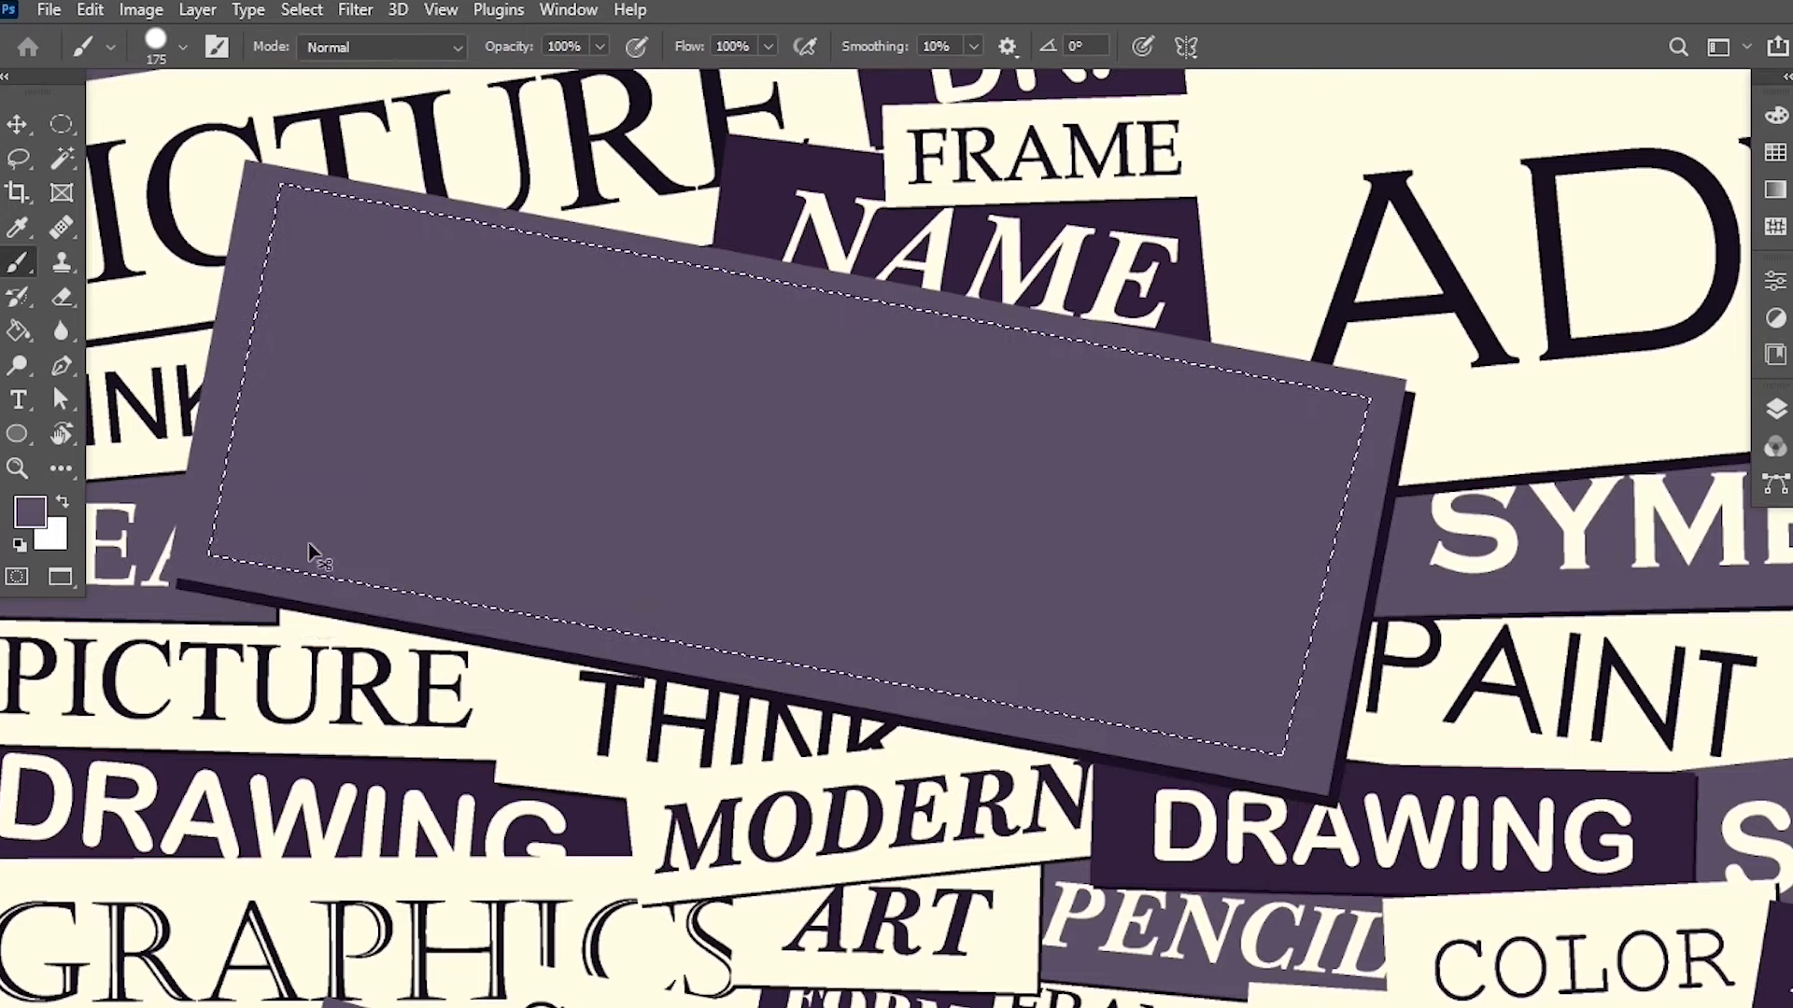
pyautogui.hotkey('ctrl', 'd')
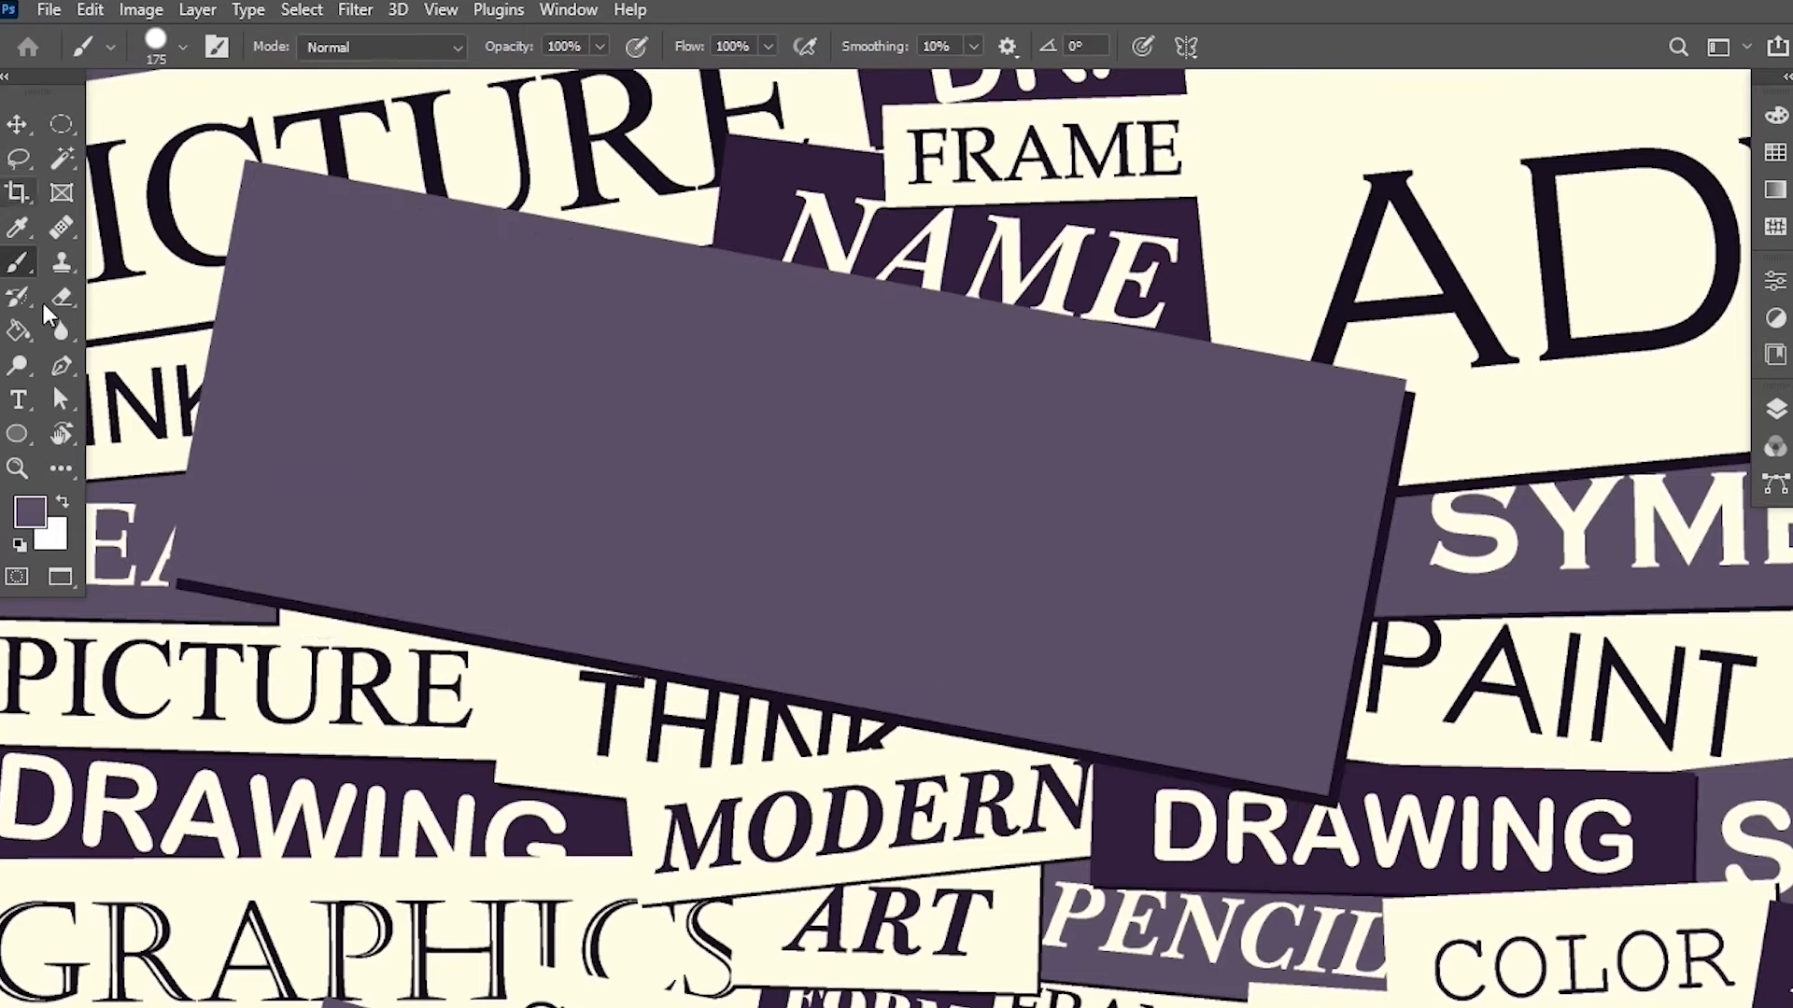
# Fit the image on screen and zoom in to inspect the painted-over label.
pyautogui.click(20, 470)
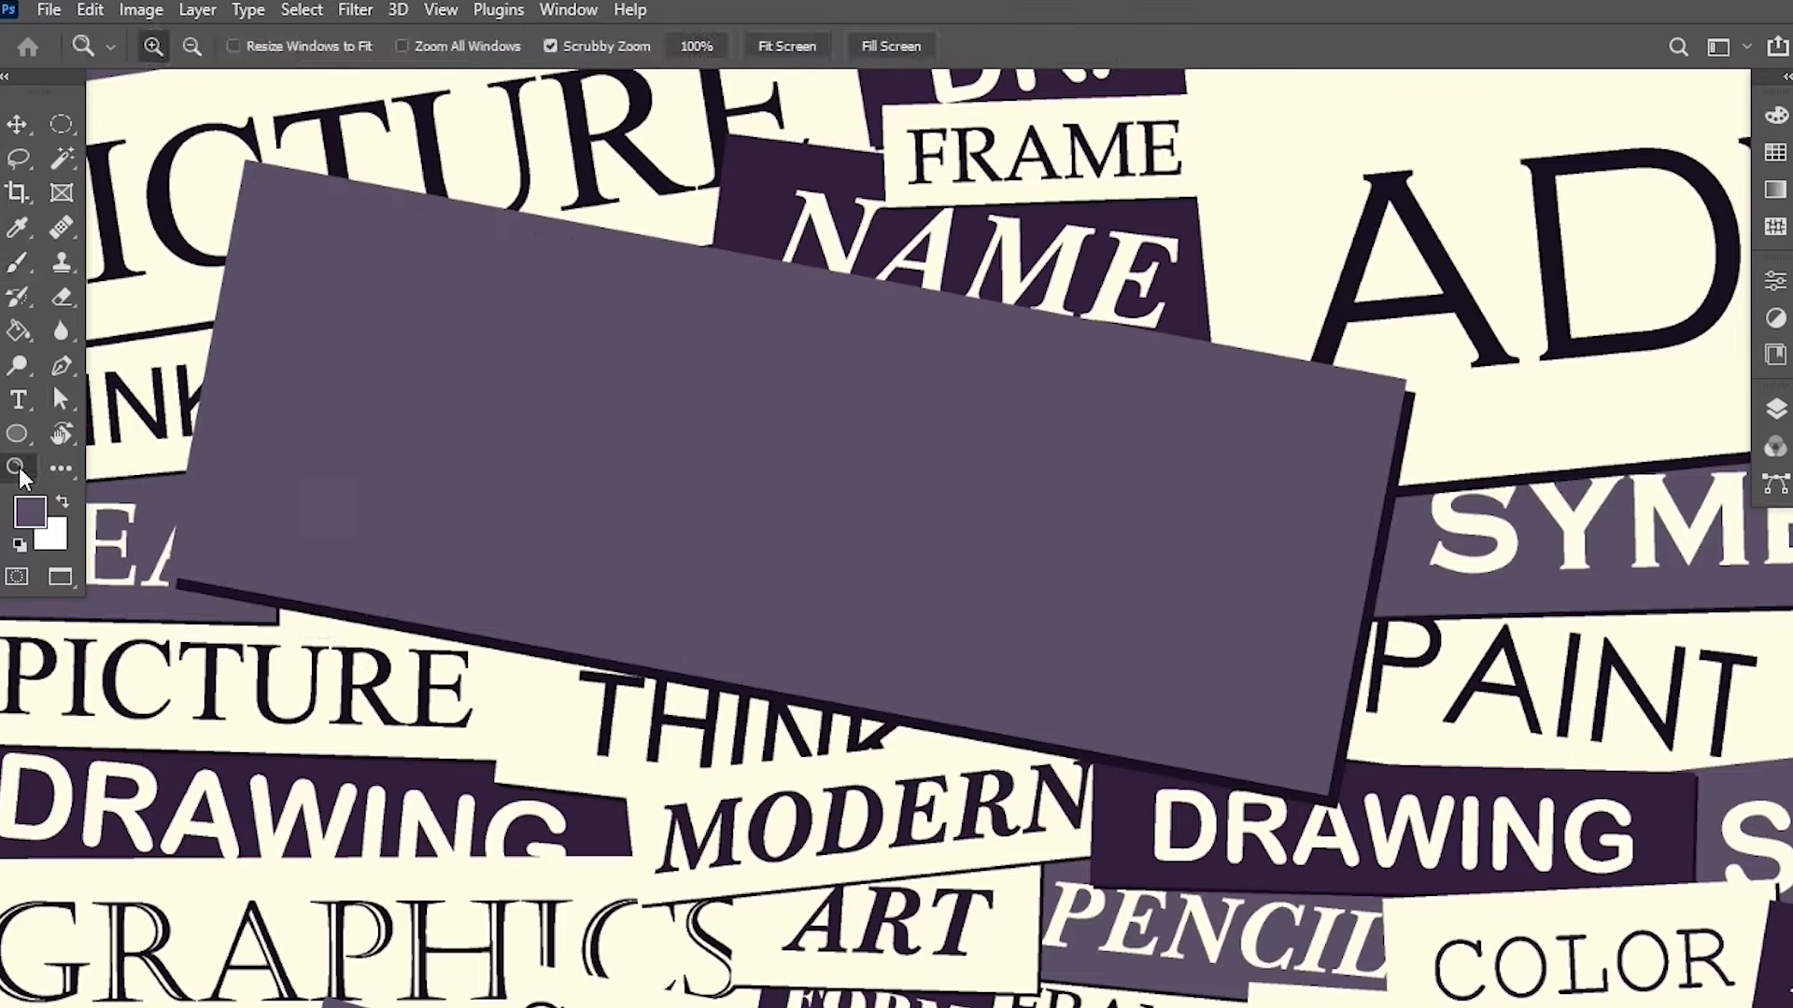
pyautogui.rightClick(1064, 457)
pyautogui.click(1165, 474)
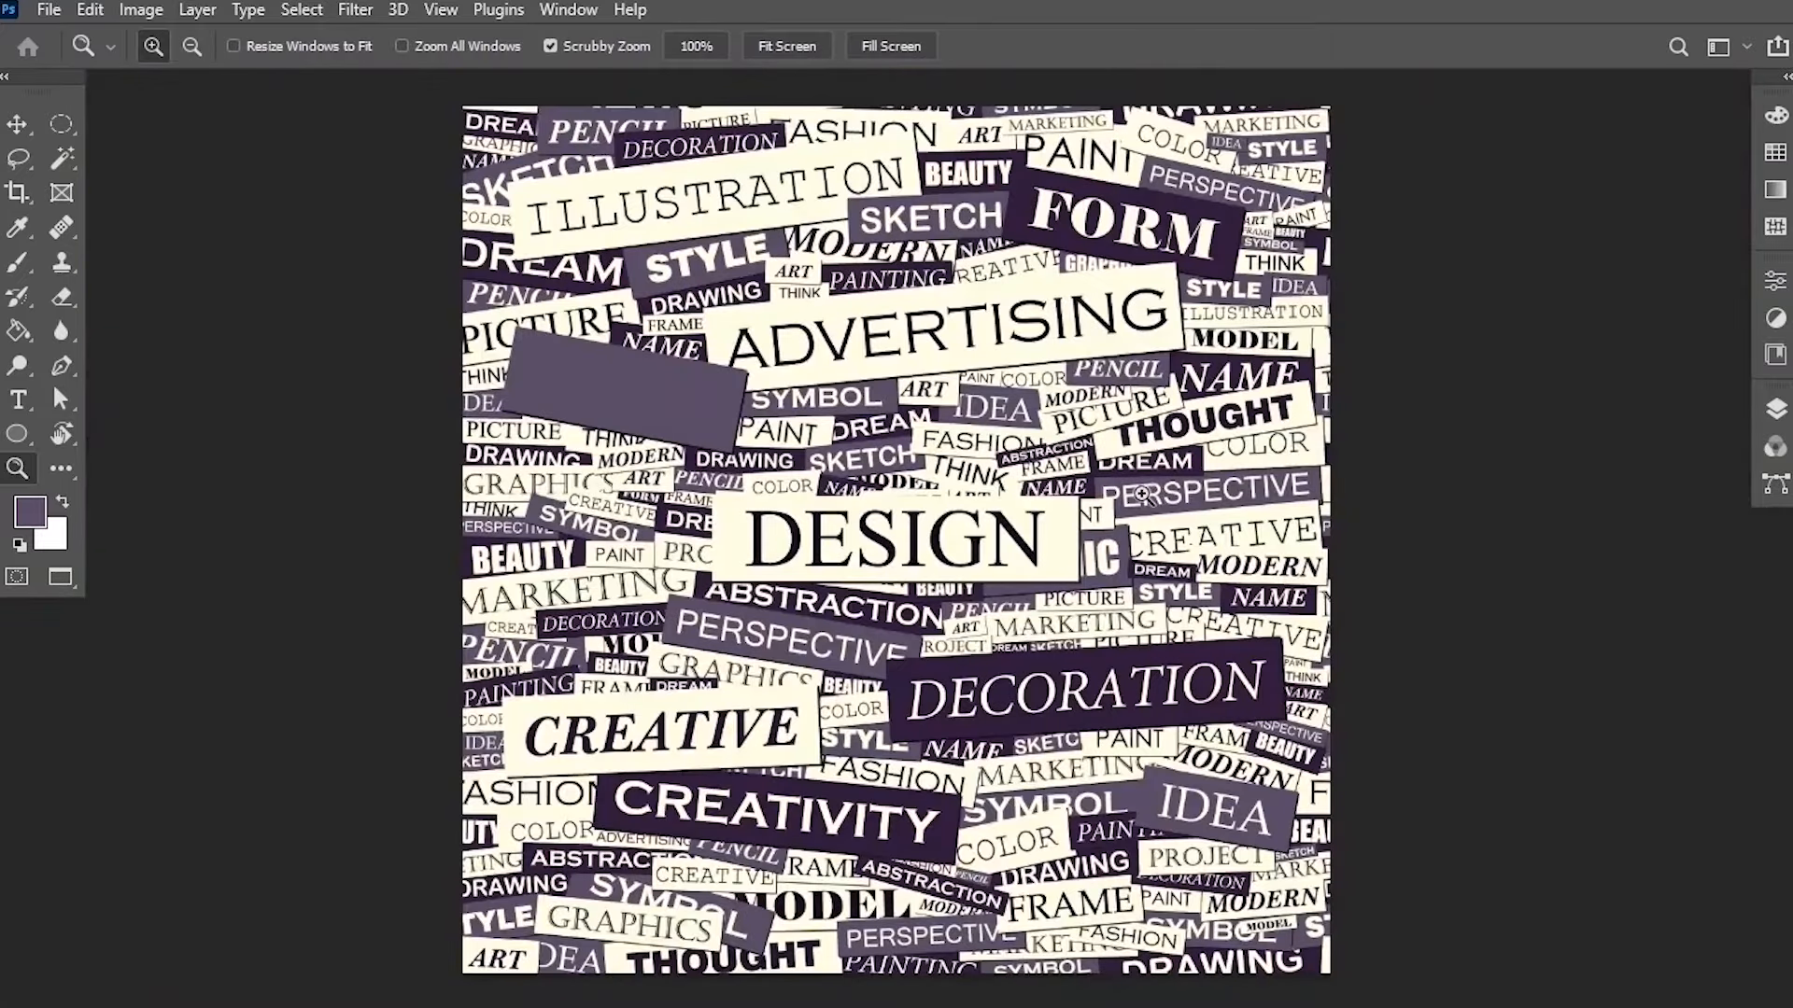
pyautogui.moveTo(625, 434); pyautogui.dragTo(672, 352)
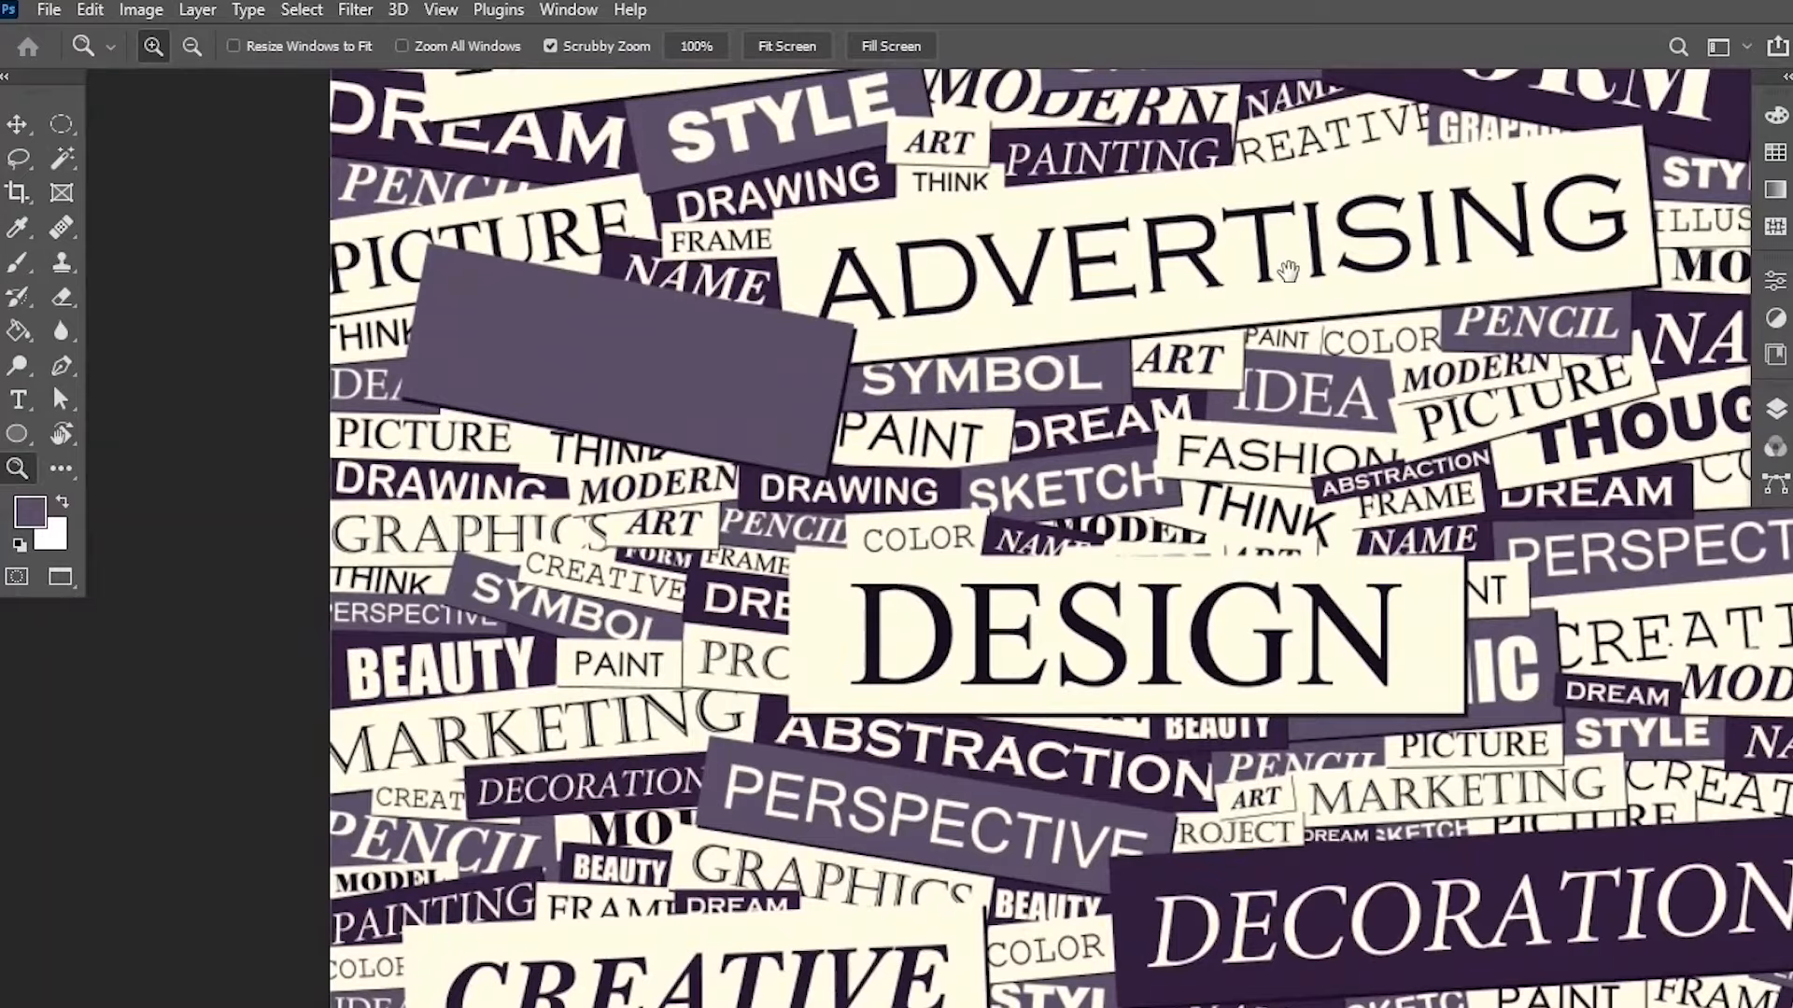
pyautogui.moveTo(1287, 271); pyautogui.dragTo(1037, 326)
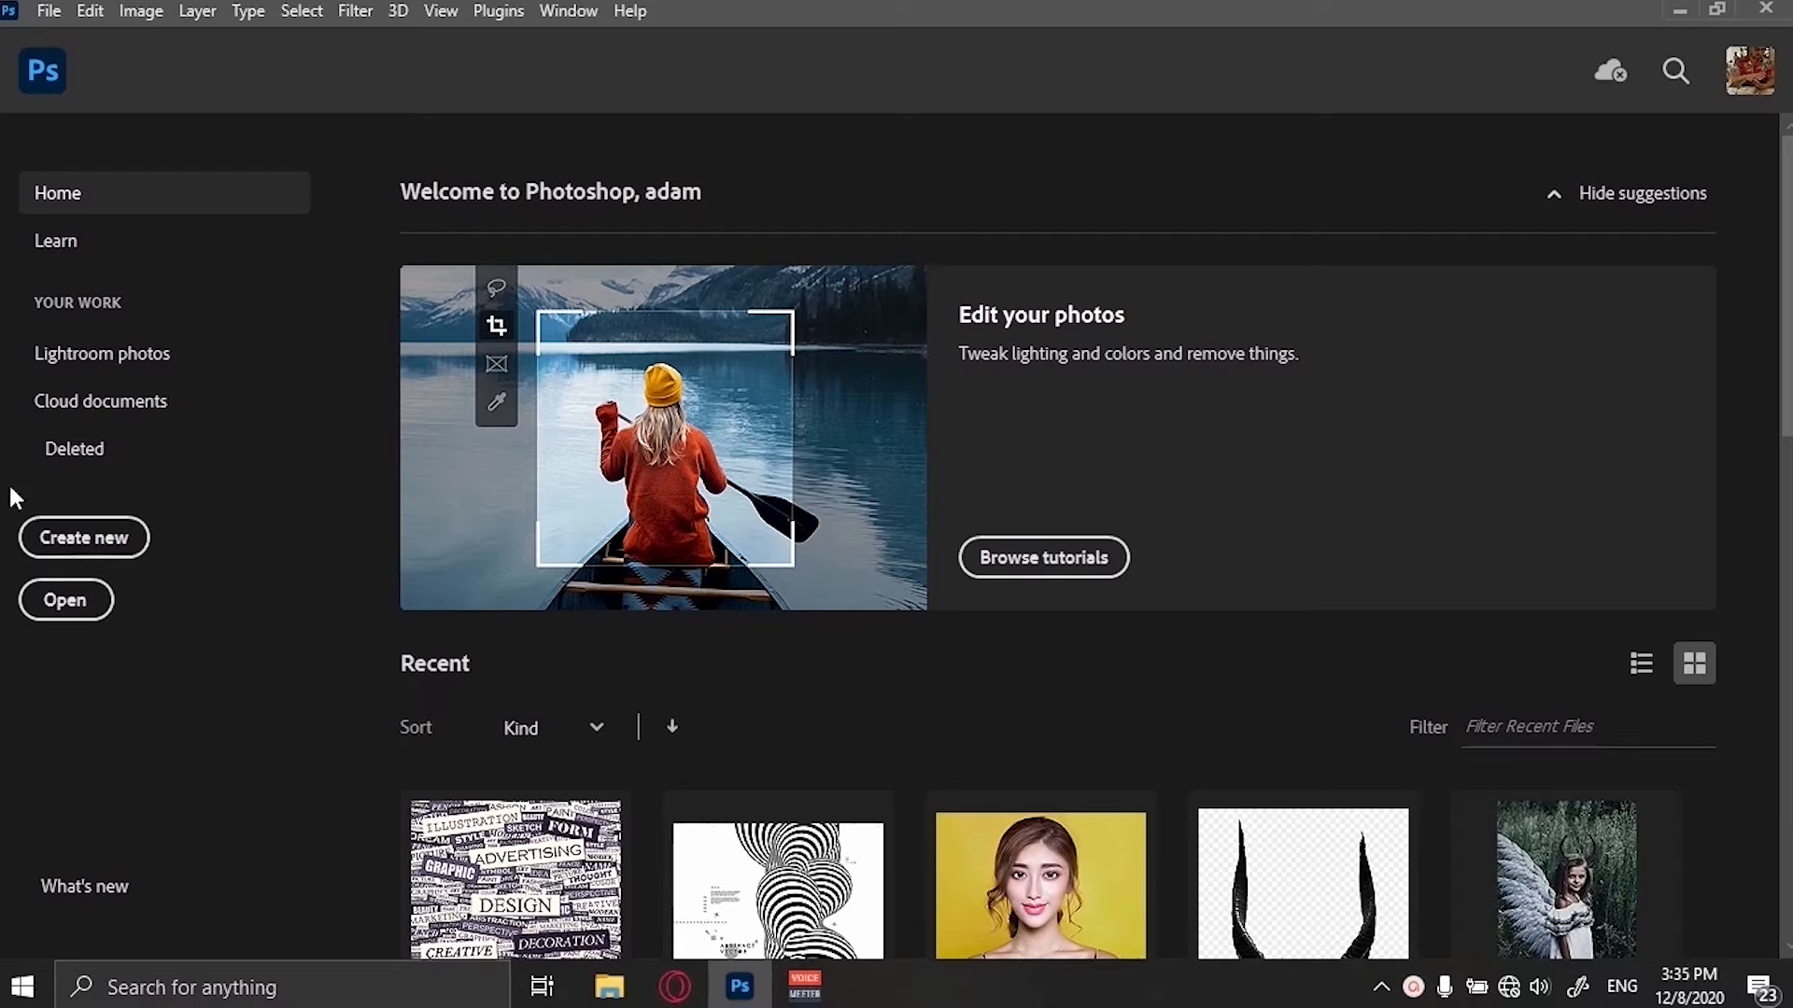
# Open the file browser, close it, and open the New Document dialog.
pyautogui.click(68, 614)
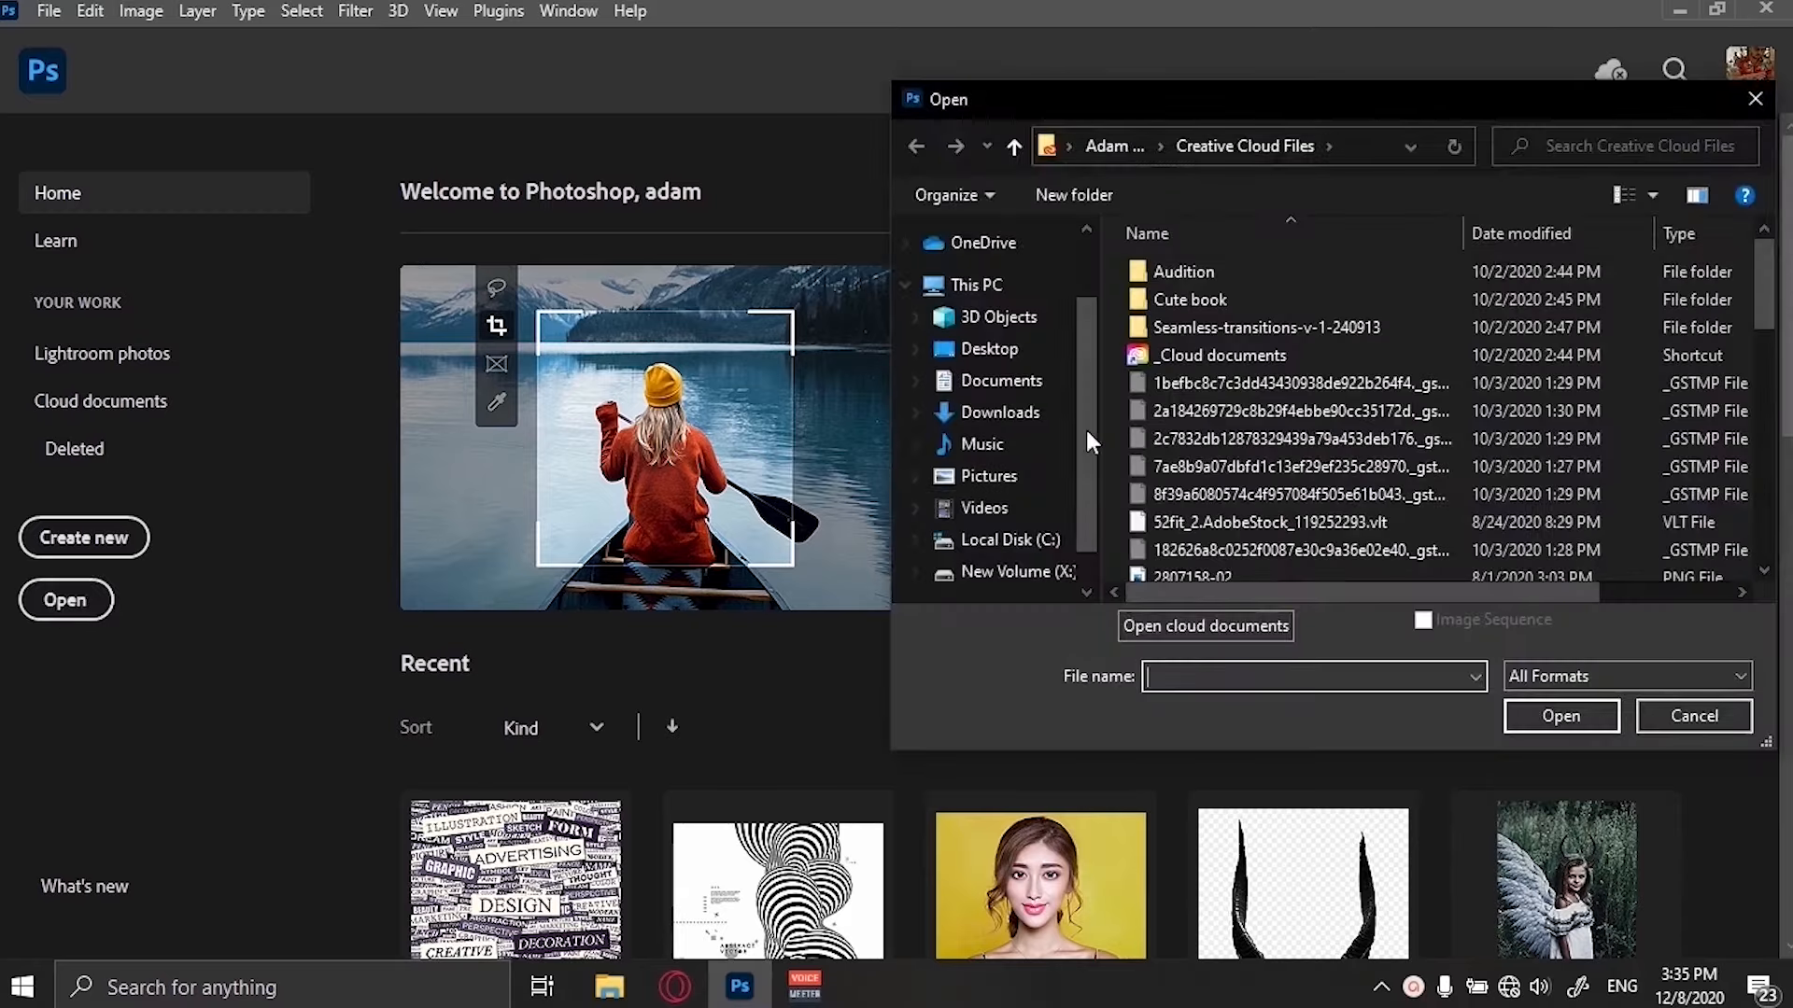
pyautogui.click(1756, 98)
pyautogui.click(79, 550)
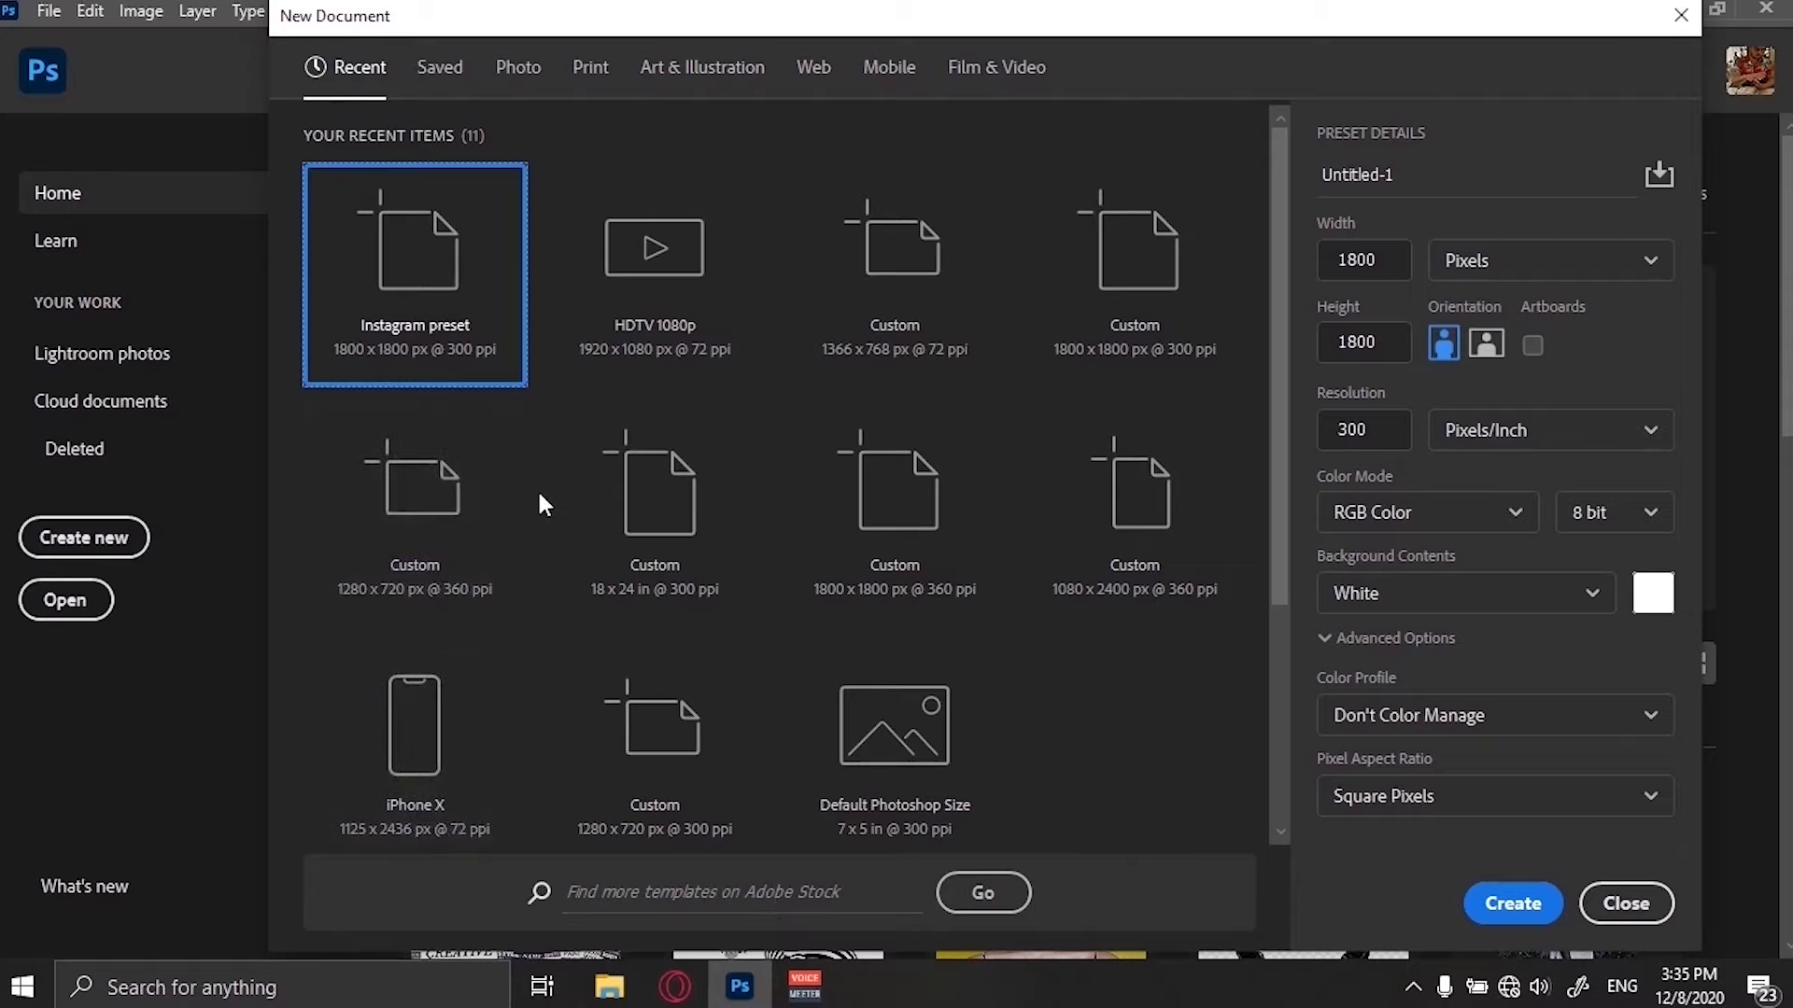
# Browse the Saved, Photo, Print, Art & Illustration and Web presets and templates, including the Laptop Workspace Mockup template.
pyautogui.click(446, 76)
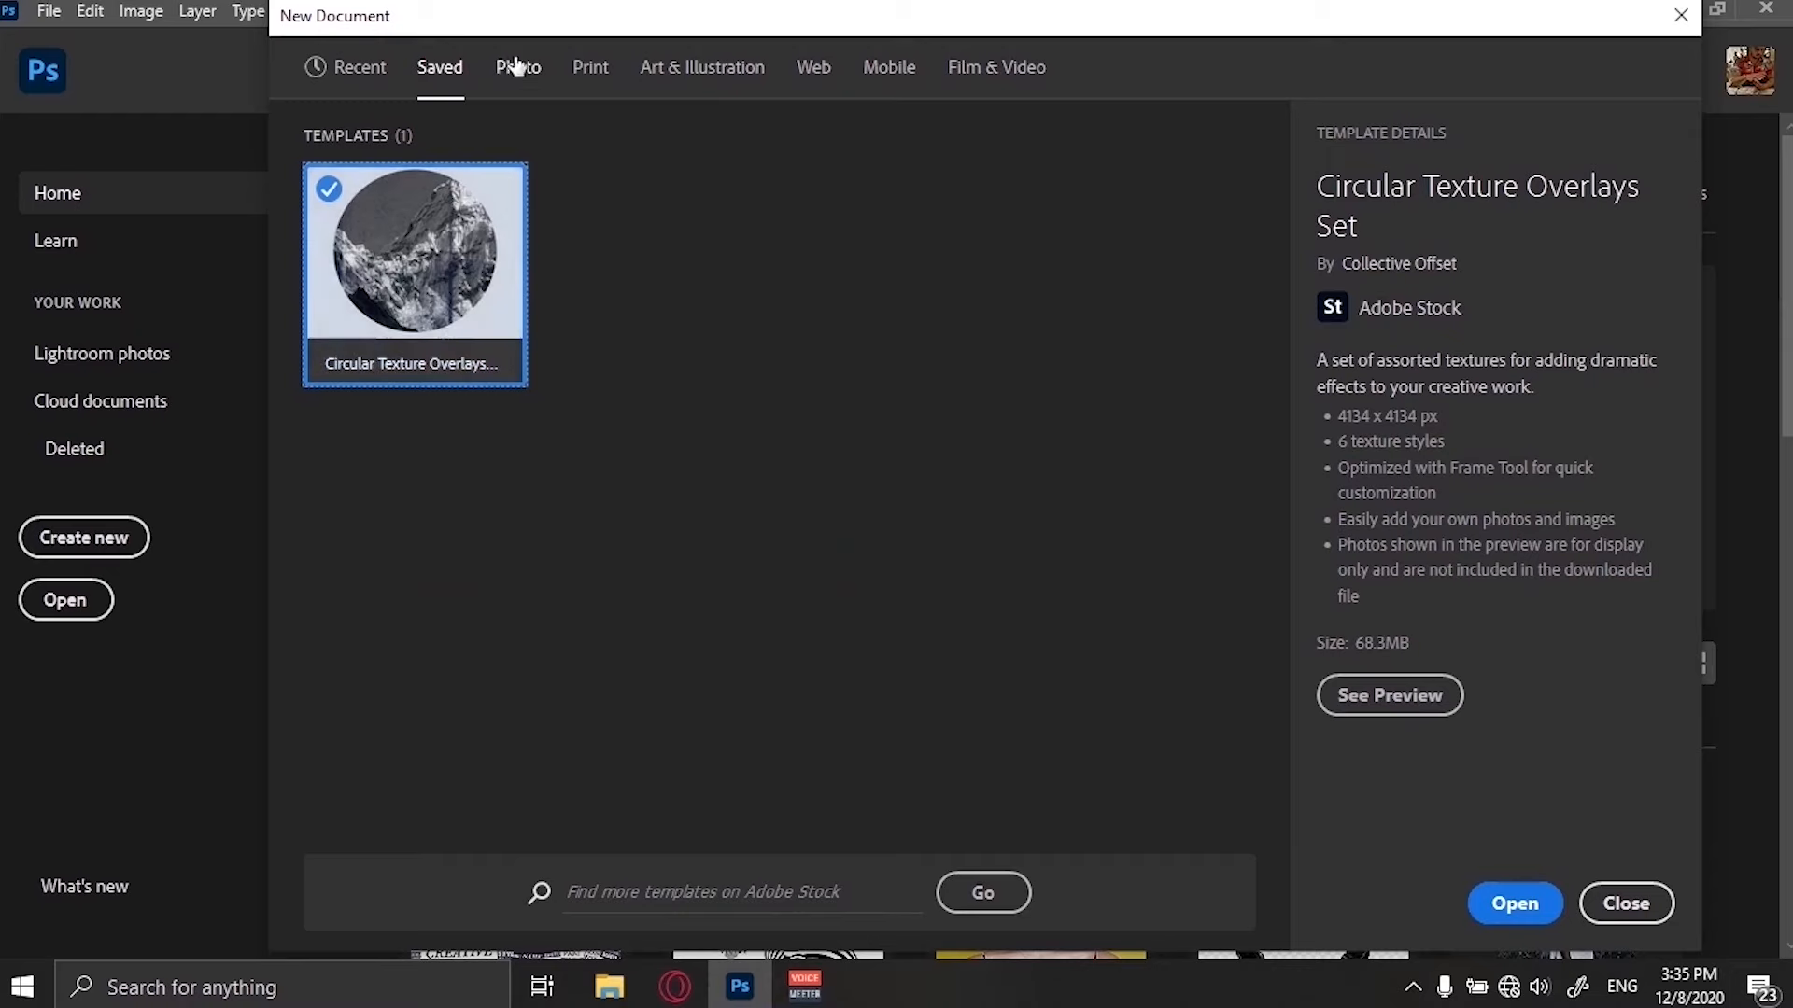
pyautogui.click(521, 86)
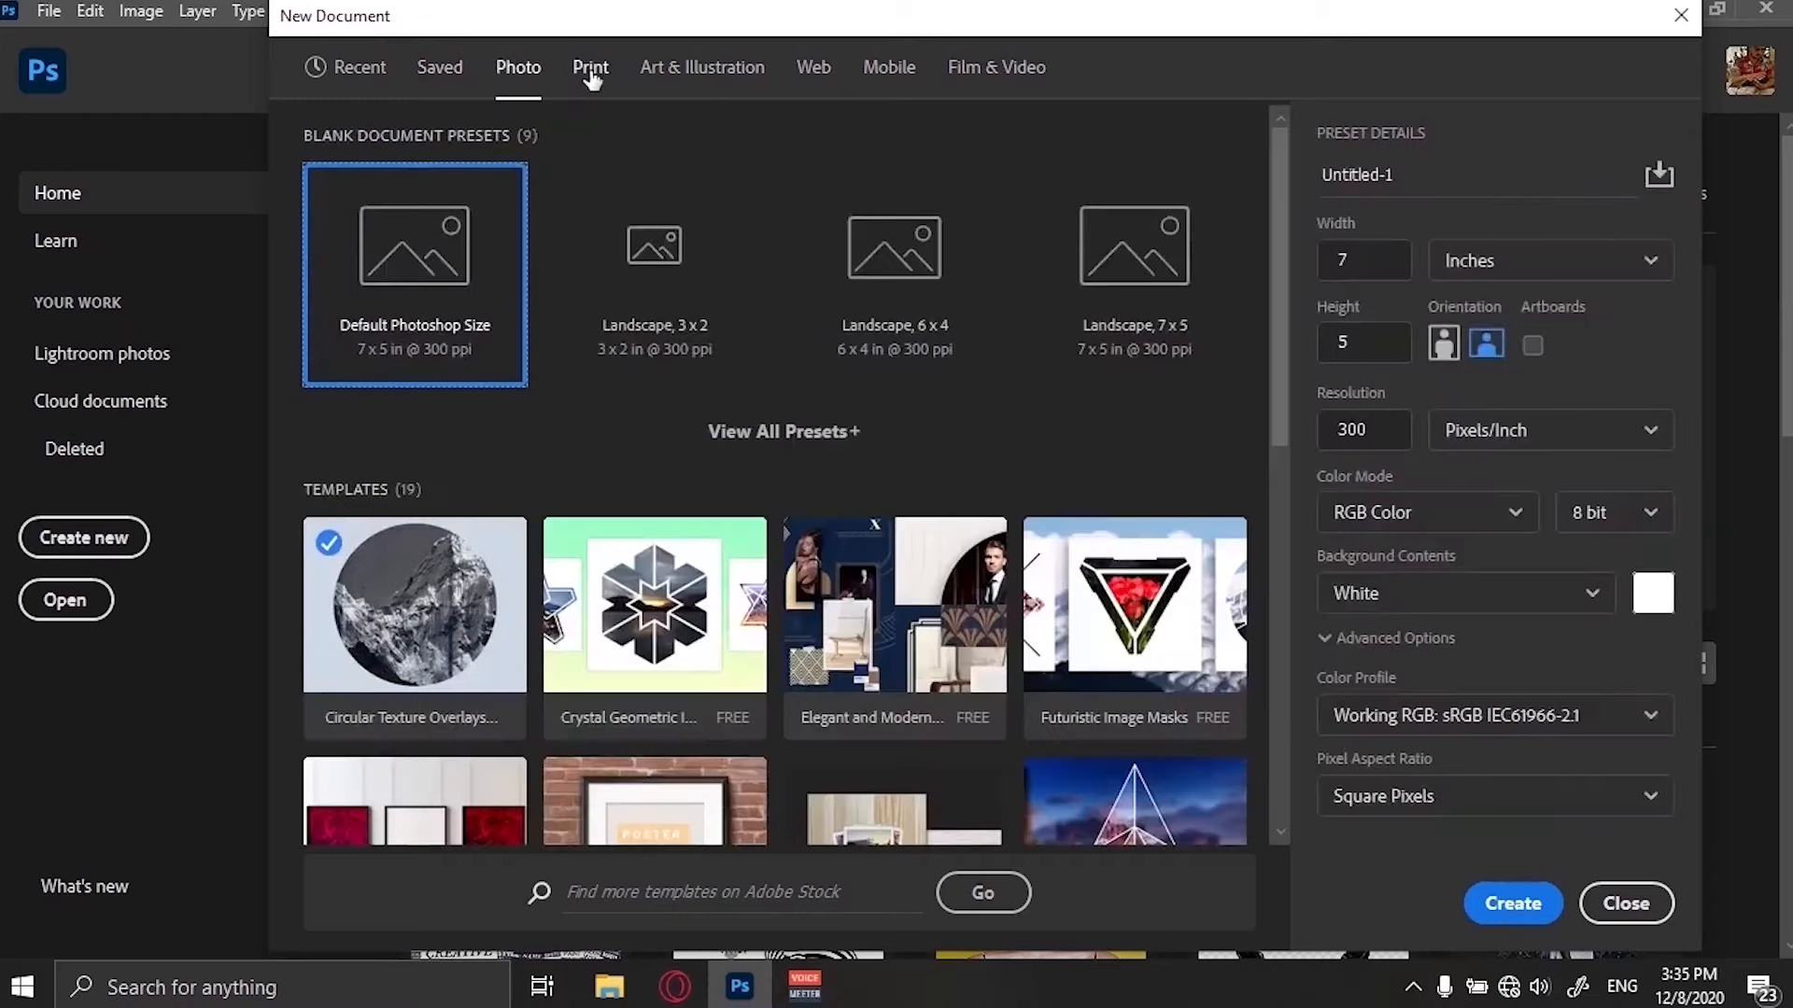
pyautogui.click(590, 71)
pyautogui.click(696, 75)
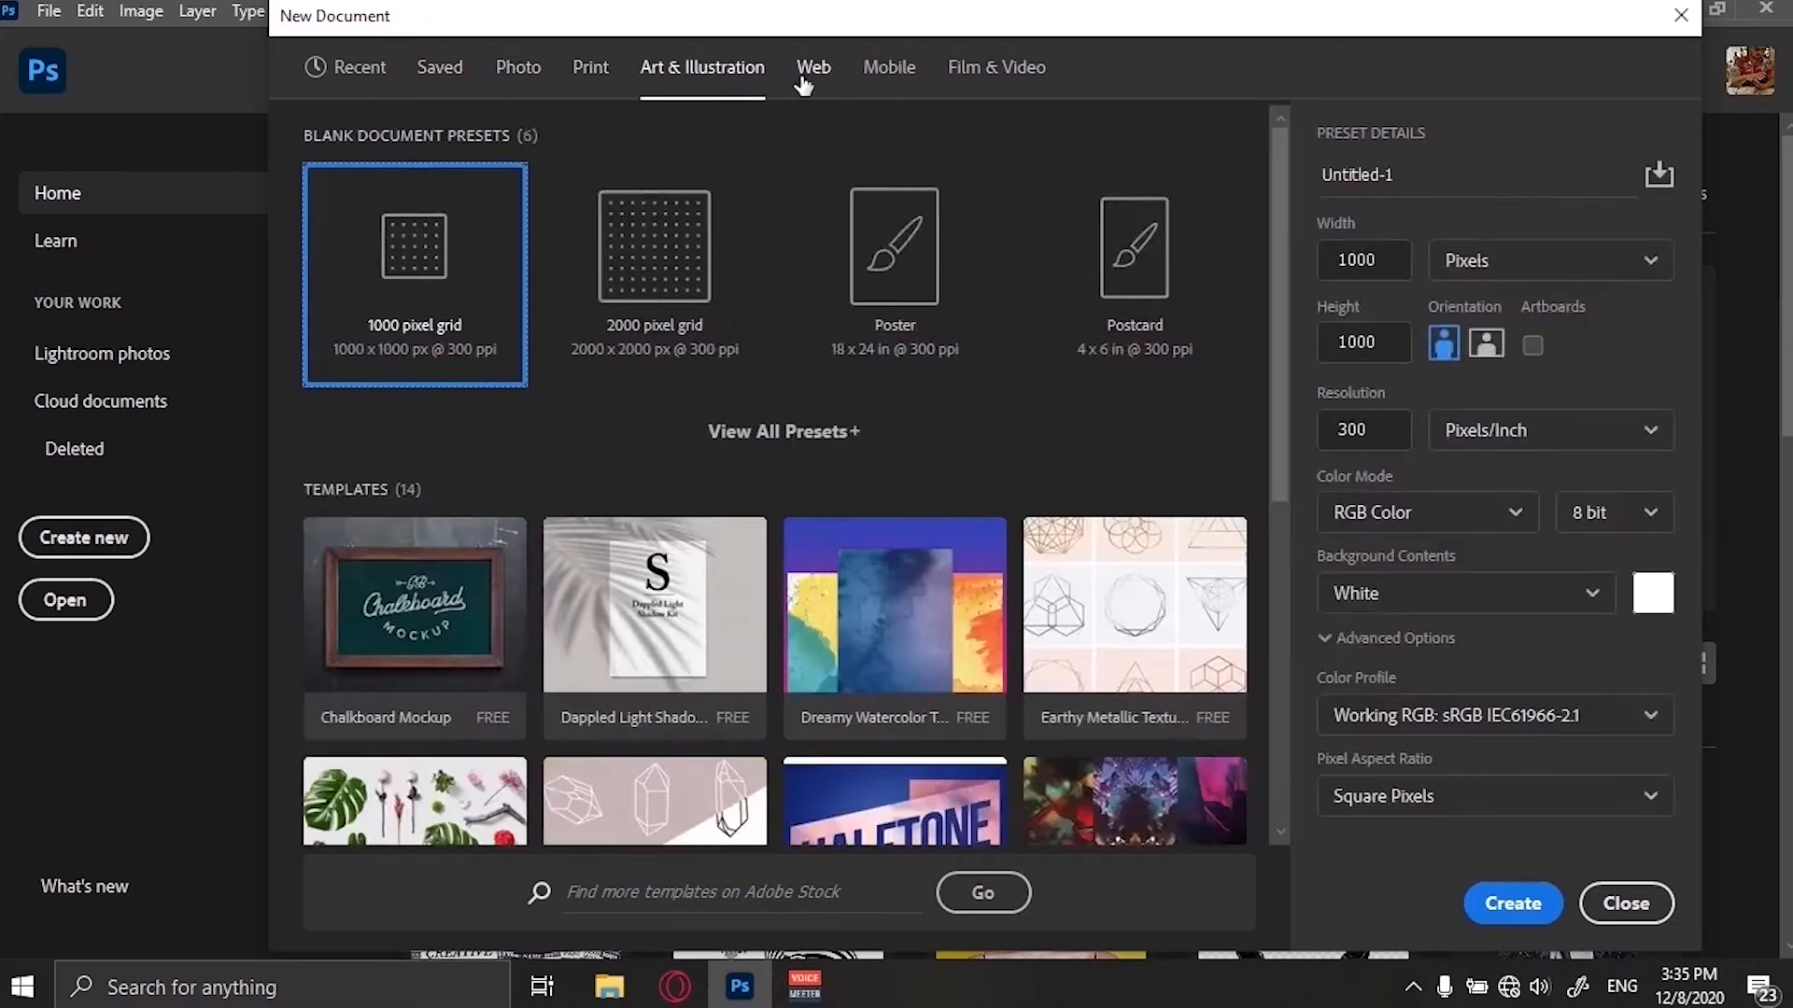
pyautogui.click(806, 80)
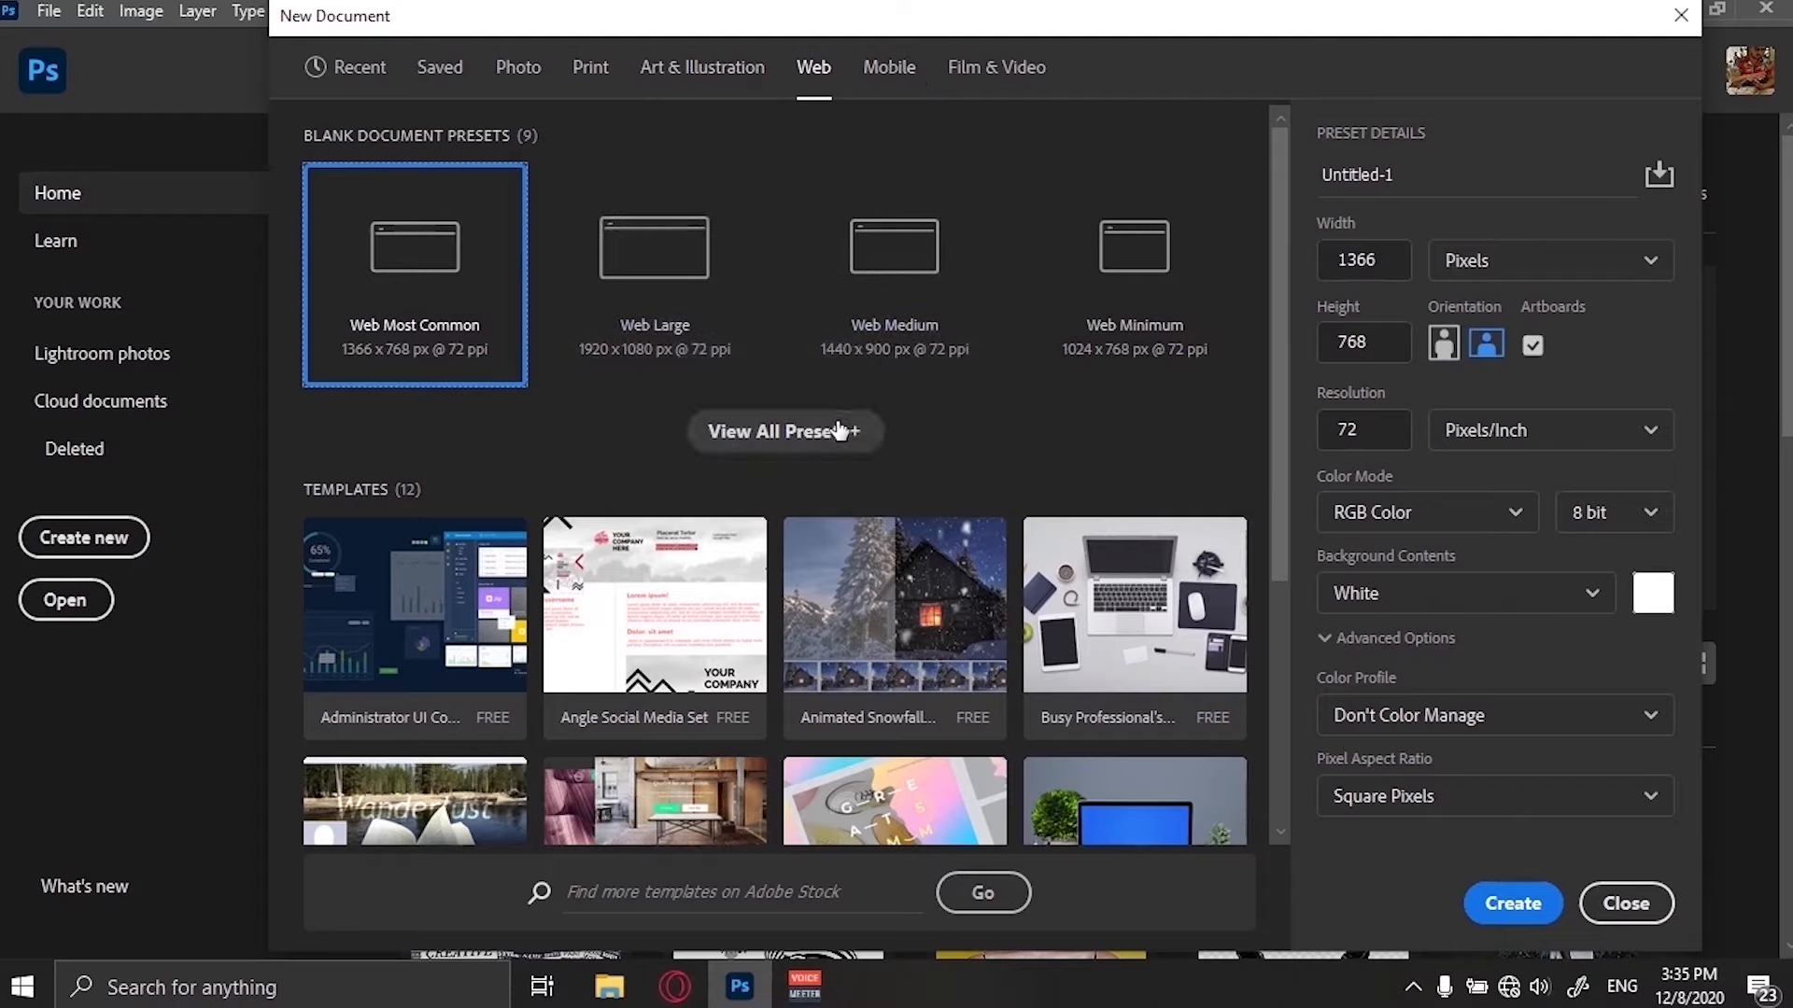
pyautogui.click(794, 433)
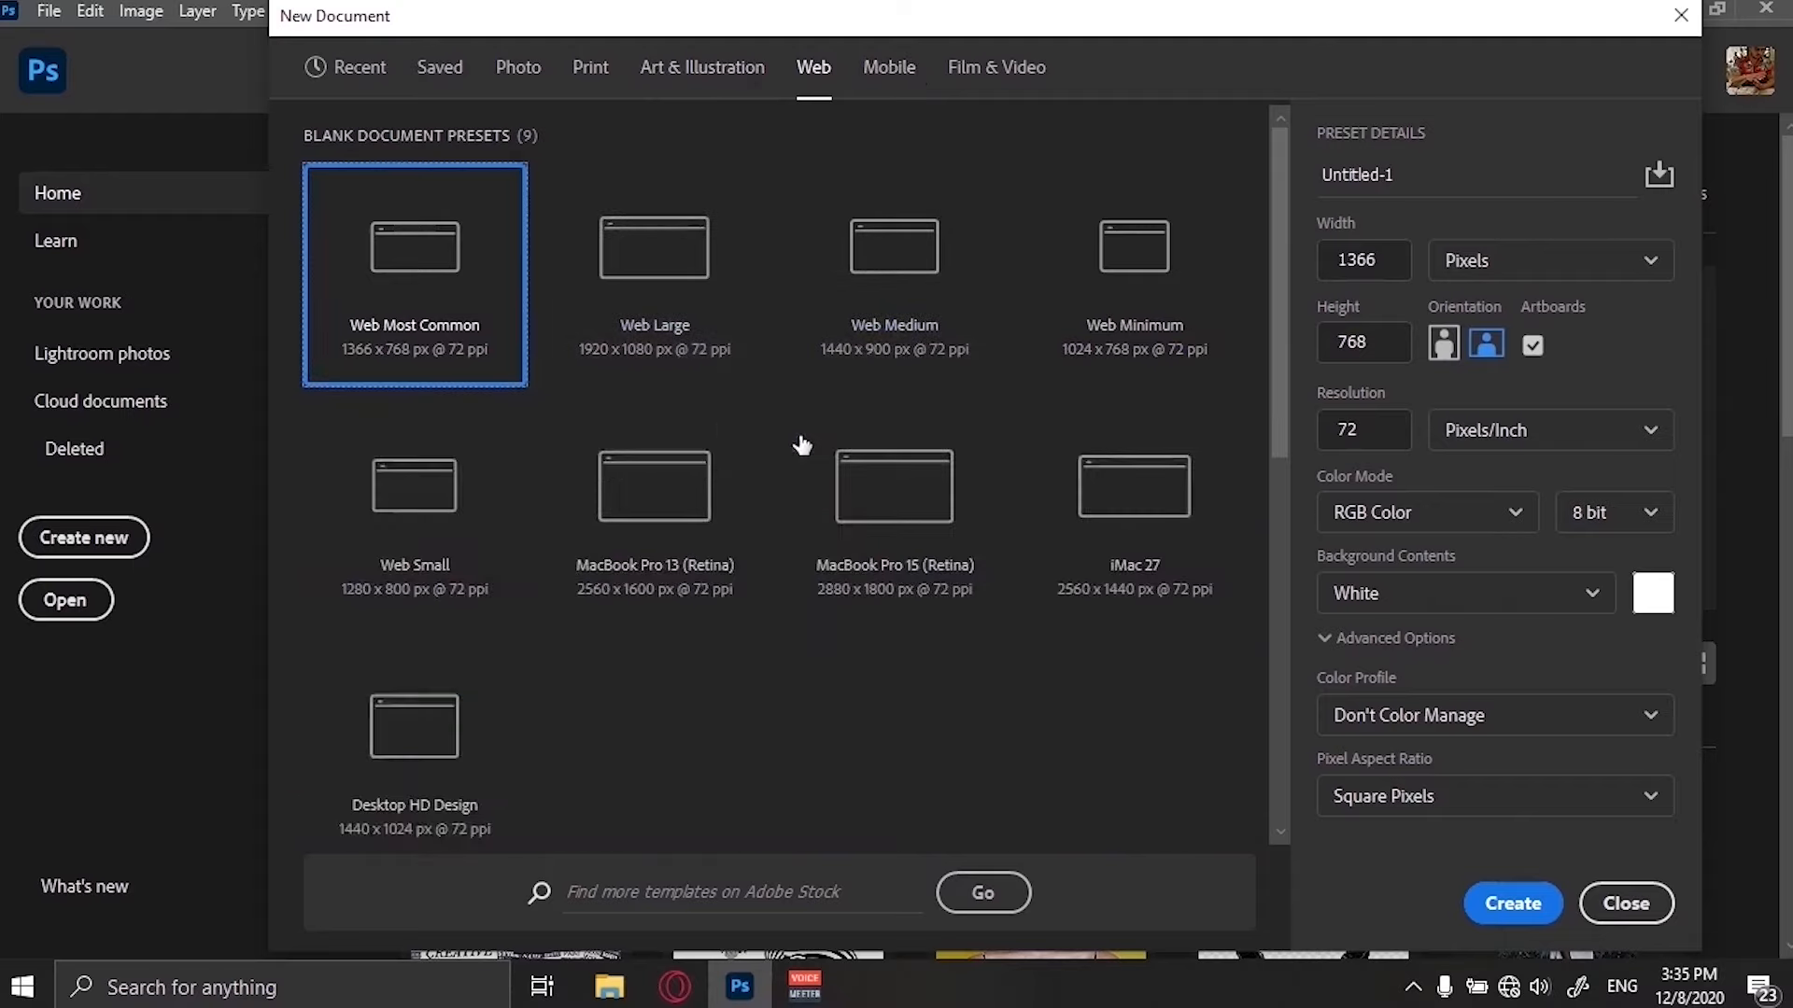
pyautogui.scroll(-5, 1161, 629)
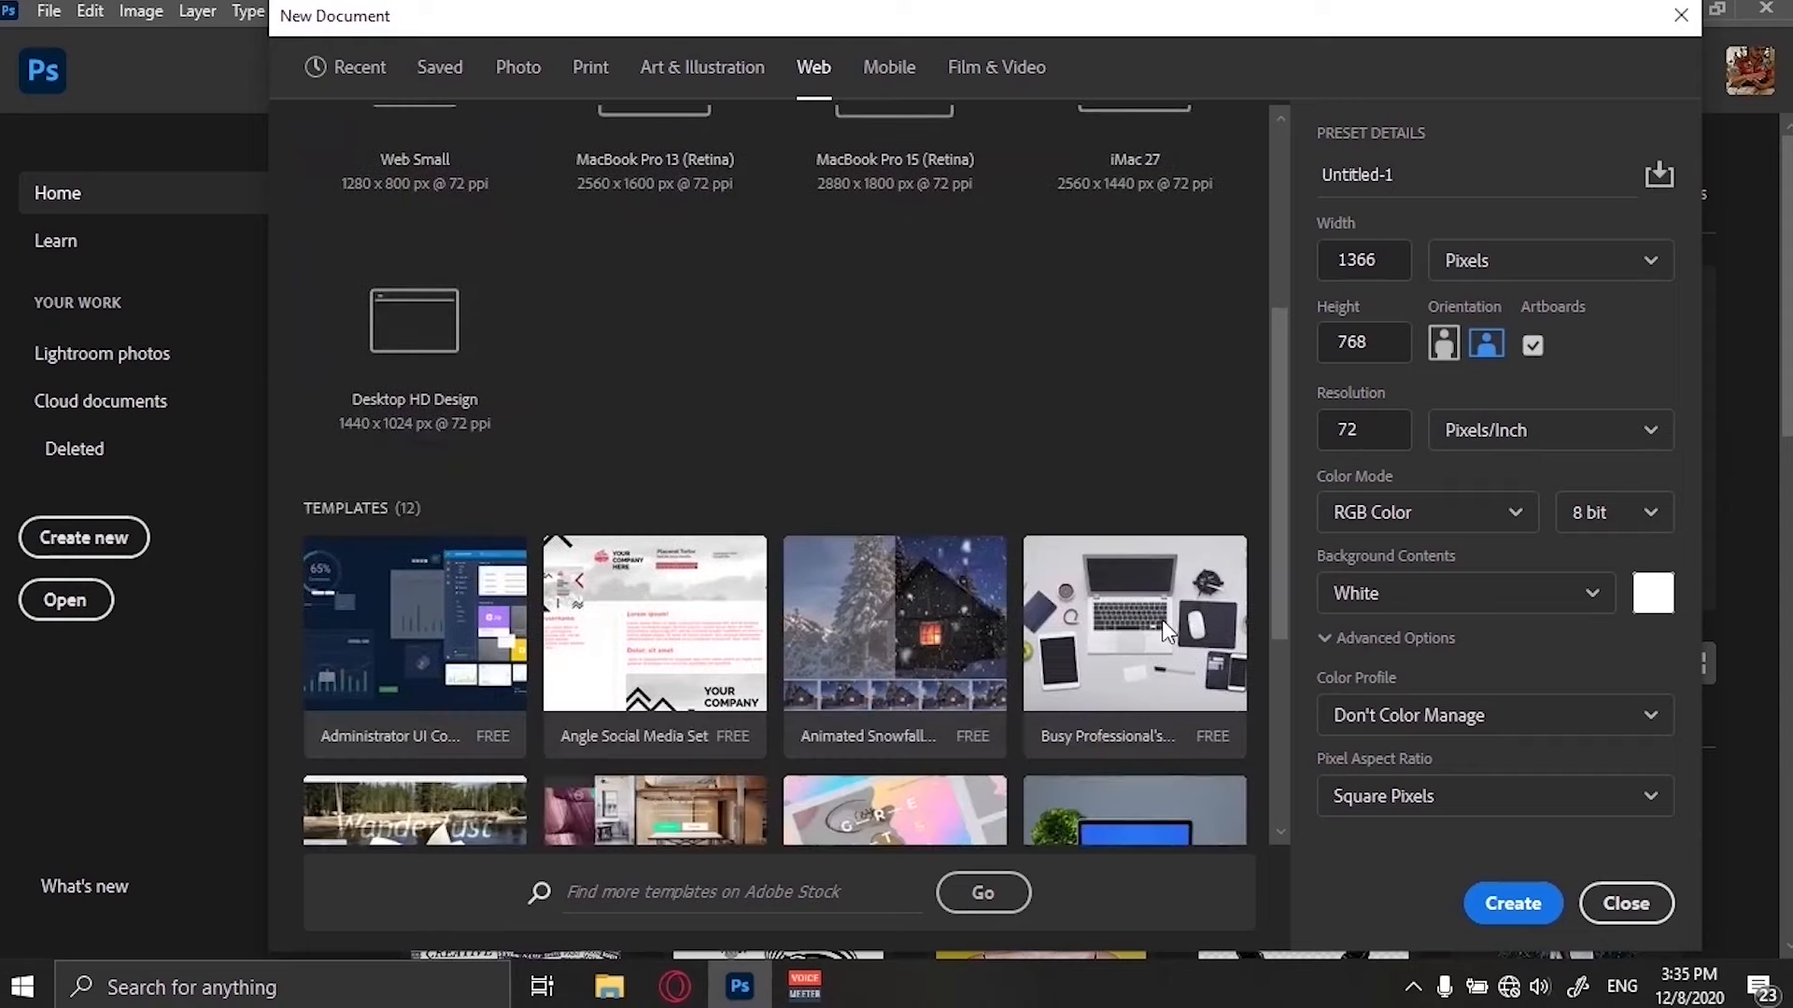
pyautogui.scroll(-2, 1168, 631)
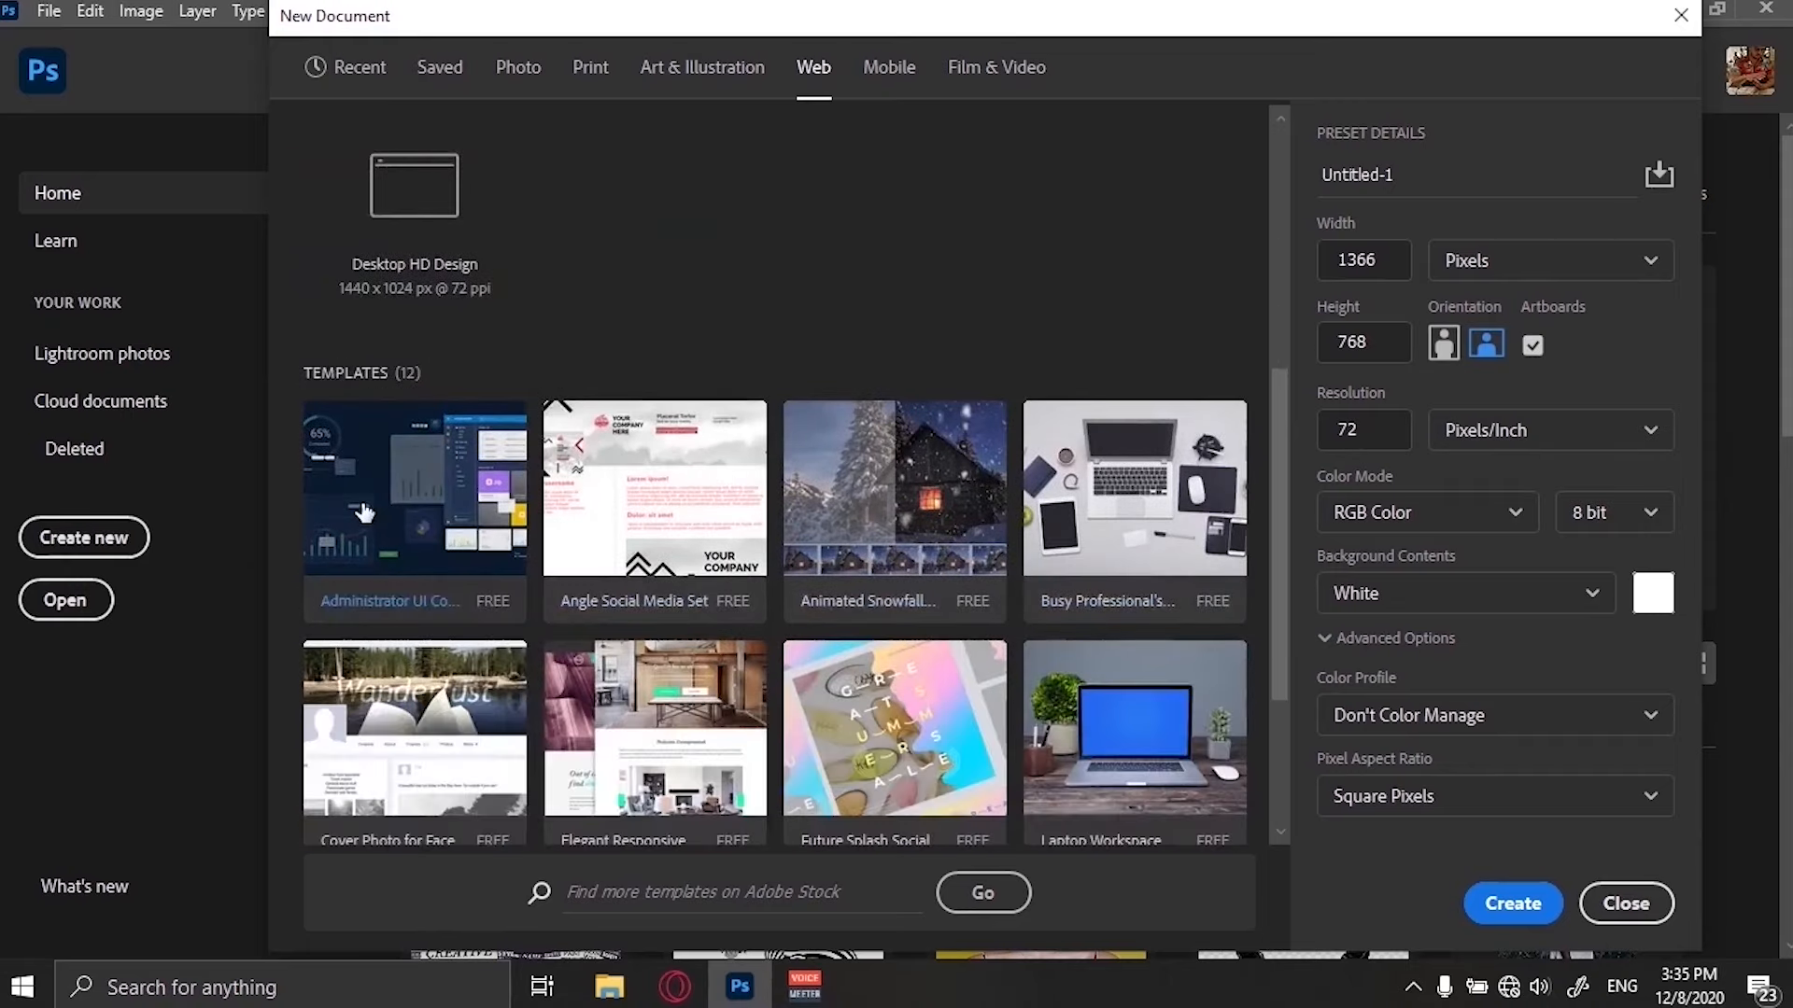
pyautogui.scroll(-2, 1023, 552)
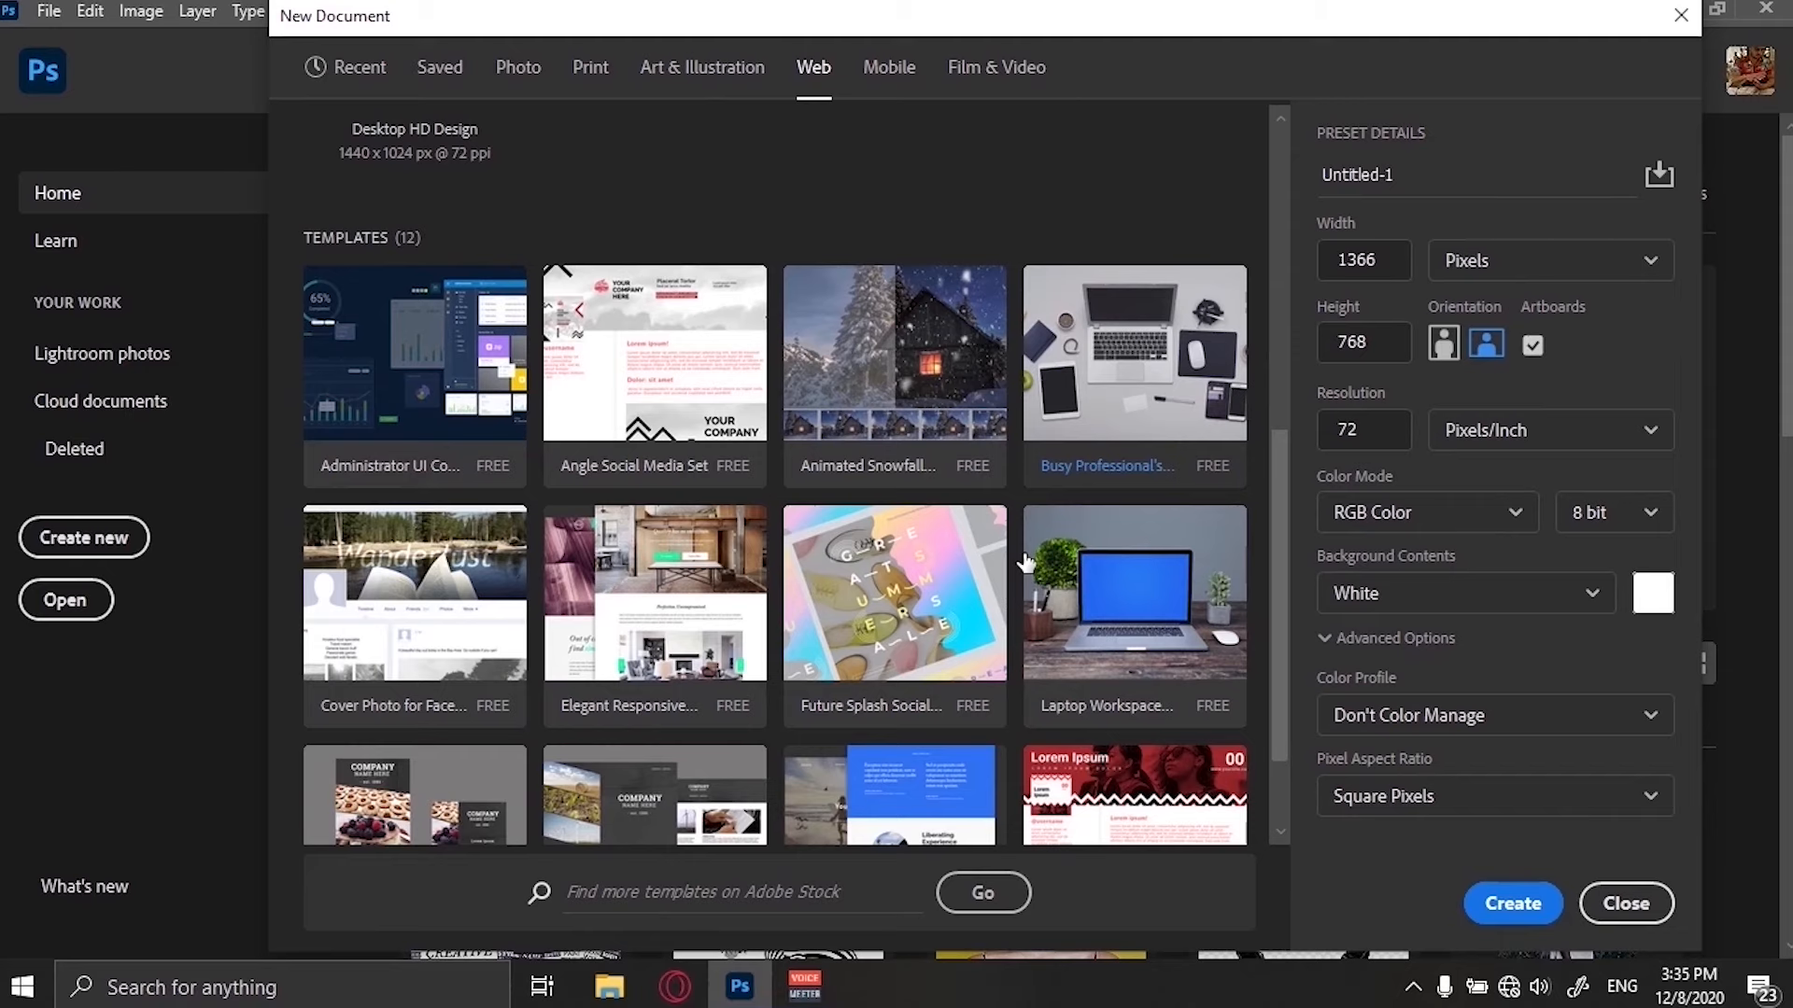
pyautogui.scroll(-2, 1024, 563)
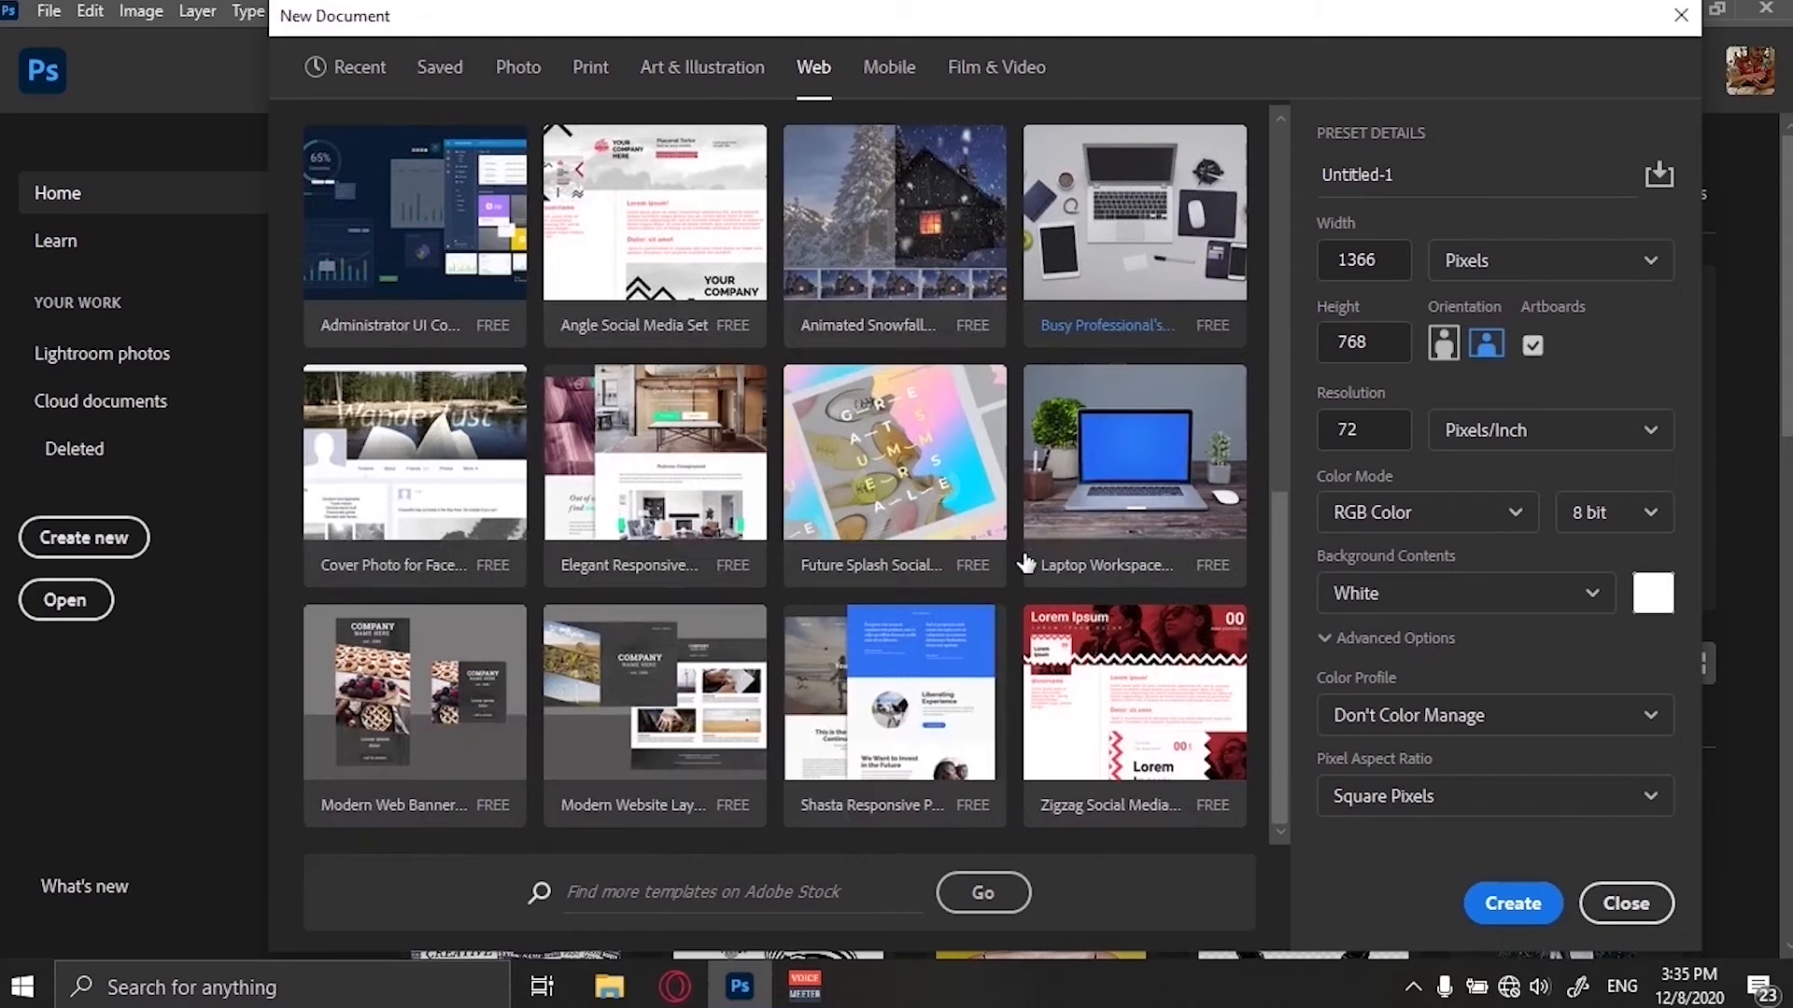
pyautogui.click(1149, 472)
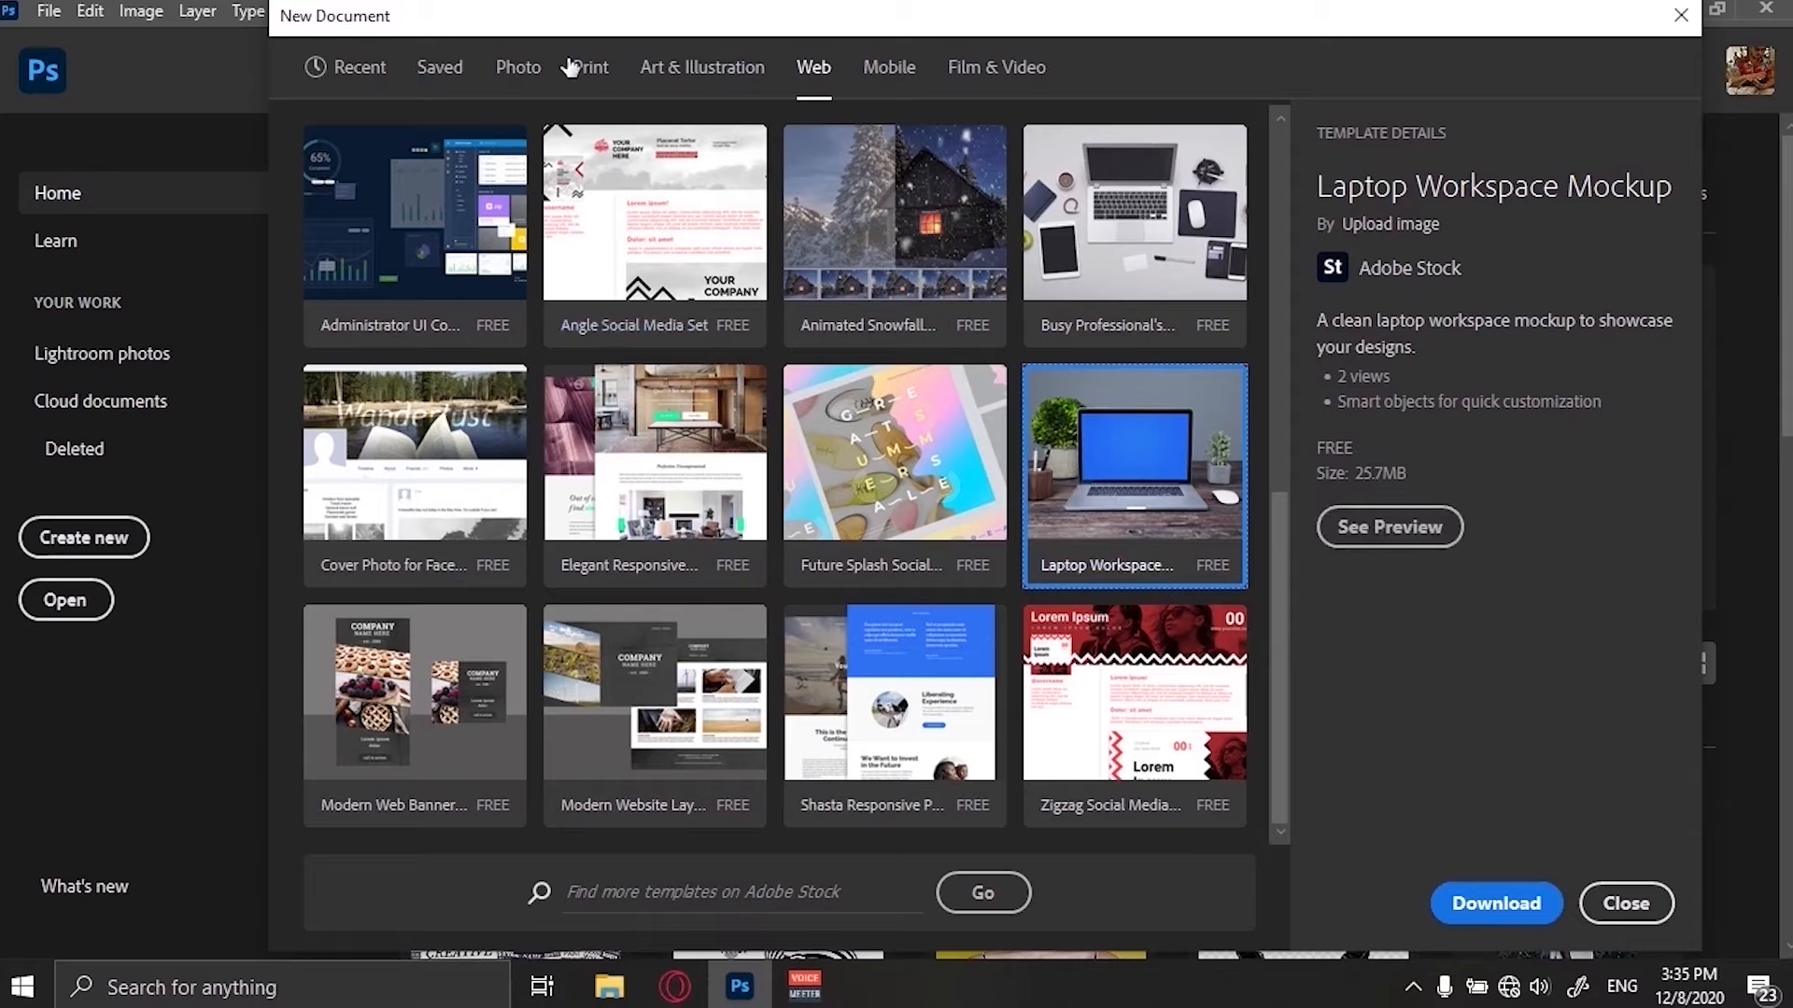
# Browse the Mobile document presets and templates.
pyautogui.click(447, 69)
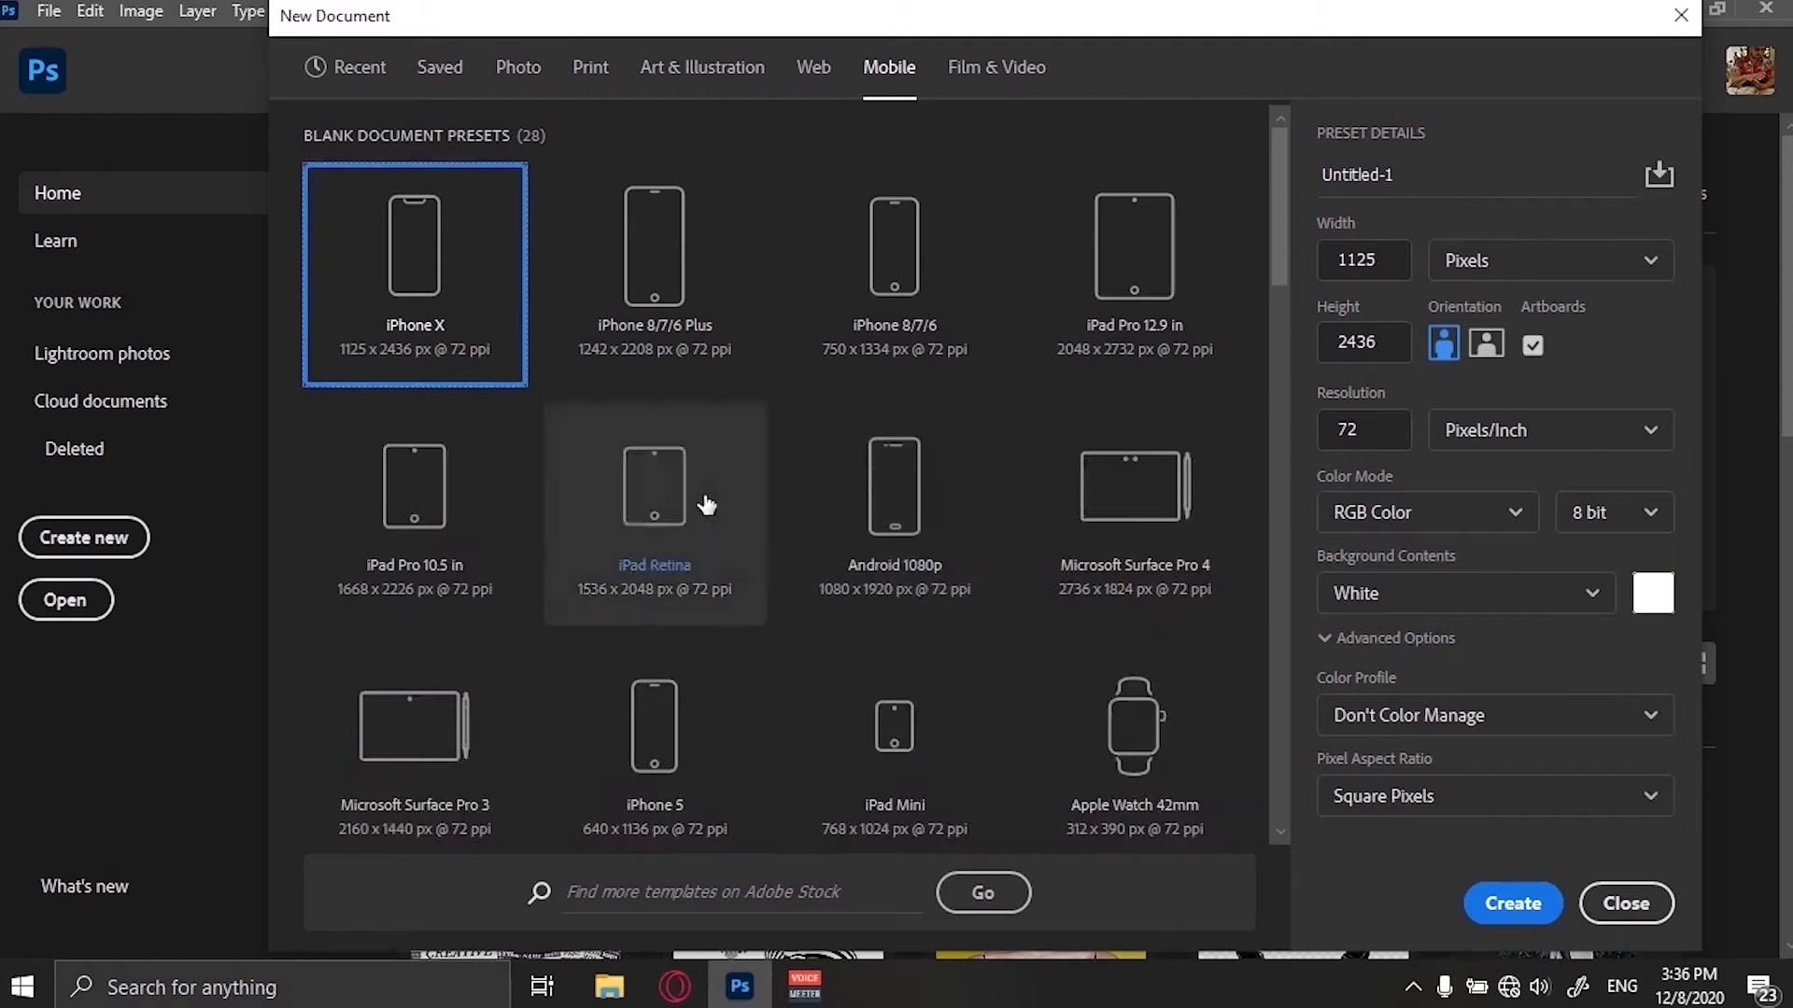
pyautogui.scroll(-5, 653, 513)
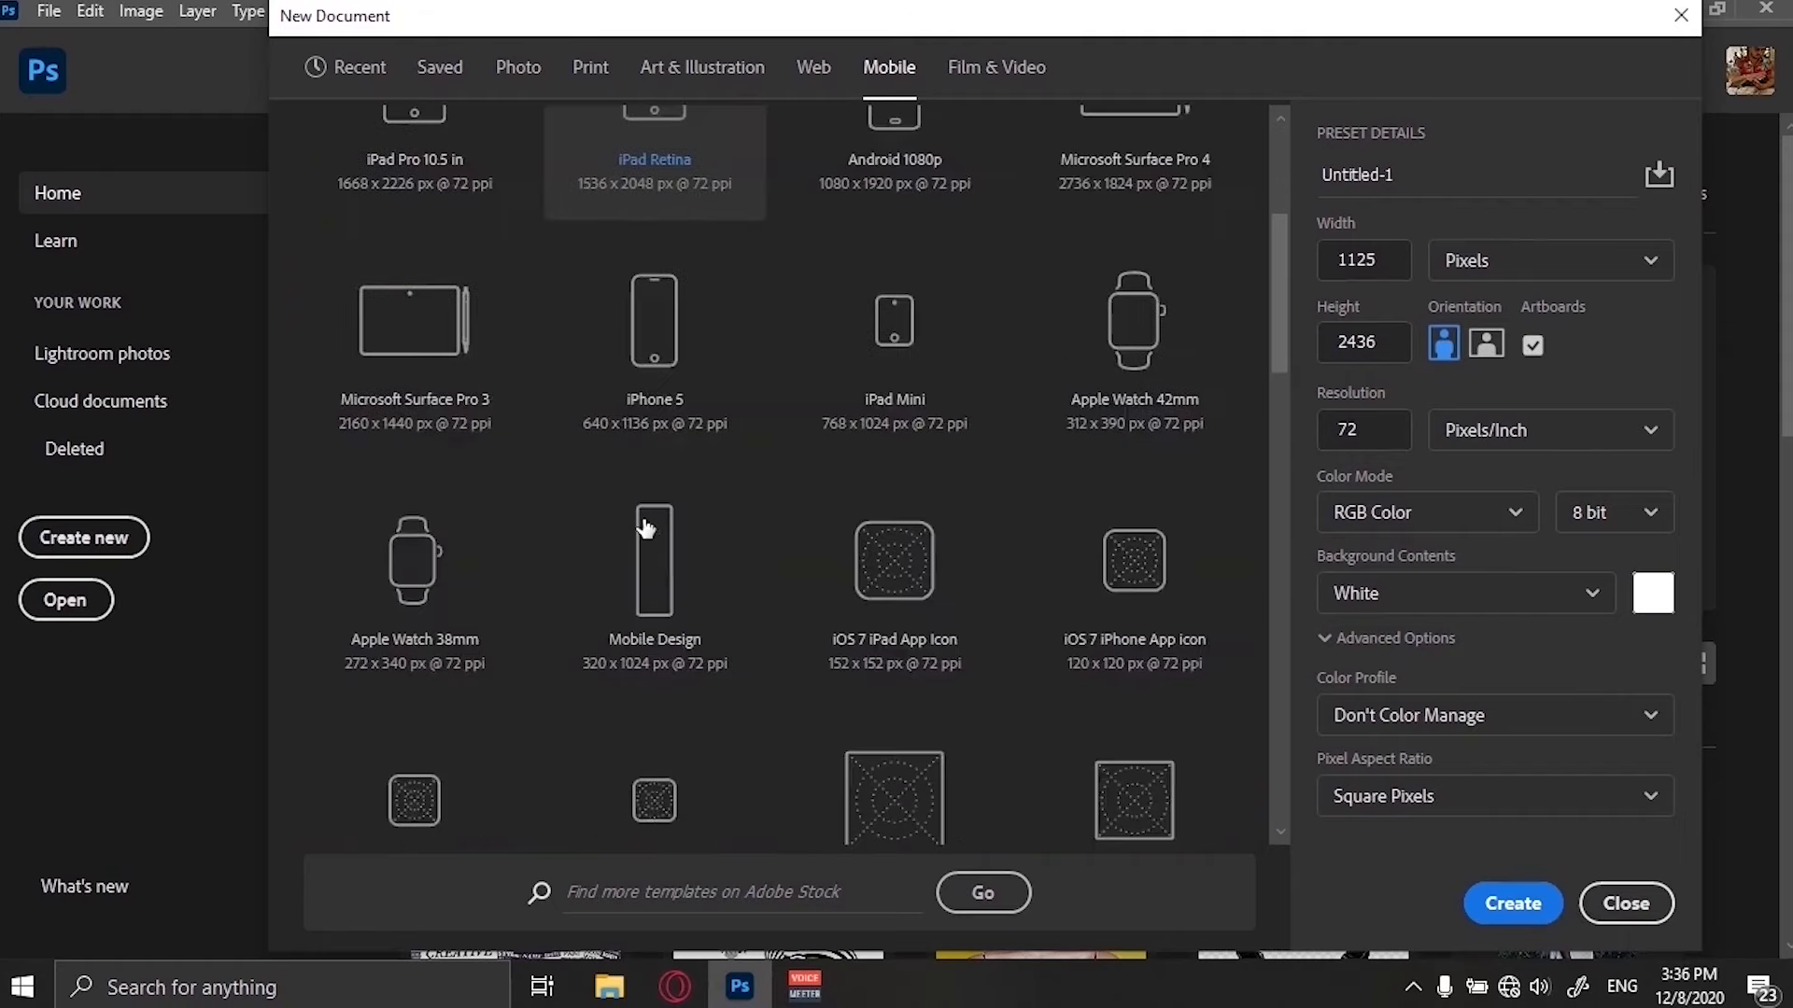
pyautogui.scroll(-2, 840, 467)
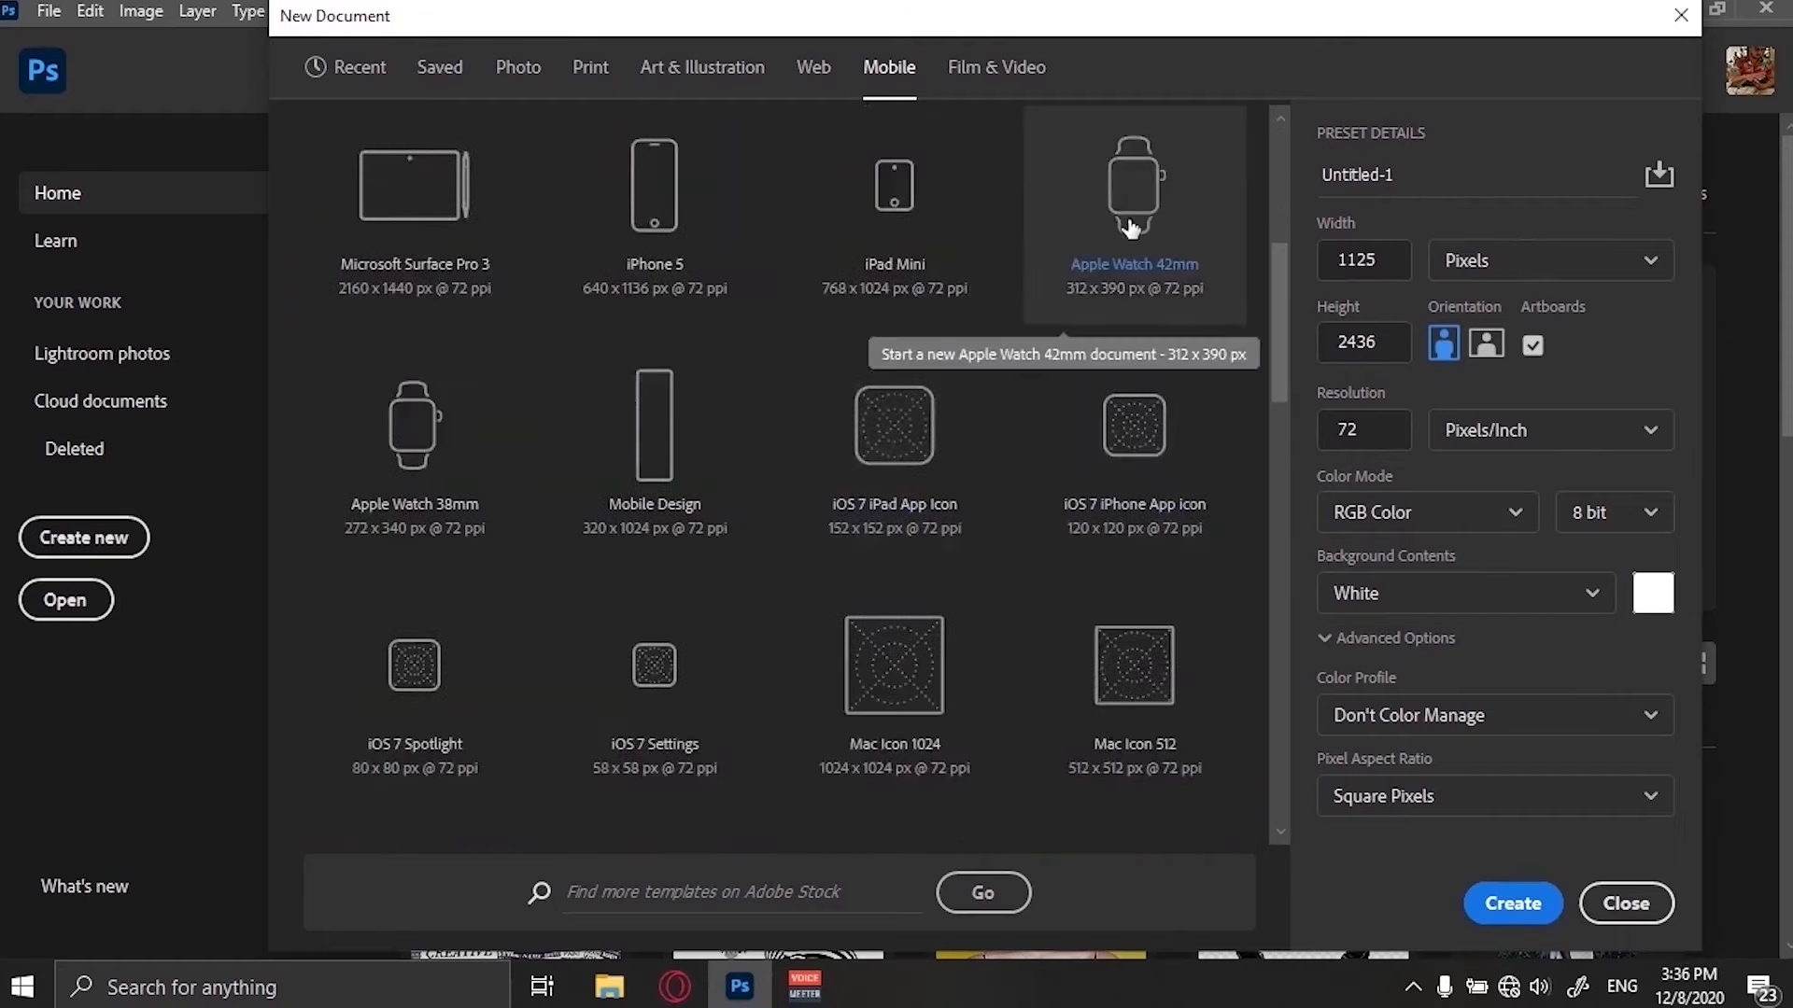
pyautogui.scroll(-8, 852, 594)
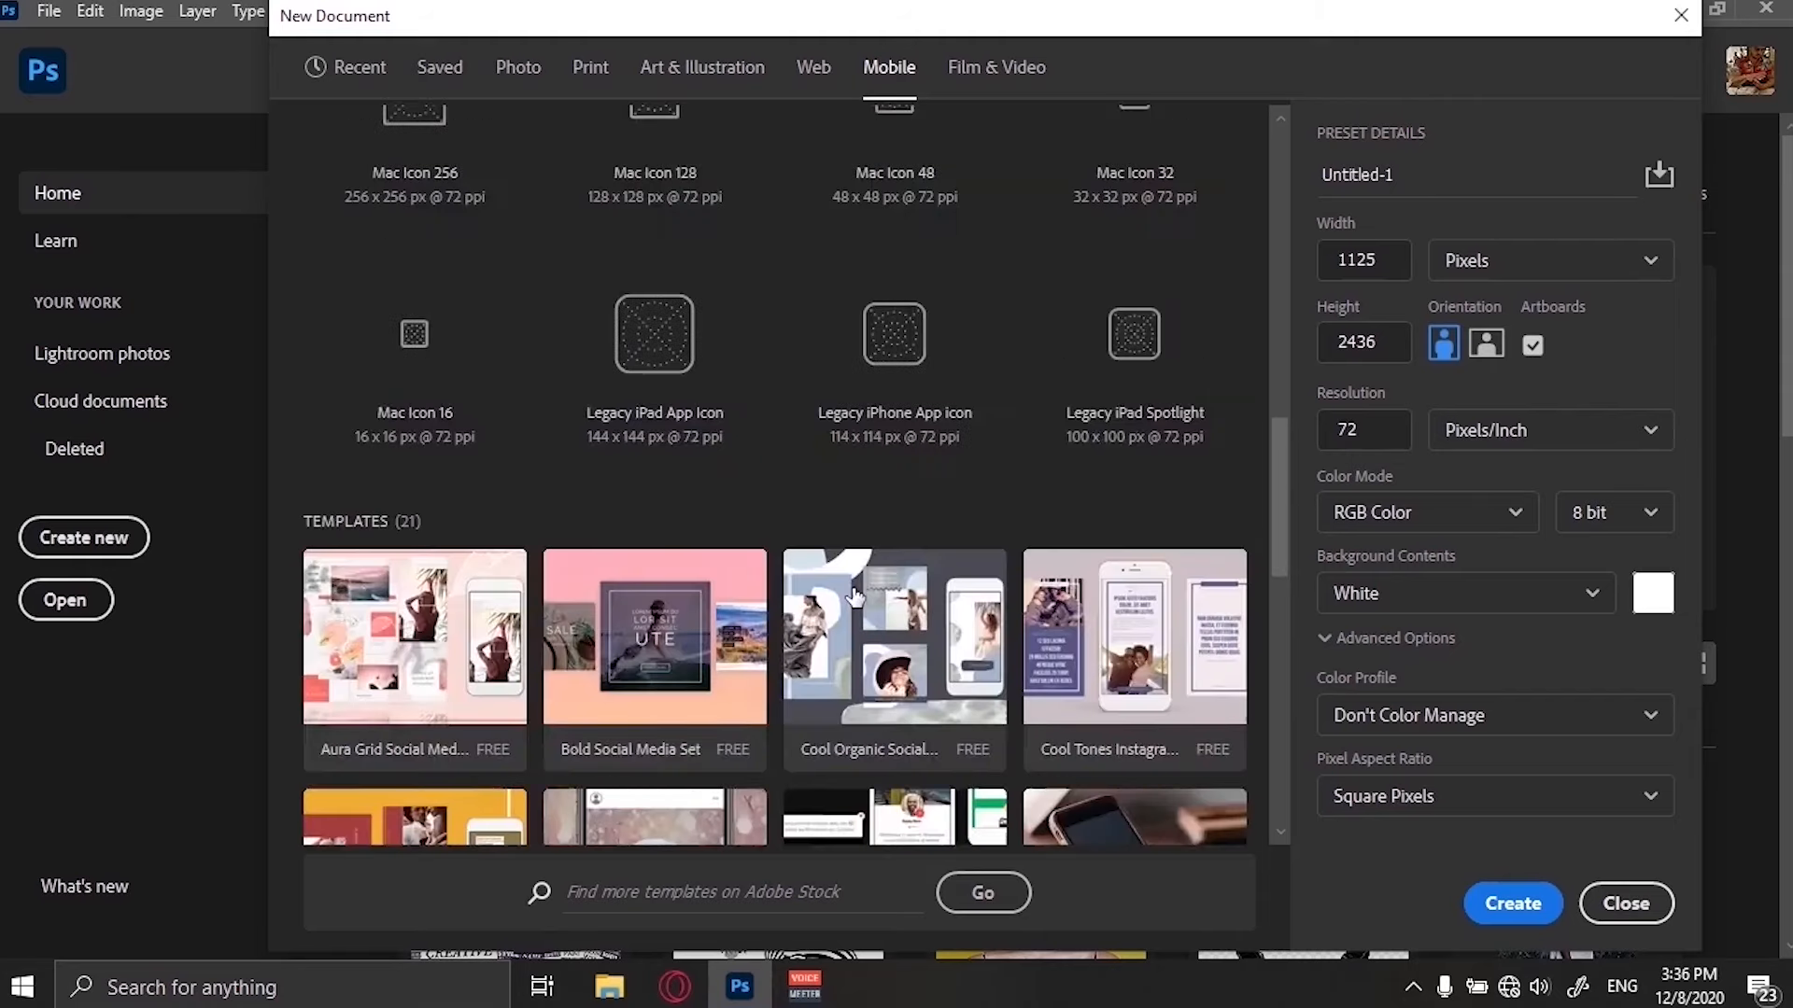
pyautogui.scroll(-3, 855, 596)
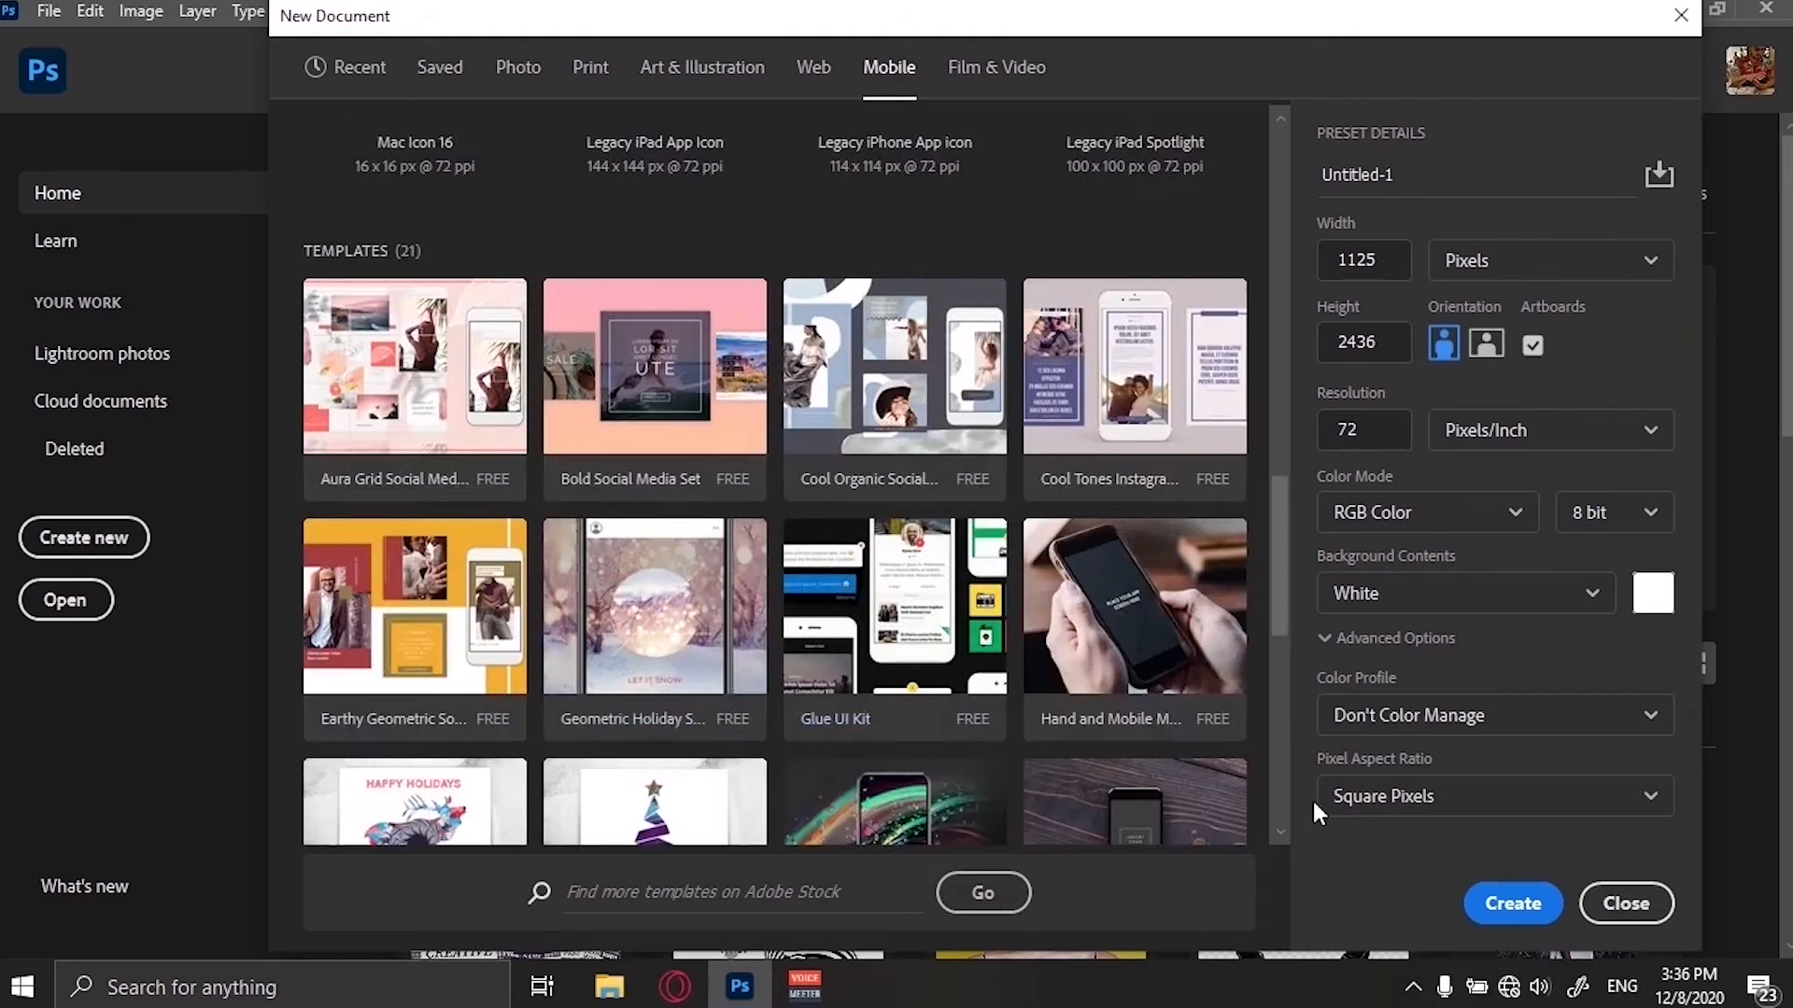
pyautogui.scroll(12, 1077, 507)
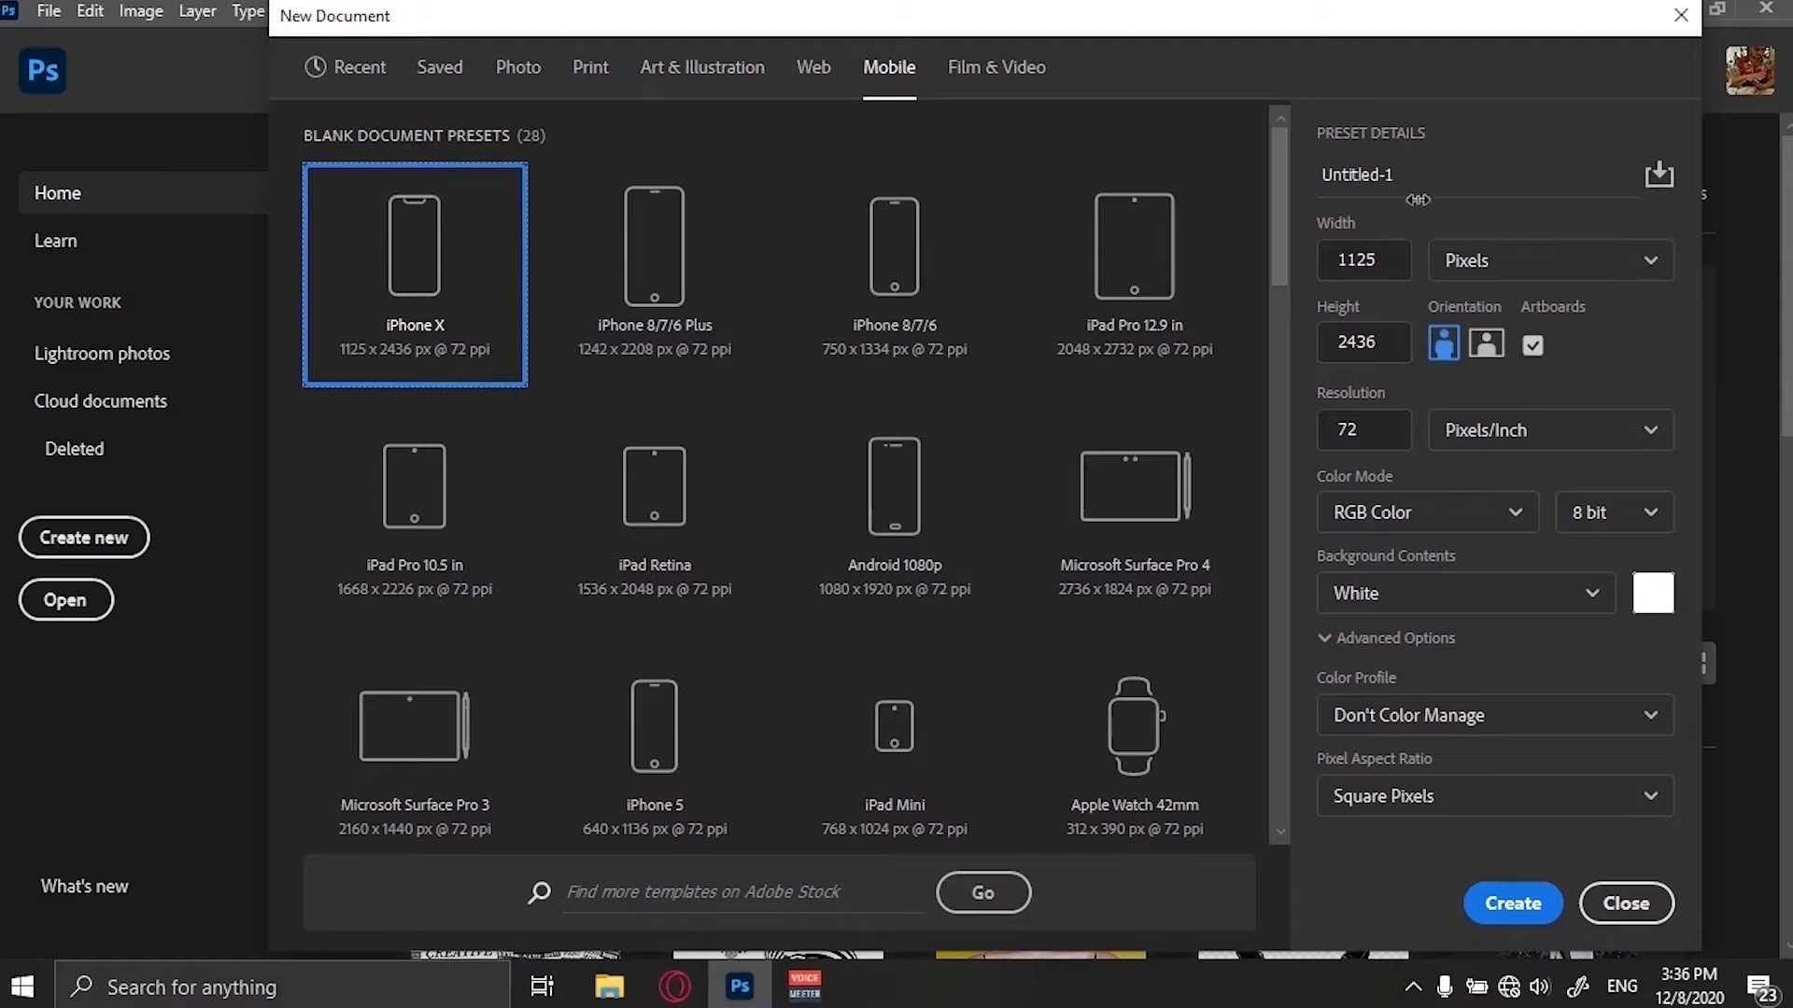
# Name the new document "Instagram post" and check the width unit options, keeping Pixels.
pyautogui.moveTo(1420, 174); pyautogui.dragTo(1265, 186)
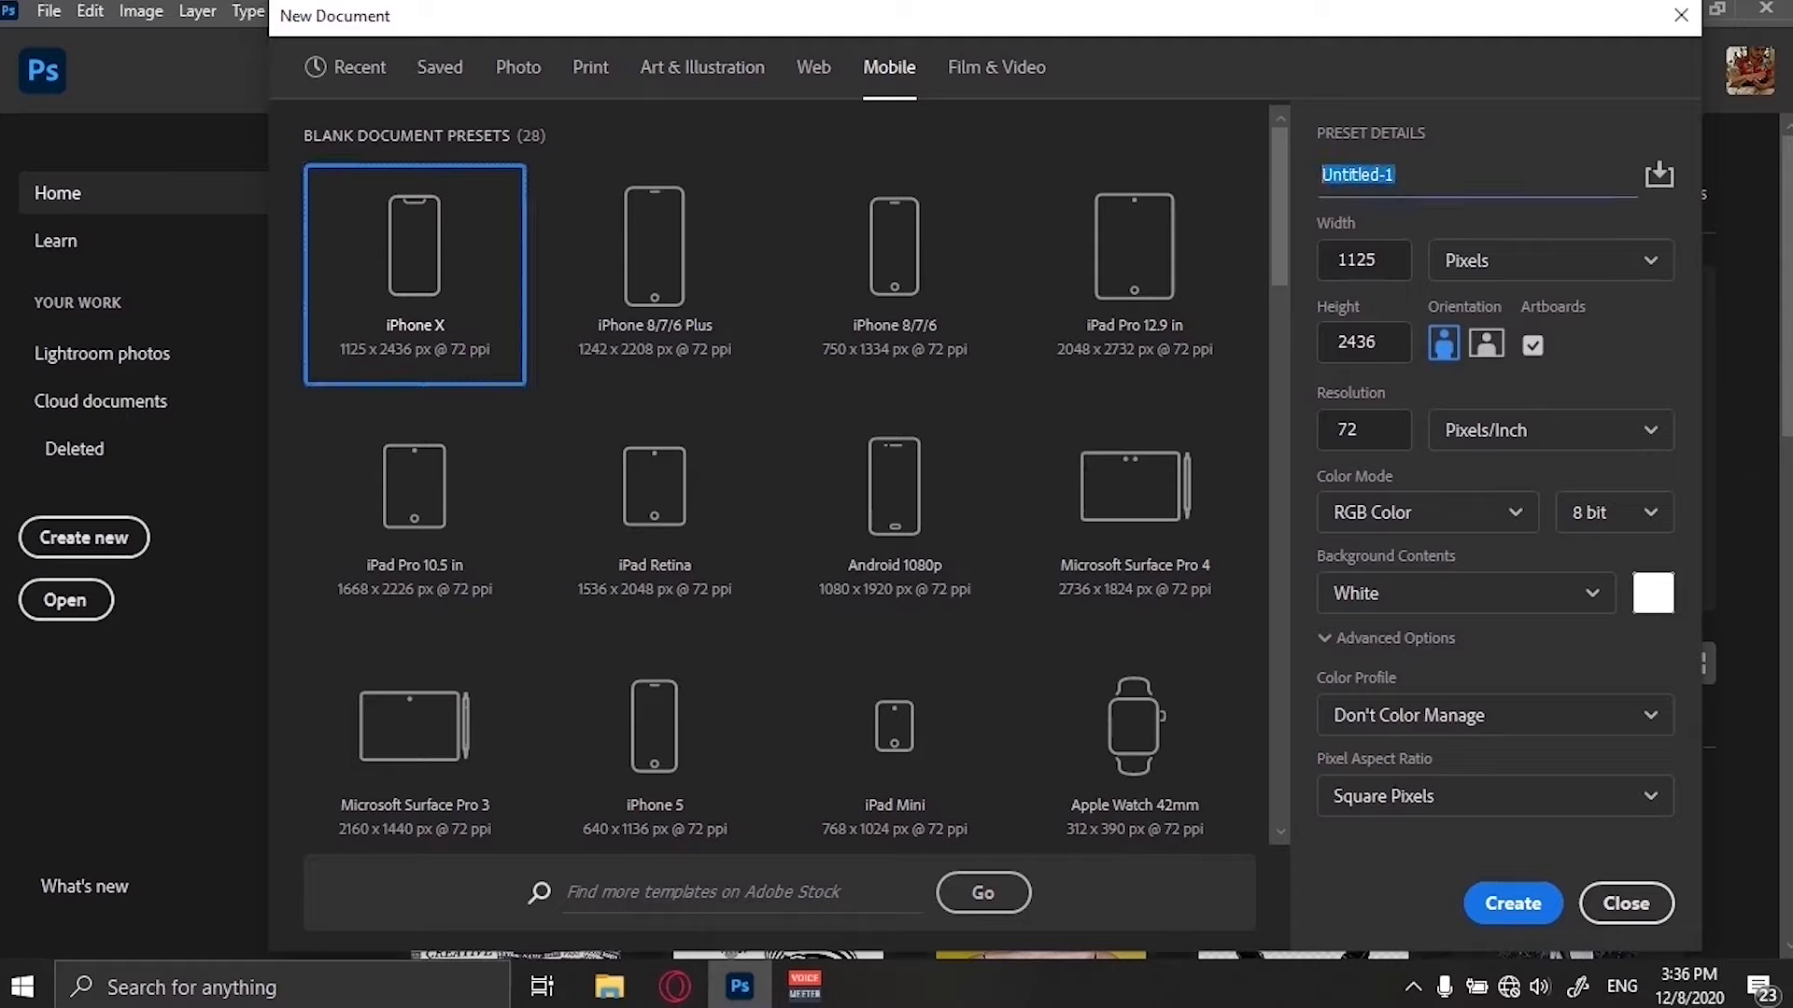
pyautogui.write('Instagram post')
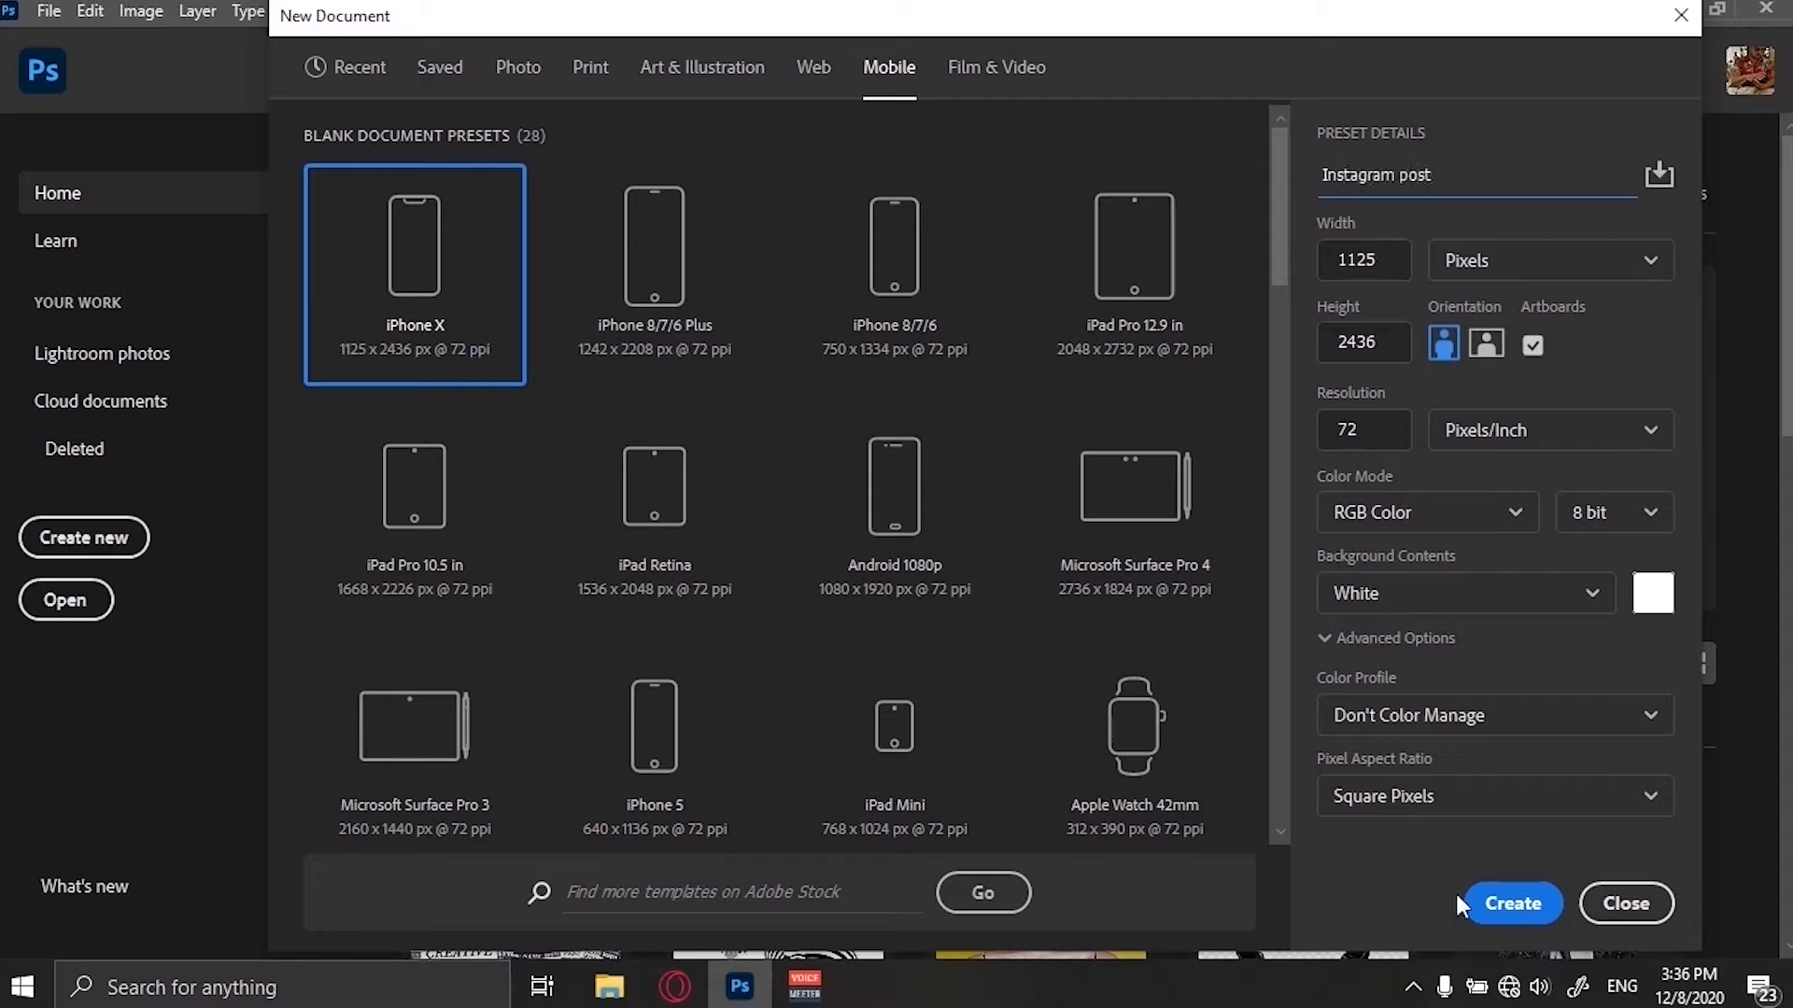
pyautogui.click(1587, 276)
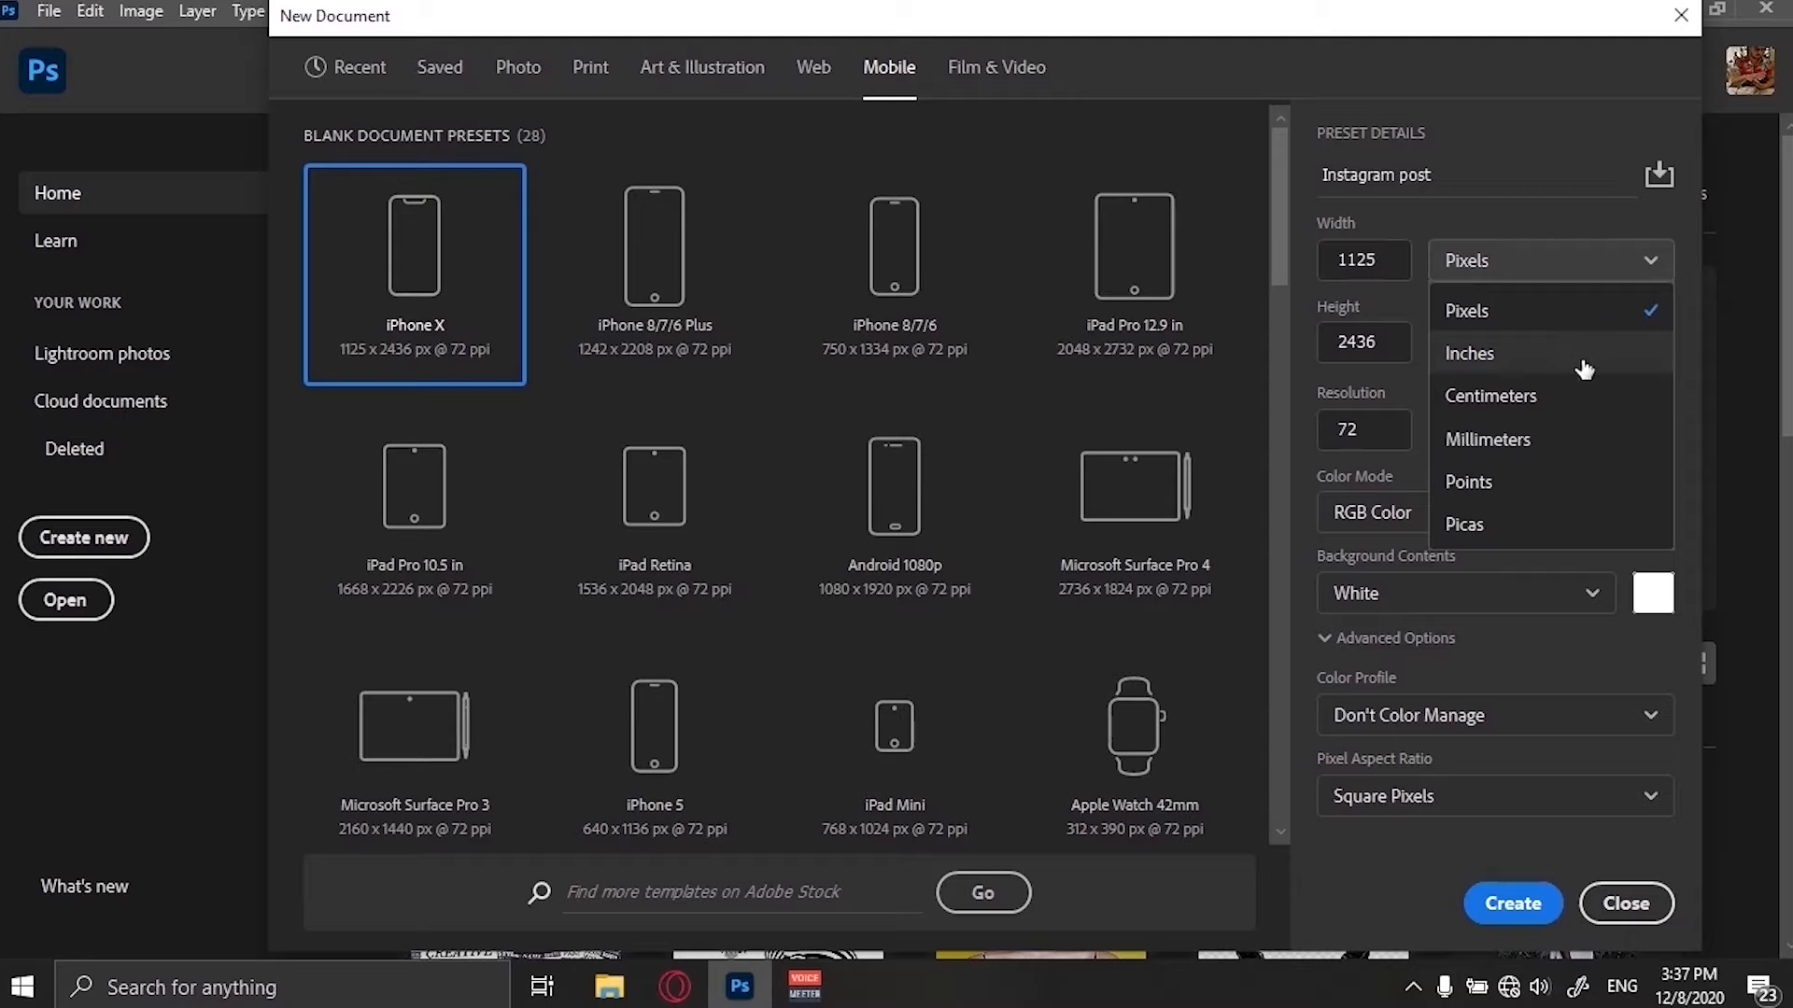
pyautogui.click(1539, 203)
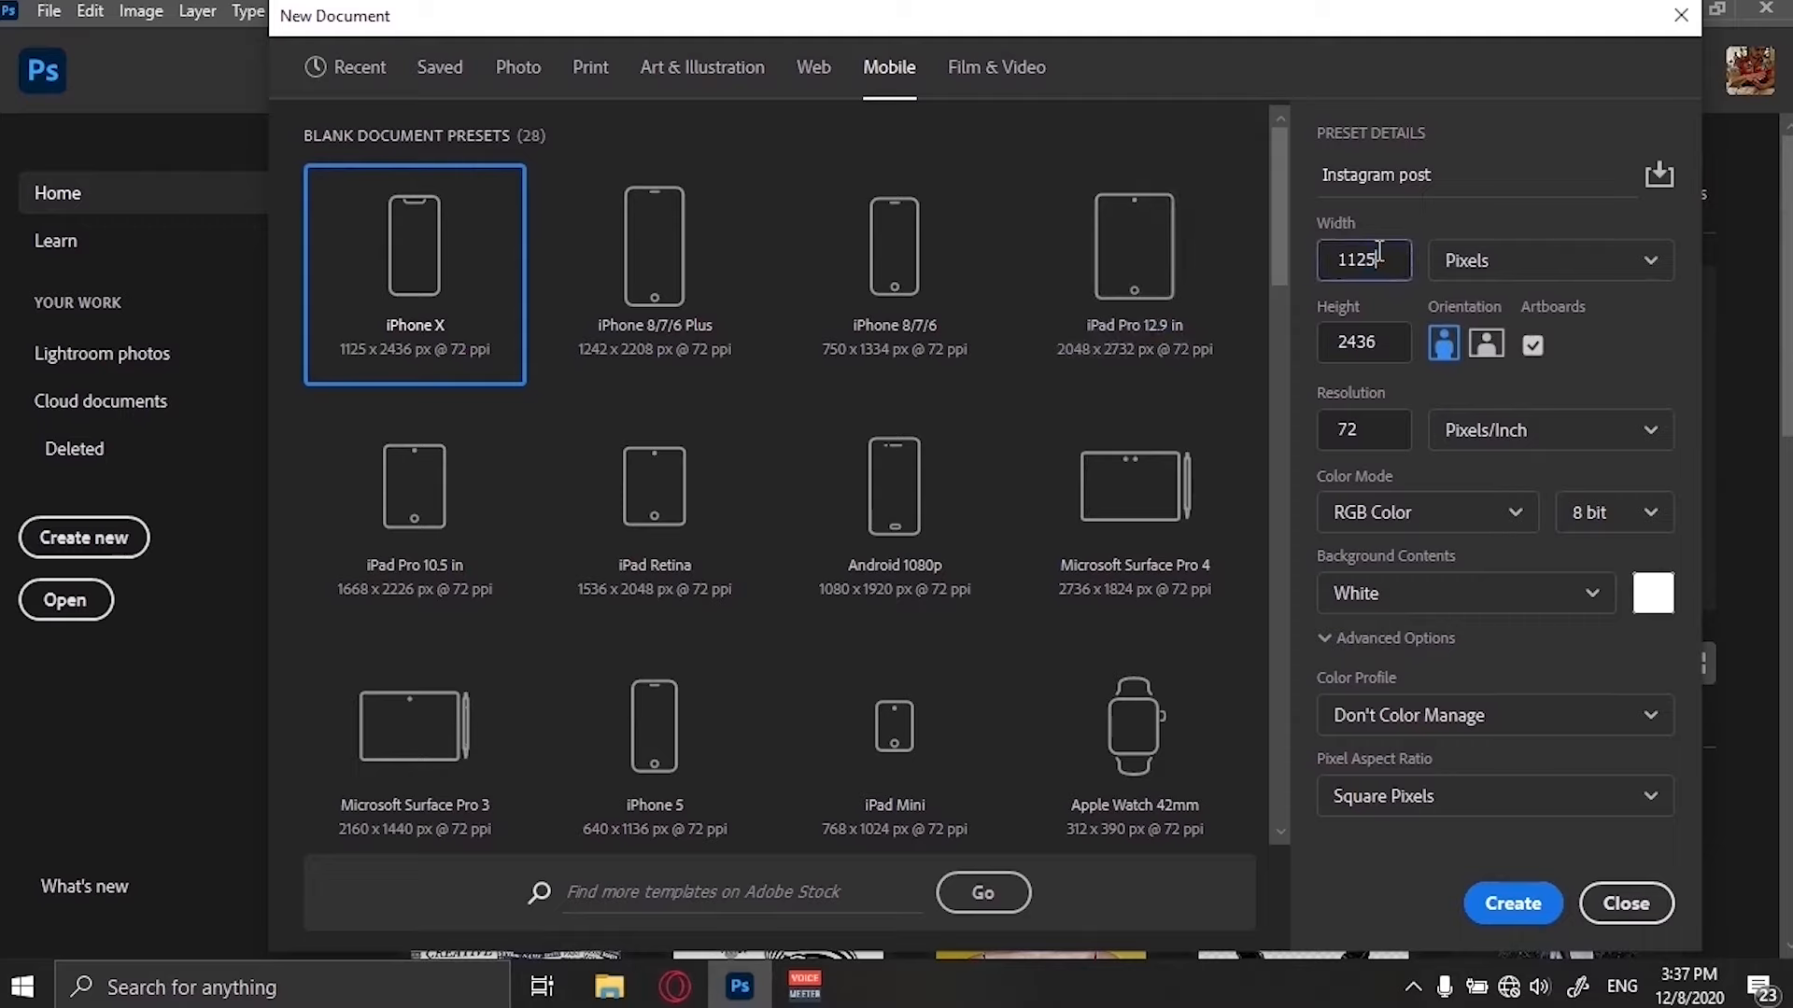
# Set the width and height to 1800 pixels and the resolution to 300 pixels/inch.
pyautogui.moveTo(1378, 260); pyautogui.dragTo(1307, 256)
pyautogui.write('1800')
pyautogui.press('Tab')
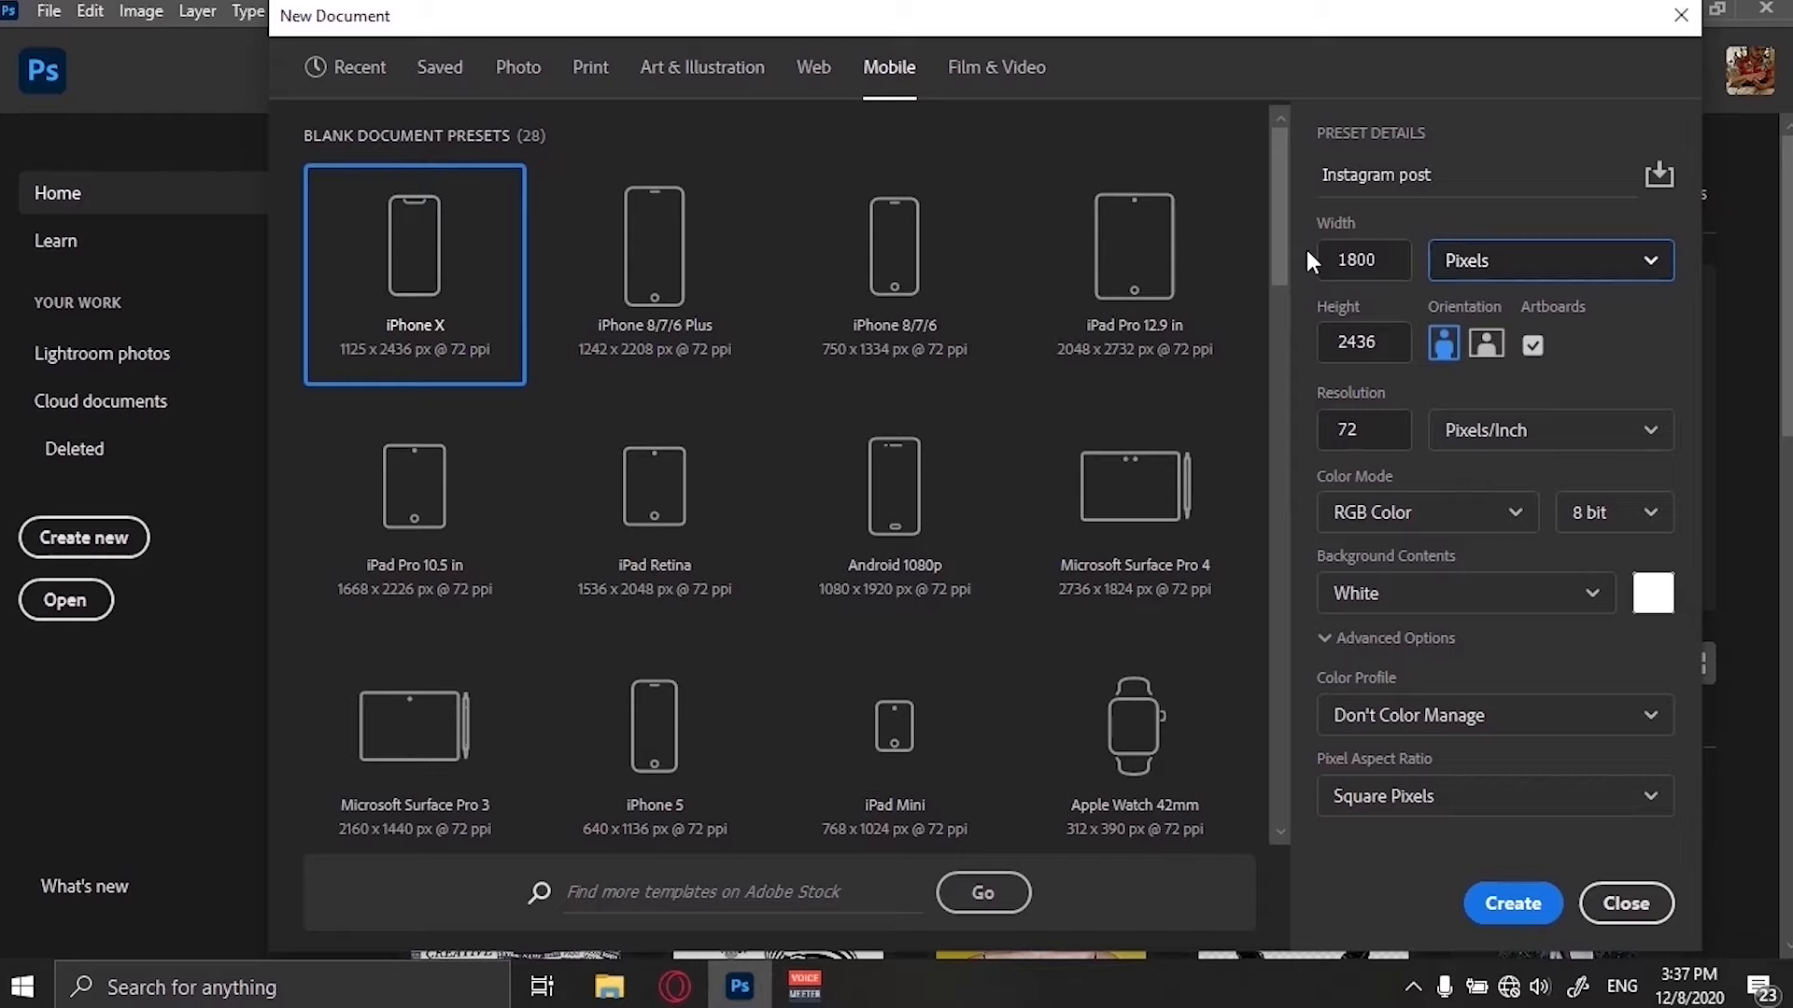
pyautogui.press('Tab')
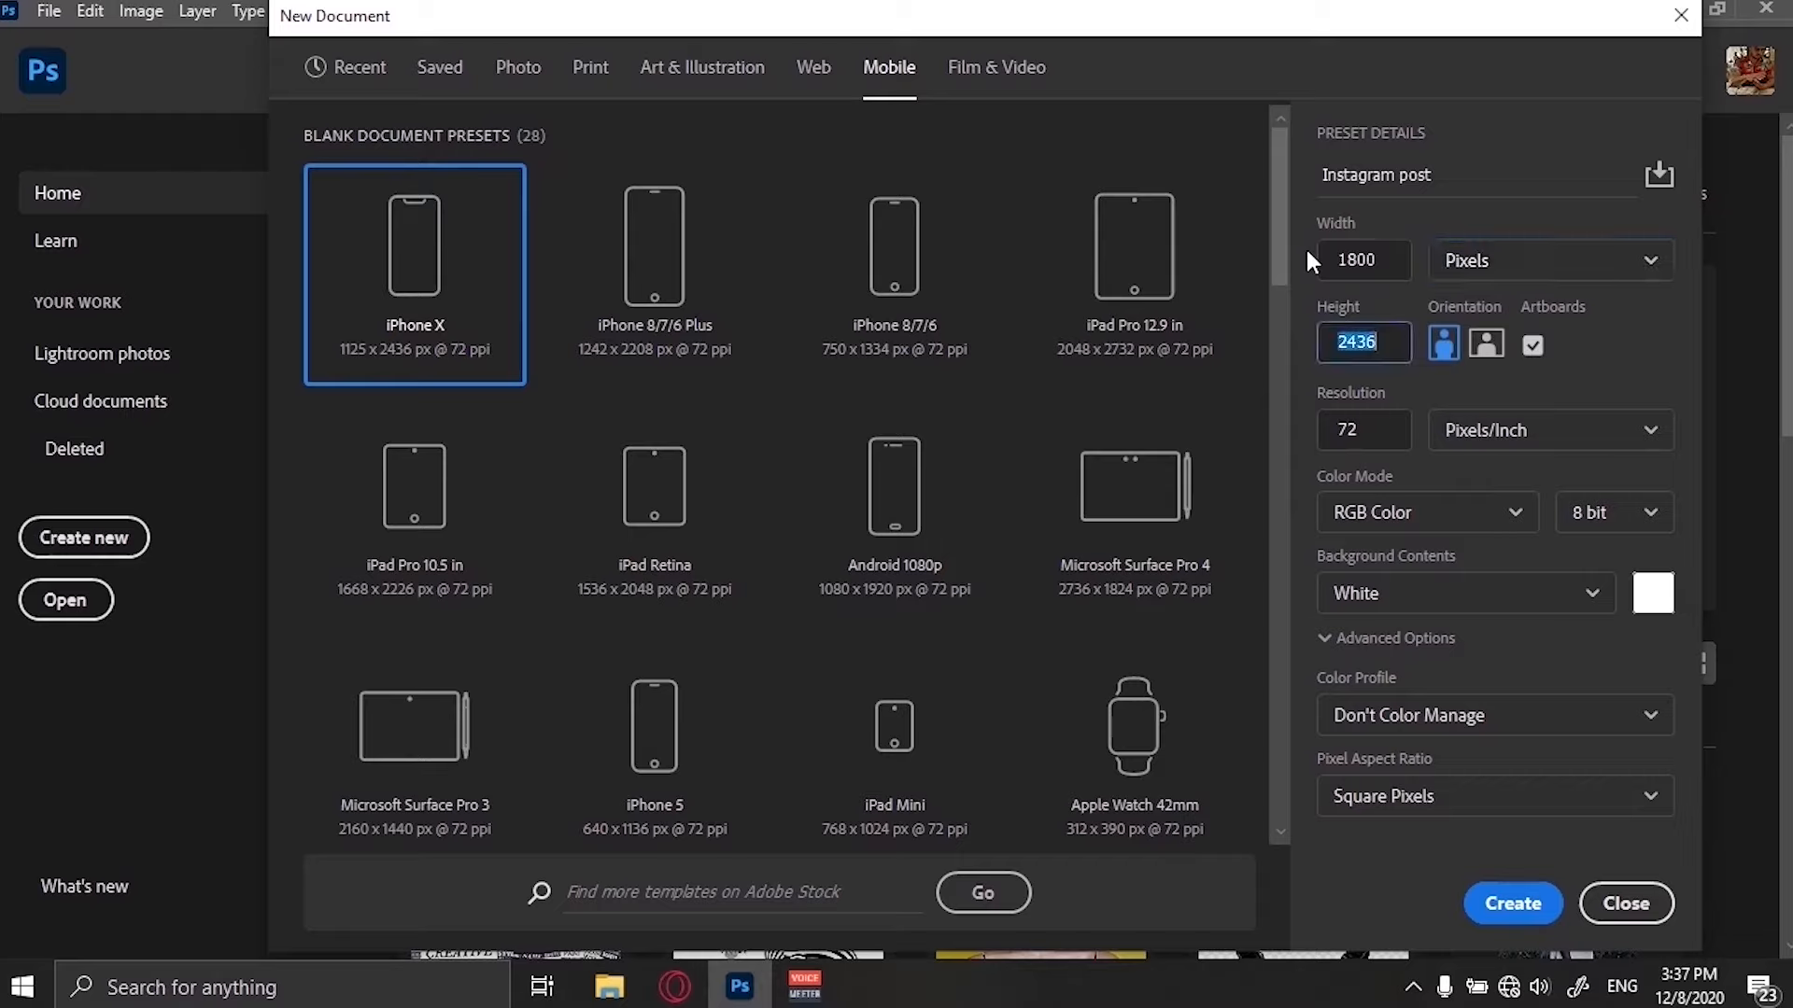
pyautogui.write('1800')
pyautogui.press('Tab')
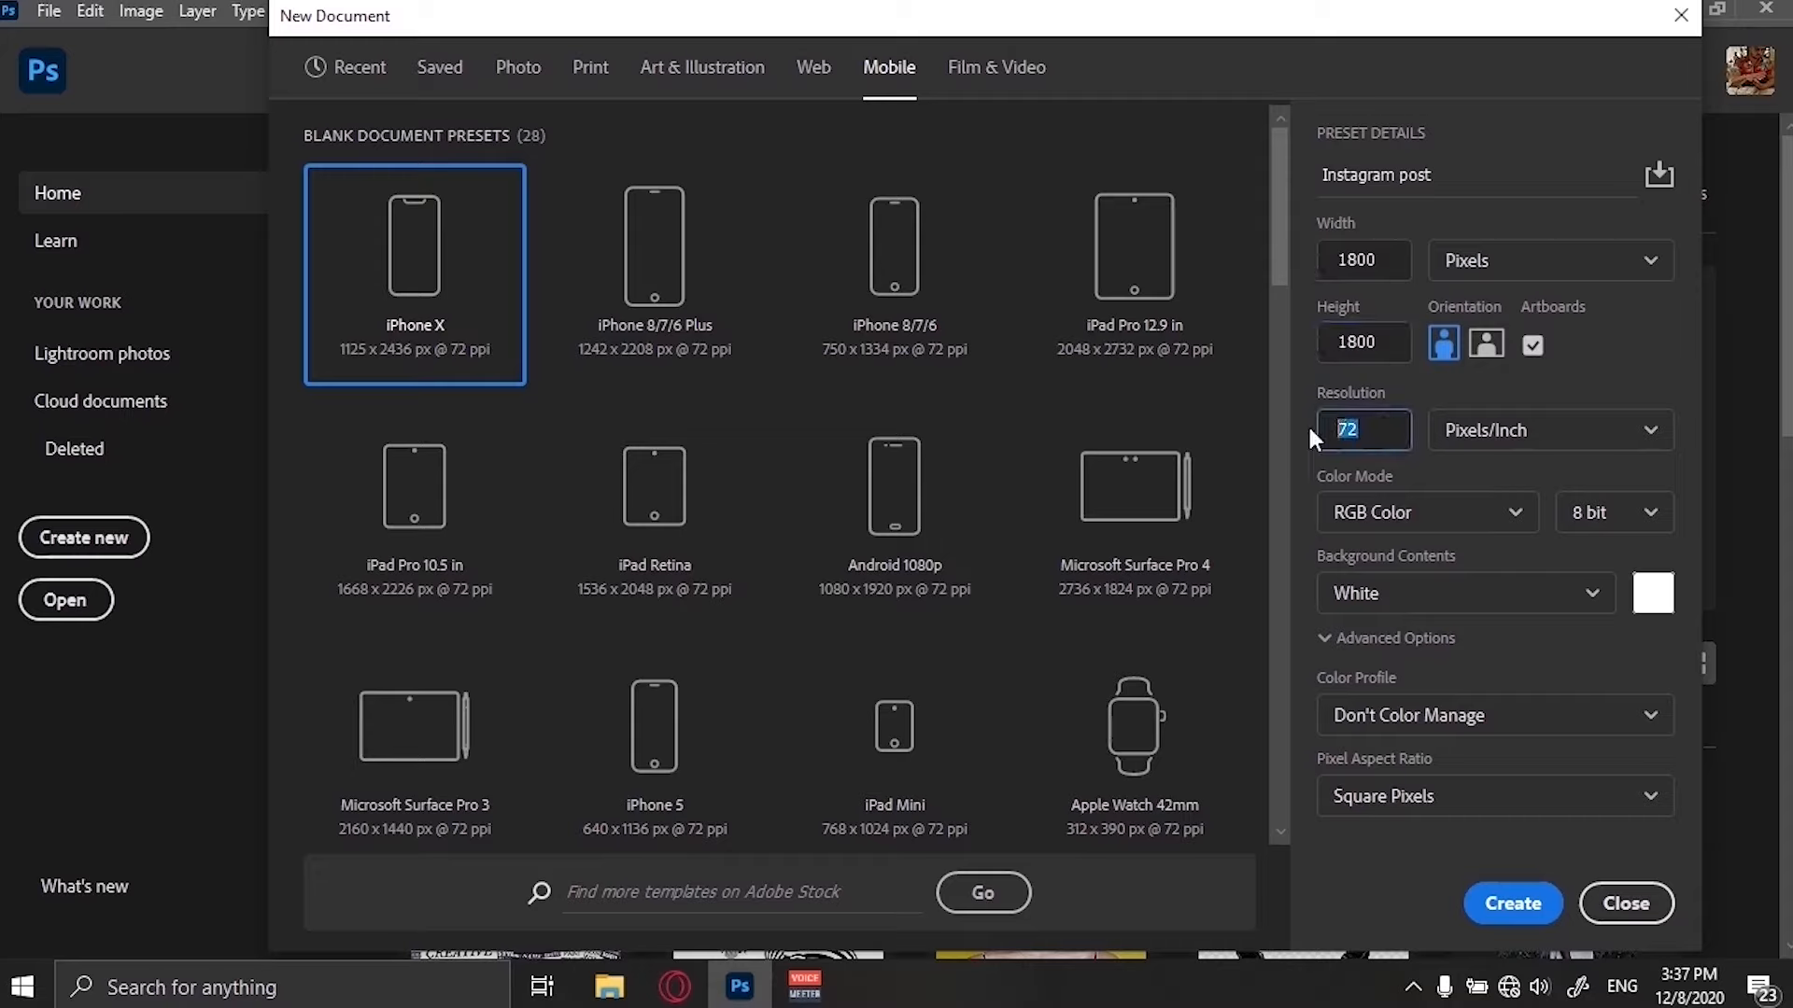
pyautogui.write('300')
# Review the bit depth and background contents options, keeping 8 bit and White.
pyautogui.click(1539, 659)
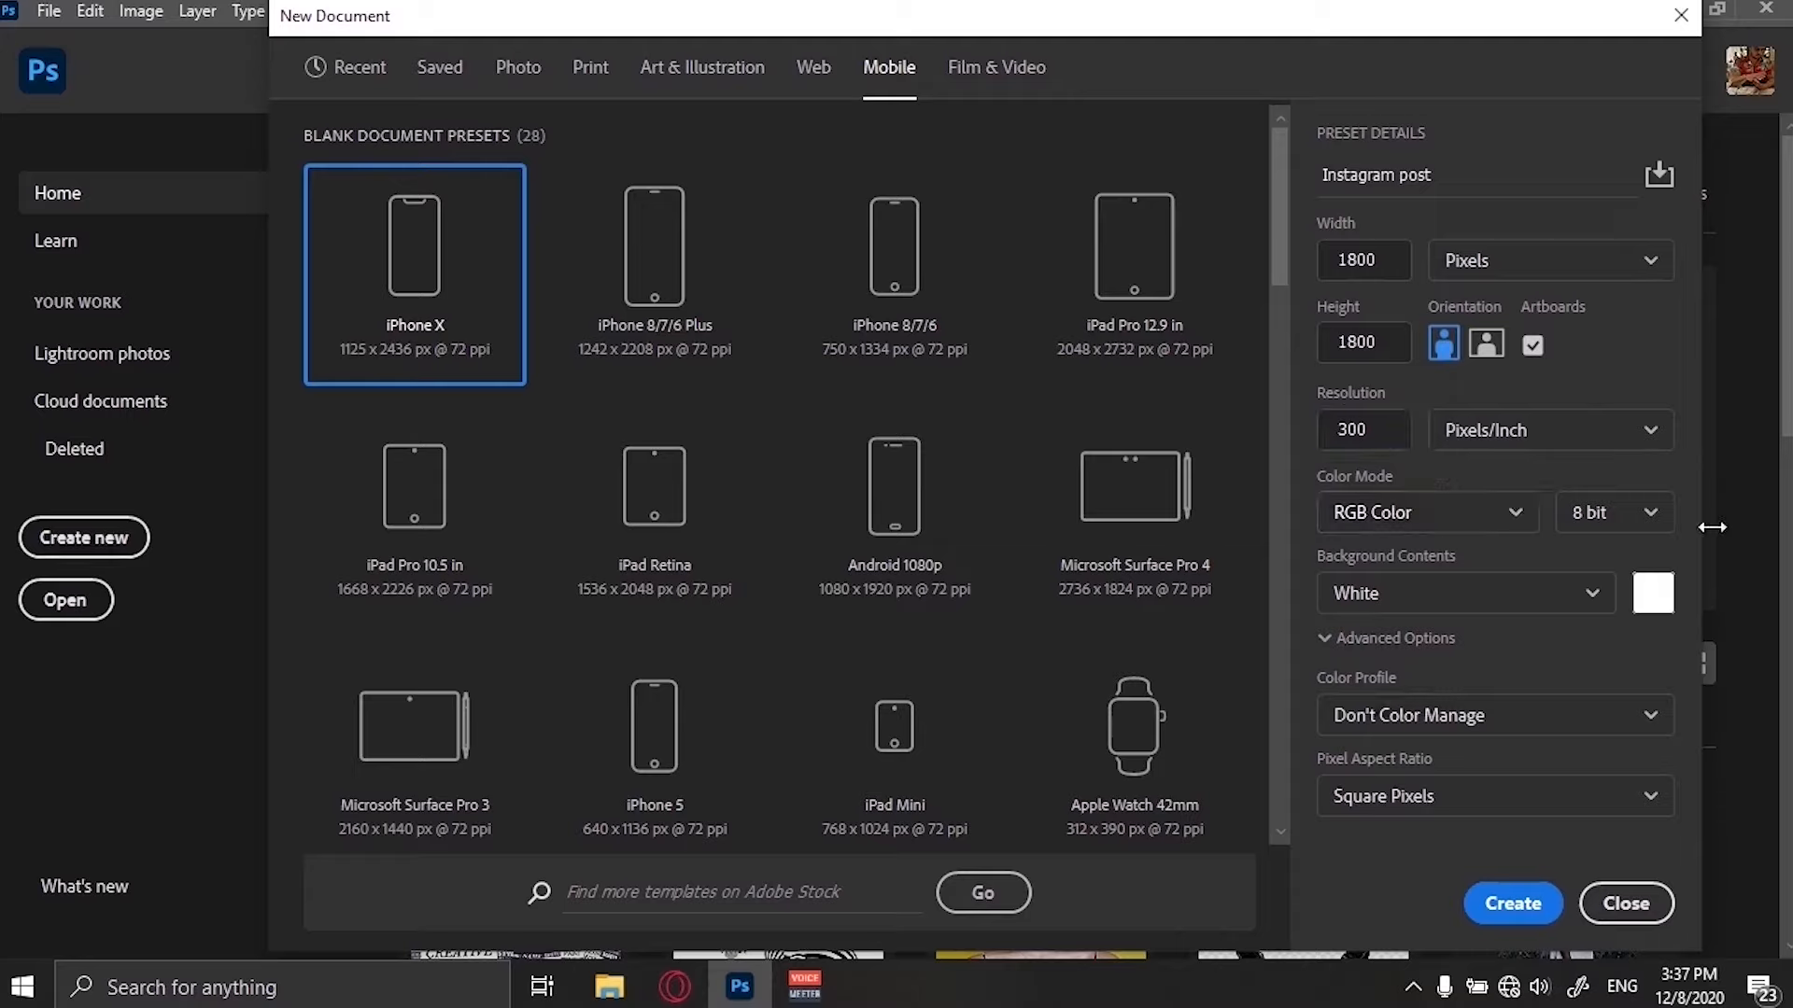
pyautogui.click(1634, 528)
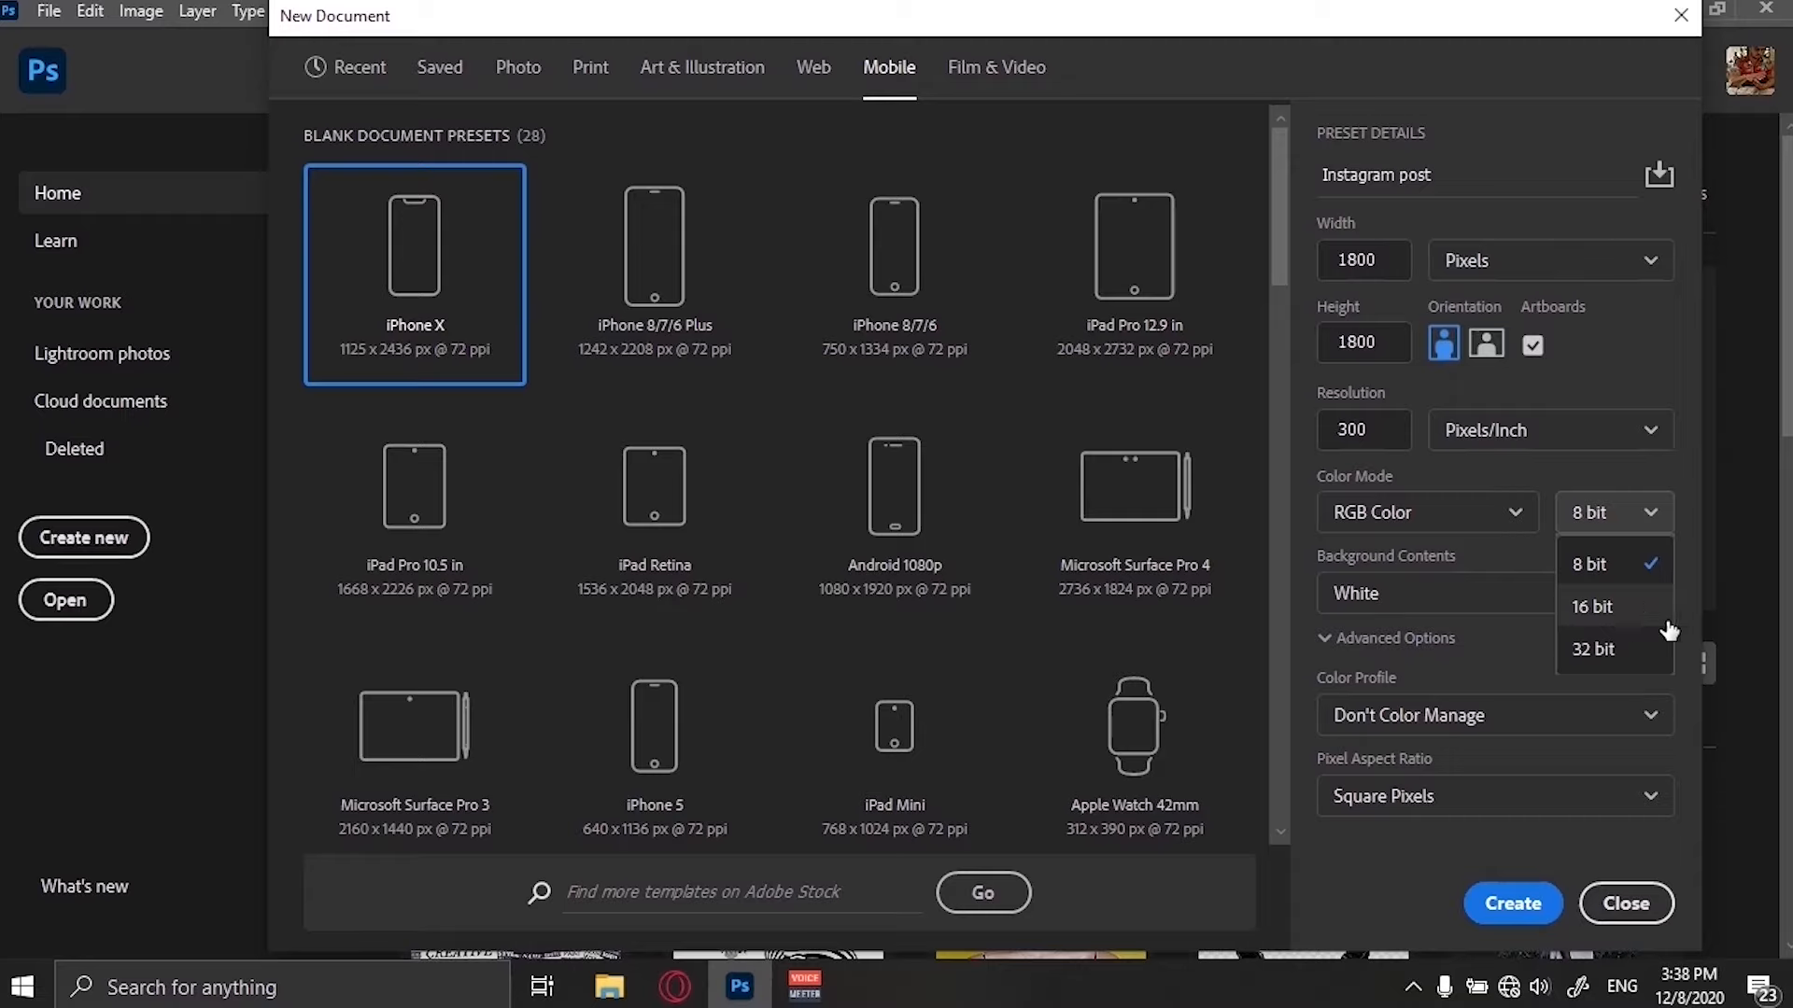
pyautogui.click(1497, 28)
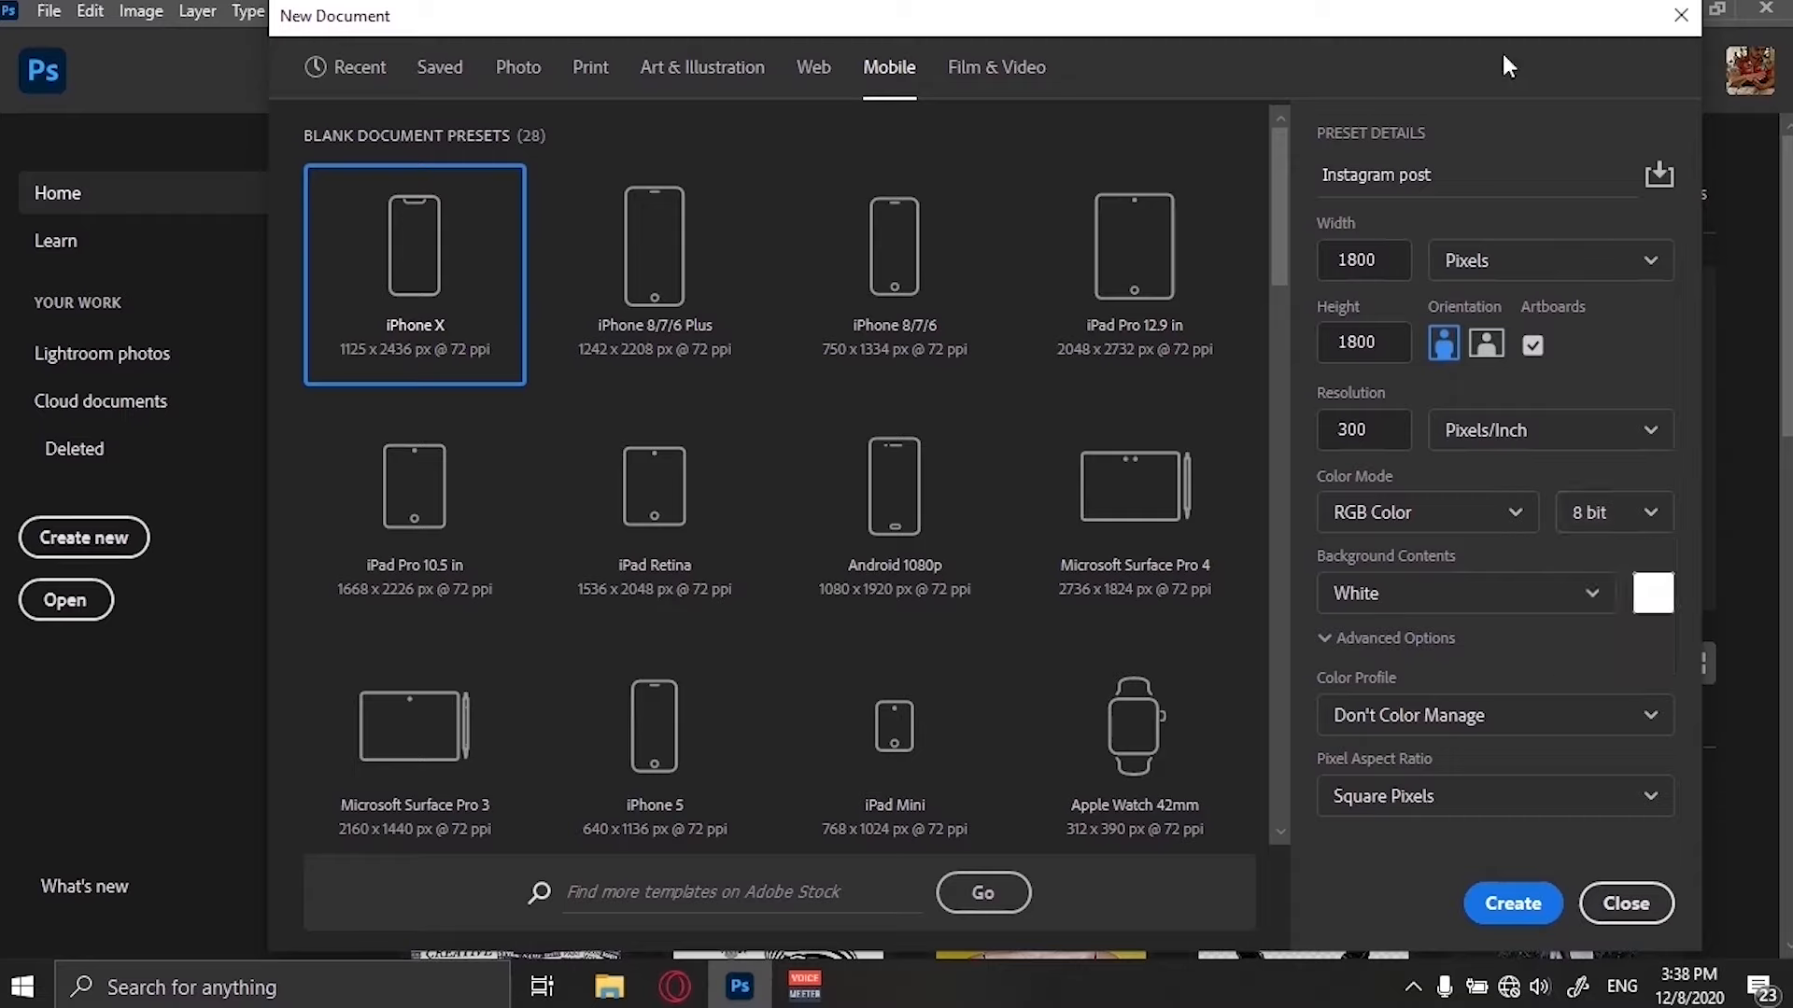
pyautogui.click(1453, 594)
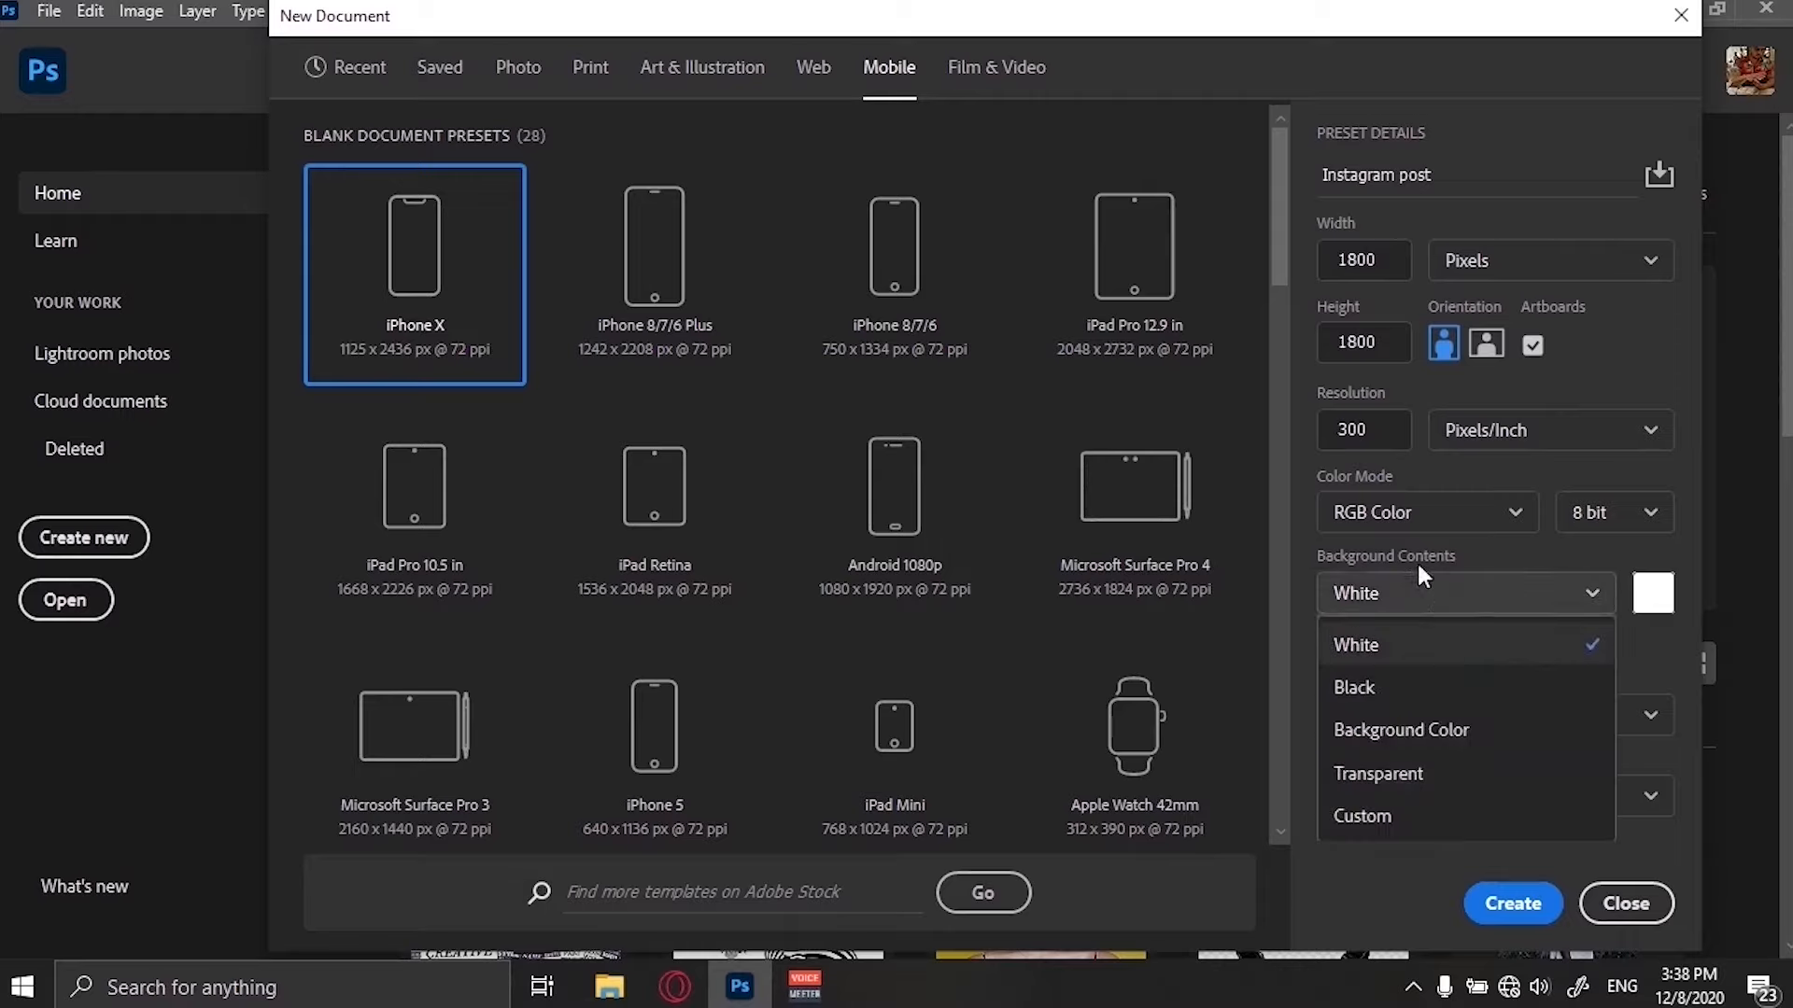
pyautogui.click(1419, 566)
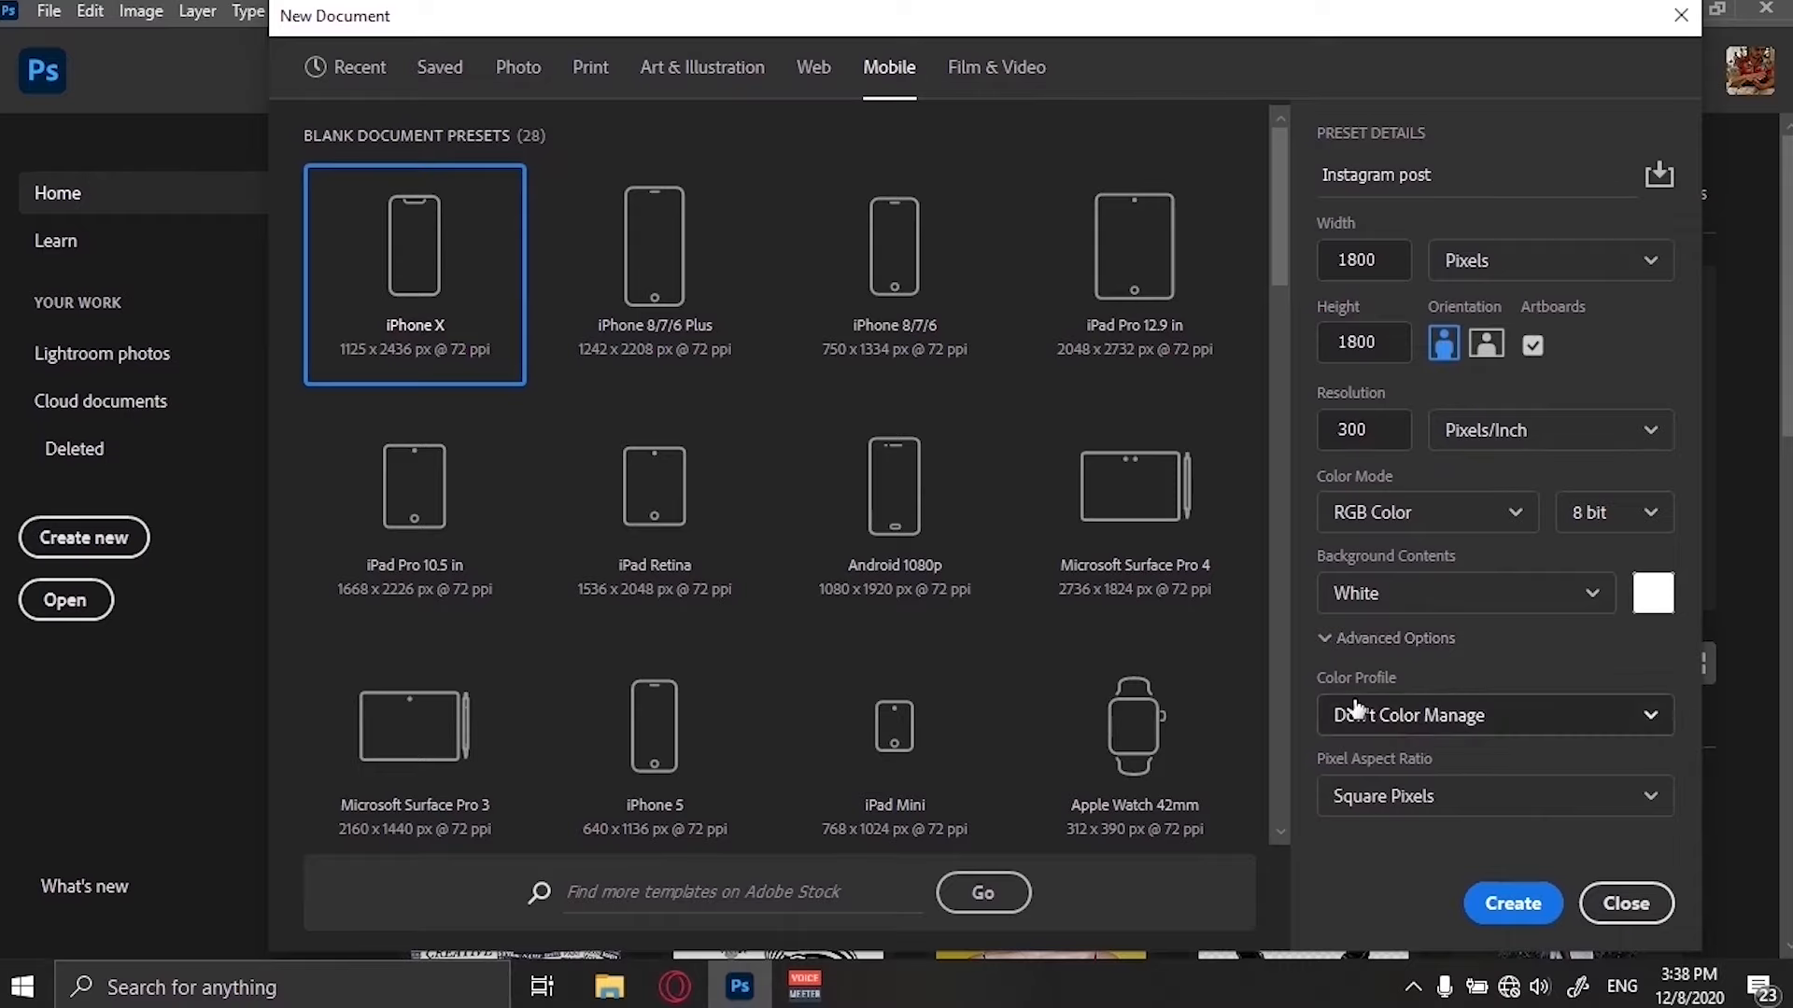
# Browse the color profile list and set the profile to Working RGB: sRGB IEC61966-2.1.
pyautogui.click(1557, 717)
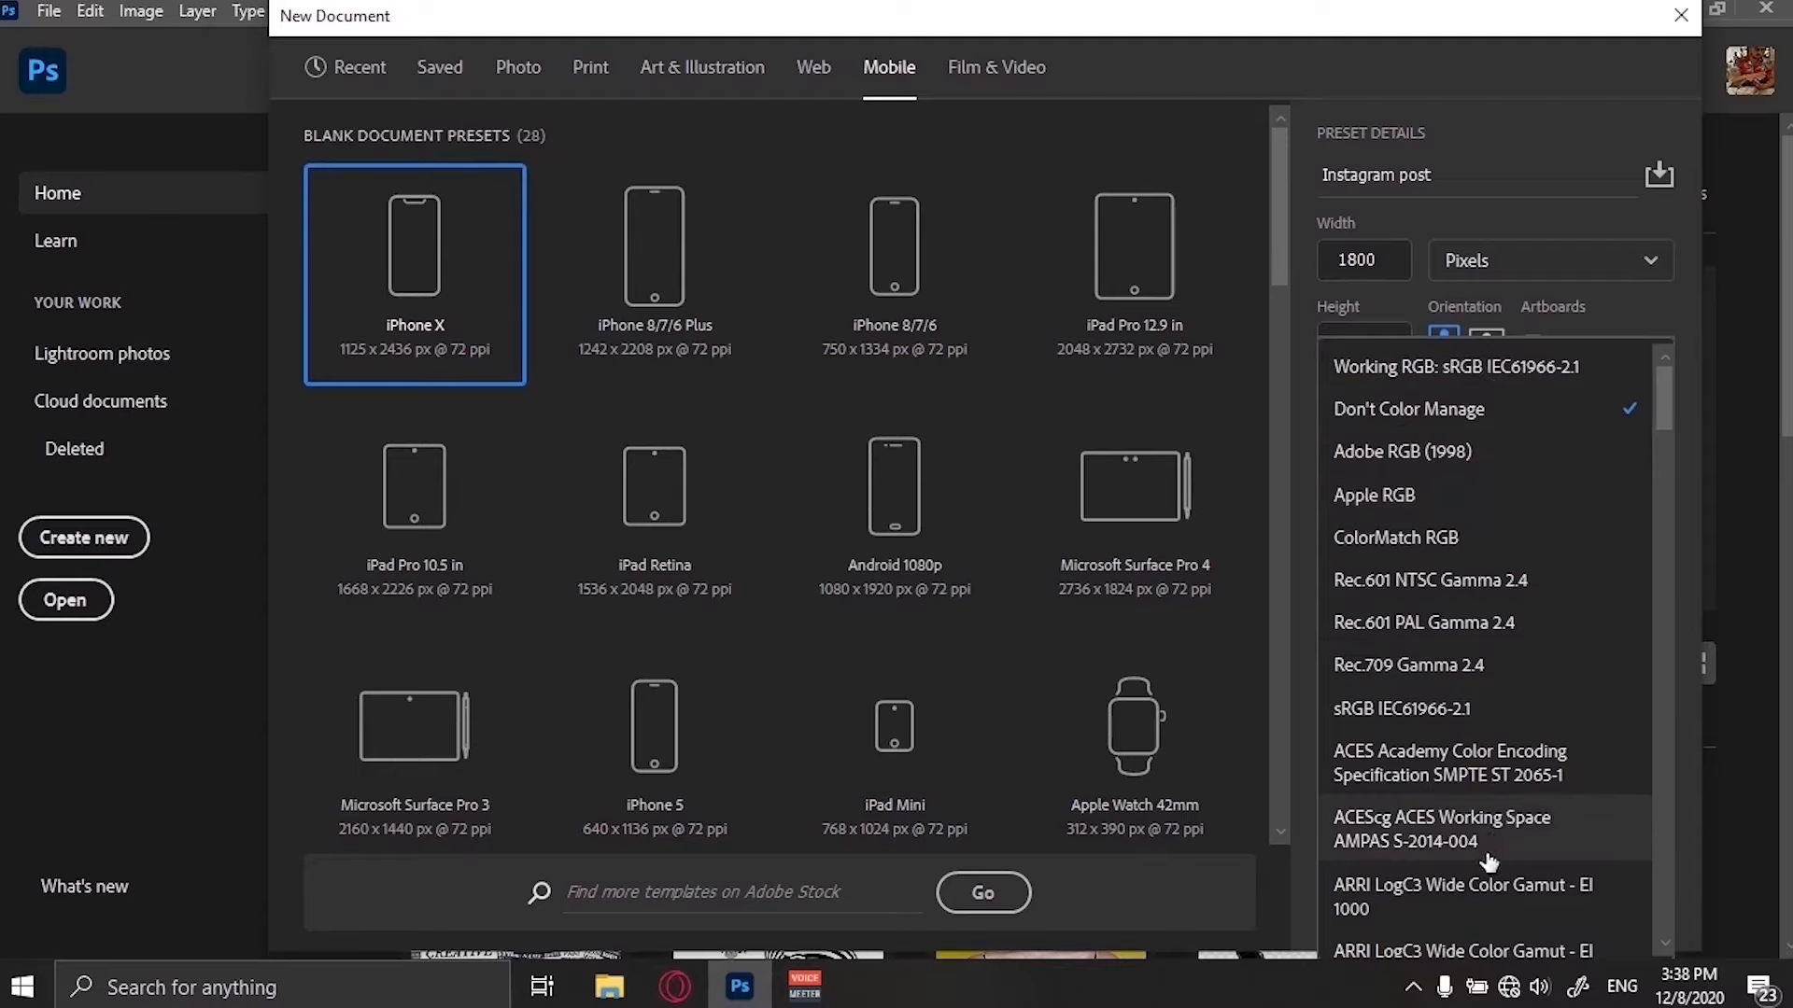
pyautogui.scroll(-1, 1493, 831)
pyautogui.scroll(1, 1505, 747)
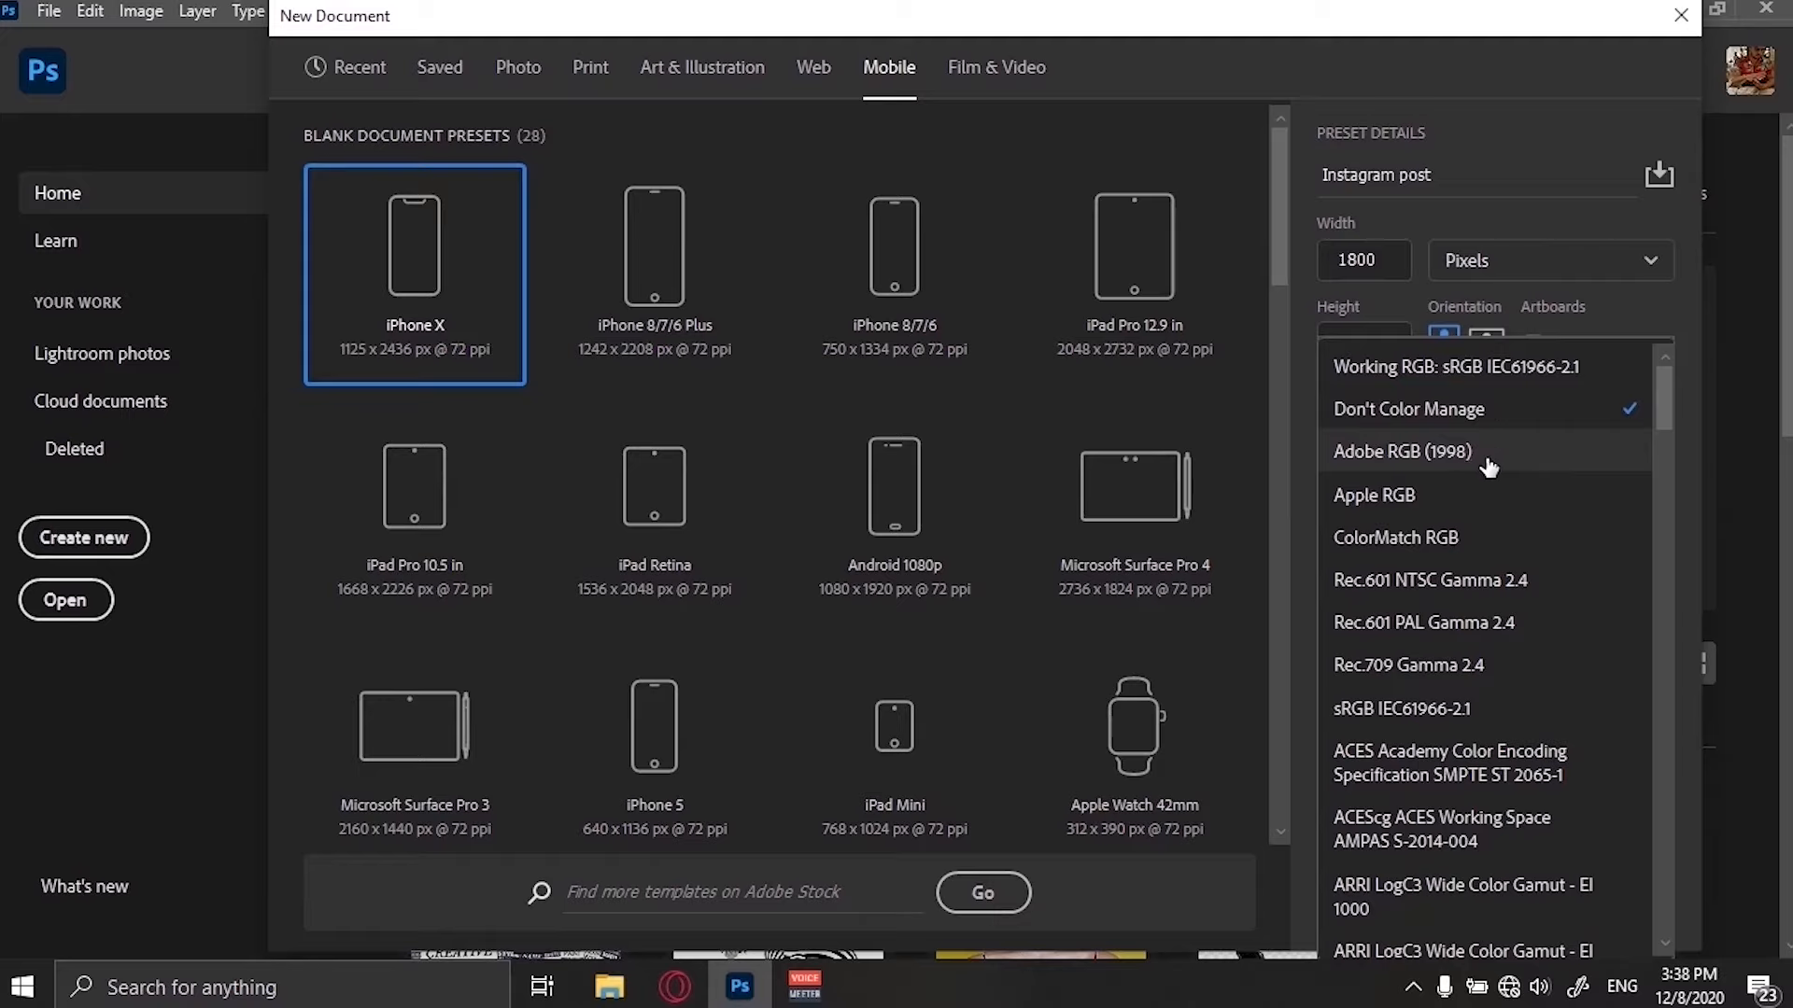
pyautogui.scroll(-1, 1502, 665)
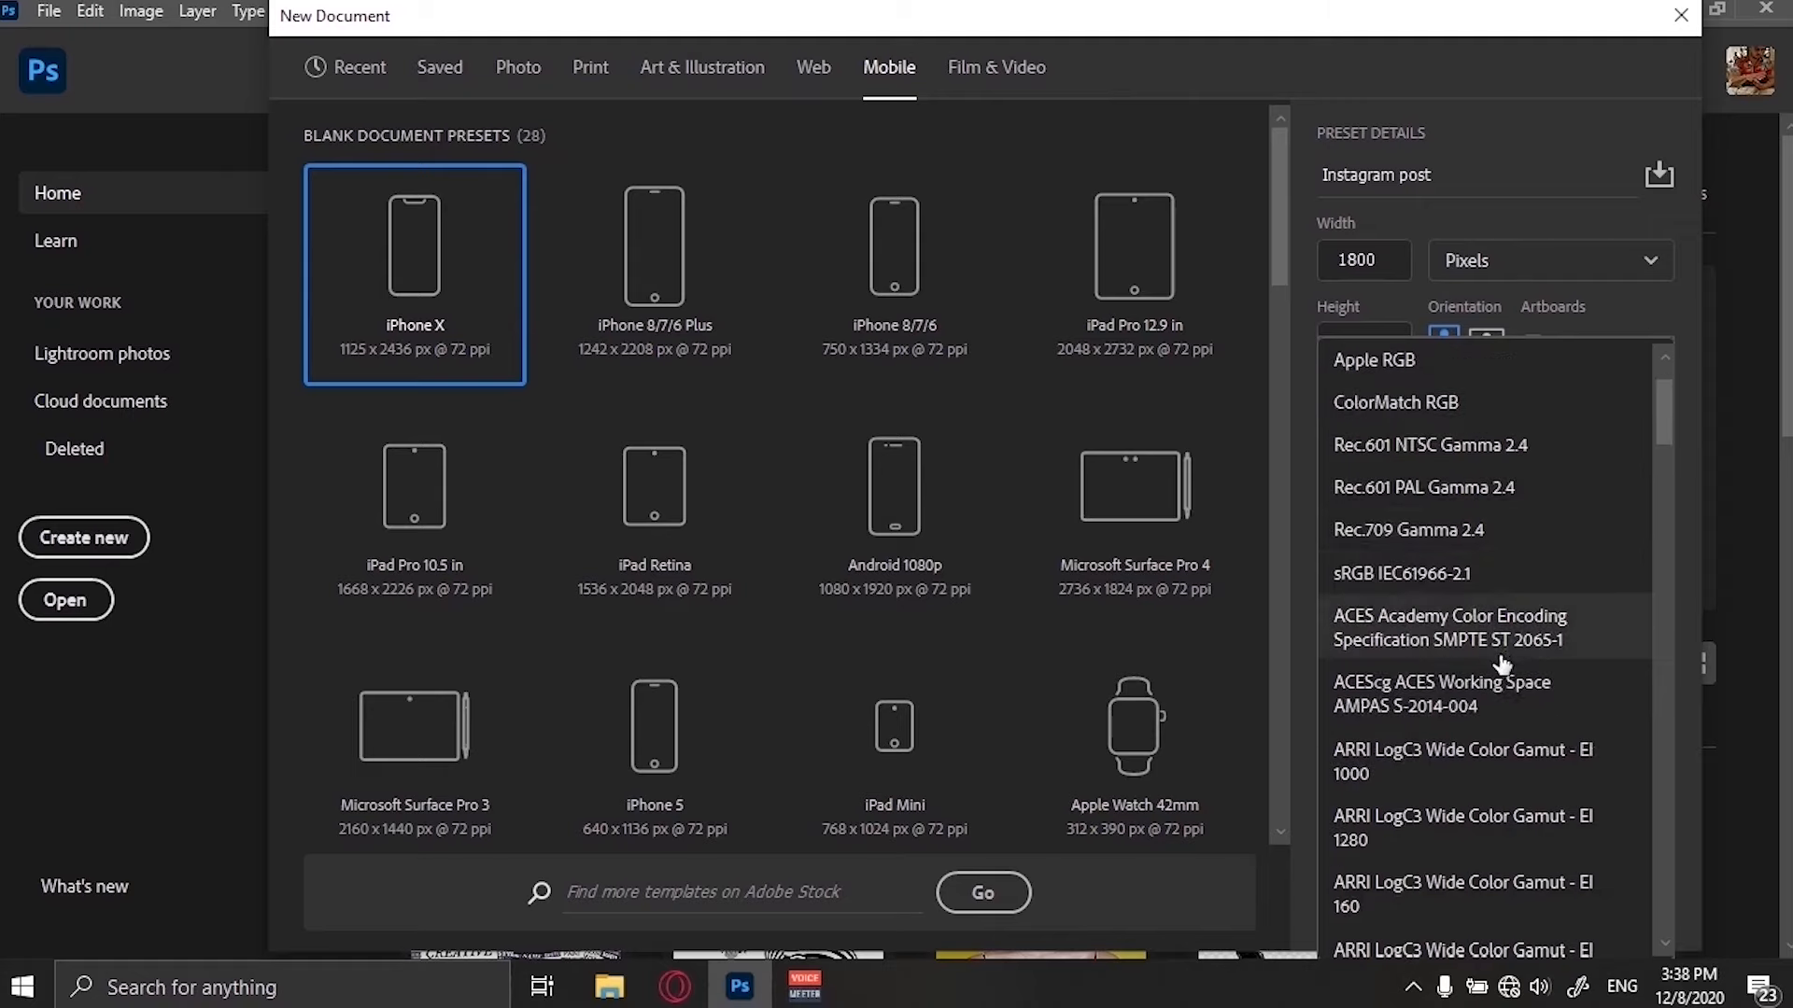
pyautogui.scroll(-1, 1501, 707)
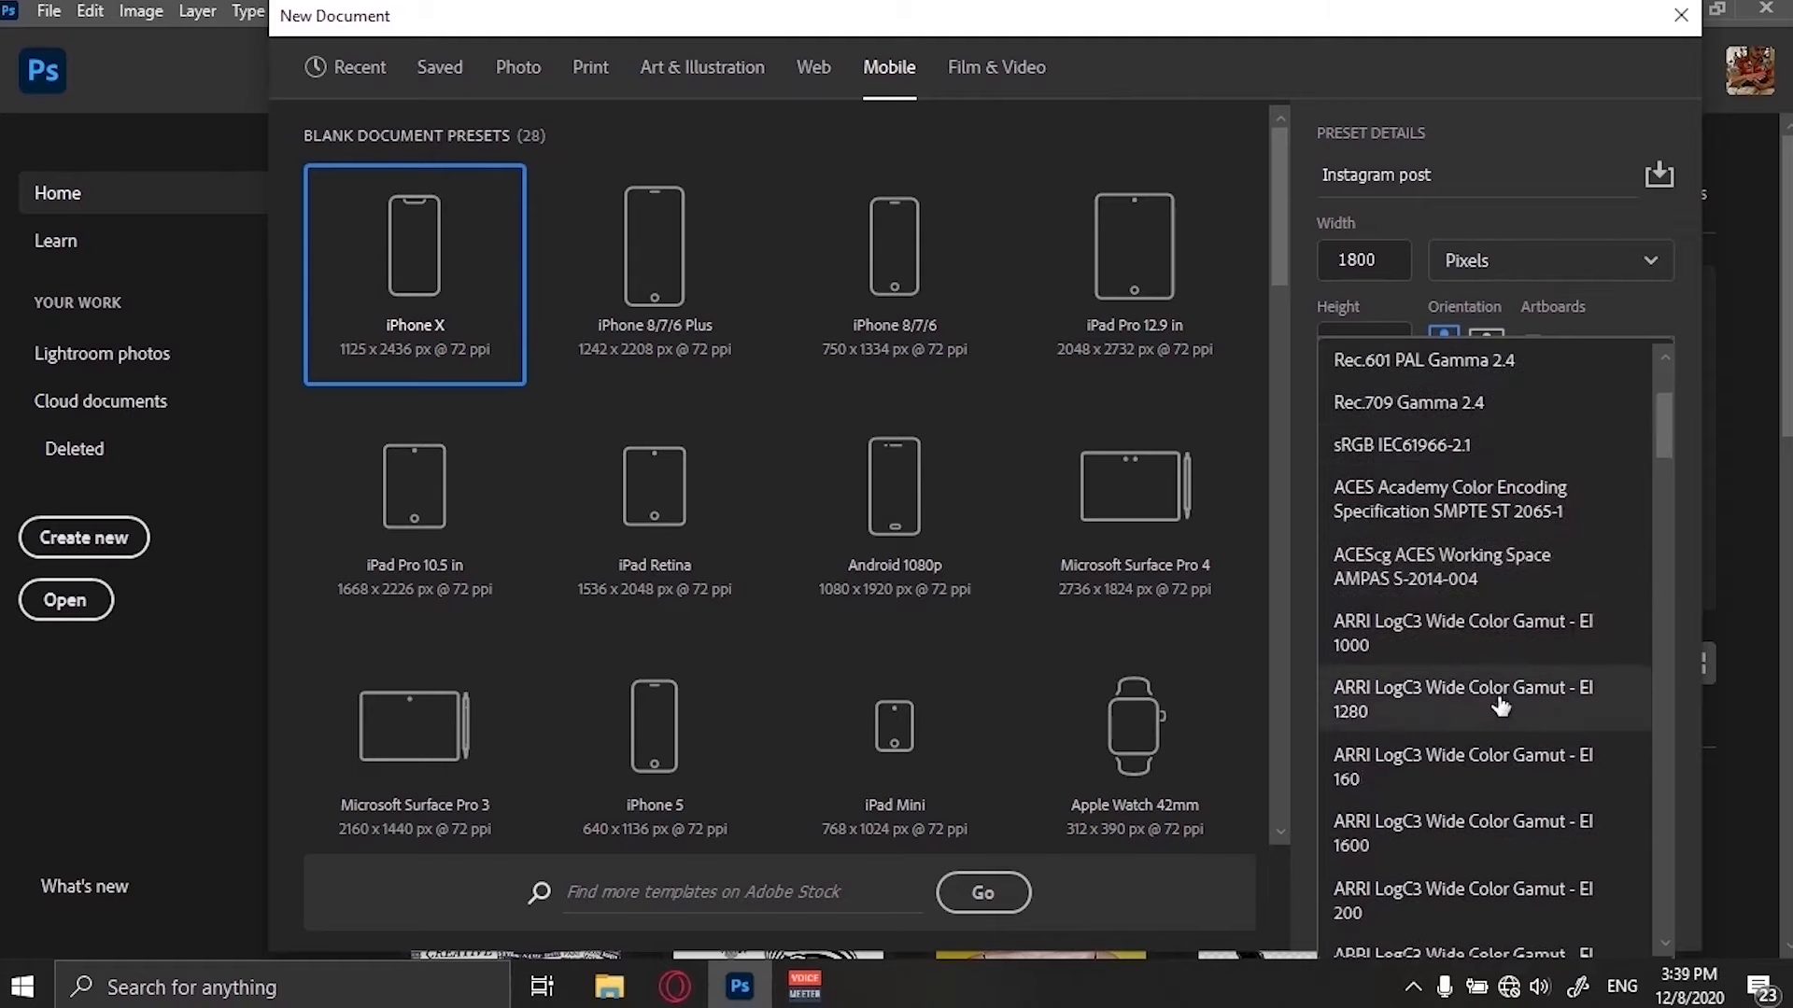
pyautogui.scroll(-4, 1484, 602)
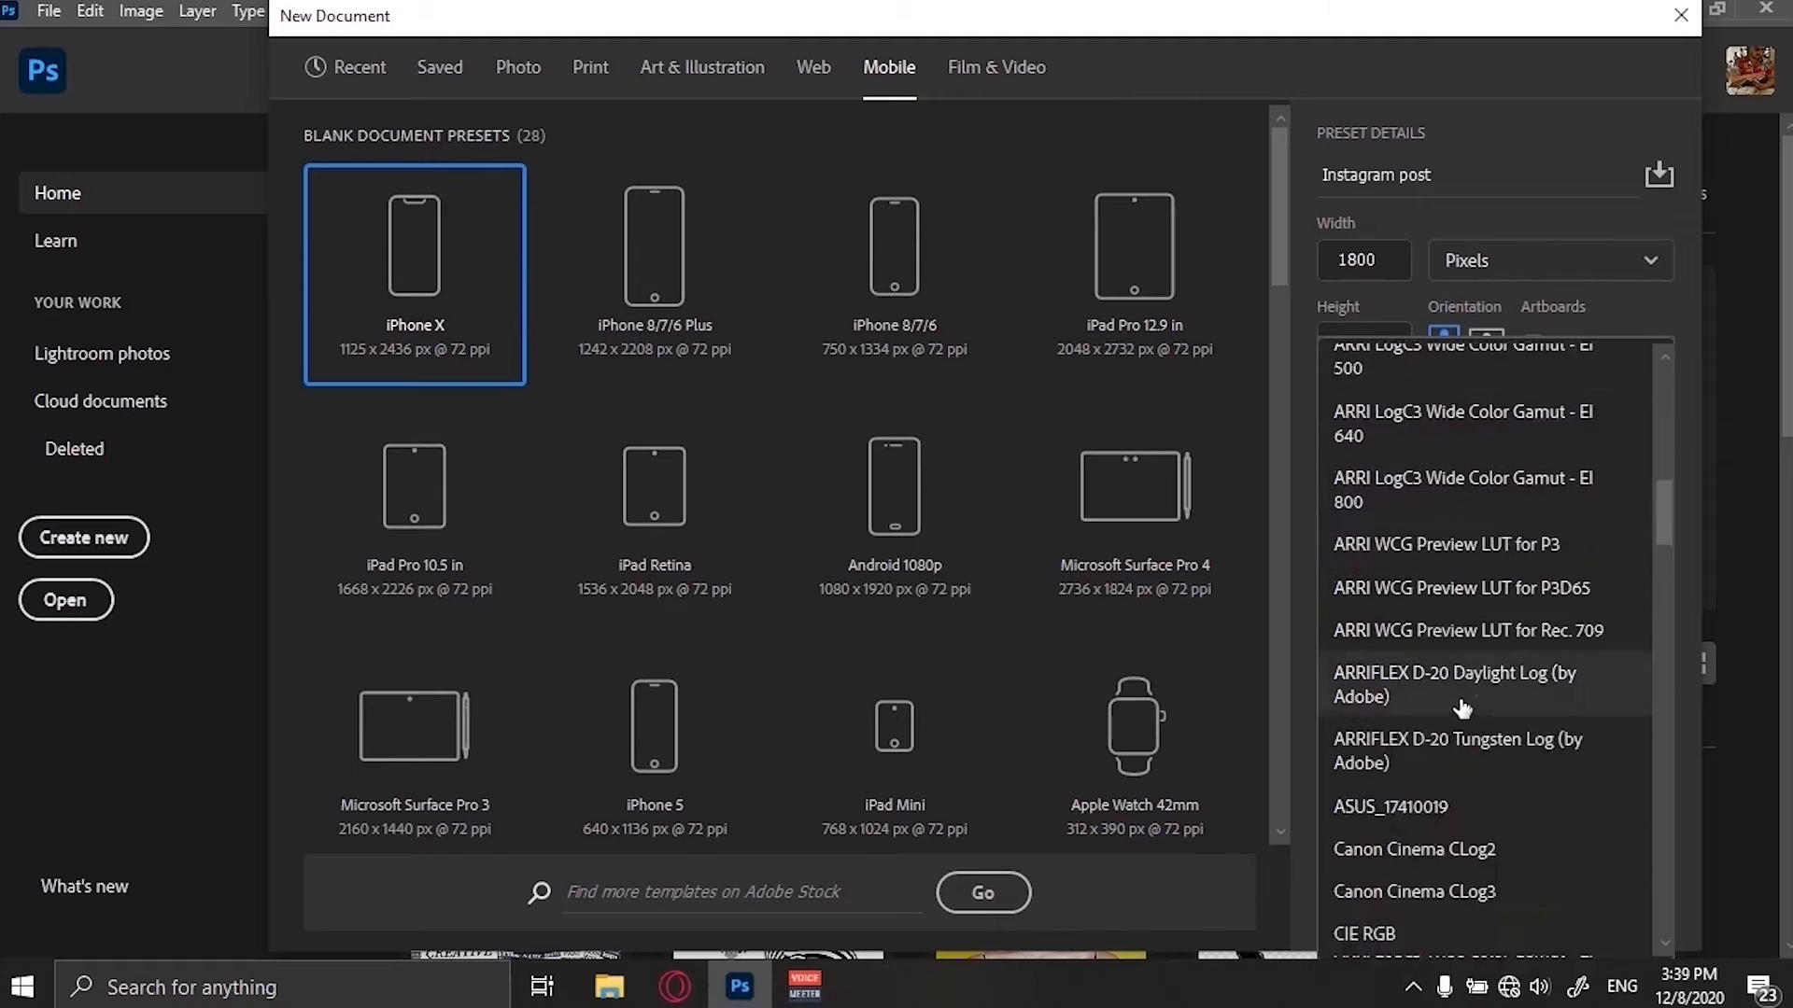
pyautogui.scroll(-5, 1462, 708)
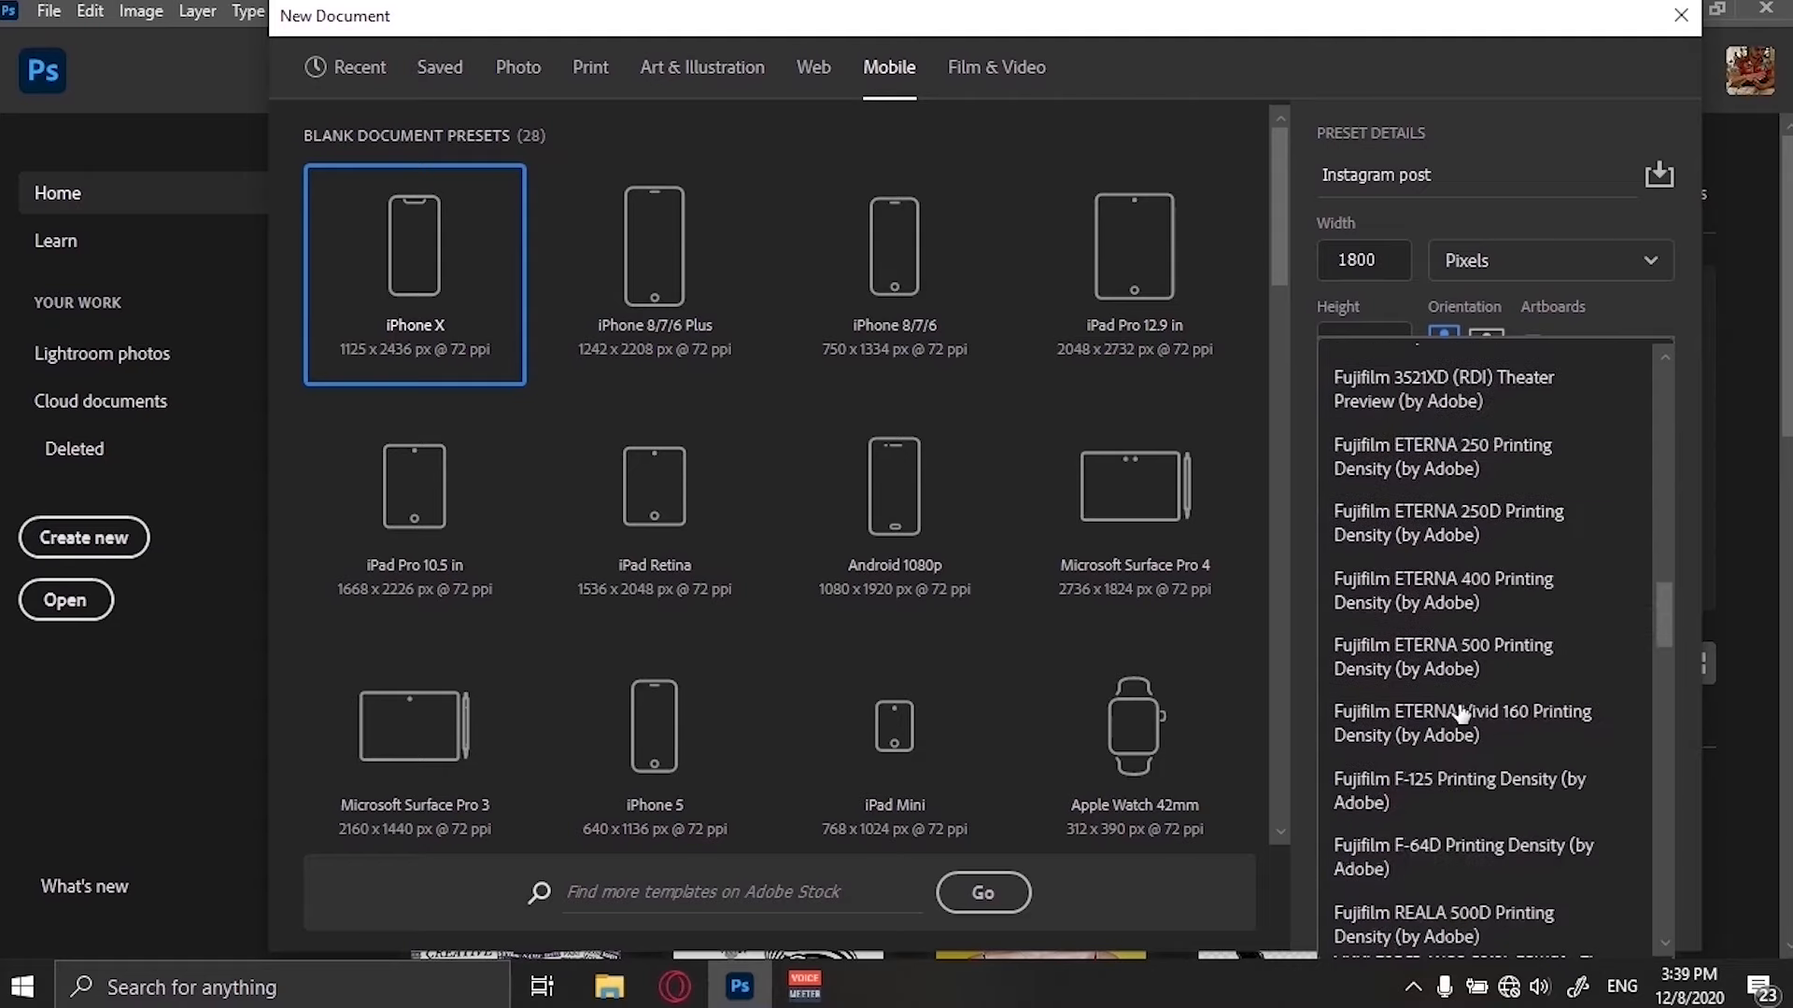
pyautogui.scroll(-5, 1462, 714)
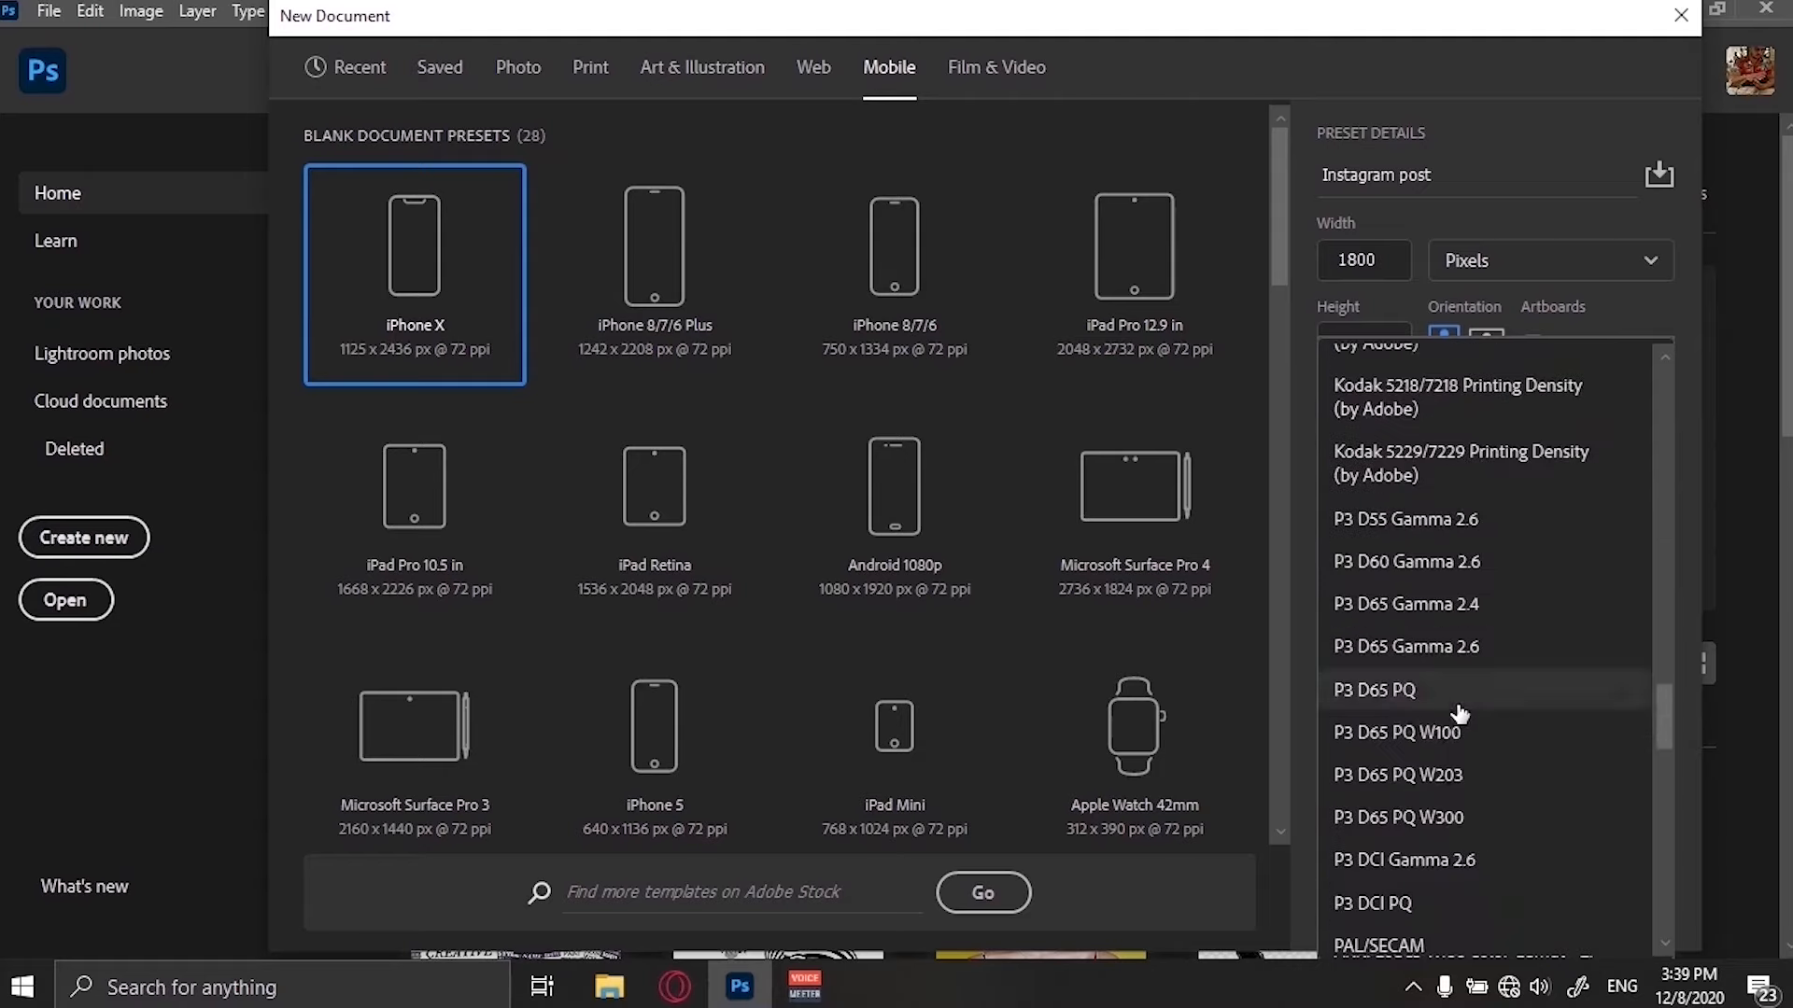
pyautogui.scroll(-8, 1460, 714)
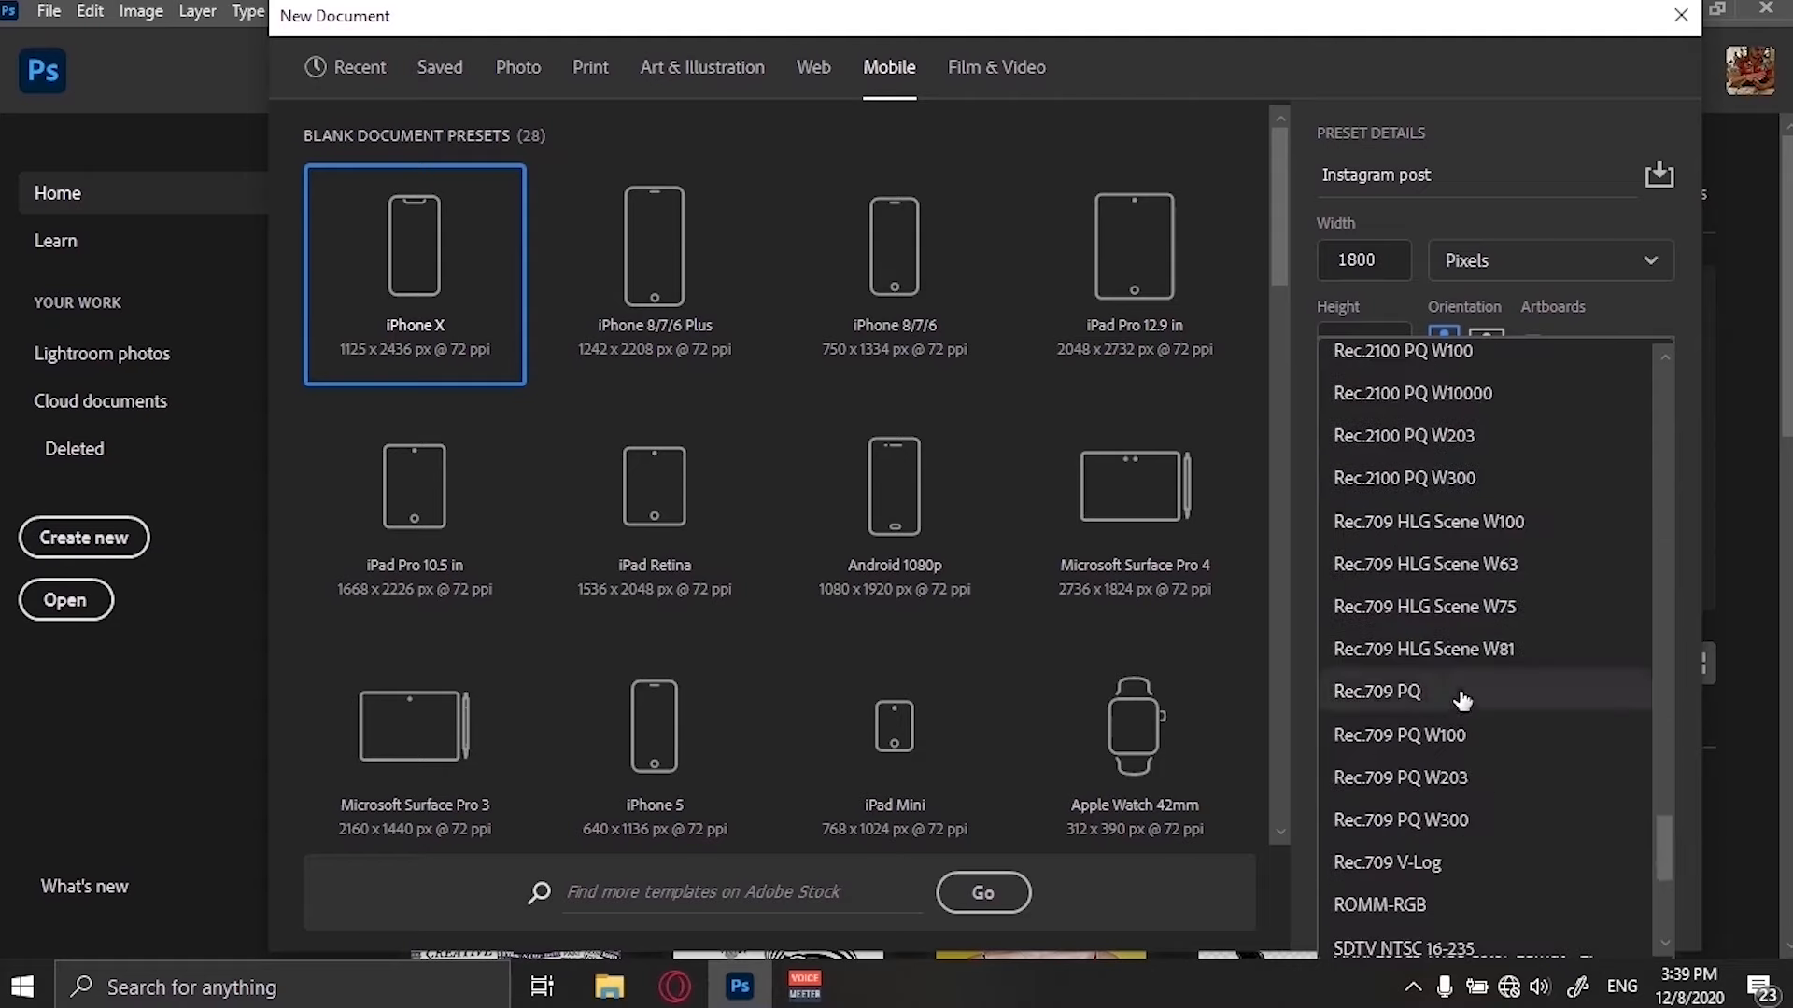
pyautogui.scroll(18, 1462, 701)
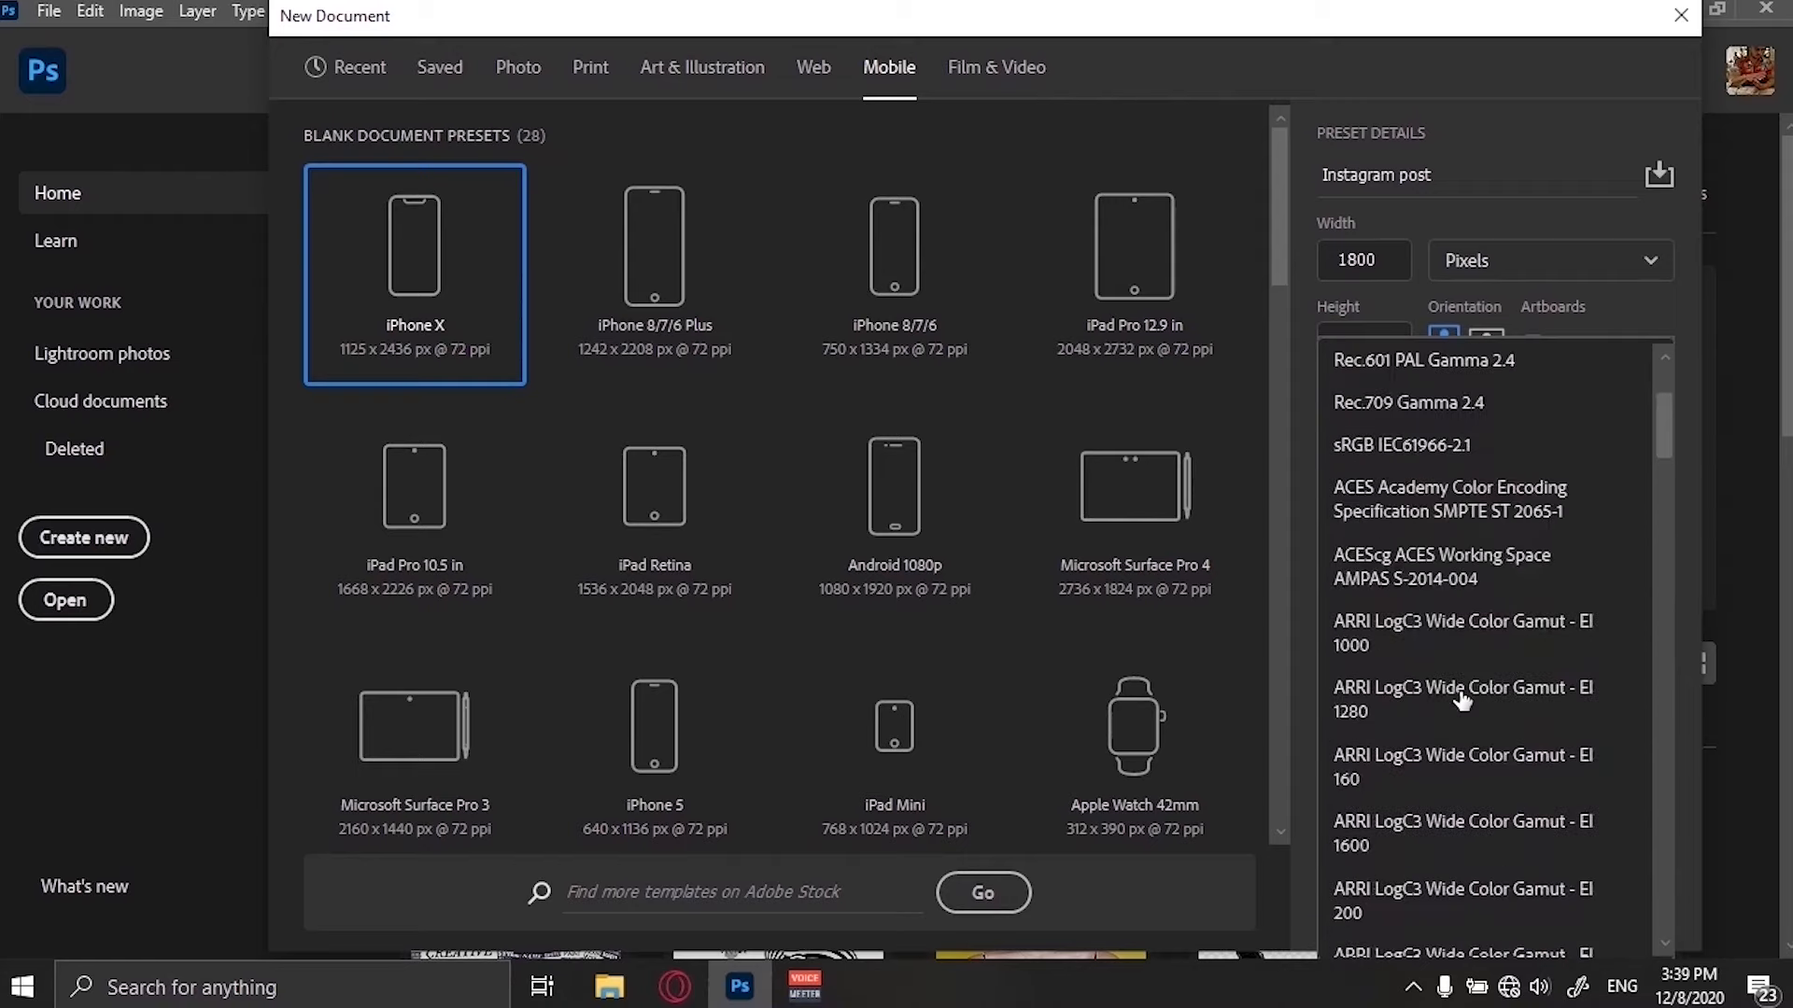
pyautogui.scroll(2, 1463, 700)
pyautogui.click(1537, 59)
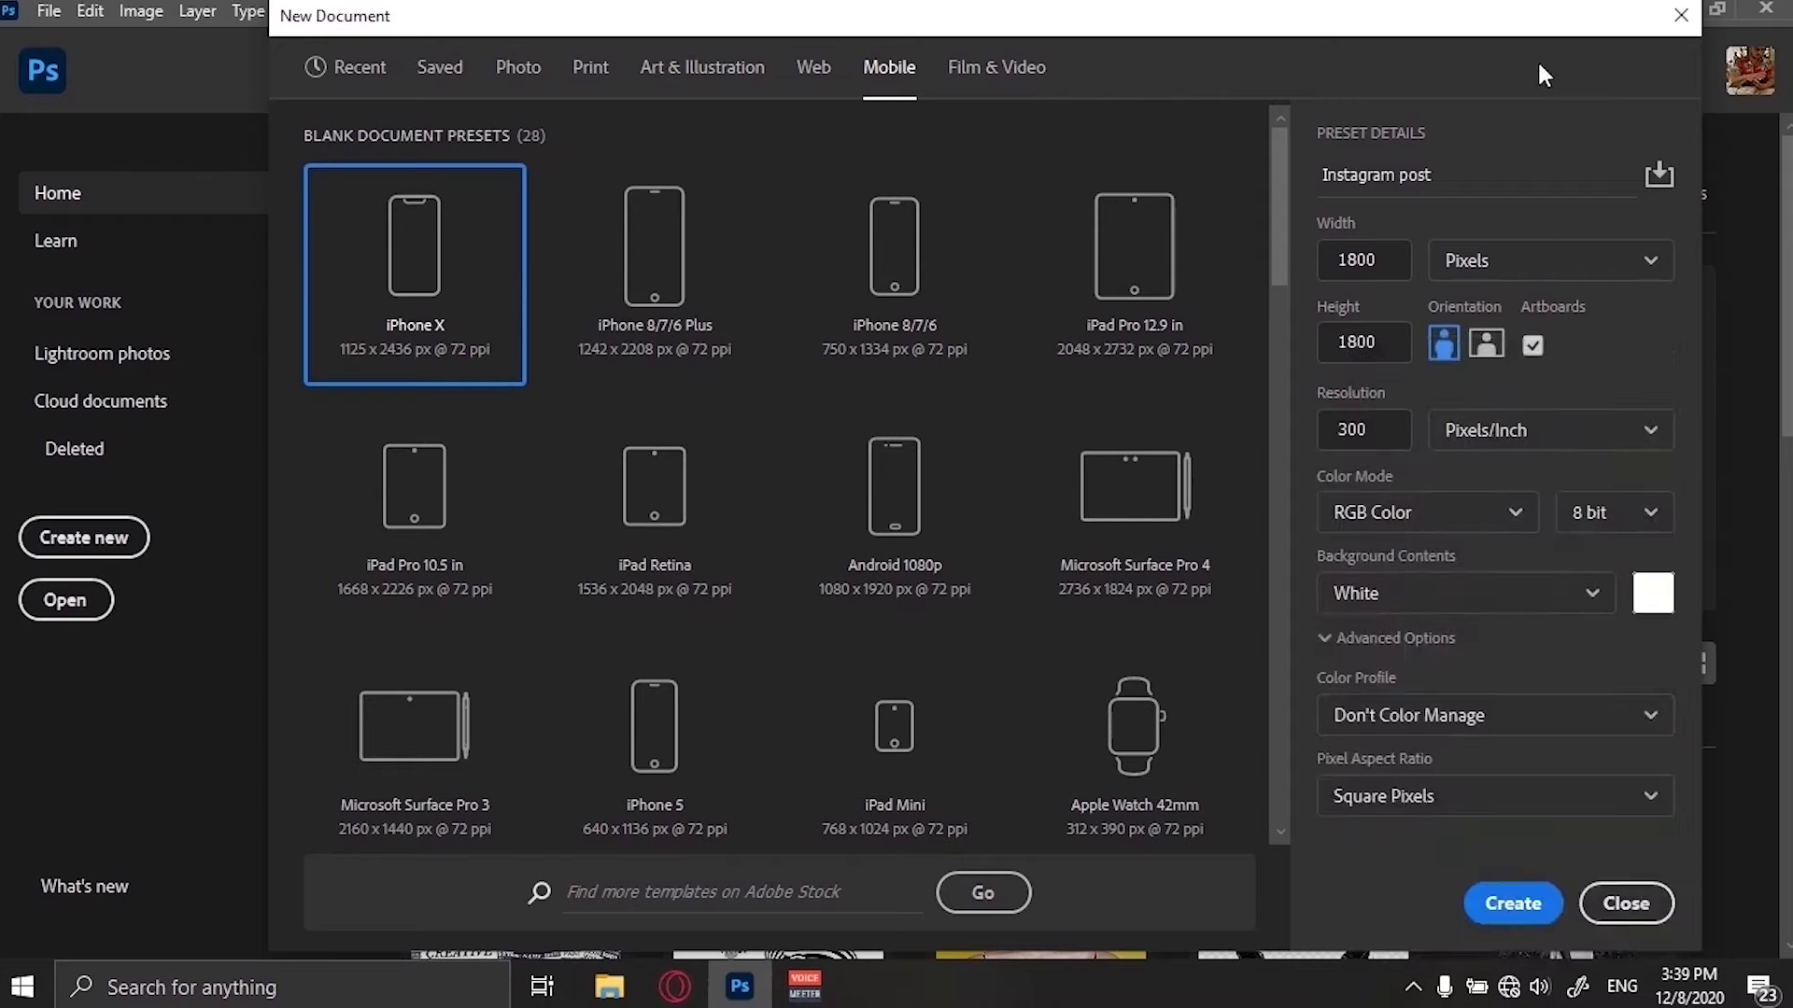
pyautogui.click(1445, 728)
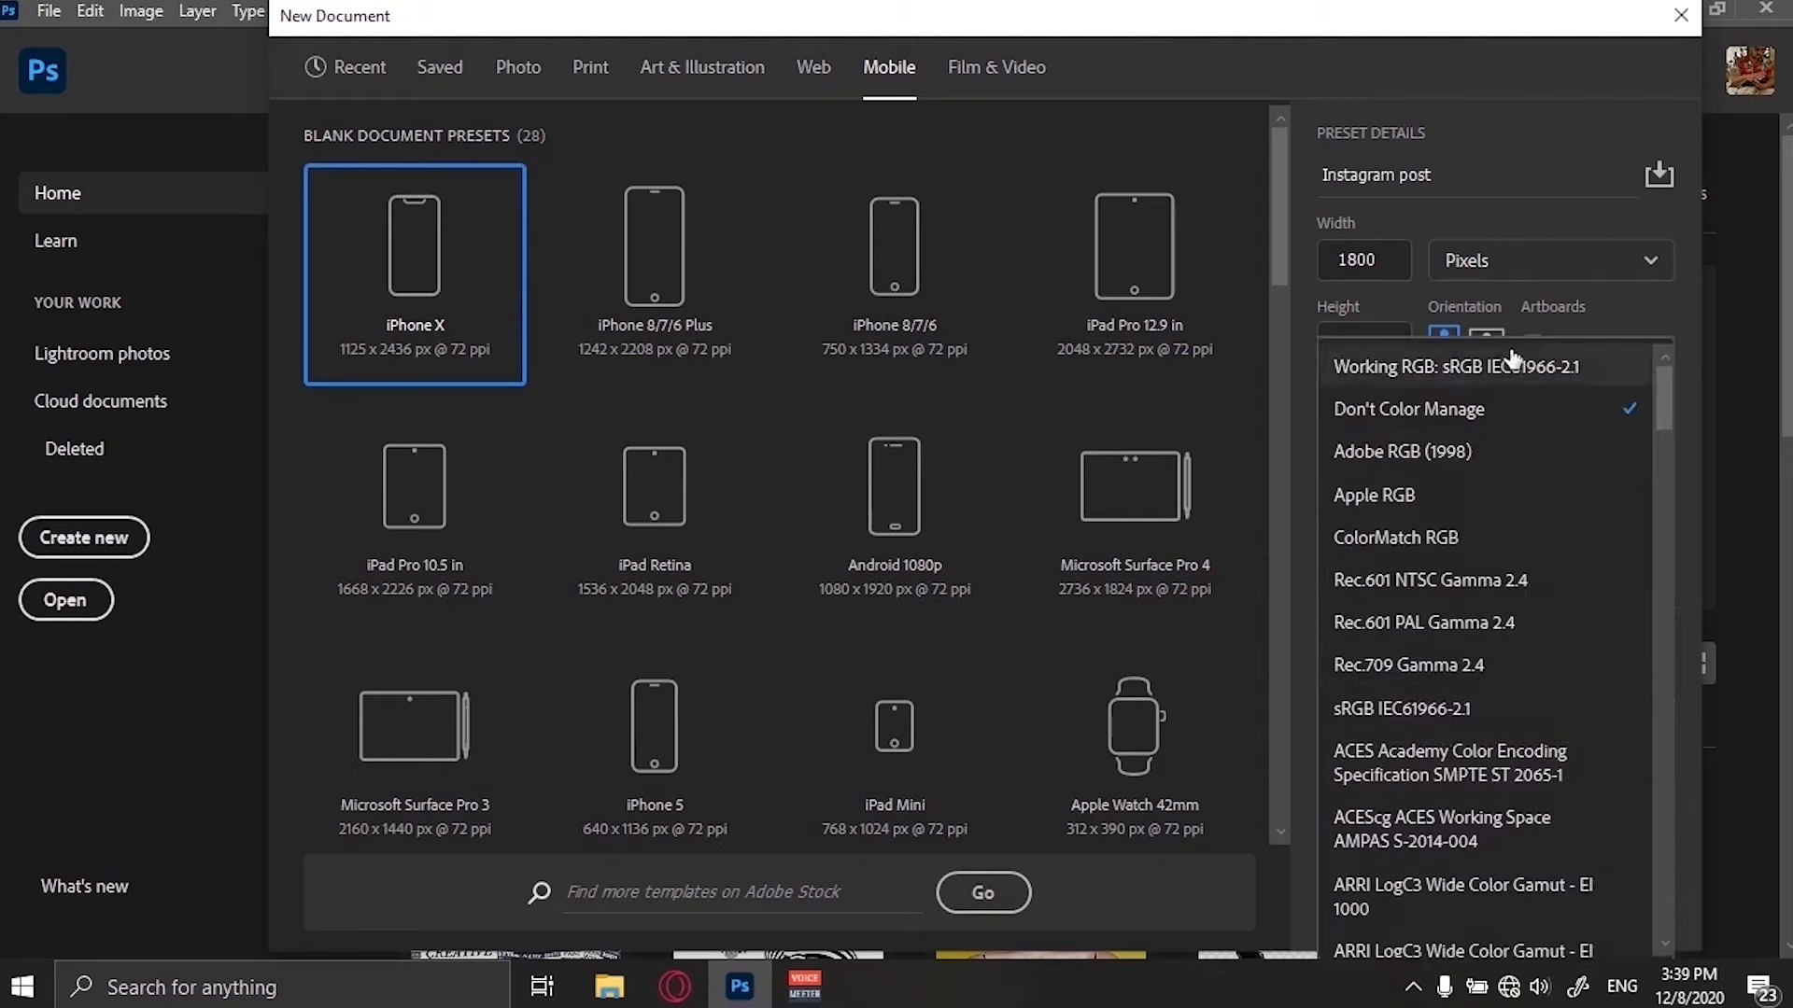
pyautogui.click(1513, 364)
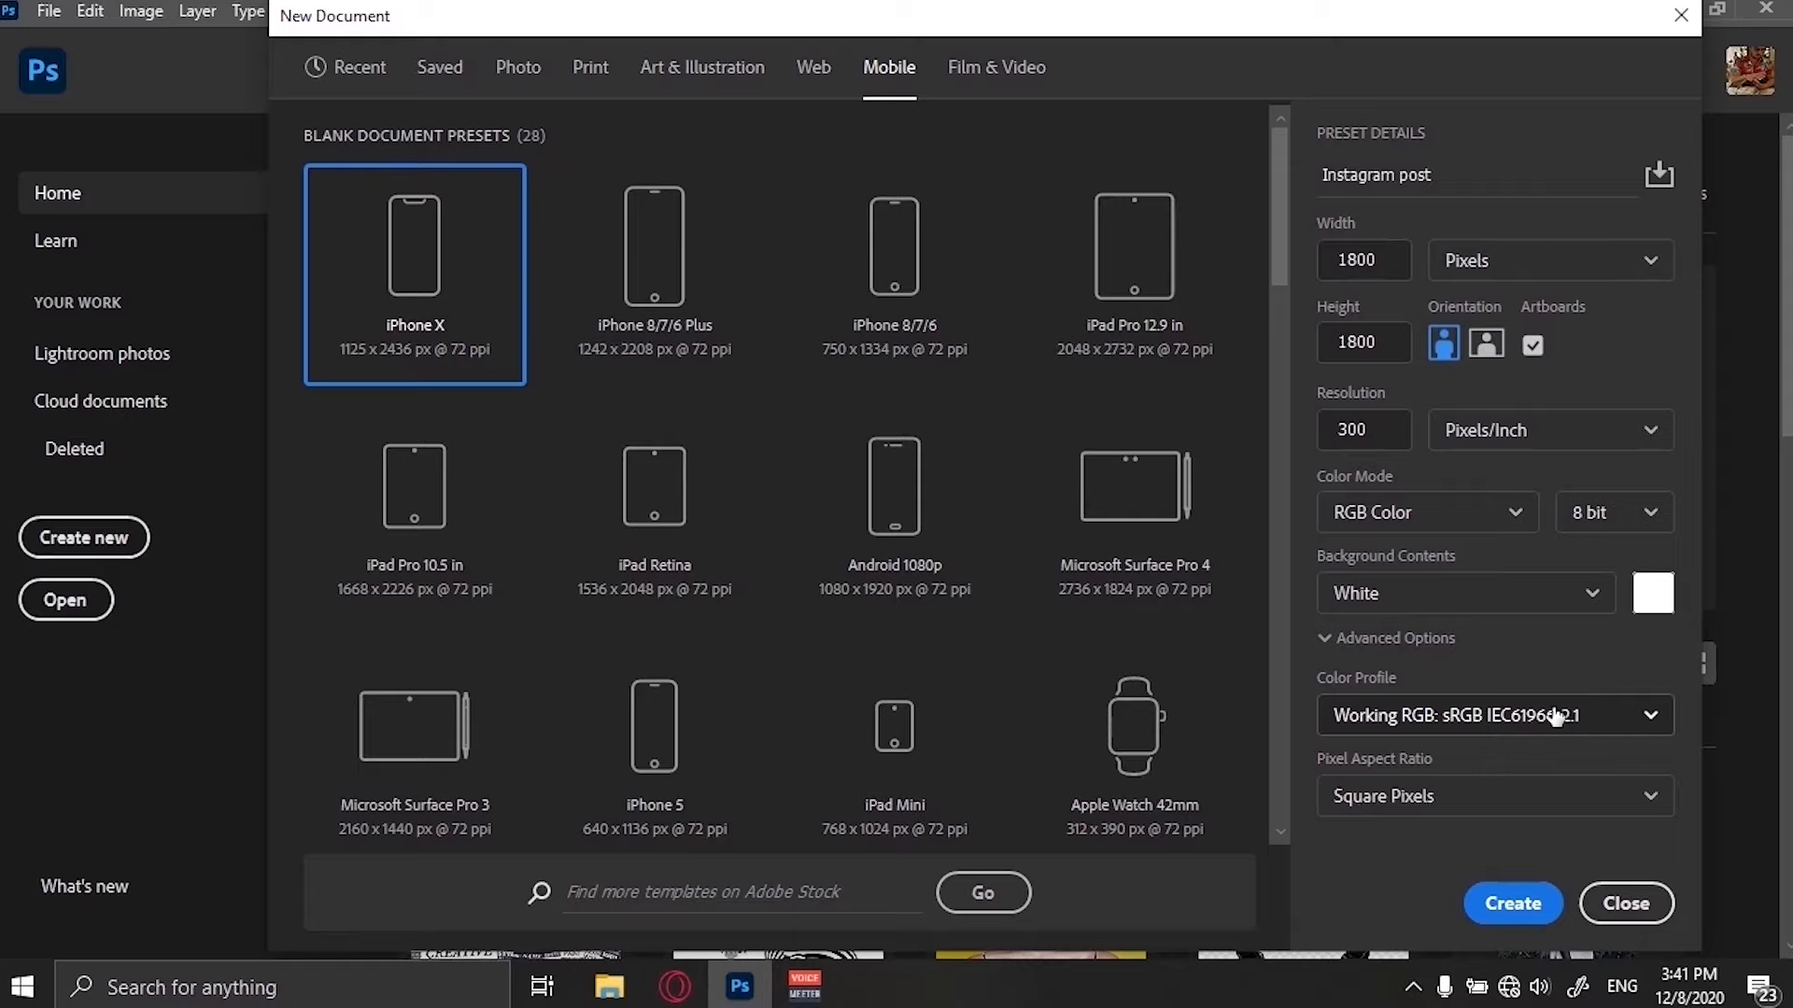
# Save these settings as a document preset named "Instagram post preset".
pyautogui.click(1660, 177)
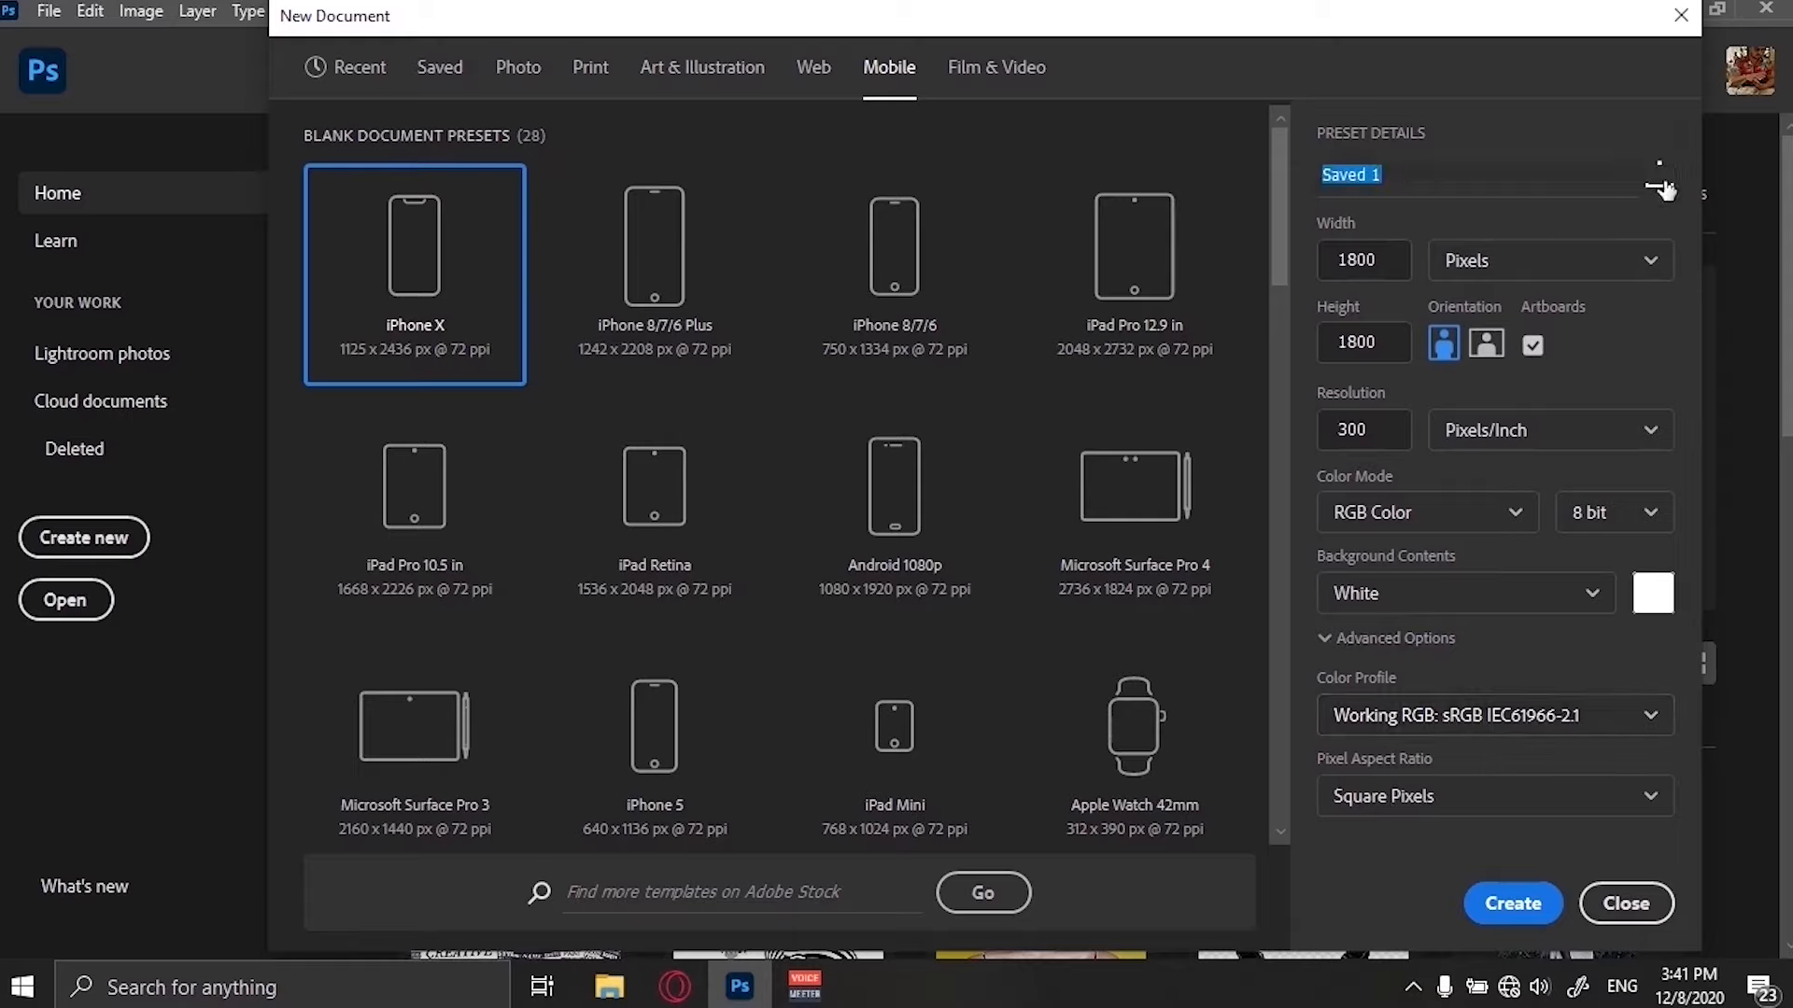
pyautogui.write('1nstq')
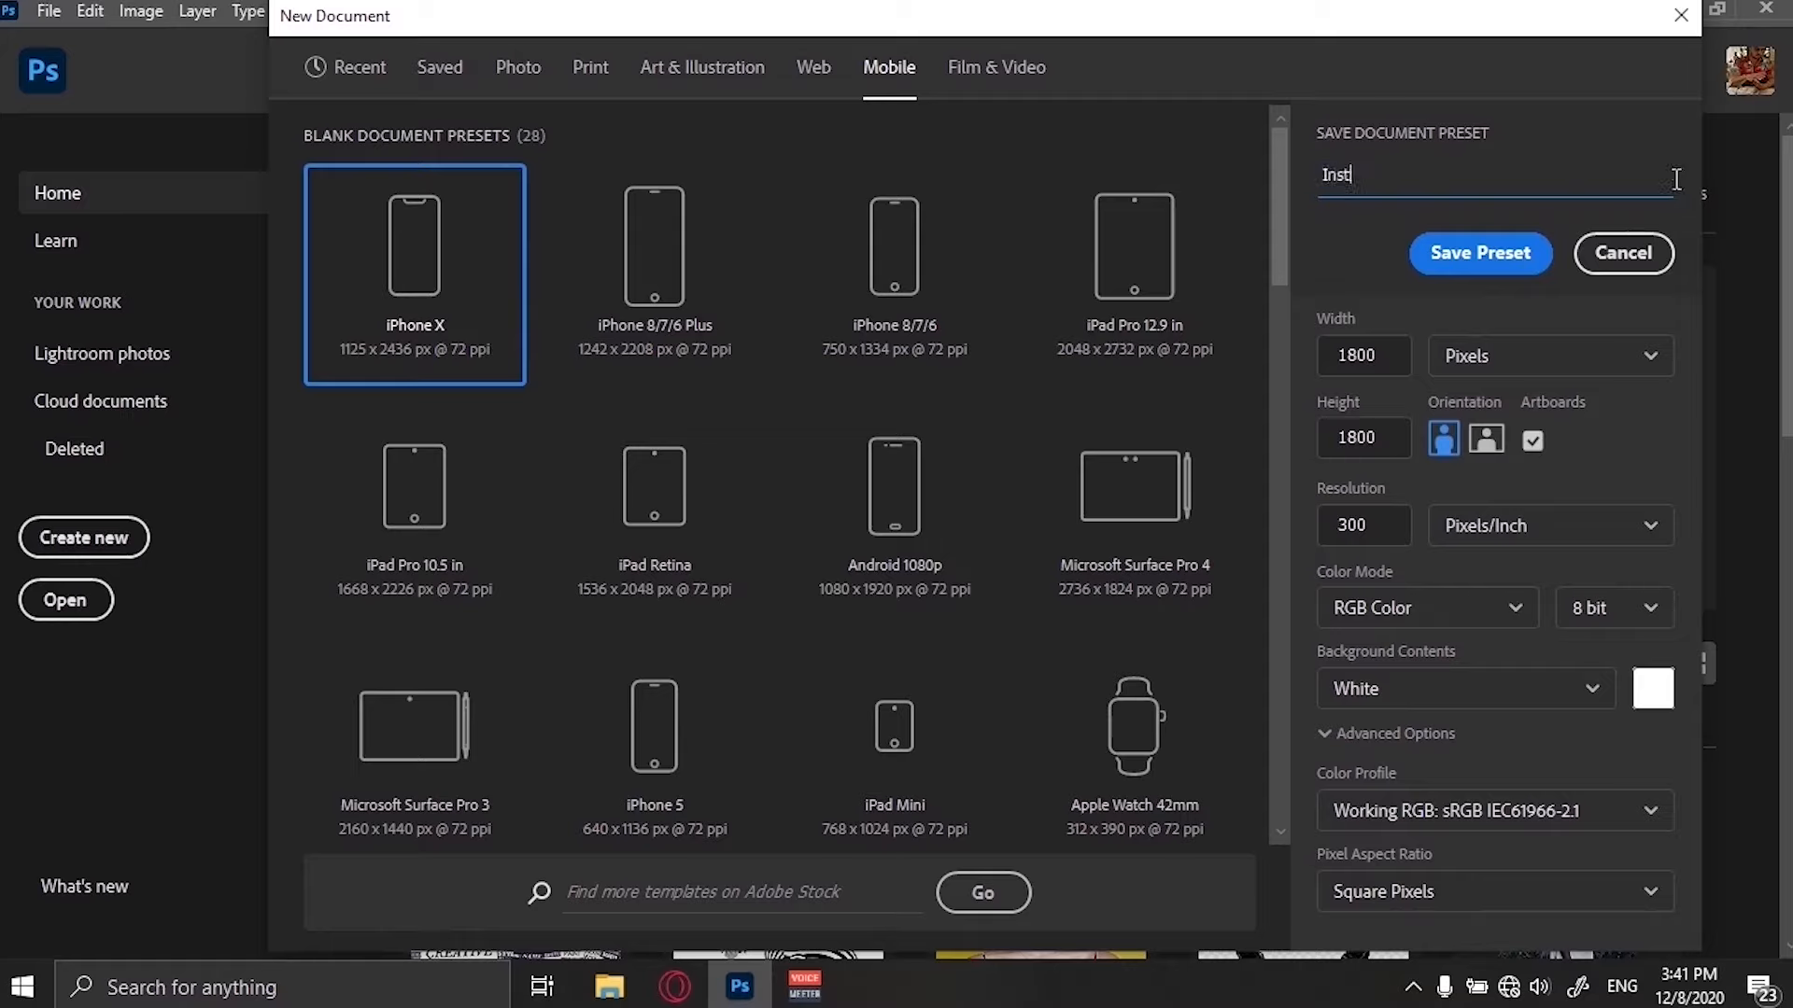
pyautogui.write('gram post preset')
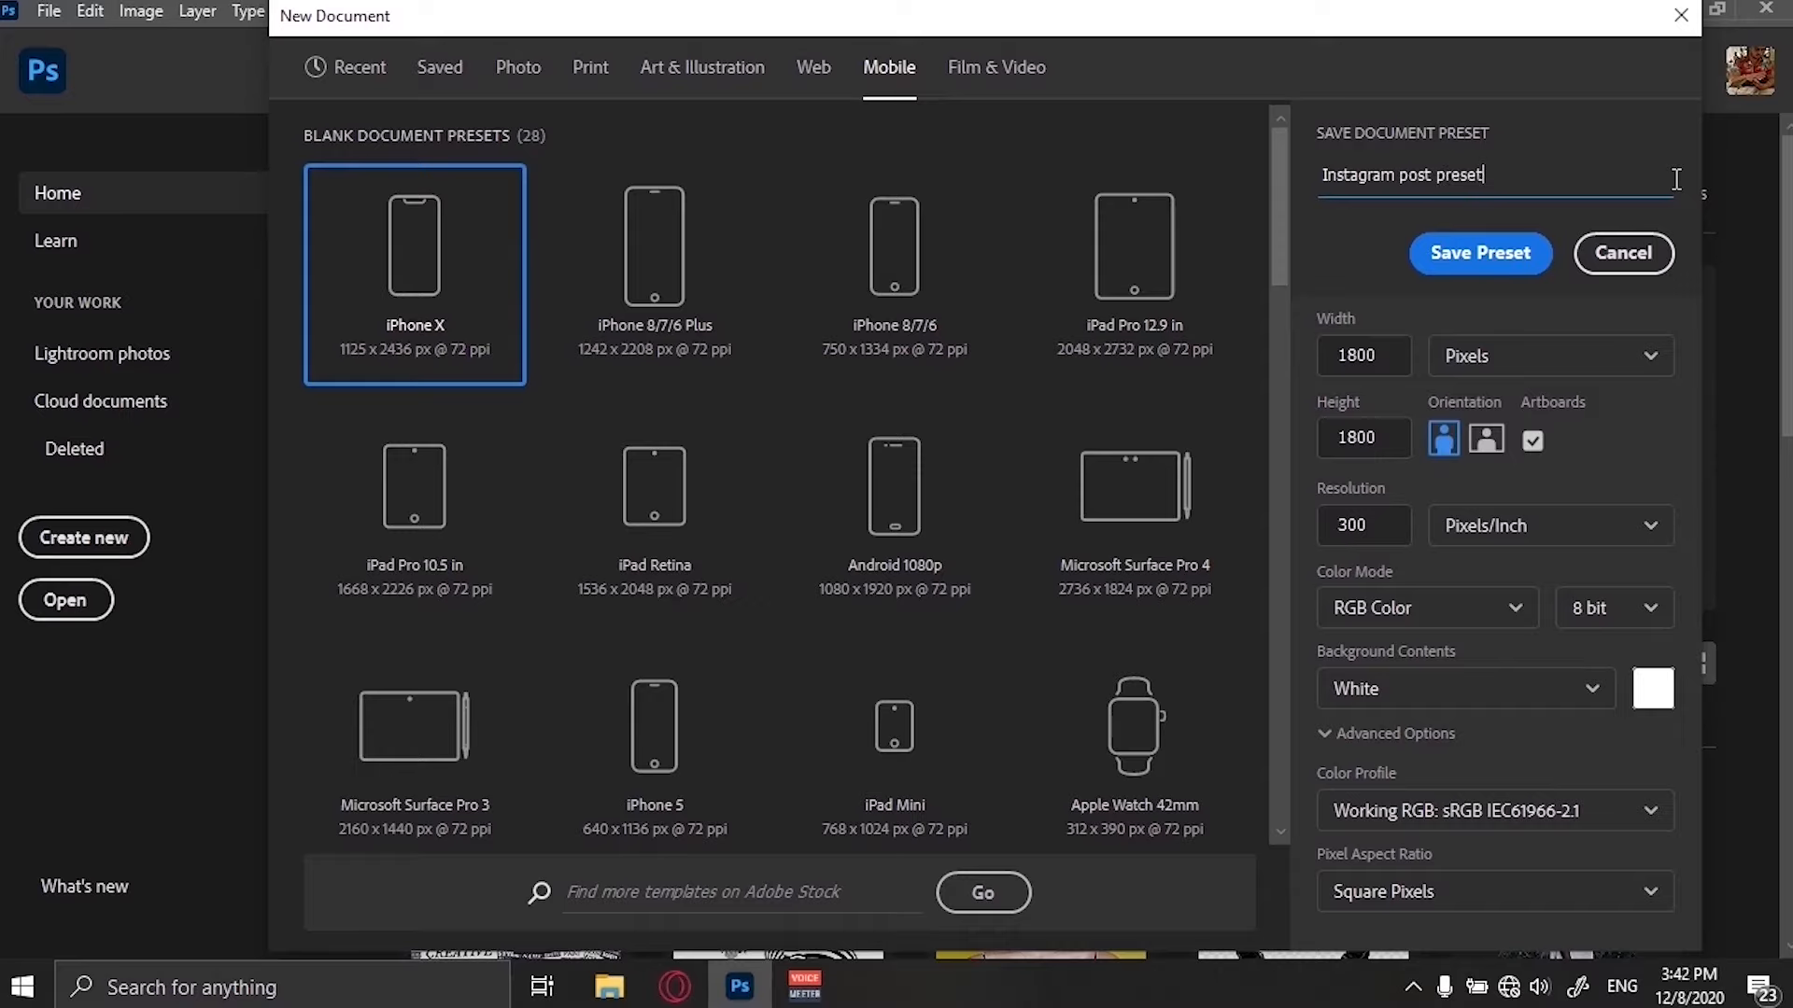
pyautogui.click(1494, 251)
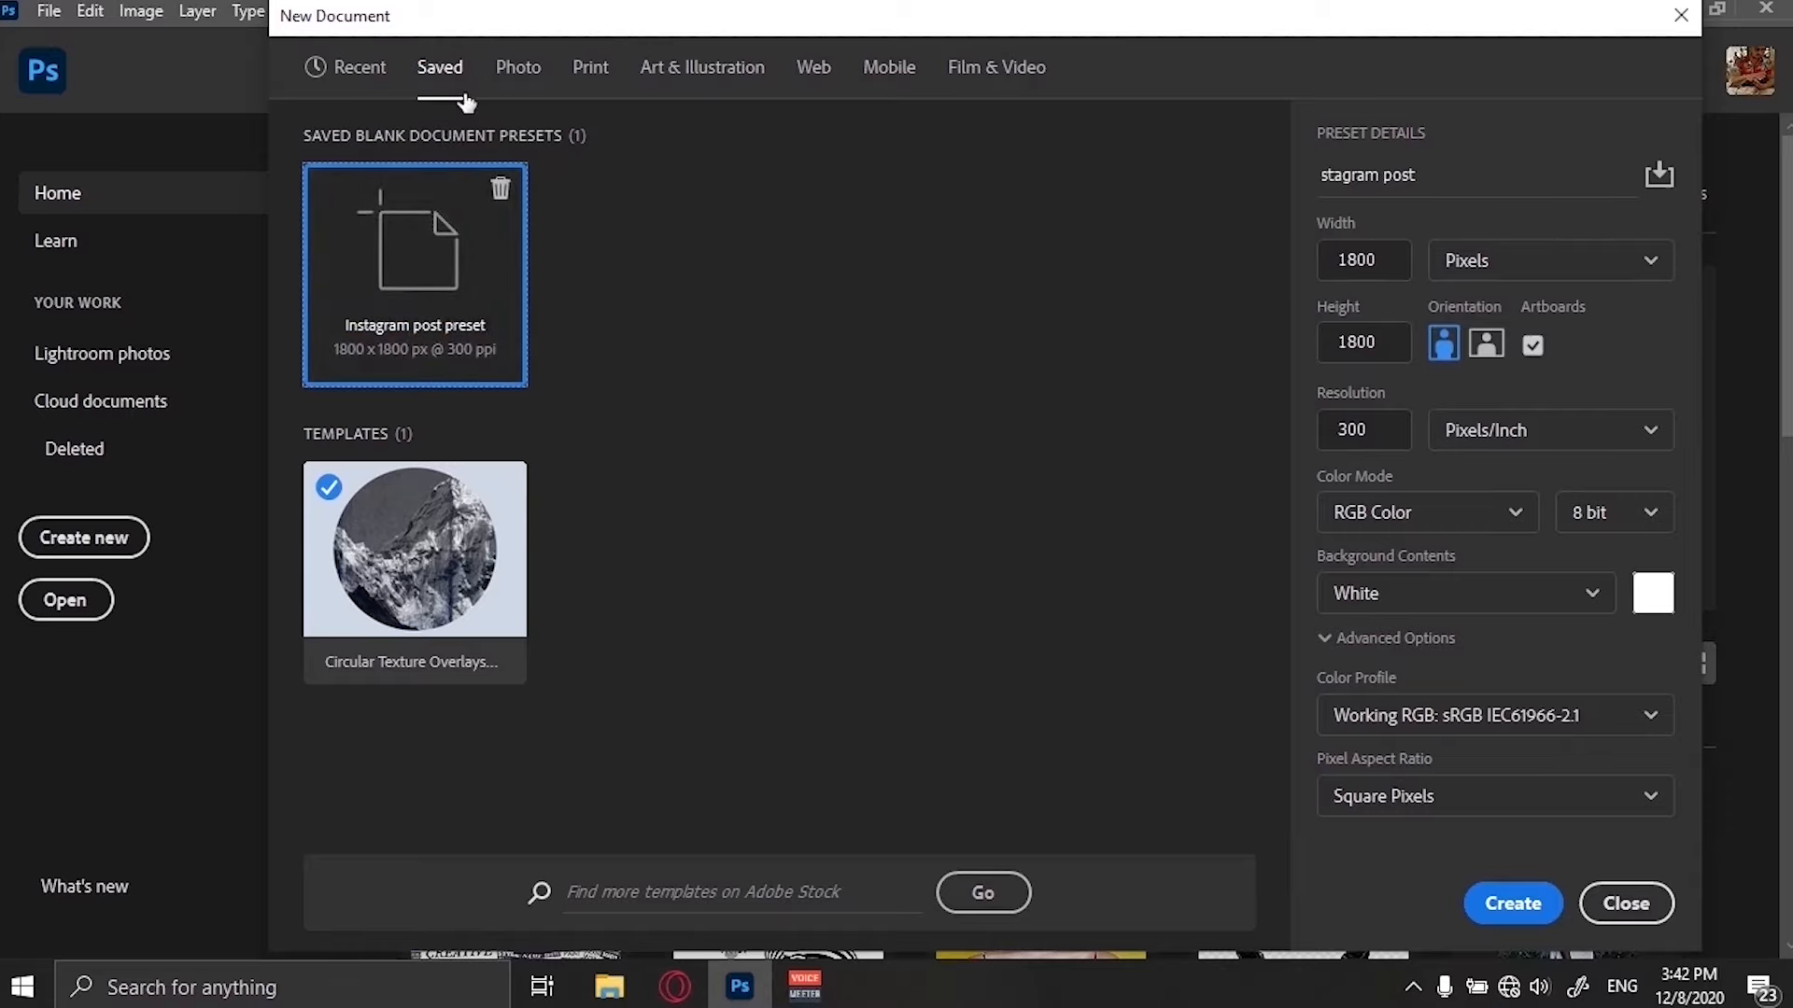
# Create the document and collapse the Layers panel.
pyautogui.click(1510, 904)
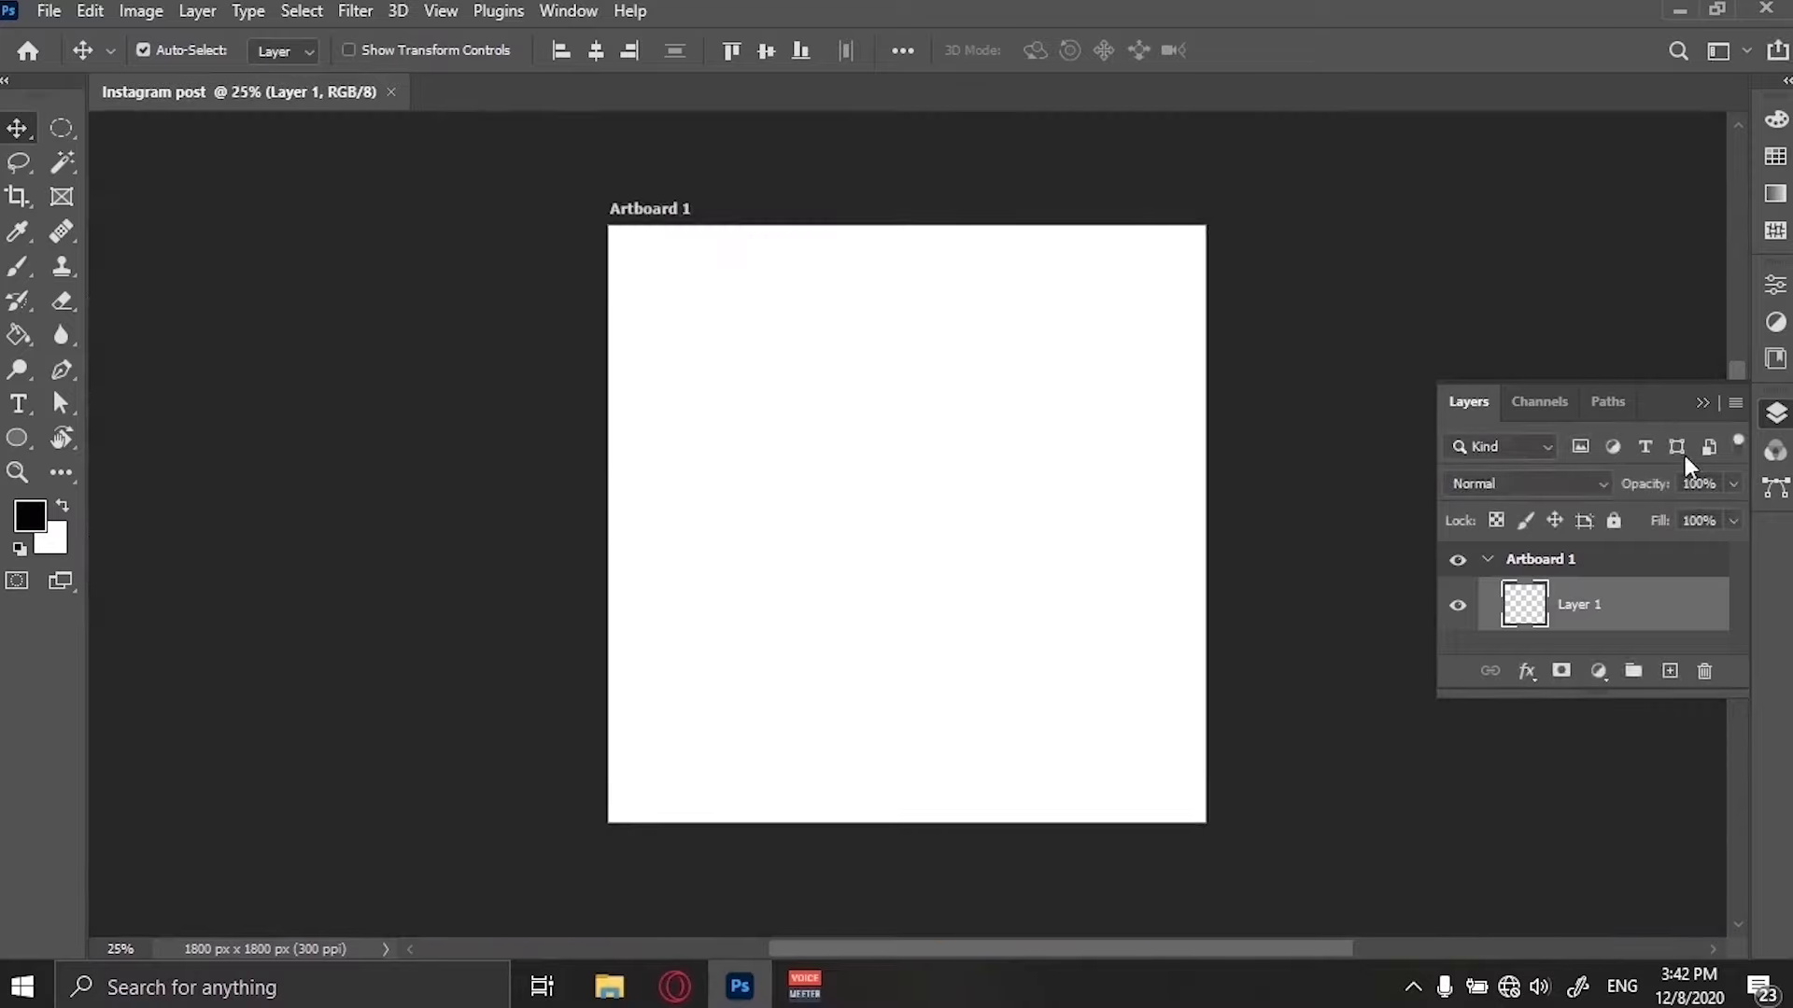
pyautogui.click(1703, 407)
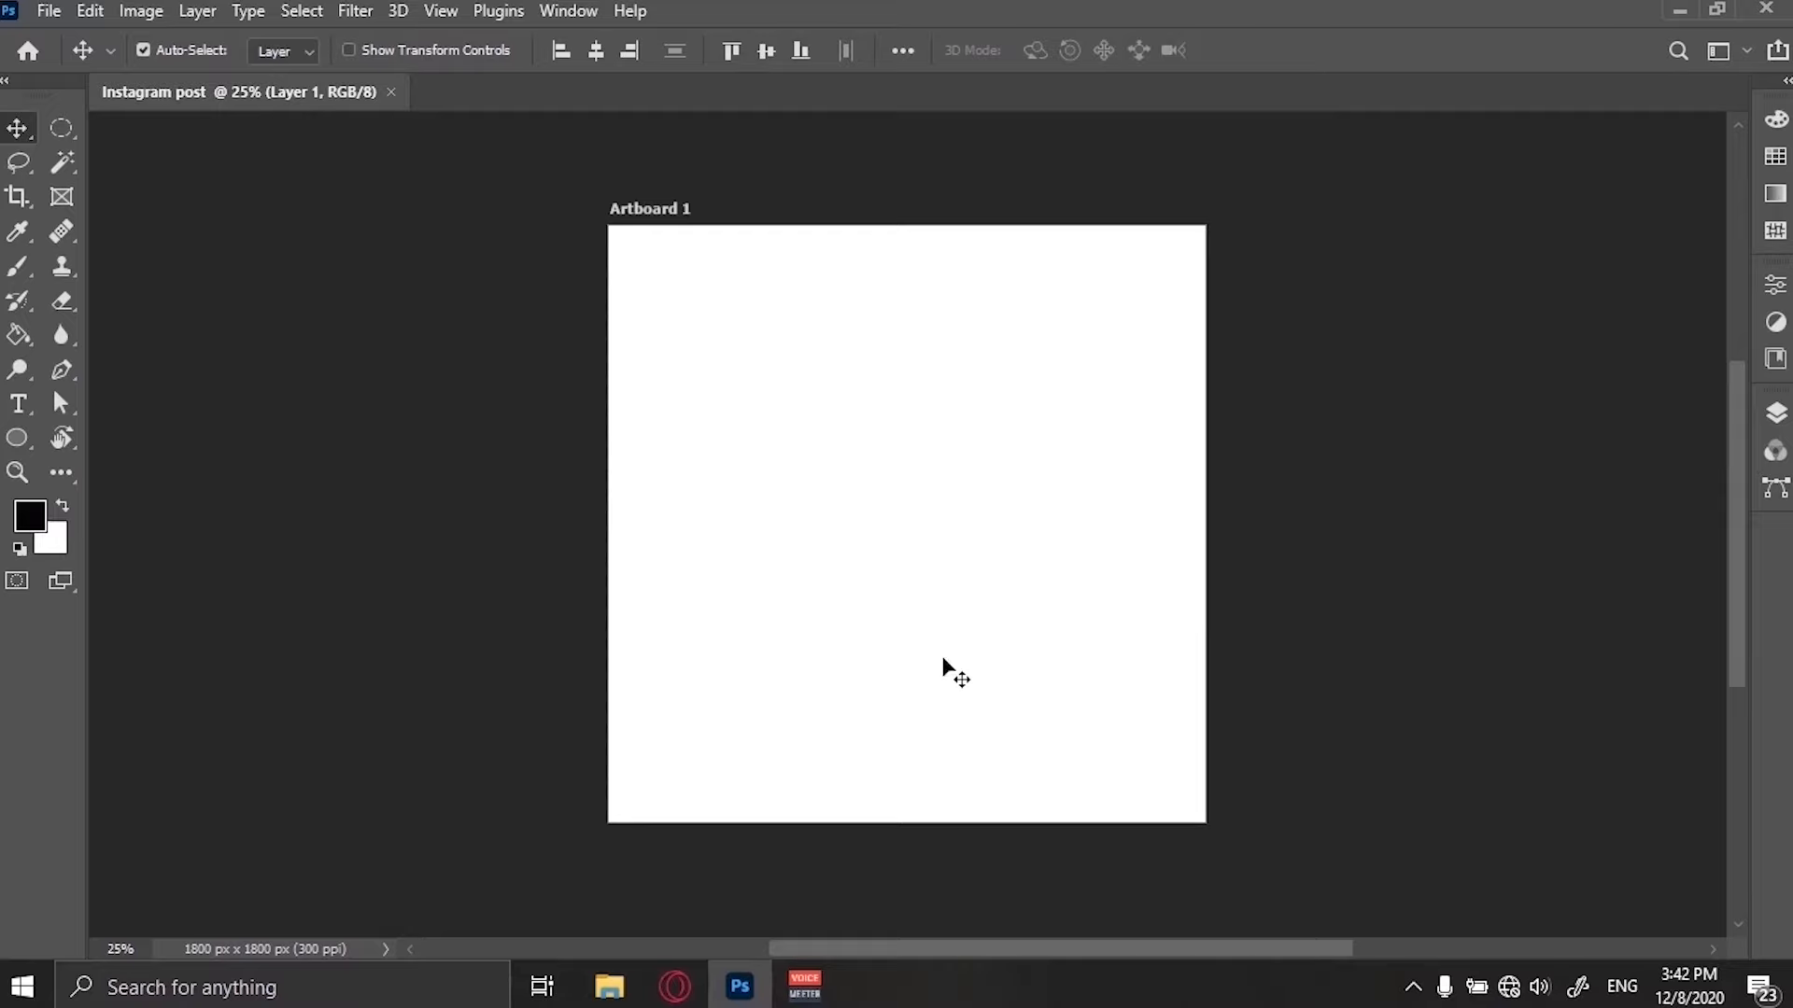
# Draw a circle about 817 px wide with the Ellipse tool and move it to the artboard's lower centre.
pyautogui.press('z')
pyautogui.moveTo(924, 629); pyautogui.dragTo(956, 588)
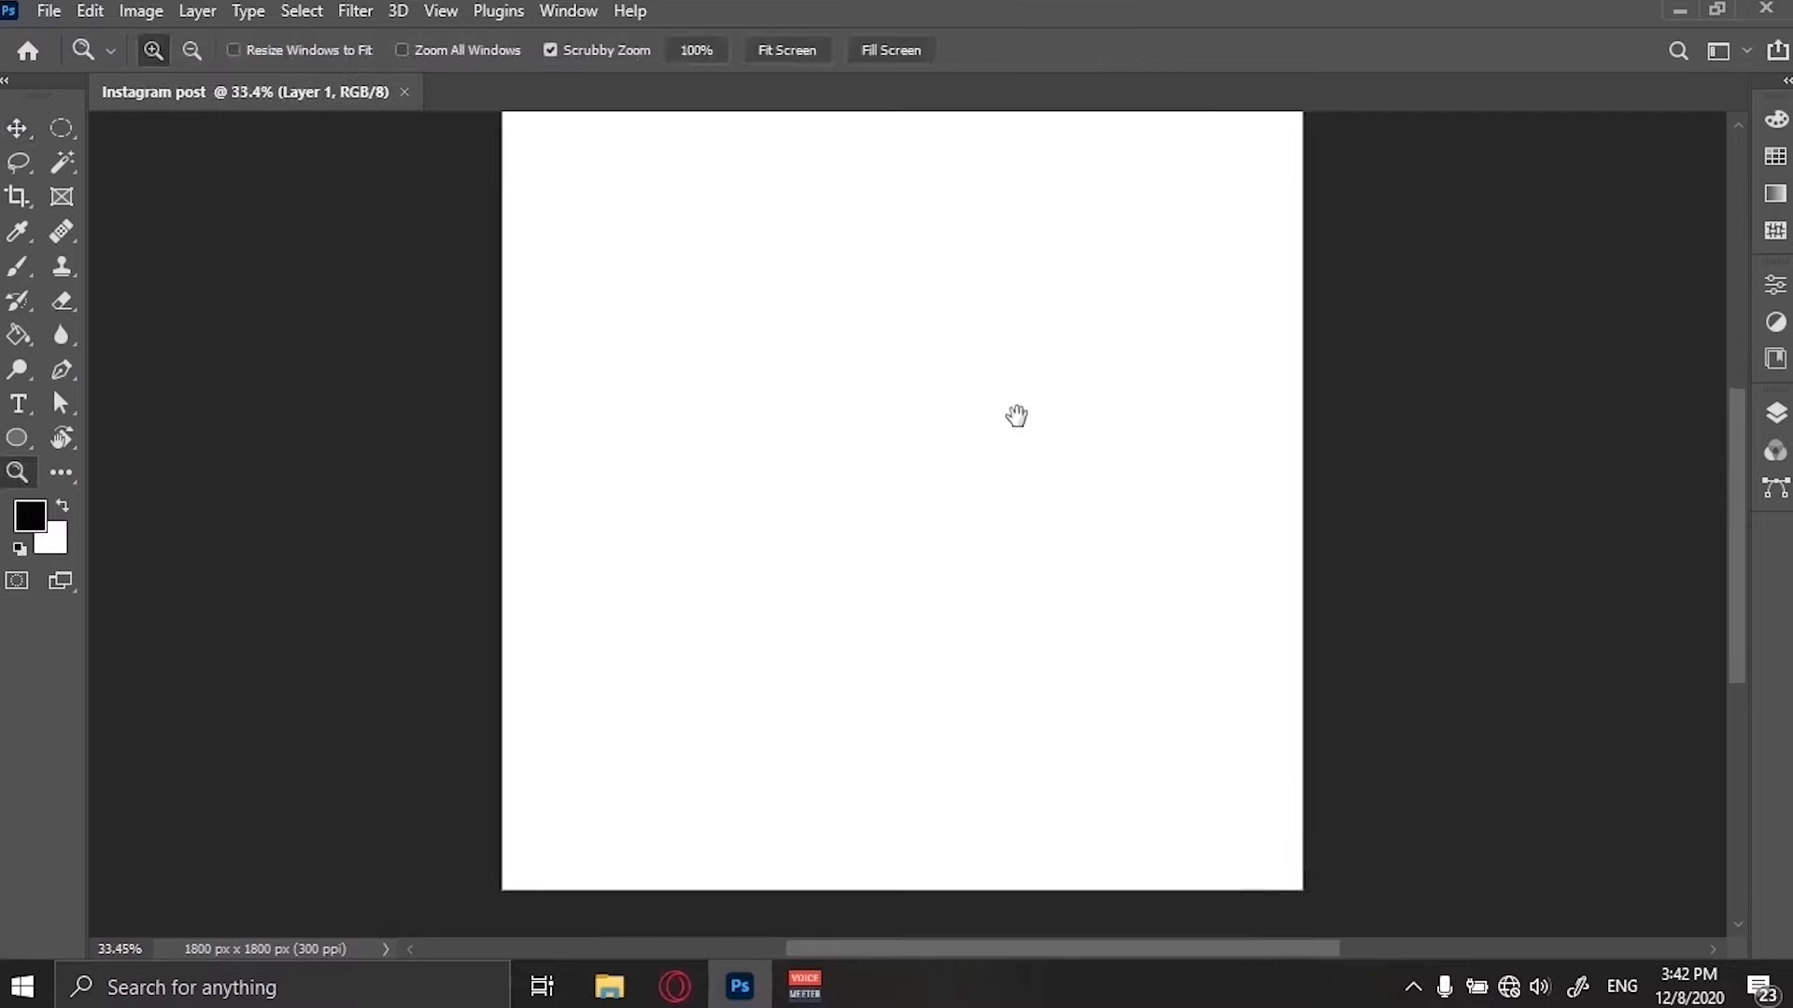
pyautogui.moveTo(1017, 417); pyautogui.dragTo(1018, 446)
pyautogui.press('f')
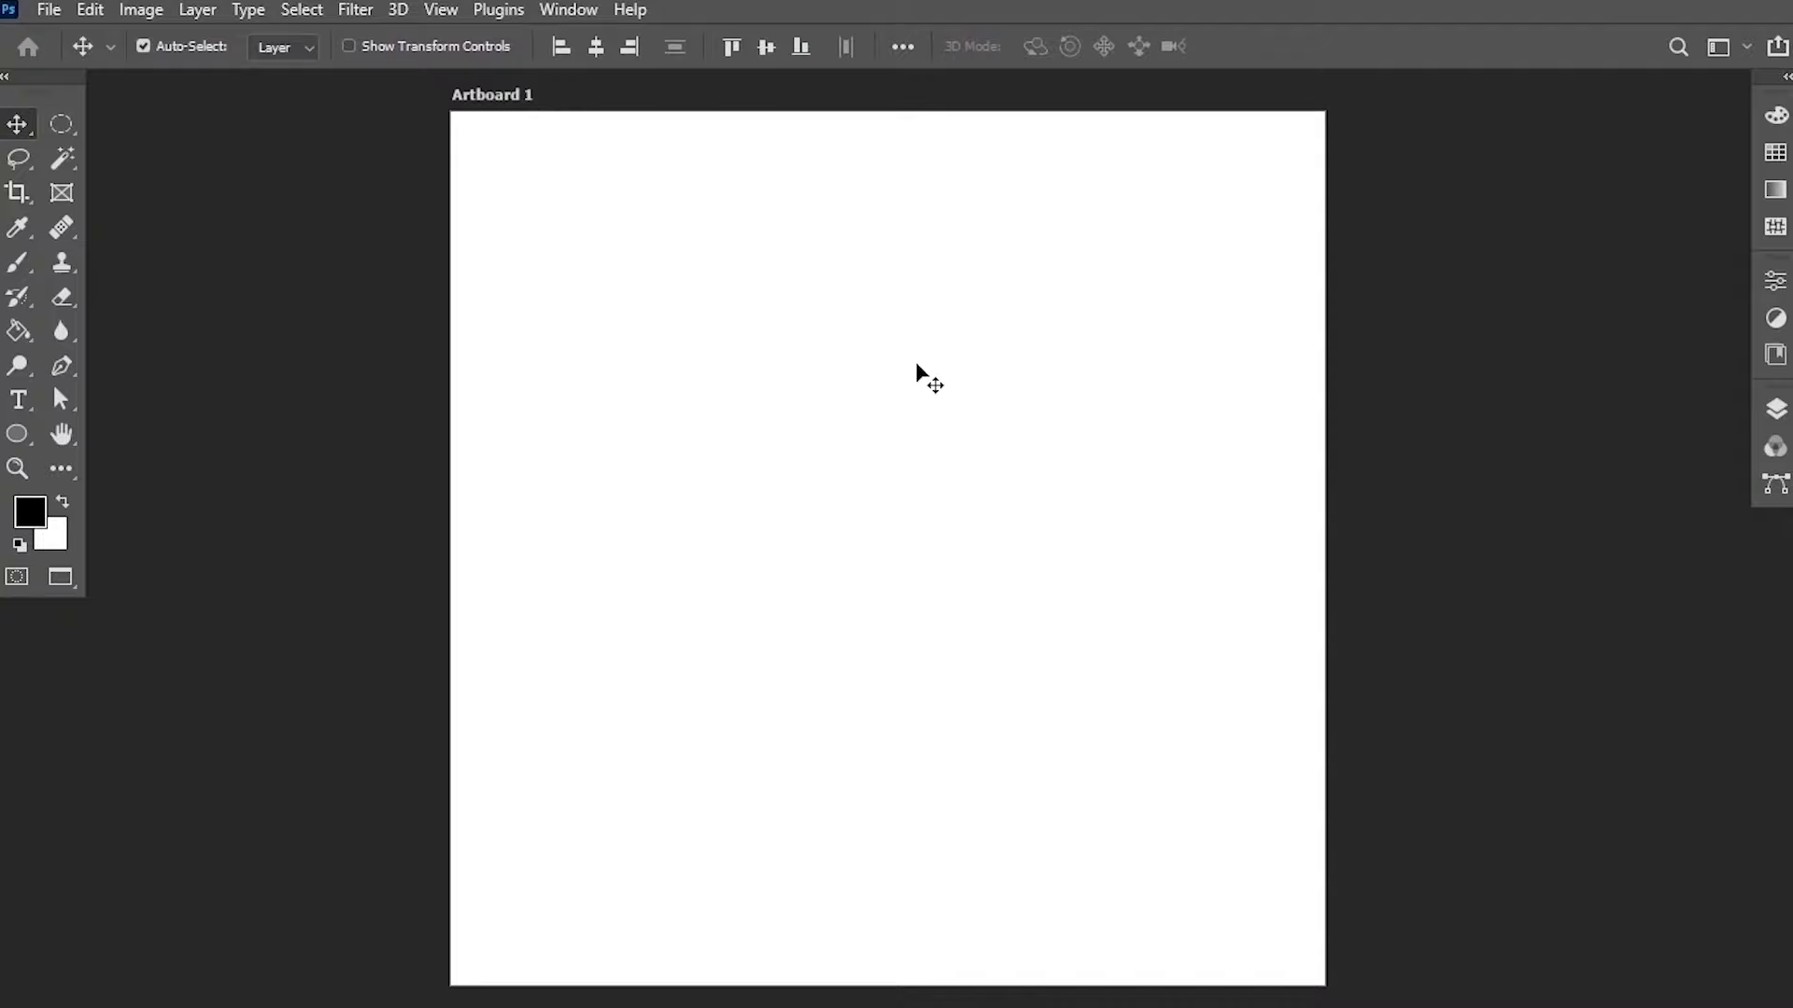
pyautogui.click(17, 434)
pyautogui.moveTo(737, 393); pyautogui.dragTo(1134, 810)
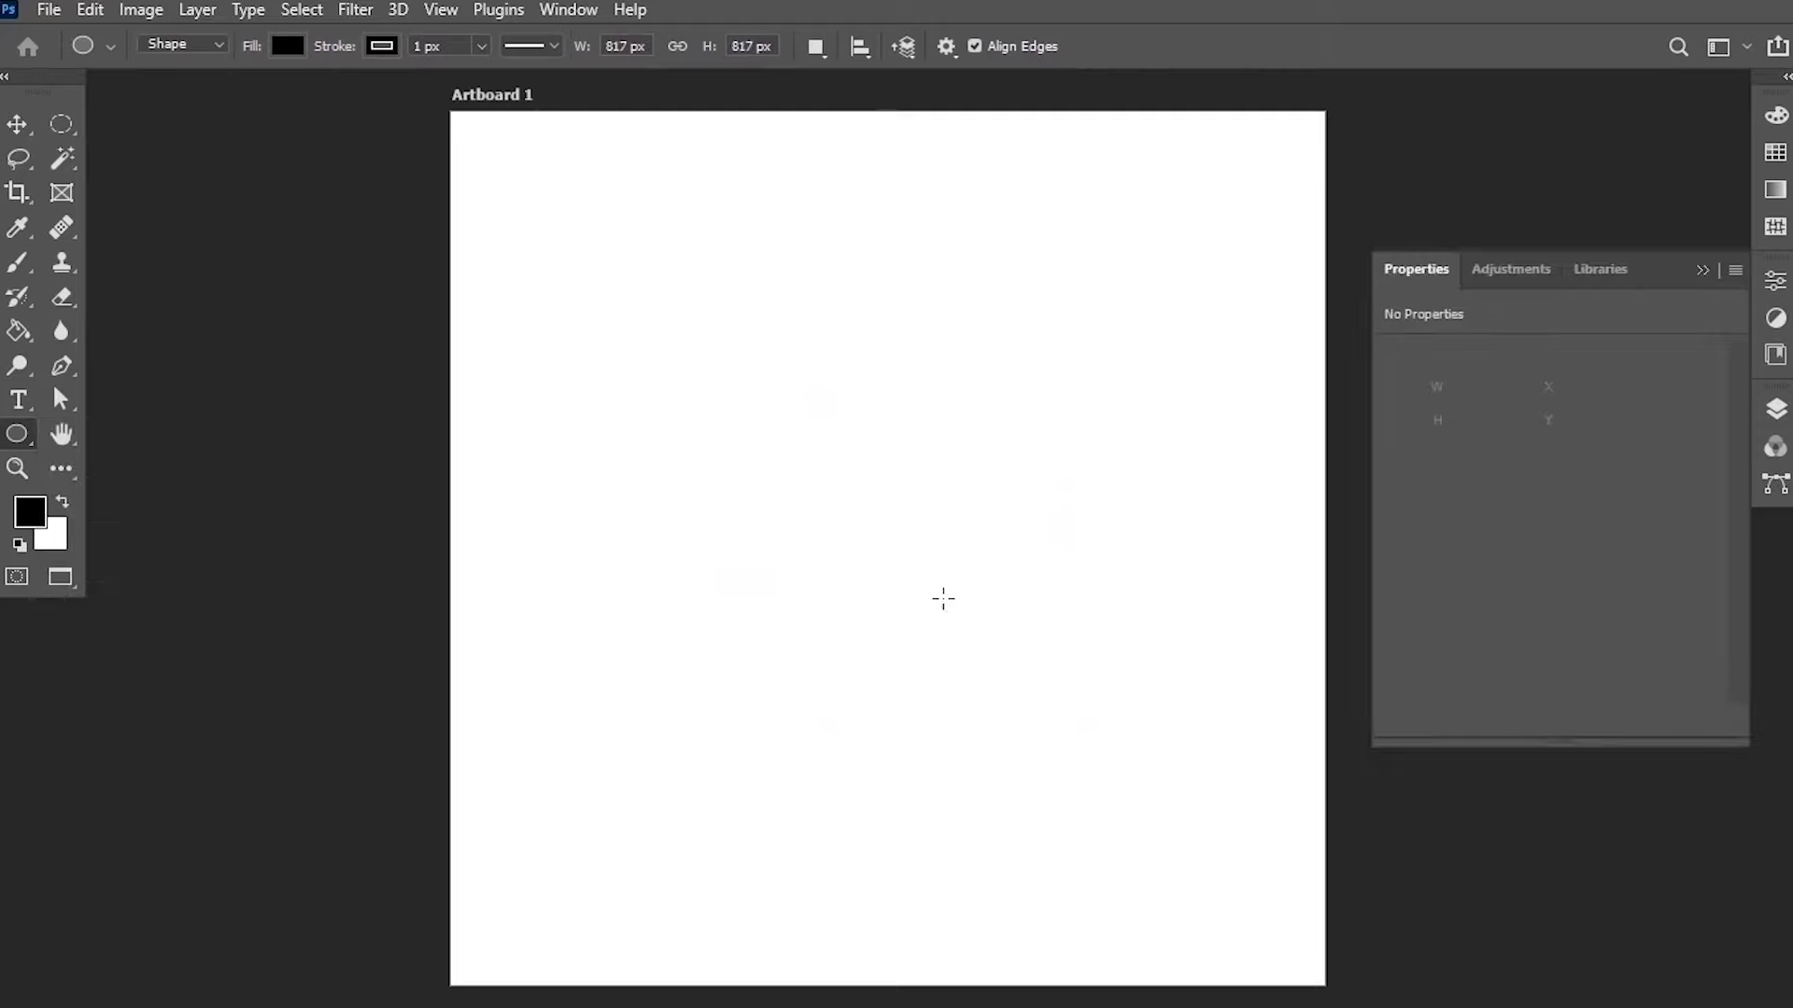
pyautogui.press('v')
pyautogui.moveTo(993, 585); pyautogui.dragTo(953, 564)
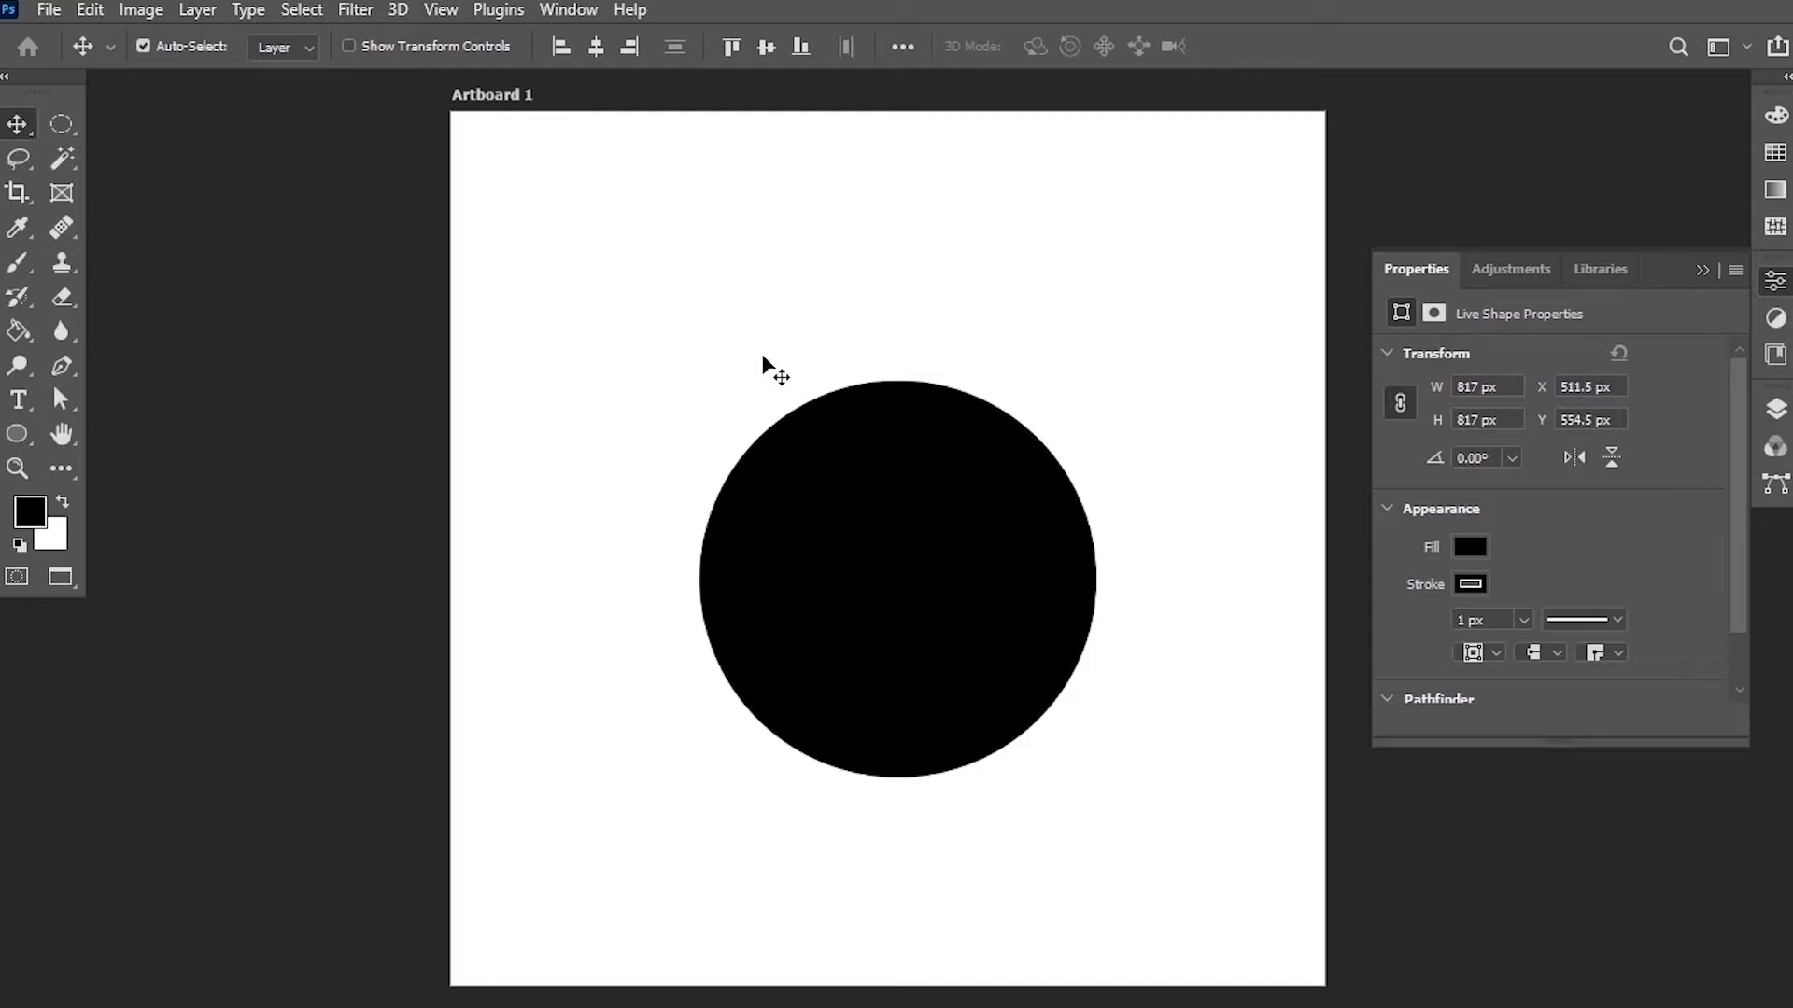
# Draw a smaller circle about 317 px wide overlapping the large circle's upper left edge as an ear.
pyautogui.press('b')
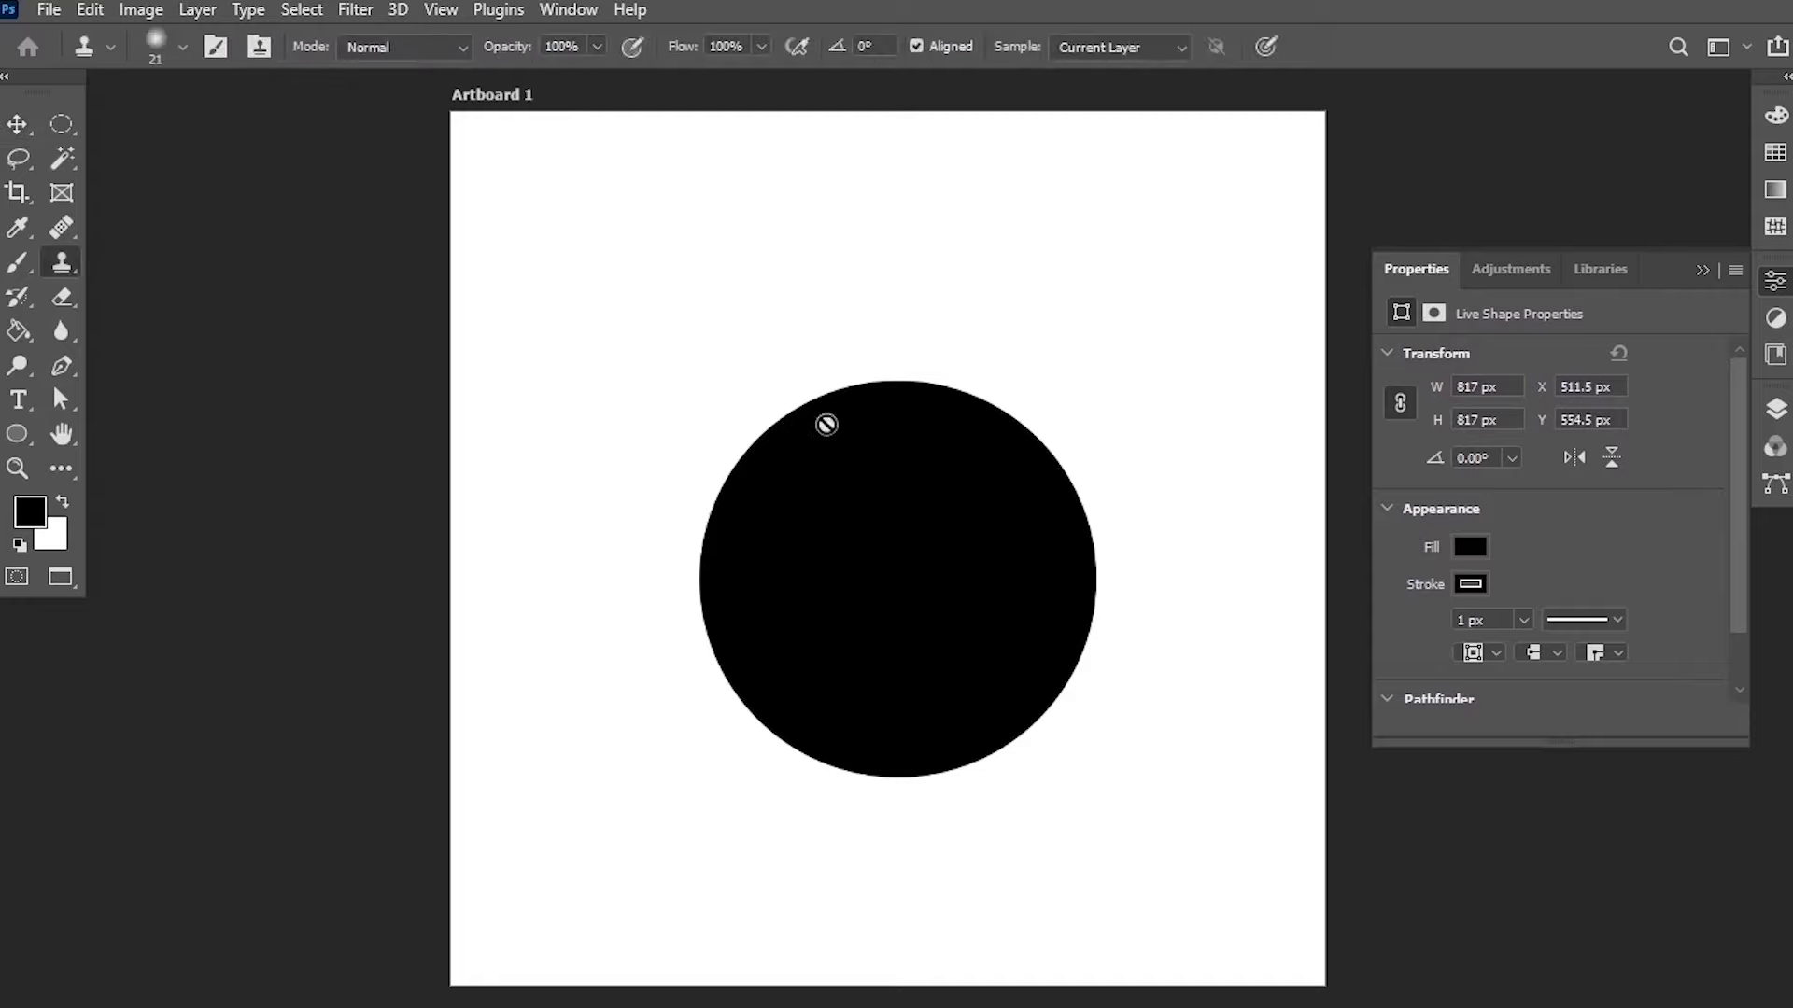
pyautogui.press('u')
pyautogui.moveTo(691, 332); pyautogui.dragTo(849, 484)
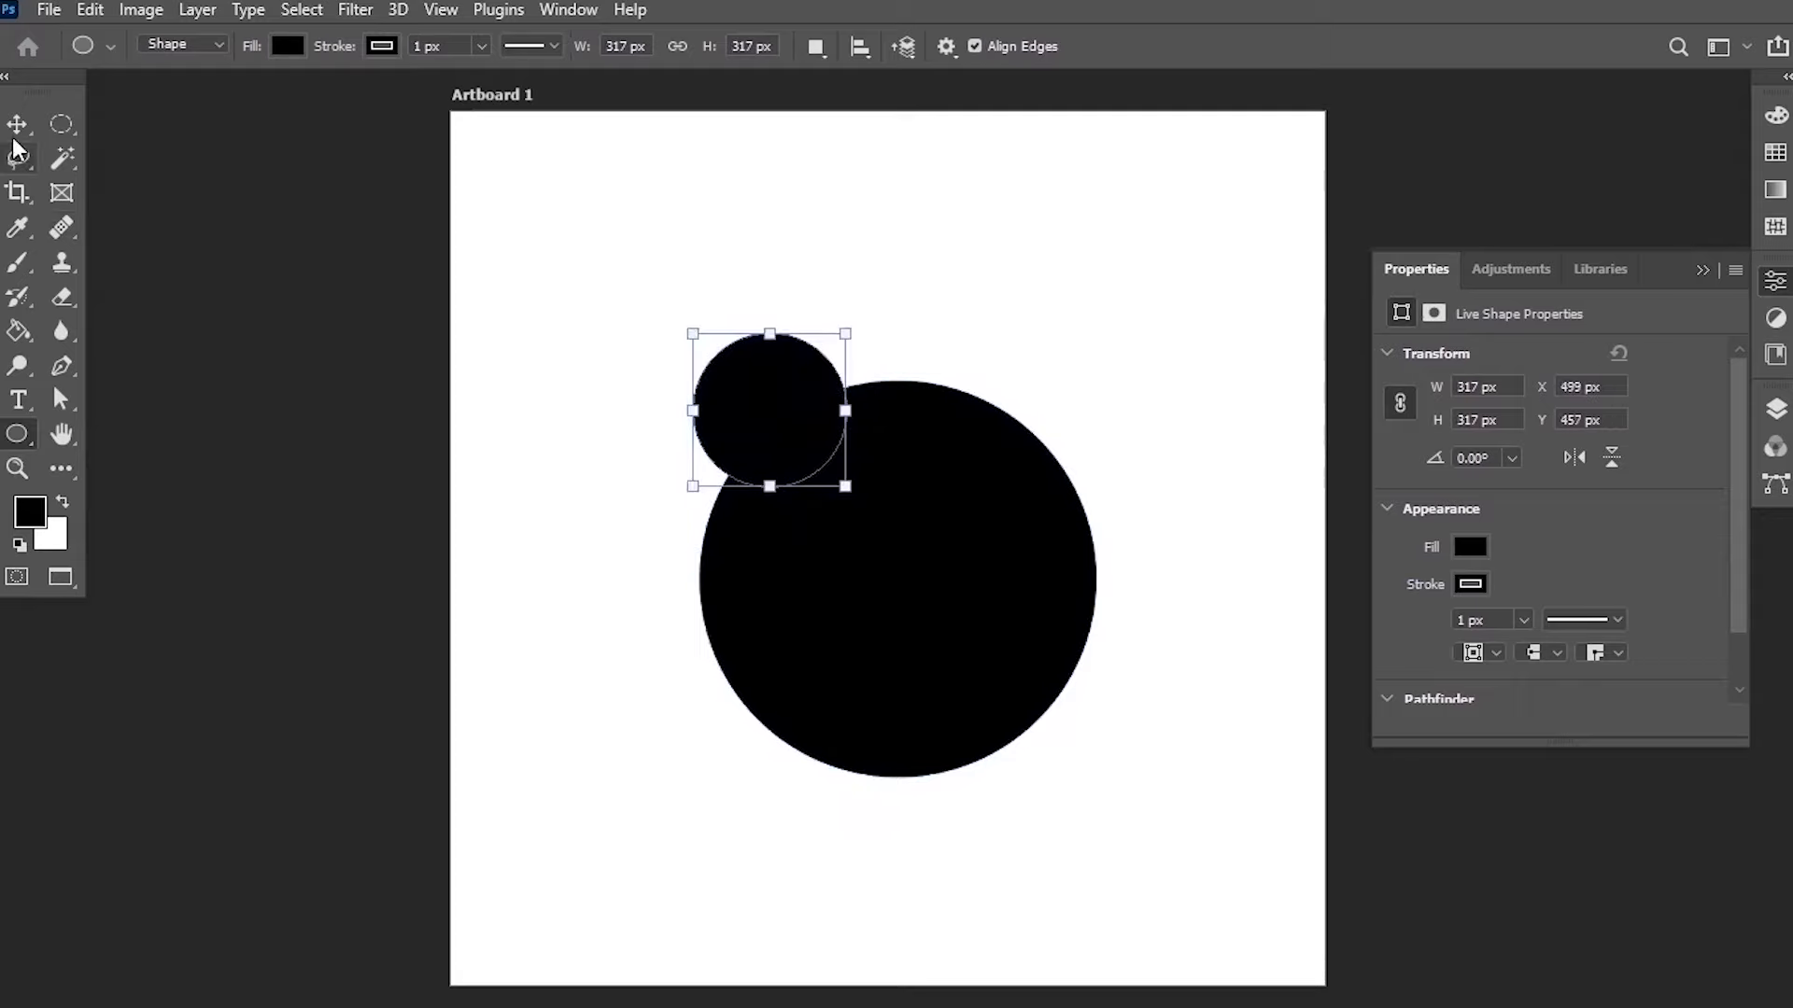
# Duplicate the small circle to the large circle's upper right edge as a second ear.
pyautogui.press('v')
pyautogui.moveTo(772, 420); pyautogui.dragTo(1043, 441)
pyautogui.click(1213, 564)
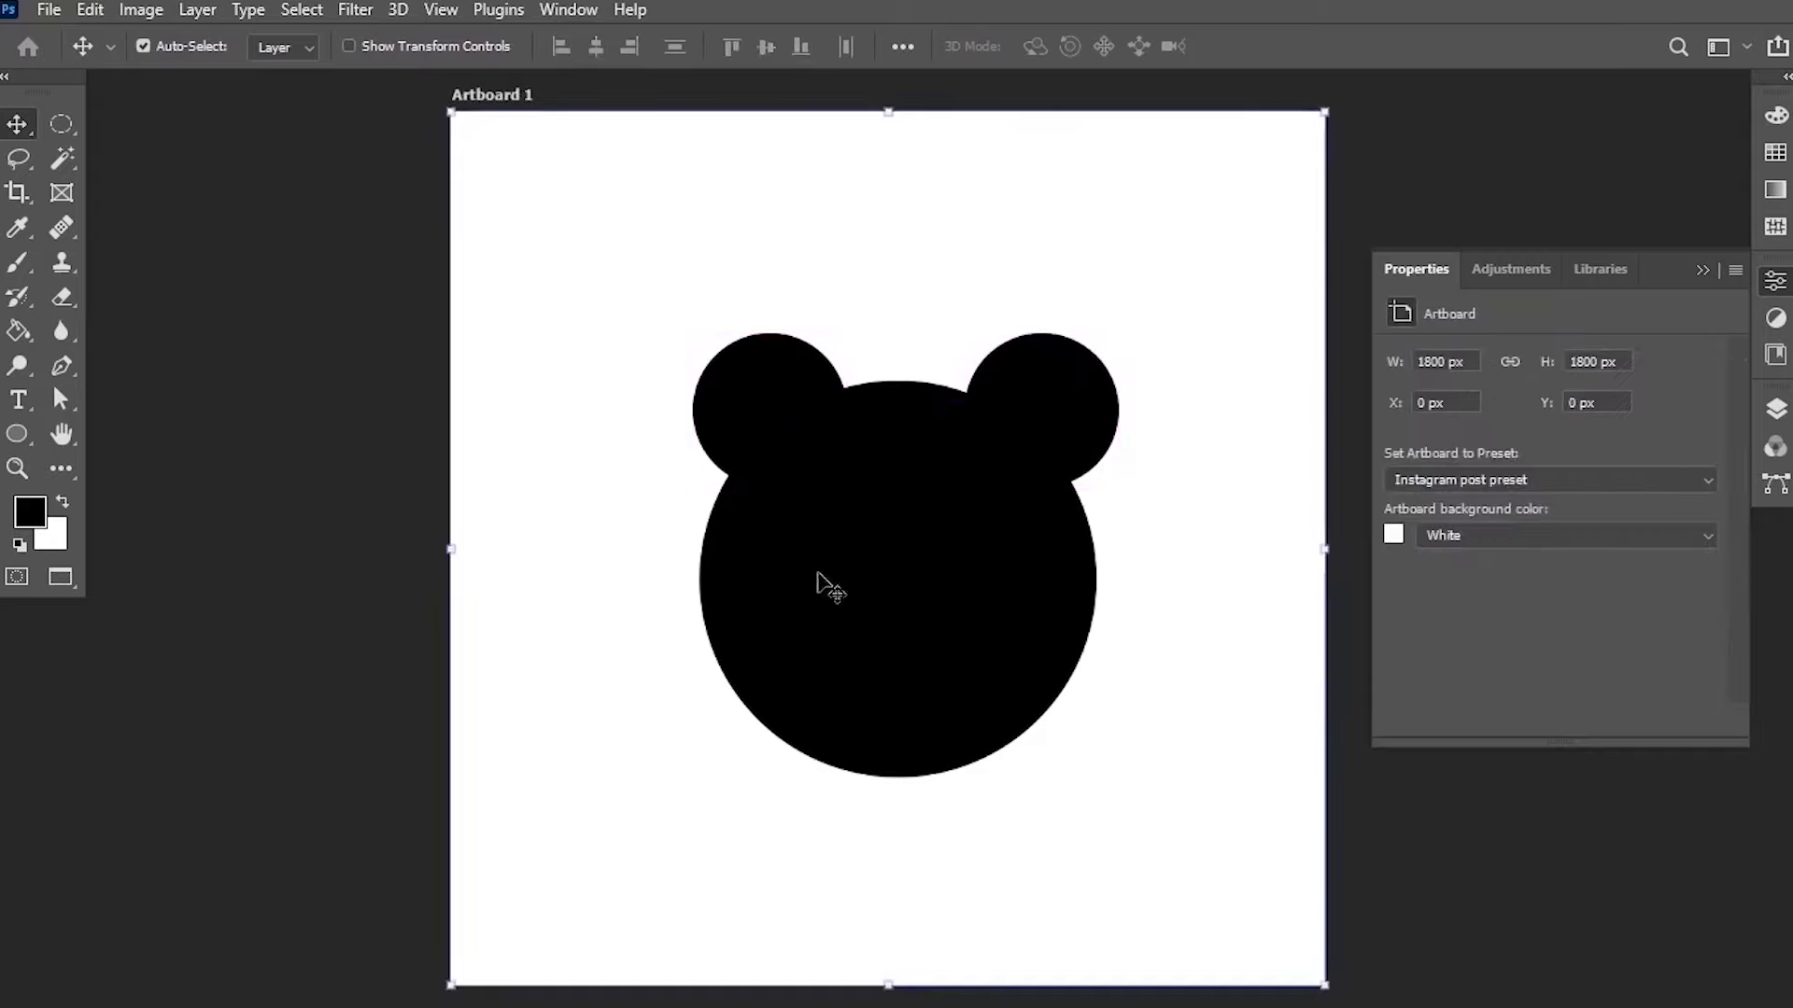
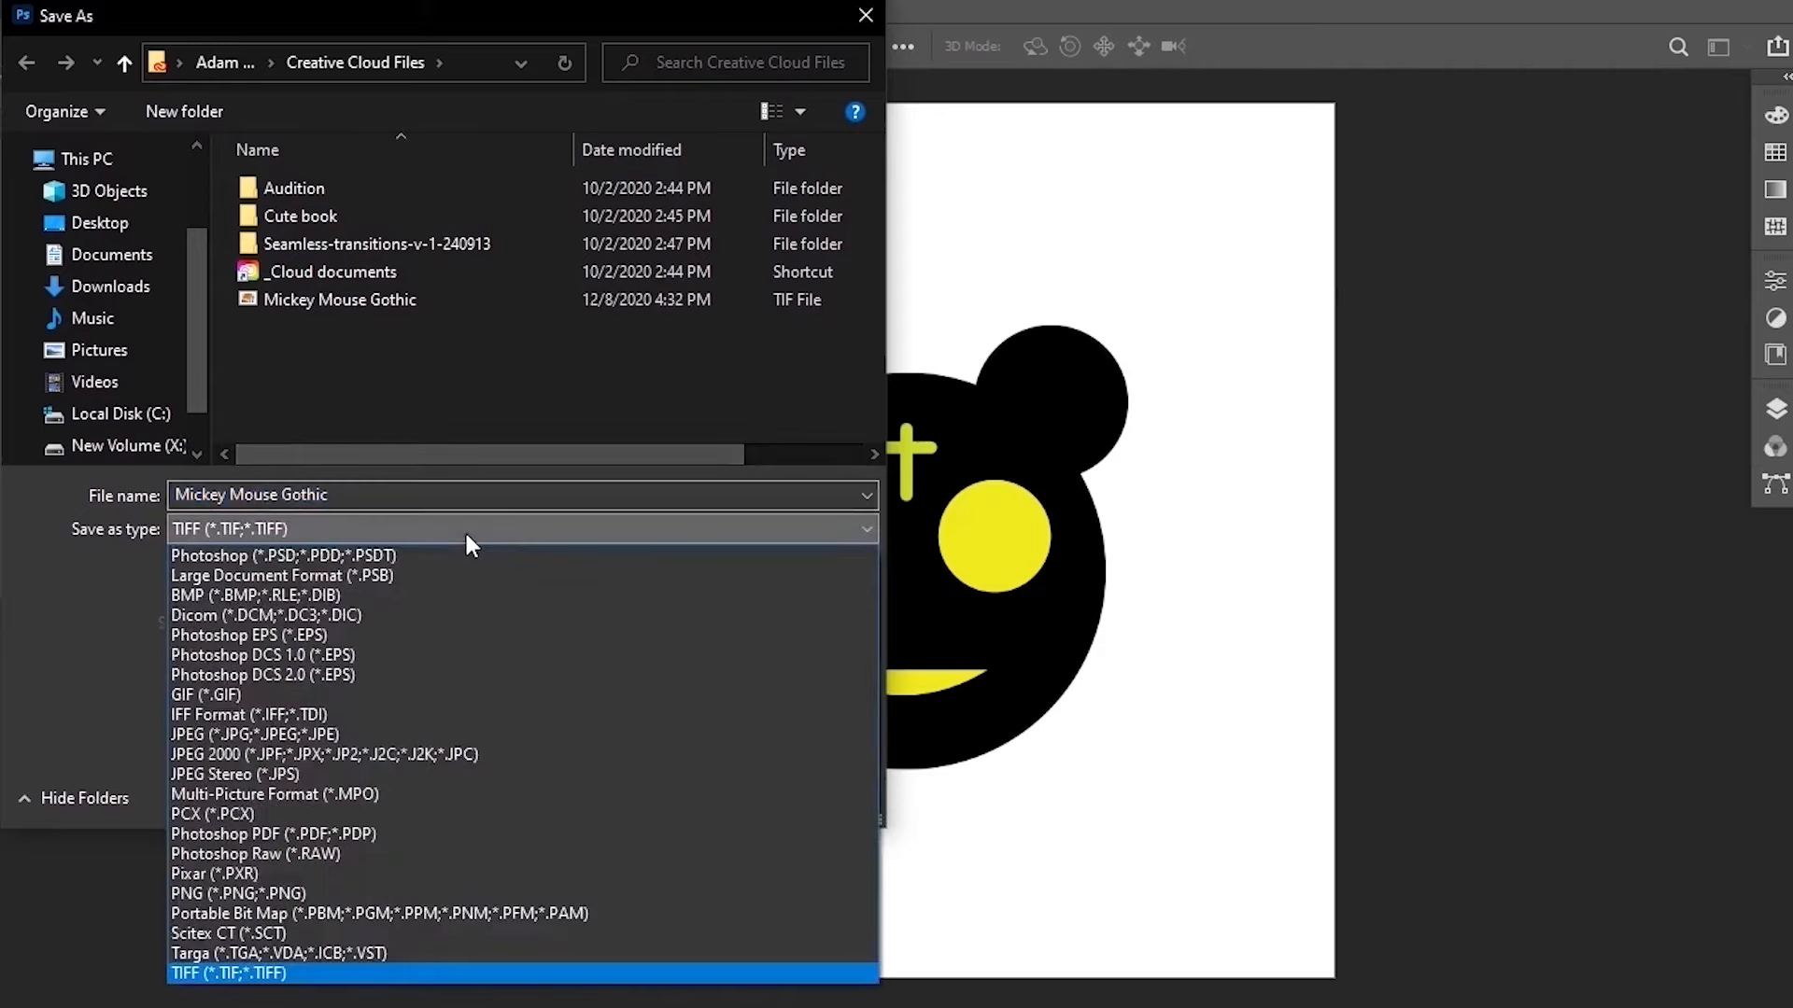
pyautogui.click(453, 575)
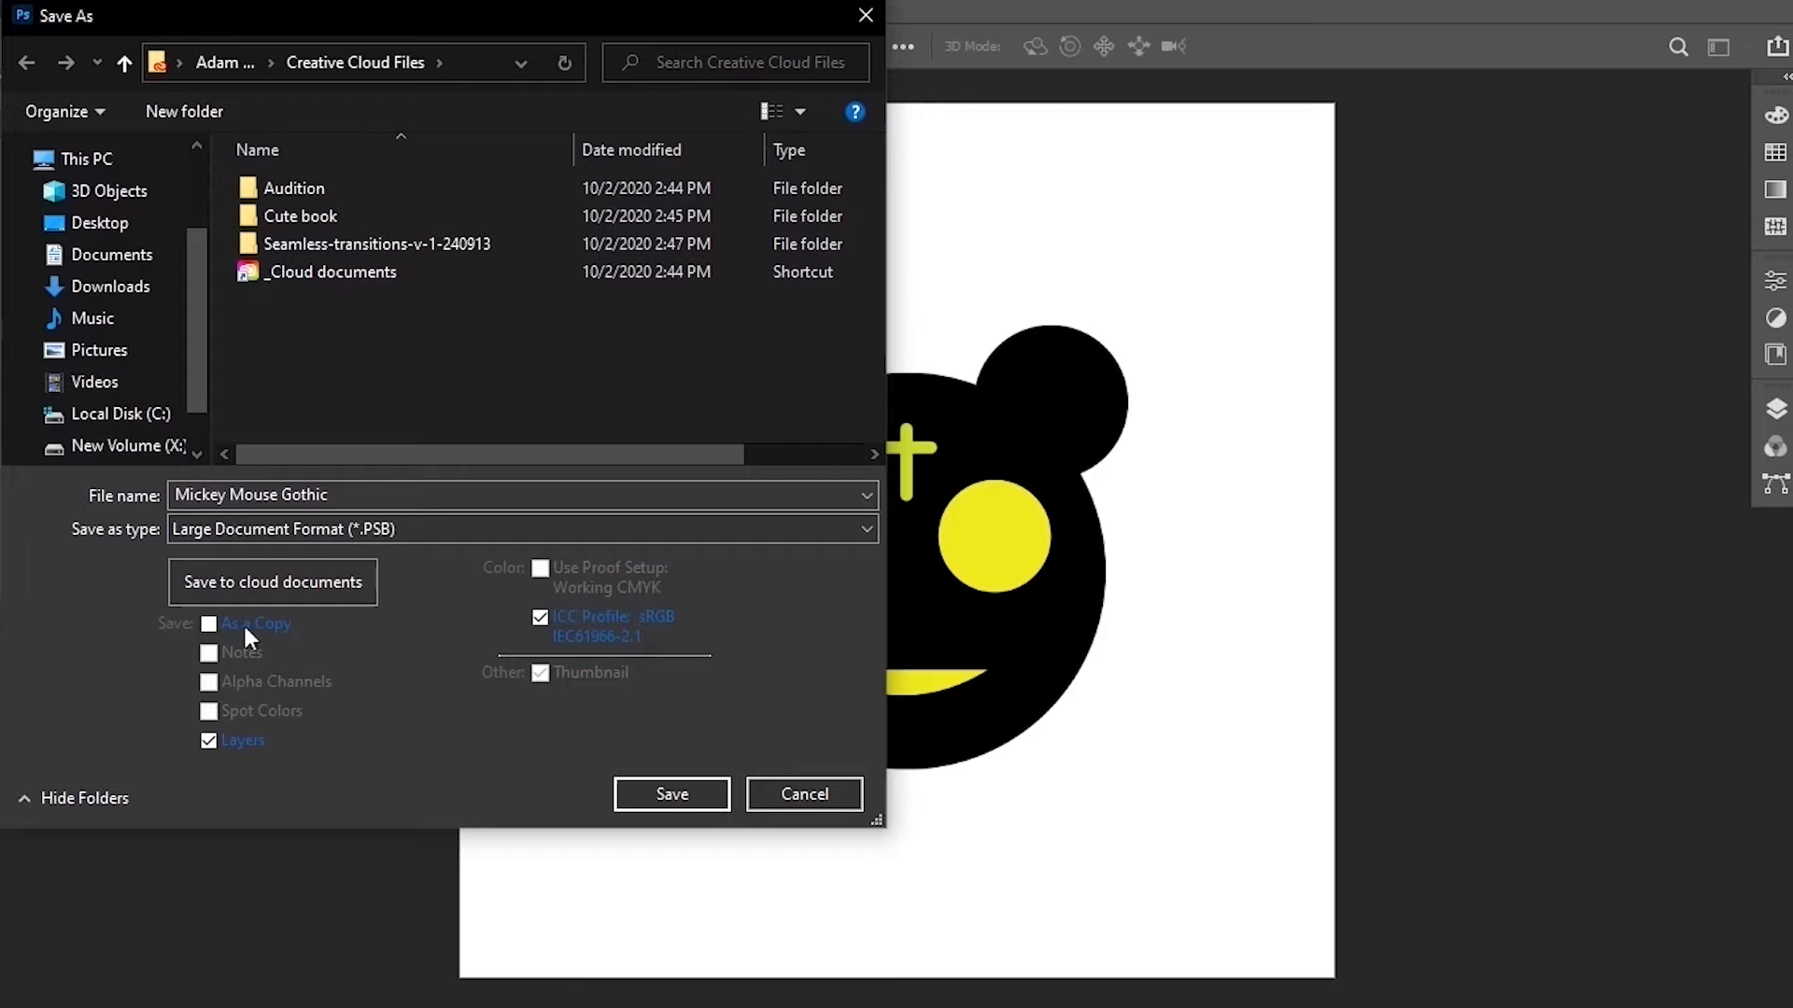
pyautogui.click(315, 529)
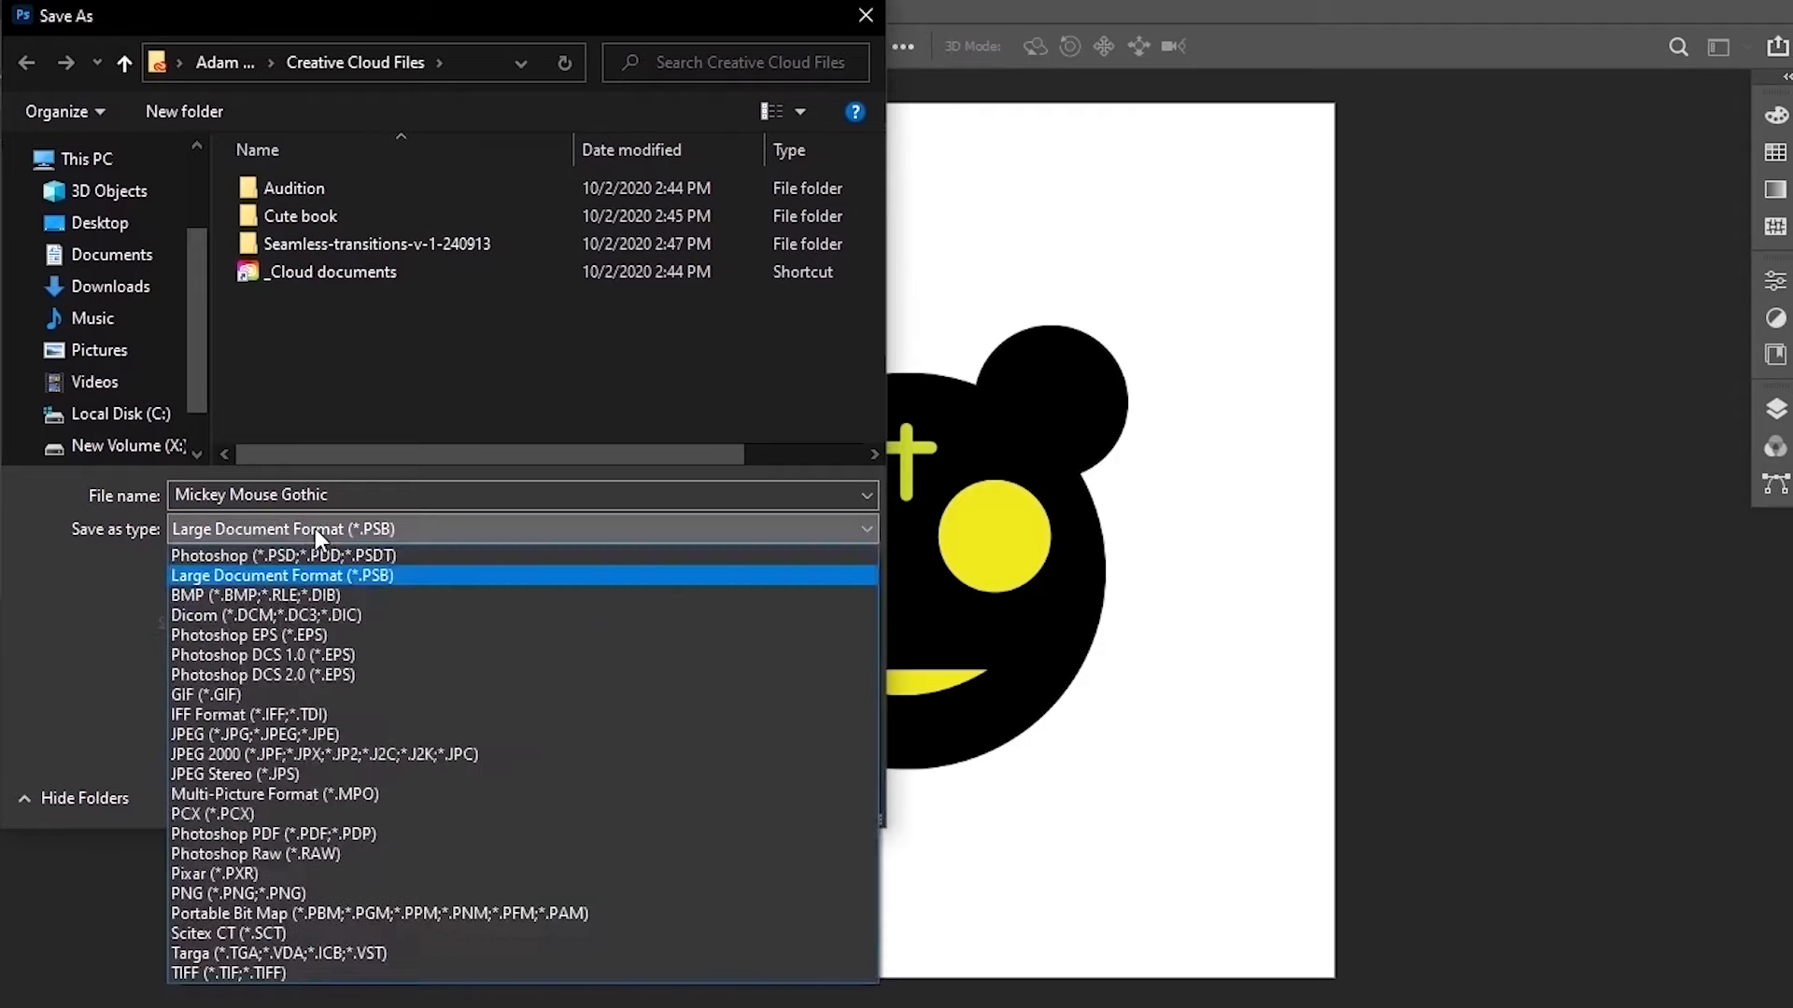
pyautogui.click(297, 894)
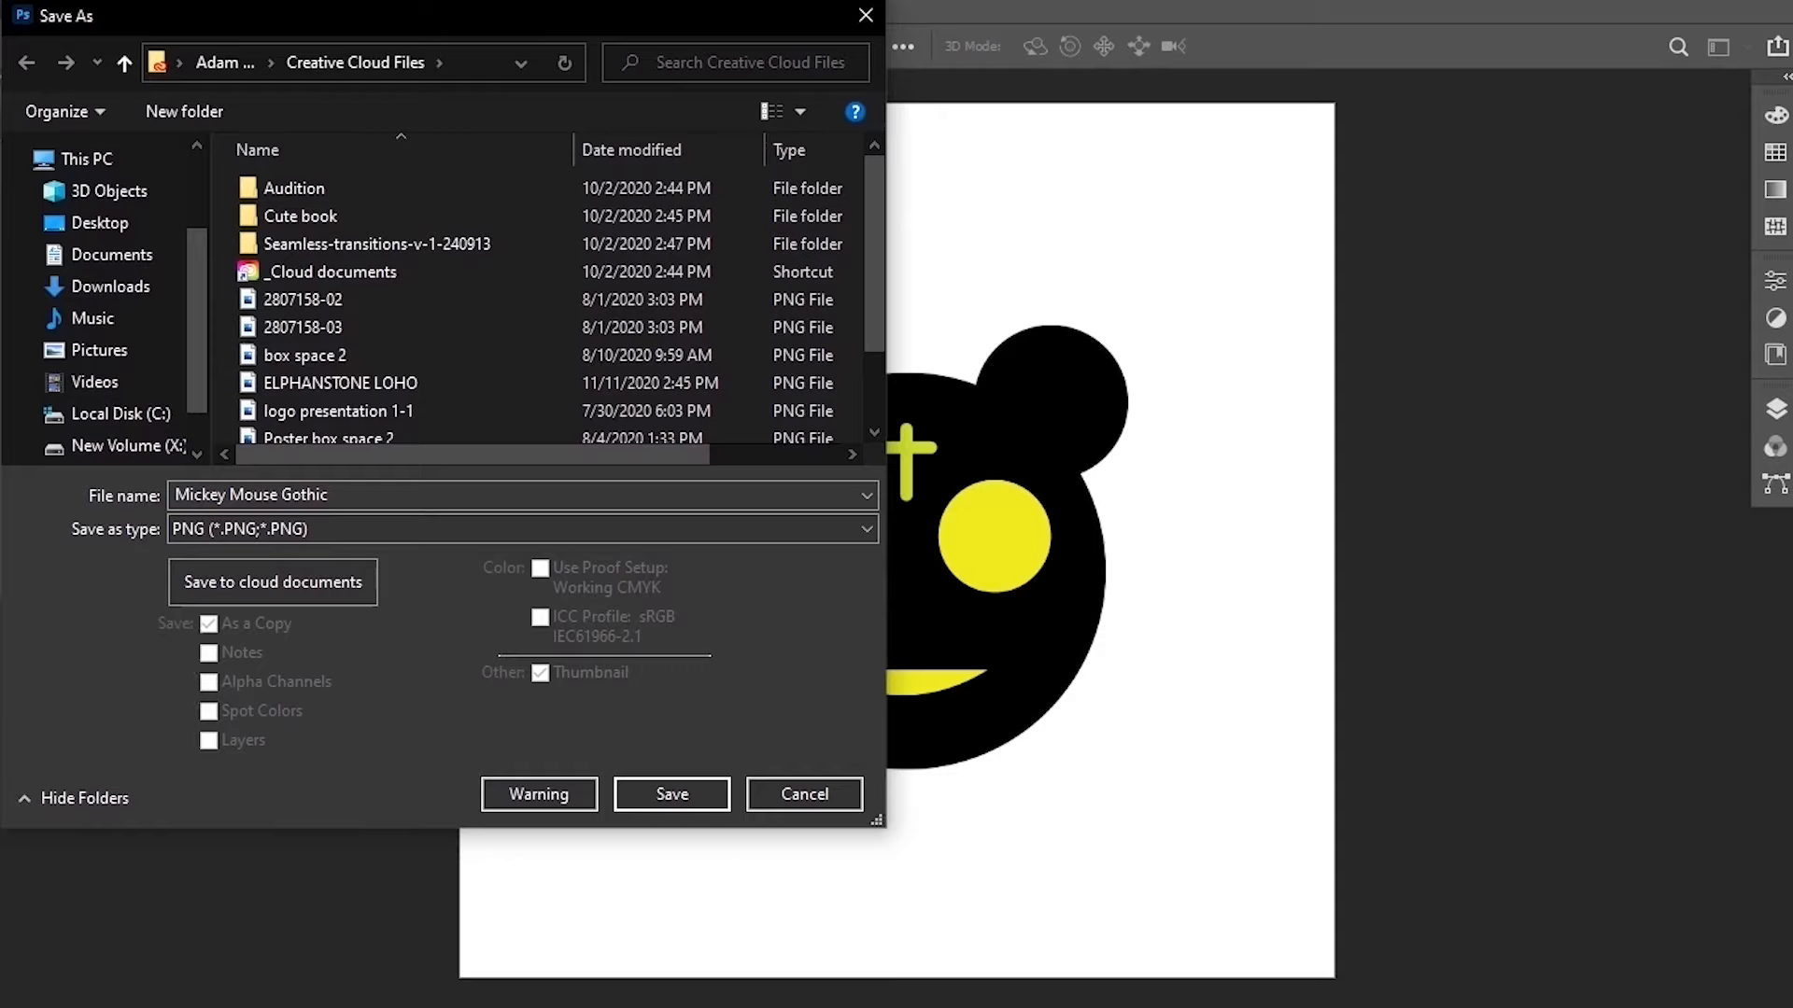
pyautogui.click(796, 810)
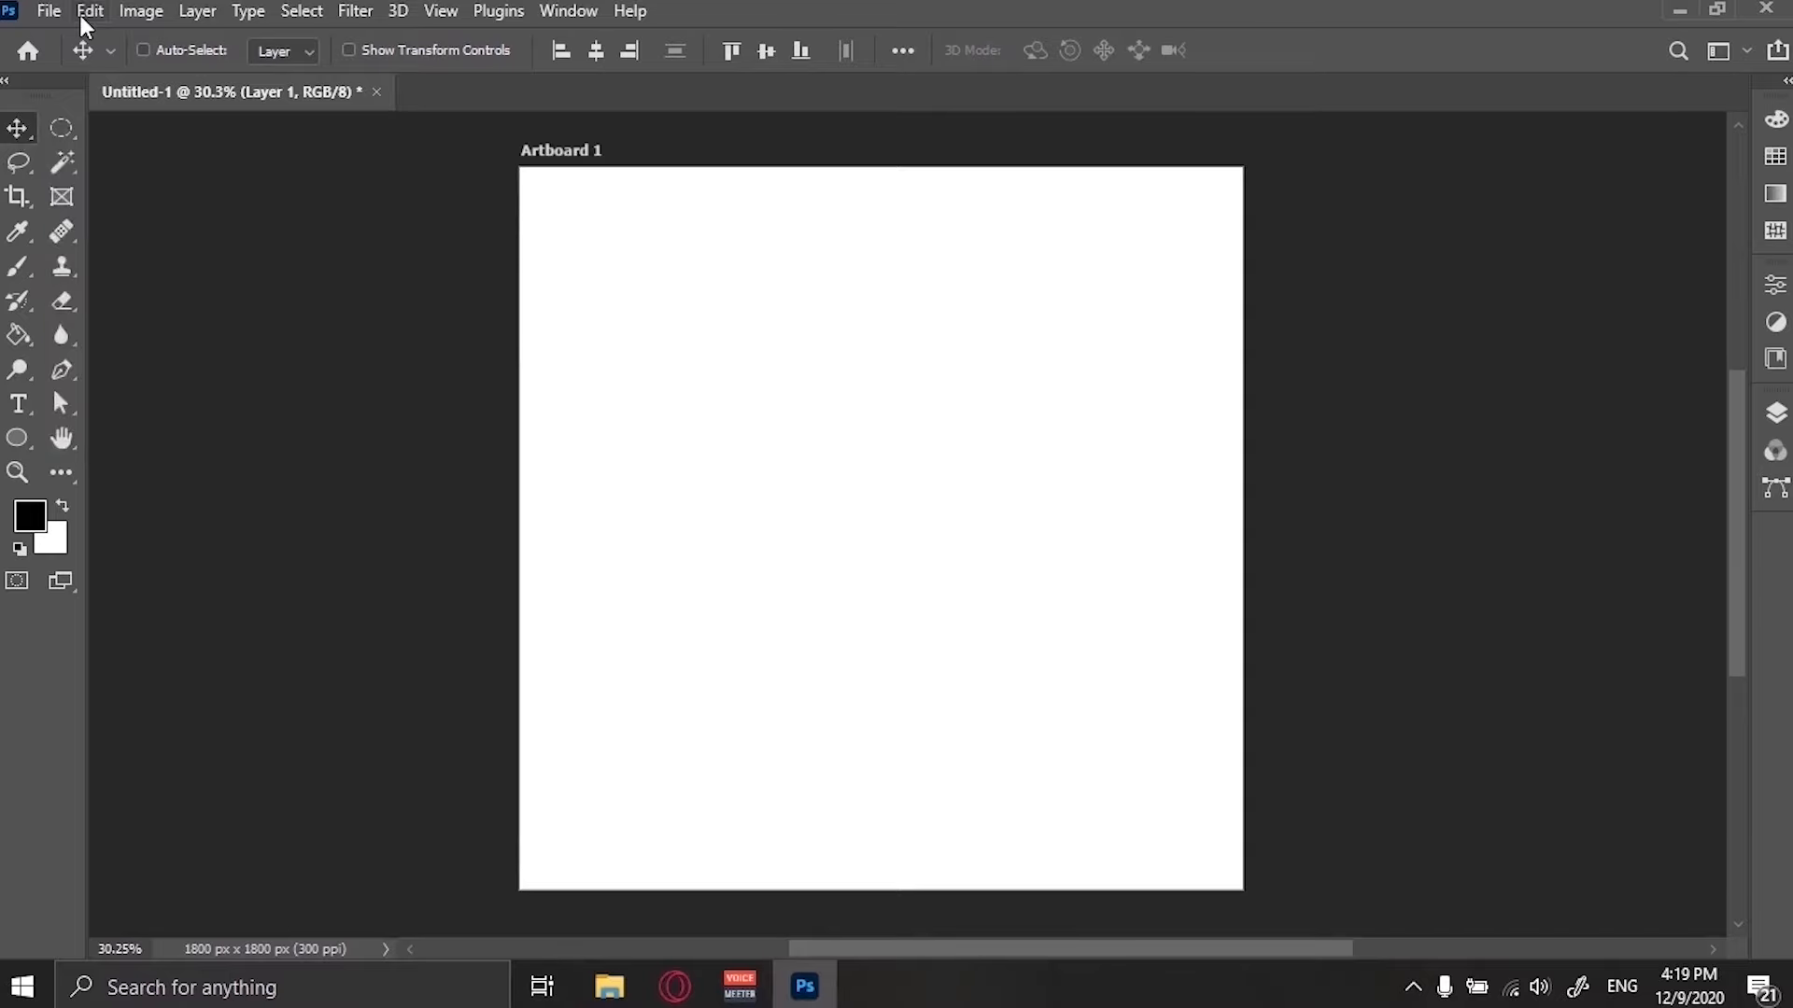
# Open the portrait photo, the moustache image and the rose image from the Fake Mustache folder.
pyautogui.click(43, 15)
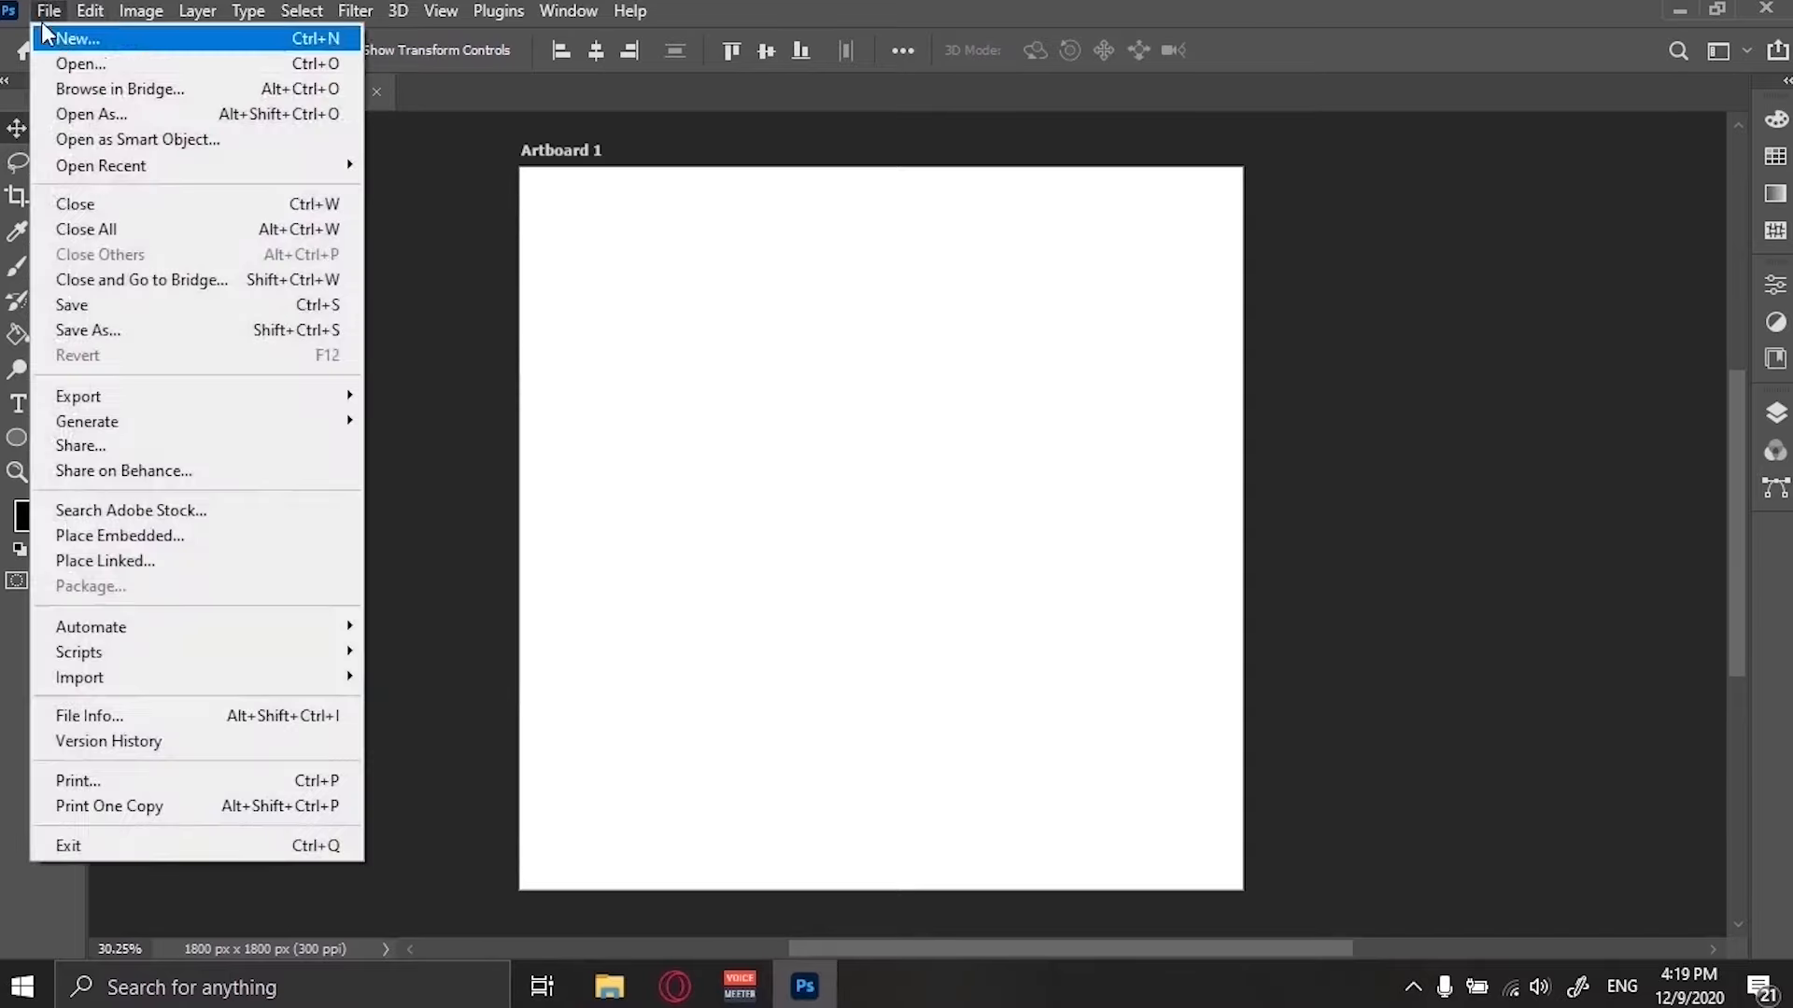
pyautogui.click(84, 71)
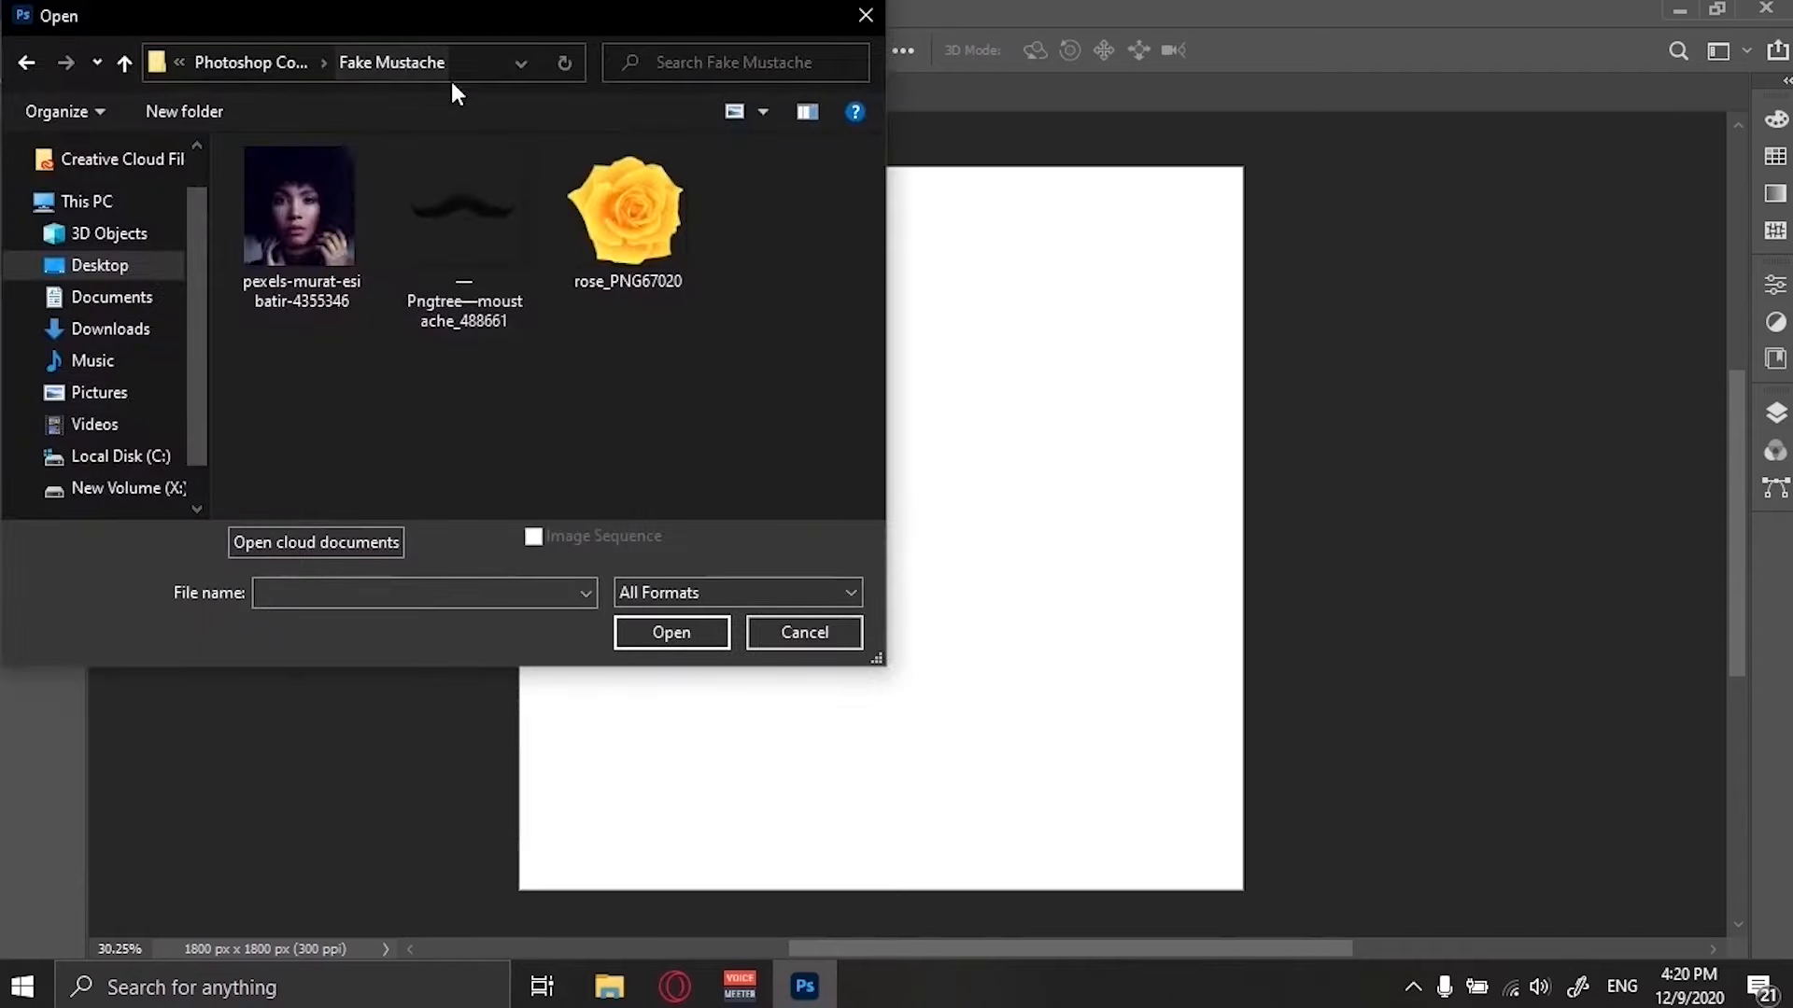
pyautogui.click(306, 232)
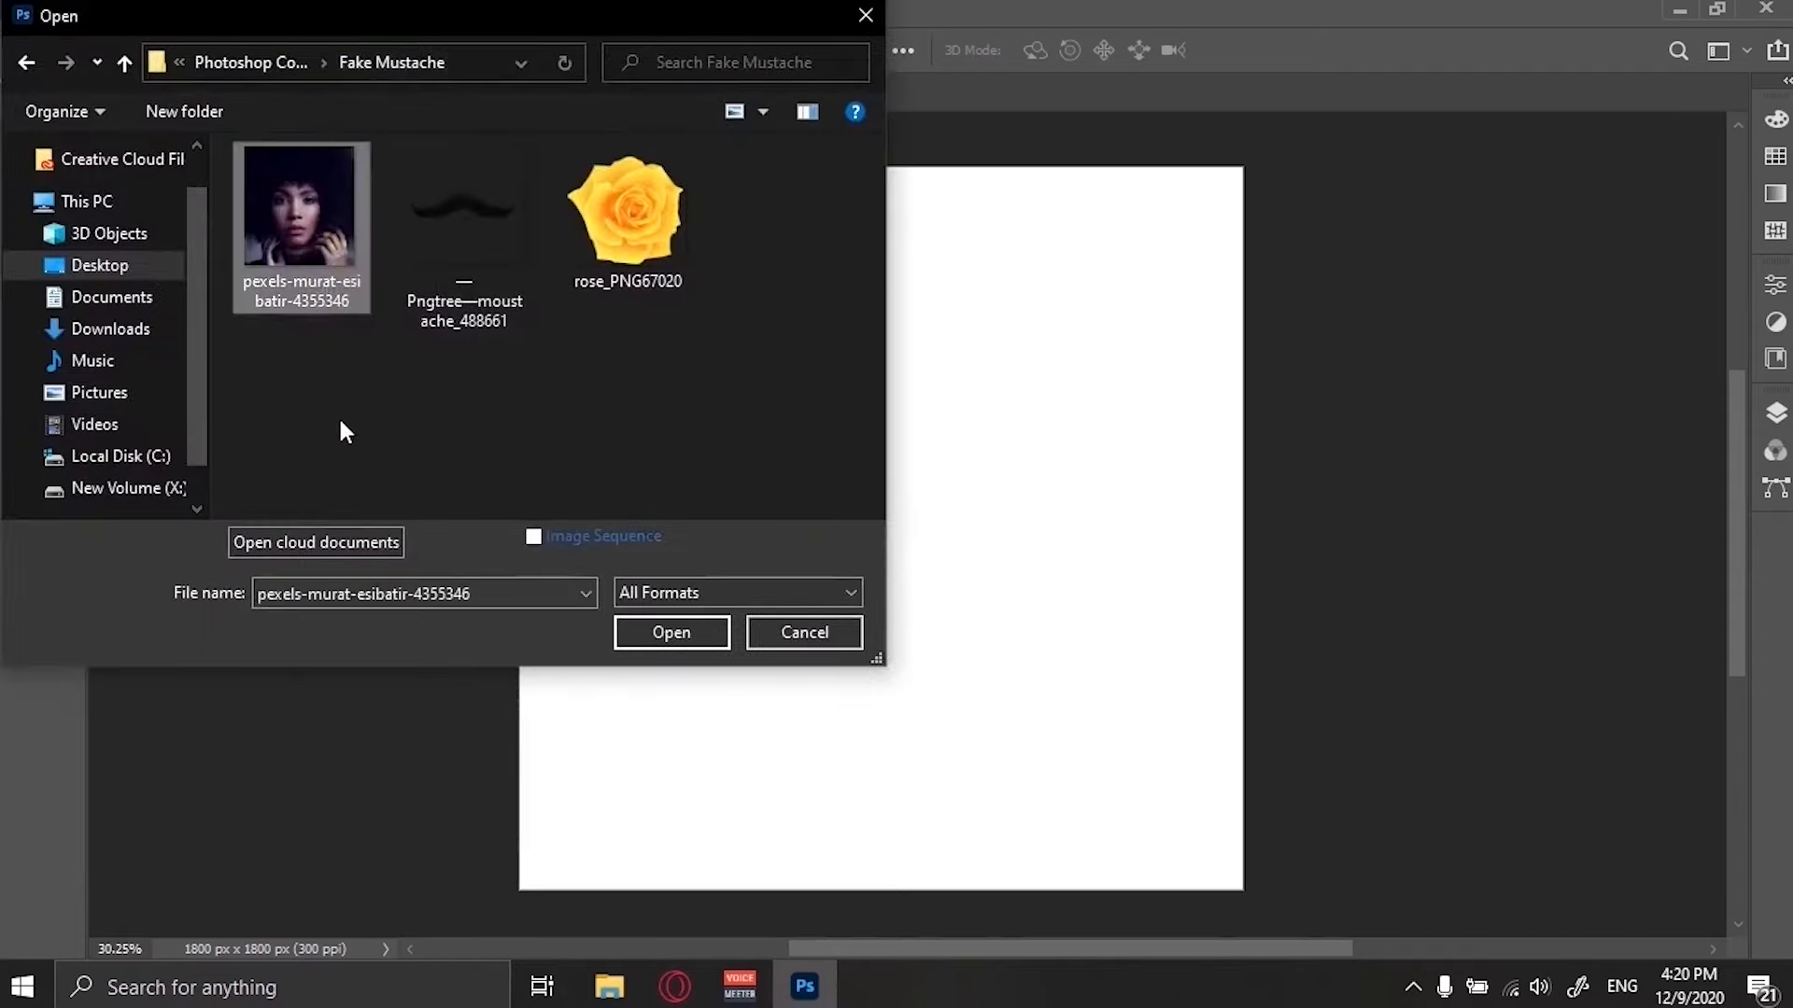
pyautogui.keyDown('shift'); pyautogui.click(646, 224); pyautogui.keyUp('shift')
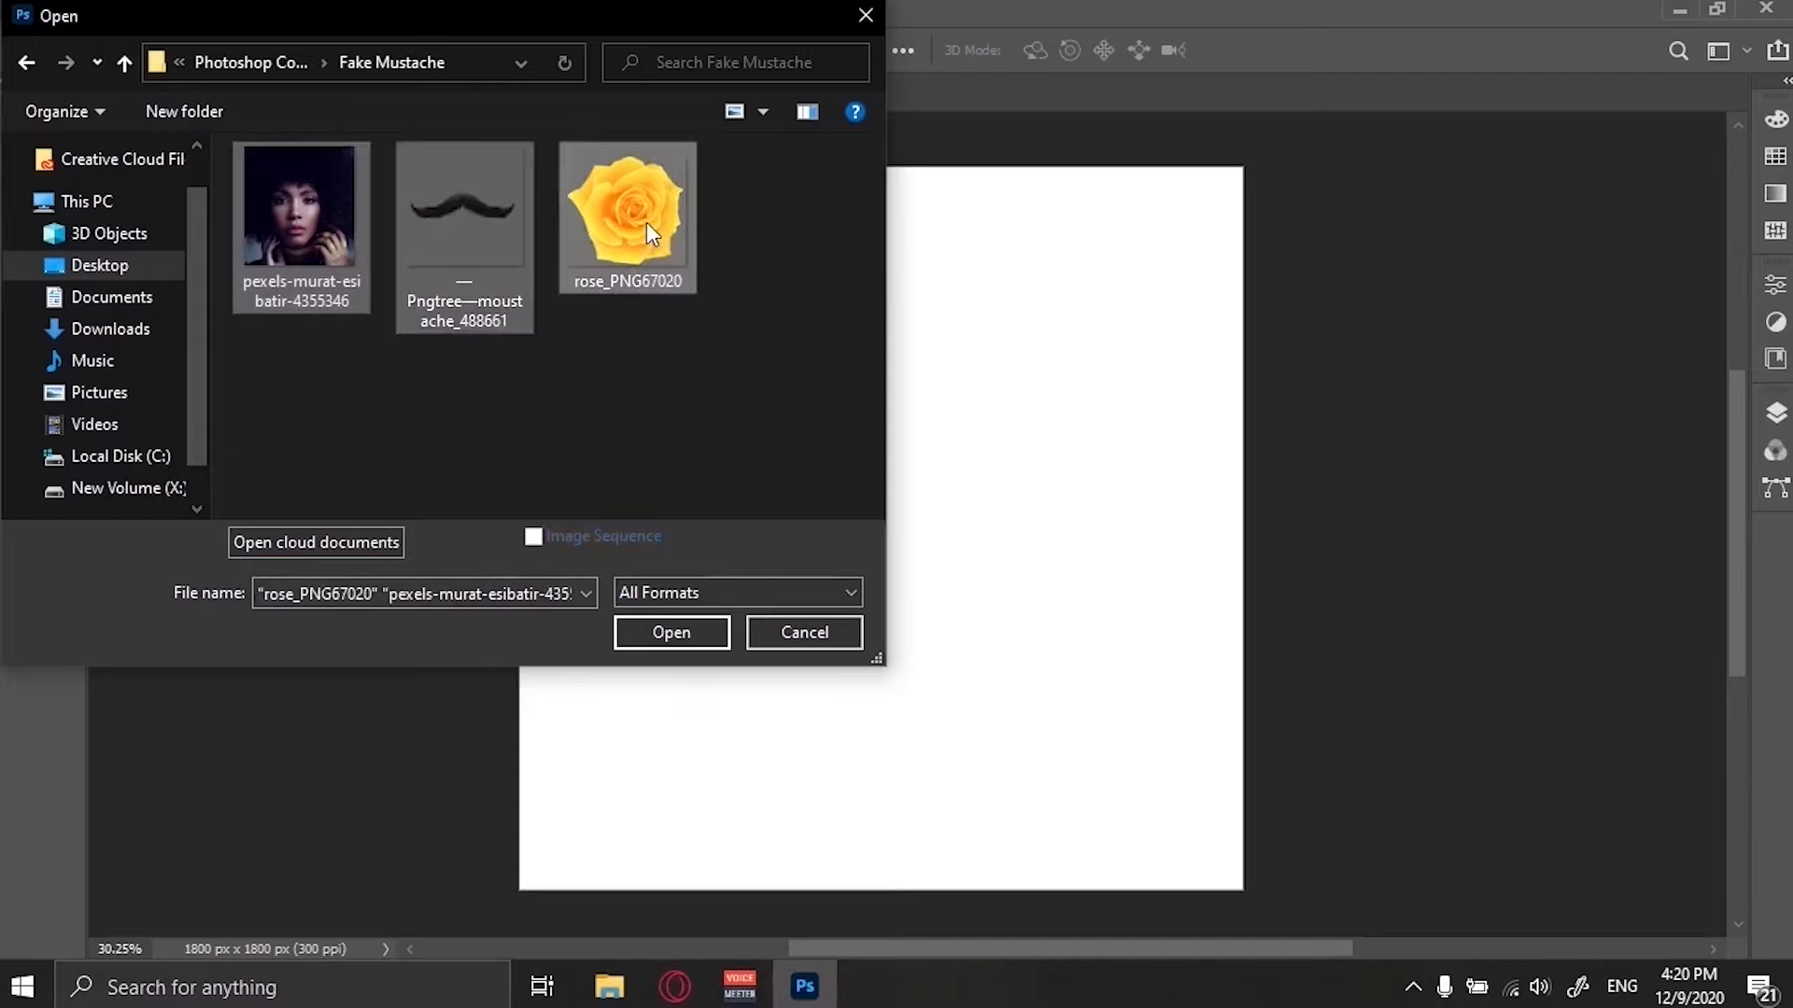
pyautogui.click(669, 636)
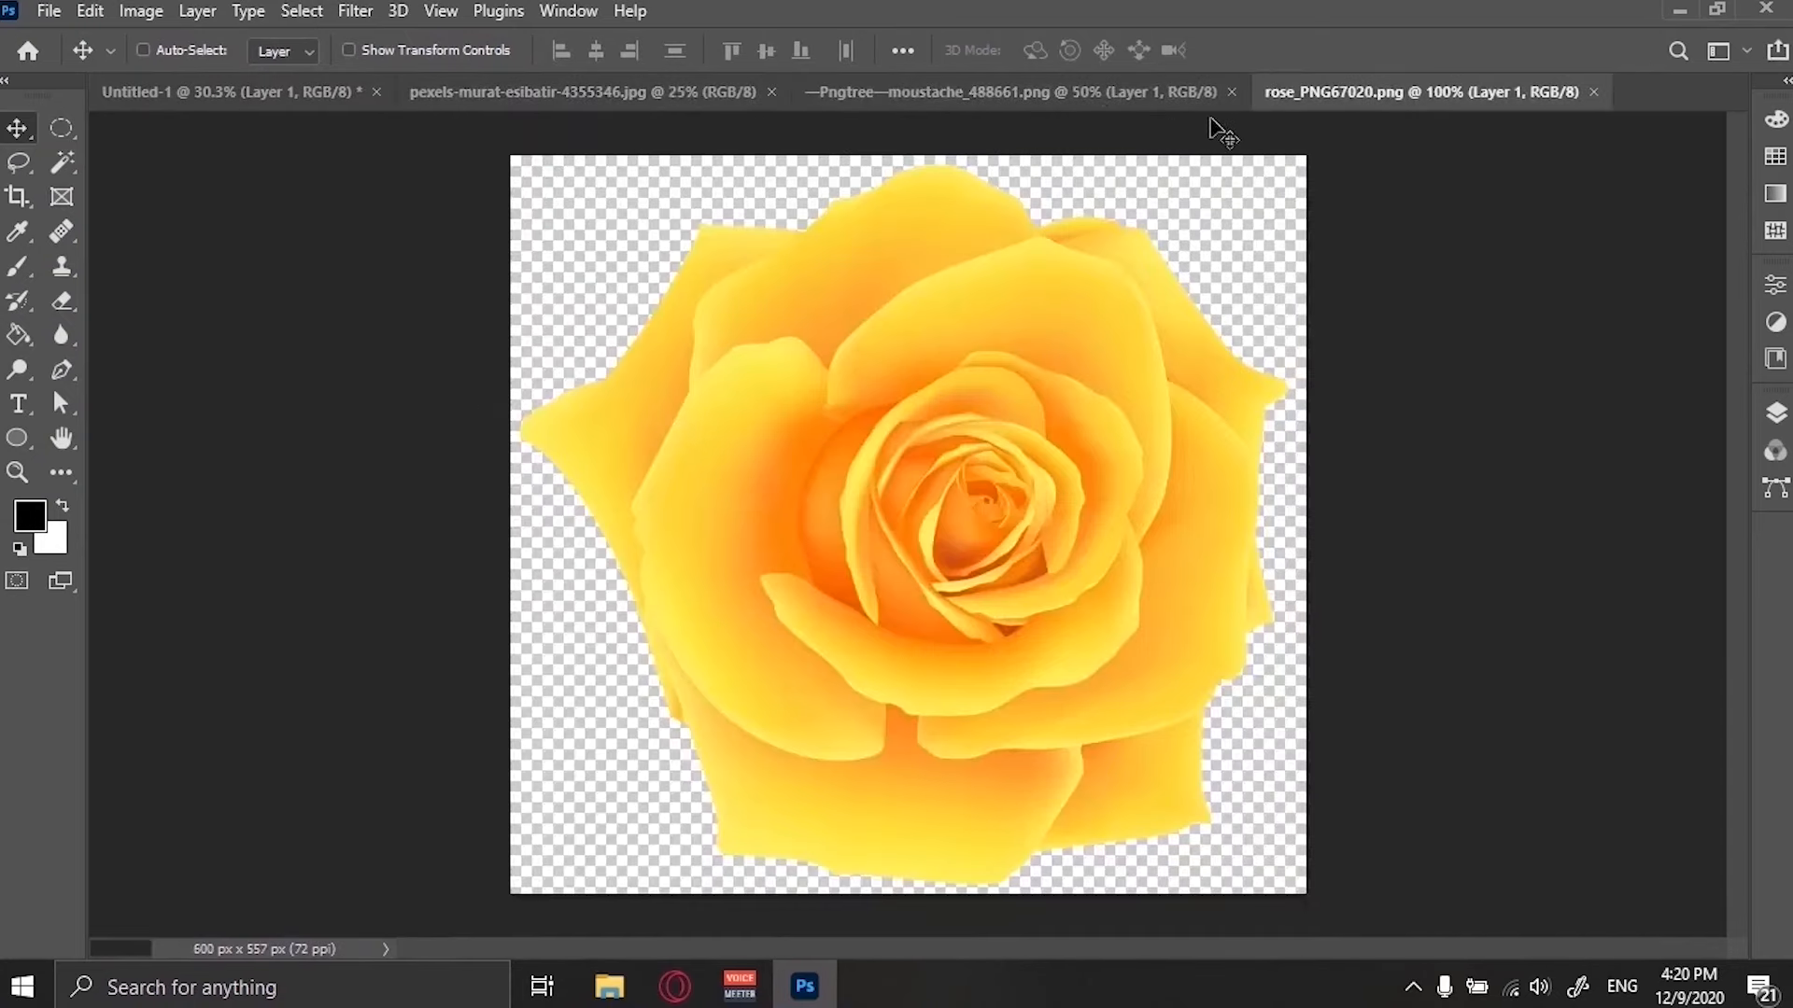
# Unlock the portrait's Background layer and move the photo into the Untitled-1 artboard.
pyautogui.click(1083, 103)
pyautogui.click(670, 104)
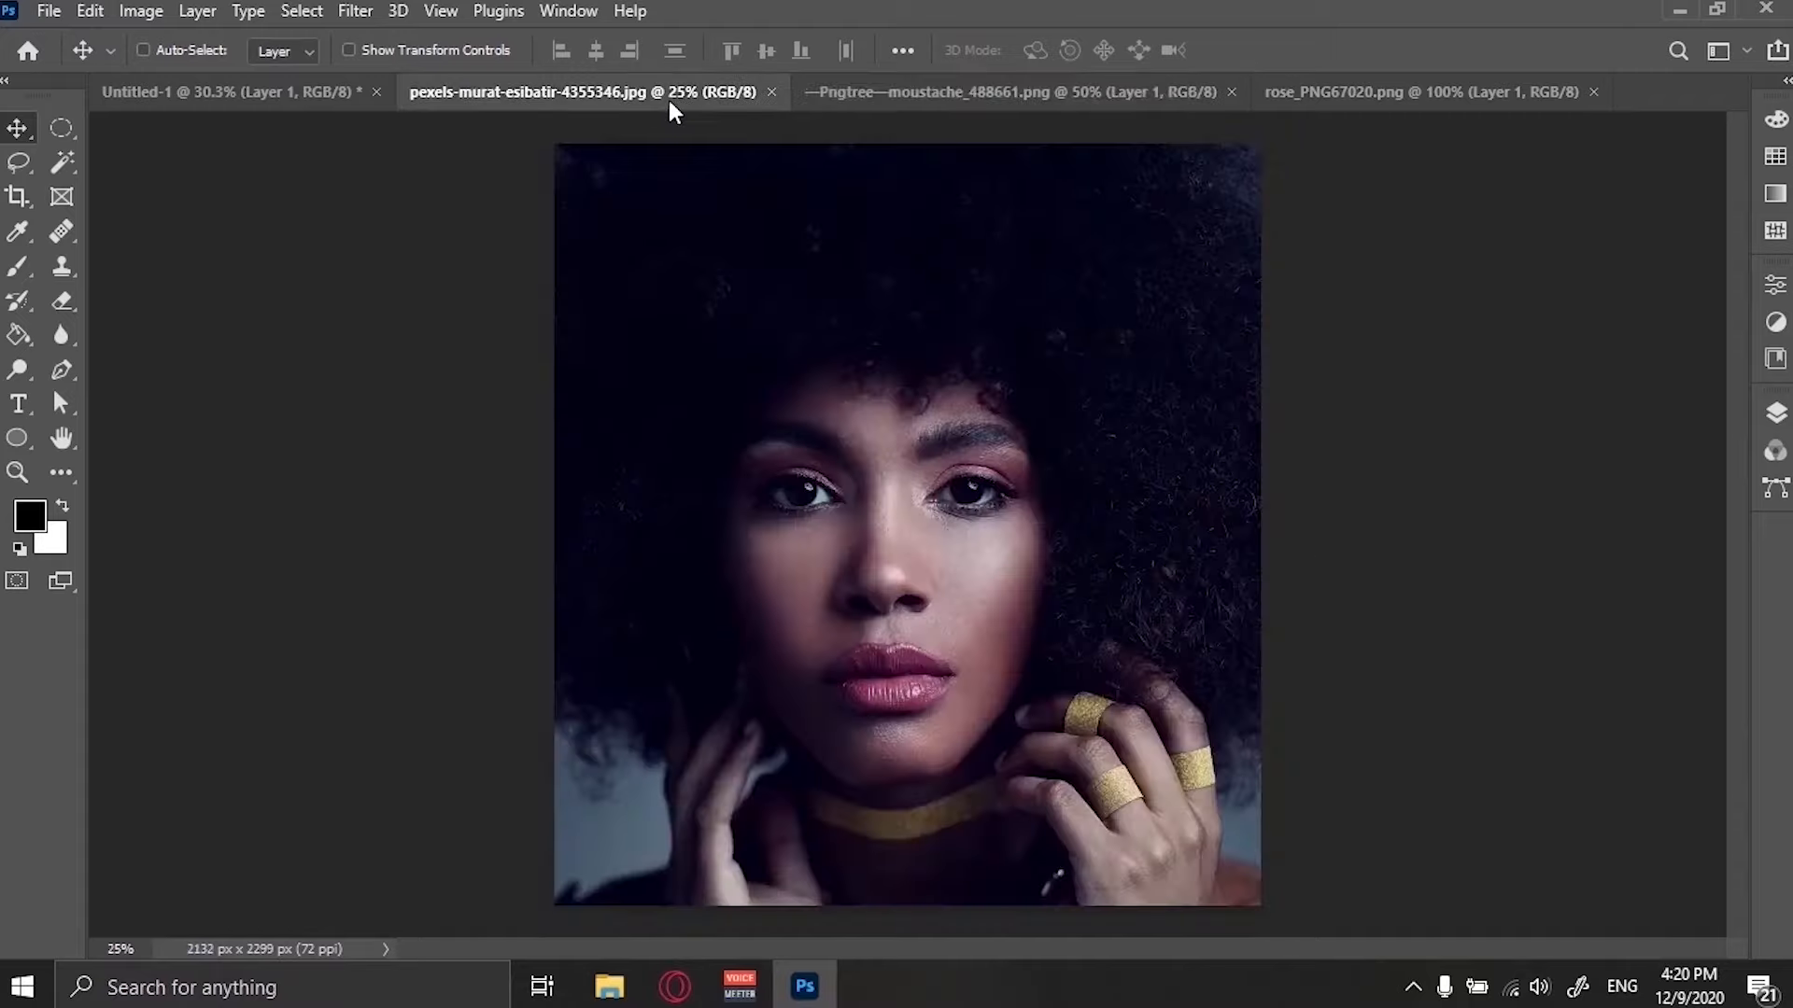
pyautogui.click(207, 101)
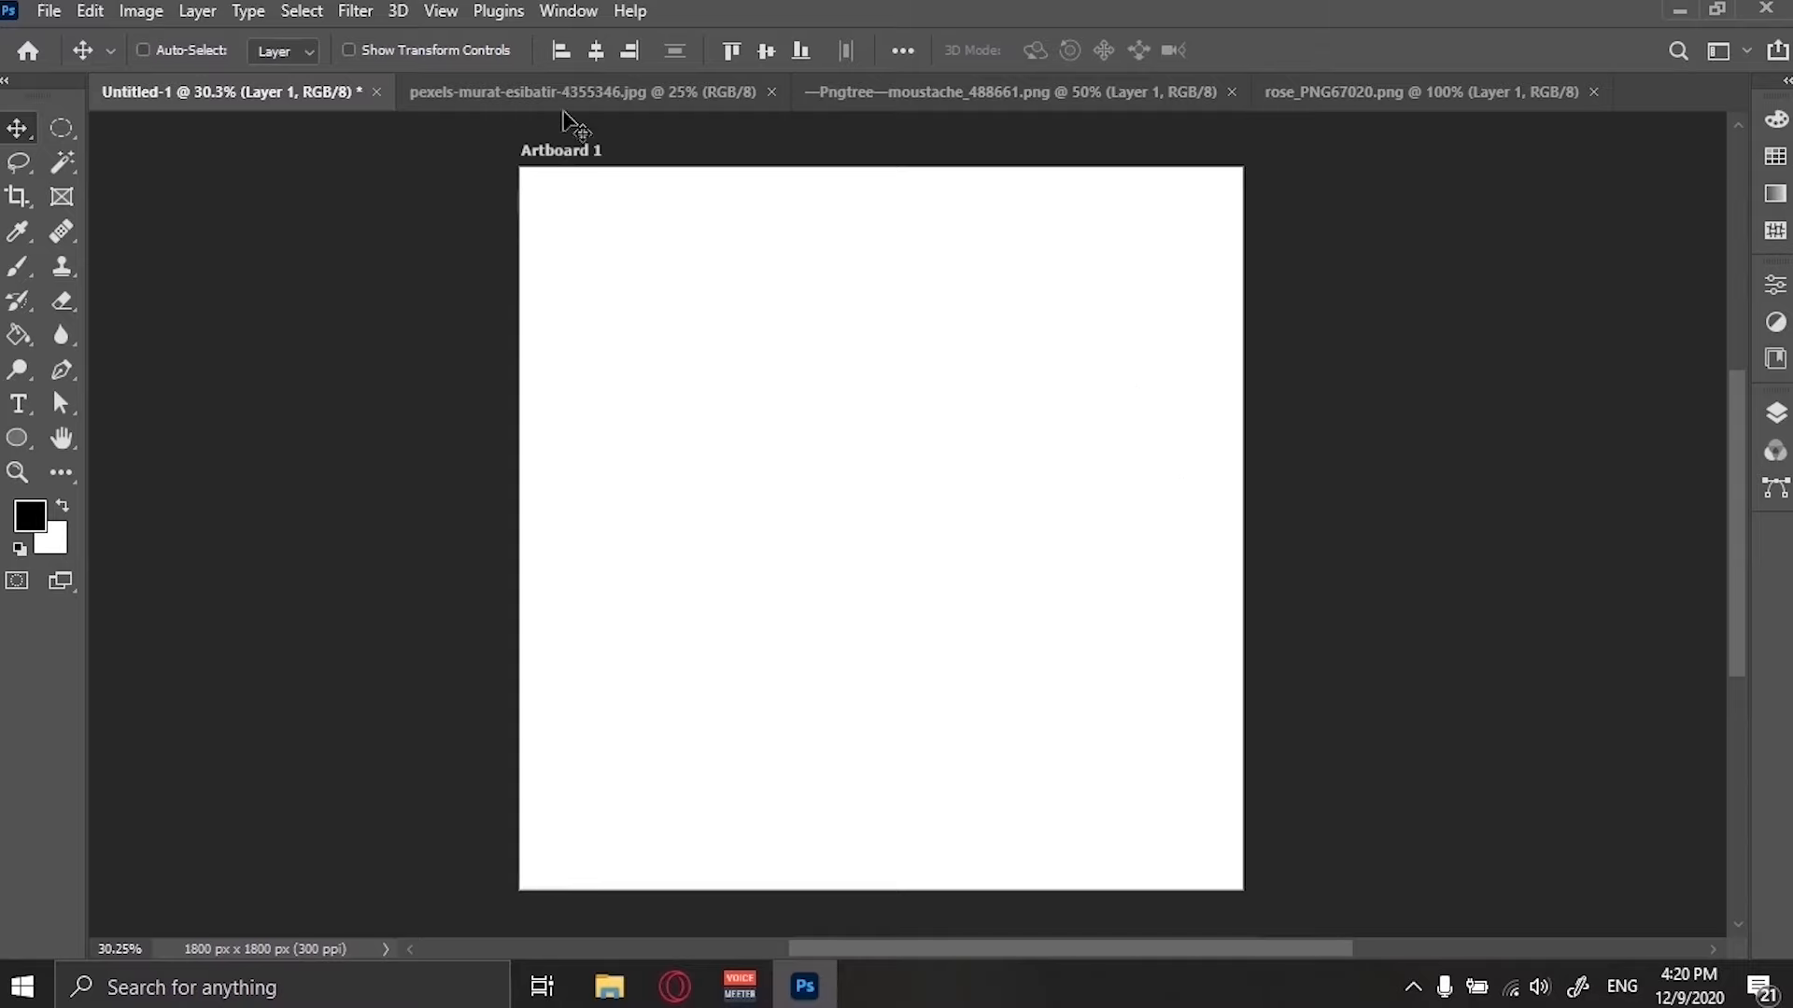
pyautogui.click(567, 104)
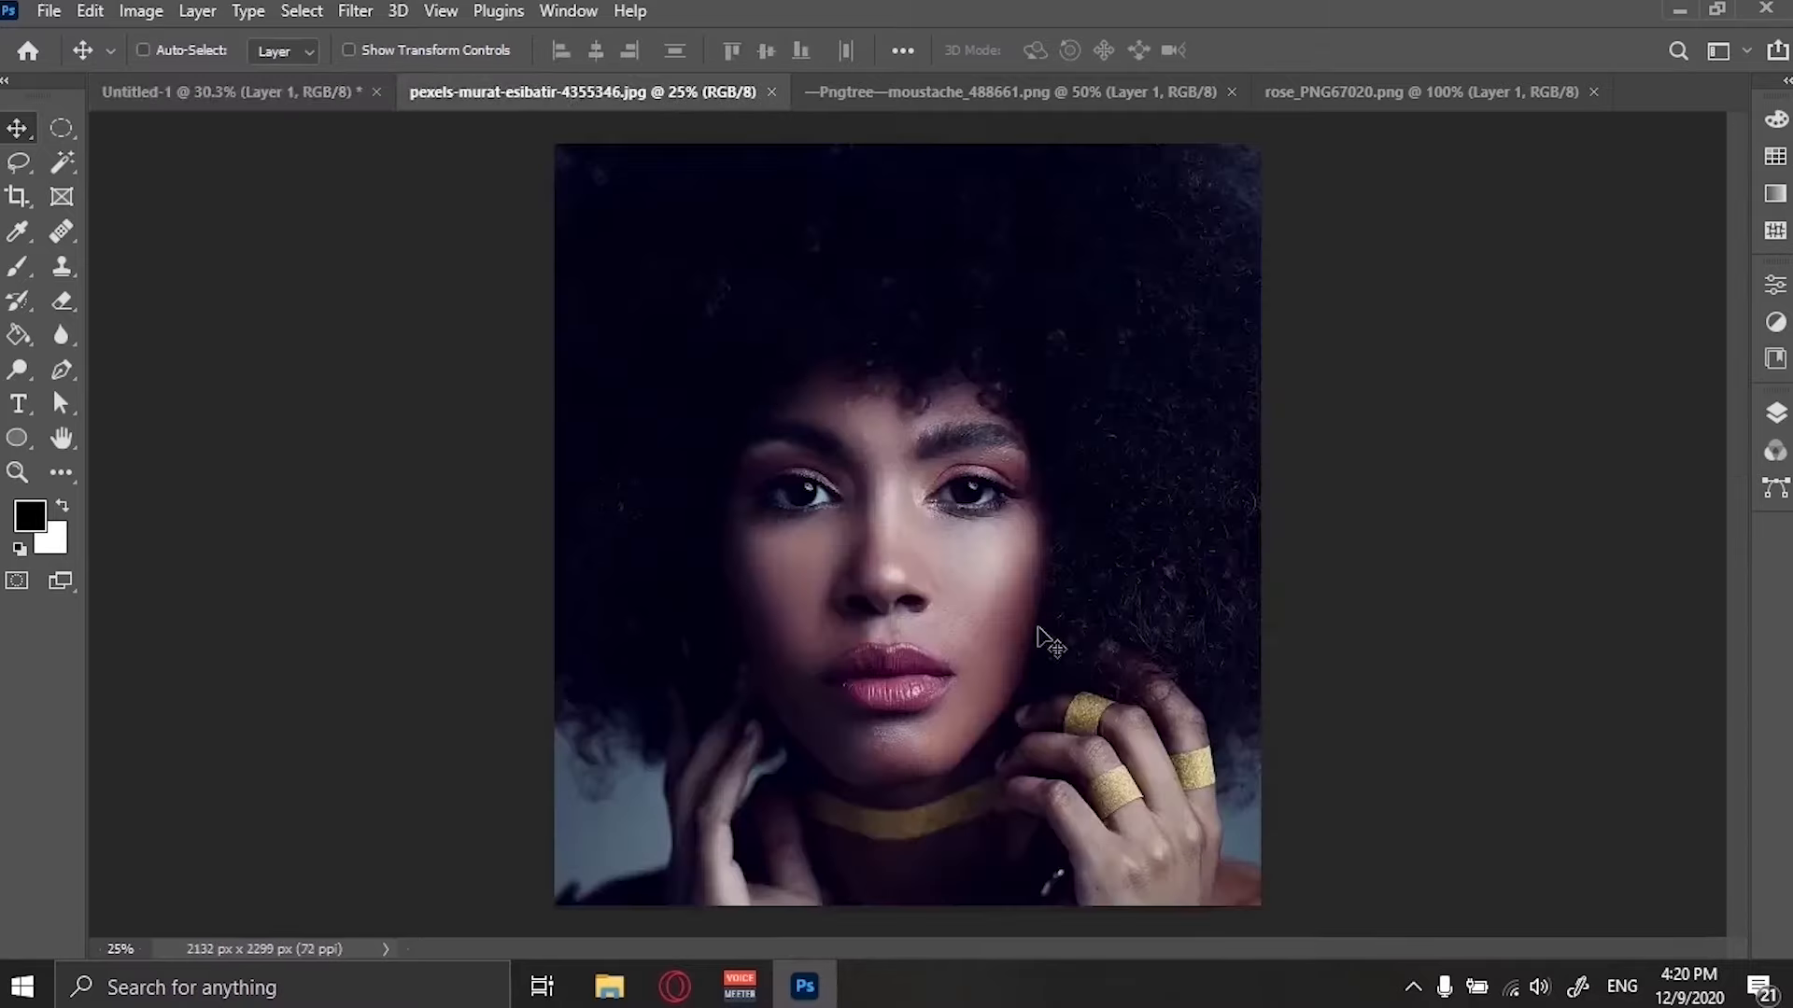
pyautogui.click(1776, 412)
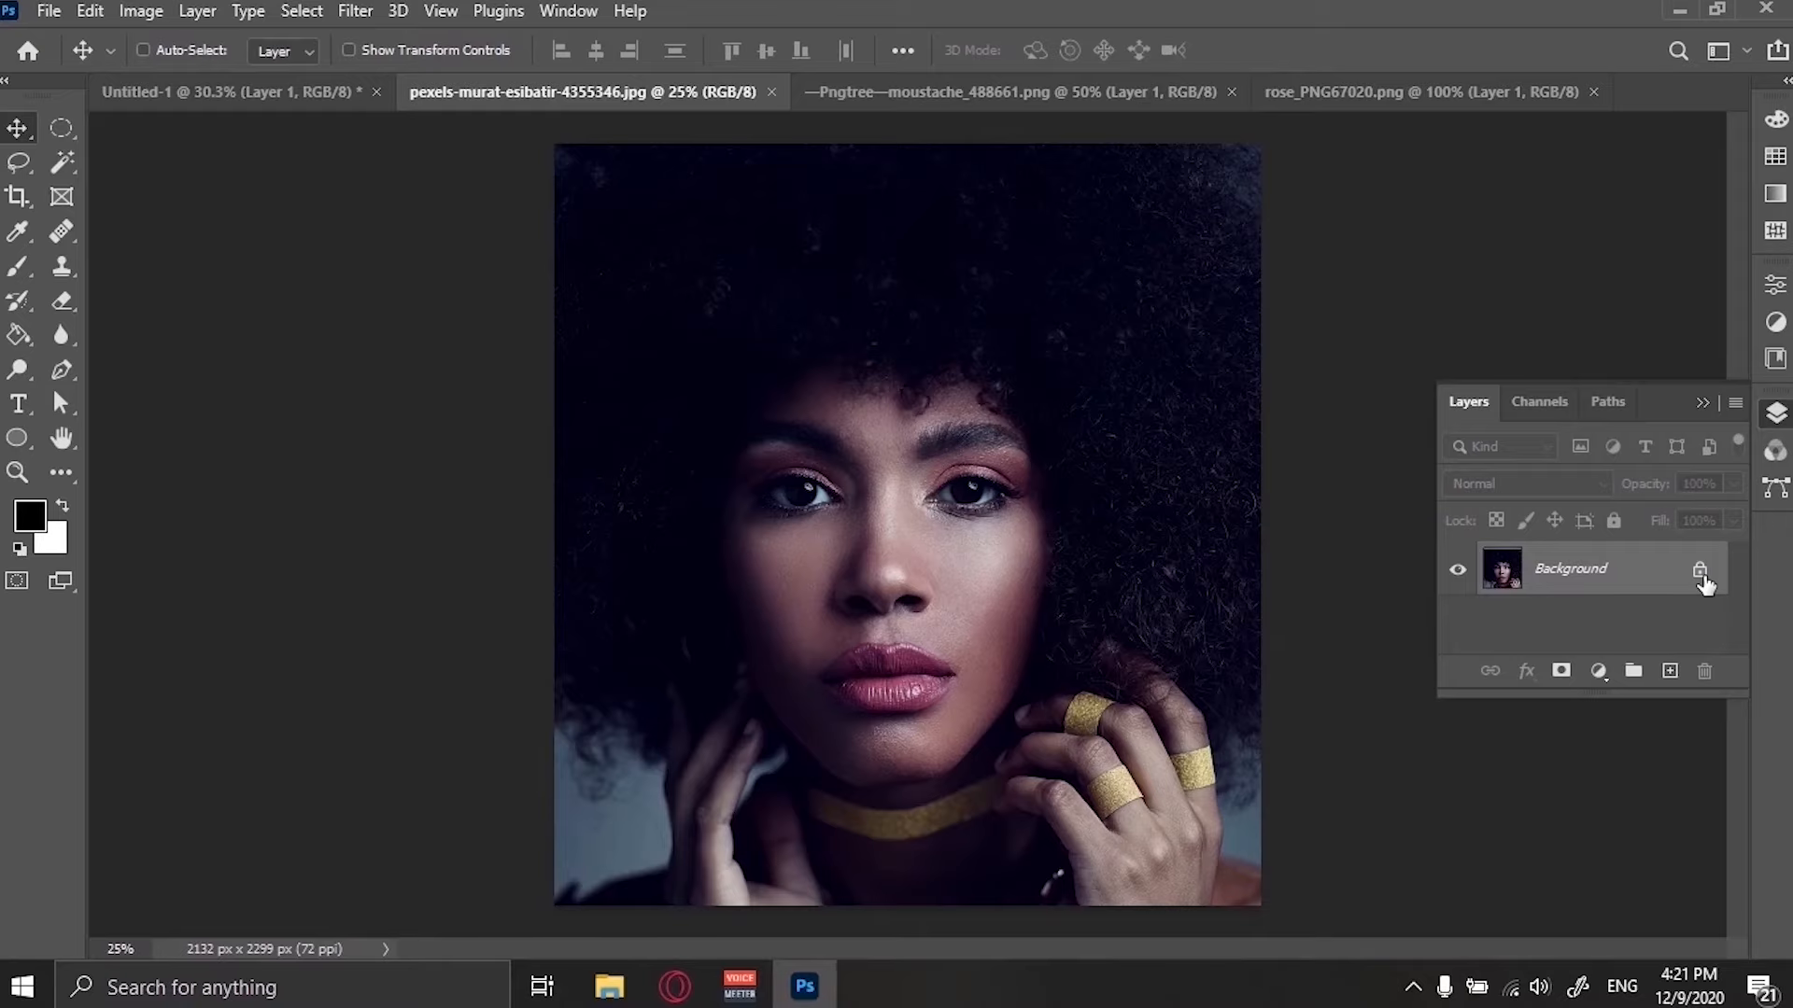
pyautogui.click(1701, 573)
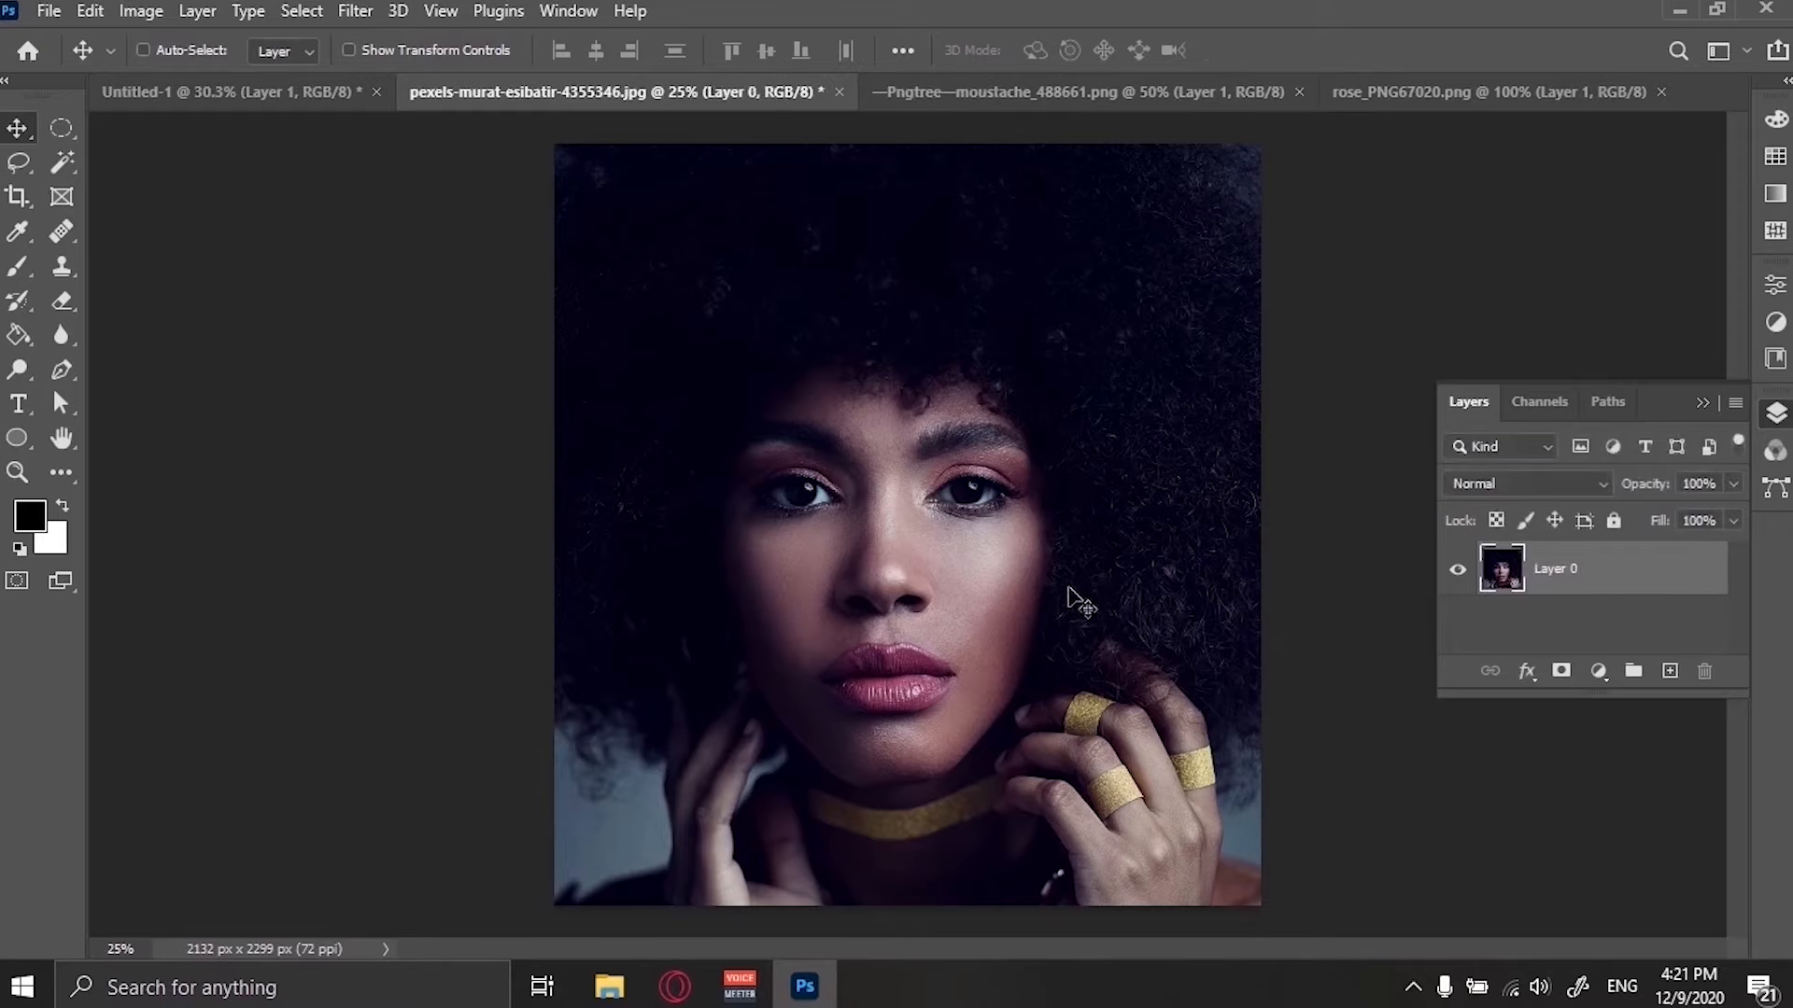
pyautogui.moveTo(1080, 603); pyautogui.dragTo(902, 580)
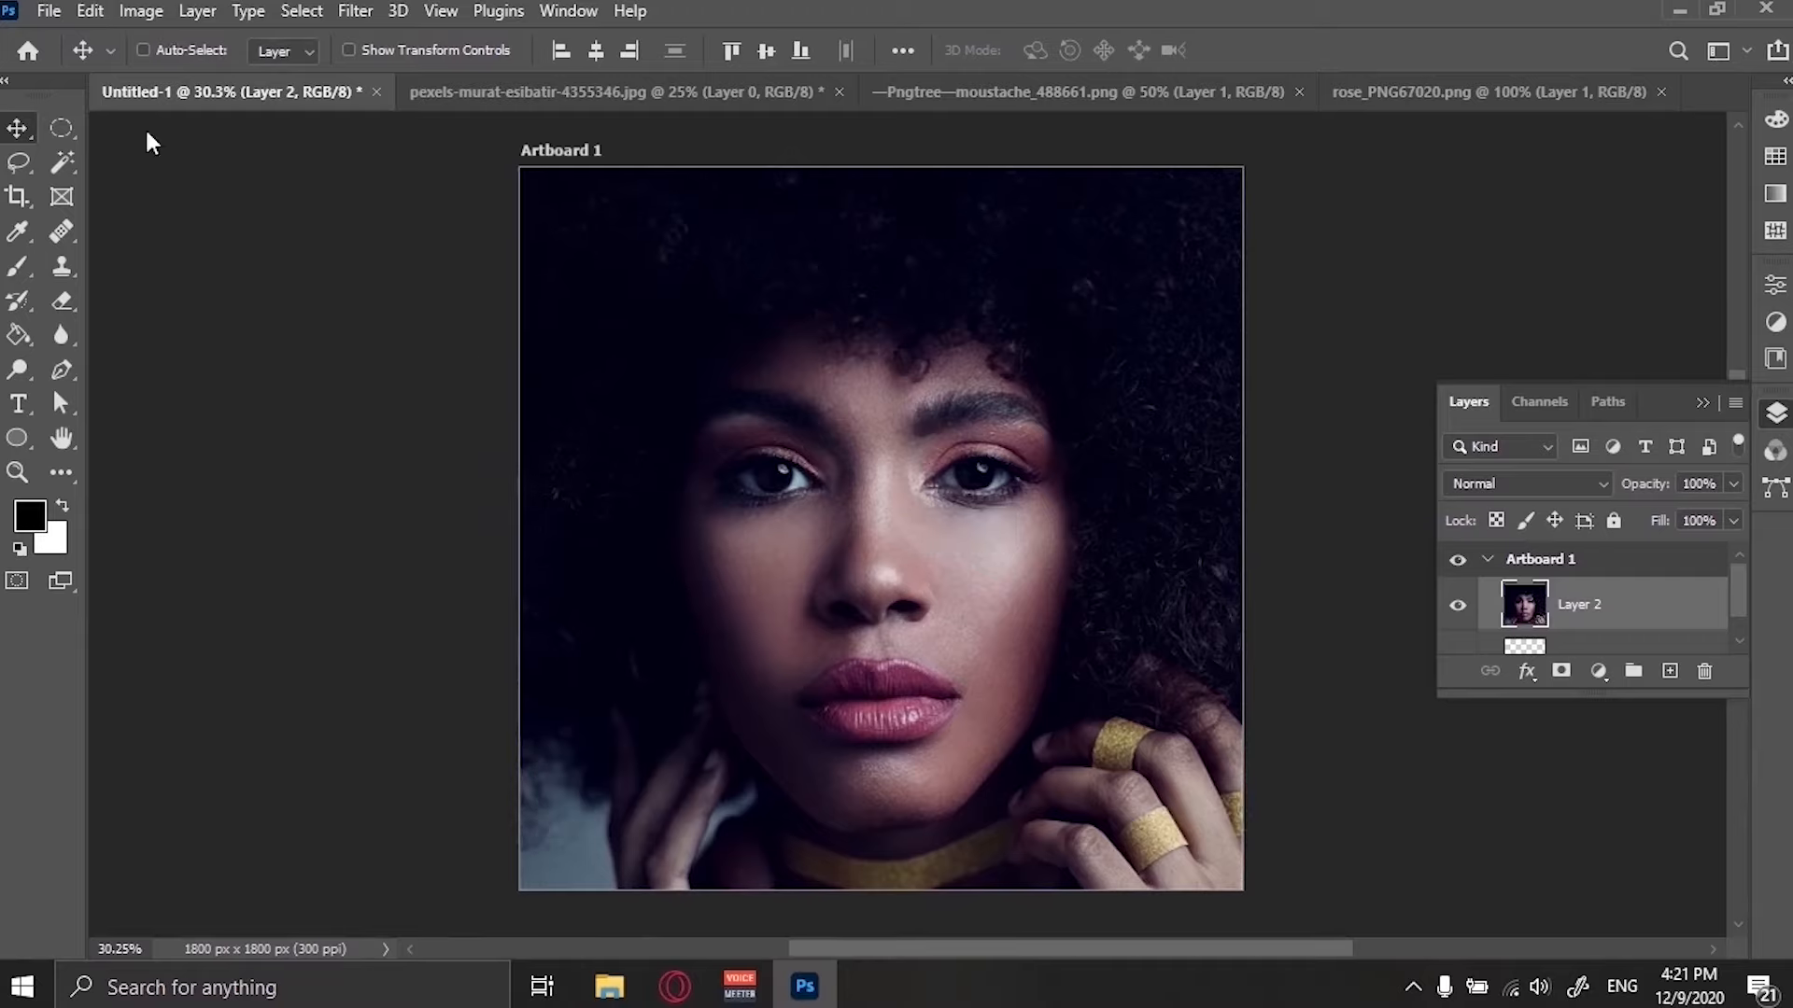
# Duplicate the moustache layer into the Untitled-1 document on Artboard 1.
pyautogui.click(624, 92)
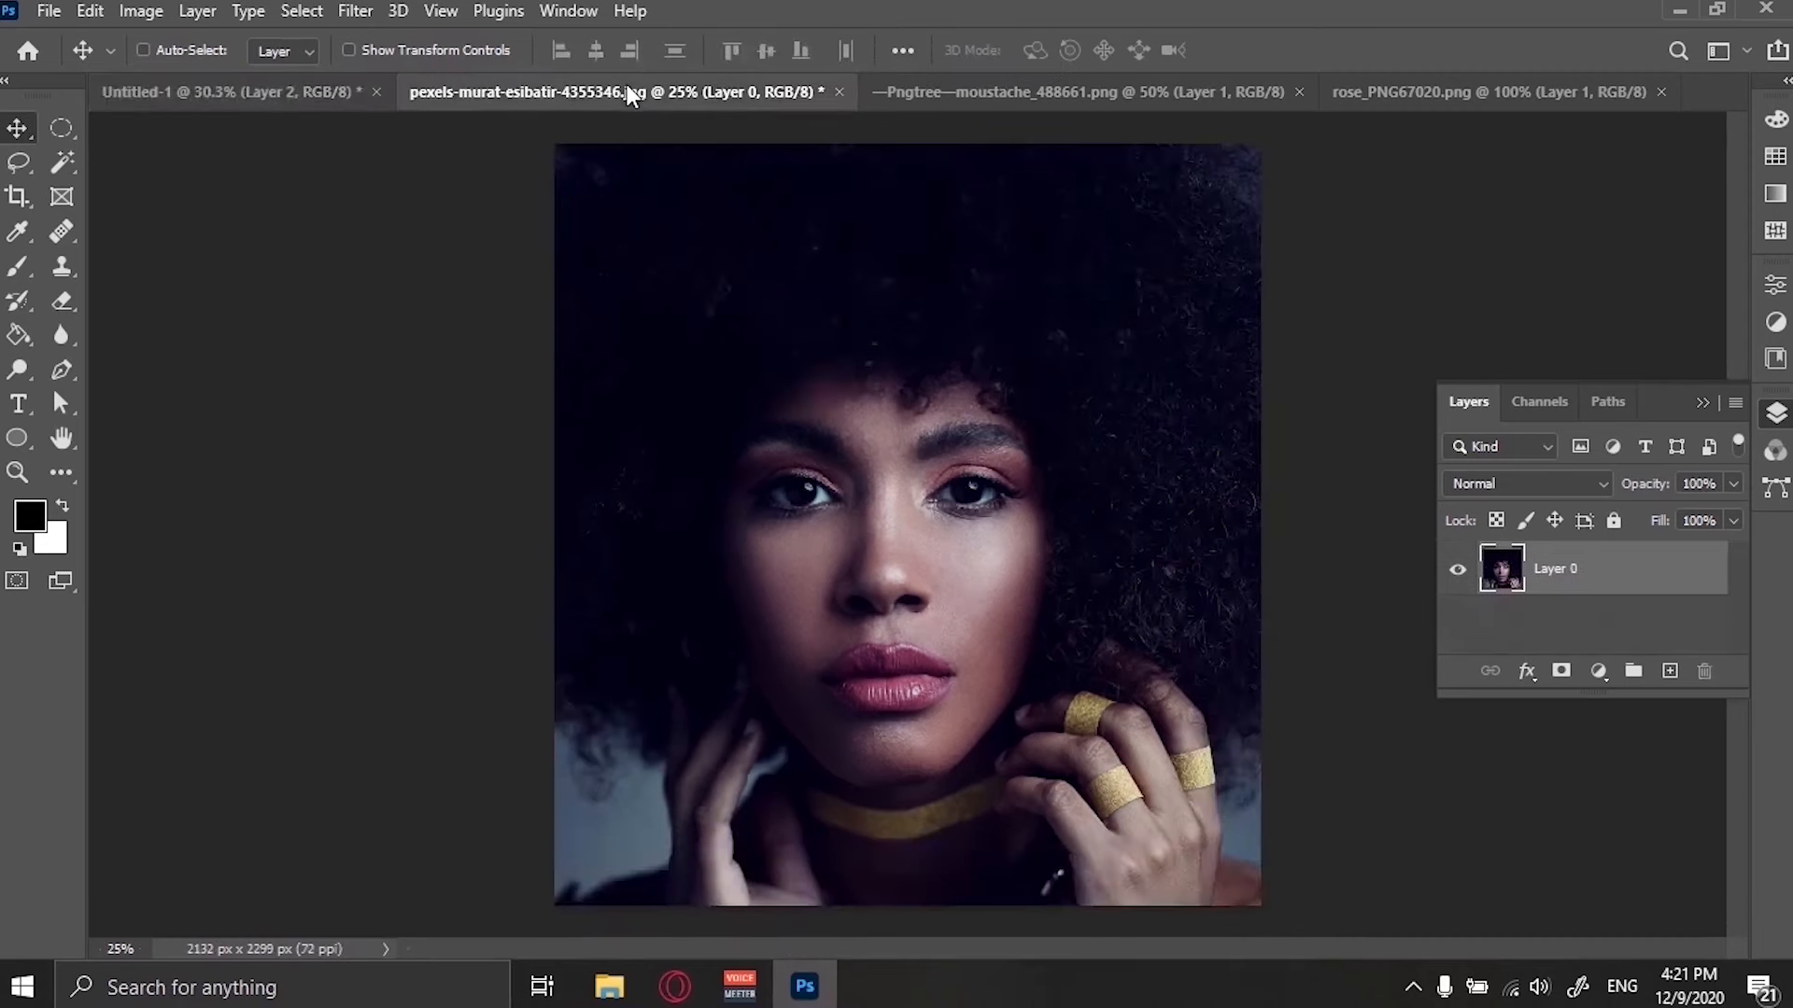
pyautogui.click(887, 91)
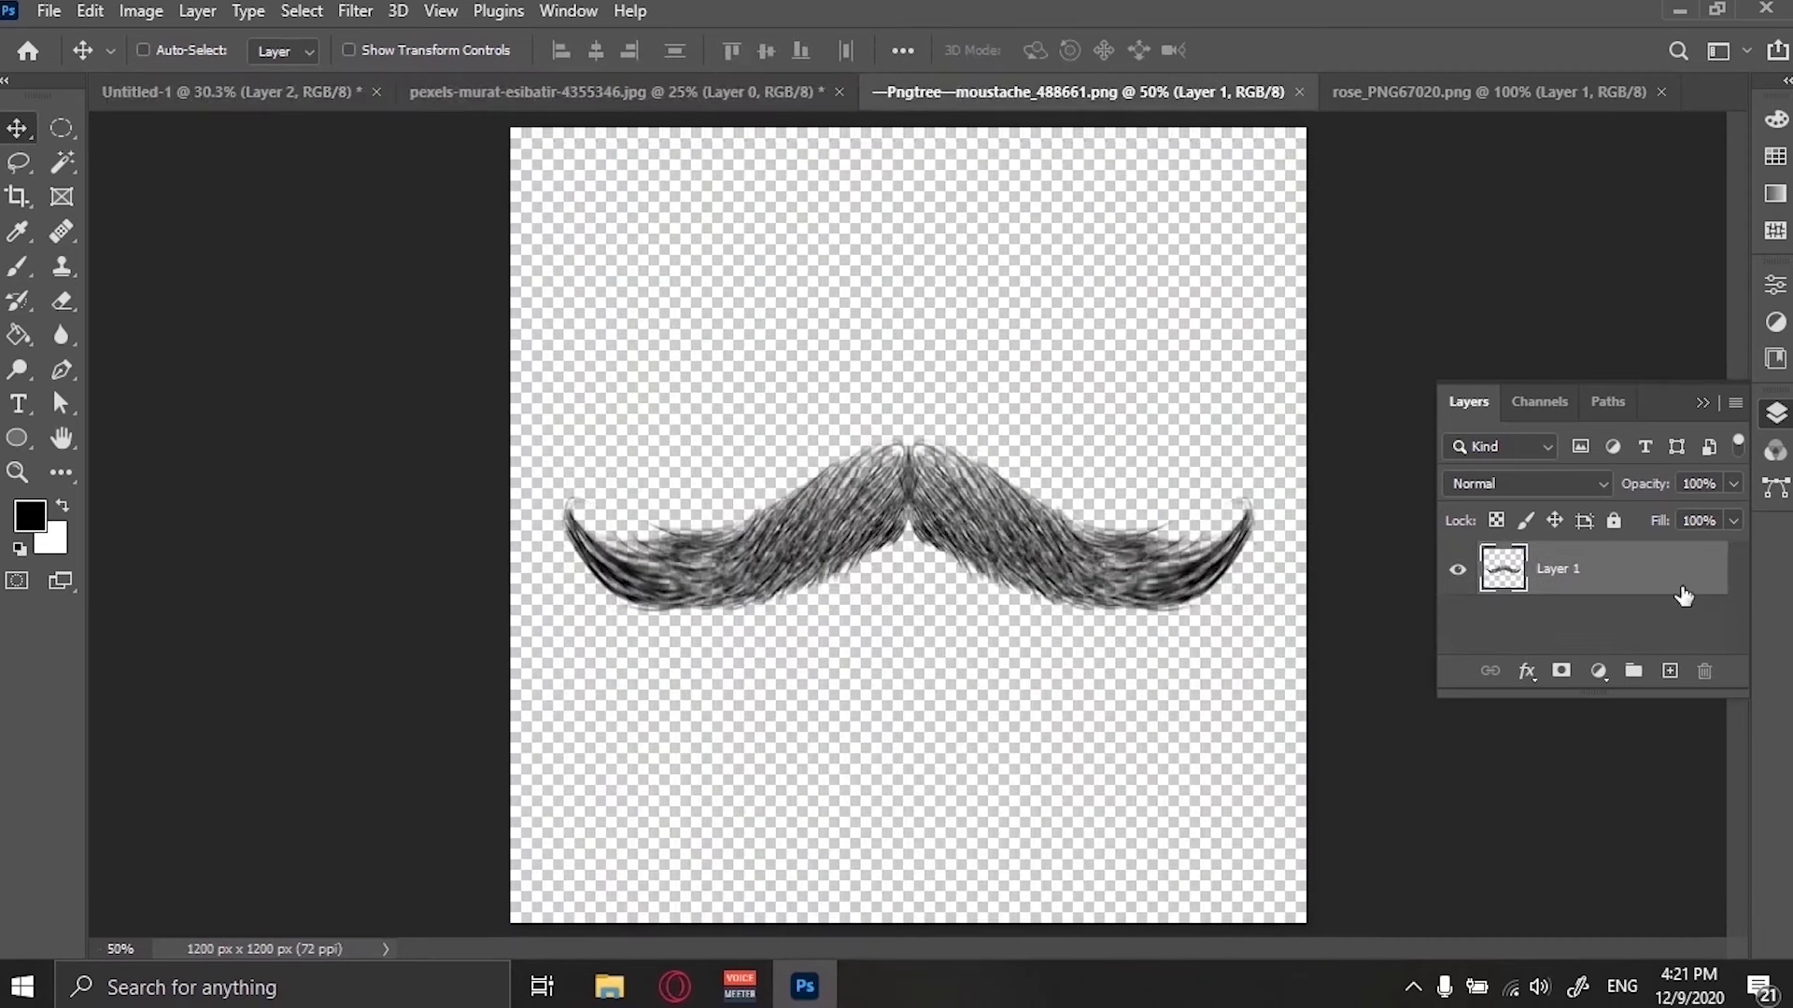
pyautogui.rightClick(1618, 590)
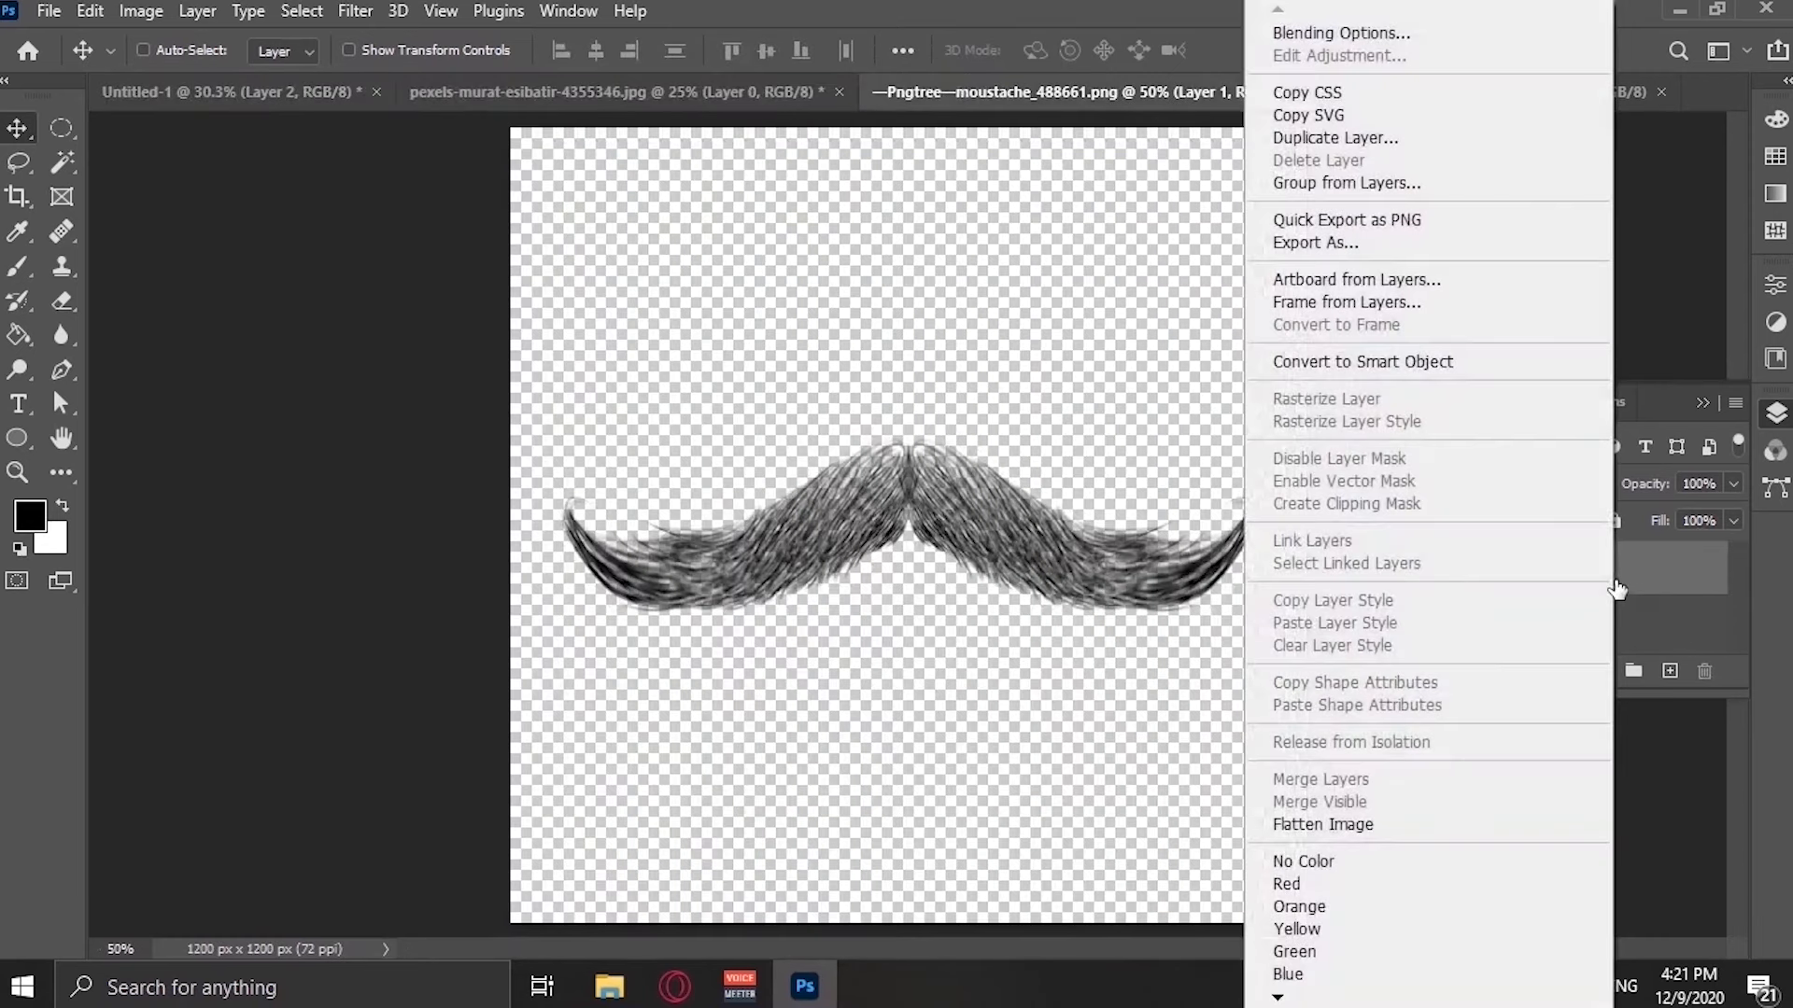
pyautogui.click(1394, 140)
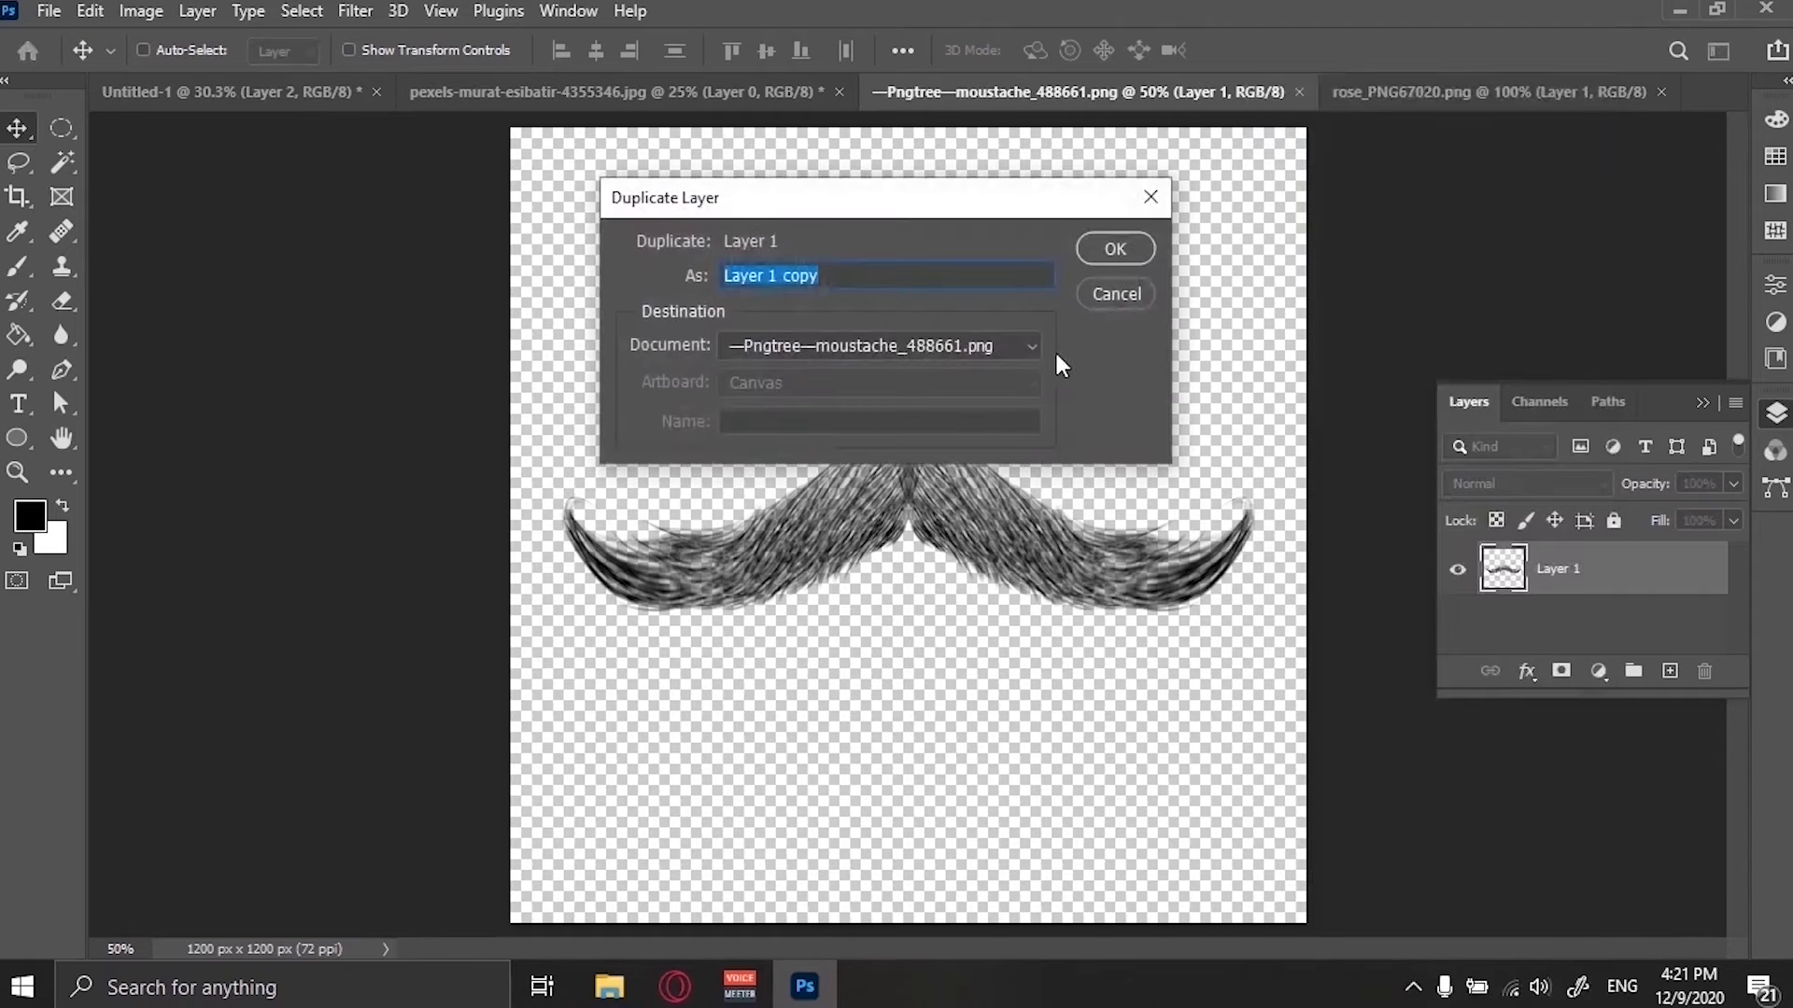
pyautogui.click(976, 347)
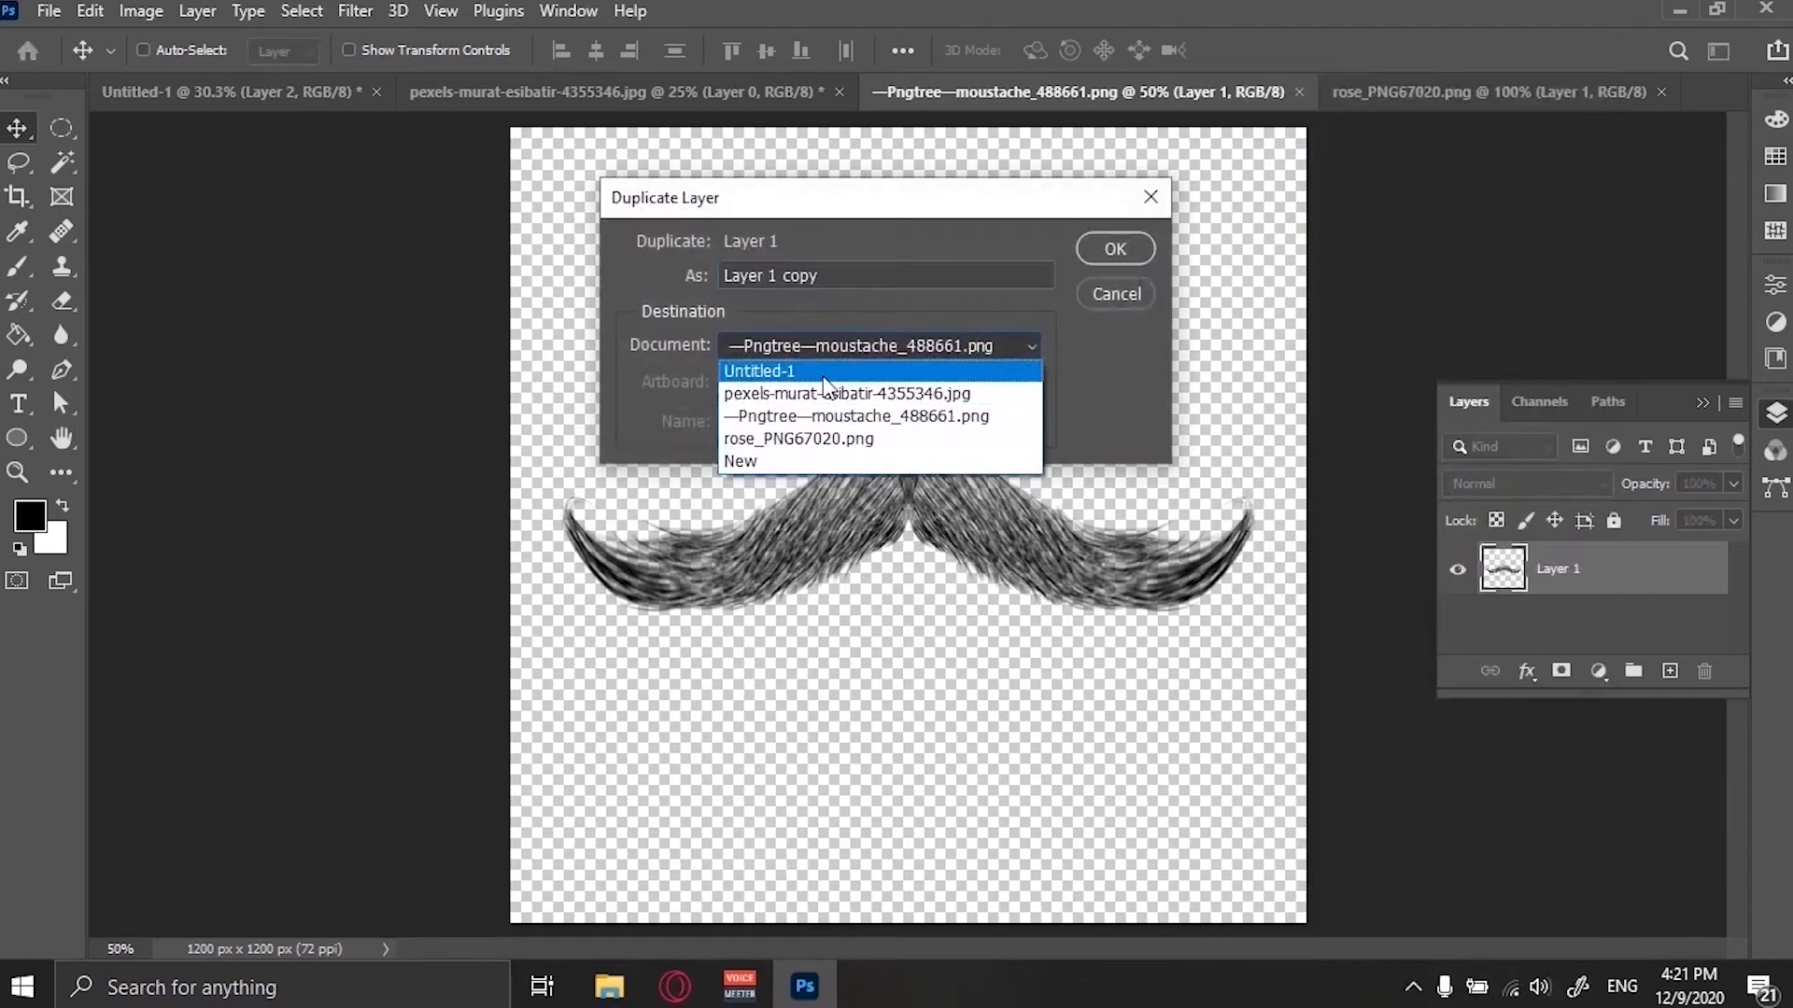
pyautogui.click(824, 374)
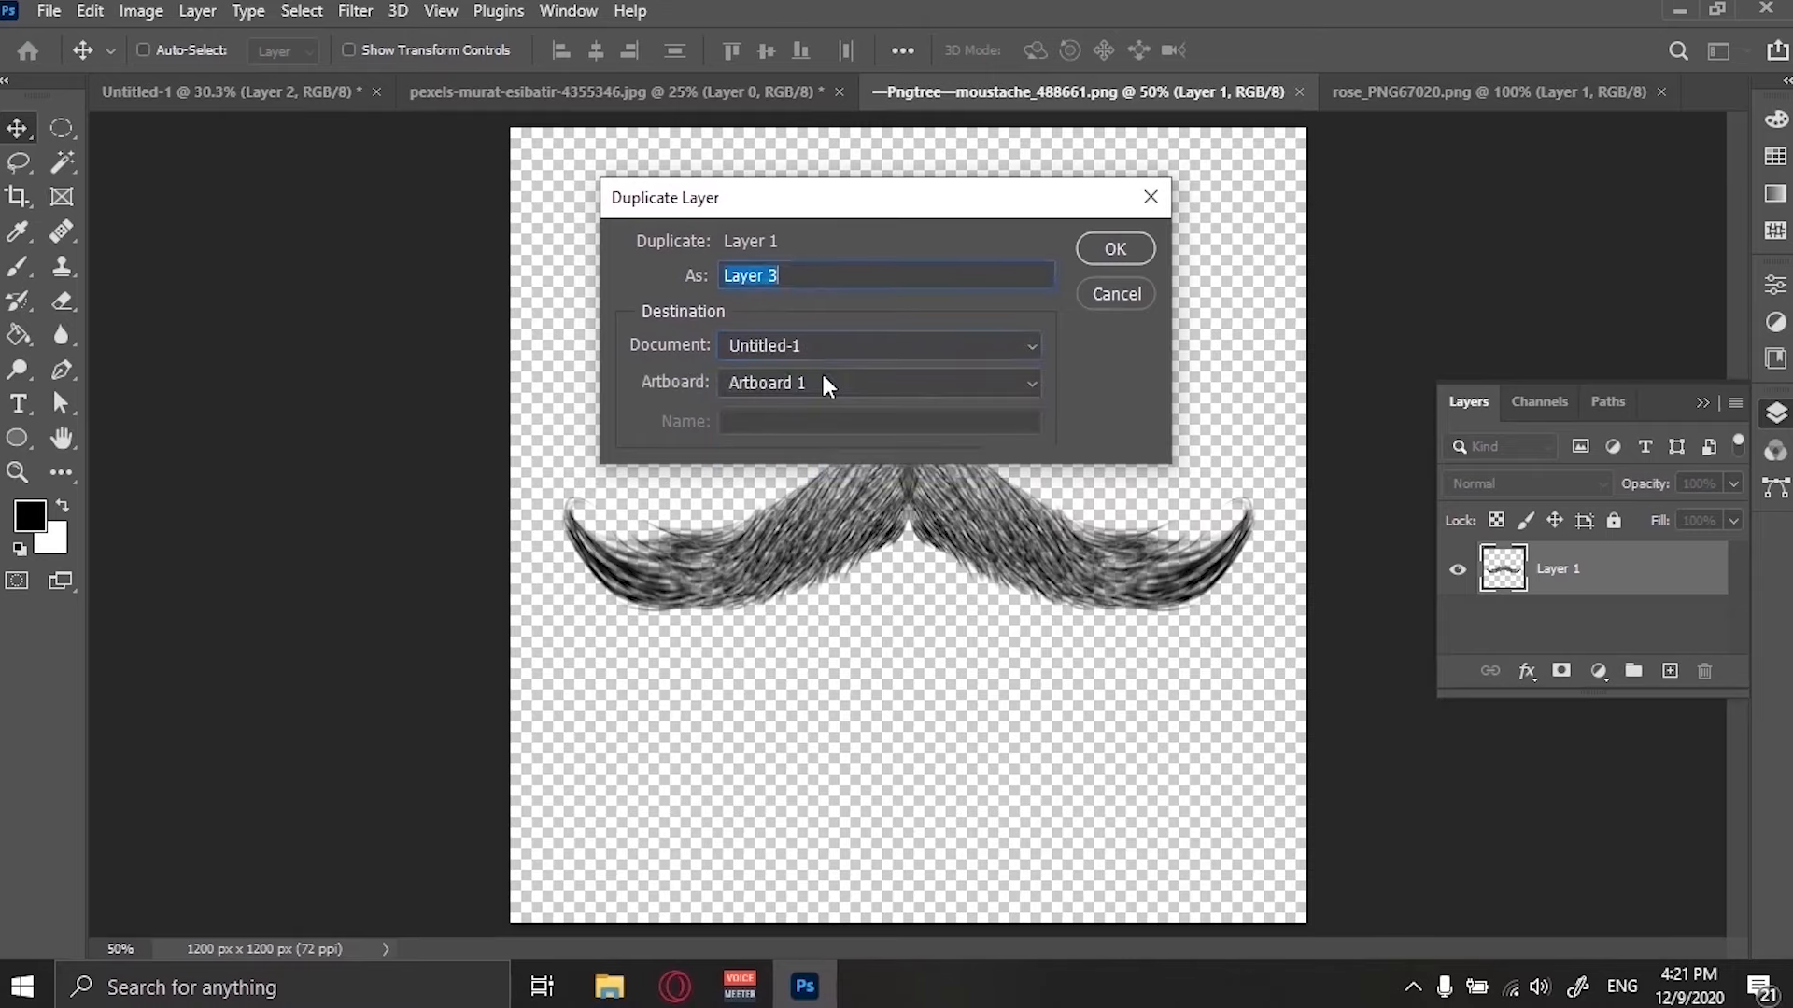
pyautogui.click(1114, 250)
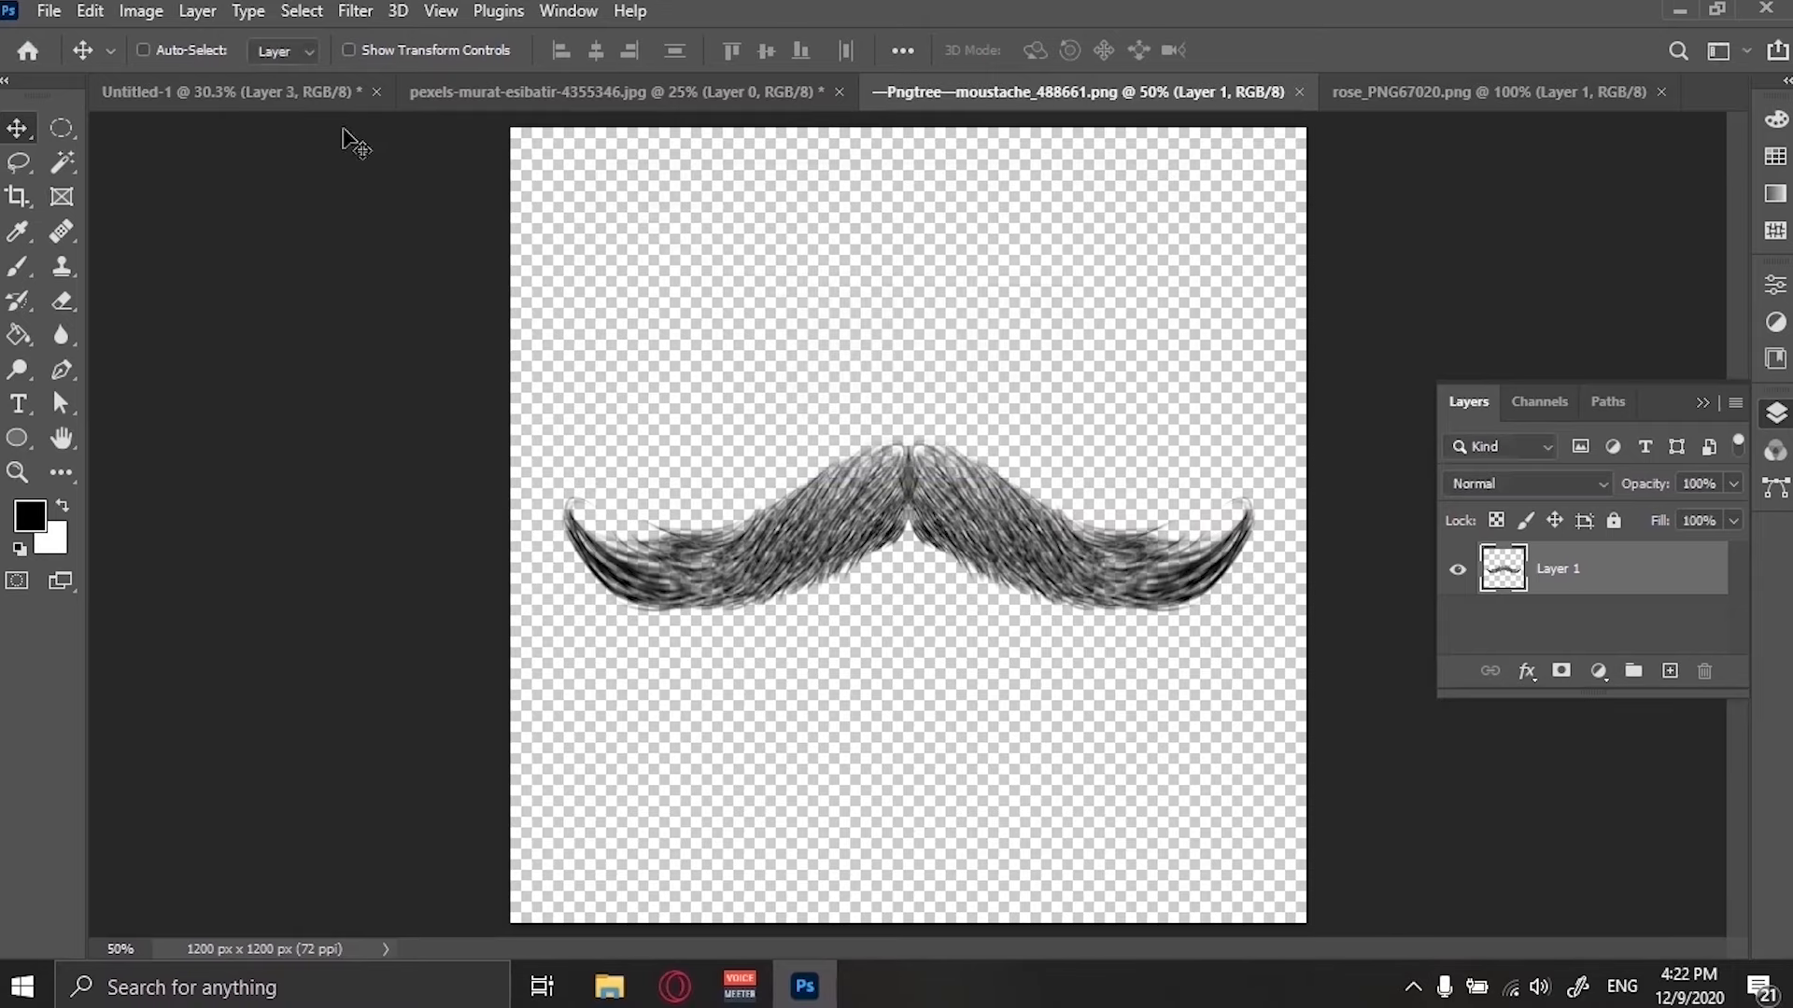
# Duplicate the rose layer into the Untitled-1 document on Artboard 1.
pyautogui.click(238, 92)
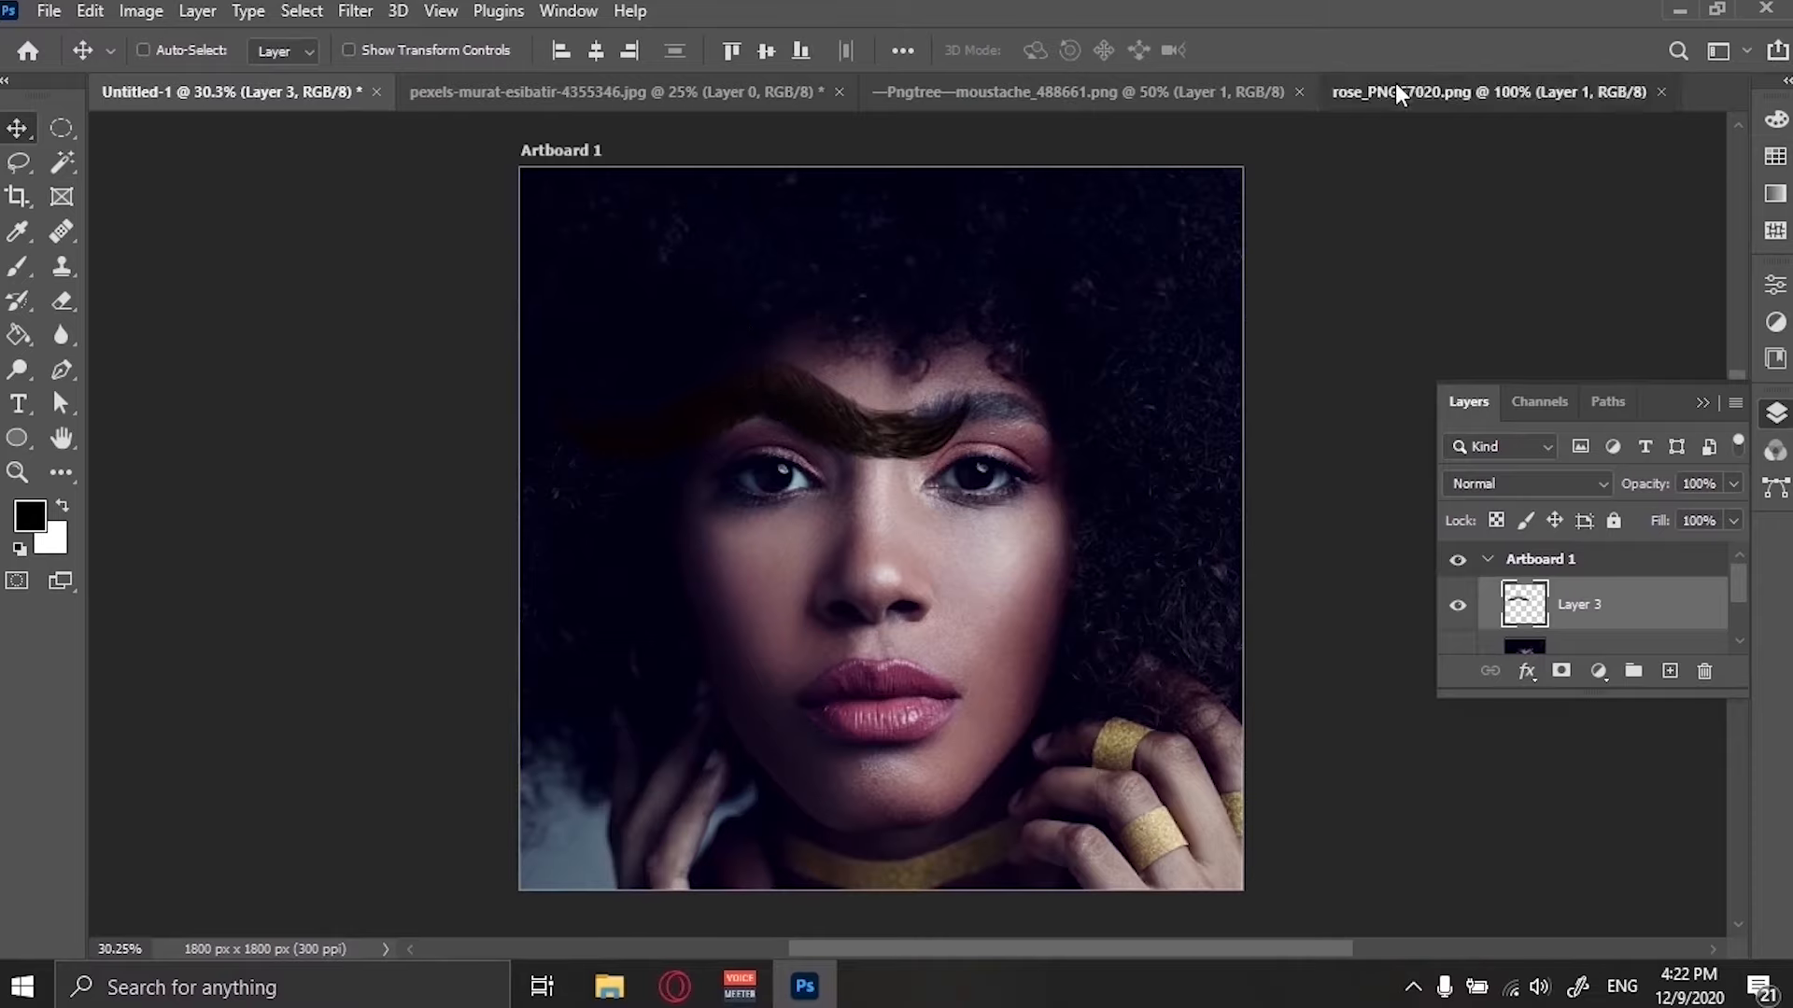
pyautogui.click(1489, 91)
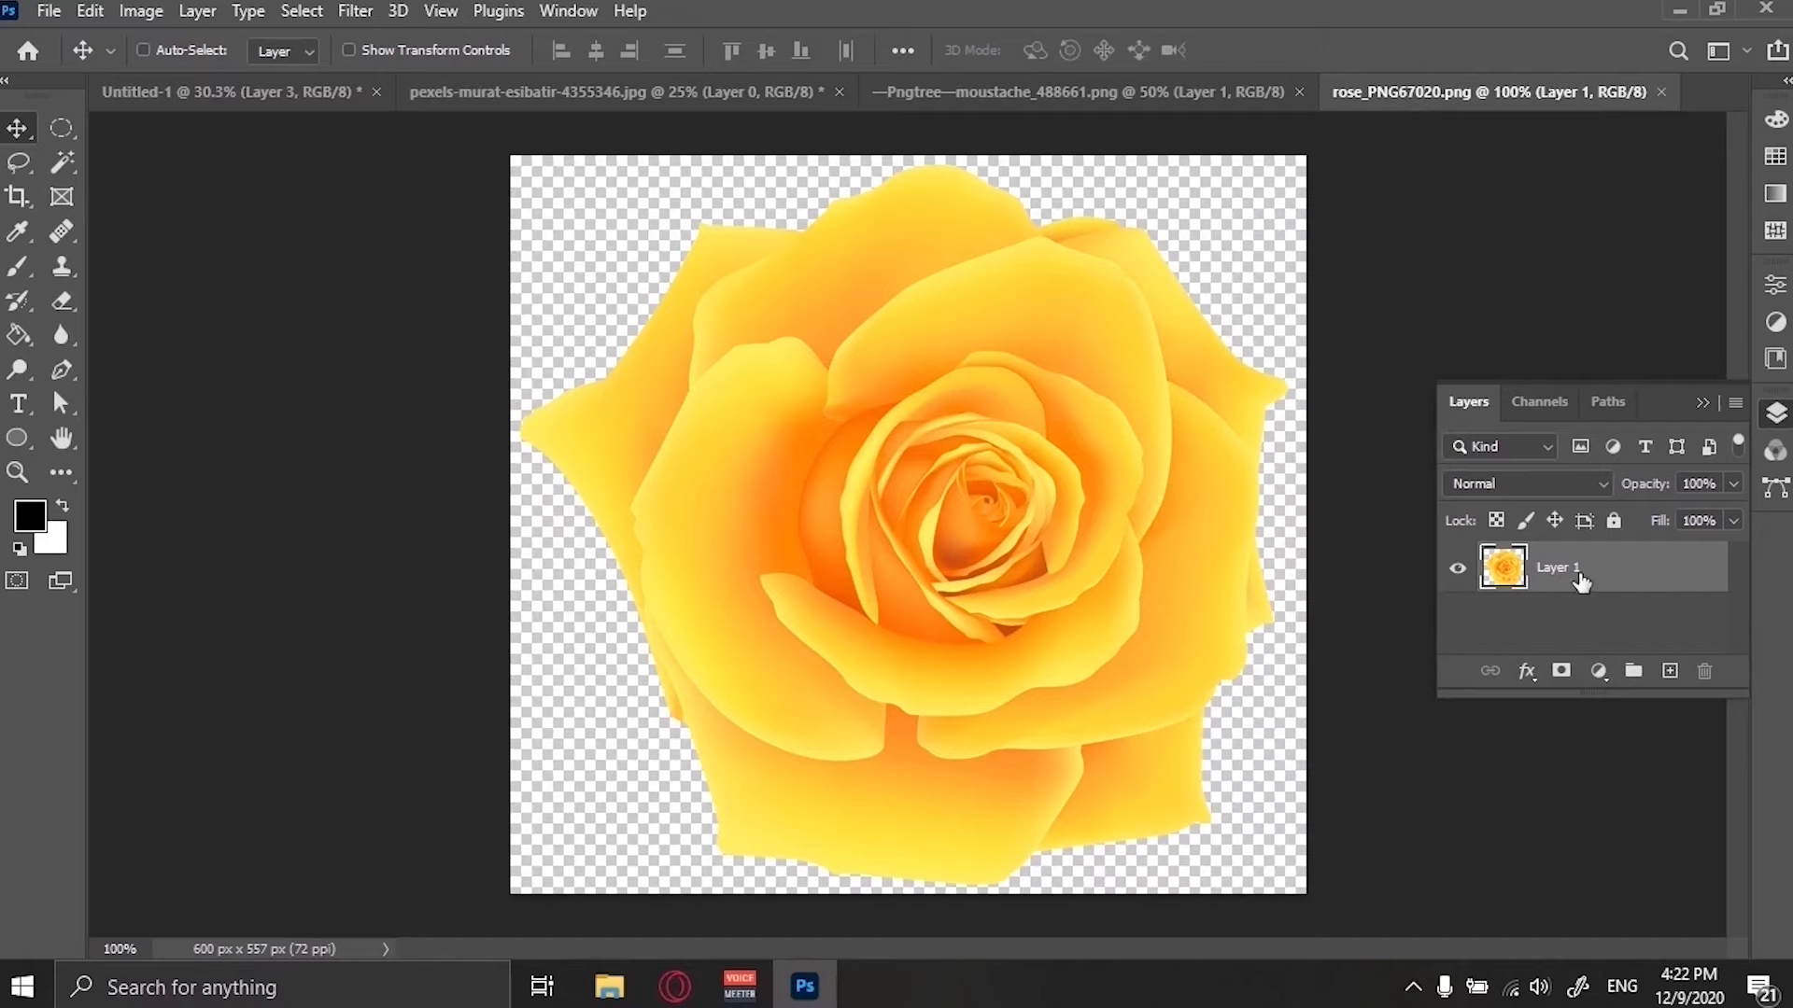
pyautogui.rightClick(1578, 585)
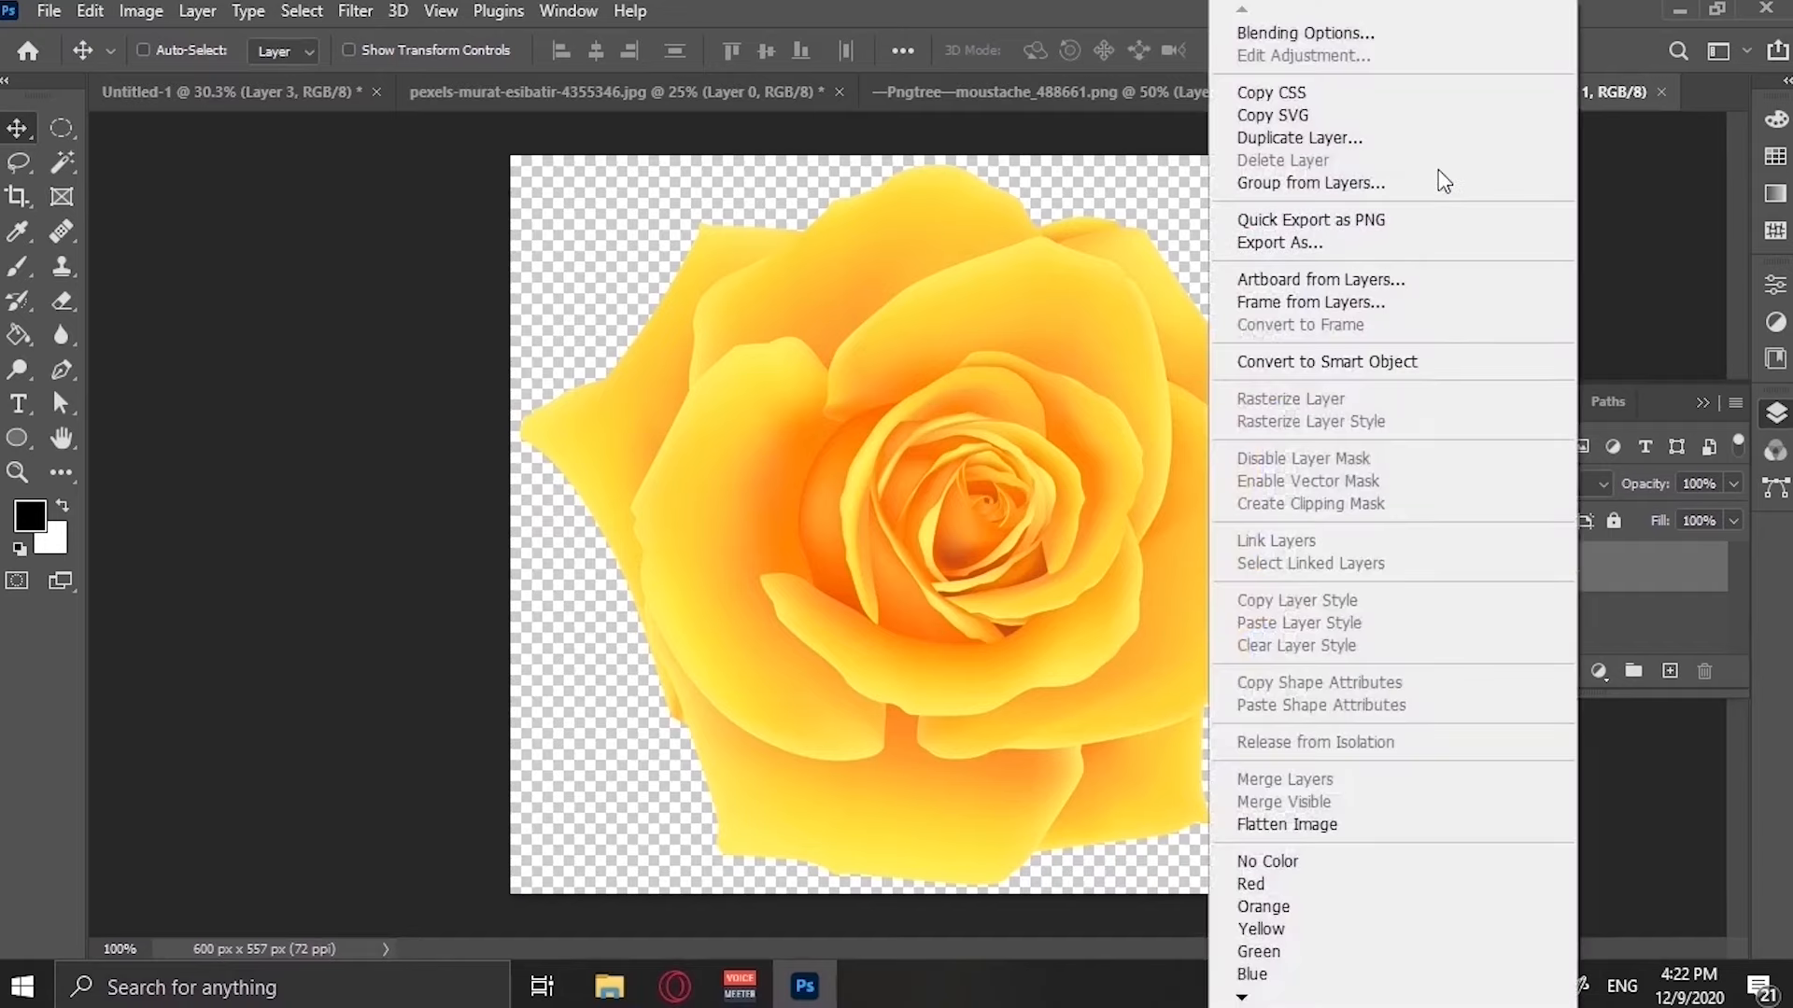
pyautogui.click(1364, 140)
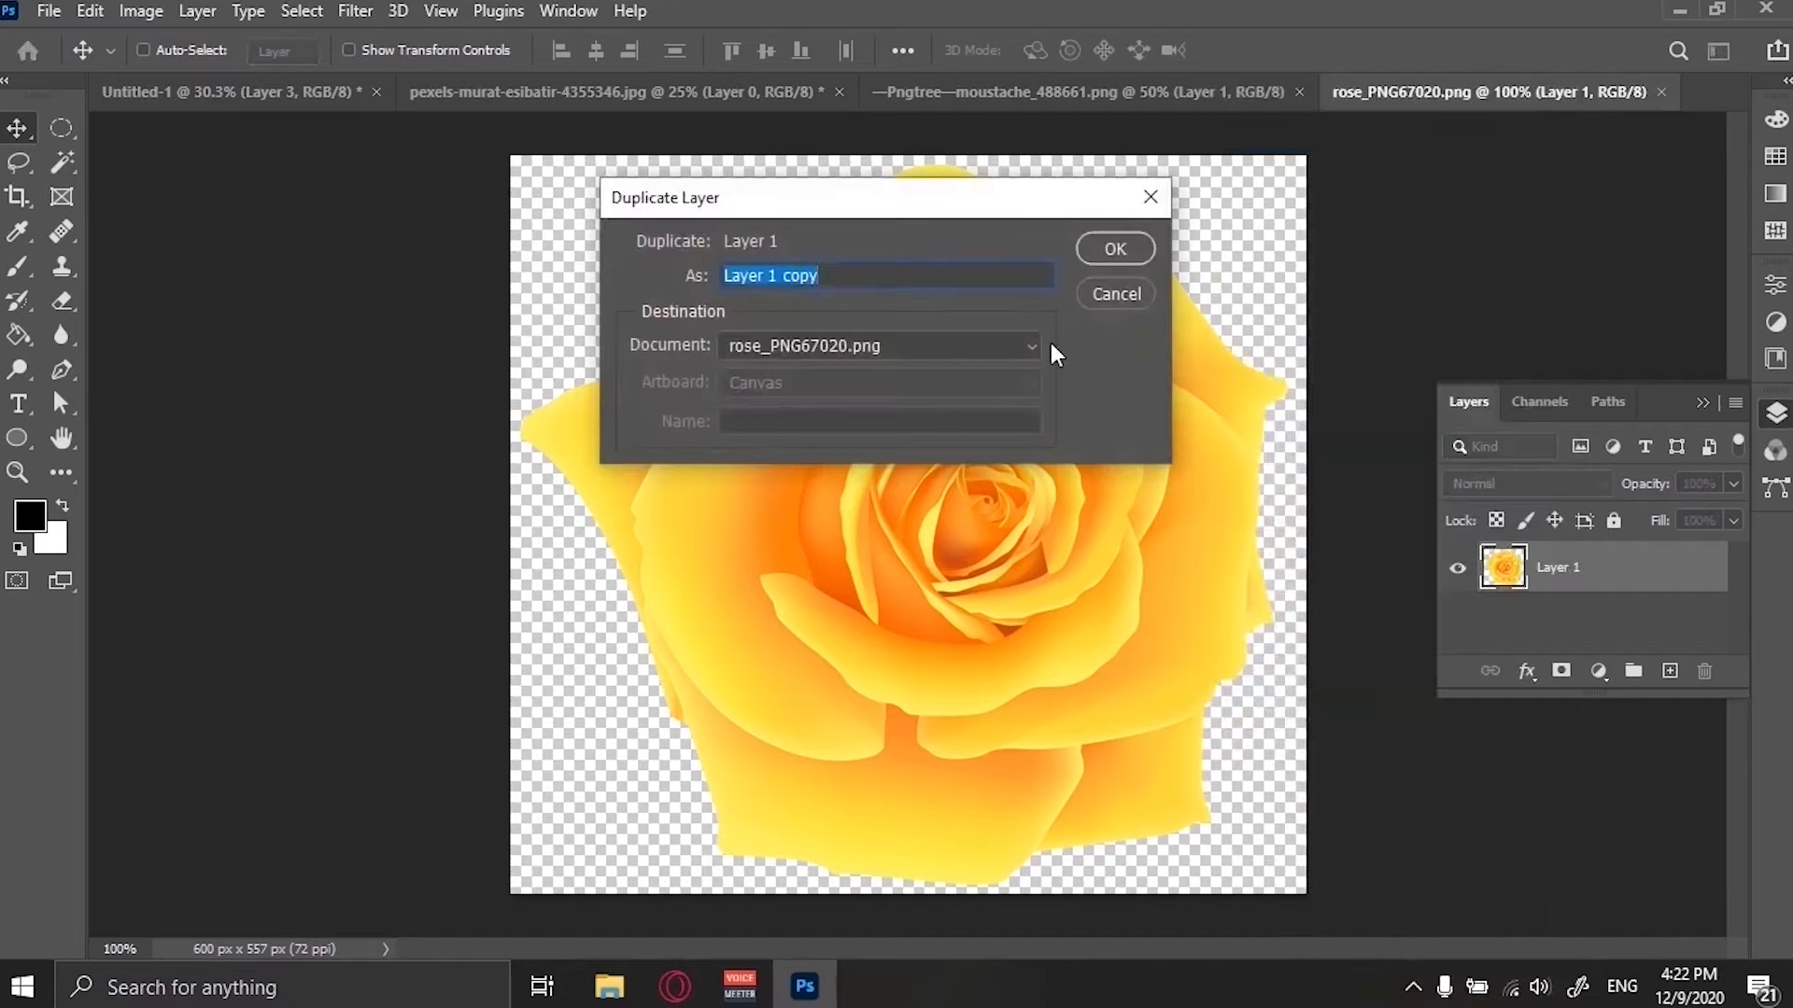
pyautogui.click(994, 348)
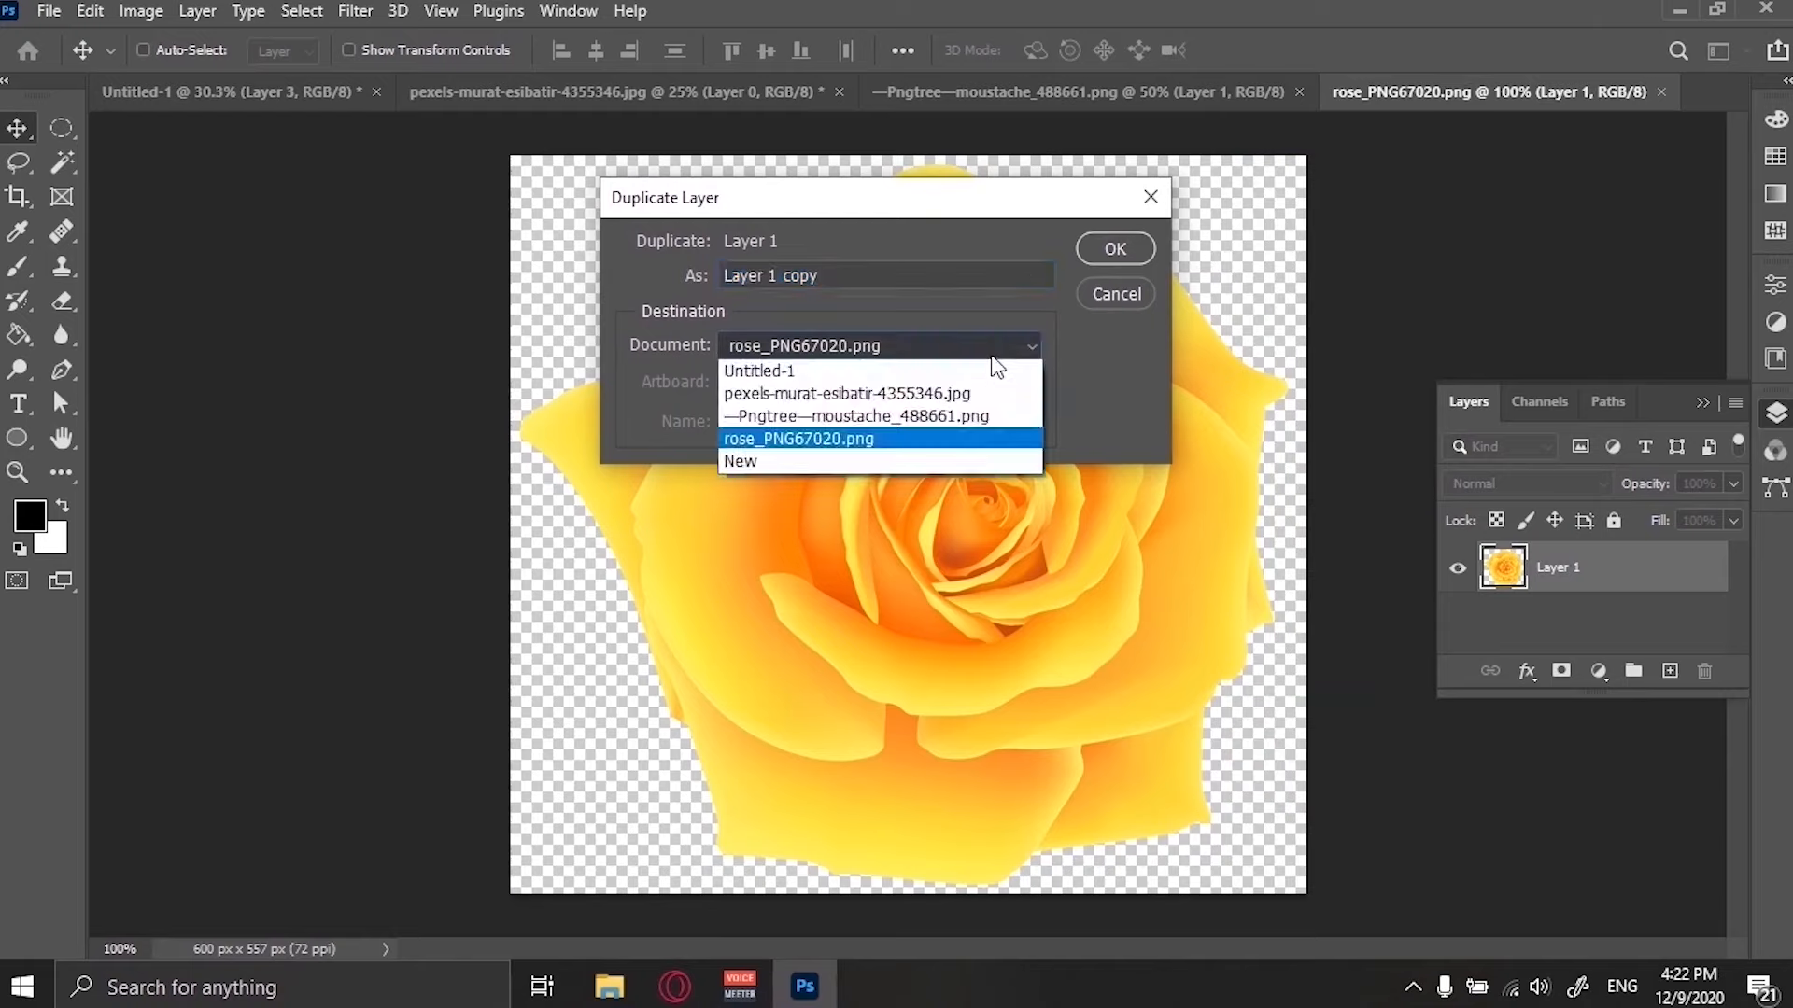
pyautogui.click(885, 371)
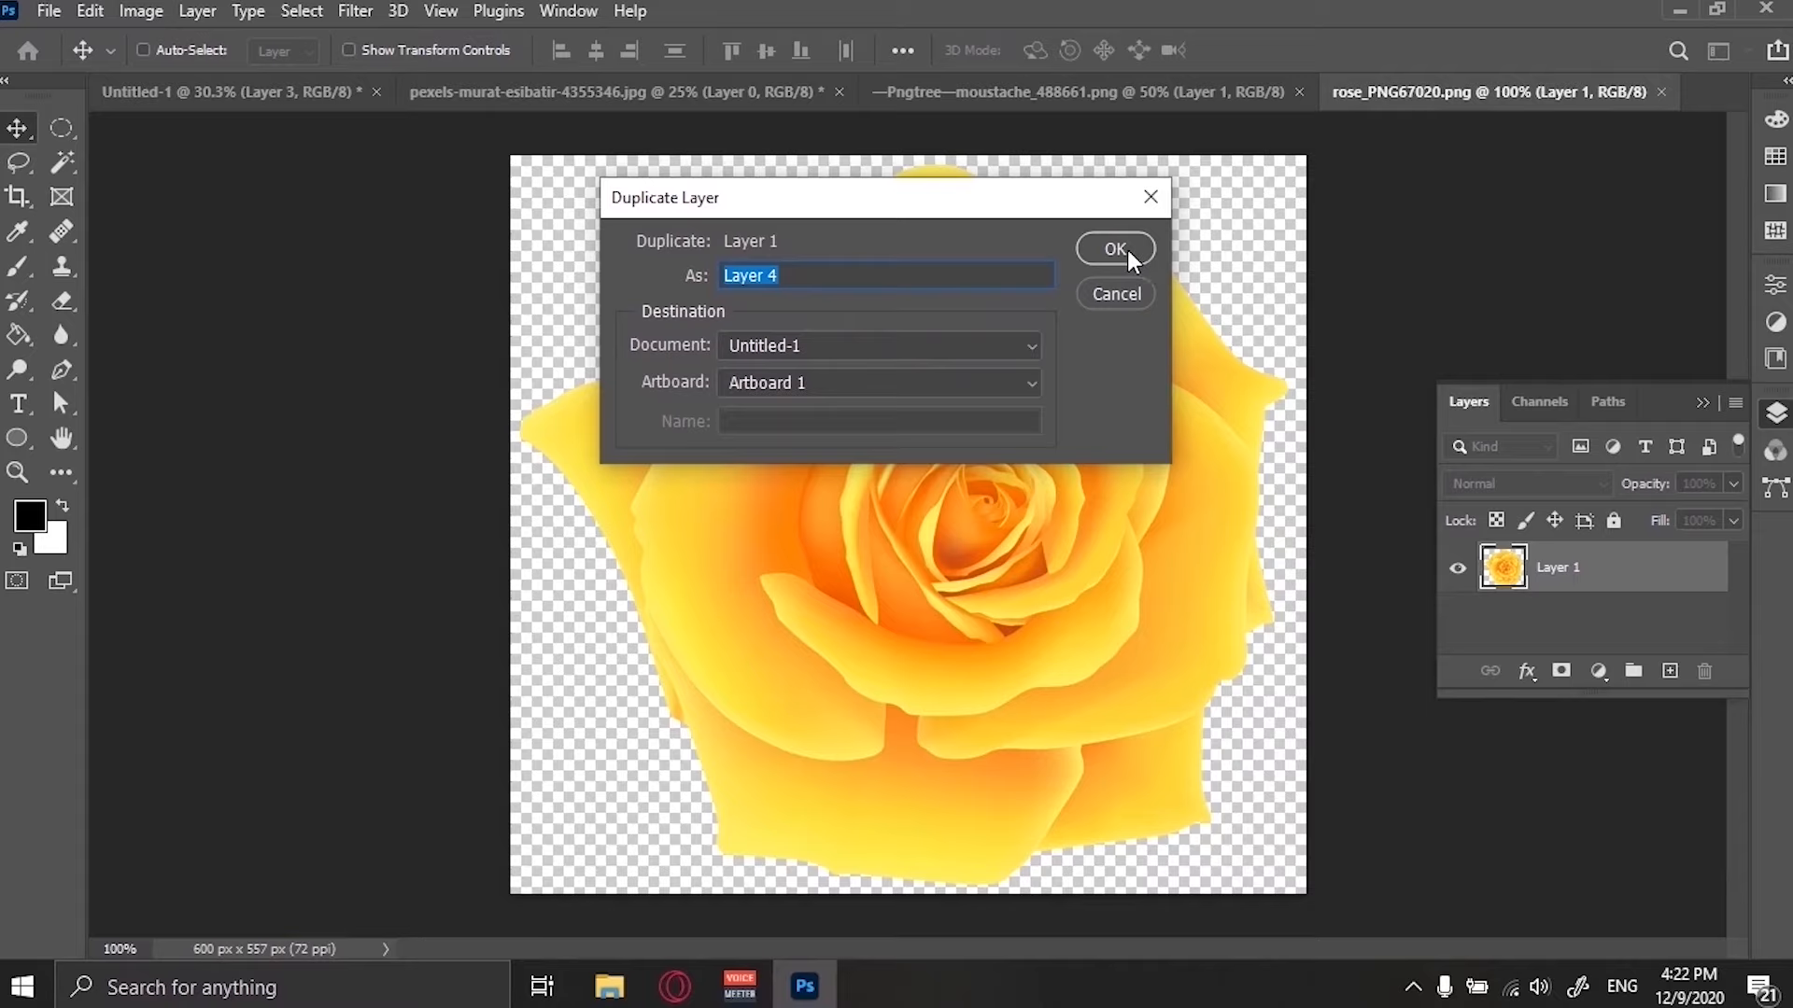
pyautogui.click(1116, 251)
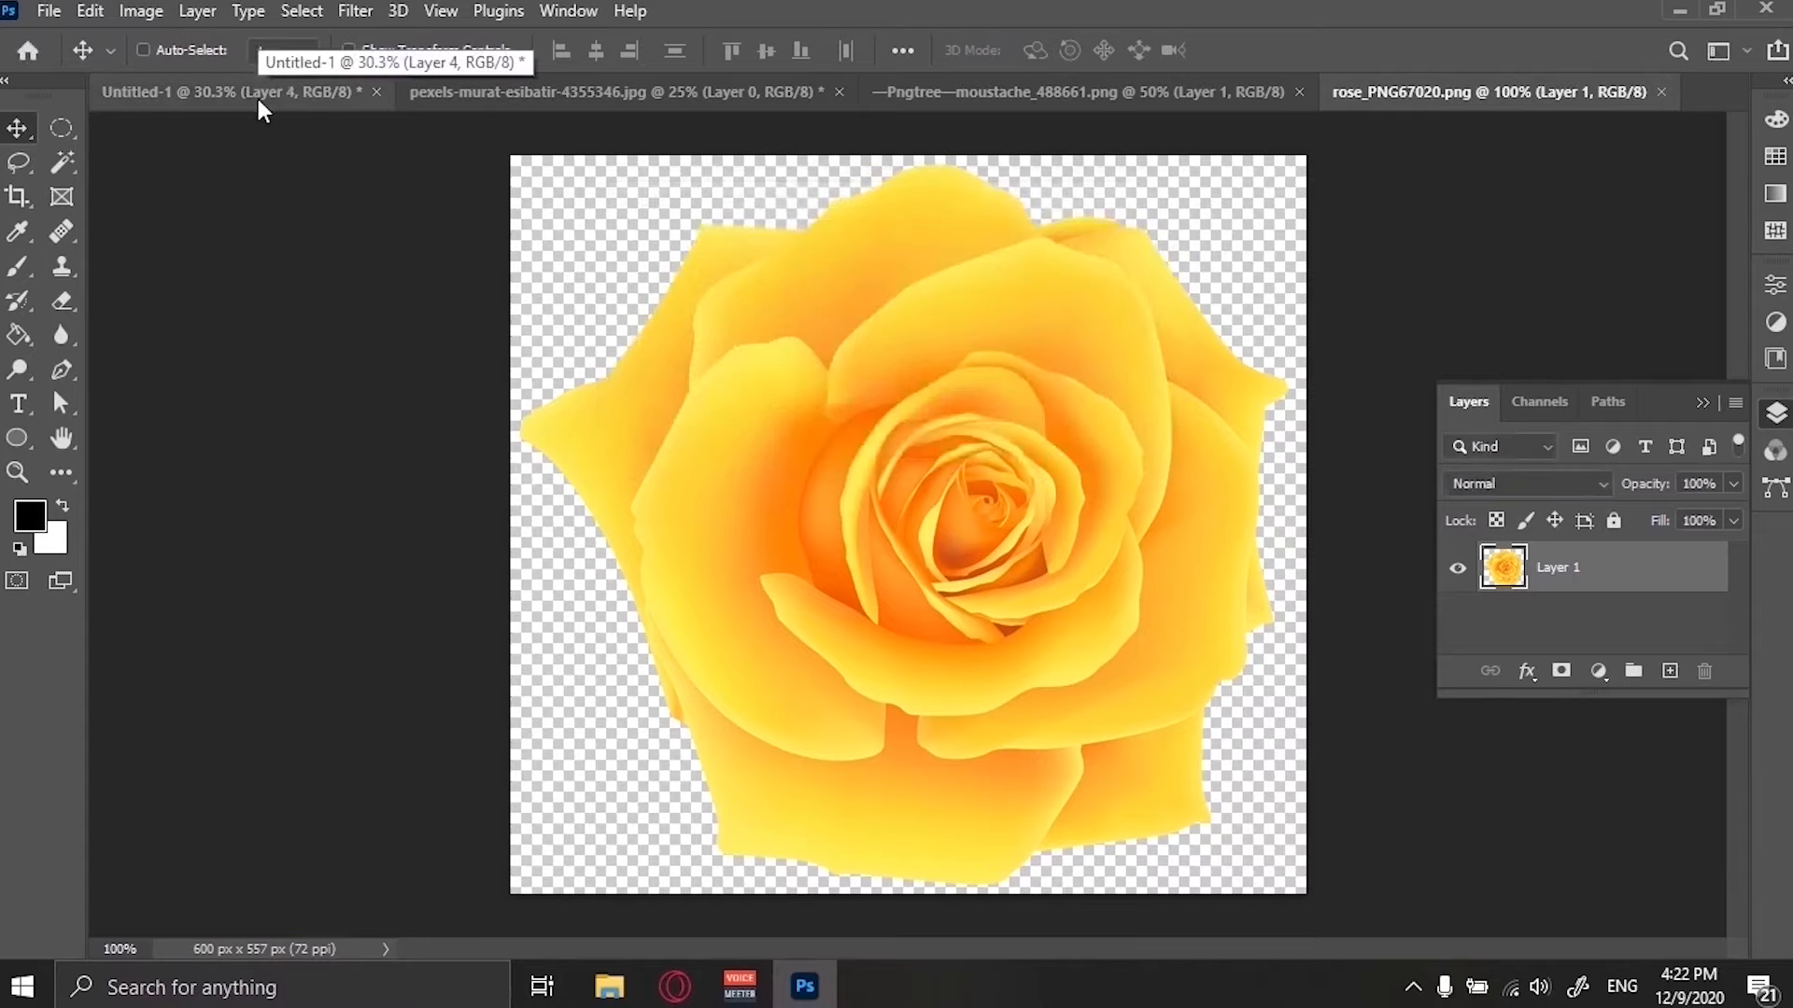
# Close the portrait, moustache and rose documents without saving changes.
pyautogui.click(261, 104)
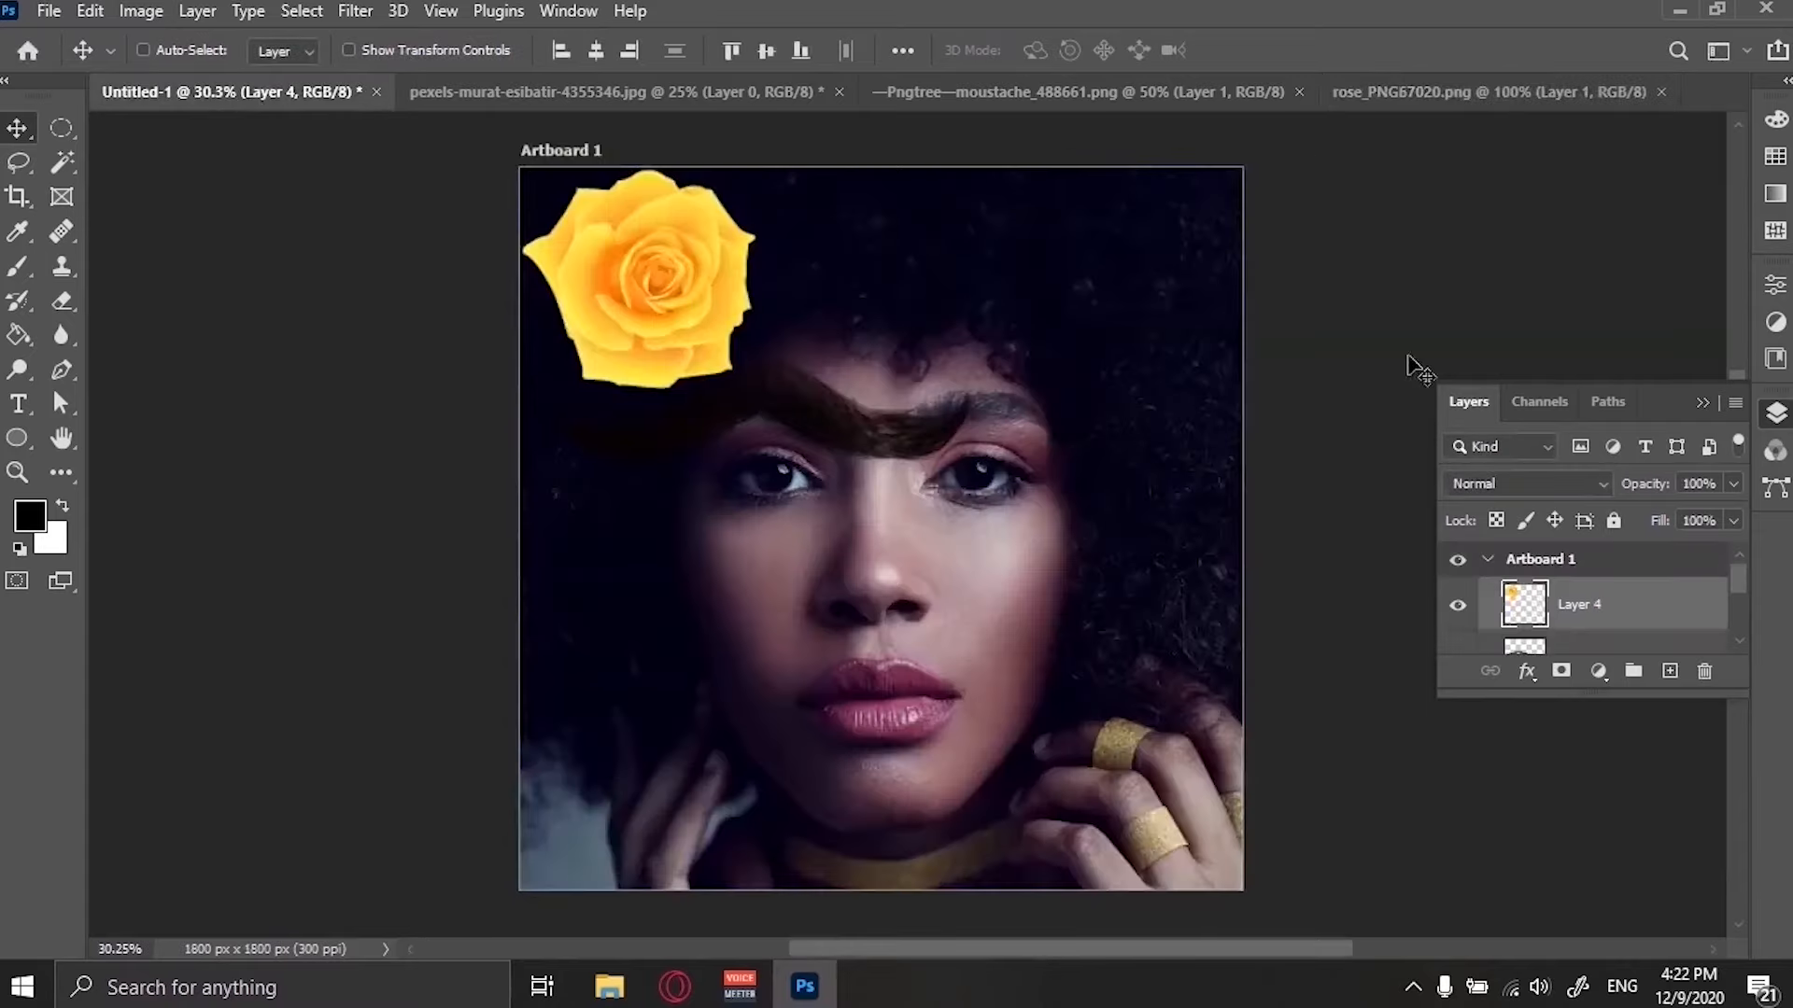
pyautogui.click(839, 92)
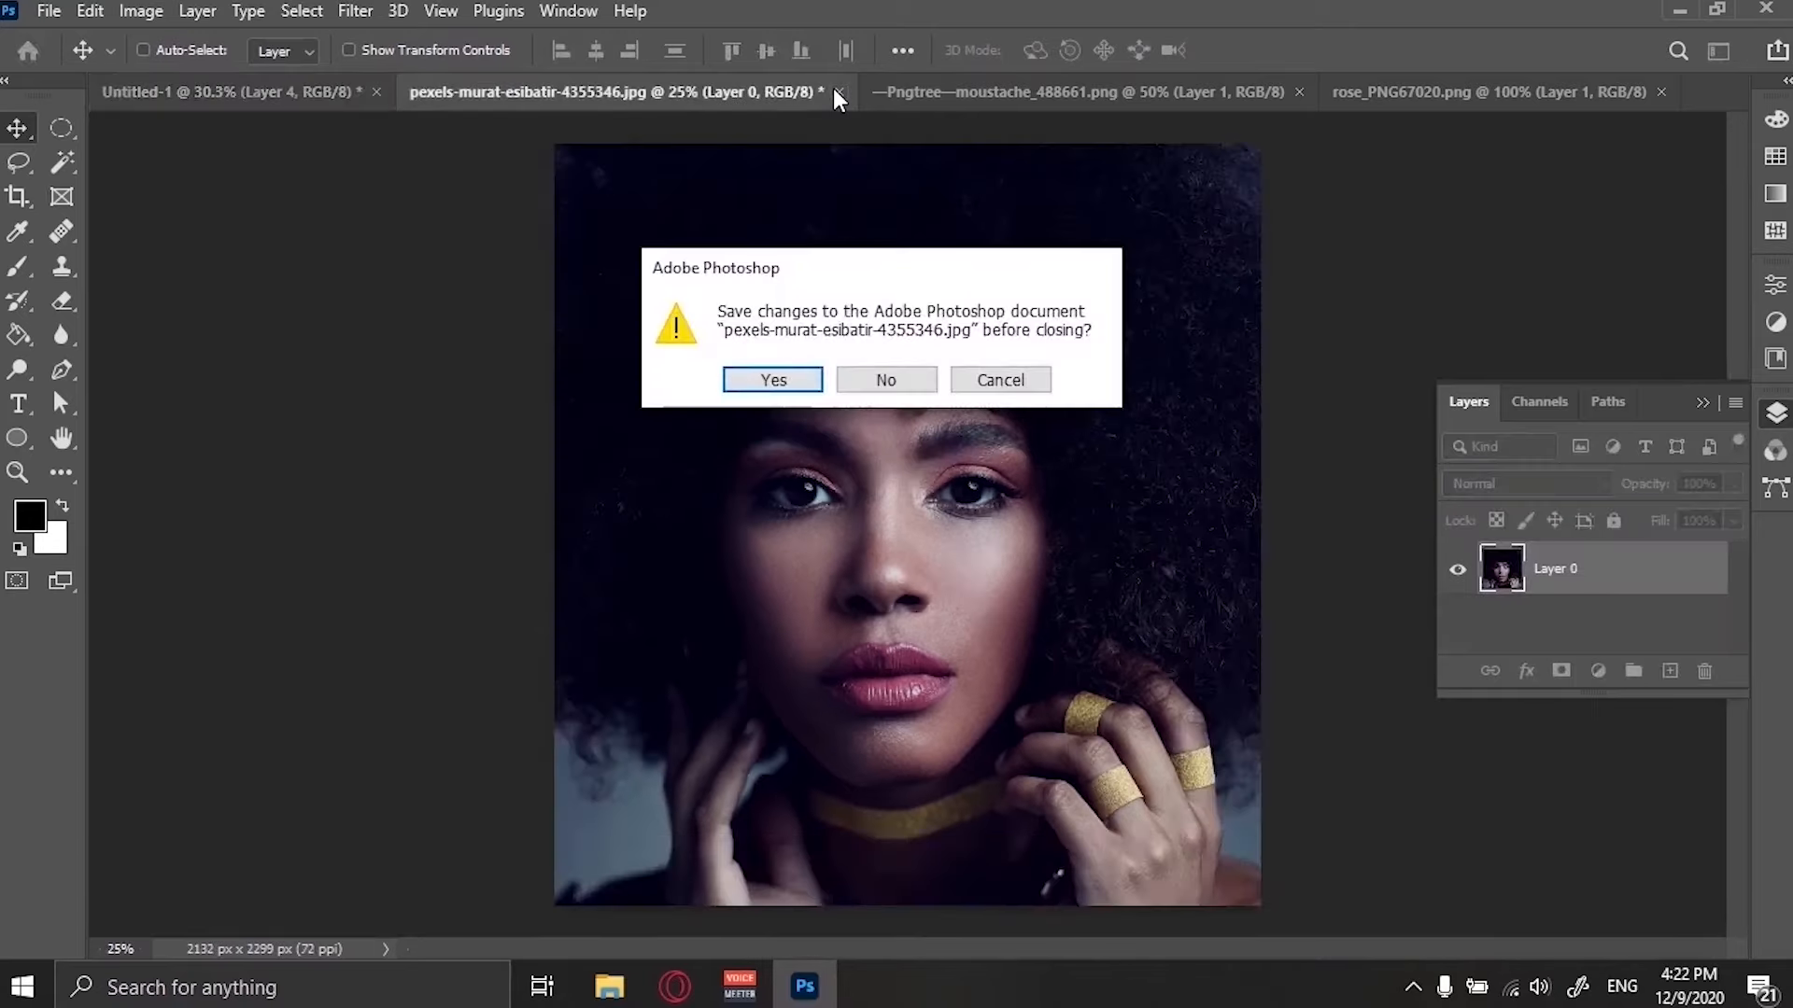
pyautogui.click(910, 381)
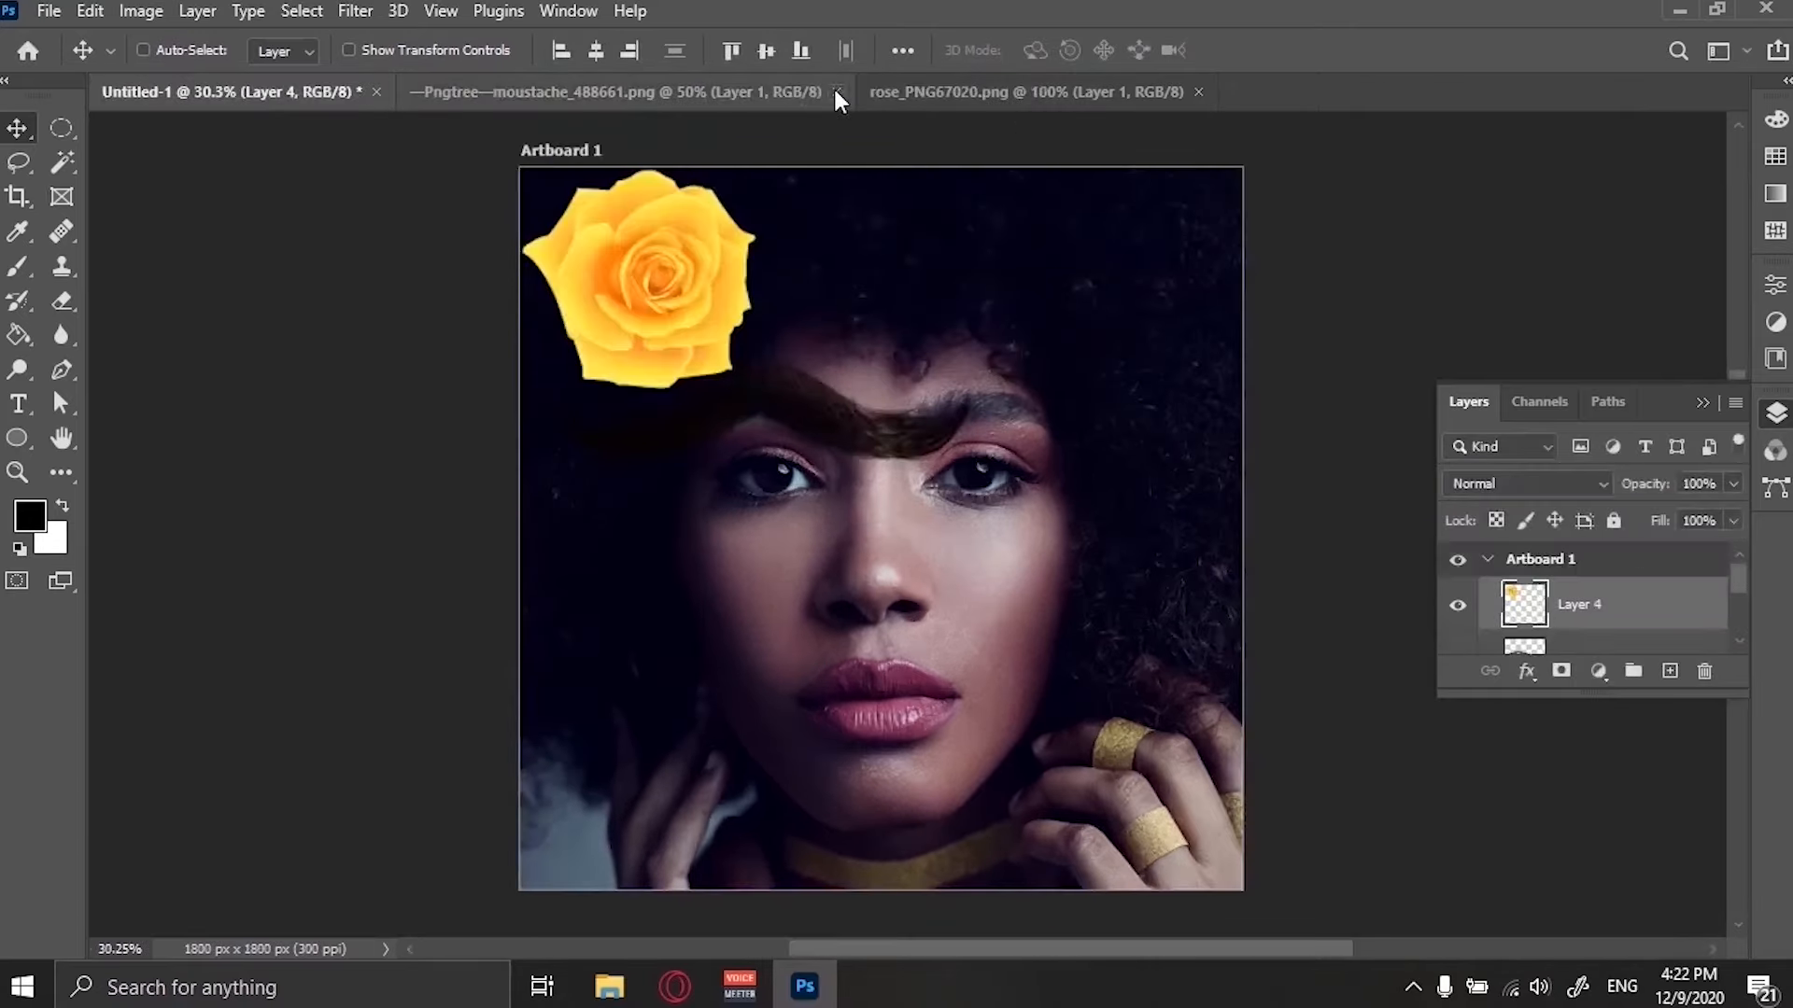
pyautogui.click(838, 92)
pyautogui.click(748, 92)
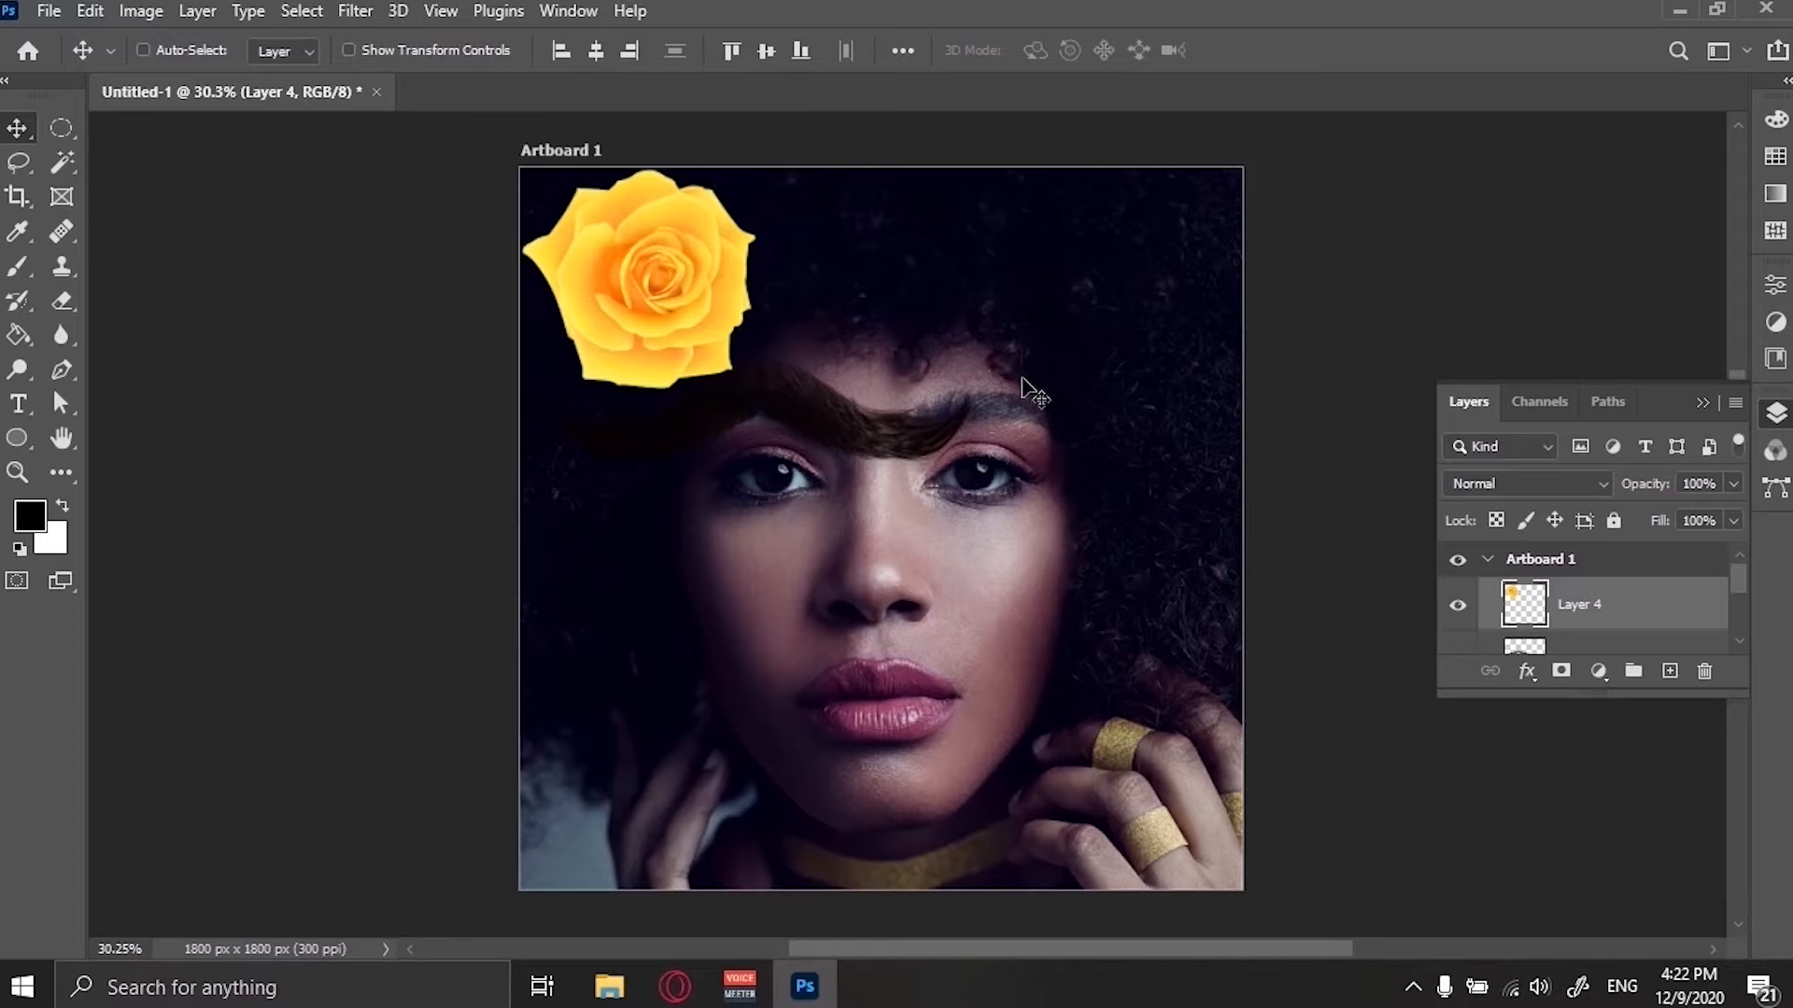
# Enlarge the Layers panel and rename the moustache layer Mustache.
pyautogui.press('f')
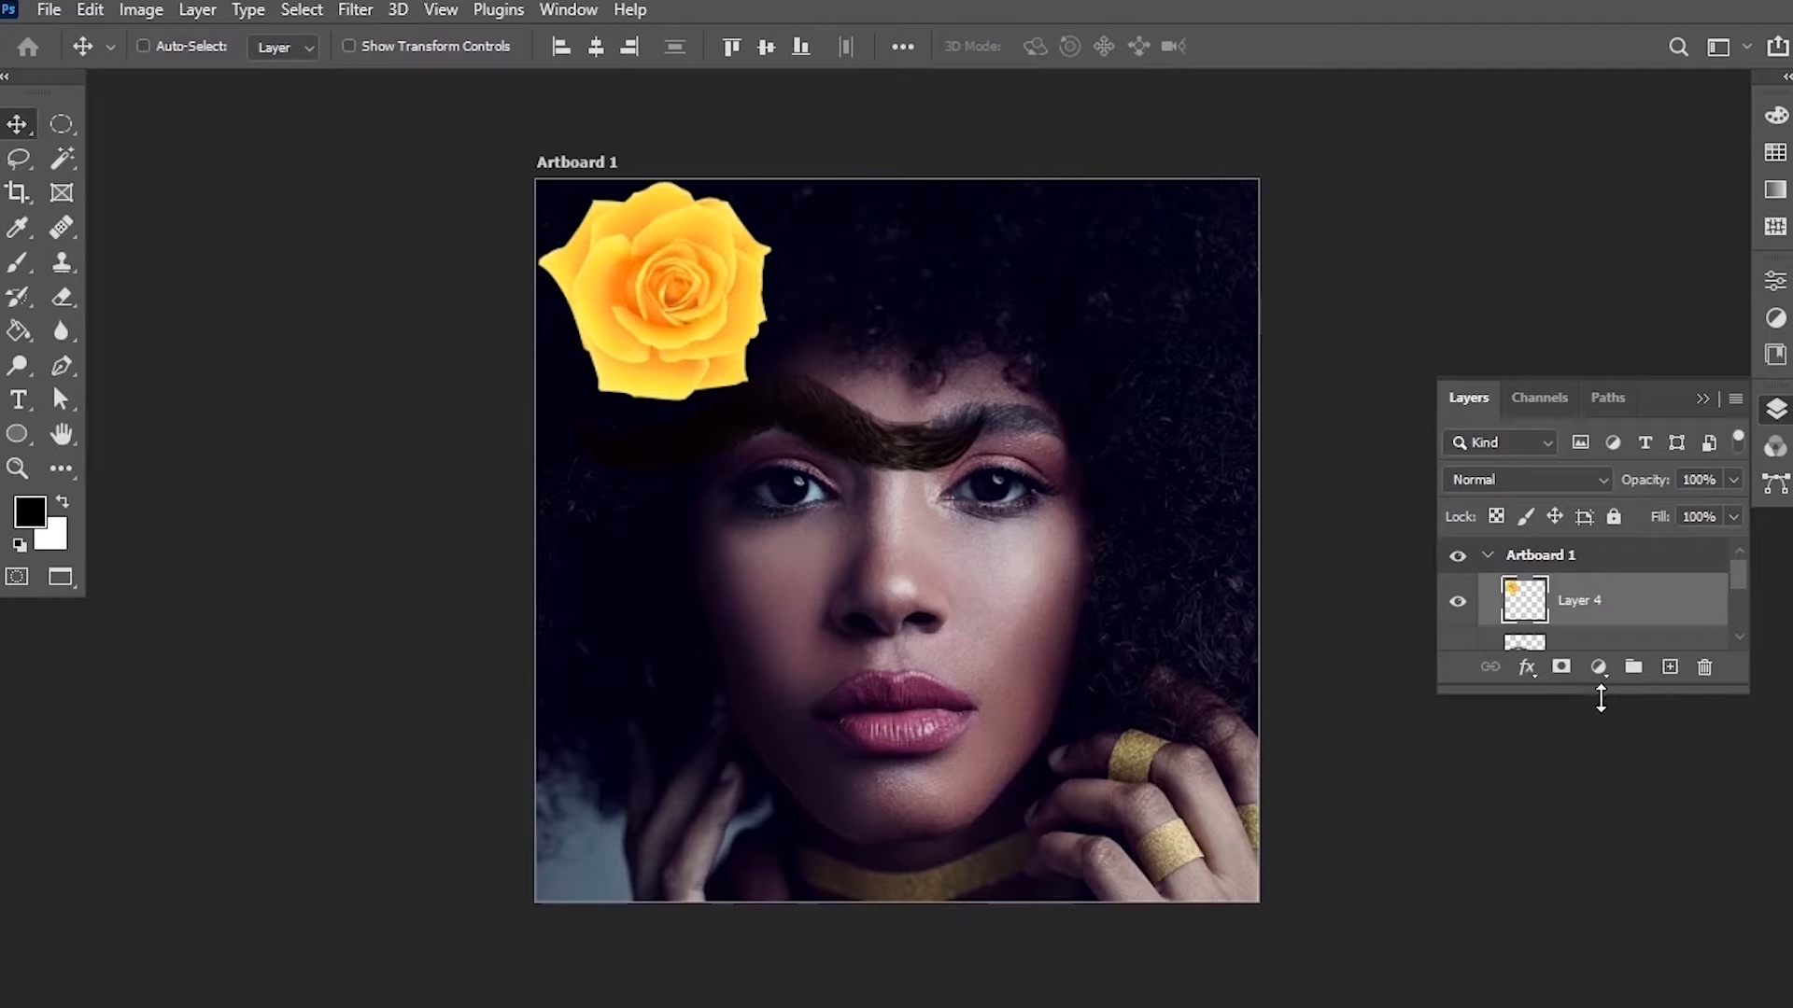
pyautogui.moveTo(1601, 698); pyautogui.dragTo(1597, 885)
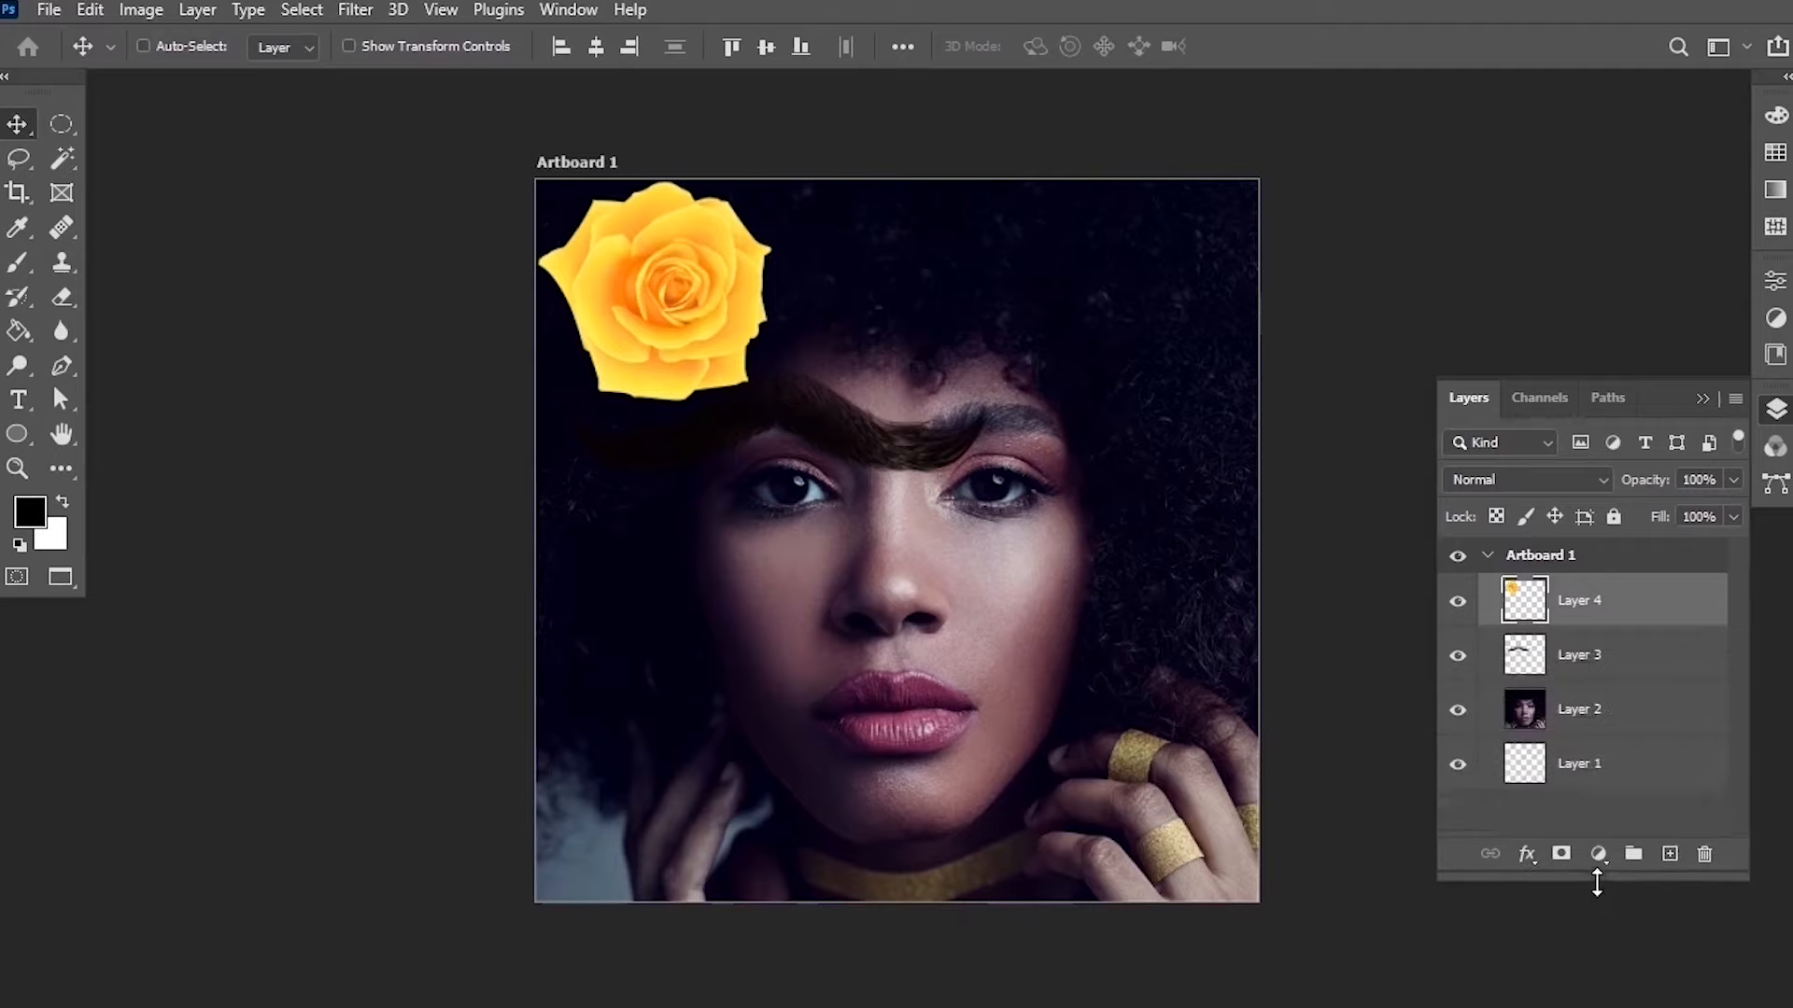
pyautogui.doubleClick(1584, 659)
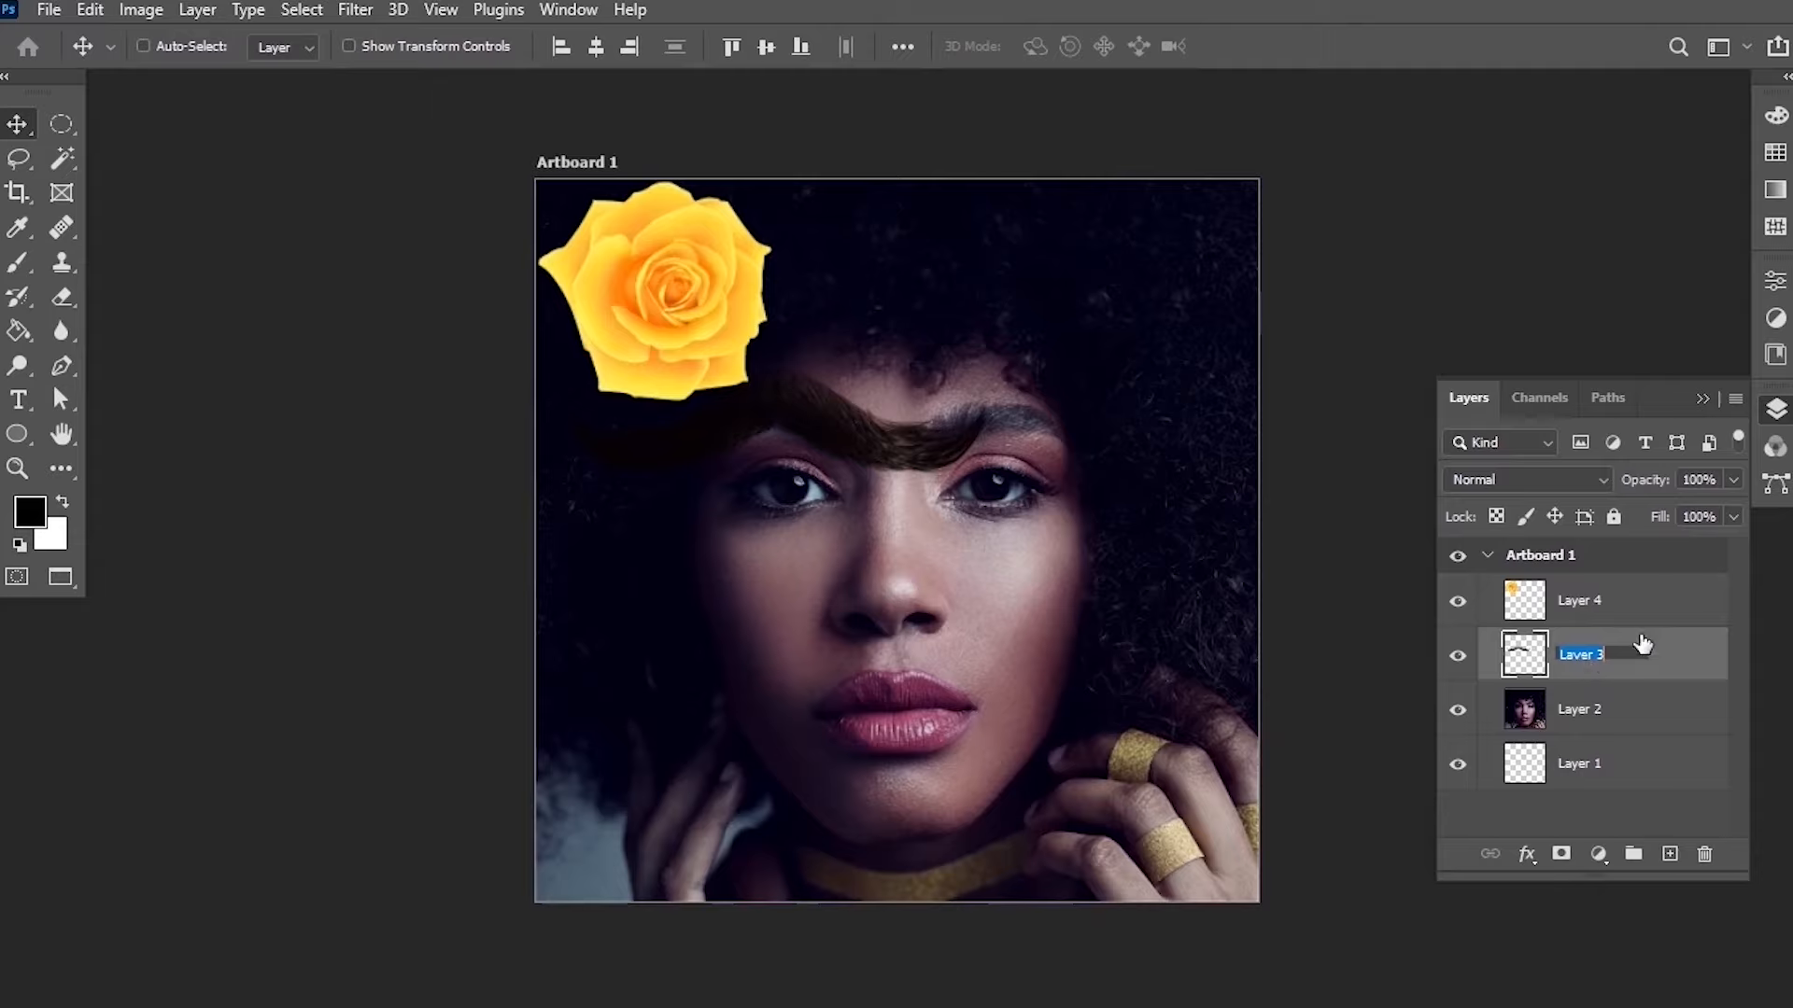
pyautogui.write('Mustache')
pyautogui.press('Return')
# Rename the rose layer Rose.
pyautogui.doubleClick(1577, 602)
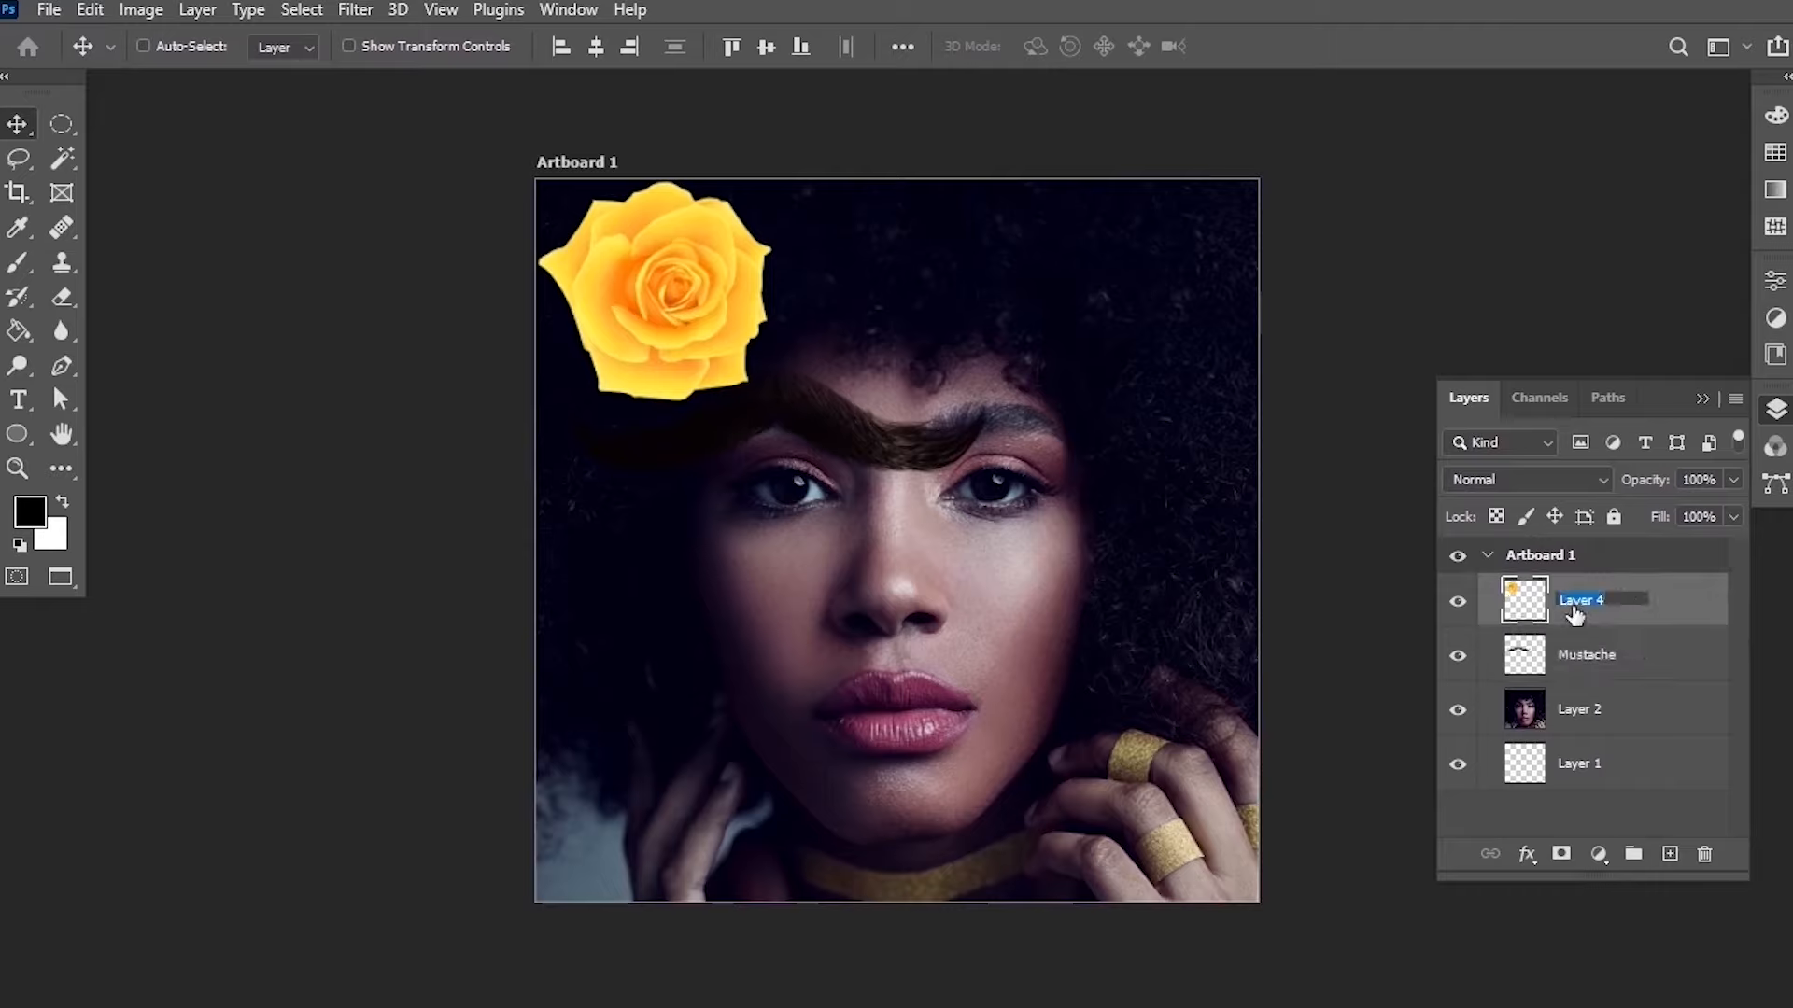
pyautogui.write('Rose')
pyautogui.press('Return')
# Rename the portrait photo layer Women.
pyautogui.doubleClick(1598, 710)
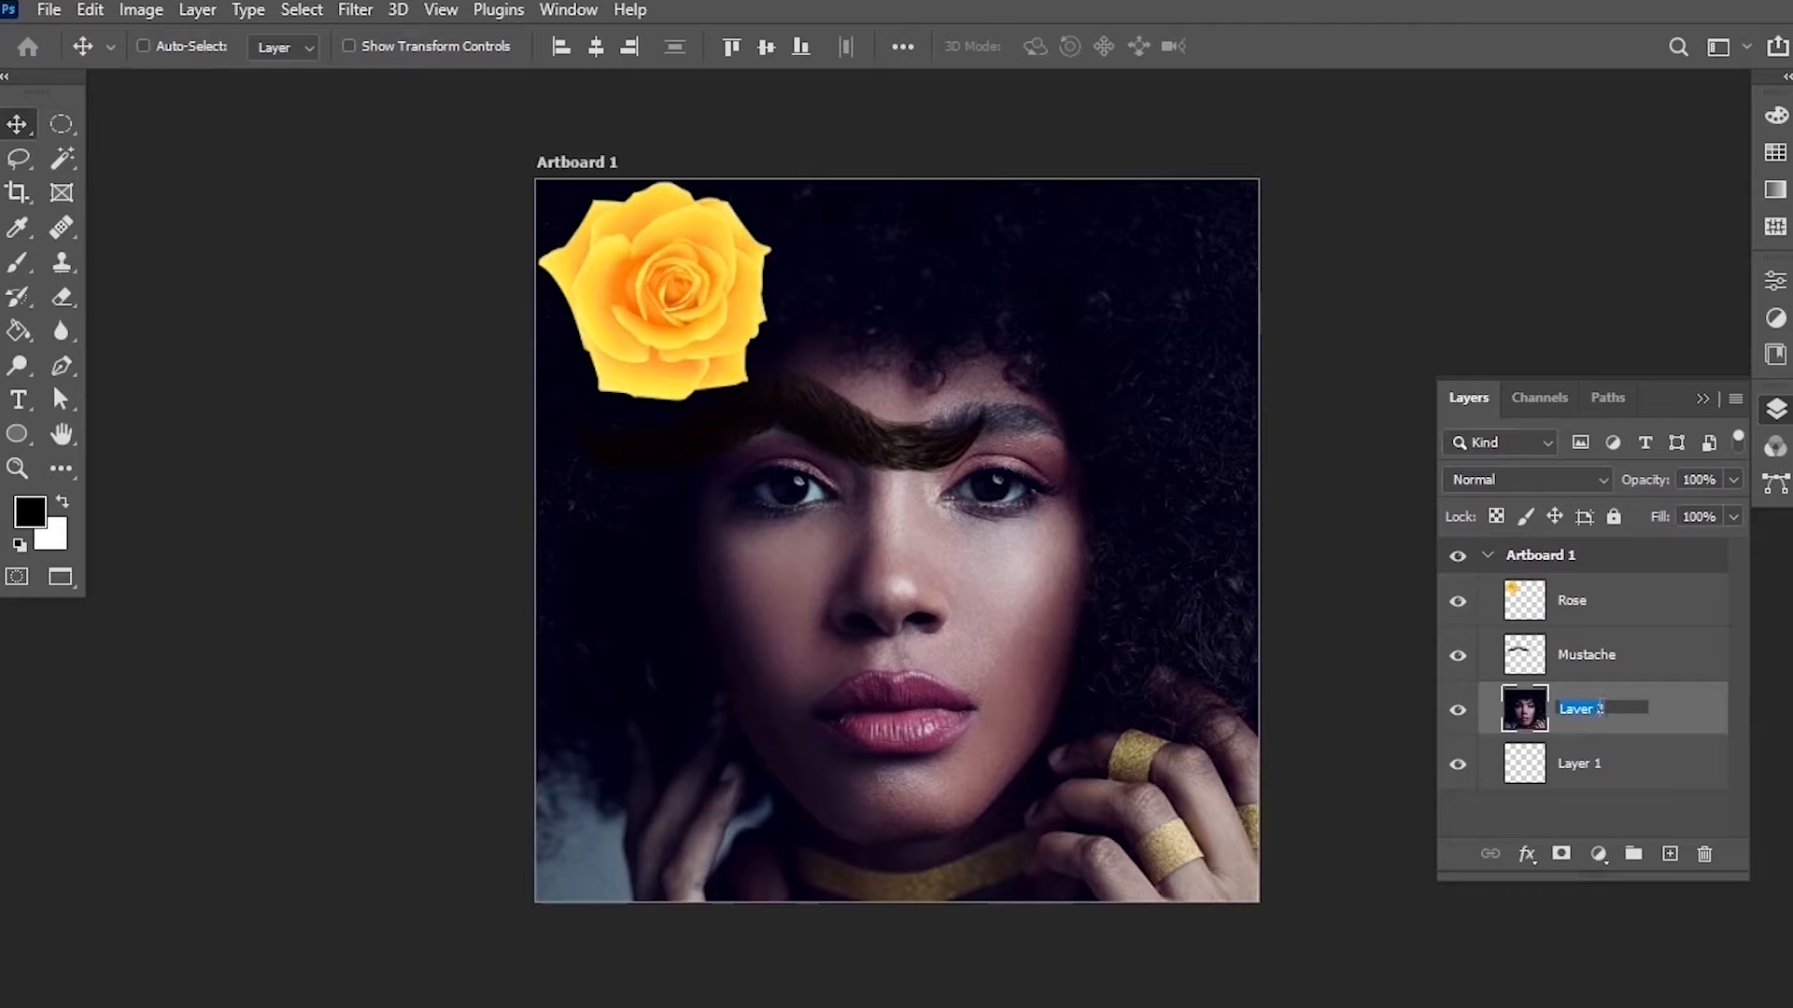
pyautogui.write('Women')
pyautogui.press('Return')
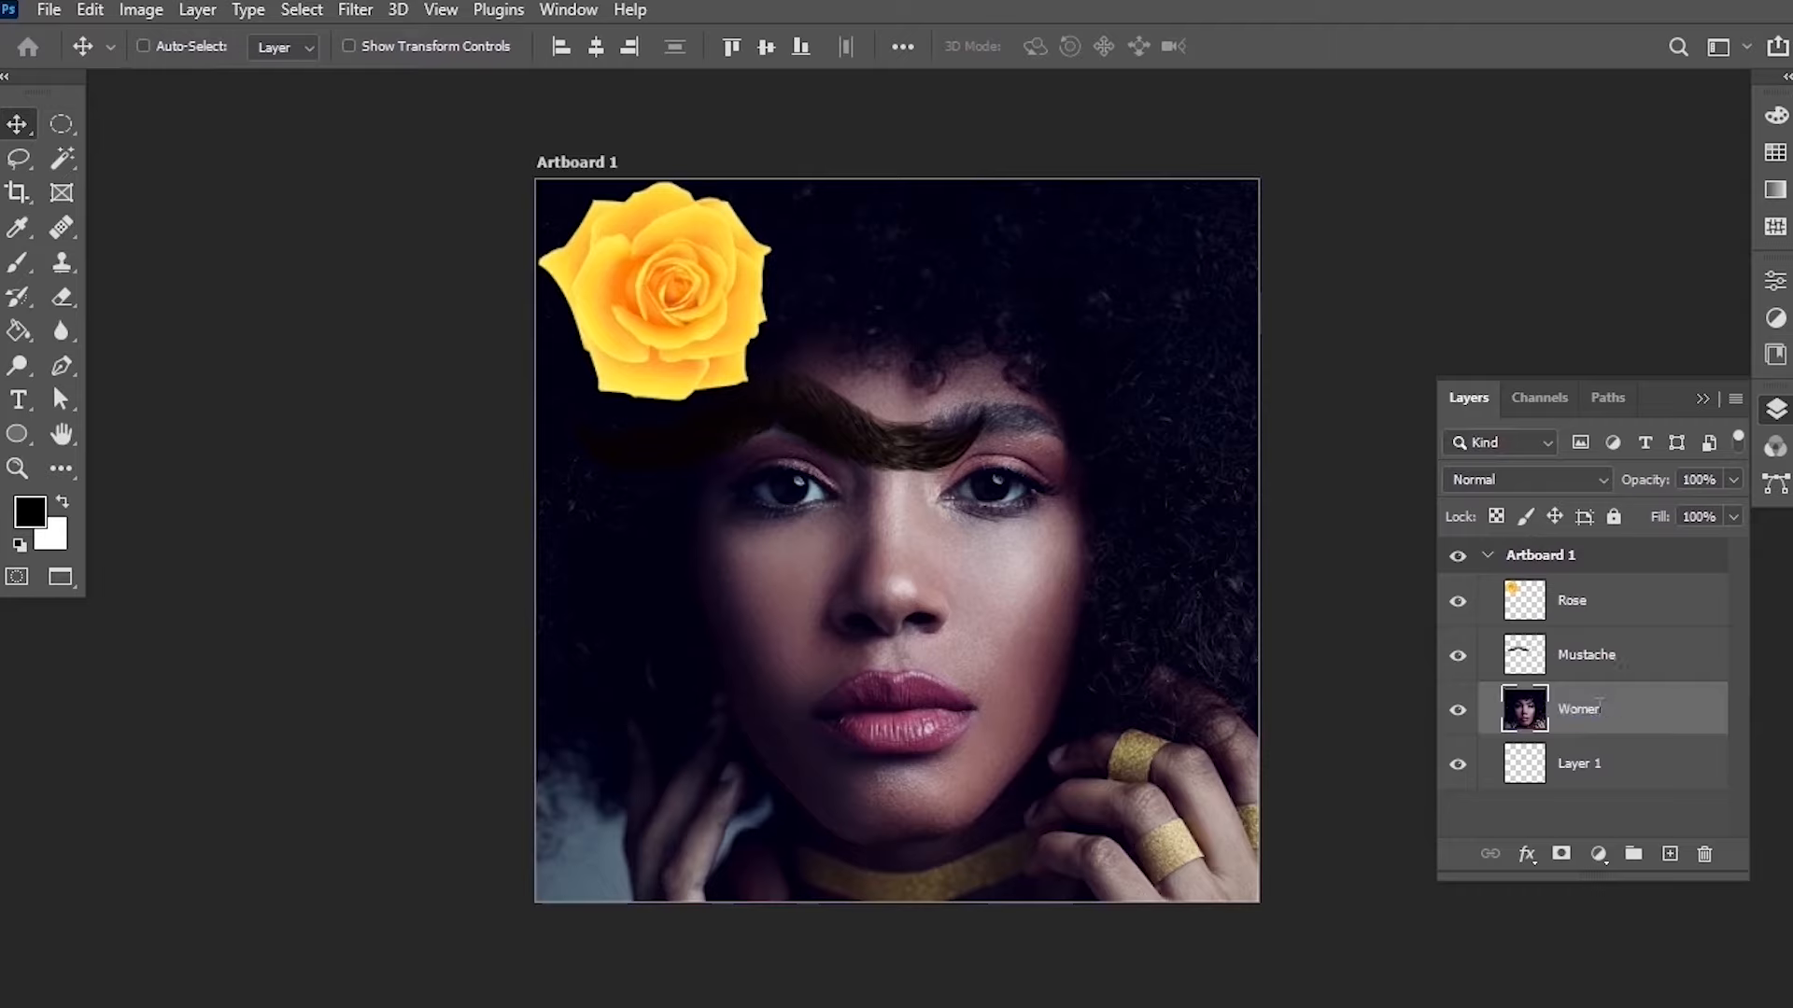
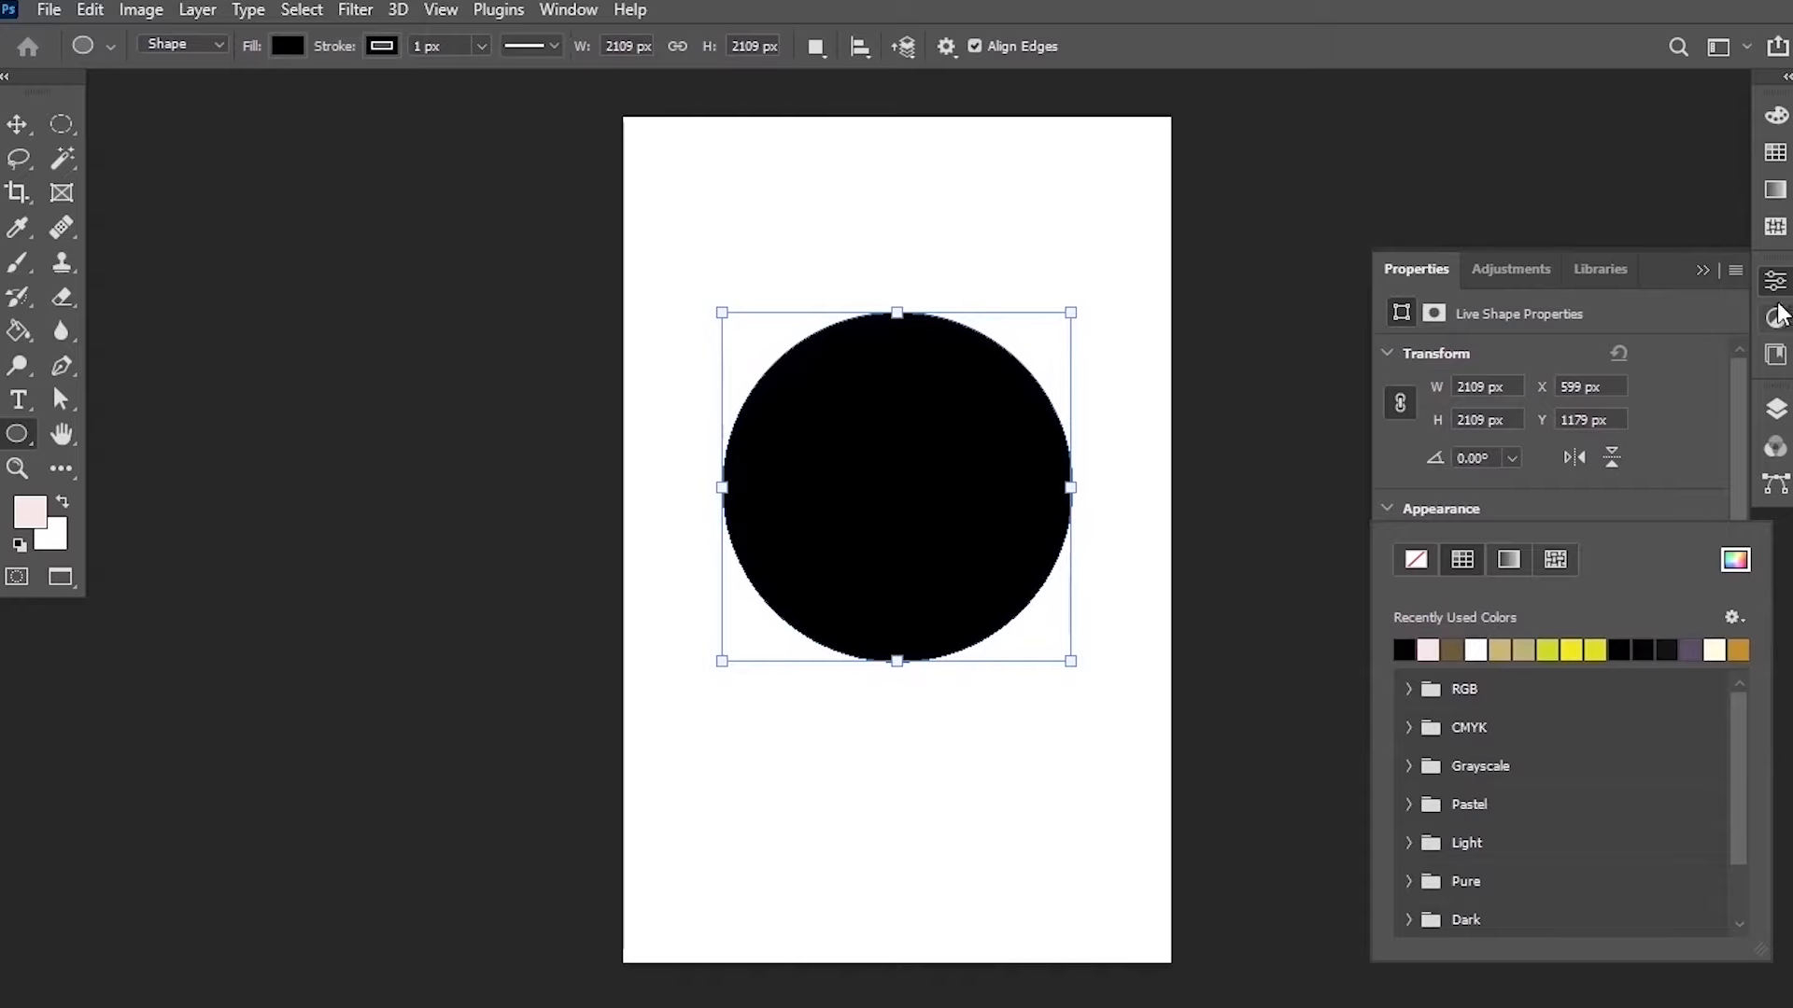
# Open the Layers panel, switch to the Move tool and hide the Background layer.
pyautogui.click(1776, 410)
pyautogui.click(1777, 410)
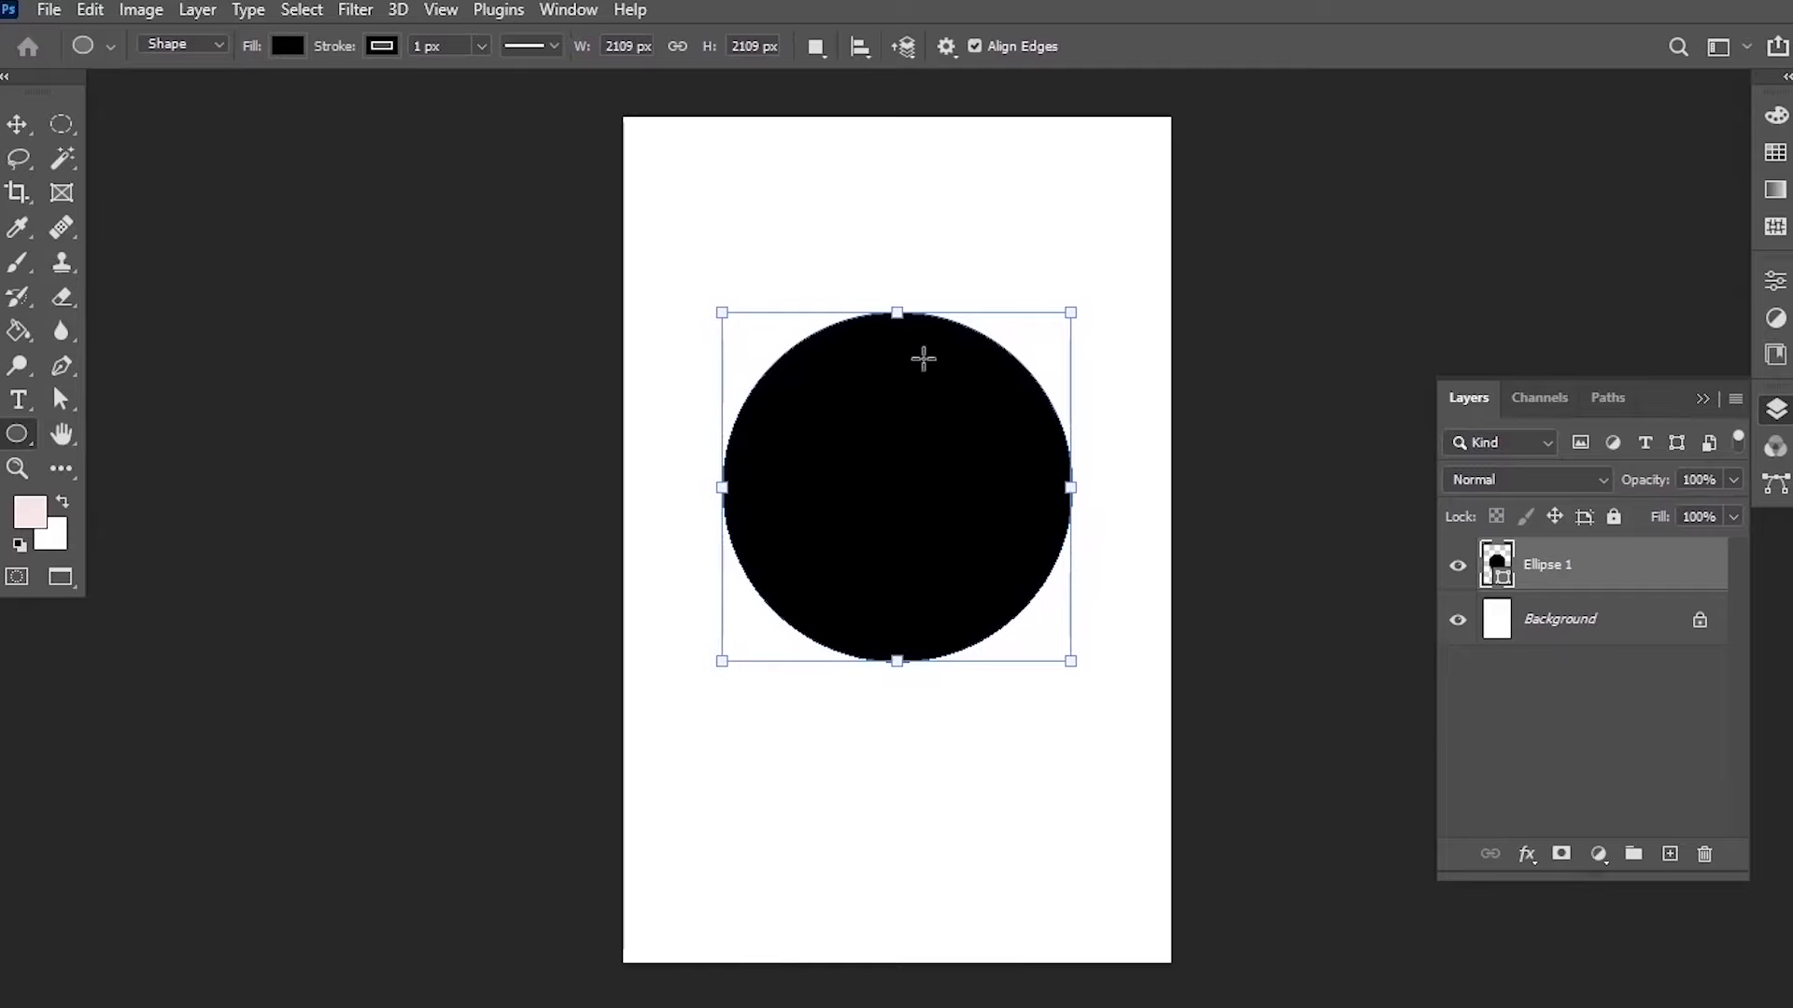
pyautogui.click(13, 123)
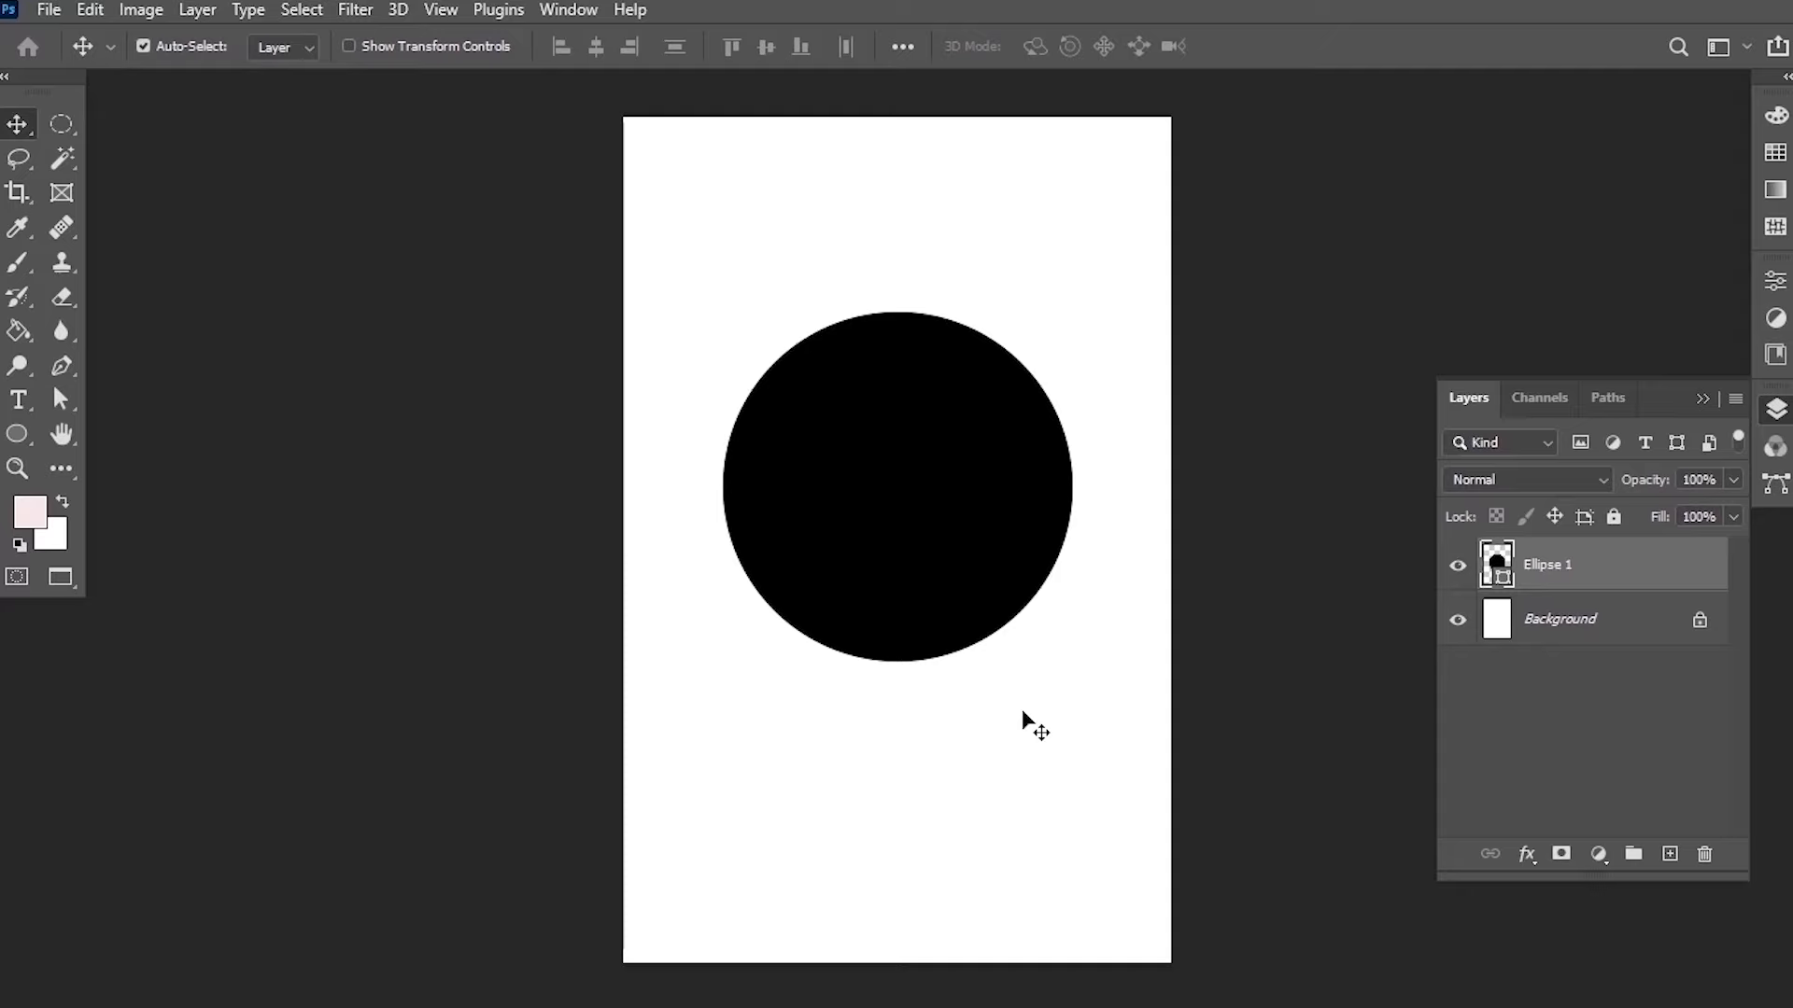
pyautogui.click(1457, 621)
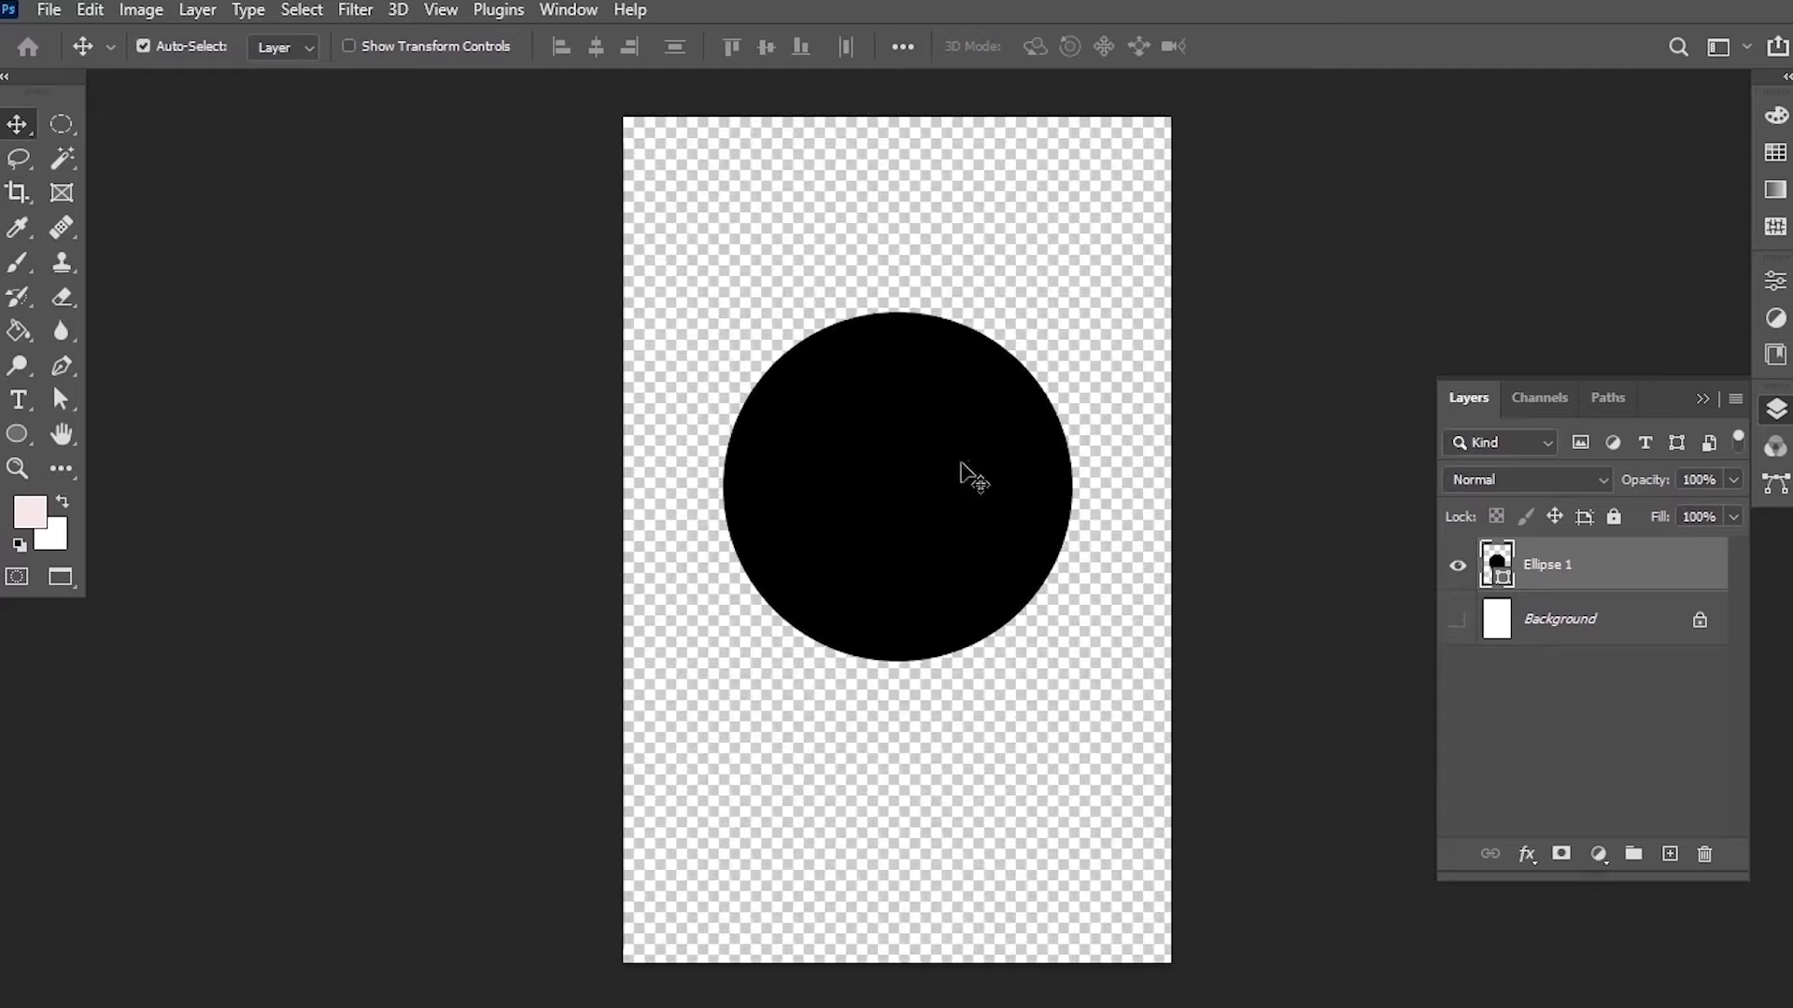
# Nudge the ellipse slightly and cycle the screen mode through full screen and back.
pyautogui.moveTo(934, 439)
pyautogui.mouseDown()
pyautogui.moveTo(936, 471)
pyautogui.moveTo(947, 456)
pyautogui.mouseUp()
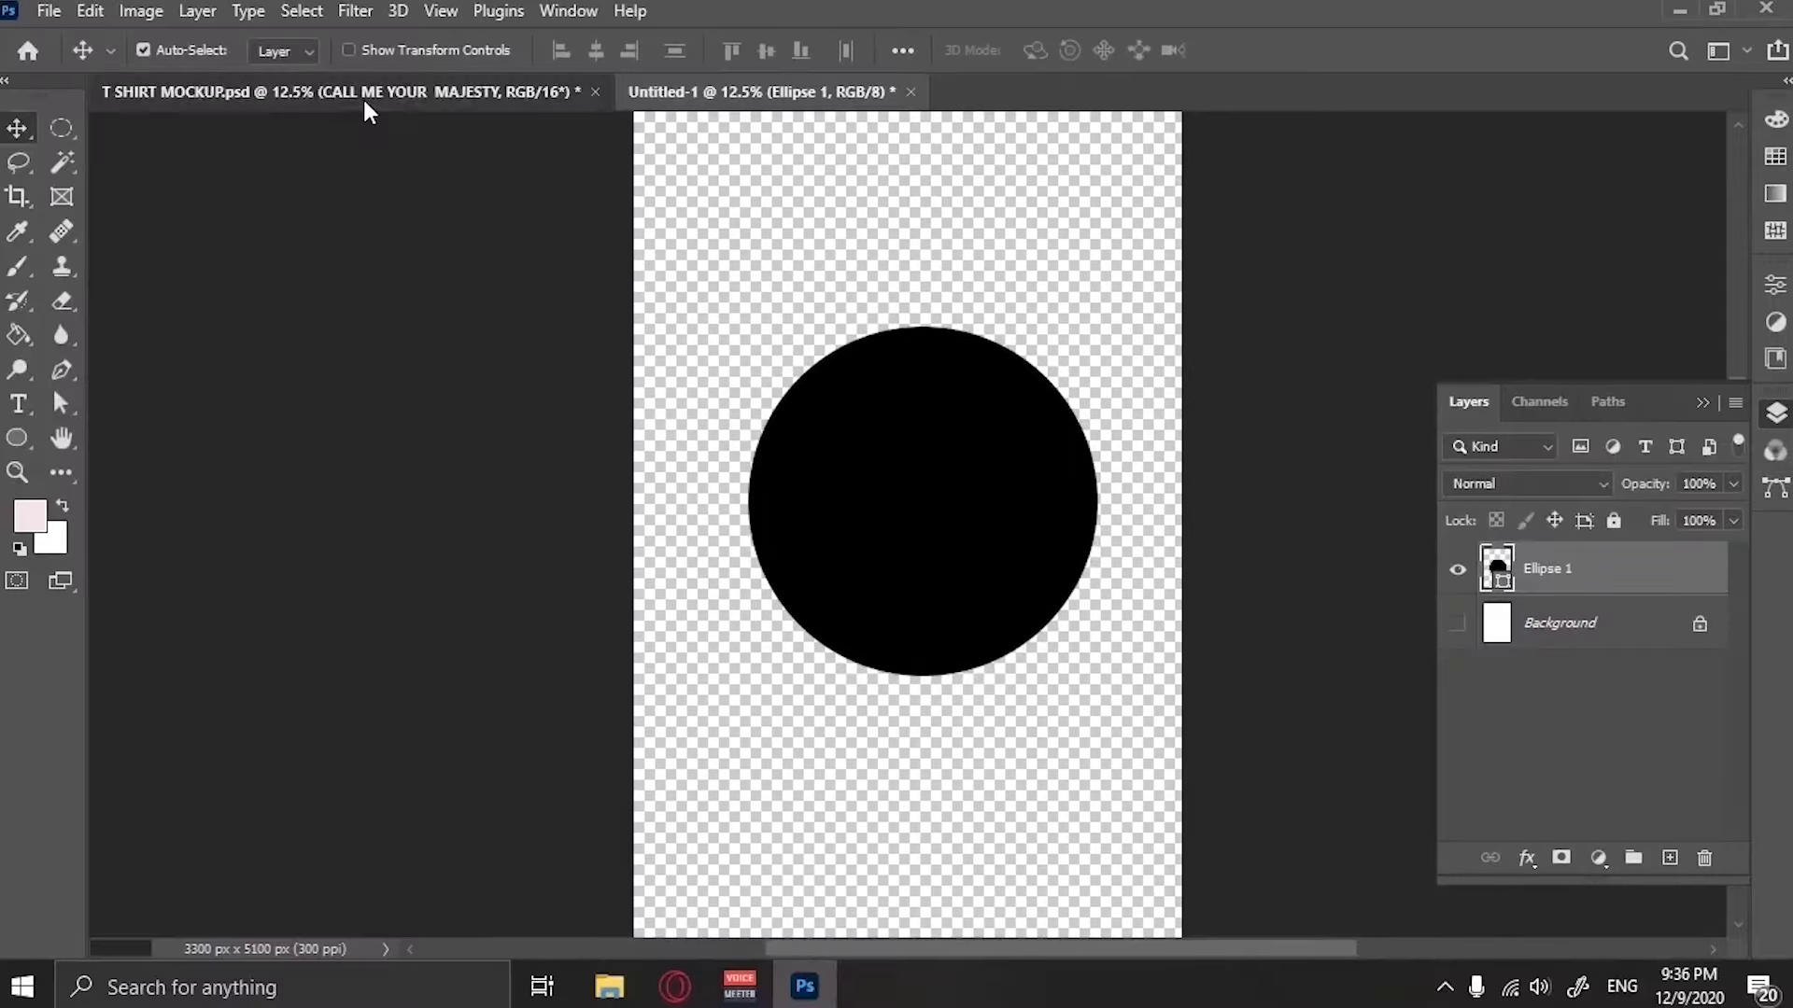
pyautogui.click(365, 93)
pyautogui.press('f')
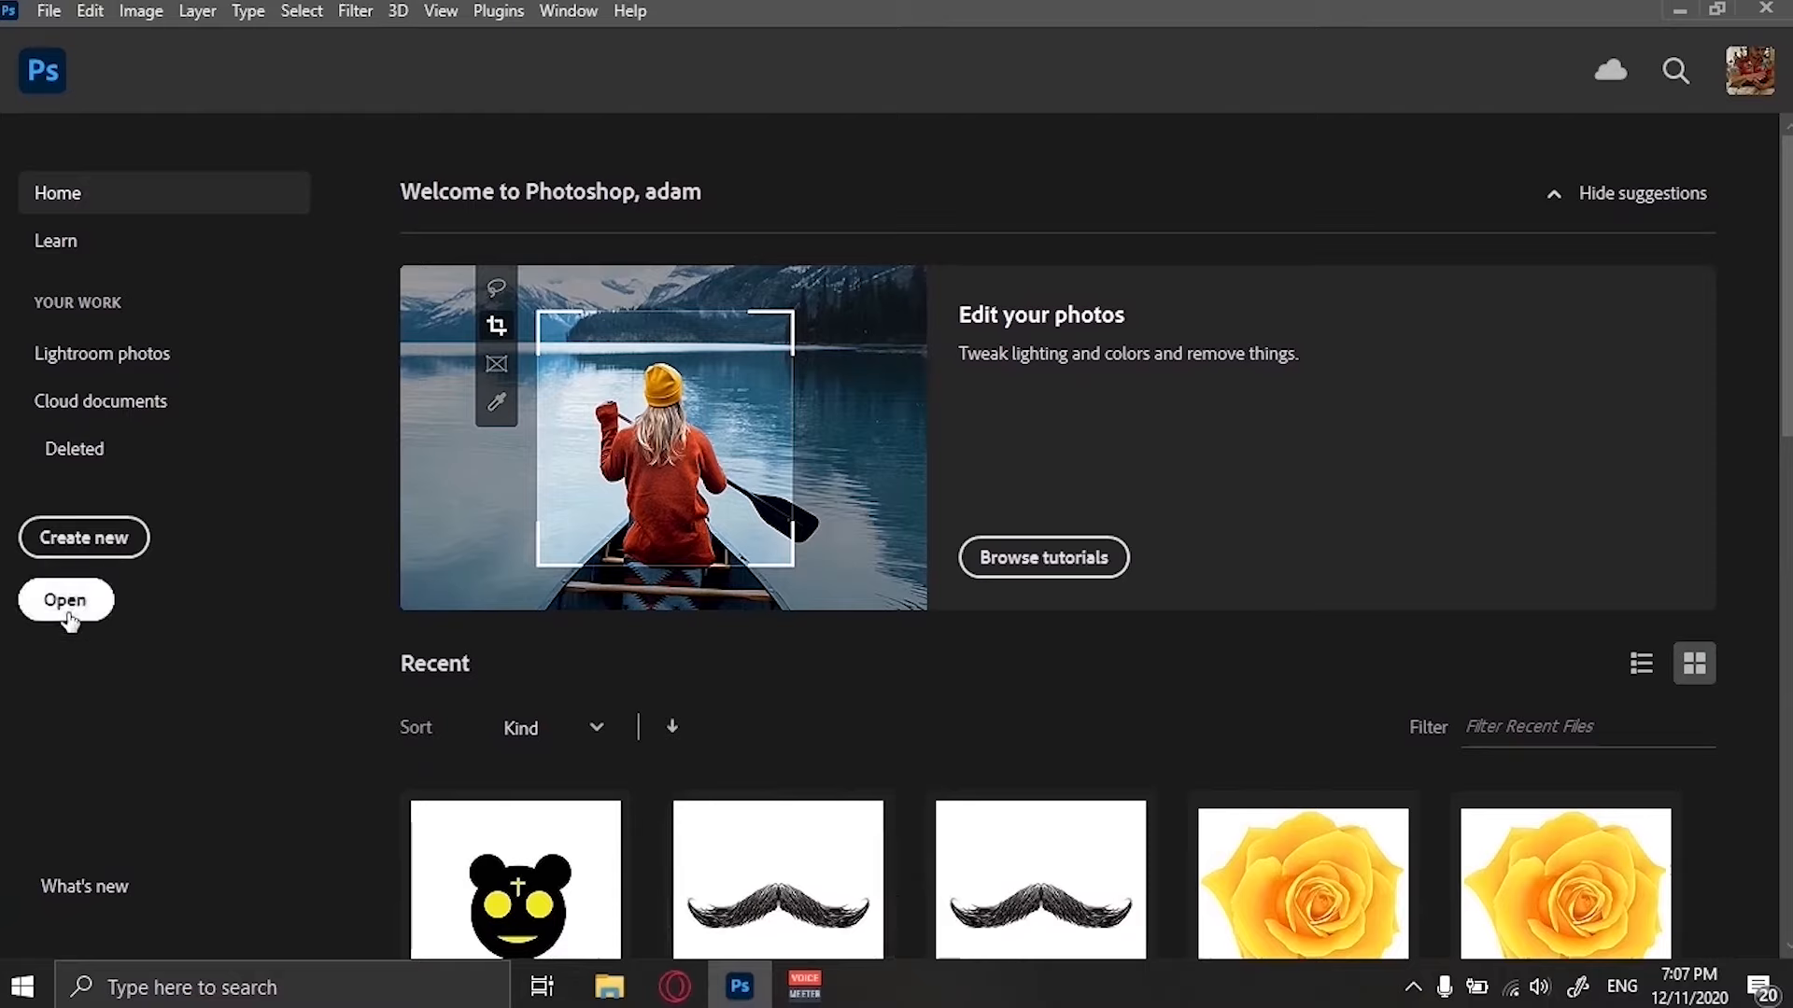
# Open the marek-piwnicki street photo, the pexels cube photo and the shutterstock frame from the Hello Composition folder.
pyautogui.click(67, 617)
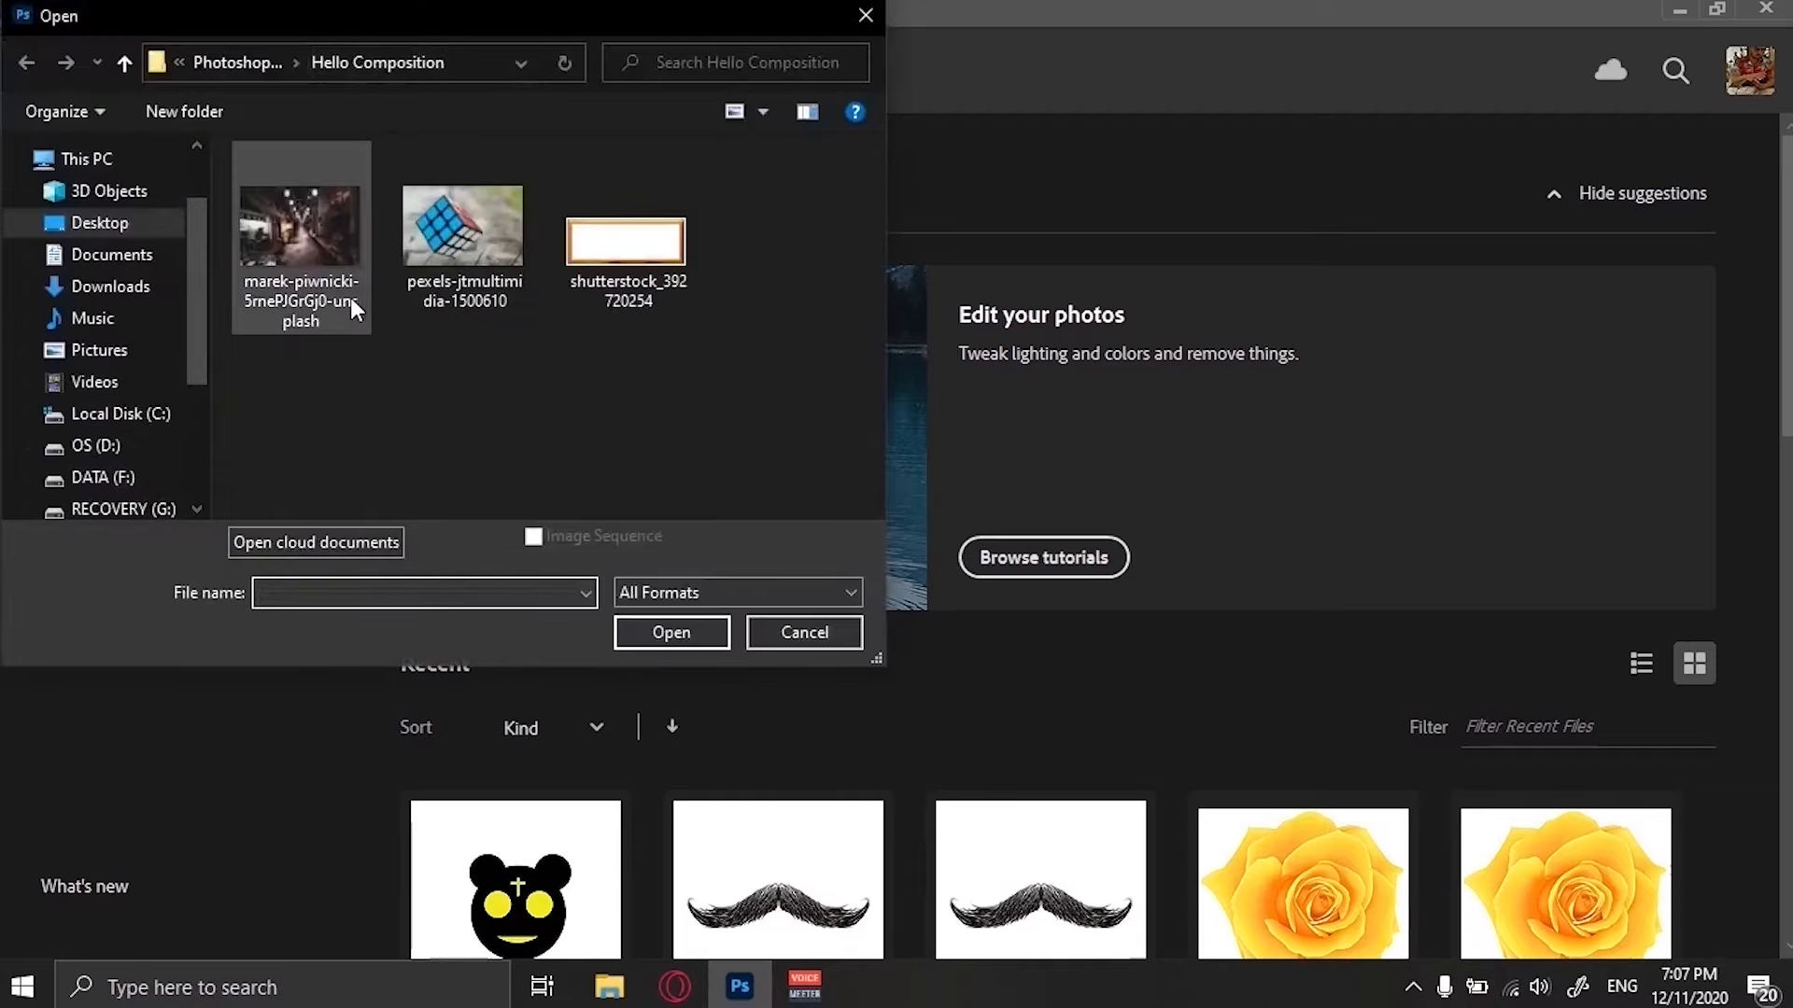
pyautogui.click(319, 268)
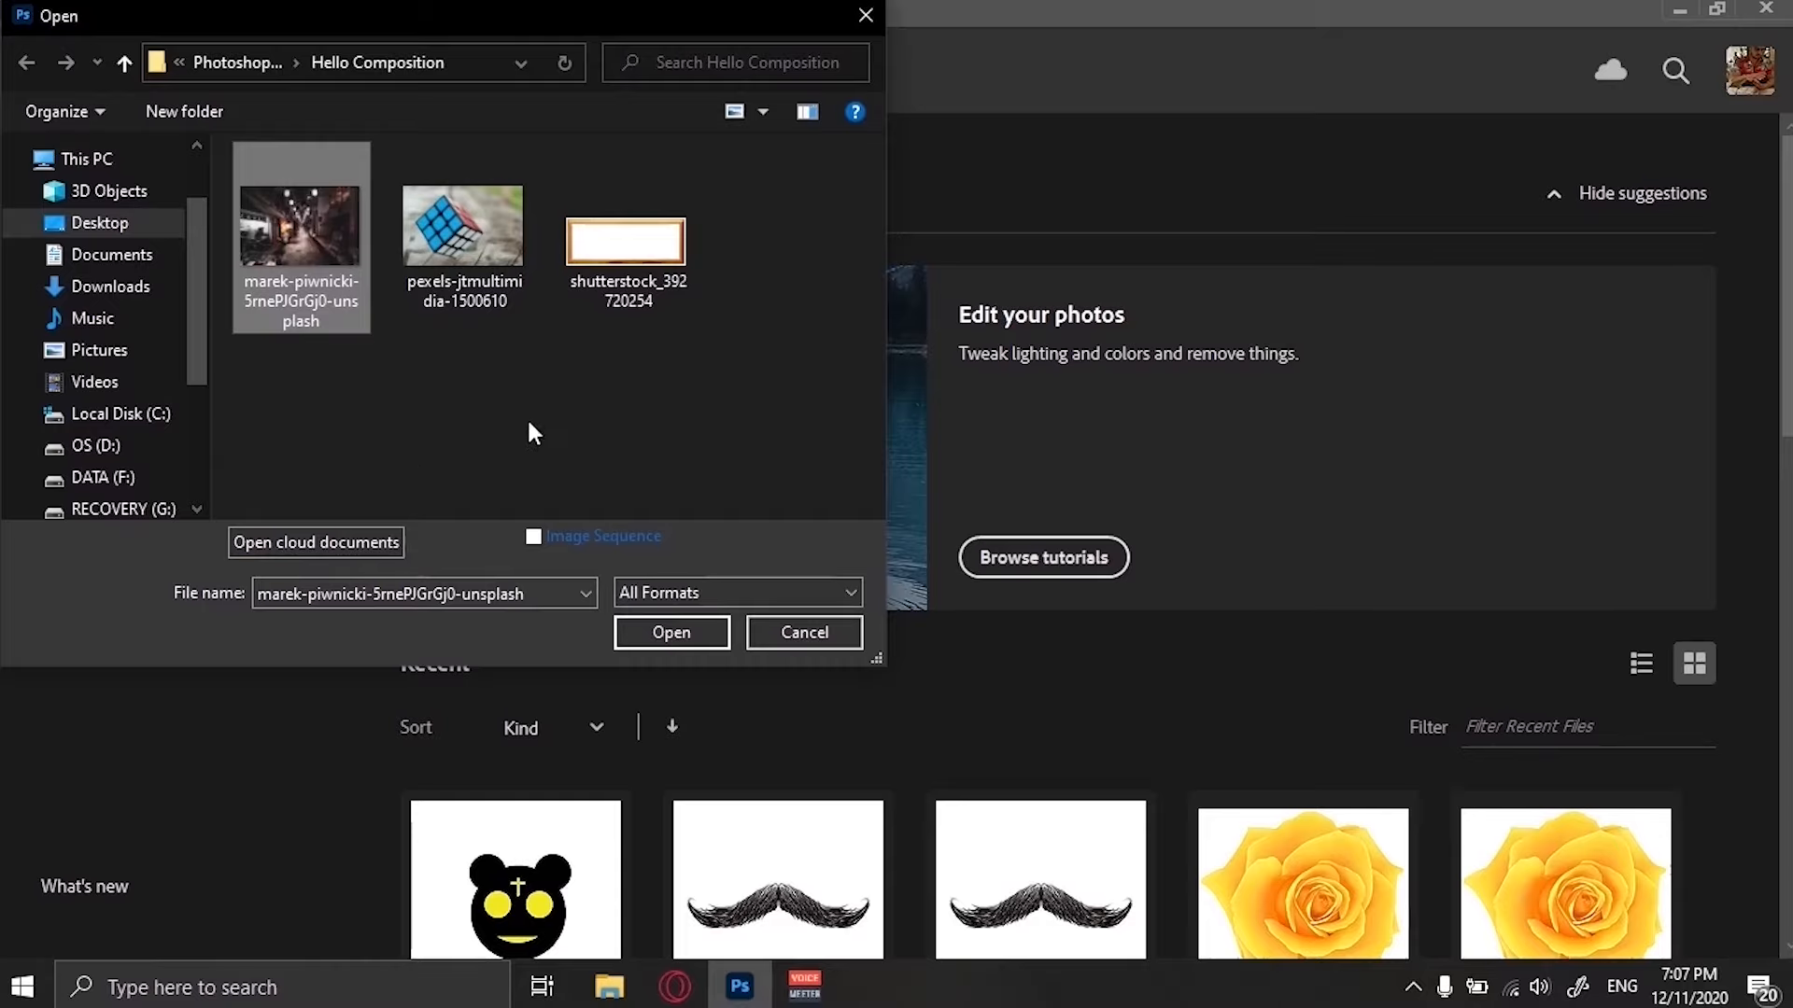
pyautogui.keyDown('shift'); pyautogui.click(652, 261); pyautogui.keyUp('shift')
pyautogui.click(701, 624)
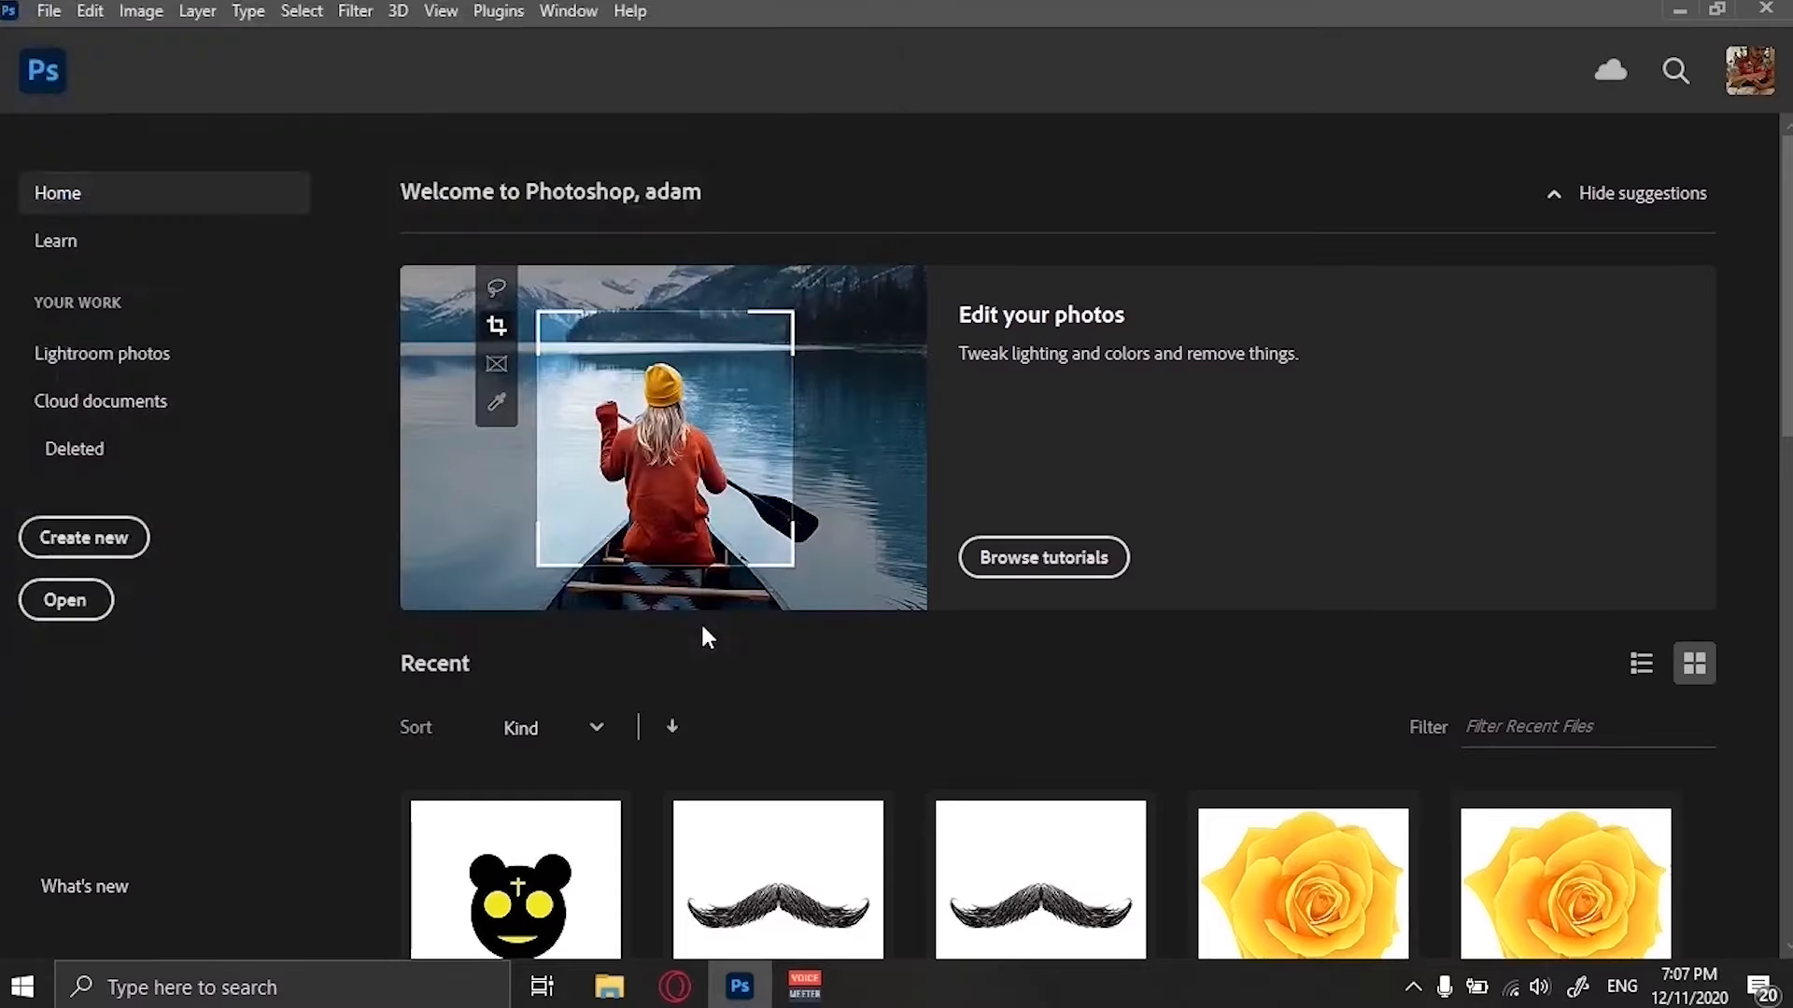
pyautogui.press('f')
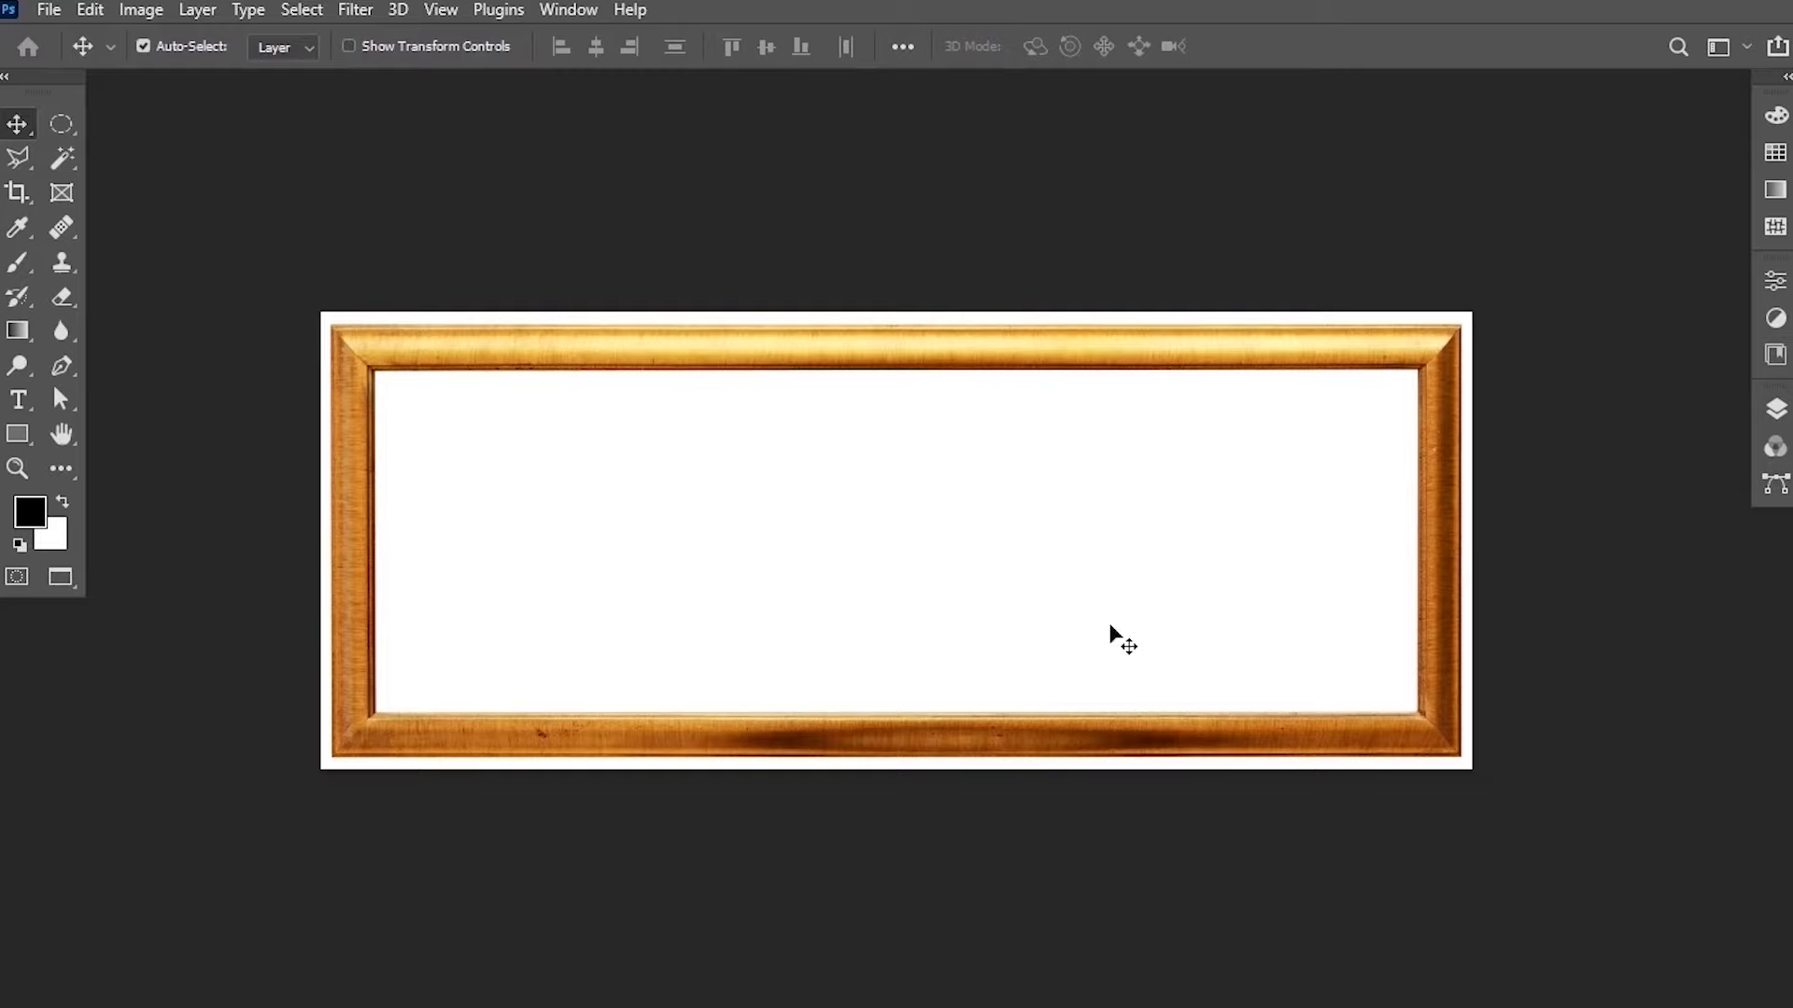
# Select the whole frame image with the Rectangular Marquee Tool.
pyautogui.click(69, 129)
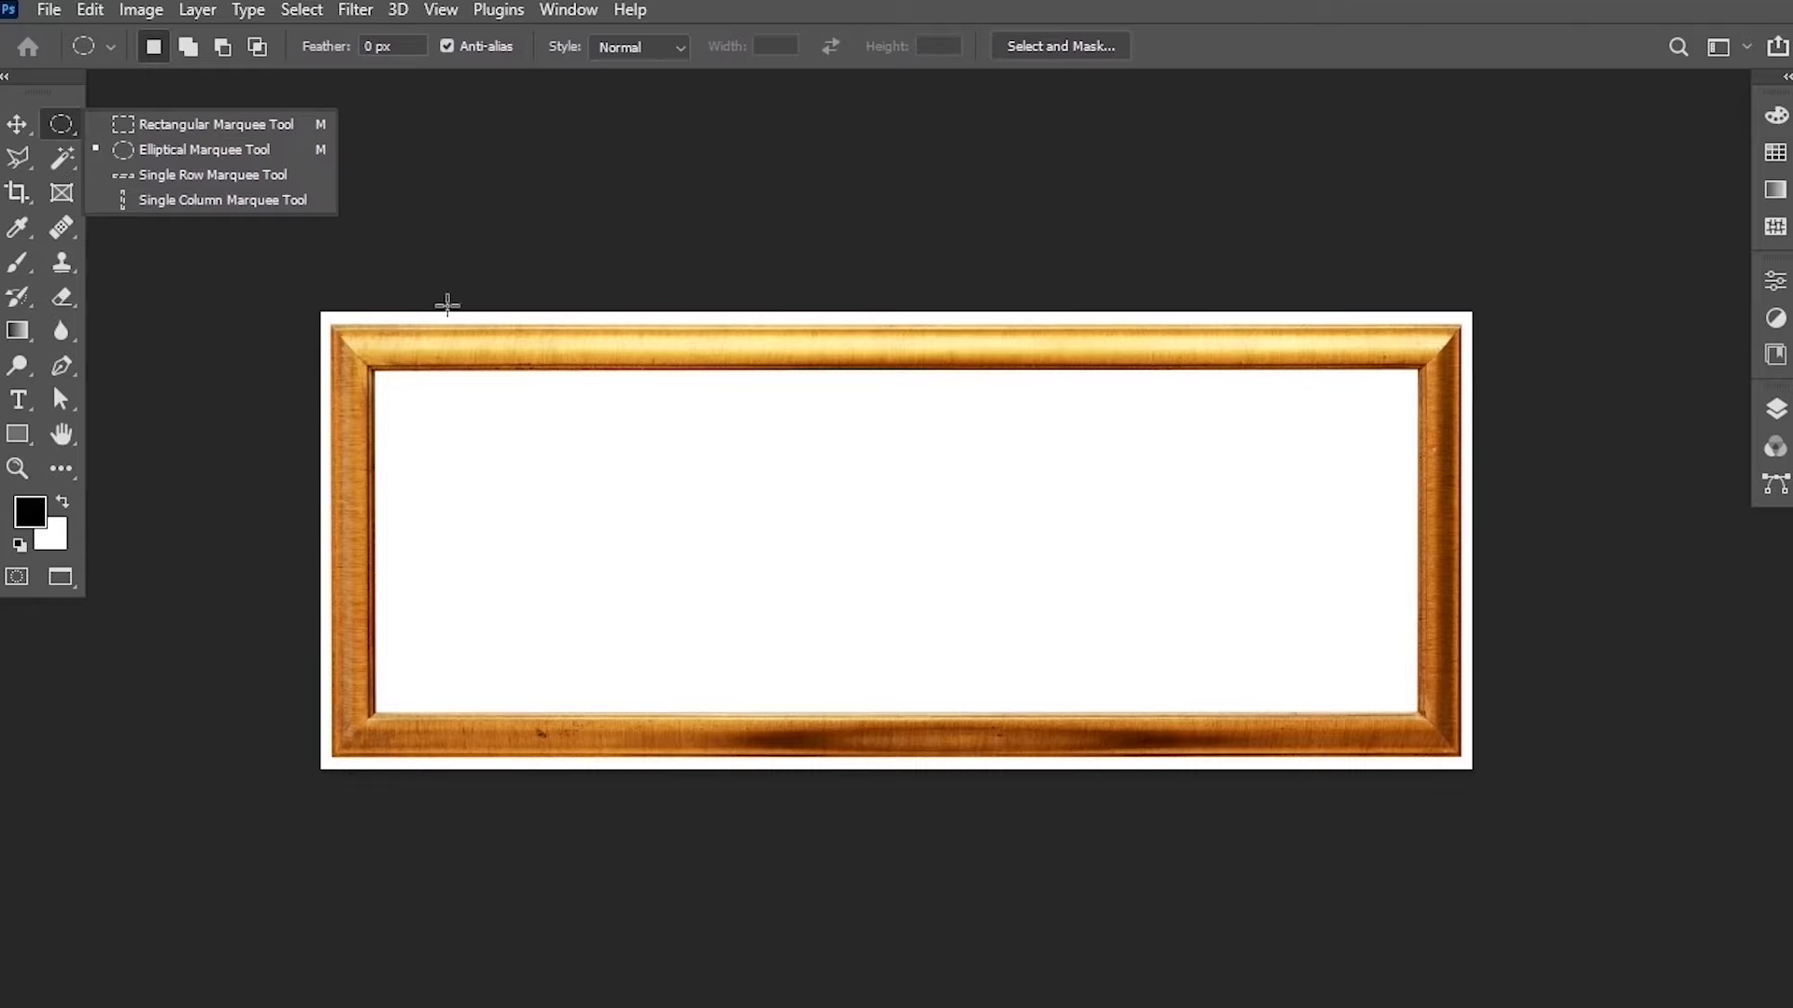
pyautogui.click(205, 127)
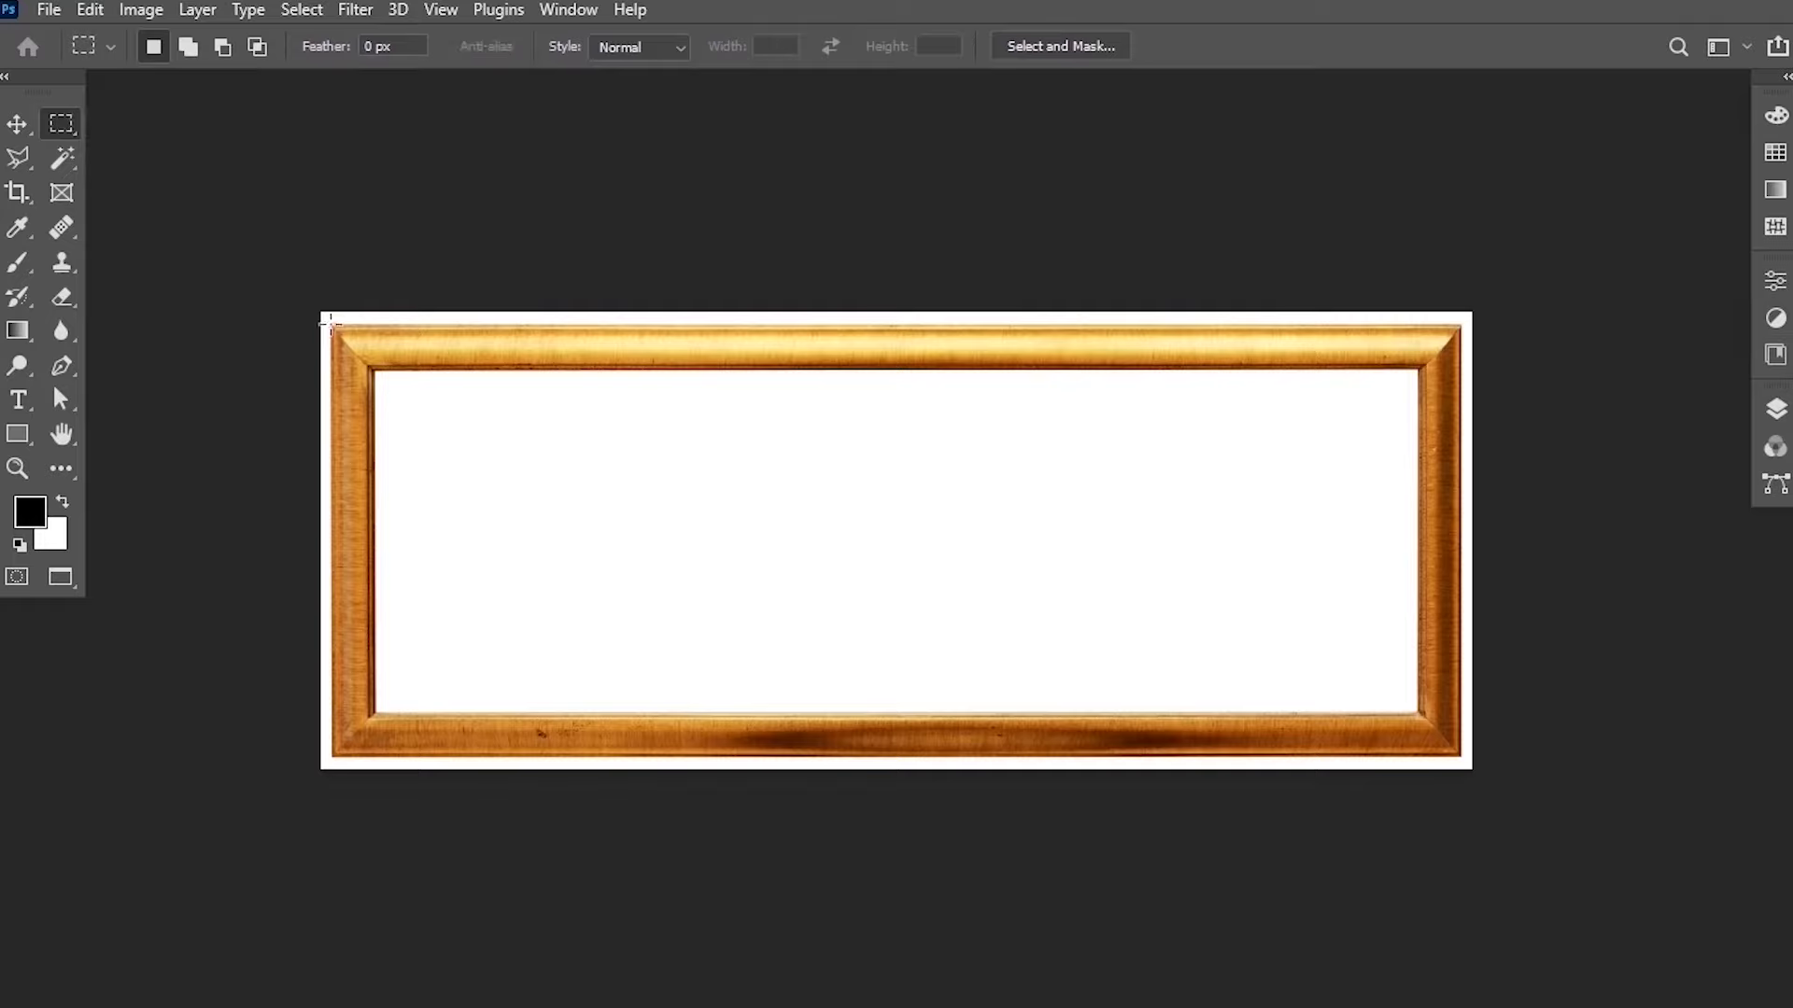
pyautogui.moveTo(333, 322); pyautogui.dragTo(1473, 771)
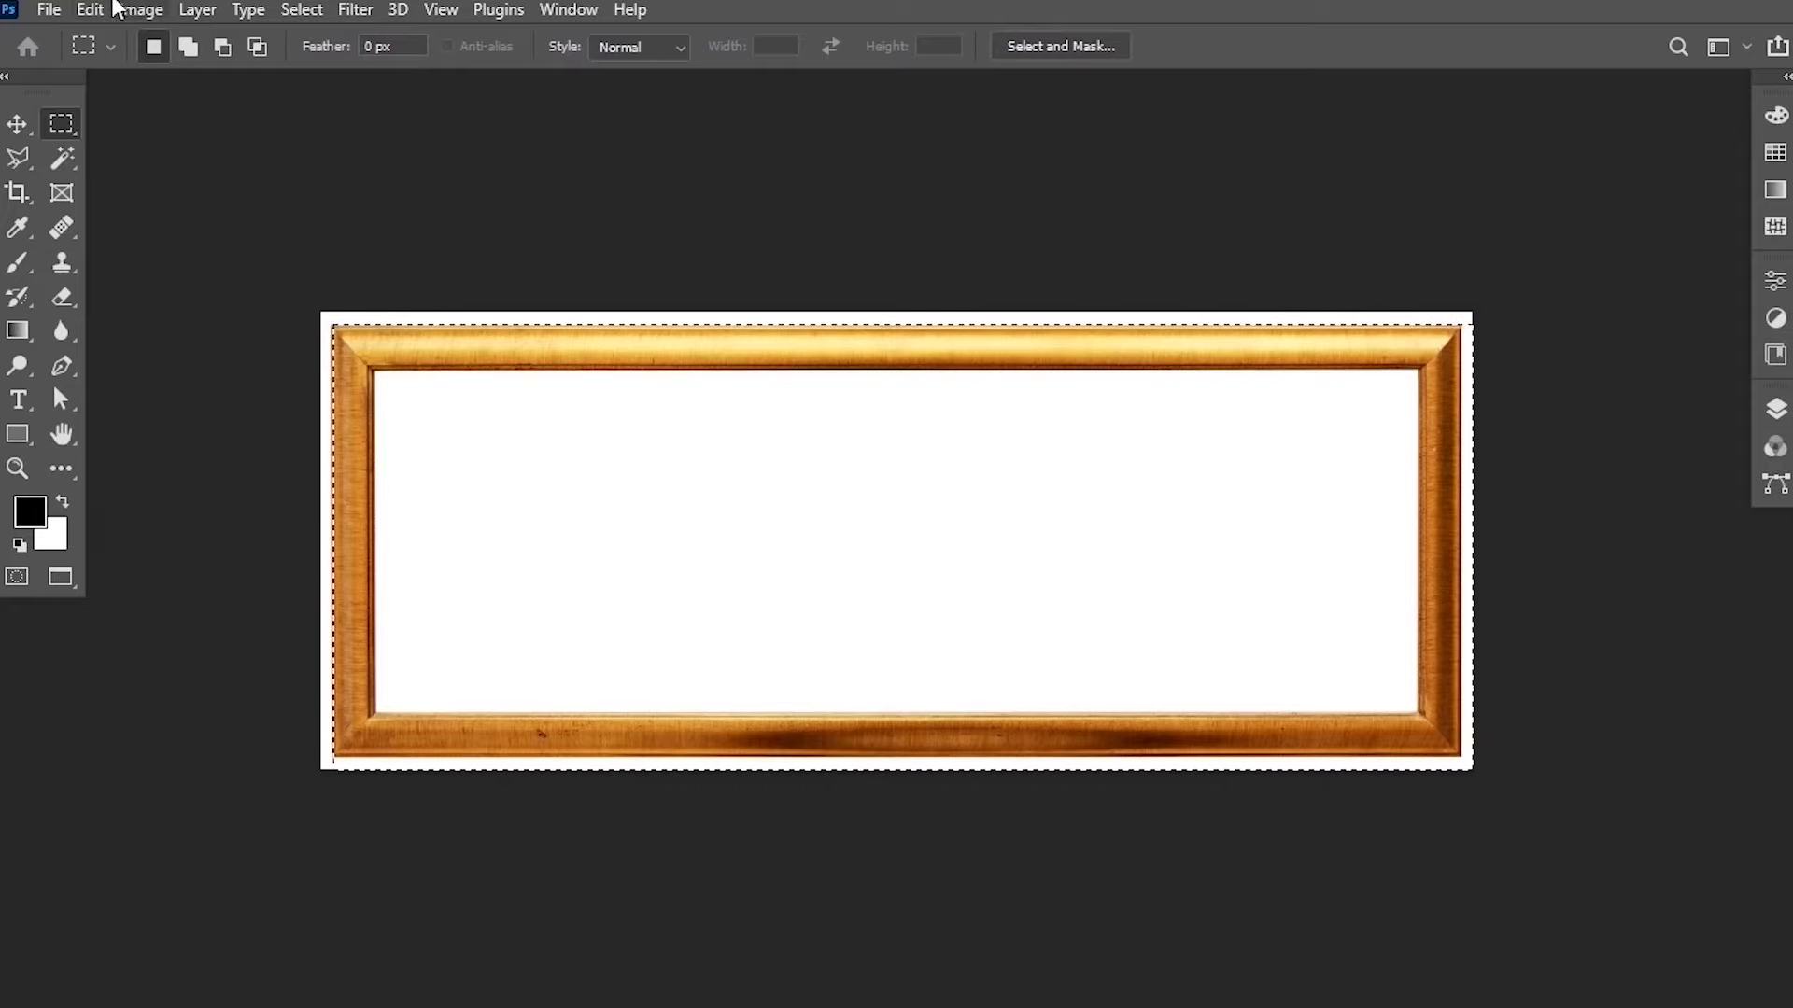
# Transform the selection to the frame's outer edge, at about 99.2% width and 97.8% height.
pyautogui.click(300, 11)
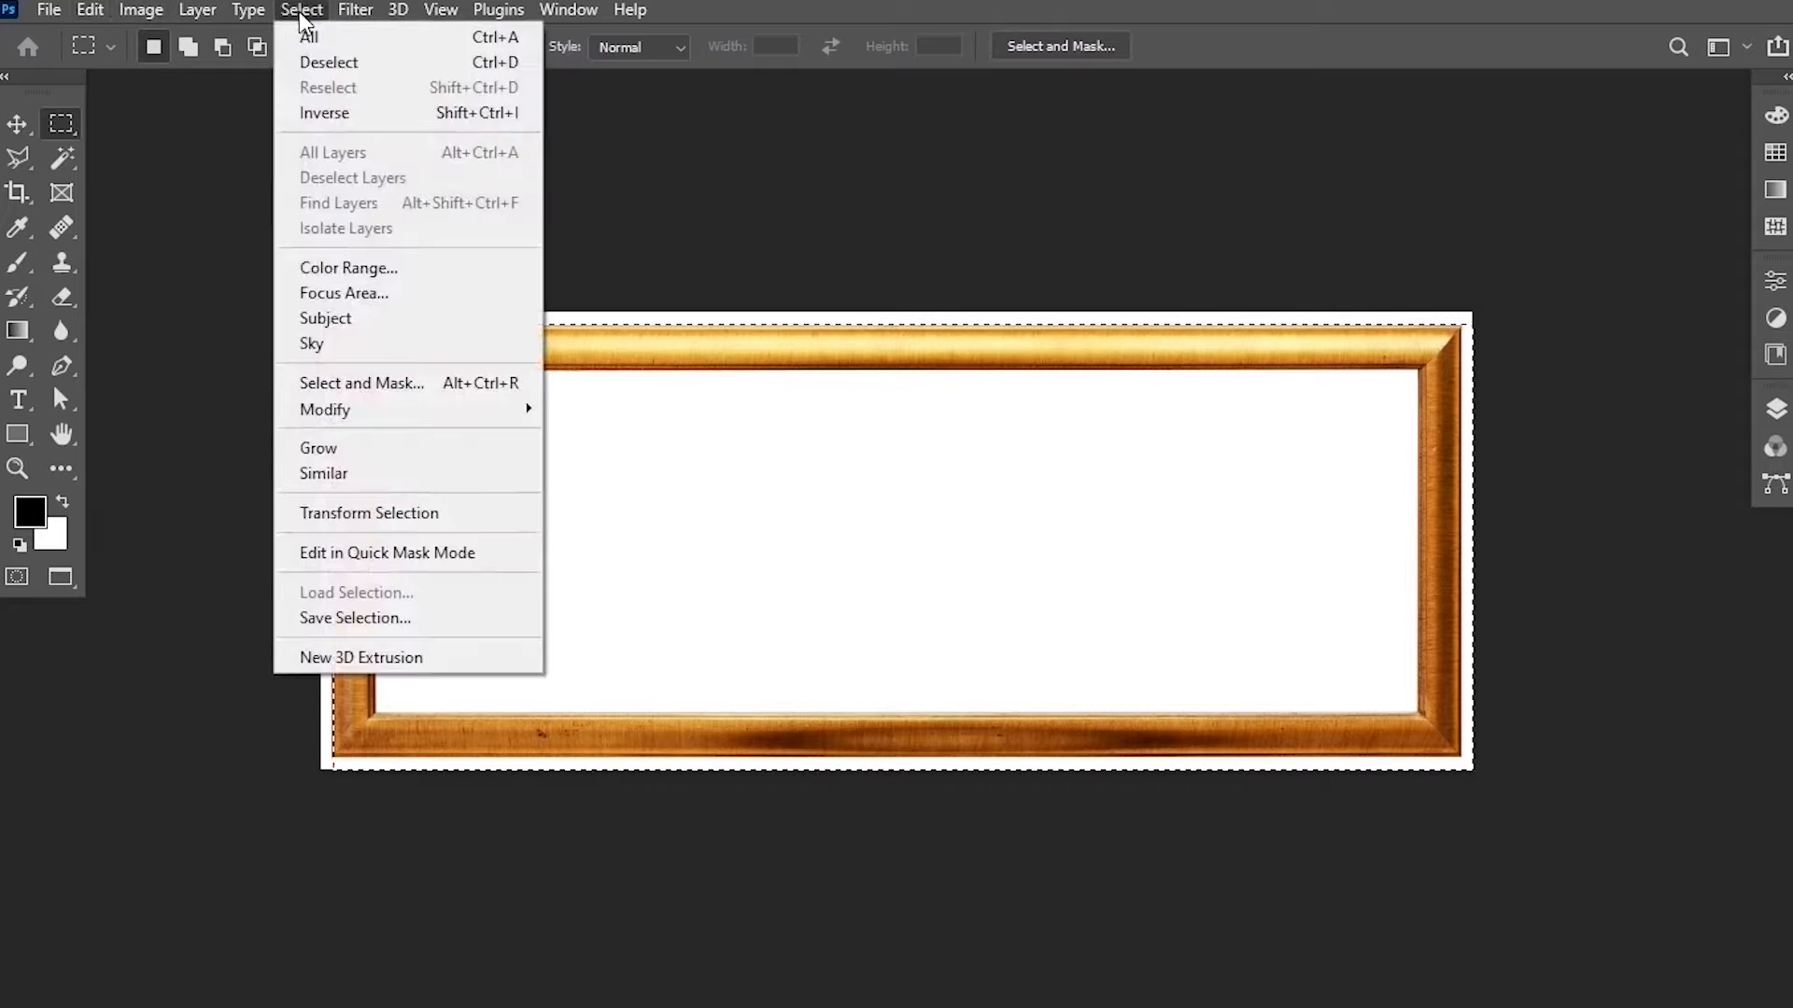
pyautogui.click(439, 517)
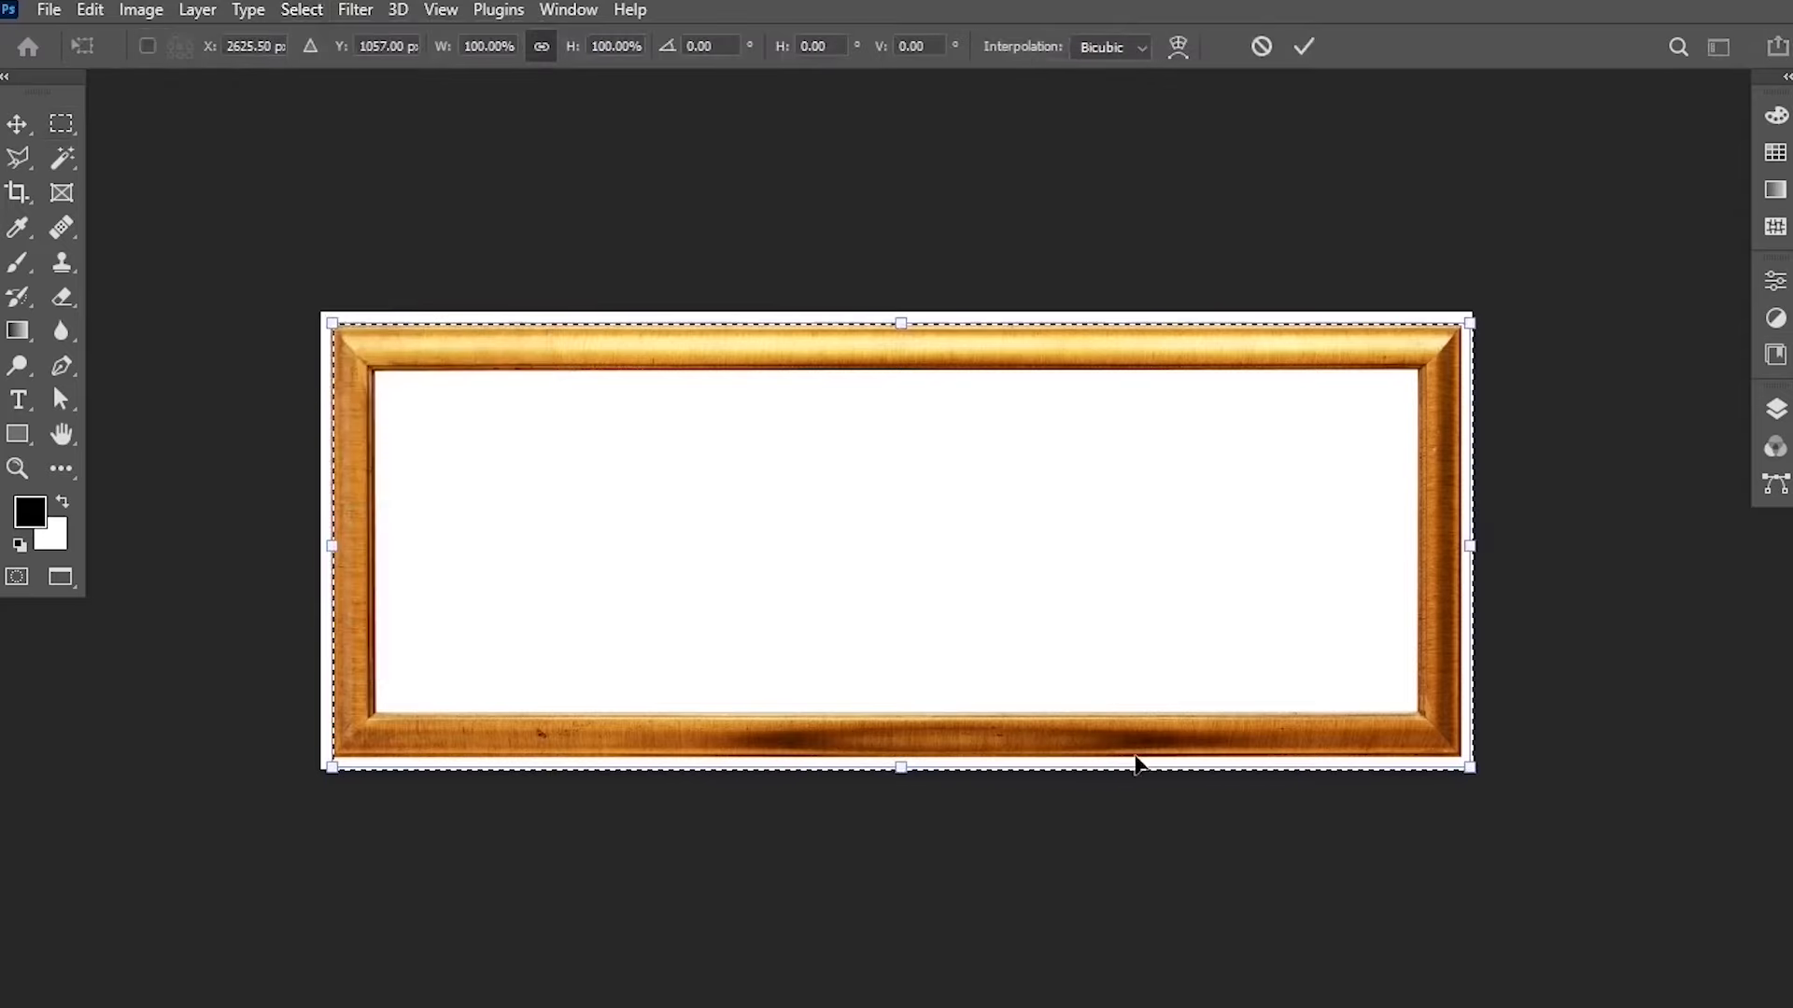
pyautogui.scroll(1, 1106, 780)
pyautogui.scroll(1, 1107, 779)
pyautogui.scroll(1, 1106, 780)
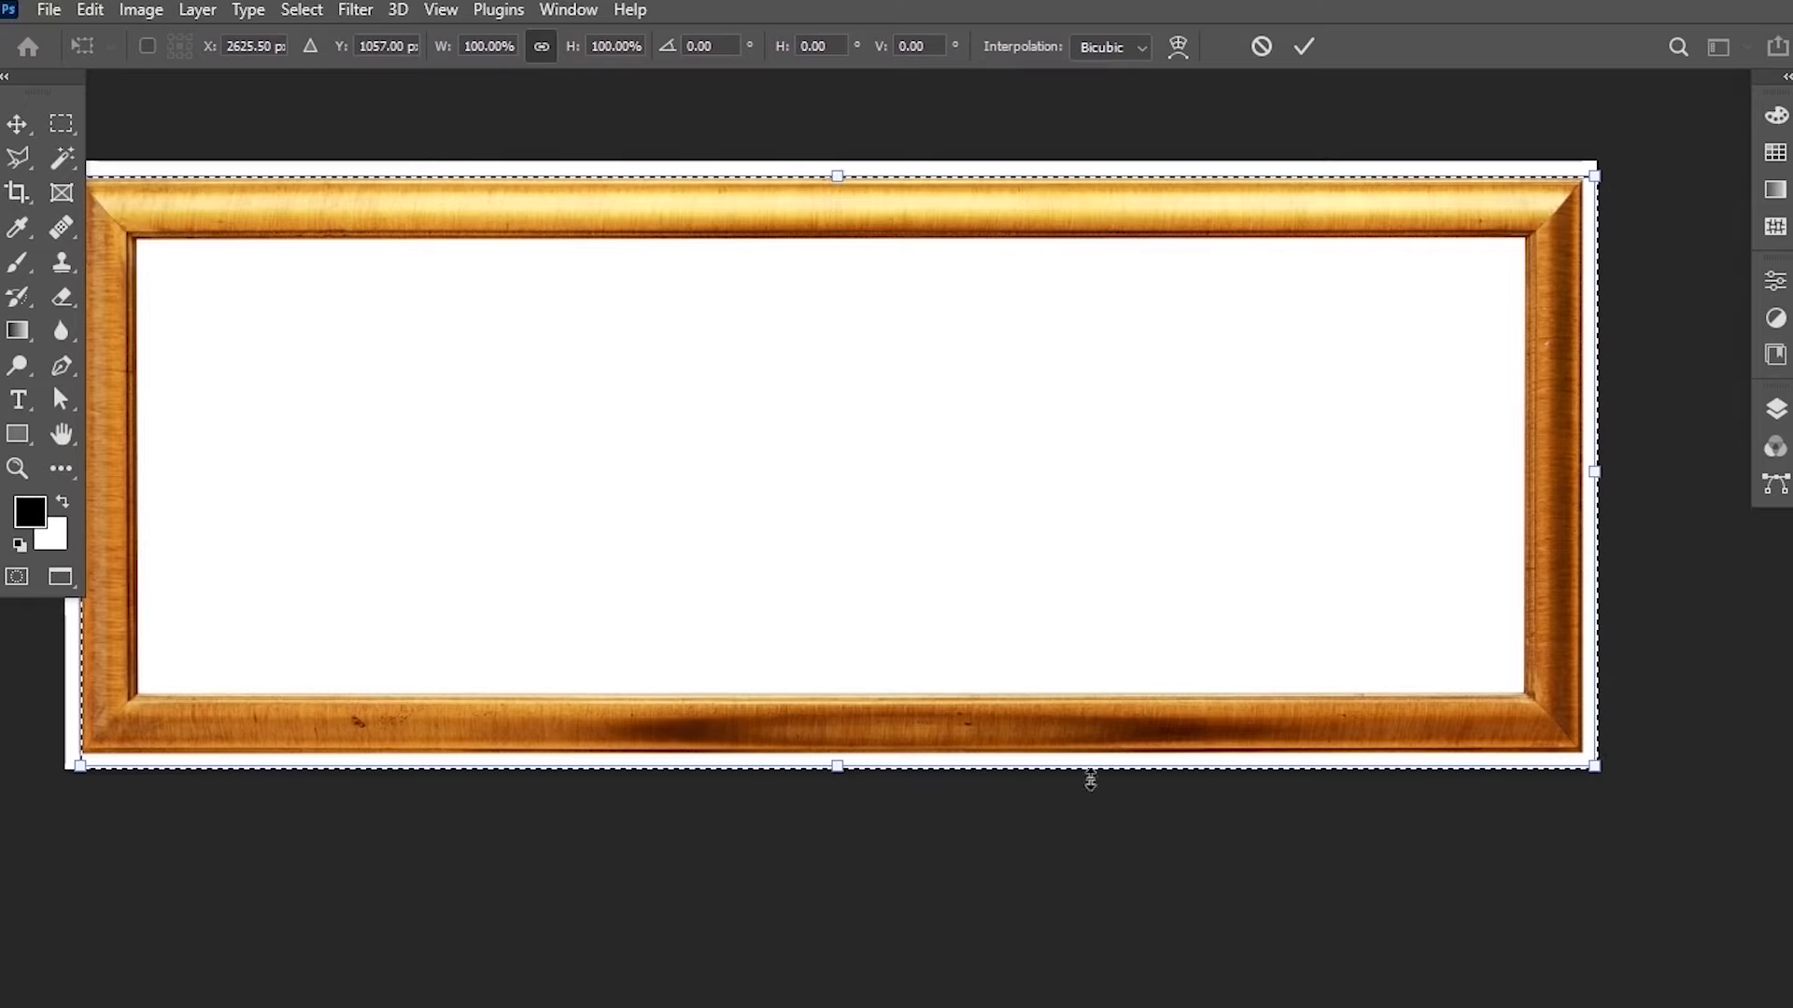
pyautogui.moveTo(837, 766)
pyautogui.mouseDown()
pyautogui.moveTo(822, 693)
pyautogui.moveTo(836, 796)
pyautogui.moveTo(808, 625)
pyautogui.moveTo(864, 797)
pyautogui.moveTo(838, 663)
pyautogui.moveTo(843, 702)
pyautogui.moveTo(894, 761)
pyautogui.moveTo(885, 777)
pyautogui.moveTo(841, 763)
pyautogui.moveTo(854, 760)
pyautogui.mouseUp()
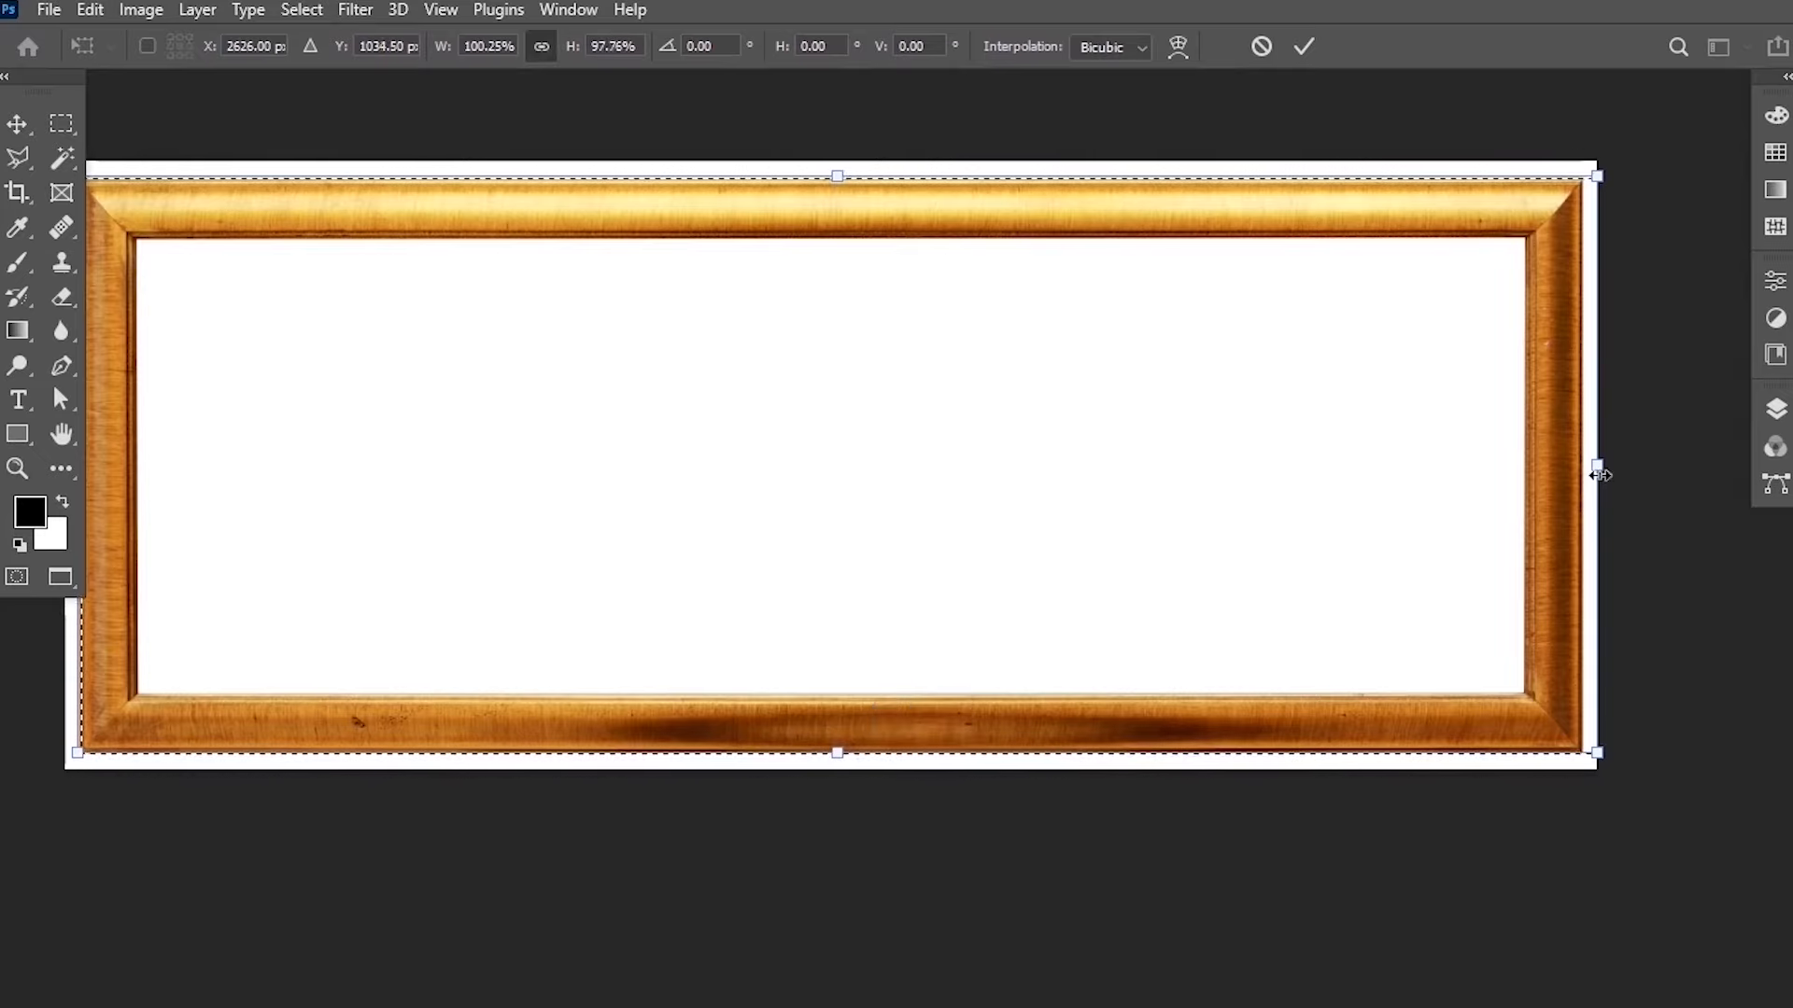
pyautogui.moveTo(1597, 465); pyautogui.dragTo(1584, 471)
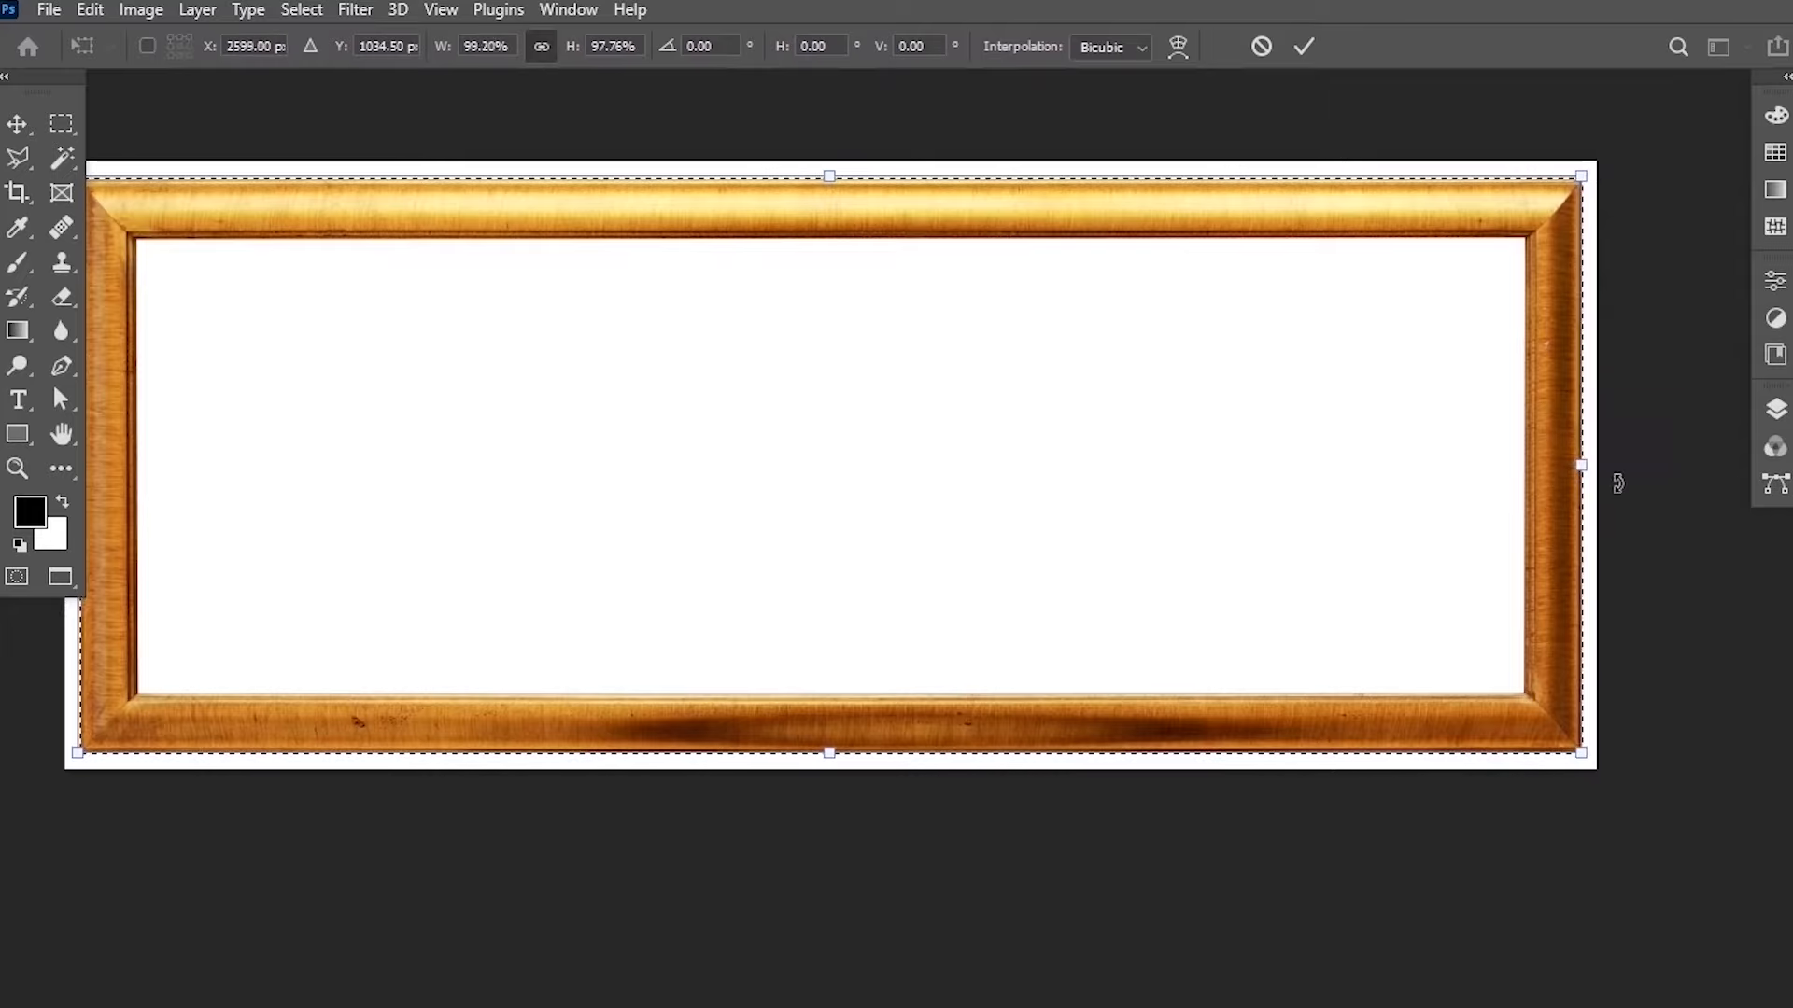
pyautogui.scroll(3, 1612, 480)
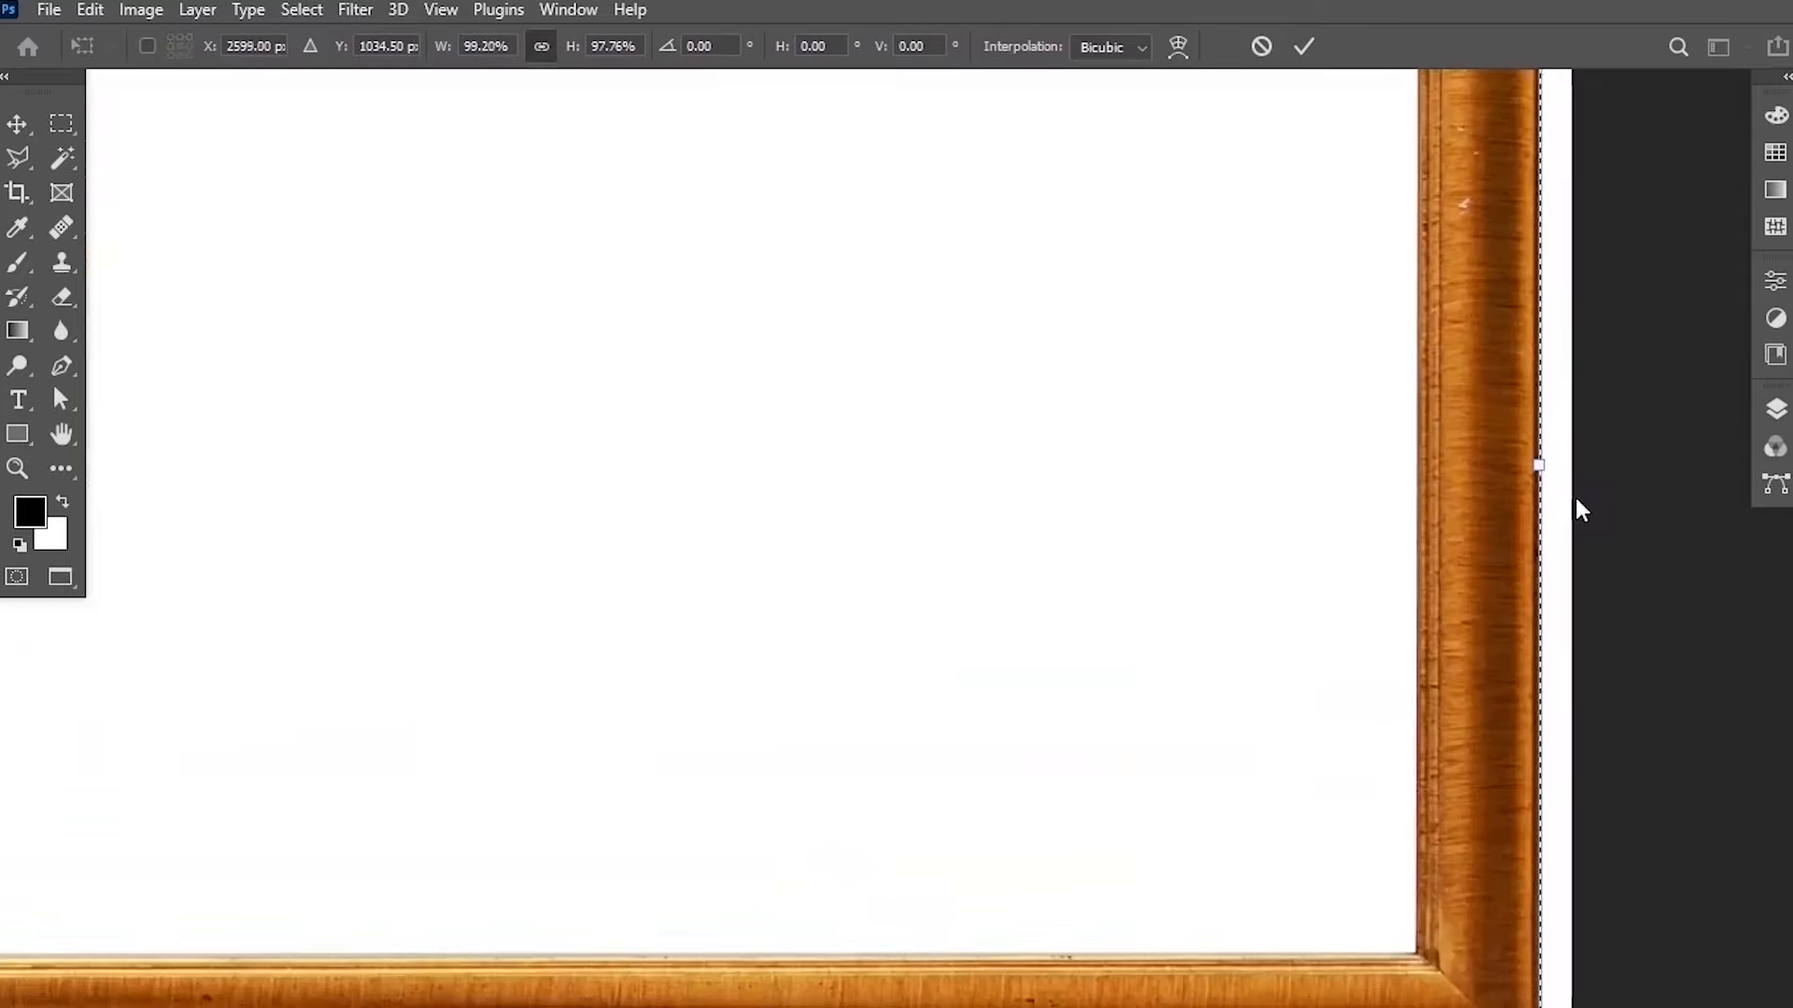
pyautogui.scroll(-3, 1565, 496)
pyautogui.scroll(-4, 1564, 498)
pyautogui.moveTo(804, 500); pyautogui.dragTo(960, 528)
pyautogui.scroll(4, 578, 382)
pyautogui.scroll(2, 577, 381)
pyautogui.moveTo(823, 595); pyautogui.dragTo(657, 512)
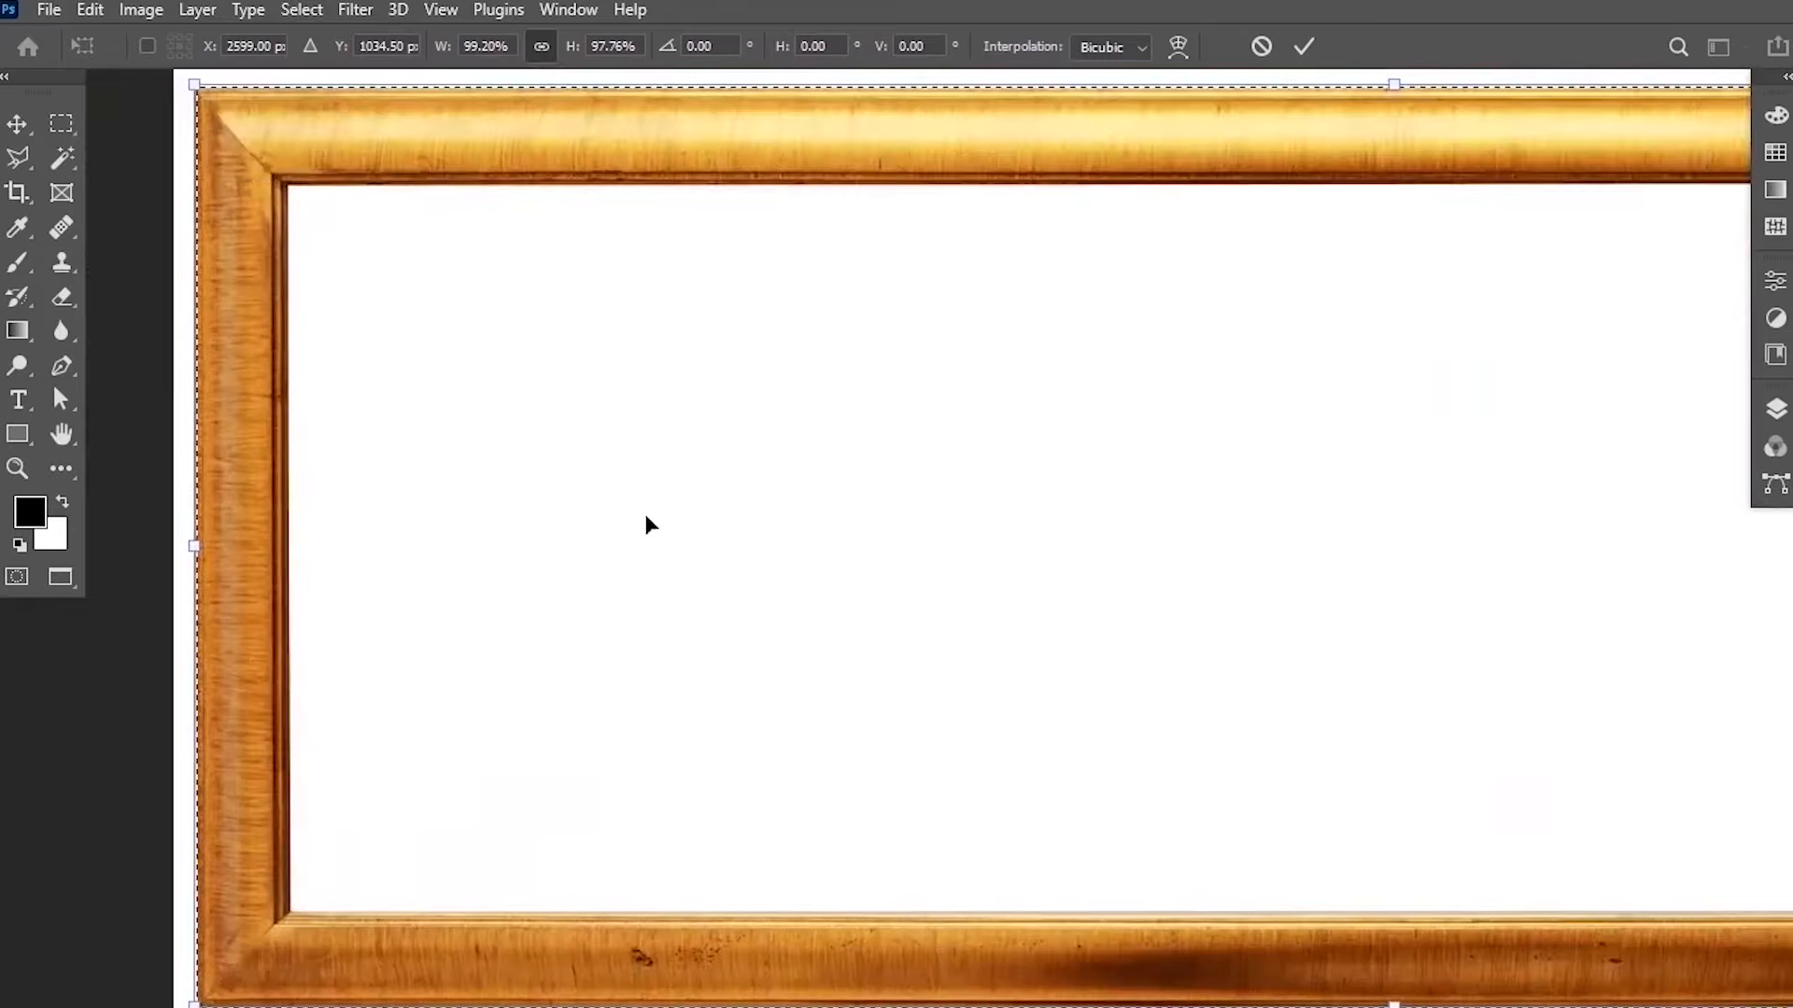
pyautogui.scroll(-3, 646, 513)
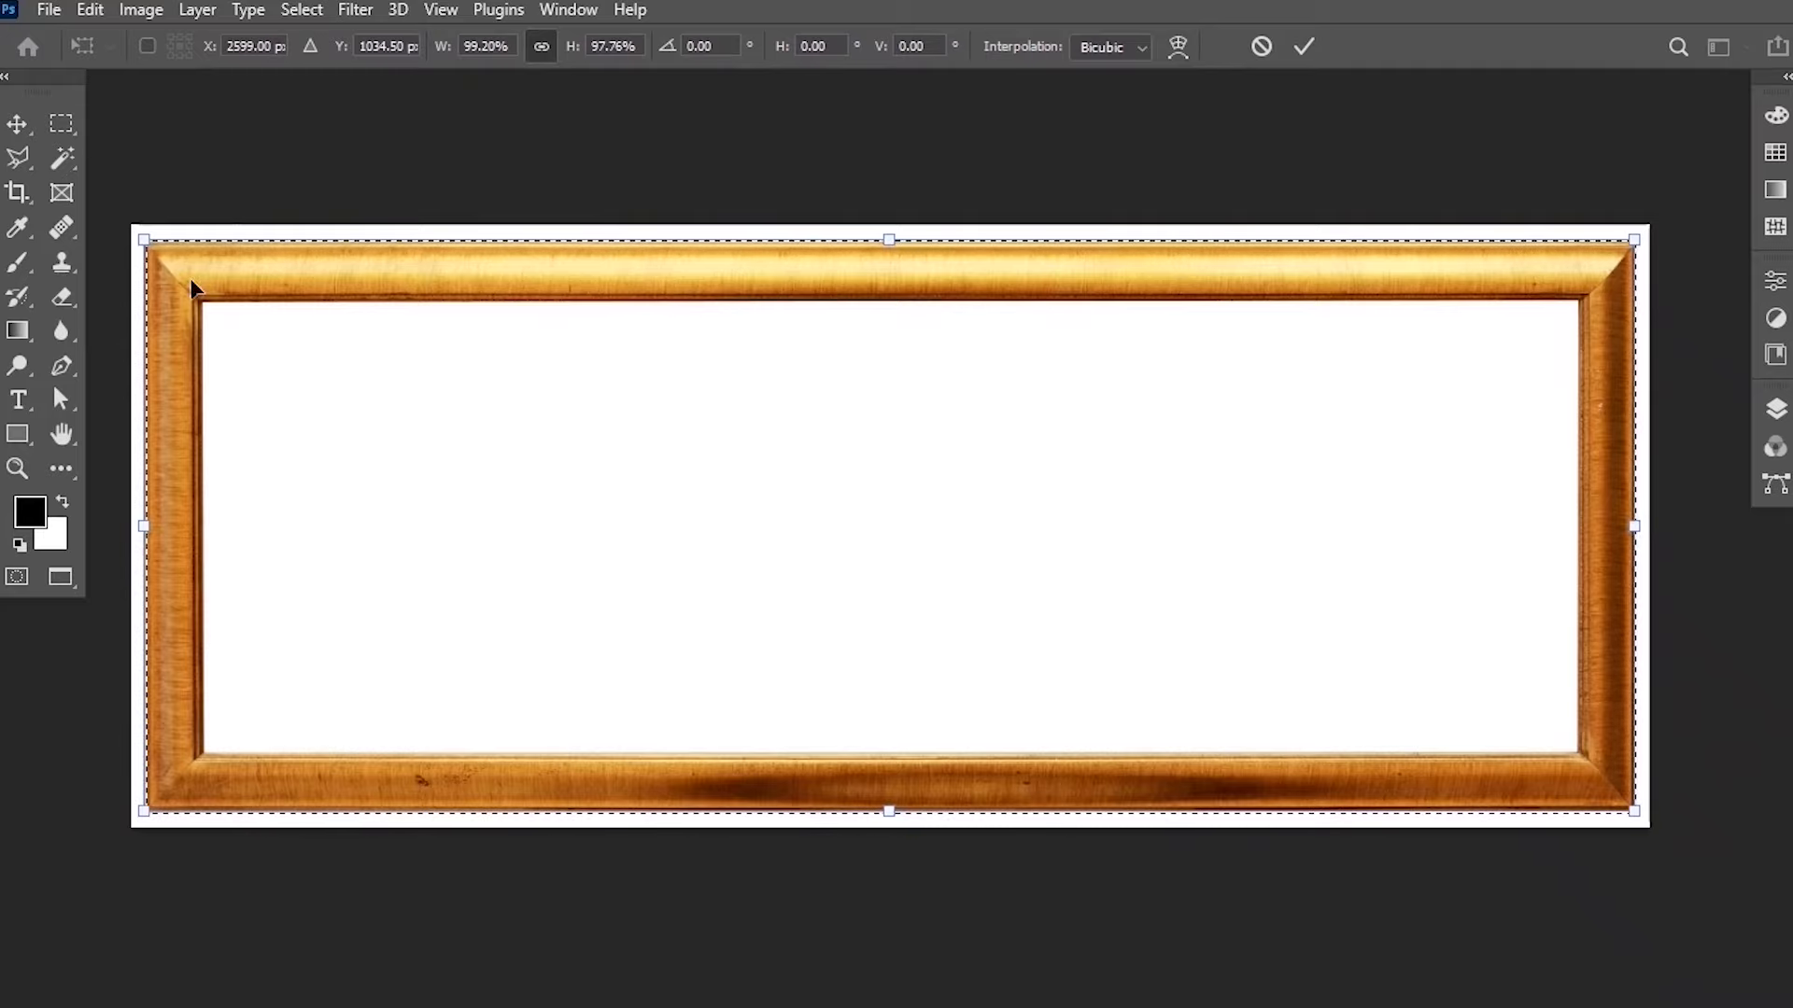
pyautogui.click(1308, 56)
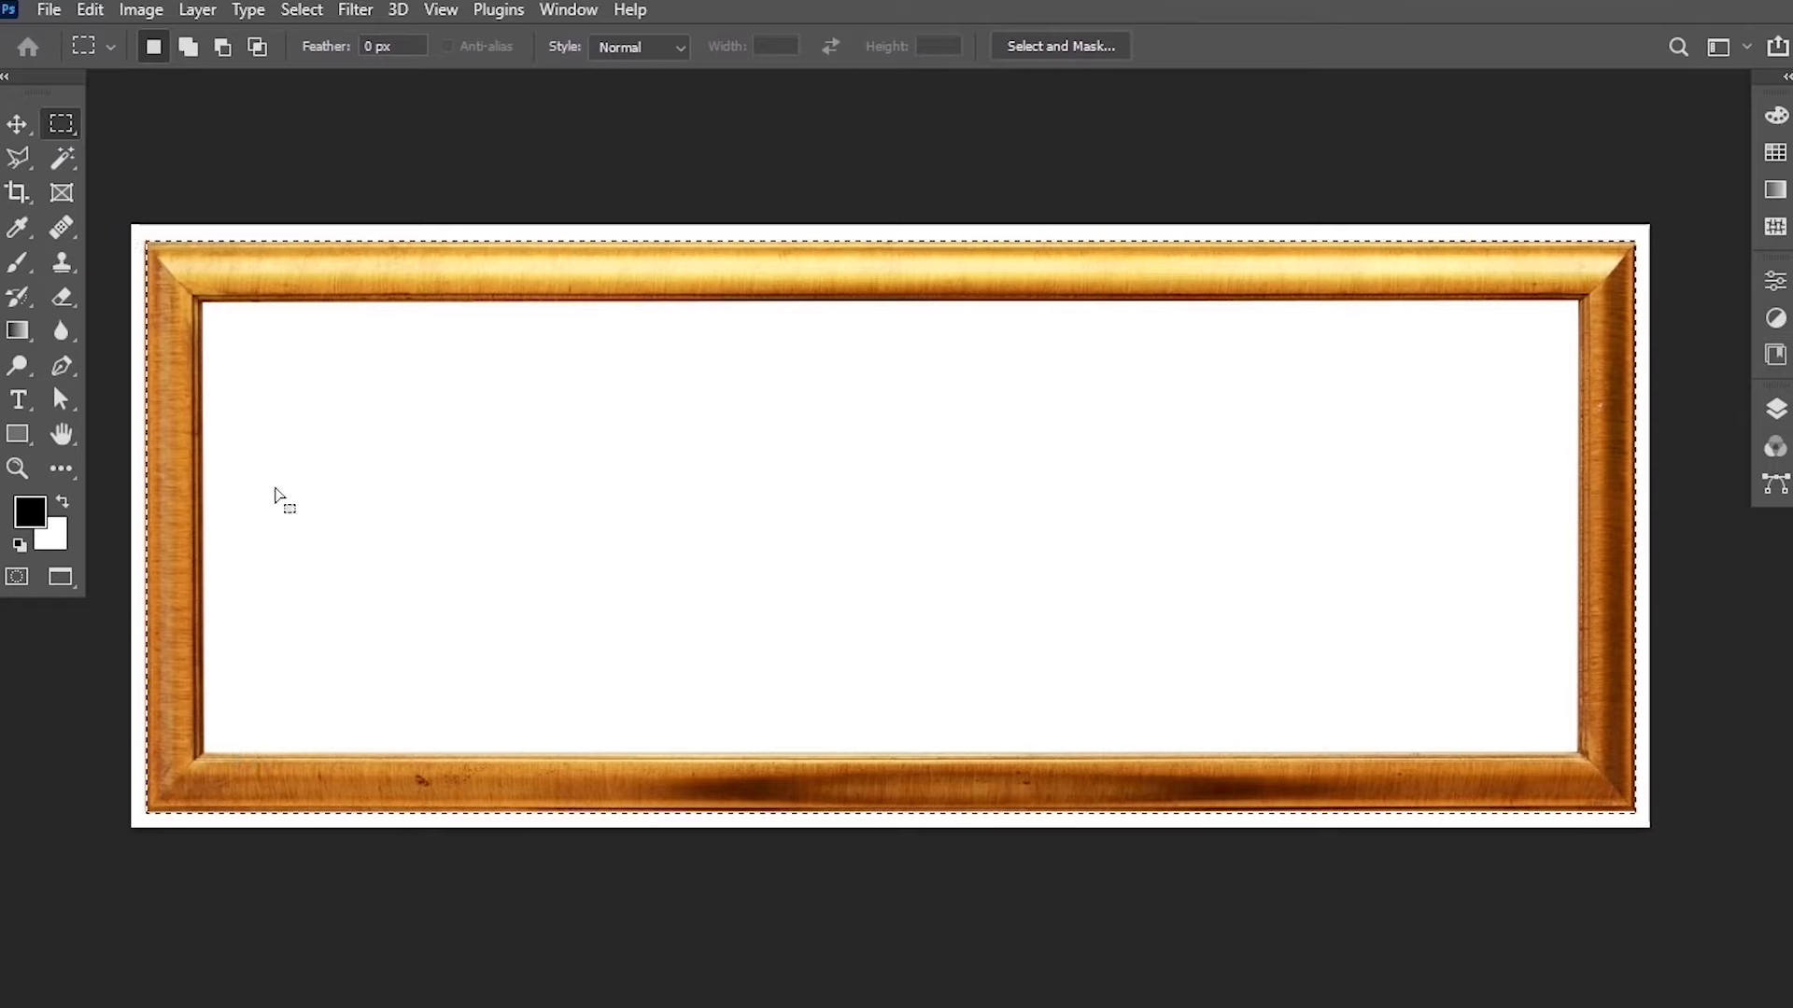
# Subtract the frame's inner white opening from the selection.
pyautogui.press('alt')
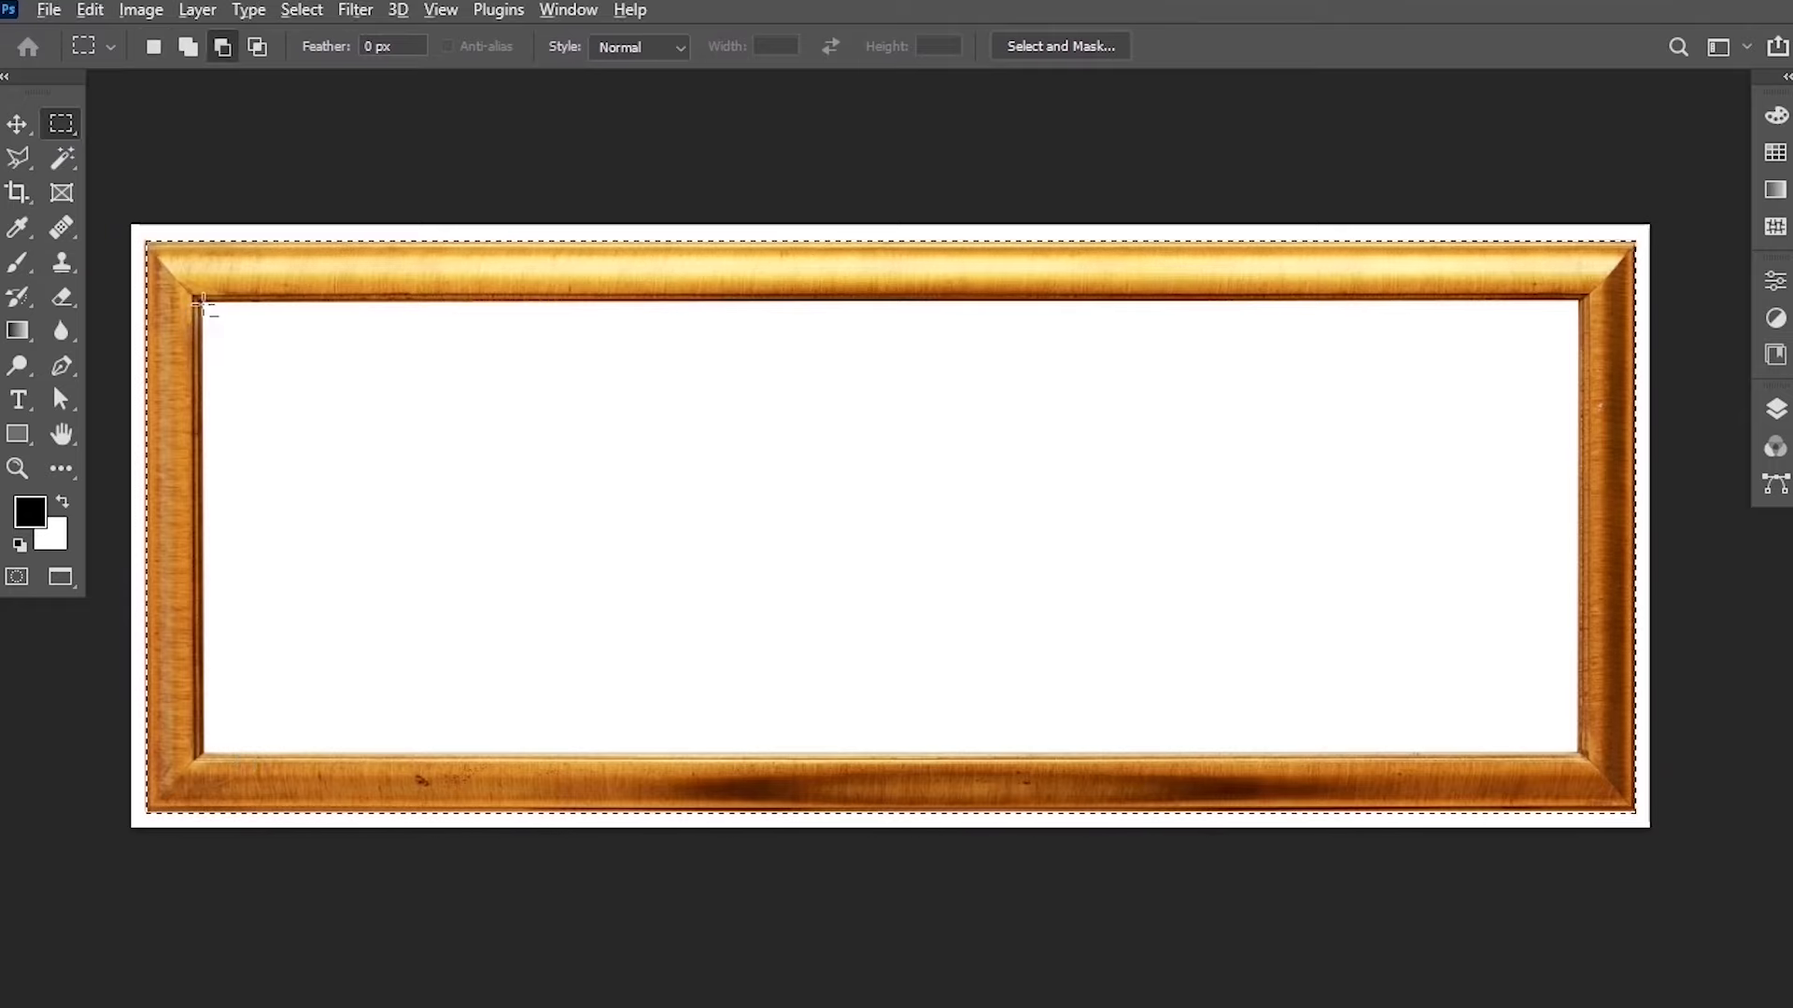
pyautogui.moveTo(203, 302); pyautogui.dragTo(1582, 756)
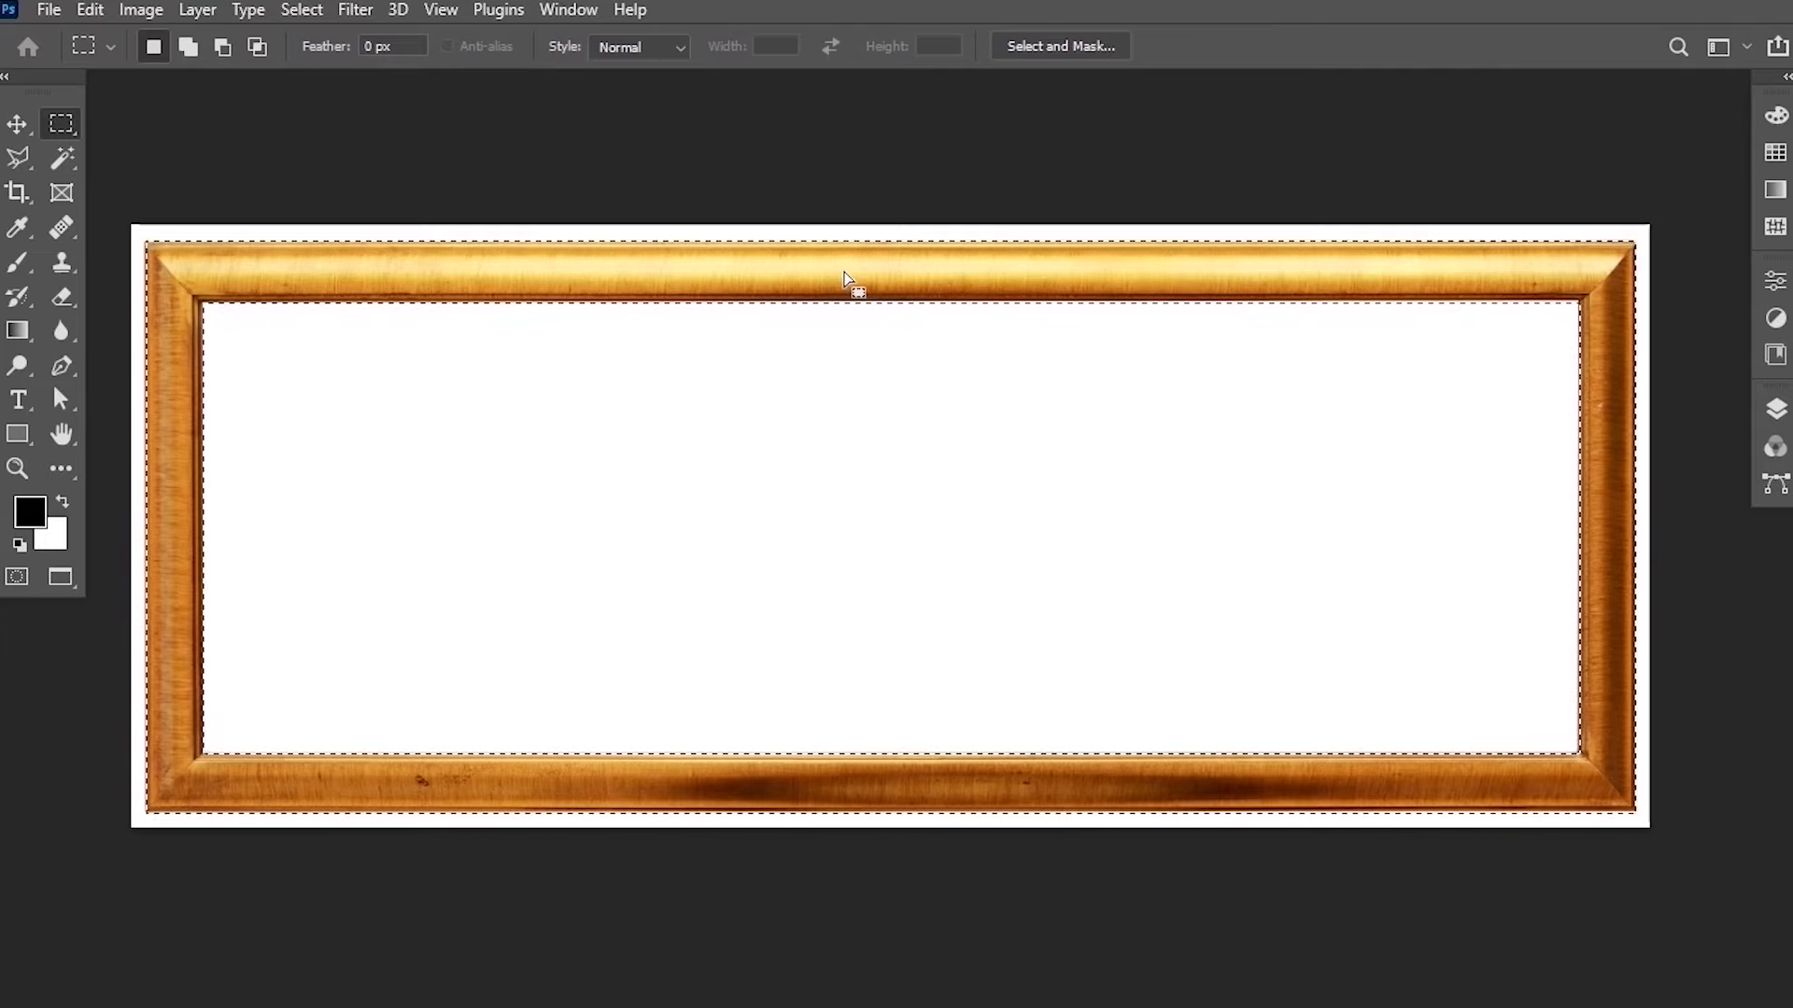
pyautogui.moveTo(850, 279)
pyautogui.mouseDown()
pyautogui.moveTo(917, 276)
pyautogui.moveTo(877, 276)
pyautogui.mouseUp()
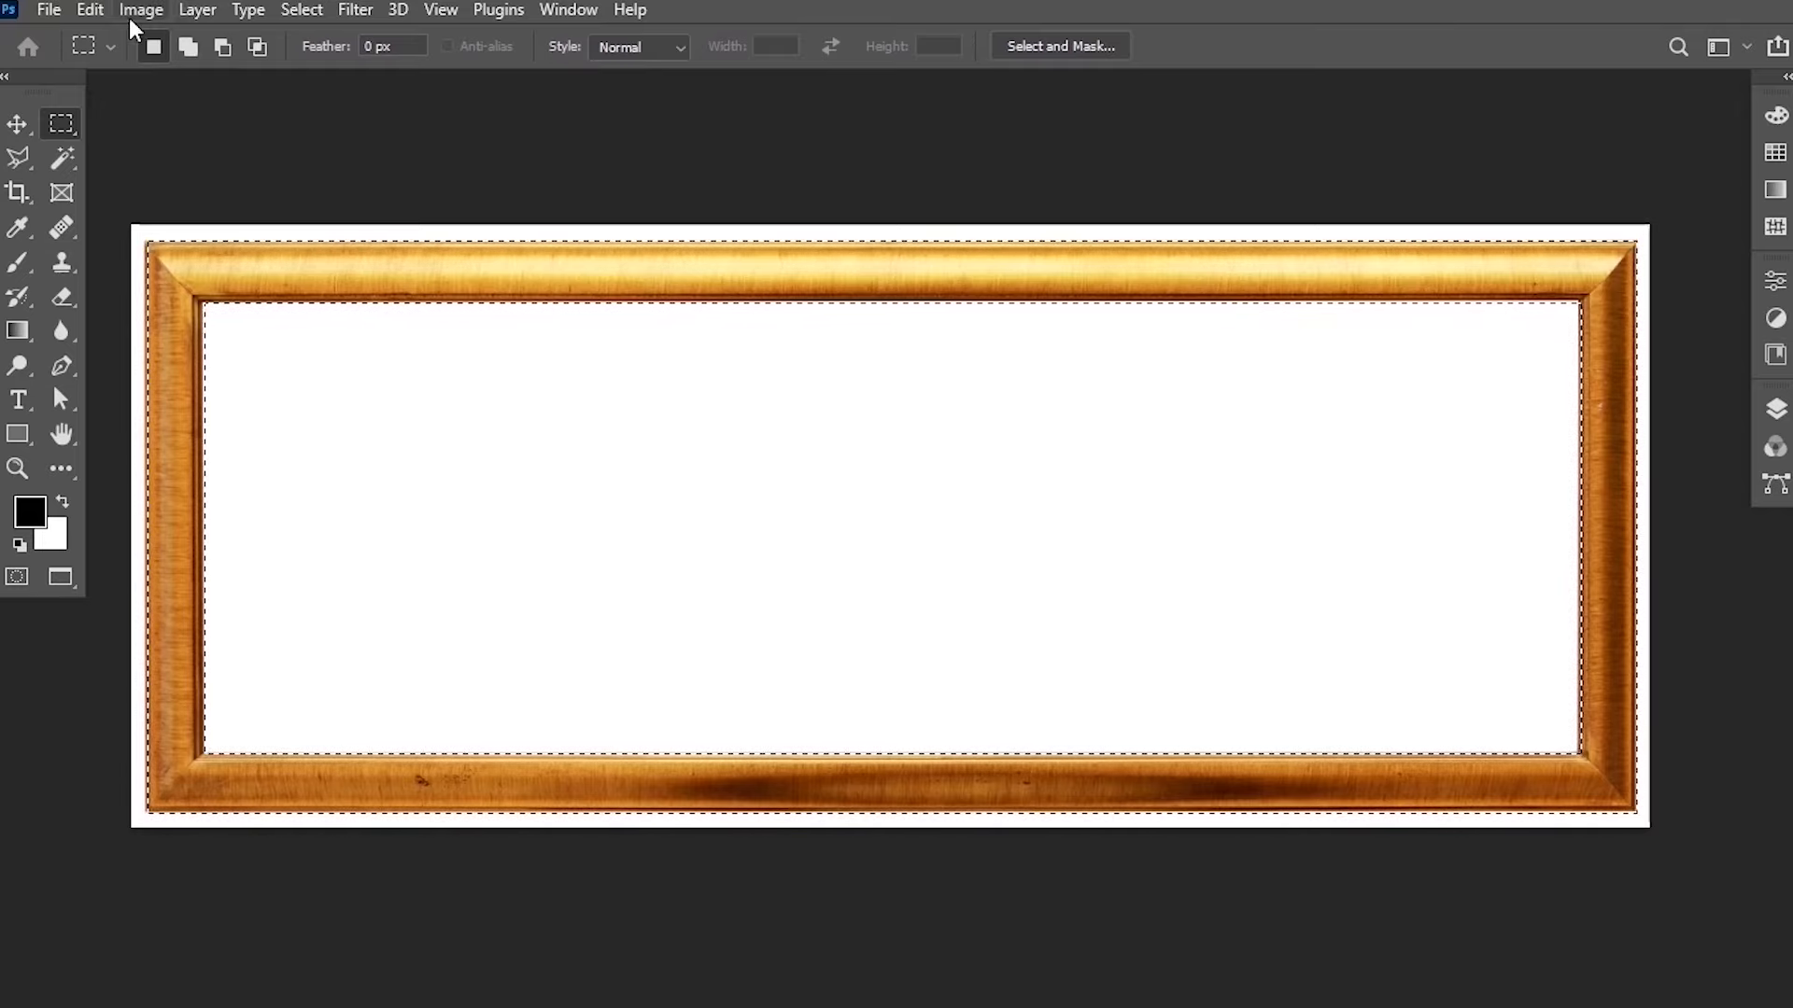
# Copy the selected frame and paste it into the marek-piwnicki street photo.
pyautogui.click(97, 15)
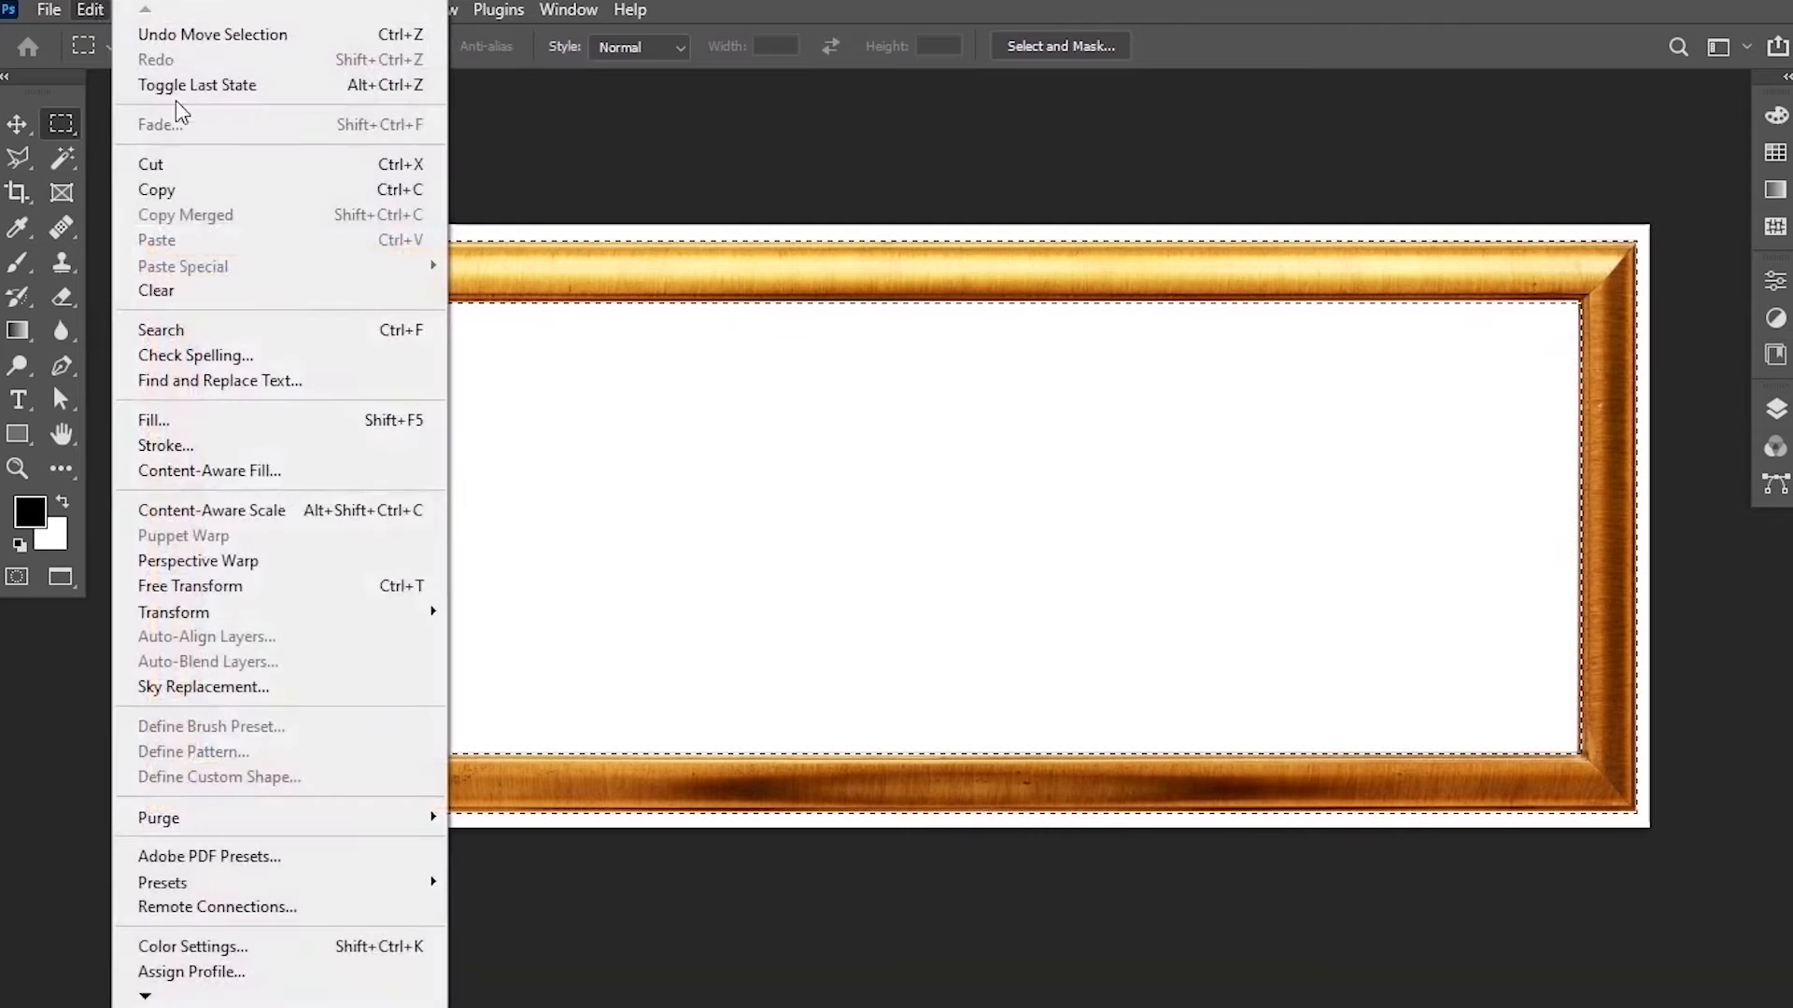
pyautogui.click(194, 191)
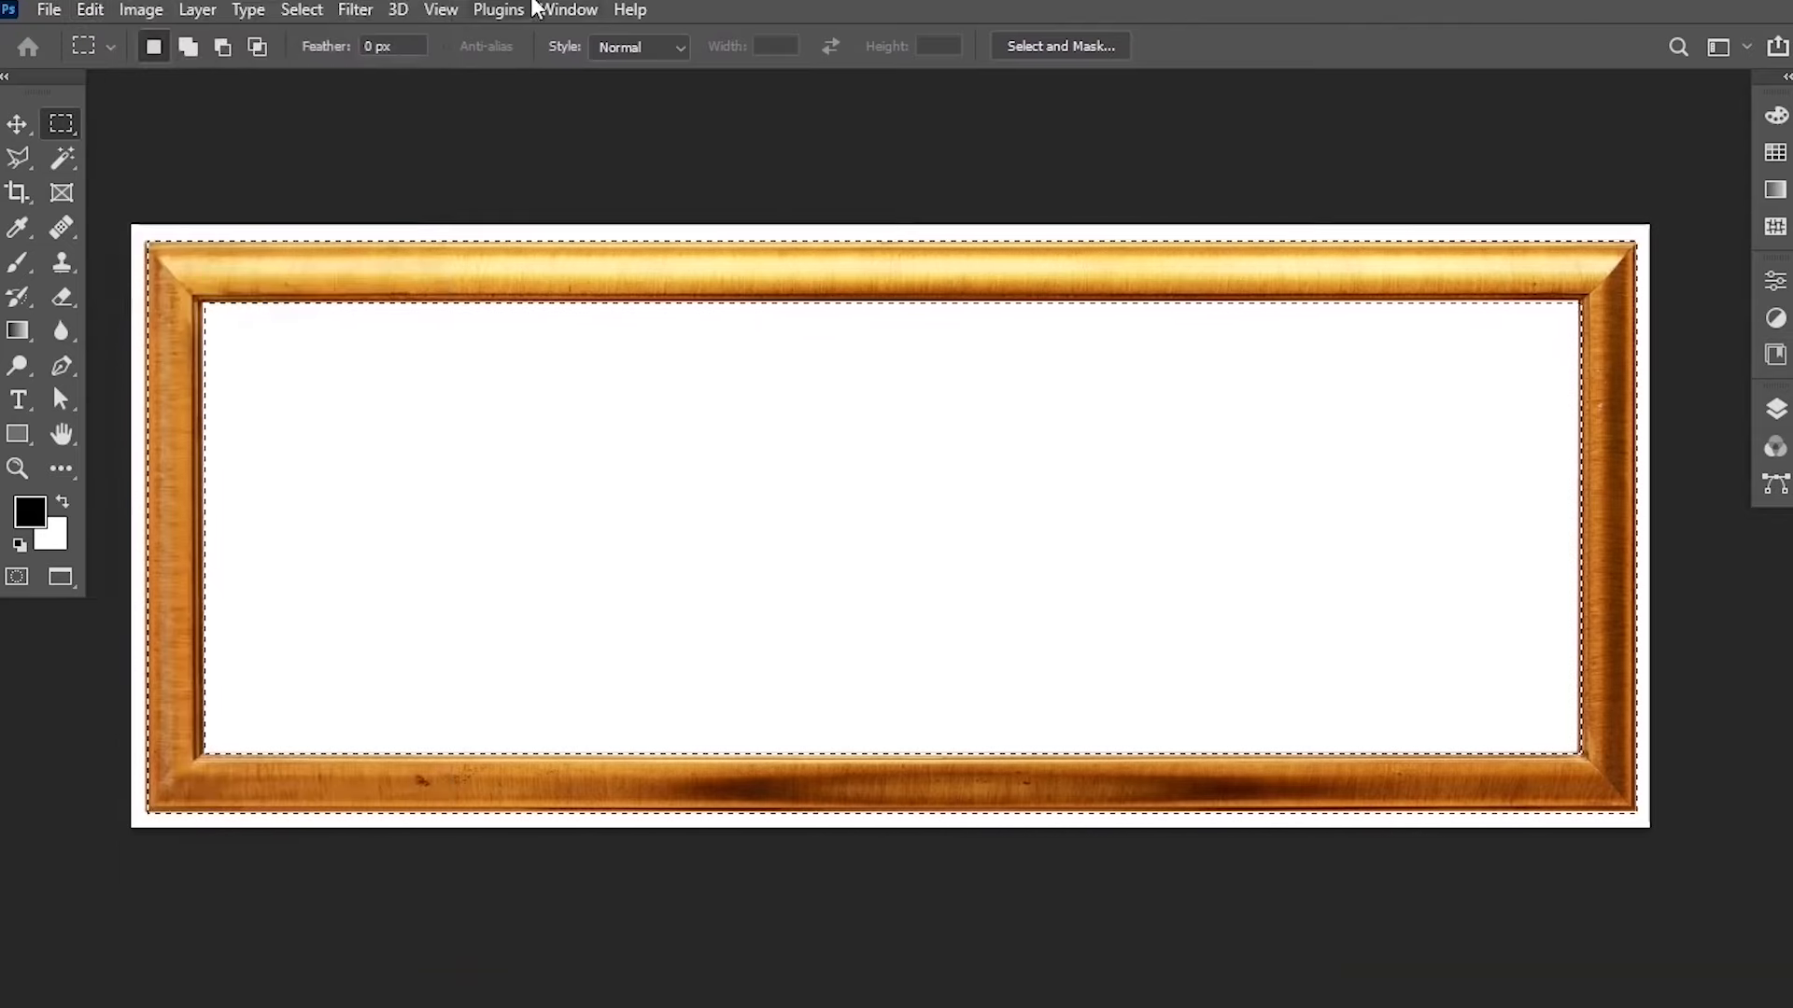
pyautogui.click(565, 11)
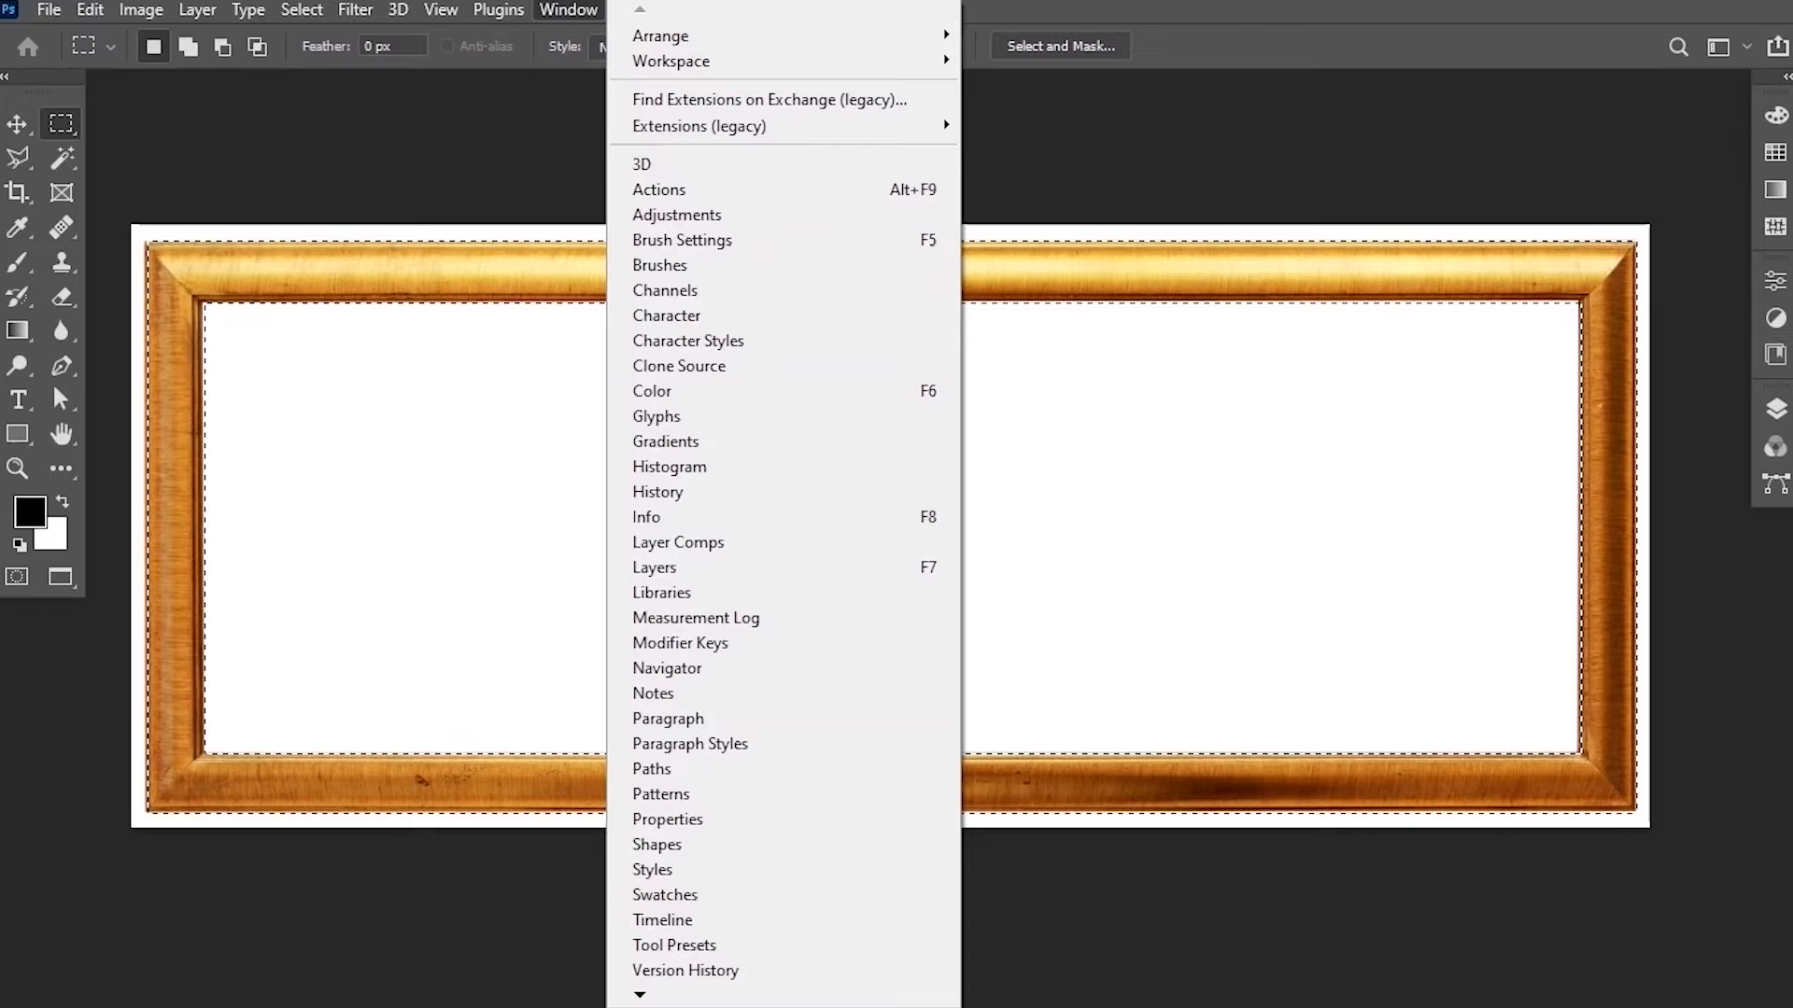
pyautogui.moveTo(639, 997)
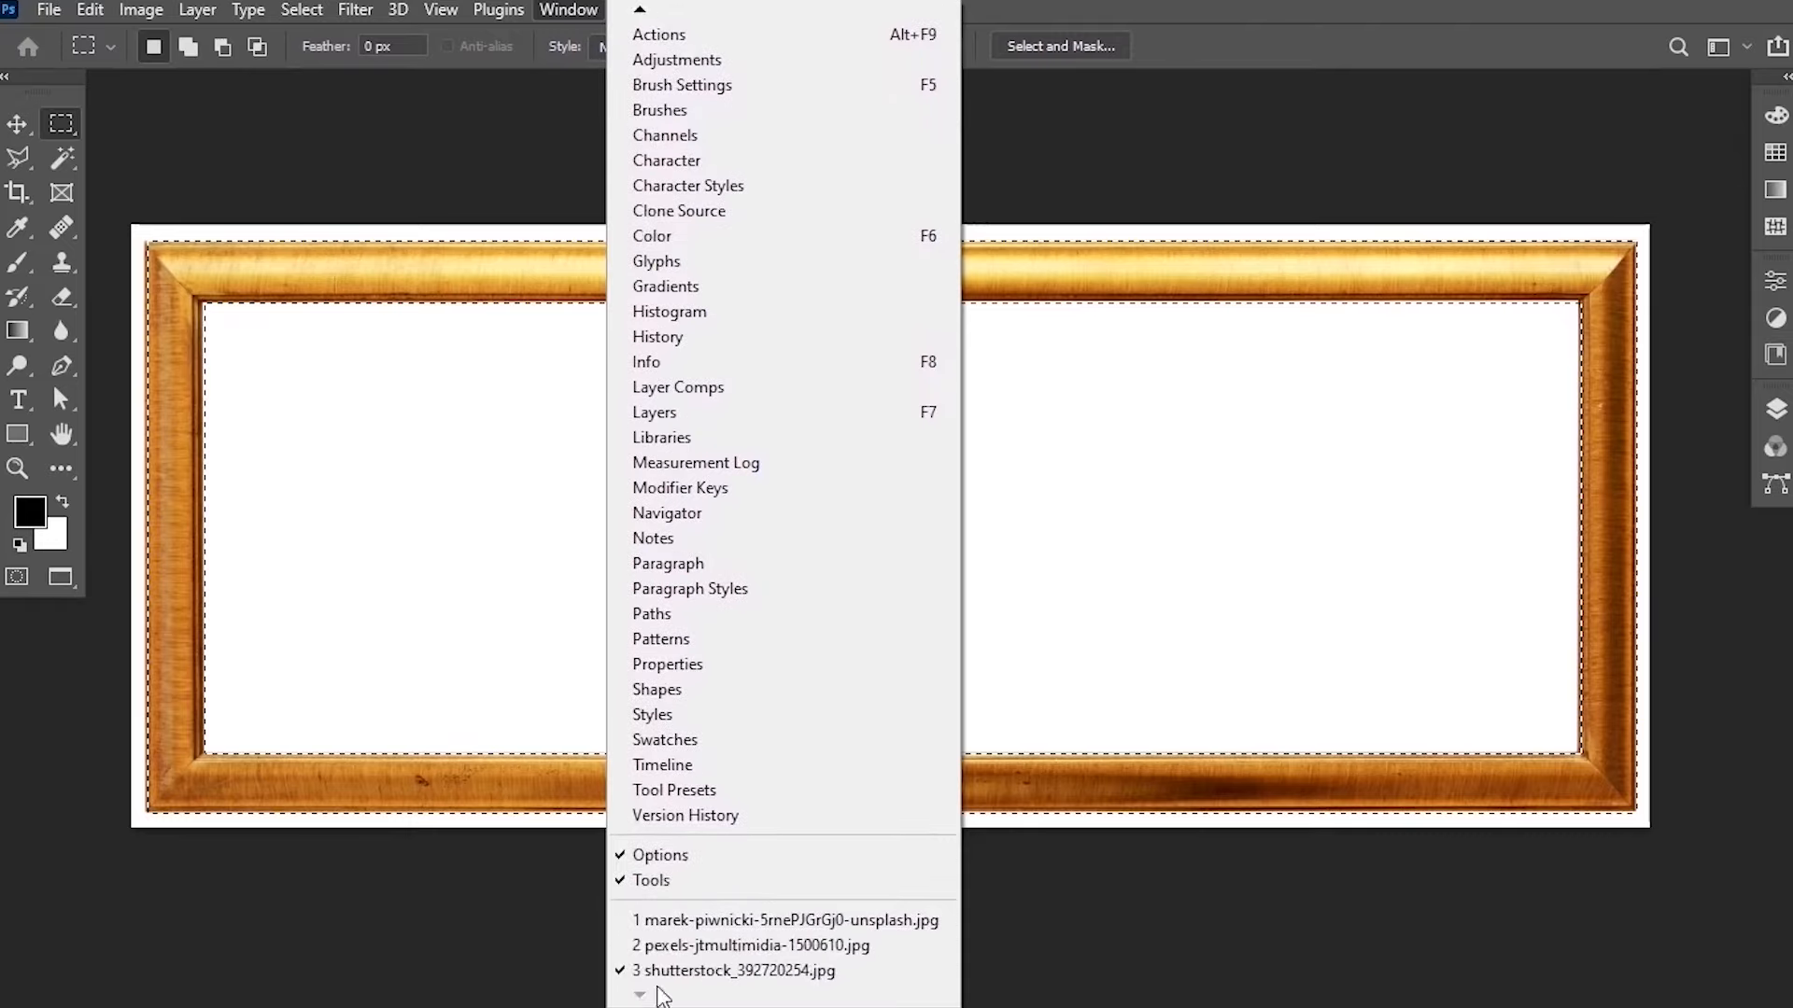
pyautogui.click(826, 922)
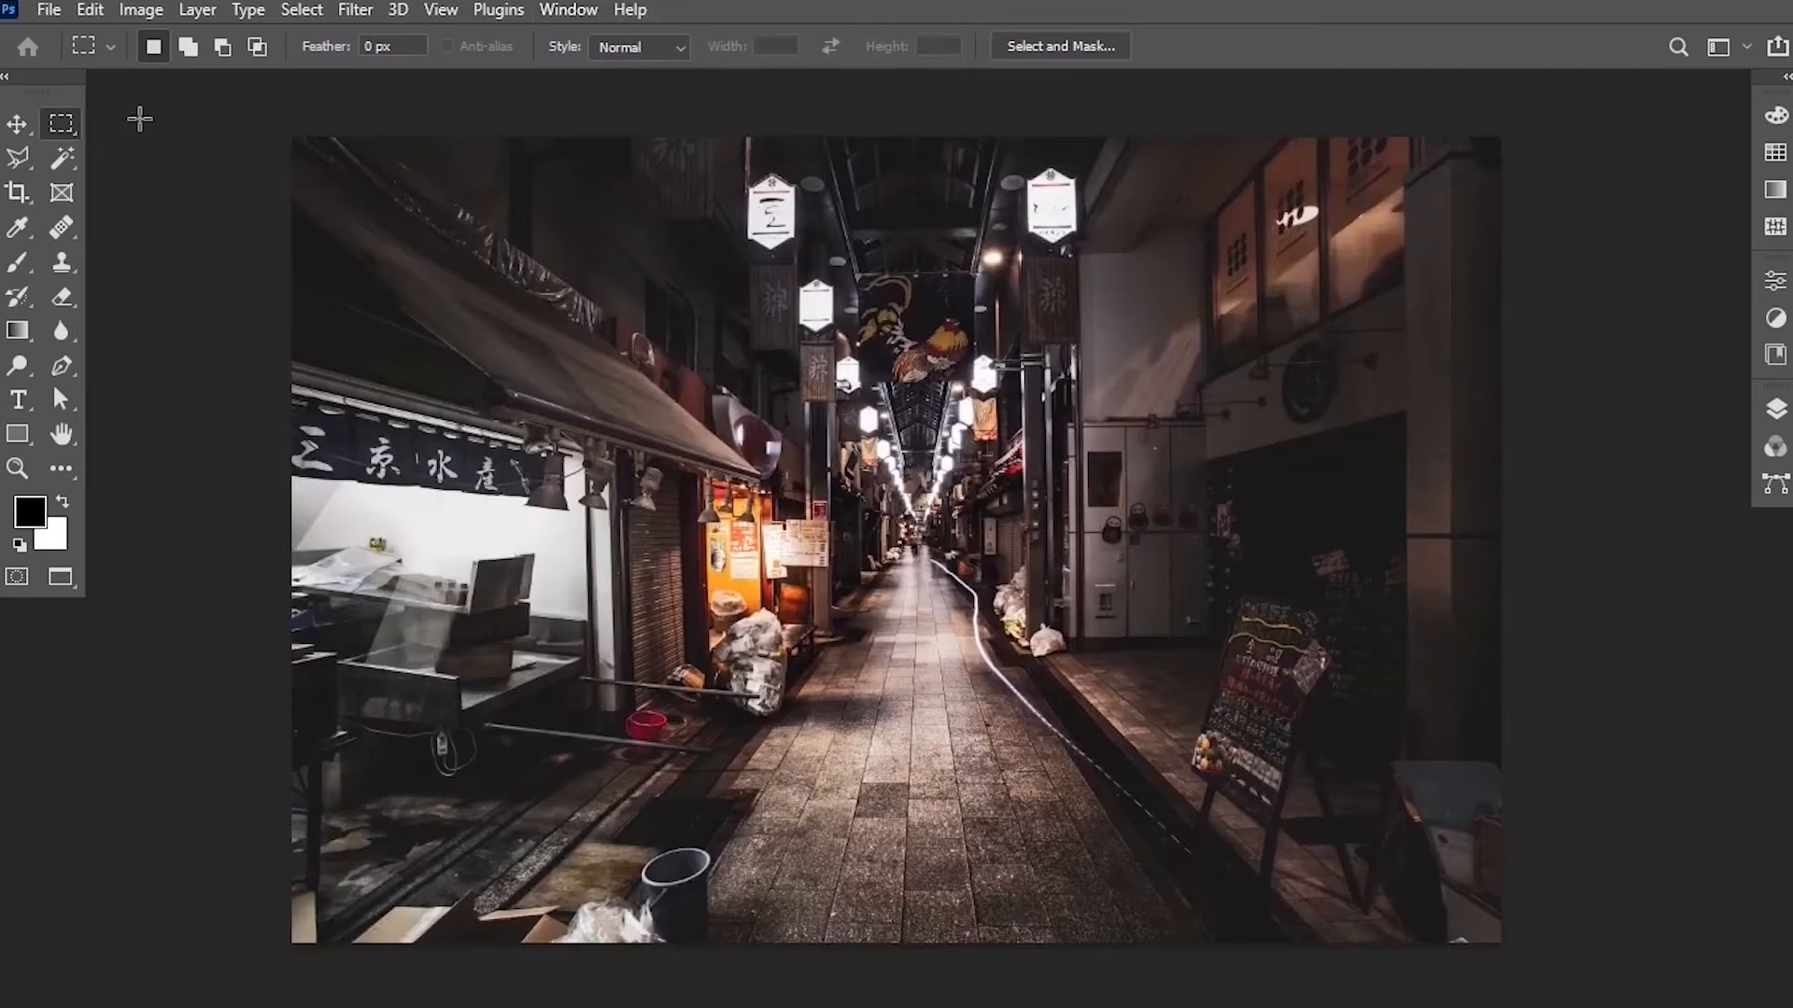
pyautogui.click(90, 10)
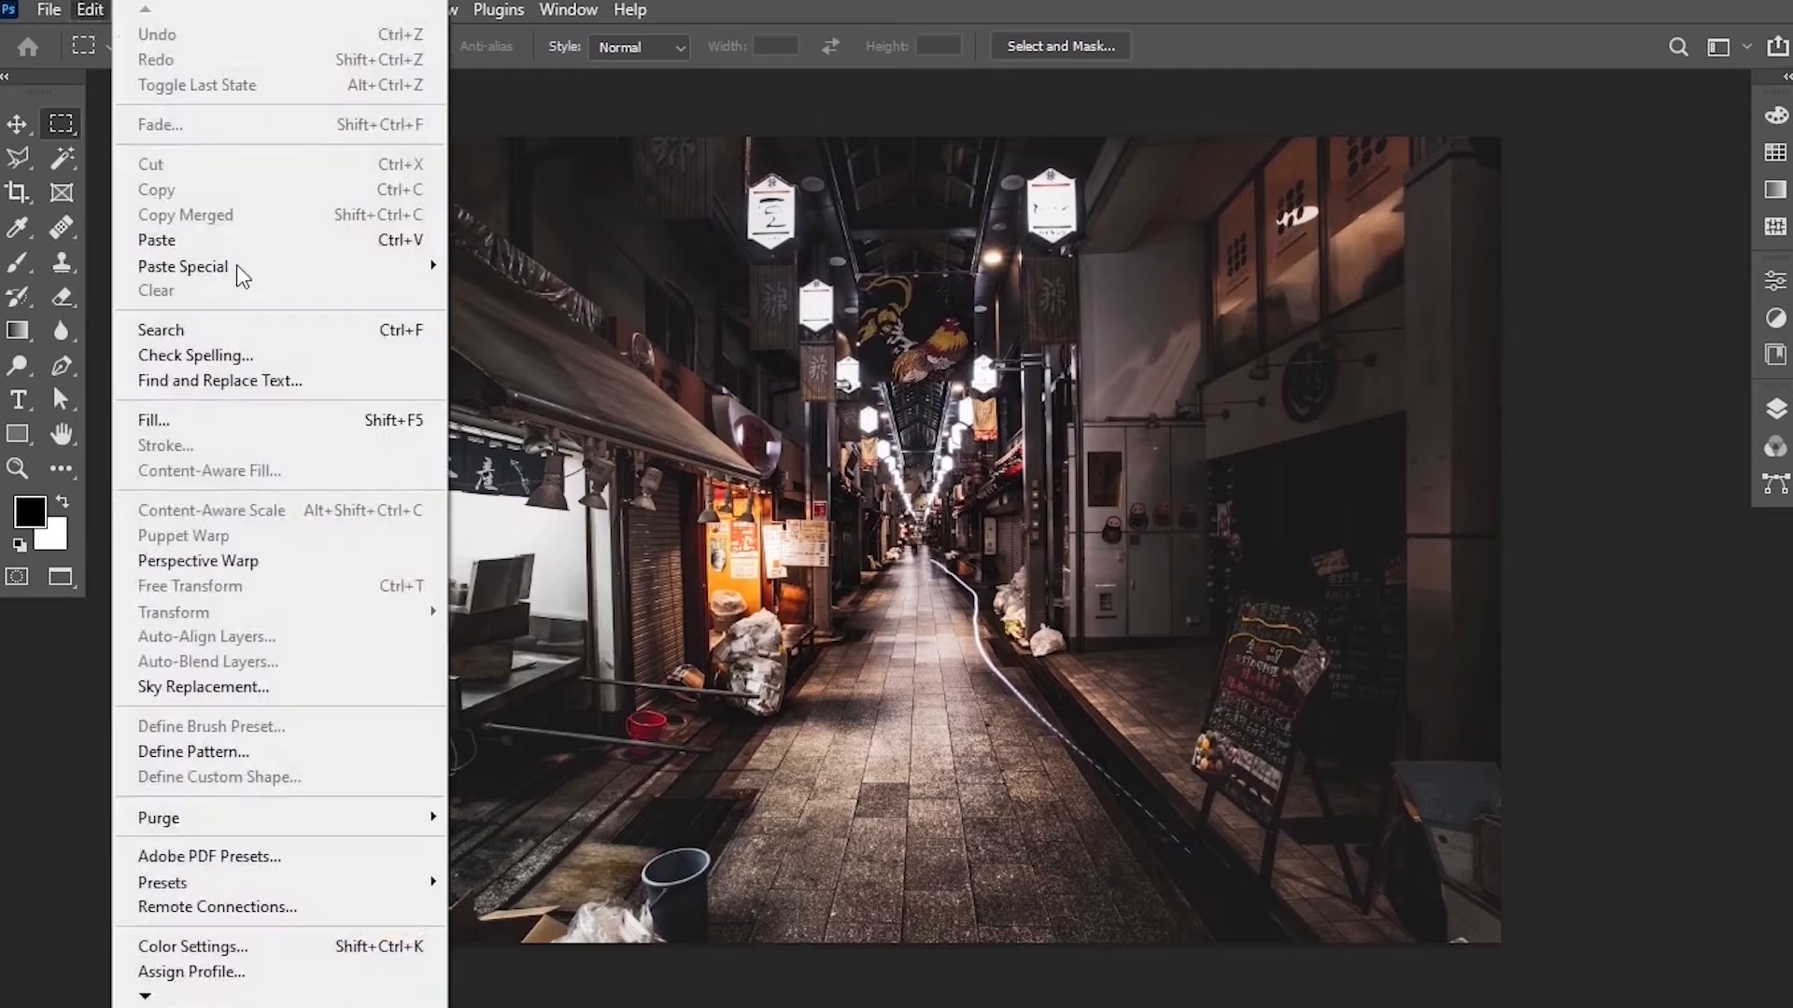
pyautogui.click(237, 240)
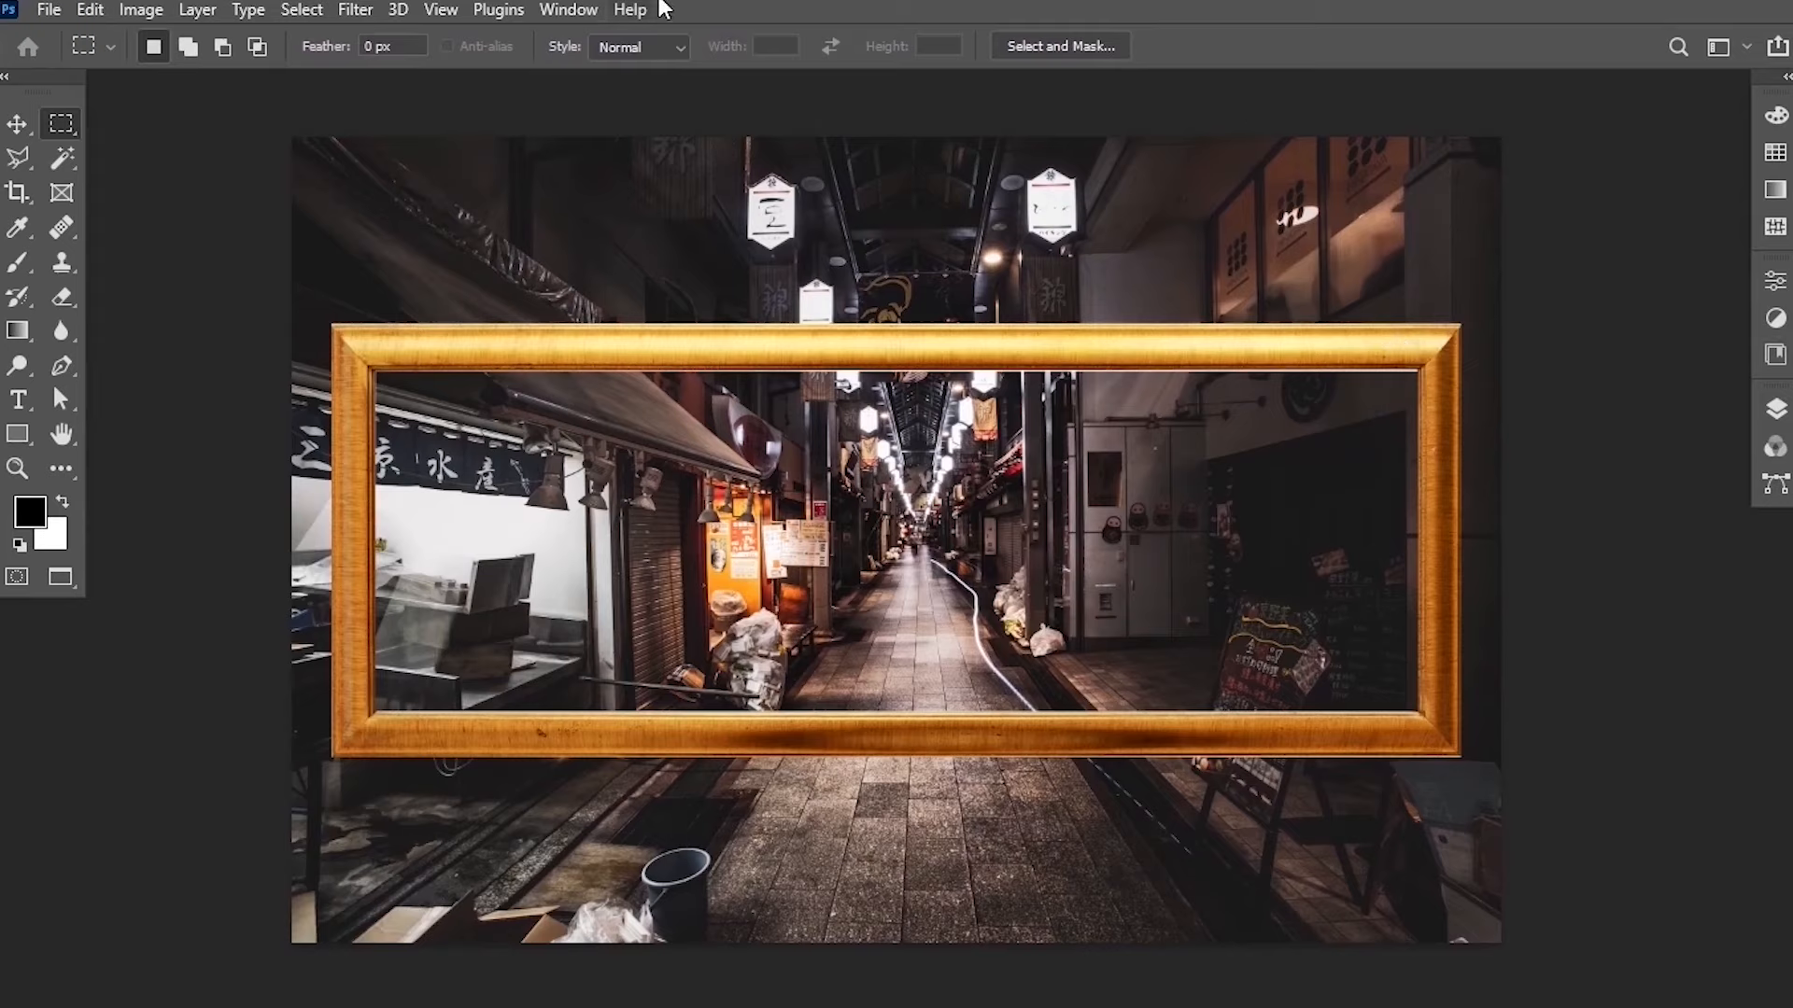
# Switch to the pexels Rubik's cube photo and choose the Lasso Tool.
pyautogui.click(571, 9)
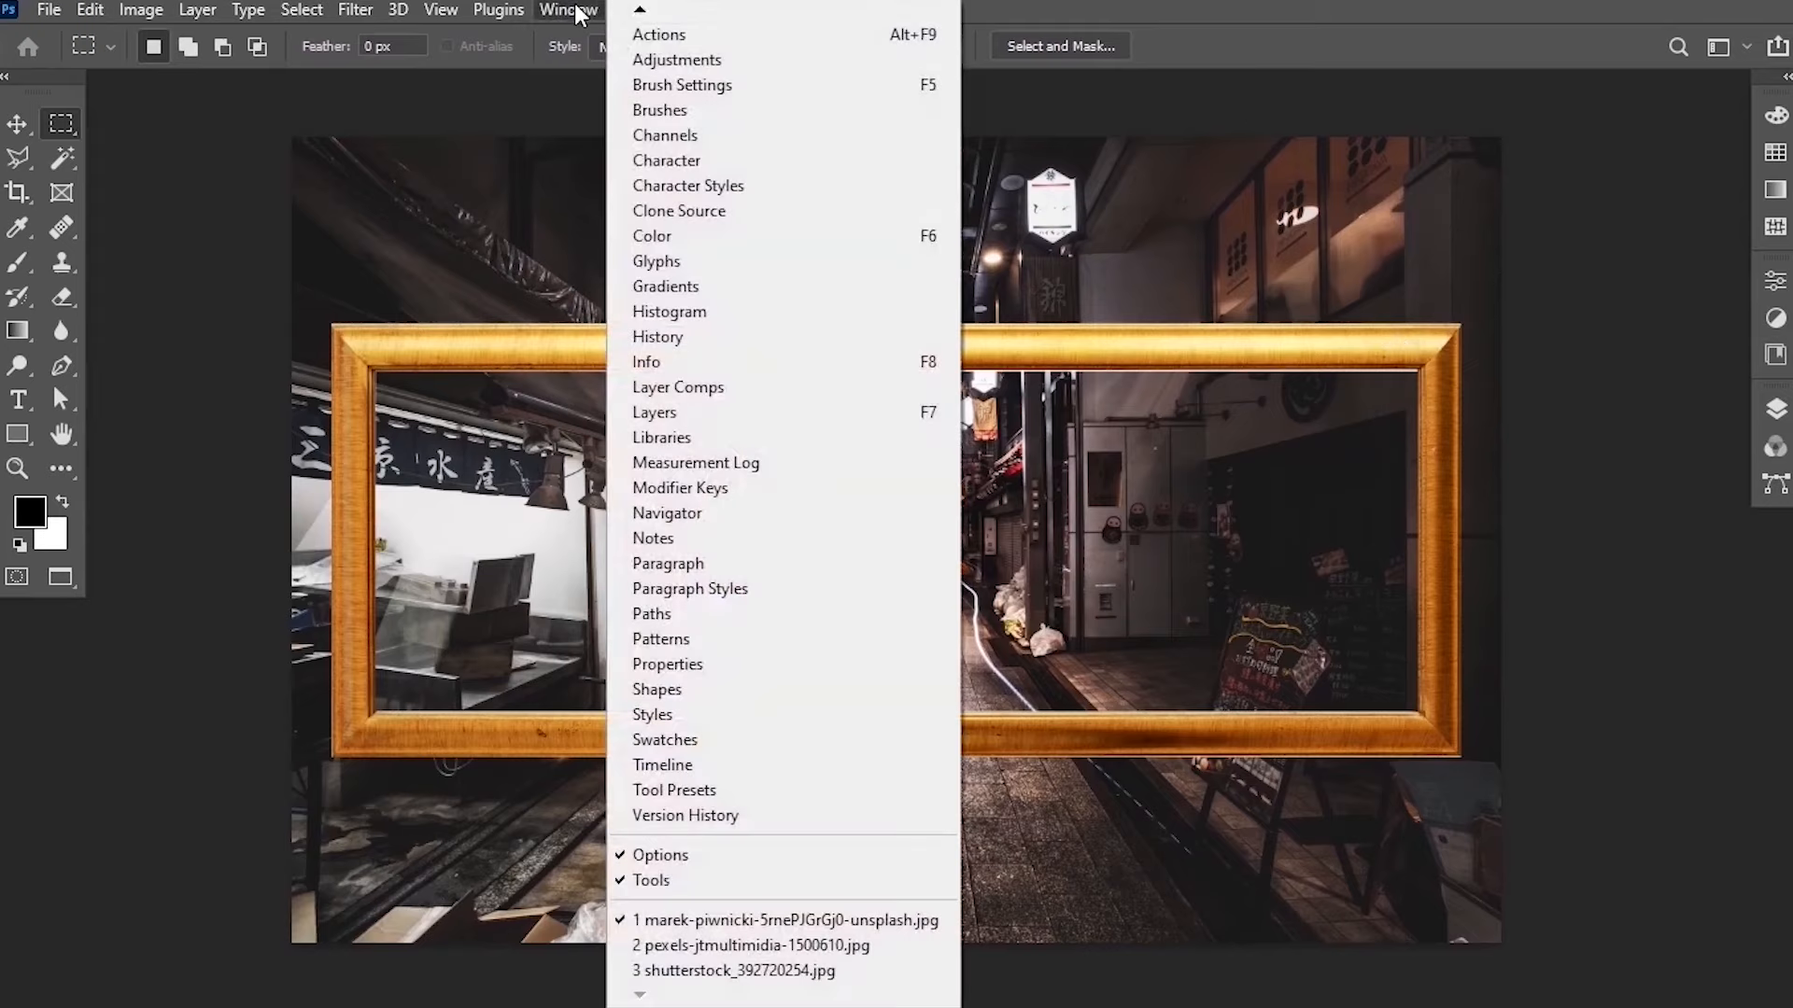
pyautogui.click(670, 947)
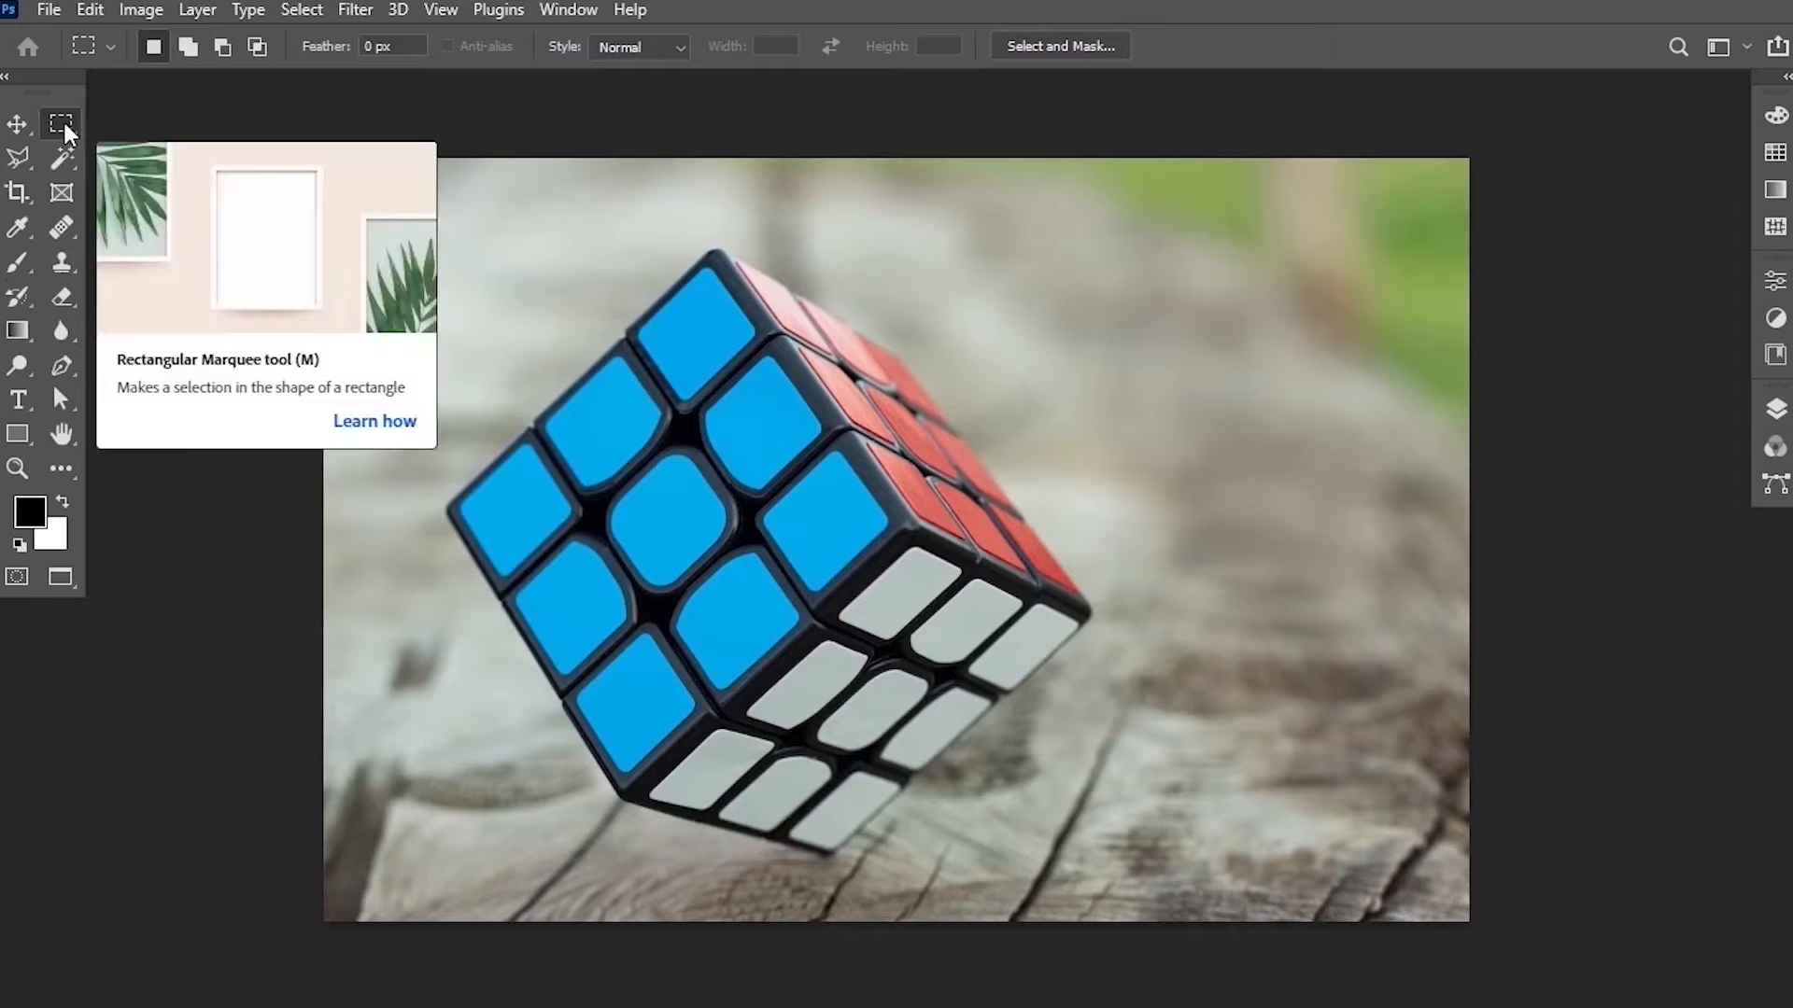
pyautogui.click(24, 164)
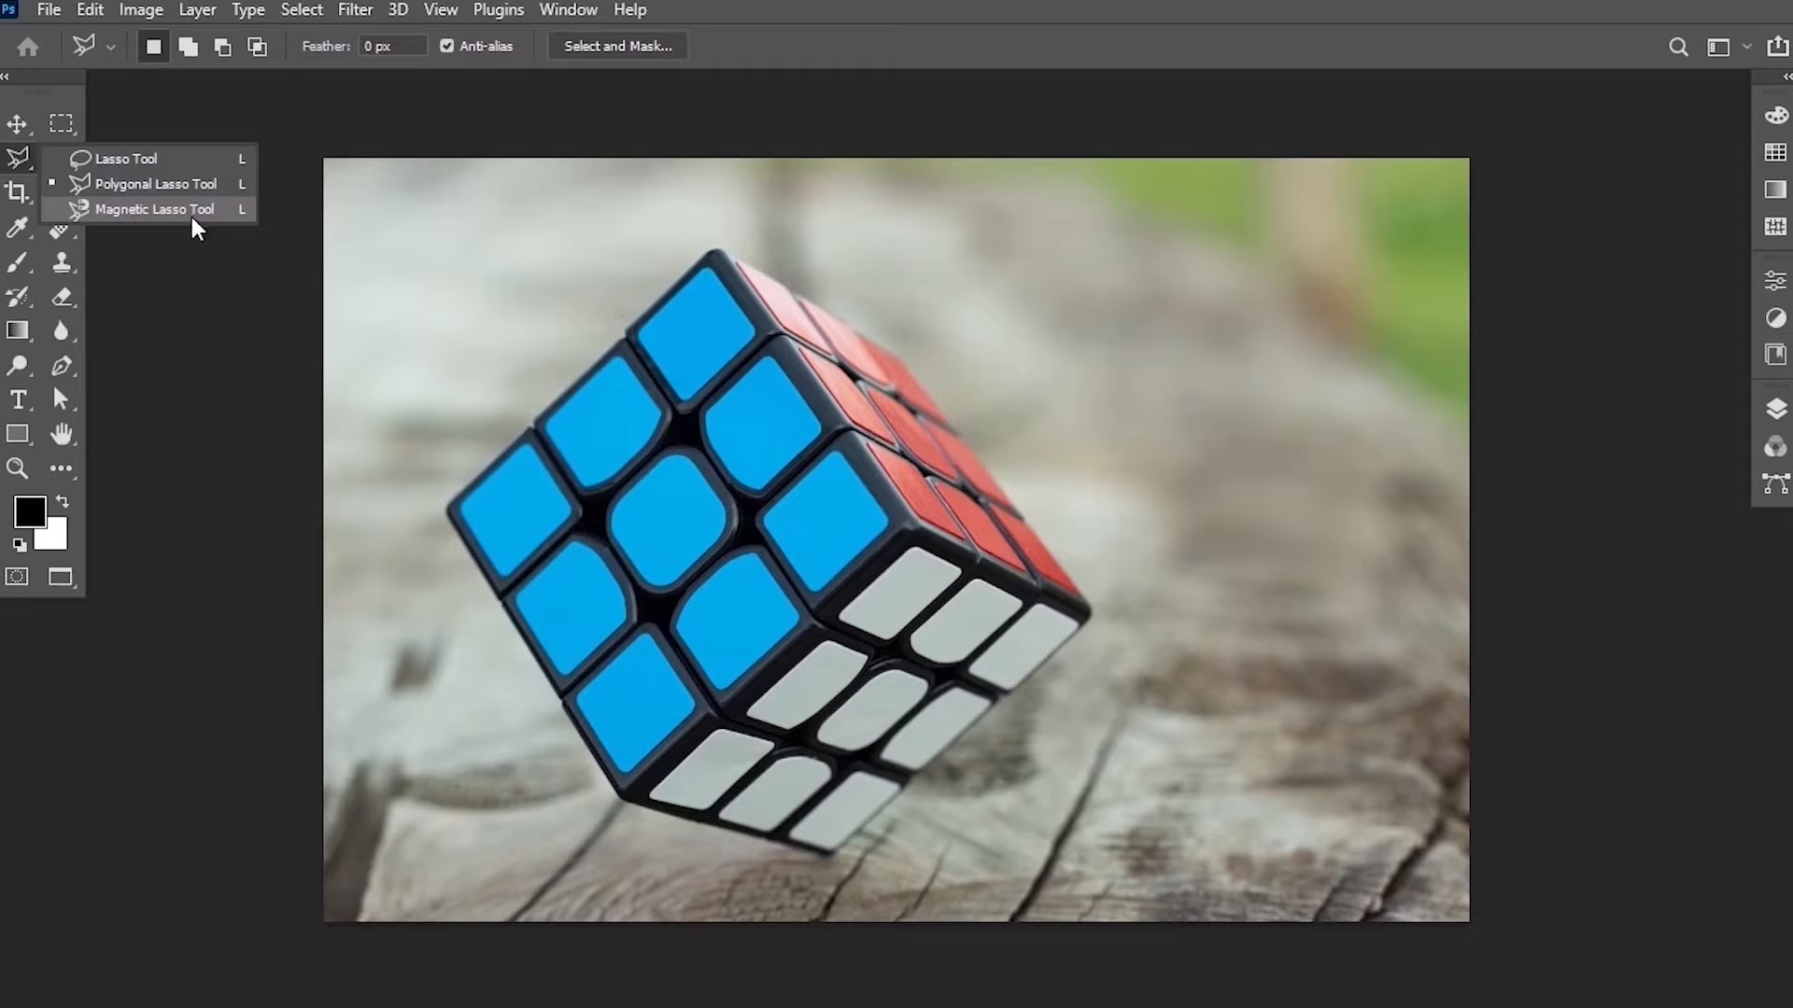
pyautogui.click(193, 165)
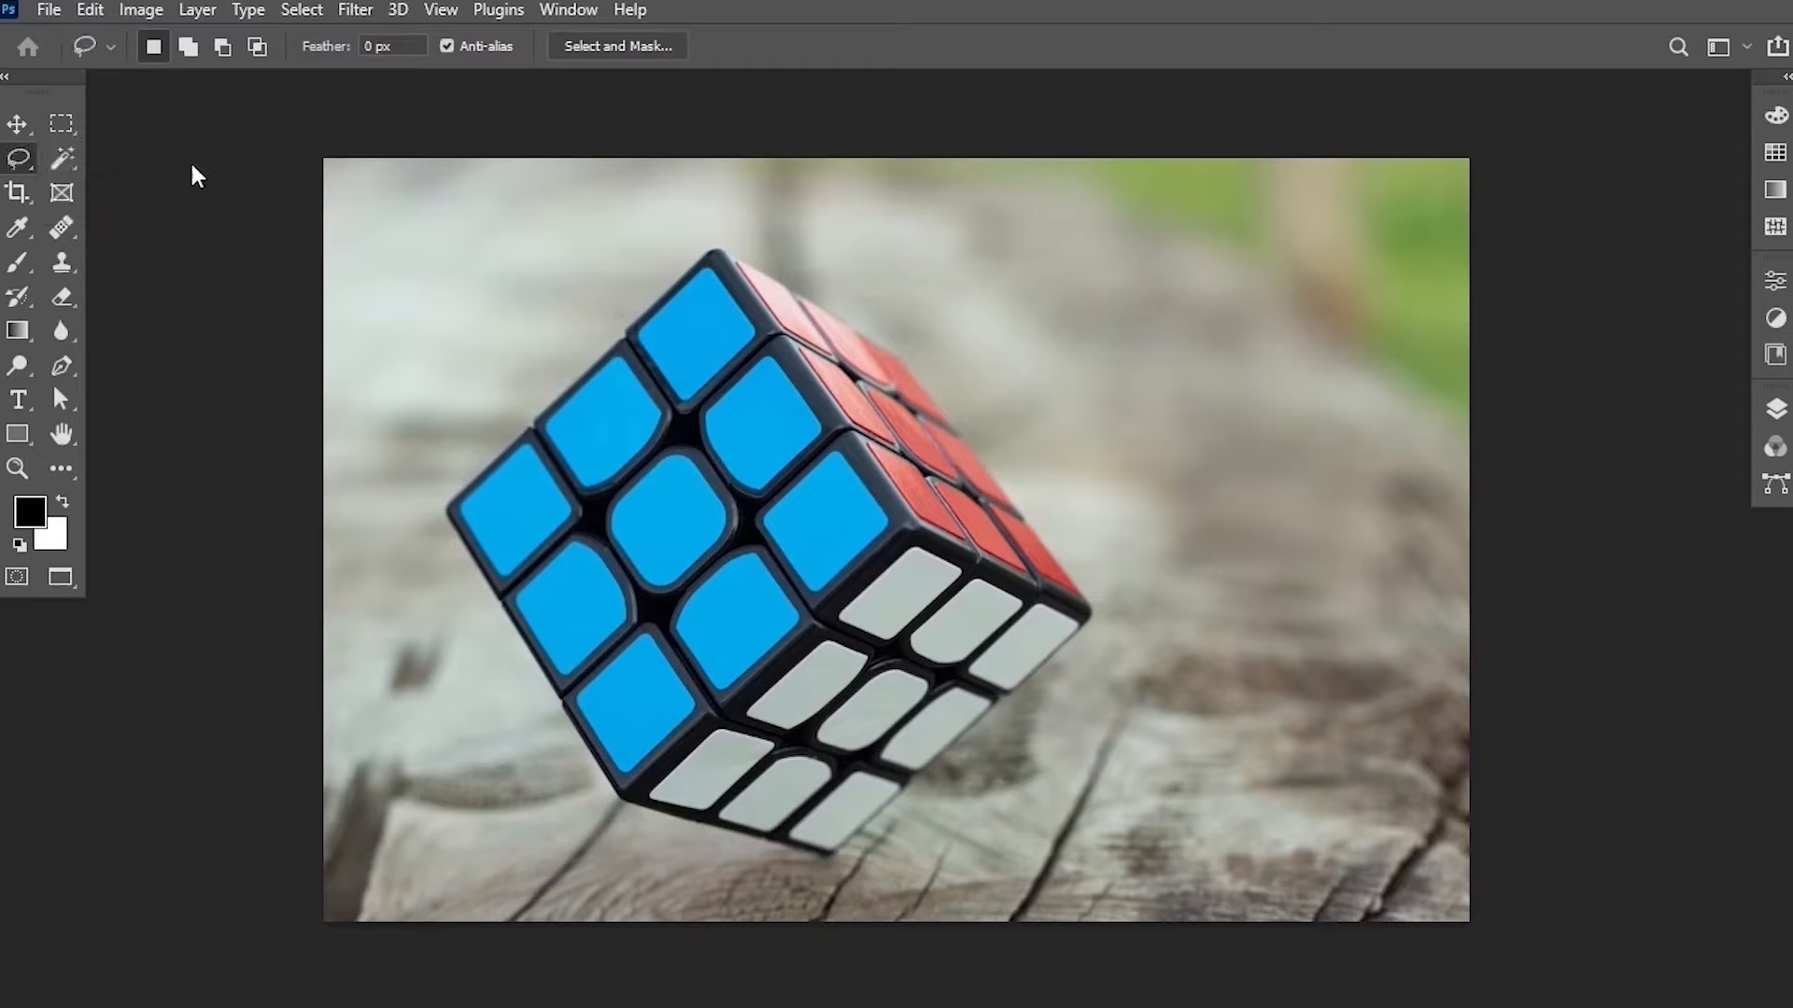
# Draw a rough freehand lasso selection around the Rubik's cube and then deselect it.
pyautogui.moveTo(769, 265)
pyautogui.mouseDown()
pyautogui.moveTo(712, 247)
pyautogui.moveTo(674, 263)
pyautogui.moveTo(595, 345)
pyautogui.mouseUp()
pyautogui.moveTo(427, 554); pyautogui.dragTo(499, 638)
pyautogui.moveTo(597, 789); pyautogui.dragTo(624, 826)
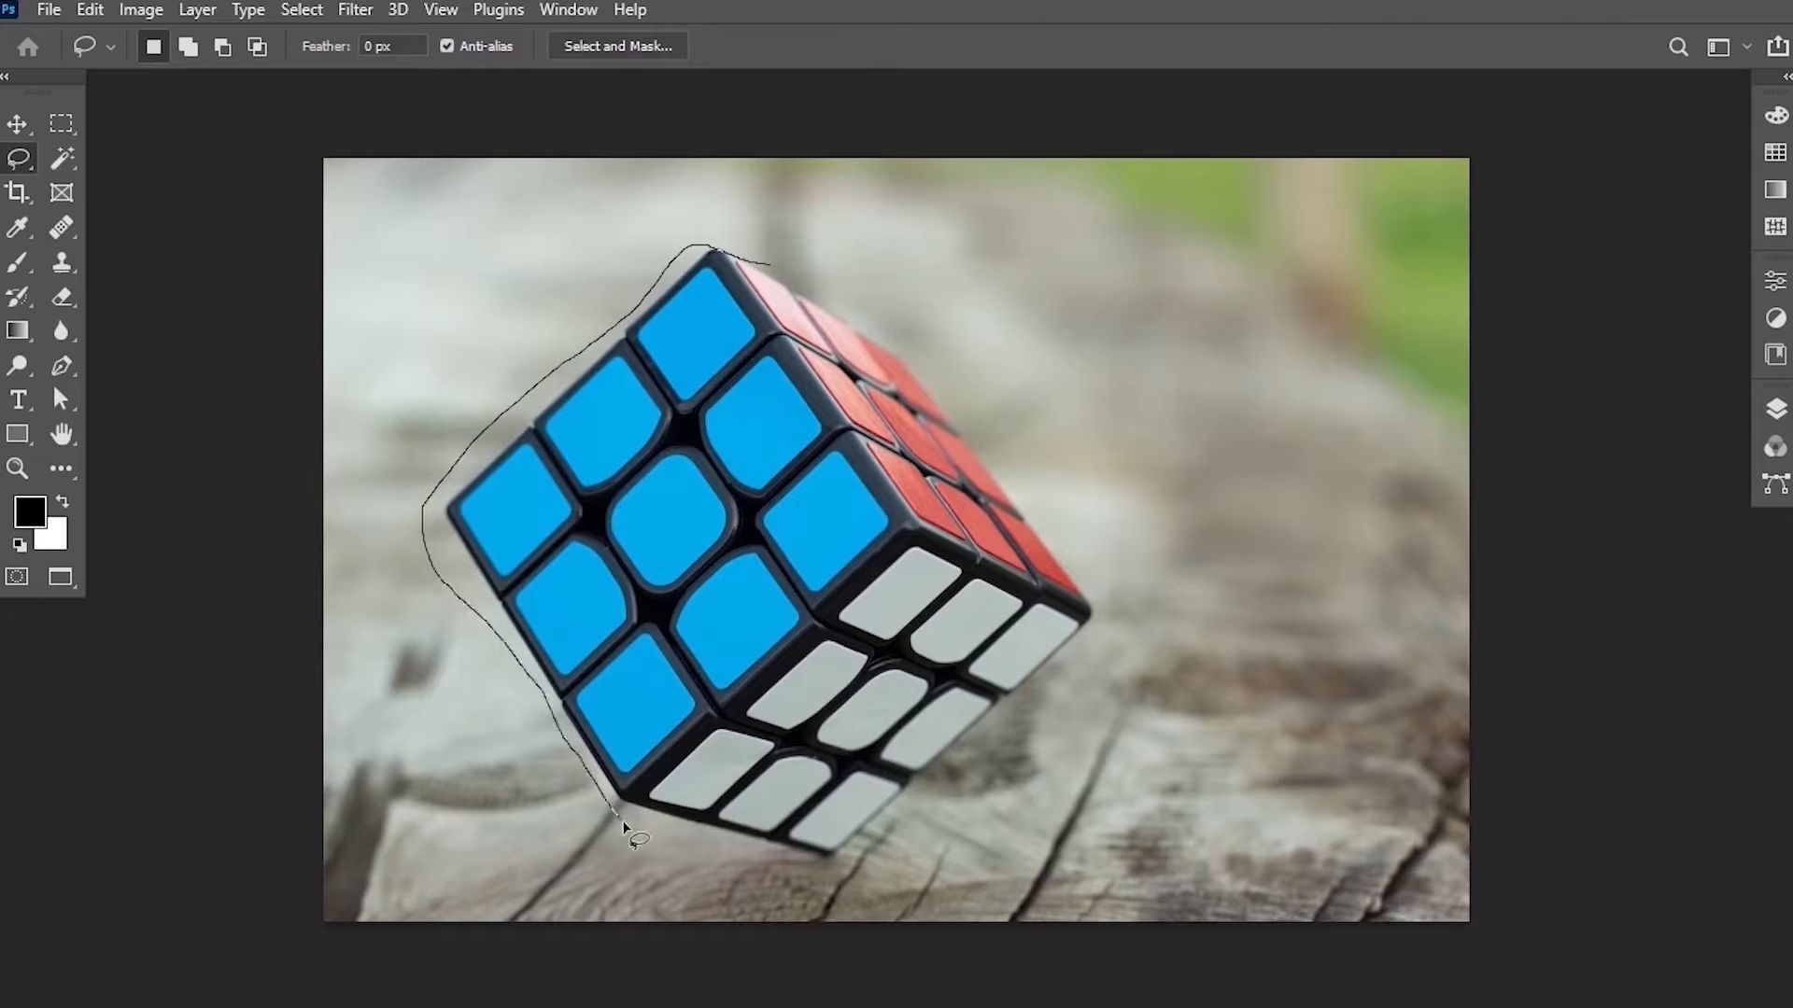
pyautogui.moveTo(811, 871); pyautogui.dragTo(897, 831)
pyautogui.moveTo(1021, 747); pyautogui.dragTo(1080, 685)
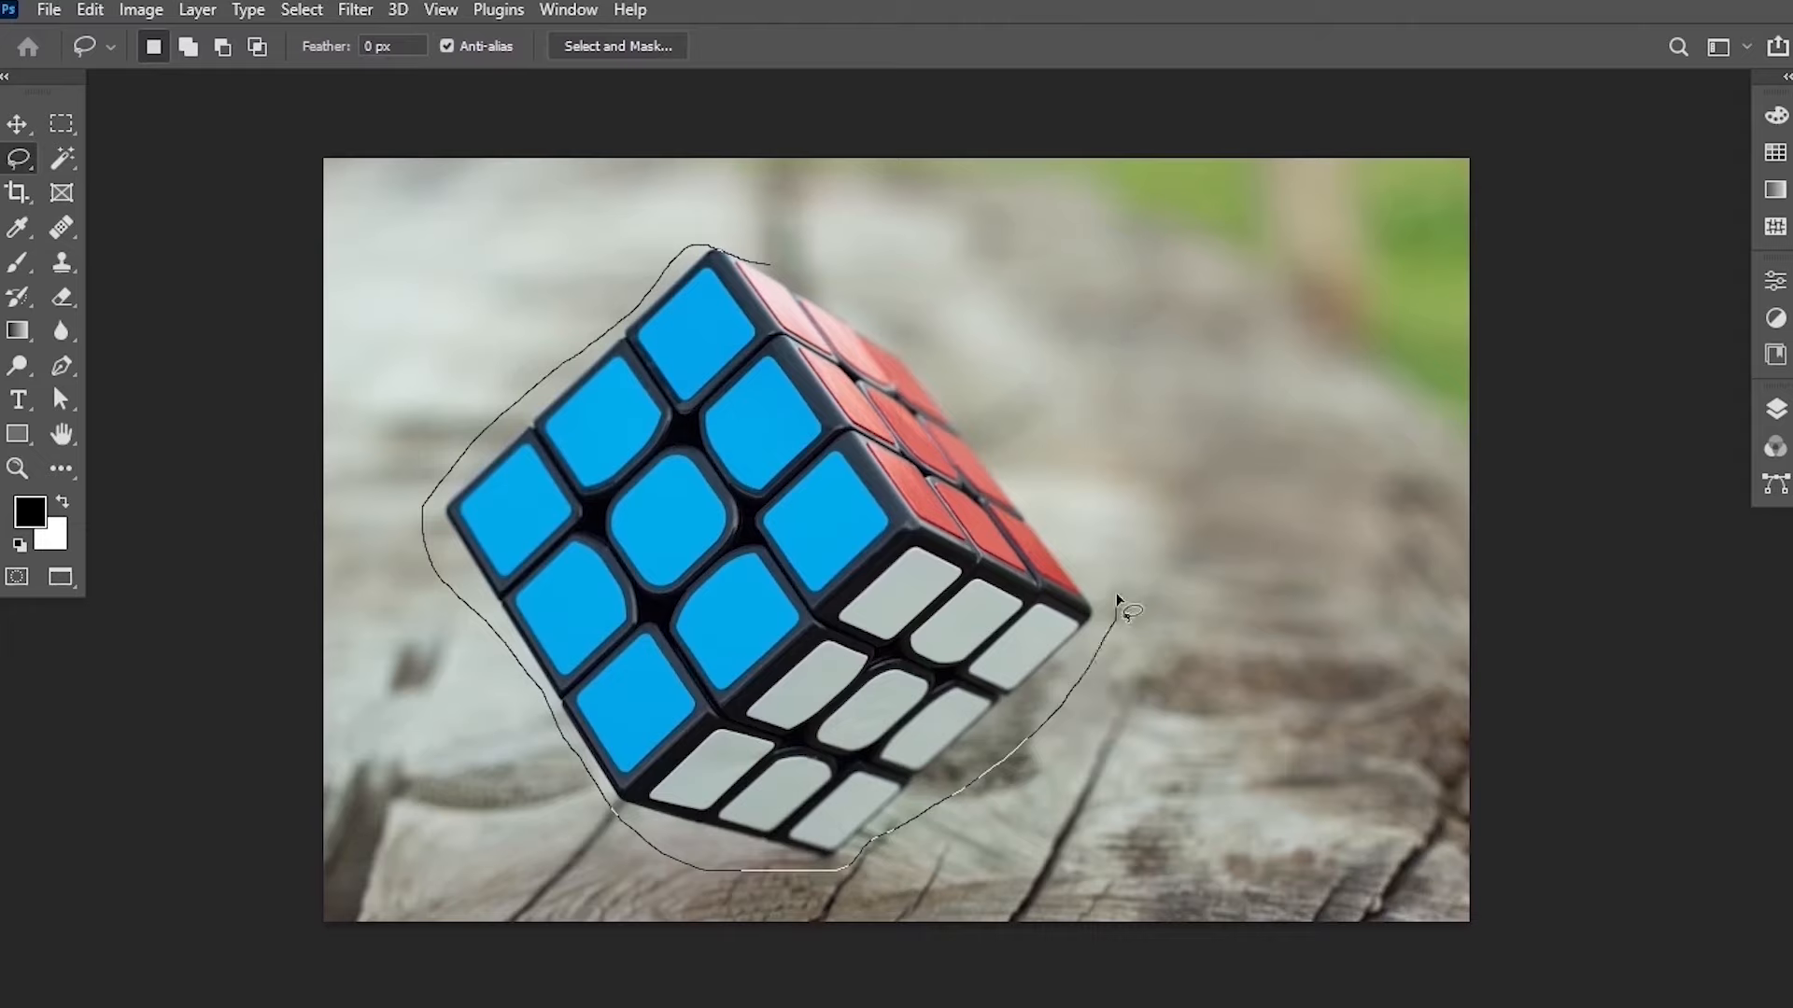
pyautogui.moveTo(1118, 594); pyautogui.dragTo(1059, 514)
pyautogui.moveTo(769, 265); pyautogui.dragTo(766, 271)
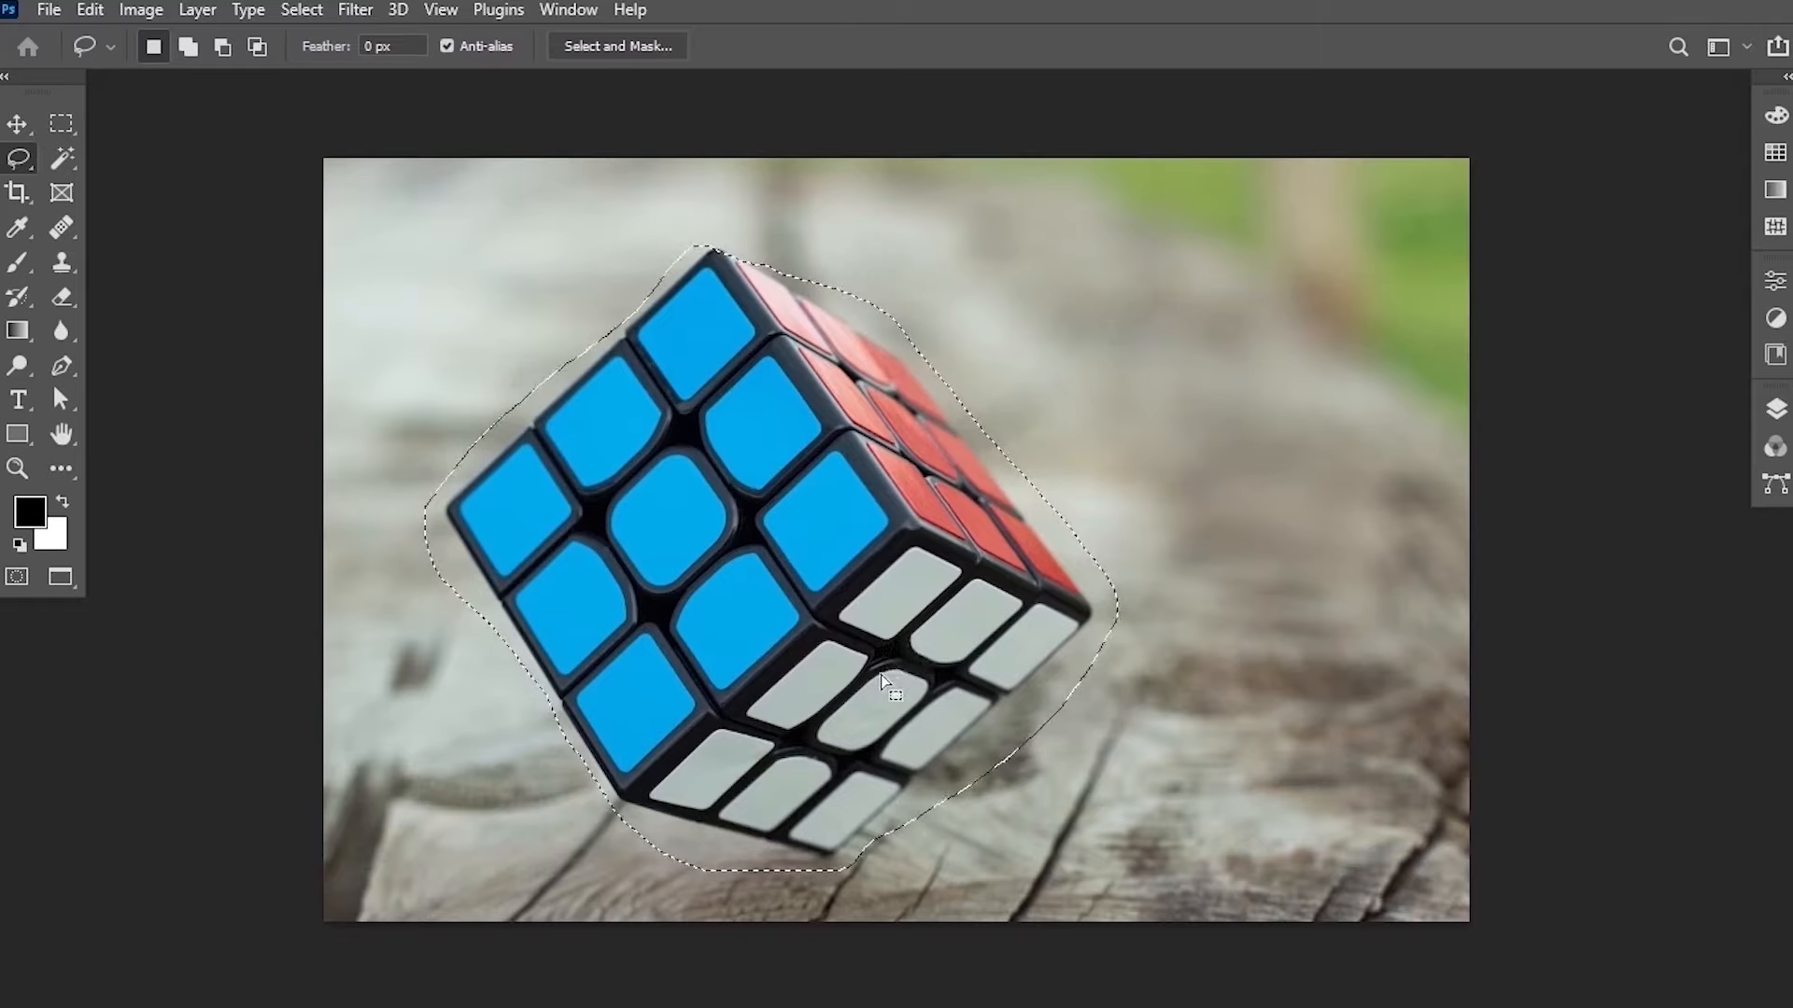
pyautogui.click(302, 10)
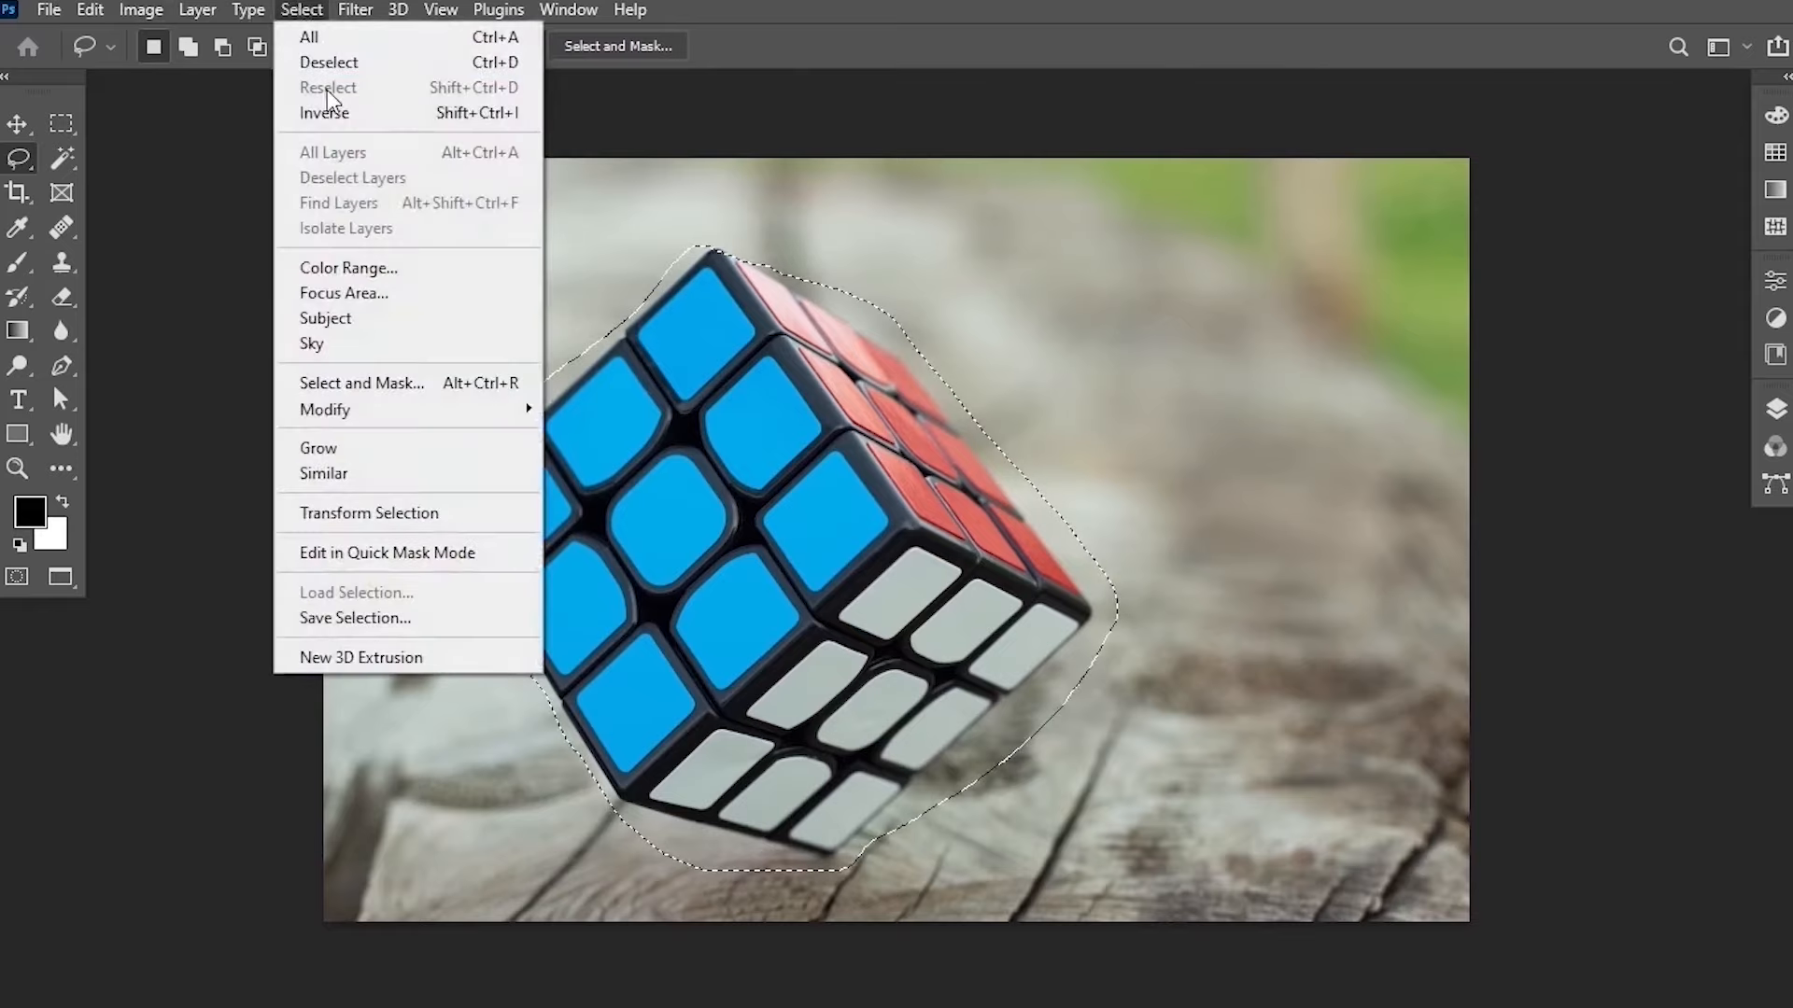
pyautogui.click(355, 68)
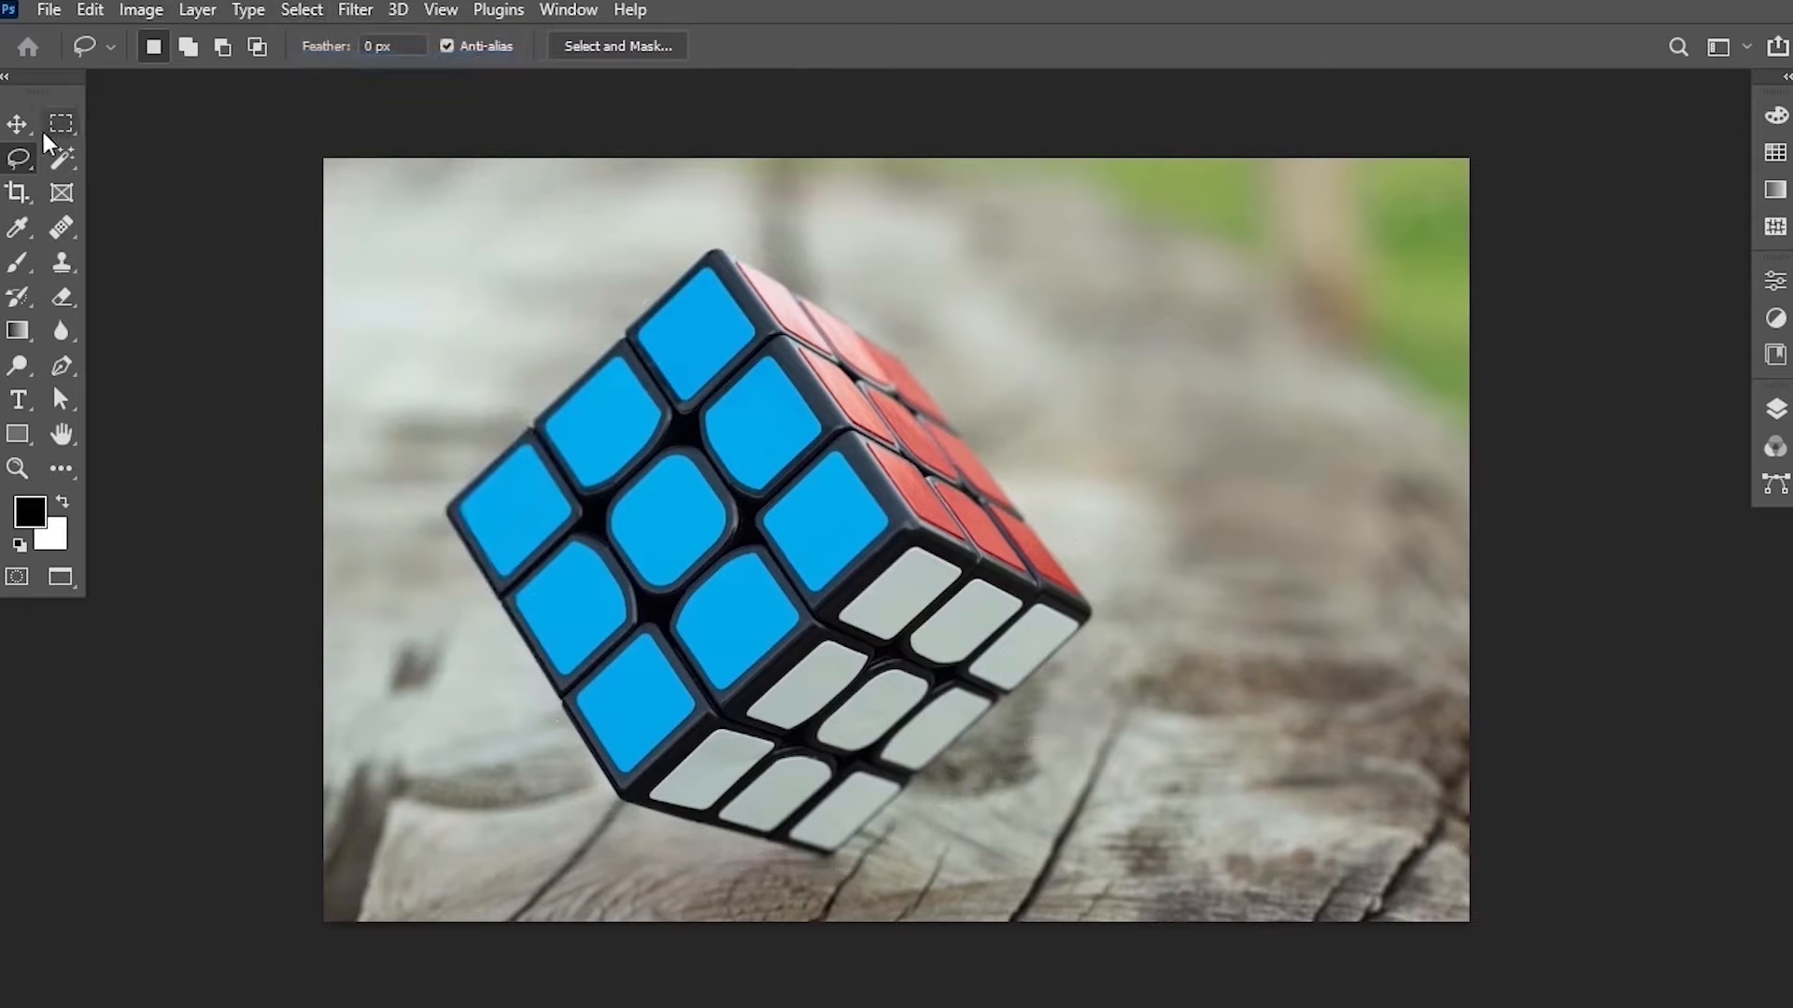
# Switch to the Polygonal Lasso Tool and start tracing the cube's upper-left edge from its top corner, removing a stray point.
pyautogui.rightClick(19, 166)
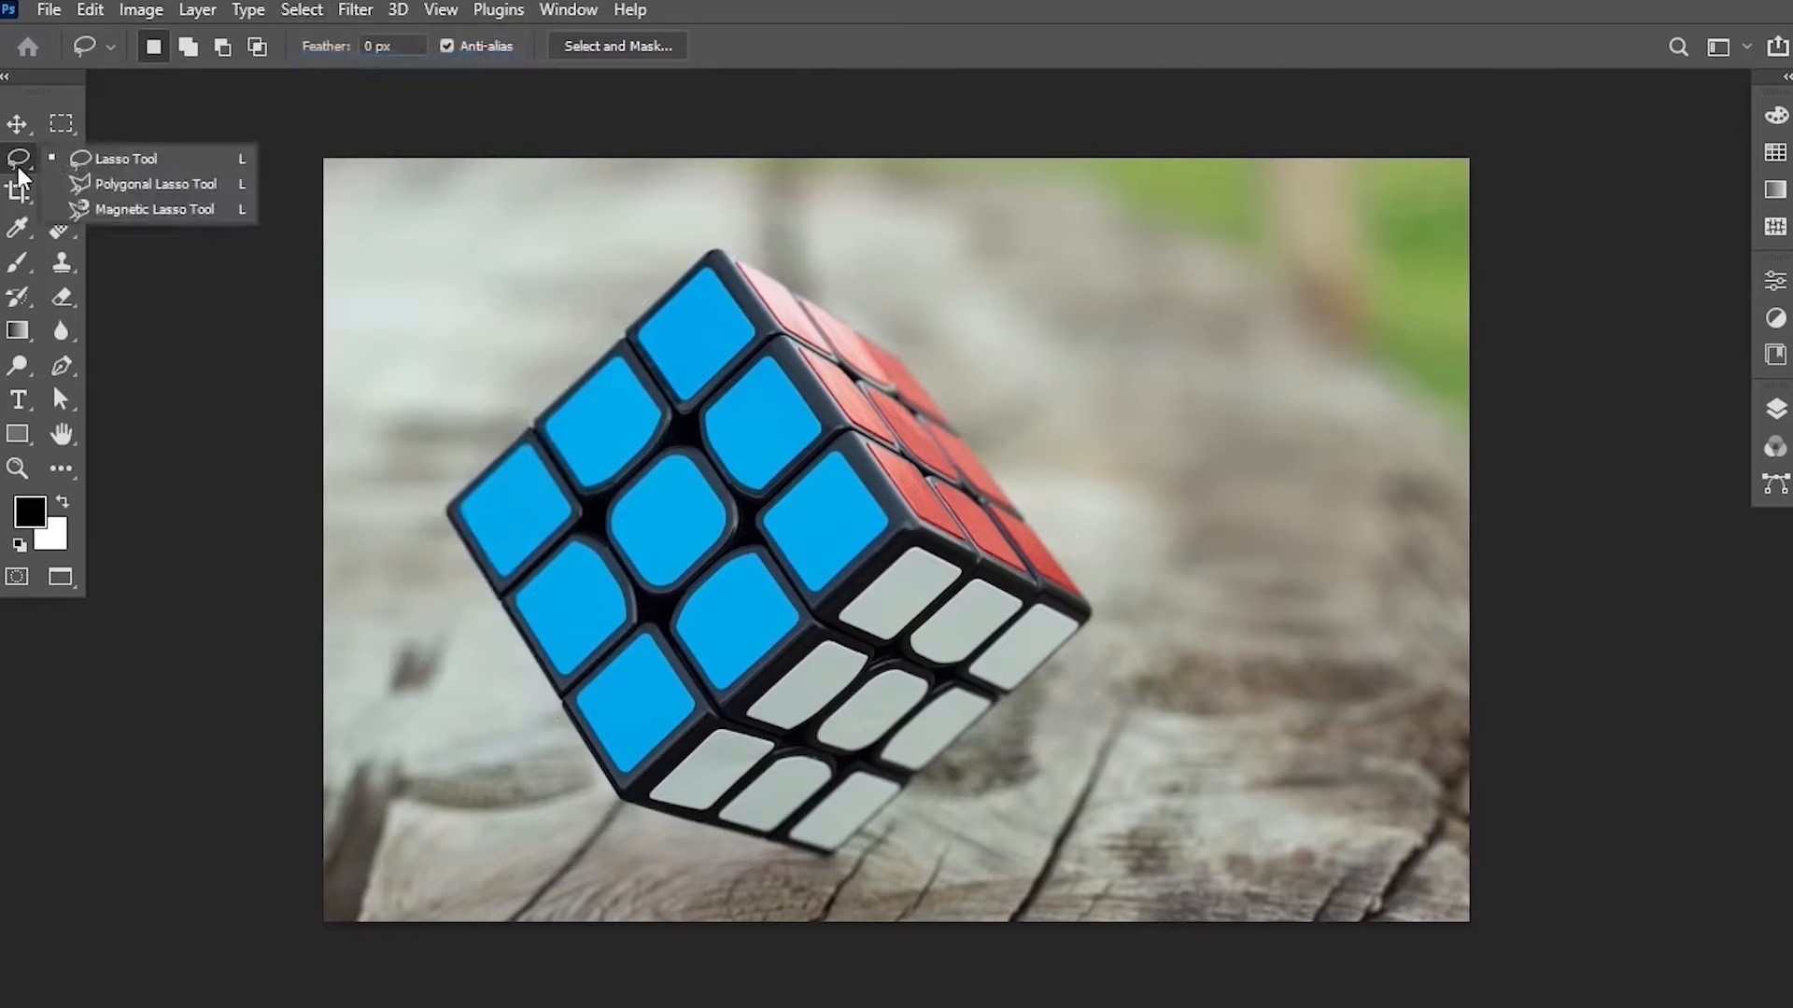
pyautogui.click(113, 188)
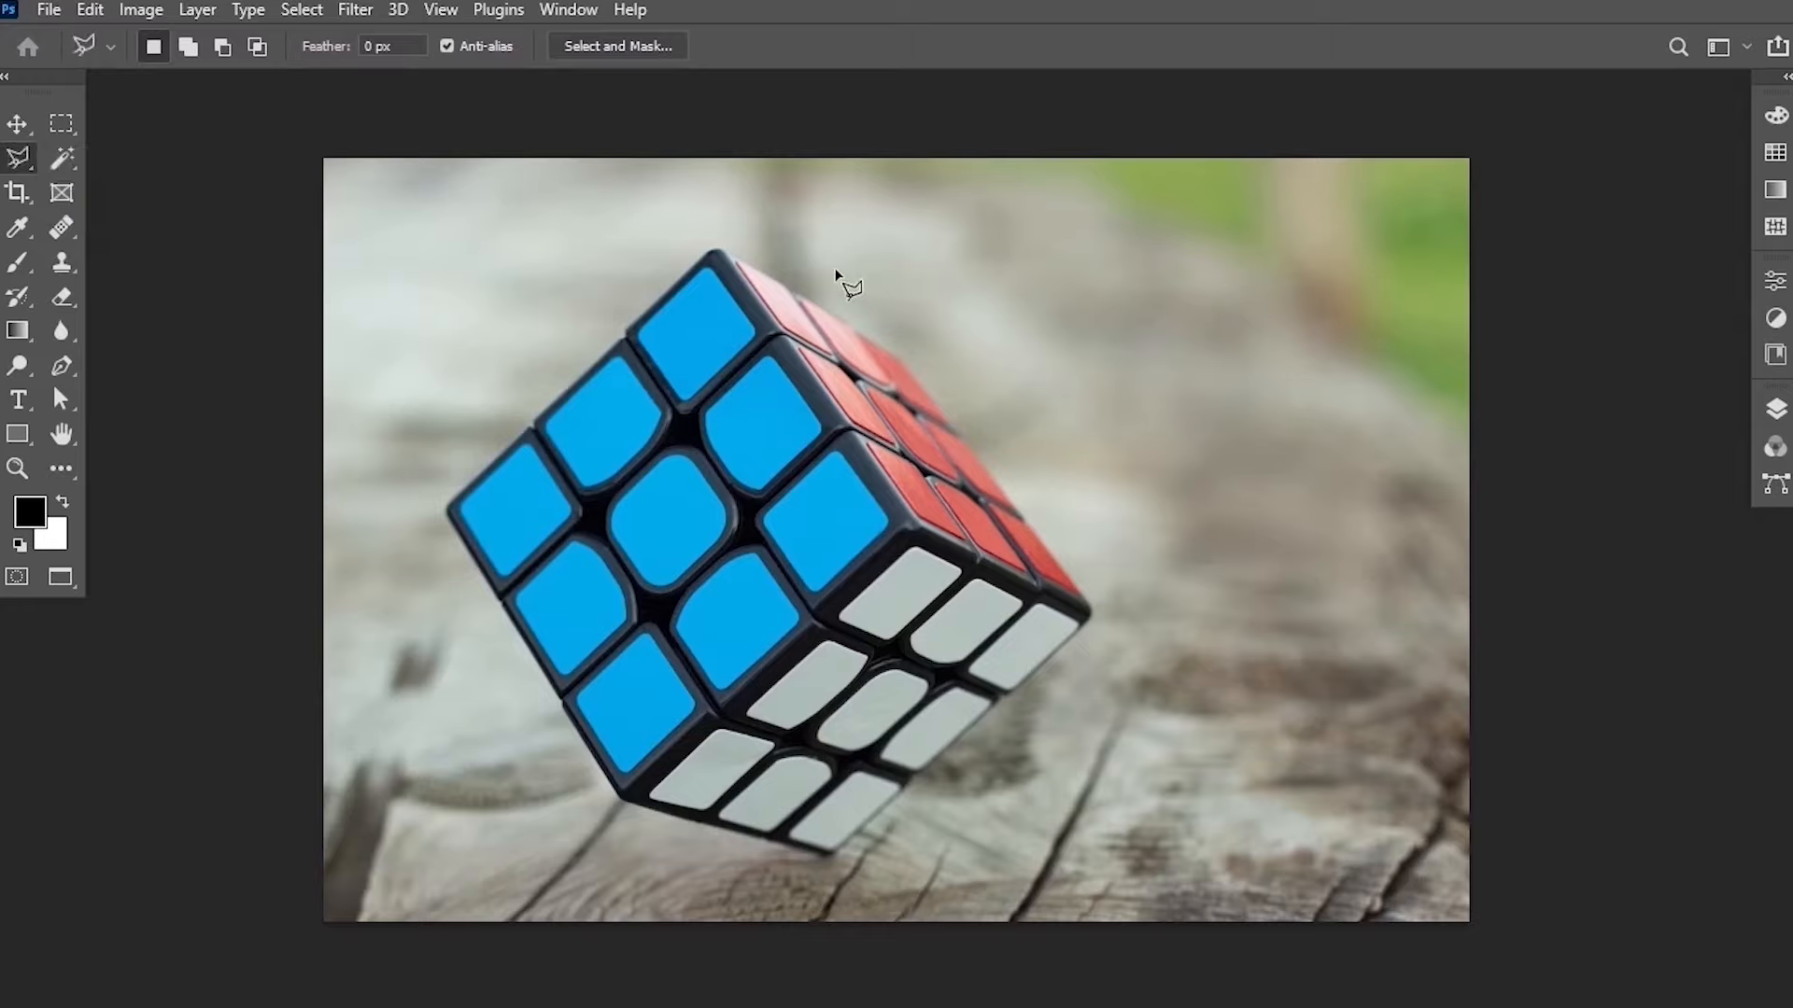
pyautogui.scroll(2, 738, 285)
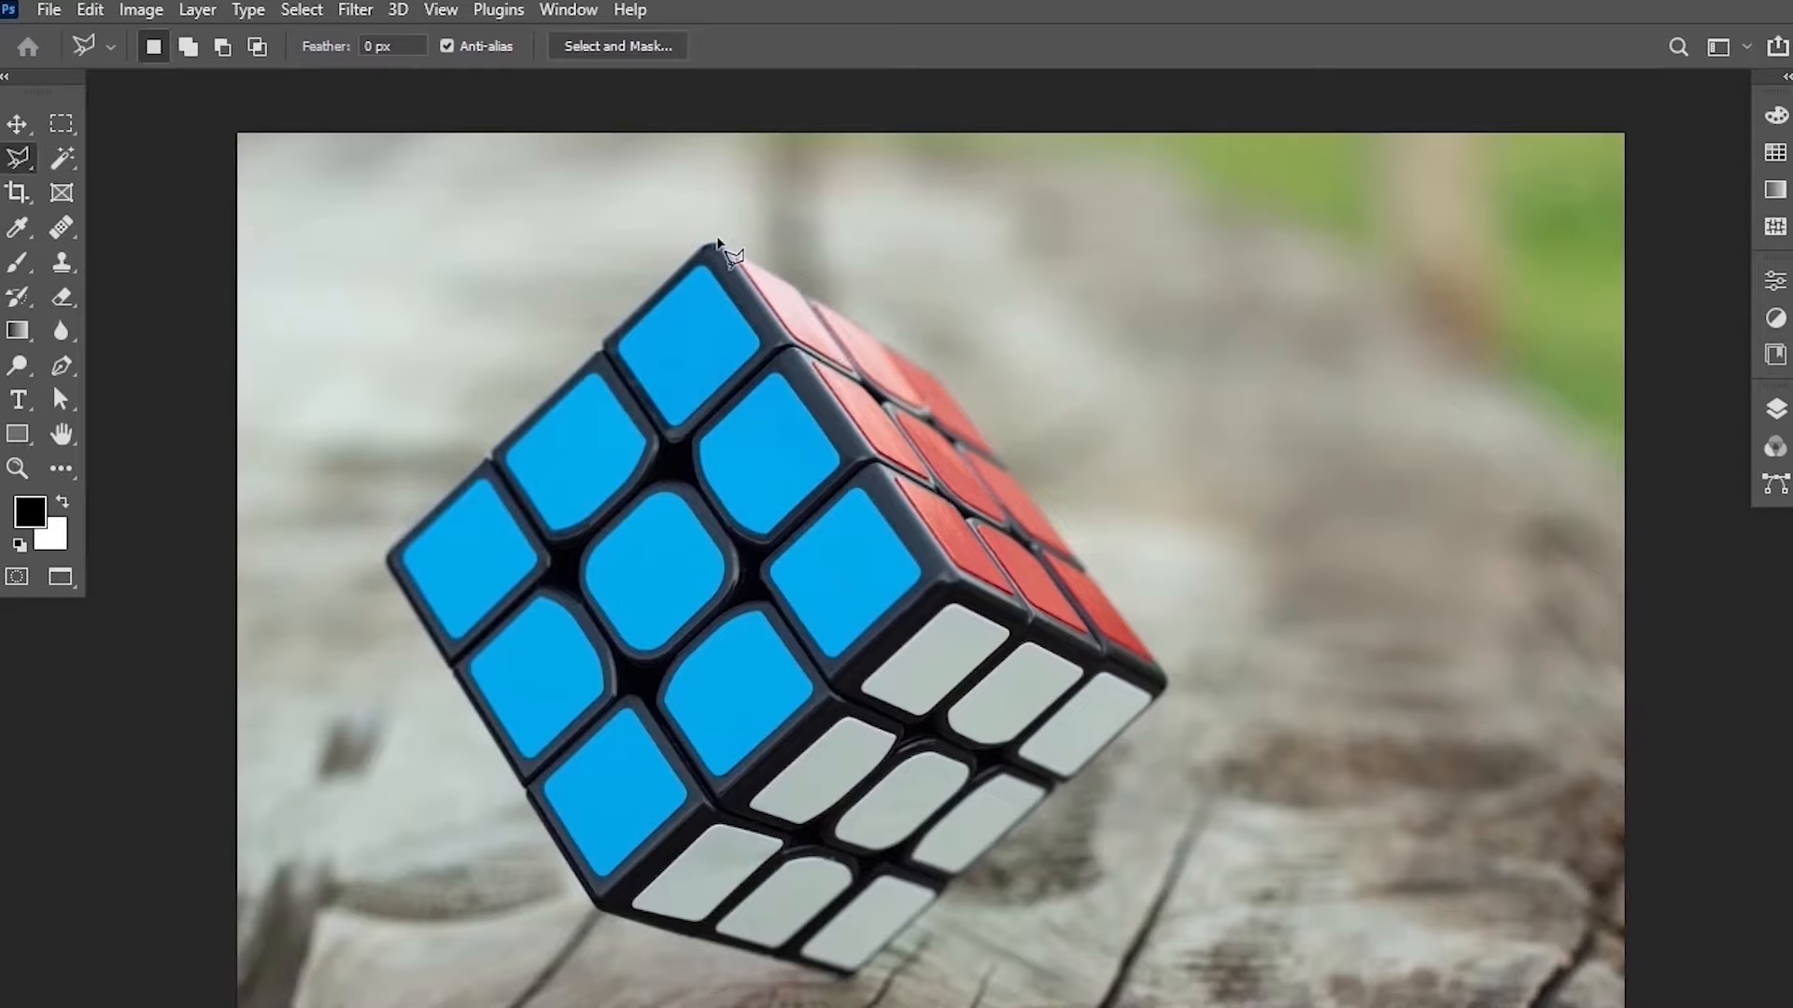
pyautogui.scroll(2, 714, 263)
pyautogui.scroll(1, 714, 263)
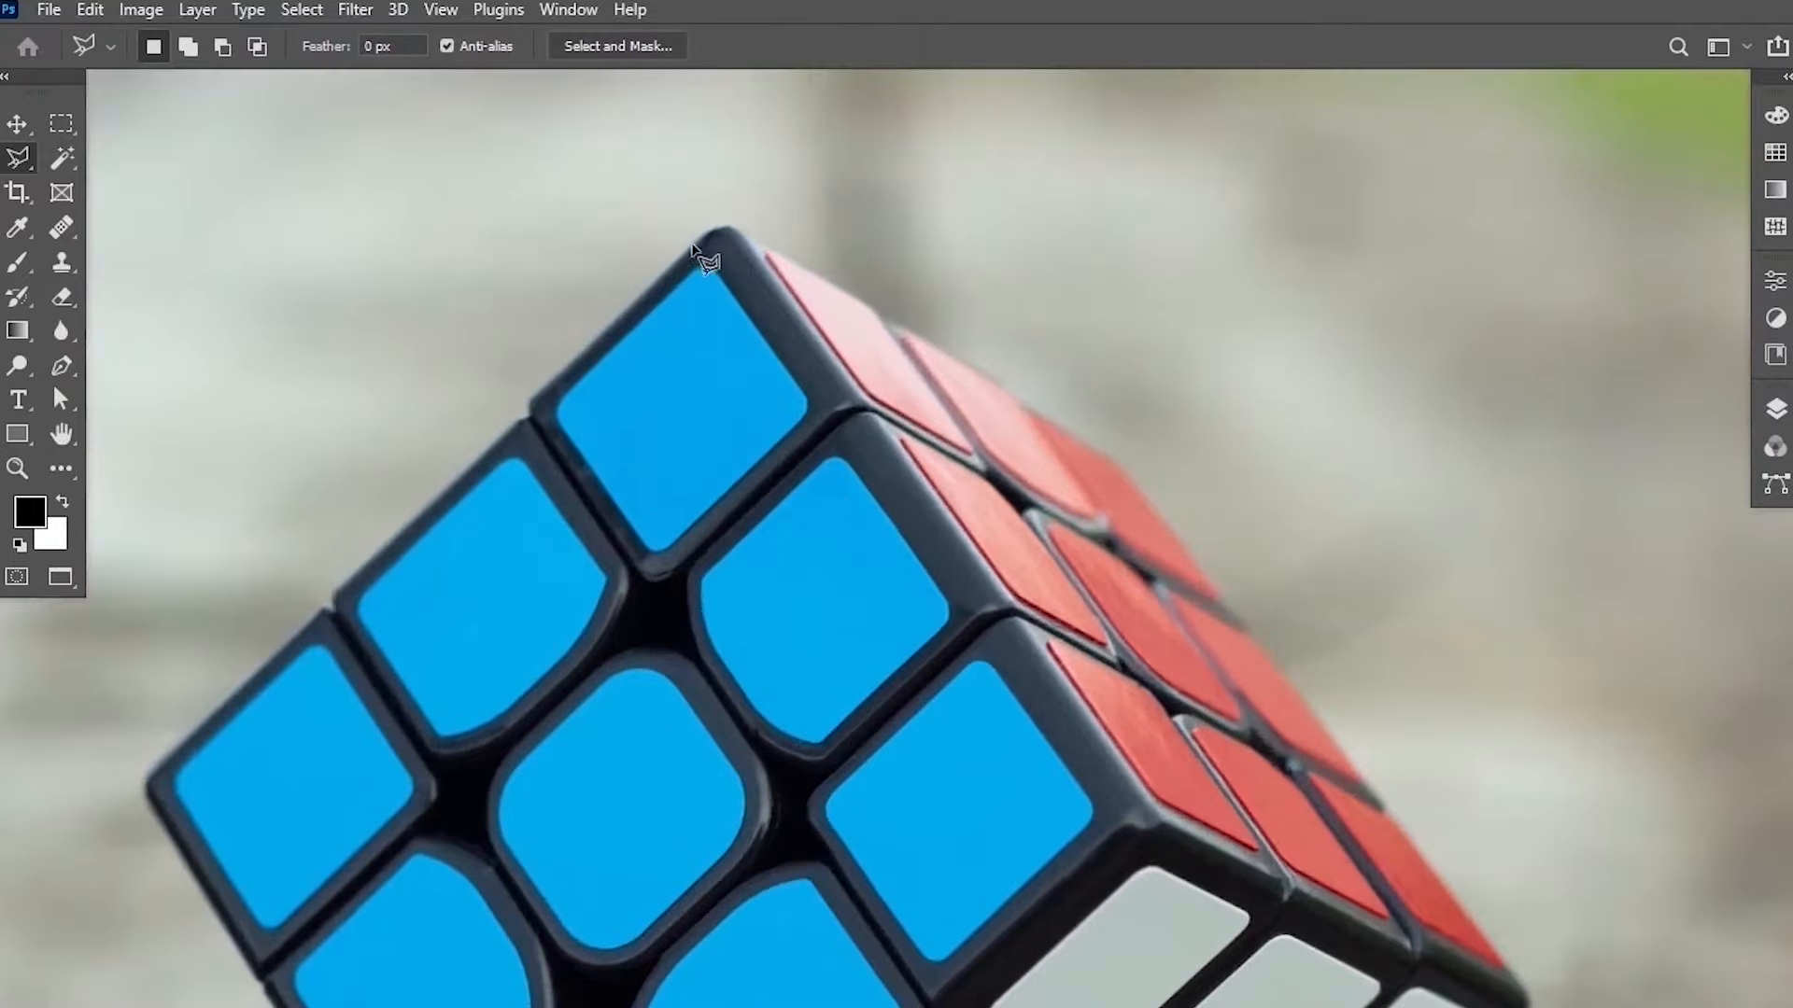
pyautogui.scroll(1, 711, 247)
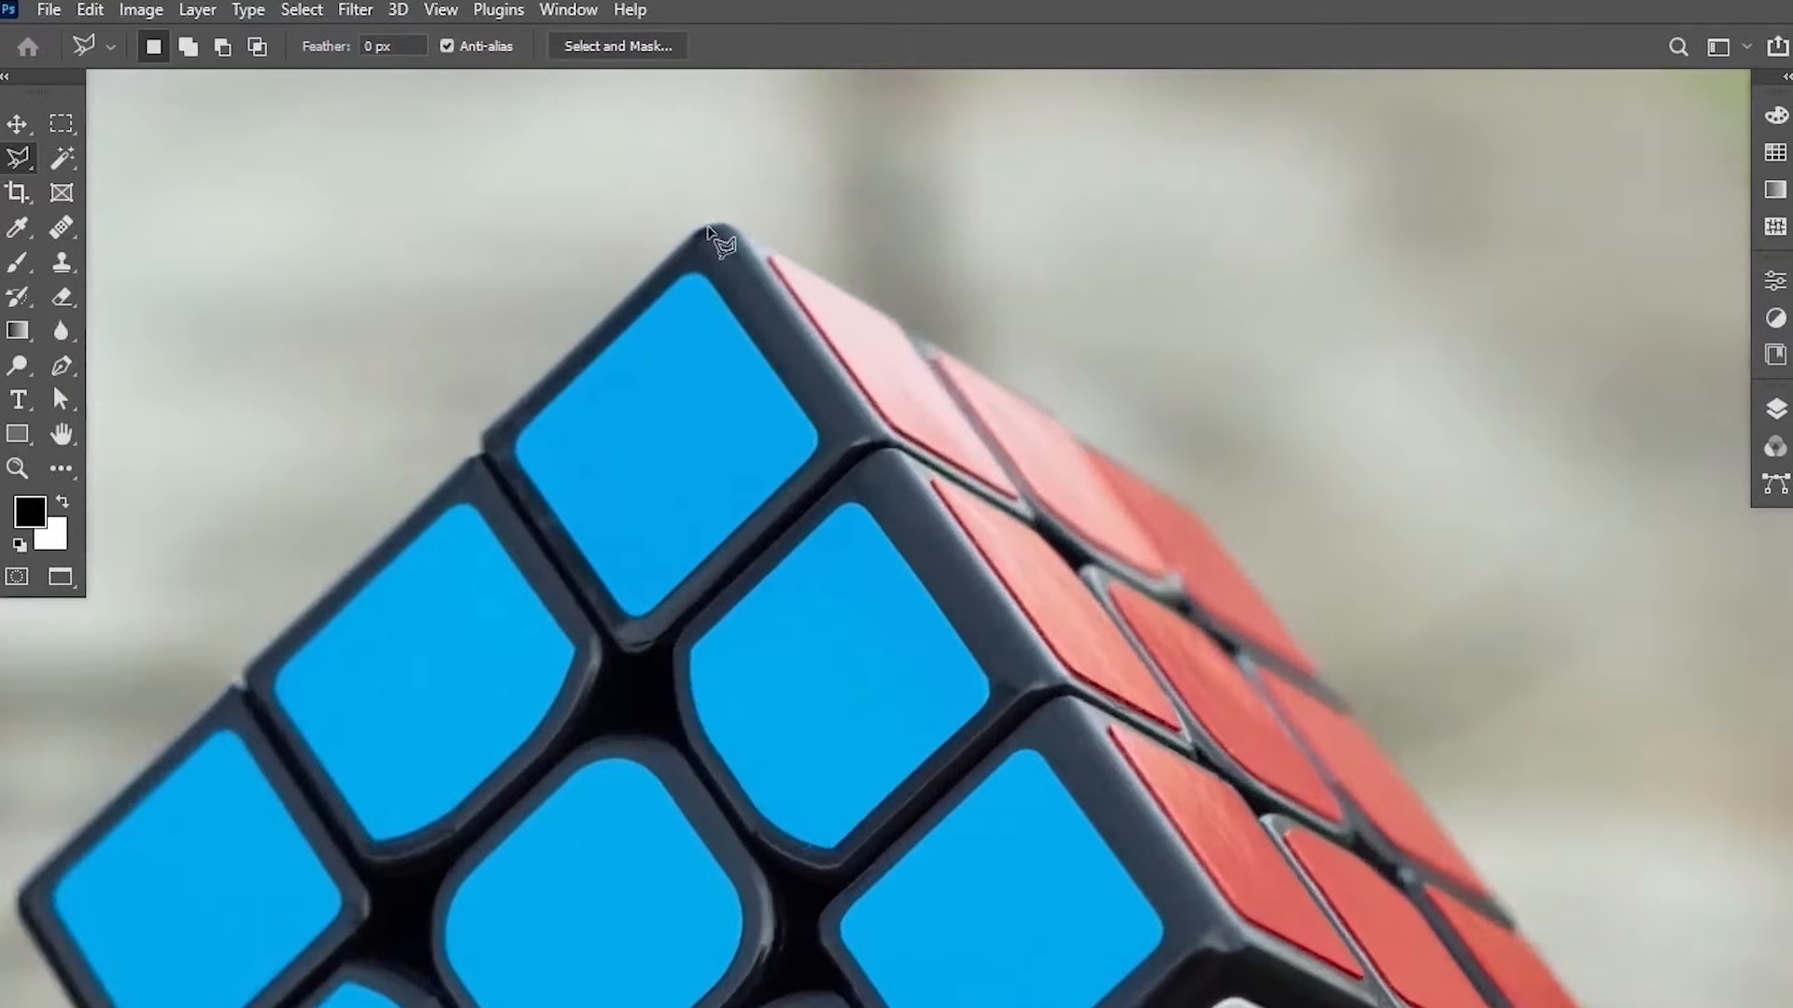
pyautogui.click(706, 226)
pyautogui.moveTo(429, 489); pyautogui.dragTo(583, 420)
pyautogui.hotkey('ctrl', '+')
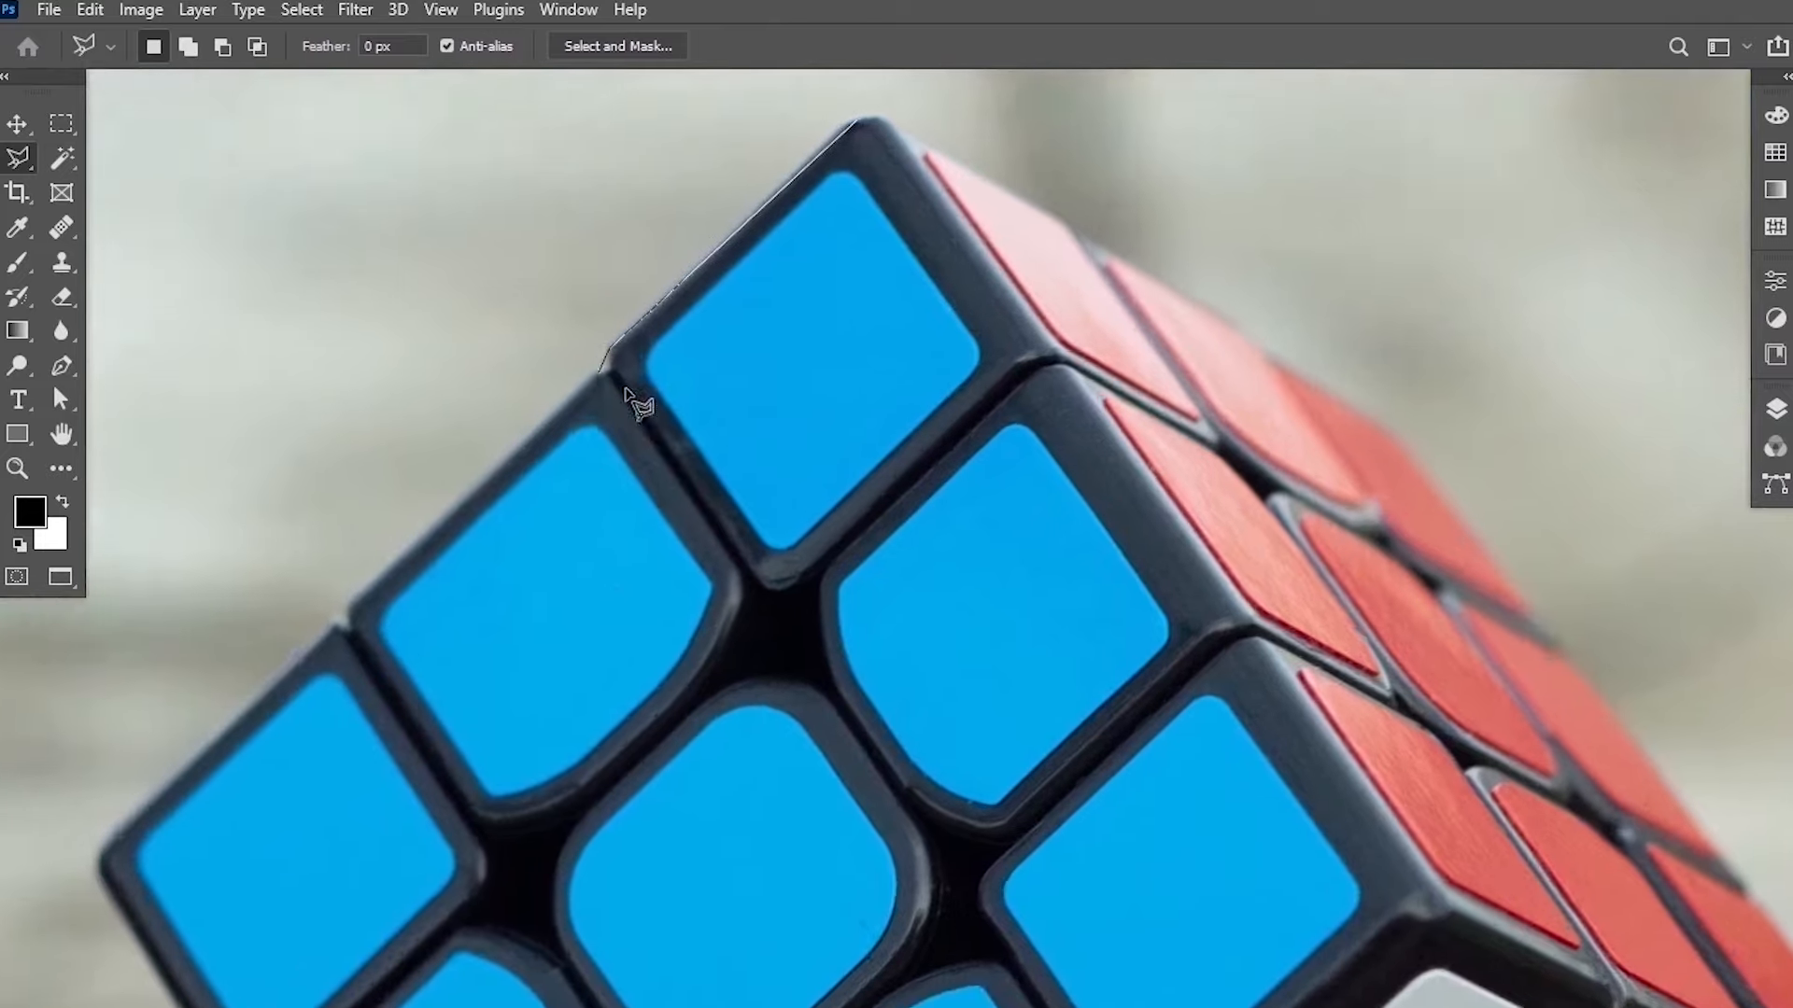
pyautogui.moveTo(513, 344); pyautogui.dragTo(601, 382)
pyautogui.hotkey('ctrl', '+')
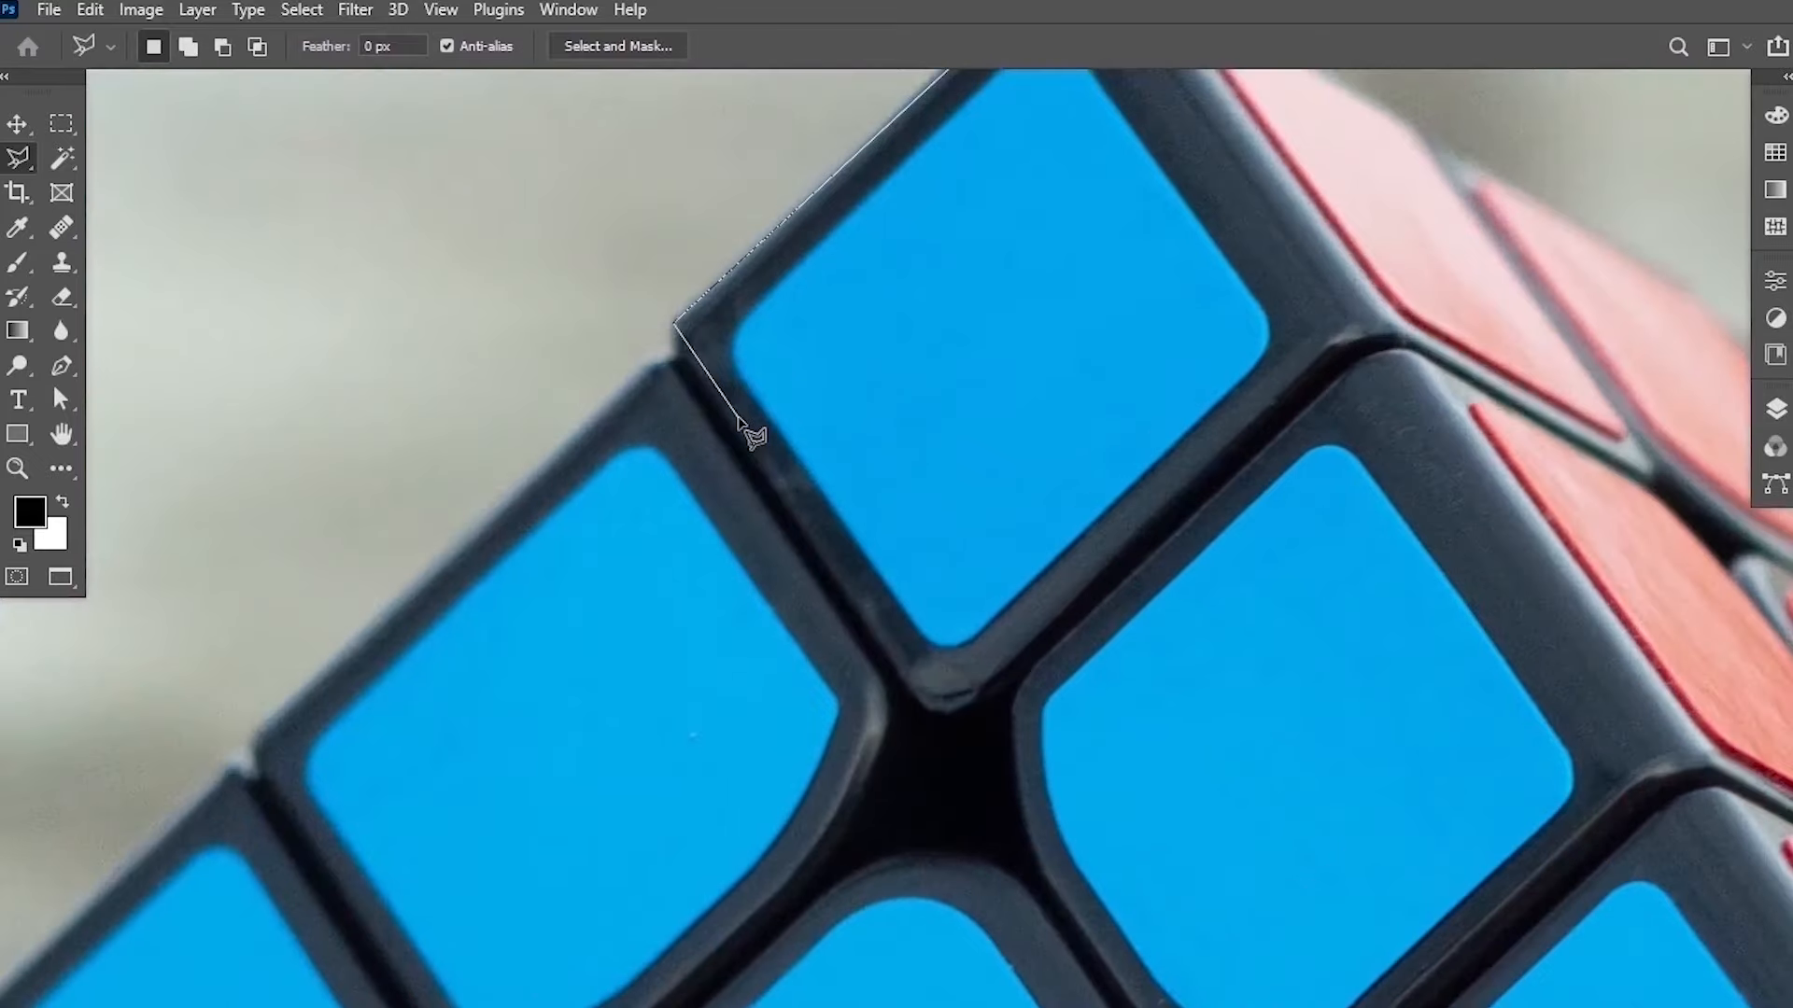
pyautogui.click(677, 354)
pyautogui.click(651, 364)
pyautogui.click(555, 720)
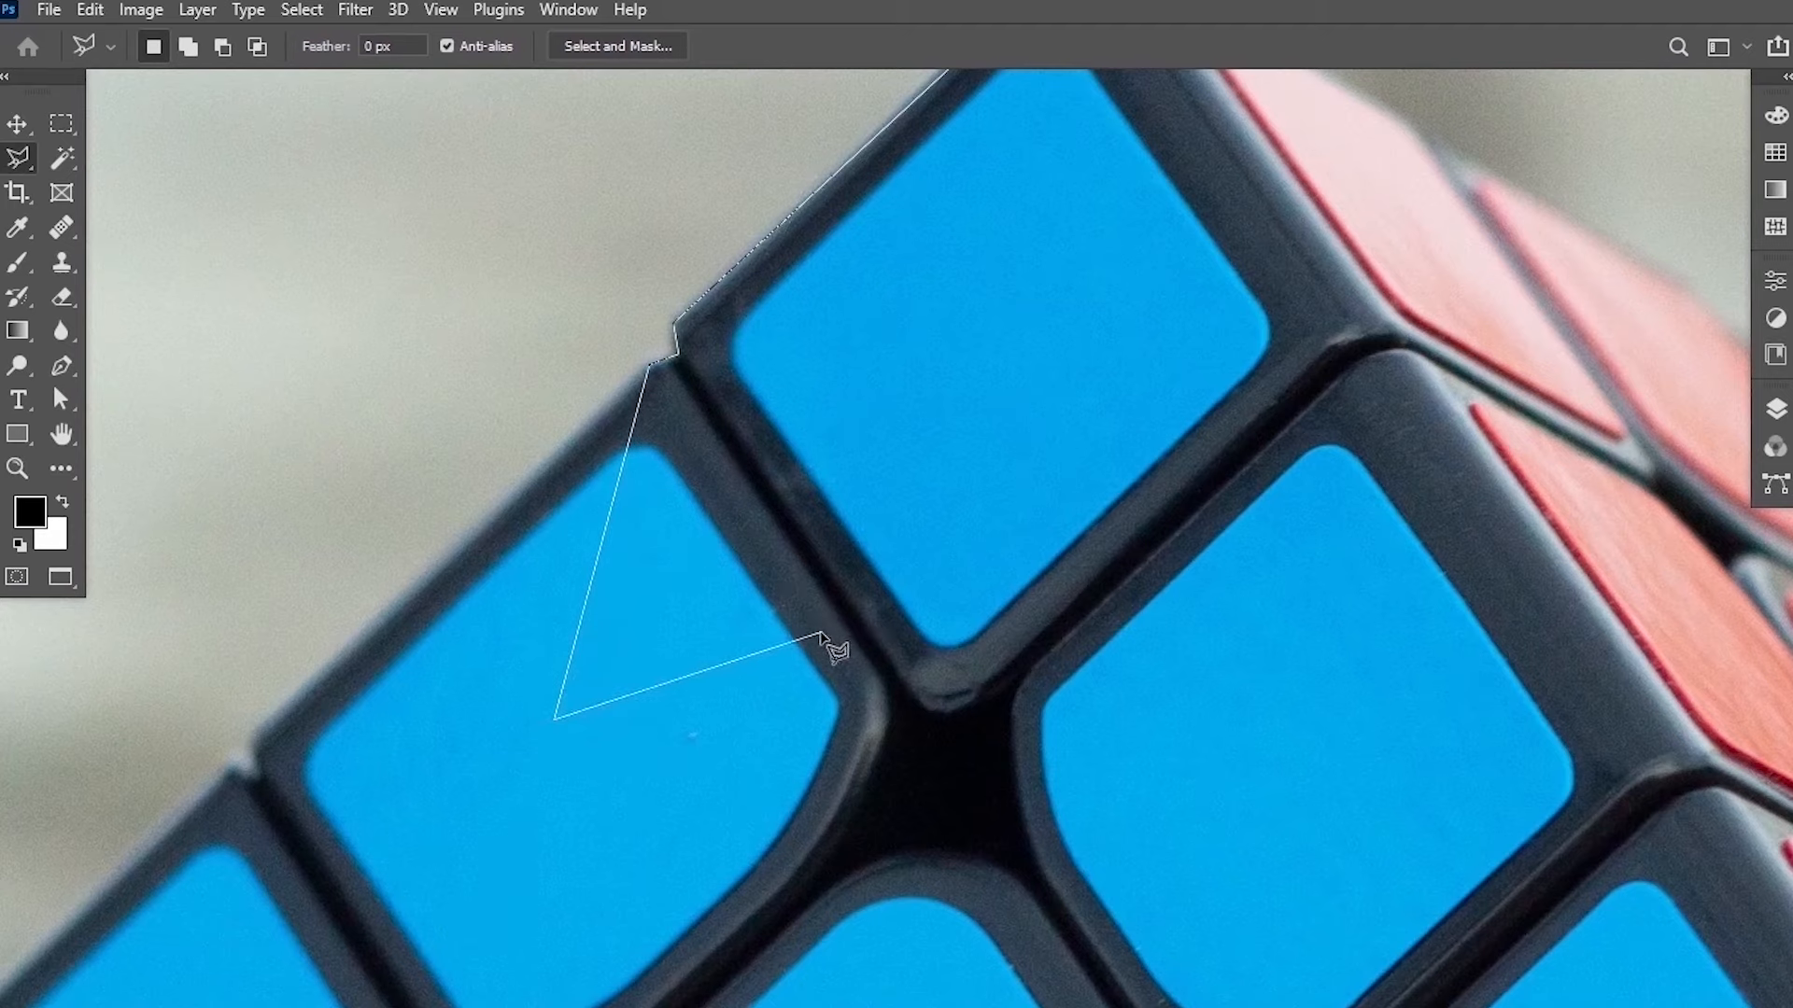
pyautogui.press('BackSpace')
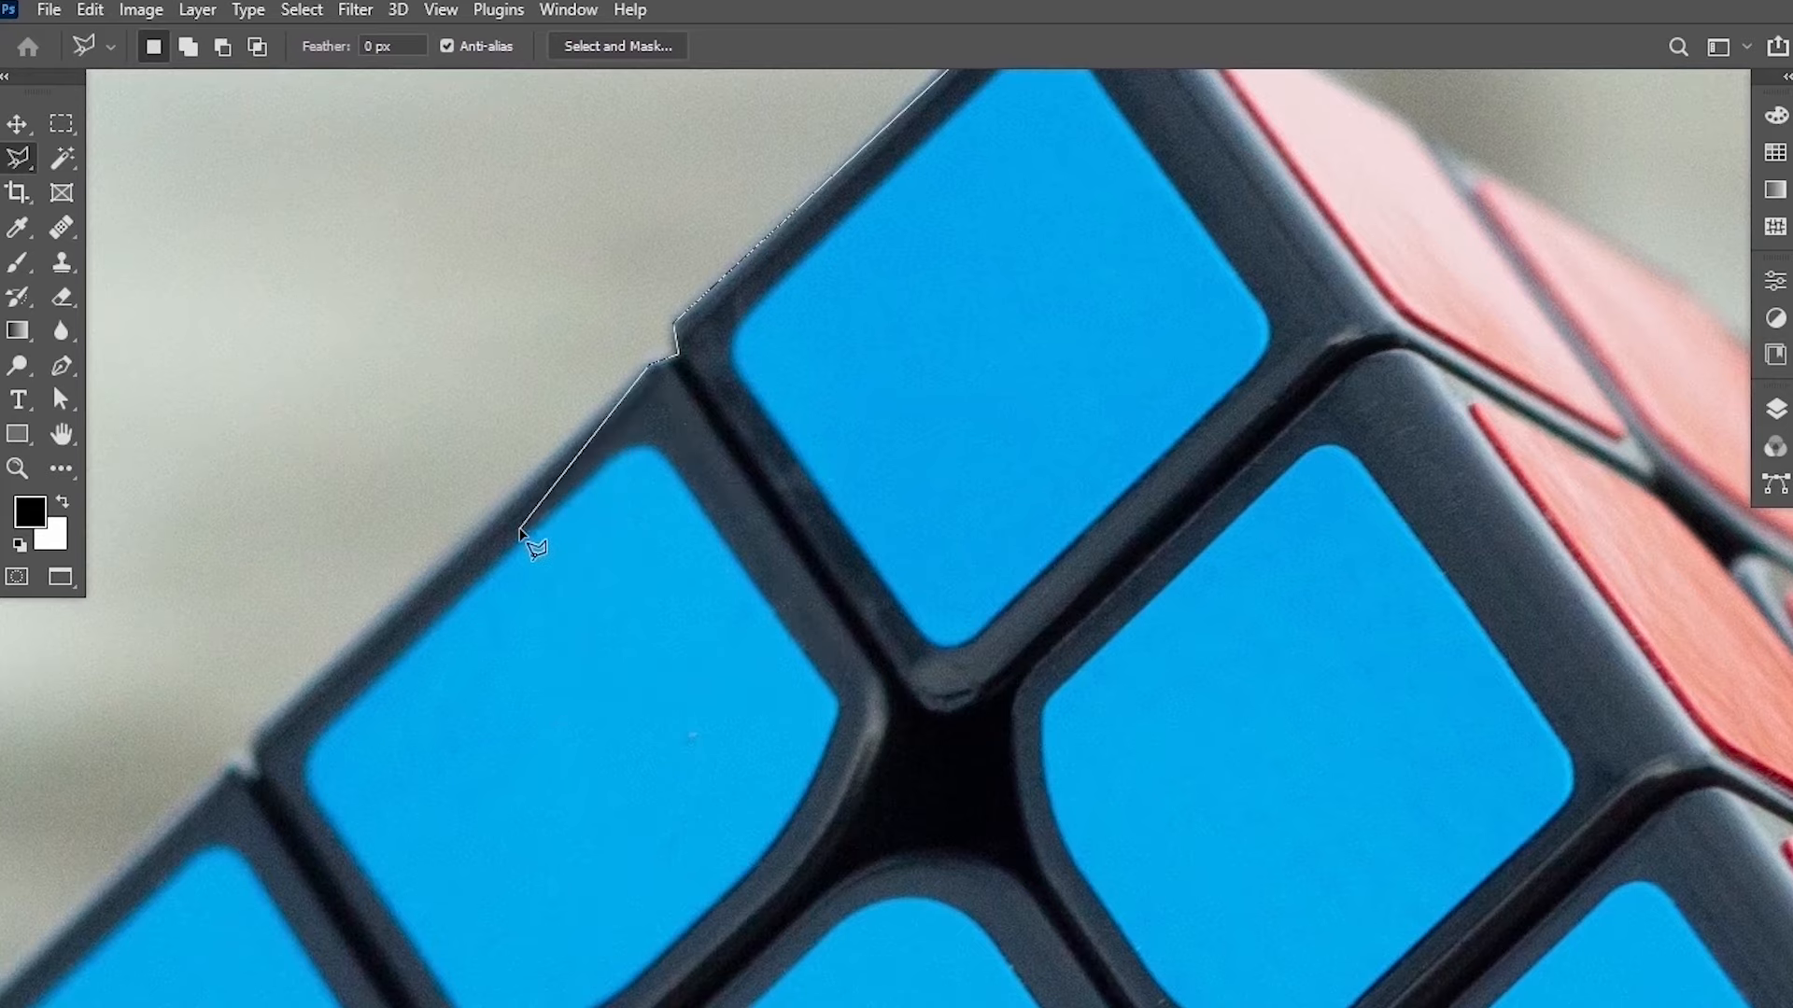
pyautogui.click(249, 739)
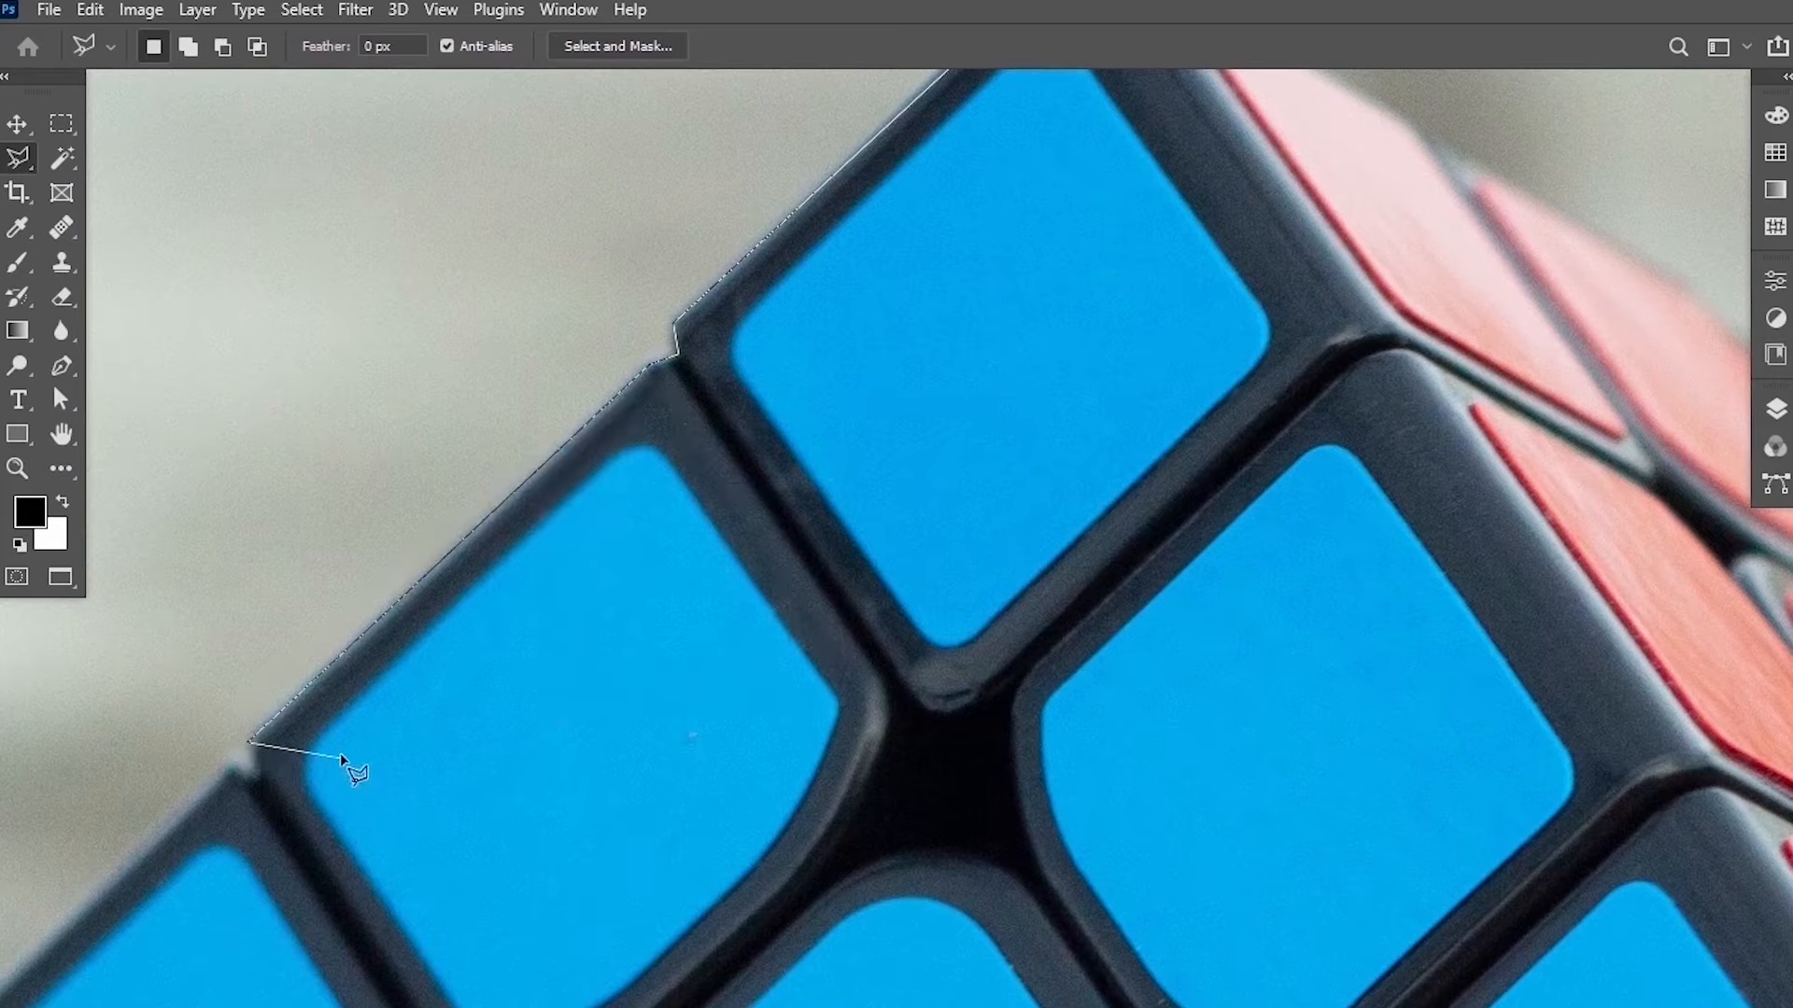
pyautogui.moveTo(342, 753)
pyautogui.mouseDown()
pyautogui.moveTo(652, 541)
pyautogui.moveTo(698, 441)
pyautogui.mouseUp()
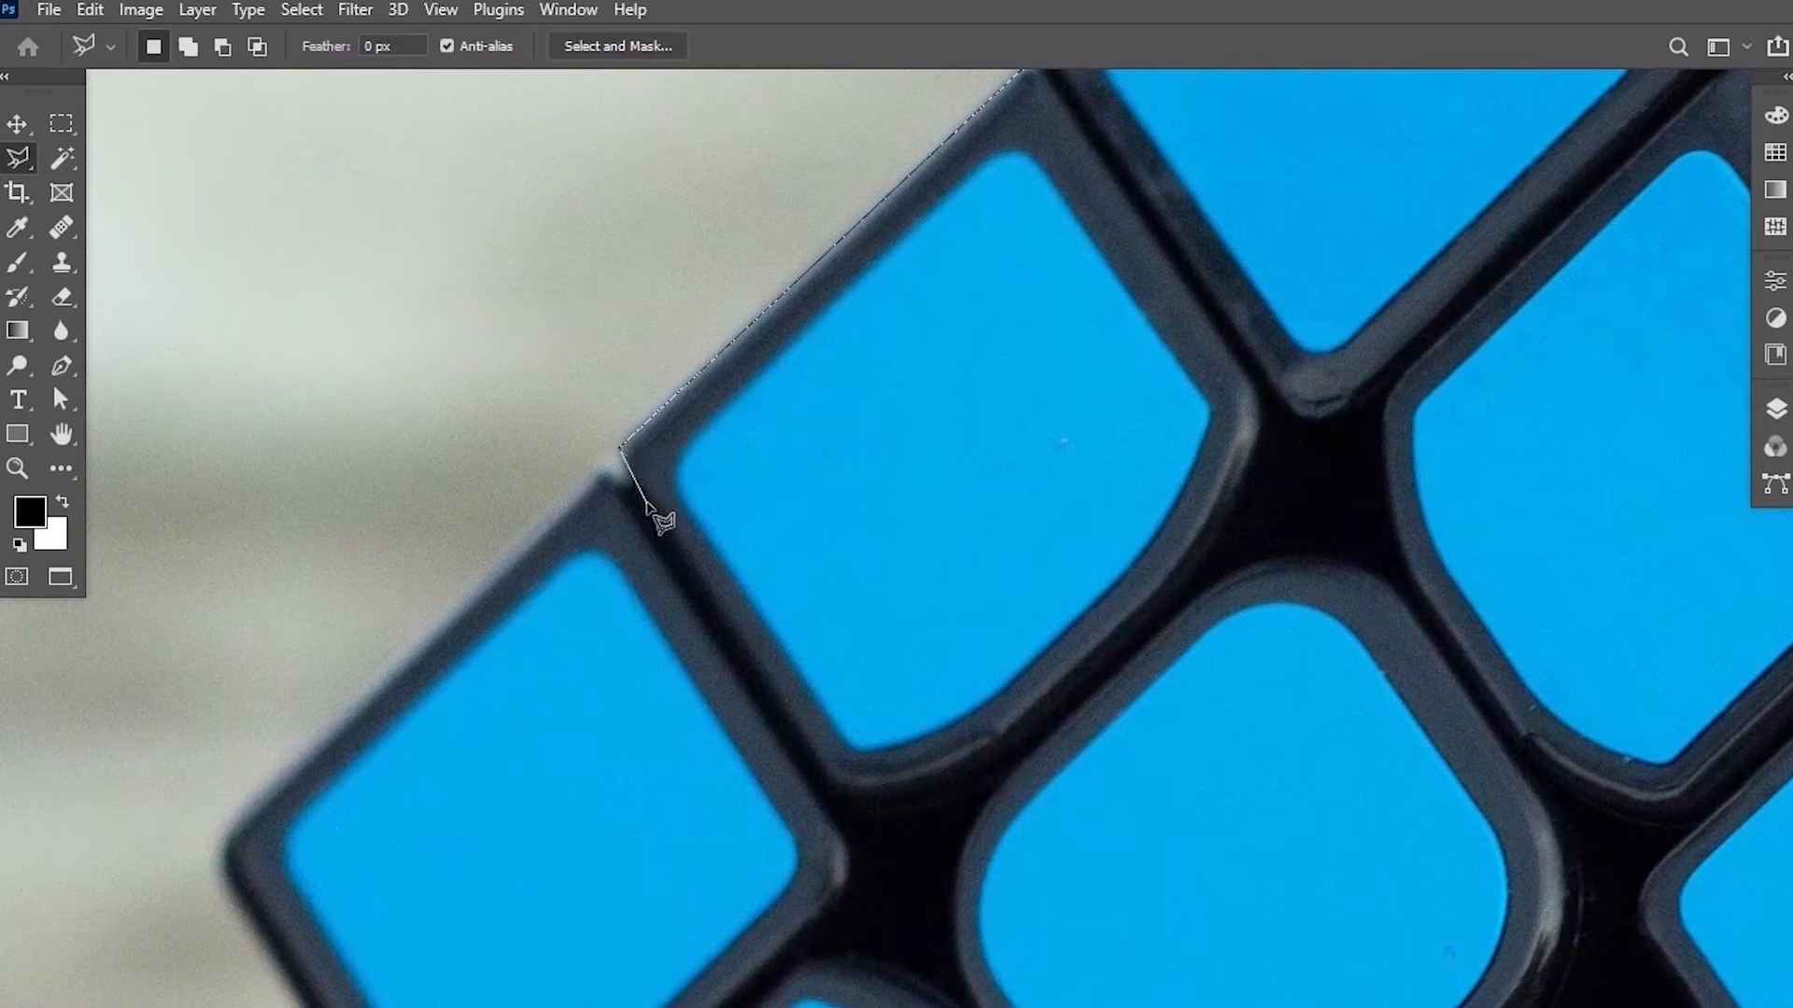
# Continue the polygonal selection down the cube's left edge to its bottom corner.
pyautogui.hotkey('ctrl', '+')
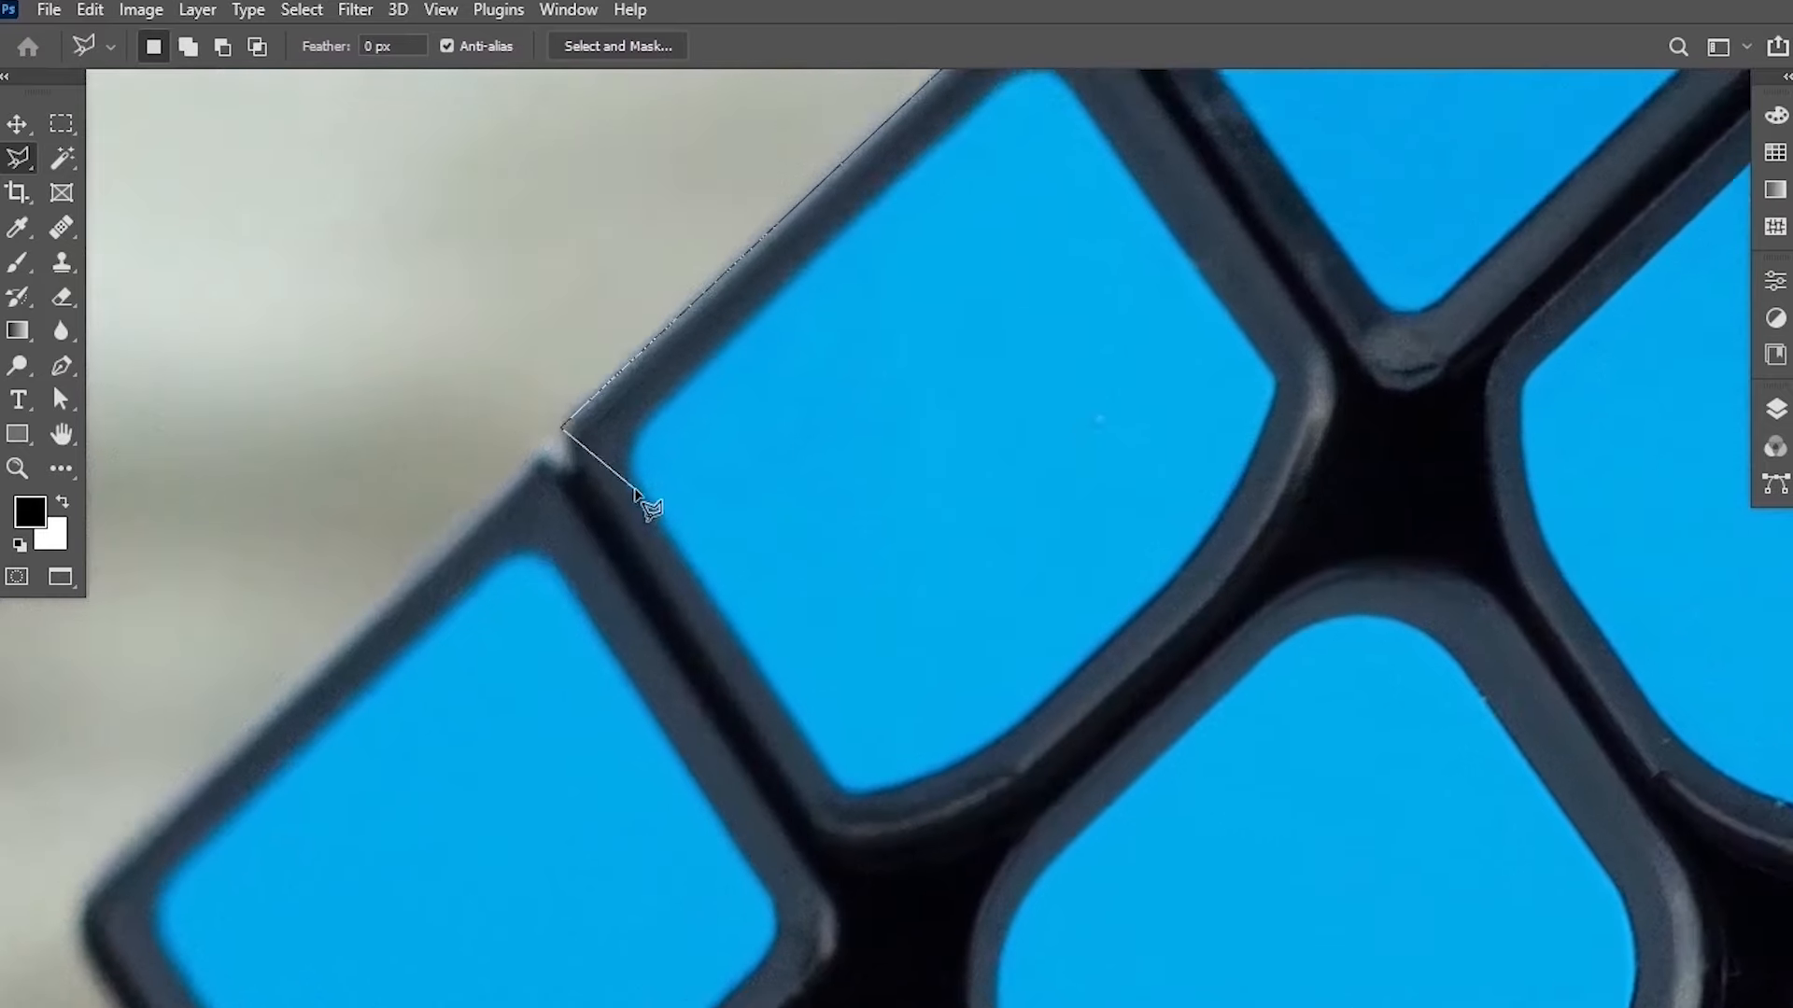
pyautogui.click(549, 467)
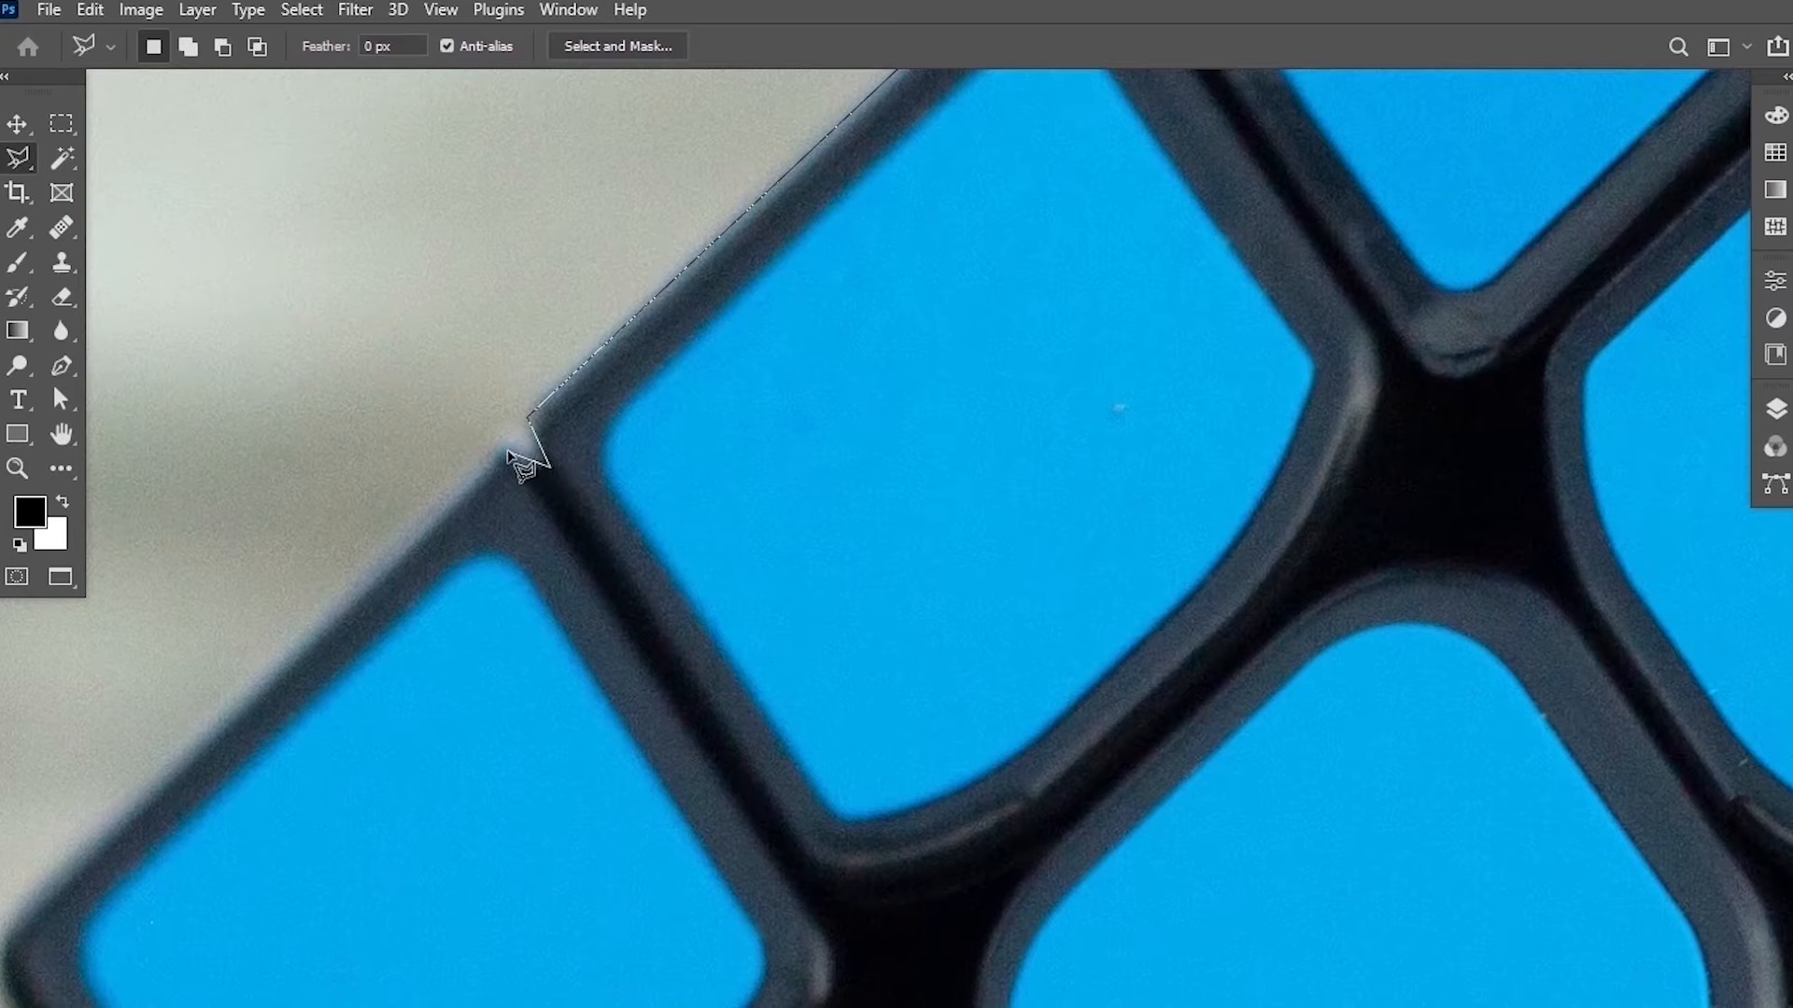
pyautogui.click(509, 452)
pyautogui.moveTo(433, 620); pyautogui.dragTo(744, 495)
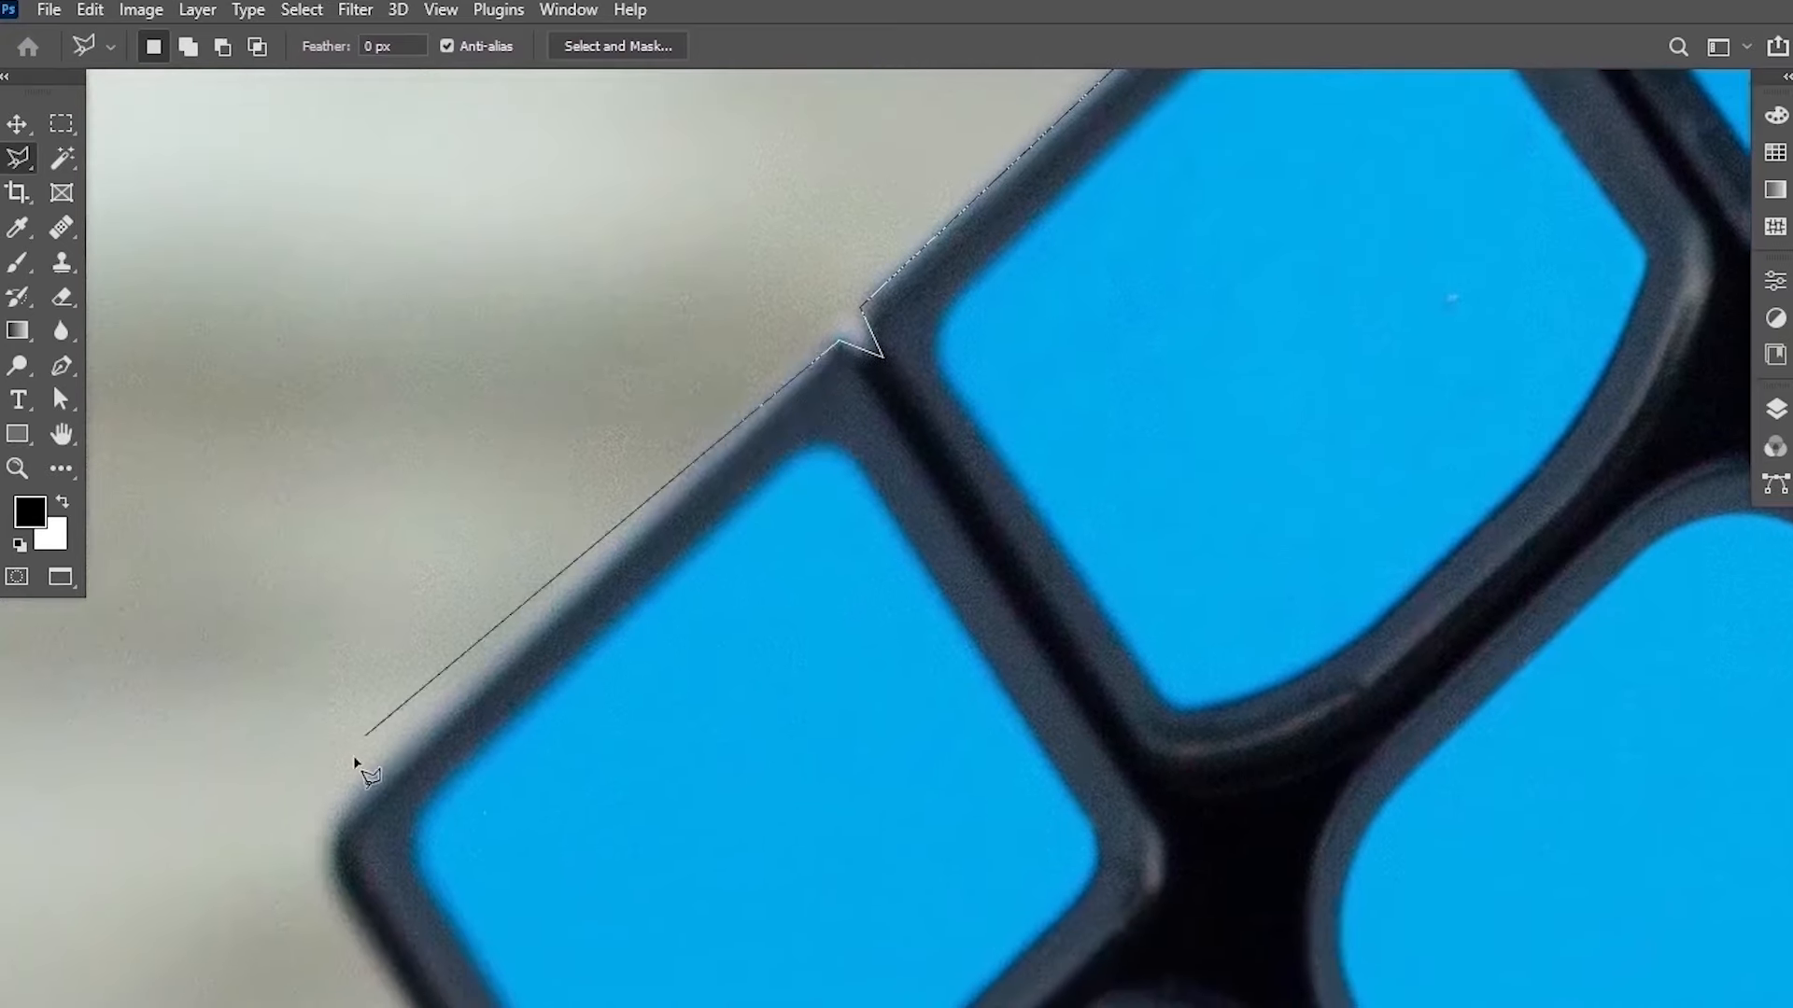
pyautogui.click(327, 833)
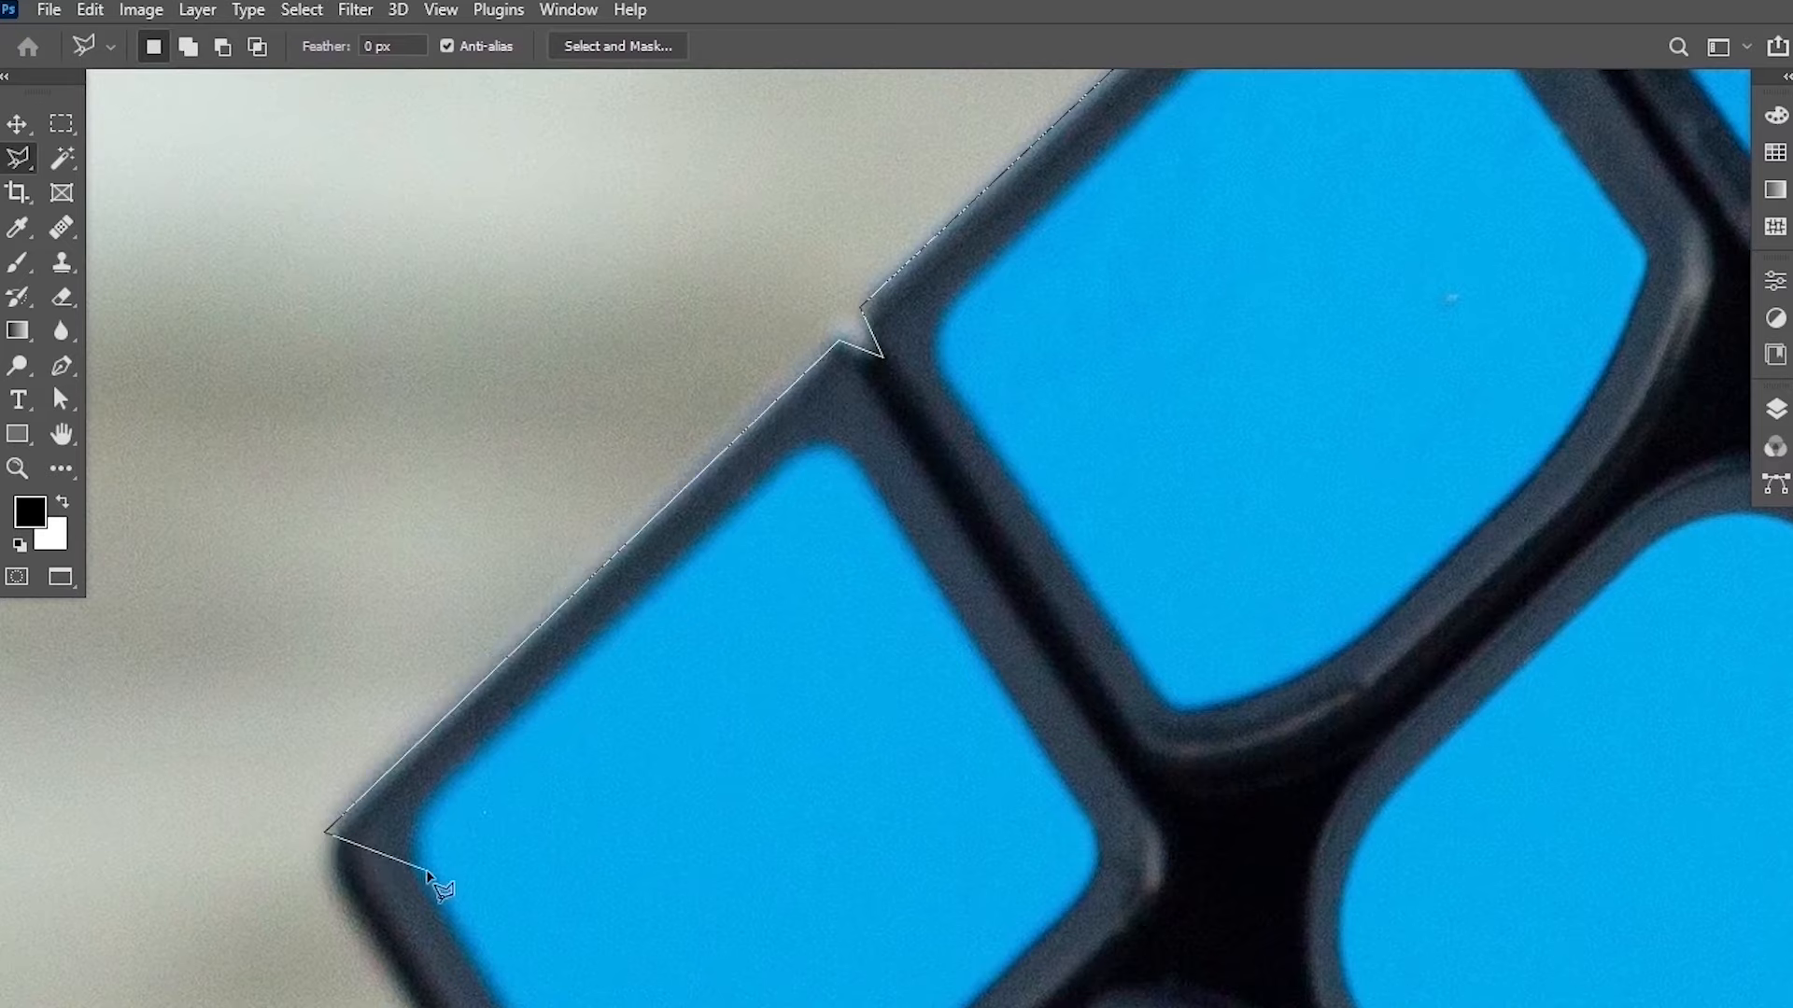
pyautogui.moveTo(538, 873)
pyautogui.mouseDown()
pyautogui.moveTo(389, 452)
pyautogui.moveTo(473, 380)
pyautogui.mouseUp()
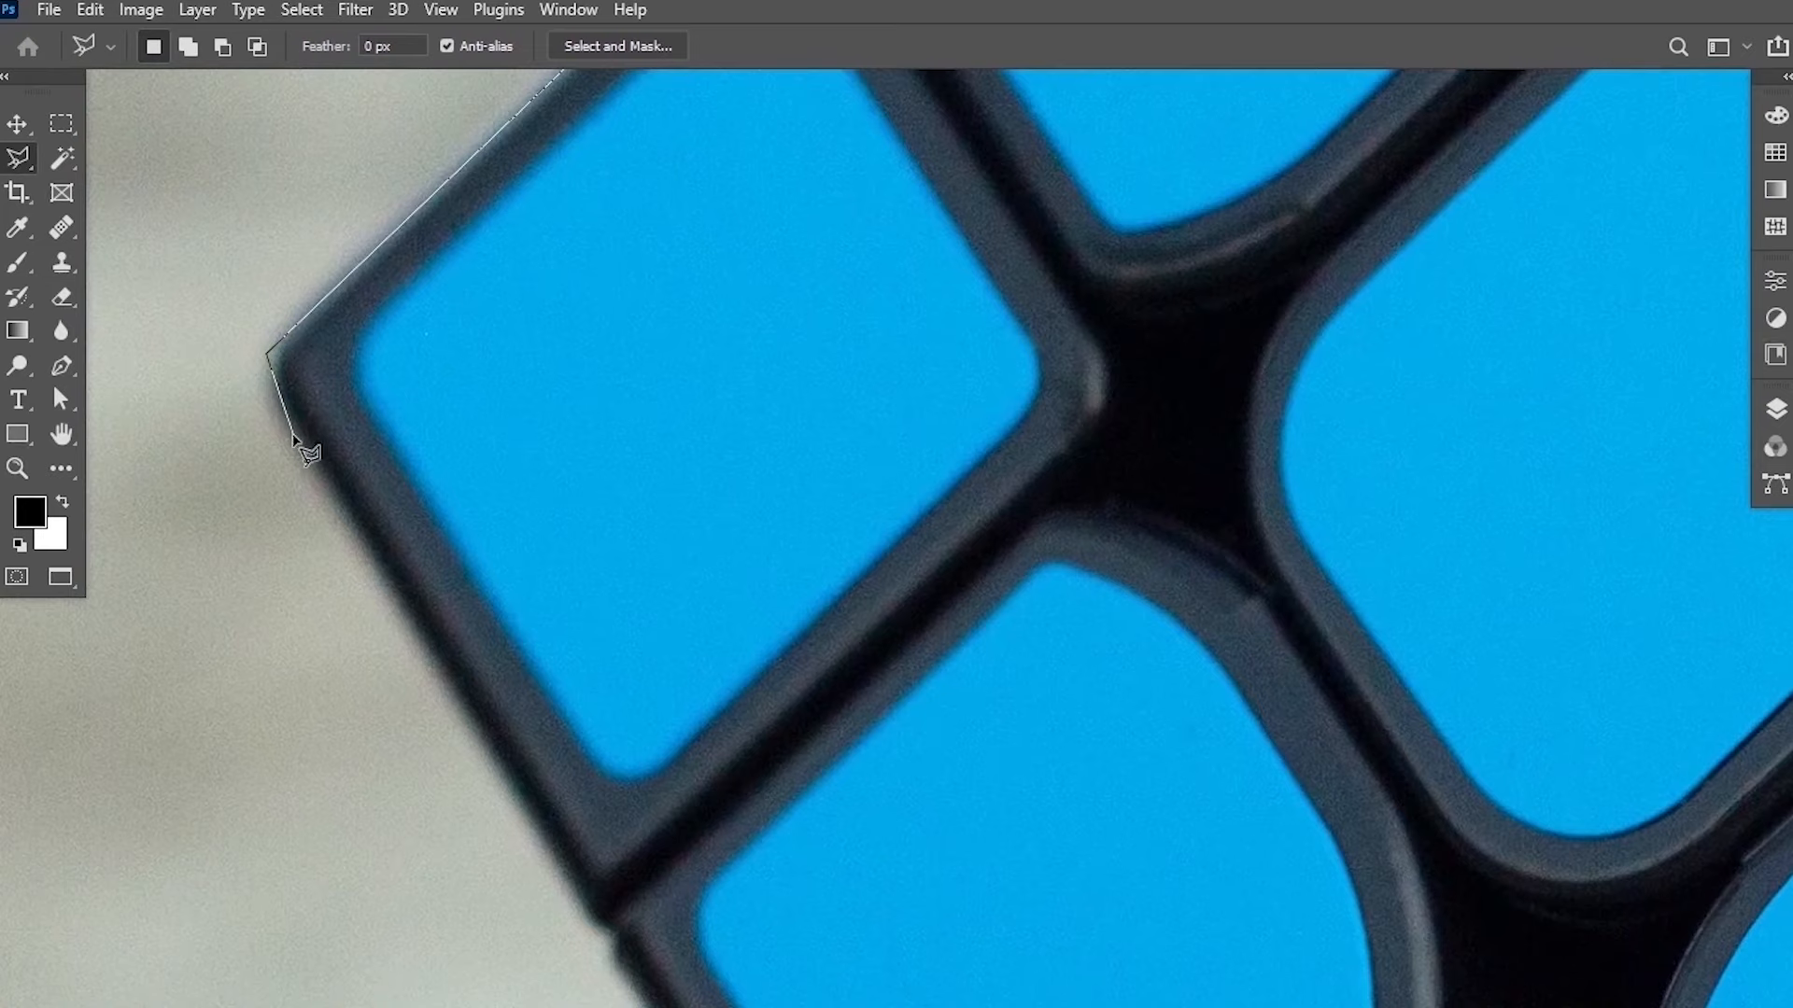
pyautogui.click(281, 409)
pyautogui.click(470, 719)
pyautogui.moveTo(628, 725); pyautogui.dragTo(482, 328)
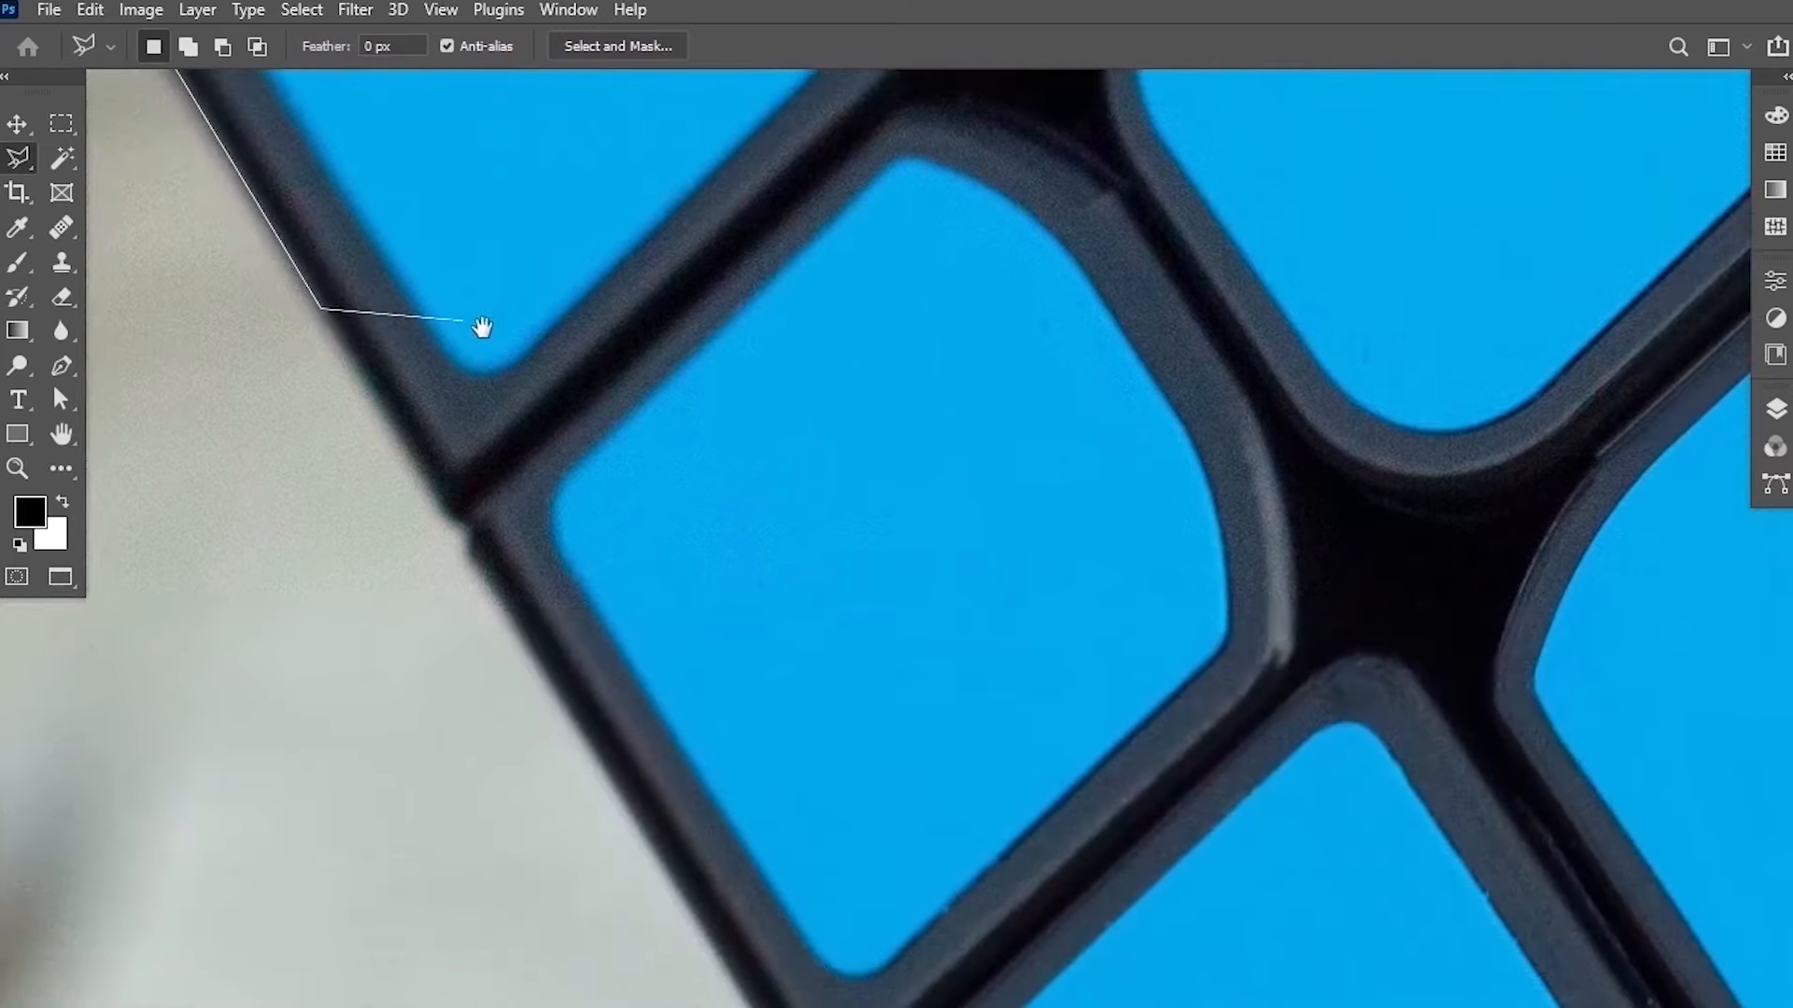
pyautogui.click(452, 520)
pyautogui.click(641, 814)
pyautogui.moveTo(713, 826); pyautogui.dragTo(493, 328)
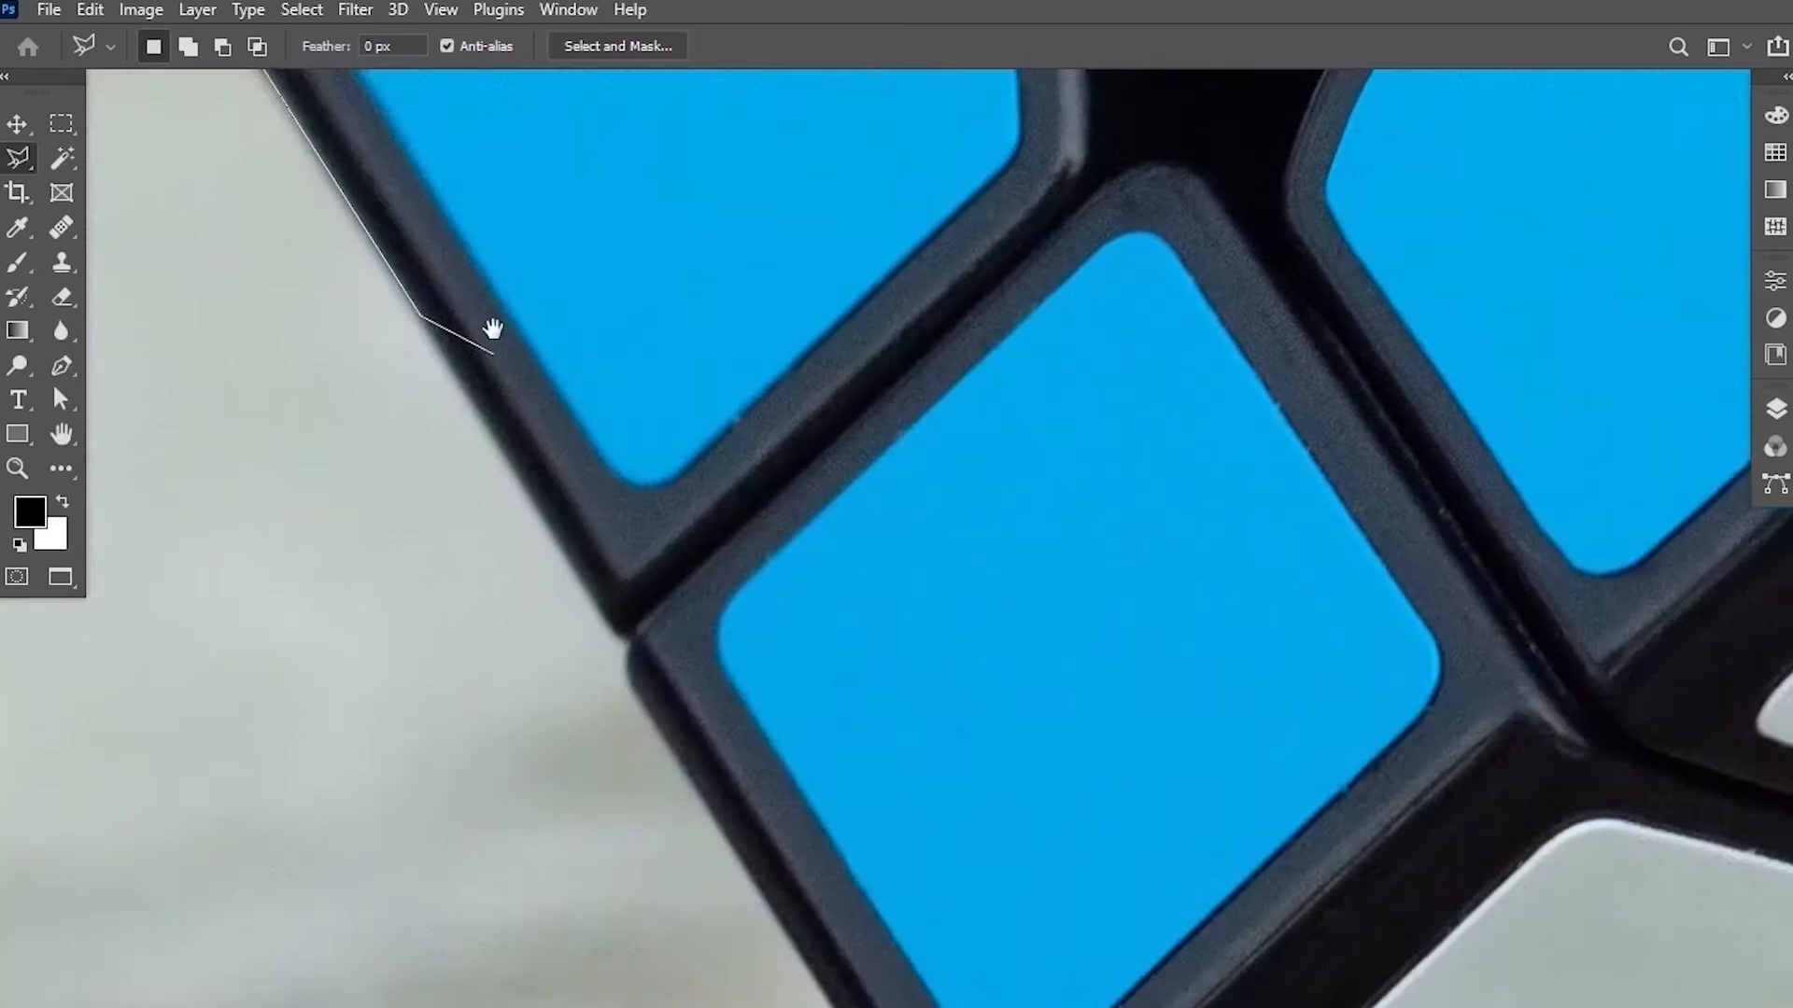
pyautogui.click(625, 644)
pyautogui.moveTo(626, 645); pyautogui.dragTo(484, 309)
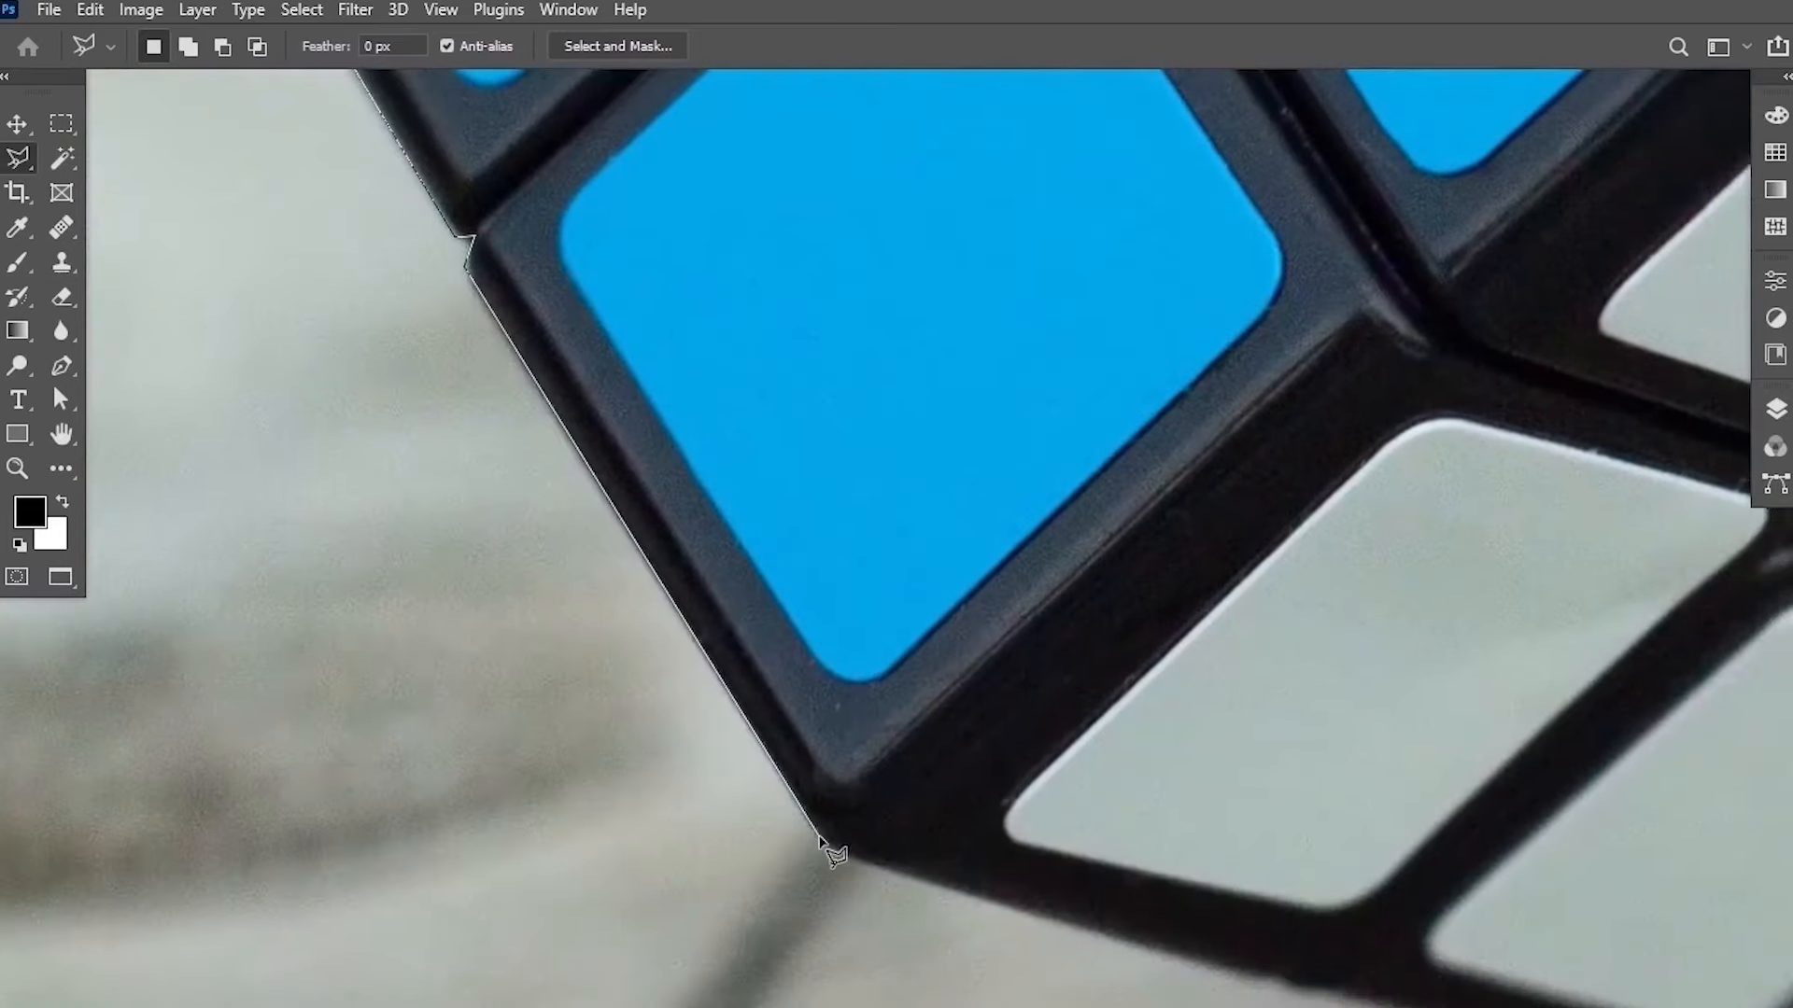
pyautogui.click(820, 839)
pyautogui.moveTo(819, 838)
pyautogui.mouseDown()
pyautogui.moveTo(518, 467)
pyautogui.moveTo(572, 539)
pyautogui.mouseUp()
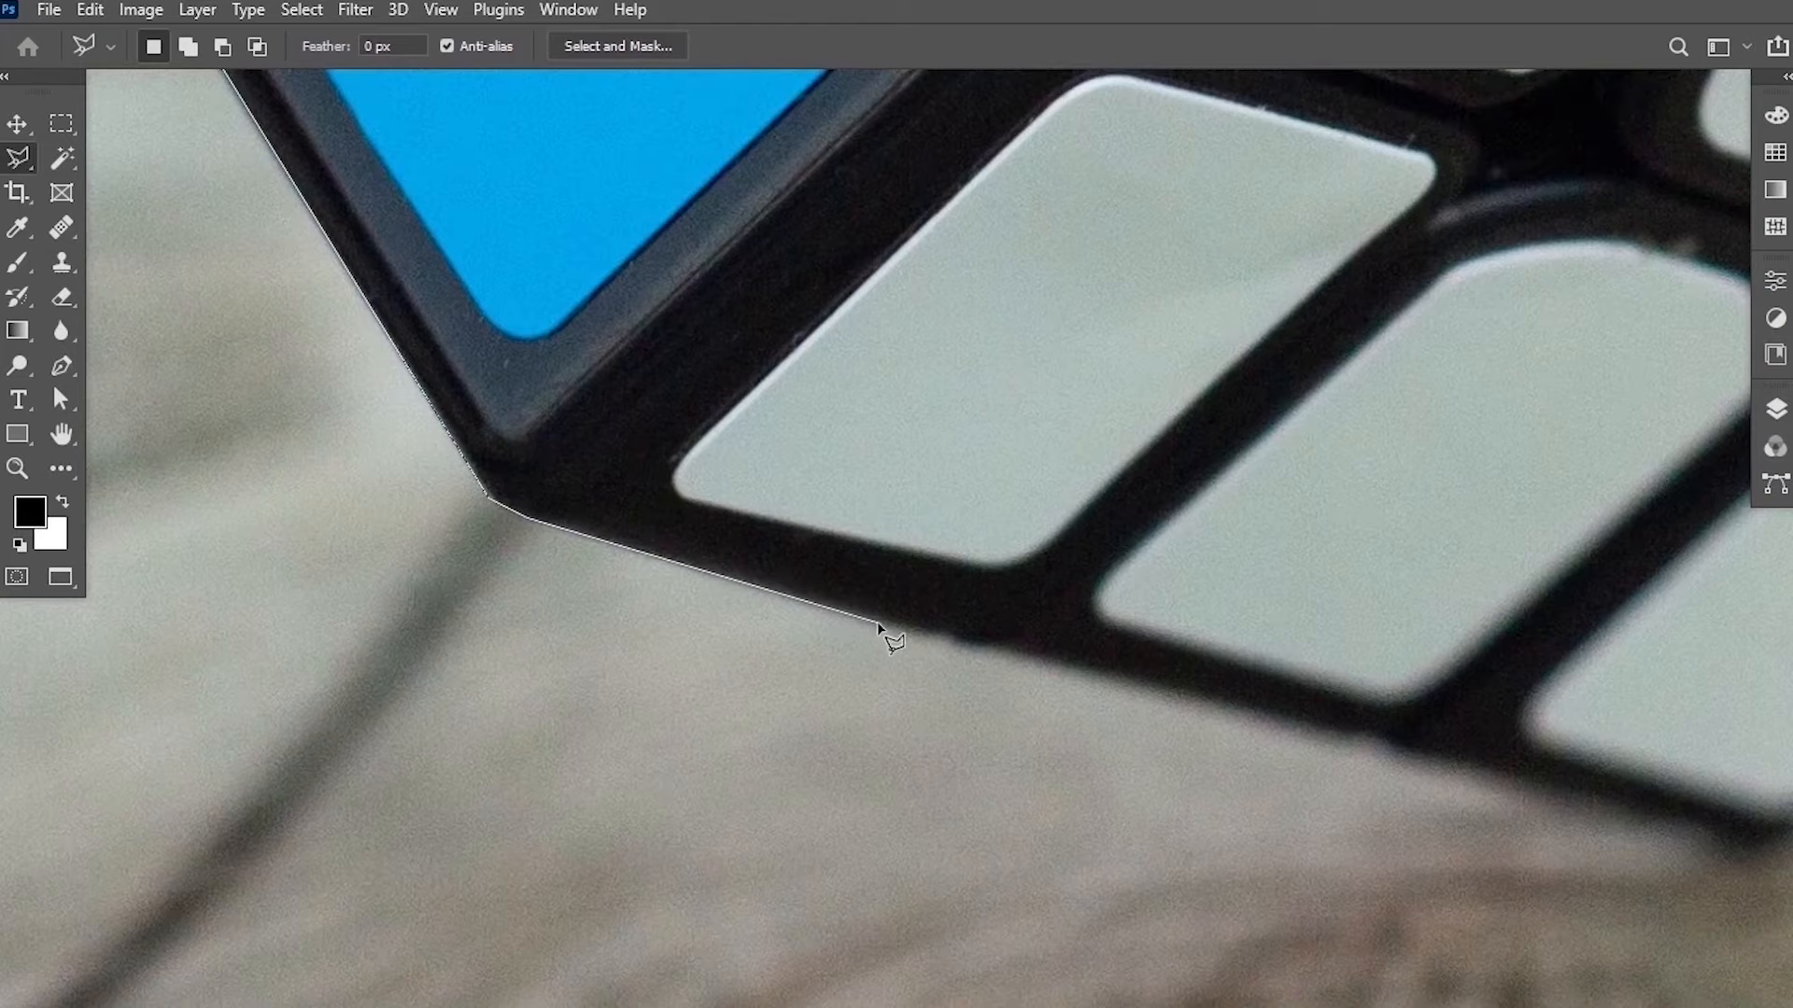
pyautogui.click(879, 623)
# Trace the polygonal selection along the cube's bottom edge, replacing two misplaced points, and up toward the right corner.
pyautogui.moveTo(1186, 766); pyautogui.dragTo(355, 555)
pyautogui.click(457, 512)
pyautogui.click(549, 529)
pyautogui.click(907, 646)
pyautogui.click(972, 615)
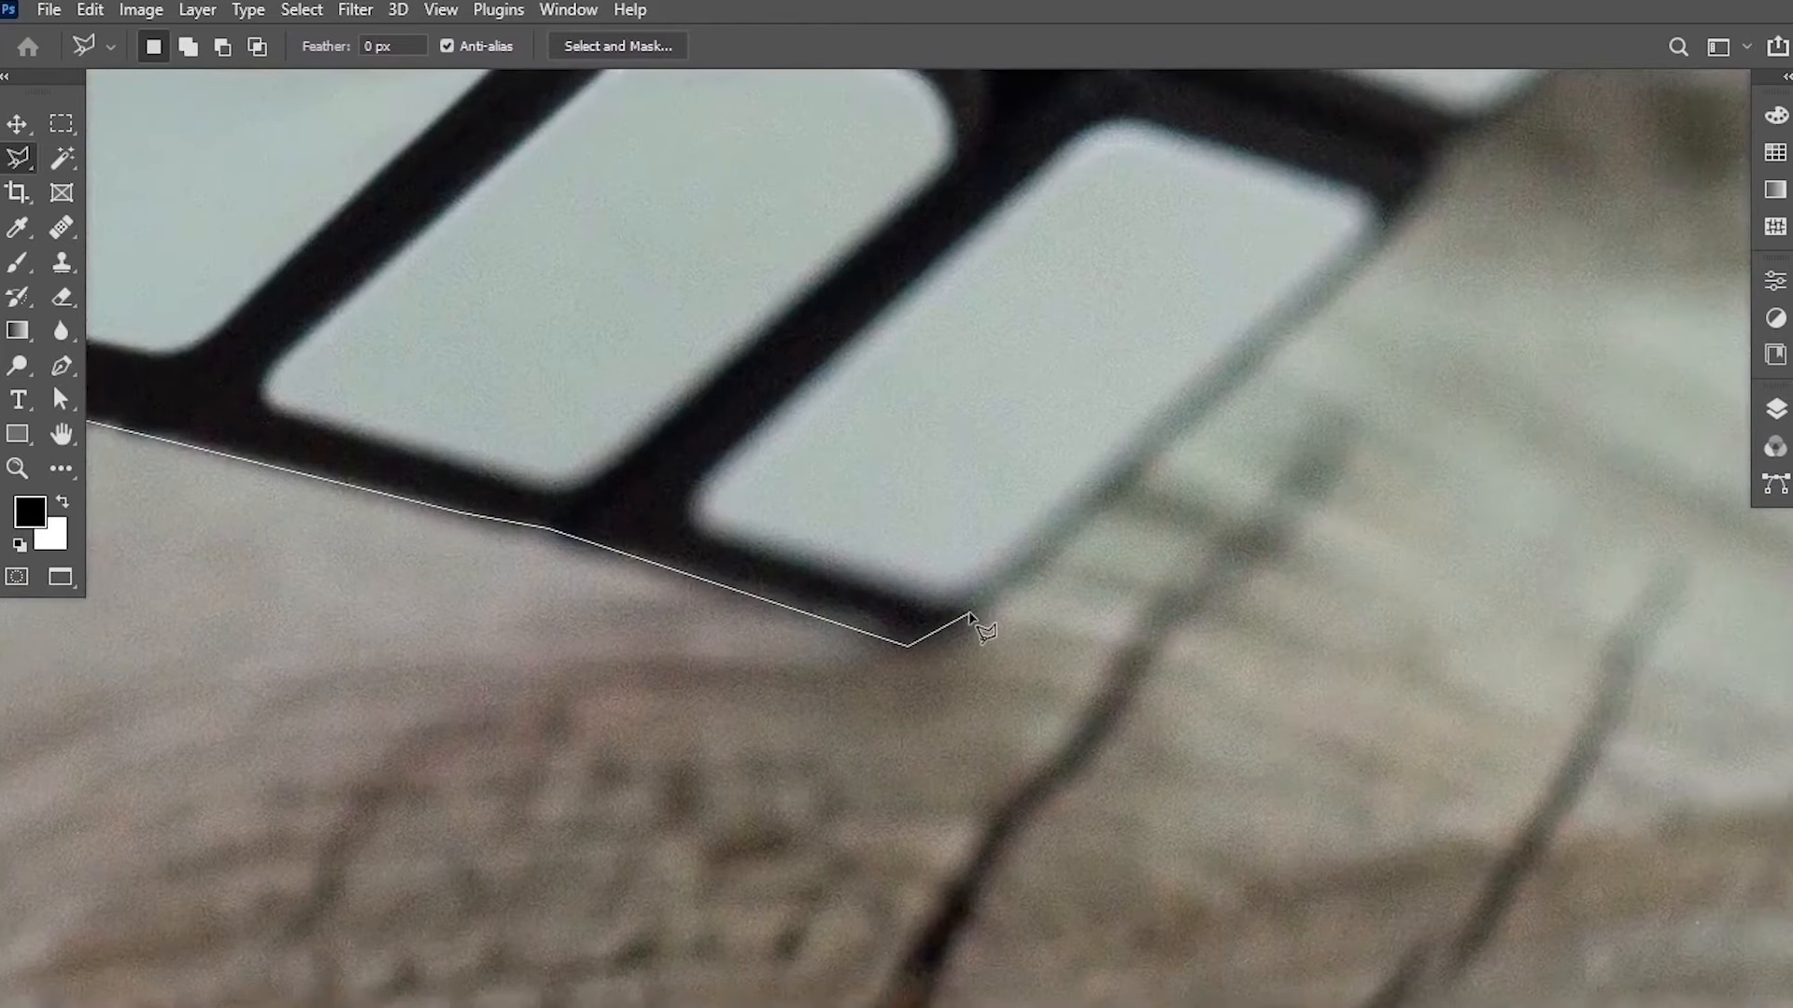
pyautogui.moveTo(1121, 465); pyautogui.dragTo(736, 672)
pyautogui.click(665, 766)
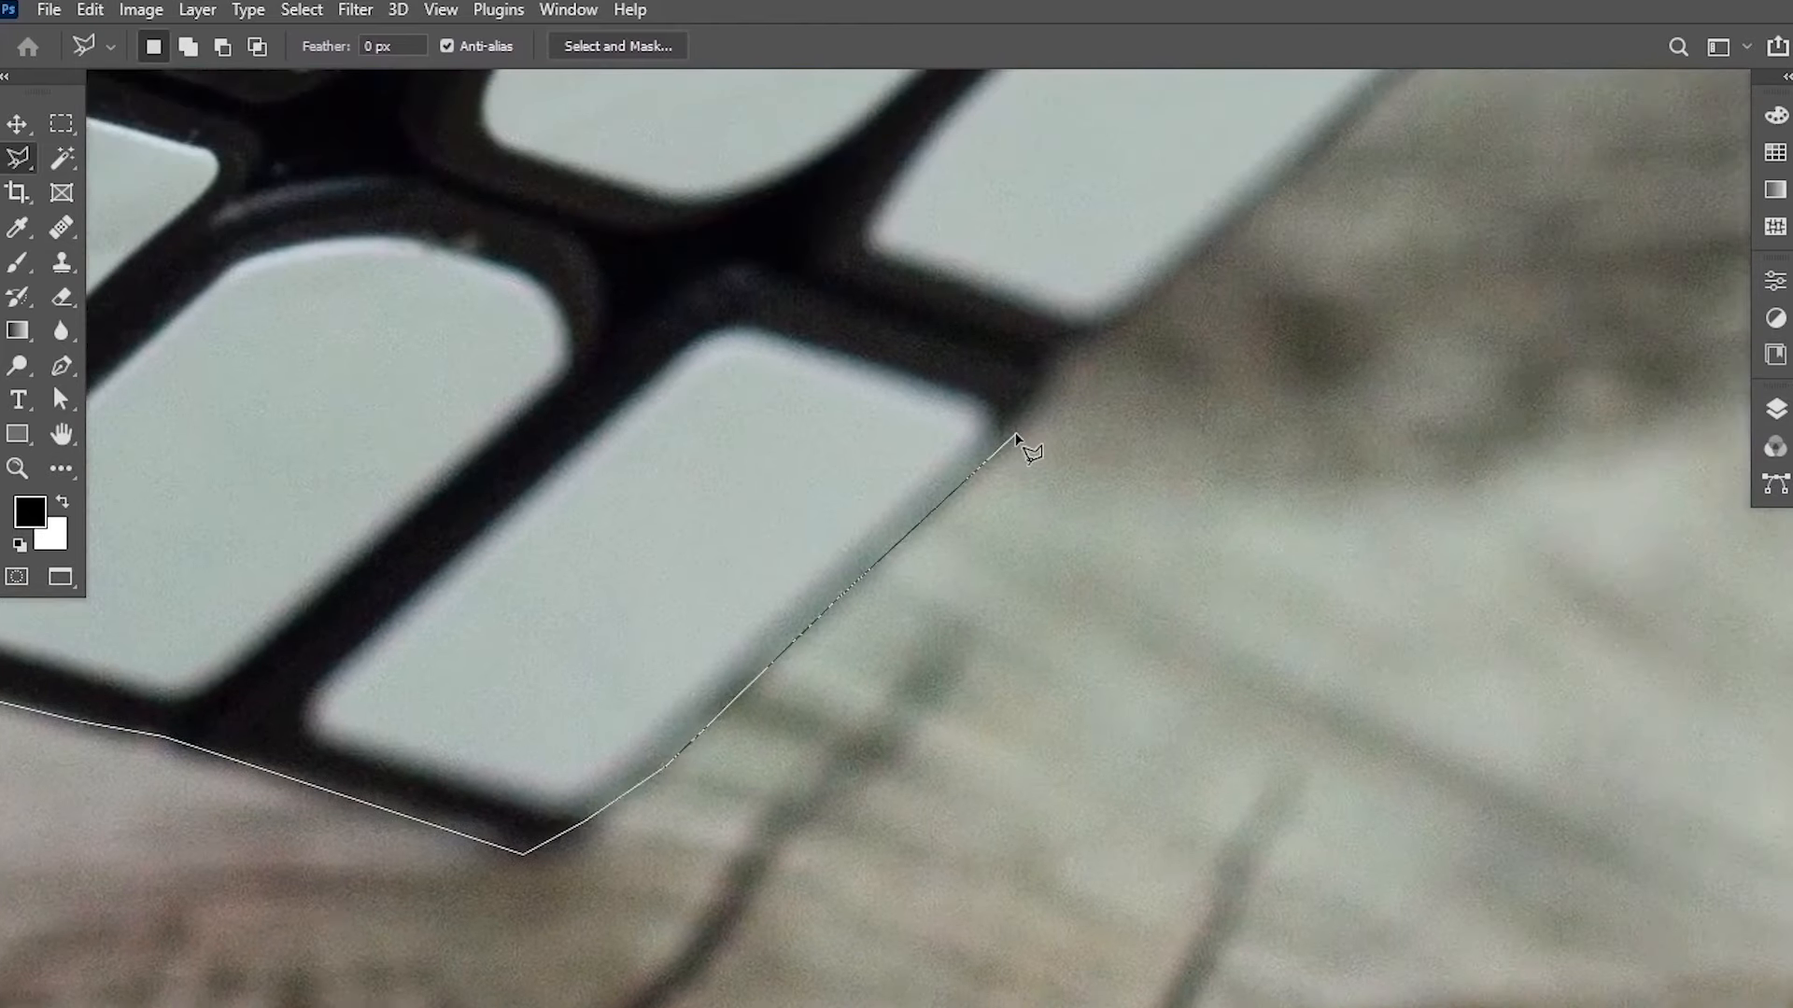
pyautogui.press('BackSpace')
pyautogui.press('BackSpace')
pyautogui.click(531, 855)
pyautogui.click(616, 805)
pyautogui.click(1001, 456)
pyautogui.click(1044, 394)
pyautogui.click(1043, 366)
pyautogui.click(1054, 342)
pyautogui.click(1092, 339)
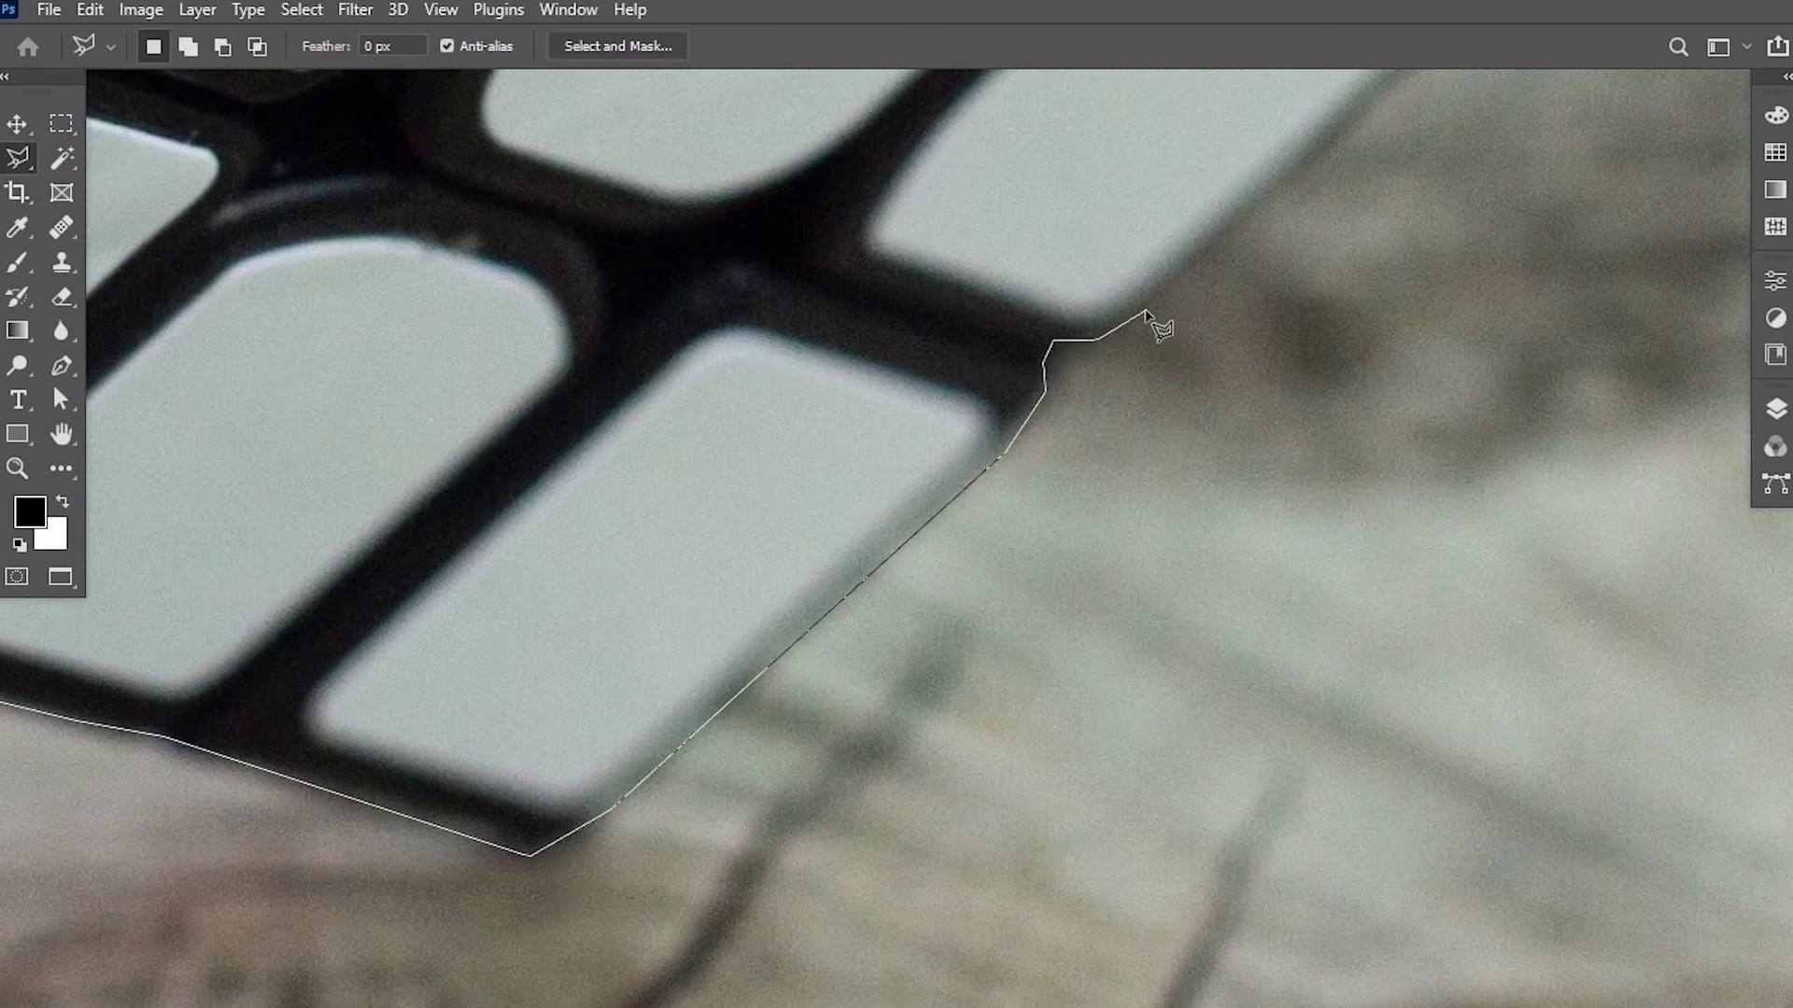
# Continue the polygonal selection up the right edge along the red face.
pyautogui.scroll(-3, 1121, 336)
pyautogui.click(1086, 372)
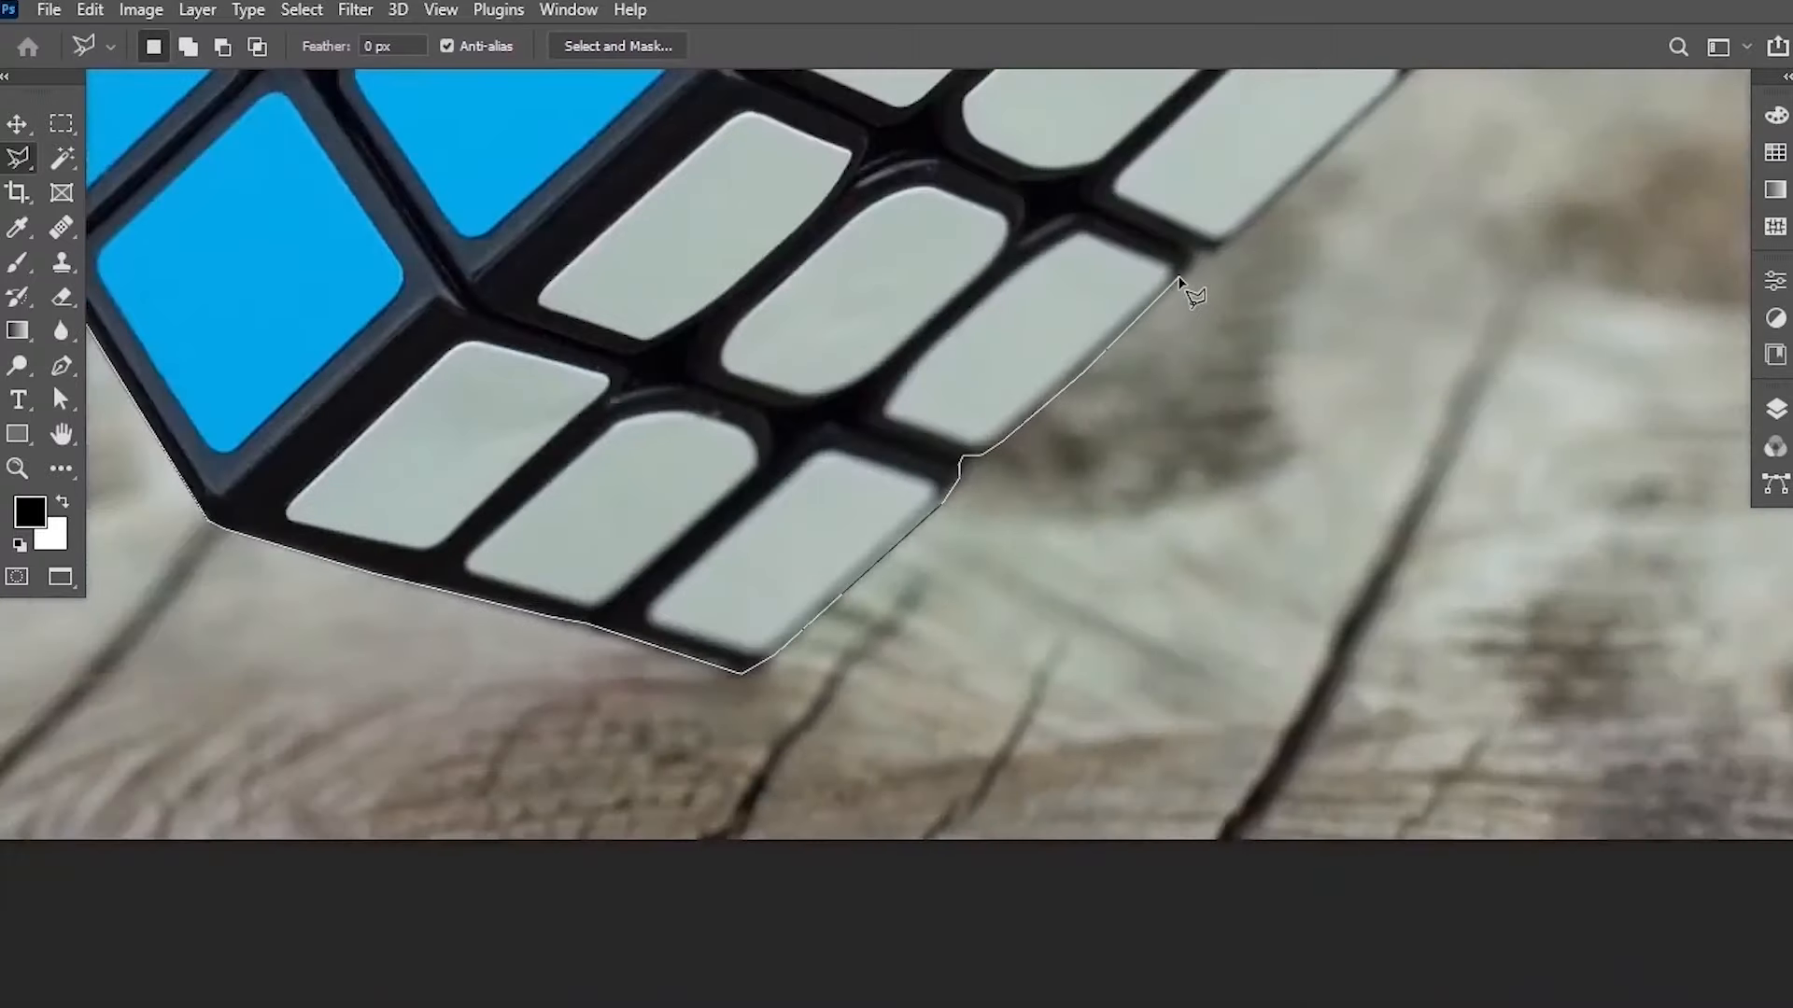
pyautogui.click(1188, 272)
pyautogui.click(1196, 250)
pyautogui.scroll(3, 840, 720)
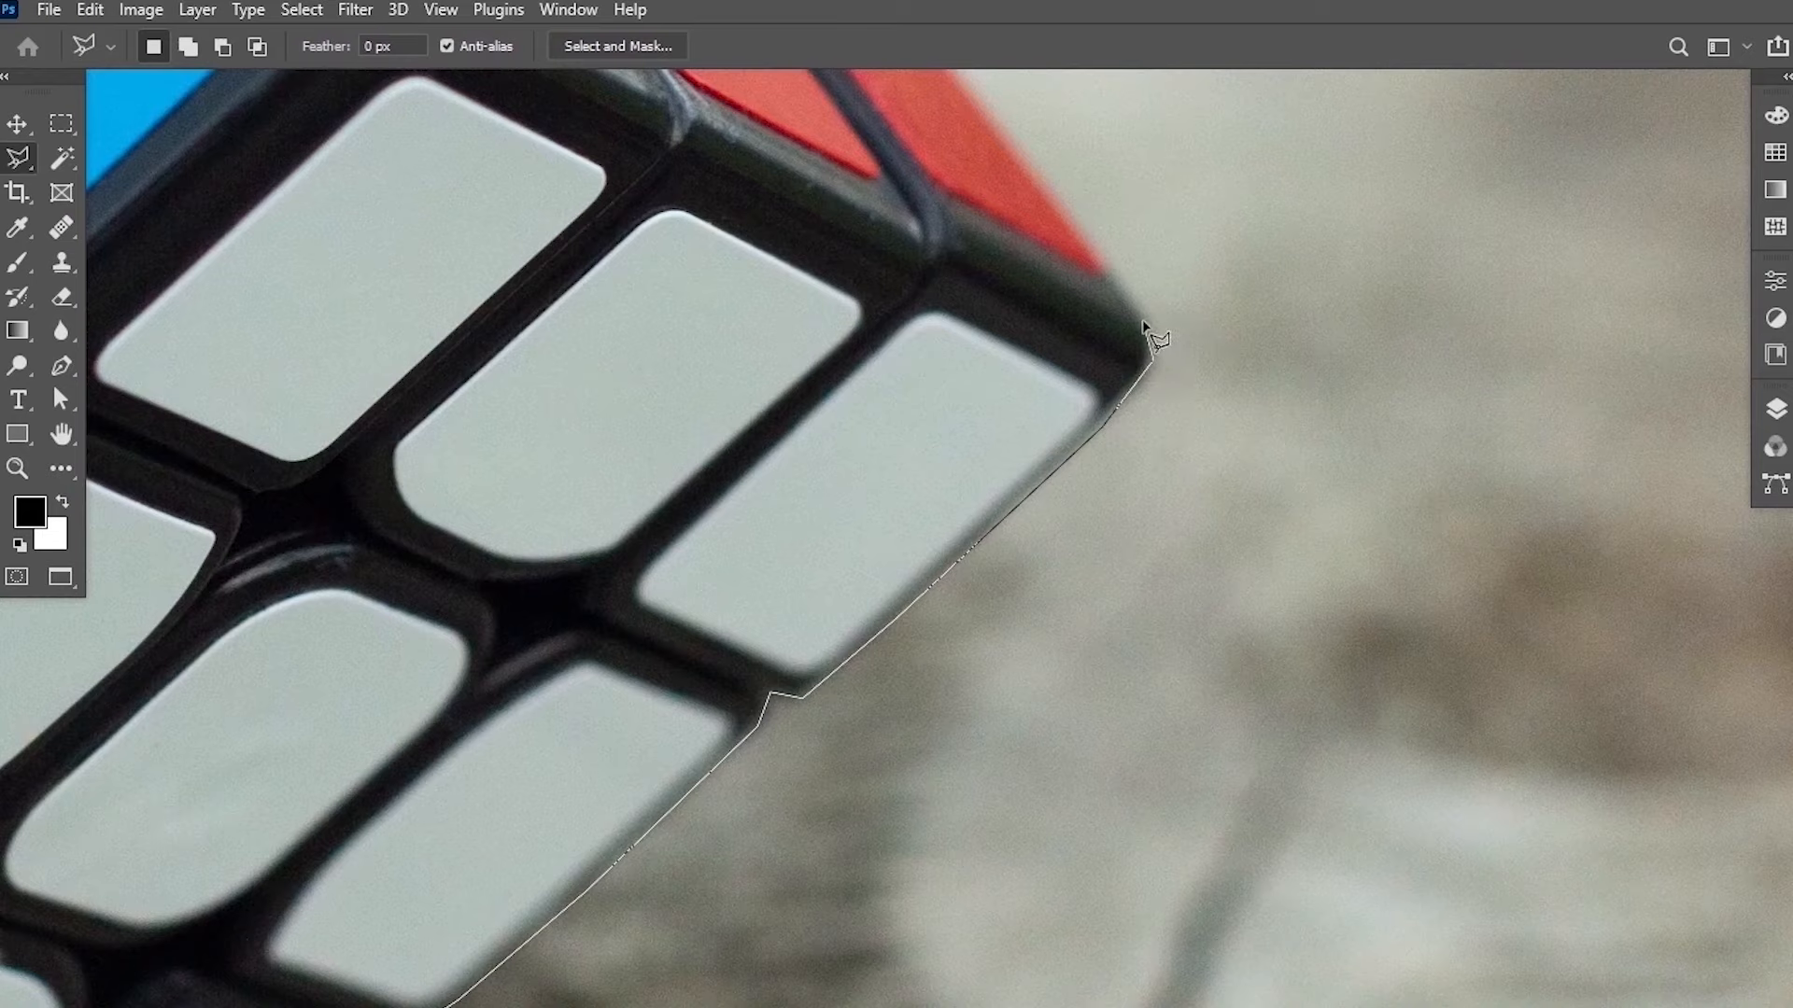
pyautogui.click(1107, 280)
pyautogui.scroll(5, 1106, 280)
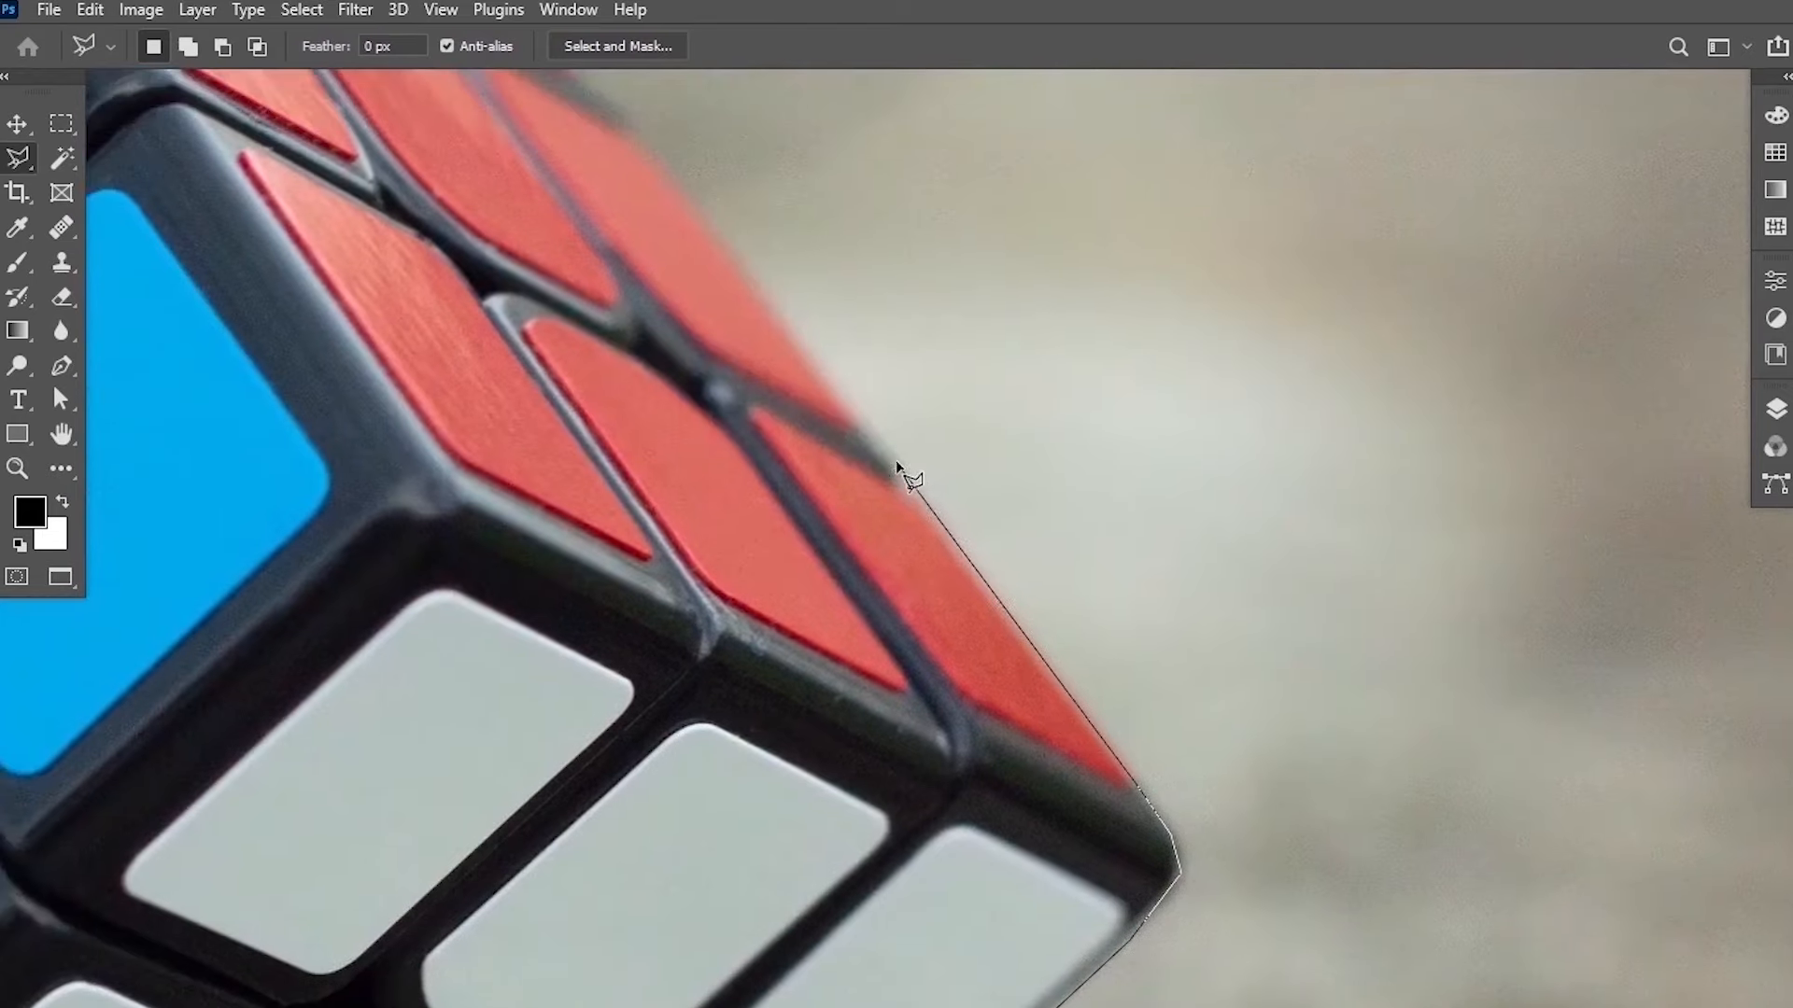
pyautogui.click(894, 463)
pyautogui.moveTo(641, 257); pyautogui.dragTo(756, 610)
pyautogui.click(746, 480)
pyautogui.moveTo(609, 336); pyautogui.dragTo(794, 672)
pyautogui.click(675, 487)
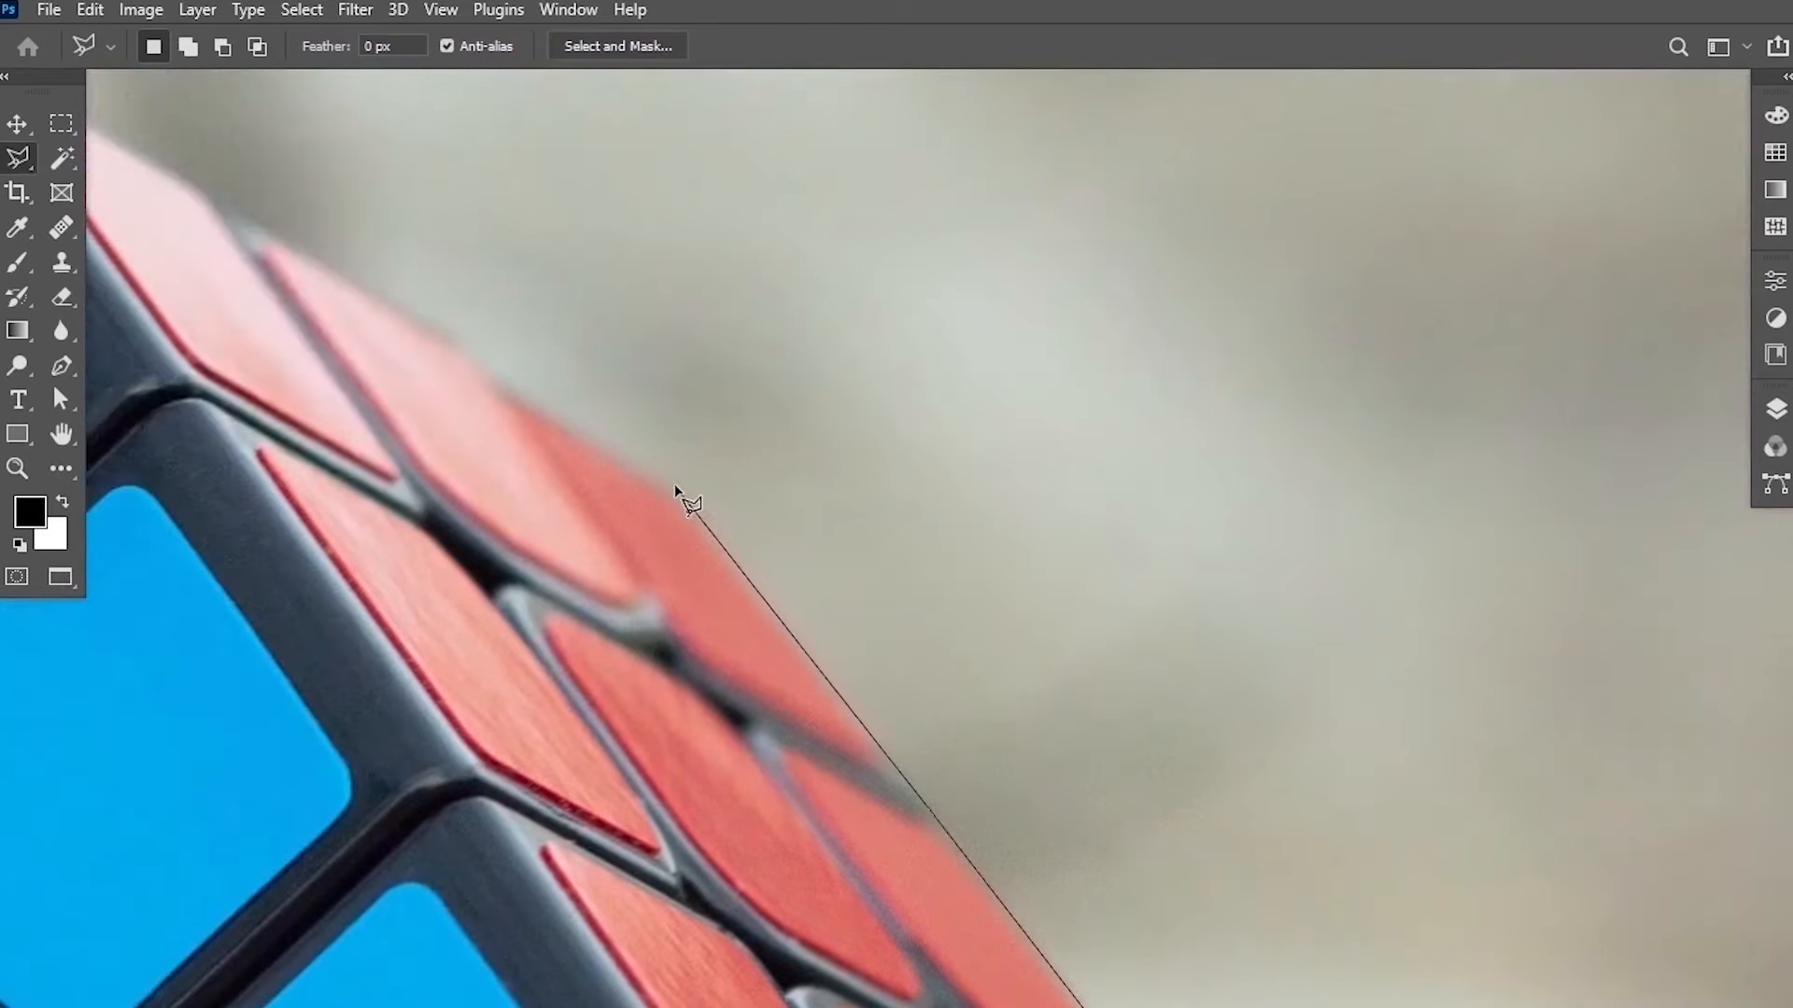
# Trace along the red top edge back to the starting corner to close the cube selection.
pyautogui.moveTo(607, 429); pyautogui.dragTo(816, 599)
pyautogui.click(708, 553)
pyautogui.click(421, 367)
pyautogui.moveTo(379, 408); pyautogui.dragTo(804, 628)
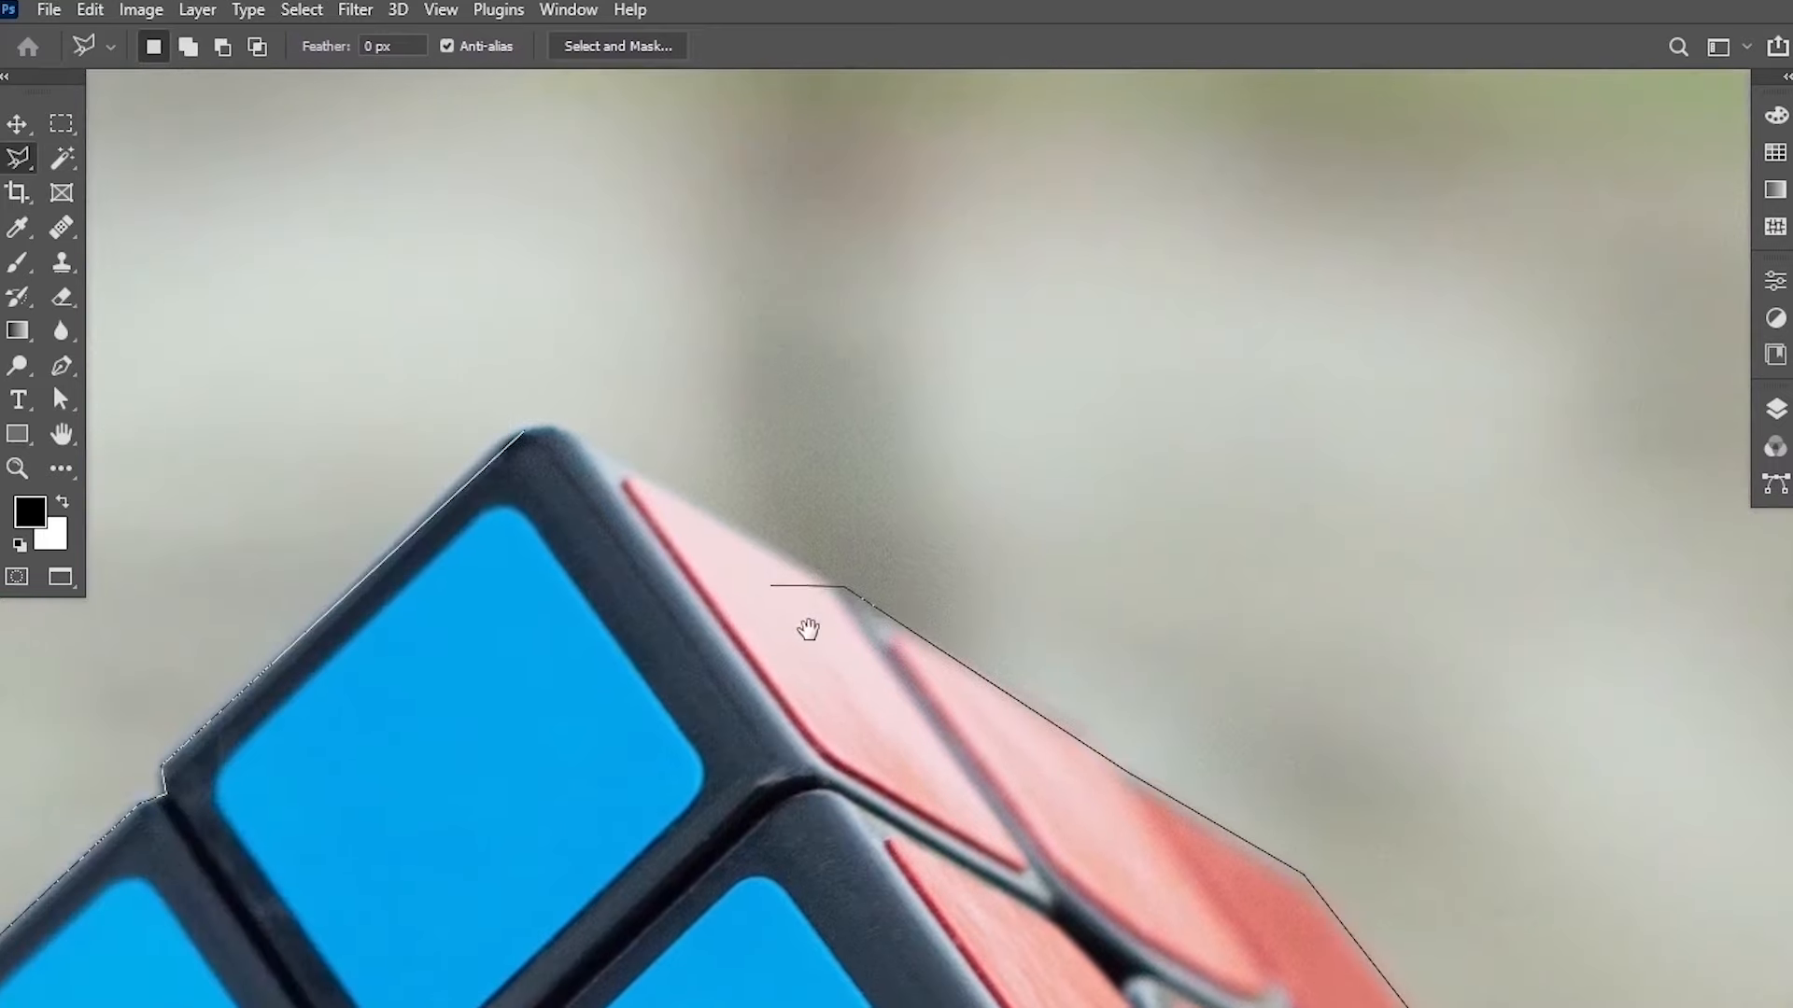
pyautogui.click(566, 427)
pyautogui.hotkey('ctrl', '+')
pyautogui.moveTo(381, 386); pyautogui.dragTo(595, 386)
pyautogui.hotkey('ctrl', '+')
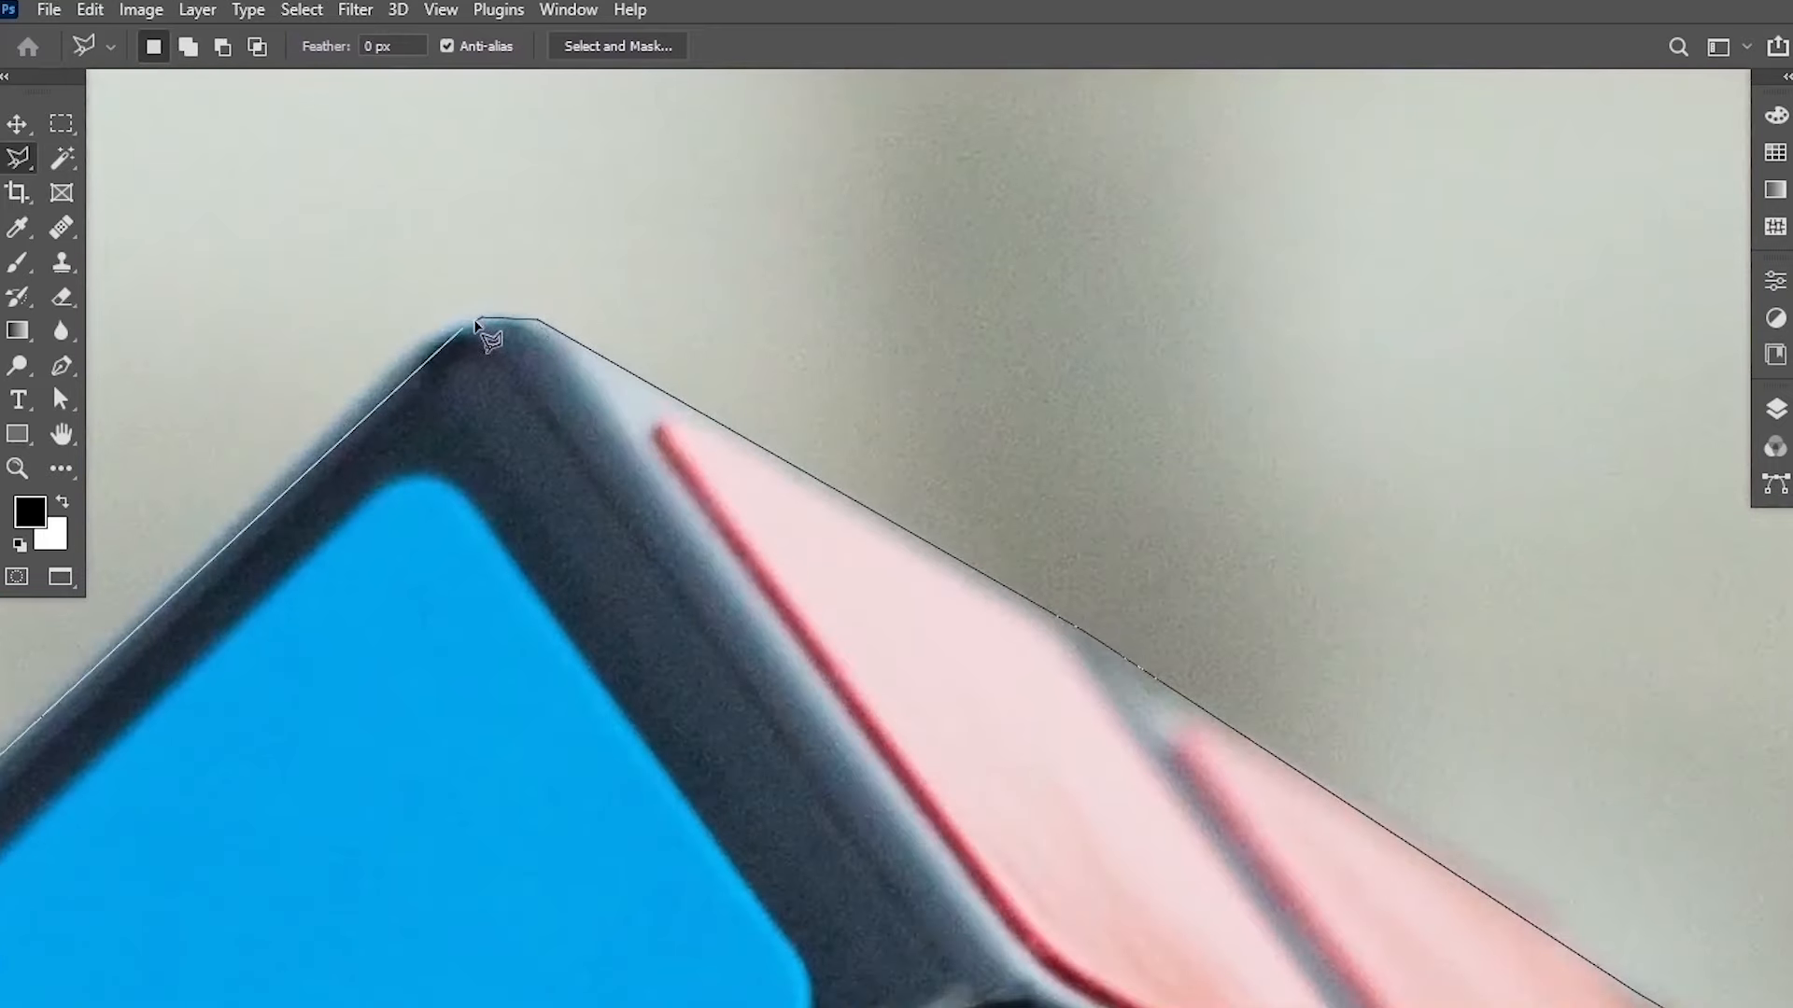
pyautogui.click(479, 319)
pyautogui.click(462, 331)
pyautogui.scroll(-8, 506, 542)
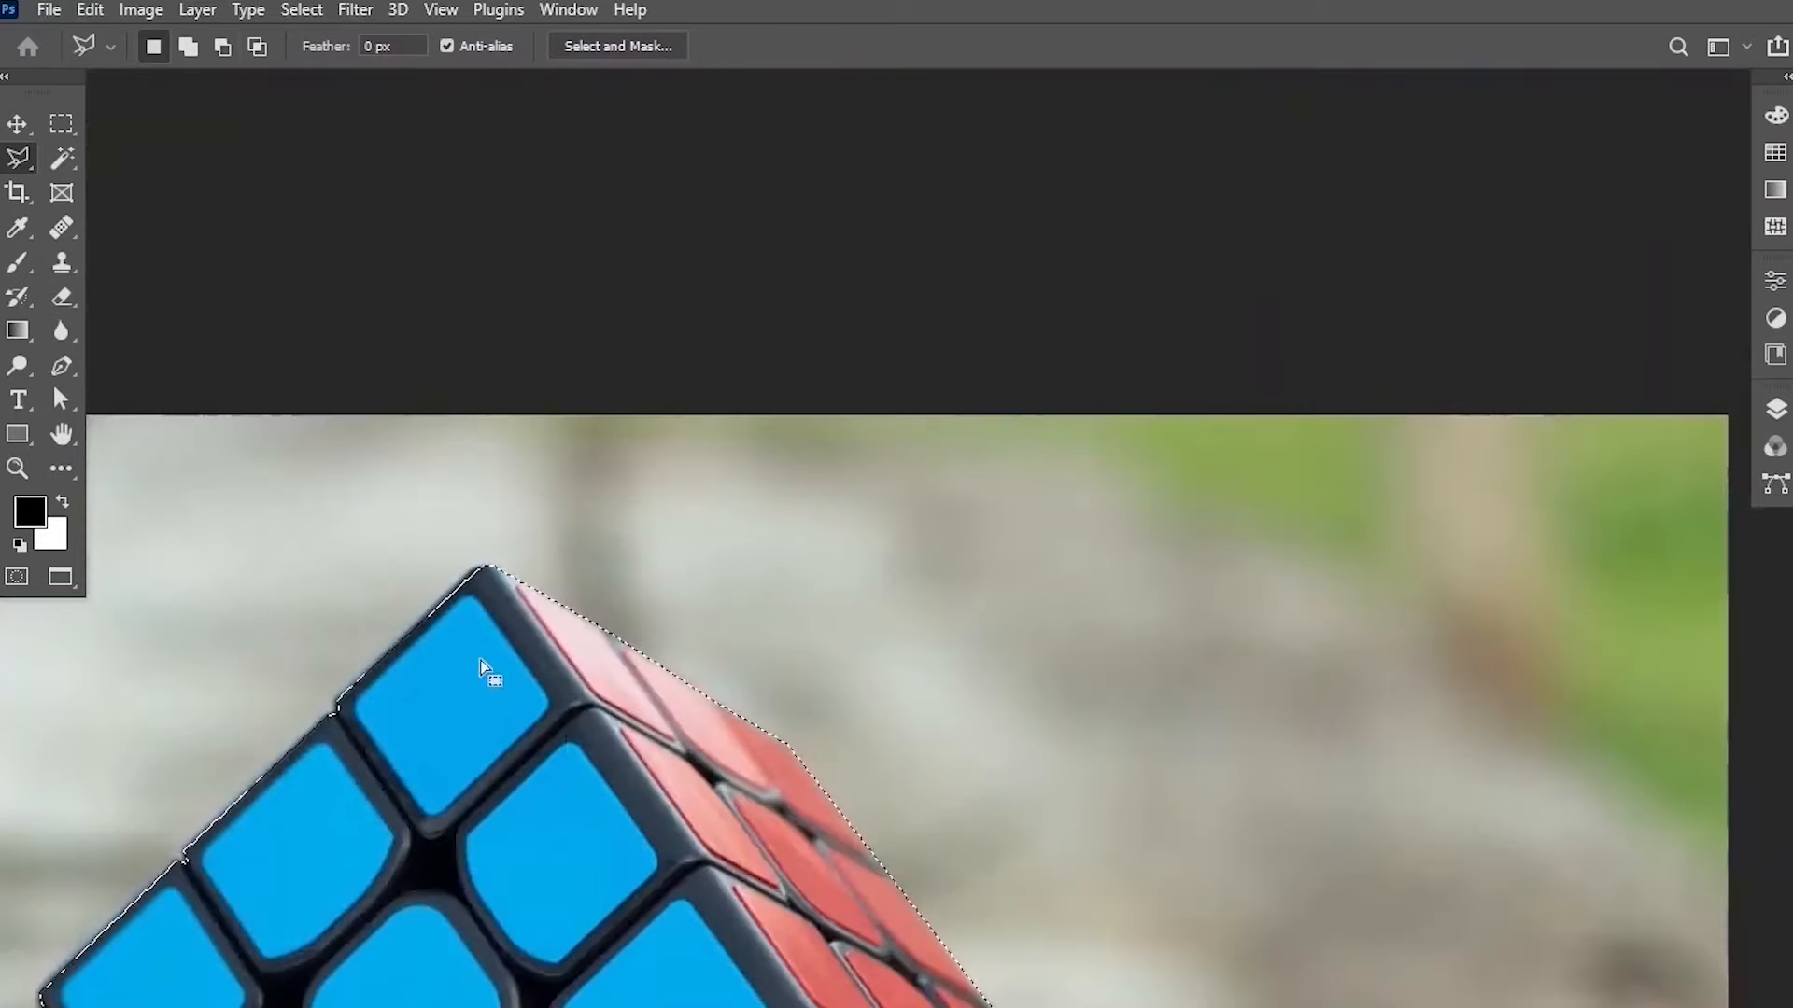
pyautogui.moveTo(573, 775); pyautogui.dragTo(740, 332)
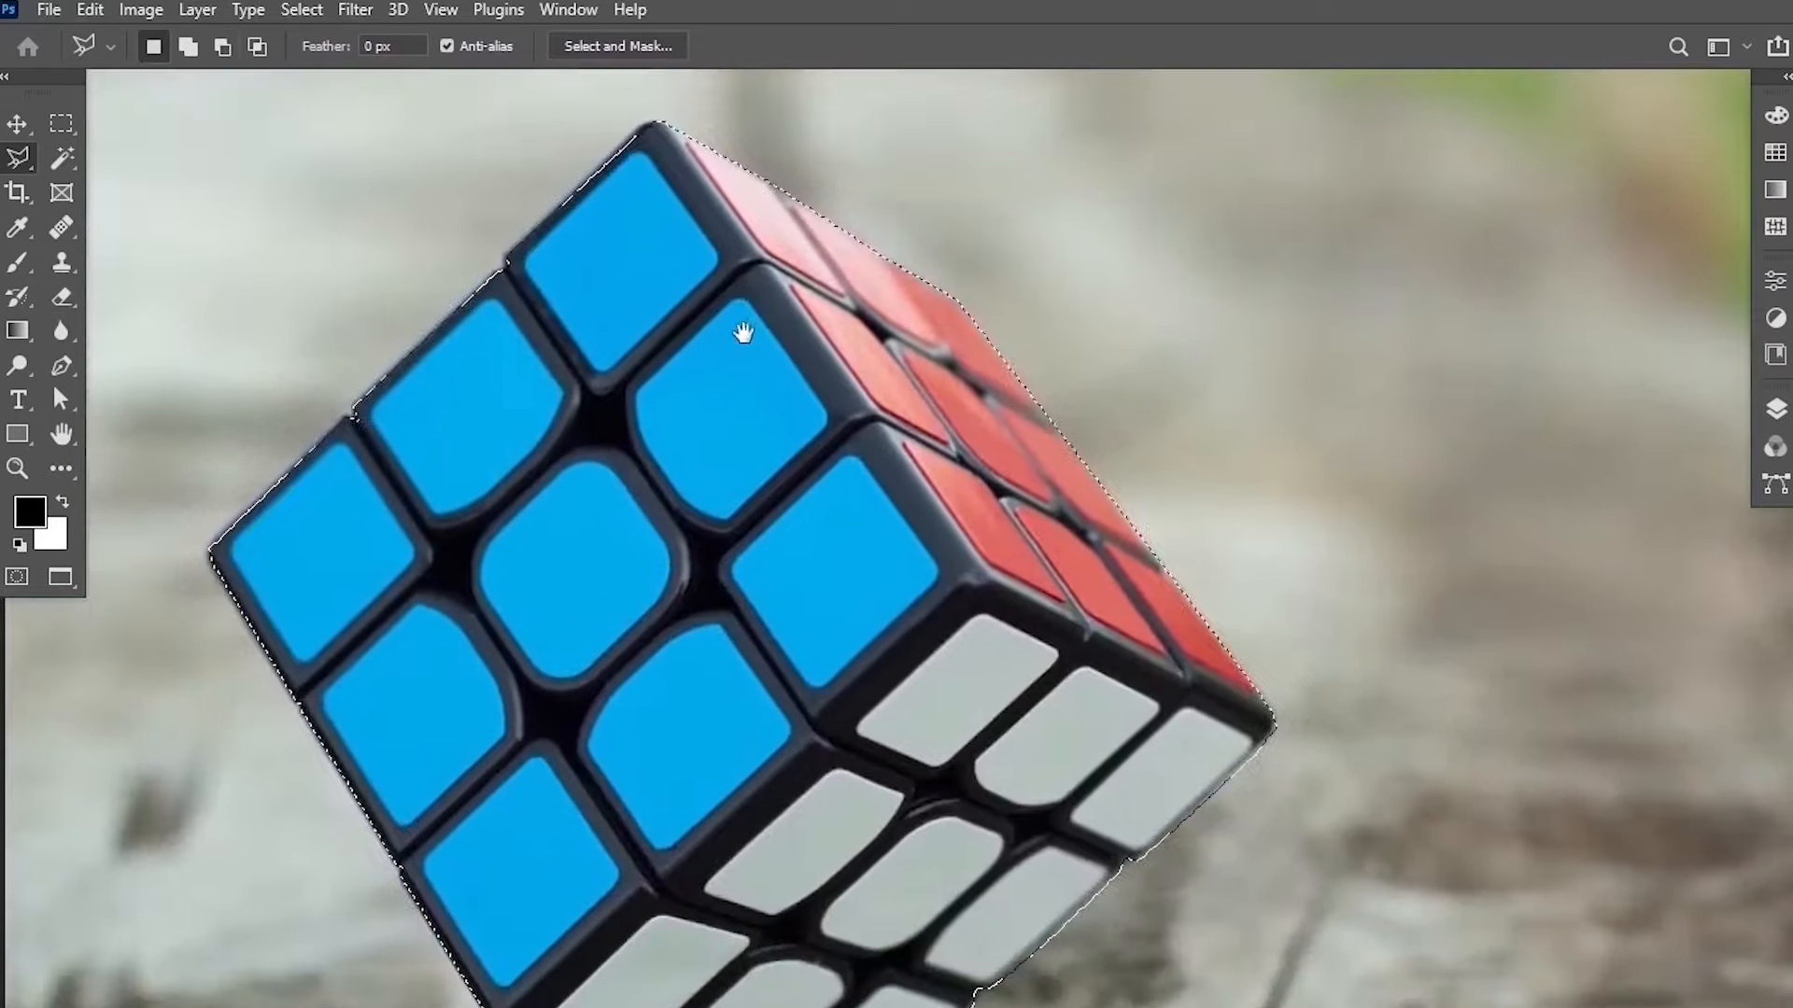
# Switch to the alley photo document and paste the copied cube into it.
pyautogui.scroll(-2, 756, 490)
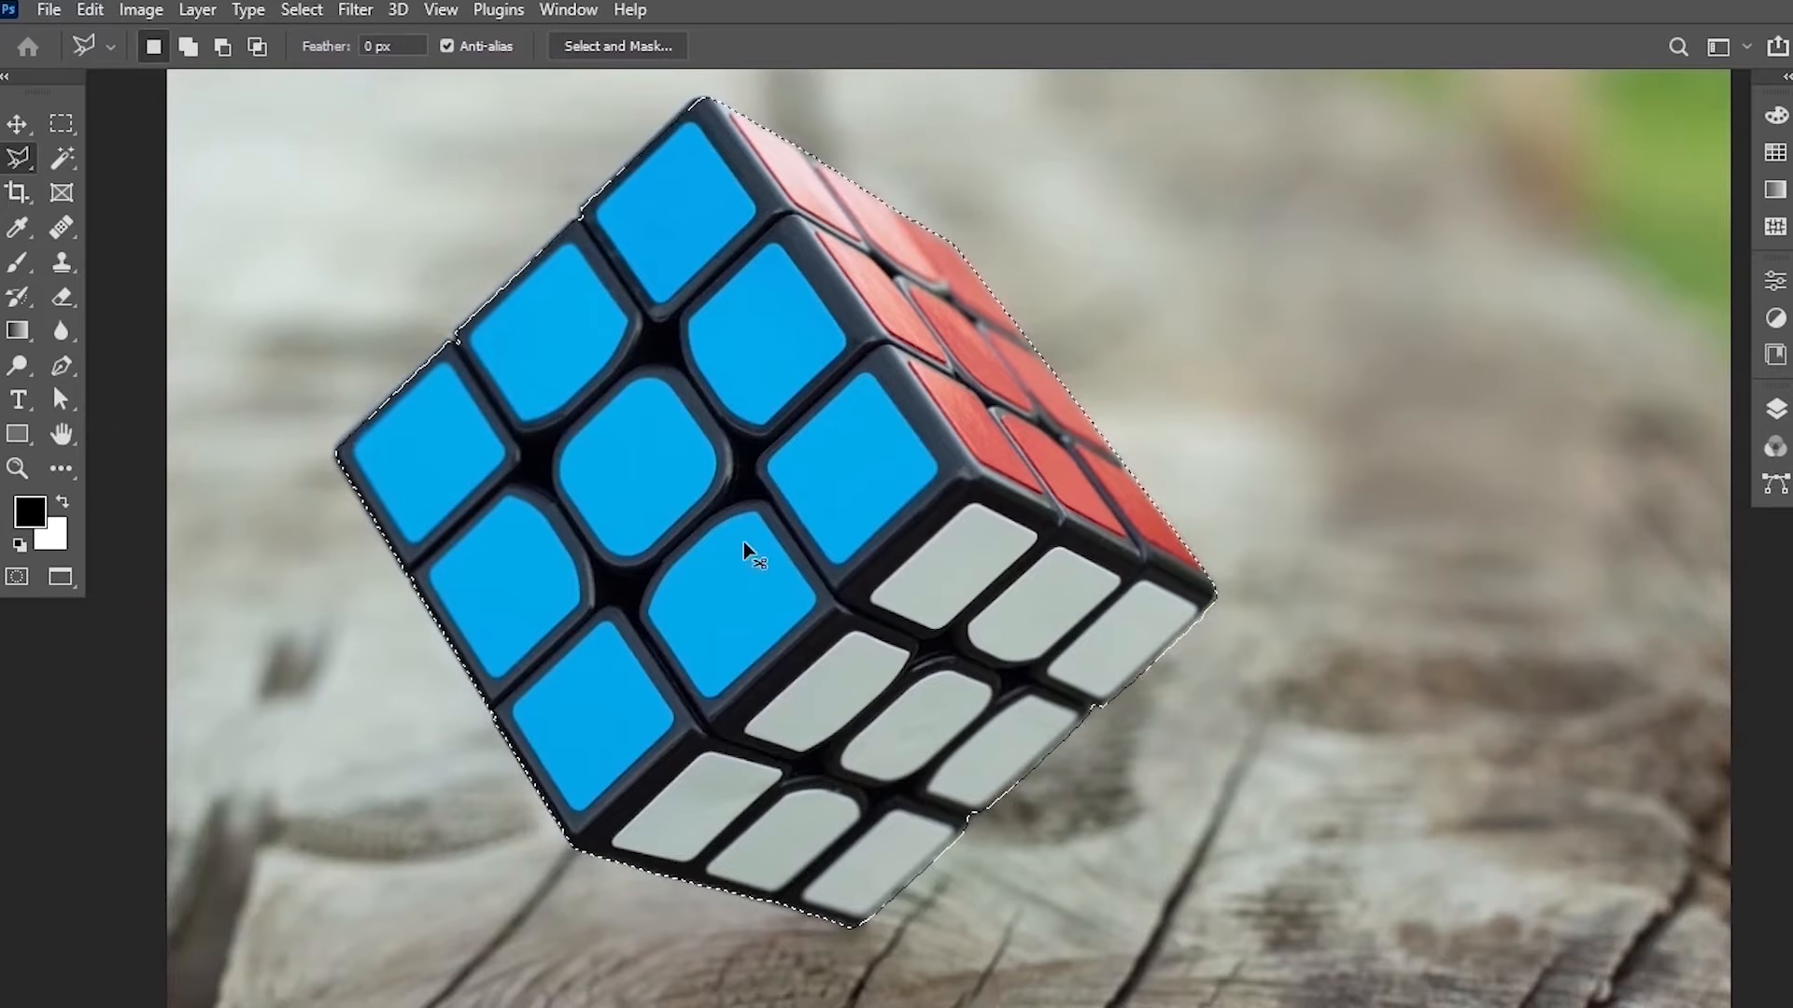
pyautogui.click(568, 9)
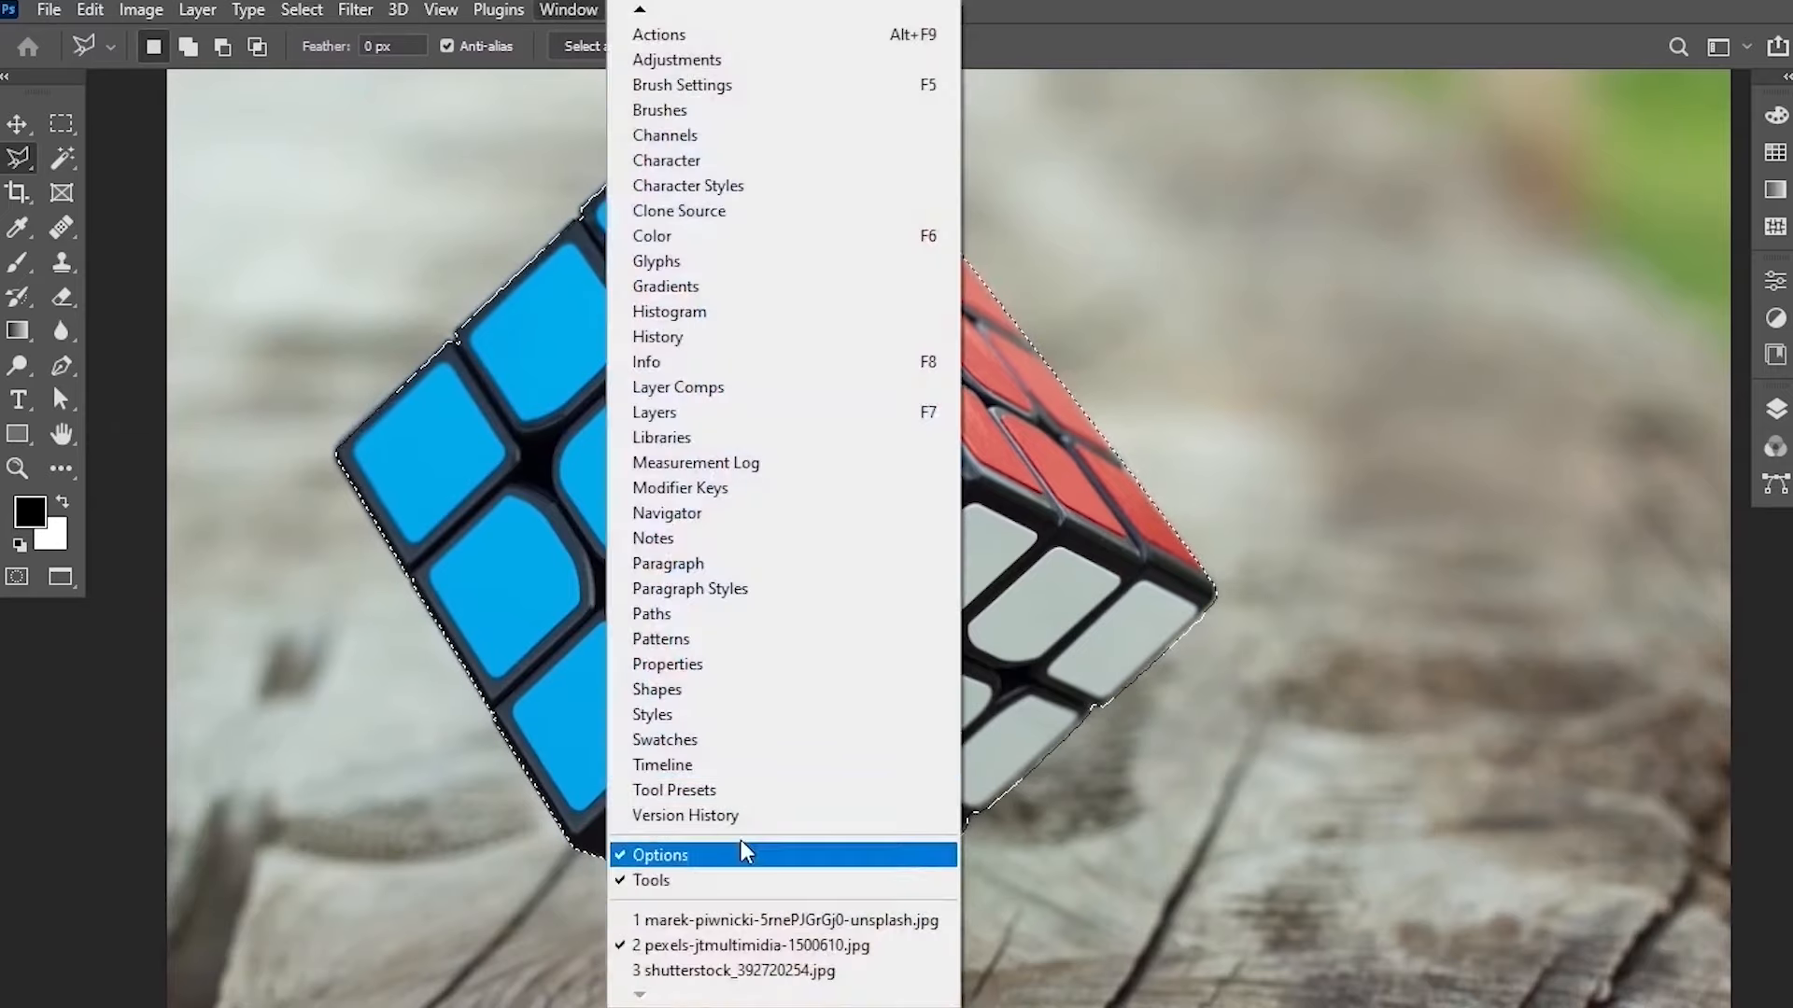
pyautogui.click(744, 917)
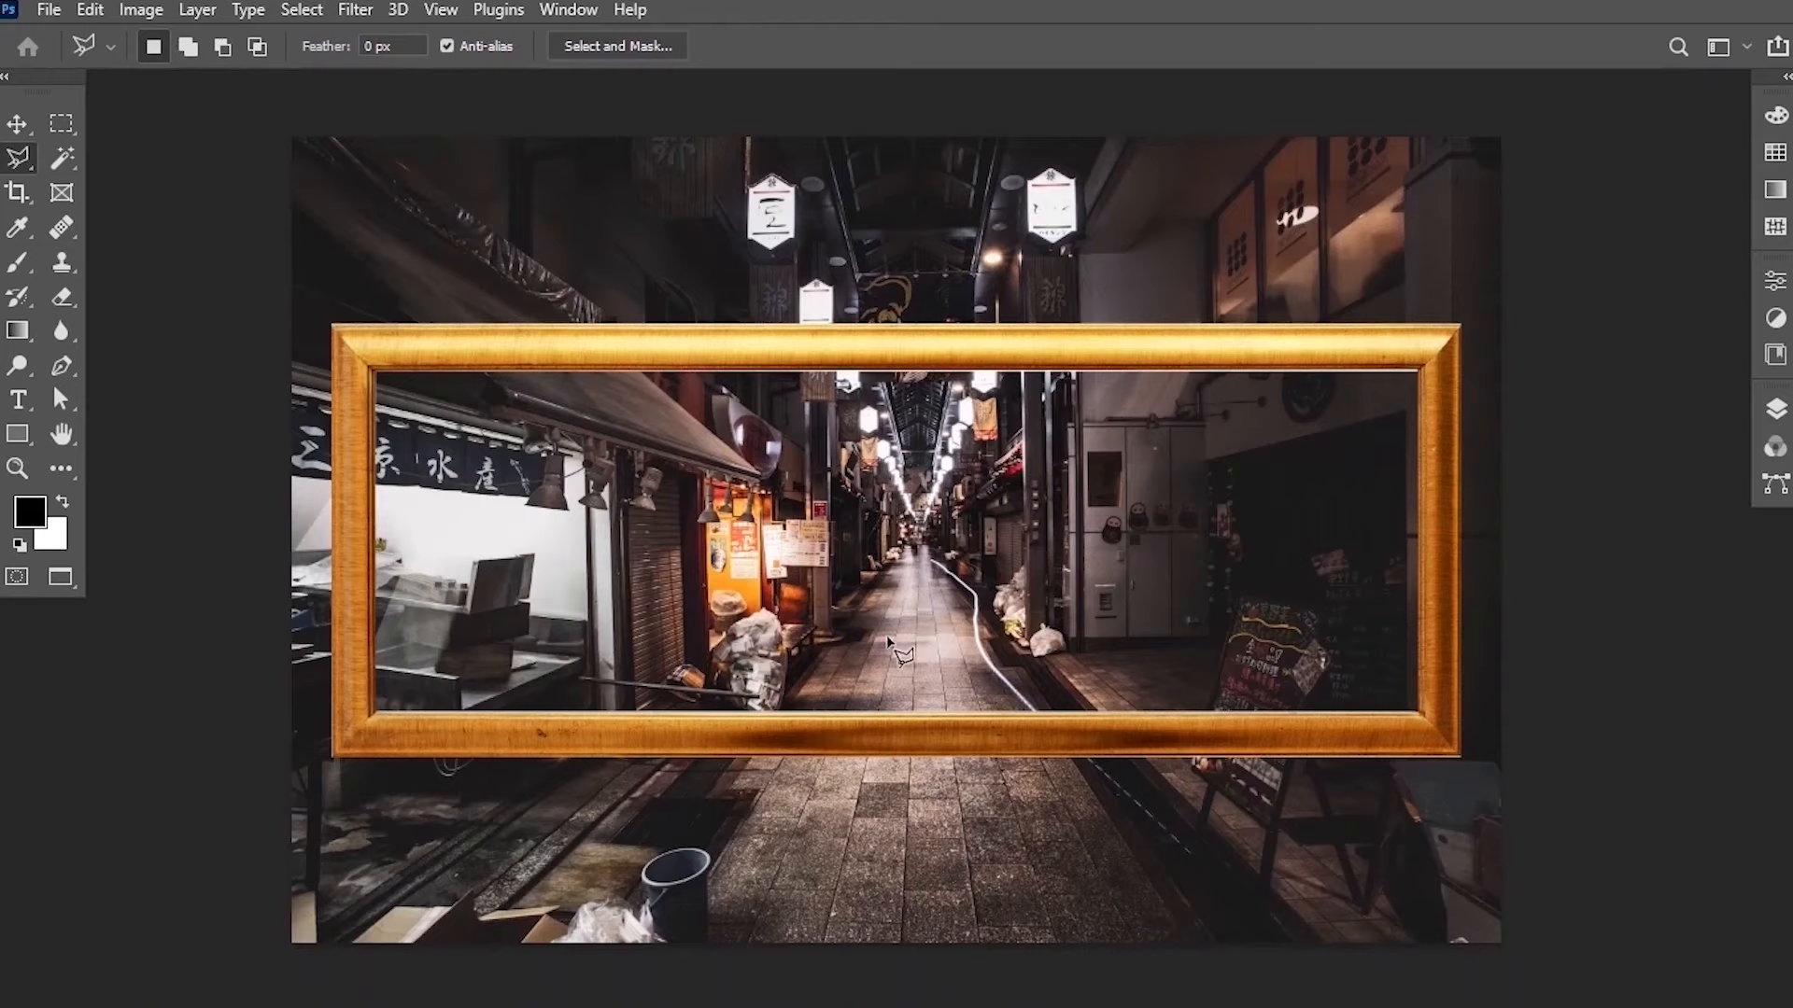
pyautogui.hotkey('ctrl', 'v')
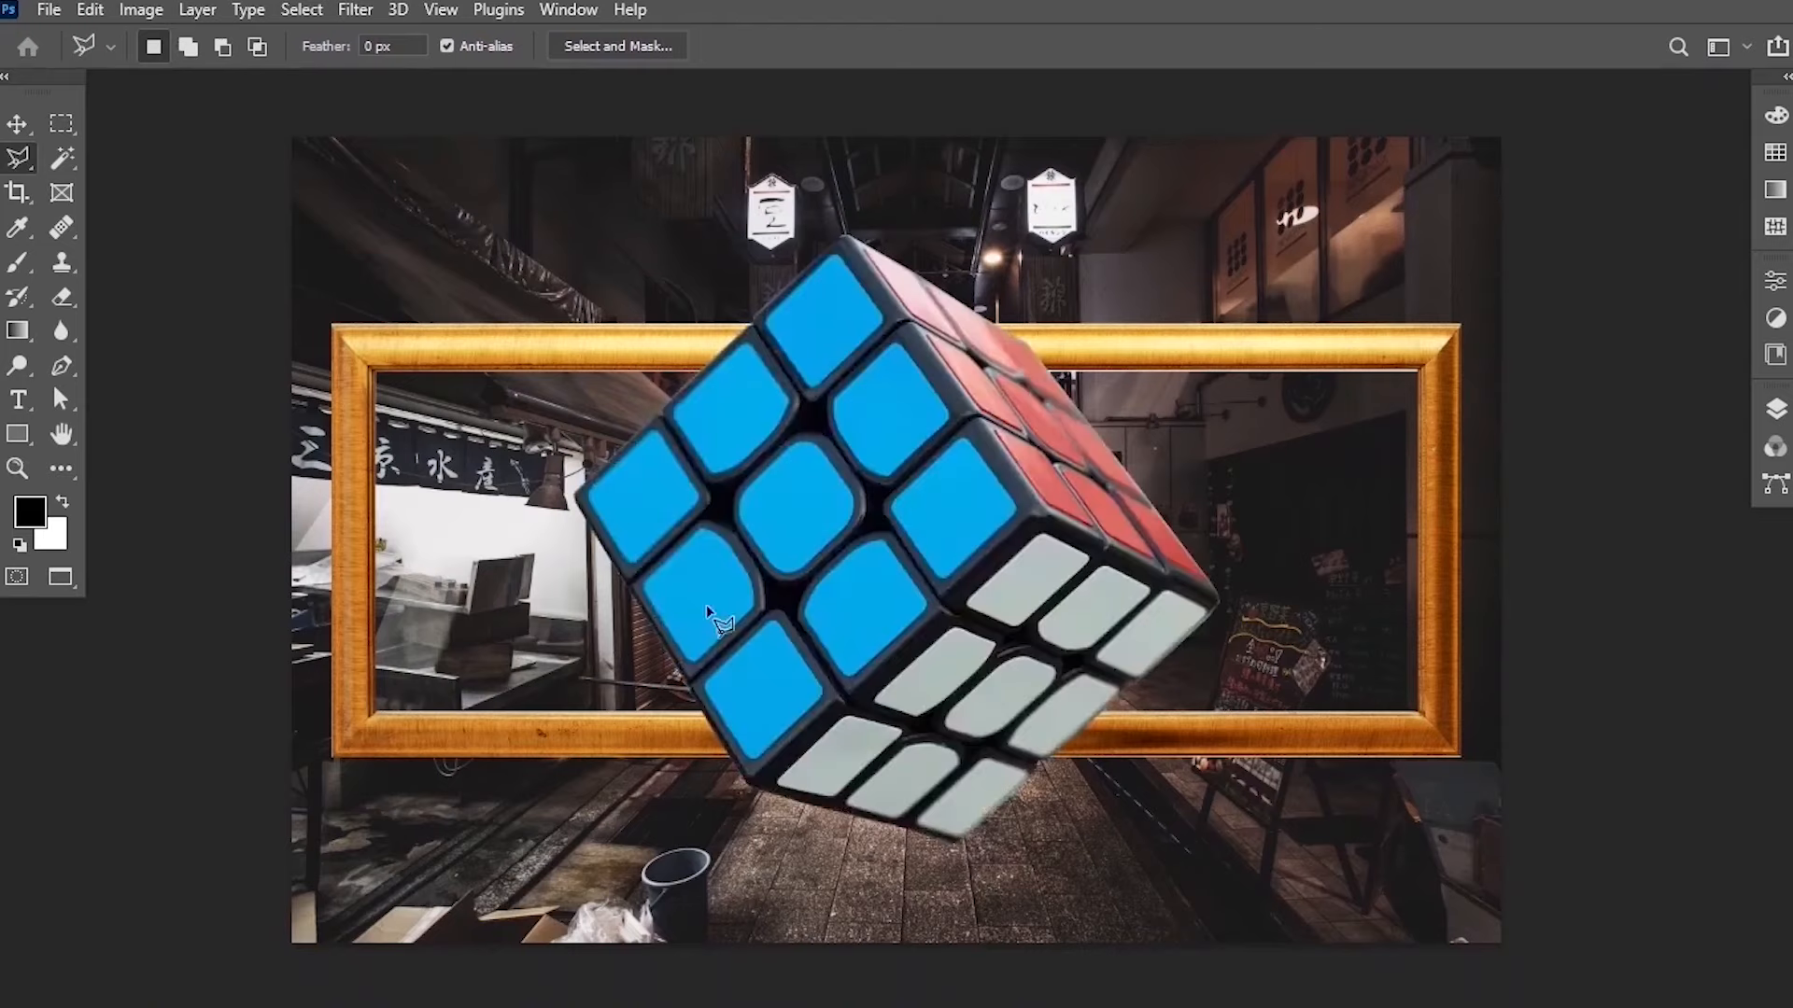
# Move the pasted cube to the left over the frame with the Move tool and open the Layers panel.
pyautogui.click(21, 124)
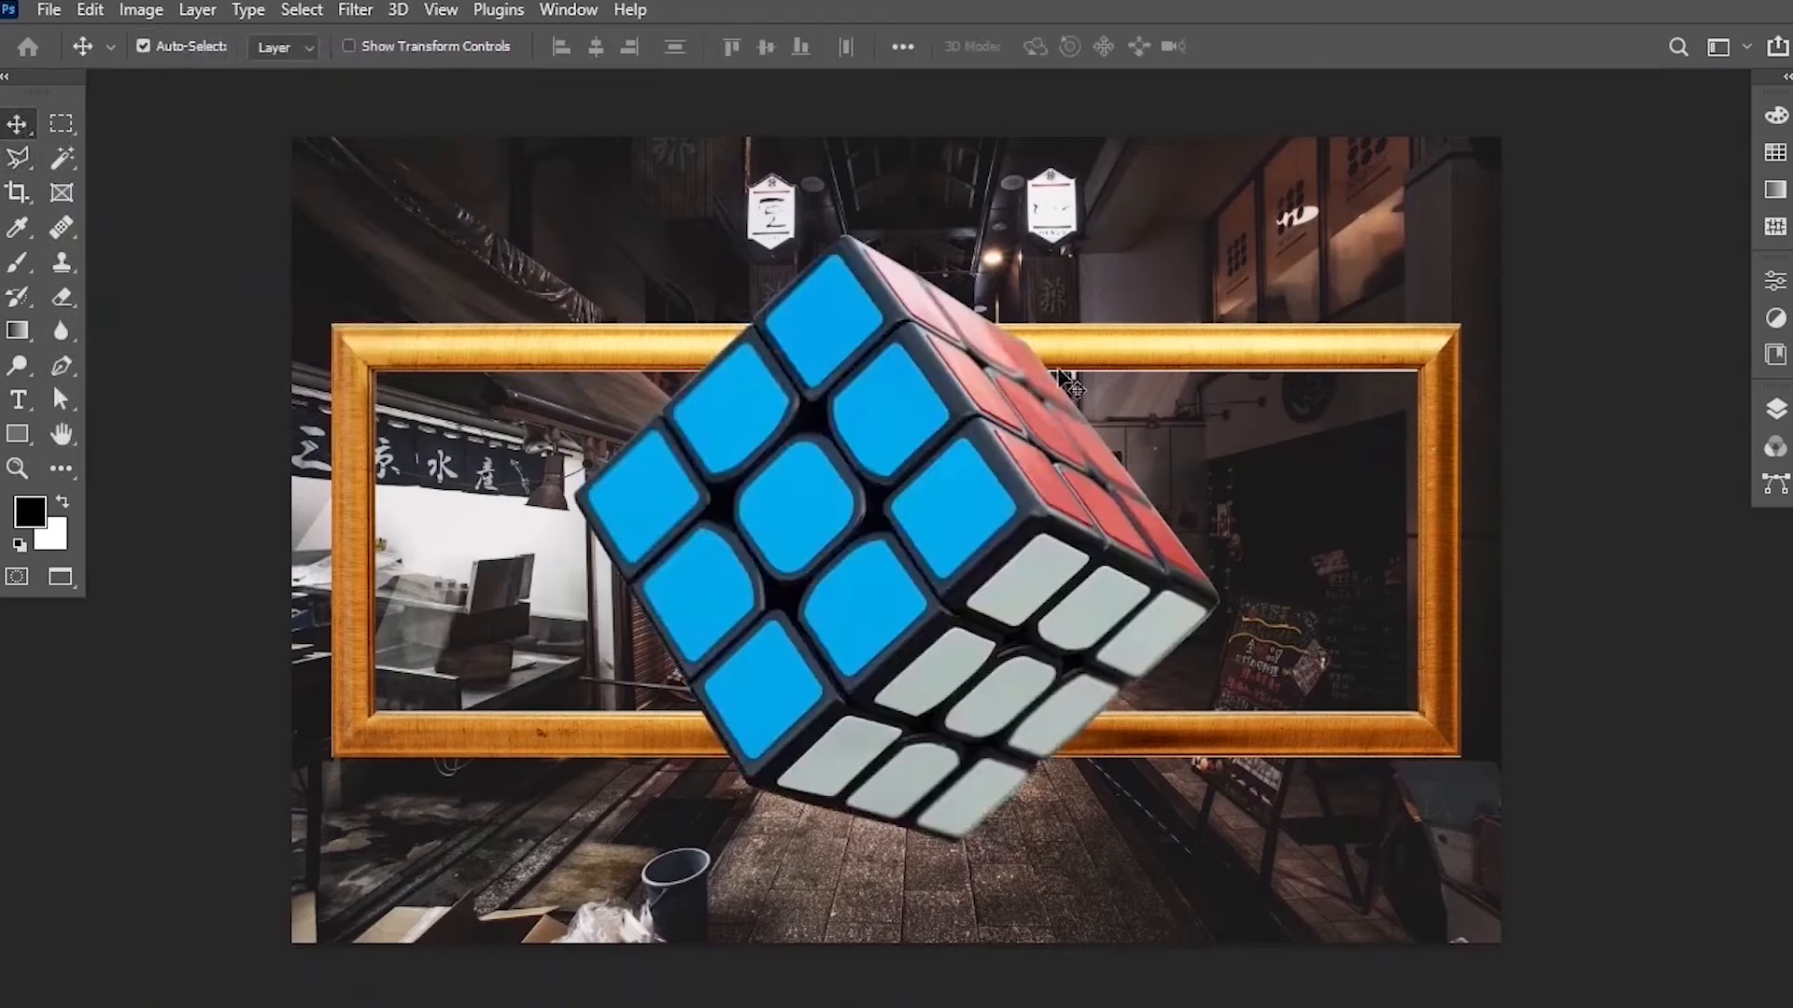
pyautogui.moveTo(1044, 478); pyautogui.dragTo(759, 532)
pyautogui.click(1776, 410)
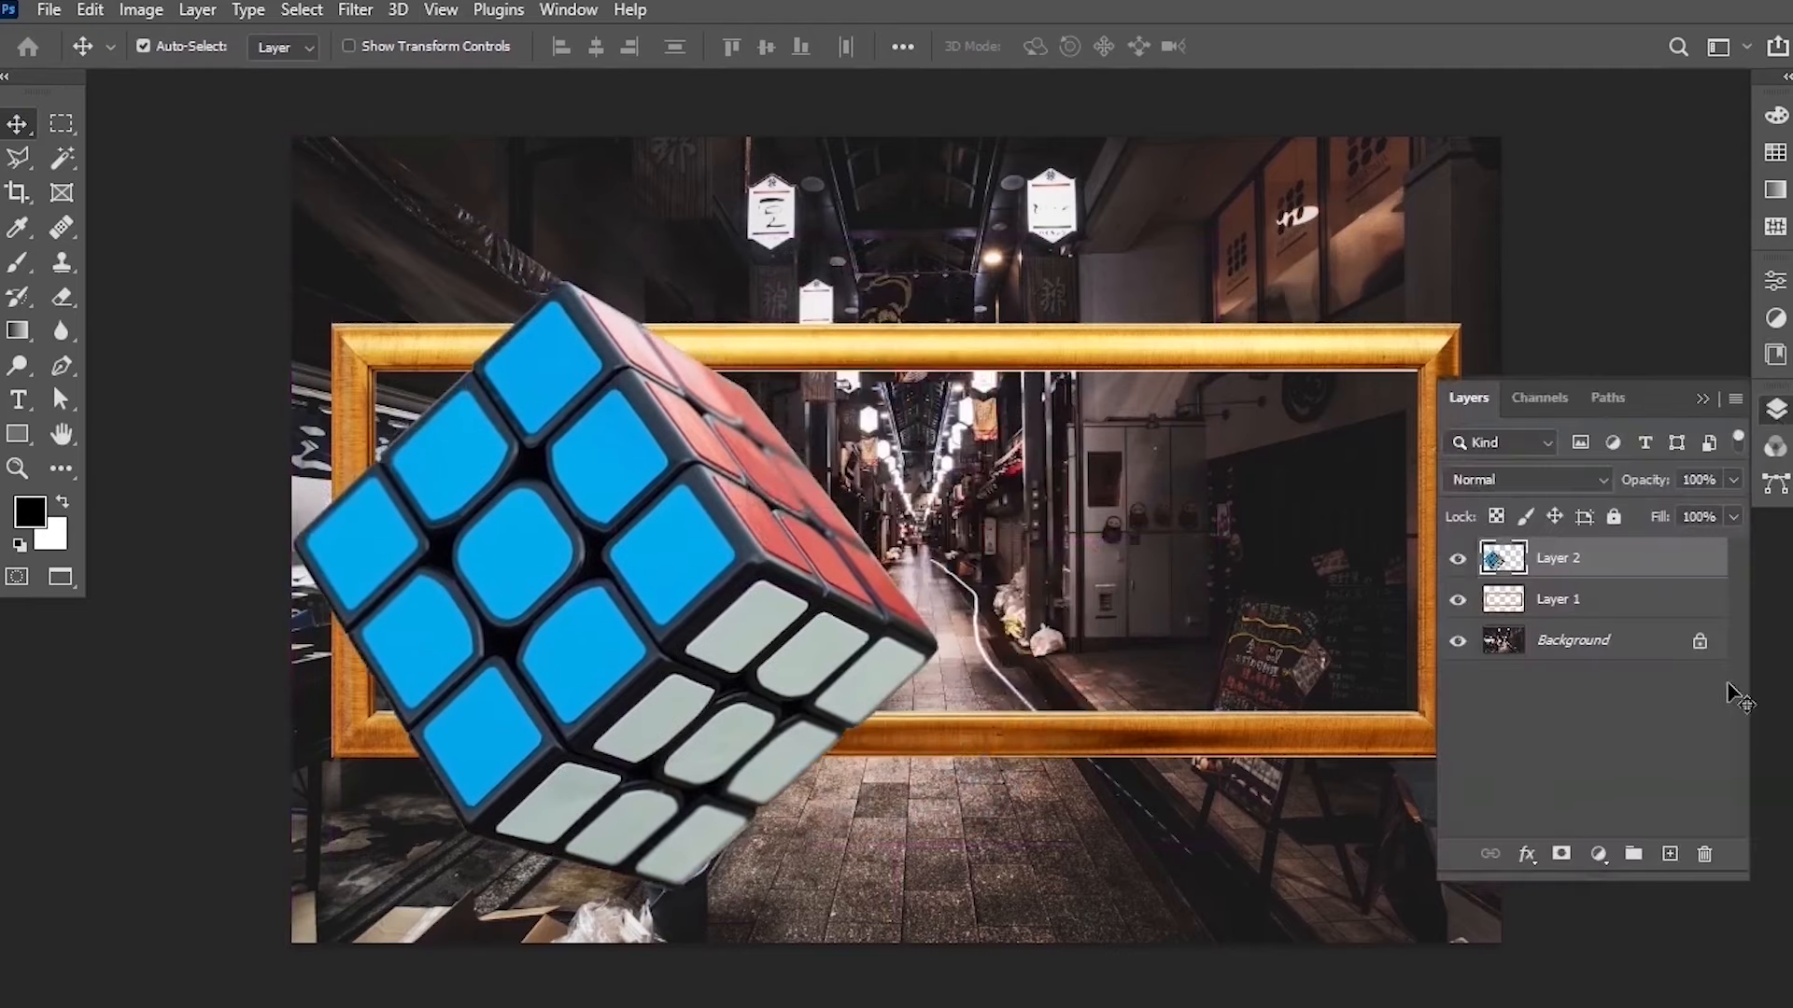
# Rename the cube layer to Cube and the frame layer to Frame.
pyautogui.doubleClick(1559, 559)
pyautogui.write('Cube')
pyautogui.press('Return')
pyautogui.doubleClick(1570, 612)
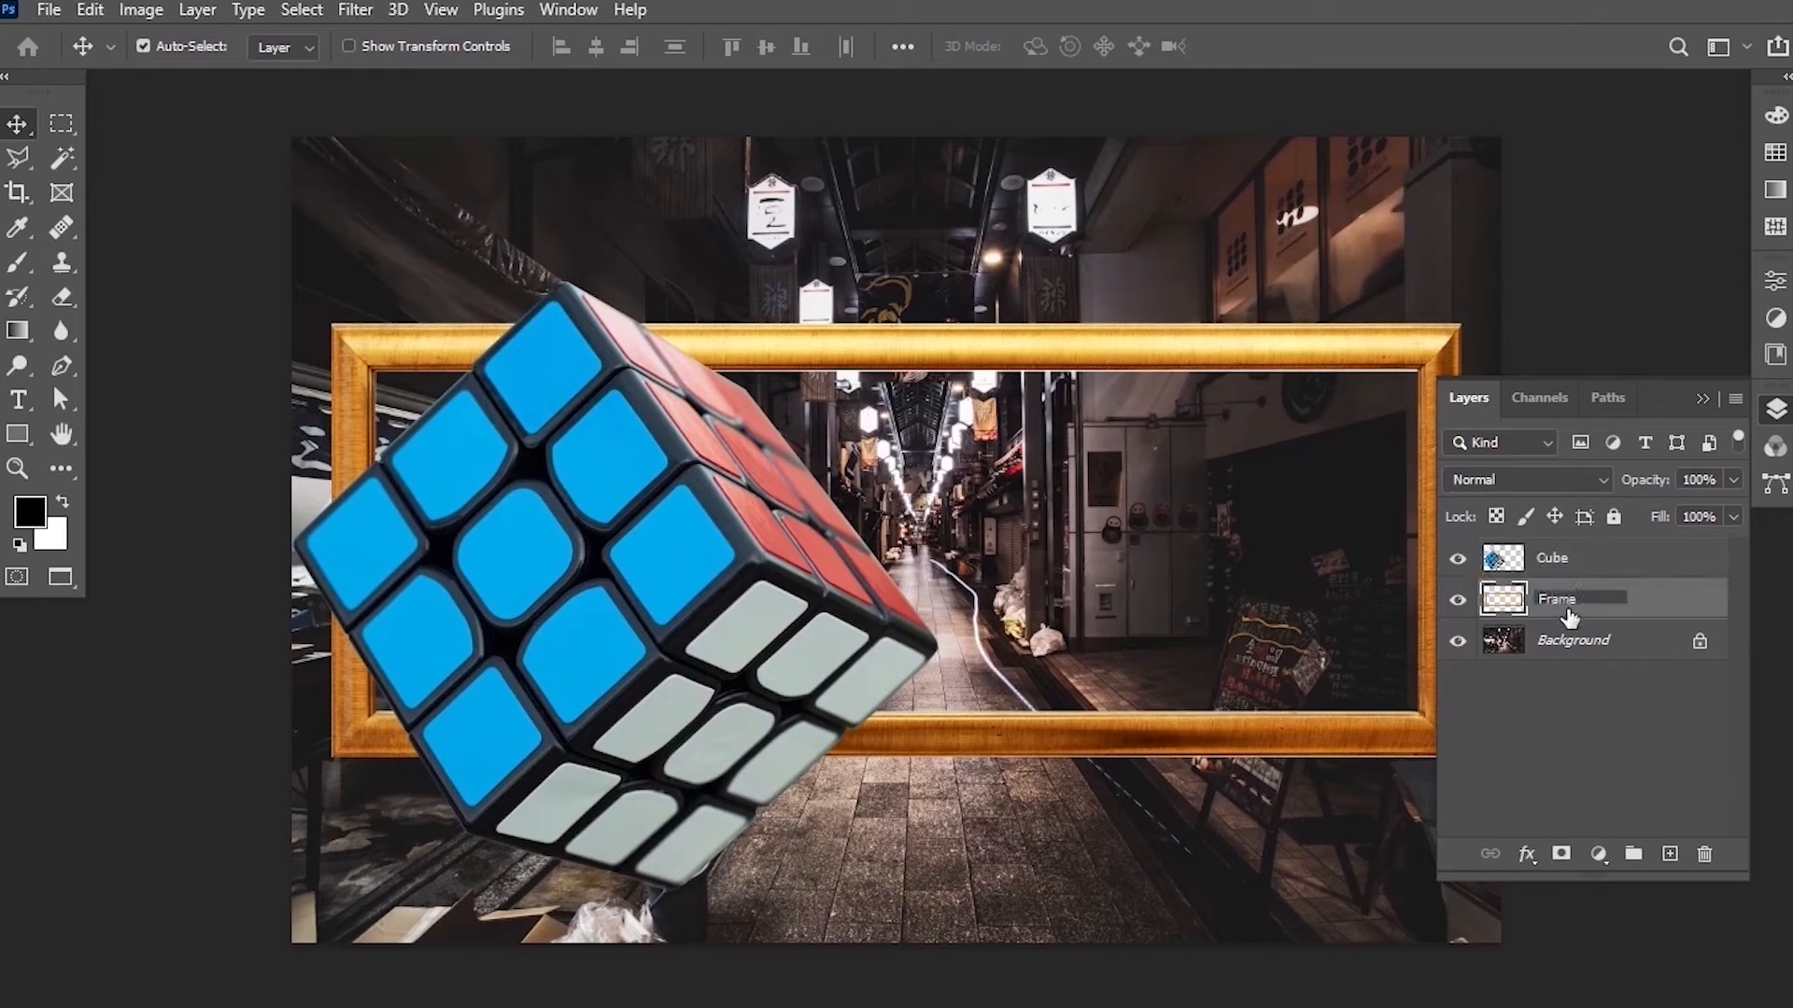
pyautogui.write('Frame')
pyautogui.press('Return')
# Hide the Cube layer.
pyautogui.moveTo(1284, 300); pyautogui.dragTo(1195, 295)
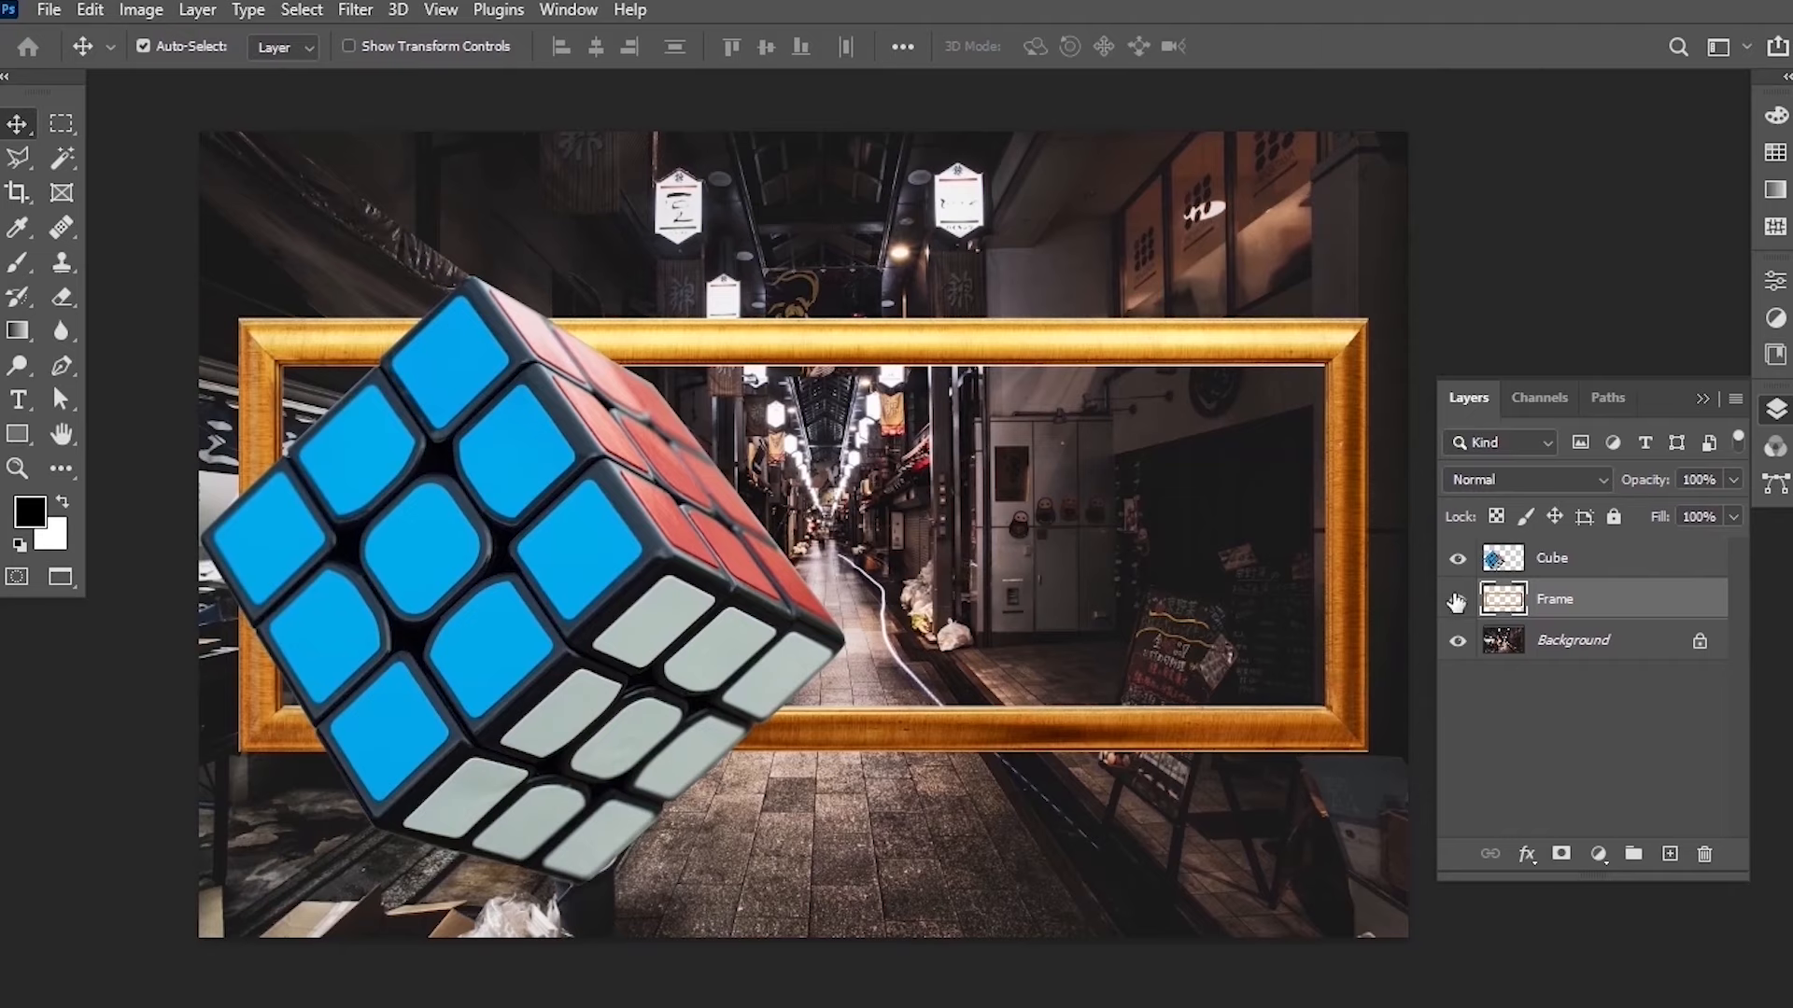
pyautogui.click(1457, 558)
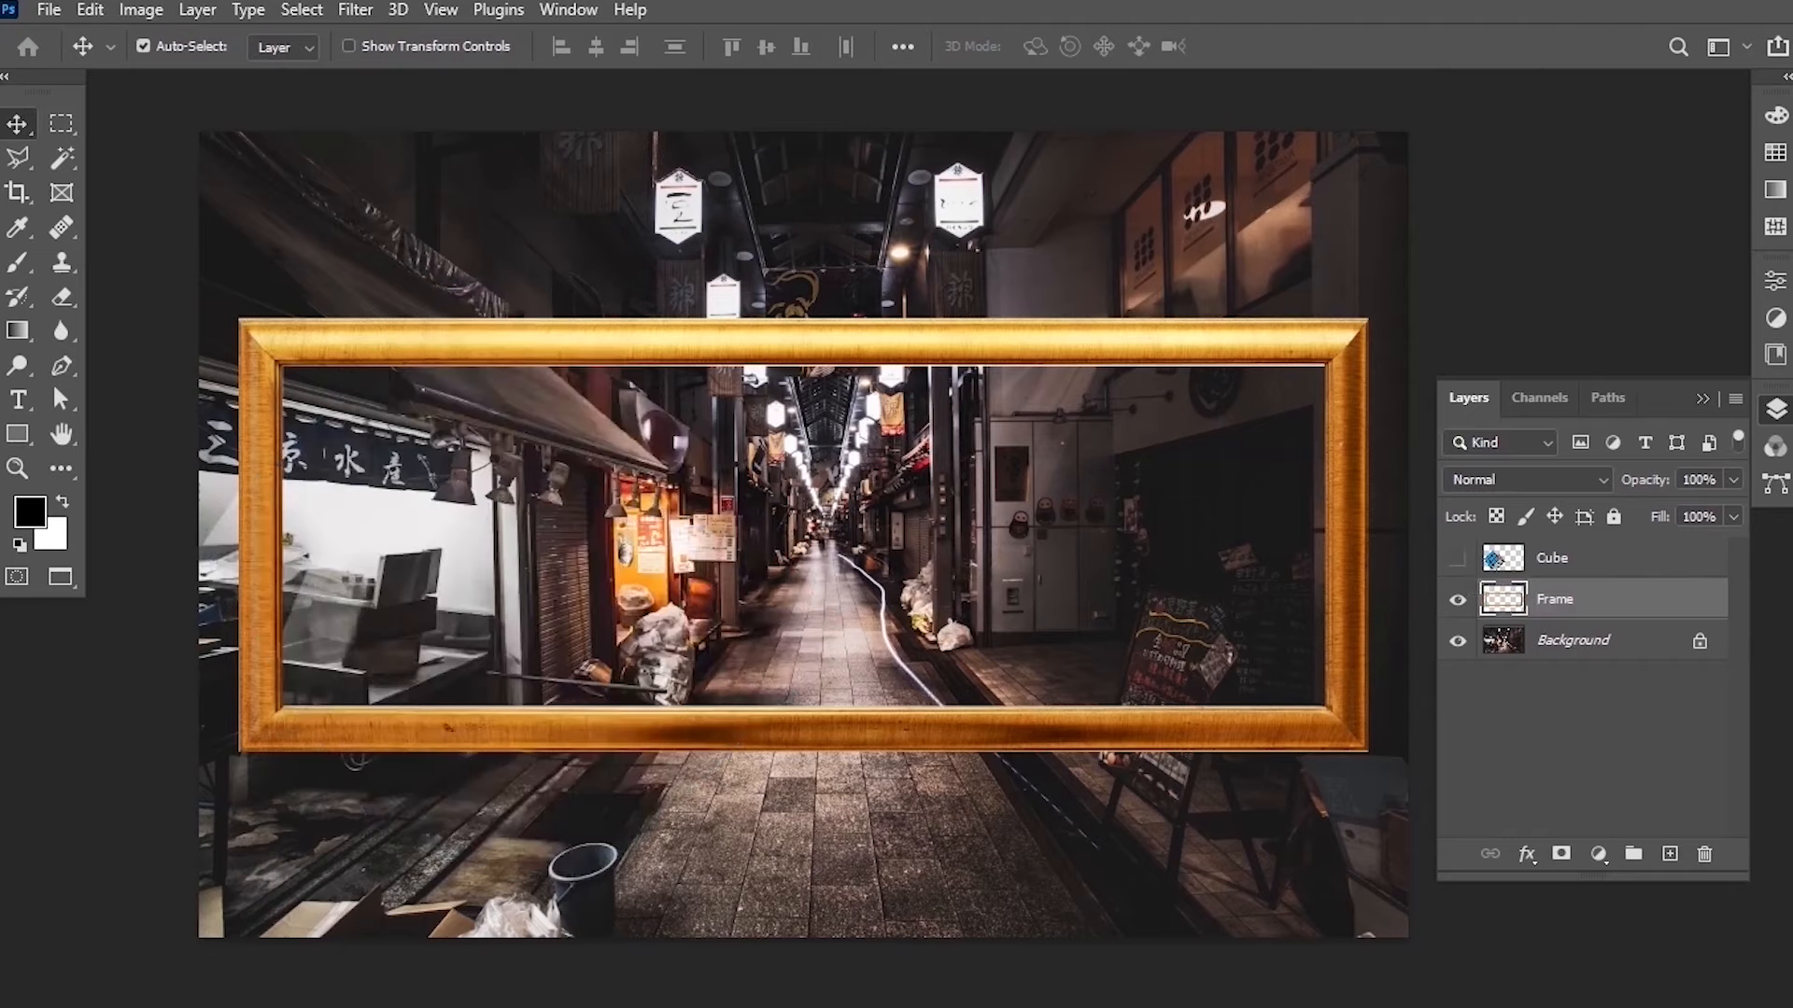
# Free Transform the frame, scaling it down to about 73% and moving it toward the alley's centre.
pyautogui.click(90, 9)
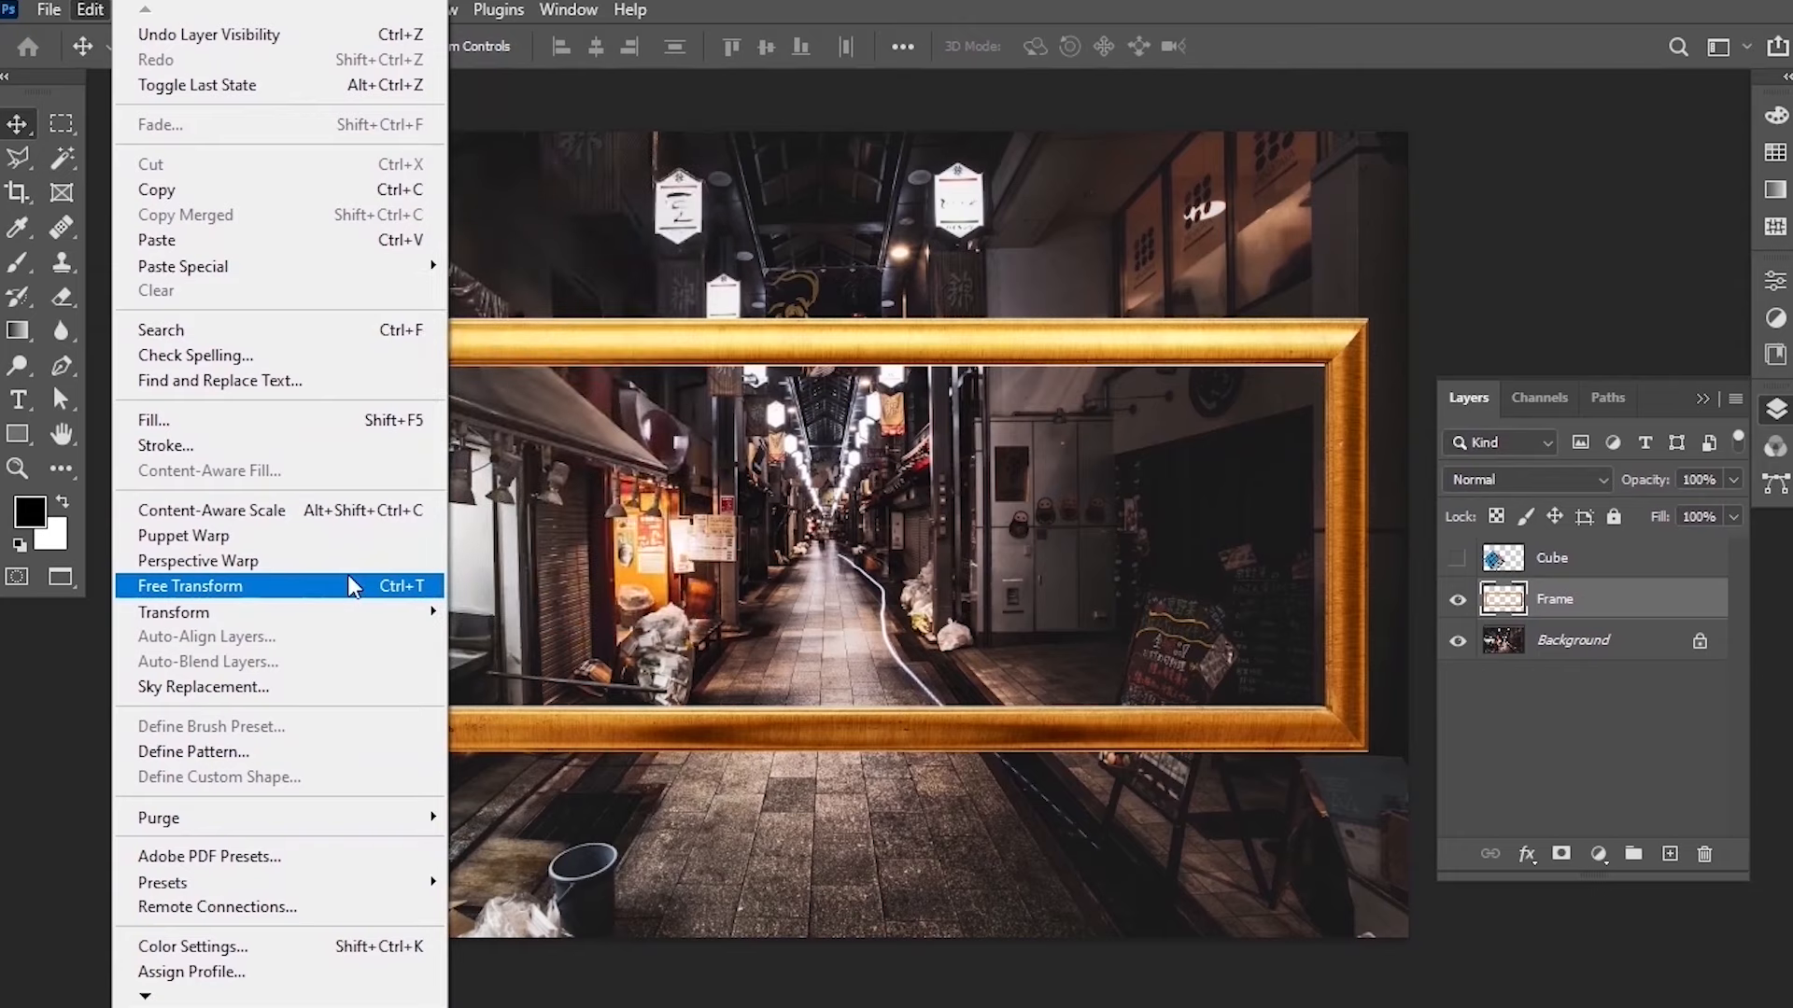
pyautogui.click(397, 598)
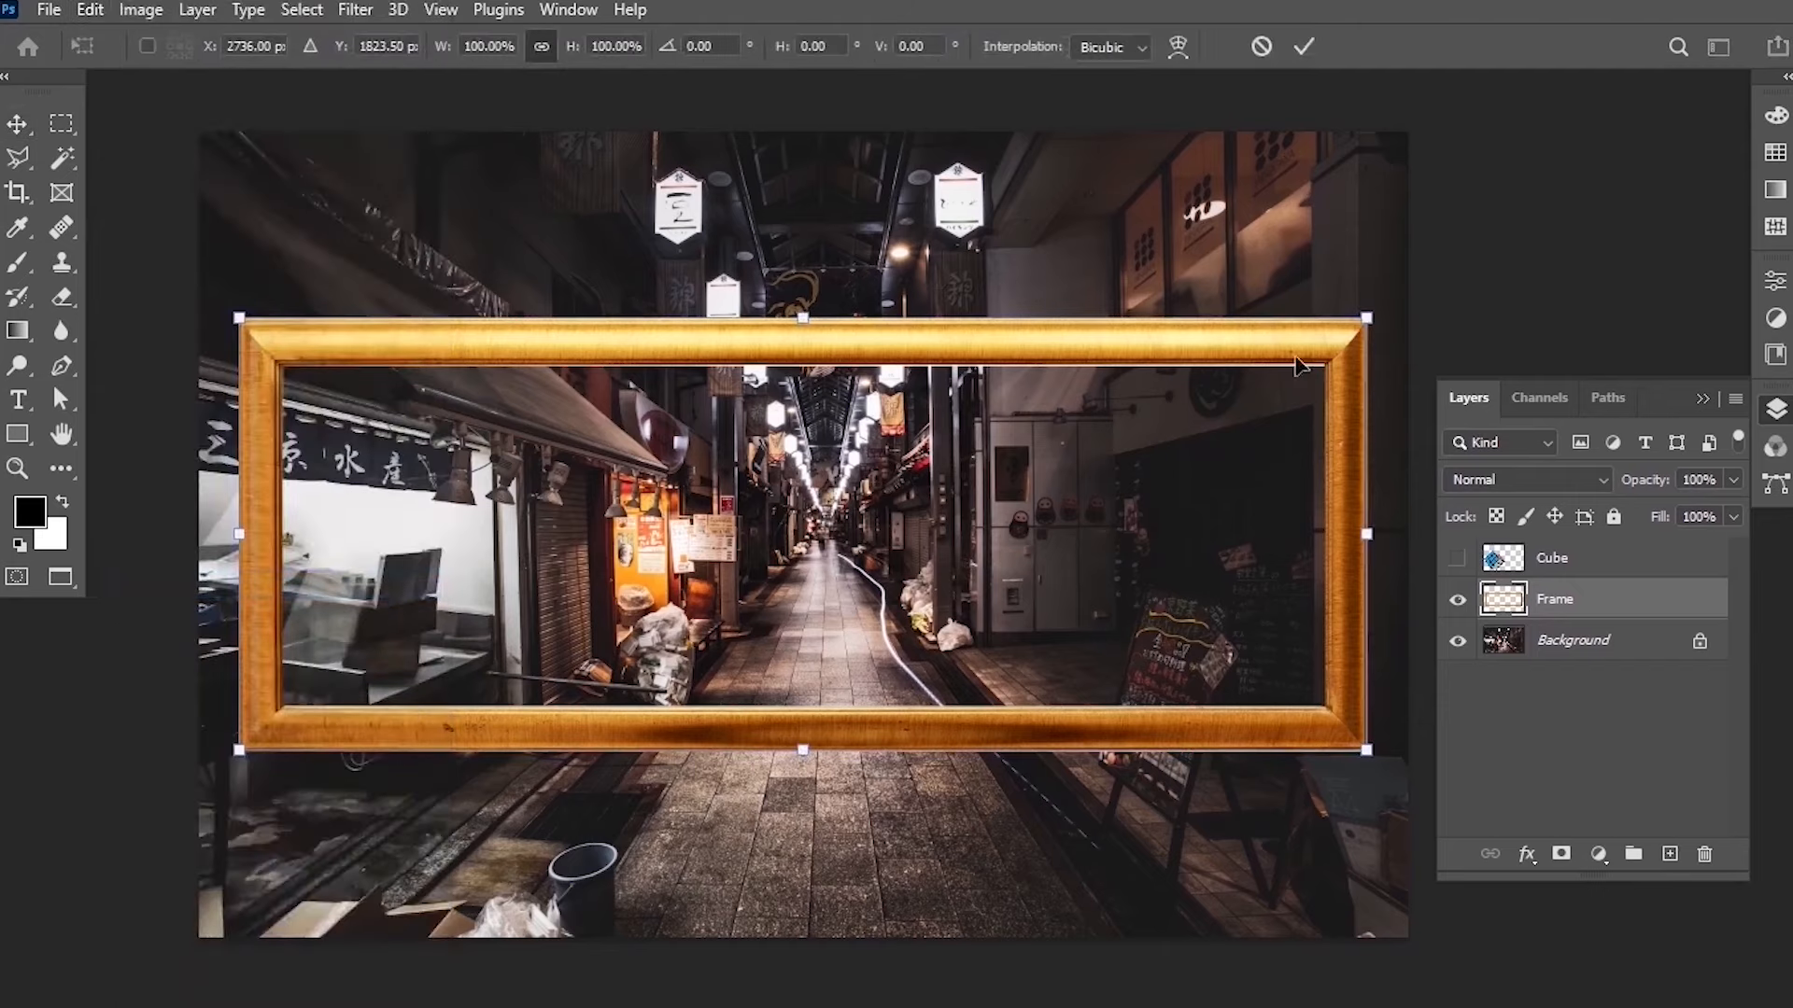
pyautogui.moveTo(1373, 322); pyautogui.dragTo(1193, 451)
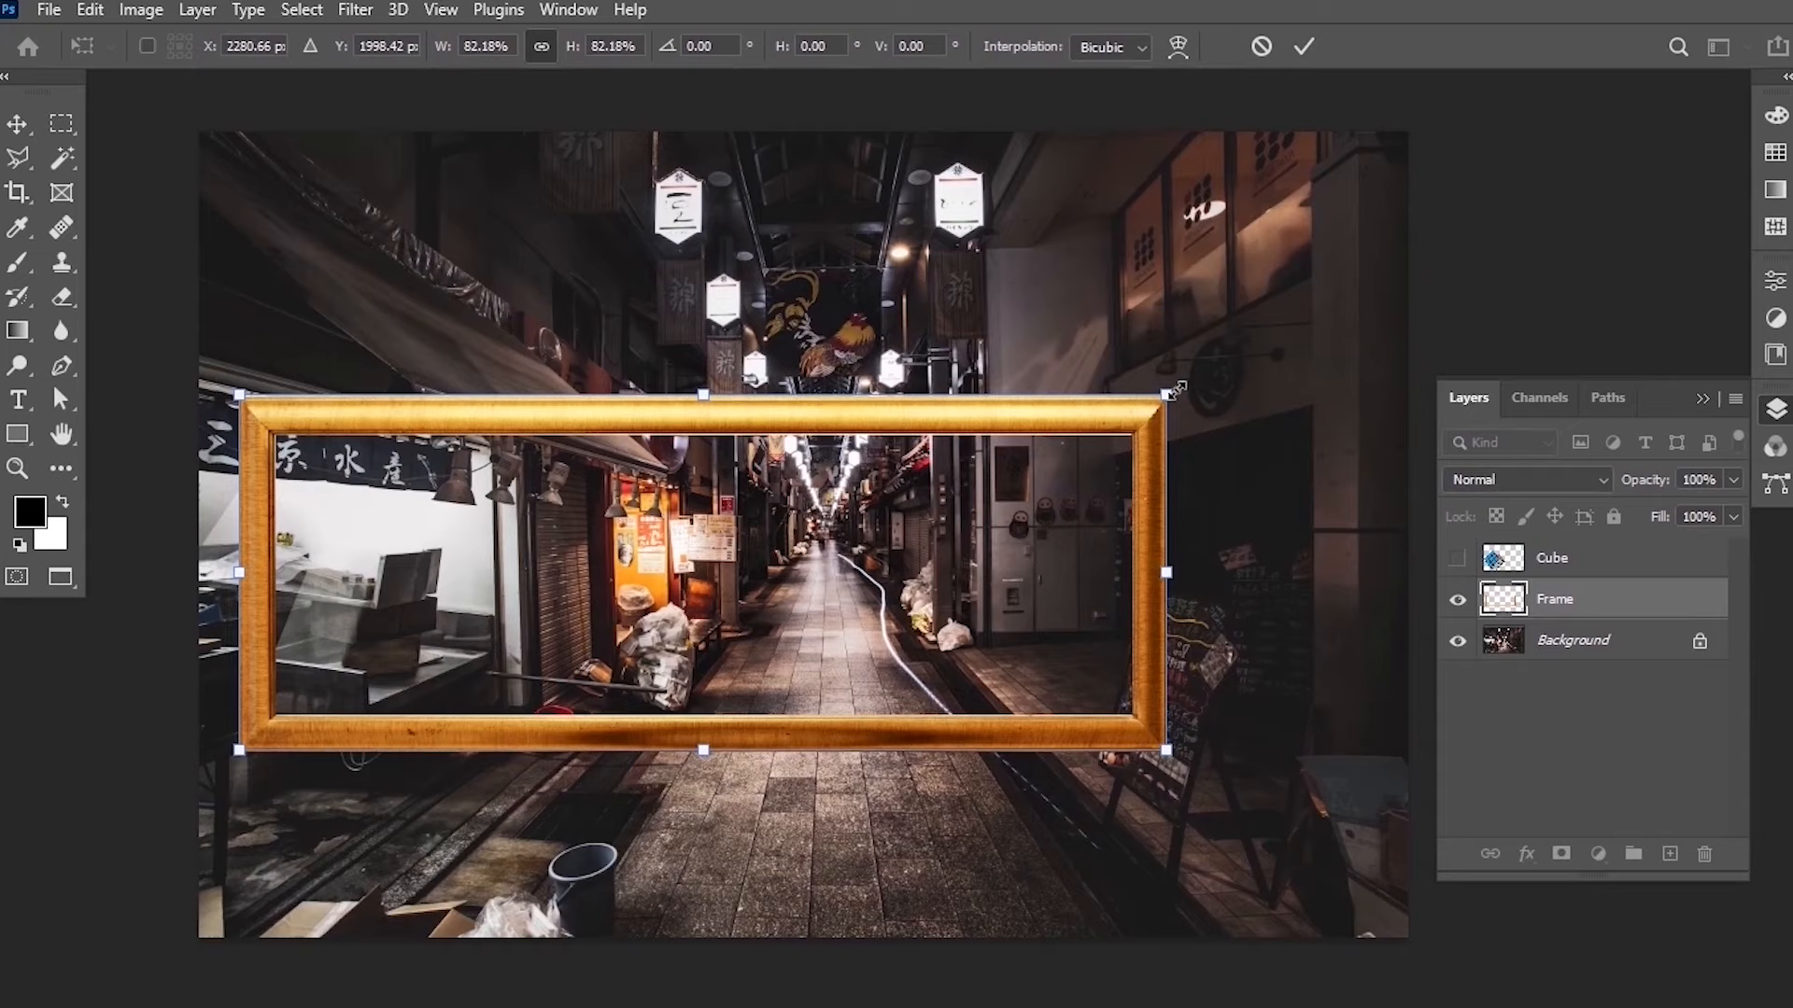
pyautogui.moveTo(1175, 390); pyautogui.dragTo(1018, 540)
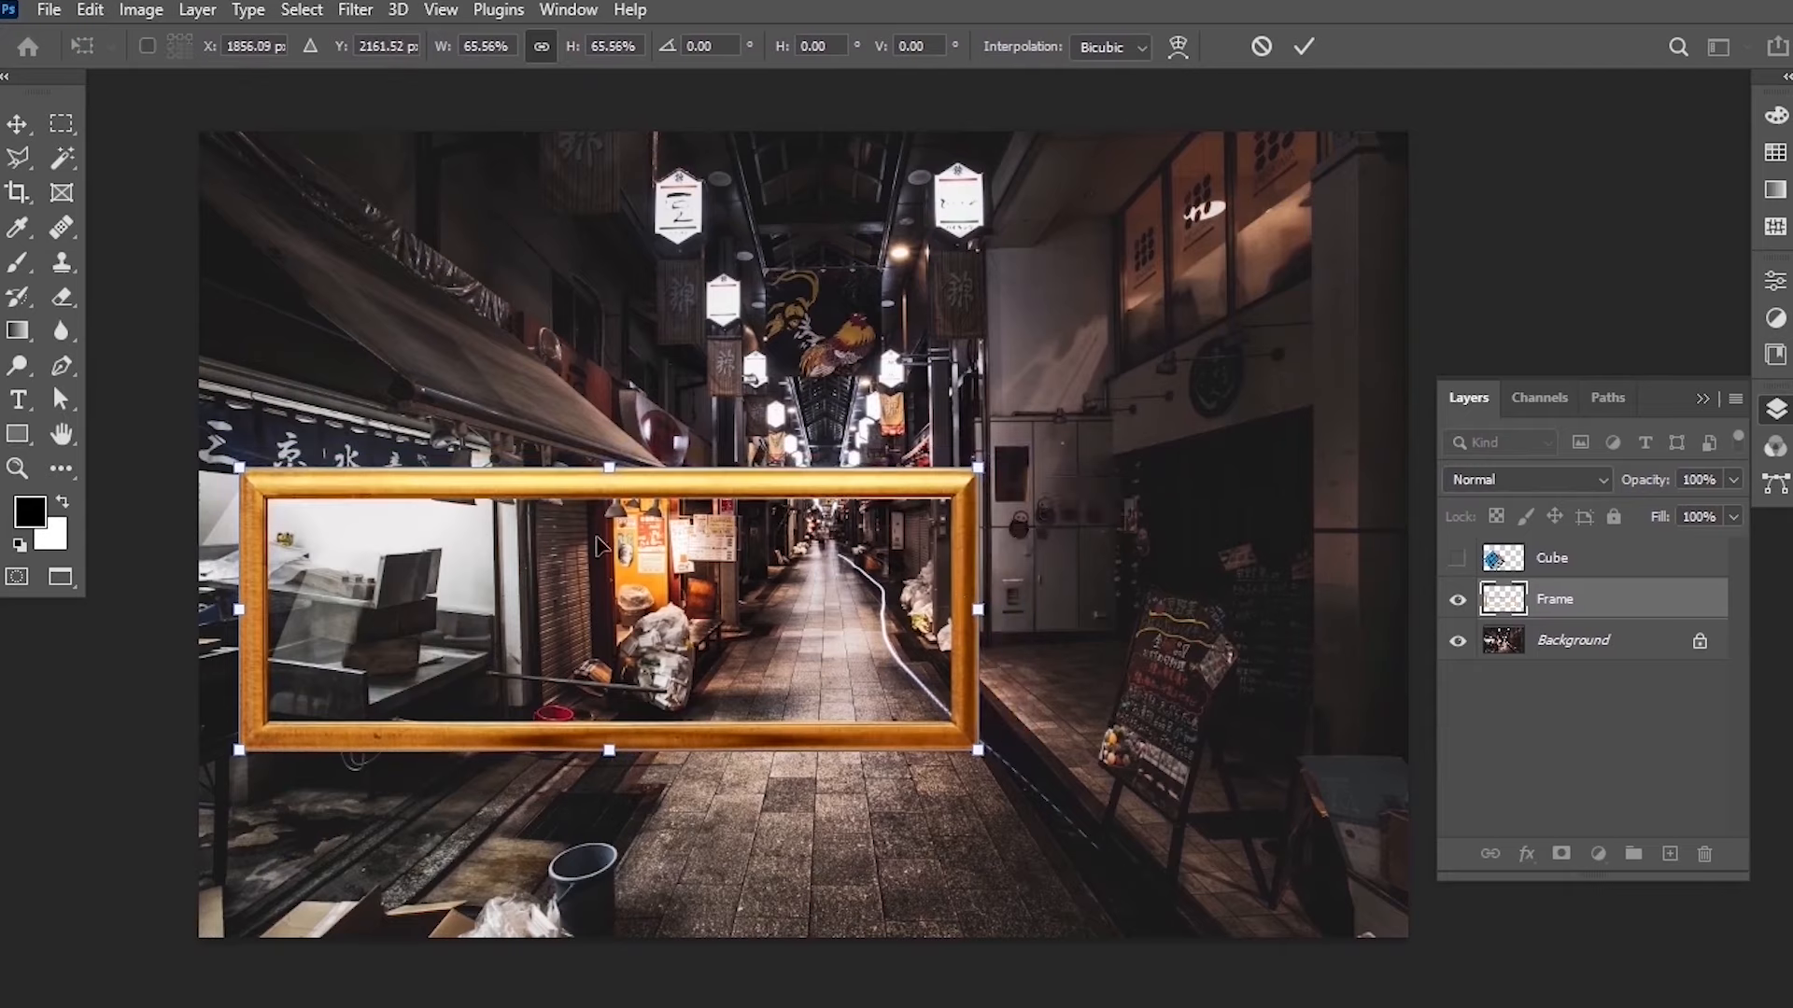
pyautogui.moveTo(607, 462)
pyautogui.mouseDown()
pyautogui.moveTo(626, 460)
pyautogui.moveTo(635, 383)
pyautogui.moveTo(638, 465)
pyautogui.moveTo(638, 383)
pyautogui.moveTo(612, 436)
pyautogui.mouseUp()
pyautogui.moveTo(661, 476); pyautogui.dragTo(836, 447)
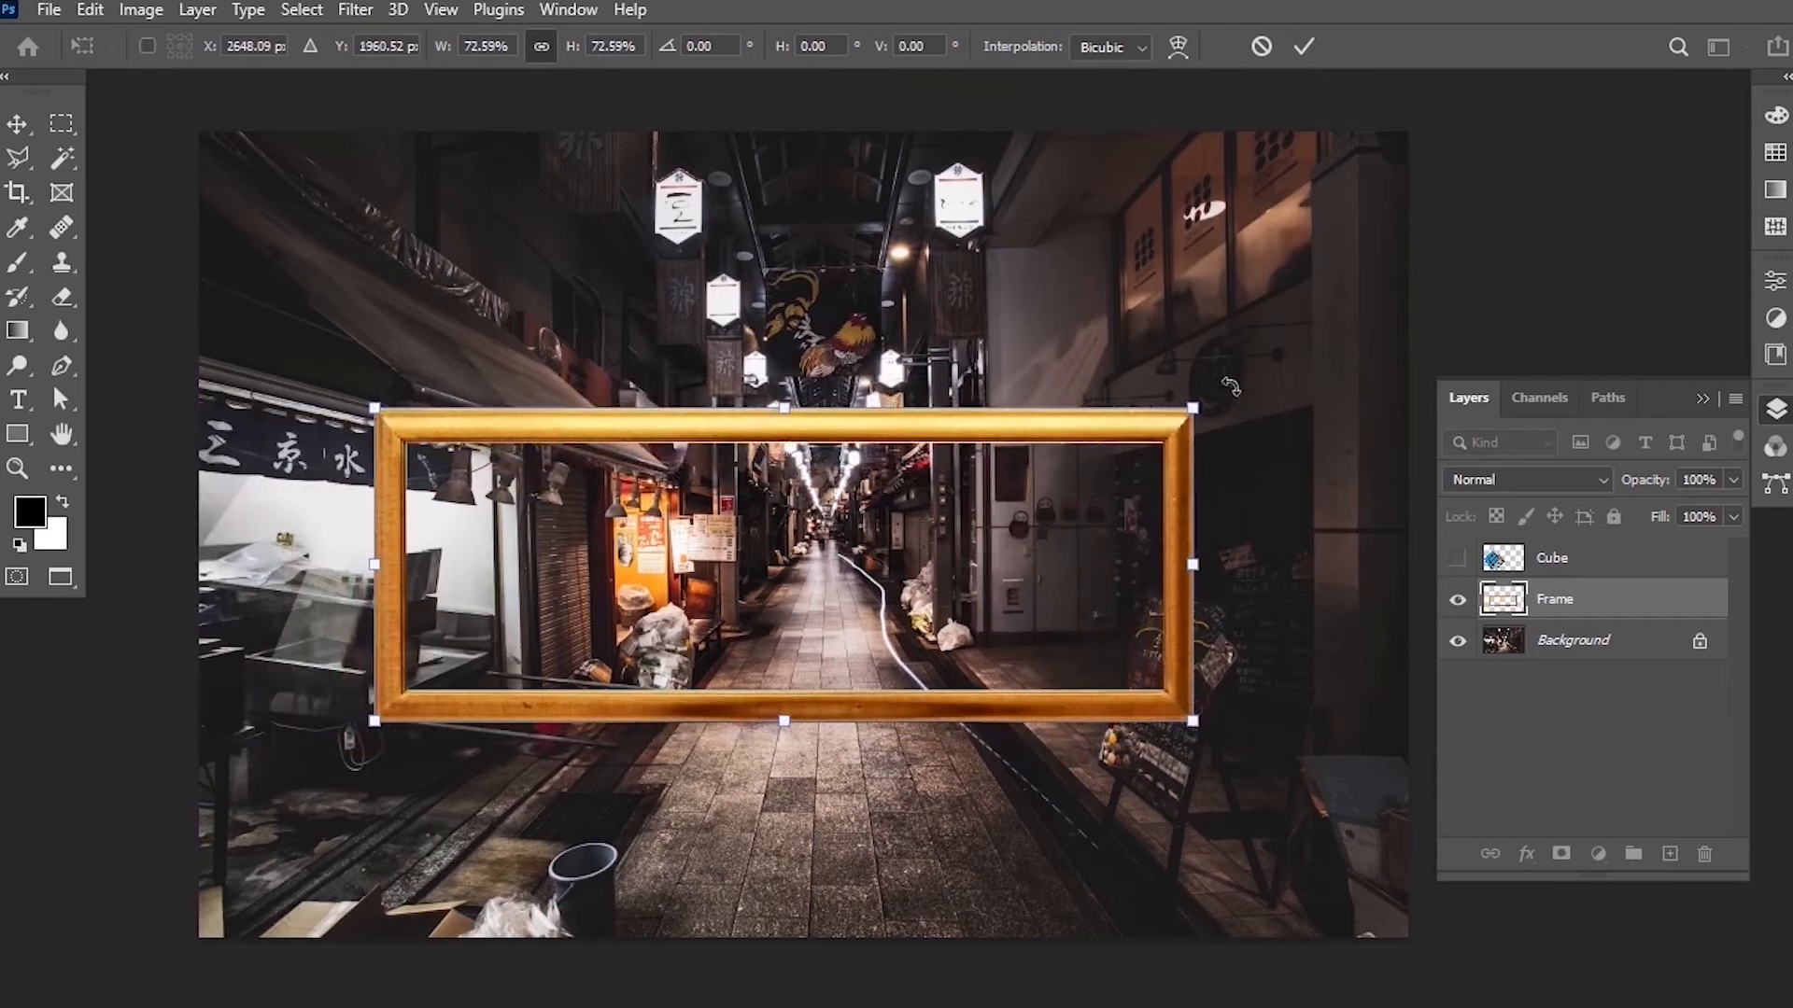
# Rotate the frame to -90.00° and scale it down to about 38%, then commit the transform.
pyautogui.moveTo(1230, 385); pyautogui.dragTo(687, 280)
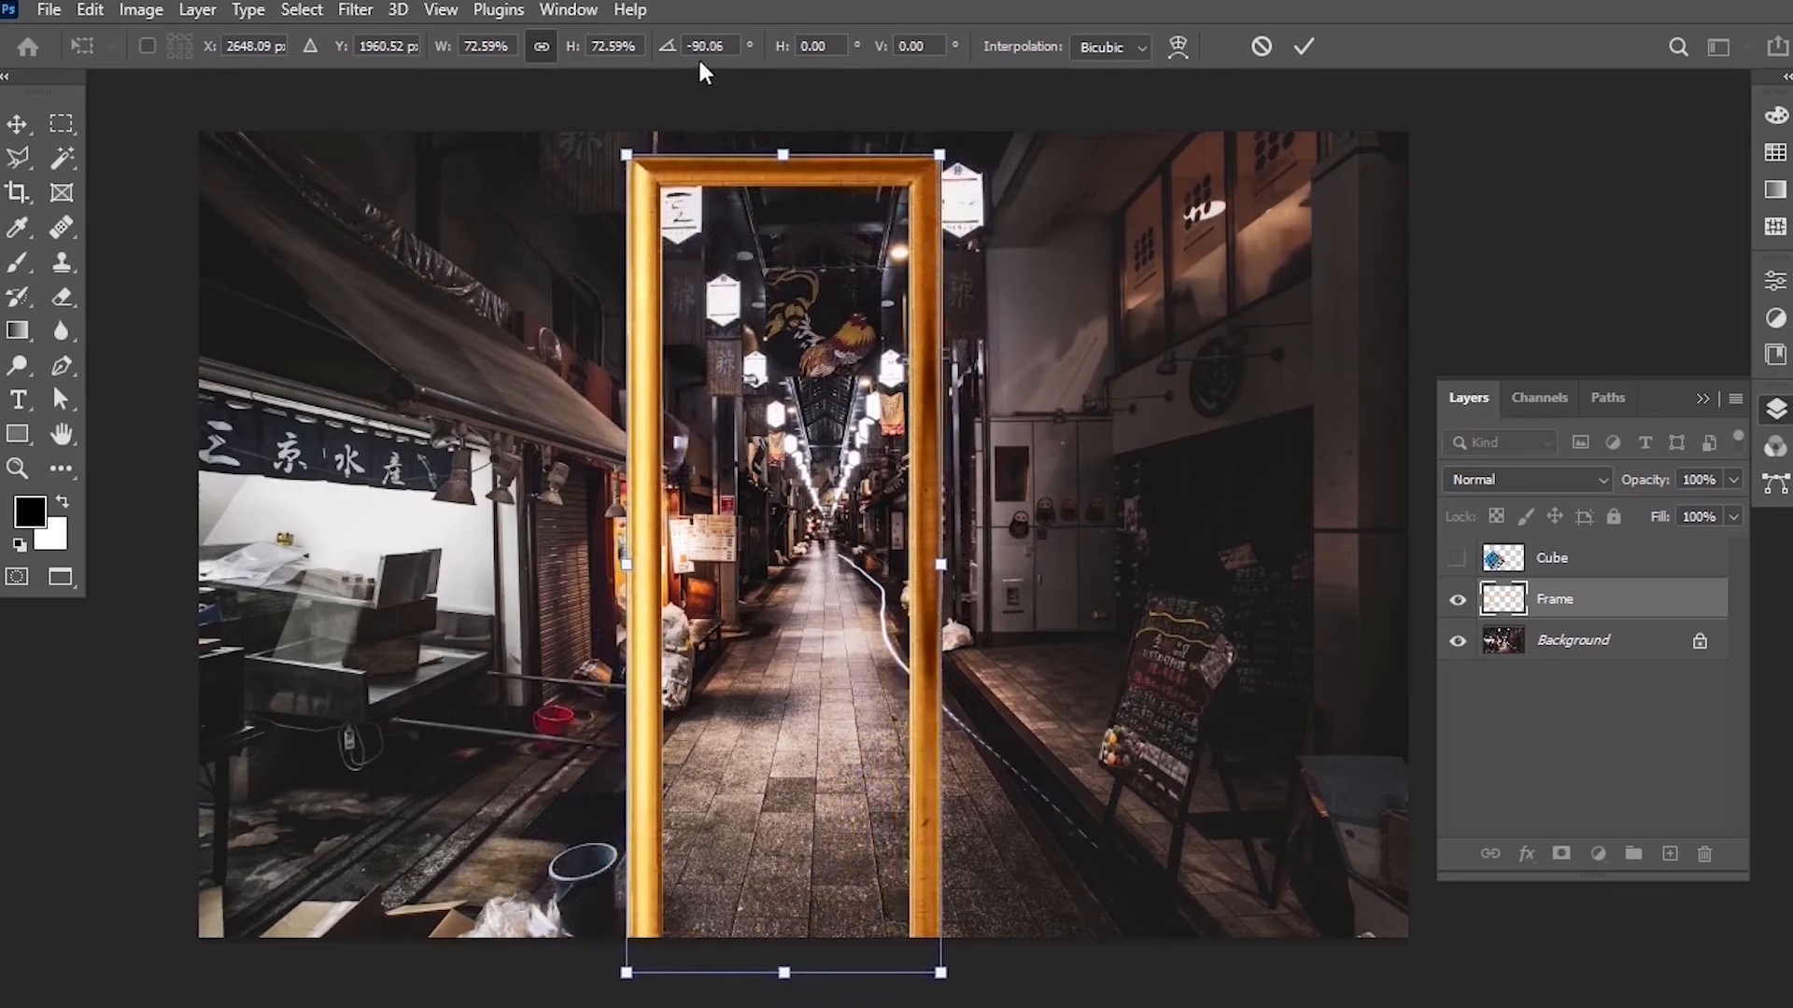
pyautogui.moveTo(731, 44); pyautogui.dragTo(679, 45)
pyautogui.write('-90.00')
pyautogui.press('Return')
pyautogui.moveTo(783, 154); pyautogui.dragTo(843, 314)
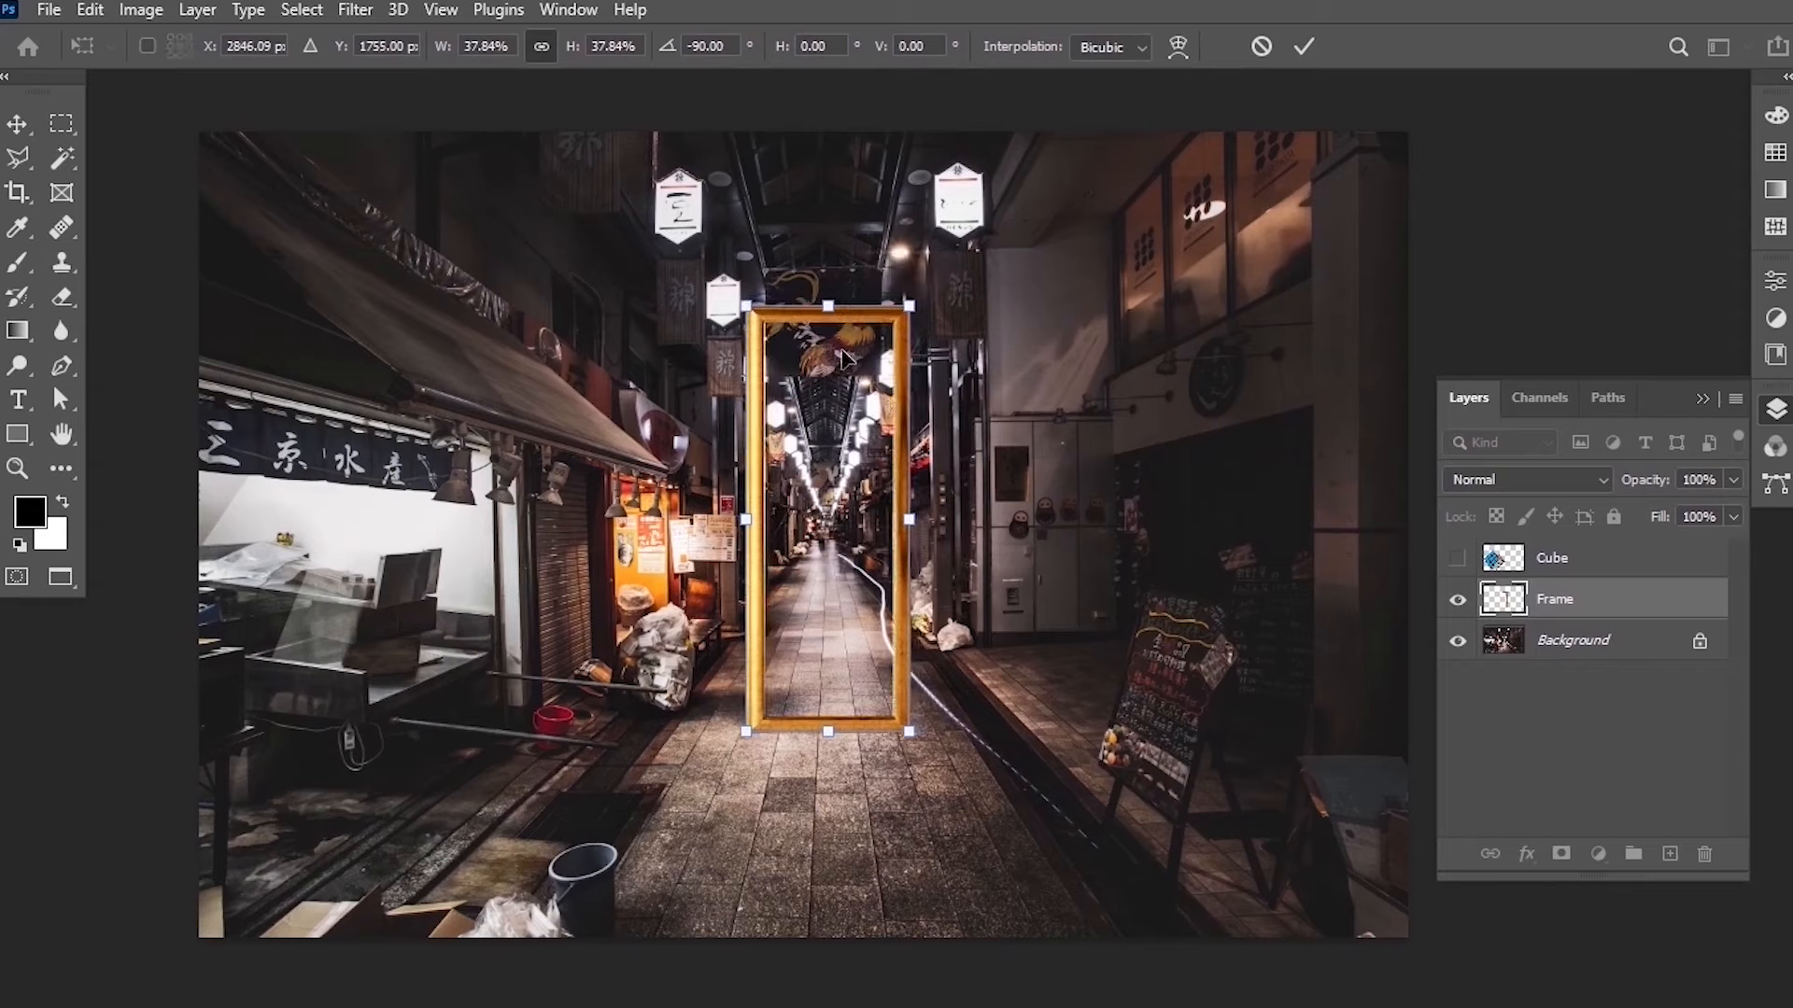
pyautogui.click(1305, 47)
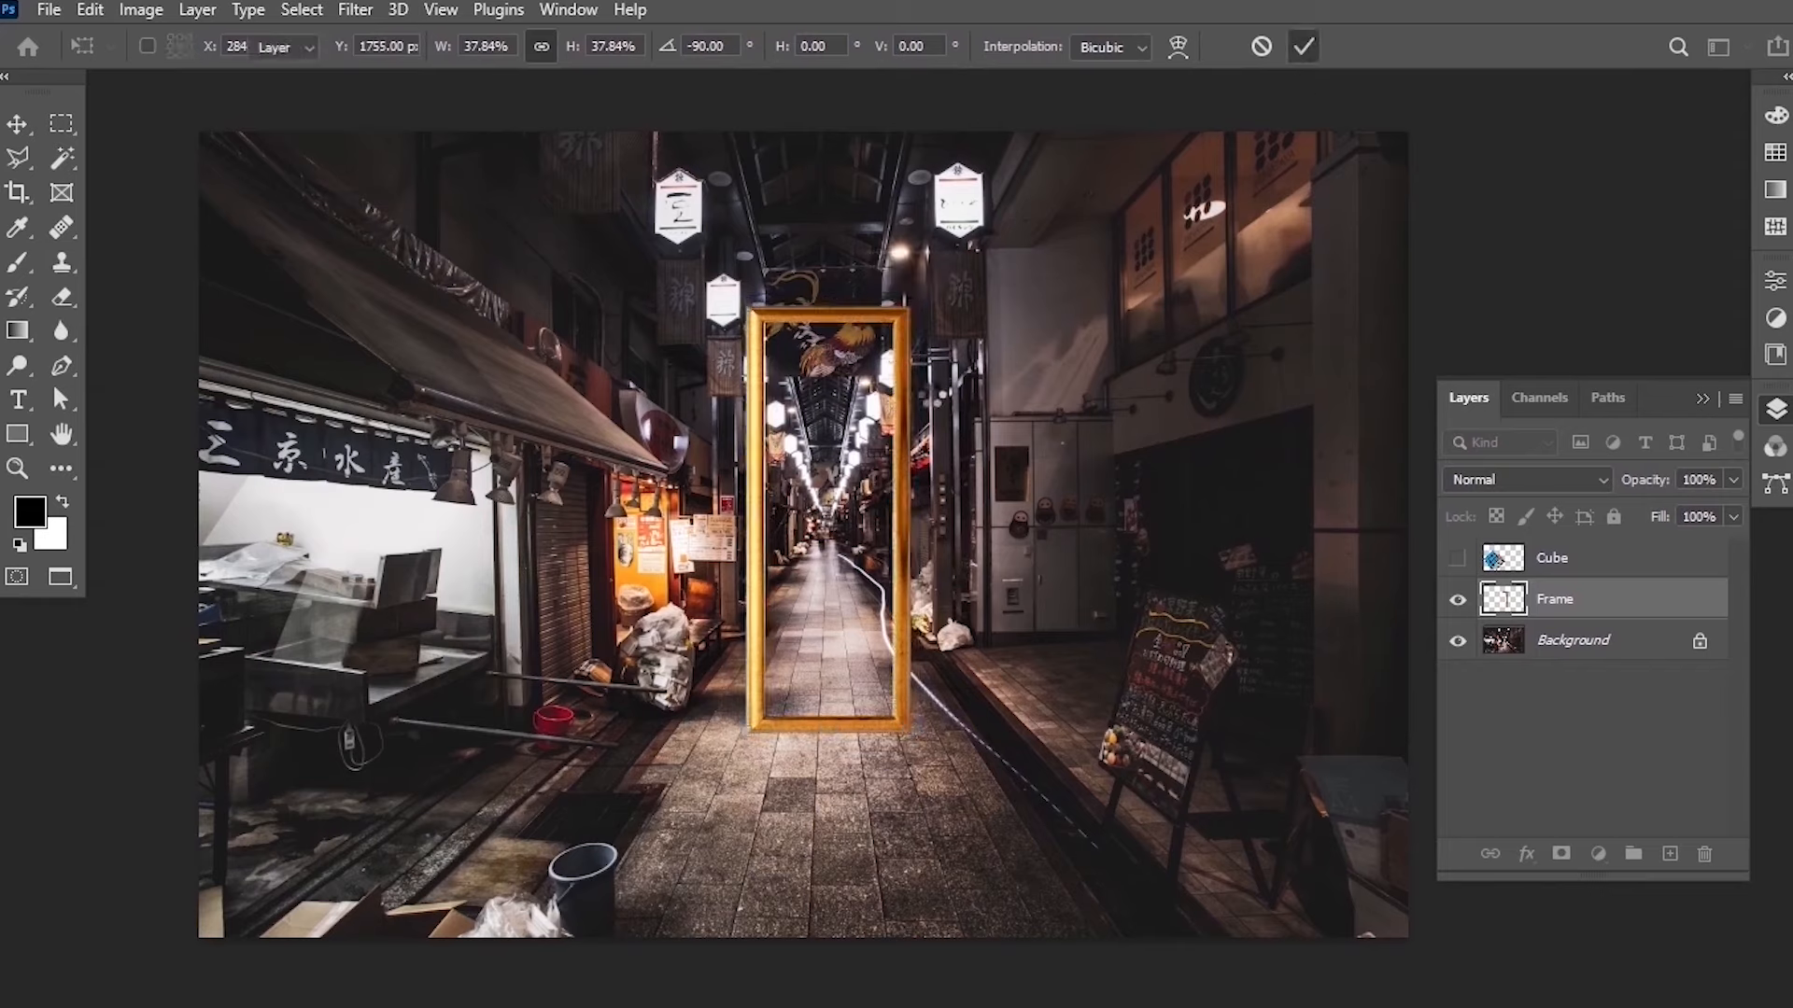
# Widen the frame to about 149% width with Free Transform, then move it slightly down.
pyautogui.scroll(2, 796, 519)
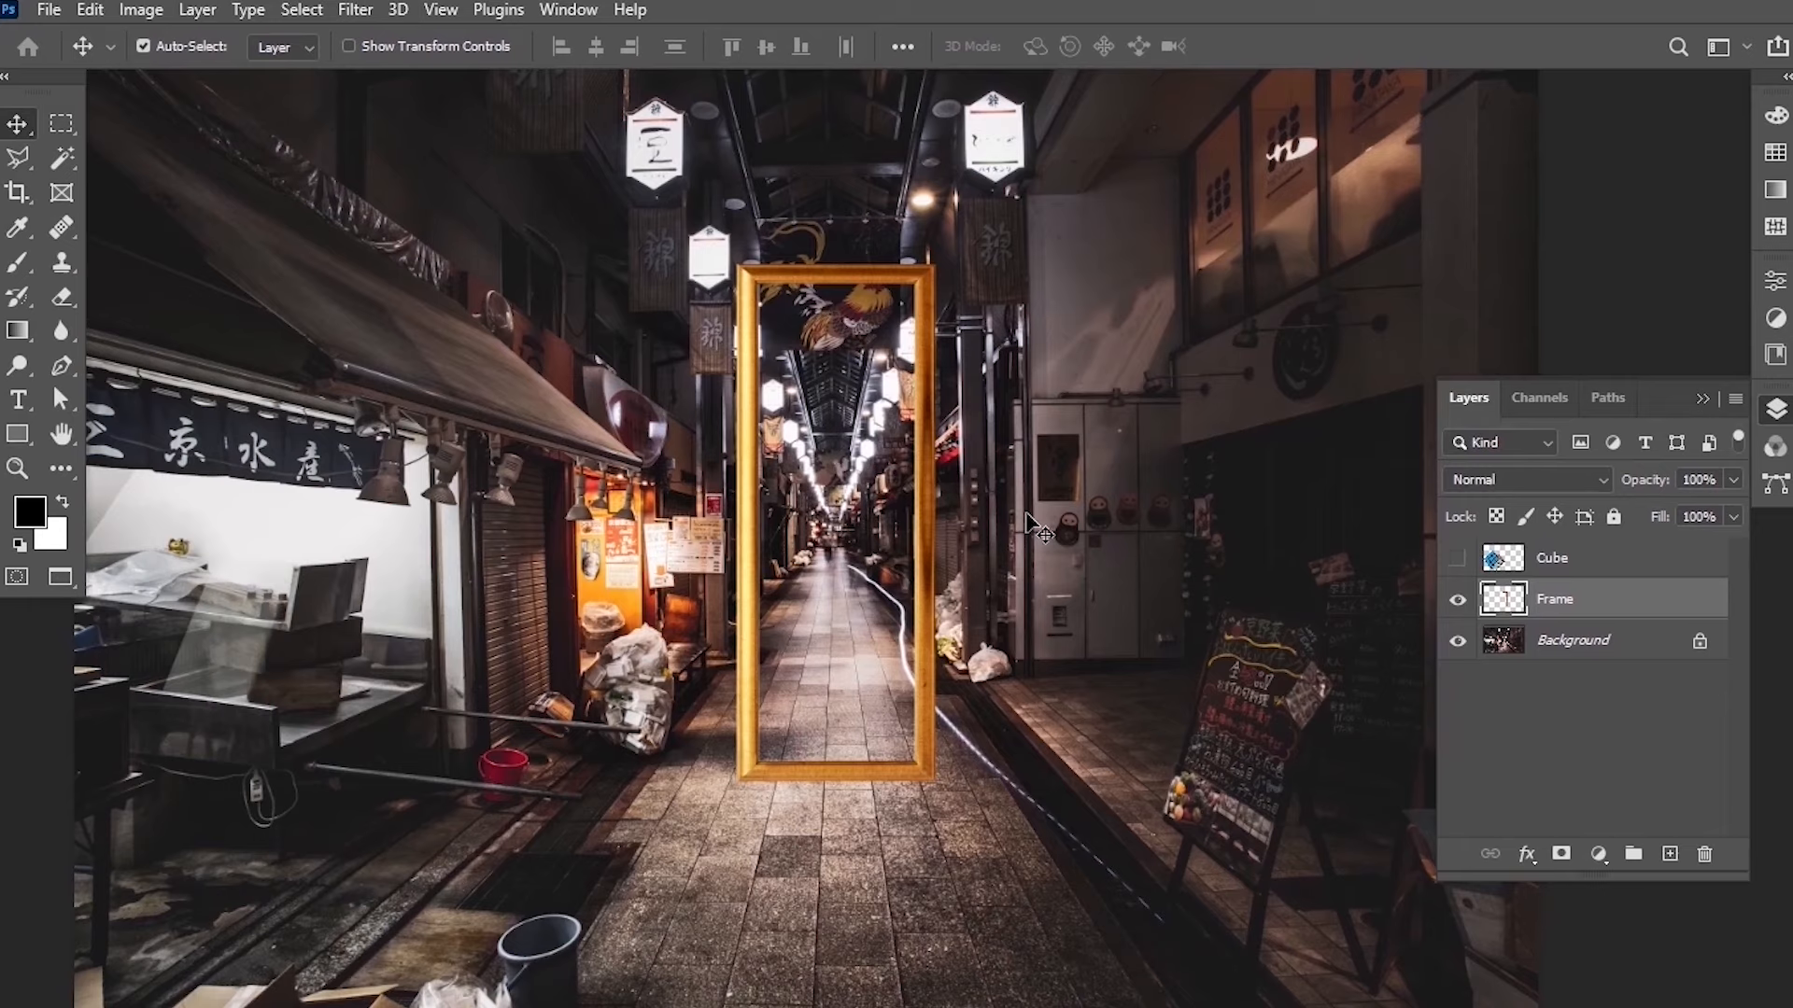
pyautogui.hotkey('ctrl', 't')
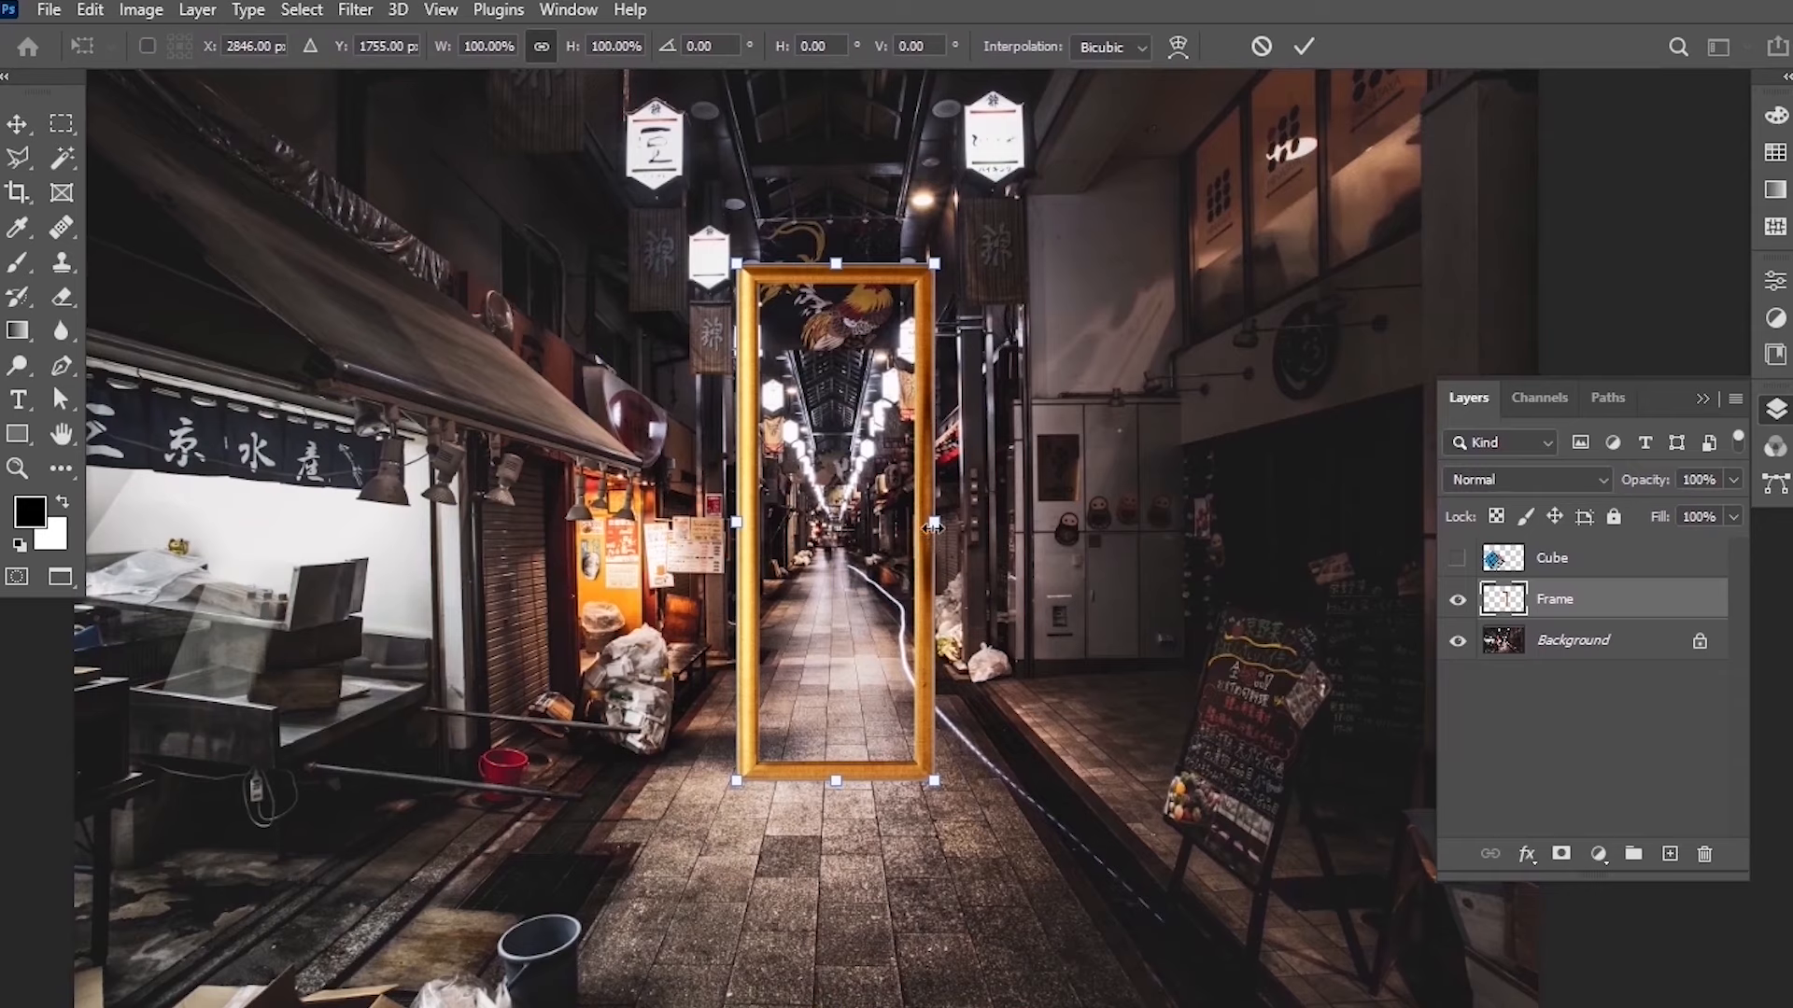
pyautogui.moveTo(936, 527); pyautogui.dragTo(1030, 520)
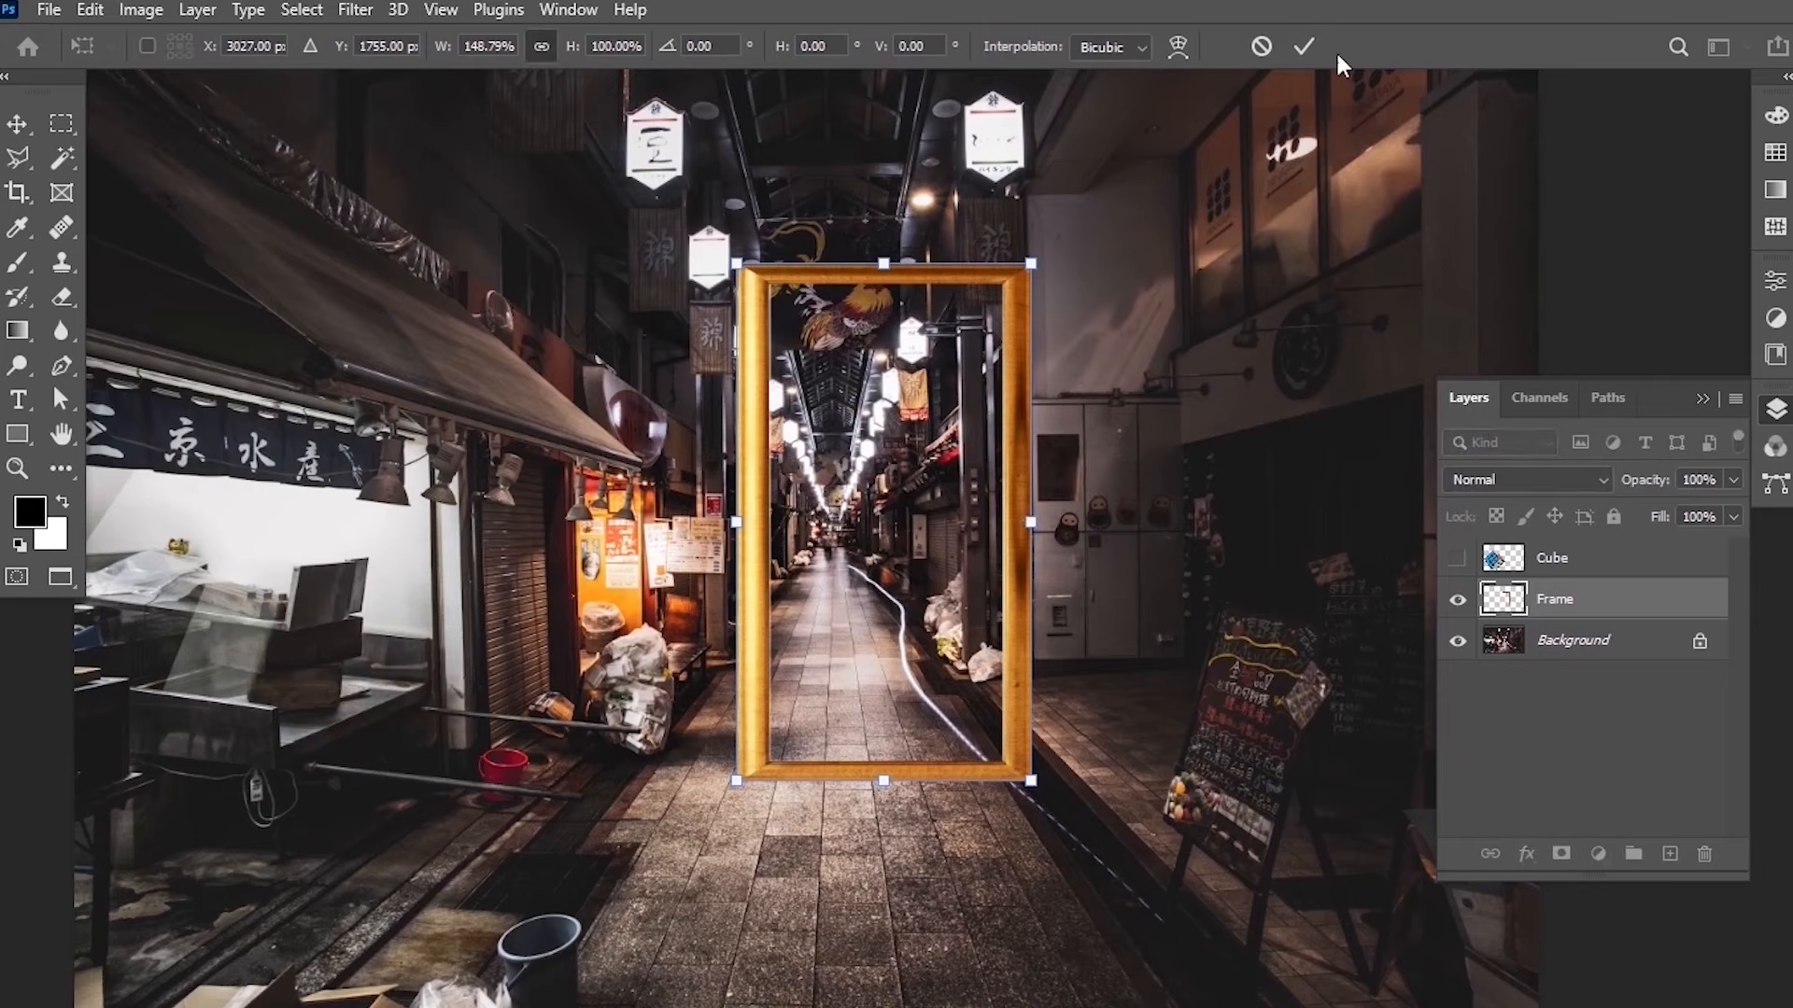
pyautogui.click(1304, 46)
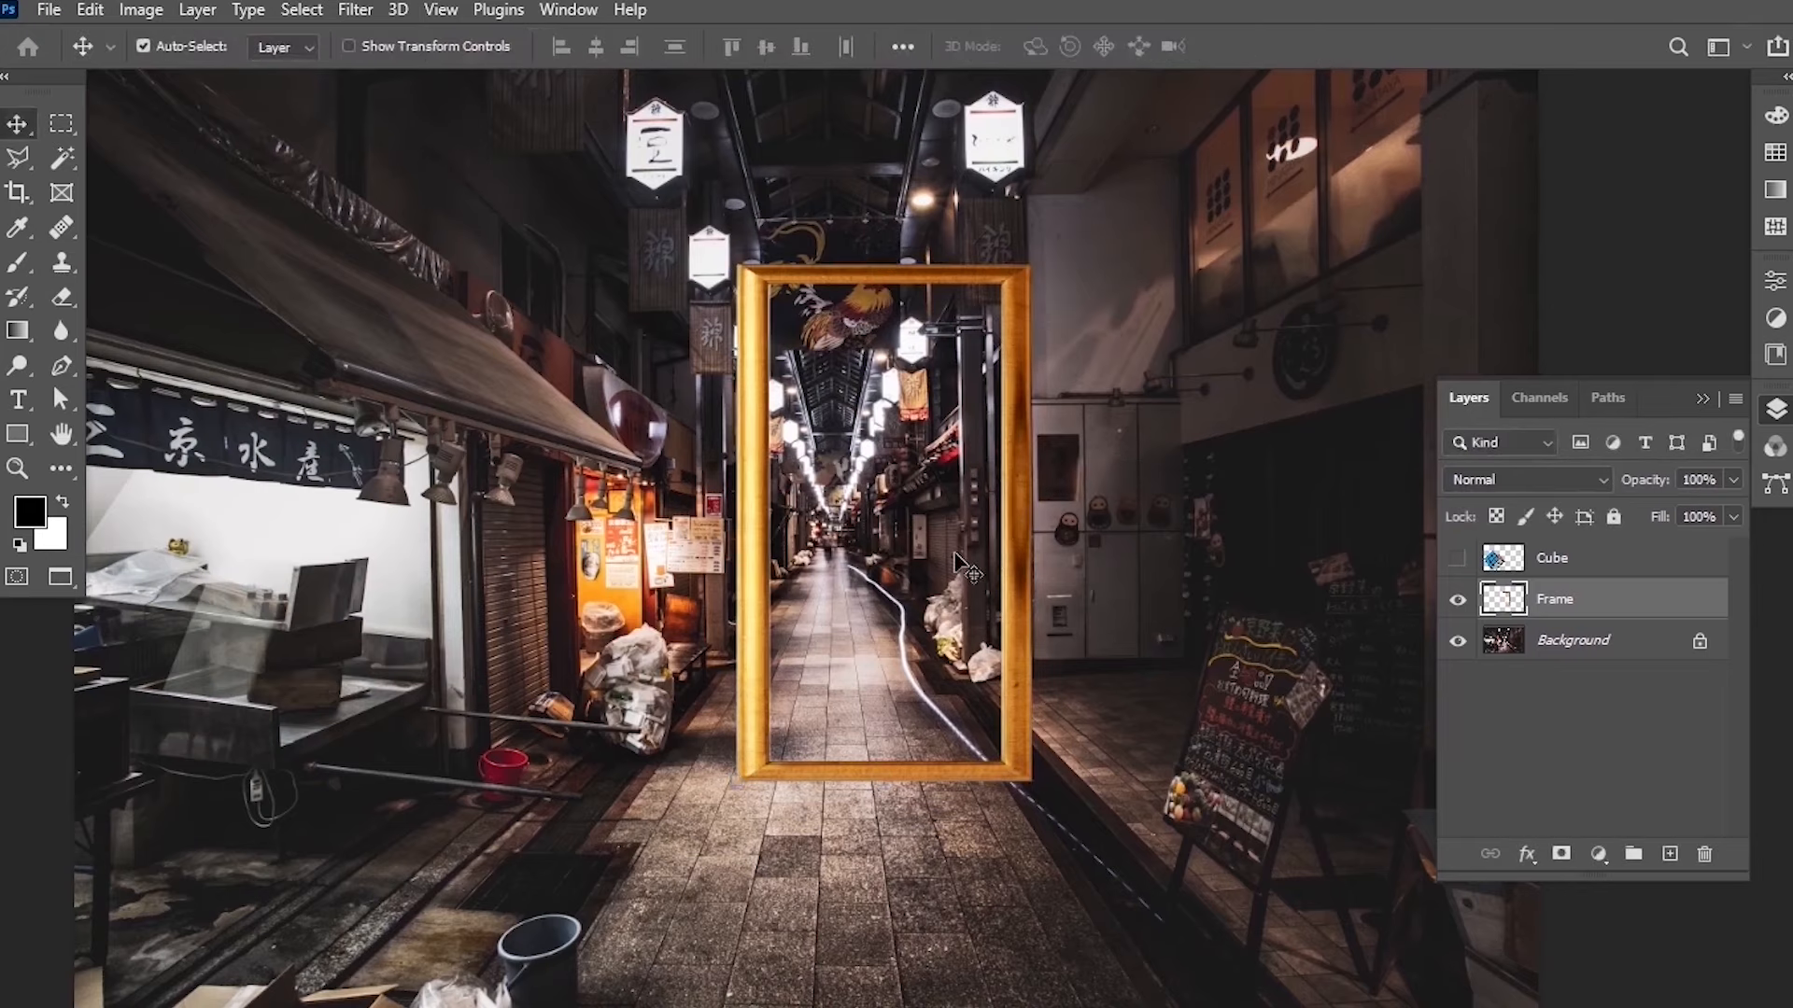
pyautogui.scroll(-2, 971, 551)
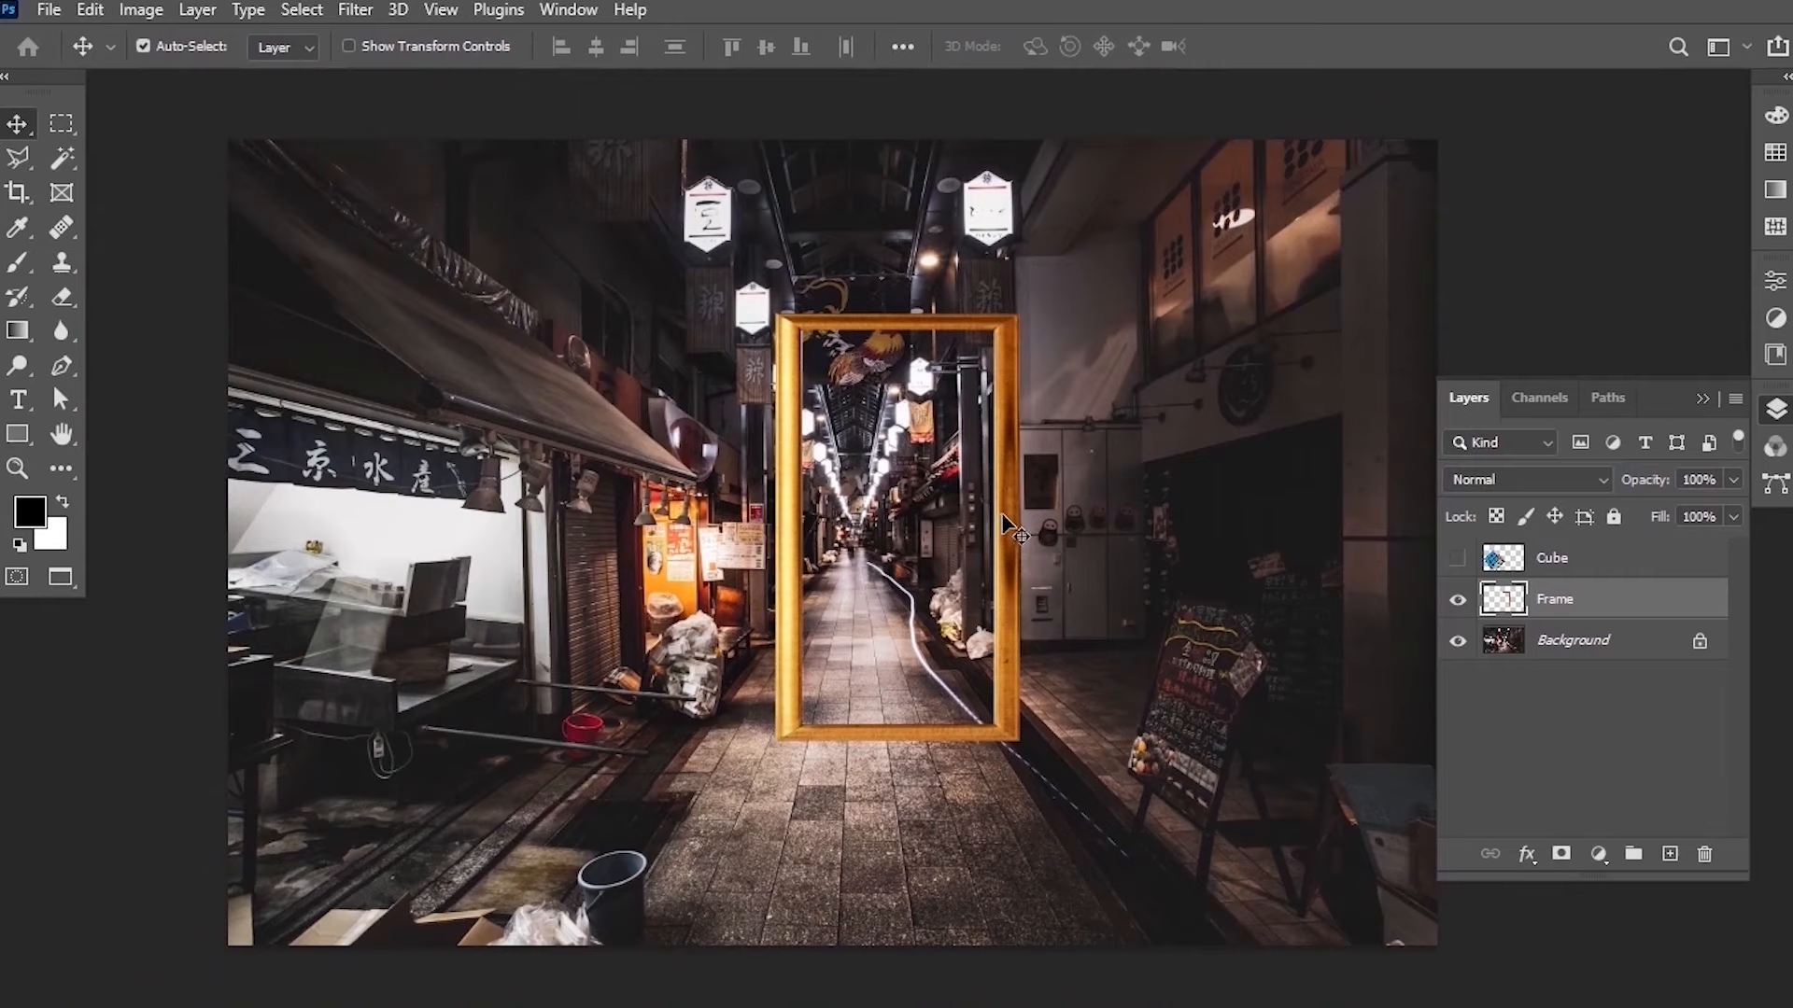
pyautogui.moveTo(1004, 520); pyautogui.dragTo(1008, 553)
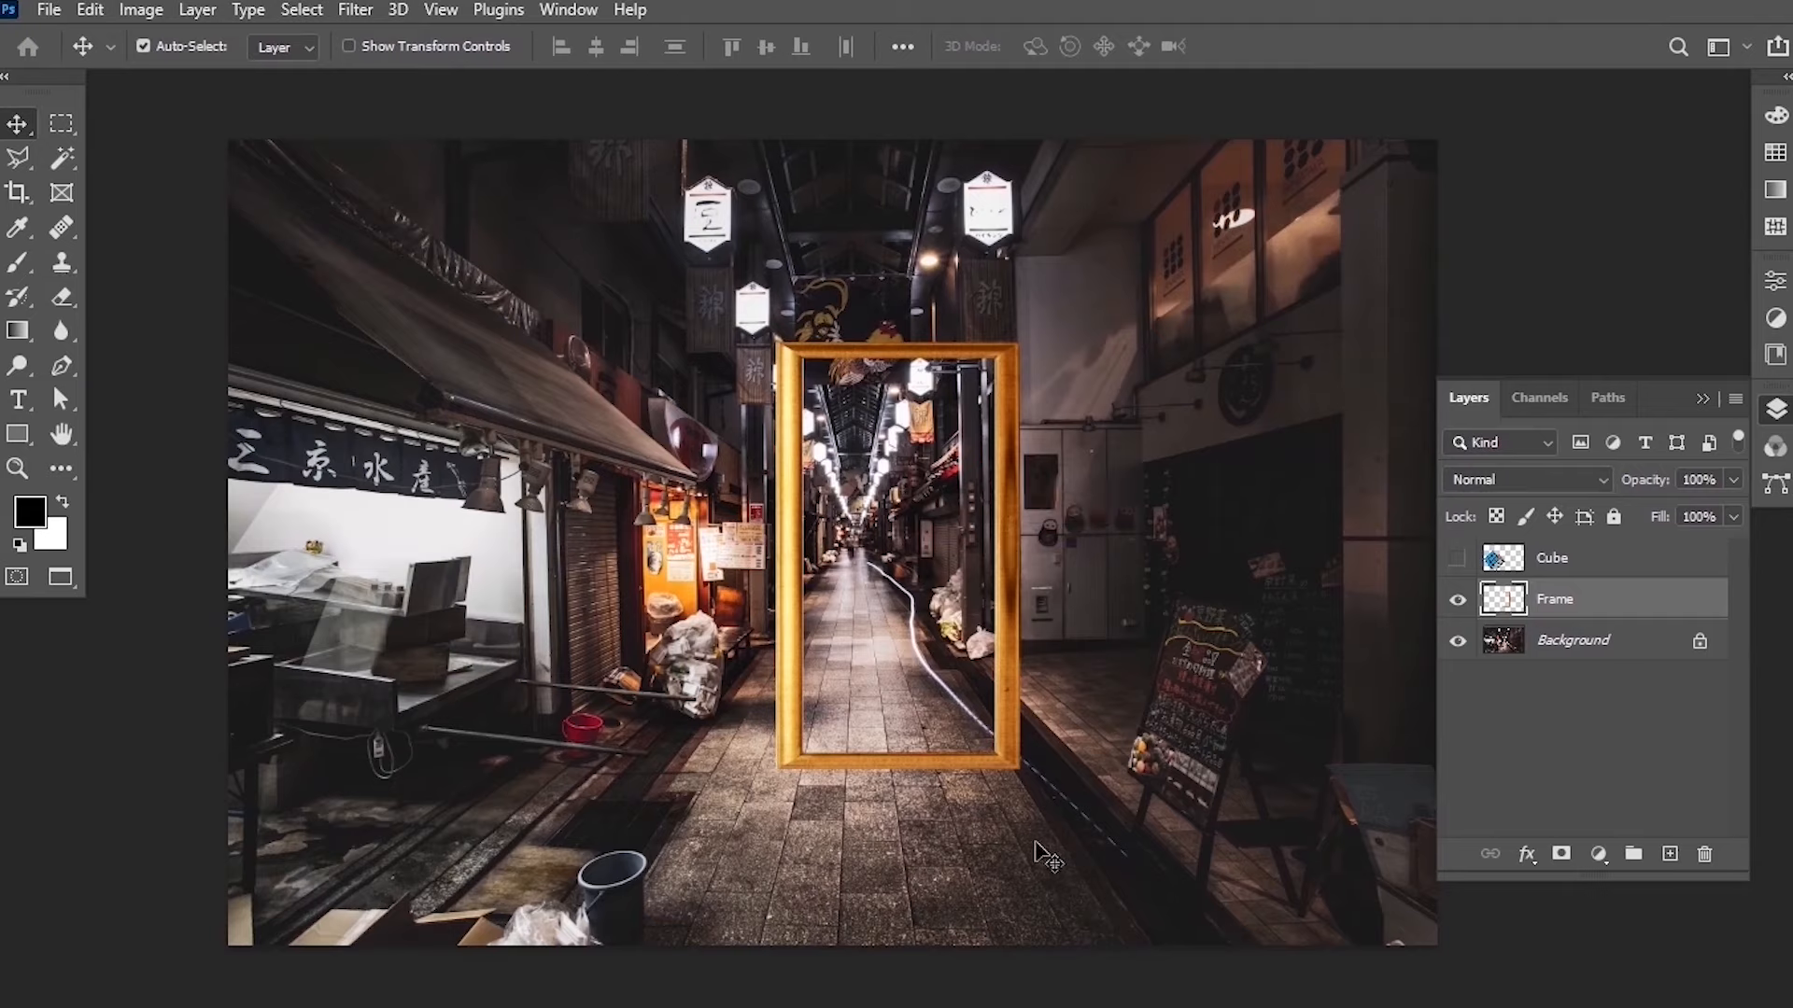
# Show and select the Cube layer, scale the cube to about 57% and place it left of the frame.
pyautogui.click(1456, 558)
pyautogui.click(1554, 561)
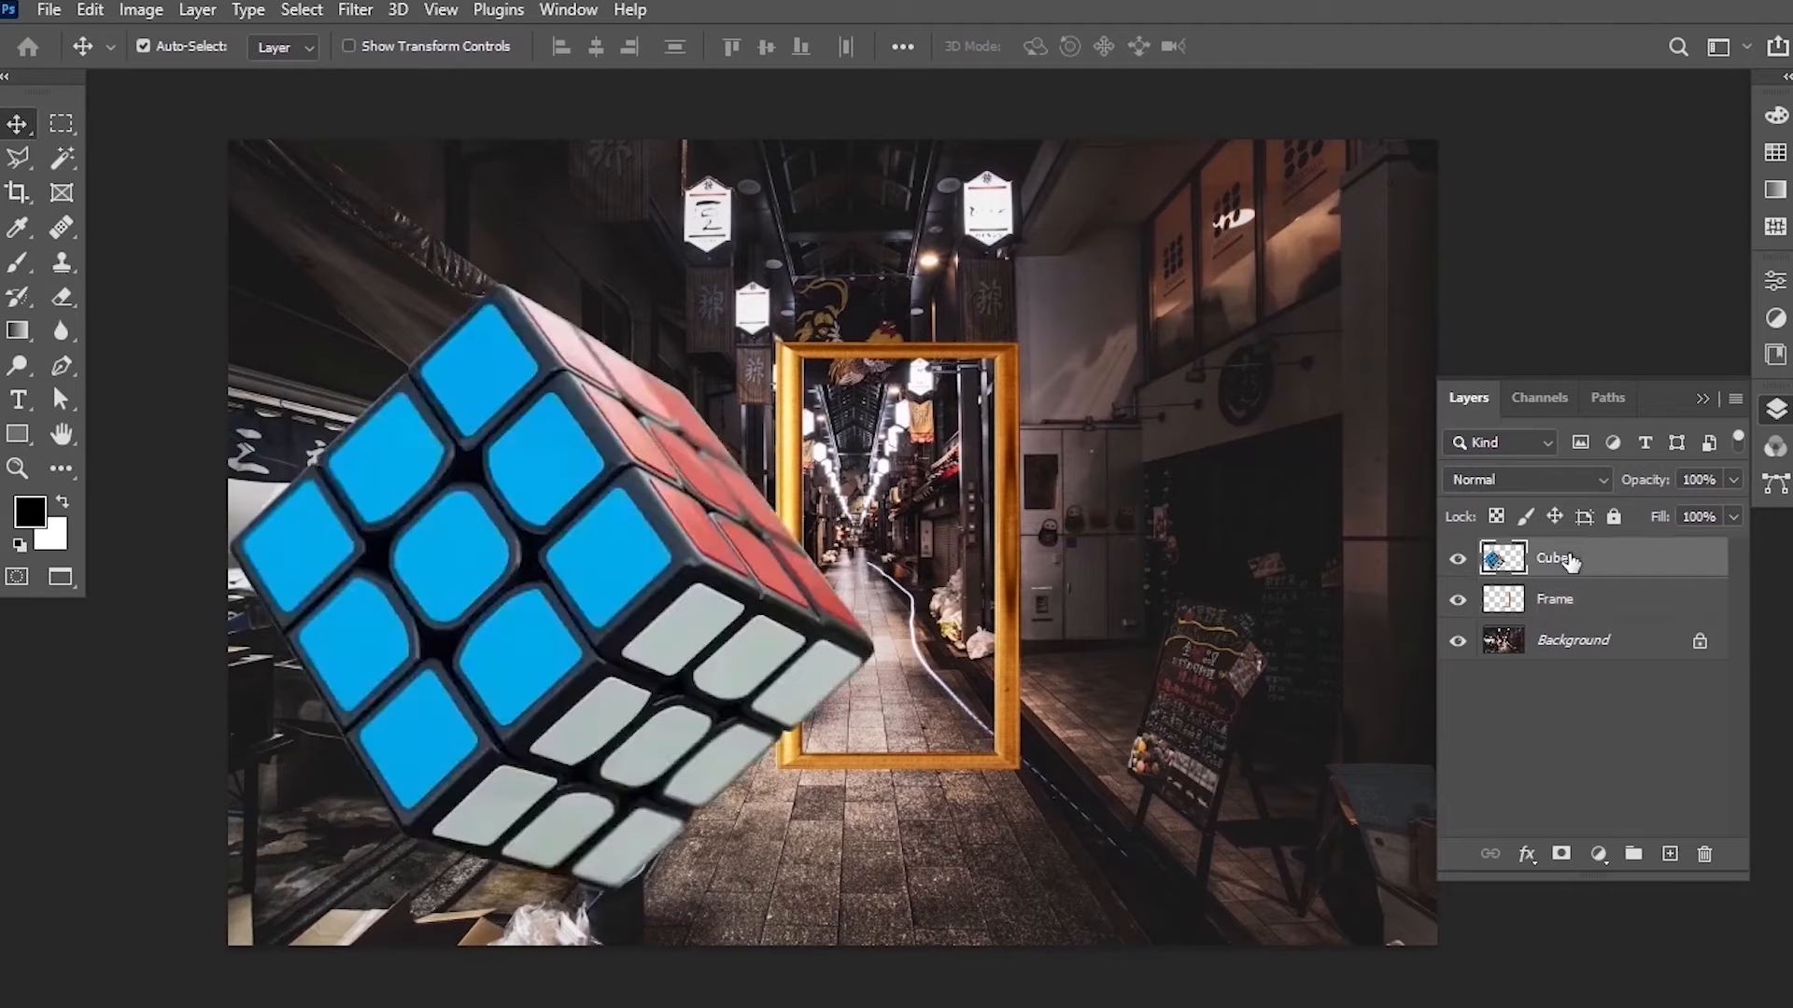
pyautogui.hotkey('ctrl', 't')
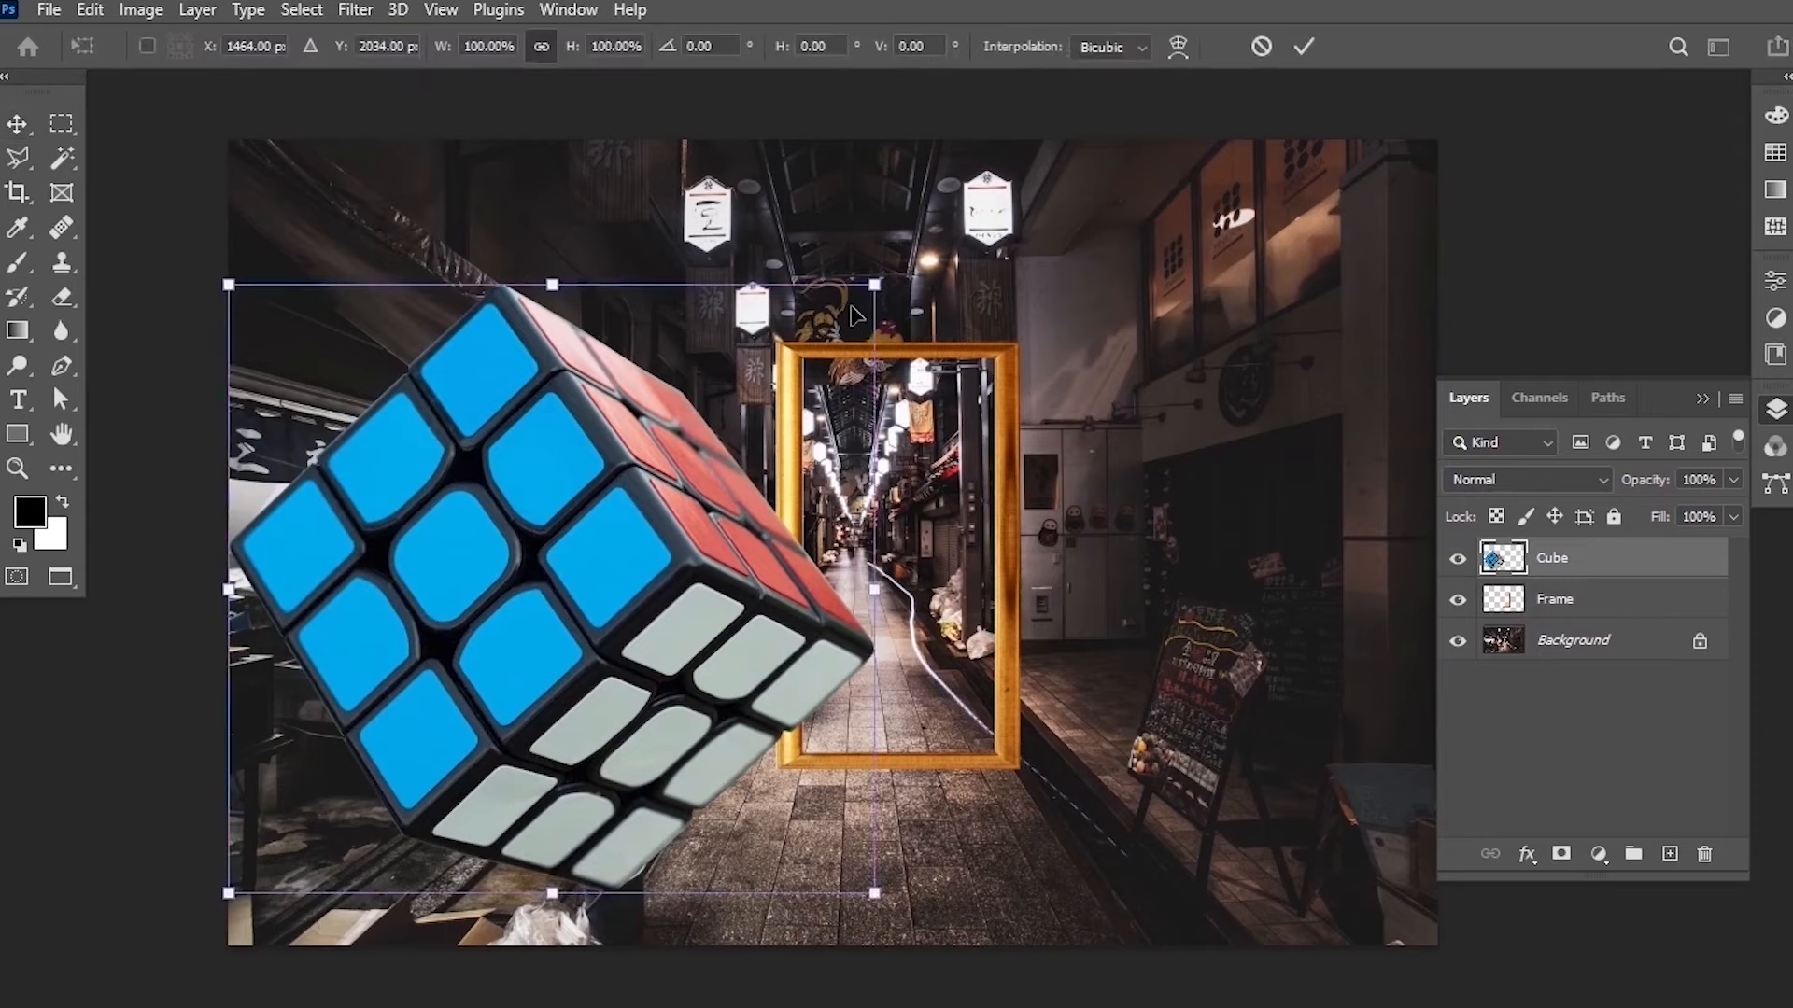
pyautogui.moveTo(866, 286); pyautogui.dragTo(630, 549)
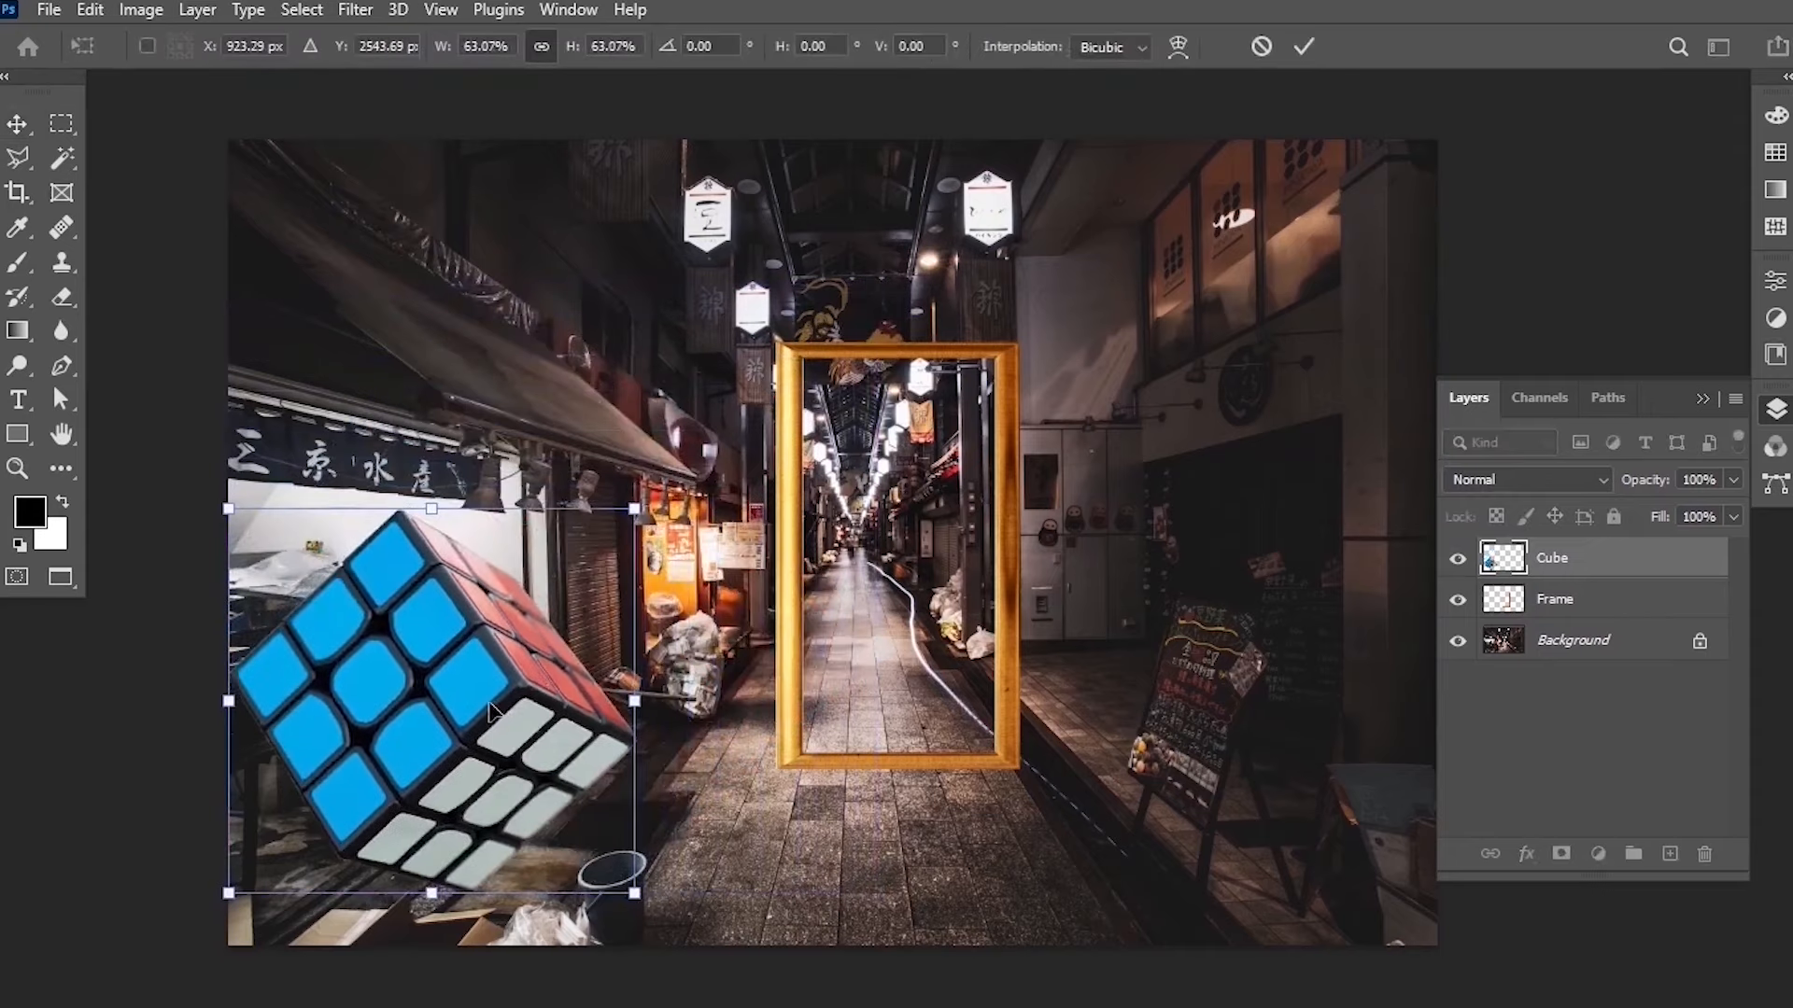
pyautogui.moveTo(500, 704); pyautogui.dragTo(661, 617)
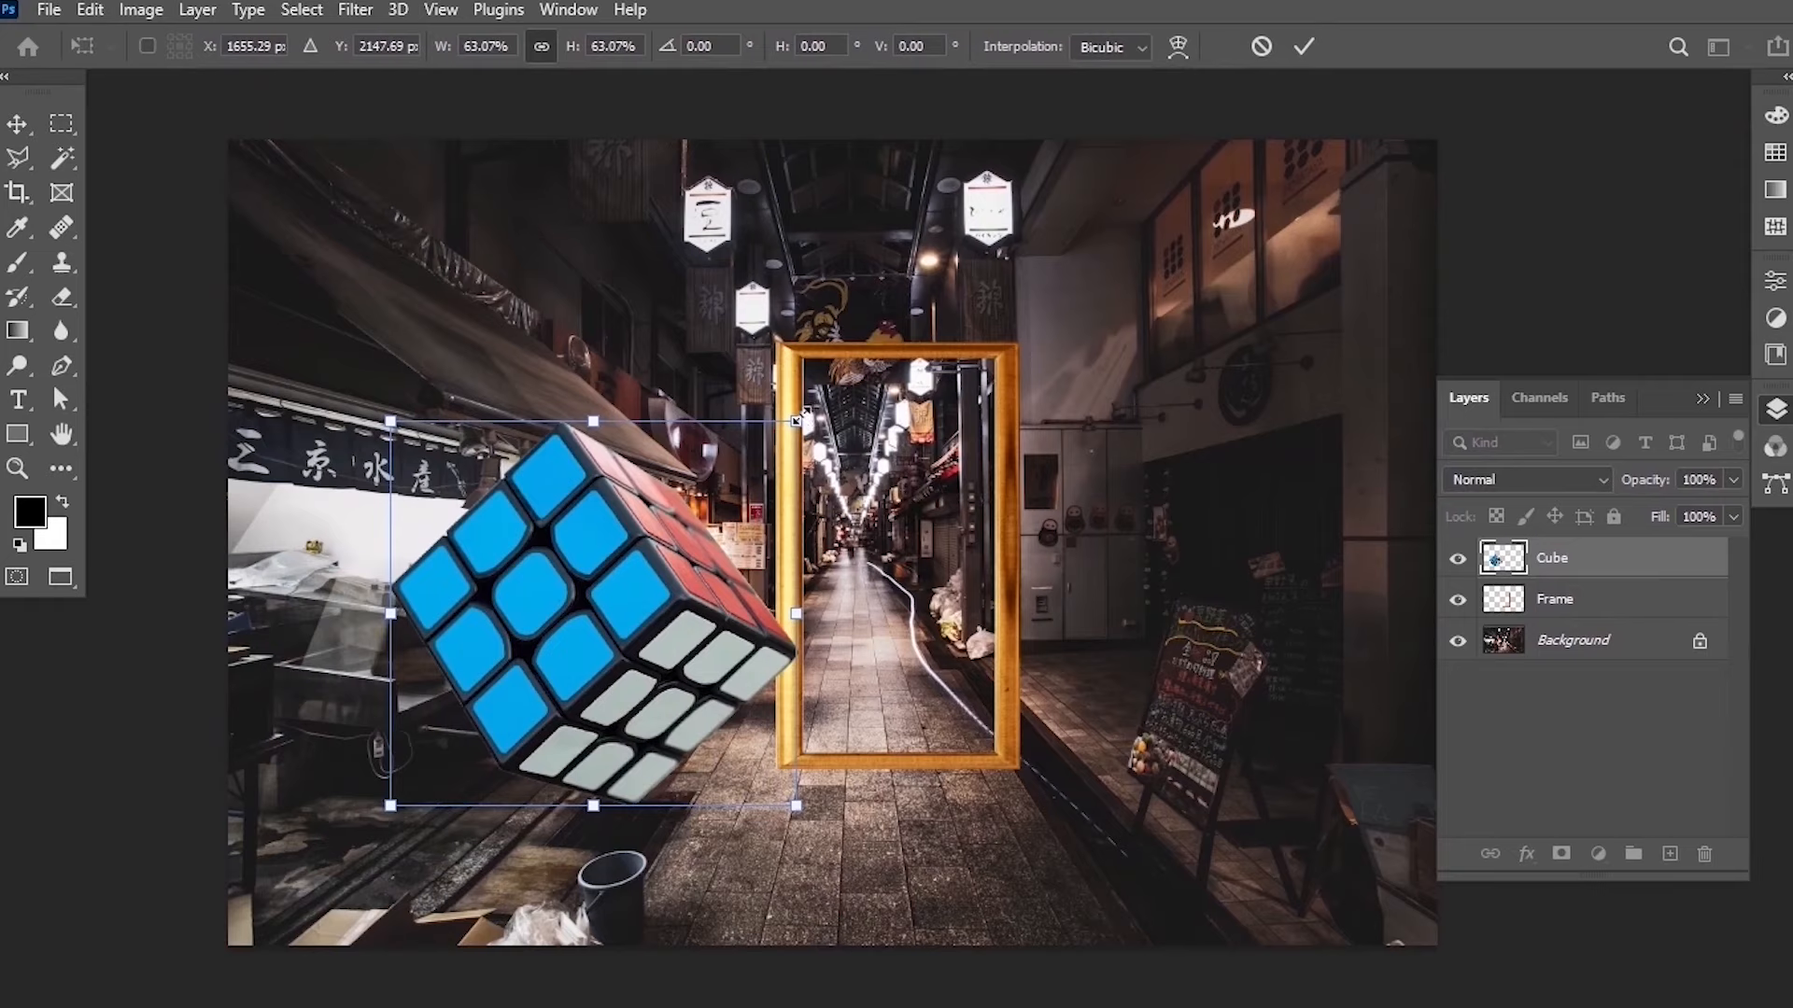
pyautogui.moveTo(795, 420); pyautogui.dragTo(758, 459)
pyautogui.moveTo(636, 655); pyautogui.dragTo(654, 647)
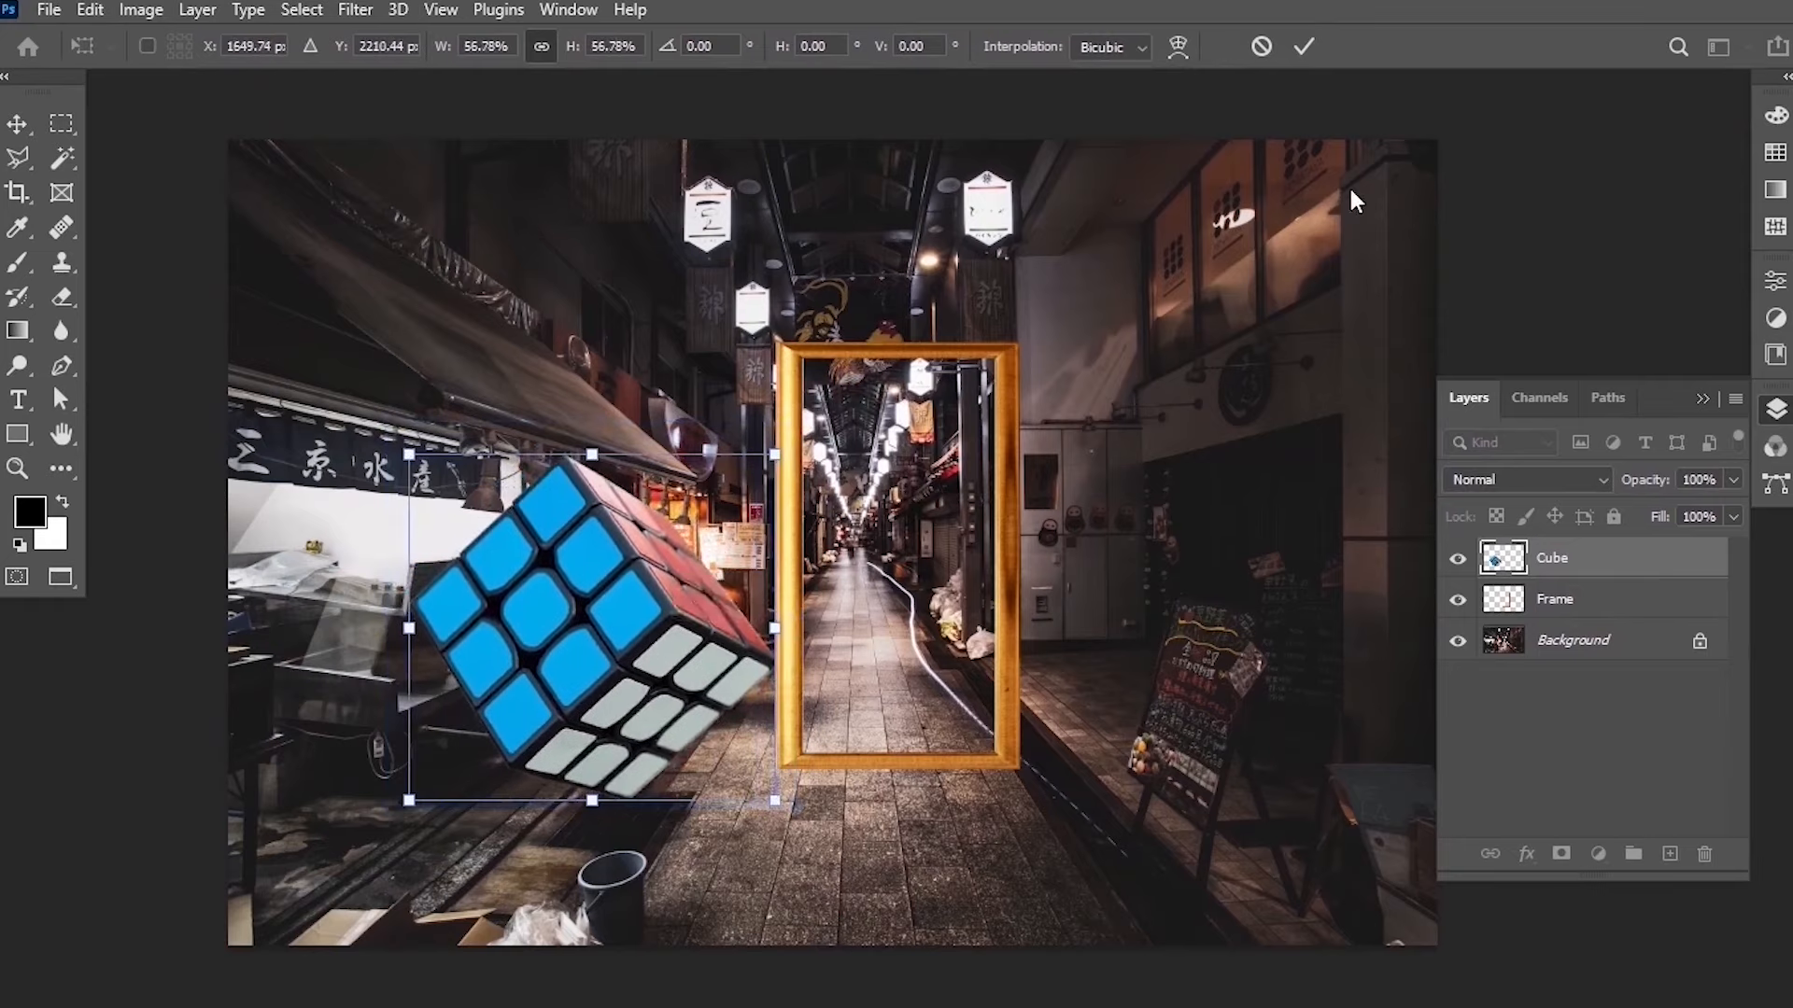
pyautogui.click(1304, 45)
# Move the Cube layer below the Frame layer and nudge the cube slightly up.
pyautogui.moveTo(1621, 564); pyautogui.dragTo(1612, 603)
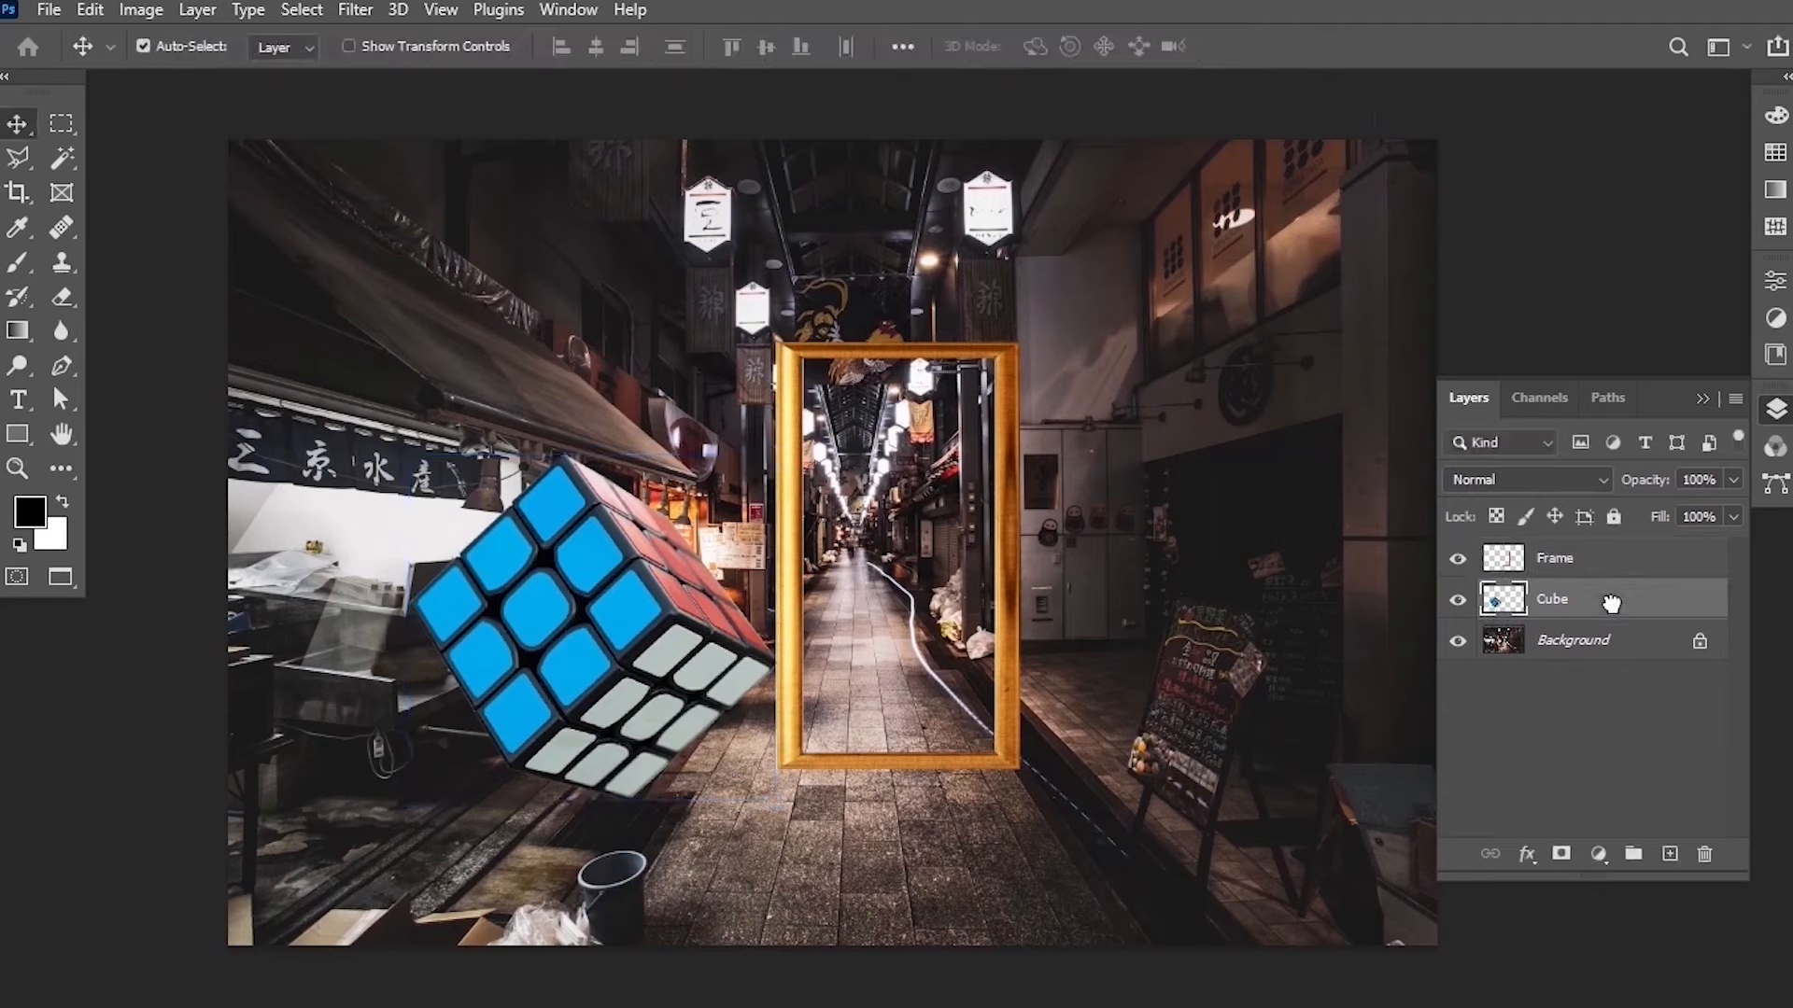
pyautogui.scroll(2, 602, 754)
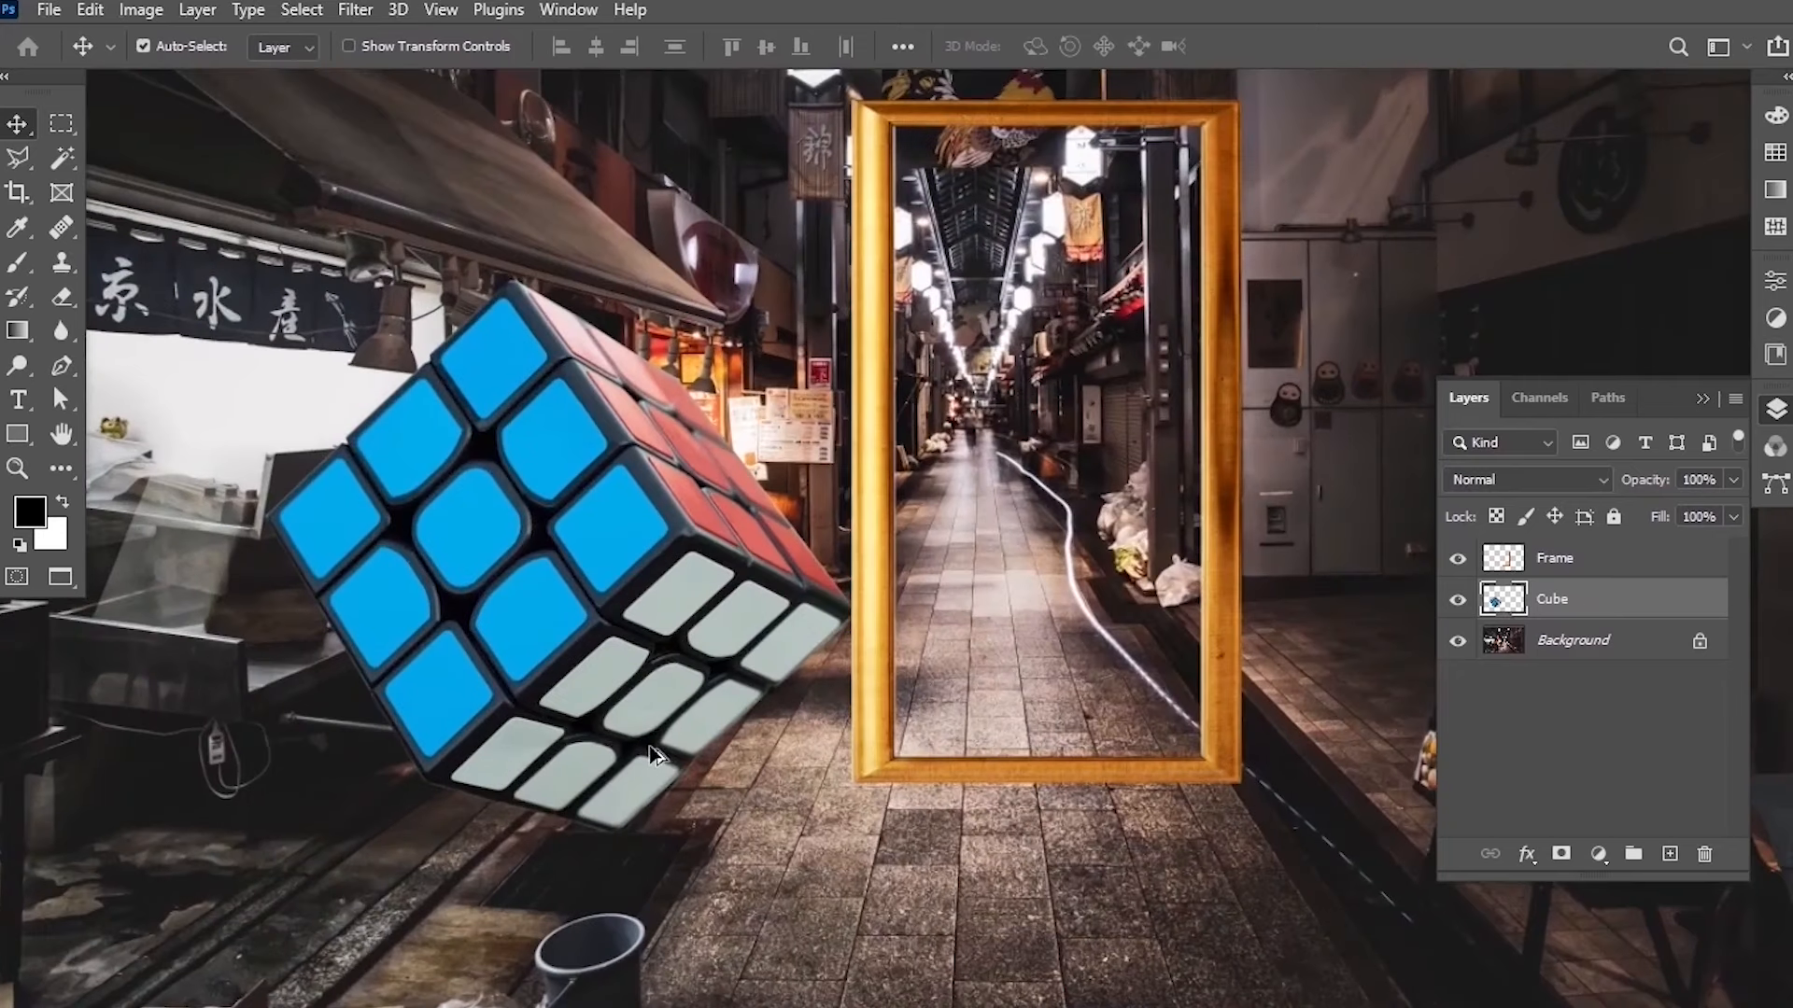
pyautogui.moveTo(602, 747)
pyautogui.mouseDown()
pyautogui.moveTo(601, 696)
pyautogui.moveTo(608, 733)
pyautogui.mouseUp()
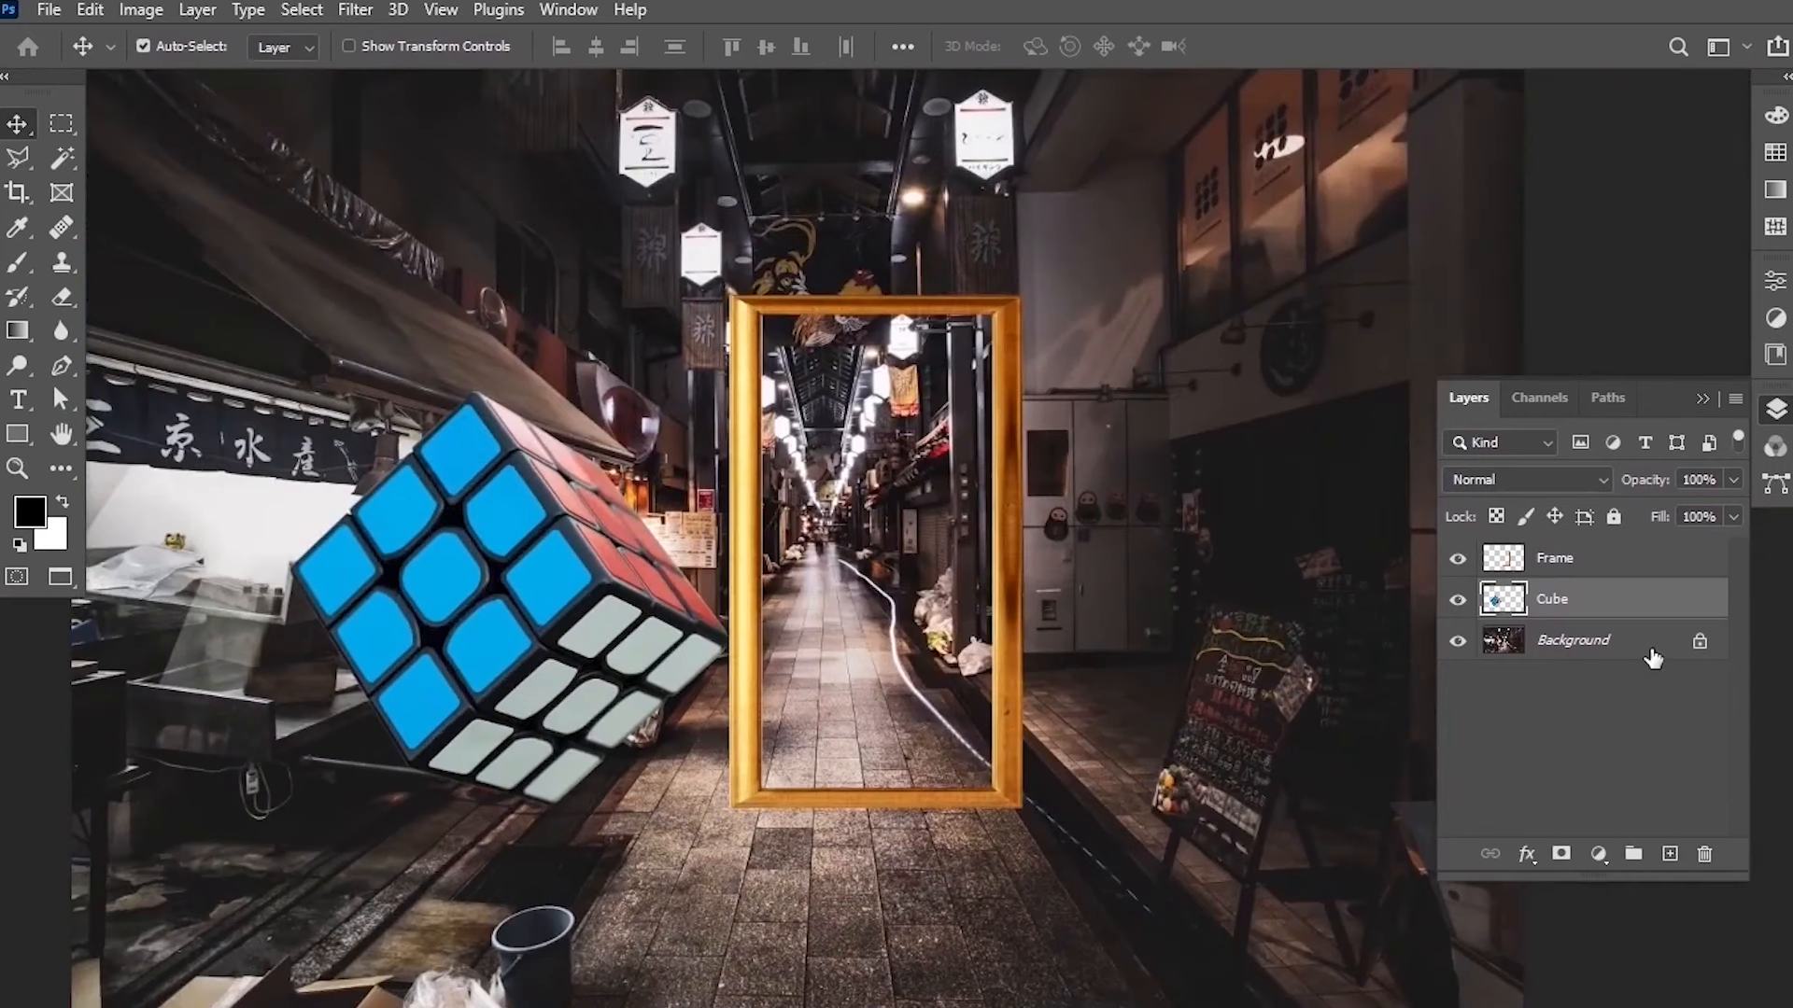
# On the Background layer, draw an elliptical selection about 1105 × 1923 px inside the frame and copy it to a new layer.
pyautogui.click(1600, 646)
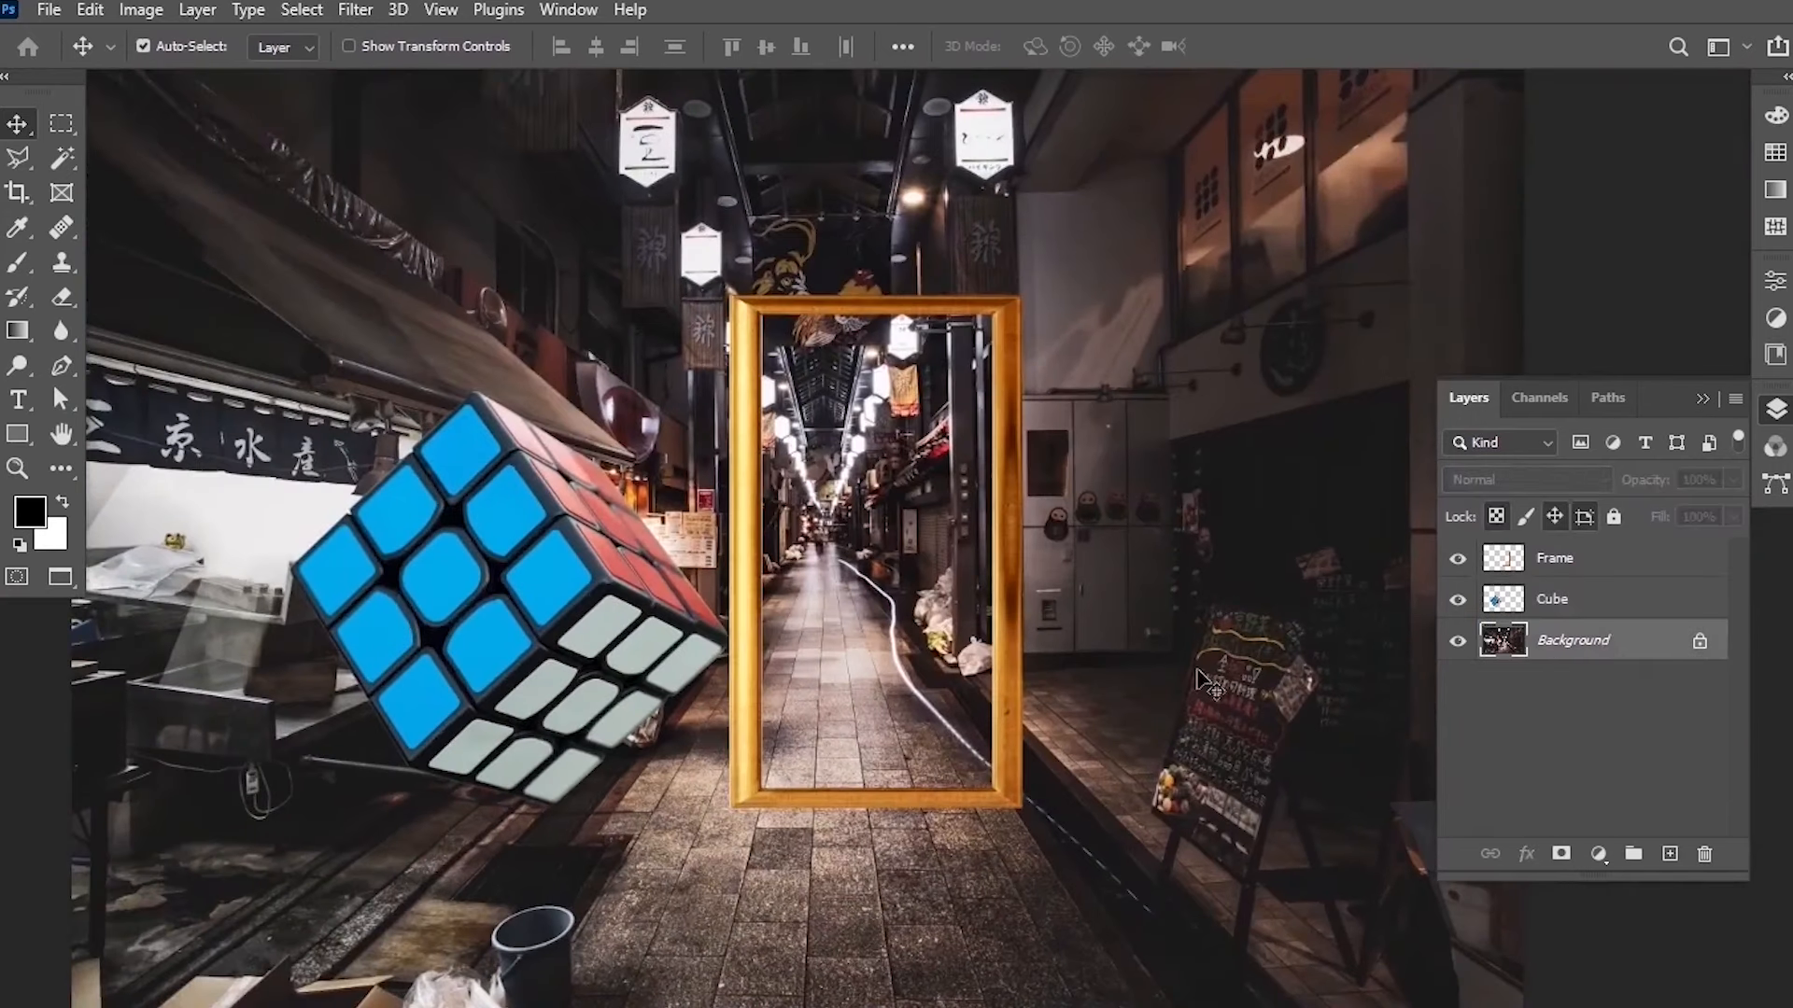
pyautogui.click(65, 127)
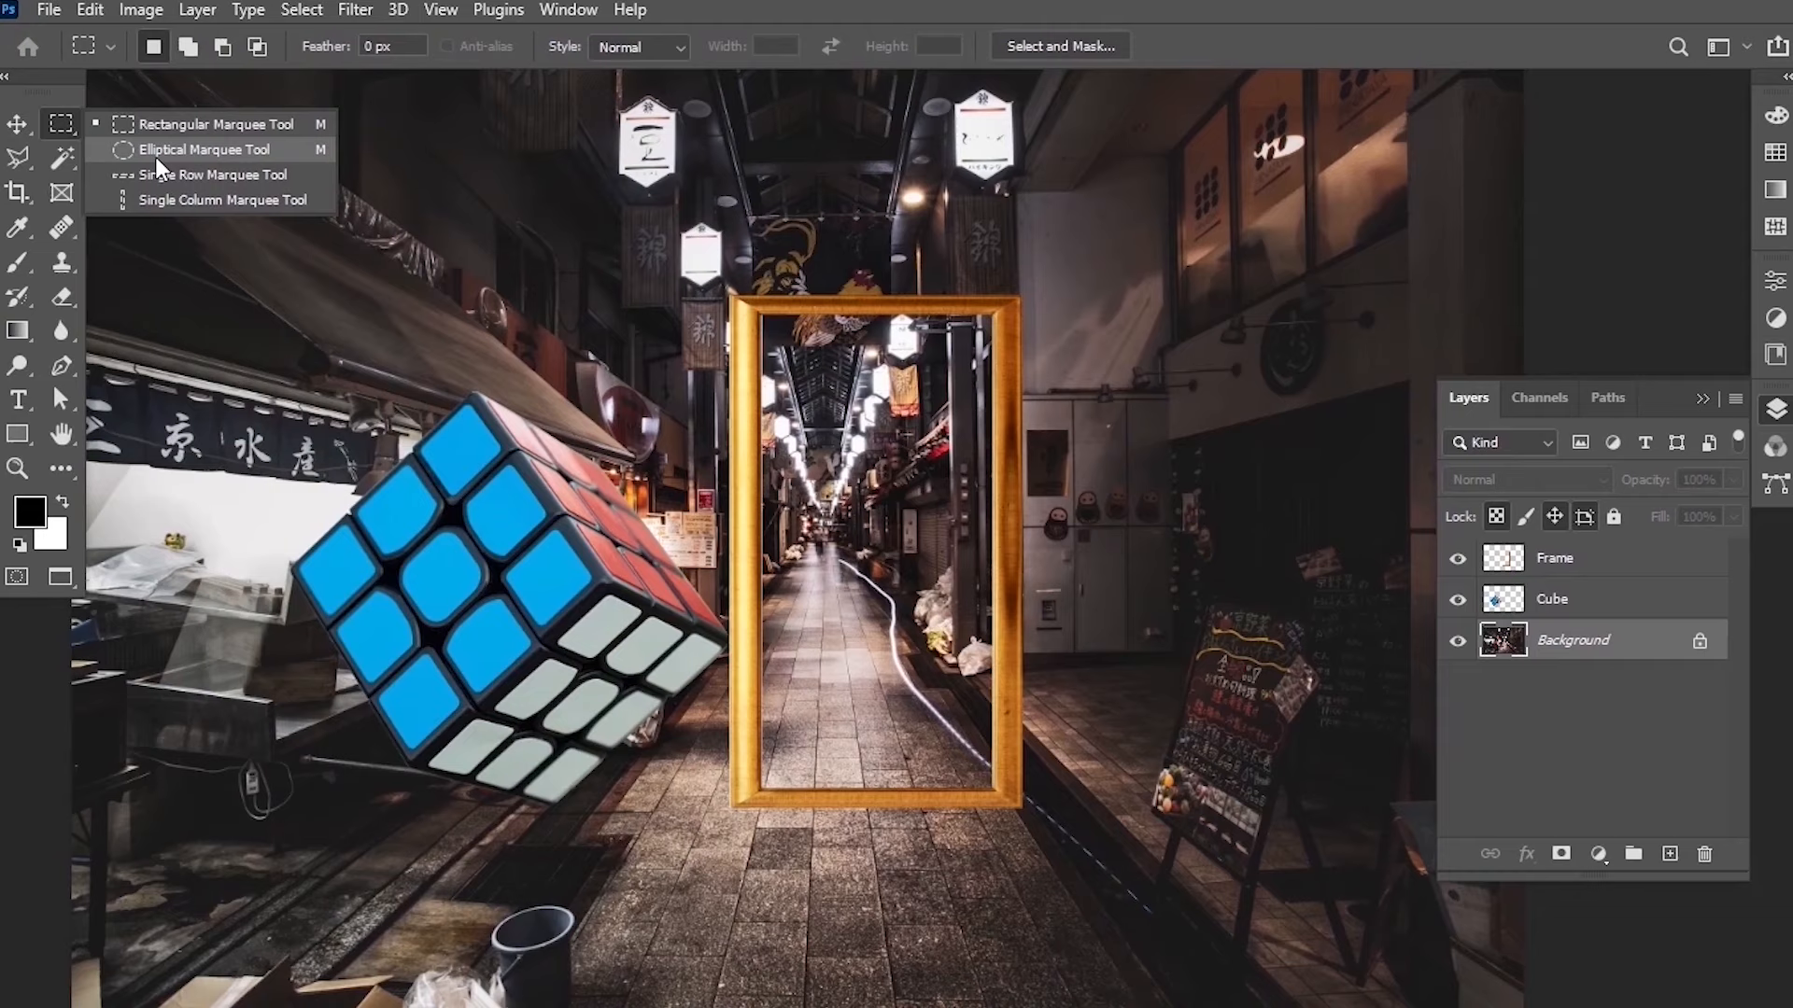
pyautogui.click(180, 154)
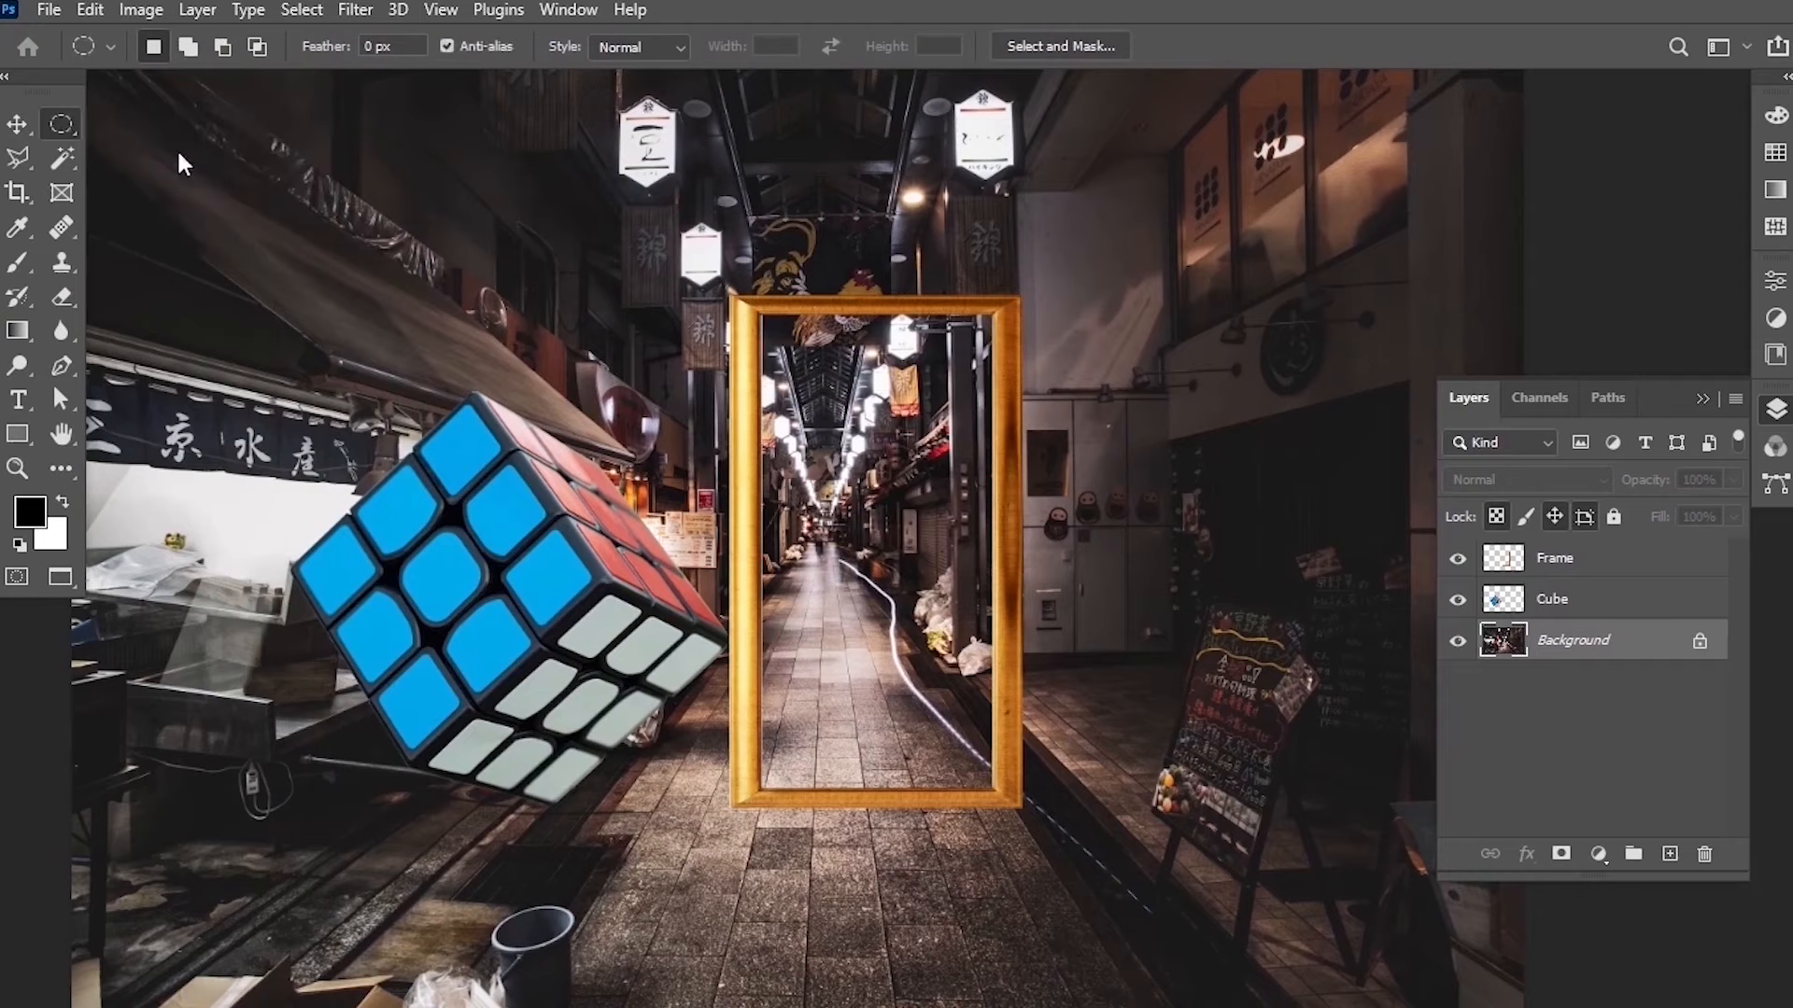
pyautogui.scroll(3, 805, 394)
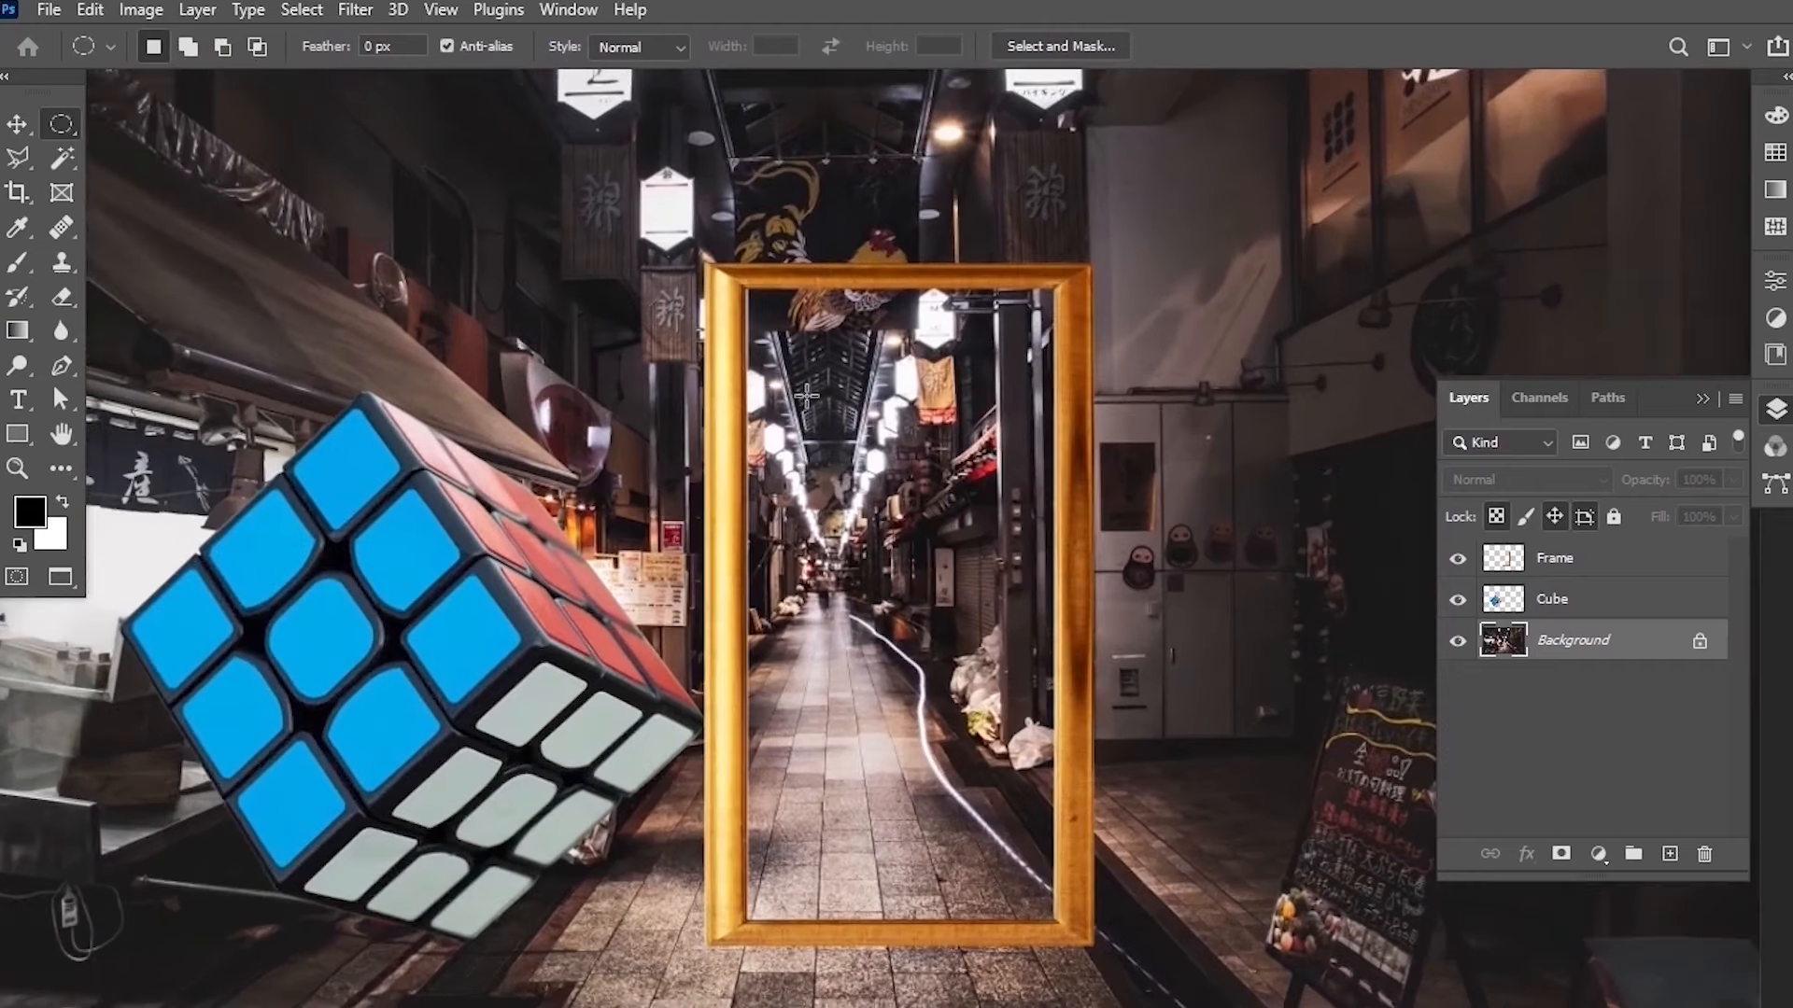
pyautogui.scroll(-2, 747, 299)
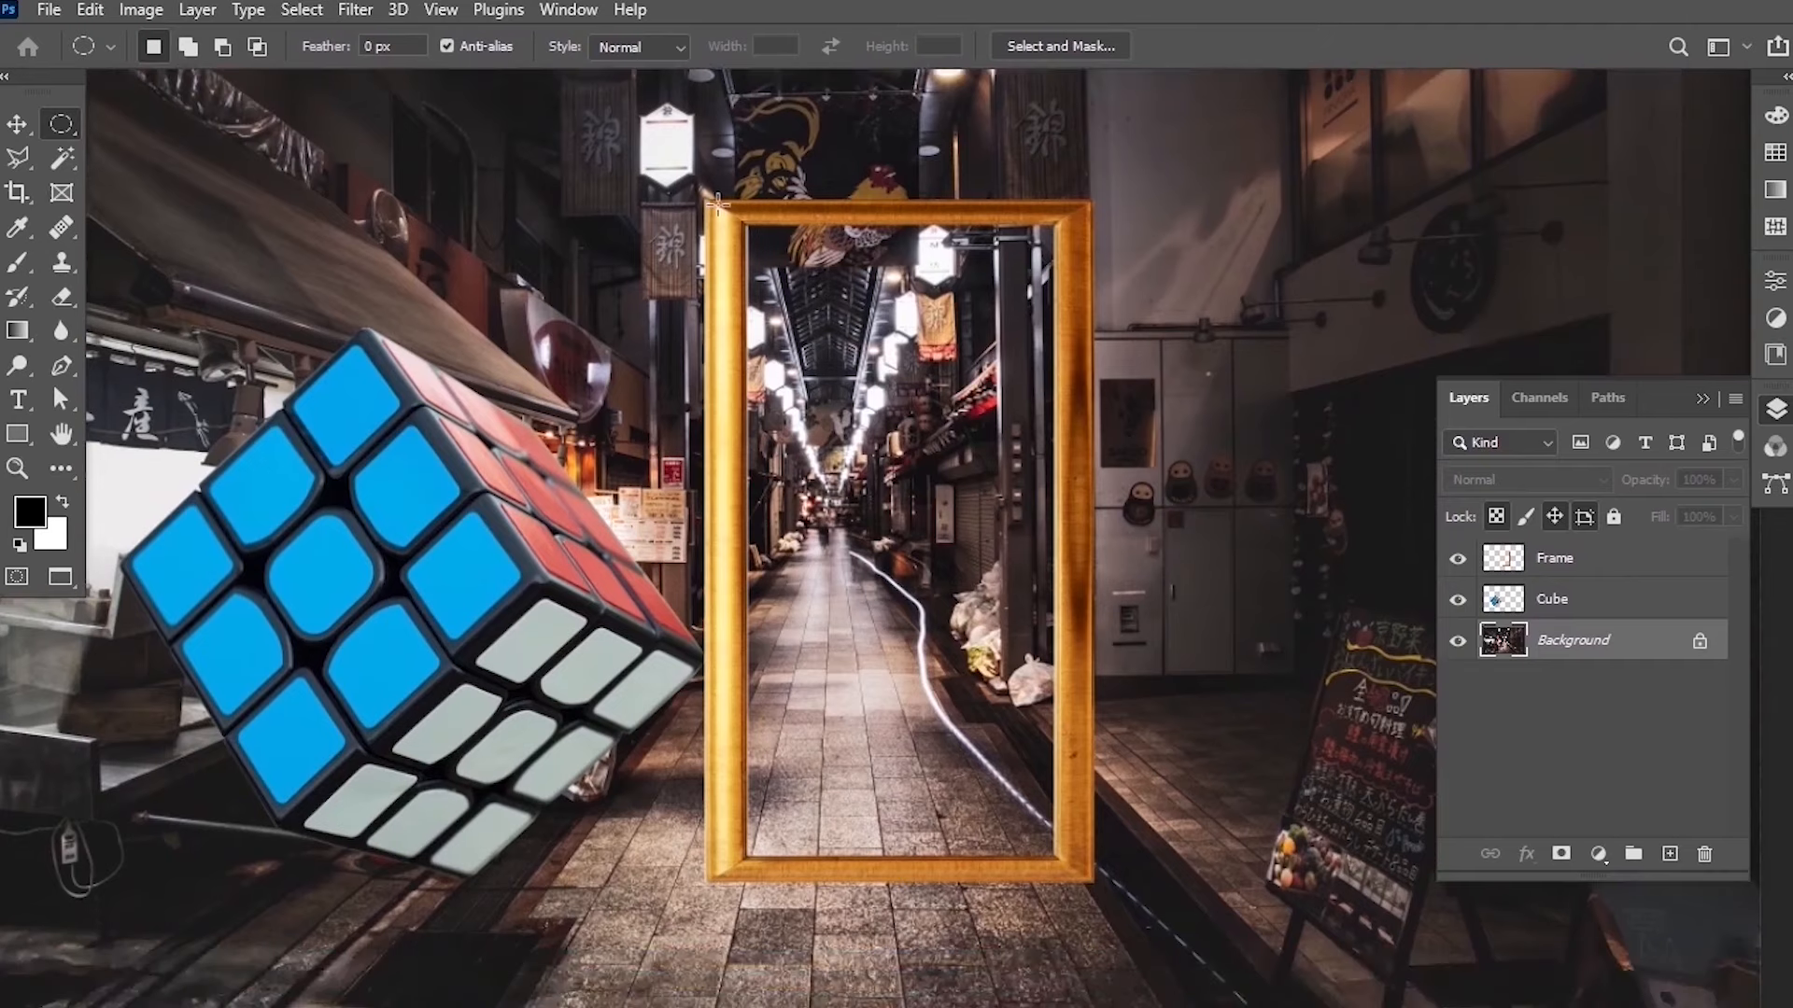
pyautogui.moveTo(707, 200); pyautogui.dragTo(1096, 878)
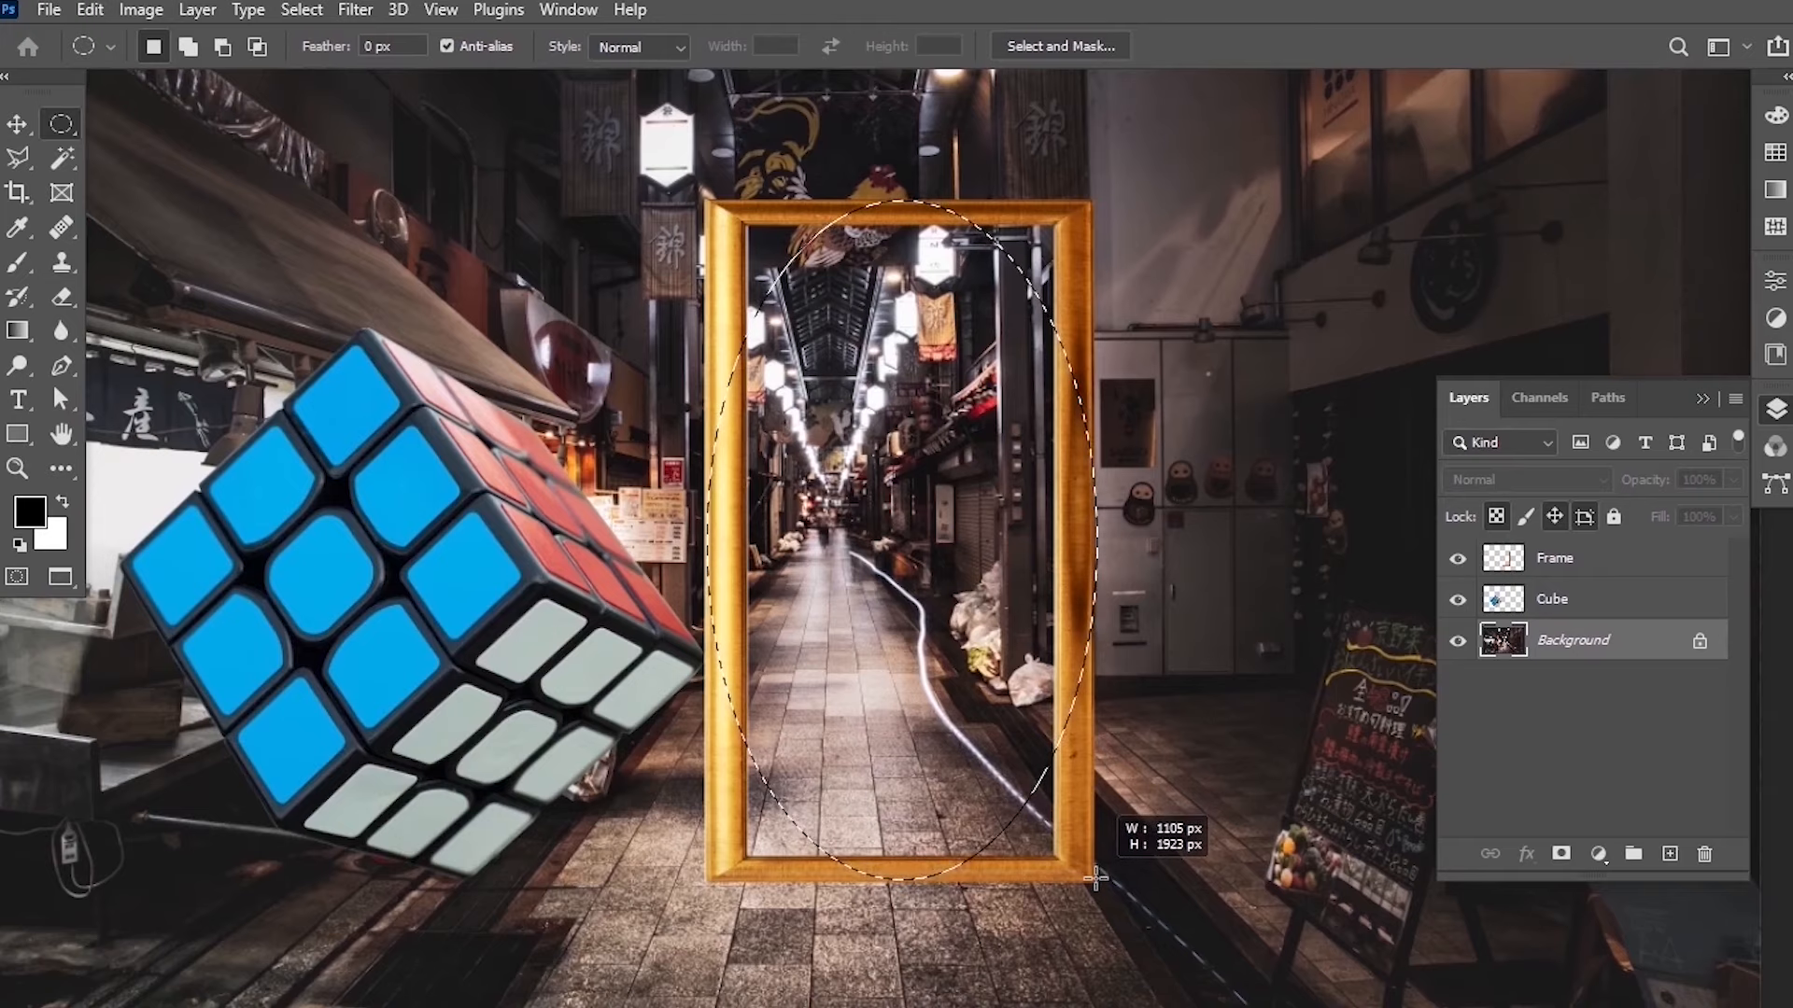
pyautogui.moveTo(1096, 878); pyautogui.dragTo(1096, 877)
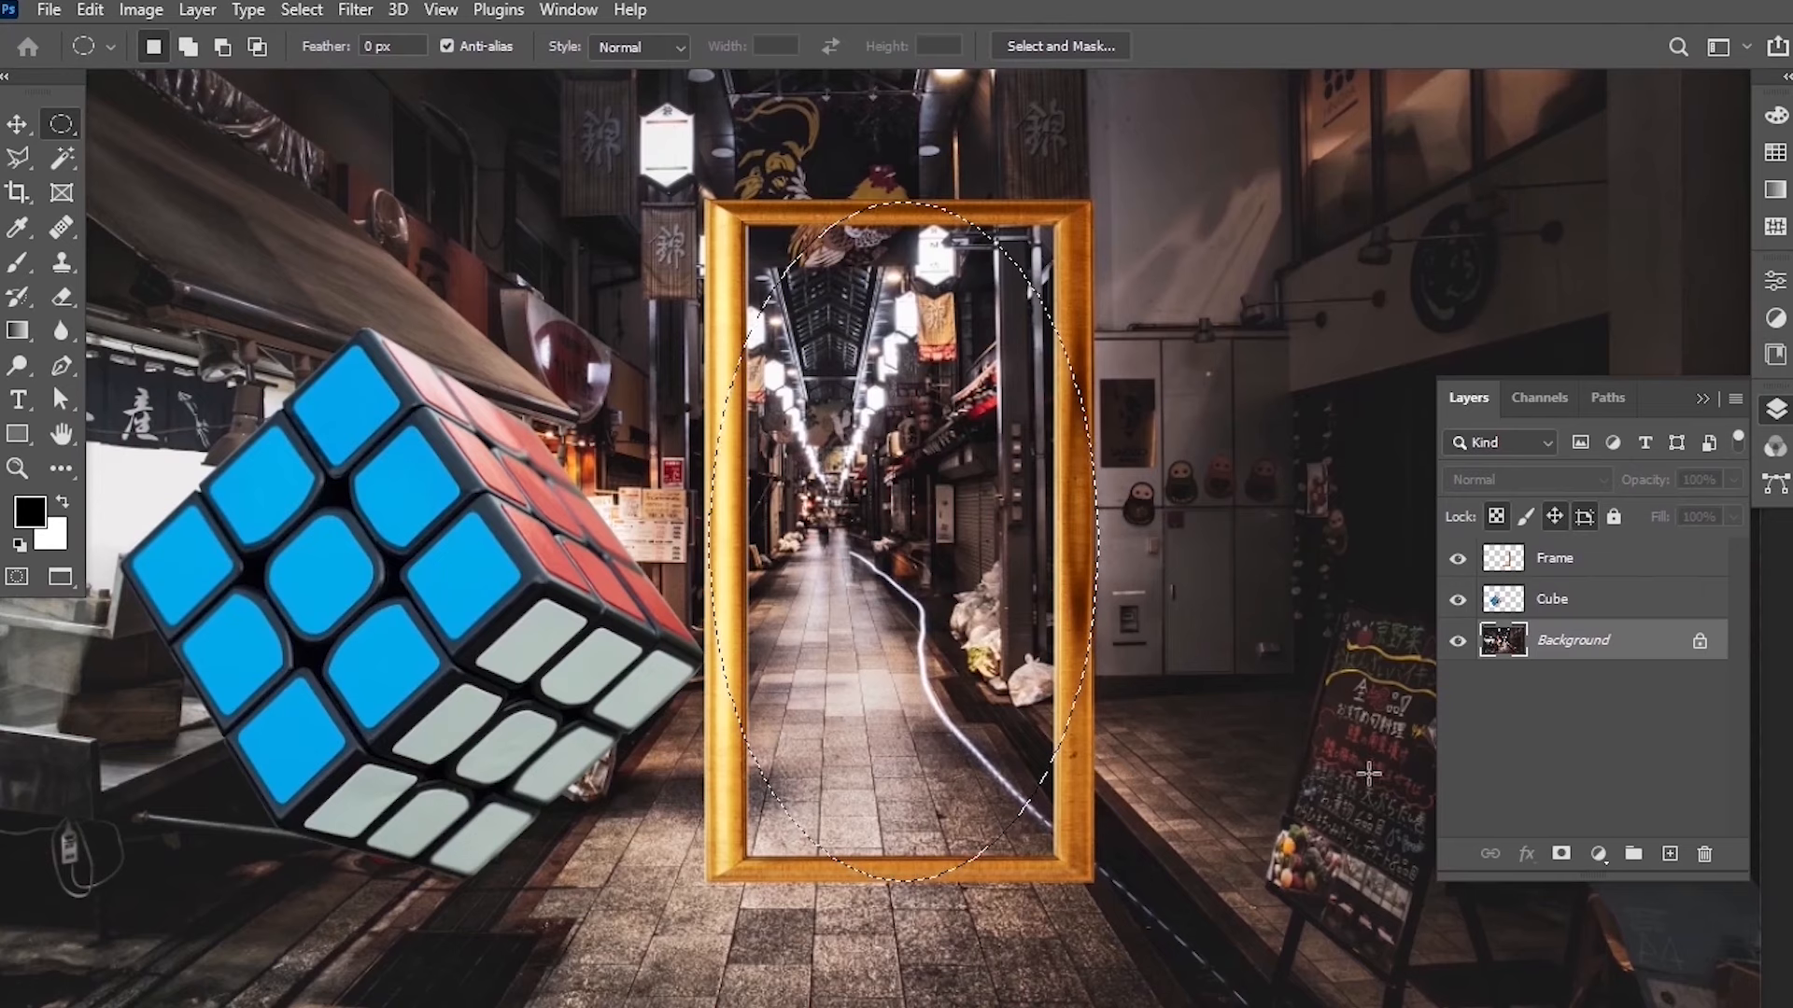
pyautogui.hotkey('ctrl', 'j')
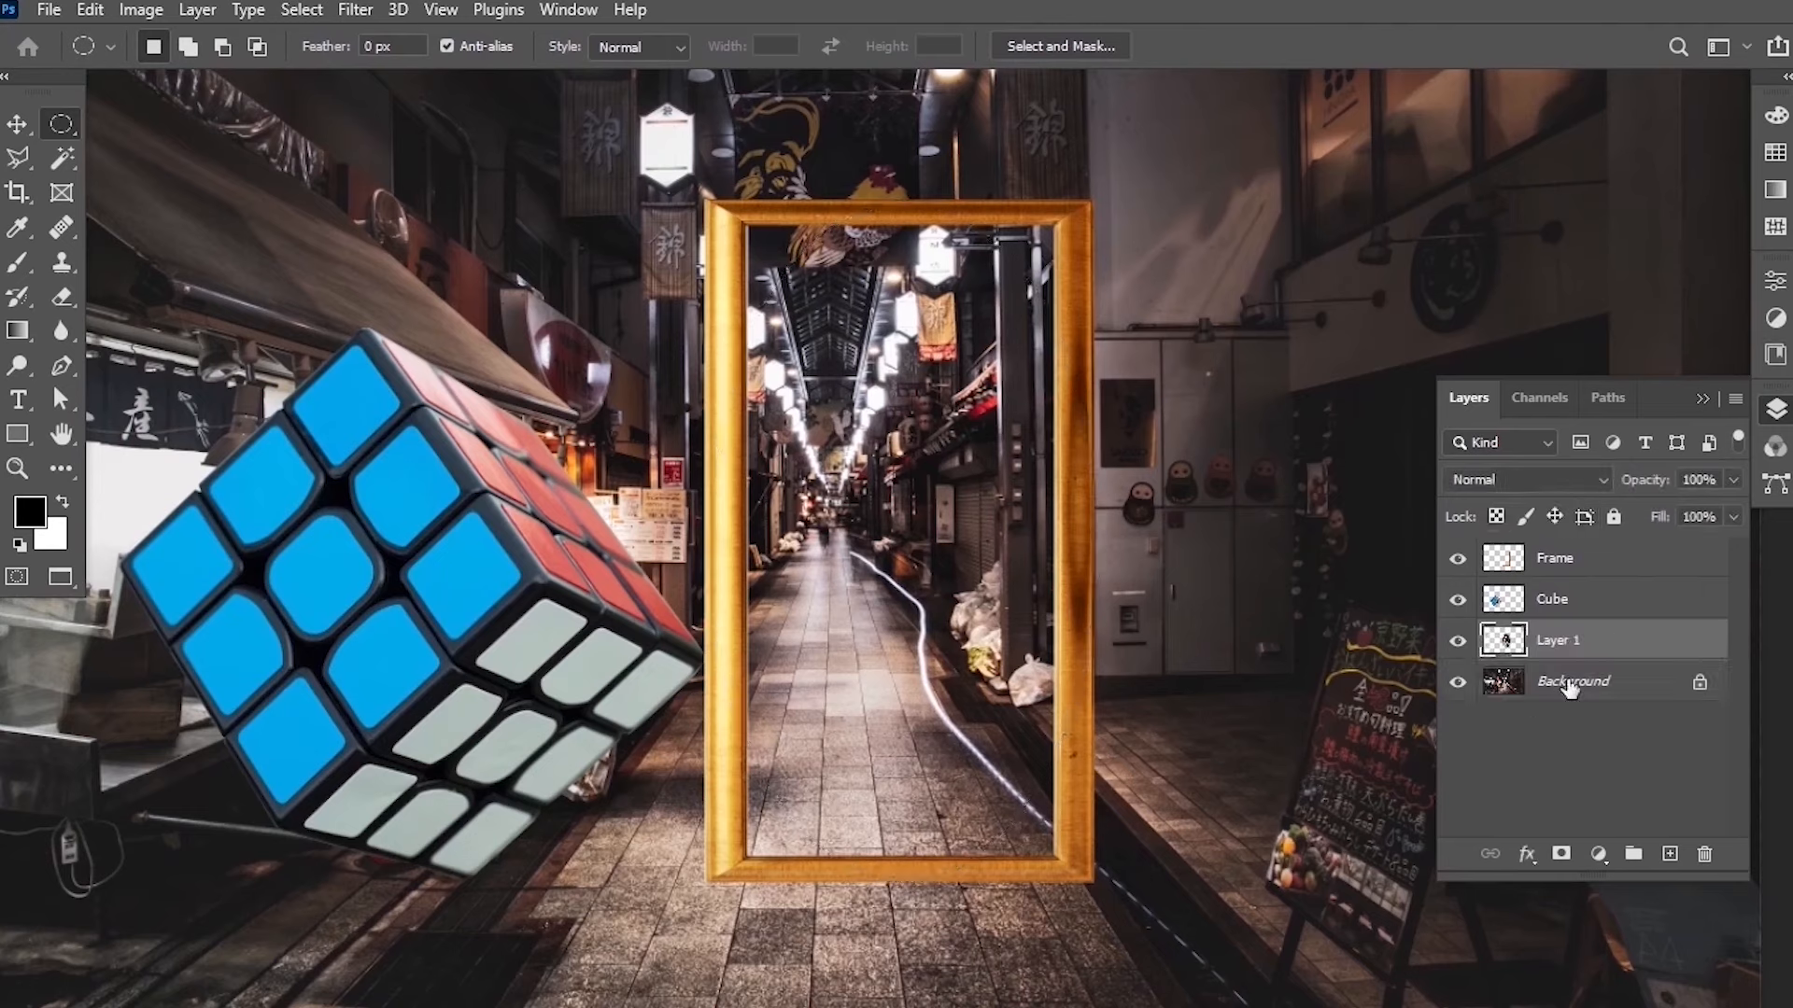
# Rotate the copied ellipse layer by -180° with Free Transform, hiding the Background meanwhile and showing it again afterwards.
pyautogui.click(1458, 683)
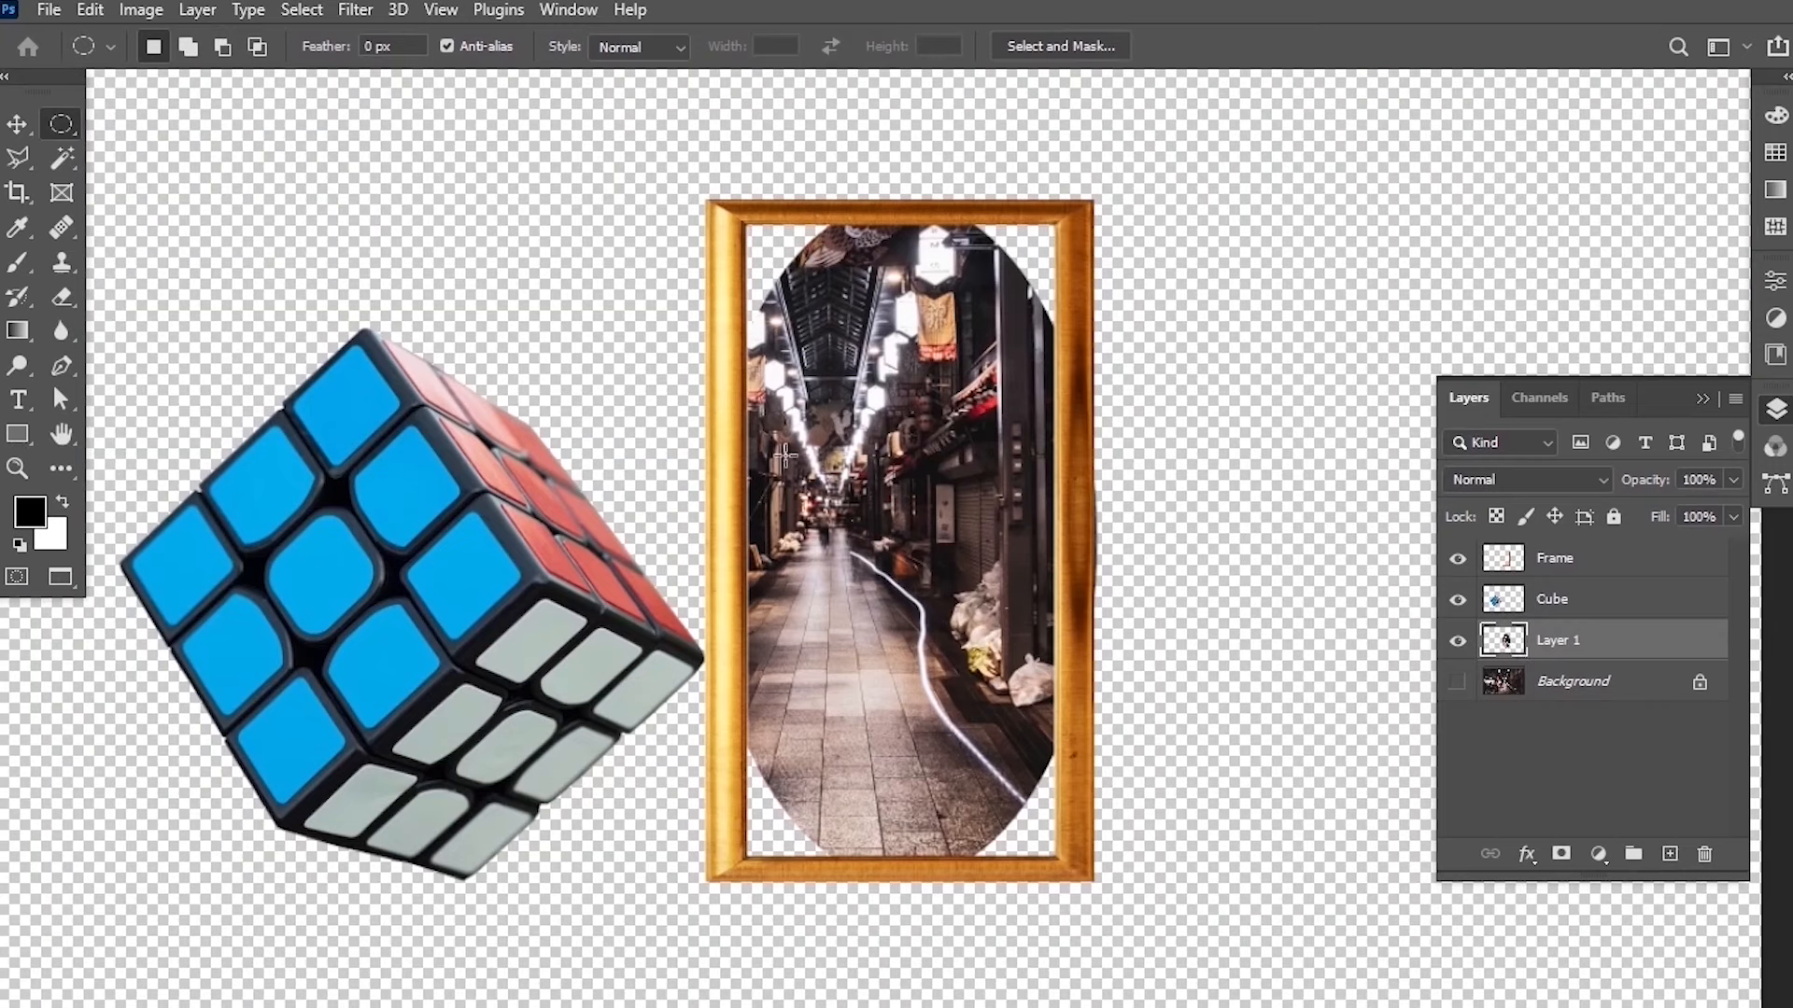
pyautogui.hotkey('ctrl', 't')
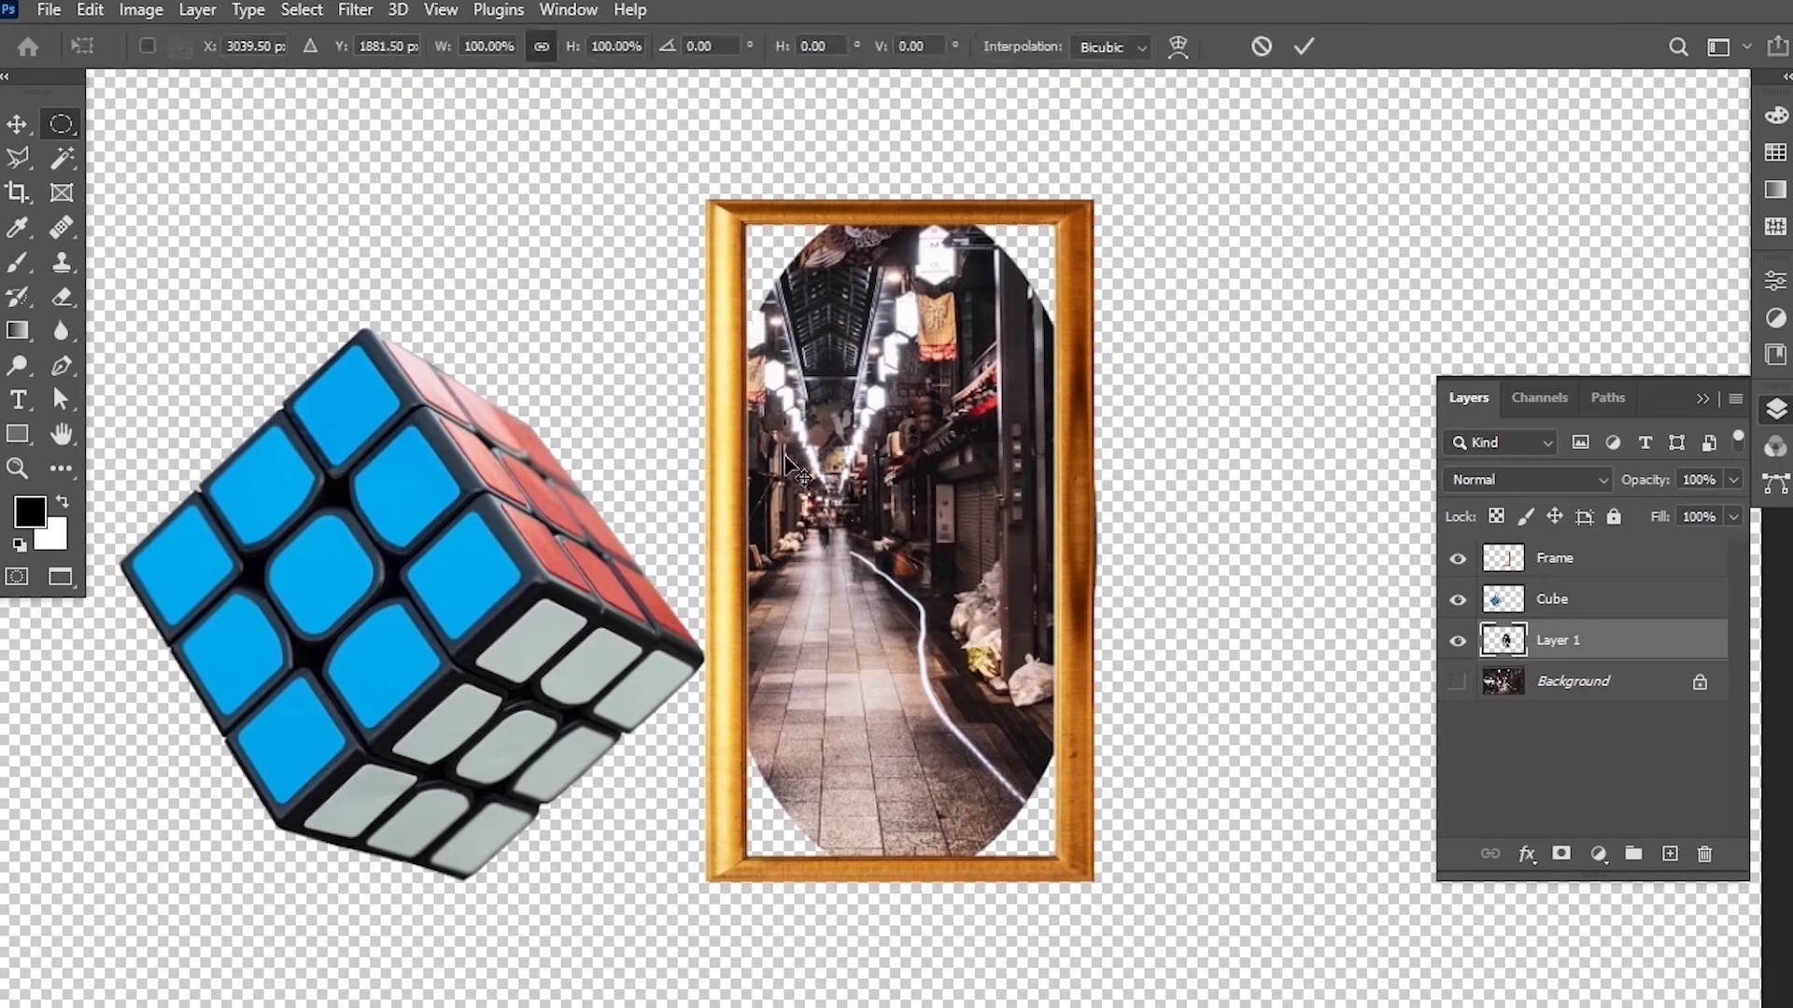
pyautogui.moveTo(1110, 181); pyautogui.dragTo(742, 842)
pyautogui.moveTo(738, 48); pyautogui.dragTo(630, 46)
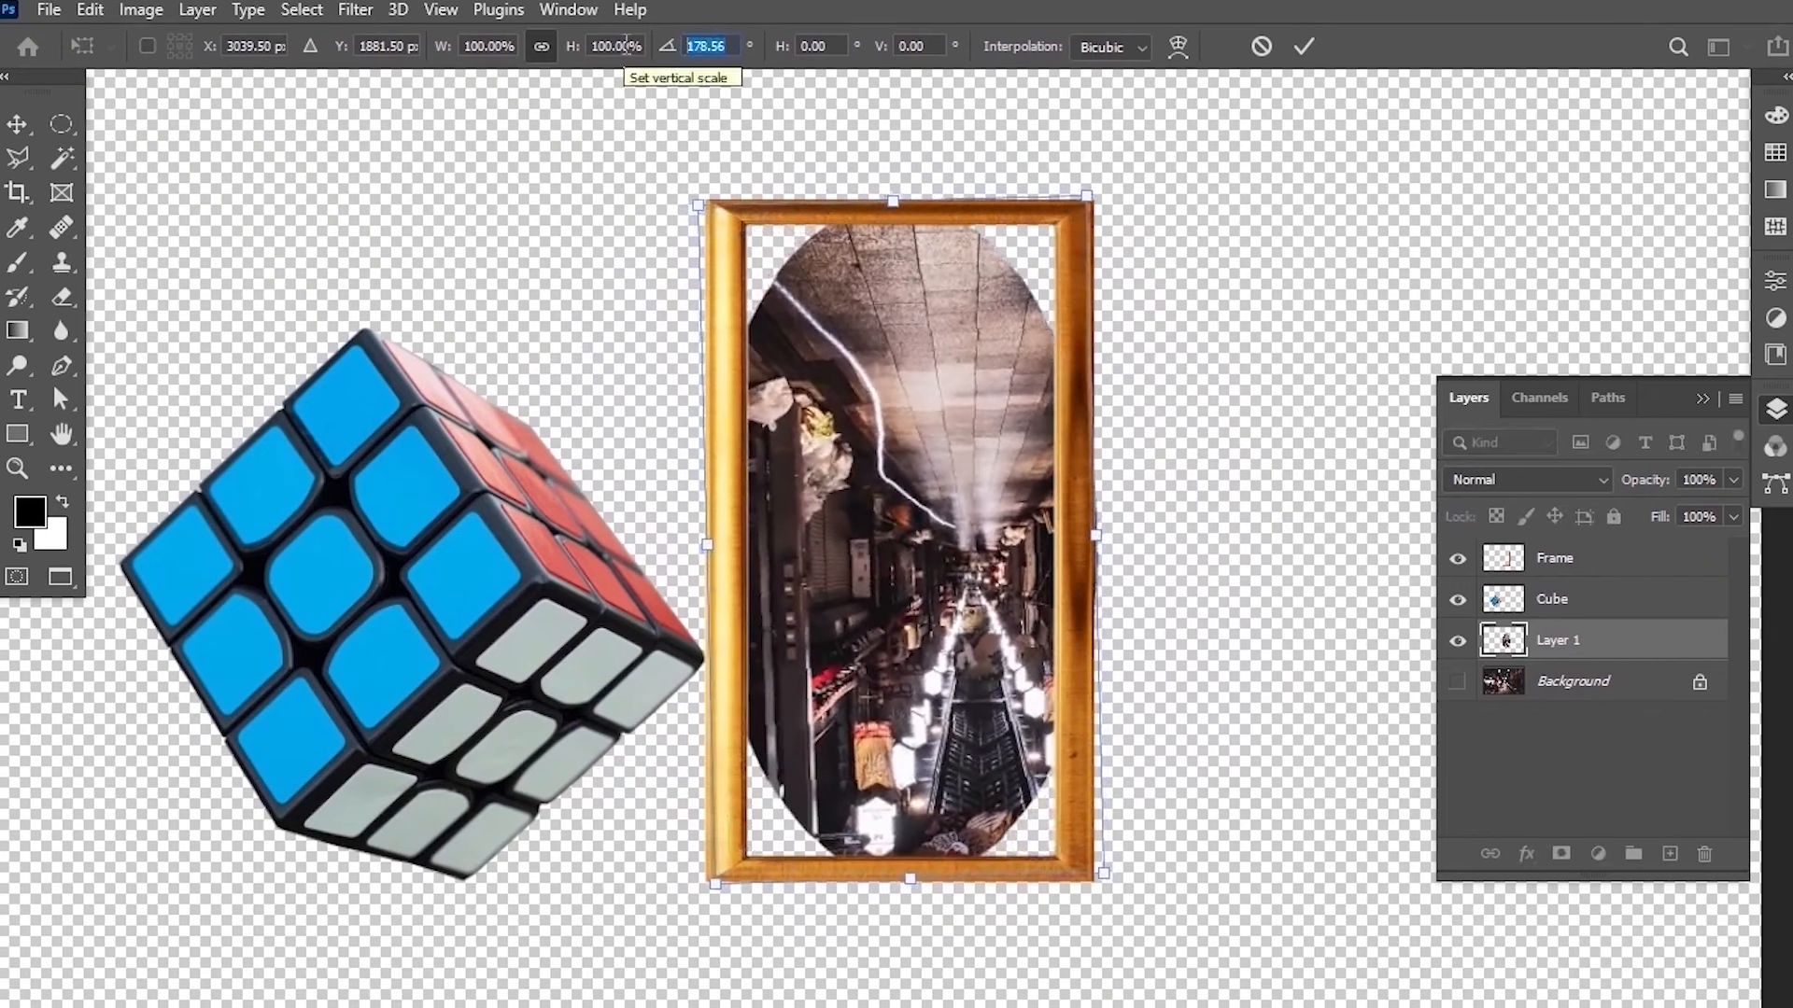
pyautogui.write('180')
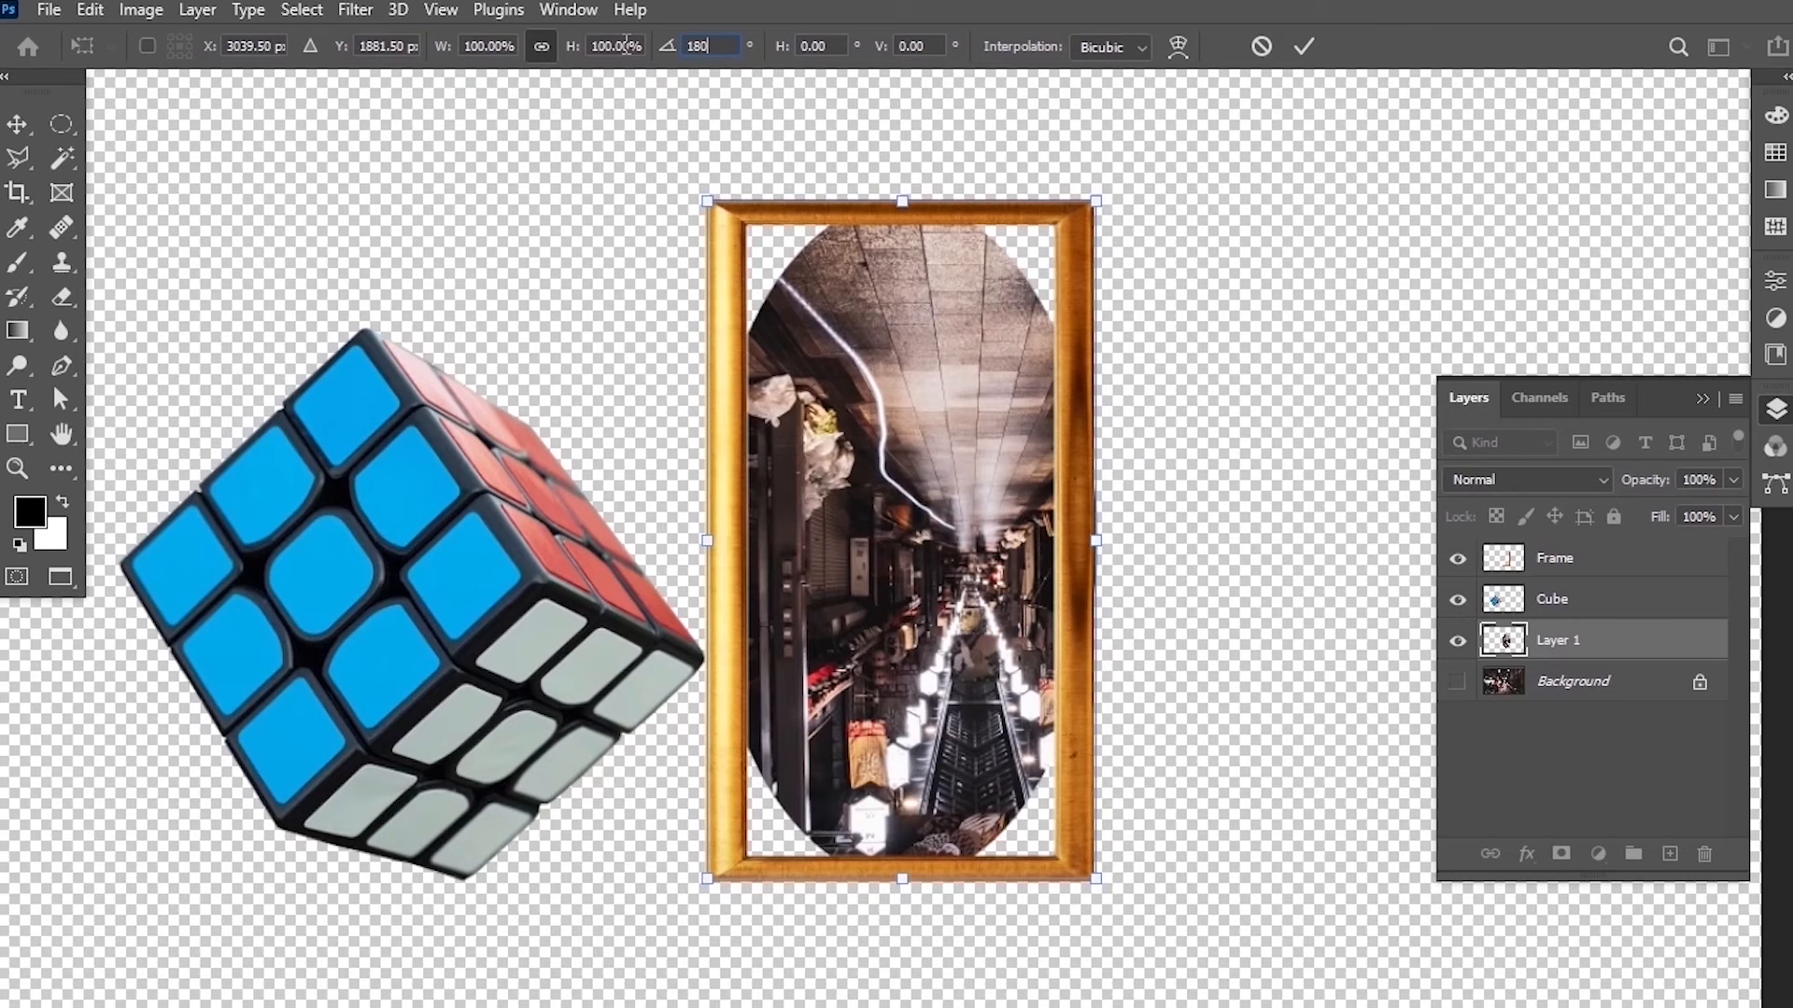
pyautogui.press('BackSpace')
pyautogui.press('BackSpace')
pyautogui.write('-')
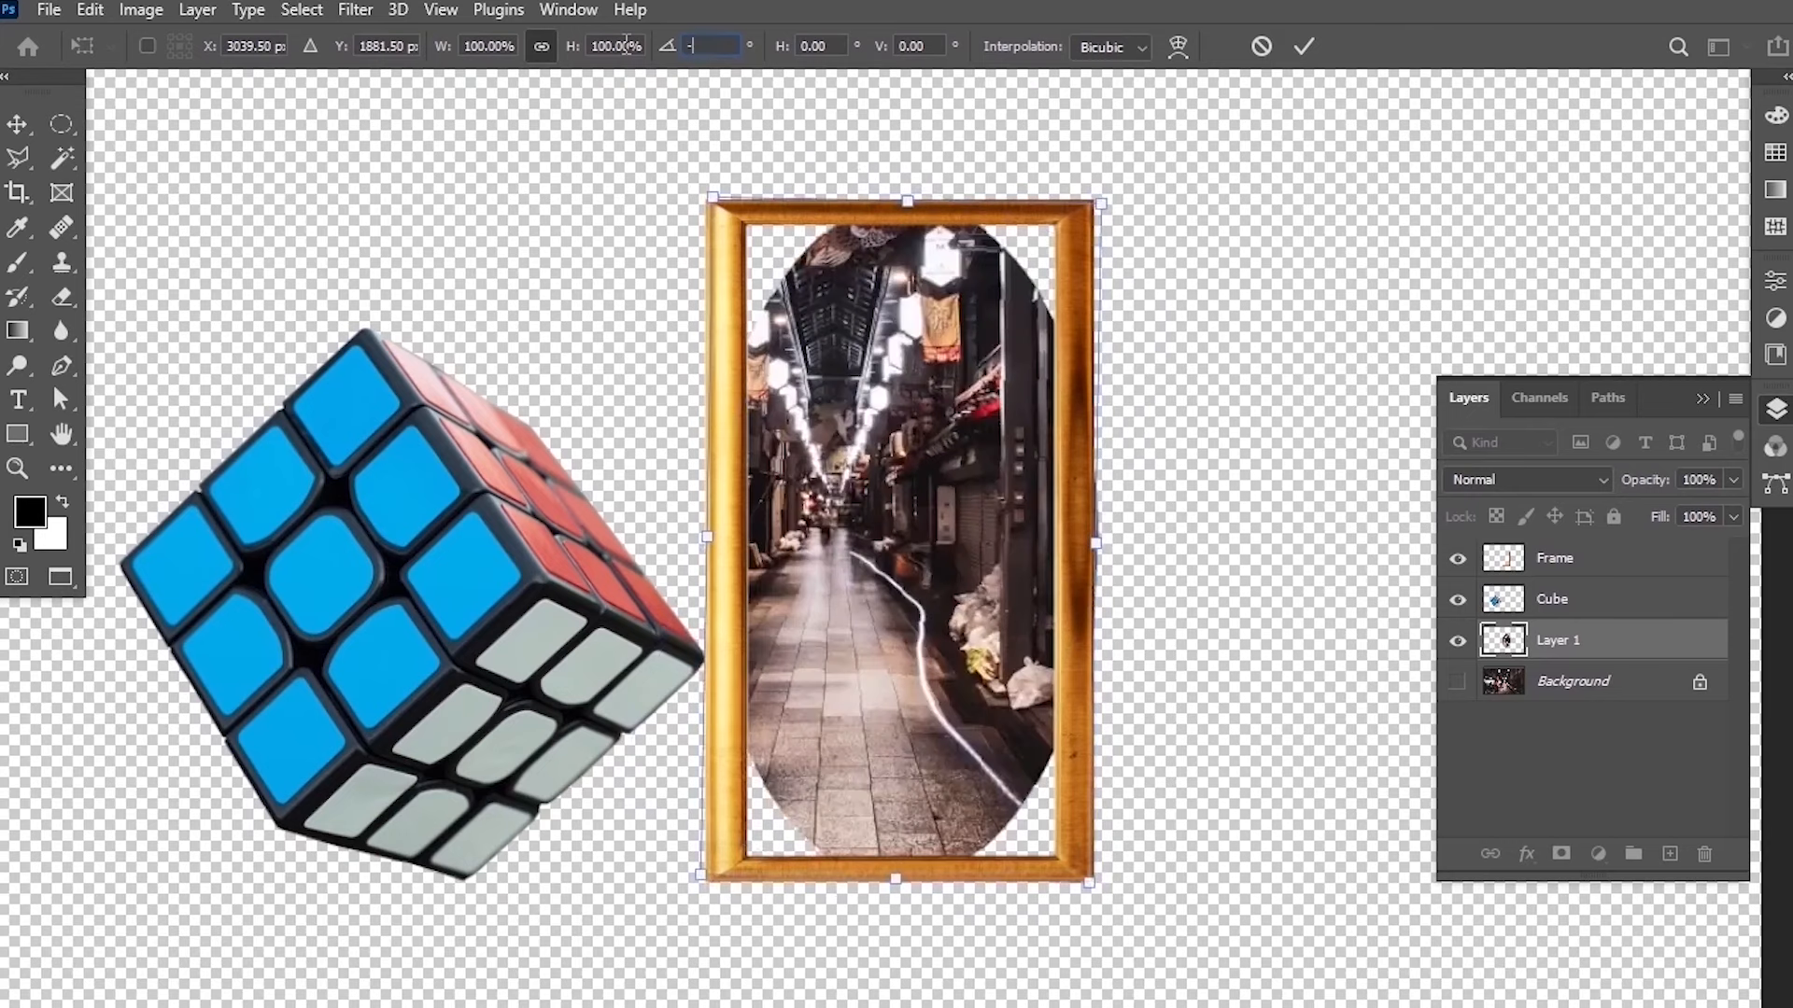
pyautogui.write('180')
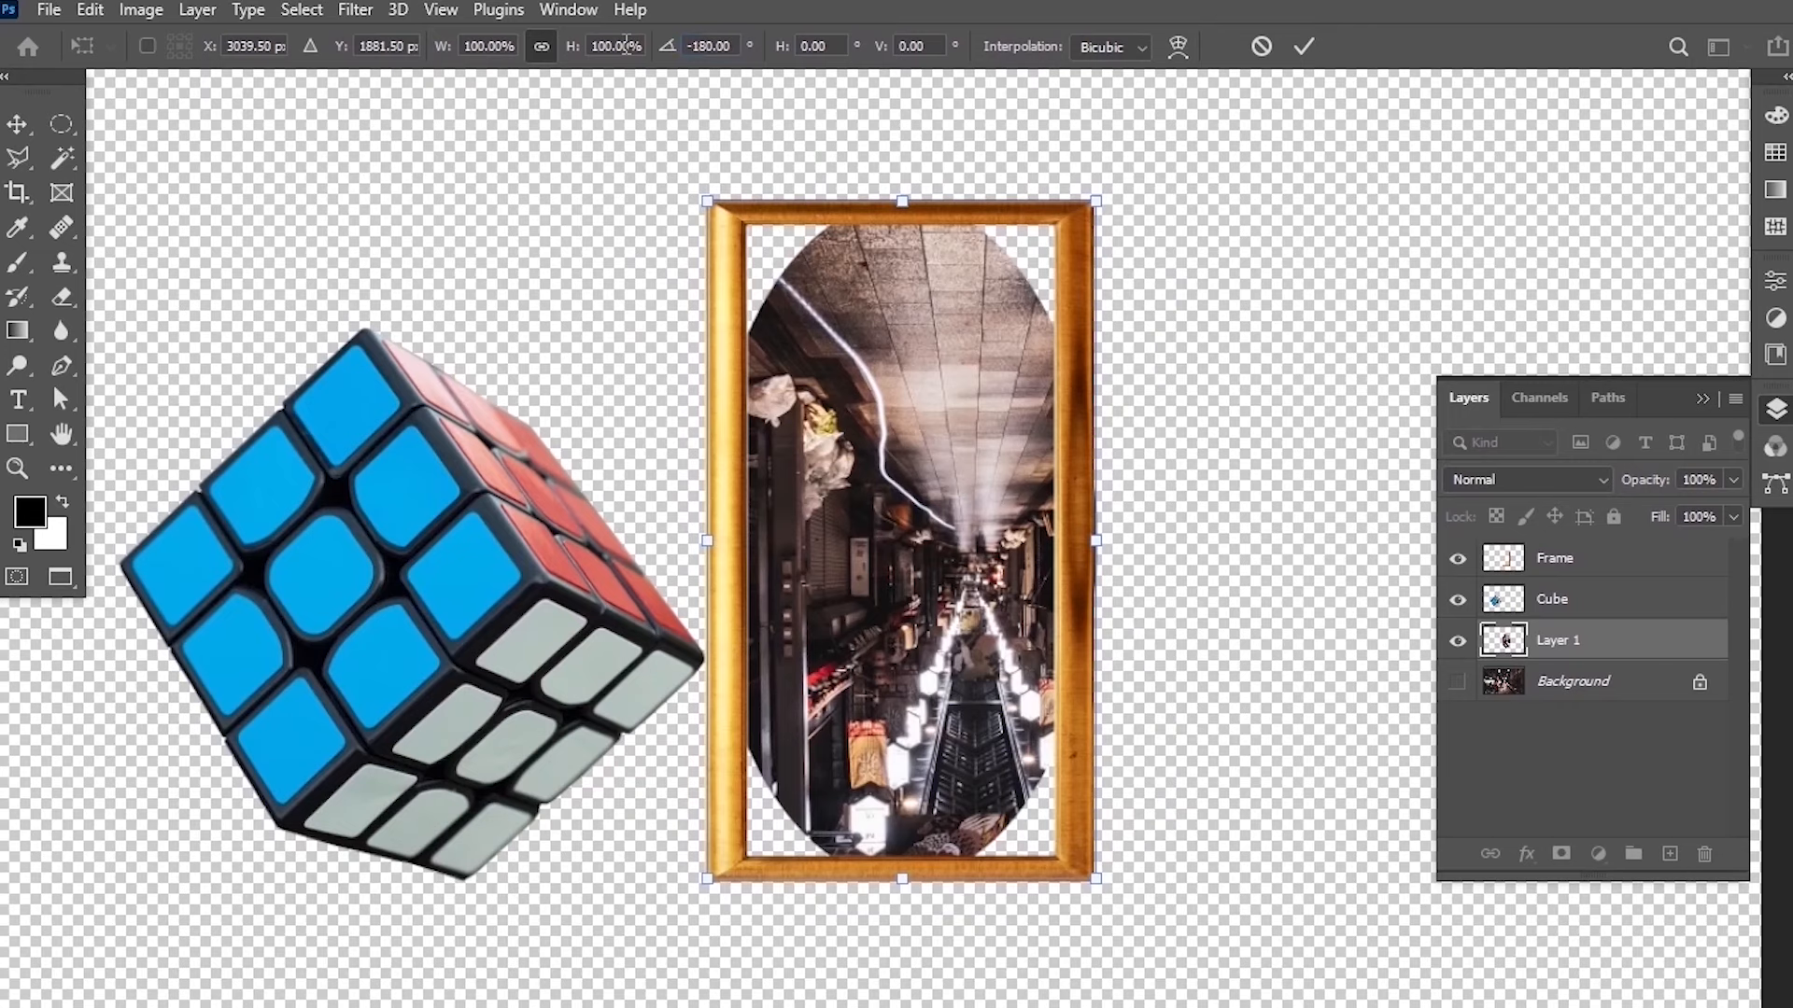
pyautogui.press('Return')
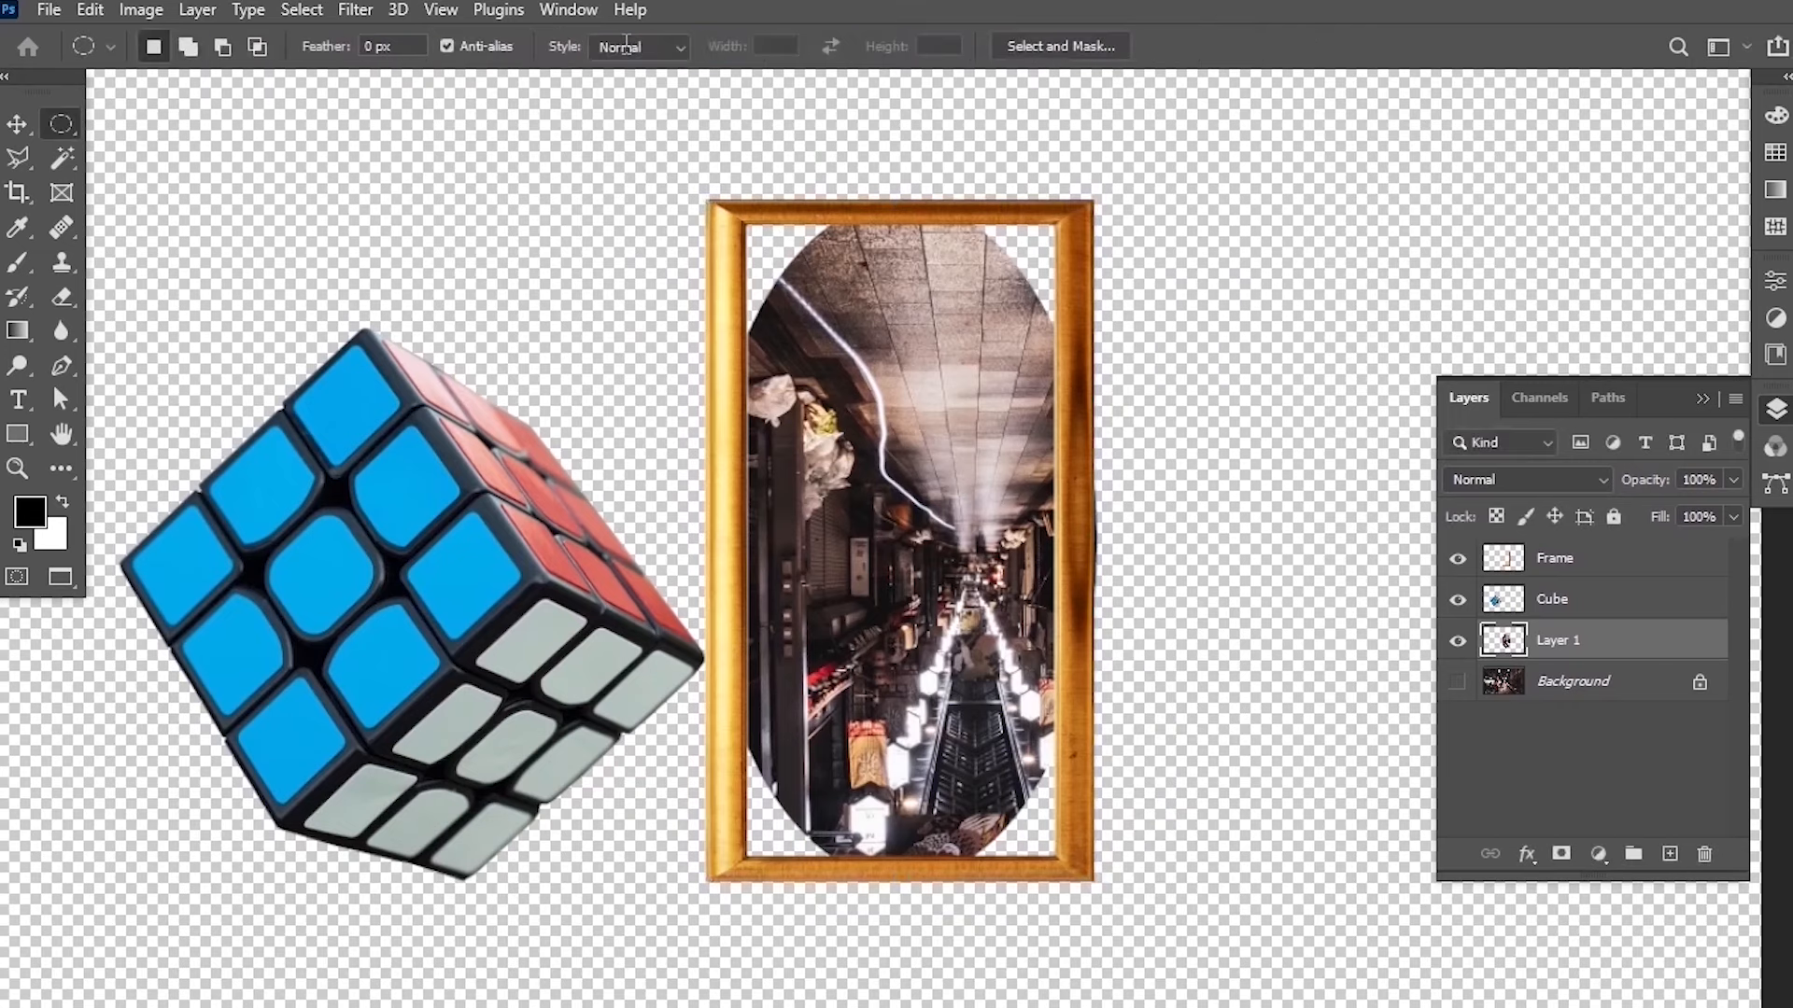
pyautogui.click(1458, 683)
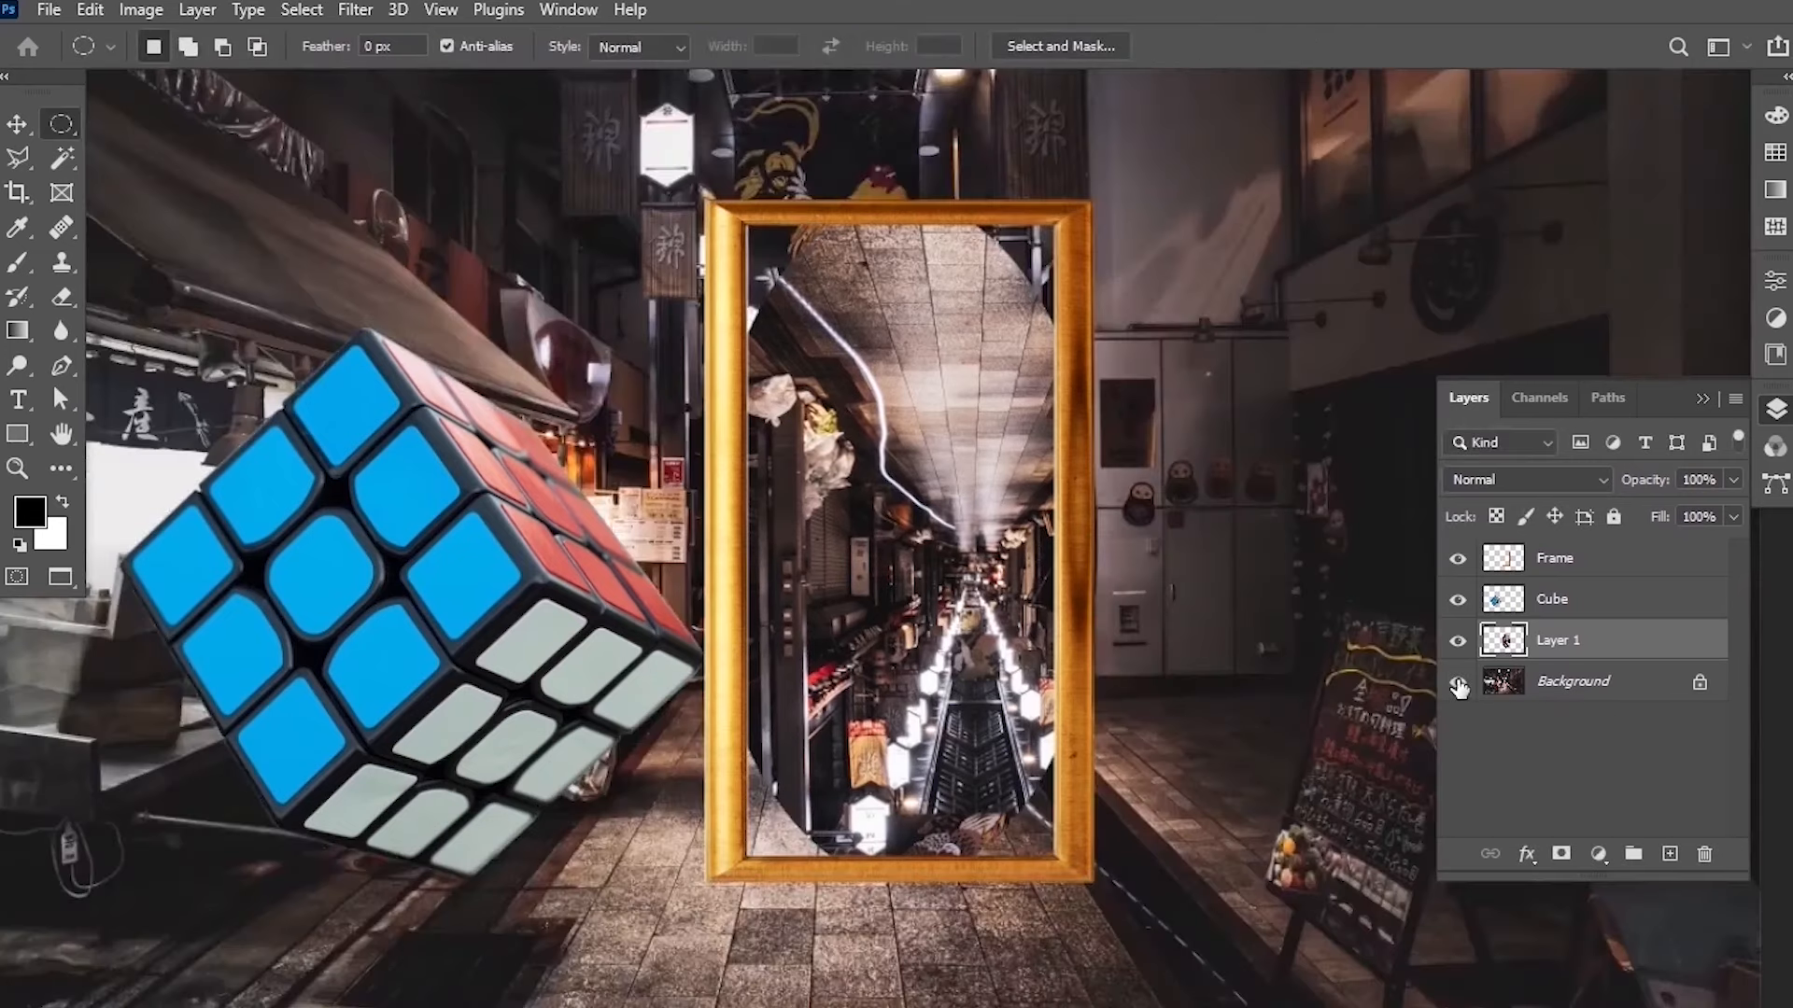
# Select the Cube layer and apply Auto Color, Auto Contrast and Auto Tone to it.
pyautogui.hotkey('ctrl', '0')
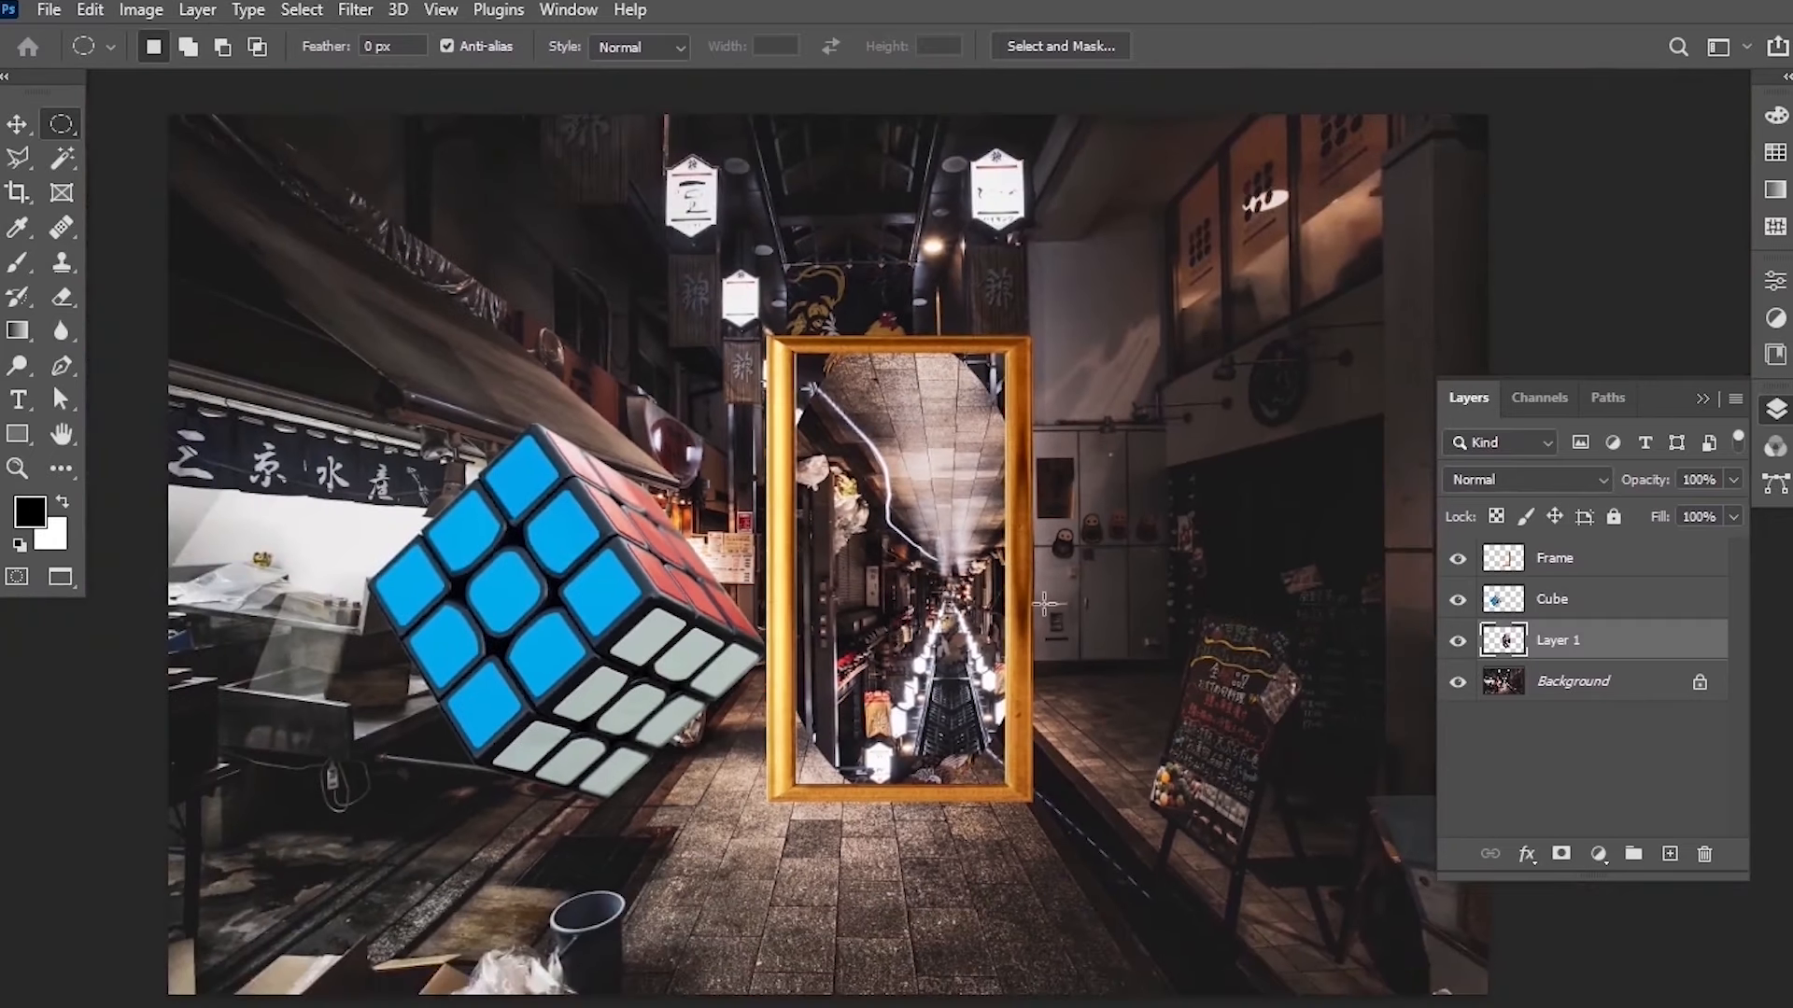
pyautogui.moveTo(1053, 594)
pyautogui.mouseDown()
pyautogui.moveTo(1042, 551)
pyautogui.moveTo(1041, 580)
pyautogui.mouseUp()
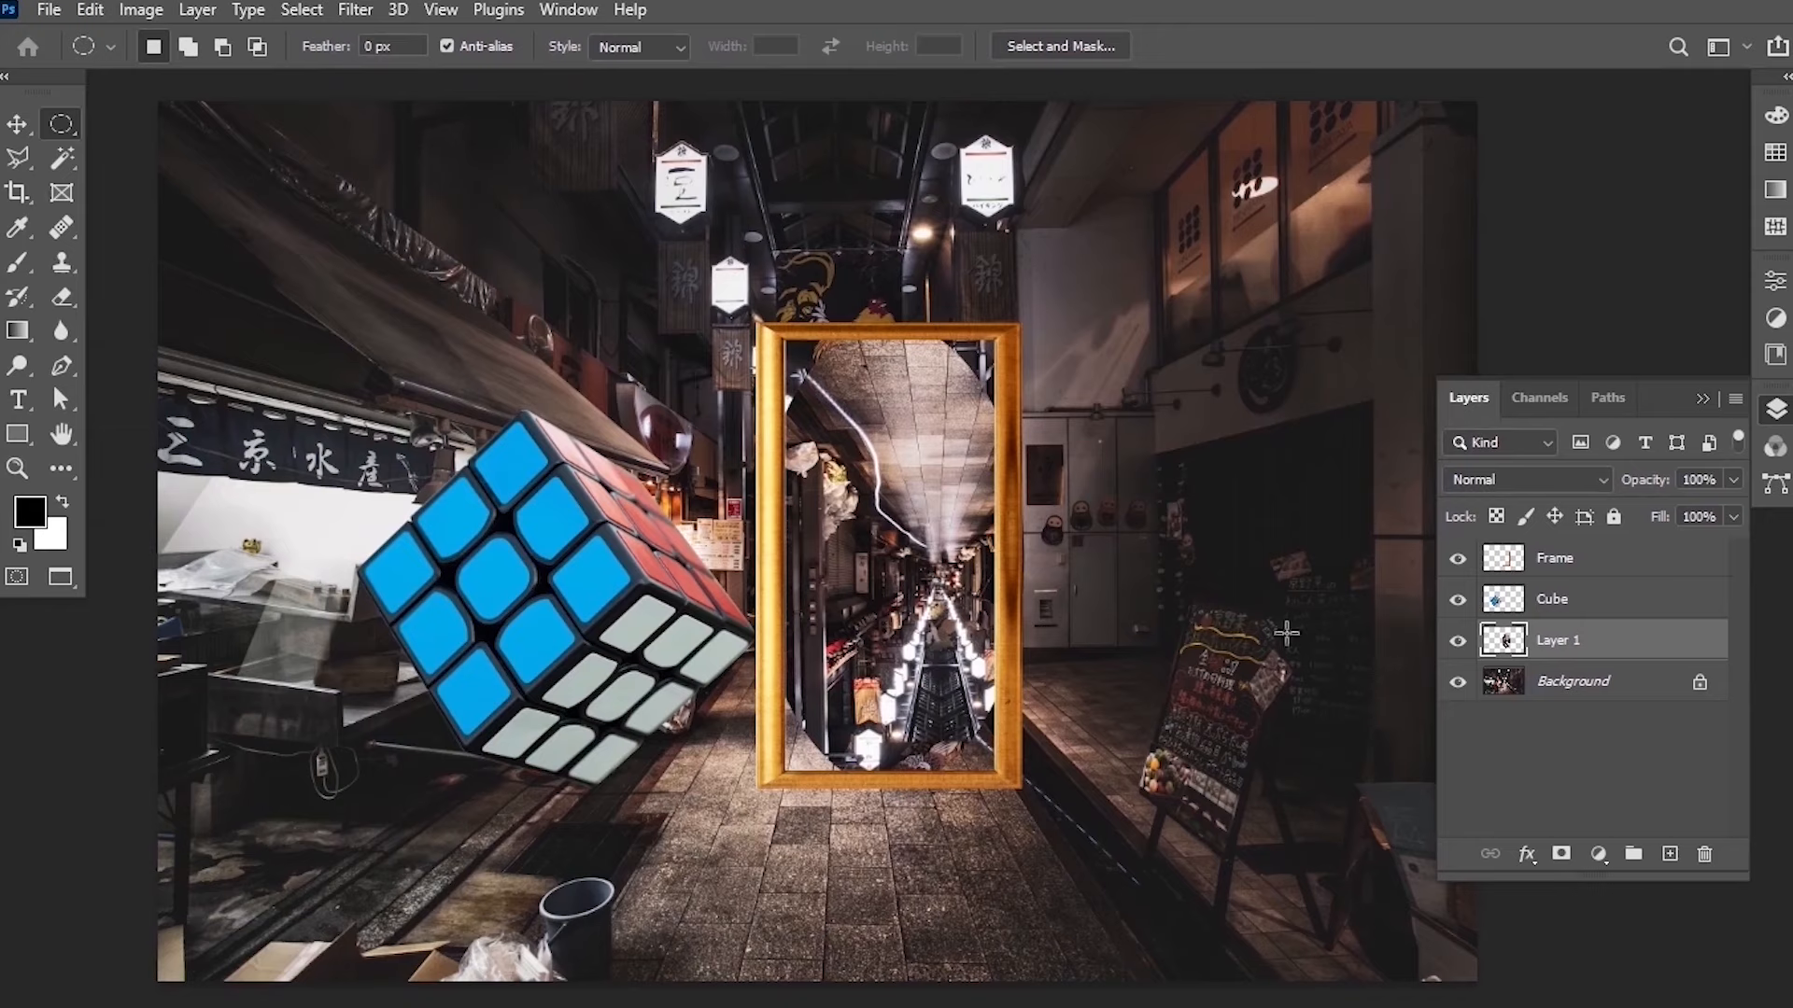
pyautogui.click(1572, 609)
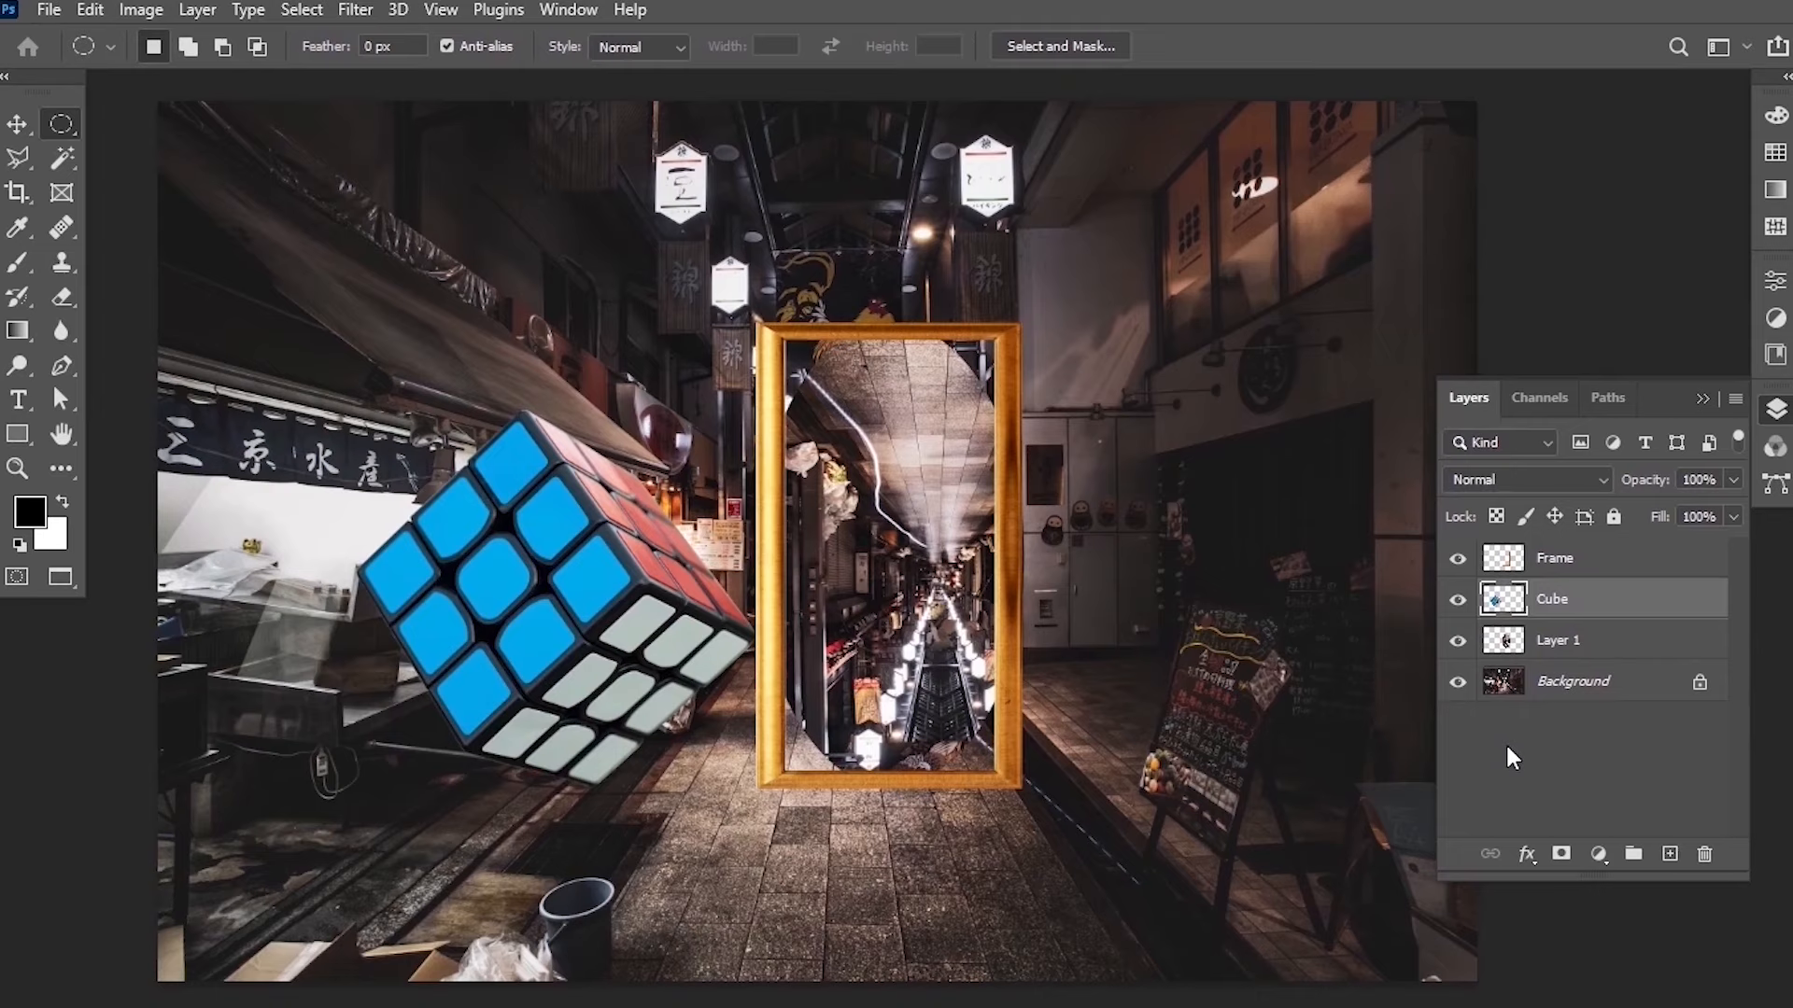
pyautogui.click(129, 13)
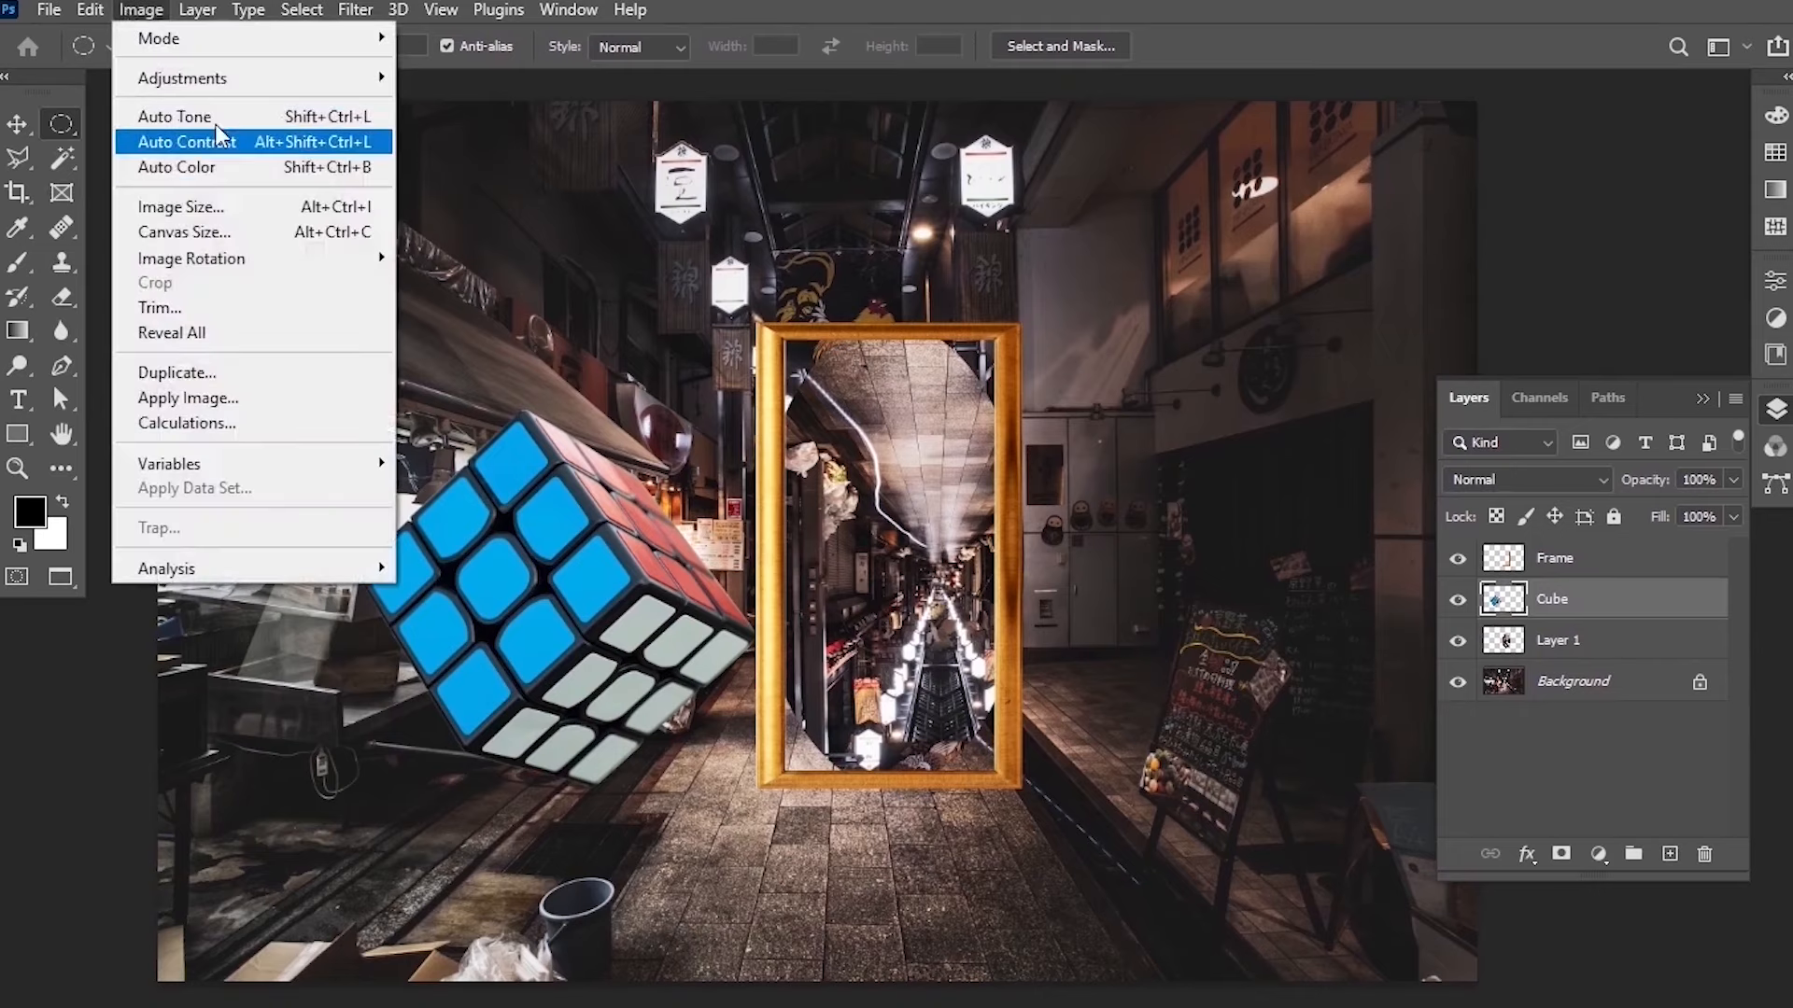
pyautogui.click(212, 172)
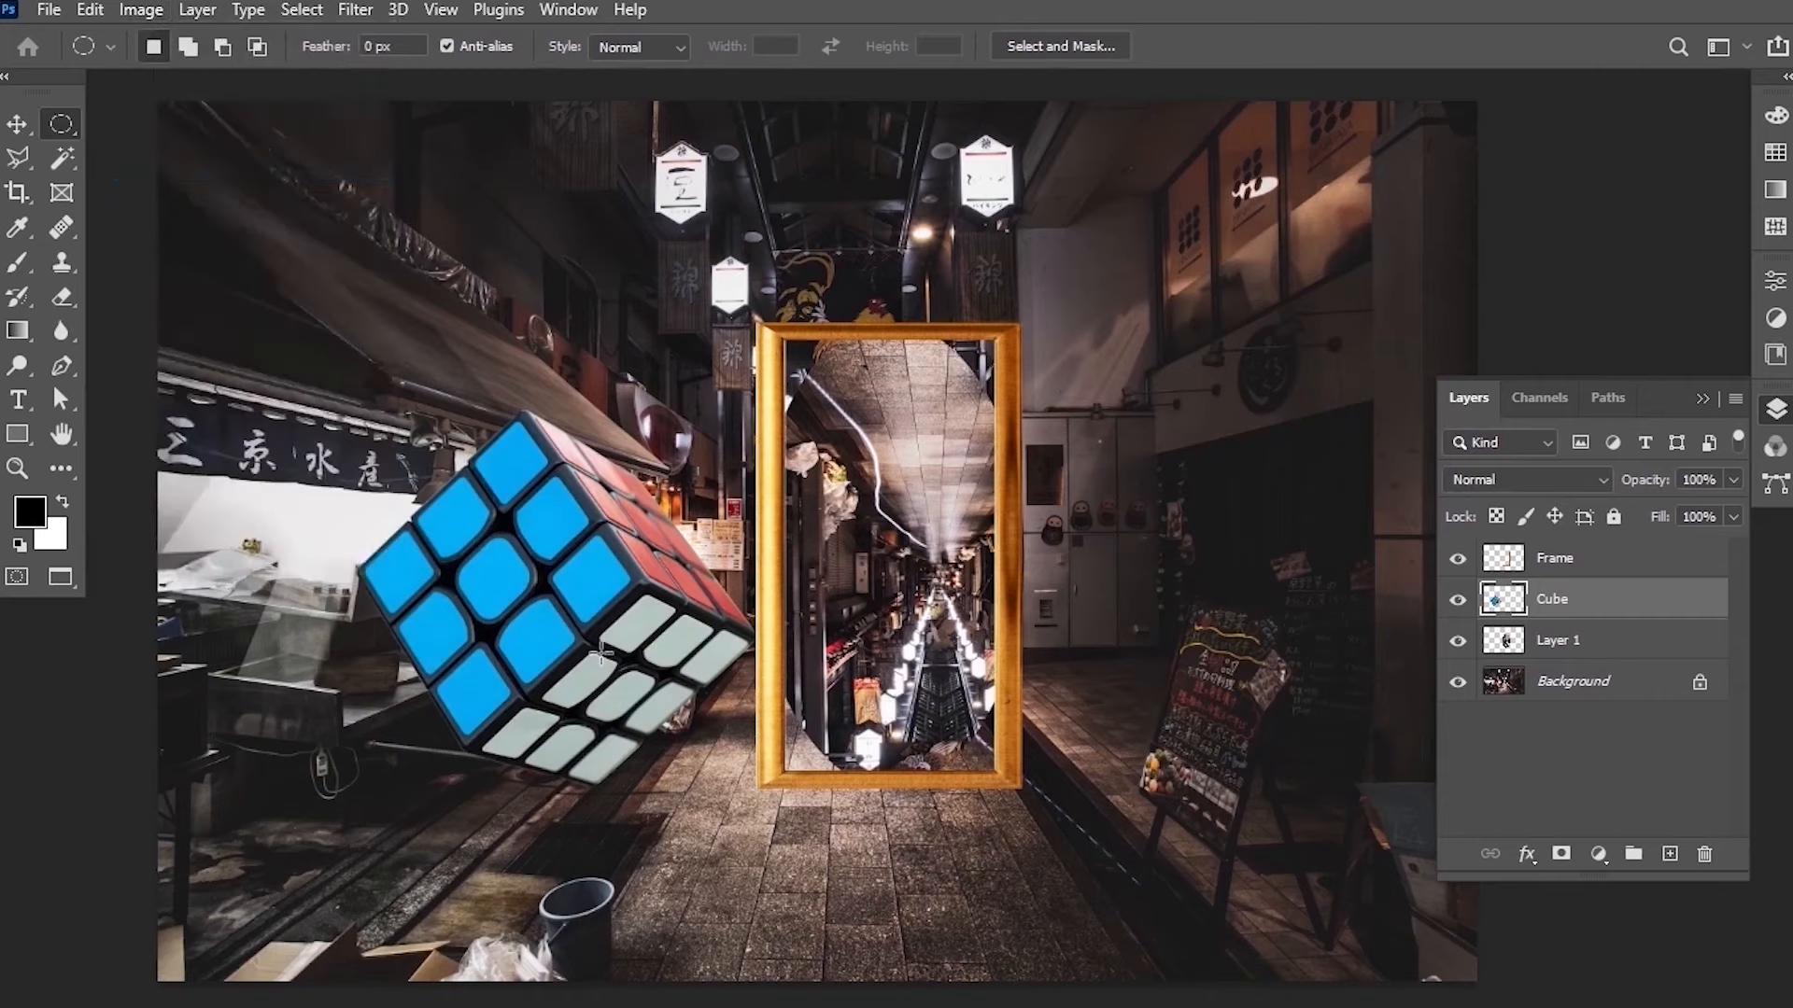
pyautogui.click(142, 9)
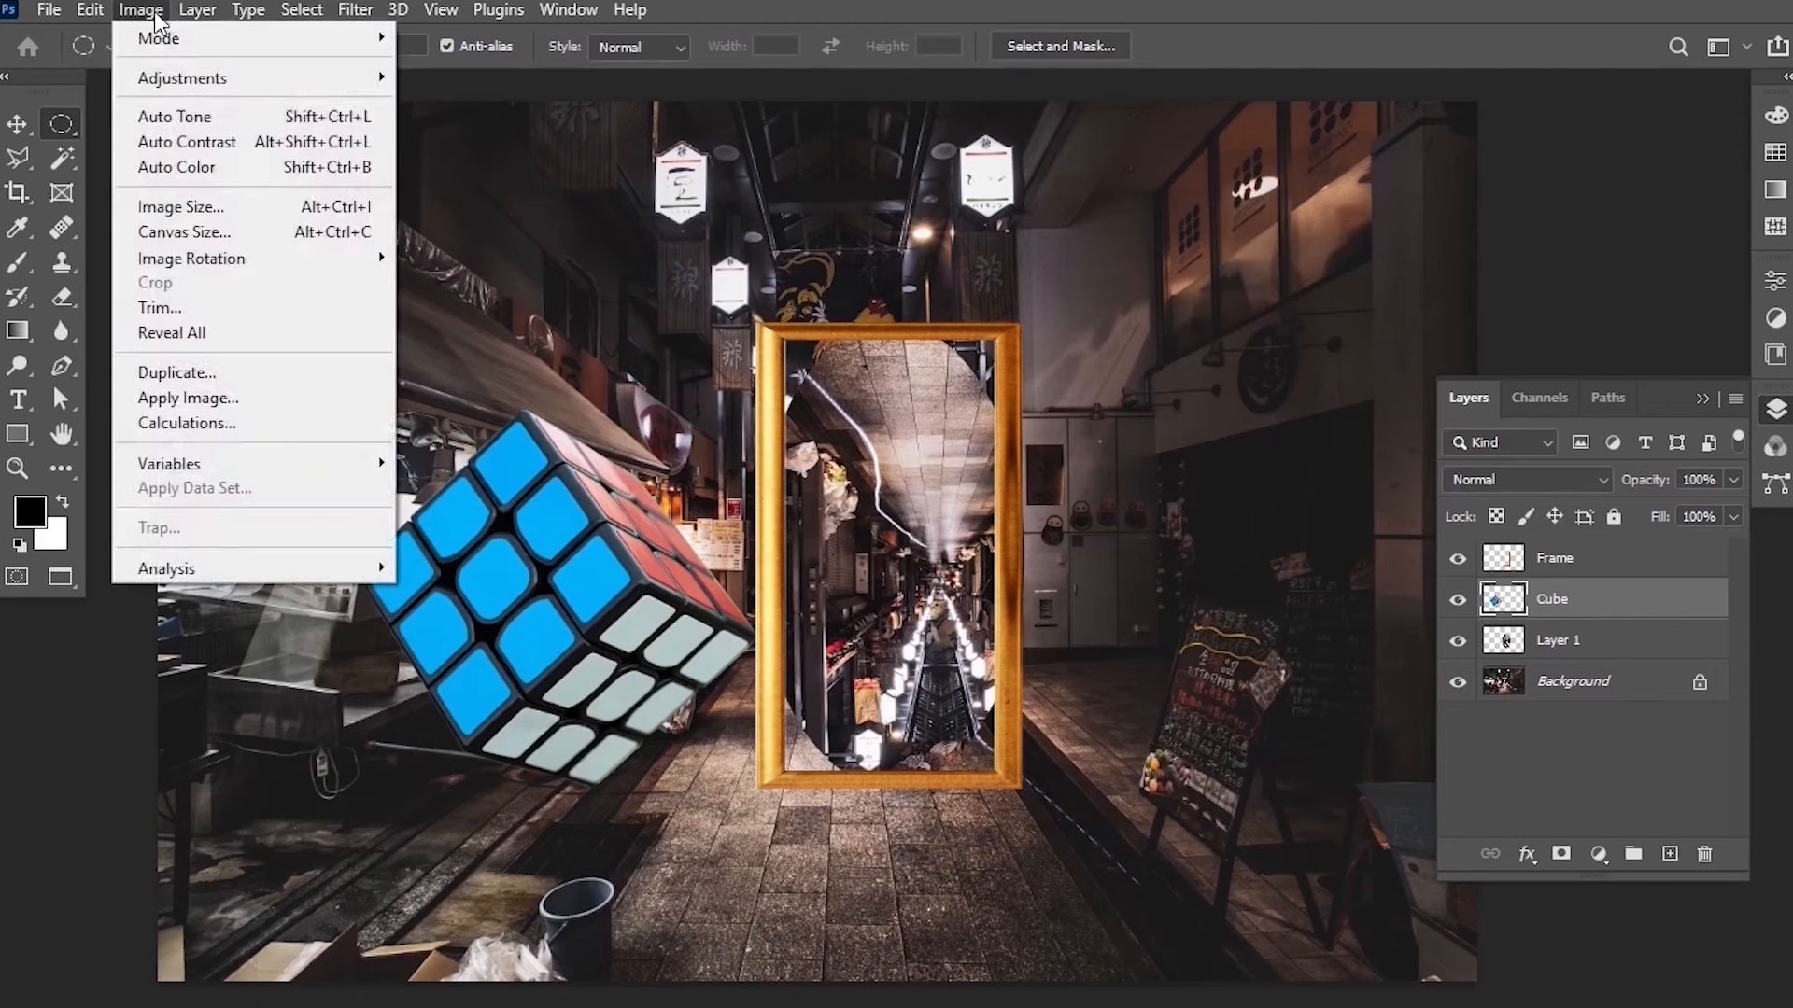
pyautogui.click(186, 142)
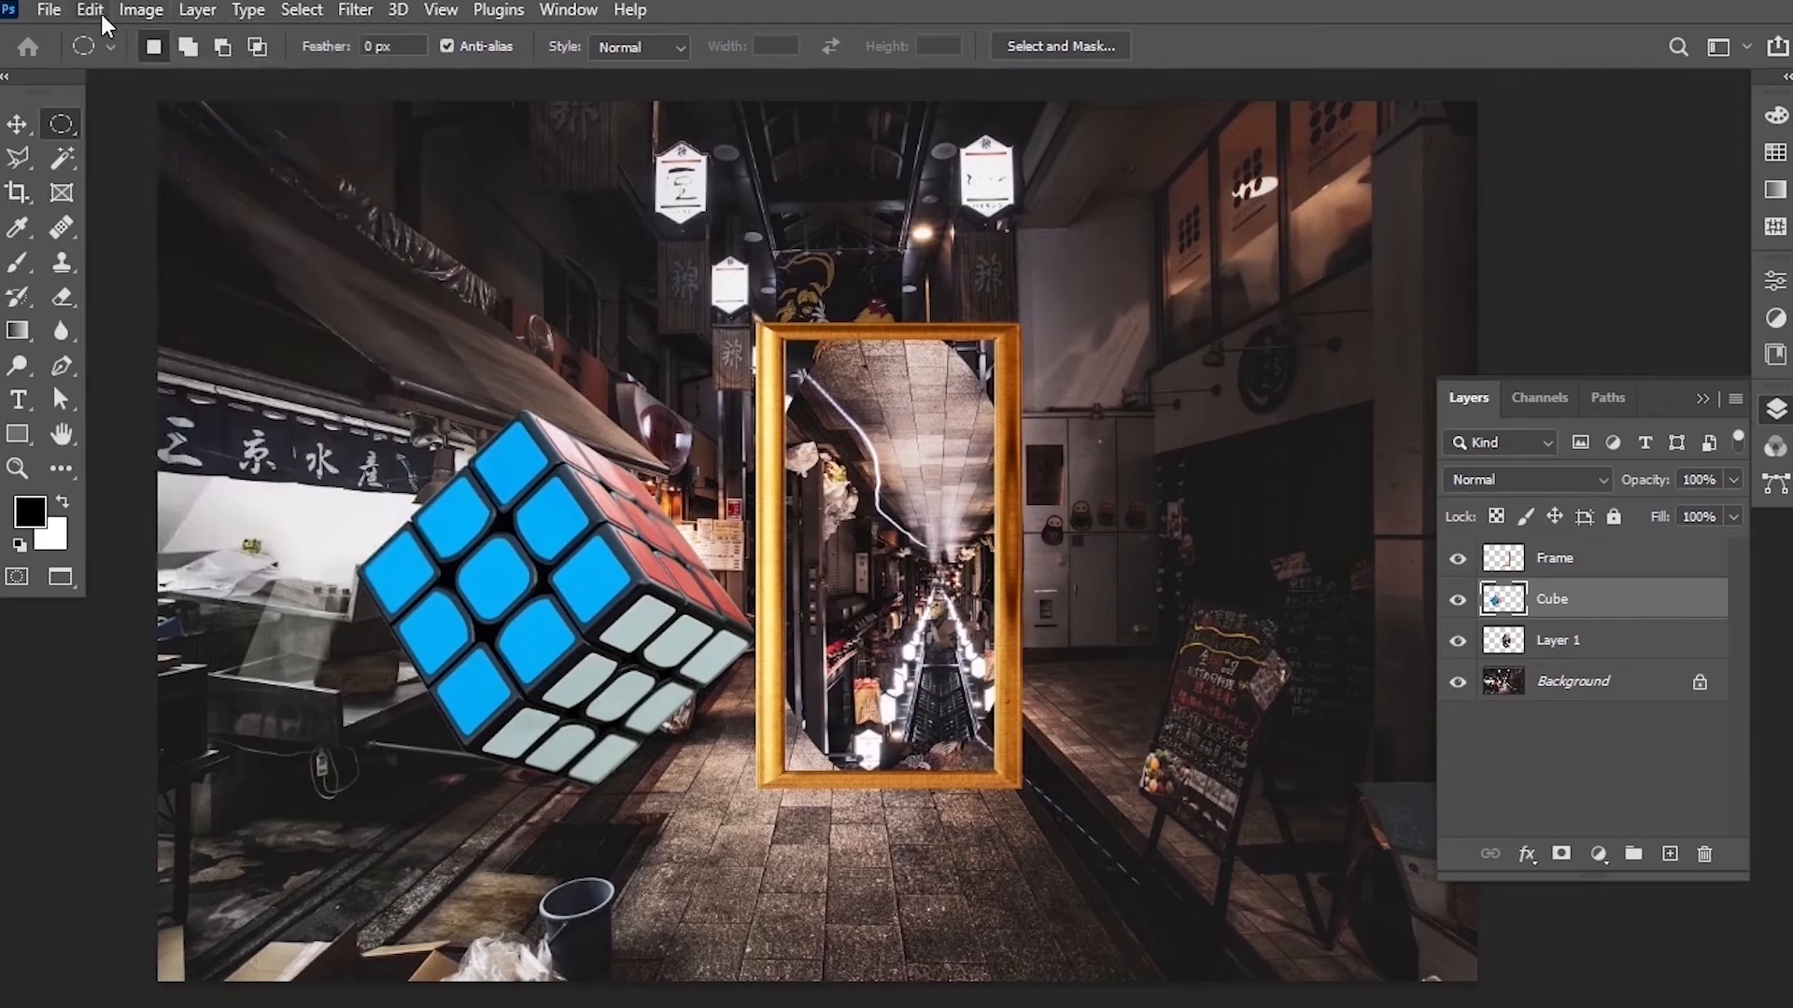
pyautogui.click(140, 11)
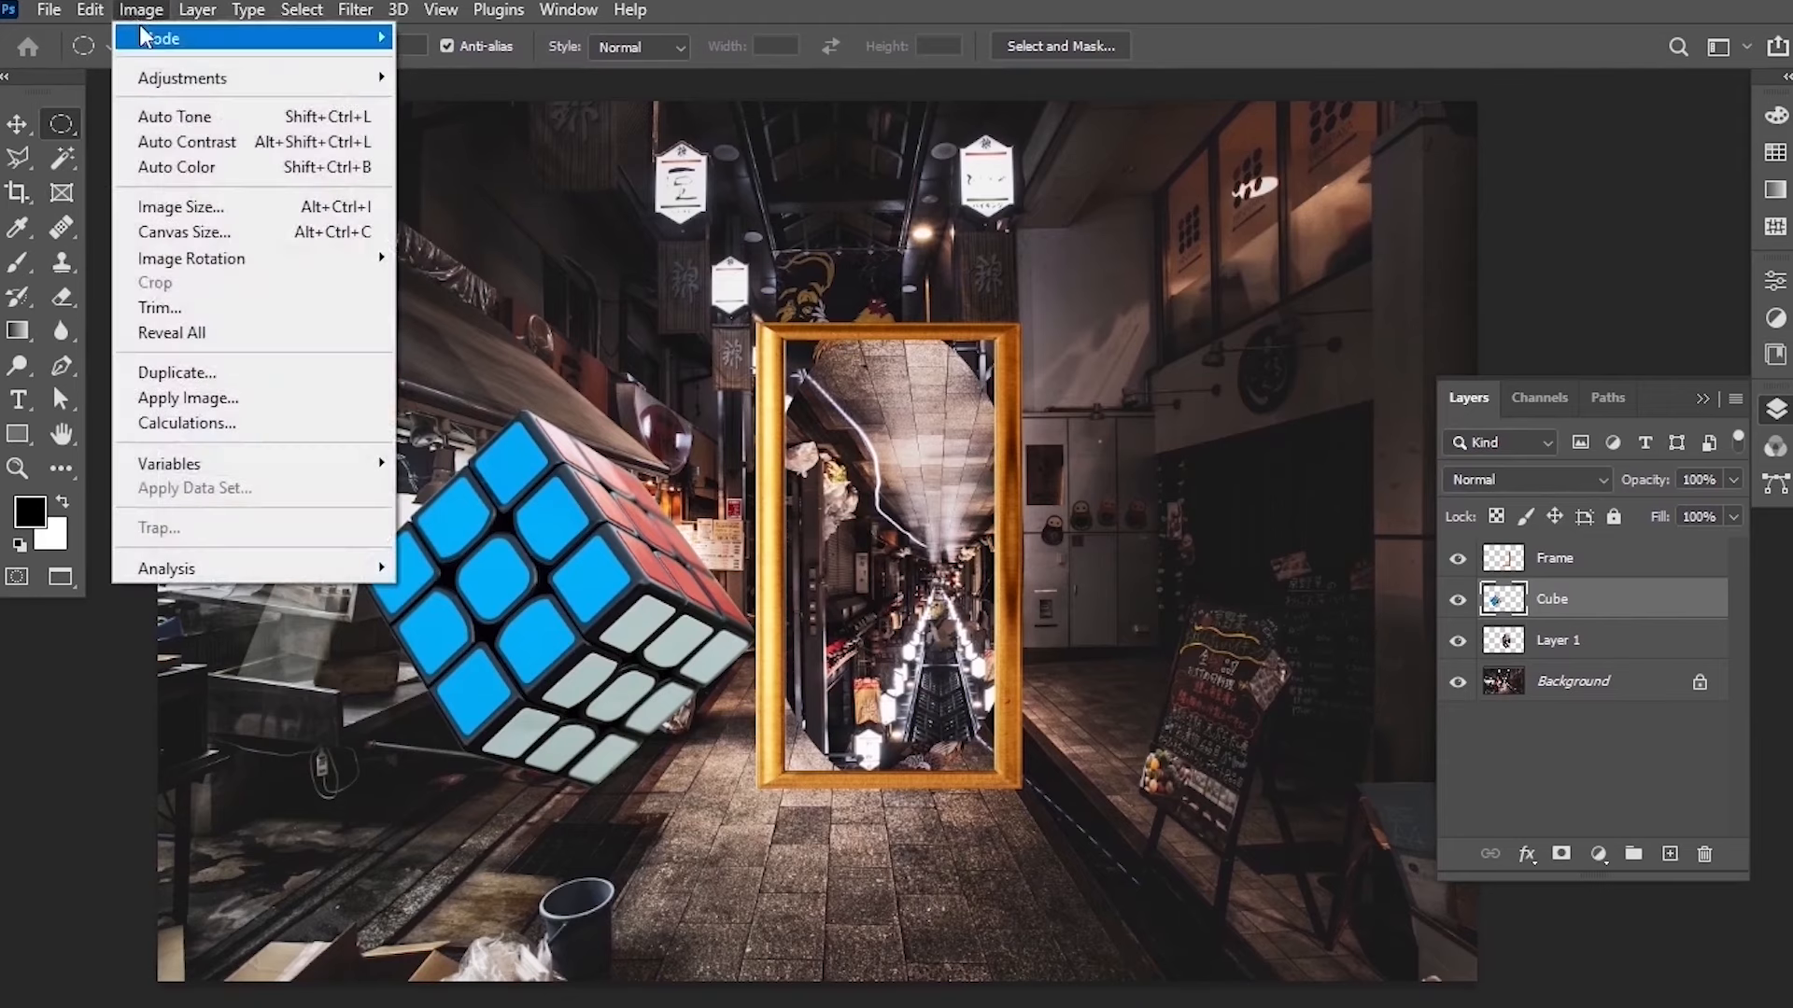
pyautogui.click(173, 119)
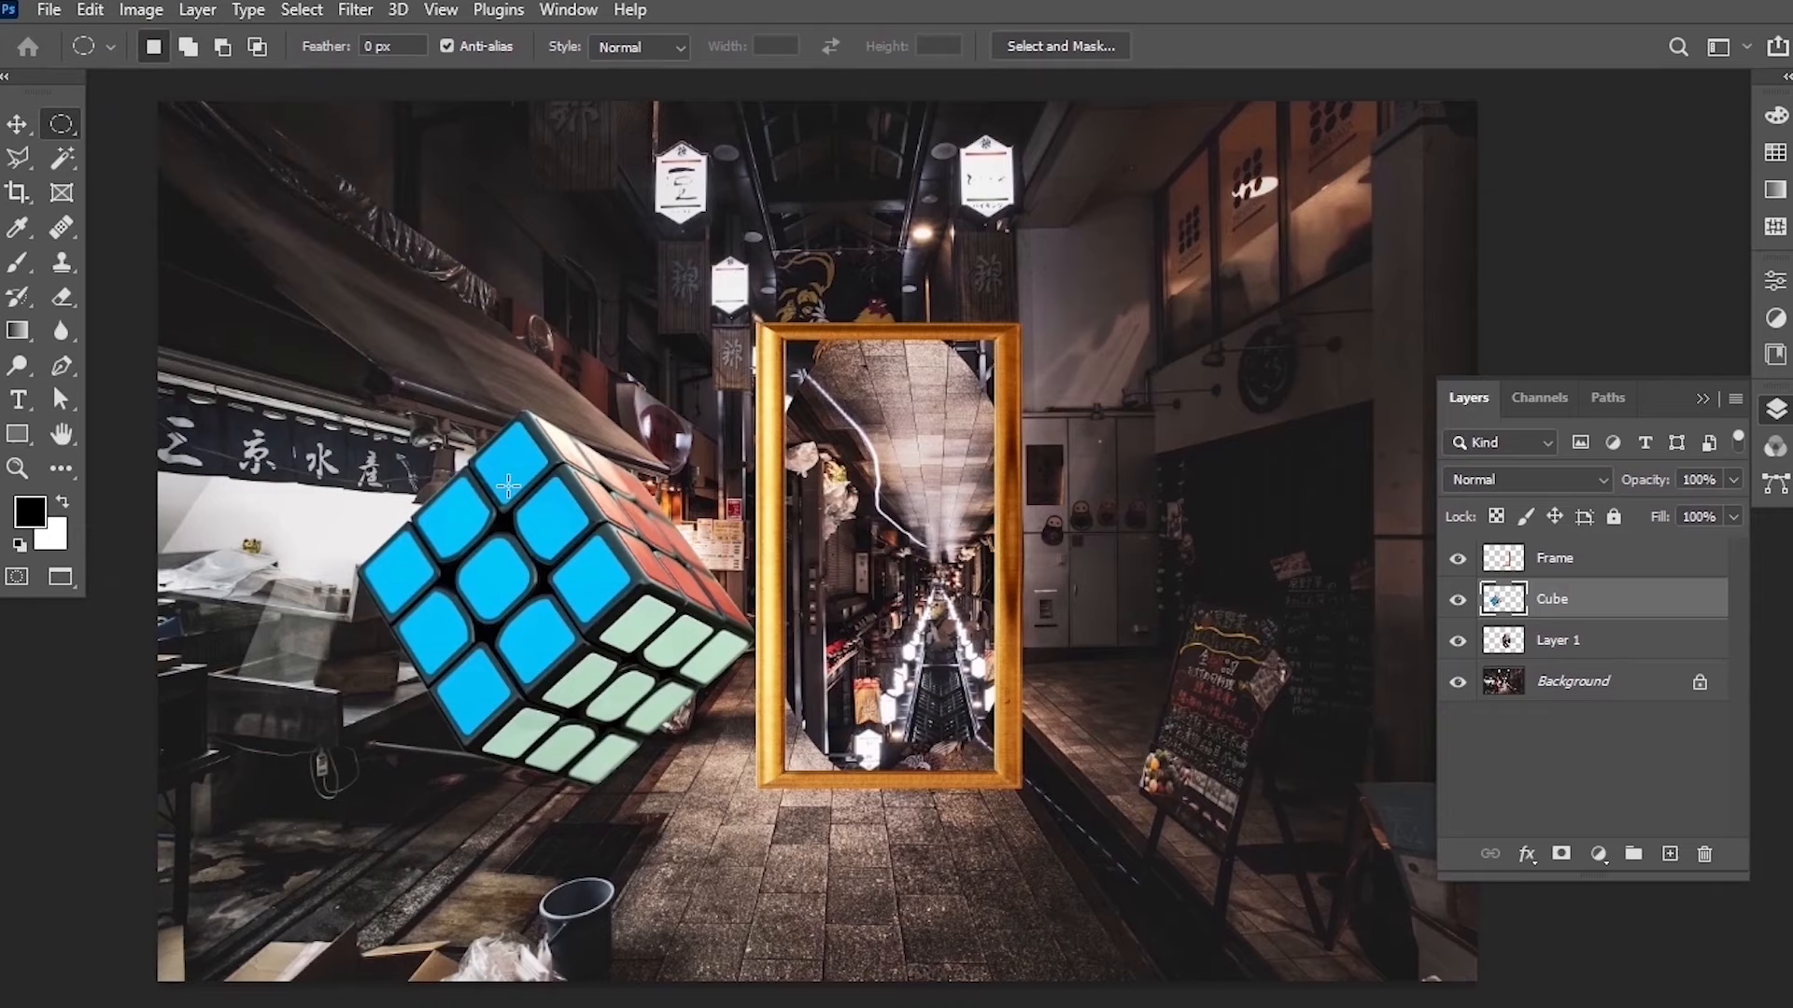
# Select the Frame layer and apply Auto Color, Auto Contrast and Auto Tone to it.
pyautogui.click(1592, 560)
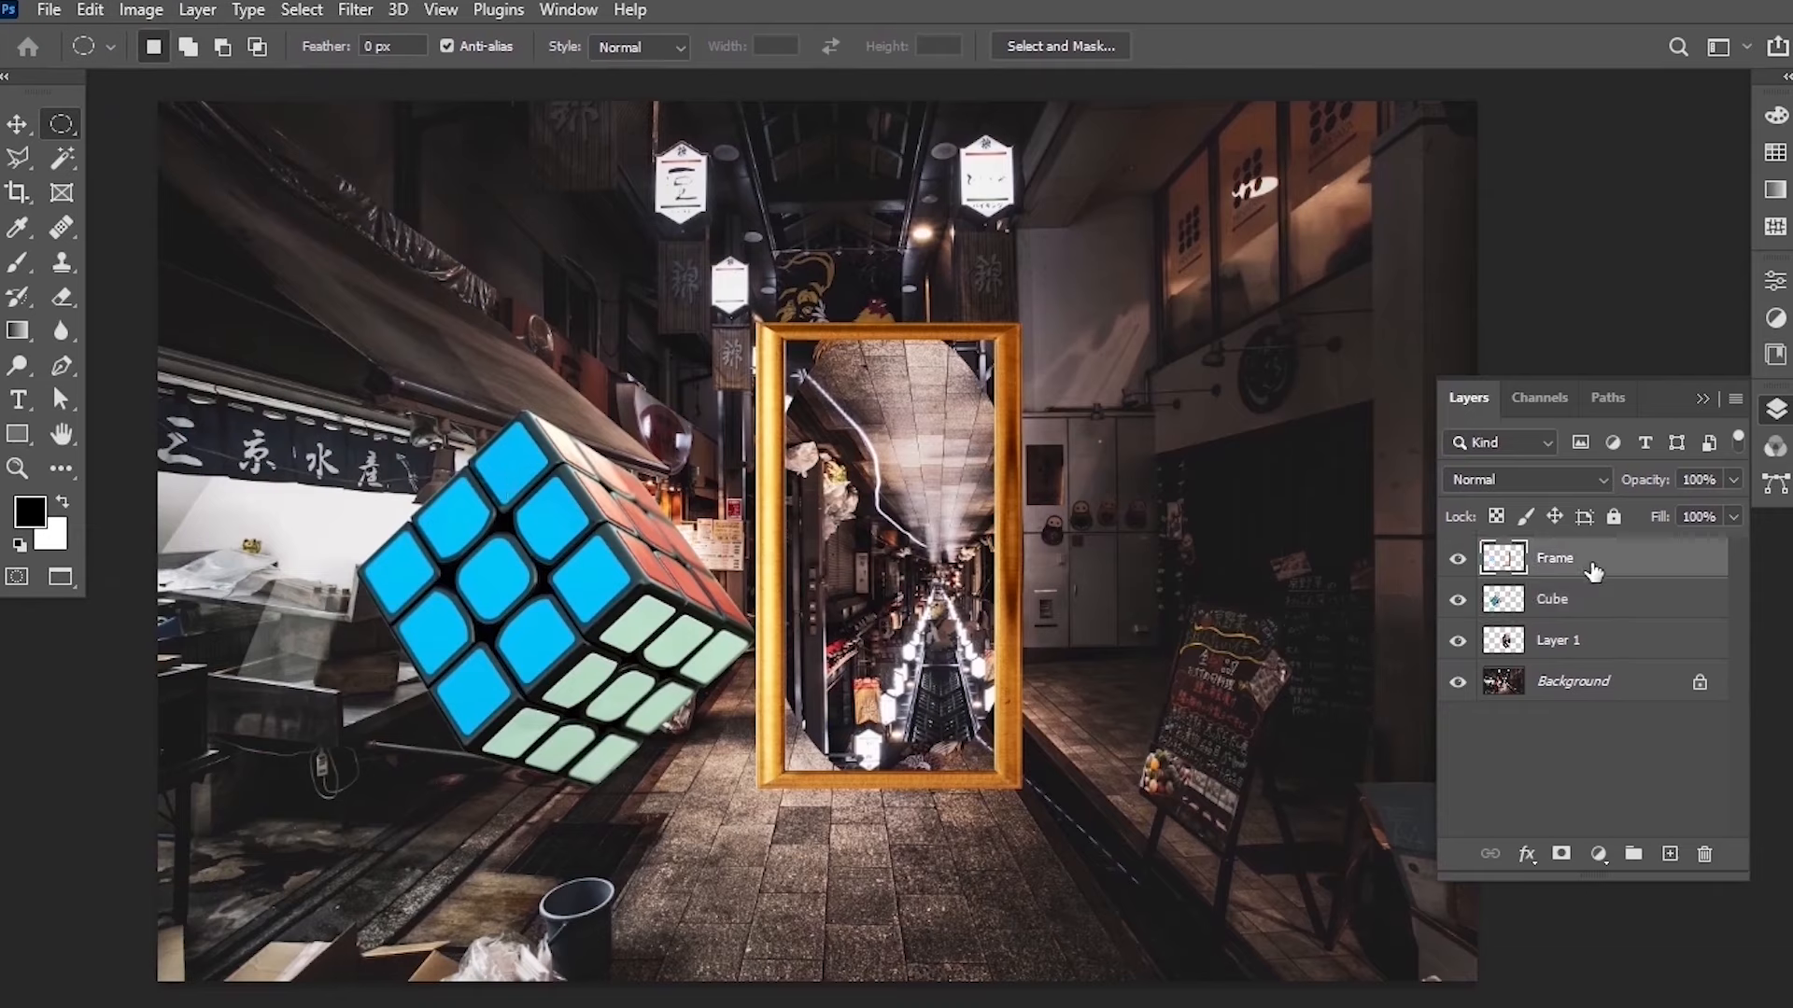
pyautogui.click(150, 11)
pyautogui.click(197, 165)
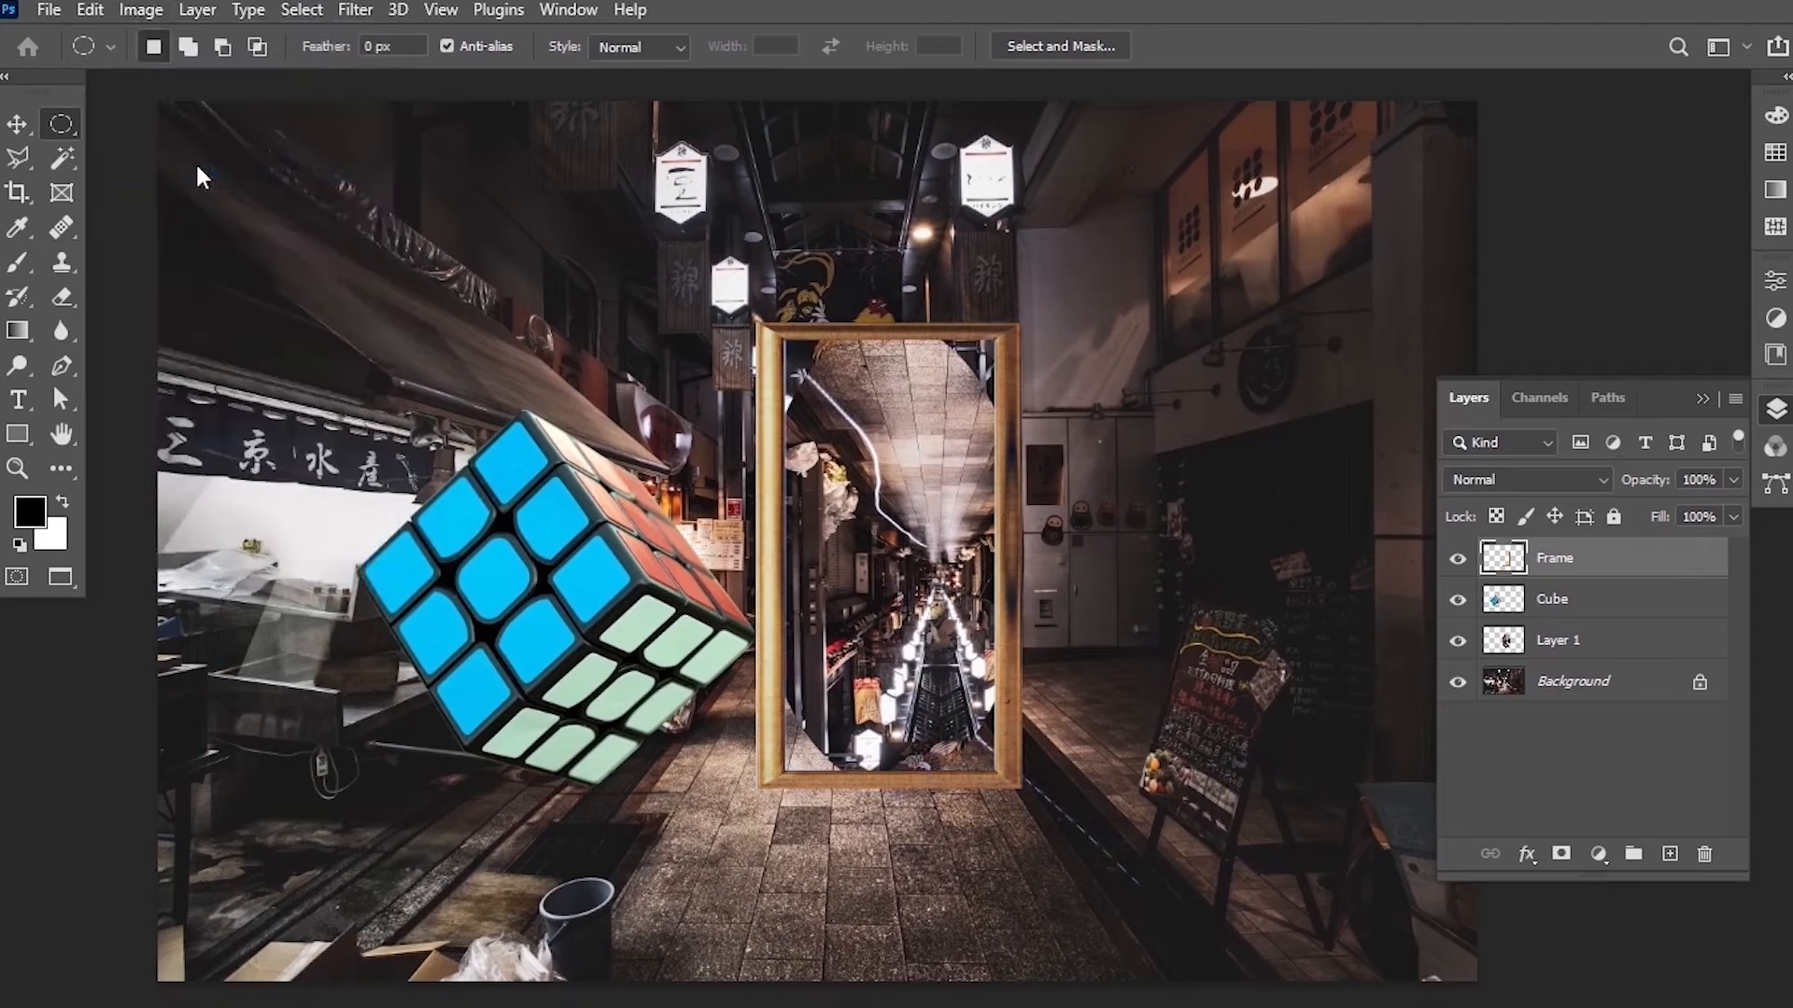
pyautogui.click(145, 14)
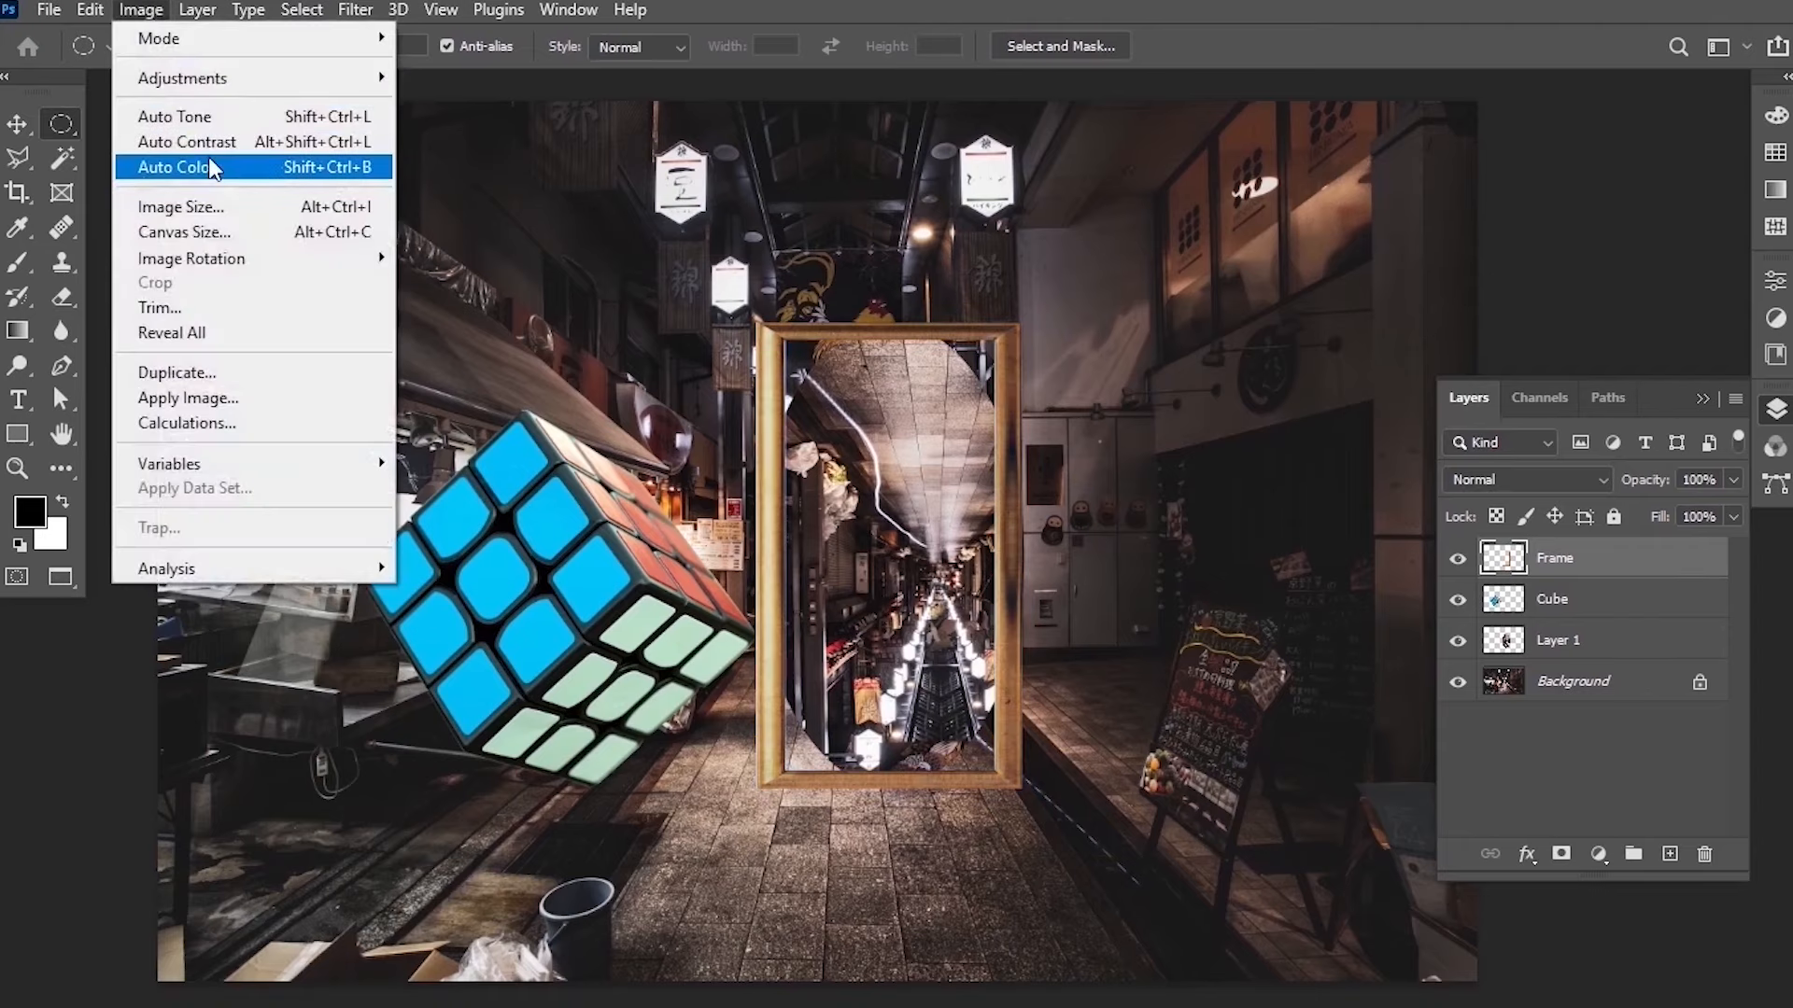
pyautogui.click(211, 144)
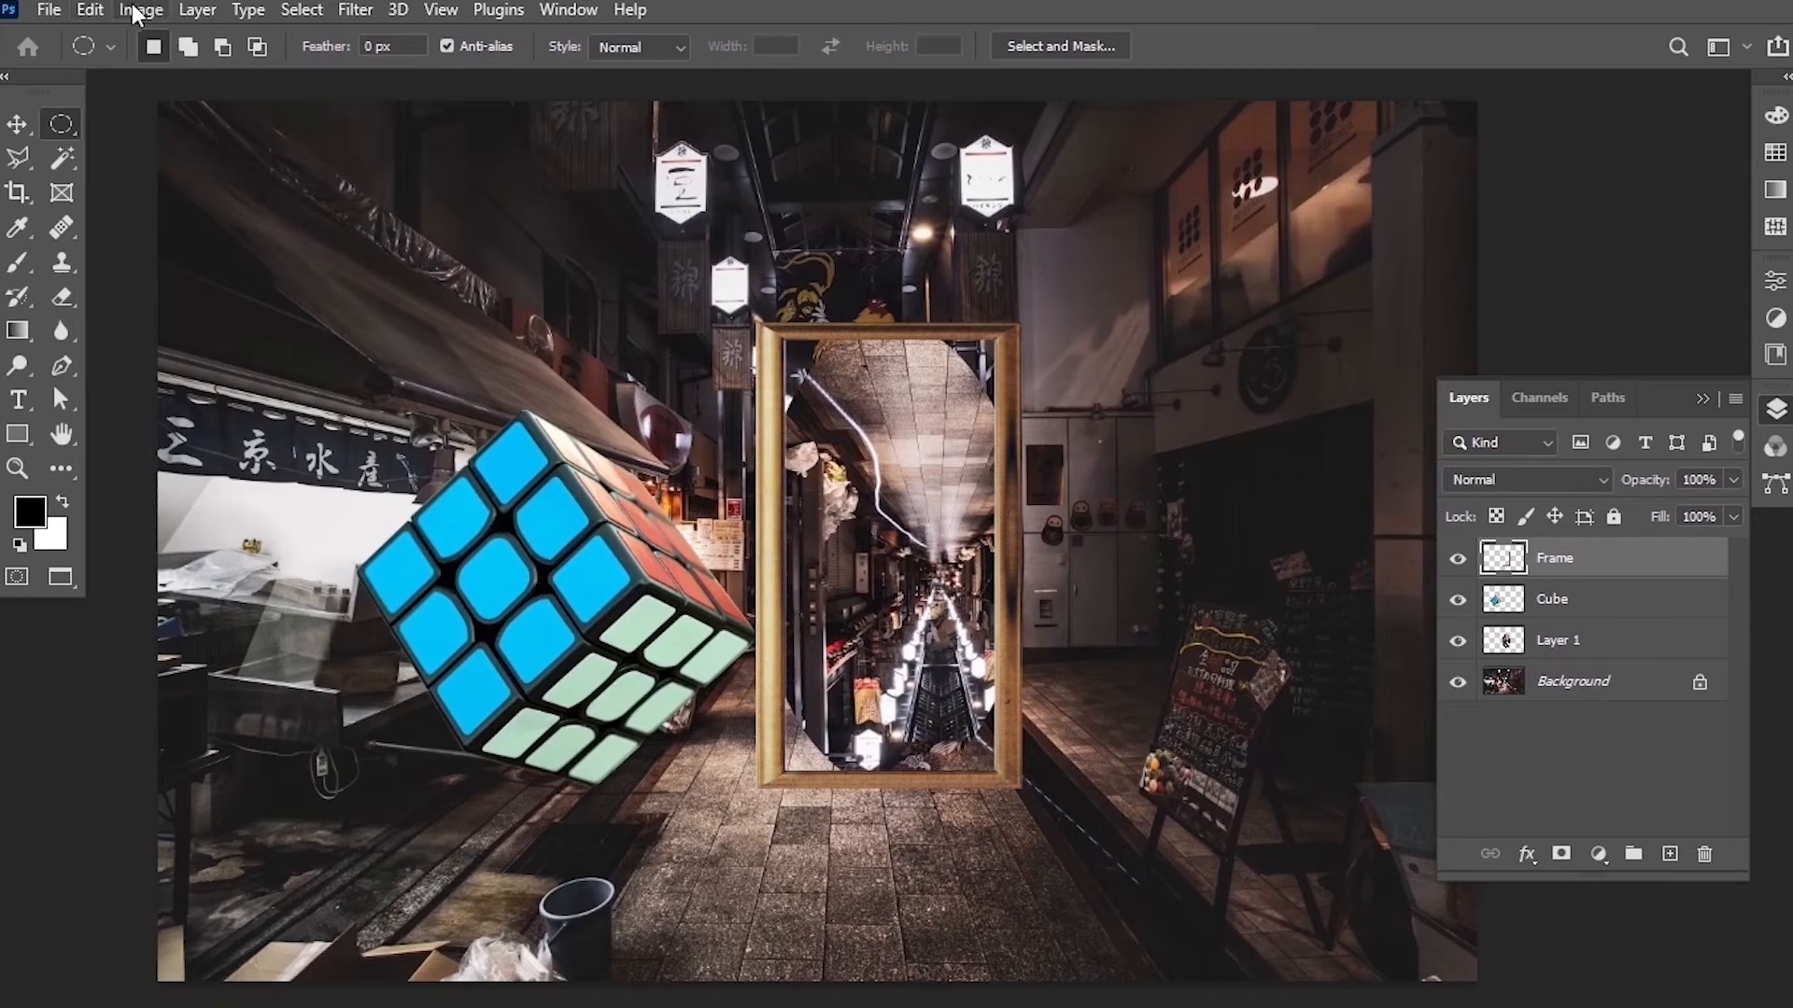
pyautogui.click(136, 9)
pyautogui.click(185, 116)
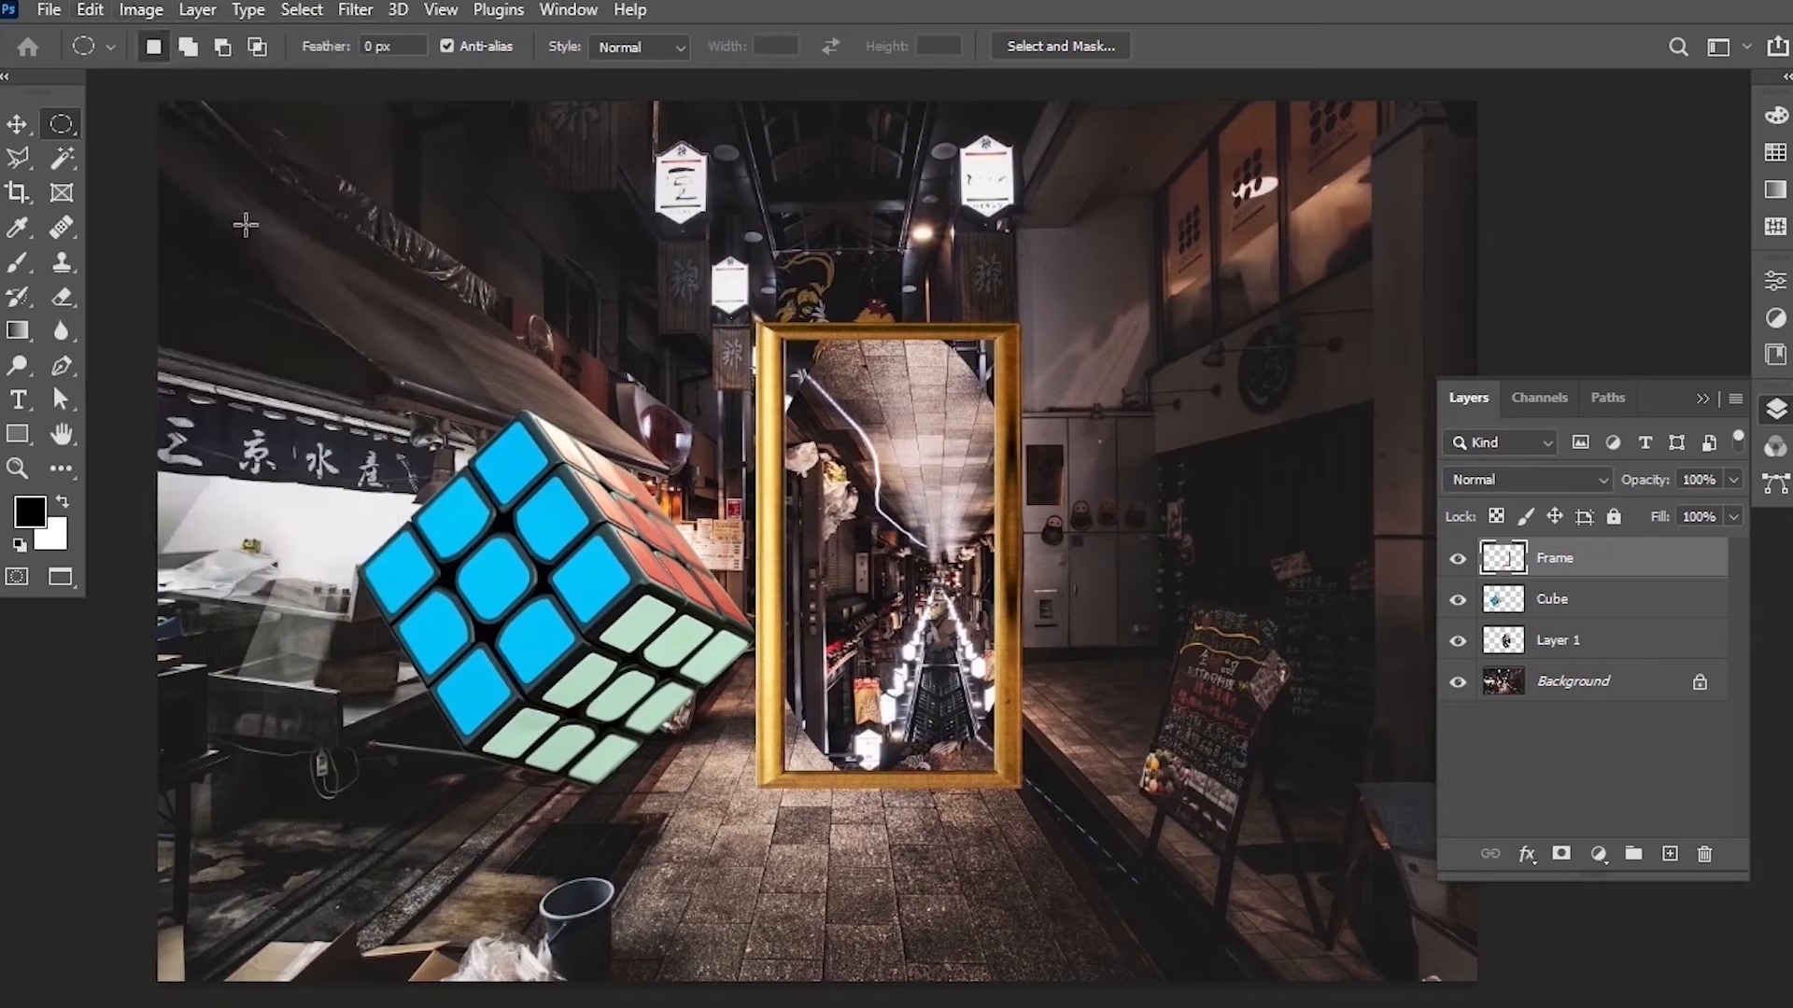
# Rename Layer 1 to Circle.
pyautogui.hotkey('ctrl', '-')
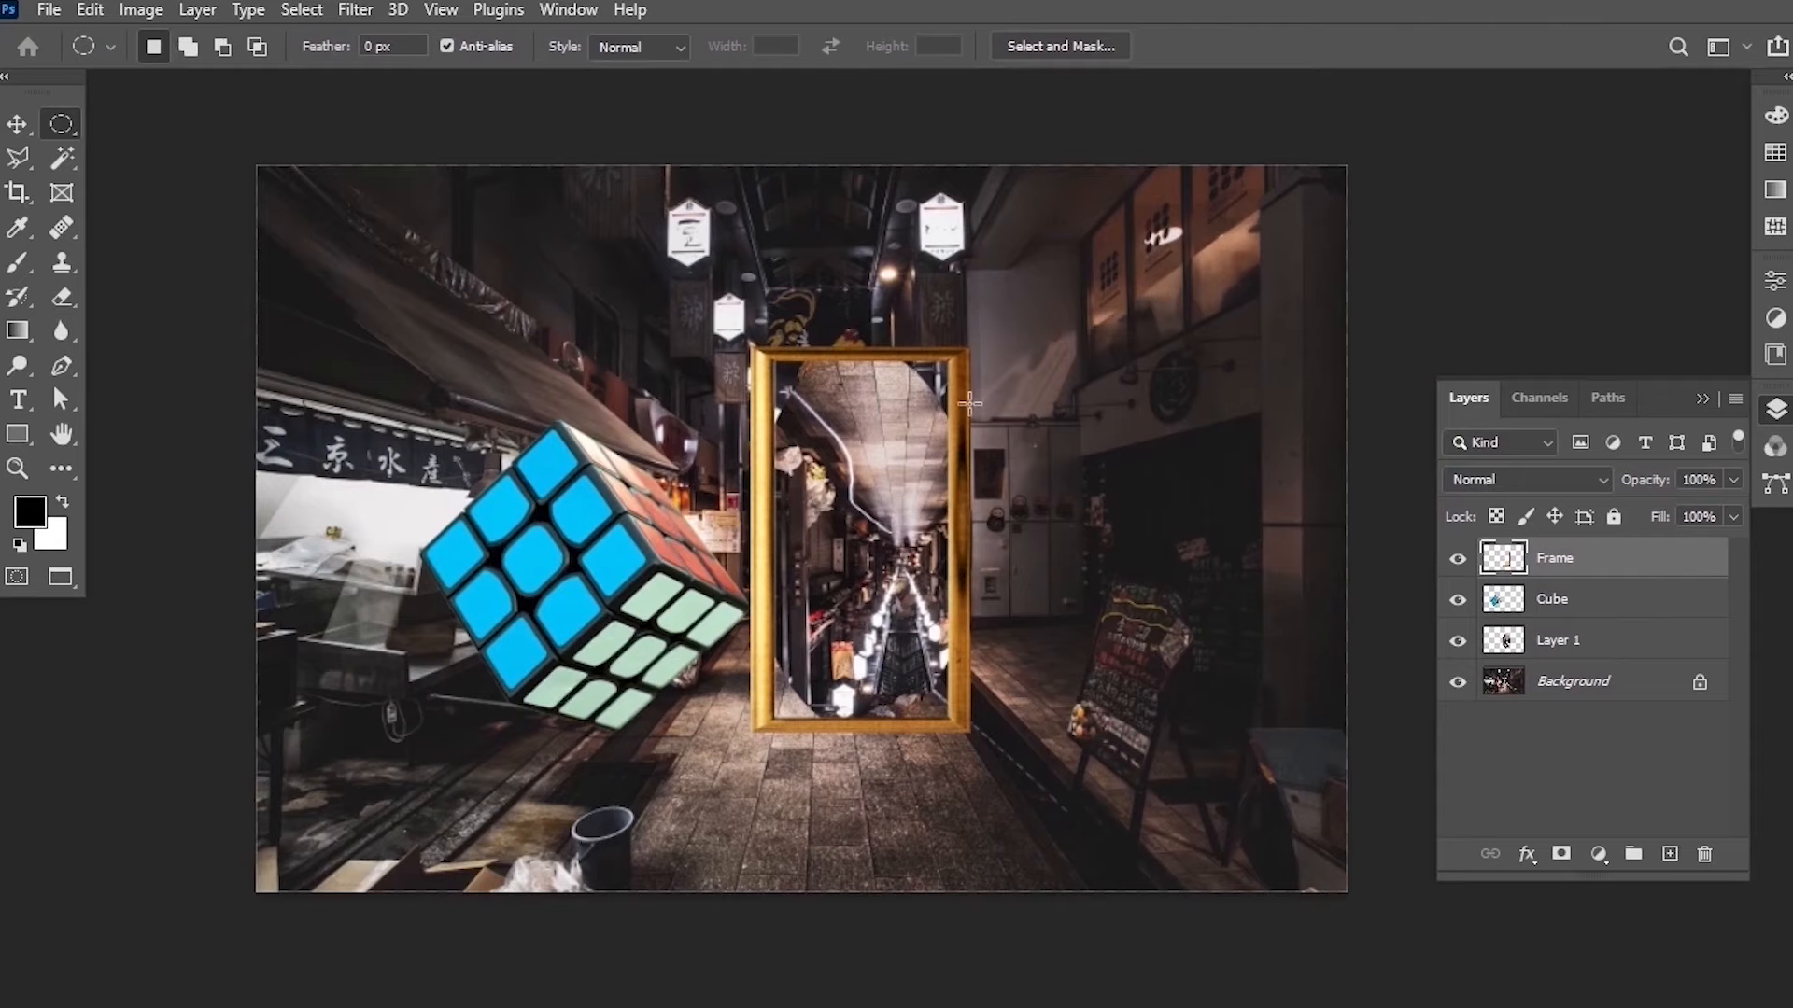
pyautogui.scroll(3, 920, 388)
pyautogui.moveTo(485, 529); pyautogui.dragTo(522, 518)
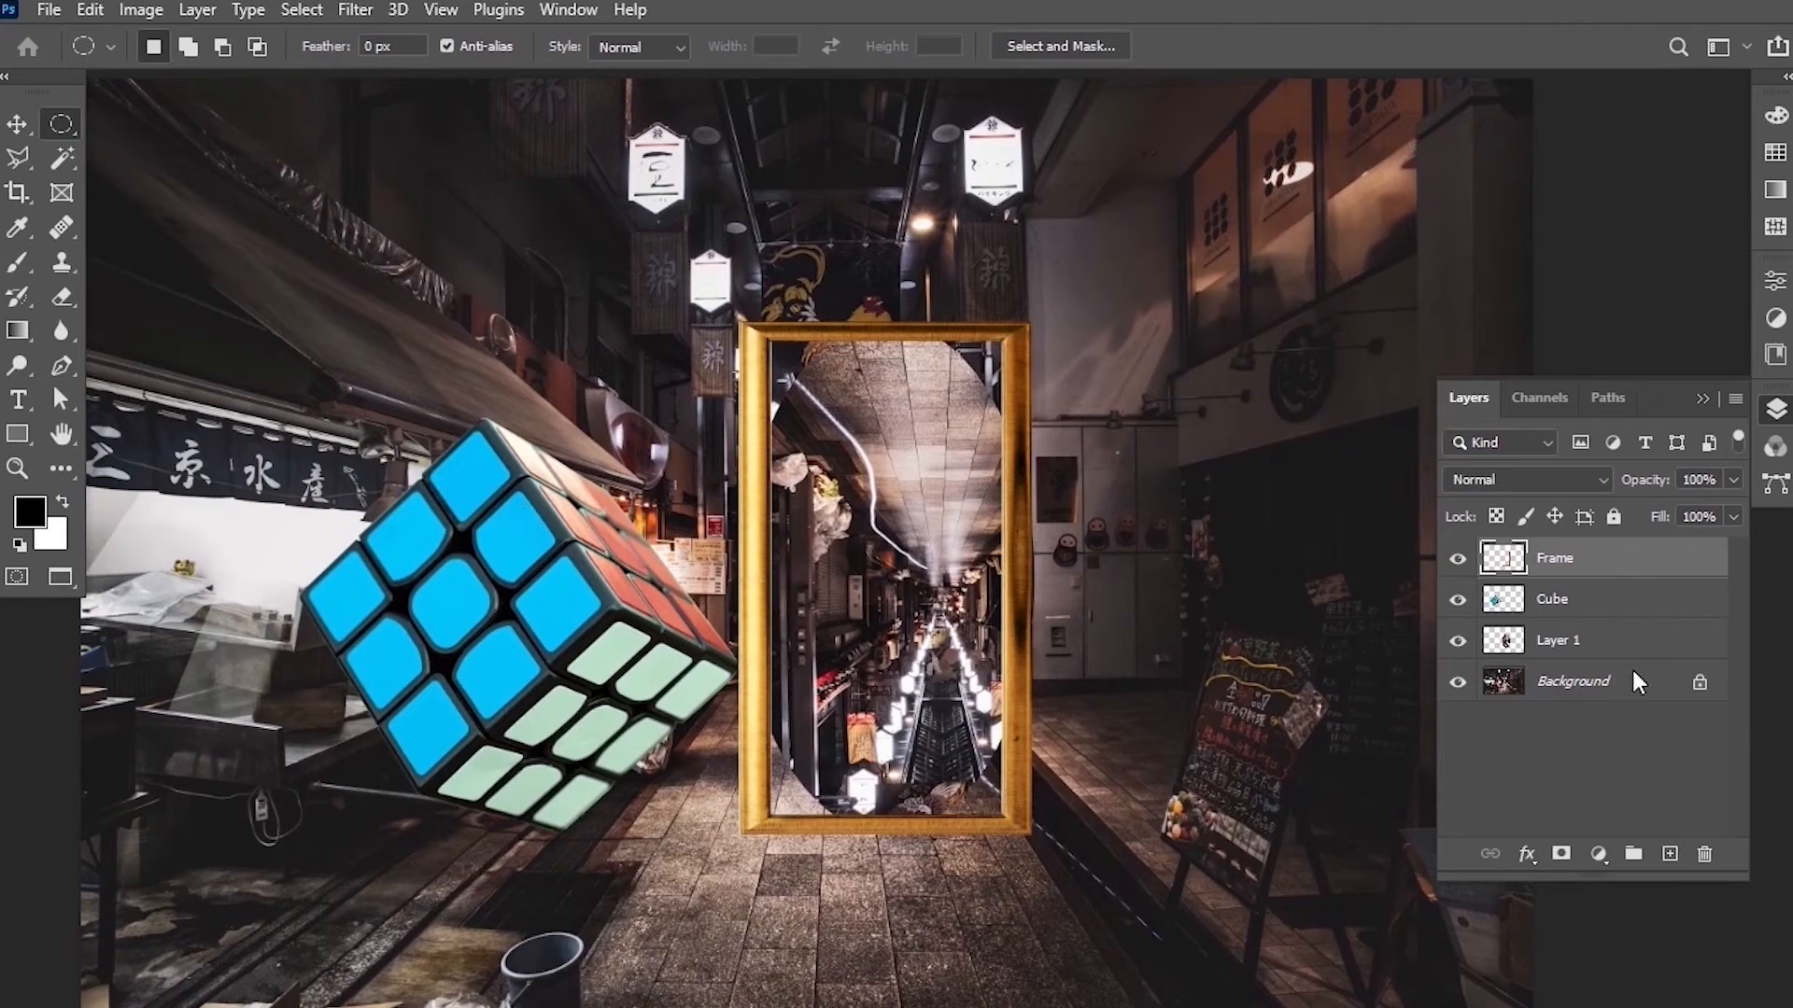
pyautogui.click(1585, 644)
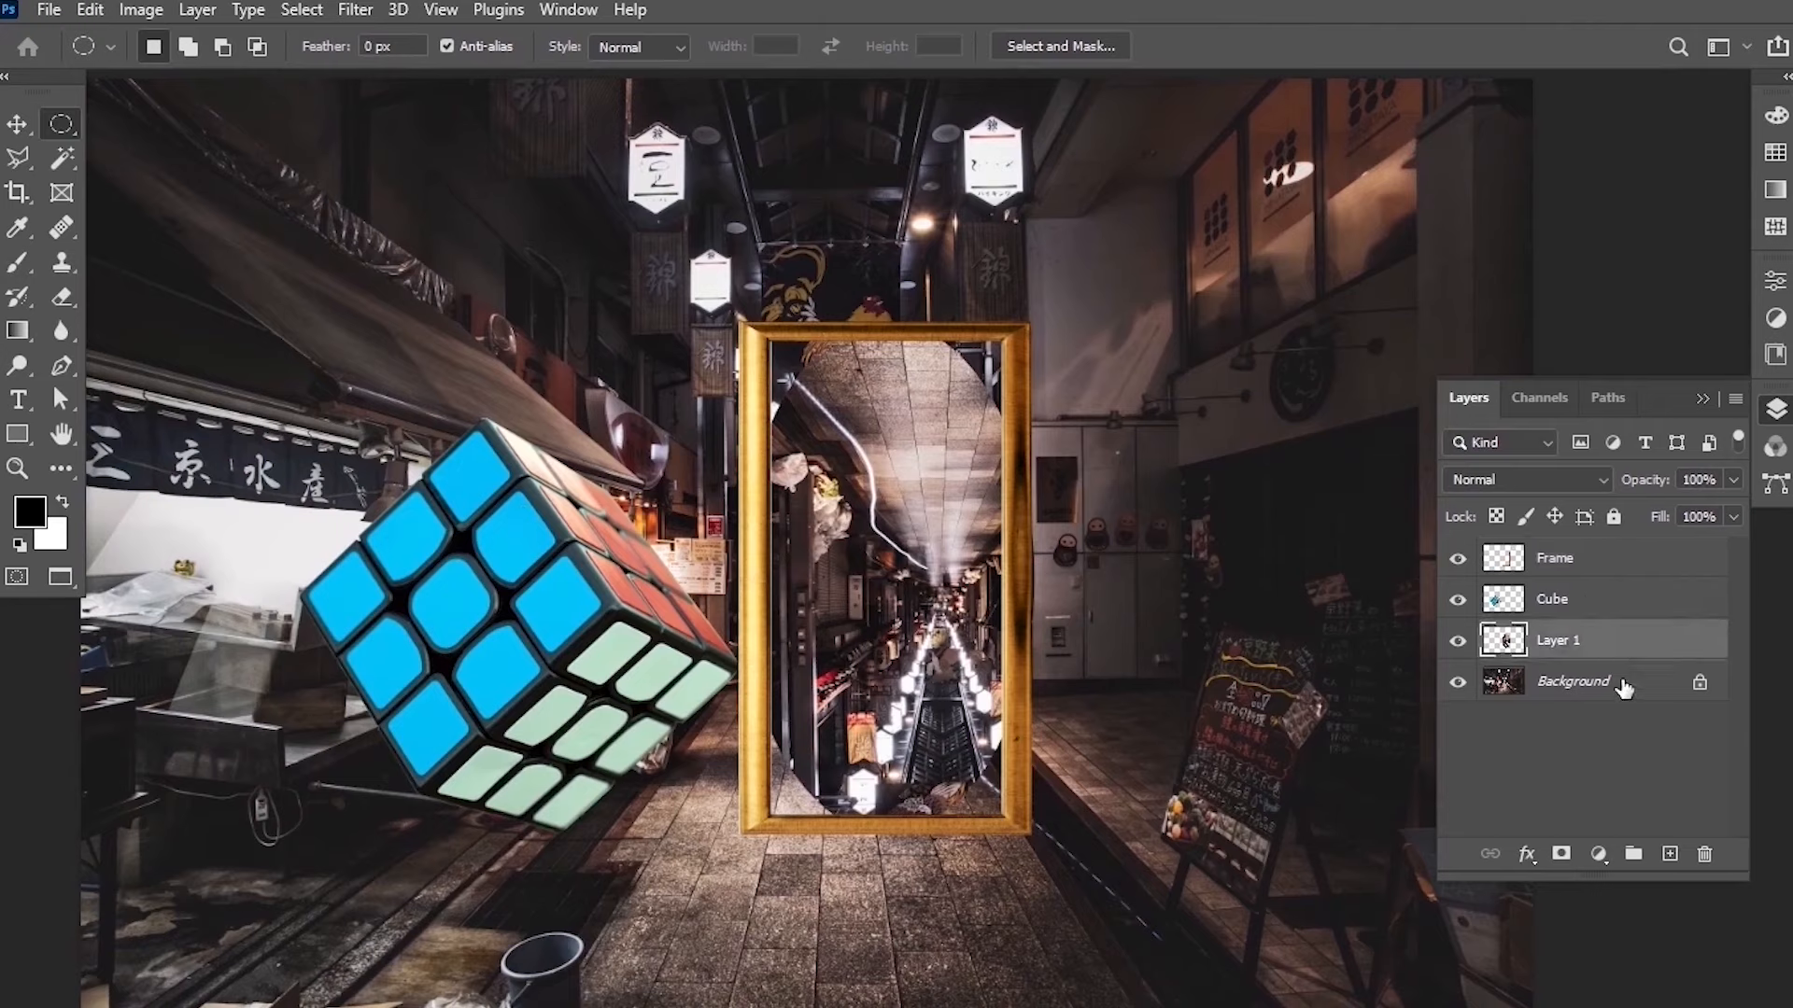
pyautogui.doubleClick(1576, 643)
pyautogui.write('Circle')
pyautogui.press('Return')
# Apply a Twirl distortion with a 50° angle to the Circle layer.
pyautogui.click(357, 11)
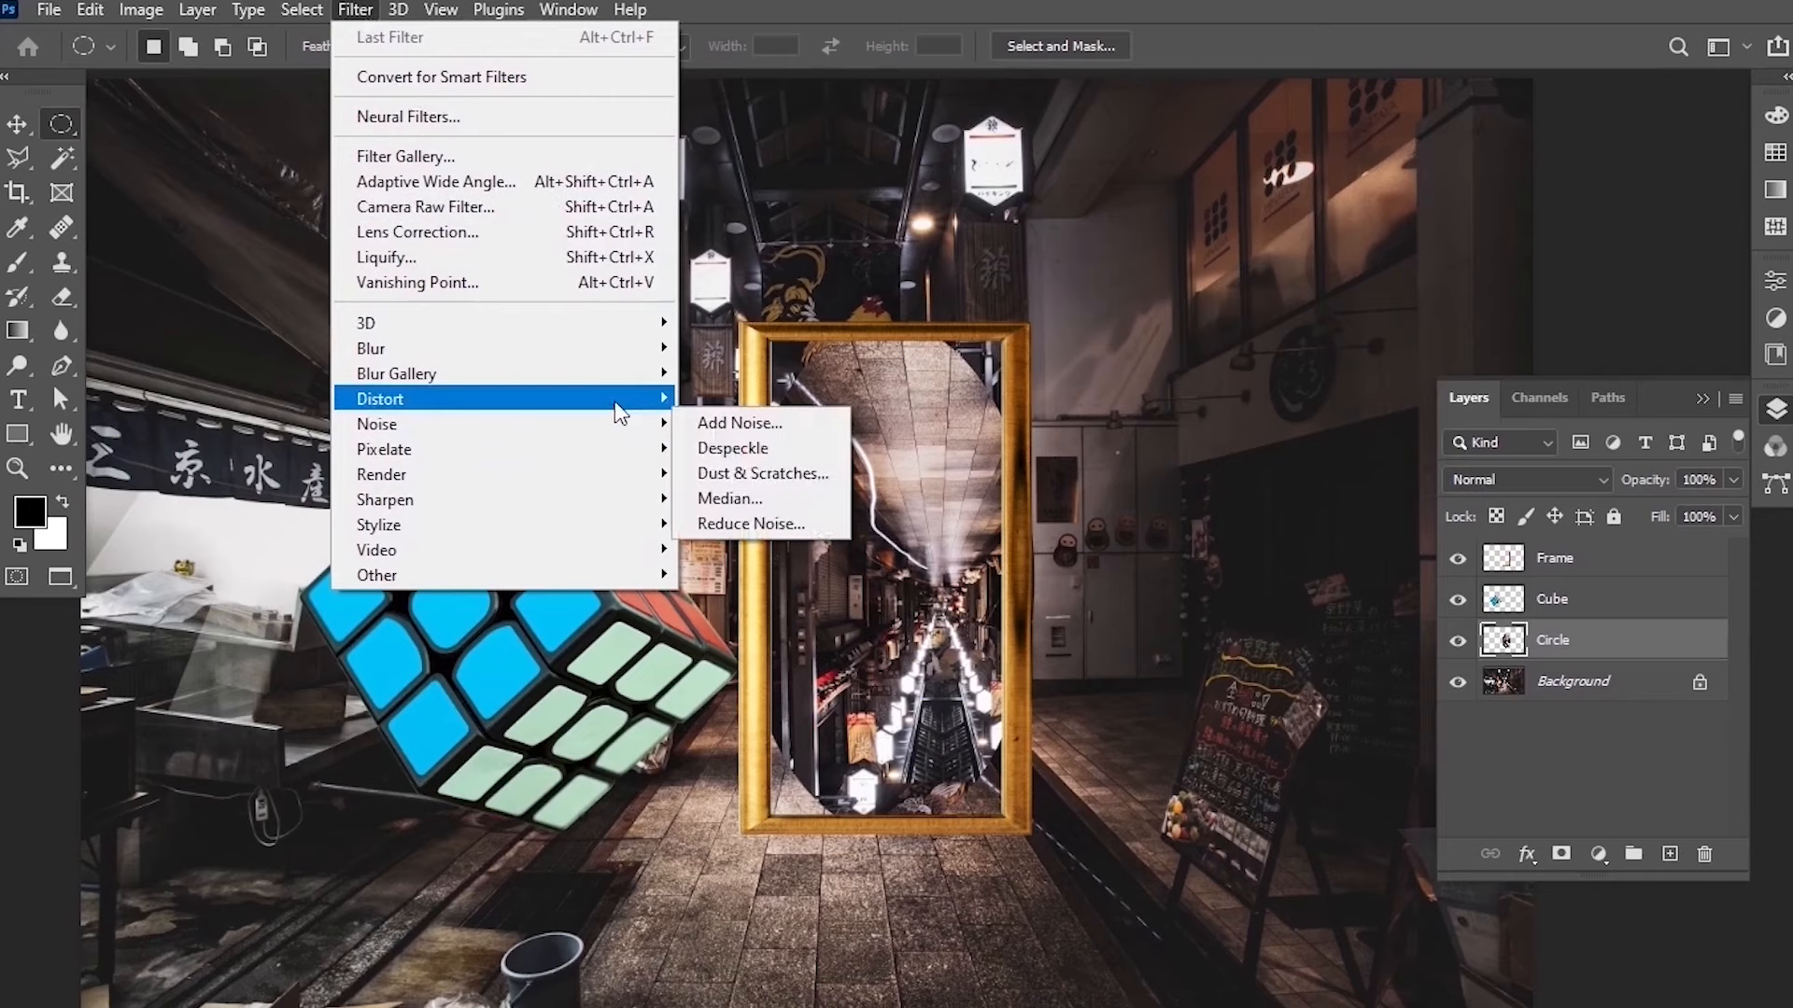
pyautogui.moveTo(659, 392)
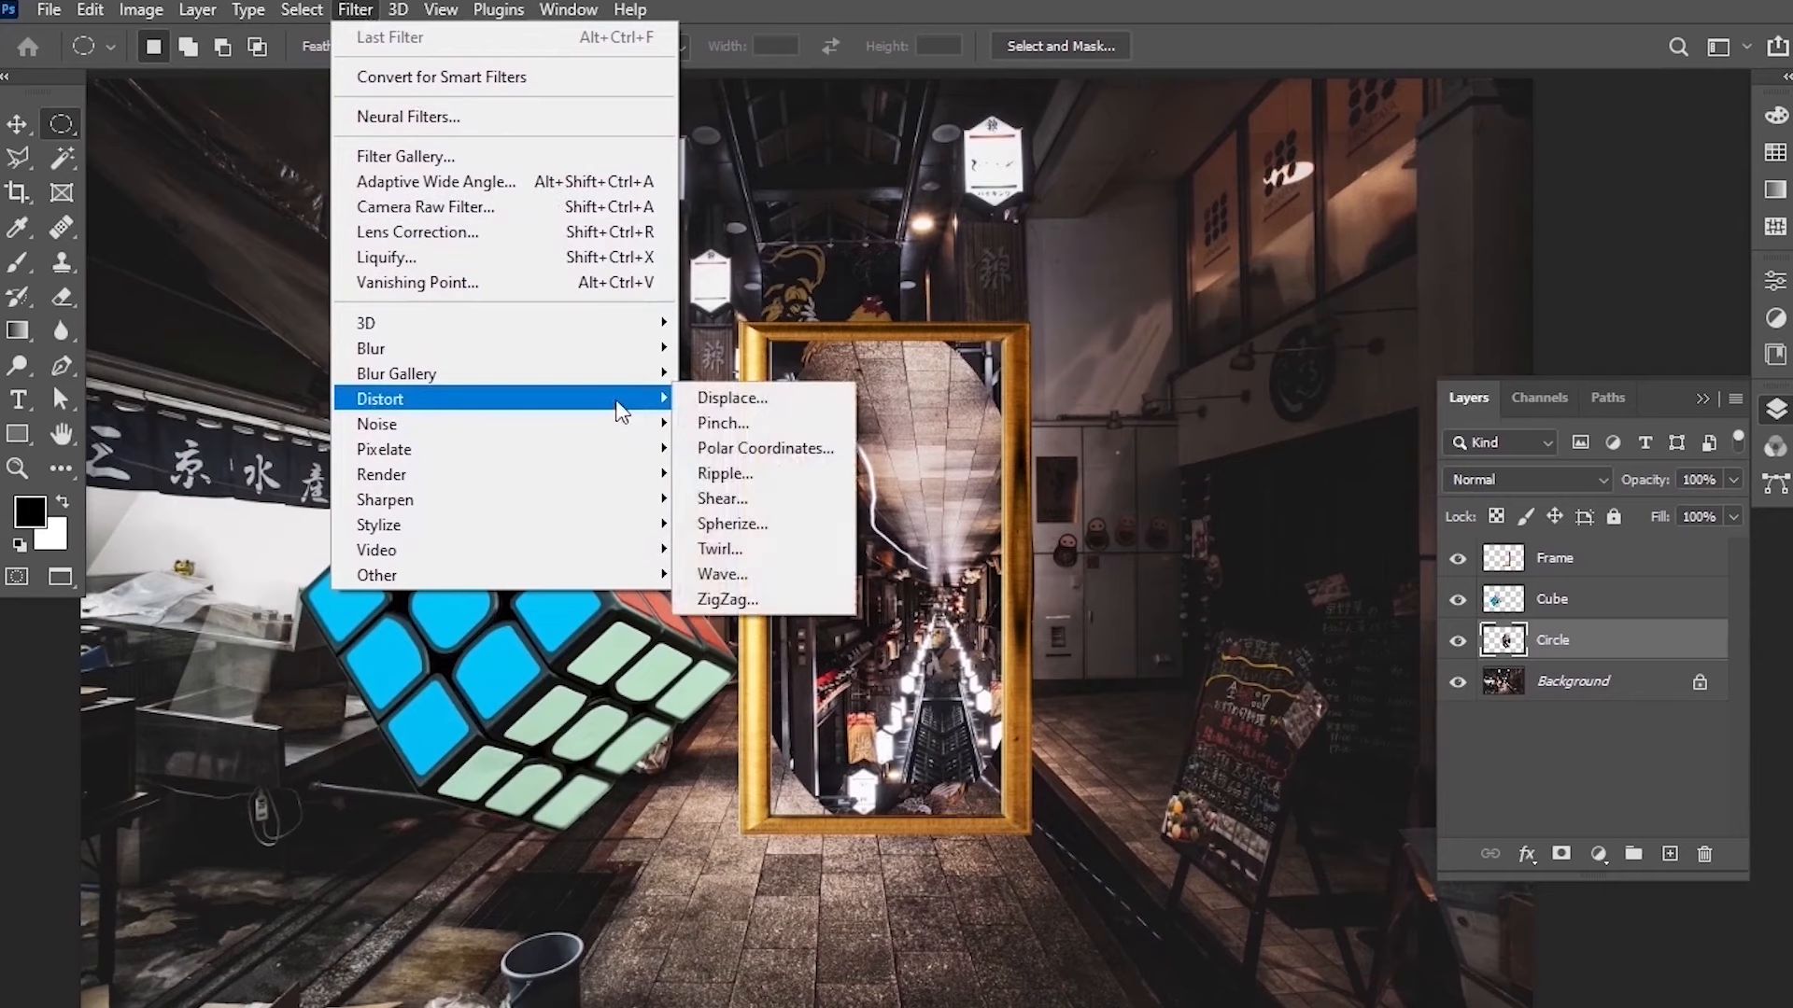
pyautogui.click(776, 547)
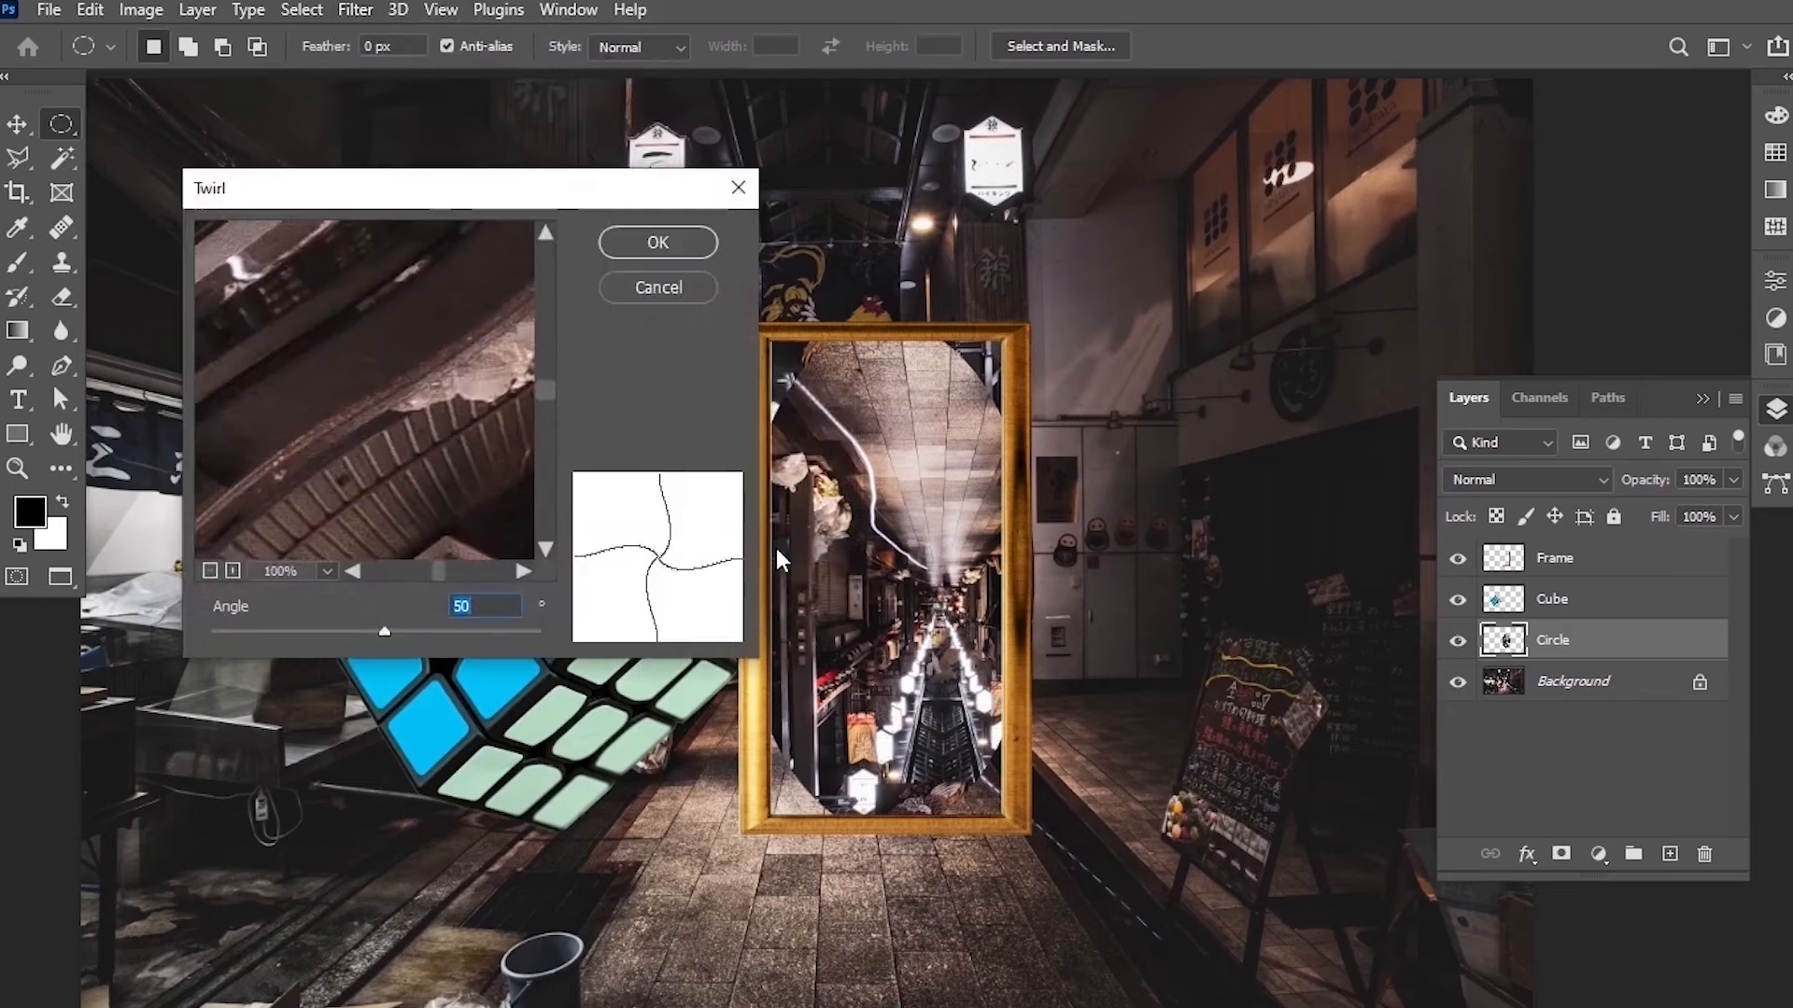
pyautogui.click(684, 241)
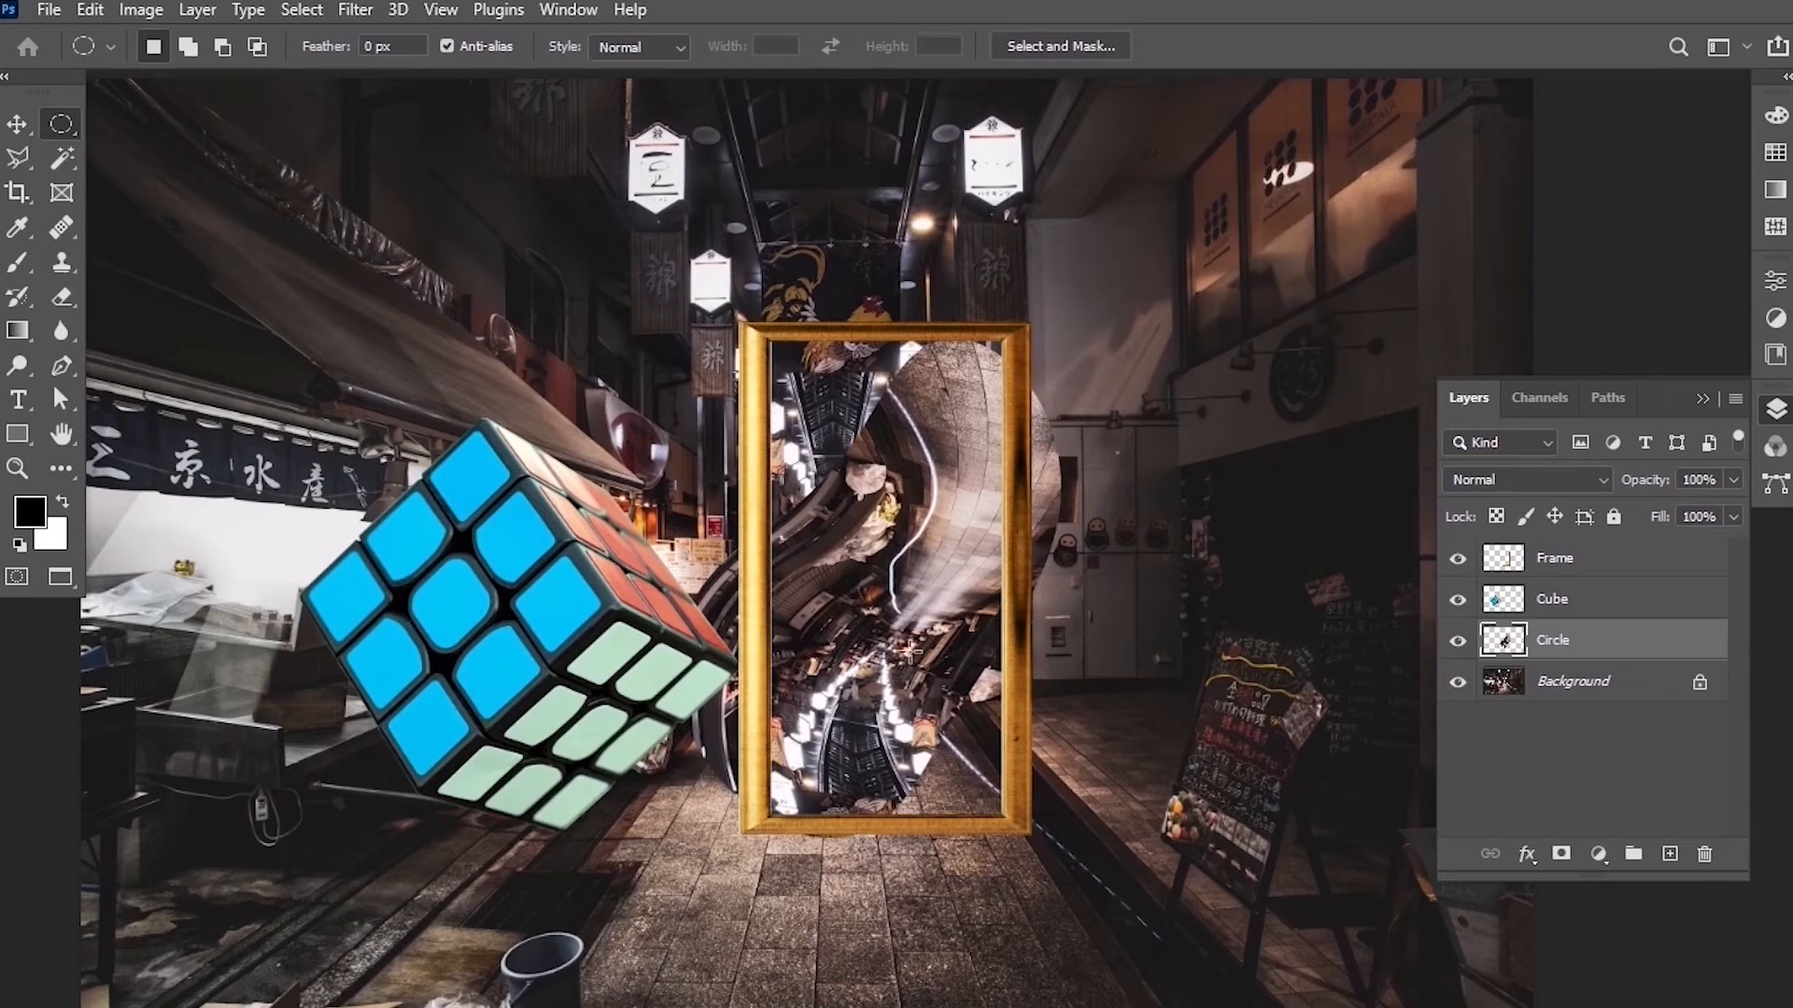
# Select the Cube layer and apply a ZigZag distortion with amount 10, 5 ridges and Pond Ripples style.
pyautogui.click(1553, 602)
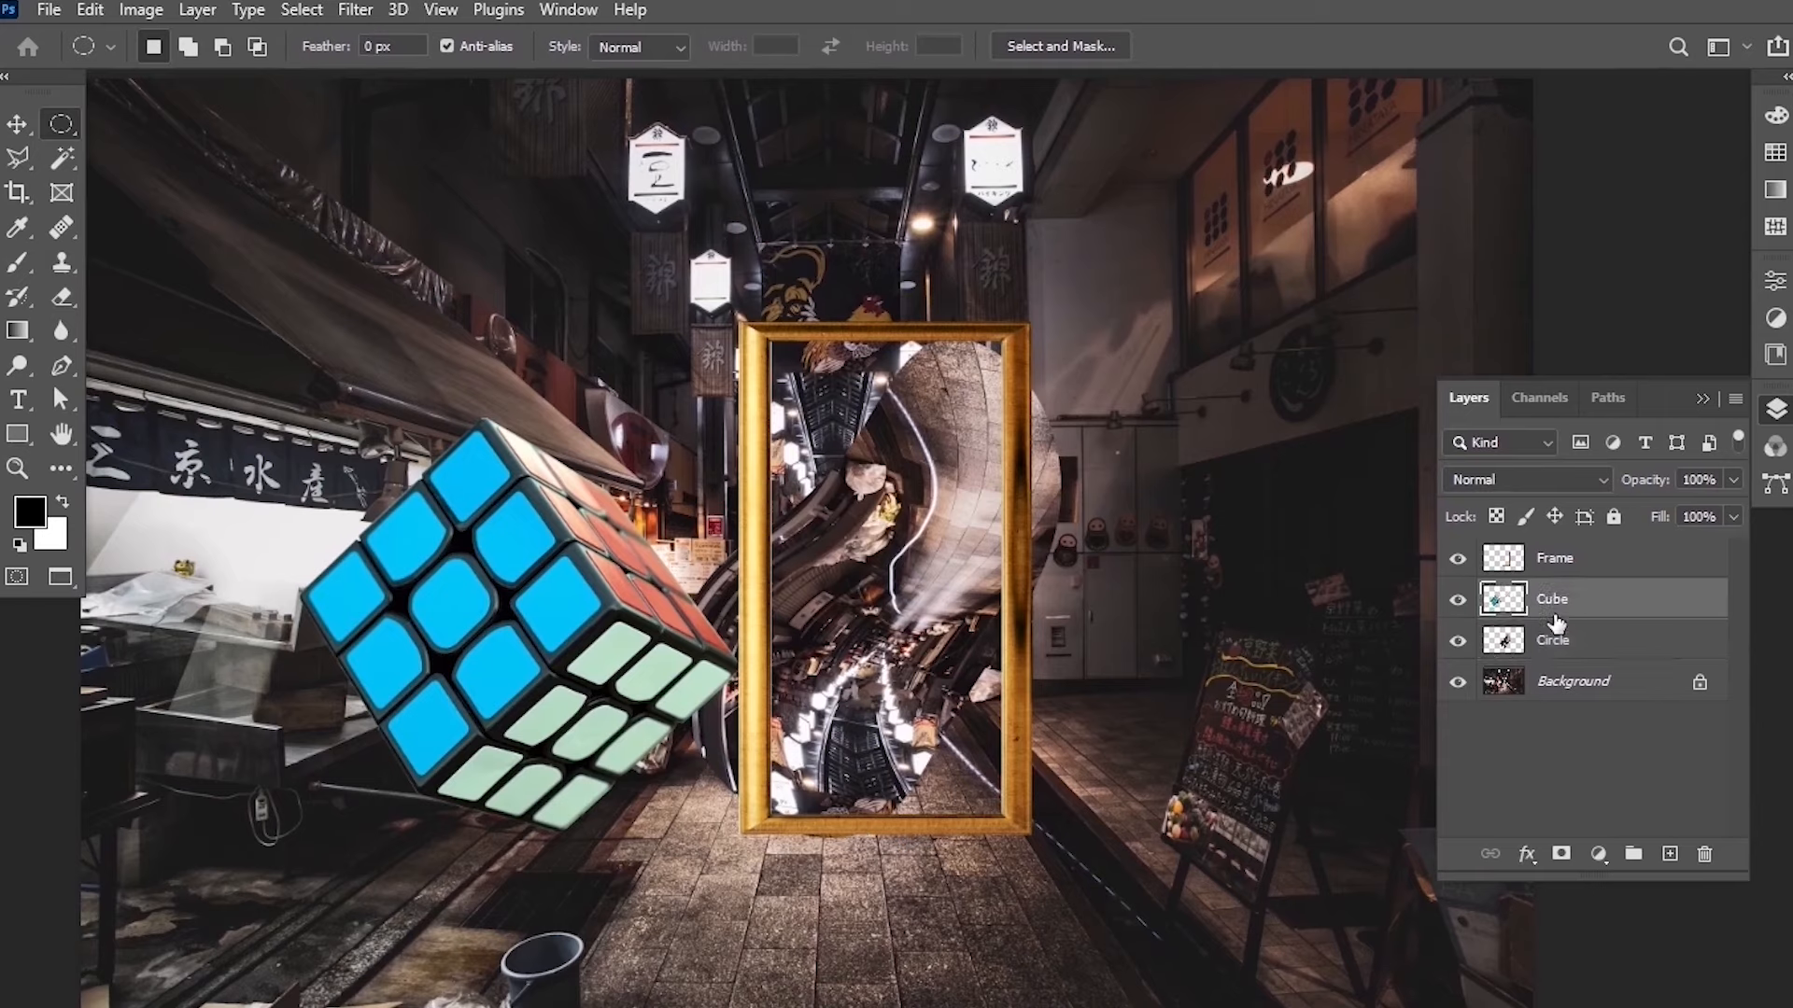
pyautogui.click(355, 13)
pyautogui.moveTo(558, 408)
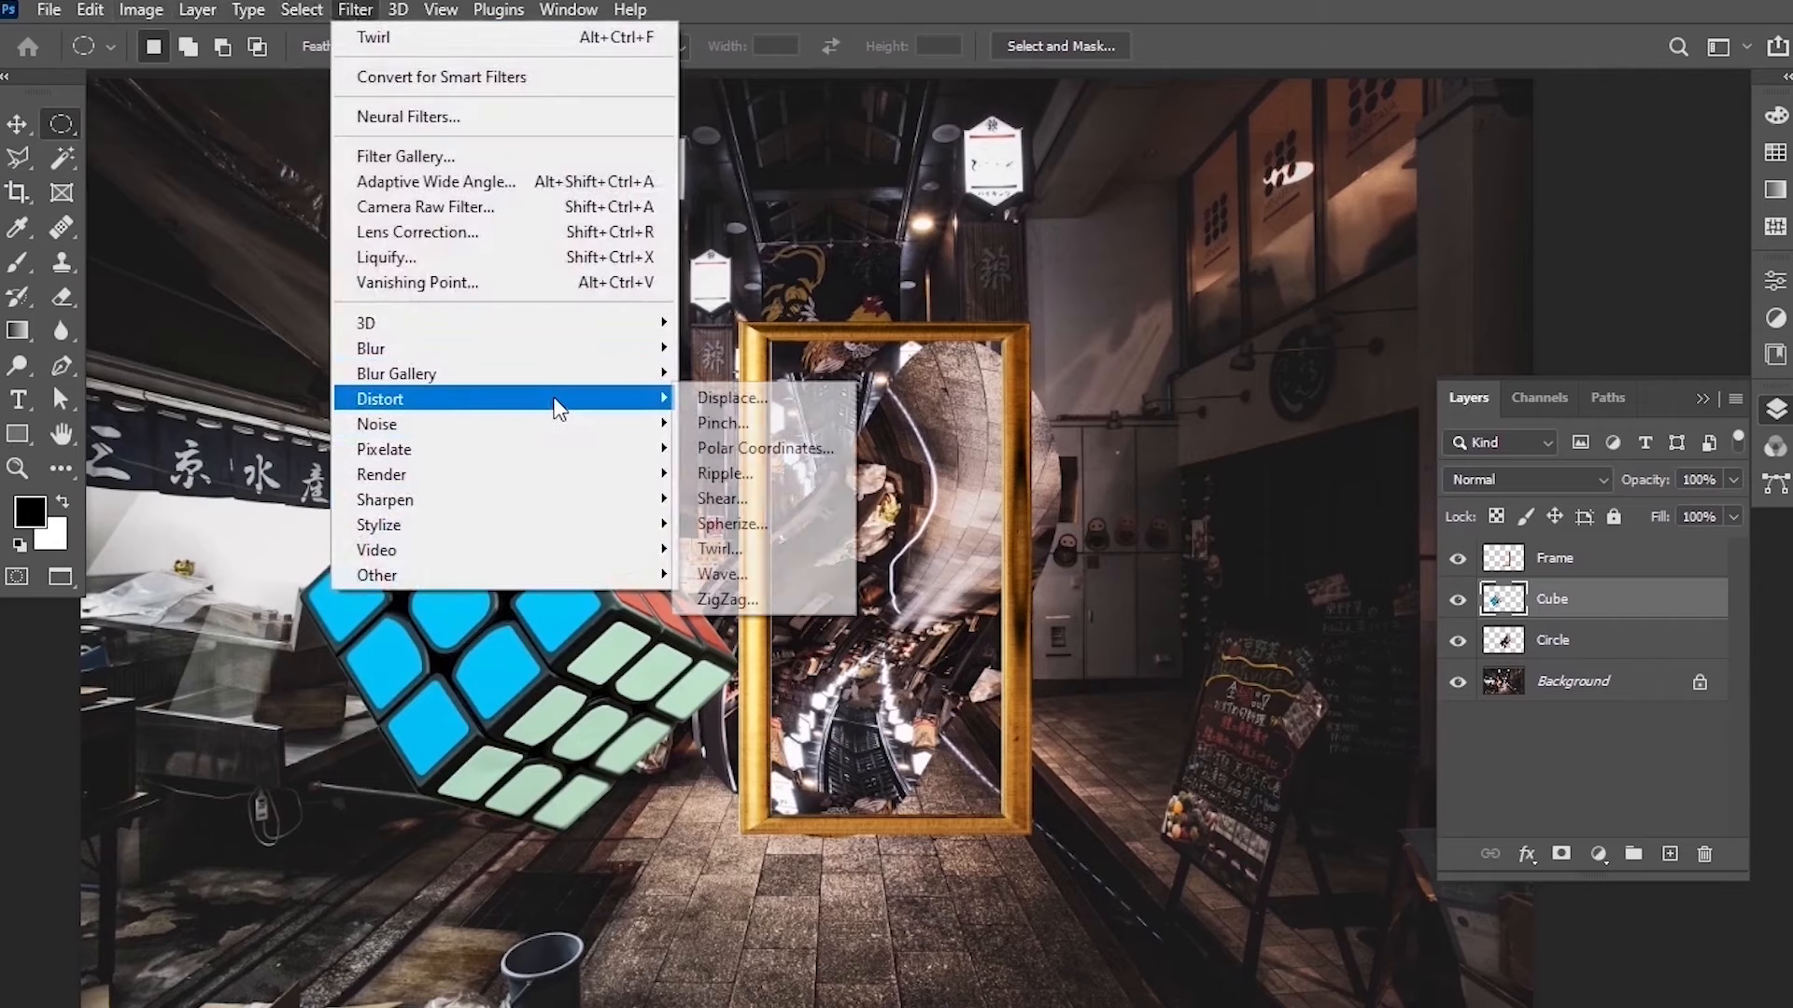
pyautogui.click(760, 597)
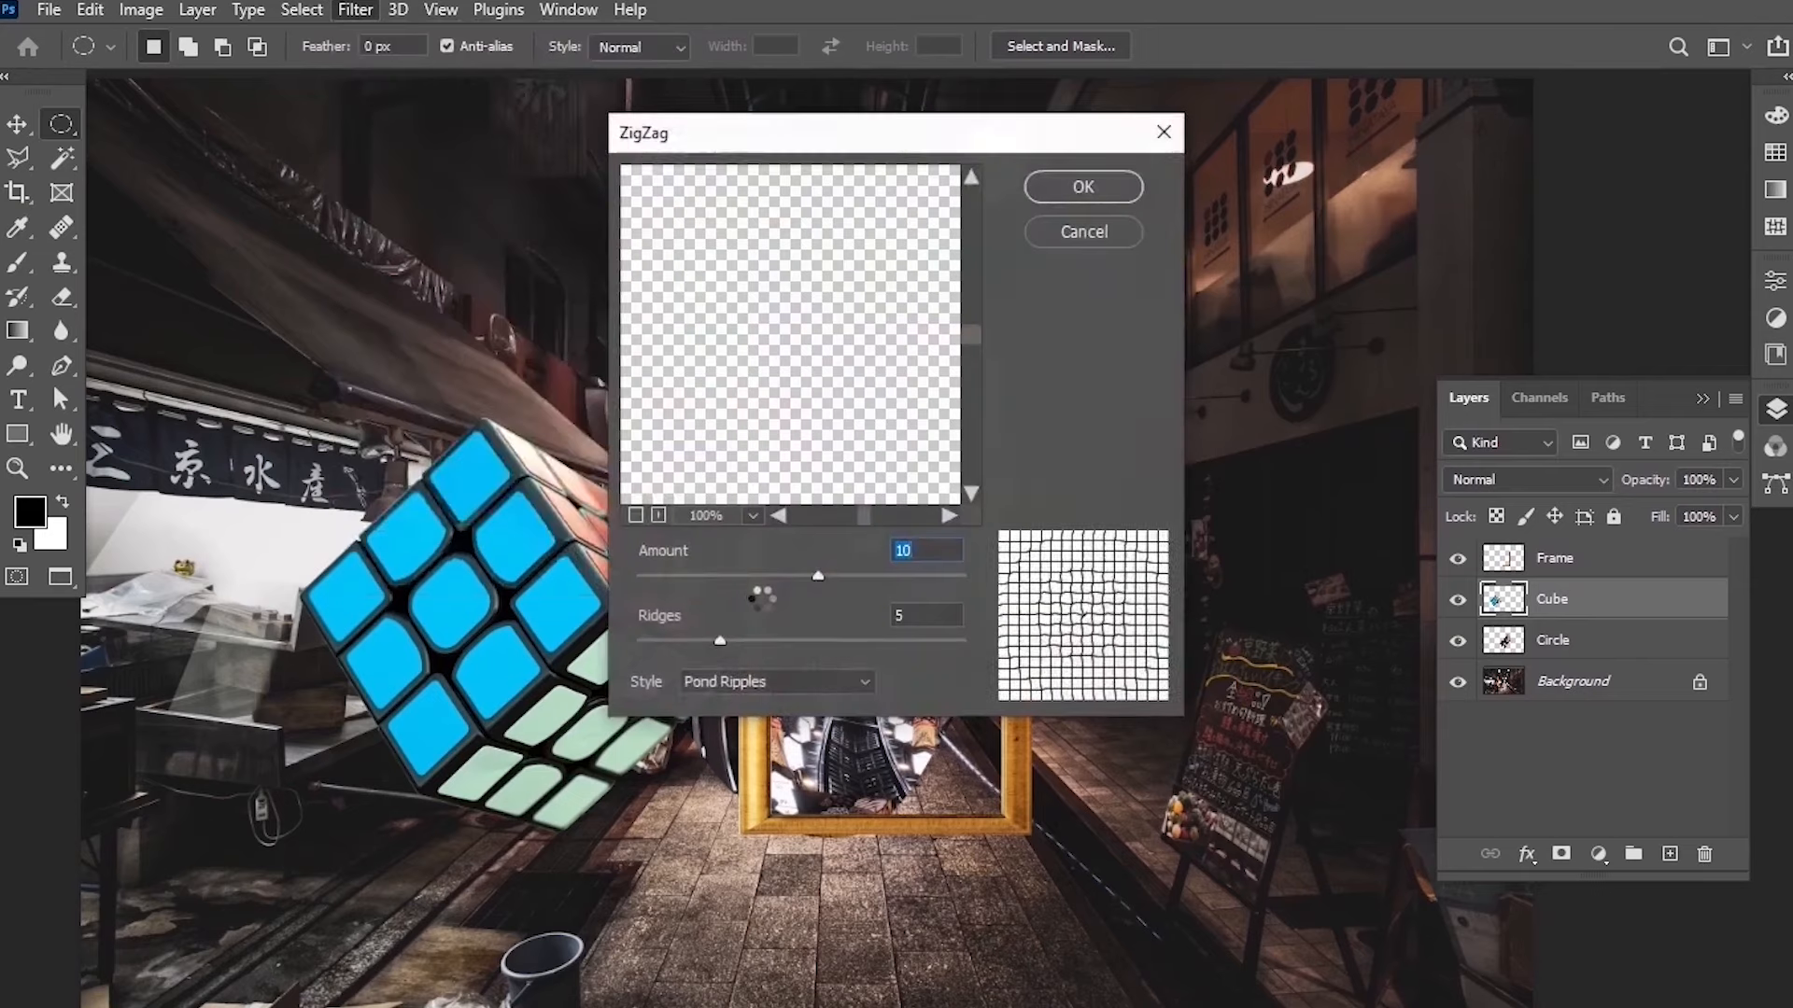
pyautogui.click(1102, 190)
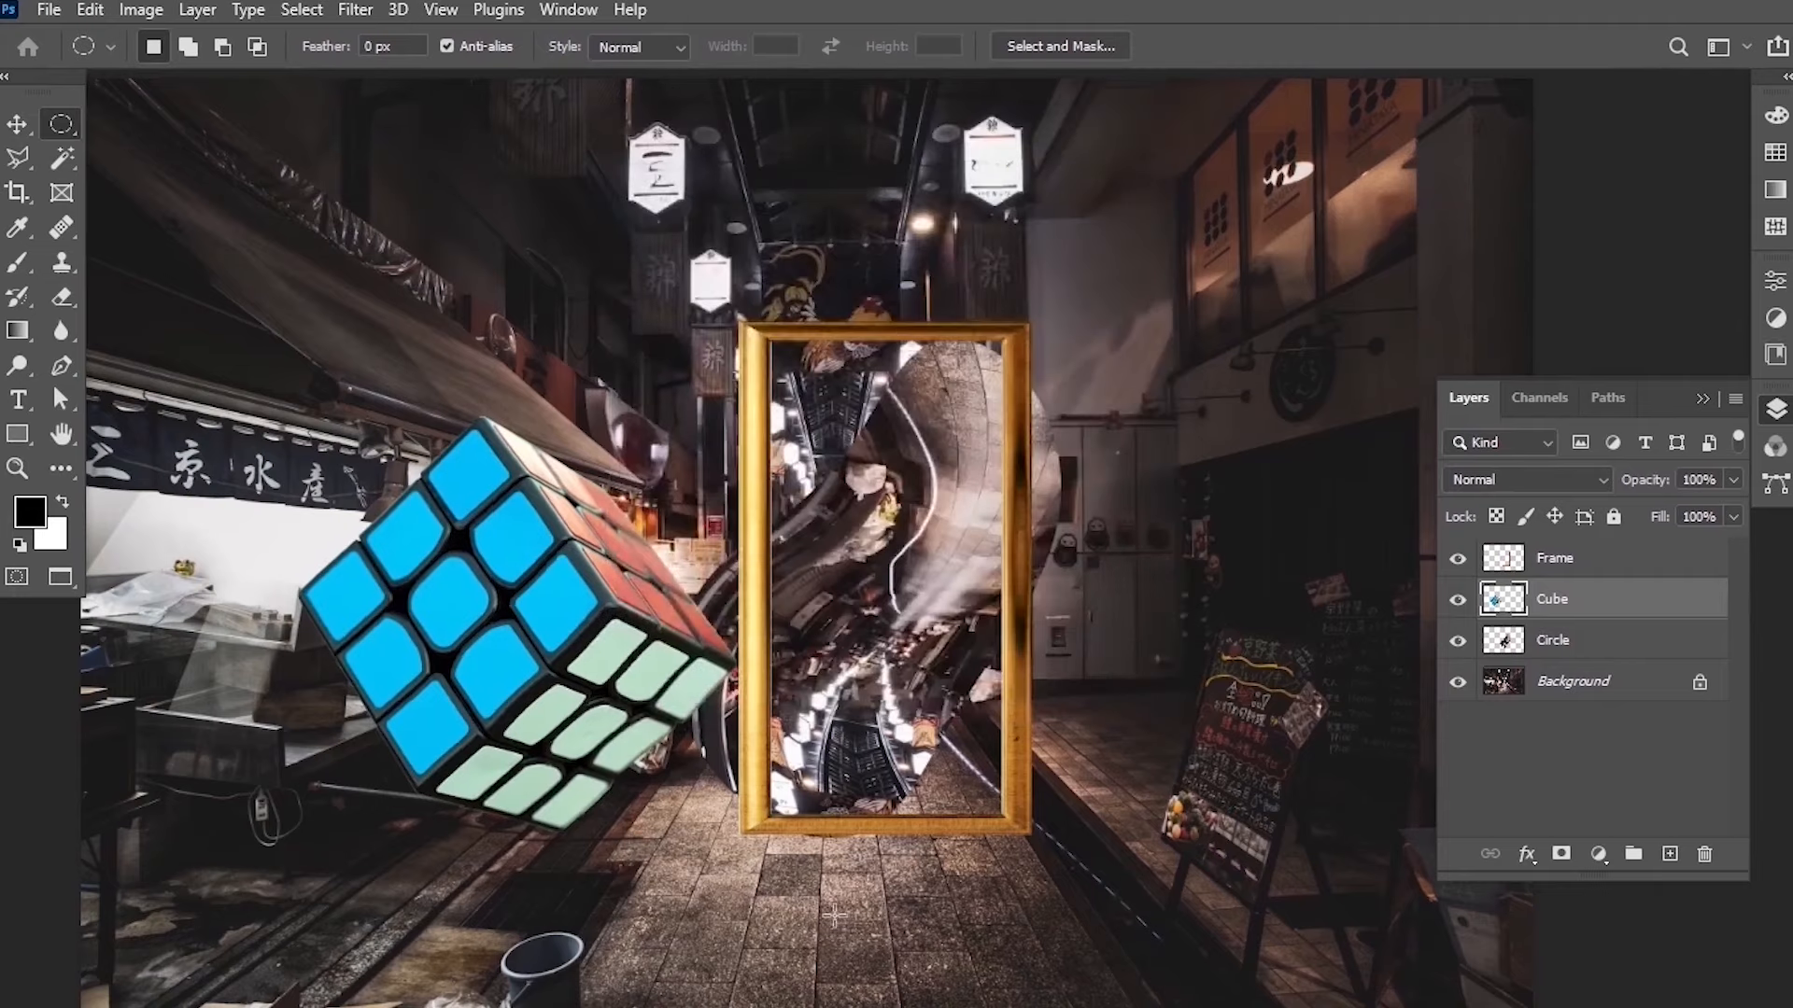
pyautogui.scroll(-5, 498, 649)
pyautogui.scroll(4, 499, 649)
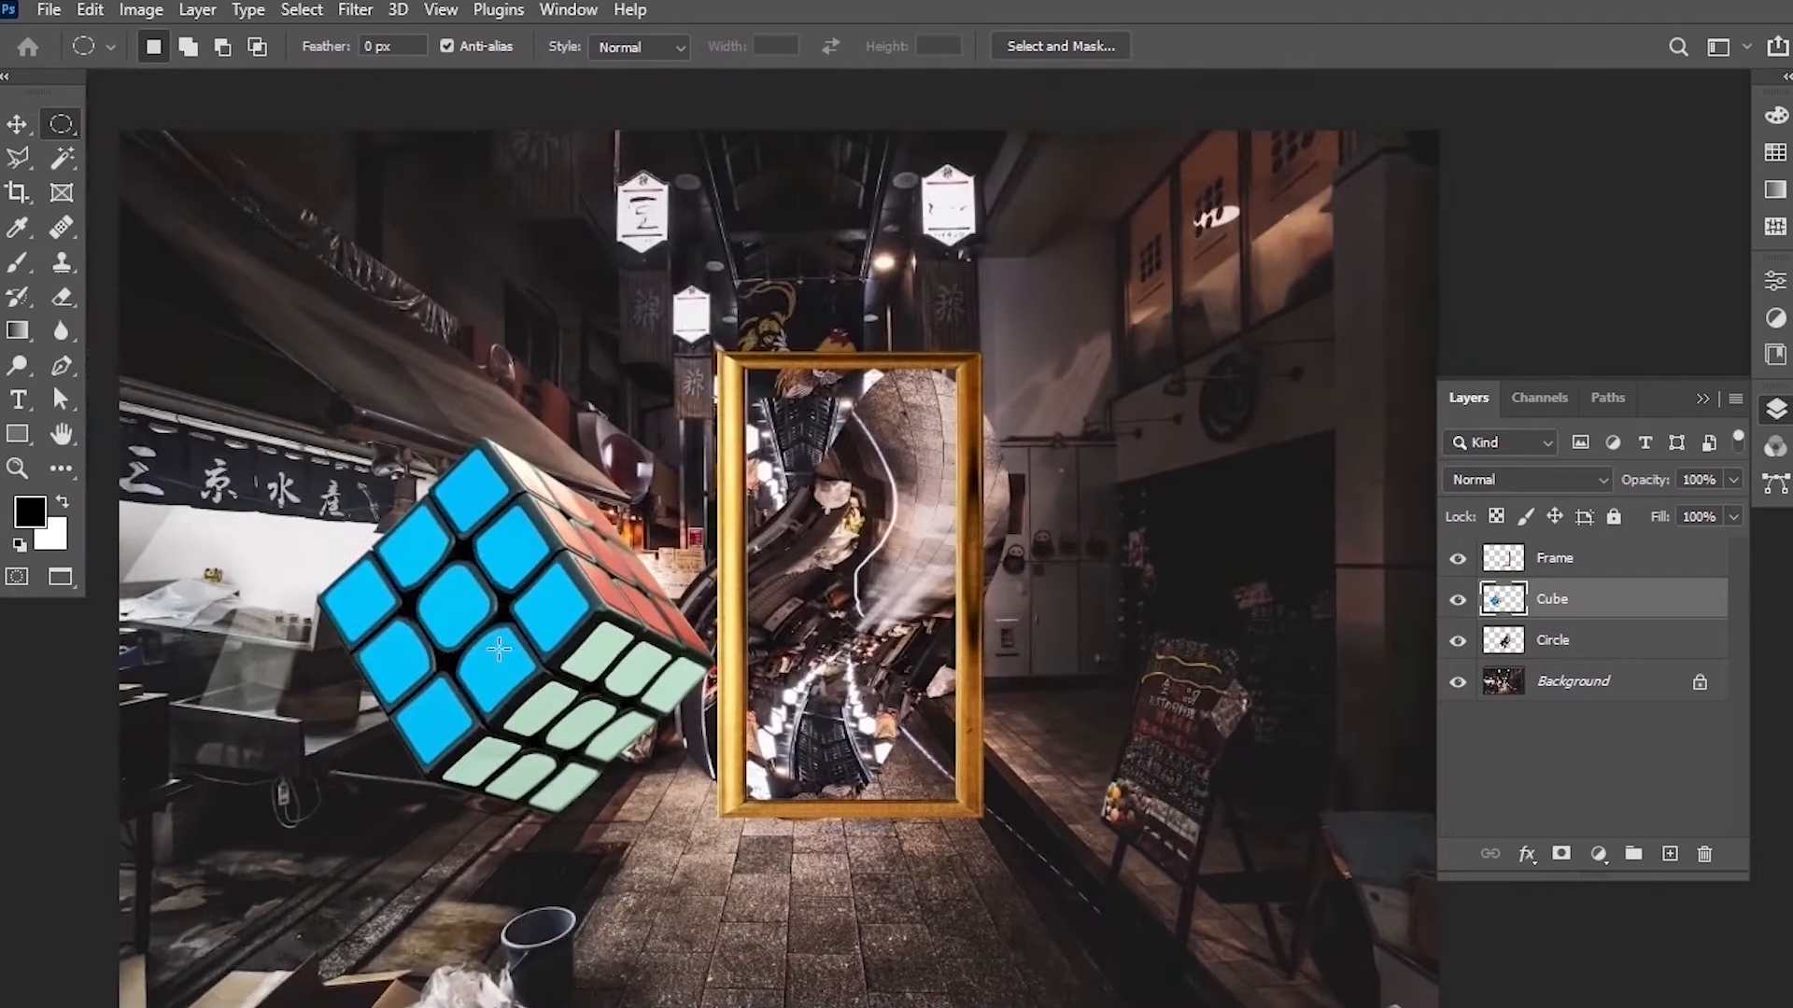
pyautogui.scroll(-1, 527, 847)
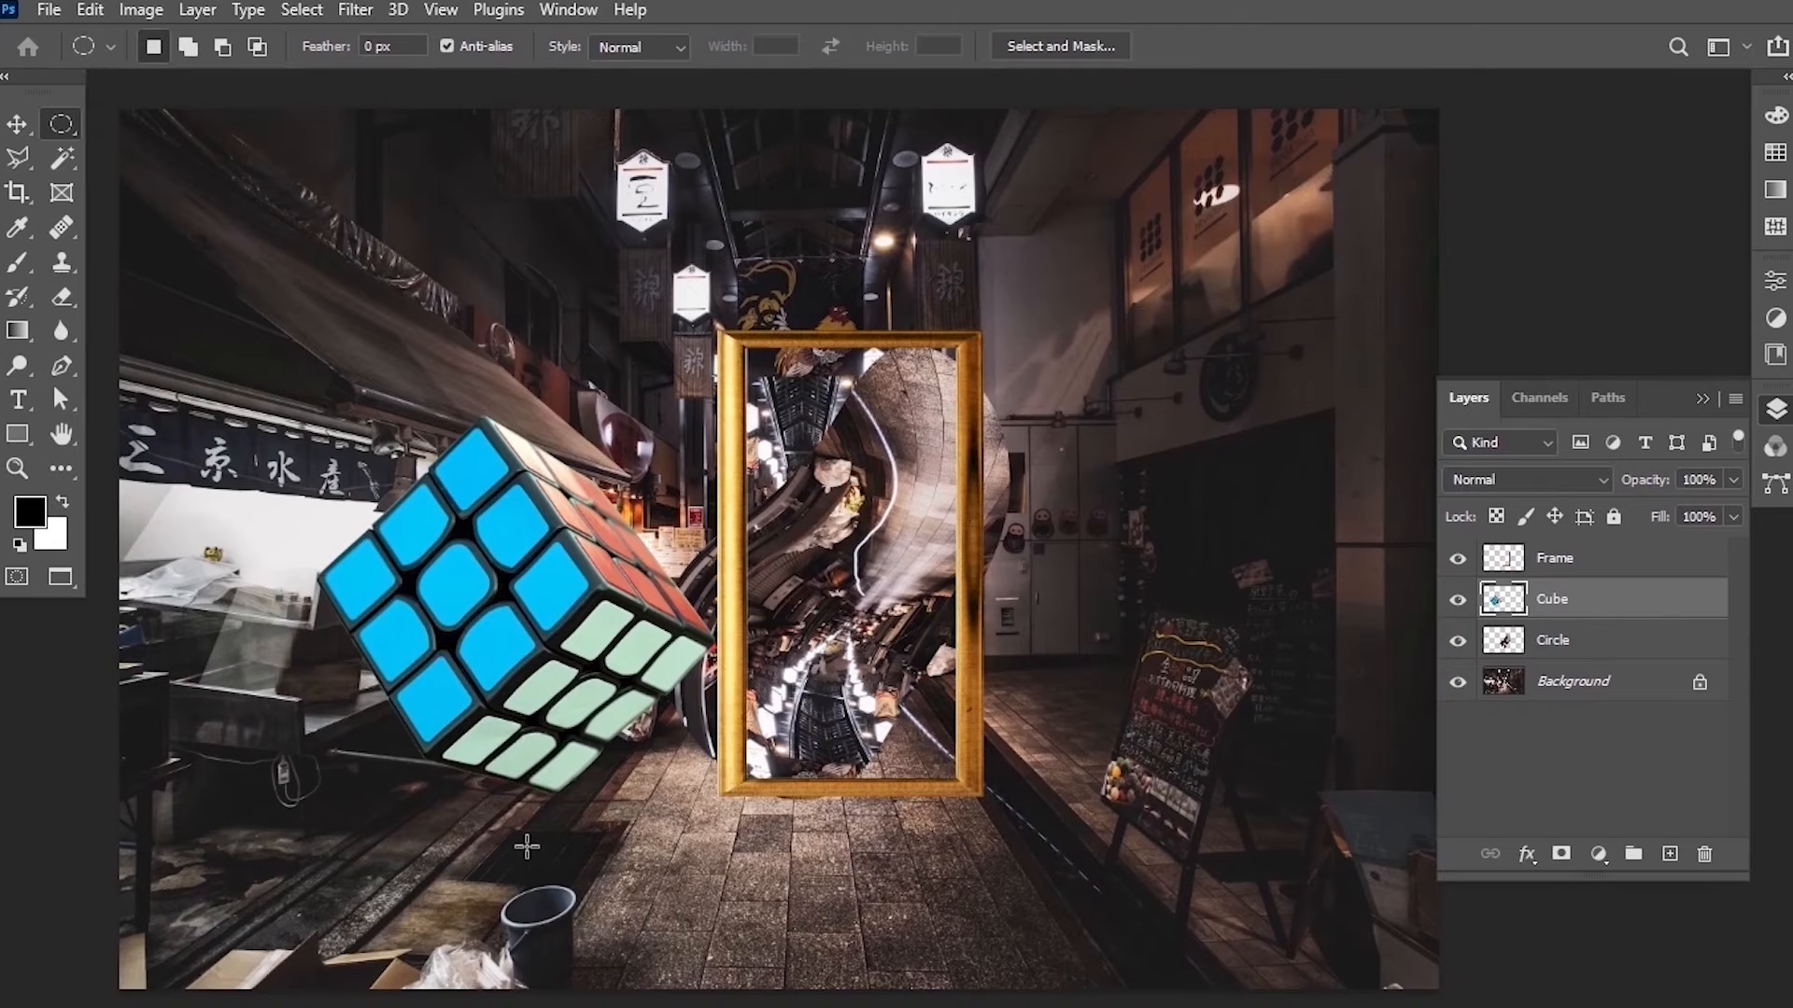
pyautogui.scroll(-1, 520, 752)
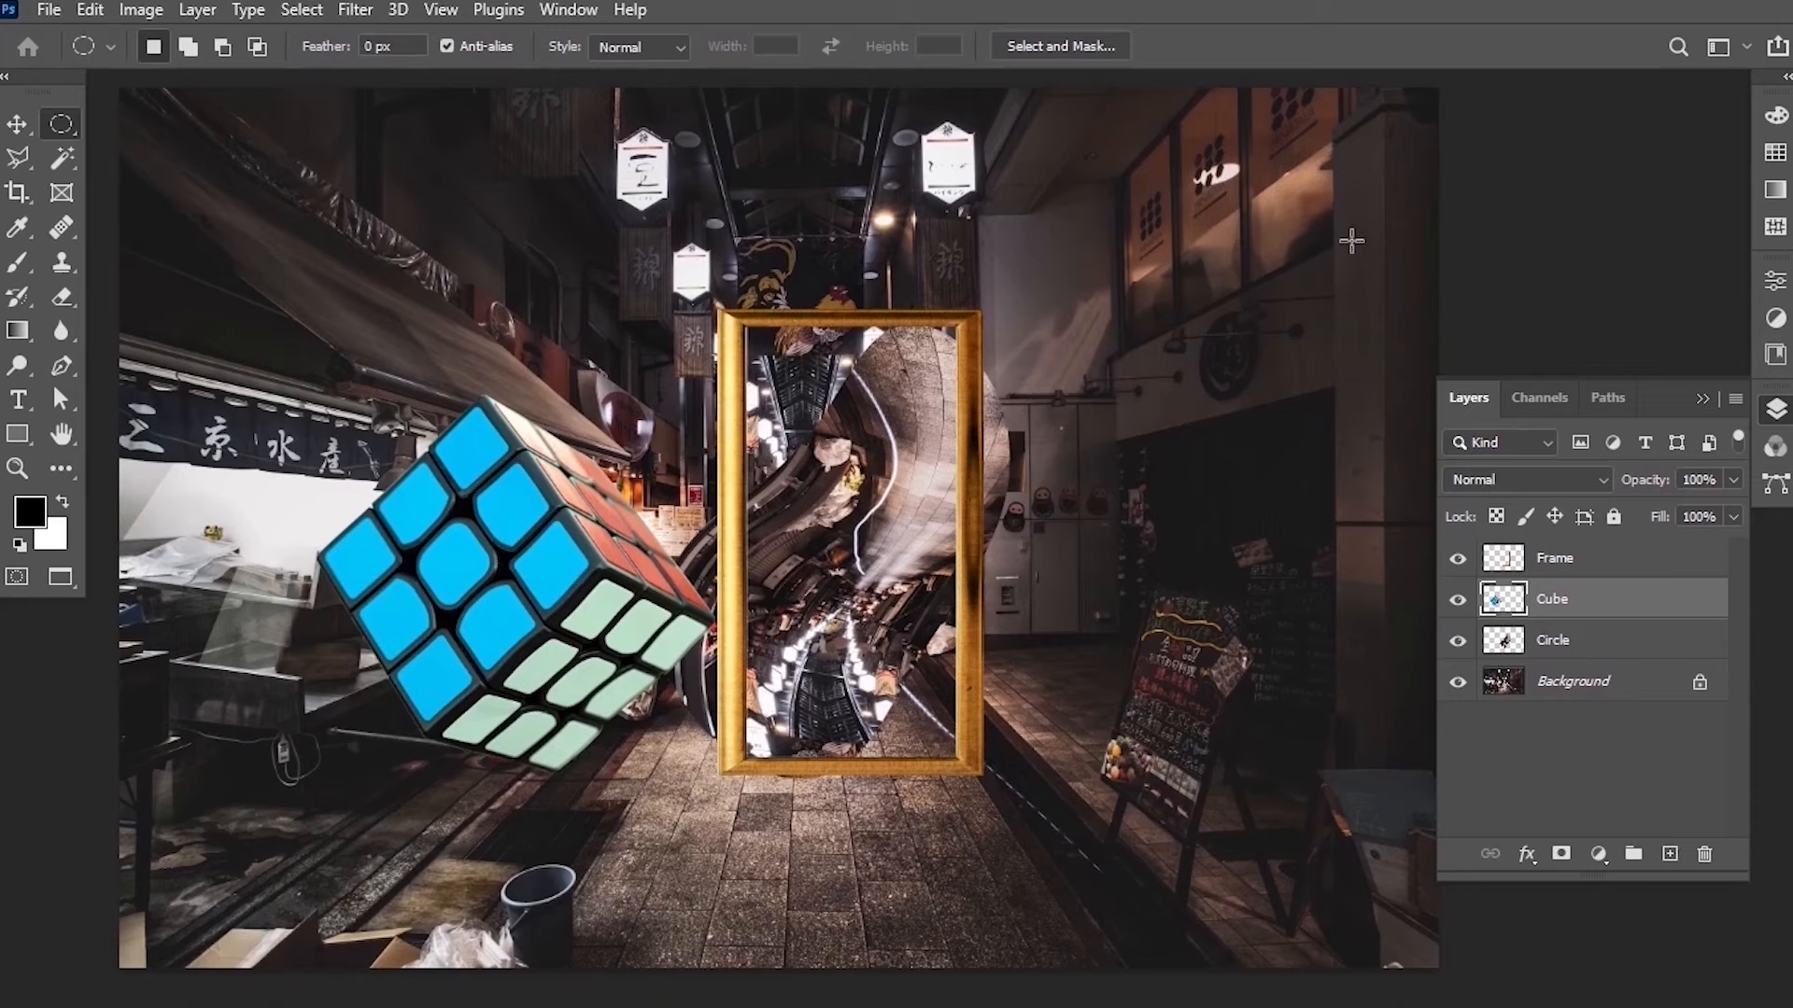
# Switch to the gradient document with the yellow band and choose the Magic Wand tool.
pyautogui.click(56, 10)
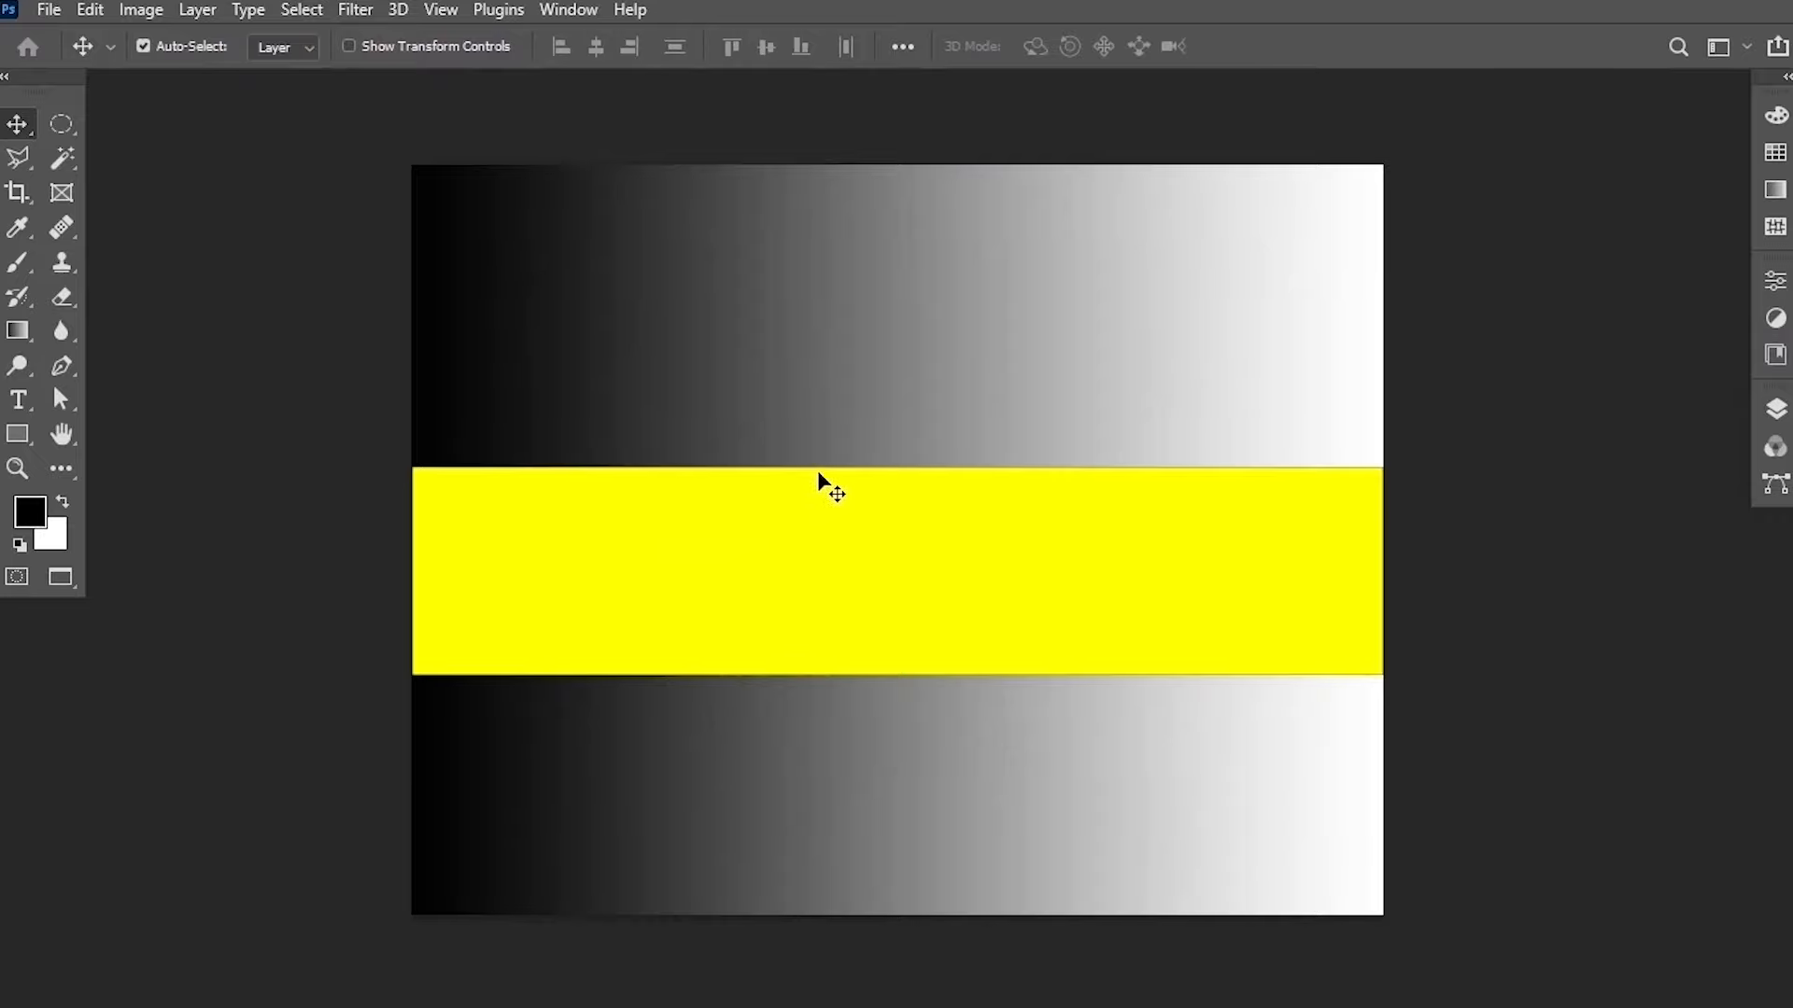
pyautogui.click(66, 159)
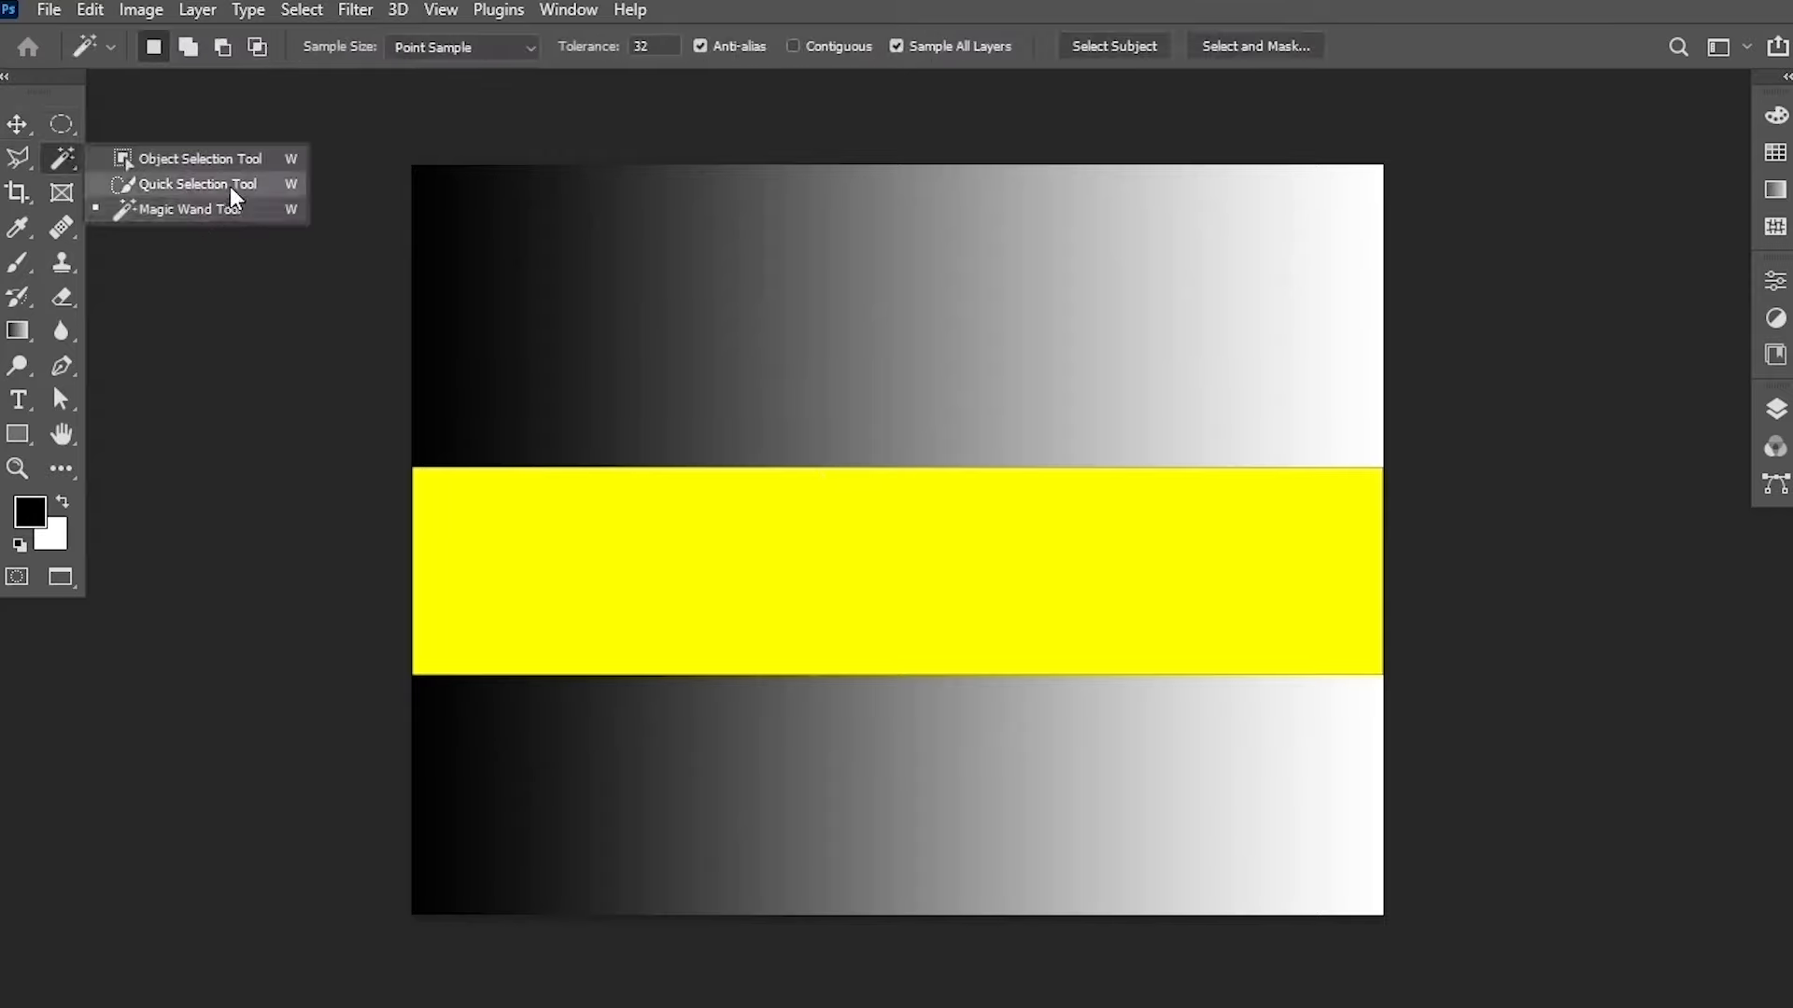
pyautogui.click(47, 153)
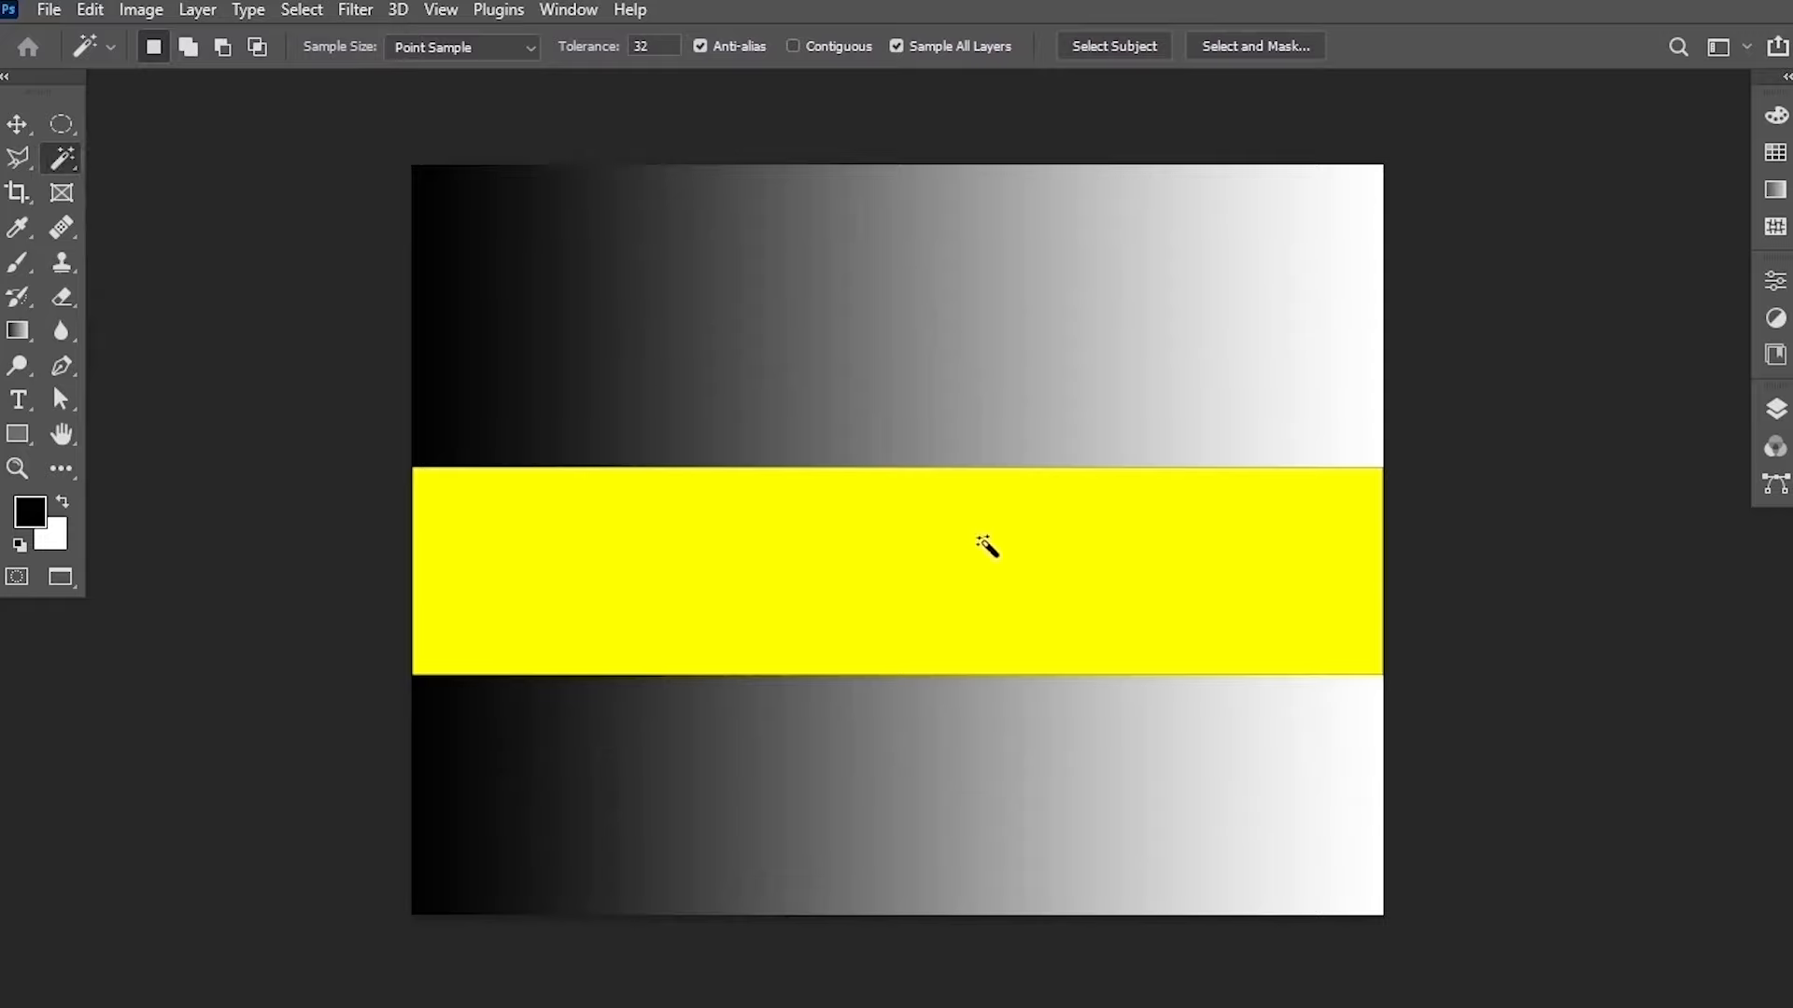
pyautogui.click(47, 13)
pyautogui.click(96, 65)
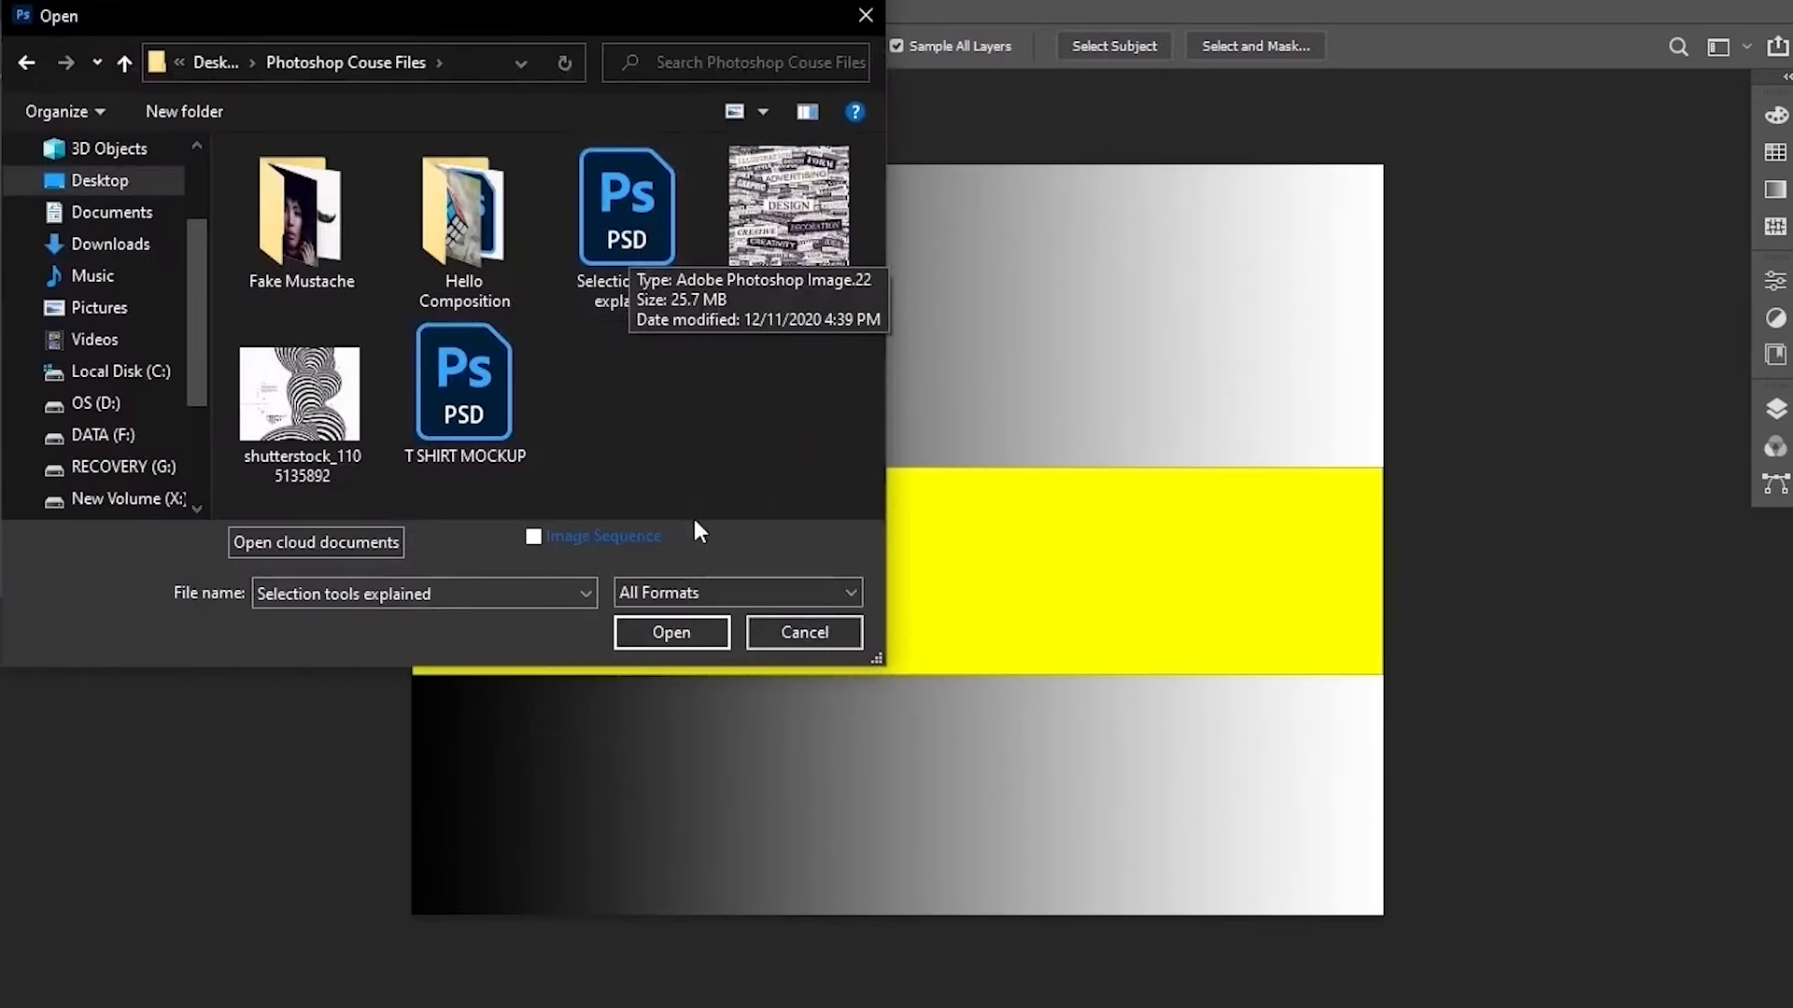
pyautogui.click(820, 634)
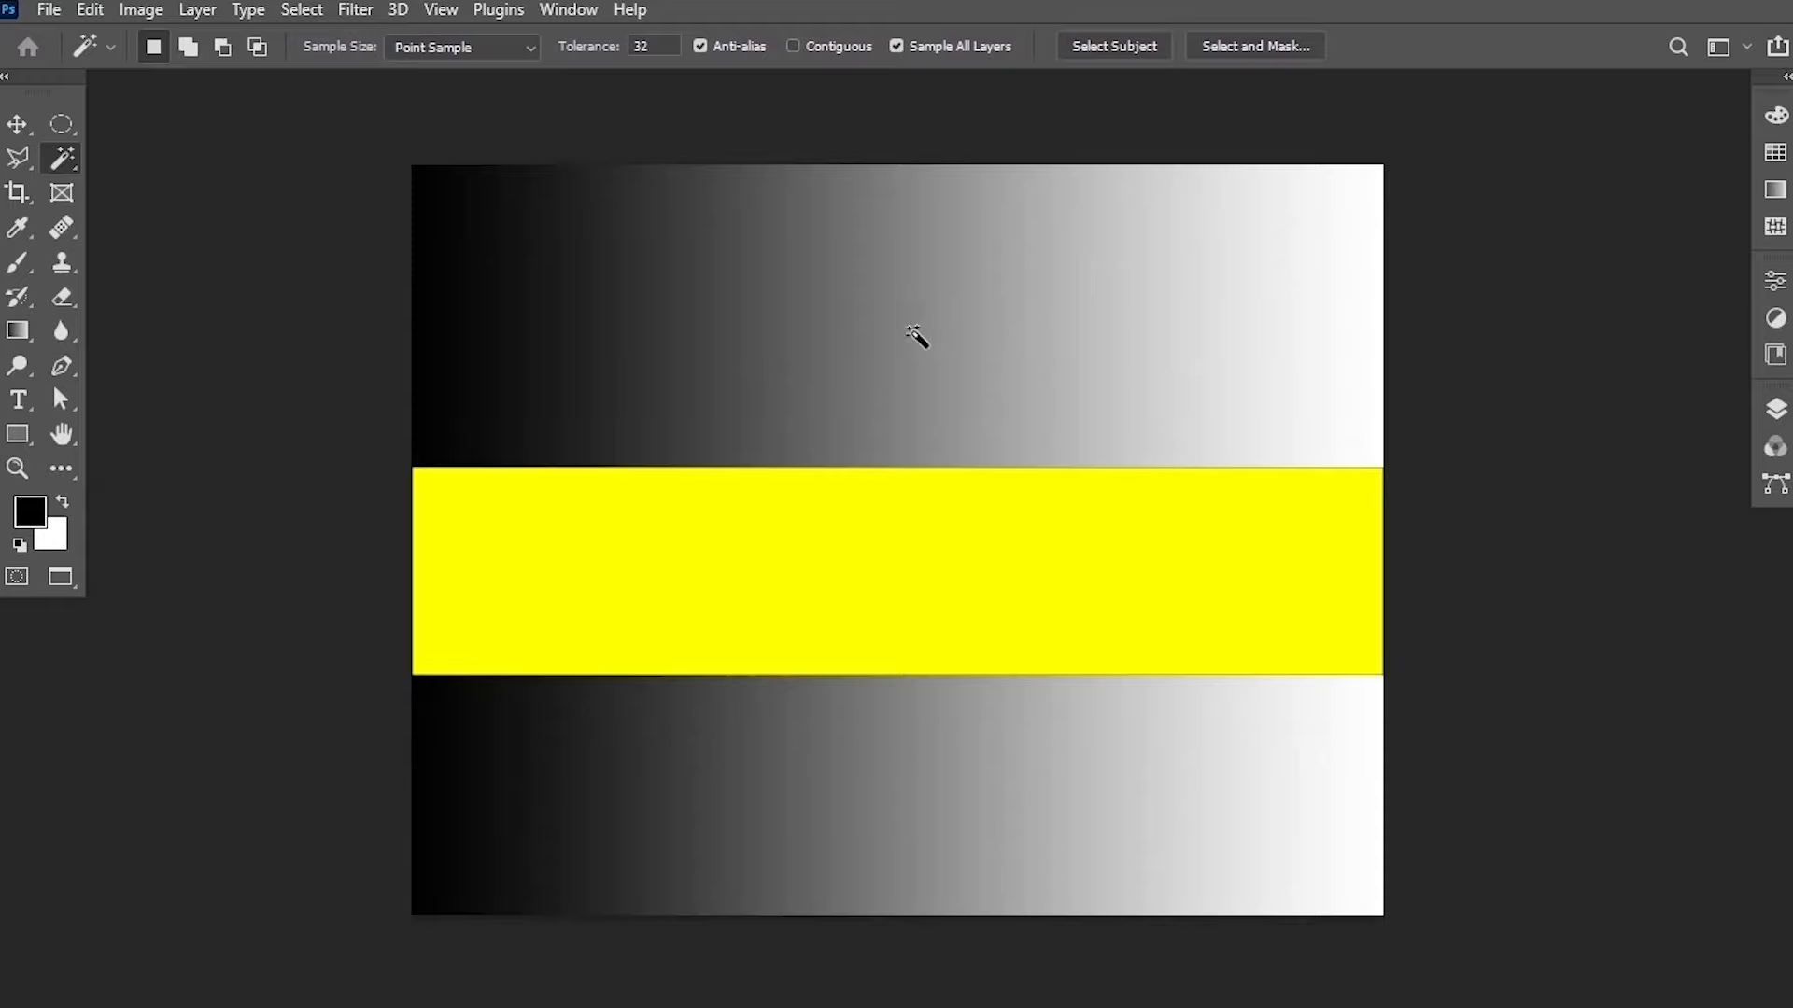
# Select several gray gradient bands with the Magic Wand, adding each new band to the selection.
pyautogui.click(872, 297)
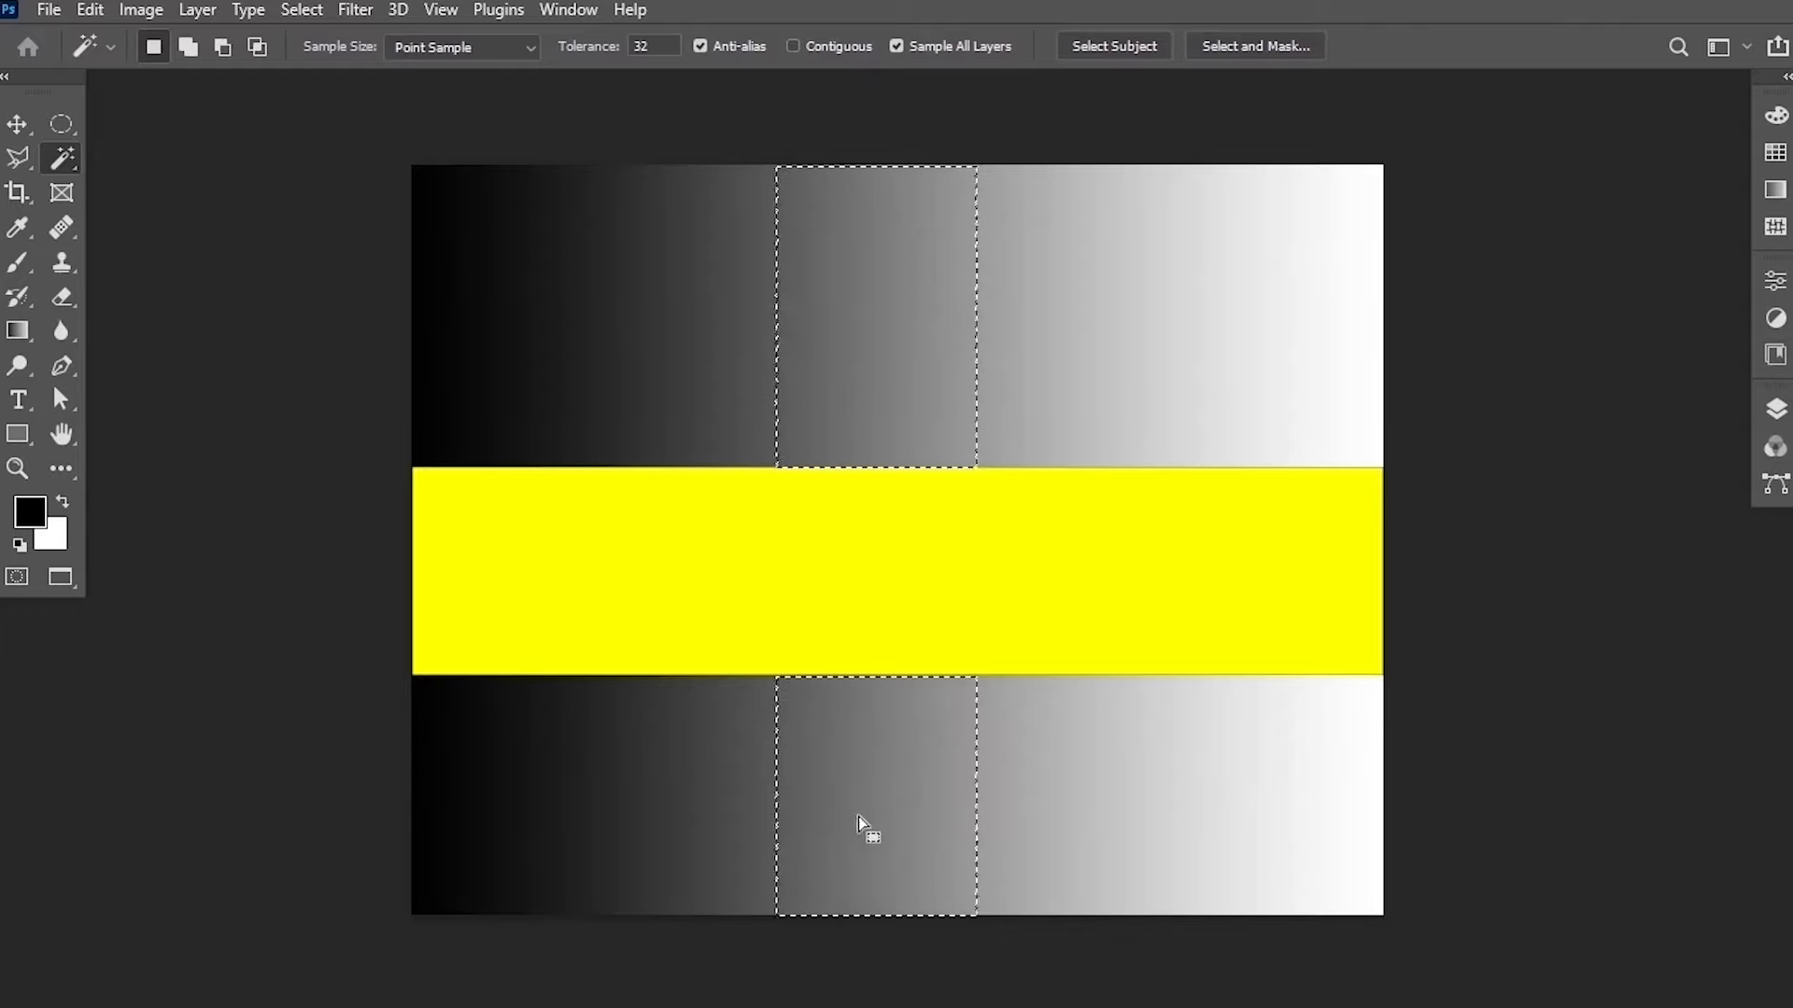
pyautogui.click(909, 396)
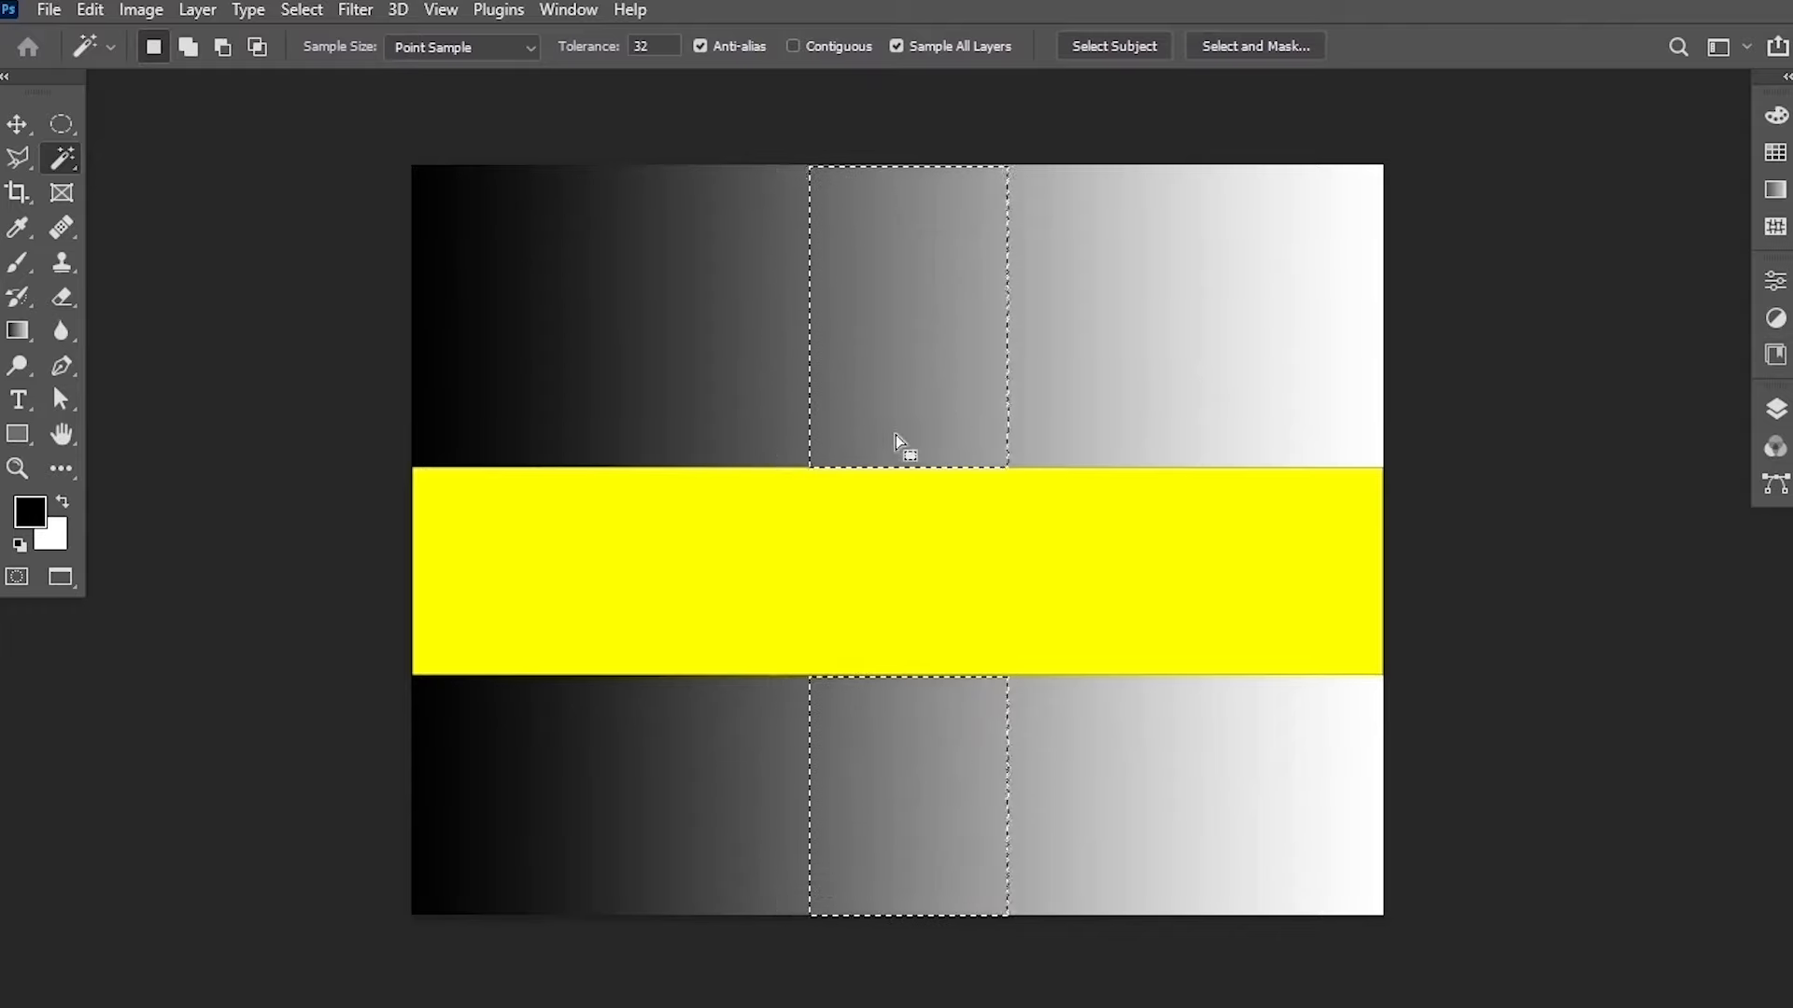
pyautogui.keyDown('shift'); pyautogui.click(1129, 355); pyautogui.keyUp('shift')
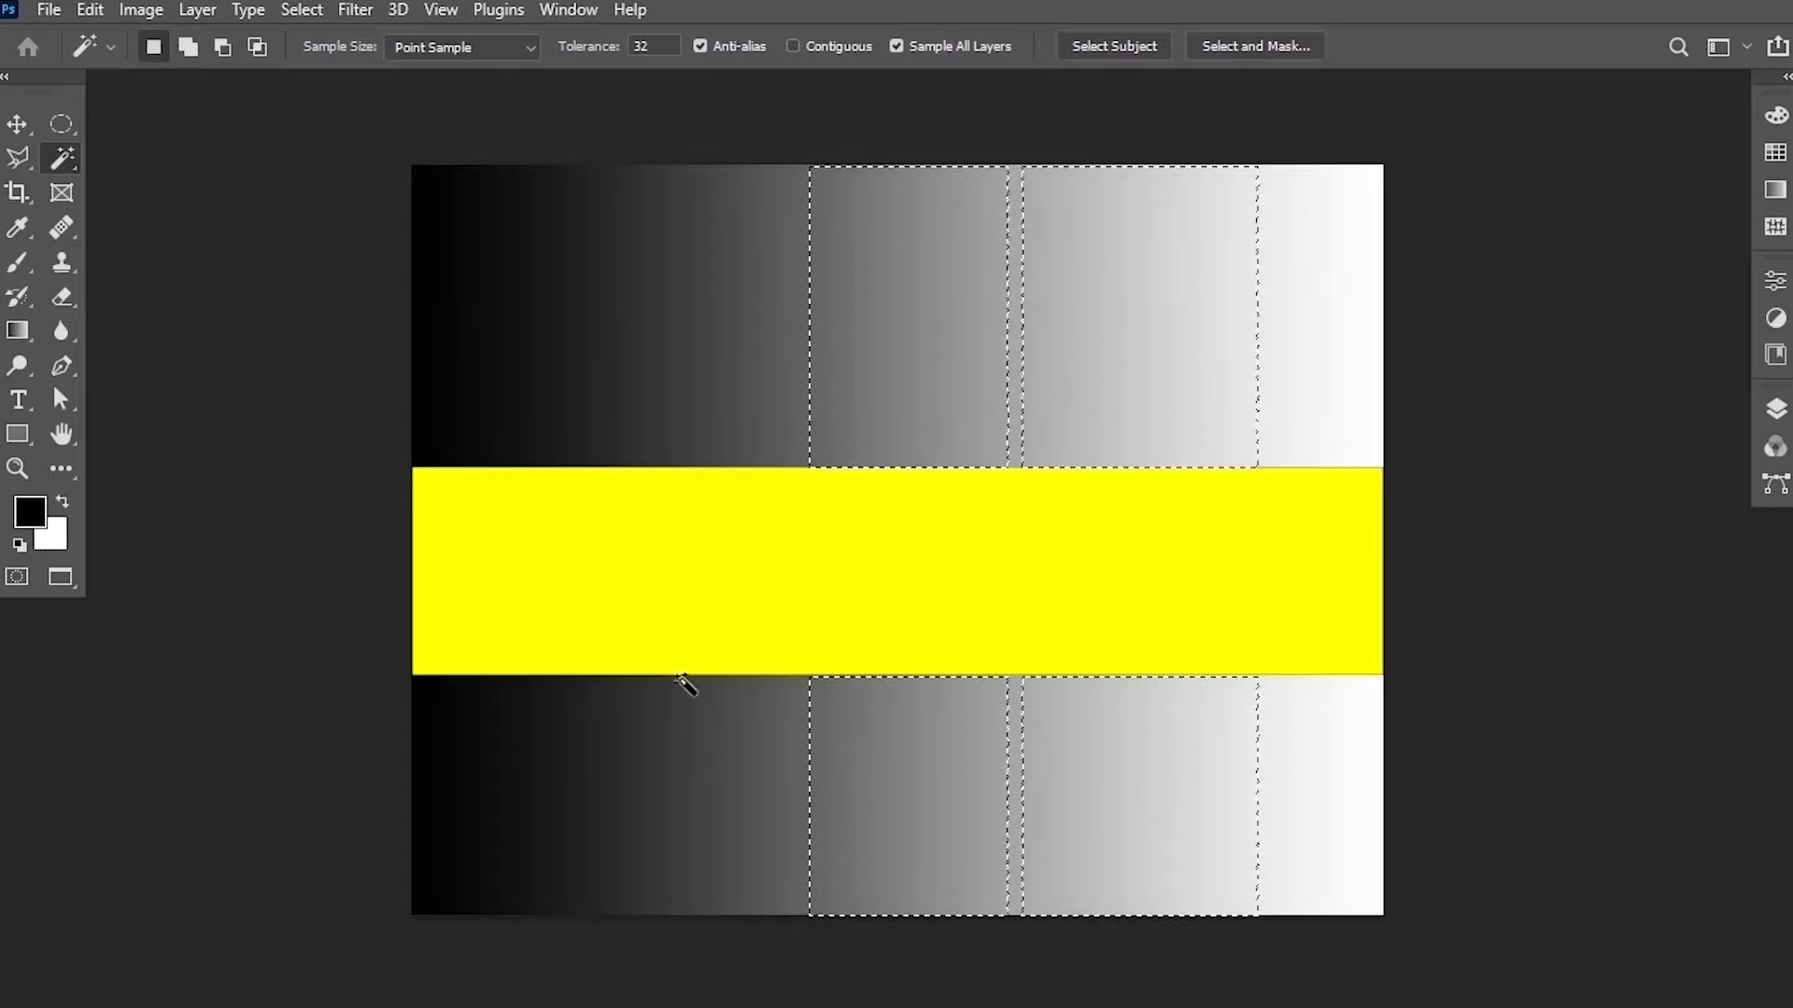
pyautogui.keyDown('shift'); pyautogui.click(629, 801); pyautogui.keyUp('shift')
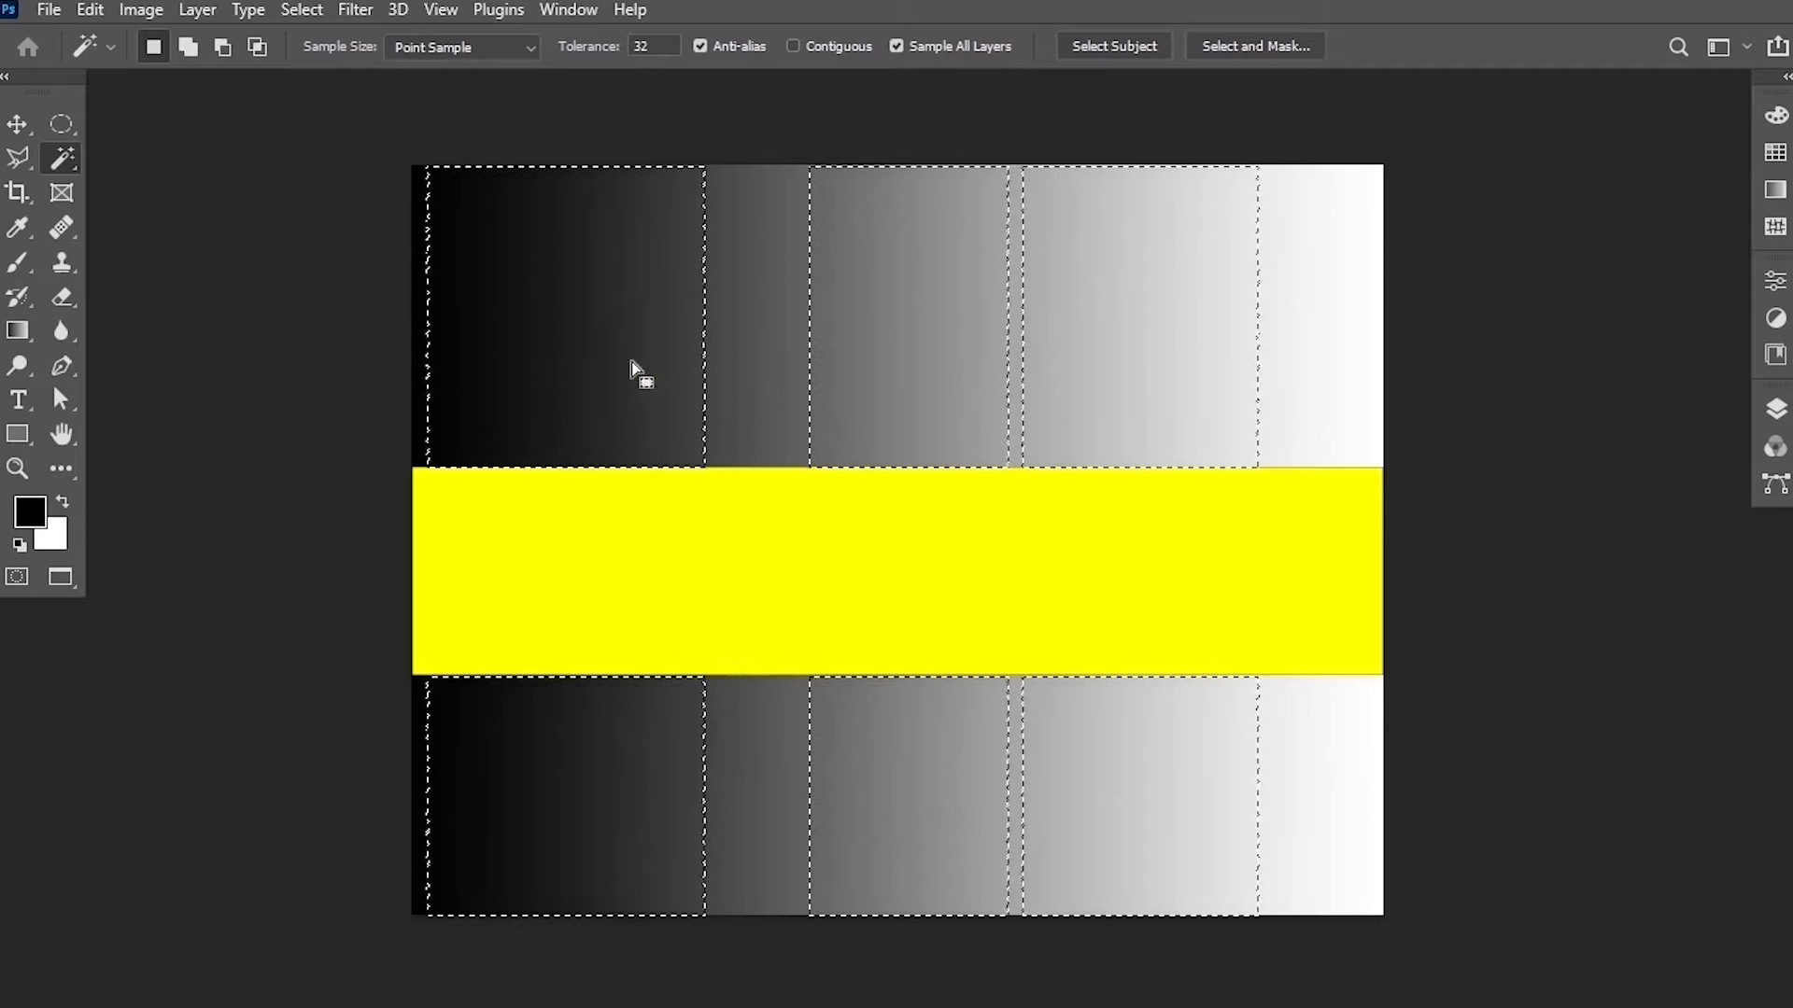
# Subtract the darkest and lighter bands from the Magic Wand selection, keeping one mid-gray band.
pyautogui.press('alt')
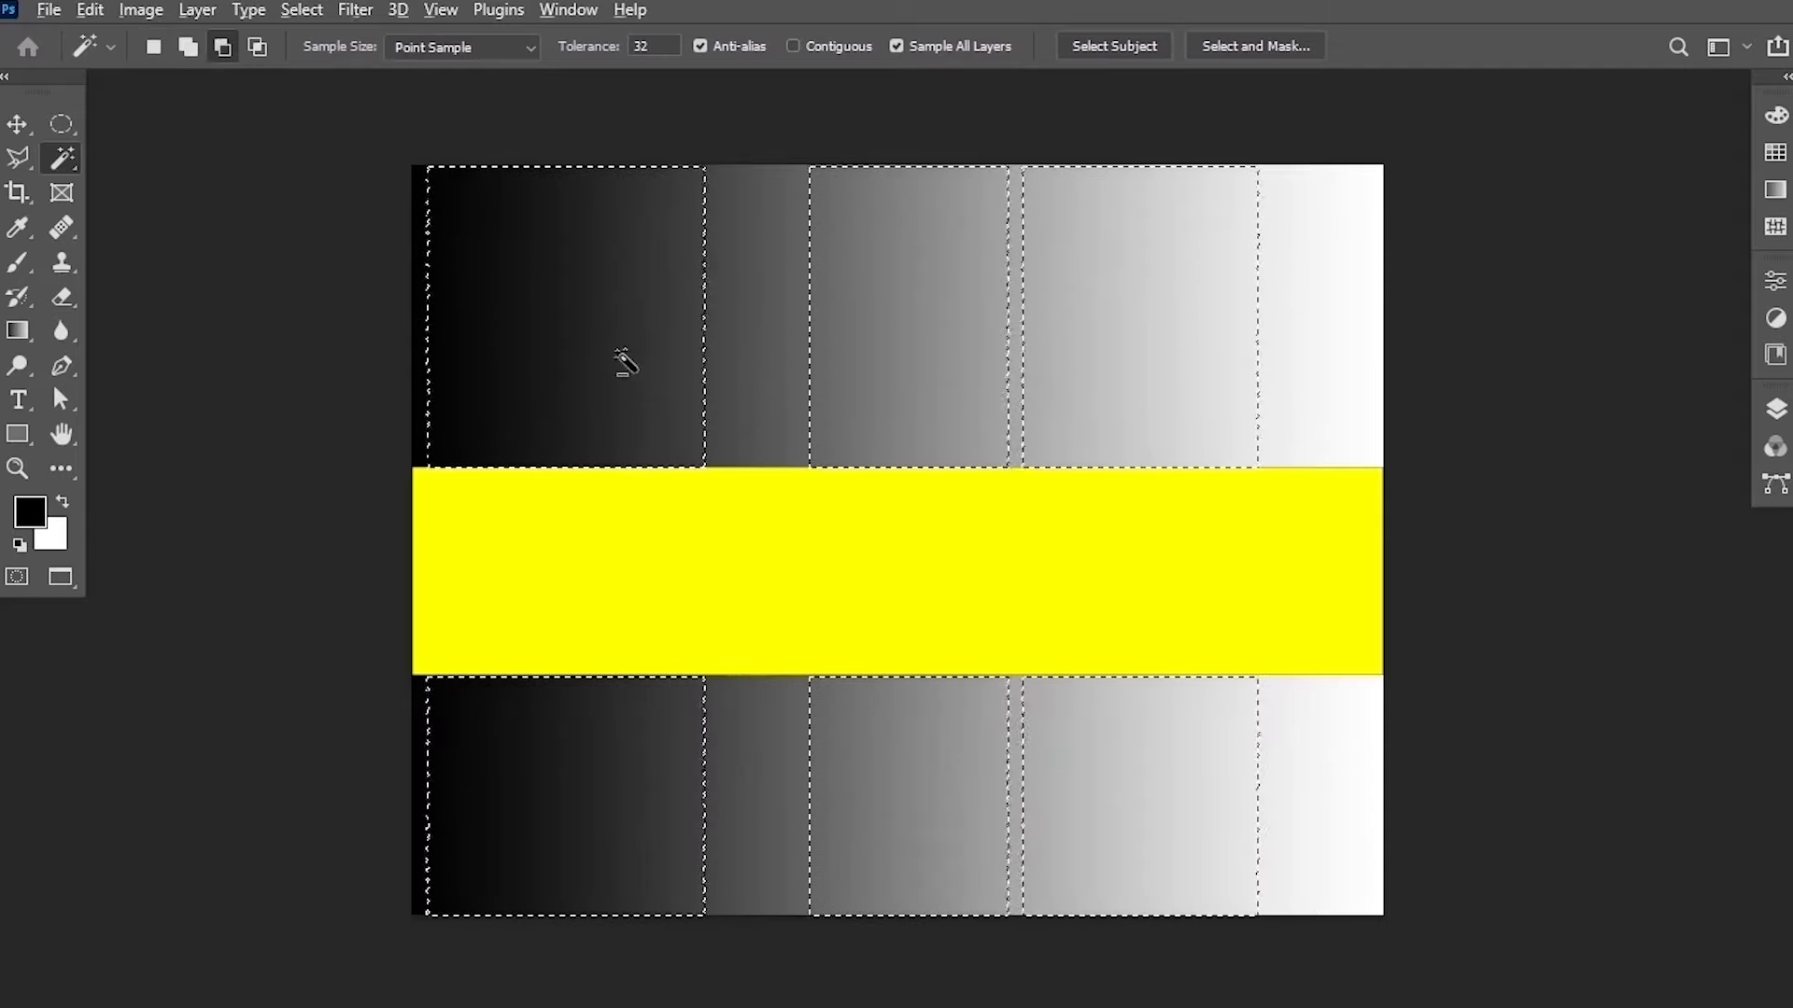
pyautogui.keyDown('alt'); pyautogui.click(624, 362); pyautogui.keyUp('alt')
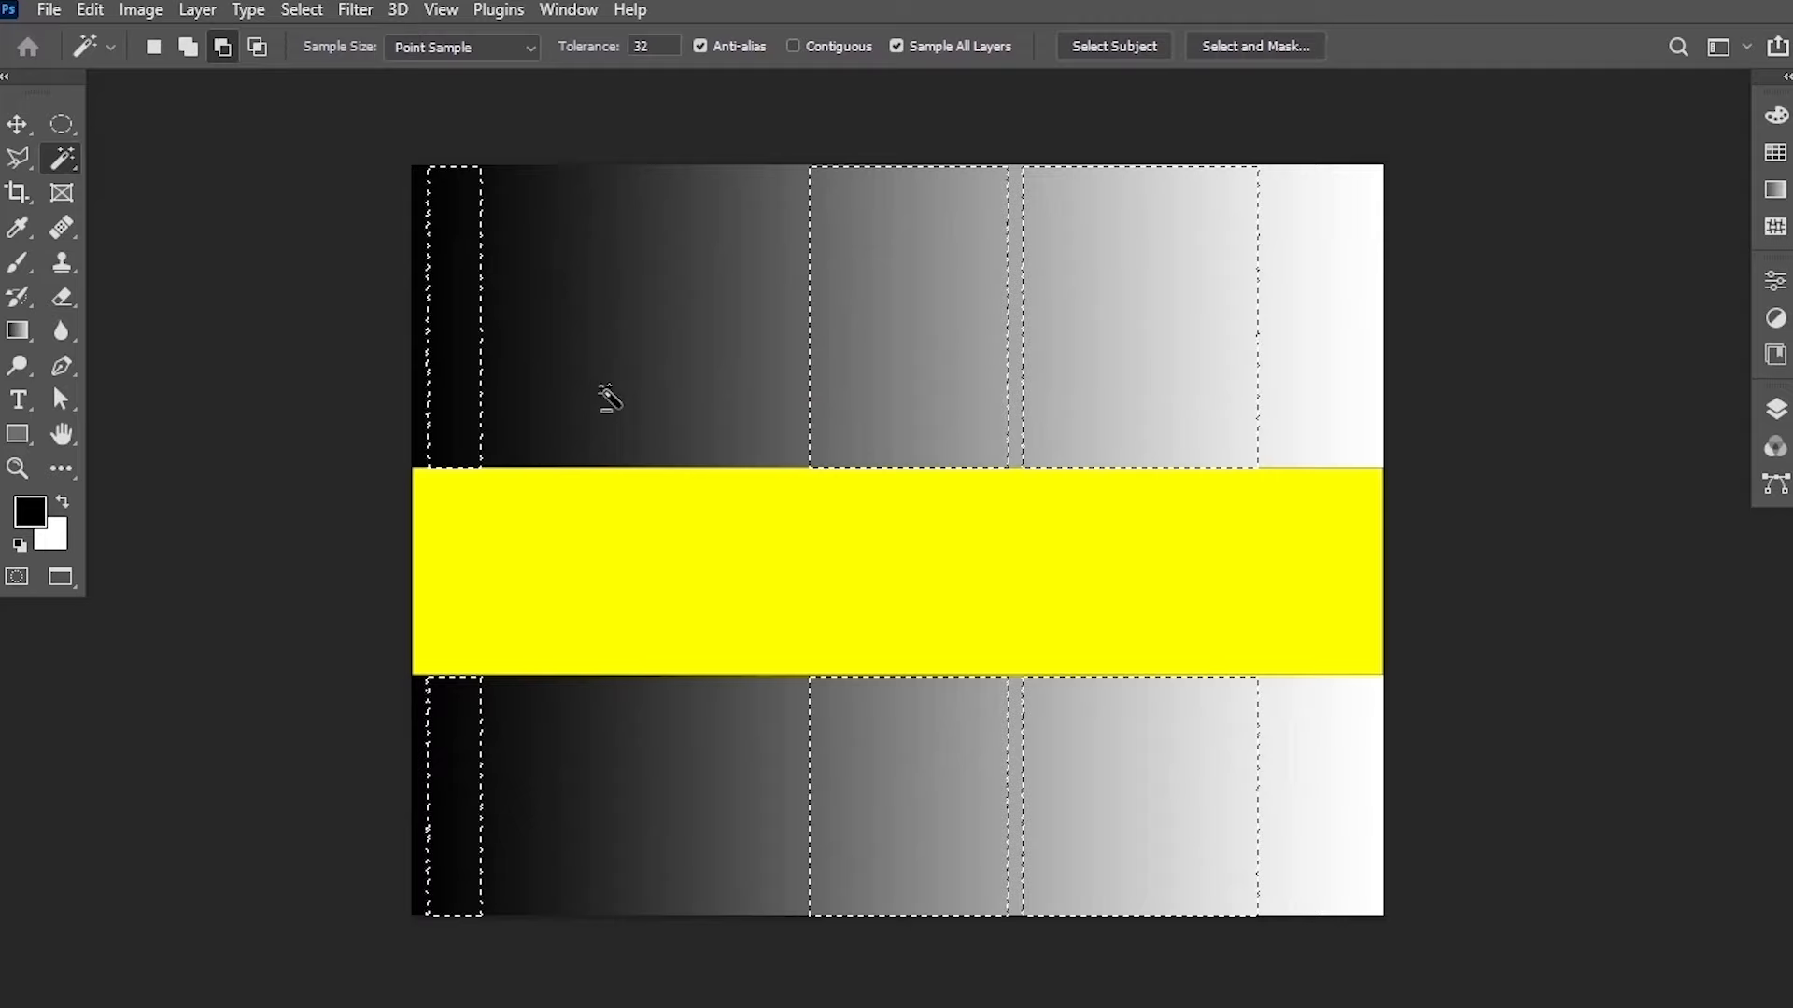
pyautogui.keyDown('alt'); pyautogui.click(463, 355); pyautogui.keyUp('alt')
pyautogui.keyDown('alt'); pyautogui.click(1155, 345); pyautogui.keyUp('alt')
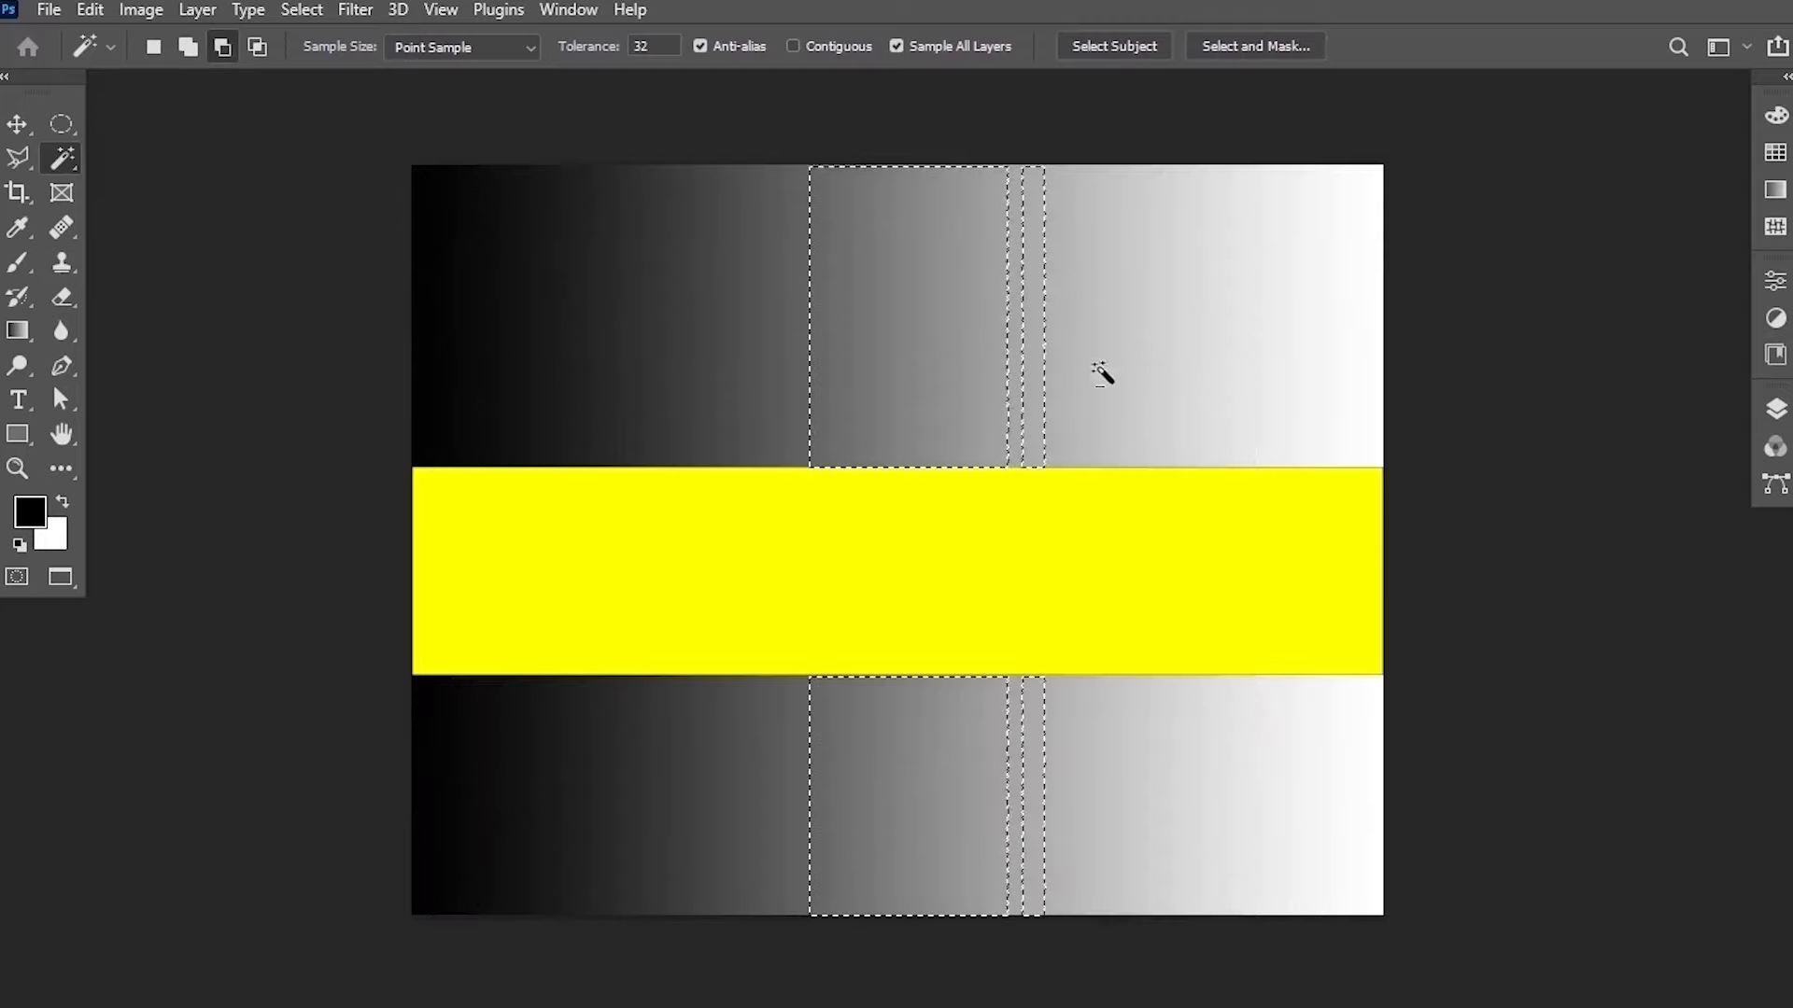
pyautogui.keyDown('alt'); pyautogui.click(1040, 359); pyautogui.keyUp('alt')
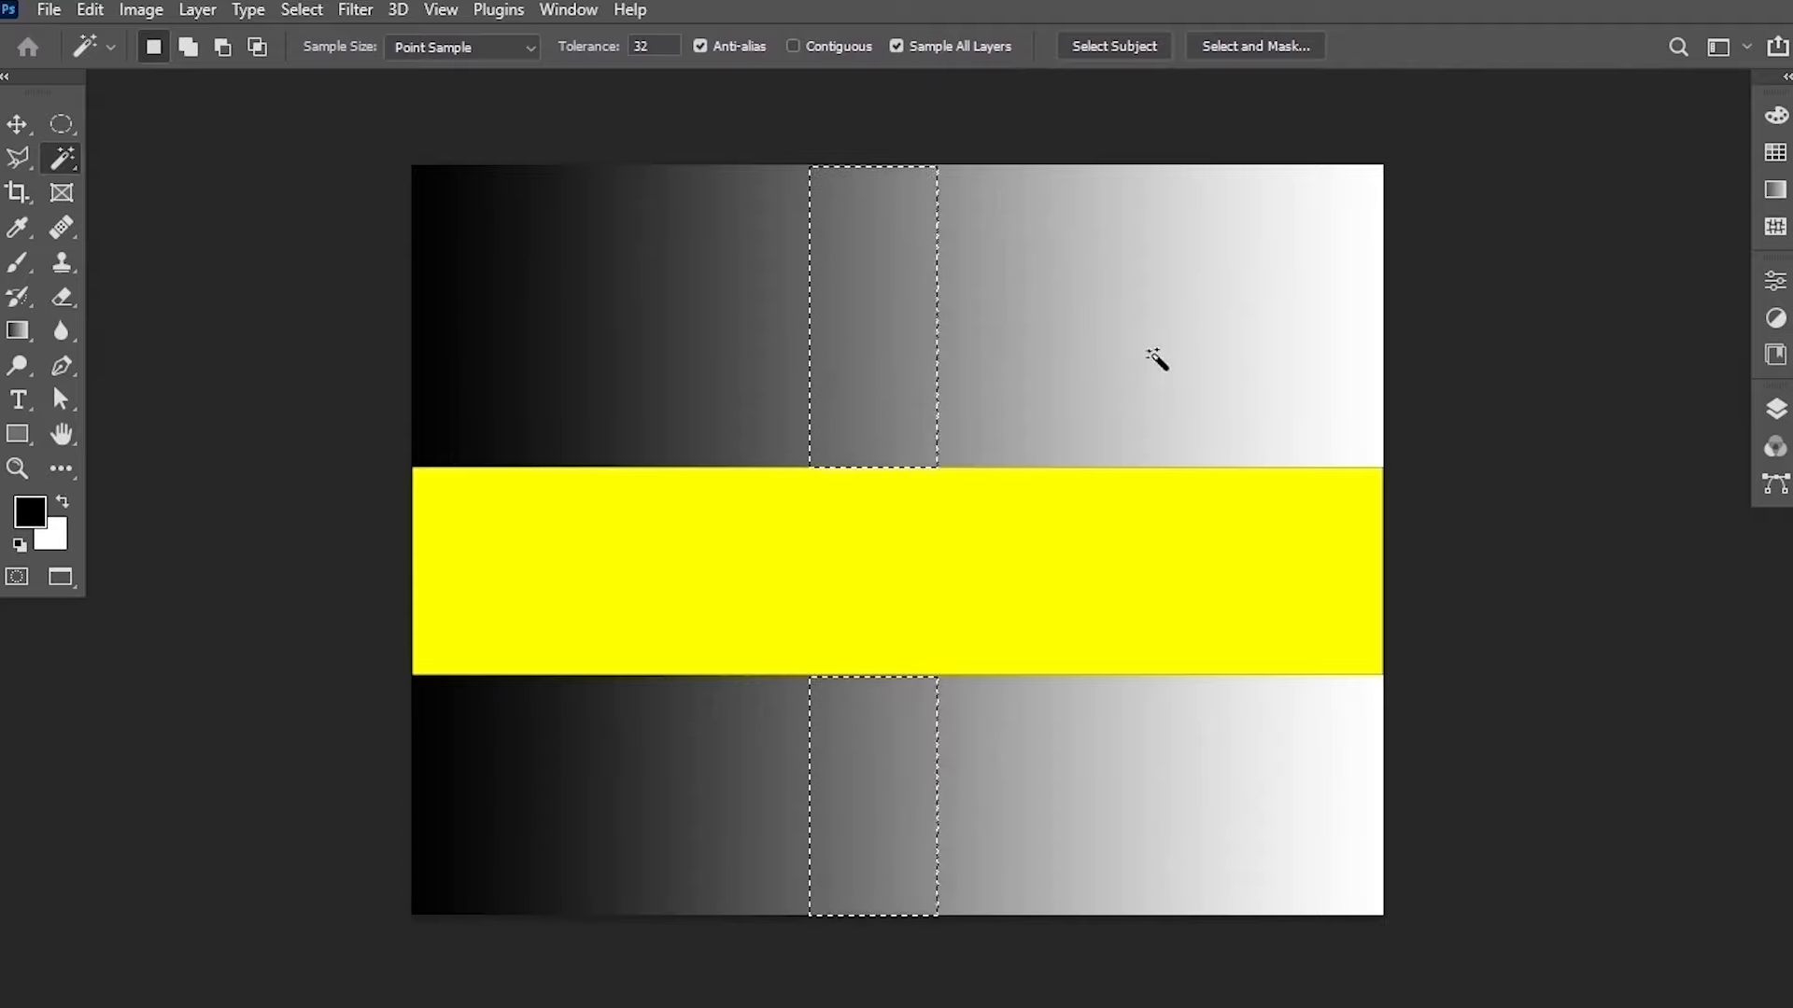
# Open the Layers panel to inspect the document's layers, then collapse it again.
pyautogui.click(1772, 407)
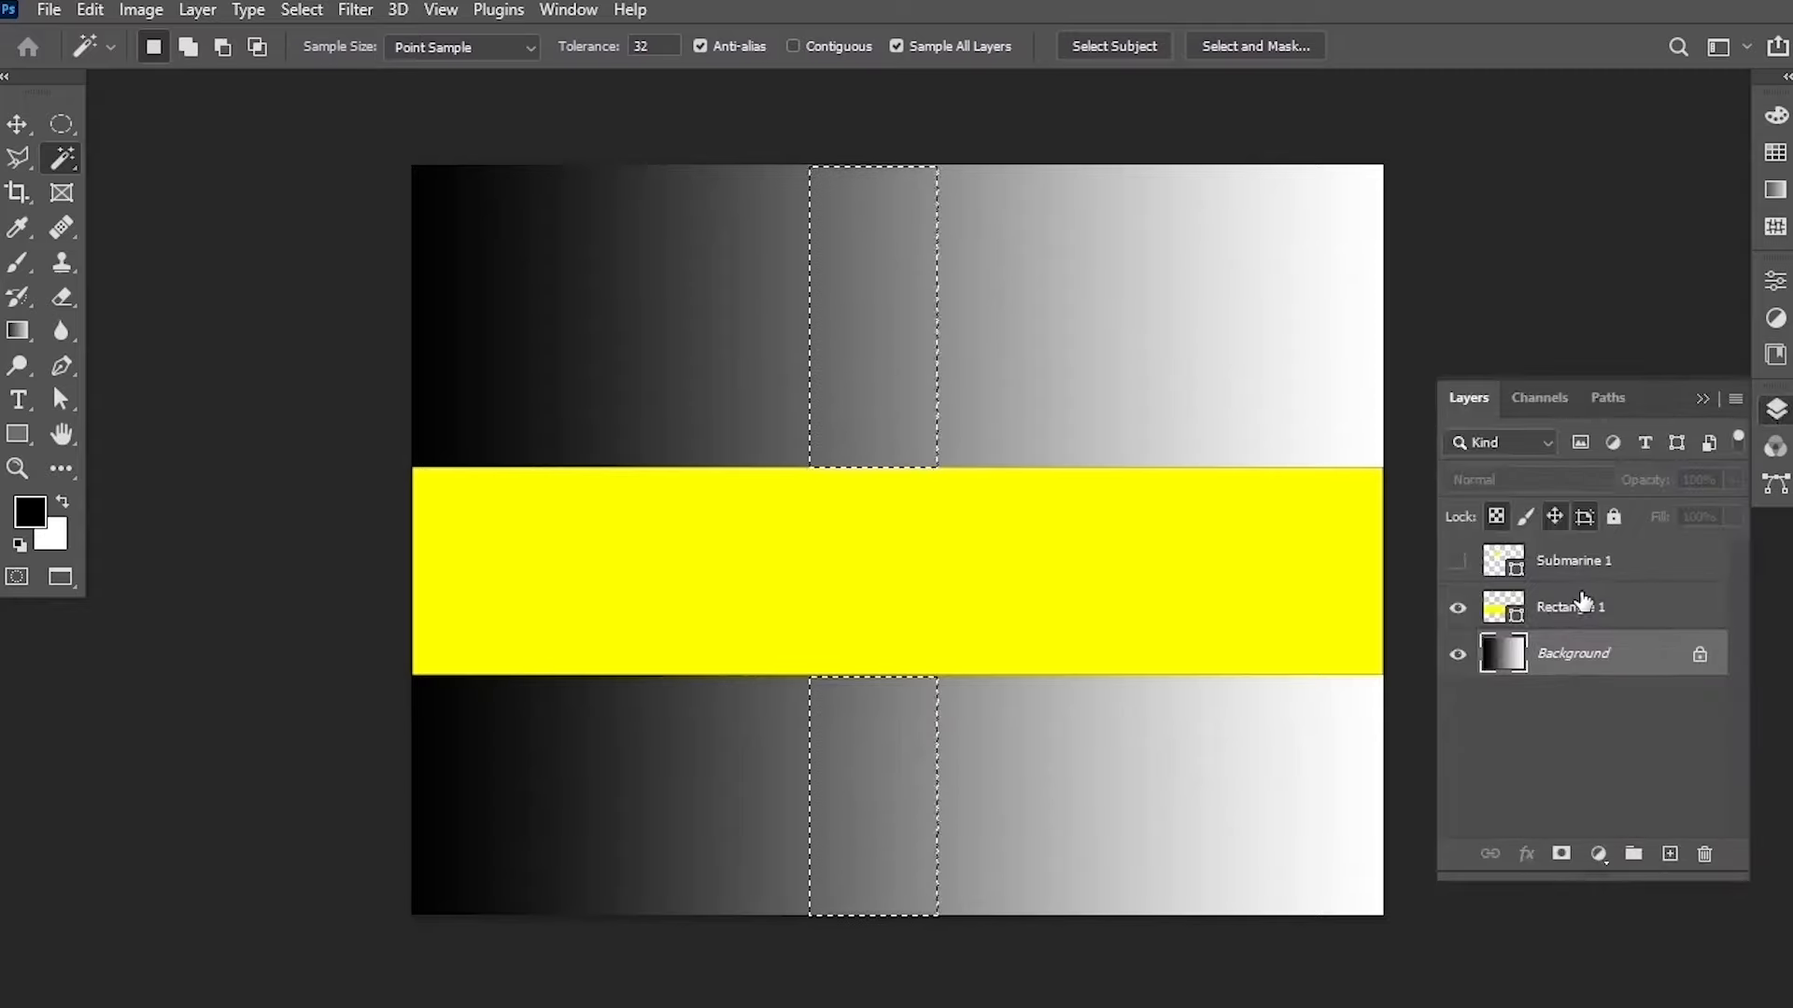
pyautogui.click(1702, 399)
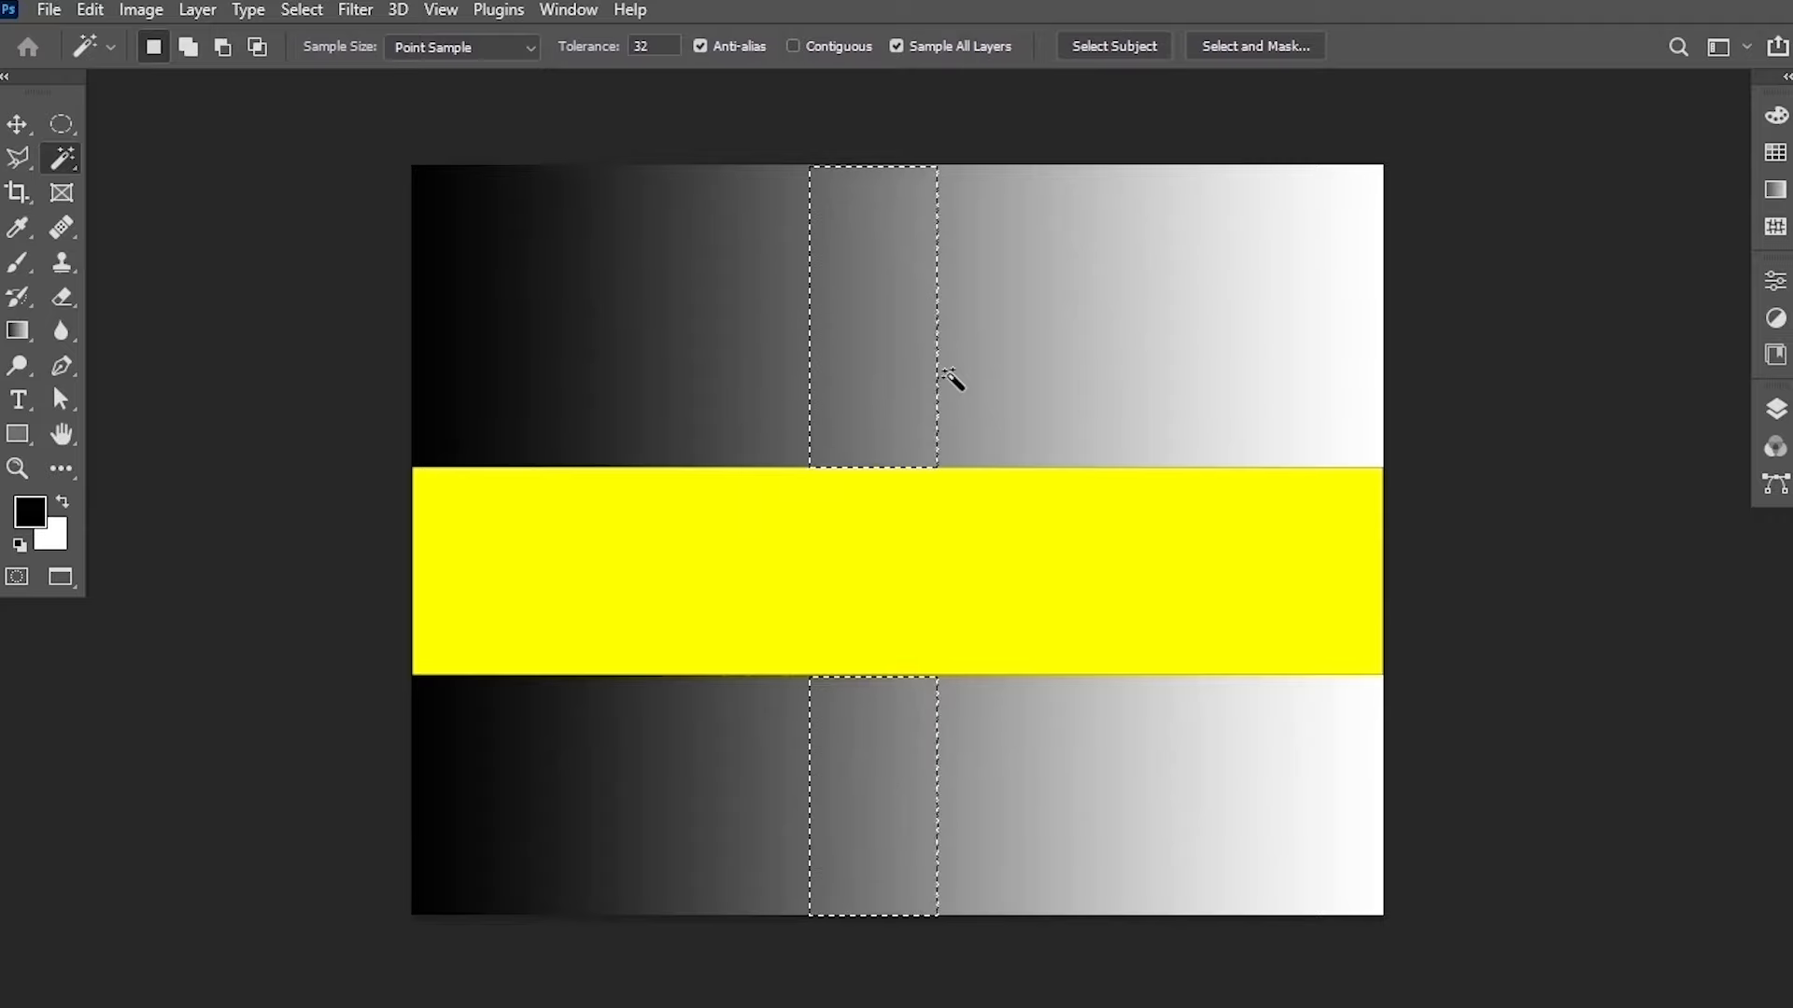
# Deselect, turn on Contiguous, select one gray band above the yellow strip with the Magic Wand, then deselect.
pyautogui.hotkey('ctrl', 'd')
pyautogui.click(794, 46)
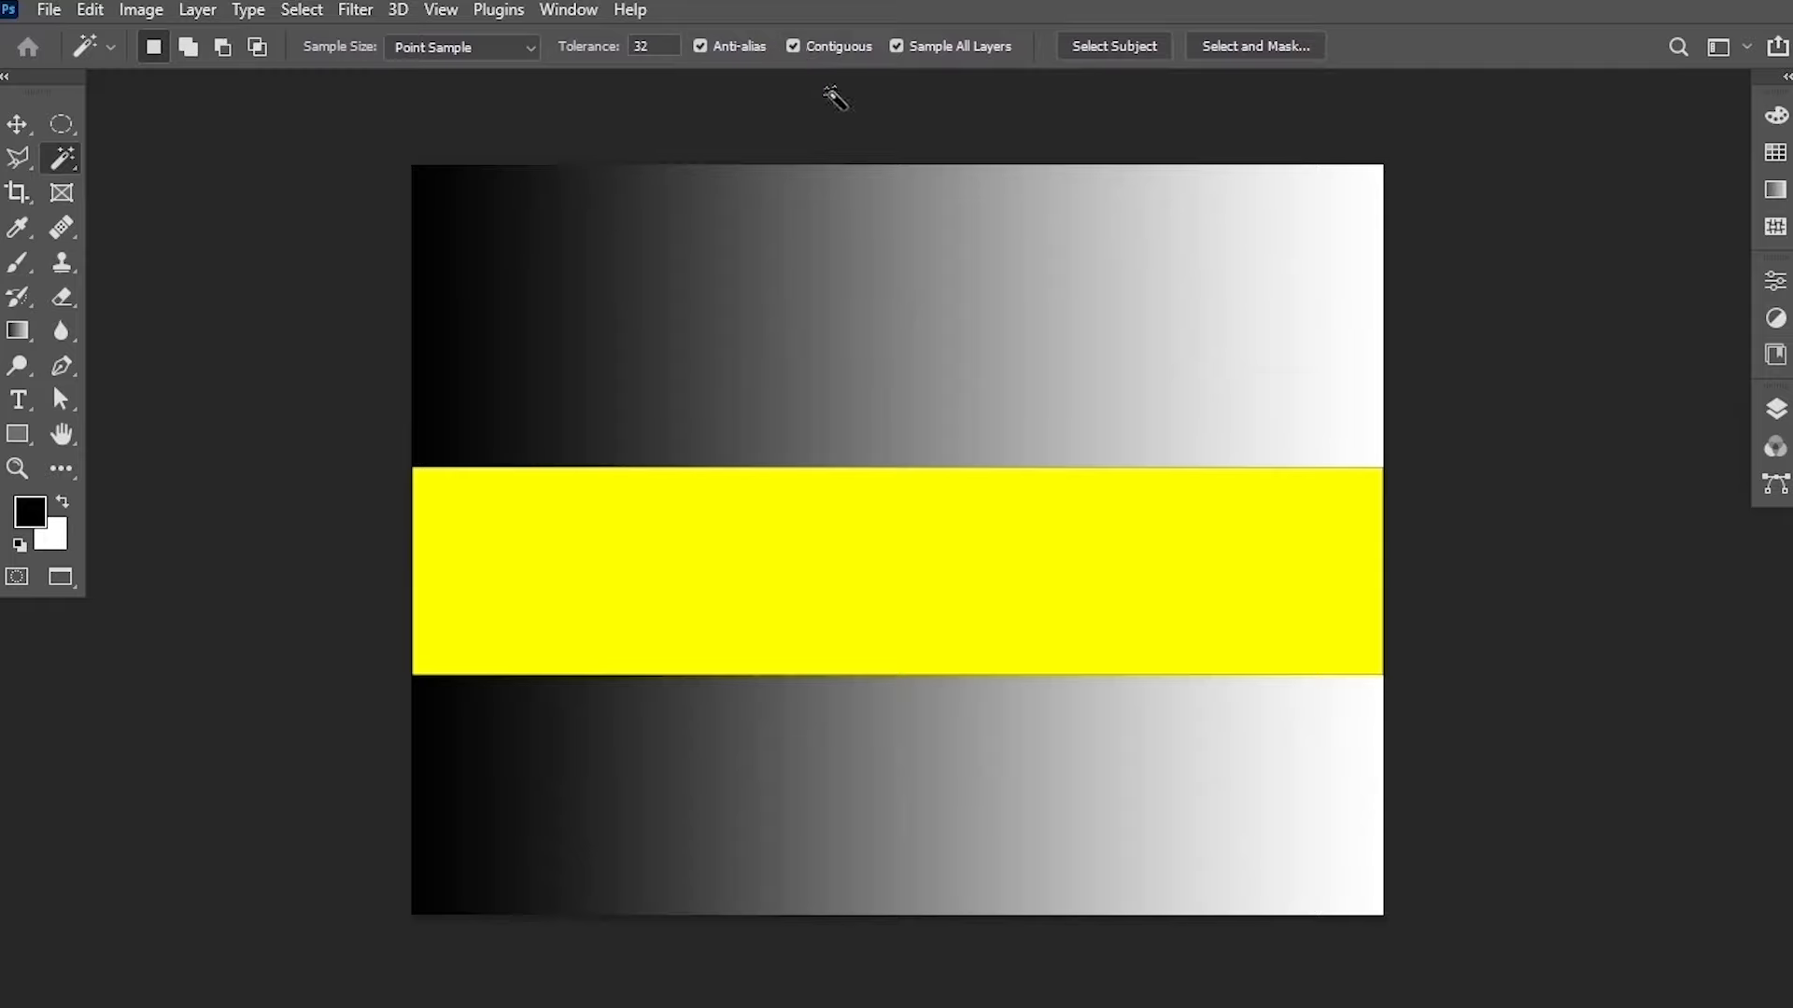
pyautogui.click(892, 263)
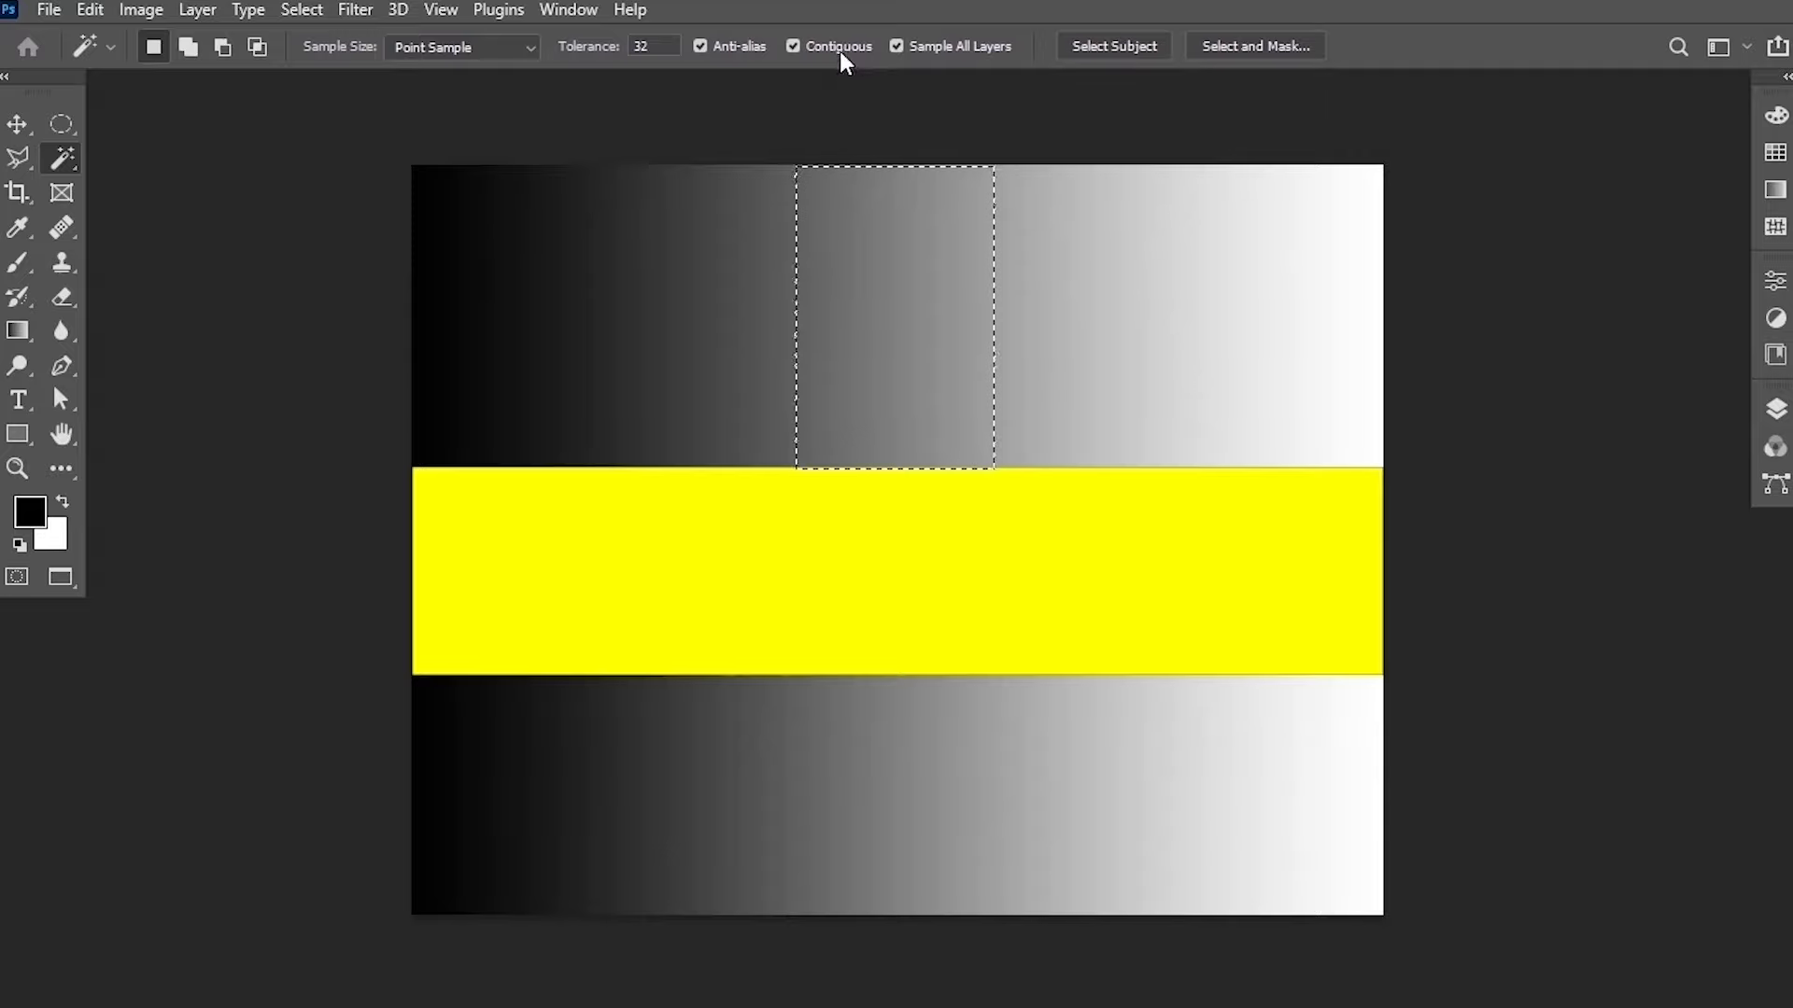
pyautogui.hotkey('ctrl', 'd')
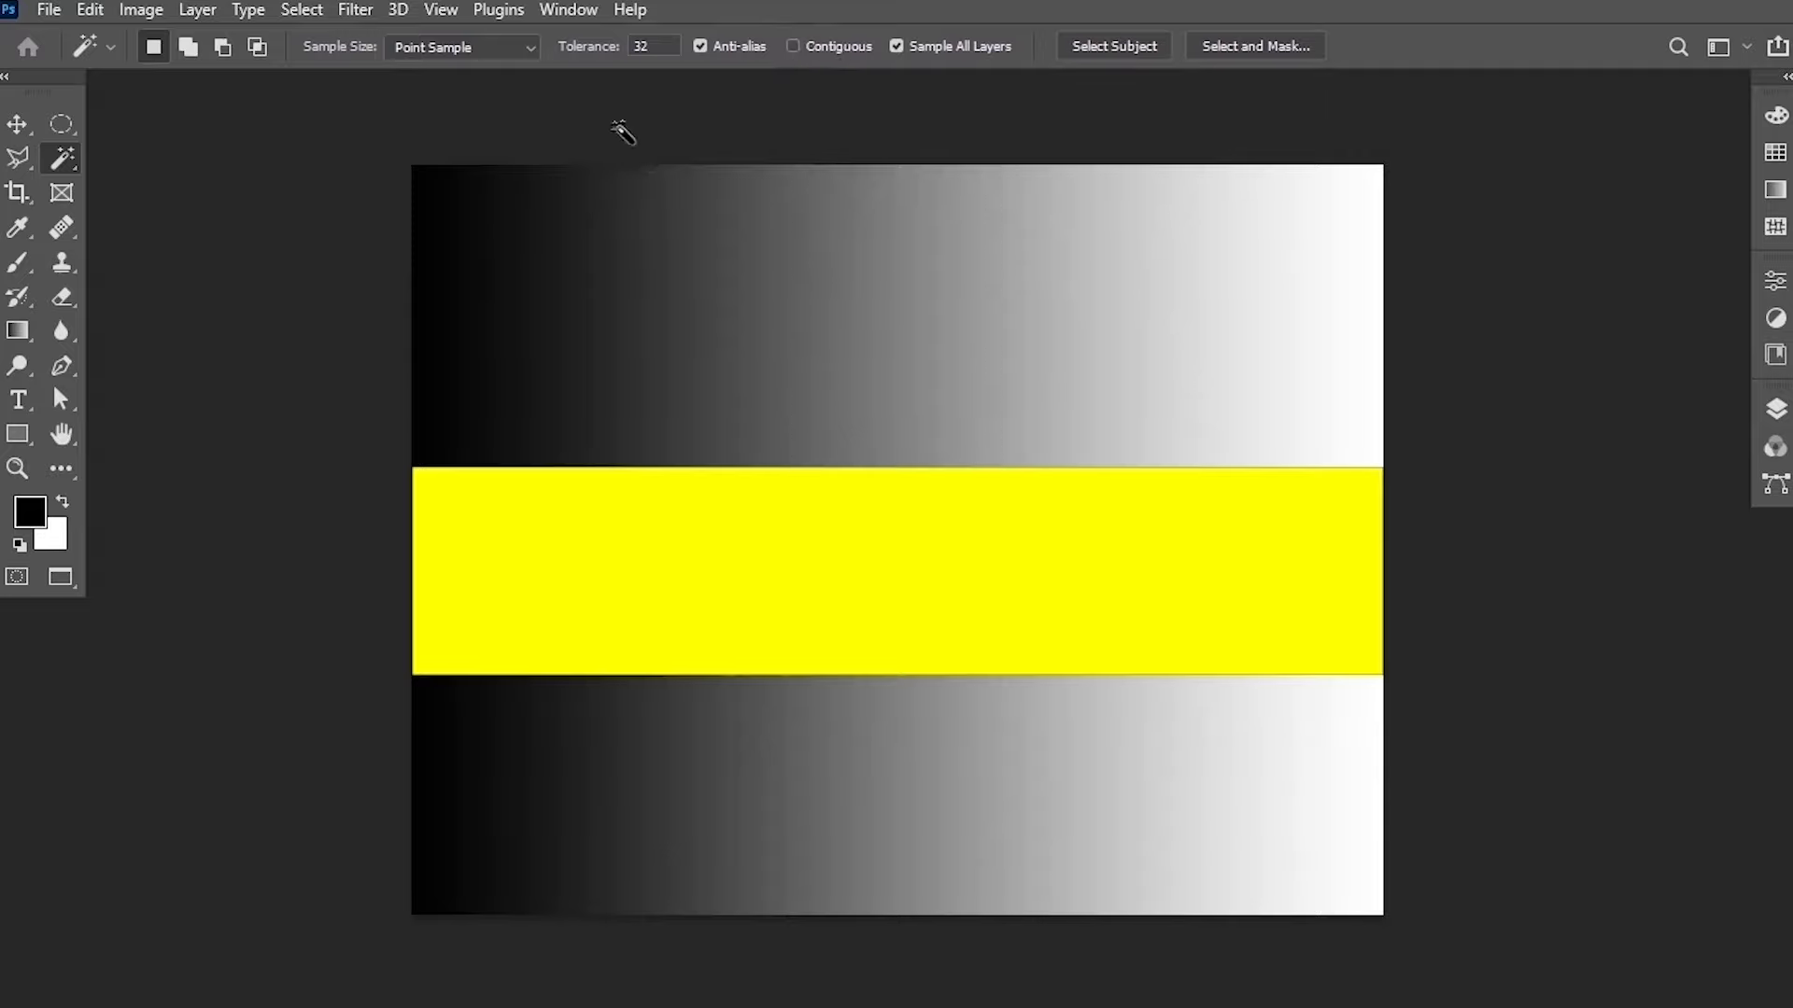
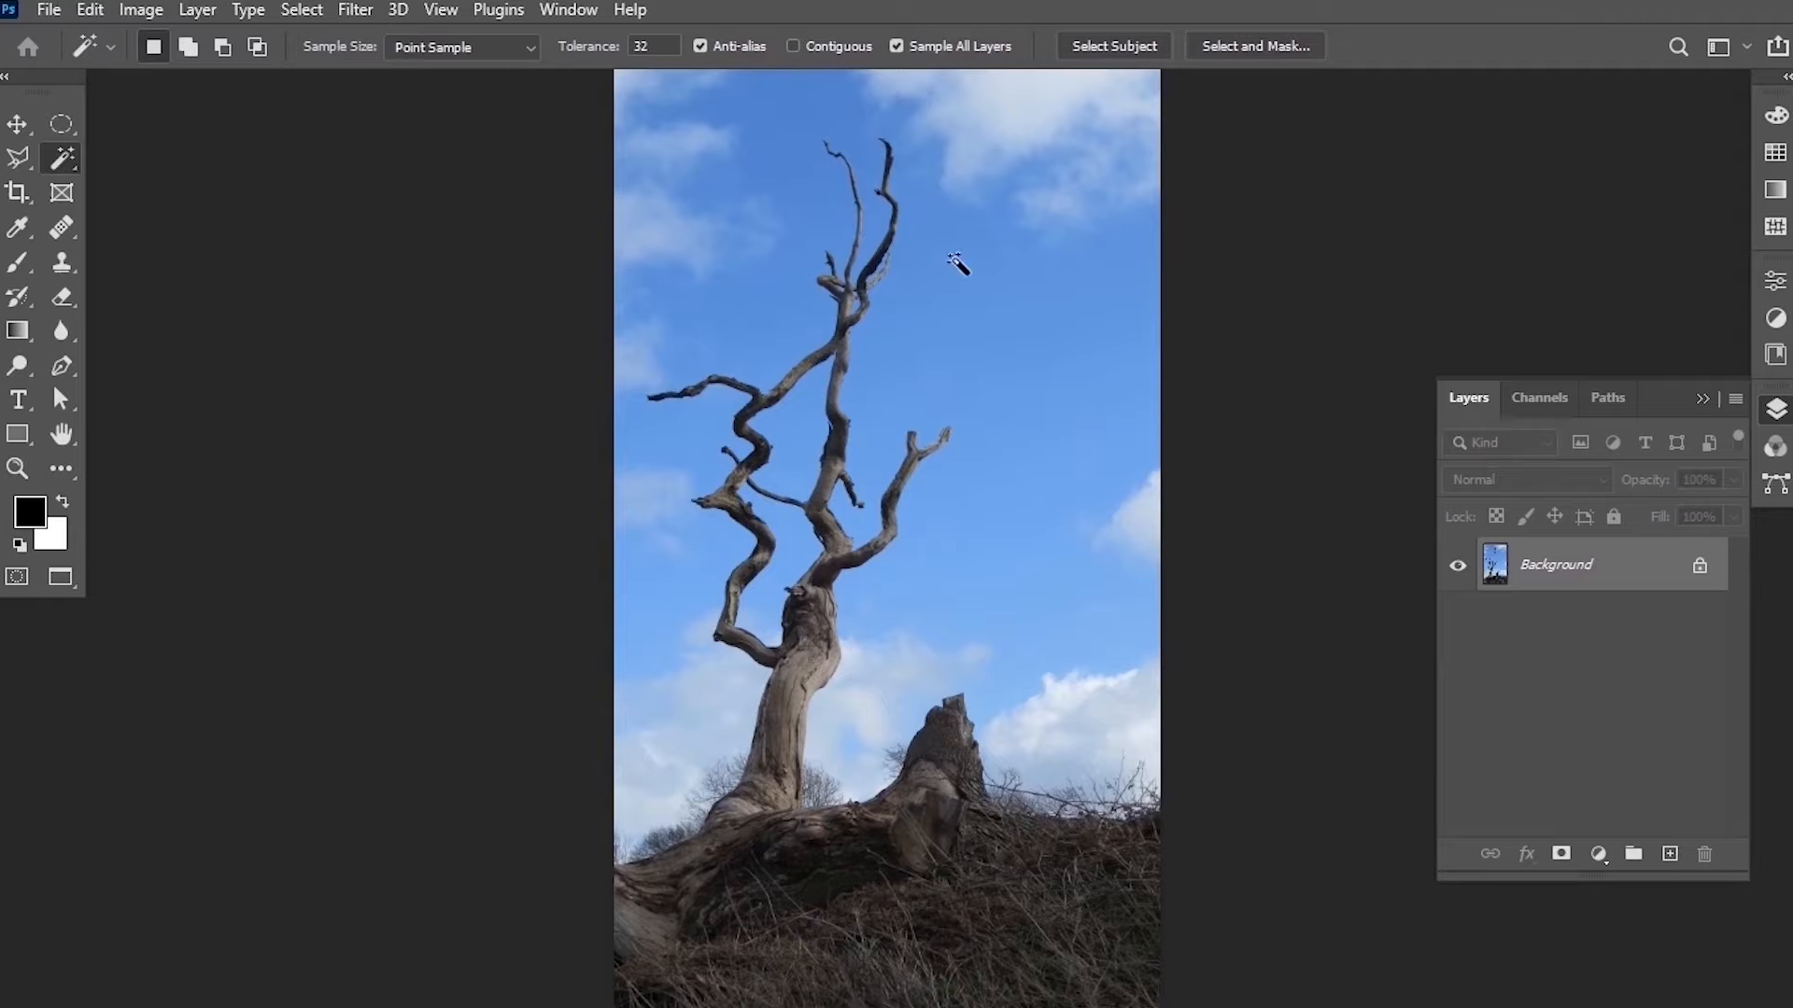
# Select the sky with the Magic Wand, adding more sky and cloud areas, then invert the selection to isolate the tree.
pyautogui.click(1056, 304)
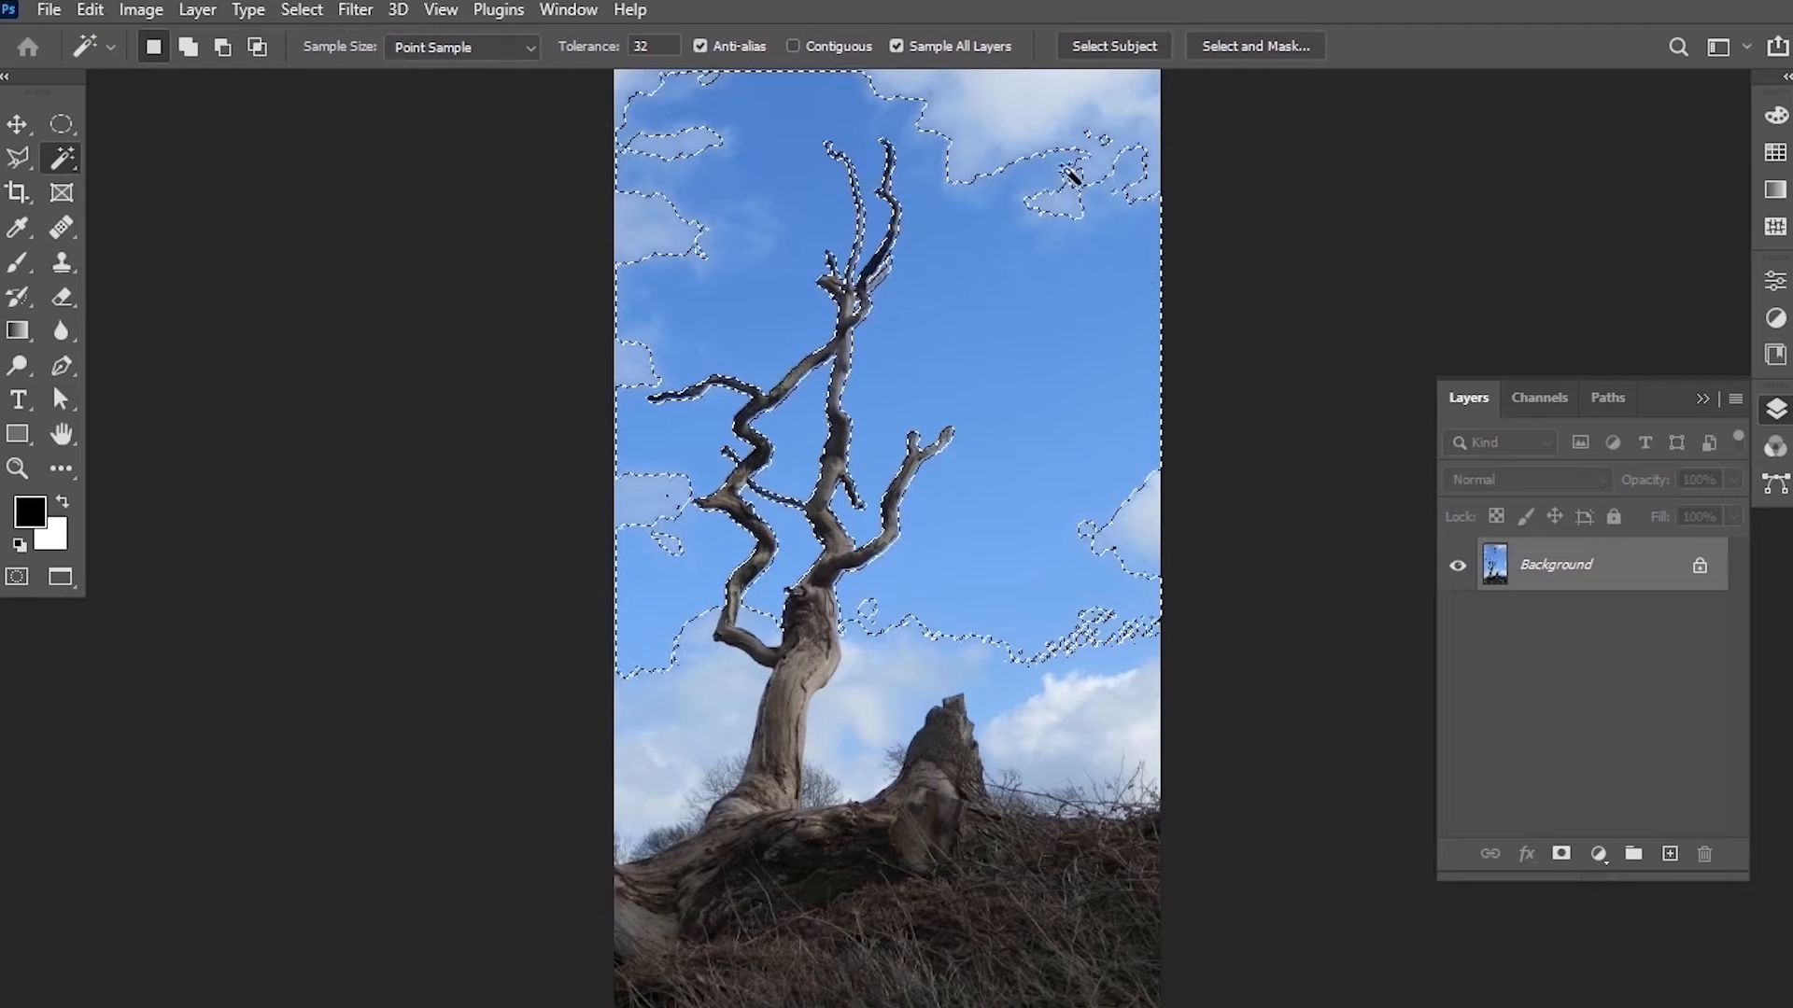
pyautogui.press('shift')
pyautogui.keyDown('shift'); pyautogui.click(1052, 112); pyautogui.keyUp('shift')
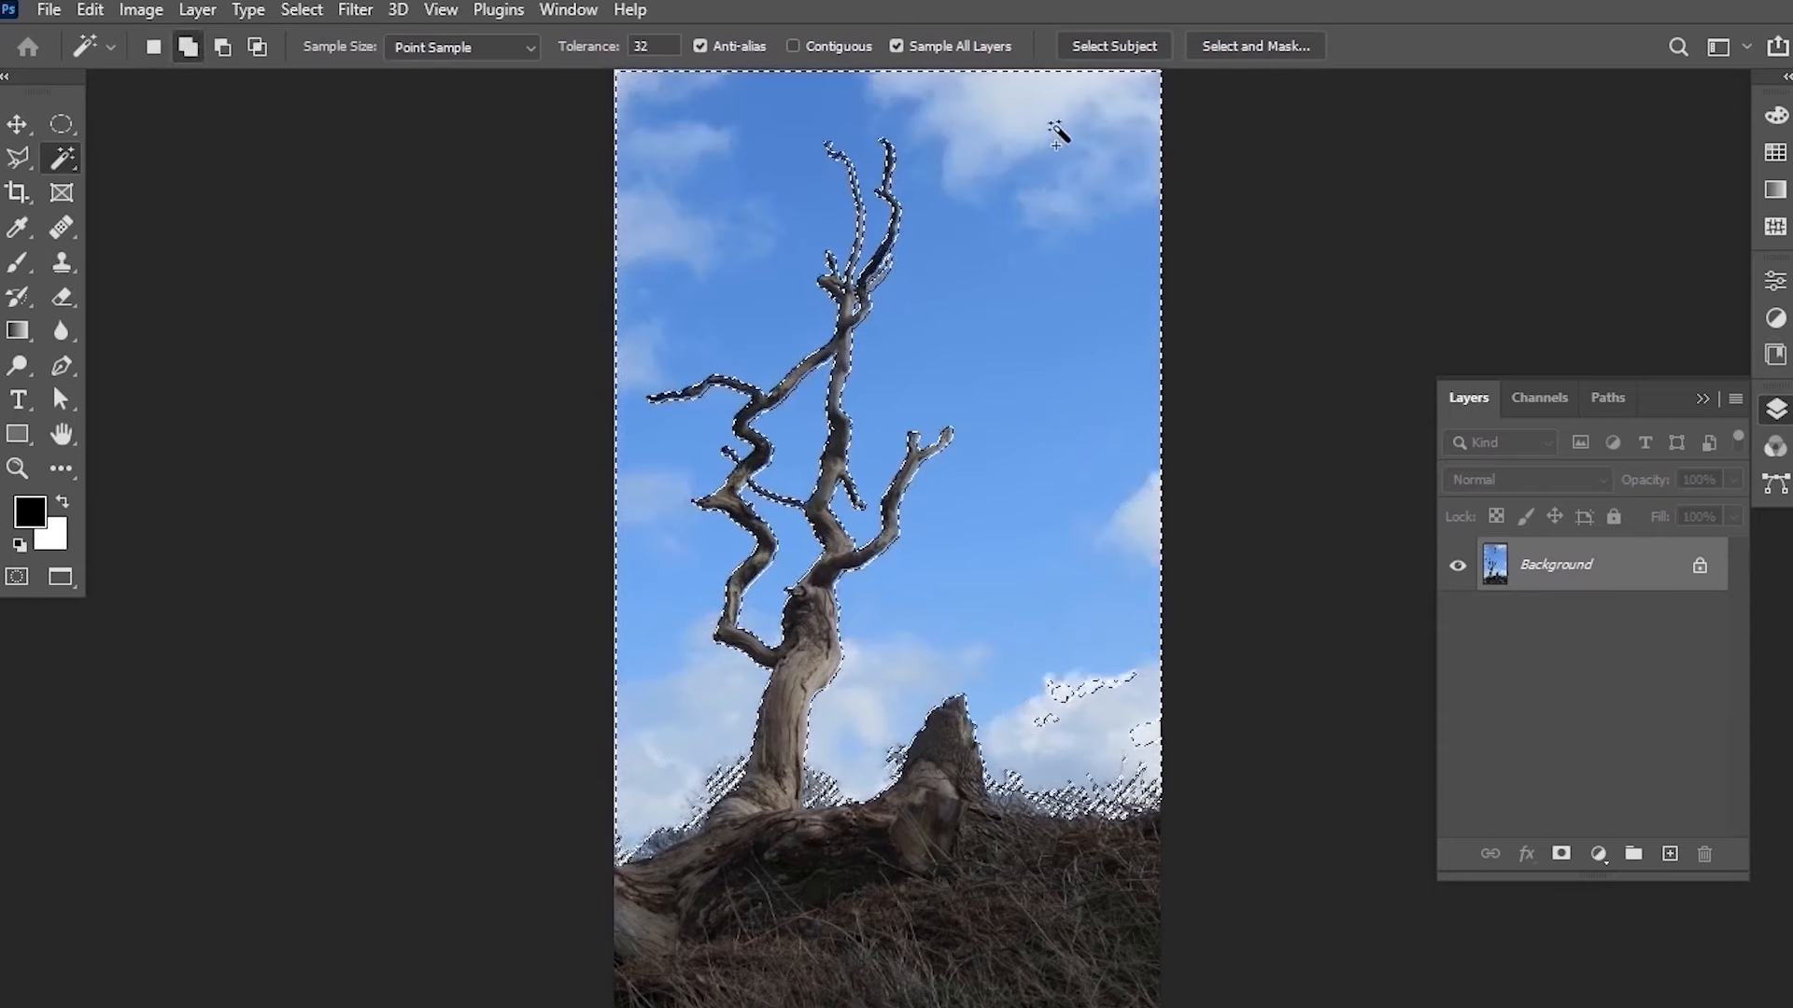
pyautogui.keyDown('shift'); pyautogui.click(1058, 738); pyautogui.keyUp('shift')
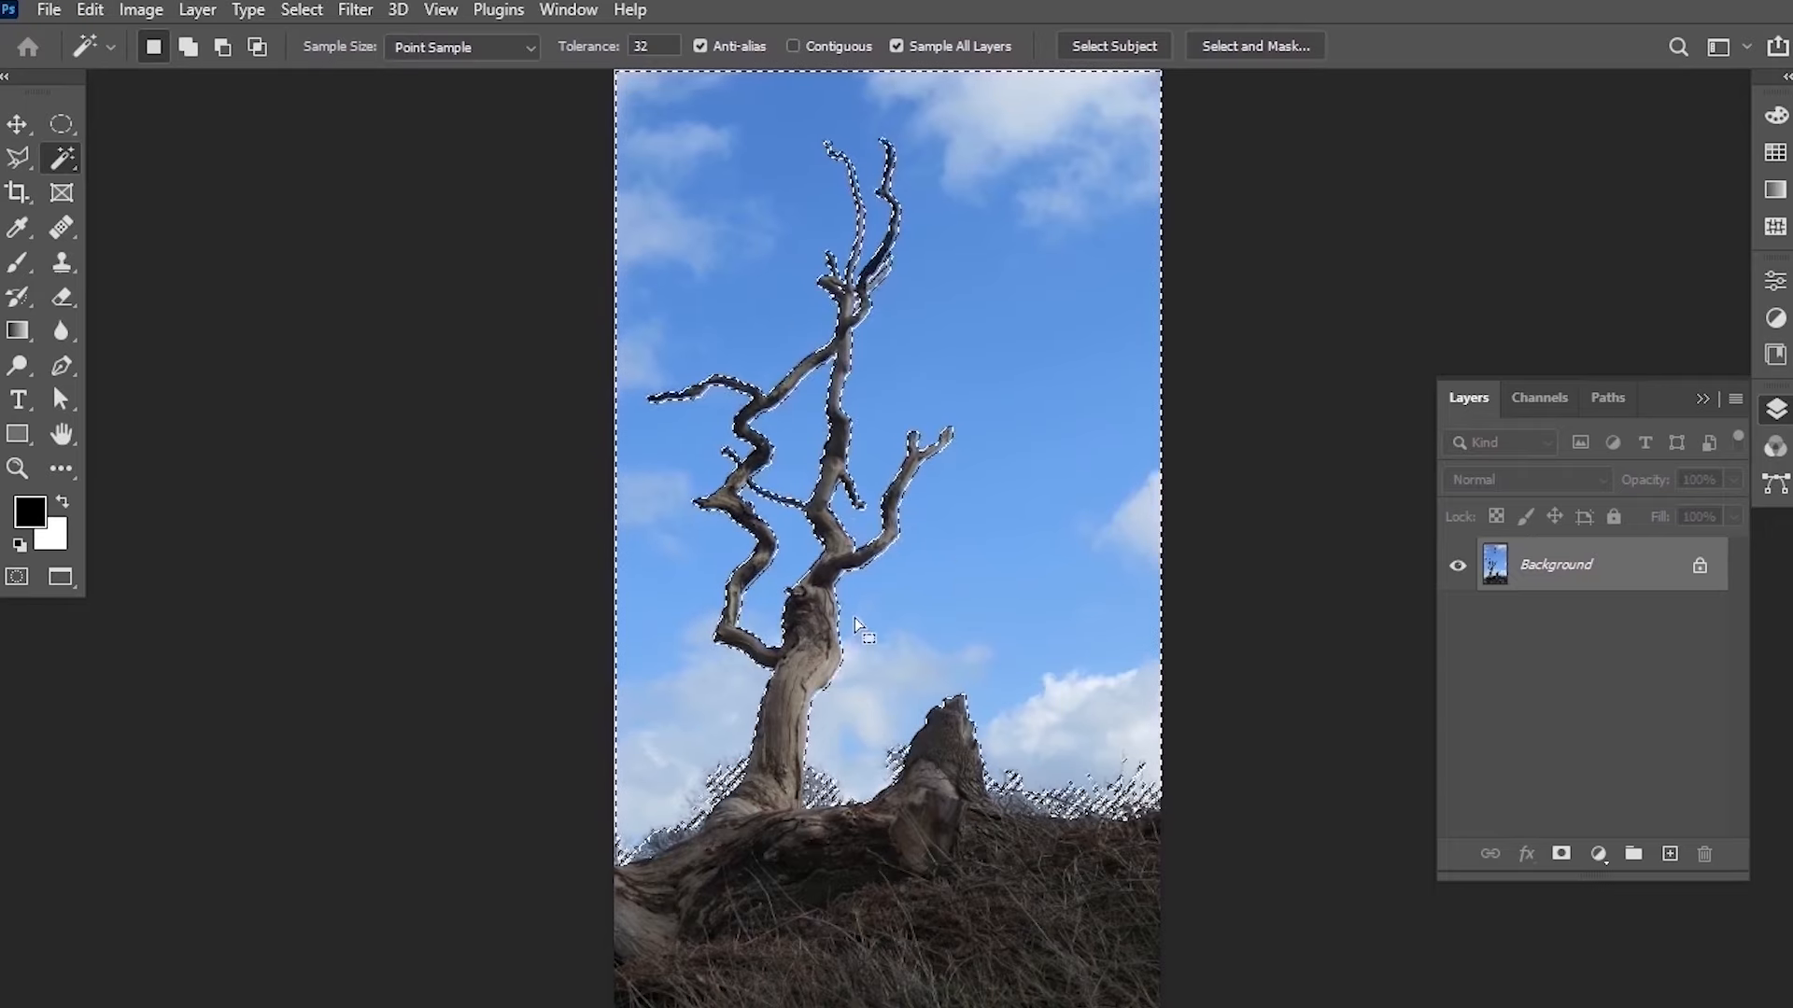
pyautogui.click(302, 11)
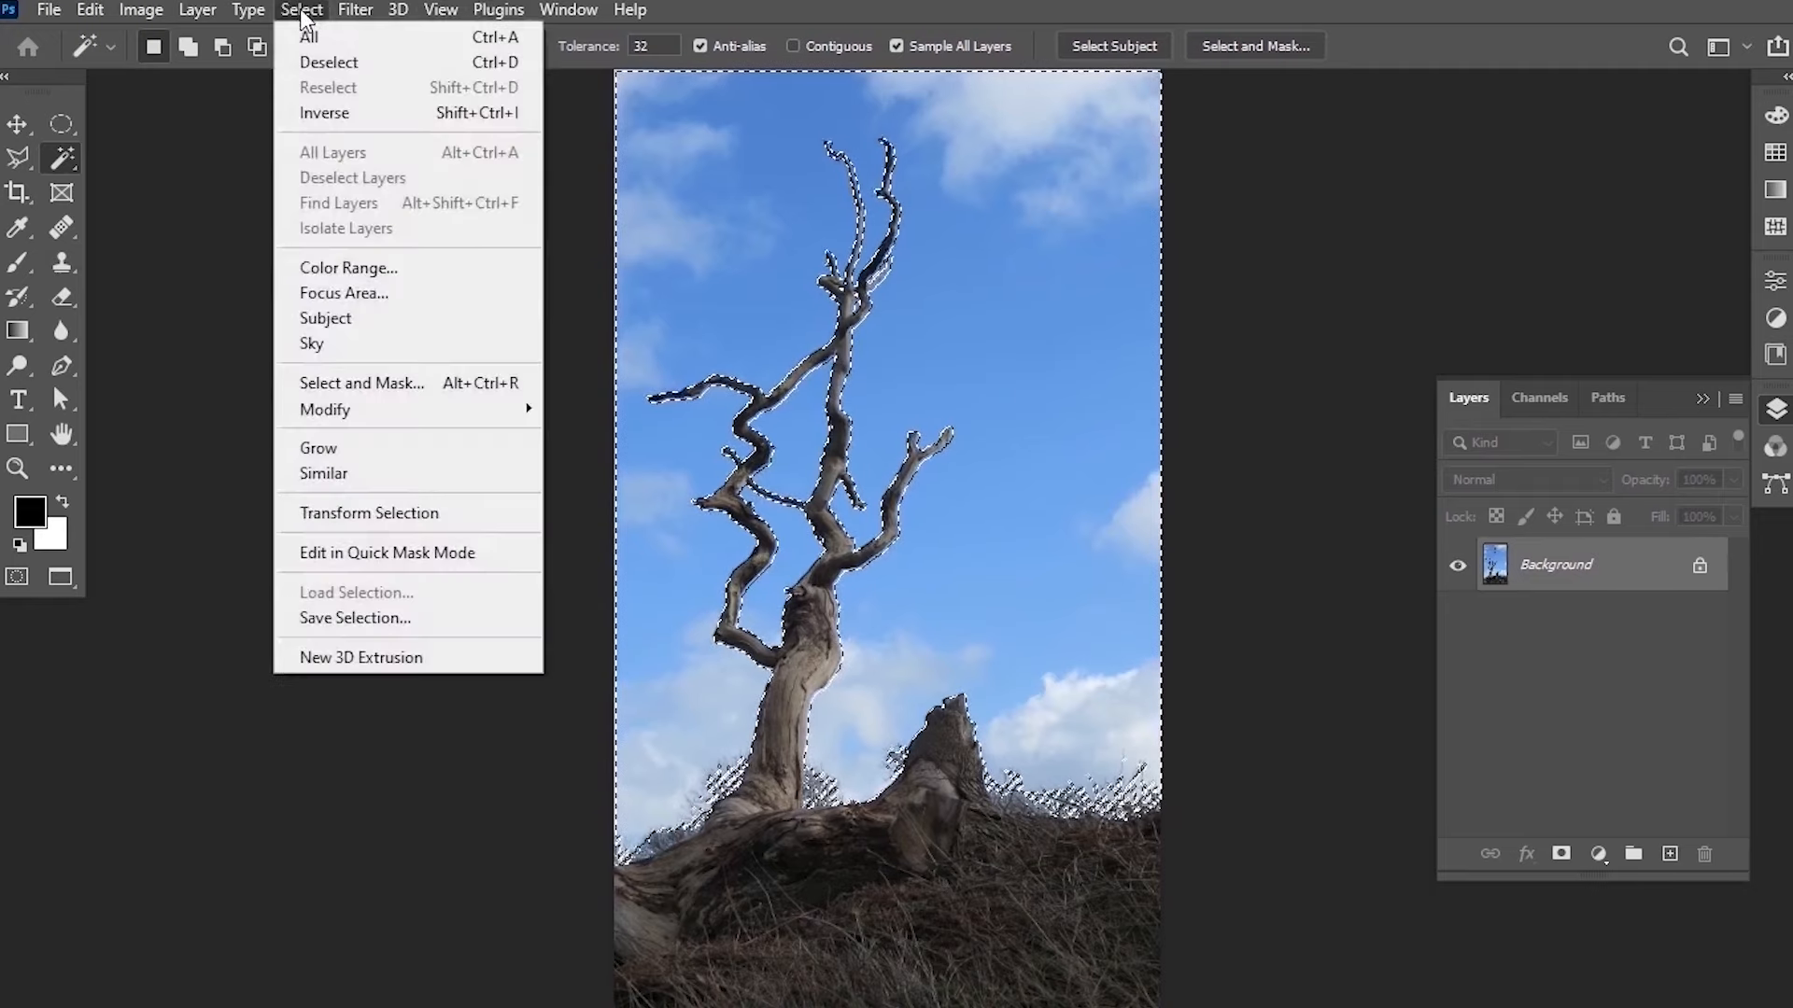
pyautogui.click(360, 113)
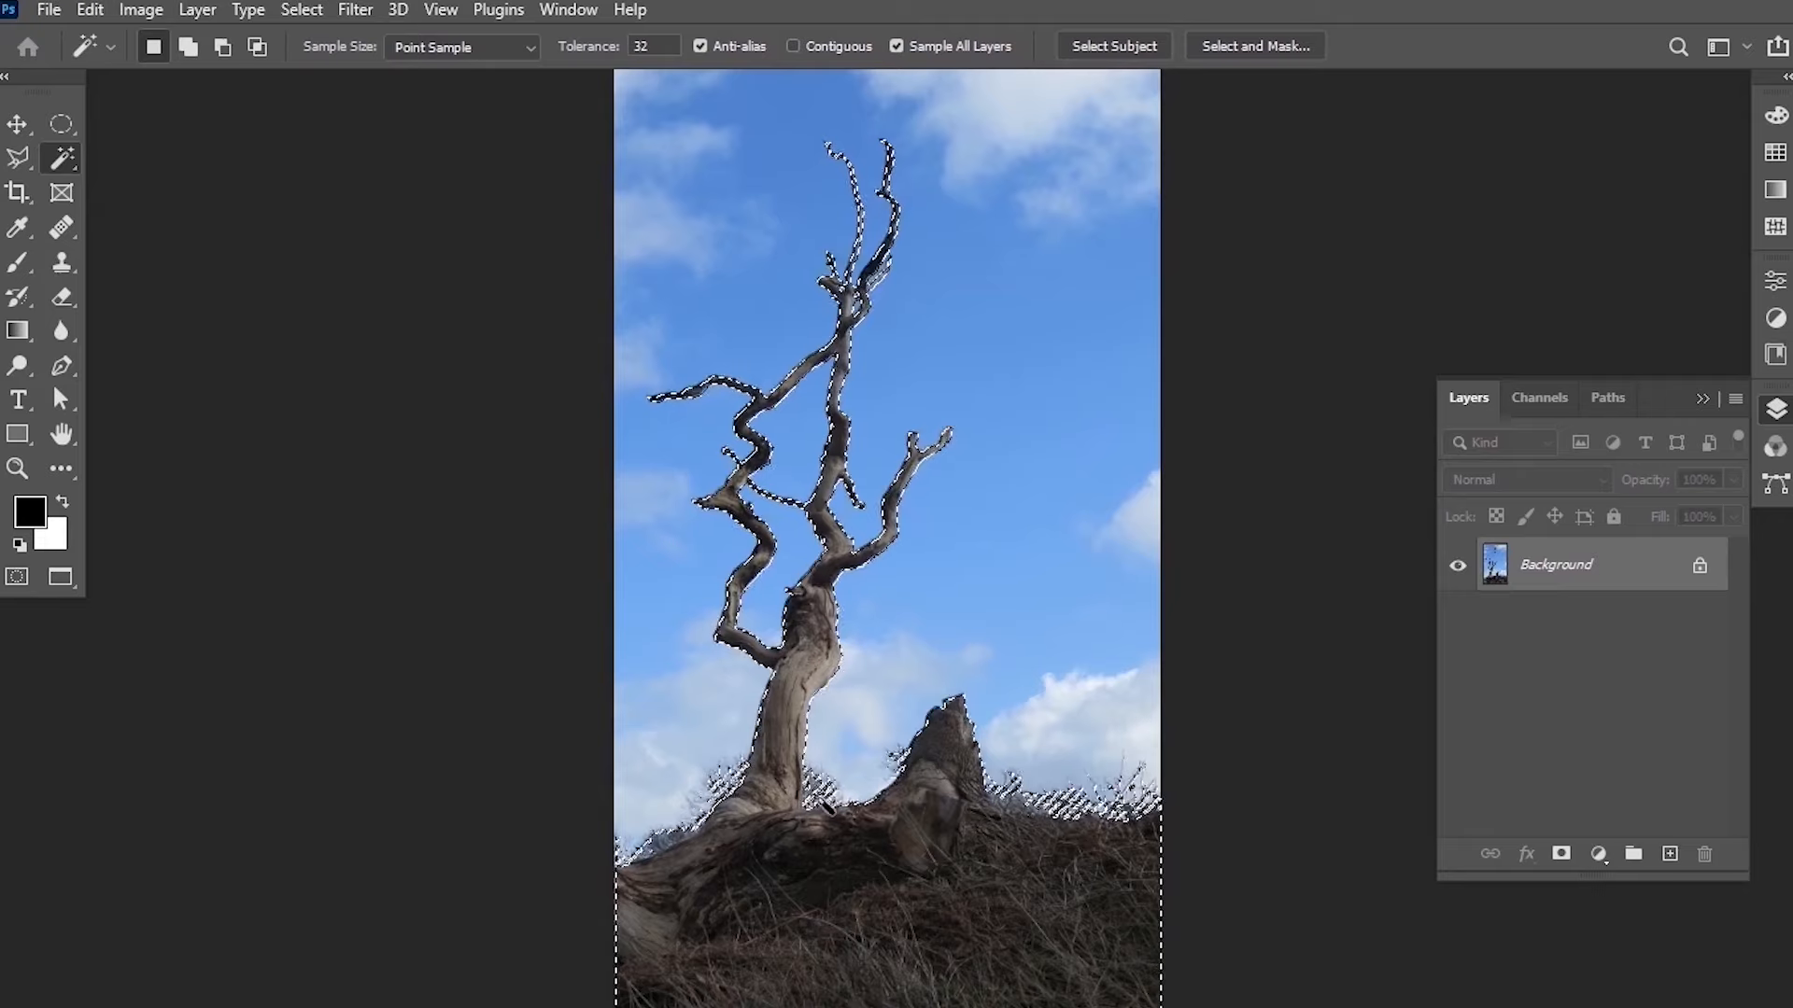
# Open Select and Mask and set the overlay color to black, 000000.
pyautogui.click(1272, 47)
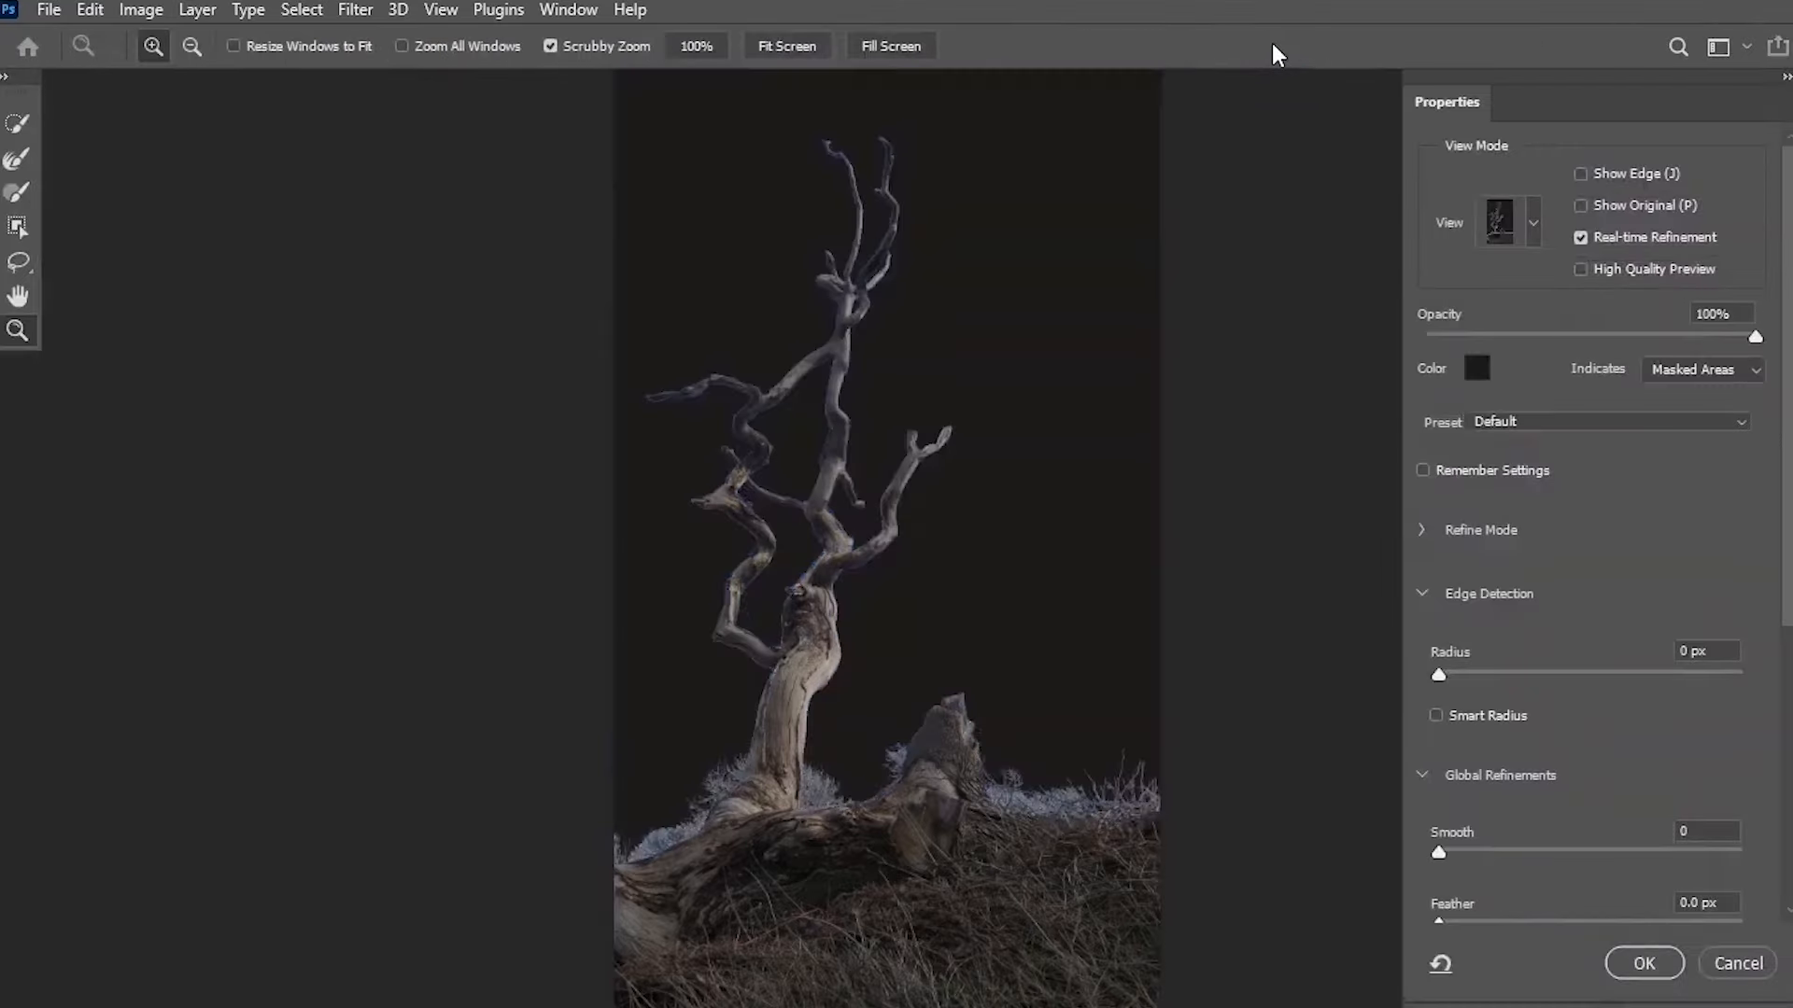
pyautogui.click(1478, 377)
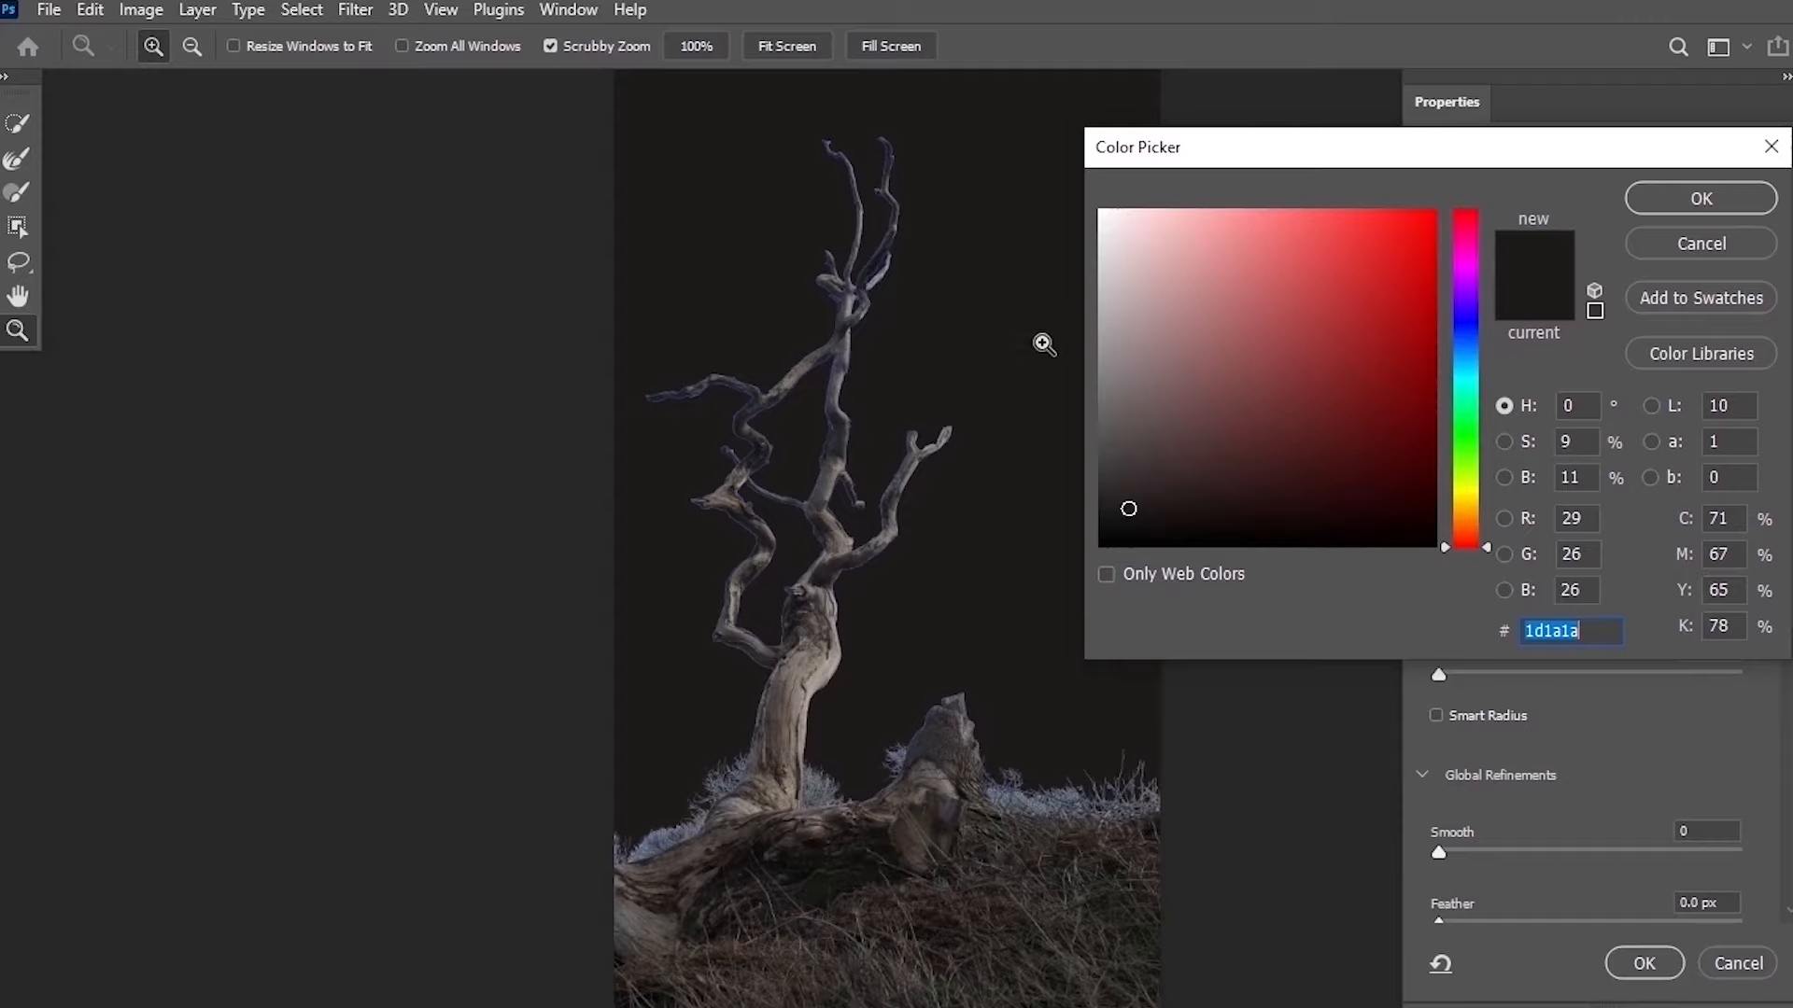
pyautogui.click(1134, 513)
pyautogui.moveTo(1134, 513); pyautogui.dragTo(1104, 545)
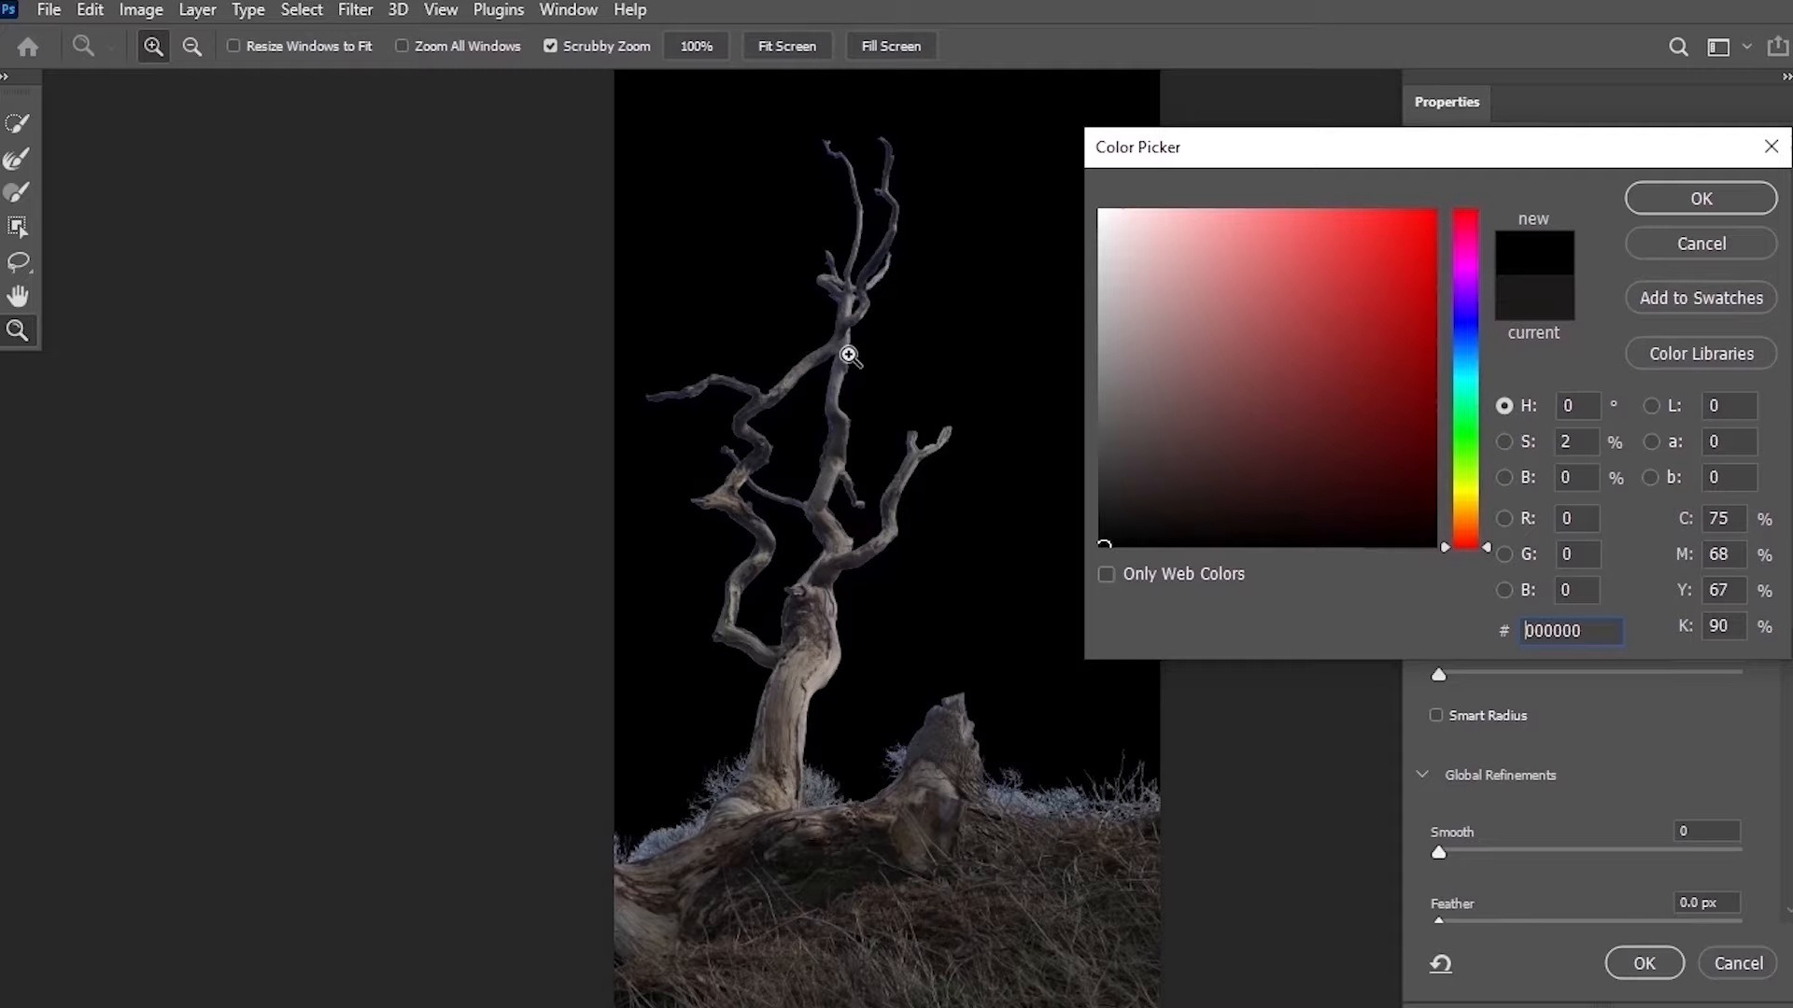
pyautogui.click(1701, 198)
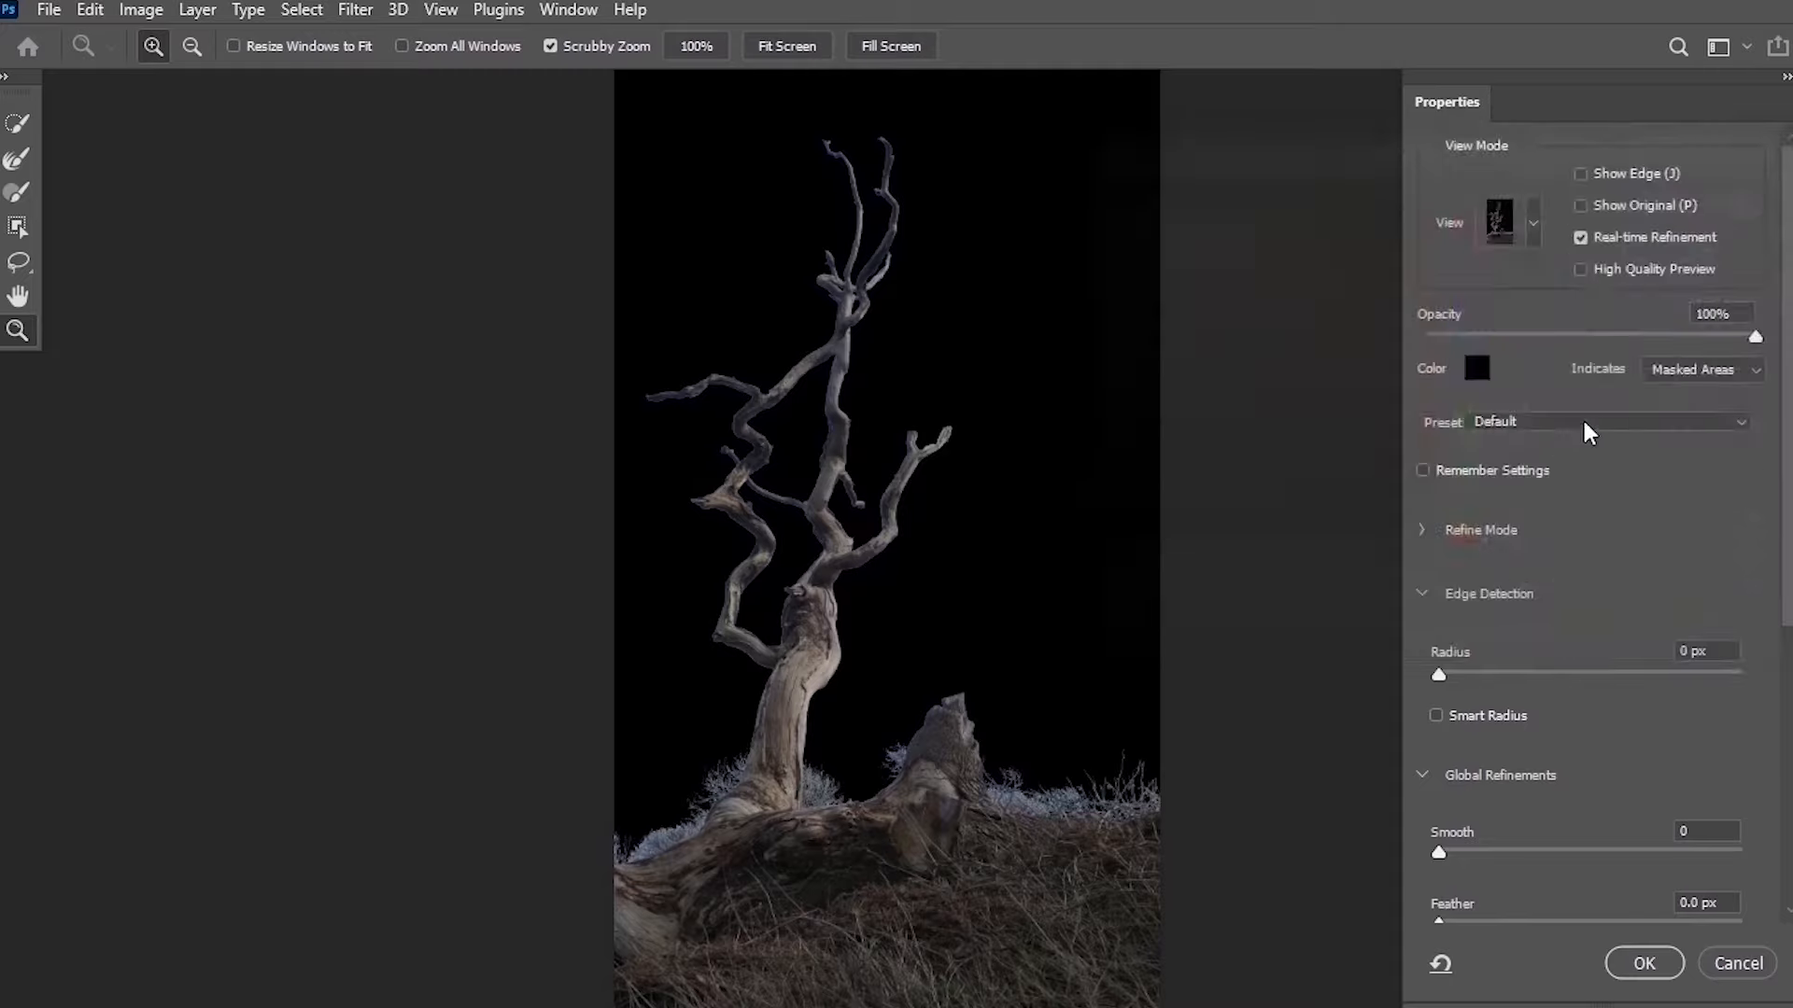
# Zoom into the branches and set Feather to about 0.7 px and Shift Edge to -100%.
pyautogui.scroll(-3, 1546, 481)
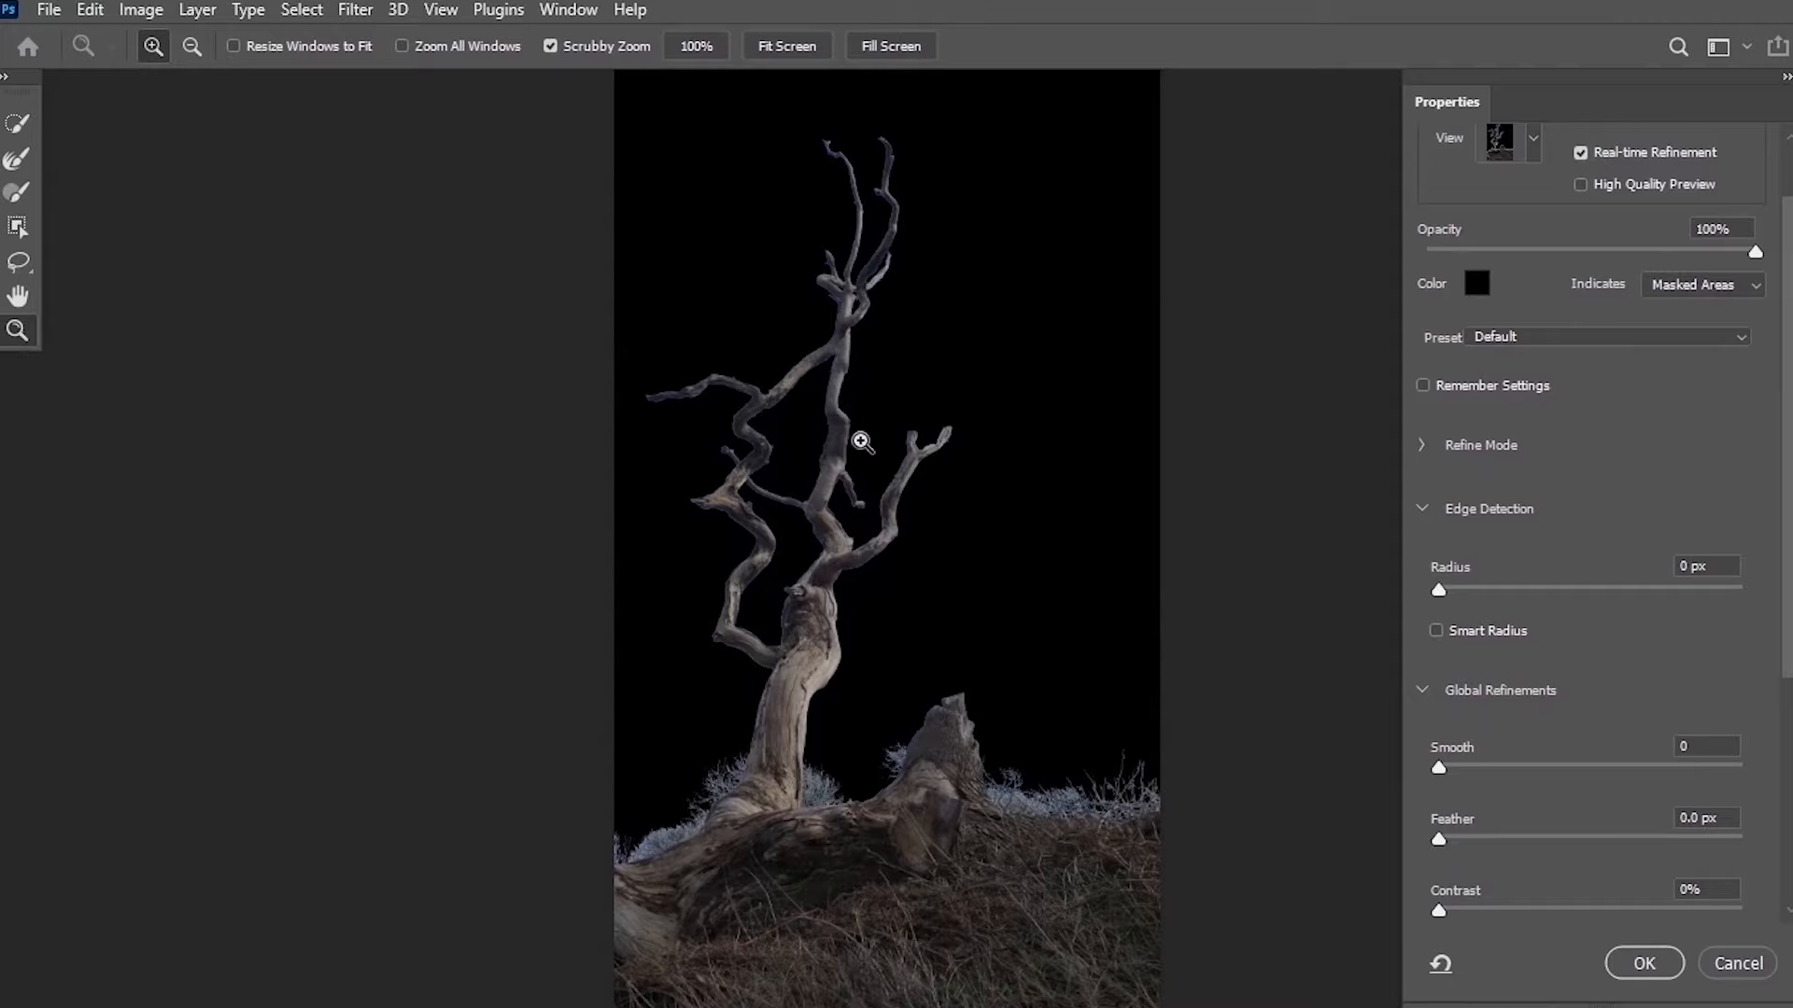
pyautogui.moveTo(887, 157); pyautogui.dragTo(908, 138)
pyautogui.moveTo(846, 409); pyautogui.dragTo(1020, 230)
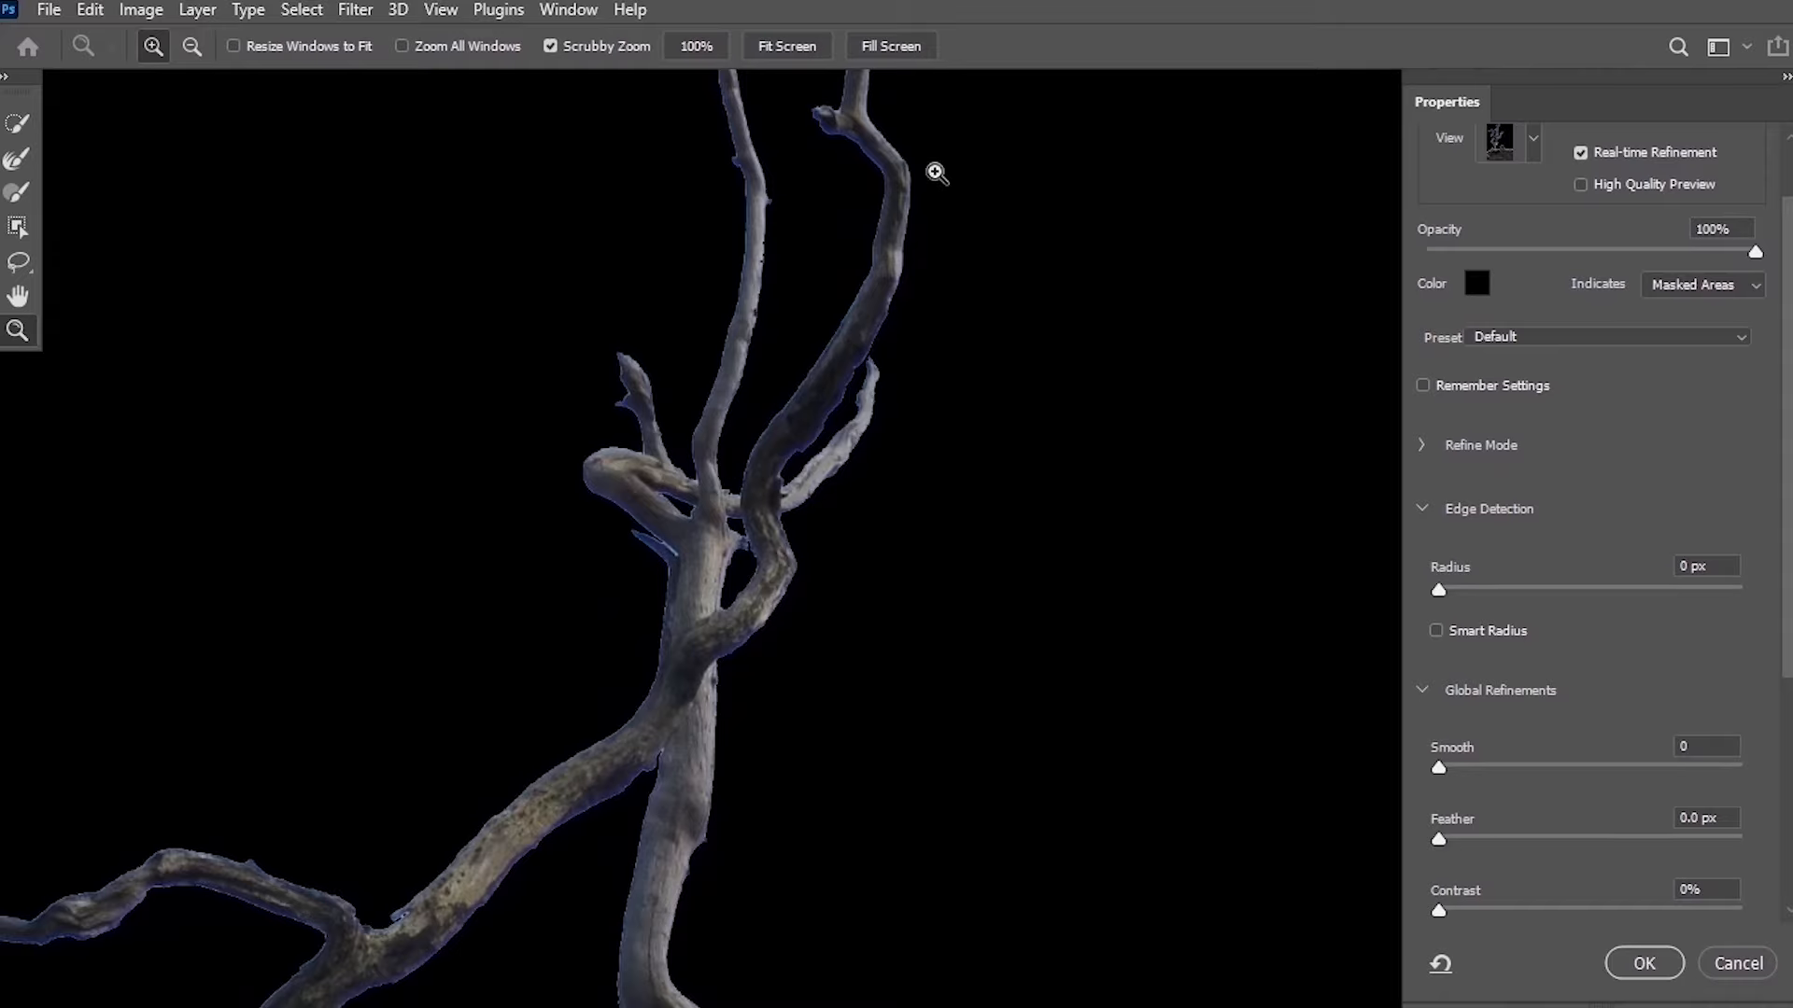
pyautogui.scroll(-1, 694, 648)
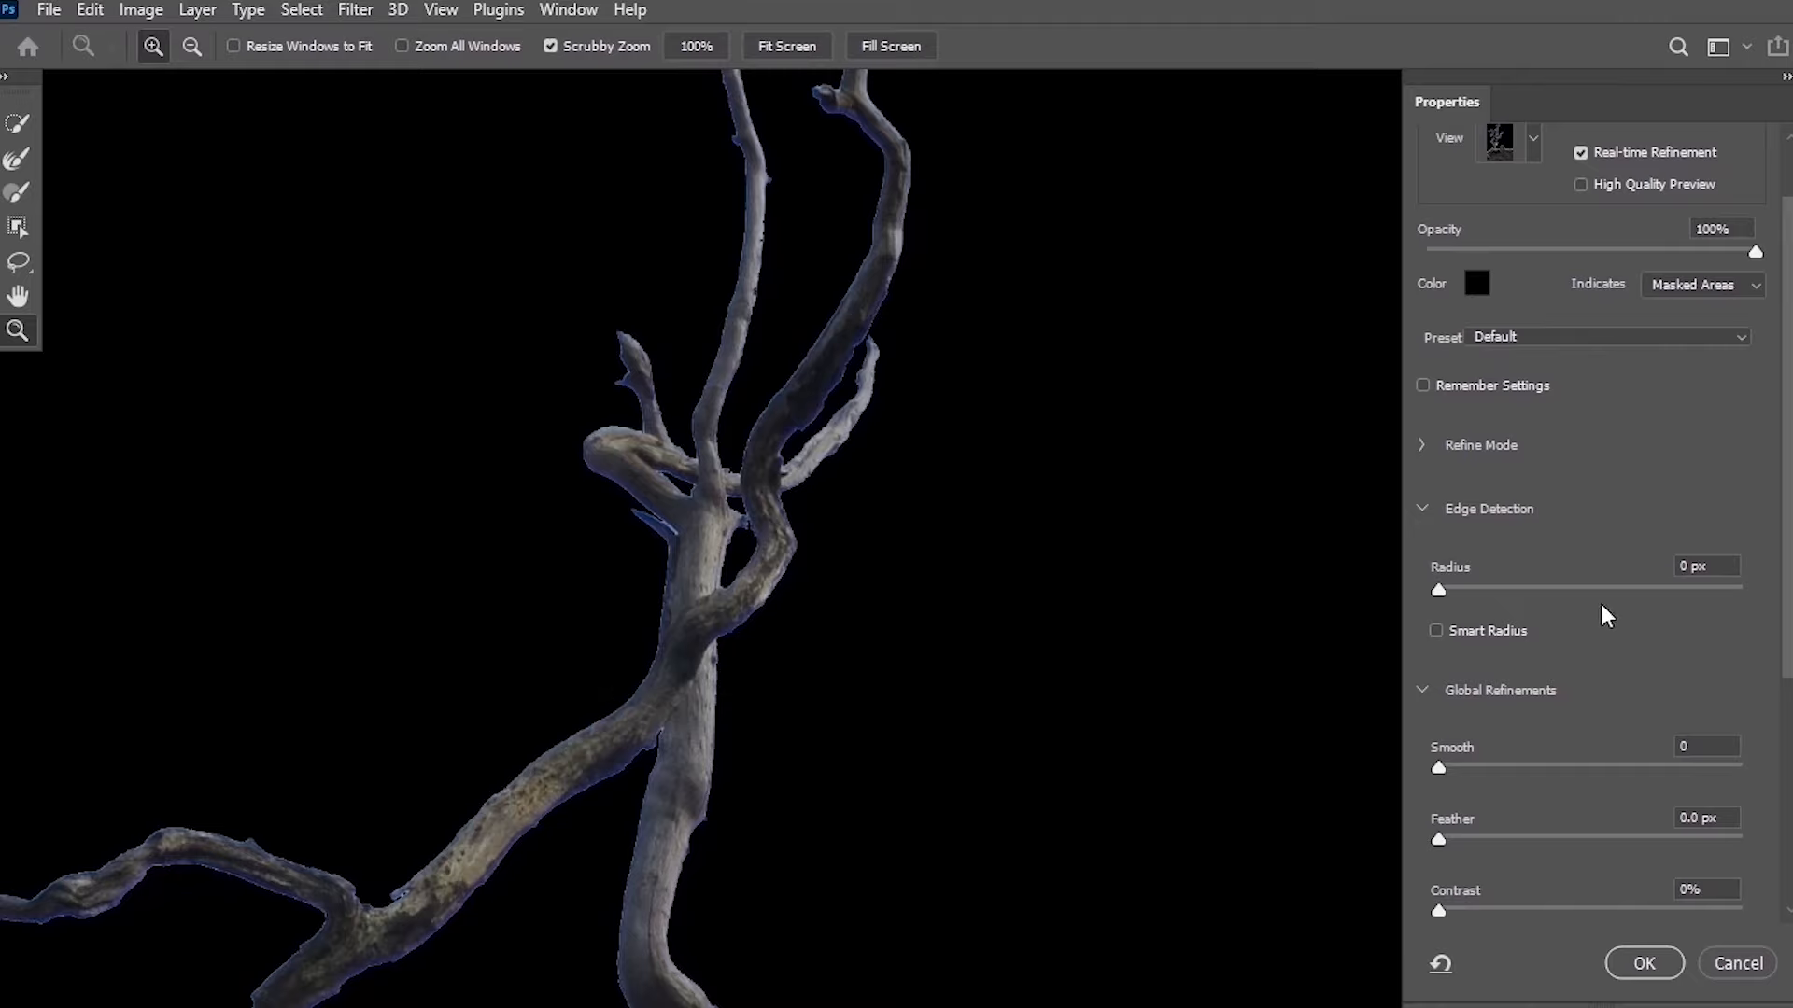
pyautogui.scroll(-5, 1594, 727)
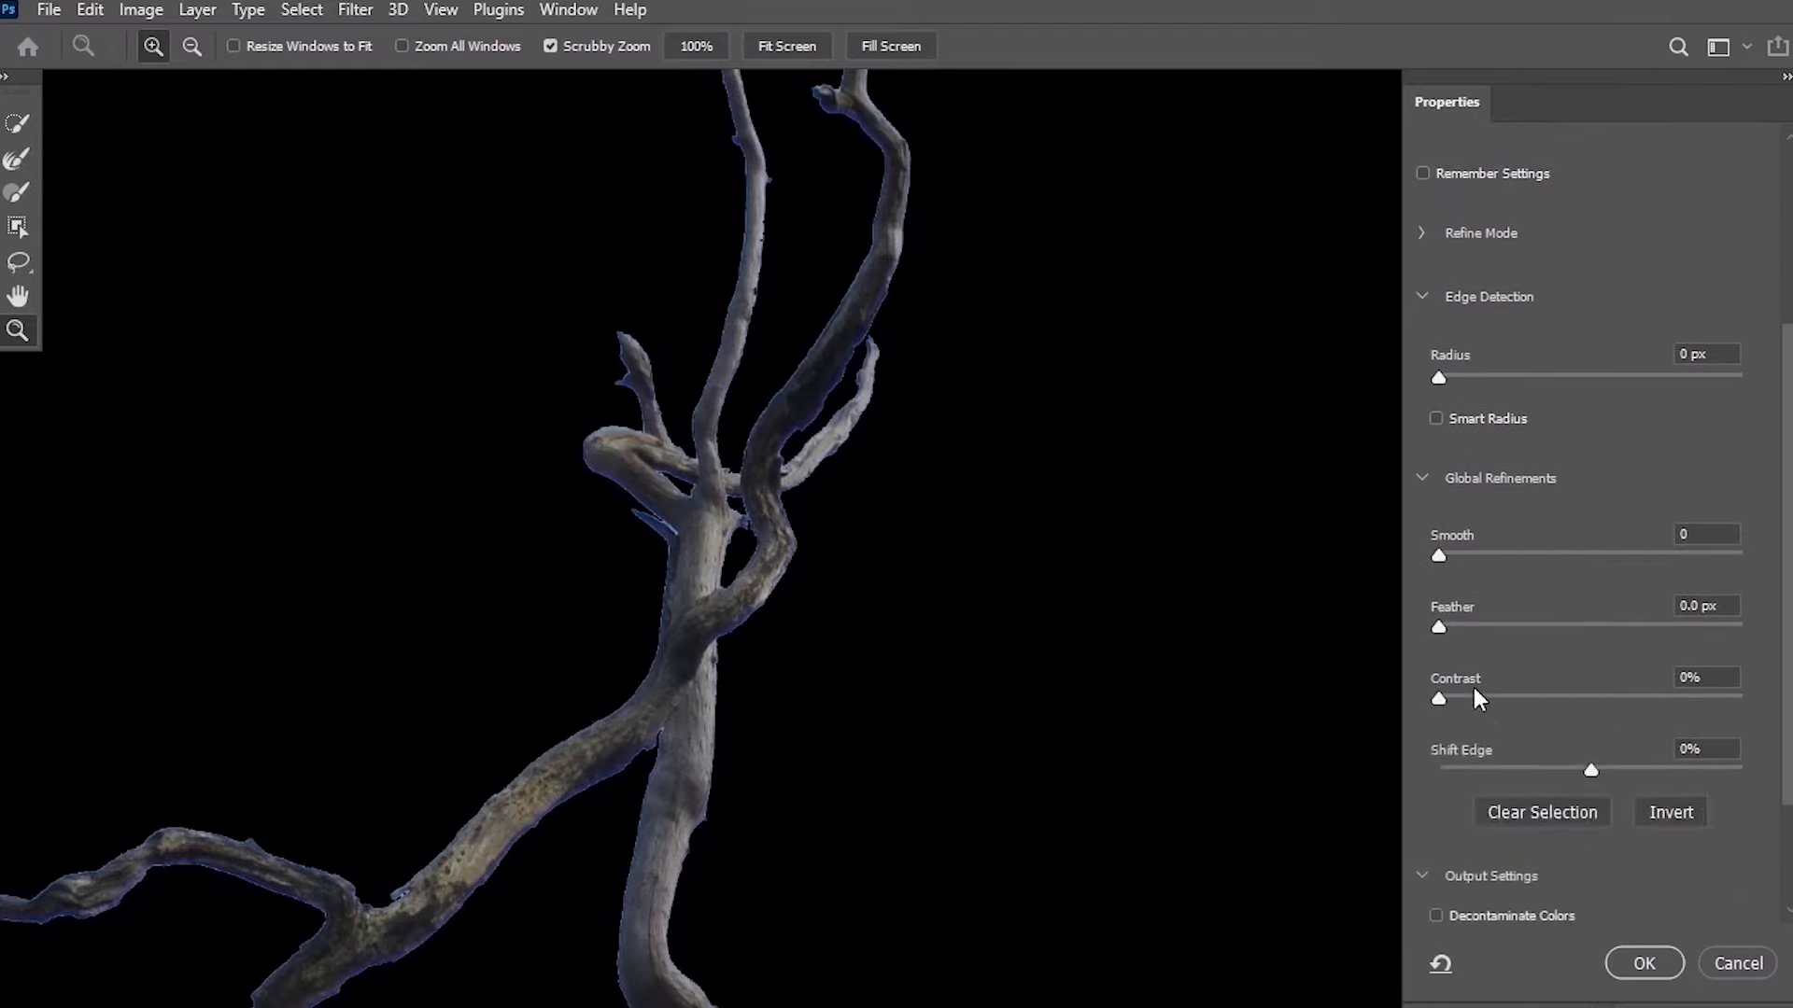
pyautogui.scroll(-2, 1571, 645)
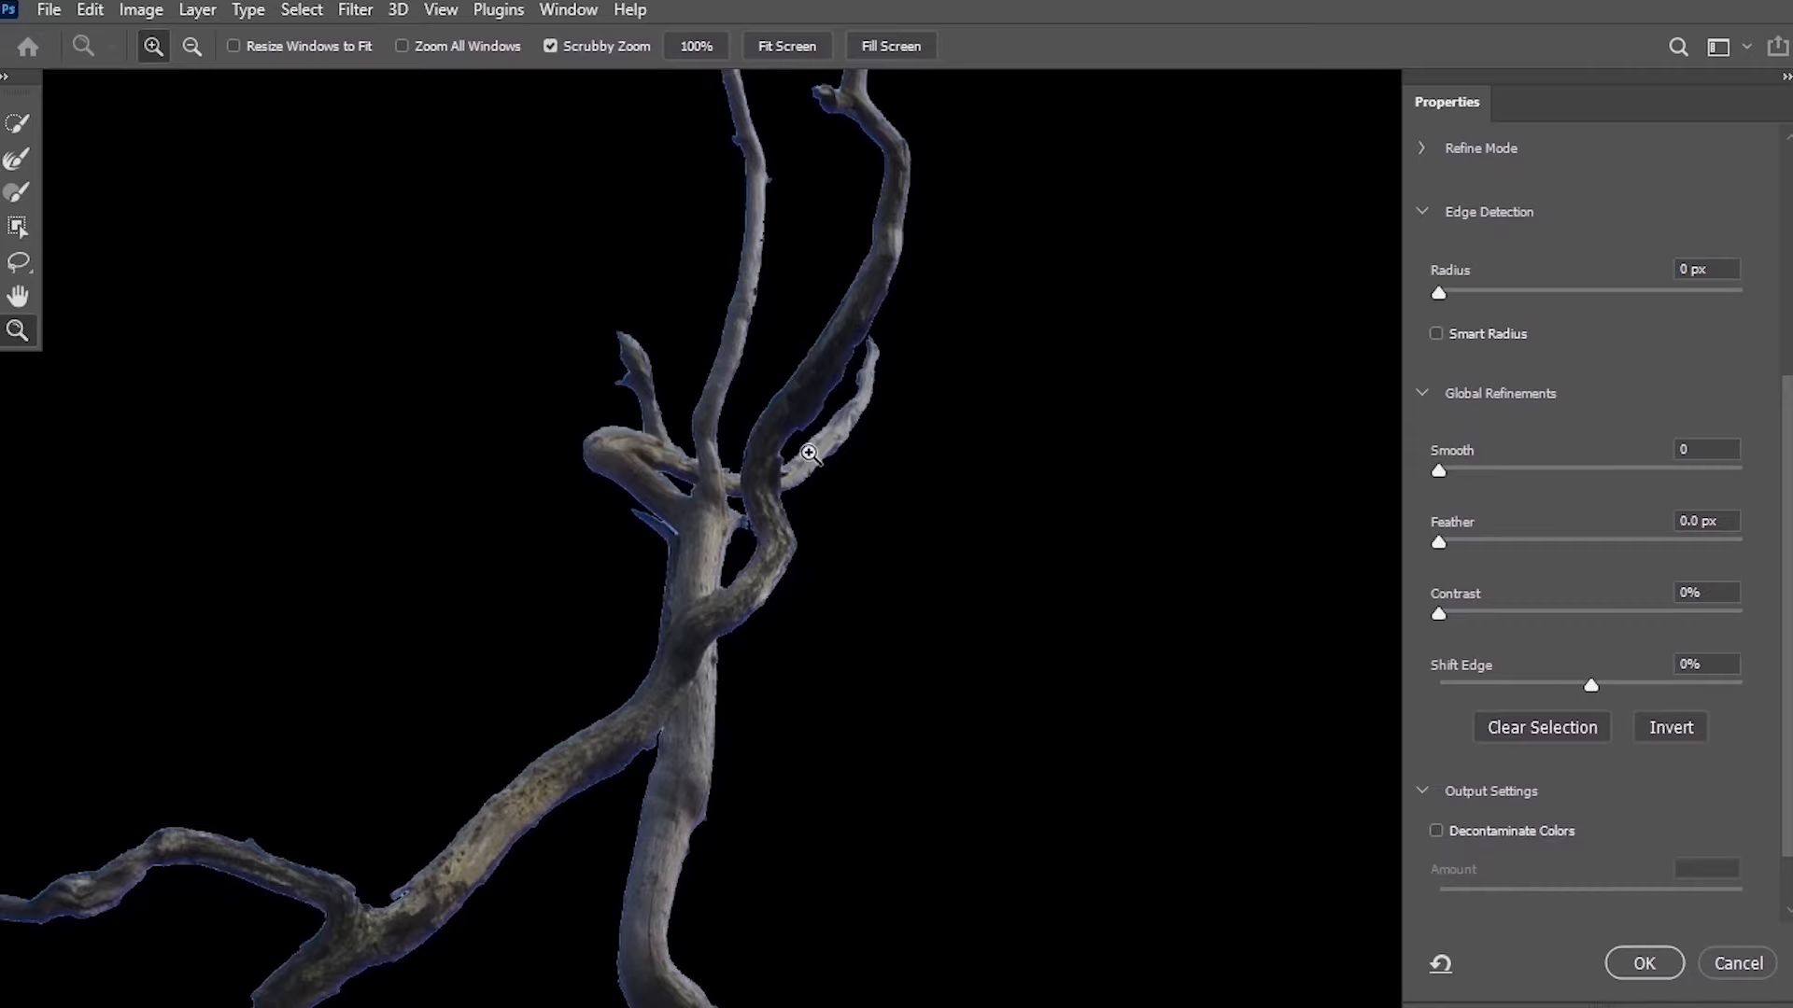
pyautogui.click(1448, 541)
pyautogui.moveTo(1448, 540); pyautogui.dragTo(1451, 539)
pyautogui.scroll(-2, 1781, 644)
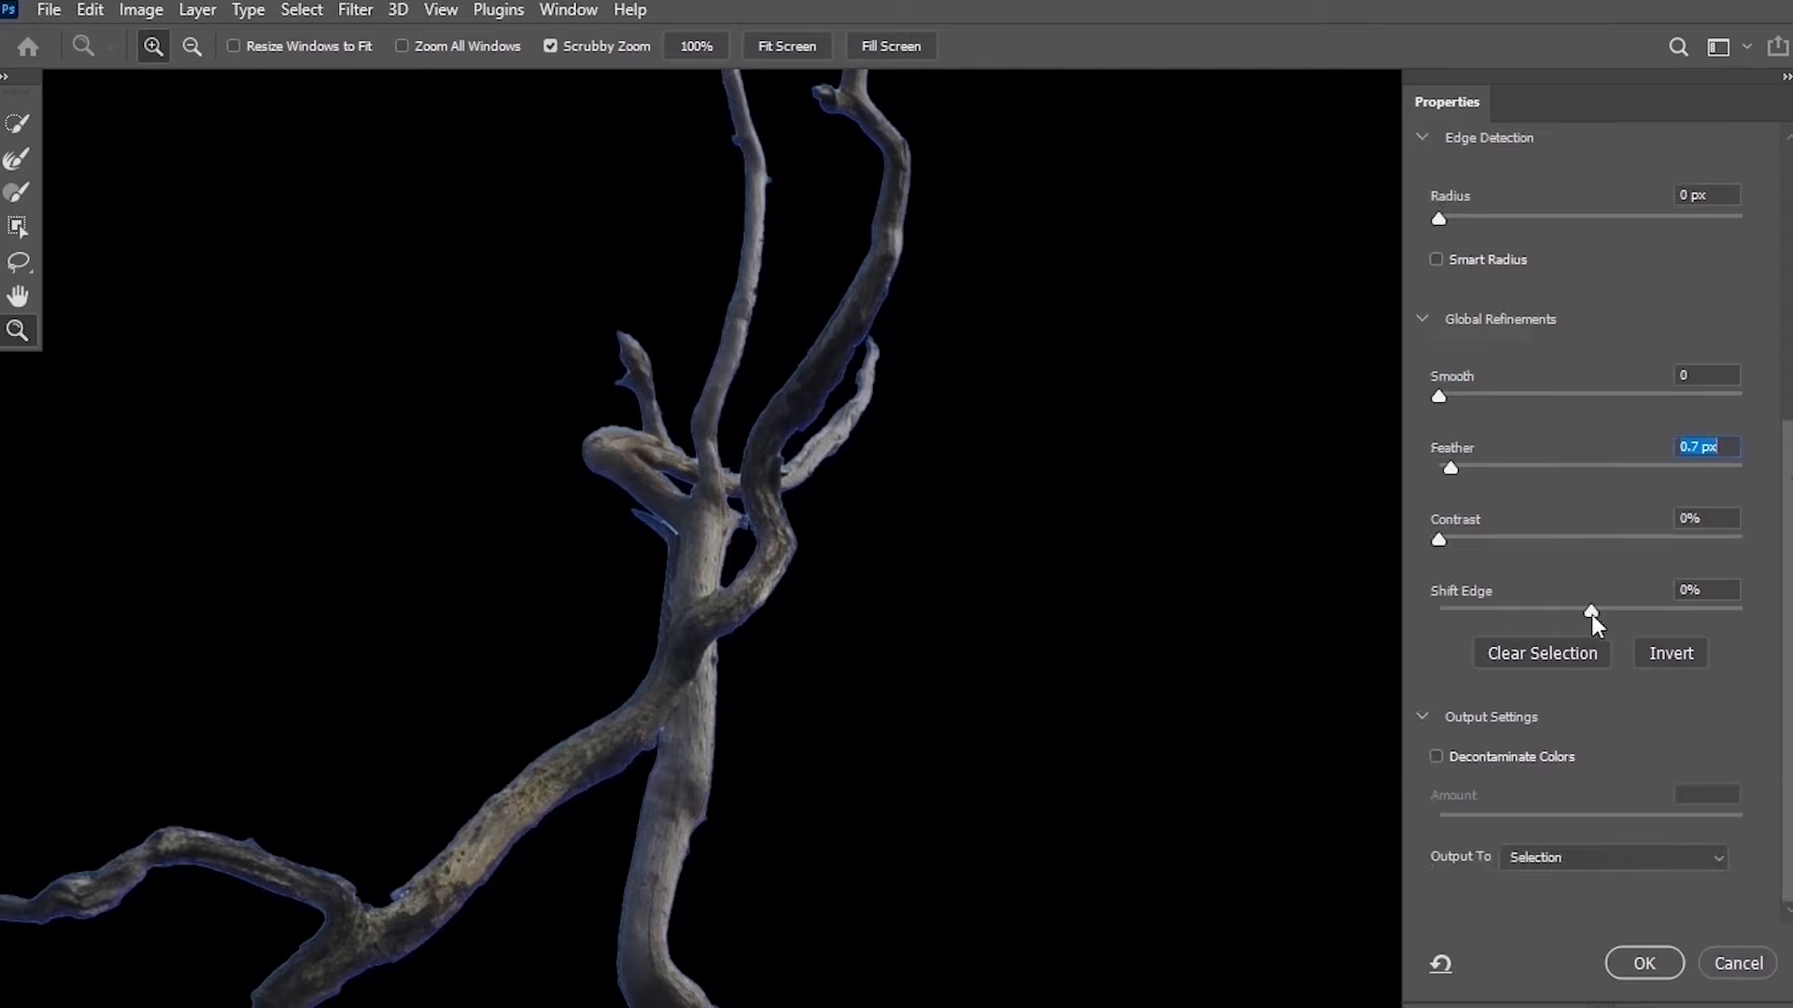
pyautogui.moveTo(1592, 615); pyautogui.dragTo(1414, 586)
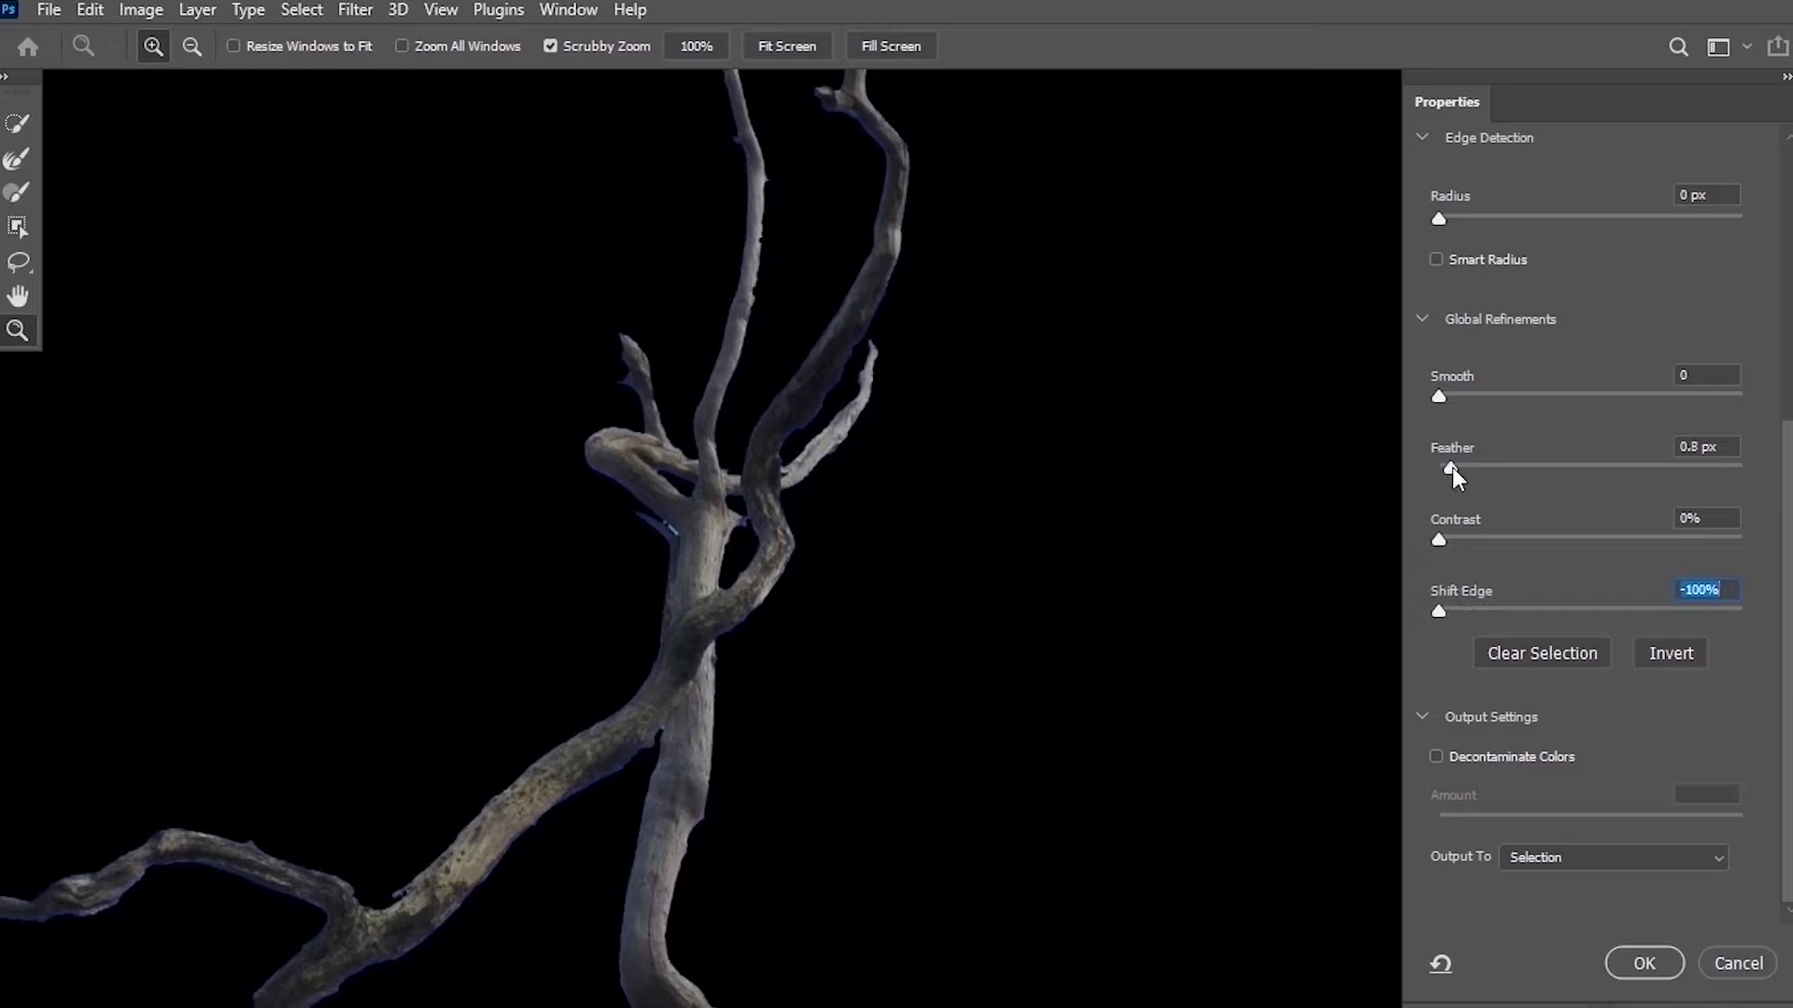
# Raise the Feather to 1.0 px.
pyautogui.moveTo(1453, 467); pyautogui.dragTo(1465, 474)
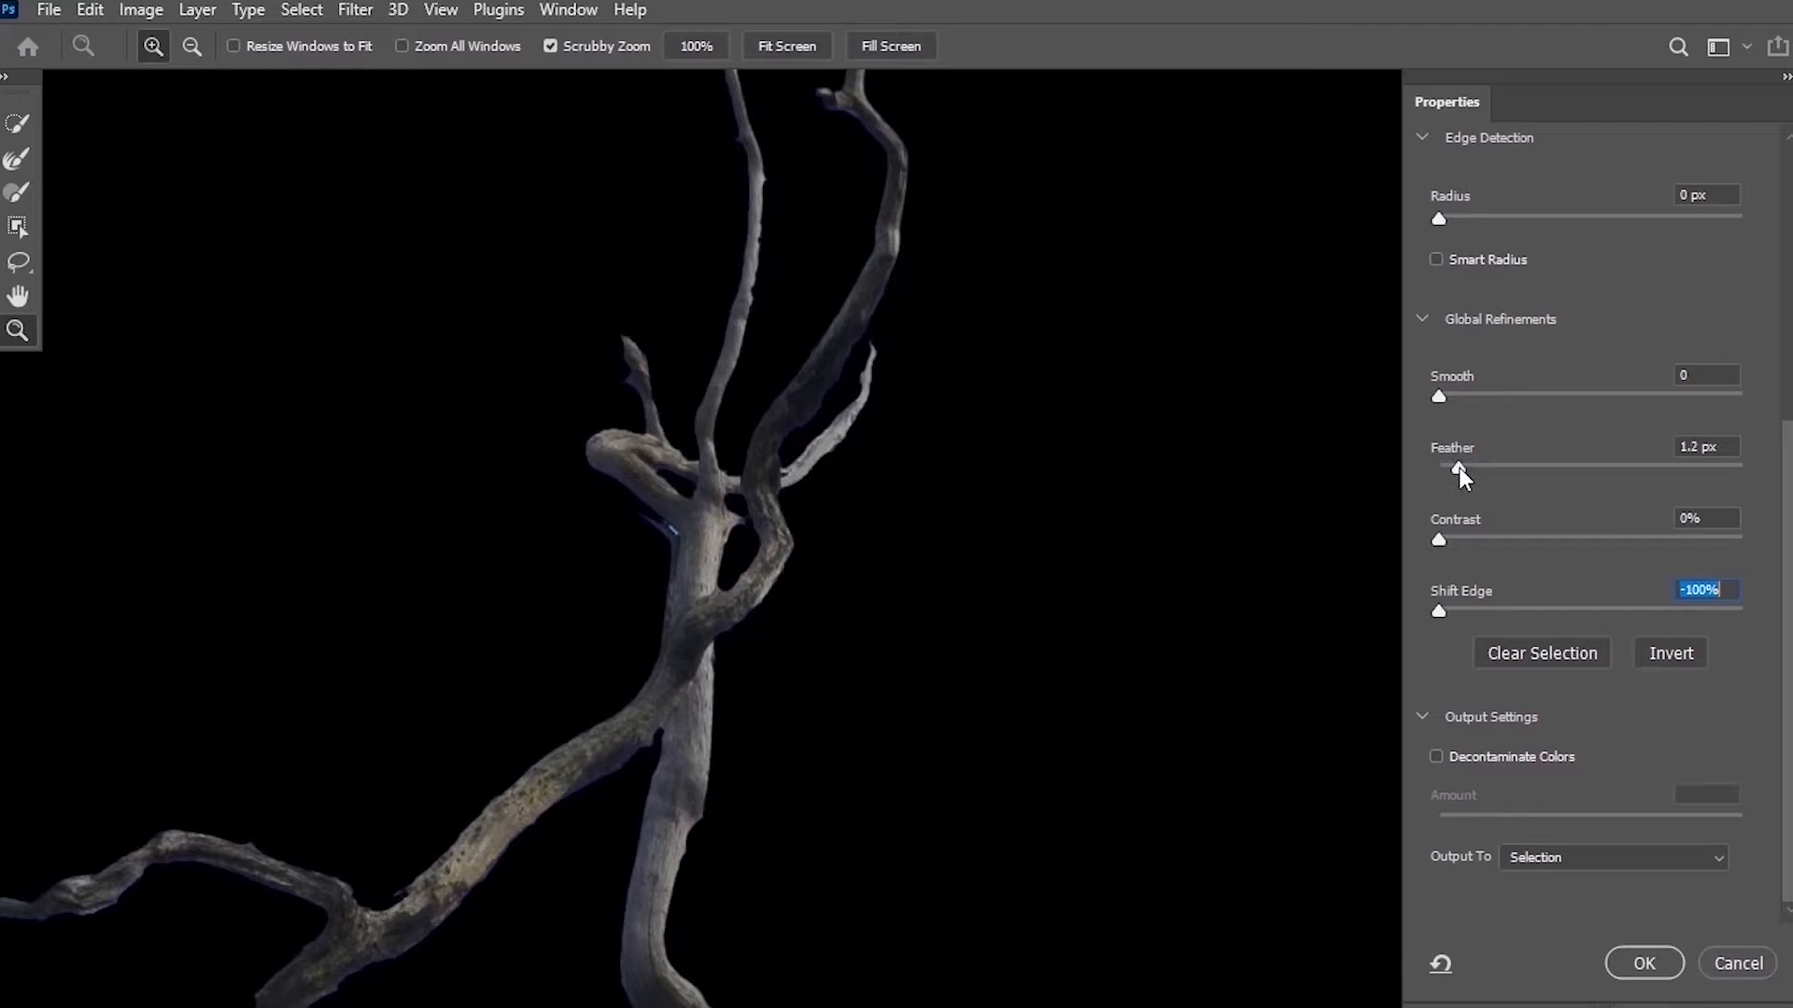
pyautogui.moveTo(1458, 473); pyautogui.dragTo(1456, 473)
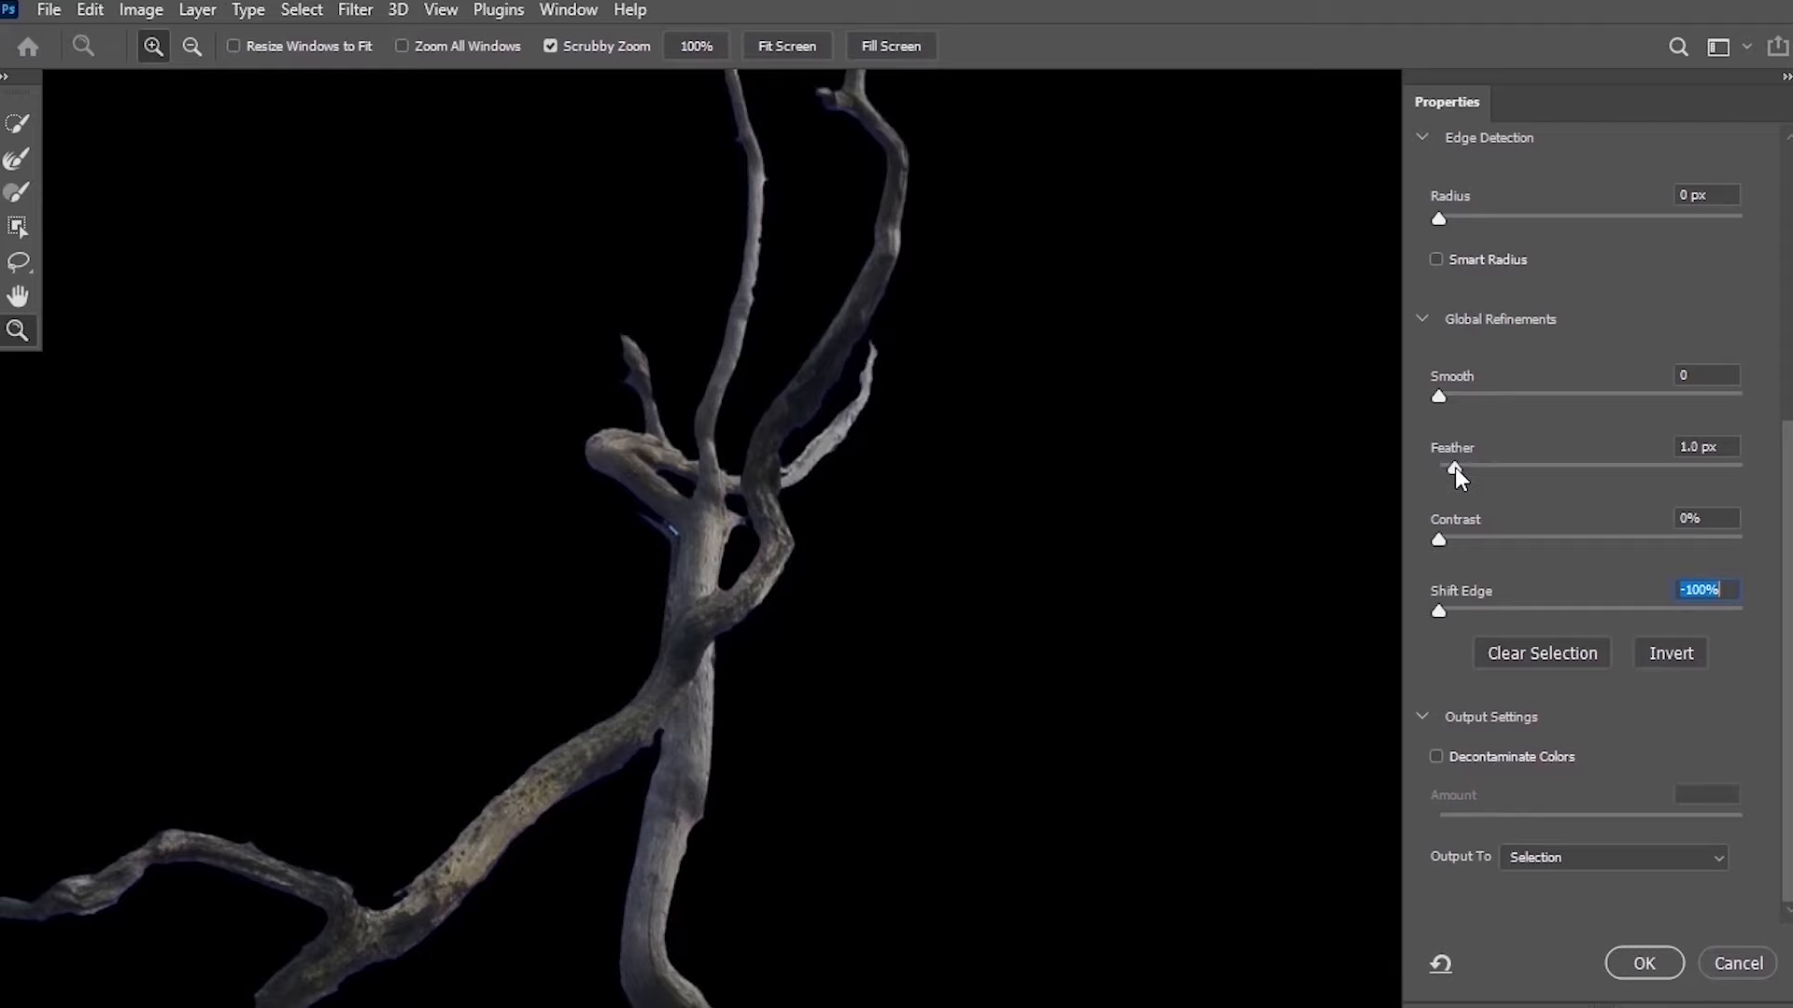
pyautogui.moveTo(1454, 469); pyautogui.dragTo(1455, 469)
# Pan around the tree to inspect the refined selection edges.
pyautogui.moveTo(917, 624); pyautogui.dragTo(1132, 241)
pyautogui.moveTo(1127, 614); pyautogui.dragTo(1132, 249)
pyautogui.moveTo(1036, 649); pyautogui.dragTo(1048, 249)
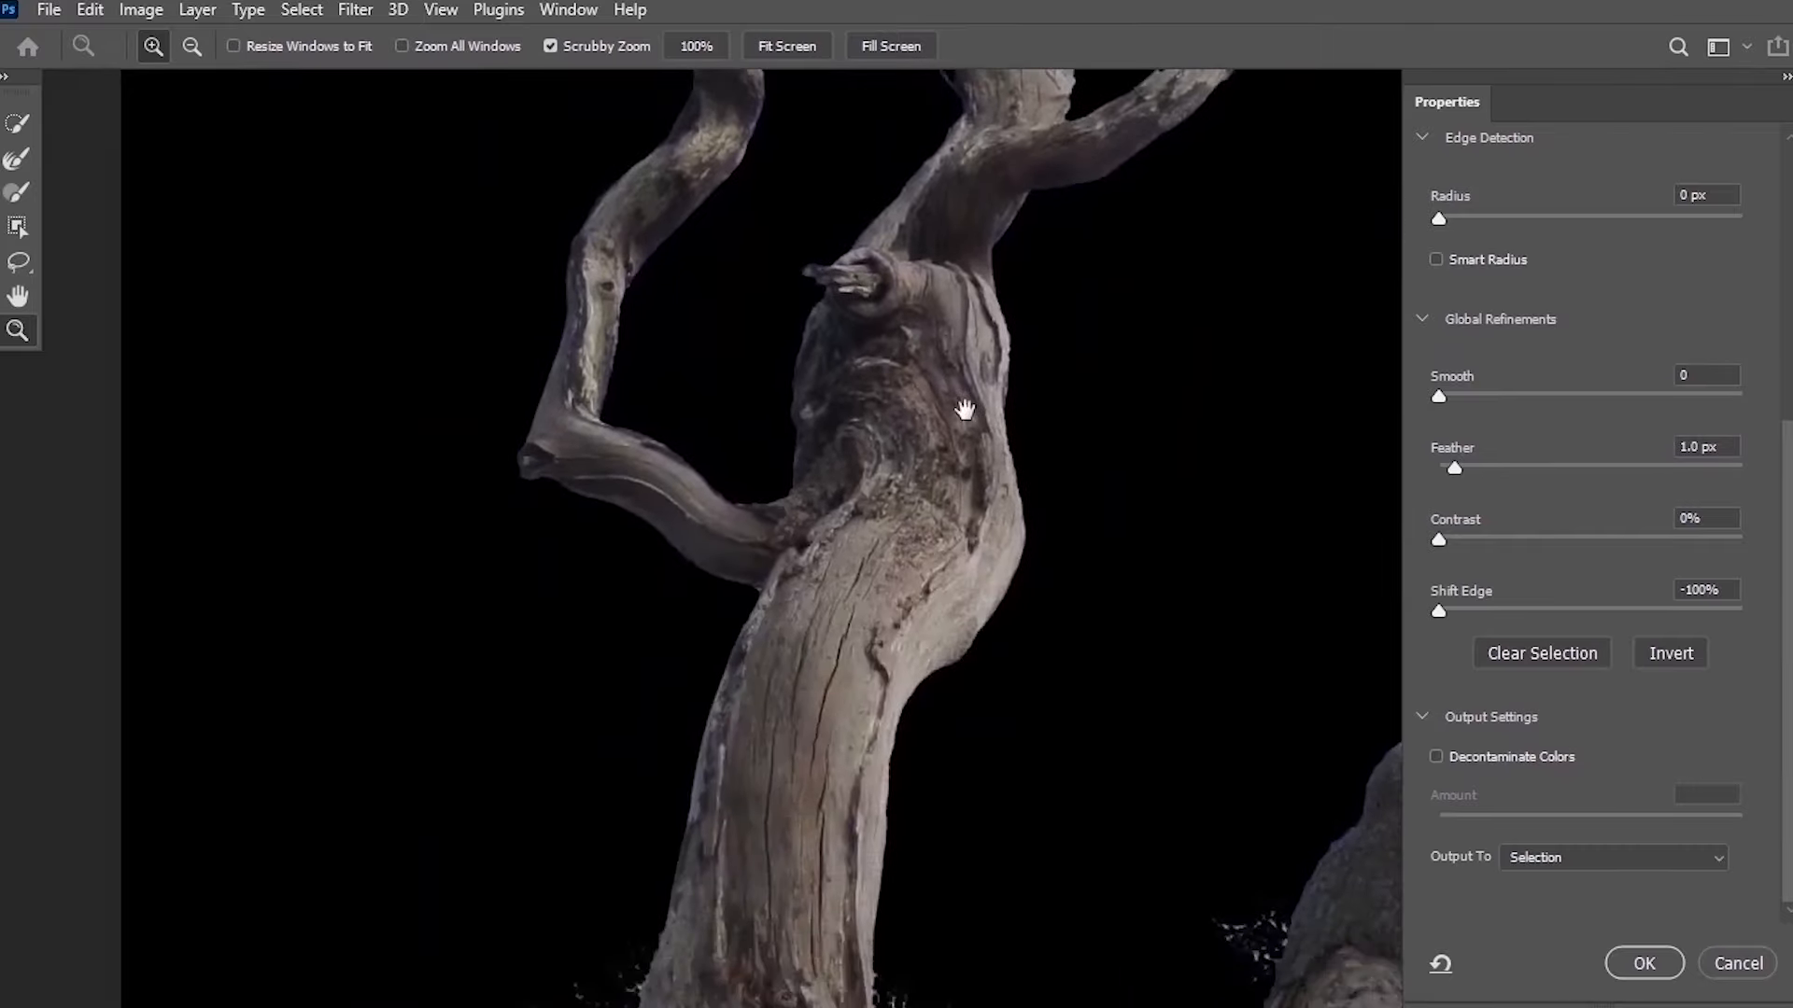
pyautogui.moveTo(965, 408); pyautogui.dragTo(921, 272)
pyautogui.moveTo(1033, 473); pyautogui.dragTo(1070, 194)
pyautogui.moveTo(860, 420); pyautogui.dragTo(1033, 284)
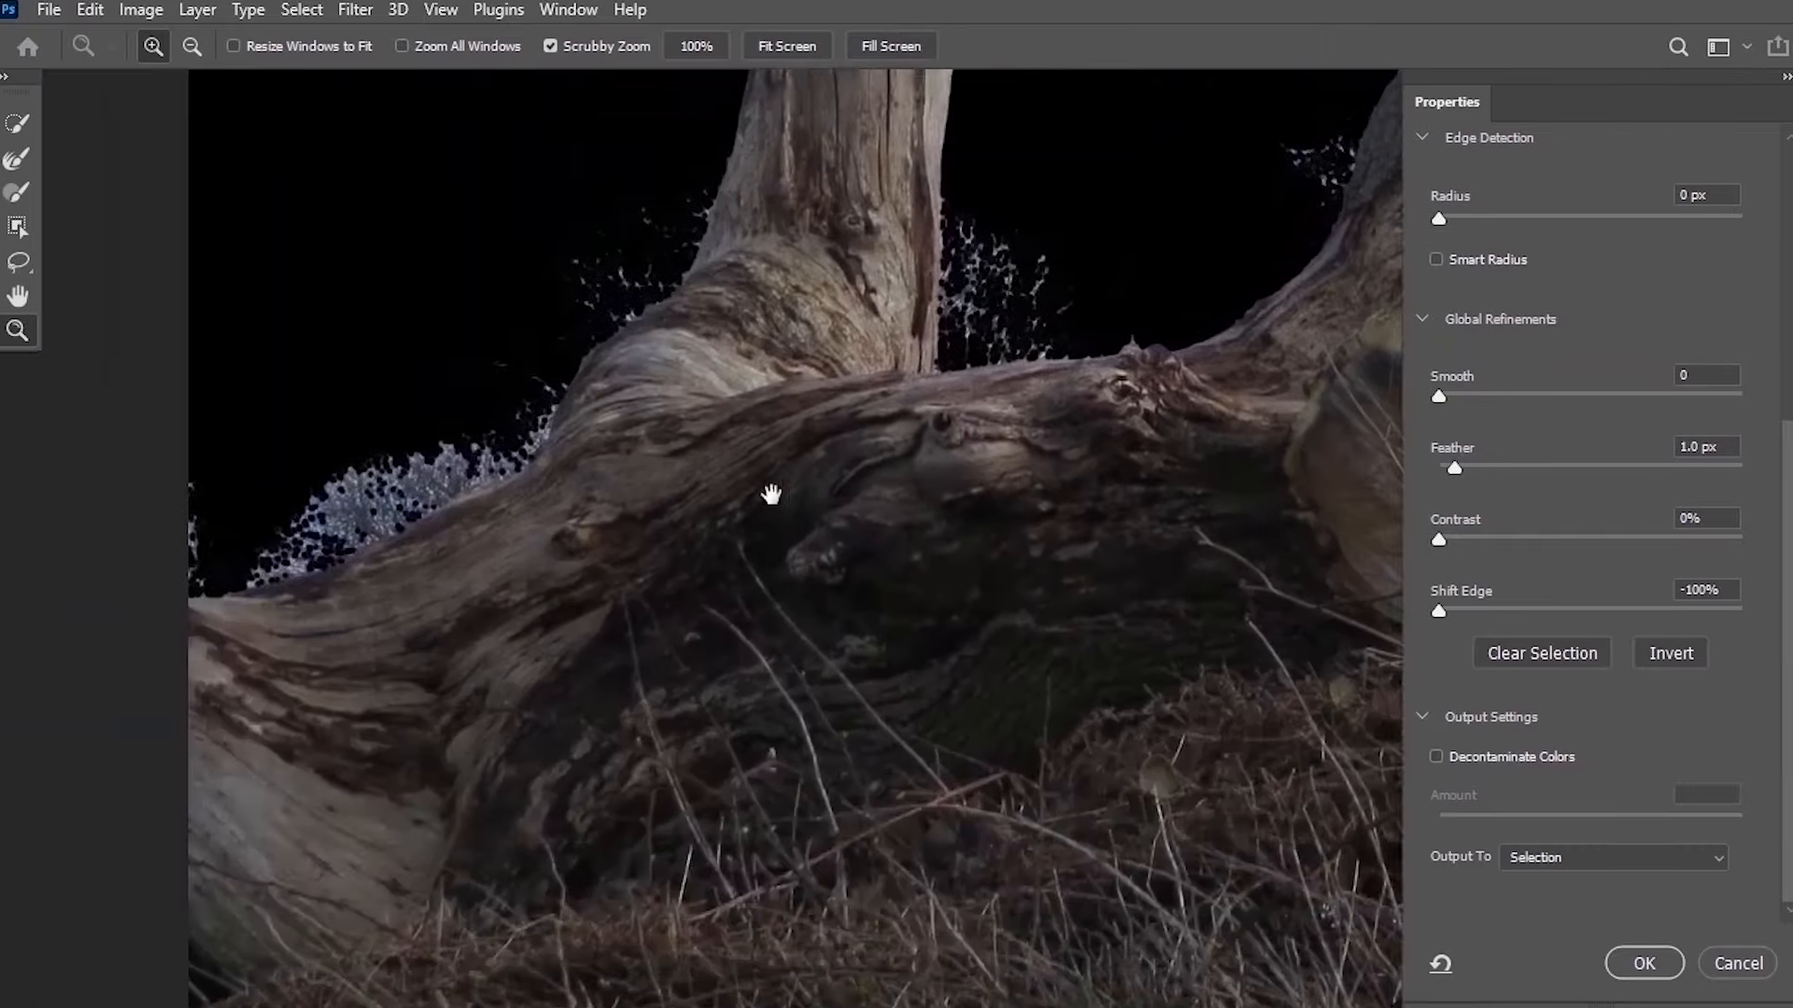
pyautogui.moveTo(770, 493); pyautogui.dragTo(551, 999)
pyautogui.moveTo(1040, 380); pyautogui.dragTo(742, 869)
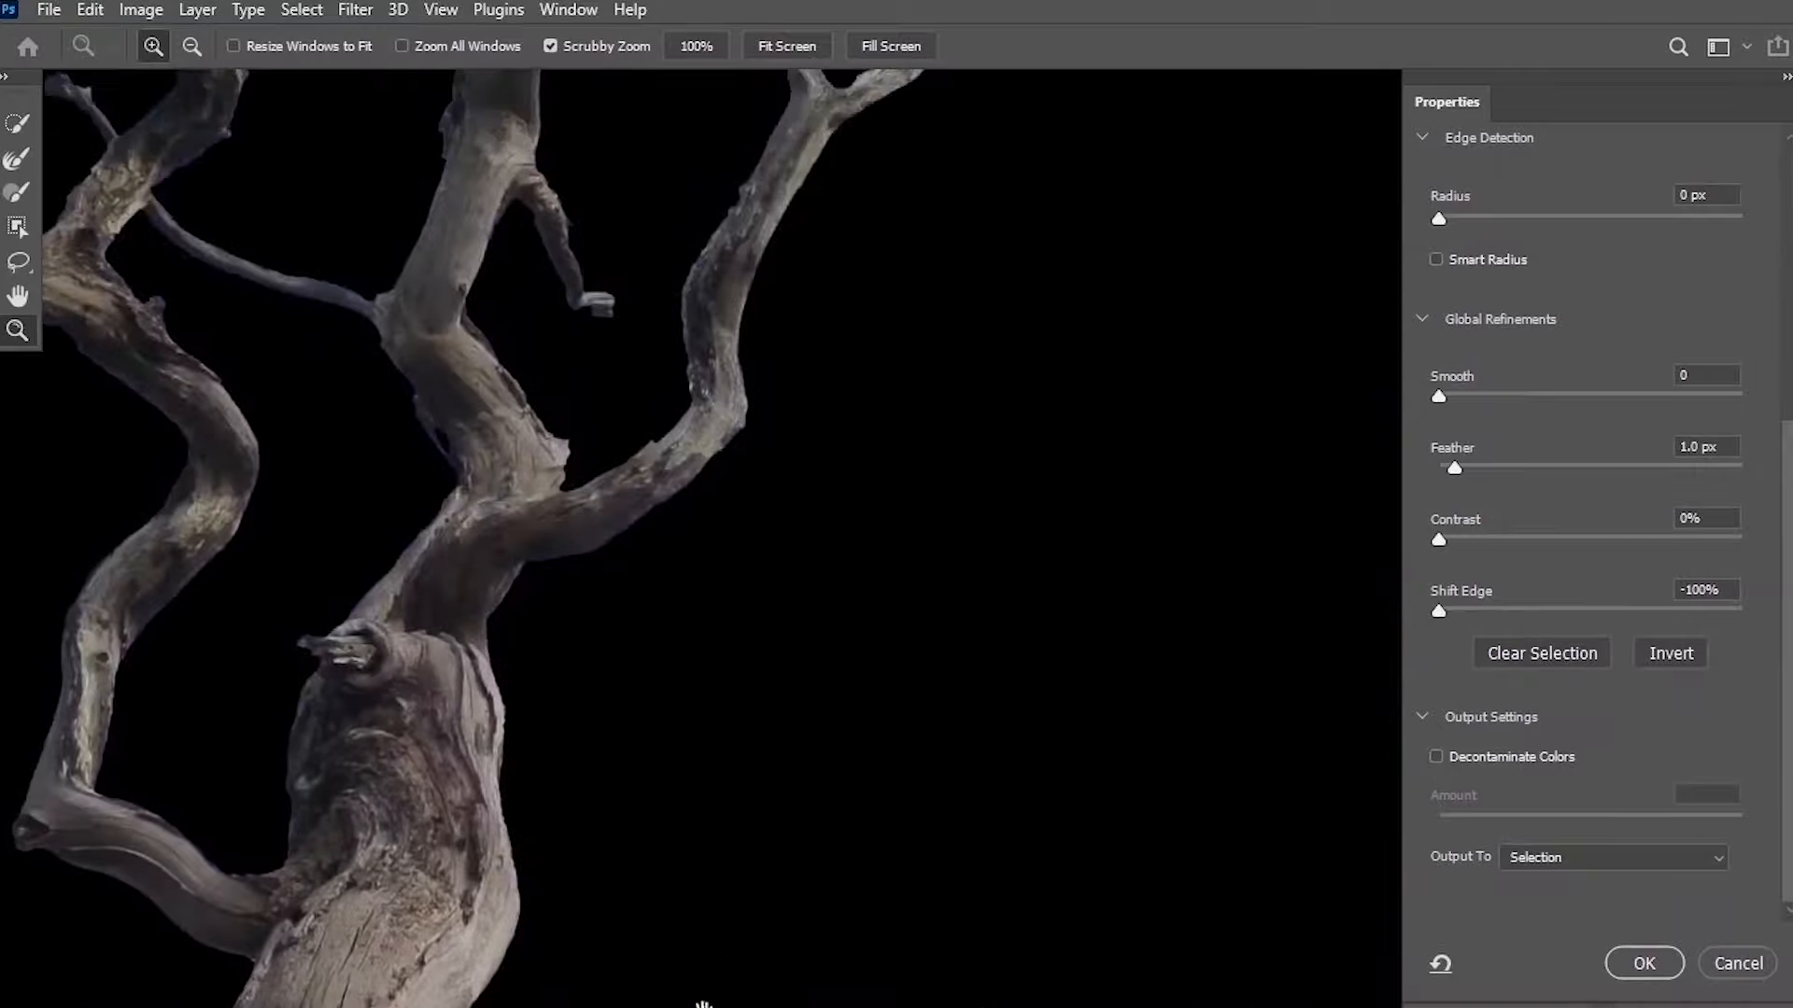
pyautogui.moveTo(694, 205); pyautogui.dragTo(698, 803)
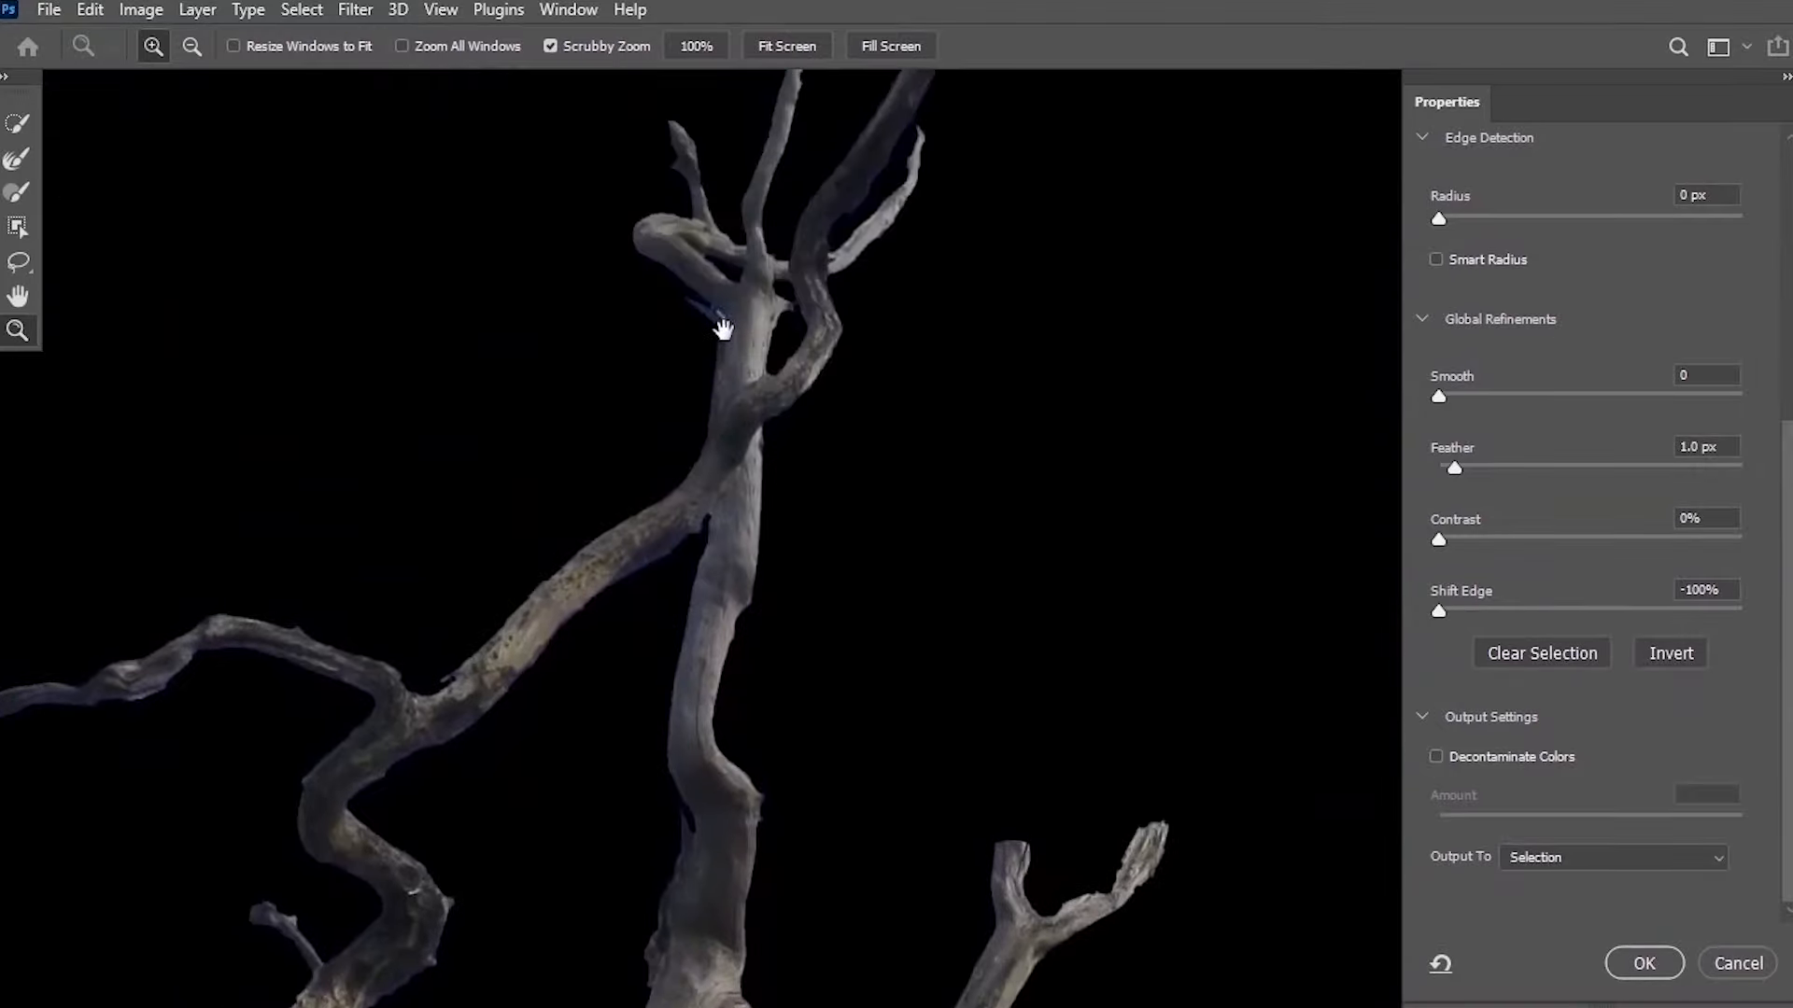
pyautogui.moveTo(724, 328); pyautogui.dragTo(755, 484)
pyautogui.moveTo(1018, 283); pyautogui.dragTo(914, 364)
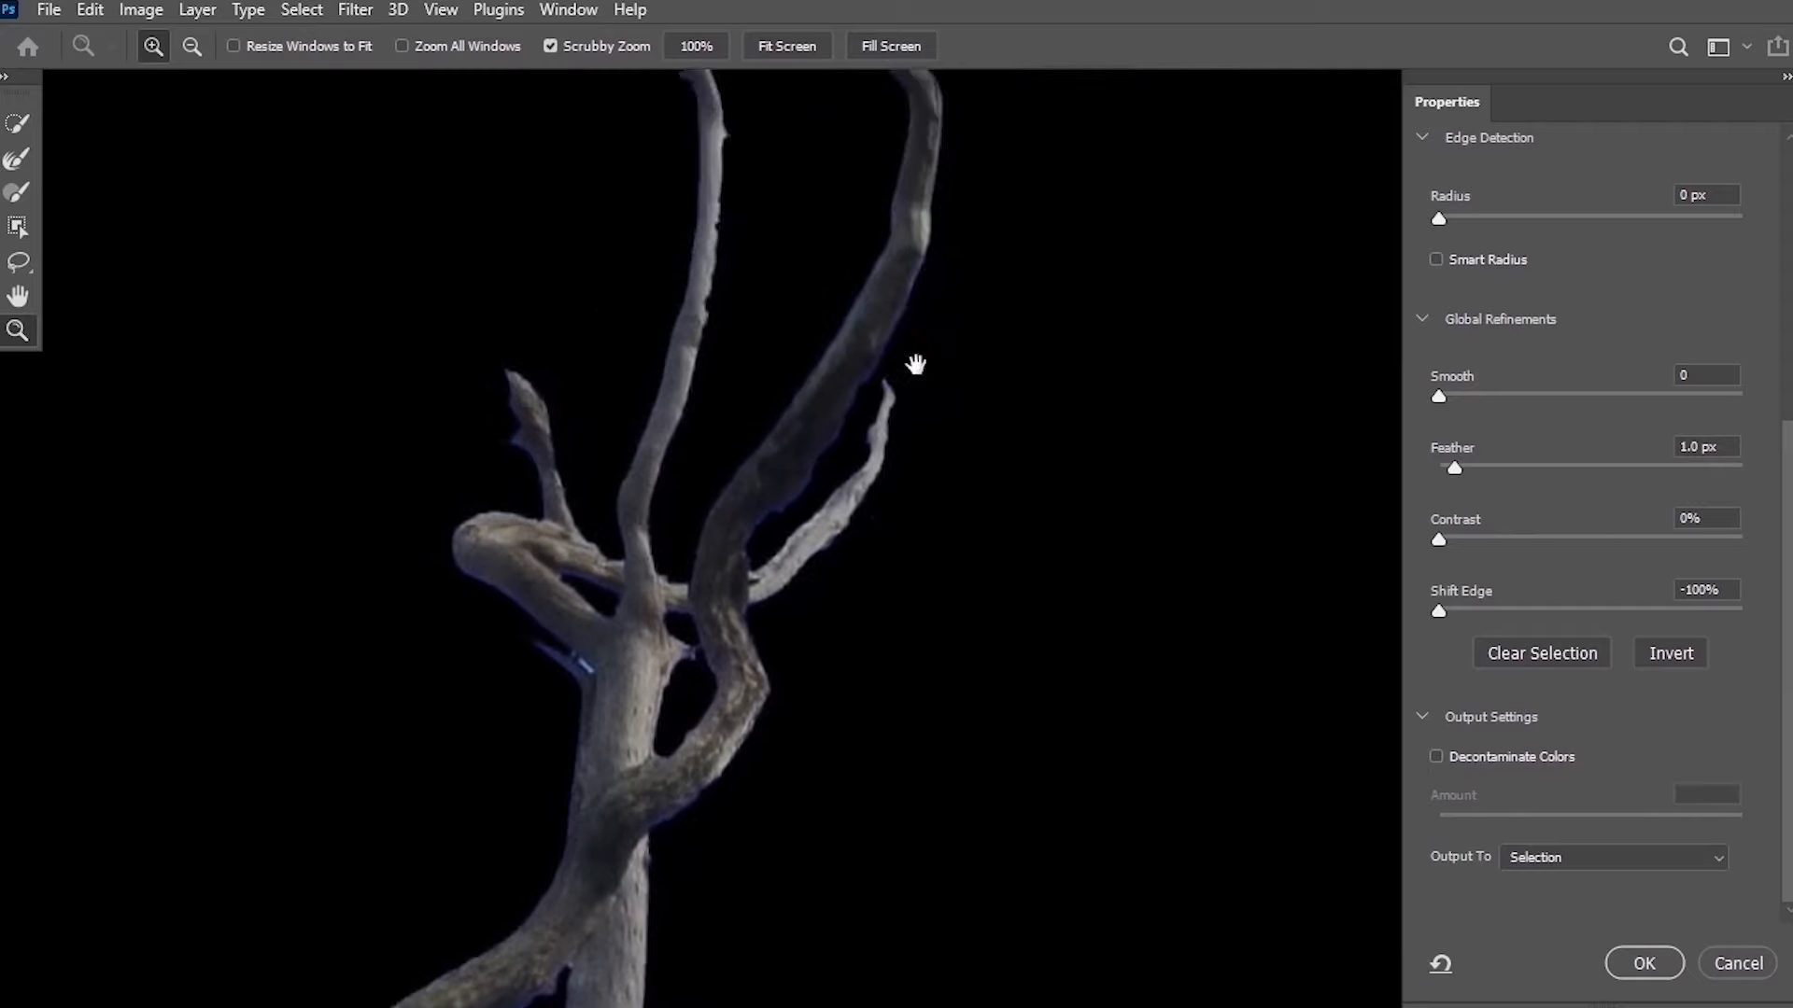
pyautogui.moveTo(877, 448); pyautogui.dragTo(914, 410)
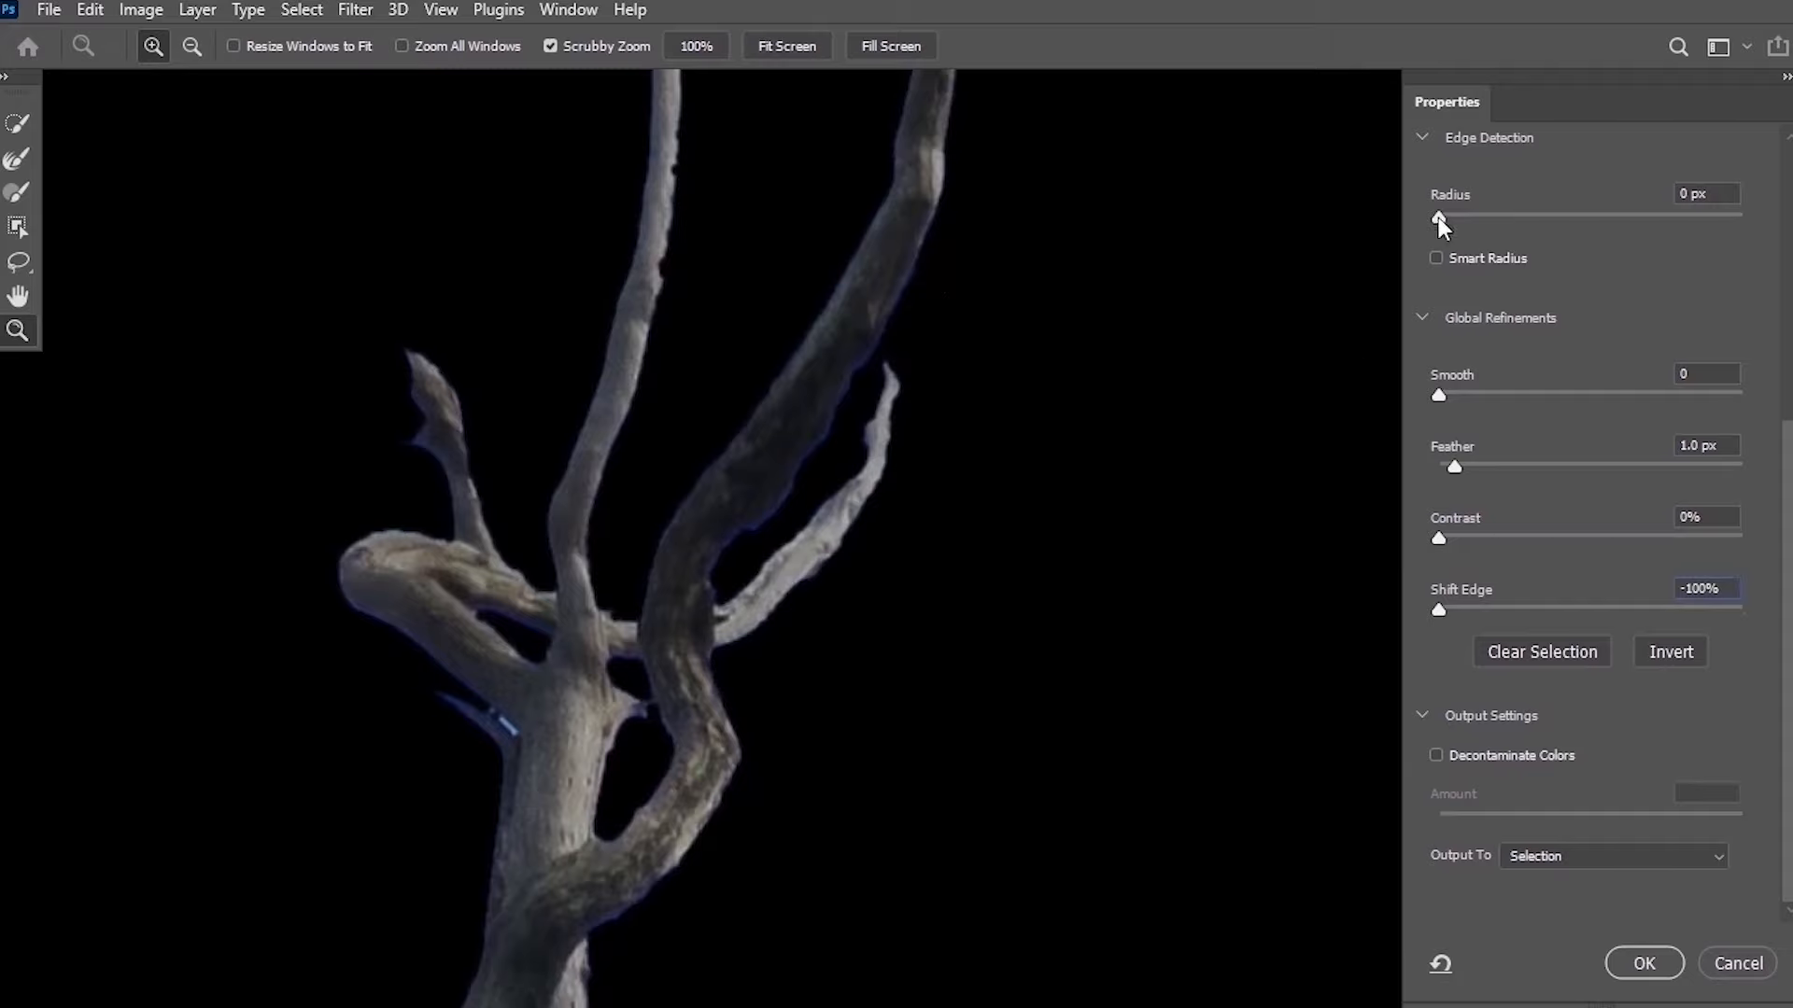
# Set the edge detection Radius to 1 px.
pyautogui.moveTo(1445, 218); pyautogui.dragTo(1451, 219)
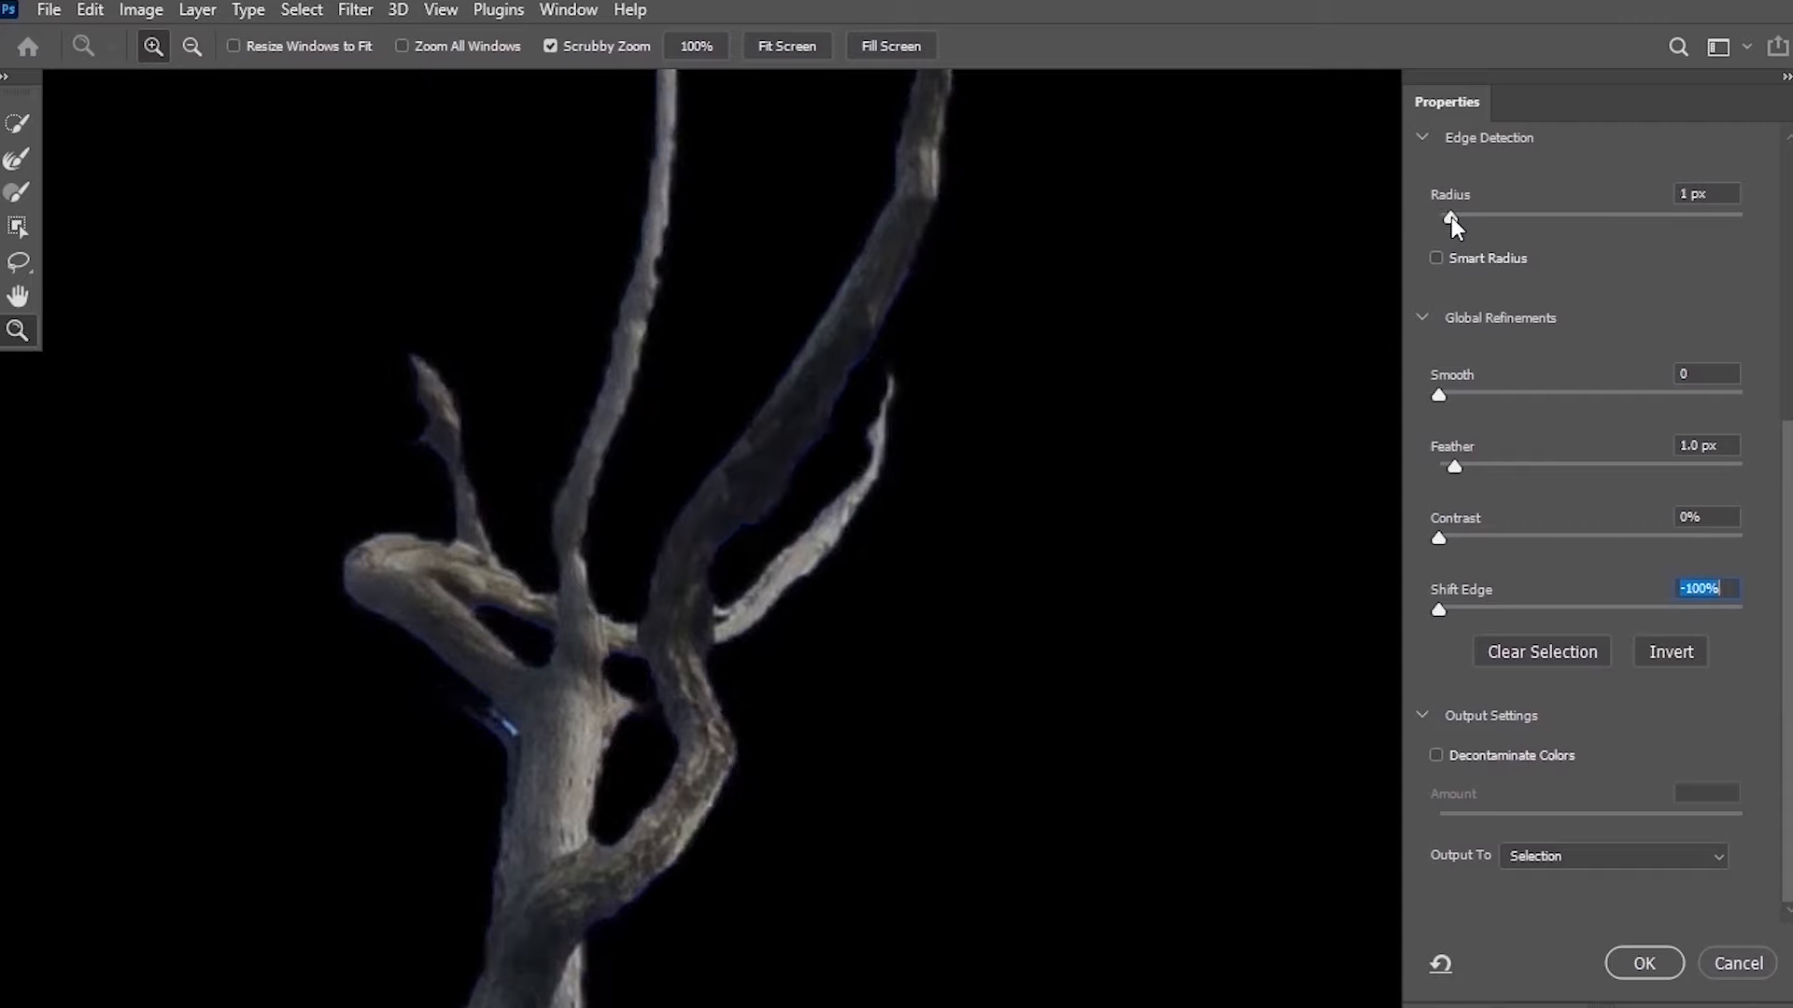
pyautogui.moveTo(1442, 222); pyautogui.dragTo(1449, 220)
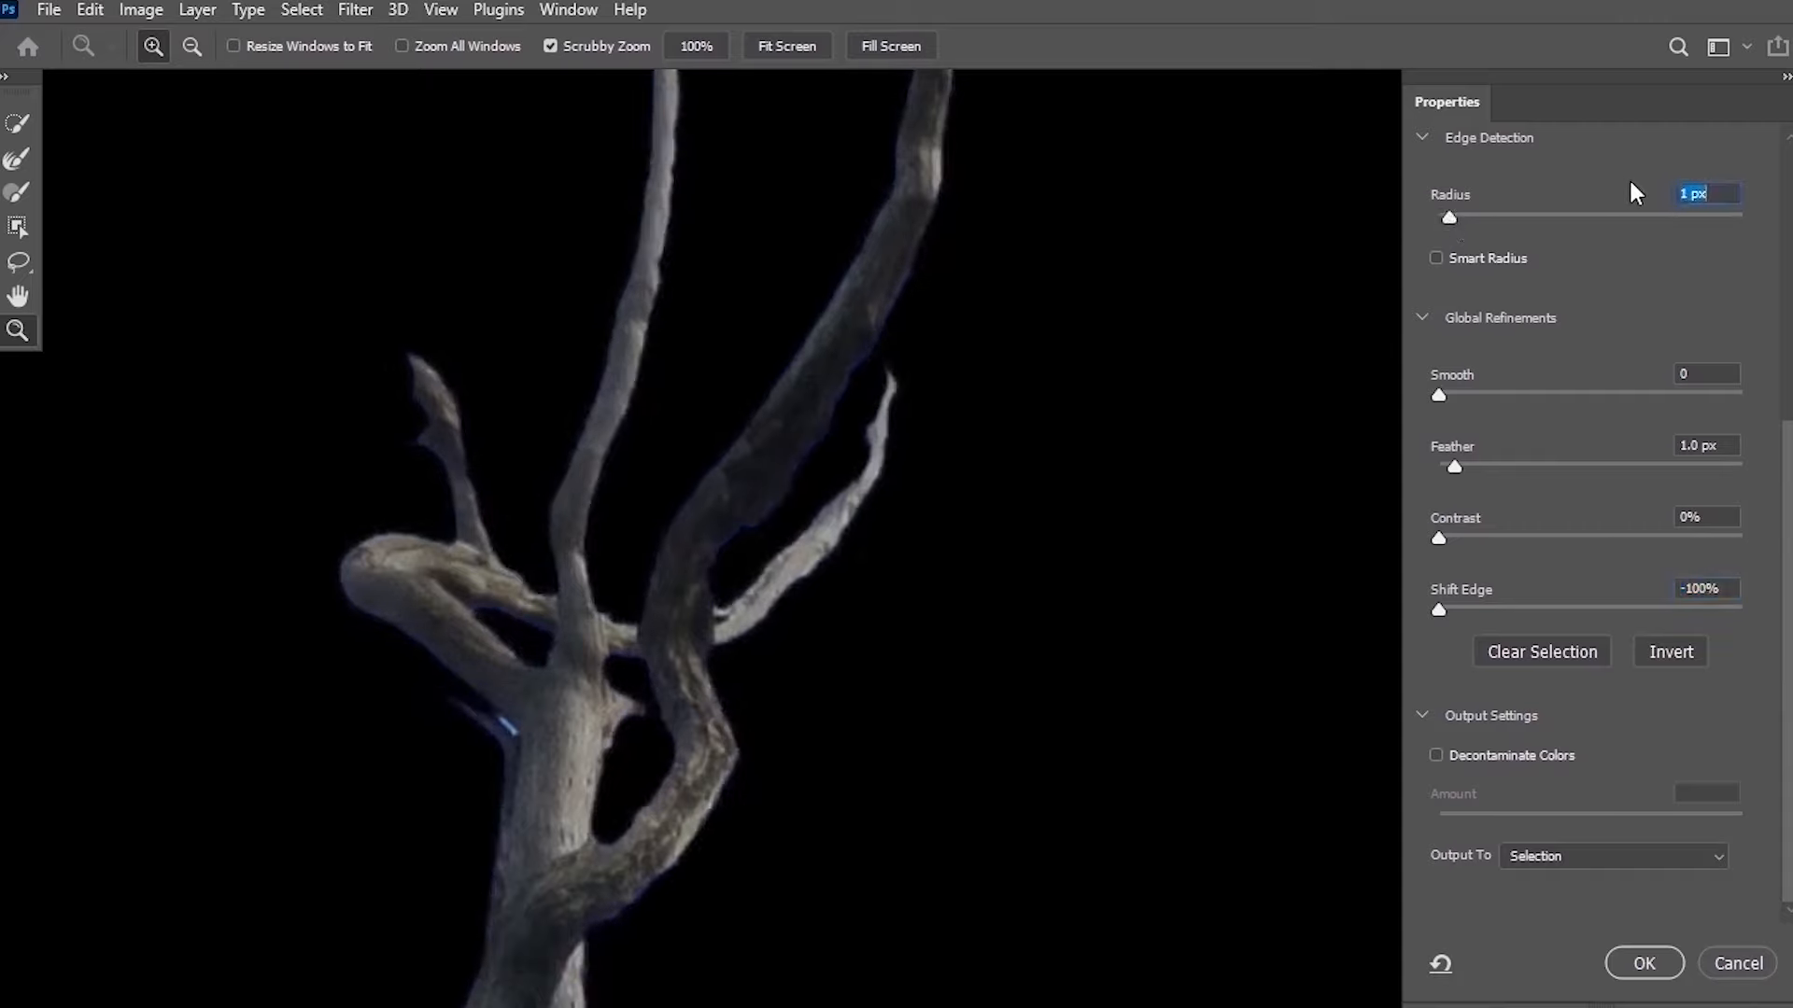
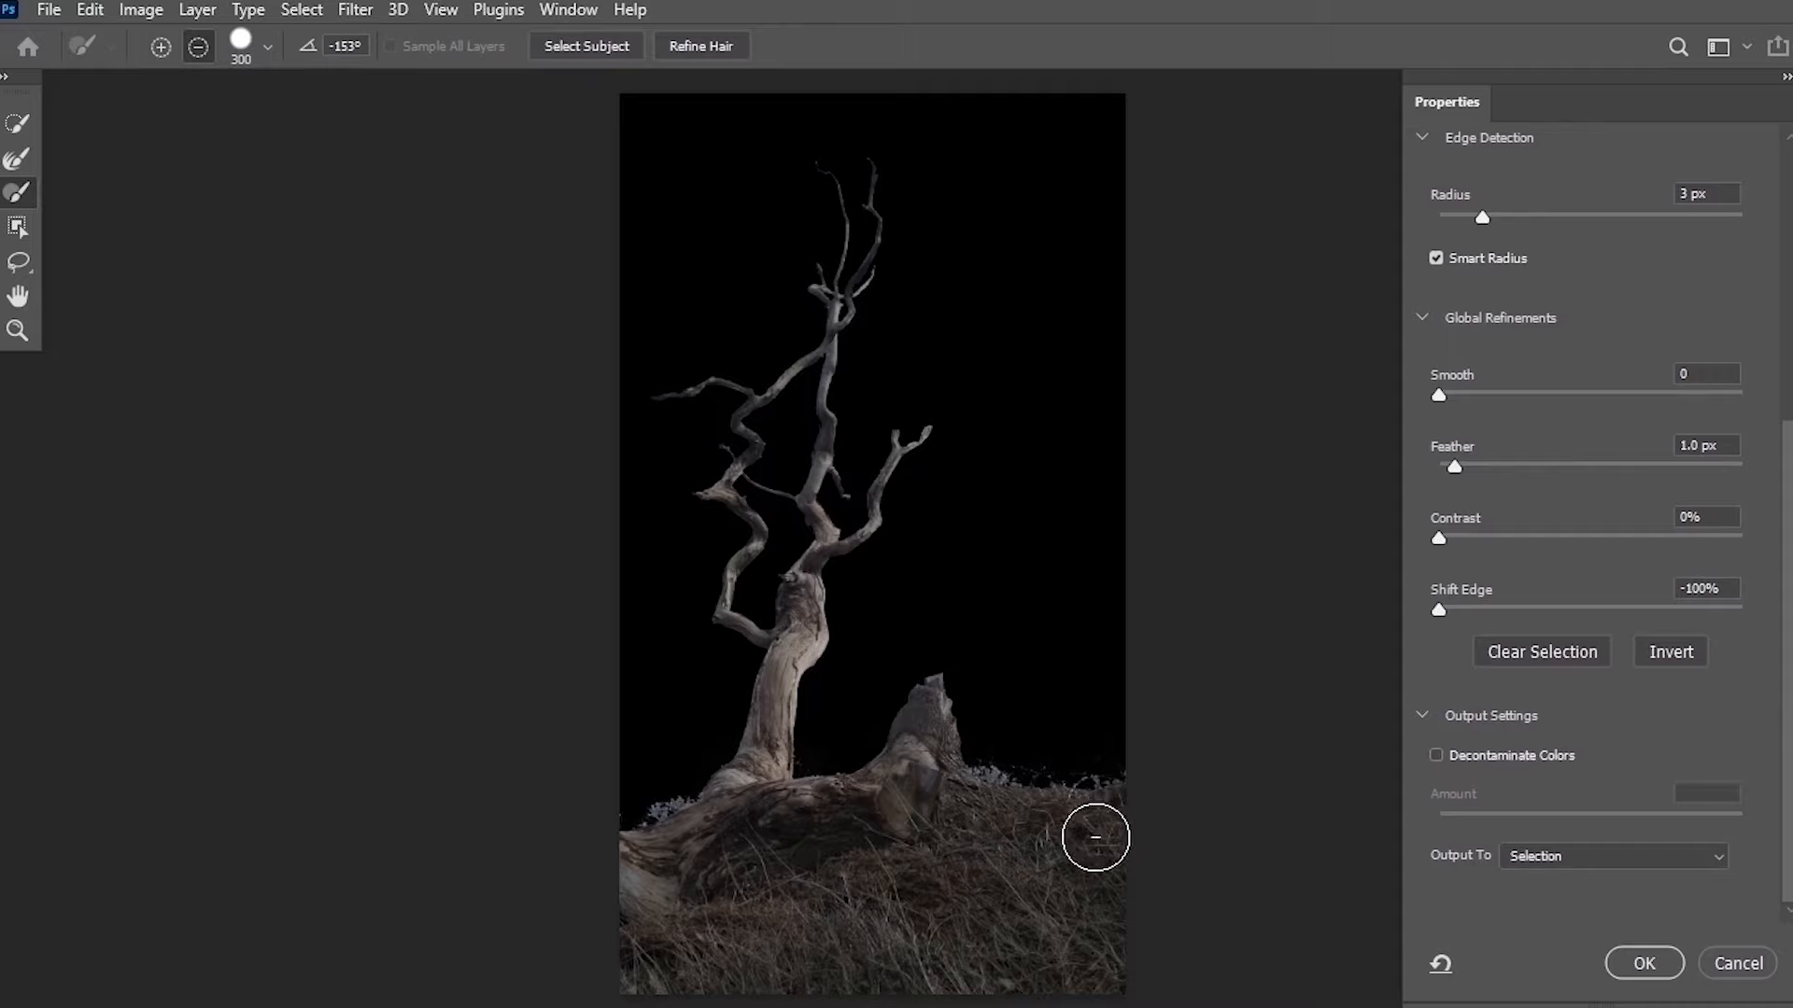
# Brush the grass at the tree's base out of the selection and shrink the refine brush to 50.
pyautogui.moveTo(982, 839)
pyautogui.mouseDown()
pyautogui.moveTo(939, 698)
pyautogui.moveTo(1033, 803)
pyautogui.moveTo(1019, 766)
pyautogui.moveTo(1120, 756)
pyautogui.moveTo(968, 746)
pyautogui.moveTo(863, 847)
pyautogui.moveTo(875, 756)
pyautogui.moveTo(853, 884)
pyautogui.moveTo(1068, 767)
pyautogui.moveTo(966, 809)
pyautogui.moveTo(1077, 981)
pyautogui.moveTo(1124, 825)
pyautogui.moveTo(1099, 988)
pyautogui.moveTo(1121, 884)
pyautogui.moveTo(1040, 976)
pyautogui.moveTo(870, 930)
pyautogui.moveTo(826, 845)
pyautogui.moveTo(600, 882)
pyautogui.moveTo(882, 921)
pyautogui.moveTo(917, 849)
pyautogui.moveTo(585, 950)
pyautogui.moveTo(557, 882)
pyautogui.moveTo(593, 822)
pyautogui.moveTo(650, 803)
pyautogui.moveTo(625, 945)
pyautogui.moveTo(731, 1004)
pyautogui.moveTo(858, 989)
pyautogui.moveTo(1097, 890)
pyautogui.moveTo(1058, 859)
pyautogui.moveTo(763, 961)
pyautogui.moveTo(694, 930)
pyautogui.moveTo(753, 891)
pyautogui.moveTo(944, 880)
pyautogui.moveTo(1090, 932)
pyautogui.moveTo(621, 948)
pyautogui.moveTo(1119, 948)
pyautogui.moveTo(1154, 921)
pyautogui.moveTo(614, 933)
pyautogui.moveTo(828, 869)
pyautogui.mouseUp()
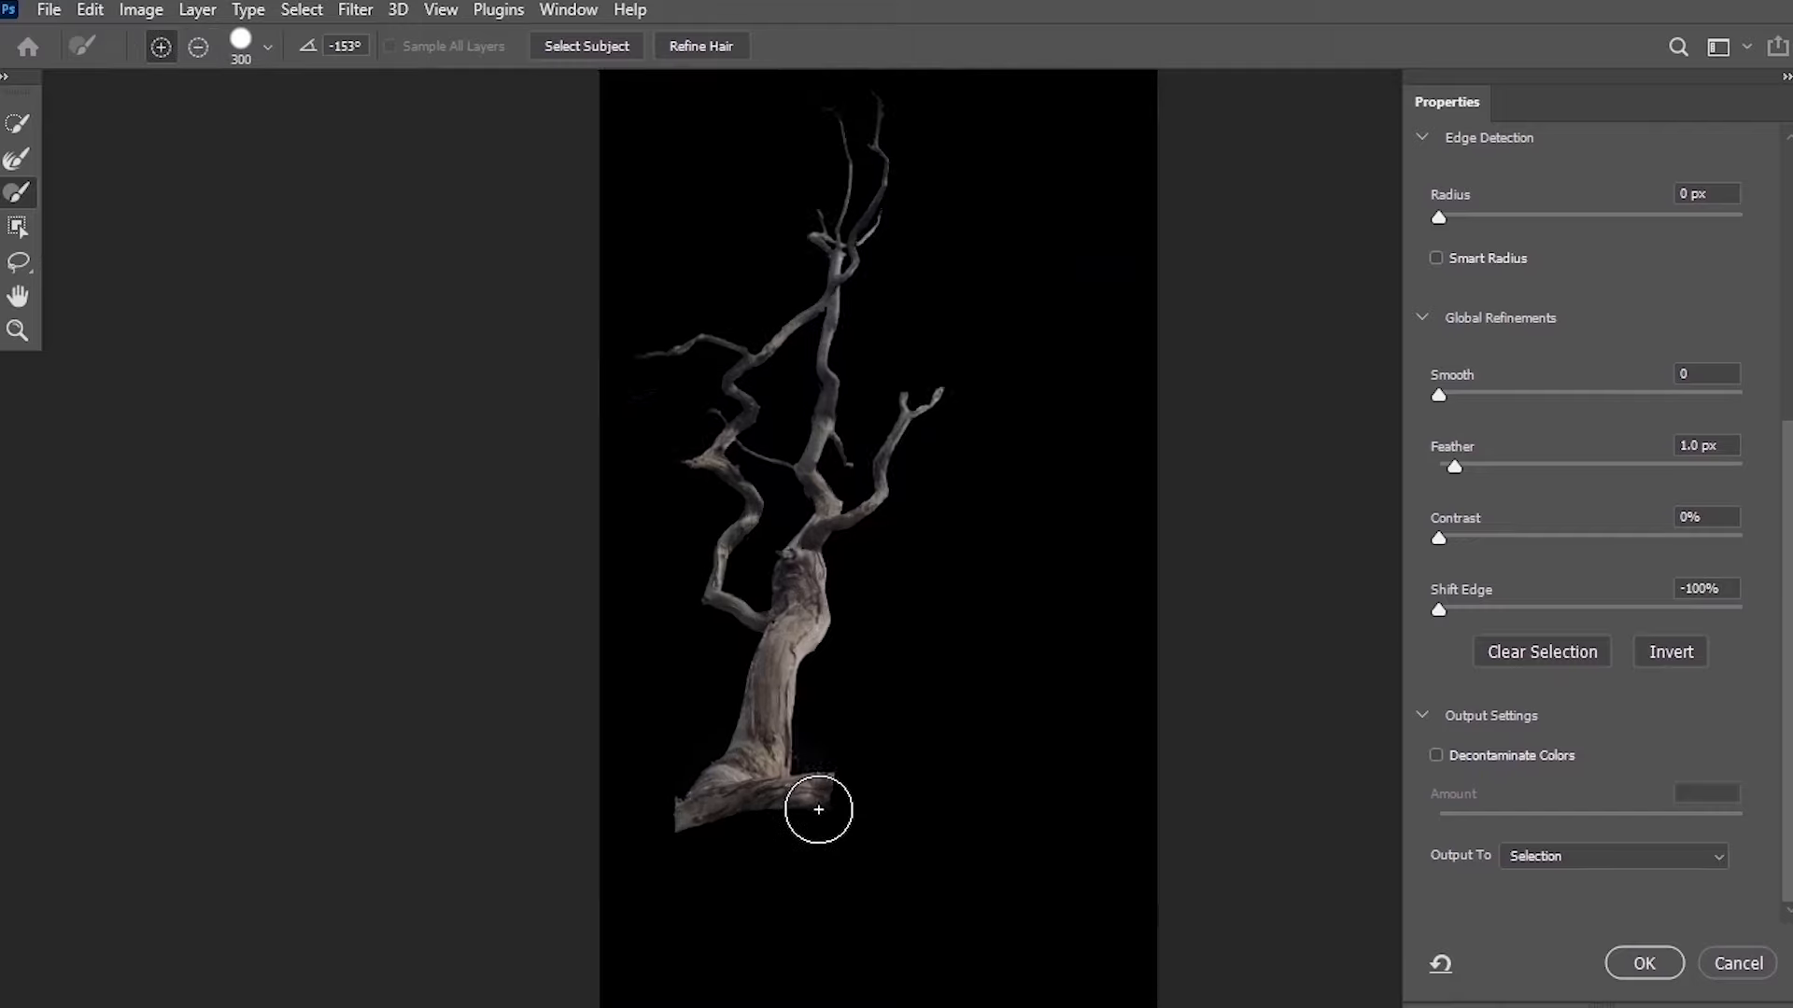
pyautogui.scroll(6, 817, 809)
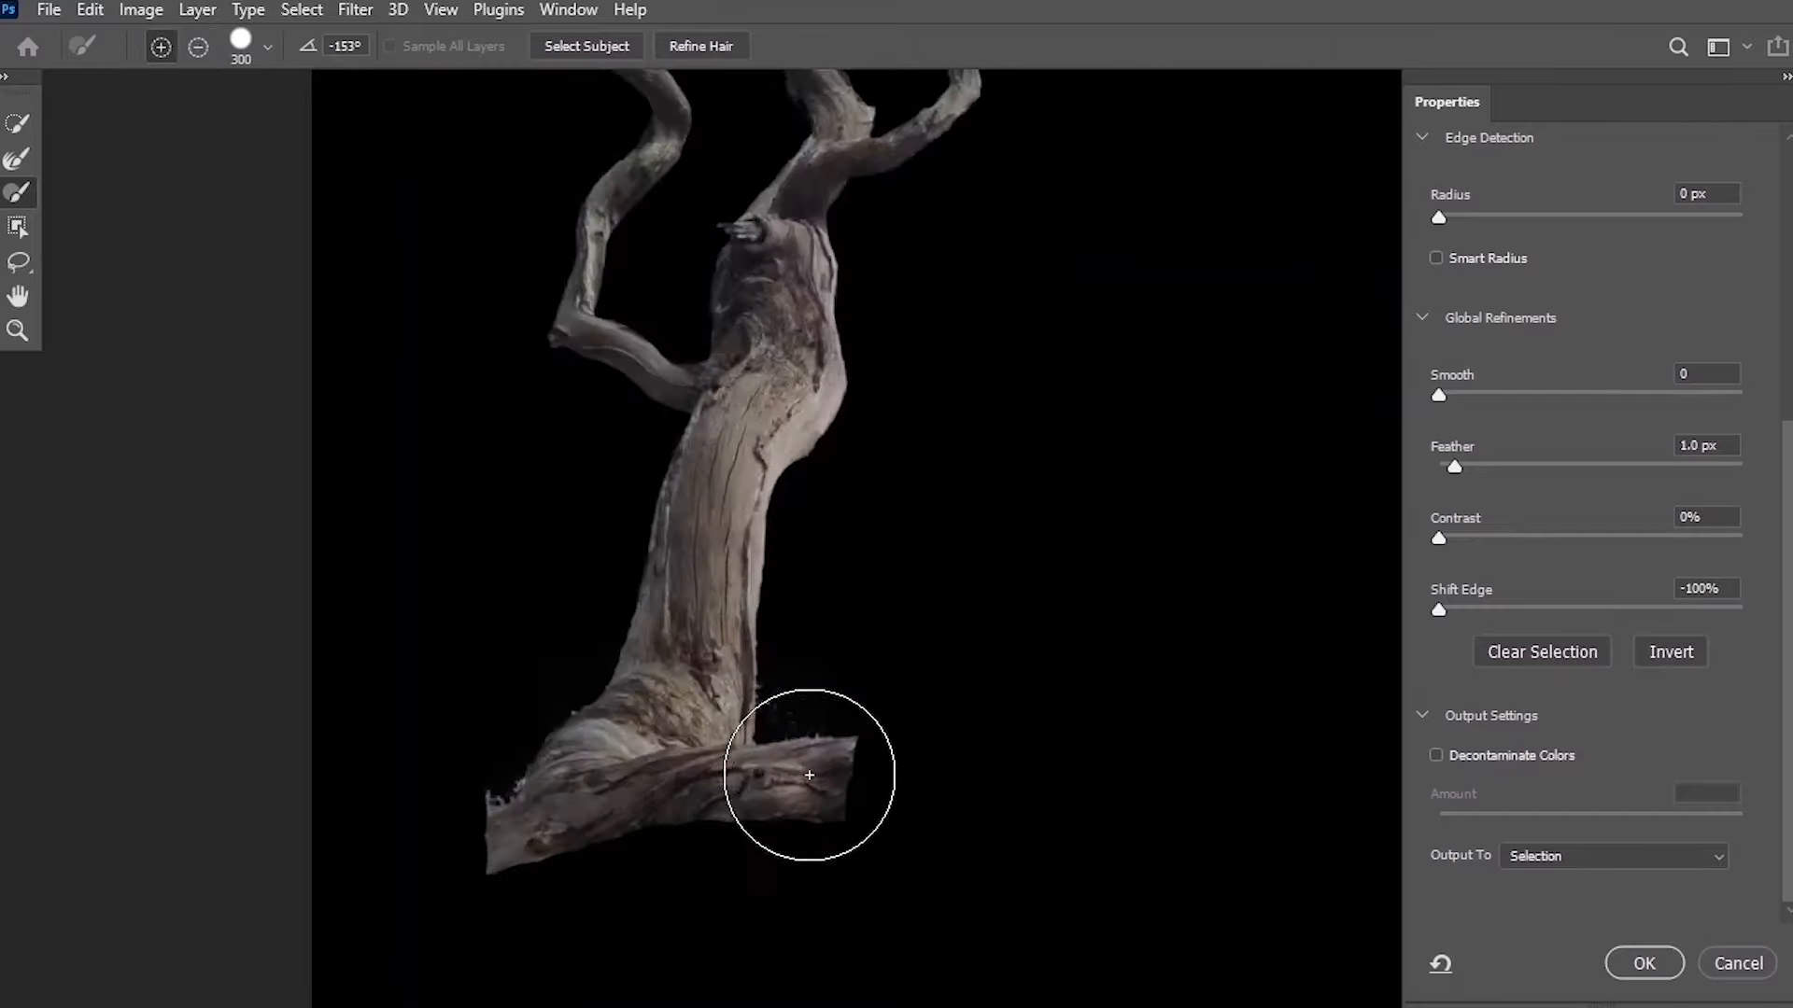
pyautogui.press('[')
pyautogui.press('[')
pyautogui.press('[')
pyautogui.press('[')
pyautogui.press('[')
pyautogui.press('[')
pyautogui.press('[')
pyautogui.press('[')
pyautogui.press('[')
pyautogui.press('[')
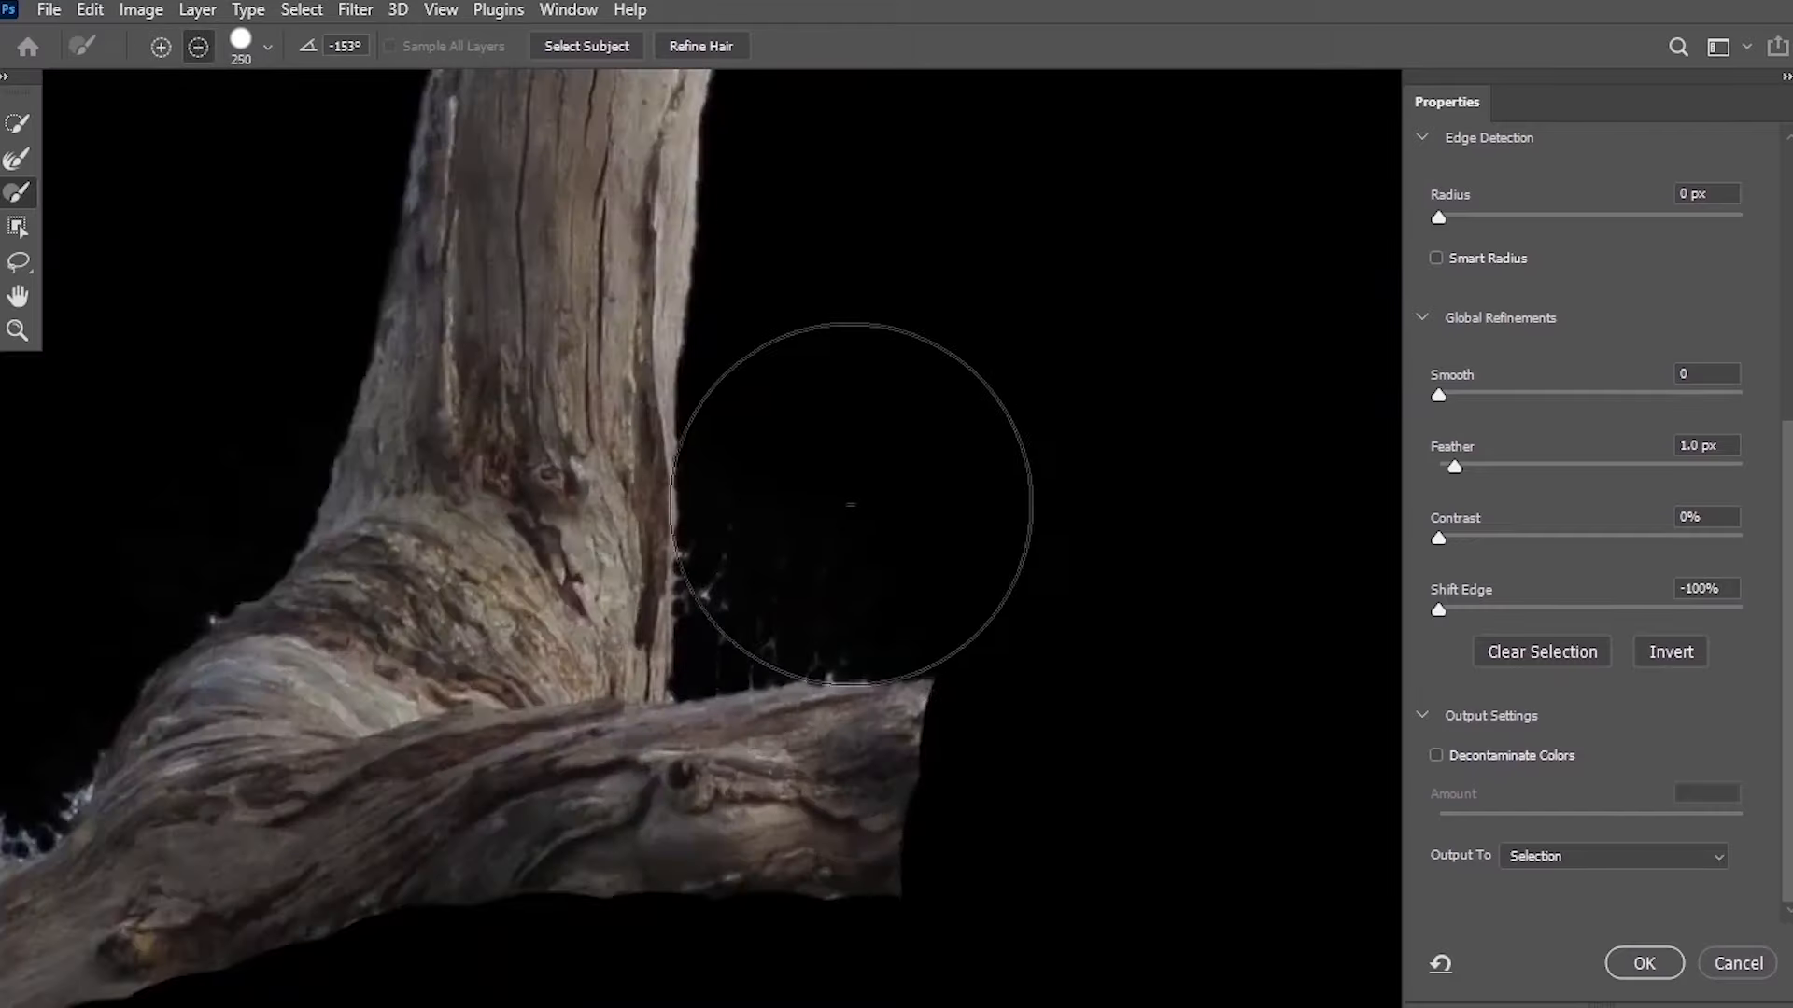
pyautogui.press('[')
# Brush stray fragments away from the edges of the trunk and the lower branch.
pyautogui.moveTo(836, 612)
pyautogui.mouseDown()
pyautogui.moveTo(769, 538)
pyautogui.moveTo(735, 555)
pyautogui.moveTo(736, 603)
pyautogui.moveTo(720, 557)
pyautogui.moveTo(719, 613)
pyautogui.moveTo(862, 622)
pyautogui.moveTo(735, 632)
pyautogui.moveTo(842, 634)
pyautogui.moveTo(772, 633)
pyautogui.mouseUp()
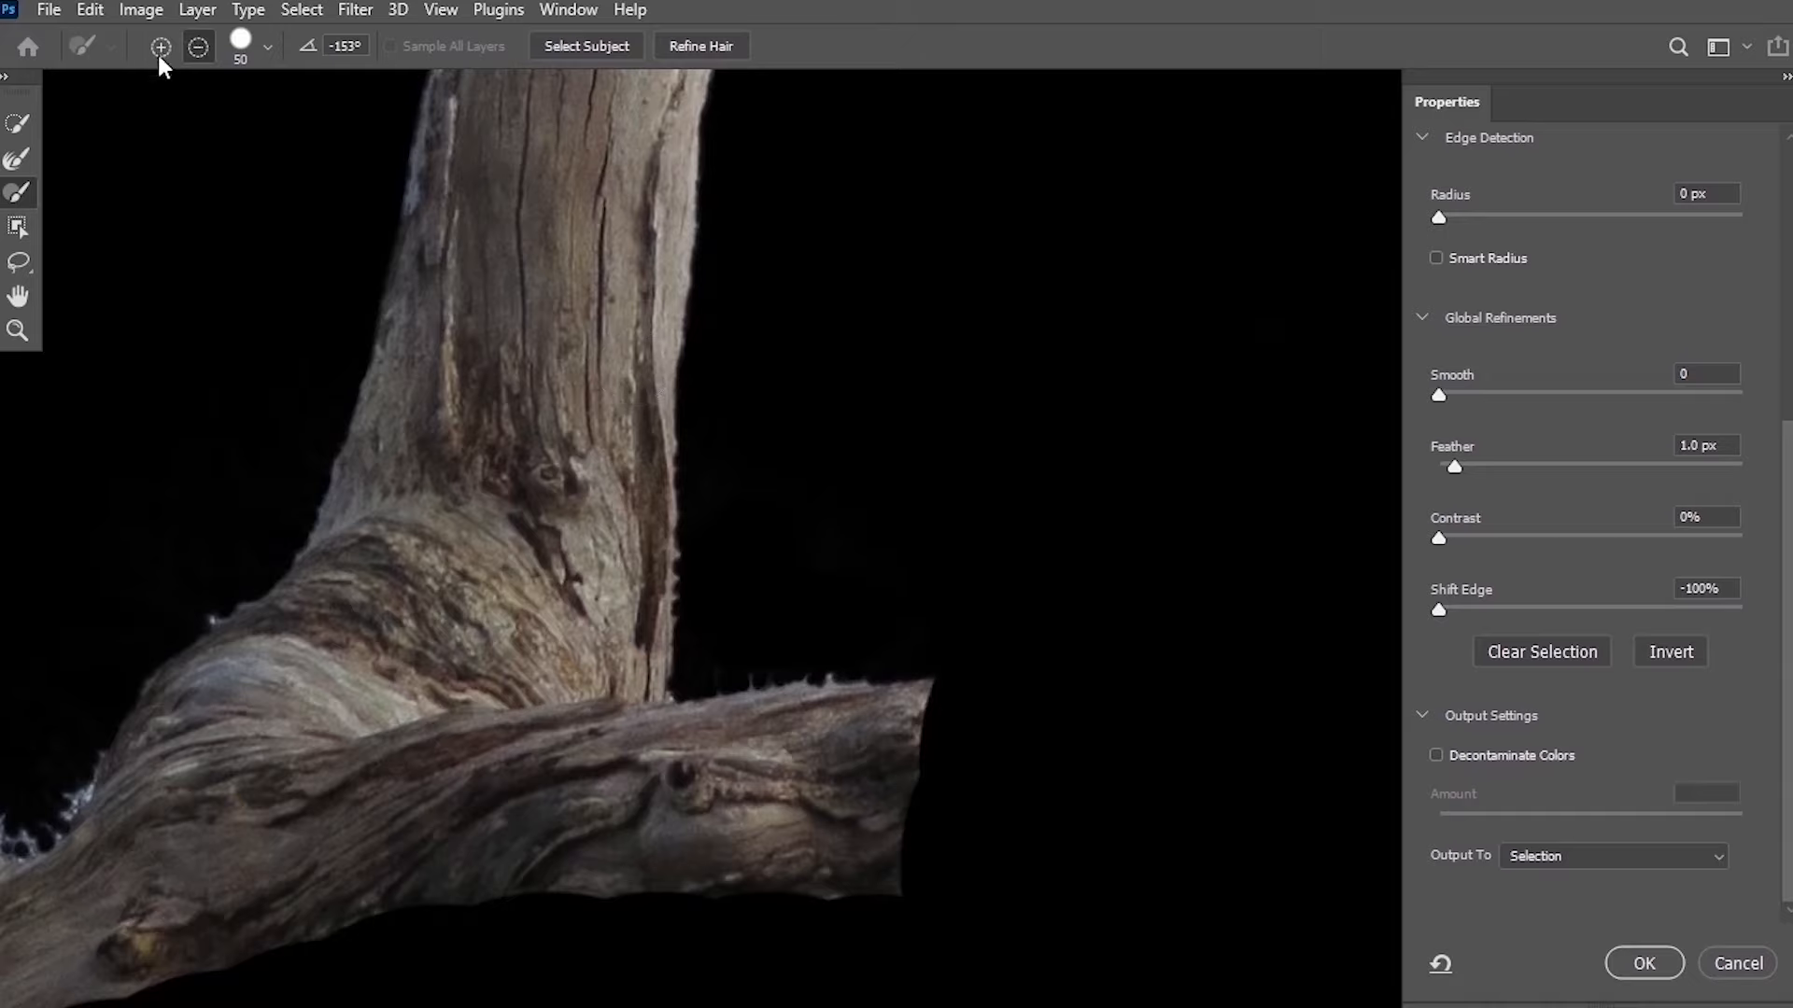
pyautogui.moveTo(836, 620)
pyautogui.mouseDown()
pyautogui.moveTo(840, 640)
pyautogui.moveTo(731, 636)
pyautogui.mouseUp()
pyautogui.moveTo(248, 500); pyautogui.dragTo(617, 364)
pyautogui.moveTo(350, 679)
pyautogui.mouseDown()
pyautogui.moveTo(411, 652)
pyautogui.moveTo(400, 675)
pyautogui.mouseUp()
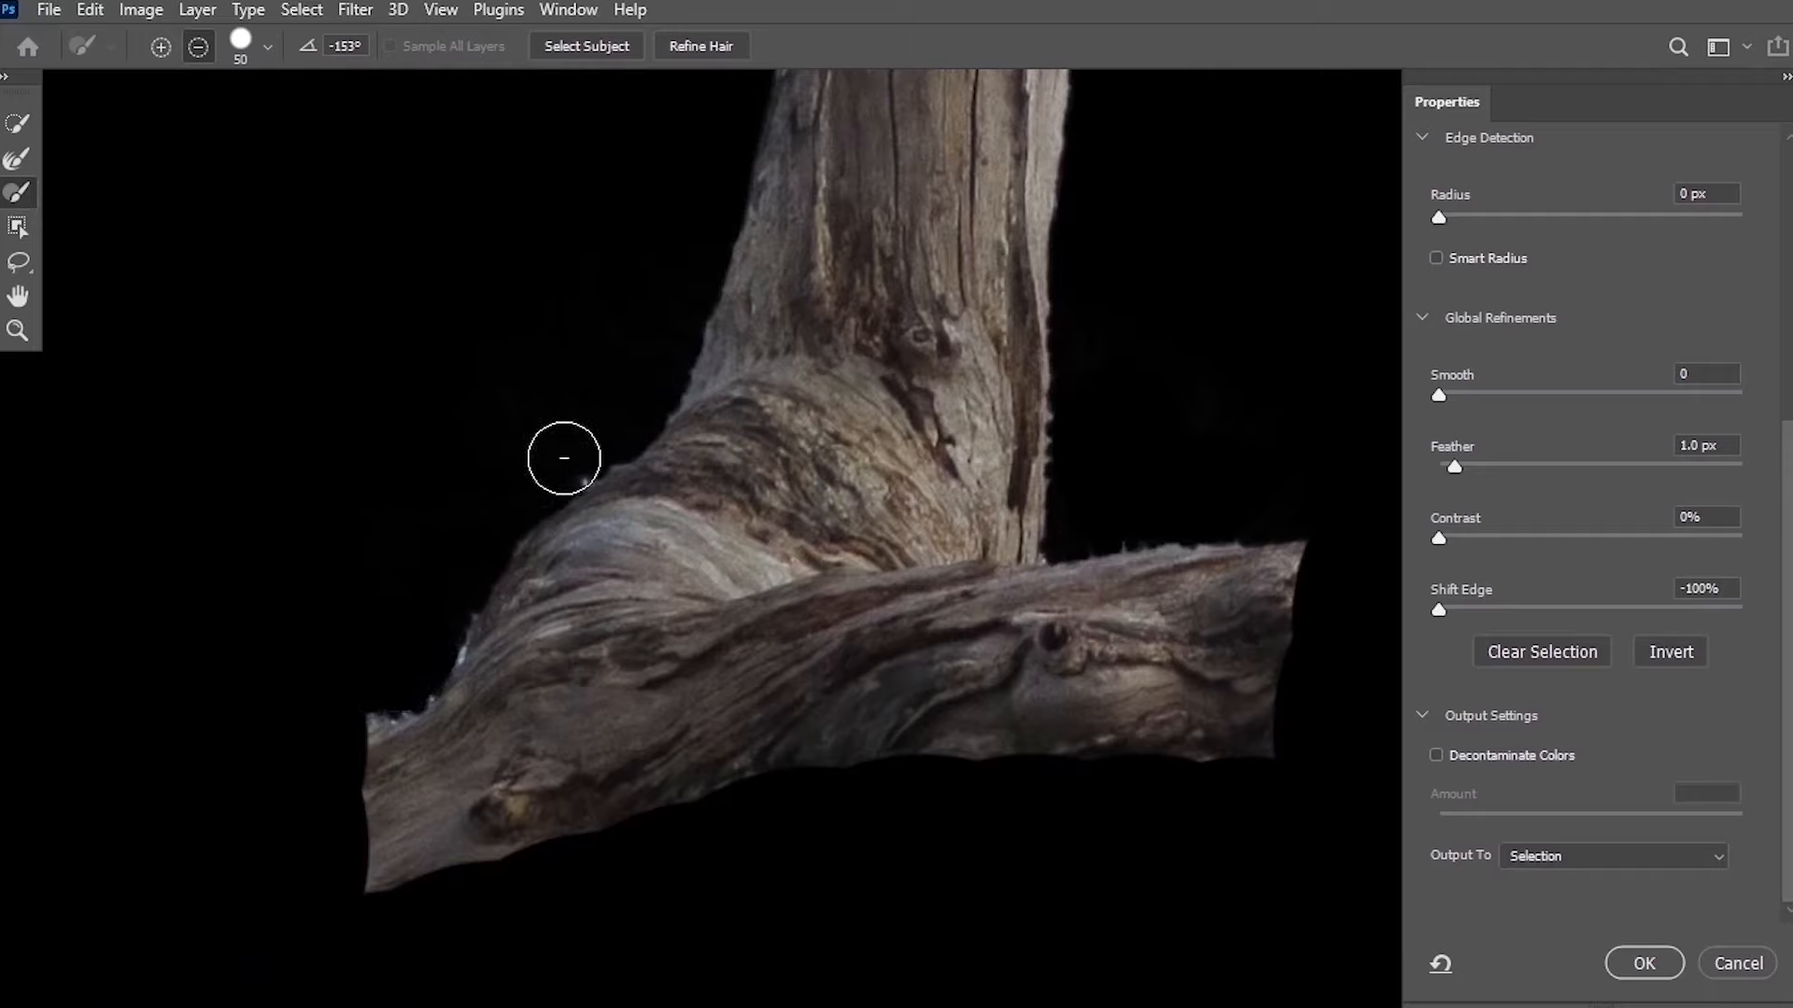
# Output the refined tree selection to a new layer.
pyautogui.press('z')
pyautogui.moveTo(725, 256); pyautogui.dragTo(590, 486)
pyautogui.moveTo(647, 307); pyautogui.dragTo(517, 748)
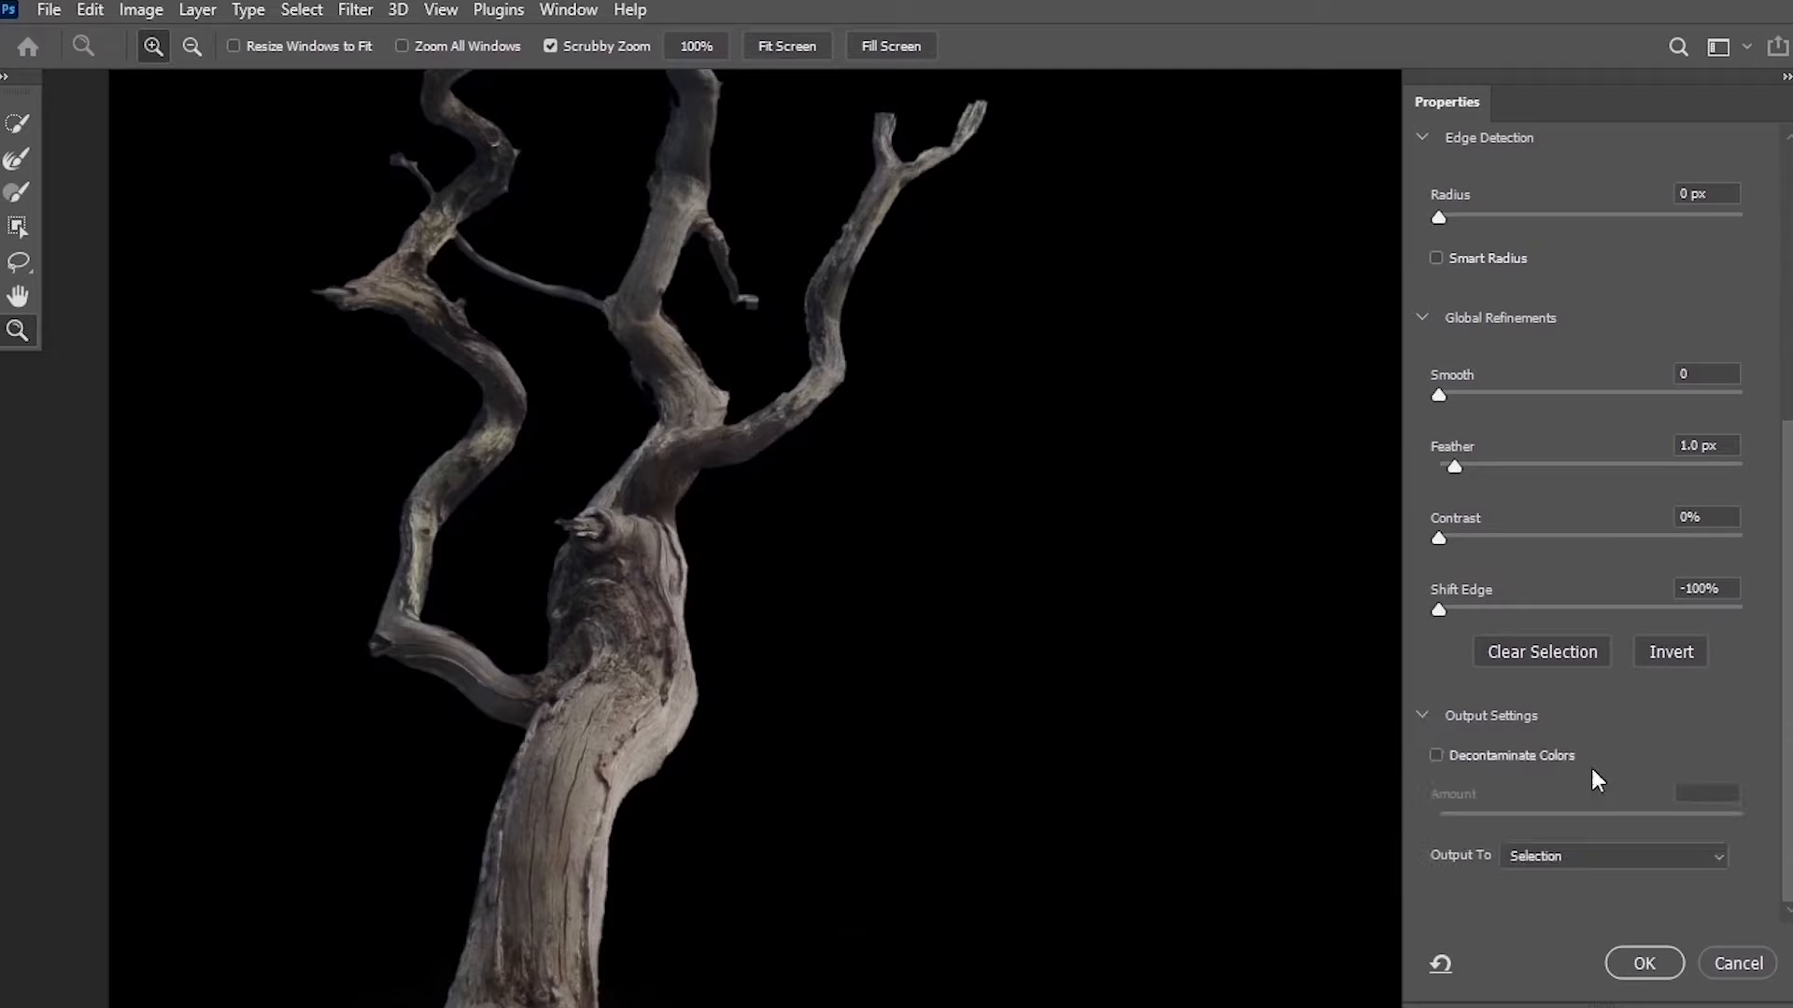
pyautogui.click(1606, 856)
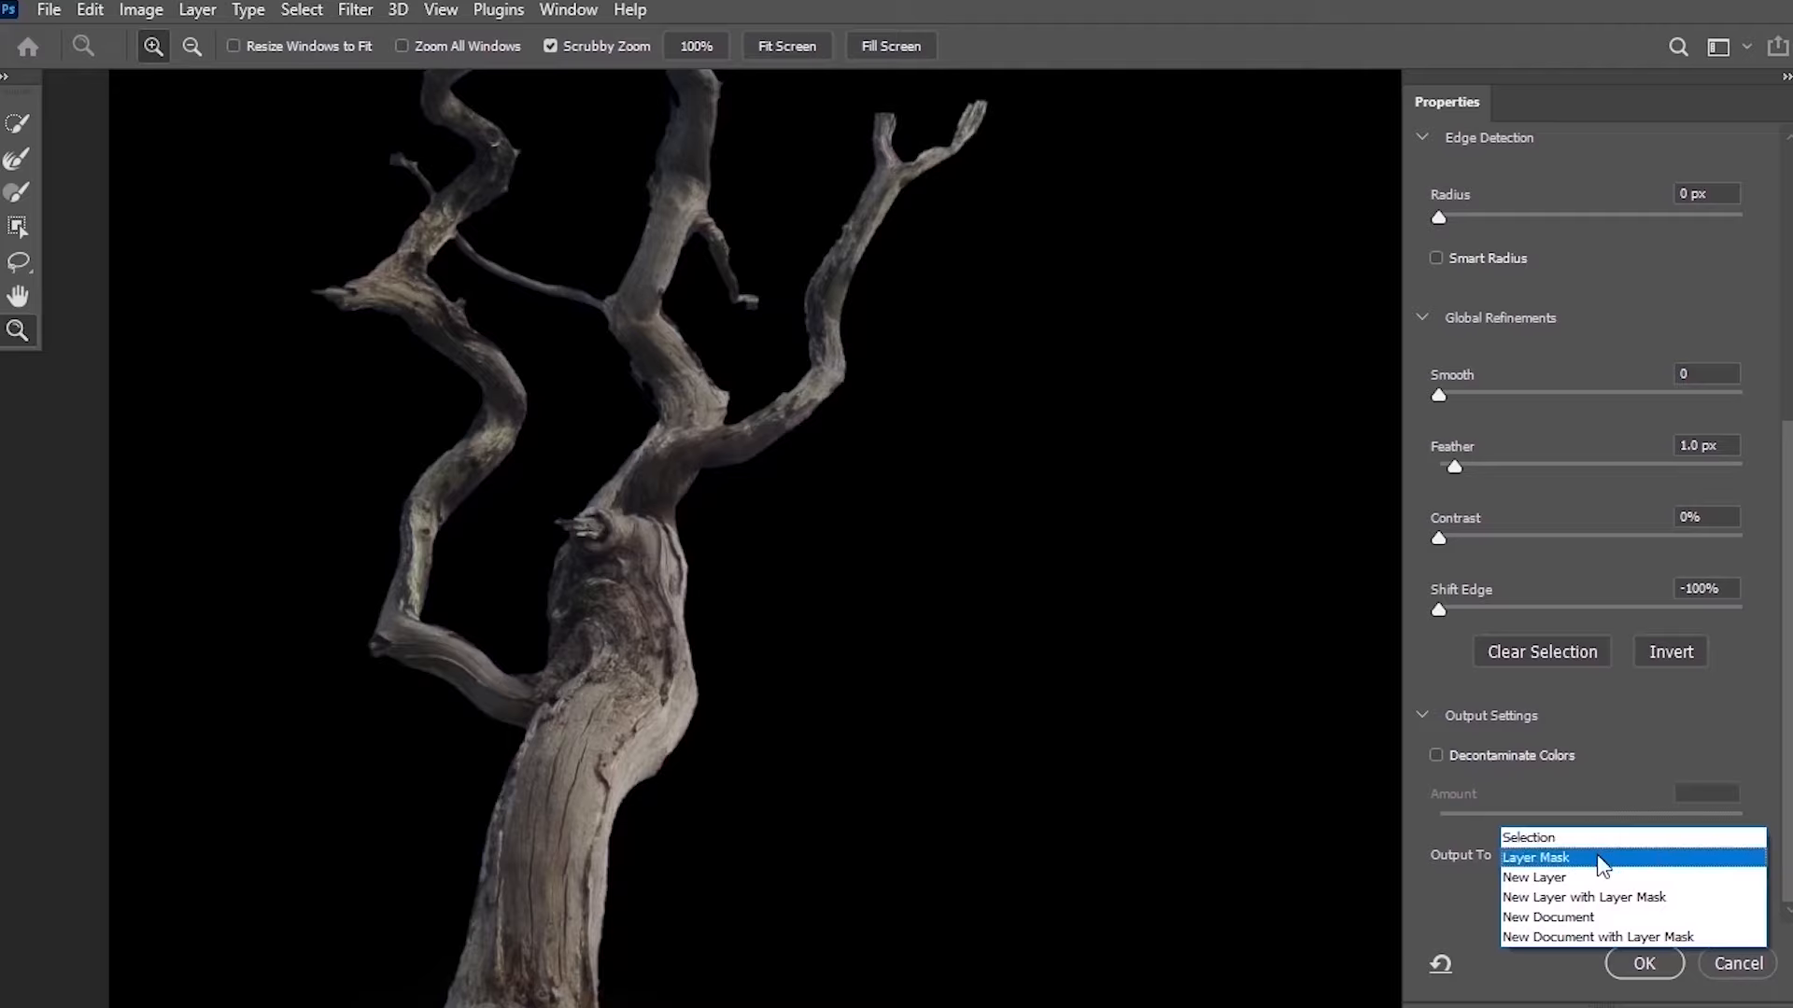
pyautogui.click(1599, 876)
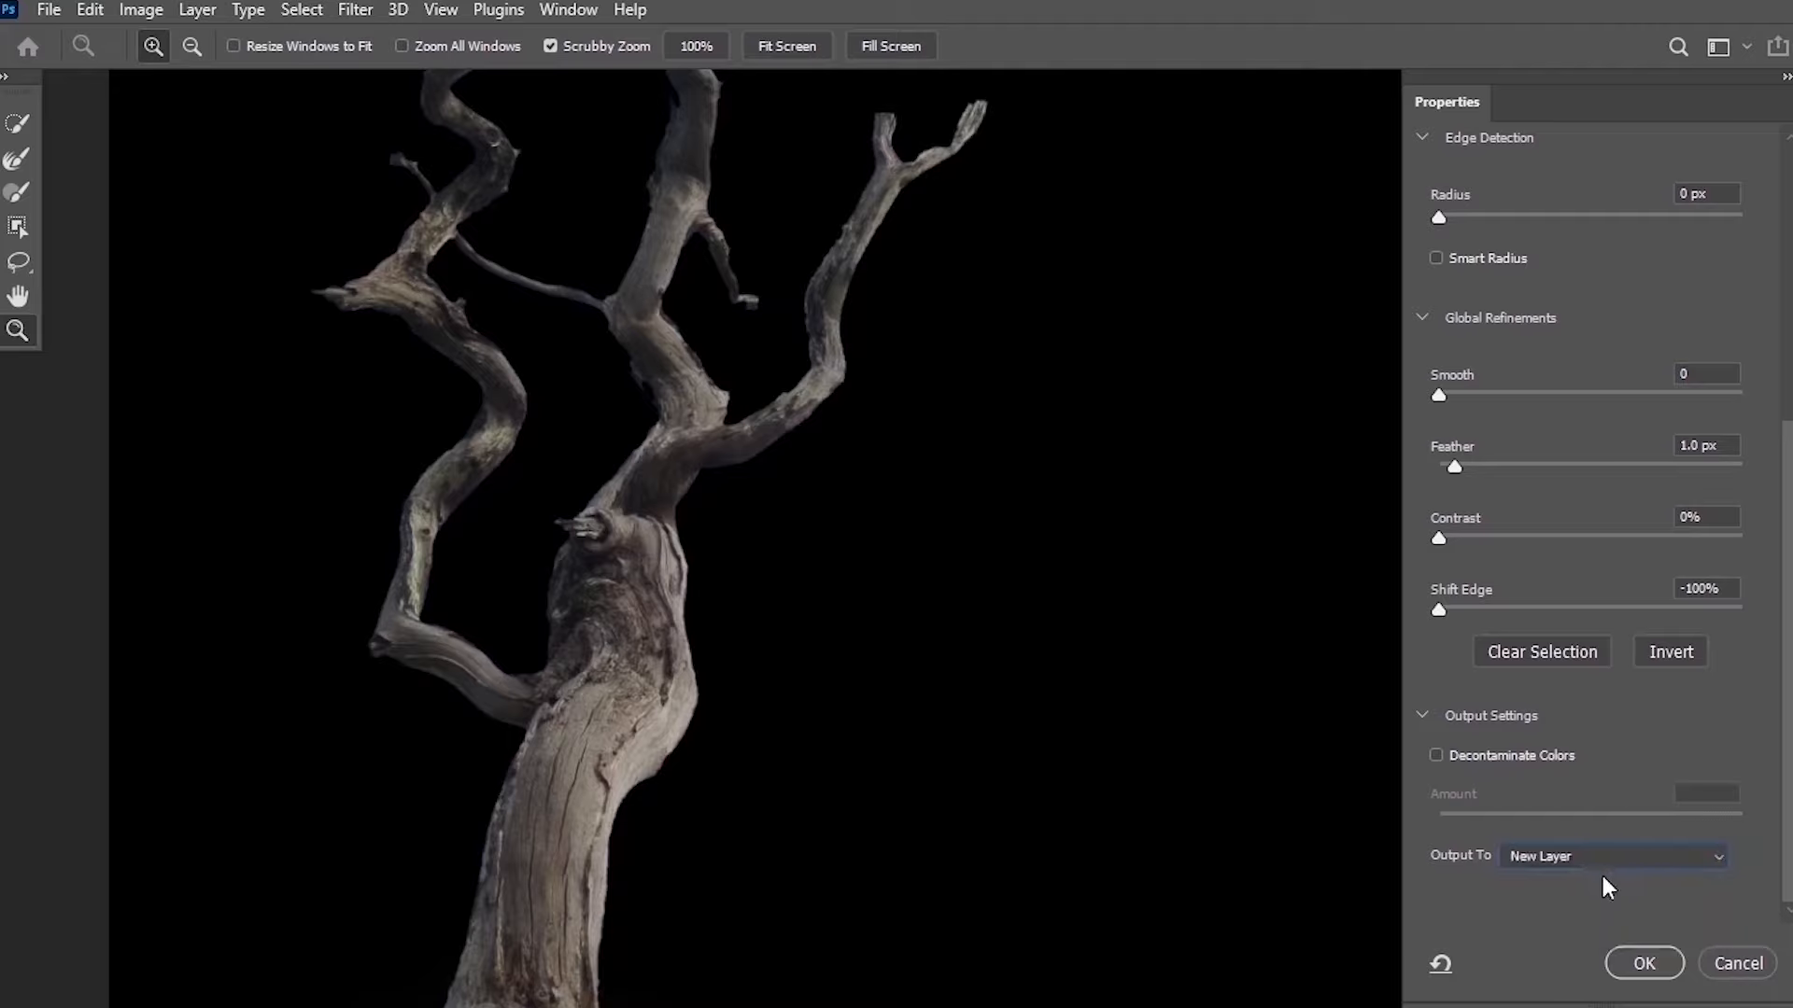
pyautogui.click(1644, 963)
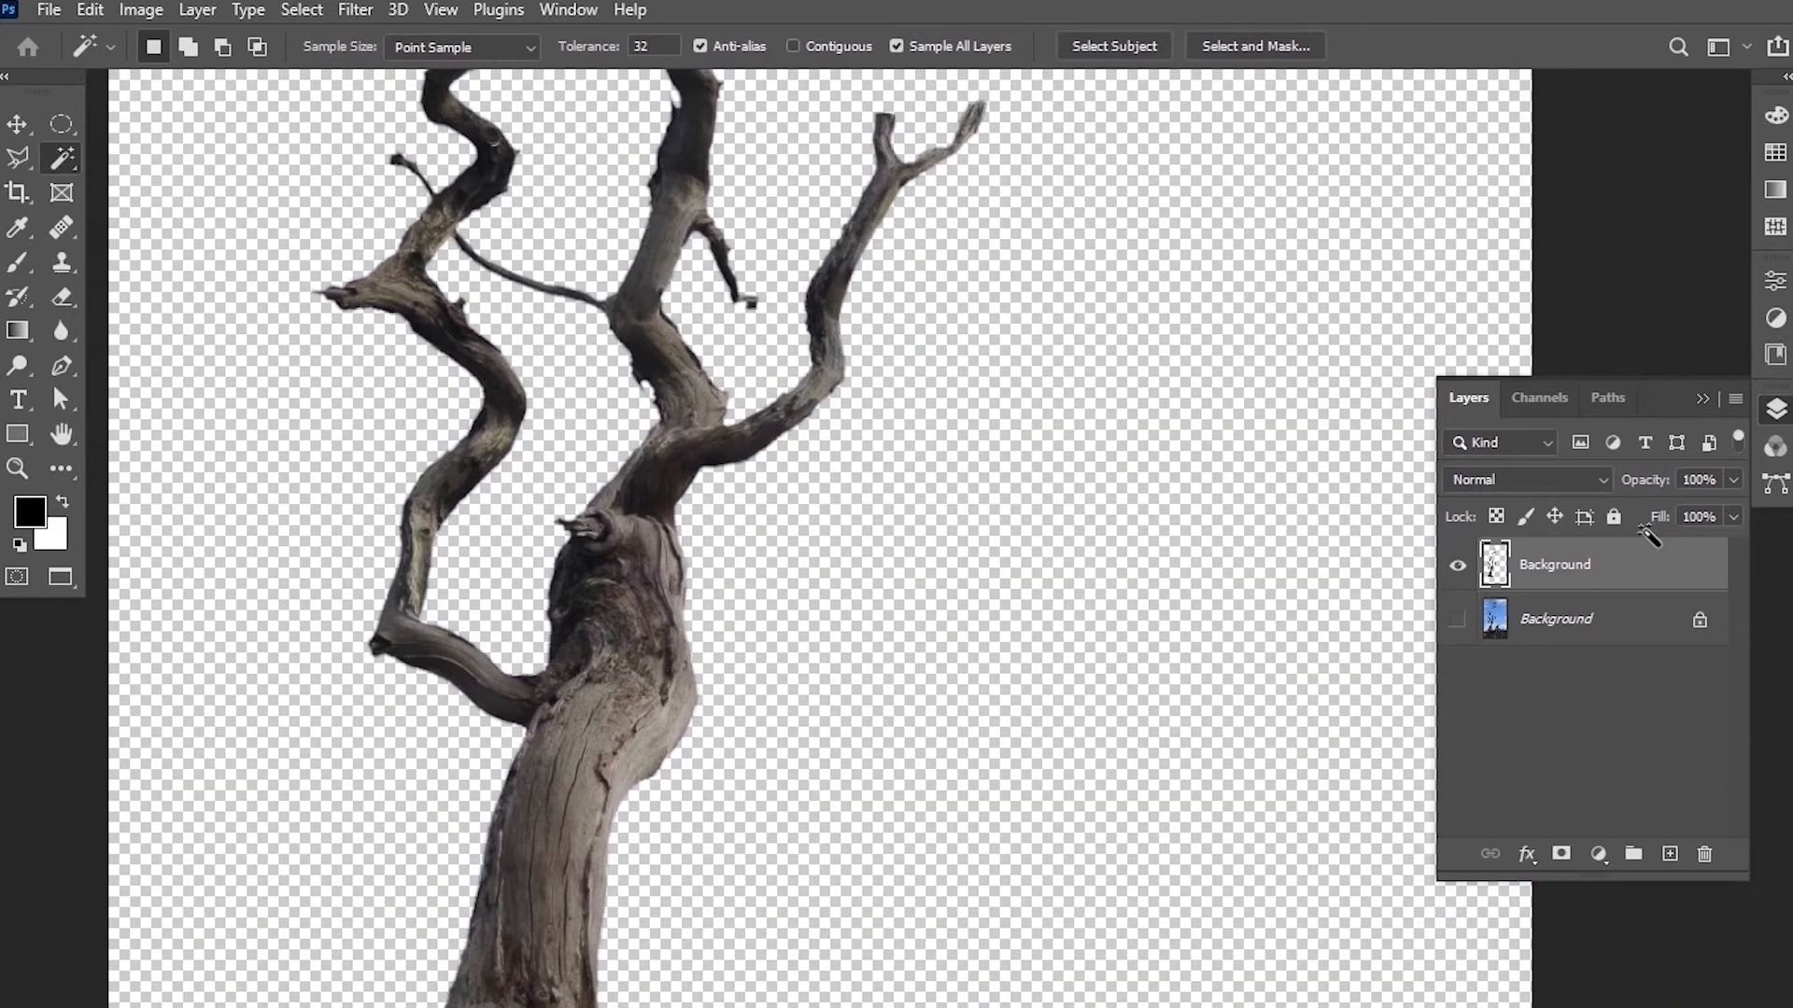
# Switch to the cesar-abner-martinez-aguilar bare branches photo.
pyautogui.scroll(-2, 834, 573)
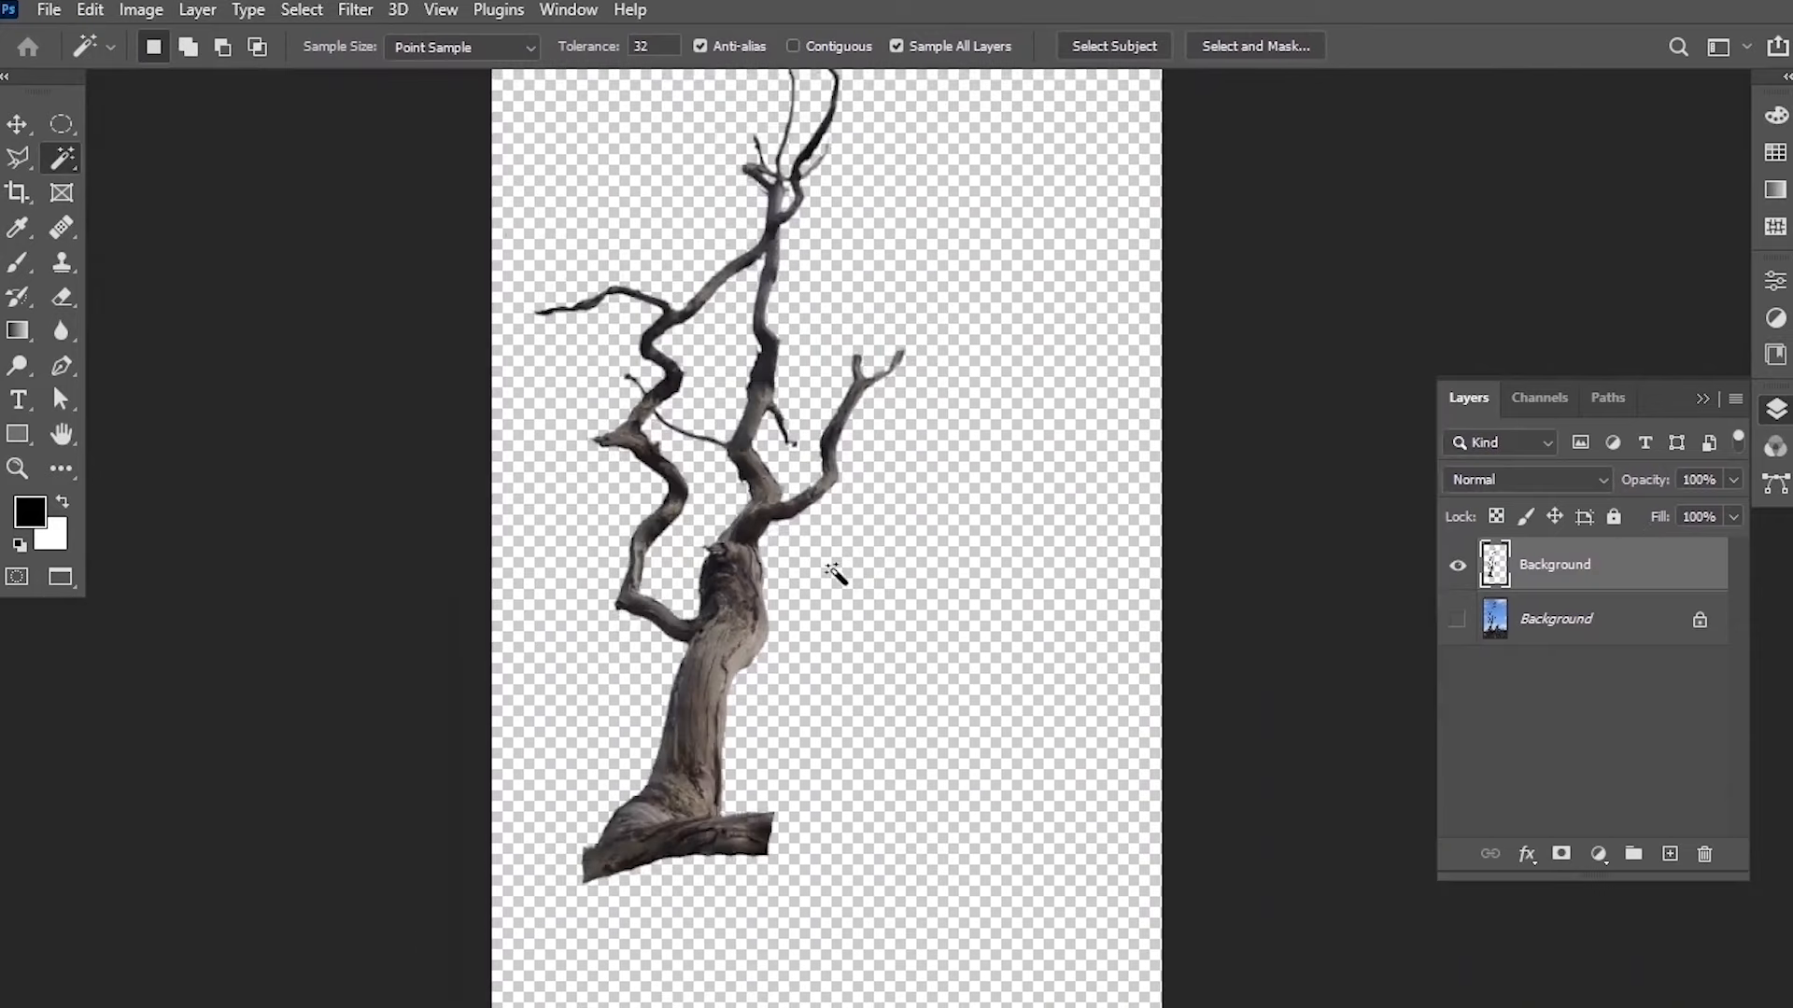
pyautogui.press('v')
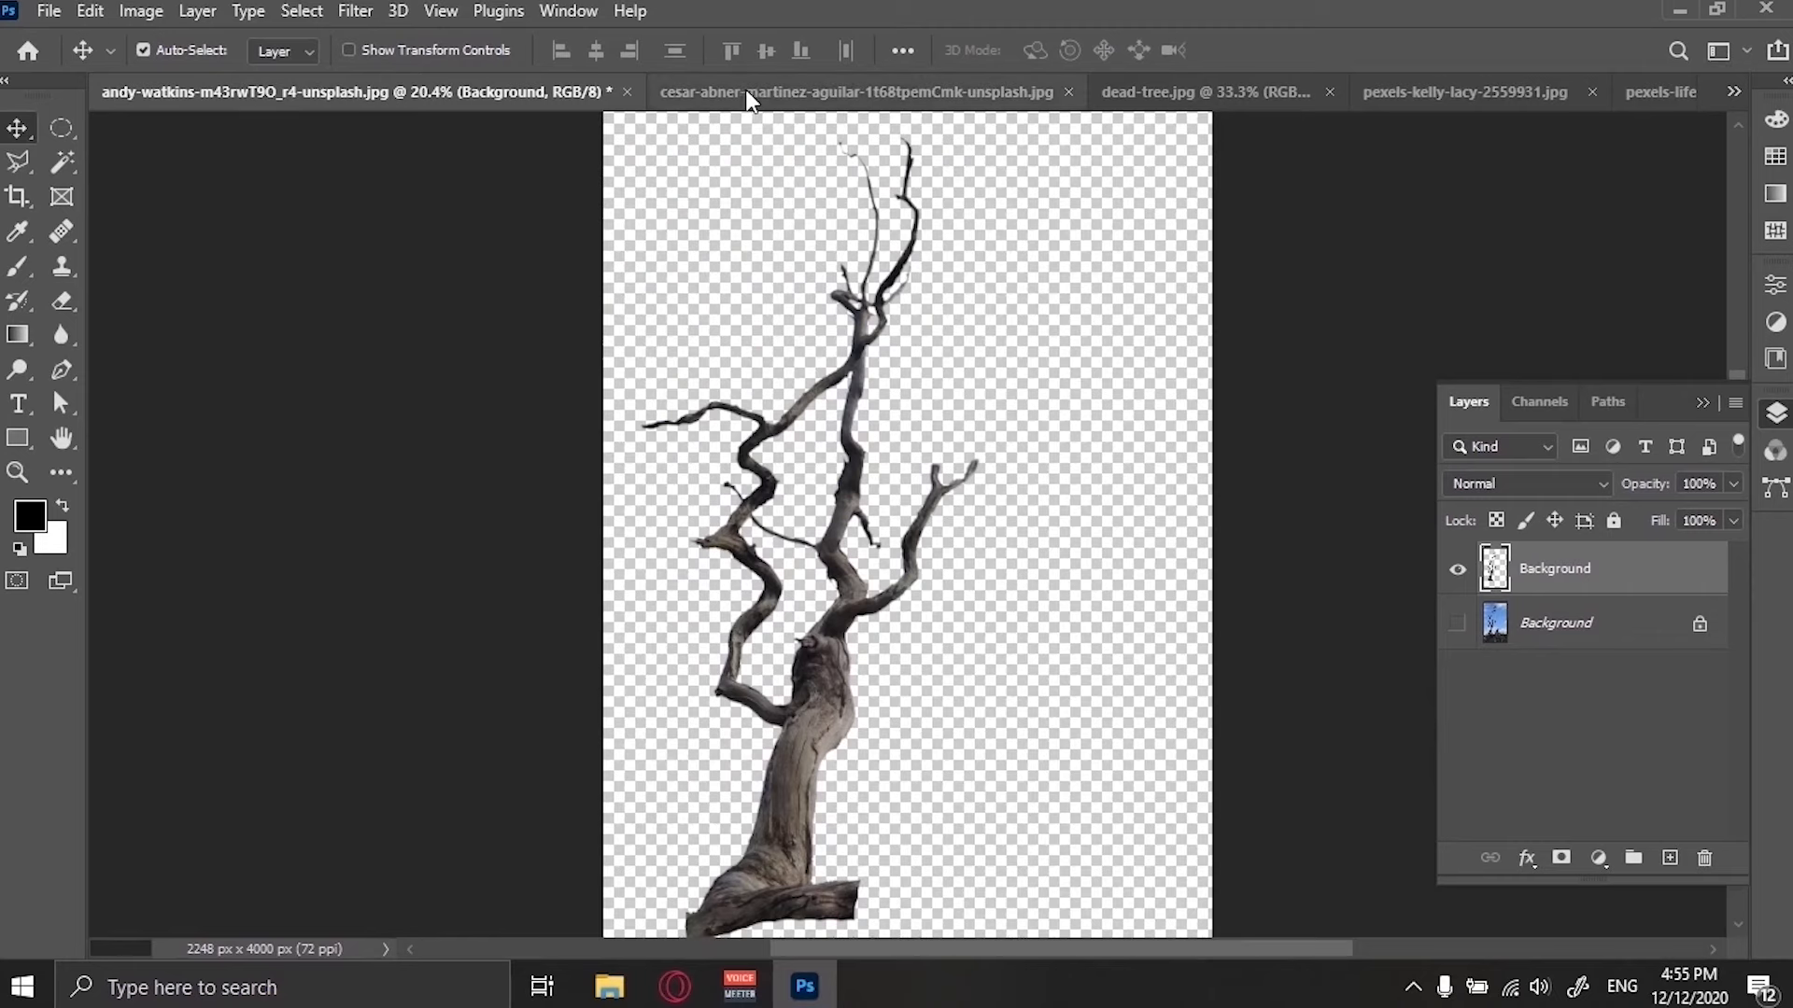
pyautogui.click(750, 101)
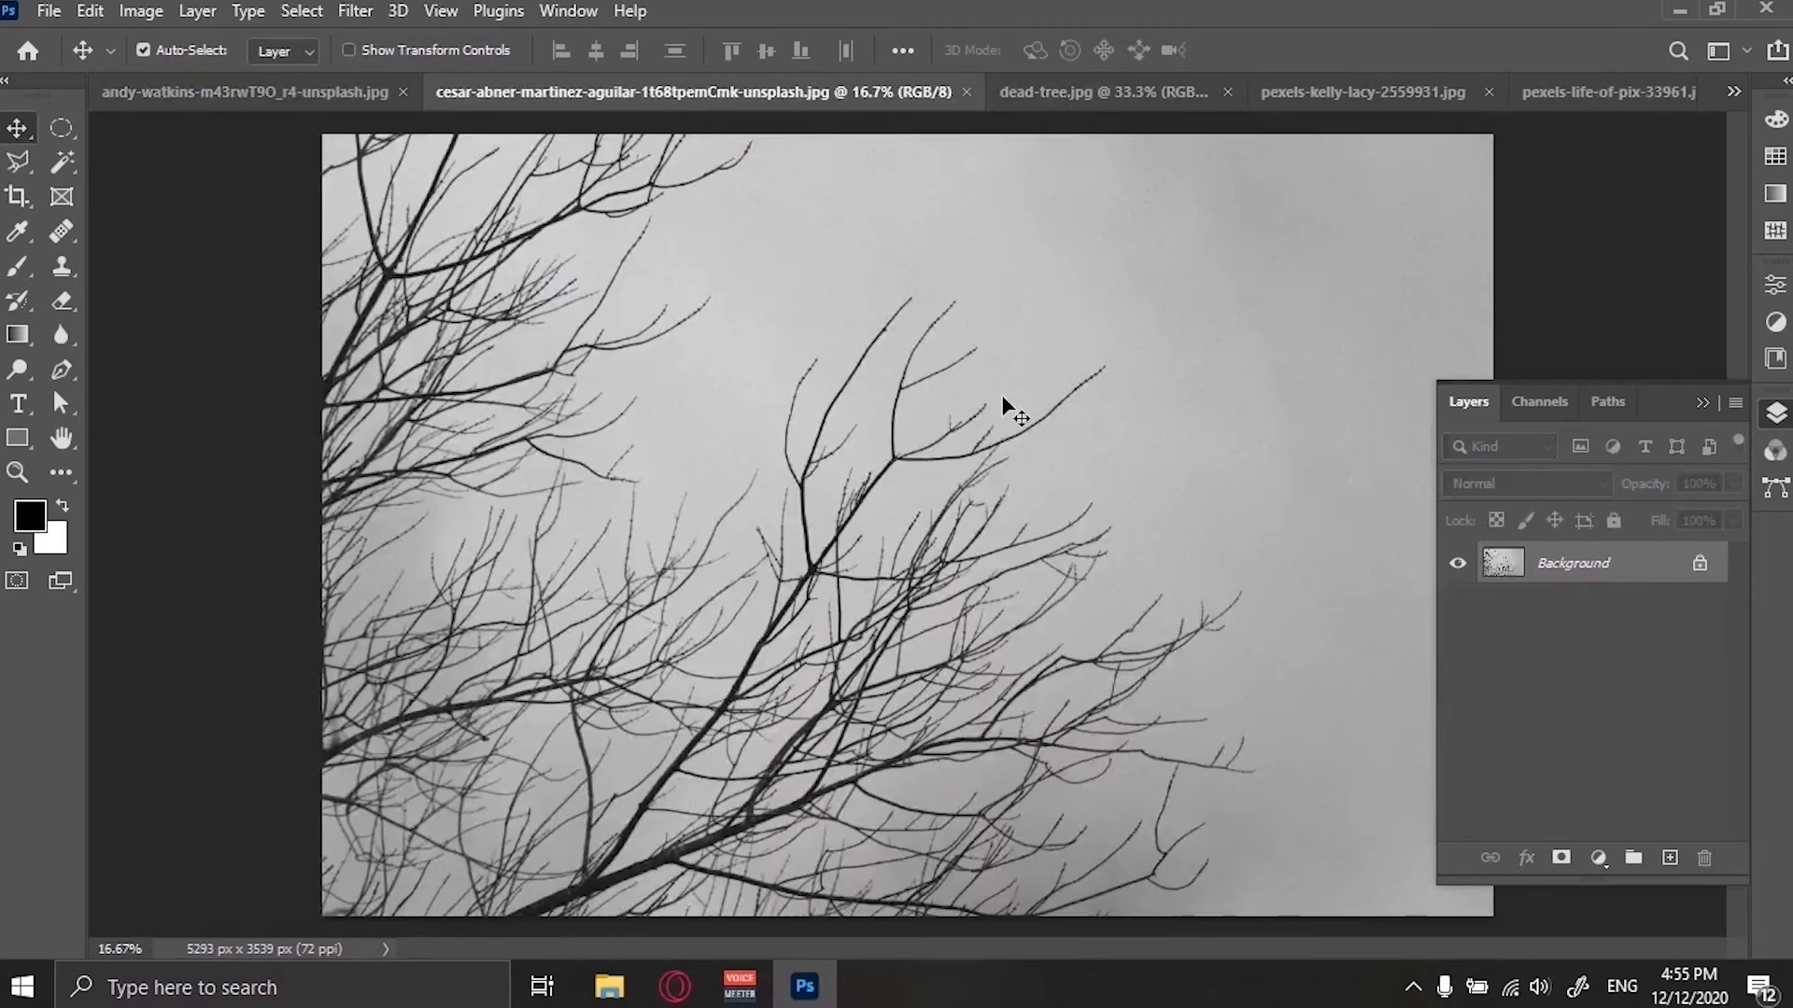
pyautogui.press('f')
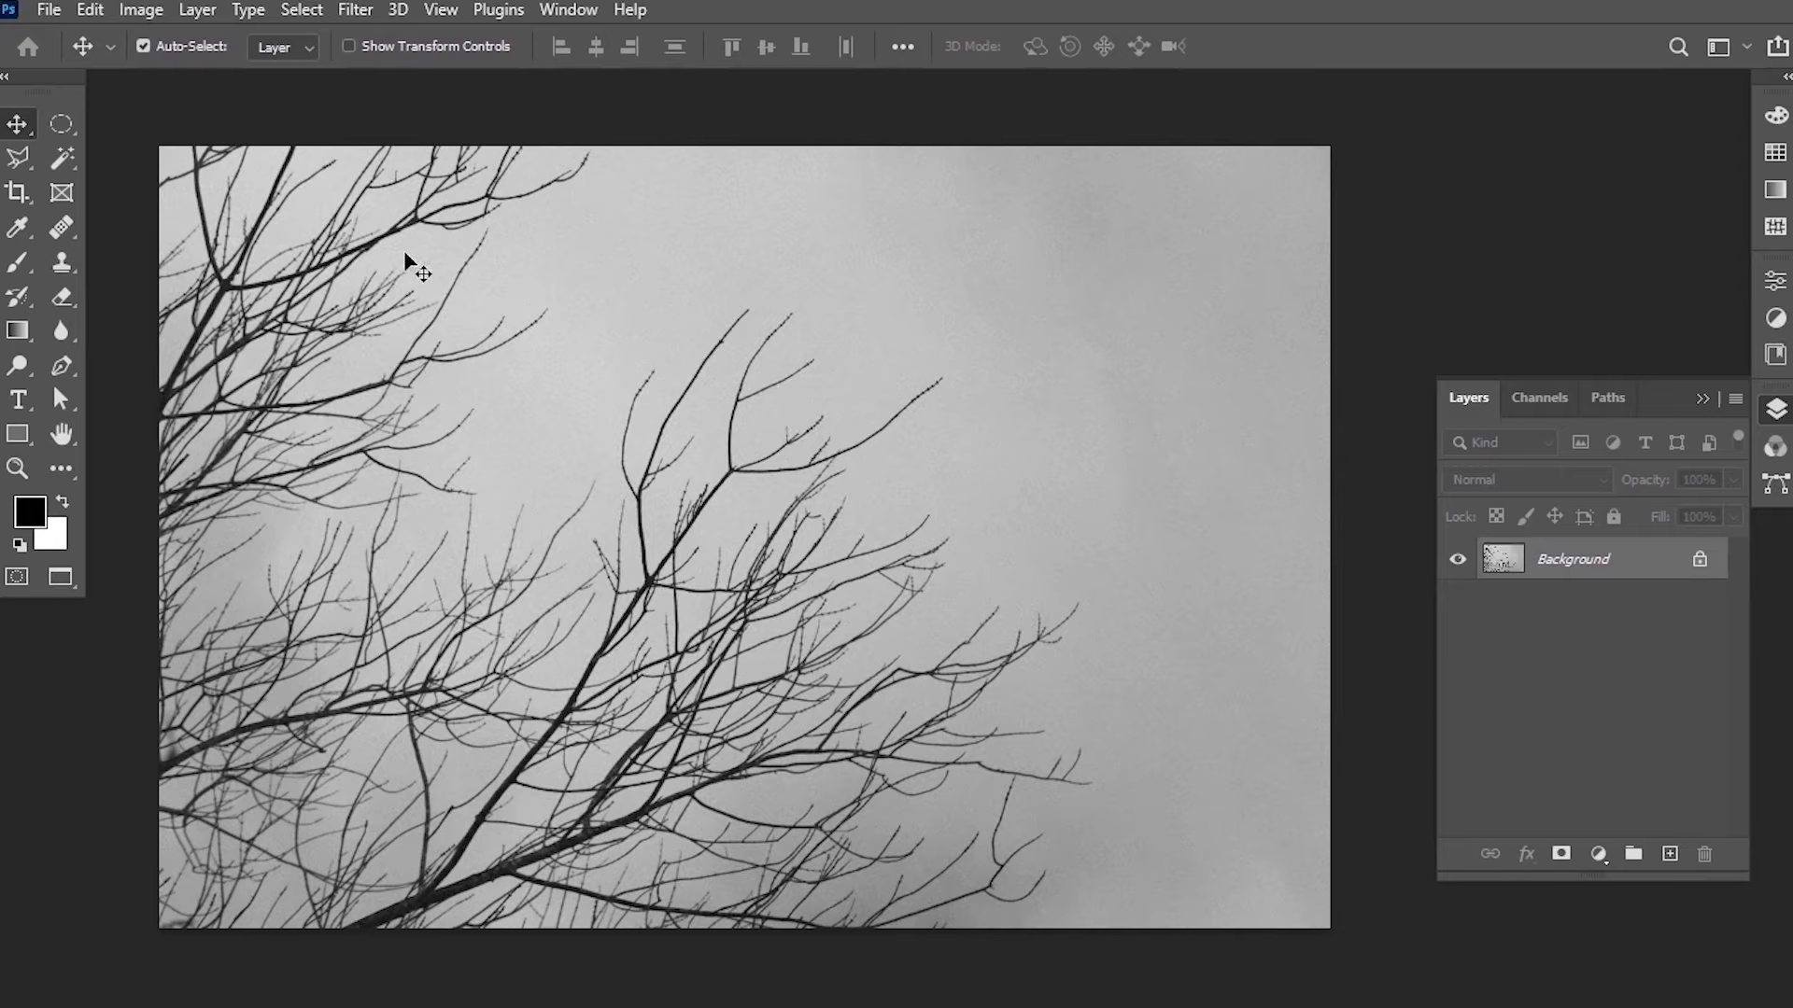
# Select the sky with the Magic Wand, adding the gaps between branches, and invert the selection to the branches.
pyautogui.click(62, 159)
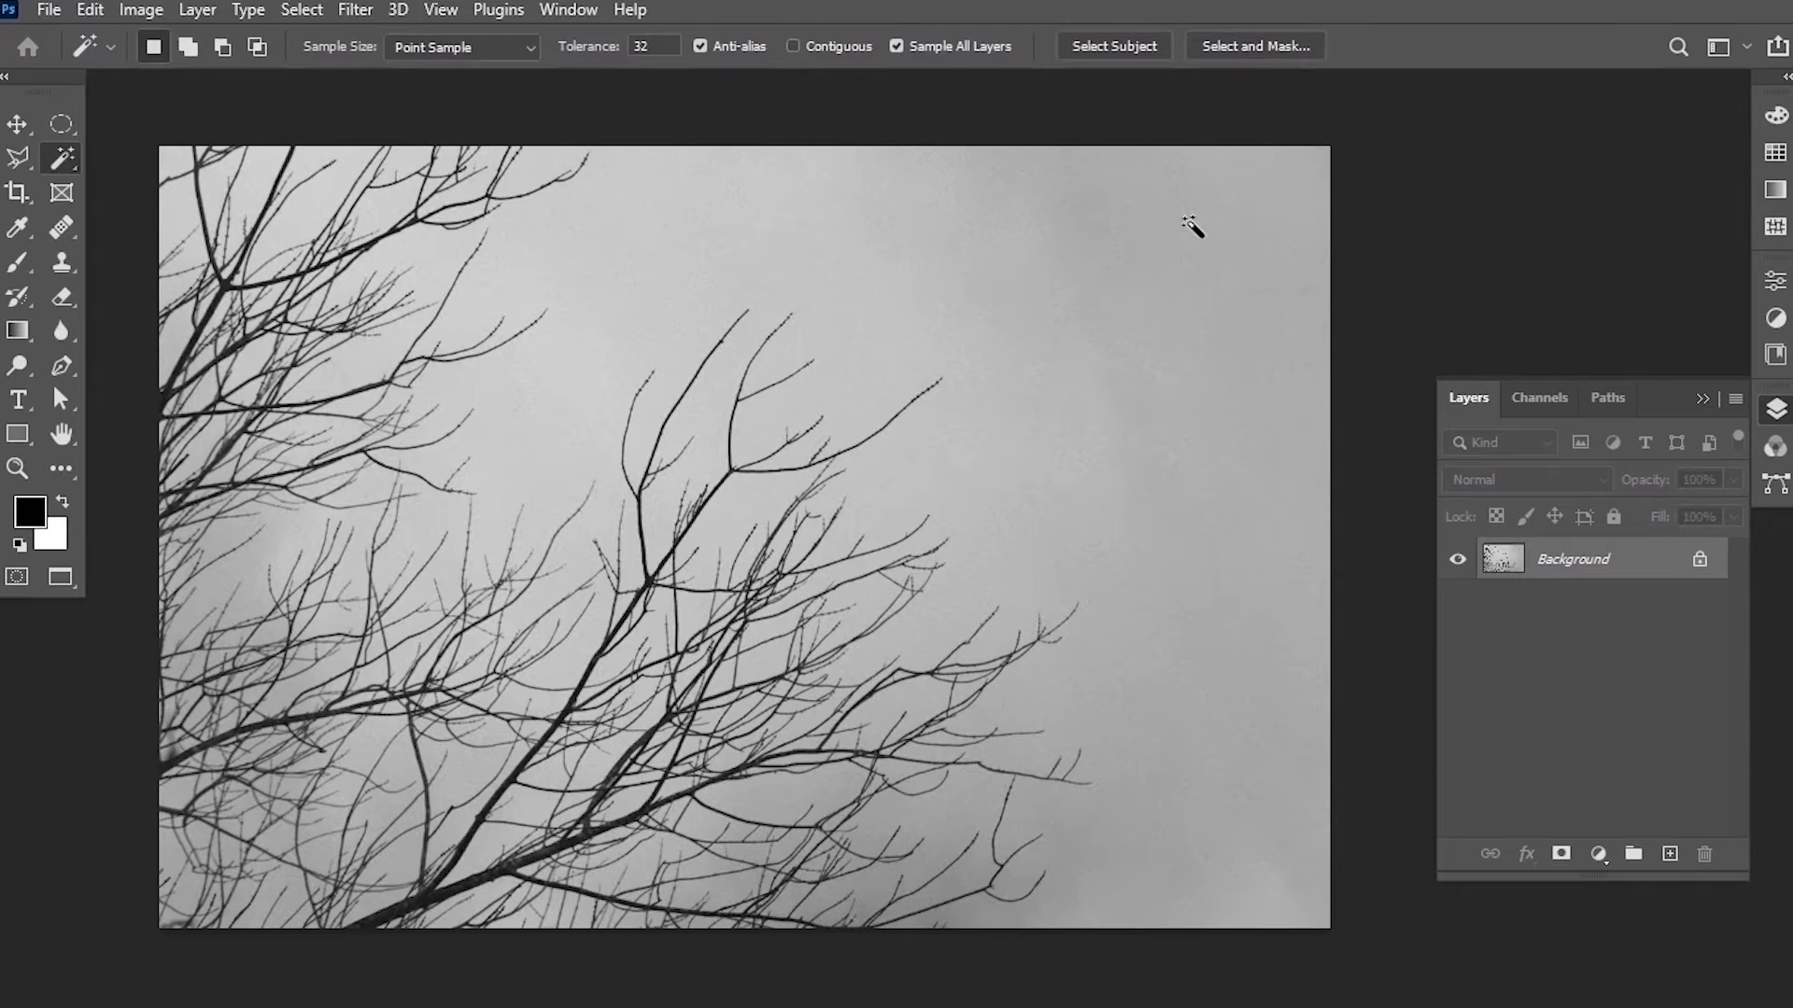
pyautogui.click(1252, 229)
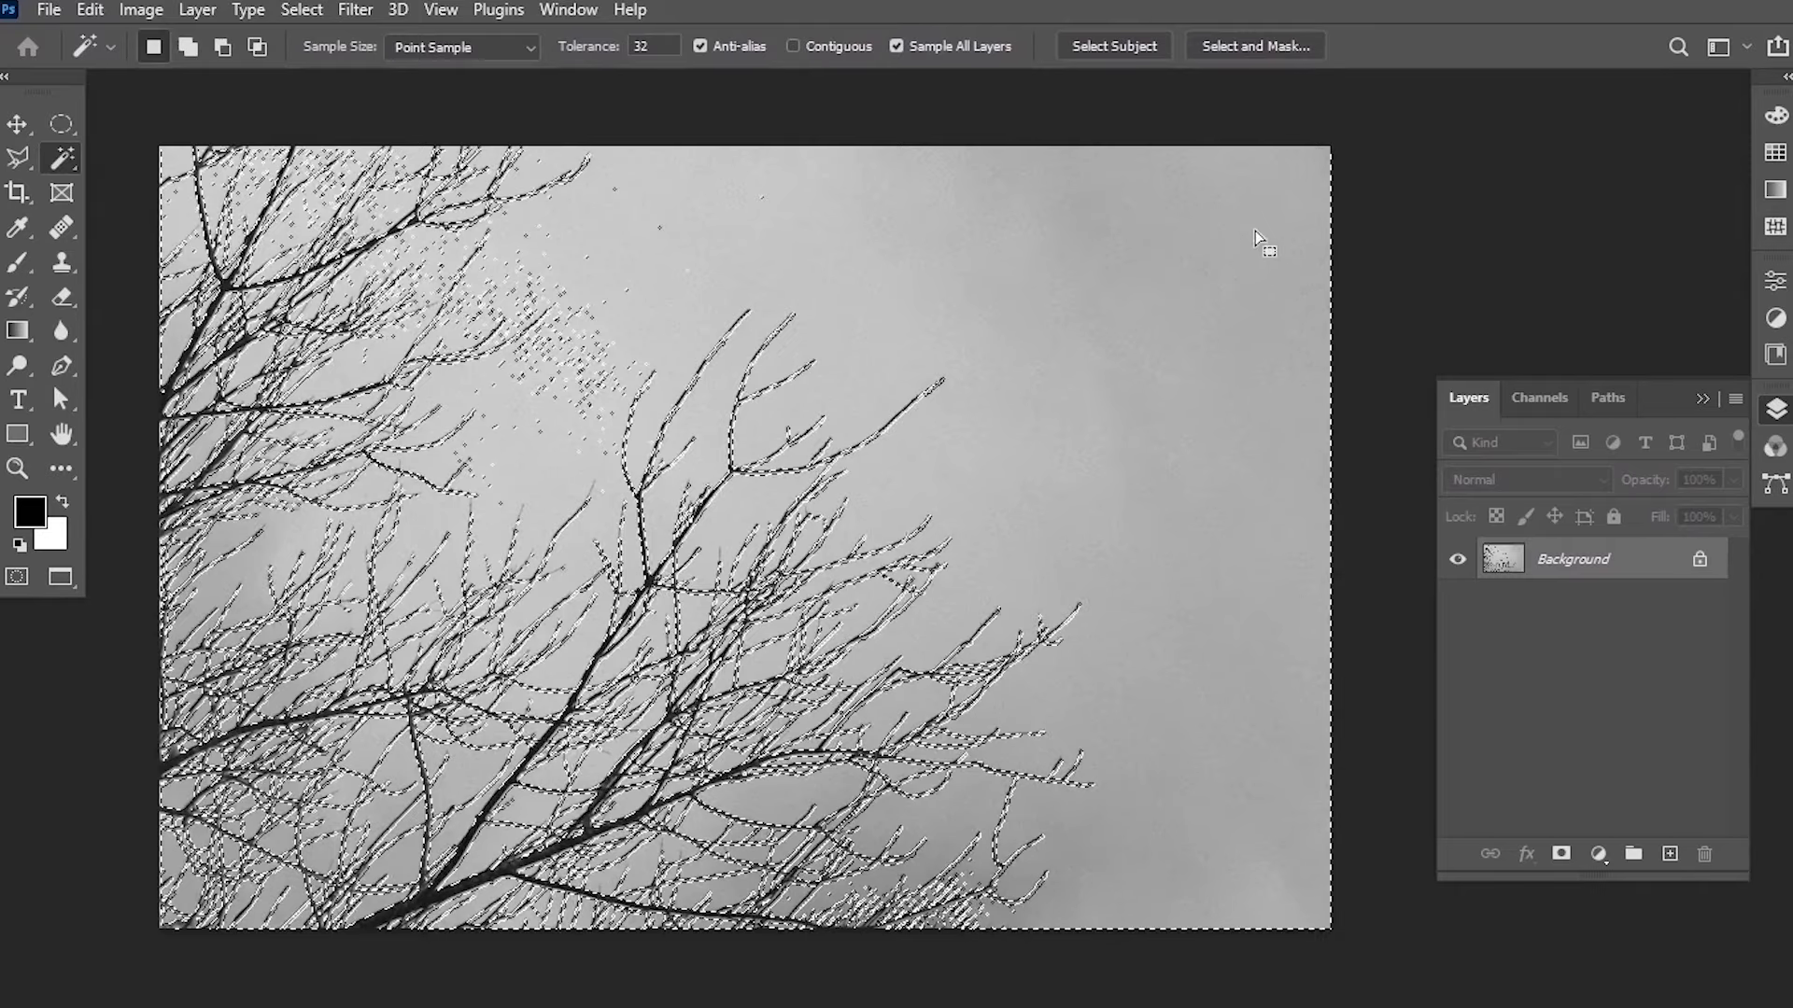
pyautogui.press('shift')
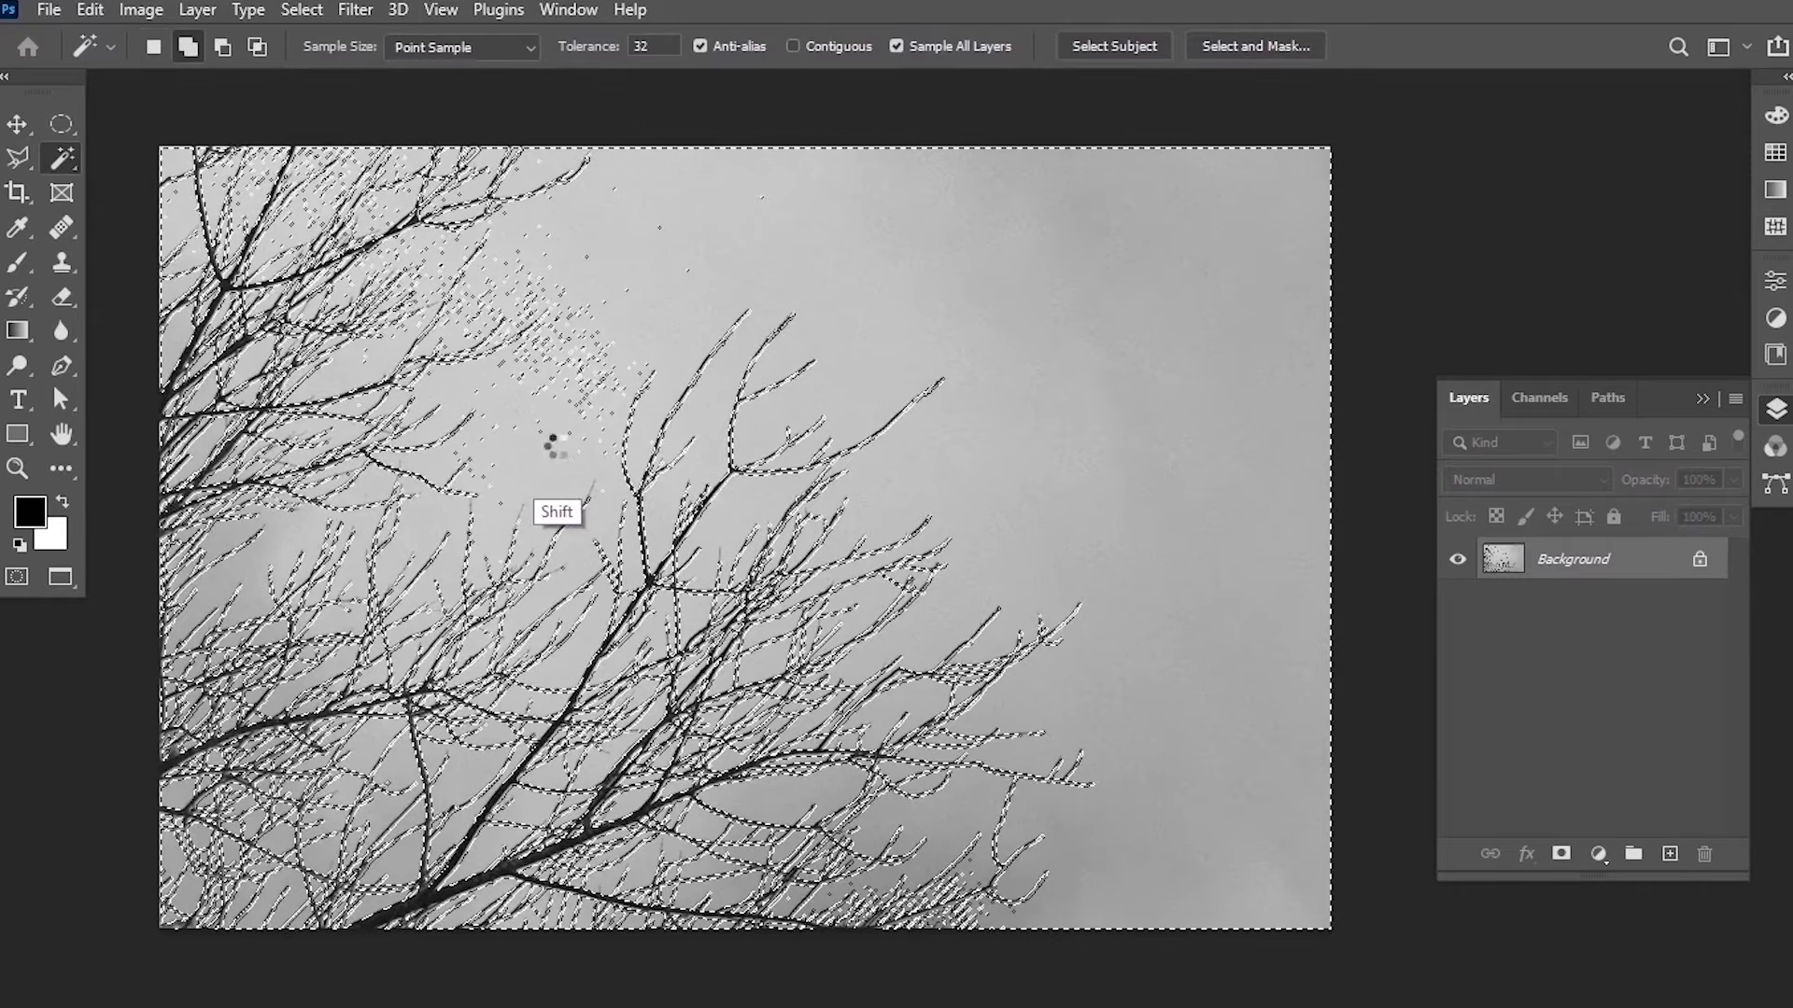
pyautogui.keyDown('shift'); pyautogui.click(551, 450); pyautogui.keyUp('shift')
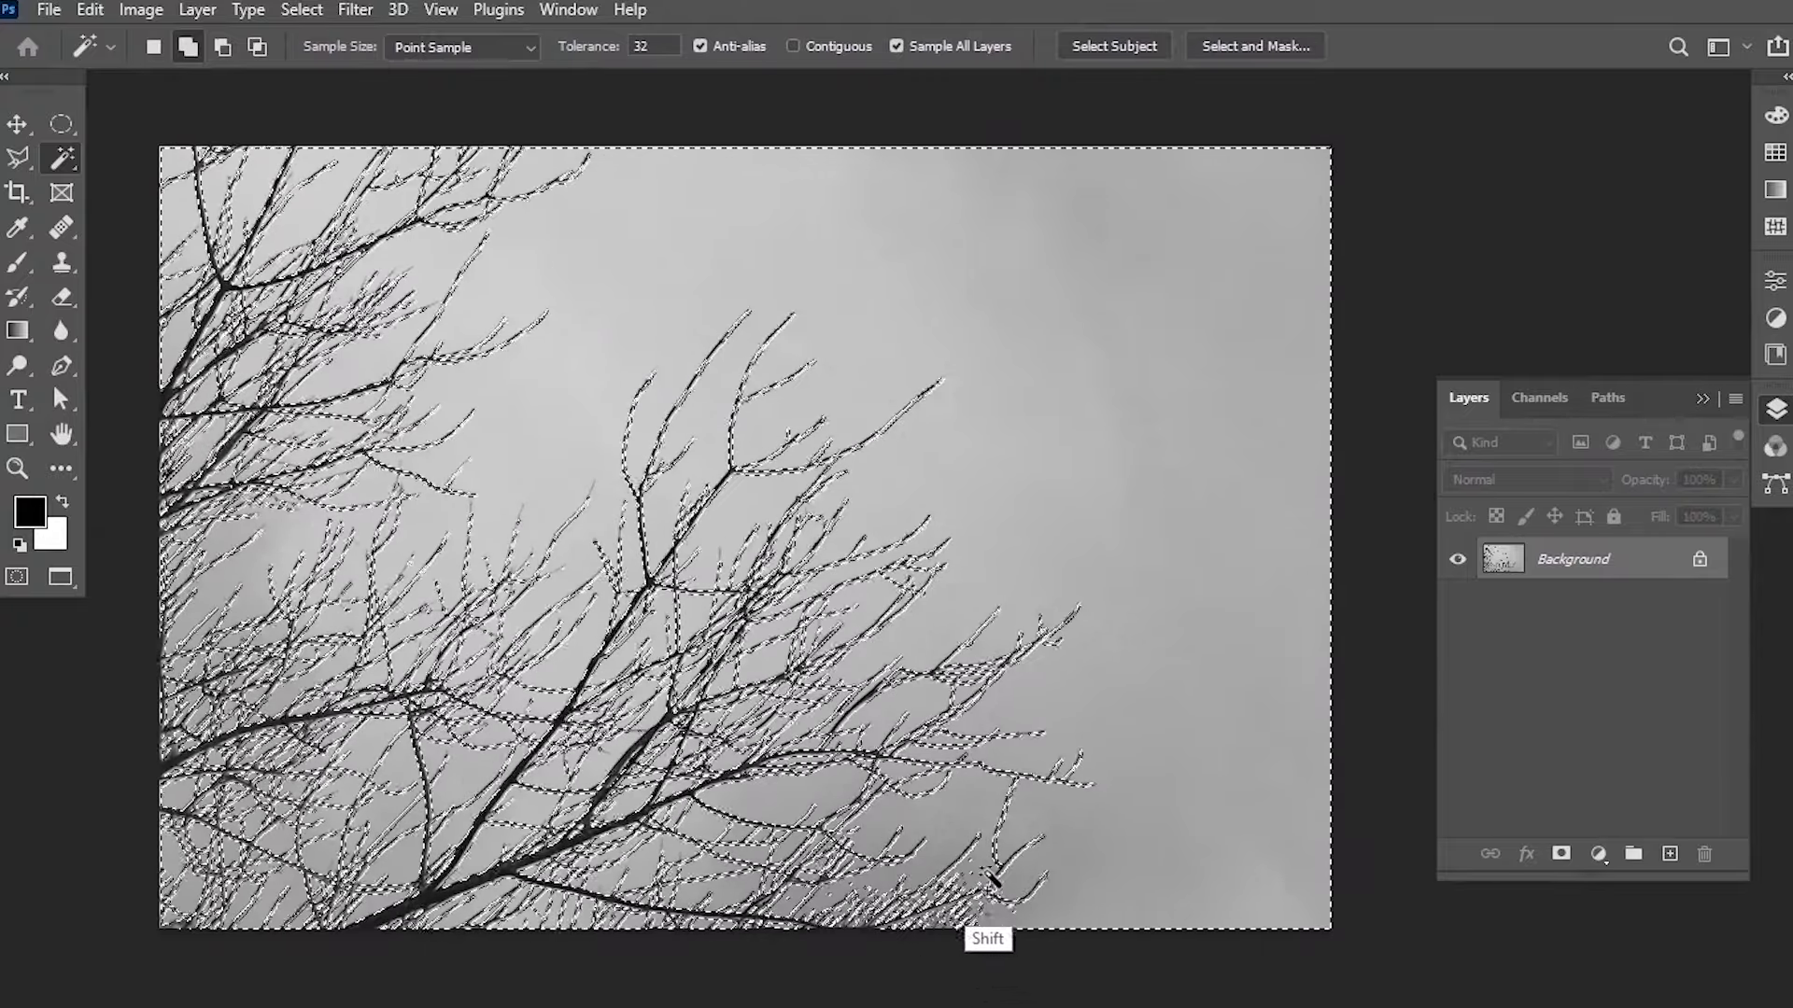
pyautogui.keyDown('shift'); pyautogui.click(984, 893); pyautogui.keyUp('shift')
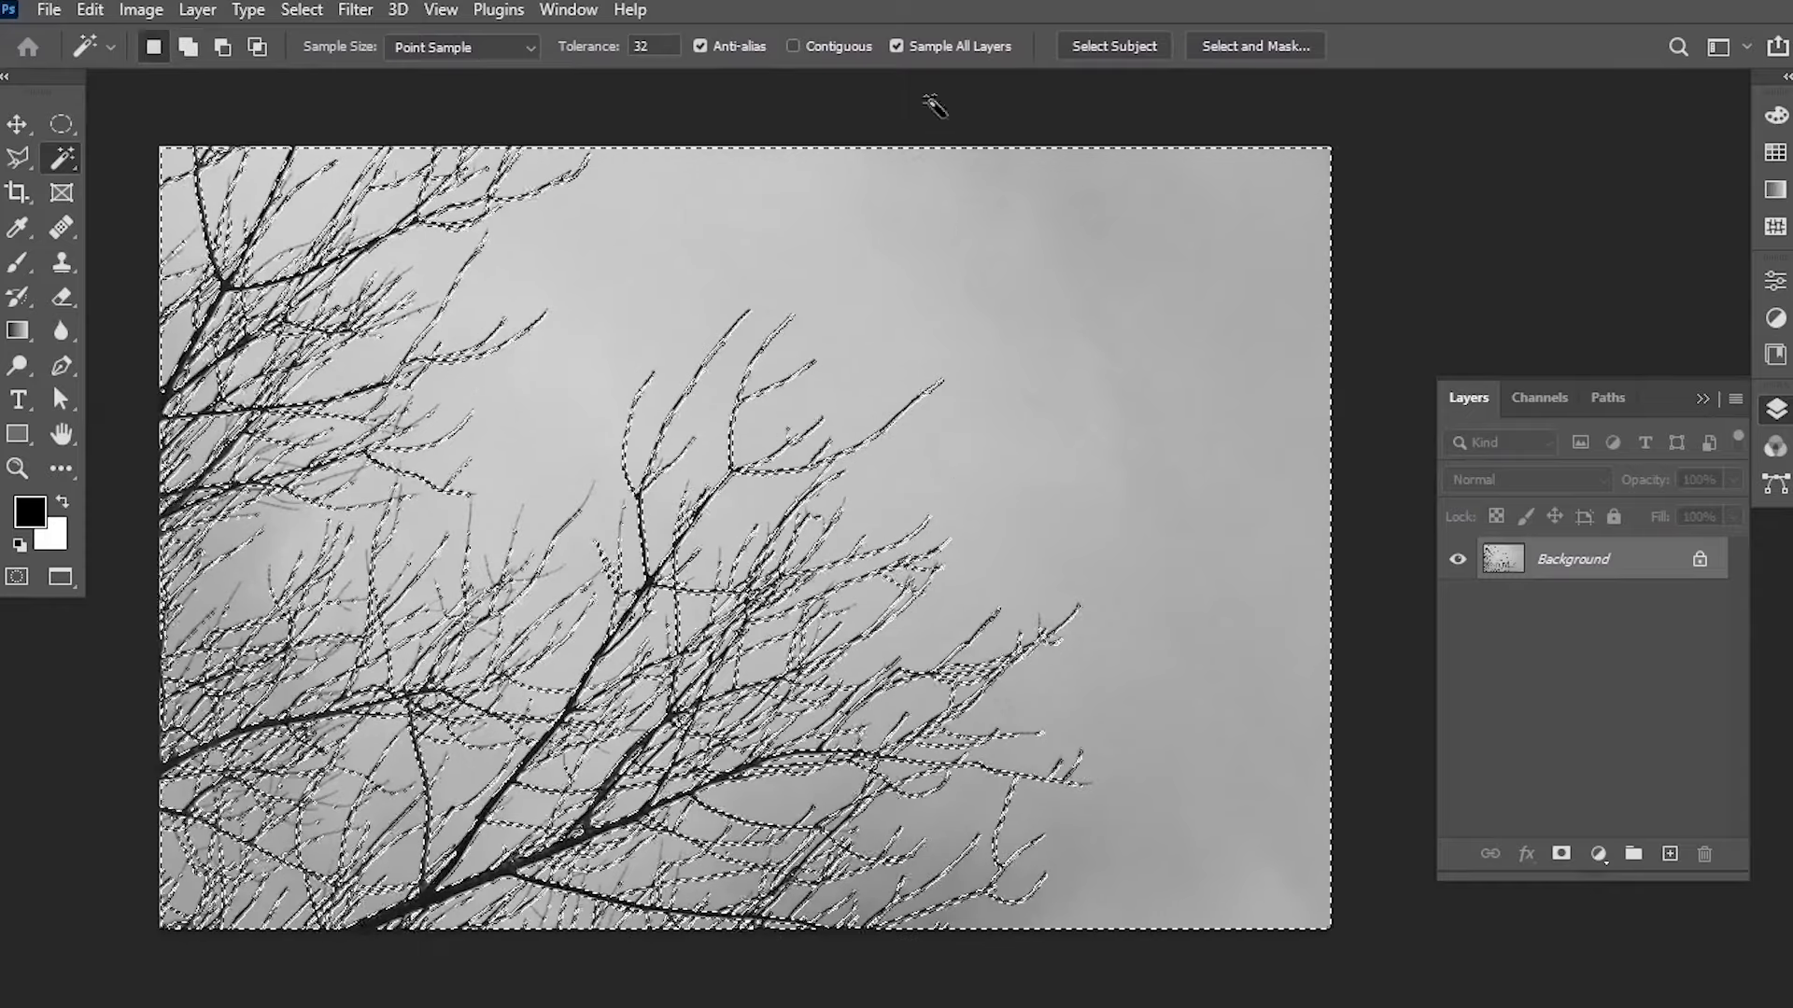
pyautogui.click(301, 11)
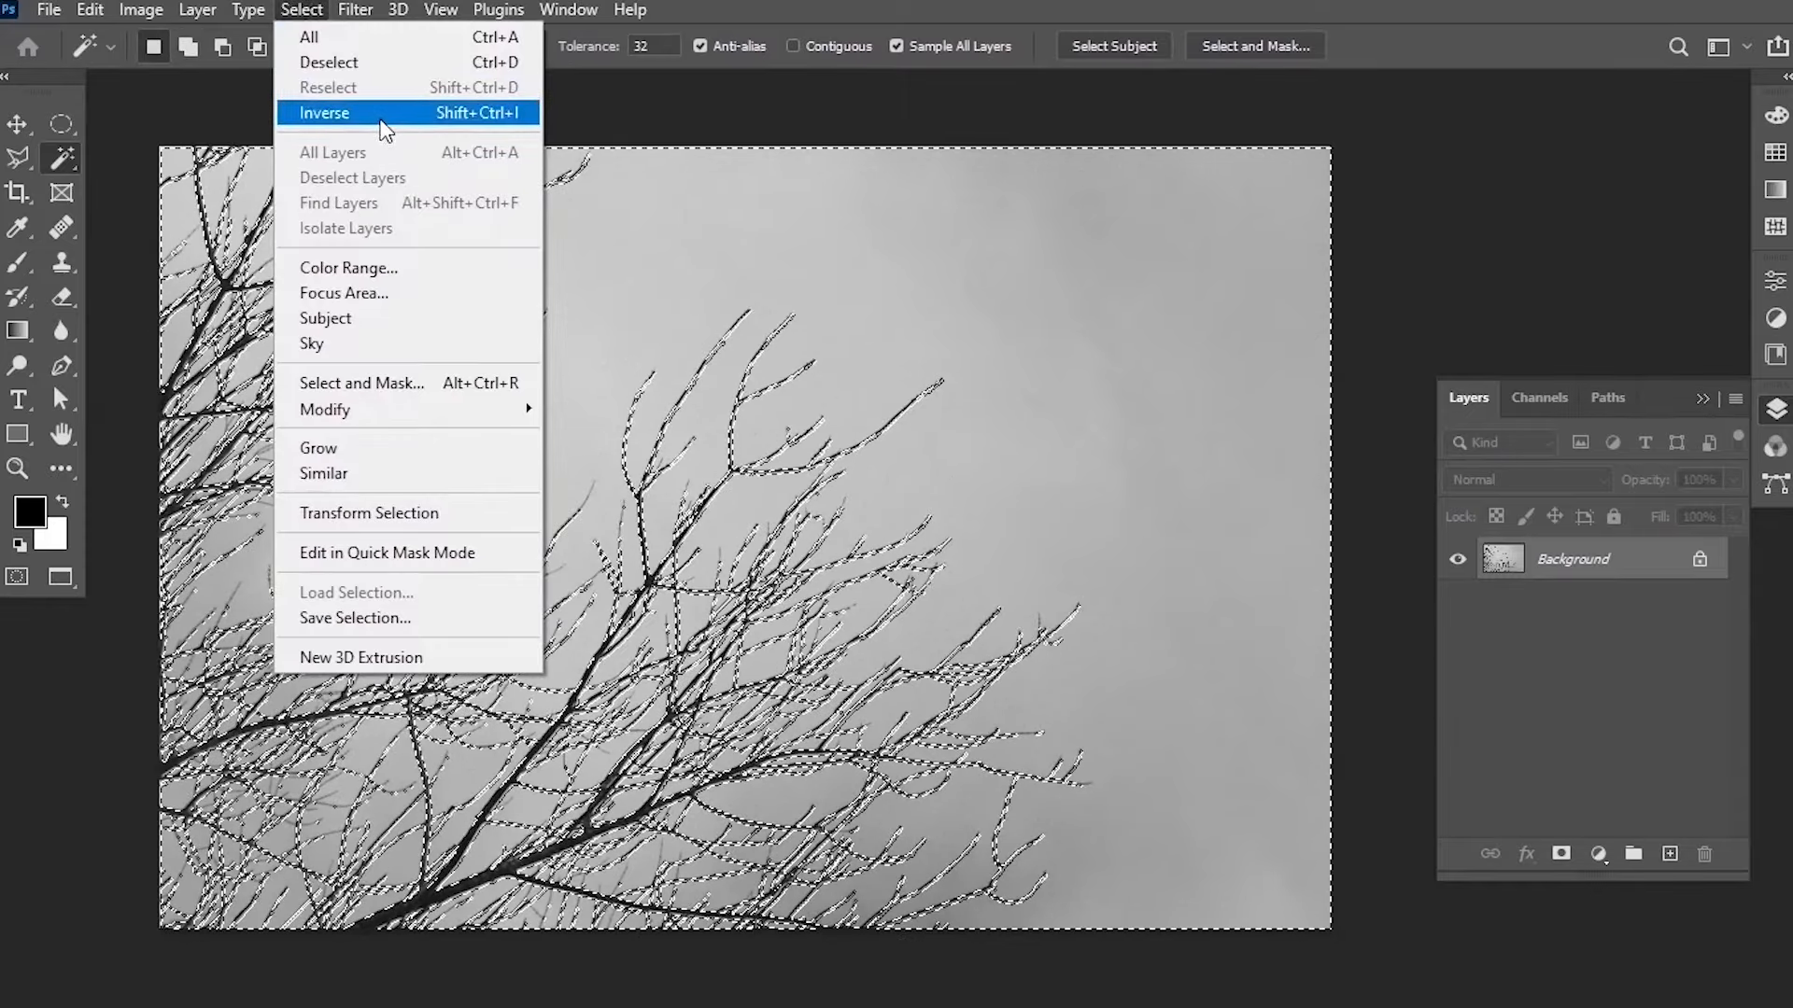
pyautogui.click(388, 113)
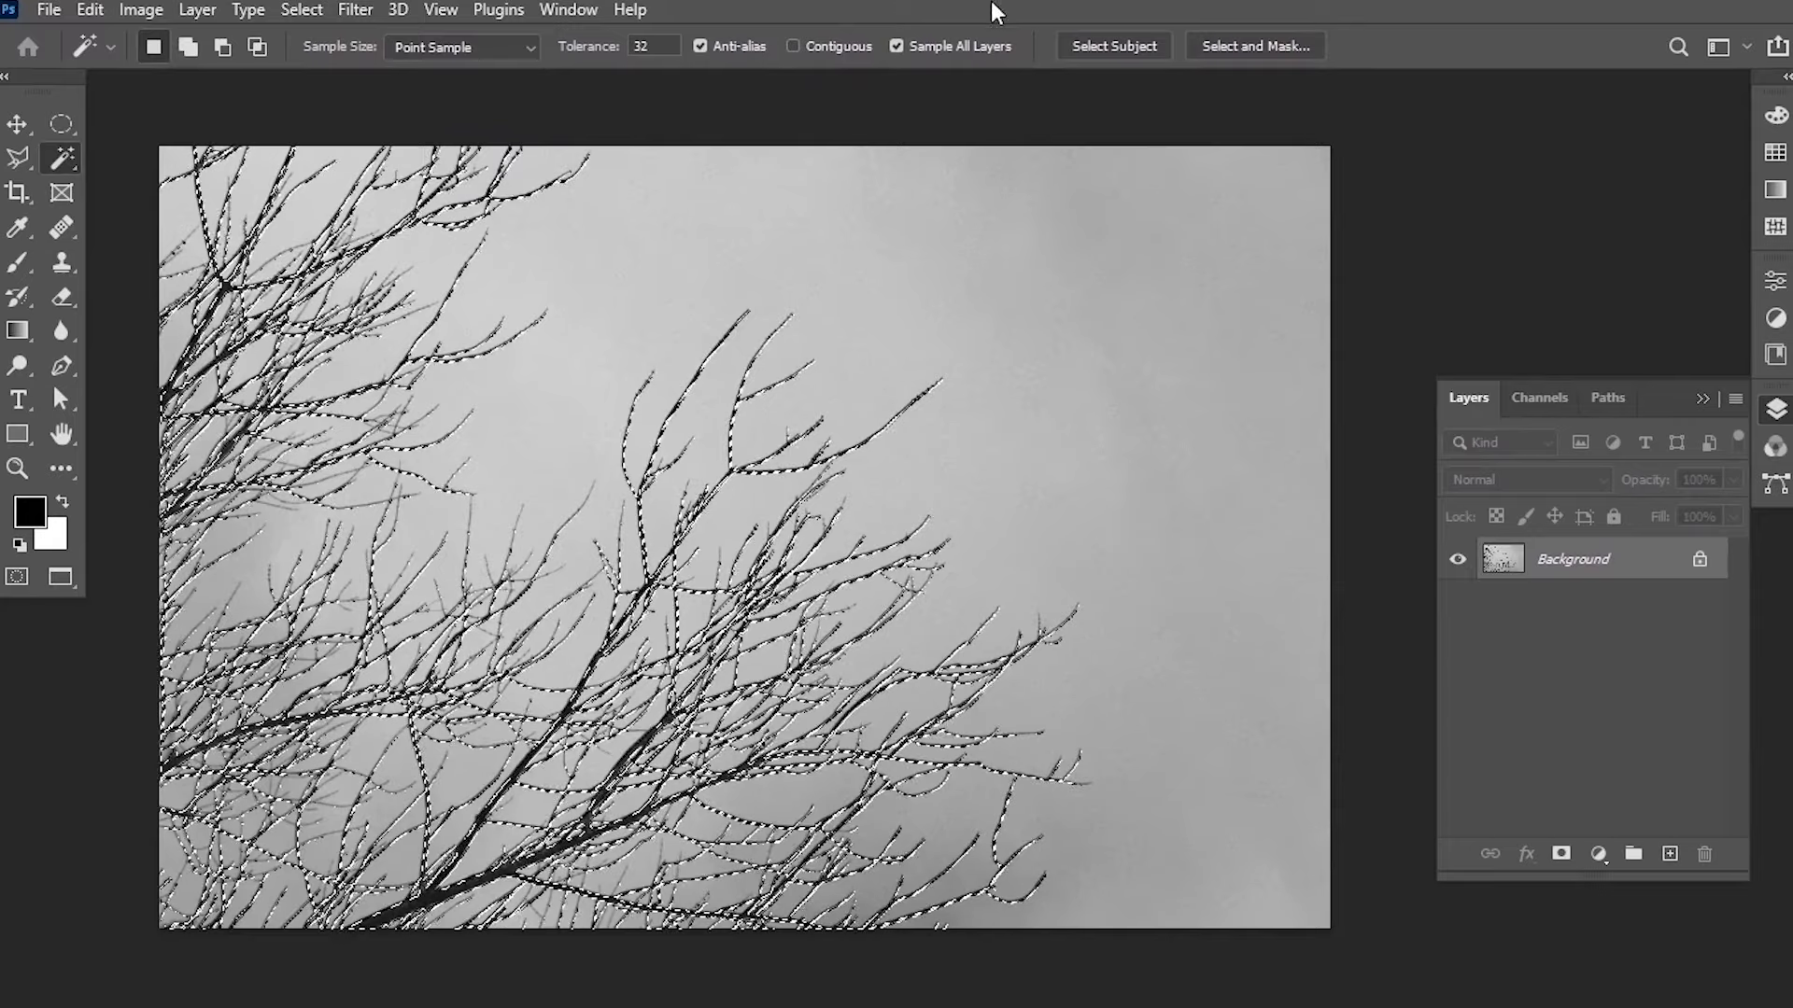
# In Select and Mask, set Feather to 0.7 px and output the branches to a new layer.
pyautogui.click(1244, 56)
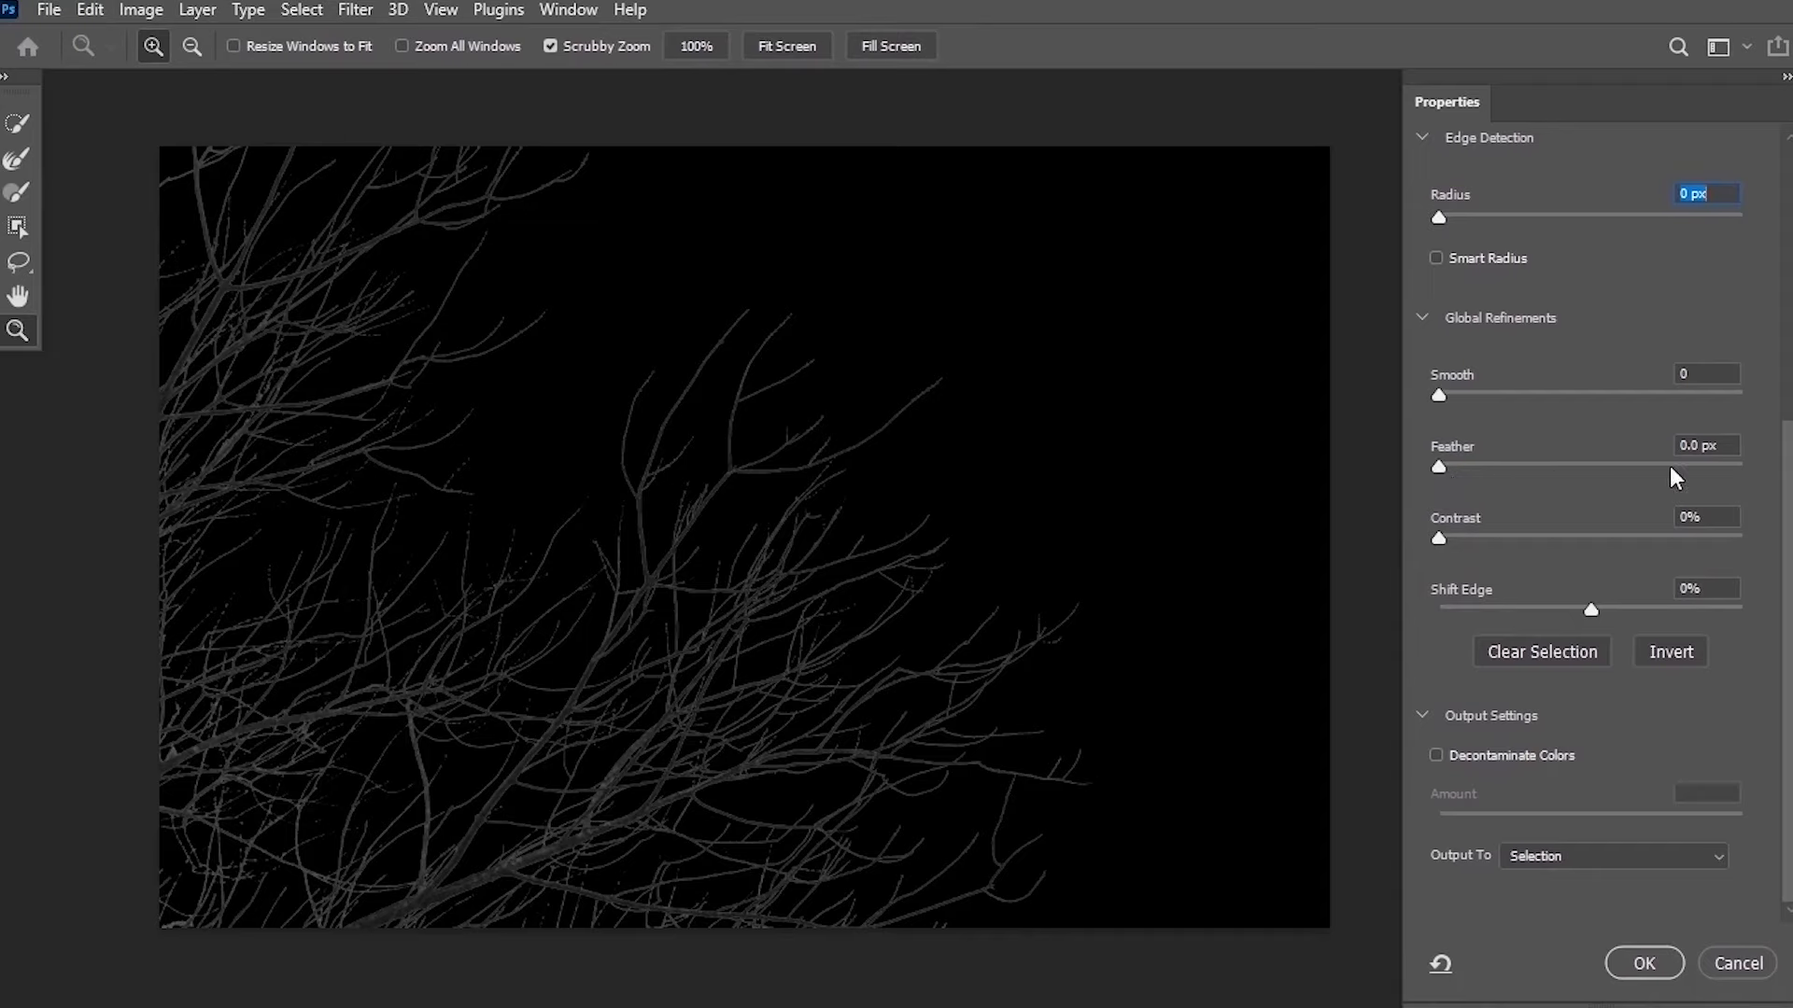
pyautogui.click(1698, 446)
pyautogui.press('BackSpace')
pyautogui.write('7')
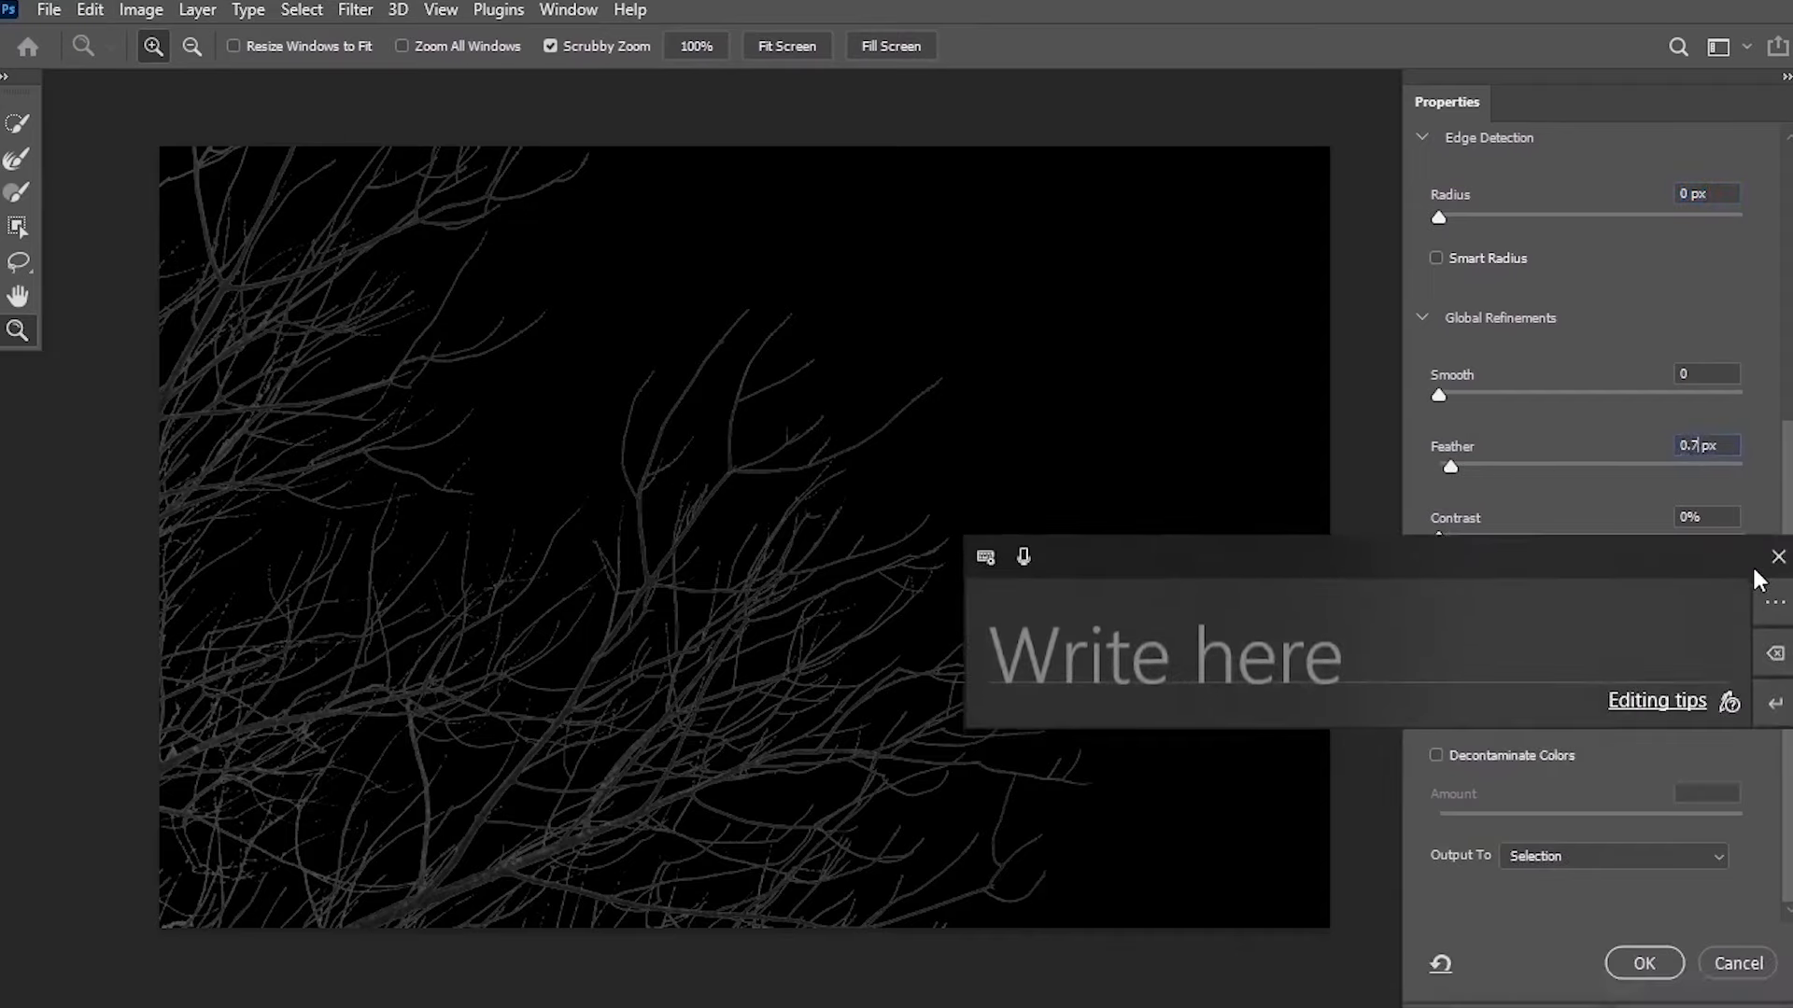
pyautogui.click(1757, 567)
pyautogui.click(1610, 857)
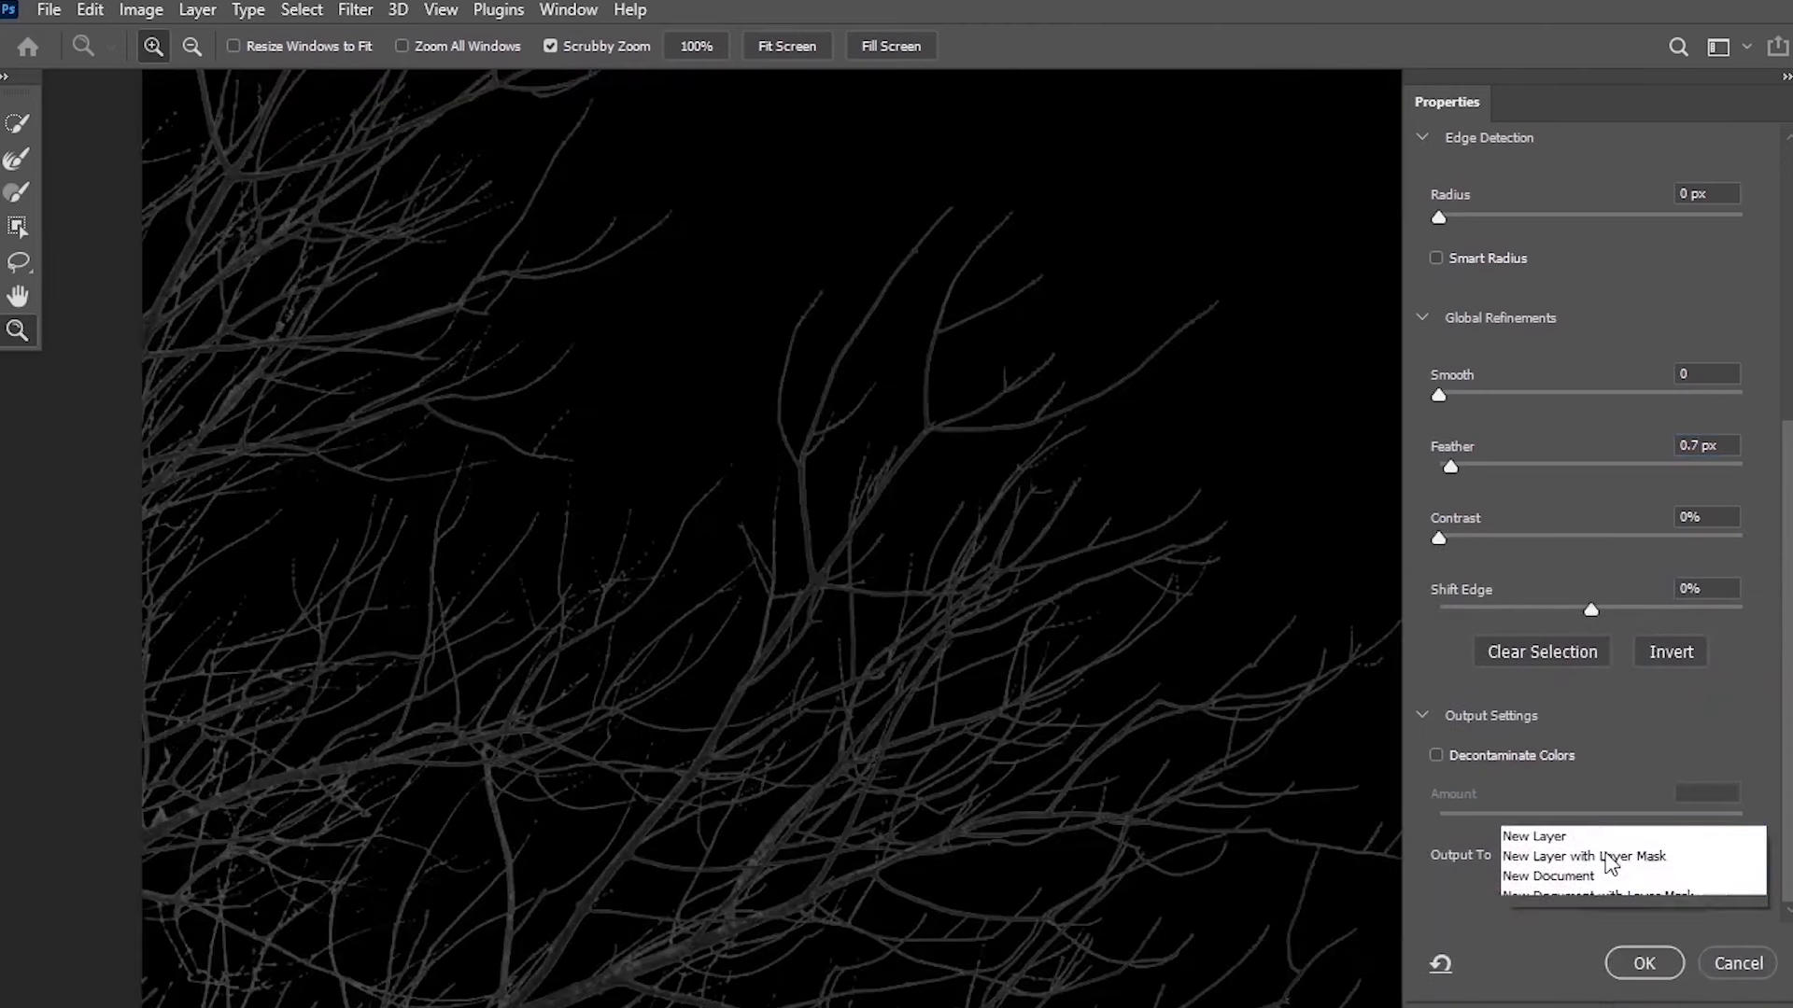
pyautogui.click(1604, 879)
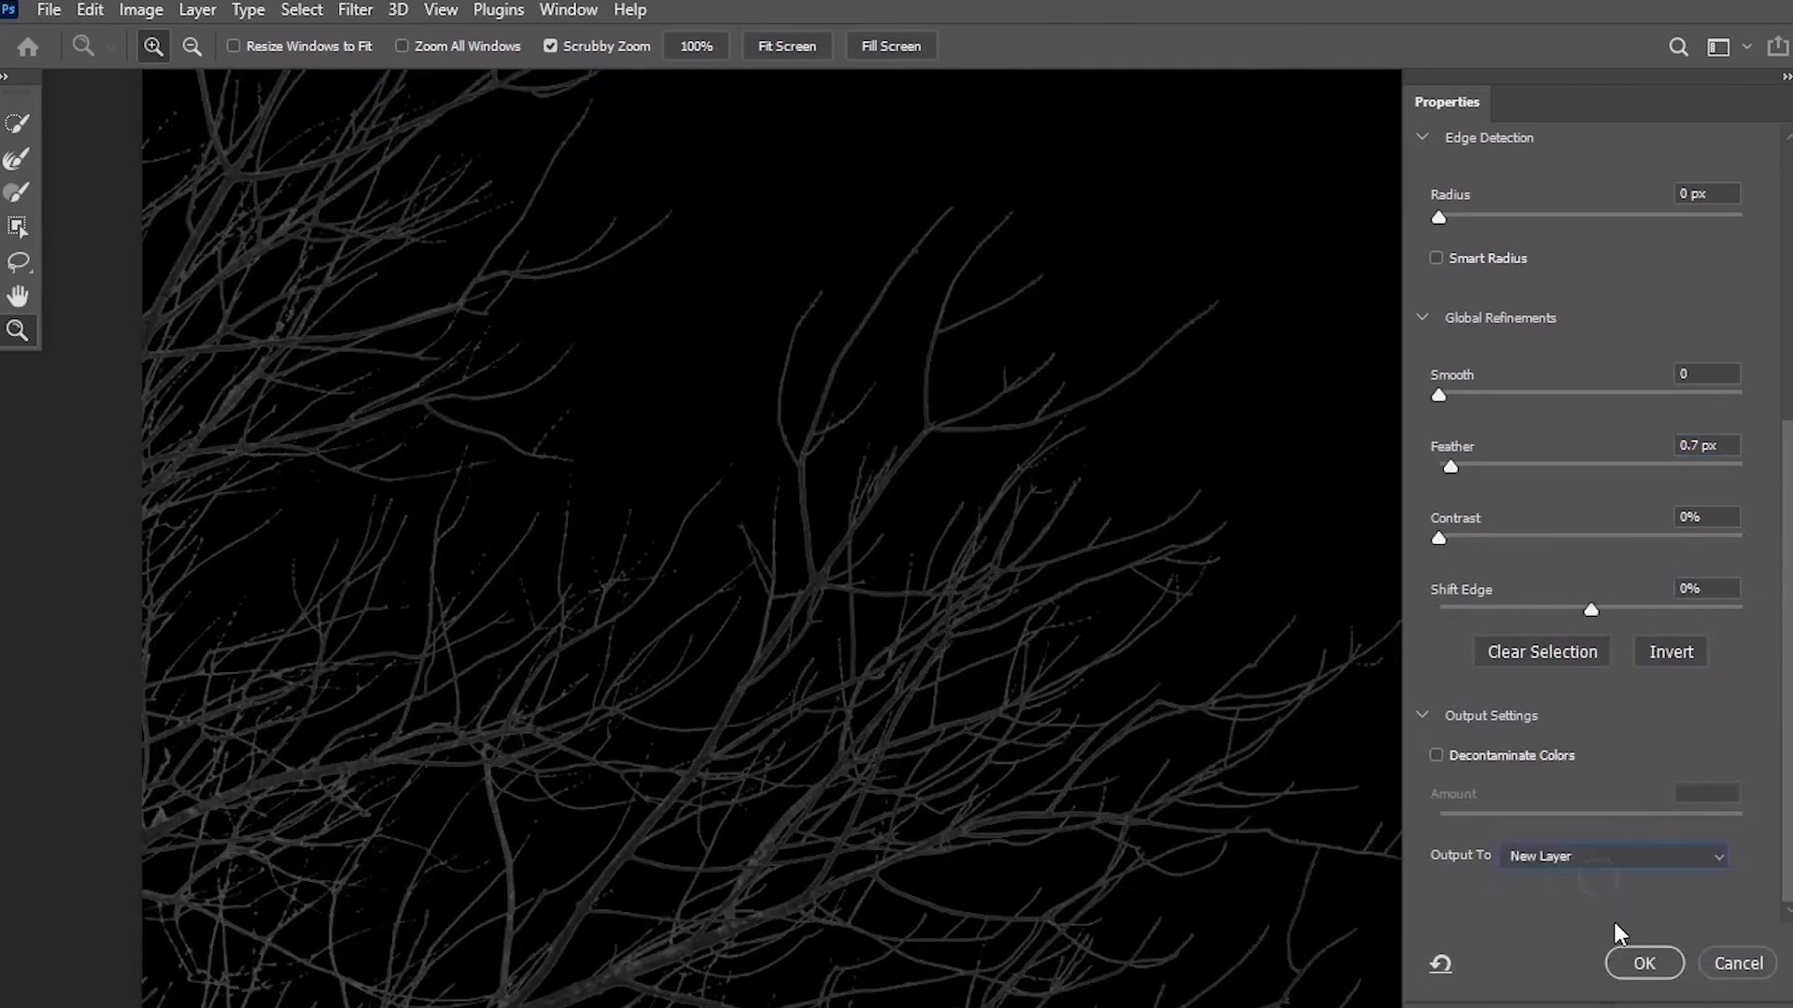
pyautogui.click(1642, 965)
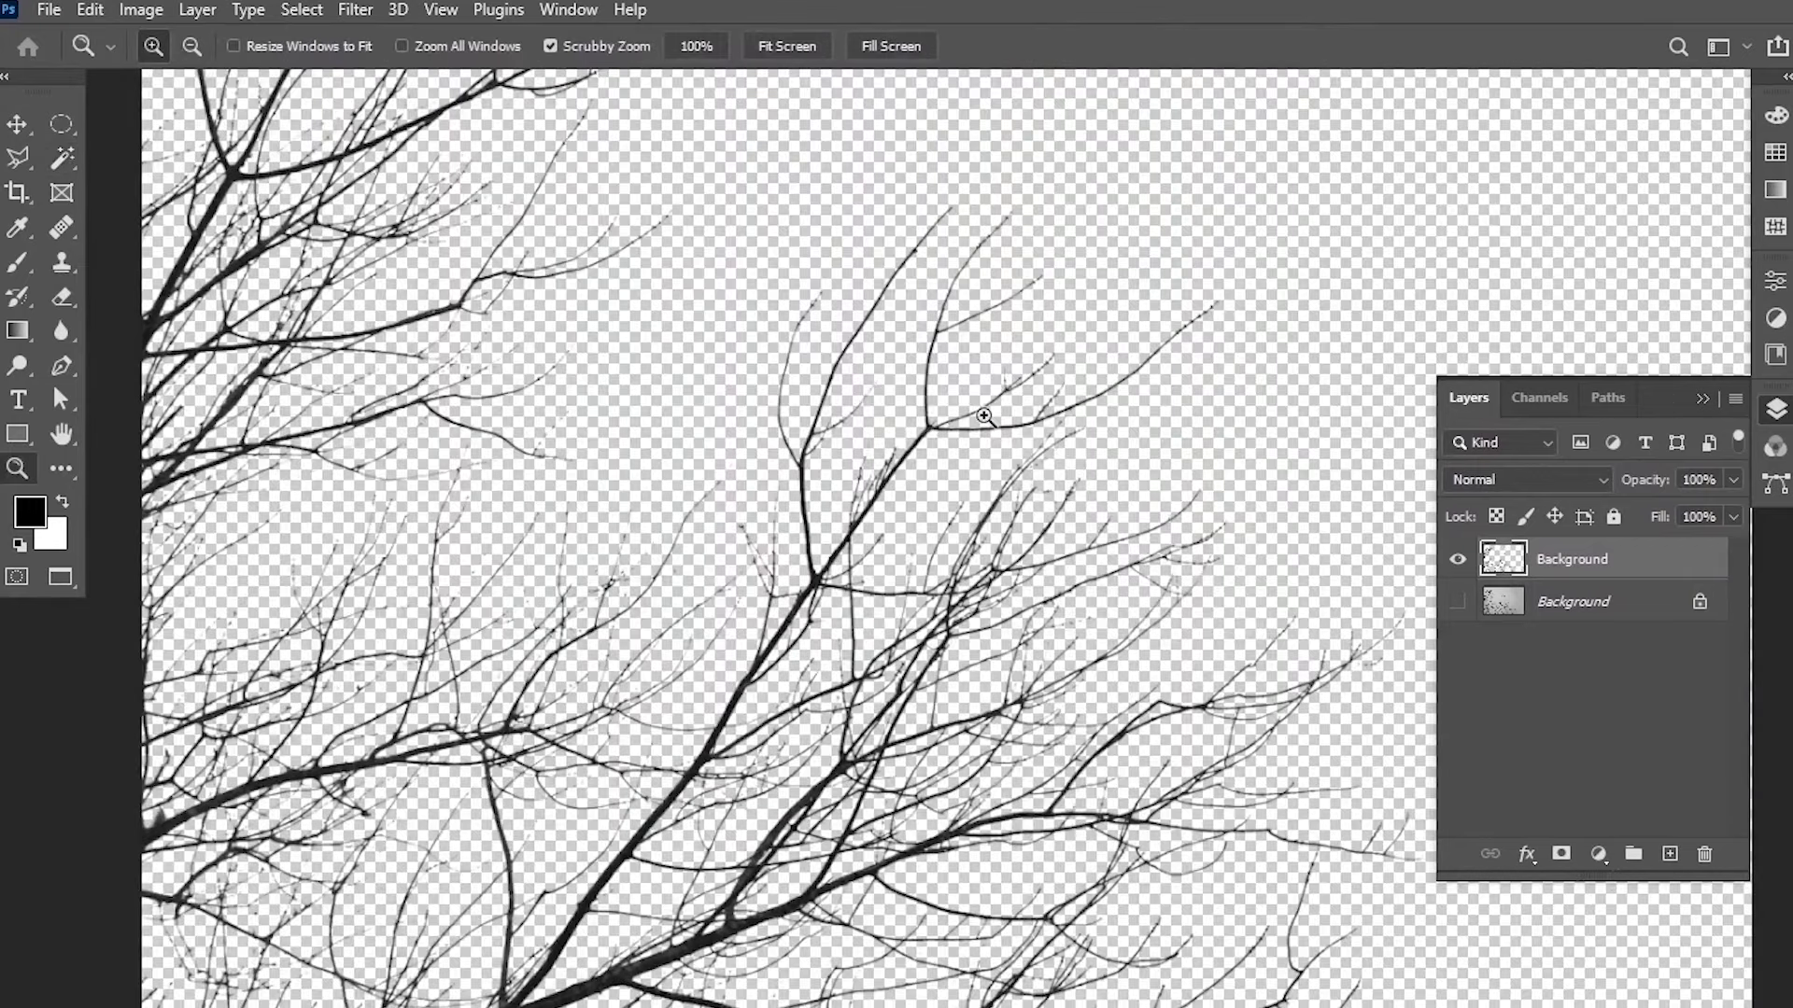
# Zoom out on the extracted branches and view the dead-tree photo.
pyautogui.moveTo(1027, 369); pyautogui.dragTo(941, 534)
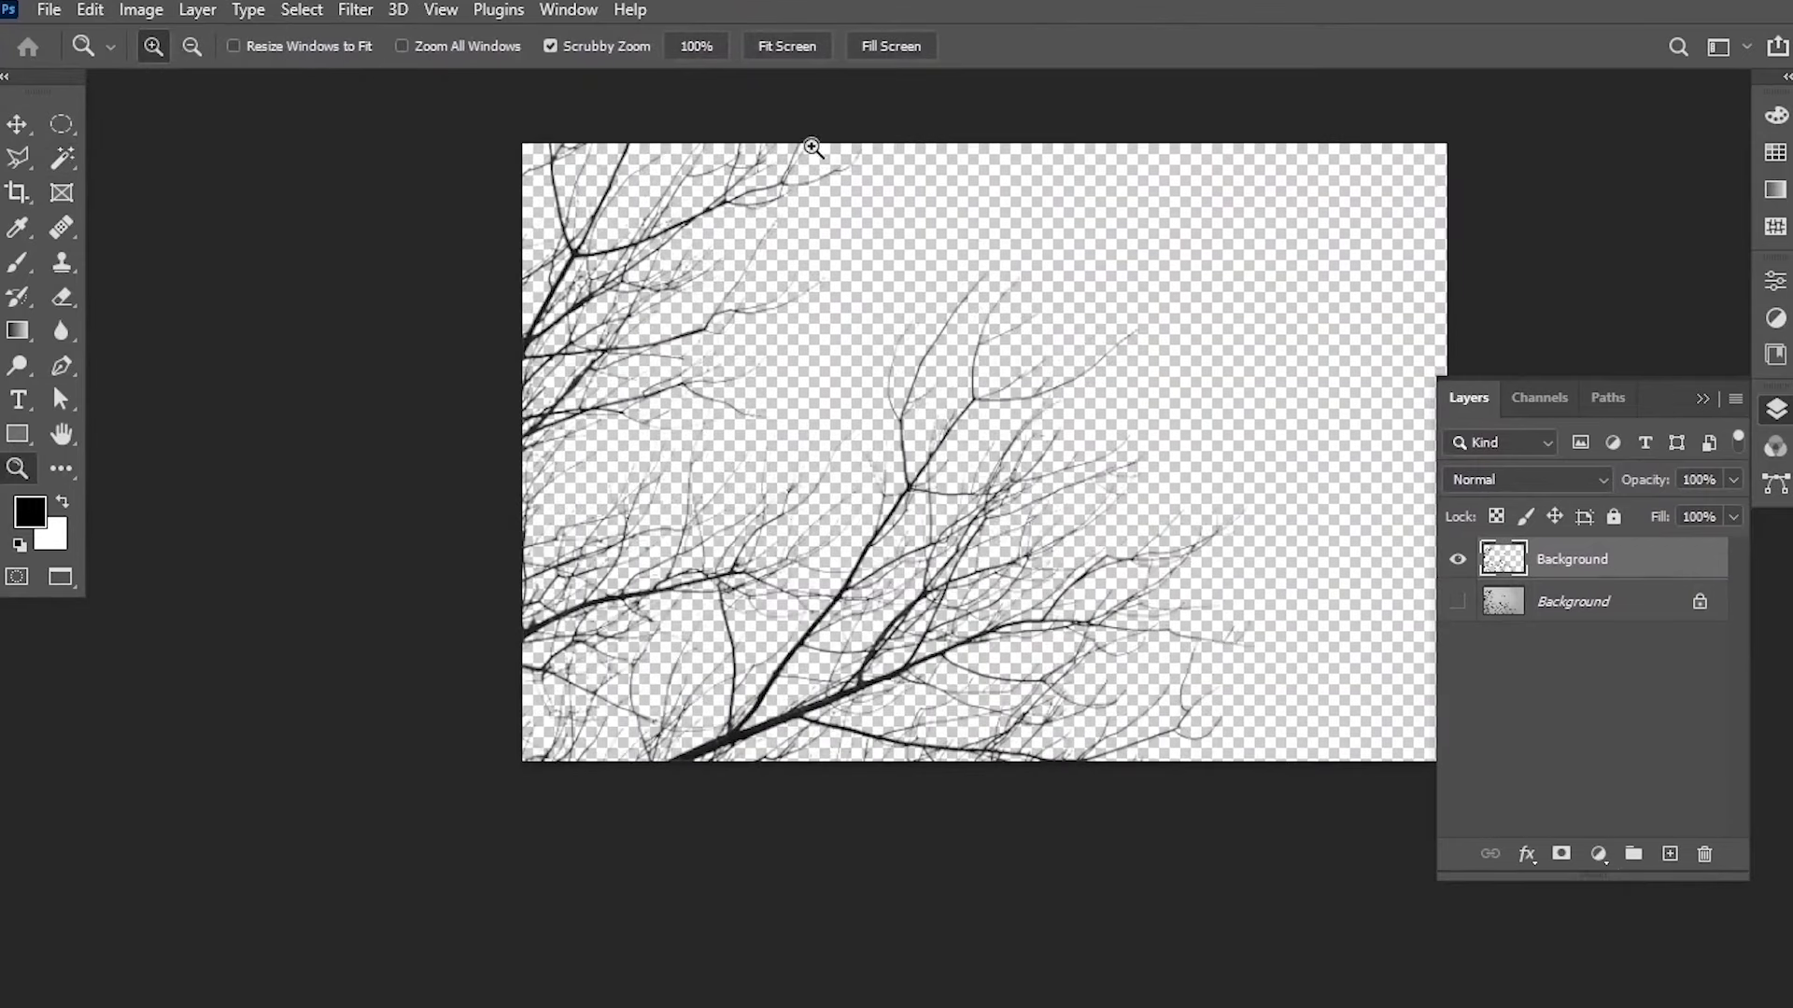
pyautogui.press('f')
pyautogui.press('f')
pyautogui.click(1166, 101)
pyautogui.moveTo(933, 467); pyautogui.dragTo(1016, 371)
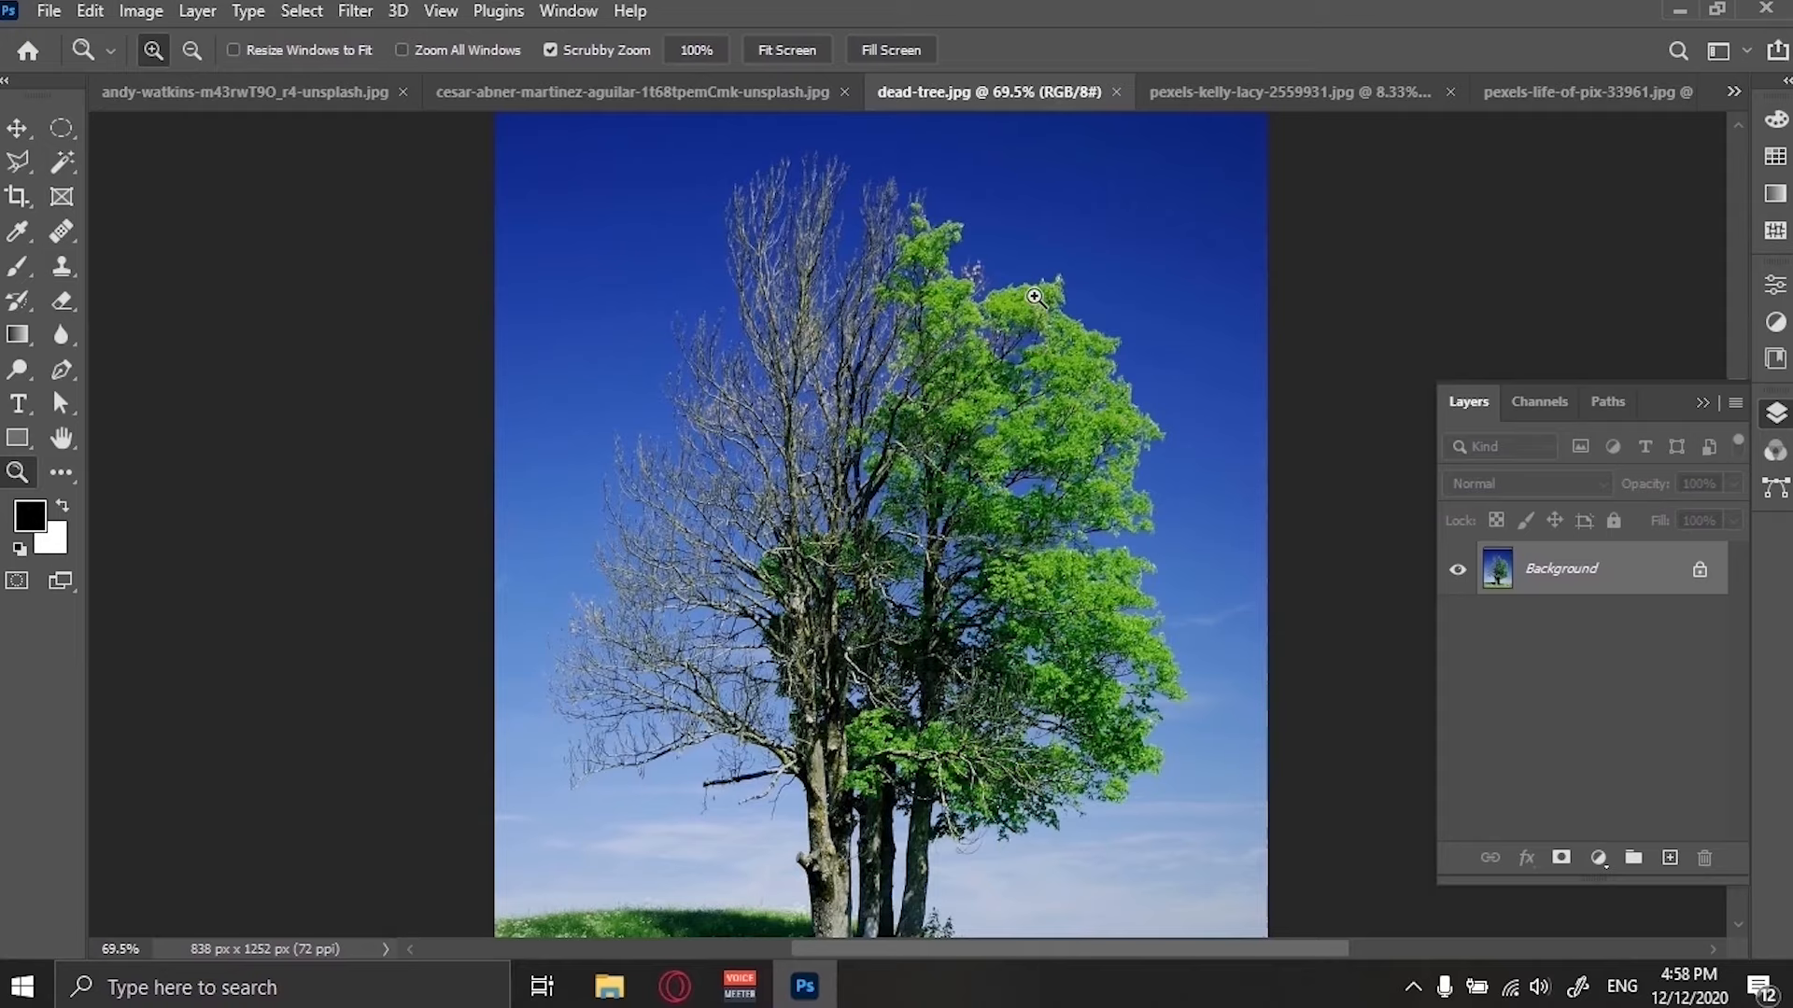
# Switch to the leaf photo and select the leaf blade with a 70 px Quick Selection brush.
pyautogui.click(1227, 98)
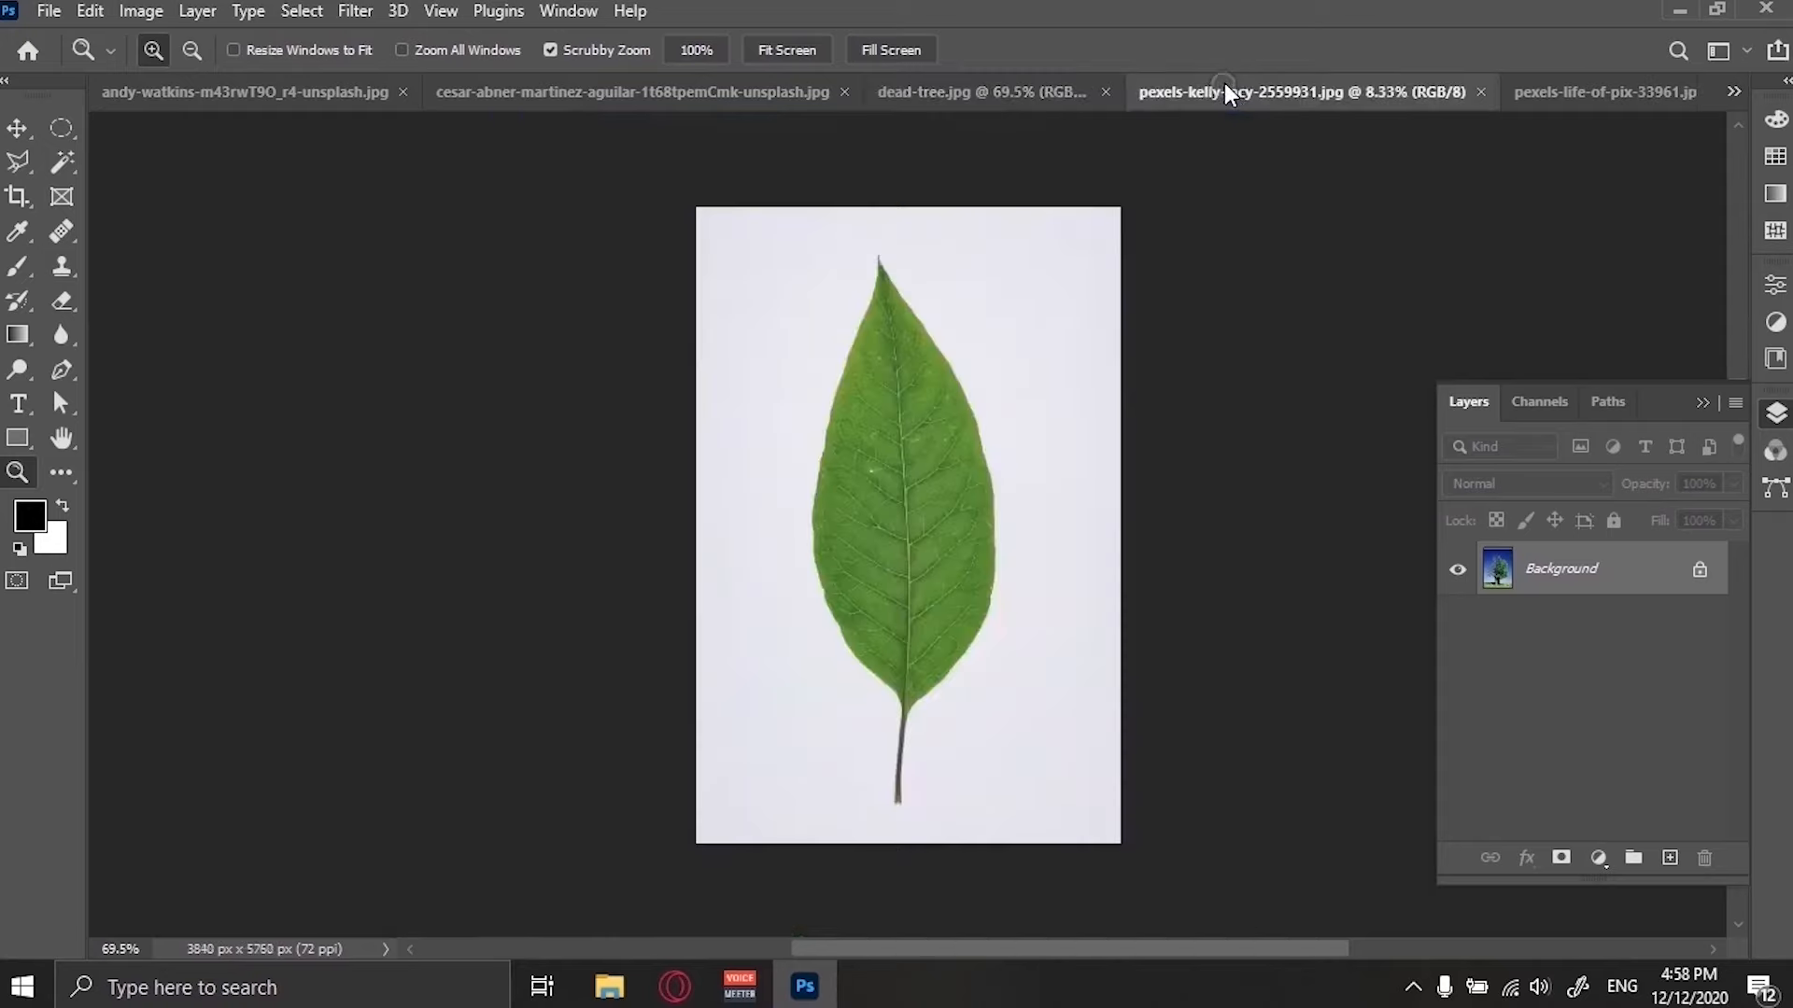
pyautogui.press('f')
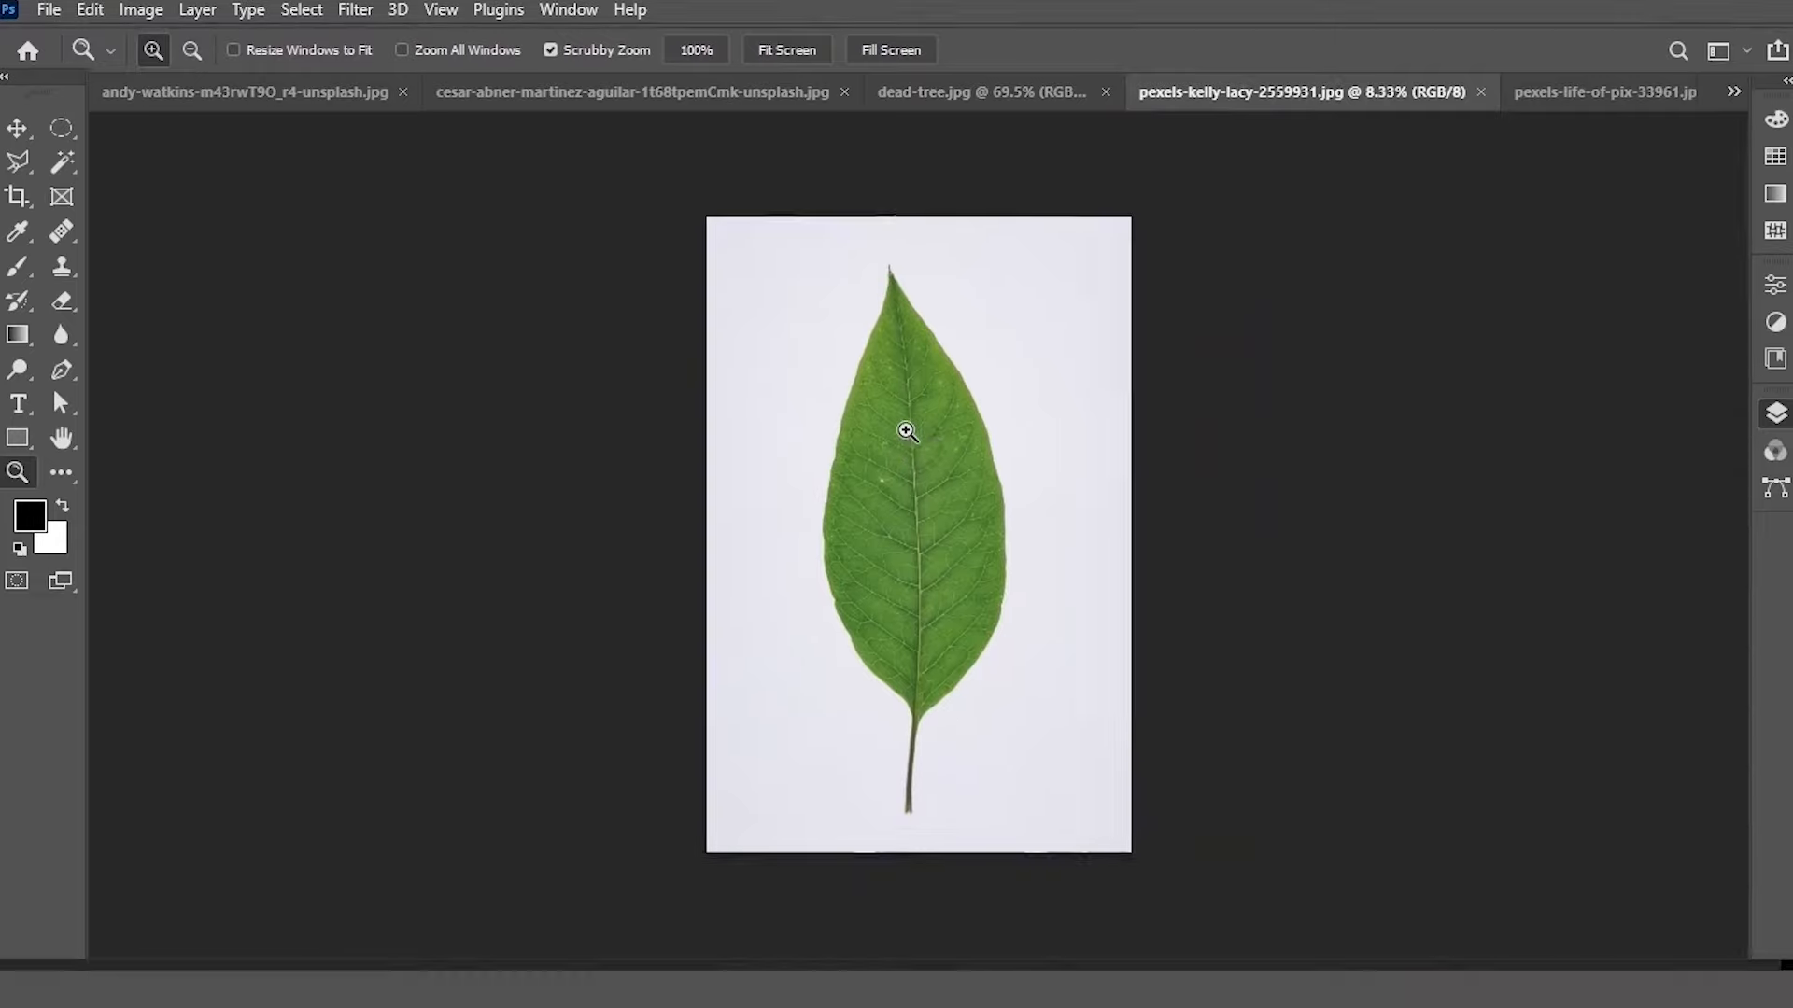
pyautogui.click(910, 428)
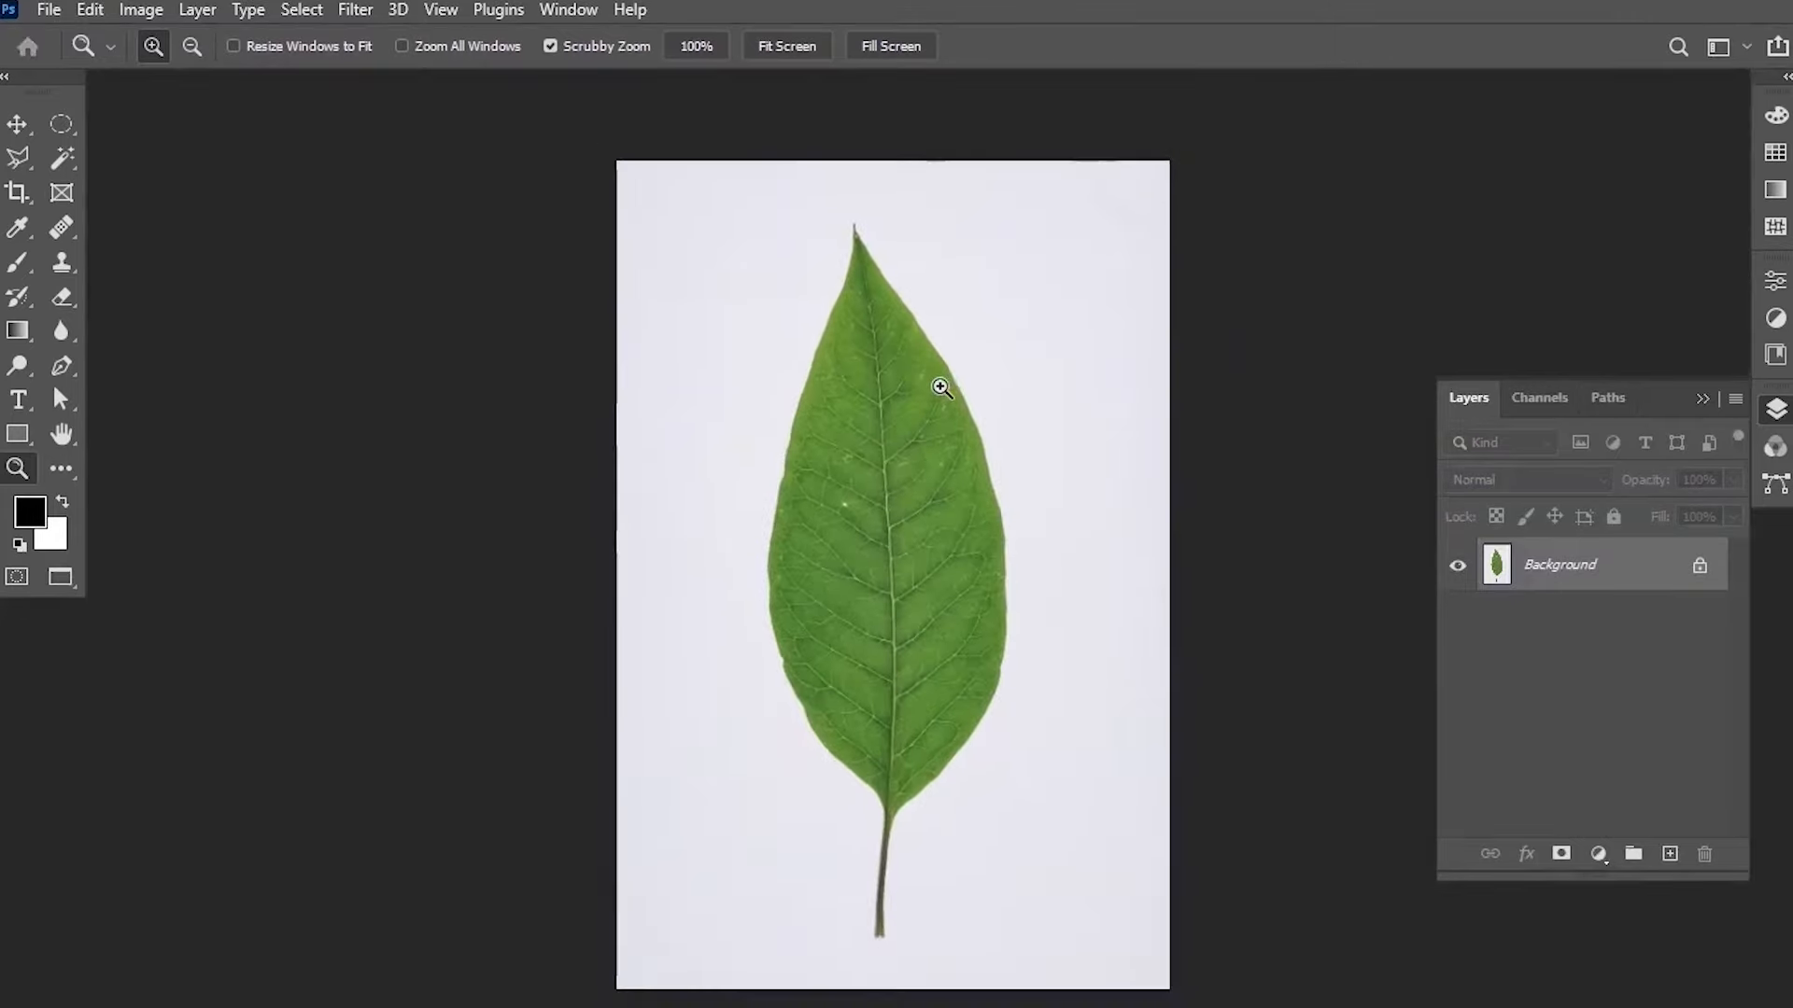
pyautogui.press('v')
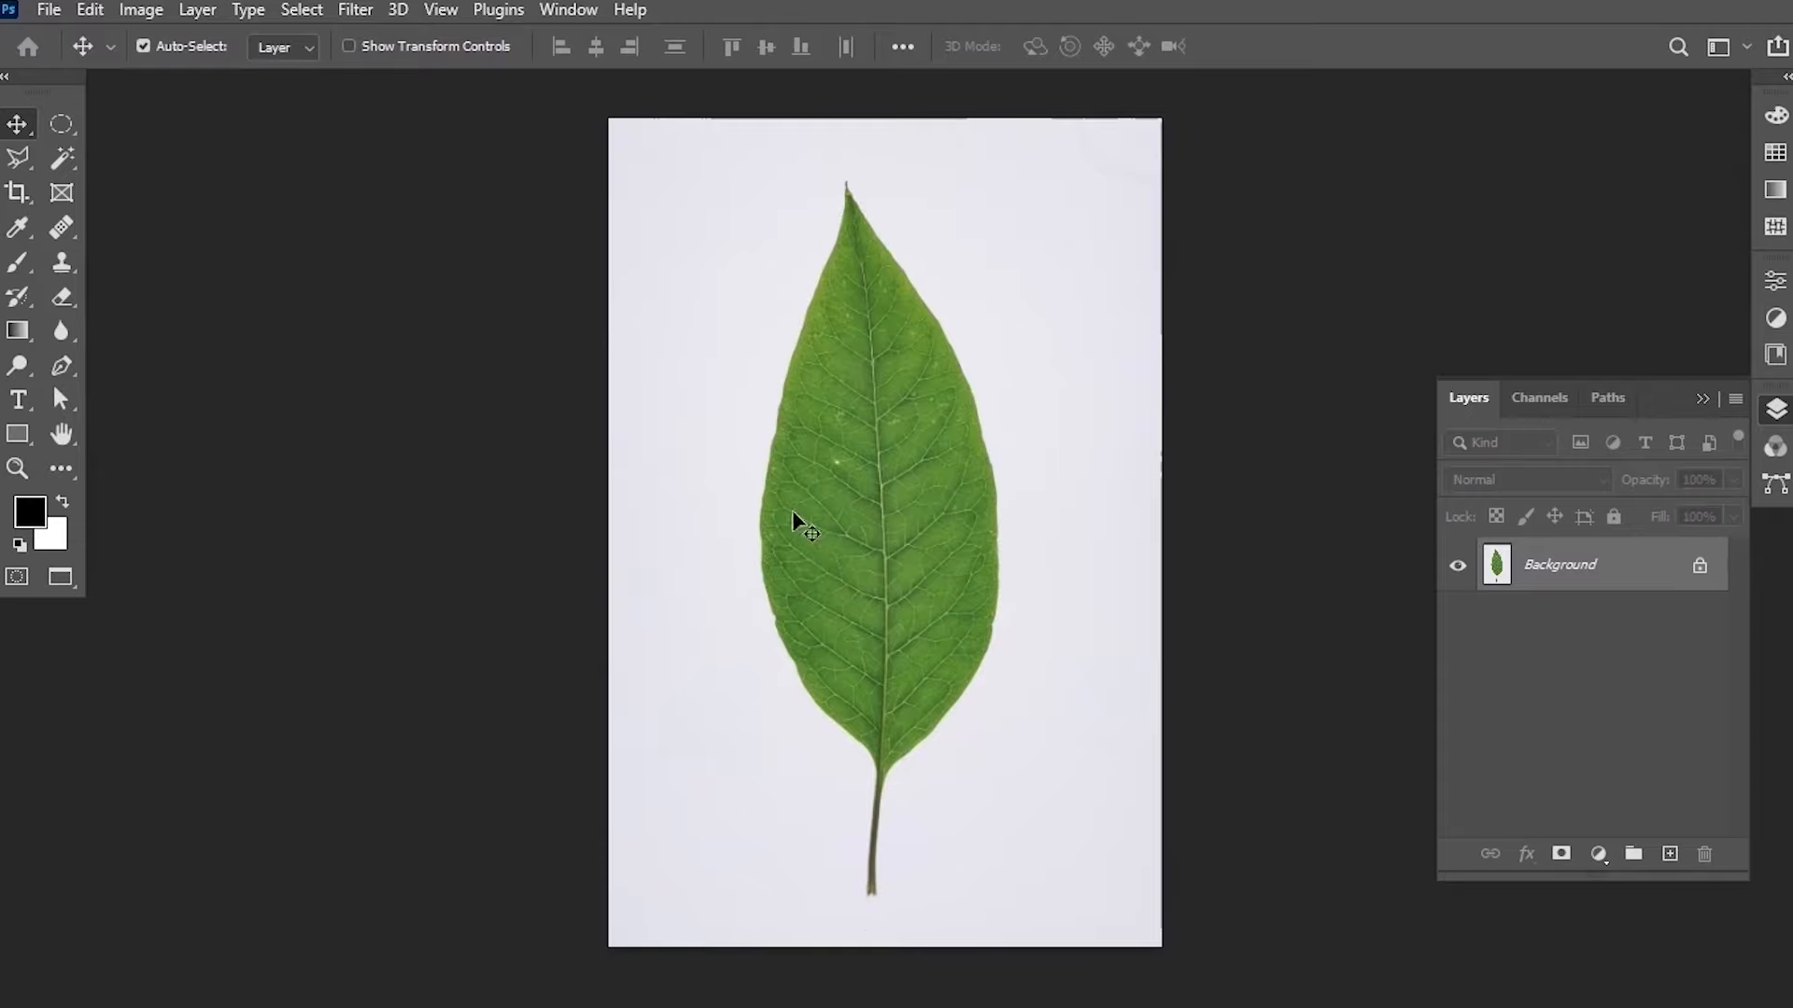
pyautogui.click(63, 161)
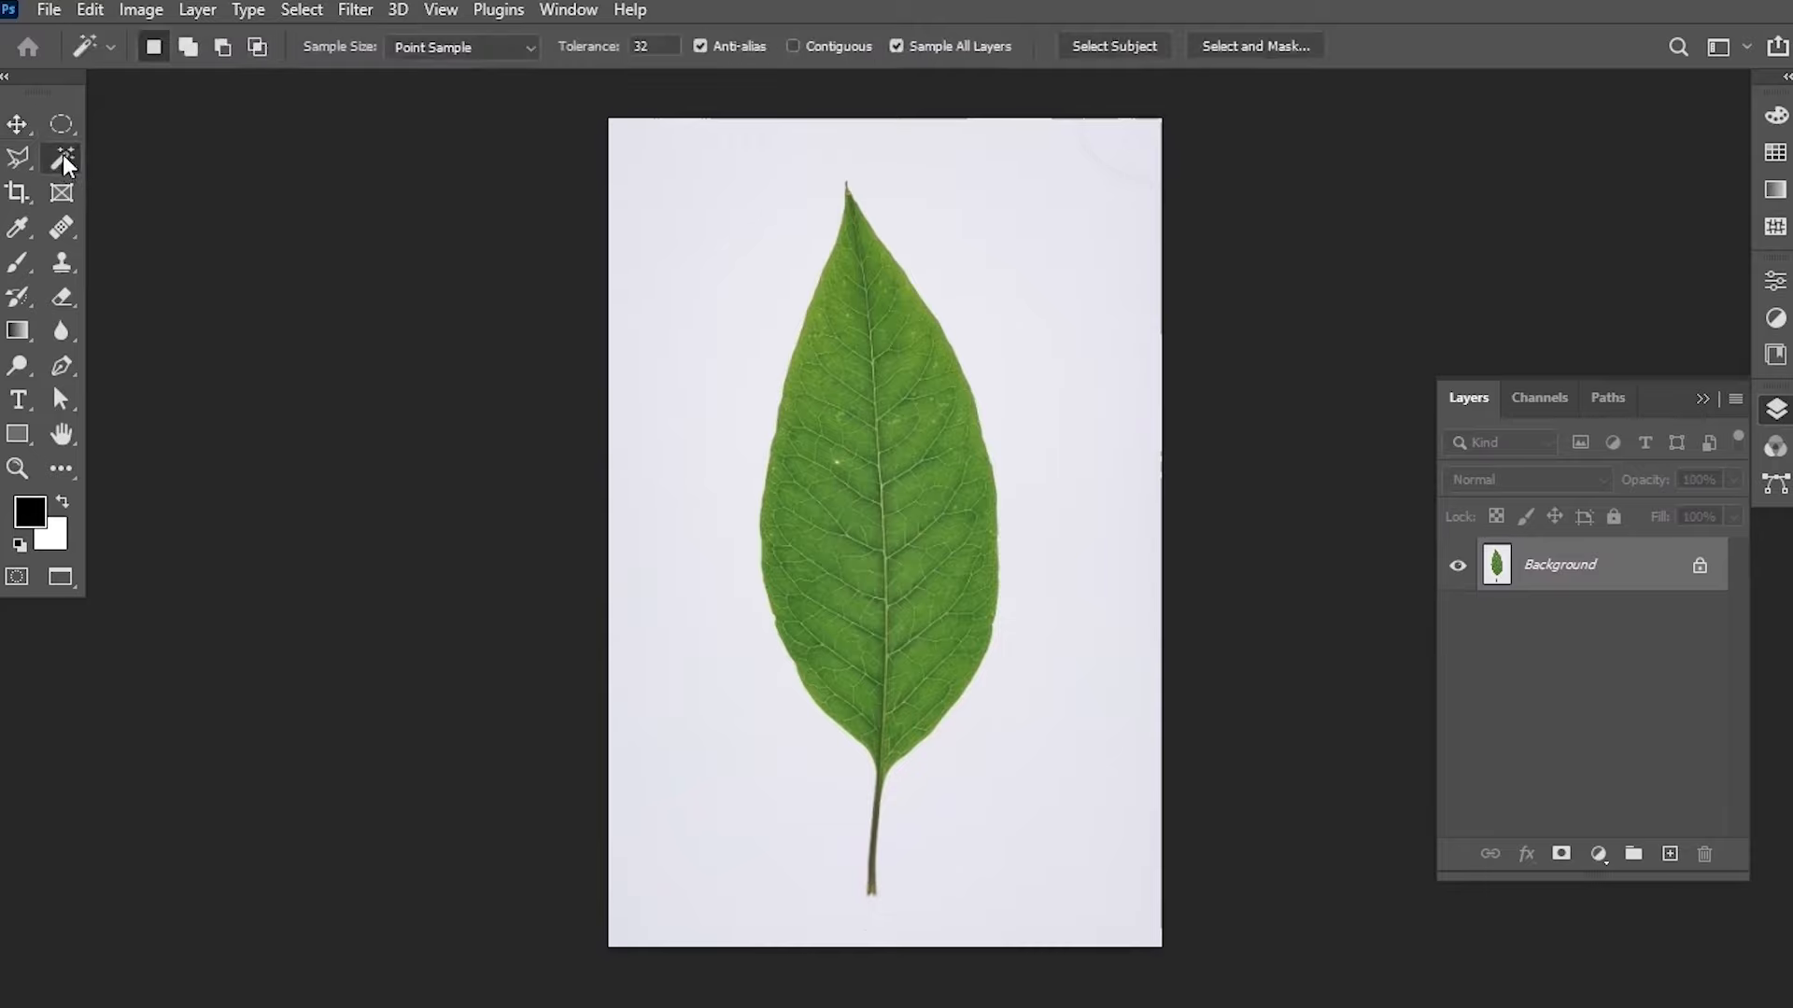
pyautogui.rightClick(63, 161)
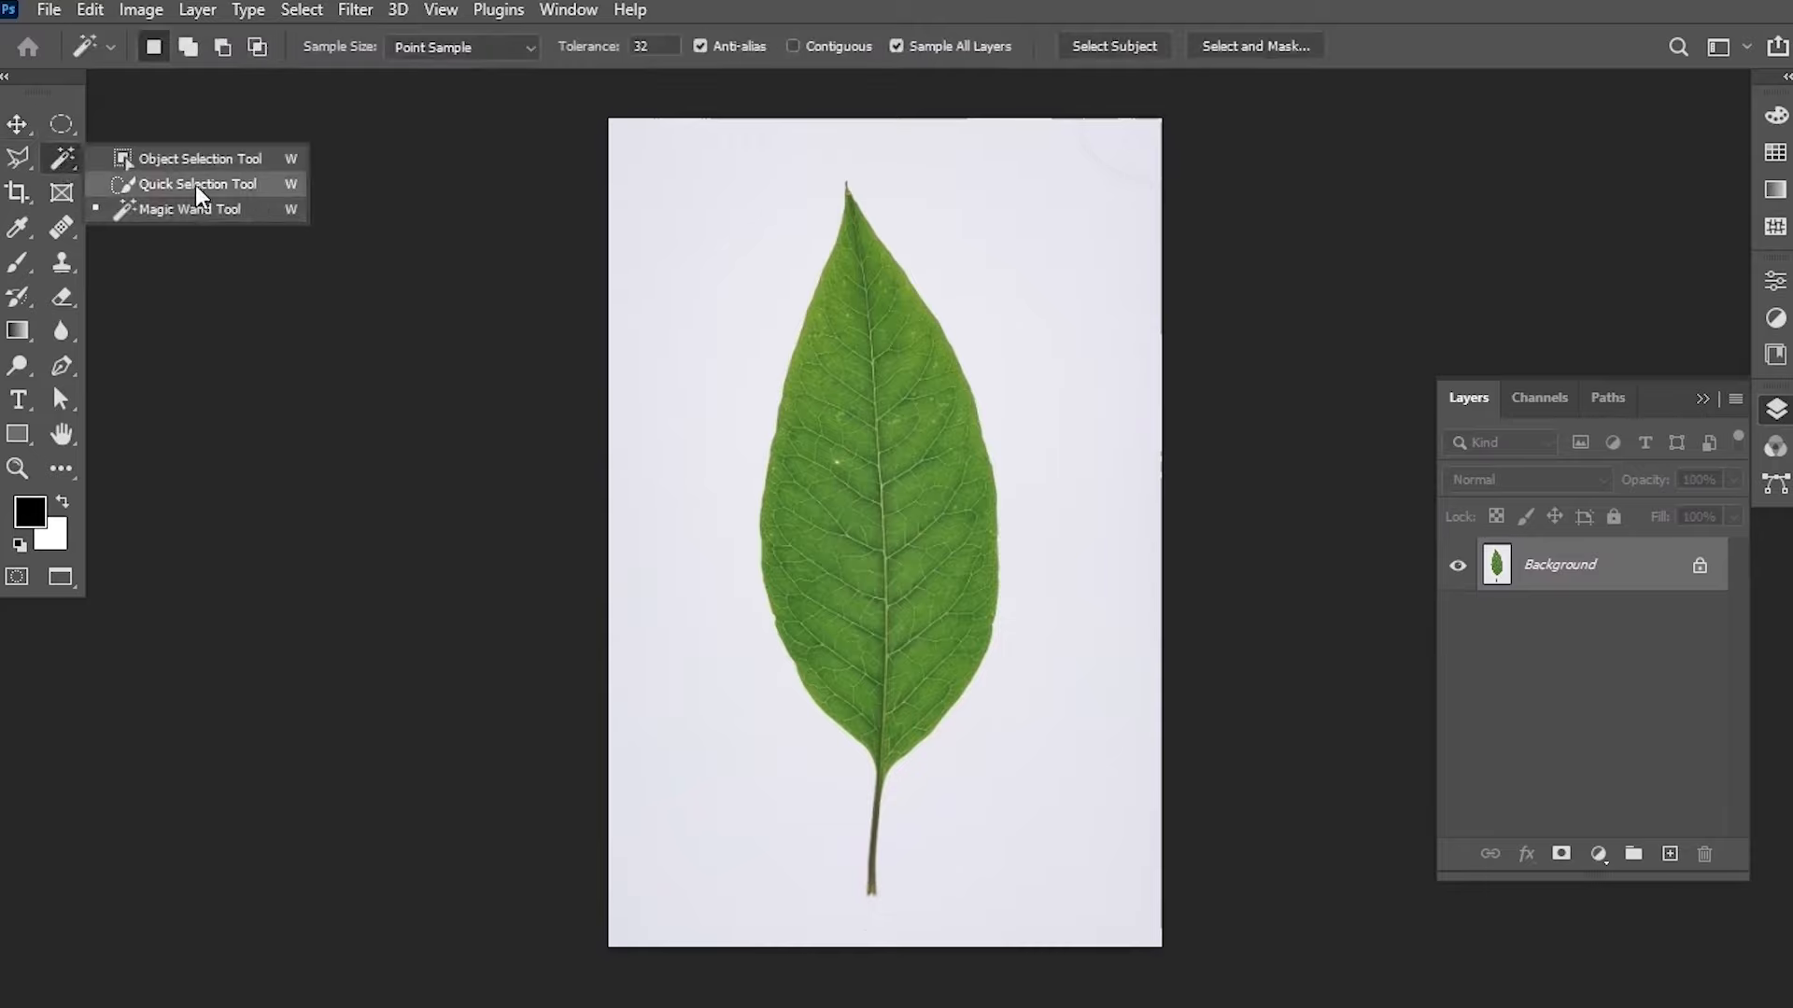
pyautogui.click(197, 185)
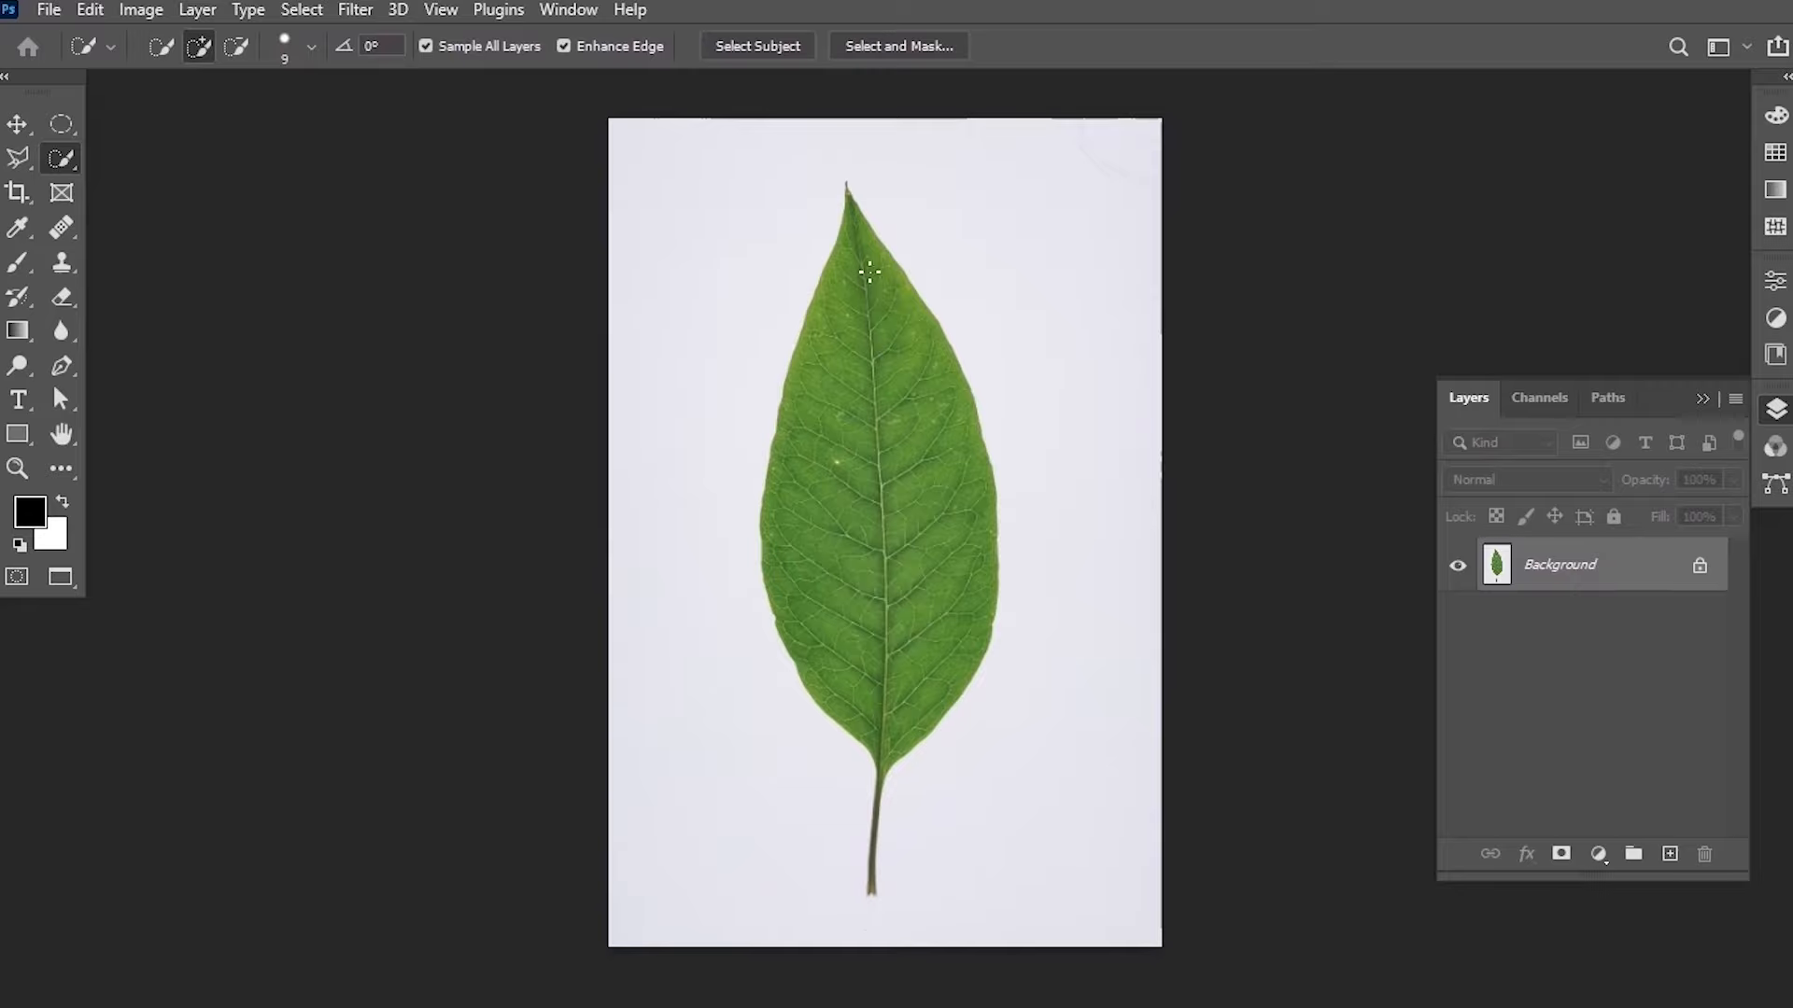
pyautogui.press(']')
pyautogui.moveTo(845, 234)
pyautogui.mouseDown()
pyautogui.moveTo(818, 361)
pyautogui.moveTo(879, 482)
pyautogui.moveTo(888, 551)
pyautogui.mouseUp()
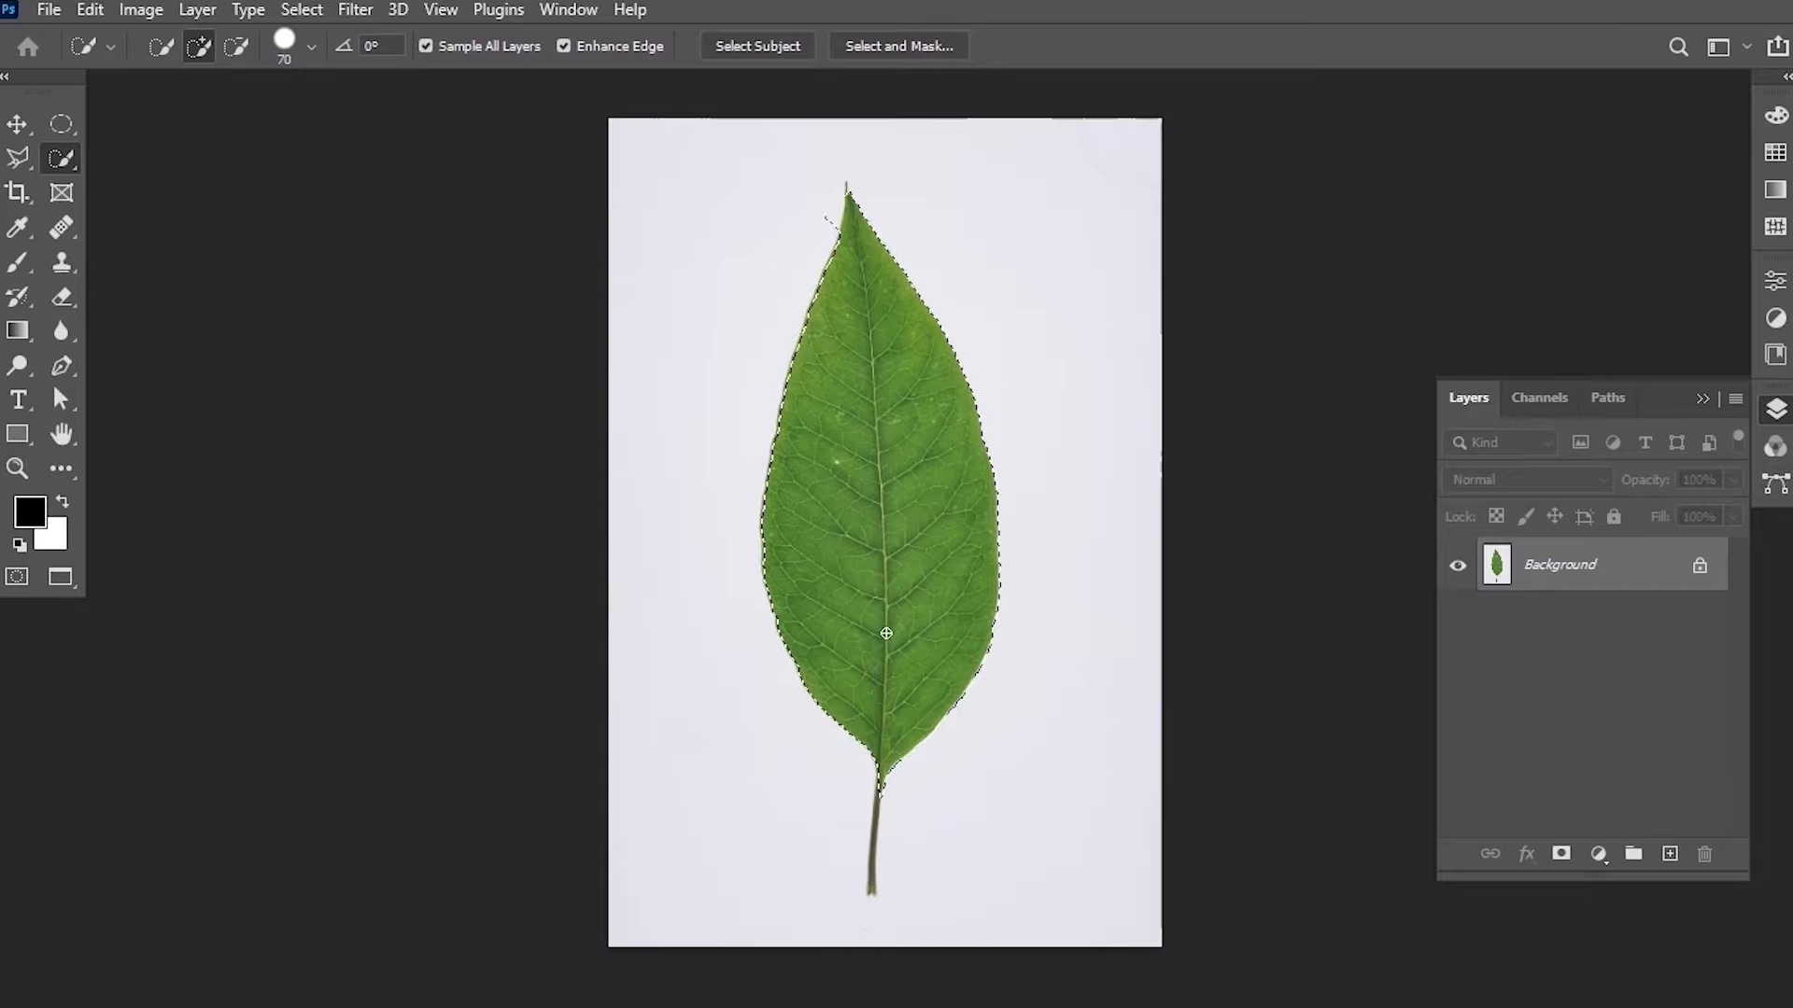
pyautogui.moveTo(880, 628); pyautogui.dragTo(933, 439)
# Add the leaf stem to the selection with a 20 px Quick Selection brush.
pyautogui.press('z')
pyautogui.click(954, 604)
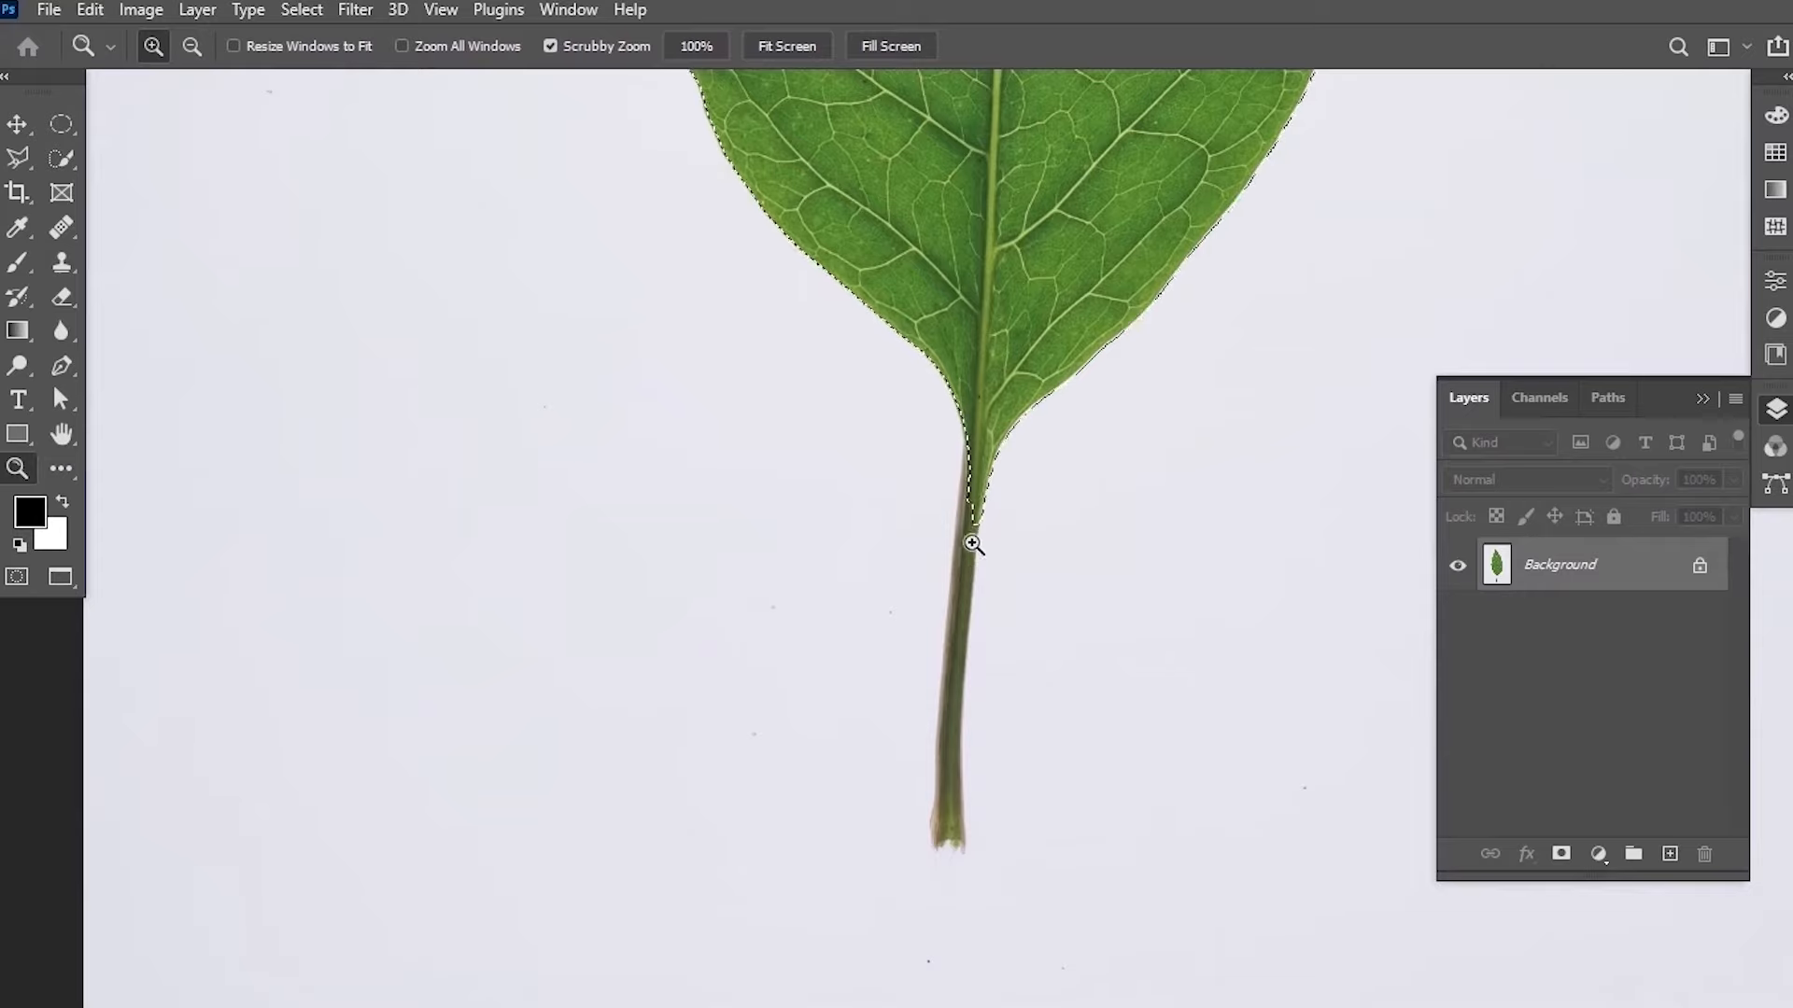
pyautogui.click(62, 158)
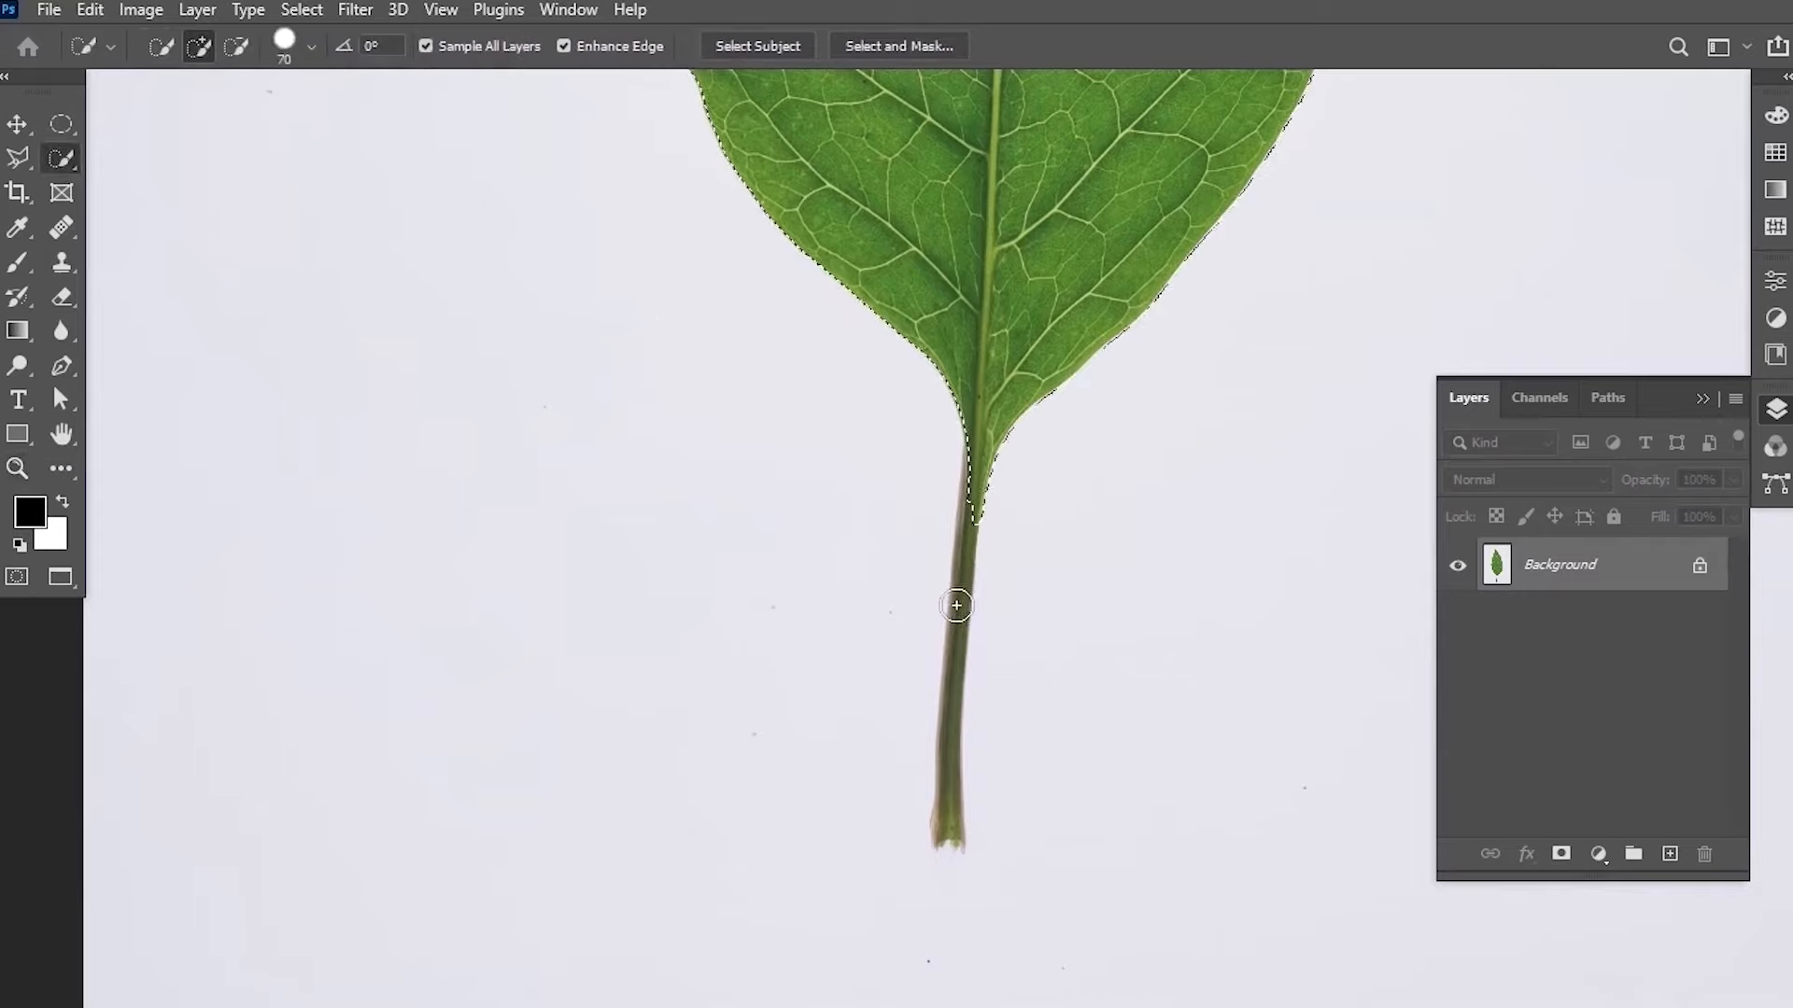
pyautogui.press('[')
pyautogui.press('[')
pyautogui.press('[')
pyautogui.press('[')
pyautogui.press('[')
pyautogui.press('[')
pyautogui.press('[')
pyautogui.press('[')
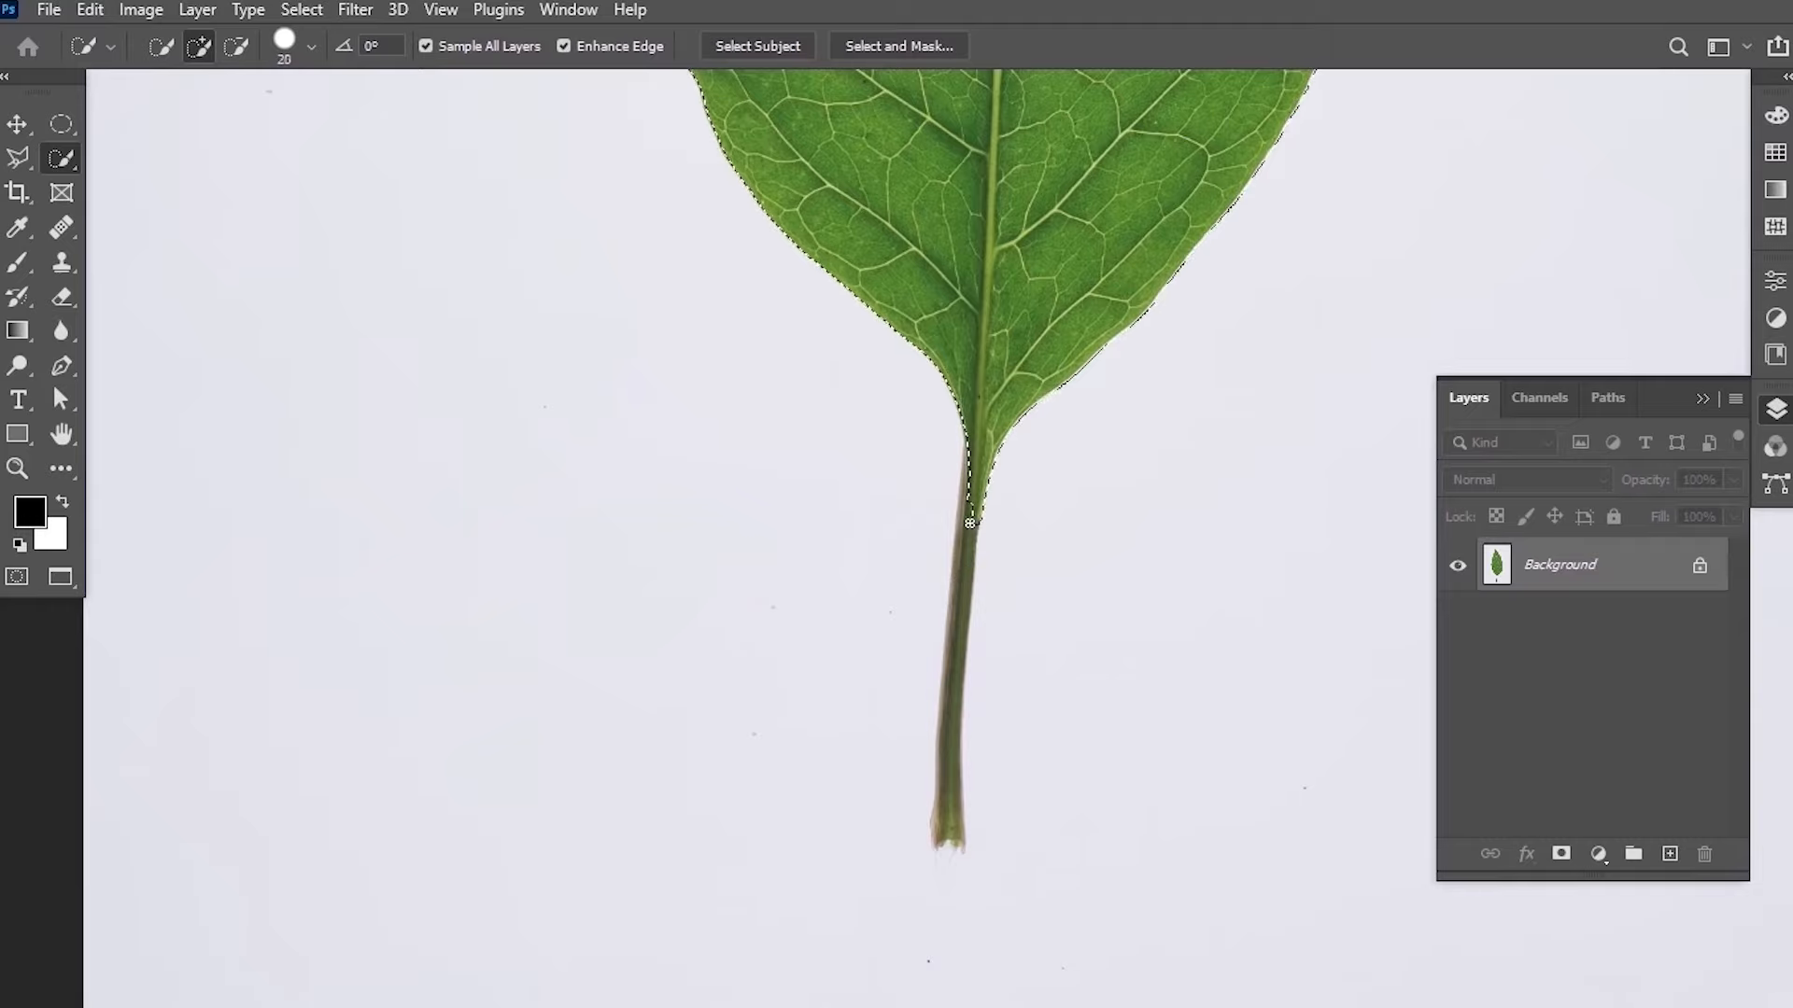
pyautogui.moveTo(971, 525); pyautogui.dragTo(962, 564)
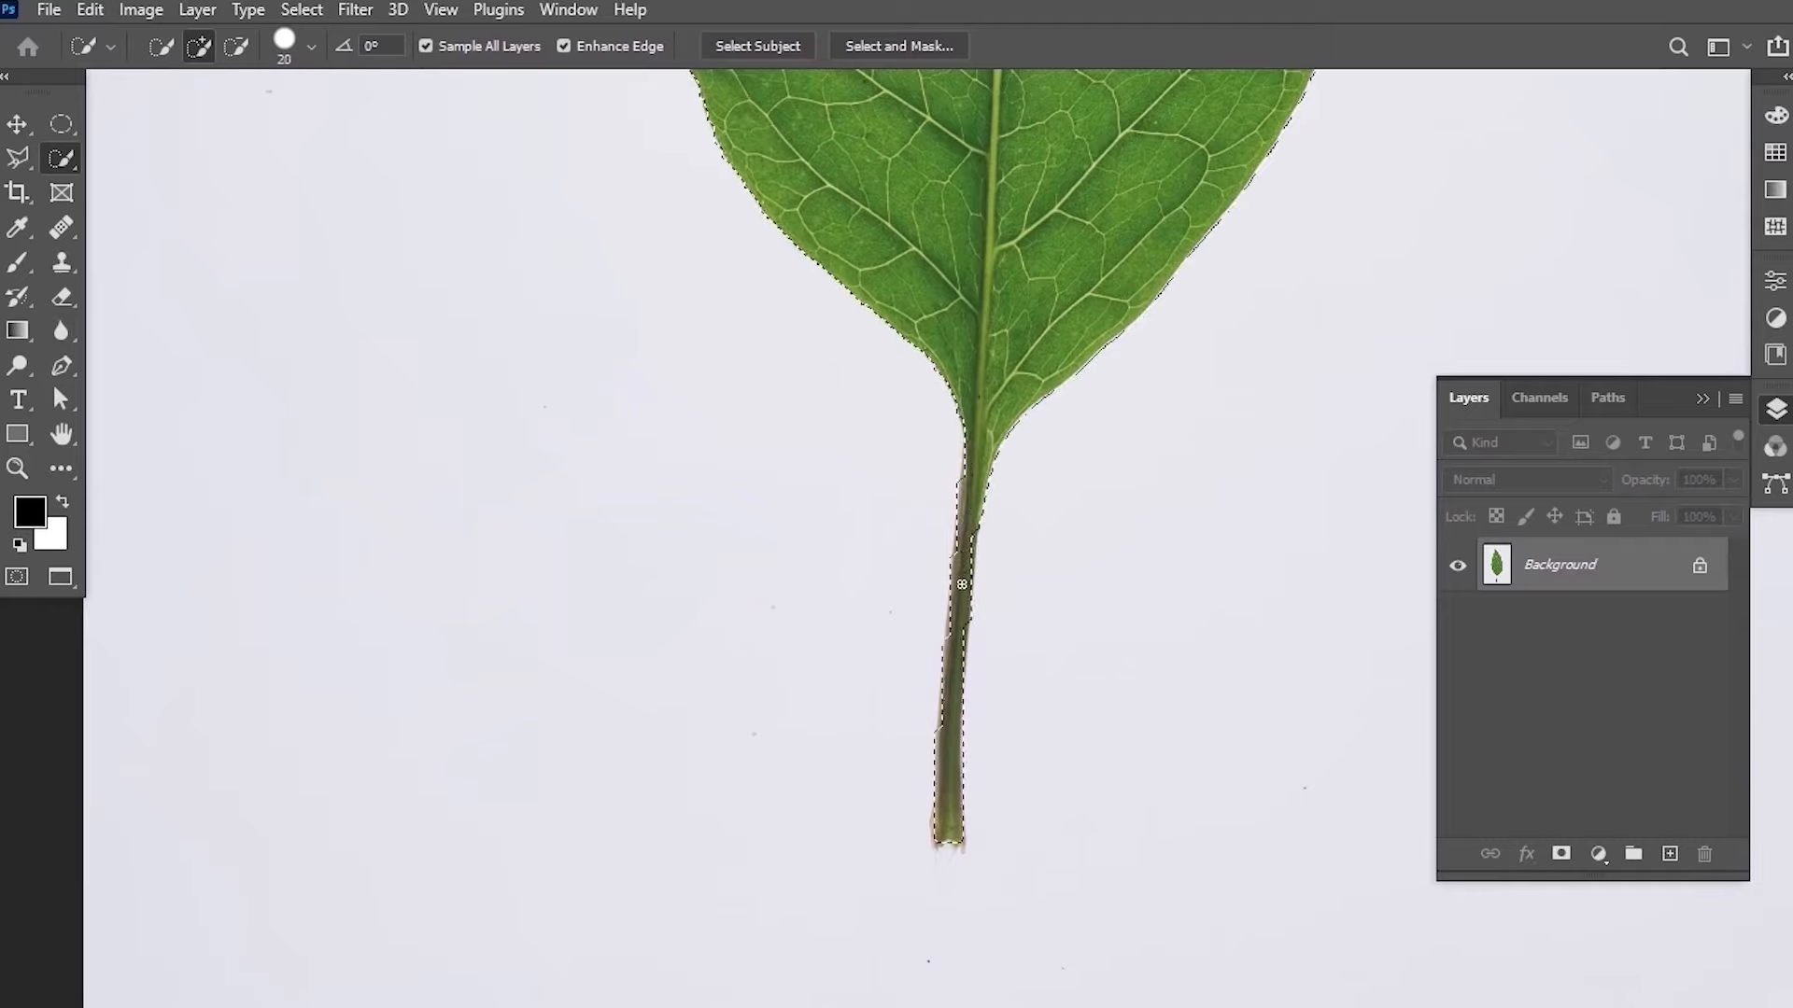
# Subtract the stray selection beside the leaf tip, enlarging the brush to 40 px.
pyautogui.moveTo(805, 411); pyautogui.dragTo(818, 738)
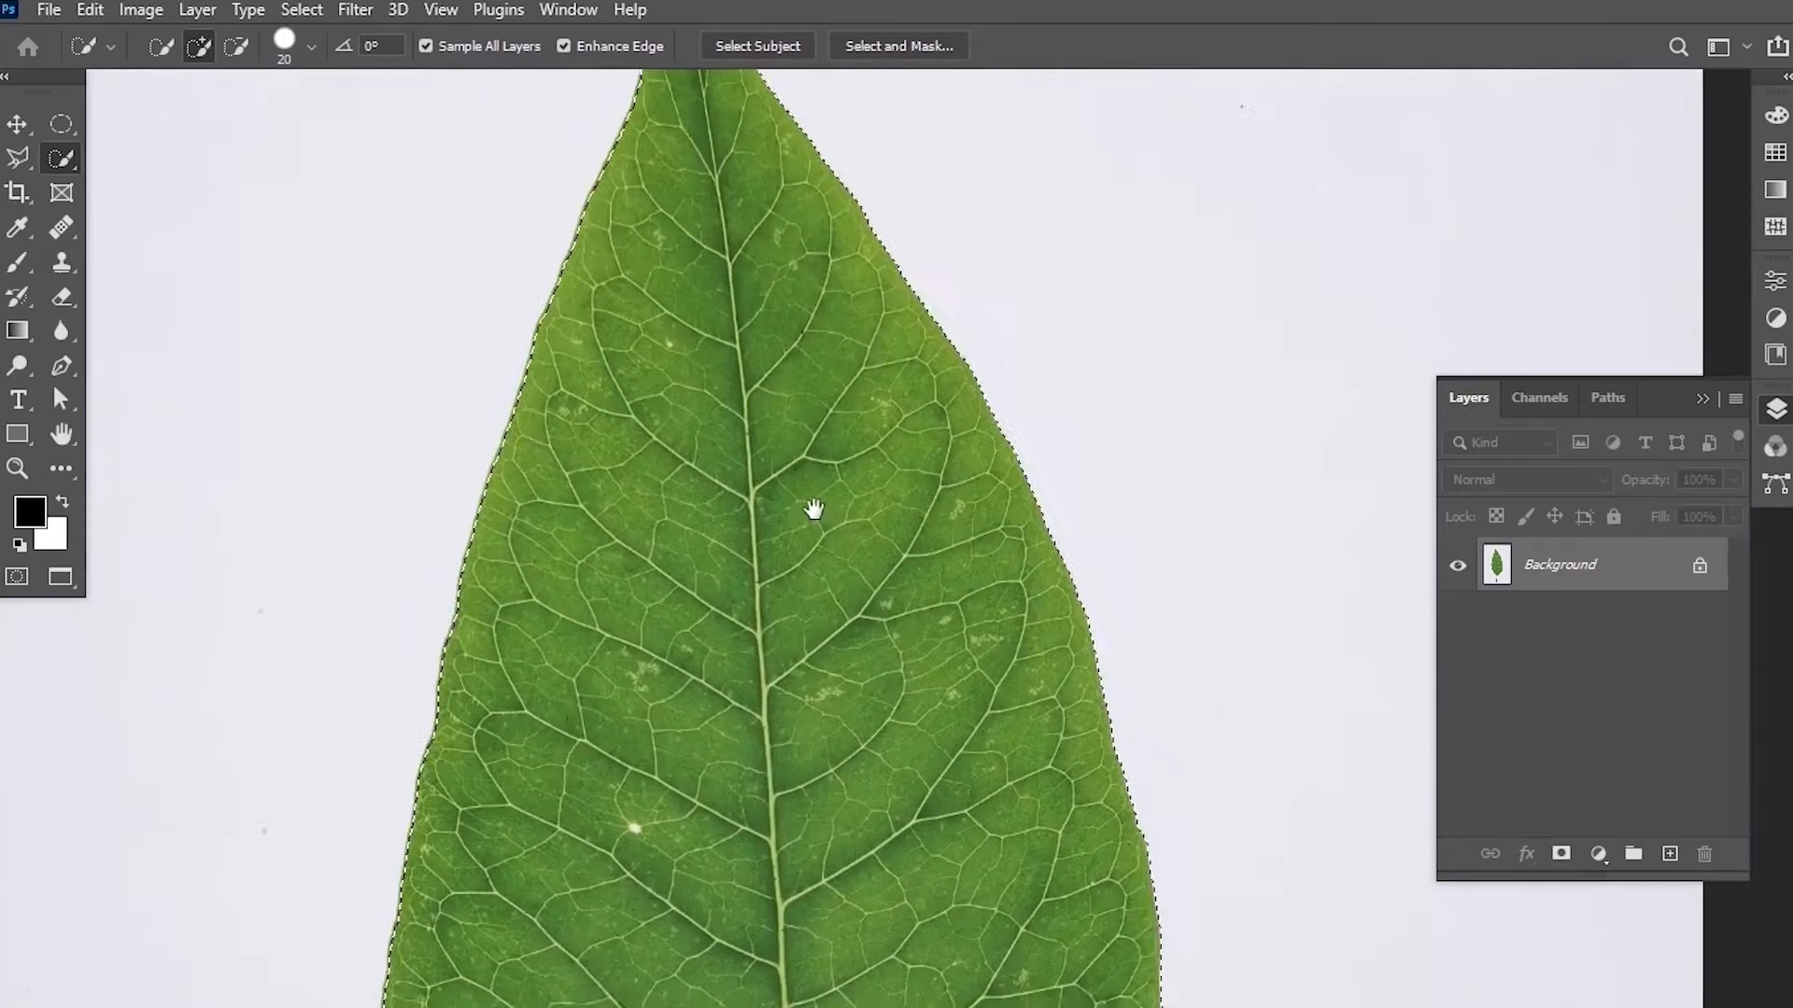
pyautogui.moveTo(817, 443); pyautogui.dragTo(817, 439)
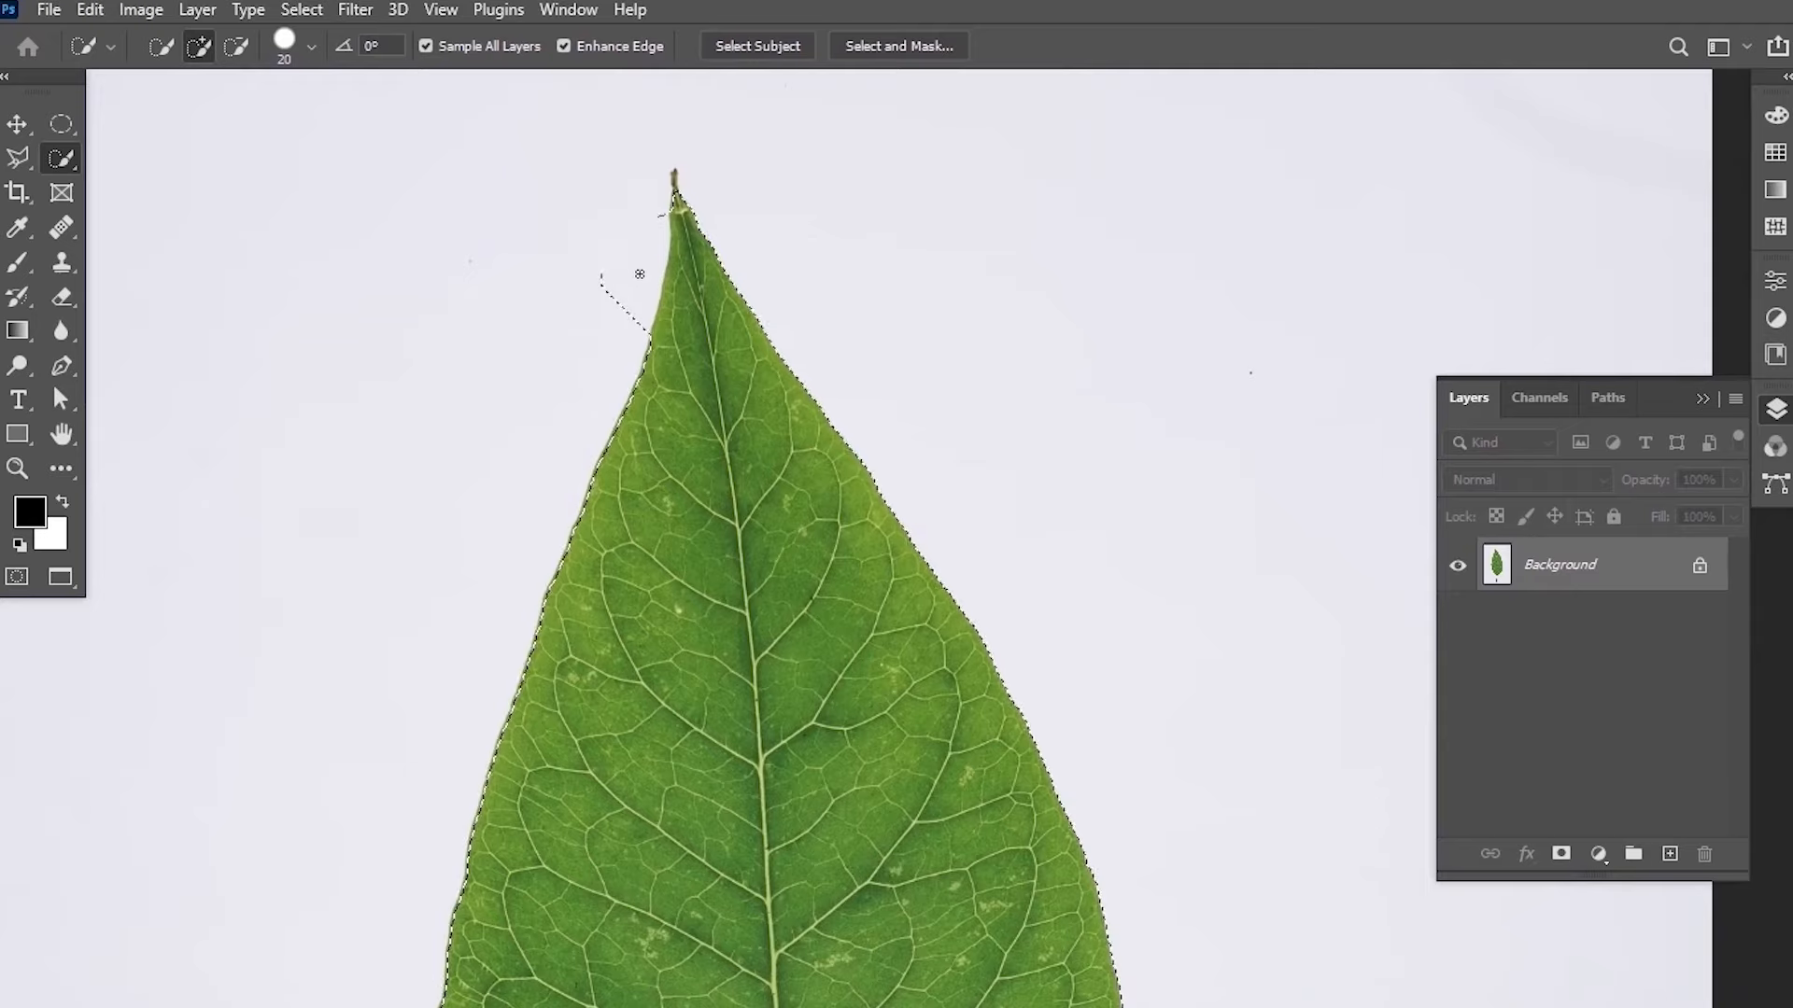
pyautogui.press('alt')
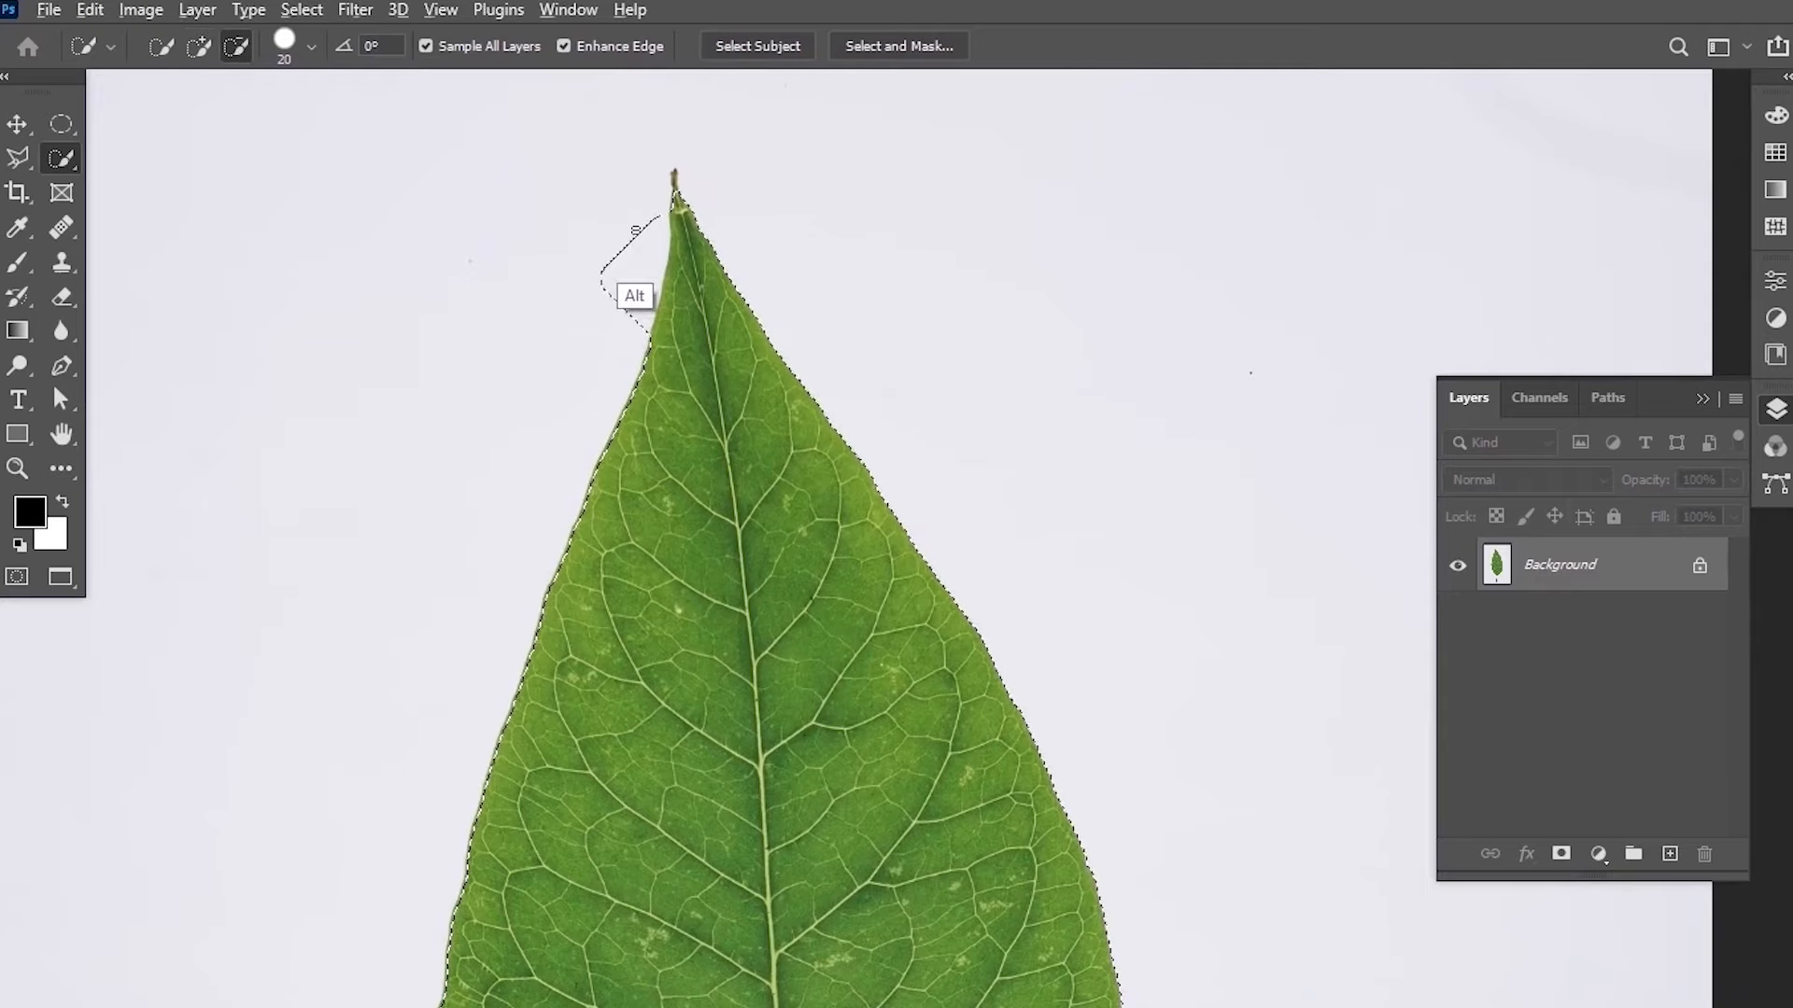
pyautogui.moveTo(628, 242)
pyautogui.mouseDown()
pyautogui.moveTo(608, 320)
pyautogui.moveTo(615, 241)
pyautogui.moveTo(595, 309)
pyautogui.moveTo(629, 222)
pyautogui.moveTo(615, 301)
pyautogui.moveTo(648, 239)
pyautogui.mouseUp()
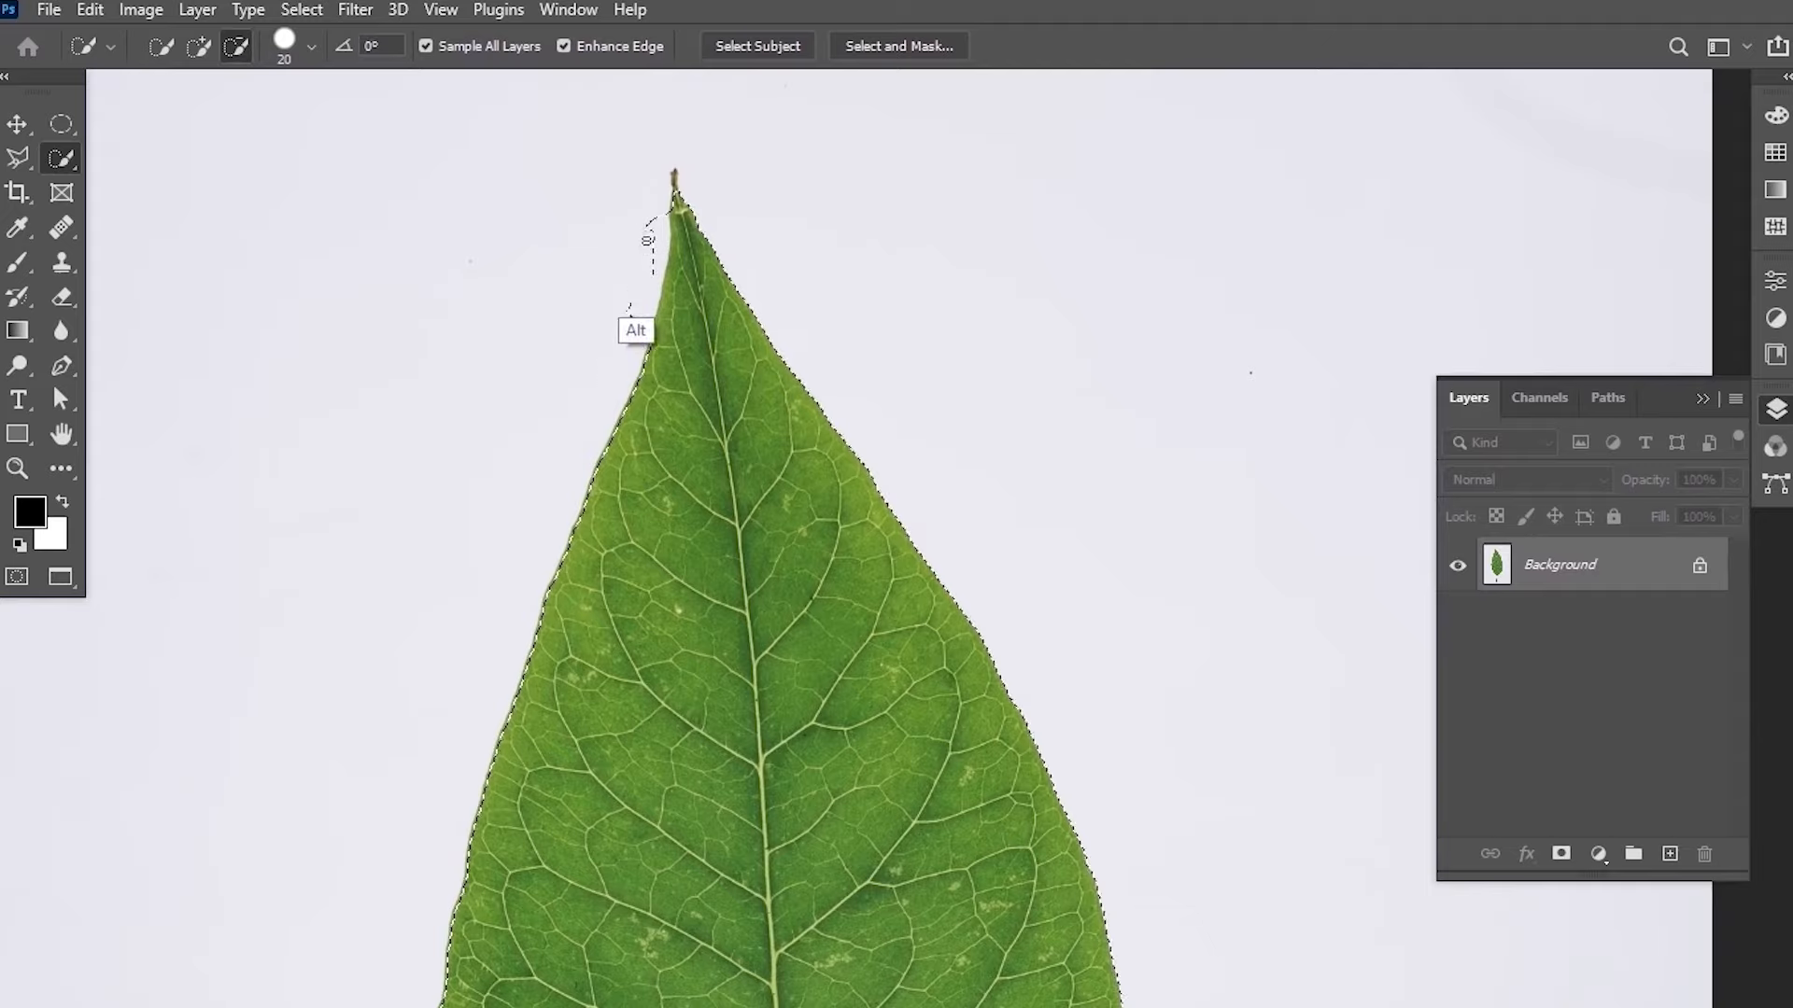
pyautogui.moveTo(656, 241); pyautogui.dragTo(653, 216)
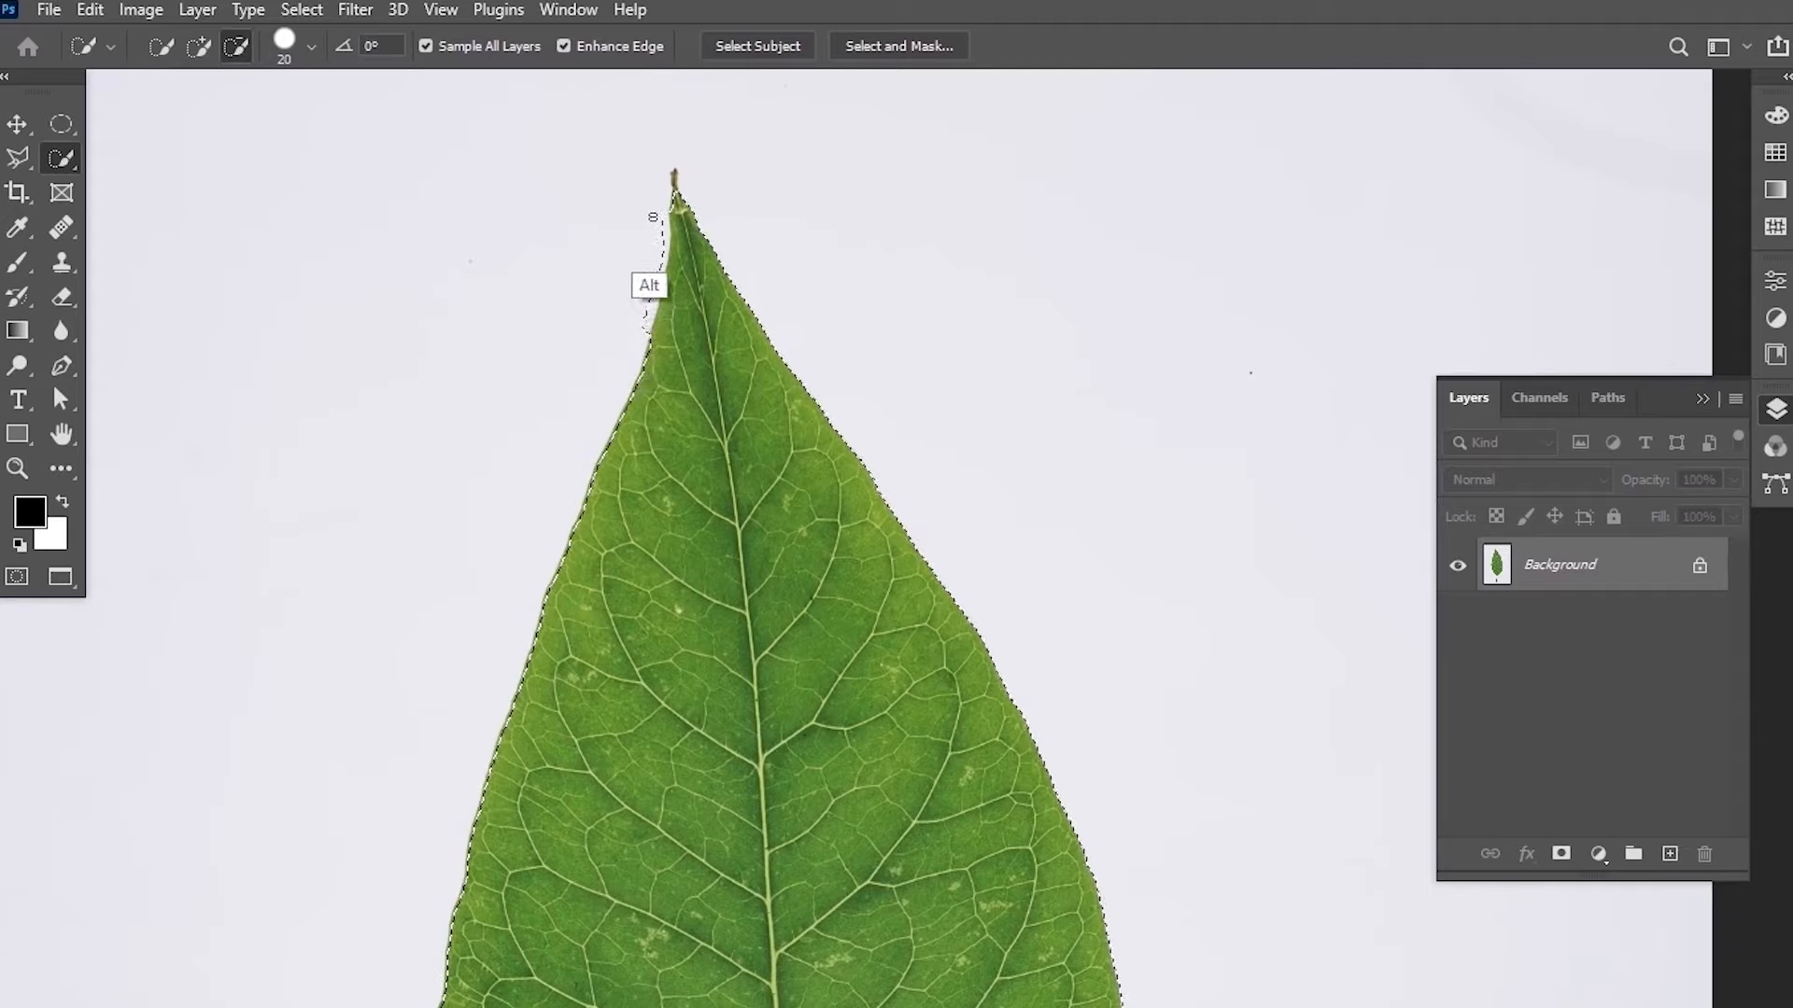
pyautogui.press(']')
pyautogui.press(']')
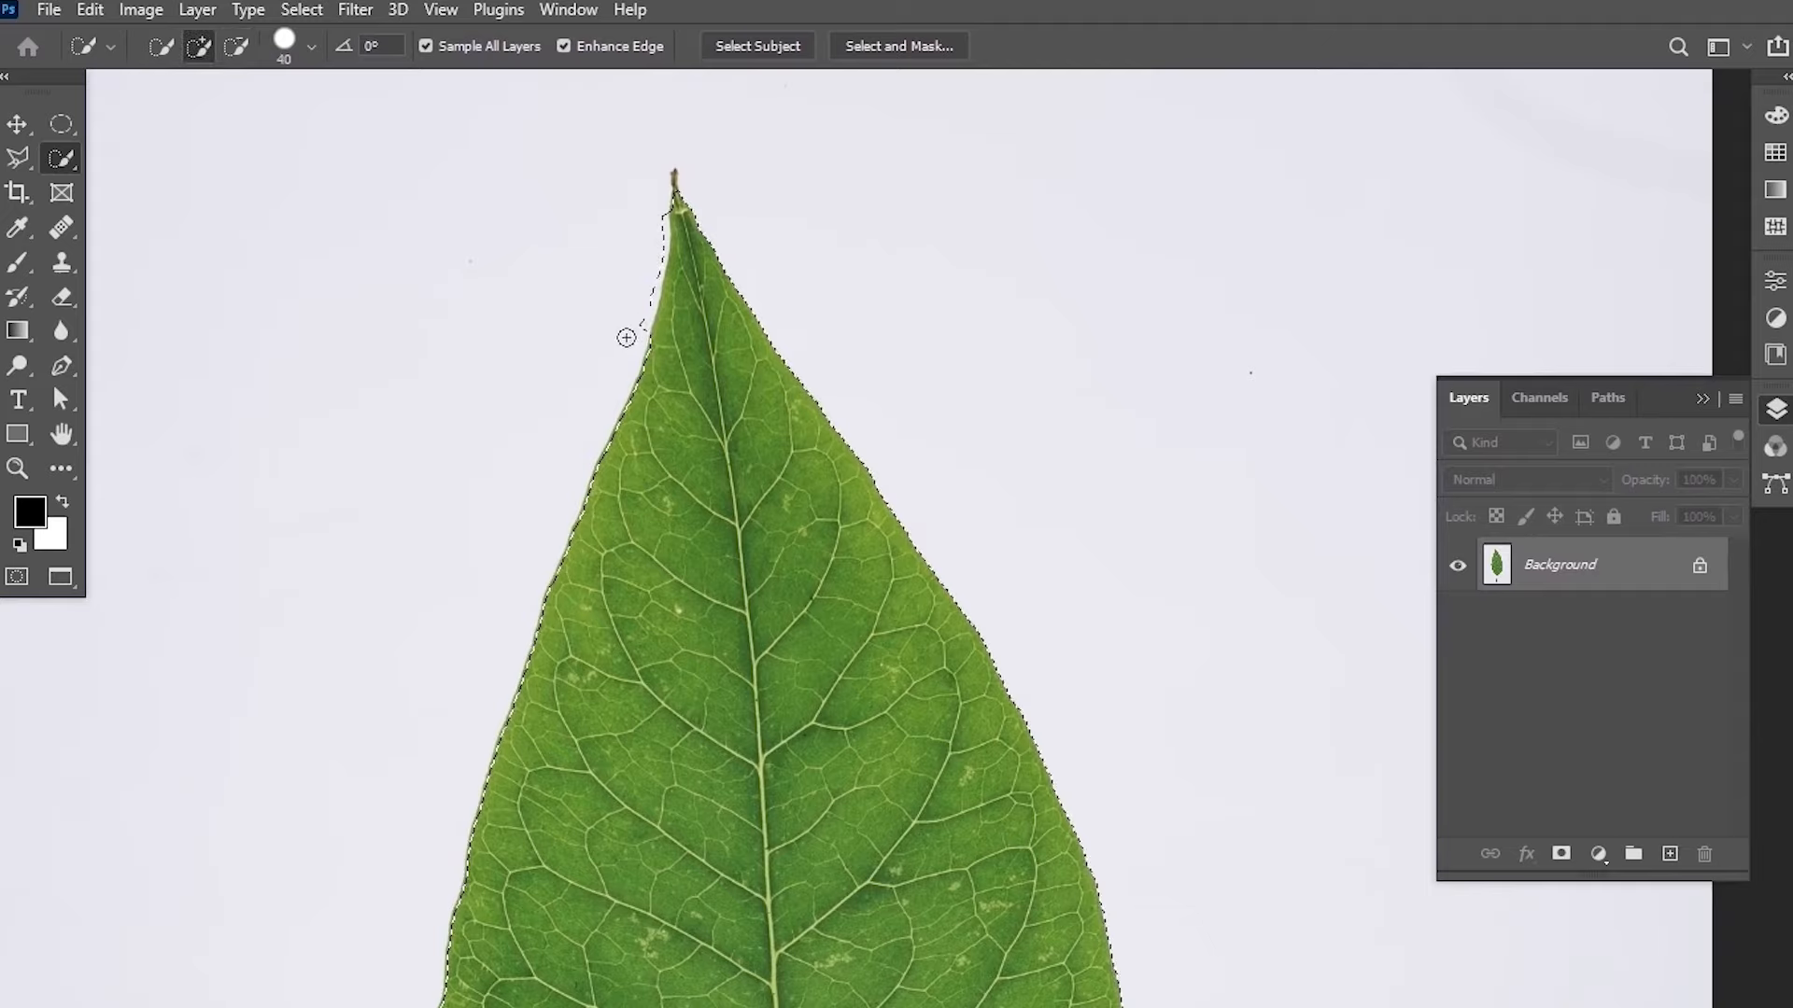
pyautogui.moveTo(637, 336); pyautogui.dragTo(660, 213)
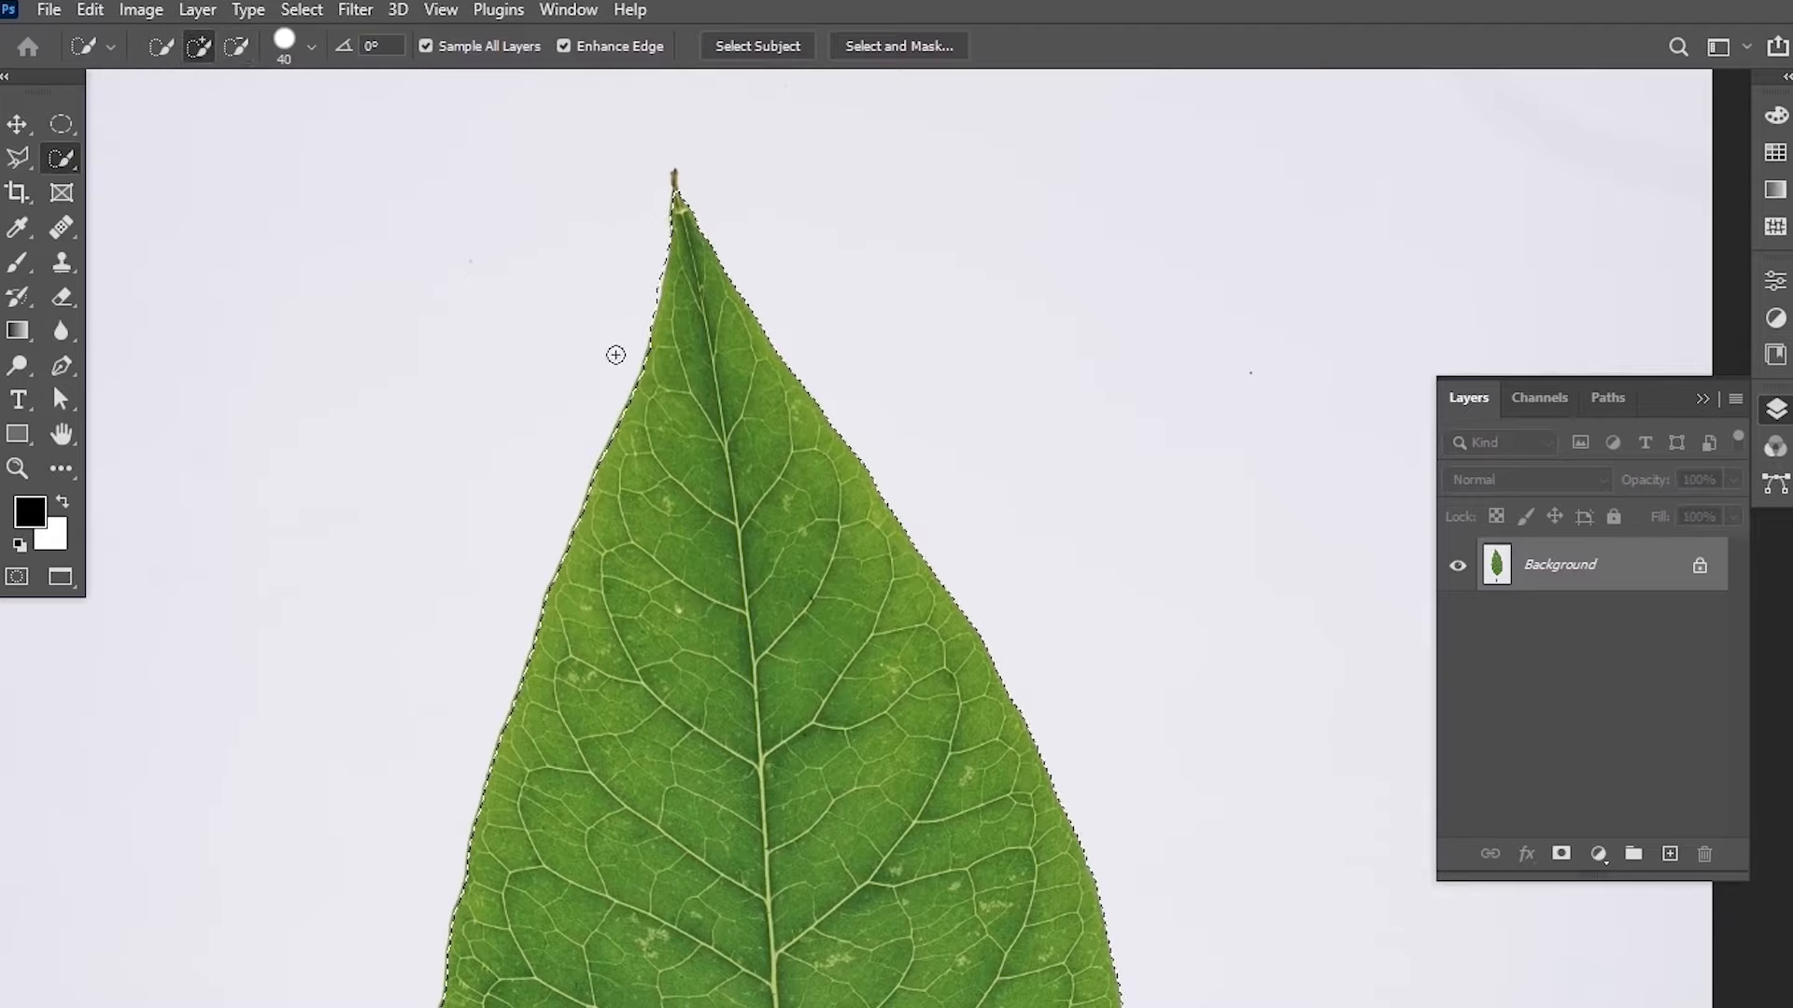
# In Select and Mask, erase the white fringe at the leaf tip with a 15 px Brush in subtract mode.
pyautogui.press('z')
pyautogui.moveTo(744, 272)
pyautogui.mouseDown()
pyautogui.moveTo(616, 435)
pyautogui.moveTo(720, 304)
pyautogui.moveTo(726, 347)
pyautogui.moveTo(757, 320)
pyautogui.moveTo(823, 219)
pyautogui.mouseUp()
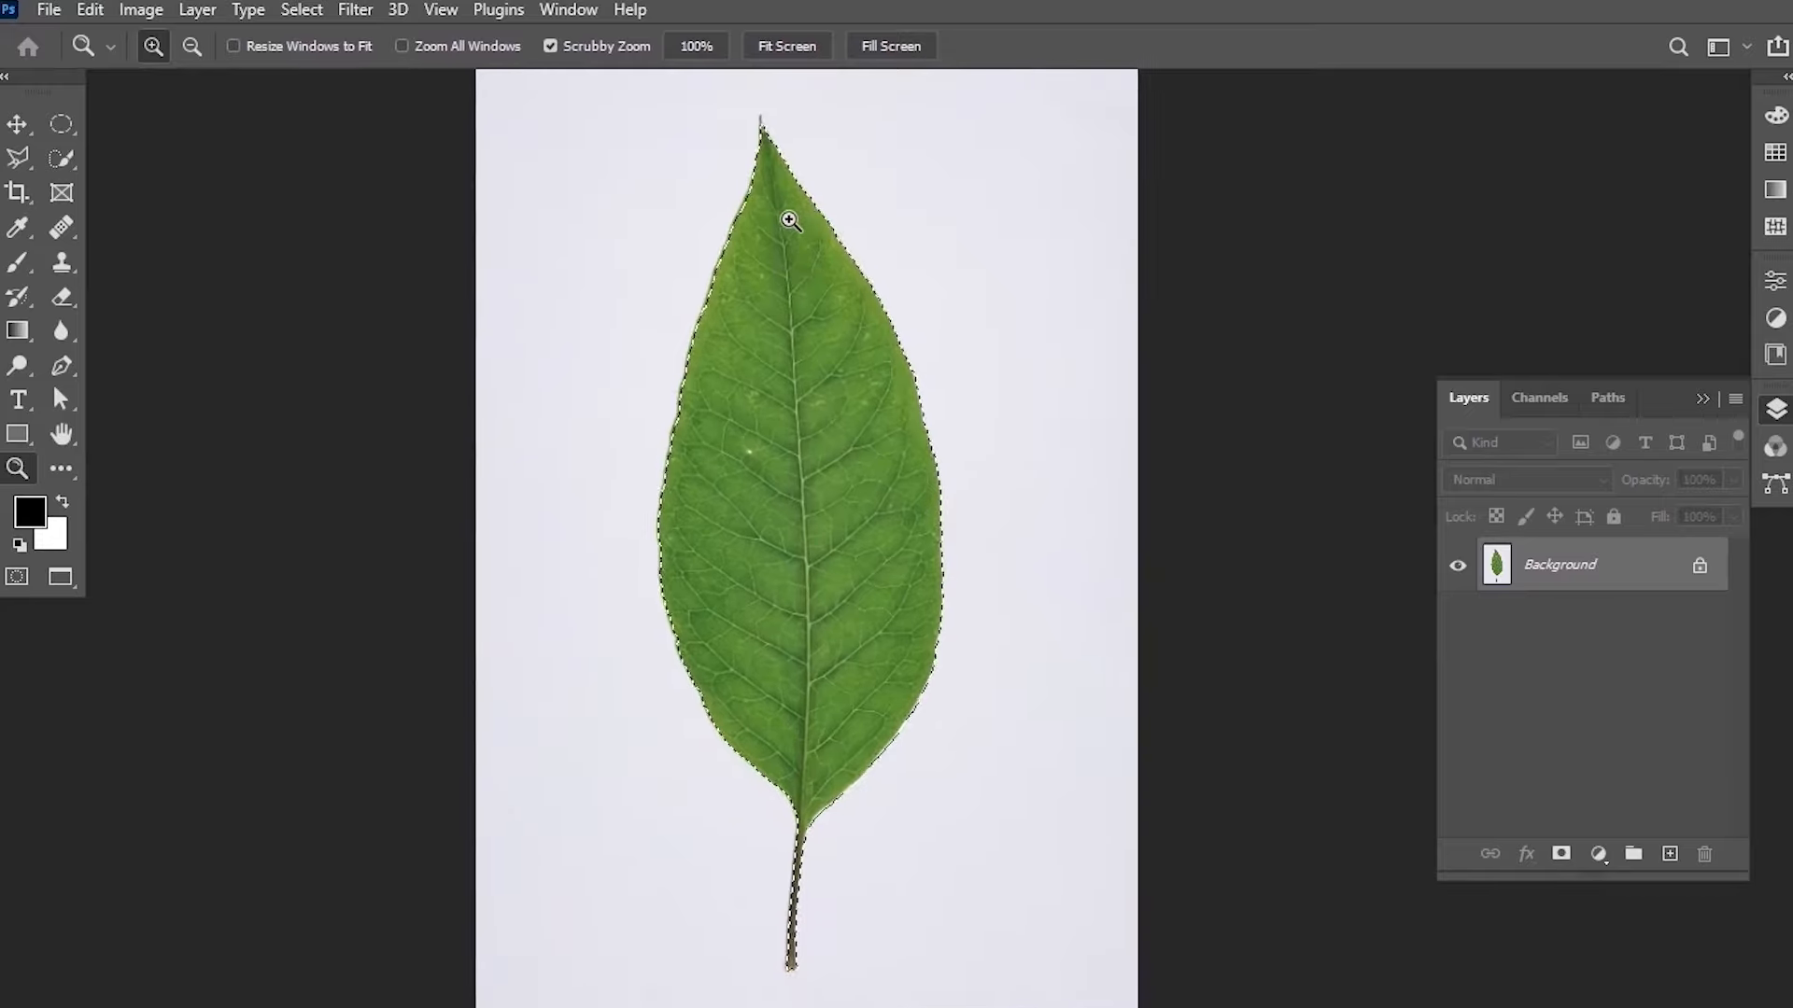
pyautogui.click(59, 156)
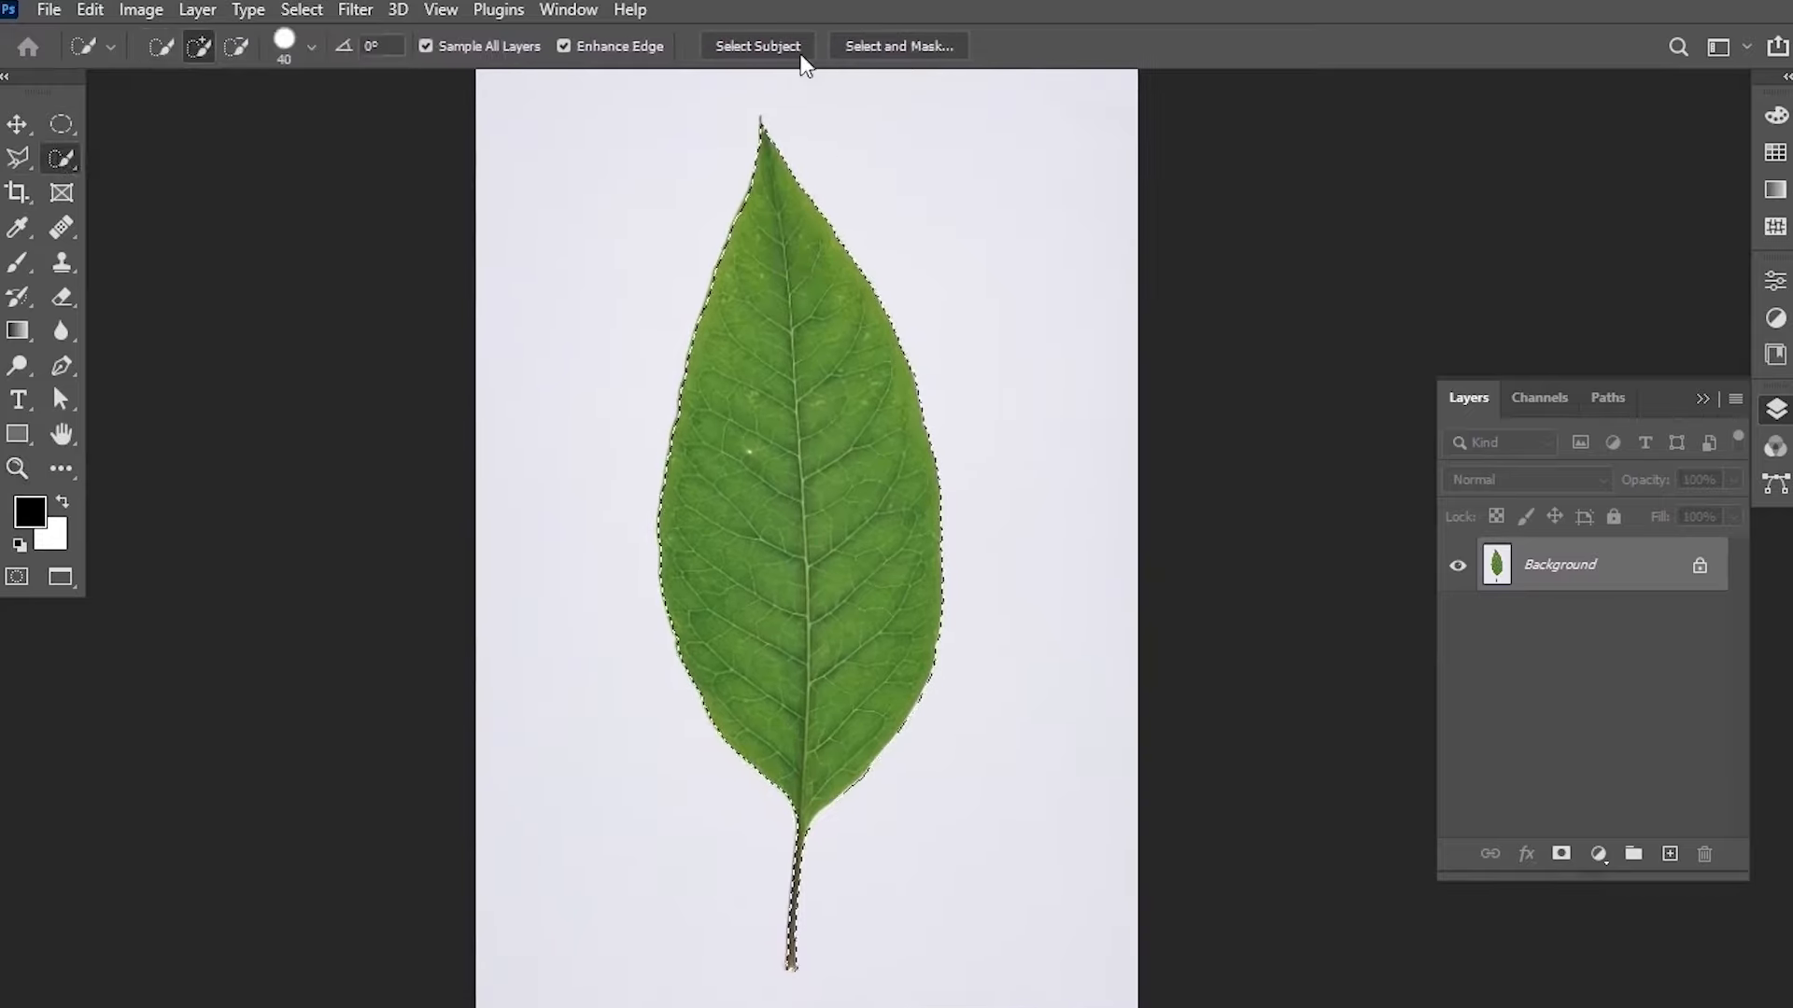
pyautogui.click(911, 44)
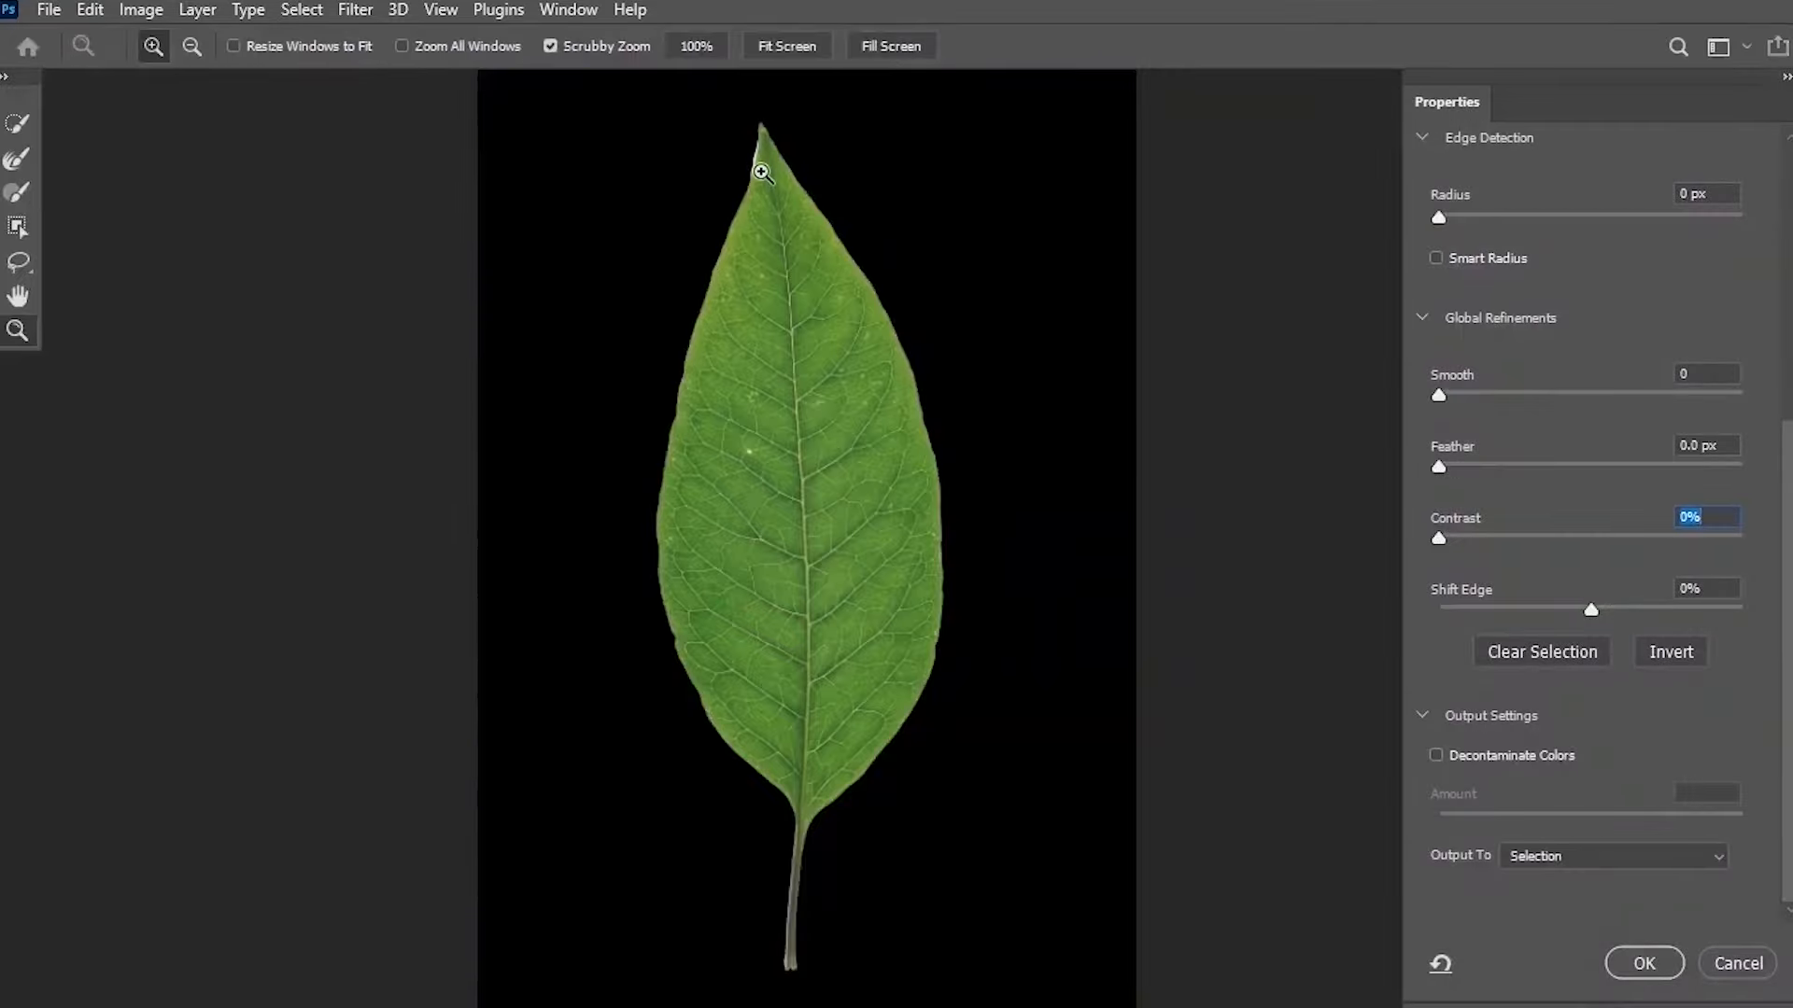
pyautogui.moveTo(753, 165); pyautogui.dragTo(744, 233)
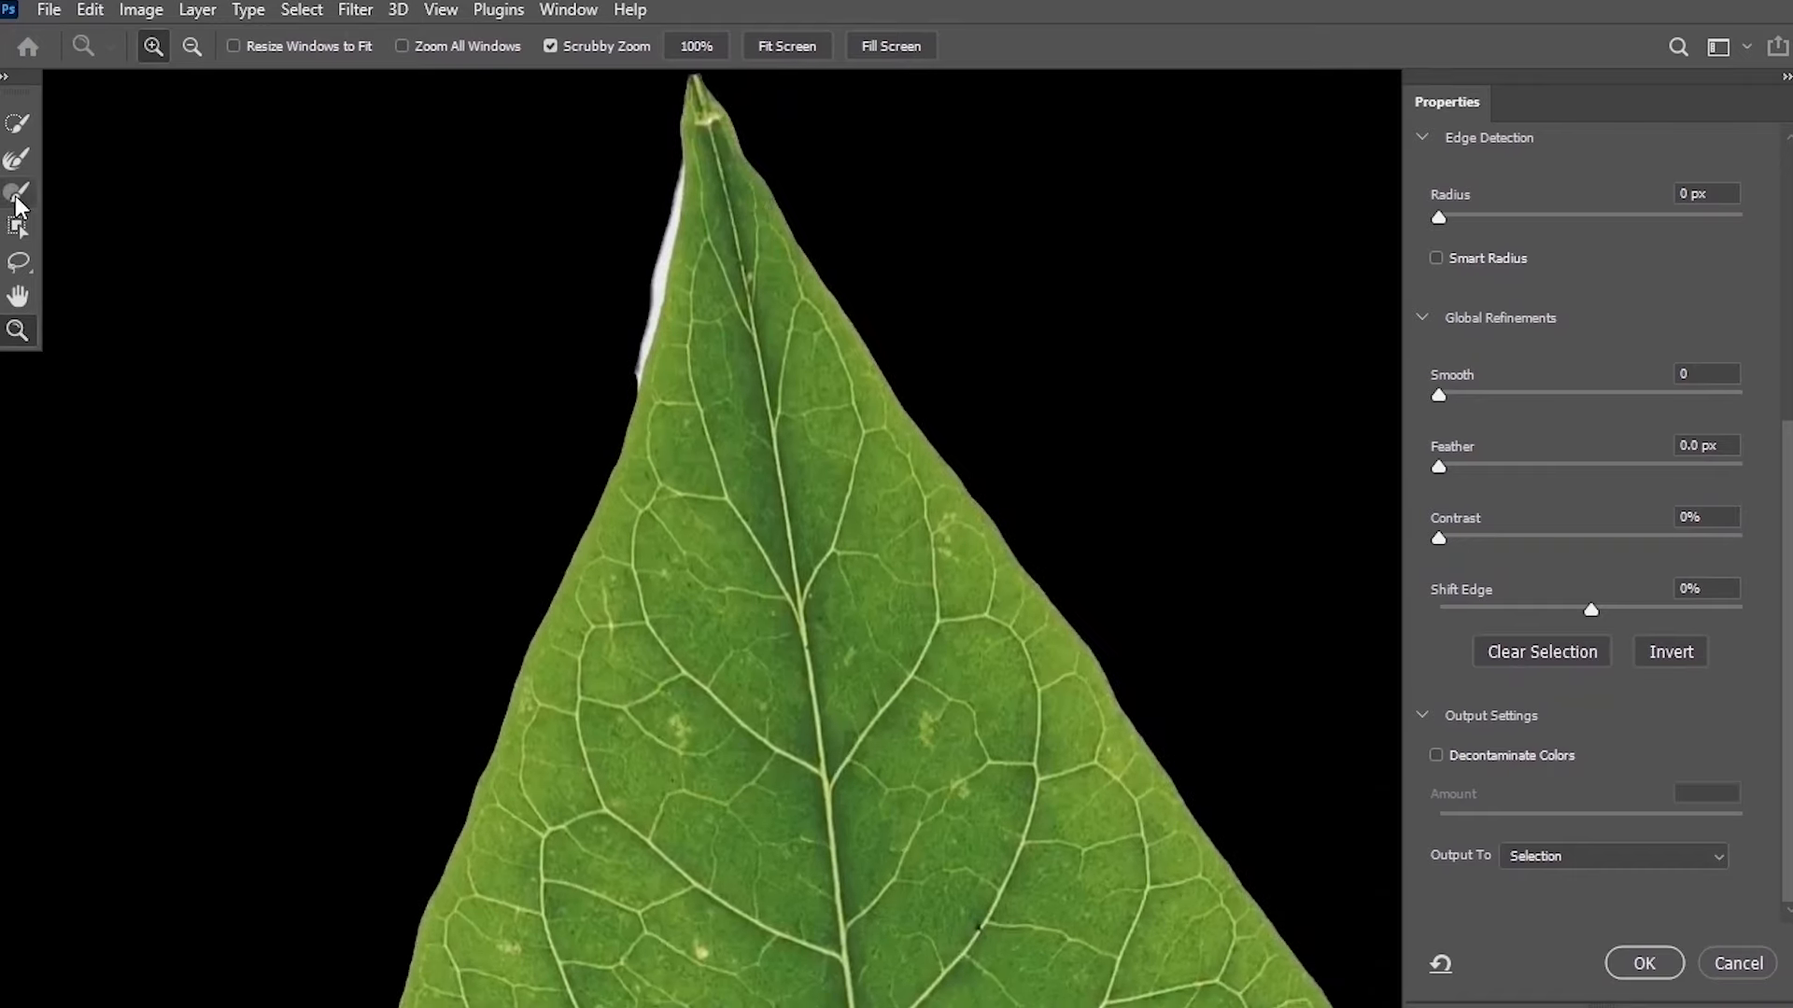
pyautogui.click(15, 196)
pyautogui.press('[')
pyautogui.press('[')
pyautogui.press('[')
pyautogui.press('[')
pyautogui.press('[')
pyautogui.press('[')
pyautogui.press('[')
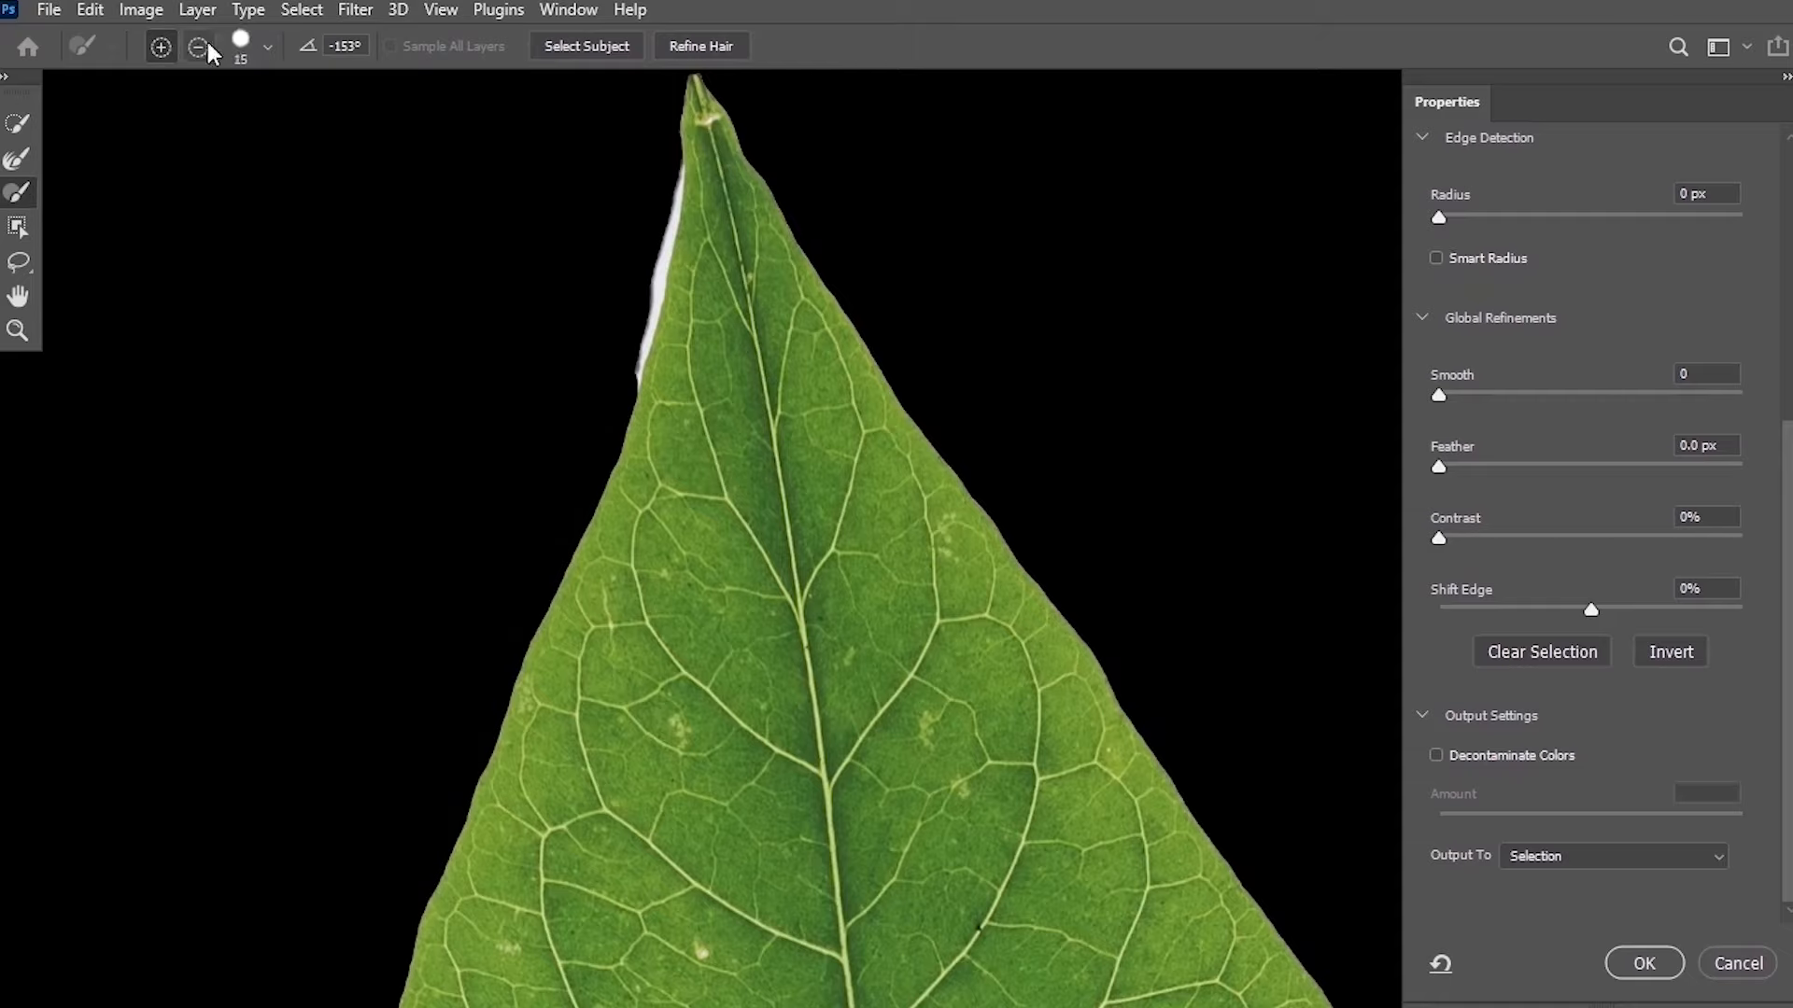
pyautogui.click(199, 47)
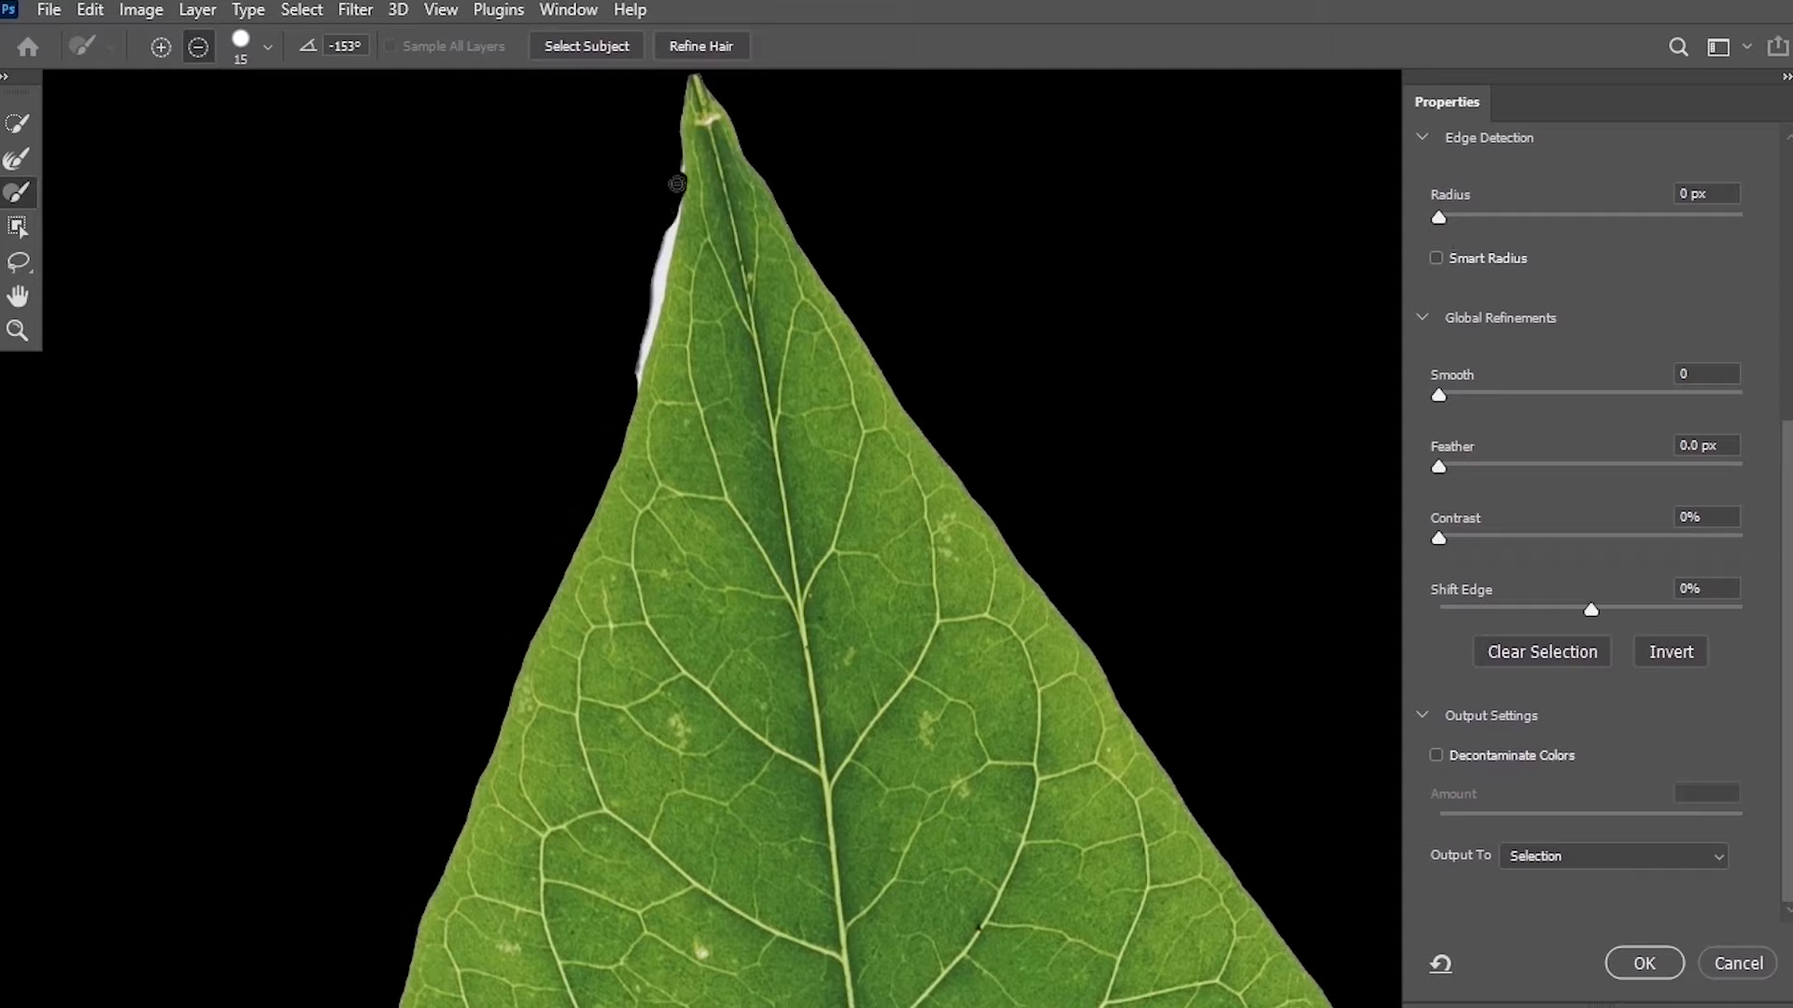
pyautogui.moveTo(677, 184); pyautogui.dragTo(644, 252)
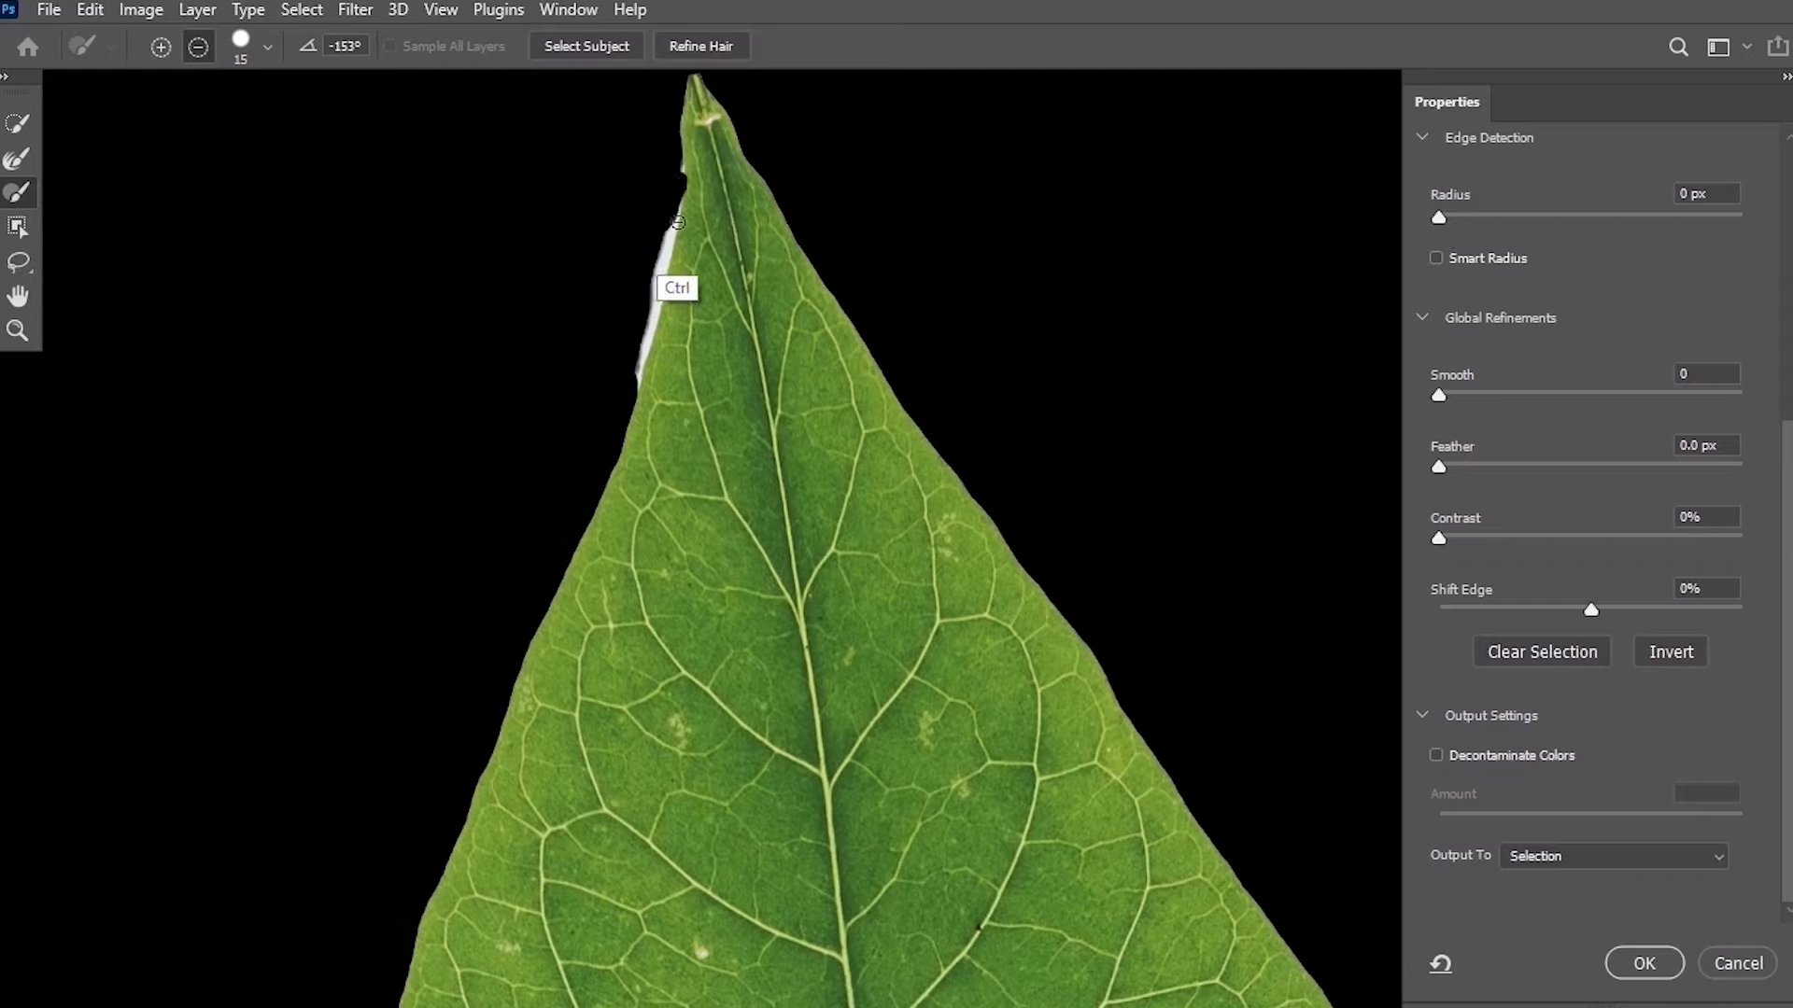
pyautogui.hotkey('ctrl', 'z')
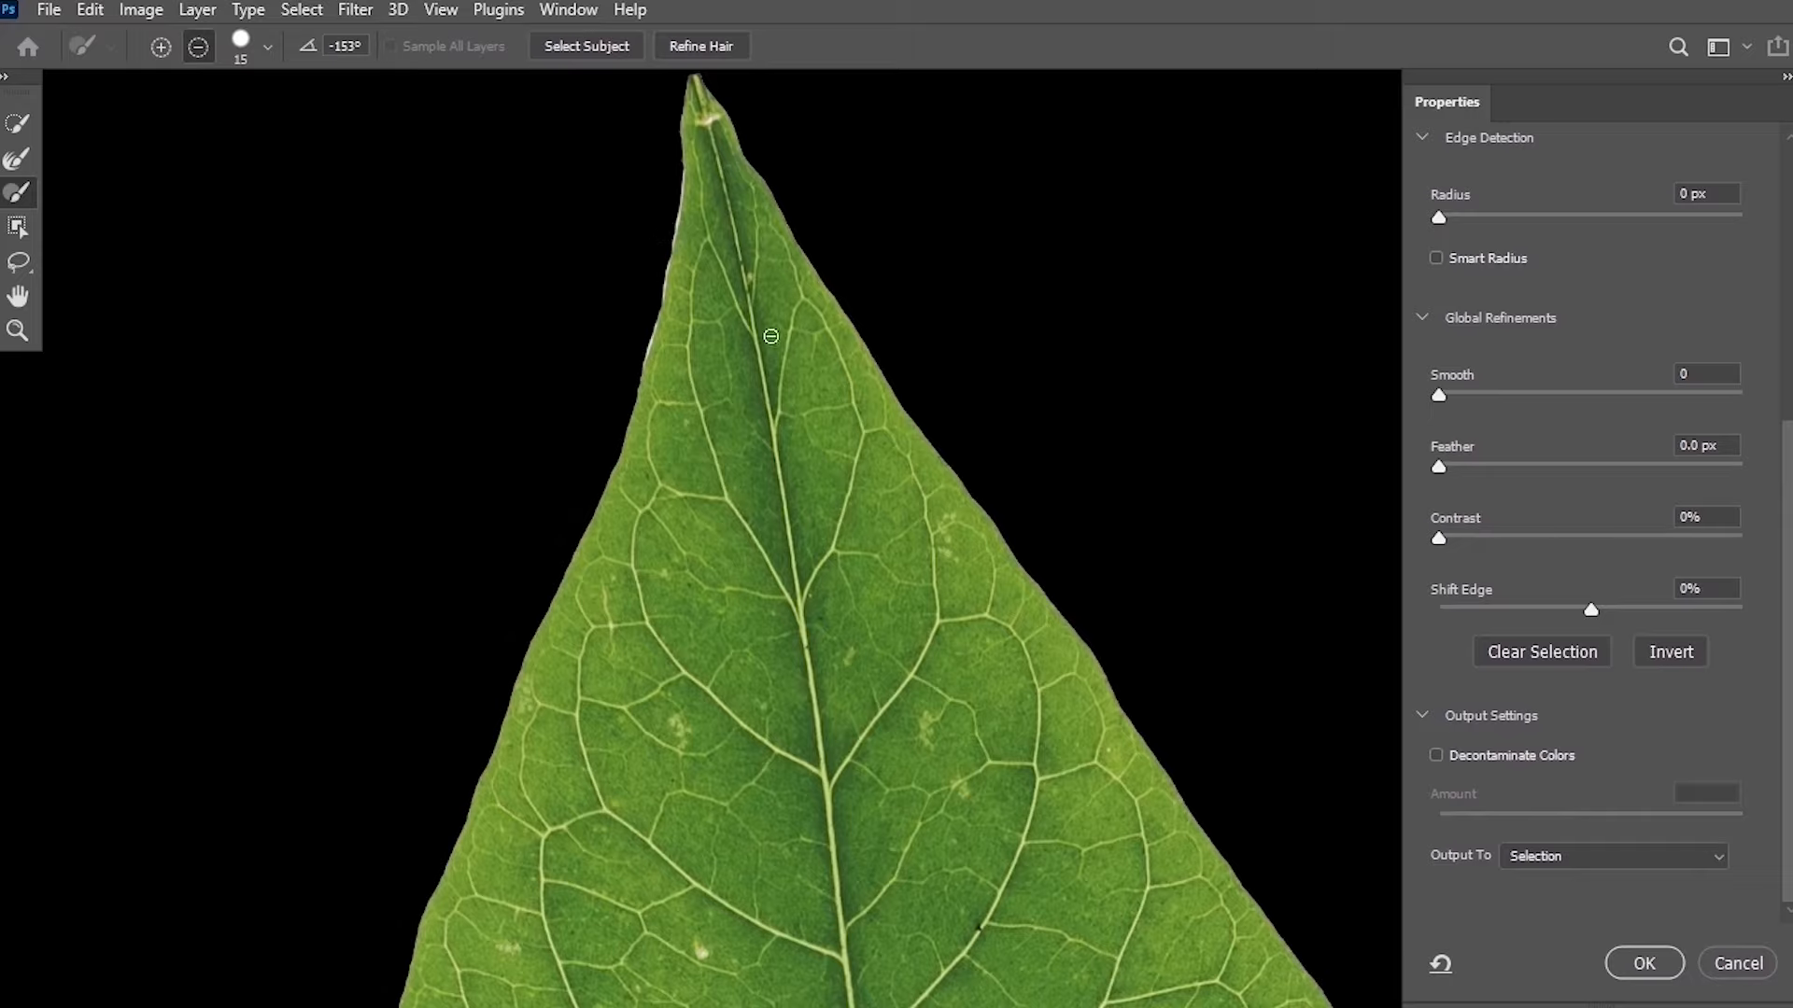
# Set Feather to 0.7 px for the leaf selection.
pyautogui.press('z')
pyautogui.moveTo(774, 328); pyautogui.dragTo(724, 384)
pyautogui.press('space')
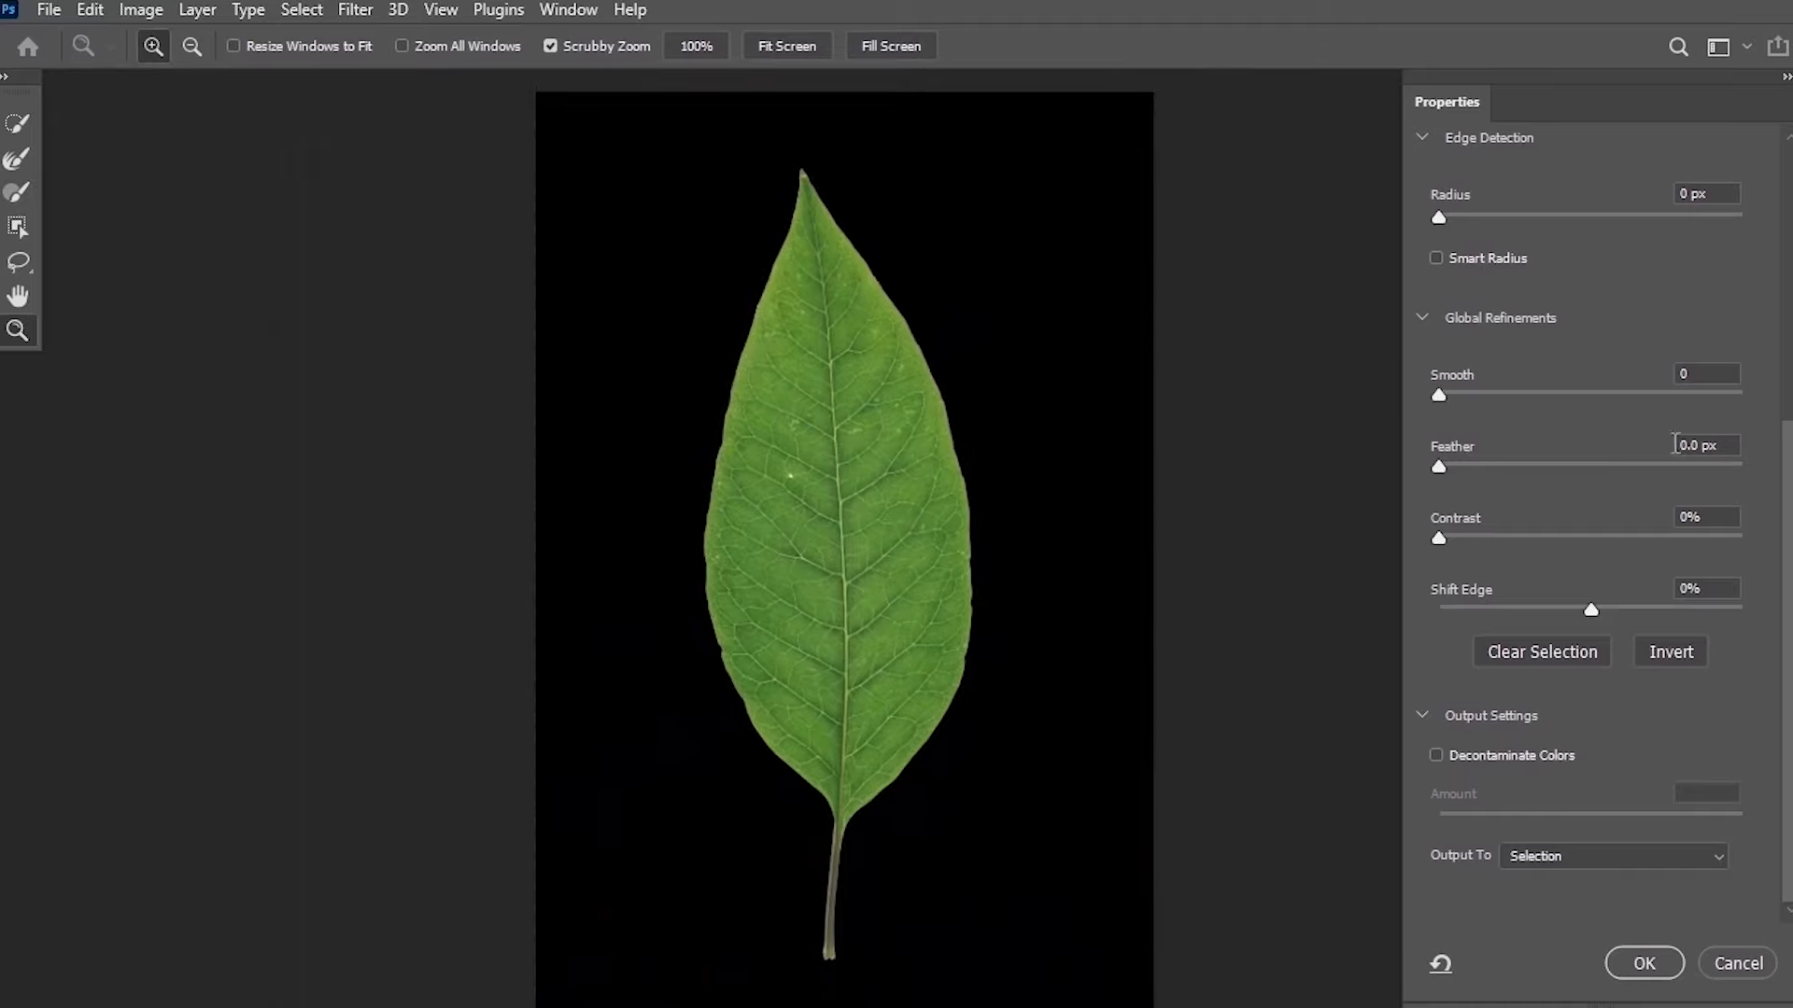
pyautogui.moveTo(885, 342); pyautogui.dragTo(1018, 288)
pyautogui.press('space')
pyautogui.moveTo(808, 132); pyautogui.dragTo(803, 255)
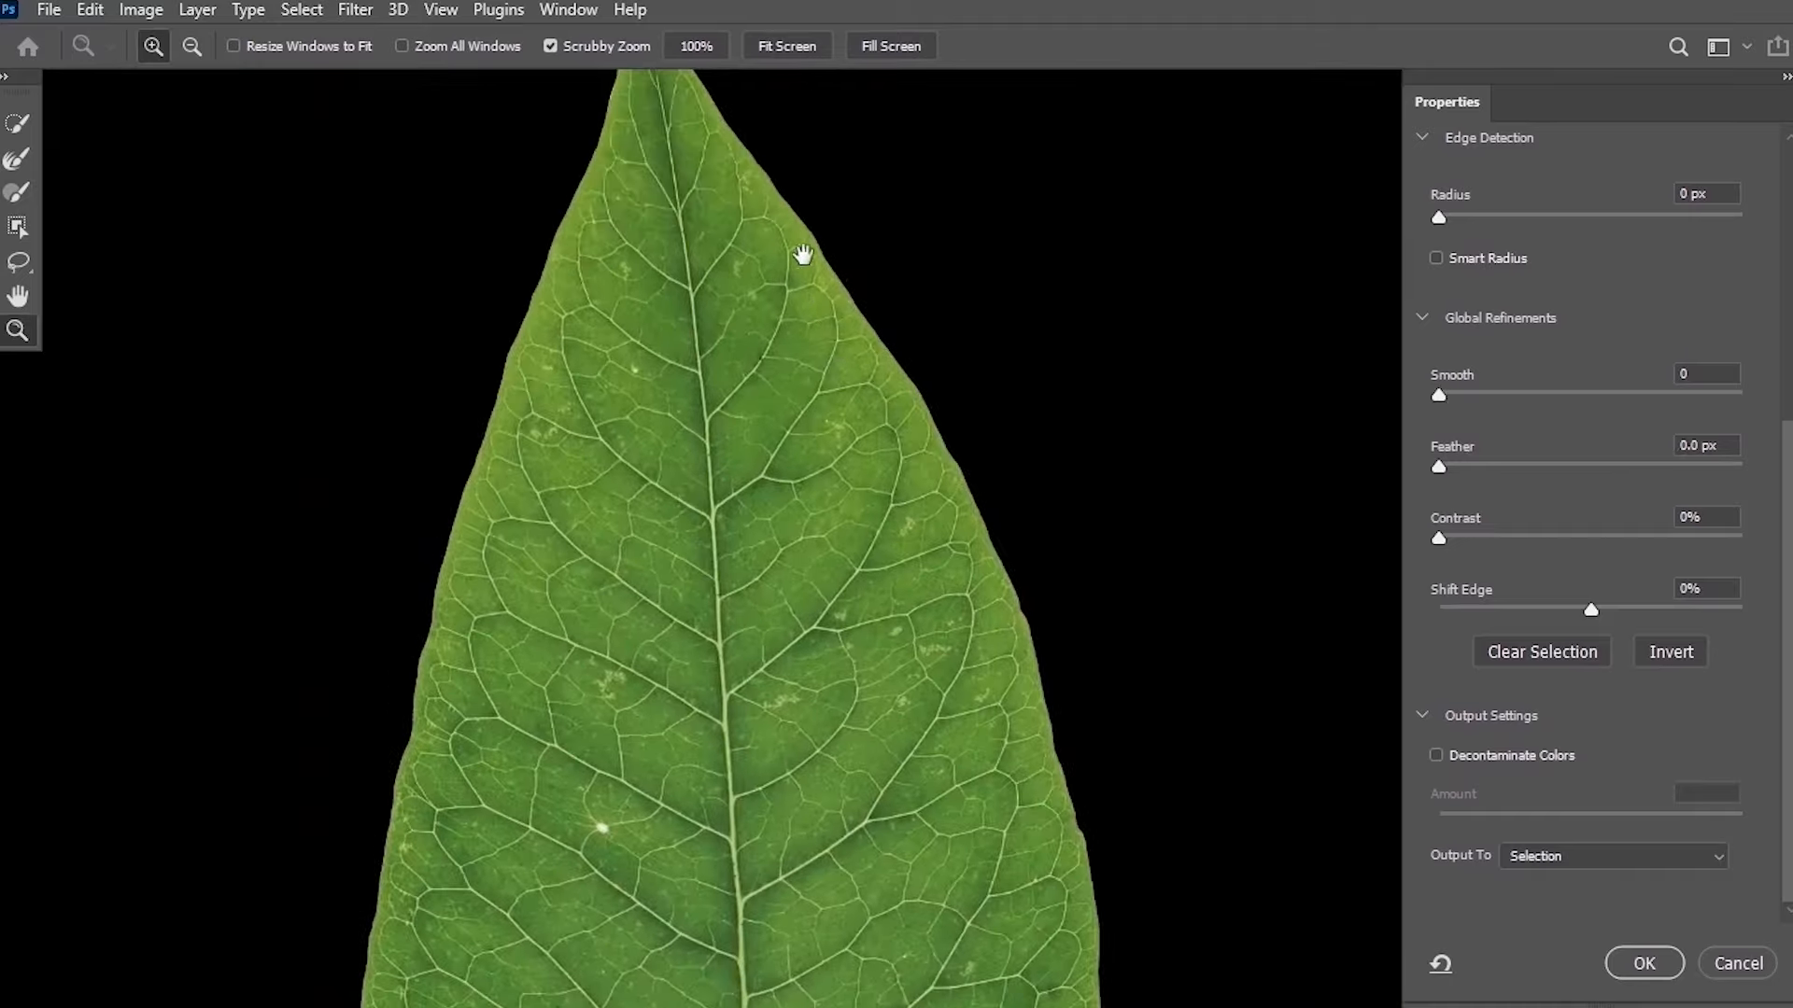
pyautogui.moveTo(783, 180); pyautogui.dragTo(781, 304)
pyautogui.moveTo(696, 184); pyautogui.dragTo(695, 268)
pyautogui.press('space')
pyautogui.moveTo(1437, 468); pyautogui.dragTo(1451, 472)
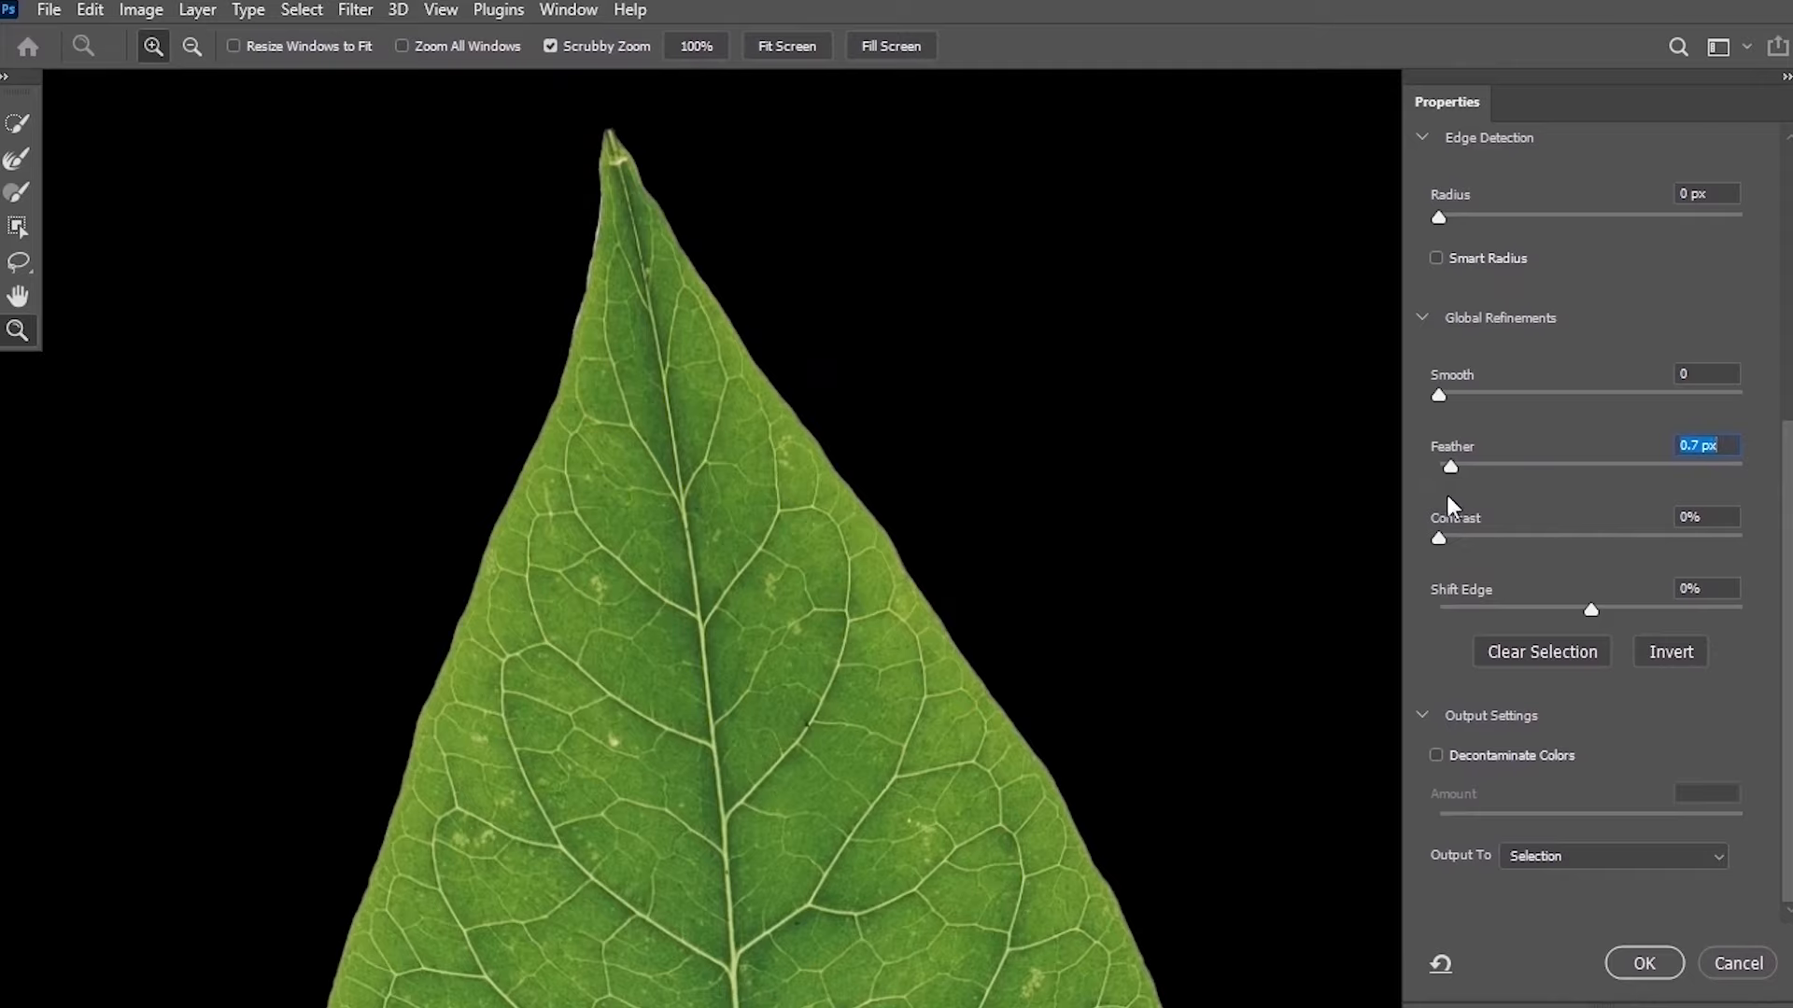
# Set Shift Edge to -52% to pull the selection edge inward.
pyautogui.click(1589, 609)
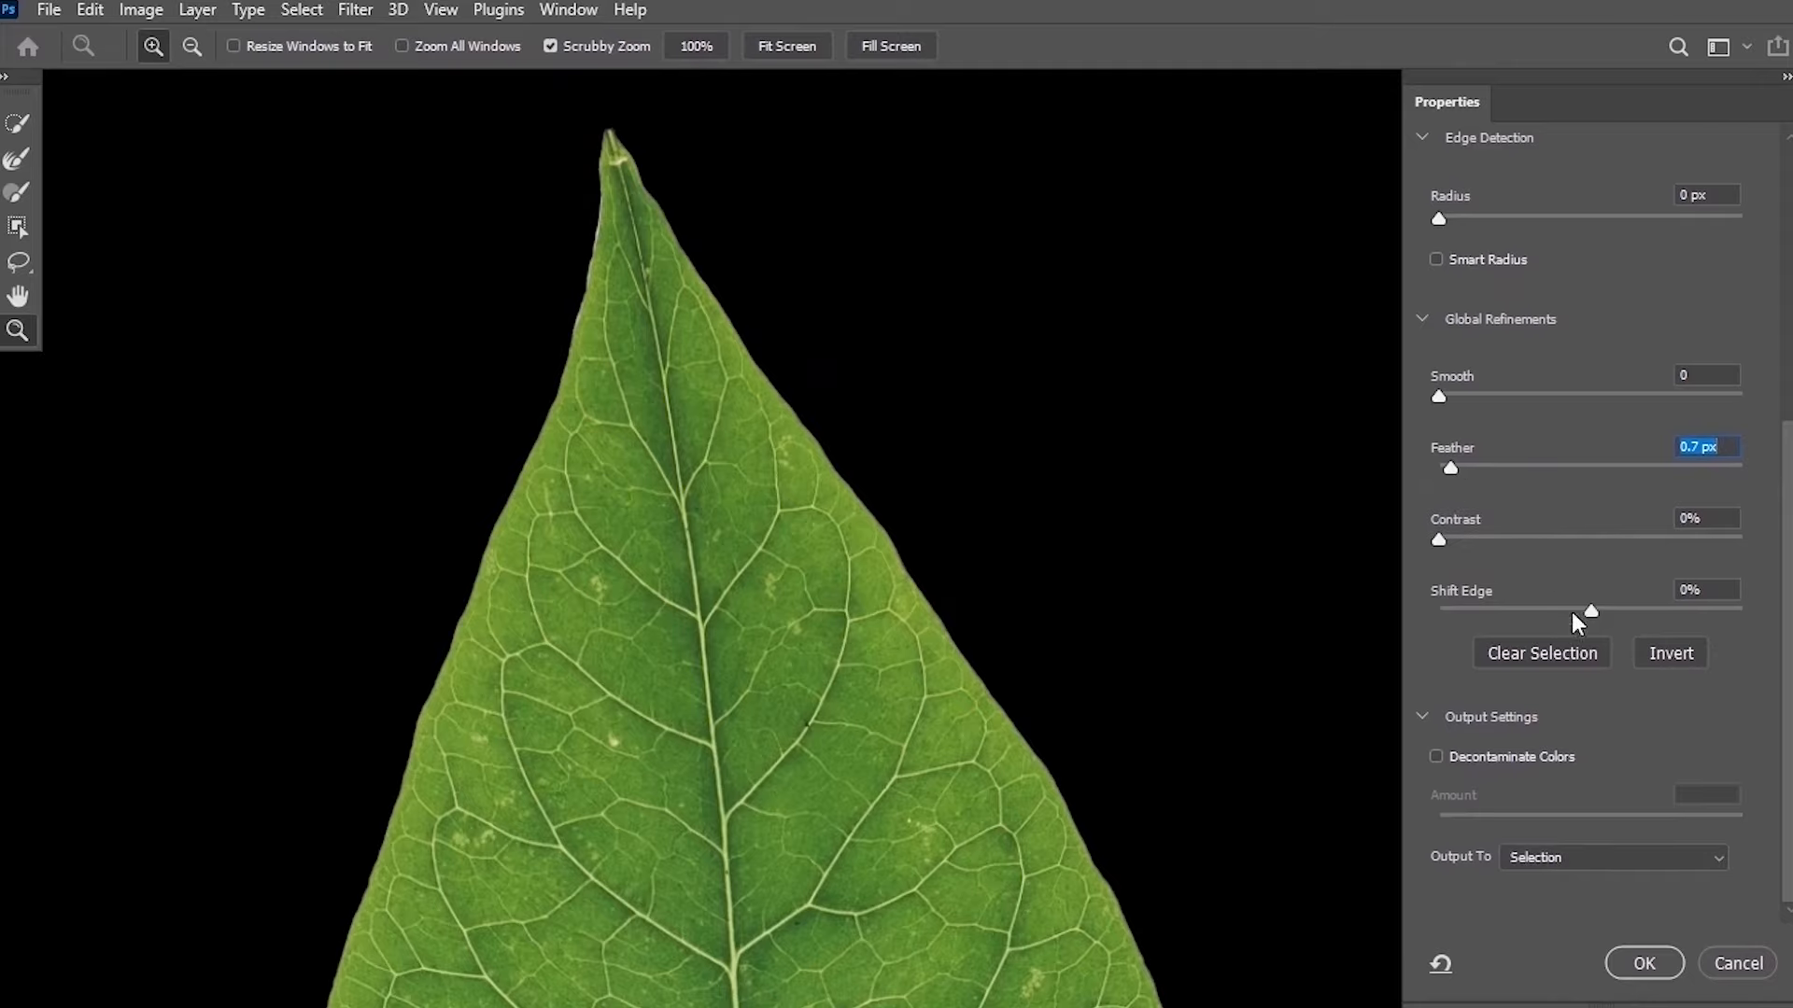
pyautogui.moveTo(1590, 612); pyautogui.dragTo(1527, 601)
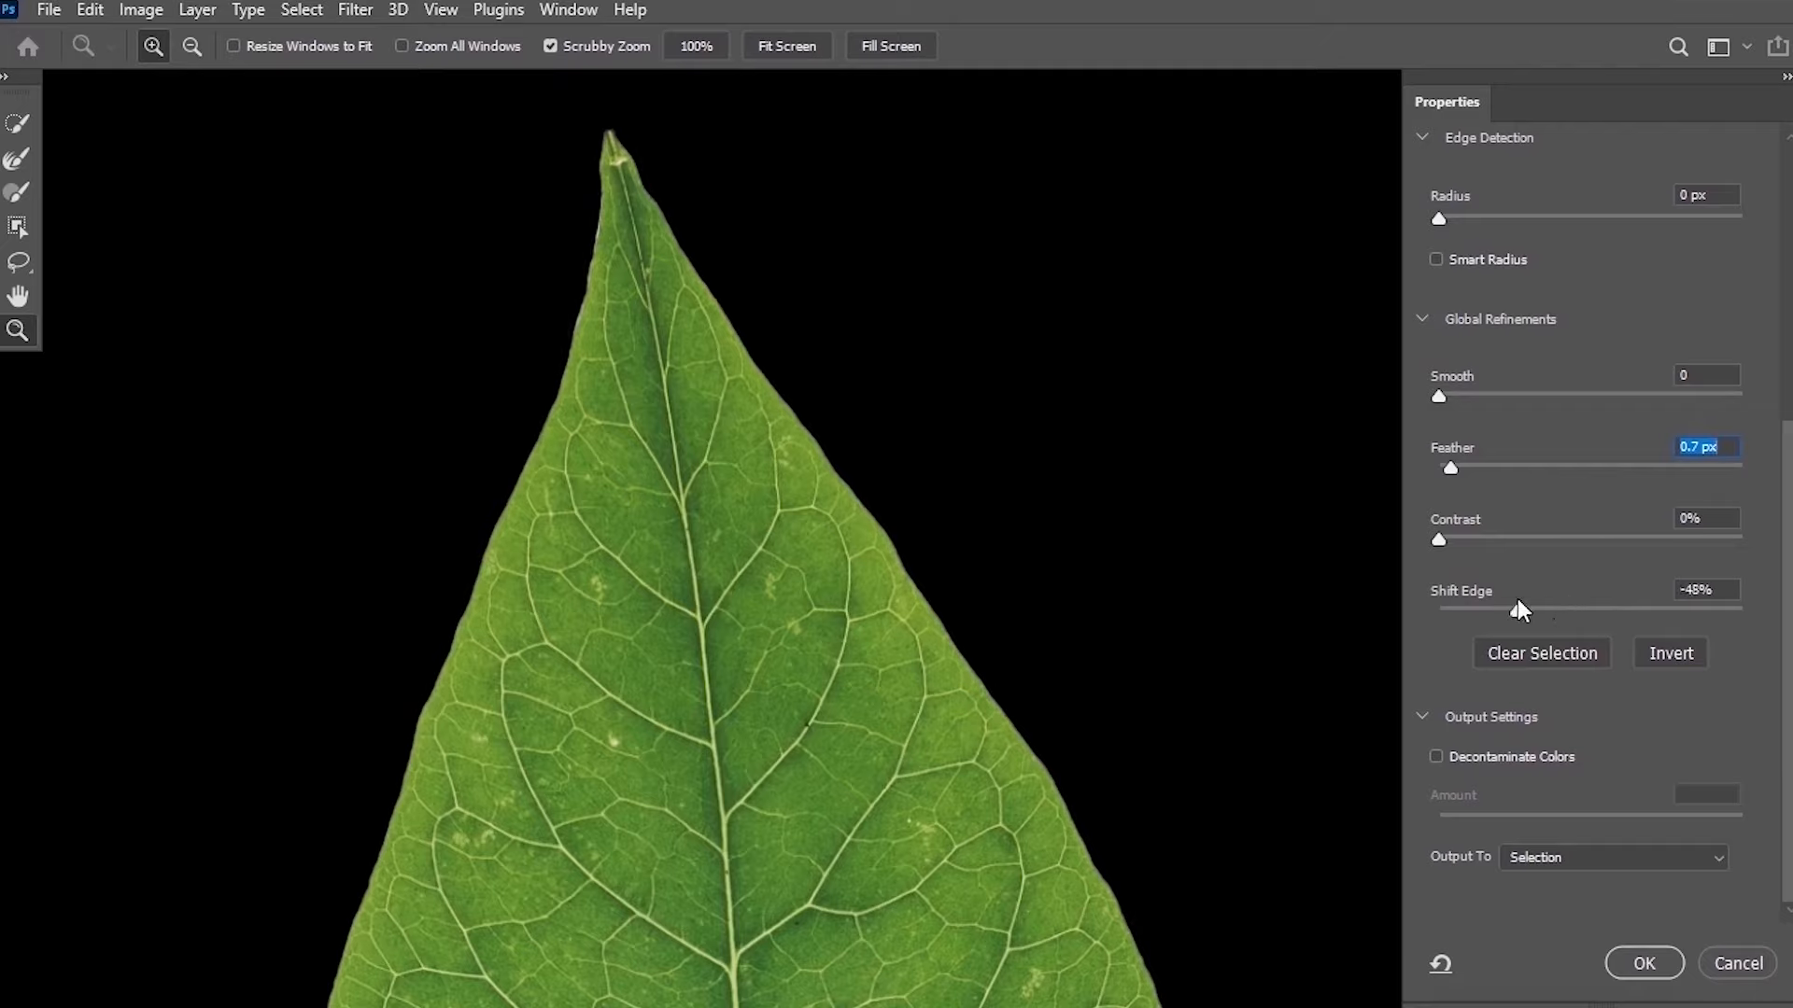
pyautogui.moveTo(1519, 609); pyautogui.dragTo(1511, 610)
# Output the refined leaf selection to a new layer.
pyautogui.moveTo(817, 346); pyautogui.dragTo(830, 56)
pyautogui.moveTo(852, 365); pyautogui.dragTo(905, 177)
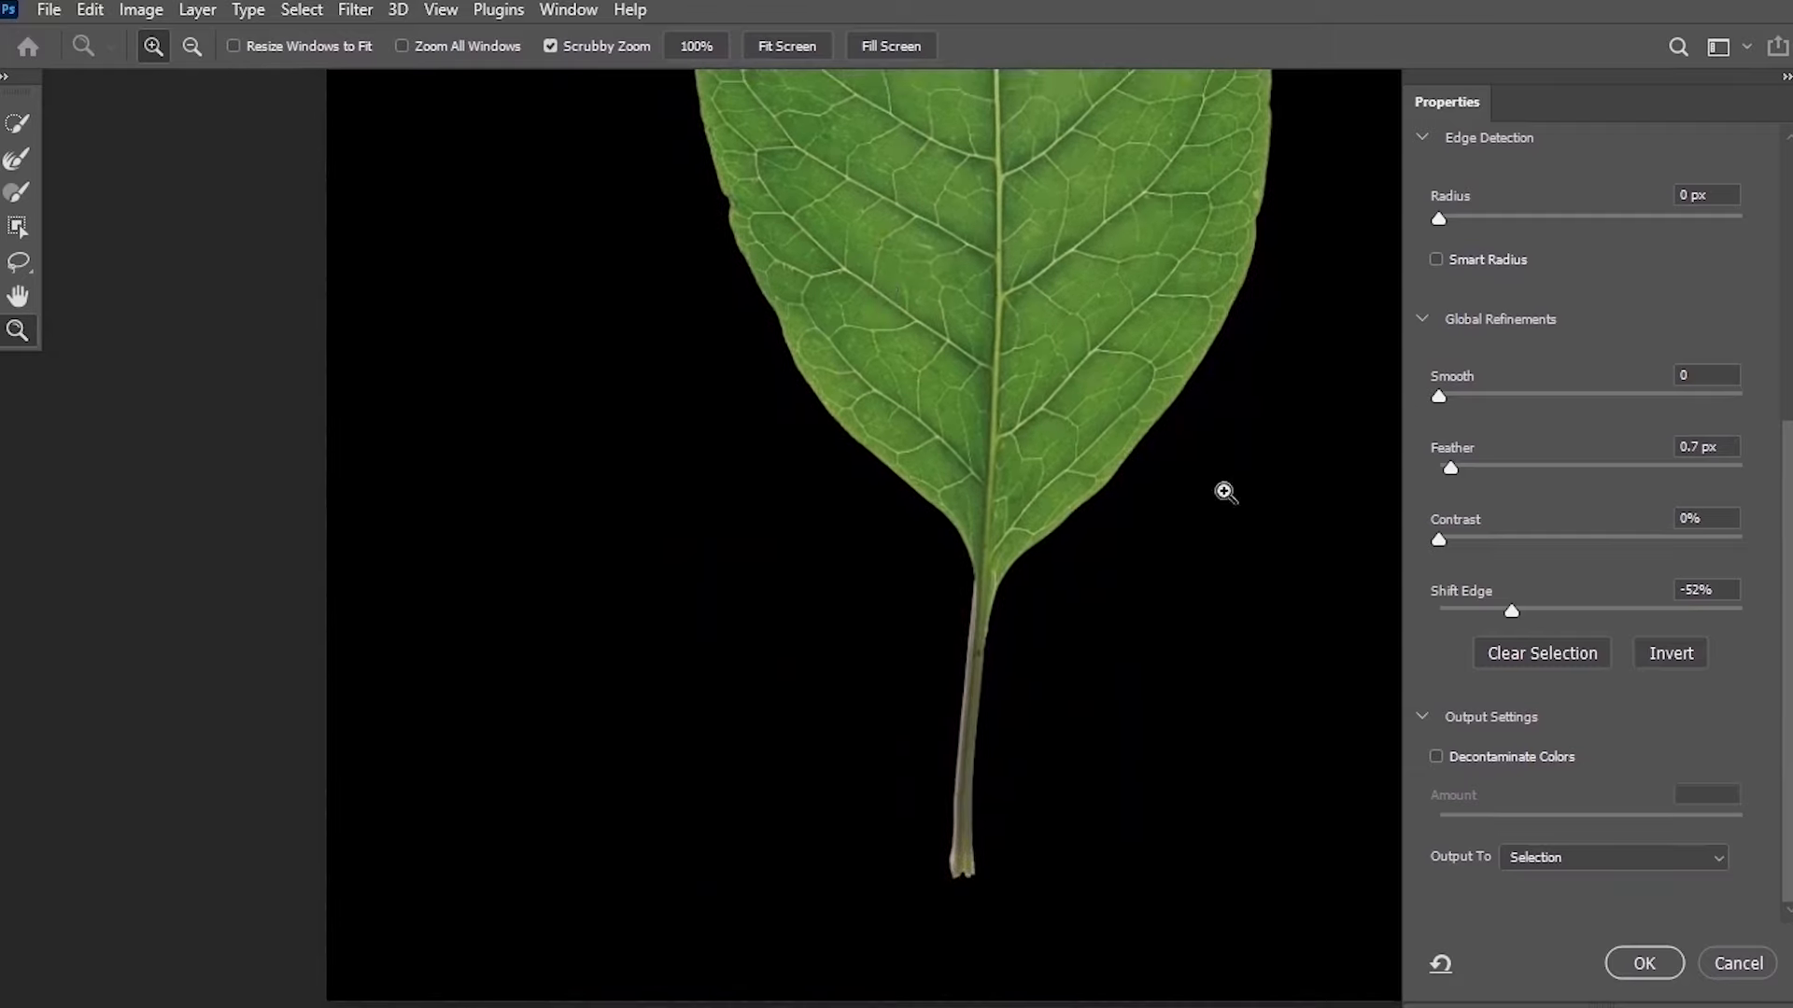
pyautogui.click(1550, 863)
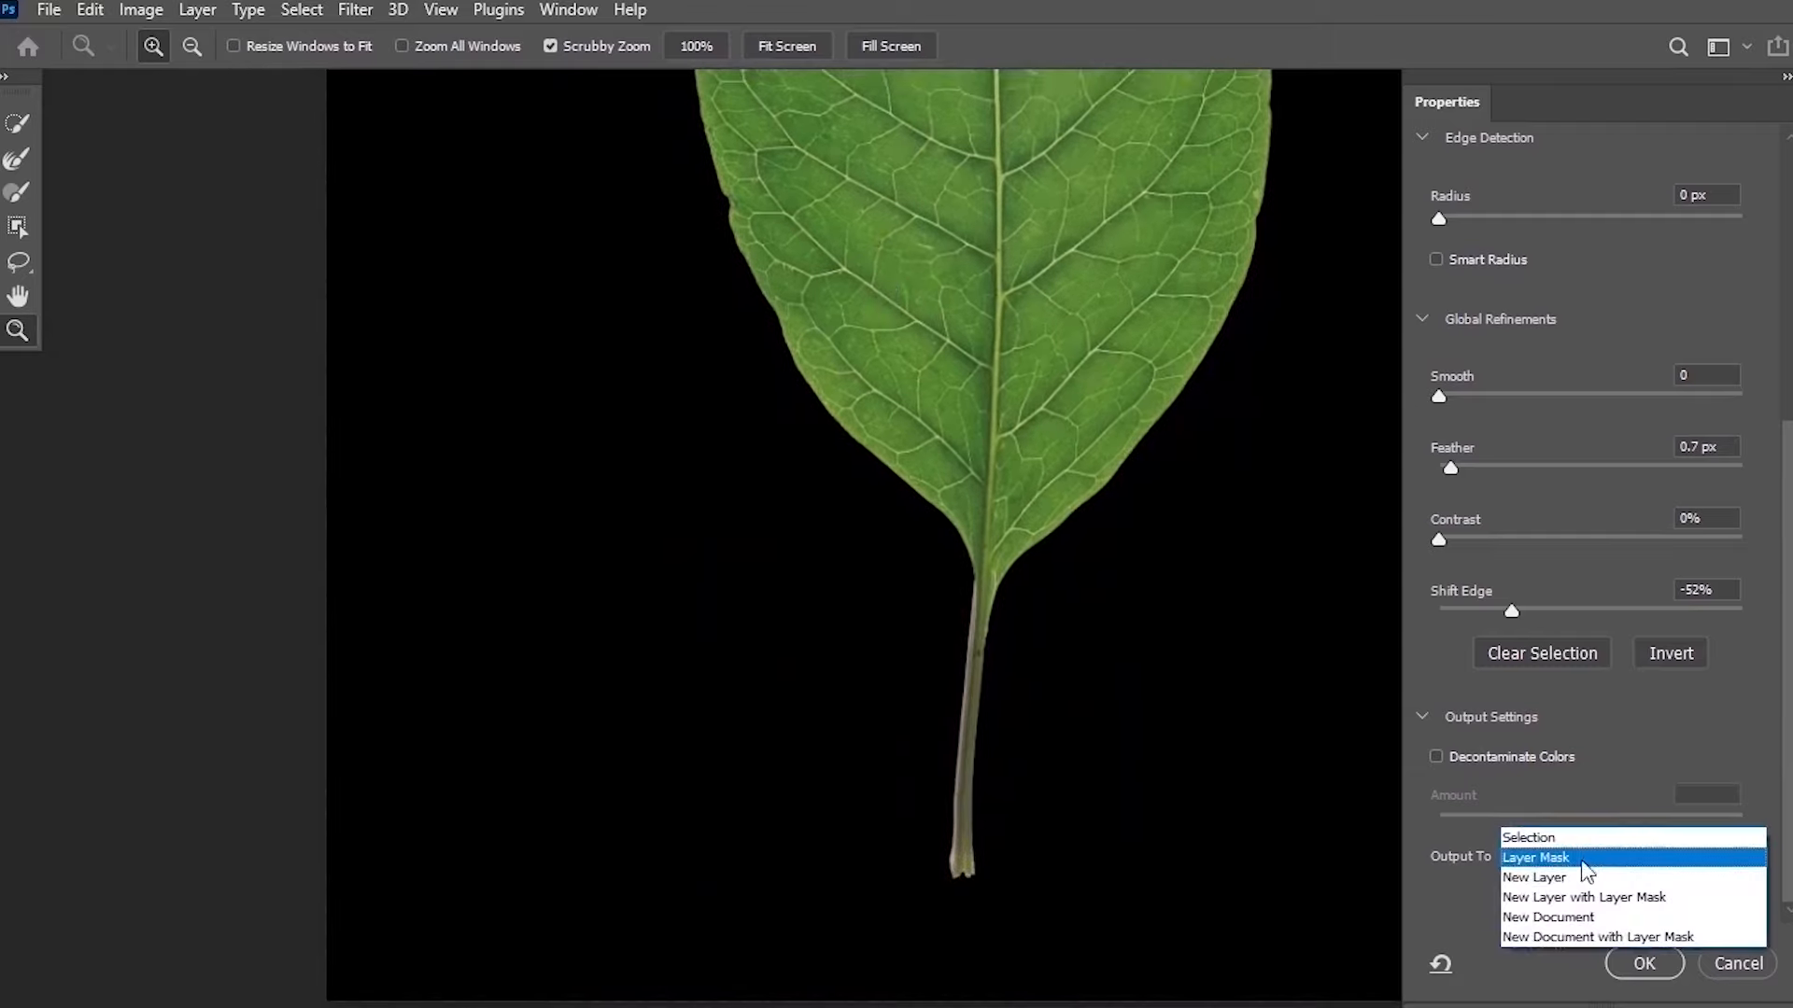
pyautogui.click(1550, 878)
pyautogui.click(1647, 962)
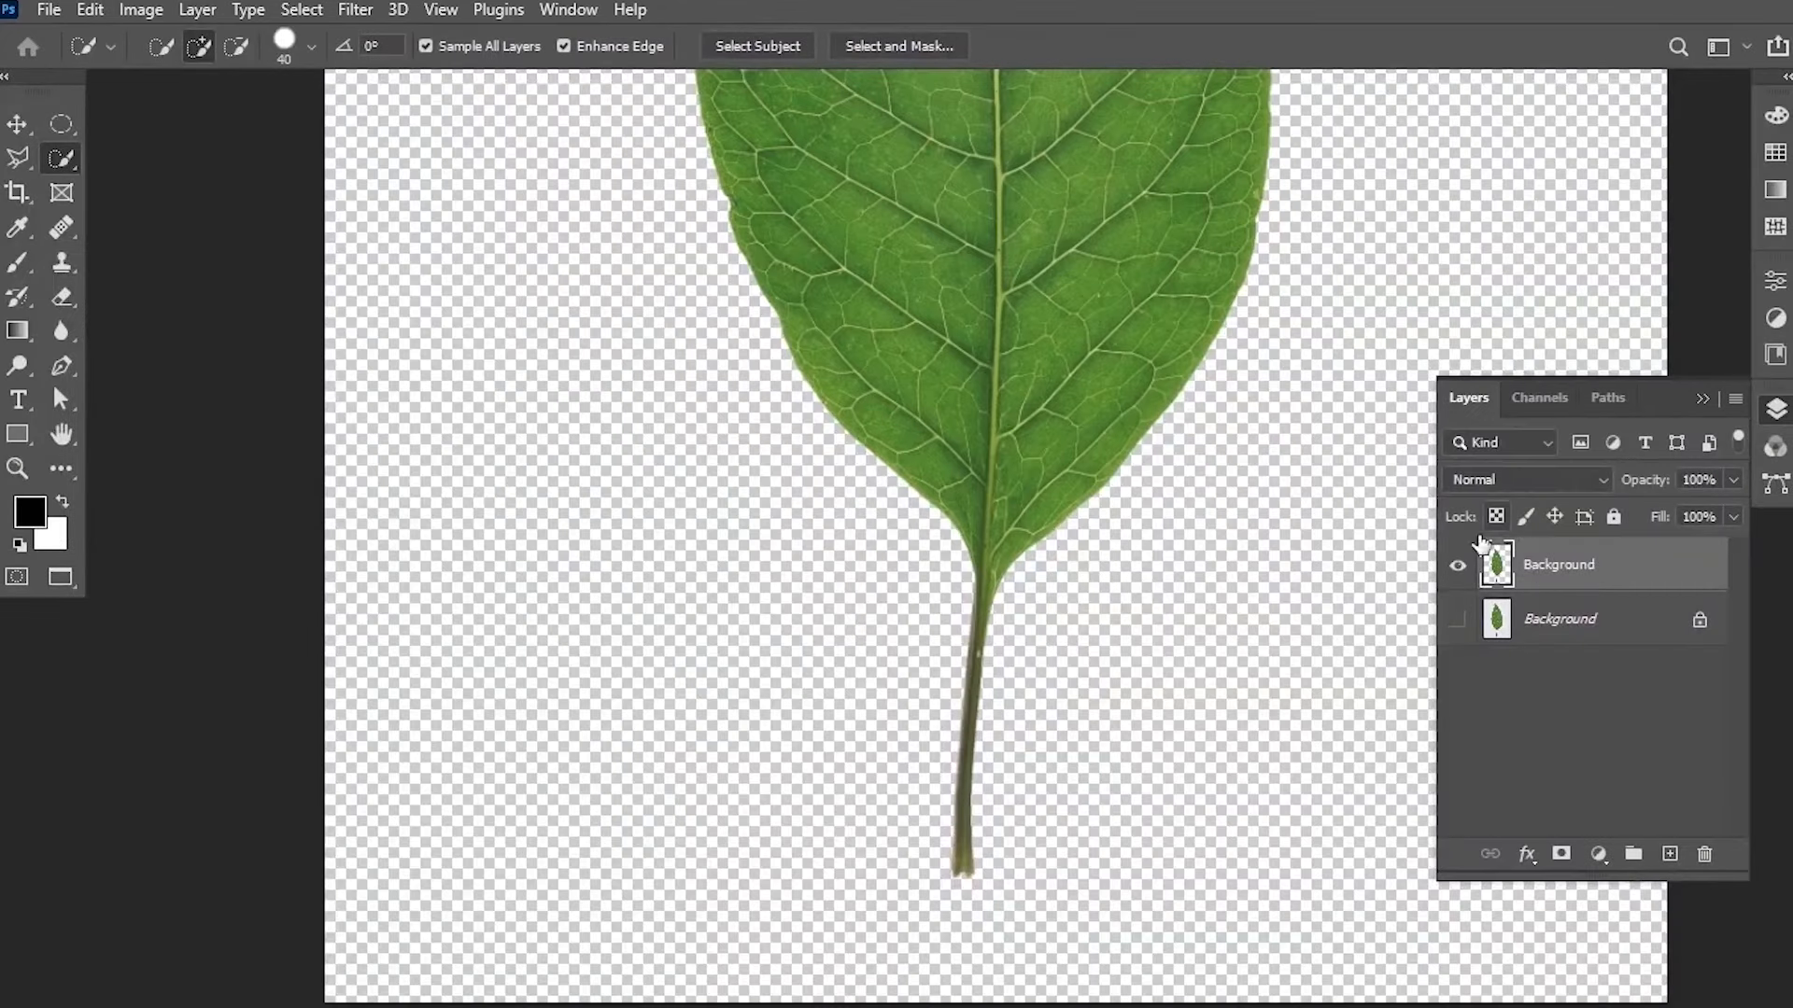
# Hide the extracted leaf layer, show the original Background layer and select it.
pyautogui.press('z')
pyautogui.moveTo(1167, 248); pyautogui.dragTo(1101, 252)
pyautogui.moveTo(1101, 251); pyautogui.dragTo(973, 493)
pyautogui.moveTo(1029, 261); pyautogui.dragTo(1002, 307)
pyautogui.moveTo(1035, 214); pyautogui.dragTo(959, 319)
pyautogui.click(1458, 566)
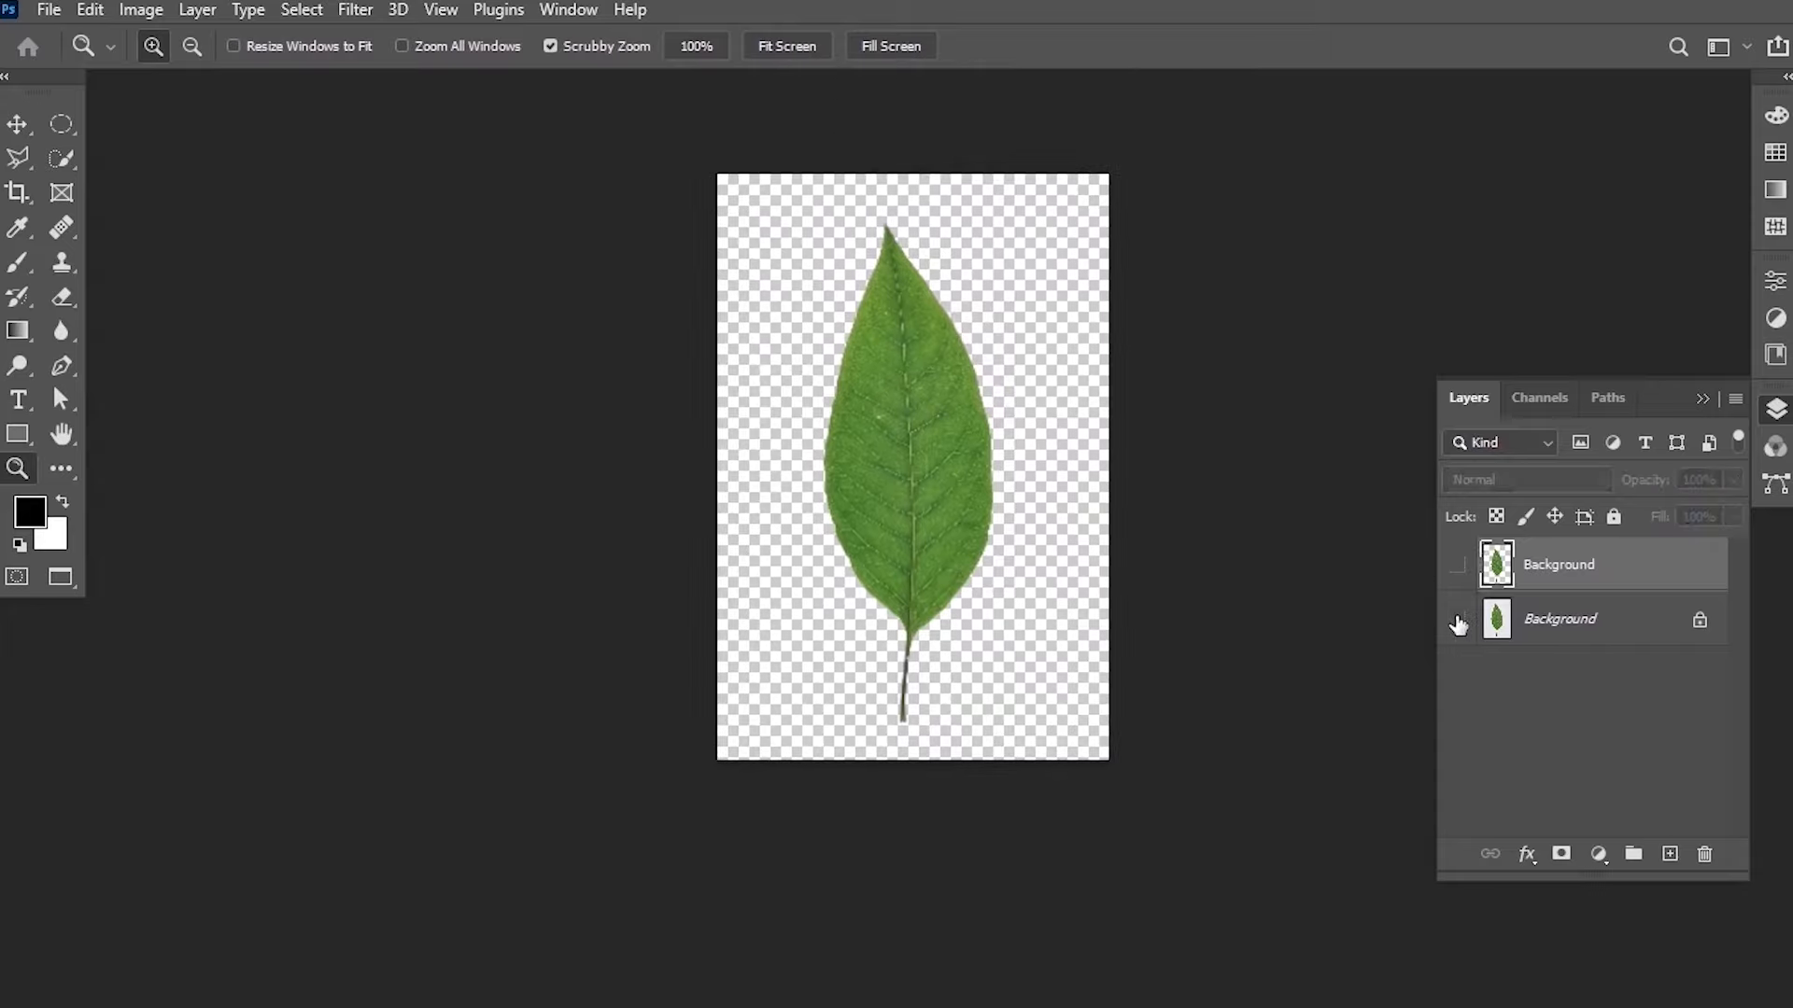
pyautogui.click(1458, 620)
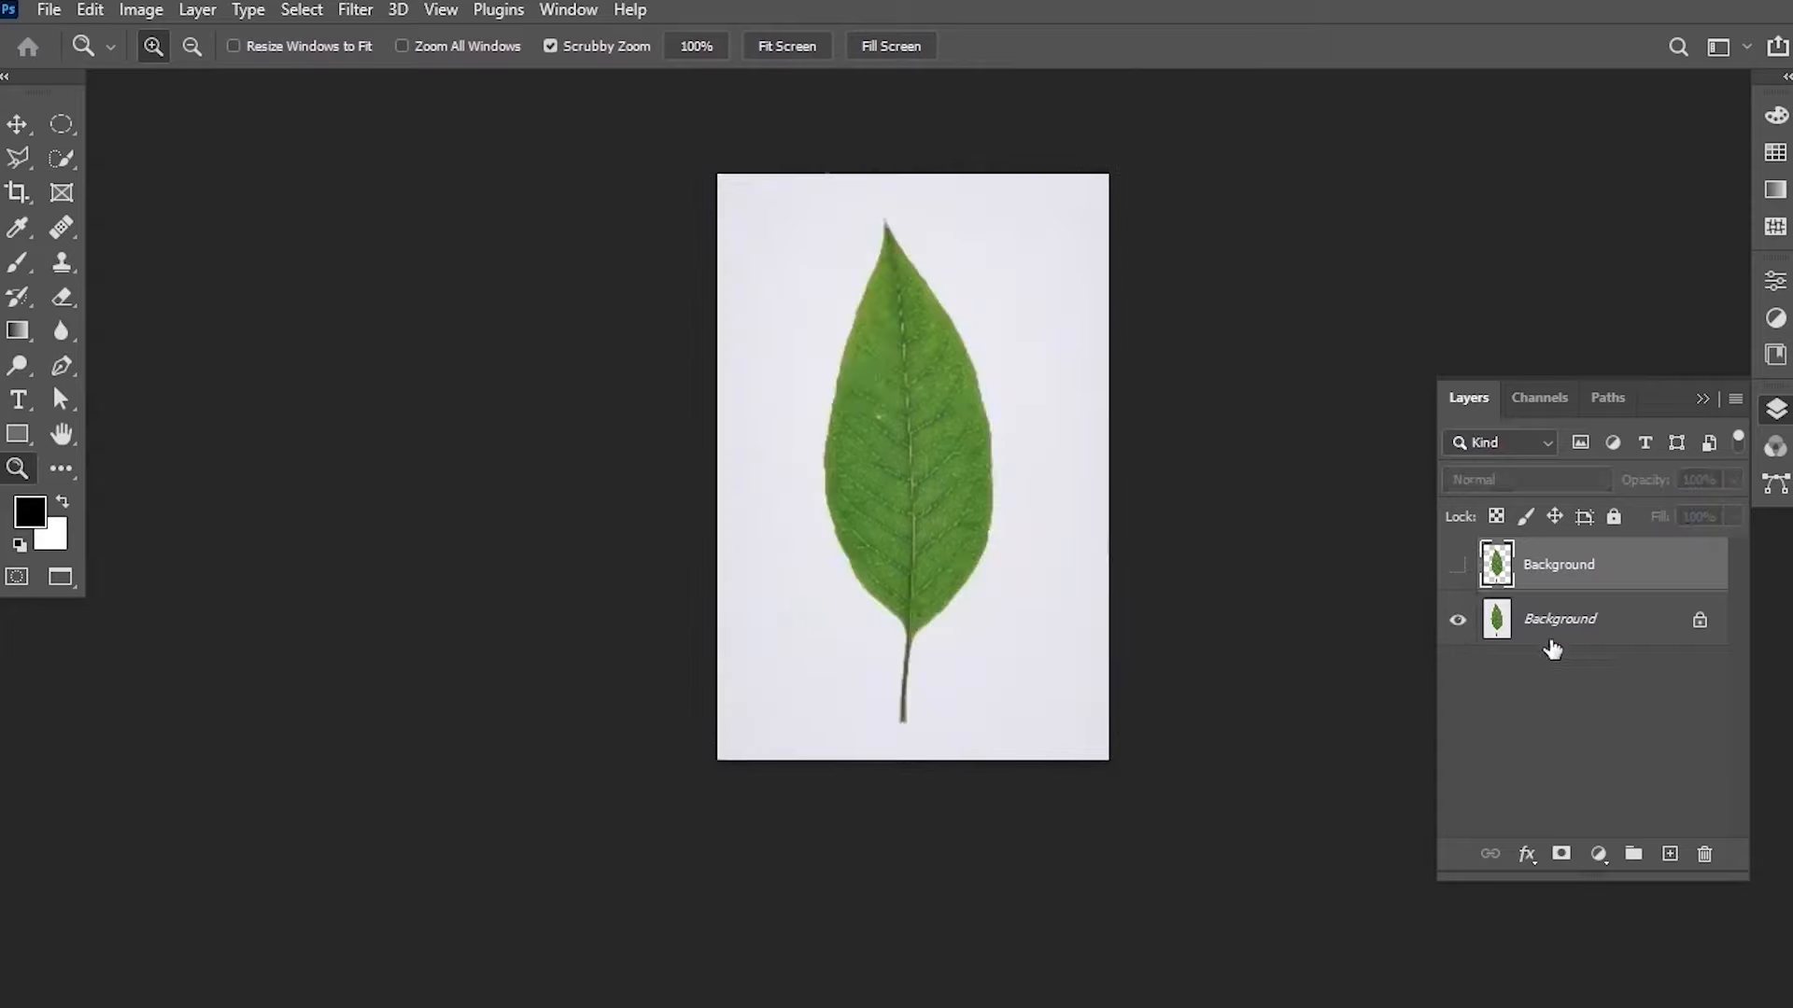
pyautogui.click(1569, 626)
pyautogui.scroll(2, 925, 393)
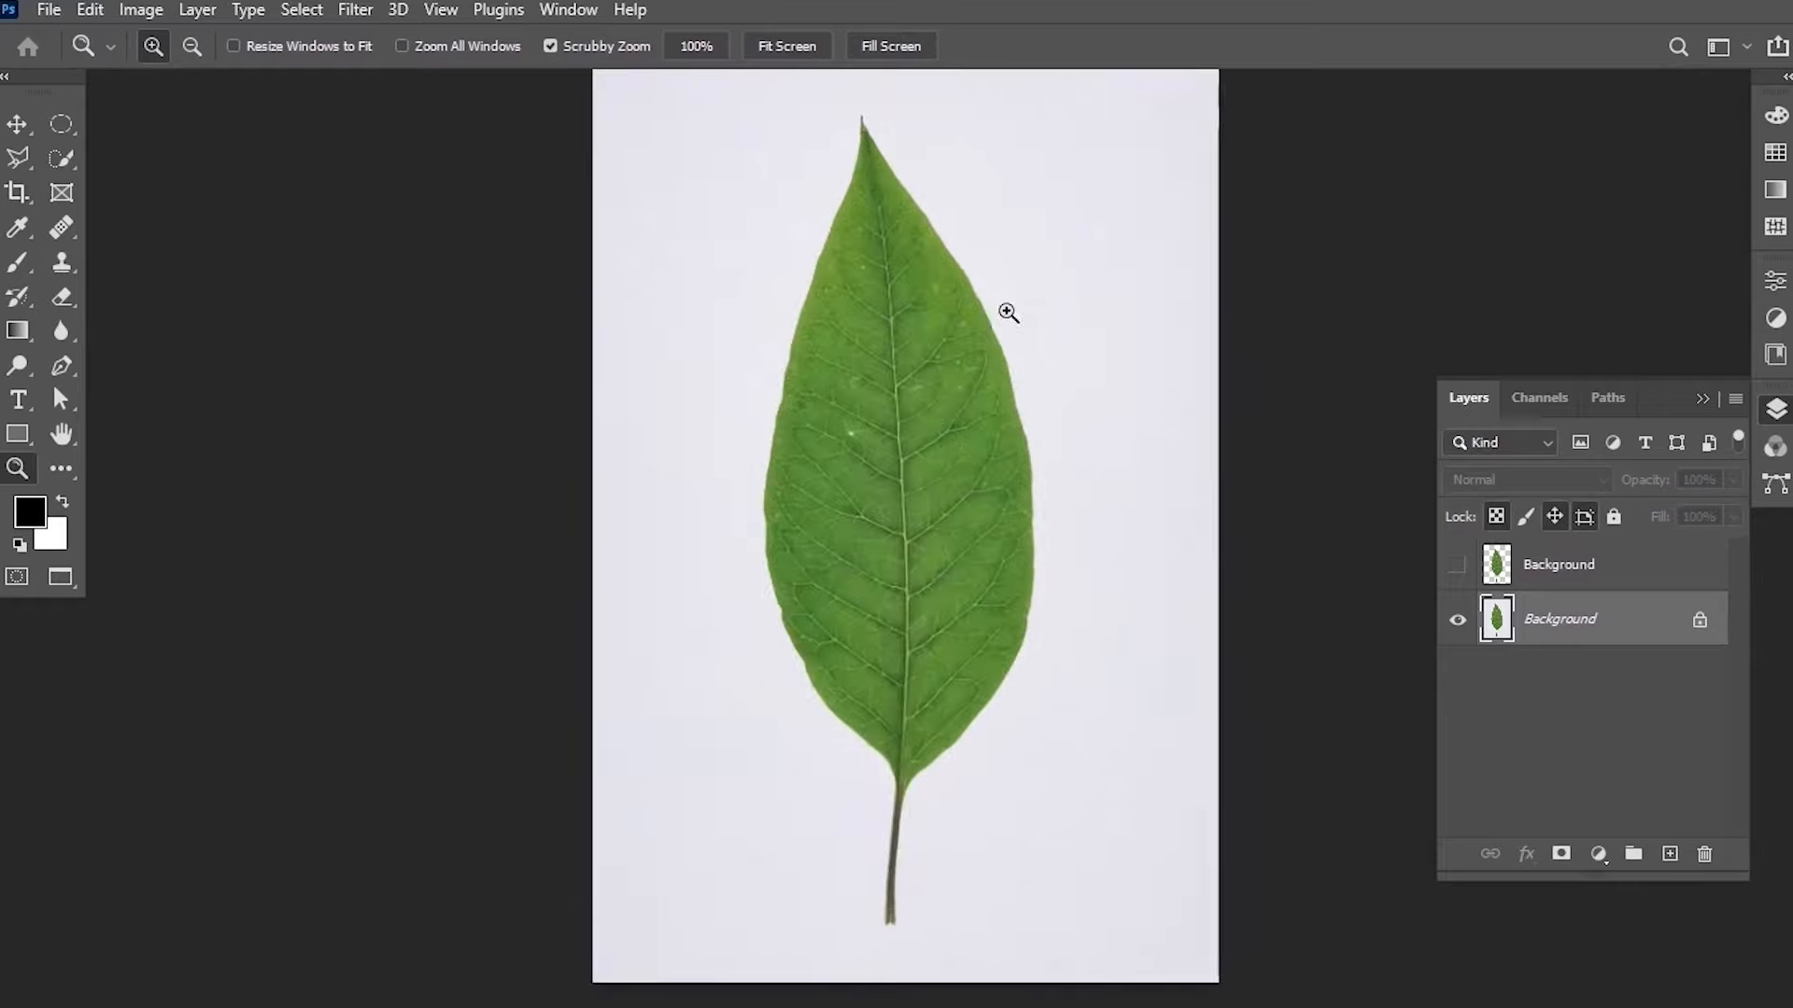
pyautogui.moveTo(1025, 240); pyautogui.dragTo(965, 292)
pyautogui.scroll(-1, 968, 292)
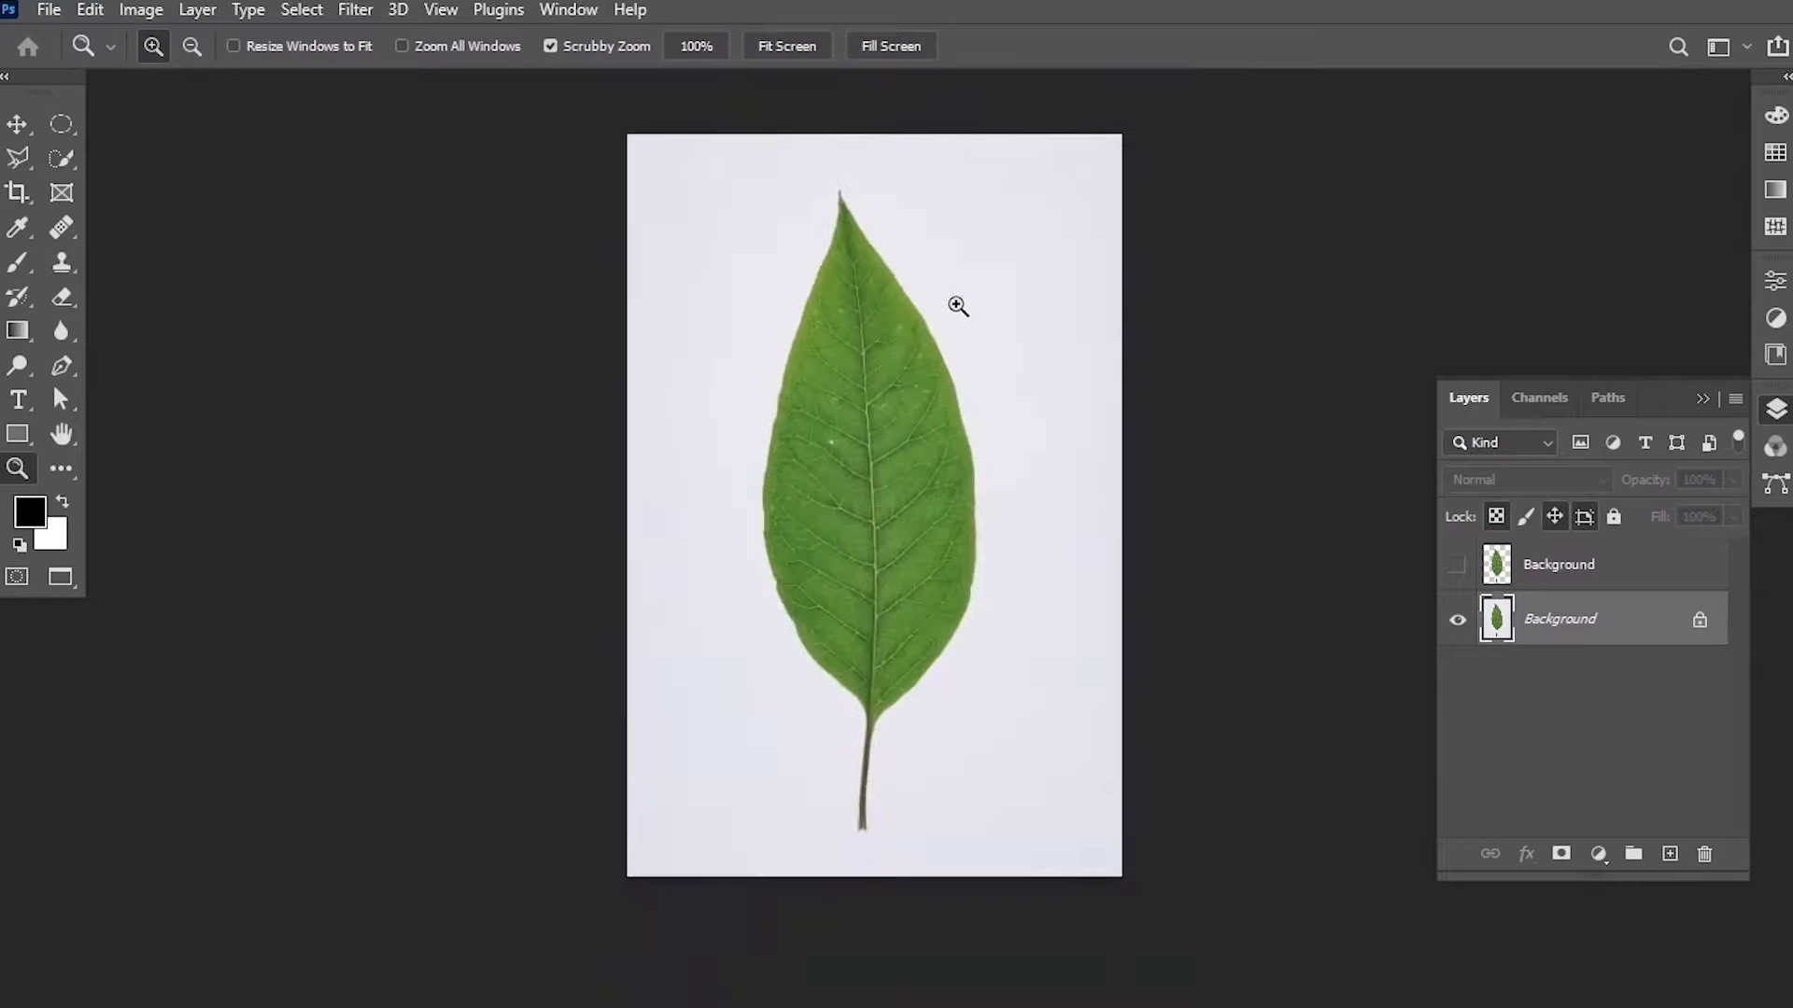
# Select the leaf with the Object Selection tool by drawing a rectangle around it.
pyautogui.rightClick(64, 165)
pyautogui.click(185, 160)
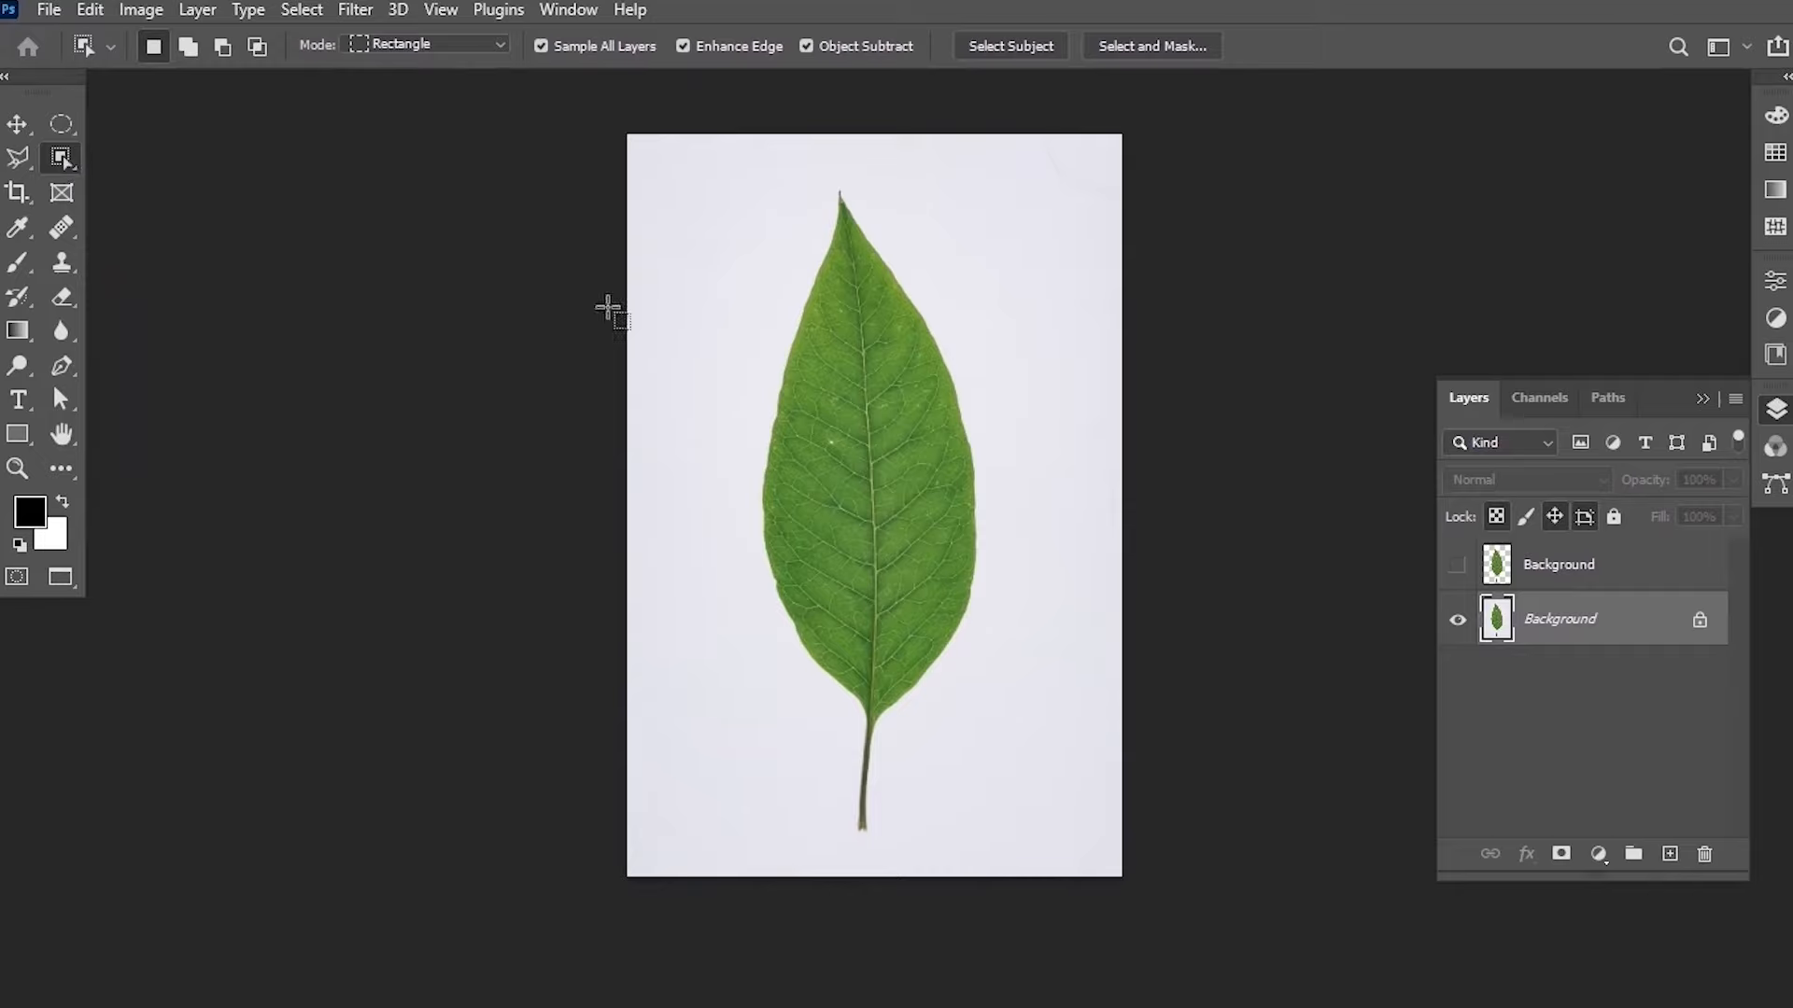
pyautogui.moveTo(688, 167); pyautogui.dragTo(1036, 856)
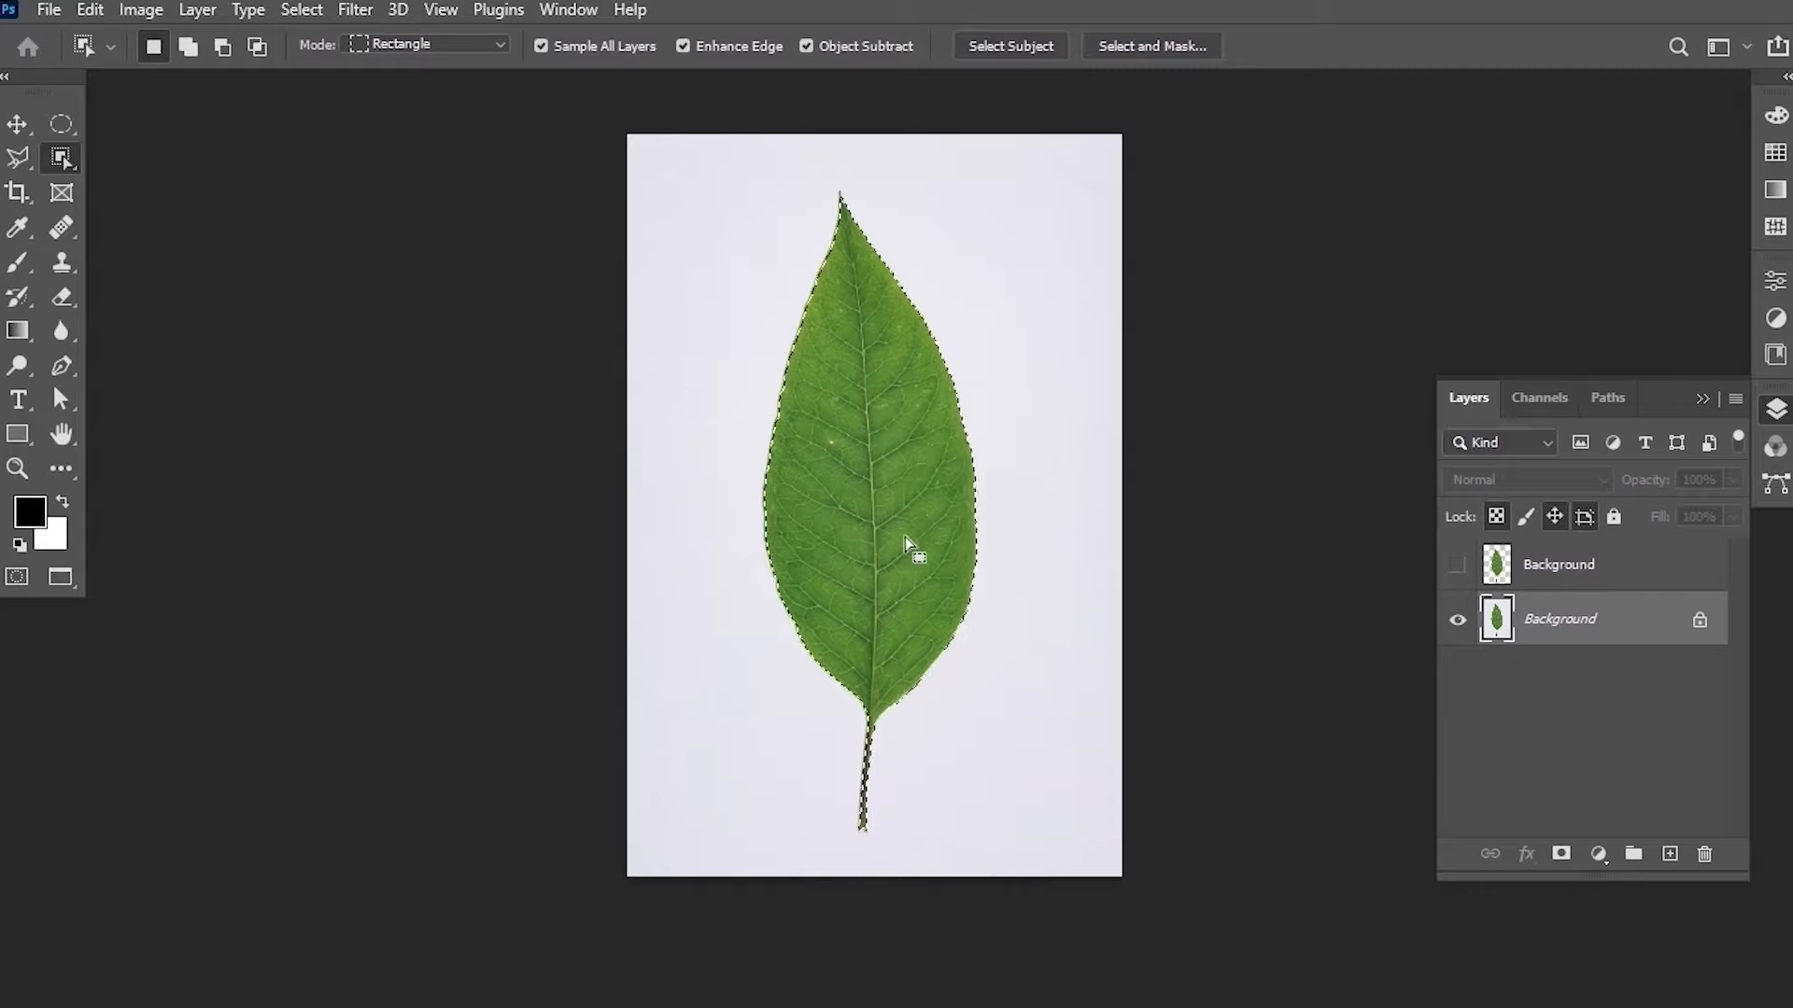
# Inspect the leaf selection's edges up close and open Select and Mask.
pyautogui.press('z')
pyautogui.moveTo(857, 299)
pyautogui.mouseDown()
pyautogui.moveTo(936, 160)
pyautogui.moveTo(867, 320)
pyautogui.mouseUp()
pyautogui.moveTo(852, 540); pyautogui.dragTo(982, 231)
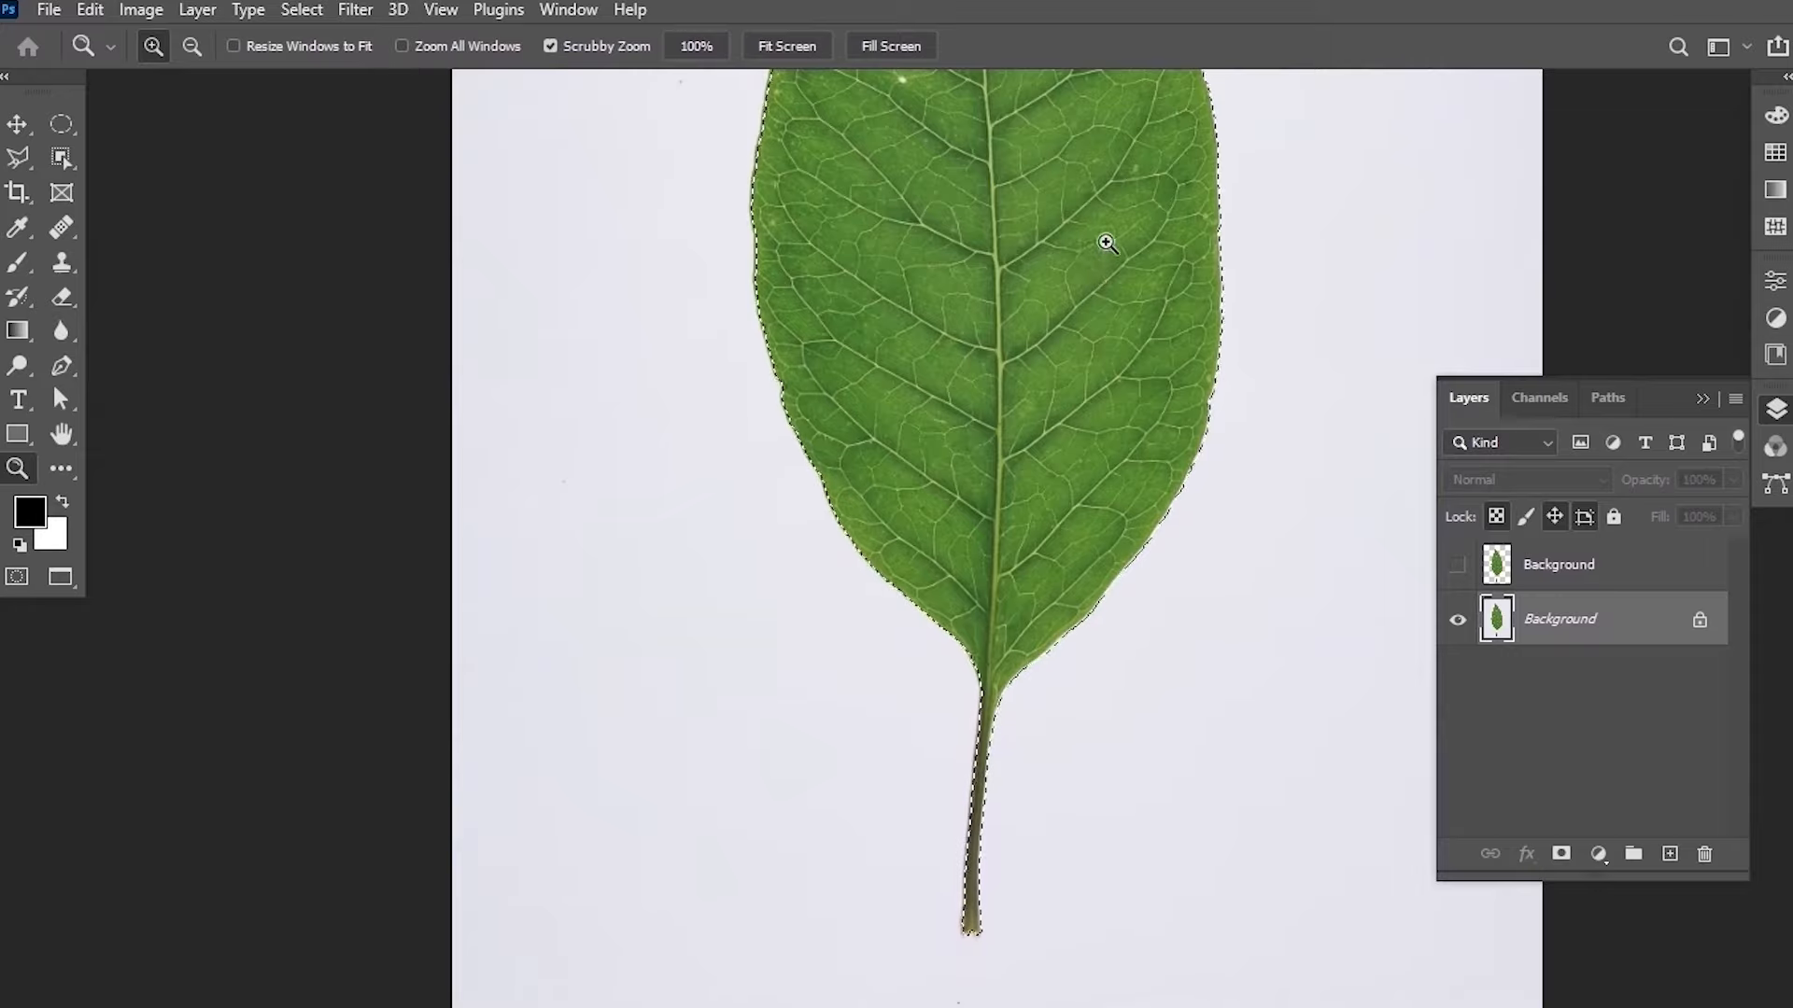
pyautogui.moveTo(1098, 163); pyautogui.dragTo(1005, 321)
pyautogui.moveTo(1047, 212); pyautogui.dragTo(981, 268)
pyautogui.moveTo(1011, 187); pyautogui.dragTo(971, 340)
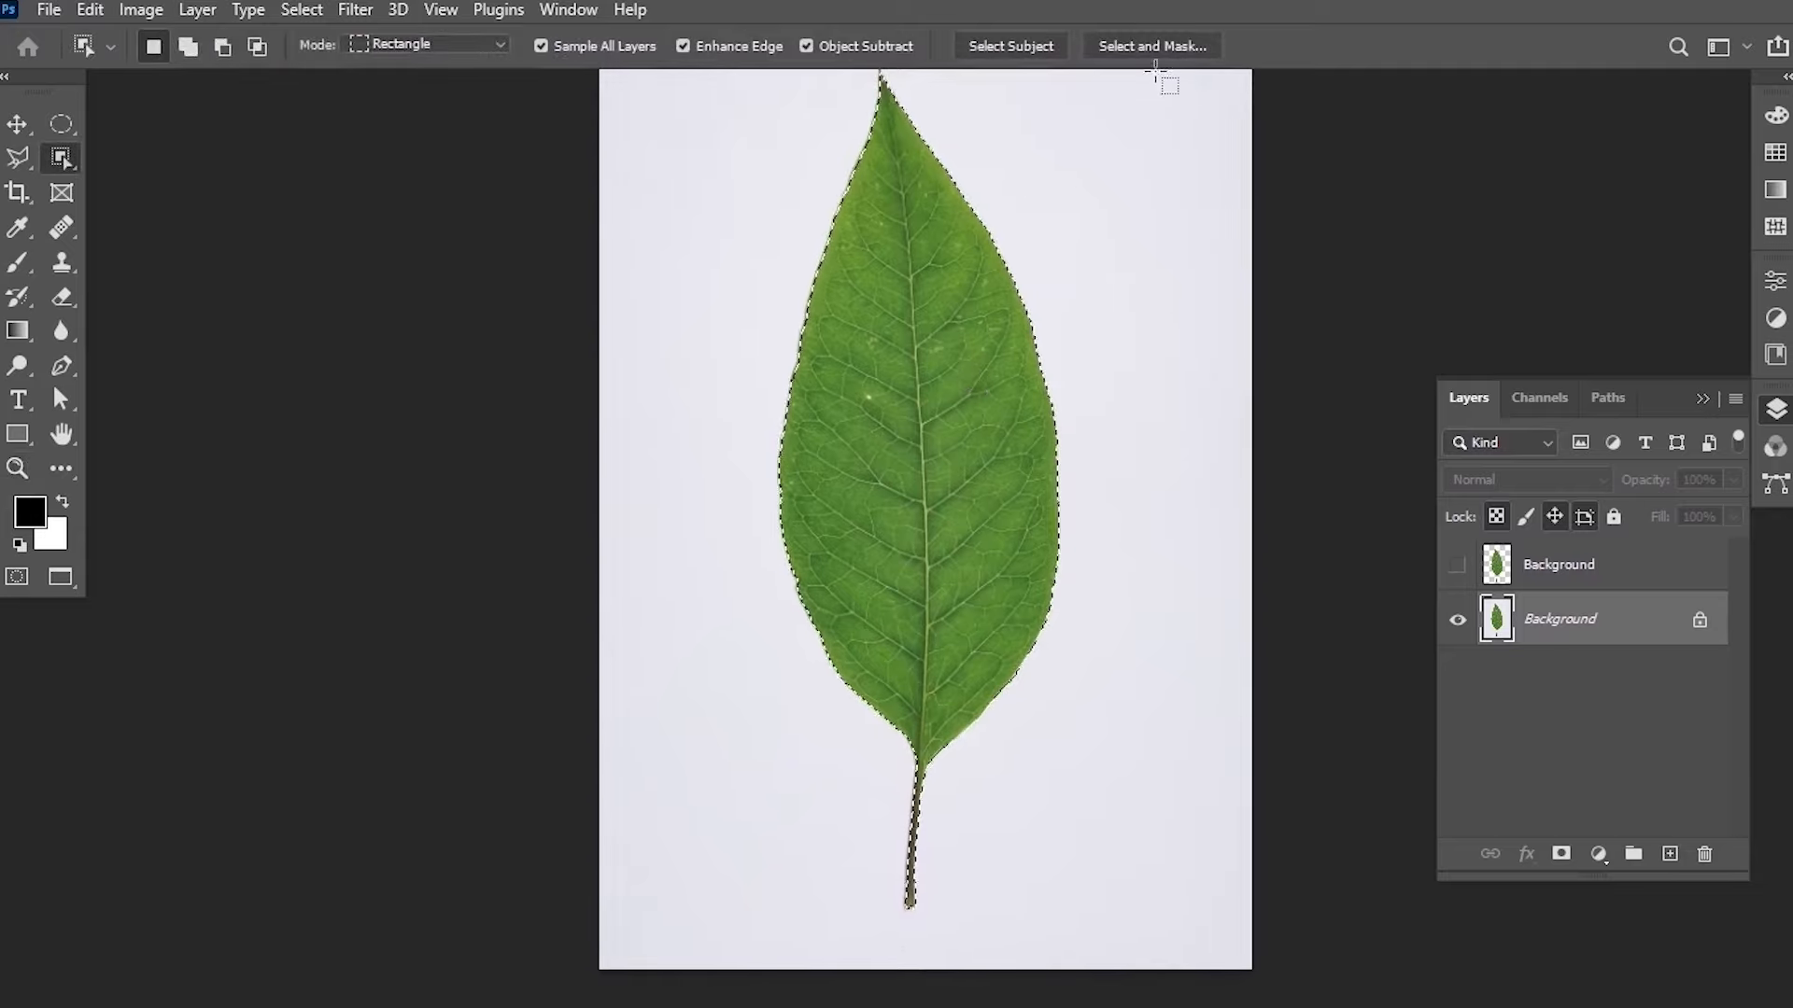
pyautogui.click(1162, 49)
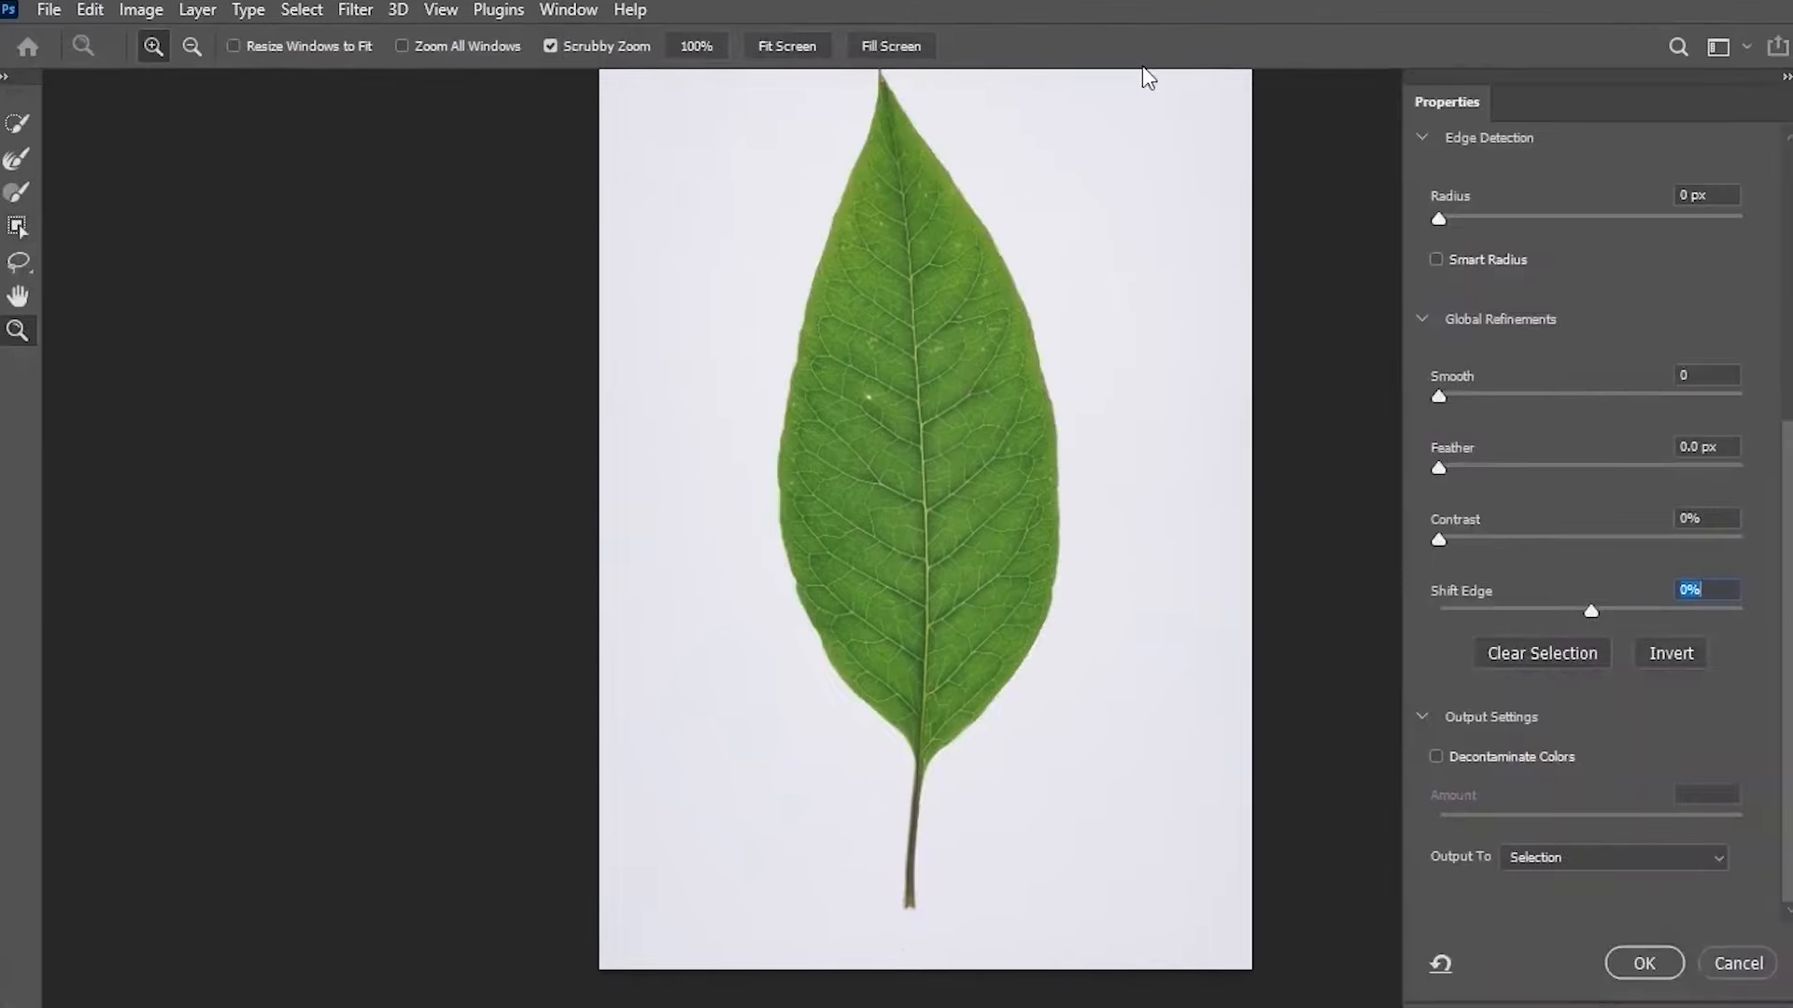
# Output the refined leaf selection from Select and Mask to another new layer.
pyautogui.moveTo(953, 333); pyautogui.dragTo(1046, 229)
pyautogui.moveTo(993, 159); pyautogui.dragTo(1000, 116)
pyautogui.moveTo(893, 449); pyautogui.dragTo(898, 353)
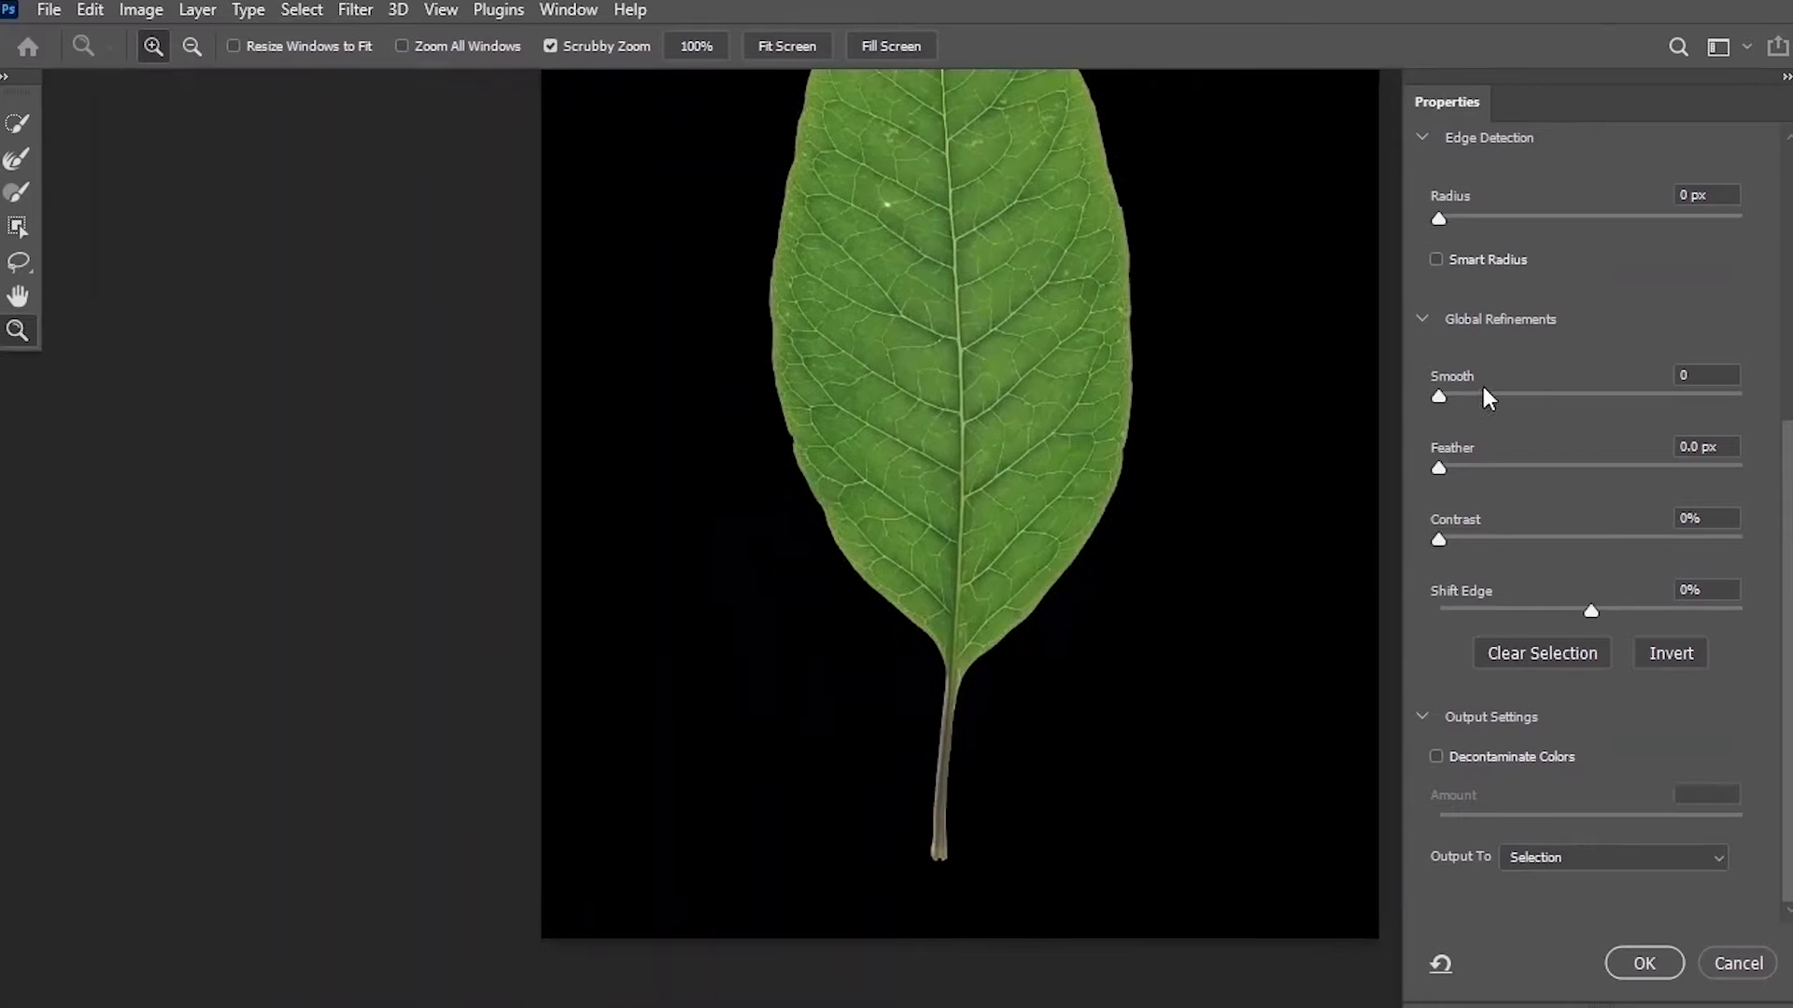
pyautogui.click(1591, 608)
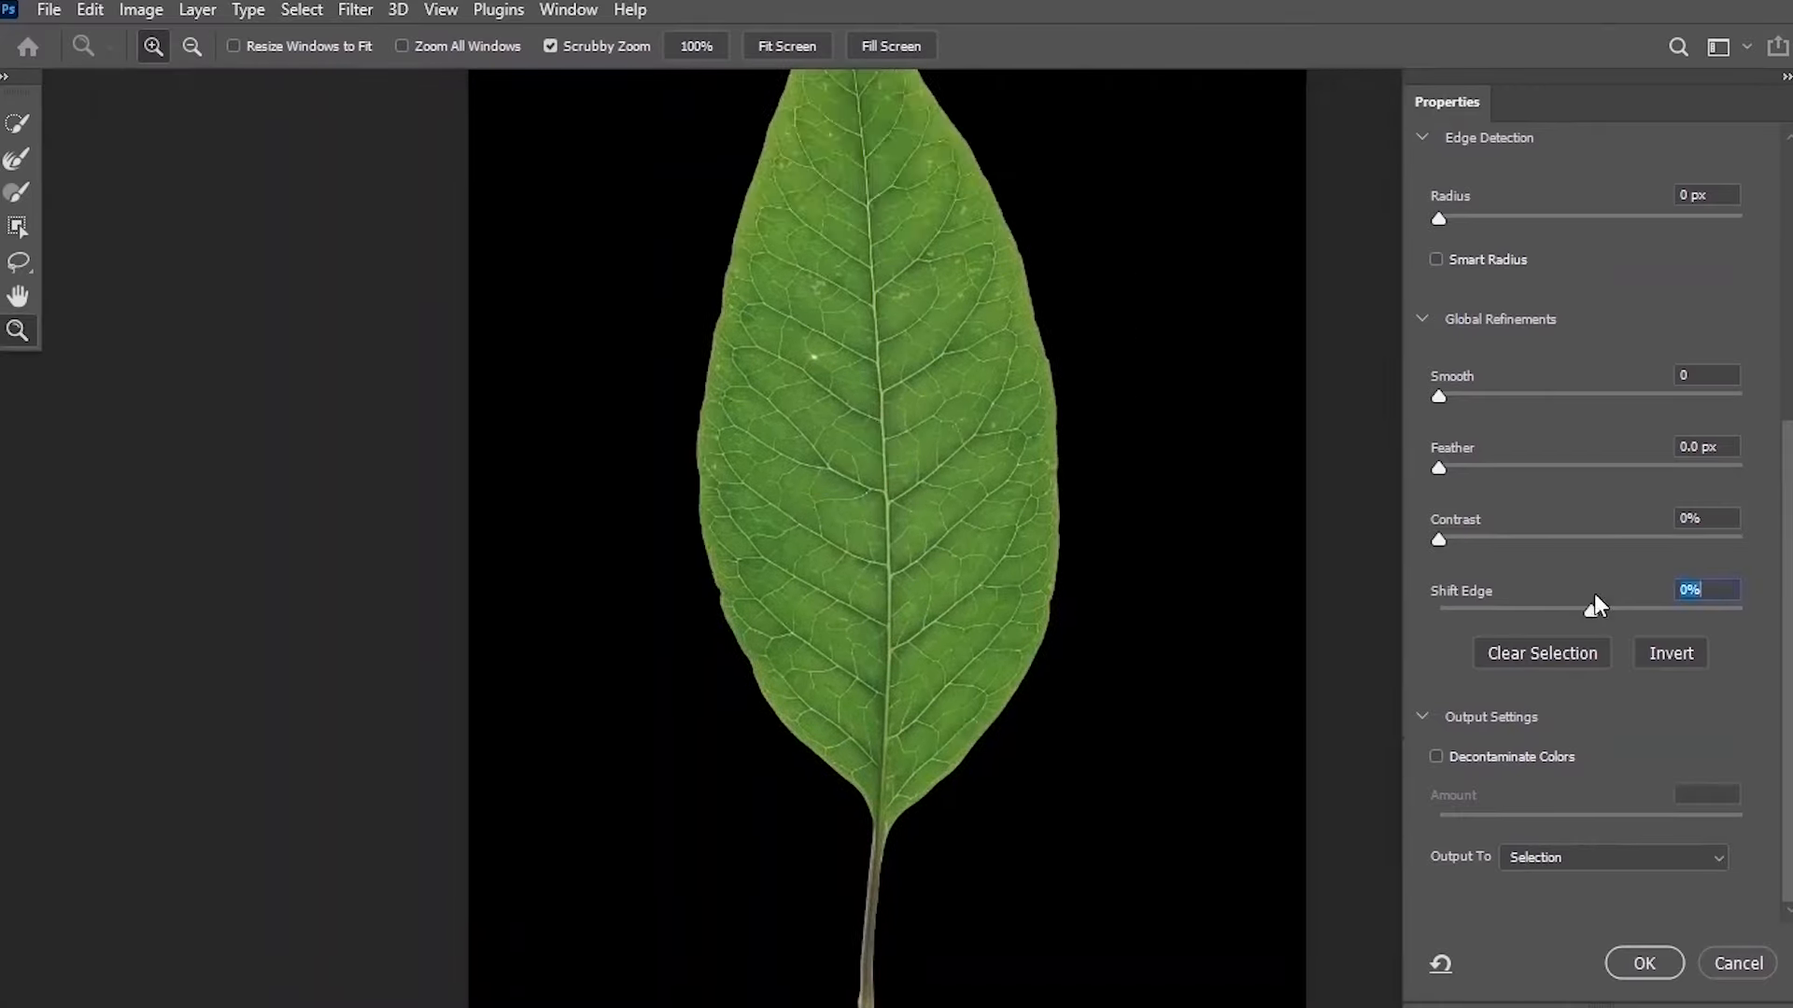
pyautogui.click(1555, 861)
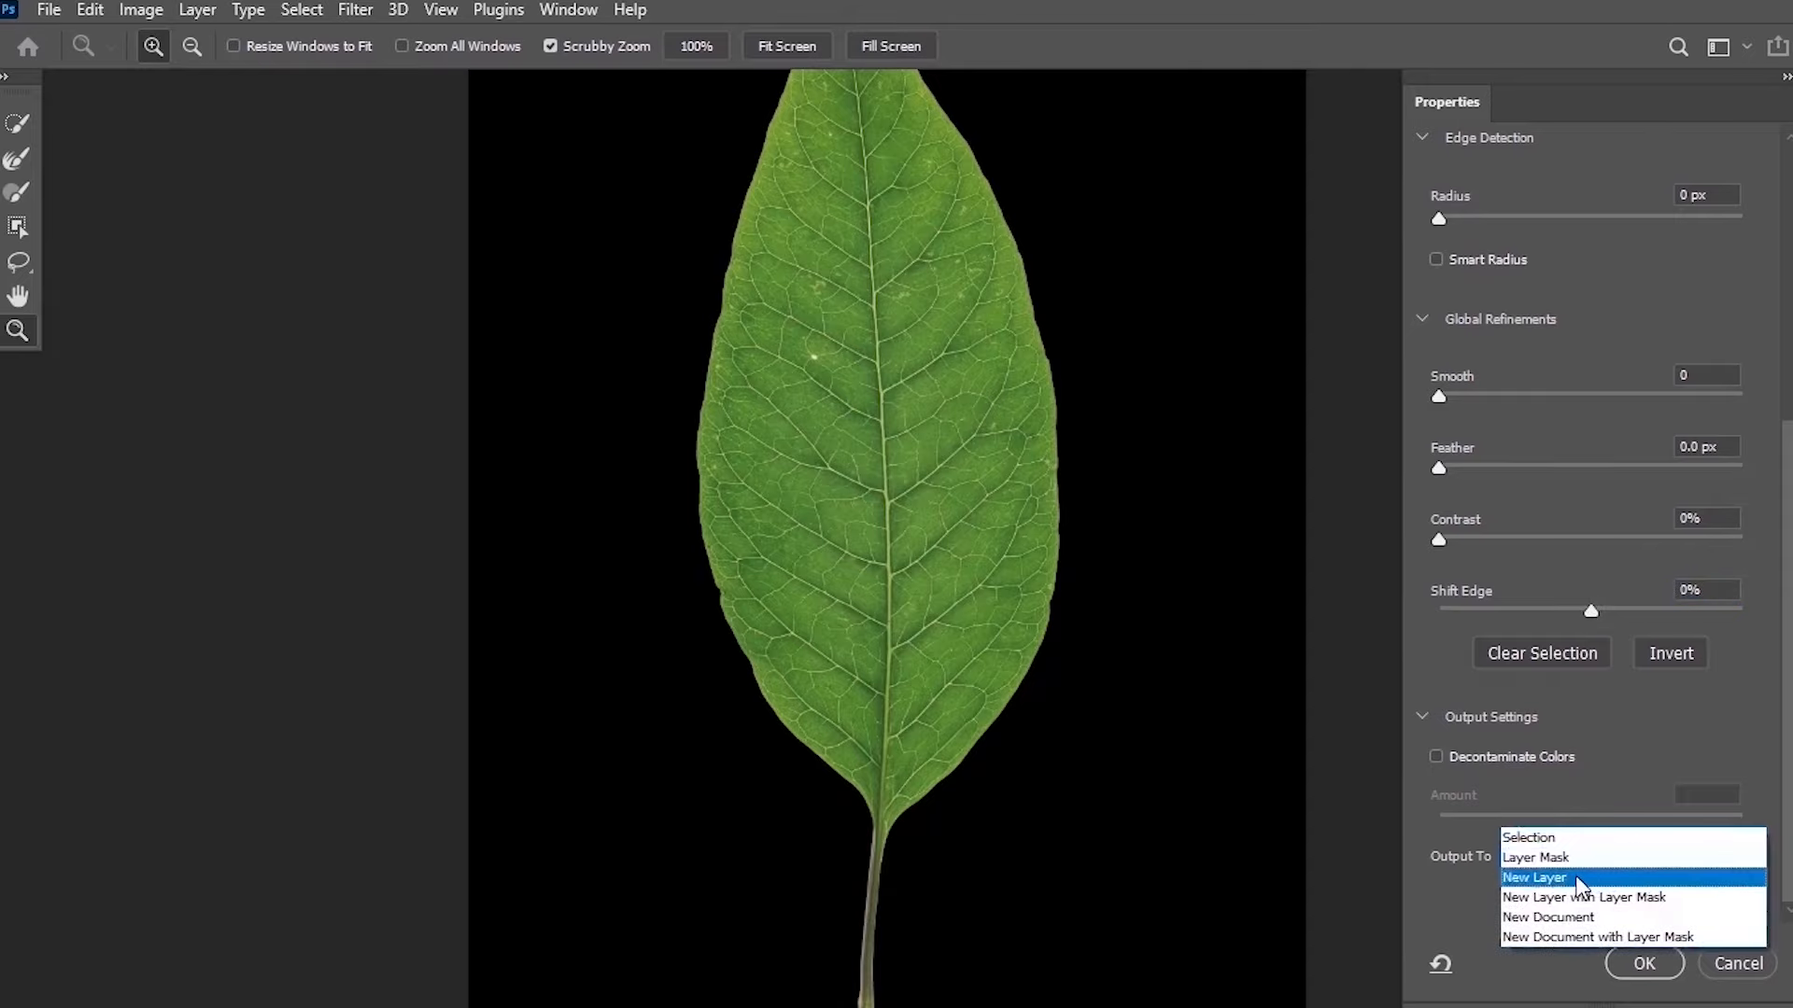
pyautogui.click(1578, 878)
pyautogui.click(1664, 960)
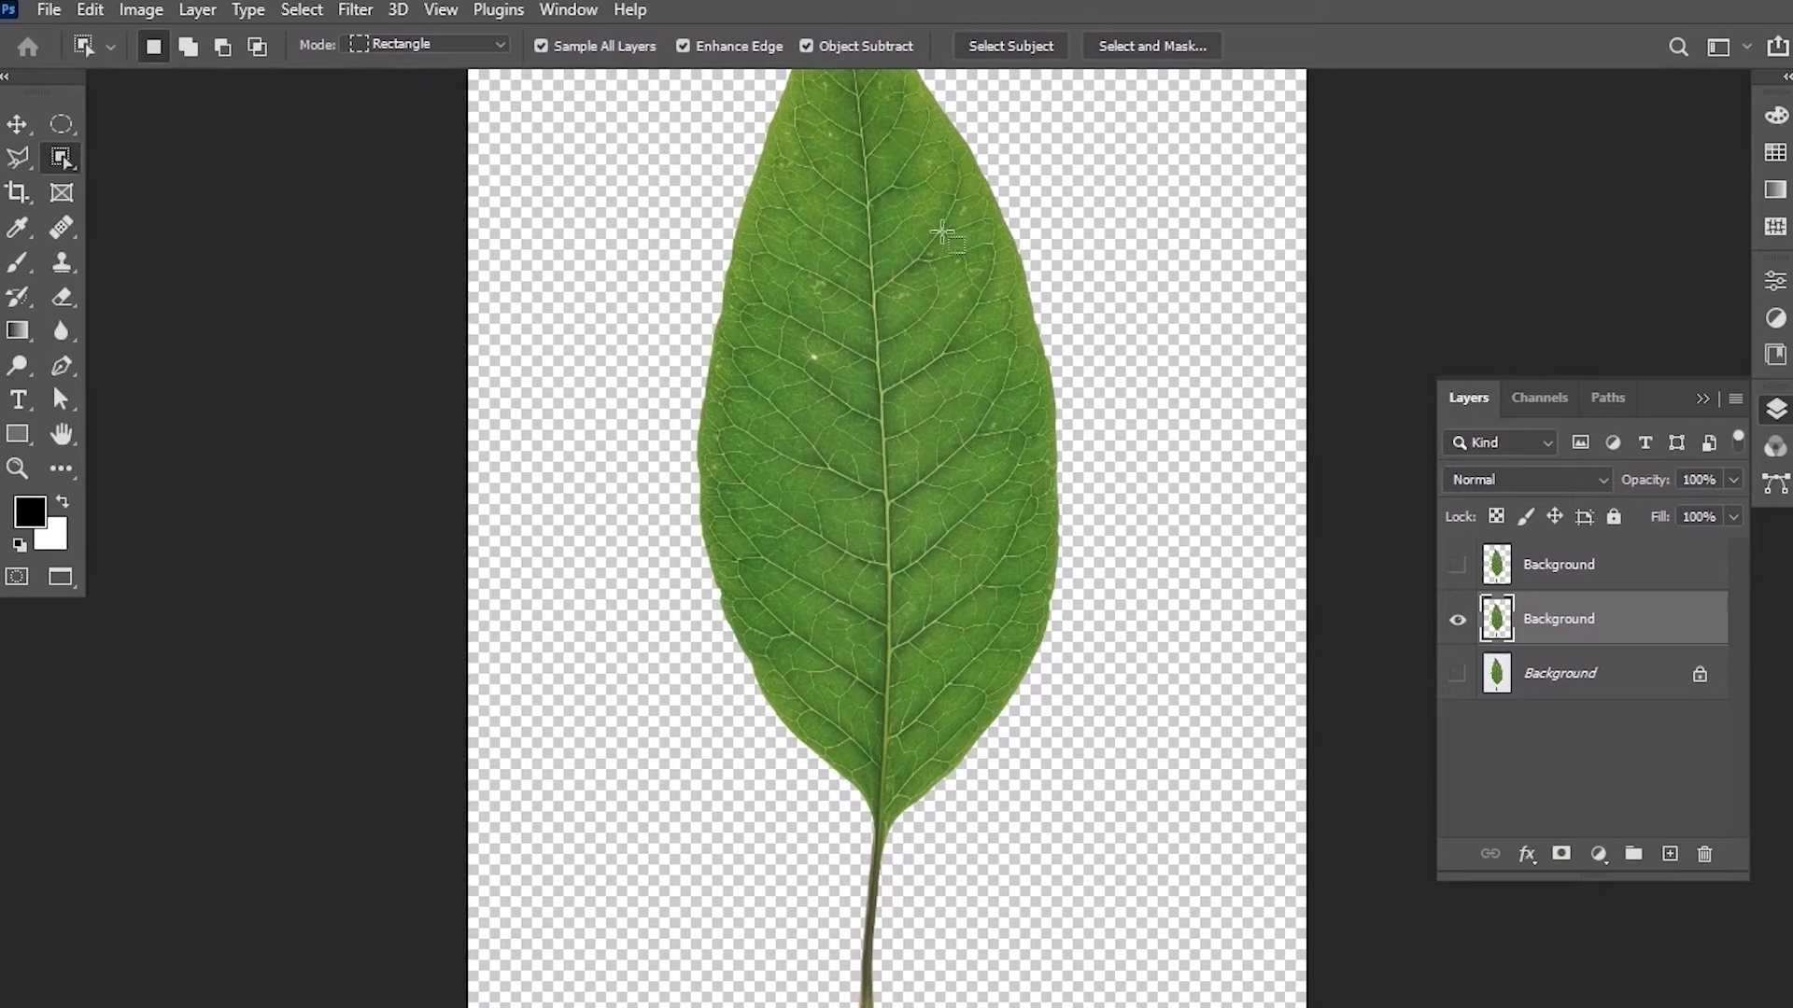
# Select the maple leaf with the Object Selection tool by drawing a rectangle around it and its stem.
pyautogui.click(16, 123)
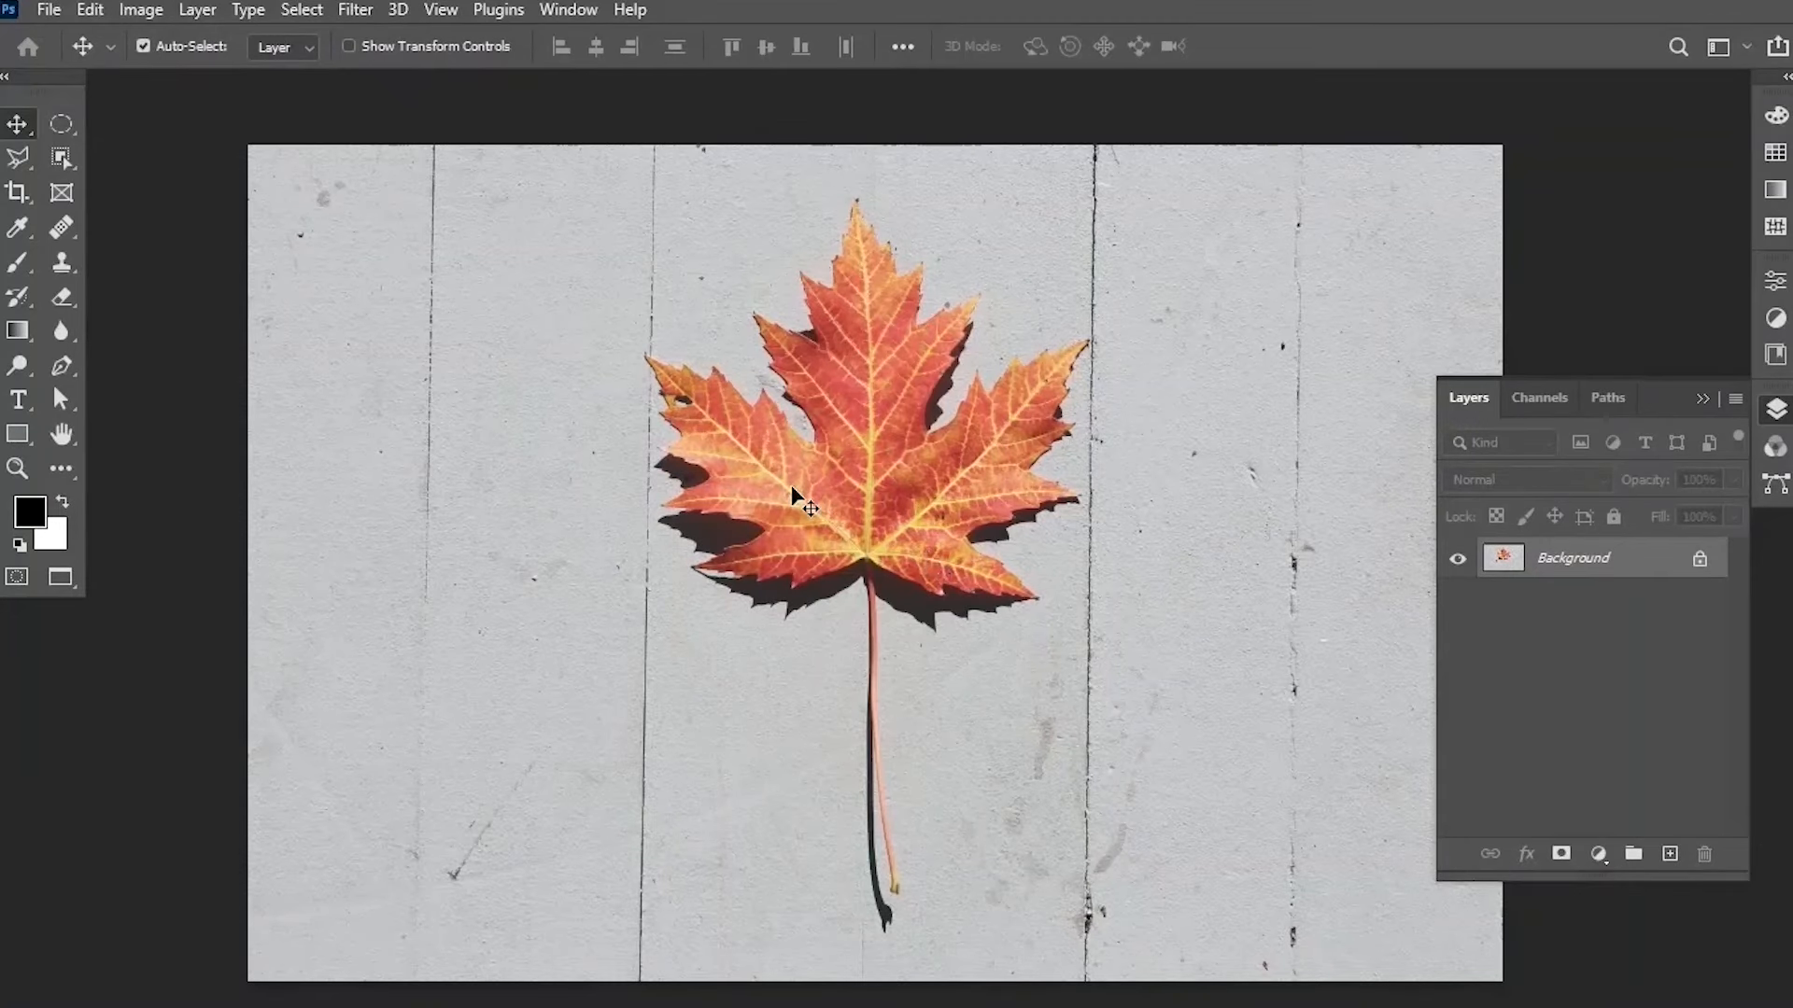
pyautogui.scroll(-1, 792, 494)
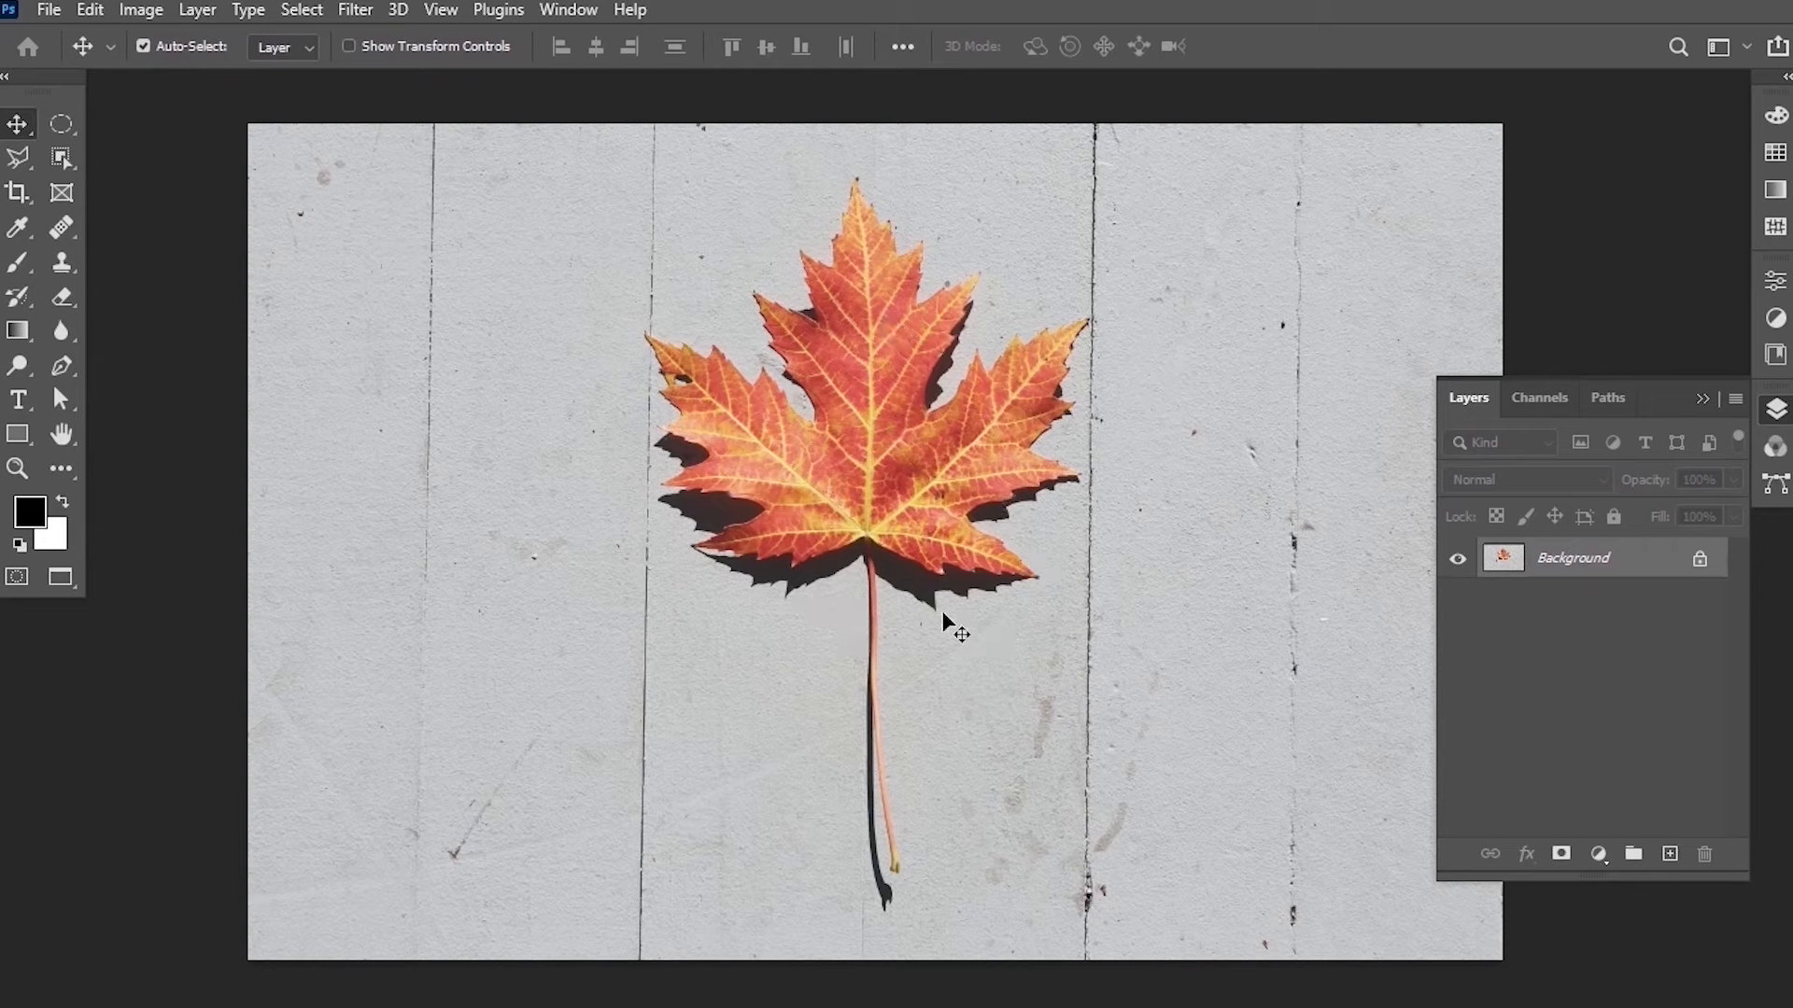
pyautogui.click(63, 168)
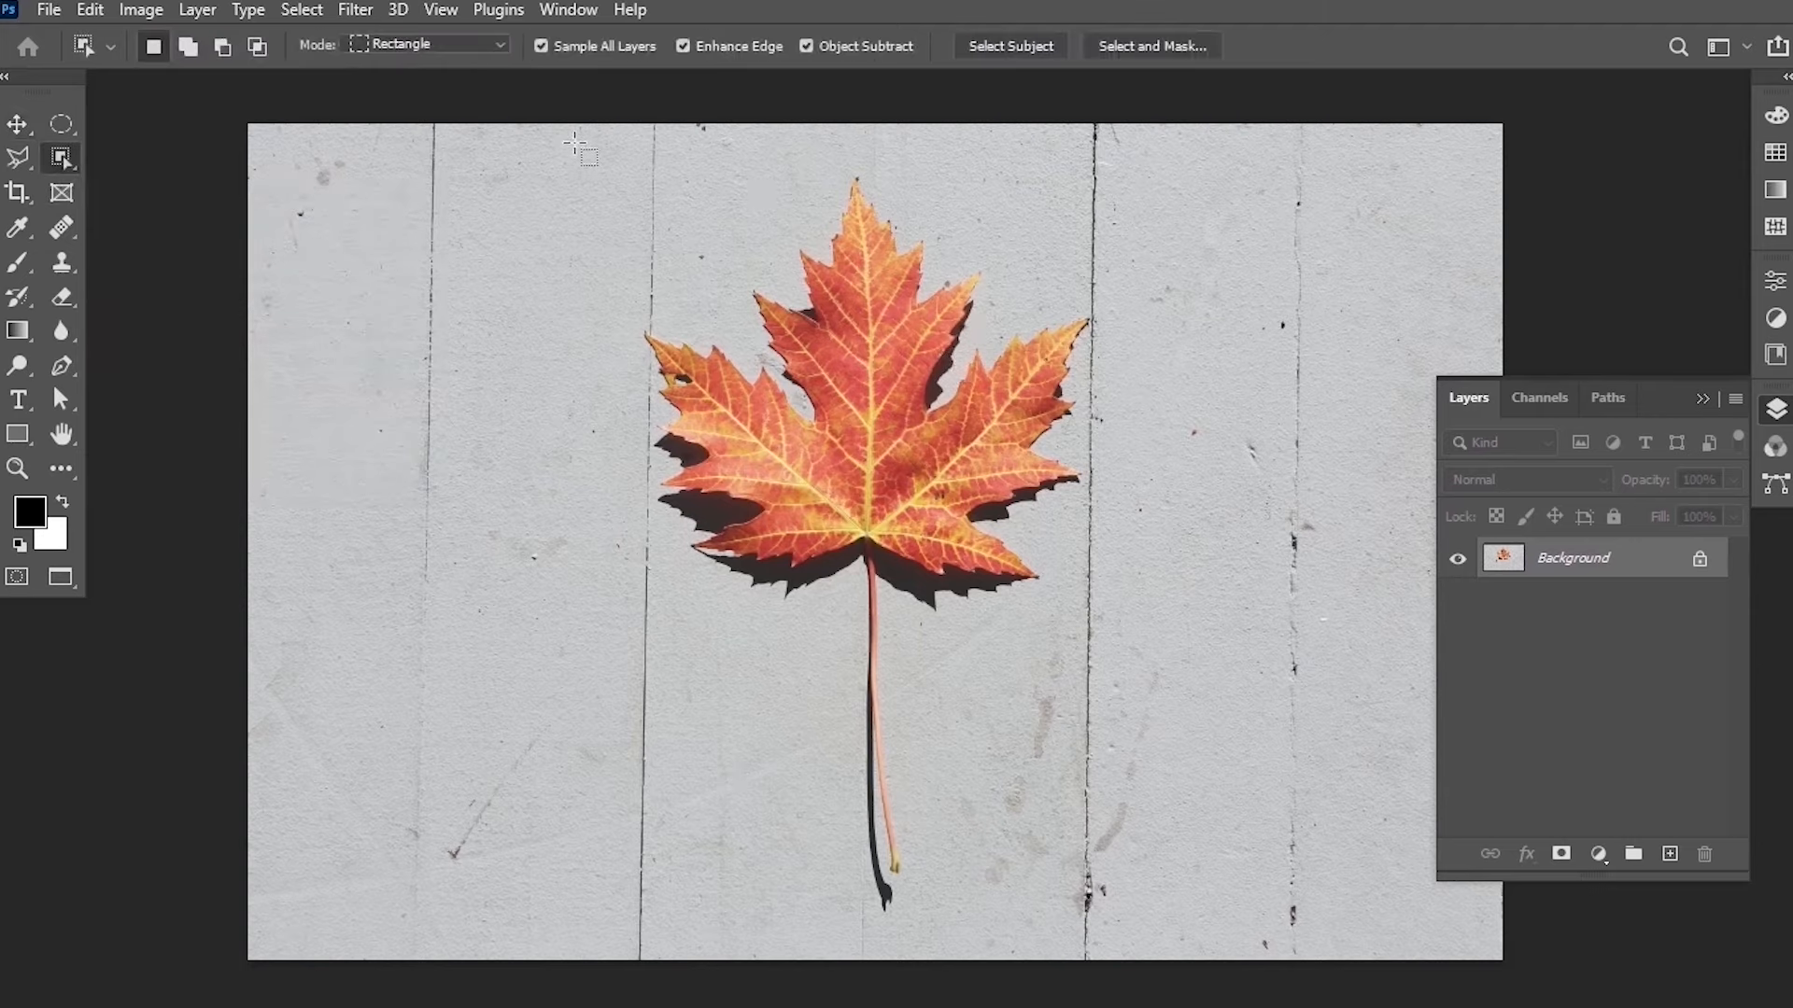
pyautogui.moveTo(574, 143)
pyautogui.mouseDown()
pyautogui.moveTo(1129, 732)
pyautogui.moveTo(1155, 915)
pyautogui.mouseUp()
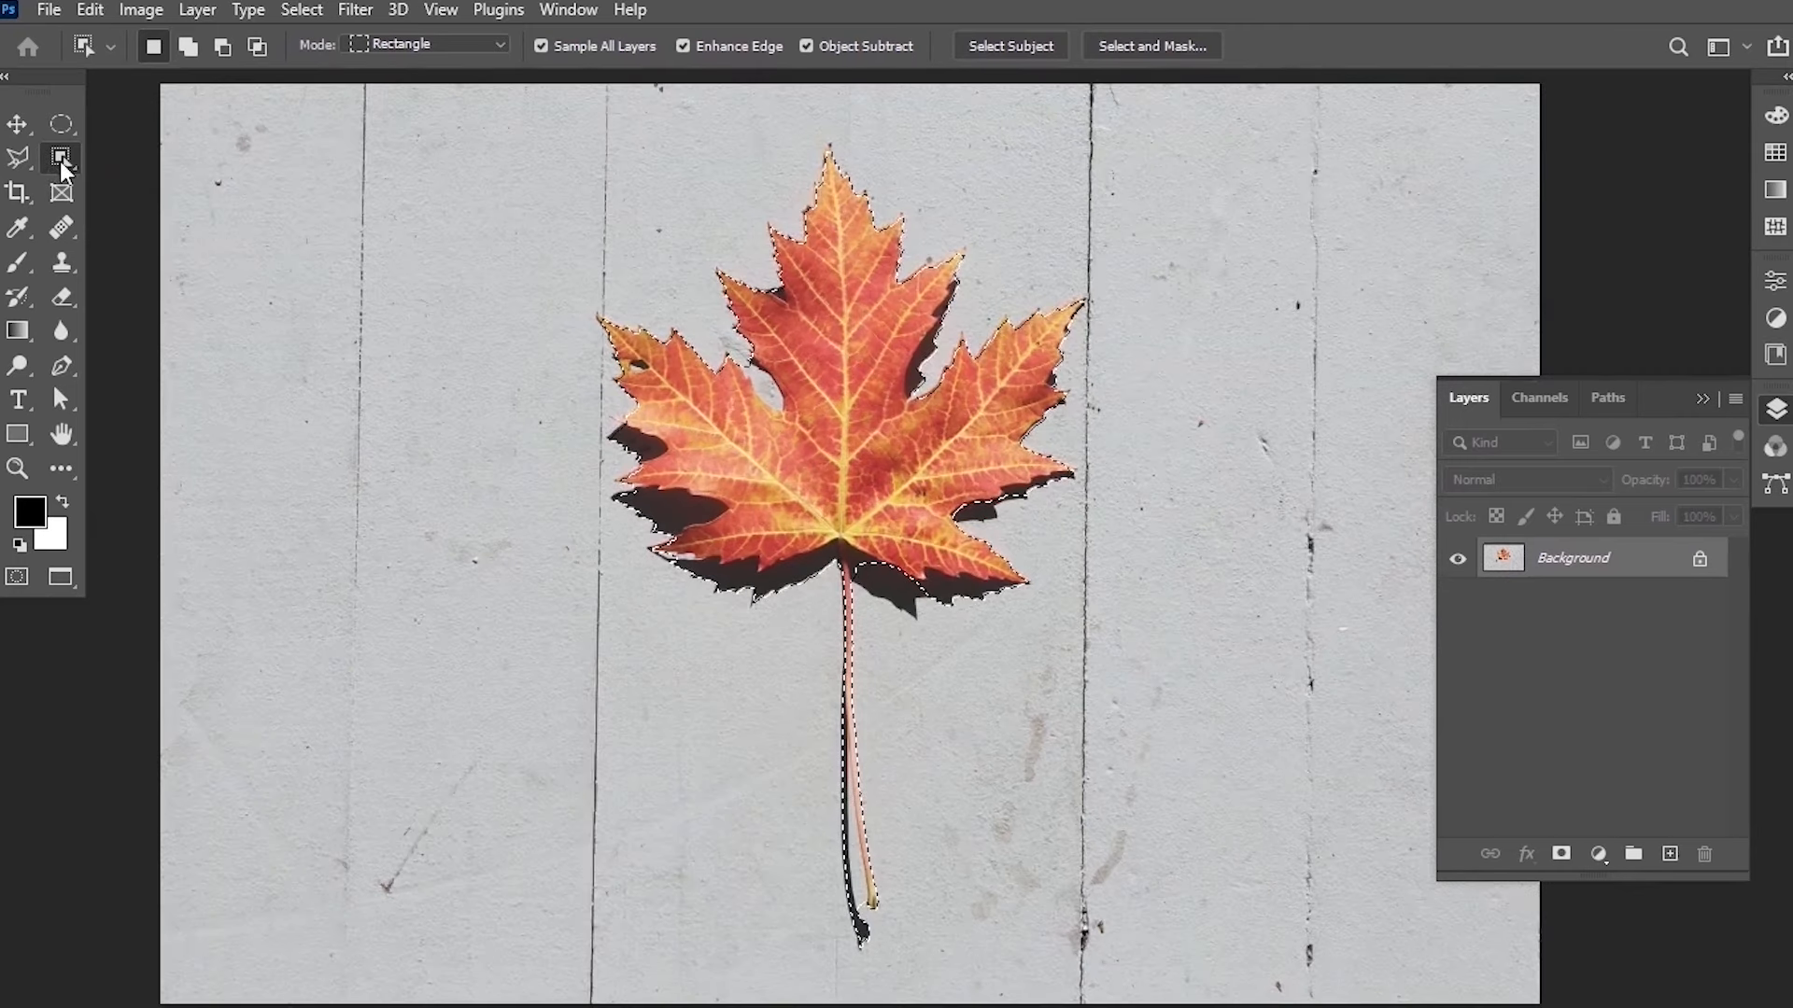
# Switch to the Quick Selection tool in subtract mode and remove the shadow beside the stem from the selection.
pyautogui.rightClick(62, 163)
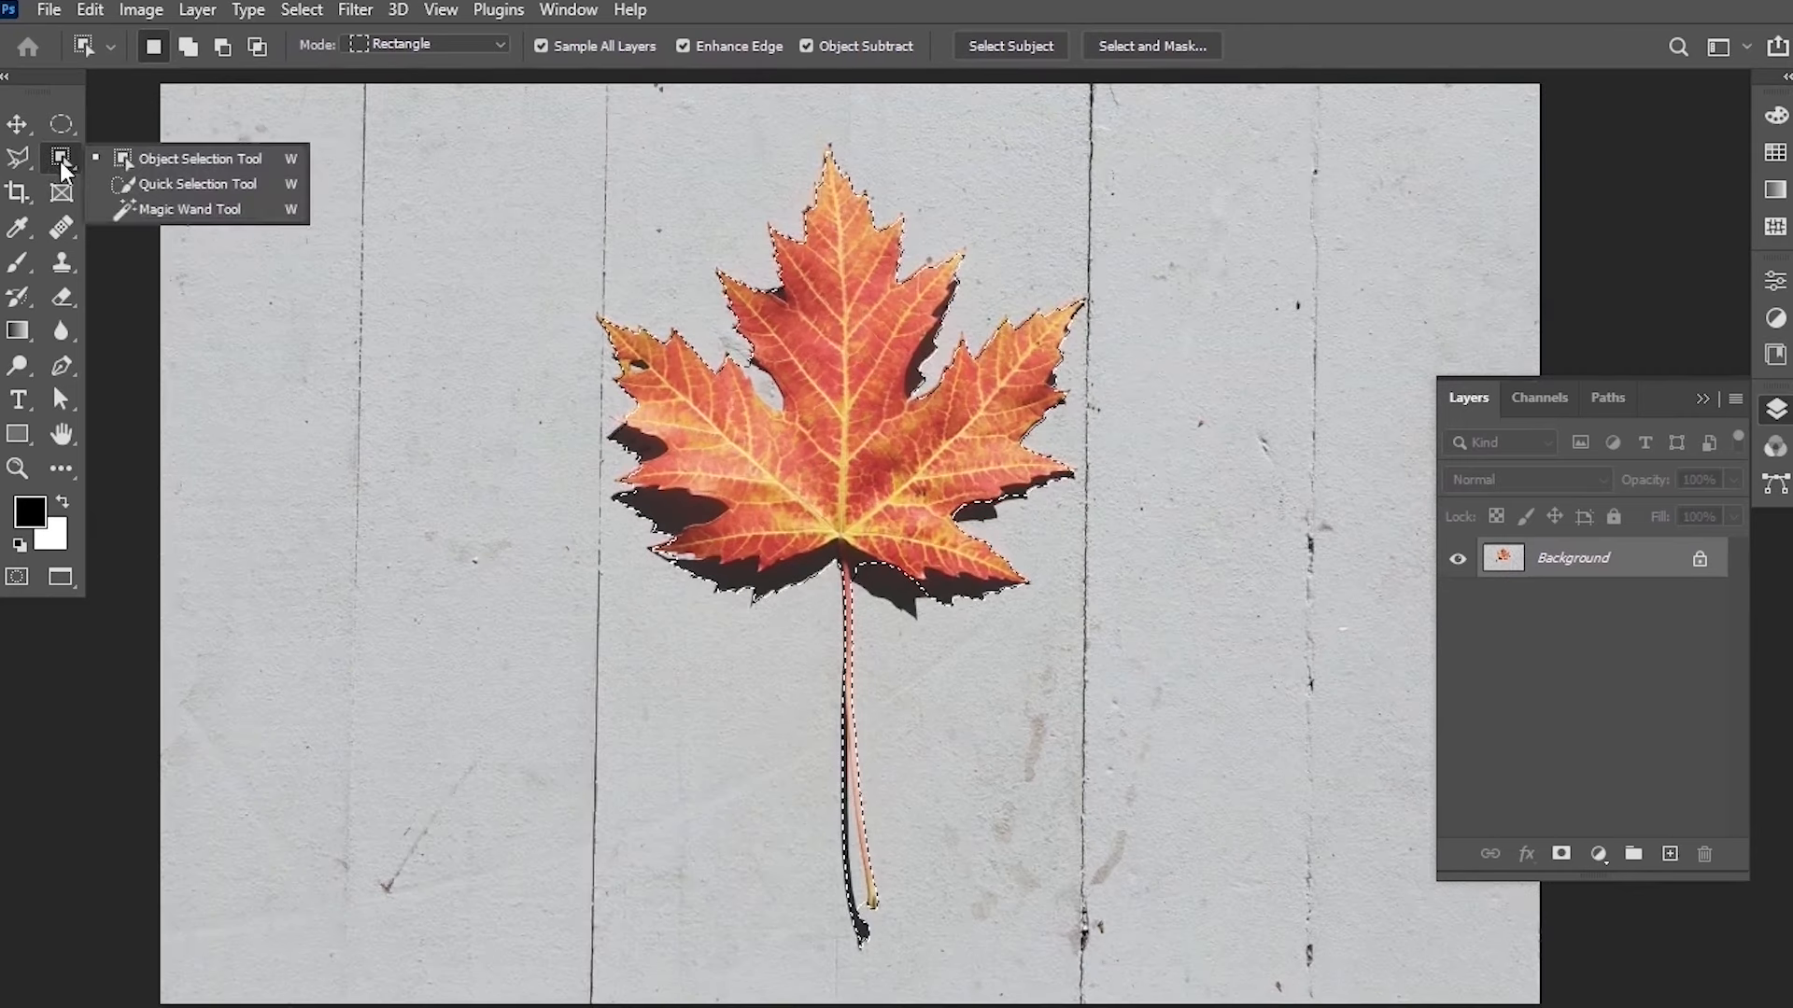
pyautogui.click(226, 184)
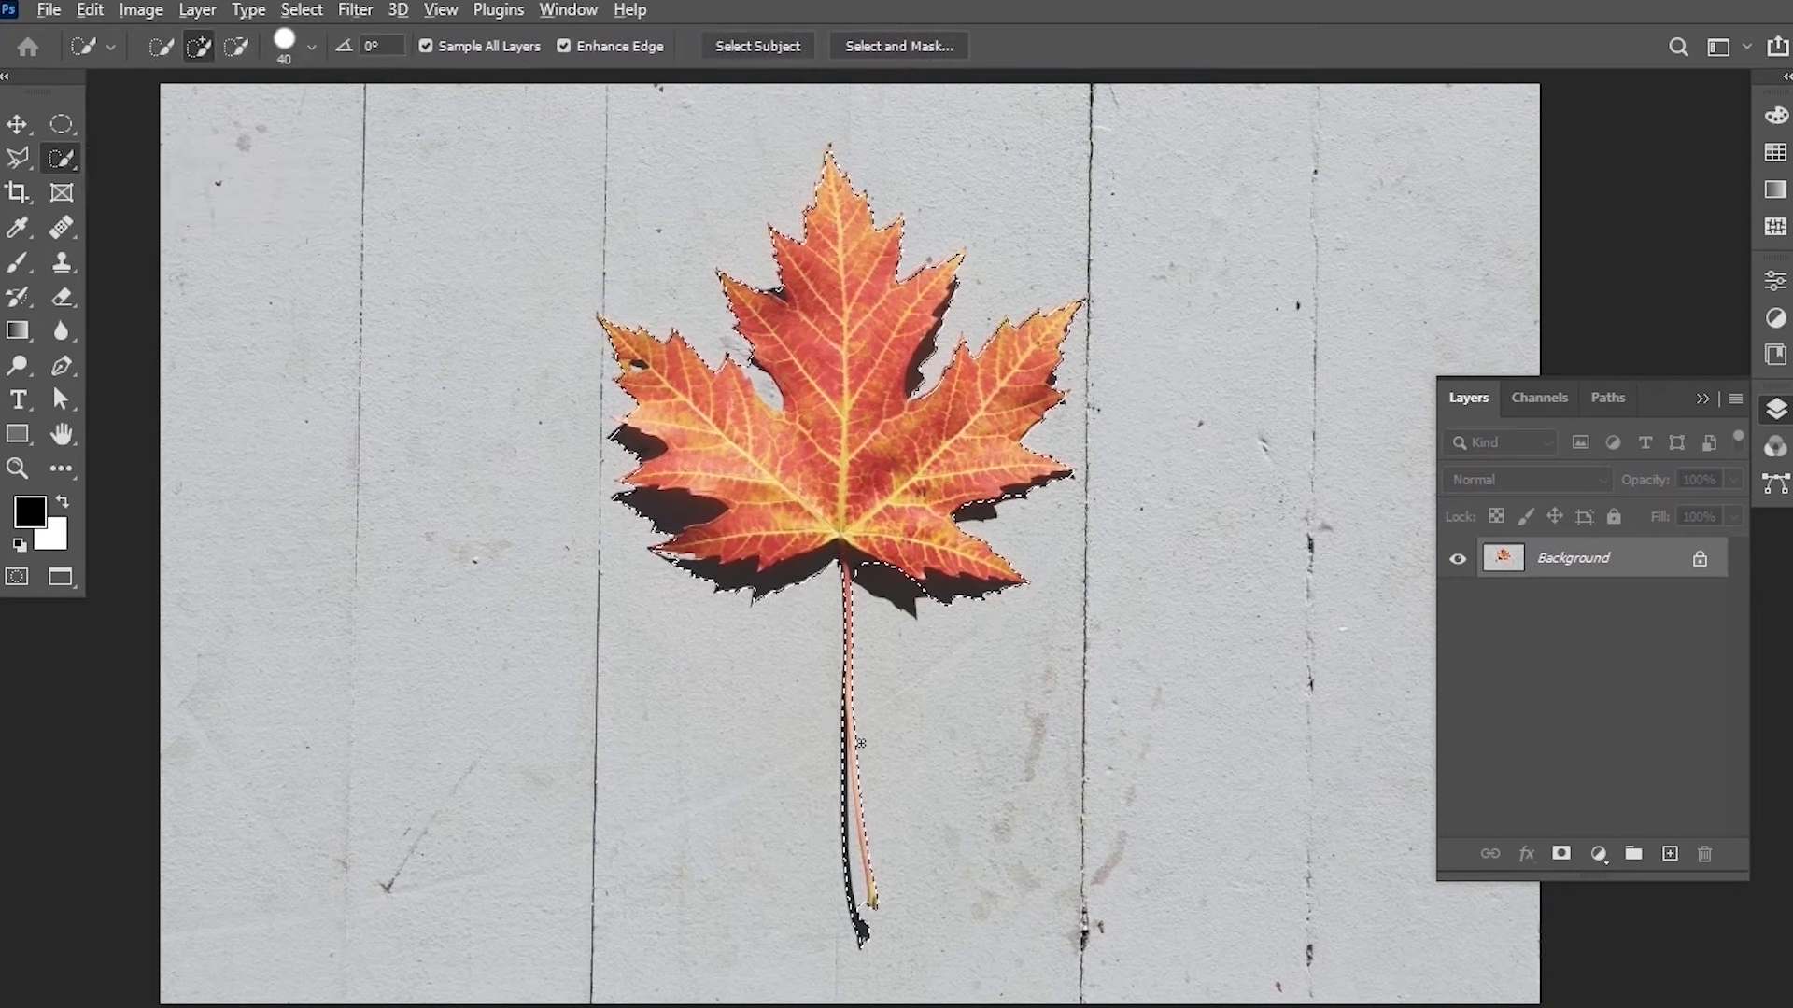
pyautogui.scroll(5, 847, 734)
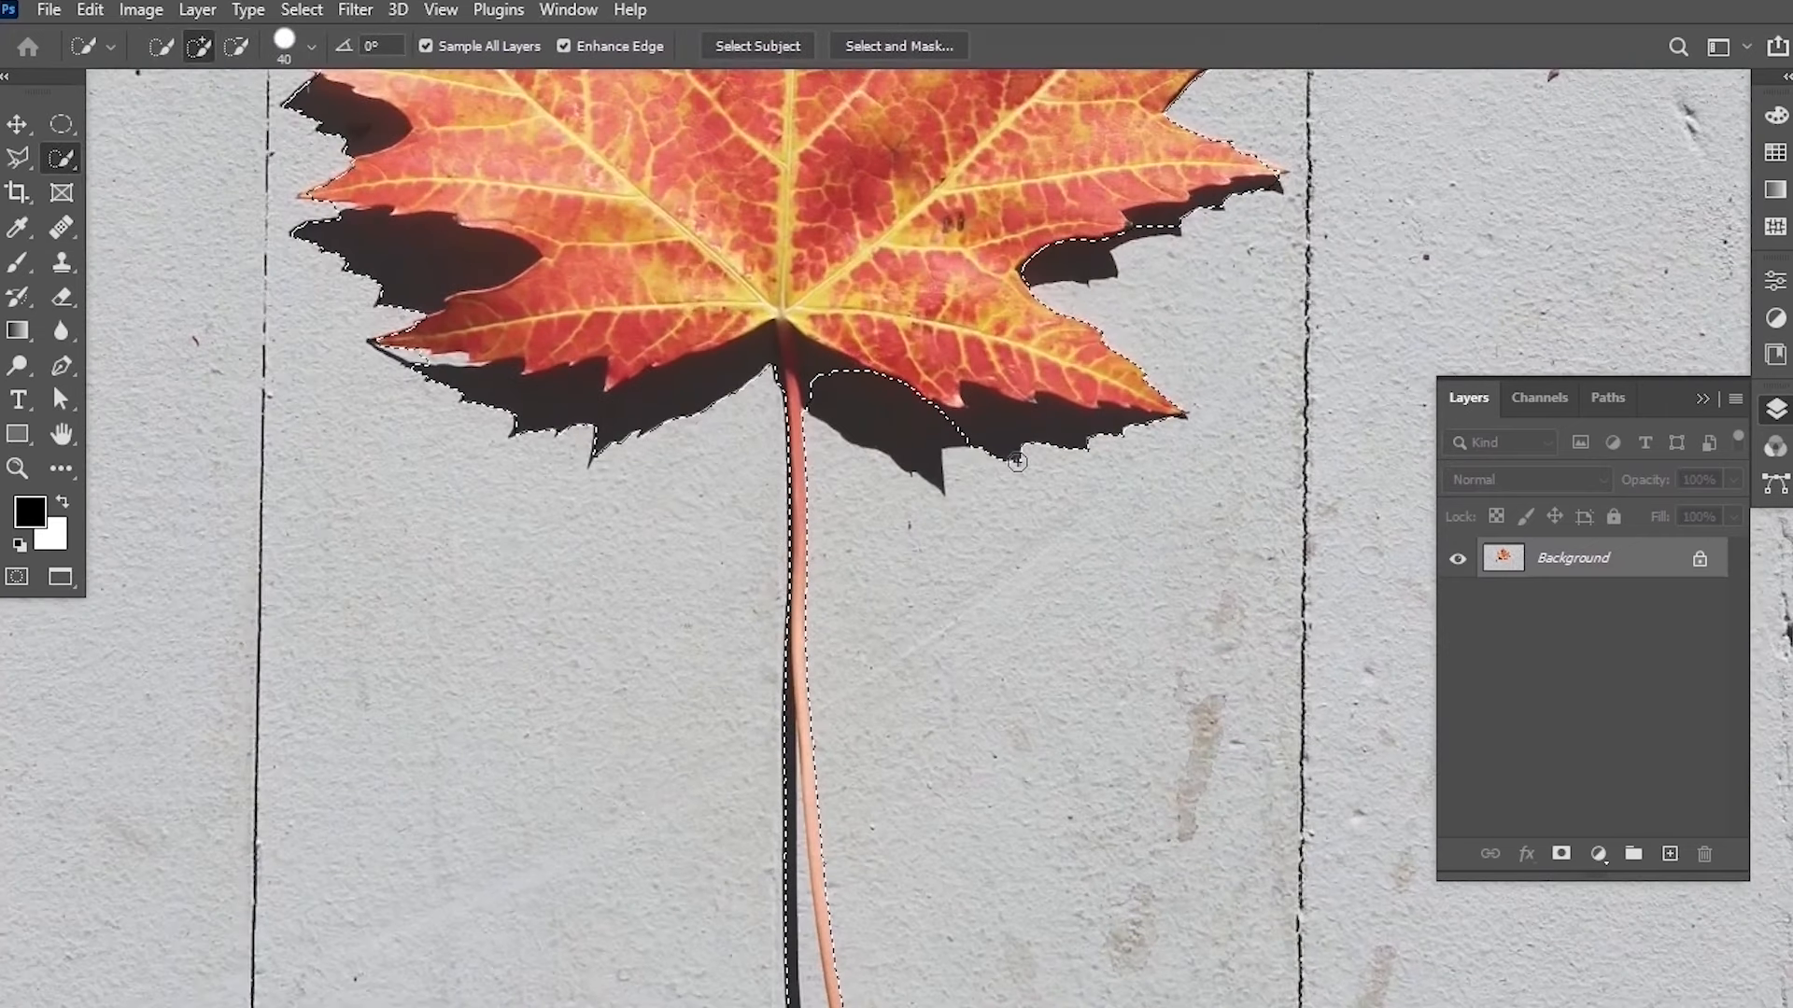
pyautogui.scroll(1, 1039, 541)
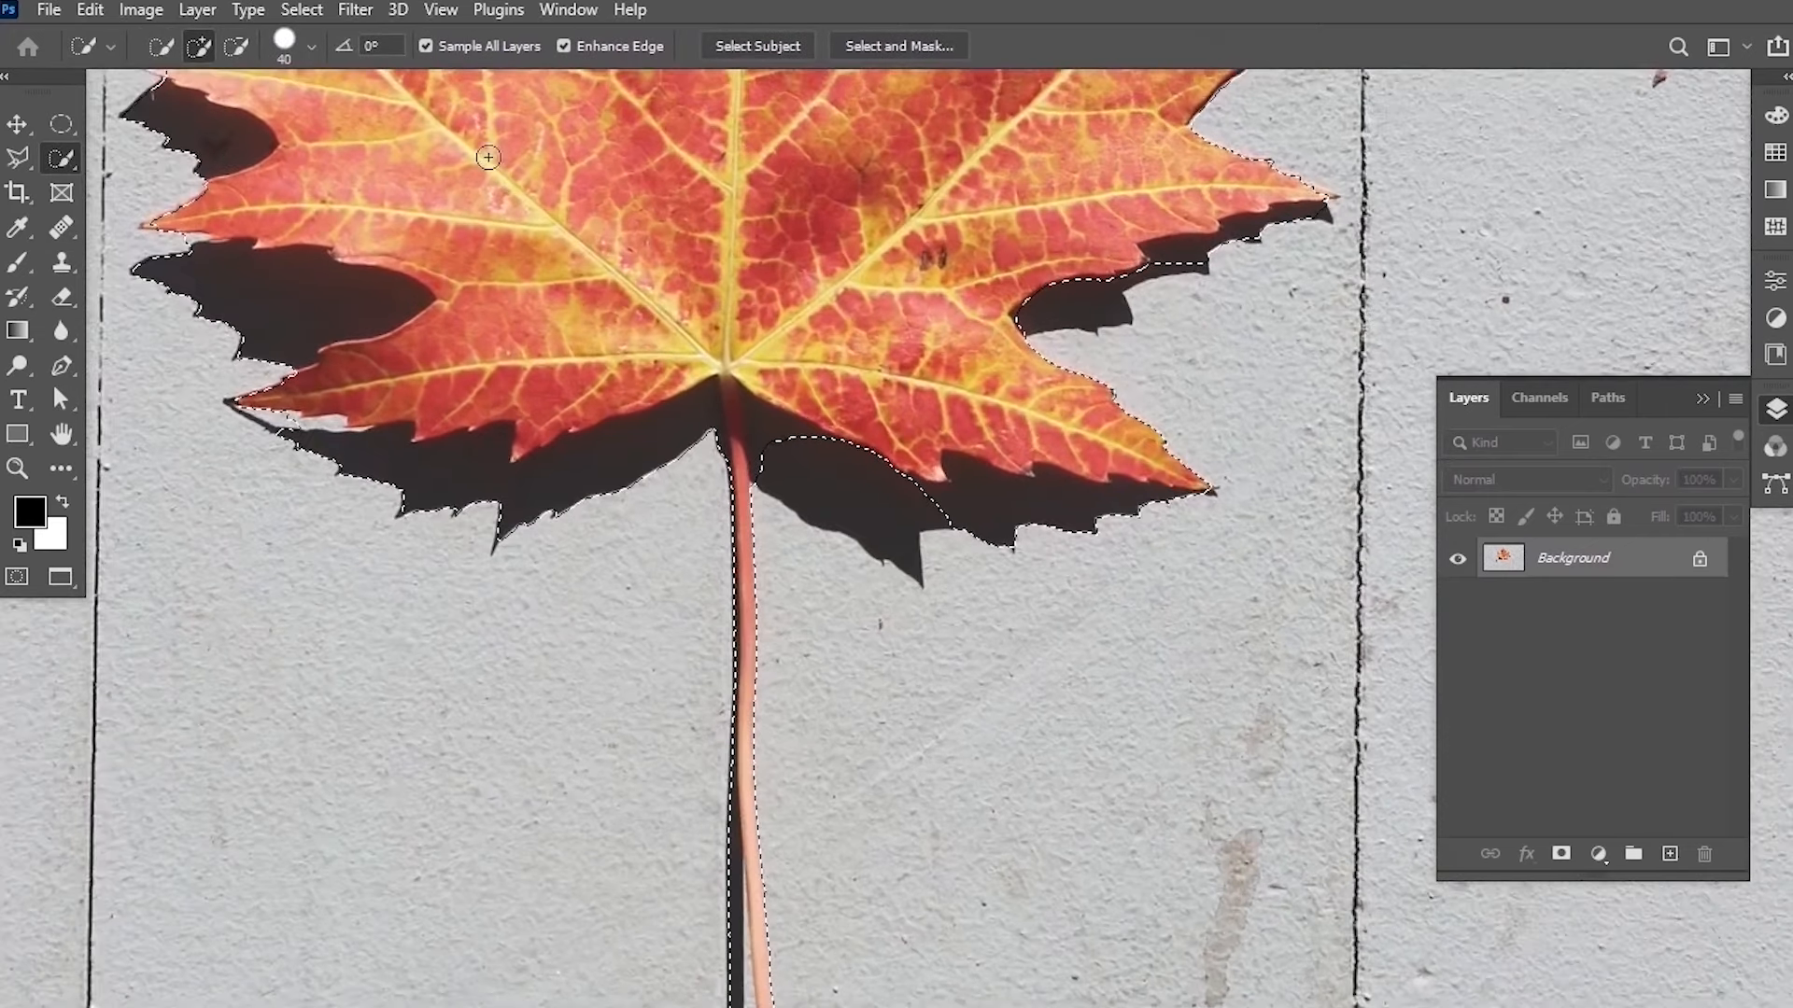
pyautogui.click(236, 49)
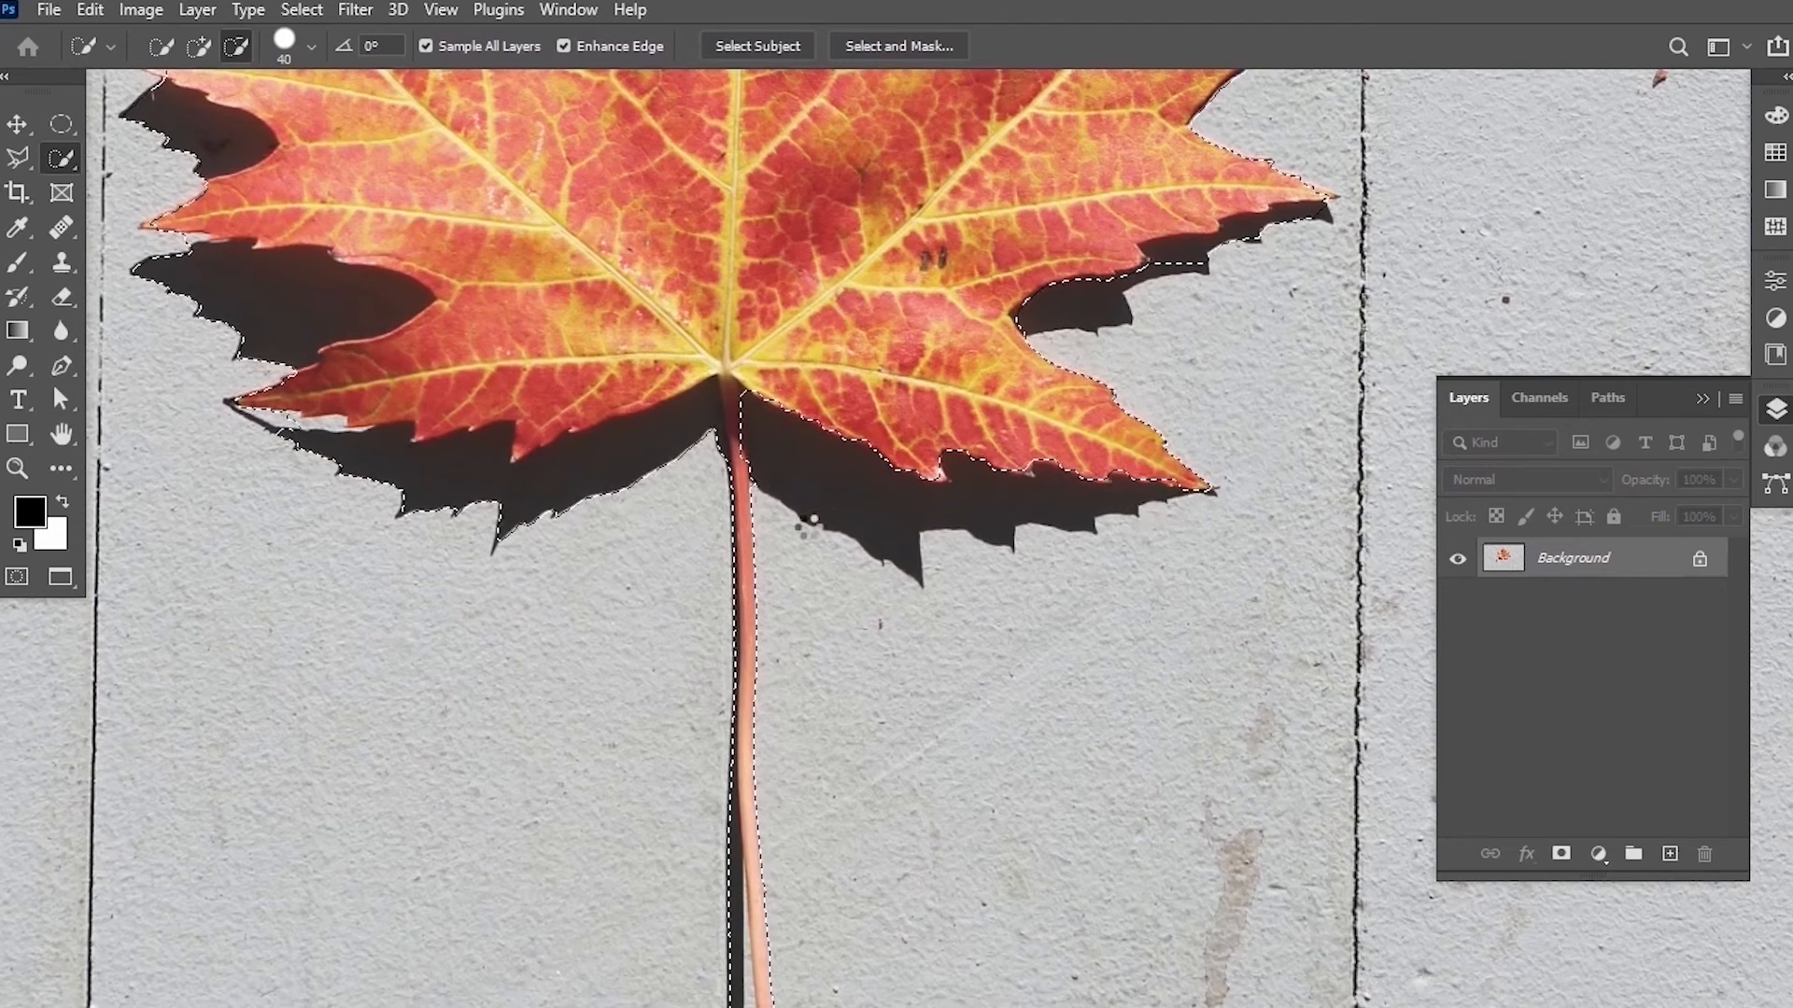
pyautogui.moveTo(594, 489)
pyautogui.mouseDown()
pyautogui.moveTo(679, 495)
pyautogui.moveTo(704, 416)
pyautogui.mouseUp()
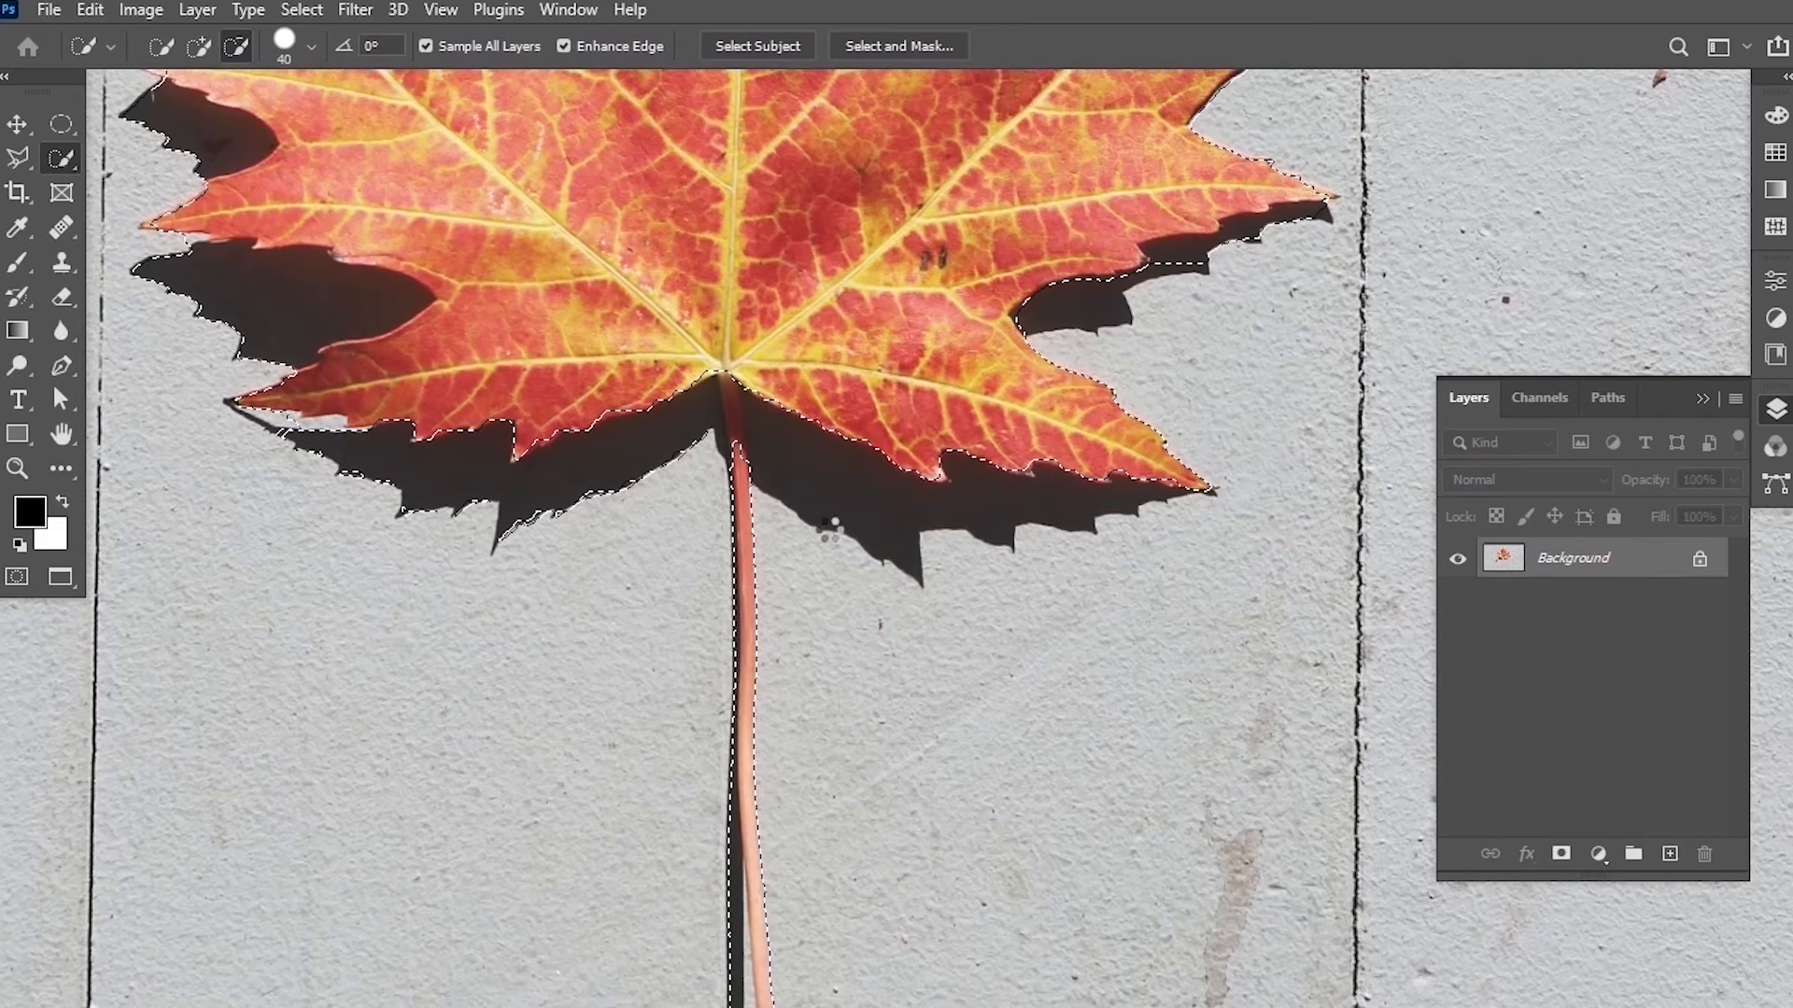
pyautogui.moveTo(354, 340); pyautogui.dragTo(829, 528)
pyautogui.moveTo(643, 495); pyautogui.dragTo(611, 483)
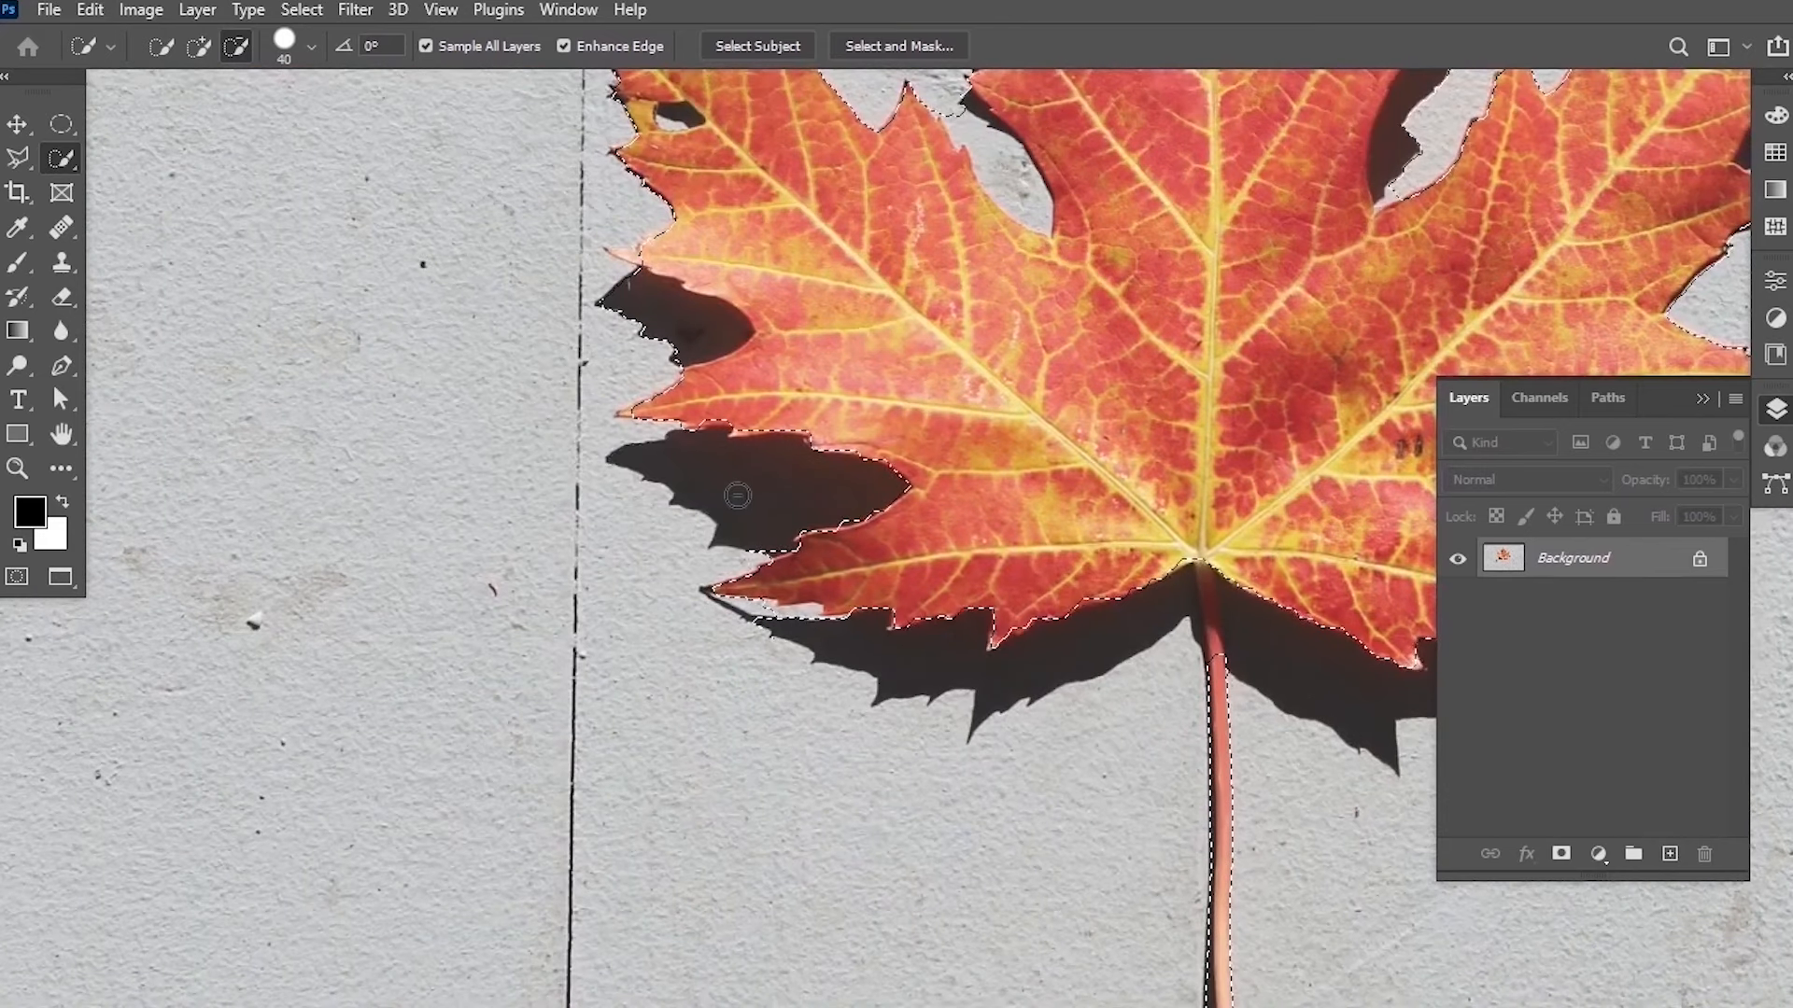
# Reduce the brush size to 30 and subtract the shadow areas along the leaf's lobes from the selection.
pyautogui.press('[')
pyautogui.scroll(3, 676, 329)
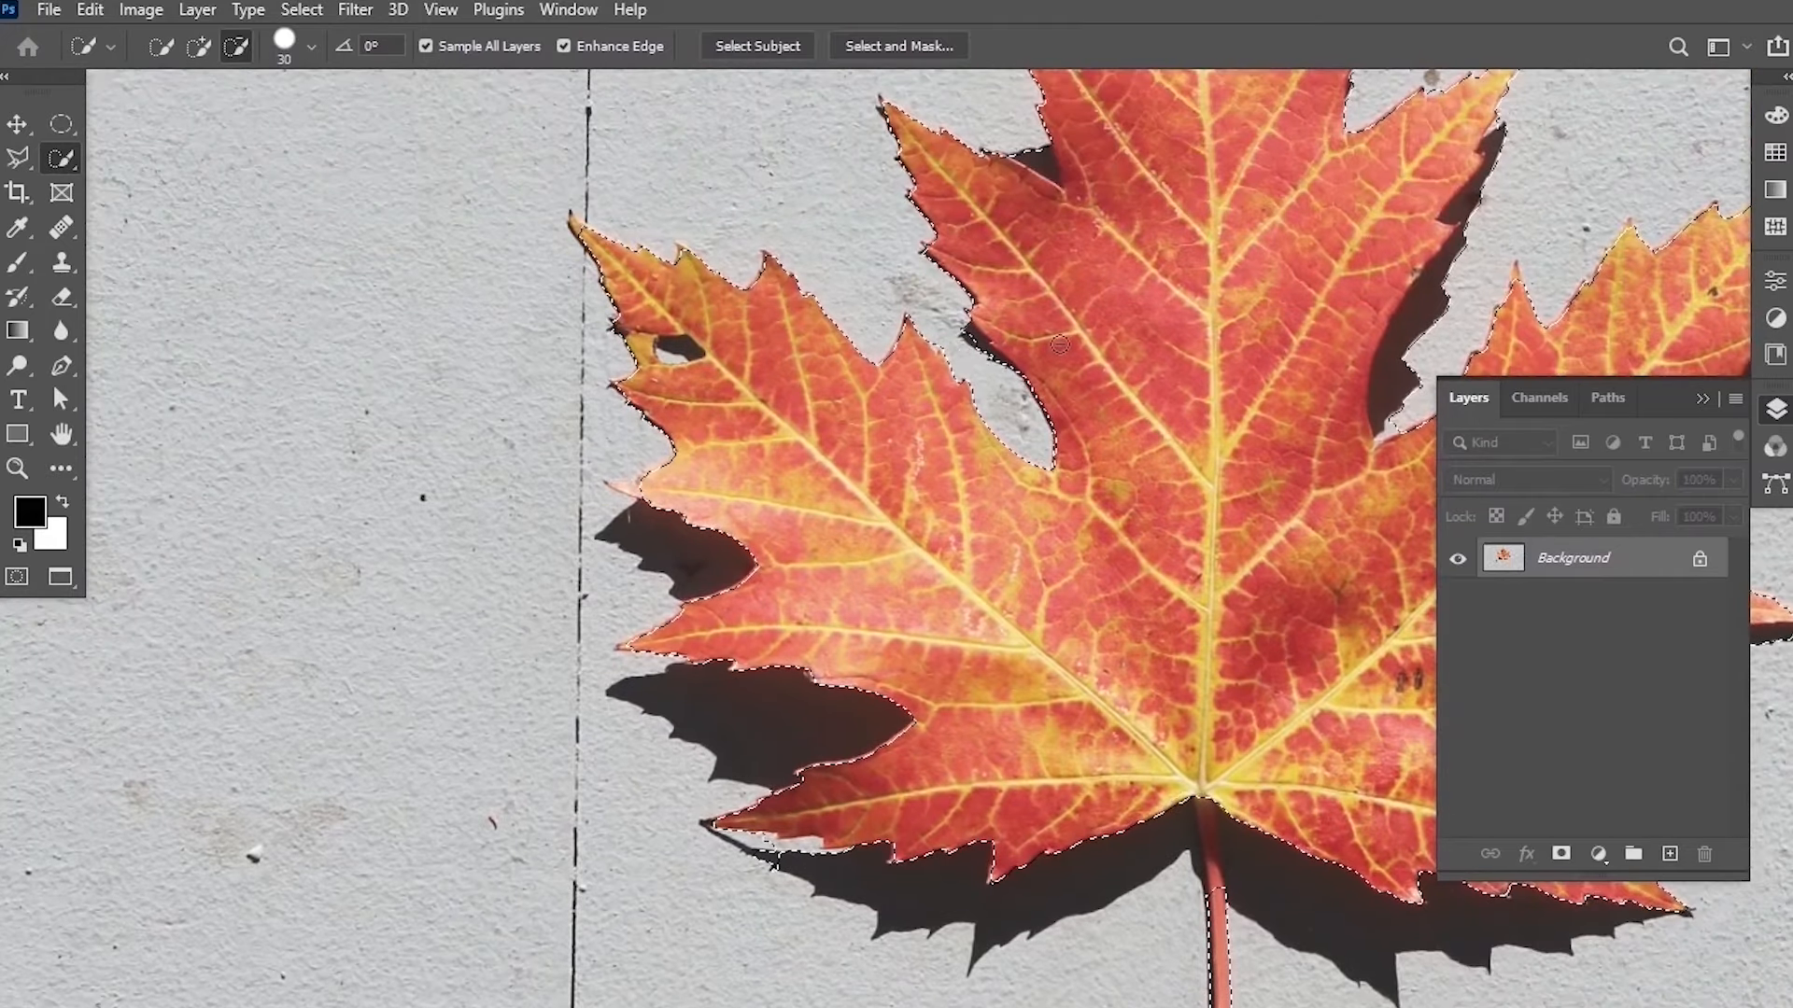
pyautogui.scroll(4, 1041, 159)
pyautogui.moveTo(1044, 160)
pyautogui.mouseDown()
pyautogui.moveTo(940, 345)
pyautogui.moveTo(971, 362)
pyautogui.mouseUp()
pyautogui.hscroll(8, 979, 374)
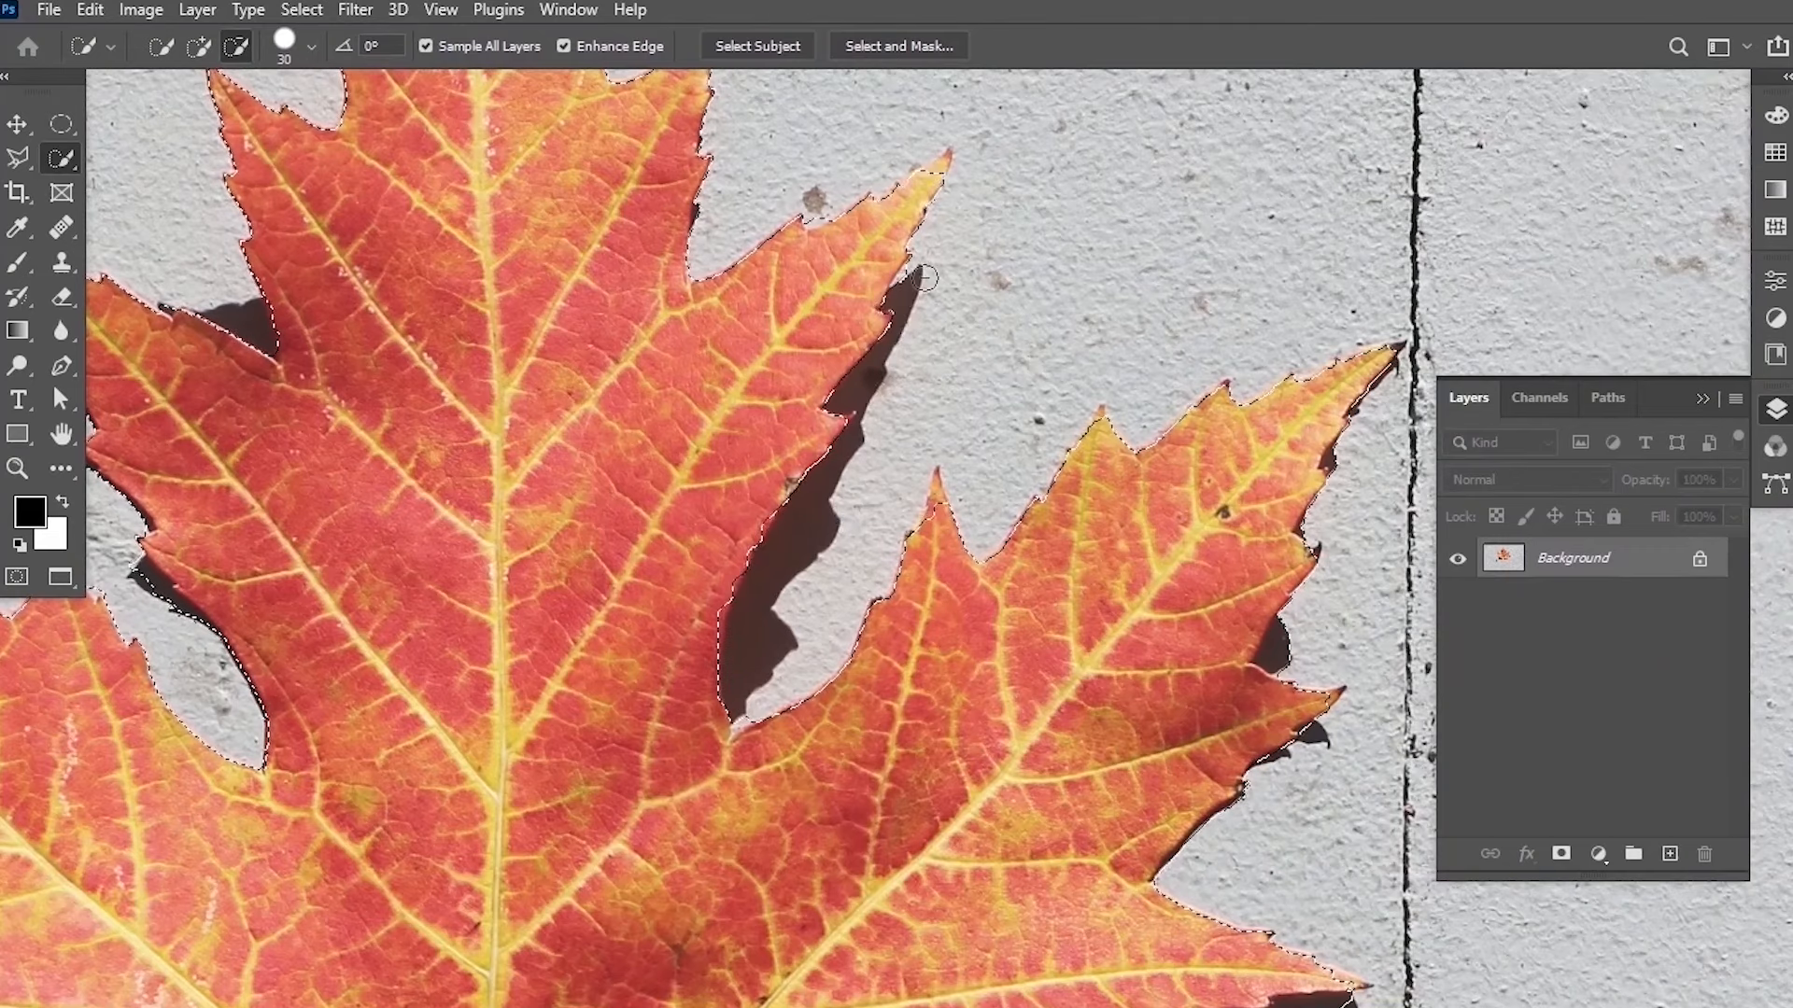
pyautogui.moveTo(1087, 348); pyautogui.dragTo(798, 35)
pyautogui.moveTo(999, 320); pyautogui.dragTo(1006, 371)
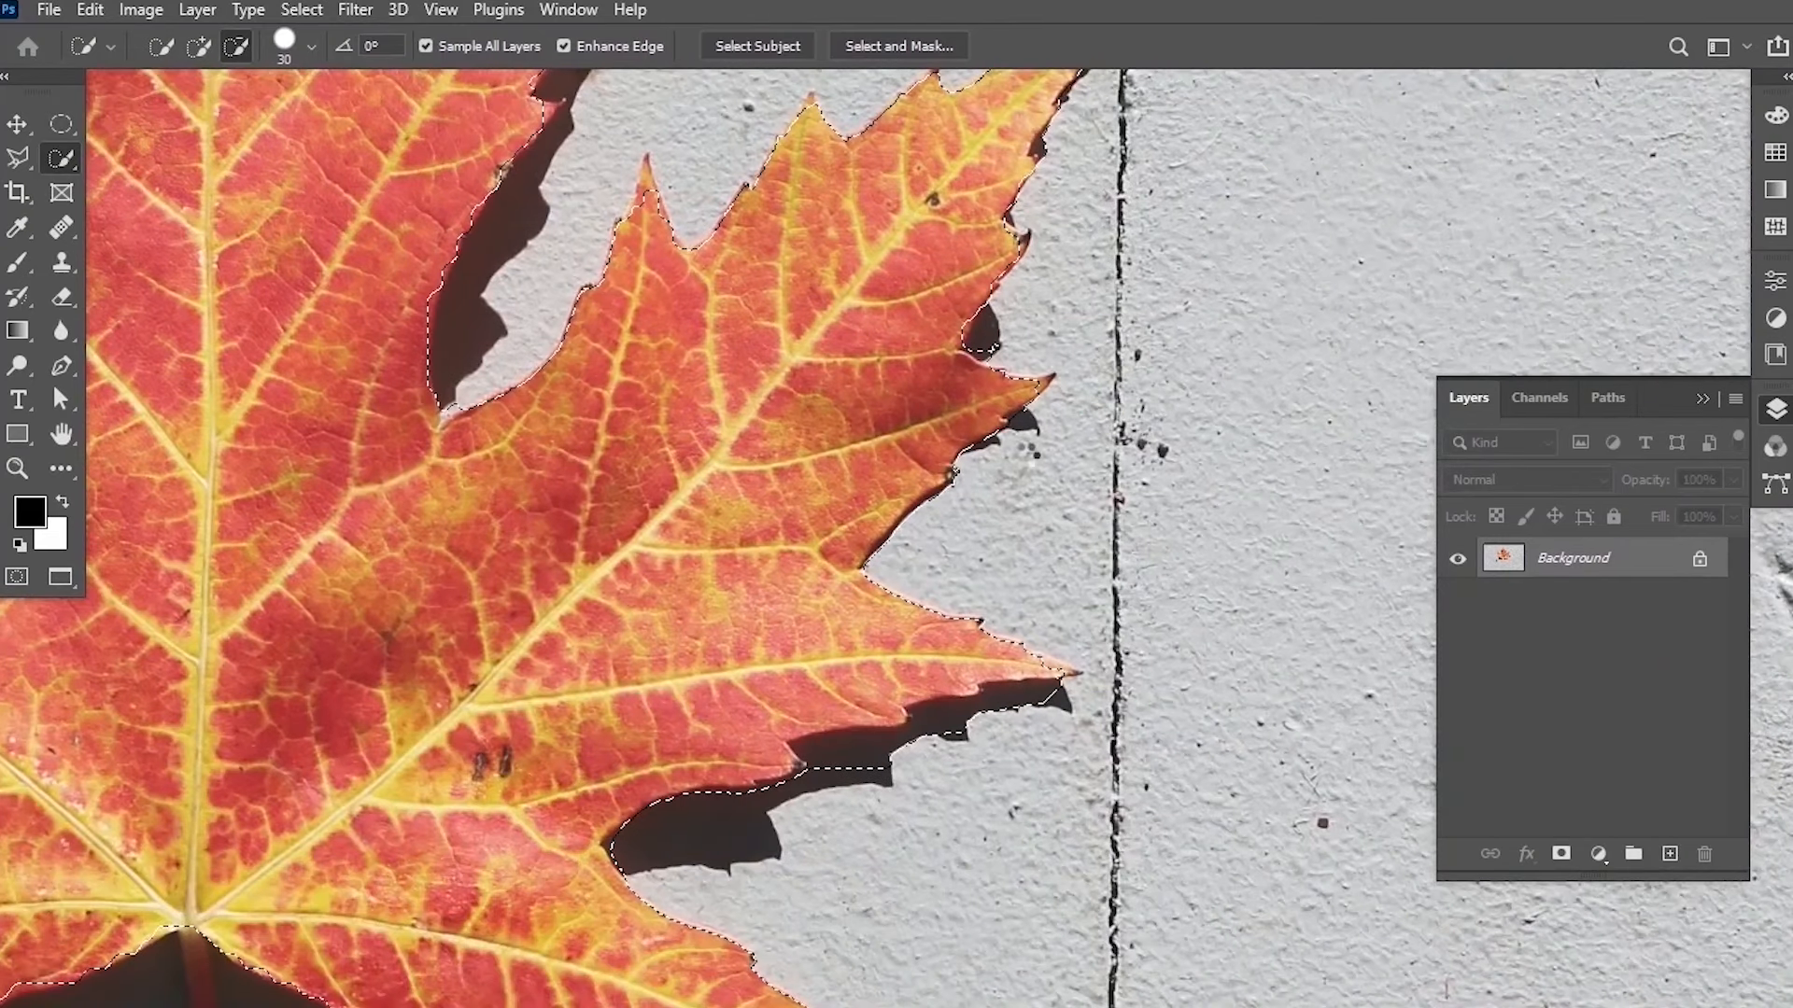
pyautogui.moveTo(840, 773)
pyautogui.mouseDown()
pyautogui.moveTo(904, 809)
pyautogui.moveTo(1096, 429)
pyautogui.mouseUp()
pyautogui.moveTo(676, 825); pyautogui.dragTo(960, 744)
pyautogui.moveTo(562, 623); pyautogui.dragTo(775, 895)
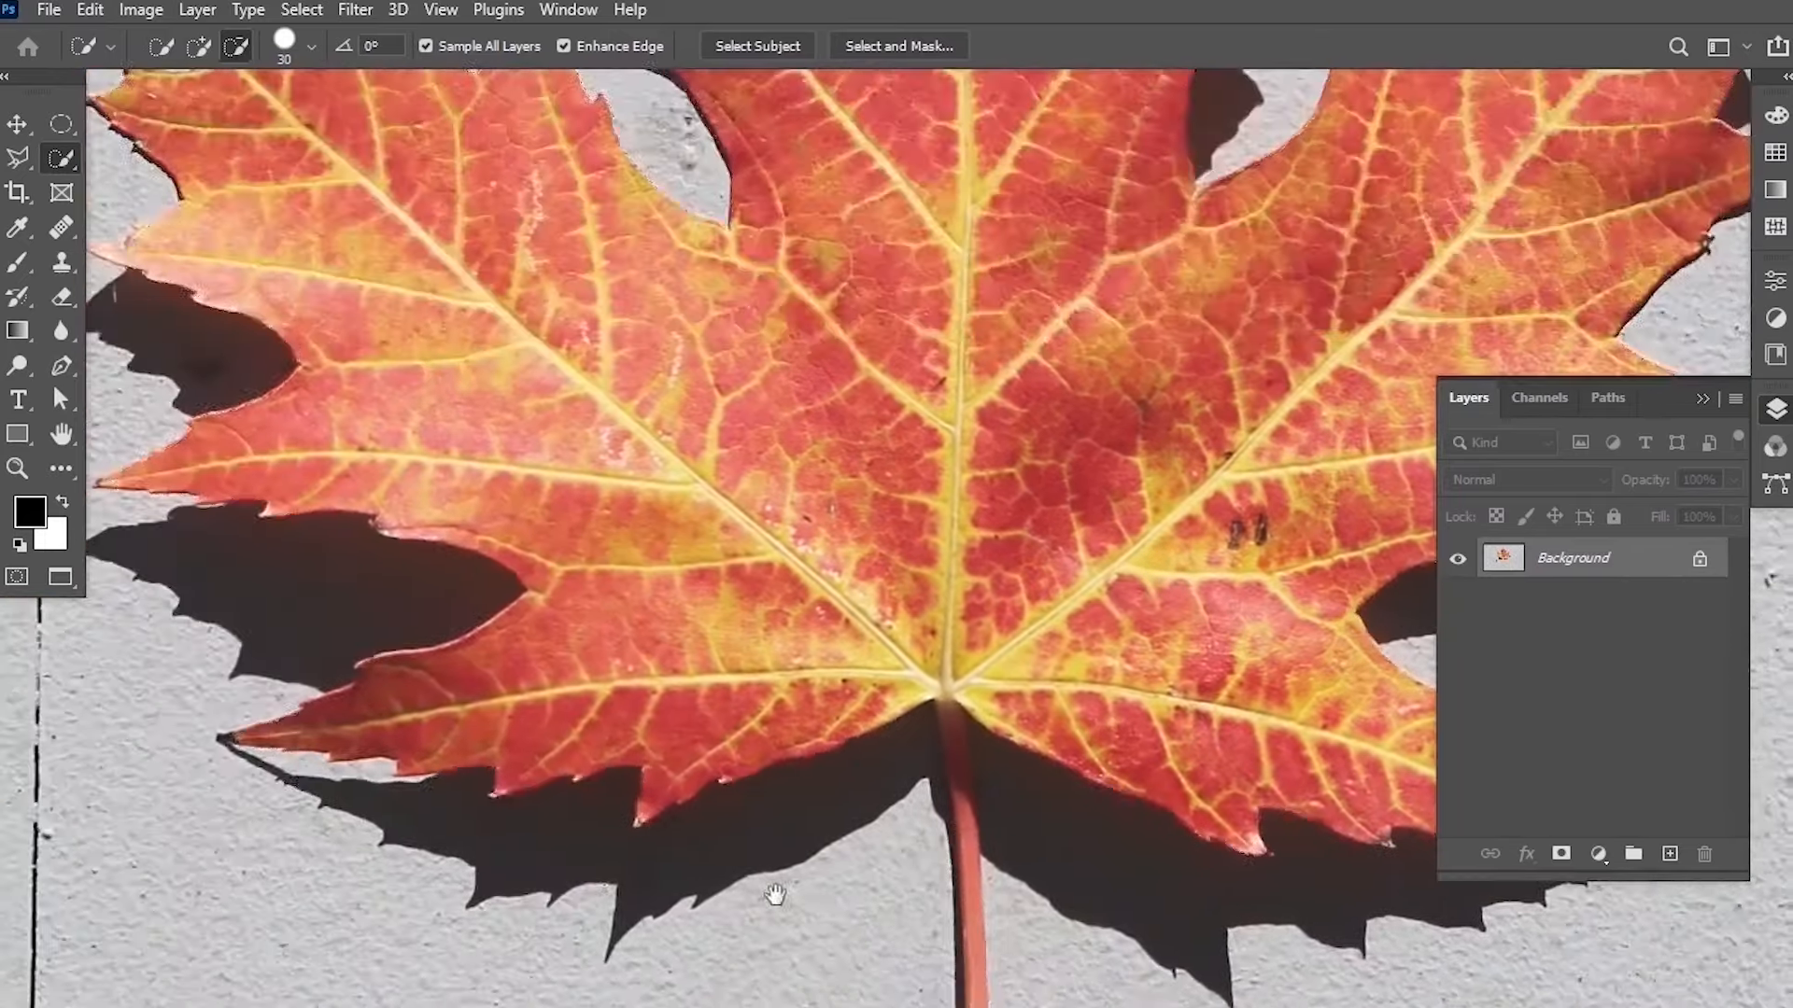
pyautogui.moveTo(705, 93)
pyautogui.mouseDown()
pyautogui.moveTo(564, 629)
pyautogui.moveTo(581, 606)
pyautogui.mouseUp()
pyautogui.moveTo(499, 616); pyautogui.dragTo(564, 714)
pyautogui.moveTo(1011, 699); pyautogui.dragTo(1005, 122)
pyautogui.moveTo(968, 853); pyautogui.dragTo(968, 590)
pyautogui.scroll(3, 852, 574)
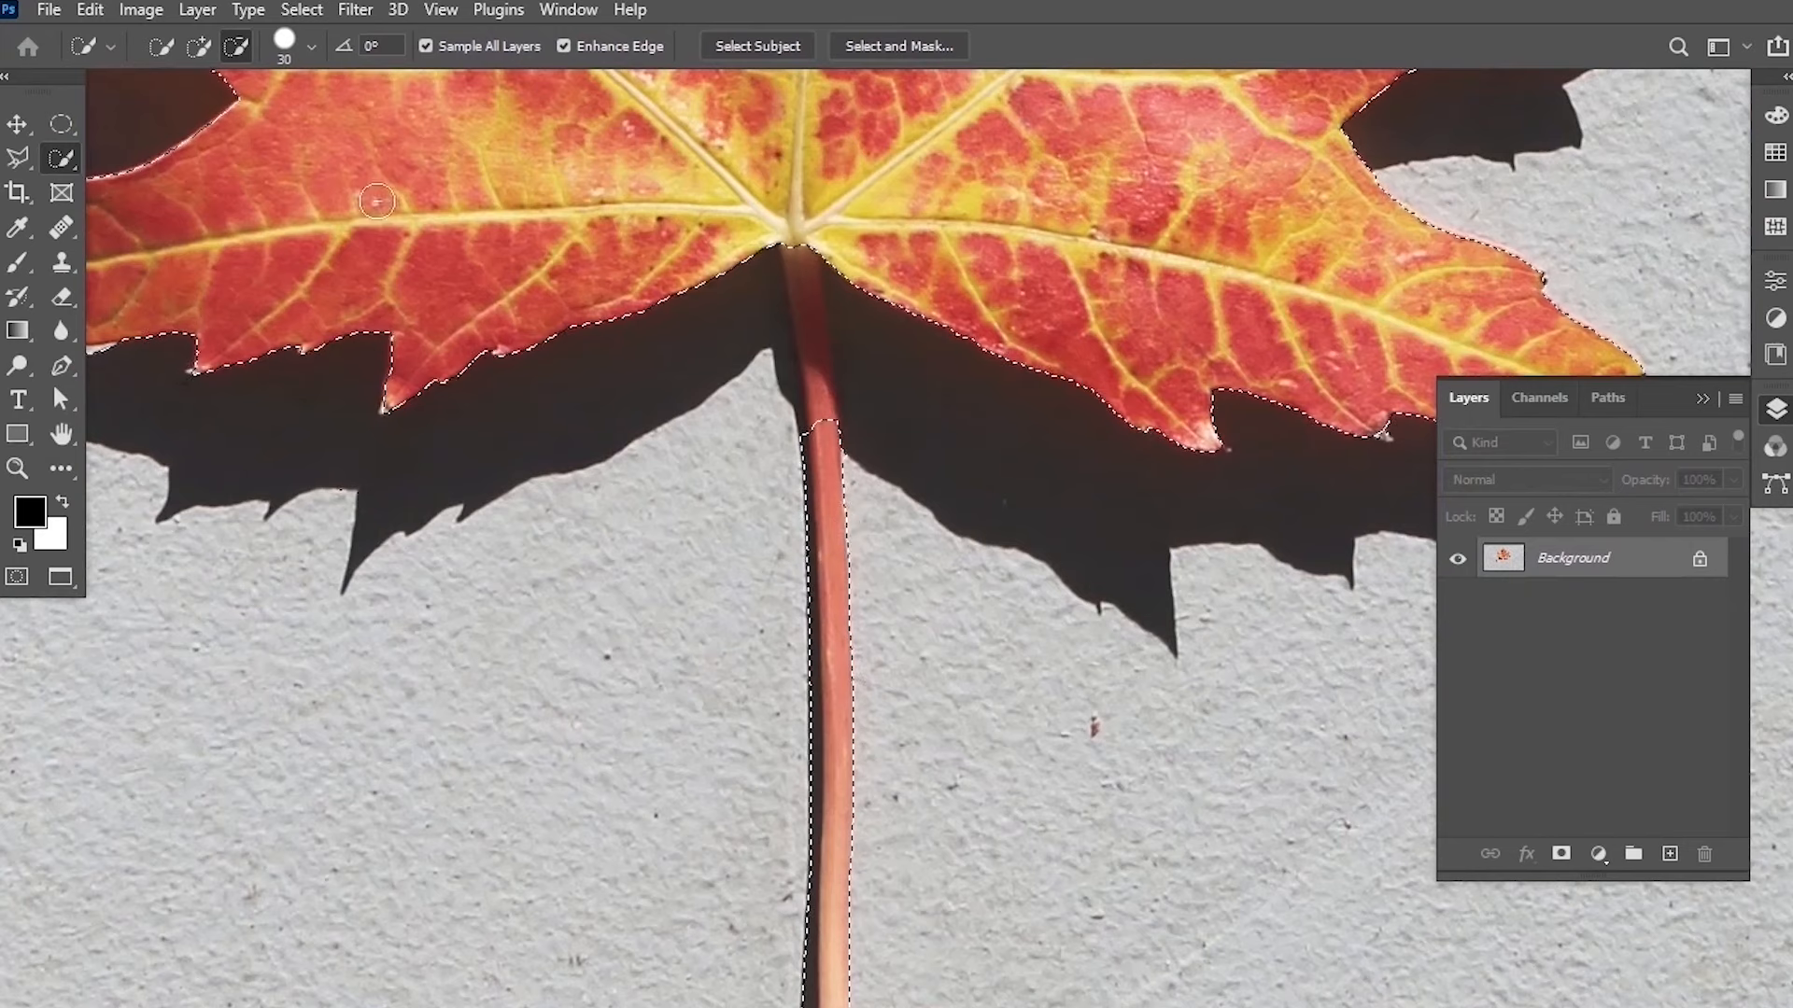
# Switch to add mode, shrink the brush to 9, and add the base of the stem back into the selection.
pyautogui.click(198, 46)
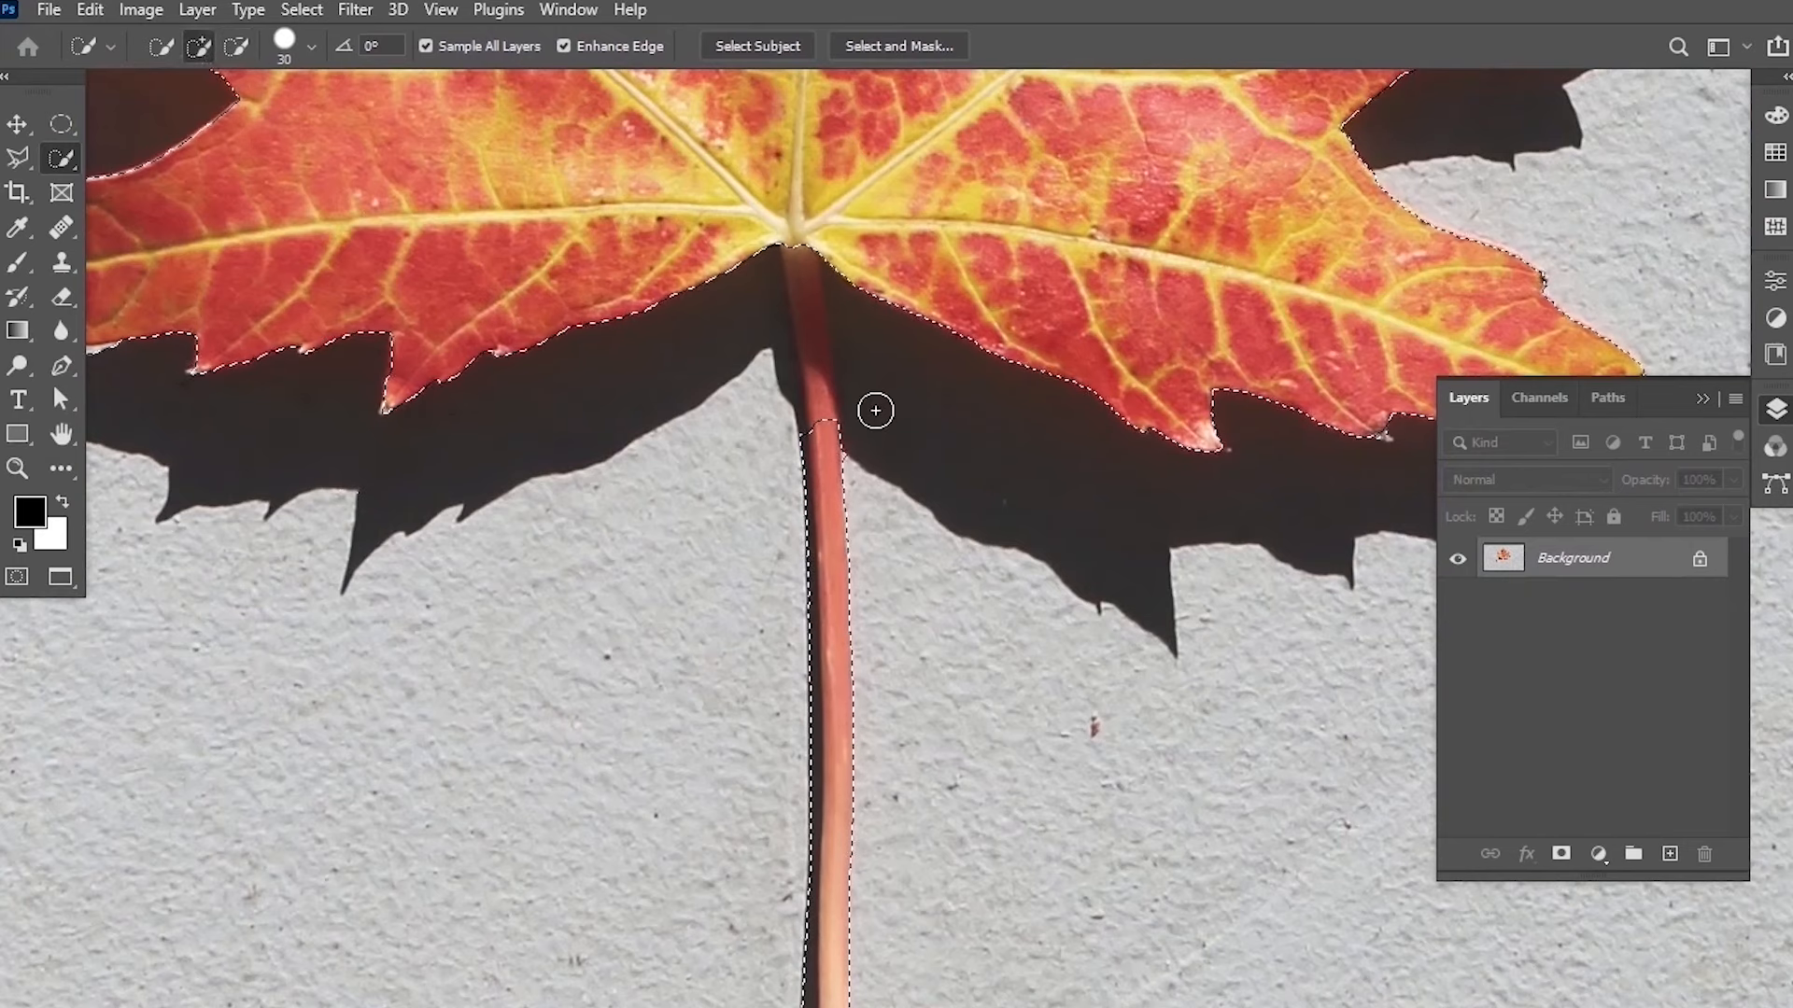
pyautogui.press('[')
pyautogui.press('[')
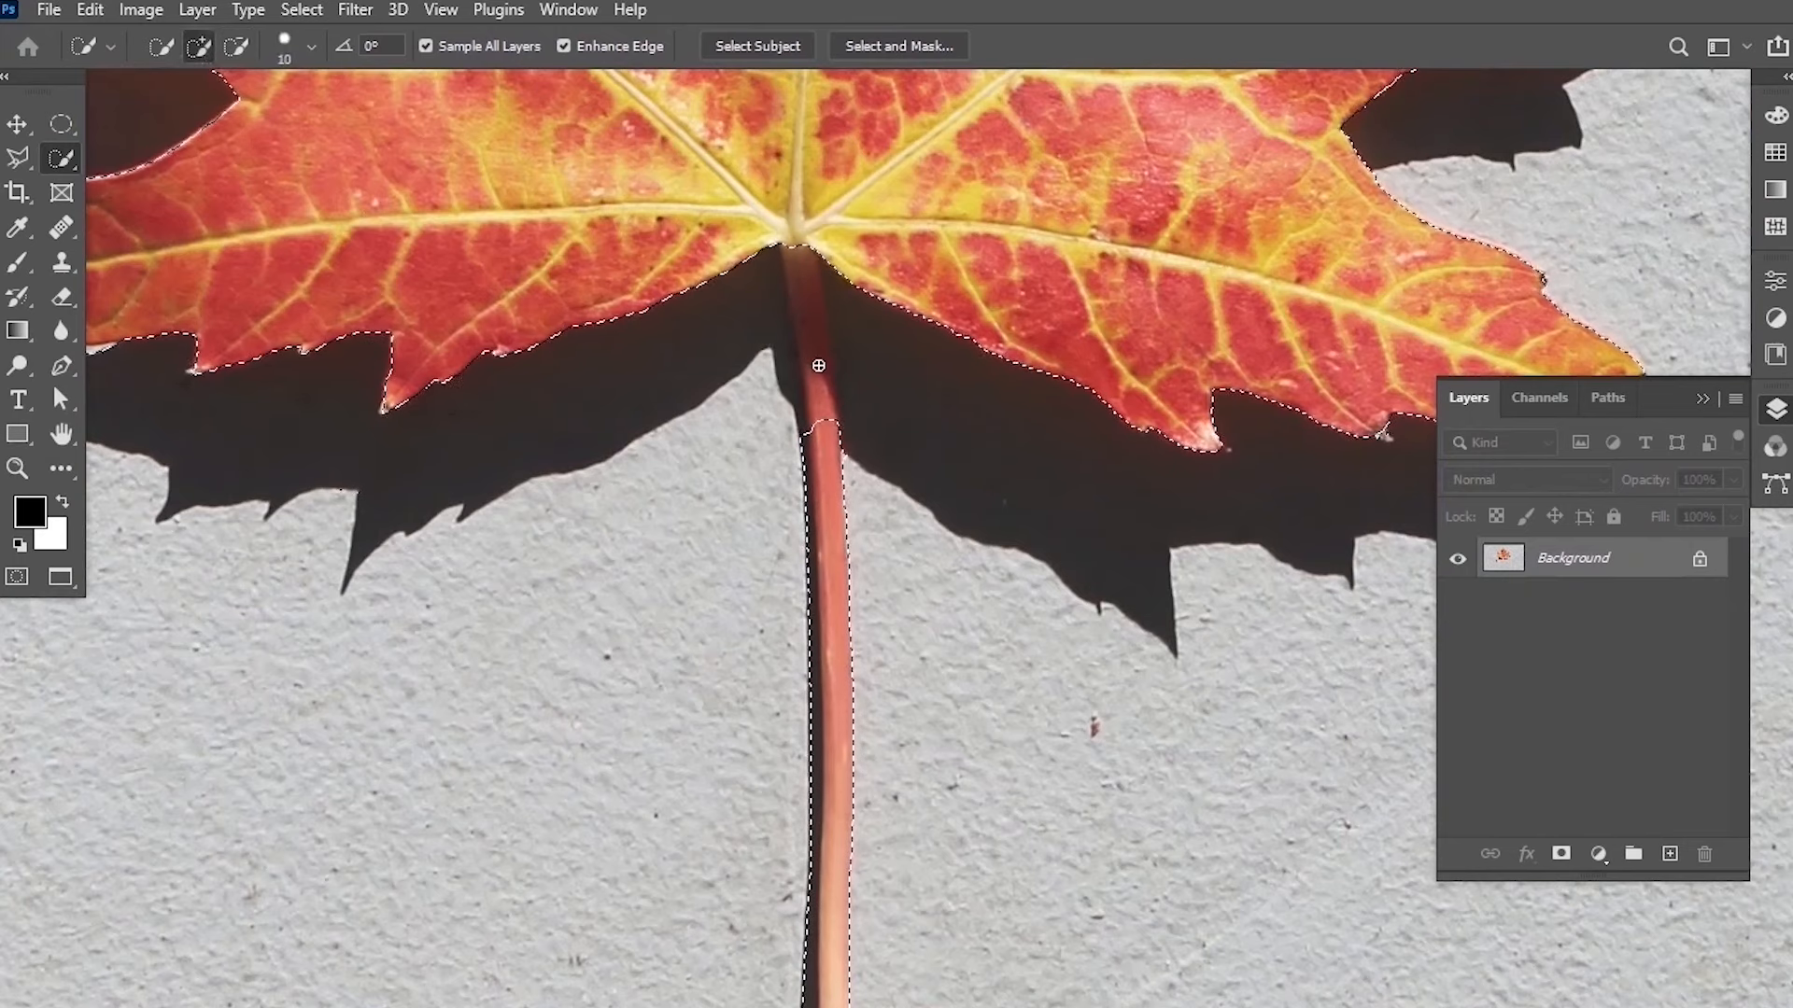
pyautogui.press('[')
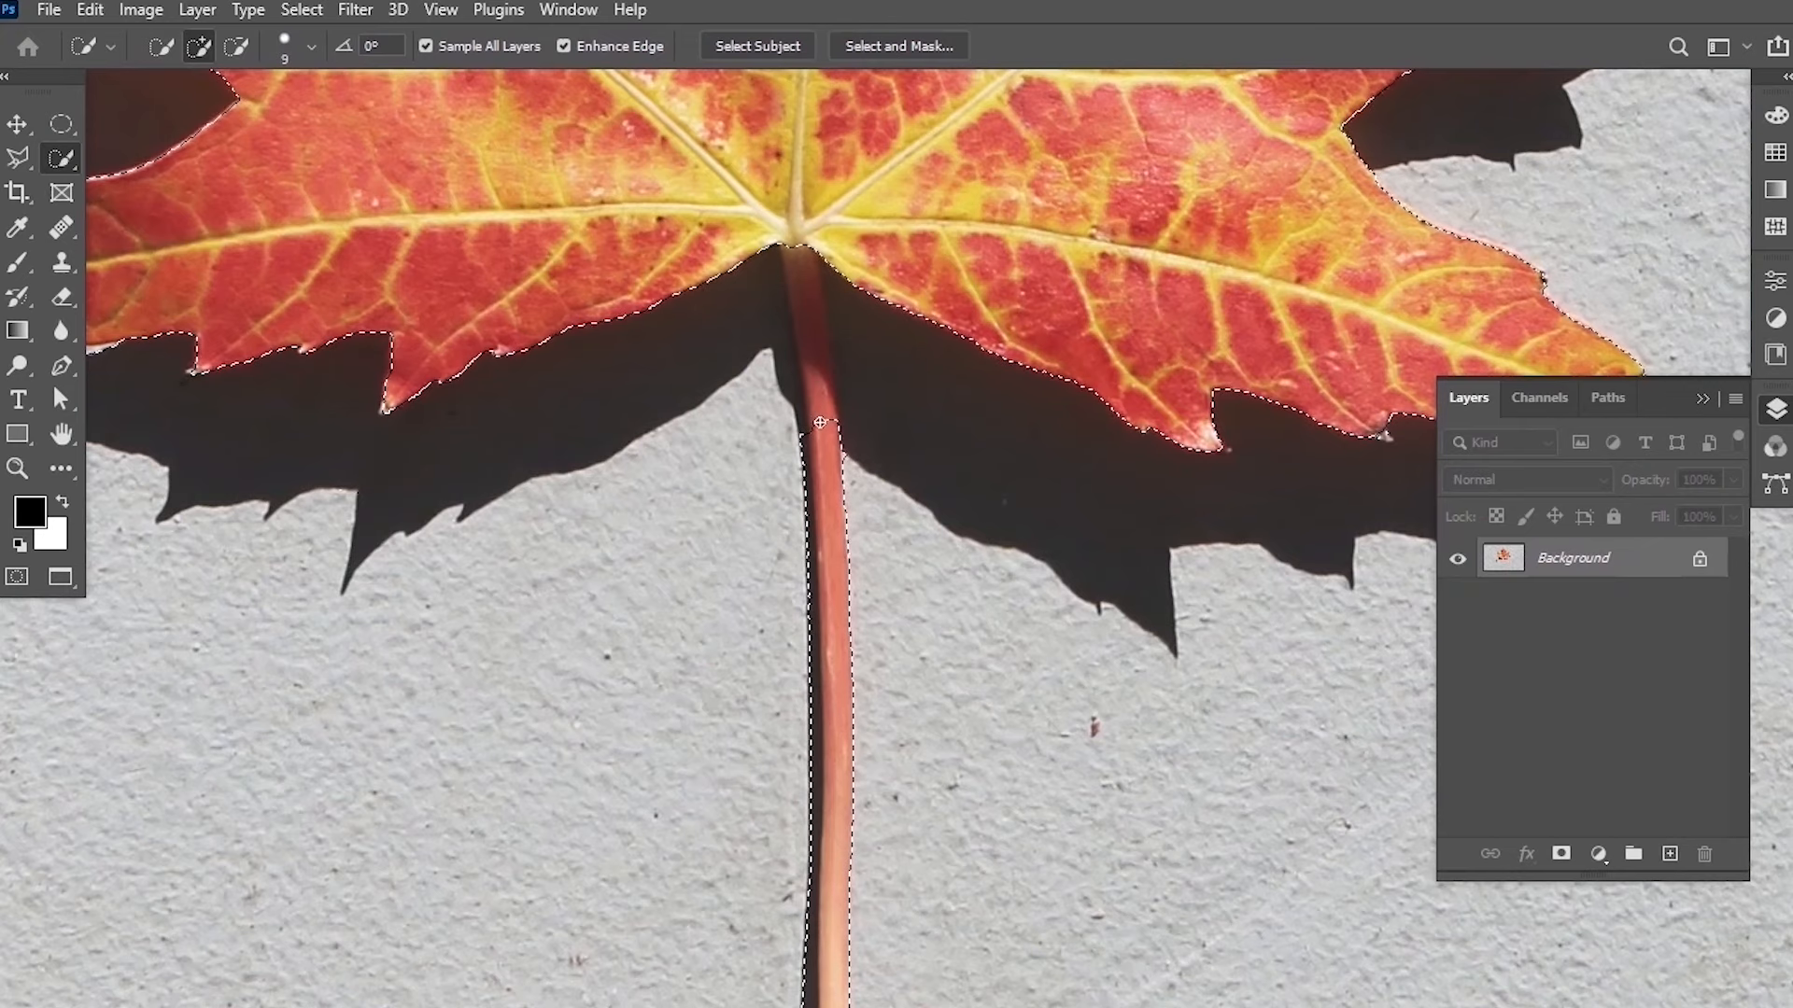
pyautogui.moveTo(821, 372); pyautogui.dragTo(809, 329)
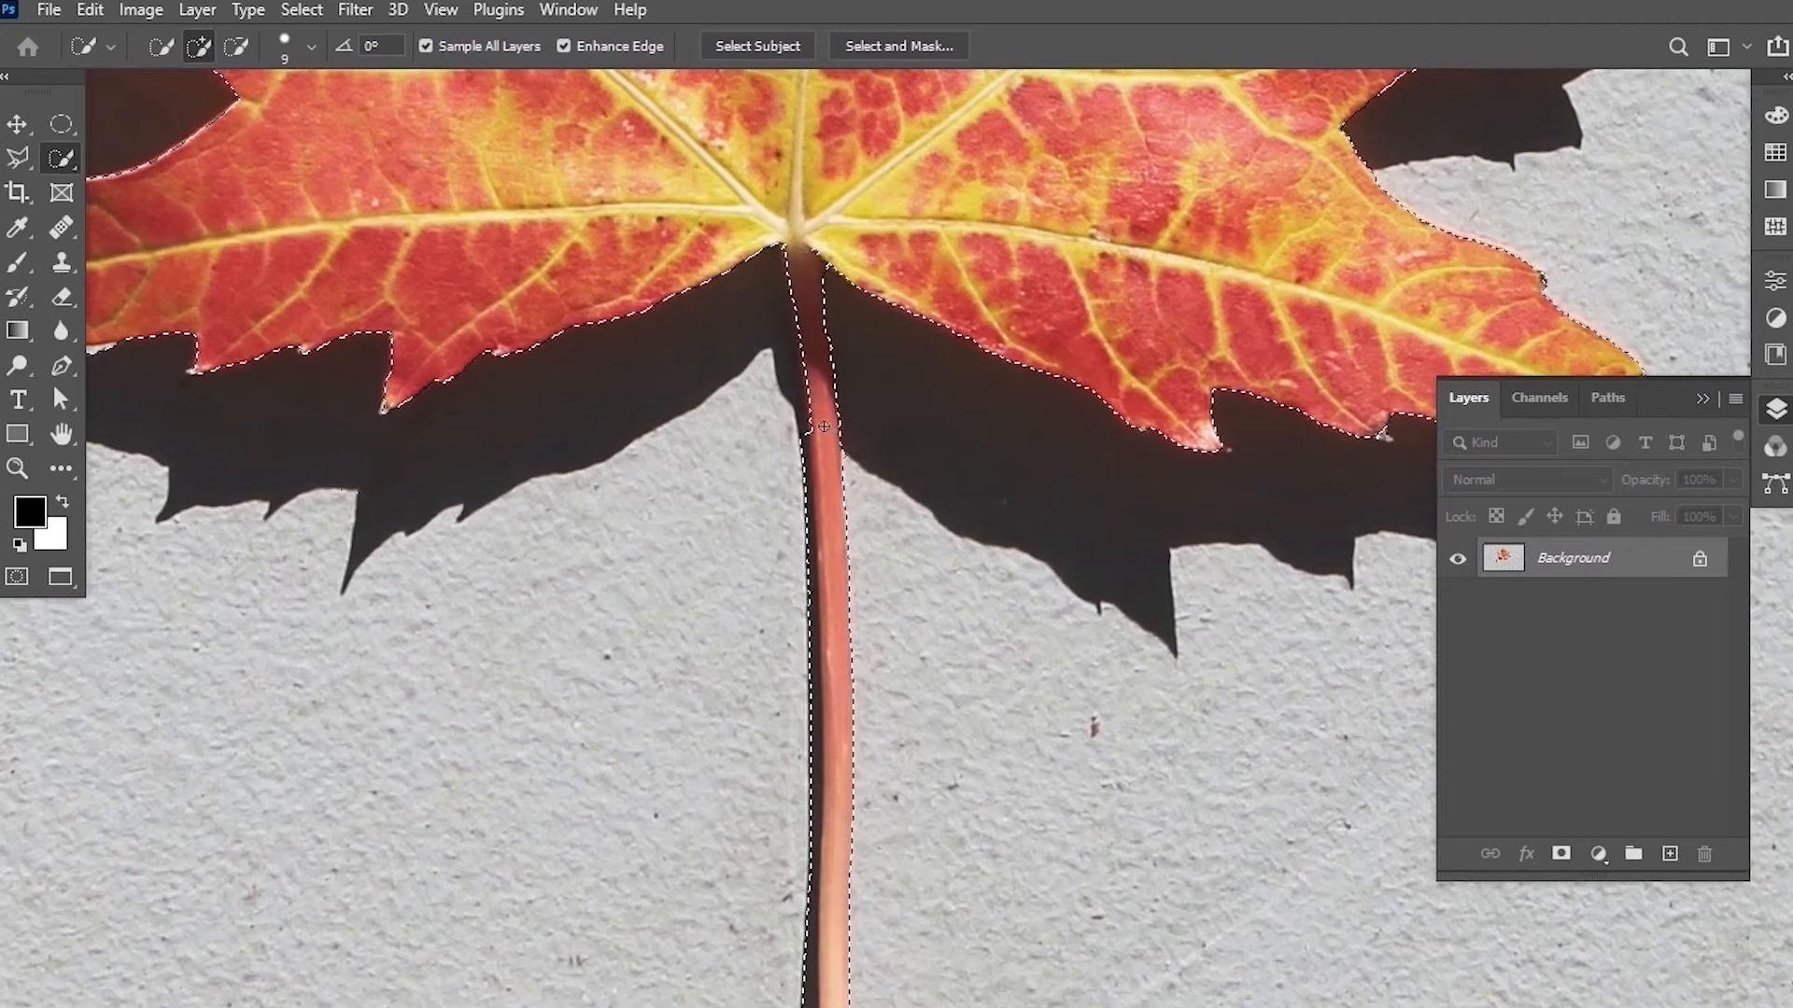
# Switch to subtract mode with a 45 brush and remove the stem's long shadow from the selection.
pyautogui.scroll(-5, 808, 523)
pyautogui.scroll(-4, 809, 578)
pyautogui.scroll(-5, 804, 574)
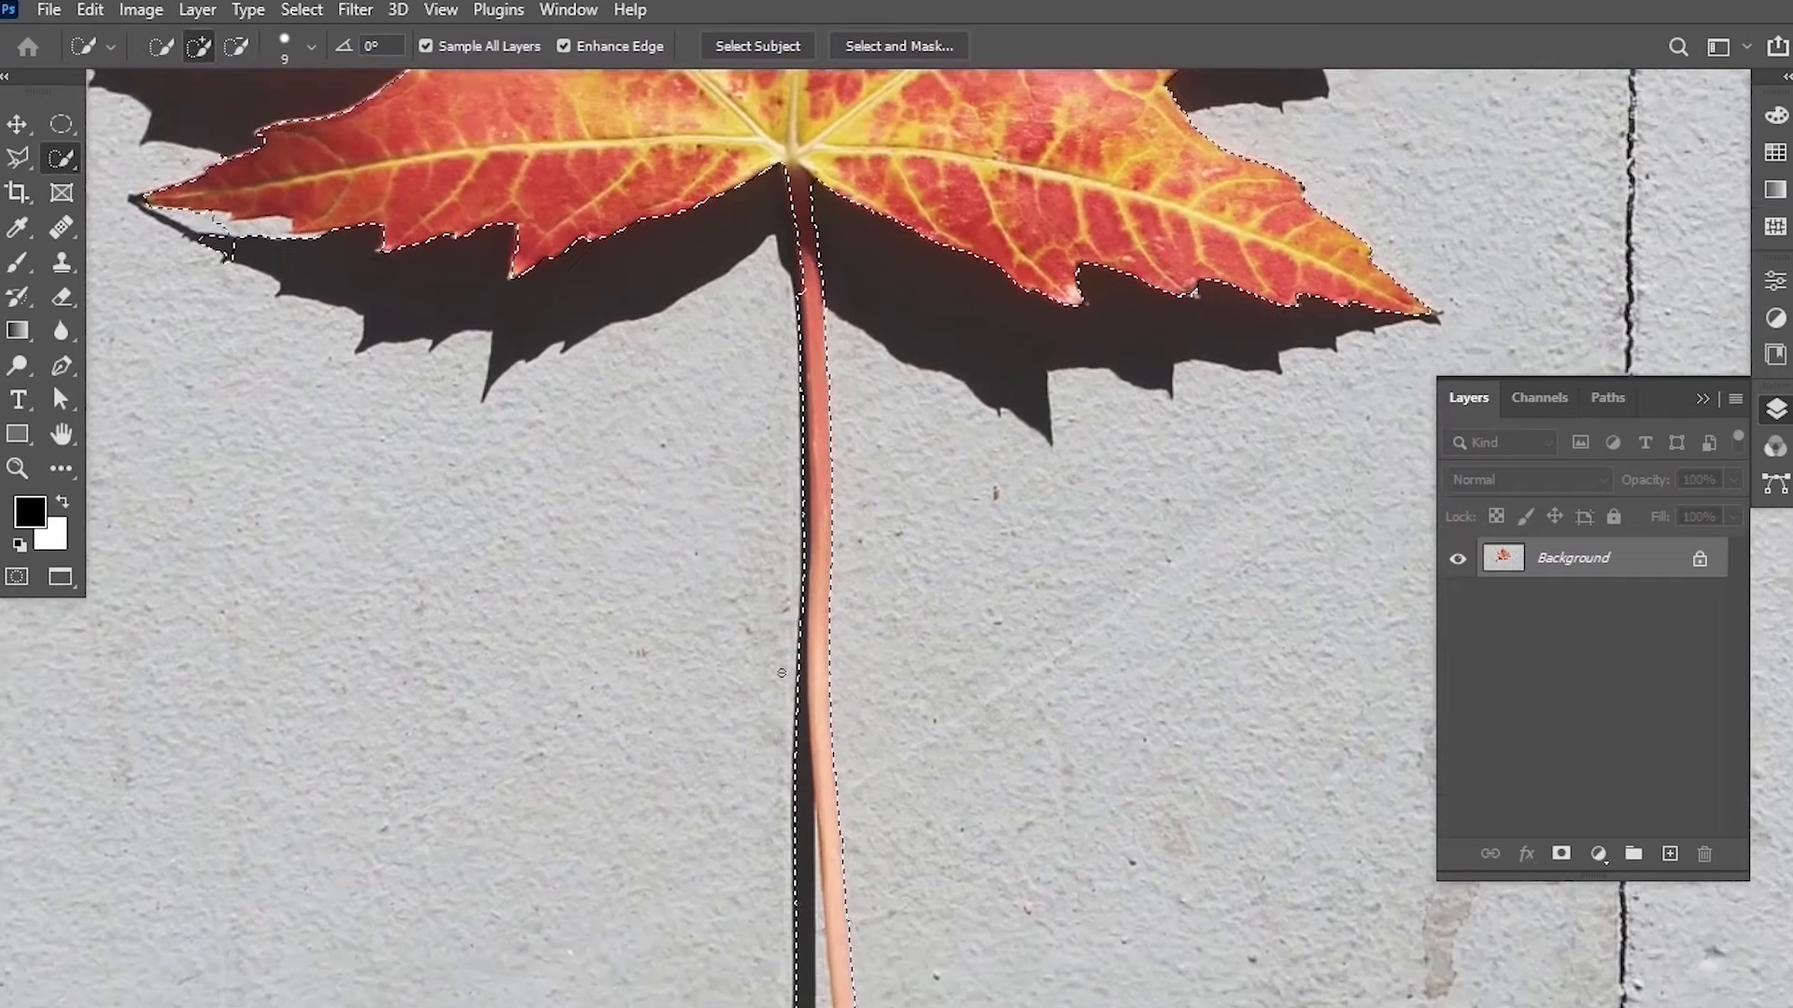
pyautogui.click(236, 46)
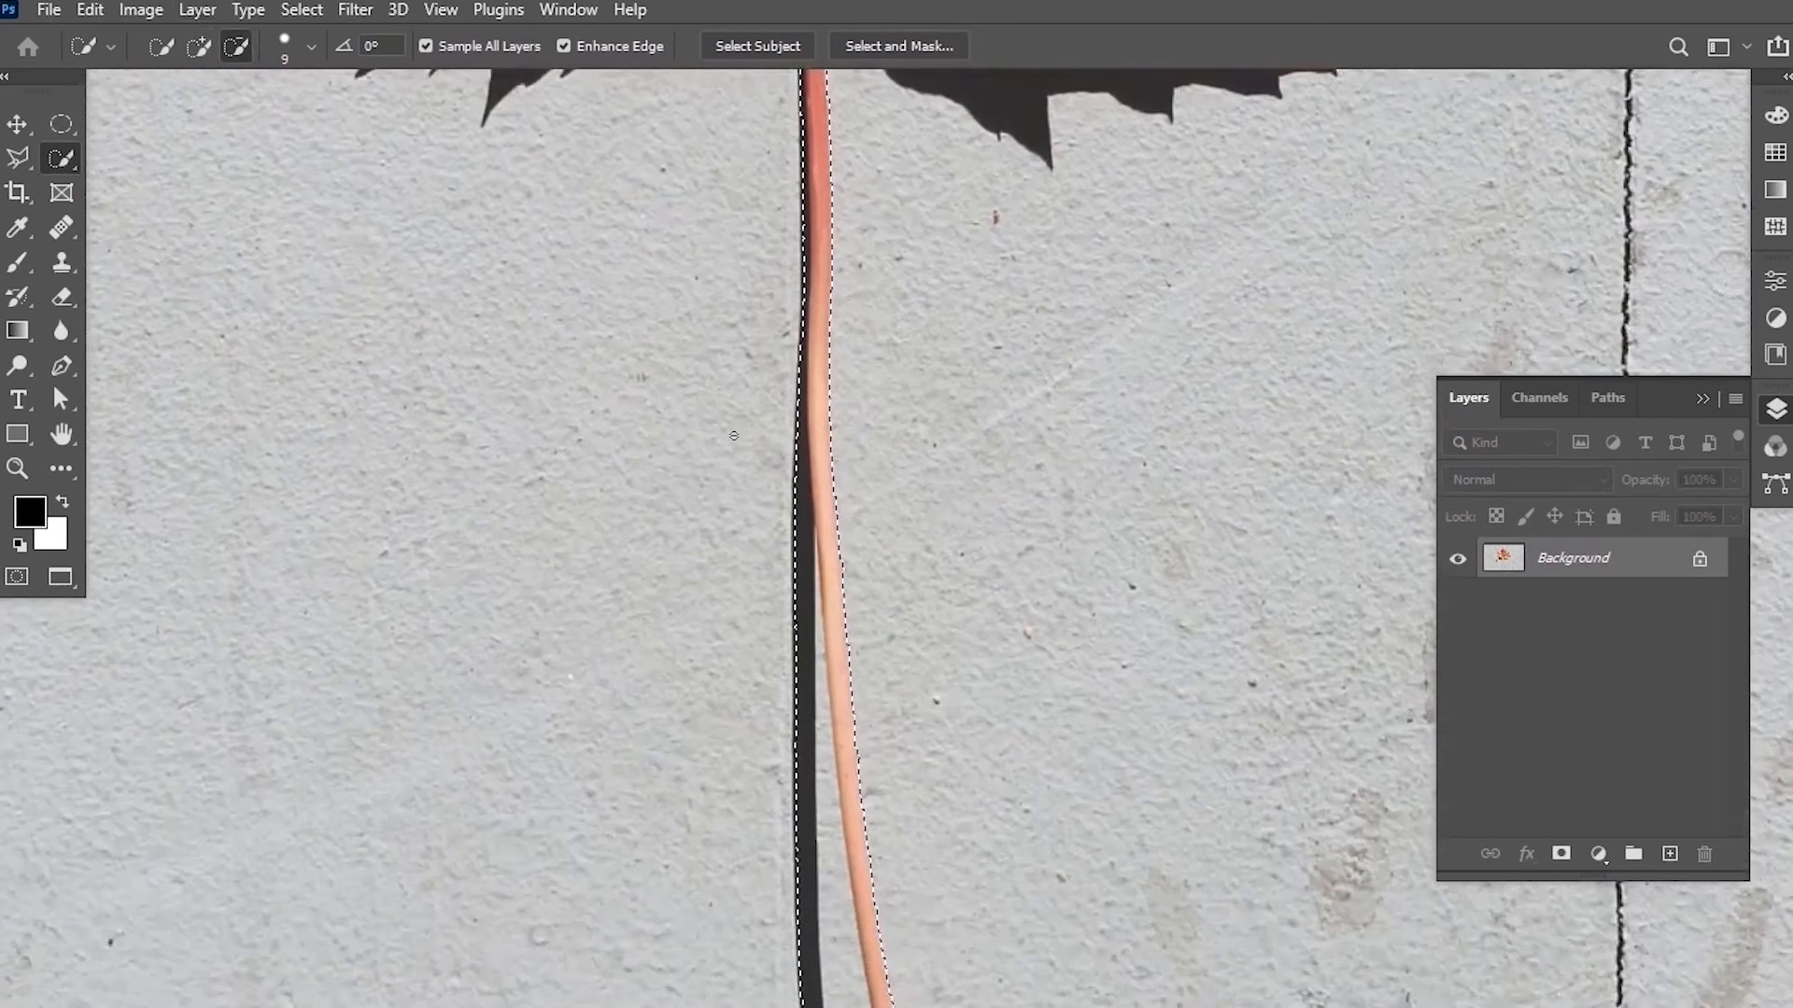
pyautogui.scroll(-6, 822, 636)
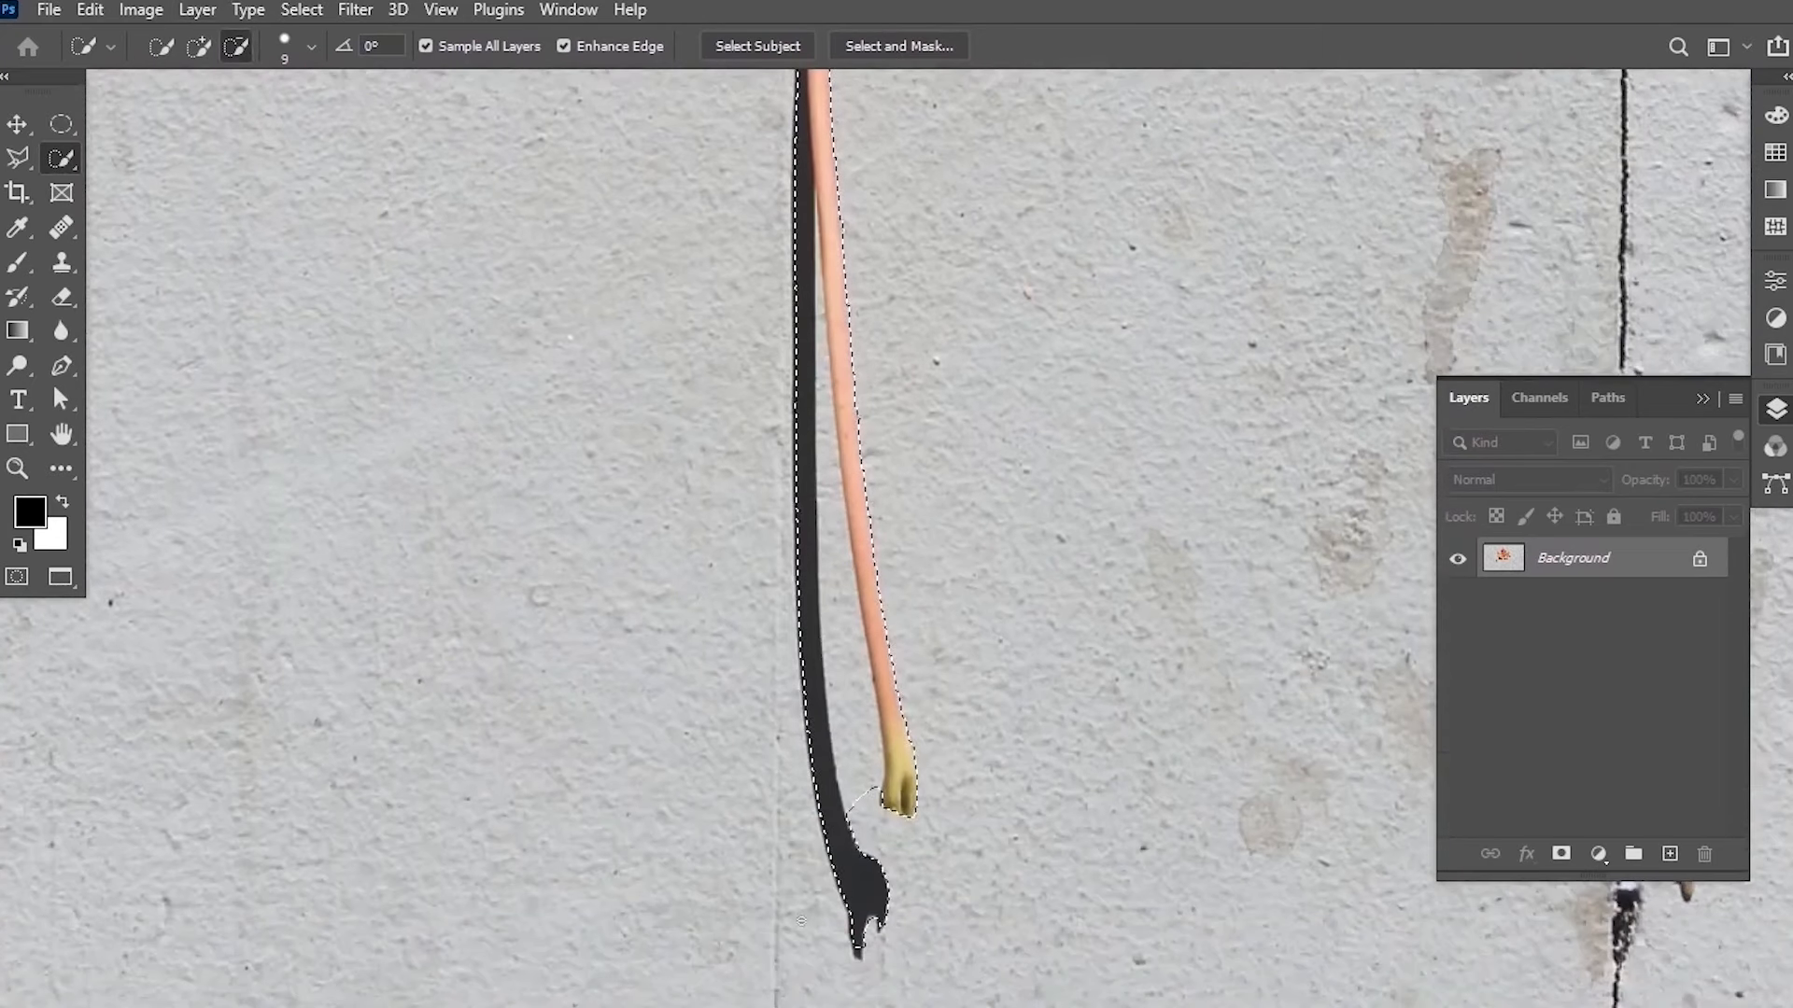
pyautogui.press(']')
pyautogui.press(']')
pyautogui.press(']')
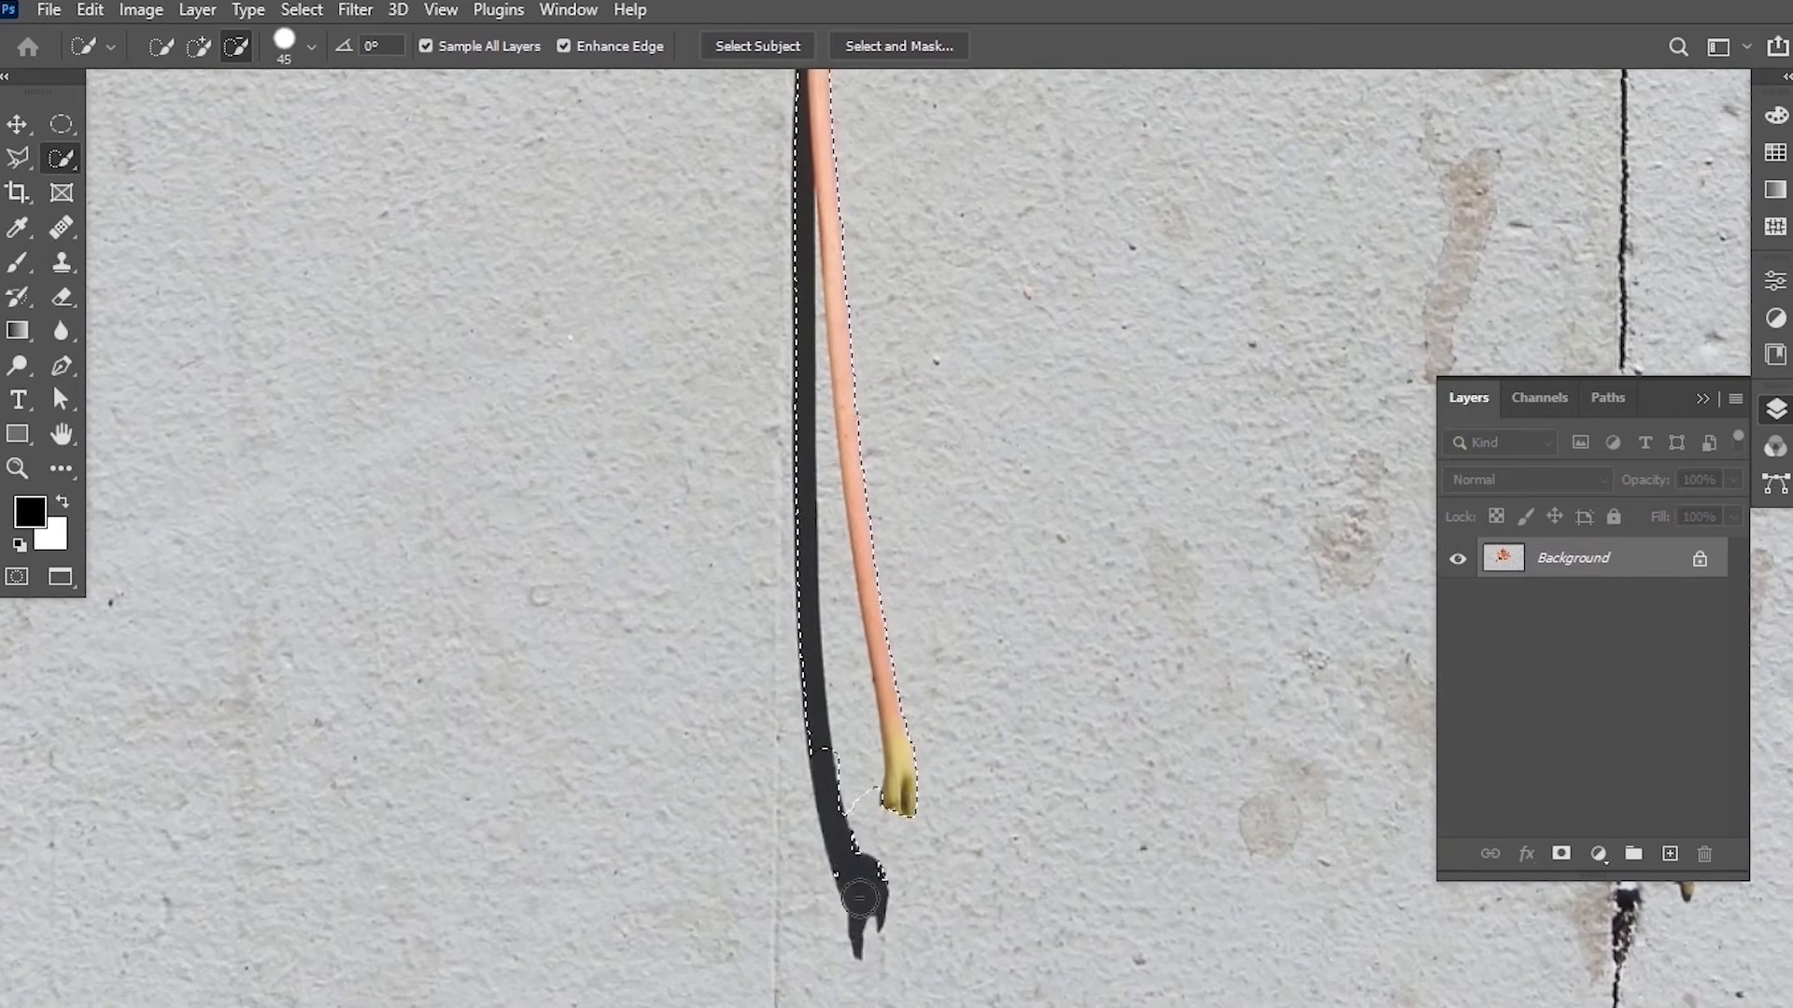
pyautogui.moveTo(815, 735); pyautogui.dragTo(803, 636)
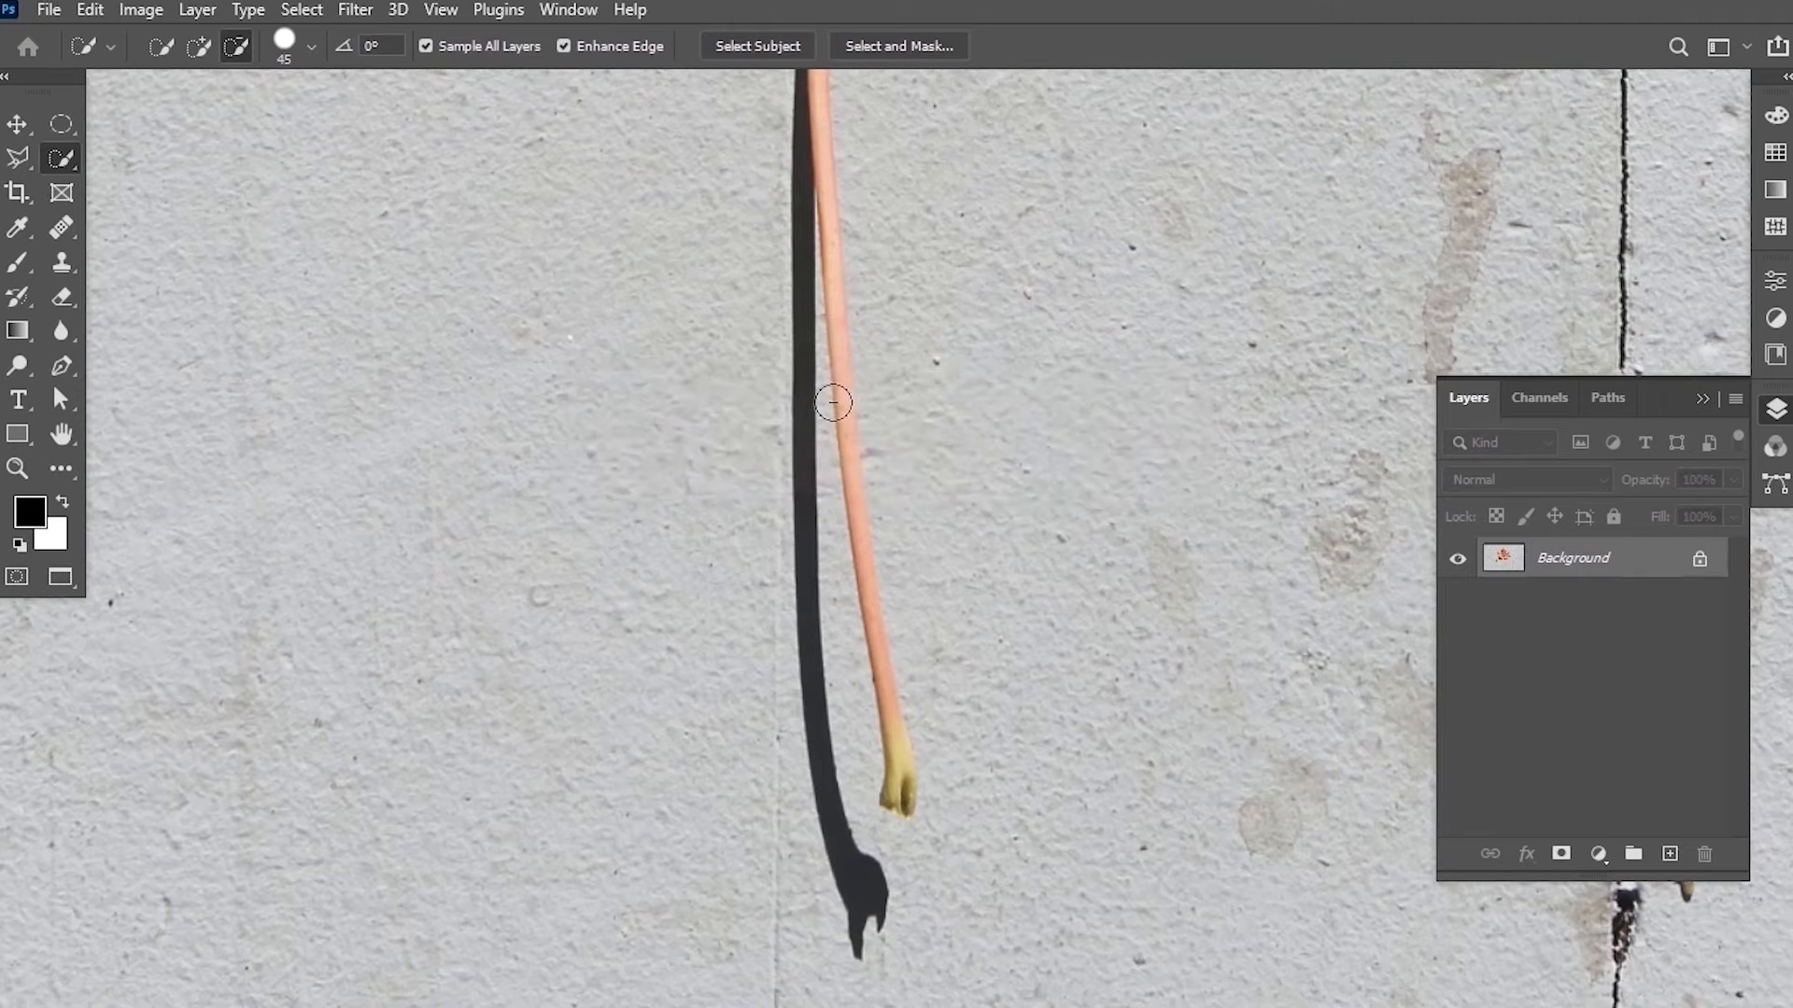
pyautogui.moveTo(797, 874)
pyautogui.mouseDown()
pyautogui.moveTo(859, 933)
pyautogui.moveTo(823, 628)
pyautogui.mouseUp()
pyautogui.moveTo(812, 541); pyautogui.dragTo(799, 367)
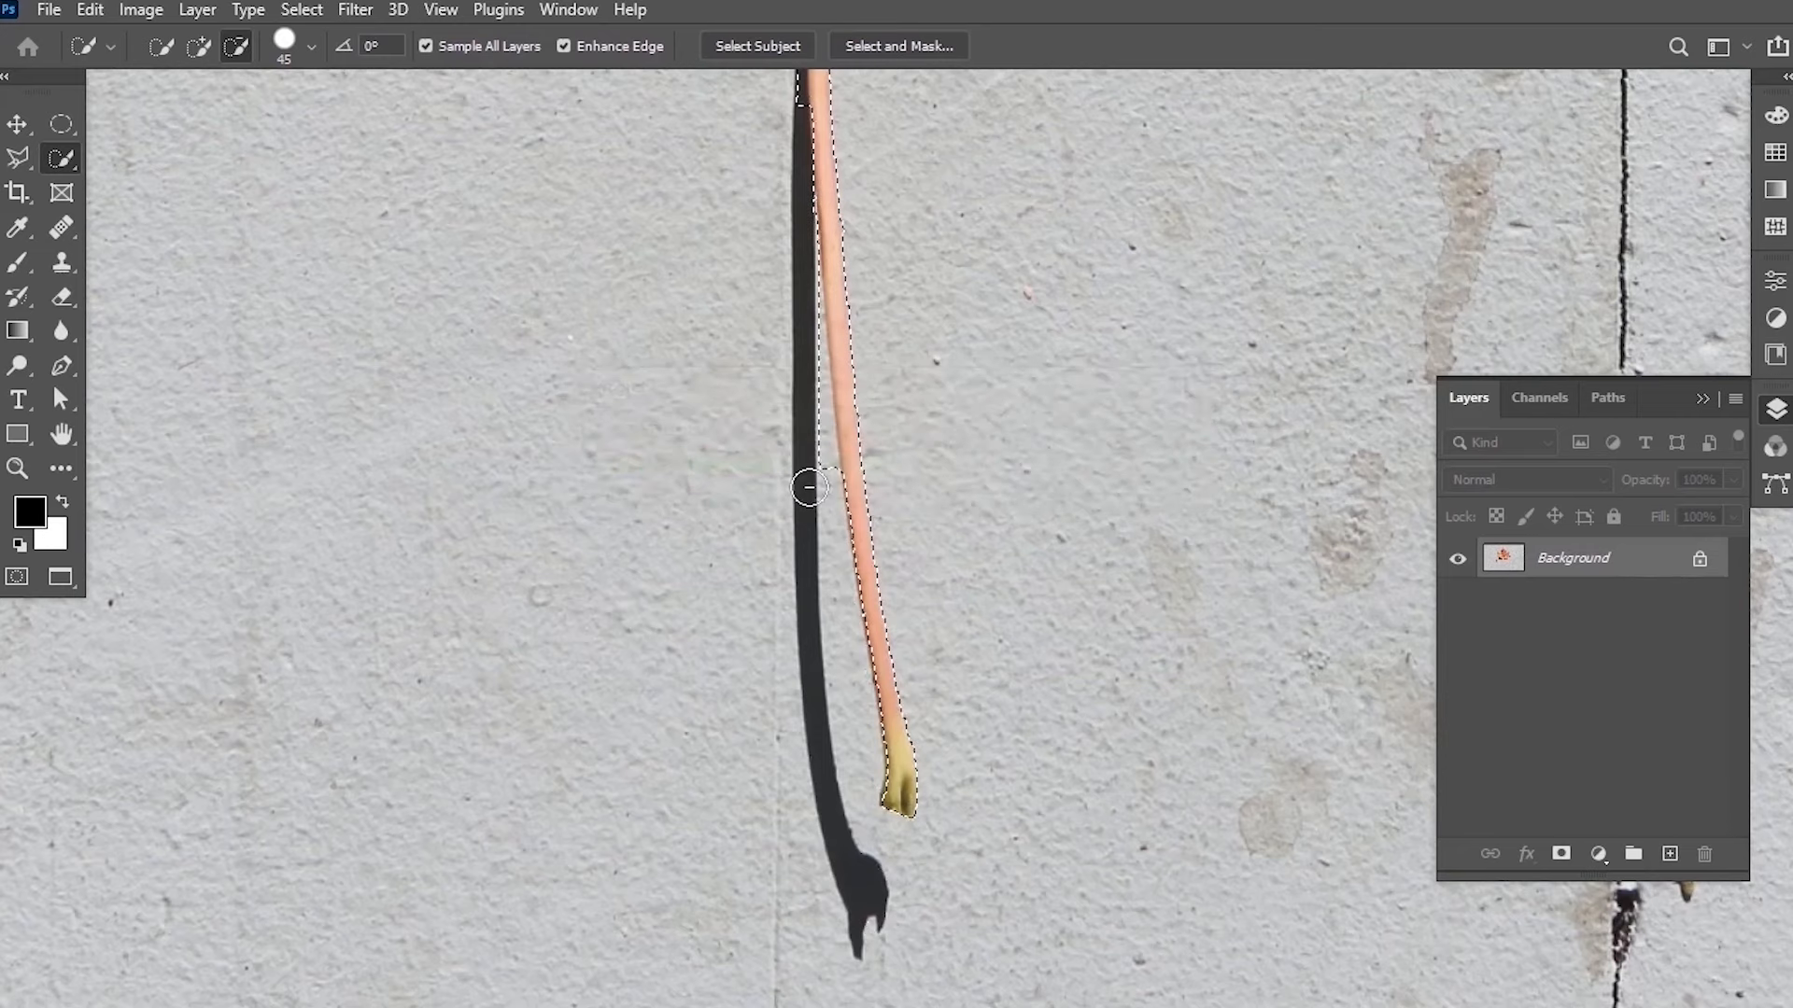
# Reduce the Quick Selection brush to 10 in subtract mode and remove the hole in the leaf's left lobe from the selection.
pyautogui.scroll(-6, 808, 458)
pyautogui.scroll(3, 759, 339)
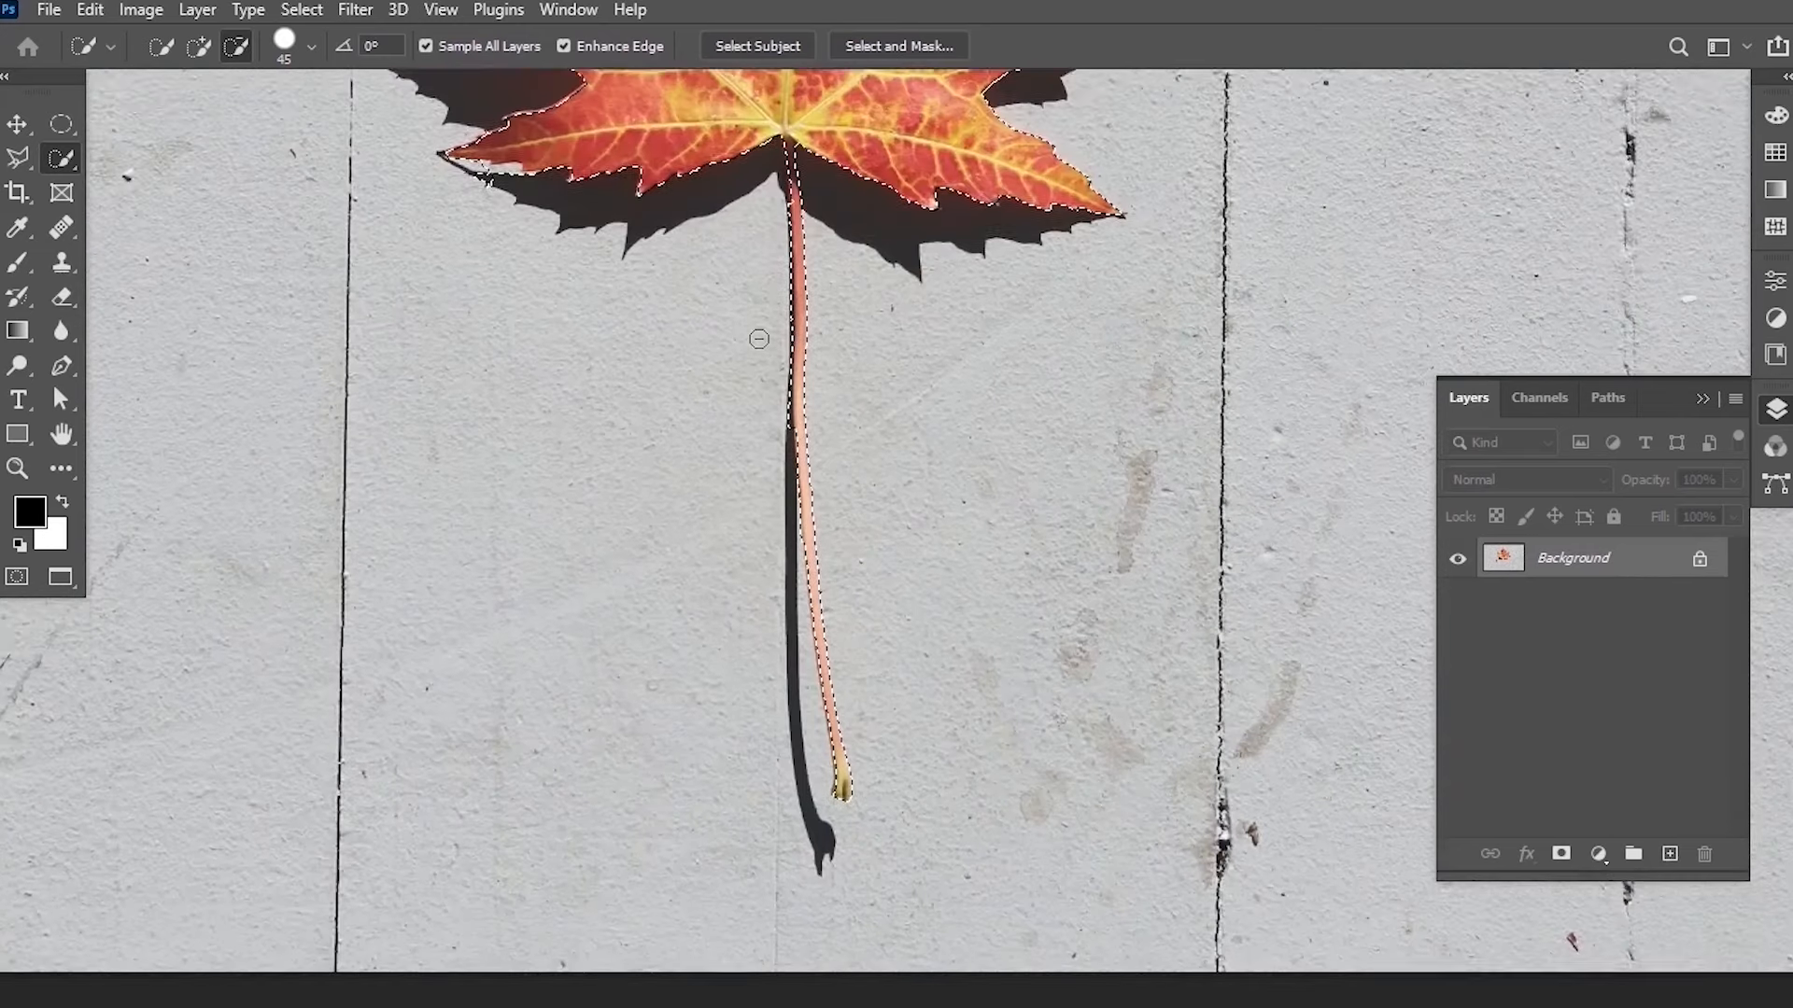
pyautogui.scroll(4, 759, 339)
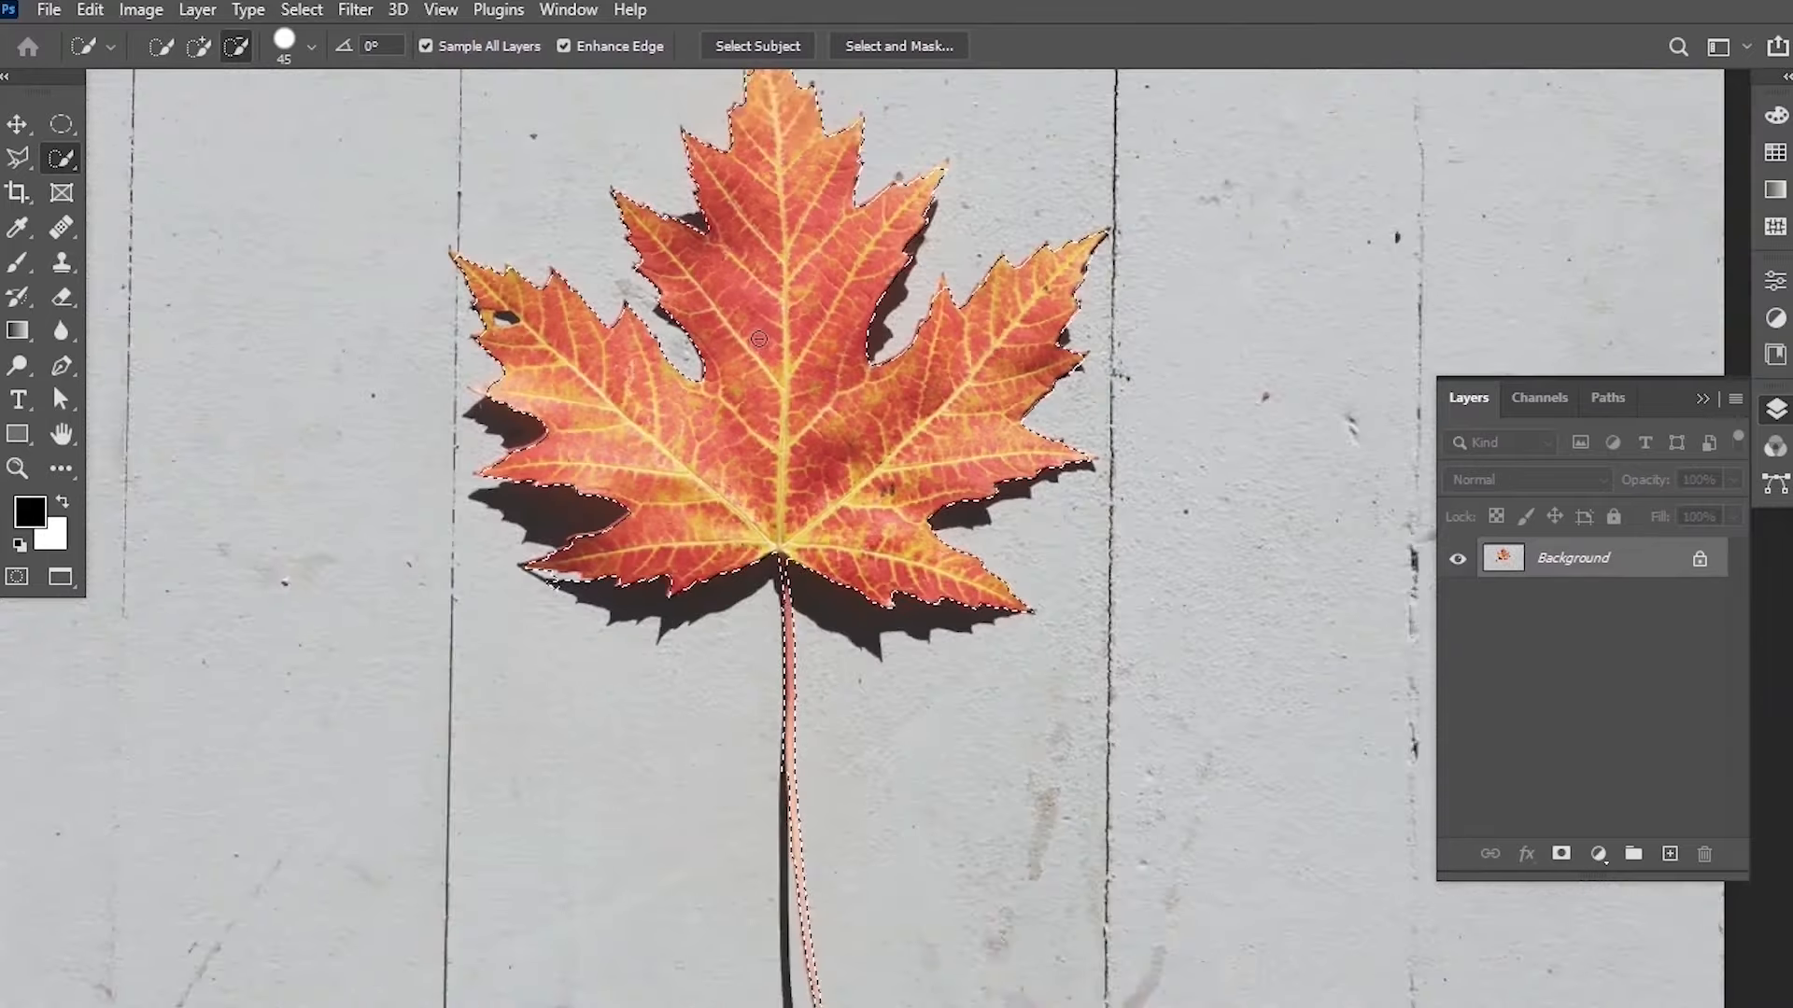
pyautogui.scroll(-2, 758, 339)
pyautogui.scroll(5, 542, 396)
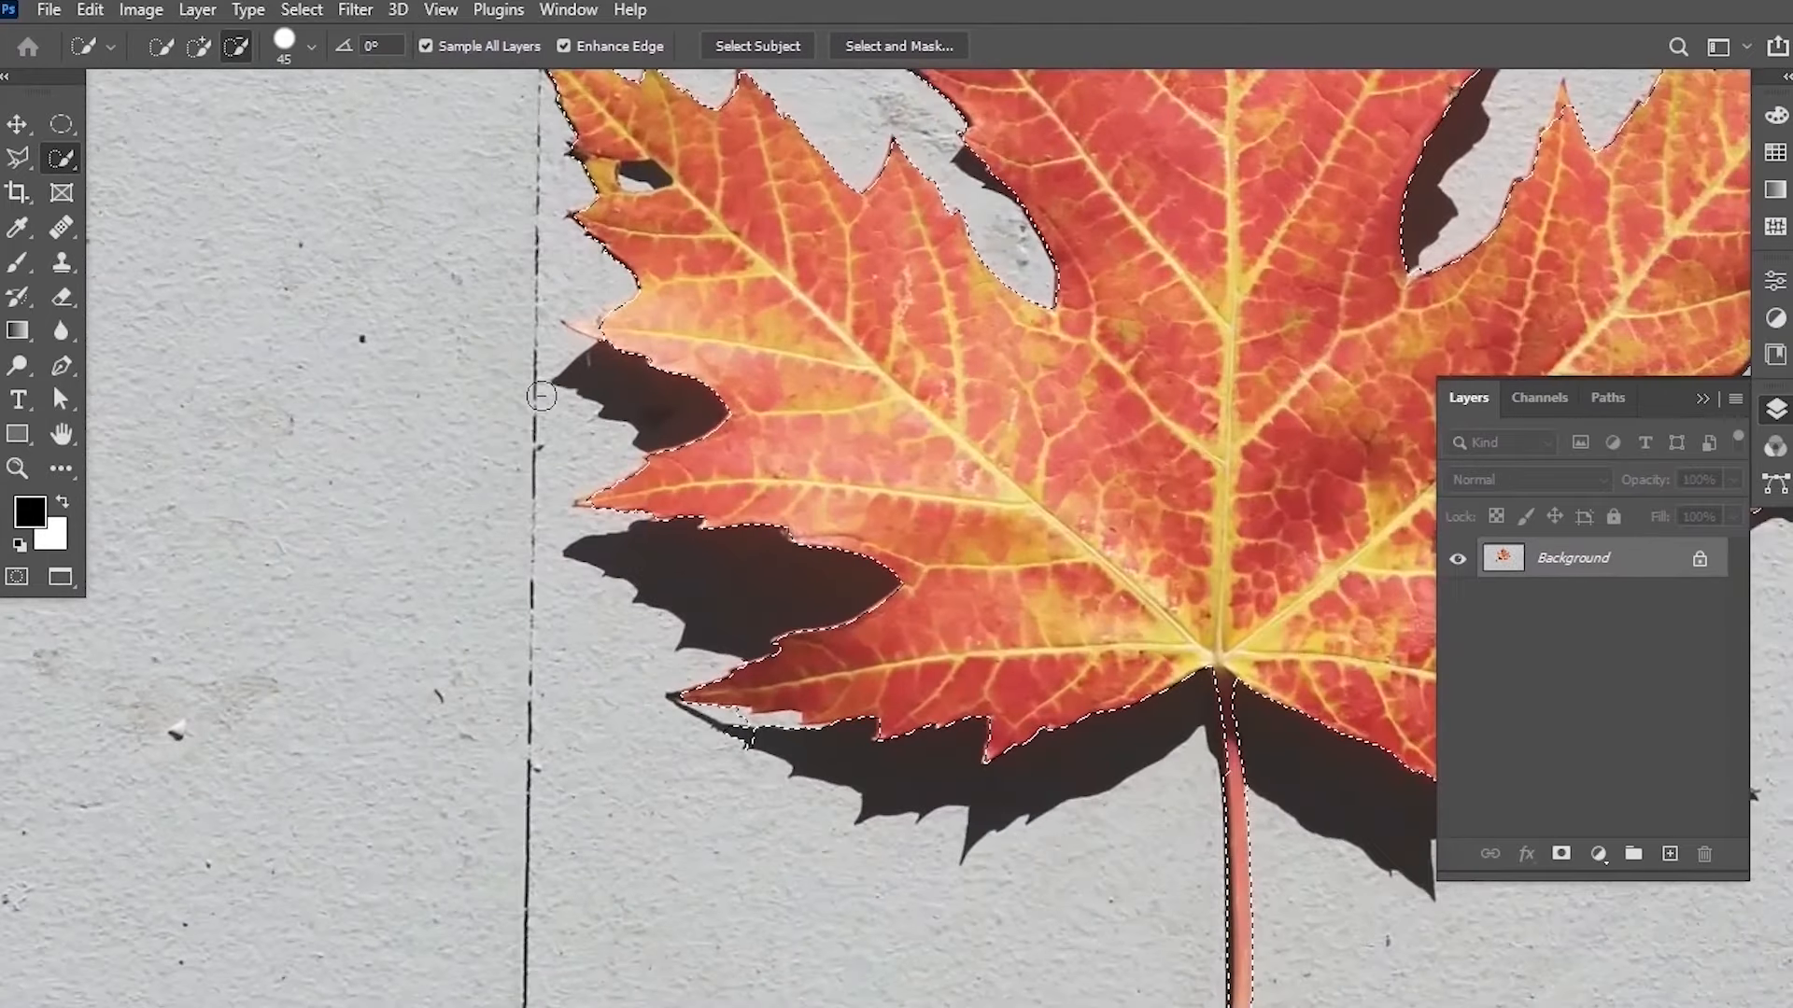
pyautogui.scroll(2, 542, 396)
pyautogui.press('[')
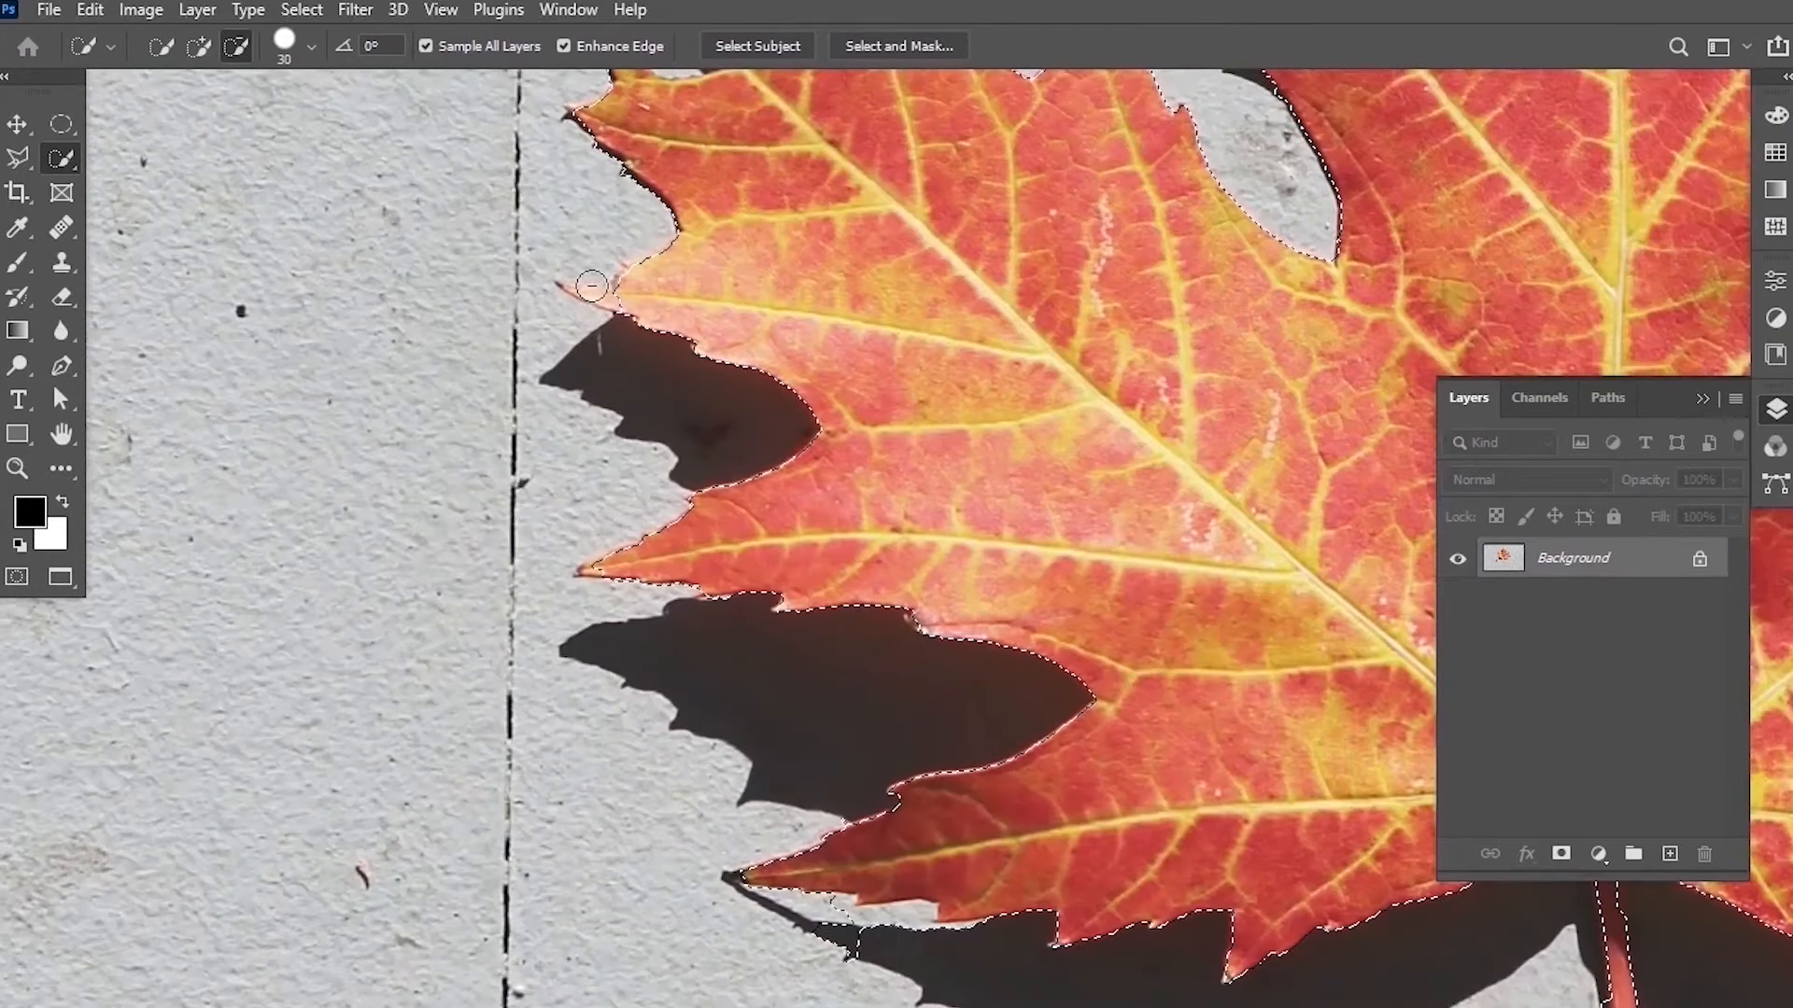
pyautogui.press('[')
pyautogui.press('[')
pyautogui.press('[')
pyautogui.press('[')
pyautogui.click(197, 49)
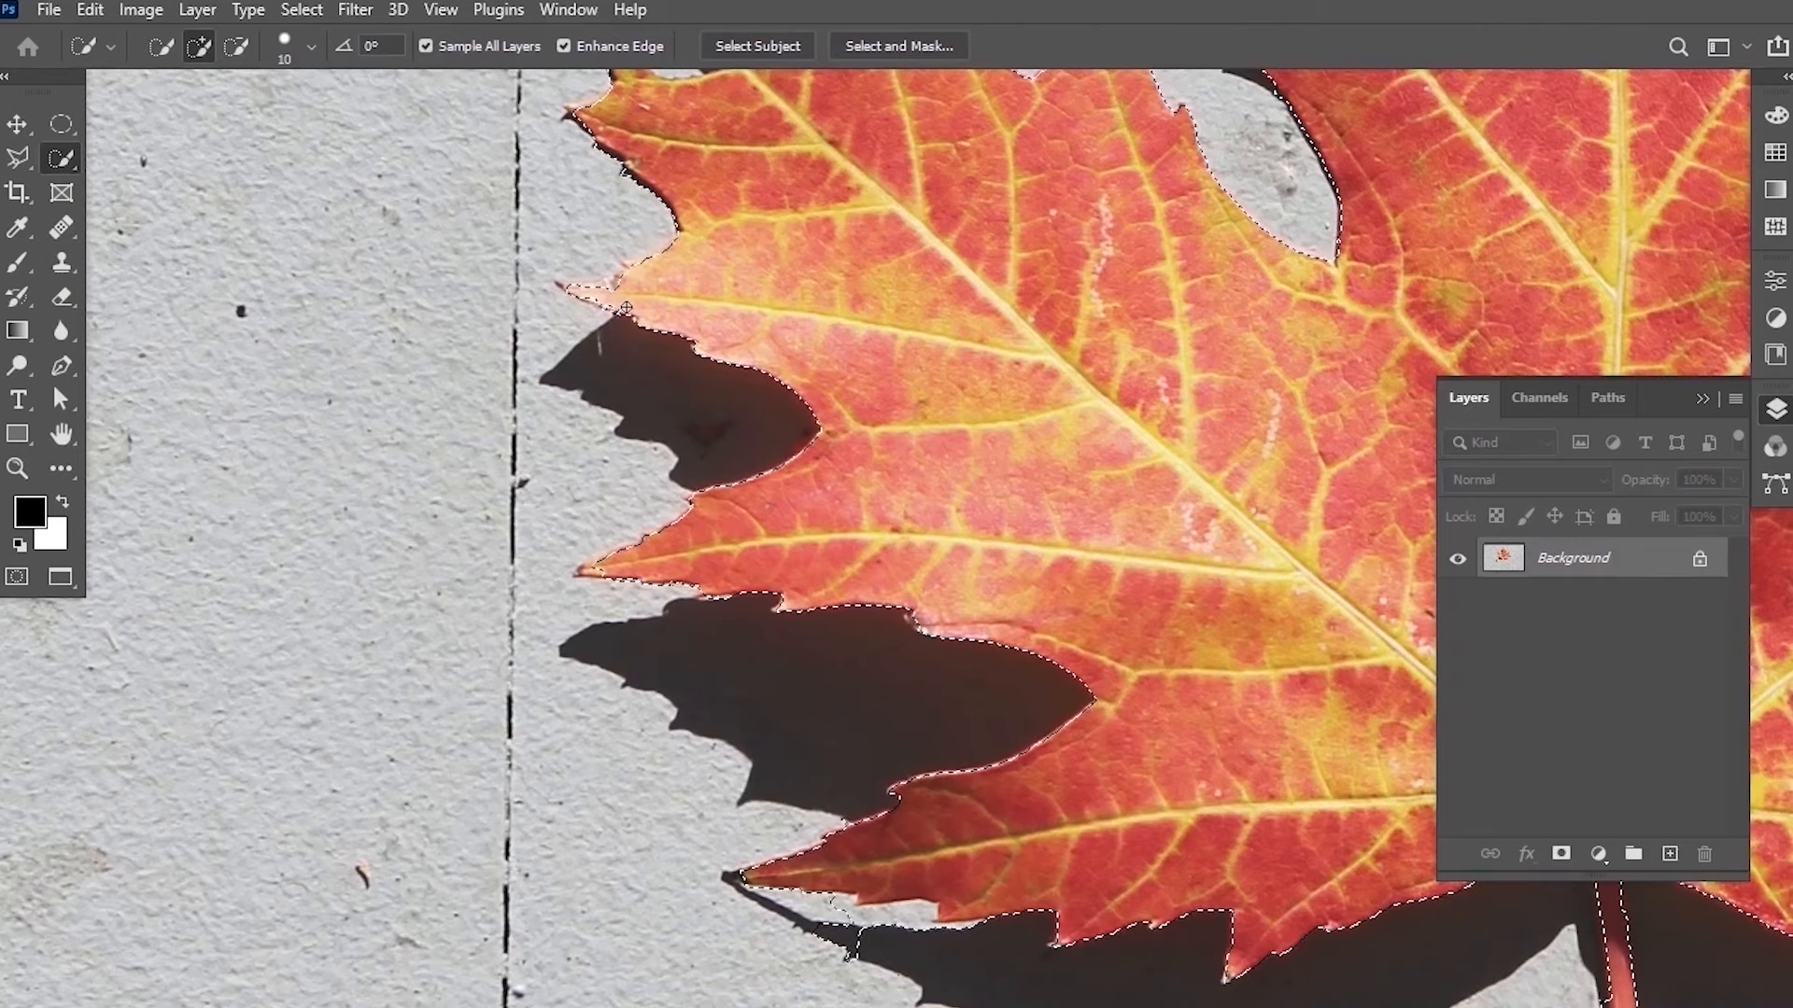
pyautogui.scroll(-5, 835, 365)
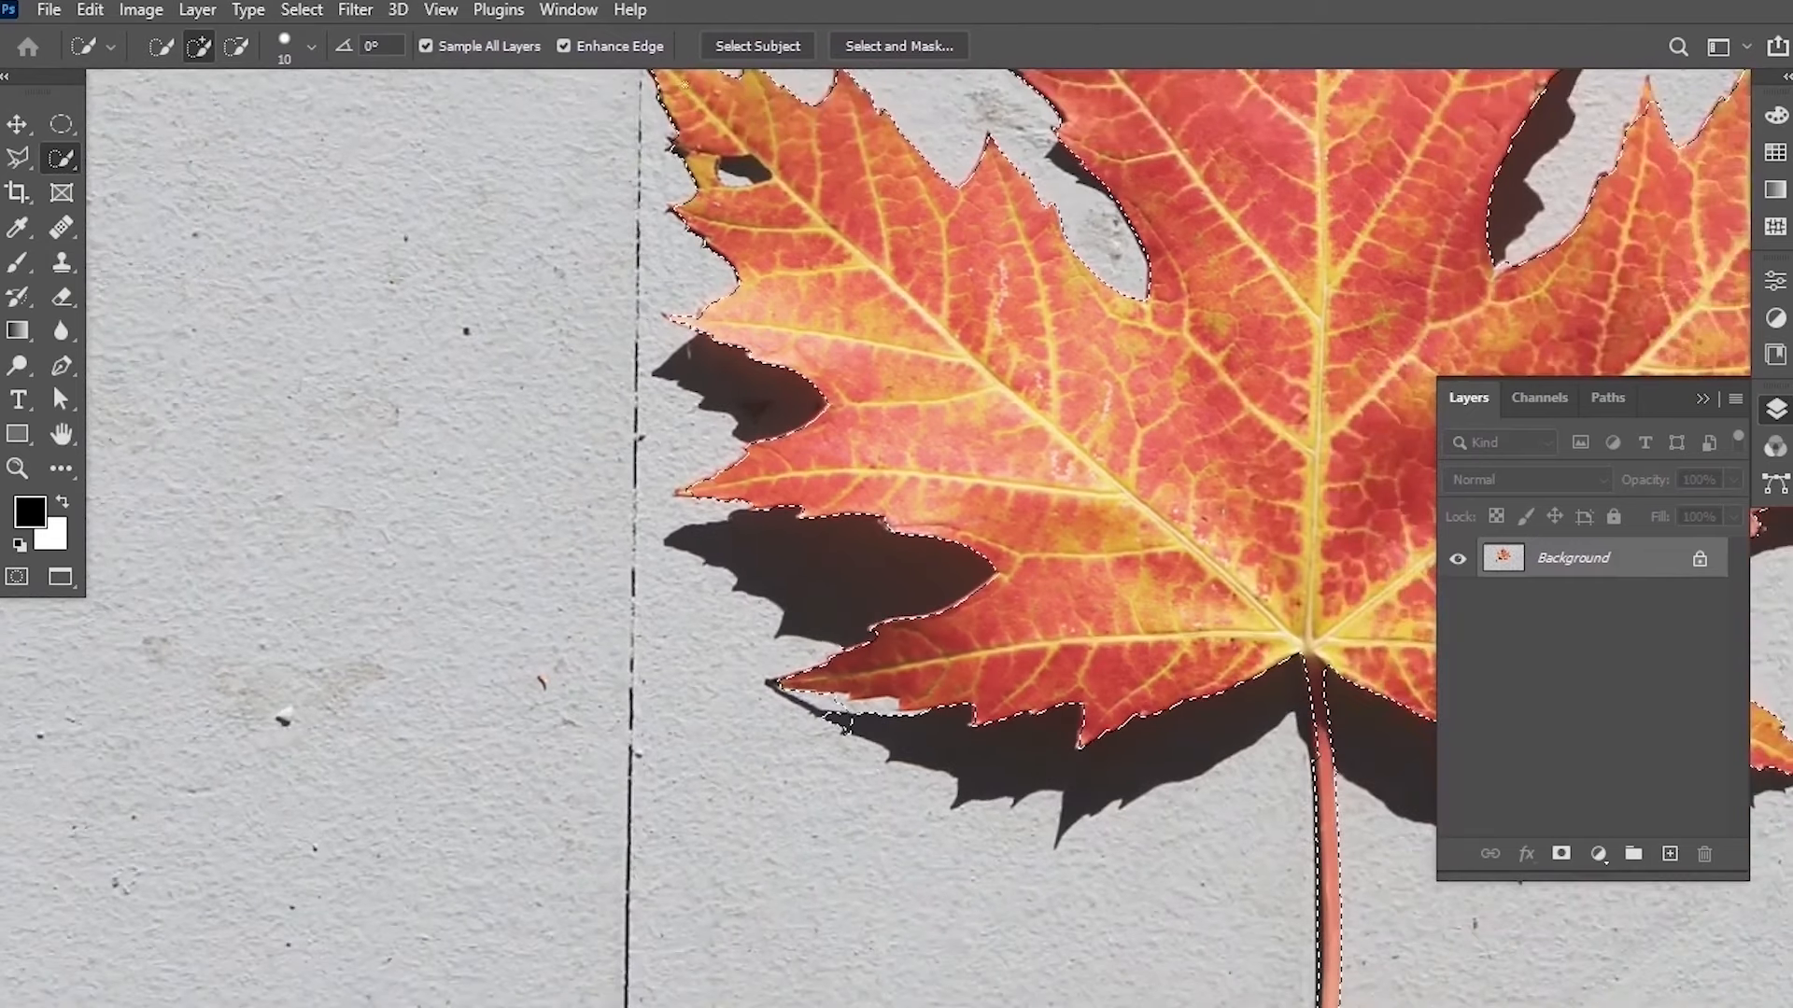
pyautogui.scroll(8, 750, 152)
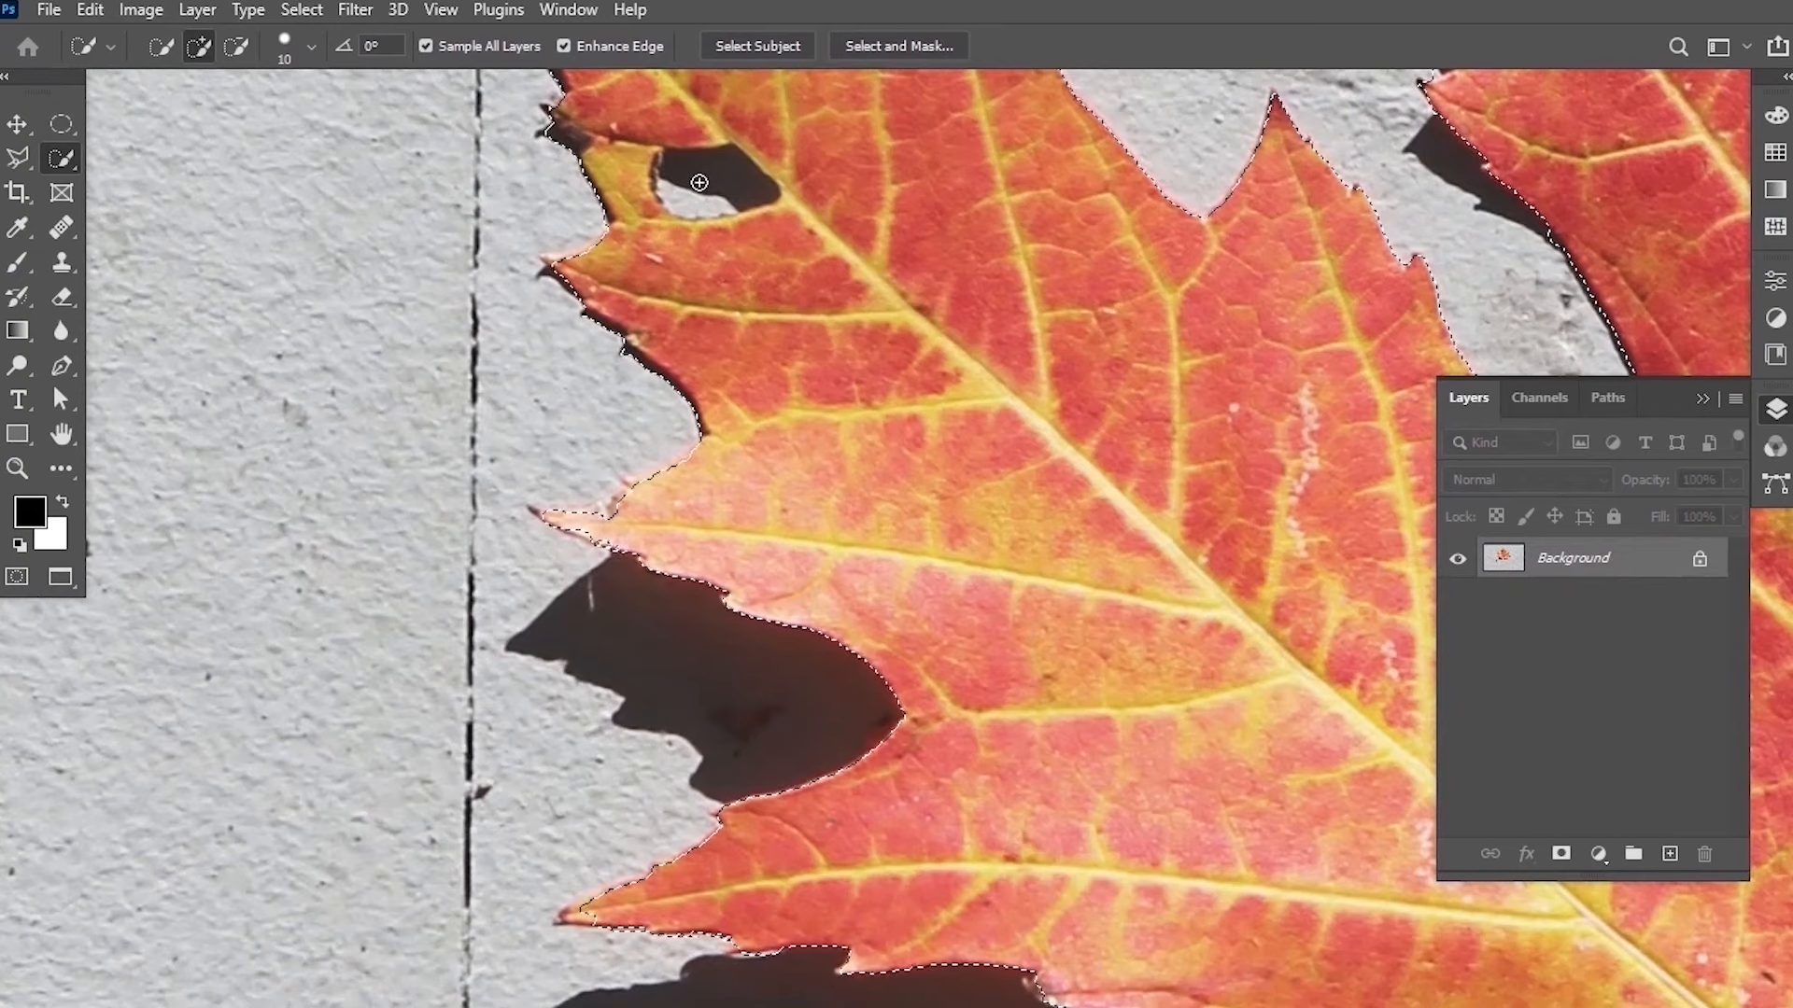
pyautogui.click(240, 47)
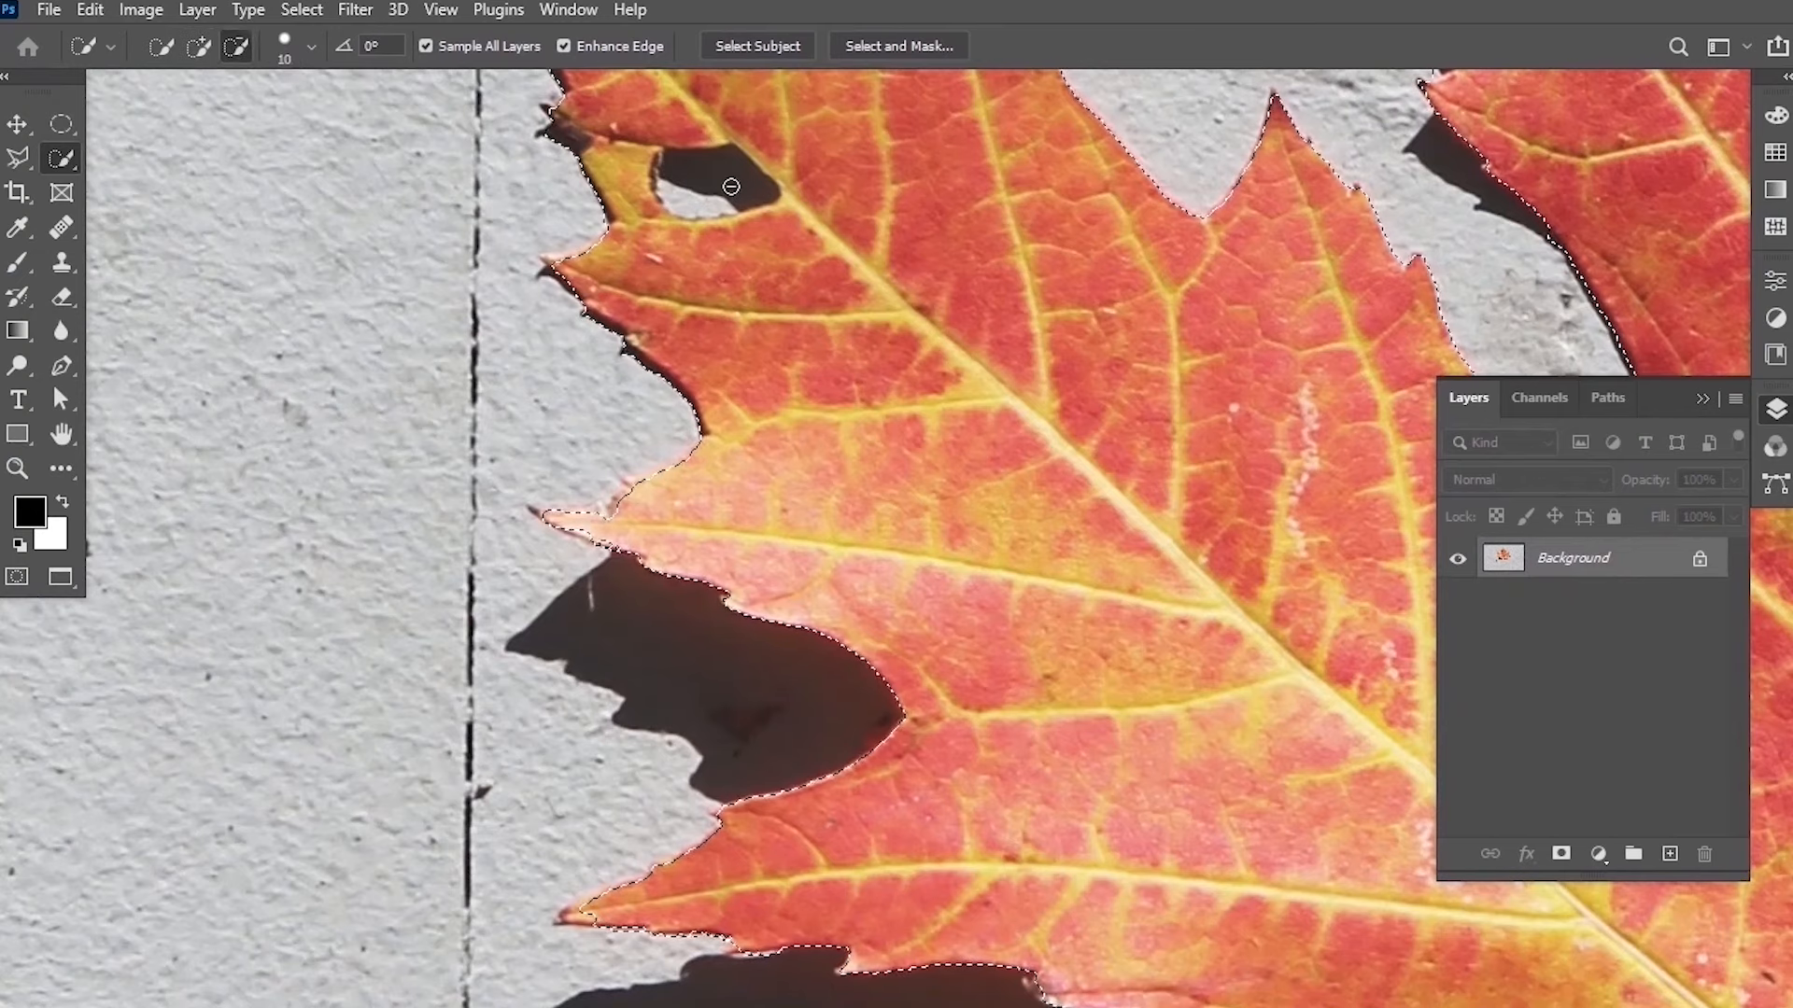
pyautogui.click(731, 173)
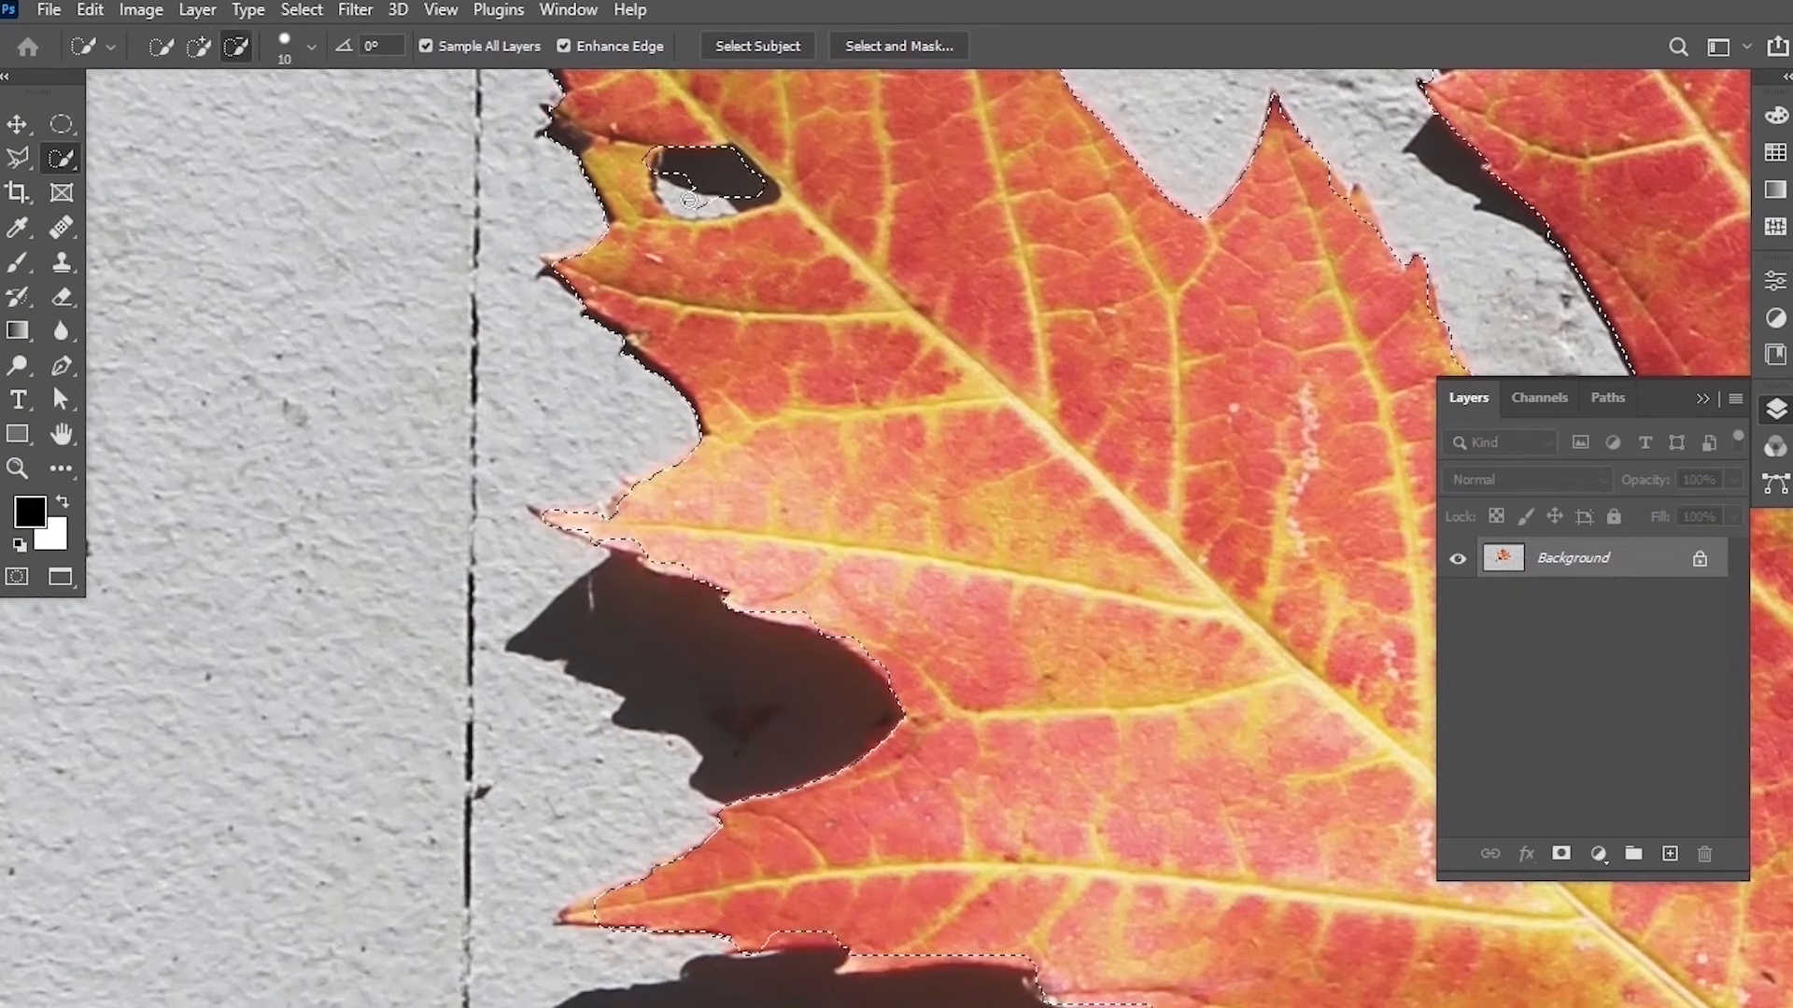
pyautogui.click(680, 195)
pyautogui.moveTo(681, 195); pyautogui.dragTo(751, 201)
# Open Select and Mask for the leaf selection.
pyautogui.scroll(-3, 917, 511)
pyautogui.scroll(-4, 918, 511)
pyautogui.moveTo(1267, 365); pyautogui.dragTo(960, 286)
pyautogui.scroll(-4, 960, 286)
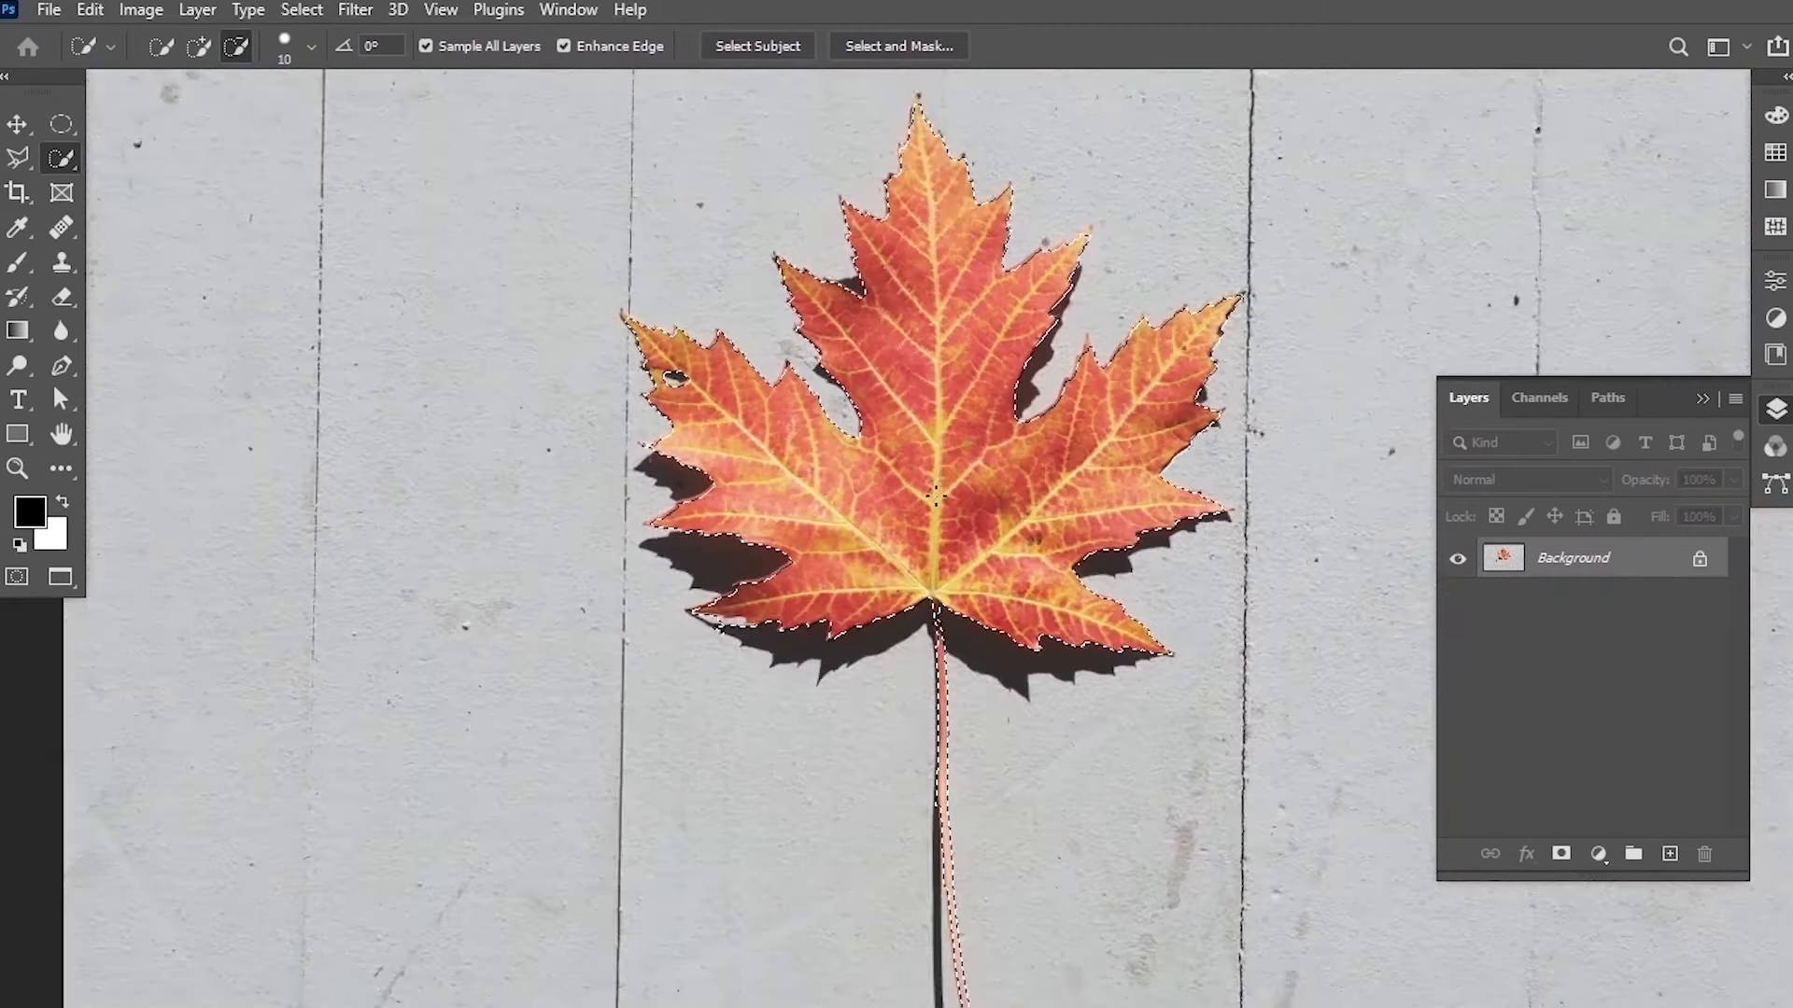
pyautogui.scroll(2, 966, 643)
pyautogui.scroll(-2, 966, 642)
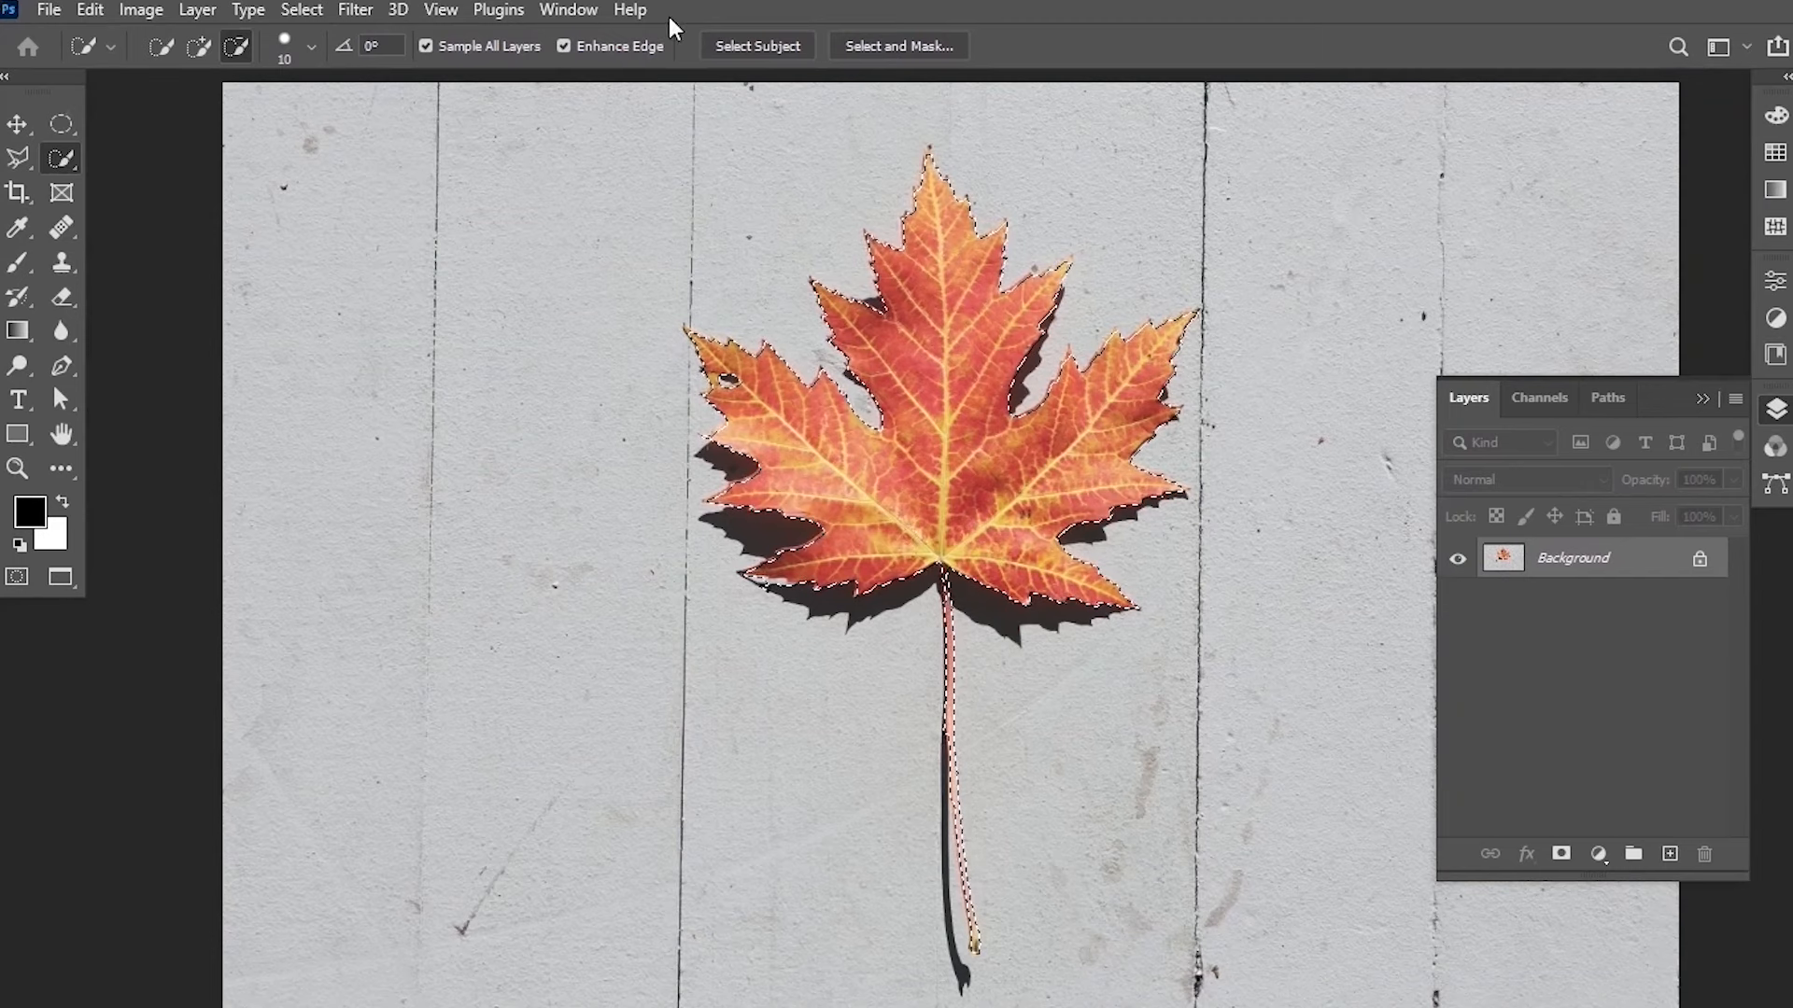
pyautogui.click(912, 48)
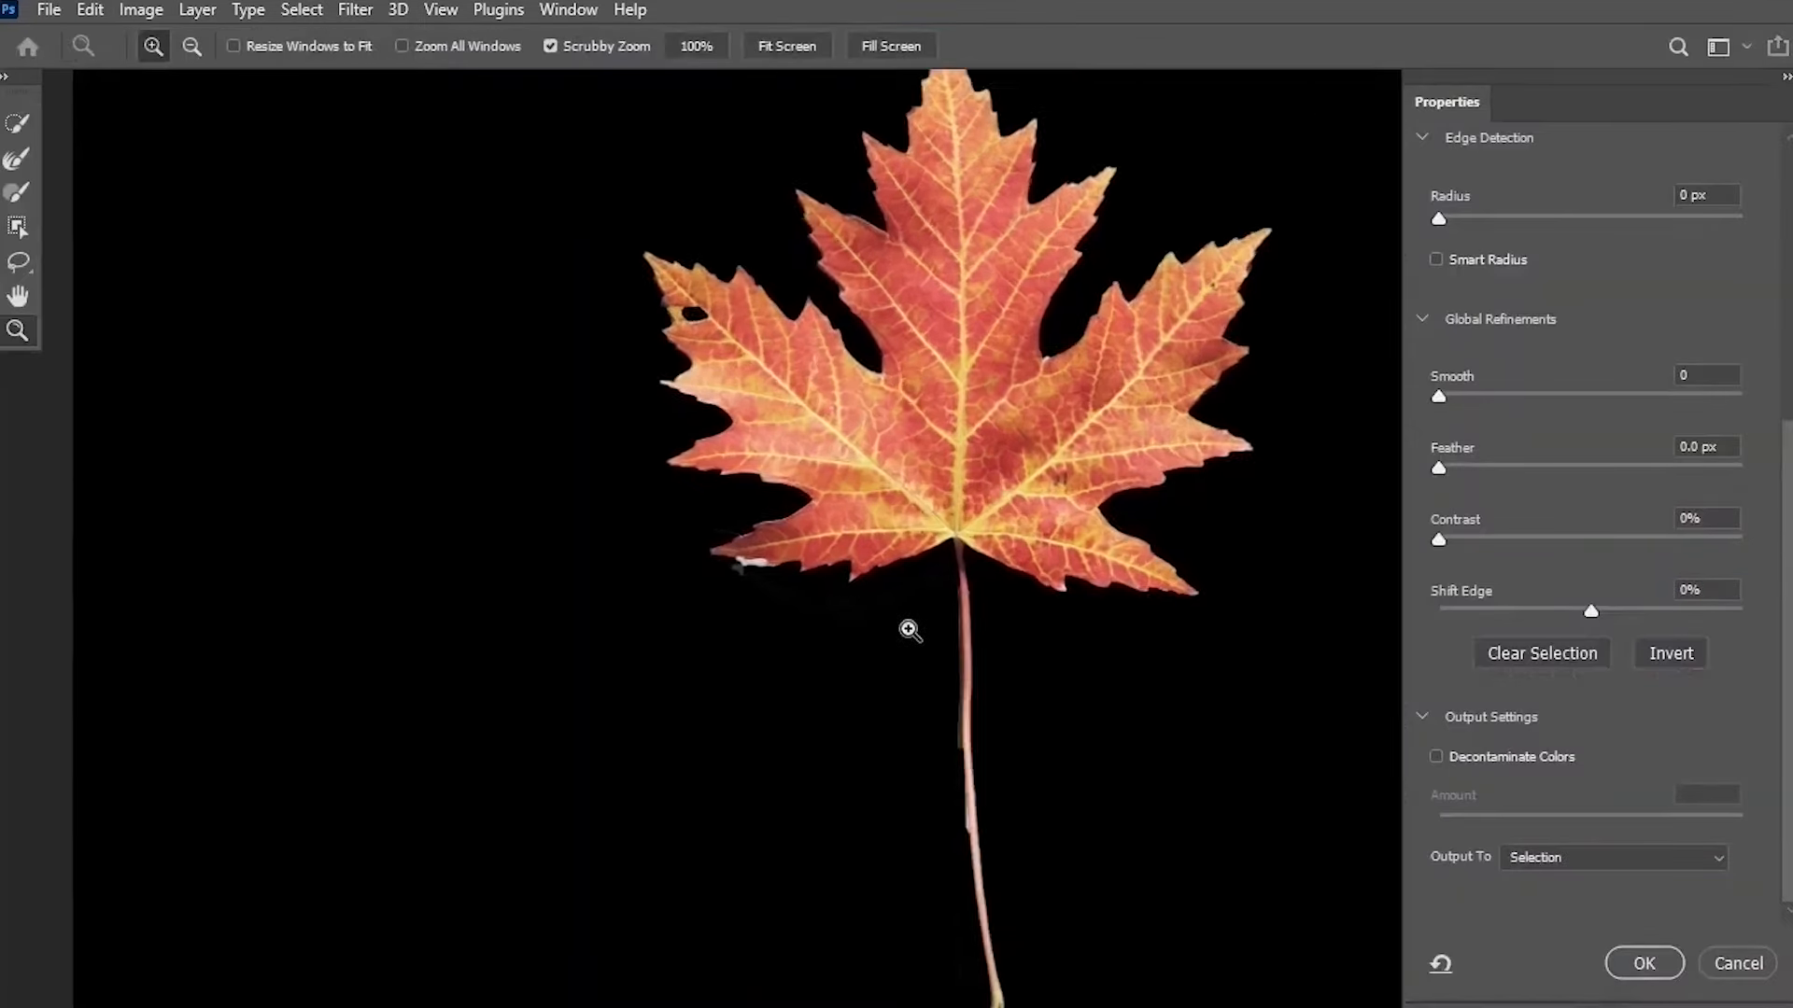
pyautogui.moveTo(909, 630); pyautogui.dragTo(941, 610)
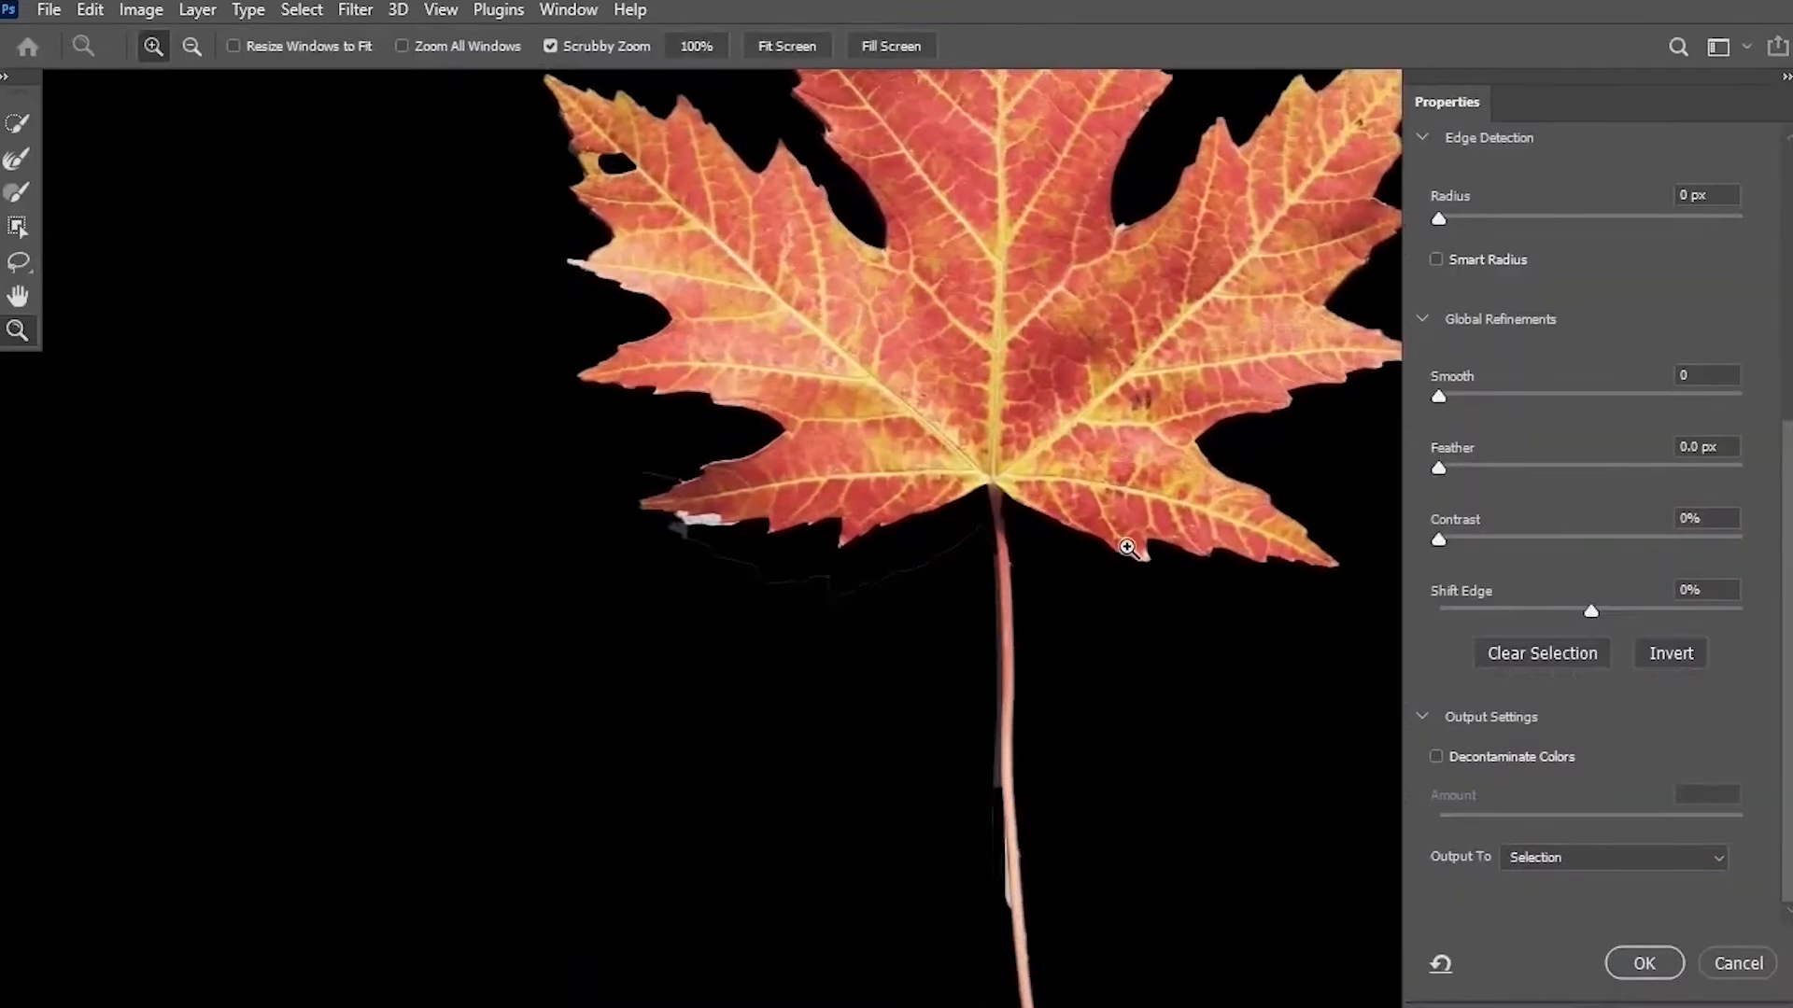
# Switch to the Brush tool in subtract mode and paint away the shadow remnants below the leaf's left lobe.
pyautogui.click(16, 196)
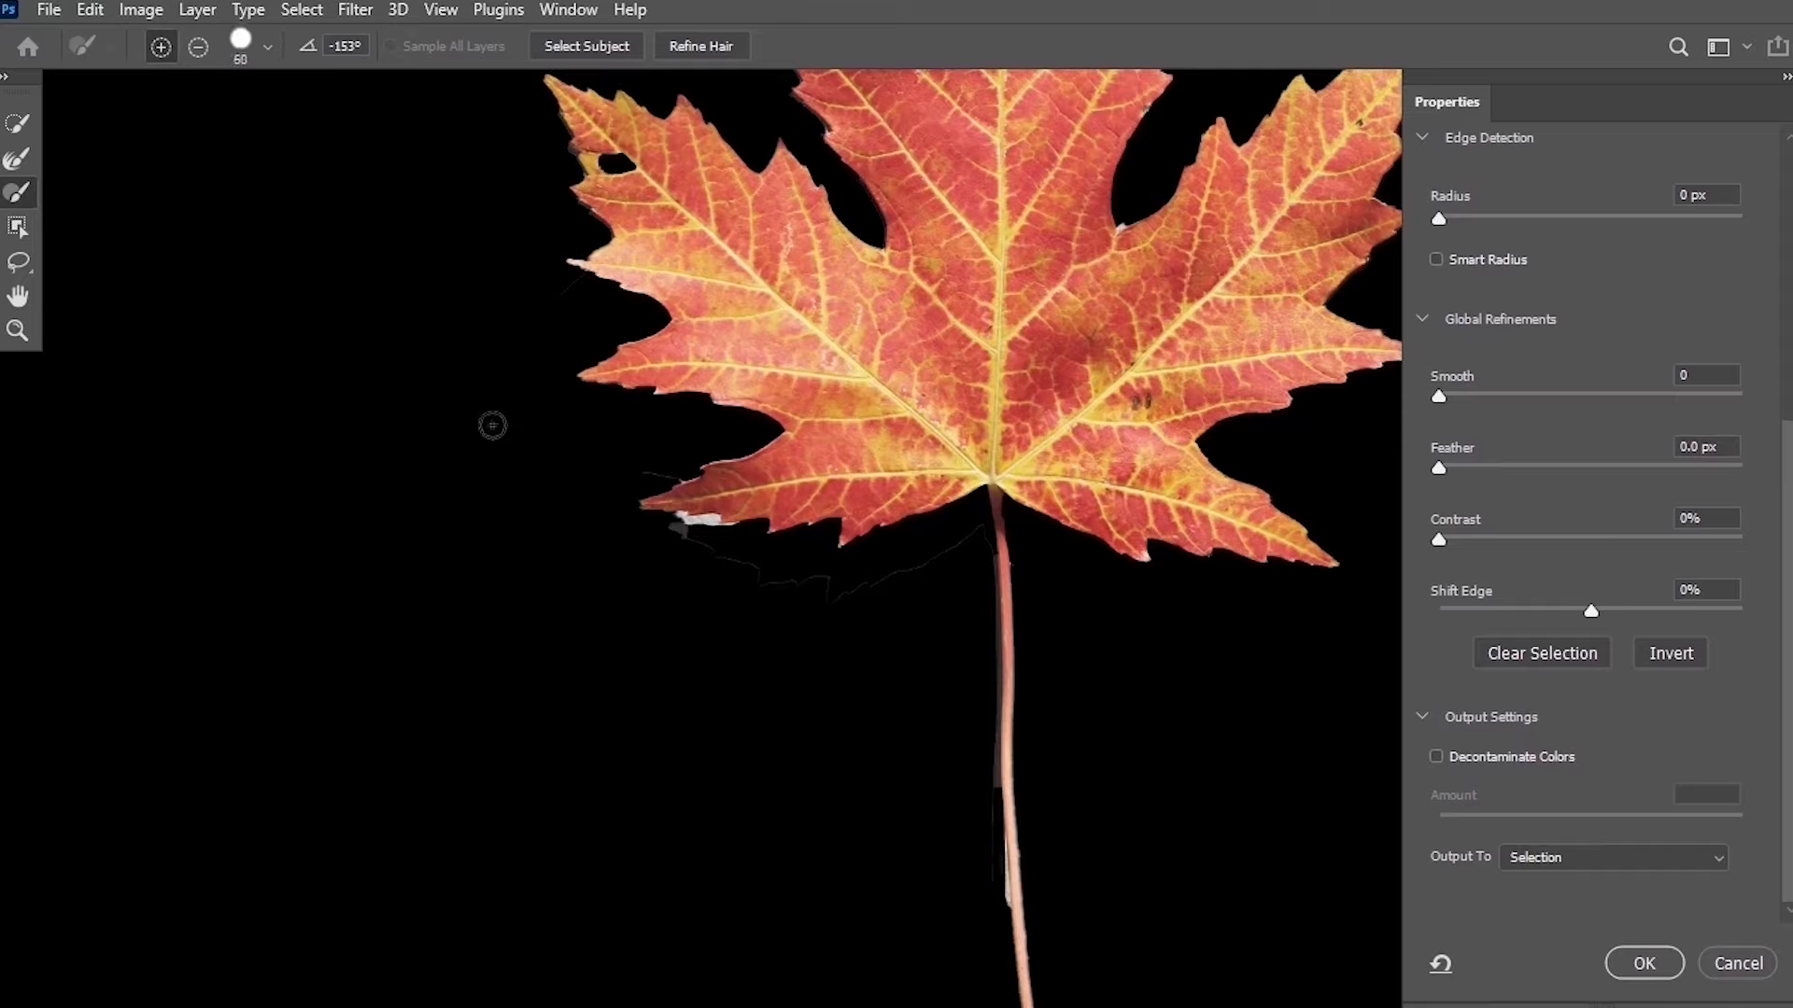
pyautogui.click(197, 49)
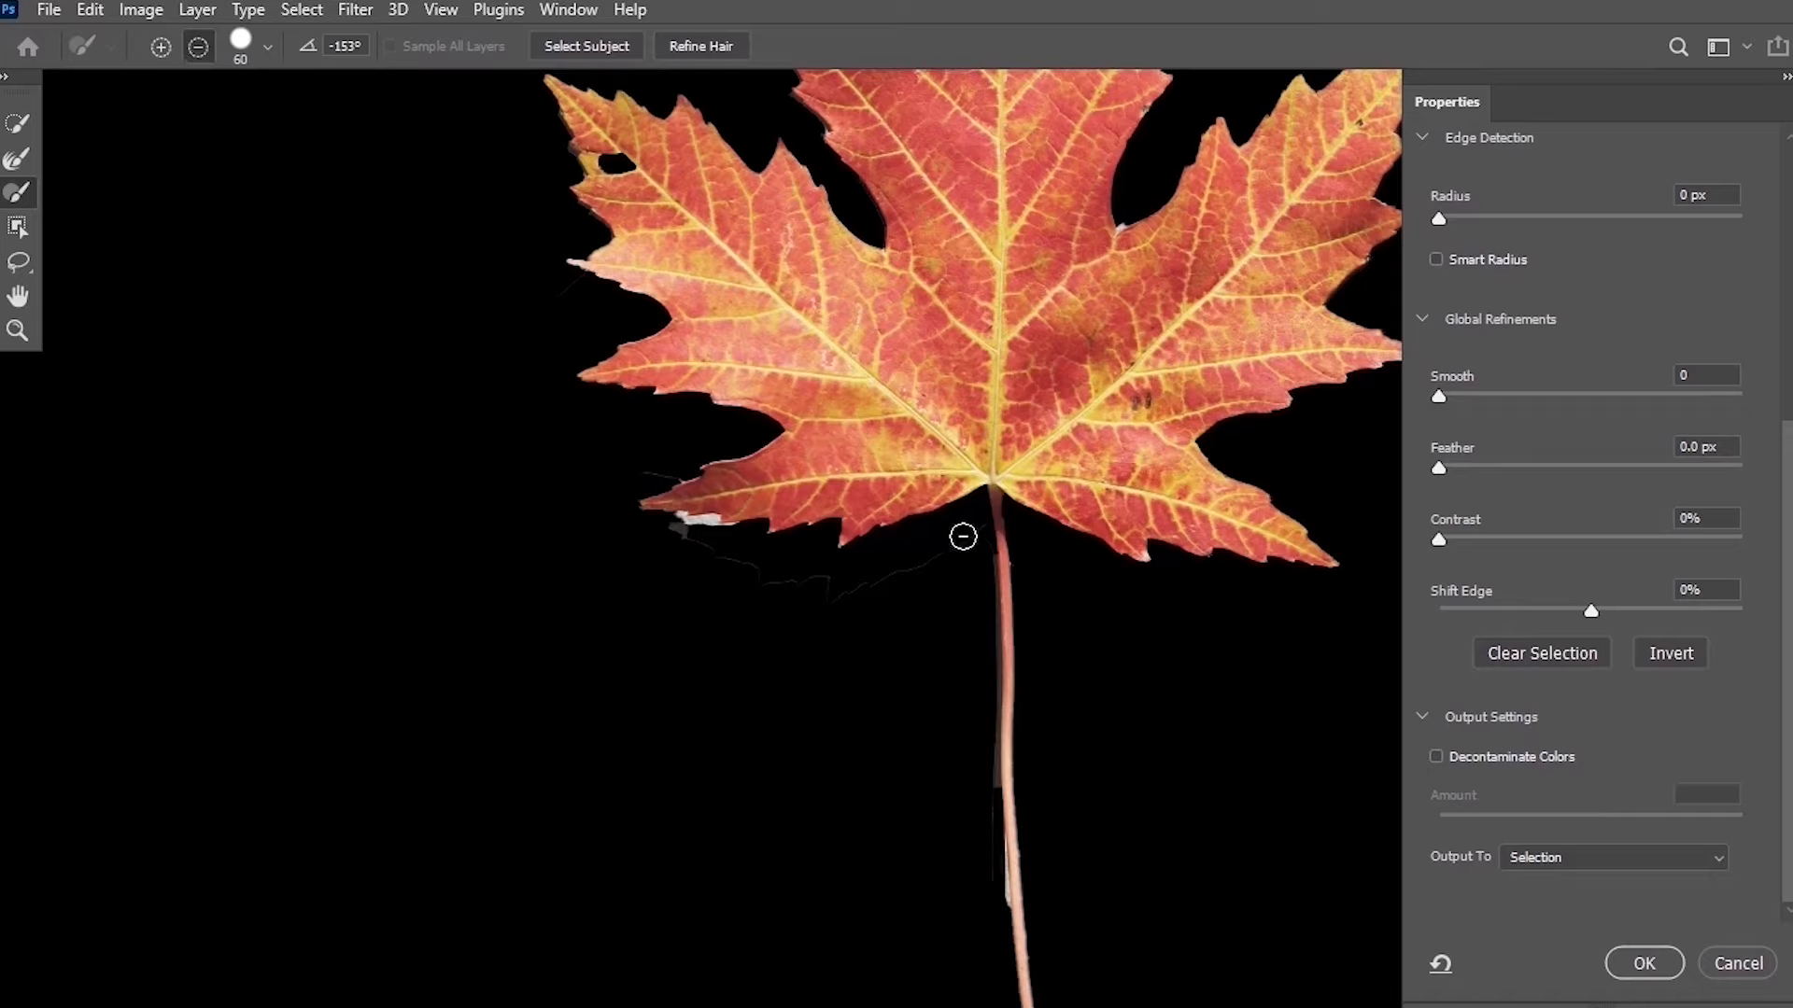
pyautogui.moveTo(971, 531)
pyautogui.mouseDown()
pyautogui.moveTo(897, 568)
pyautogui.moveTo(812, 577)
pyautogui.moveTo(697, 544)
pyautogui.mouseUp()
# Reduce the brush to 9 and paint out the shadow fringe along the left edge of the stem.
pyautogui.scroll(-10, 800, 601)
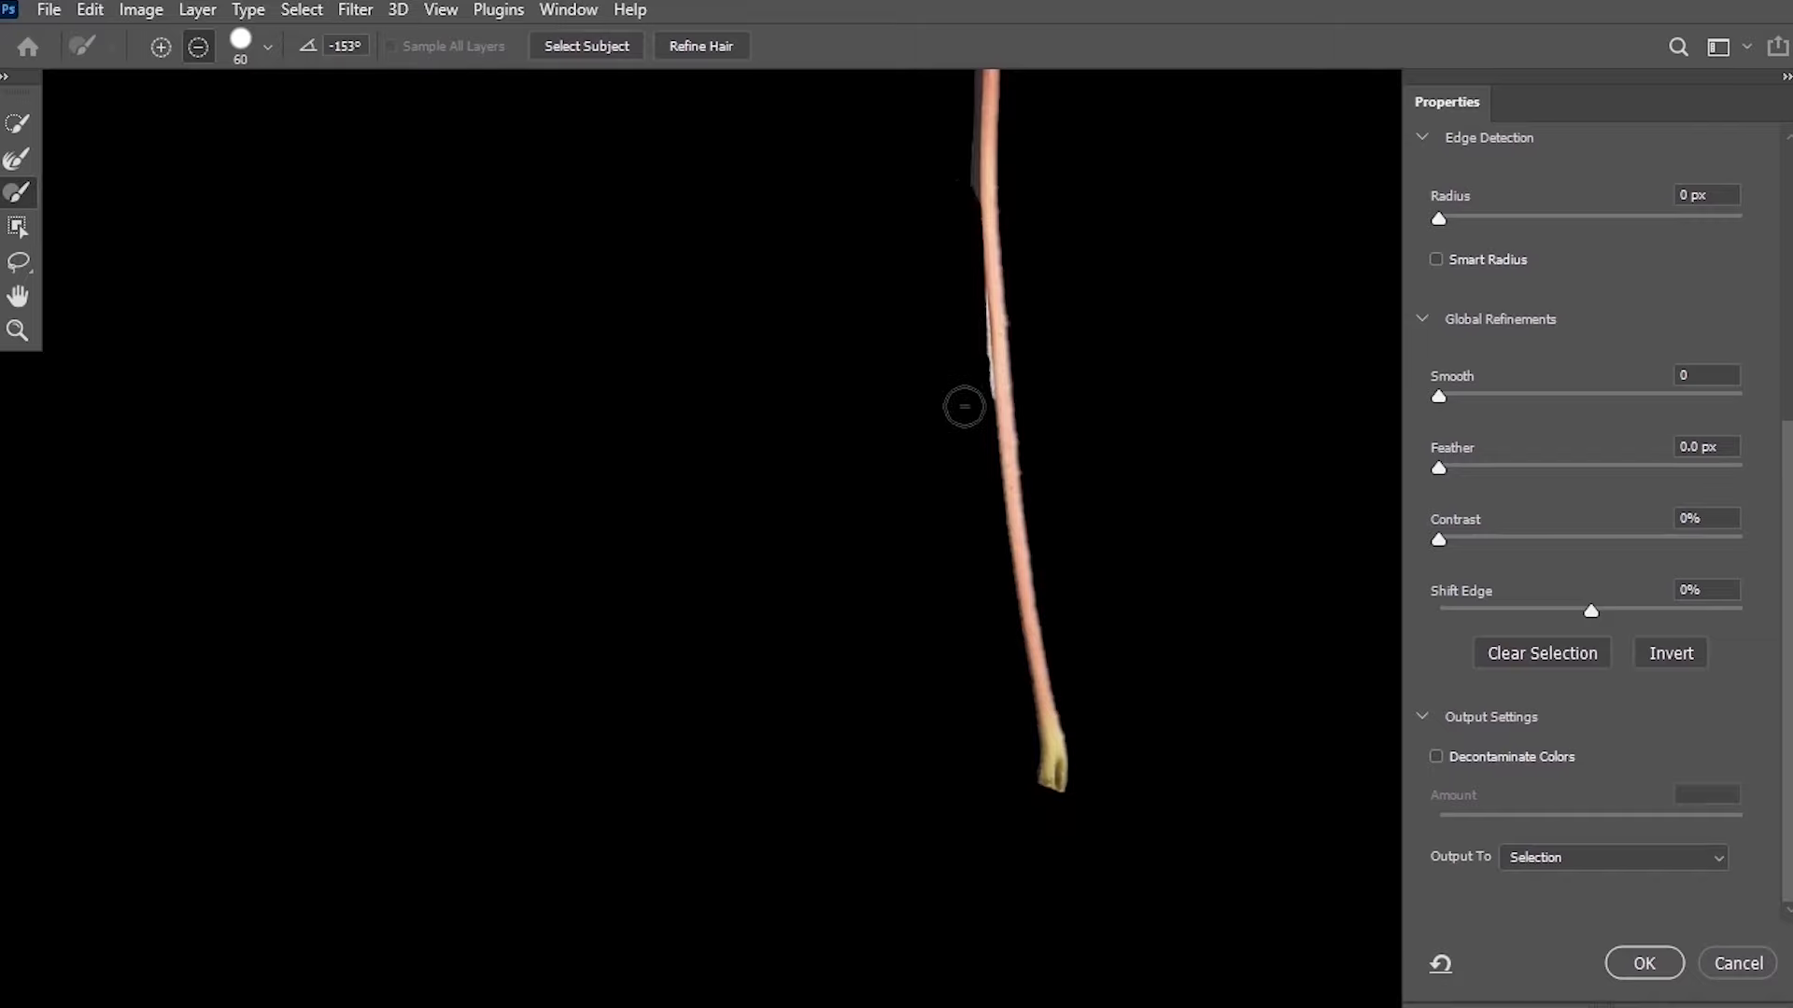
pyautogui.scroll(10, 964, 404)
pyautogui.moveTo(904, 444)
pyautogui.mouseDown()
pyautogui.moveTo(903, 165)
pyautogui.moveTo(905, 452)
pyautogui.moveTo(917, 350)
pyautogui.moveTo(902, 427)
pyautogui.moveTo(909, 295)
pyautogui.moveTo(937, 330)
pyautogui.moveTo(945, 506)
pyautogui.moveTo(926, 487)
pyautogui.moveTo(970, 371)
pyautogui.moveTo(932, 380)
pyautogui.moveTo(938, 499)
pyautogui.moveTo(923, 478)
pyautogui.moveTo(984, 317)
pyautogui.mouseUp()
pyautogui.press('[')
pyautogui.press('[')
pyautogui.press('[')
pyautogui.press('[')
pyautogui.press('[')
pyautogui.press('[')
pyautogui.click(162, 47)
pyautogui.click(198, 51)
pyautogui.moveTo(998, 549); pyautogui.dragTo(1004, 458)
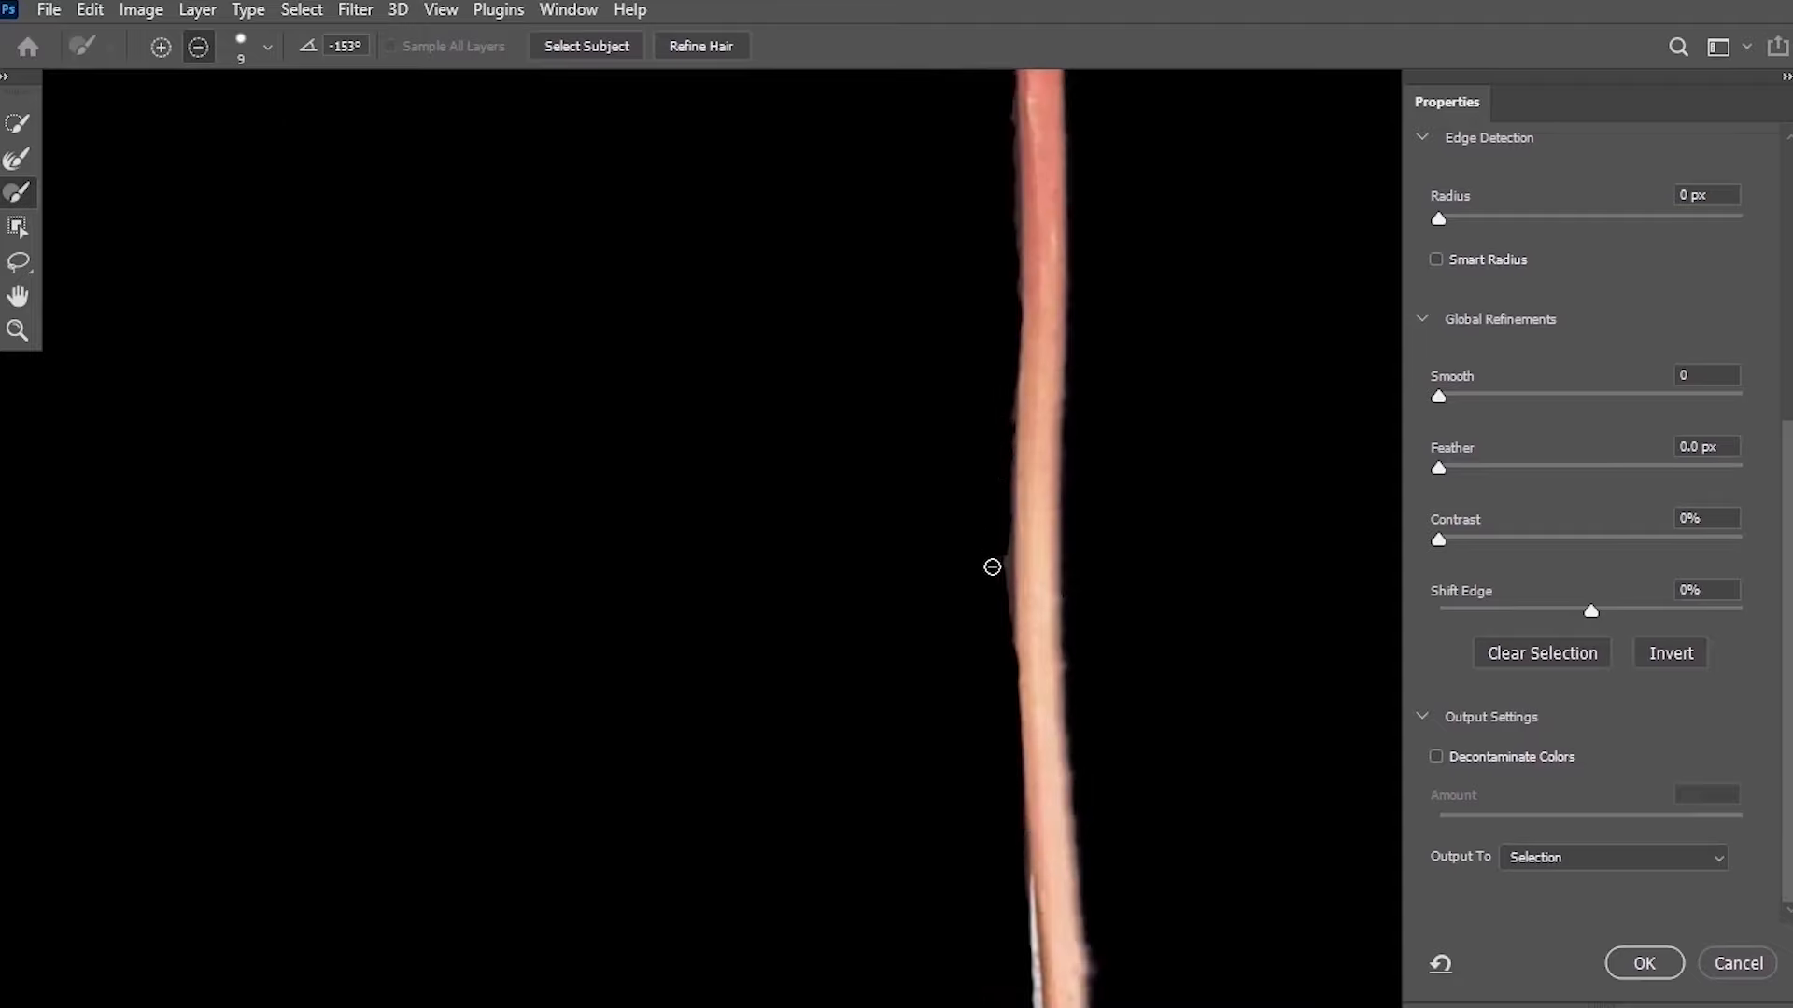
pyautogui.moveTo(1023, 897)
pyautogui.mouseDown()
pyautogui.moveTo(1001, 364)
pyautogui.moveTo(1021, 614)
pyautogui.moveTo(1004, 402)
pyautogui.mouseUp()
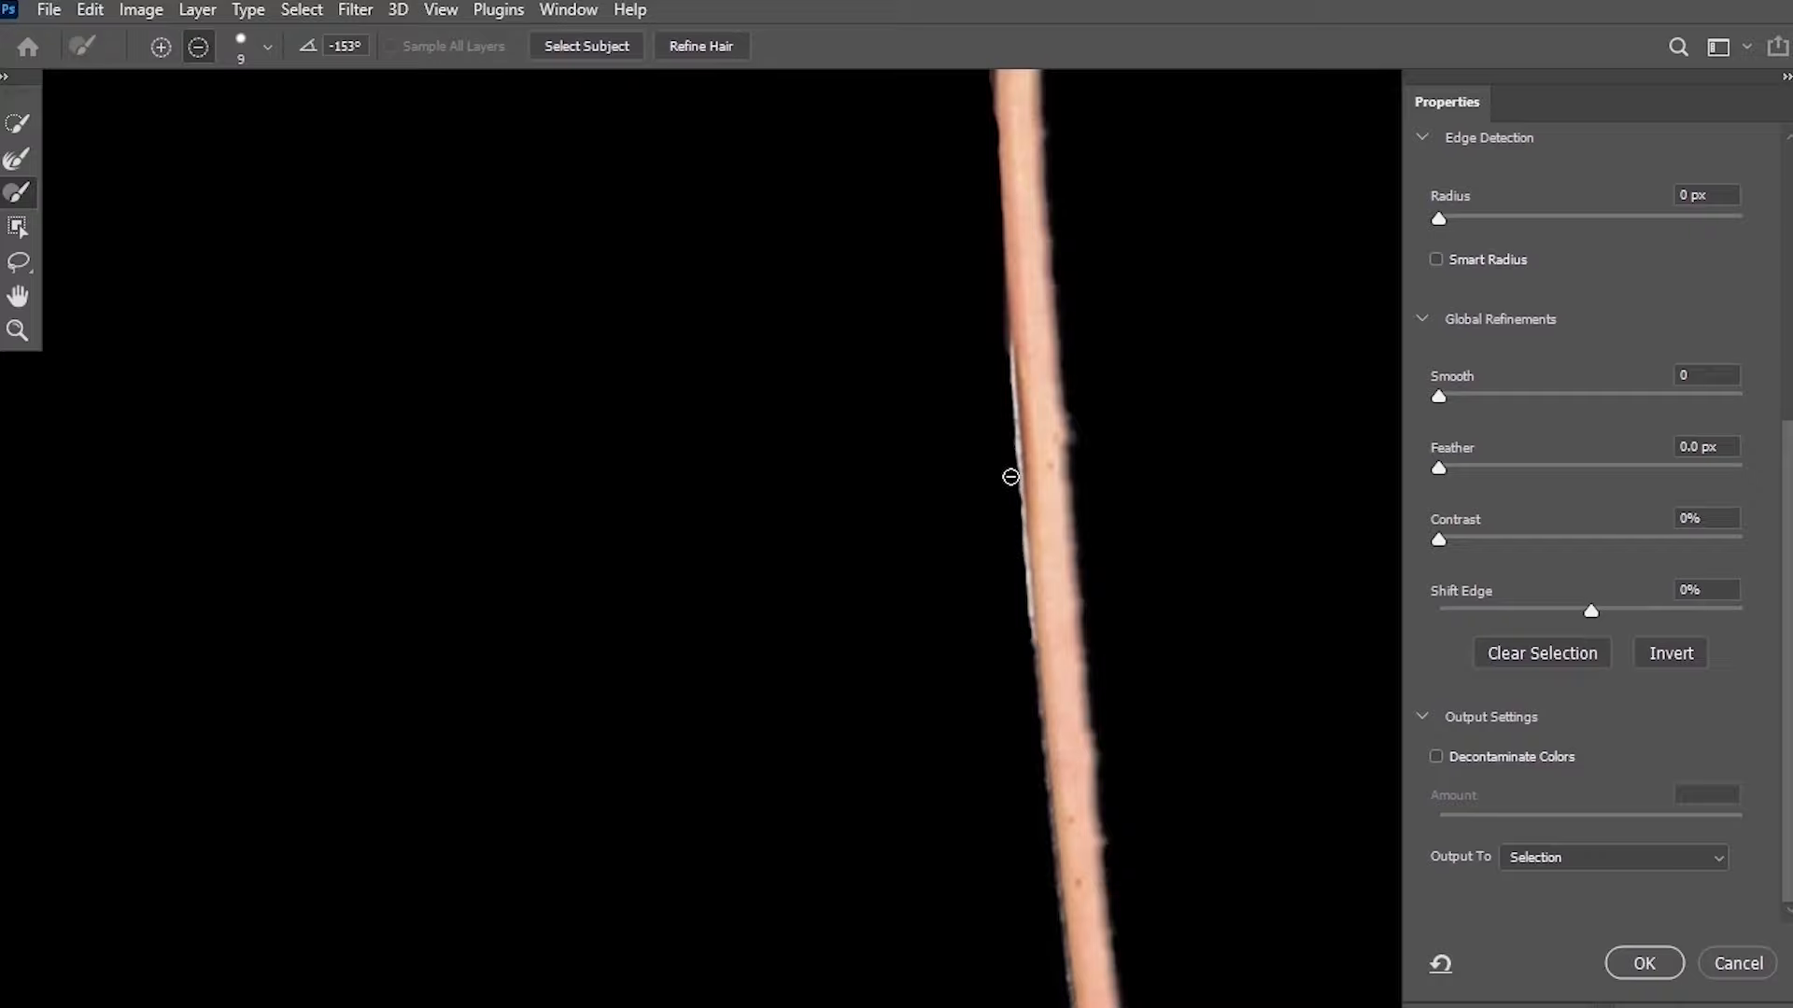
pyautogui.moveTo(1010, 477); pyautogui.dragTo(1004, 364)
pyautogui.moveTo(1016, 541); pyautogui.dragTo(1008, 556)
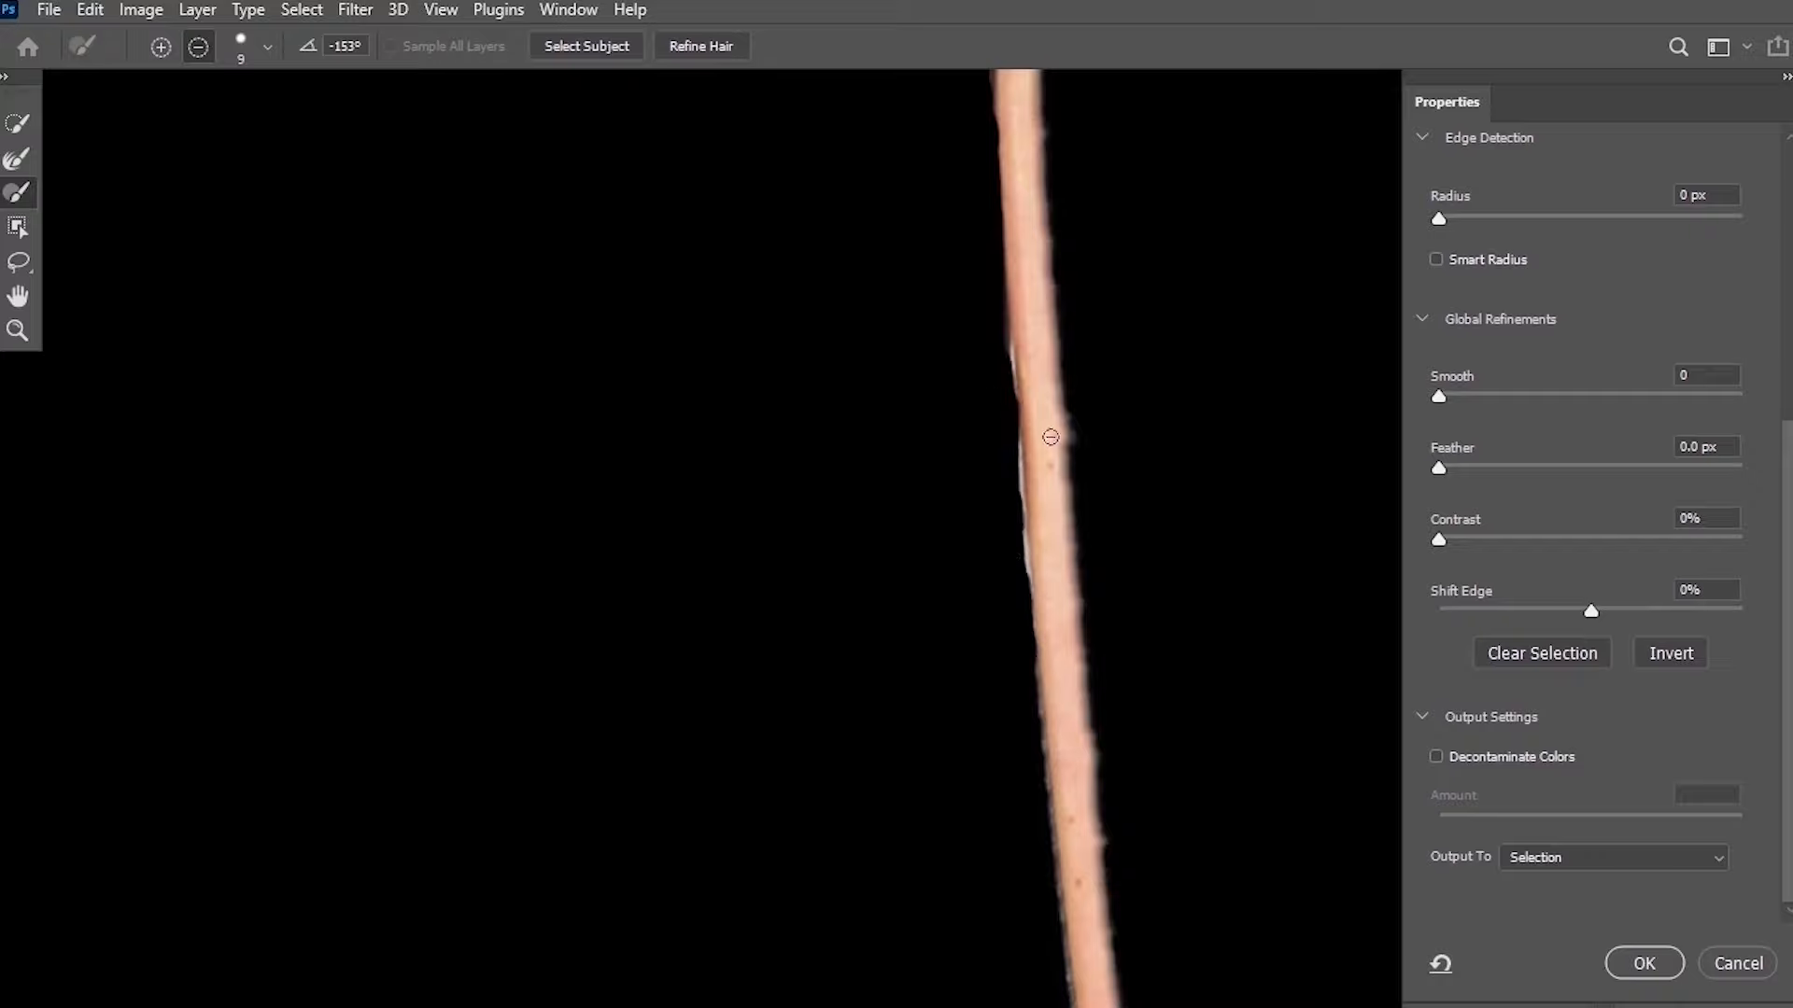
# Paint out the white shadow fringes along the lower edge of the leaf's left lobe.
pyautogui.moveTo(1125, 425)
pyautogui.mouseDown()
pyautogui.moveTo(1100, 315)
pyautogui.moveTo(929, 840)
pyautogui.mouseUp()
pyautogui.moveTo(341, 528); pyautogui.dragTo(515, 403)
pyautogui.moveTo(474, 495); pyautogui.dragTo(454, 533)
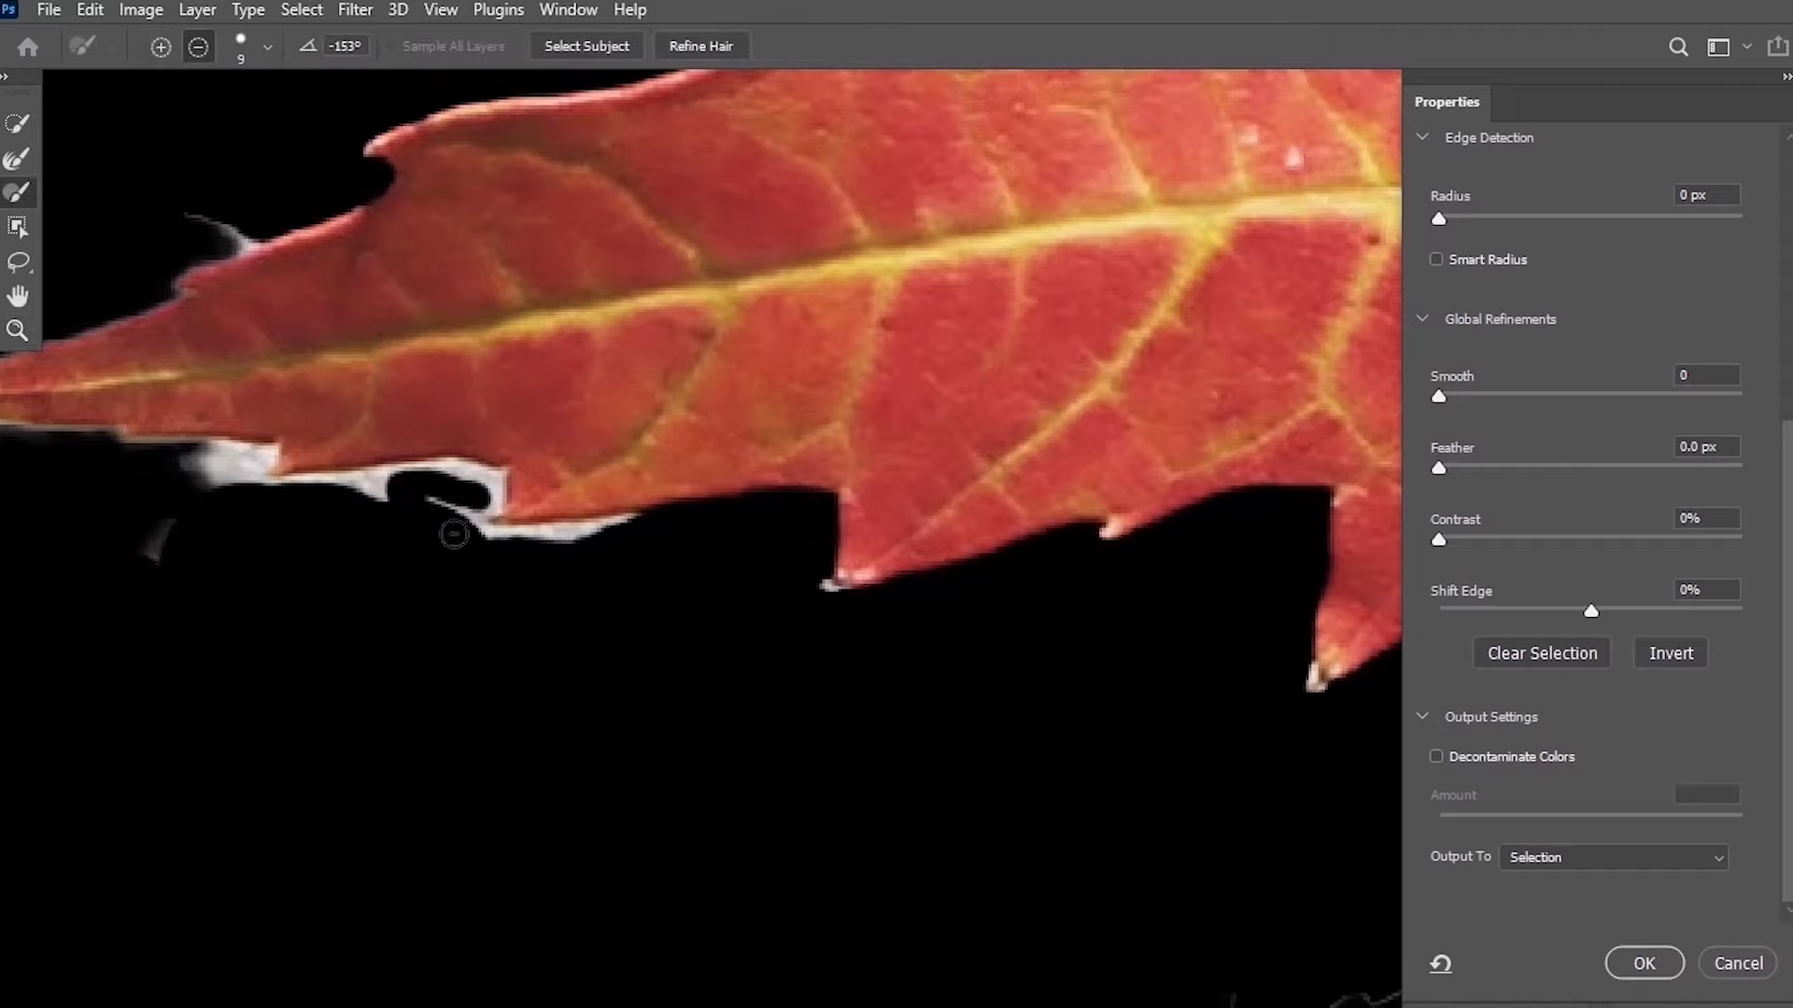
pyautogui.moveTo(610, 546)
pyautogui.mouseDown()
pyautogui.moveTo(453, 493)
pyautogui.moveTo(276, 495)
pyautogui.mouseUp()
pyautogui.moveTo(156, 565); pyautogui.dragTo(170, 527)
pyautogui.moveTo(311, 493)
pyautogui.mouseDown()
pyautogui.moveTo(475, 604)
pyautogui.moveTo(320, 572)
pyautogui.mouseUp()
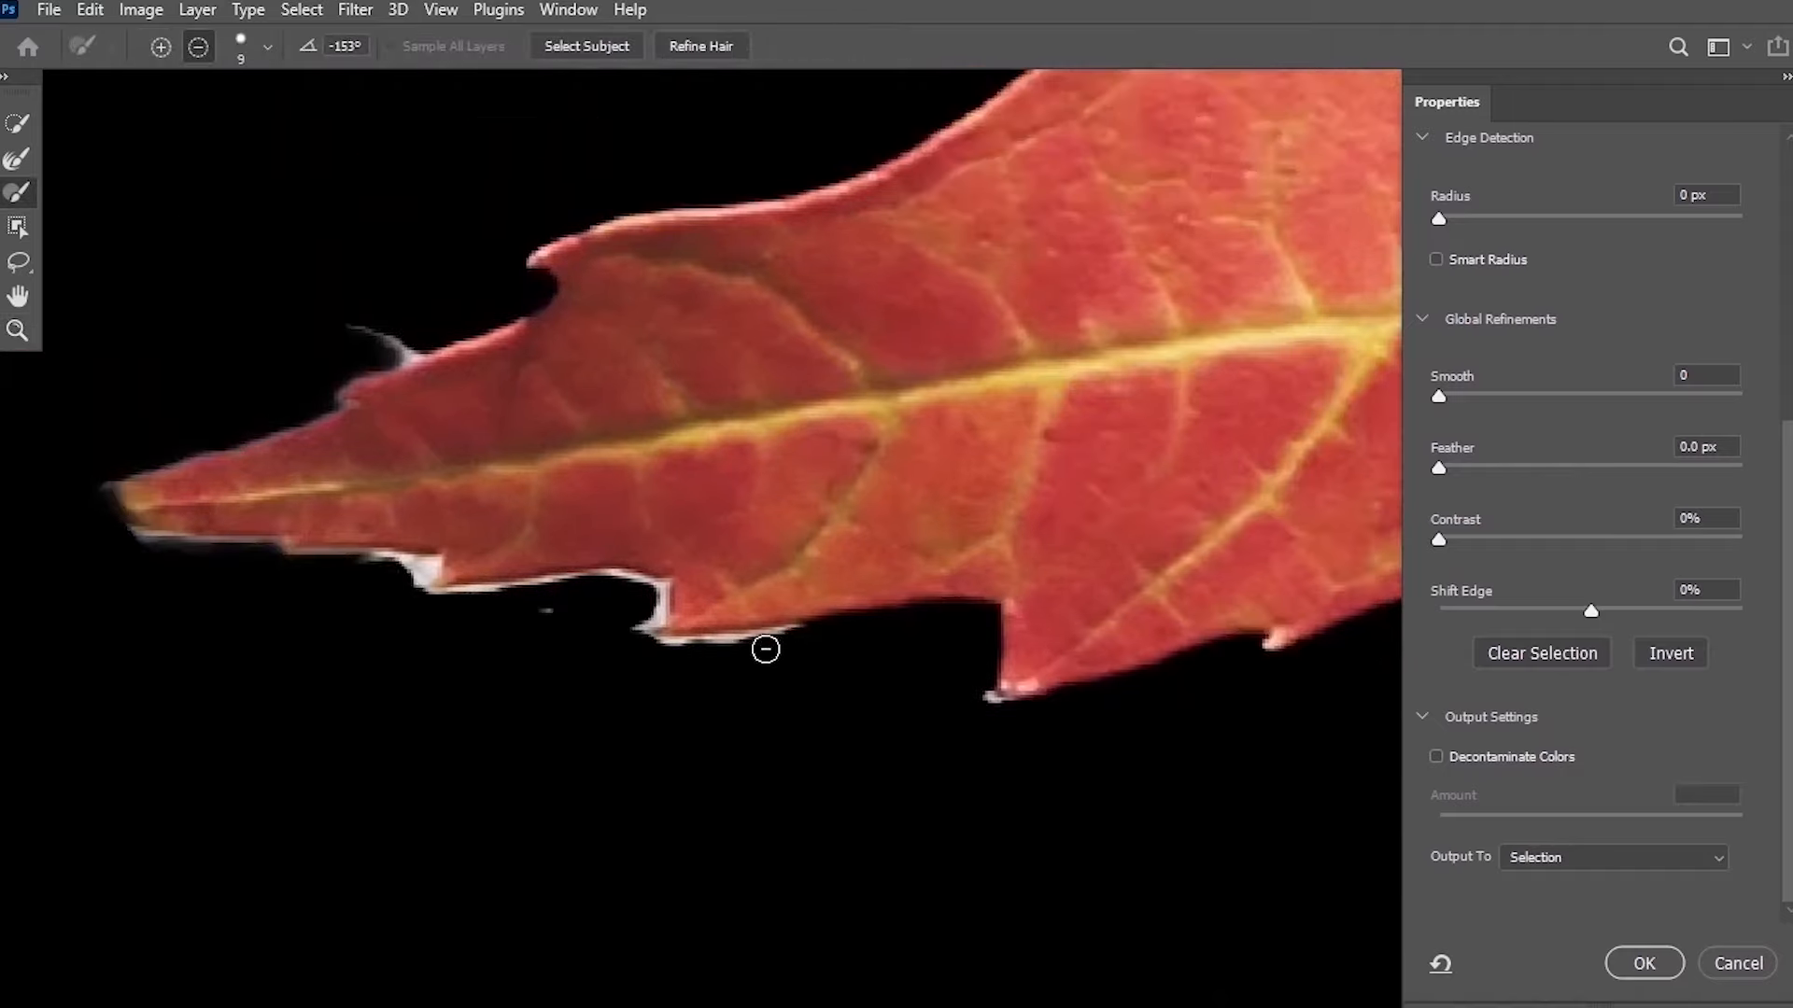
pyautogui.moveTo(766, 649)
pyautogui.mouseDown()
pyautogui.moveTo(625, 620)
pyautogui.moveTo(601, 588)
pyautogui.moveTo(107, 573)
pyautogui.mouseUp()
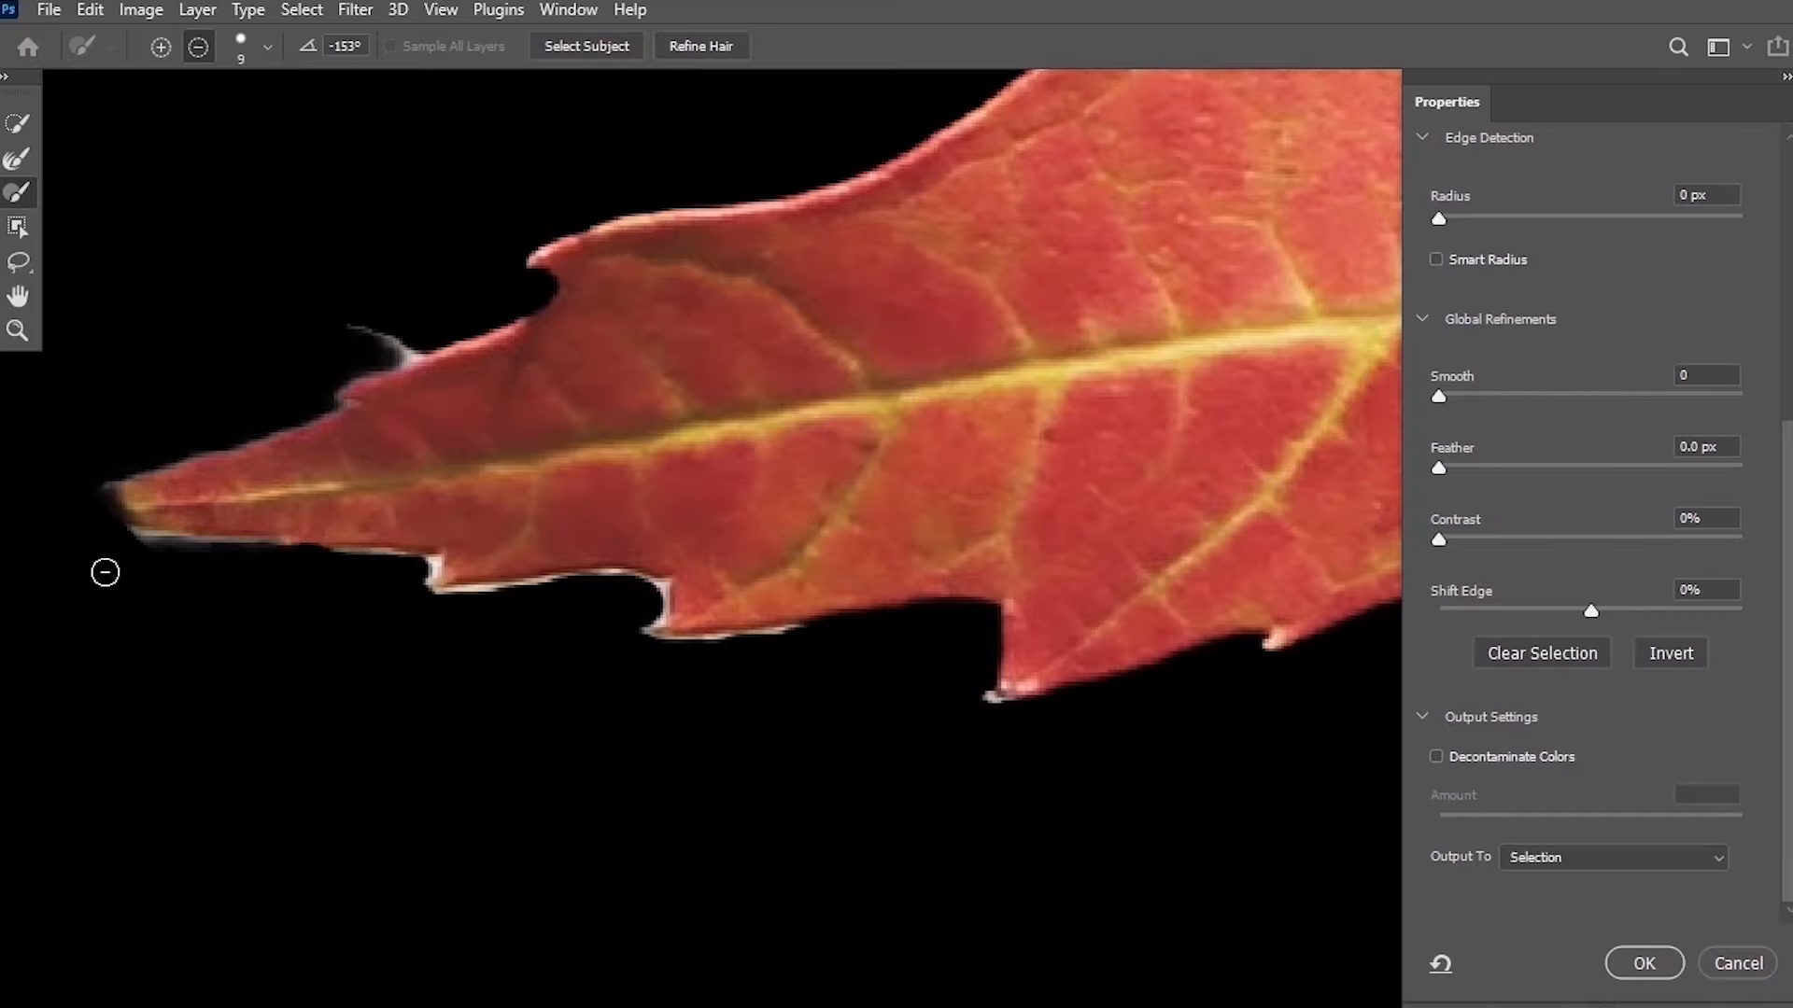
# Zoom in and clean the remaining shadow edges where the stem meets the leaf.
pyautogui.hotkey('ctrl', '+')
pyautogui.moveTo(696, 254); pyautogui.dragTo(626, 350)
pyautogui.moveTo(625, 476); pyautogui.dragTo(715, 363)
pyautogui.press('r')
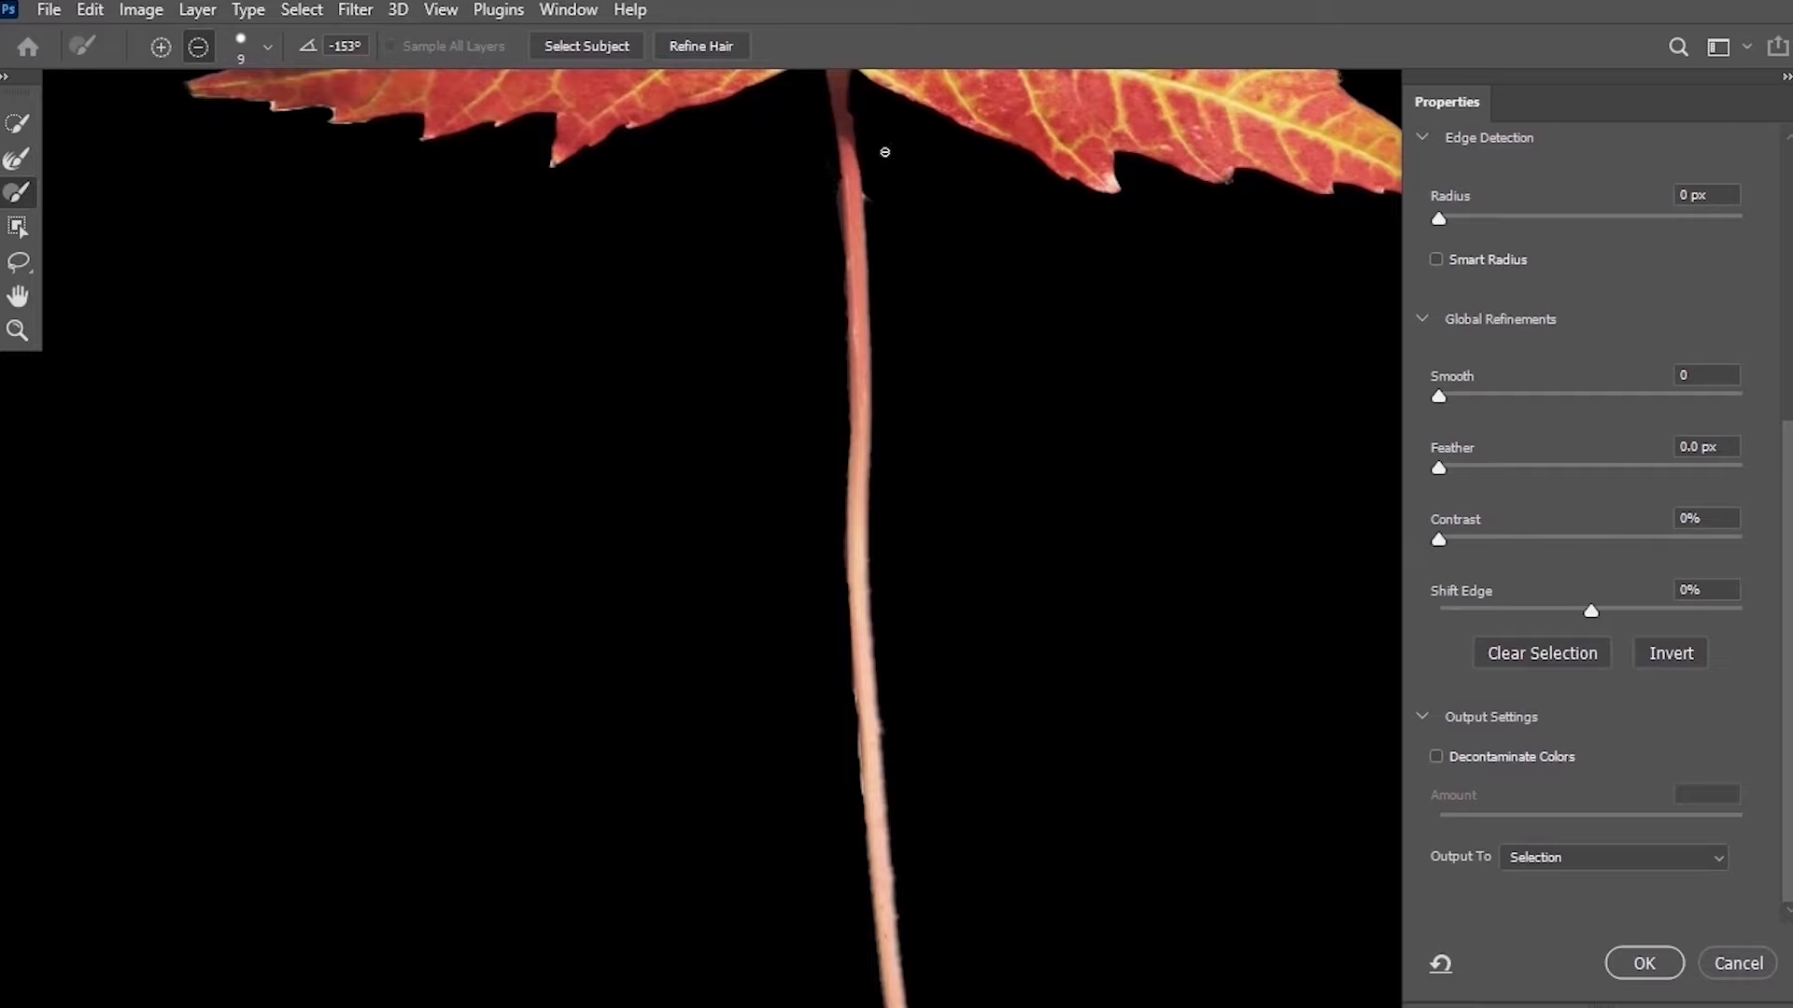
pyautogui.moveTo(886, 152)
pyautogui.mouseDown()
pyautogui.moveTo(736, 404)
pyautogui.moveTo(736, 564)
pyautogui.mouseUp()
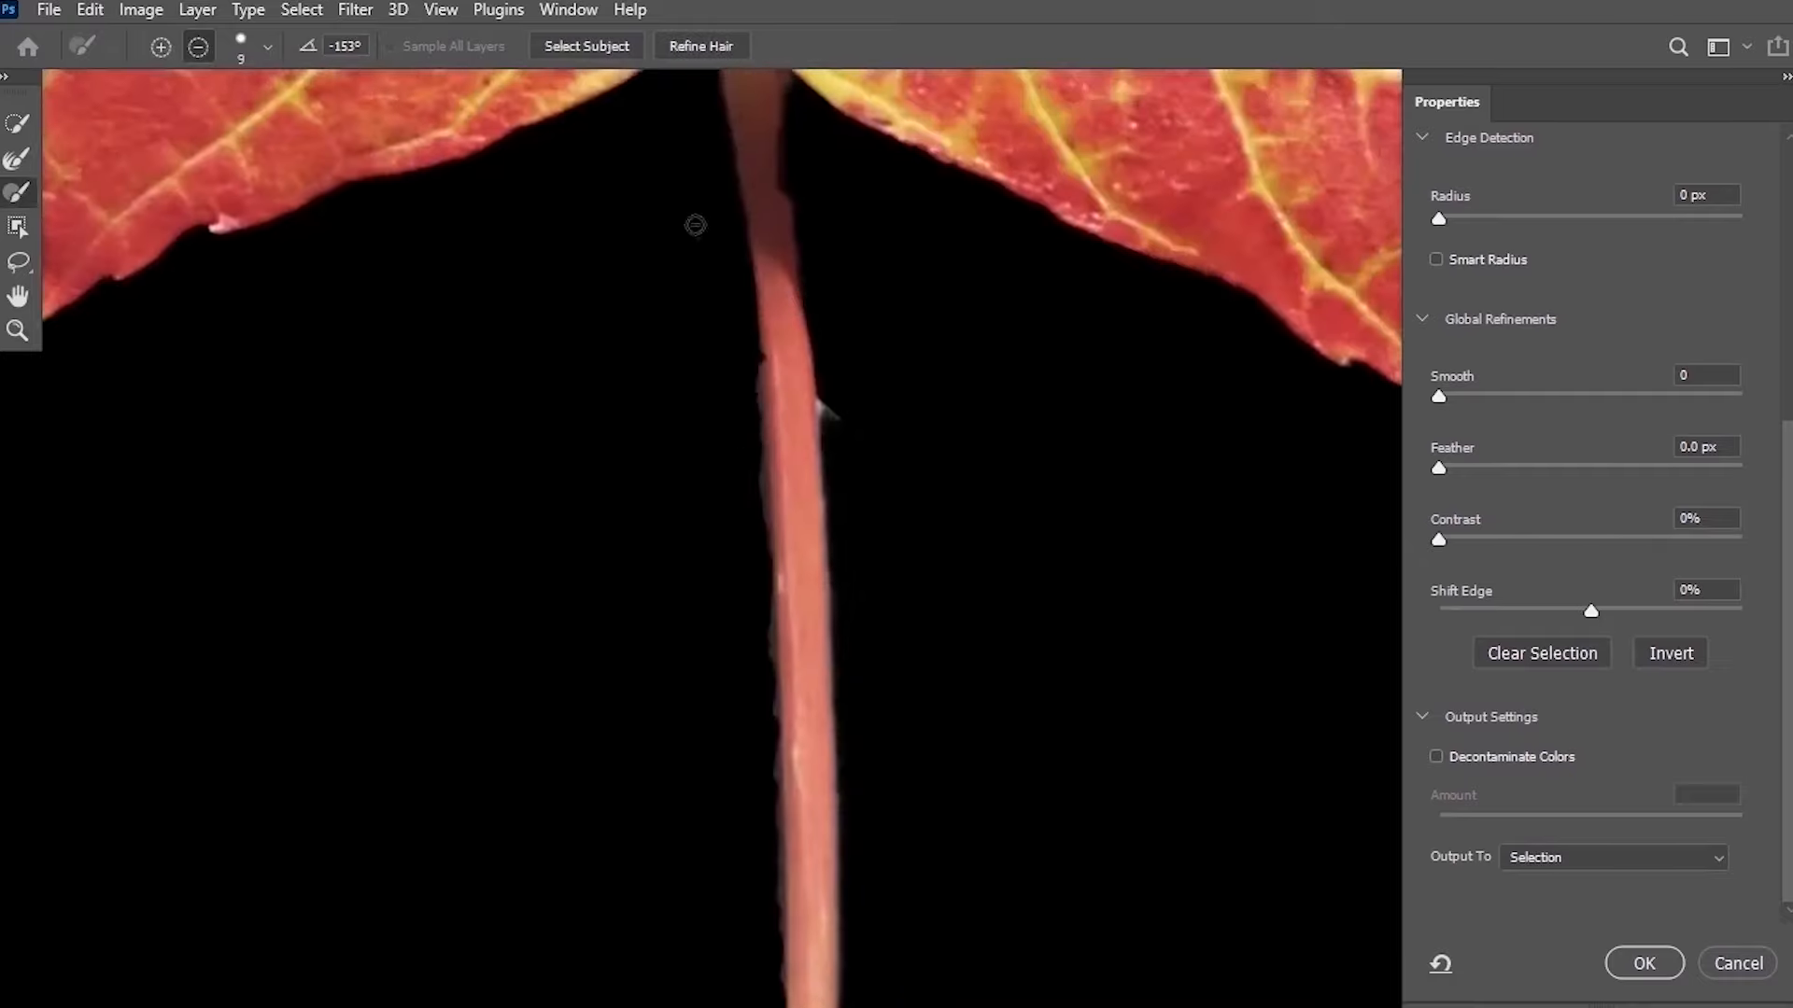
pyautogui.moveTo(821, 429); pyautogui.dragTo(832, 418)
pyautogui.moveTo(783, 130)
pyautogui.mouseDown()
pyautogui.moveTo(736, 282)
pyautogui.moveTo(739, 447)
pyautogui.moveTo(734, 253)
pyautogui.moveTo(753, 438)
pyautogui.moveTo(724, 432)
pyautogui.moveTo(753, 200)
pyautogui.mouseUp()
pyautogui.press('alt')
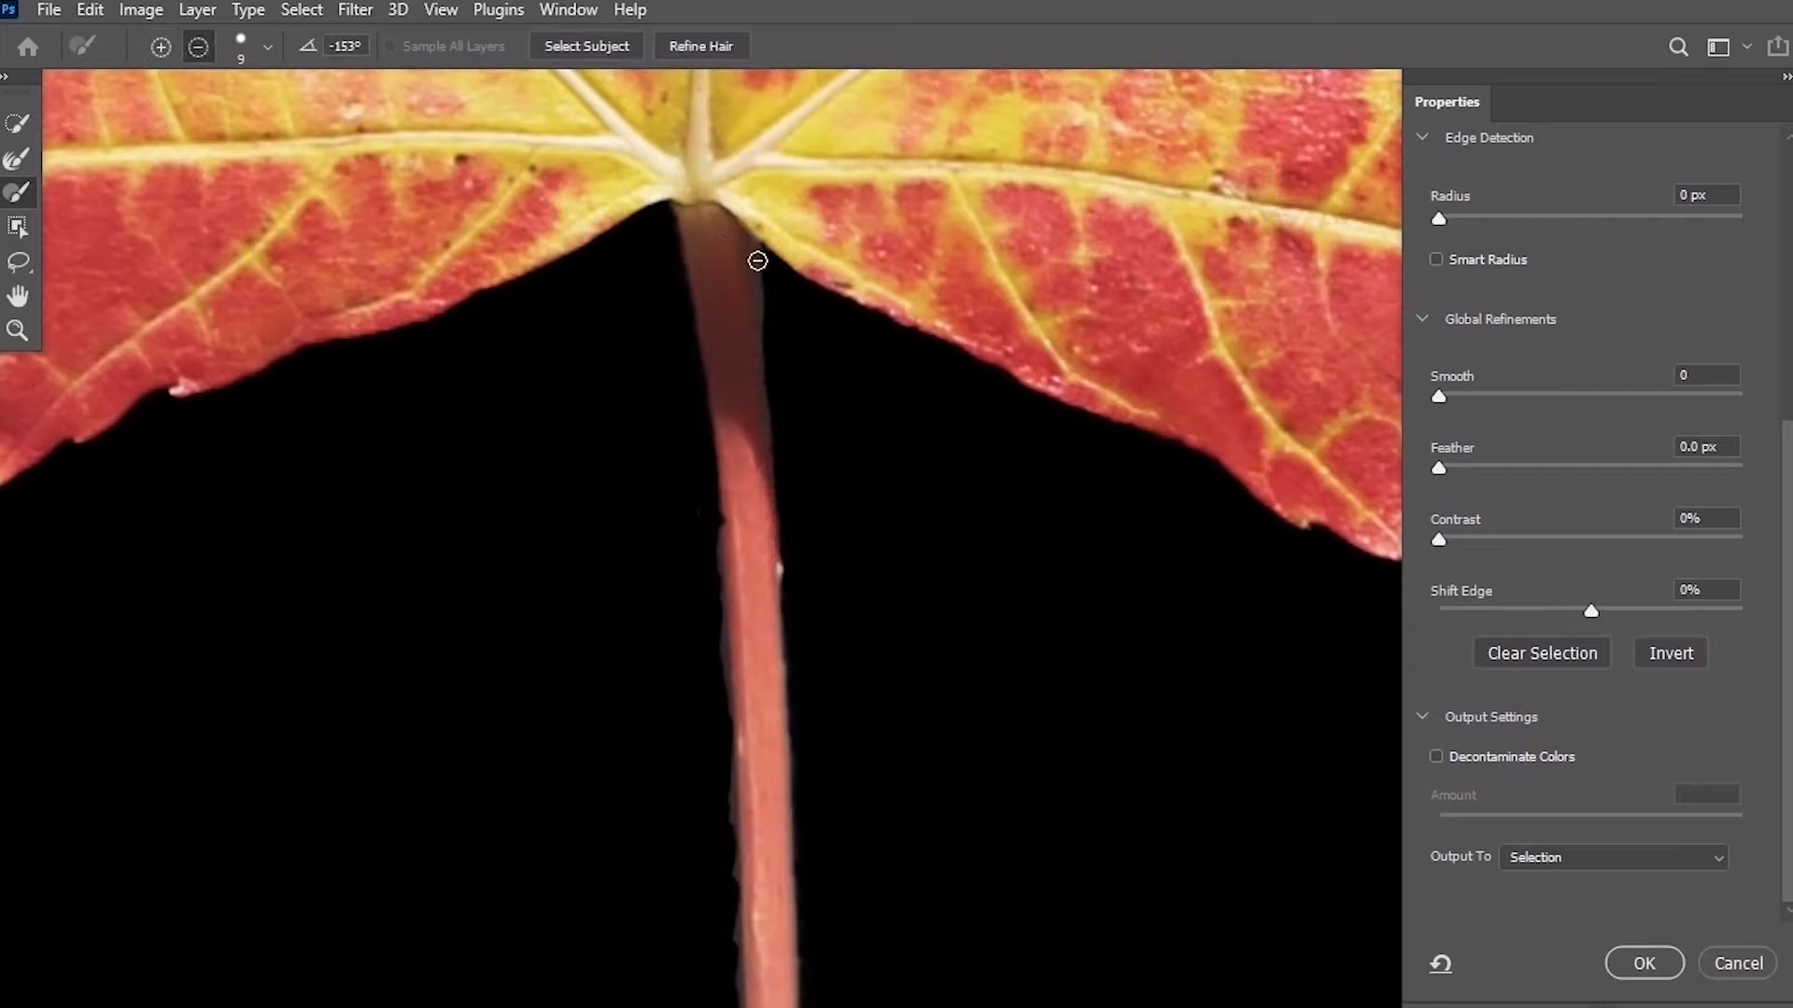
pyautogui.moveTo(757, 260); pyautogui.dragTo(768, 349)
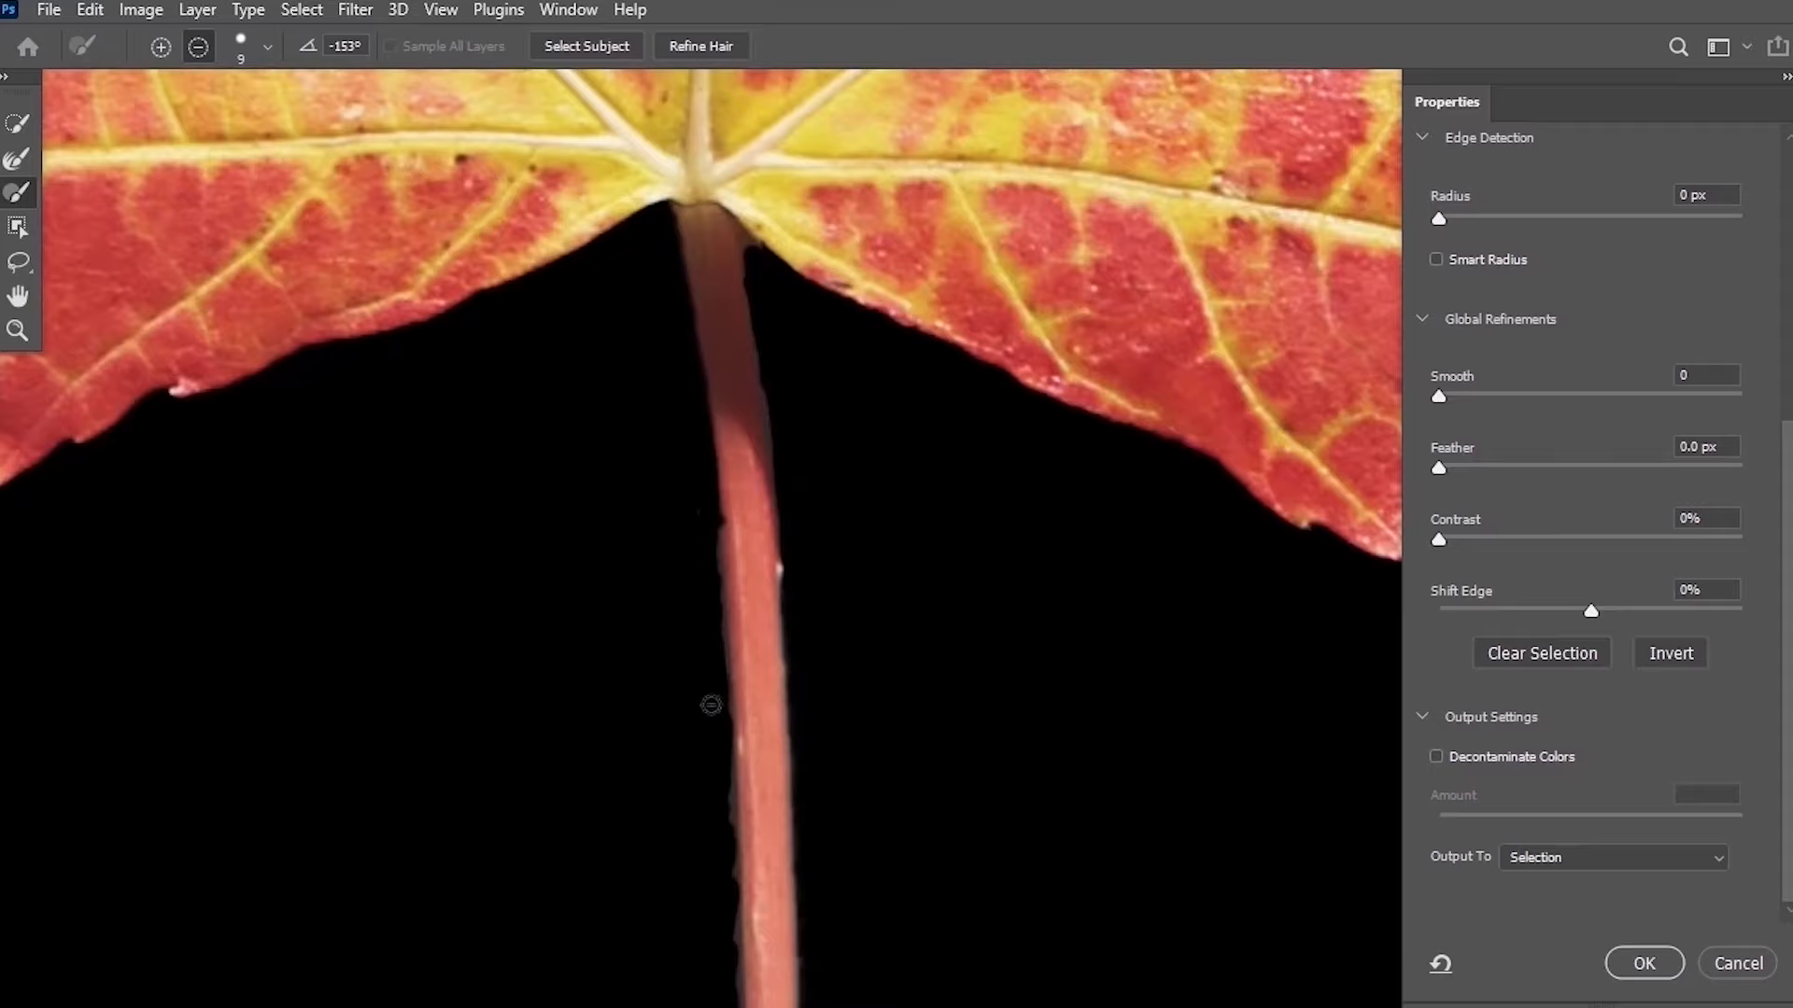
# Toggle between the original image and the refined preview to inspect the stem edges.
pyautogui.press('p')
pyautogui.press('p')
pyautogui.press('p')
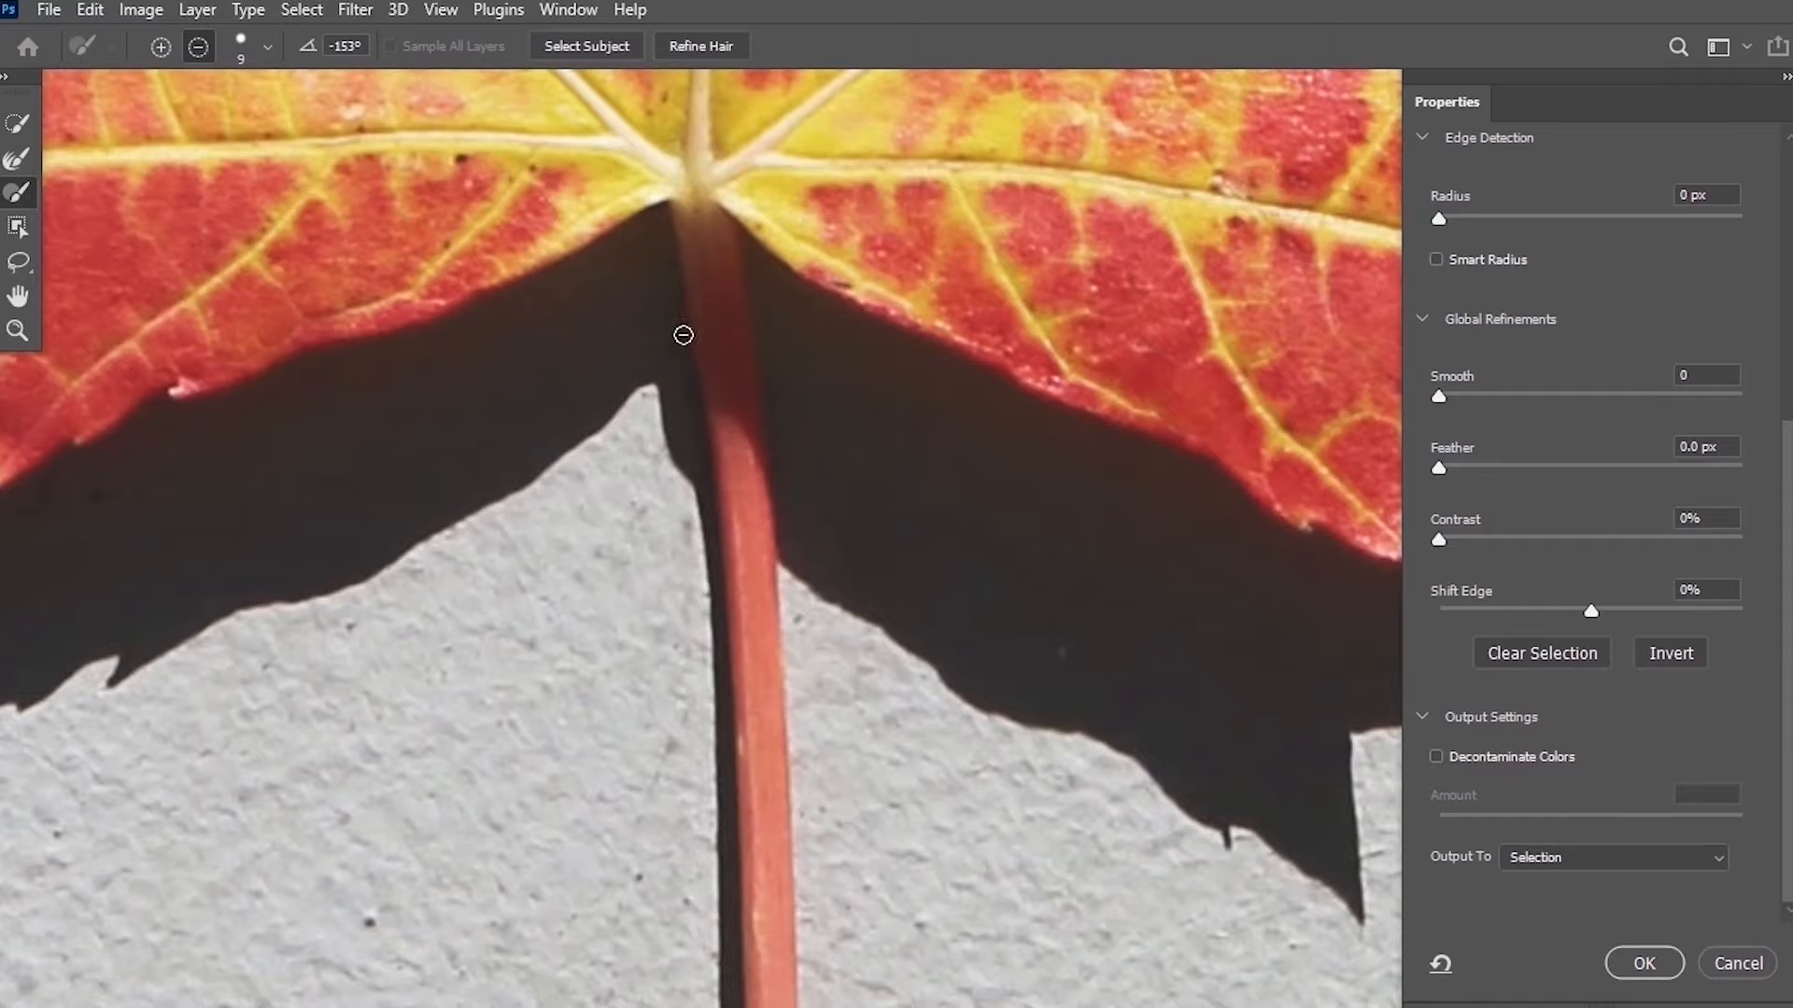
pyautogui.press('x')
pyautogui.press('x')
pyautogui.press('x')
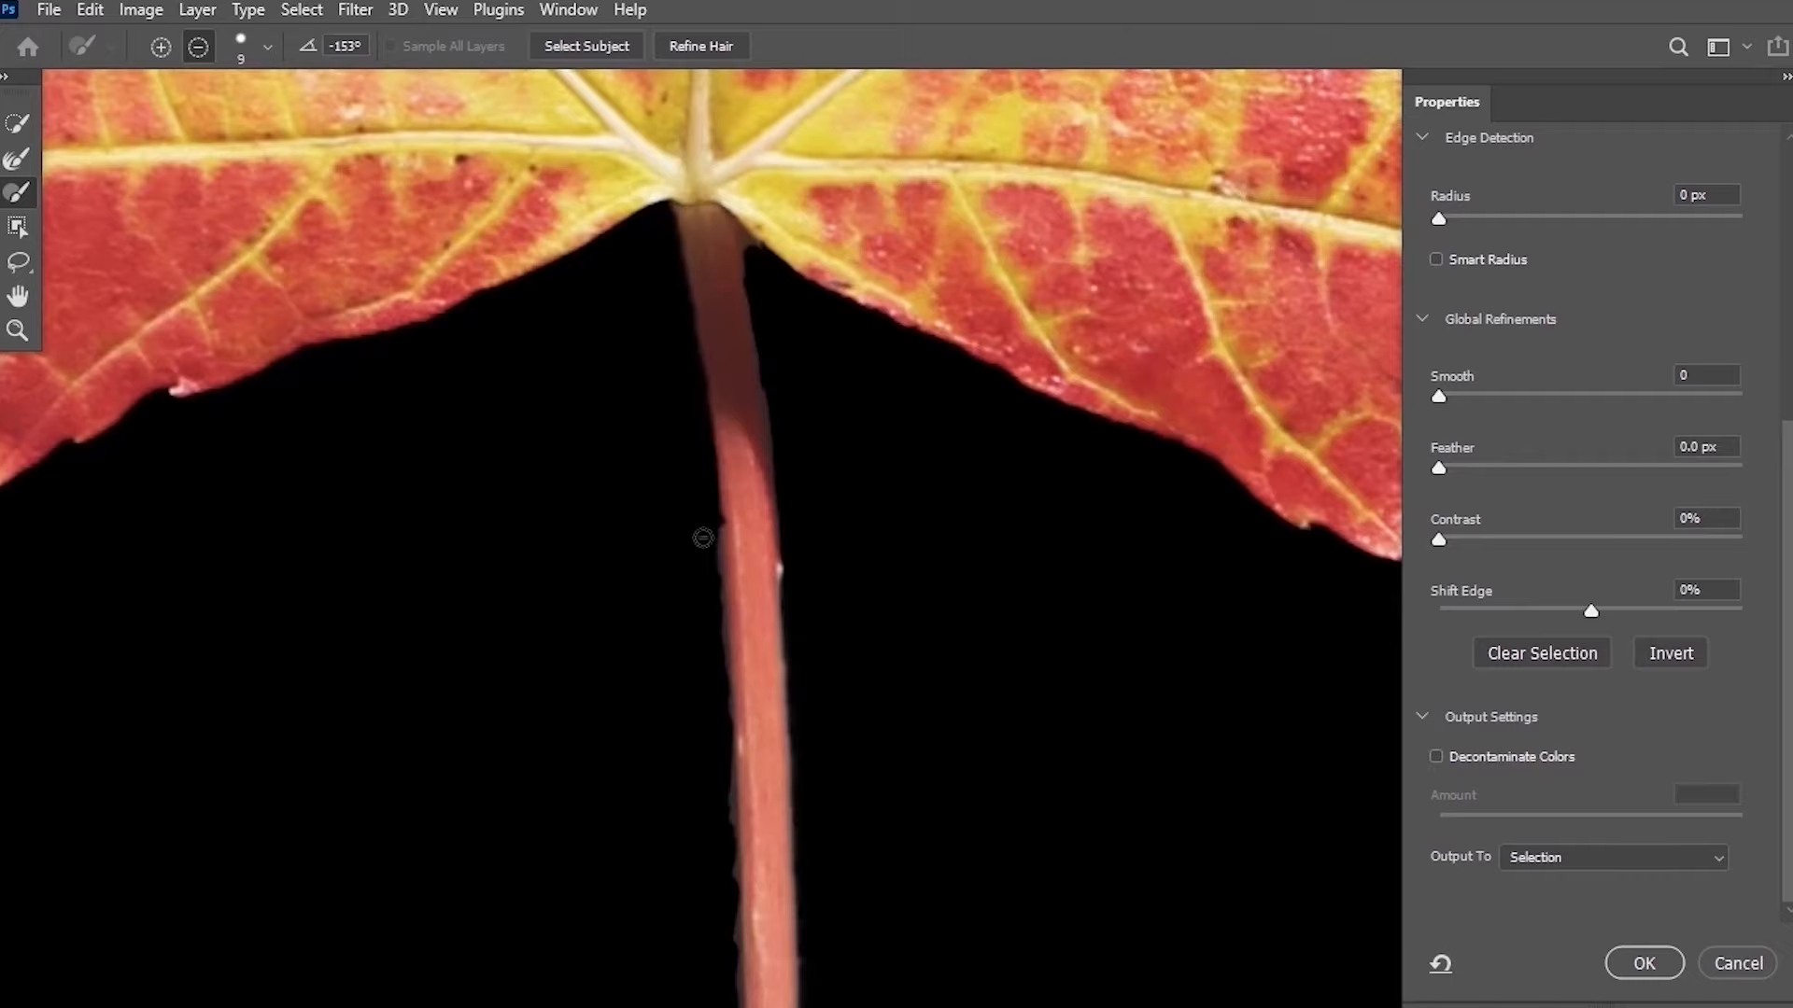
# Set Feather to 0.7 px and Shift Edge to -34%, and output the refined selection to a new layer.
pyautogui.moveTo(720, 814); pyautogui.dragTo(728, 844)
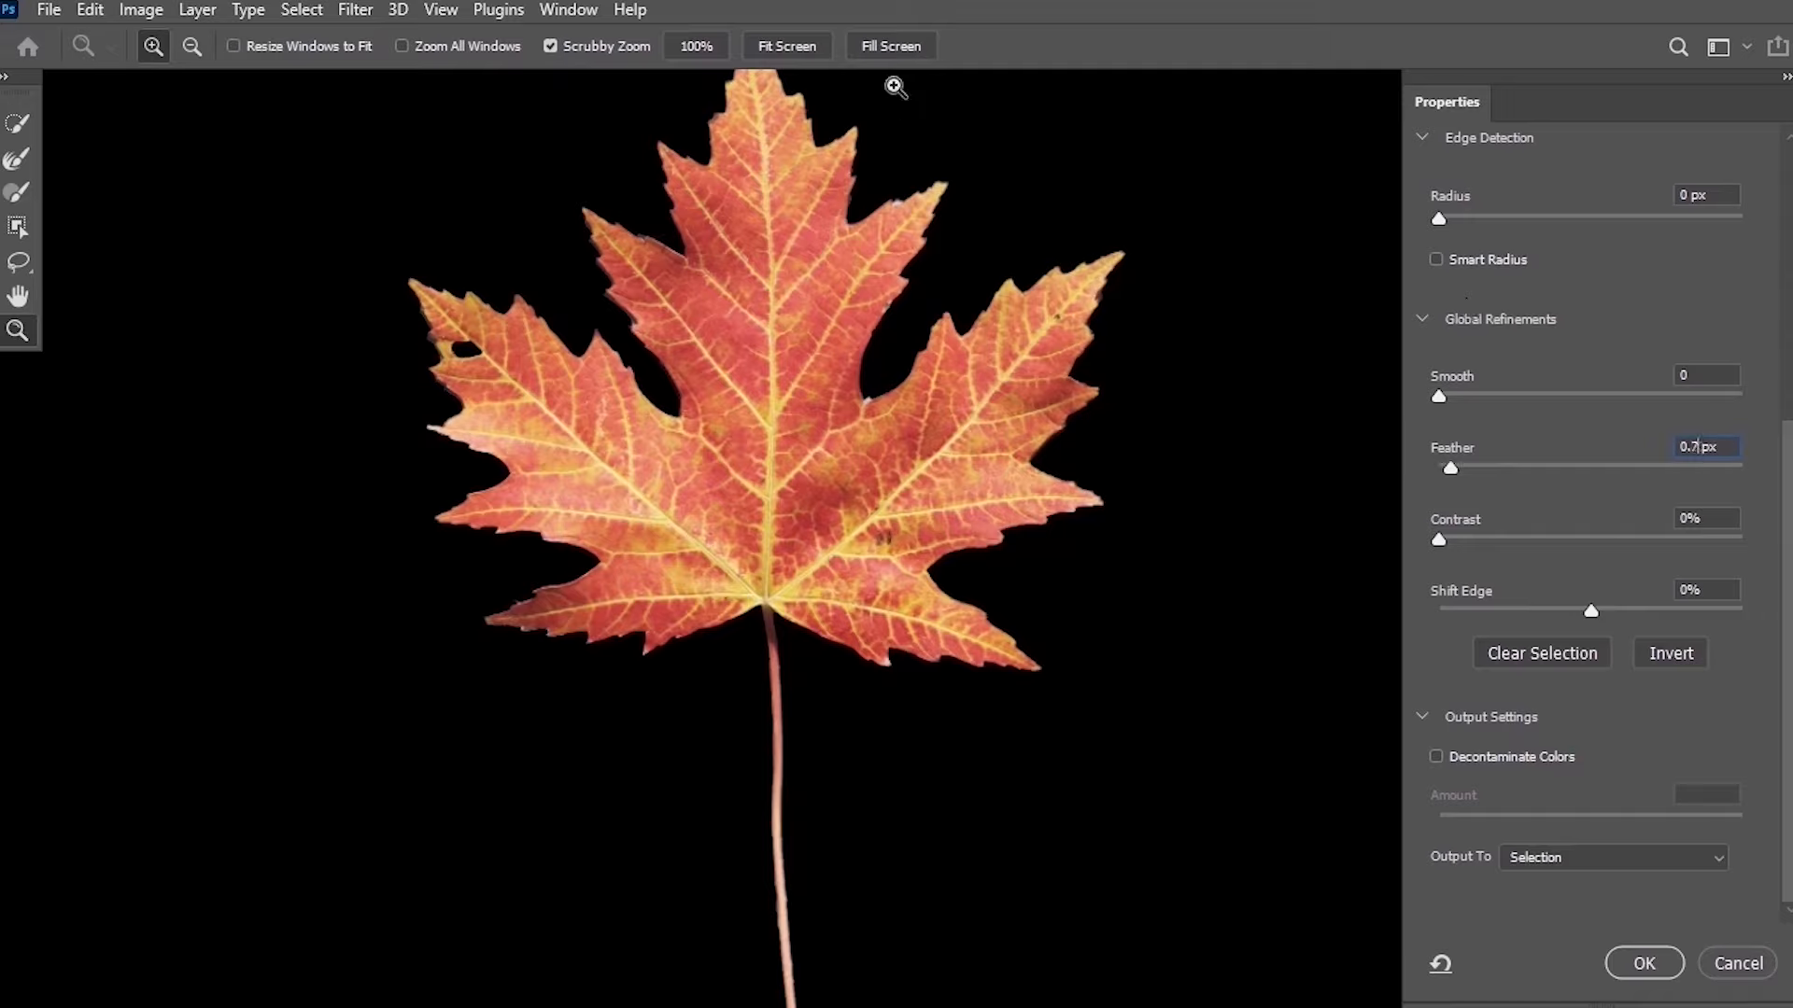
pyautogui.moveTo(1591, 612); pyautogui.dragTo(1540, 608)
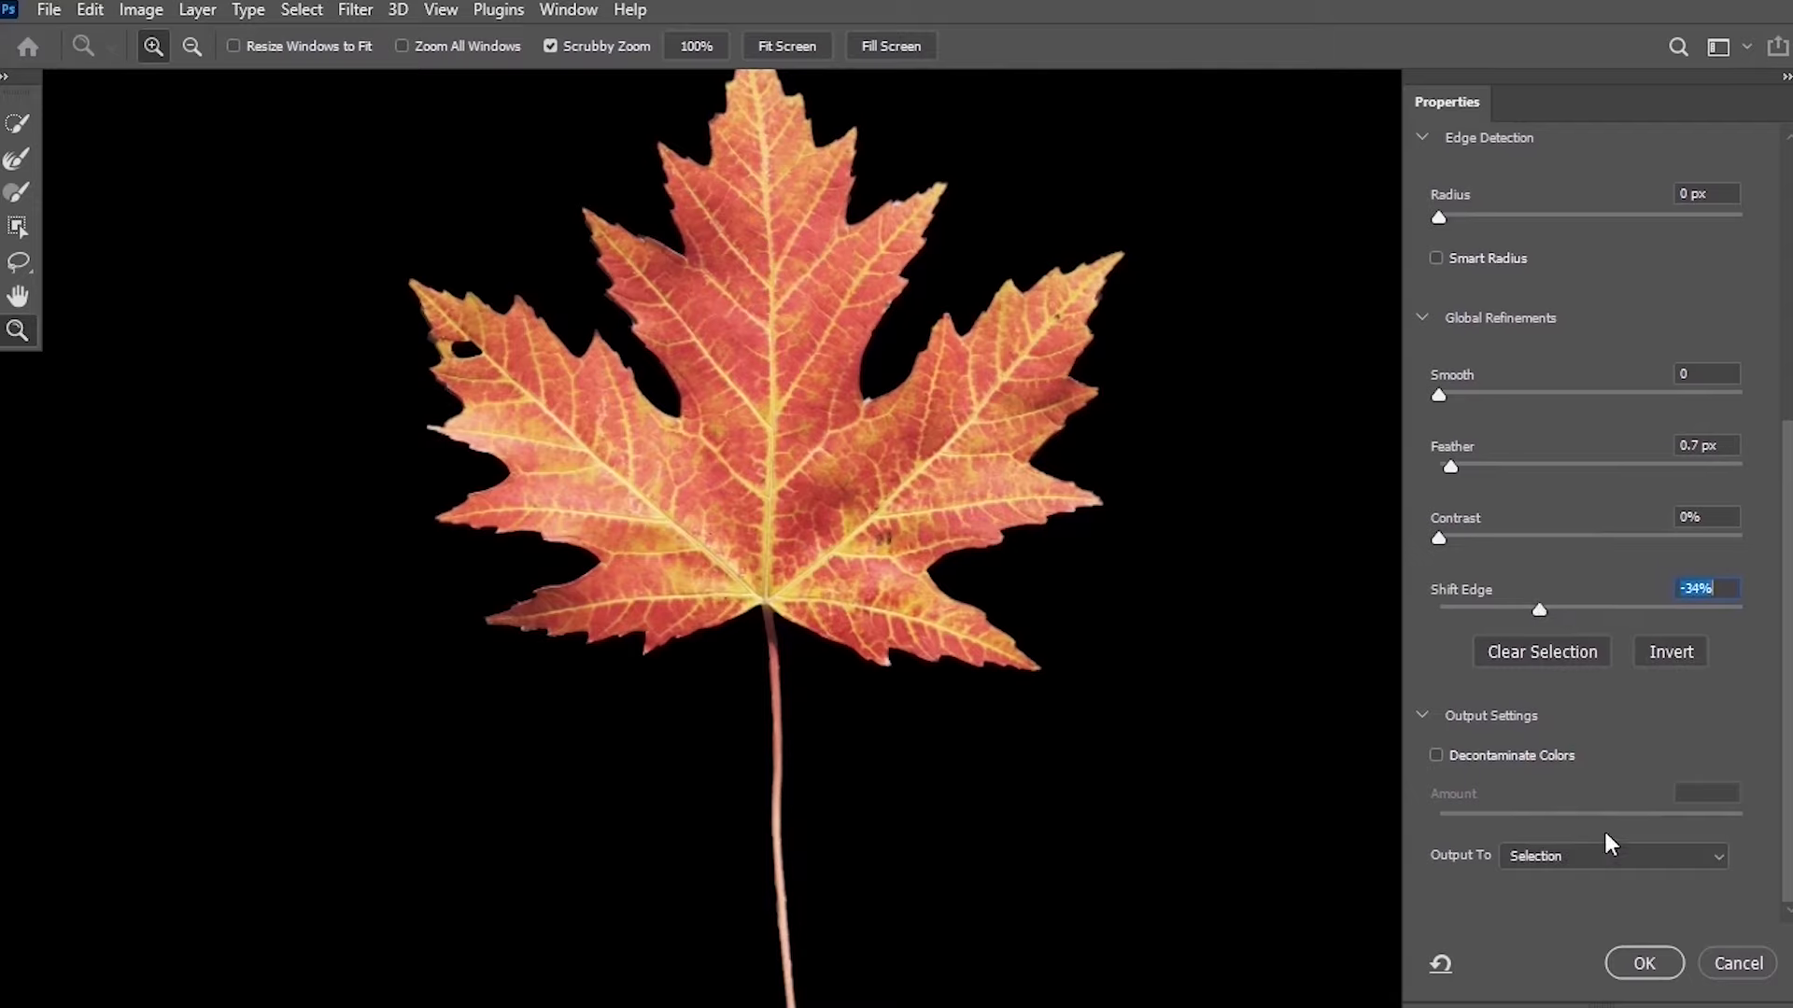
pyautogui.click(1676, 856)
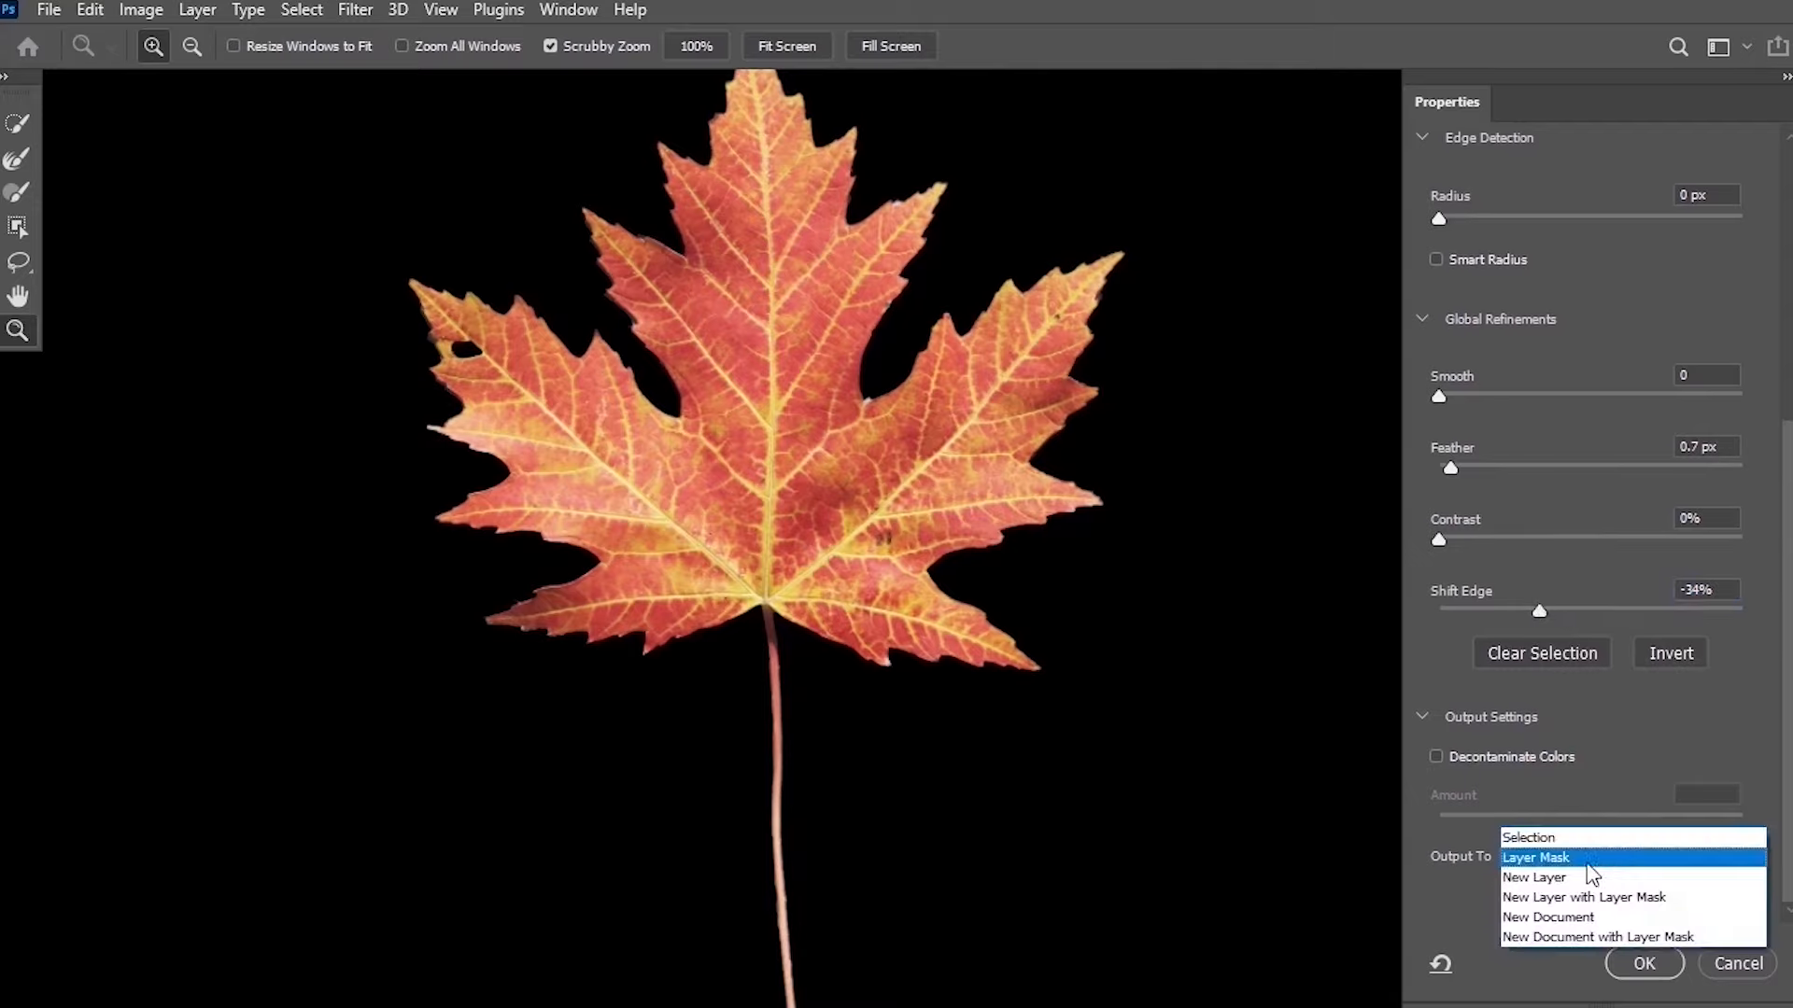
pyautogui.click(1585, 879)
pyautogui.click(1641, 963)
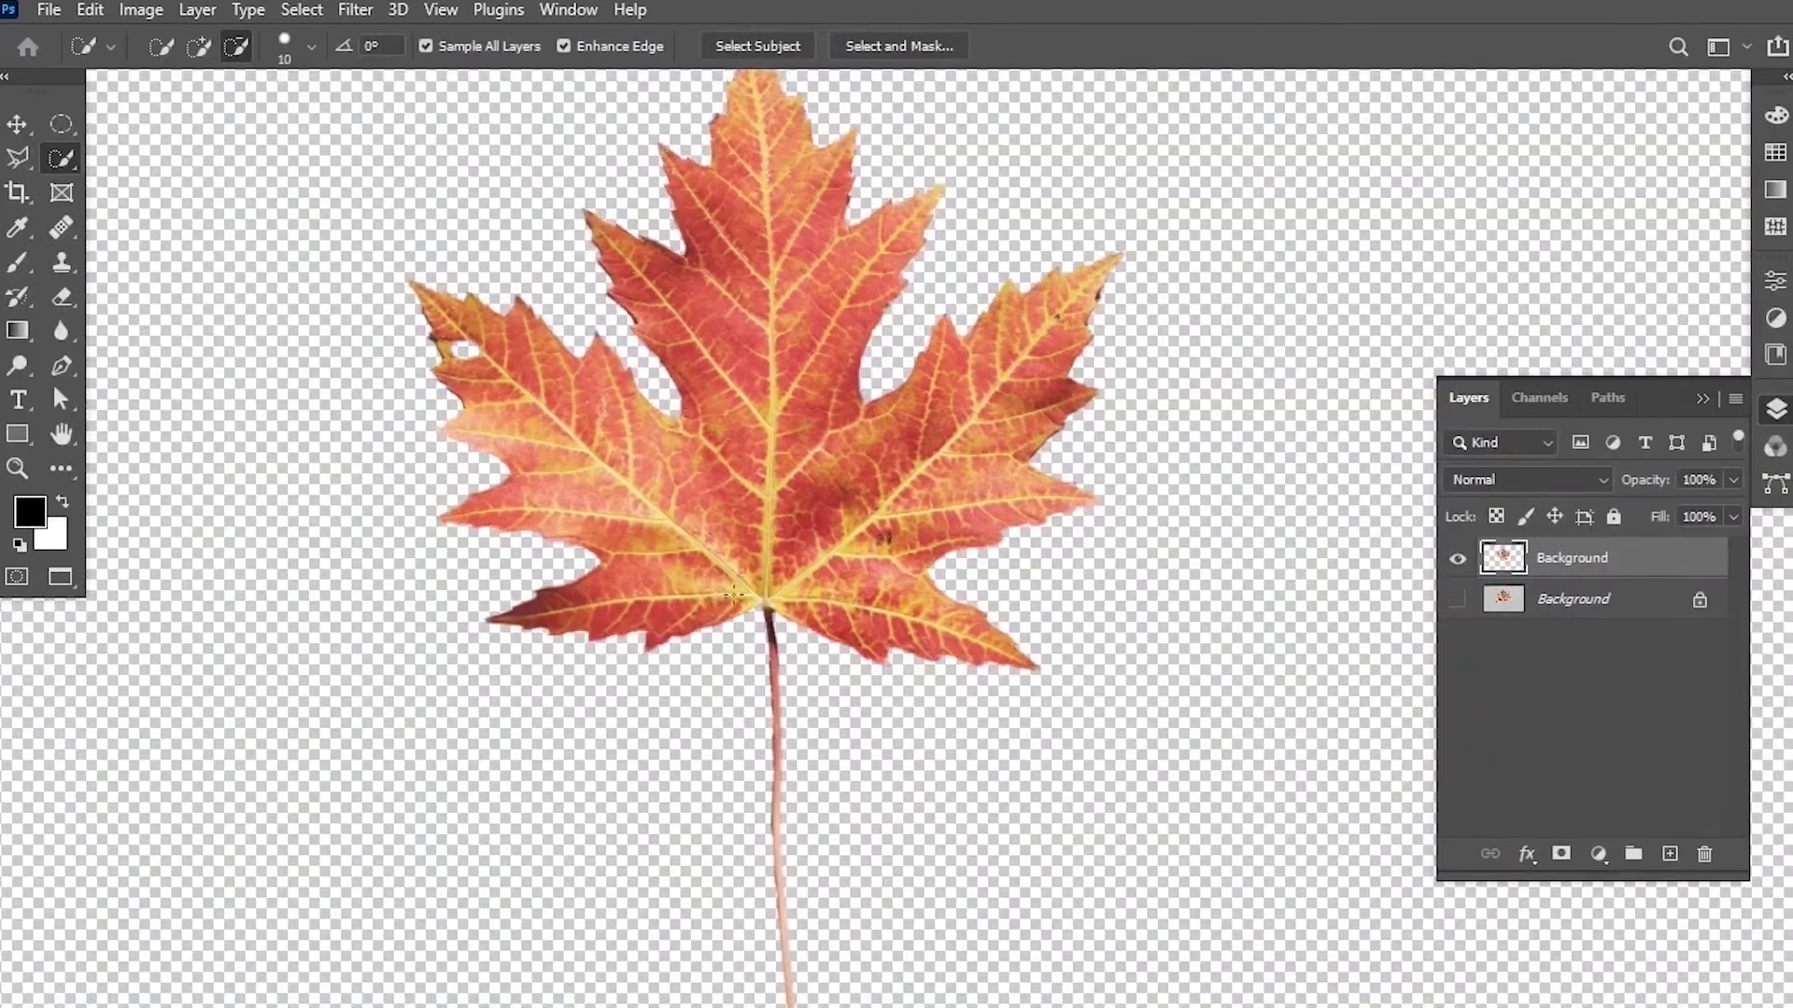
# Zoom out on the leaf cutout, show the document tabs, and flip through the open documents to review the cutouts.
pyautogui.press('z')
pyautogui.moveTo(915, 404); pyautogui.dragTo(866, 447)
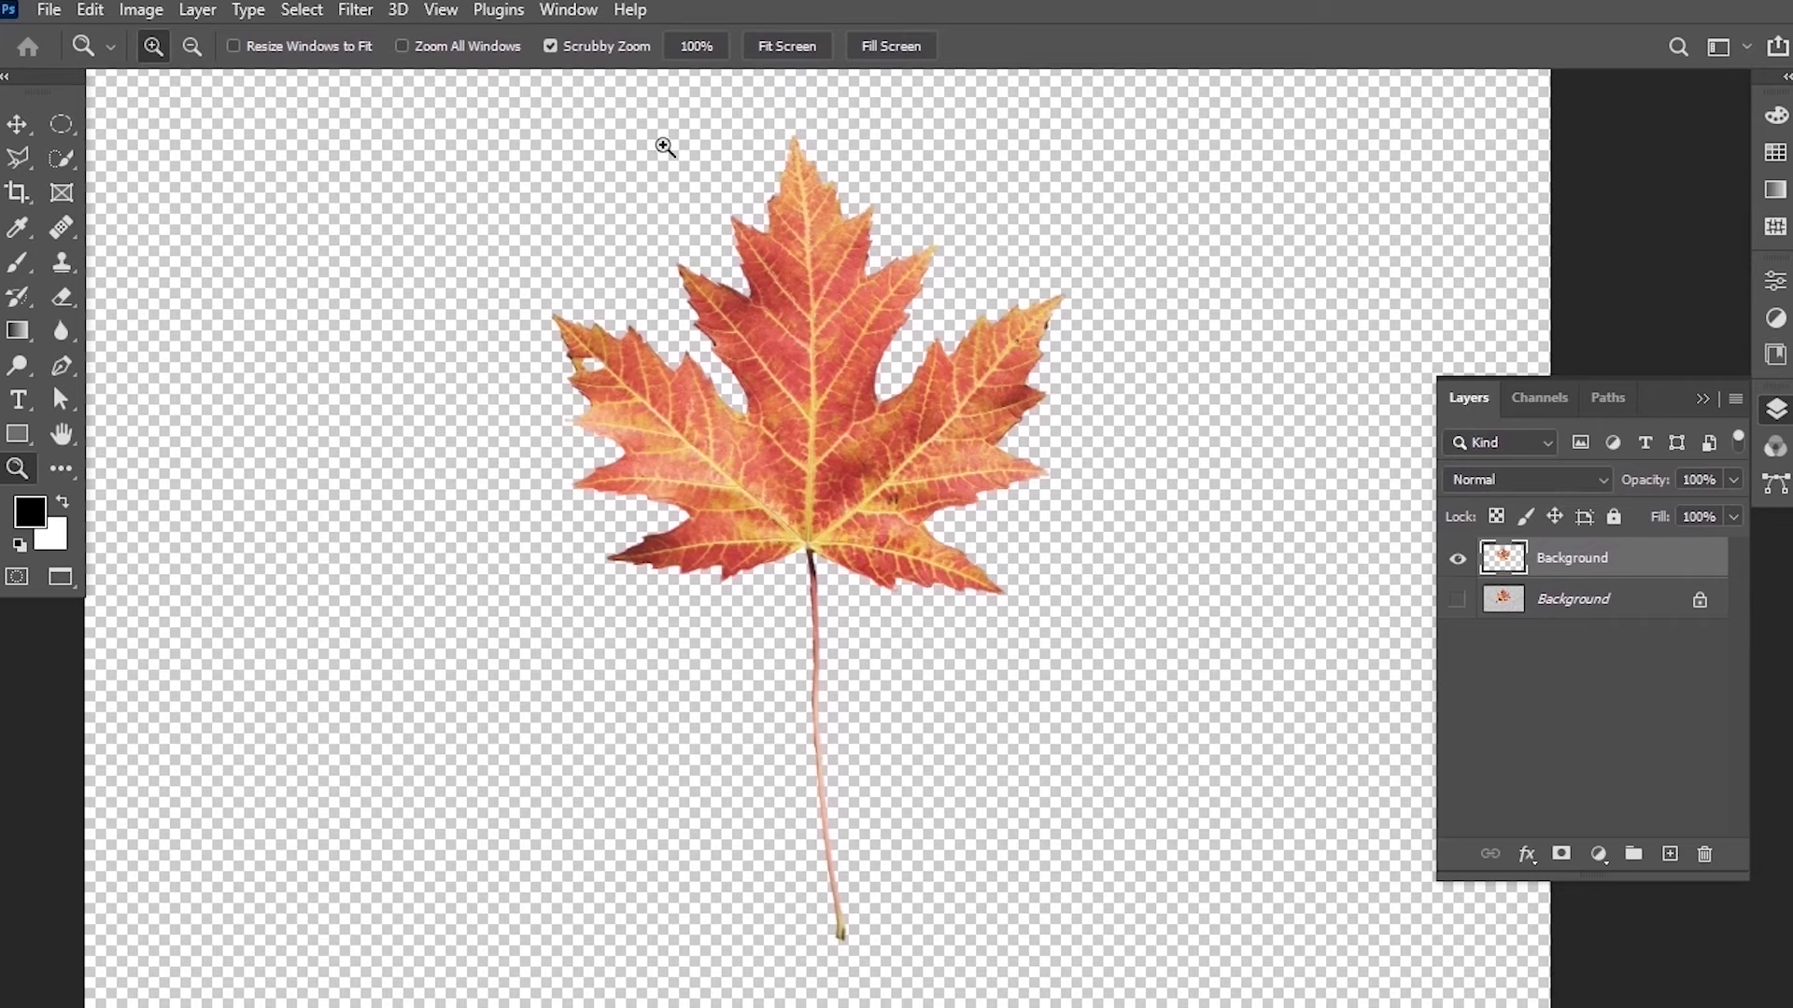
pyautogui.press('f')
pyautogui.press('f')
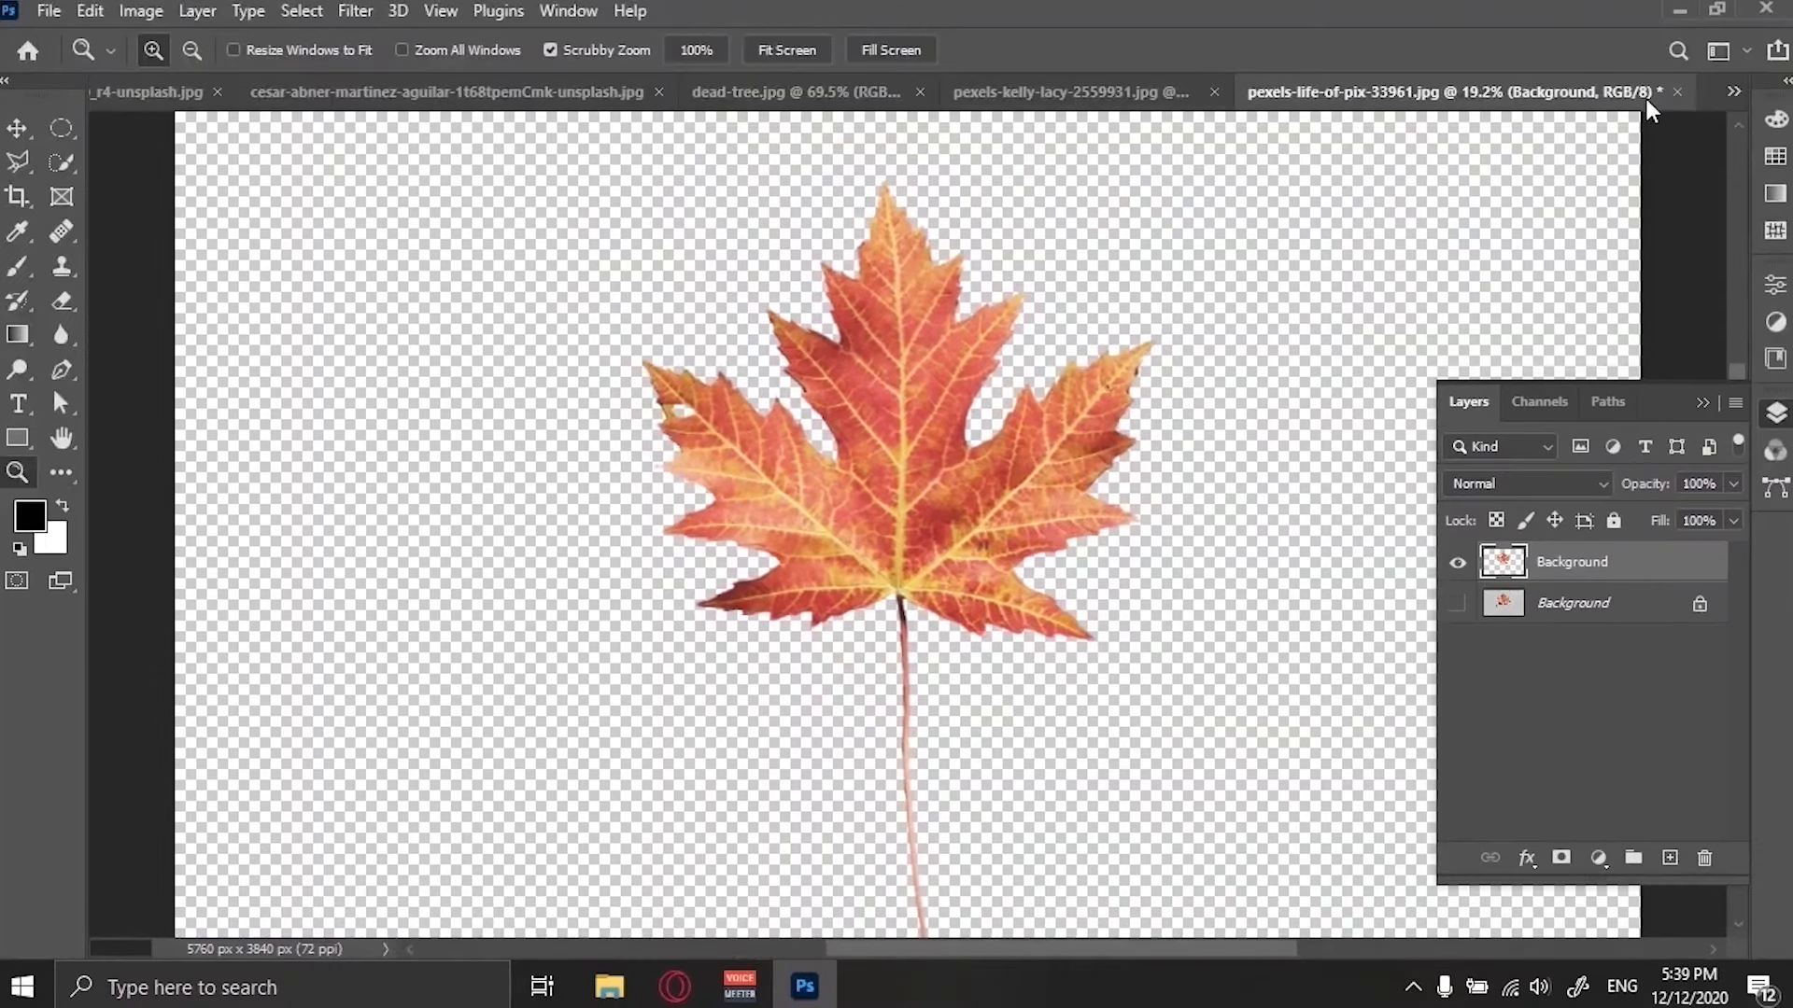
pyautogui.click(1734, 92)
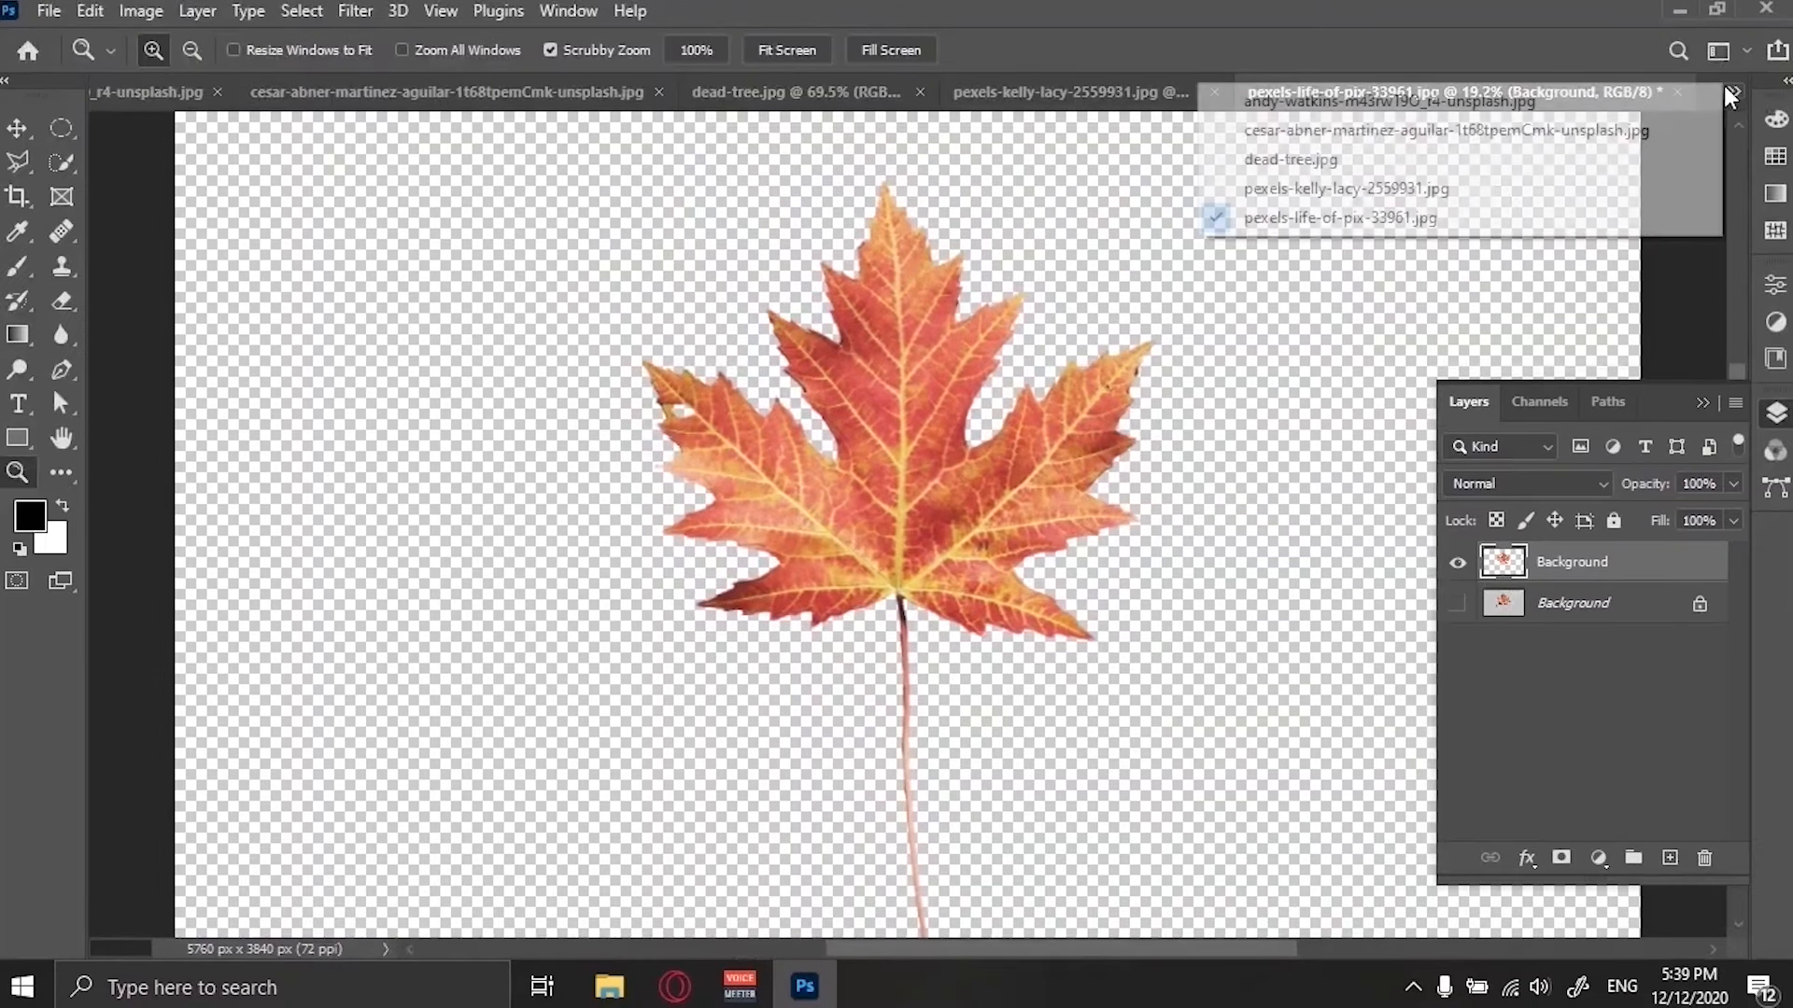
pyautogui.click(1324, 189)
pyautogui.click(1734, 92)
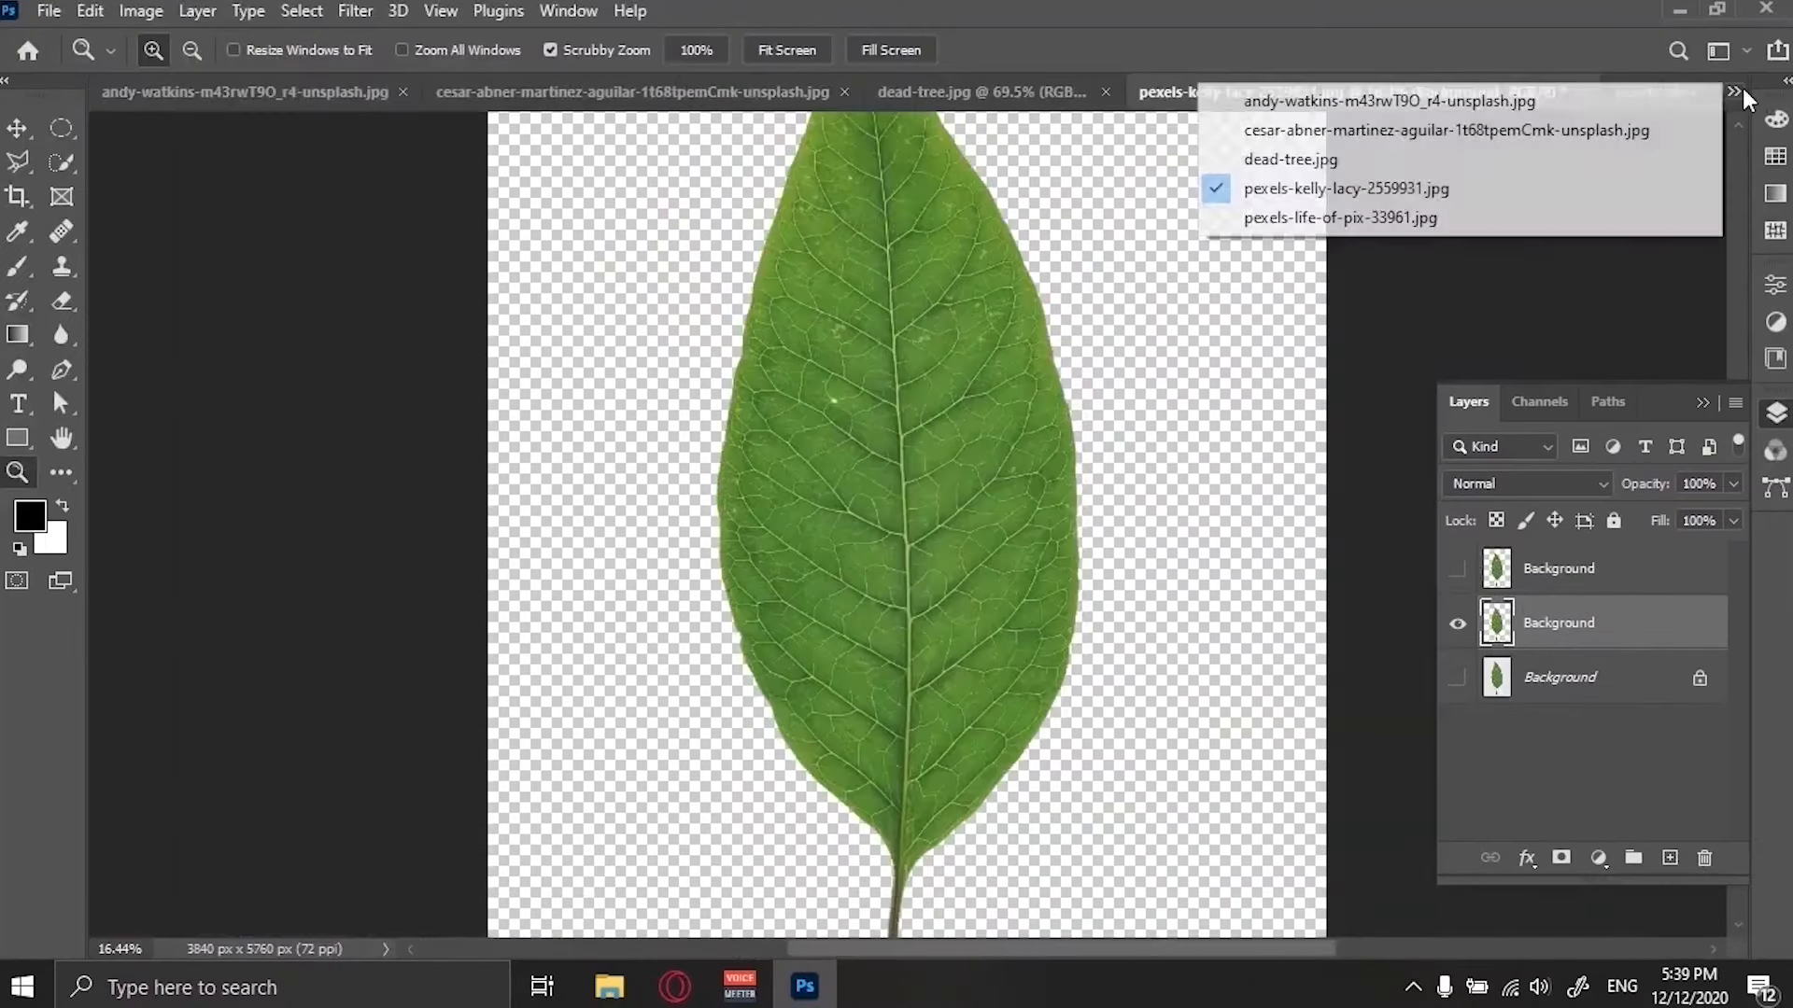
pyautogui.click(1438, 161)
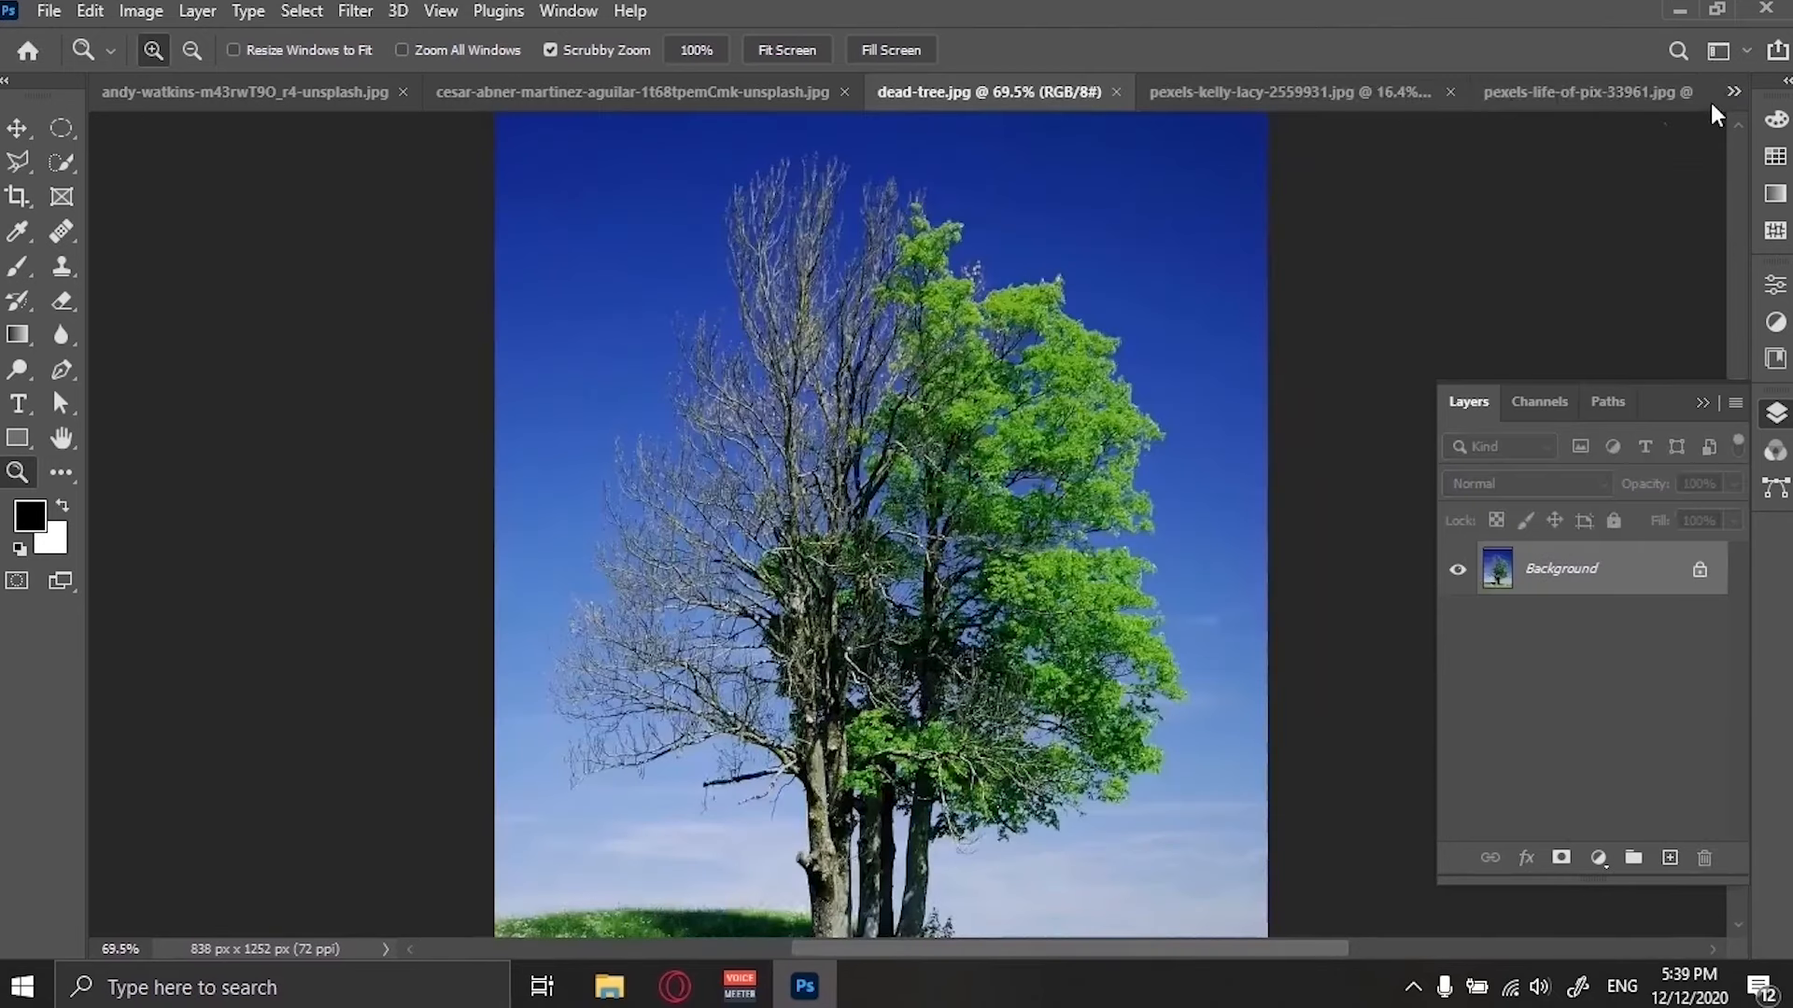
pyautogui.click(1734, 93)
pyautogui.click(1443, 132)
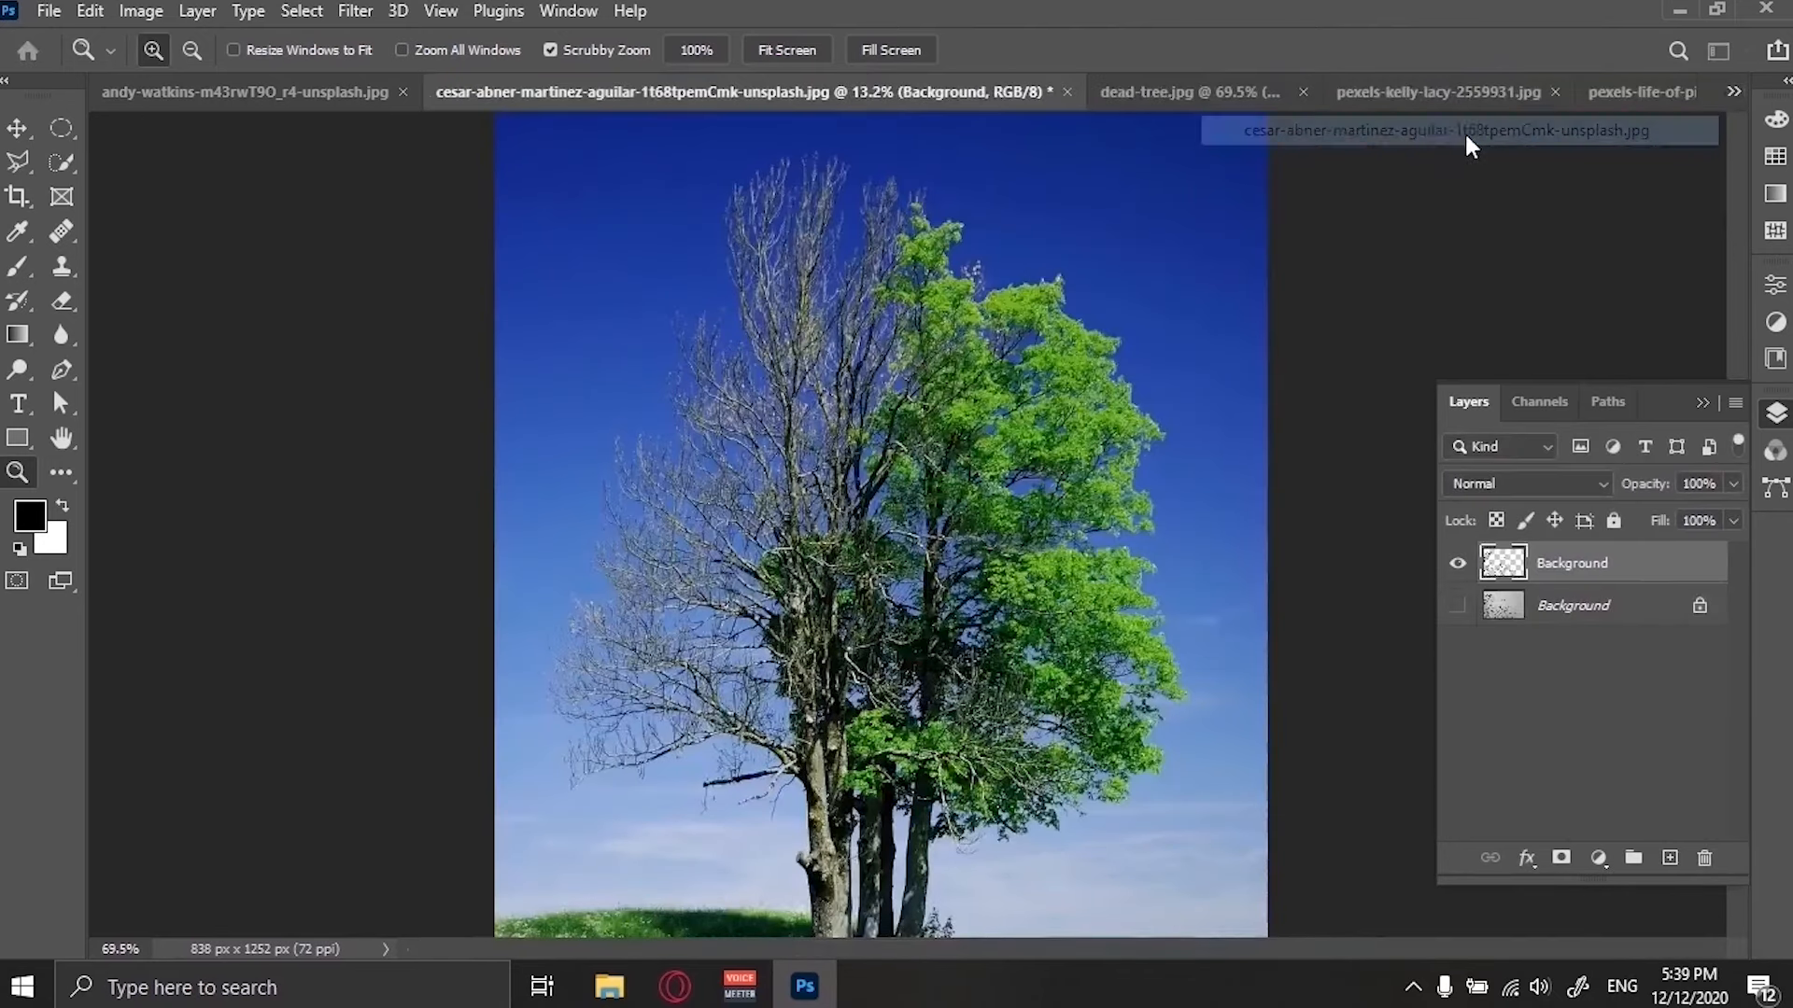
pyautogui.click(1734, 92)
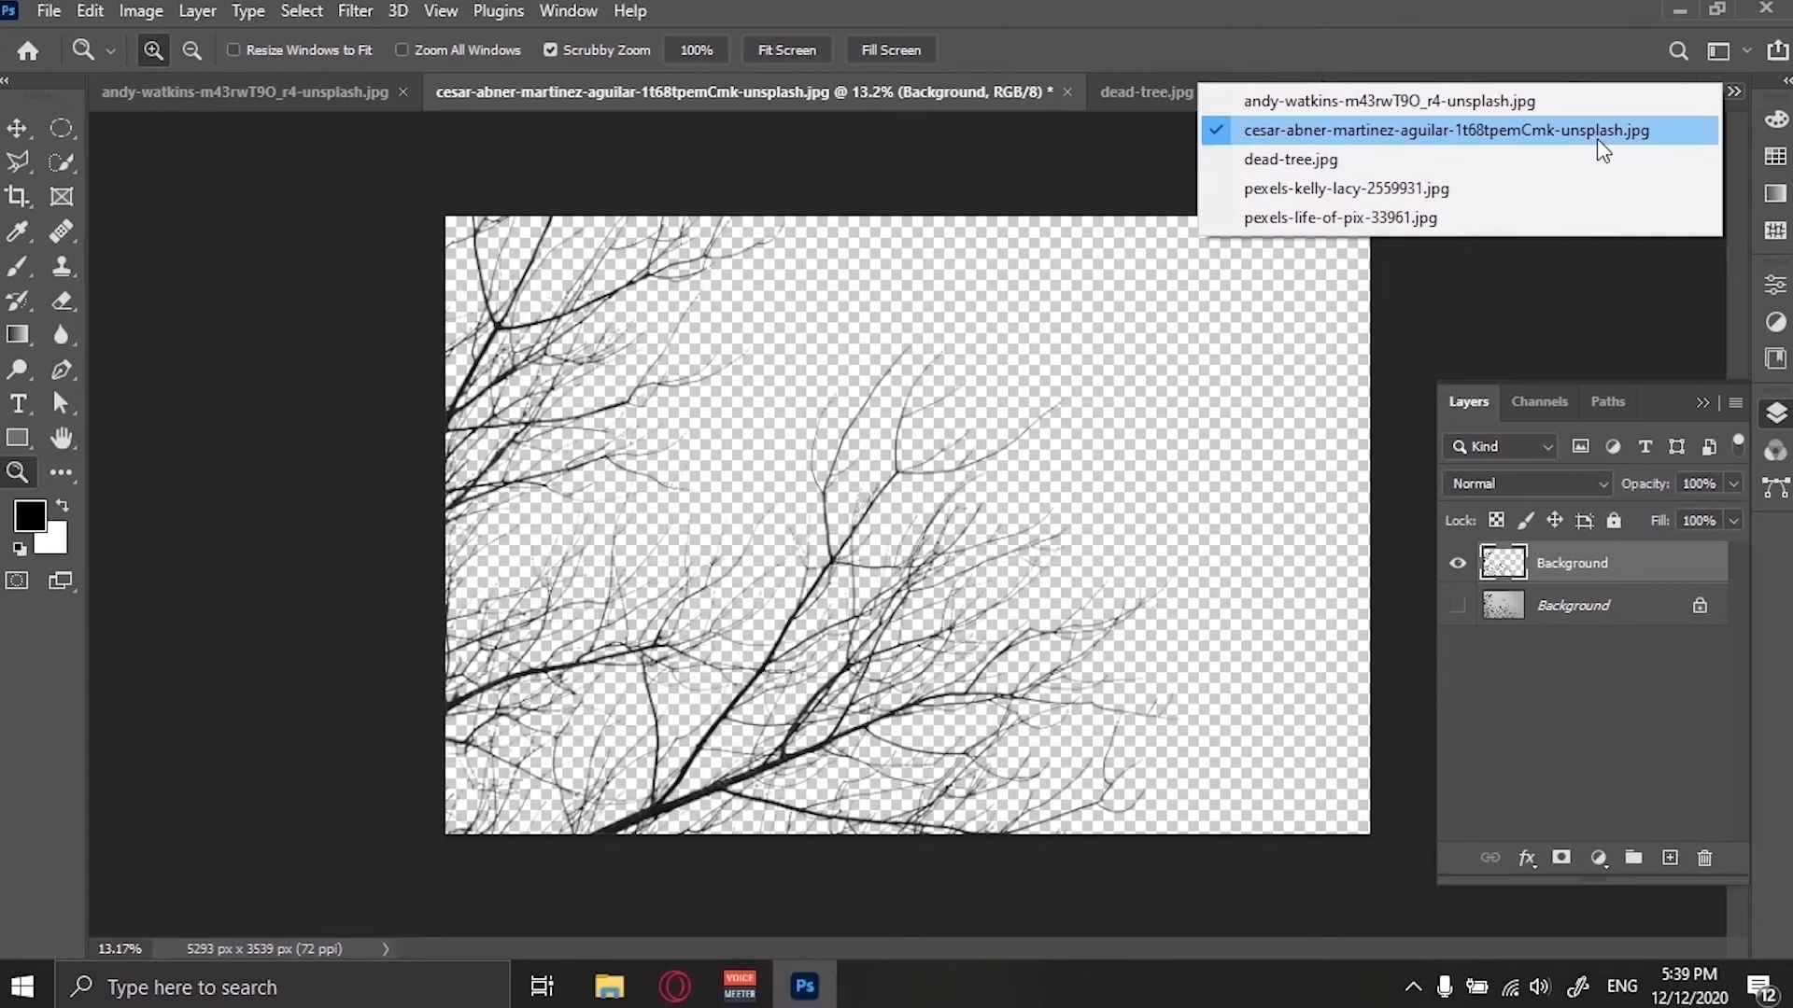
pyautogui.click(1553, 108)
# Open the image pexels-budgeron-bach-5149617 from the Hello composition 2 folder.
pyautogui.click(48, 10)
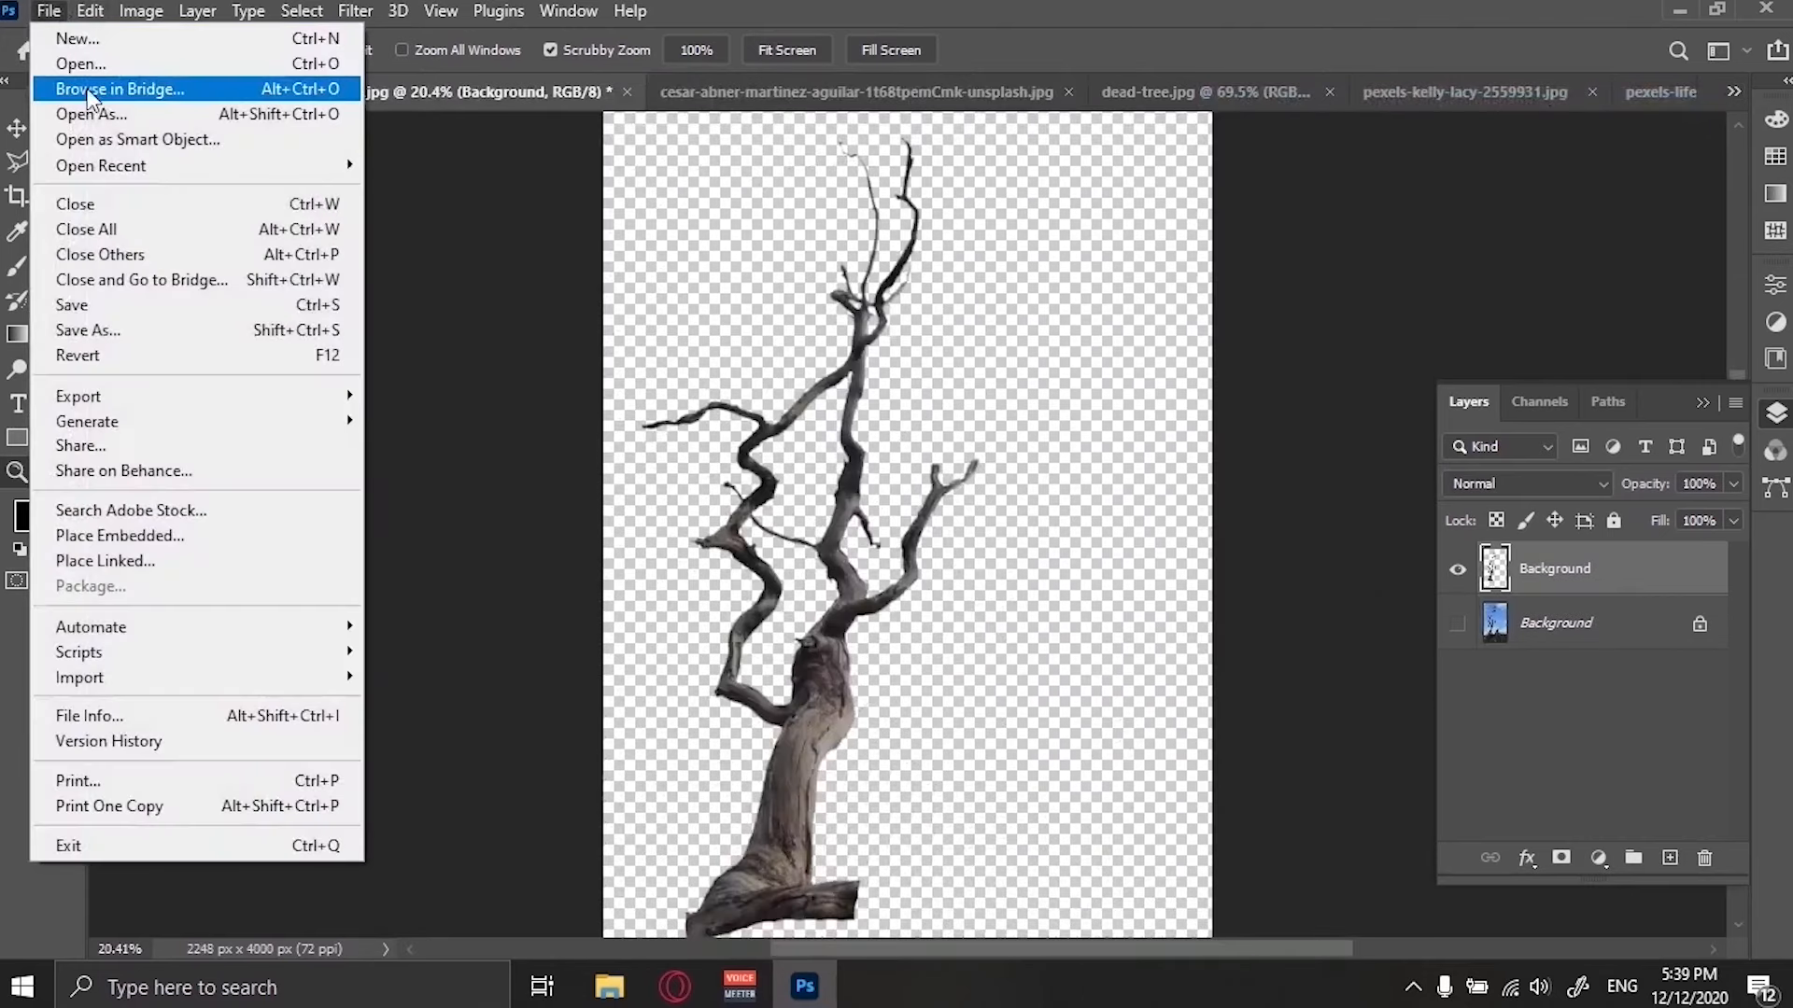
pyautogui.click(120, 67)
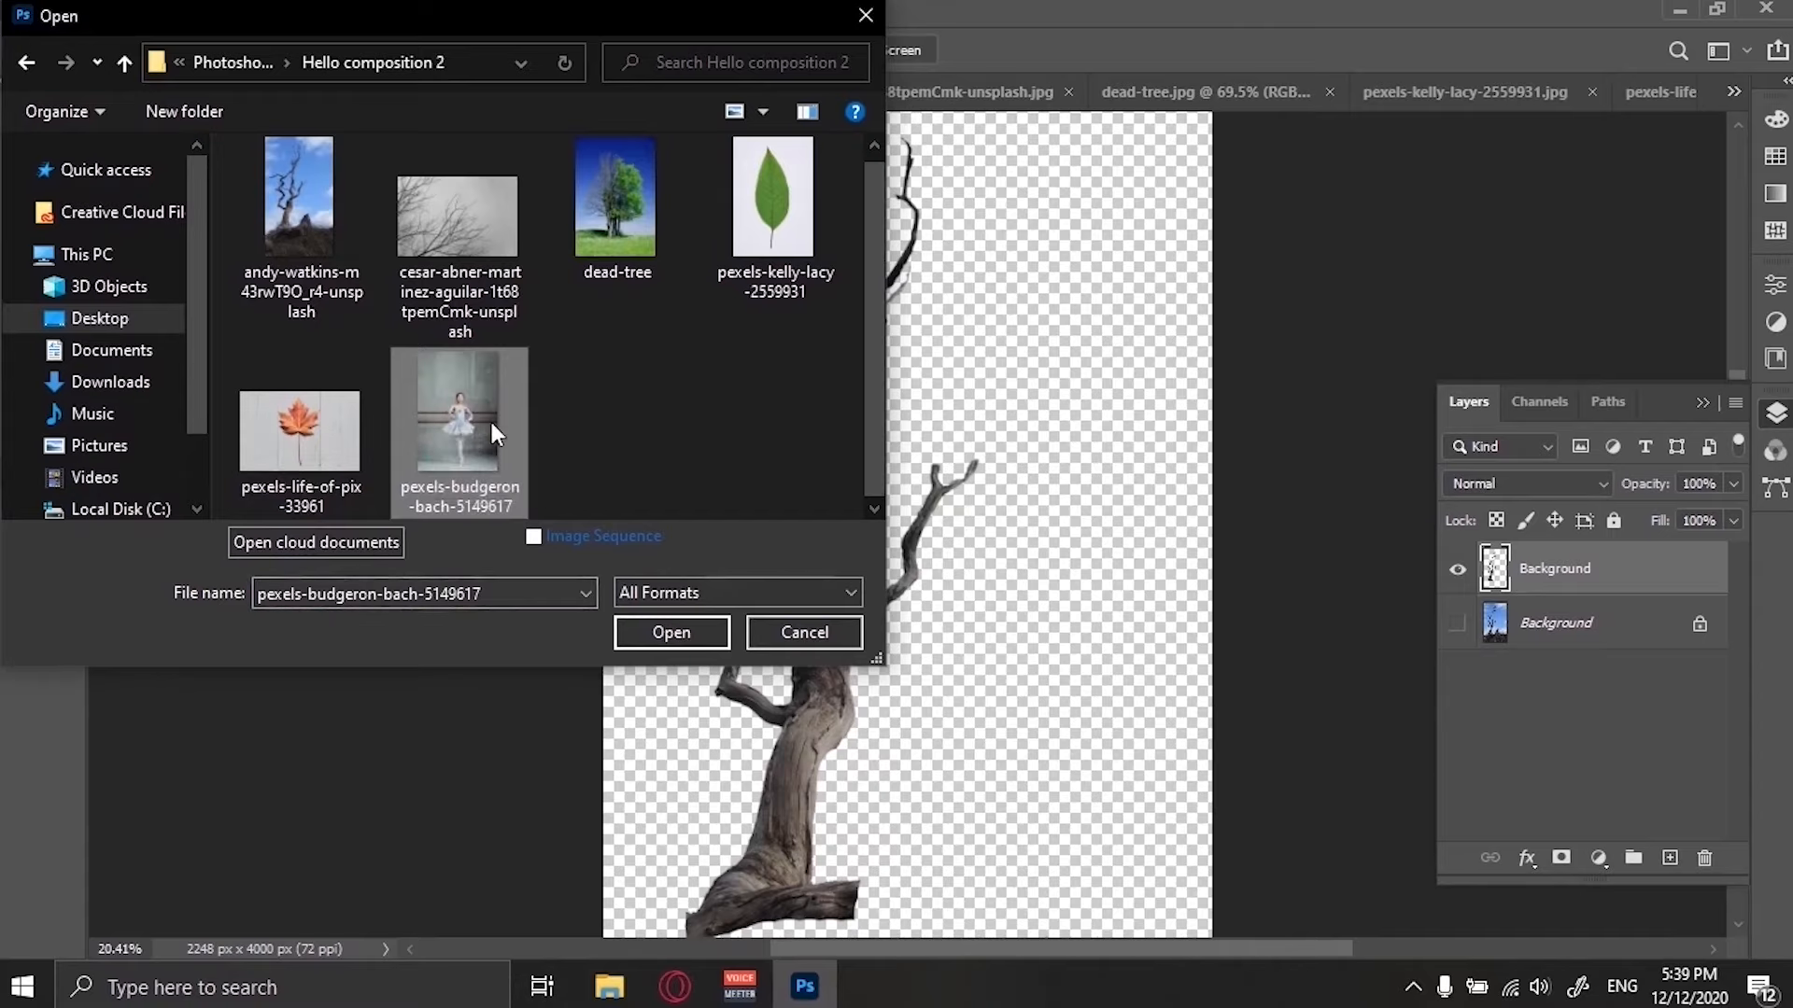
pyautogui.click(664, 640)
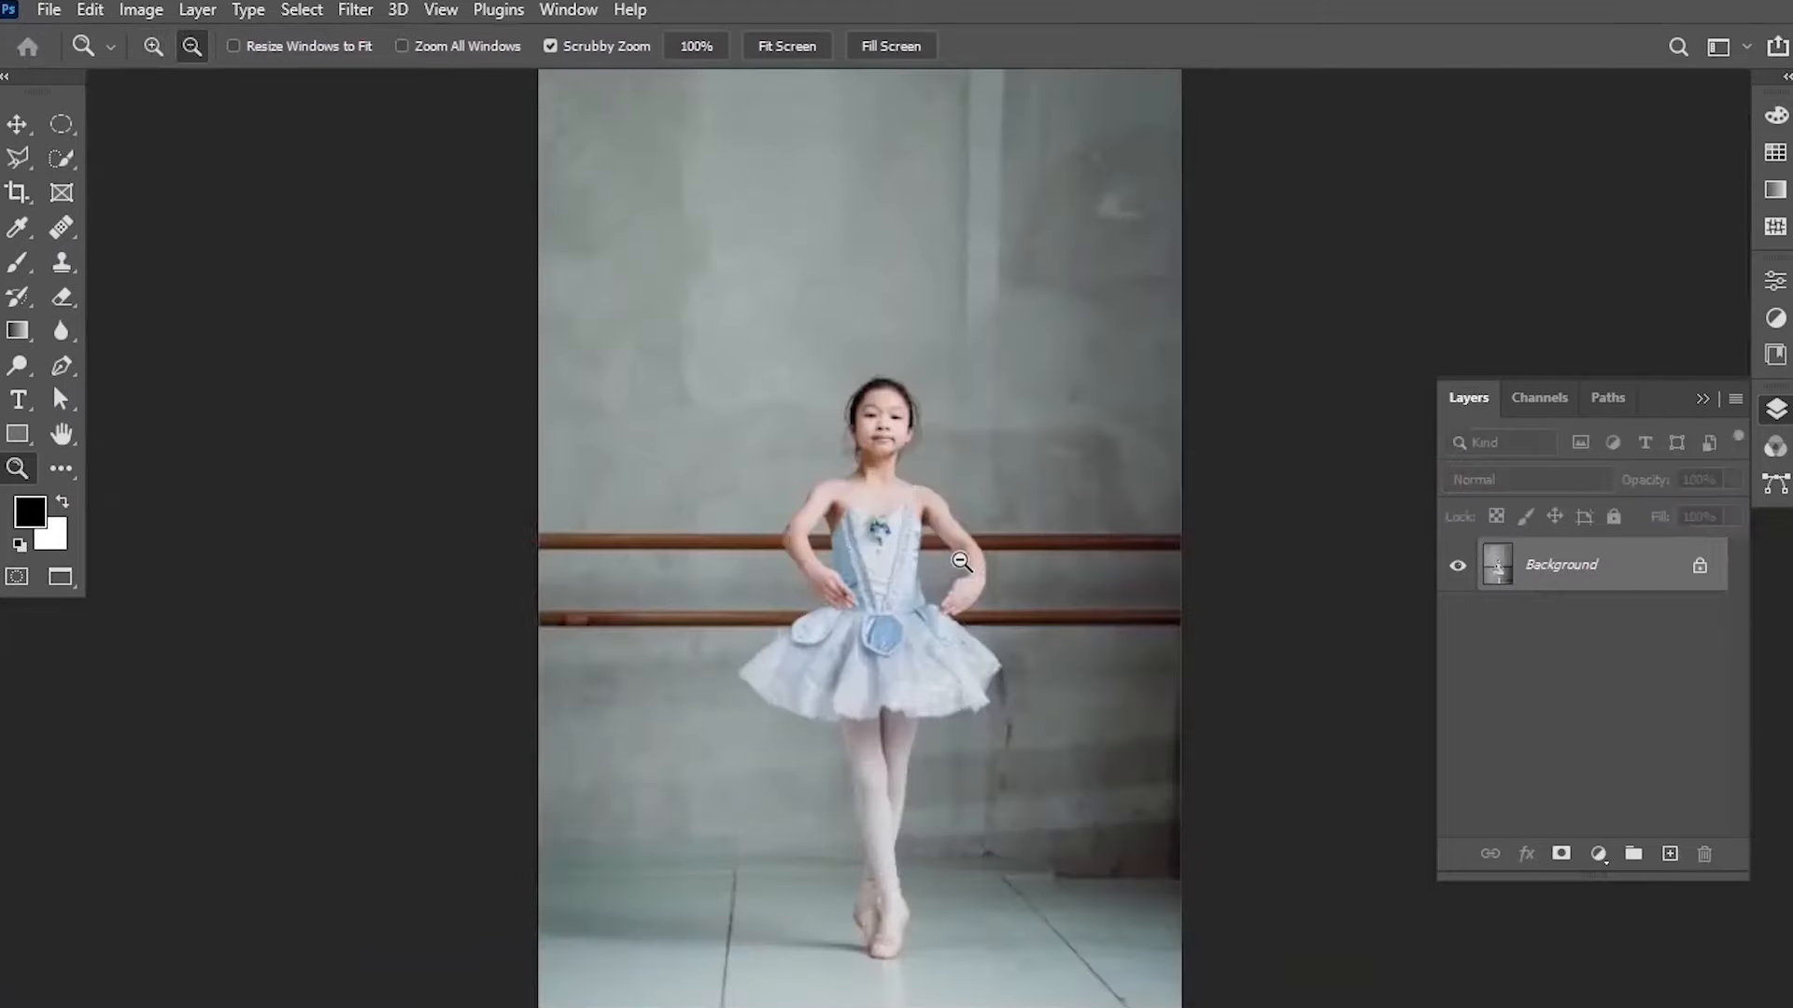
pyautogui.scroll(-4, 961, 562)
pyautogui.scroll(1, 962, 562)
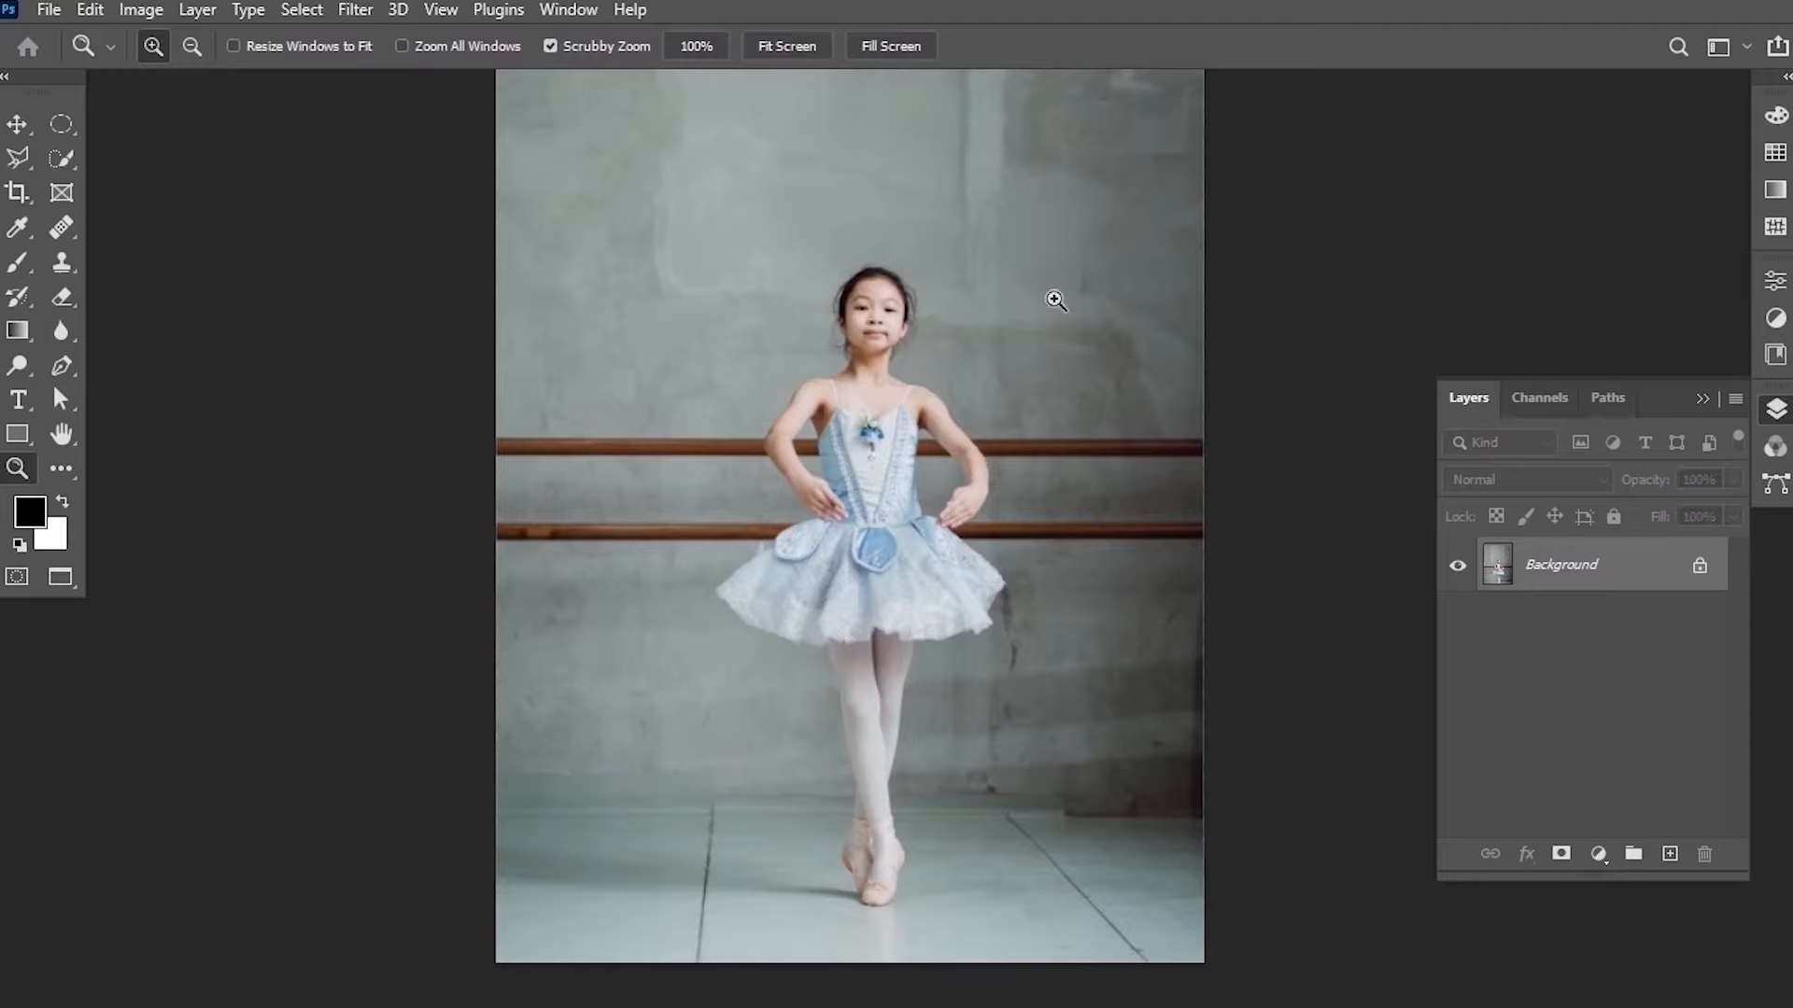
# Select the ballerina with the Object Selection Tool by drawing a box around her.
pyautogui.click(63, 163)
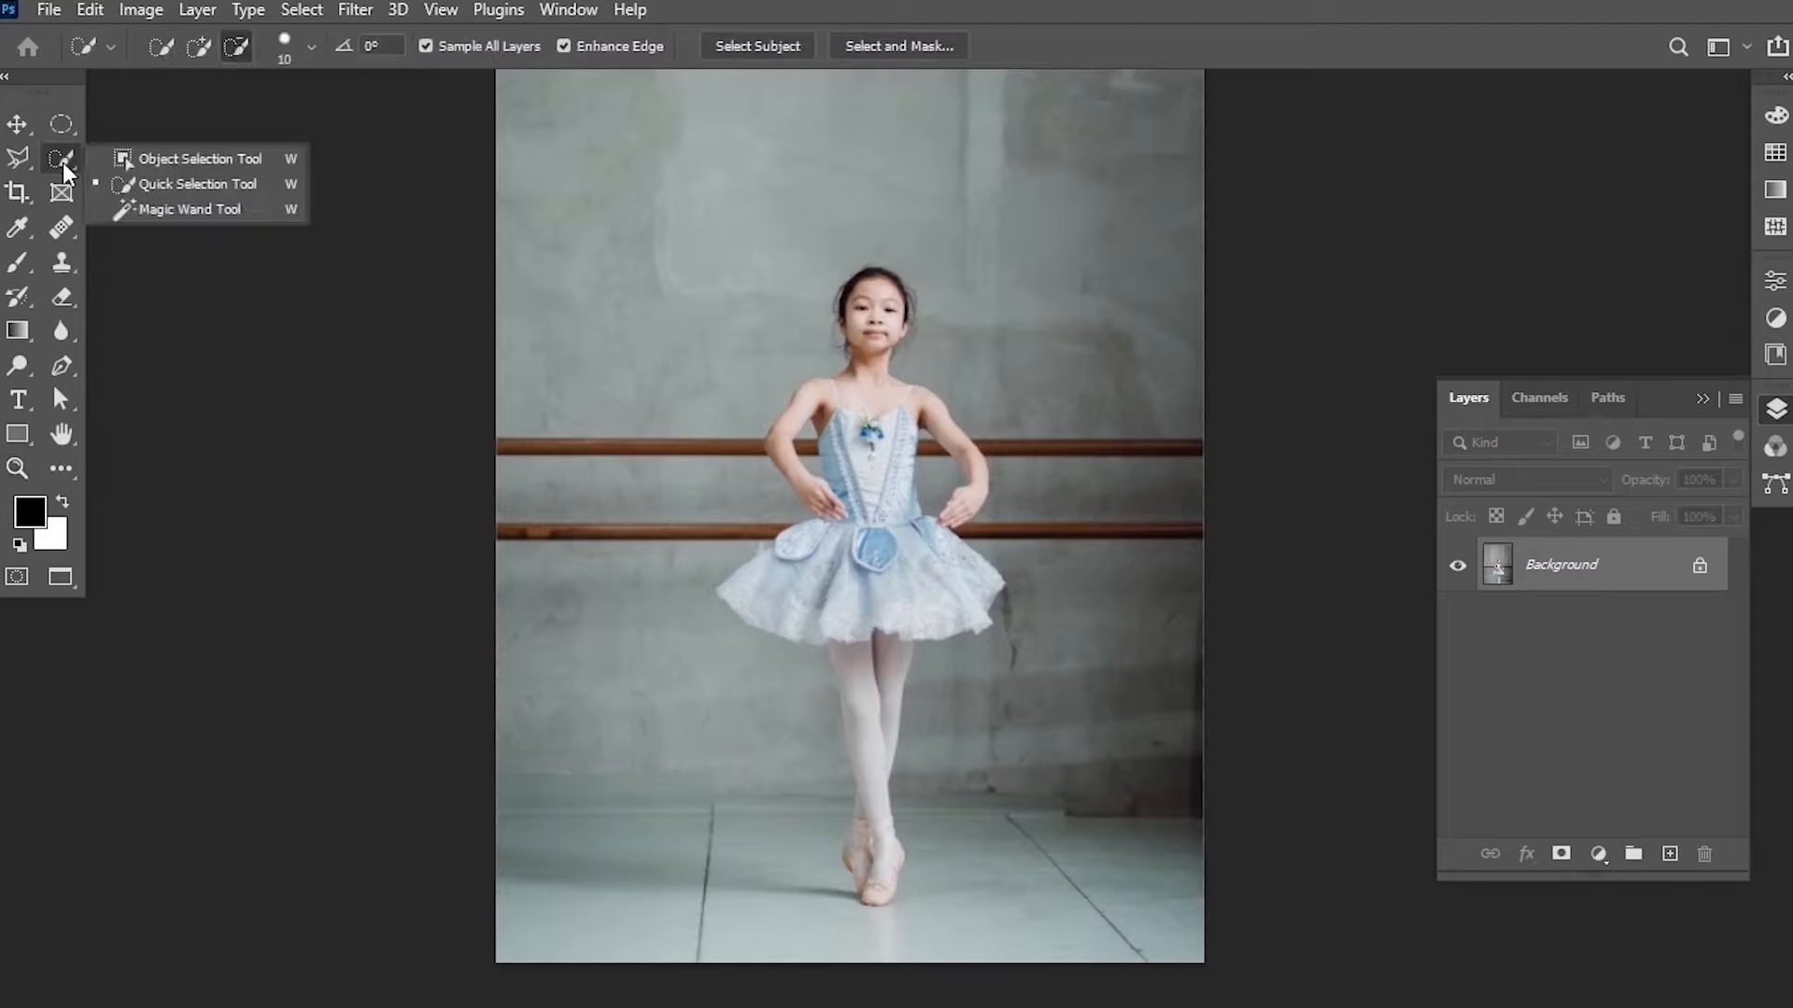
pyautogui.click(187, 158)
pyautogui.moveTo(681, 190); pyautogui.dragTo(1049, 922)
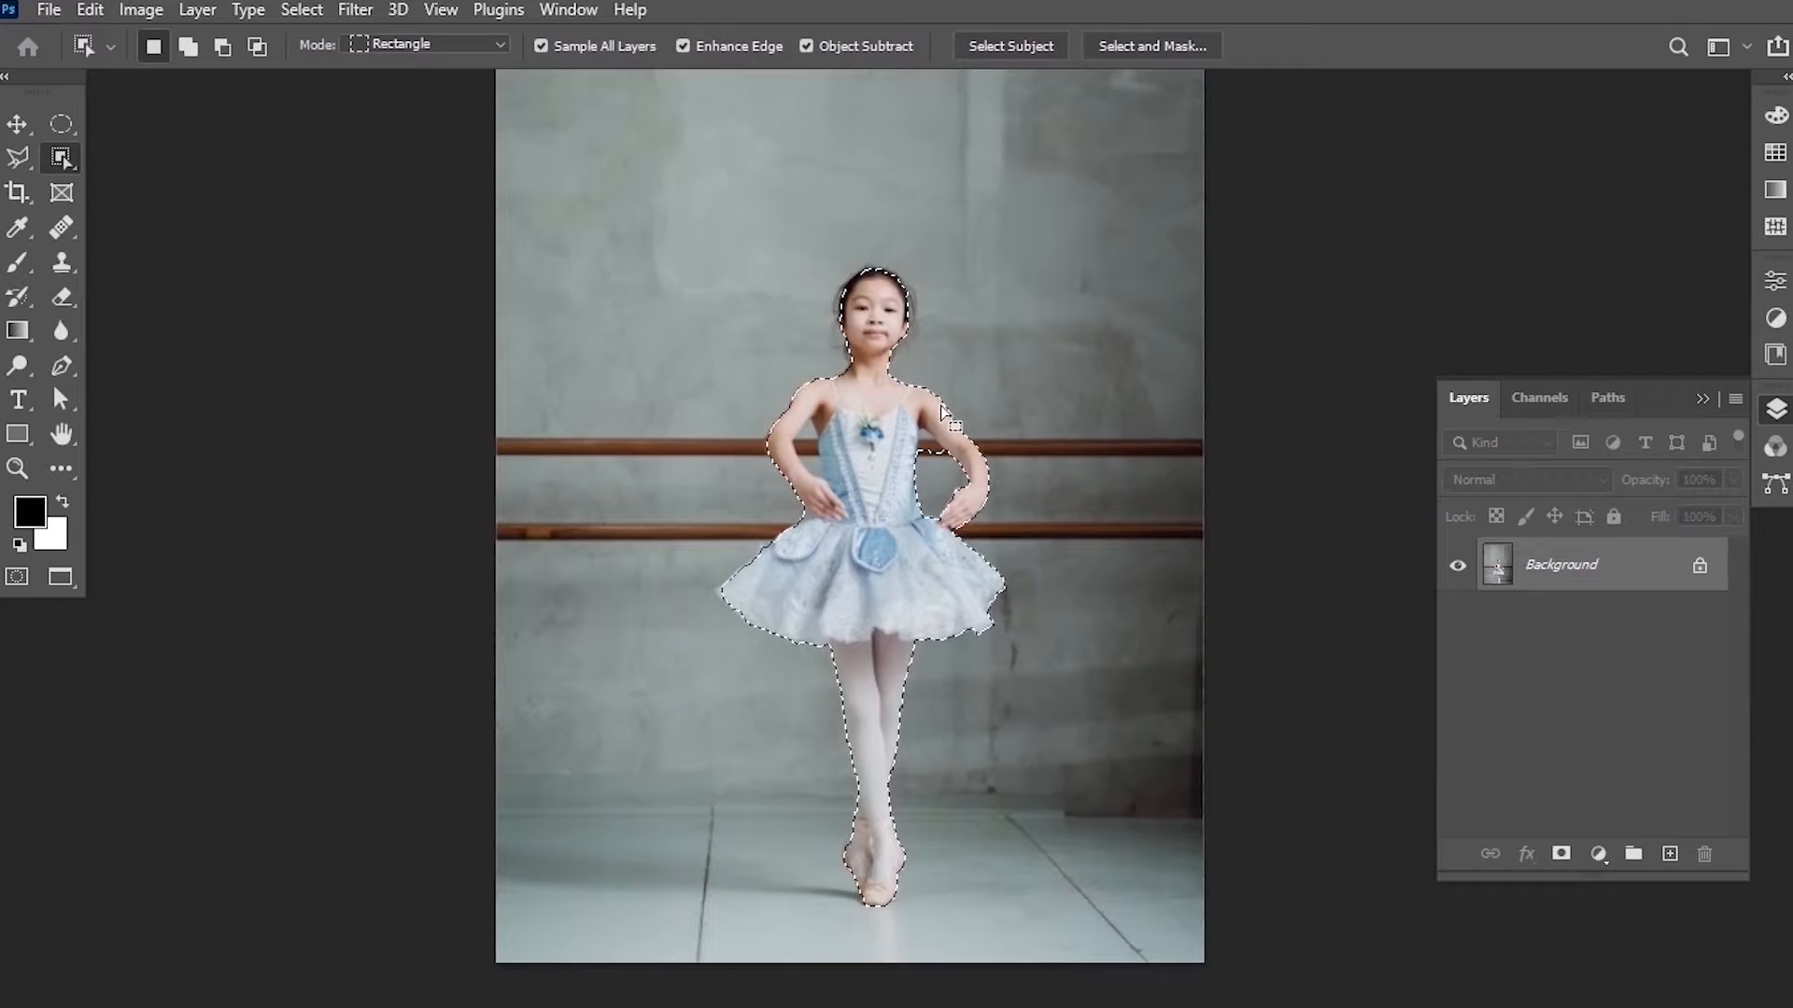
# Zoom in and, with the Quick Selection Tool, remove the wall gaps between the arms and body from the selection.
pyautogui.keyDown('alt'); pyautogui.scroll(2, 906, 457); pyautogui.keyUp('alt')
pyautogui.keyDown('alt'); pyautogui.scroll(1, 906, 458); pyautogui.keyUp('alt')
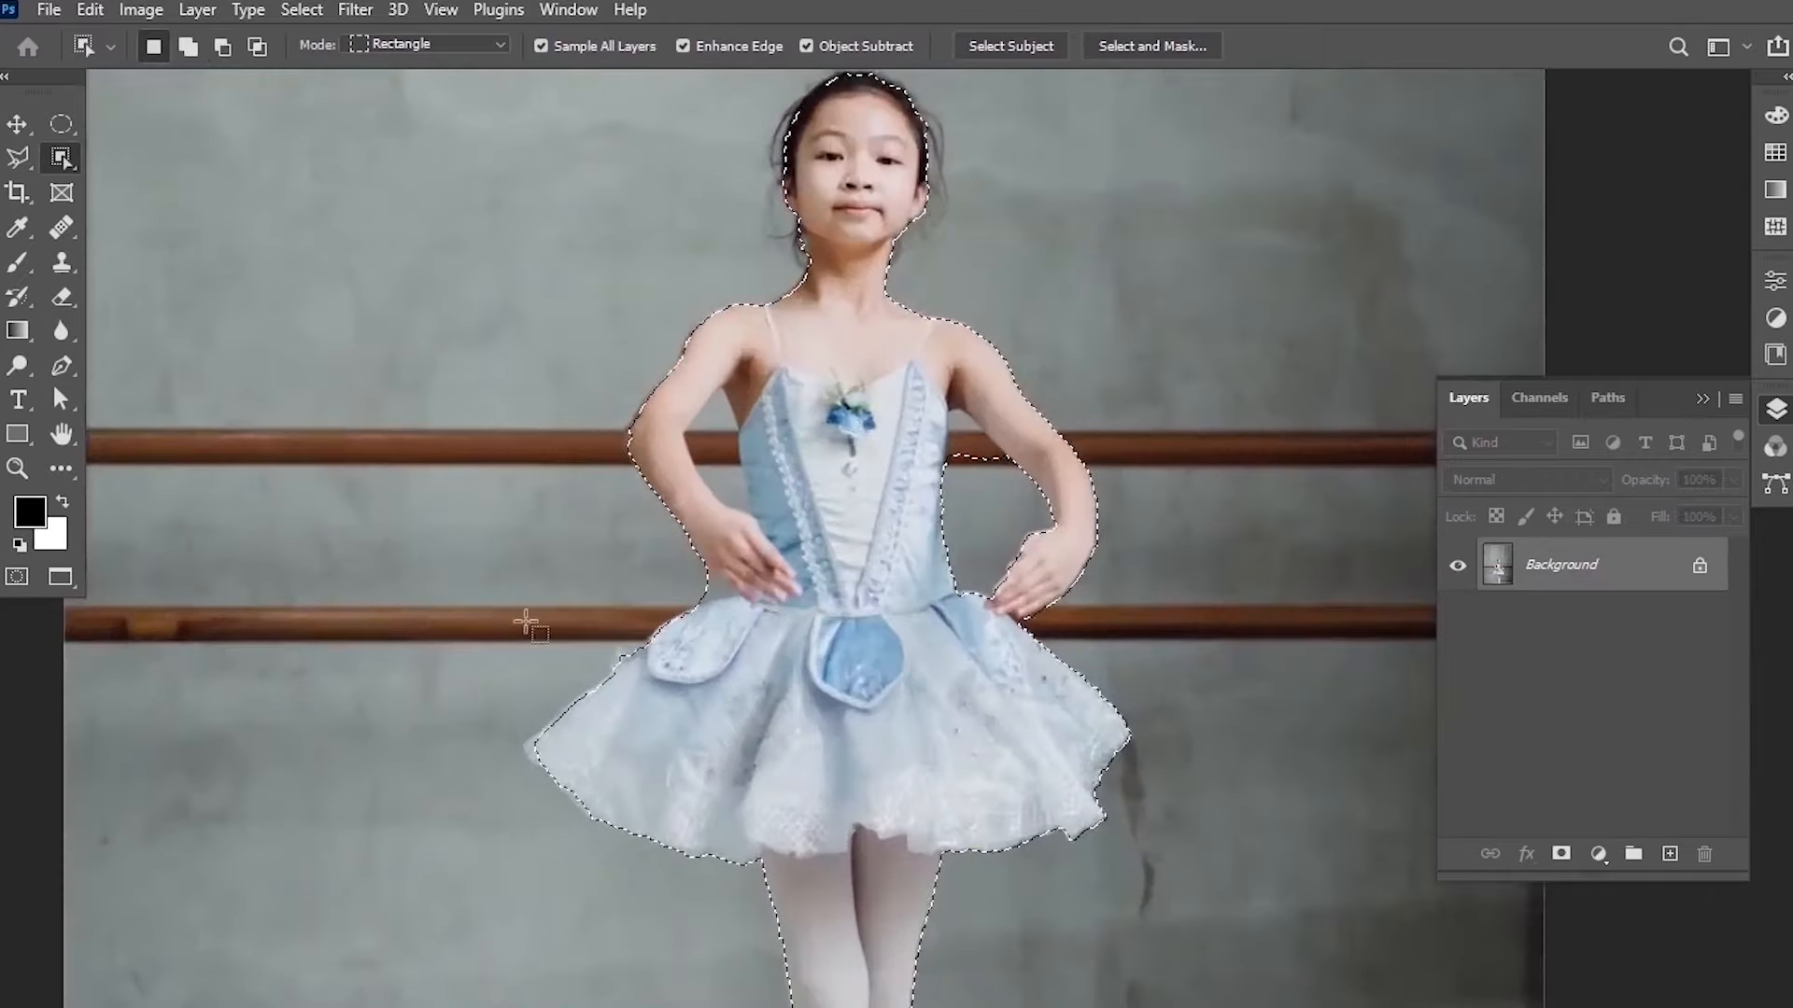
pyautogui.keyDown('alt'); pyautogui.scroll(2, 946, 535); pyautogui.keyUp('alt')
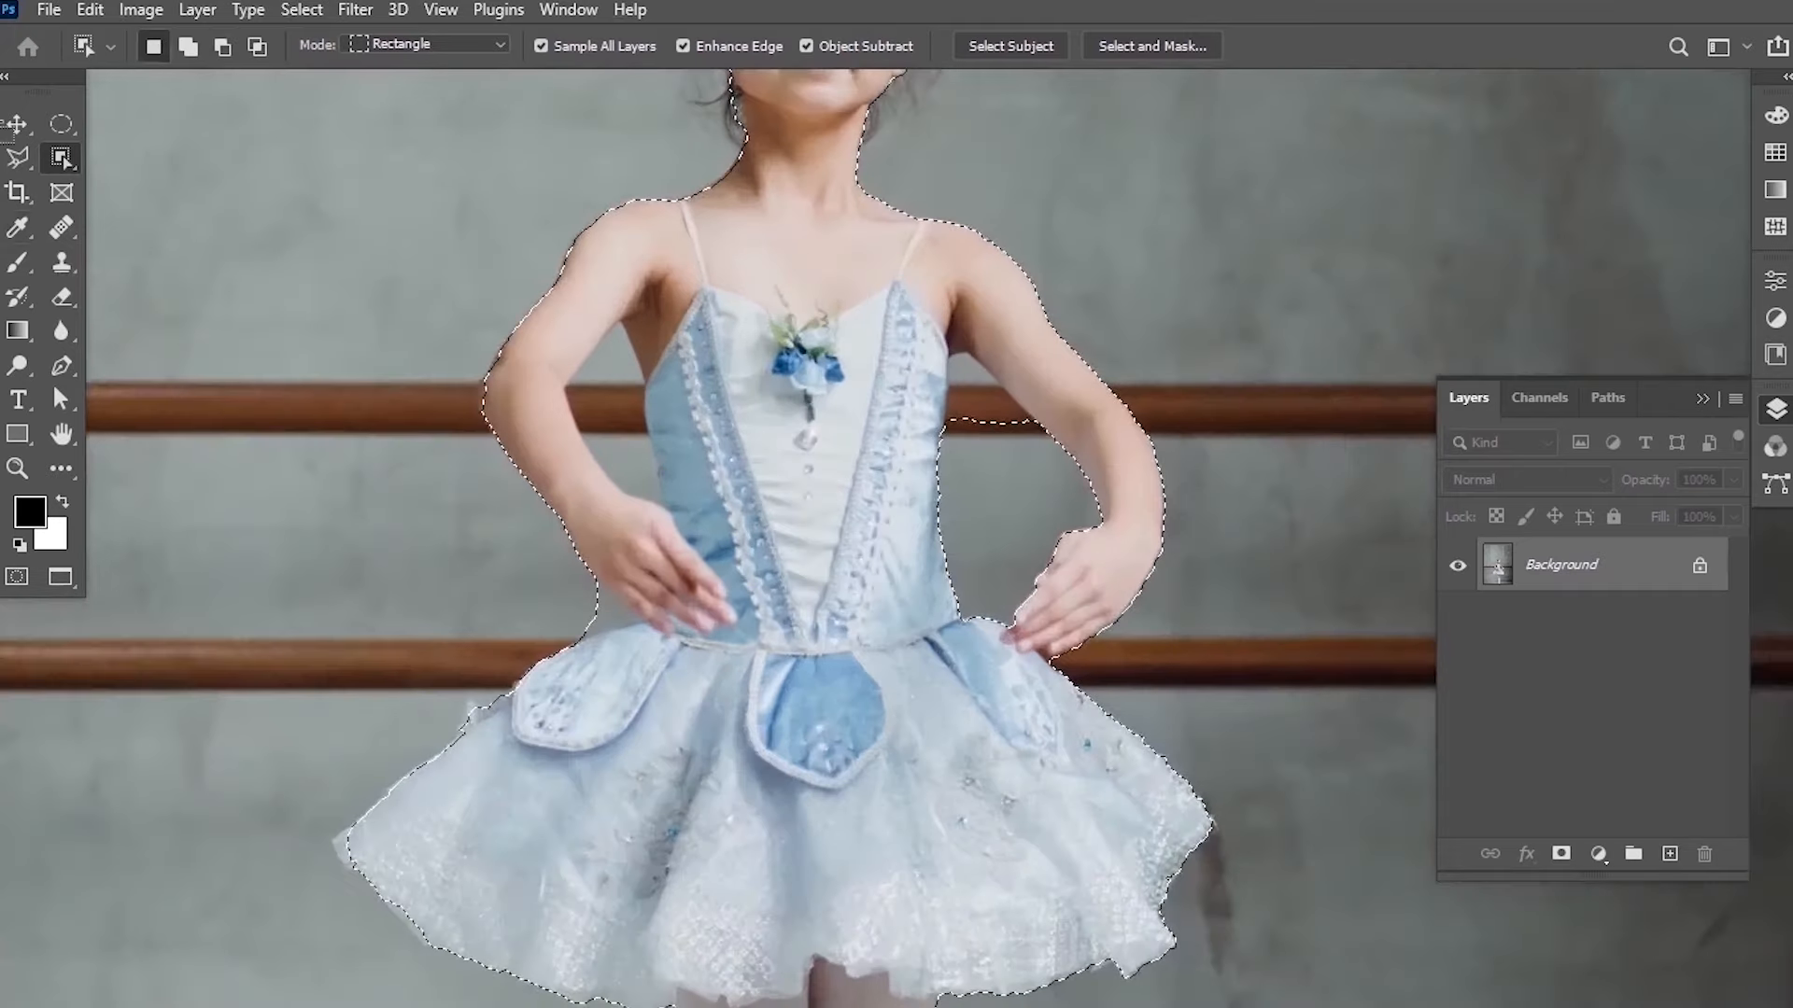
pyautogui.click(80, 163)
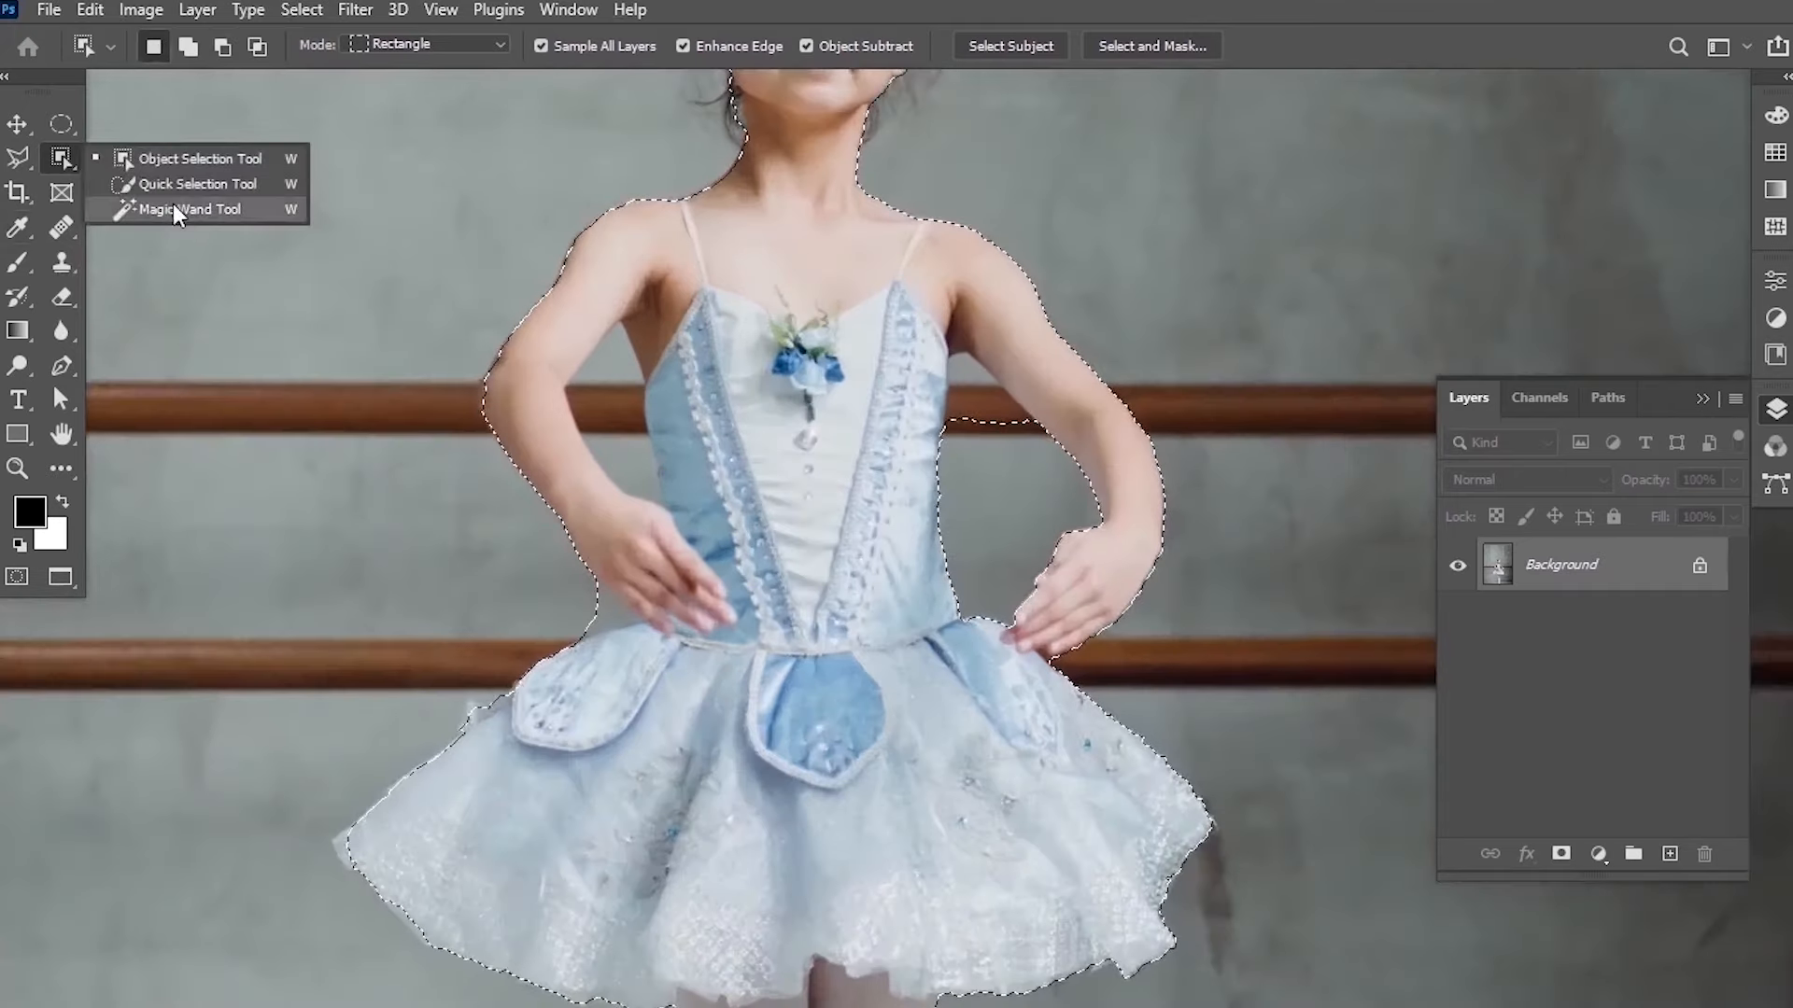
pyautogui.click(175, 190)
pyautogui.keyDown('alt'); pyautogui.scroll(2, 971, 411); pyautogui.keyUp('alt')
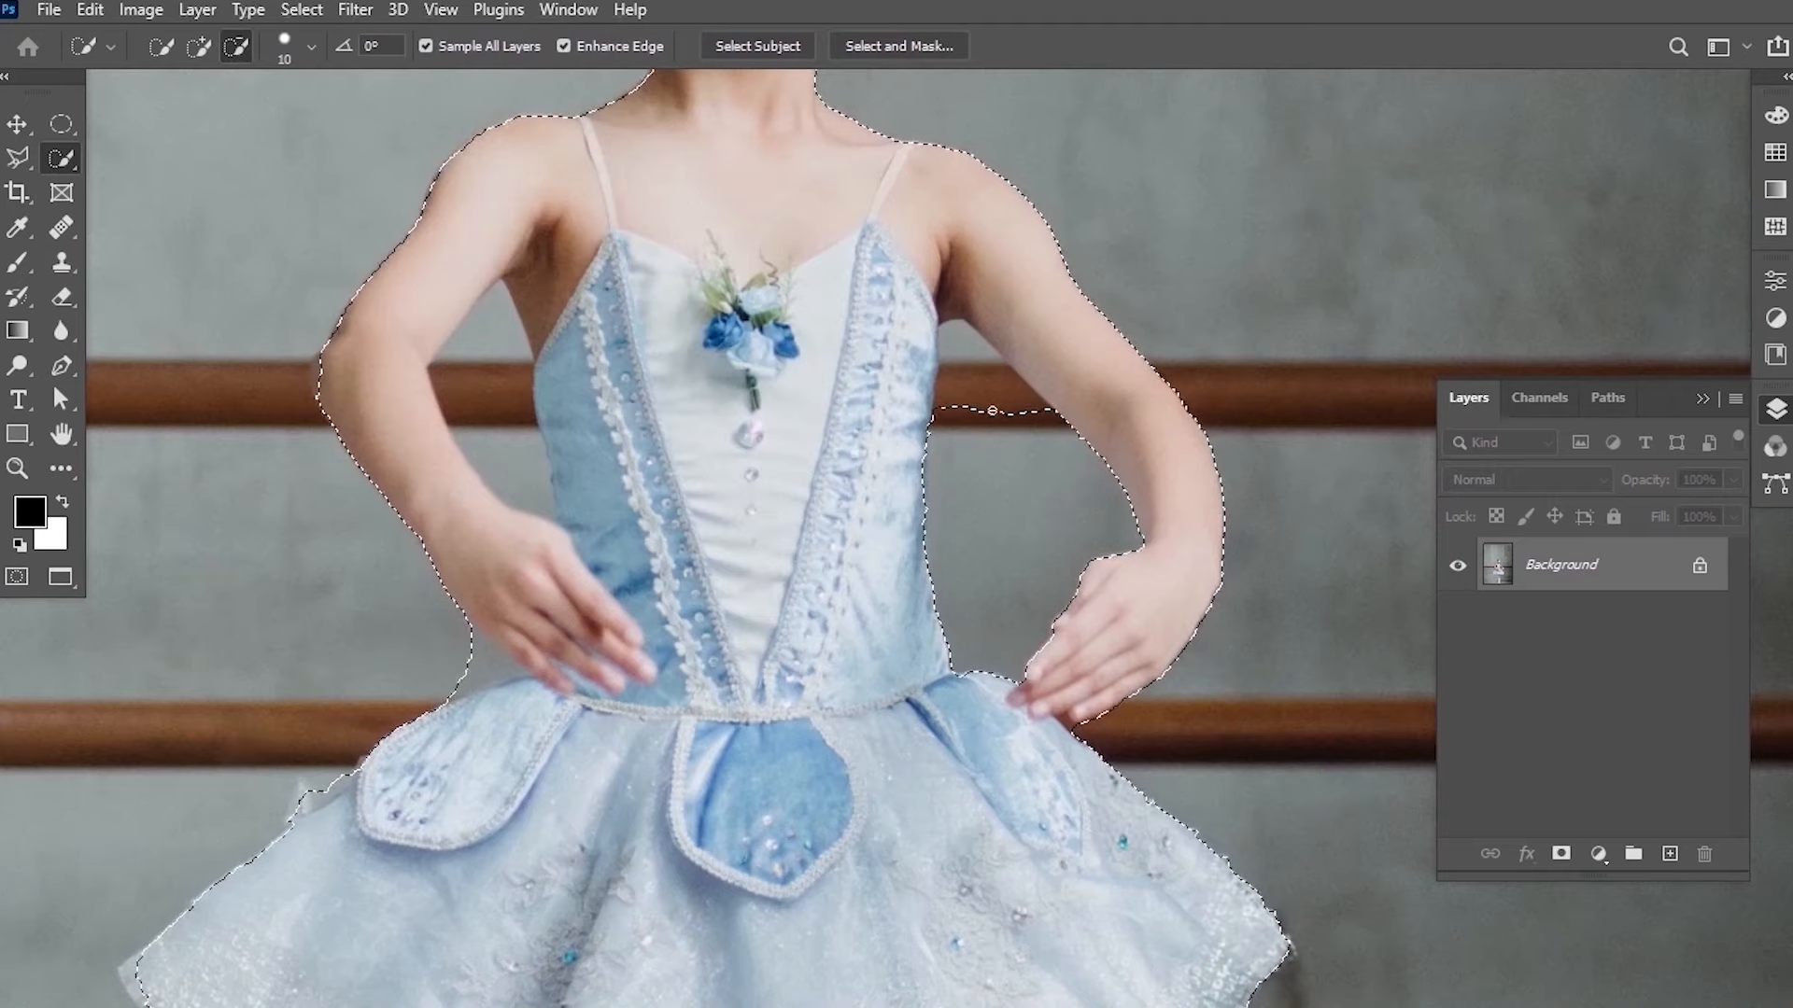
pyautogui.keyDown('alt'); pyautogui.moveTo(995, 411); pyautogui.dragTo(950, 351); pyautogui.keyUp('alt')
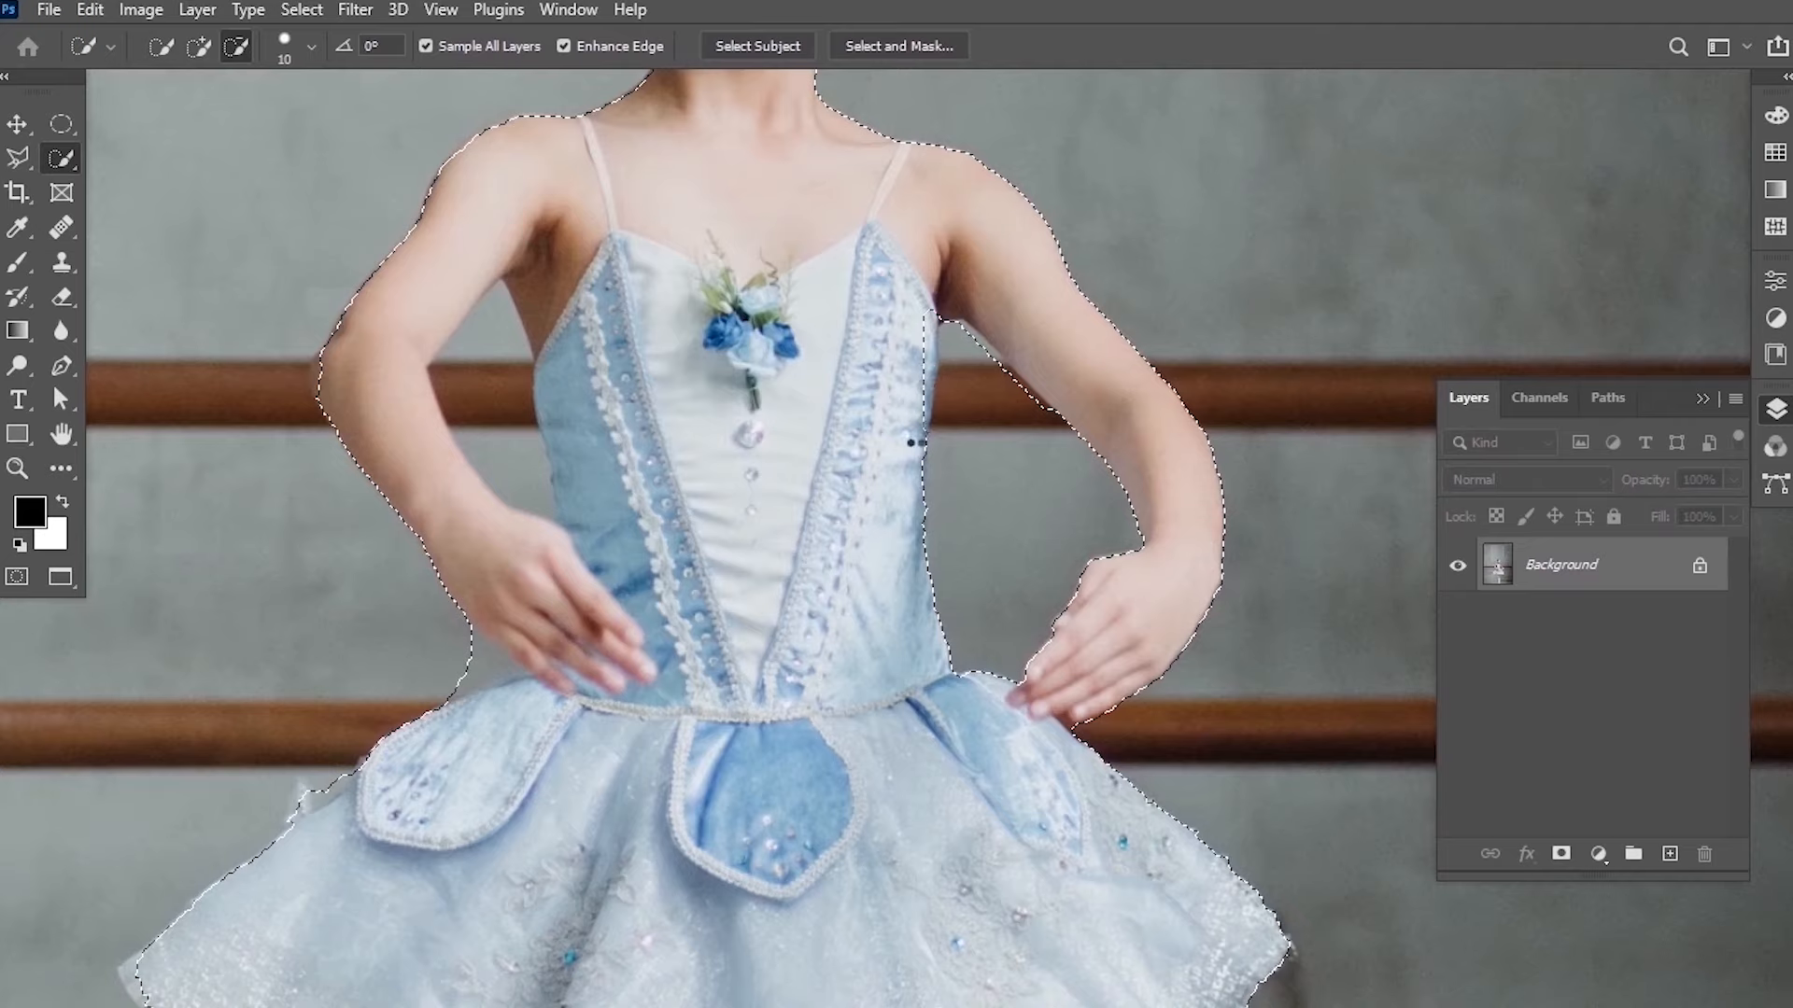
pyautogui.moveTo(496, 418); pyautogui.dragTo(502, 402)
pyautogui.moveTo(503, 304); pyautogui.dragTo(497, 291)
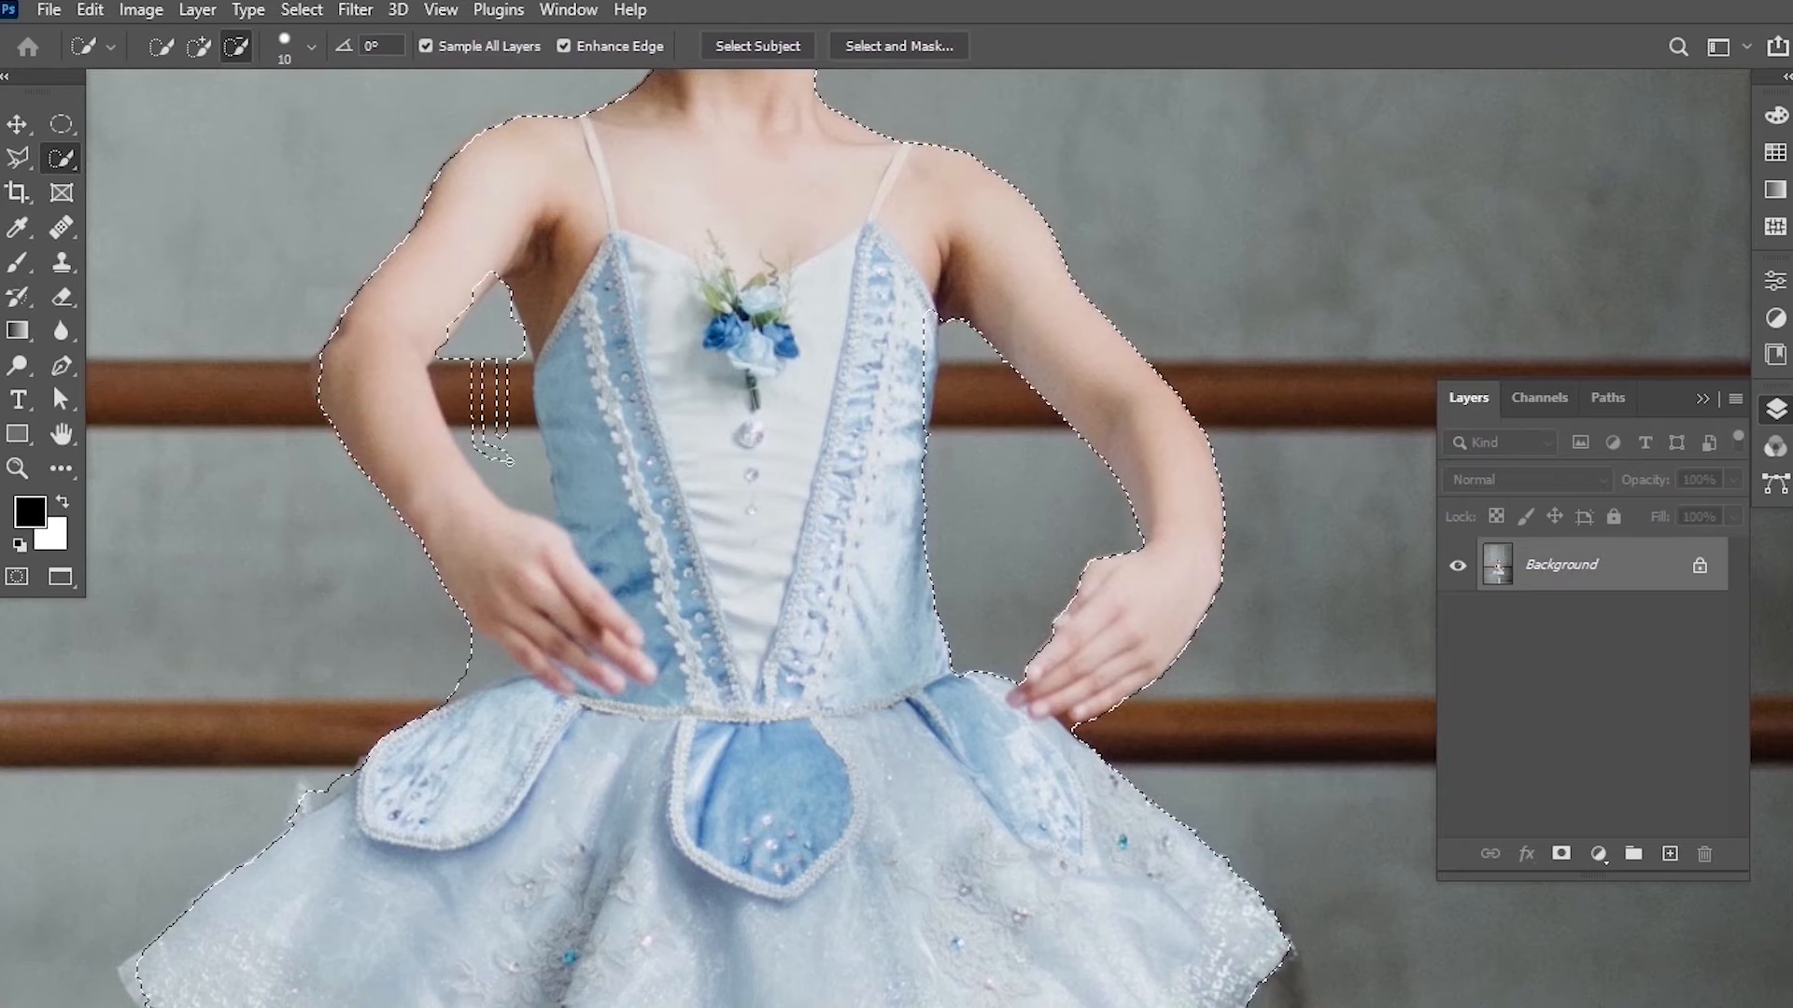
pyautogui.moveTo(509, 460)
pyautogui.mouseDown()
pyautogui.moveTo(523, 484)
pyautogui.moveTo(519, 395)
pyautogui.mouseUp()
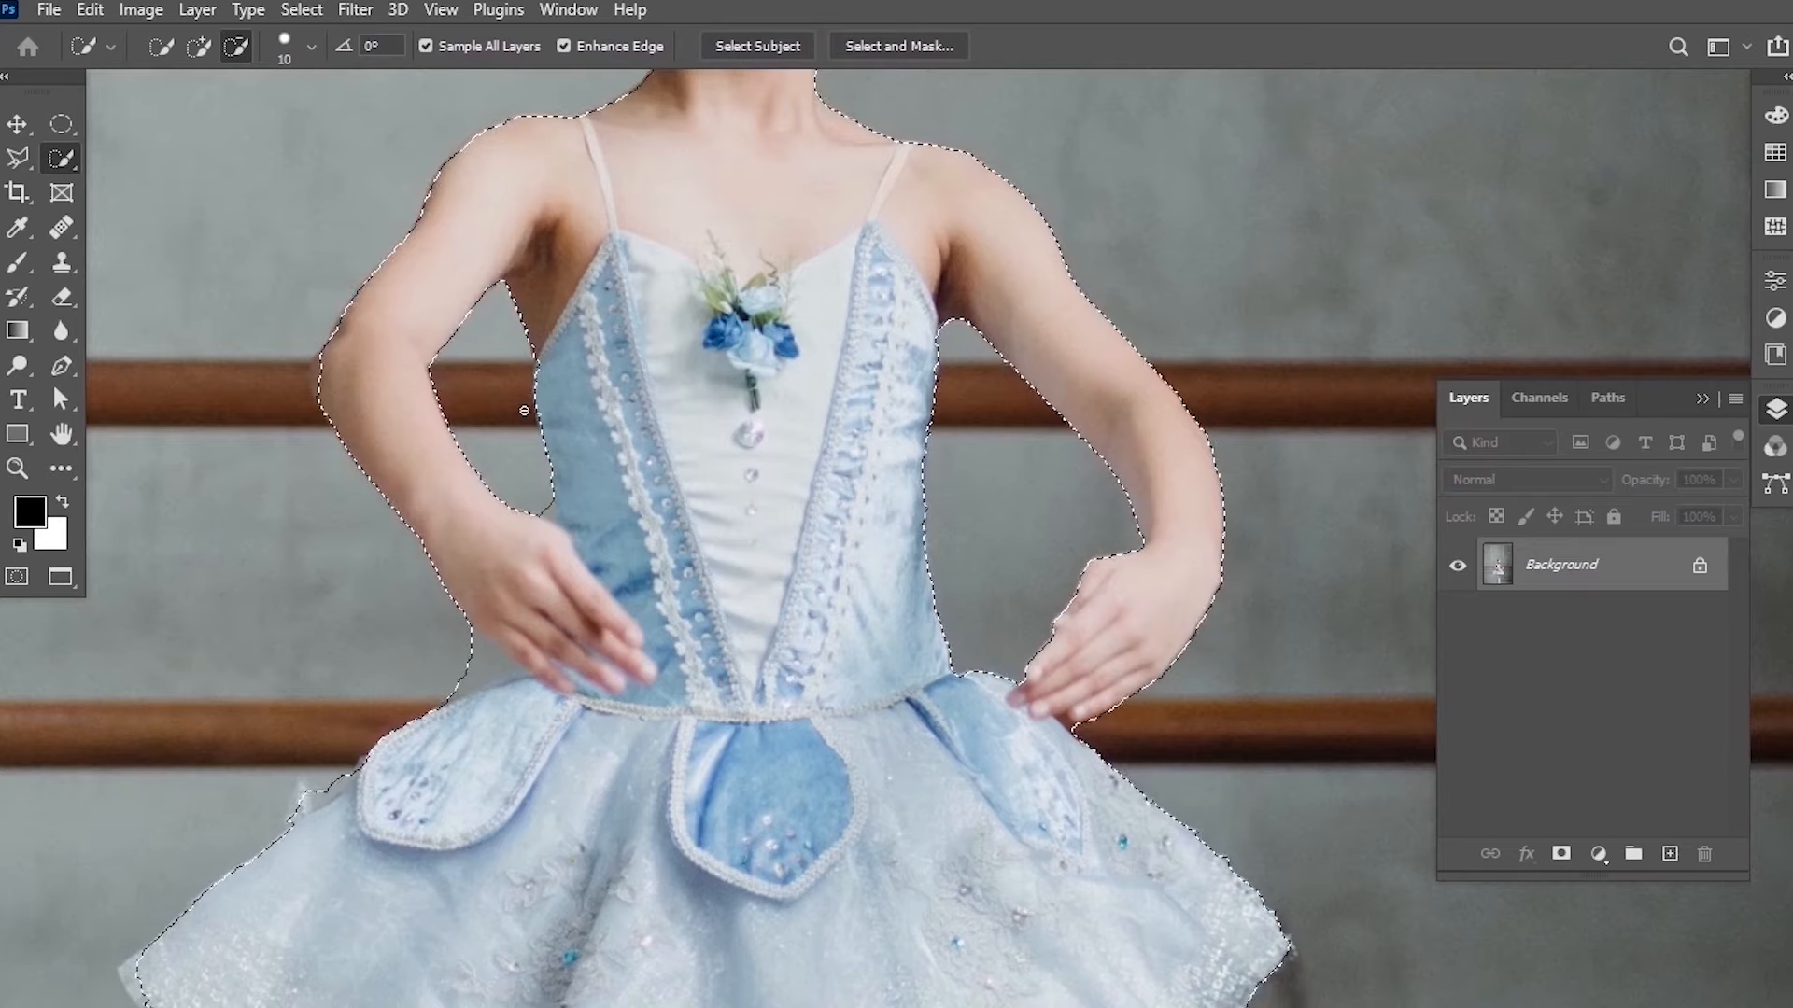
# Scroll over the whole figure to inspect the selection edges.
pyautogui.scroll(-3, 468, 434)
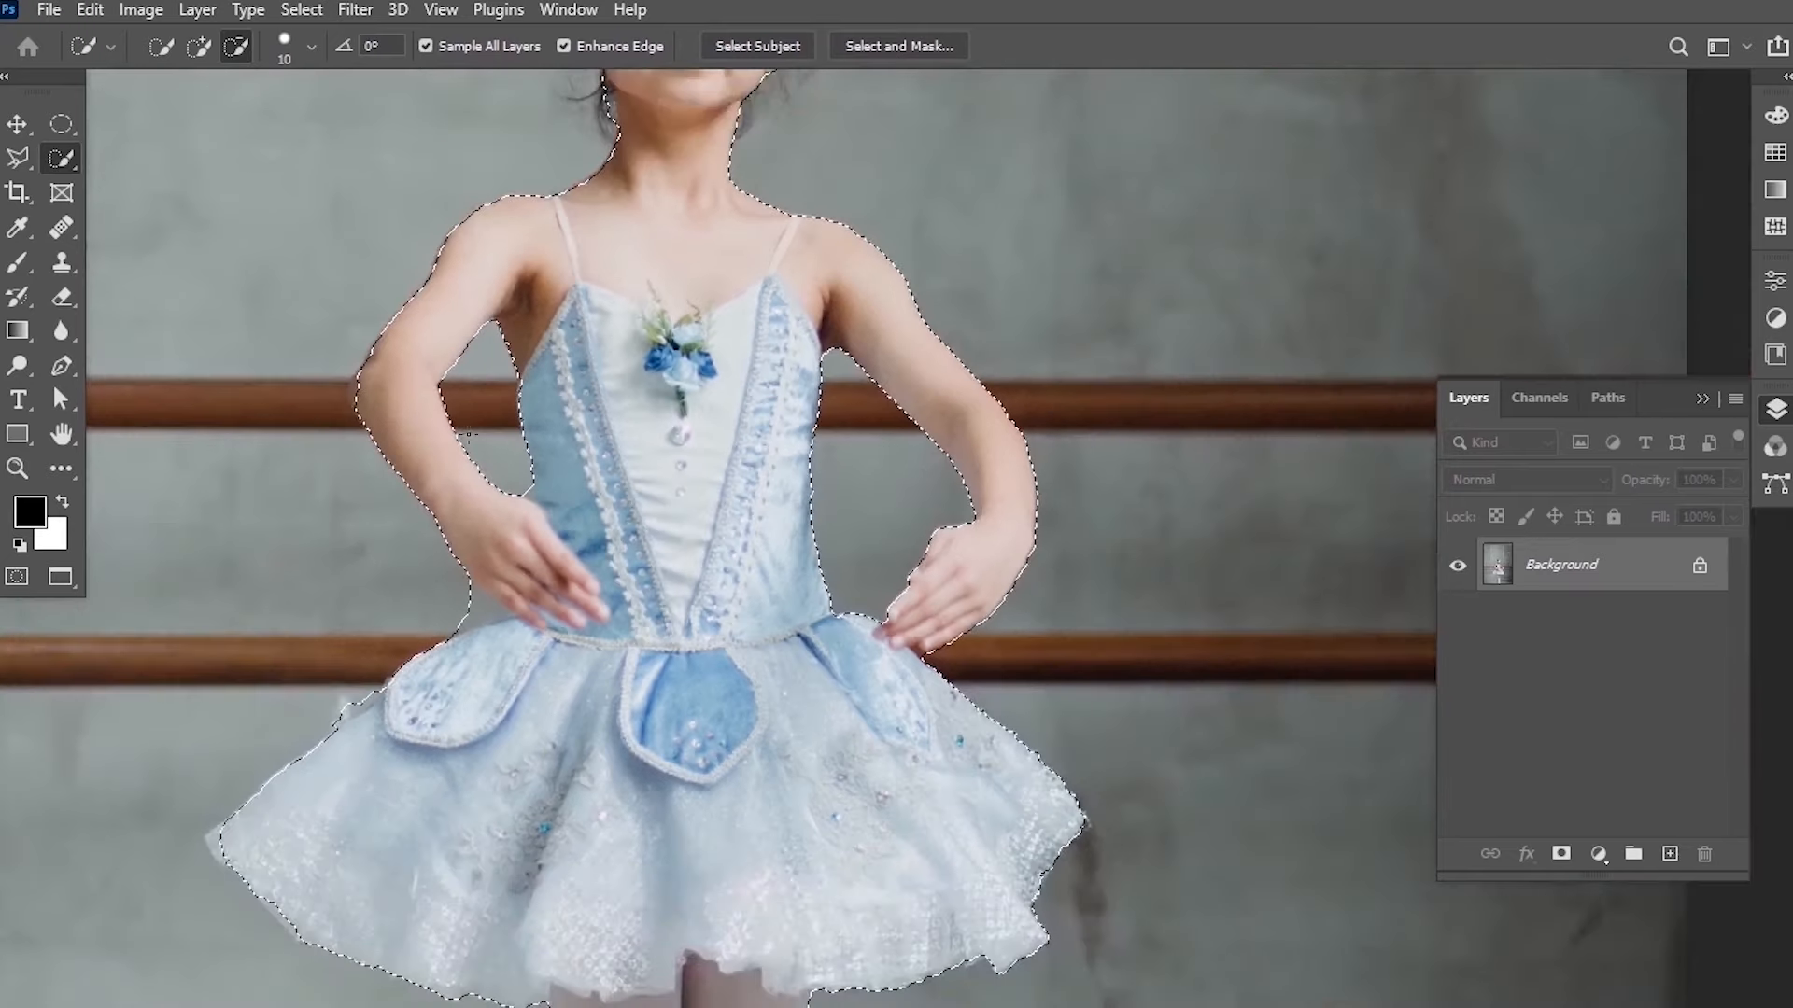
pyautogui.scroll(5, 480, 327)
pyautogui.scroll(-4, 480, 327)
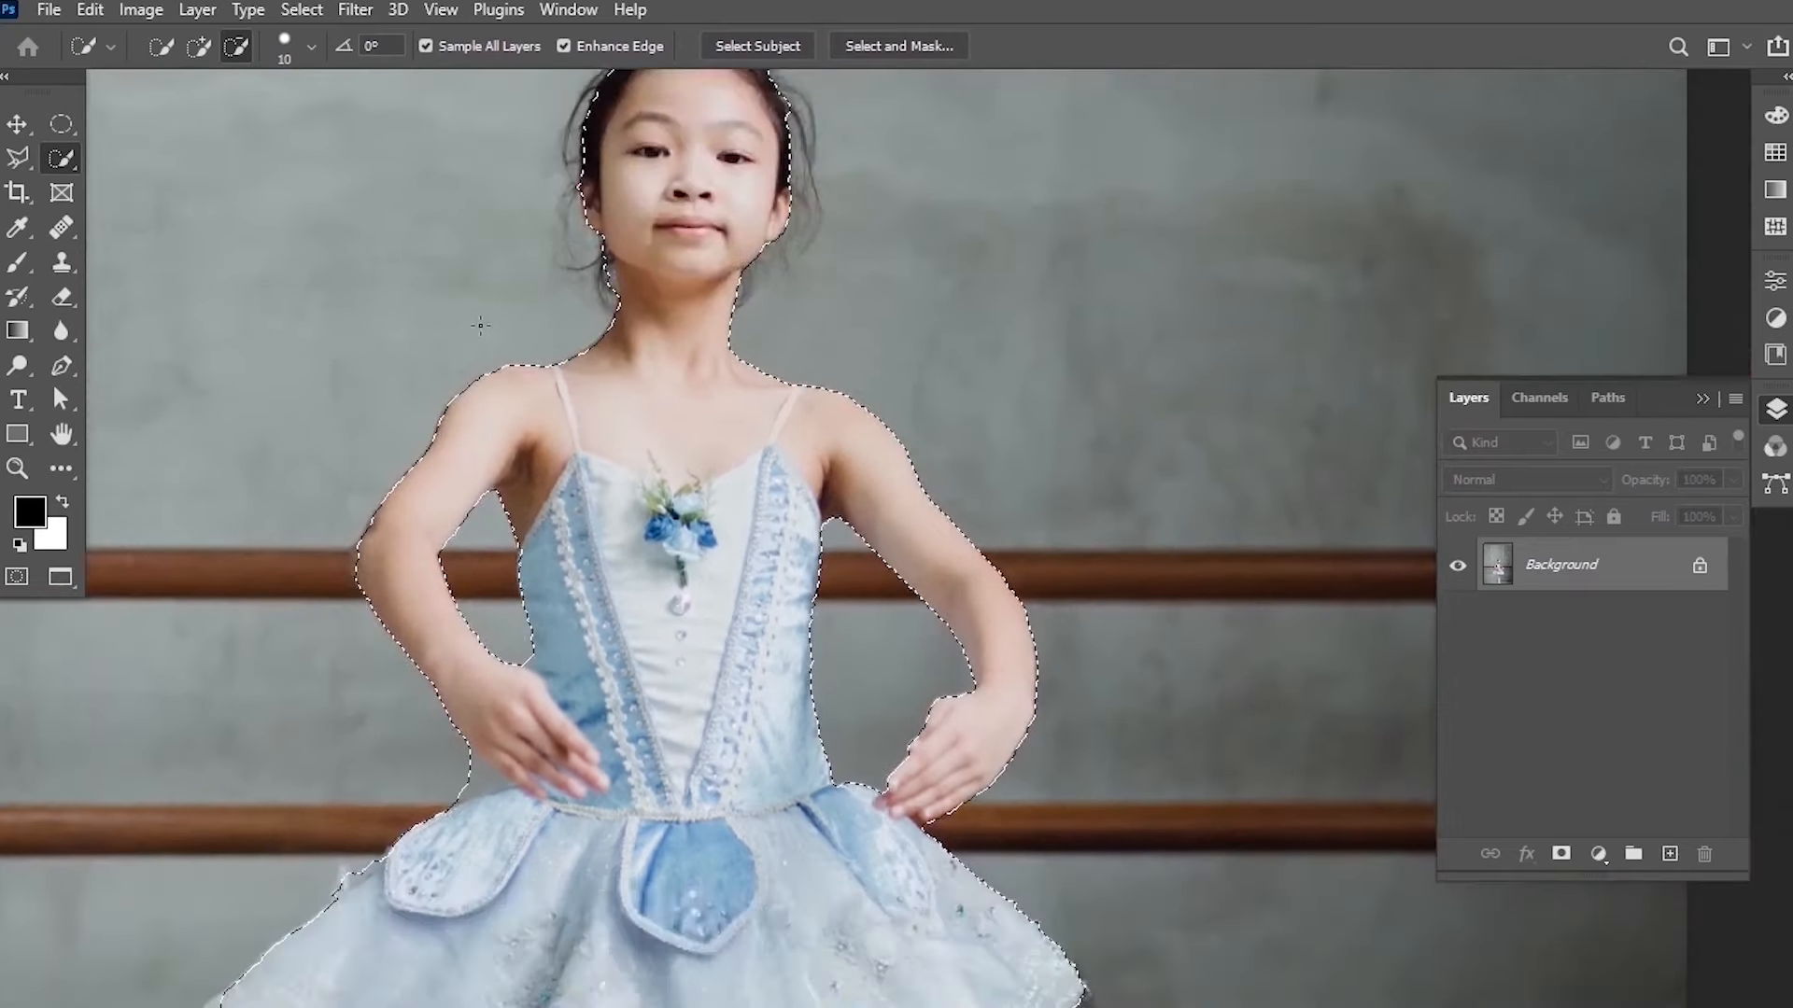
pyautogui.scroll(-8, 480, 324)
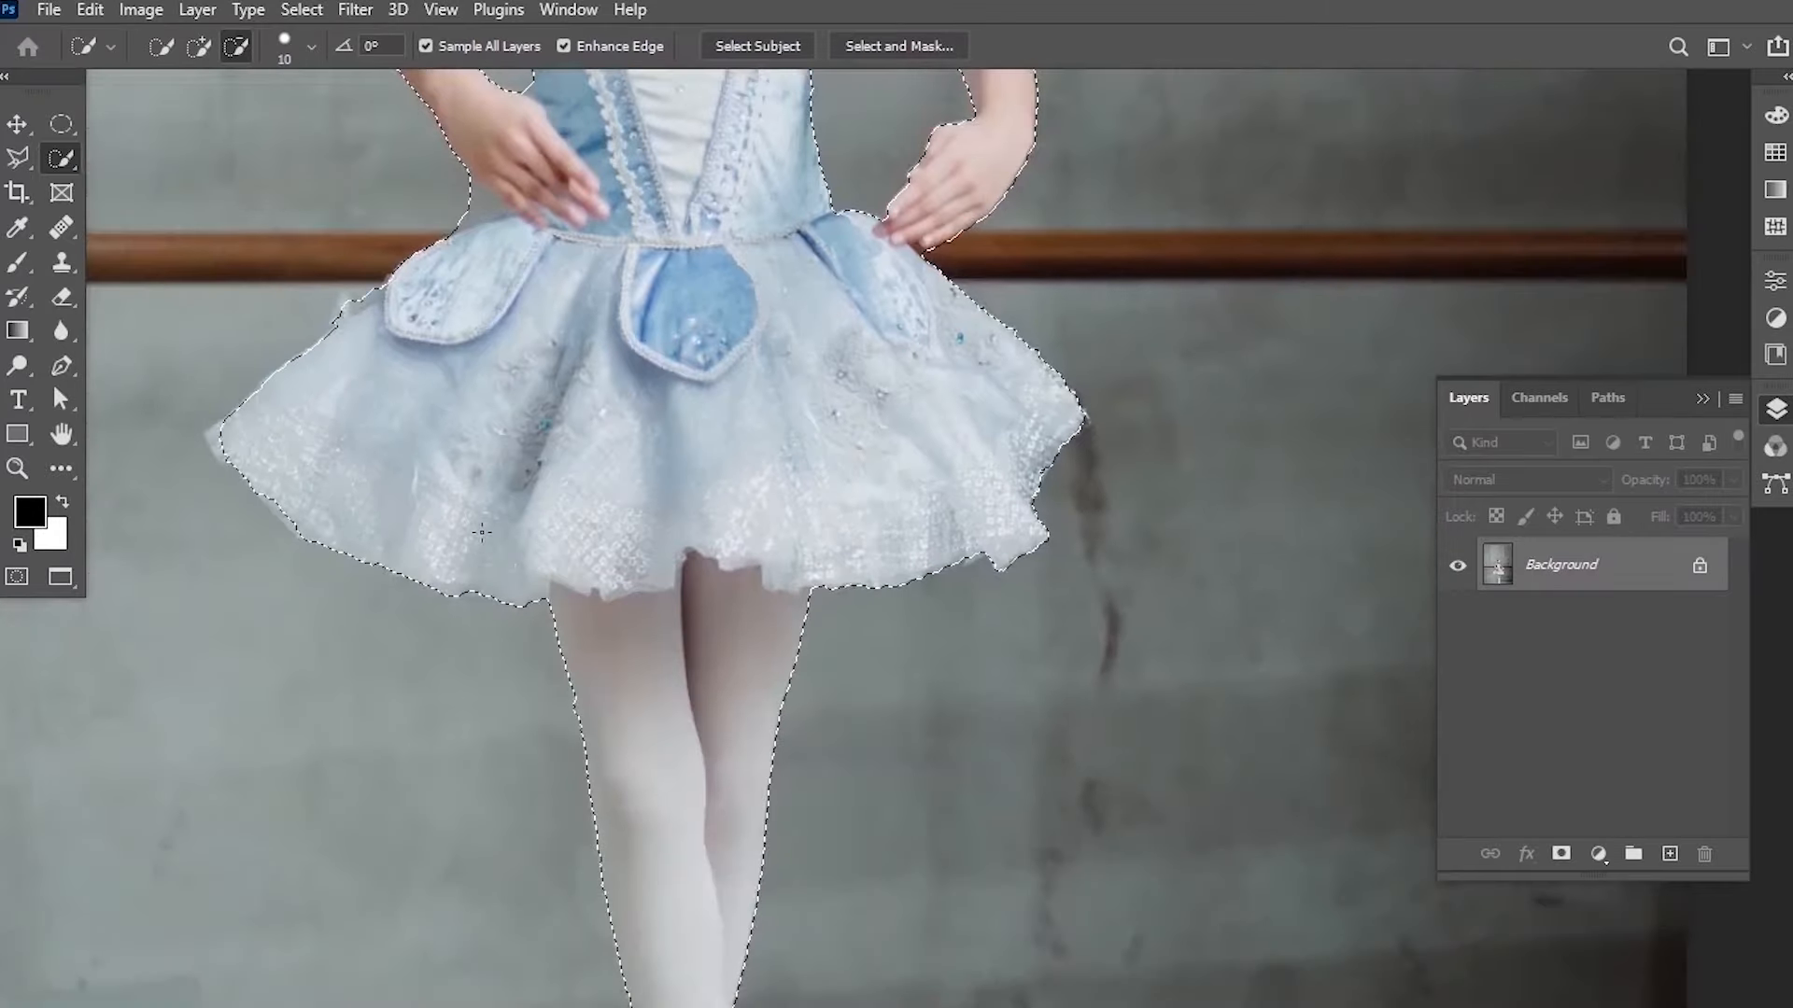
pyautogui.scroll(8, 697, 532)
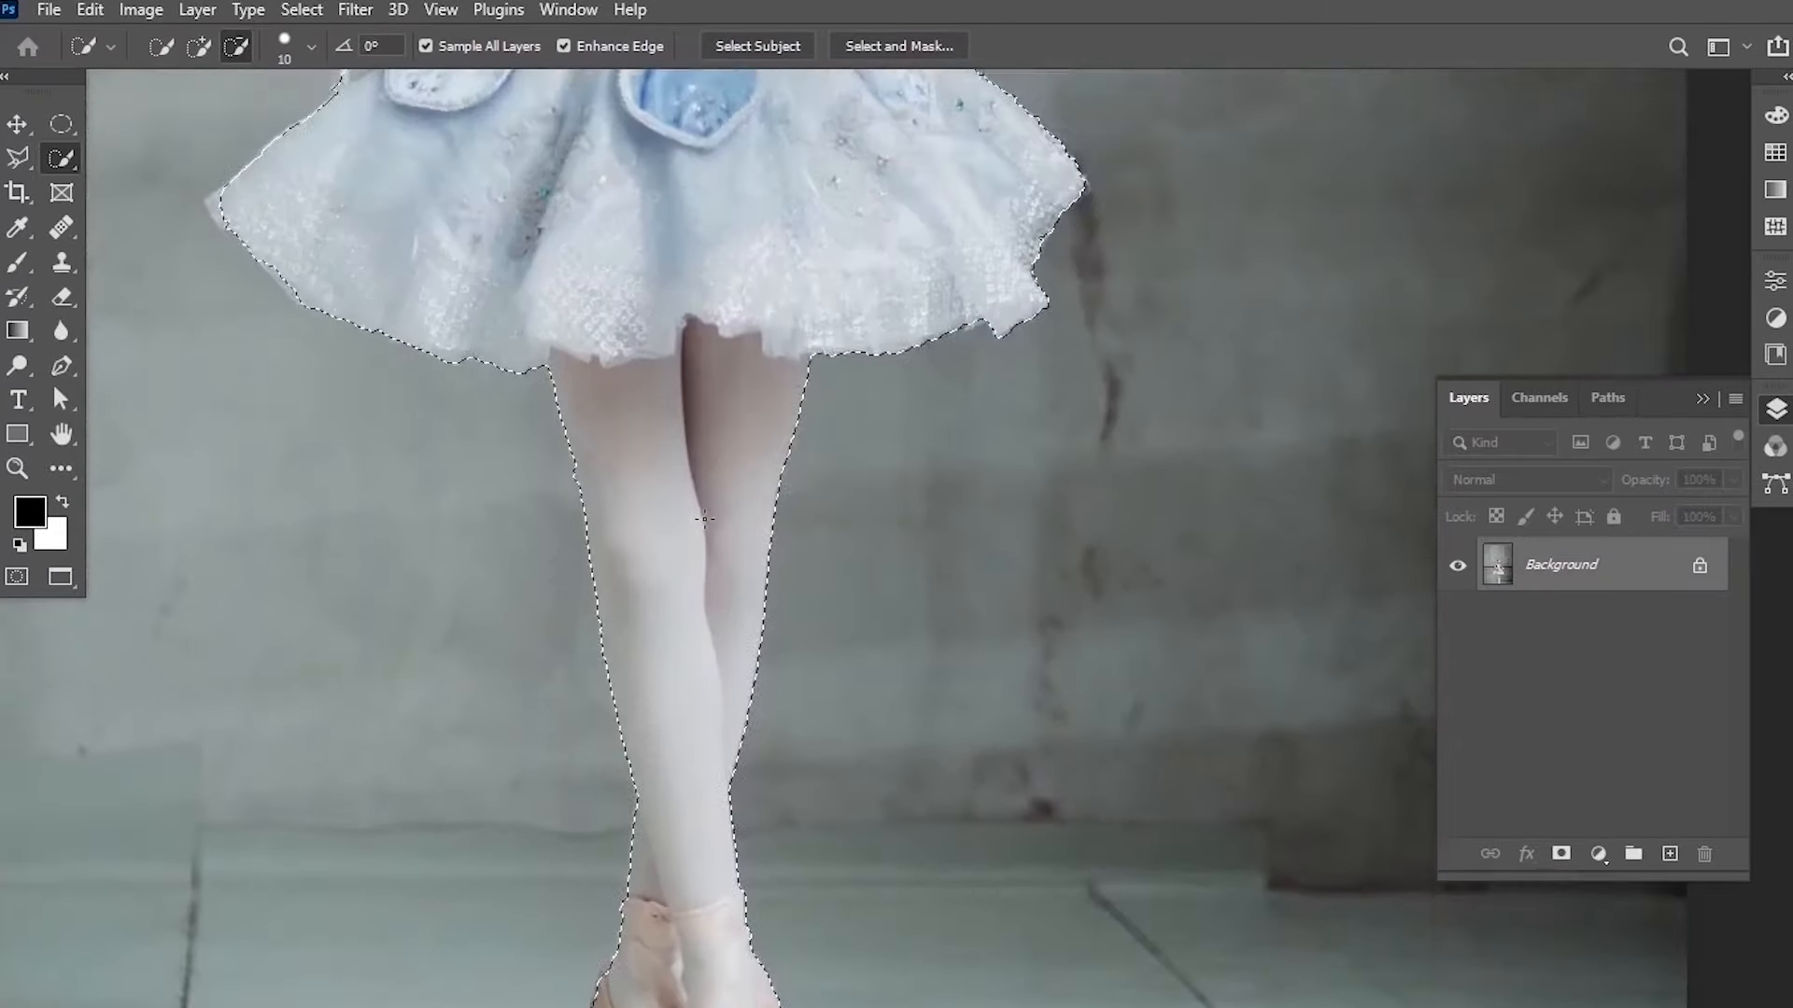
pyautogui.scroll(4, 705, 518)
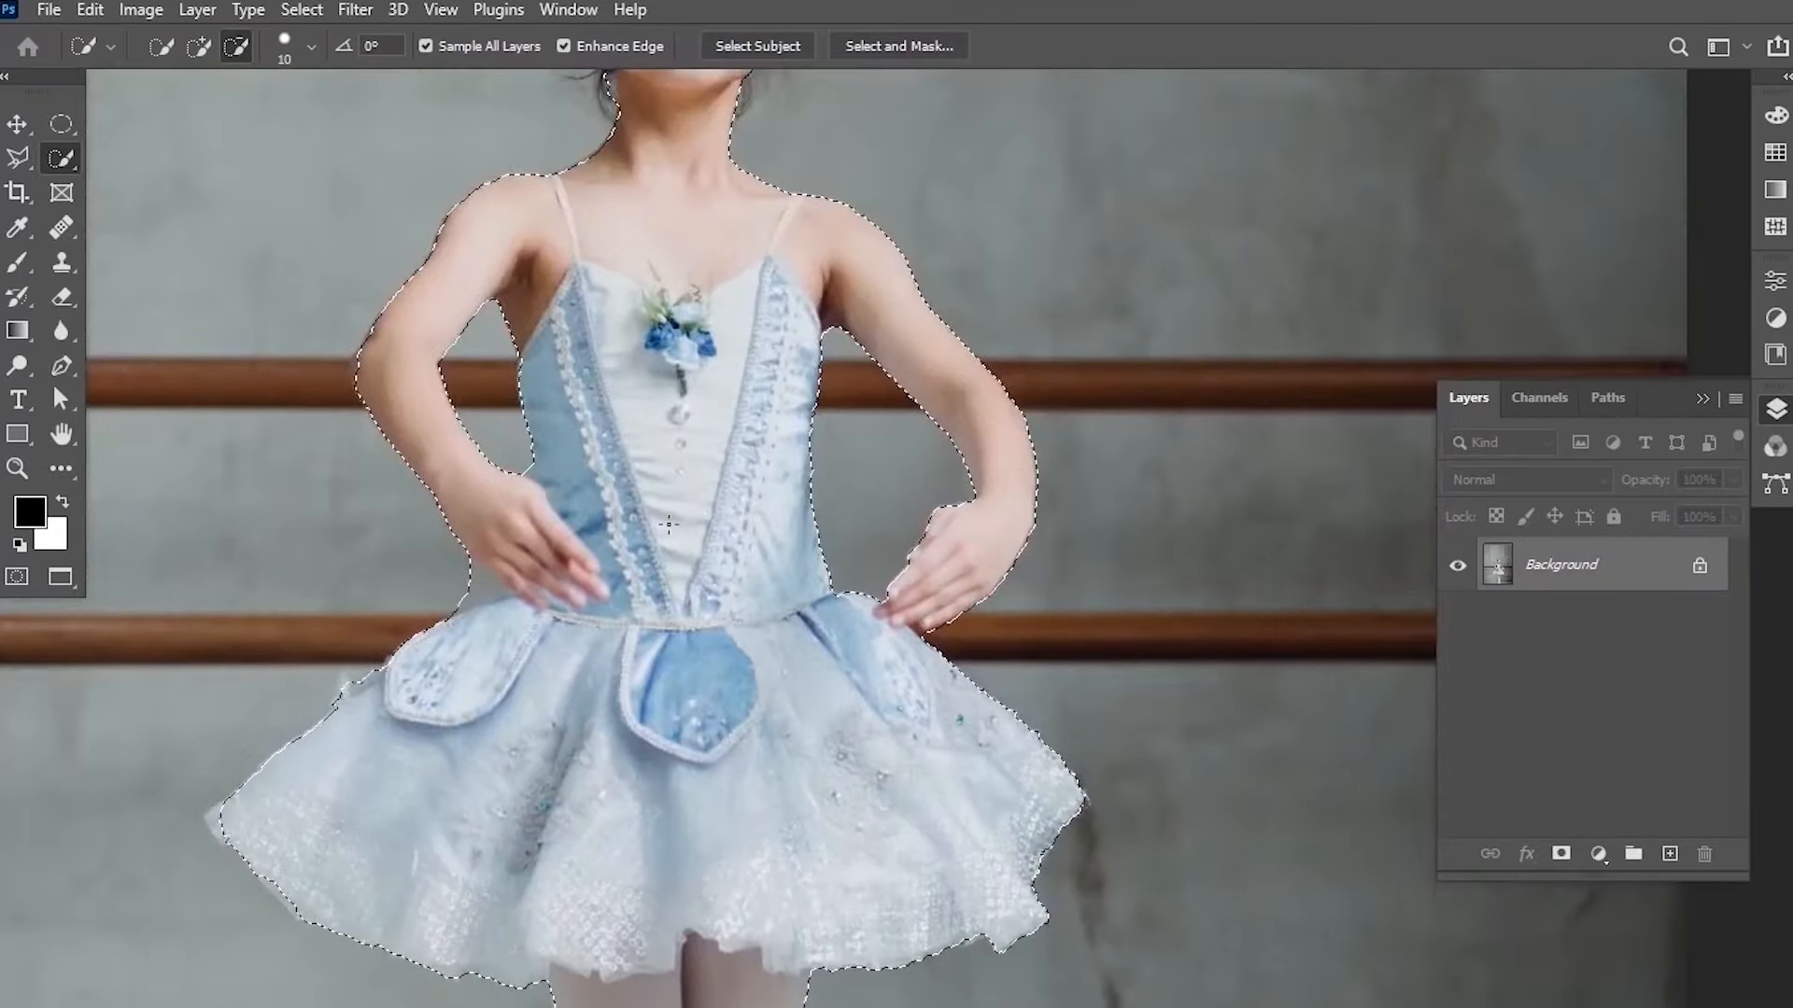
pyautogui.scroll(-3, 657, 505)
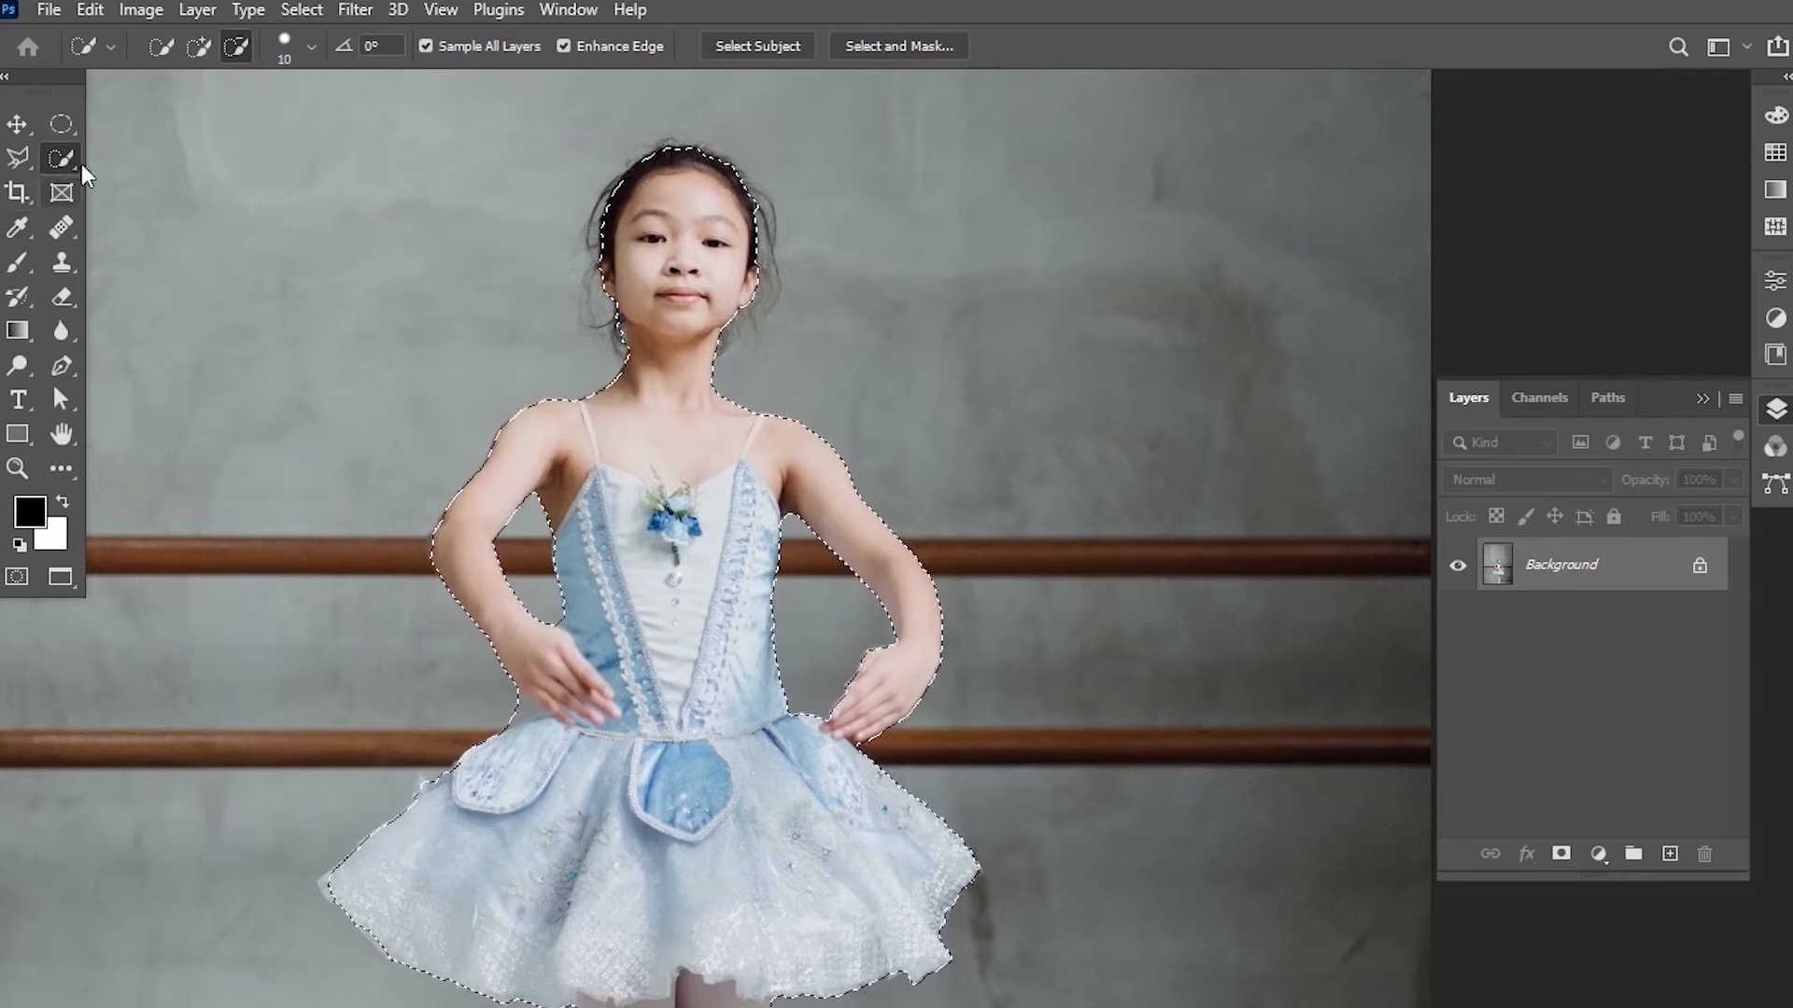
# Open Select and Mask and paint along the hair outline with a smaller Refine Edge Brush.
pyautogui.click(919, 44)
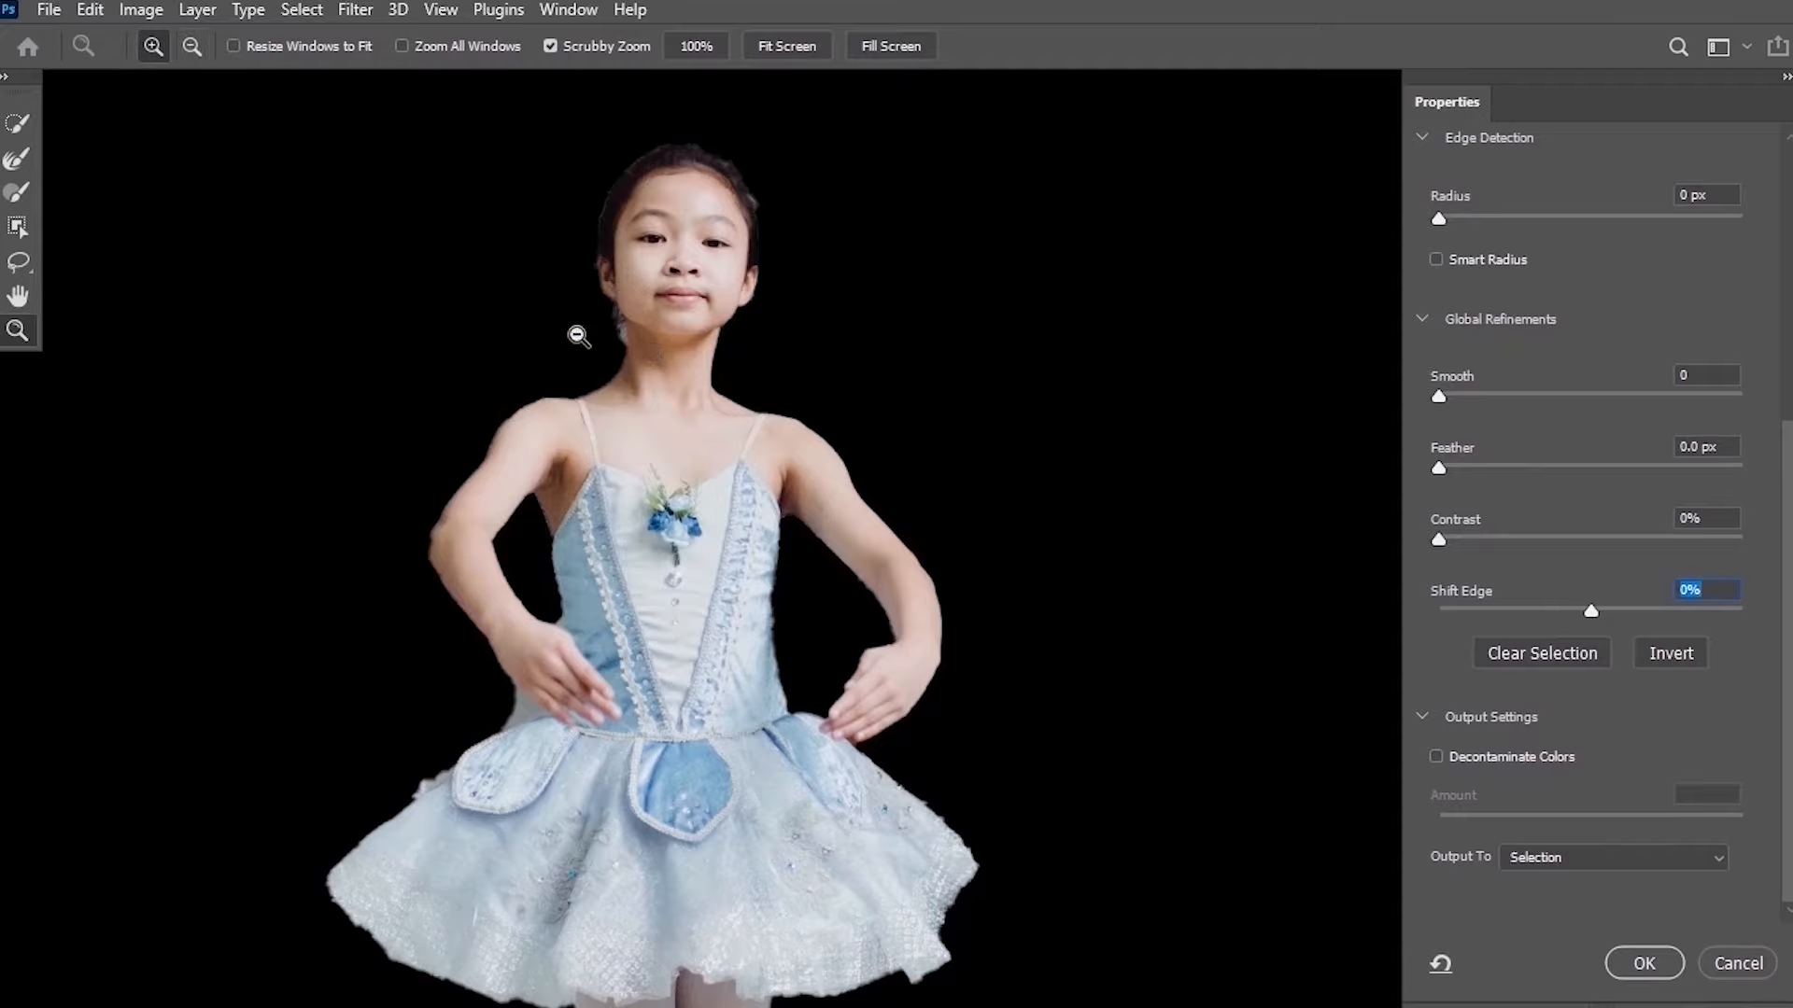
pyautogui.scroll(3, 679, 279)
pyautogui.scroll(2, 689, 322)
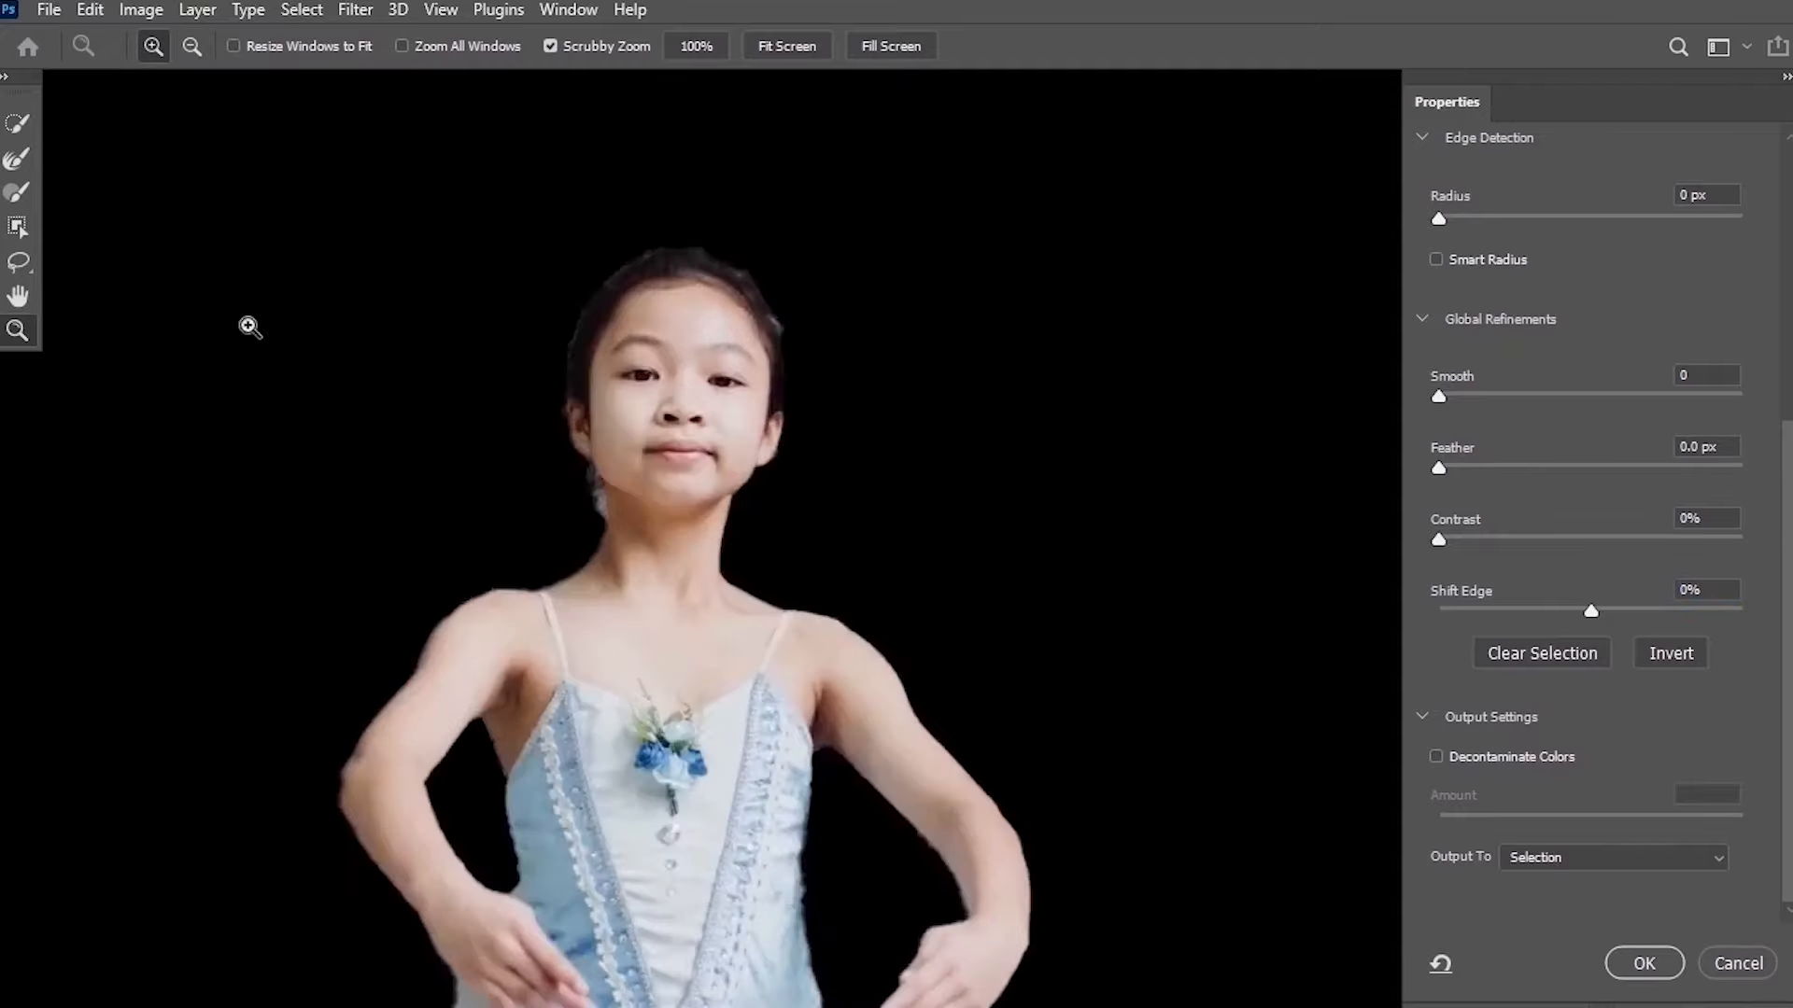
pyautogui.click(14, 163)
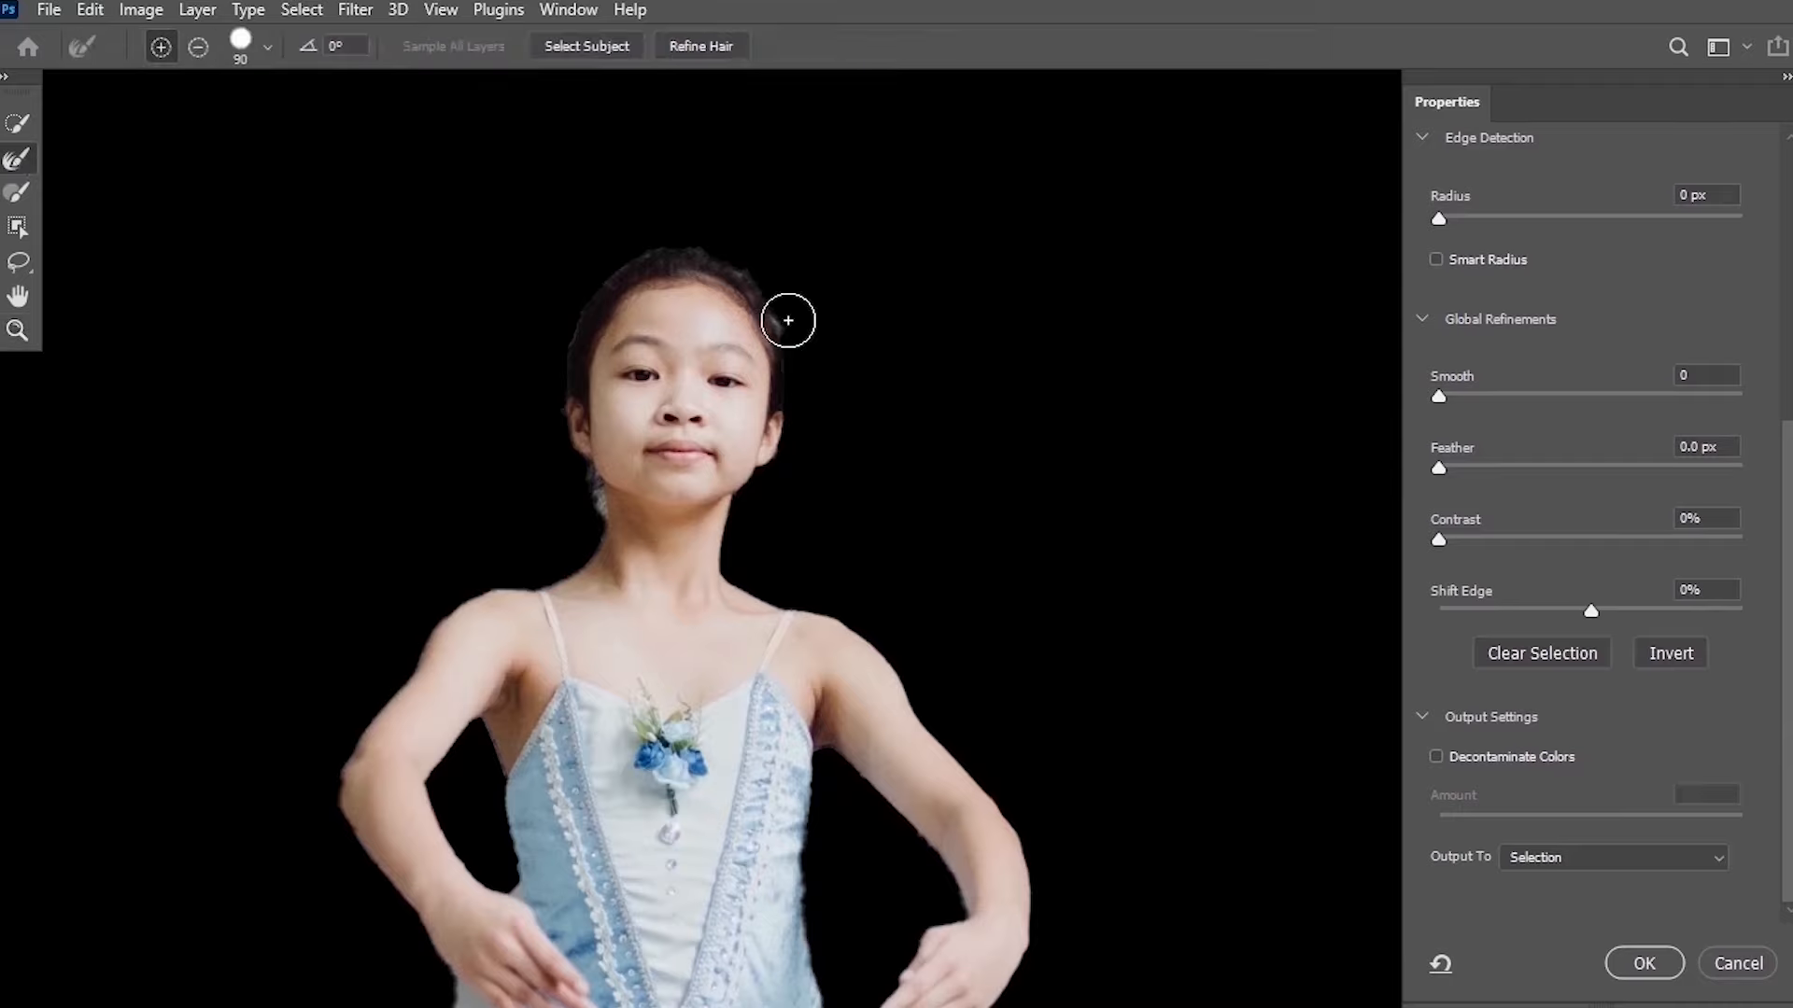
pyautogui.scroll(2, 804, 350)
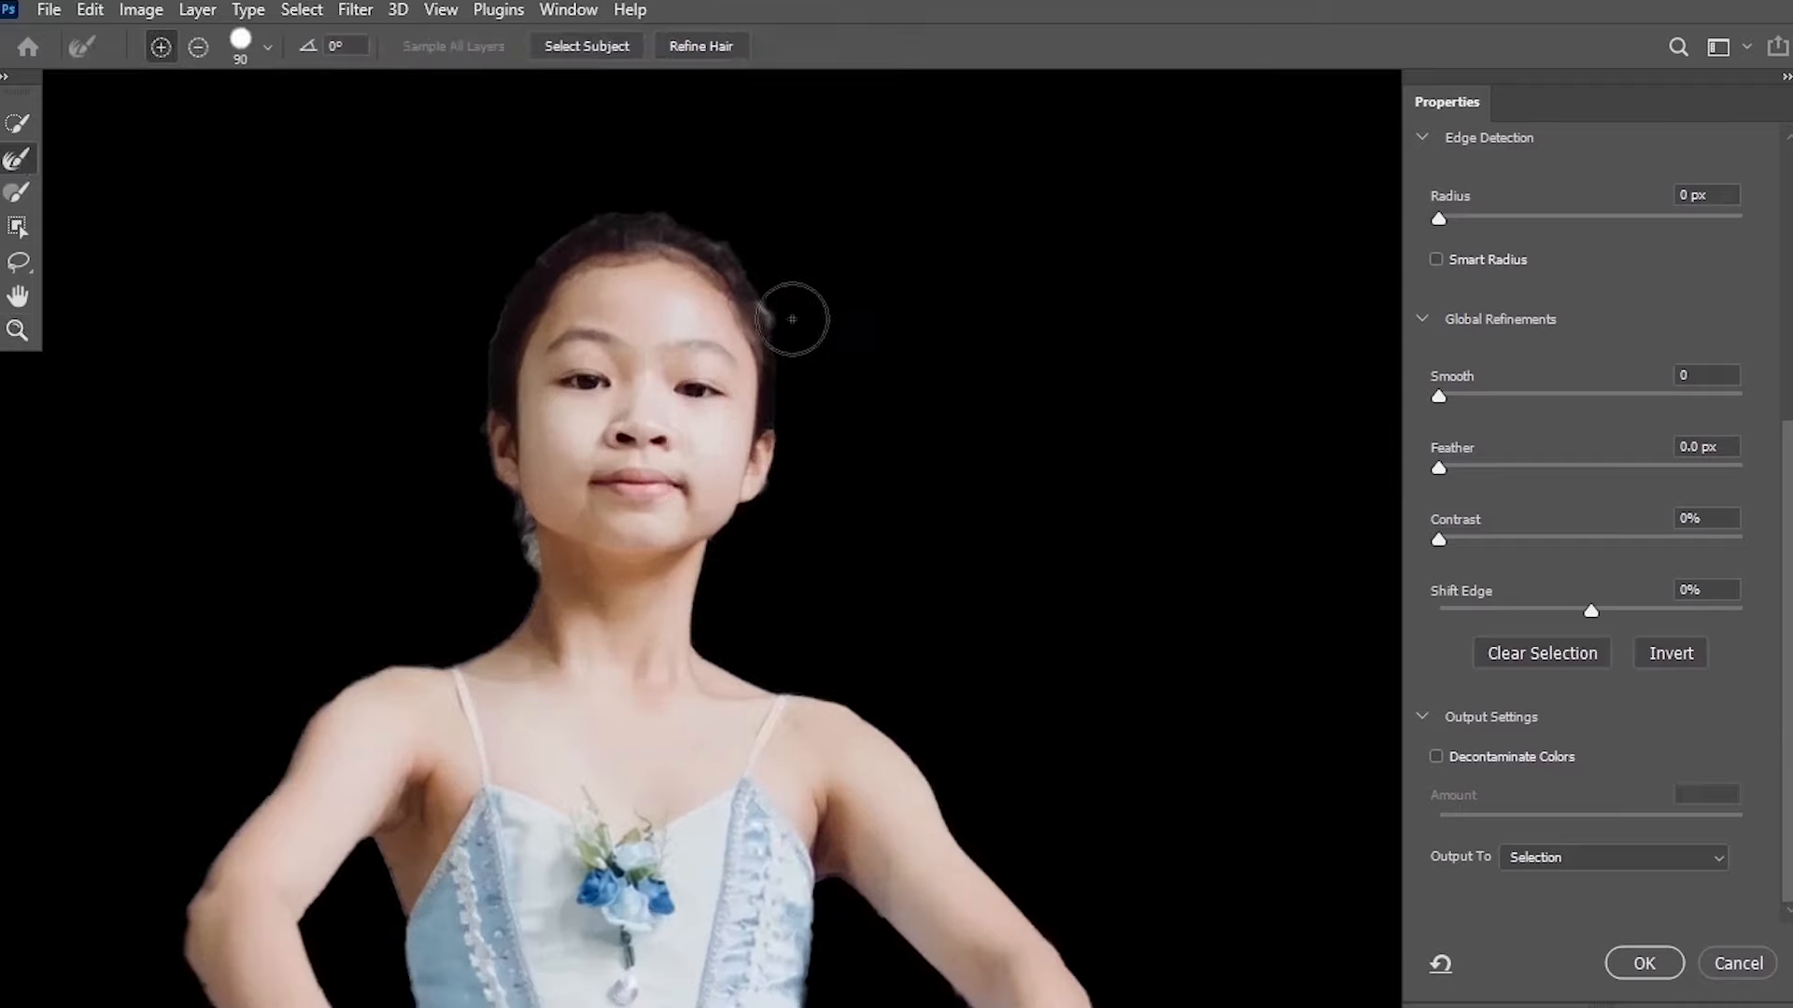
pyautogui.press('[')
pyautogui.press('[')
pyautogui.press('[')
pyautogui.press('[')
pyautogui.press('[')
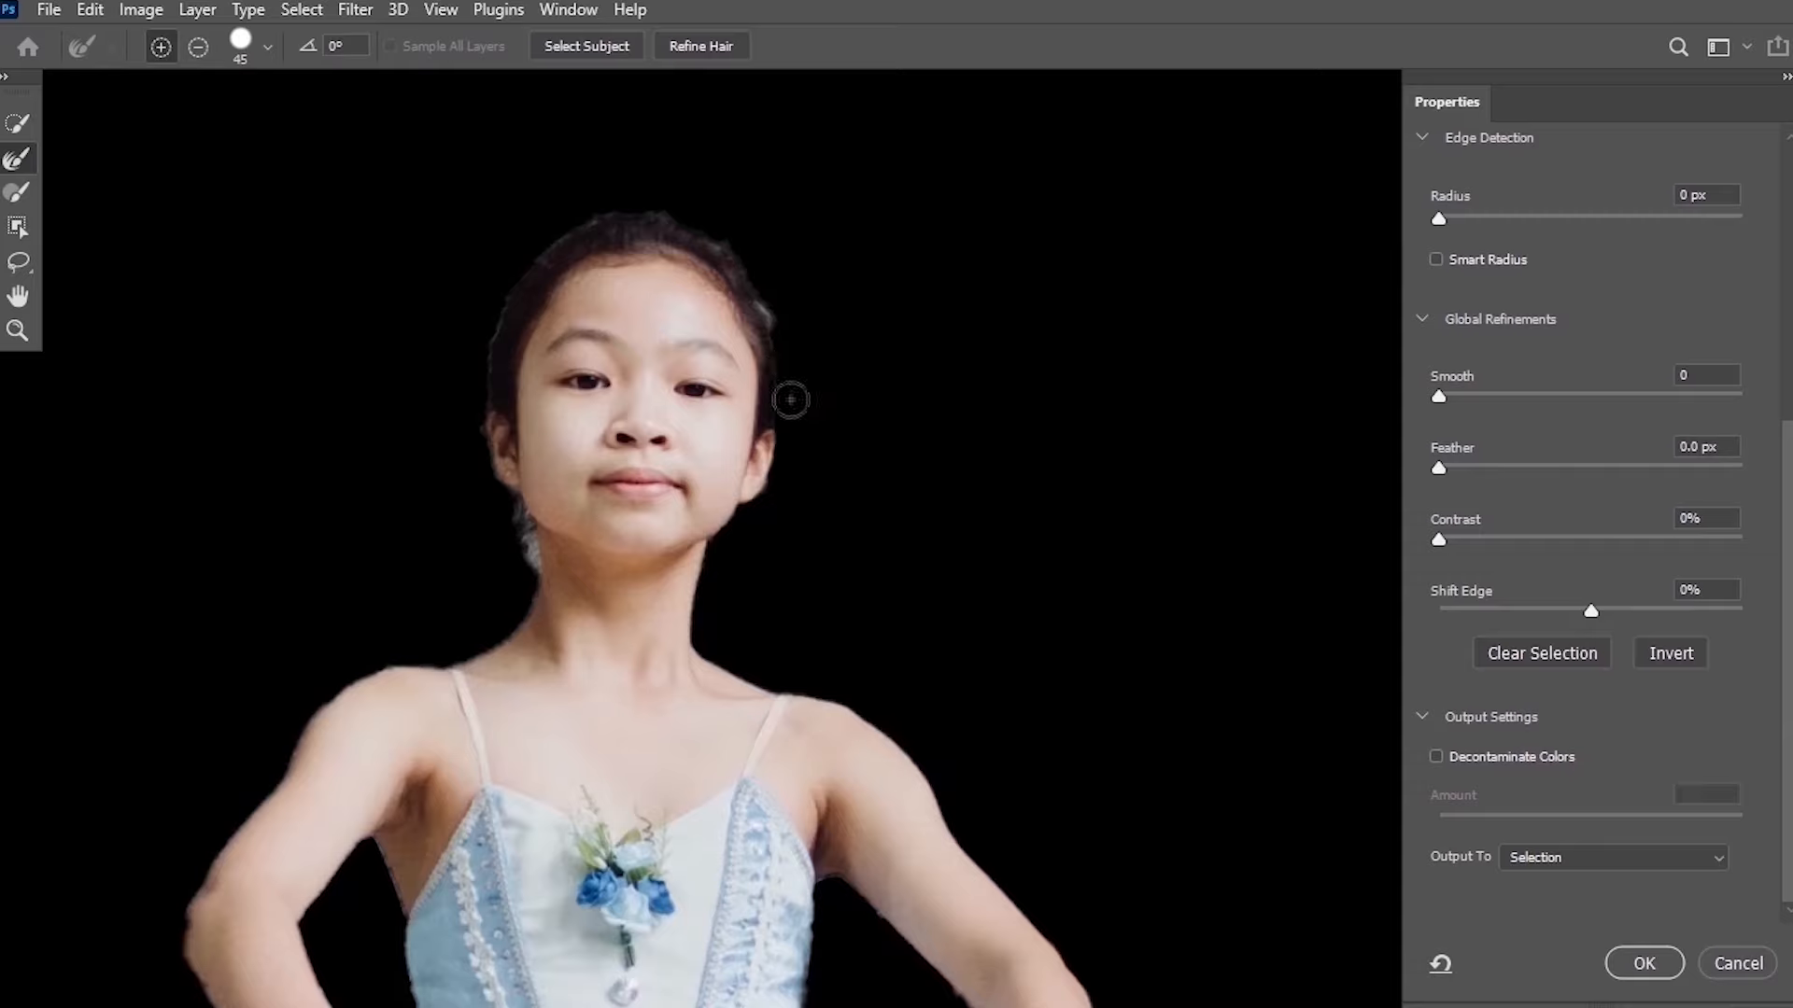
pyautogui.moveTo(786, 401)
pyautogui.mouseDown()
pyautogui.moveTo(773, 312)
pyautogui.moveTo(719, 248)
pyautogui.moveTo(648, 211)
pyautogui.moveTo(585, 212)
pyautogui.moveTo(513, 277)
pyautogui.moveTo(480, 411)
pyautogui.mouseUp()
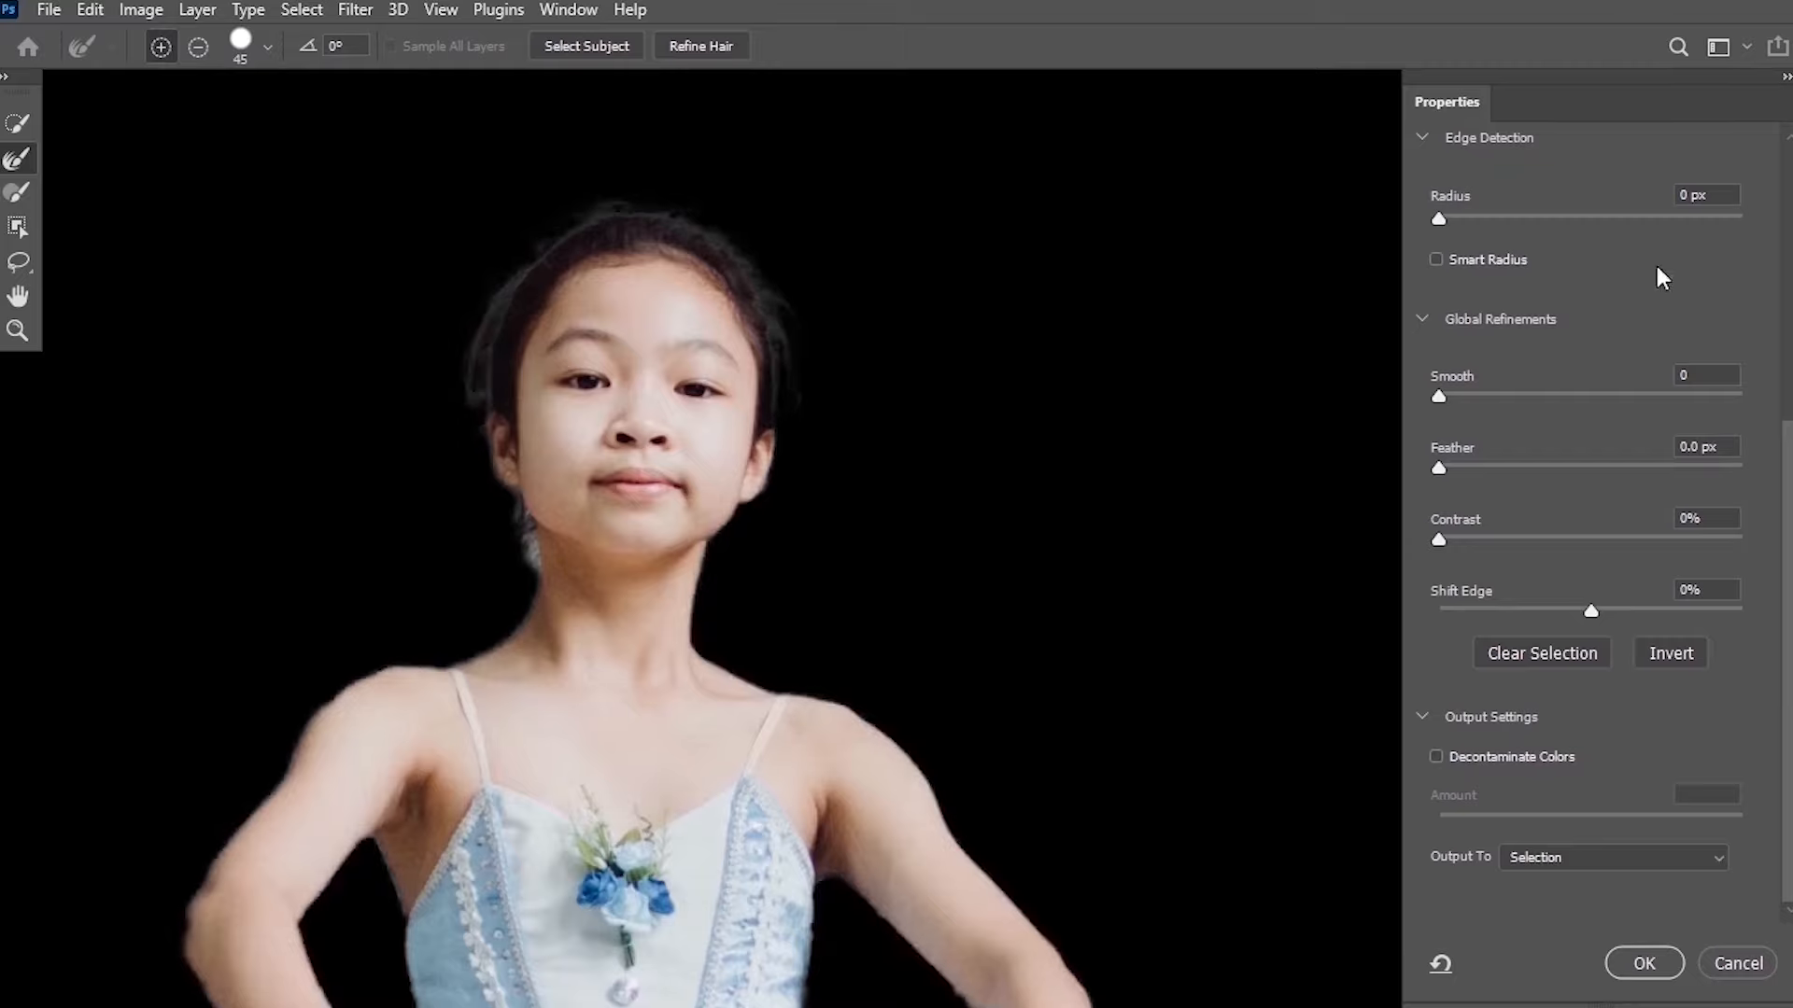
# Set the Select and Mask overlay colour to red, b60000.
pyautogui.scroll(5, 1644, 466)
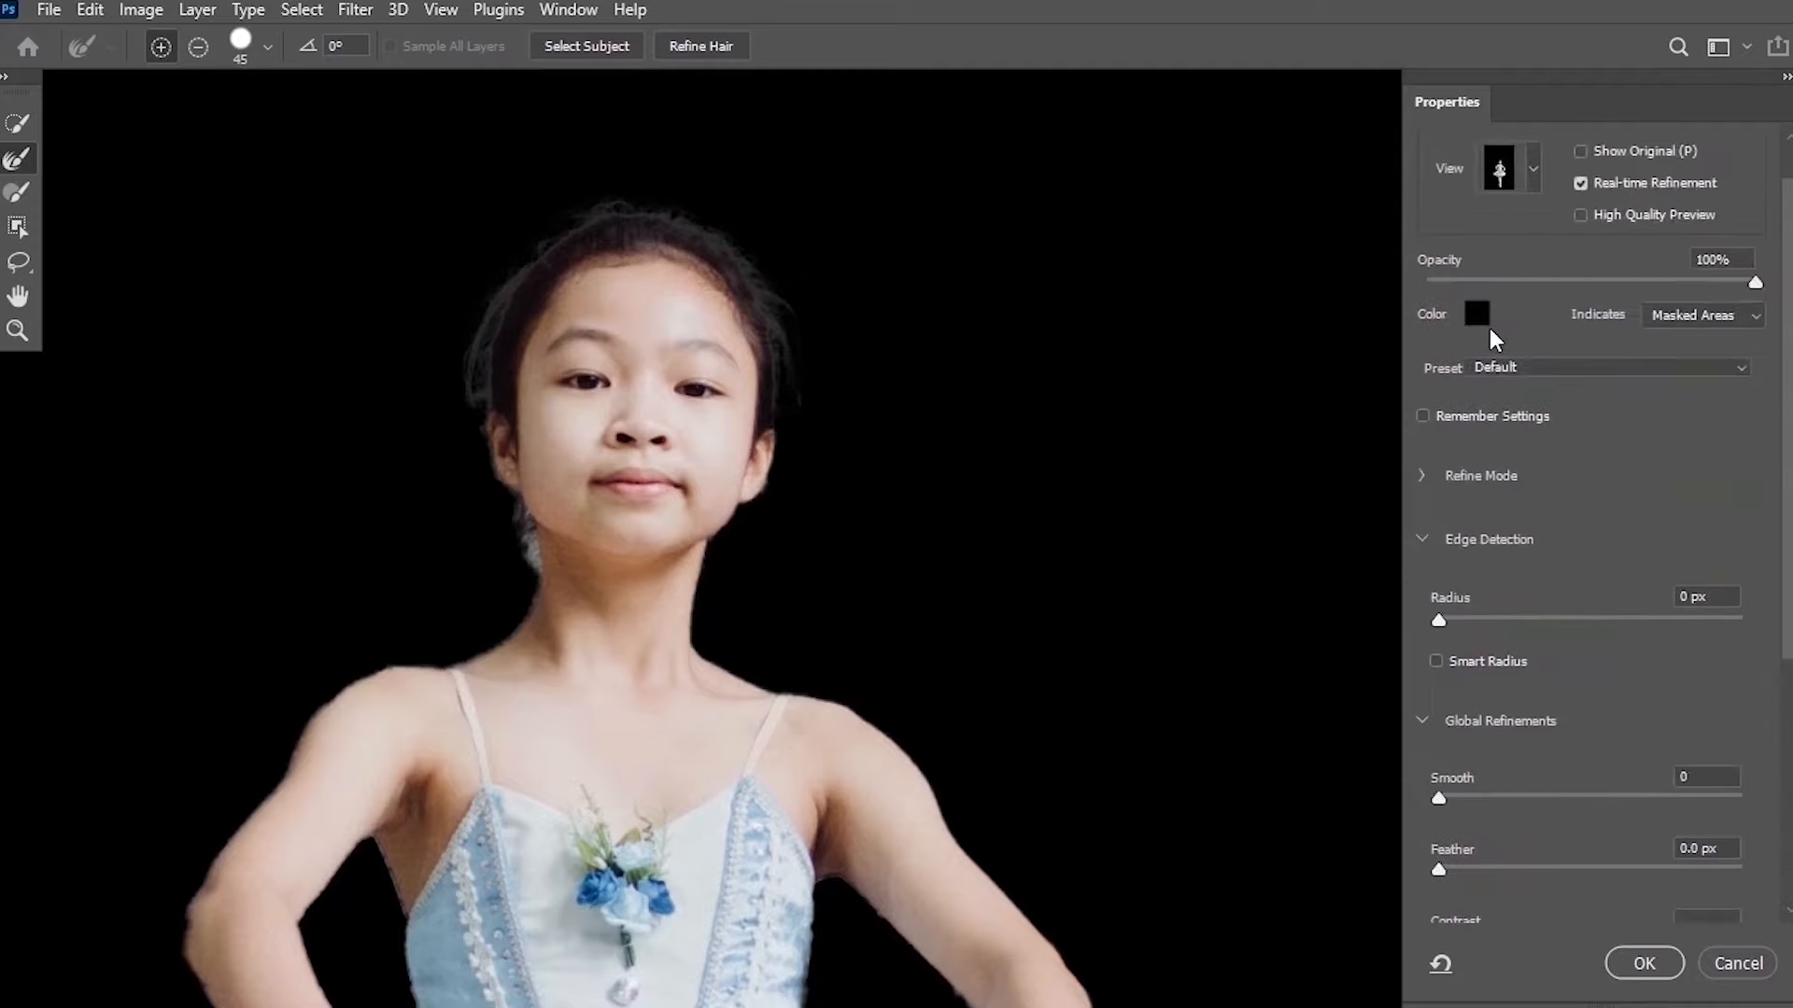
pyautogui.click(1484, 322)
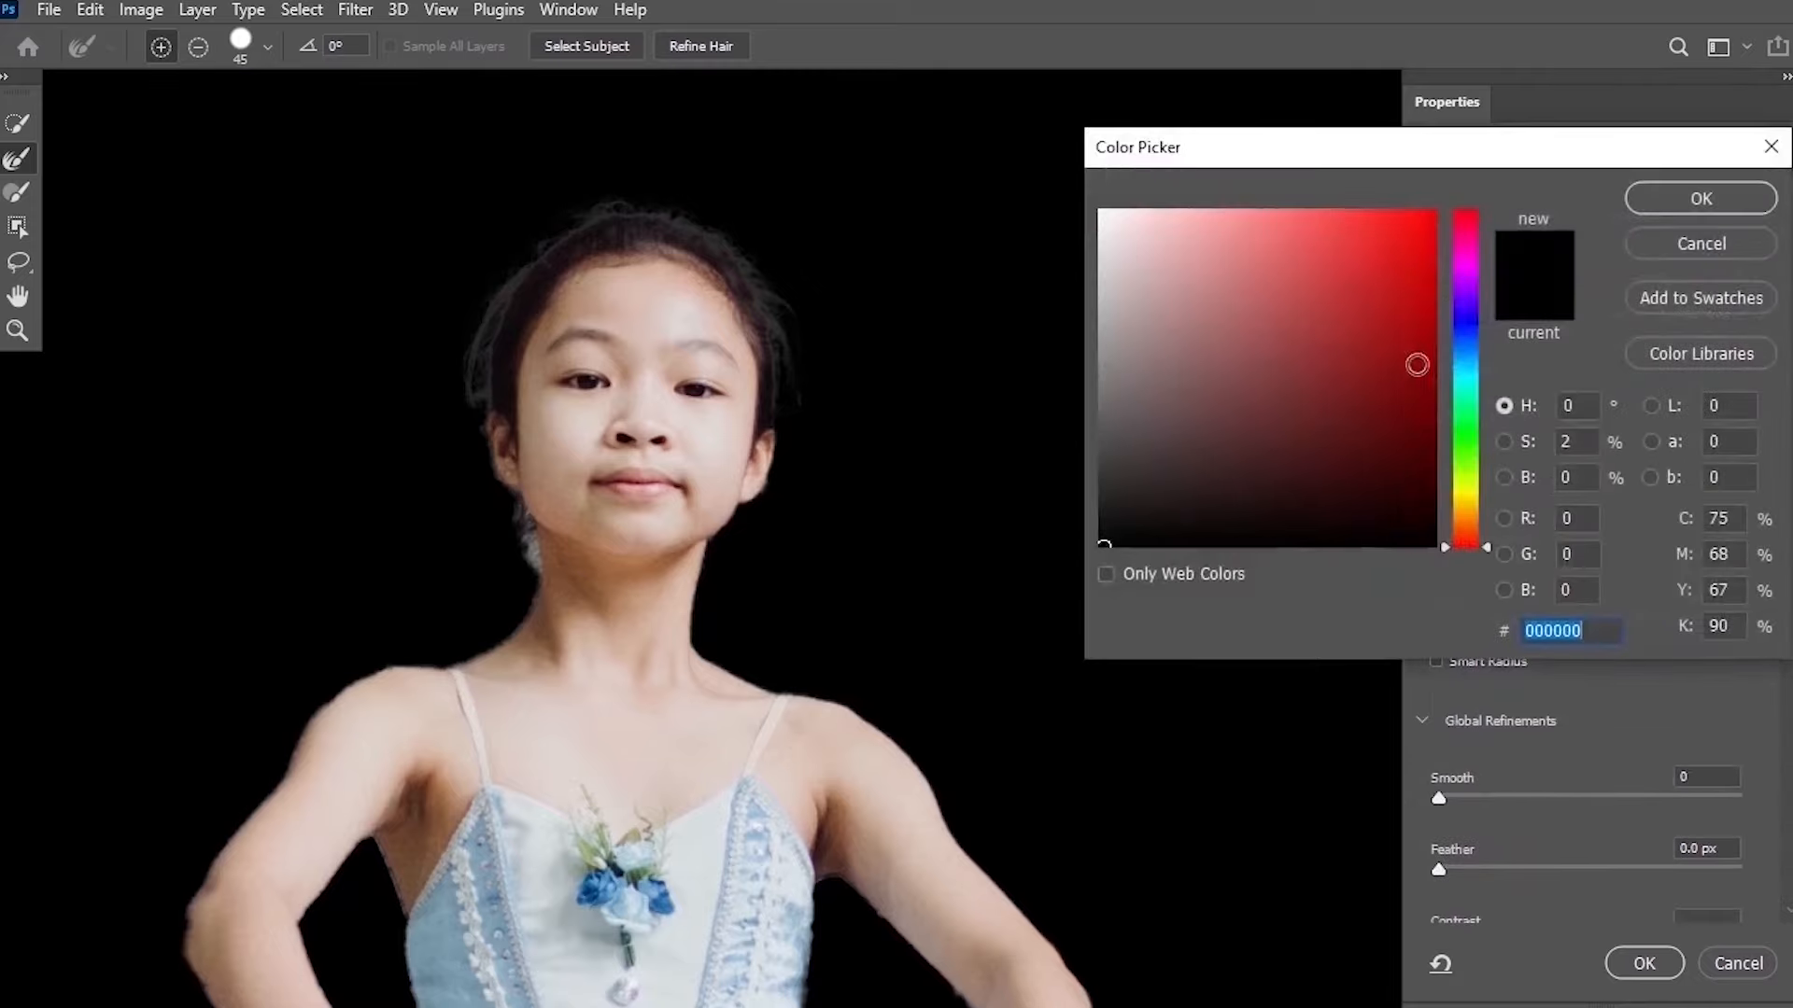
pyautogui.click(1419, 368)
pyautogui.moveTo(1435, 410); pyautogui.dragTo(1461, 306)
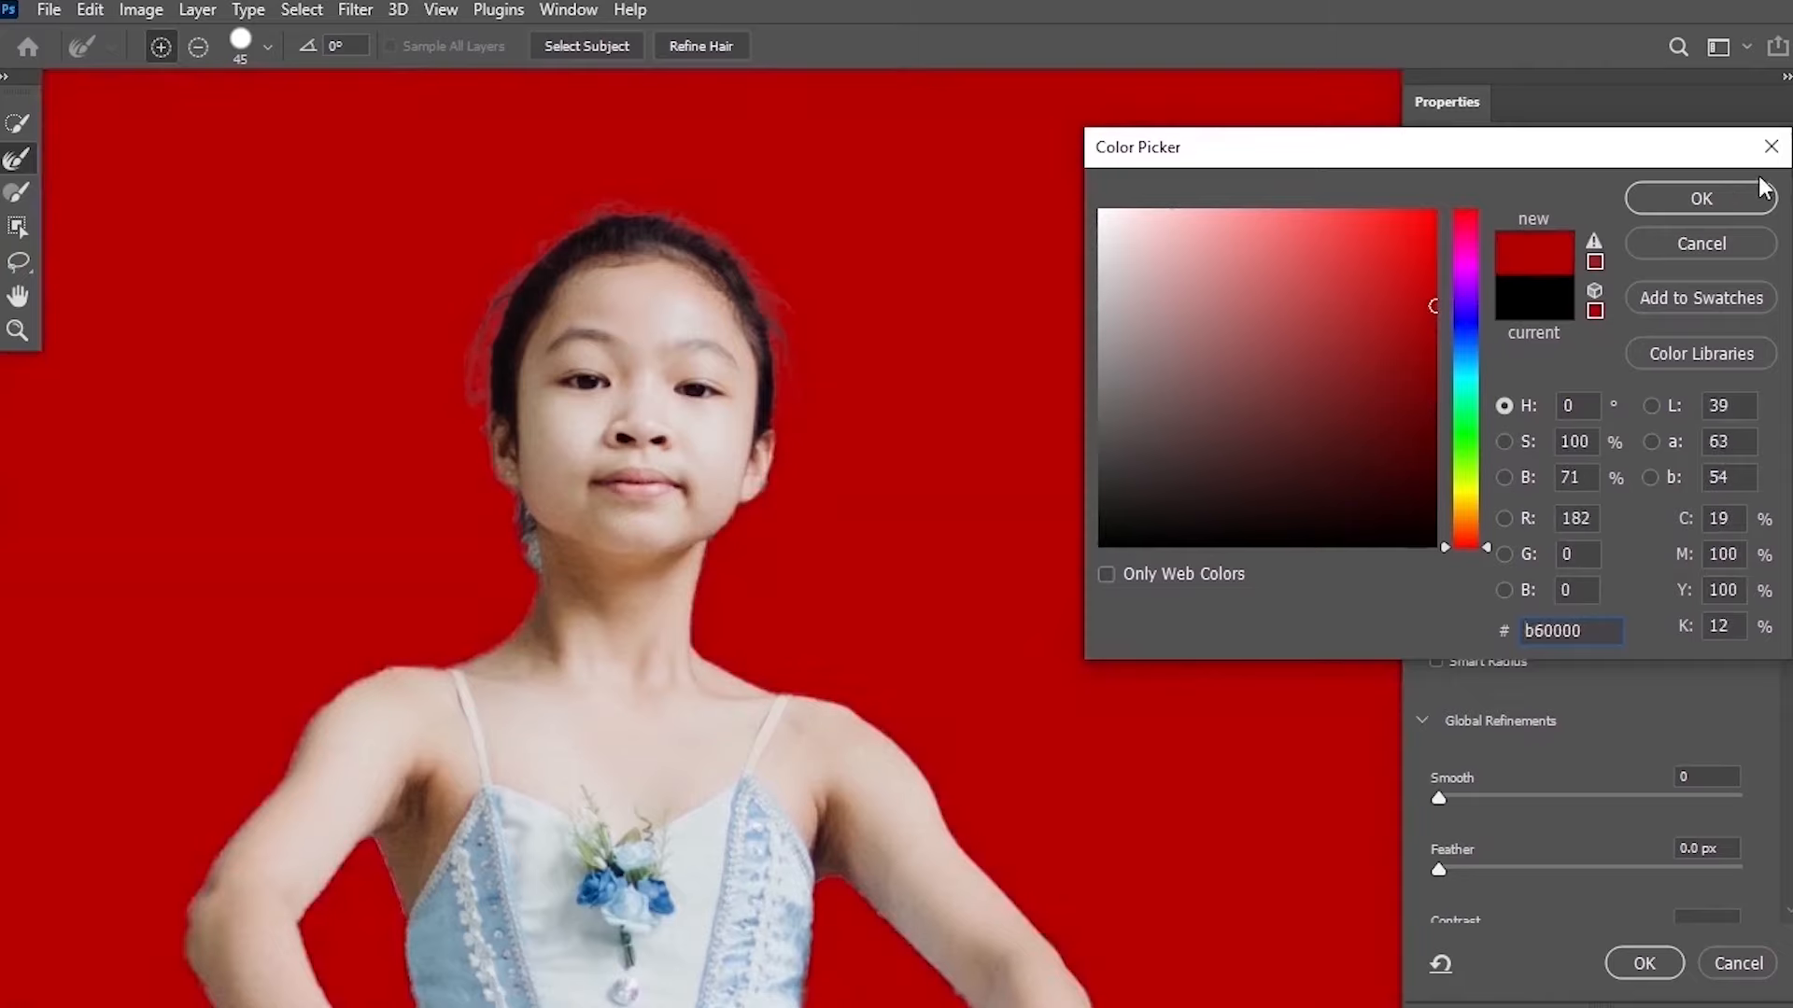
pyautogui.click(1704, 204)
# Enable Smart Radius and set Feather to 0.6 px.
pyautogui.scroll(-2, 636, 676)
pyautogui.scroll(-1, 1557, 570)
pyautogui.scroll(-3, 1555, 569)
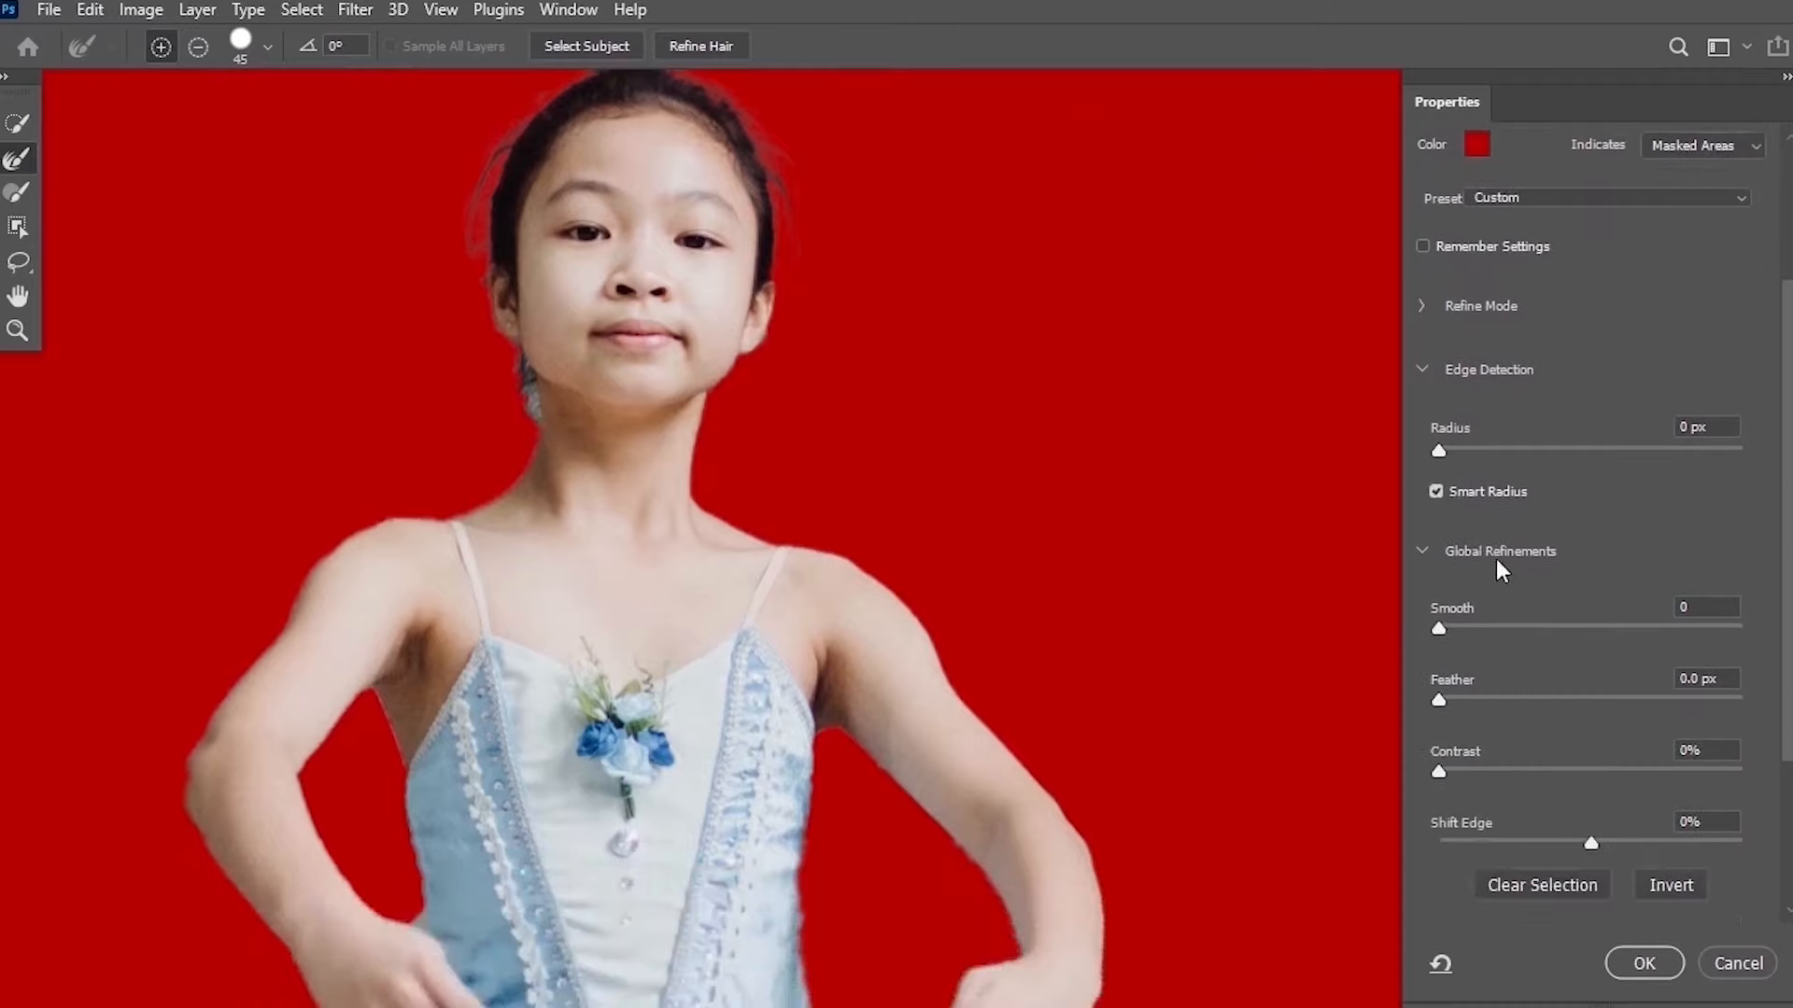
pyautogui.scroll(-3, 1611, 610)
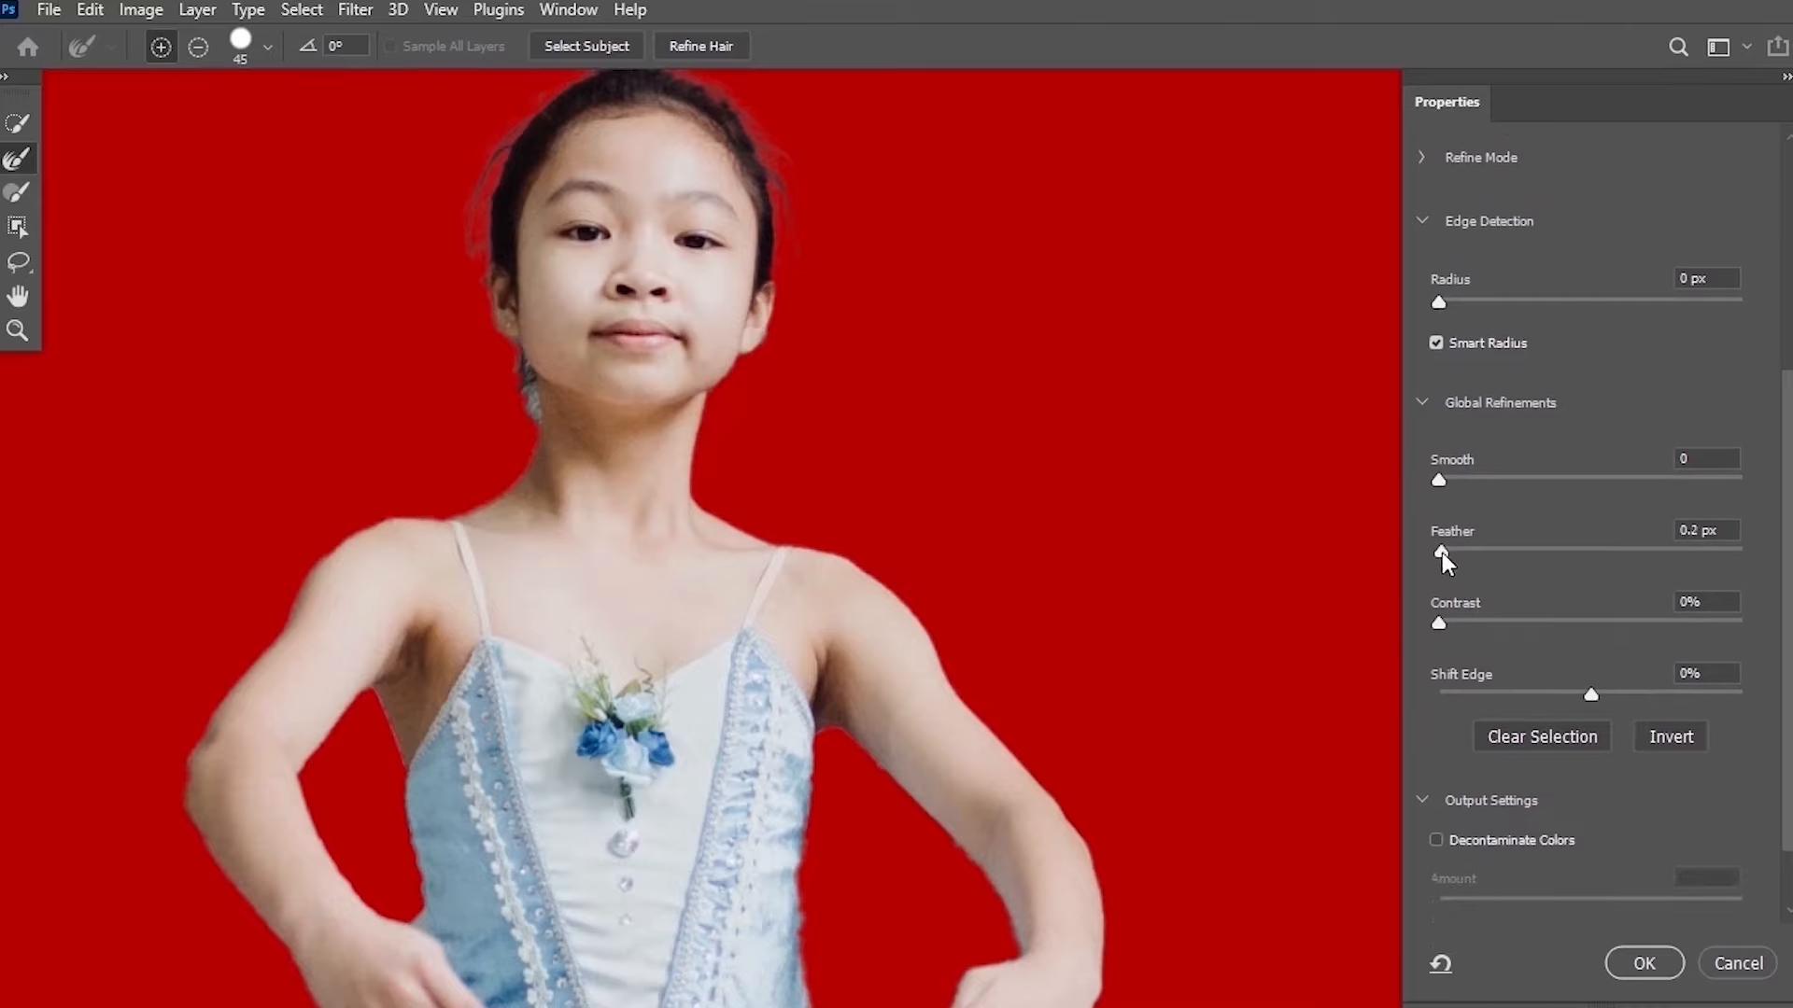
pyautogui.click(1449, 552)
pyautogui.scroll(-2, 1539, 652)
pyautogui.press('alt')
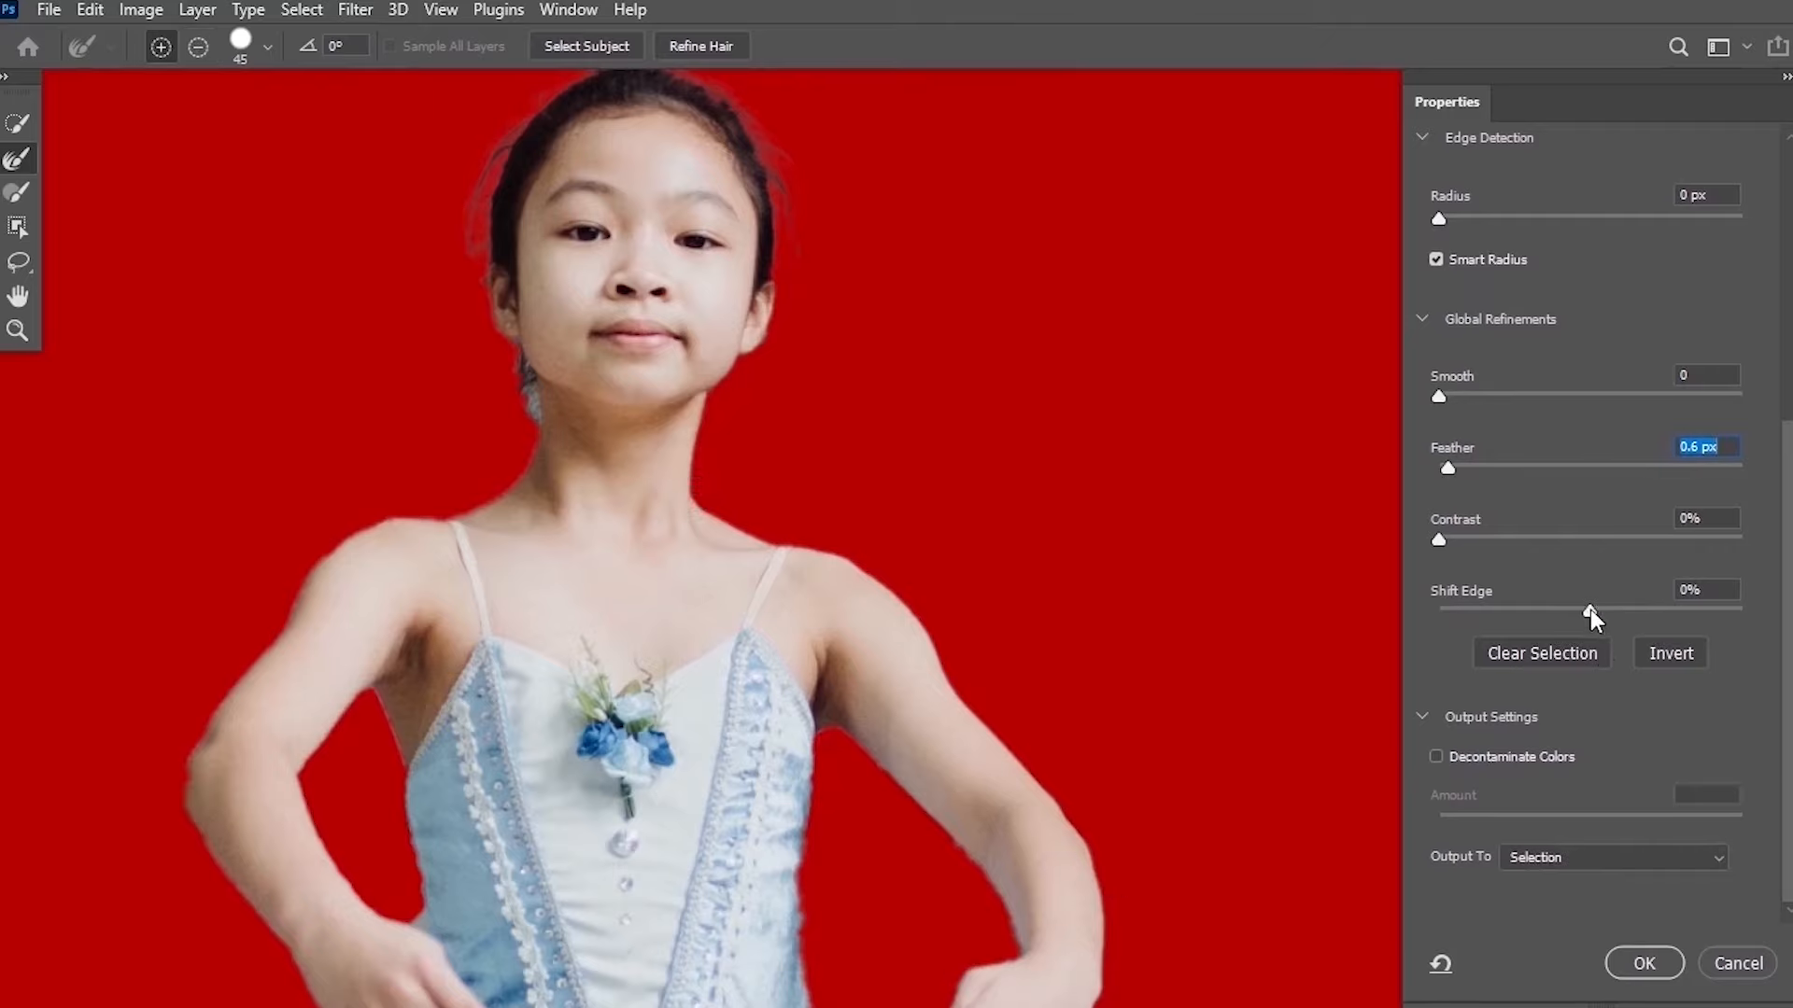
# Set Shift Edge to -27% and raise Feather to 1.0 px.
pyautogui.moveTo(1589, 610); pyautogui.dragTo(1587, 612)
pyautogui.moveTo(1577, 608); pyautogui.dragTo(1564, 611)
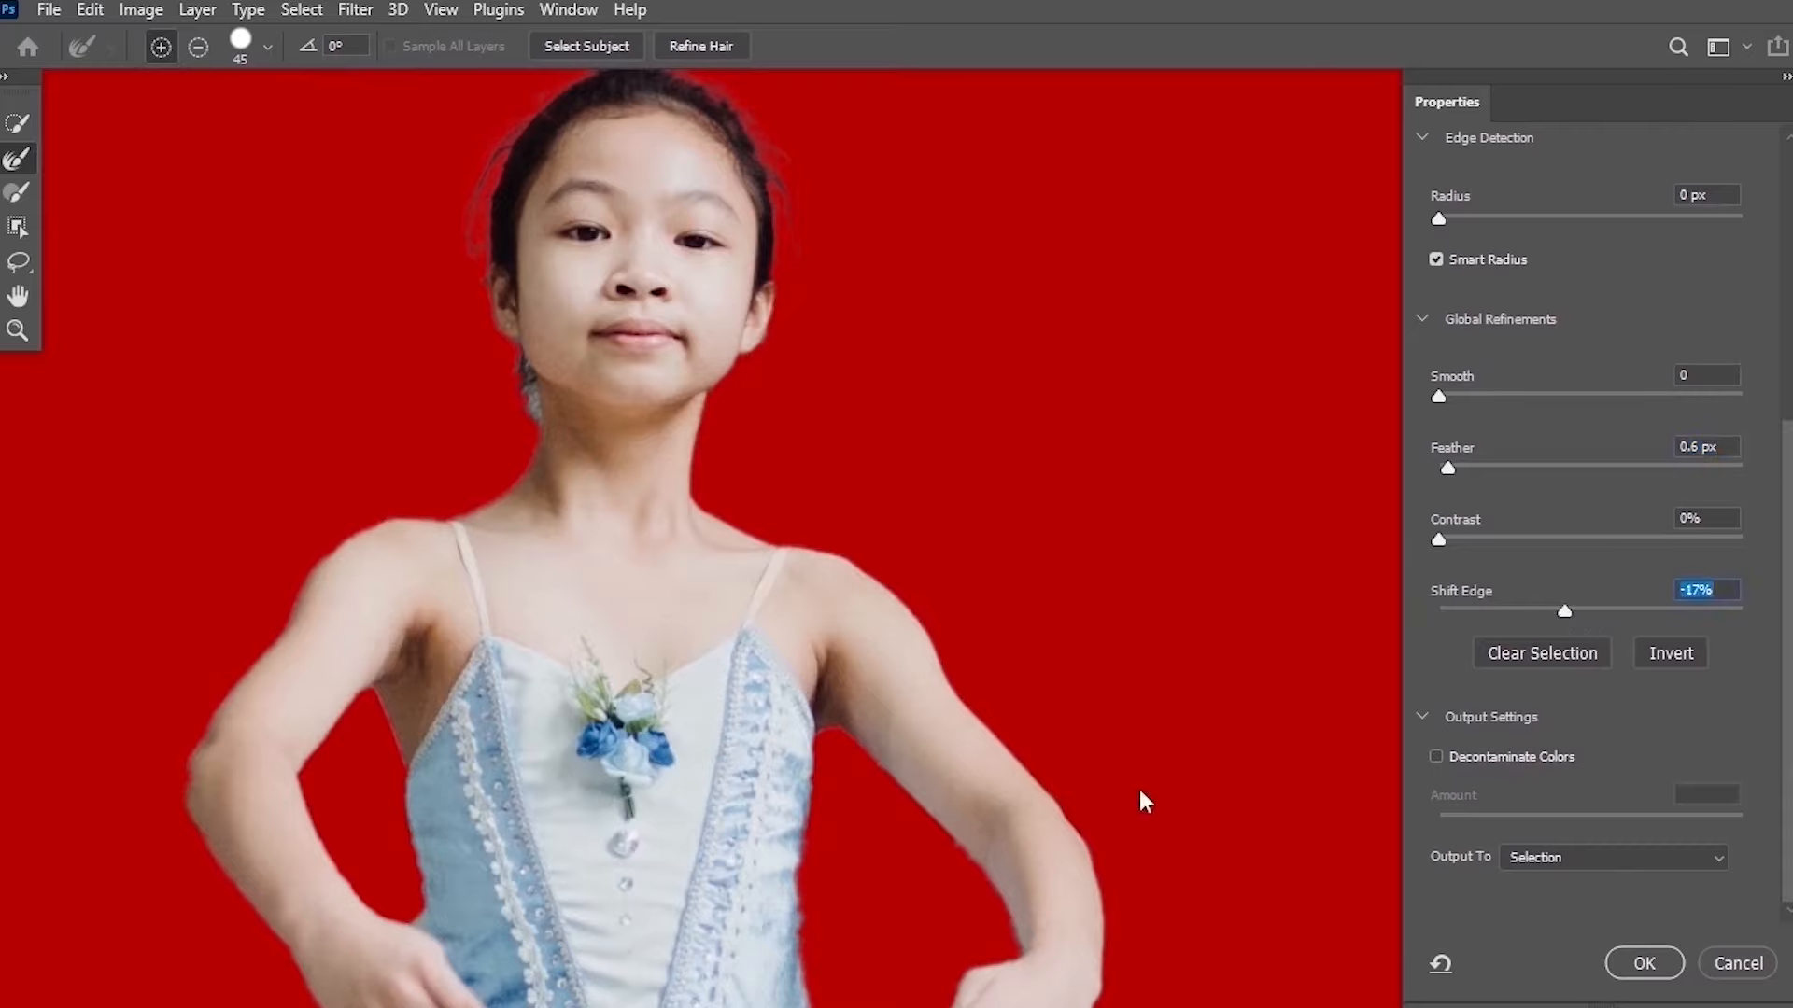
pyautogui.moveTo(857, 766); pyautogui.dragTo(914, 368)
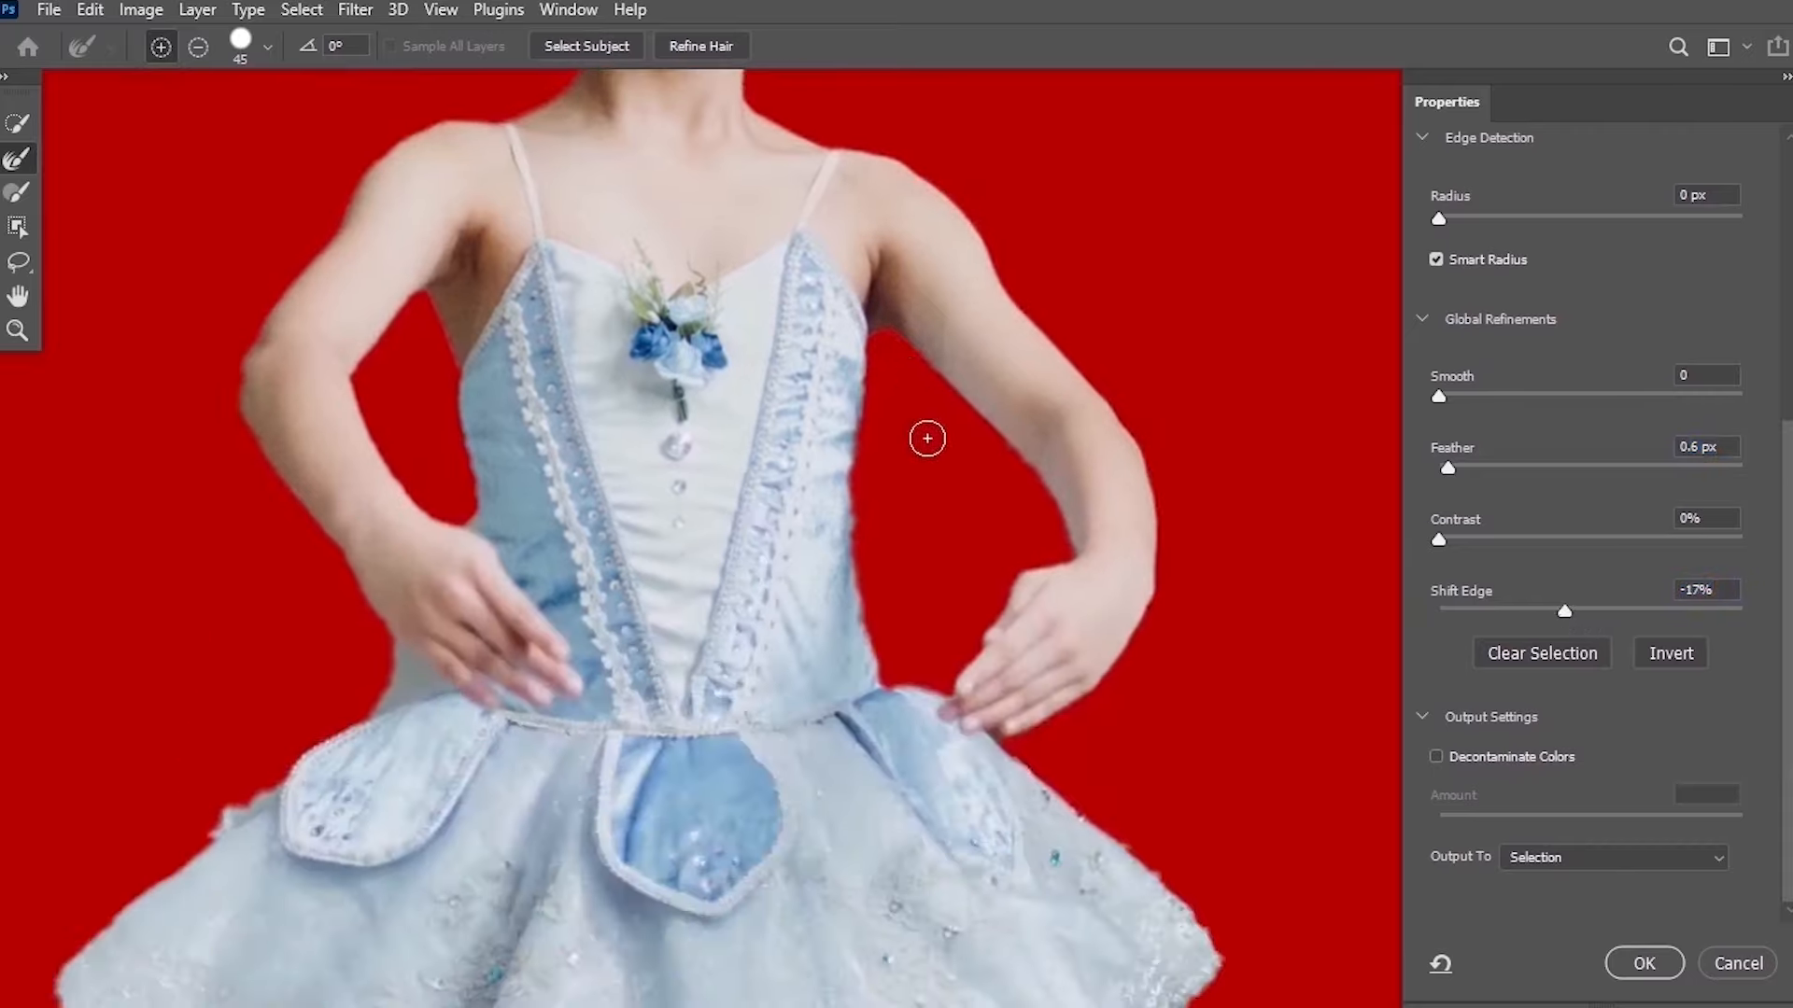
pyautogui.moveTo(1564, 612); pyautogui.dragTo(1550, 611)
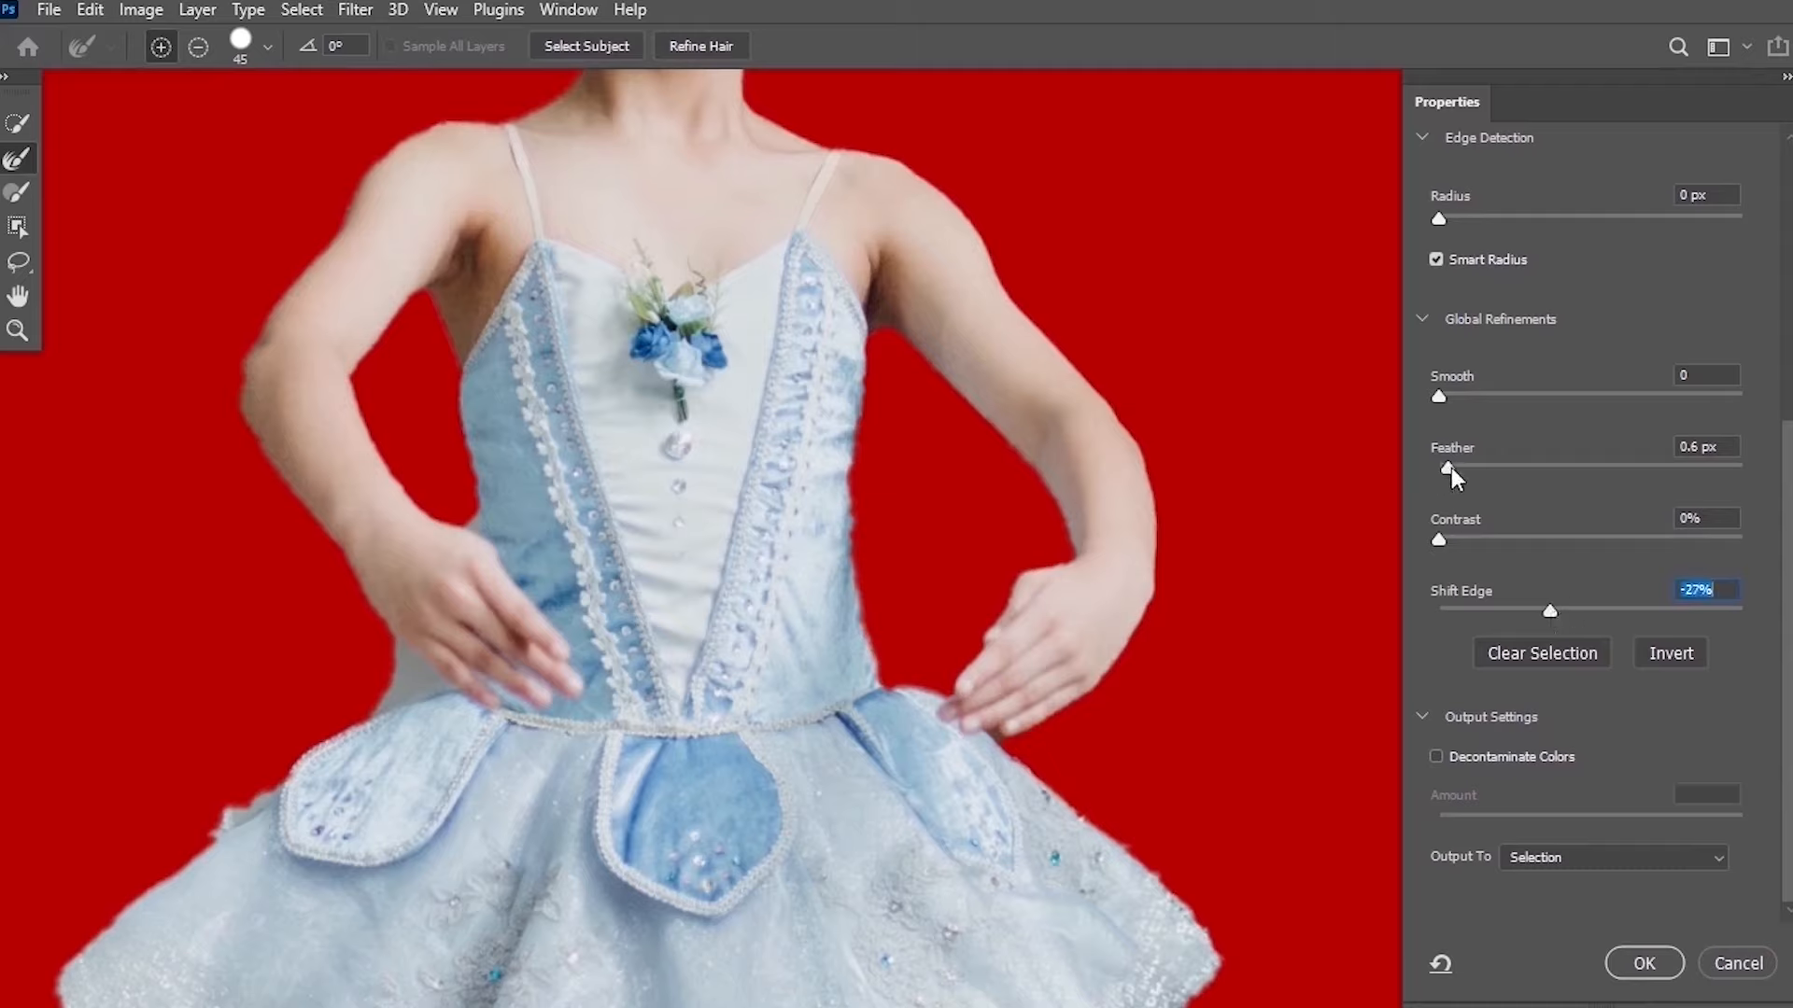
pyautogui.moveTo(1450, 469); pyautogui.dragTo(1455, 469)
# Zoom in on the neck and paint along the stray hair with a 10 px Refine Edge Brush.
pyautogui.hotkey('ctrl', 'space')
pyautogui.moveTo(882, 769); pyautogui.dragTo(751, 579)
pyautogui.moveTo(696, 299); pyautogui.dragTo(693, 307)
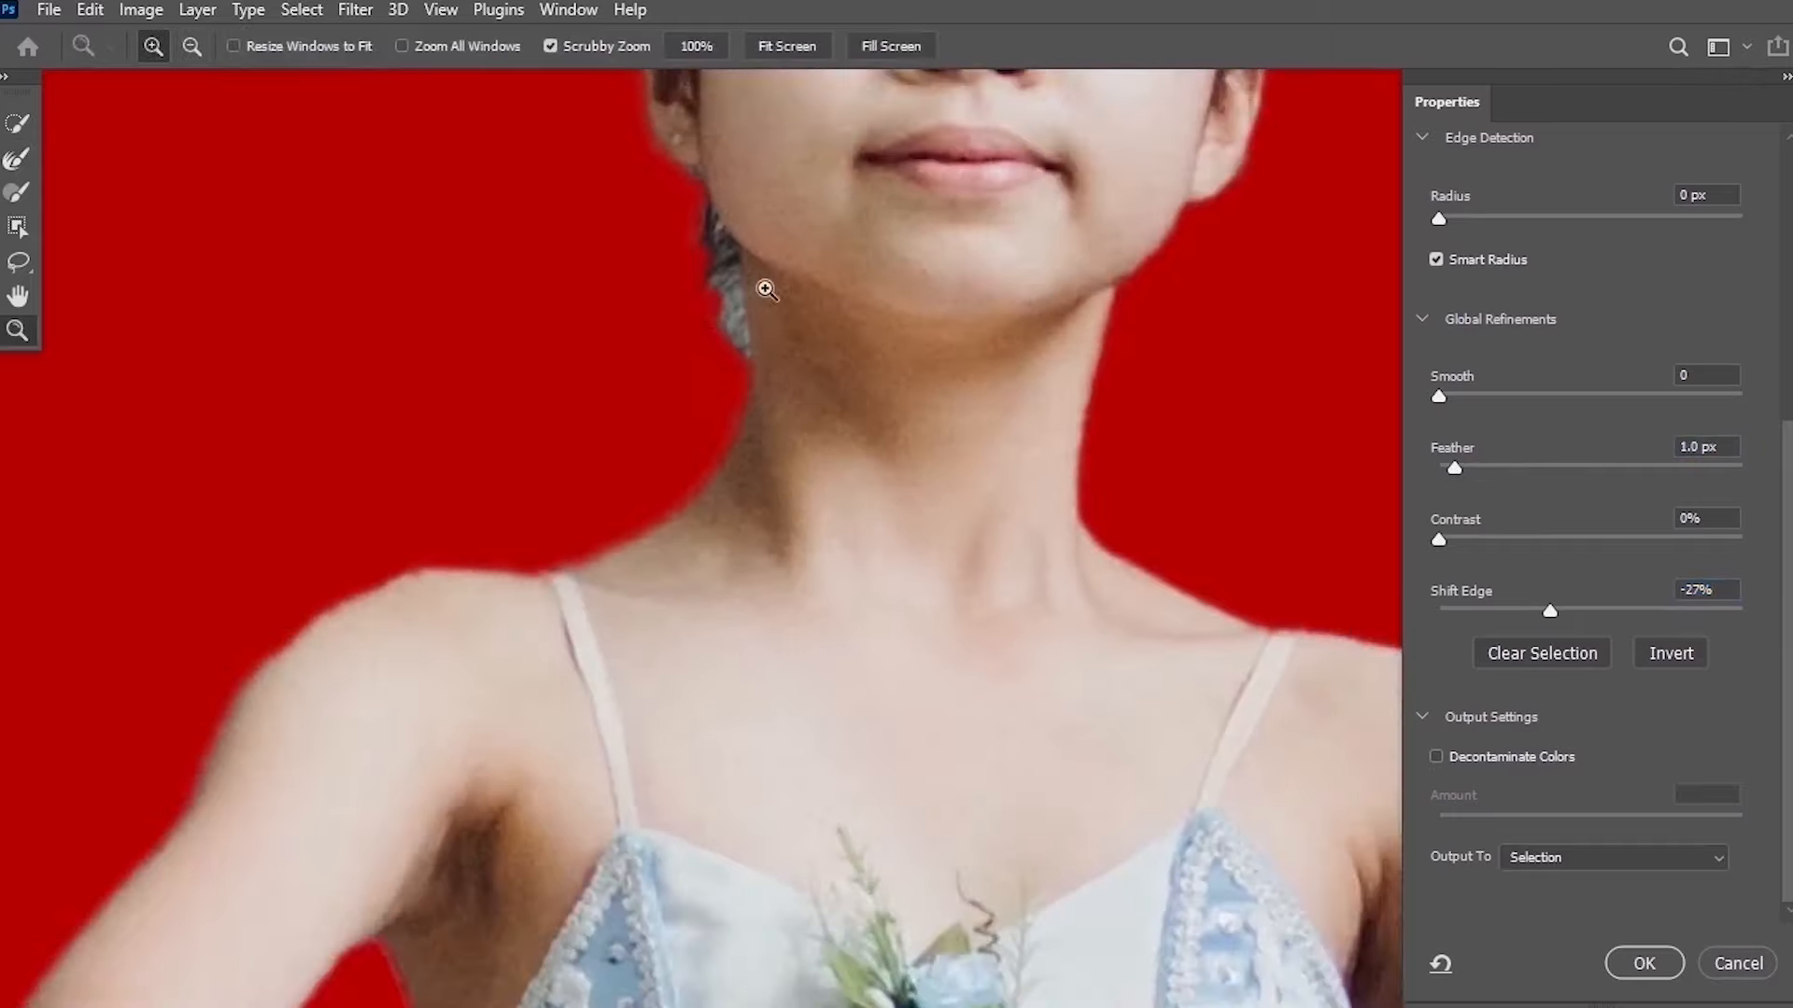
pyautogui.click(15, 157)
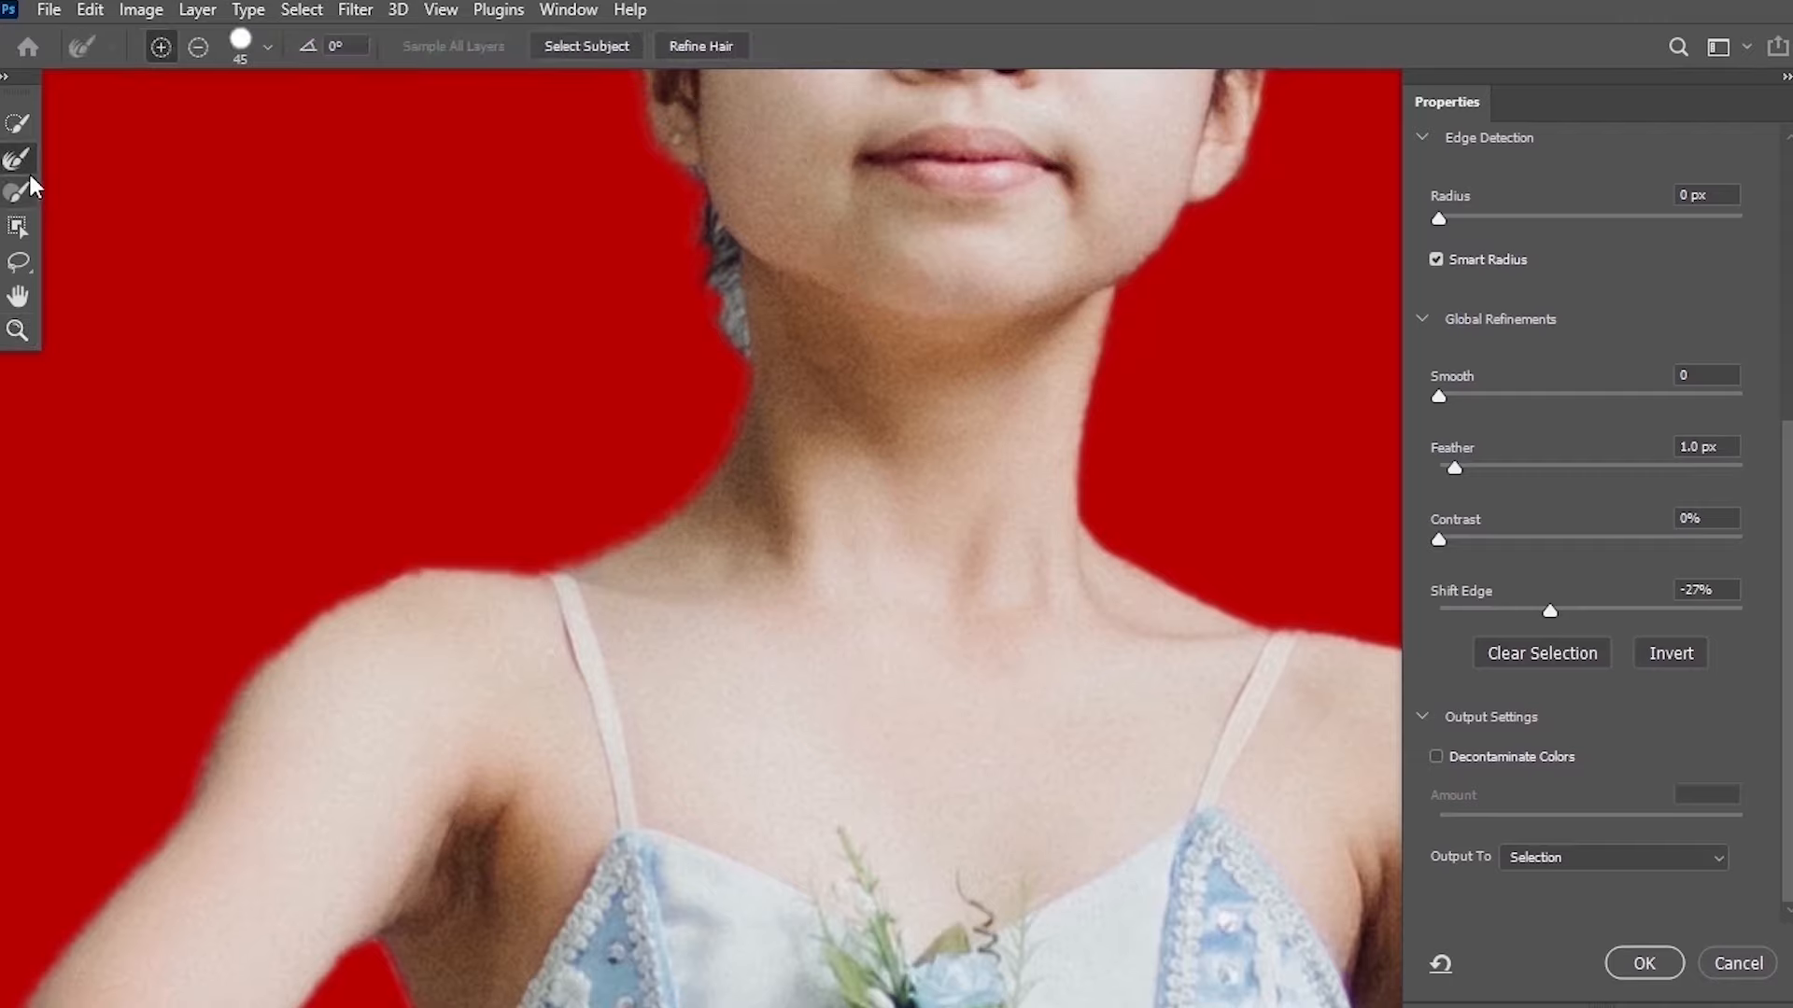
pyautogui.press('[')
pyautogui.press('[')
pyautogui.press('[')
pyautogui.press('[')
pyautogui.moveTo(715, 236)
pyautogui.mouseDown()
pyautogui.moveTo(725, 340)
pyautogui.moveTo(709, 301)
pyautogui.mouseUp()
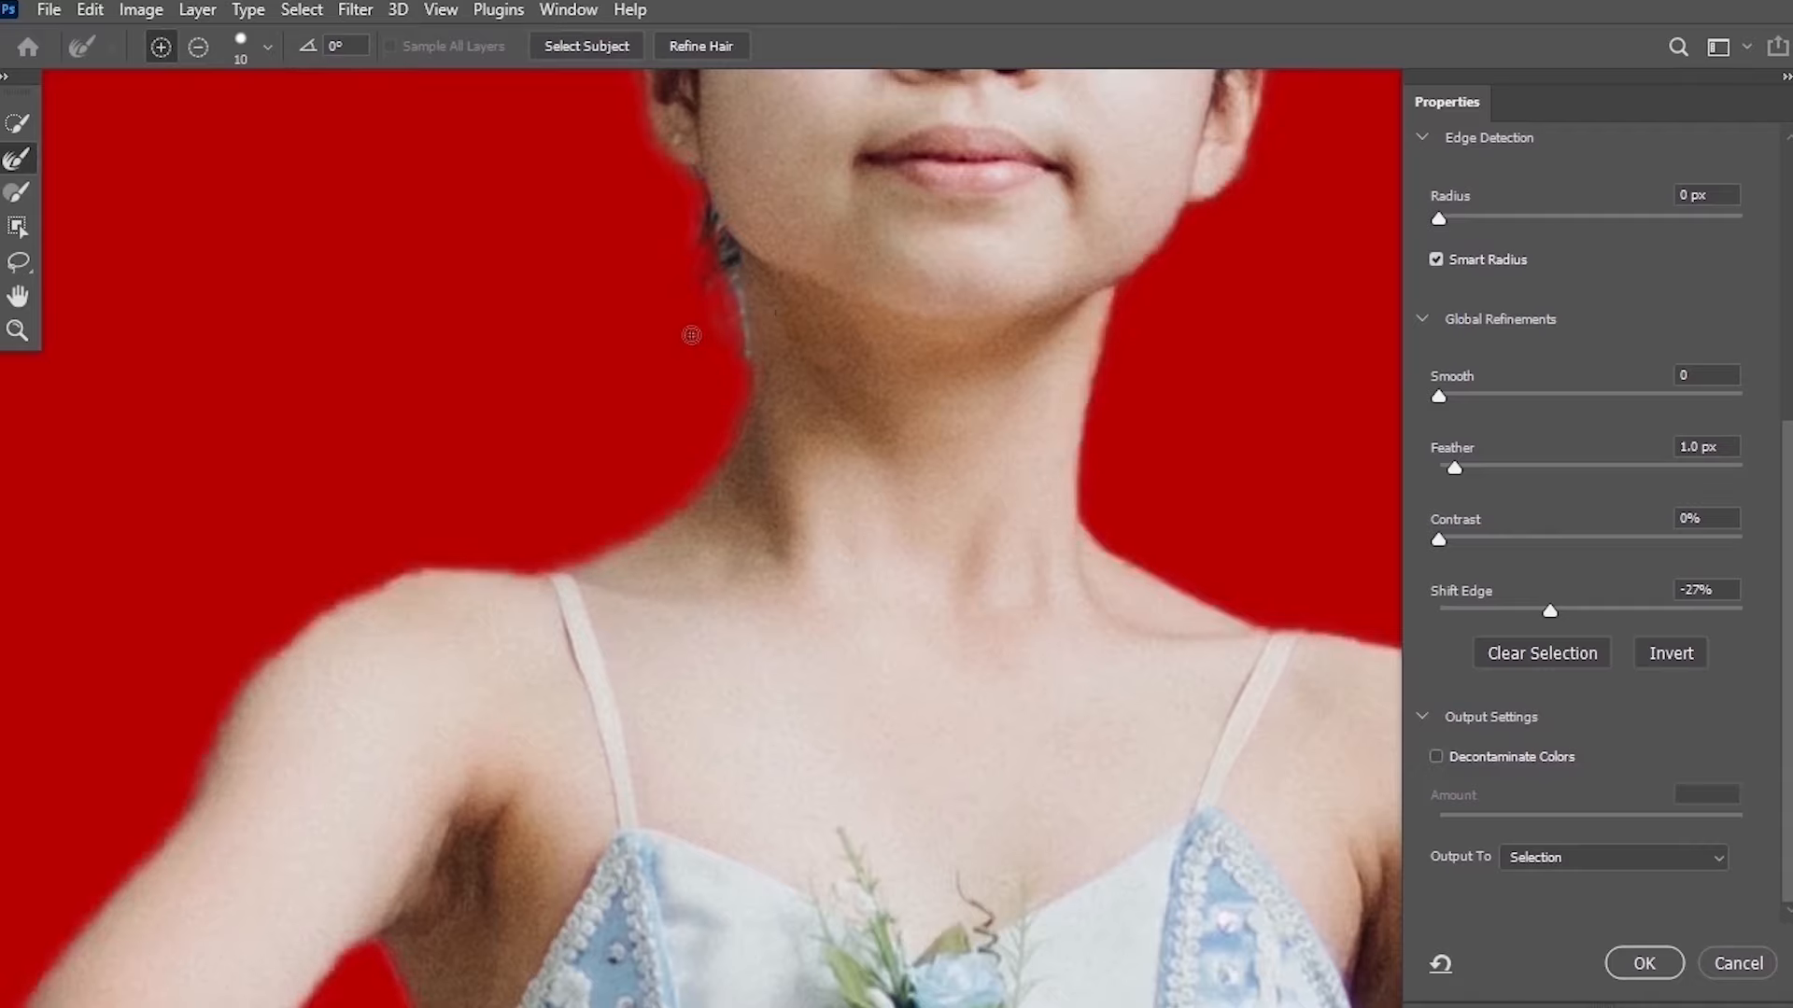
pyautogui.scroll(-5, 691, 335)
pyautogui.scroll(6, 692, 333)
pyautogui.moveTo(707, 244)
pyautogui.mouseDown()
pyautogui.moveTo(720, 237)
pyautogui.moveTo(744, 304)
pyautogui.mouseUp()
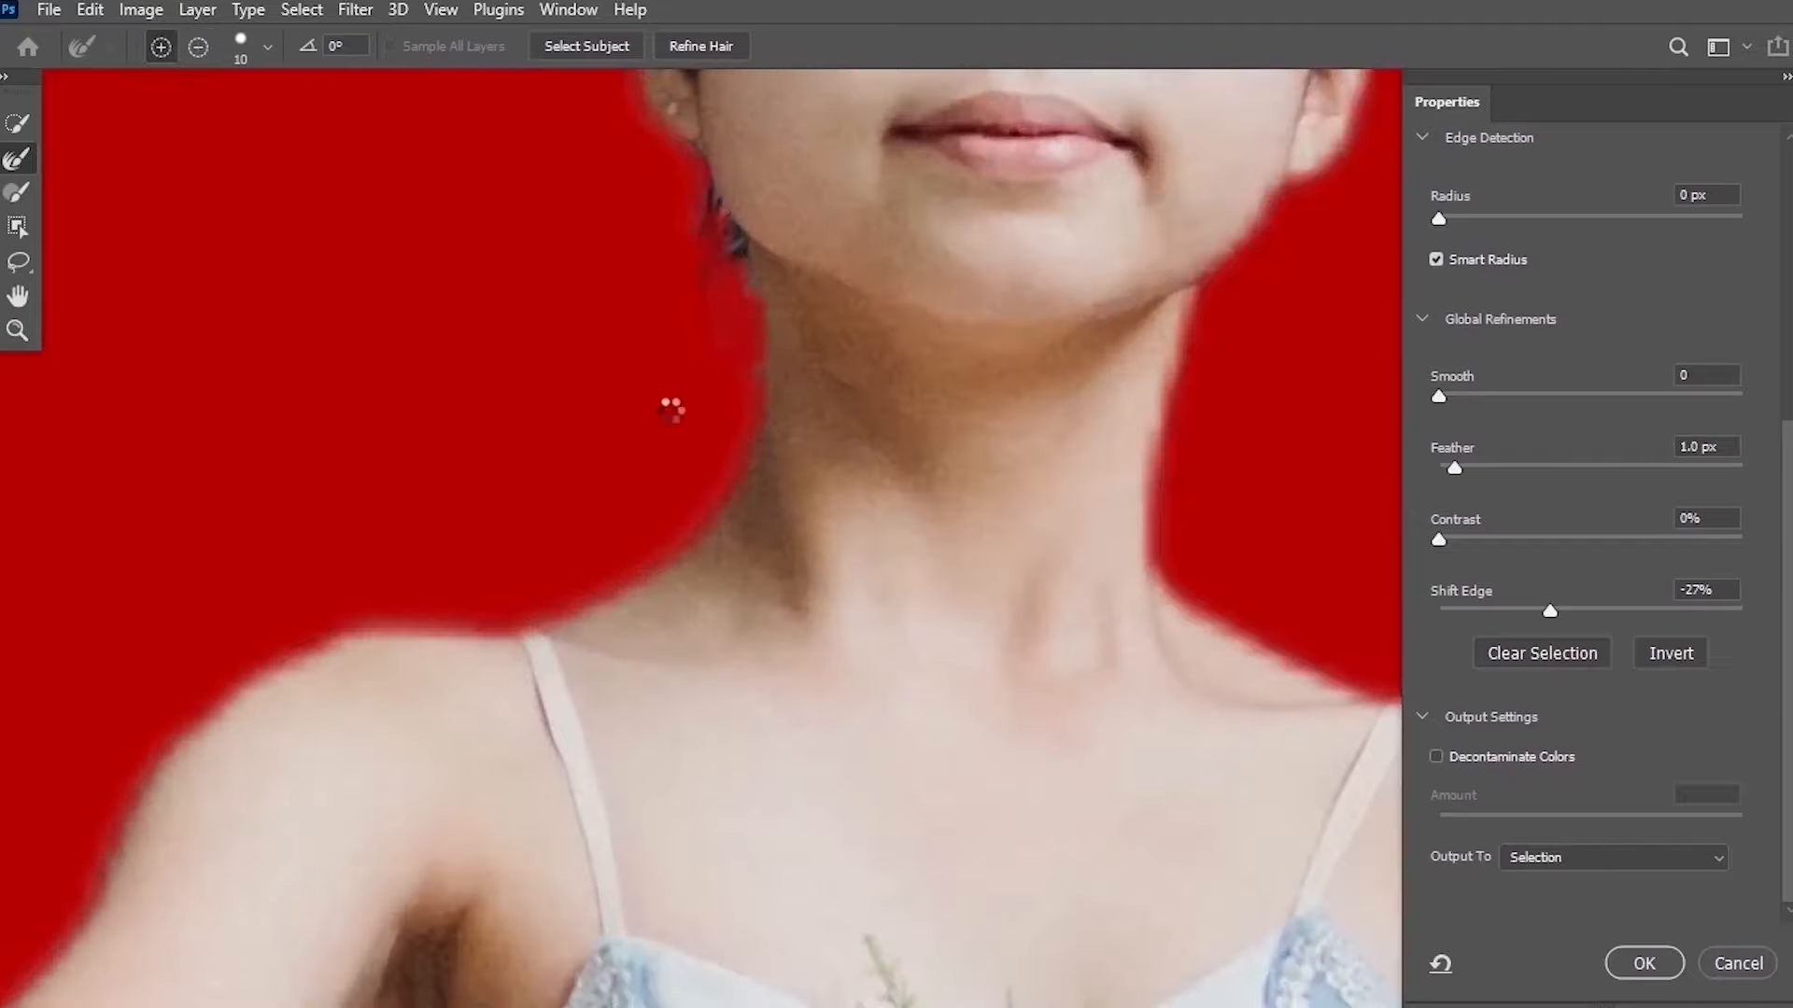
pyautogui.moveTo(672, 404); pyautogui.dragTo(652, 430)
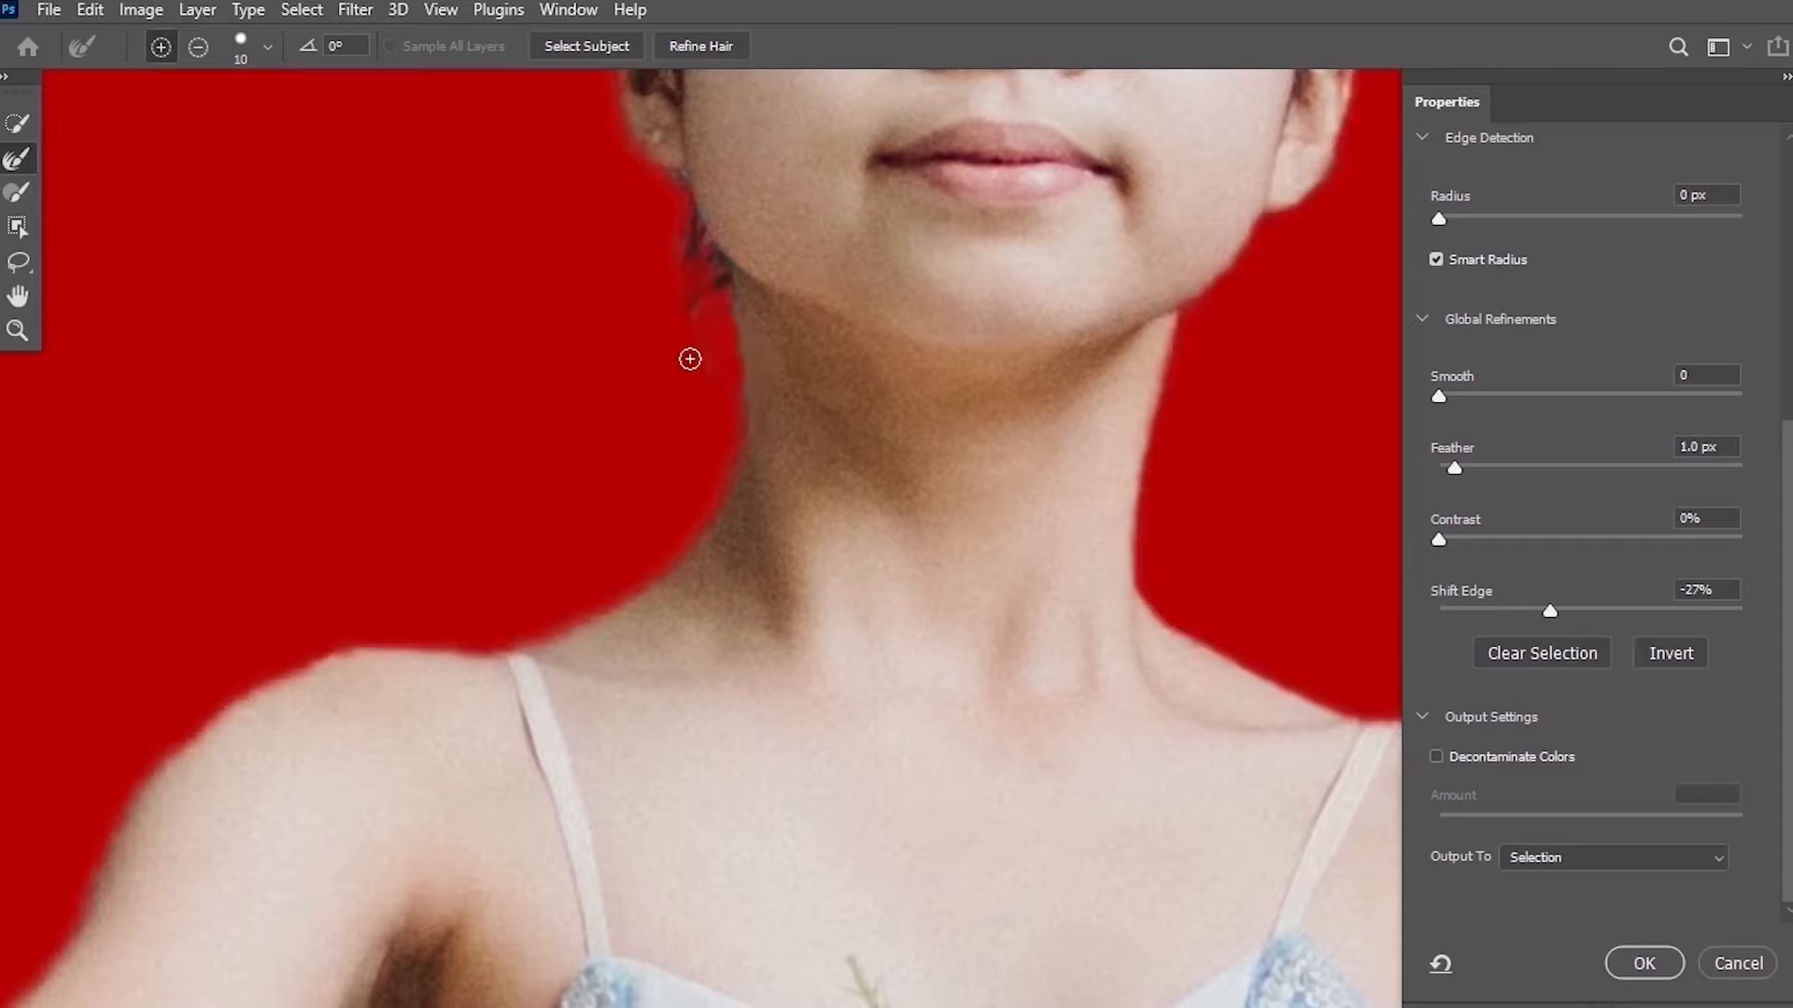
# Output the refined selection to a new layer and confirm Select and Mask.
pyautogui.scroll(-5, 719, 402)
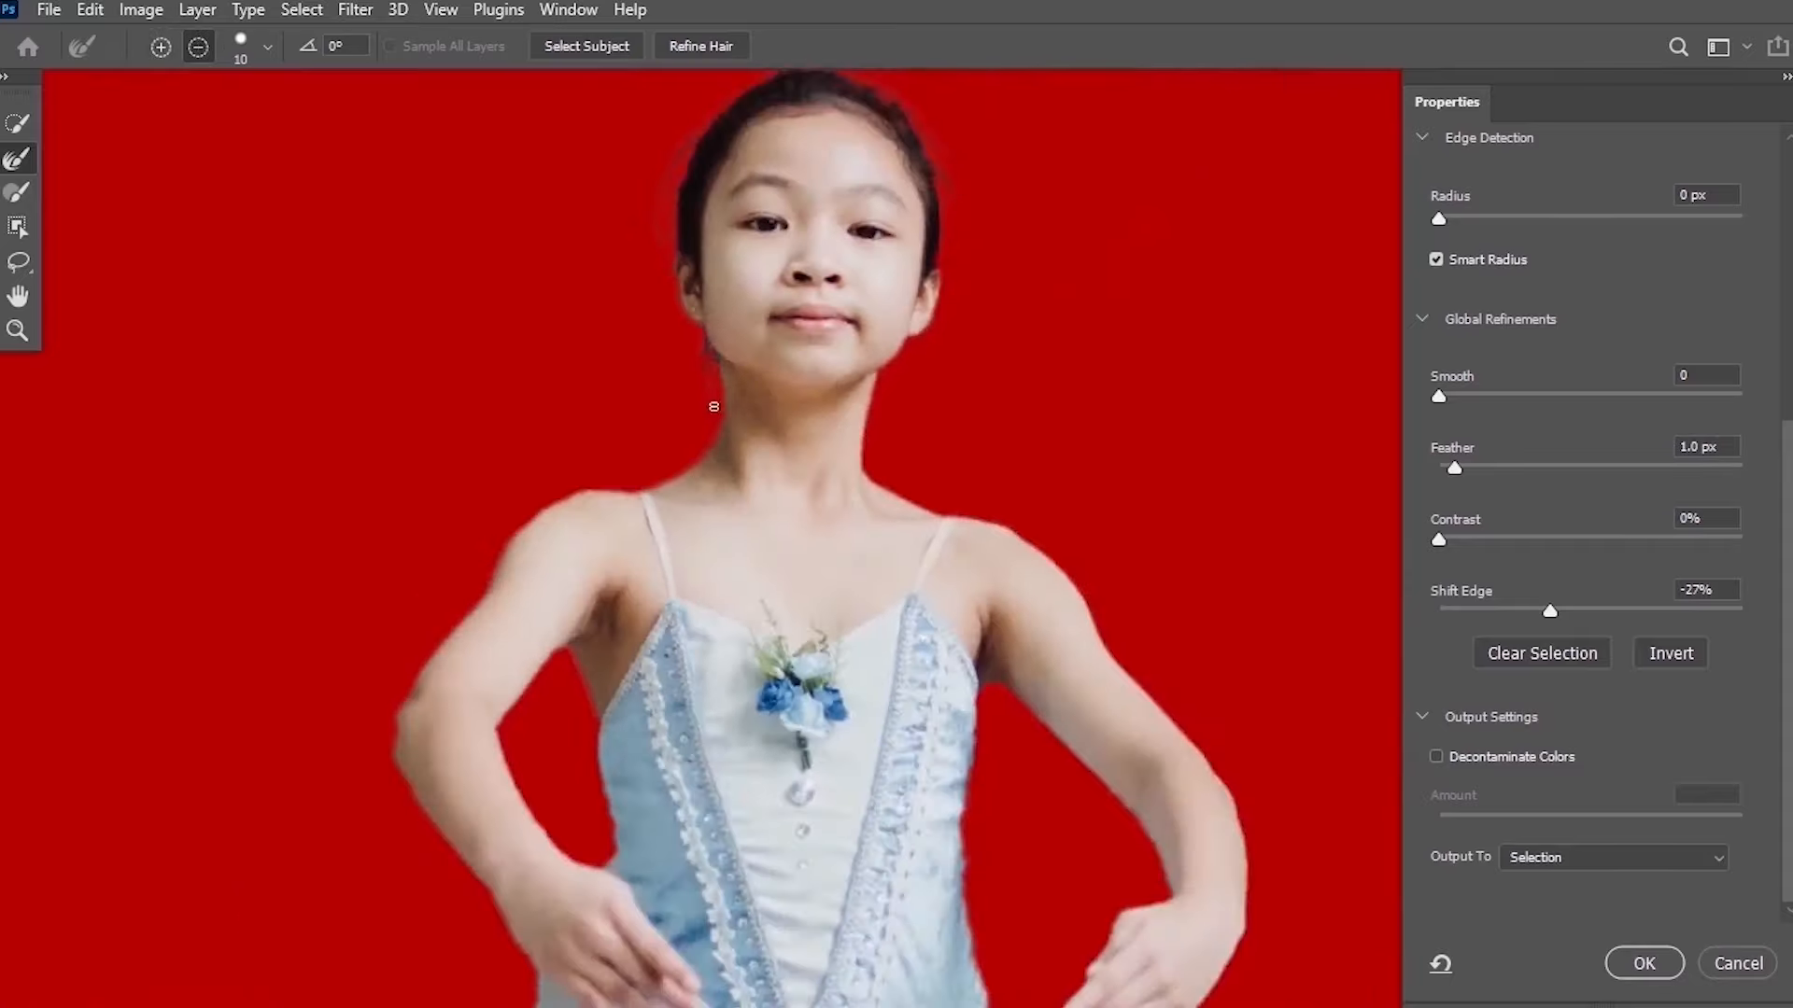
pyautogui.scroll(-1, 569, 385)
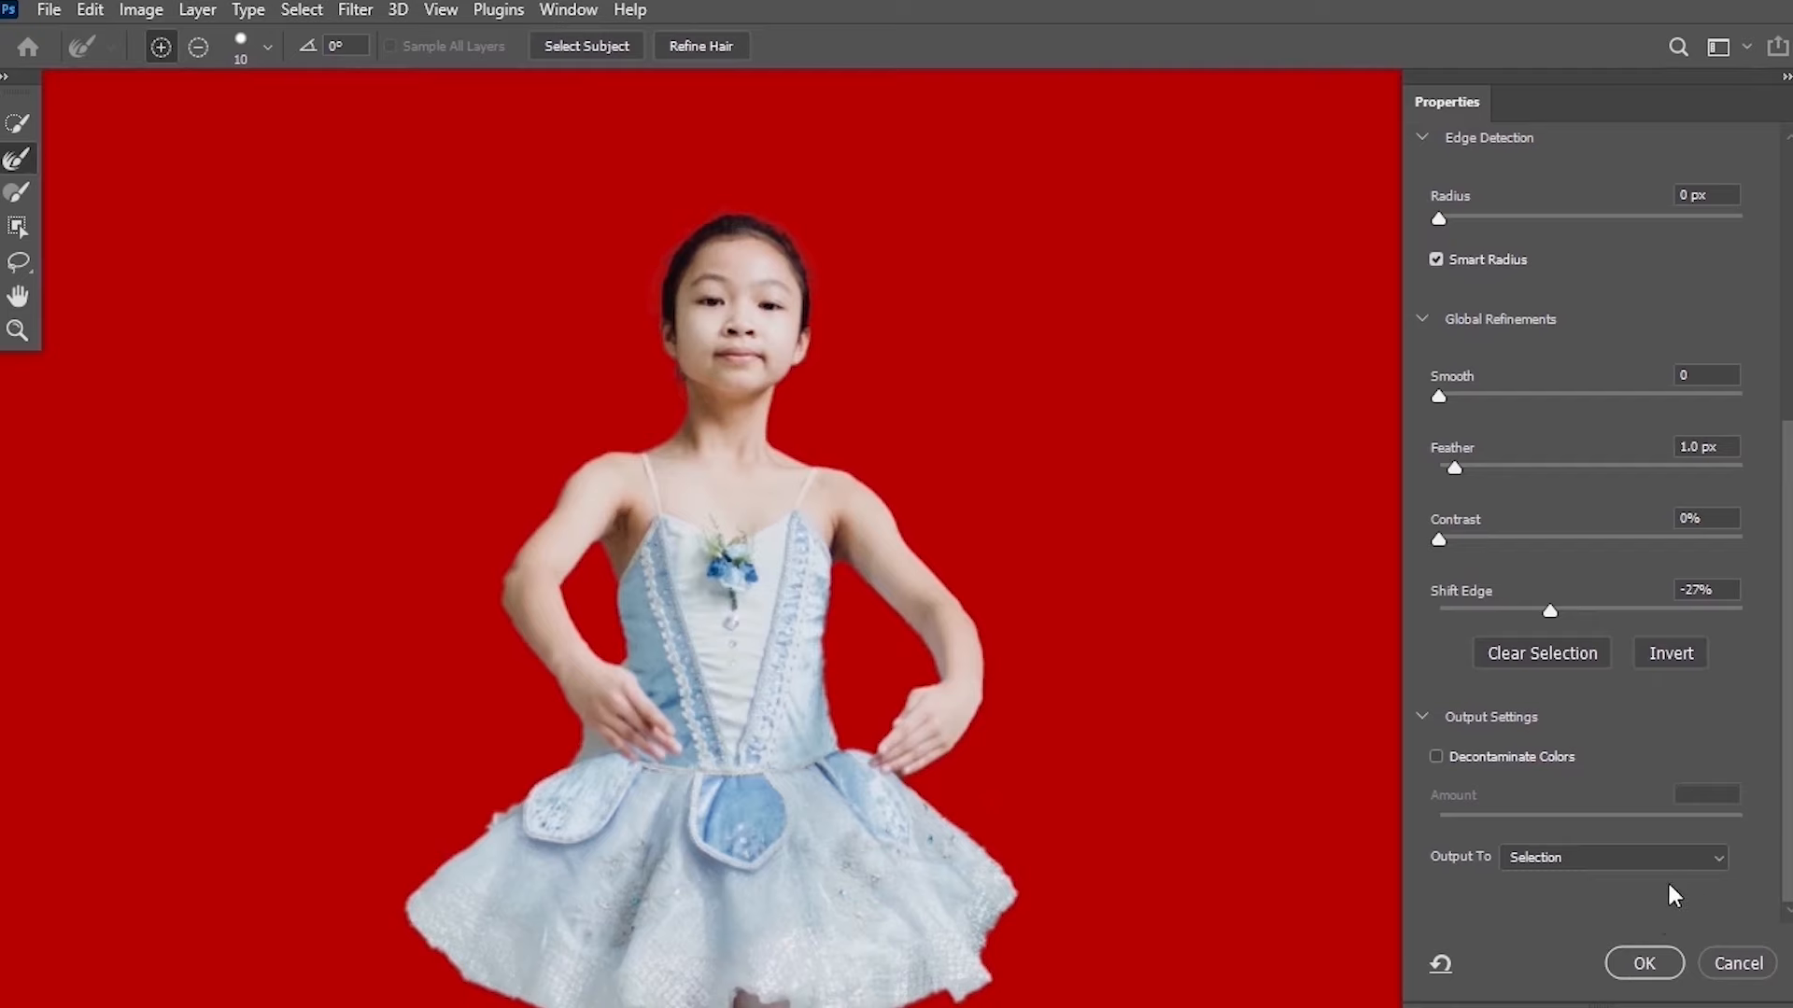
pyautogui.click(1644, 857)
pyautogui.click(1618, 882)
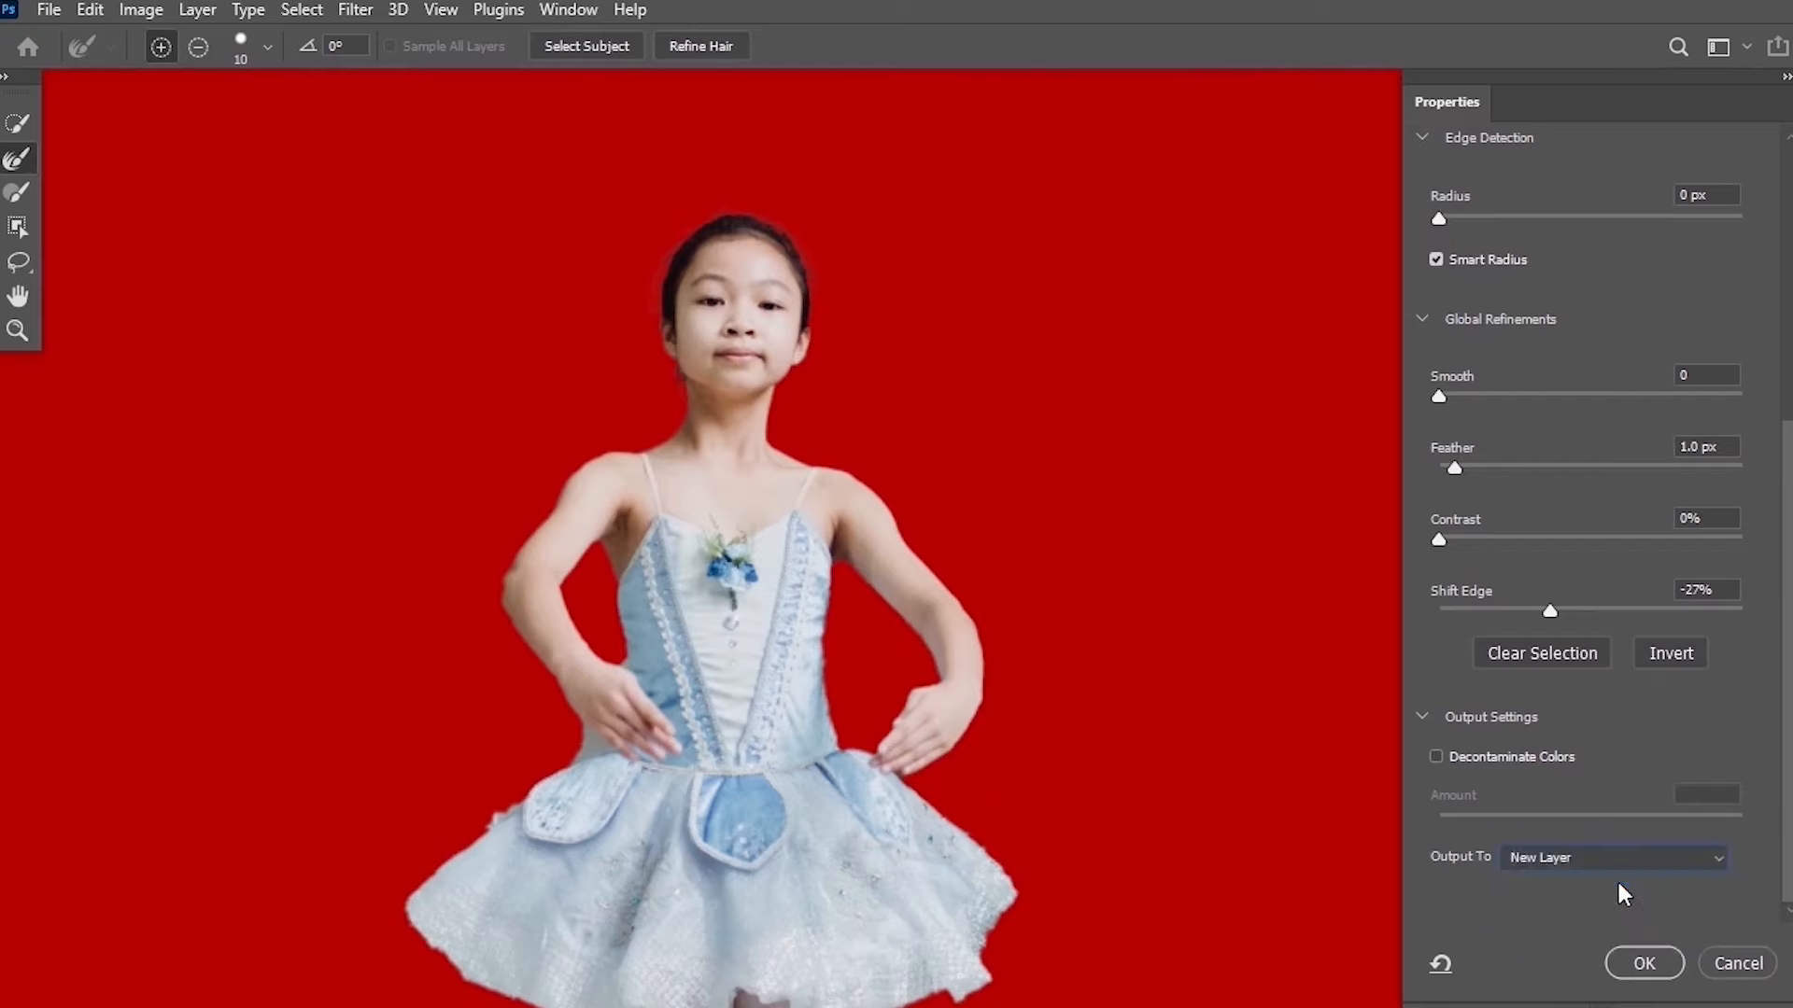
pyautogui.click(1644, 945)
pyautogui.scroll(-1, 810, 572)
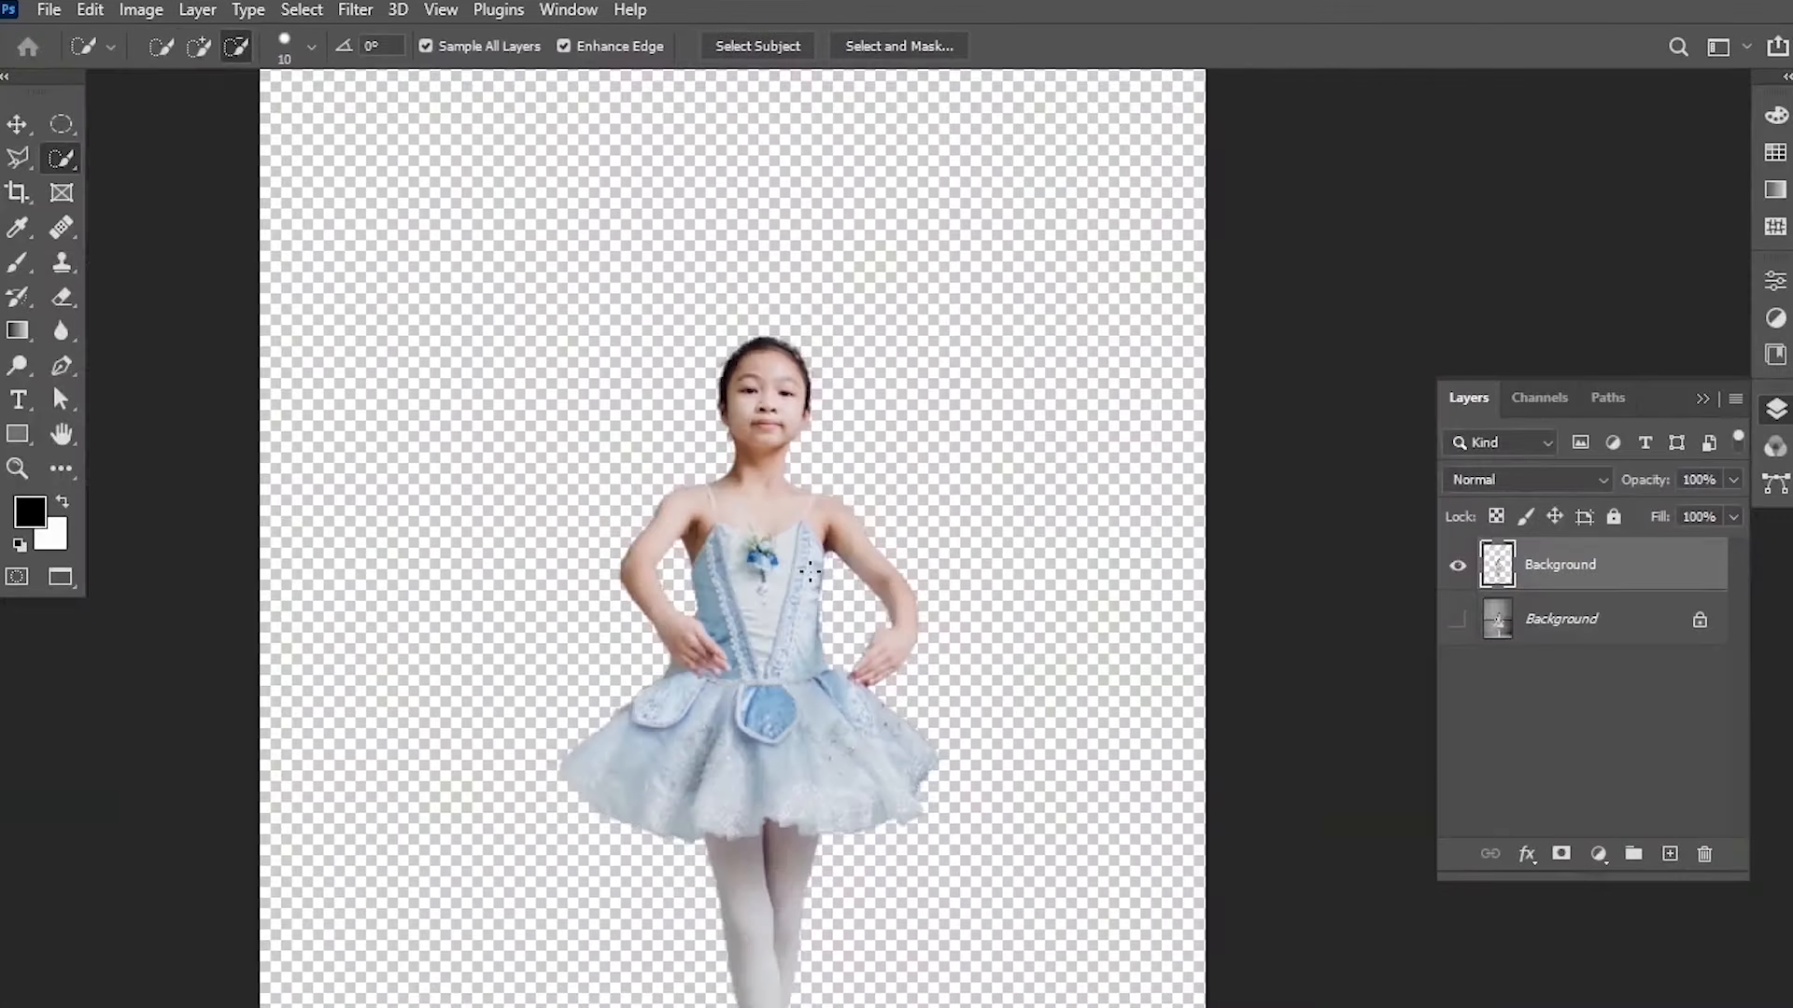
pyautogui.scroll(-3, 810, 572)
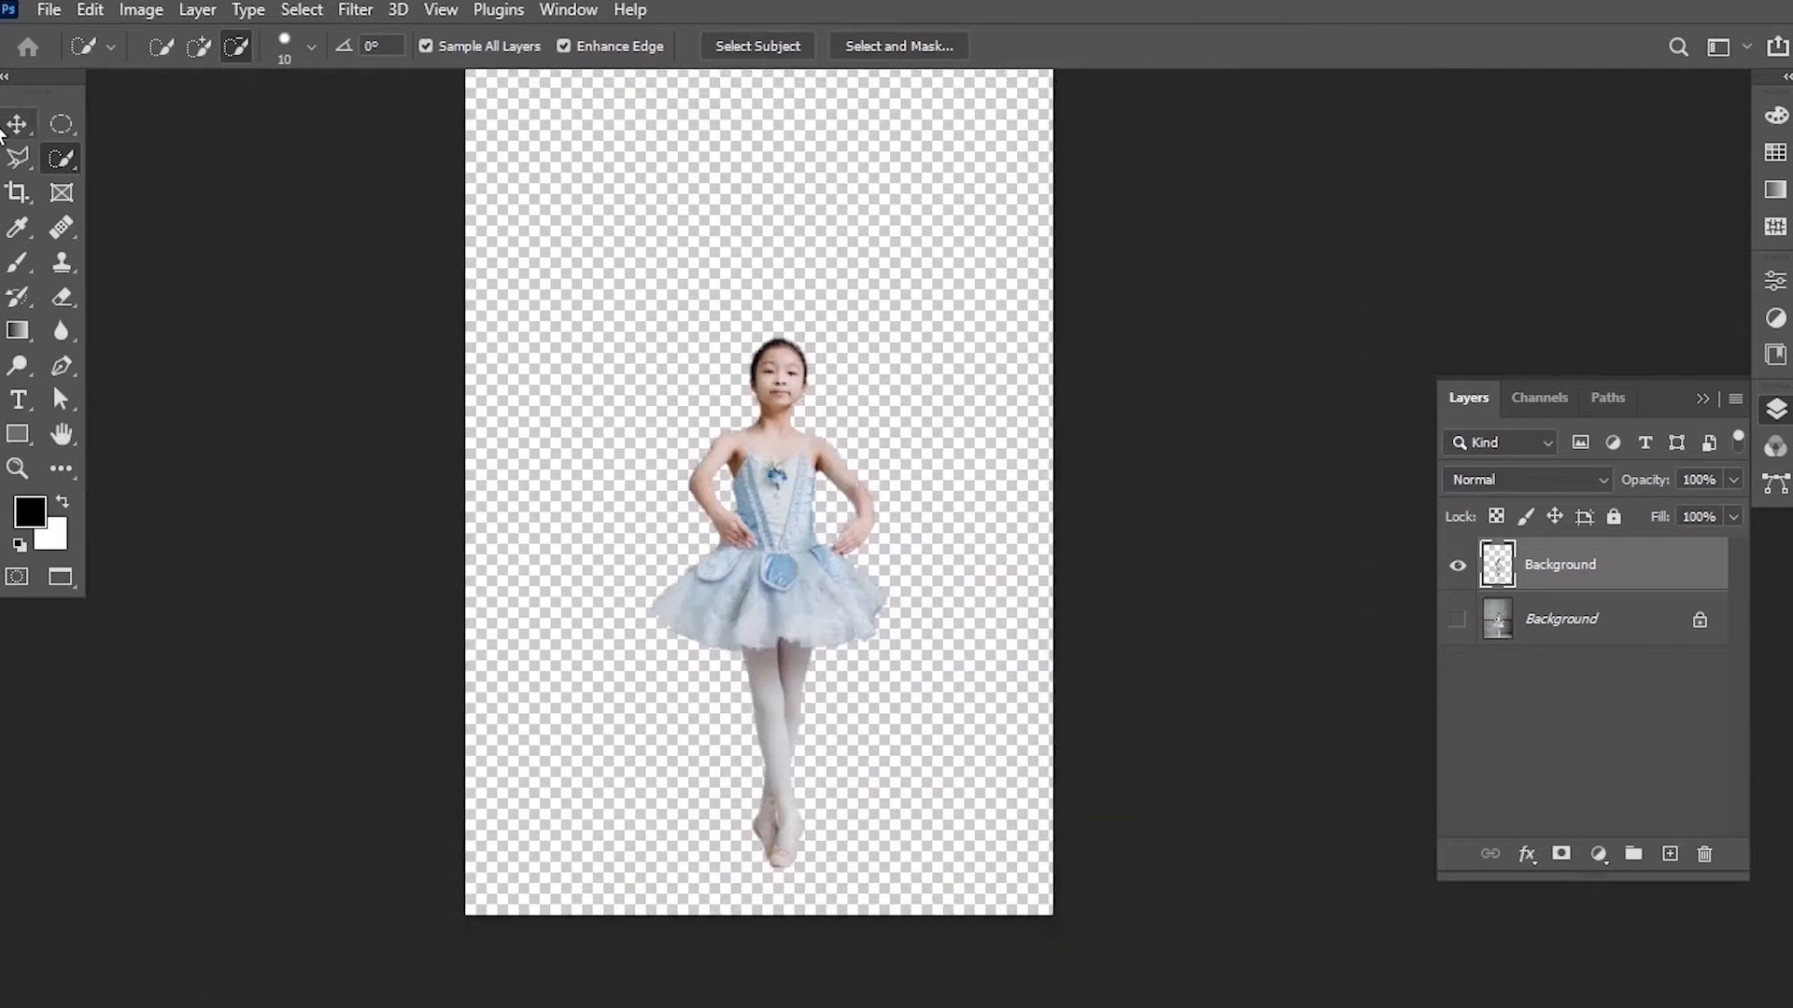
pyautogui.click(16, 124)
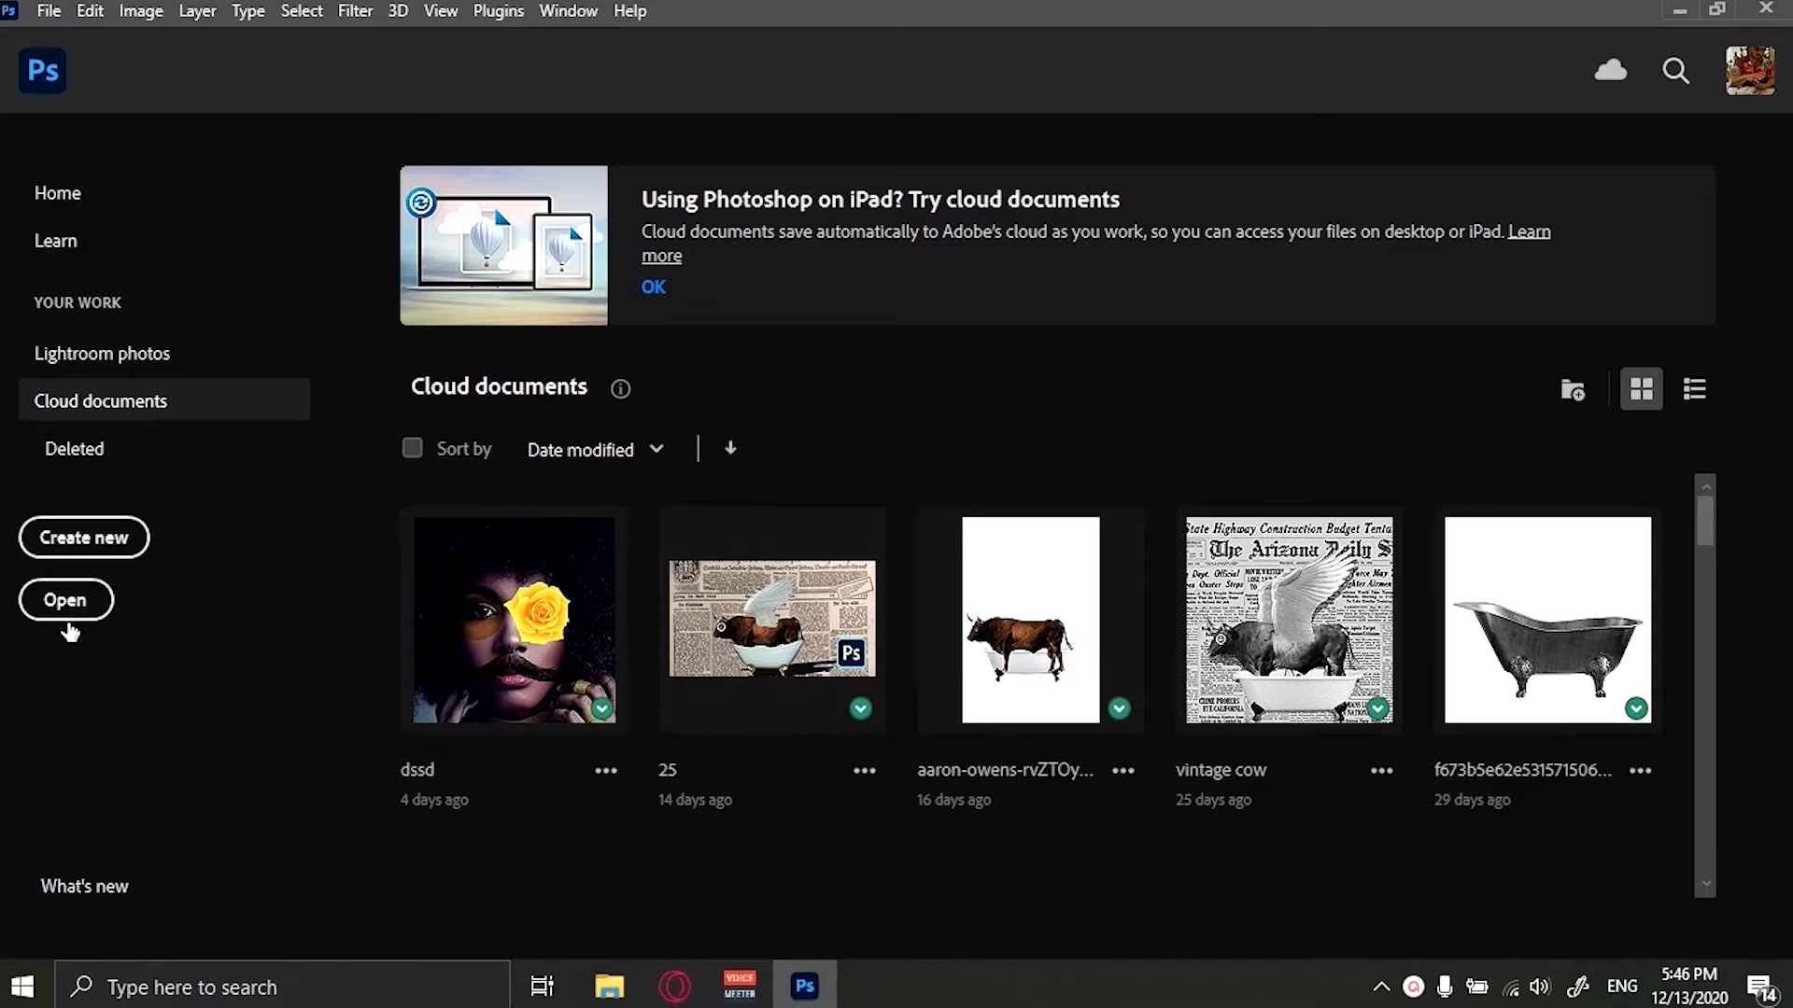
pyautogui.click(65, 600)
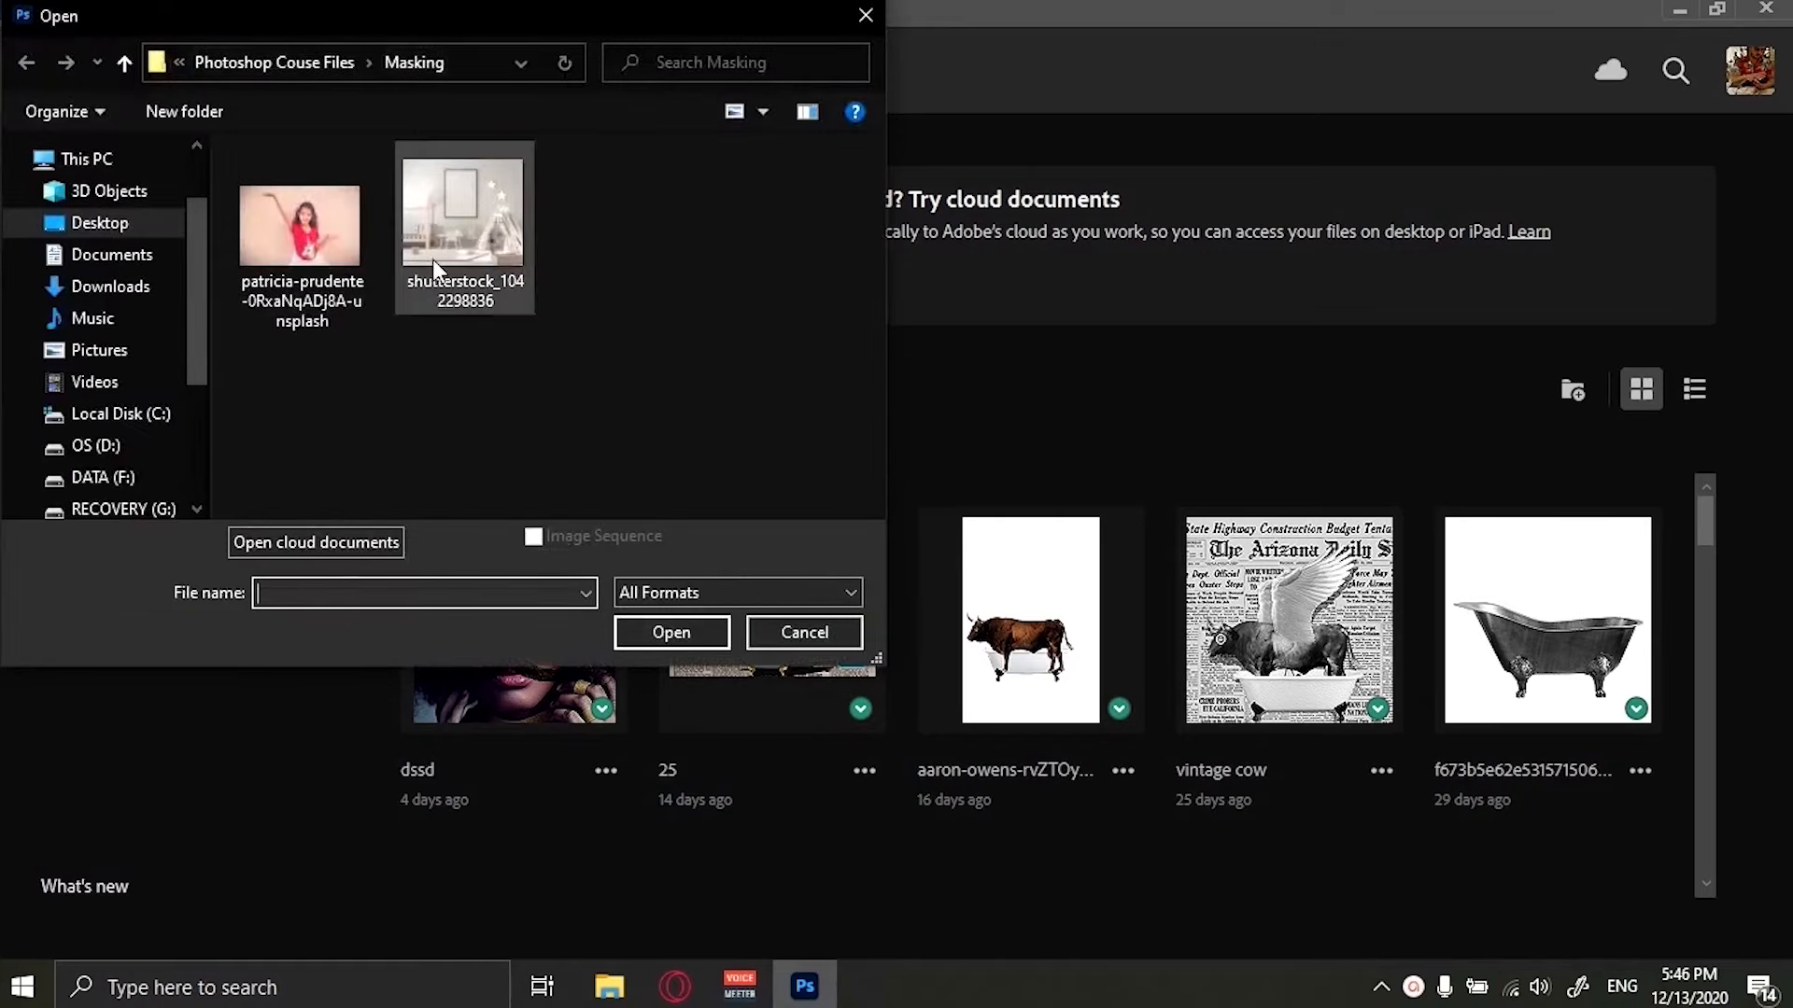
pyautogui.doubleClick(482, 231)
# Place Embedded the patricia-prudente photo into the room image and commit the placement.
pyautogui.click(47, 11)
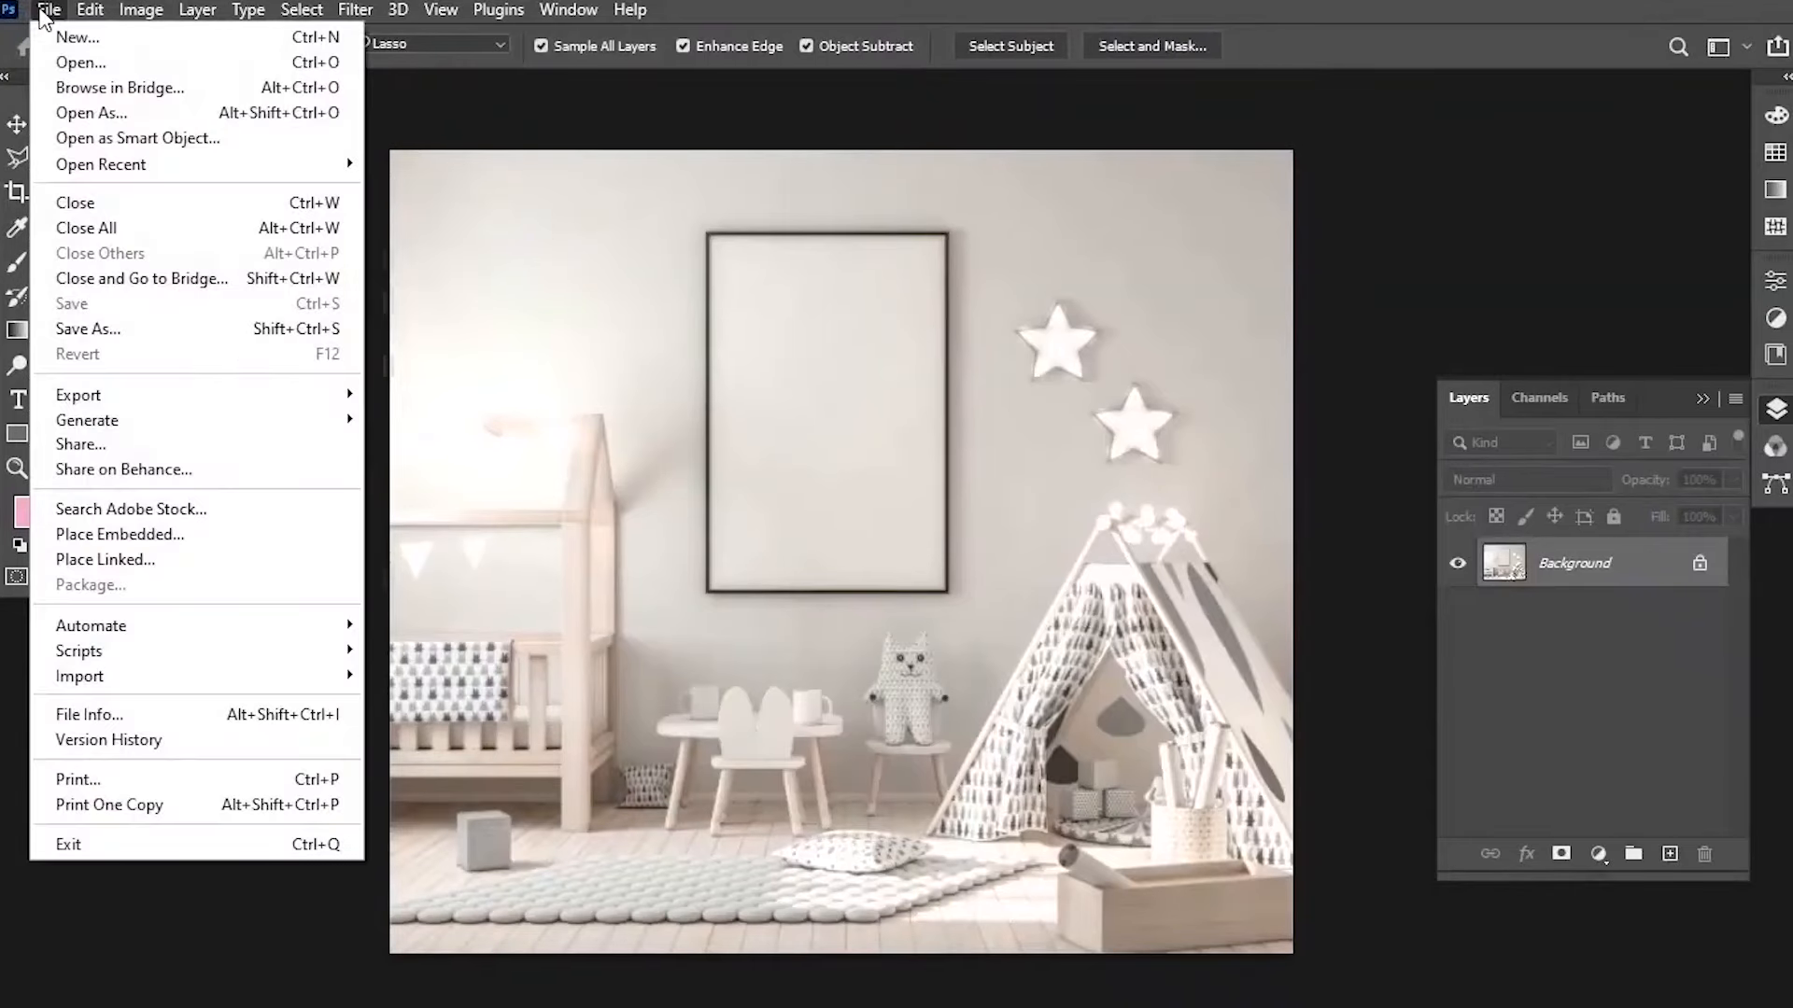
pyautogui.click(199, 535)
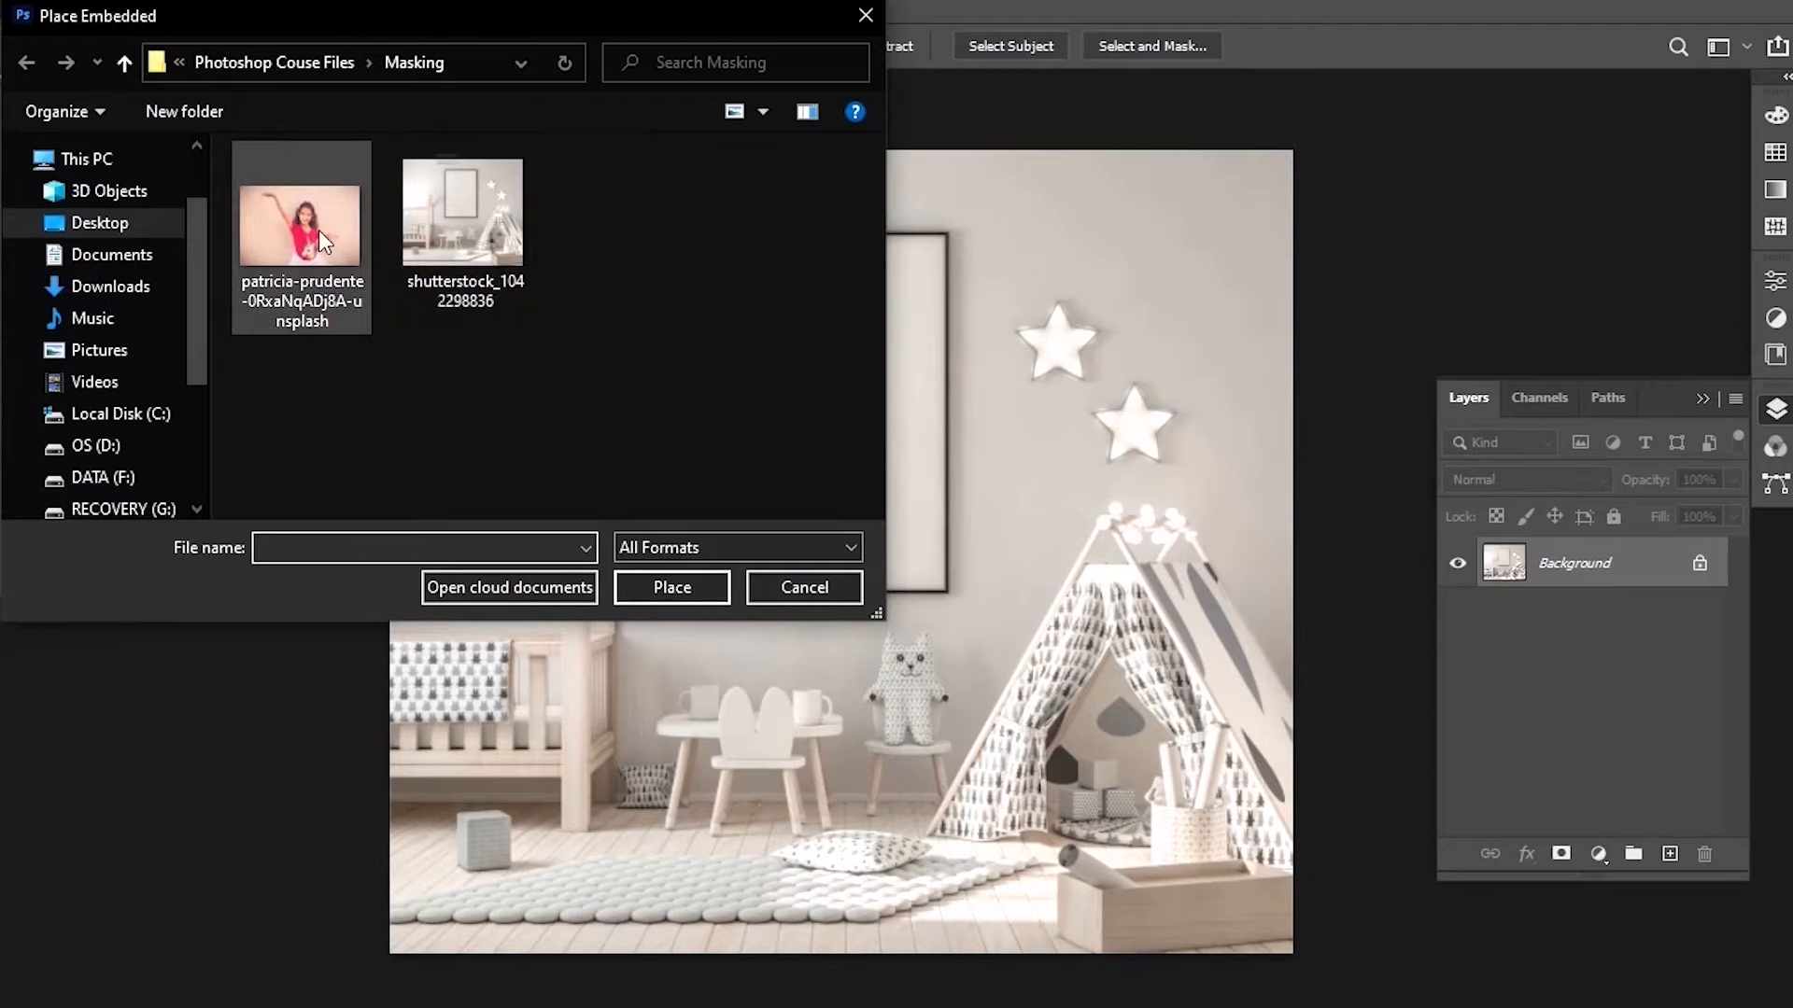
pyautogui.doubleClick(317, 230)
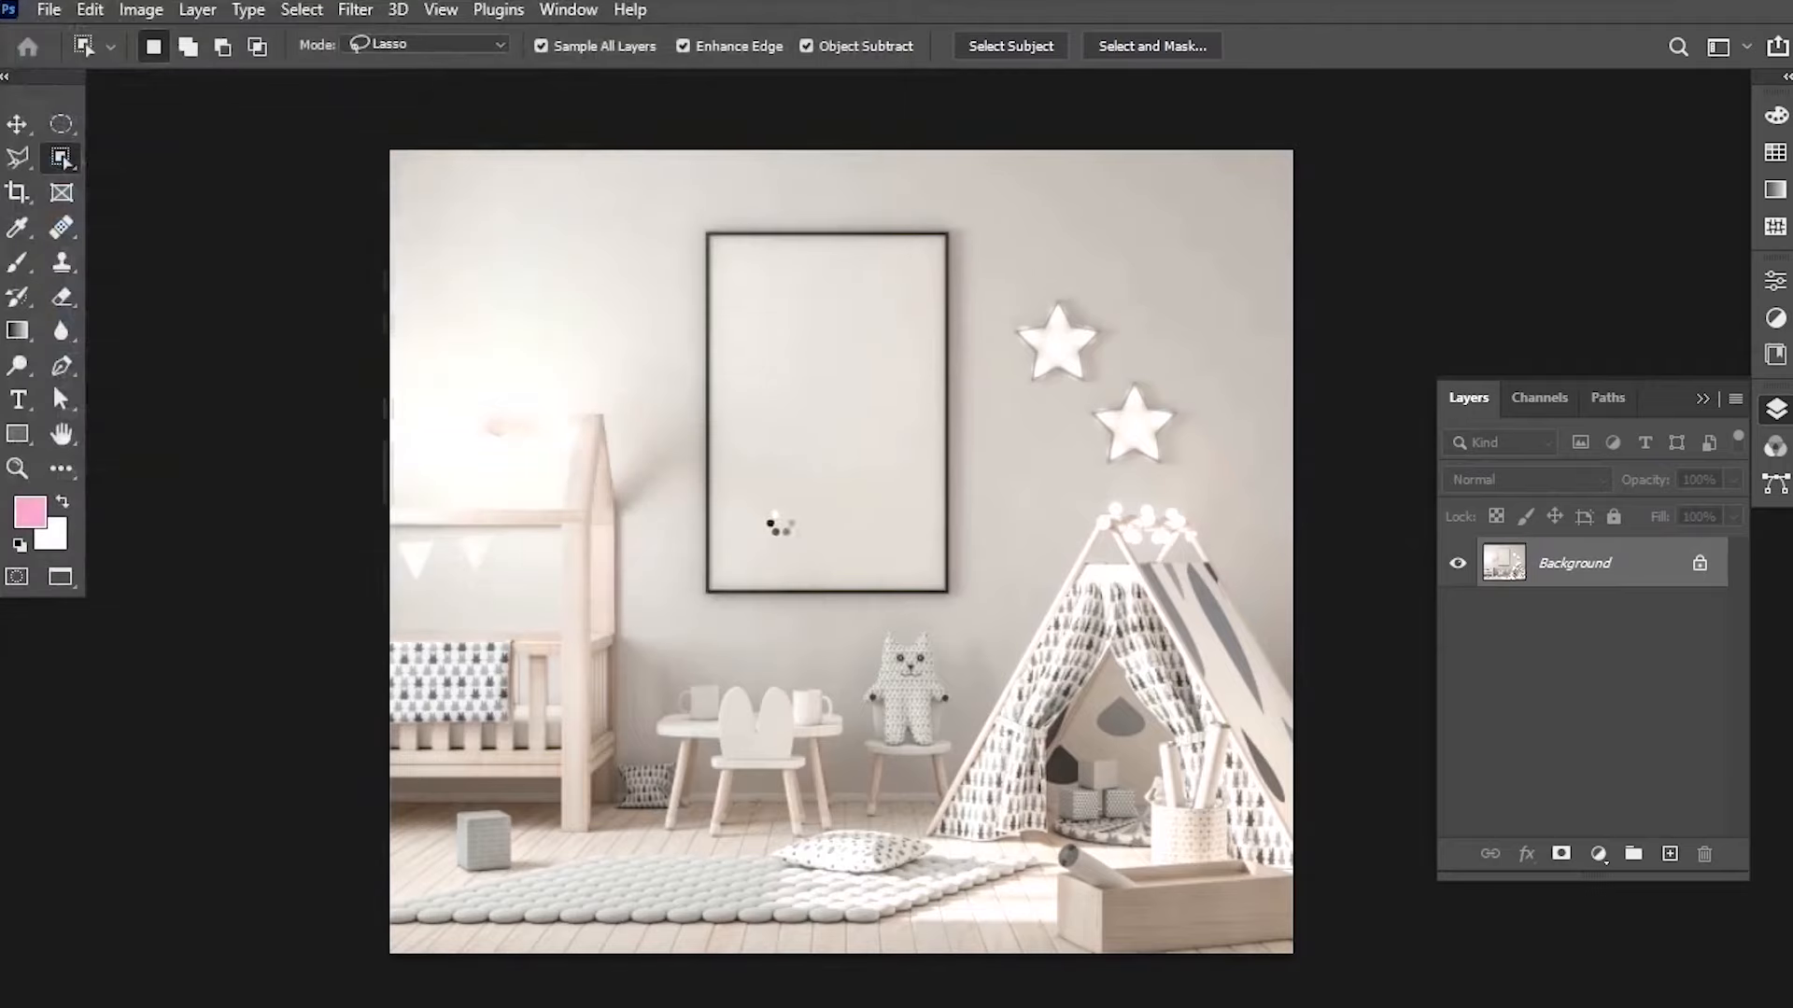
pyautogui.moveTo(1291, 252); pyautogui.dragTo(961, 473)
pyautogui.moveTo(828, 652); pyautogui.dragTo(999, 385)
pyautogui.moveTo(841, 579); pyautogui.dragTo(842, 627)
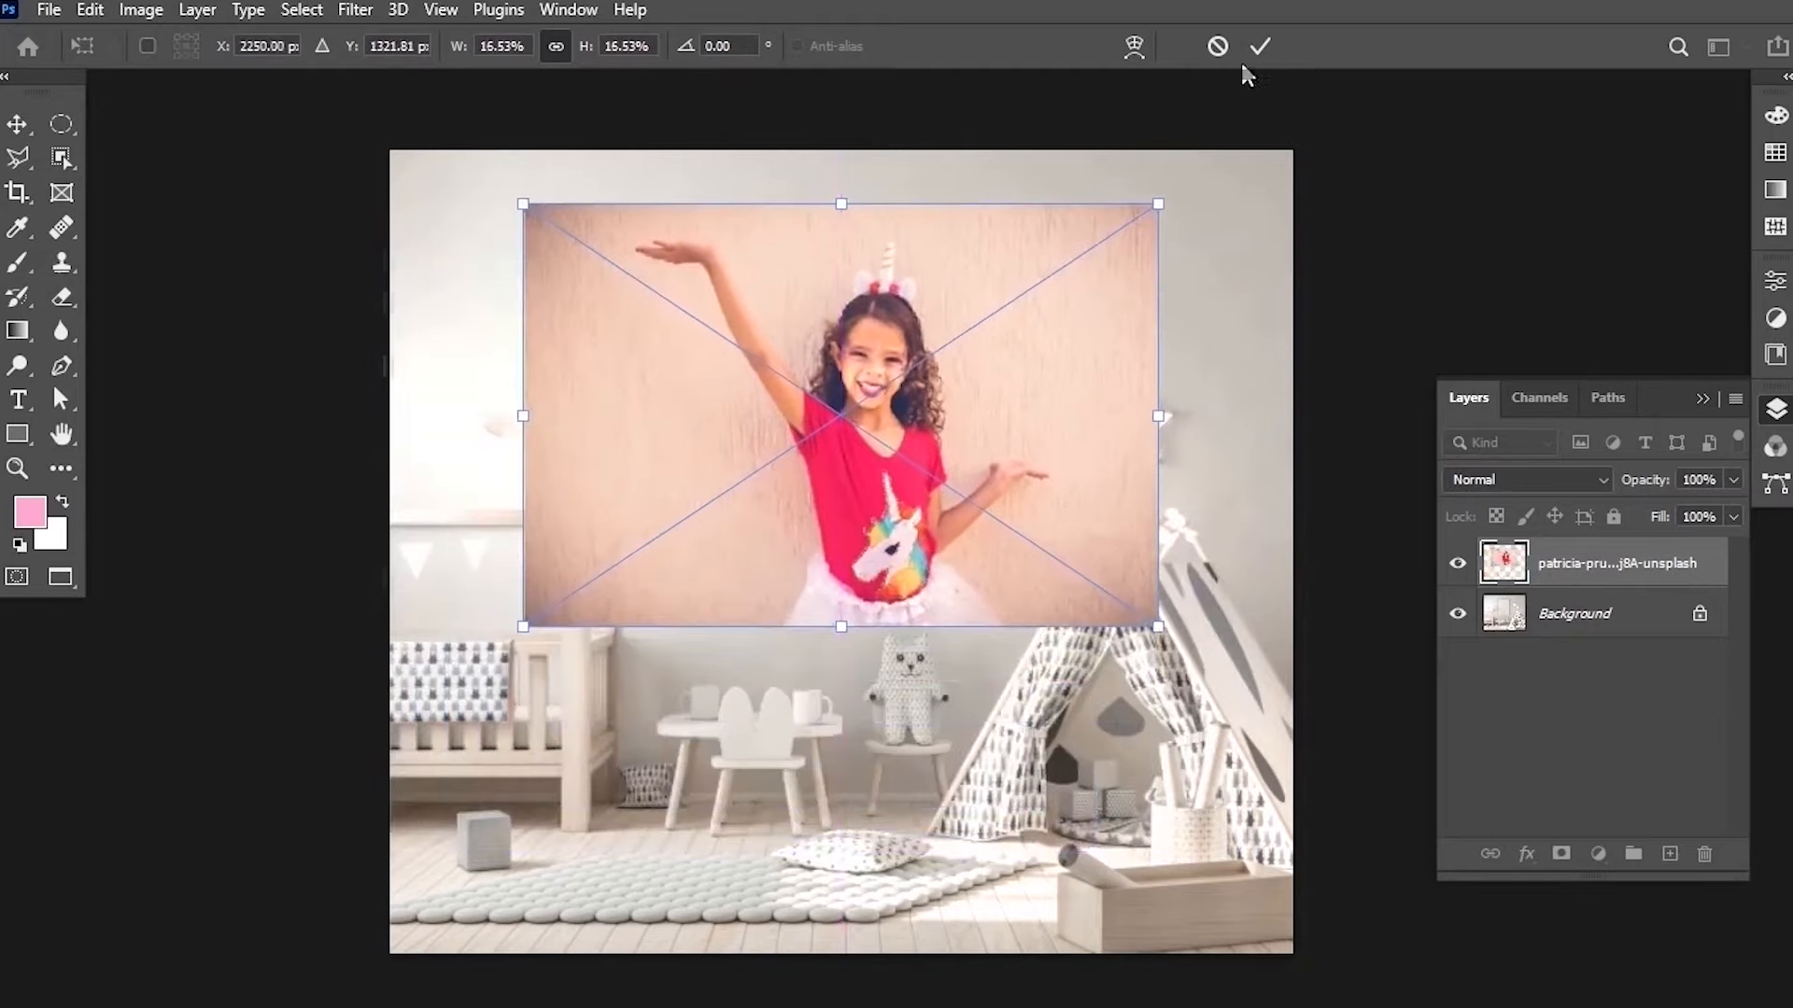
pyautogui.click(1260, 46)
# Try moving the placed photo lower in the room and back up.
pyautogui.press('w')
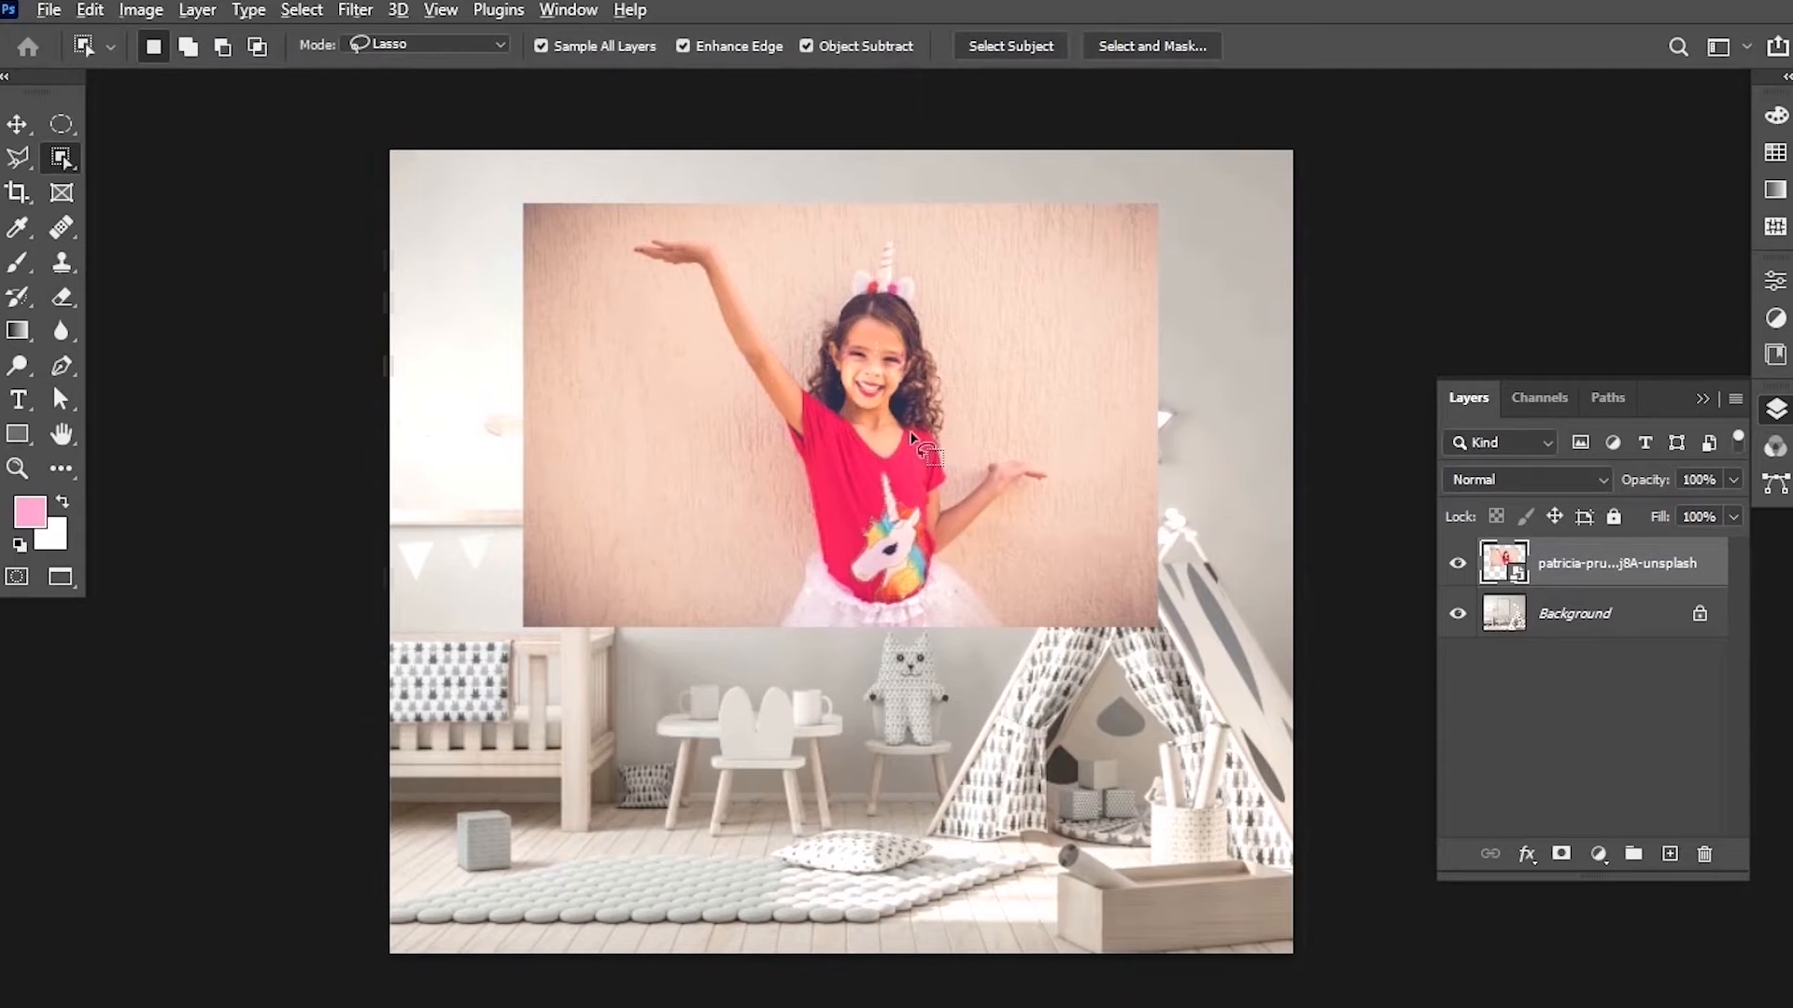
pyautogui.scroll(1, 913, 439)
pyautogui.press('v')
pyautogui.scroll(2, 841, 317)
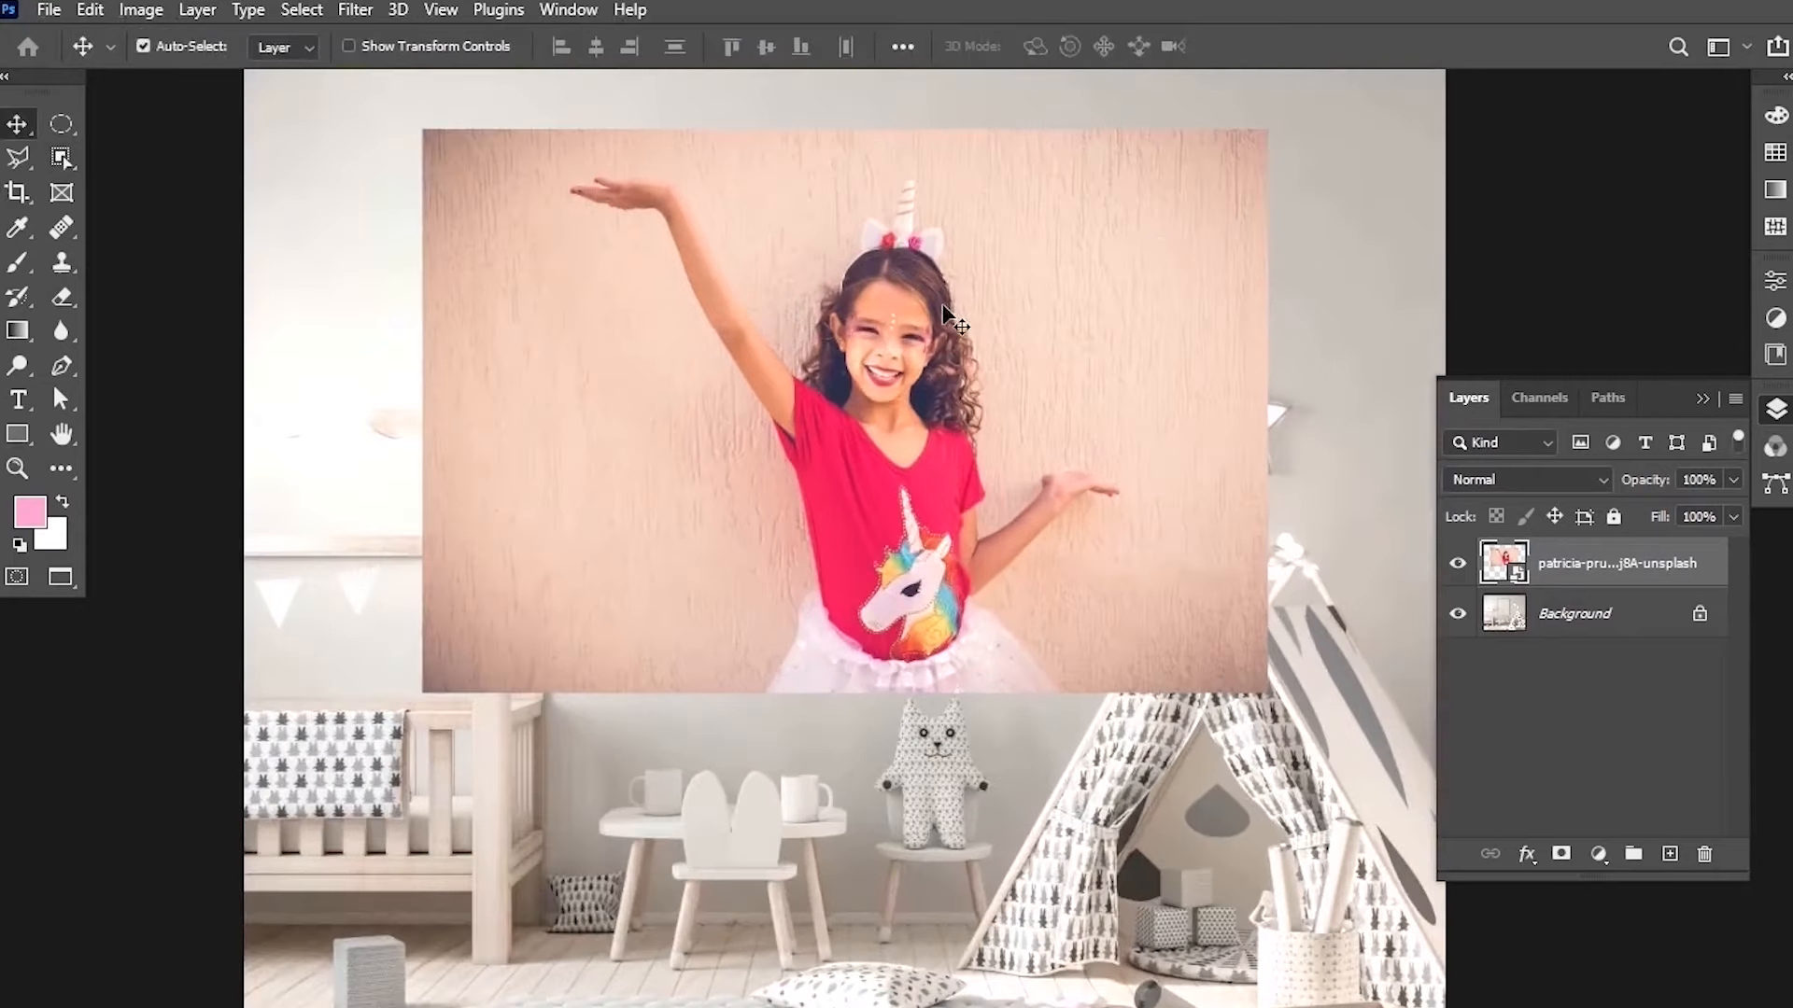
pyautogui.moveTo(943, 280); pyautogui.dragTo(929, 702)
pyautogui.scroll(1, 850, 411)
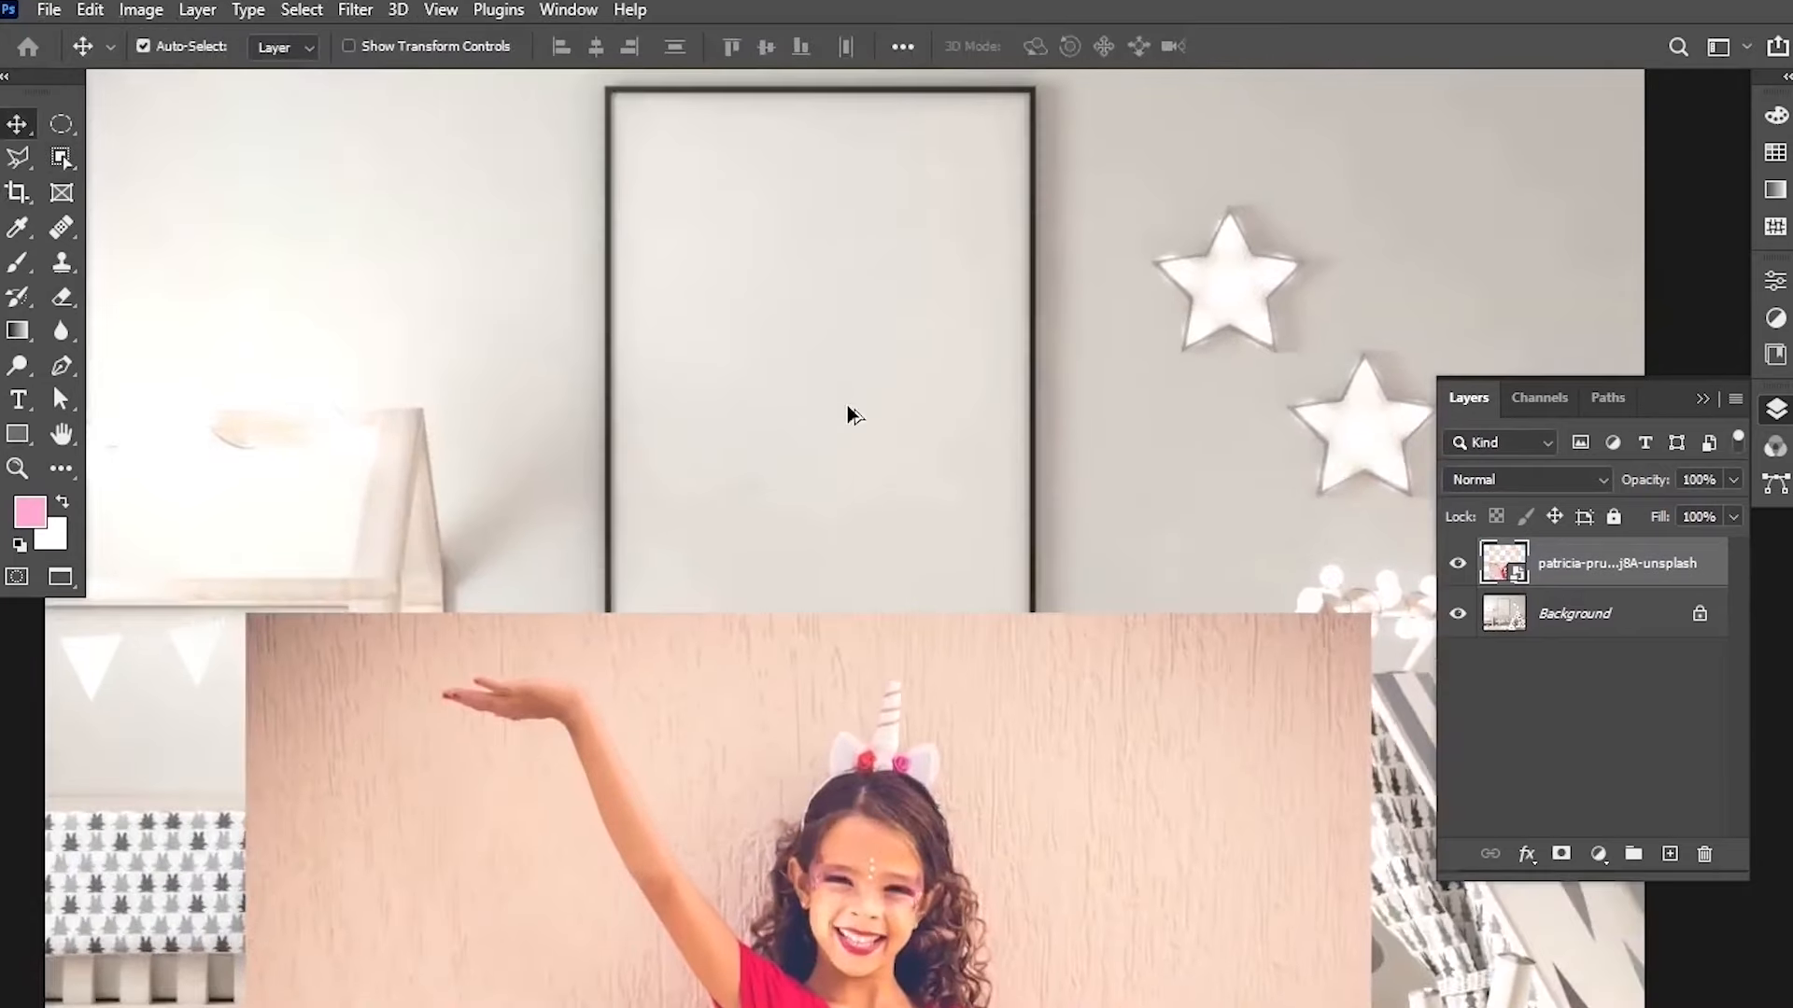
pyautogui.scroll(-1, 867, 850)
pyautogui.scroll(-1, 866, 850)
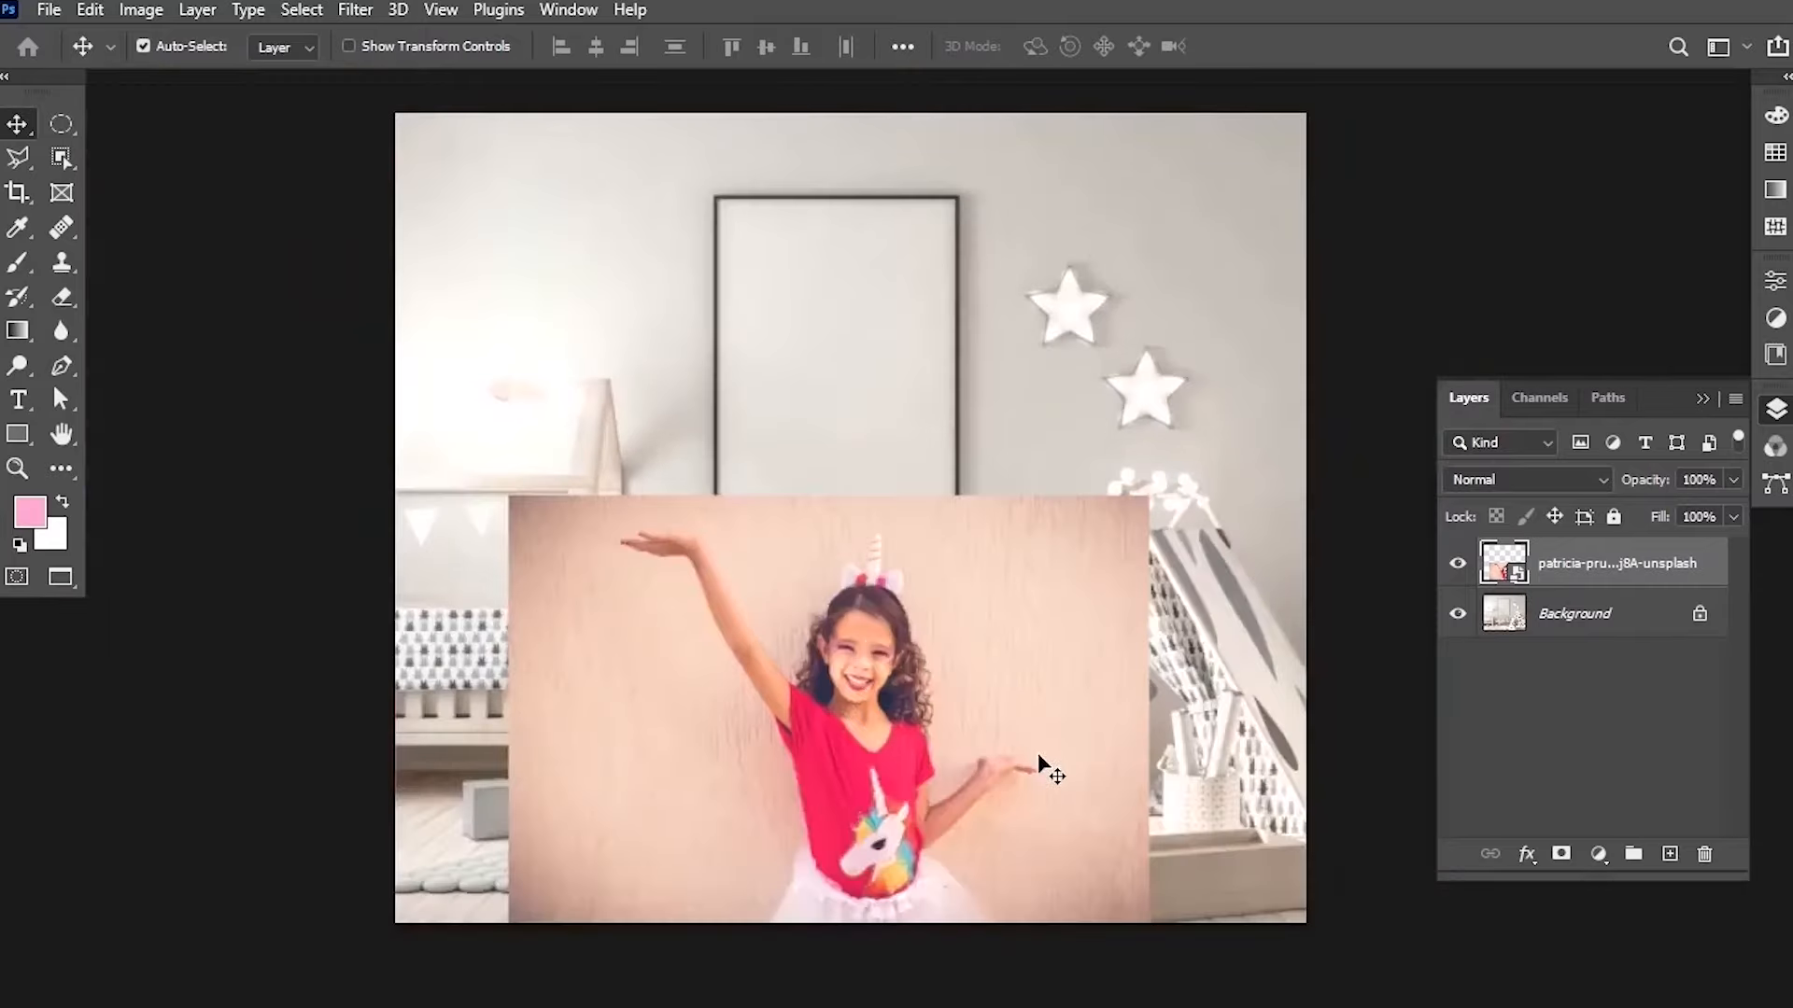
pyautogui.moveTo(1048, 772); pyautogui.dragTo(1036, 424)
# Scale the photo down to about 14% and centre it over the wall frame.
pyautogui.hotkey('ctrl', 't')
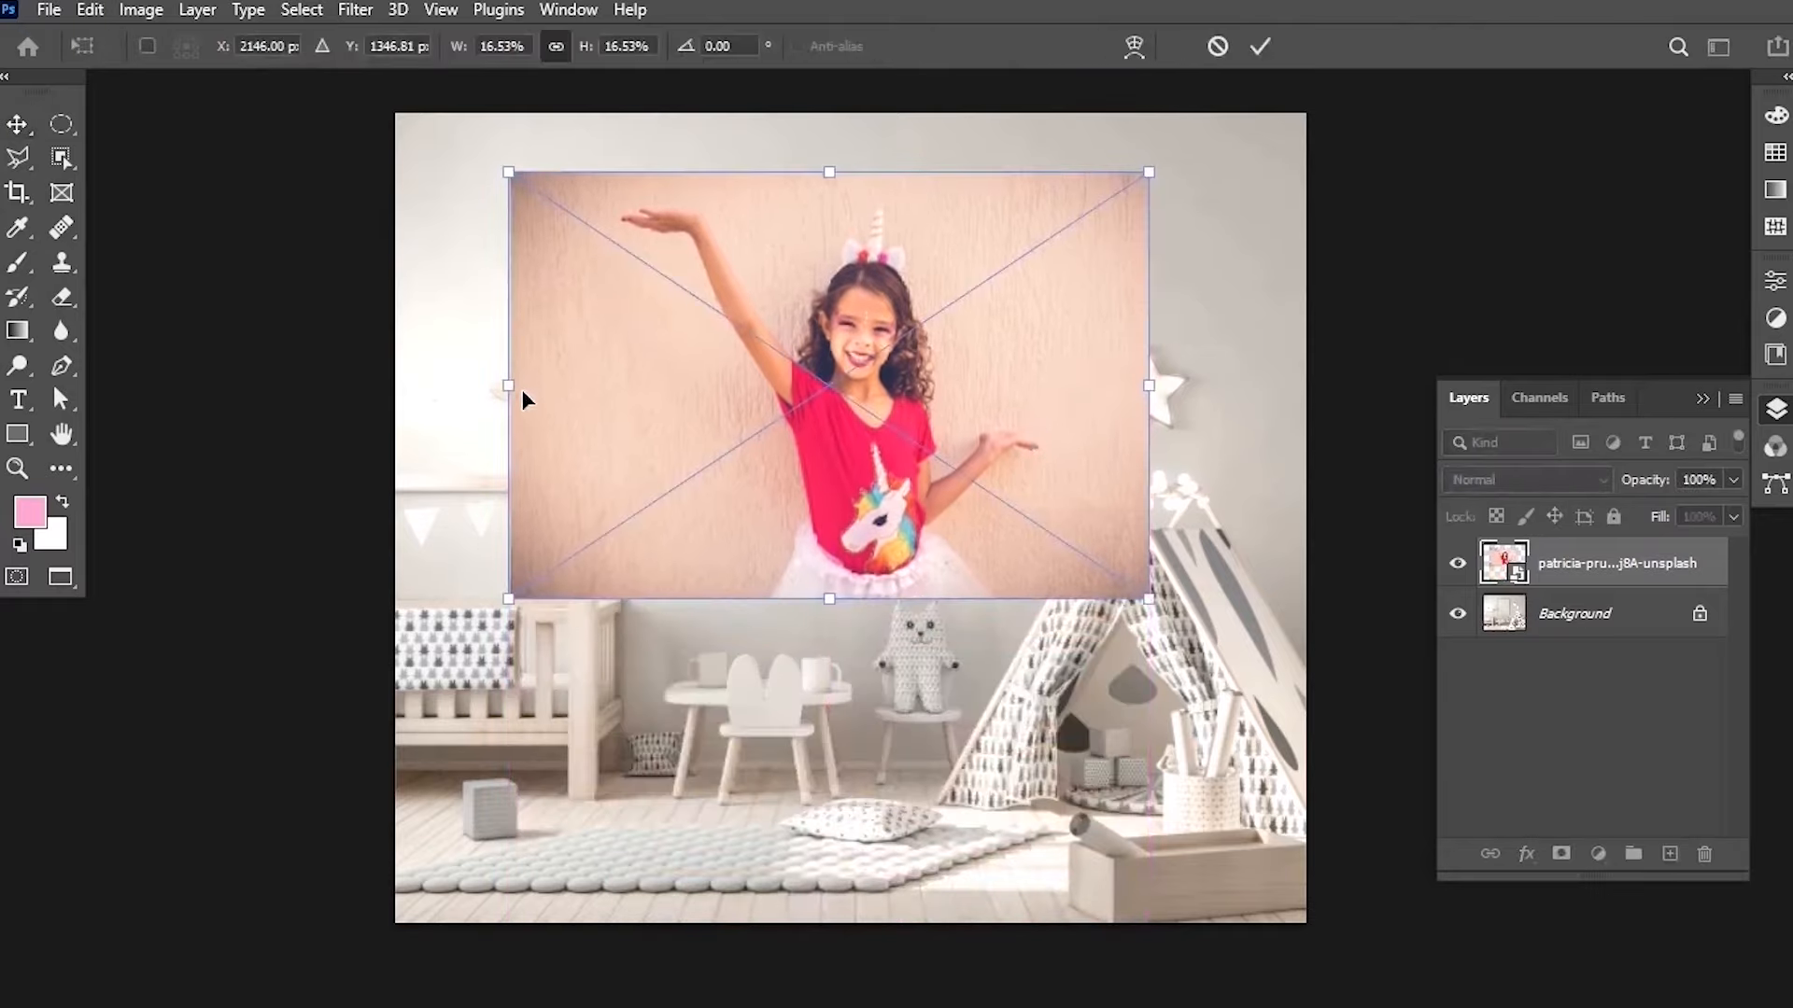
pyautogui.moveTo(520, 392); pyautogui.dragTo(601, 390)
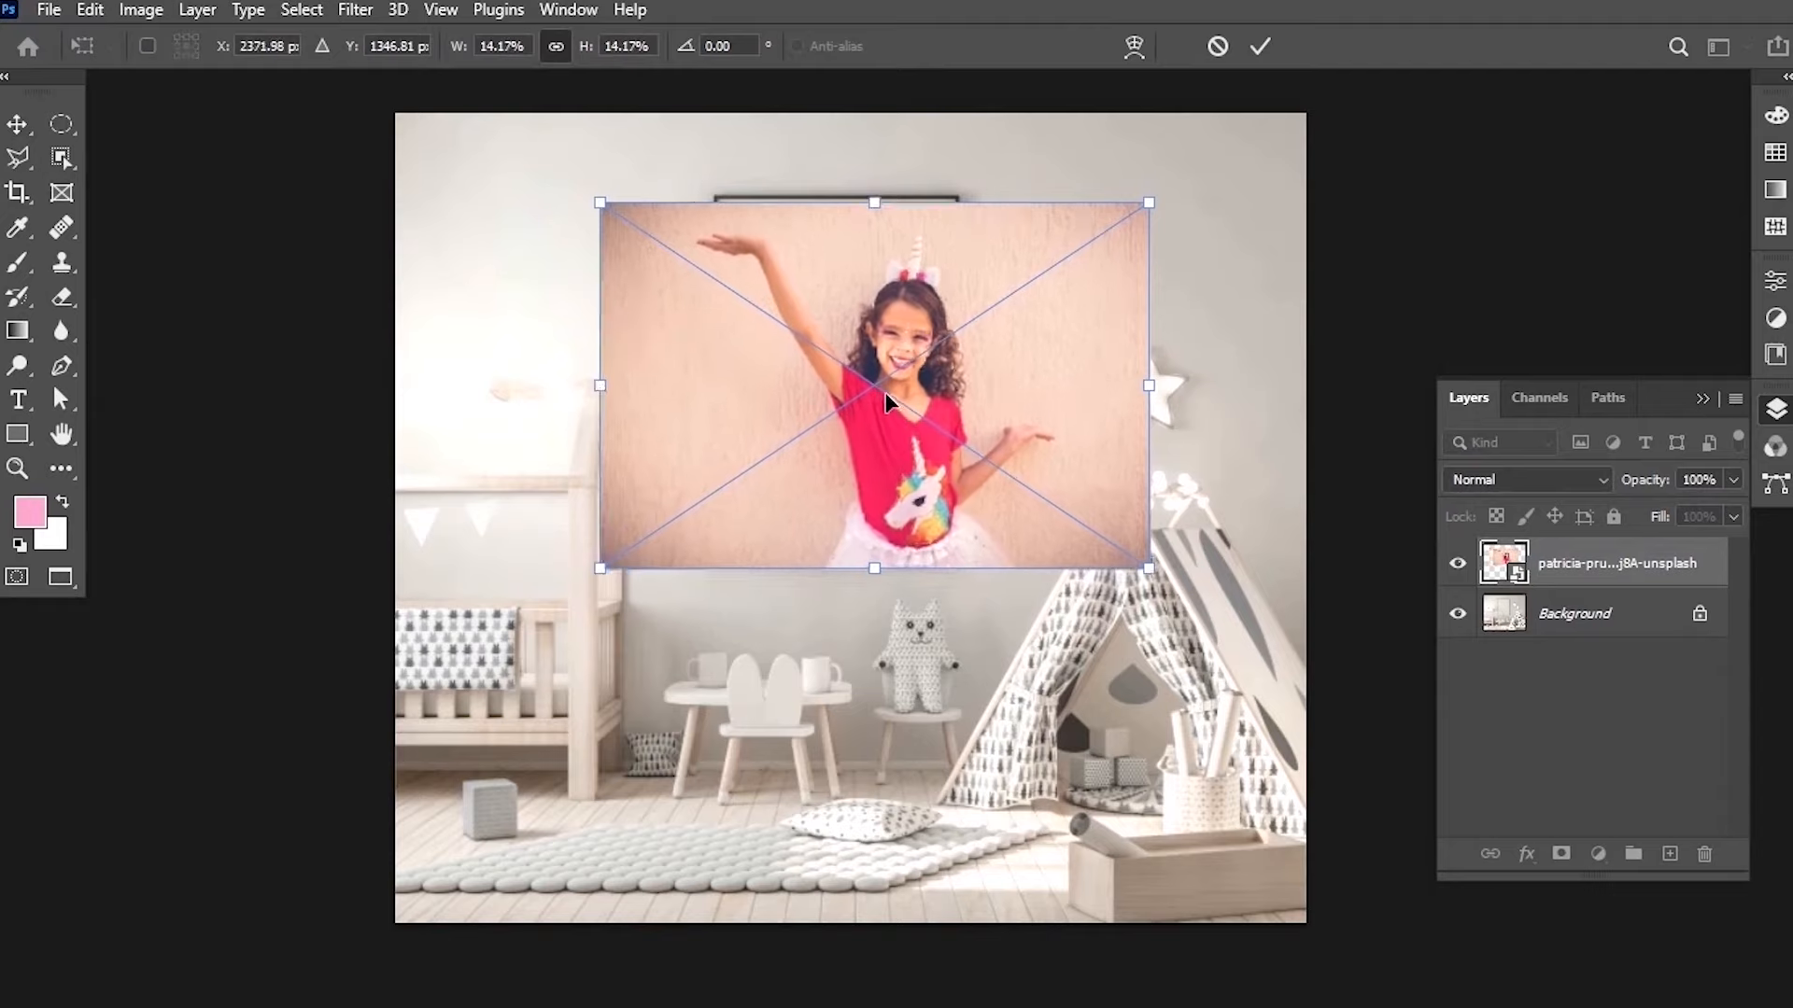
pyautogui.moveTo(888, 393)
pyautogui.mouseDown()
pyautogui.moveTo(876, 369)
pyautogui.moveTo(863, 388)
pyautogui.mouseUp()
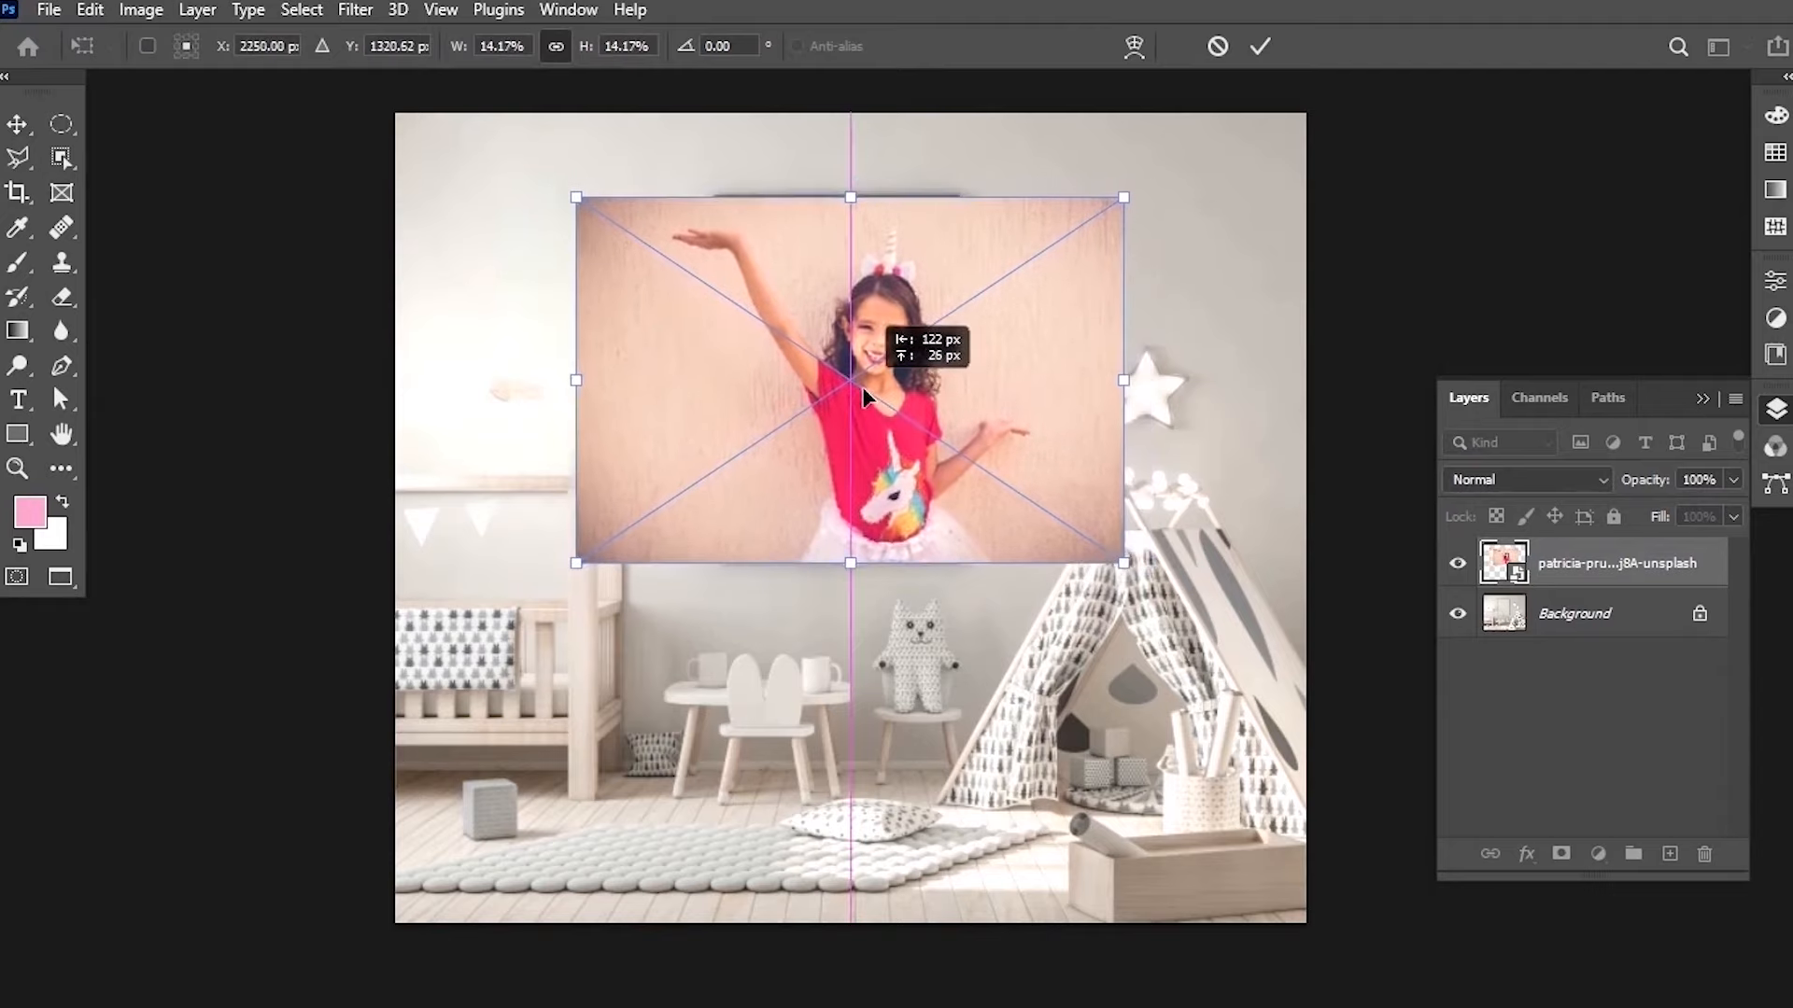
pyautogui.moveTo(864, 397); pyautogui.dragTo(864, 397)
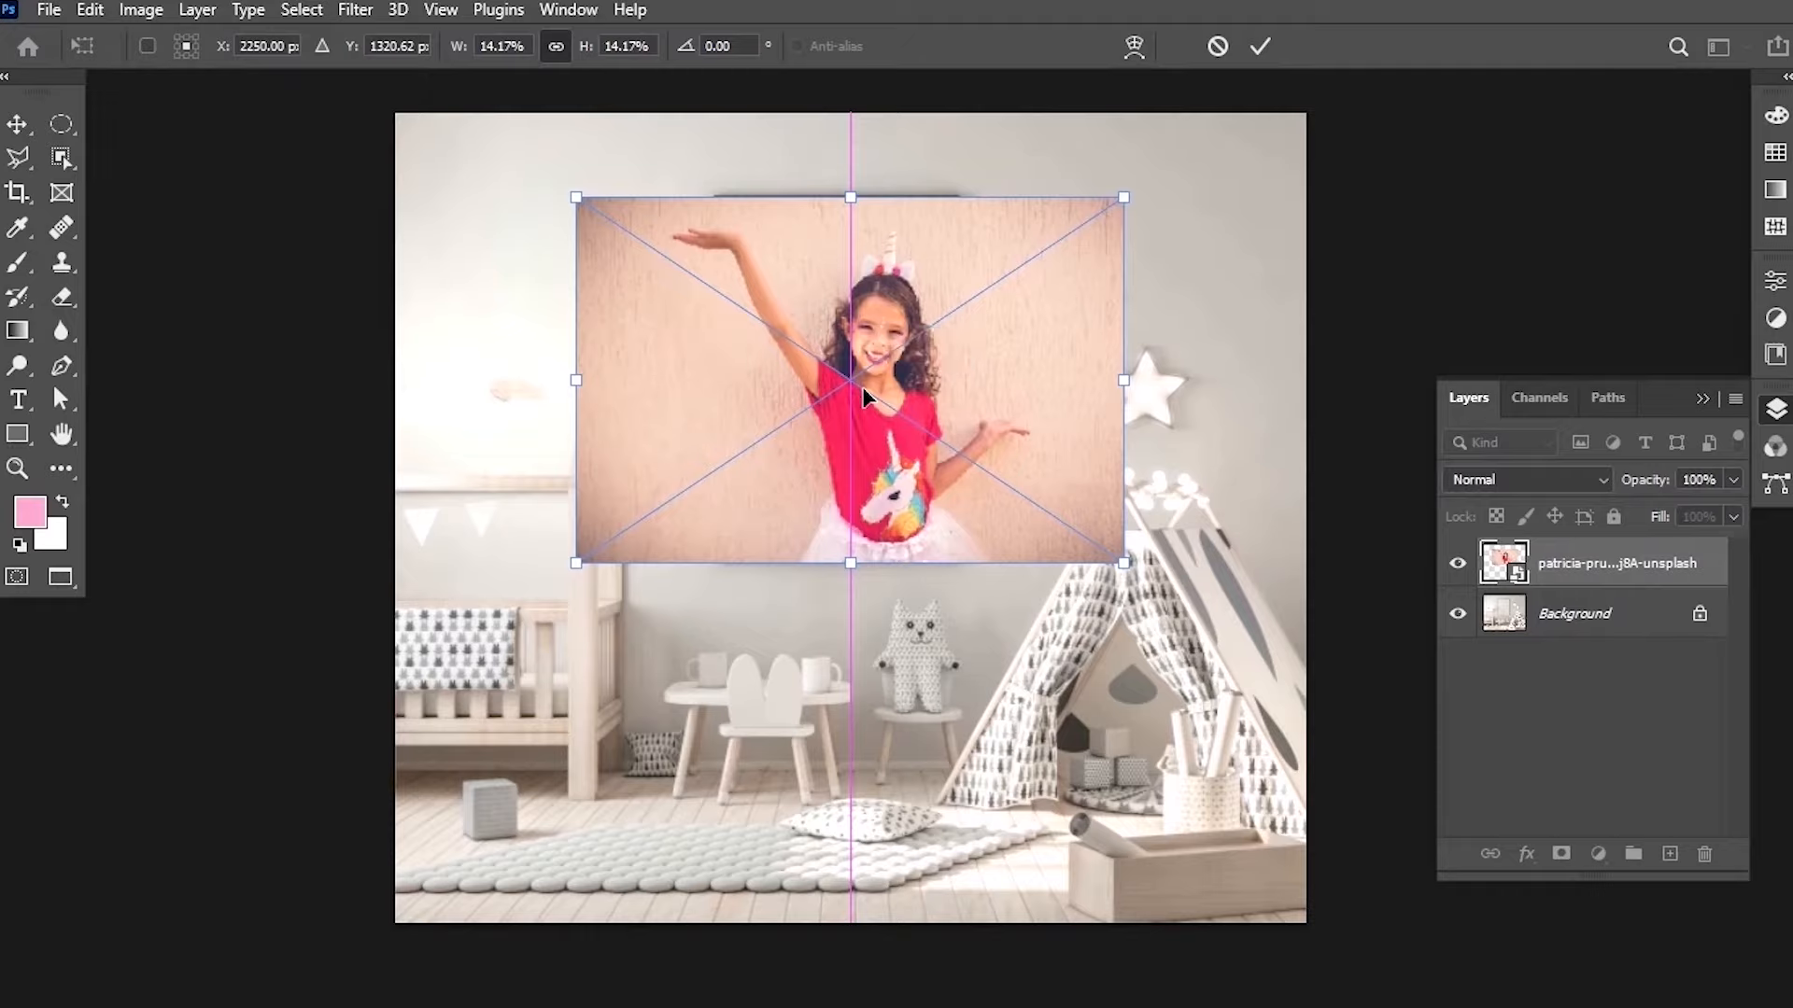
pyautogui.click(1262, 46)
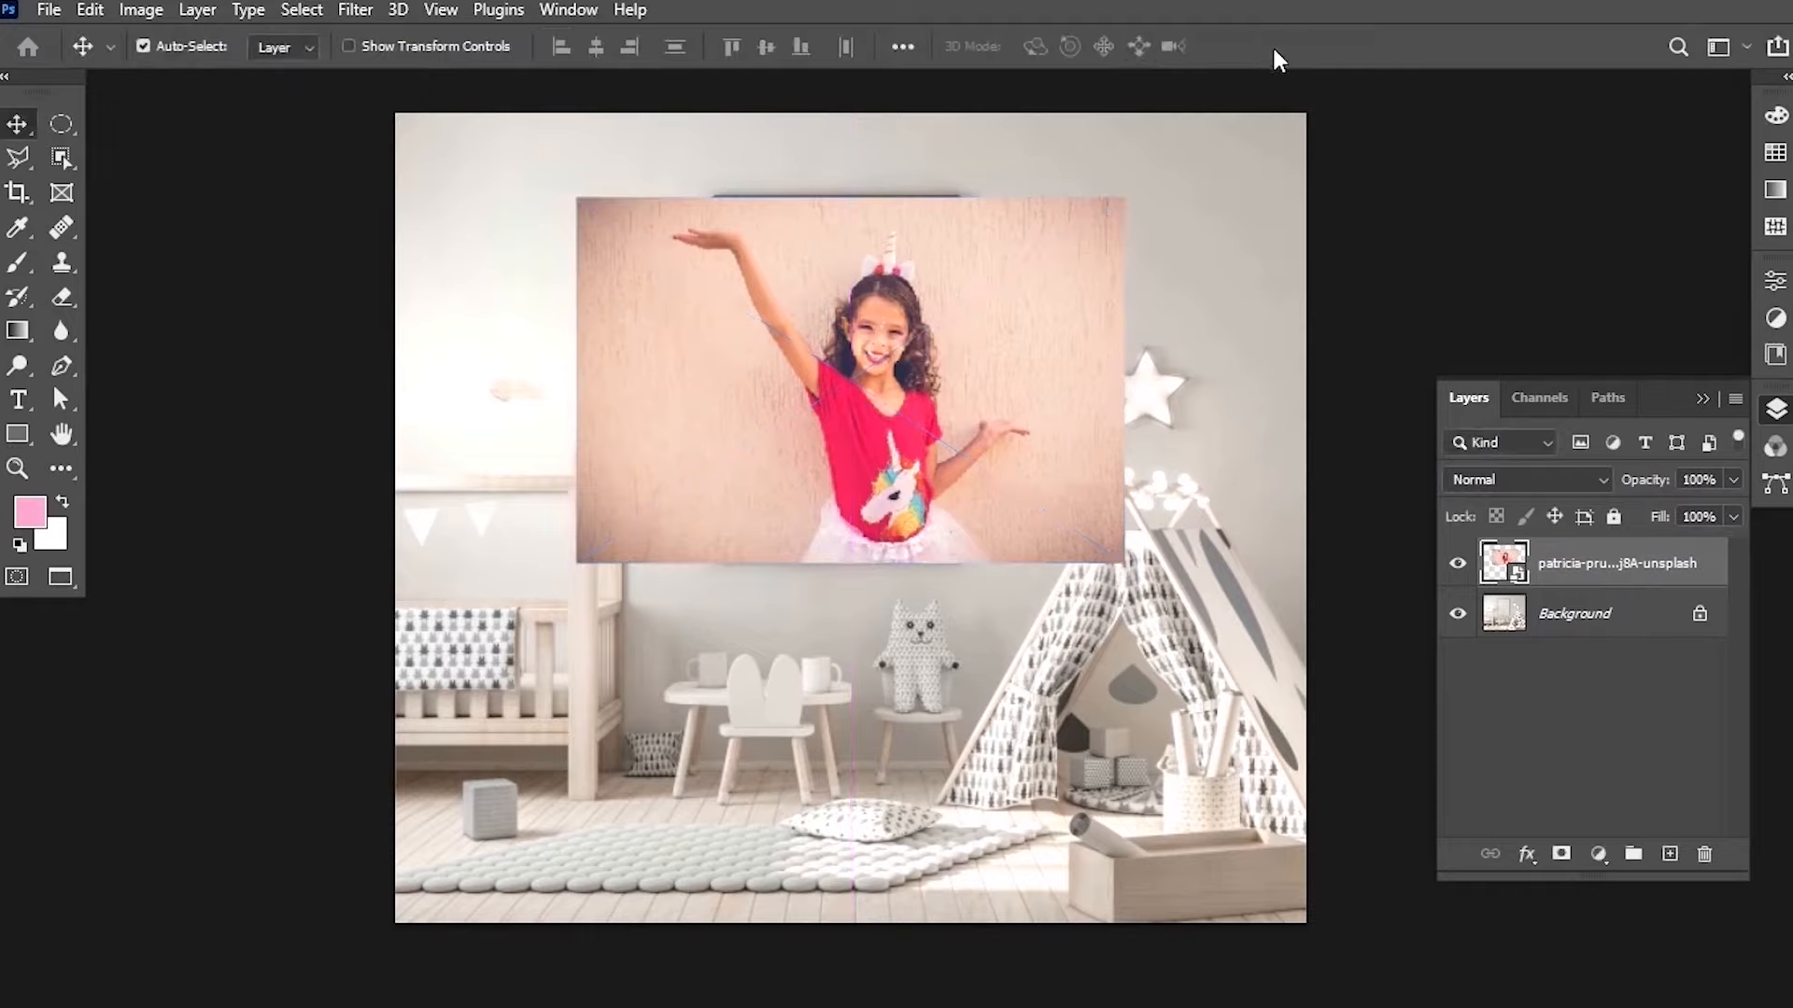
# Hide the placed photo's layer and zoom in on the empty wall frame.
pyautogui.click(1459, 565)
pyautogui.scroll(2, 940, 340)
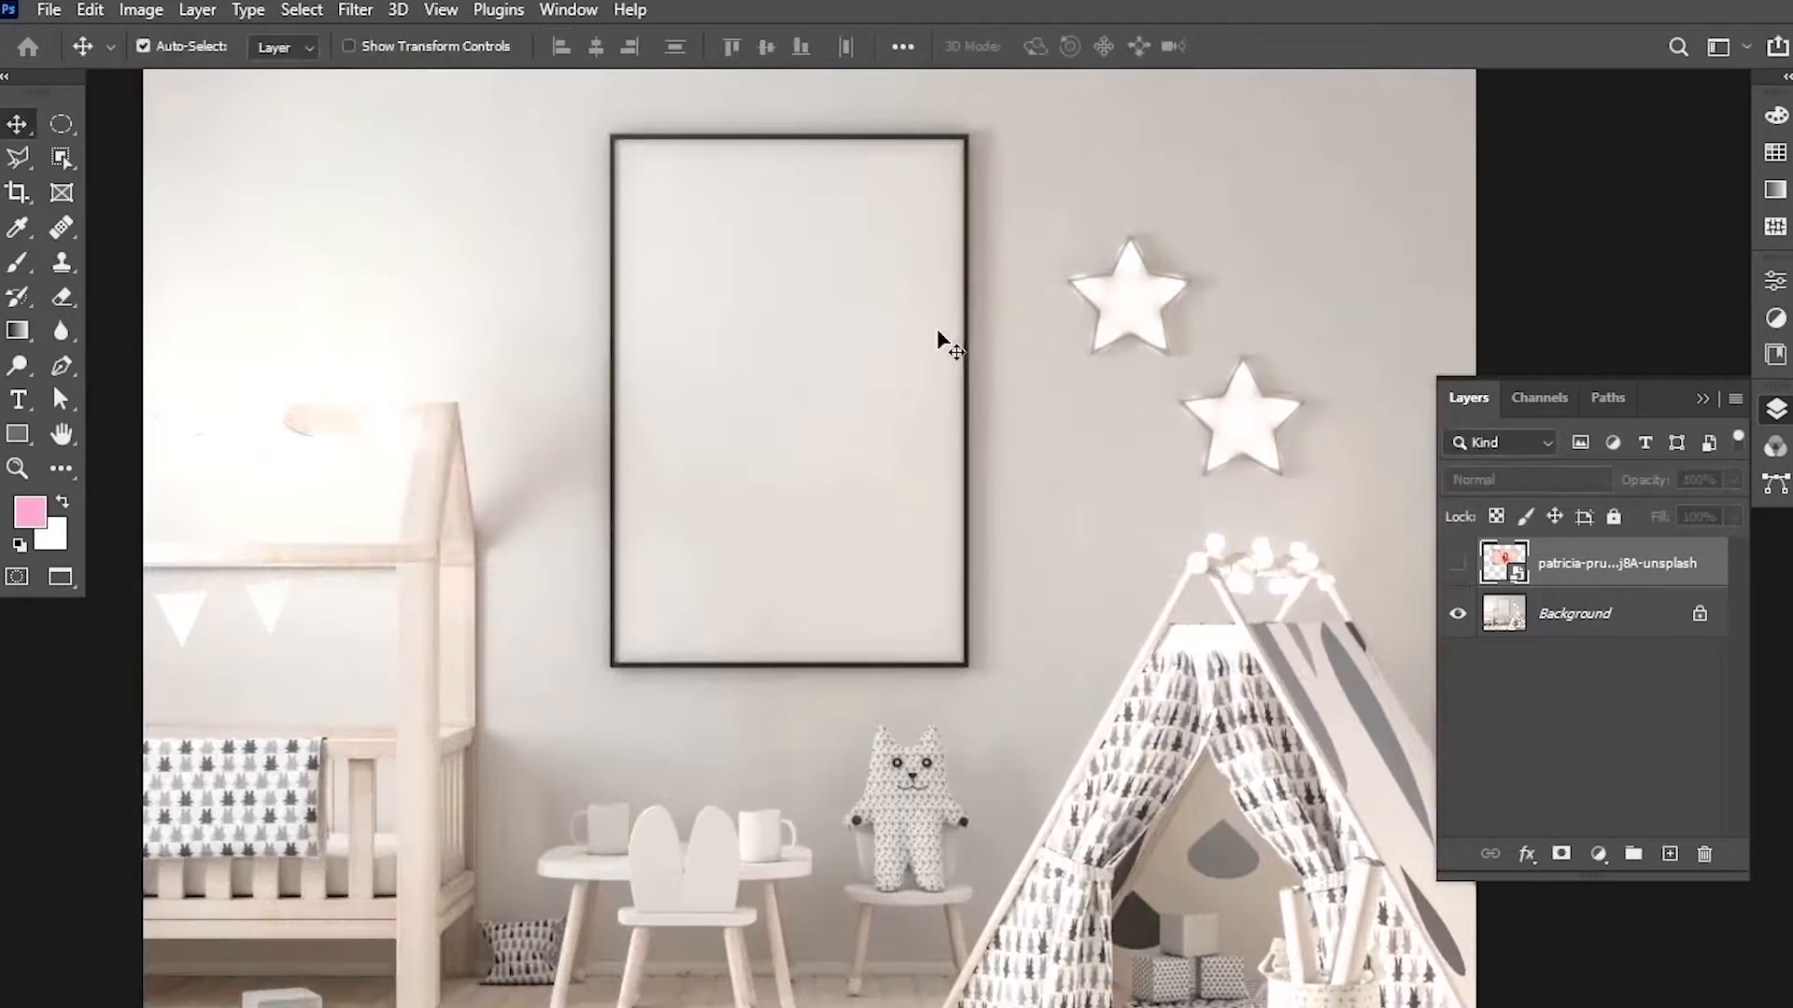
pyautogui.scroll(1, 701, 311)
pyautogui.scroll(2, 698, 309)
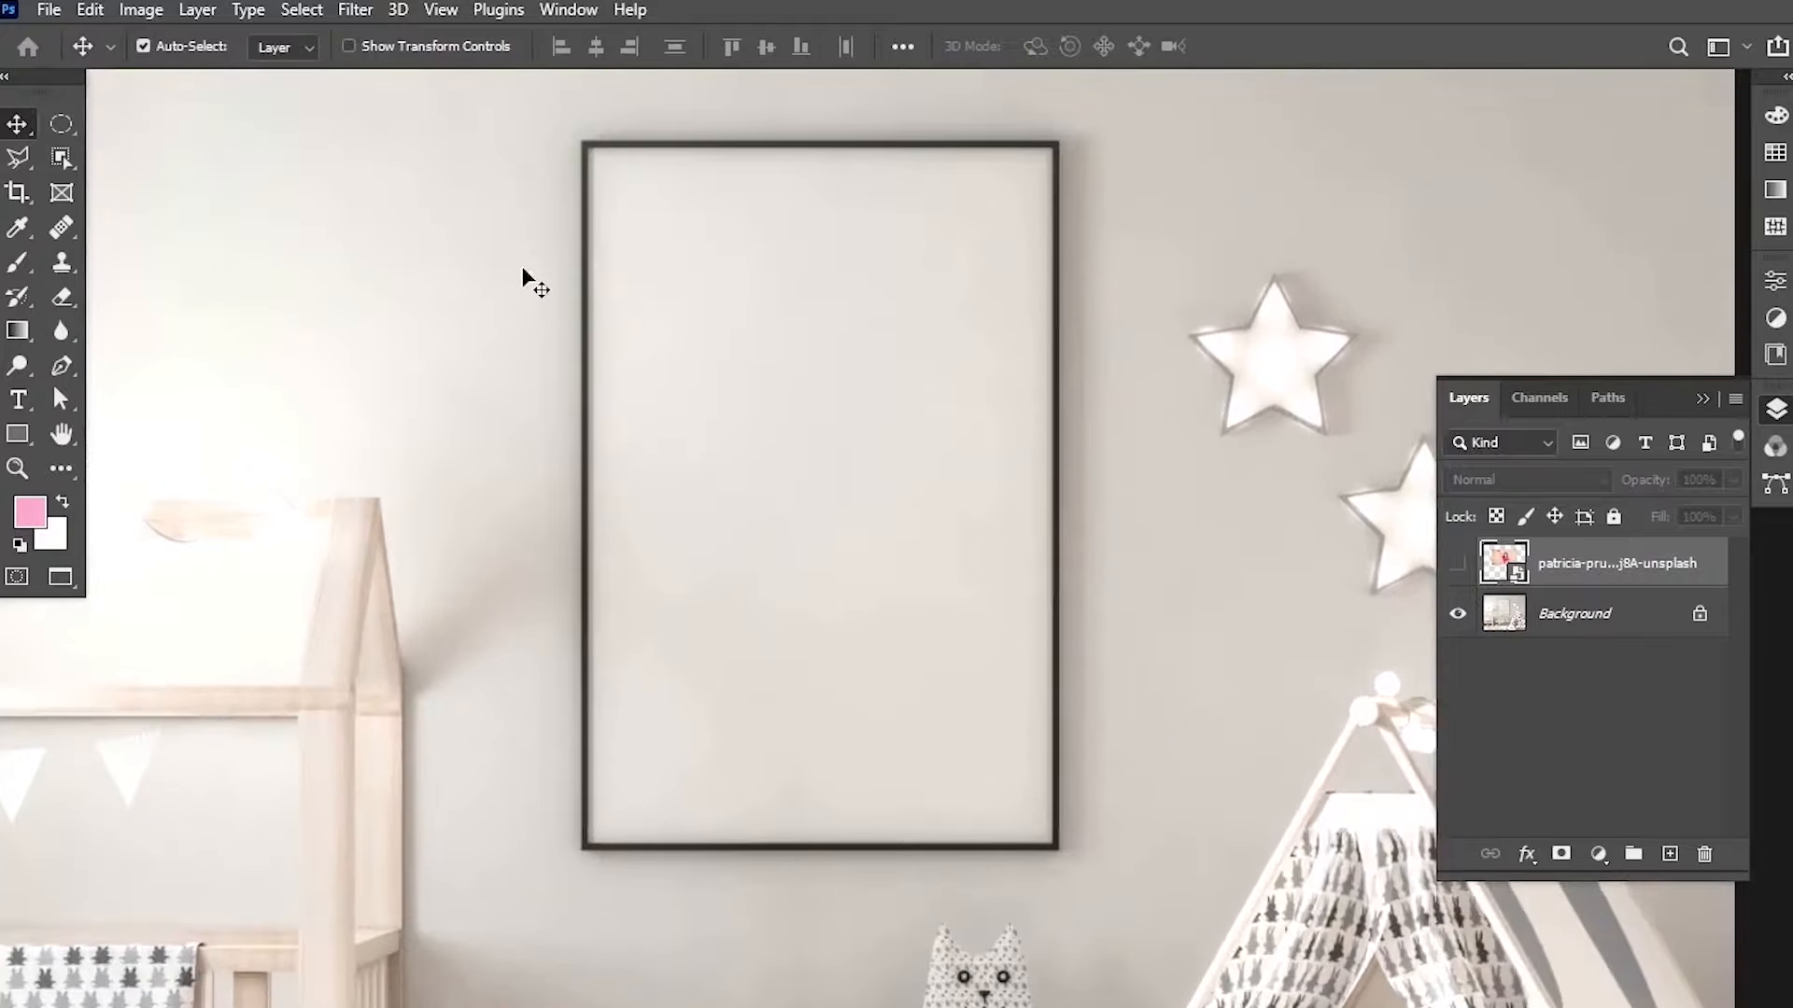
# Trace a polygonal lasso selection around the inner edge of the empty wall frame.
pyautogui.scroll(2, 874, 334)
pyautogui.moveTo(874, 333); pyautogui.dragTo(949, 361)
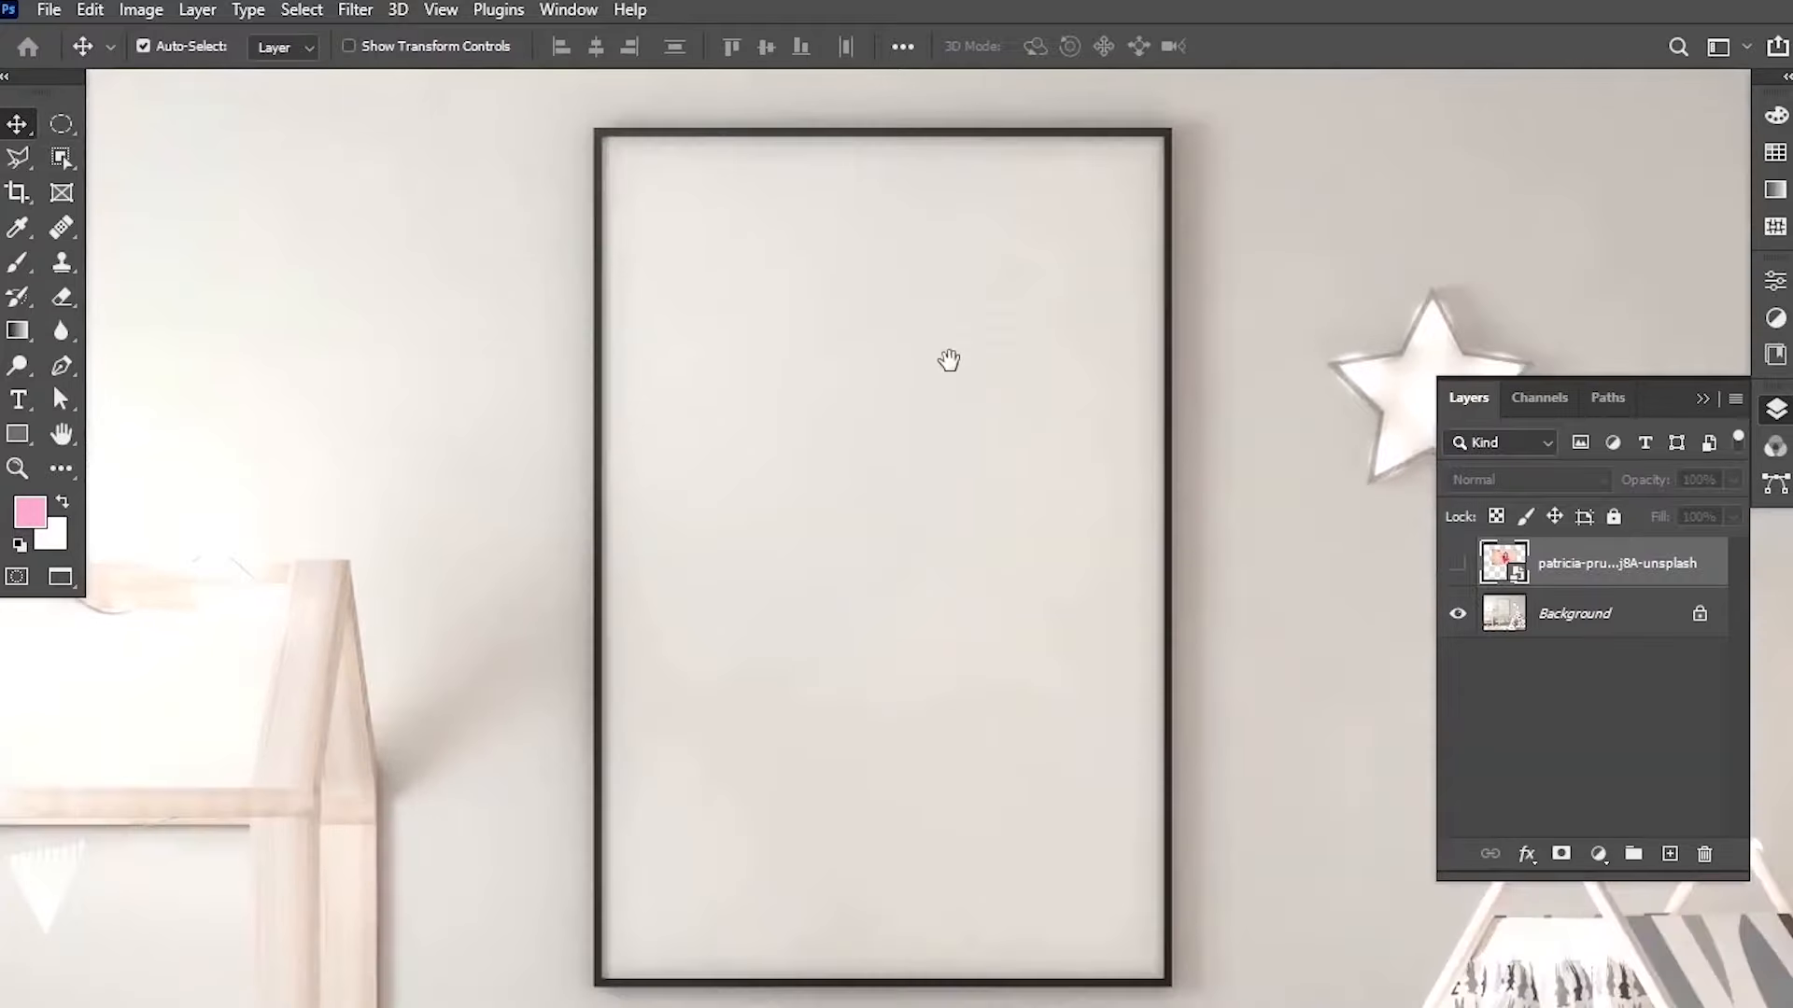
pyautogui.click(24, 162)
pyautogui.rightClick(24, 162)
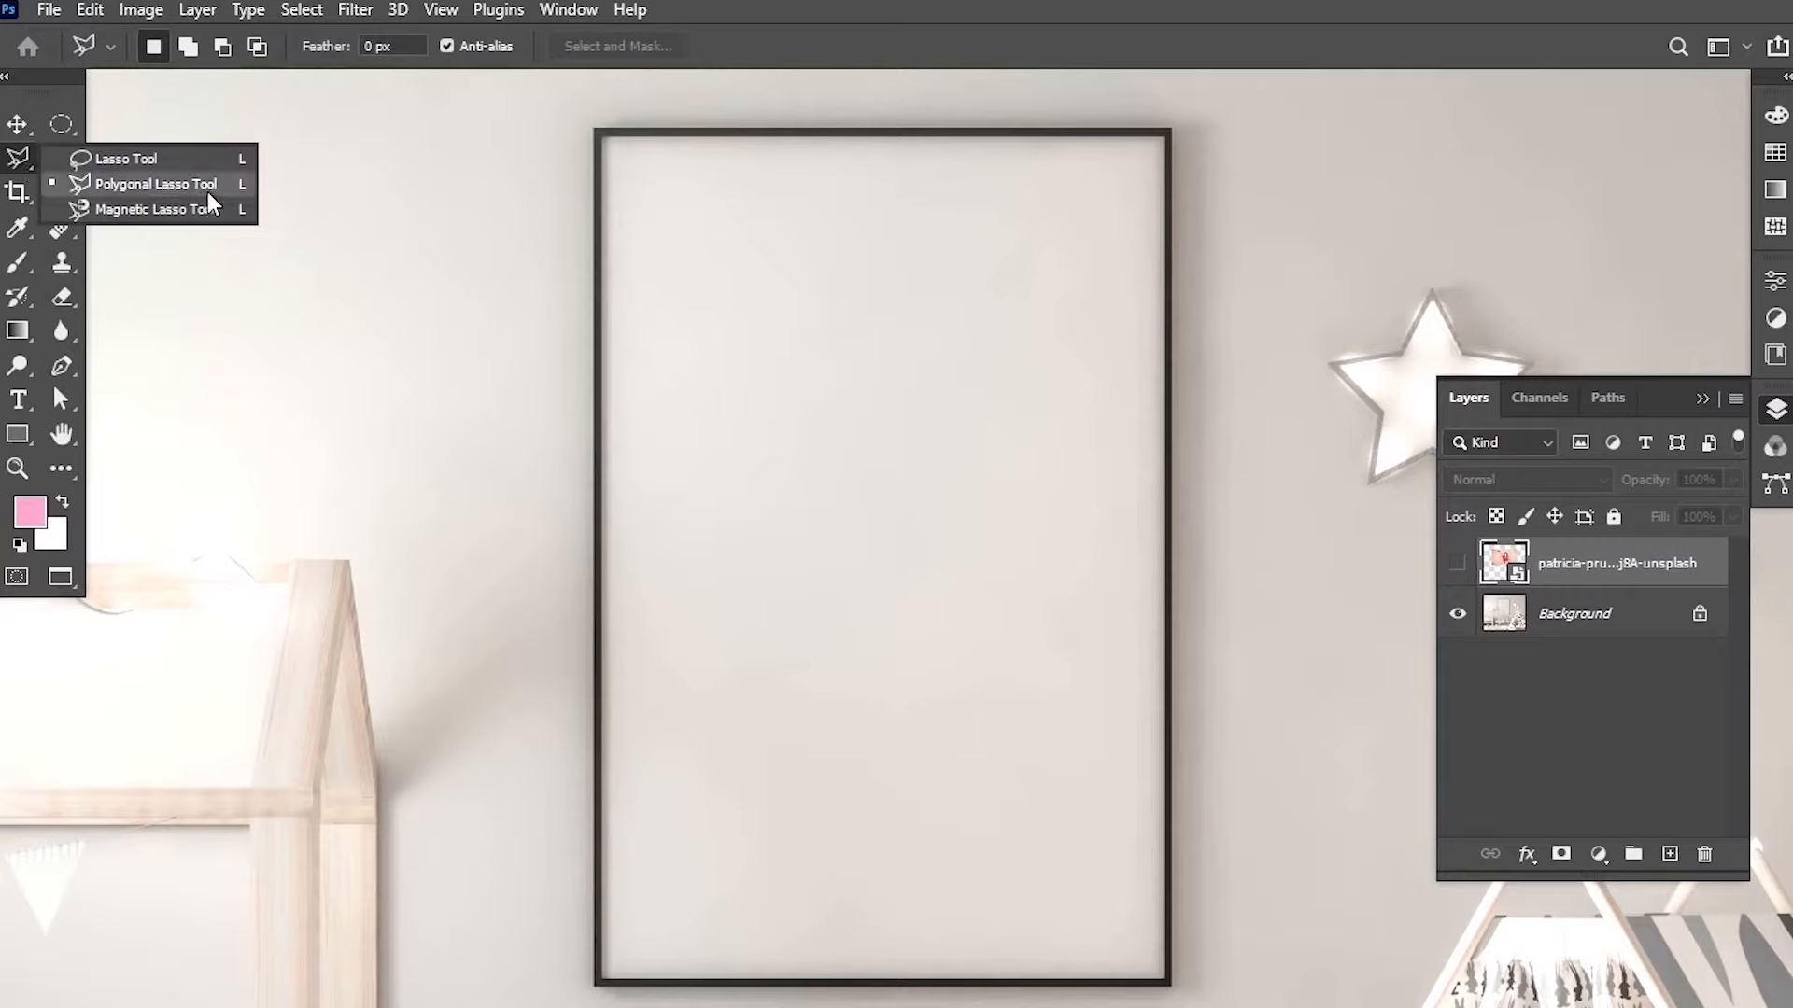
pyautogui.click(25, 164)
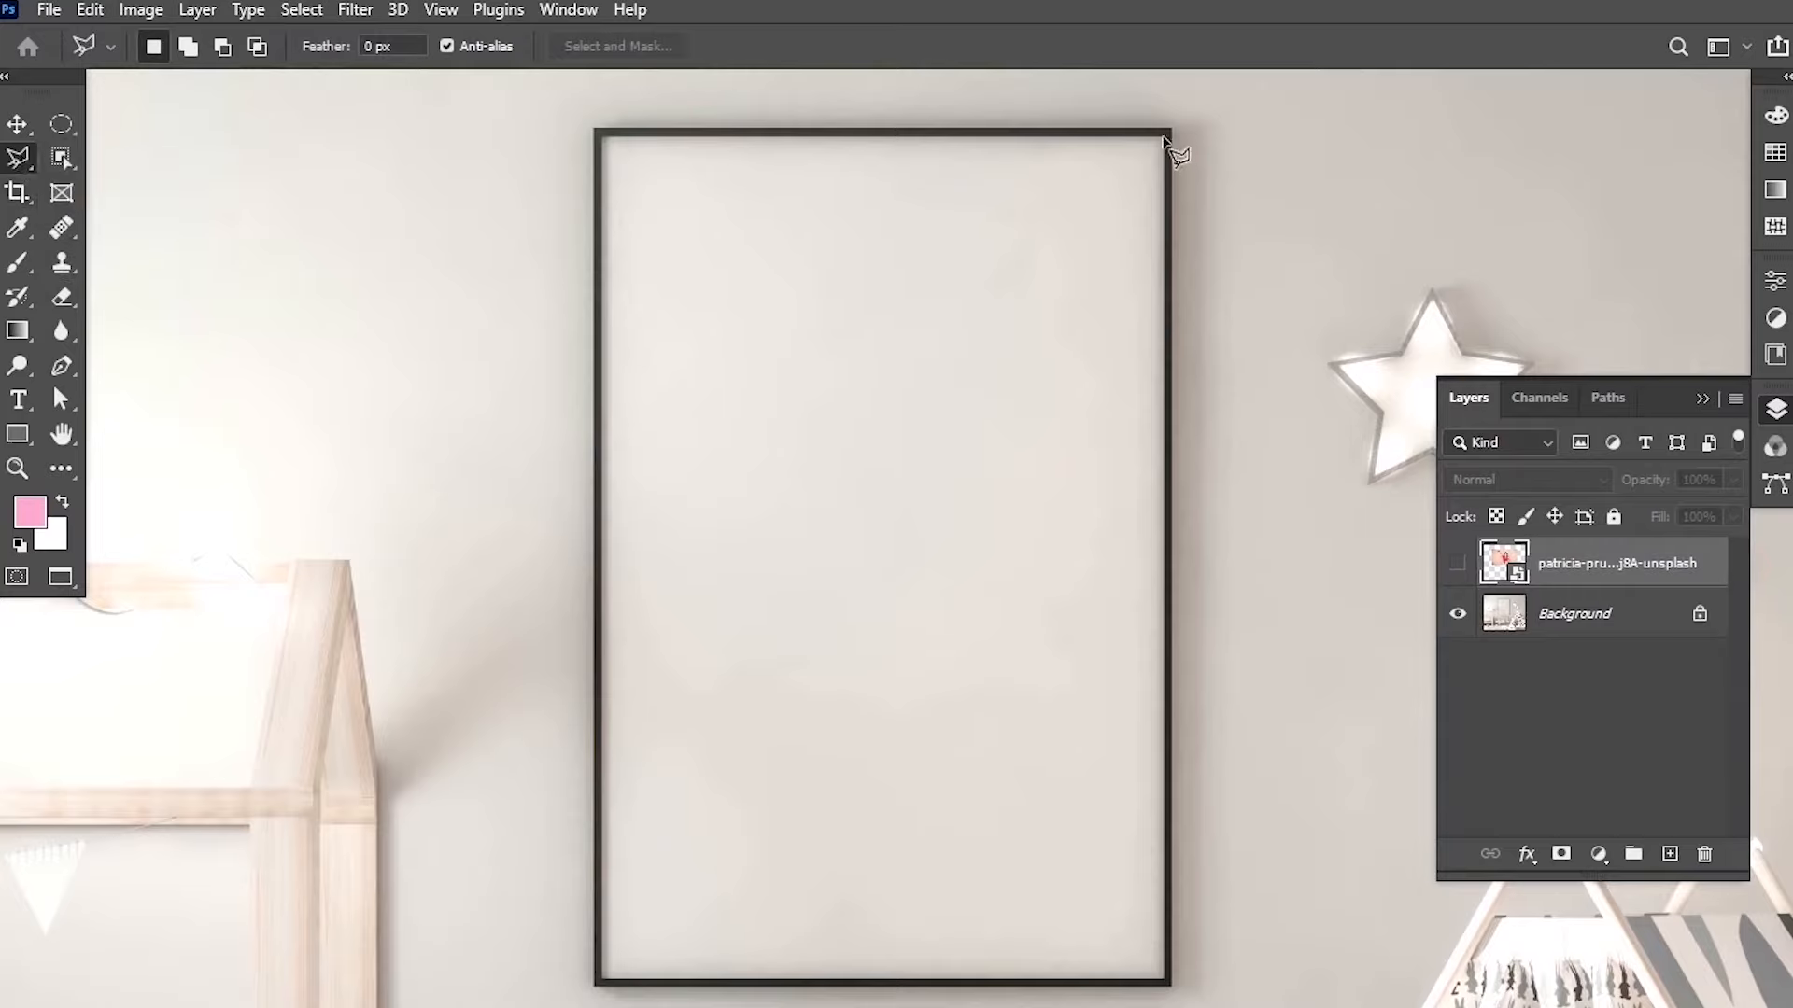
pyautogui.click(1165, 140)
pyautogui.scroll(5, 829, 389)
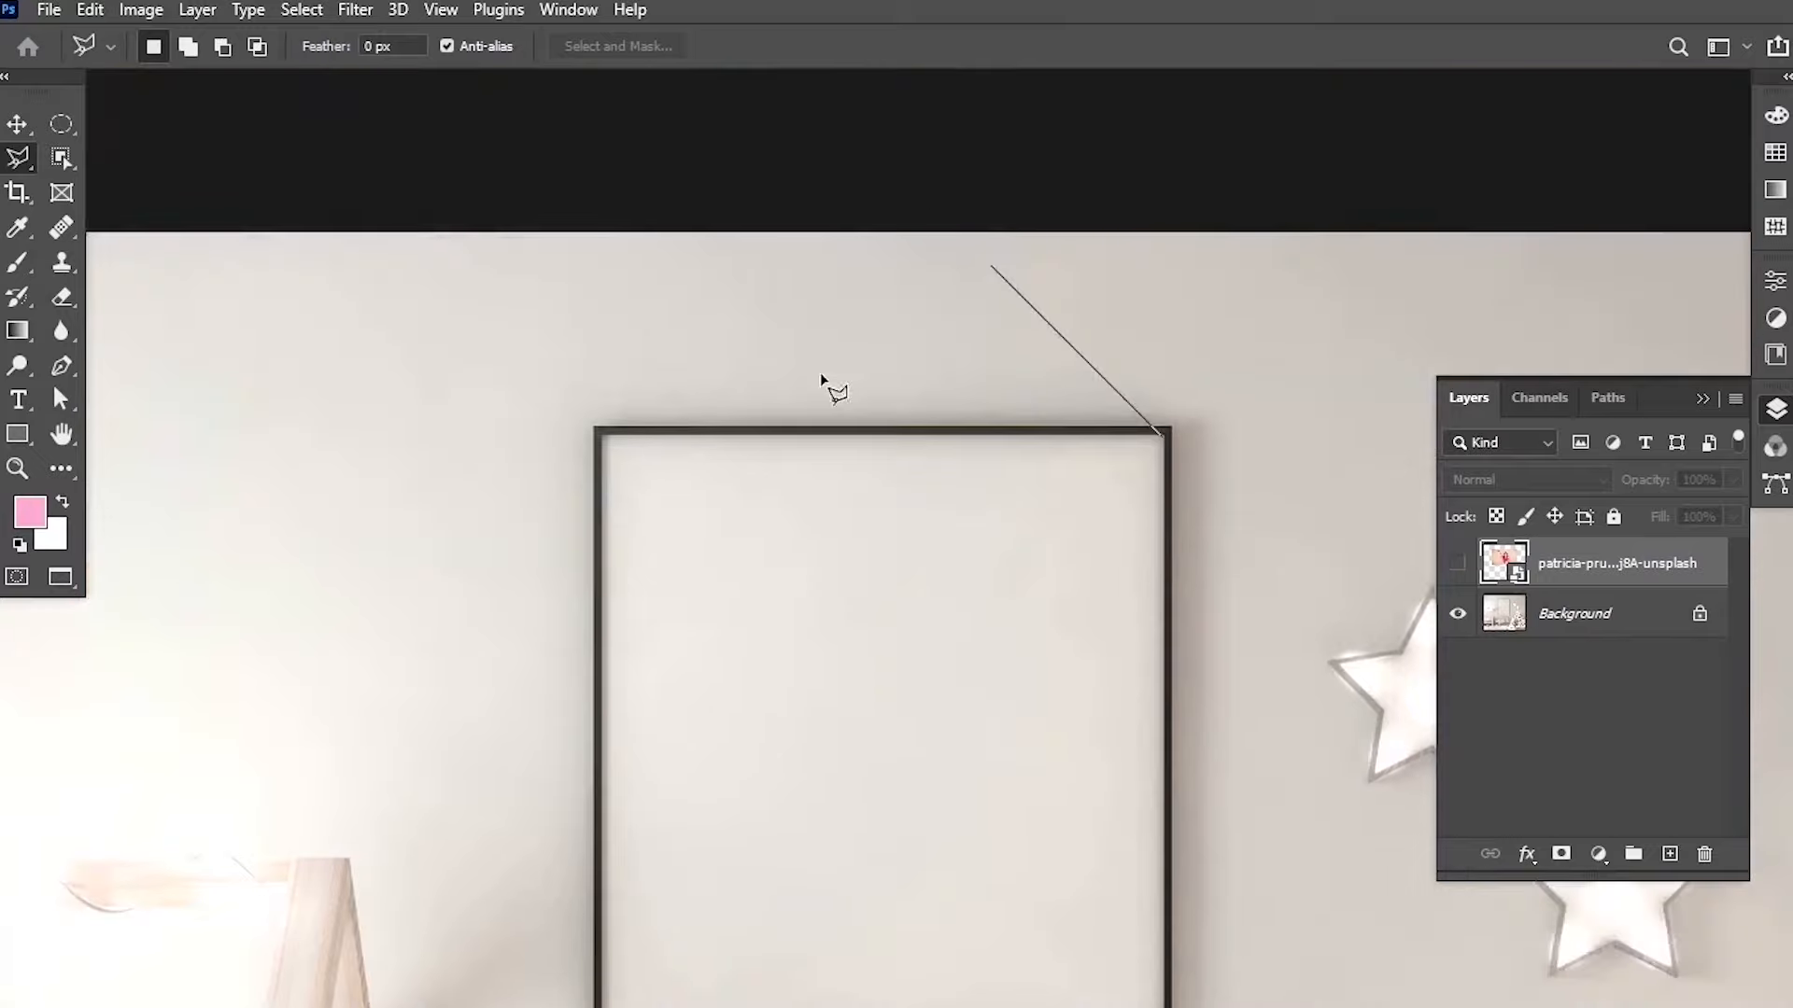
pyautogui.click(607, 447)
pyautogui.moveTo(688, 760); pyautogui.dragTo(707, 148)
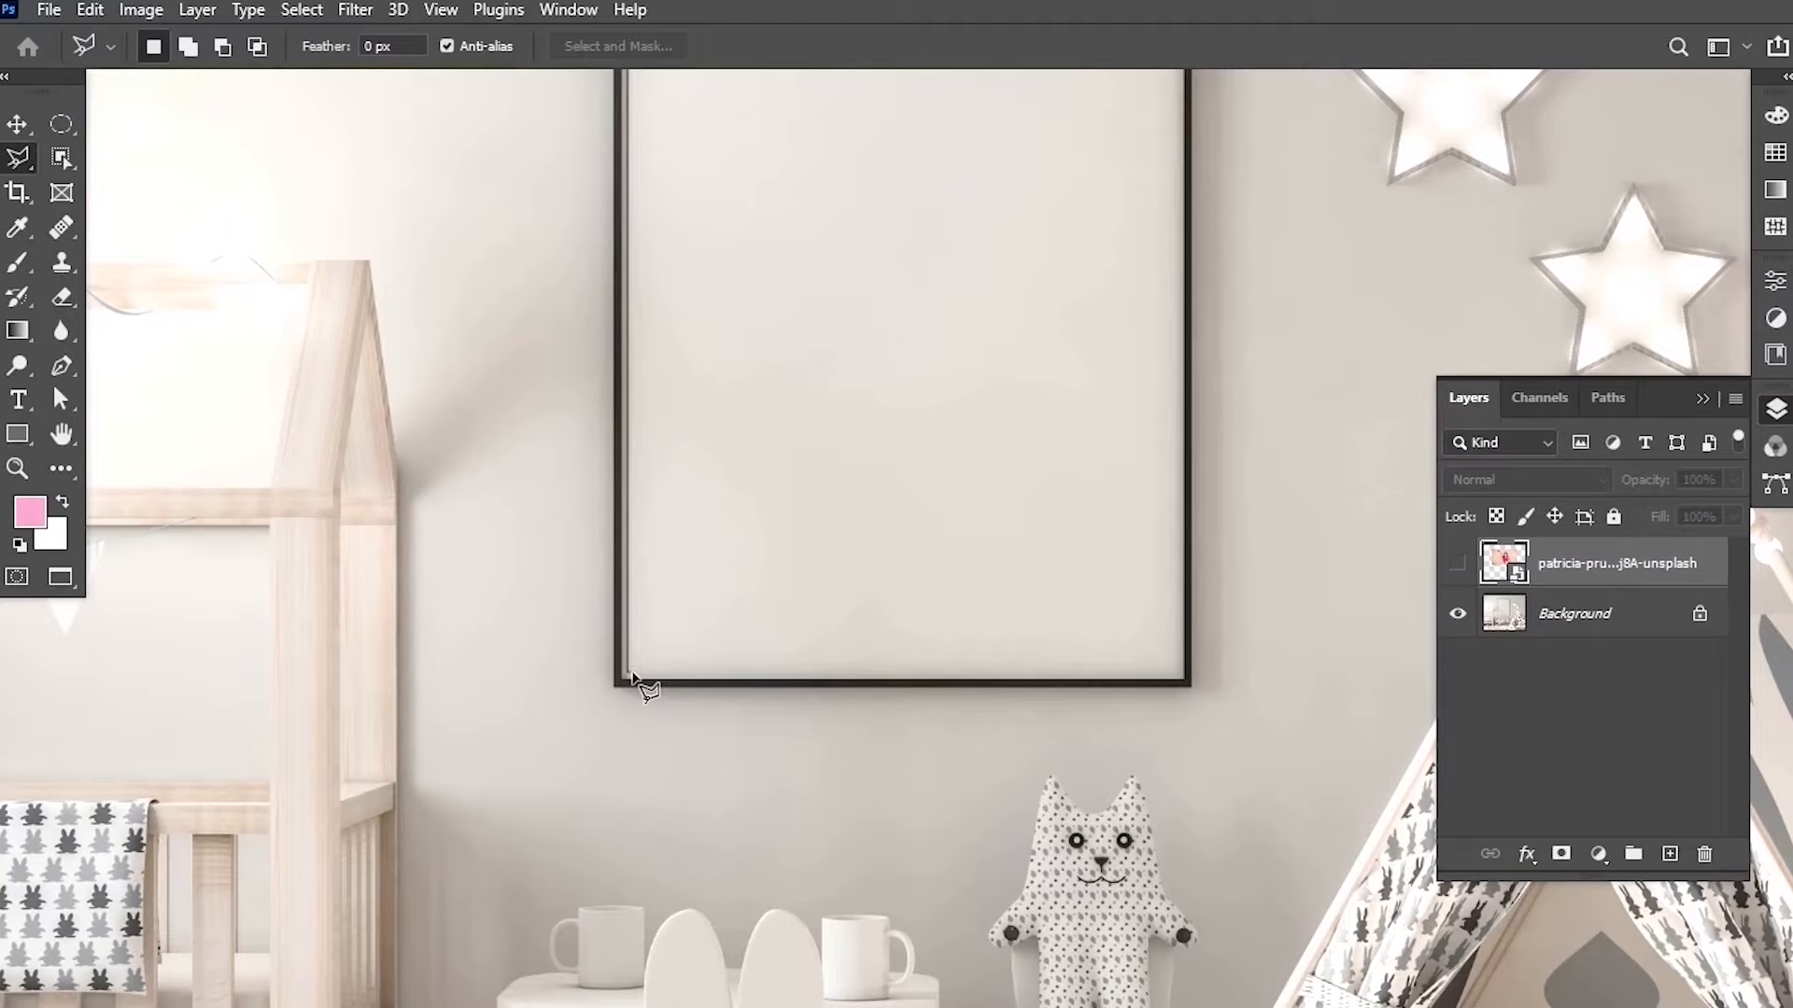
pyautogui.click(632, 674)
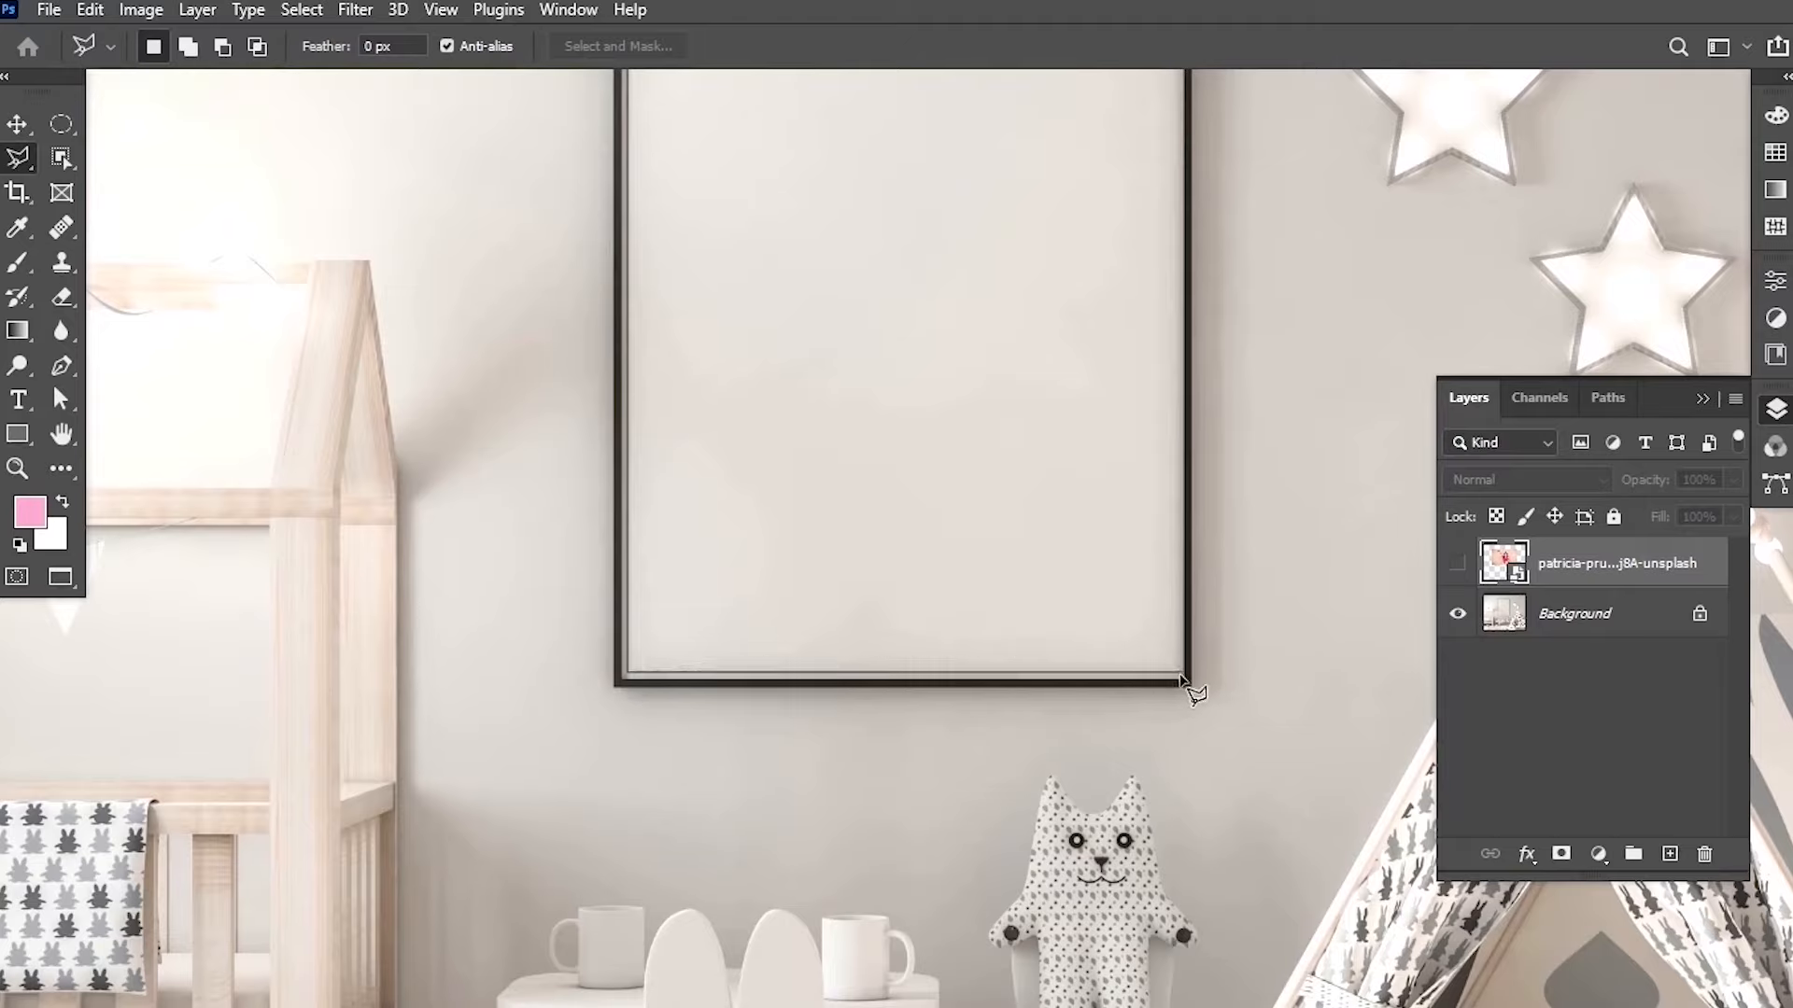
pyautogui.click(1184, 680)
pyautogui.scroll(4, 1181, 131)
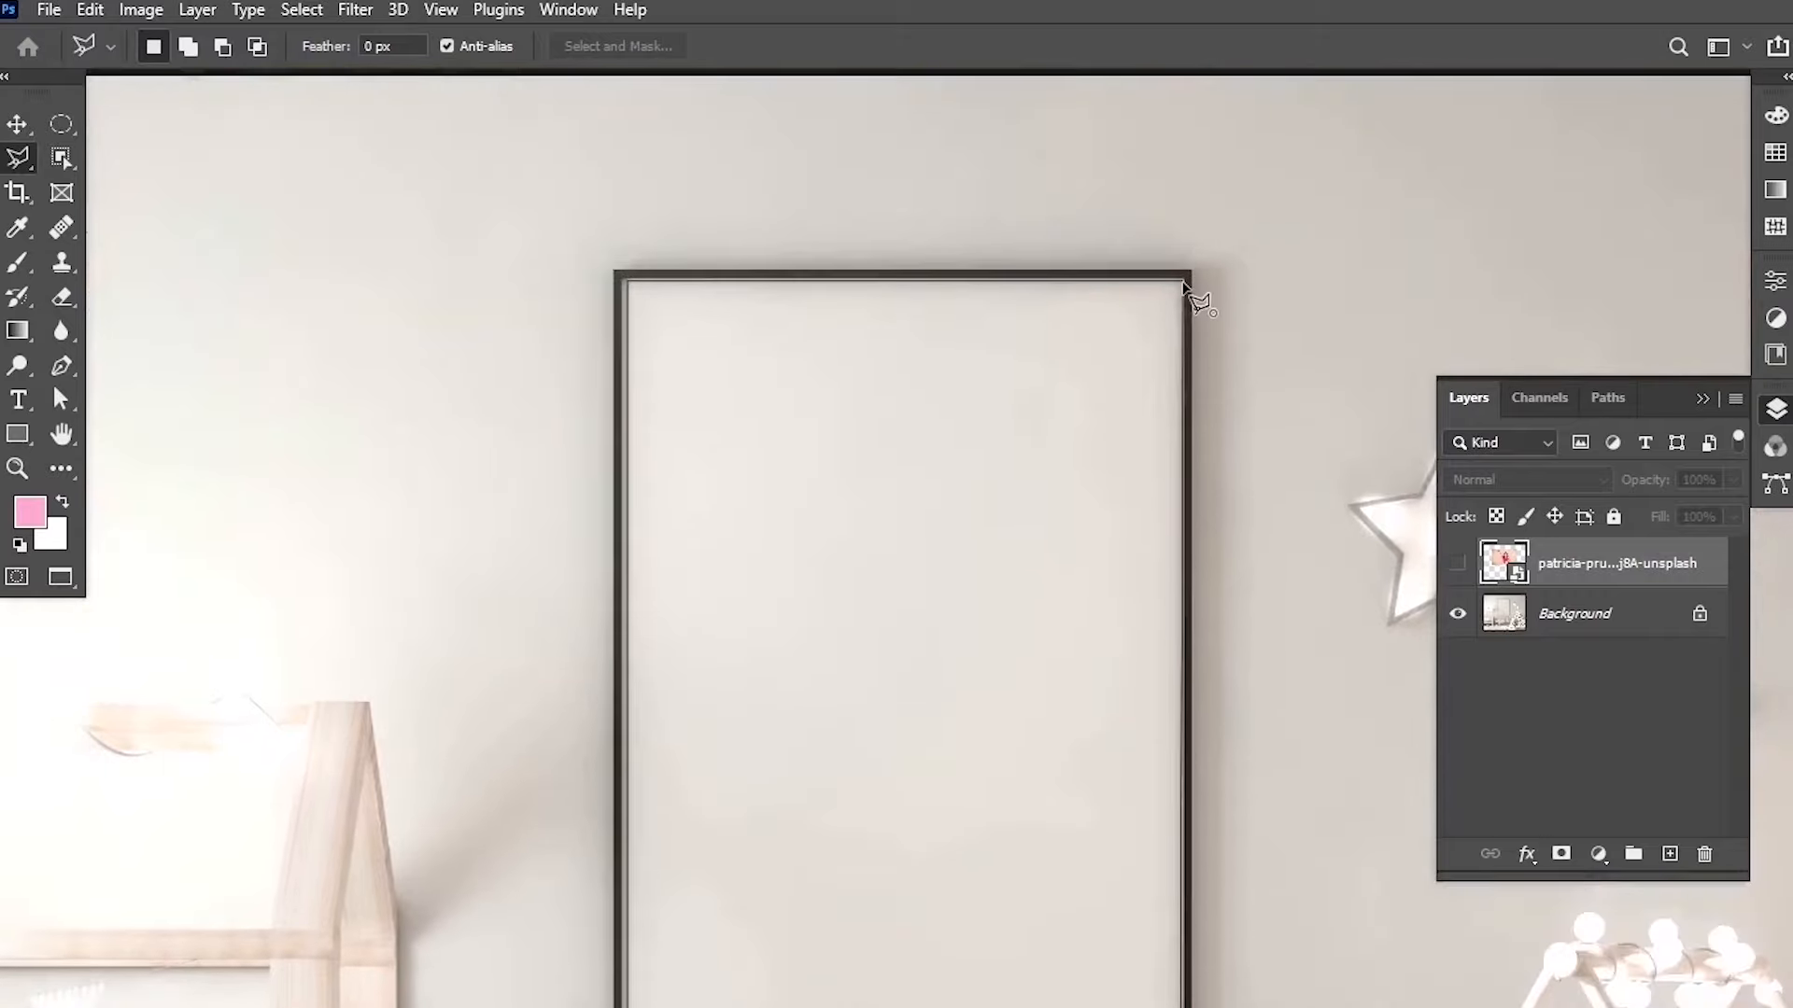
pyautogui.click(1186, 283)
pyautogui.scroll(-3, 1061, 546)
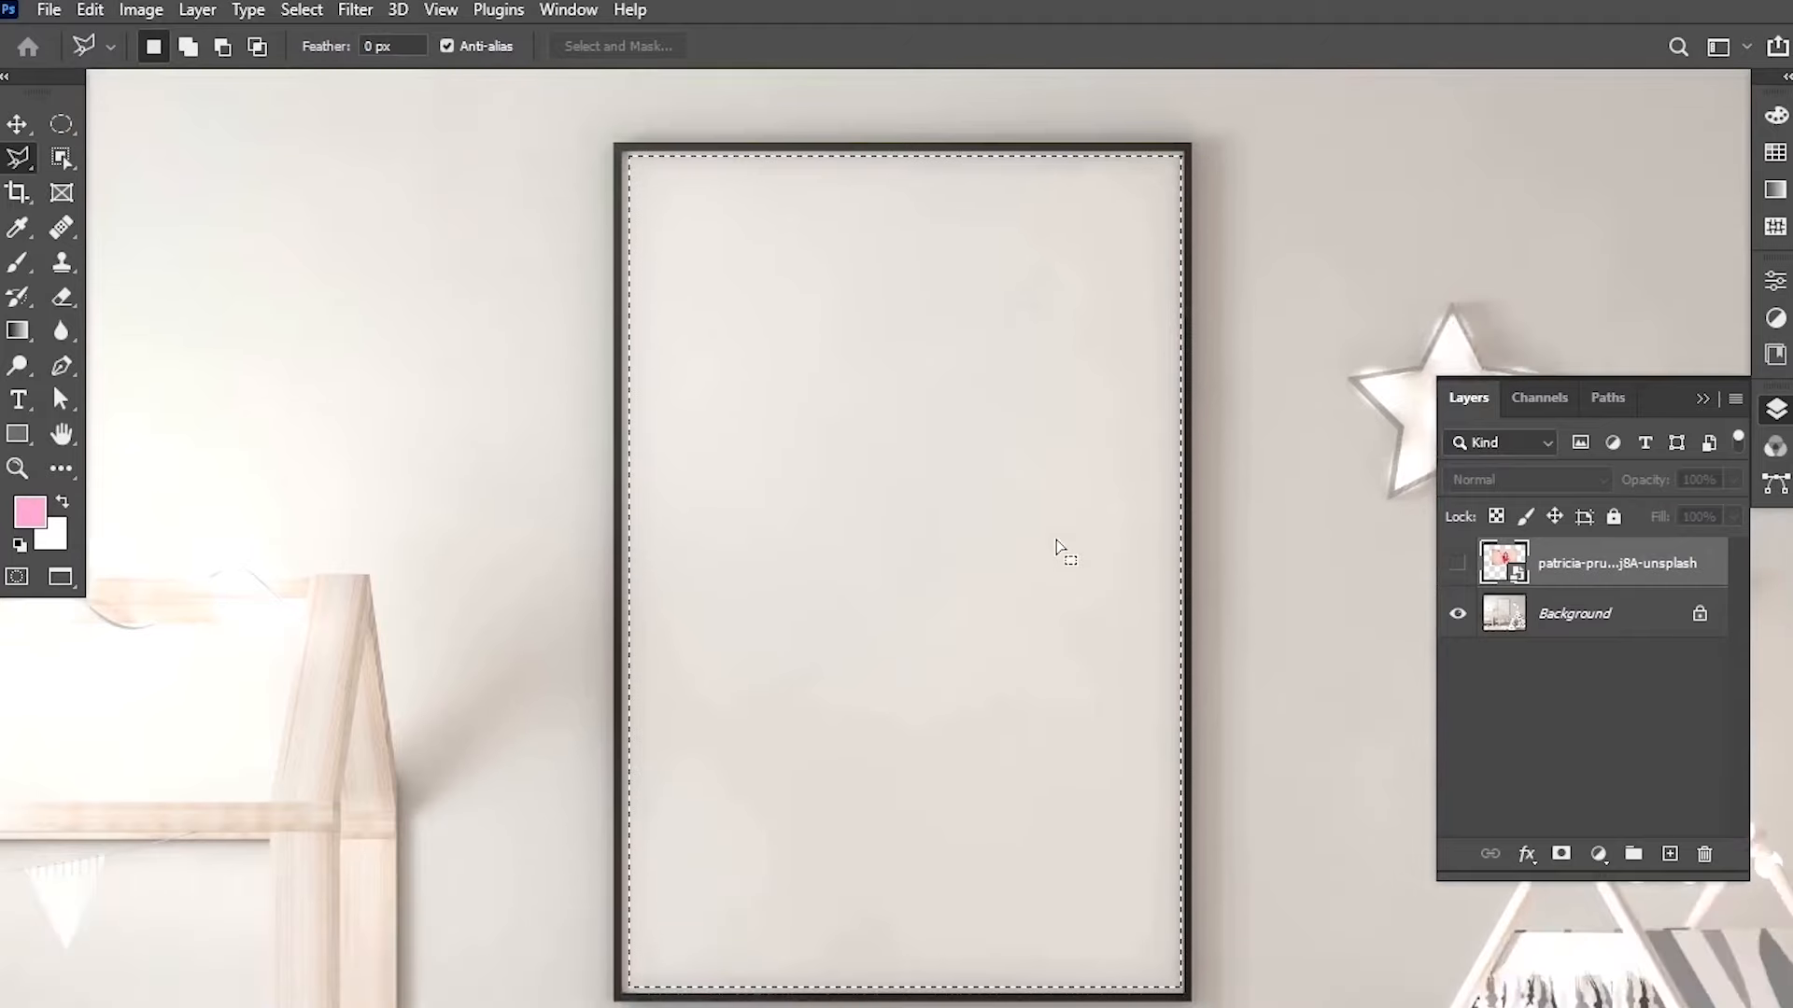
# Transform the selection, nudging its top, side and bottom edges out to the frame's inner border, and commit it.
pyautogui.scroll(-1, 1060, 549)
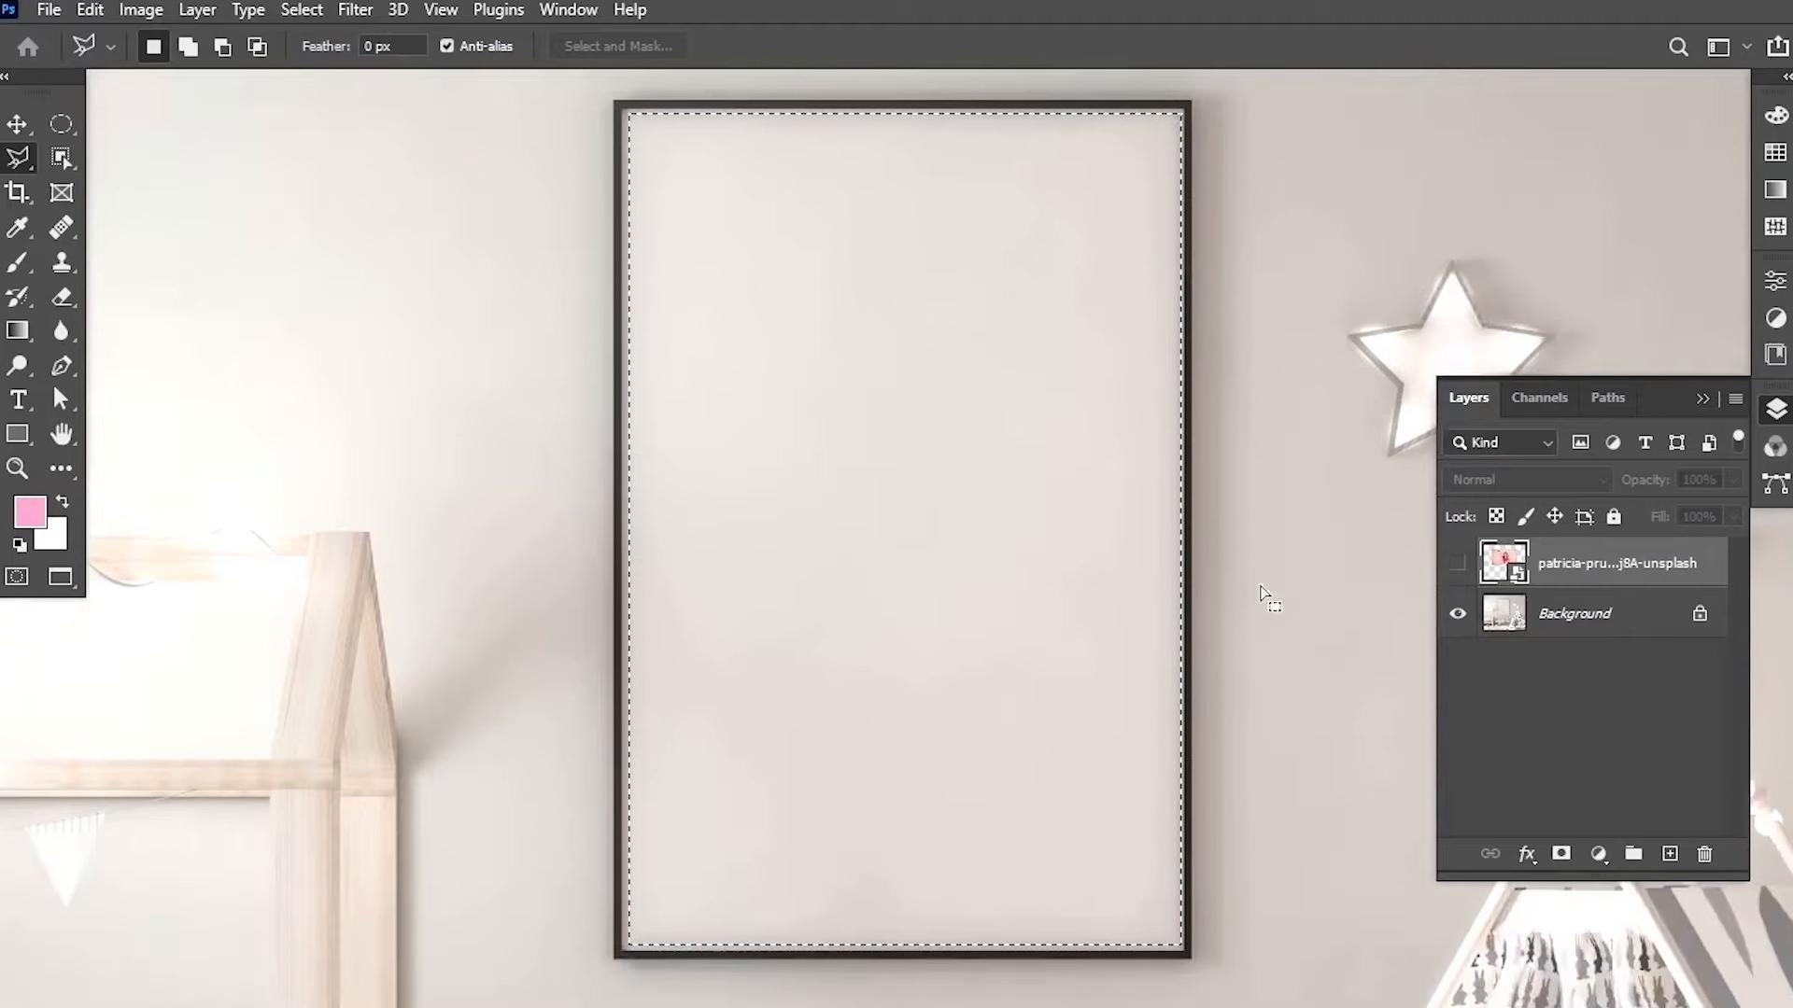
pyautogui.click(303, 10)
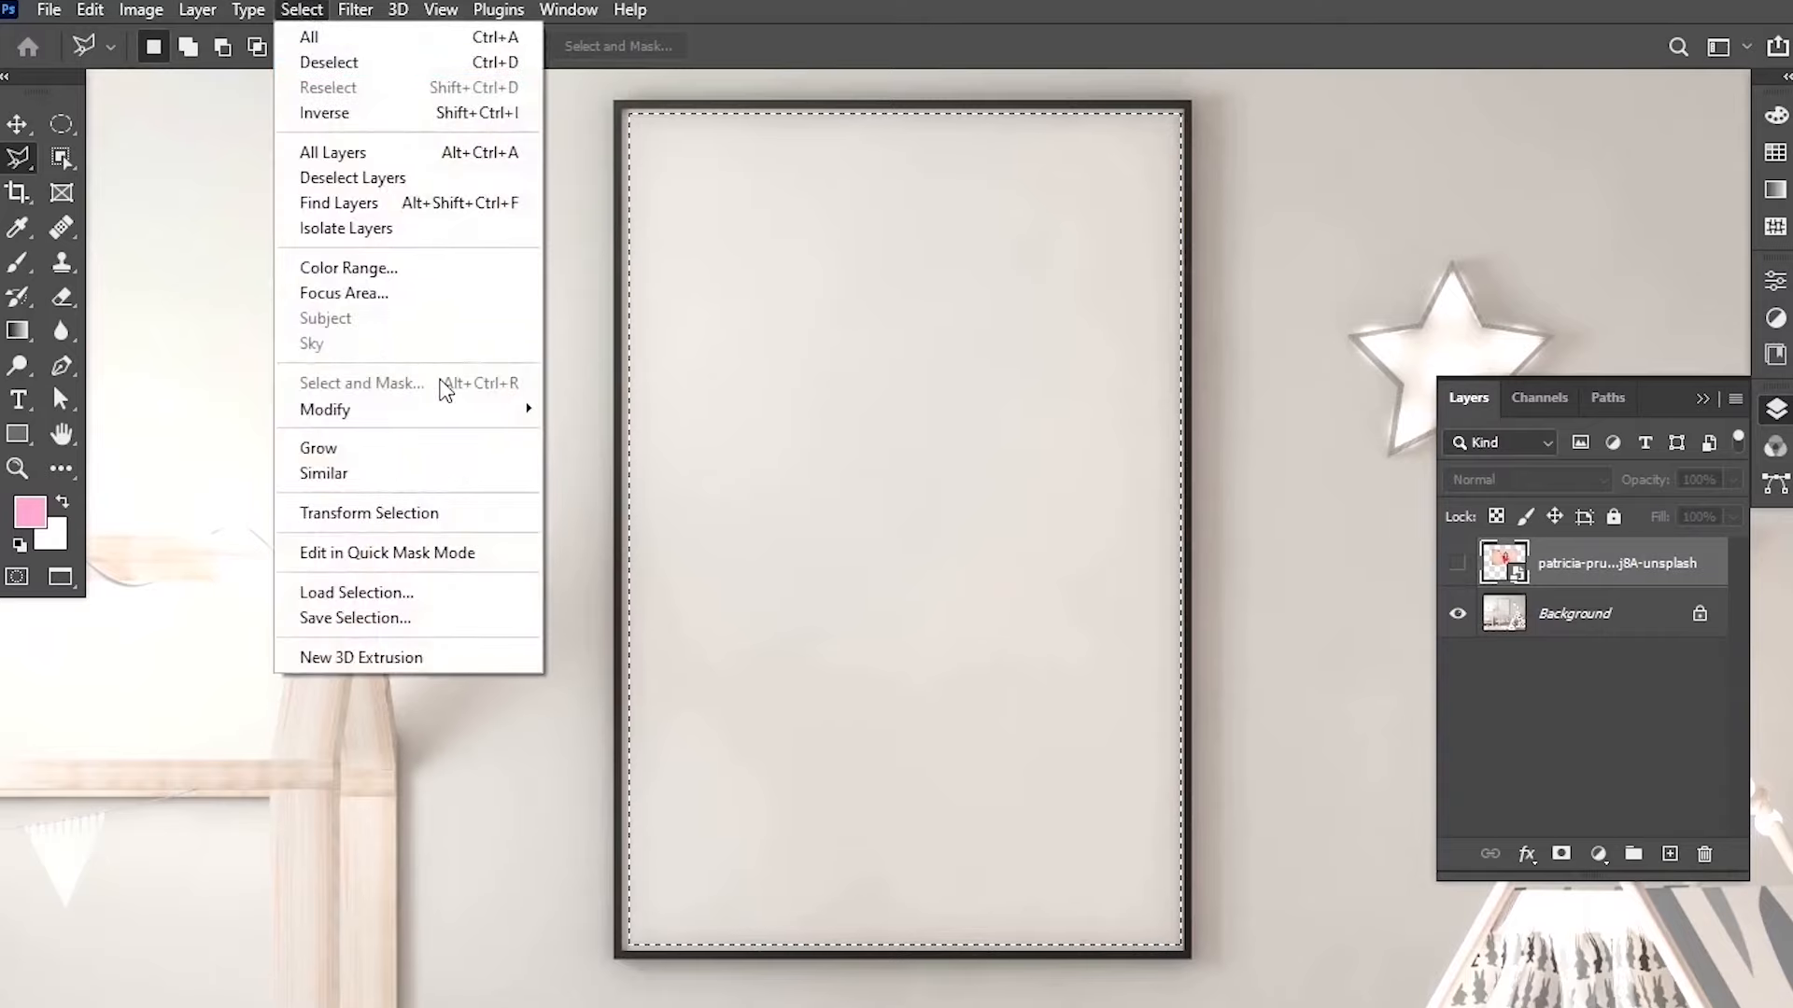
pyautogui.click(473, 515)
pyautogui.hotkey('ctrl', '+')
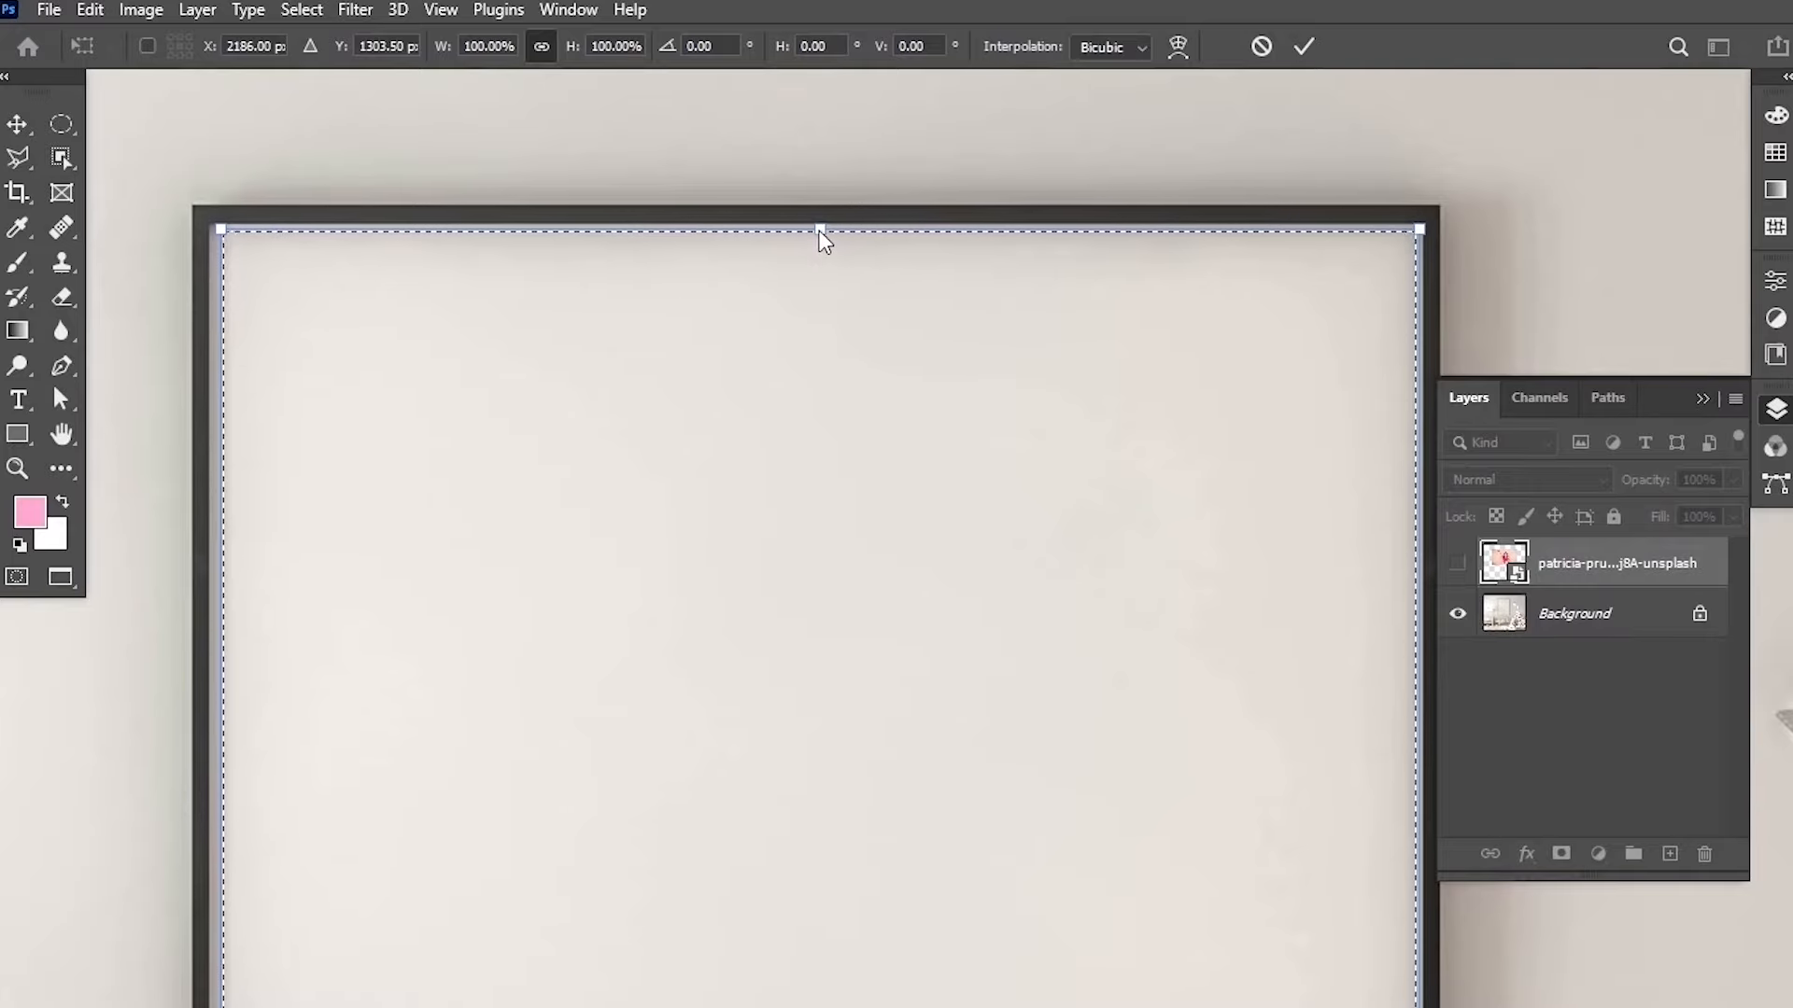
pyautogui.moveTo(820, 228); pyautogui.dragTo(824, 225)
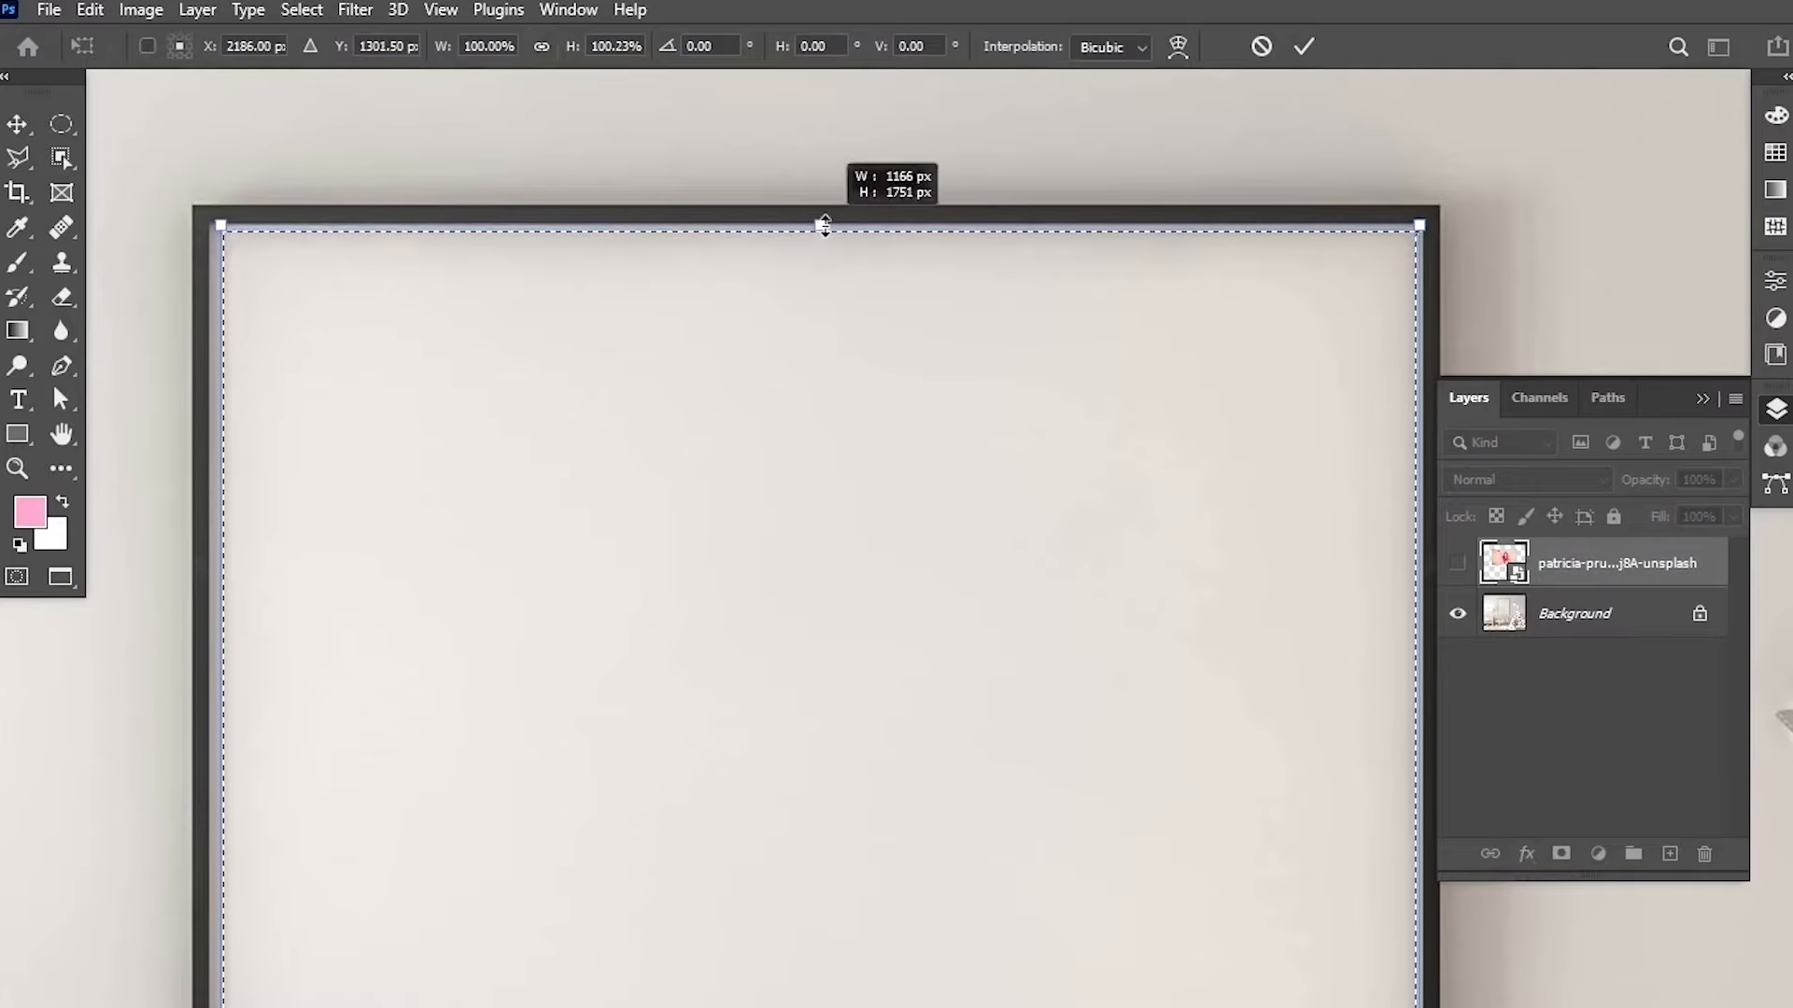
pyautogui.scroll(-5, 848, 368)
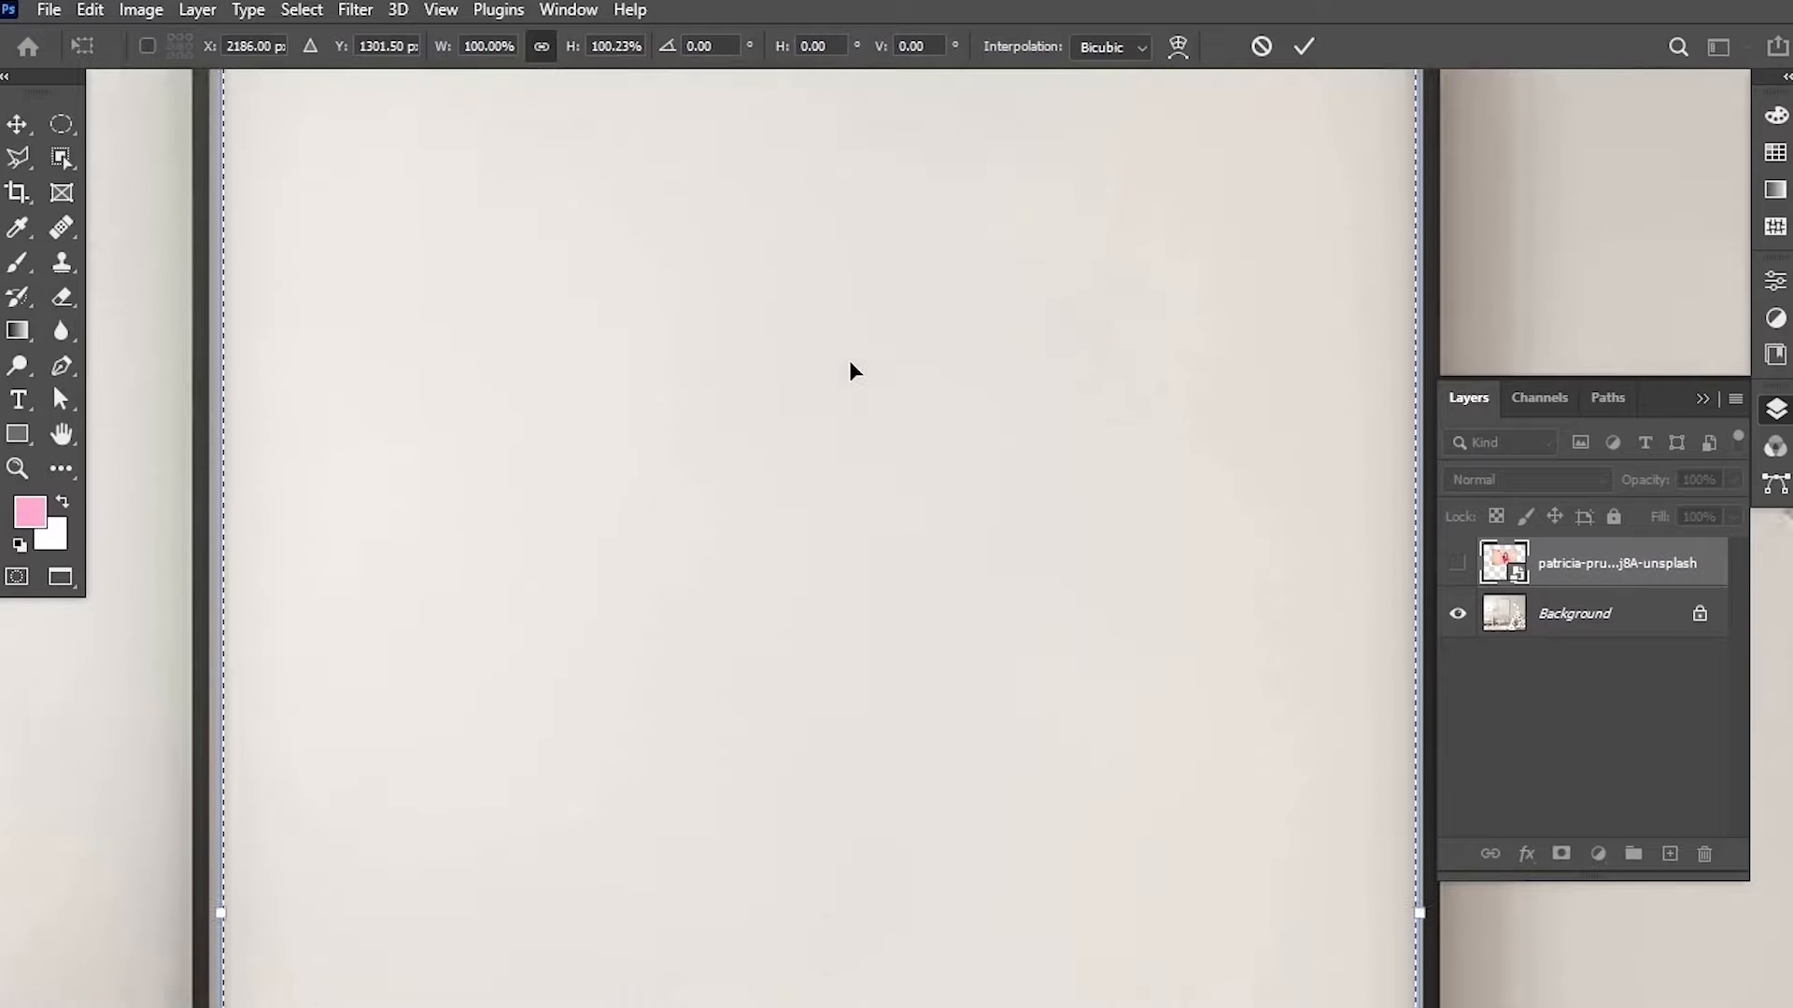
pyautogui.moveTo(1020, 378); pyautogui.dragTo(524, 304)
pyautogui.scroll(-3, 632, 678)
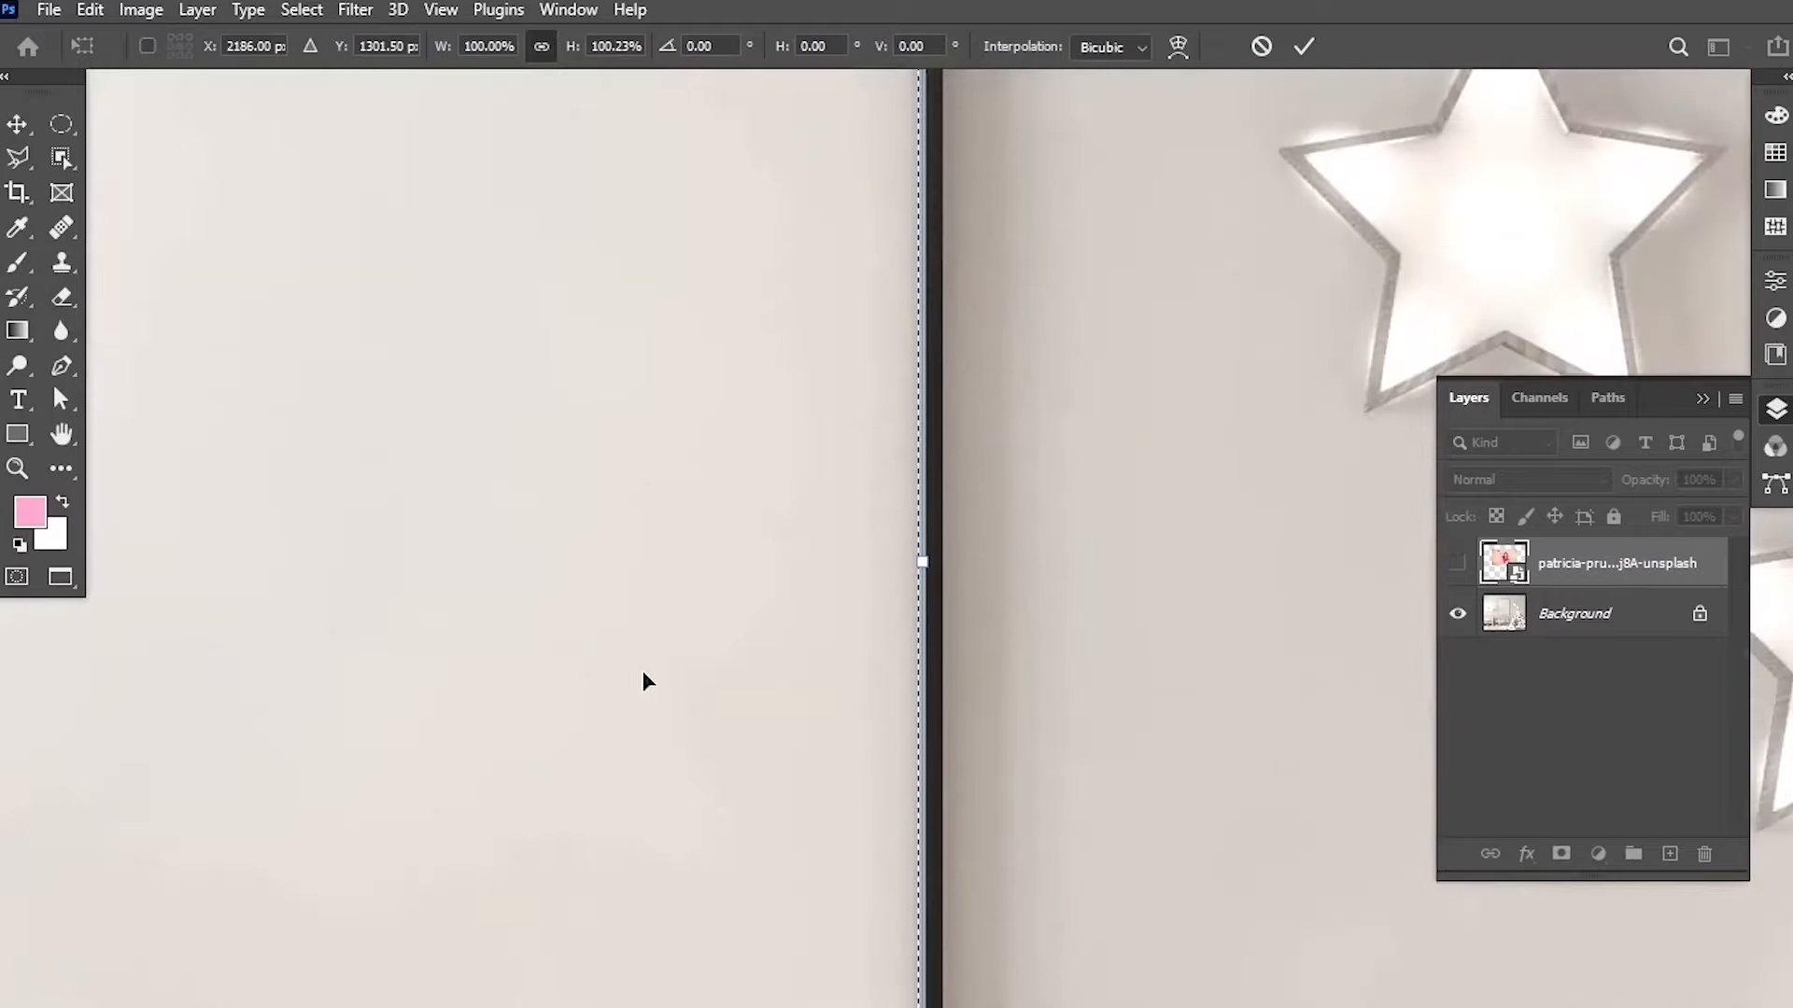
pyautogui.moveTo(925, 566); pyautogui.dragTo(923, 568)
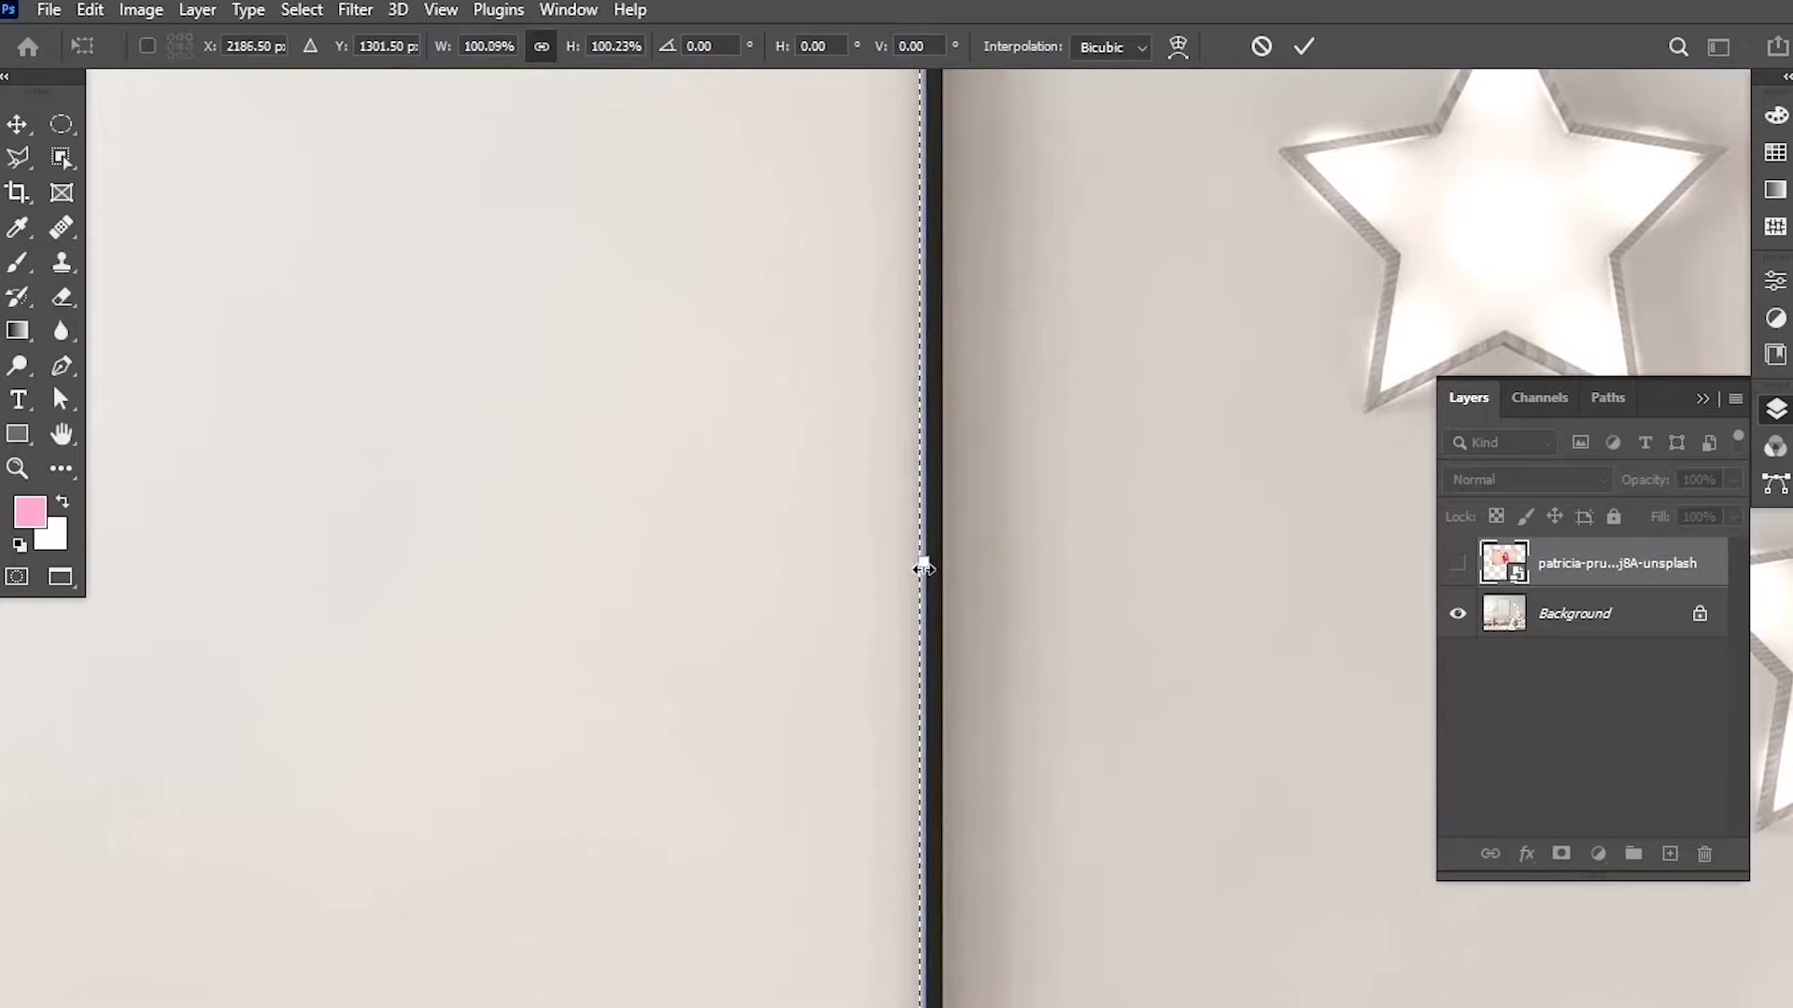
pyautogui.moveTo(612, 544); pyautogui.dragTo(1485, 506)
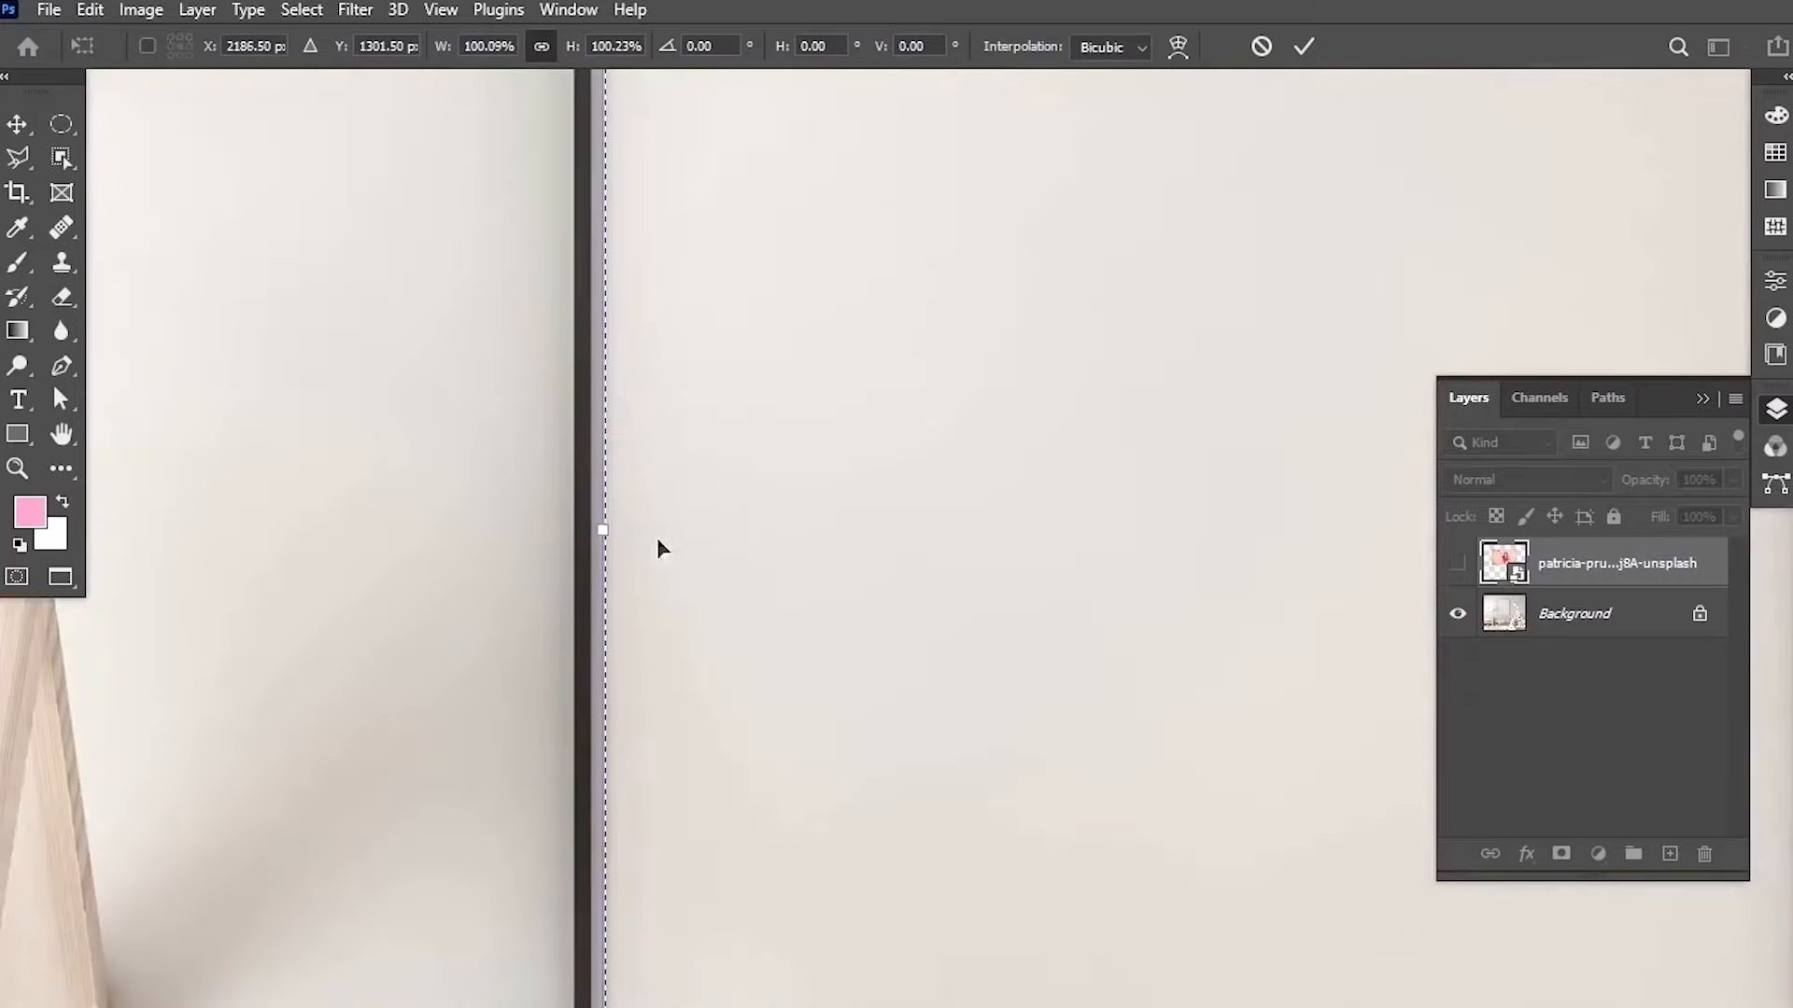
pyautogui.moveTo(595, 531); pyautogui.dragTo(588, 530)
pyautogui.moveTo(848, 409); pyautogui.dragTo(780, 61)
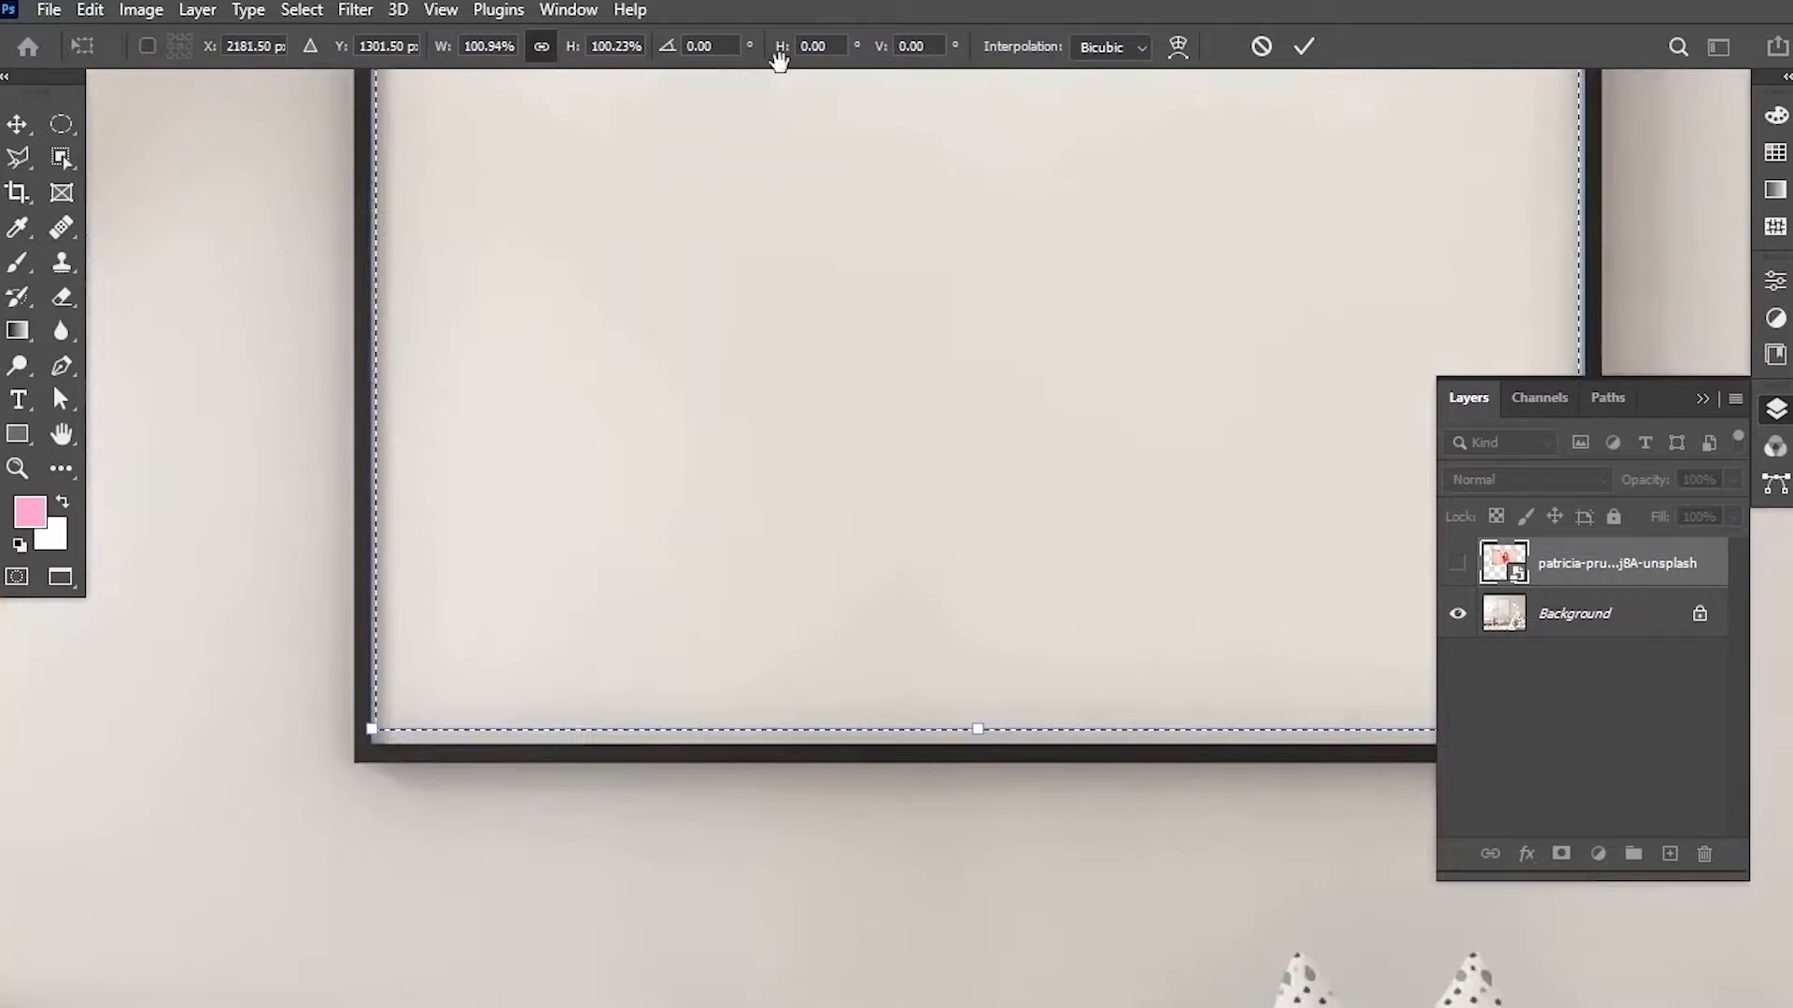
pyautogui.moveTo(987, 730); pyautogui.dragTo(981, 740)
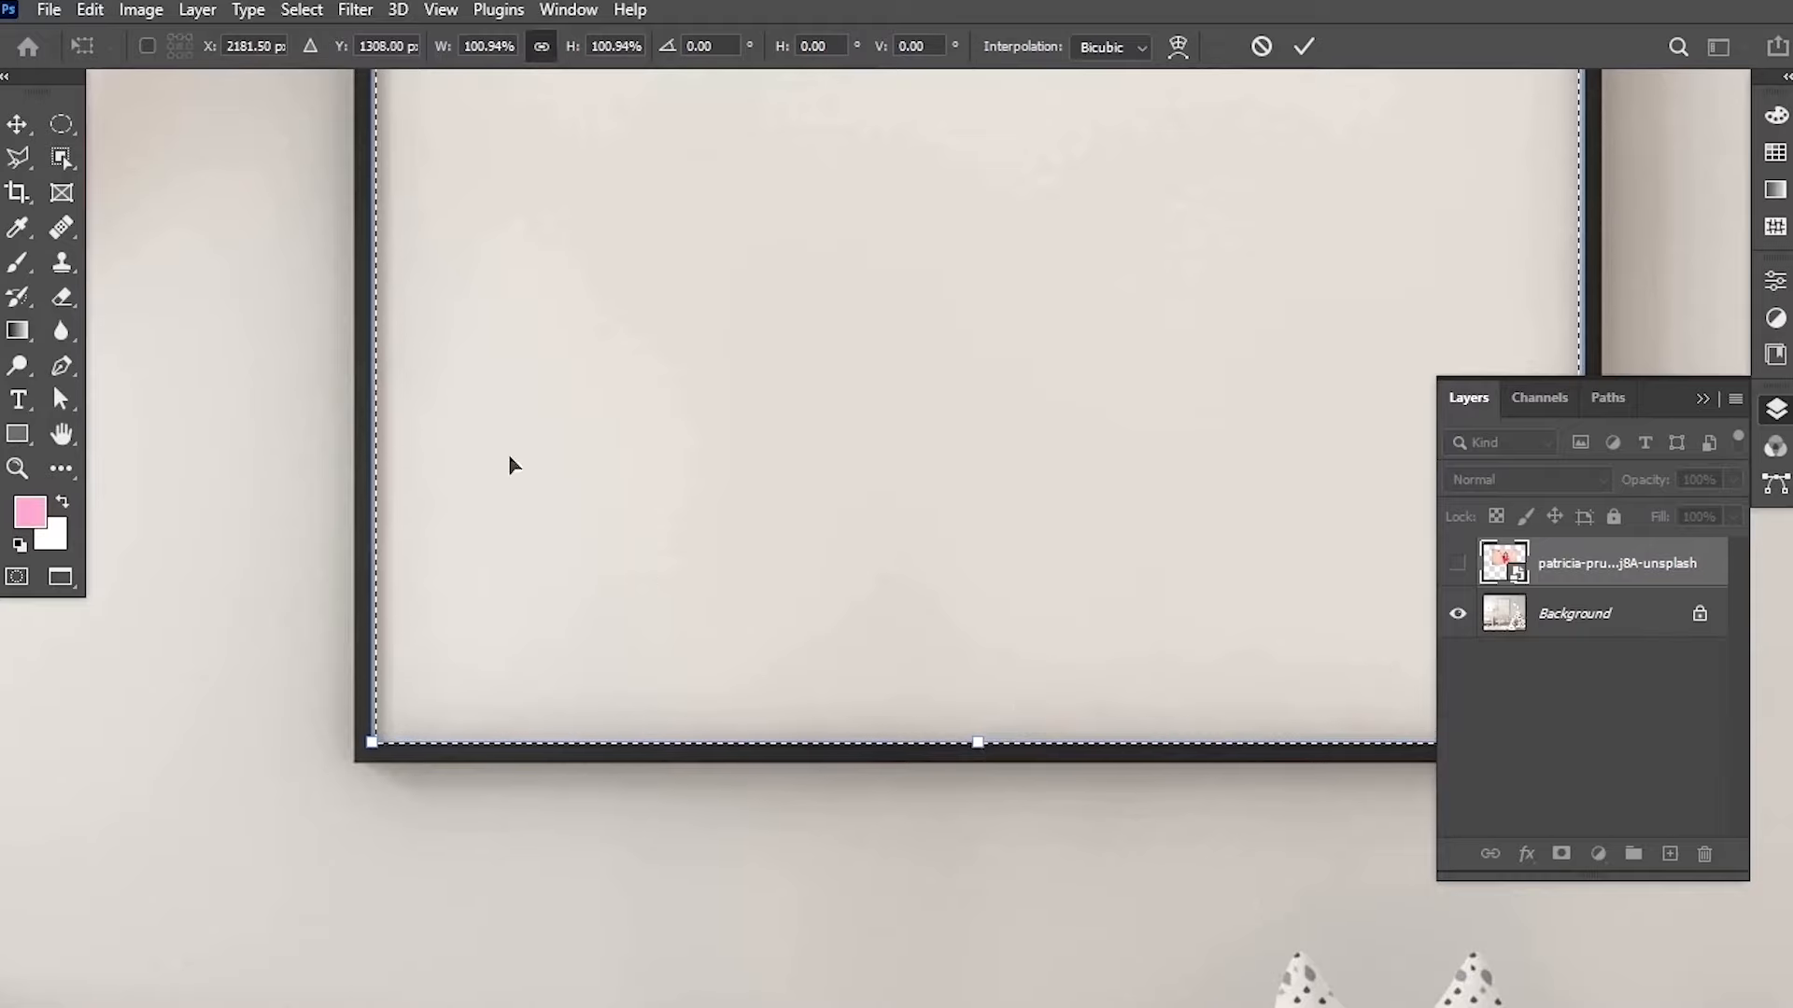
pyautogui.scroll(3, 508, 464)
pyautogui.moveTo(358, 338); pyautogui.dragTo(361, 350)
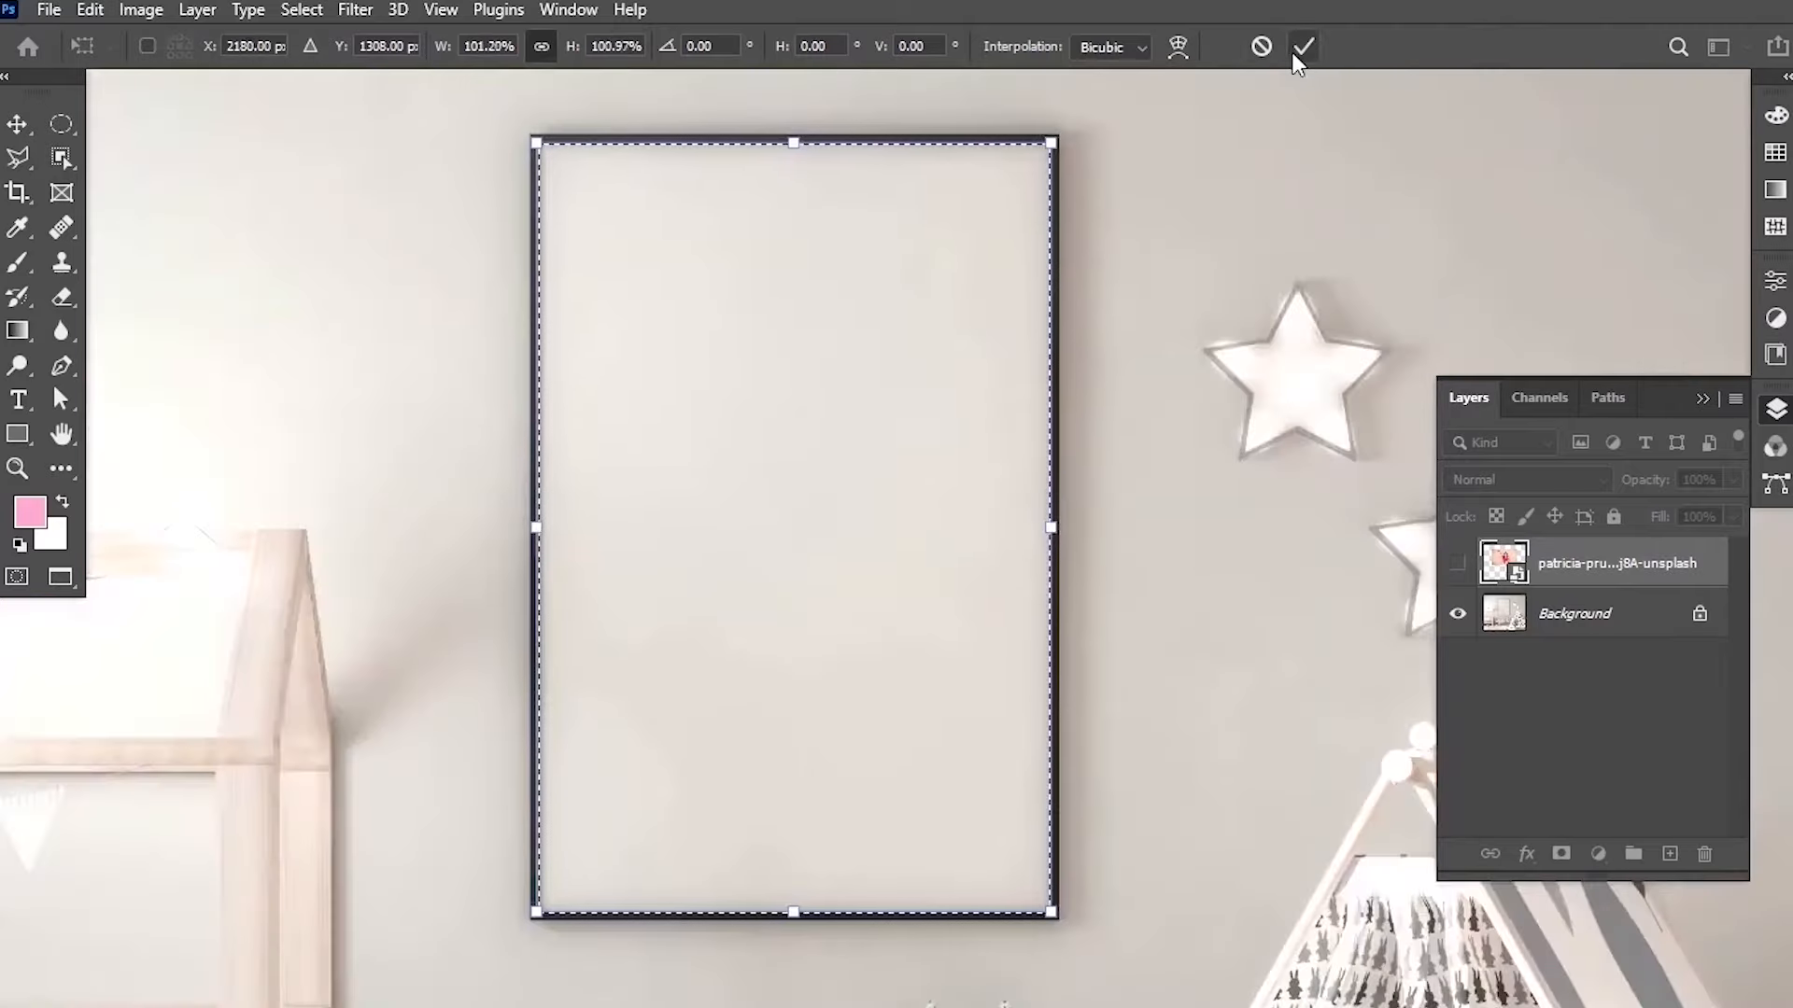
pyautogui.click(1298, 50)
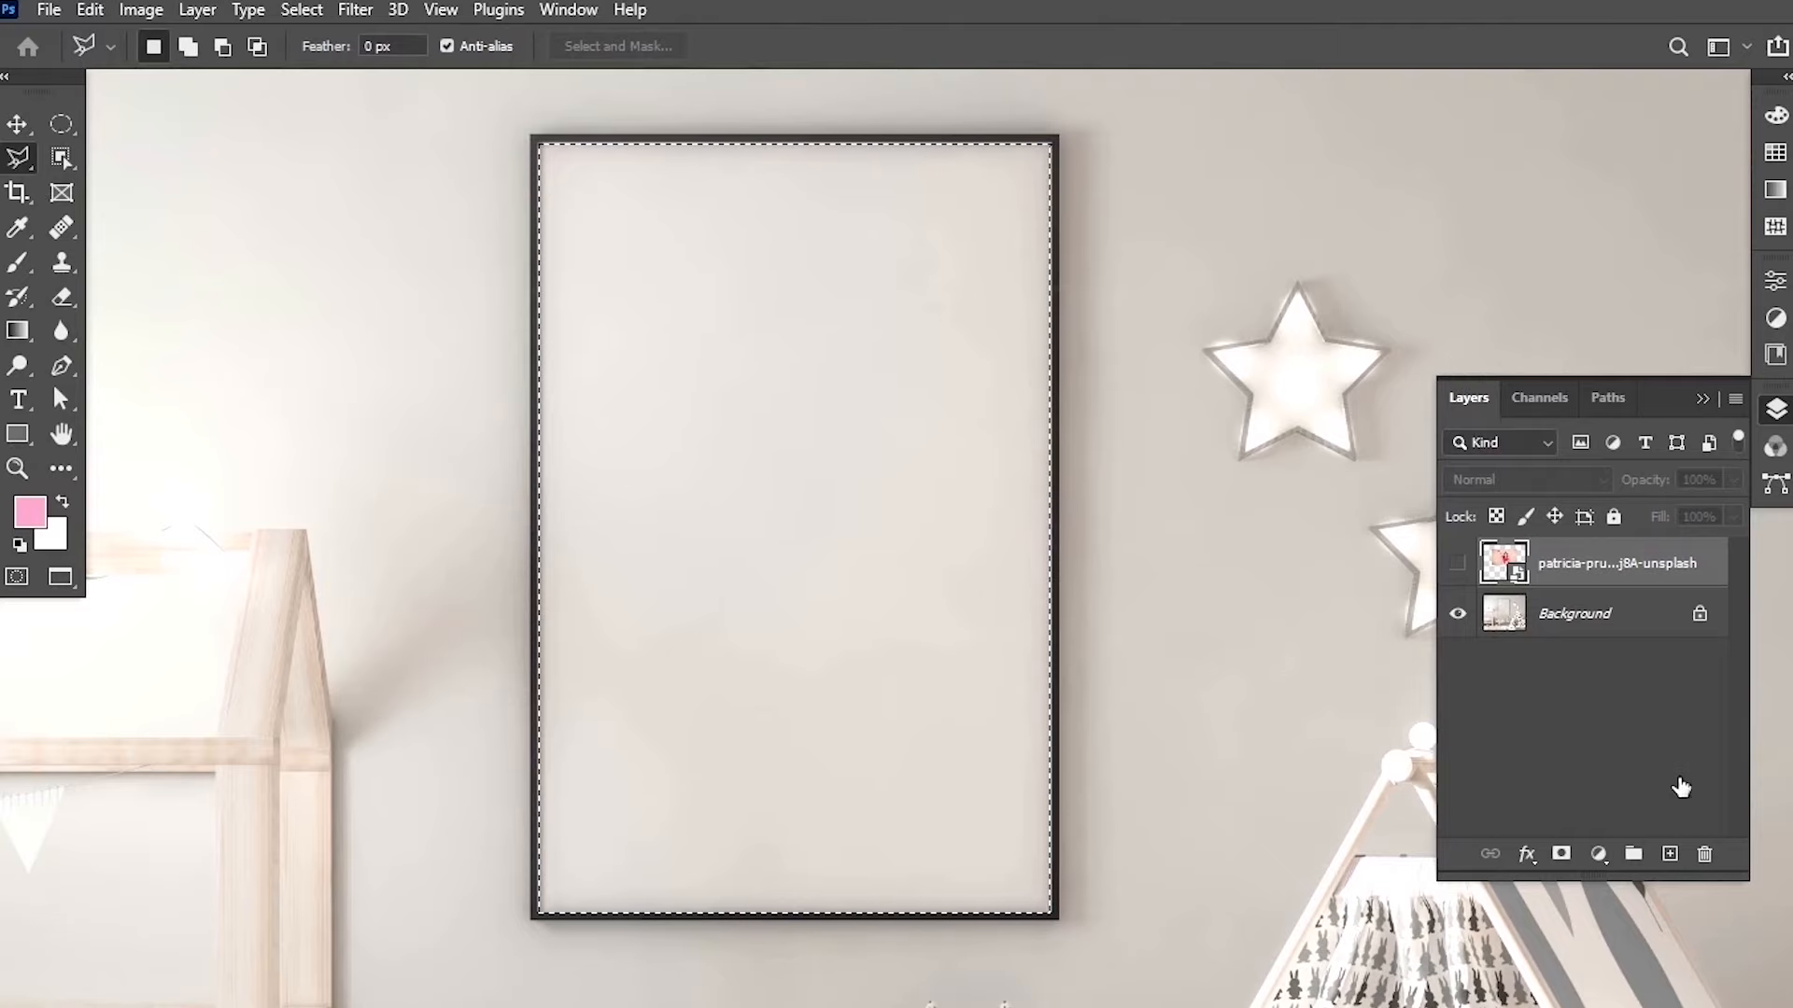
# Show the placed photo's layer, invert the selection and try deleting the photo outside the frame.
pyautogui.click(1459, 566)
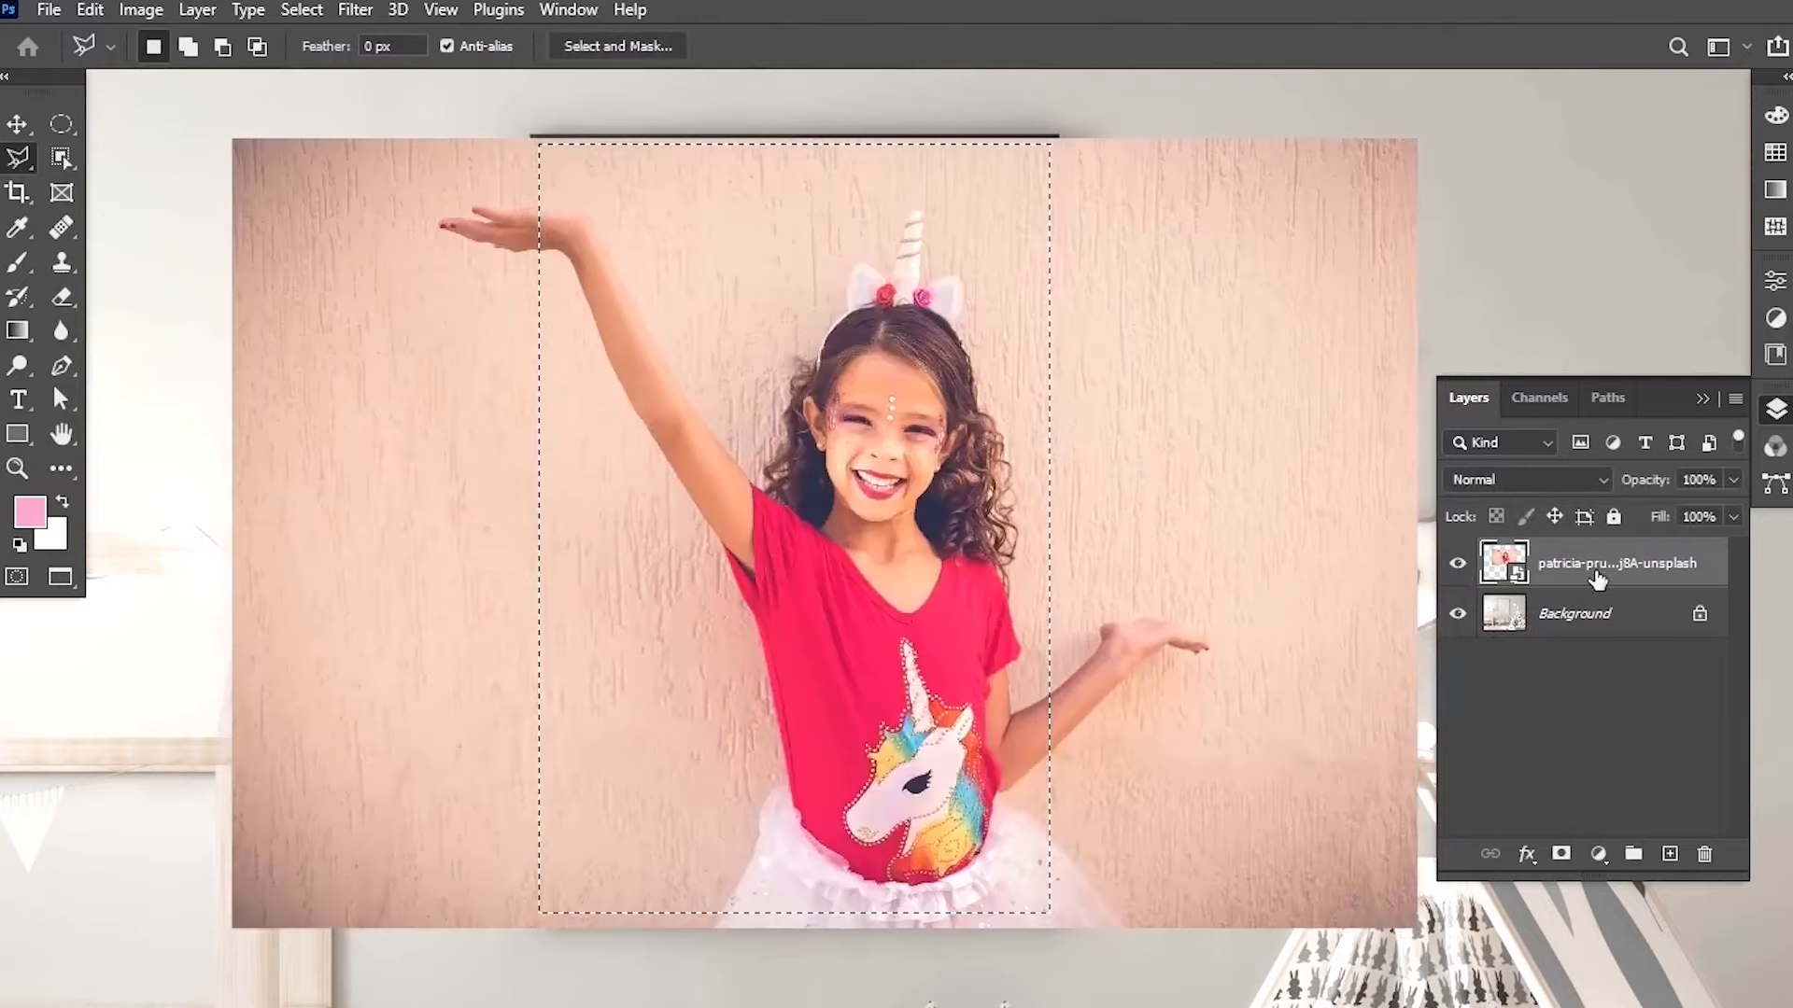
pyautogui.click(307, 14)
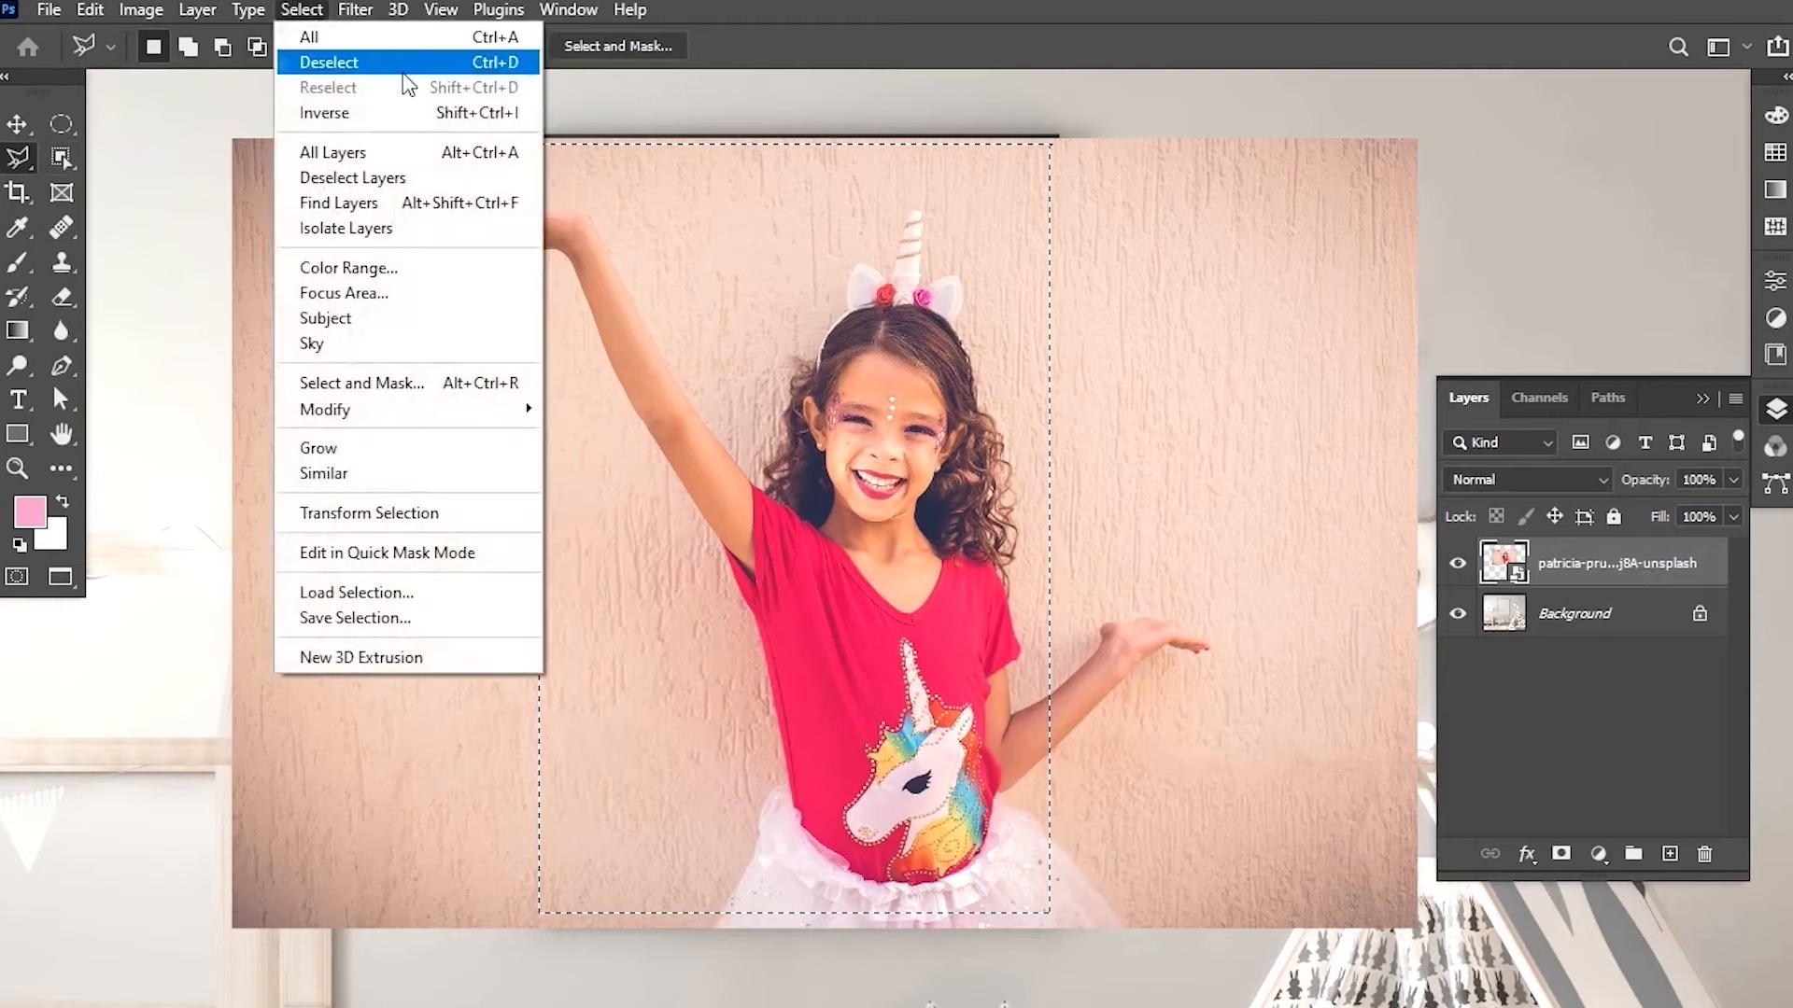
pyautogui.click(397, 114)
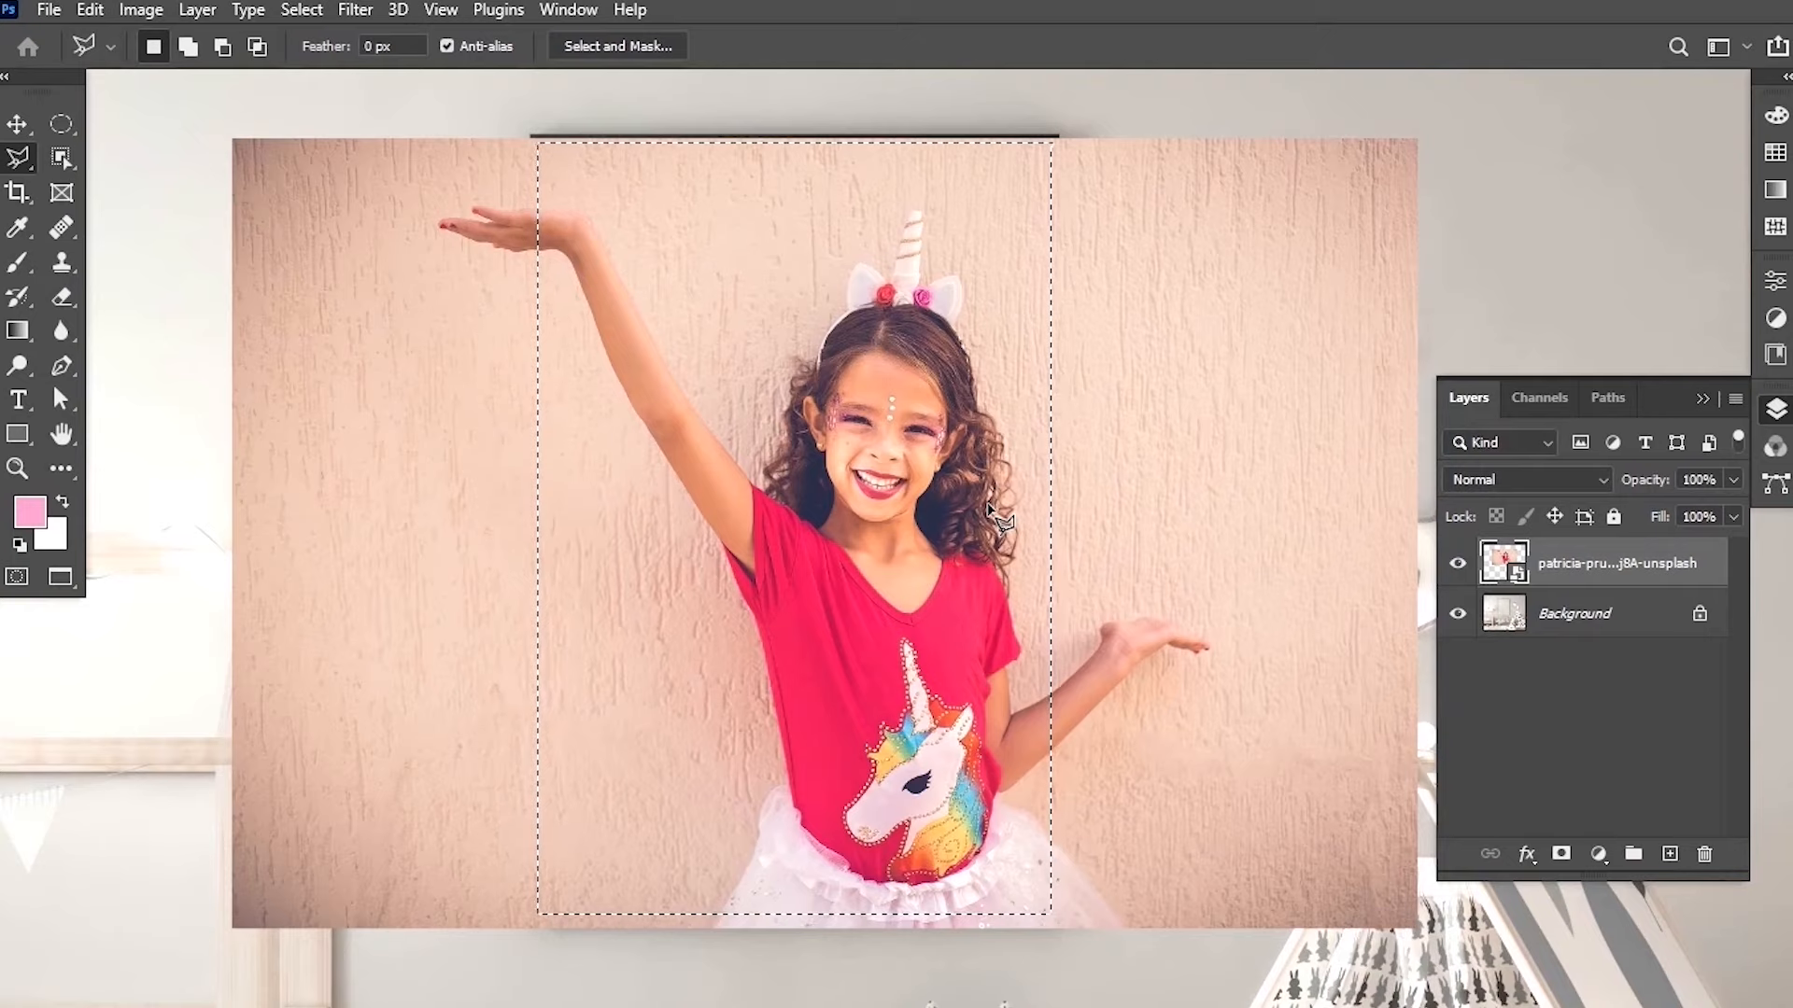
pyautogui.press('Delete')
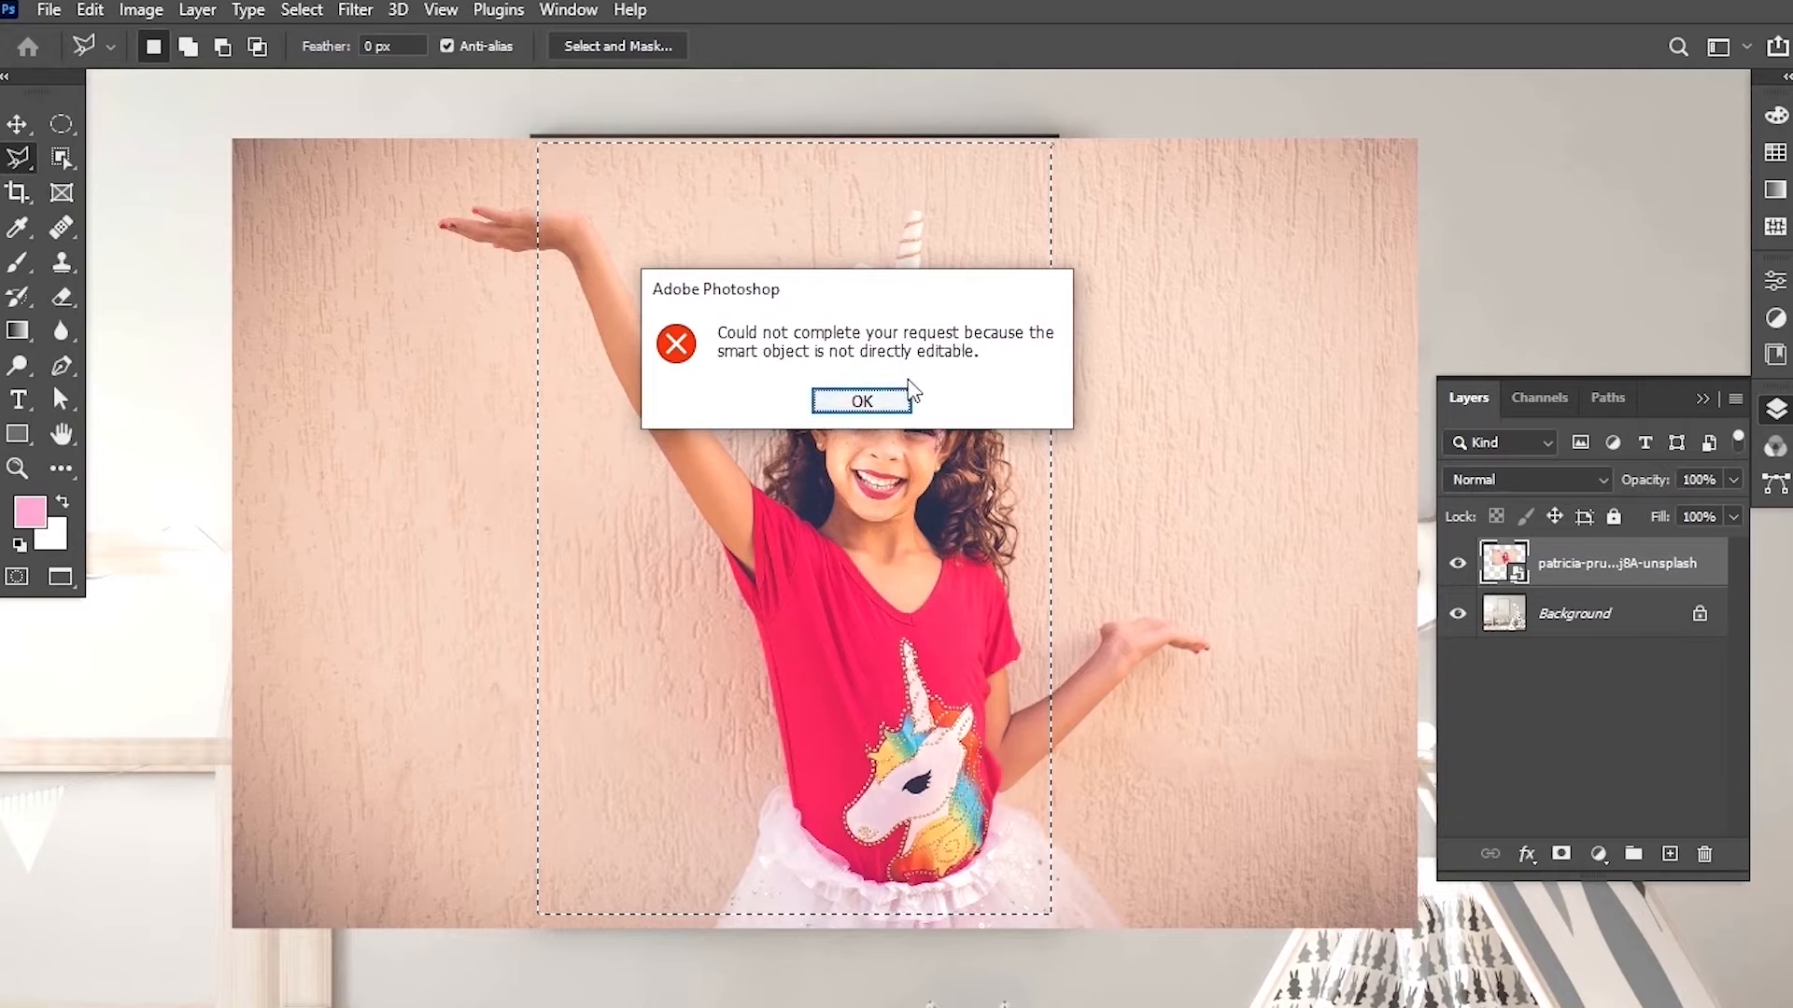
pyautogui.click(857, 396)
# Rasterize the photo layer, delete the area outside the frame, deselect and switch to the Move tool.
pyautogui.rightClick(1572, 572)
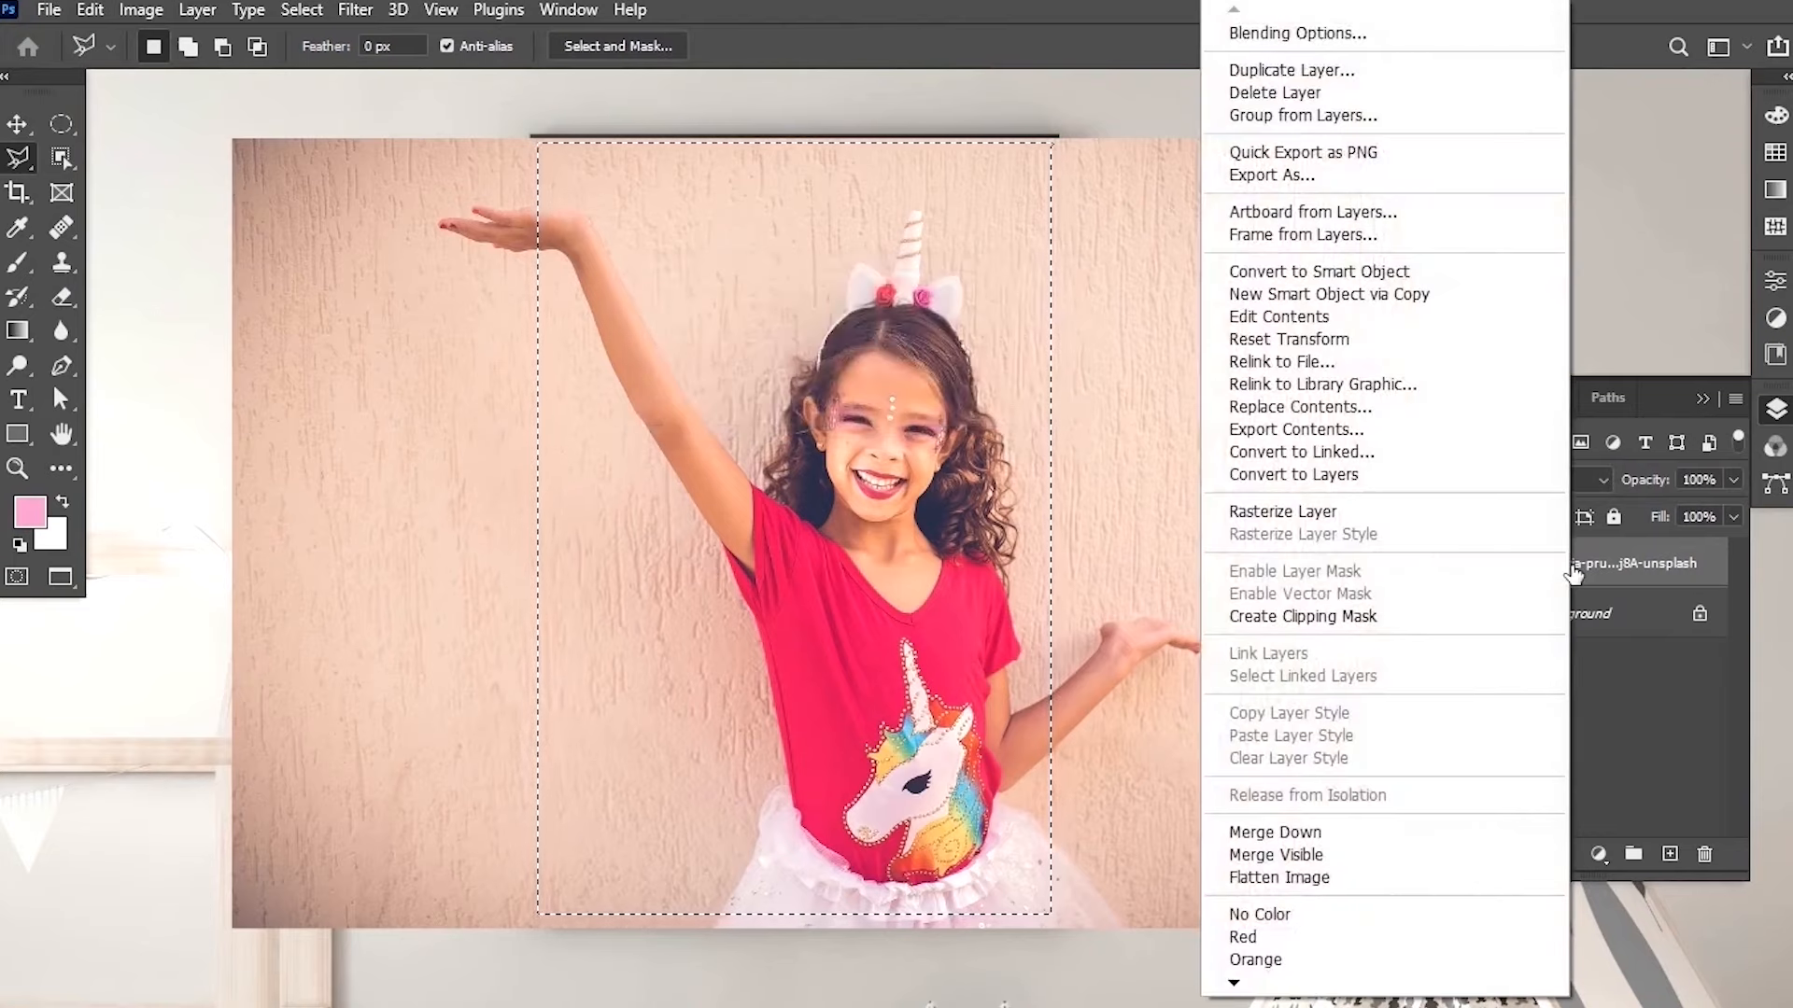
pyautogui.click(1339, 521)
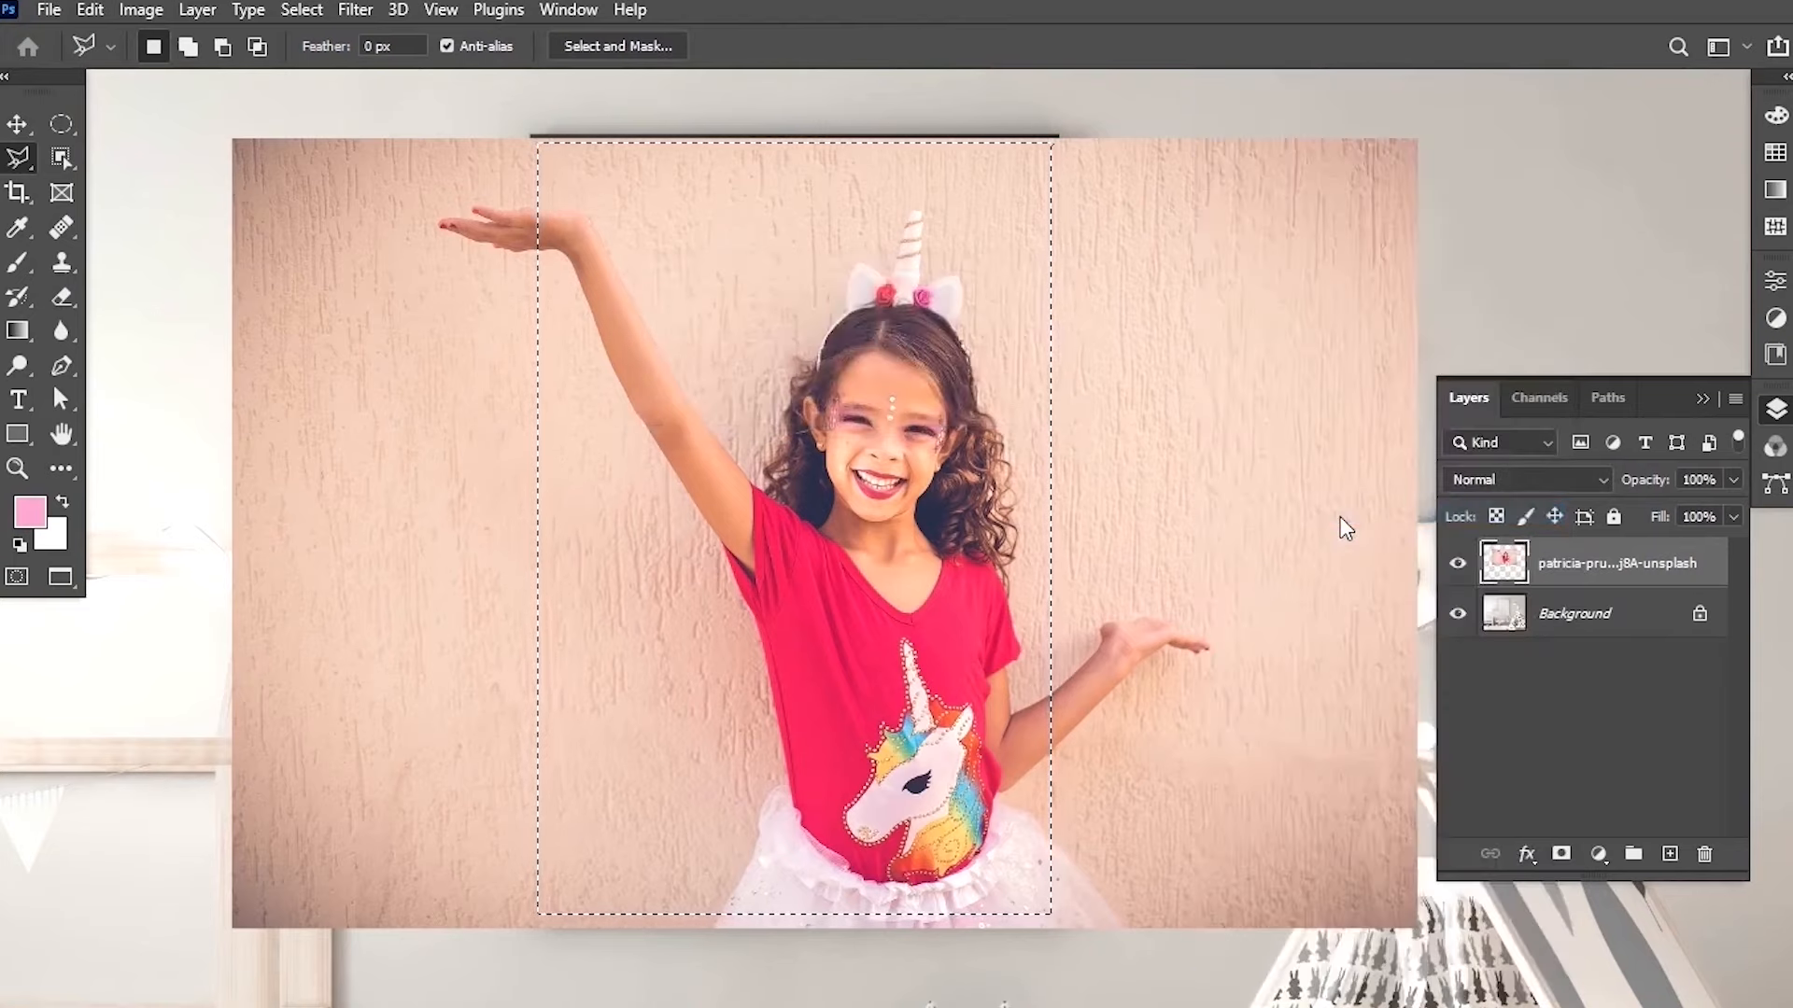
pyautogui.press('Delete')
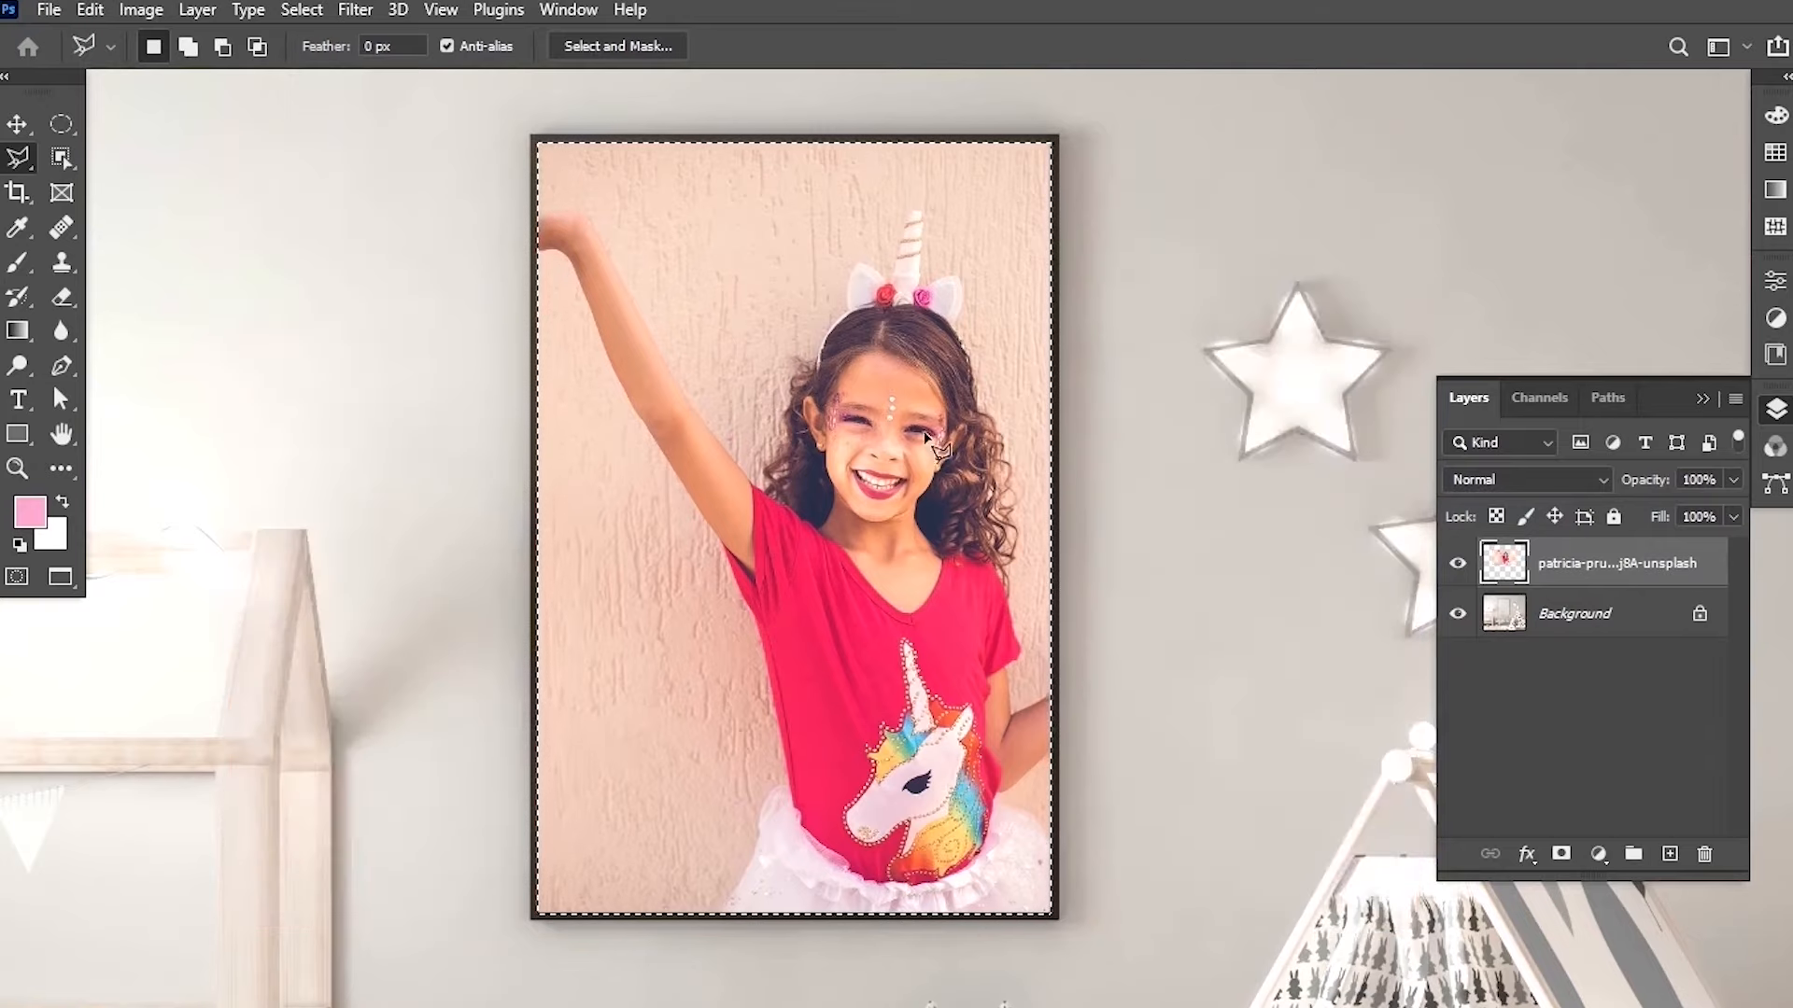
pyautogui.hotkey('ctrl', 'd')
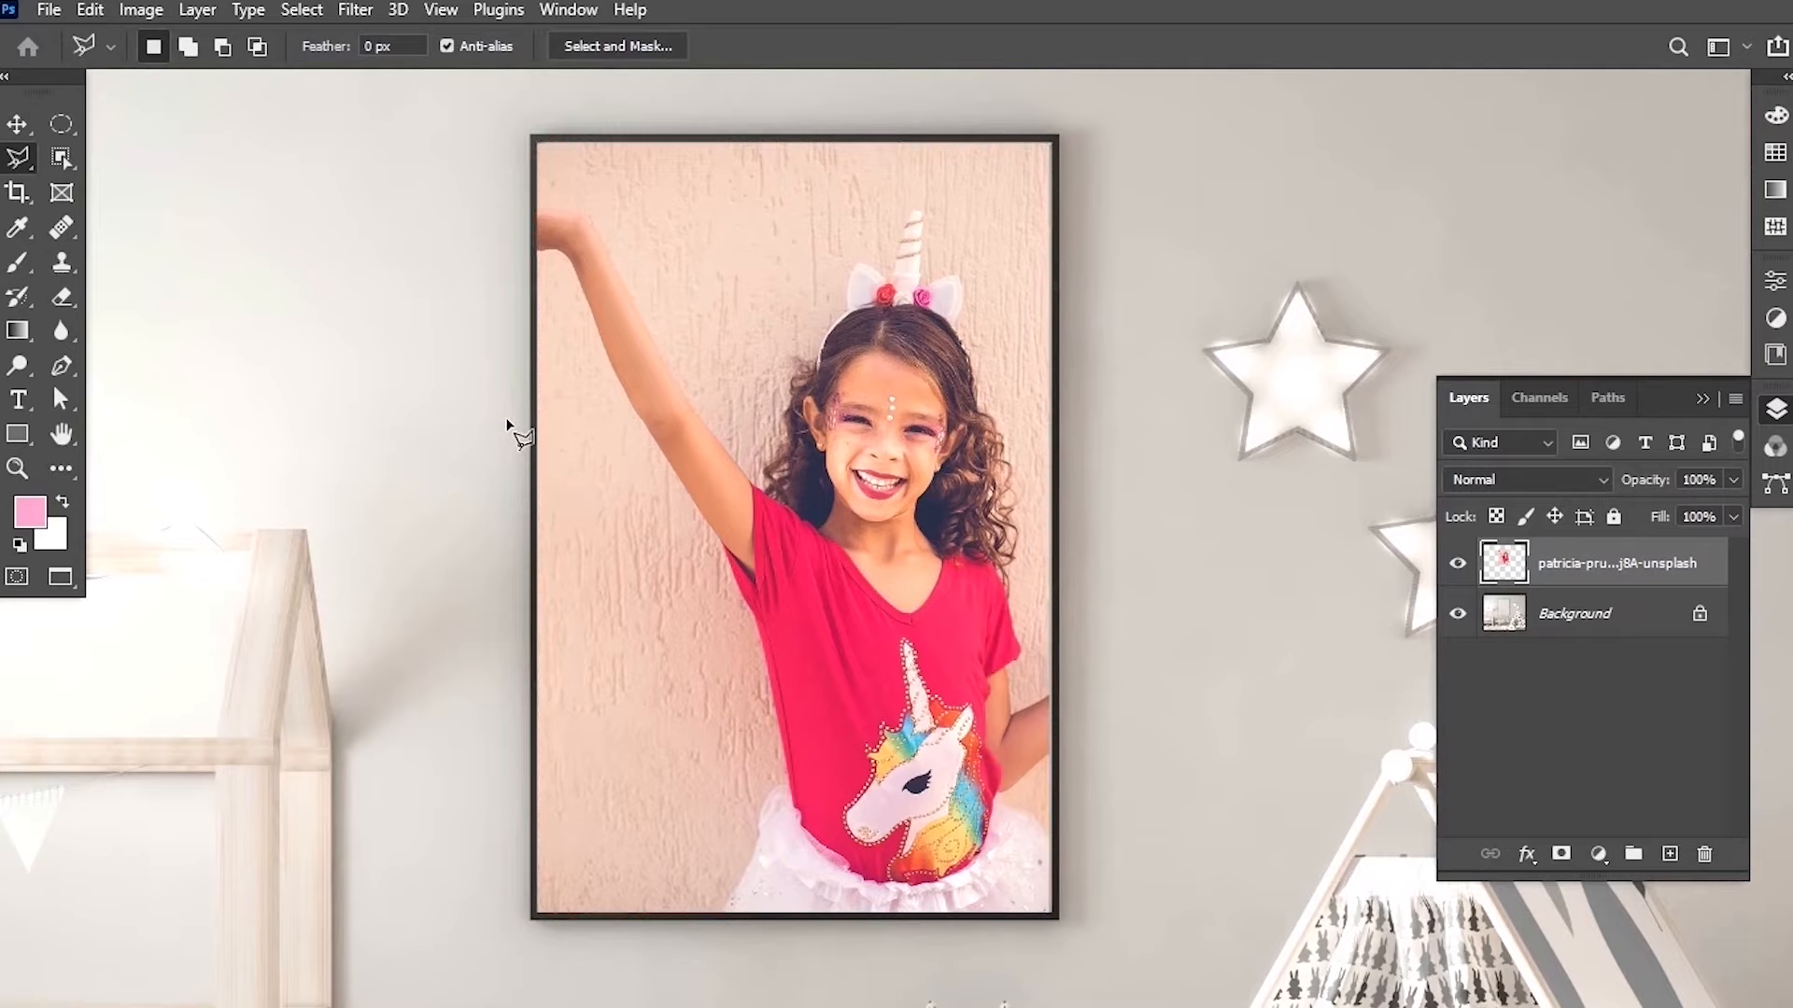
pyautogui.press('v')
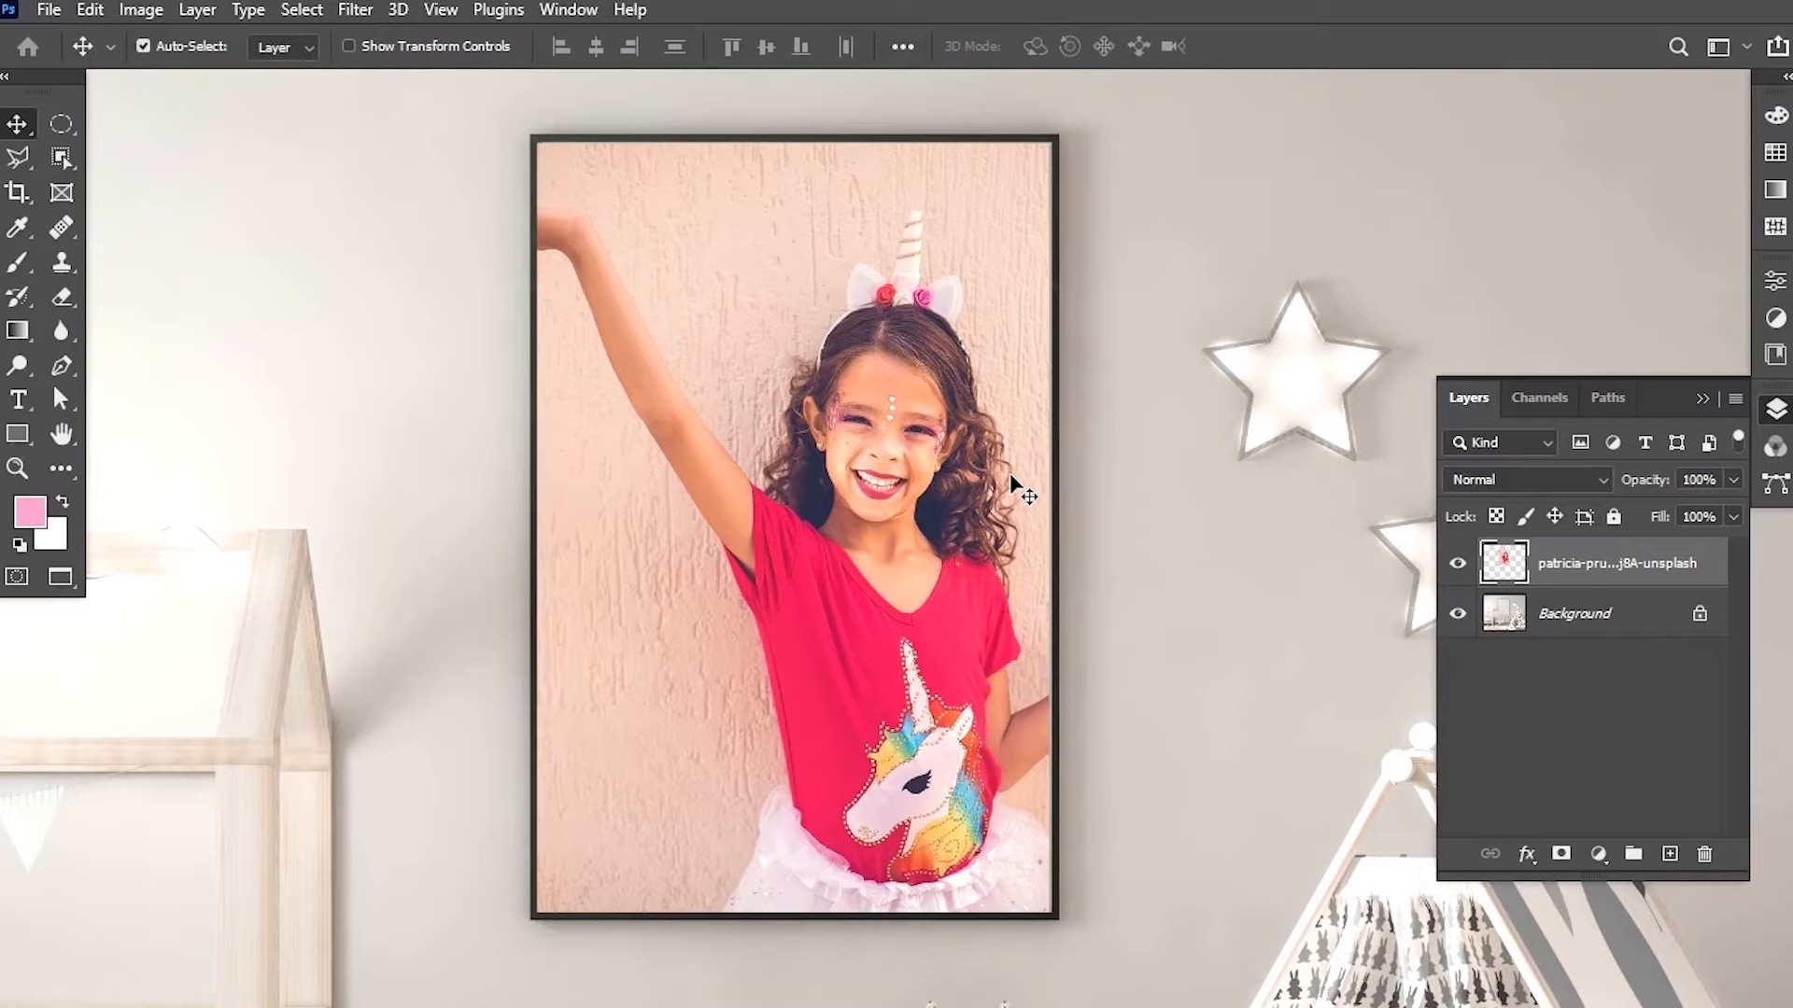
# Undo the deselection, deletion and rasterization of the photo layer.
pyautogui.press('ctrl')
pyautogui.hotkey('ctrl', 'z')
pyautogui.hotkey('ctrl', 'z')
pyautogui.hotkey('ctrl', 'z')
pyautogui.hotkey('ctrl', 'z')
pyautogui.hotkey('ctrl', 'z')
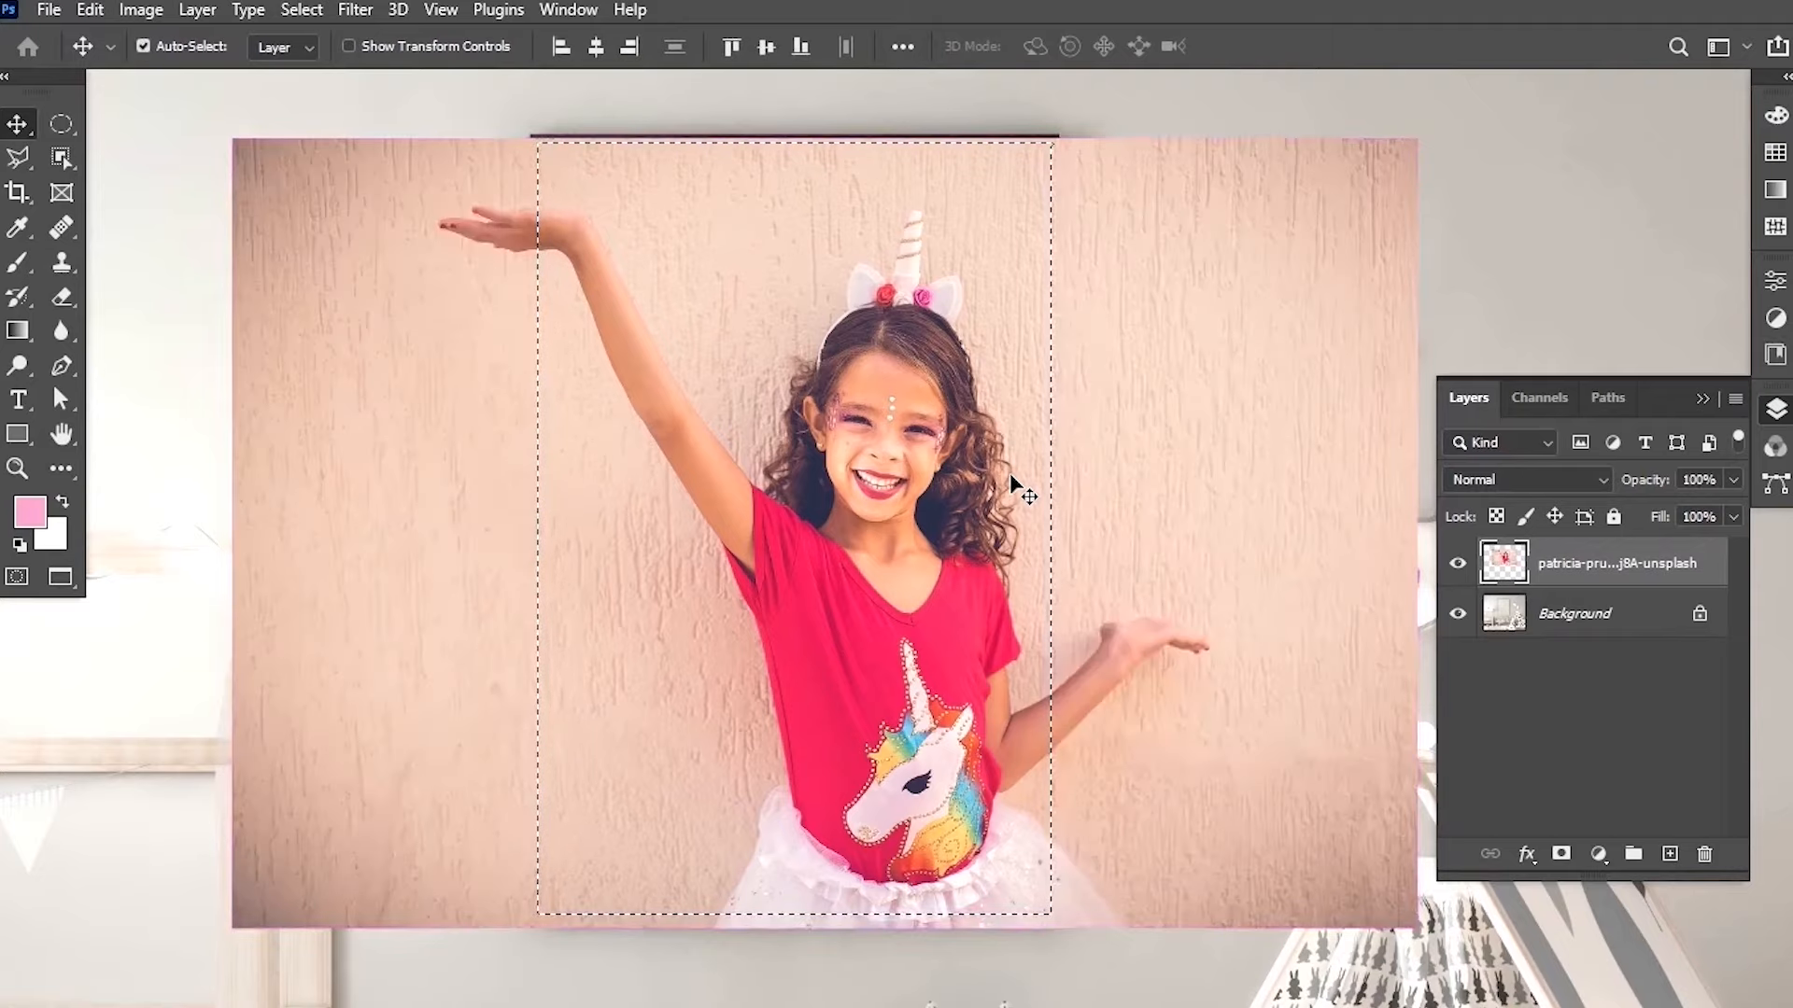
# Invert the selection back to the frame interior and add a layer mask to the photo layer.
pyautogui.scroll(-2, 934, 457)
pyautogui.scroll(-4, 932, 455)
pyautogui.scroll(2, 934, 431)
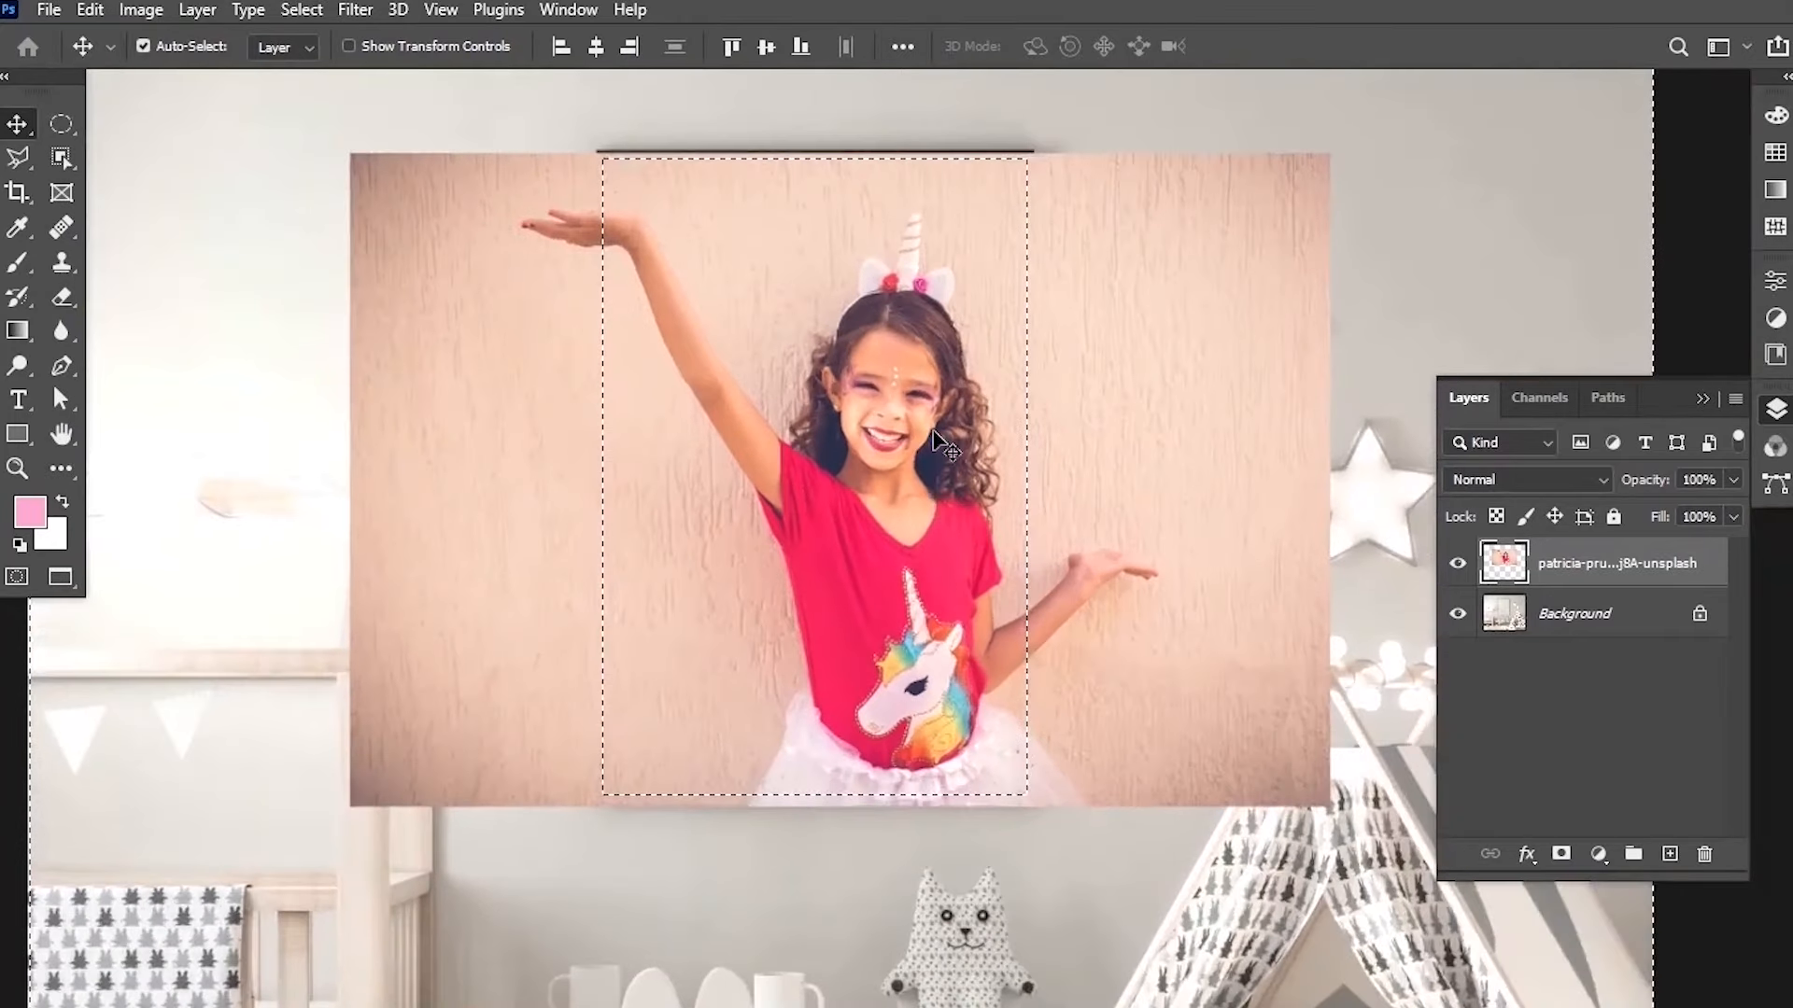
pyautogui.scroll(-2, 938, 439)
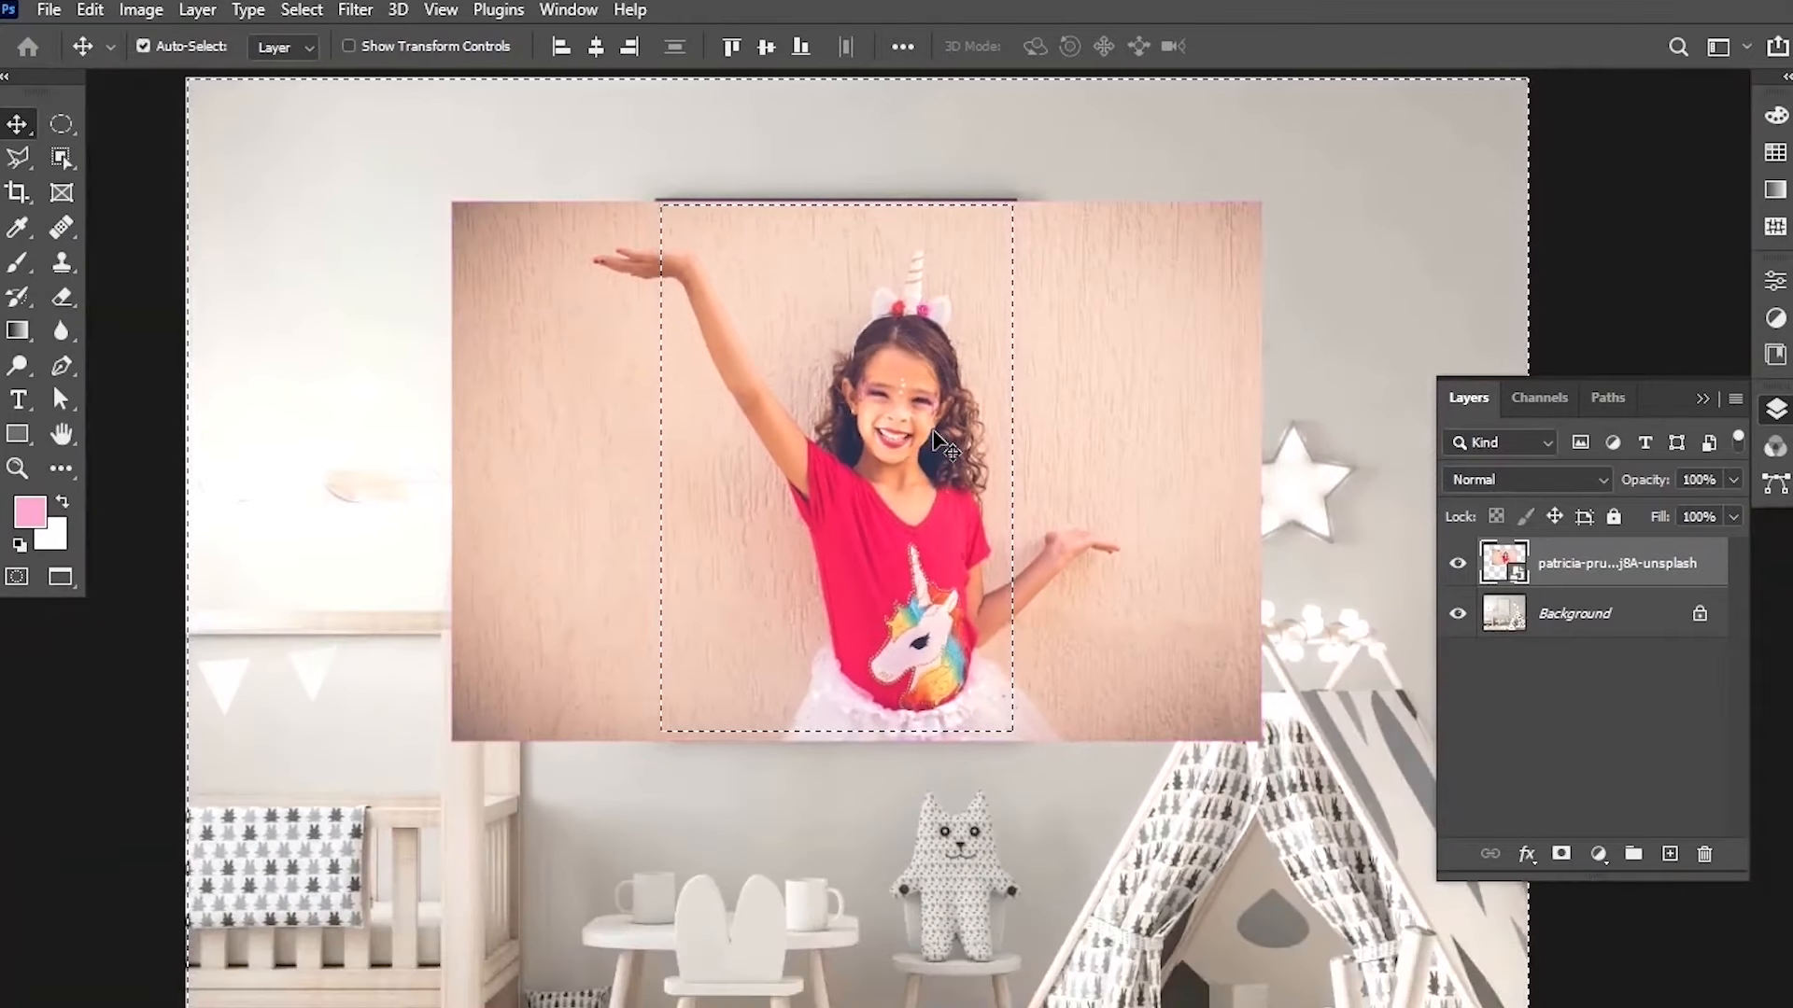
pyautogui.hotkey('ctrl', 'shift', 'i')
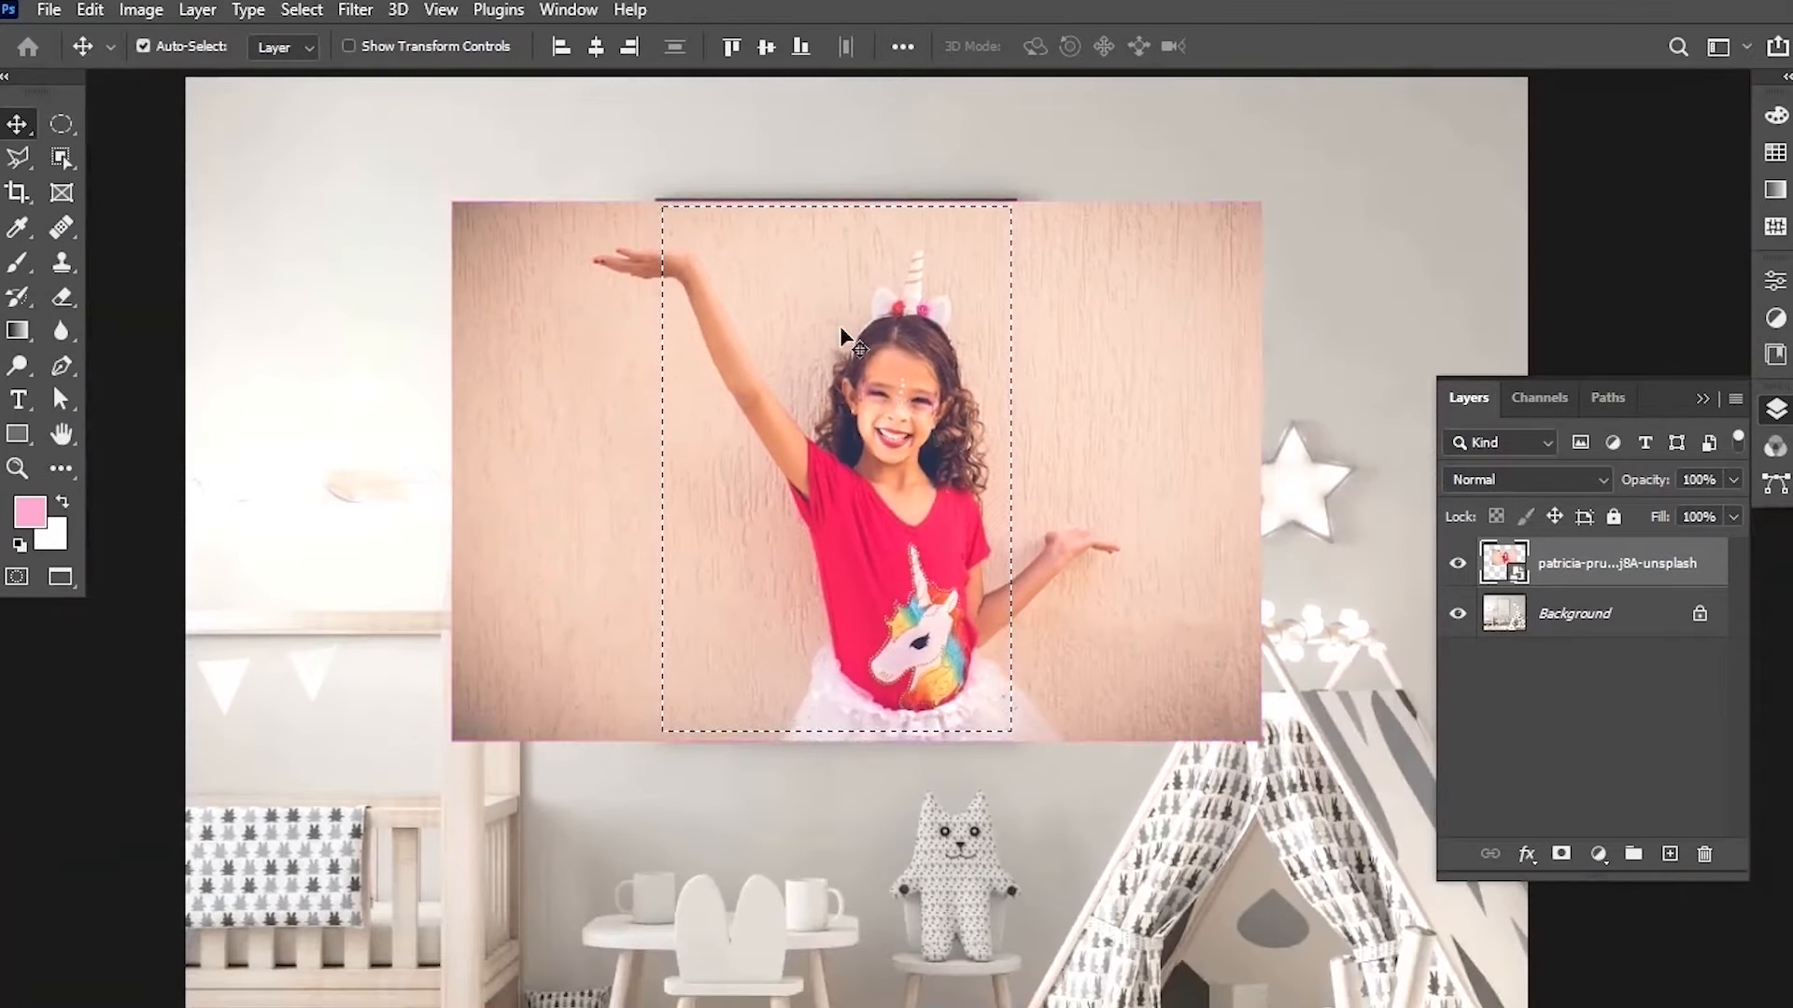
pyautogui.scroll(1, 669, 188)
pyautogui.scroll(1, 894, 496)
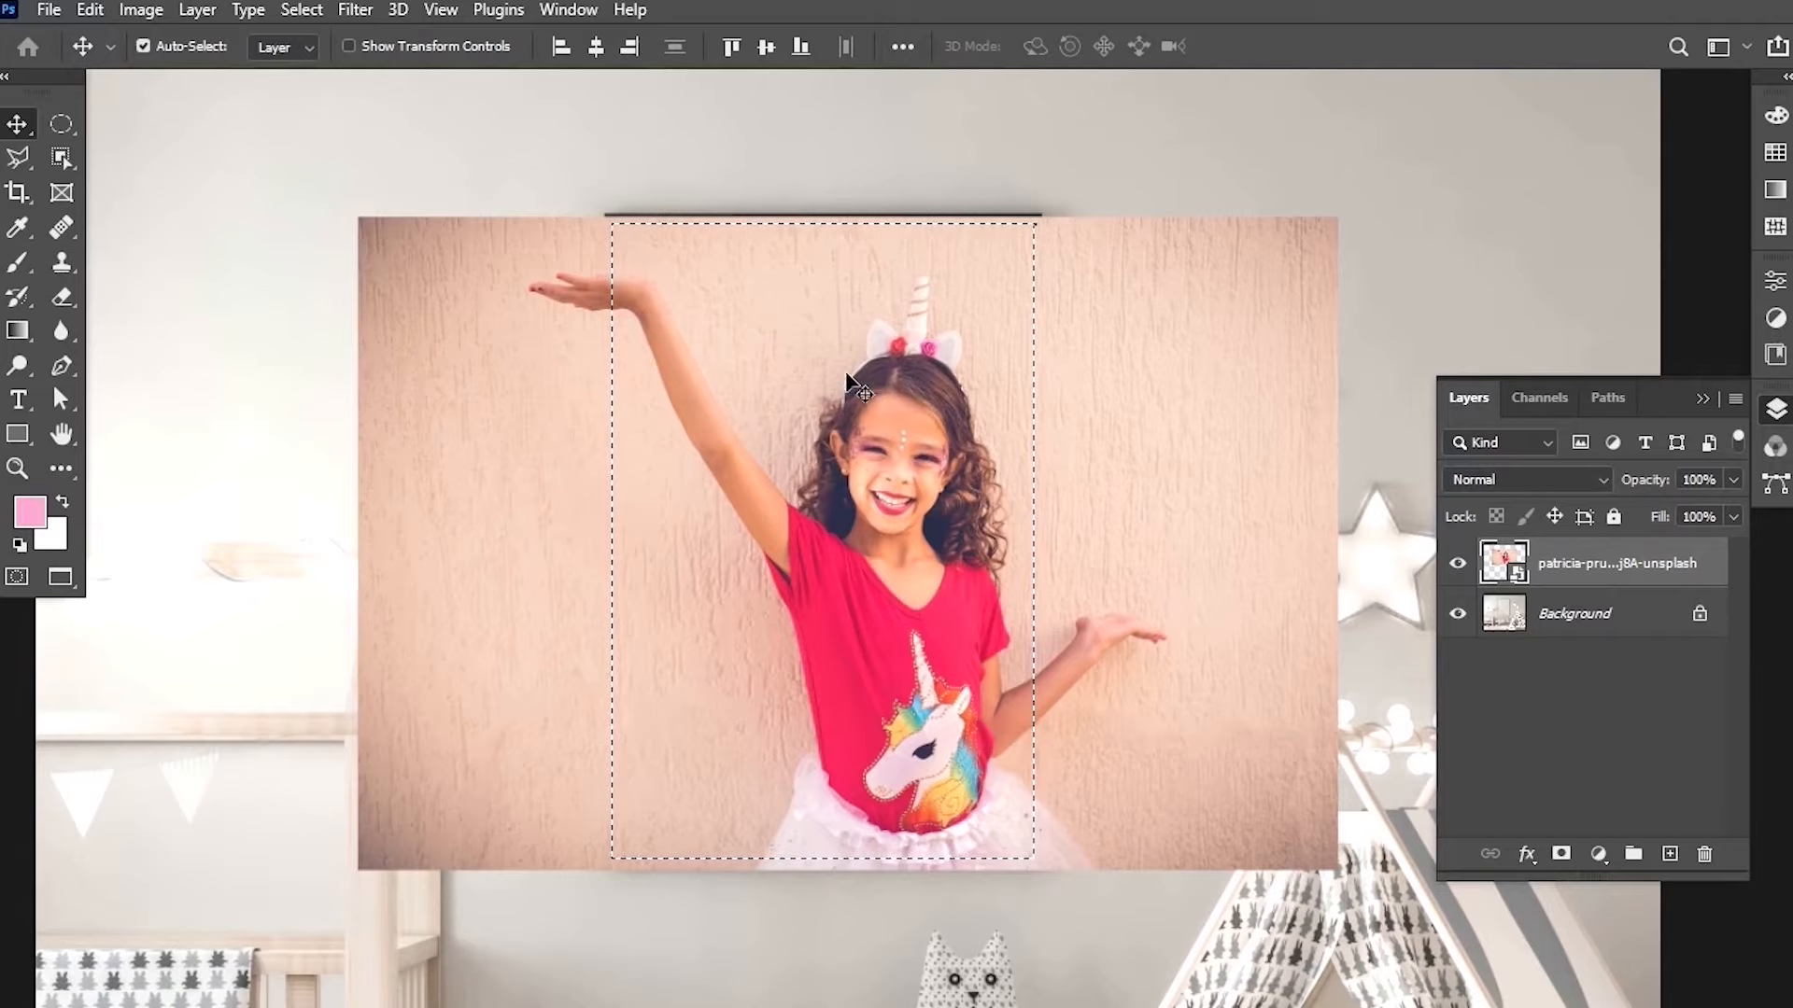
pyautogui.click(1560, 856)
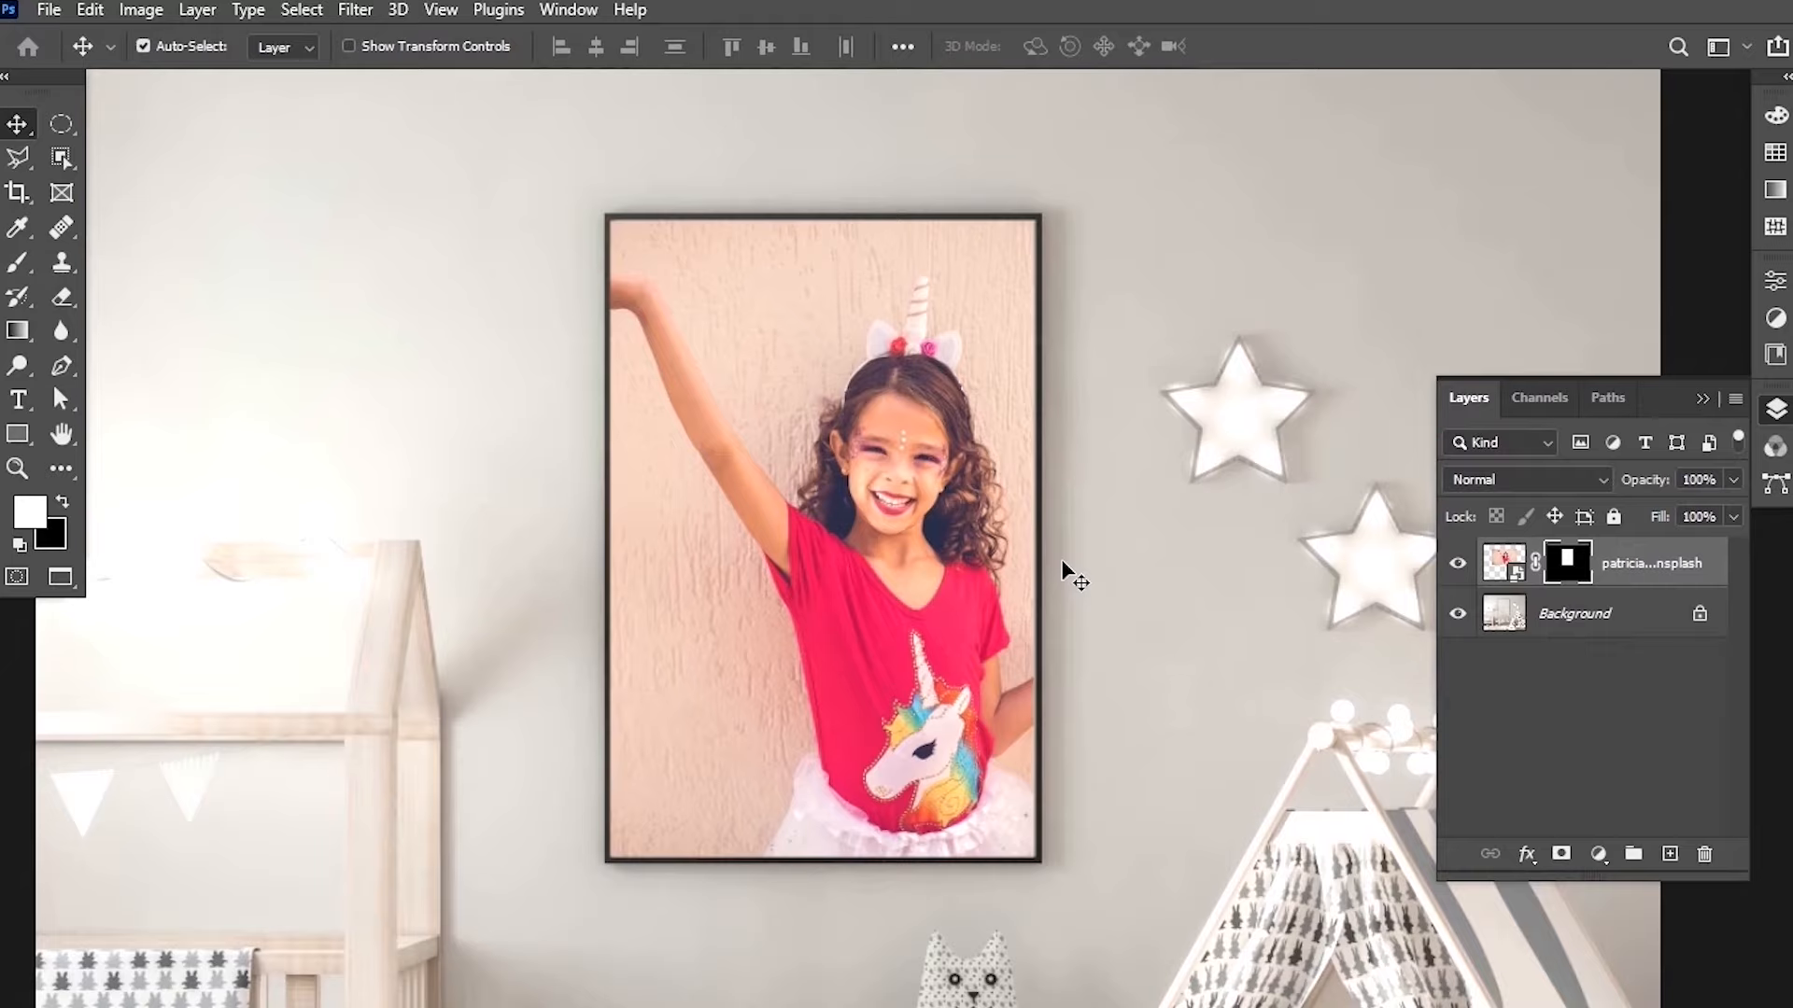
# View the photo layer's mask on its own, then return to the normal composite view.
pyautogui.keyDown('alt'); pyautogui.click(1577, 563); pyautogui.keyUp('alt')
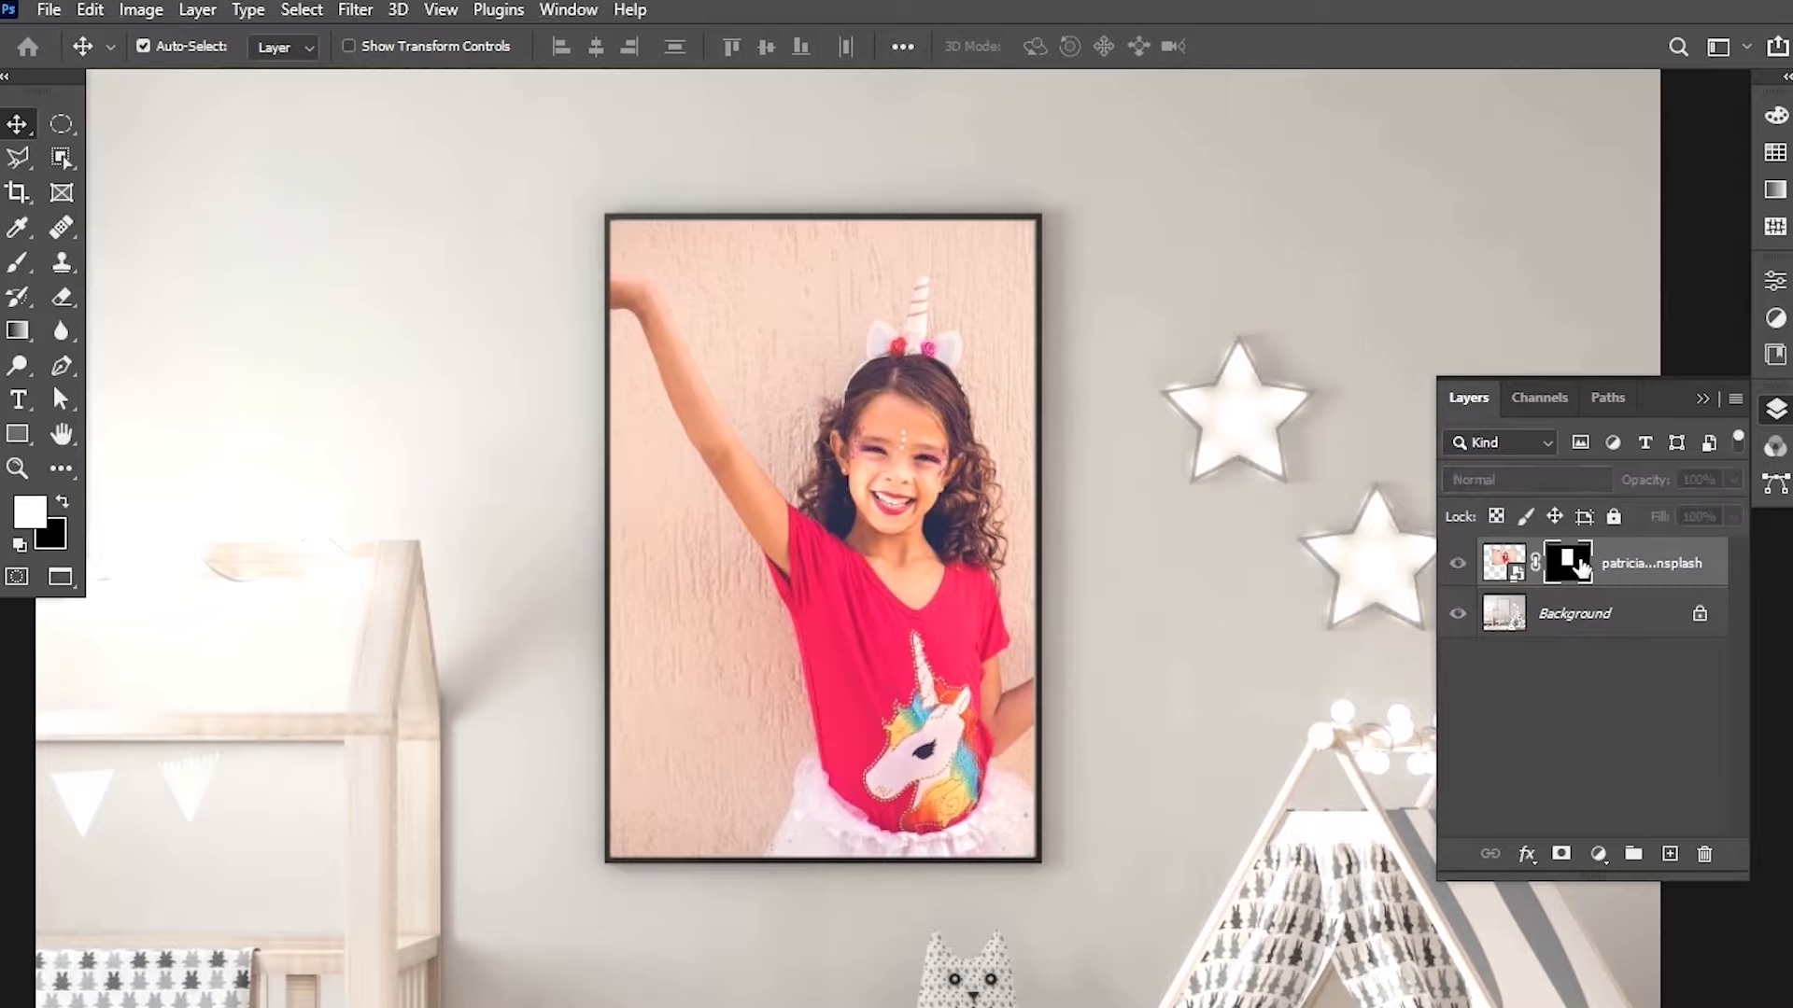
pyautogui.scroll(-3, 1037, 602)
pyautogui.scroll(-1, 1040, 605)
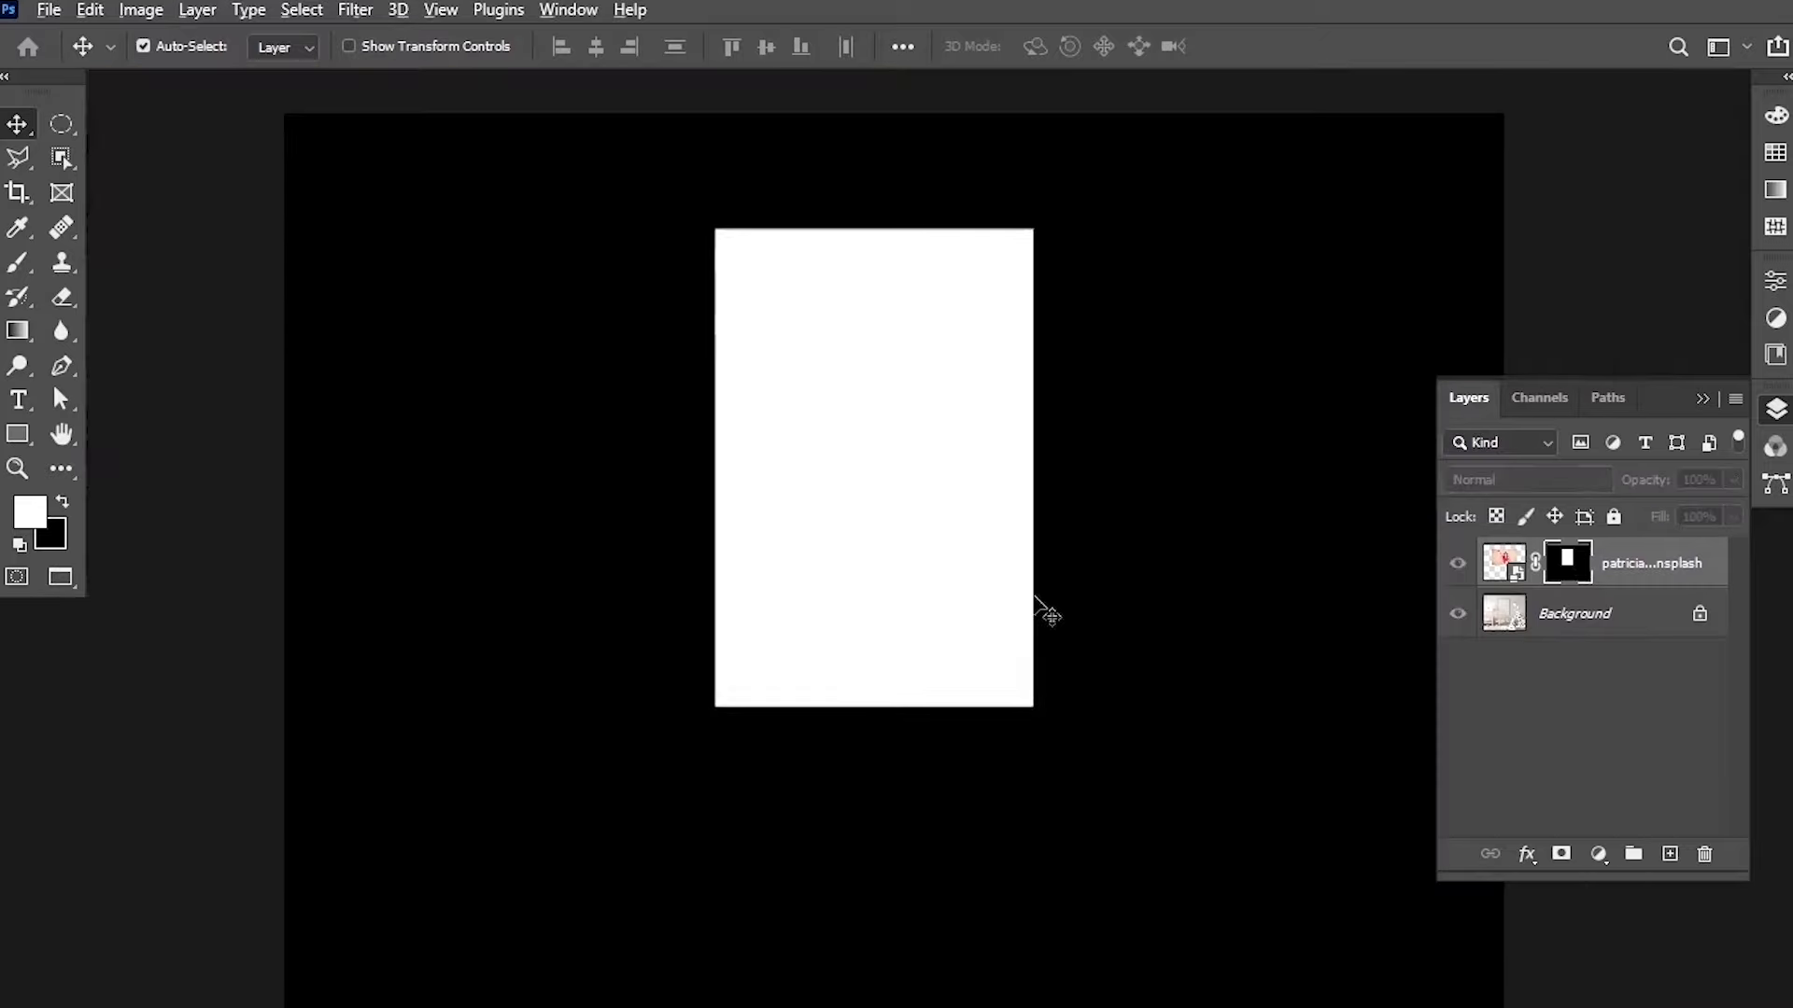
pyautogui.scroll(-2, 1039, 598)
pyautogui.scroll(-1, 702, 665)
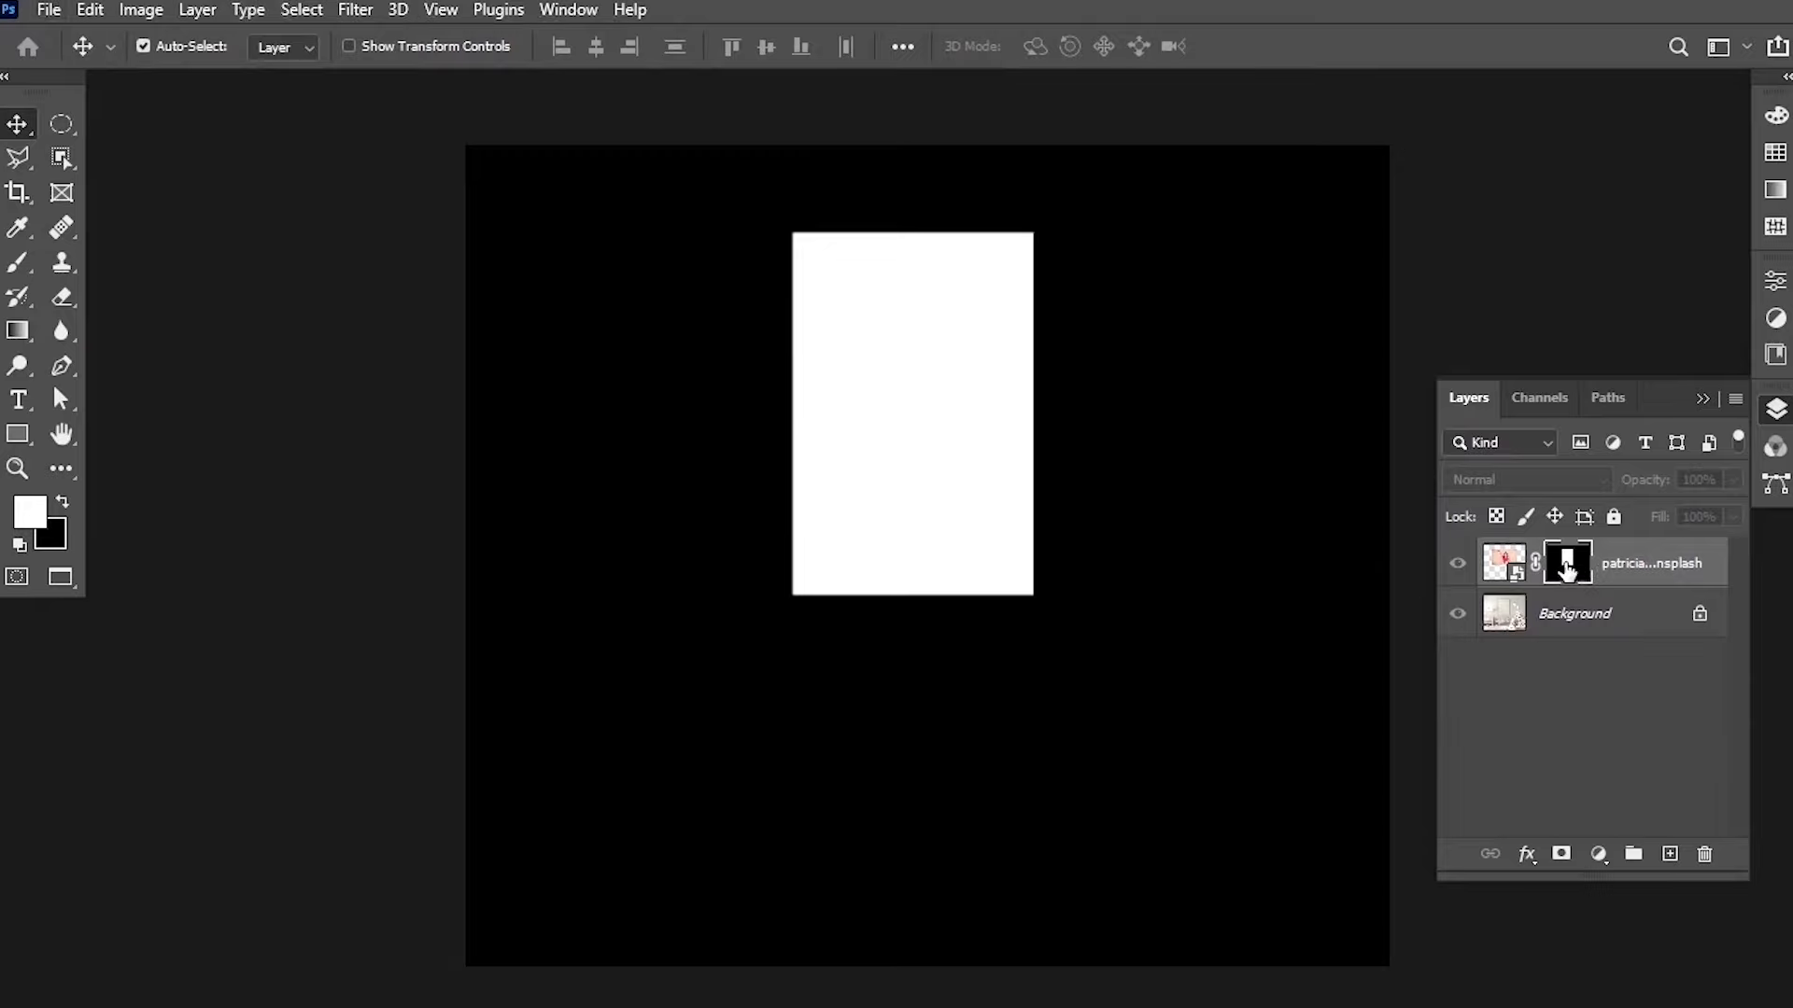
pyautogui.keyDown('alt'); pyautogui.click(1566, 567); pyautogui.keyUp('alt')
pyautogui.scroll(3, 949, 451)
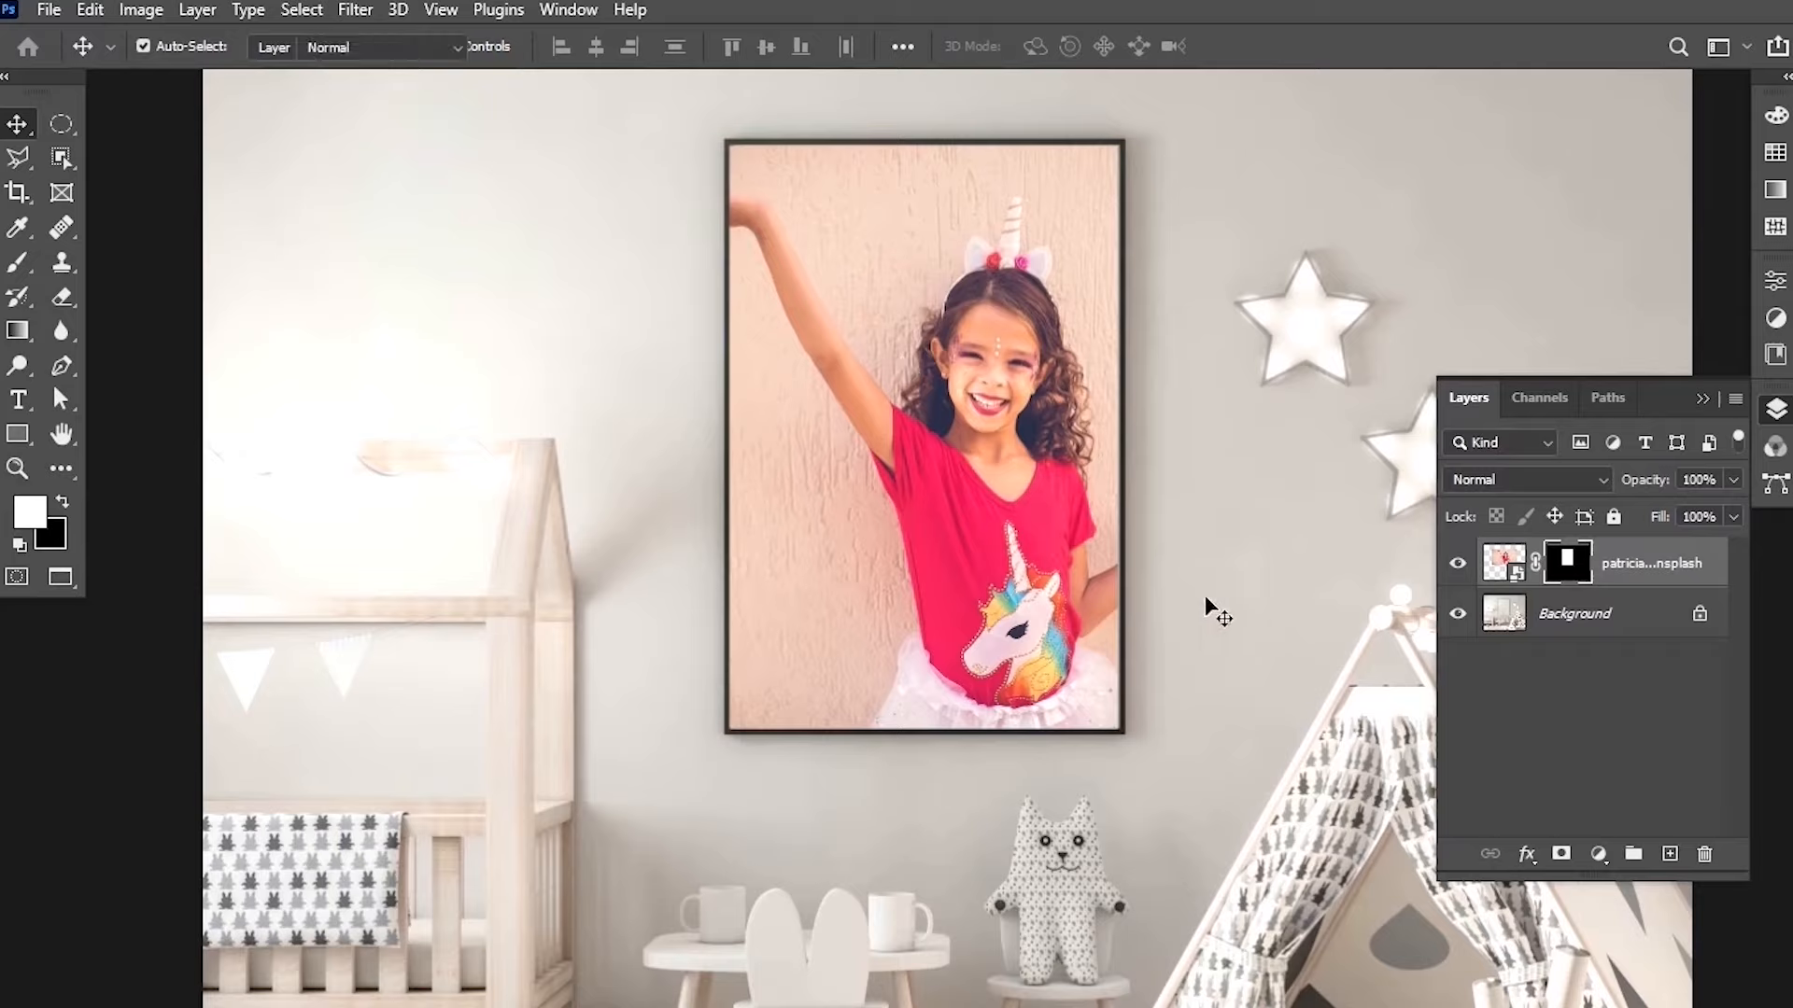
pyautogui.press('b')
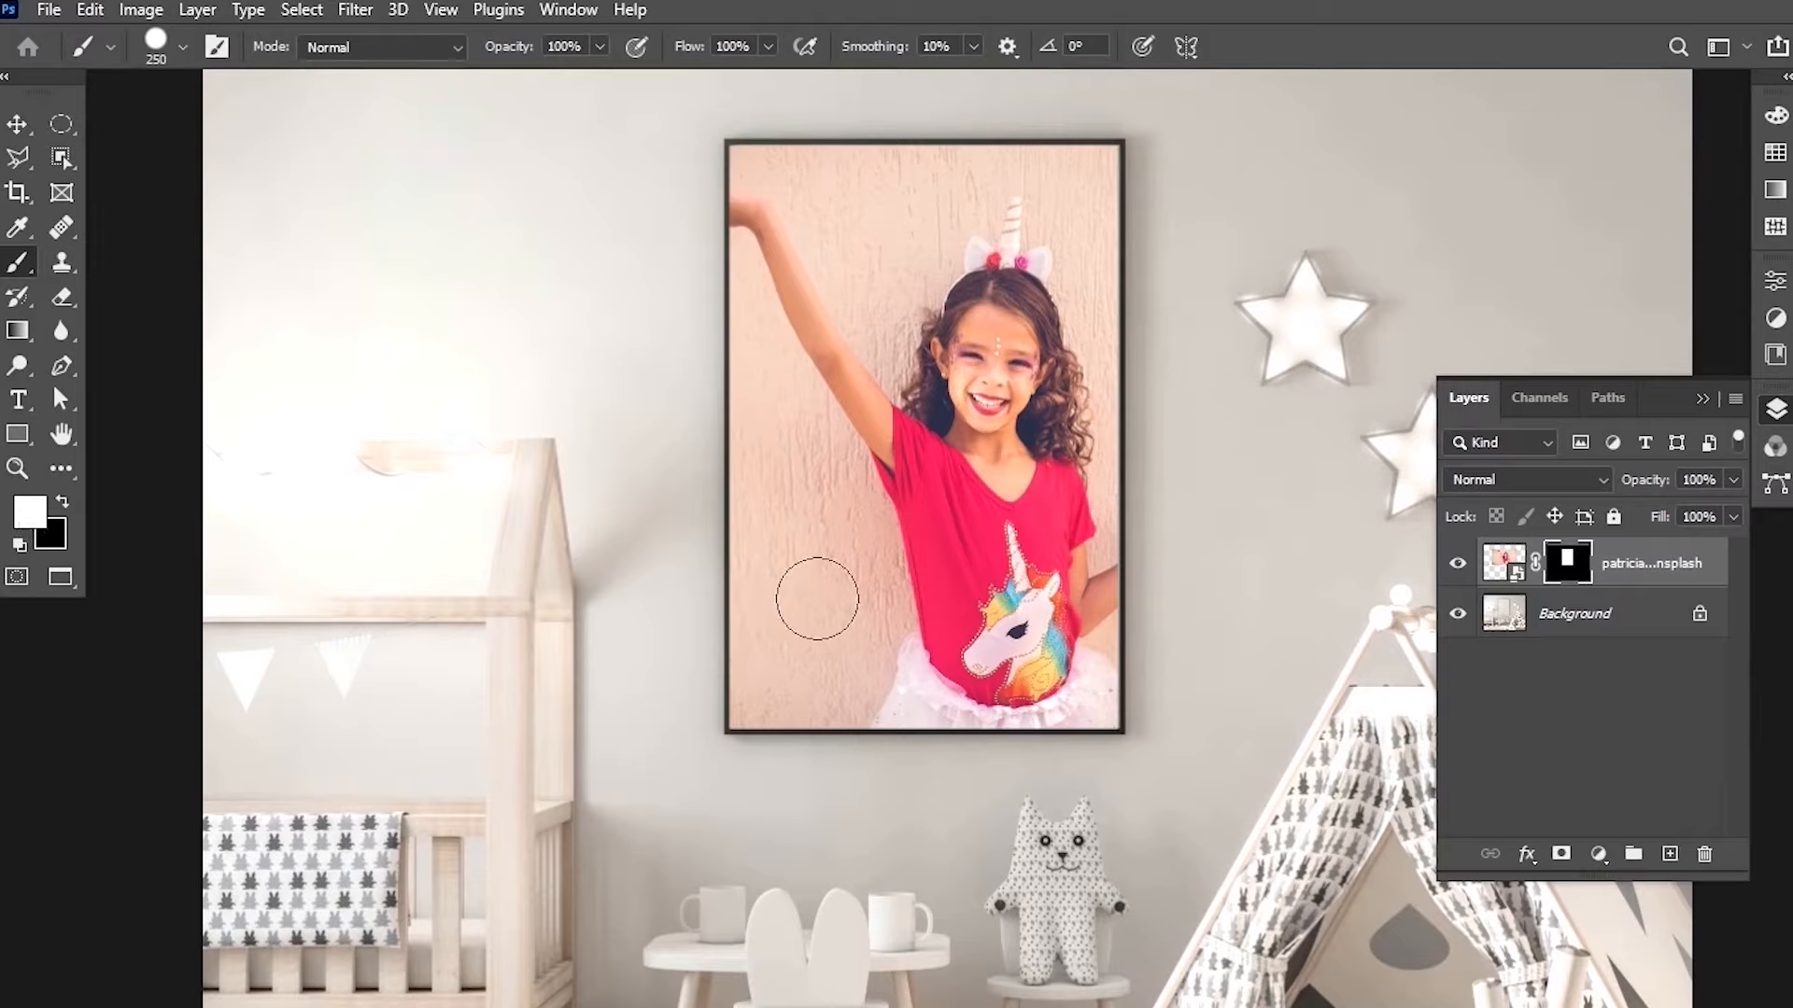
pyautogui.moveTo(1176, 447)
pyautogui.mouseDown()
pyautogui.moveTo(1150, 495)
pyautogui.moveTo(1170, 675)
pyautogui.moveTo(1227, 435)
pyautogui.moveTo(1255, 636)
pyautogui.moveTo(1267, 437)
pyautogui.moveTo(1308, 612)
pyautogui.mouseUp()
pyautogui.hotkey('ctrl', 'z')
pyautogui.hotkey('ctrl', 'z')
# Select the photo's image thumbnail and move the photo slightly left within the frame.
pyautogui.click(1501, 563)
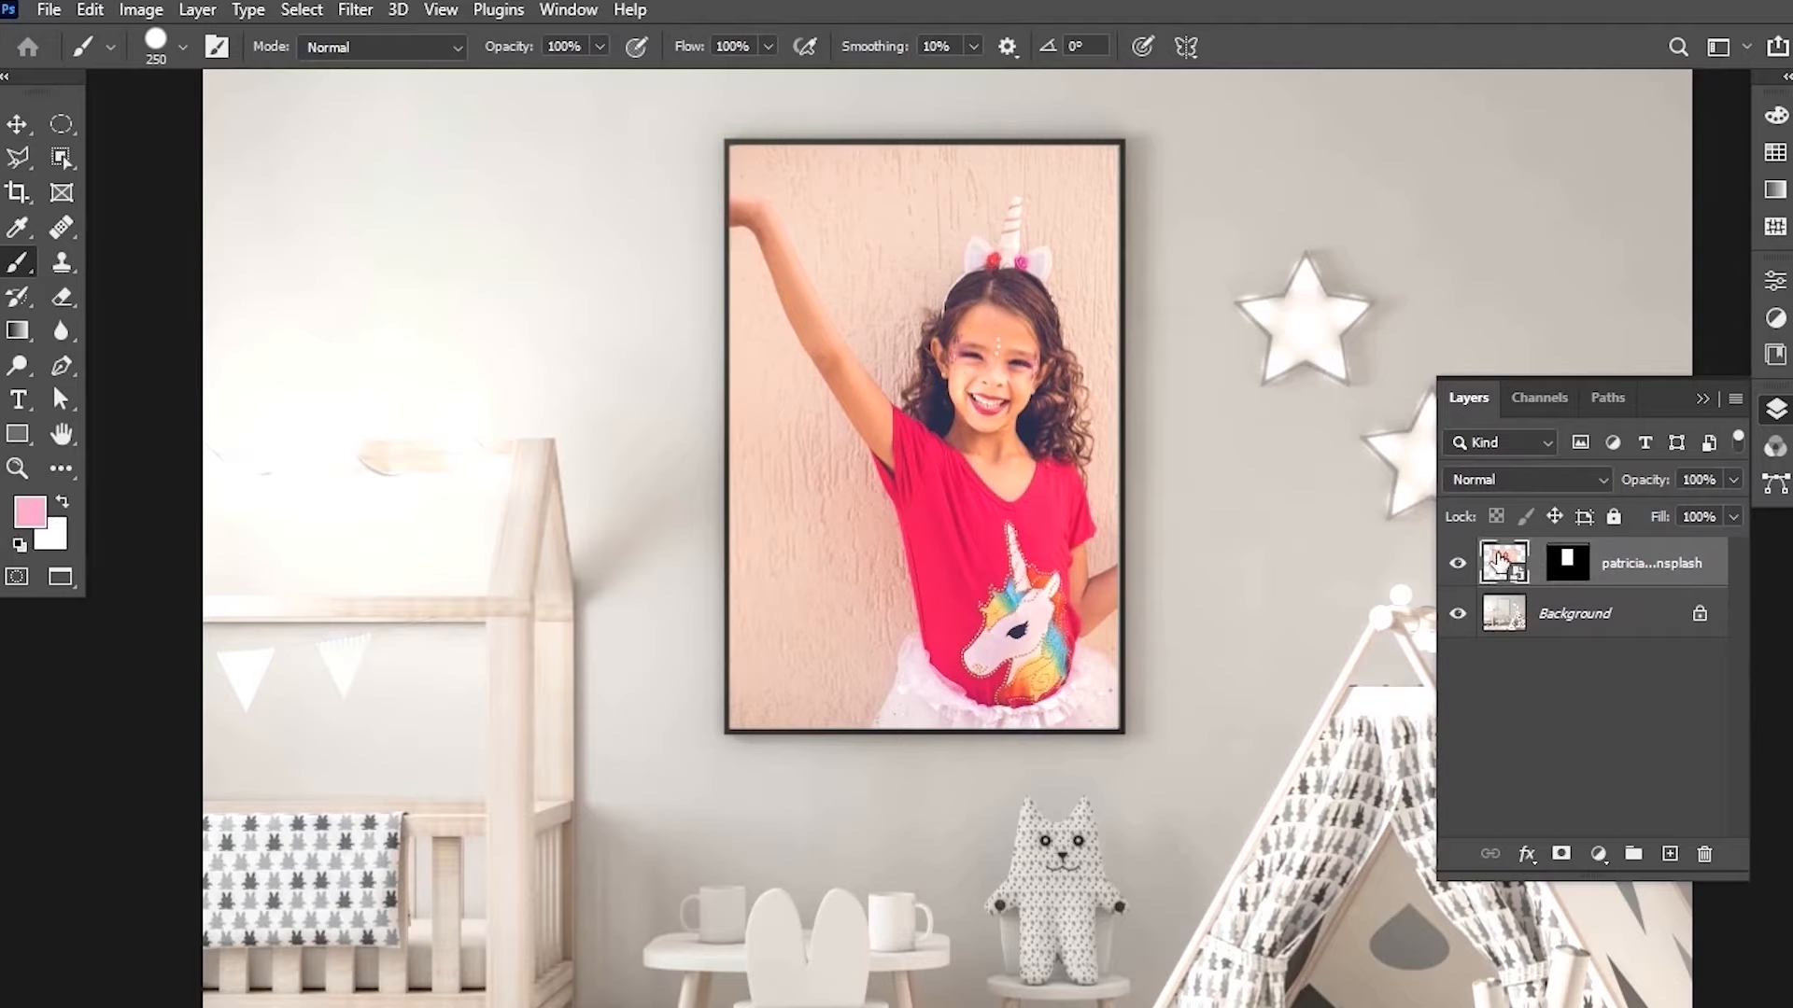
pyautogui.click(16, 123)
pyautogui.moveTo(1006, 375); pyautogui.dragTo(964, 387)
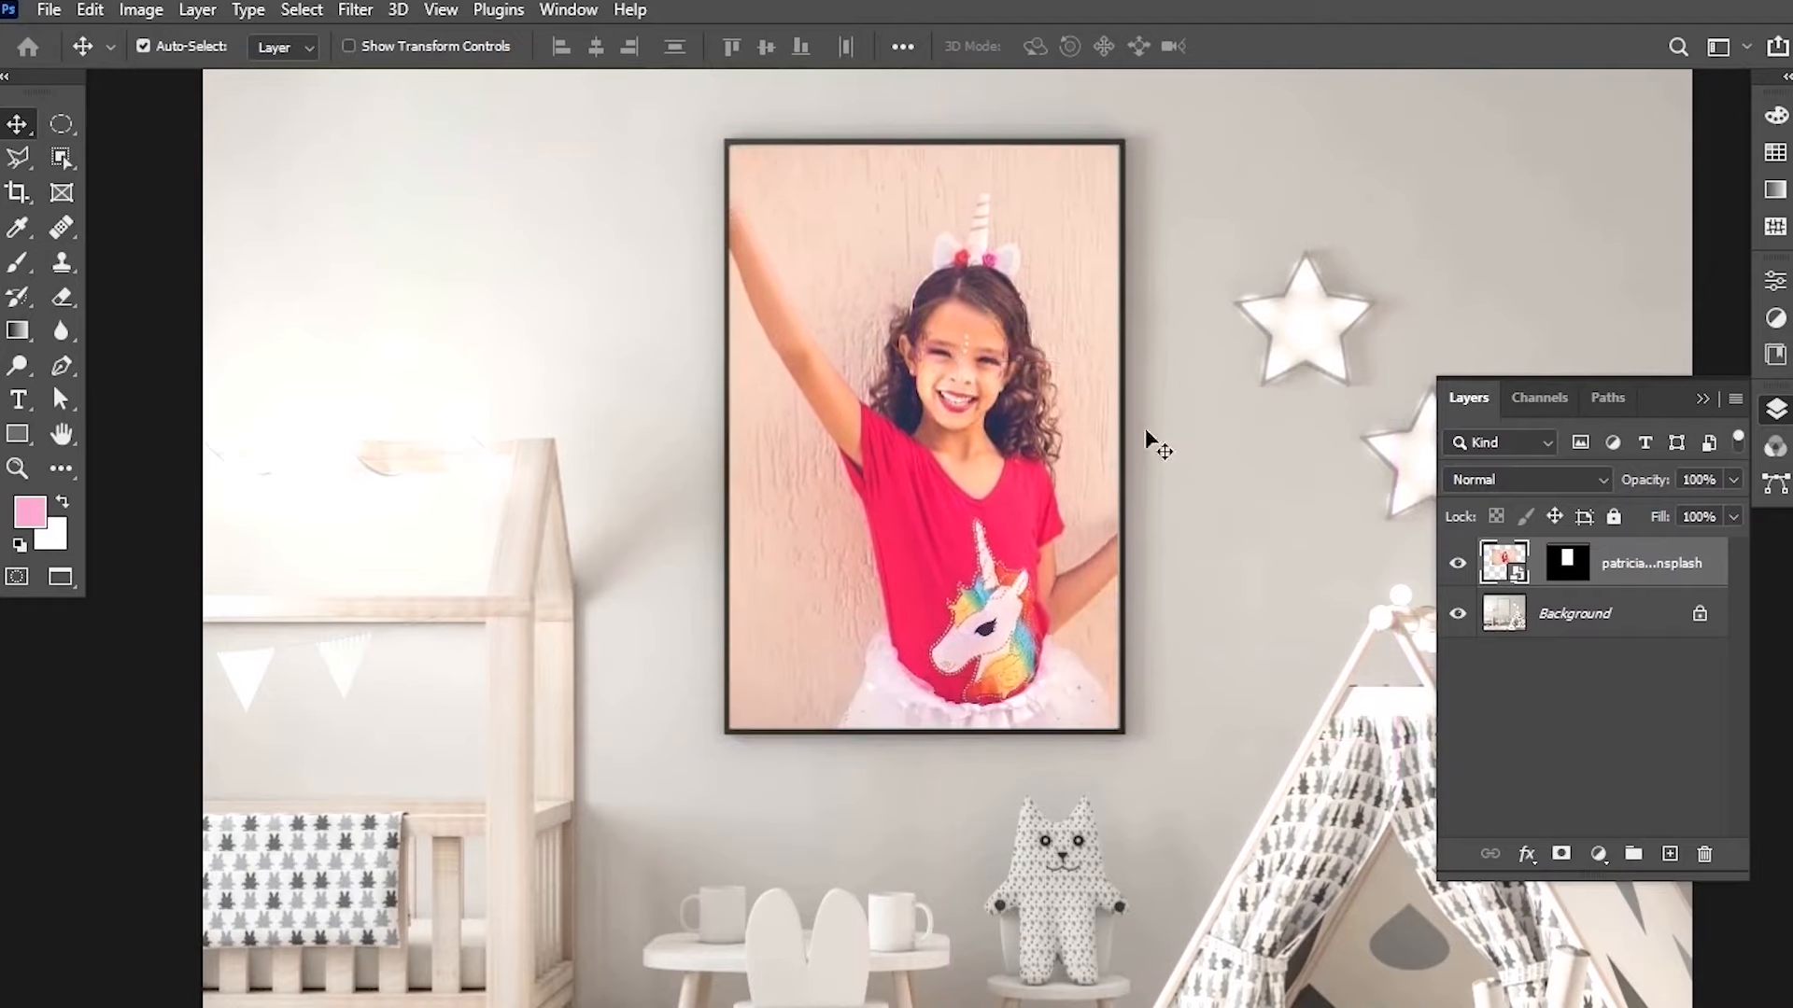
# Free-transform the photo, enlarging it to about 15.14% and repositioning it inside the frame, then commit.
pyautogui.hotkey('ctrl', 't')
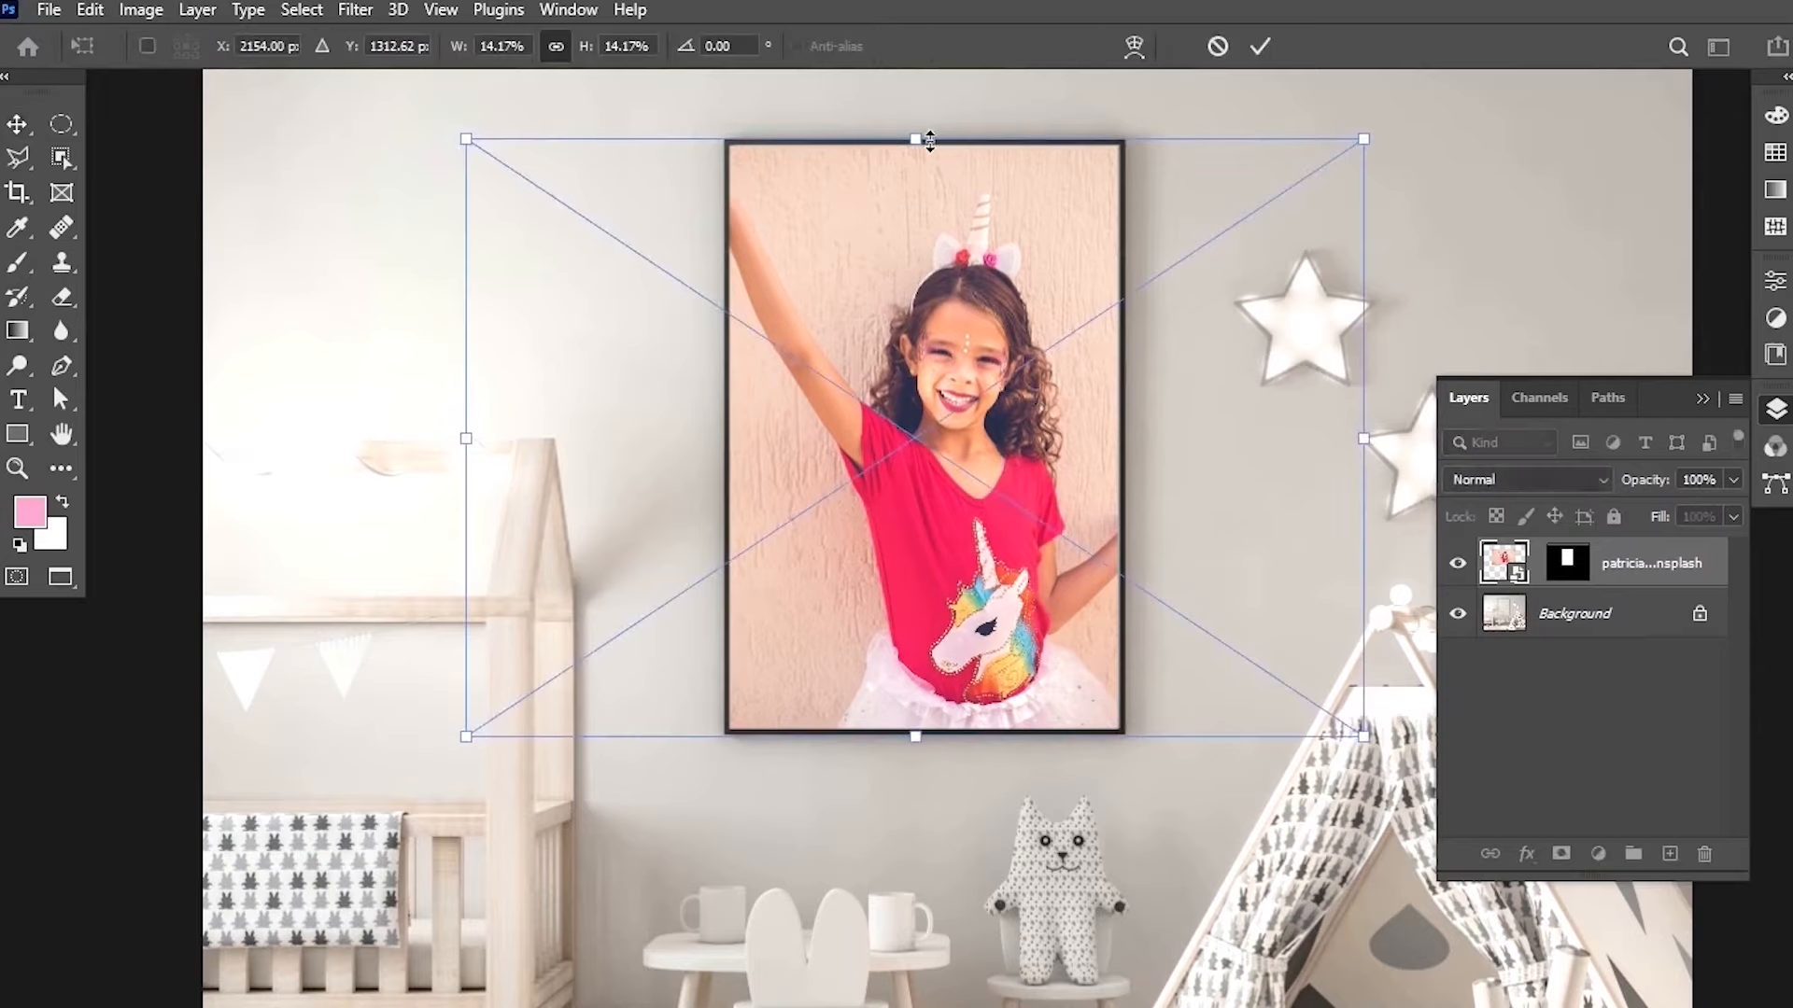
pyautogui.moveTo(931, 138); pyautogui.dragTo(930, 124)
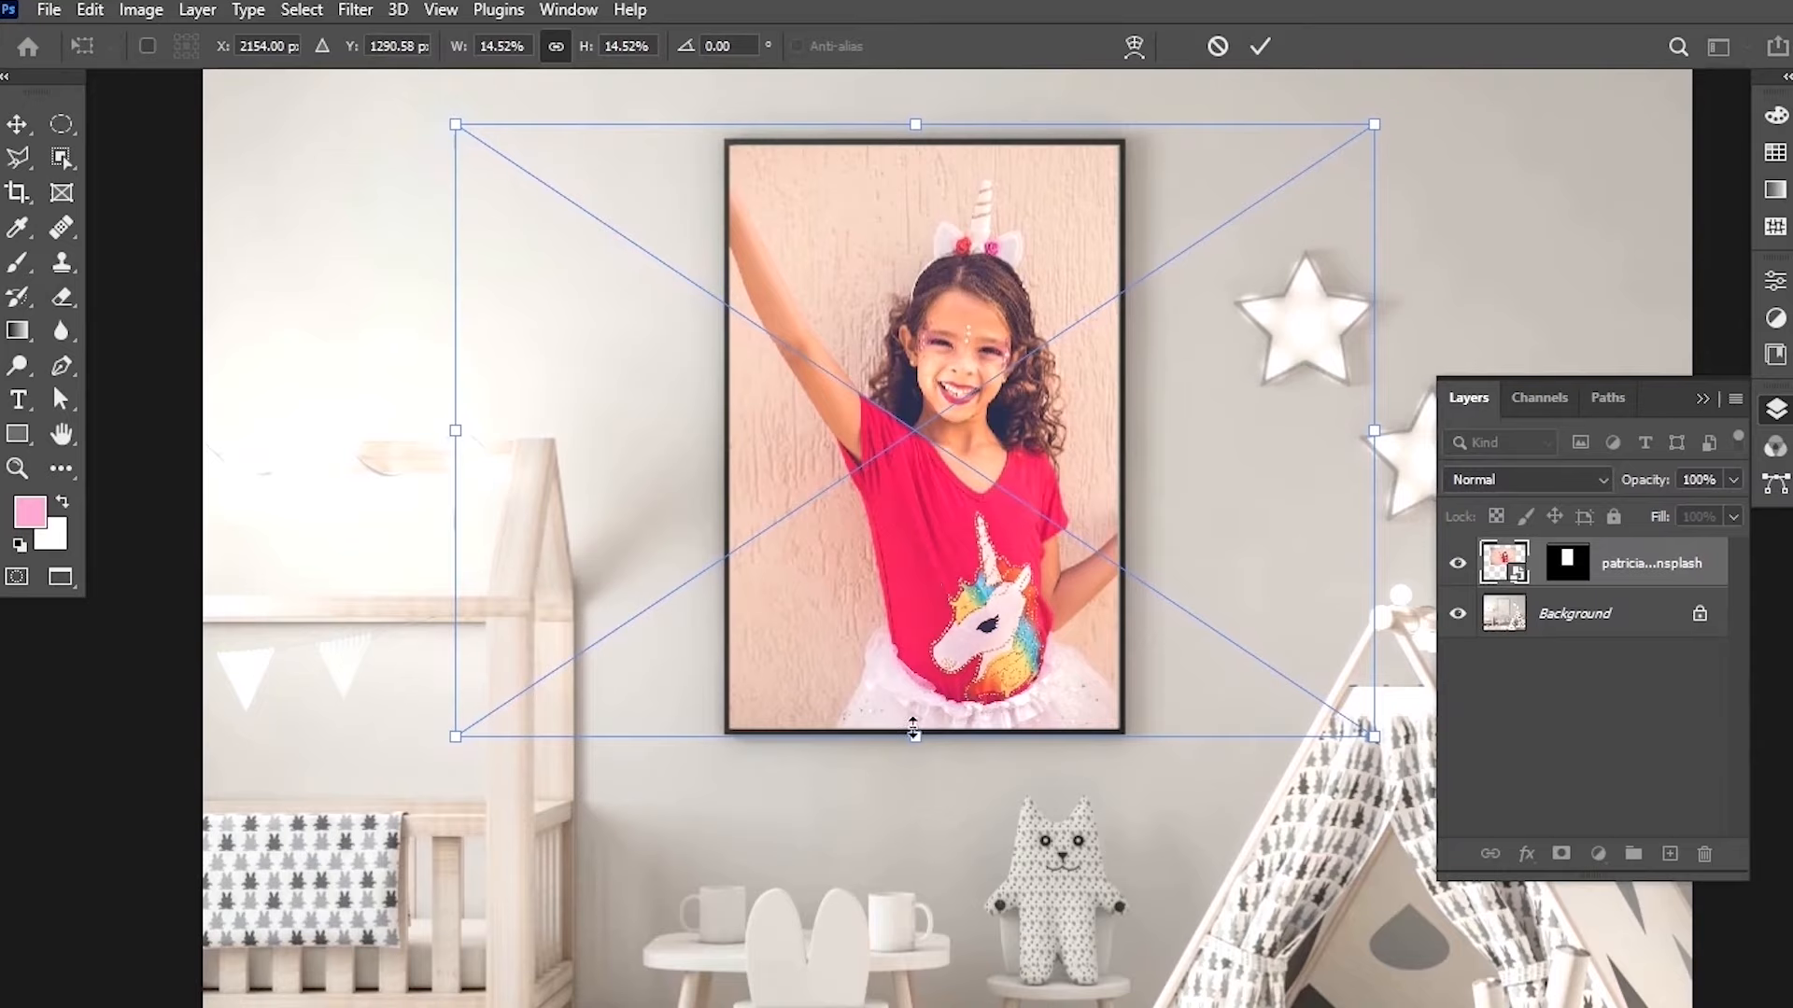
pyautogui.moveTo(915, 737); pyautogui.dragTo(915, 763)
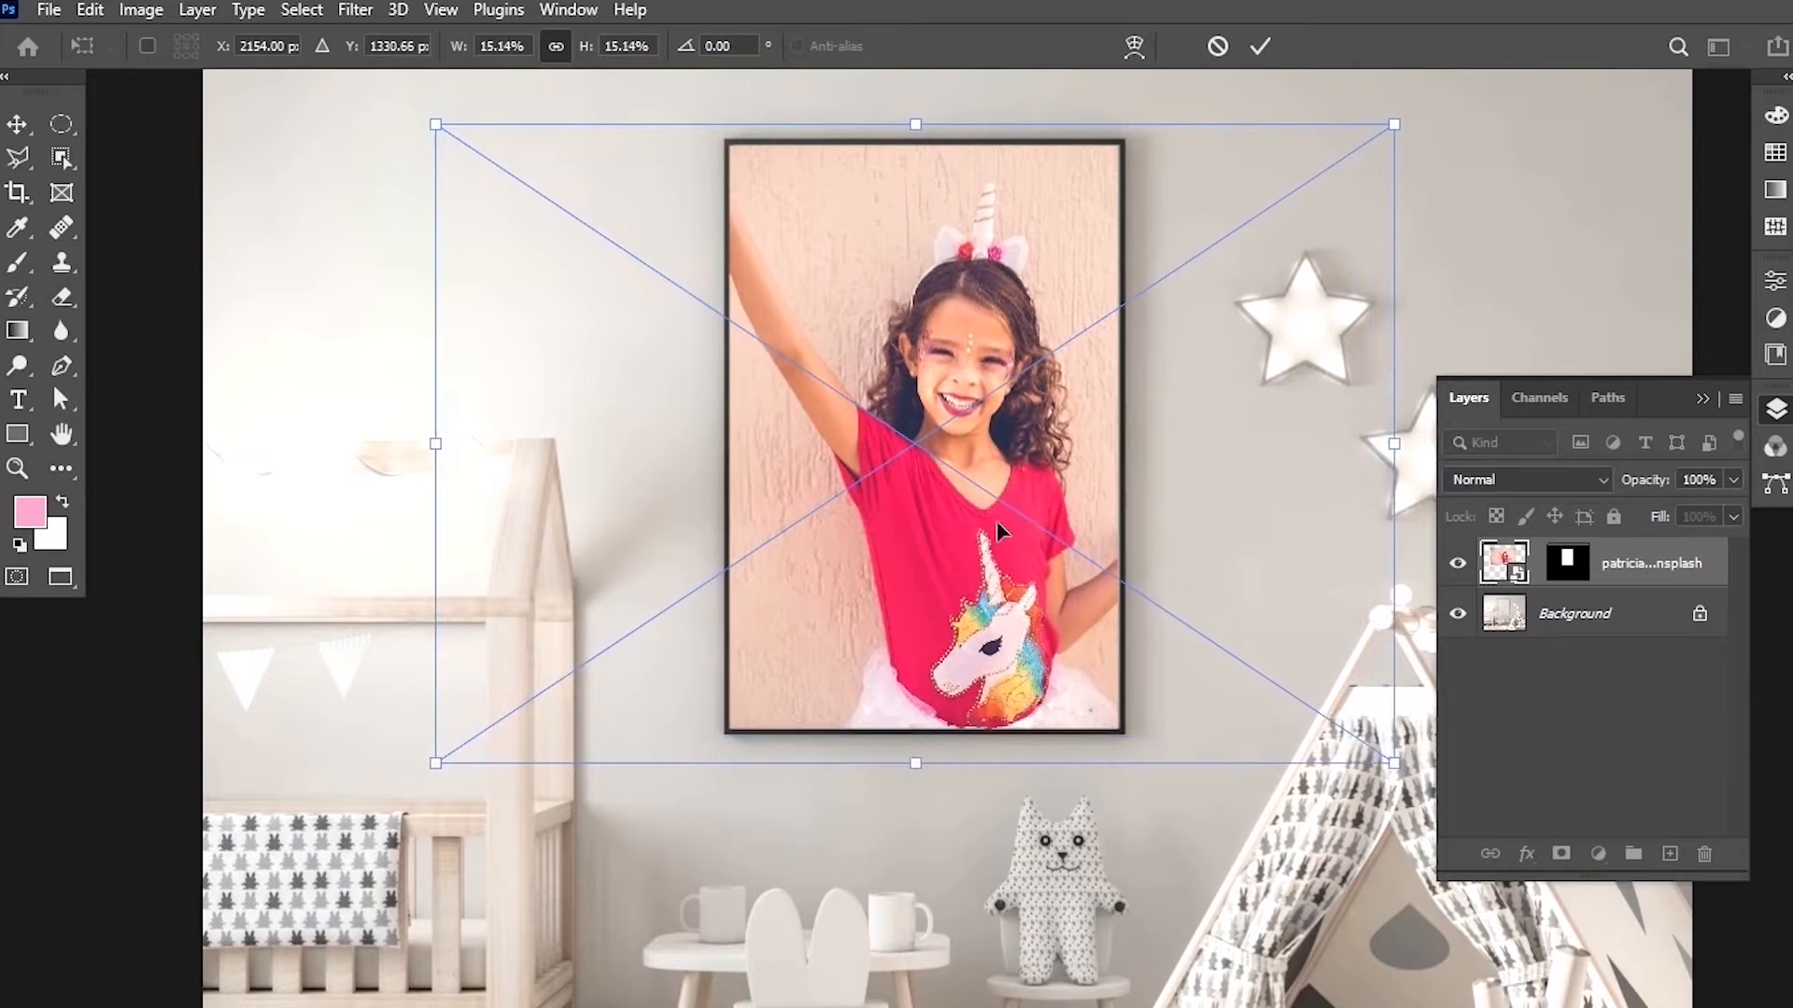
pyautogui.moveTo(1012, 478); pyautogui.dragTo(974, 480)
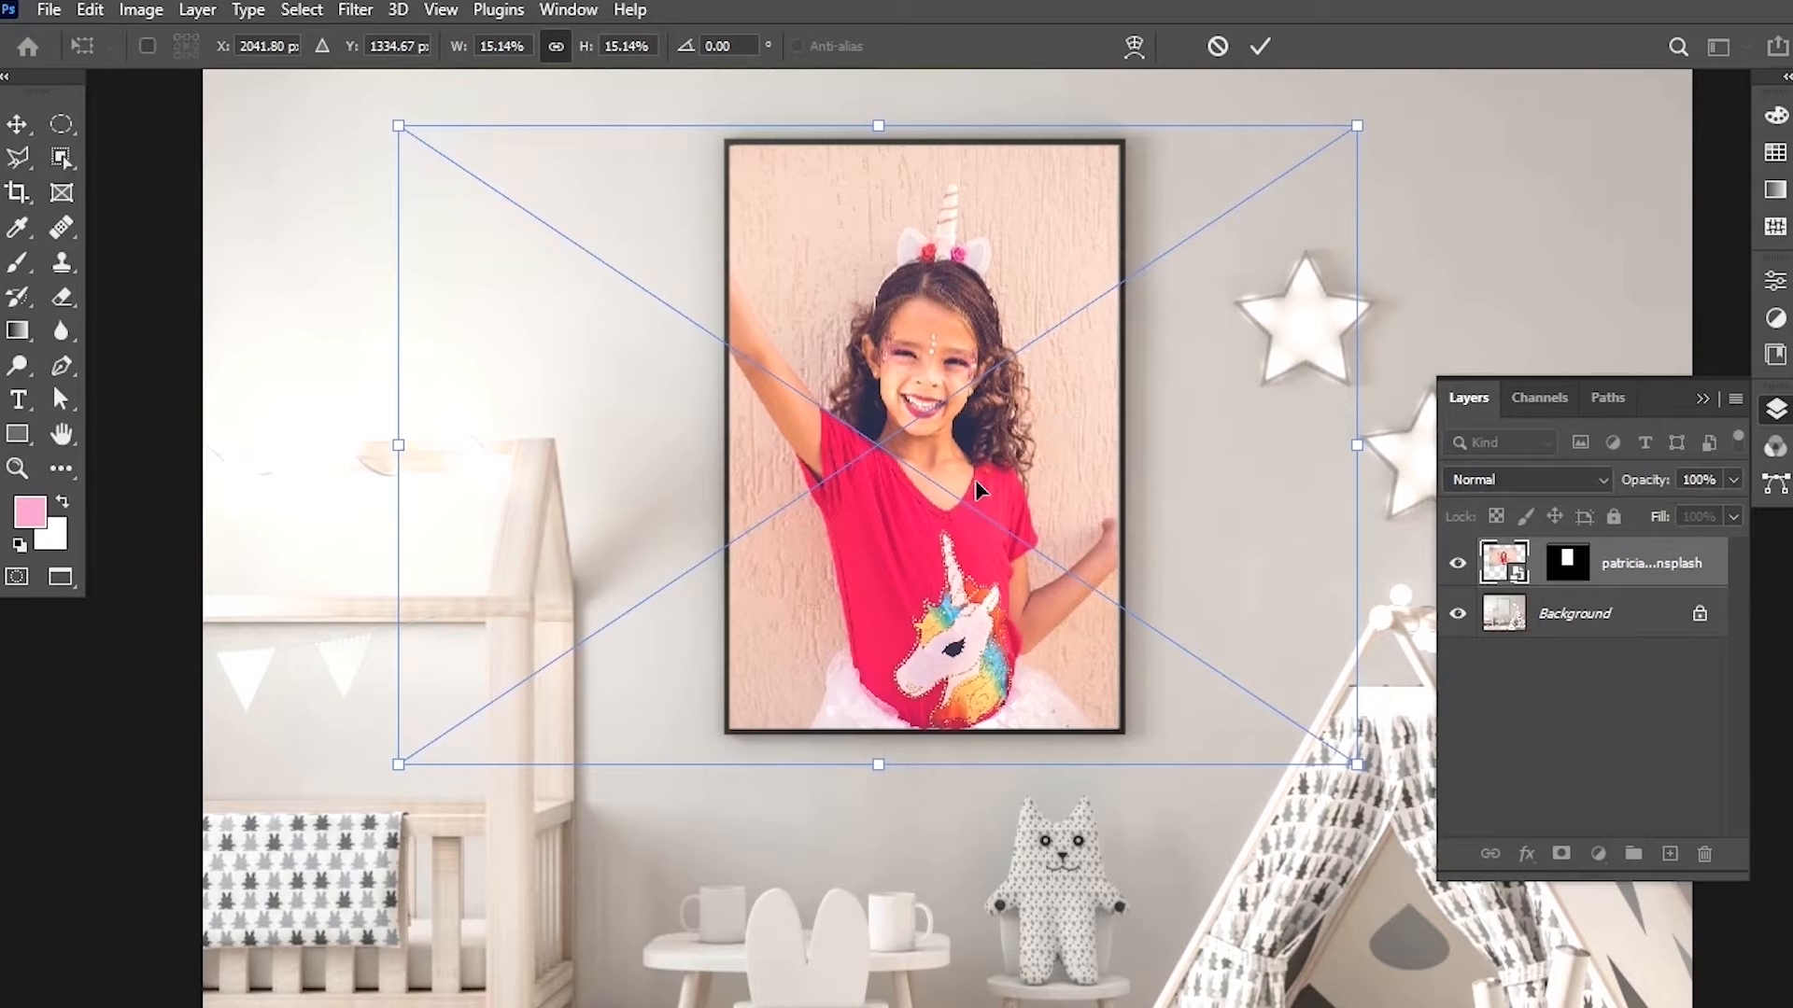
pyautogui.moveTo(977, 390); pyautogui.dragTo(967, 383)
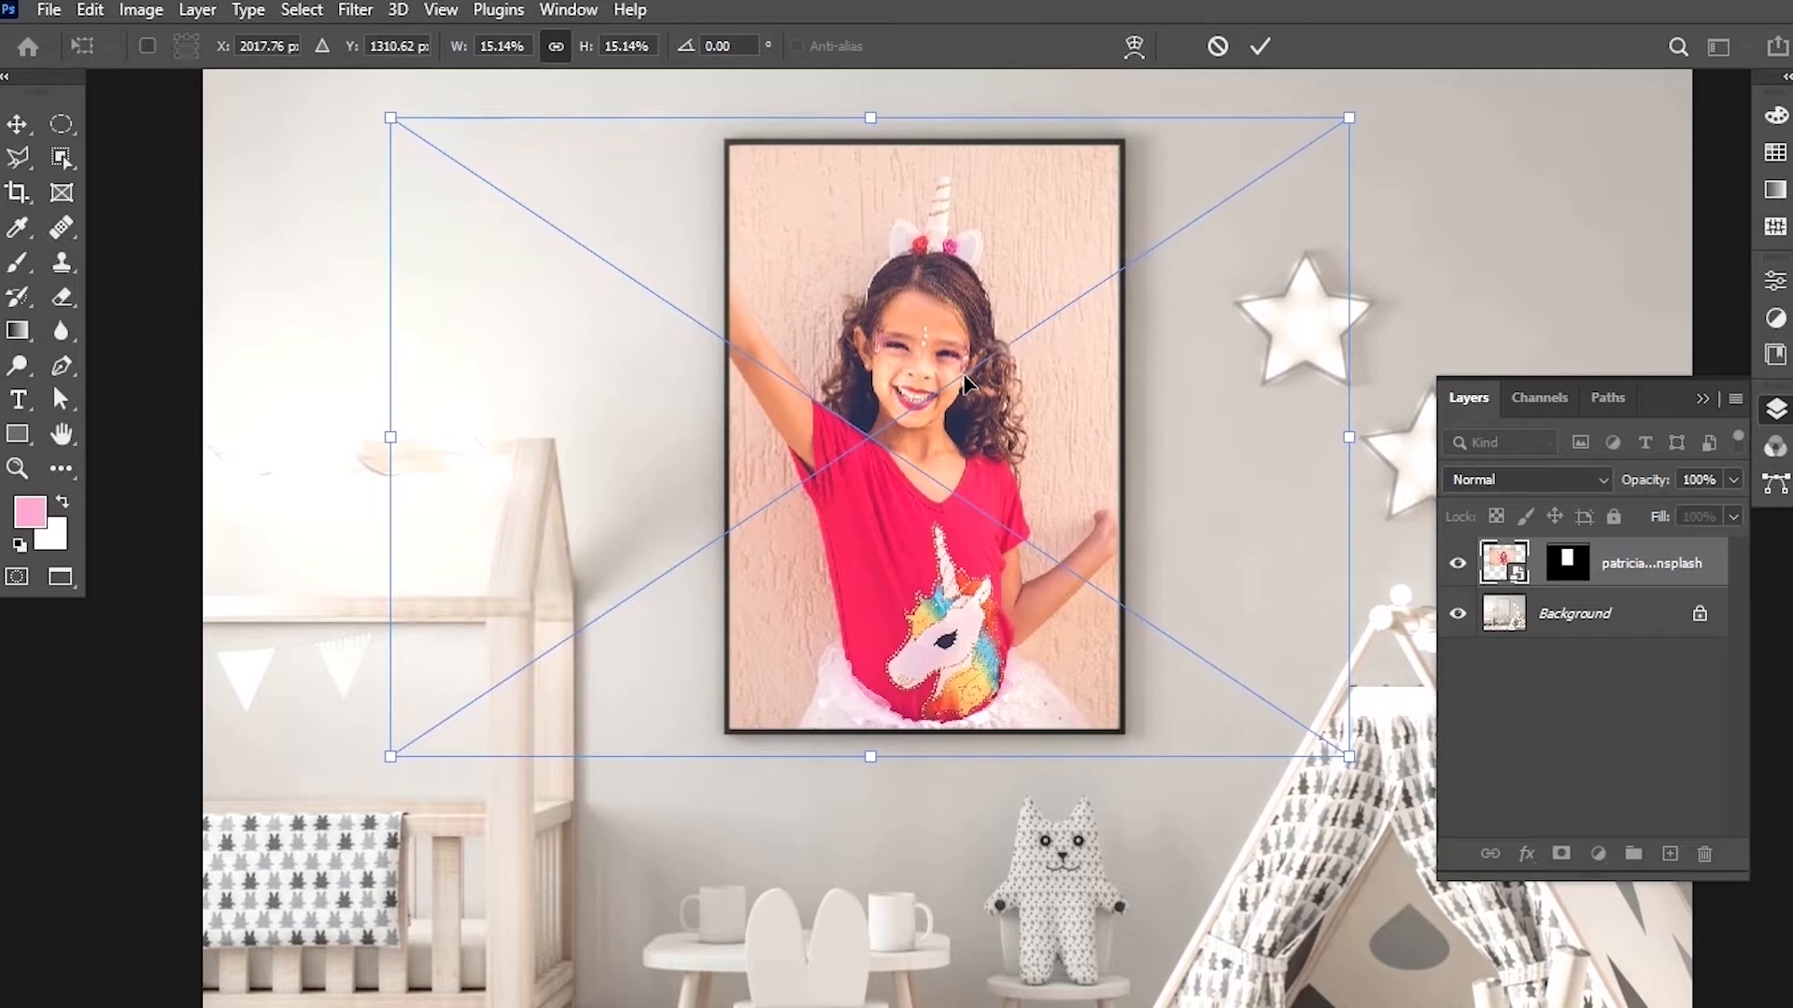
pyautogui.click(1258, 47)
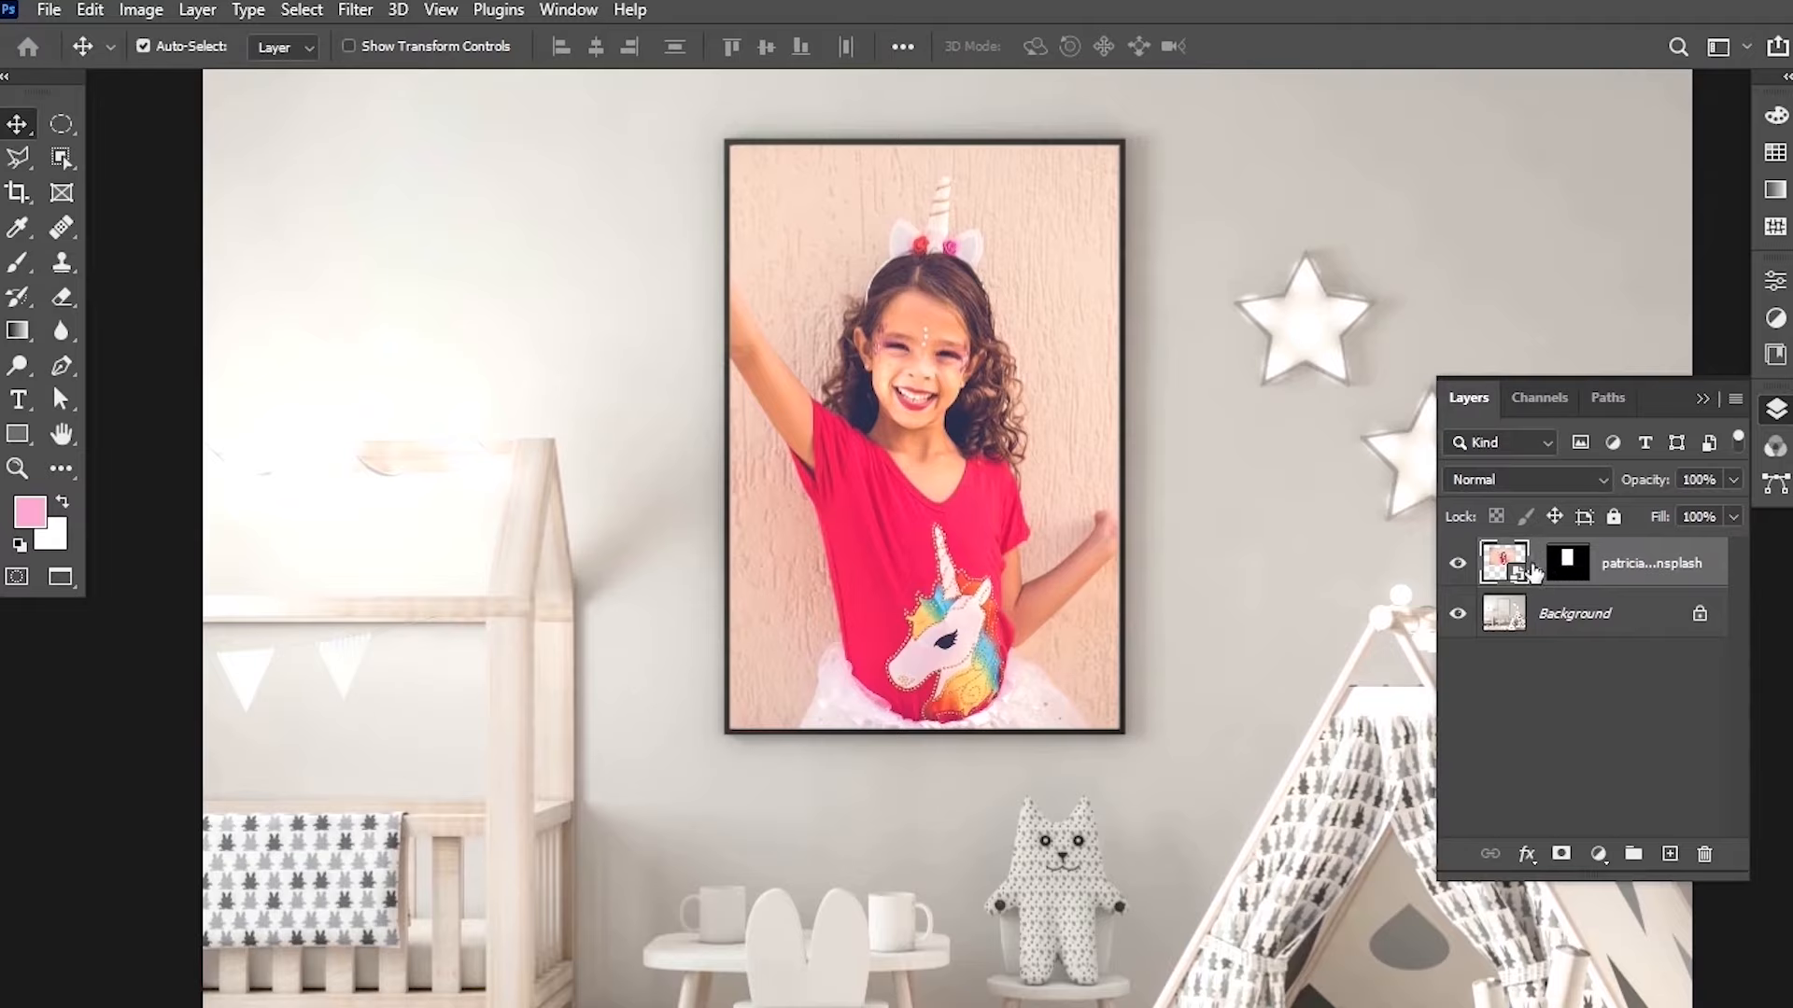
pyautogui.click(1576, 578)
pyautogui.moveTo(898, 213); pyautogui.dragTo(787, 364)
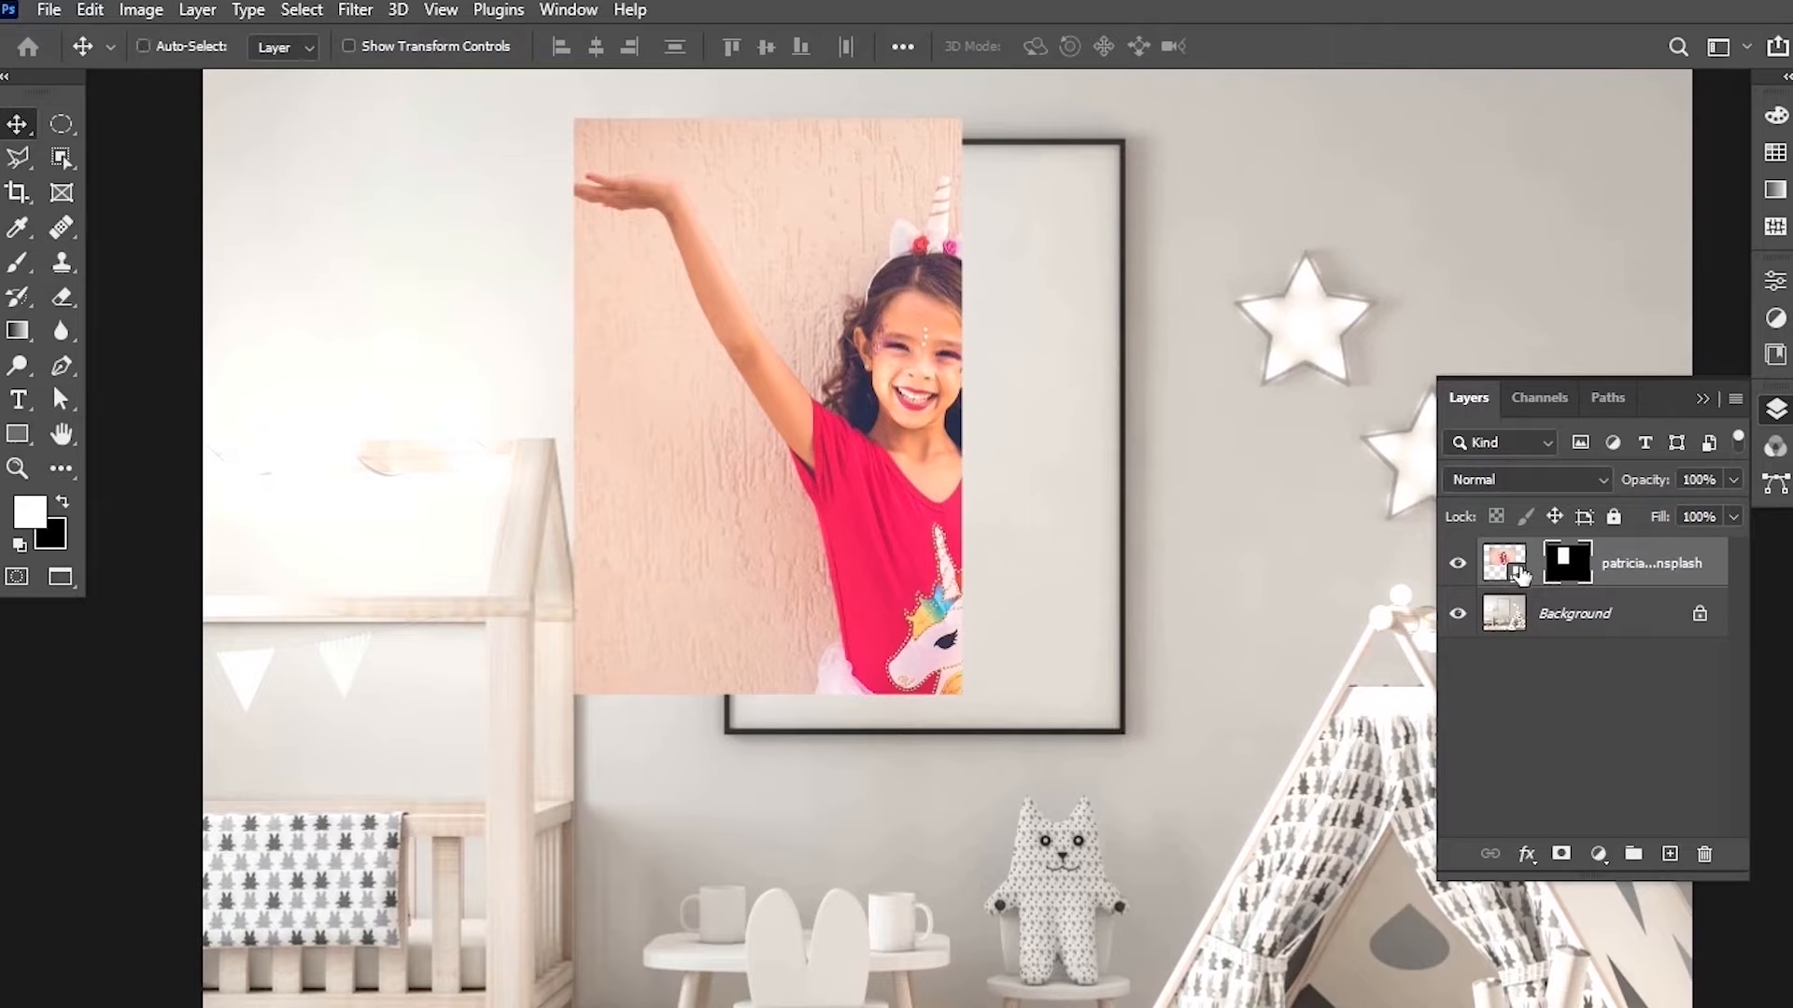
pyautogui.hotkey('ctrl', 'z')
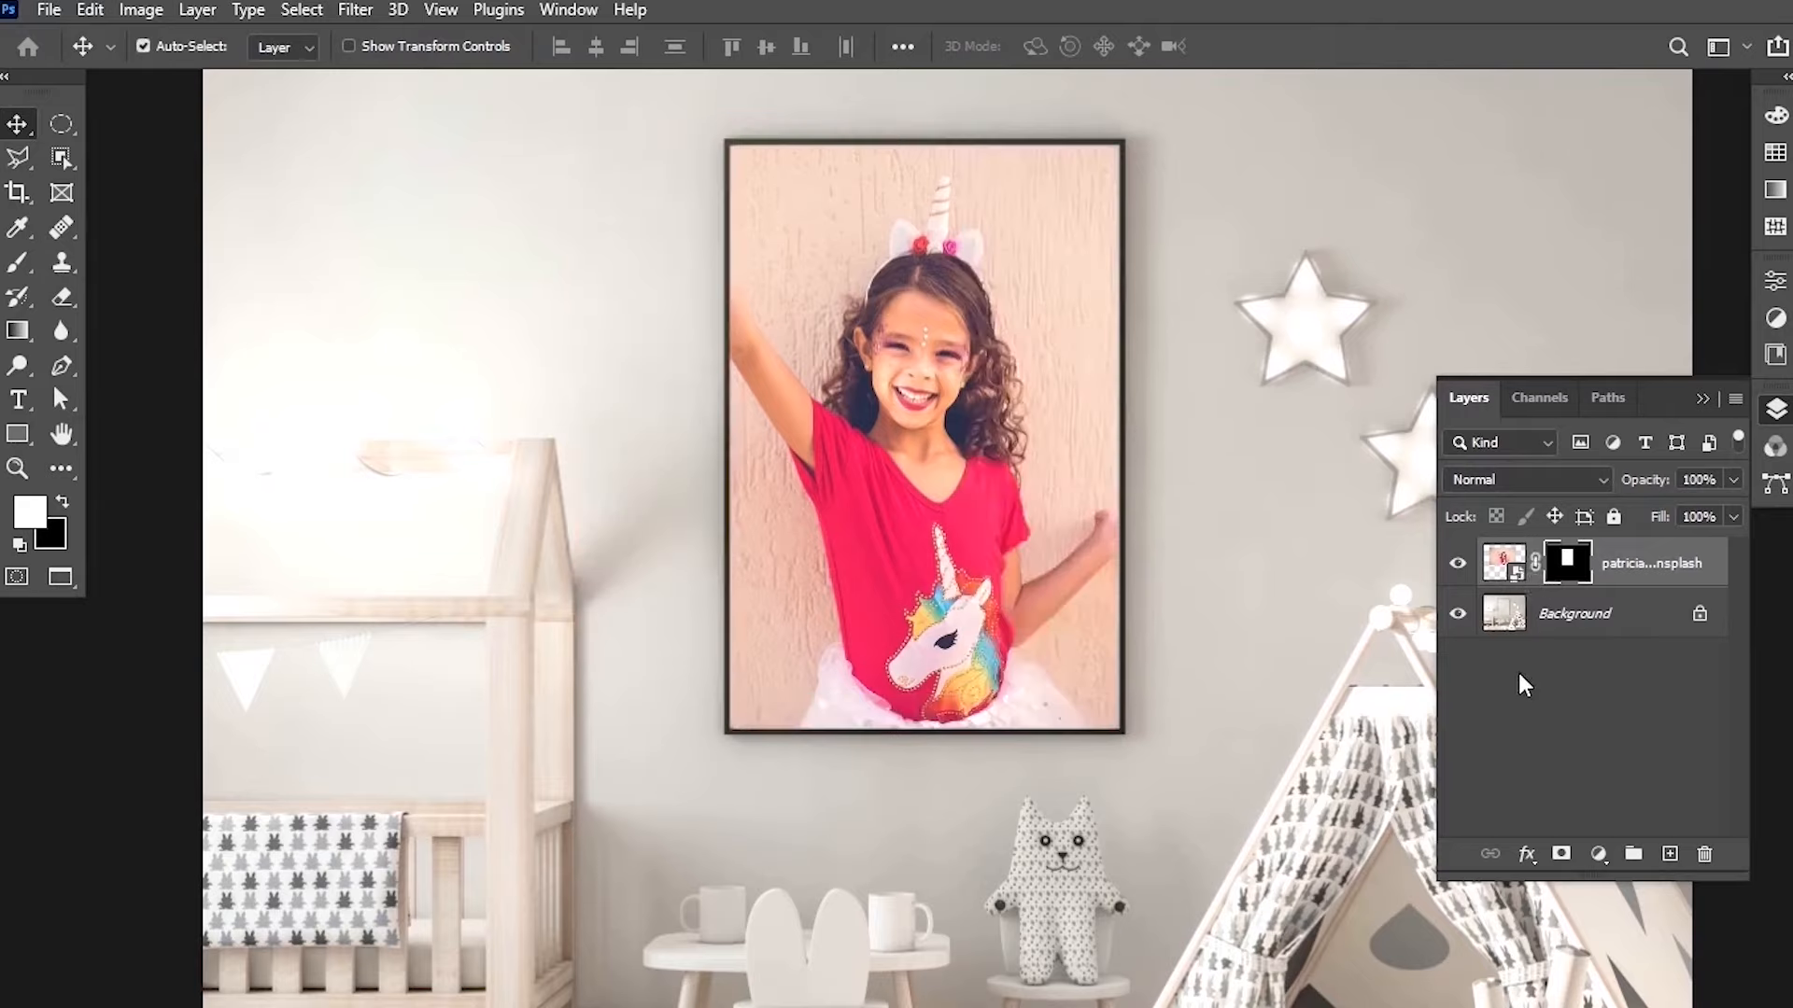
# Select the photo layer and disable its mask to reveal the full, unmasked photo.
pyautogui.click(1498, 564)
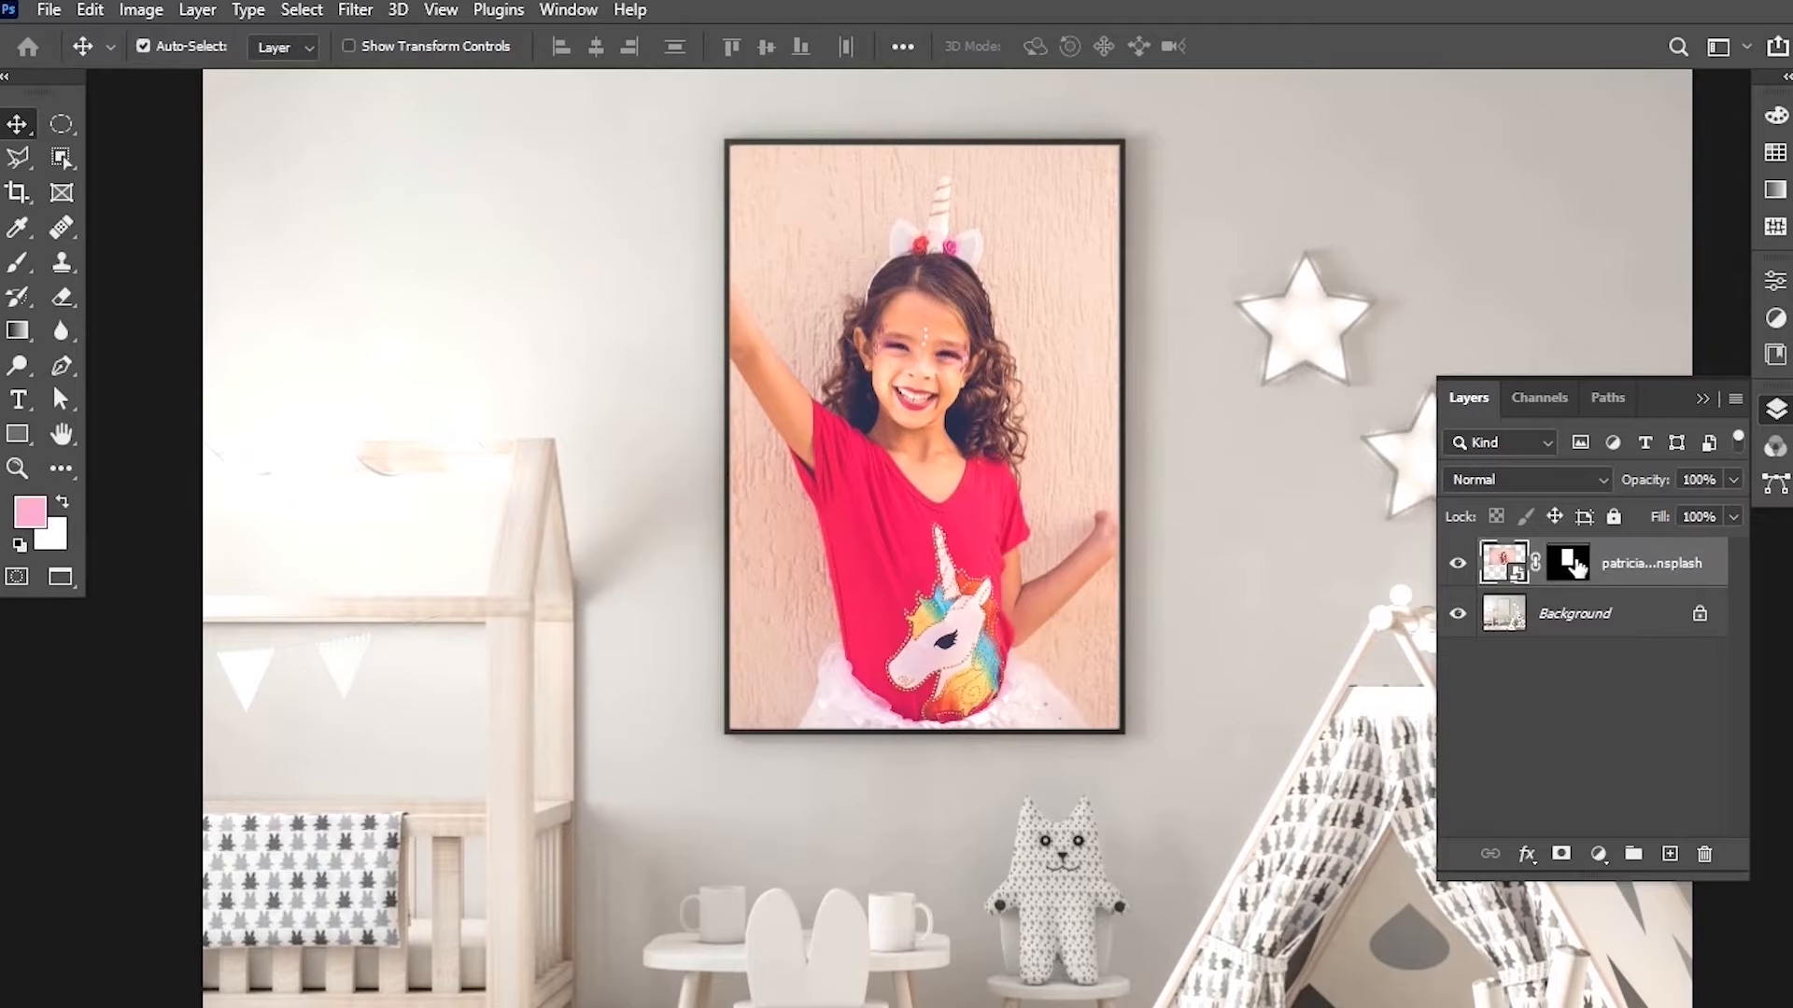
pyautogui.click(1568, 569)
pyautogui.click(1503, 563)
pyautogui.scroll(2, 733, 520)
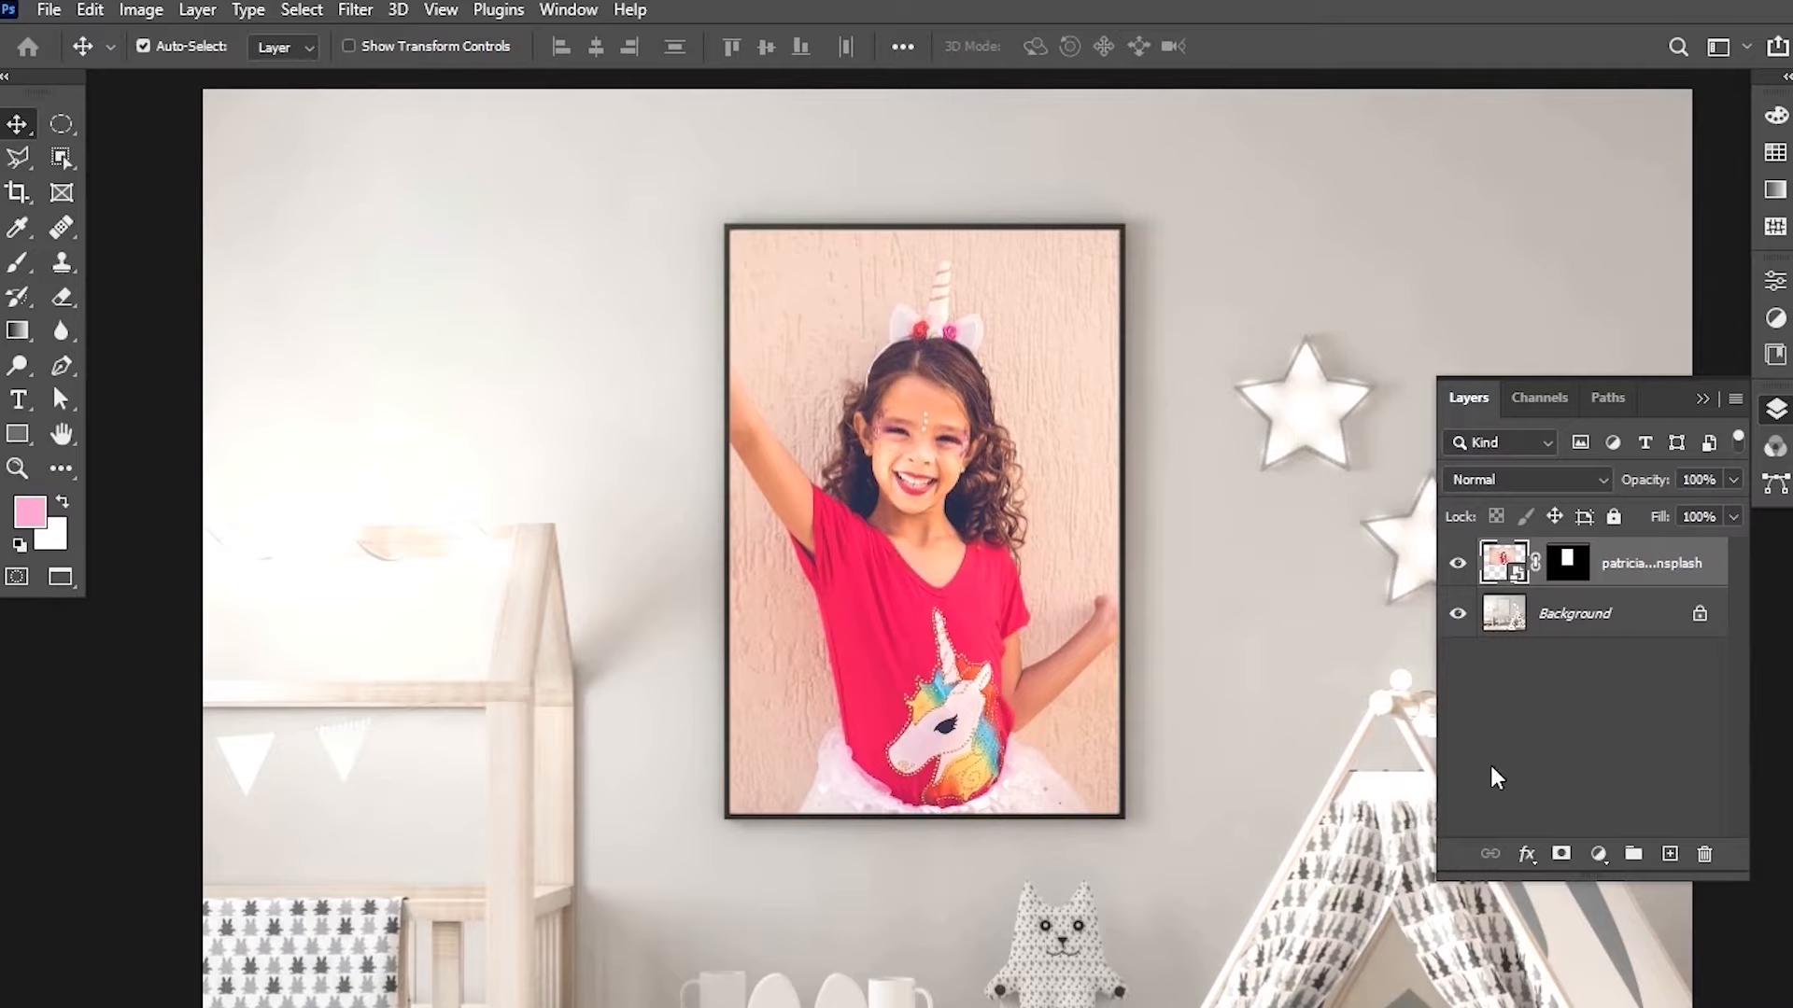
pyautogui.keyDown('shift'); pyautogui.click(1574, 570); pyautogui.keyUp('shift')
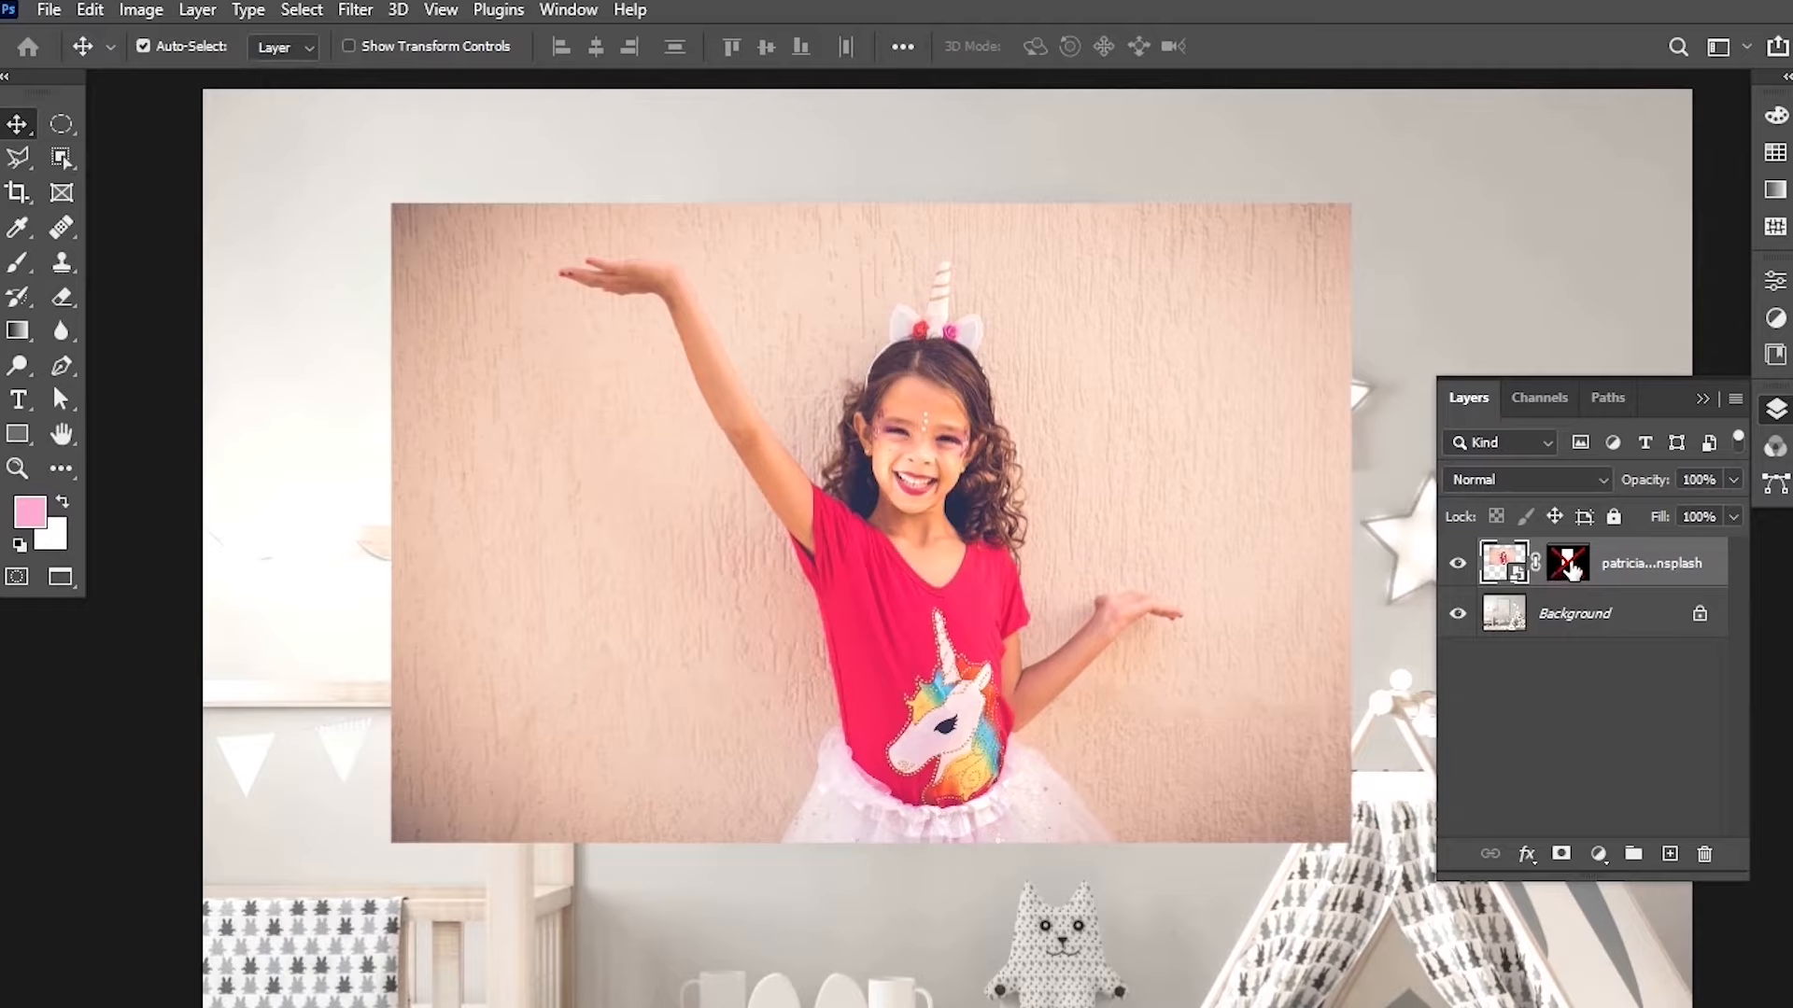
pyautogui.keyDown('shift'); pyautogui.click(1574, 569); pyautogui.keyUp('shift')
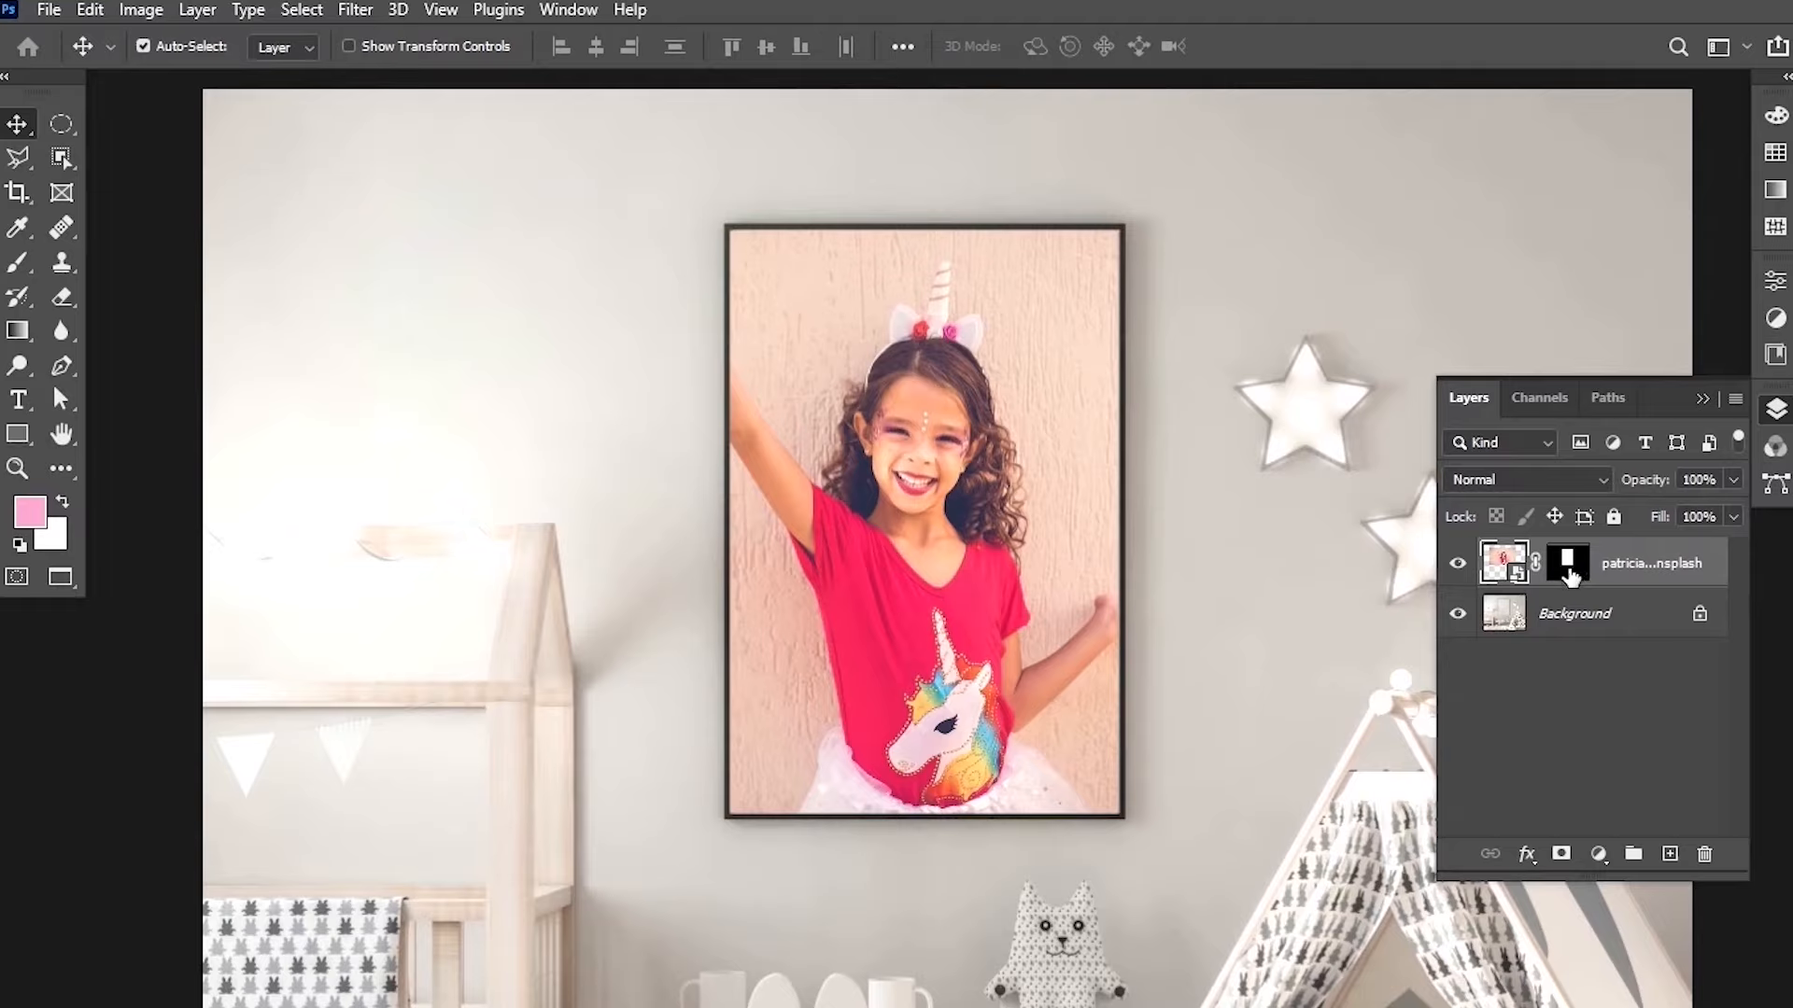
pyautogui.keyDown('shift'); pyautogui.click(1571, 572); pyautogui.keyUp('shift')
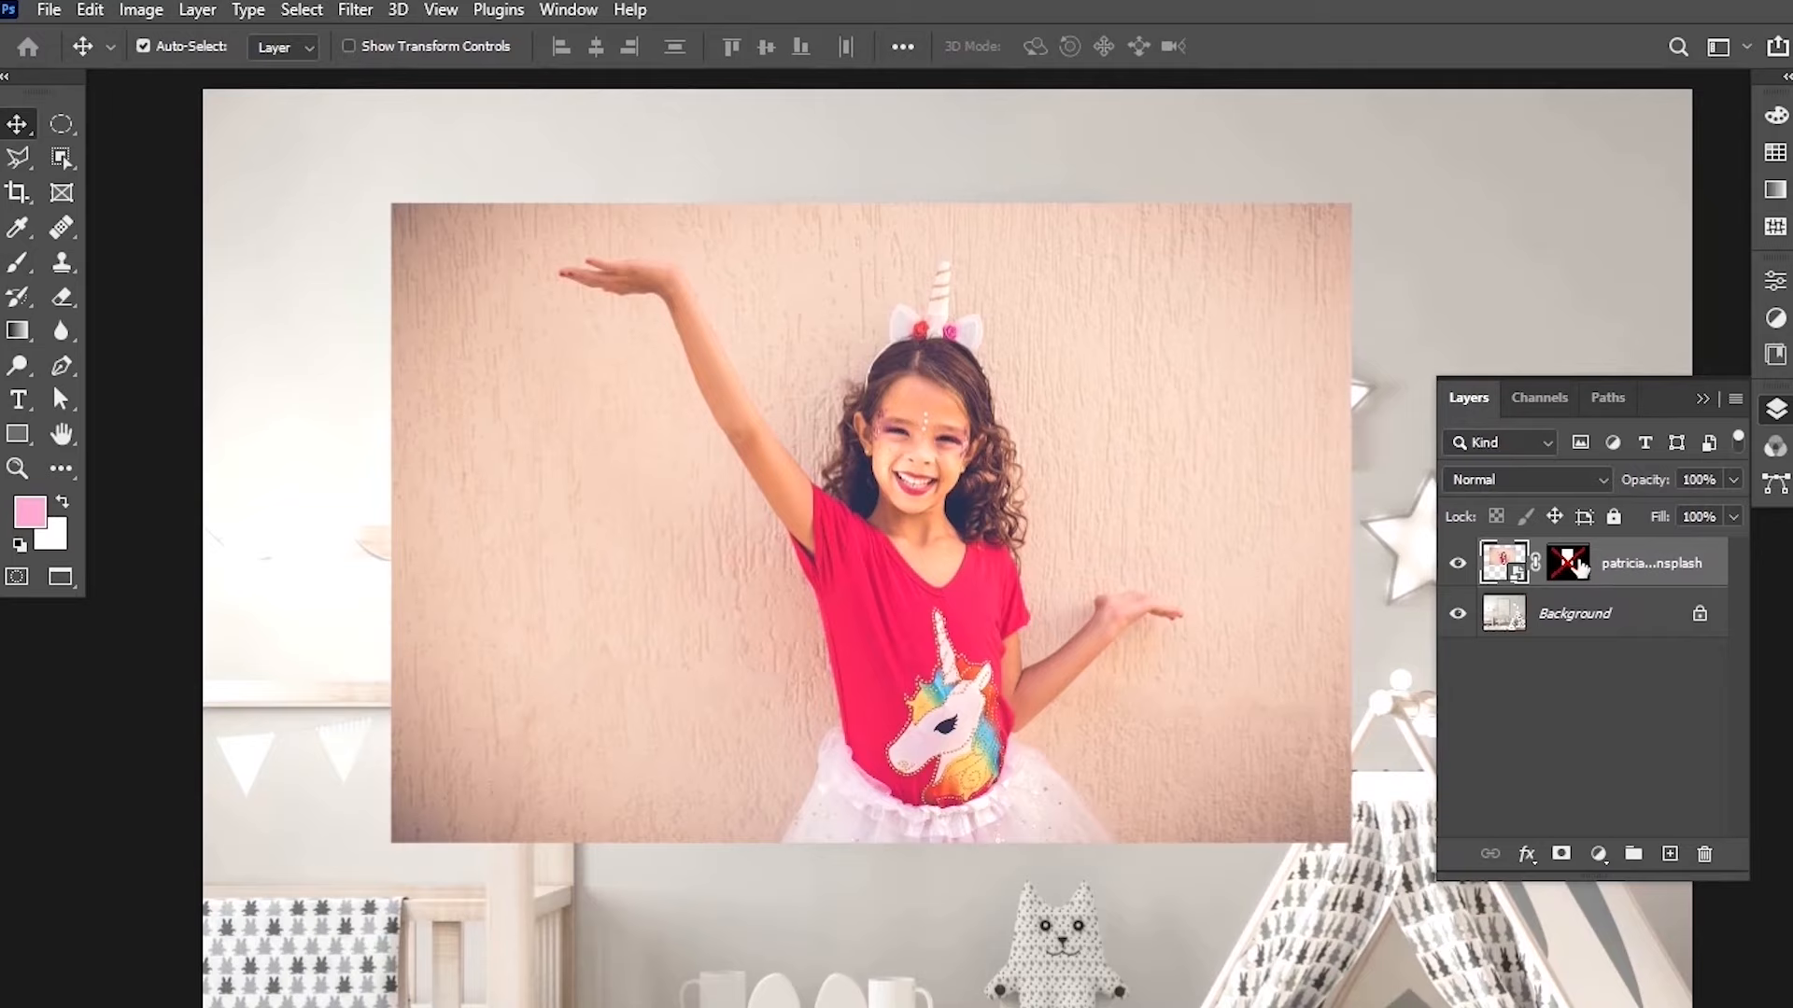
# Set the Object Selection tool to Lasso mode, zoom in, and select the girl's raised arm.
pyautogui.click(58, 160)
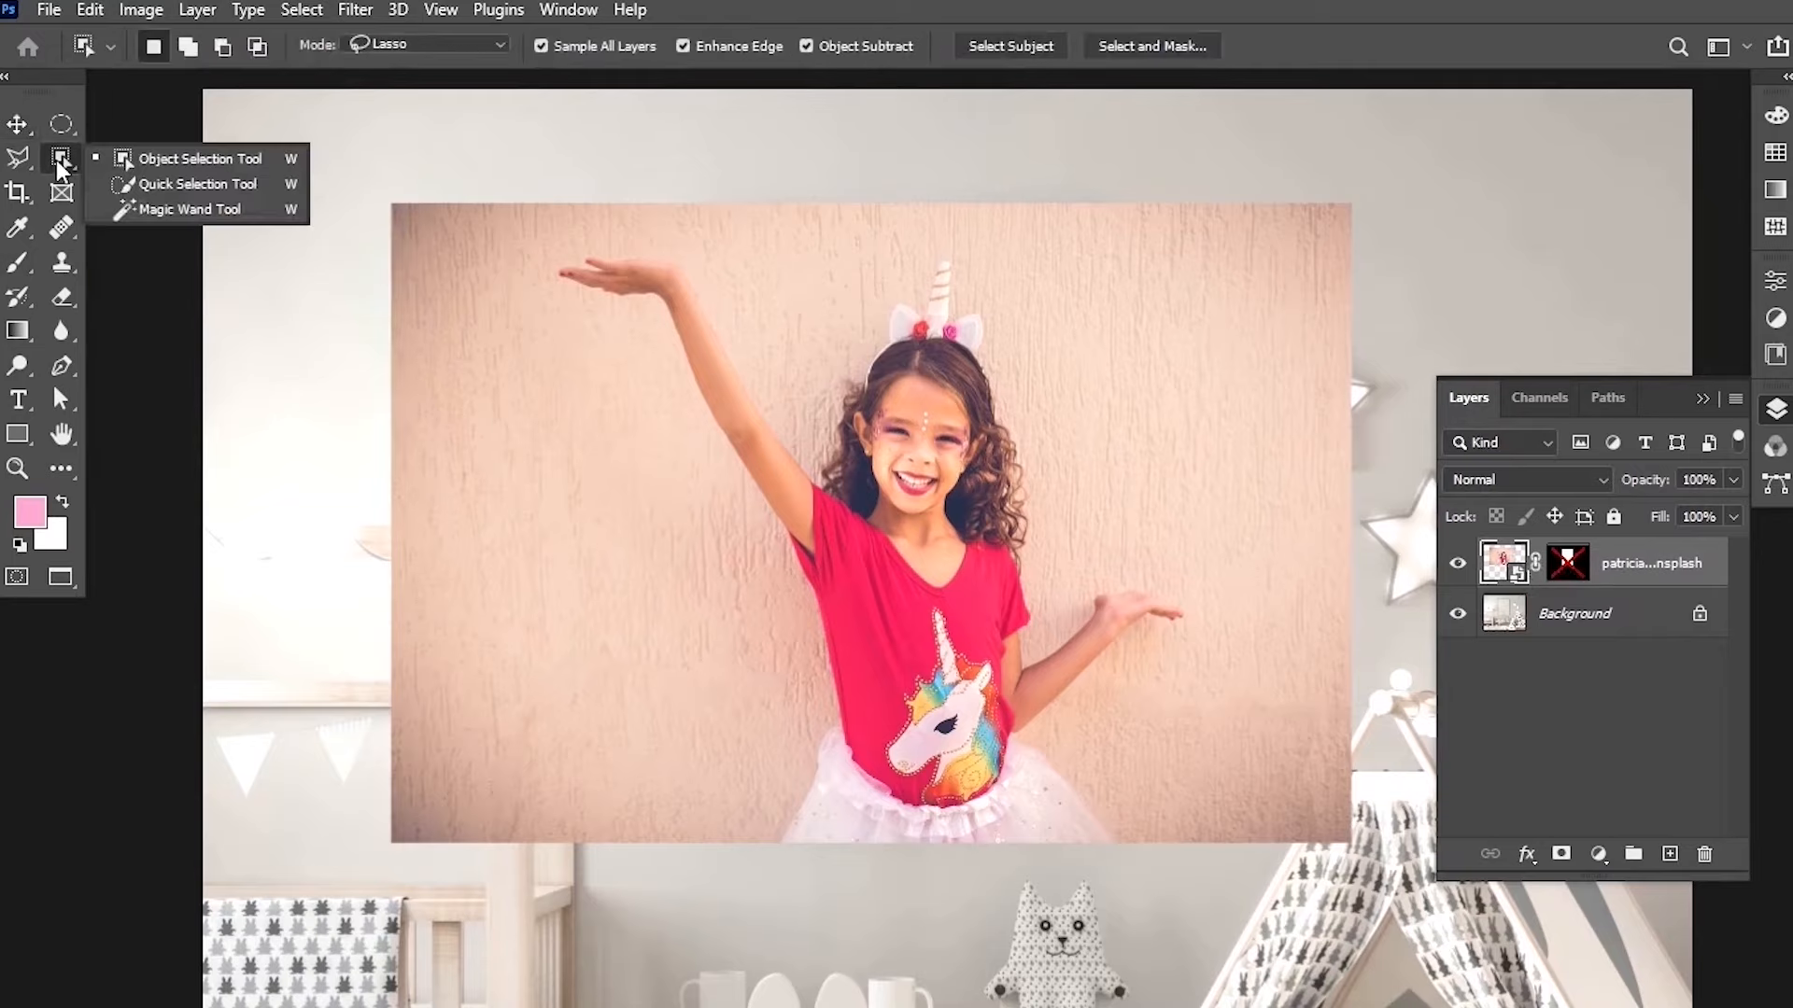
pyautogui.click(179, 160)
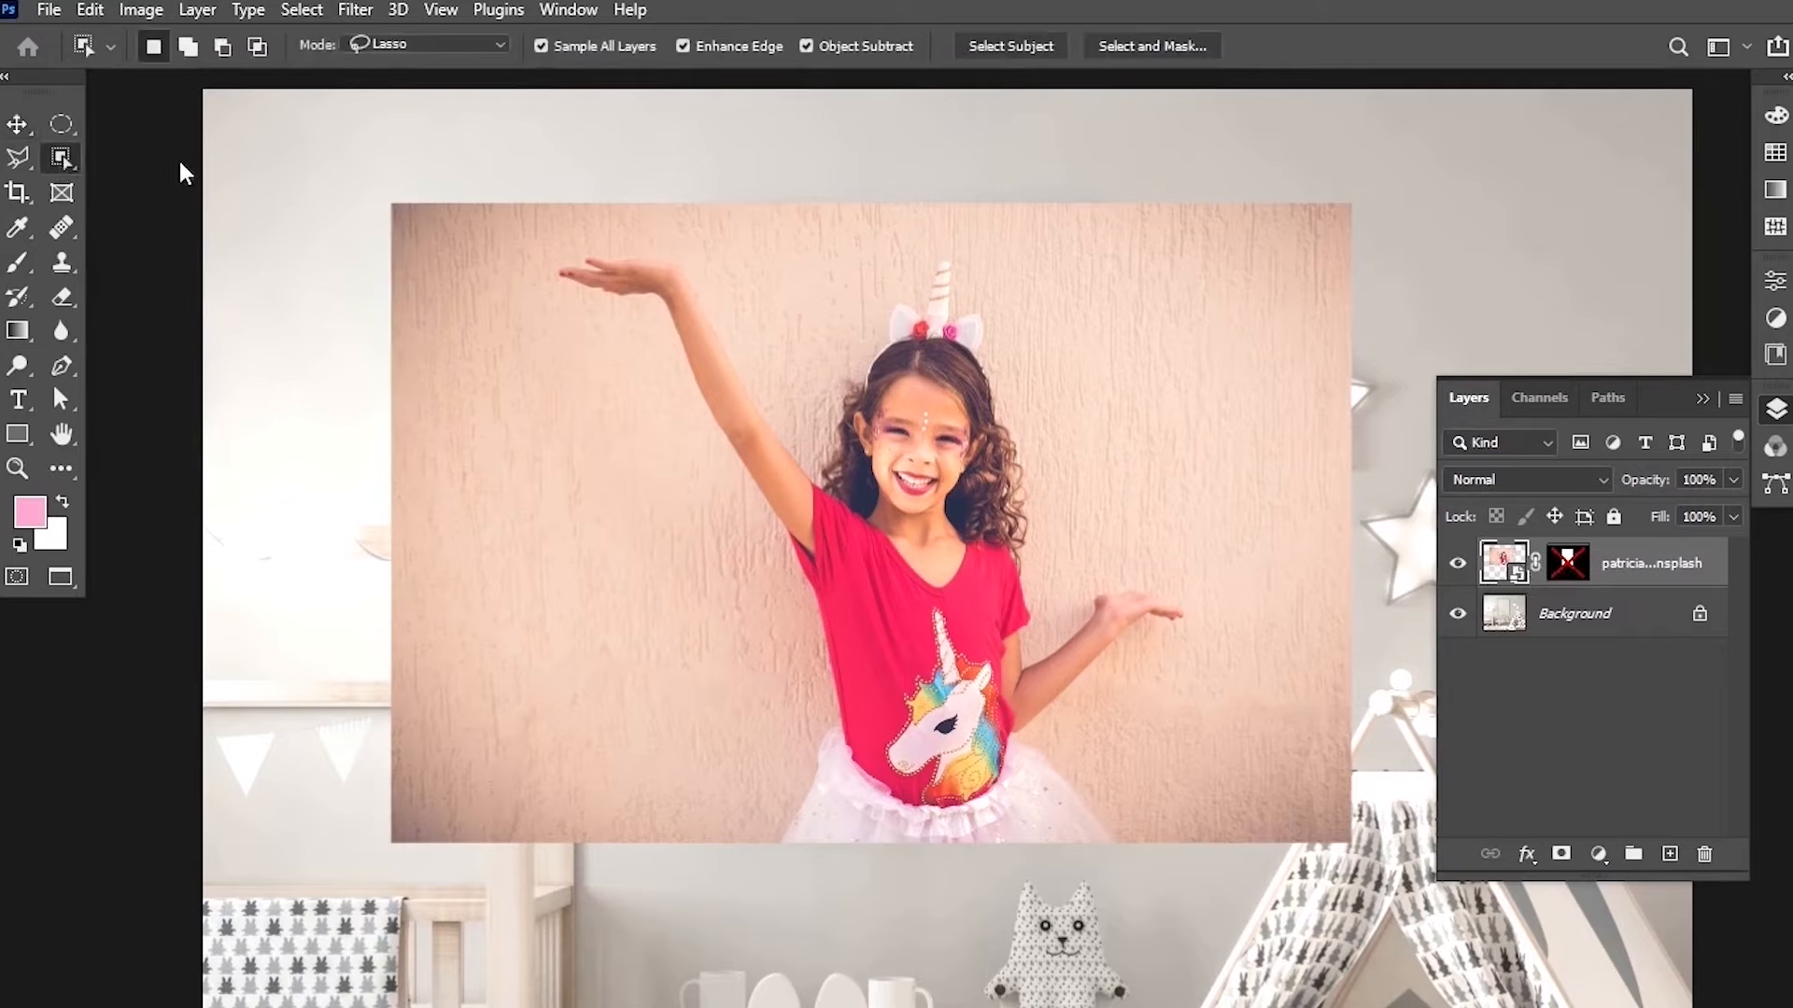
pyautogui.click(445, 44)
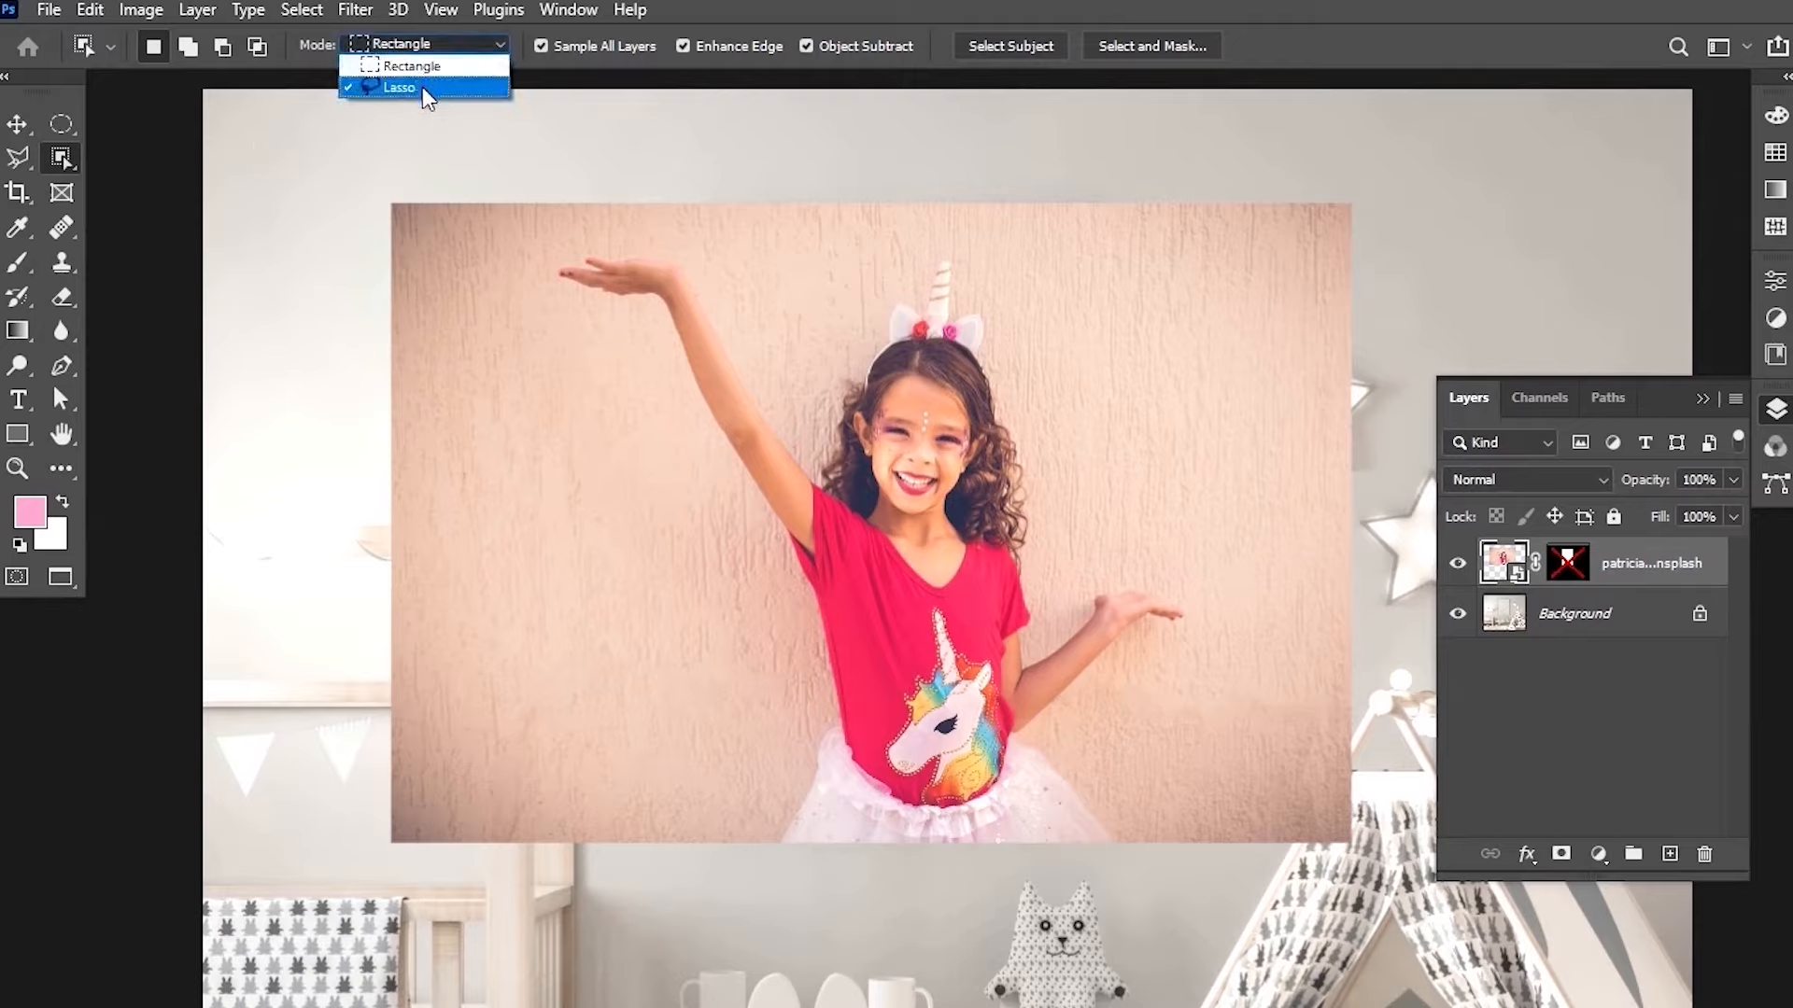
pyautogui.click(422, 86)
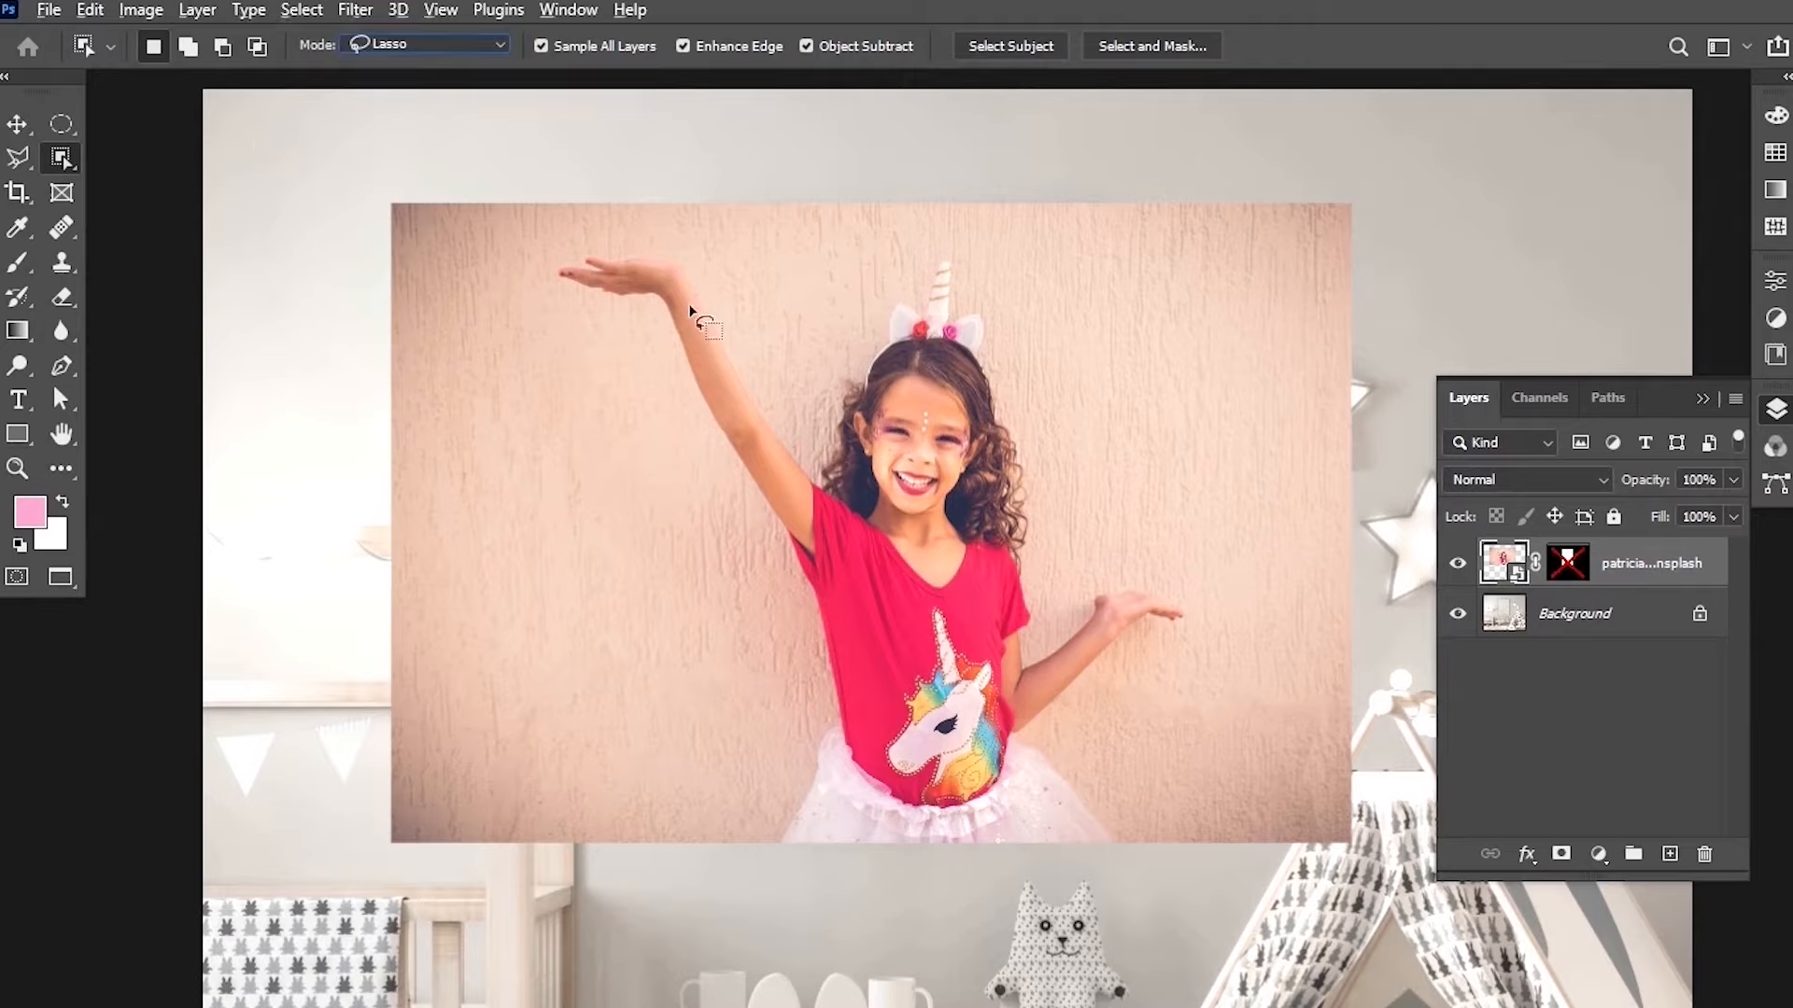
pyautogui.press('z')
pyautogui.moveTo(688, 288); pyautogui.dragTo(745, 242)
pyautogui.click(61, 159)
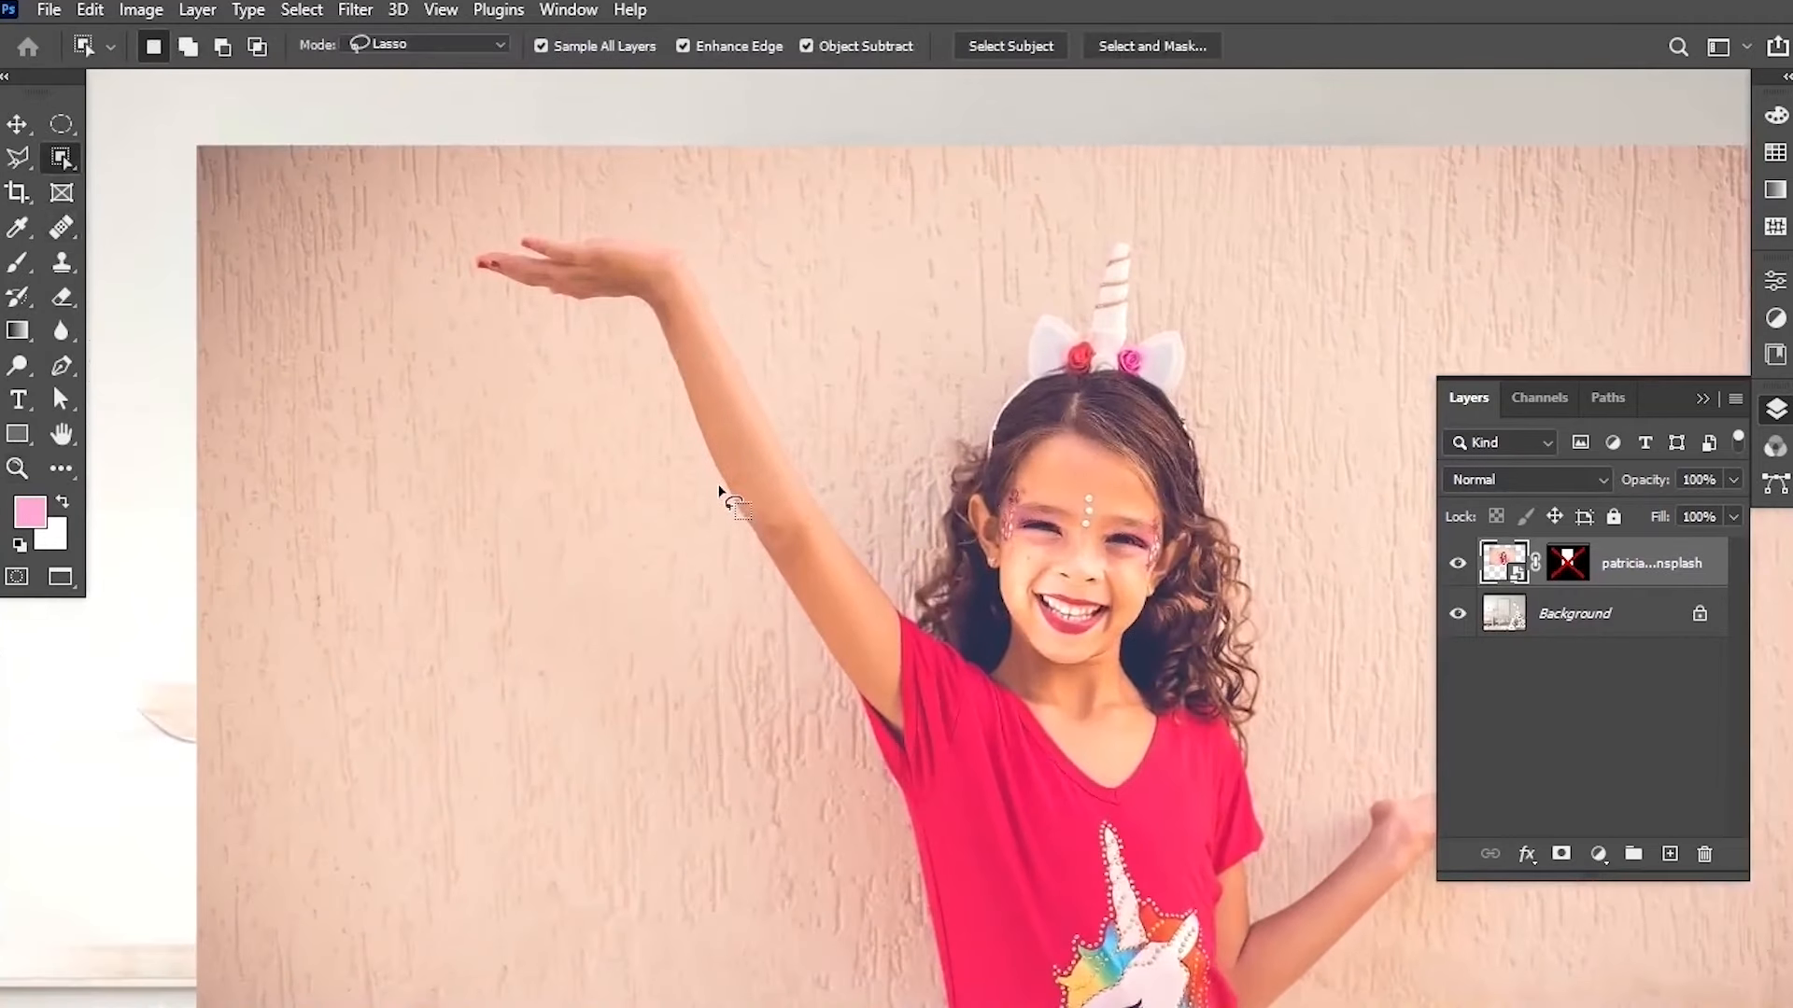
pyautogui.moveTo(716, 487)
pyautogui.mouseDown()
pyautogui.moveTo(637, 306)
pyautogui.moveTo(503, 295)
pyautogui.moveTo(465, 256)
pyautogui.moveTo(586, 218)
pyautogui.moveTo(724, 266)
pyautogui.moveTo(721, 315)
pyautogui.moveTo(794, 462)
pyautogui.moveTo(761, 497)
pyautogui.moveTo(713, 483)
pyautogui.mouseUp()
pyautogui.scroll(5, 532, 266)
# Refine the arm selection around the fingers with the Quick Selection tool.
pyautogui.rightClick(61, 158)
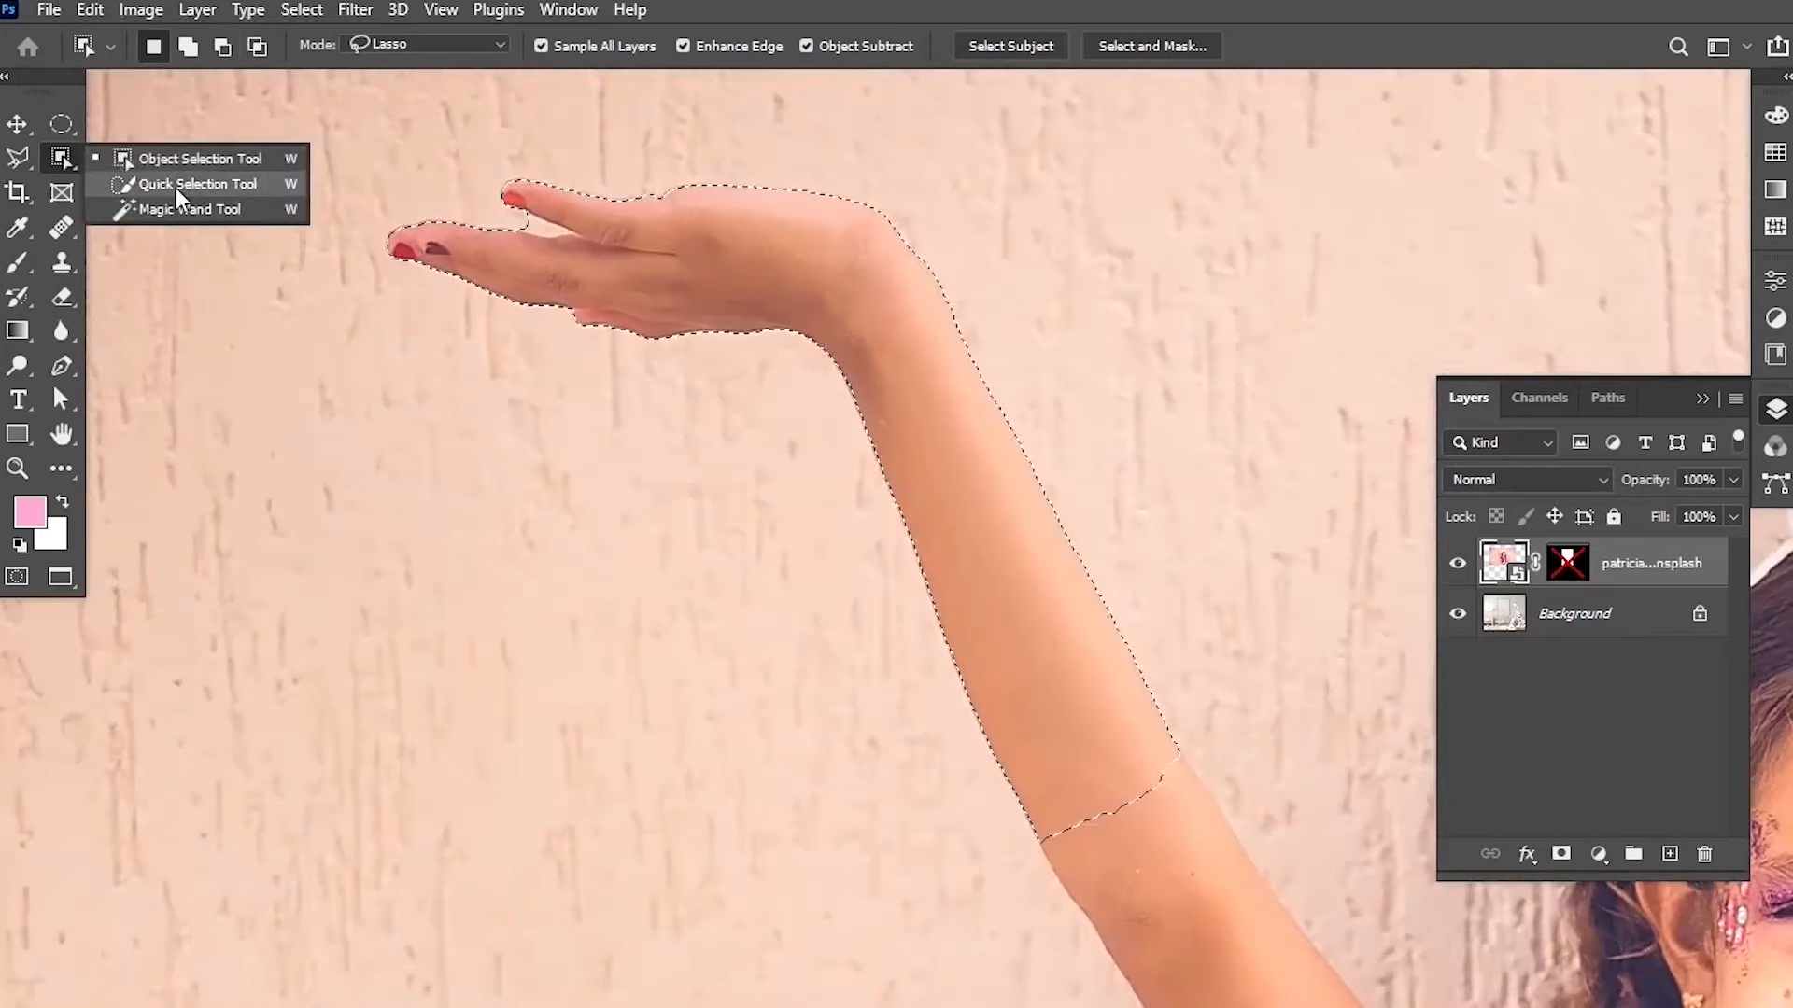
pyautogui.click(175, 188)
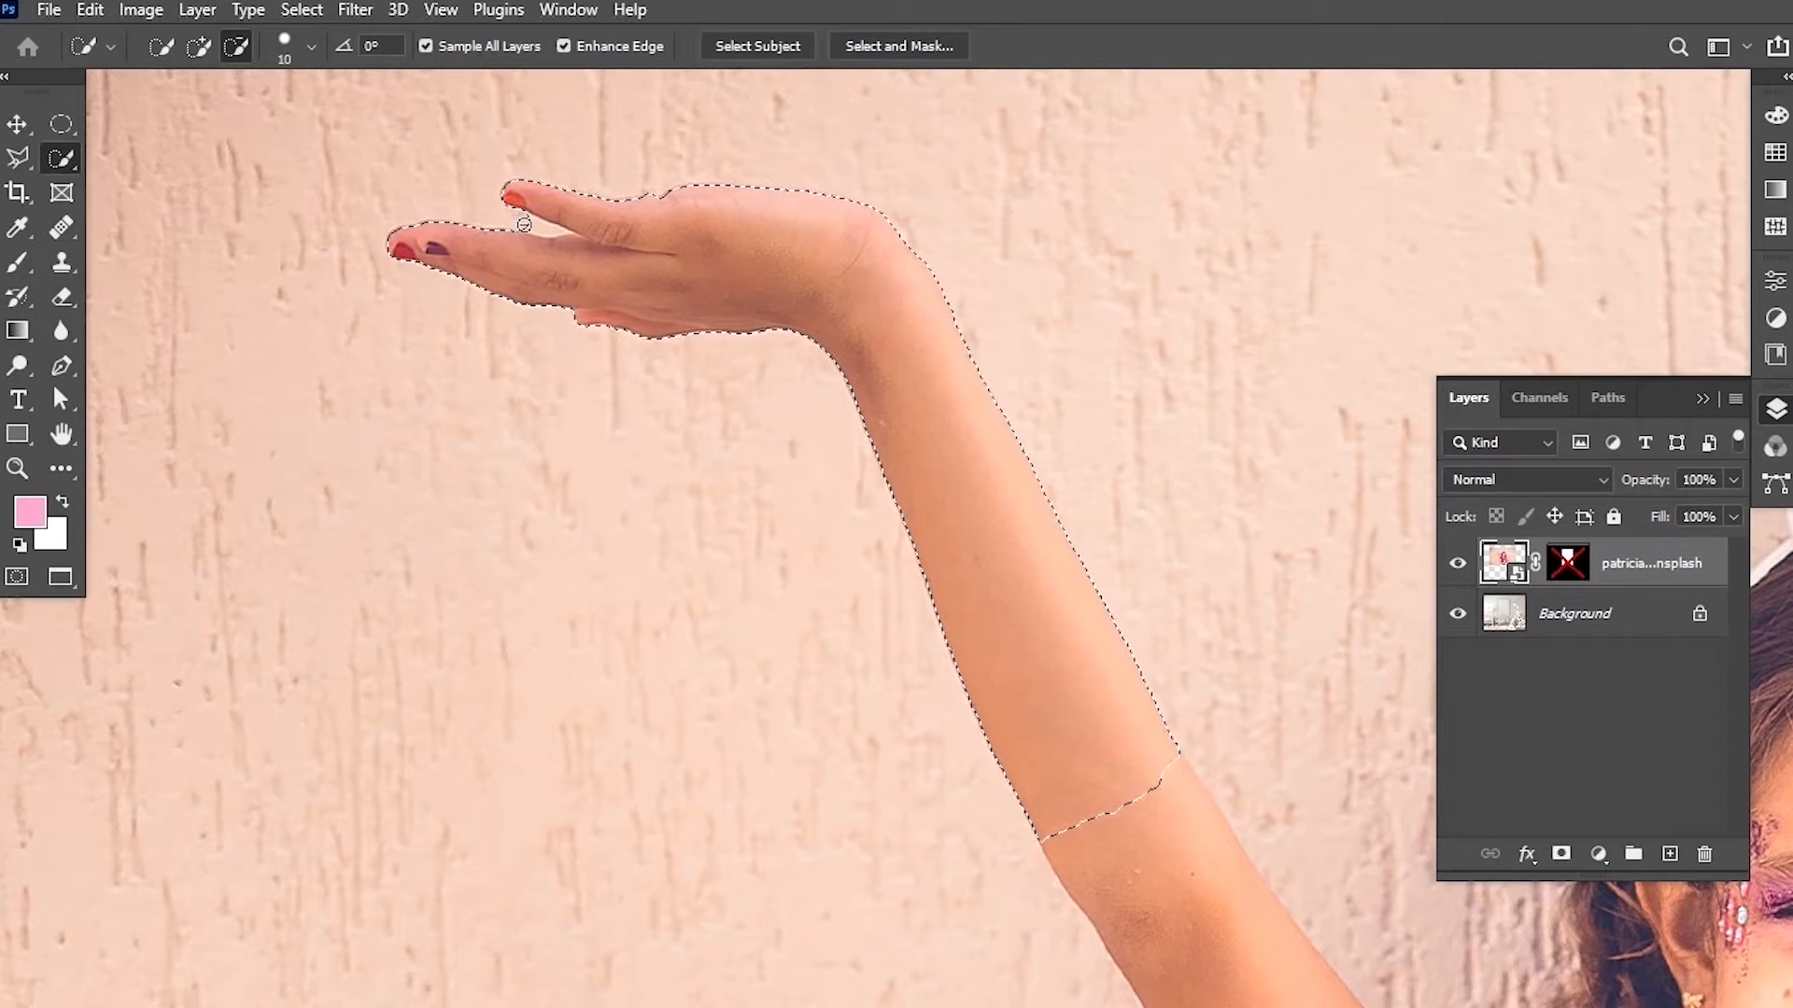
pyautogui.moveTo(532, 225); pyautogui.dragTo(539, 234)
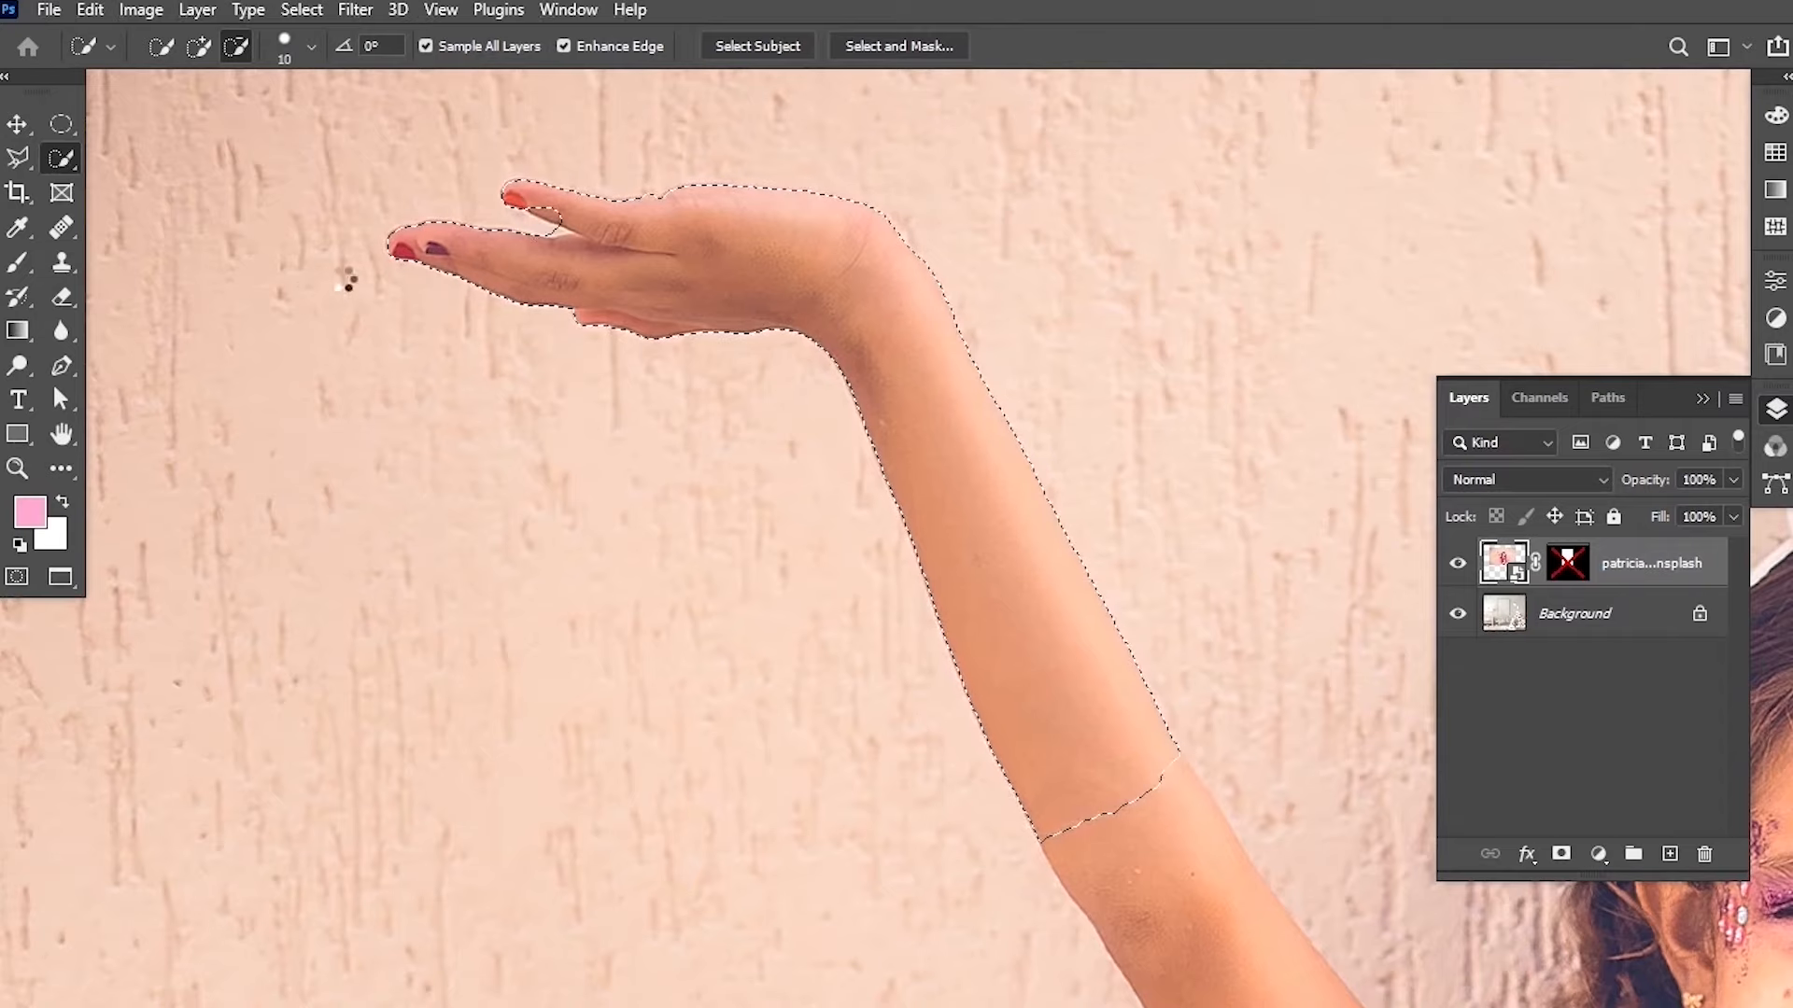
pyautogui.keyDown('alt'); pyautogui.click(545, 239); pyautogui.keyUp('alt')
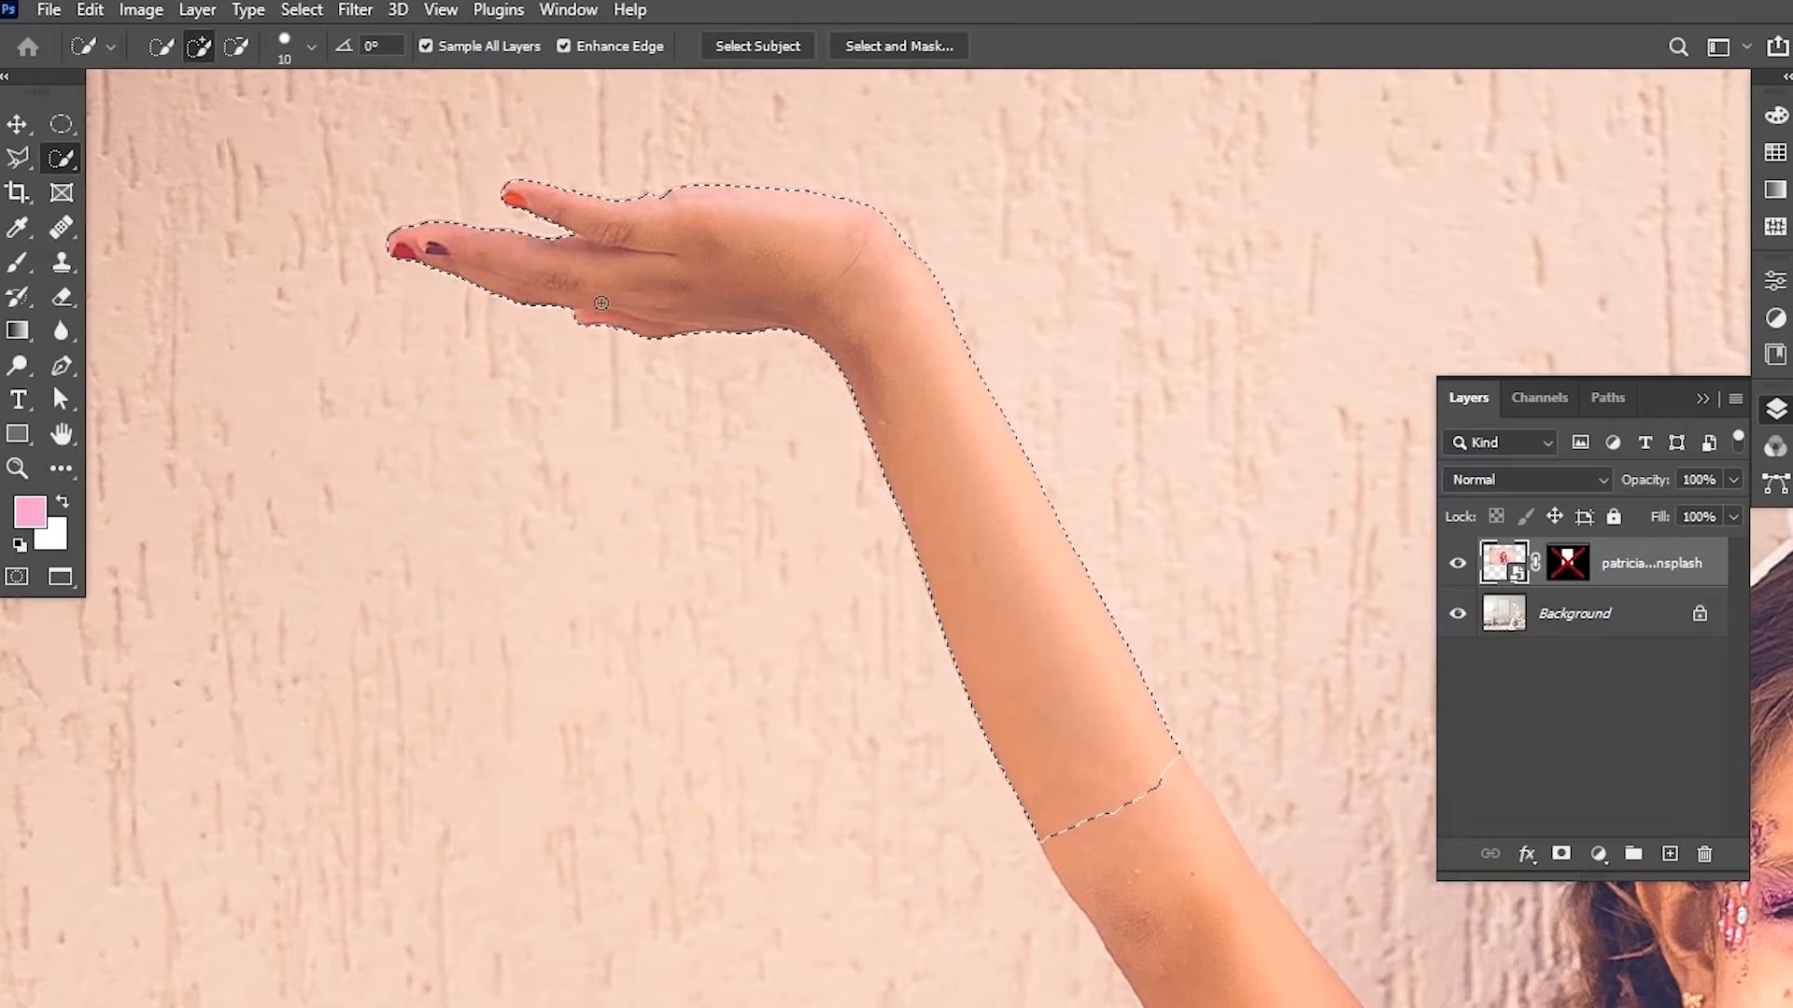
# Zoom out and temporarily re-enable the mask to compare the arm selection with the frame.
pyautogui.keyDown('alt'); pyautogui.scroll(-4, 597, 383); pyautogui.keyUp('alt')
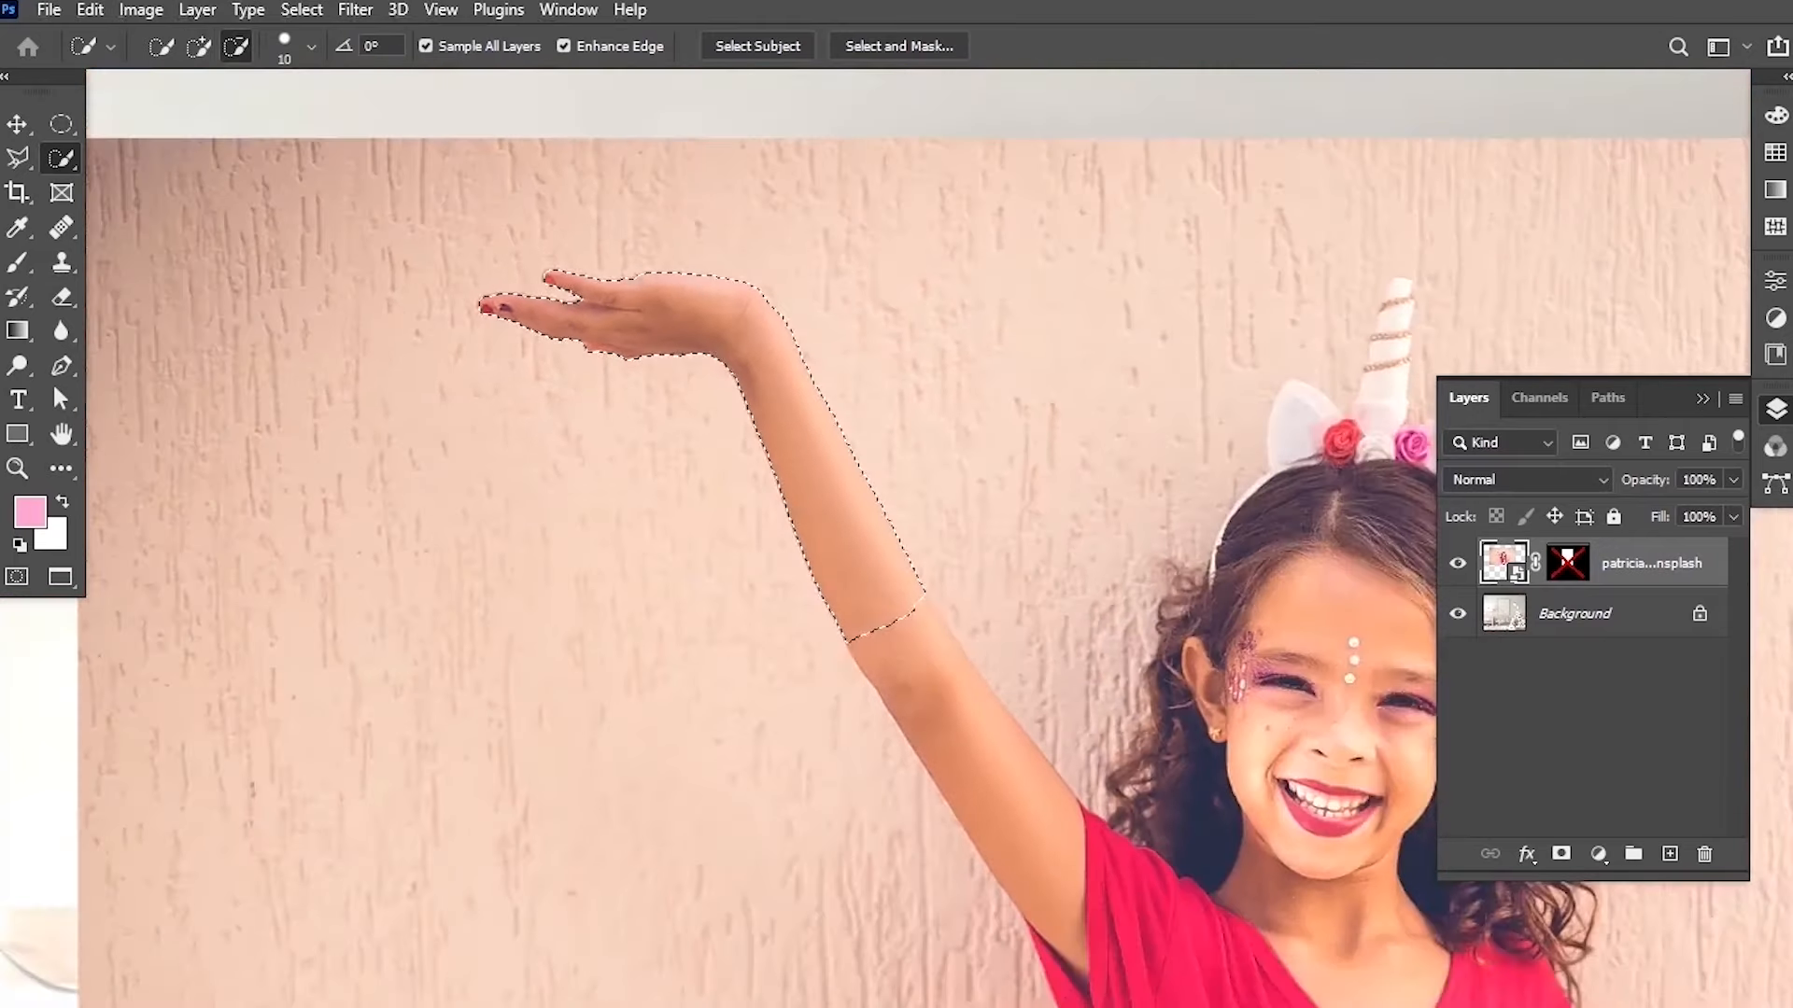
pyautogui.keyDown('alt'); pyautogui.scroll(-3, 598, 374); pyautogui.keyUp('alt')
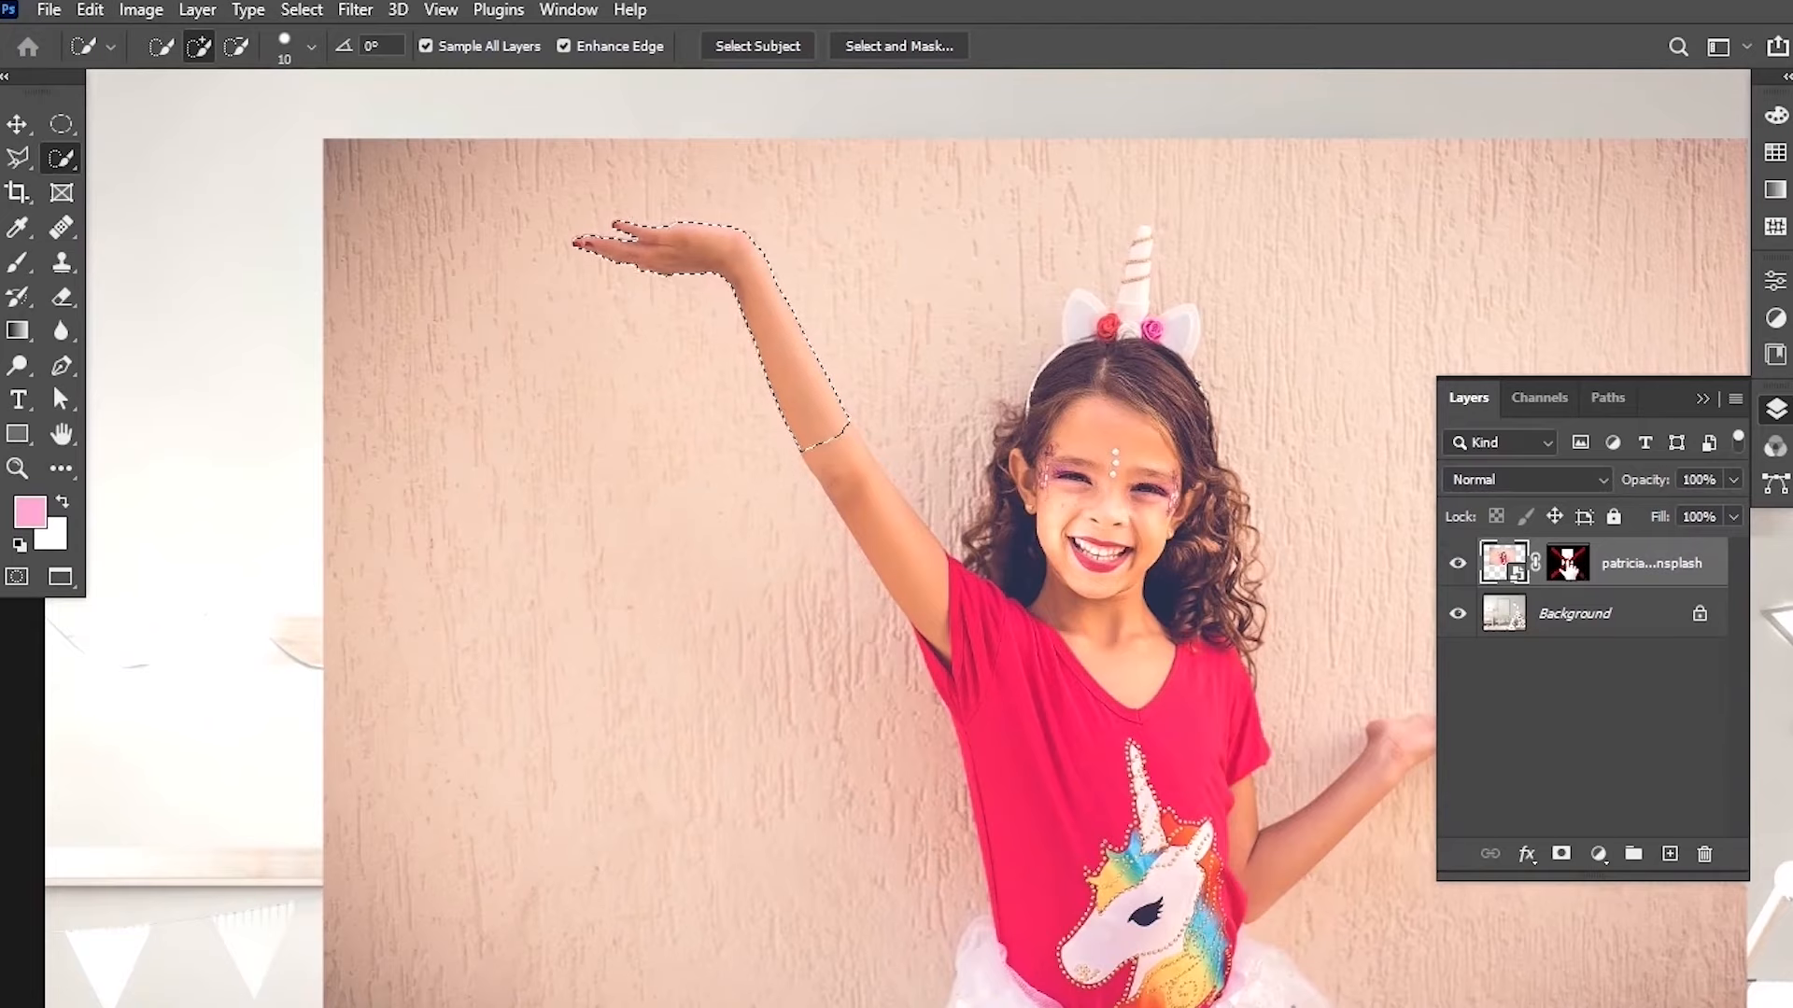
pyautogui.keyDown('shift'); pyautogui.click(1581, 577); pyautogui.keyUp('shift')
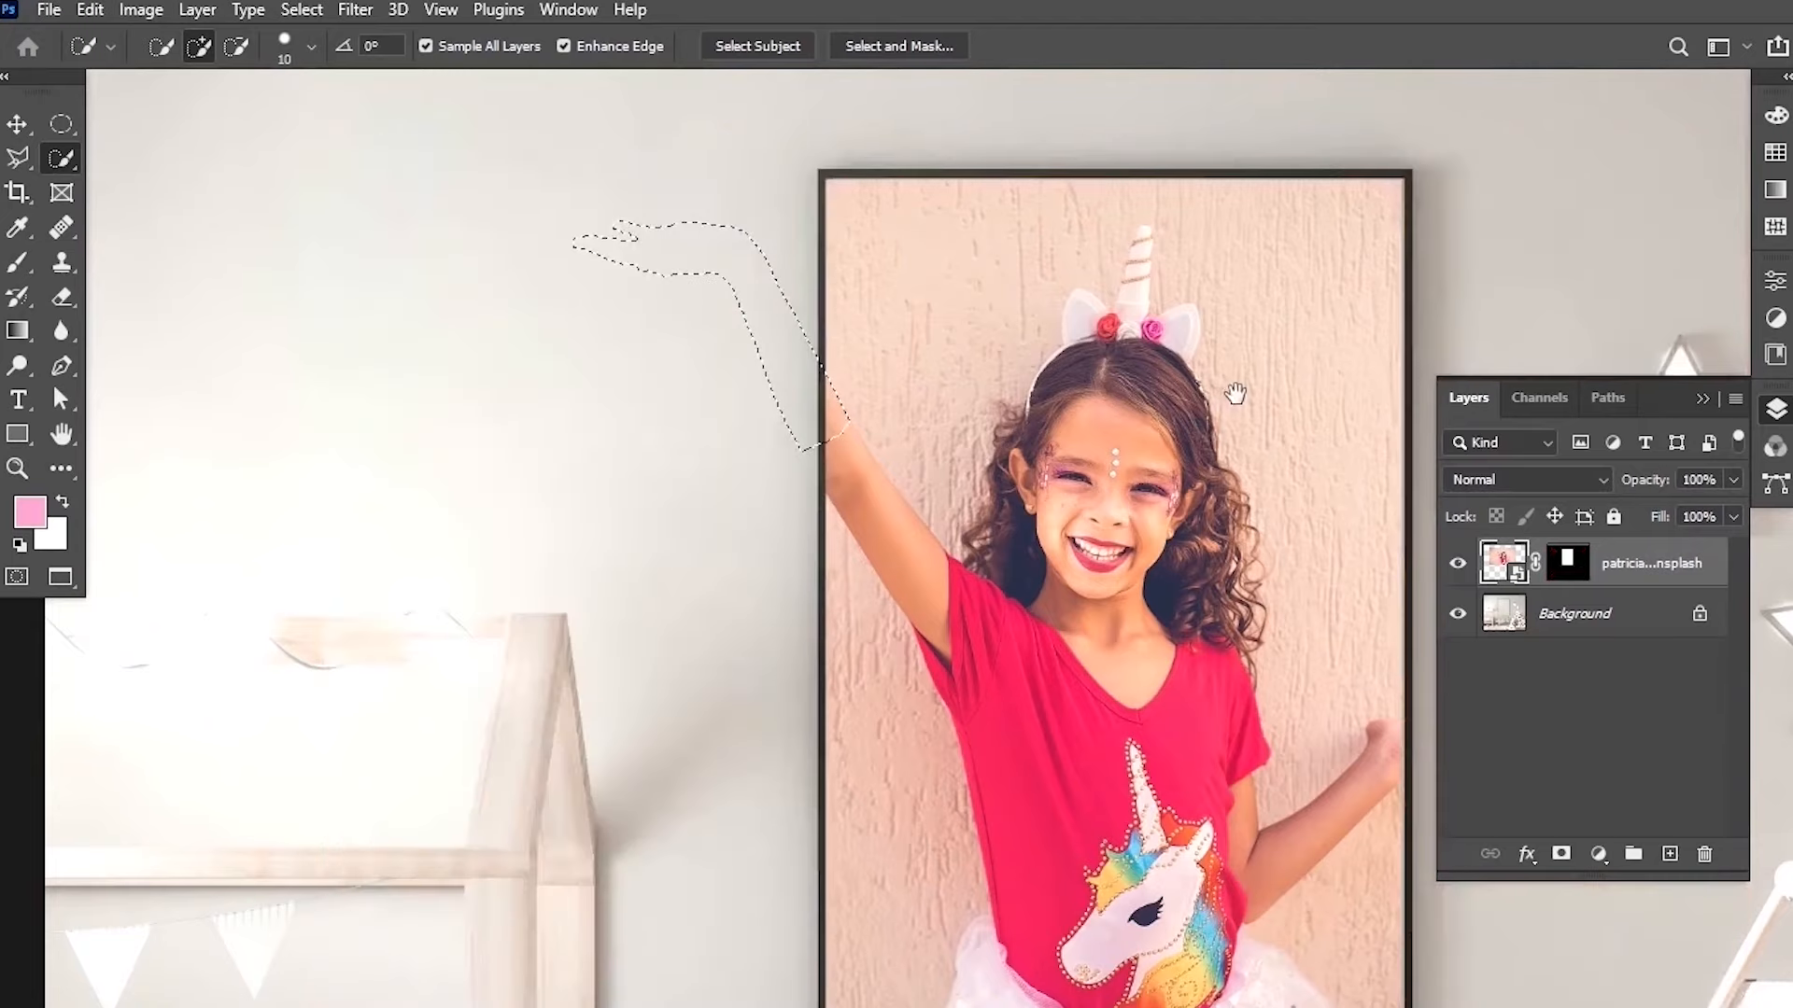
pyautogui.moveTo(1233, 392); pyautogui.dragTo(1082, 362)
pyautogui.scroll(2, 659, 418)
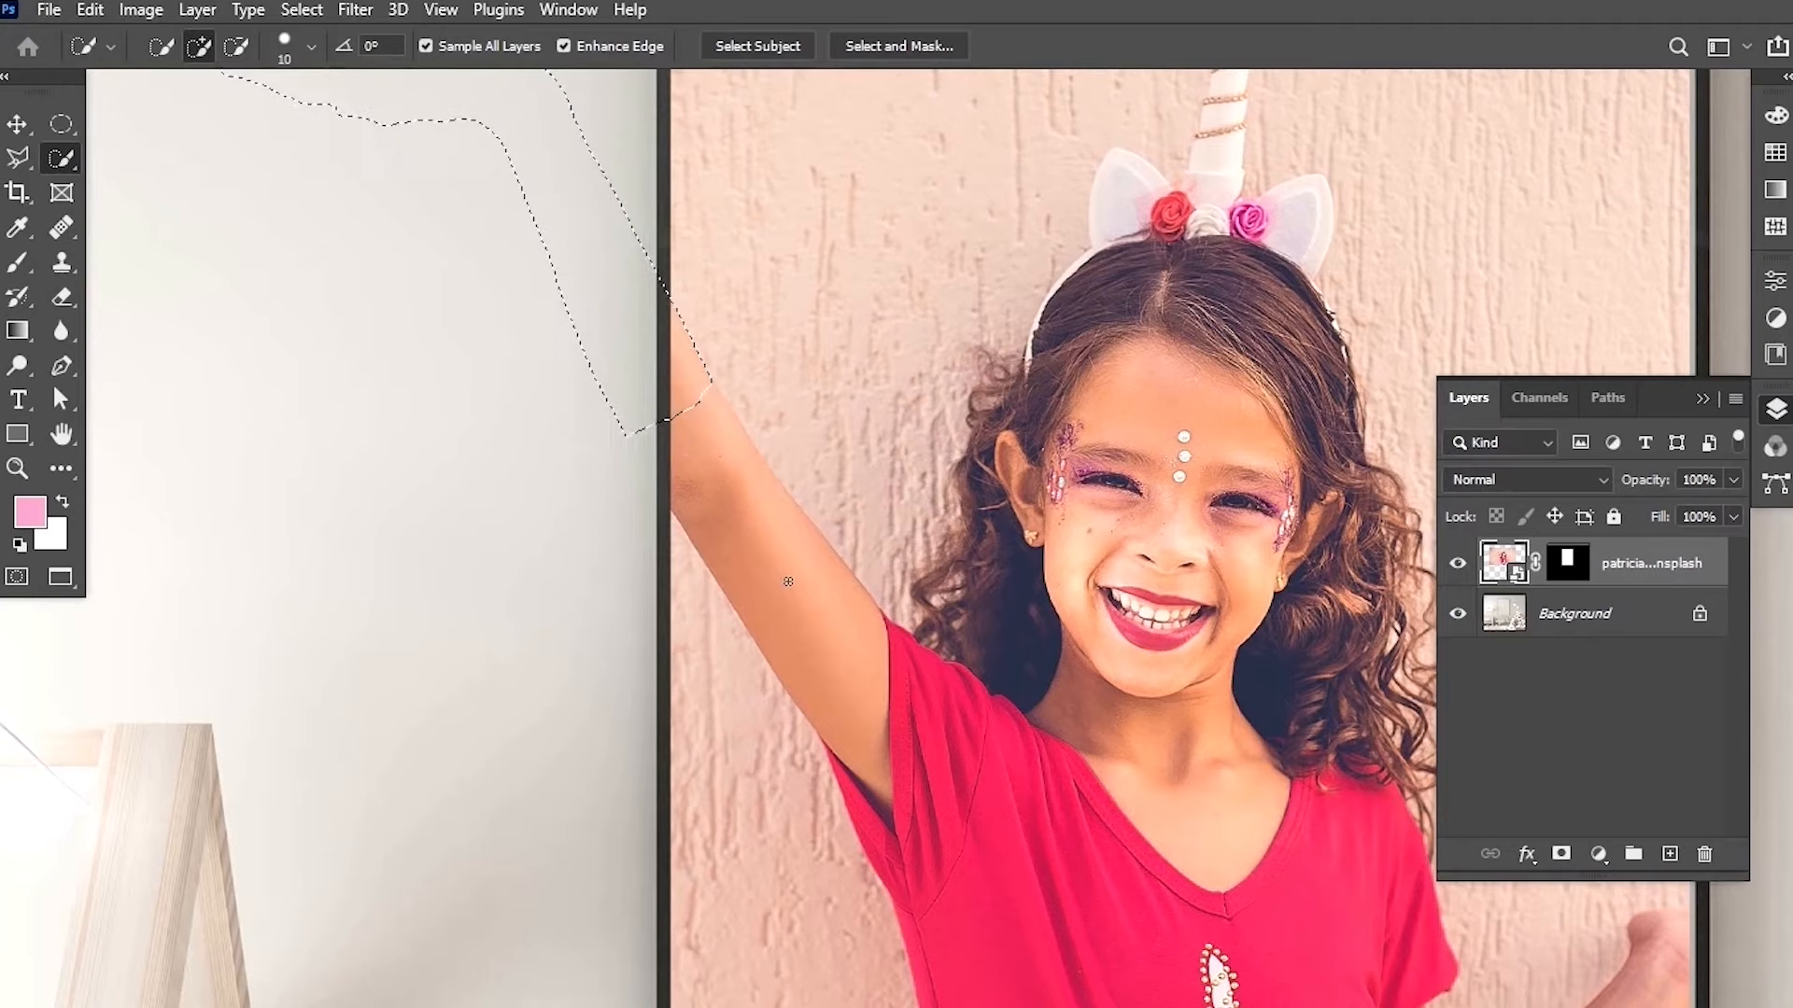
pyautogui.keyDown('shift'); pyautogui.click(1569, 567); pyautogui.keyUp('shift')
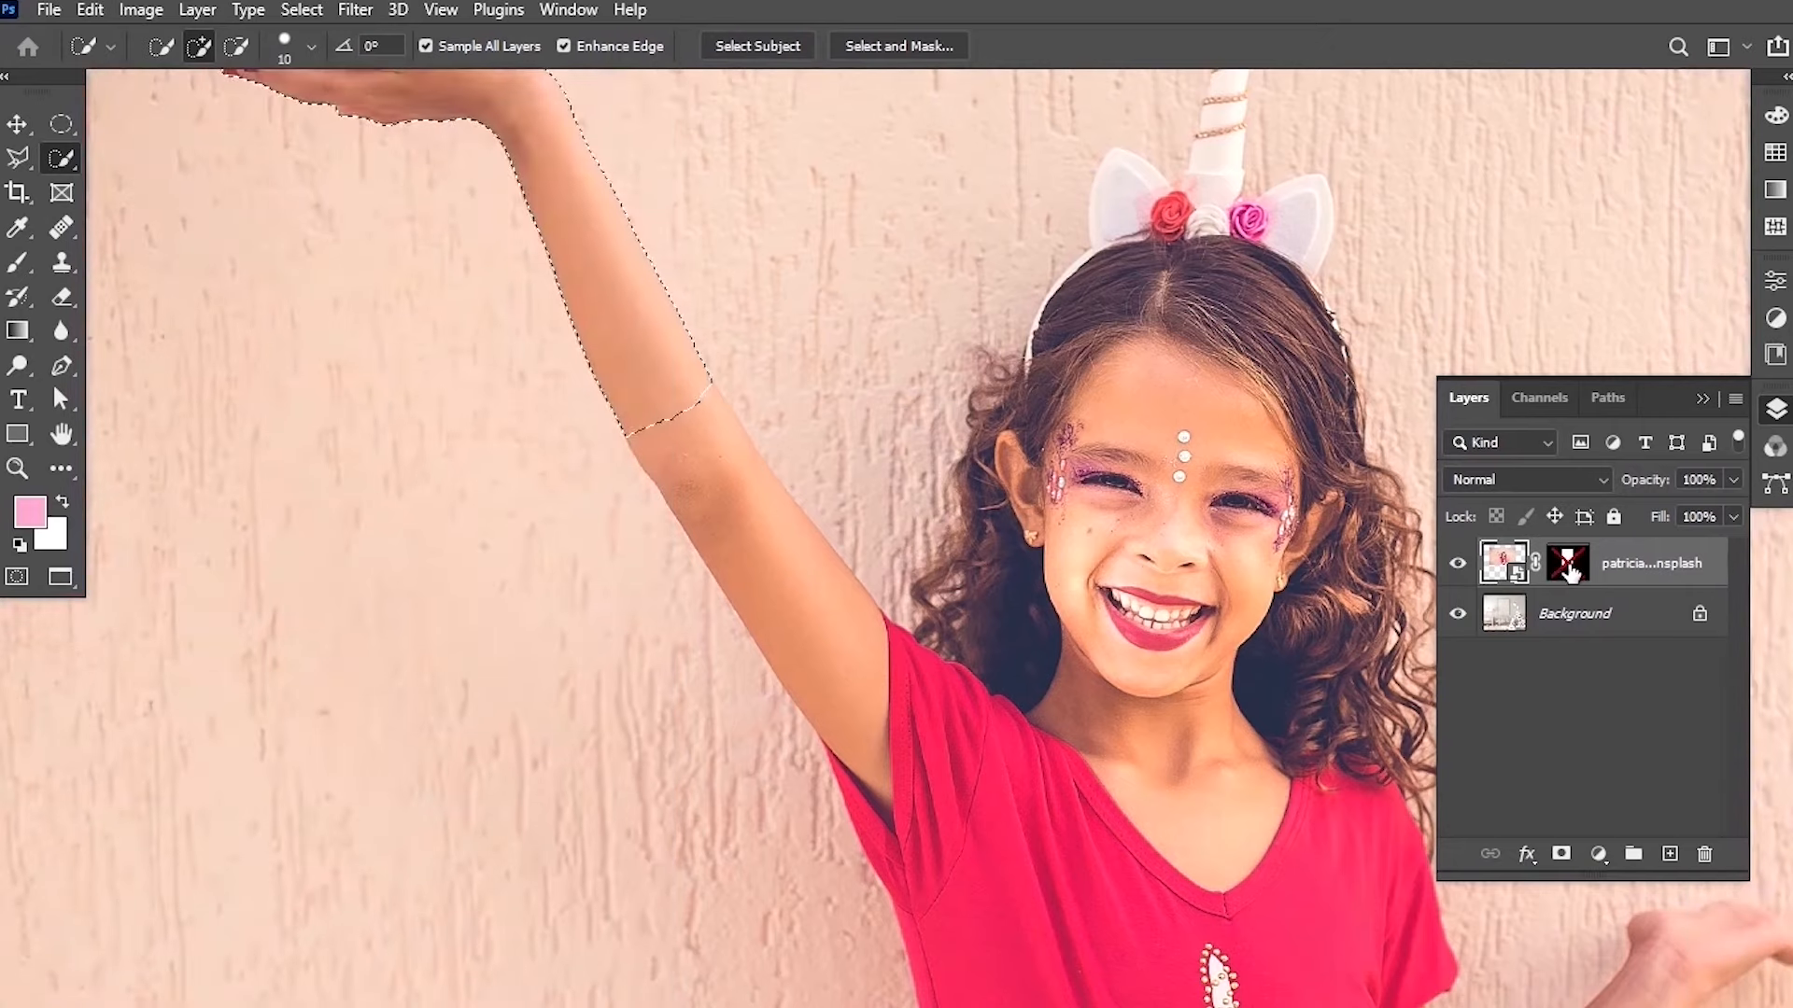
# Add the wrist area to the arm selection with the Object Selection tool.
pyautogui.click(69, 161)
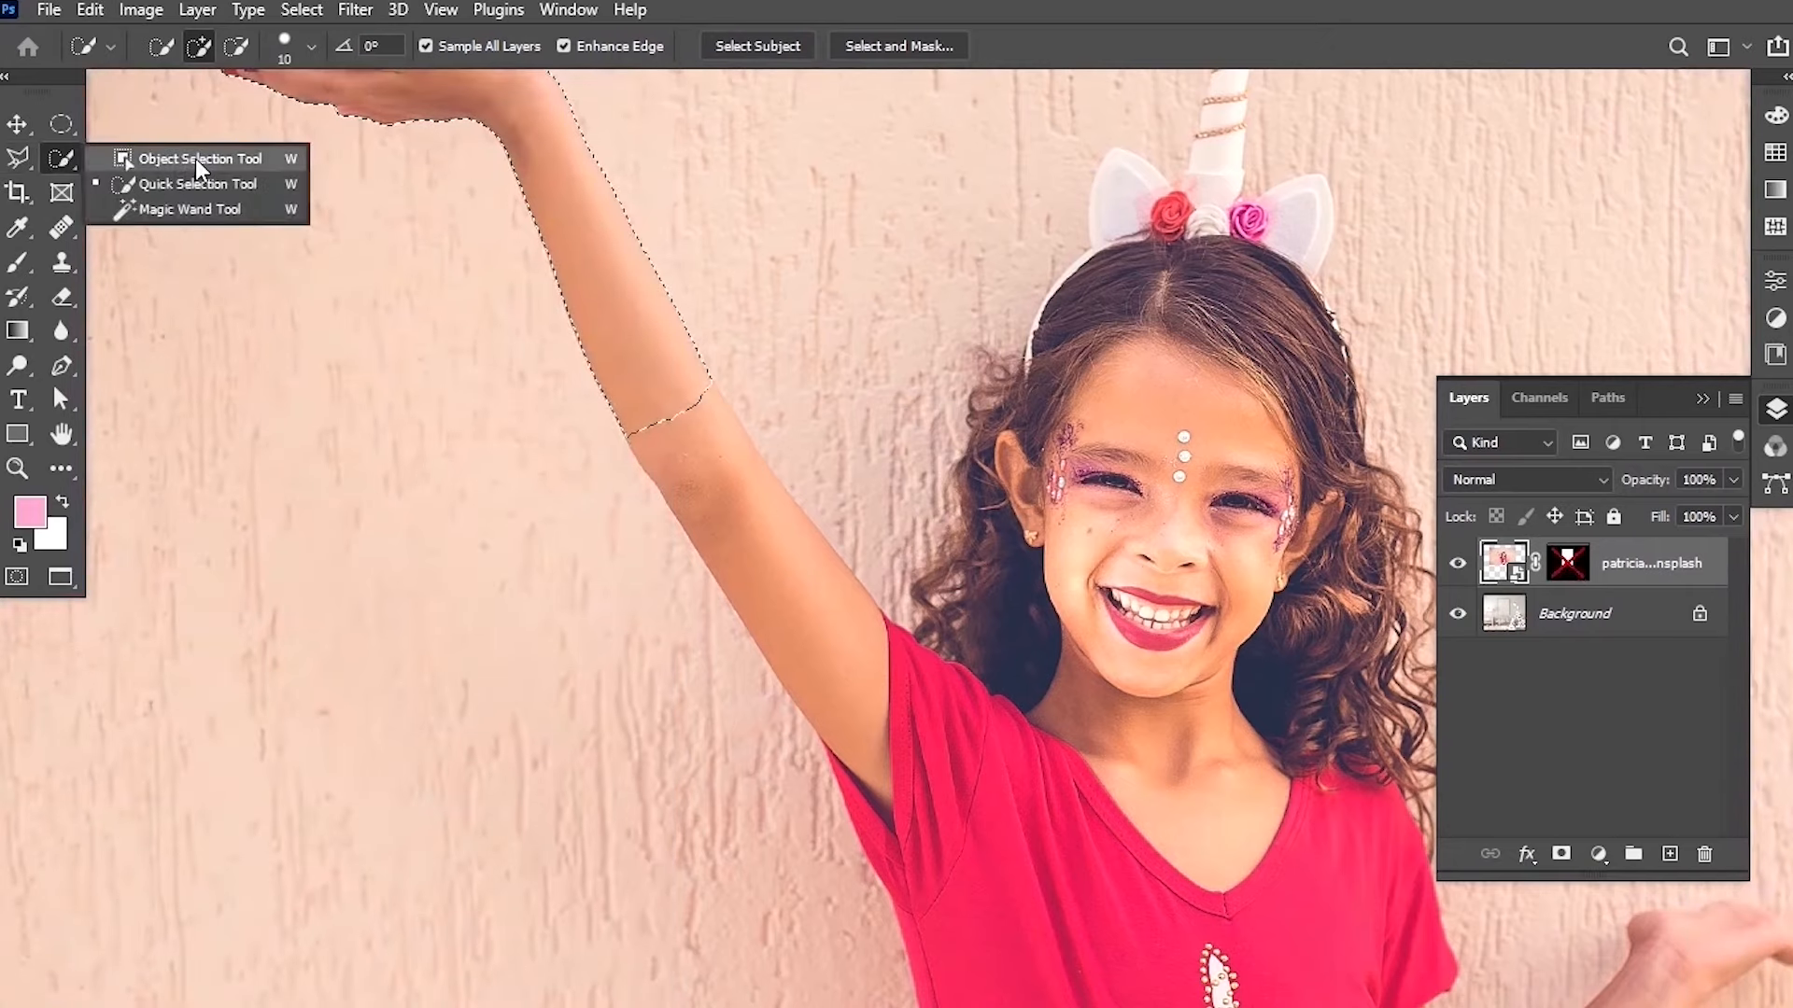
pyautogui.click(194, 159)
pyautogui.press('shift')
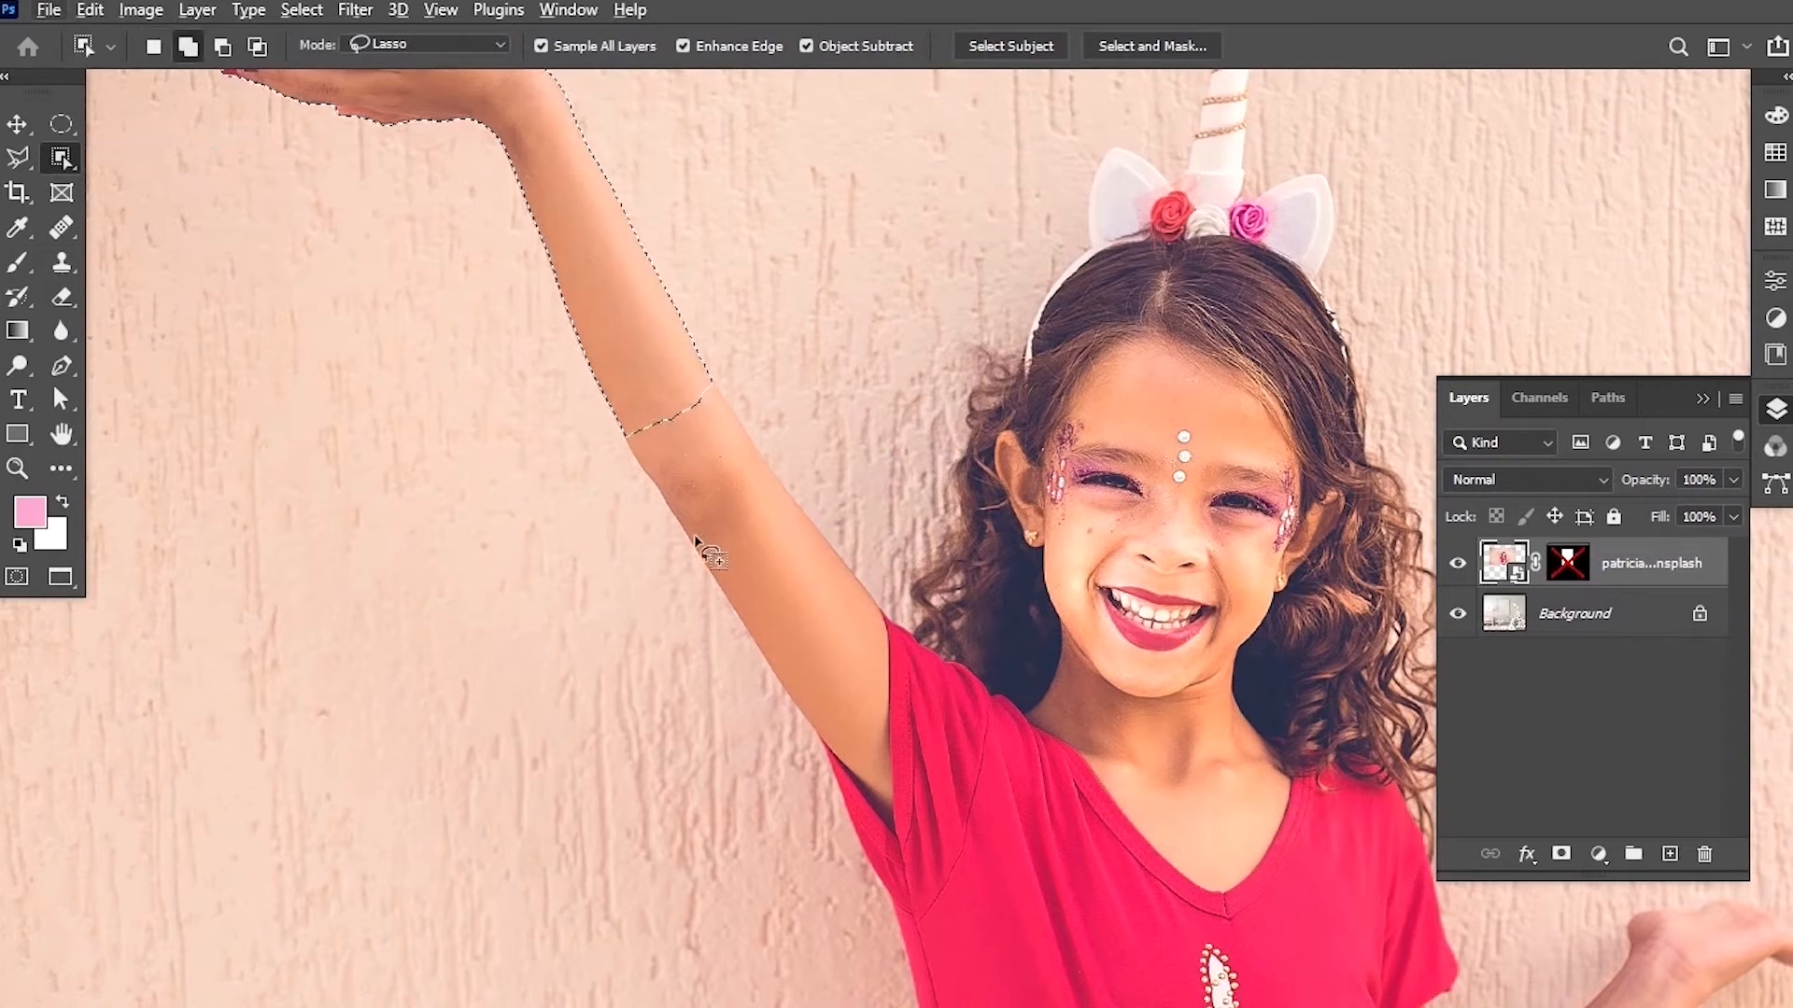
pyautogui.moveTo(662, 416)
pyautogui.mouseDown()
pyautogui.moveTo(670, 398)
pyautogui.moveTo(721, 402)
pyautogui.moveTo(726, 466)
pyautogui.moveTo(707, 525)
pyautogui.moveTo(664, 534)
pyautogui.moveTo(613, 432)
pyautogui.moveTo(629, 398)
pyautogui.moveTo(657, 416)
pyautogui.mouseUp()
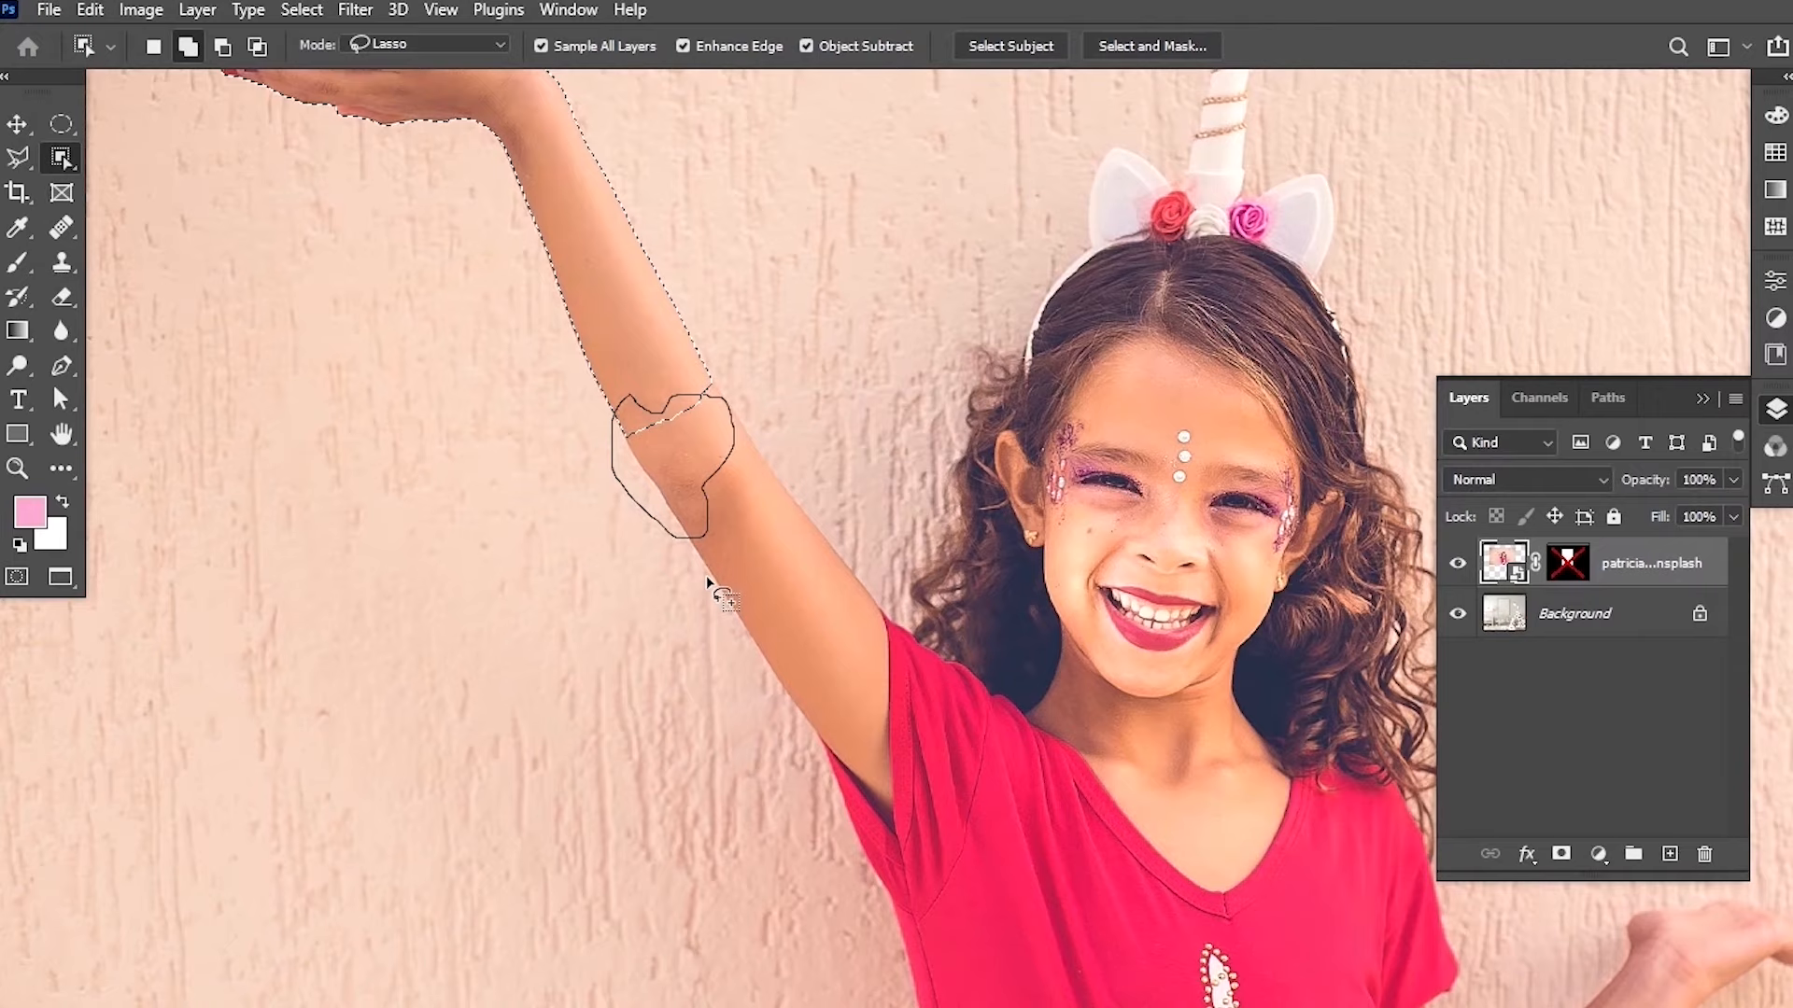
# Re-enable the photo layer's mask and compare the arm selection with the frame.
pyautogui.keyDown('shift'); pyautogui.click(1565, 568); pyautogui.keyUp('shift')
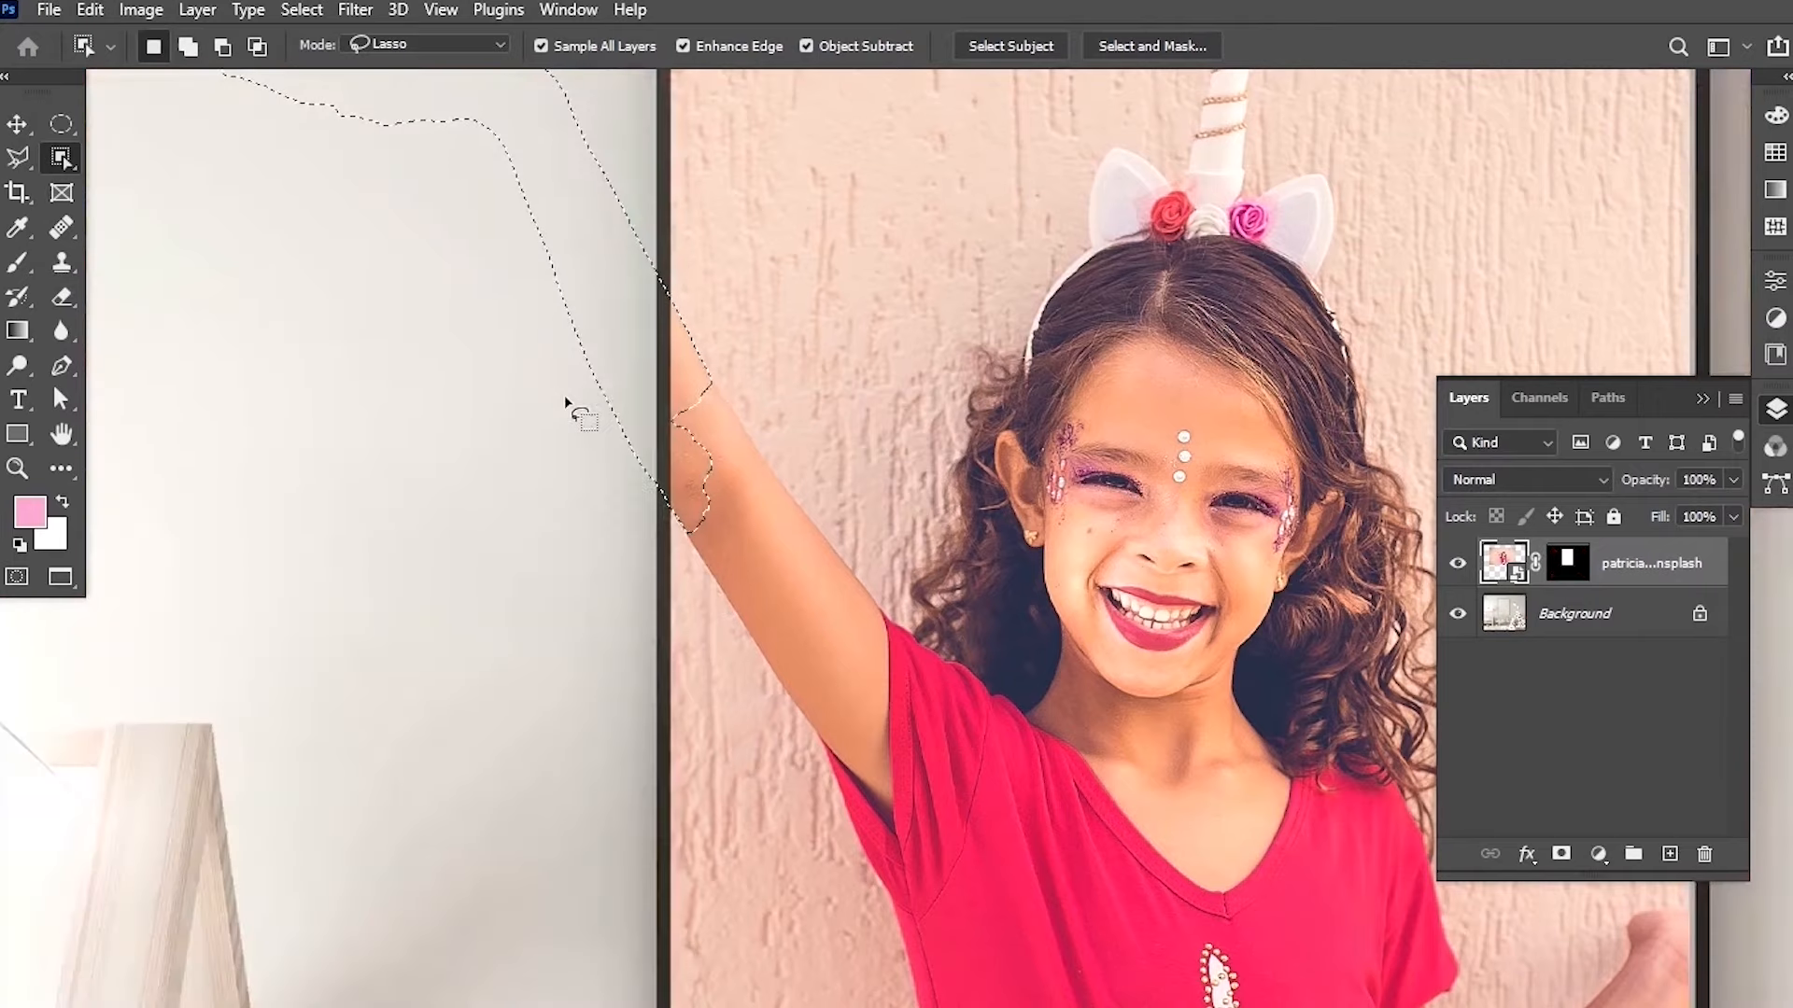
pyautogui.scroll(-3, 578, 492)
pyautogui.scroll(2, 578, 492)
pyautogui.scroll(-2, 578, 492)
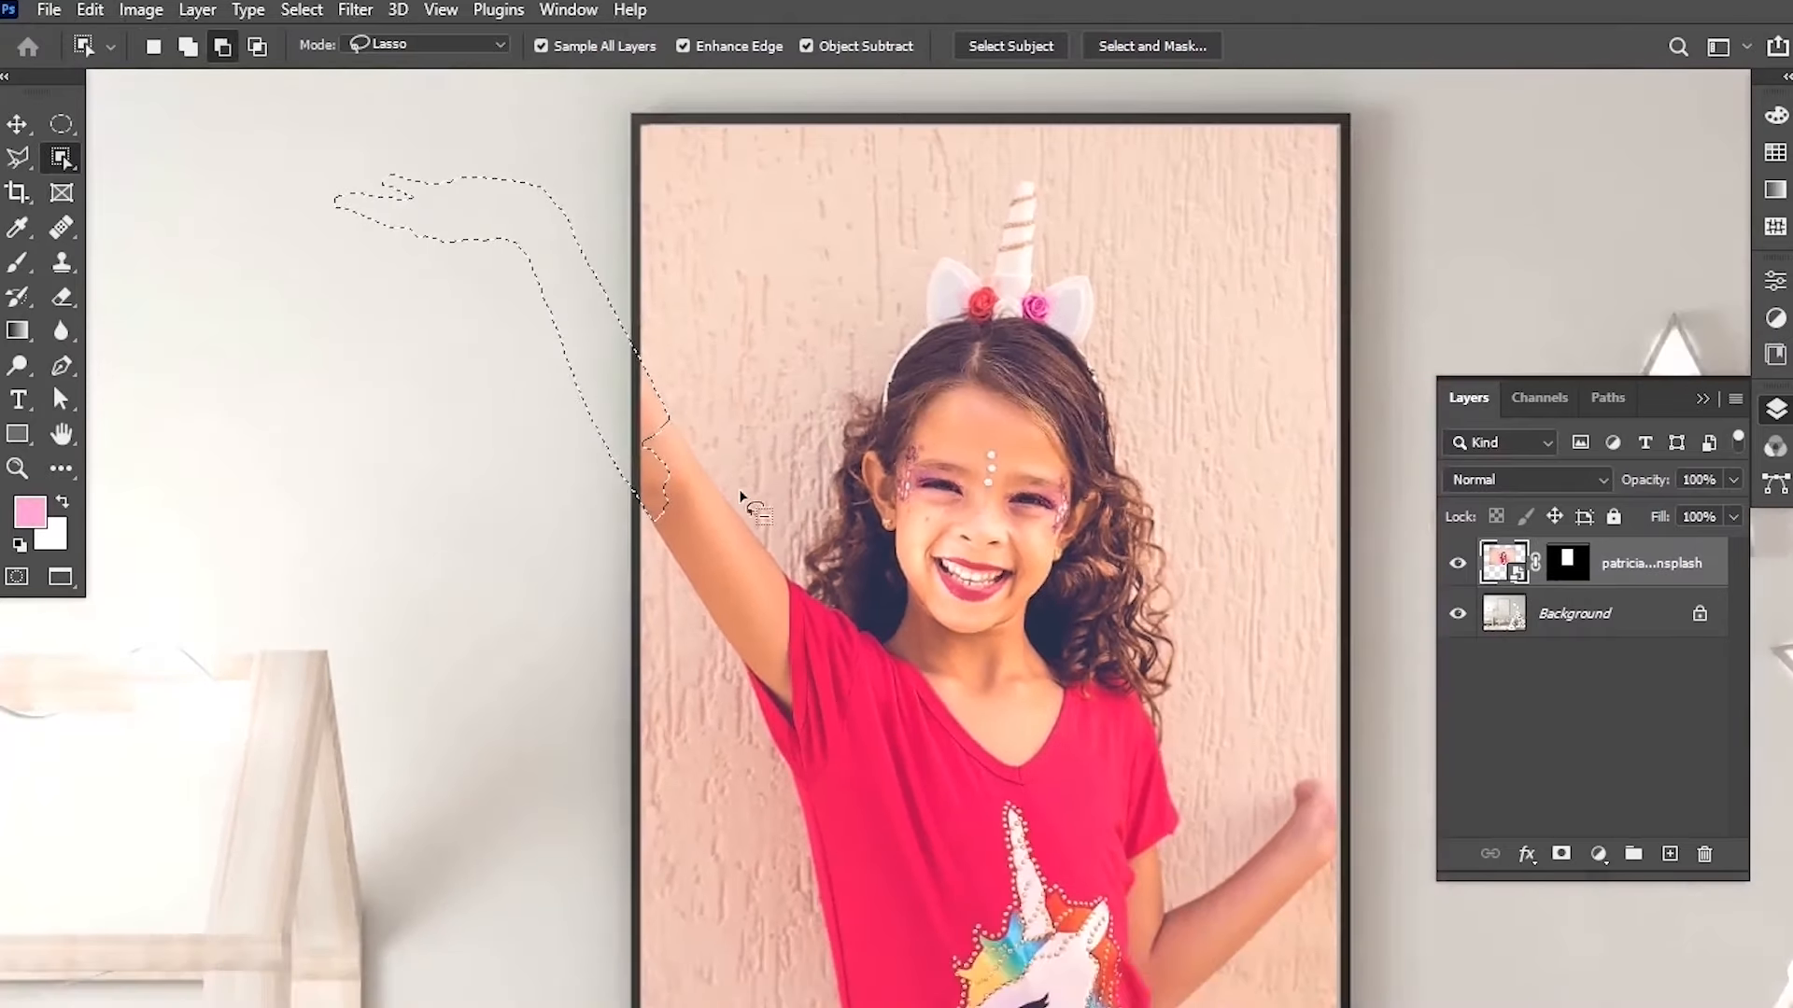
pyautogui.scroll(1, 578, 492)
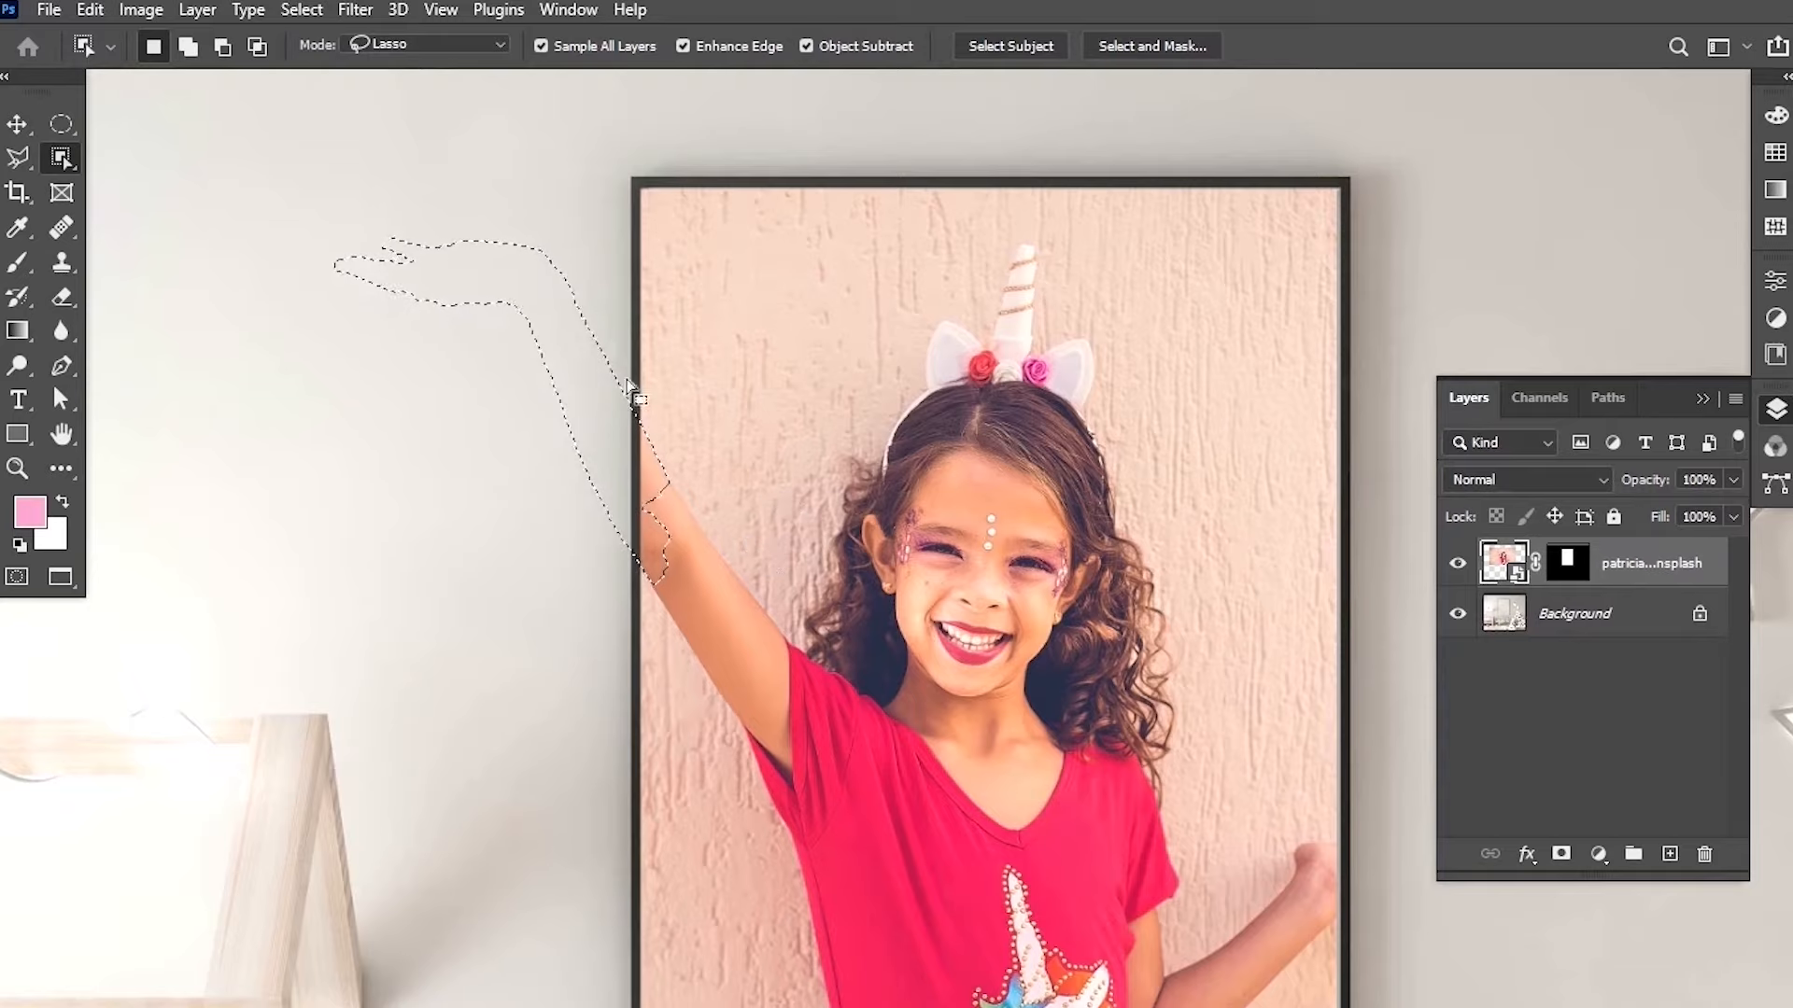
# Target the layer mask, fill the arm selection with White at 100% opacity, and deselect.
pyautogui.click(1578, 572)
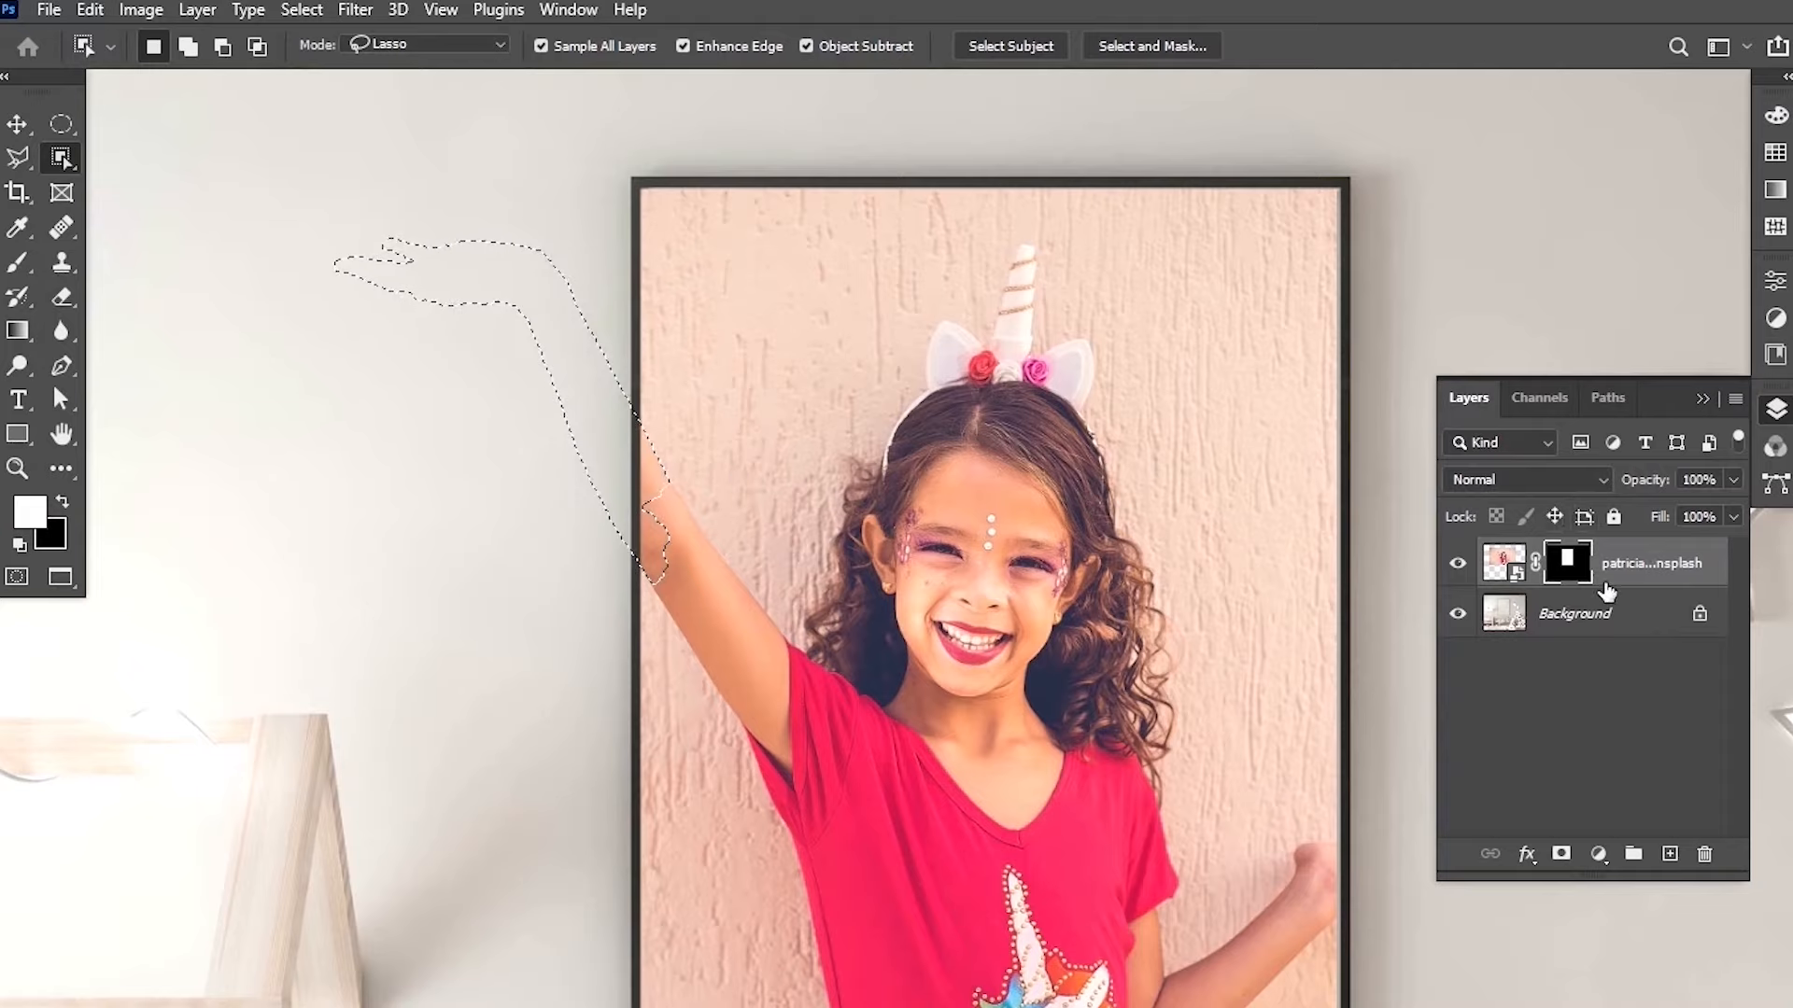
pyautogui.click(1503, 563)
pyautogui.press('v')
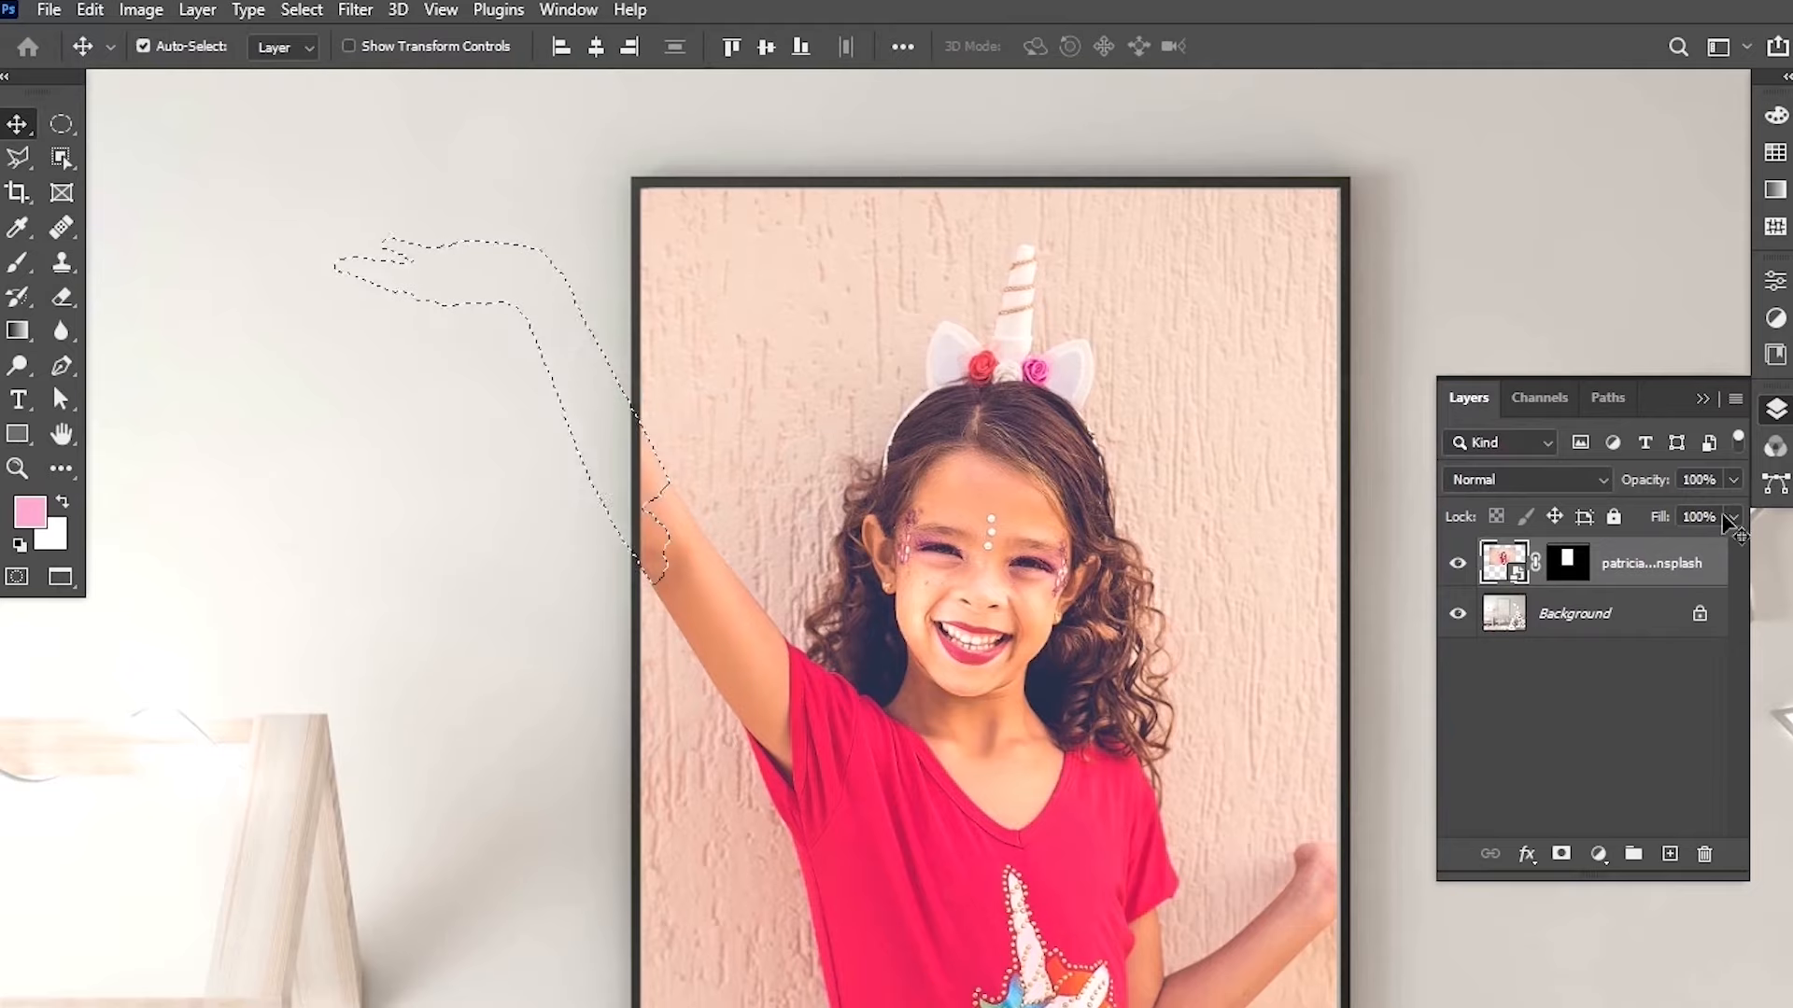
pyautogui.click(1573, 568)
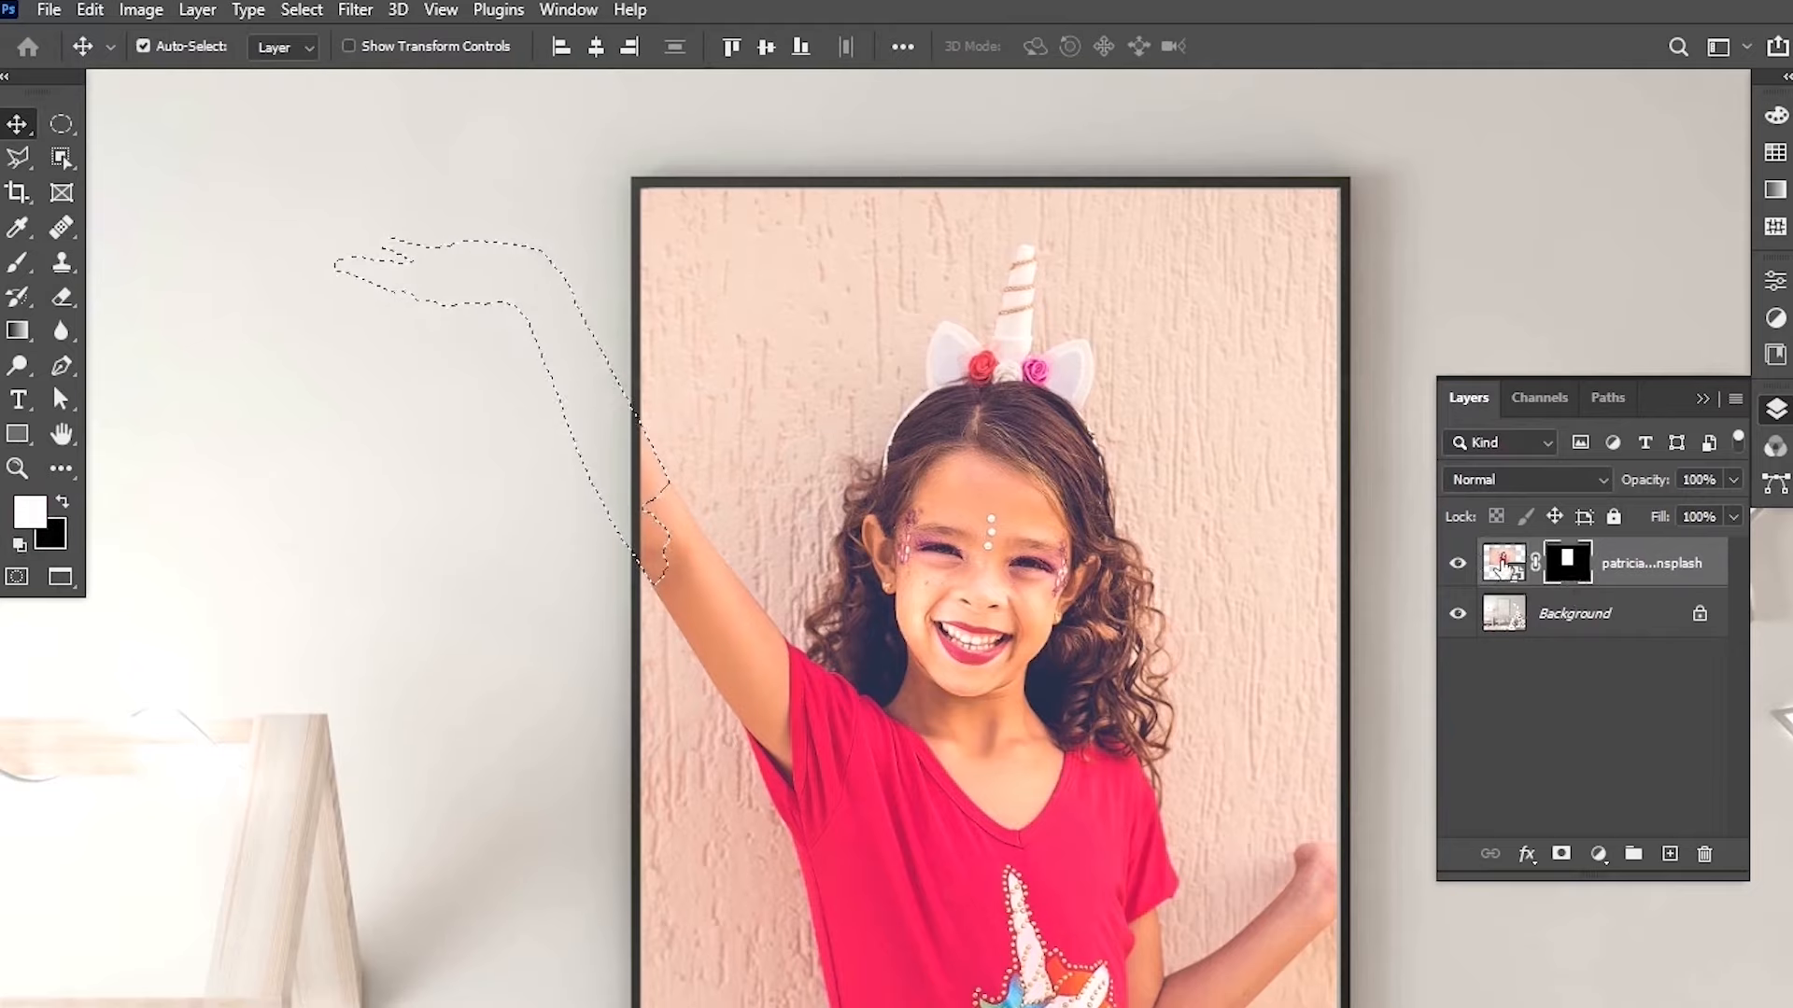
pyautogui.click(1503, 562)
pyautogui.click(1568, 562)
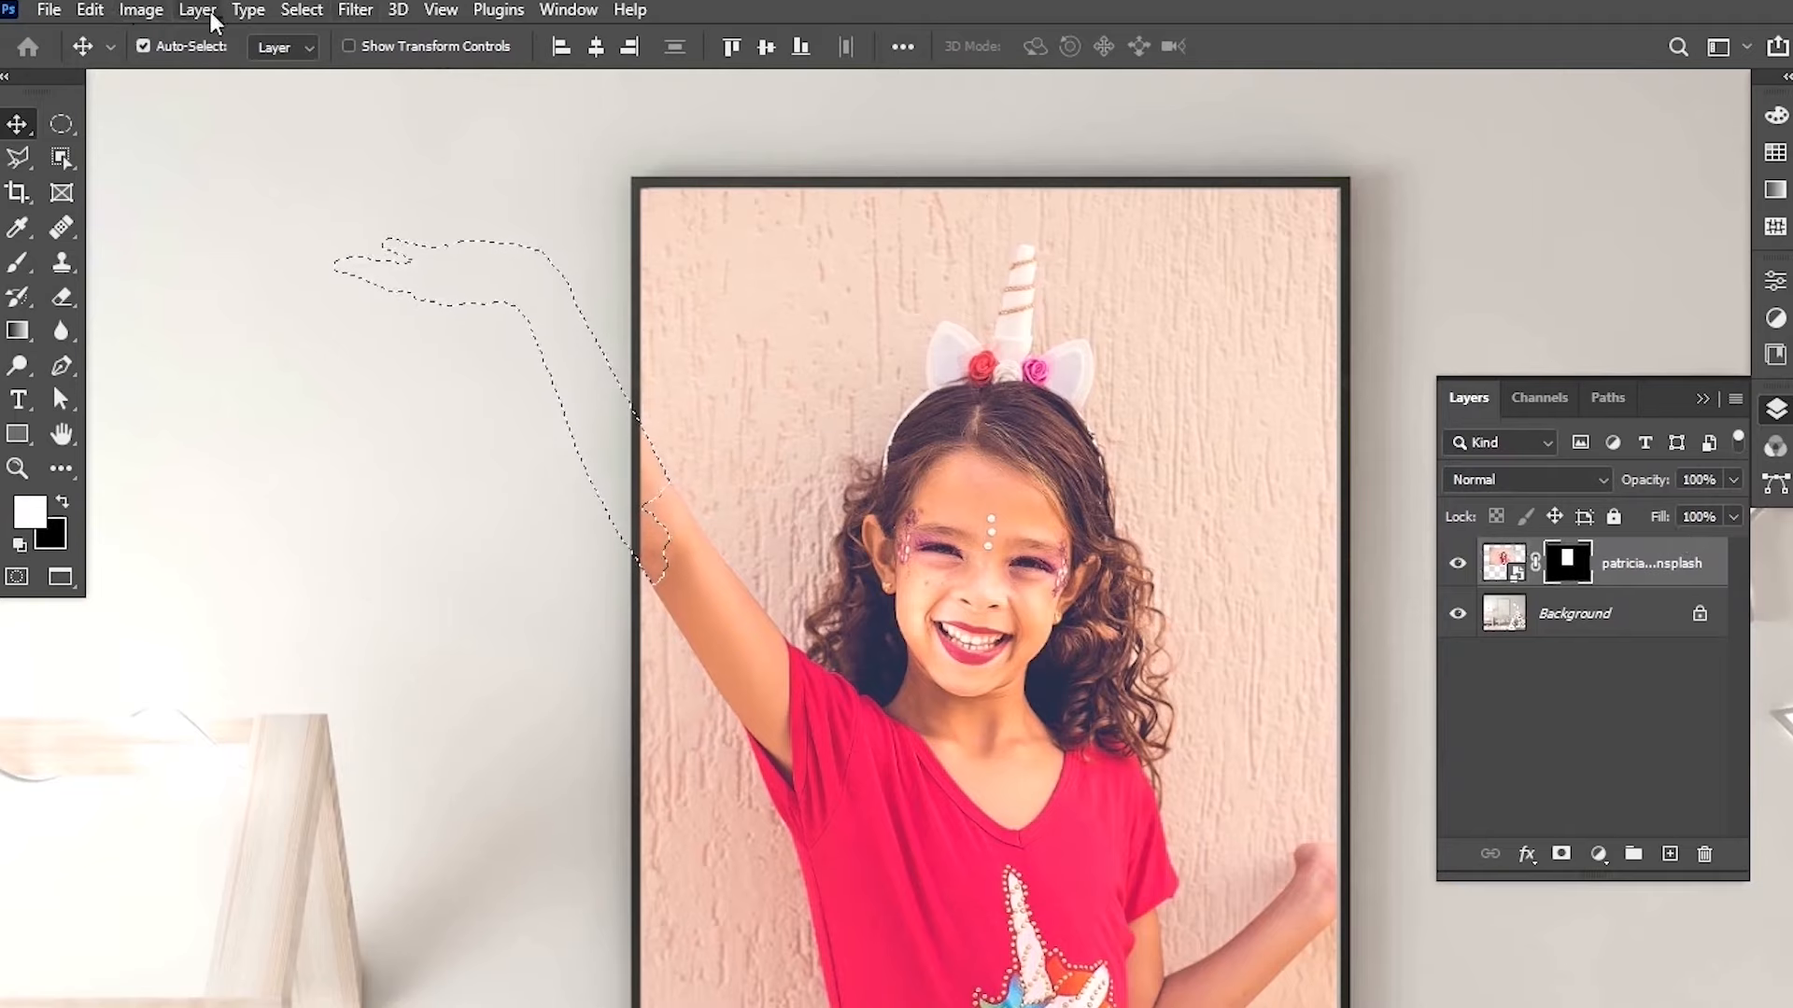
pyautogui.click(89, 10)
pyautogui.click(289, 420)
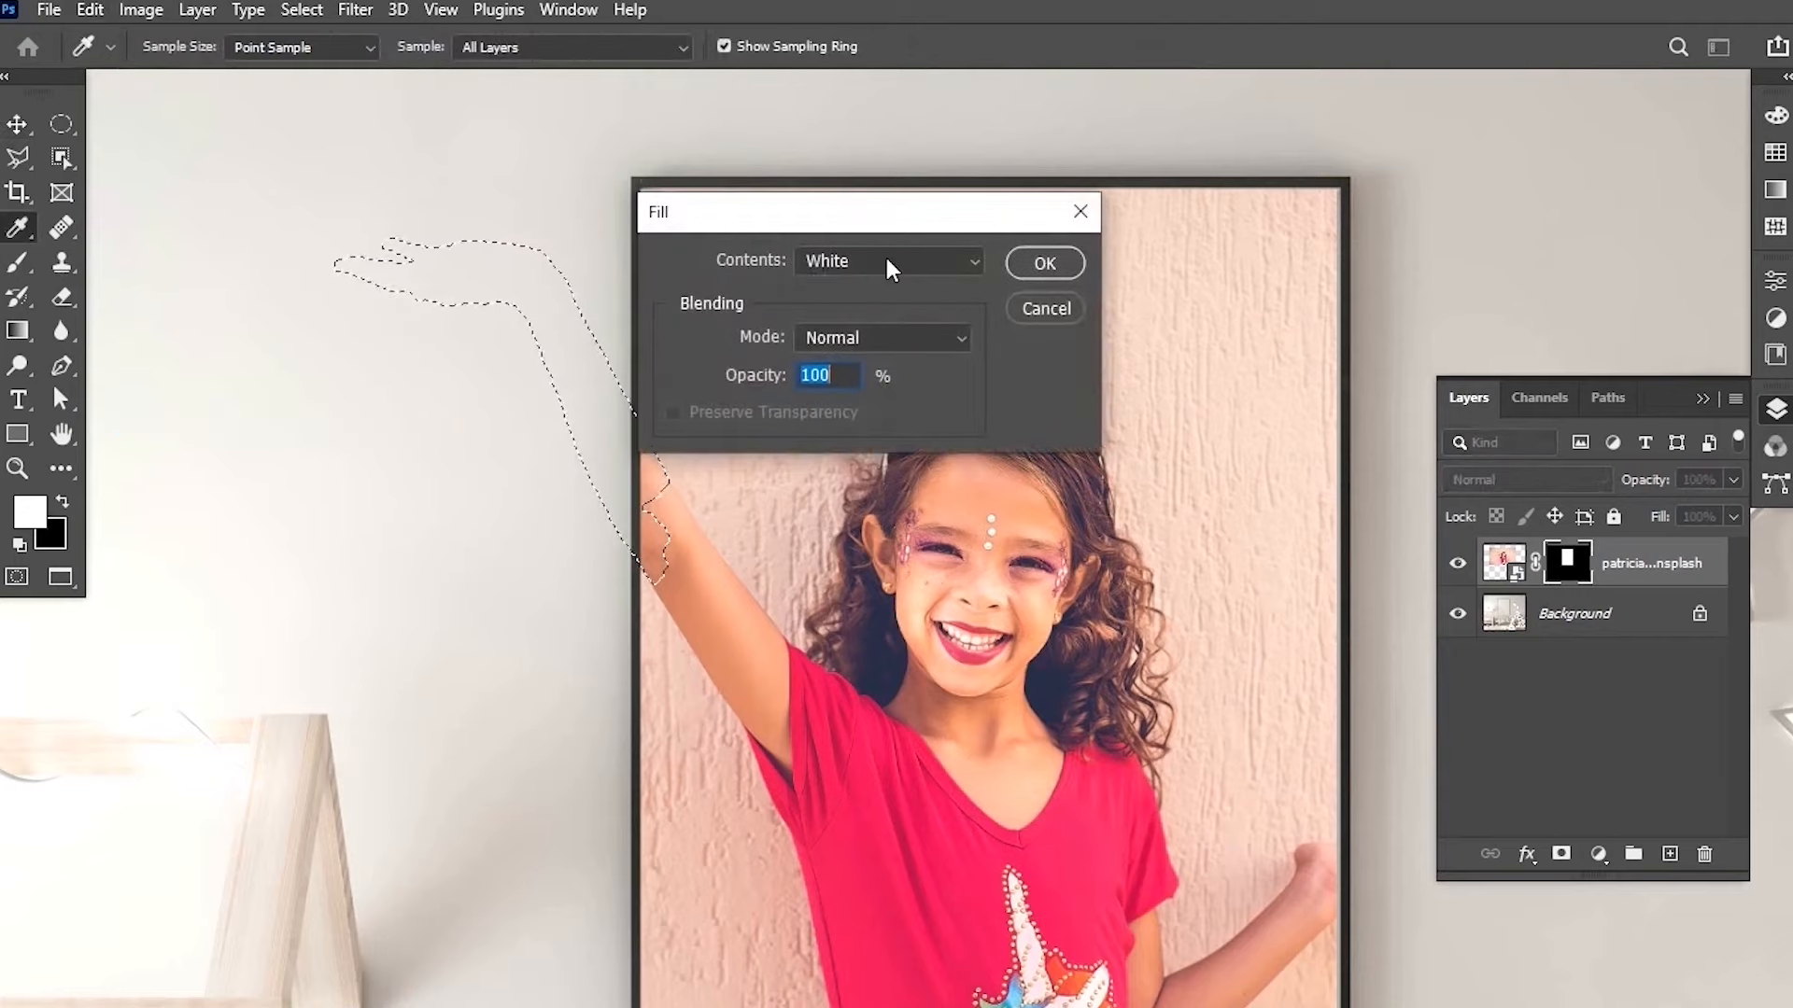
pyautogui.click(832, 261)
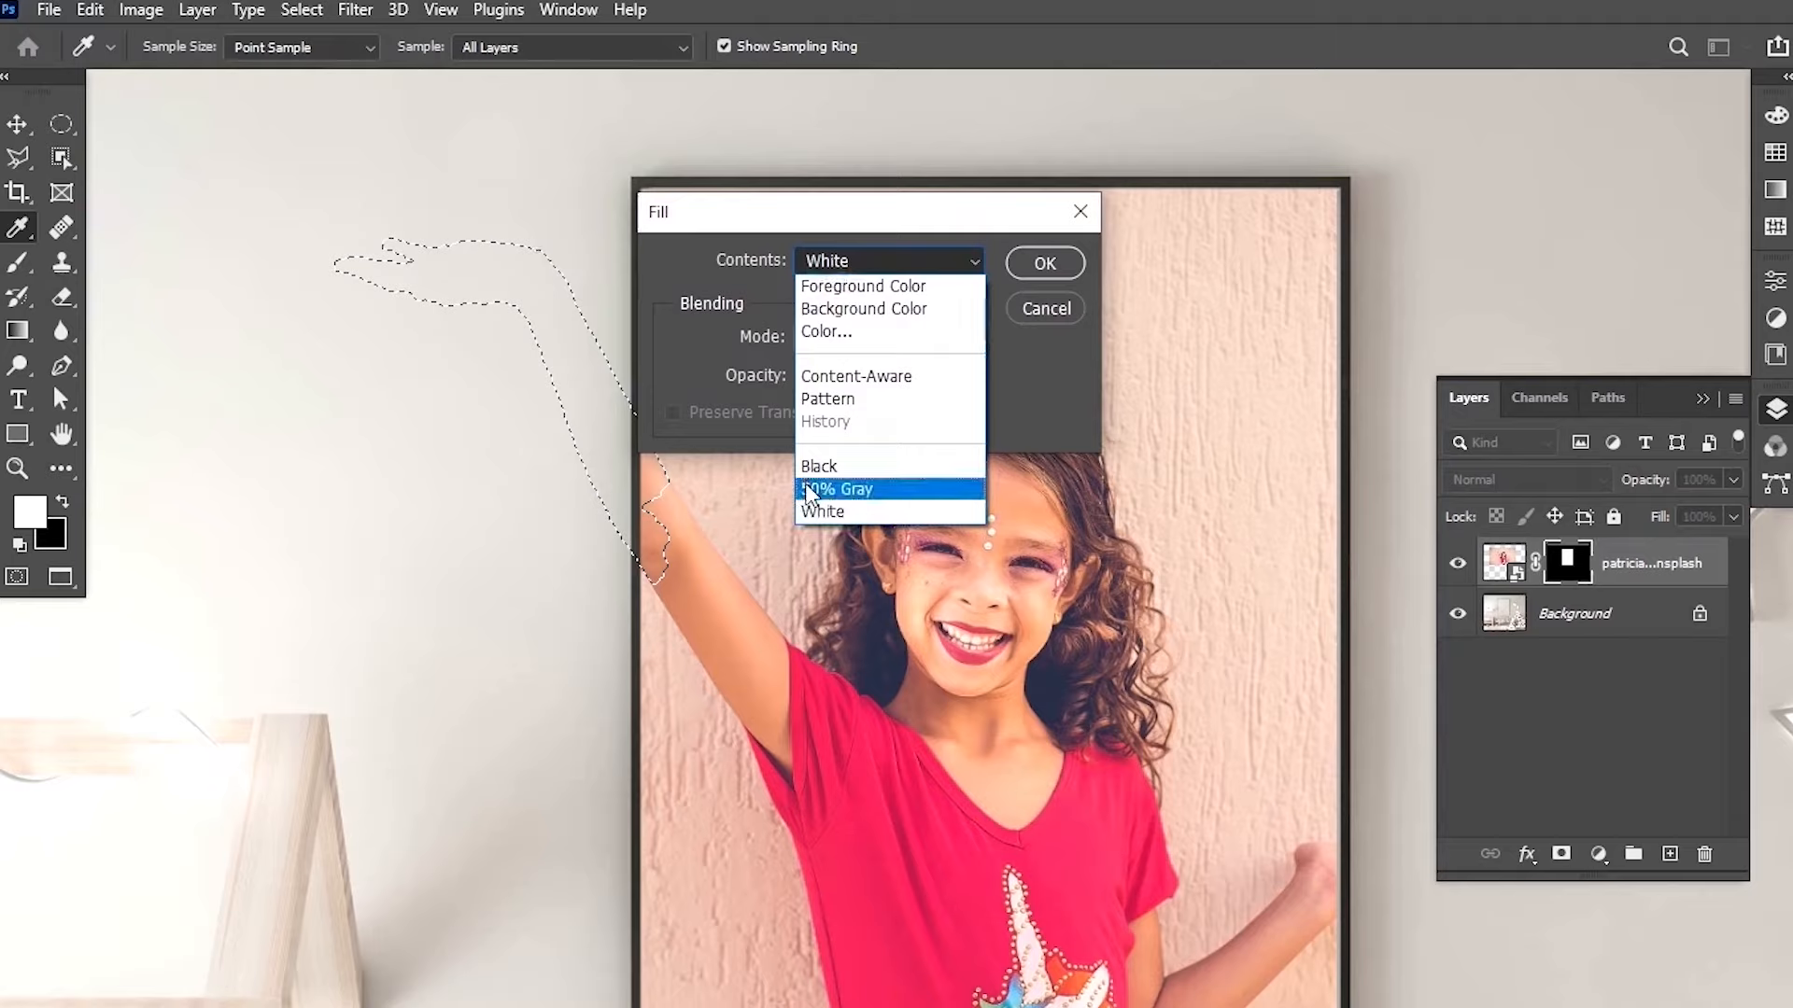
pyautogui.click(744, 337)
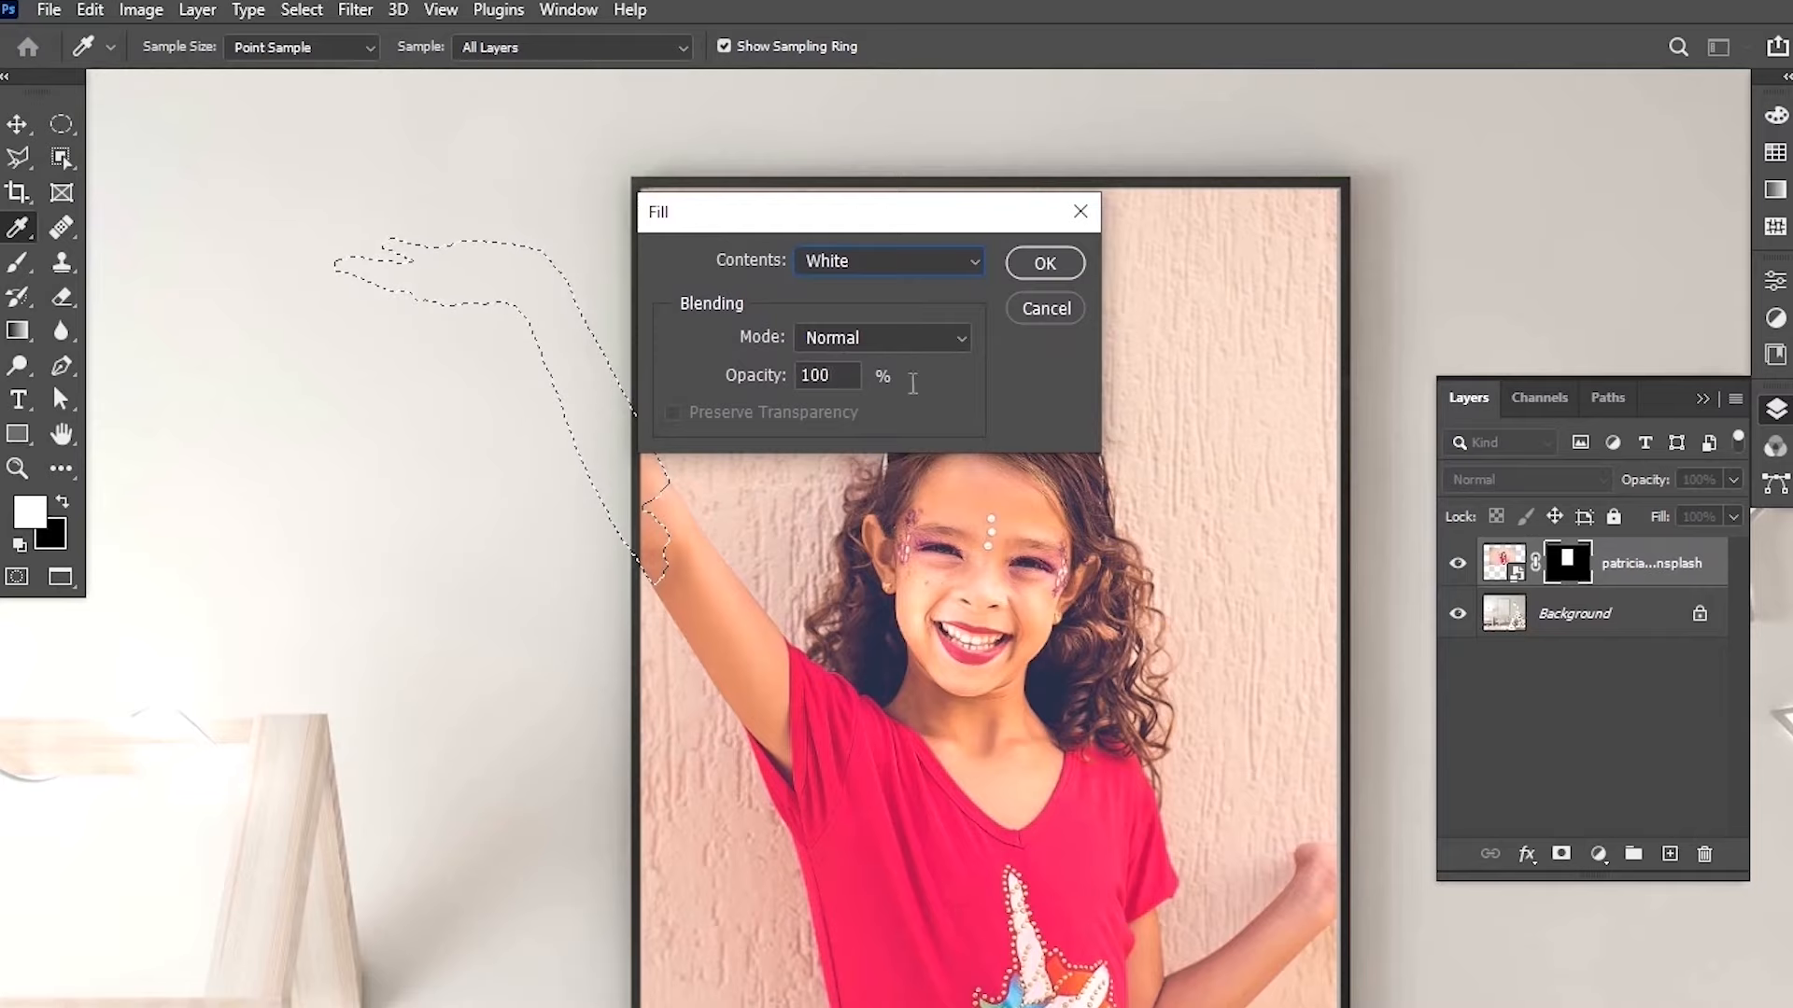
pyautogui.click(1045, 263)
pyautogui.press('v')
pyautogui.hotkey('ctrl', 'd')
# Try deleting the photo layer's mask, then undo the deletion.
pyautogui.scroll(-3, 579, 532)
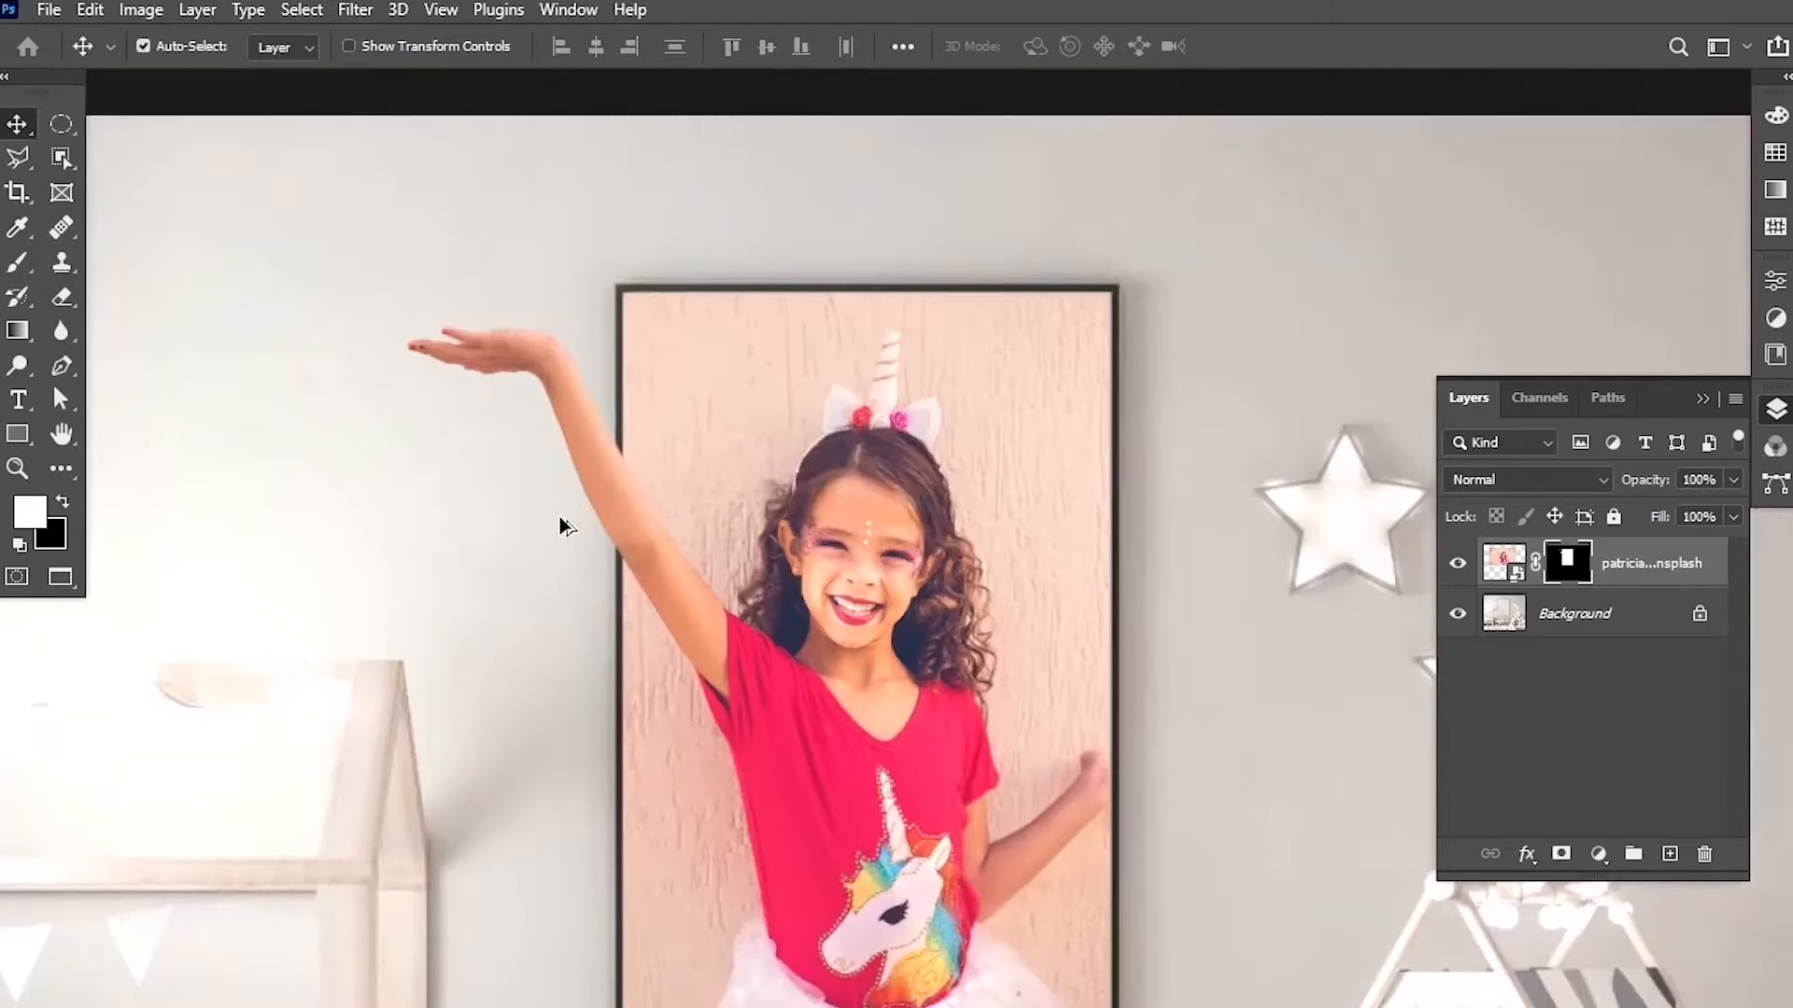
pyautogui.scroll(1, 647, 558)
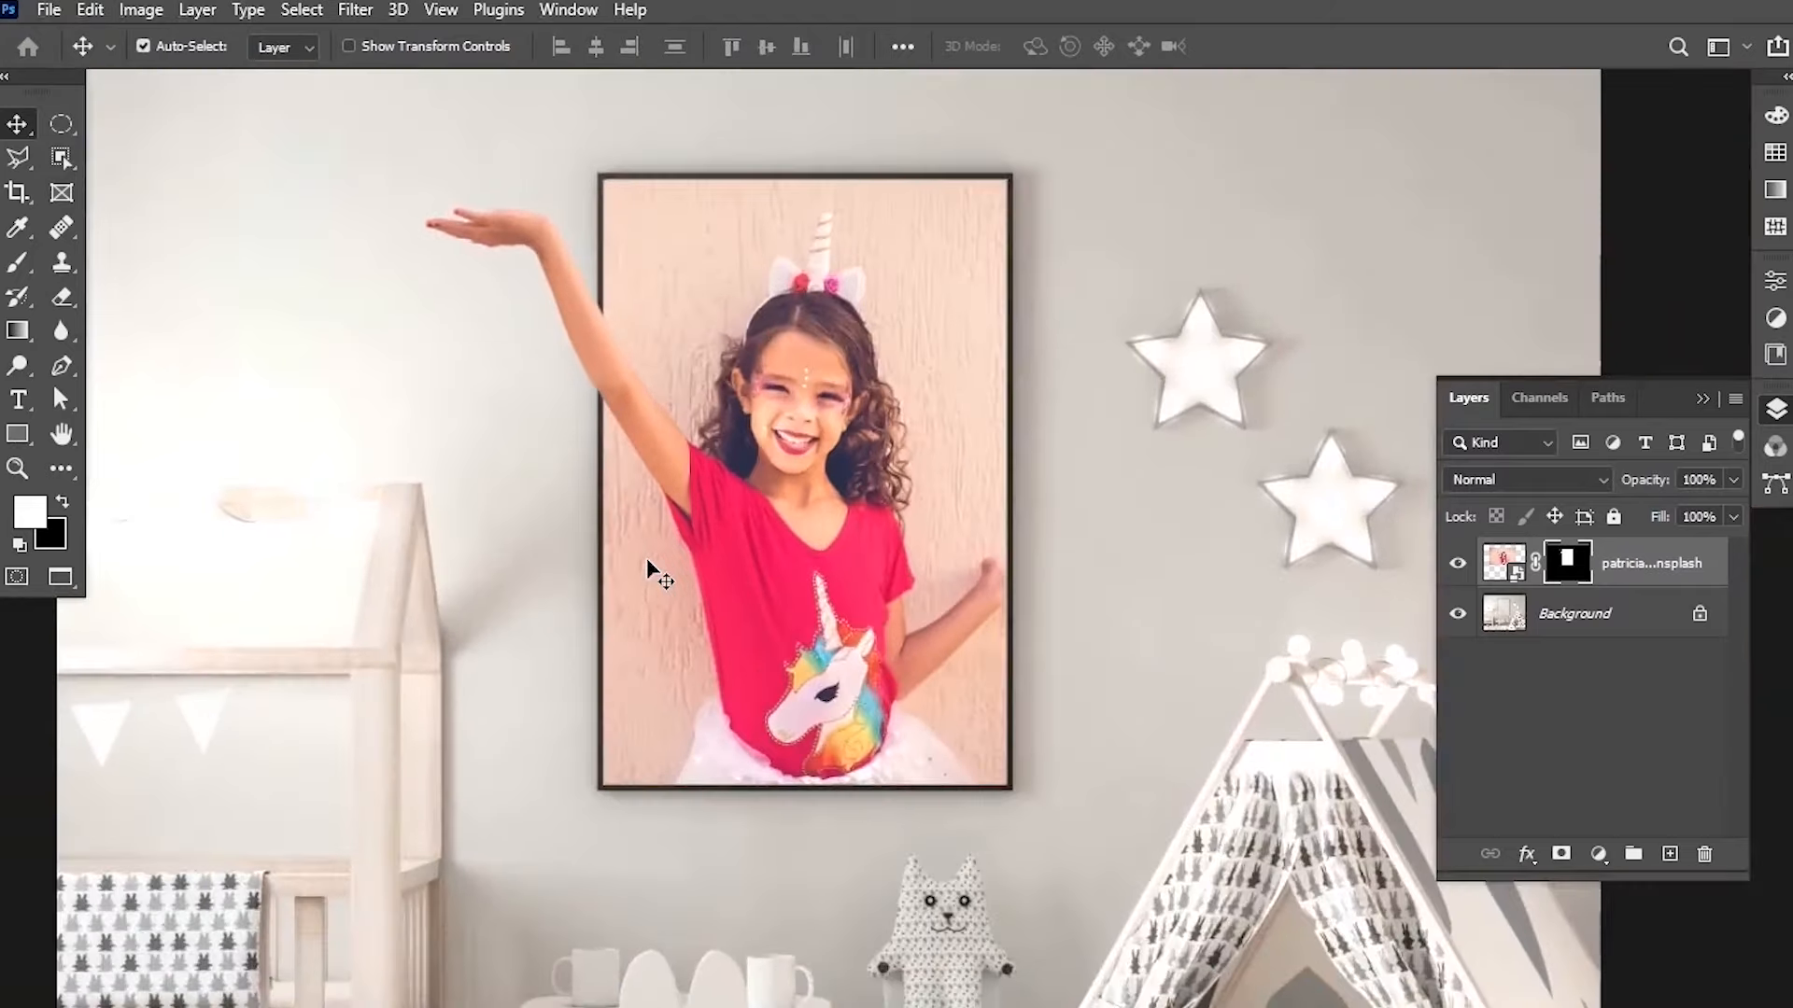
pyautogui.scroll(-2, 1043, 411)
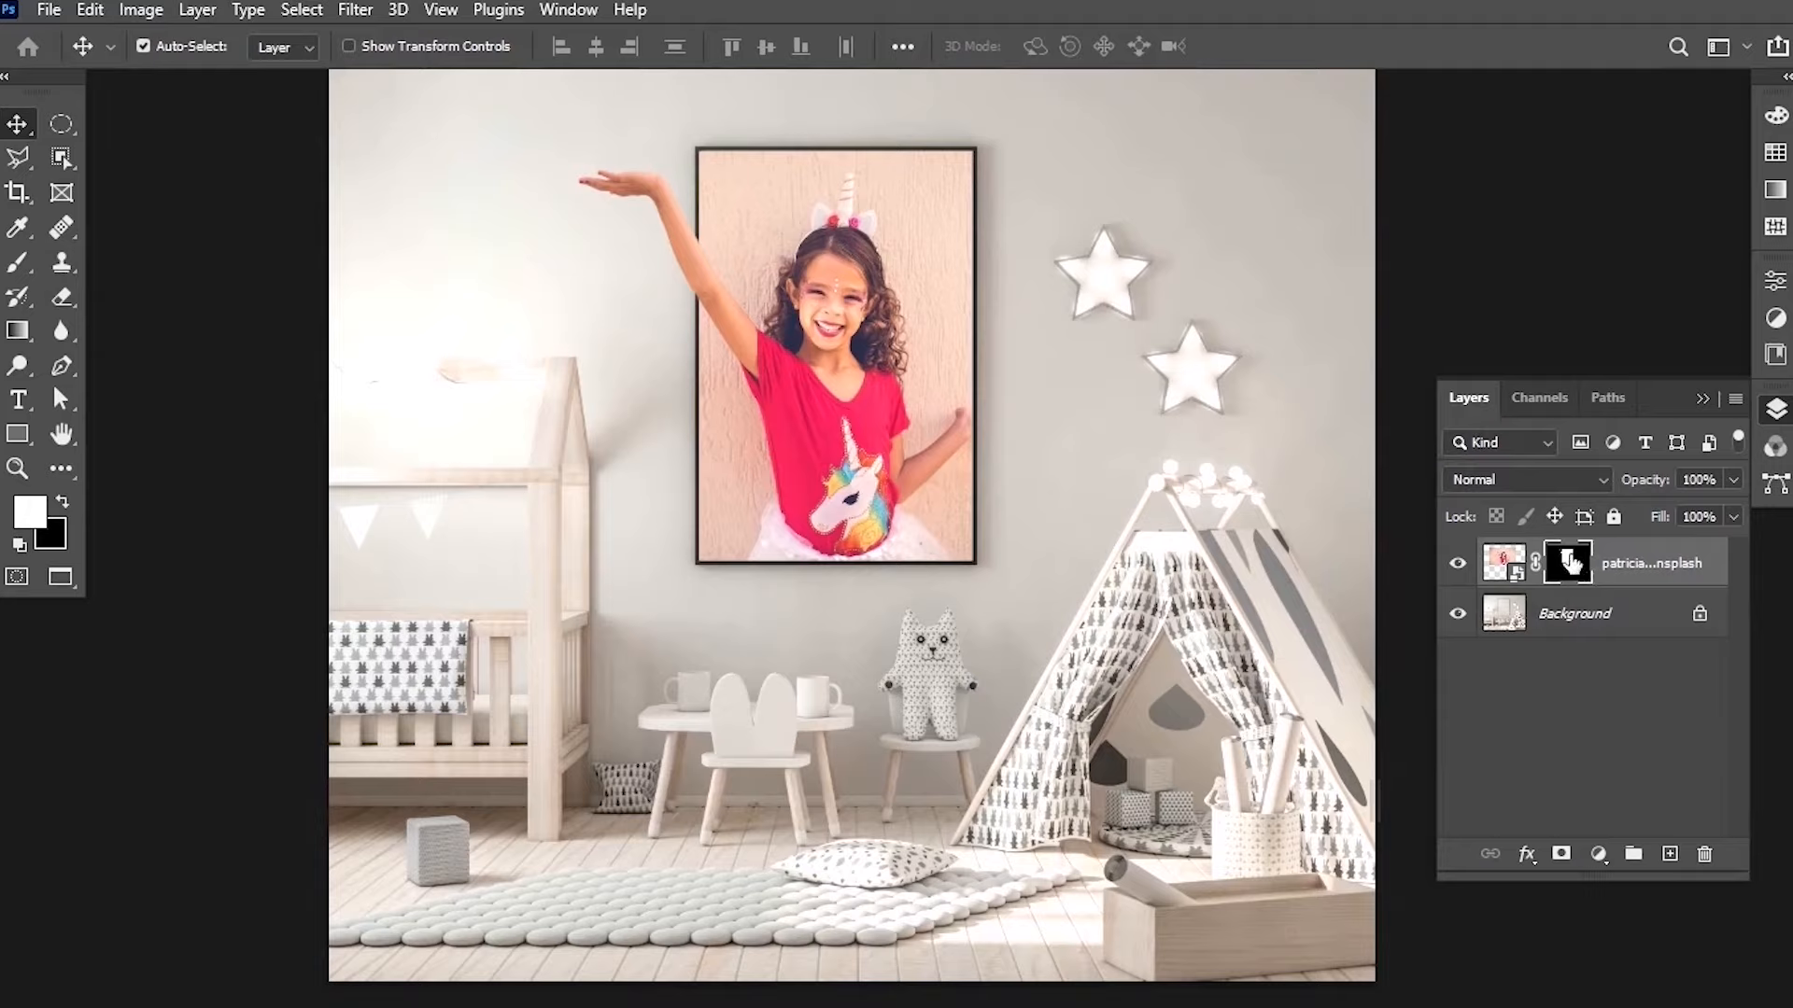
pyautogui.moveTo(1571, 561); pyautogui.dragTo(1709, 856)
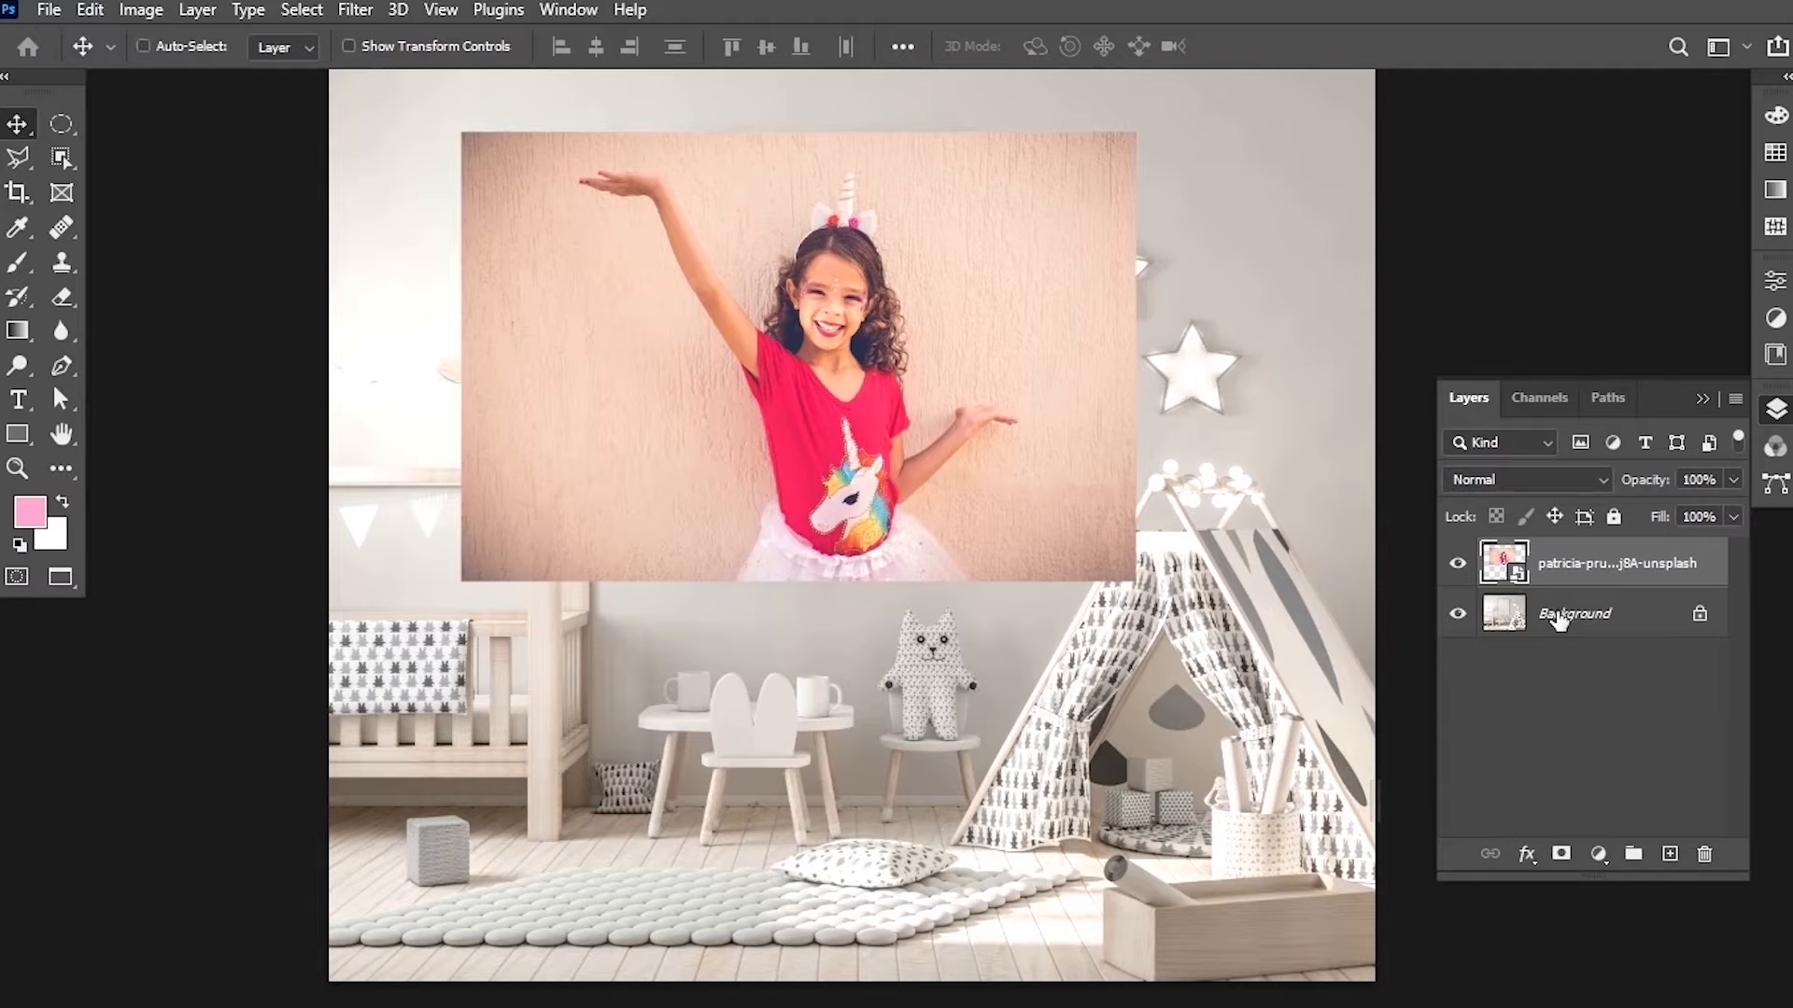
pyautogui.hotkey('ctrl', 'z')
# Zoom in to inspect the arm extending beyond the frame.
pyautogui.scroll(1, 854, 252)
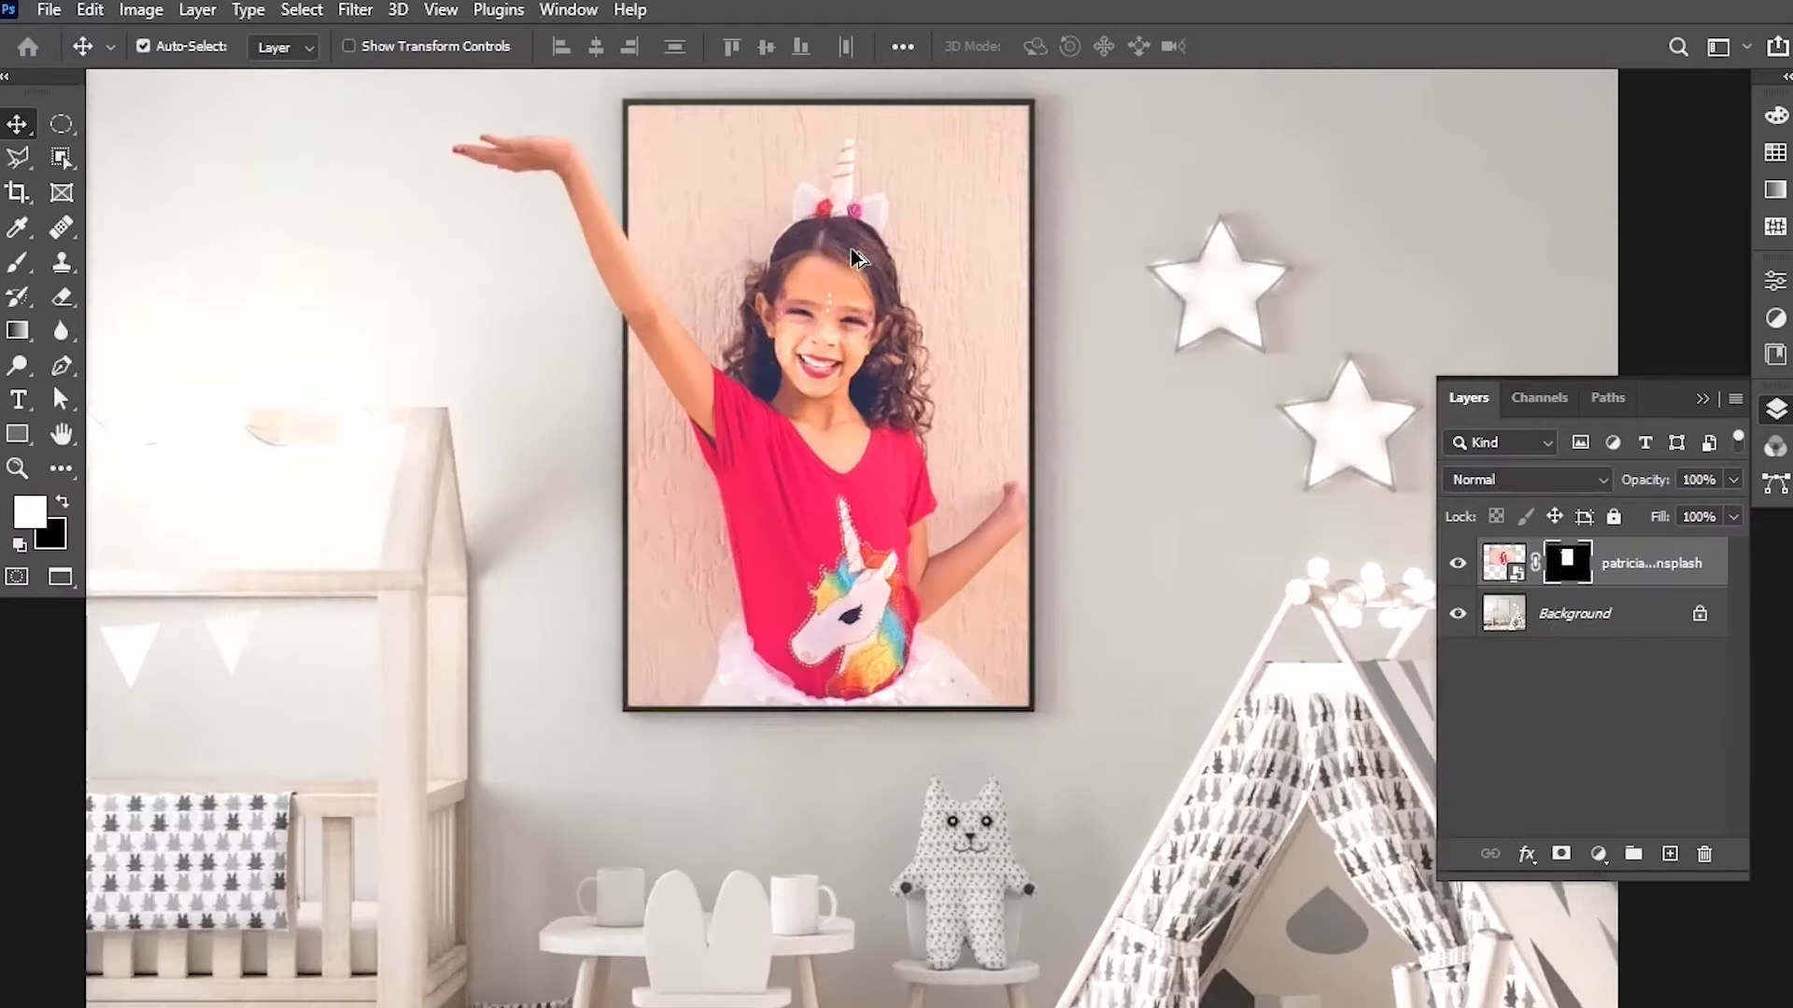
pyautogui.scroll(-1, 995, 303)
pyautogui.scroll(-2, 1158, 294)
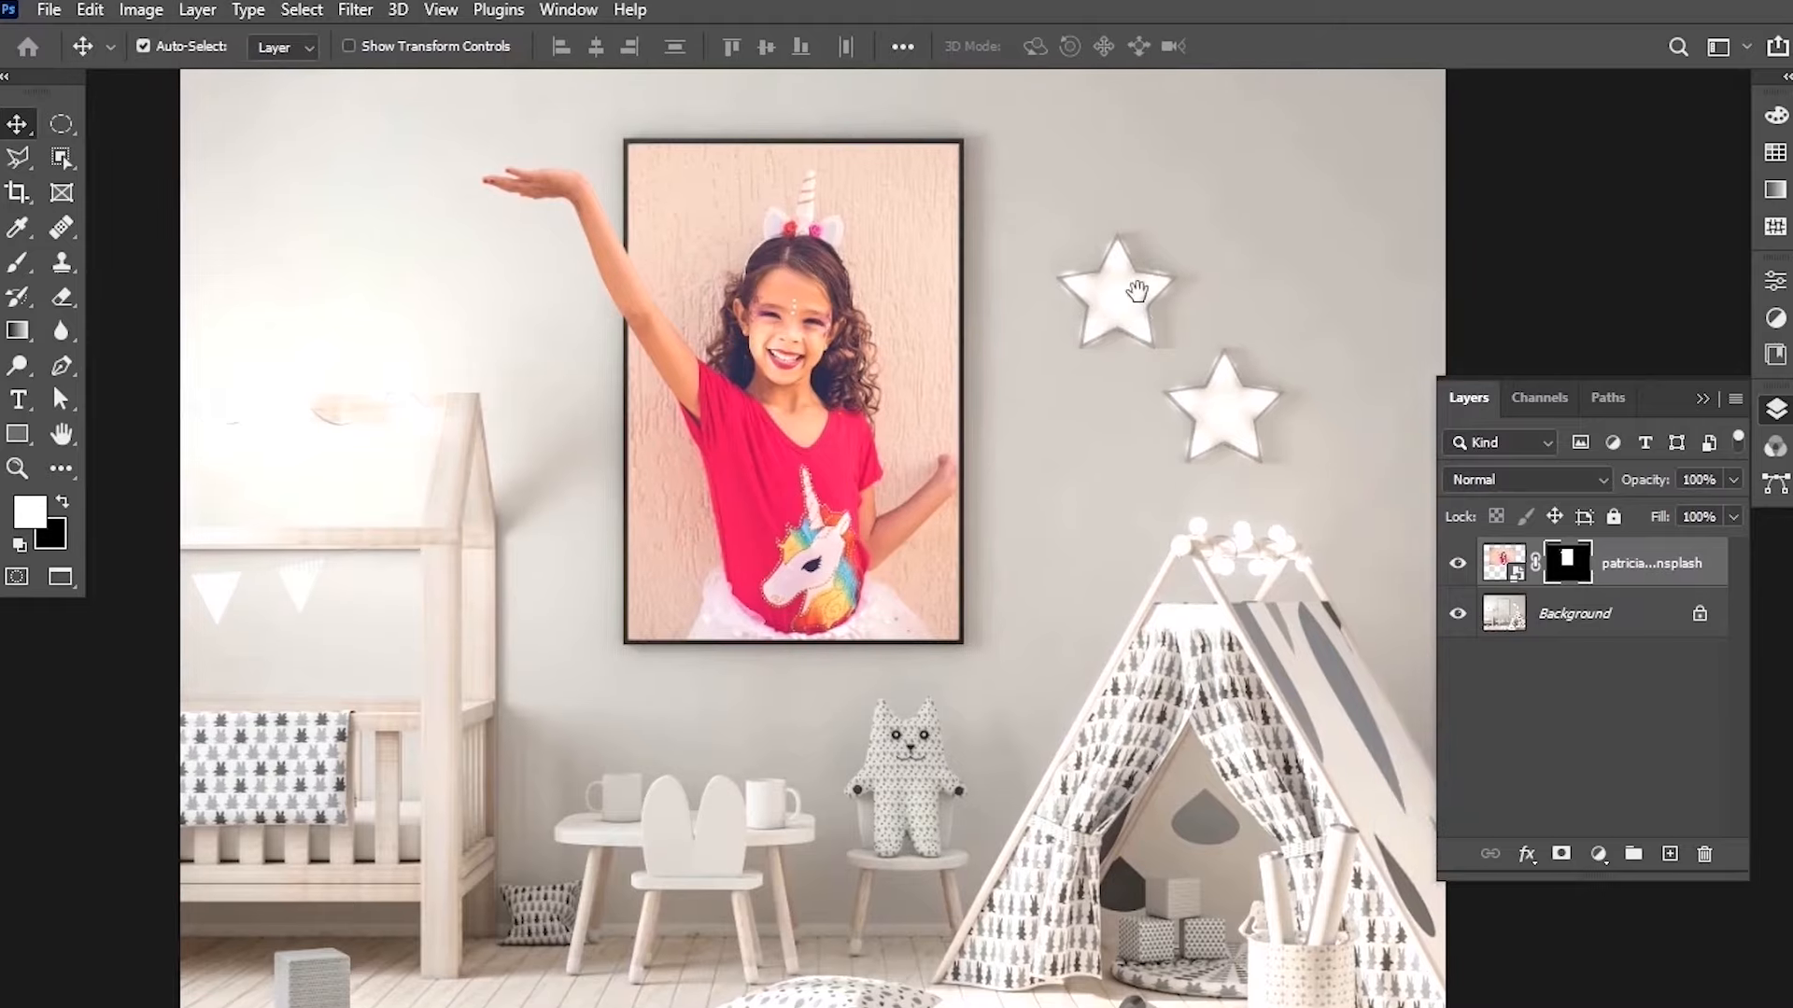
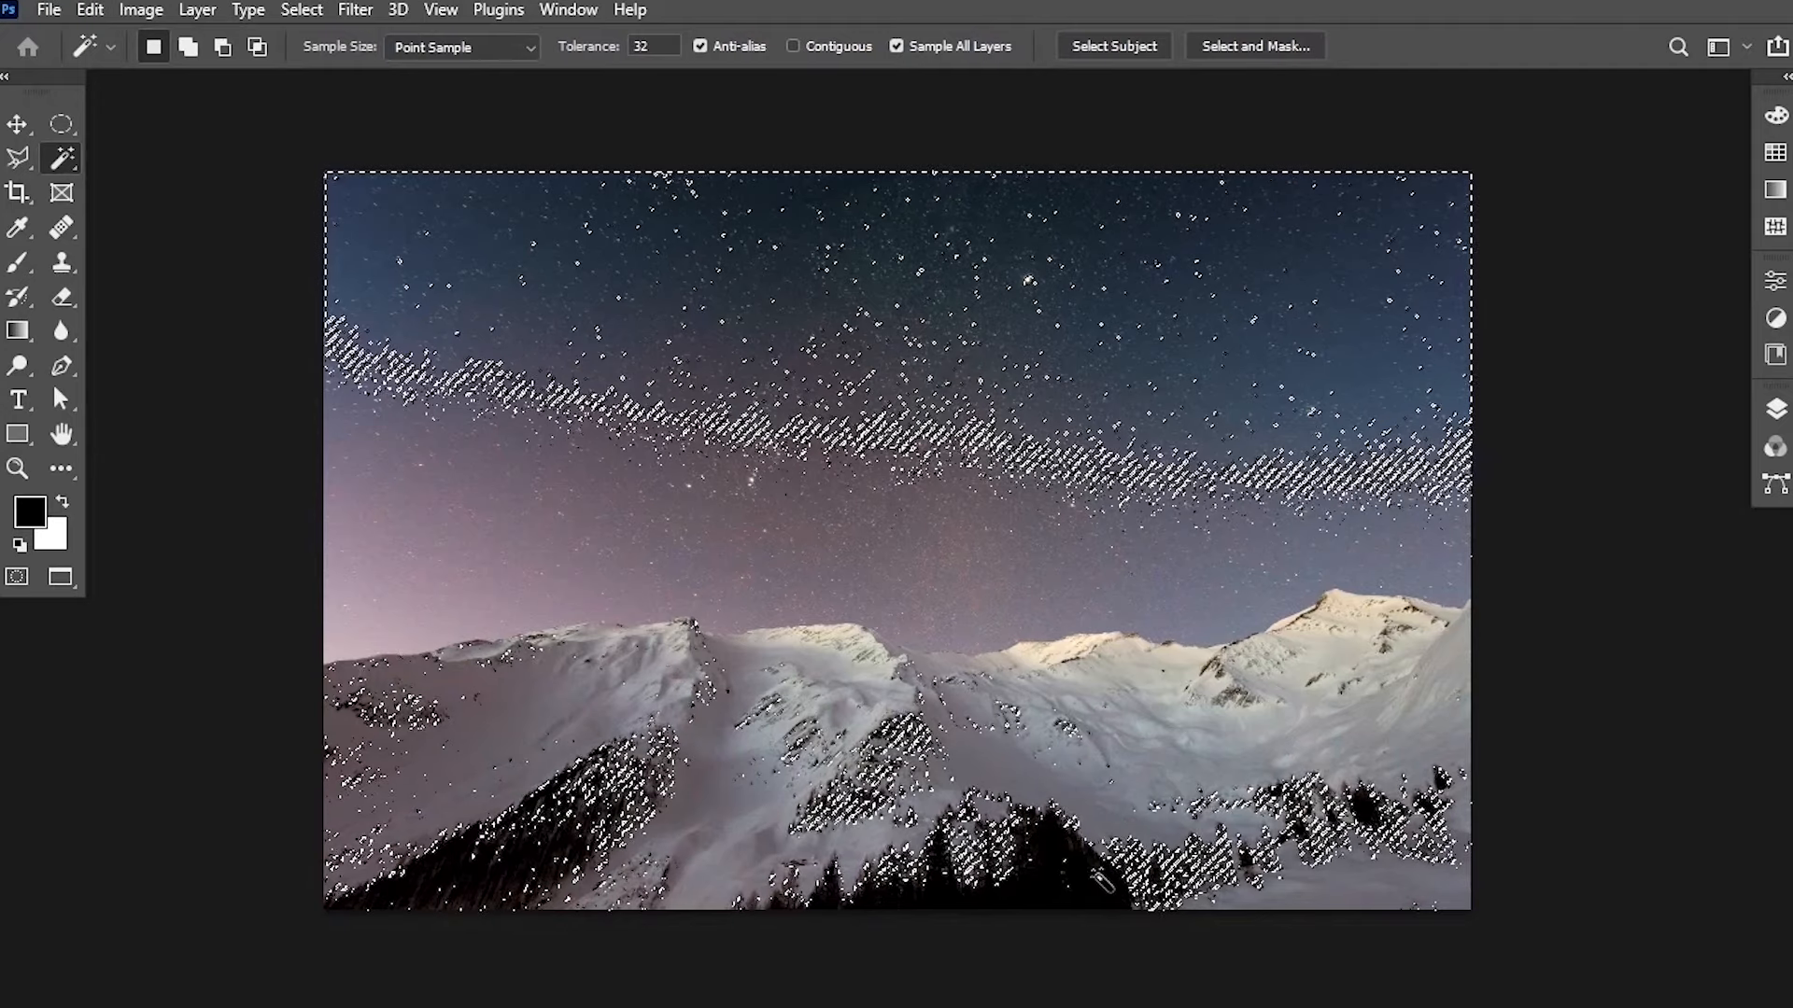
# Try selecting the sky with the Magic Wand at several points, toggling Contiguous, then deselect.
pyautogui.hotkey('ctrl', 'd')
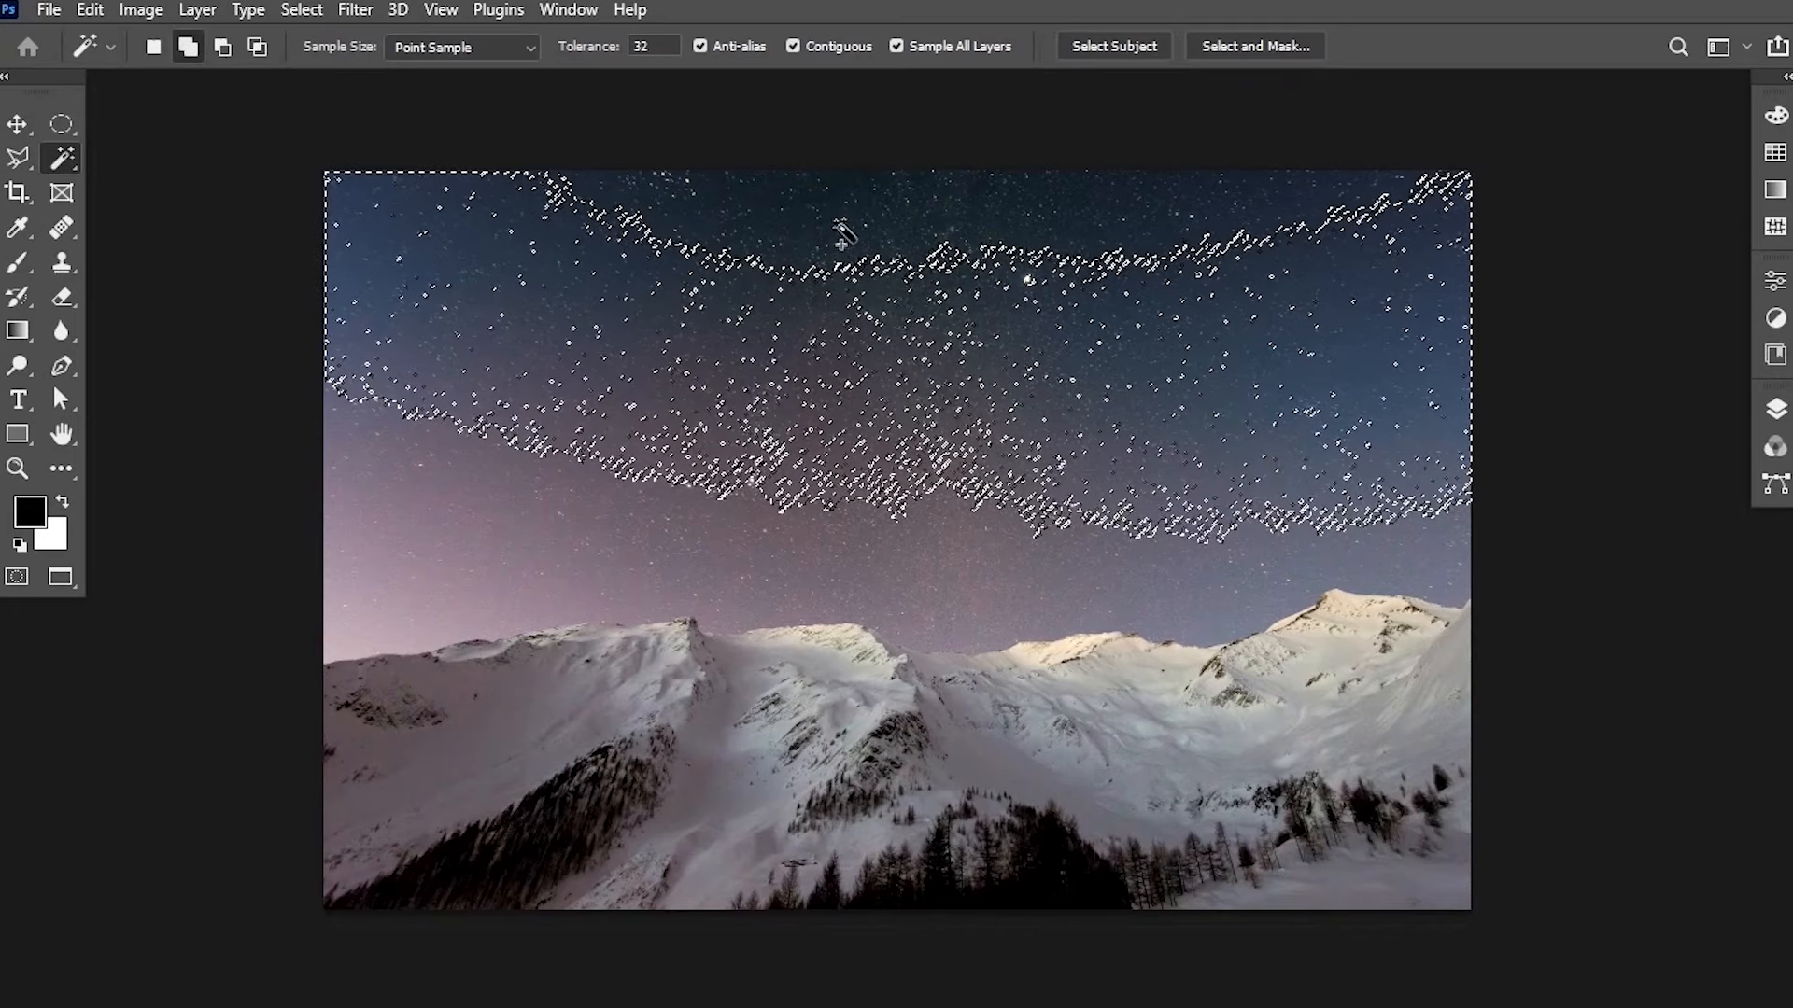
pyautogui.keyDown('shift'); pyautogui.click(947, 194); pyautogui.keyUp('shift')
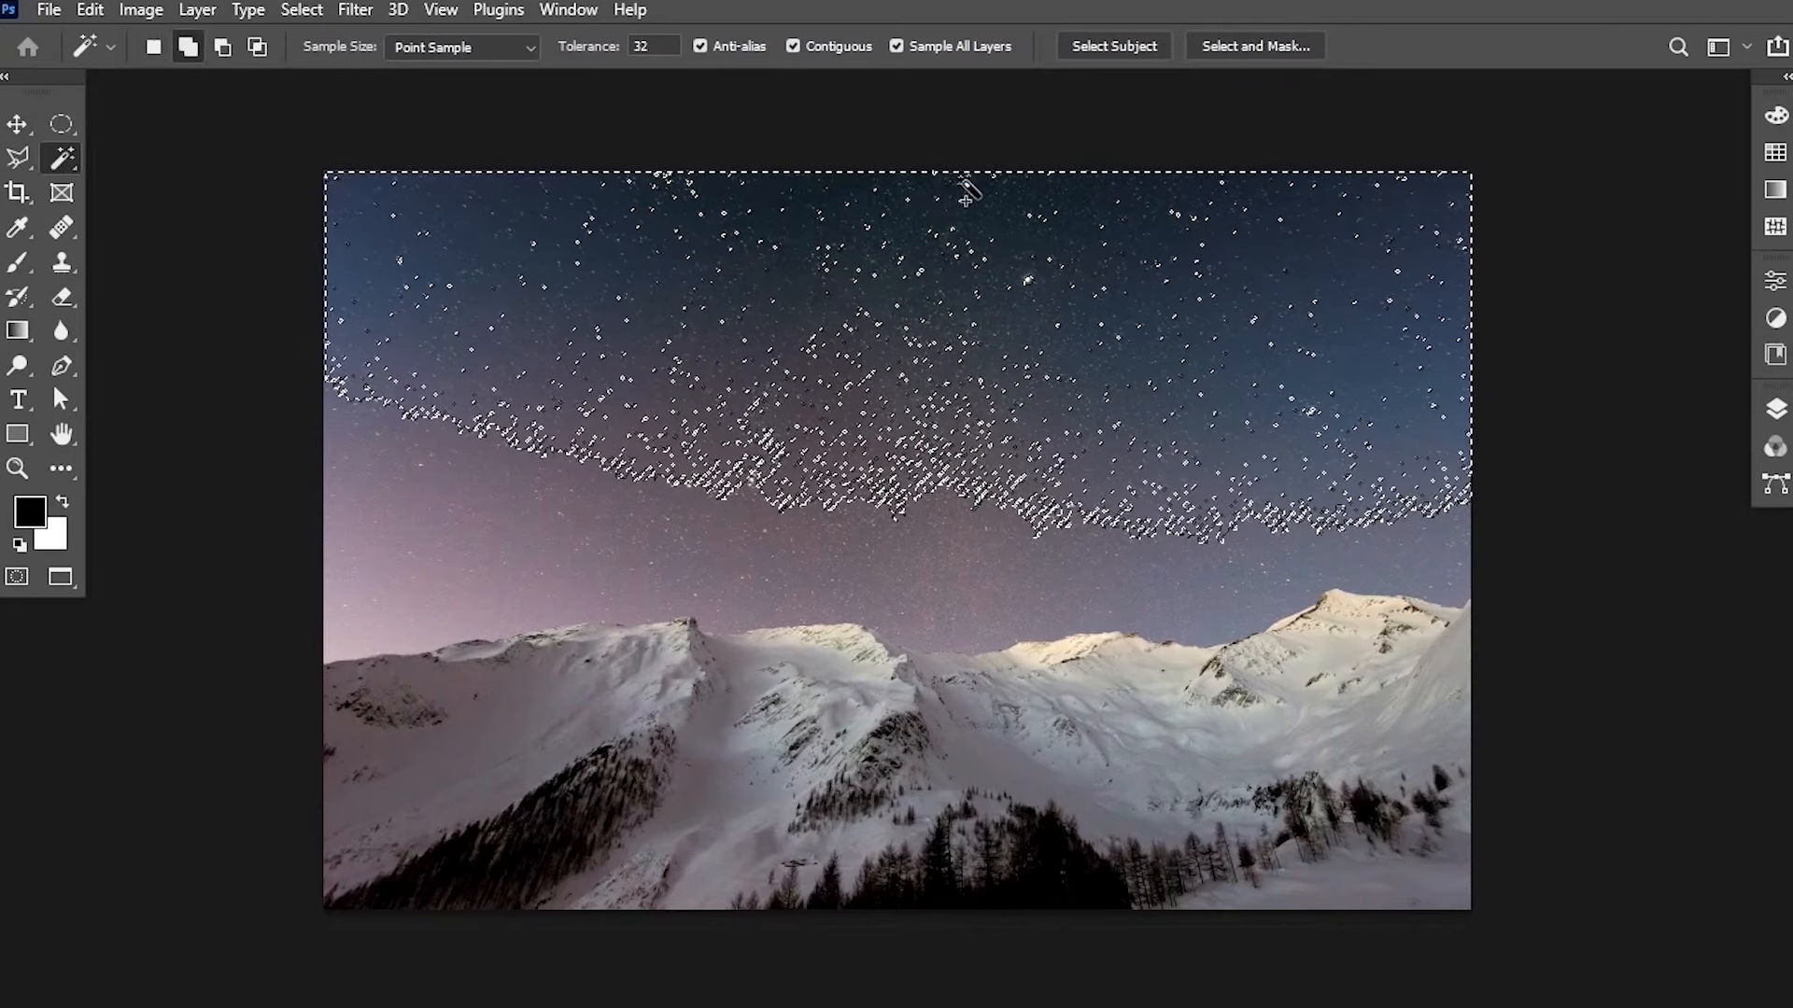
pyautogui.keyDown('shift'); pyautogui.click(426, 556); pyautogui.keyUp('shift')
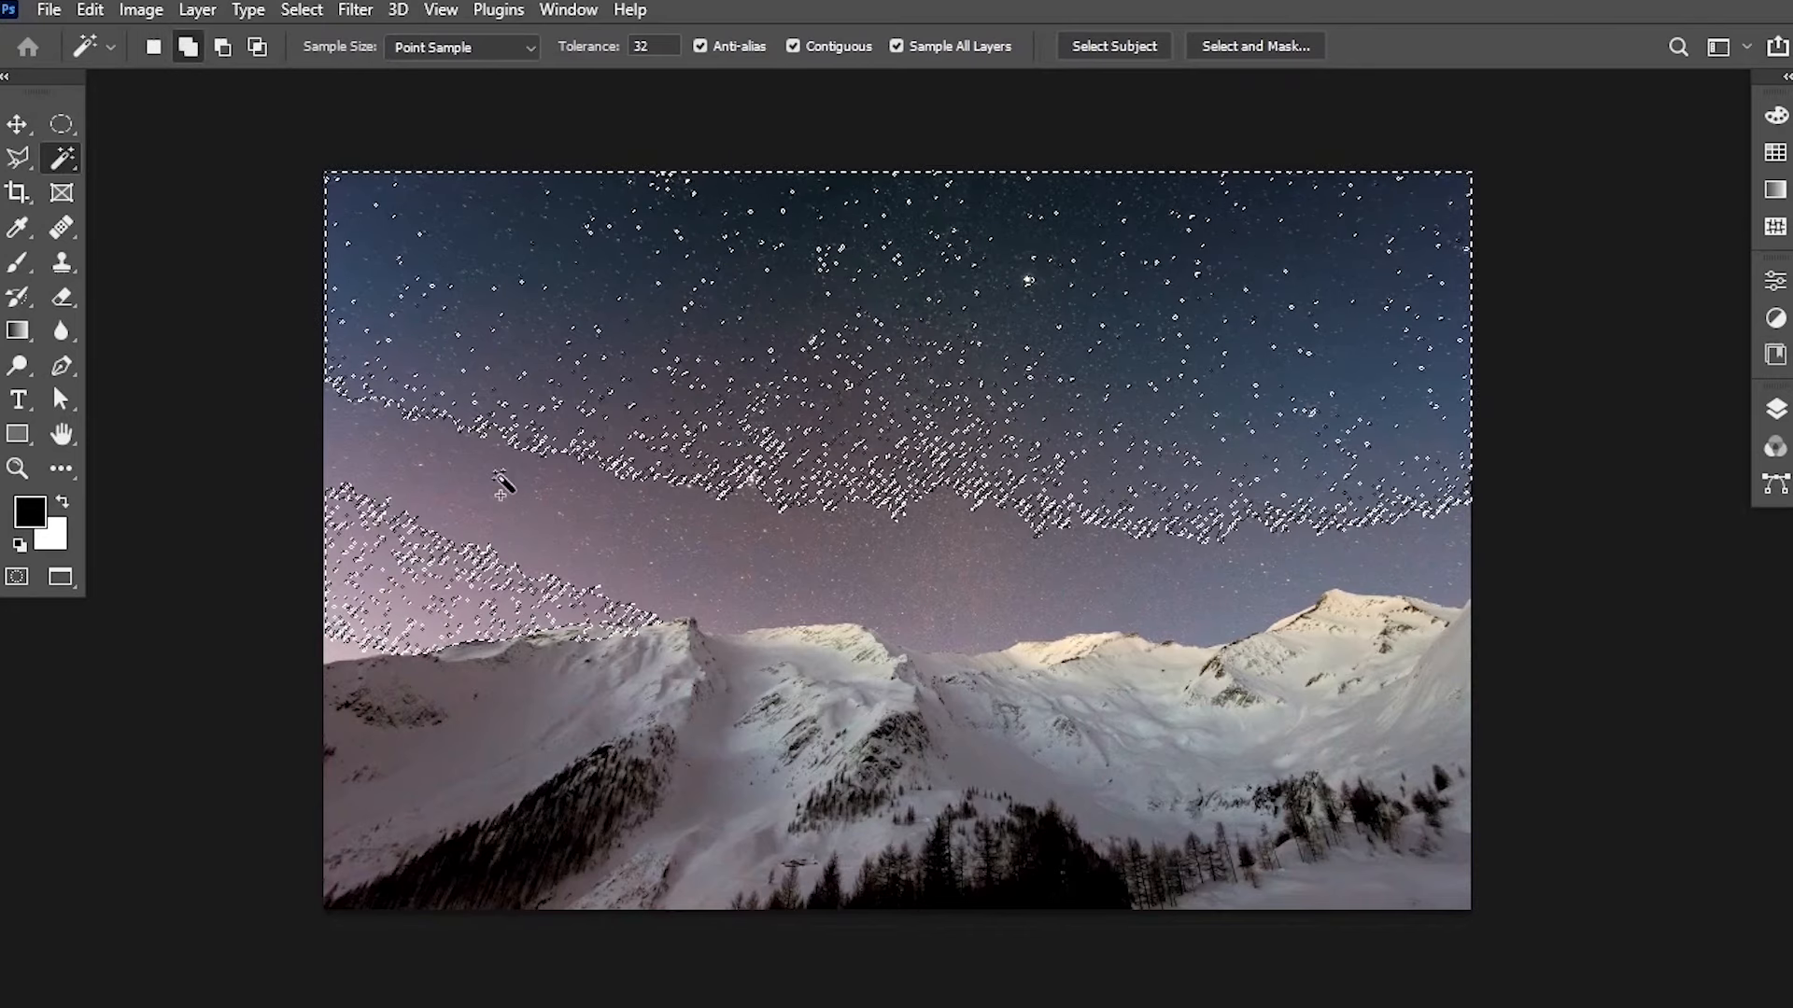
pyautogui.keyDown('shift'); pyautogui.click(866, 543); pyautogui.keyUp('shift')
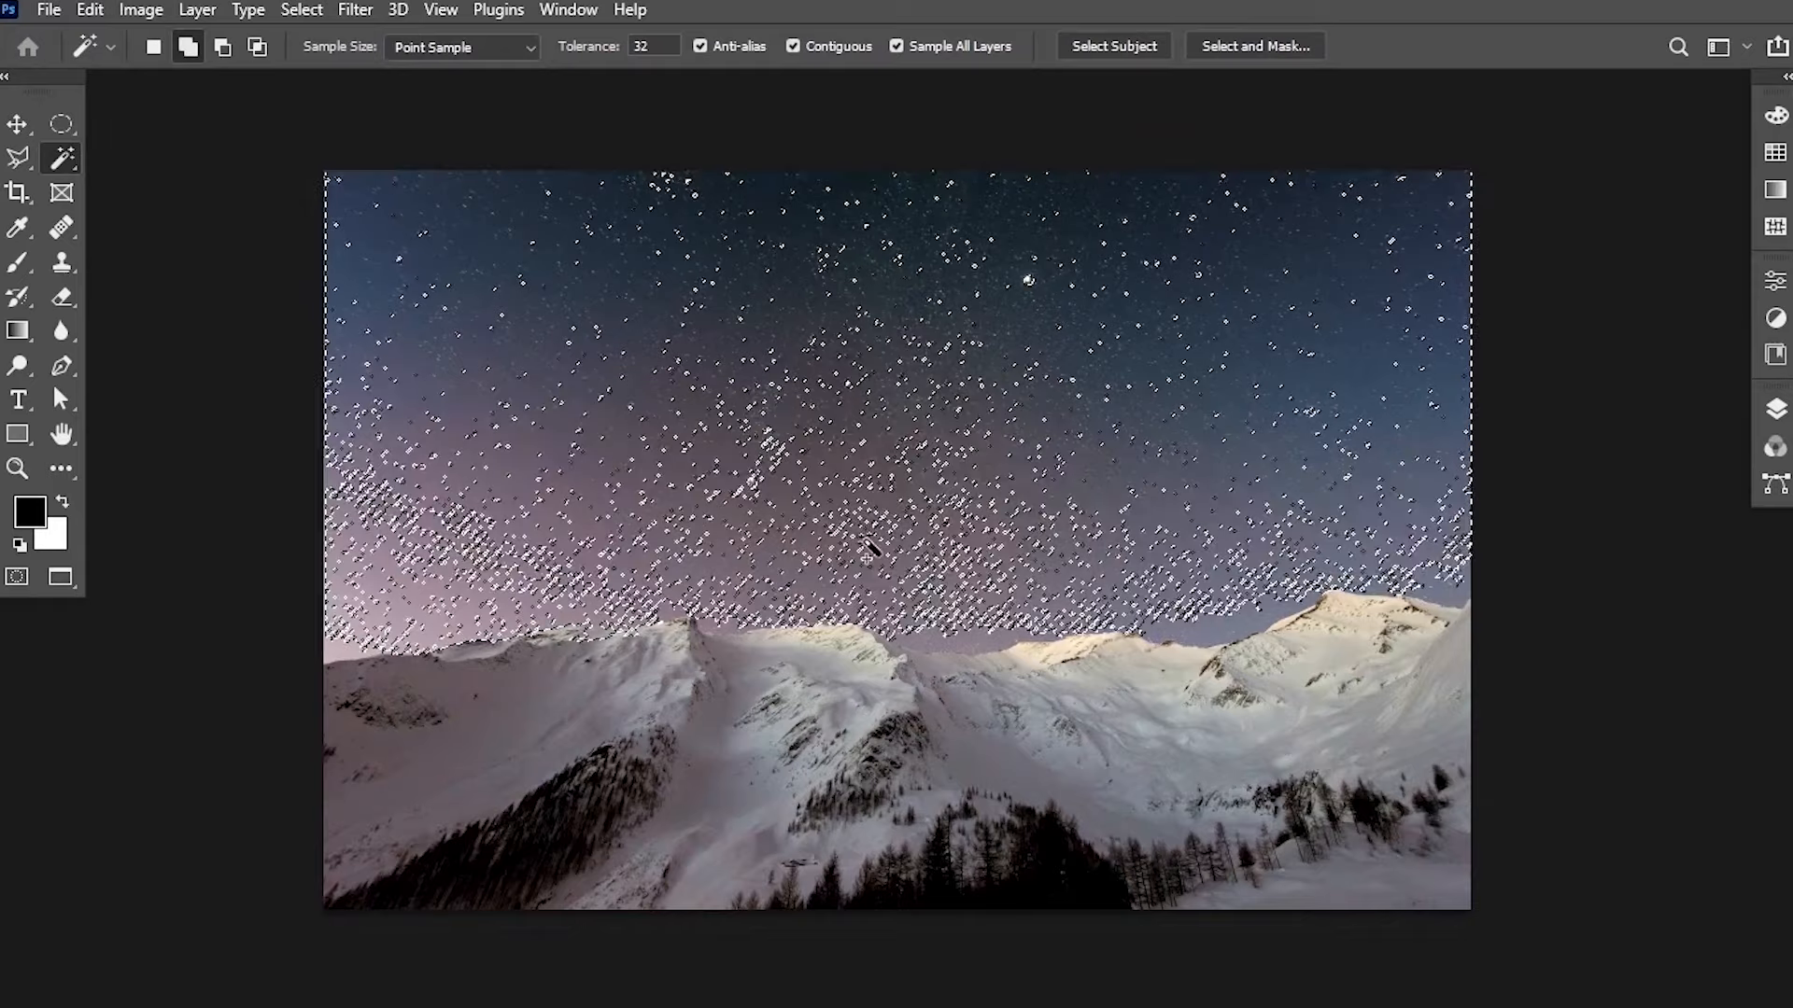
pyautogui.click(1226, 626)
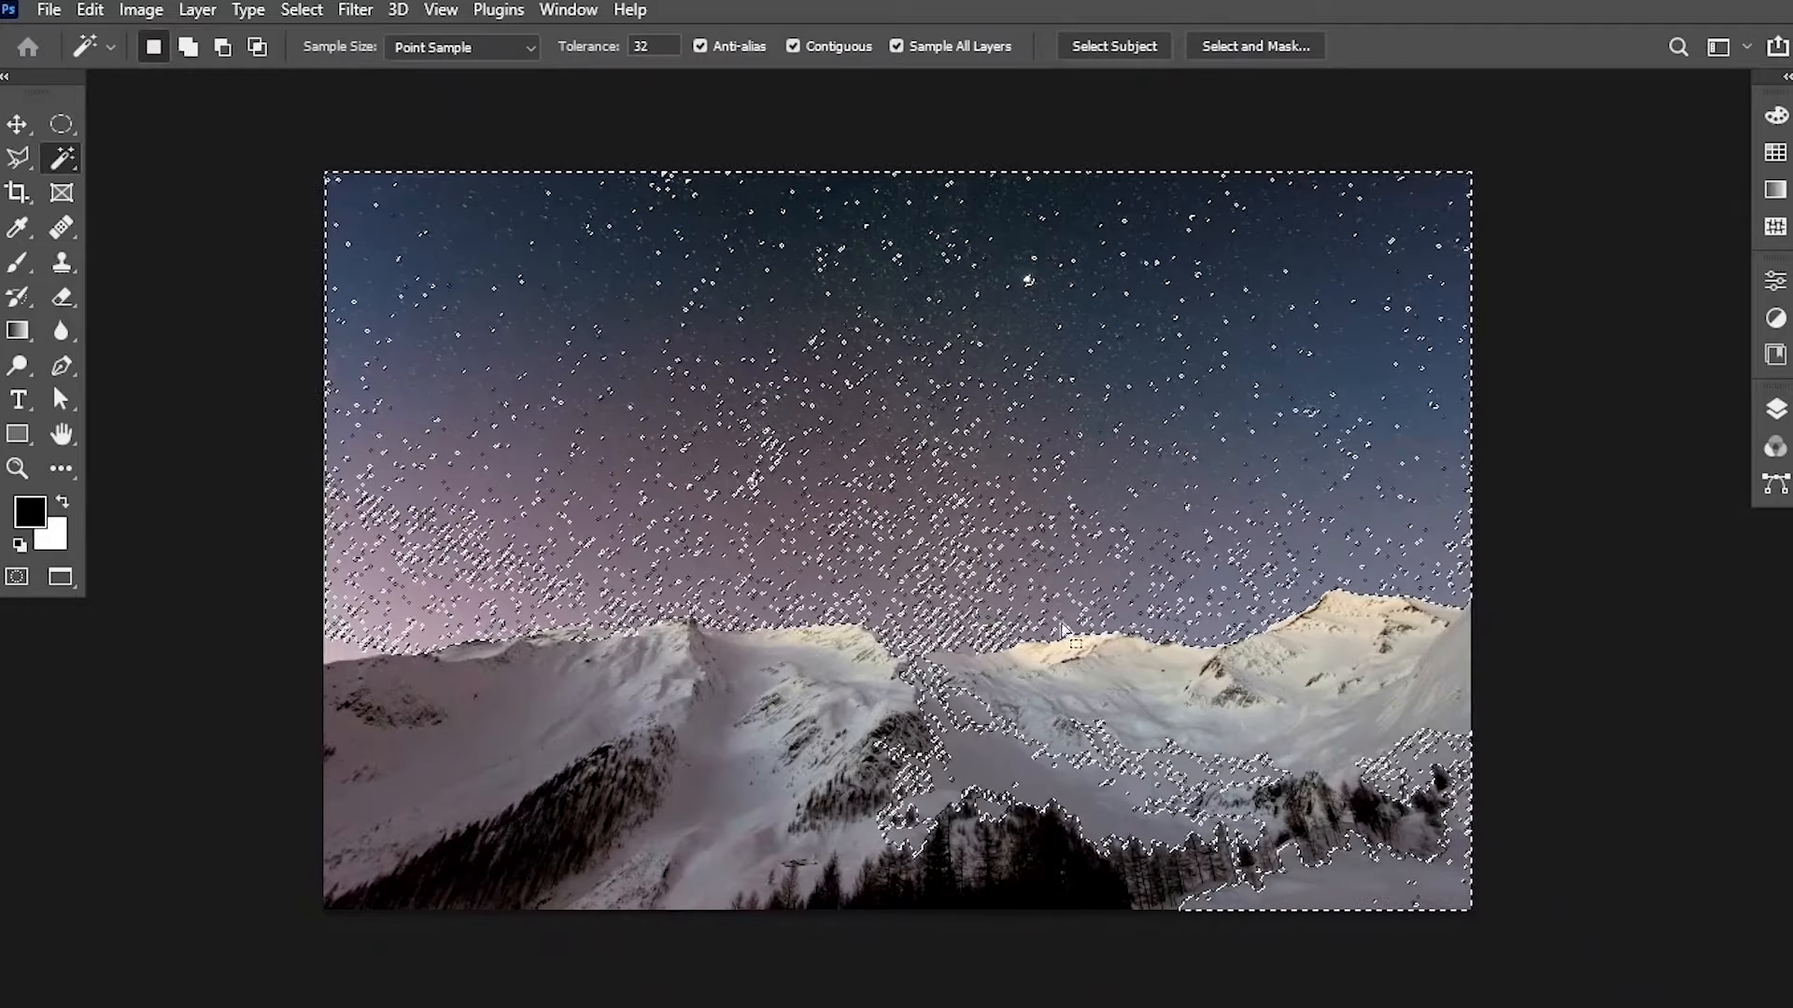
pyautogui.hotkey('ctrl', 'd')
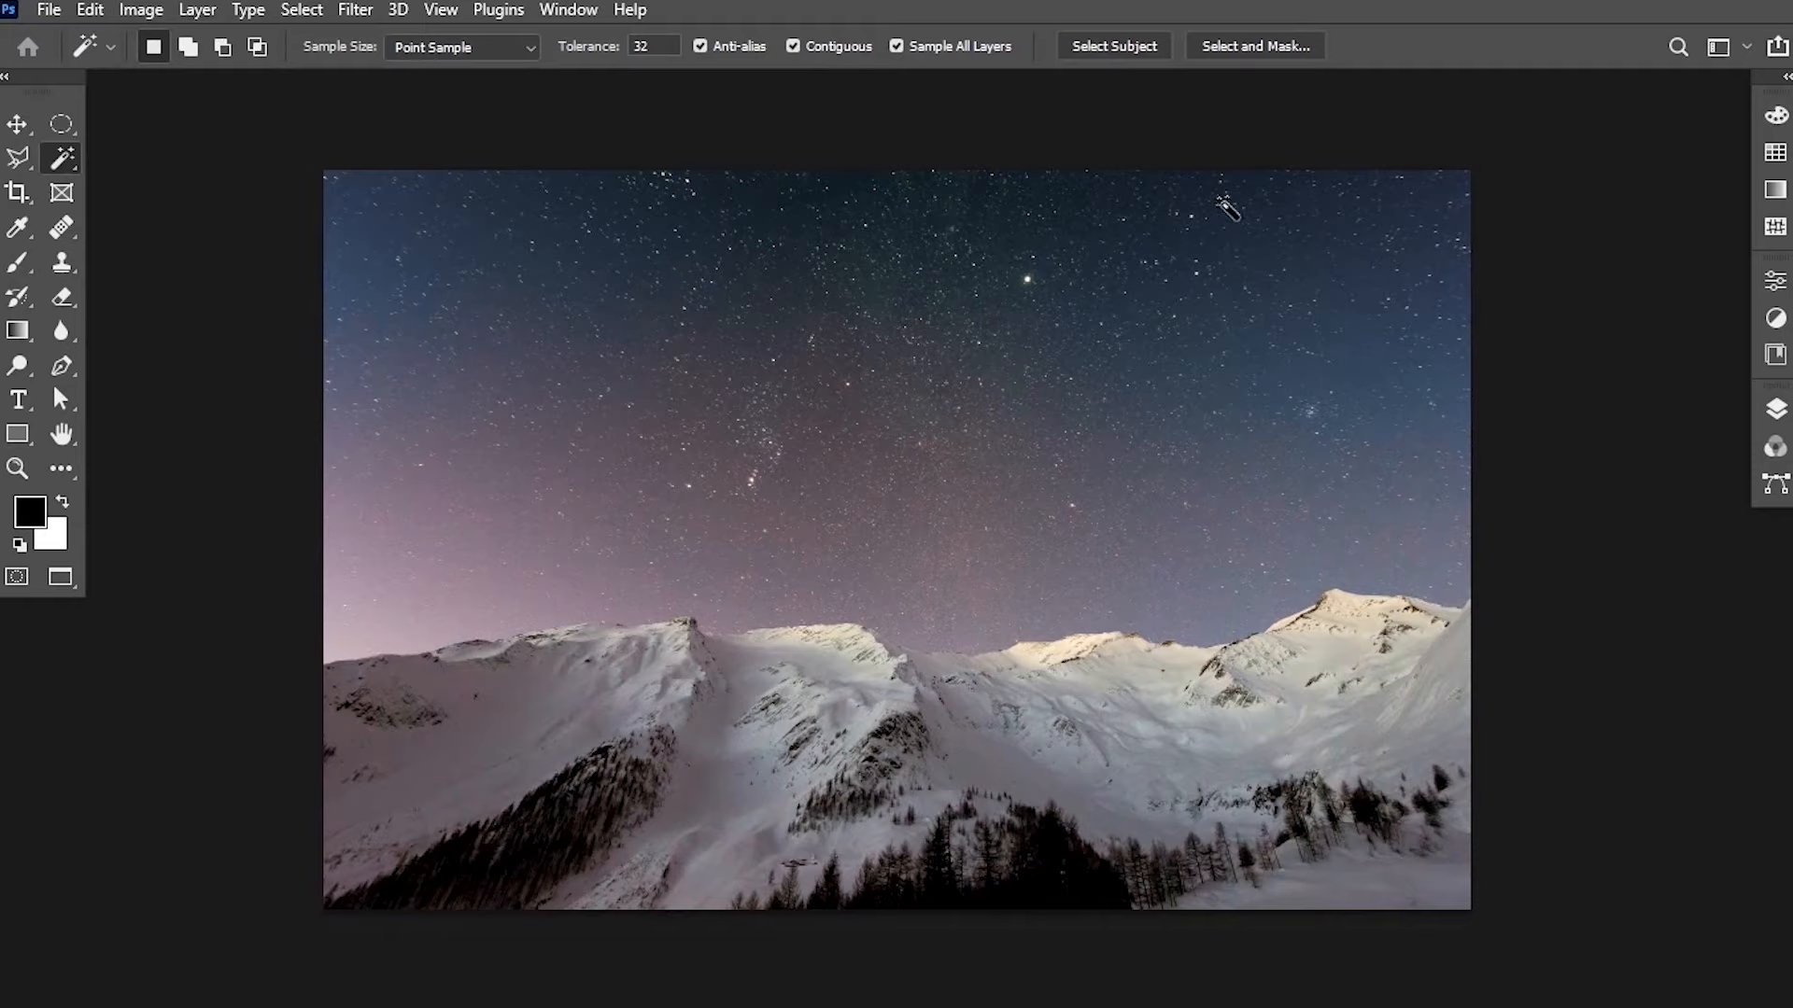
# Select the sky automatically with Select Sky, then invert the selection to the mountains.
pyautogui.click(298, 10)
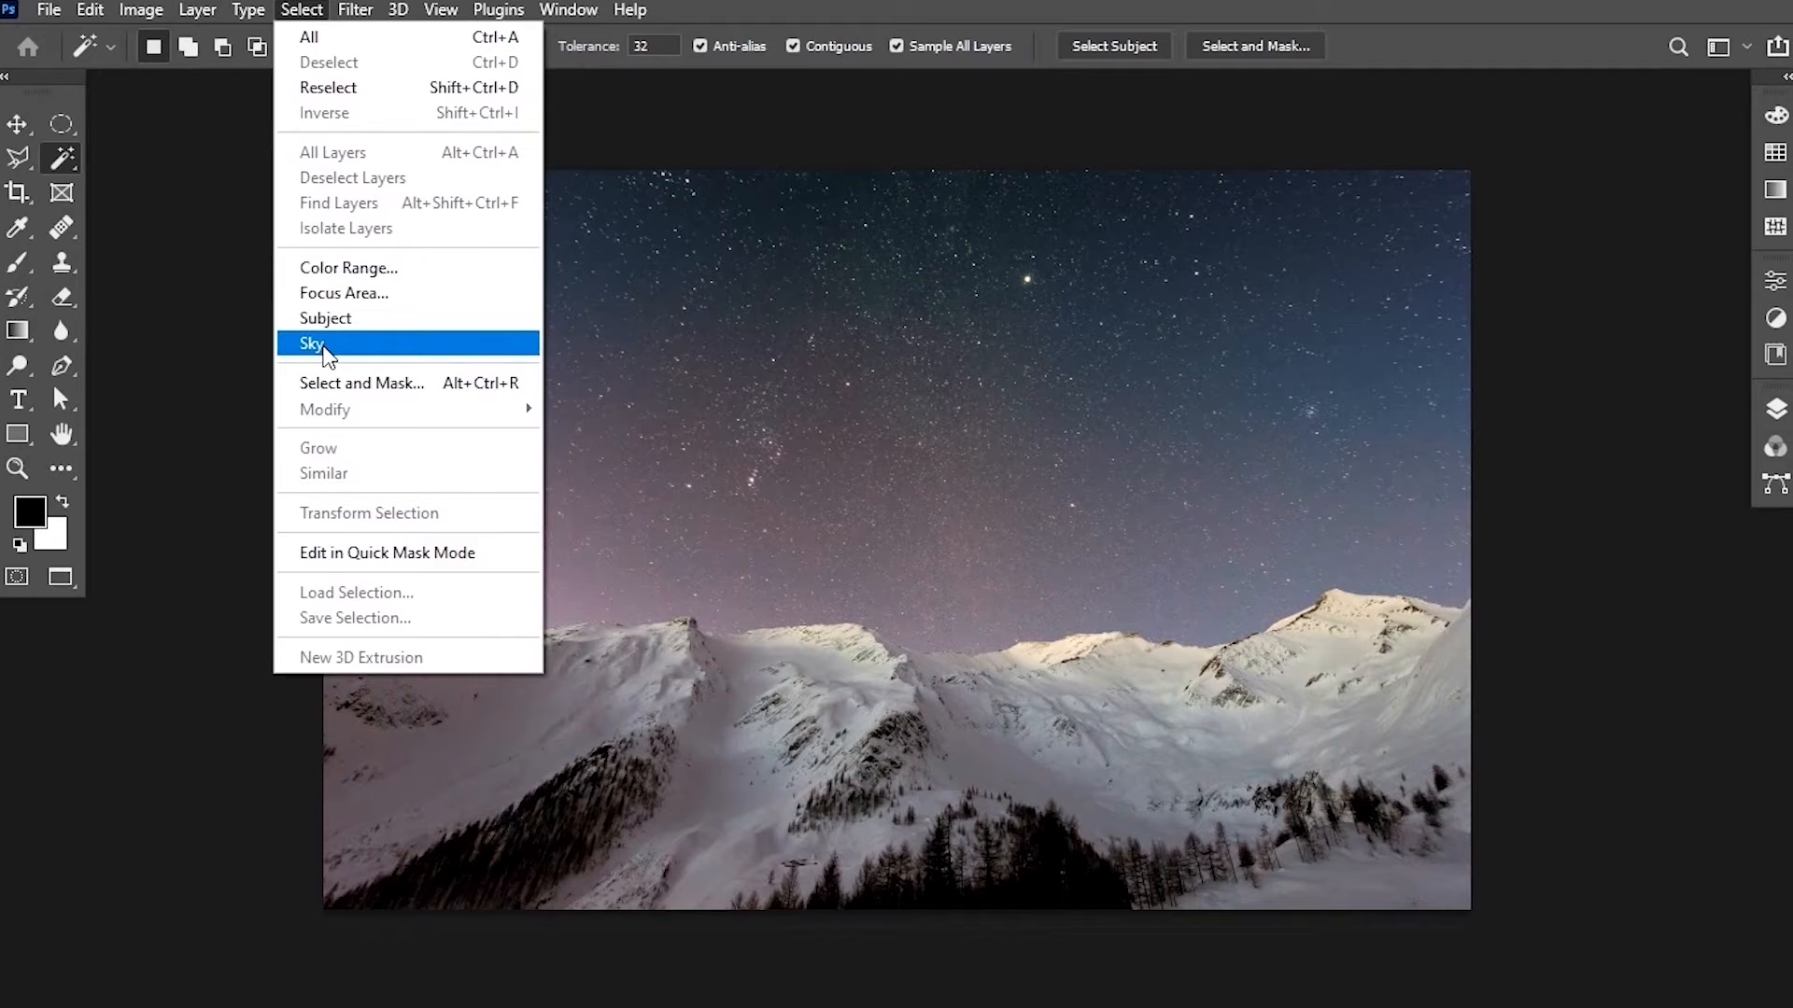
pyautogui.click(326, 353)
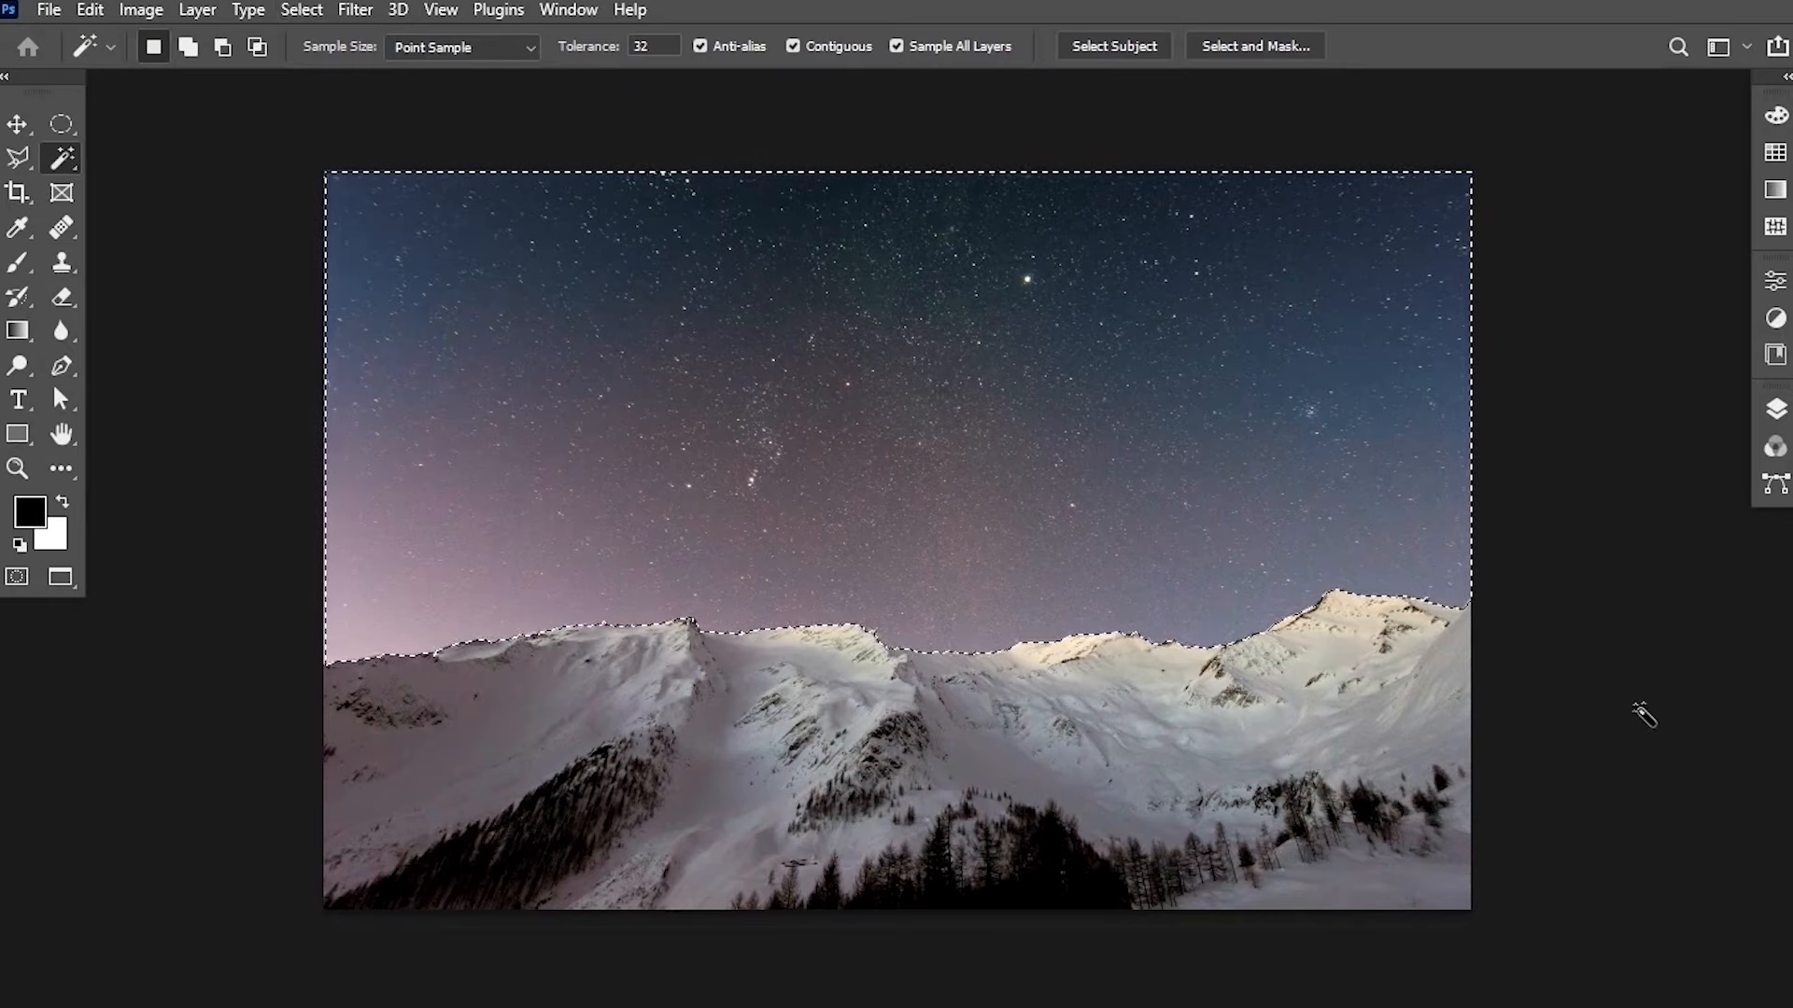
pyautogui.click(307, 12)
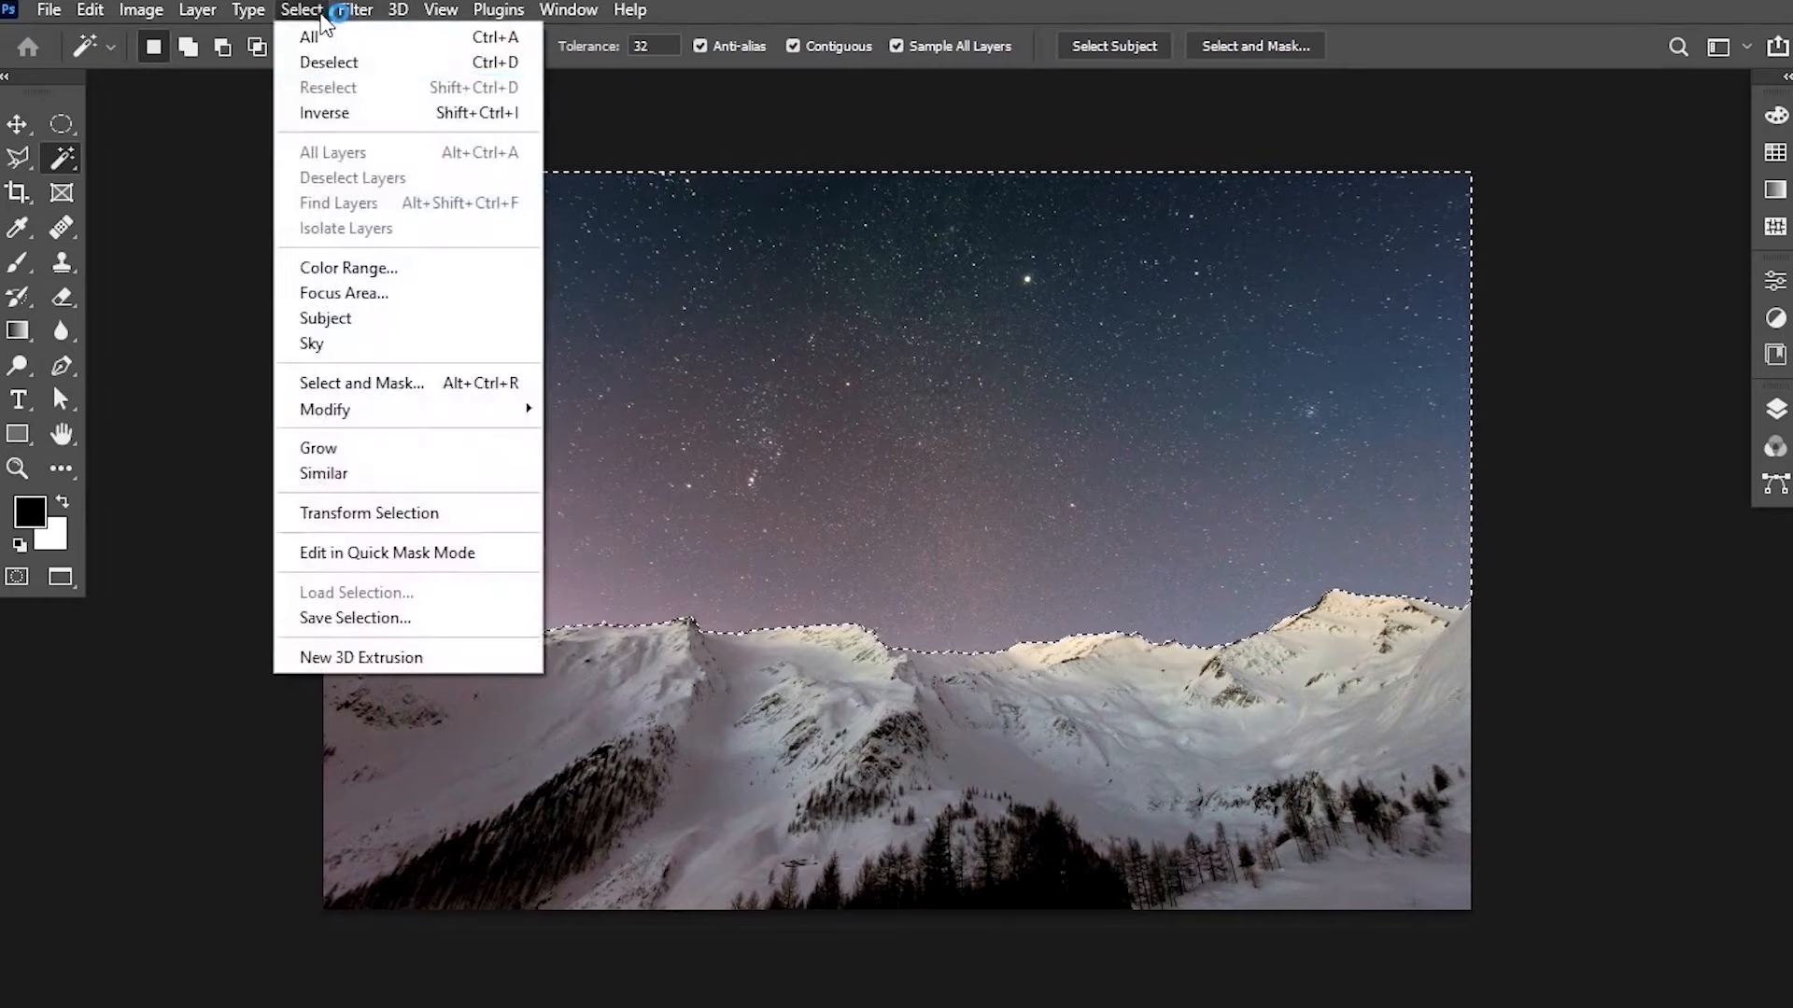
pyautogui.click(372, 121)
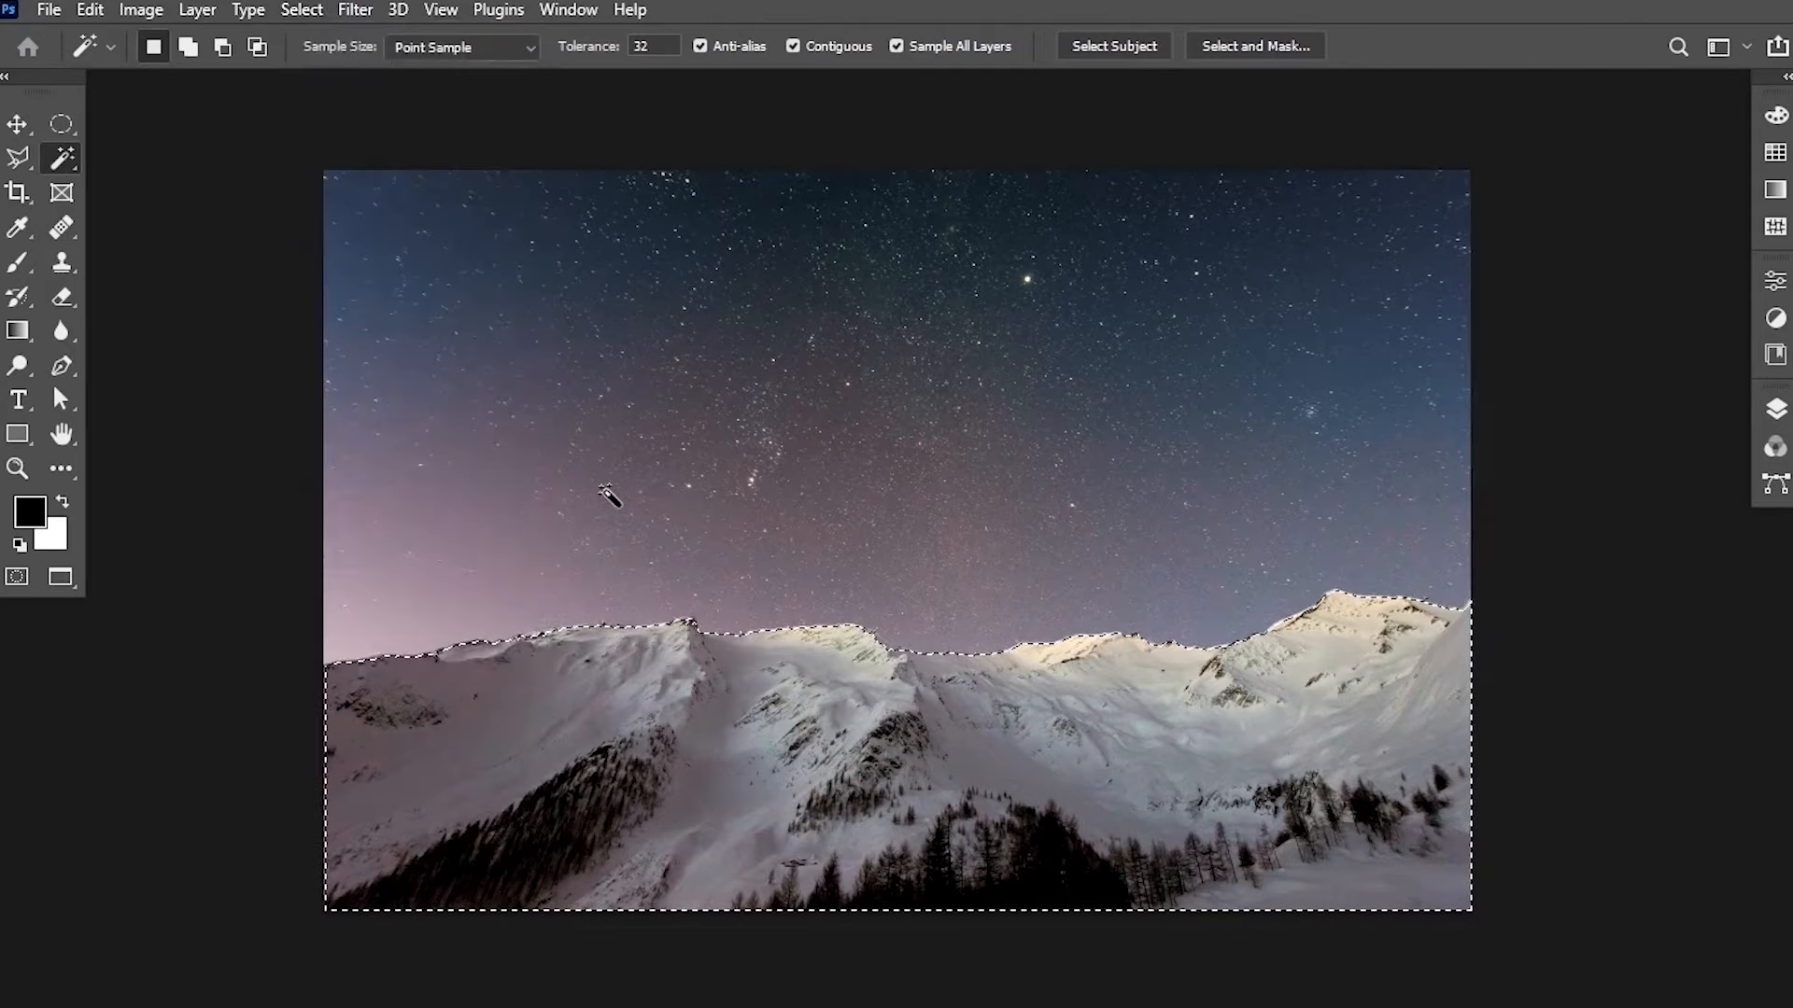
# Refine the mountain selection in Select and Mask and output it to a Layer Mask.
pyautogui.click(1241, 47)
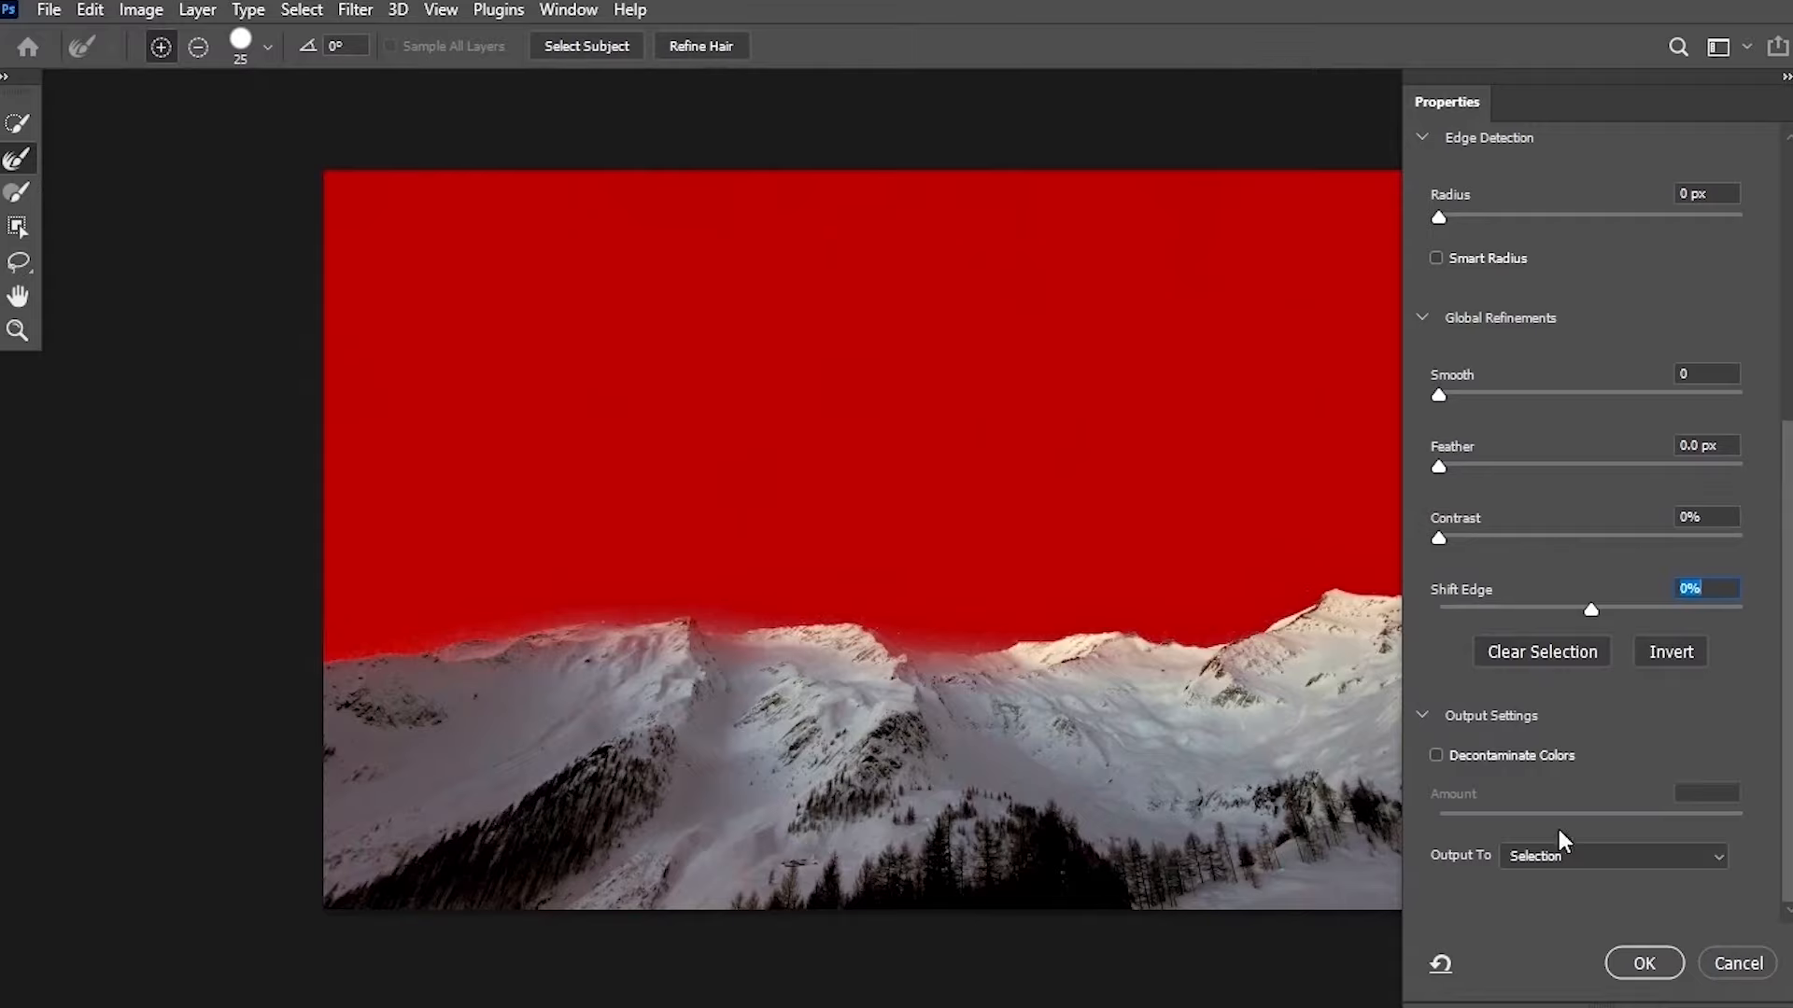
pyautogui.click(1571, 855)
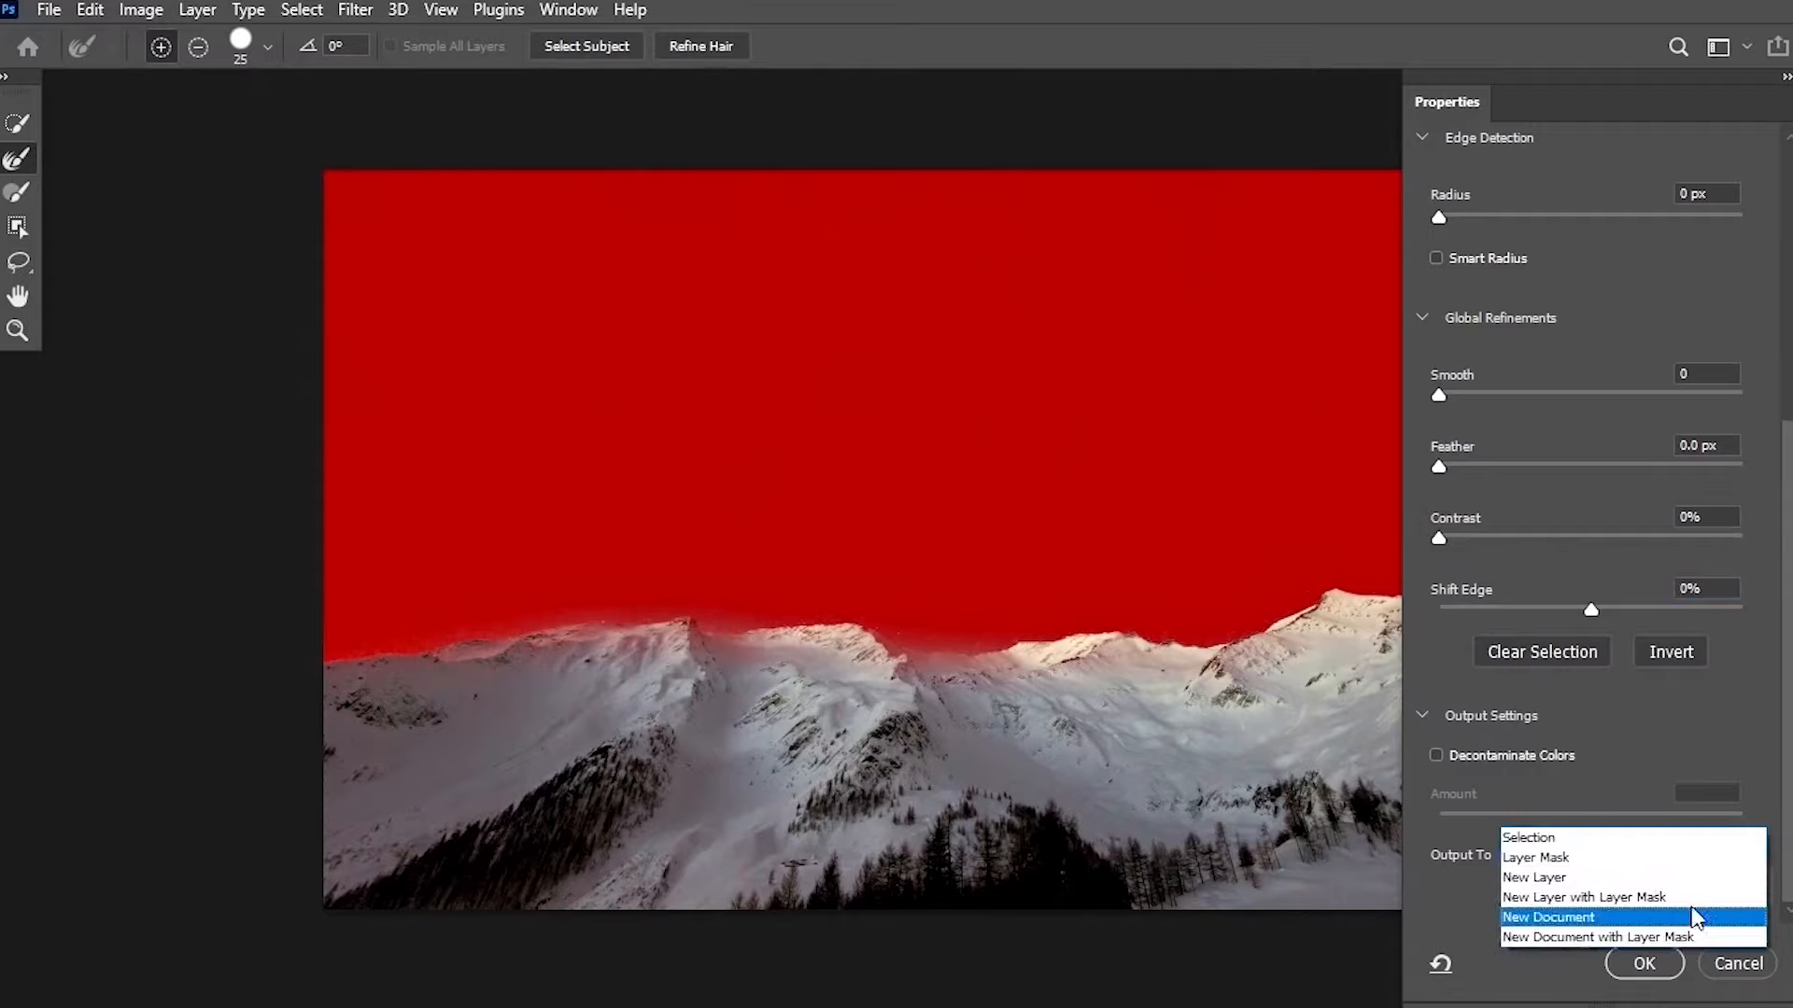
pyautogui.click(1658, 855)
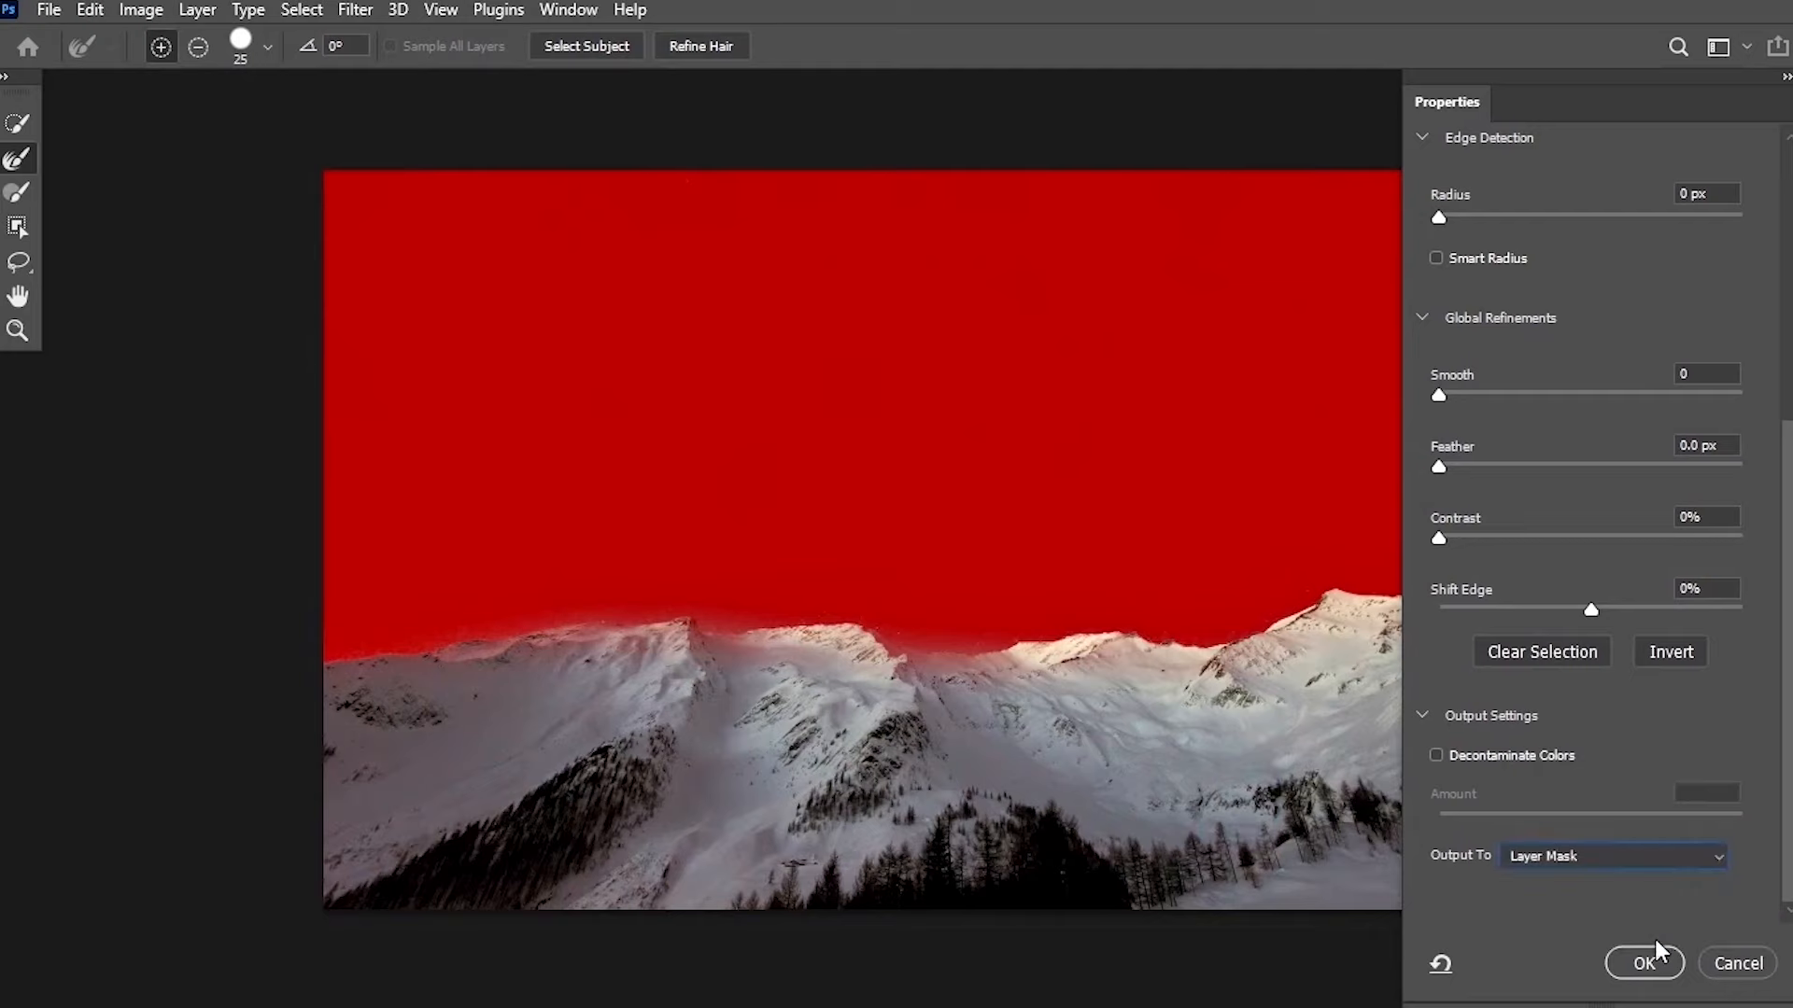
pyautogui.click(1646, 962)
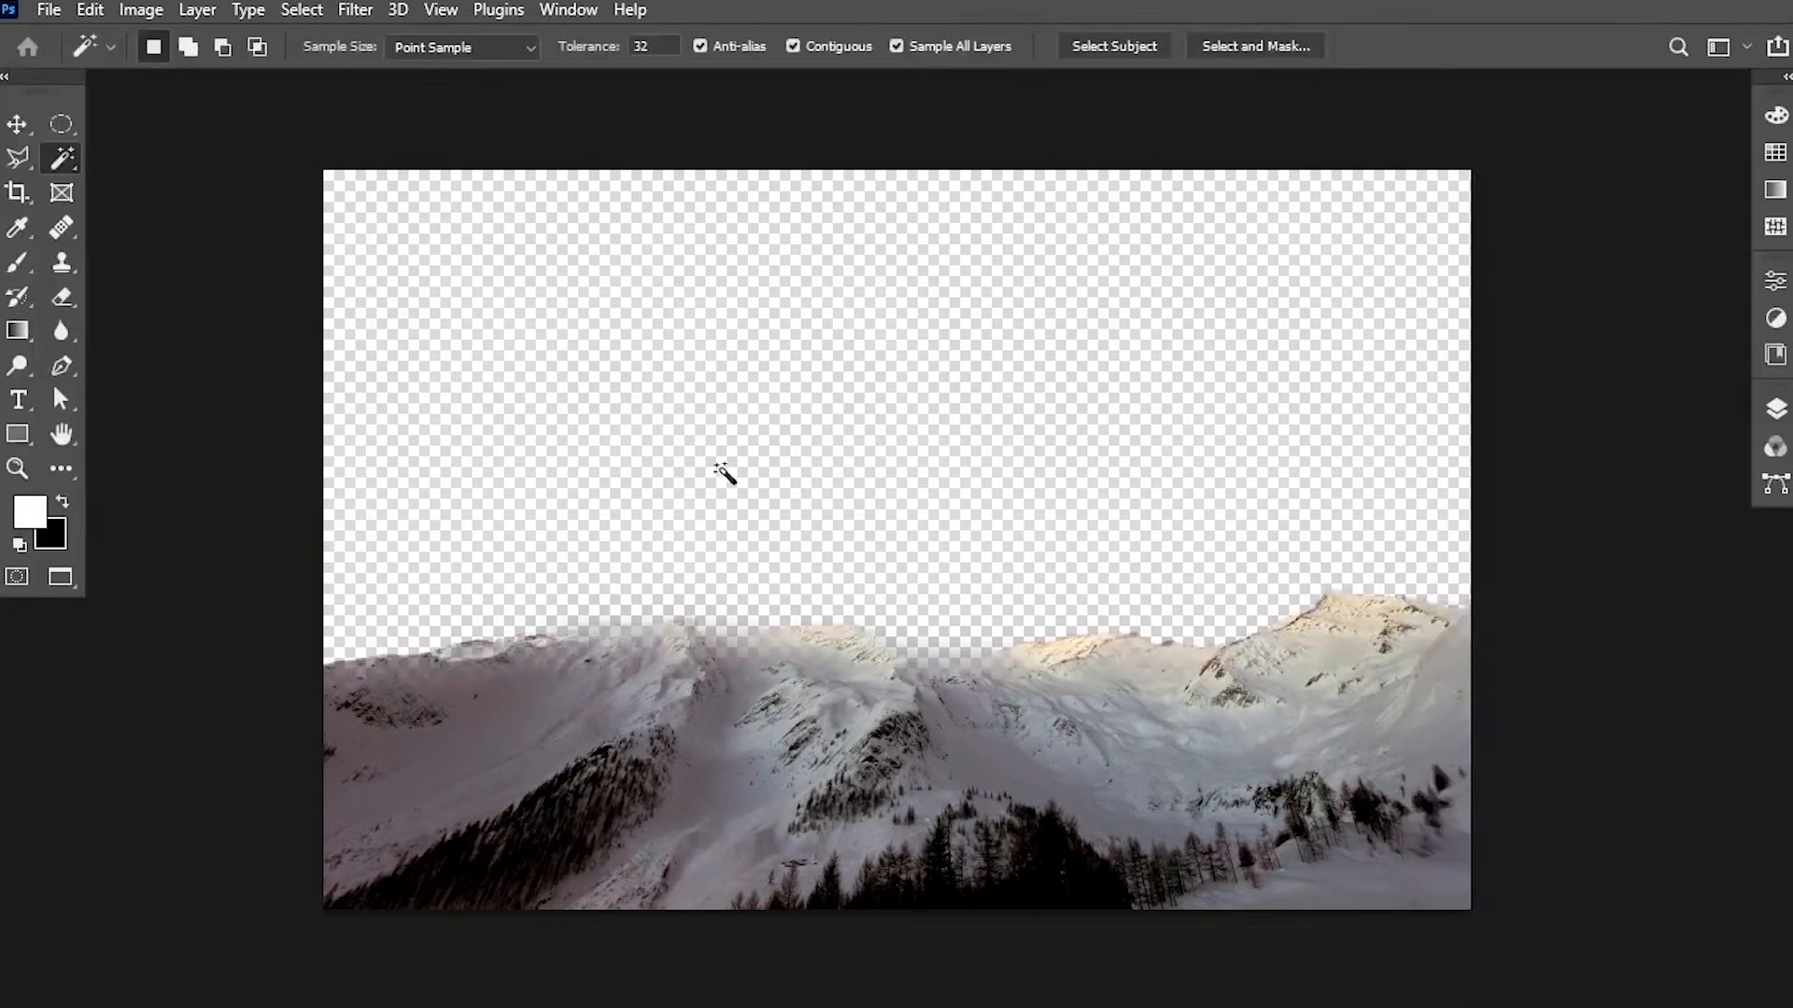
# Place Embedded the pexels-rakicevic-nenad-1274260 jar image from the Sky Selection folder into the document.
pyautogui.click(53, 9)
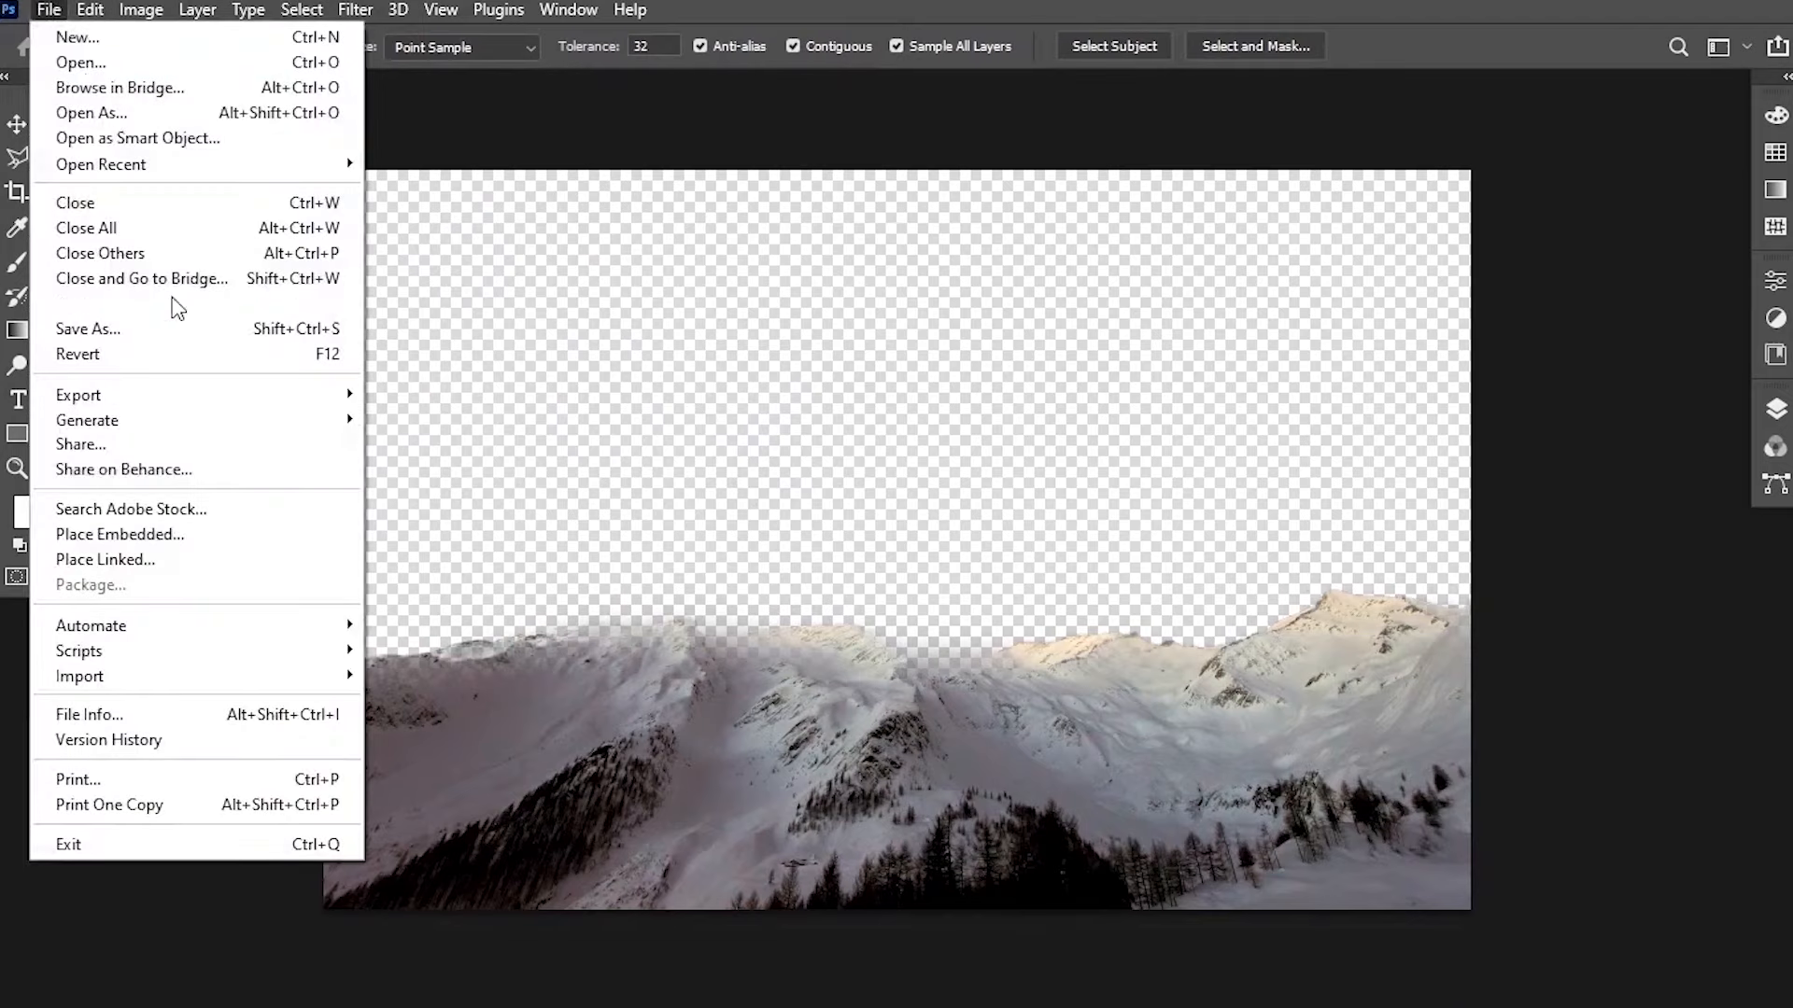
pyautogui.click(214, 528)
pyautogui.doubleClick(496, 379)
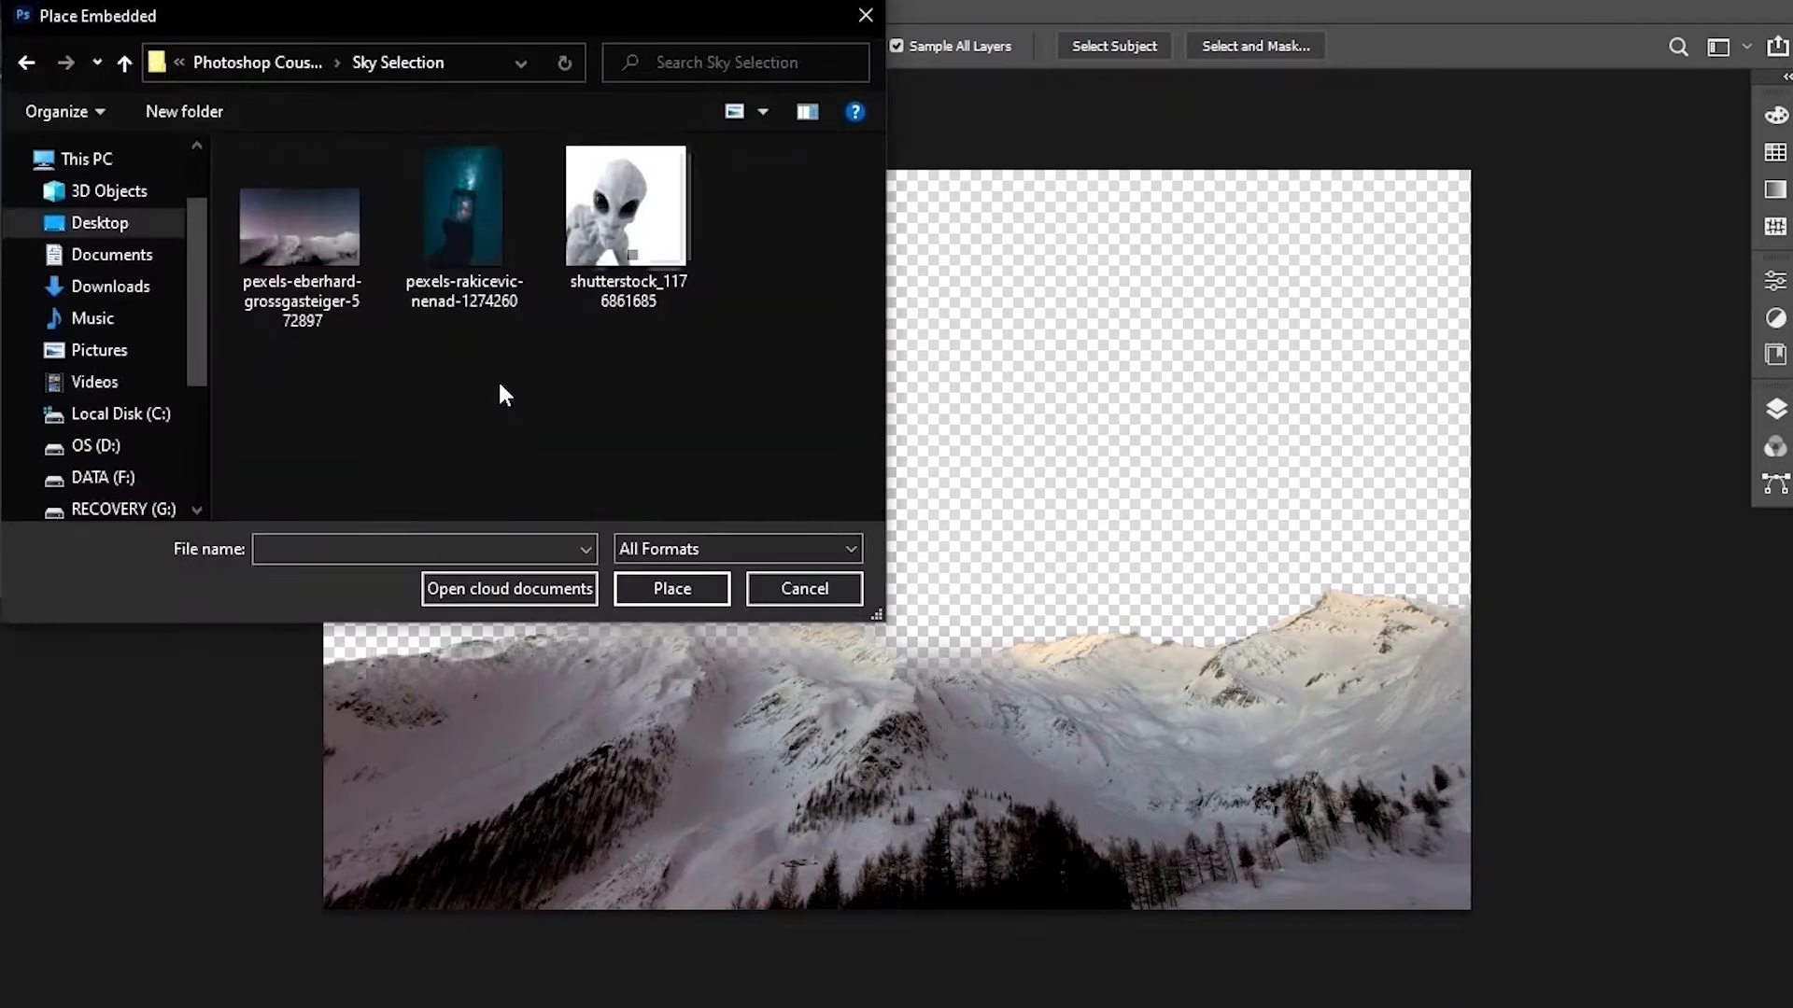
pyautogui.doubleClick(467, 212)
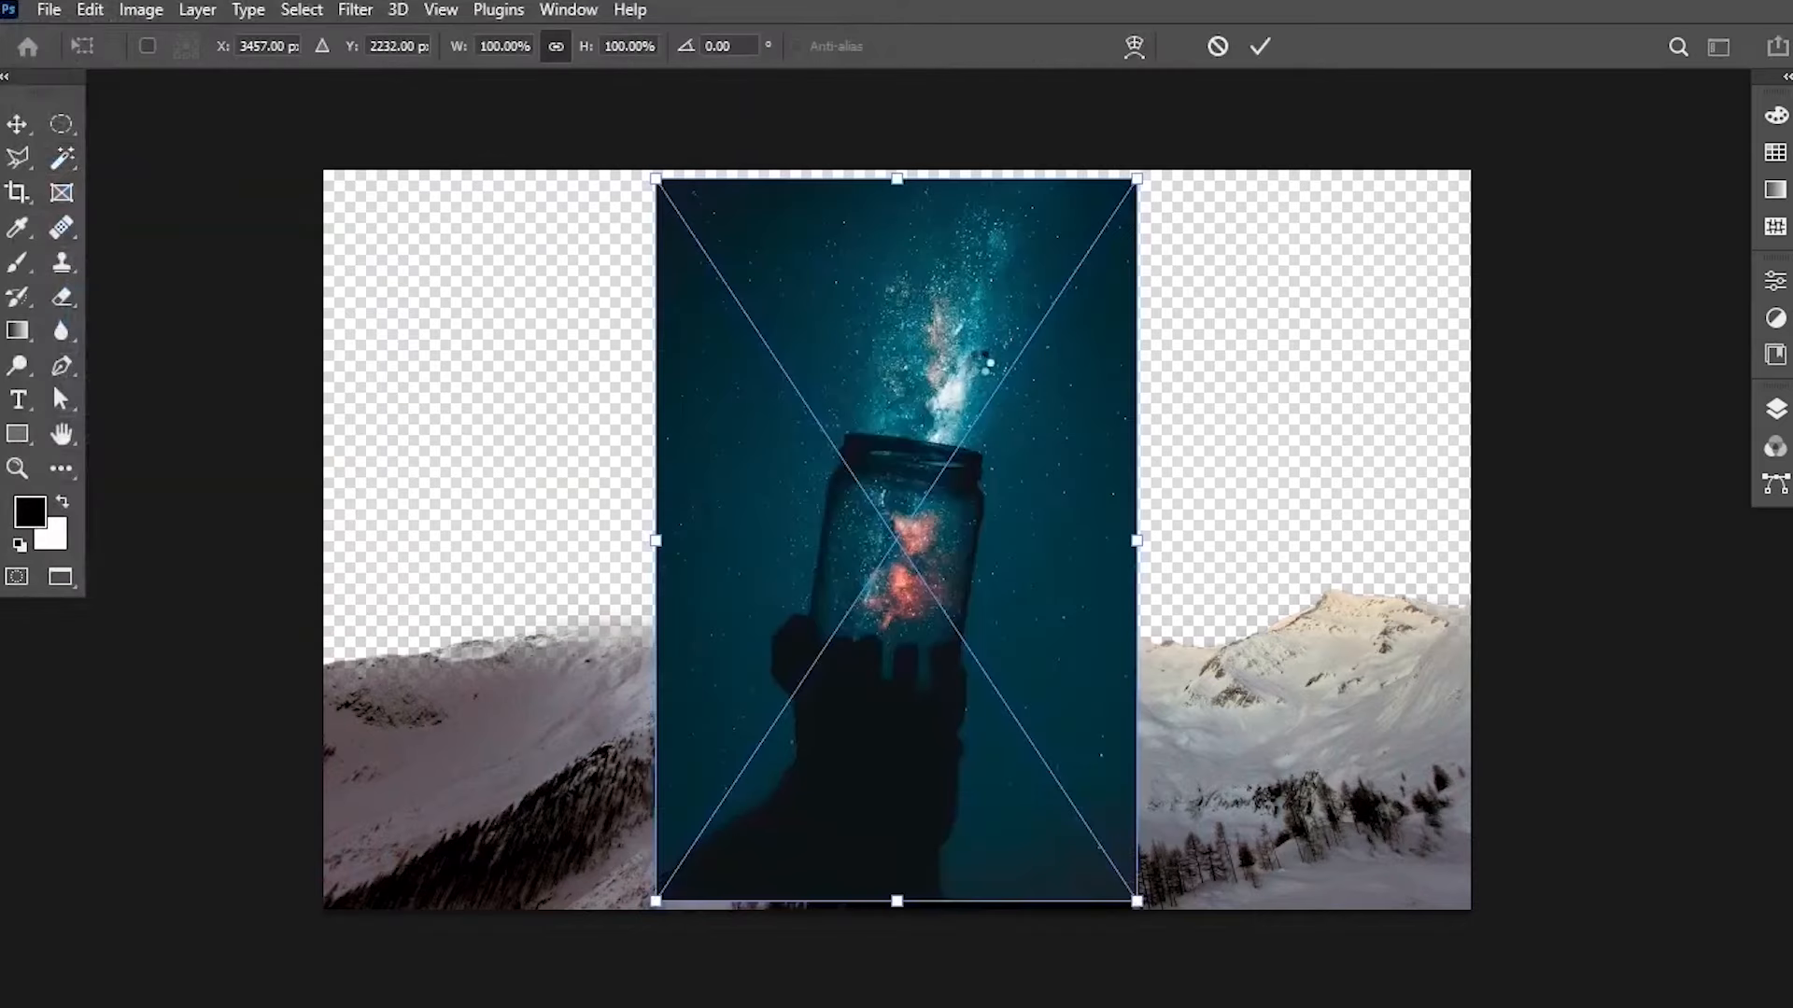
# Move the placed jar layer below the masked mountain layer in the layer stack.
pyautogui.click(1775, 411)
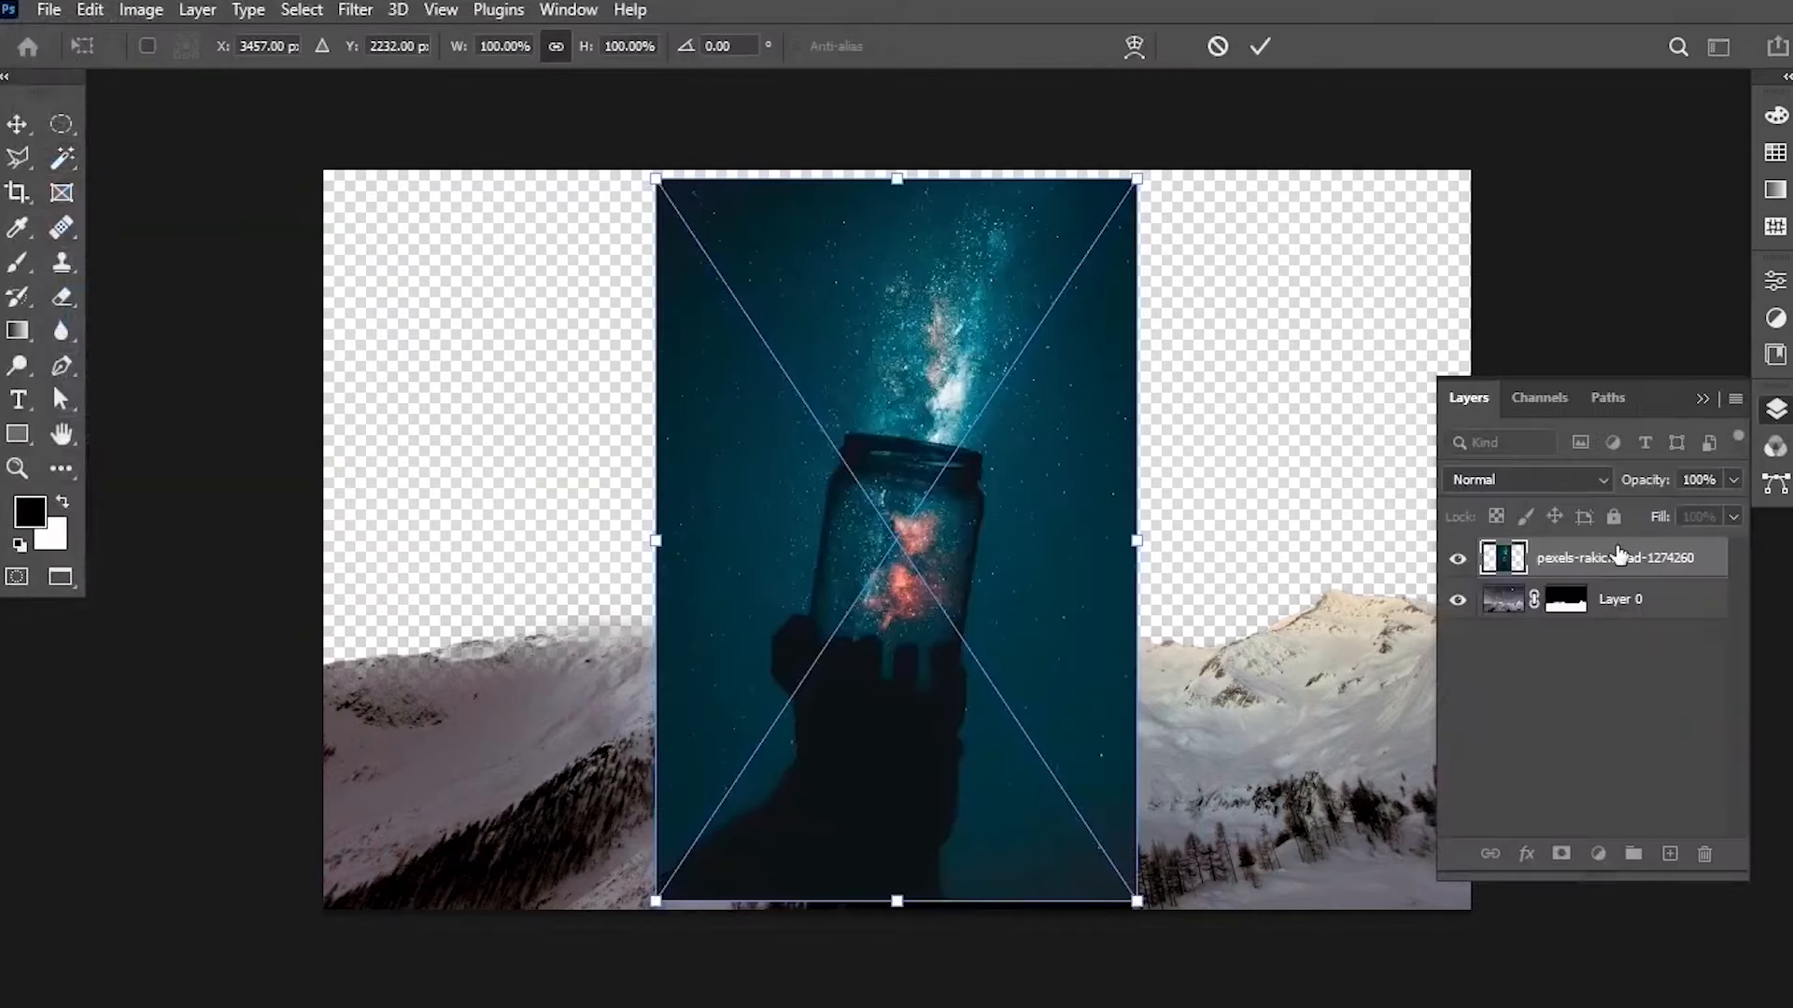
pyautogui.moveTo(1621, 557); pyautogui.dragTo(1634, 661)
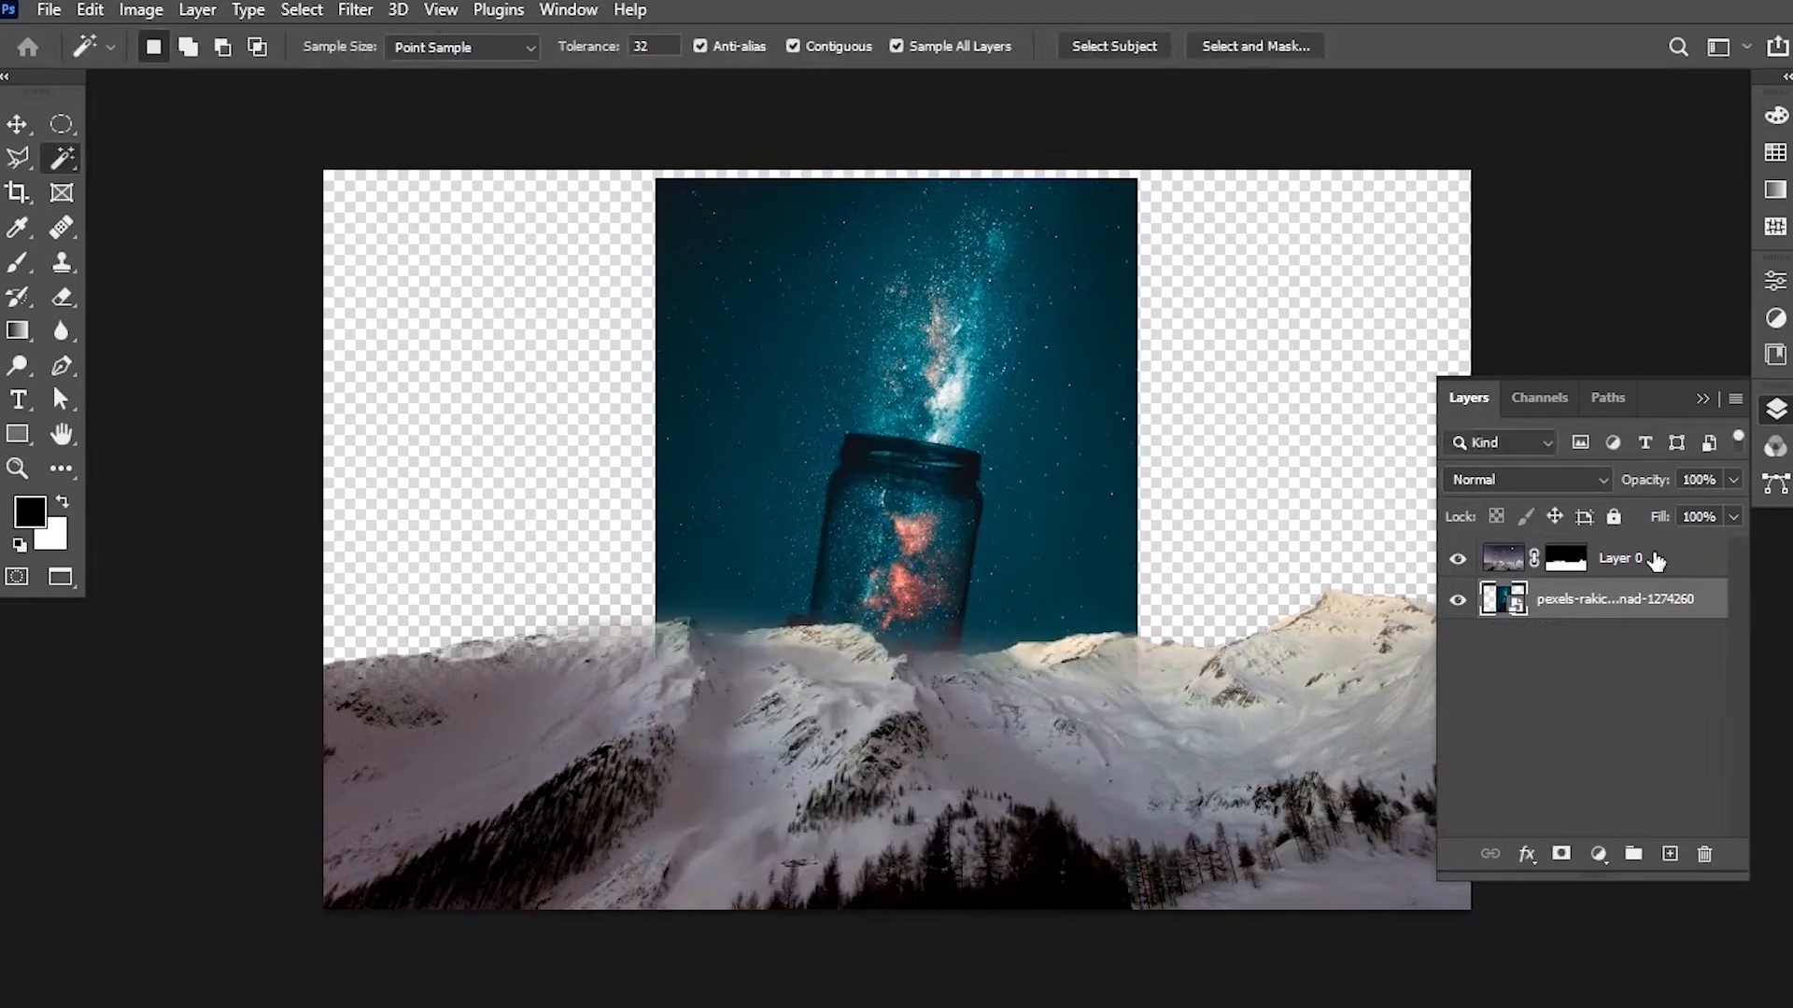
pyautogui.click(1706, 399)
# Free-transform the jar image, scaling it to about 240% so it fills the canvas width, and nudge it into place.
pyautogui.click(11, 129)
pyautogui.hotkey('ctrl', 't')
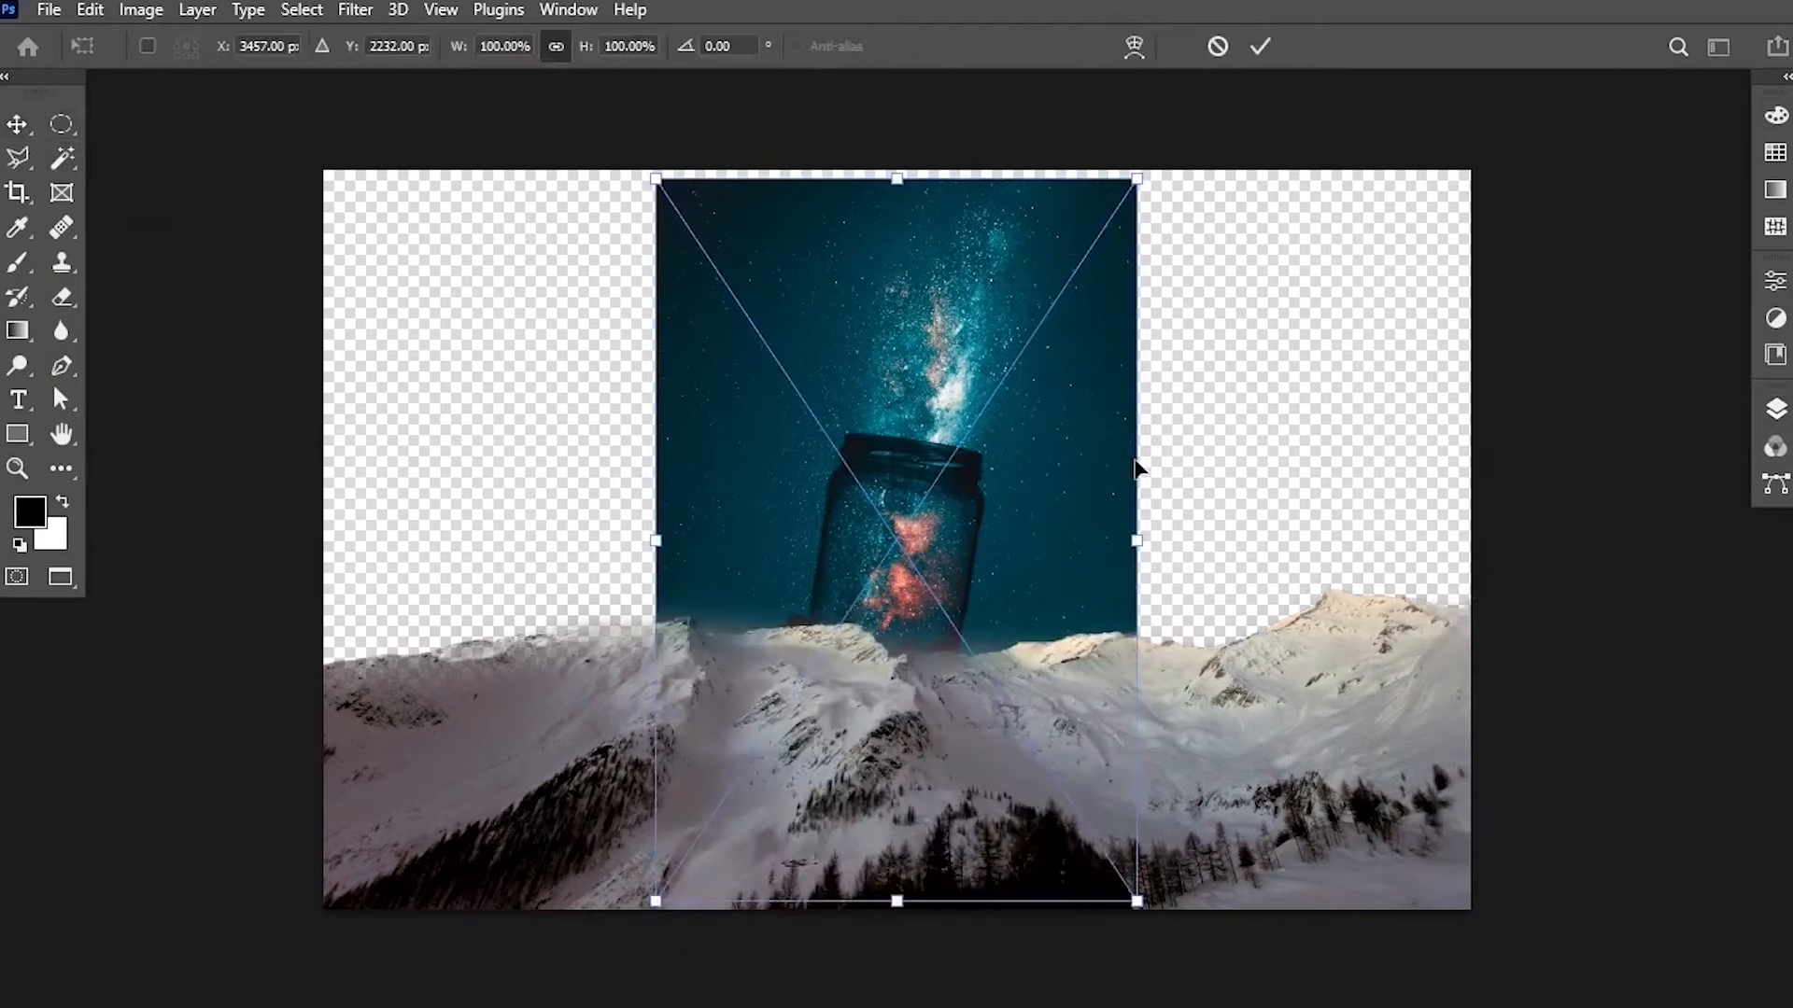
pyautogui.moveTo(1139, 556); pyautogui.dragTo(1346, 539)
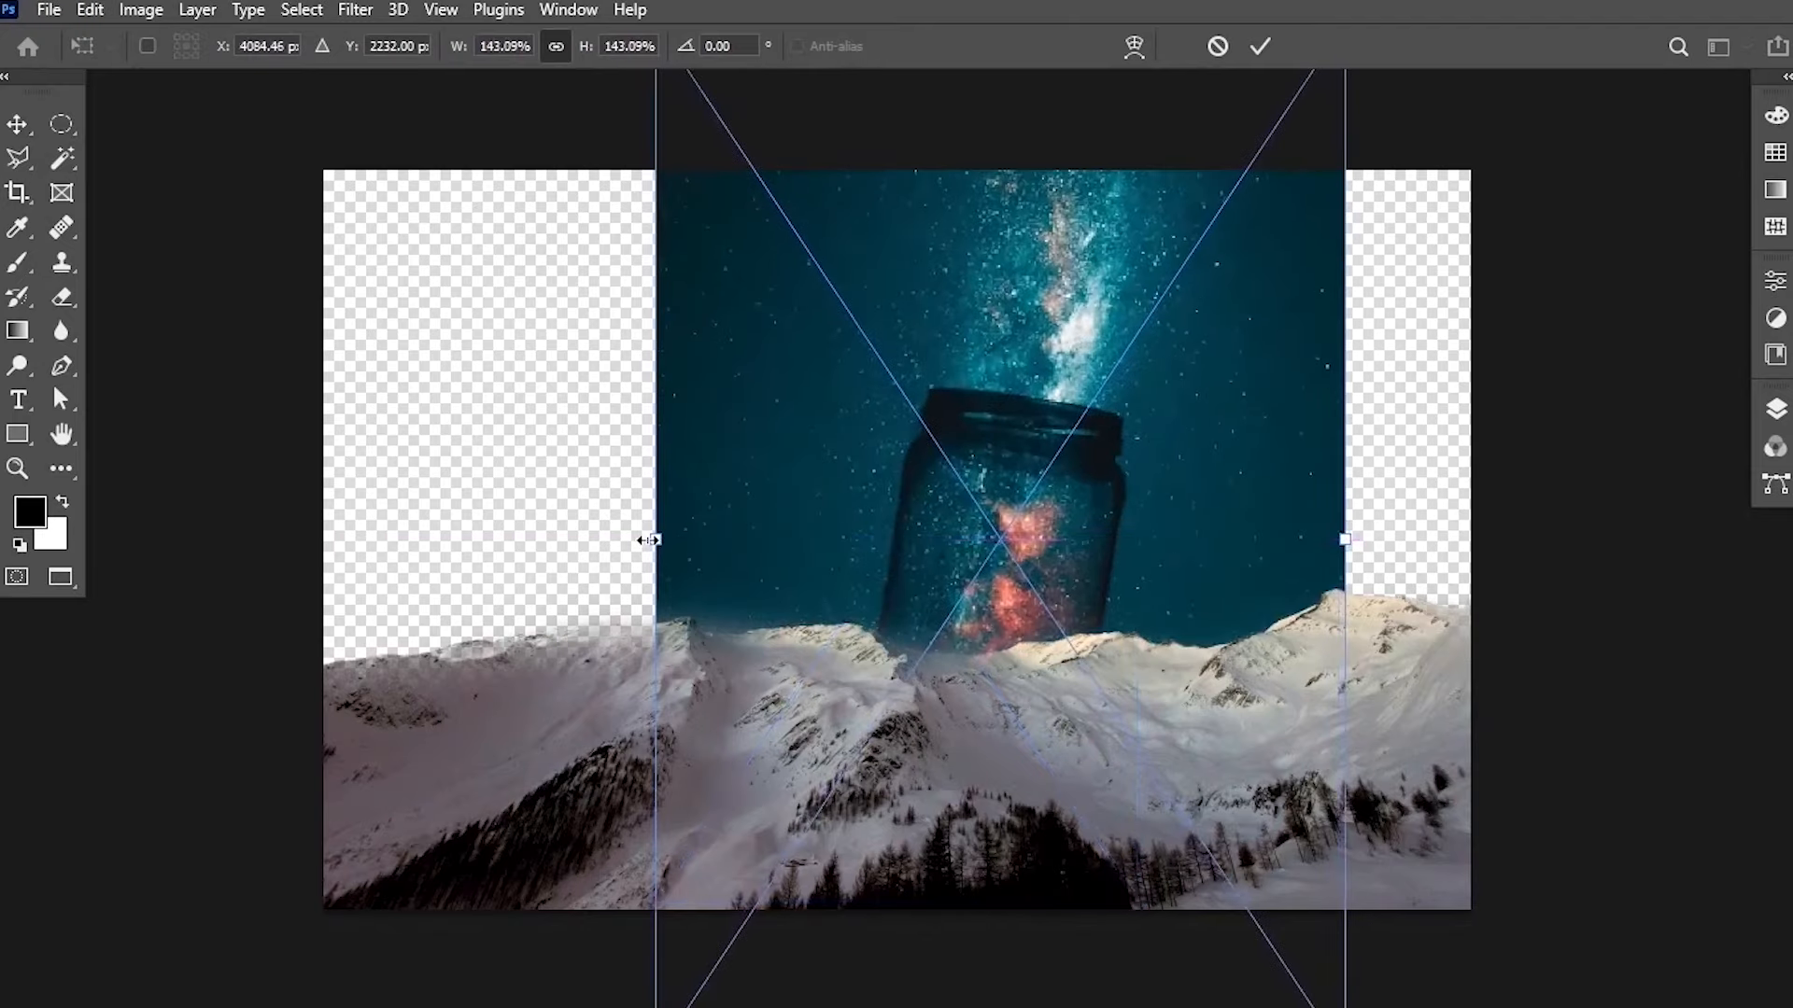
pyautogui.moveTo(649, 539); pyautogui.dragTo(311, 540)
pyautogui.moveTo(1351, 544); pyautogui.dragTo(1469, 540)
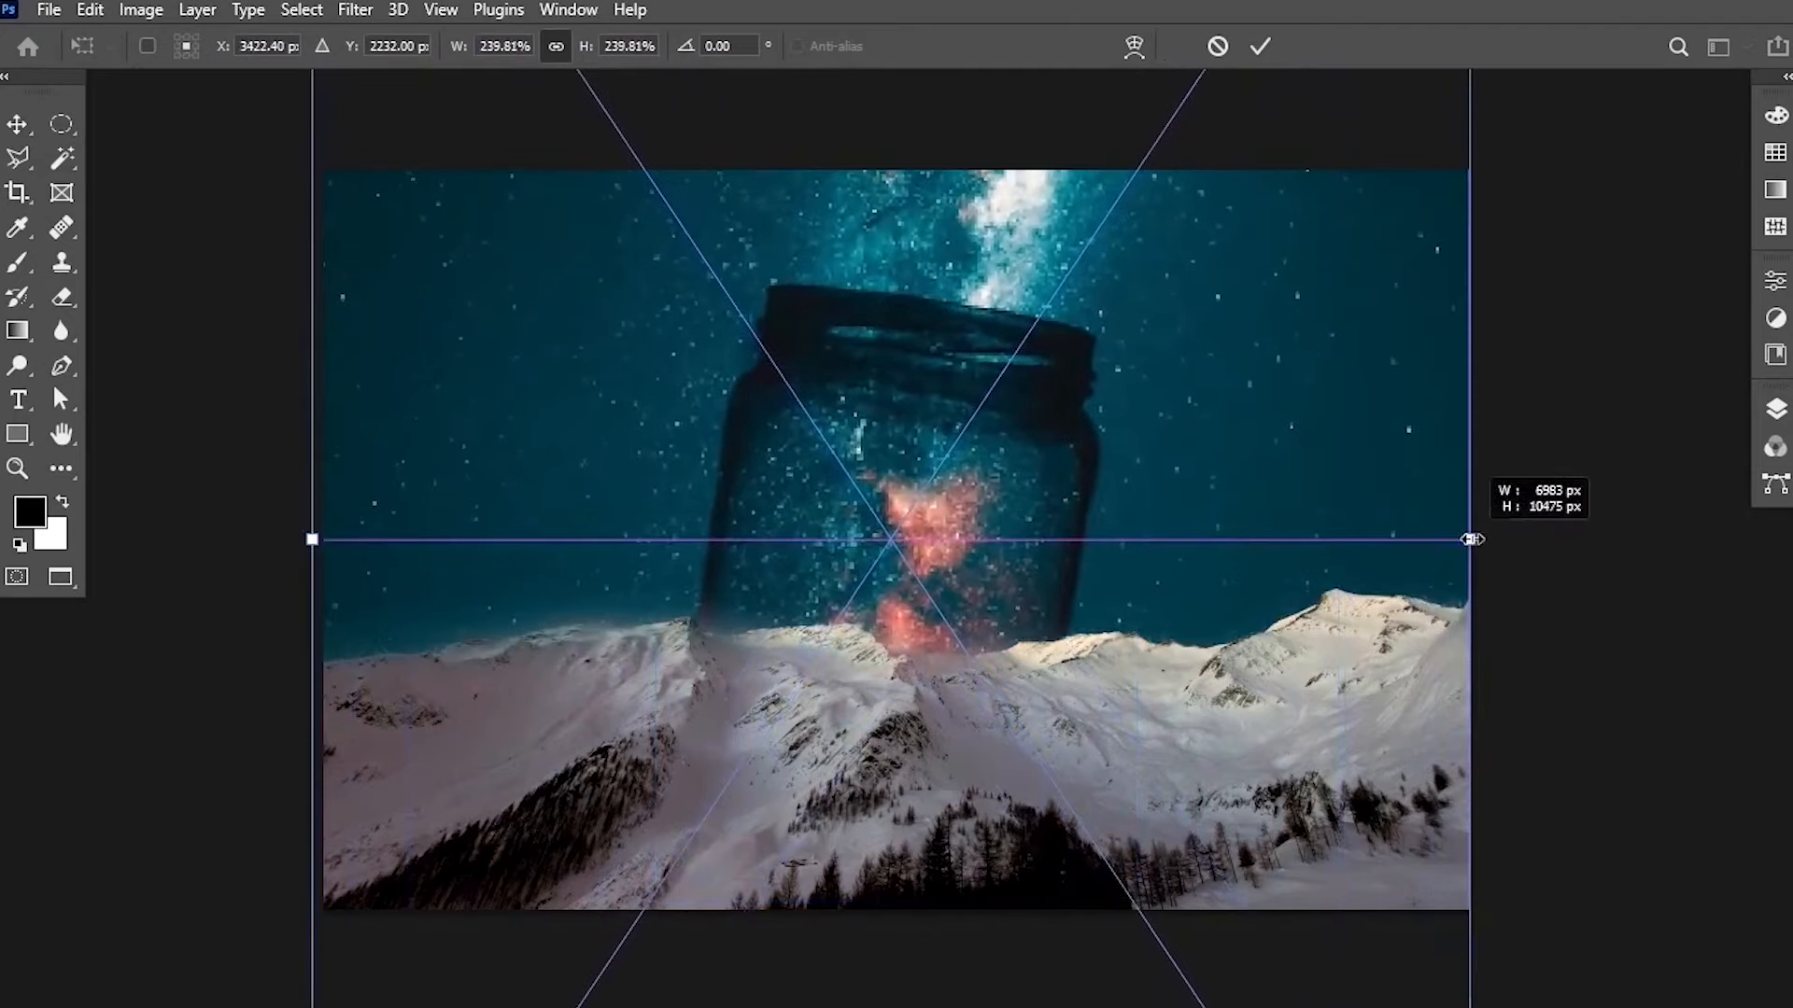
pyautogui.click(1247, 52)
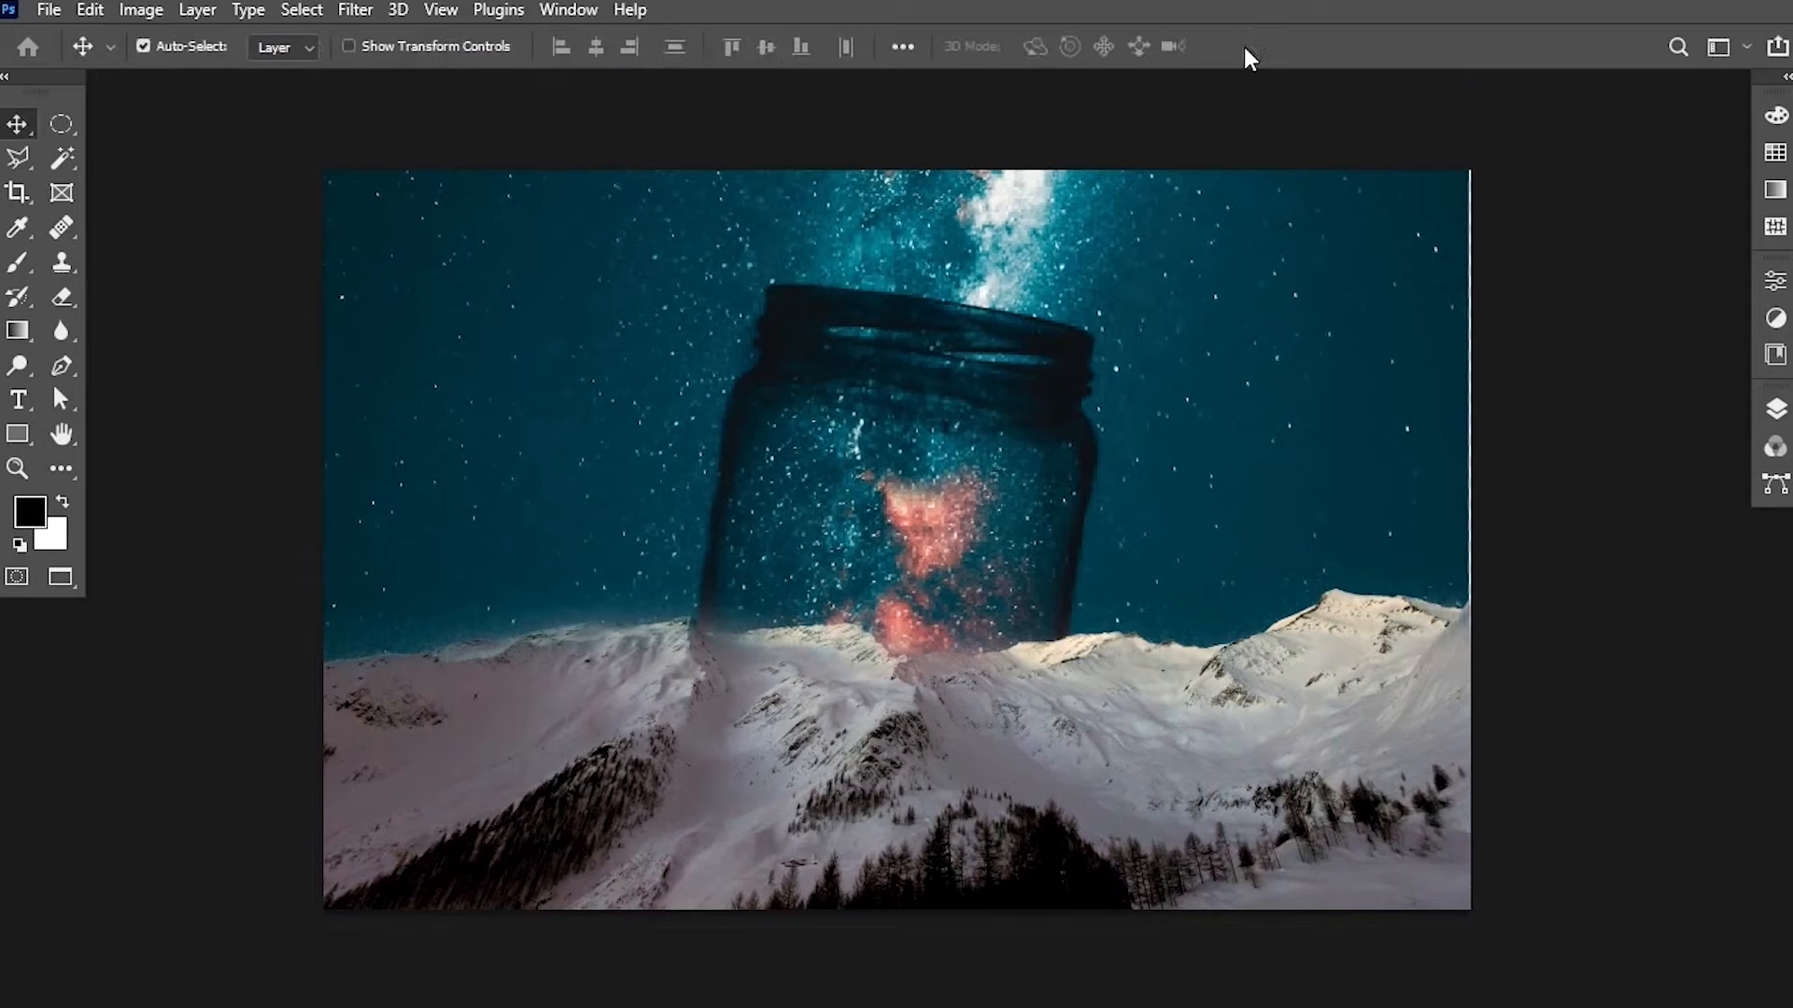
pyautogui.moveTo(1379, 427); pyautogui.dragTo(1390, 428)
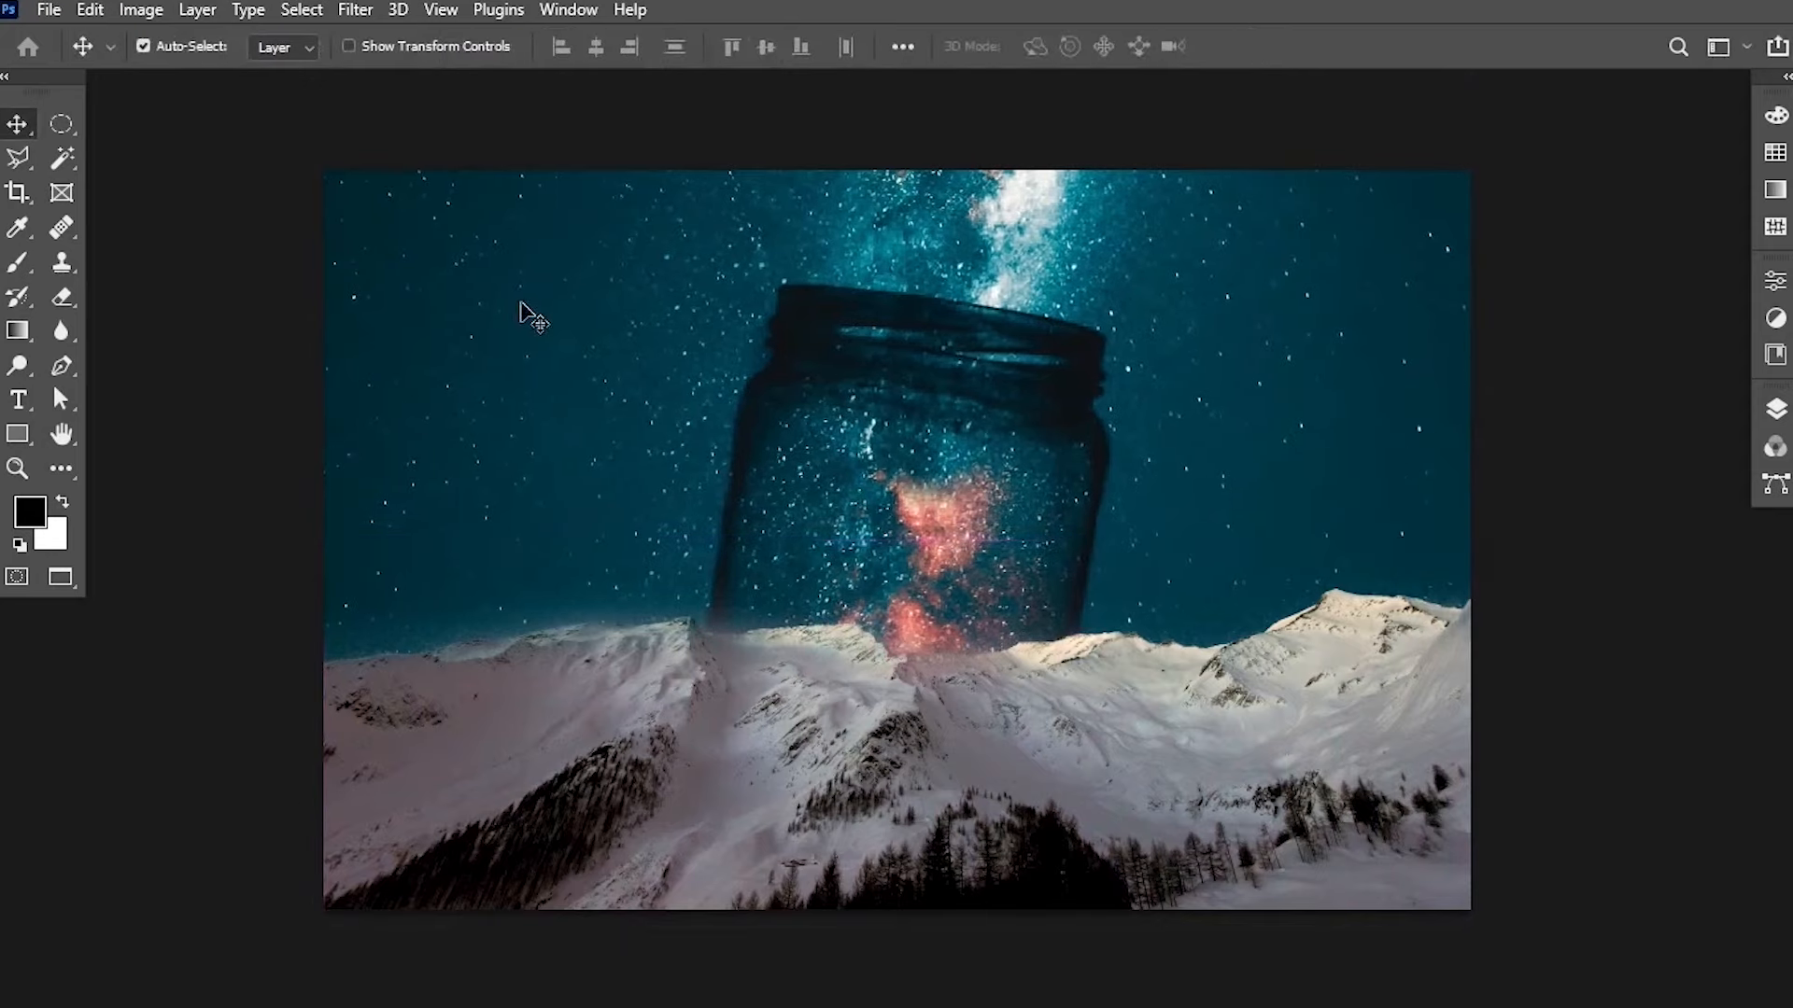
# Switch to the shutterstock_1176861685.jpg document and select the alien with Select Subject.
pyautogui.click(569, 9)
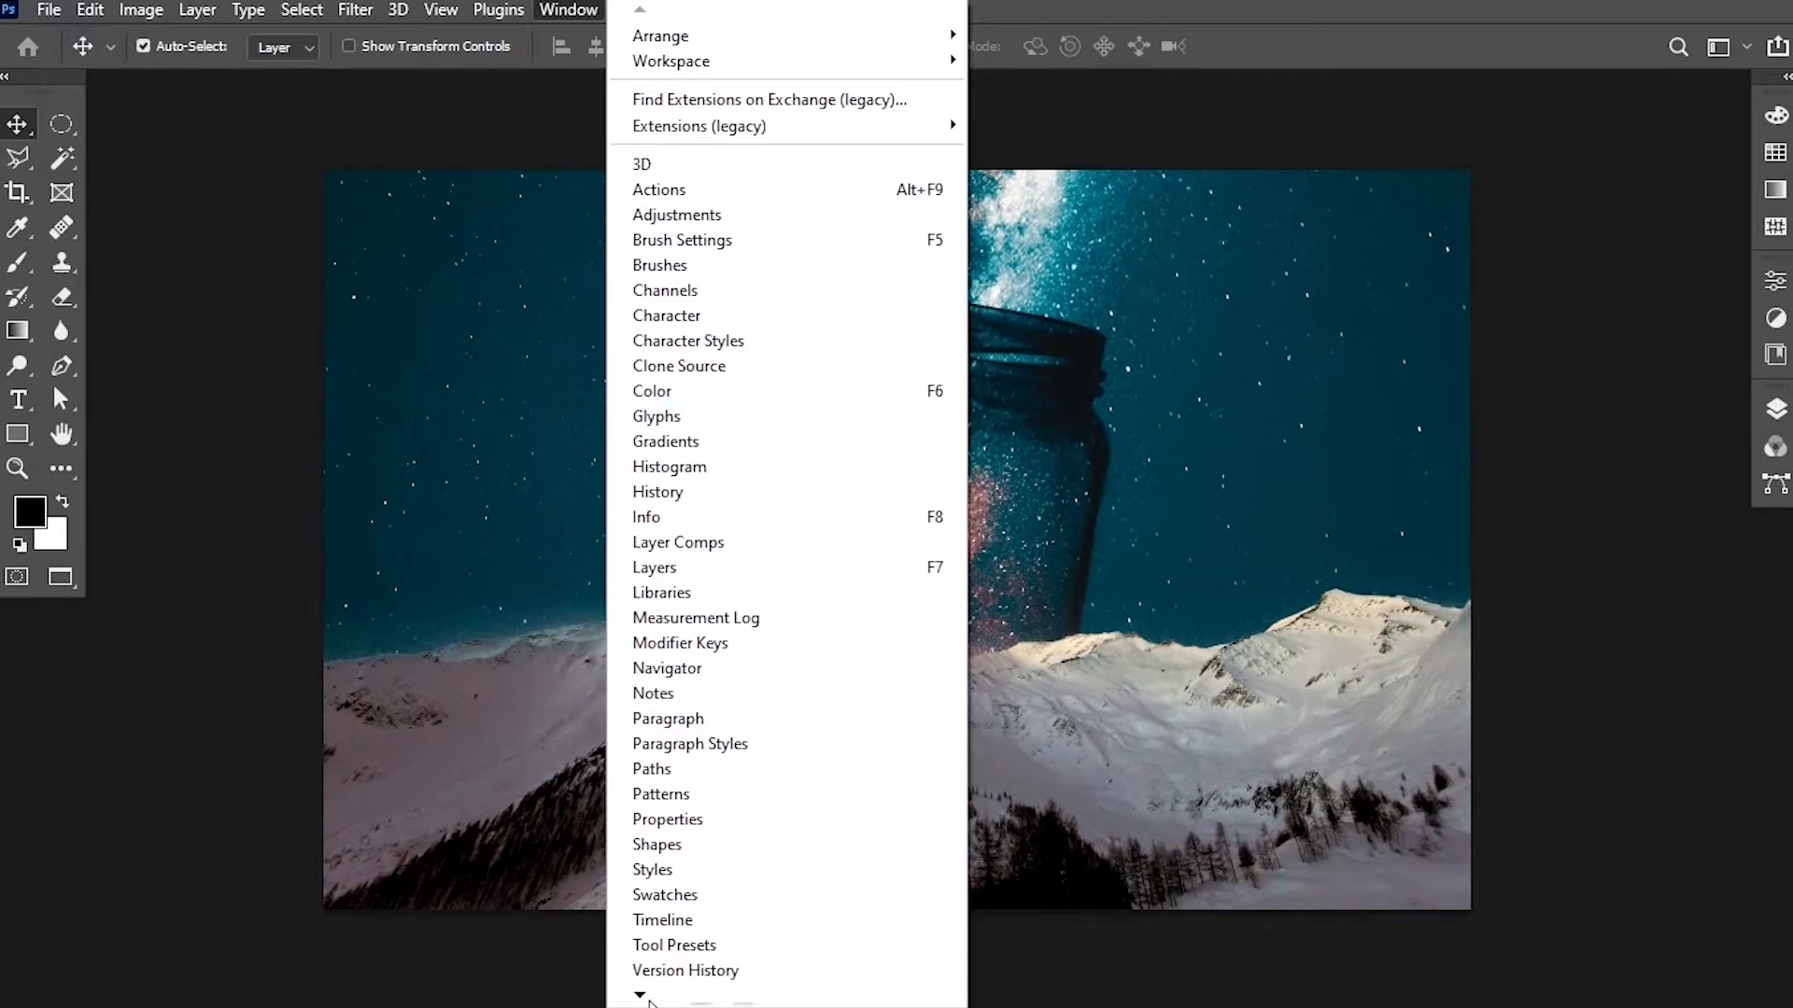
pyautogui.moveTo(642, 996)
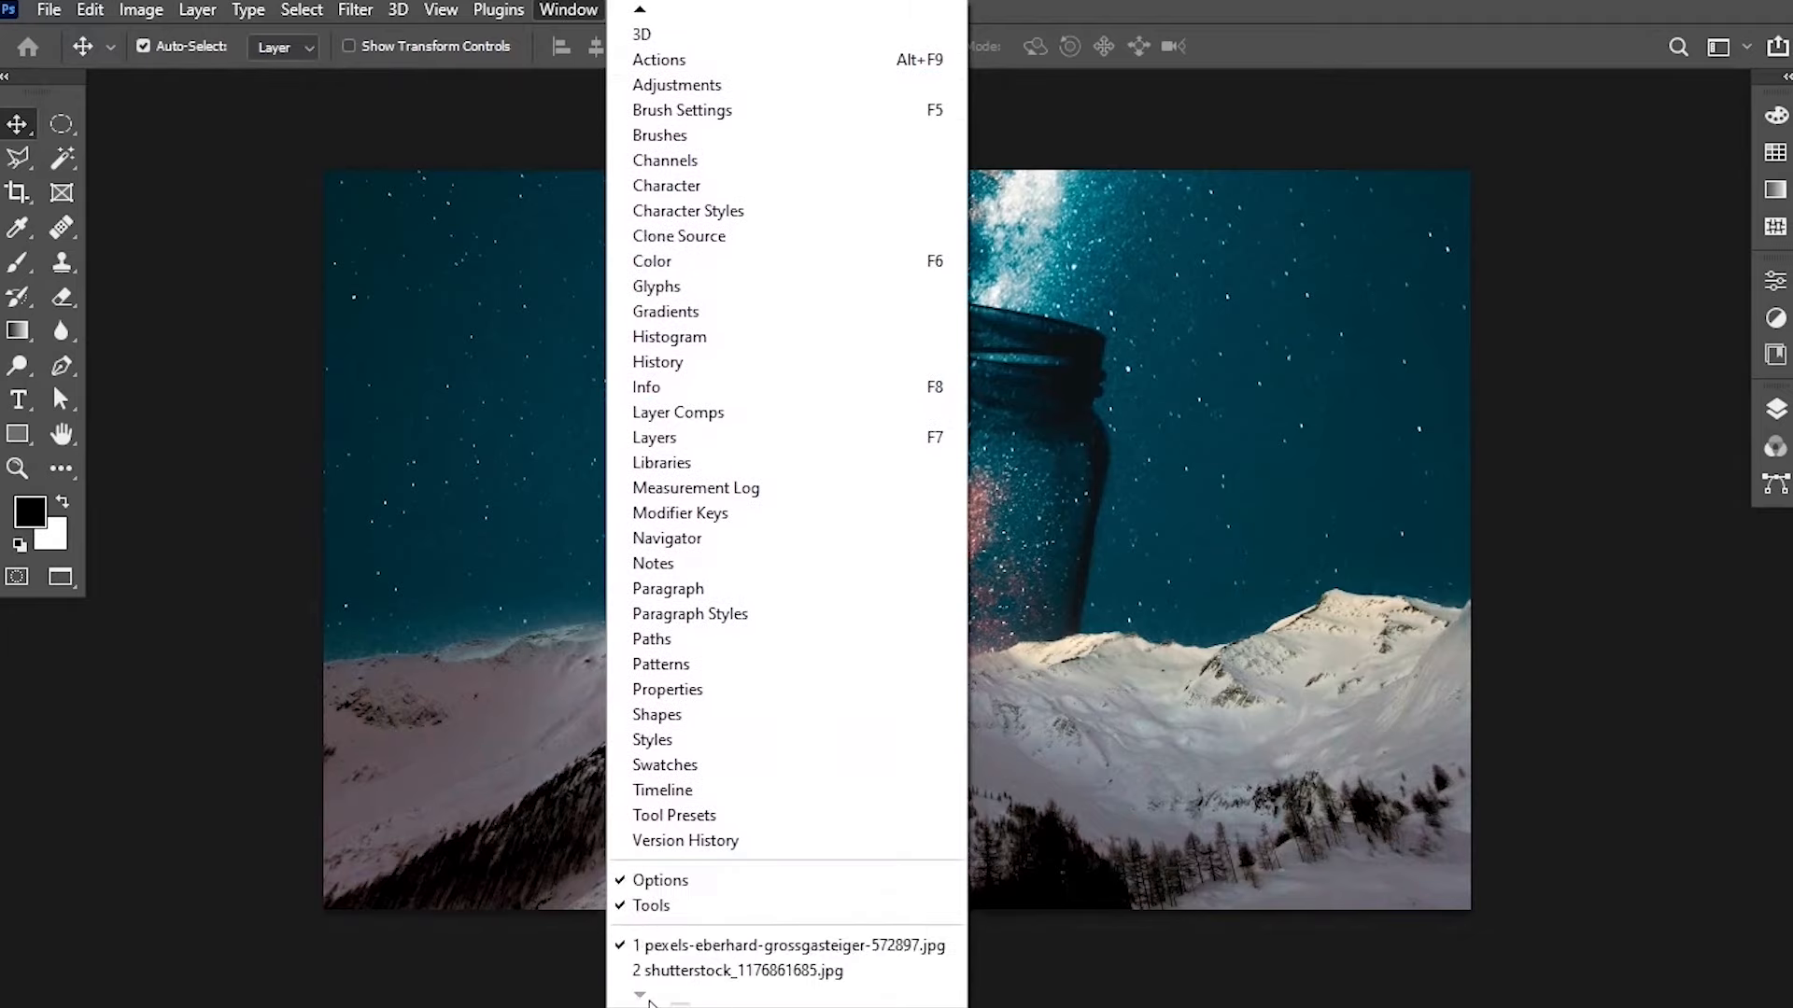
pyautogui.click(733, 971)
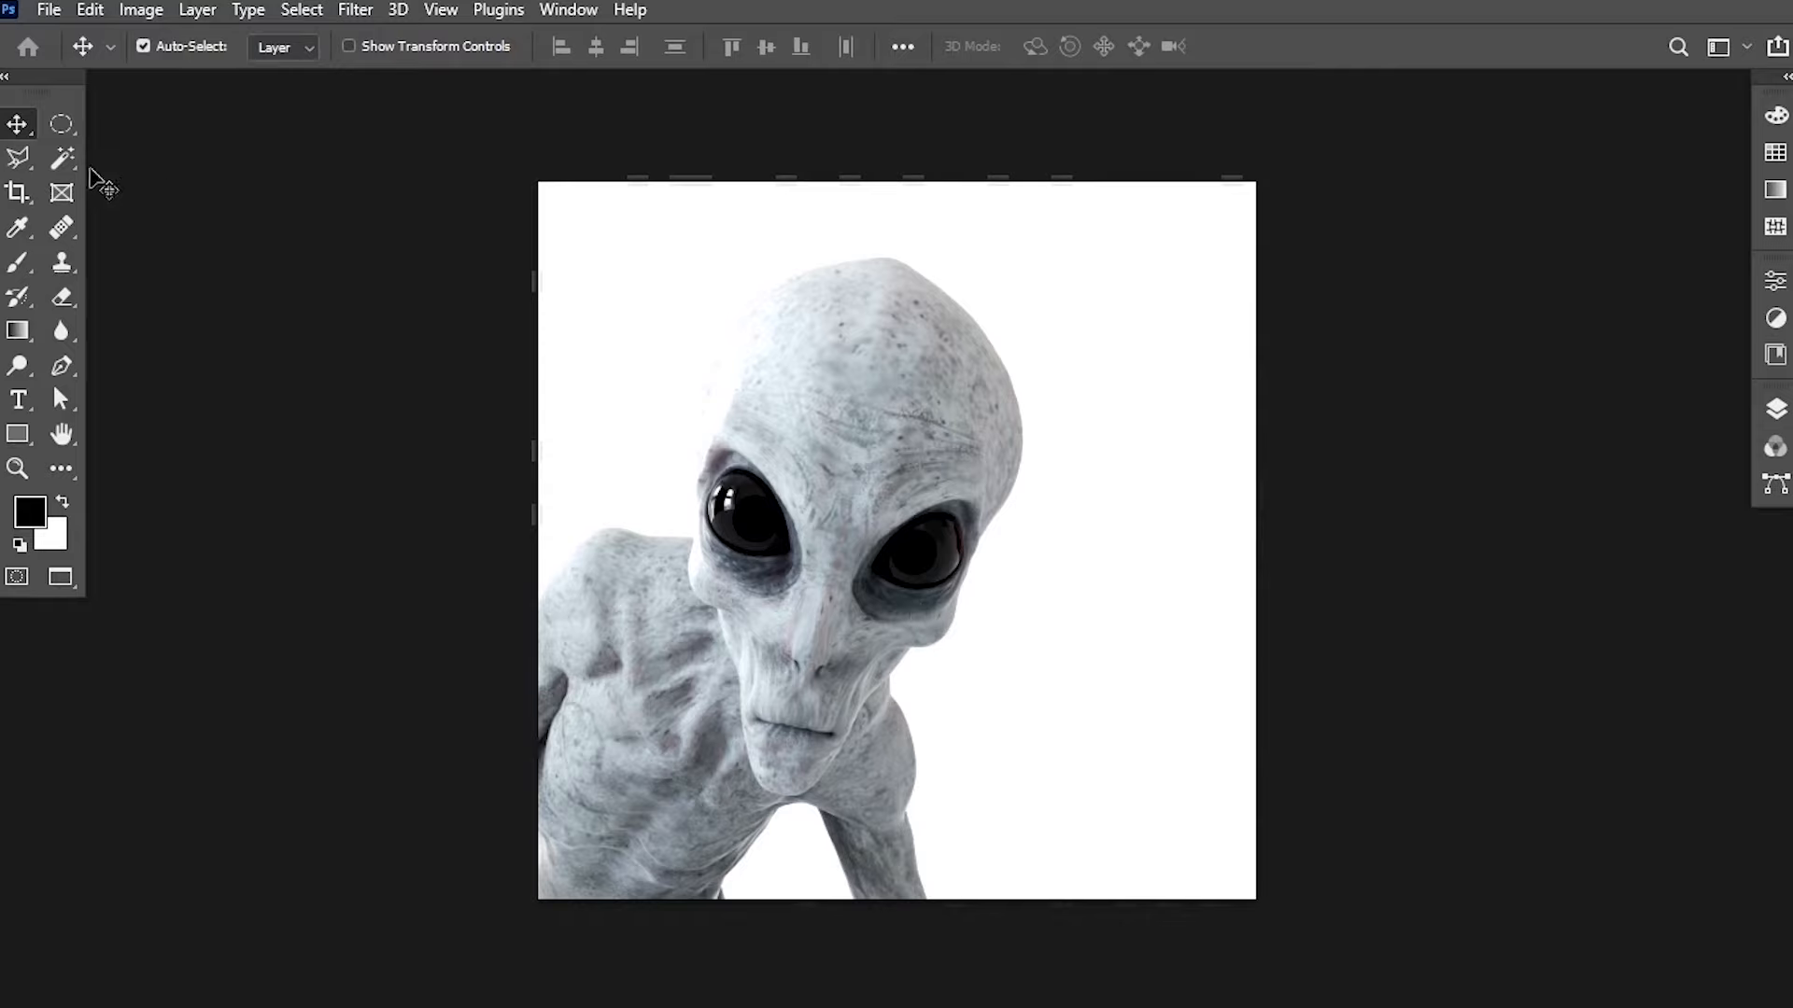
pyautogui.click(61, 159)
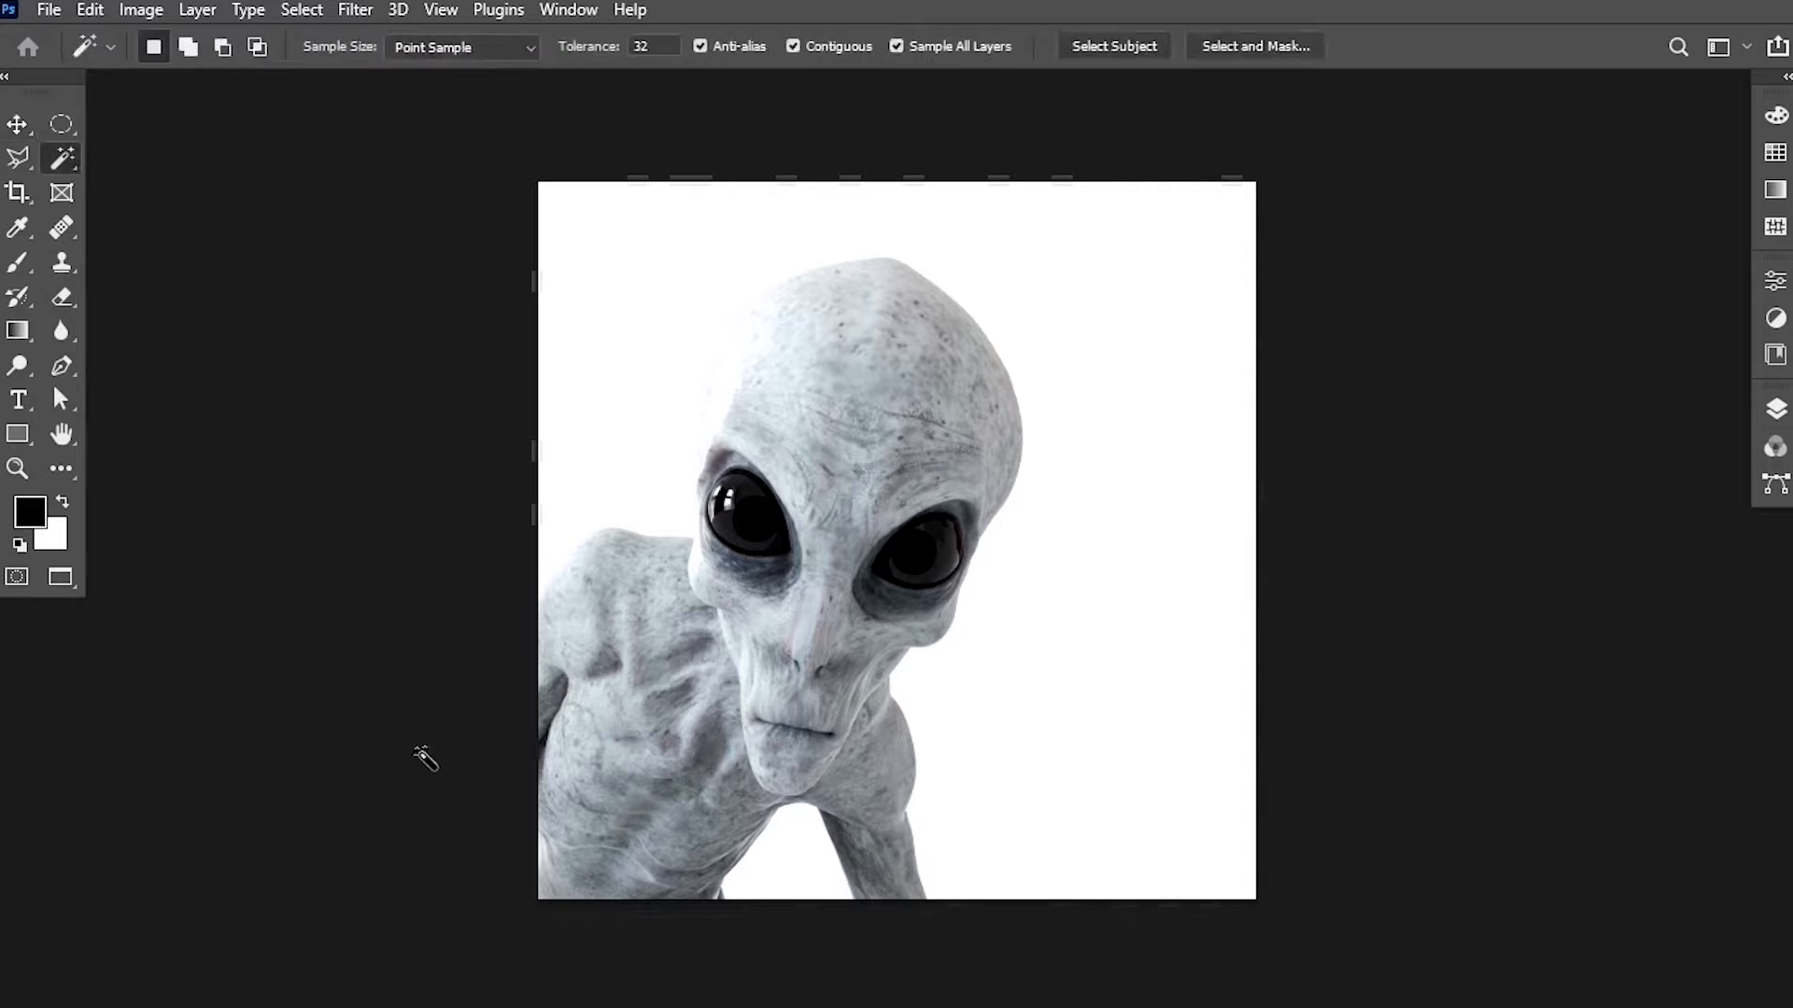
pyautogui.click(1141, 56)
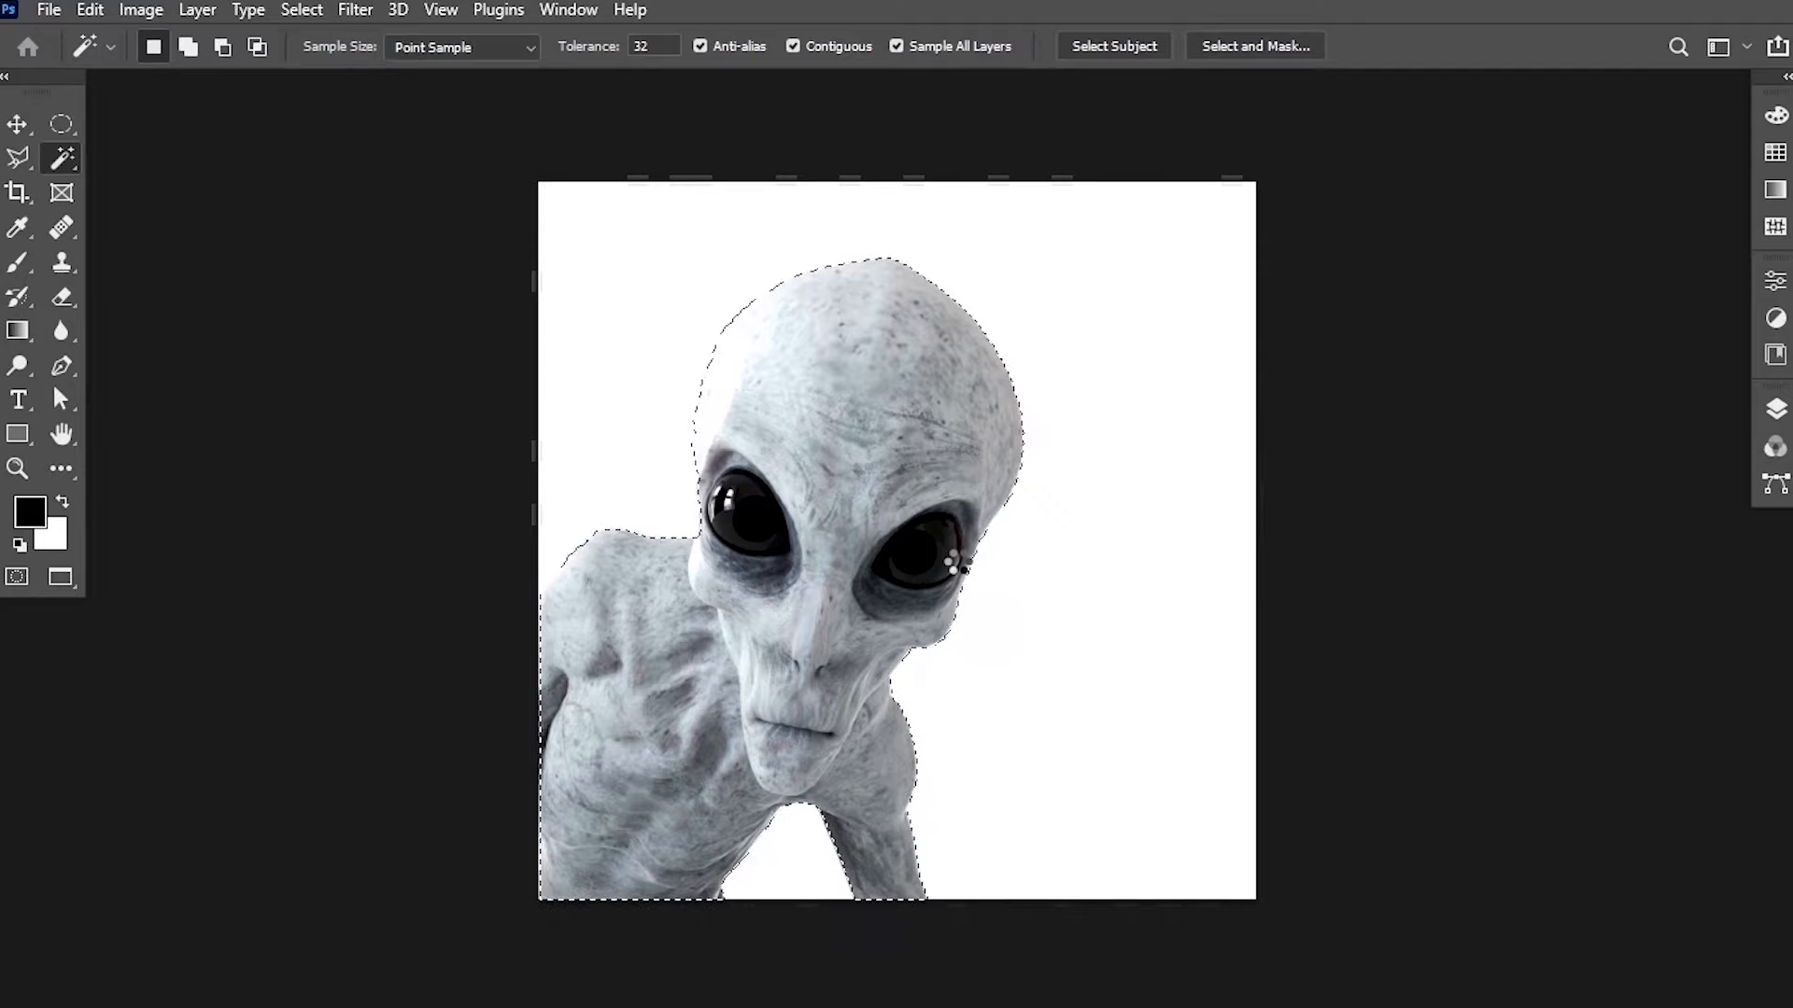
# Paste the alien selection into the mountain composite and move it toward the upper left corner.
pyautogui.click(21, 122)
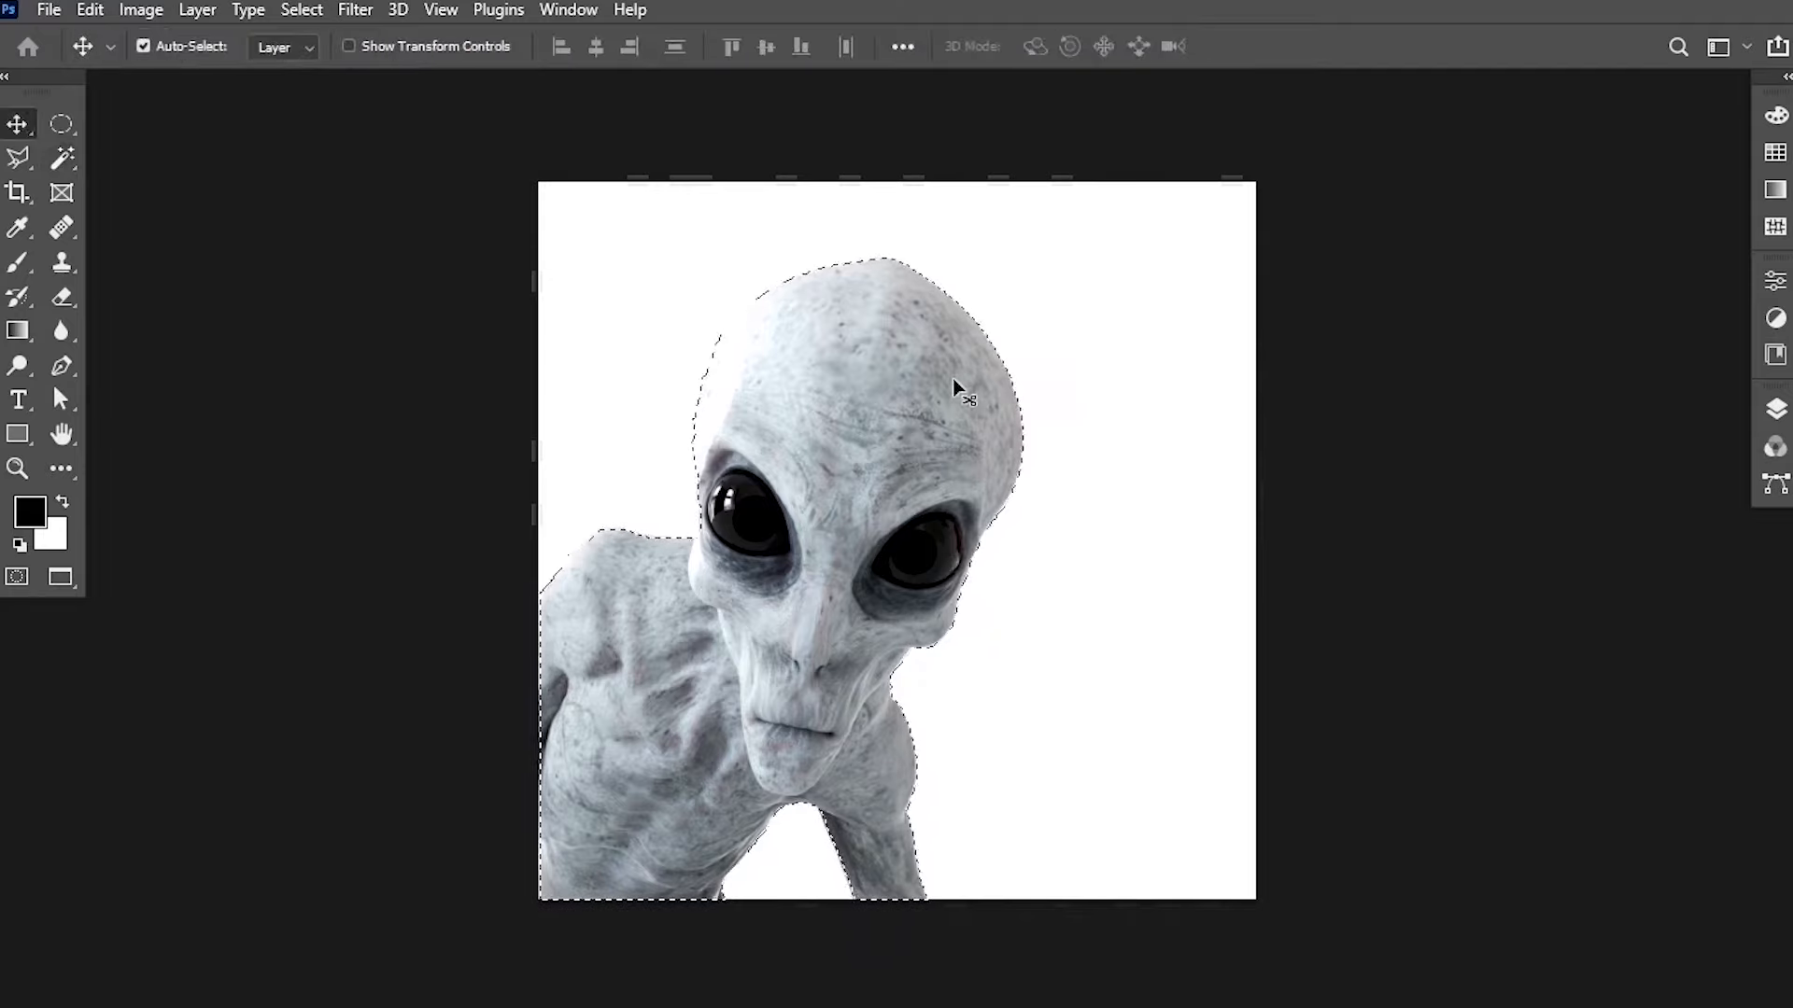
pyautogui.click(568, 9)
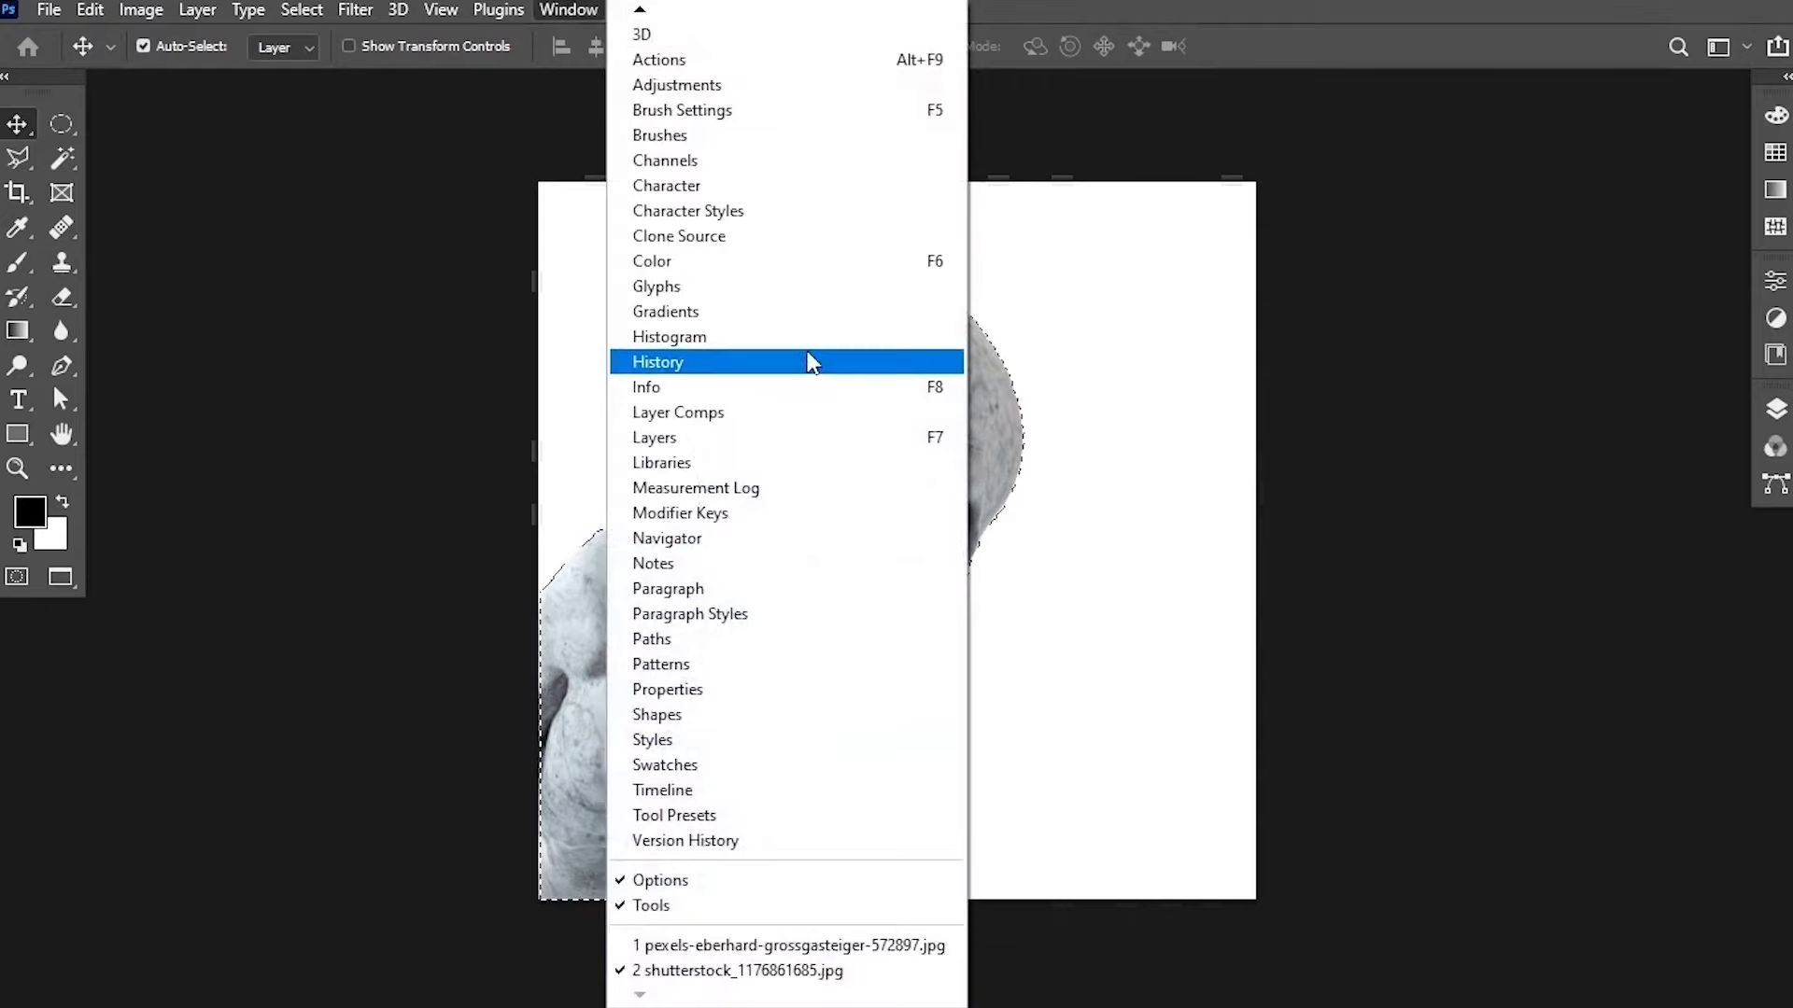
pyautogui.click(691, 946)
pyautogui.hotkey('ctrl', 'v')
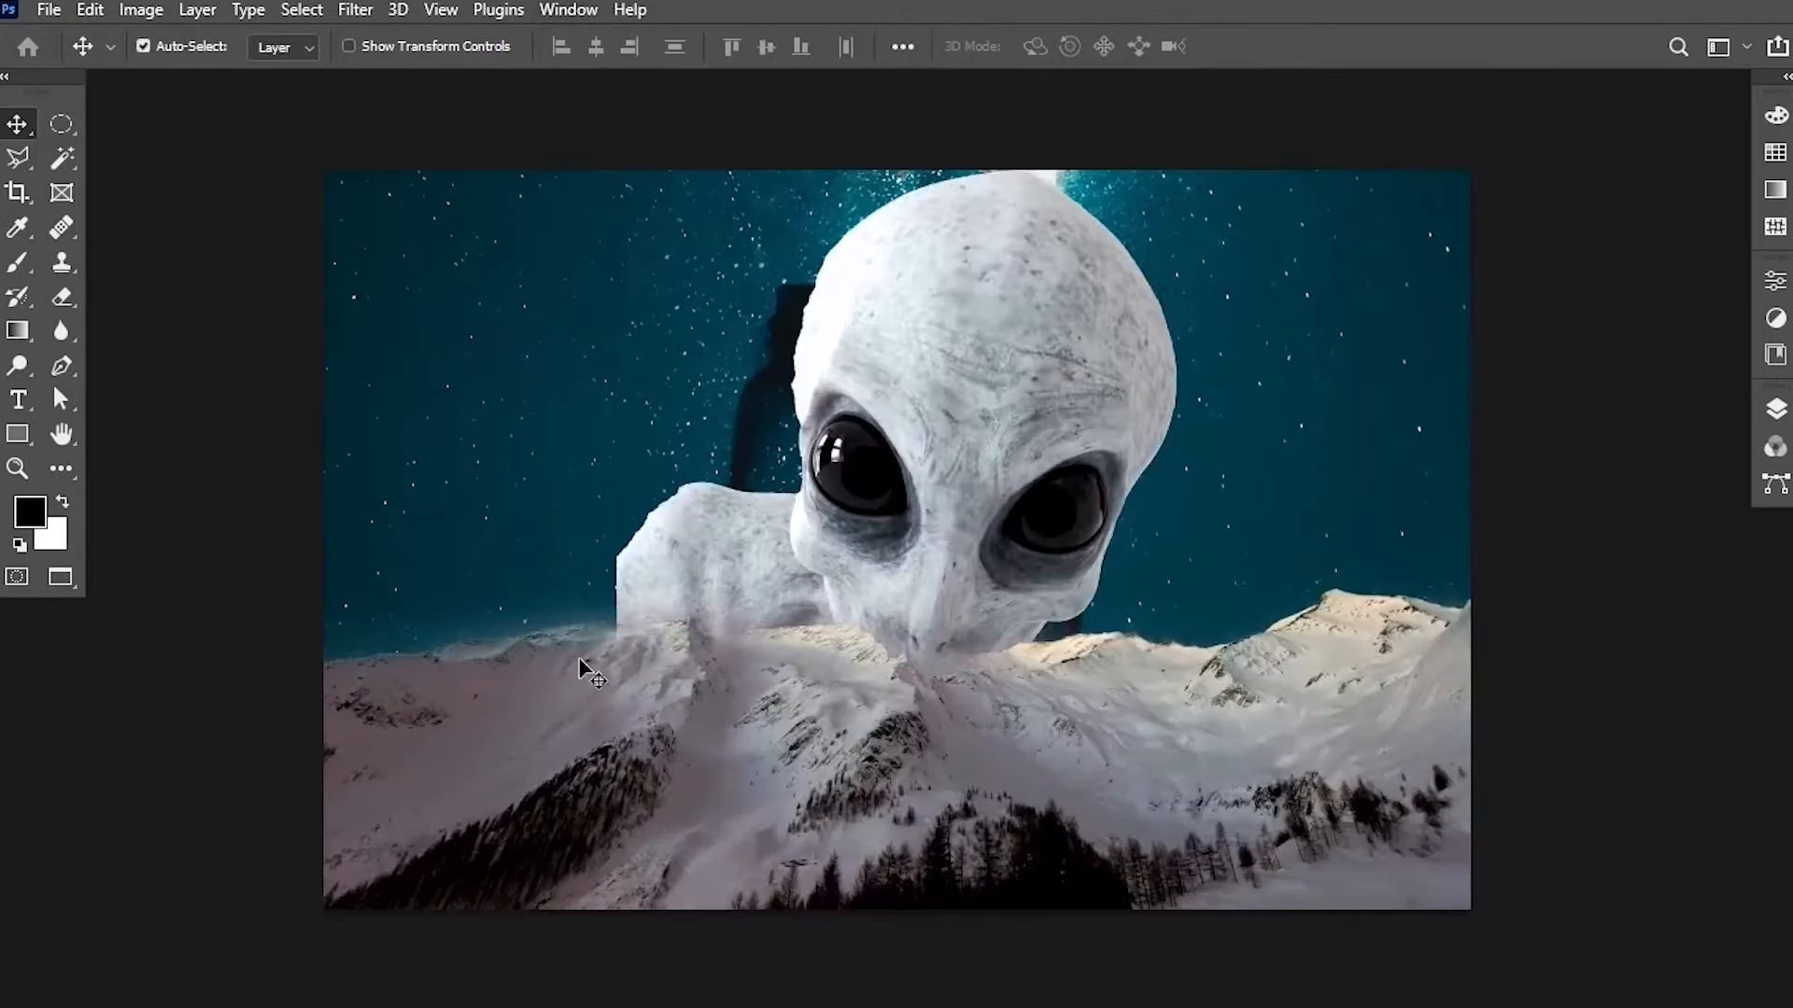
pyautogui.moveTo(953, 373); pyautogui.dragTo(434, 305)
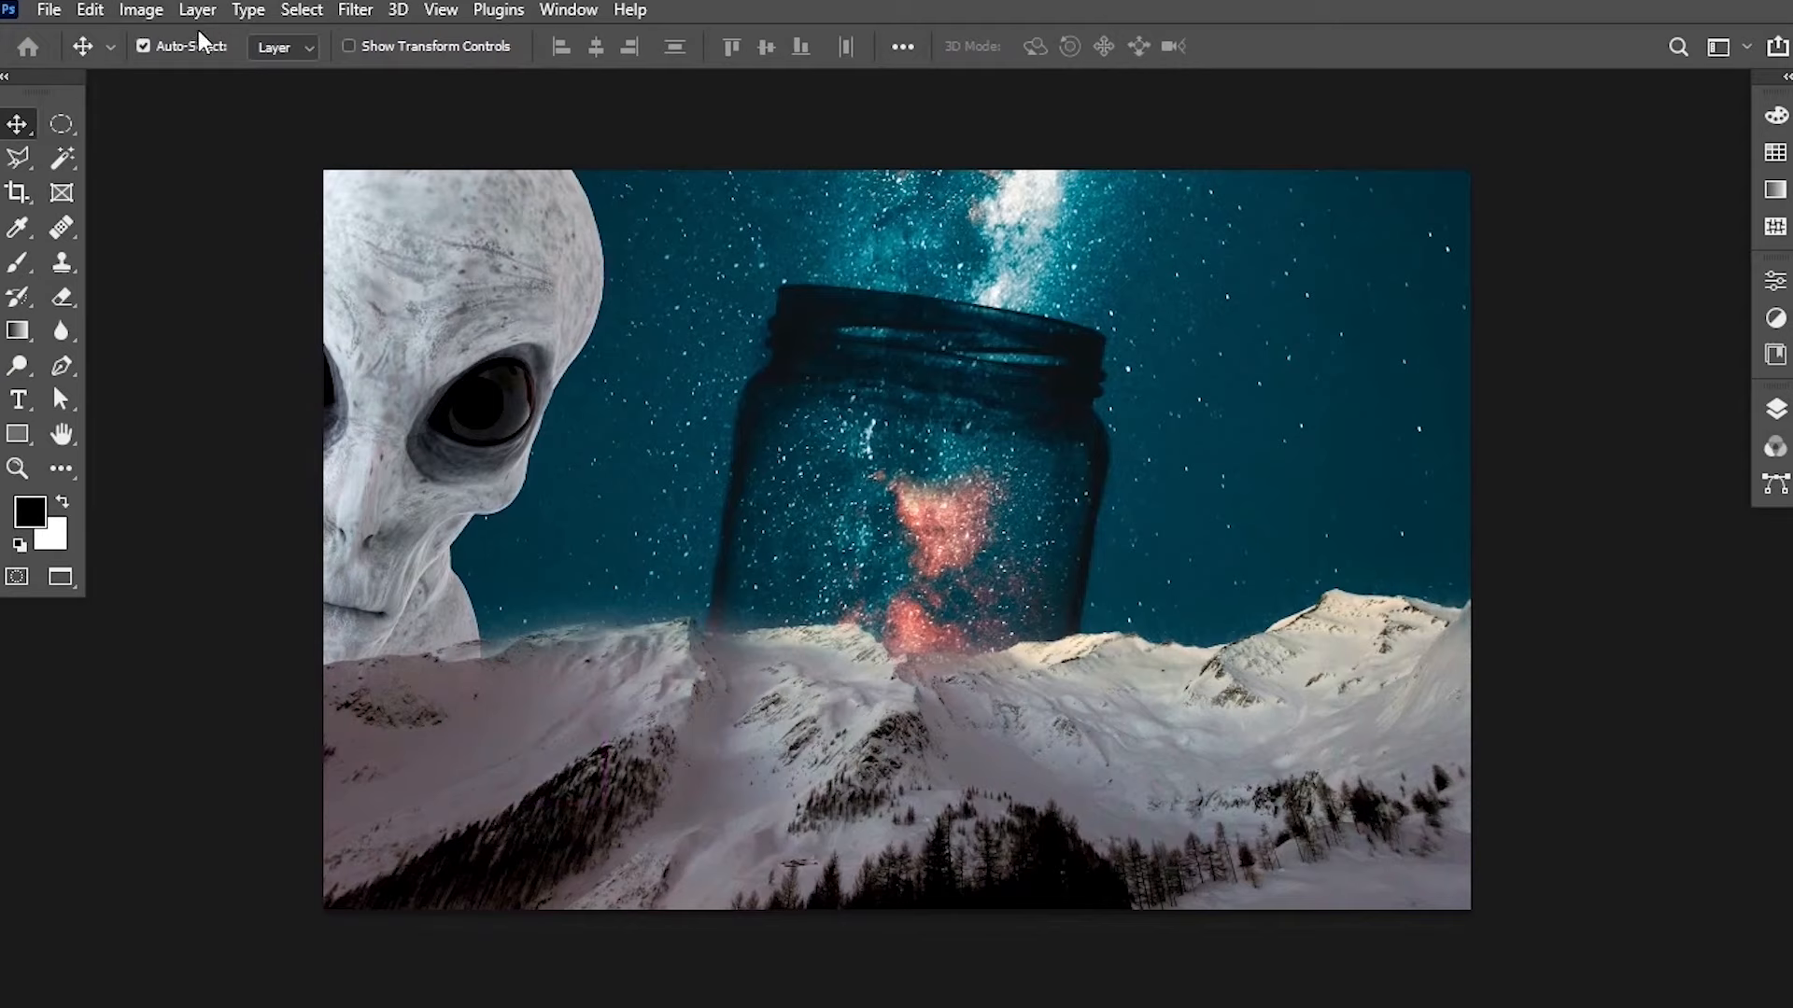
# Select the starry jar layer in the Layers panel and apply Auto Color to it.
pyautogui.click(1776, 409)
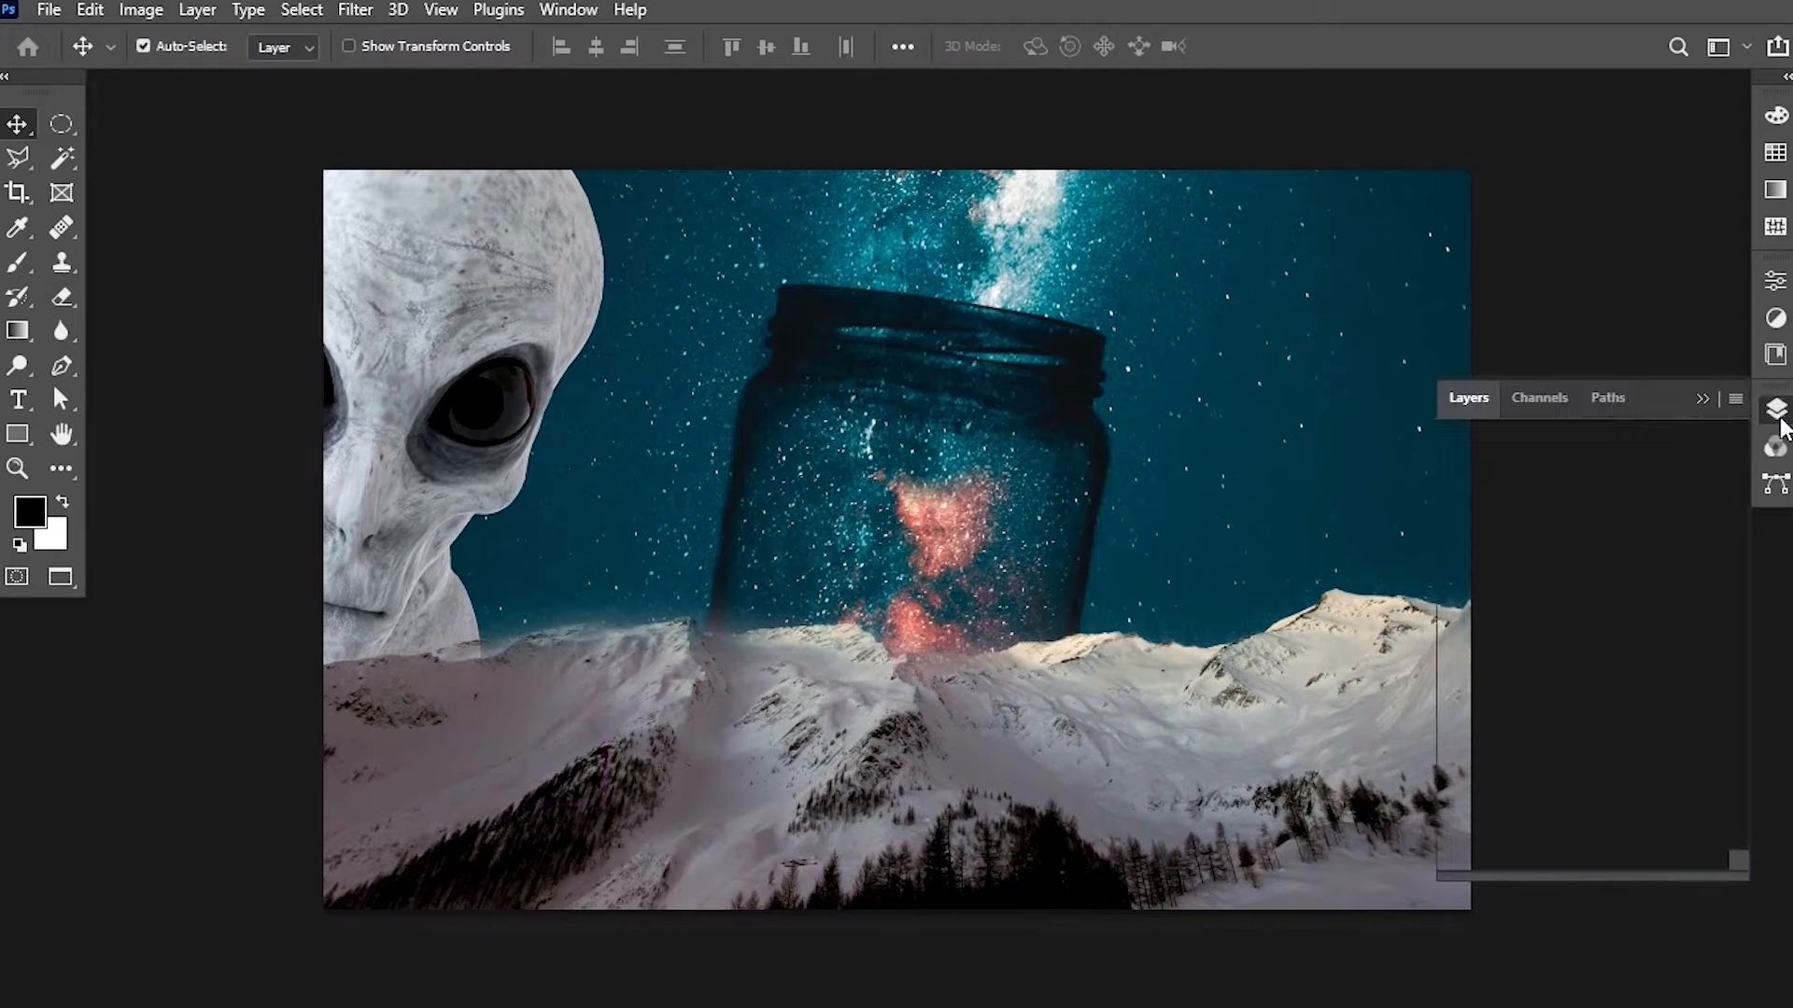
pyautogui.click(155, 13)
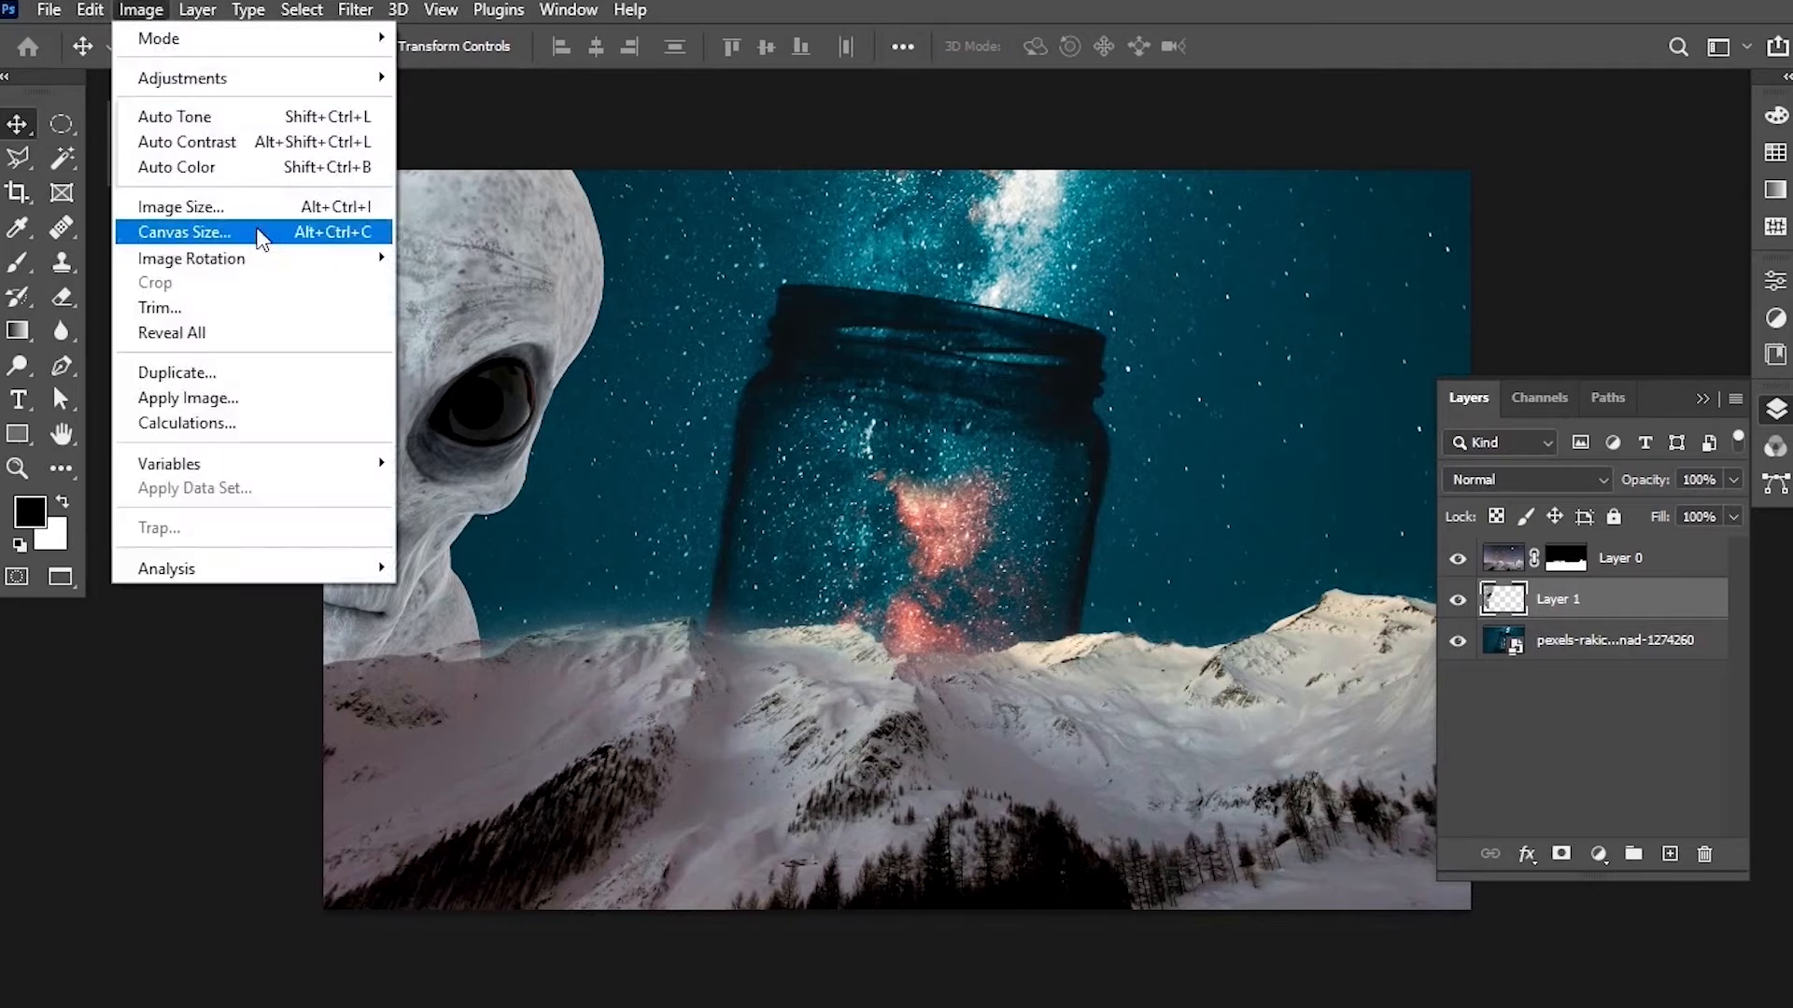
pyautogui.click(262, 170)
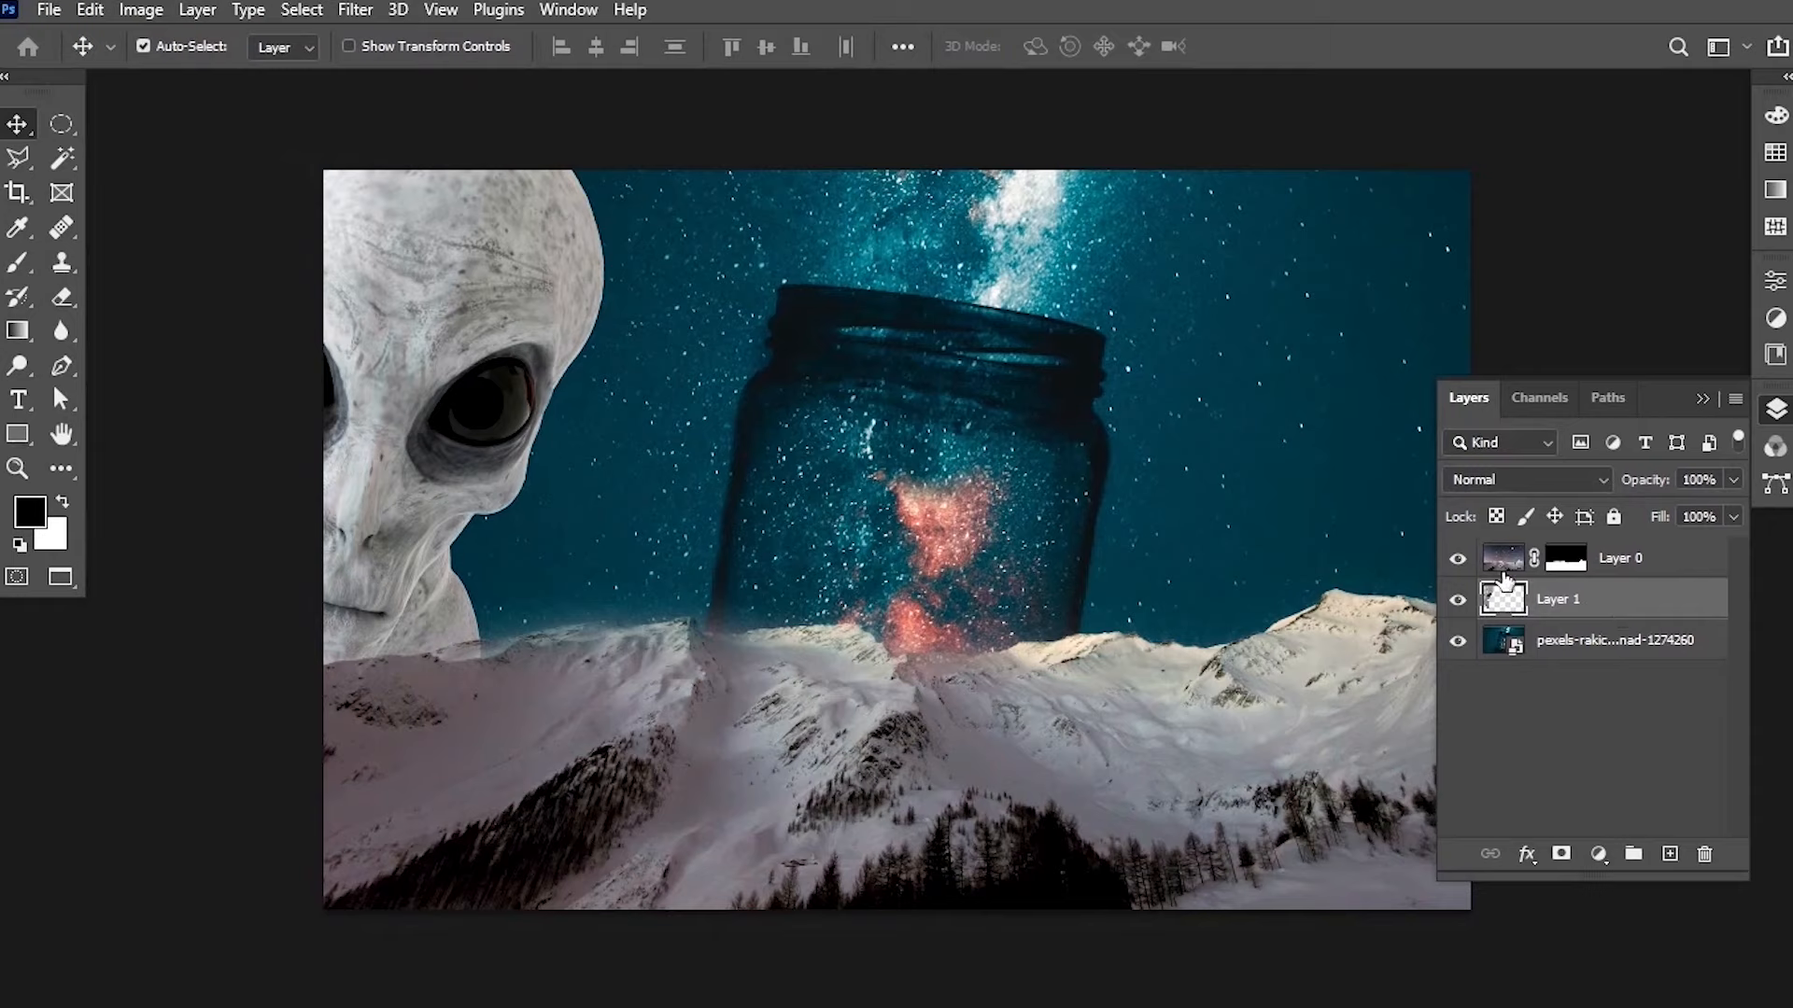
pyautogui.click(1513, 650)
pyautogui.click(141, 10)
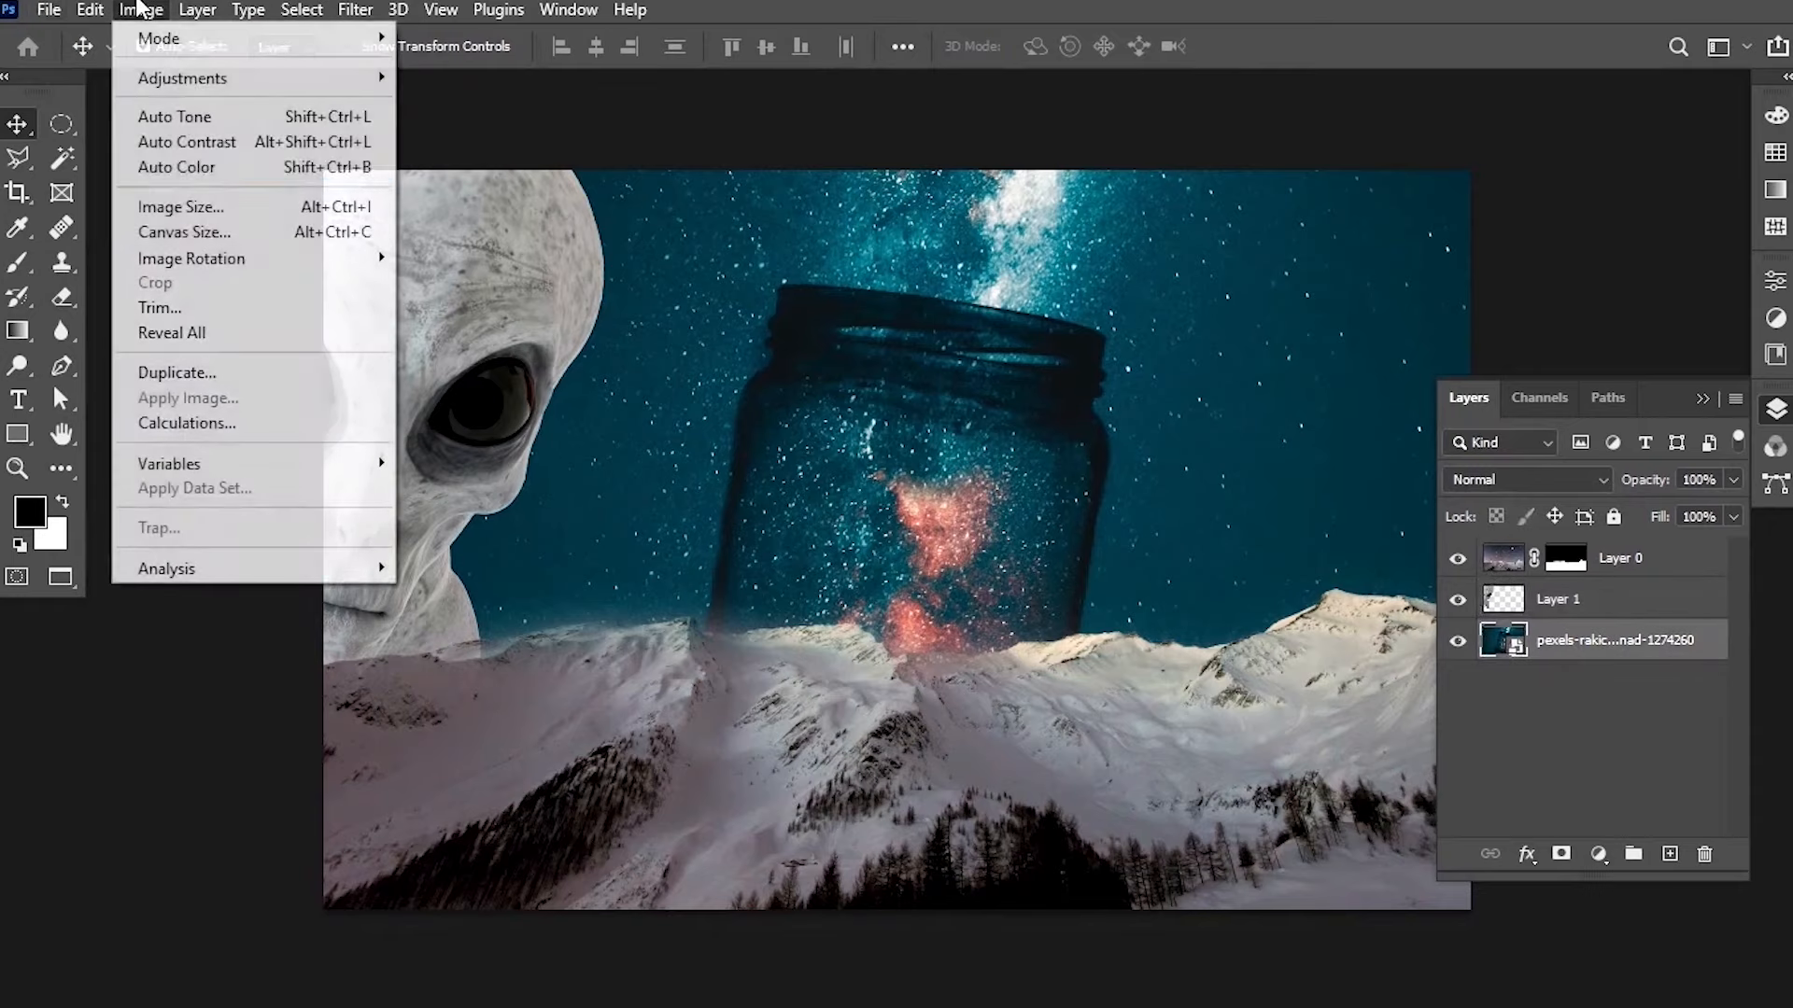
pyautogui.click(209, 174)
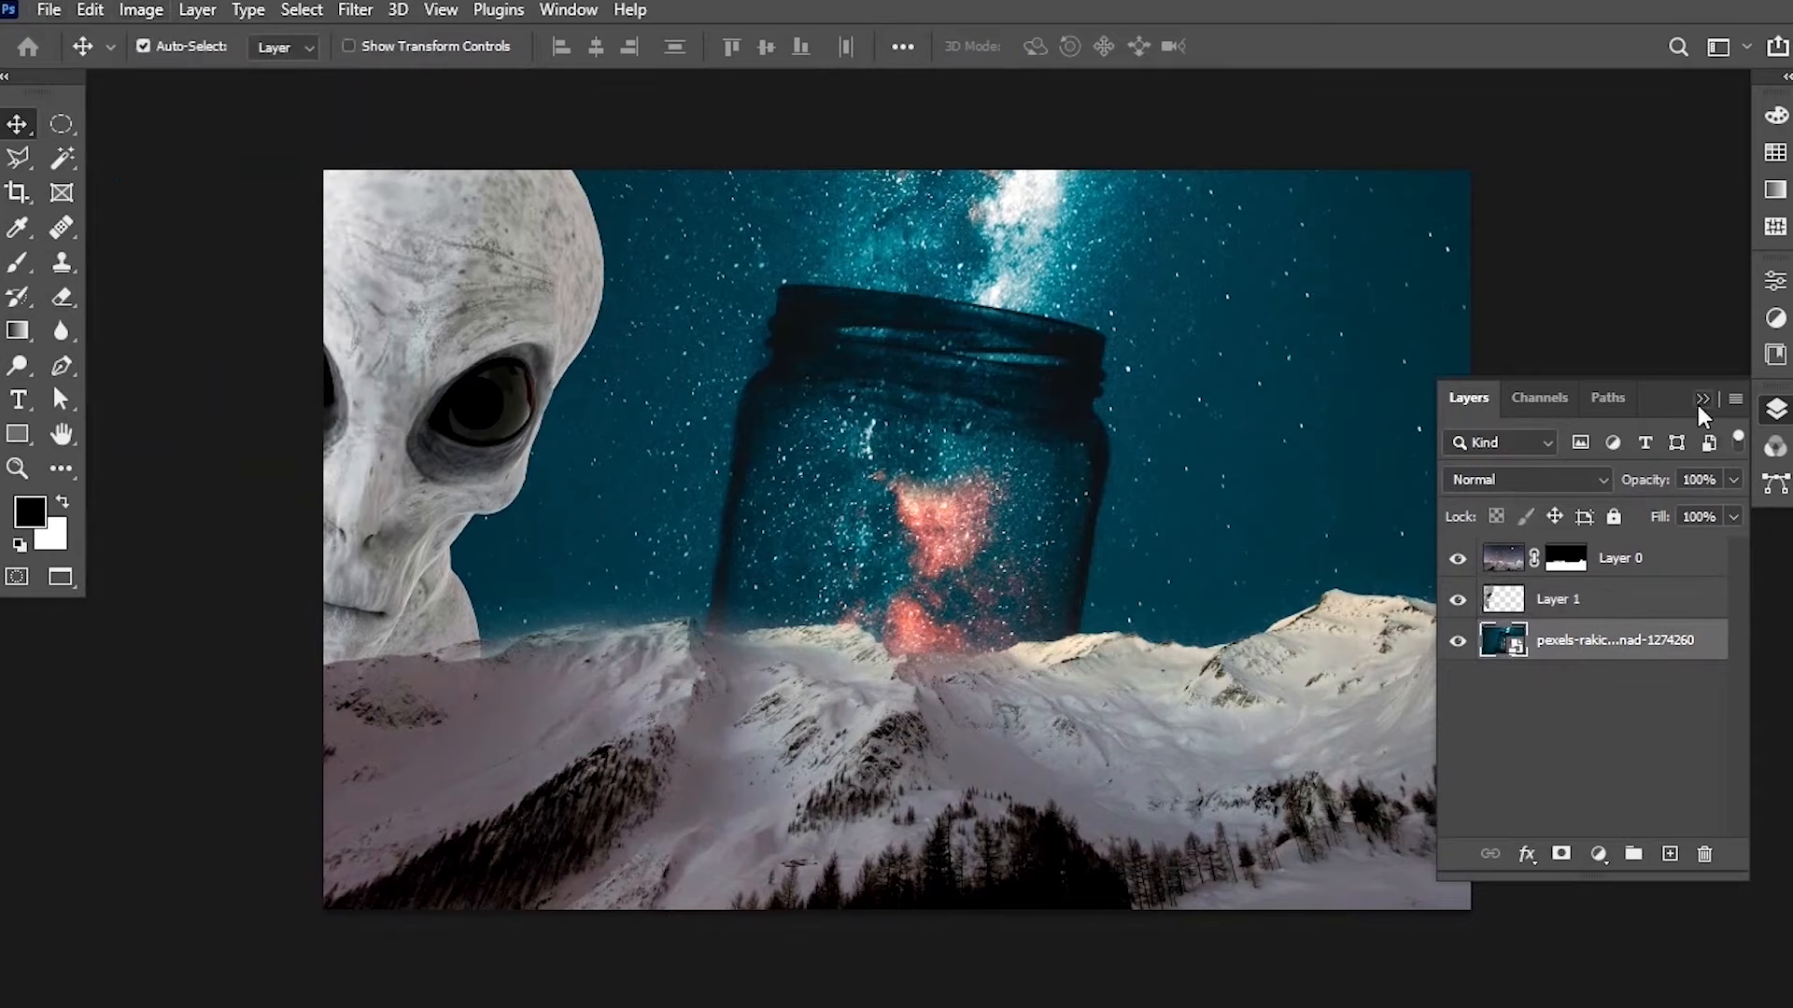
pyautogui.click(1701, 401)
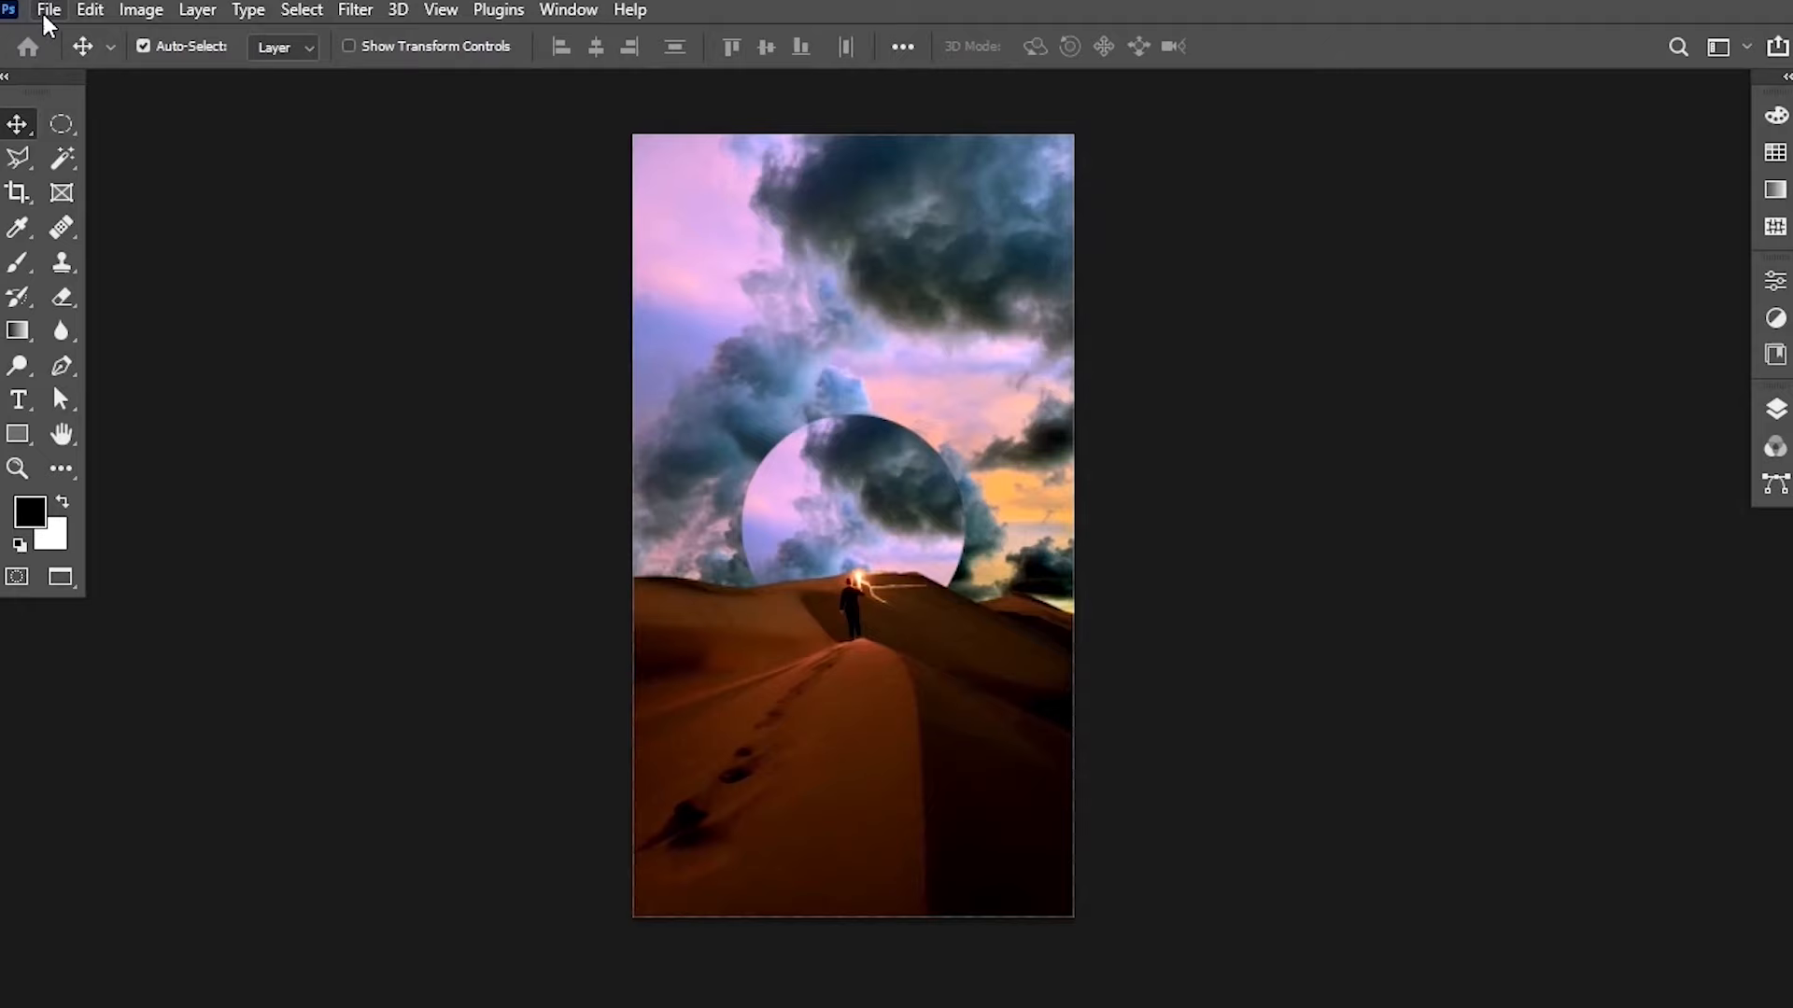
# Open the pexels-moe-shammout-4591254 desert photo from the Class Project Selections and Masking folder.
pyautogui.click(42, 14)
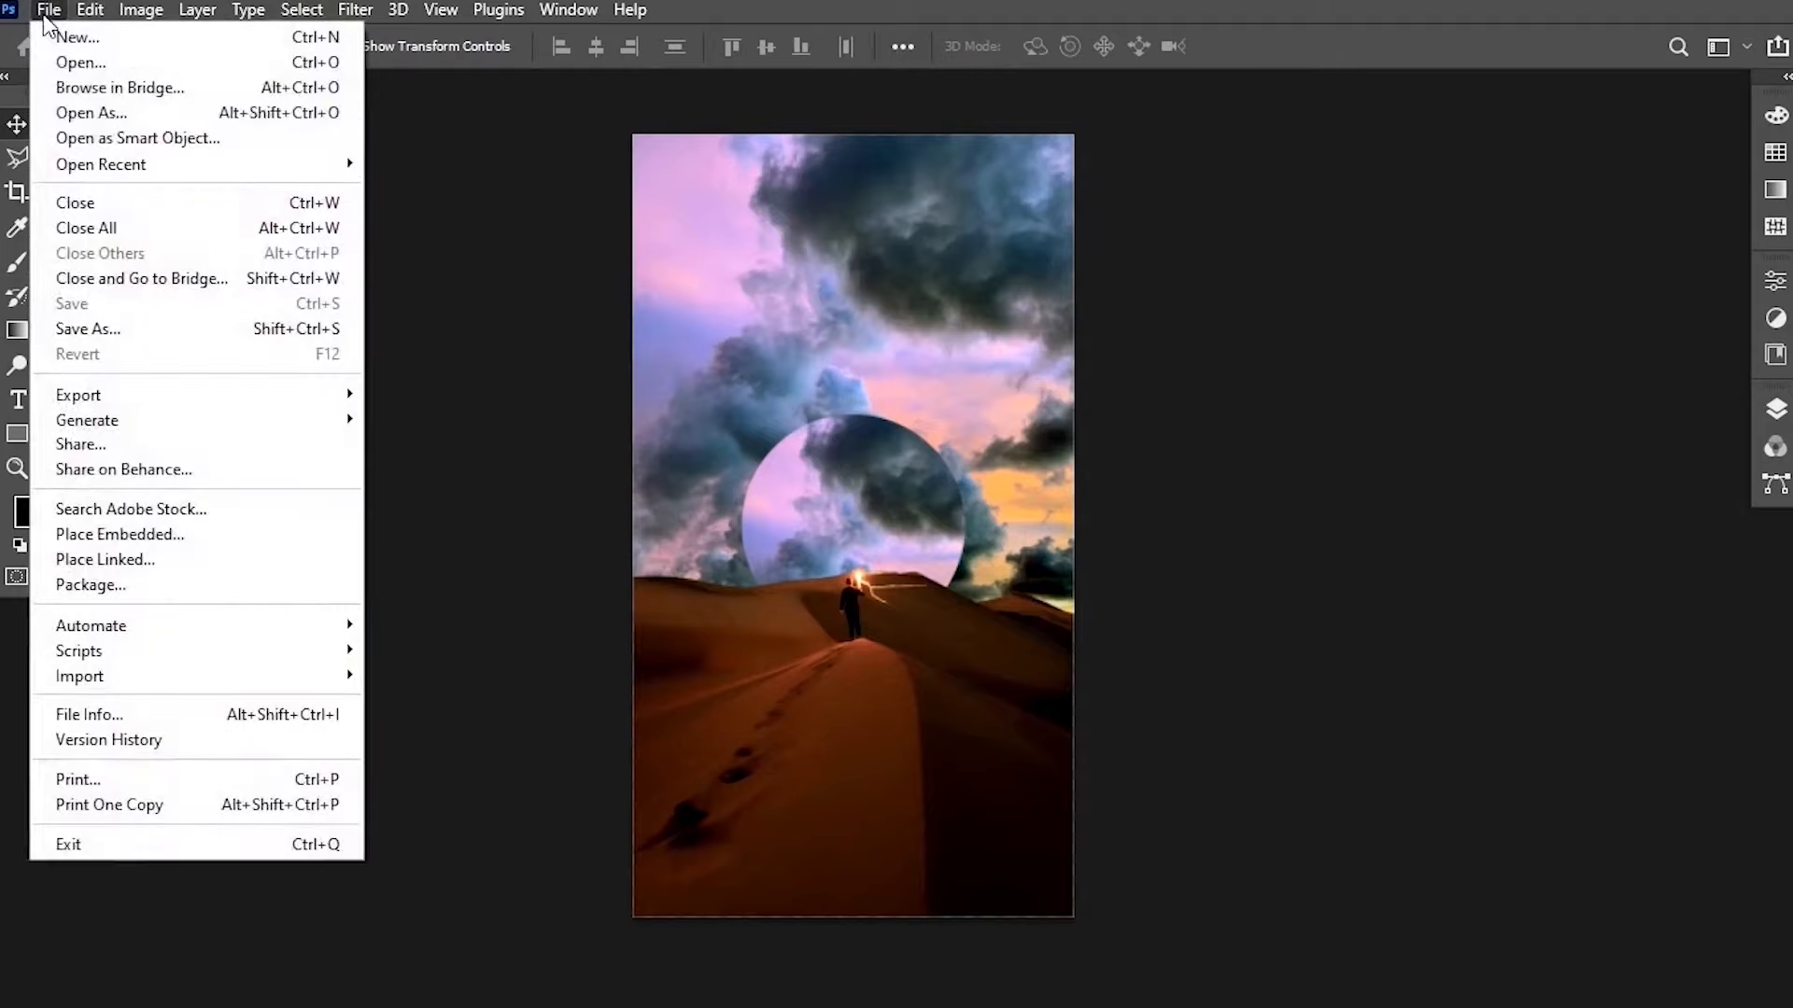
pyautogui.click(122, 56)
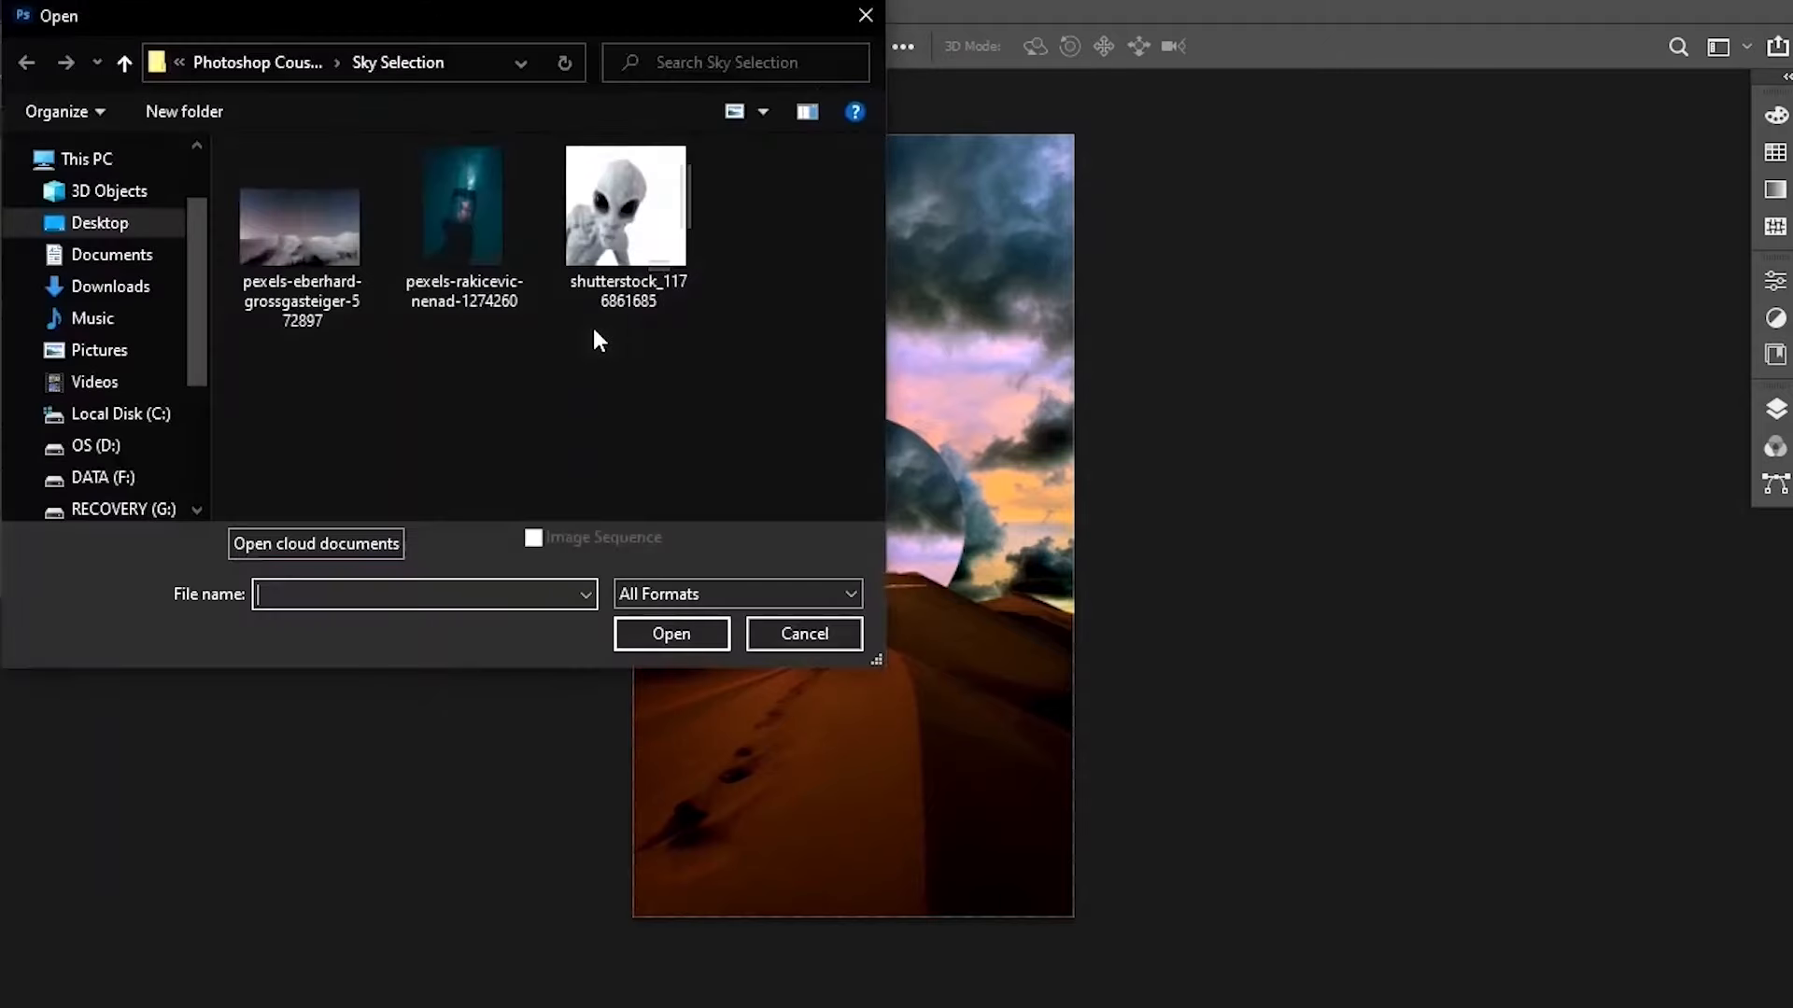
pyautogui.click(122, 58)
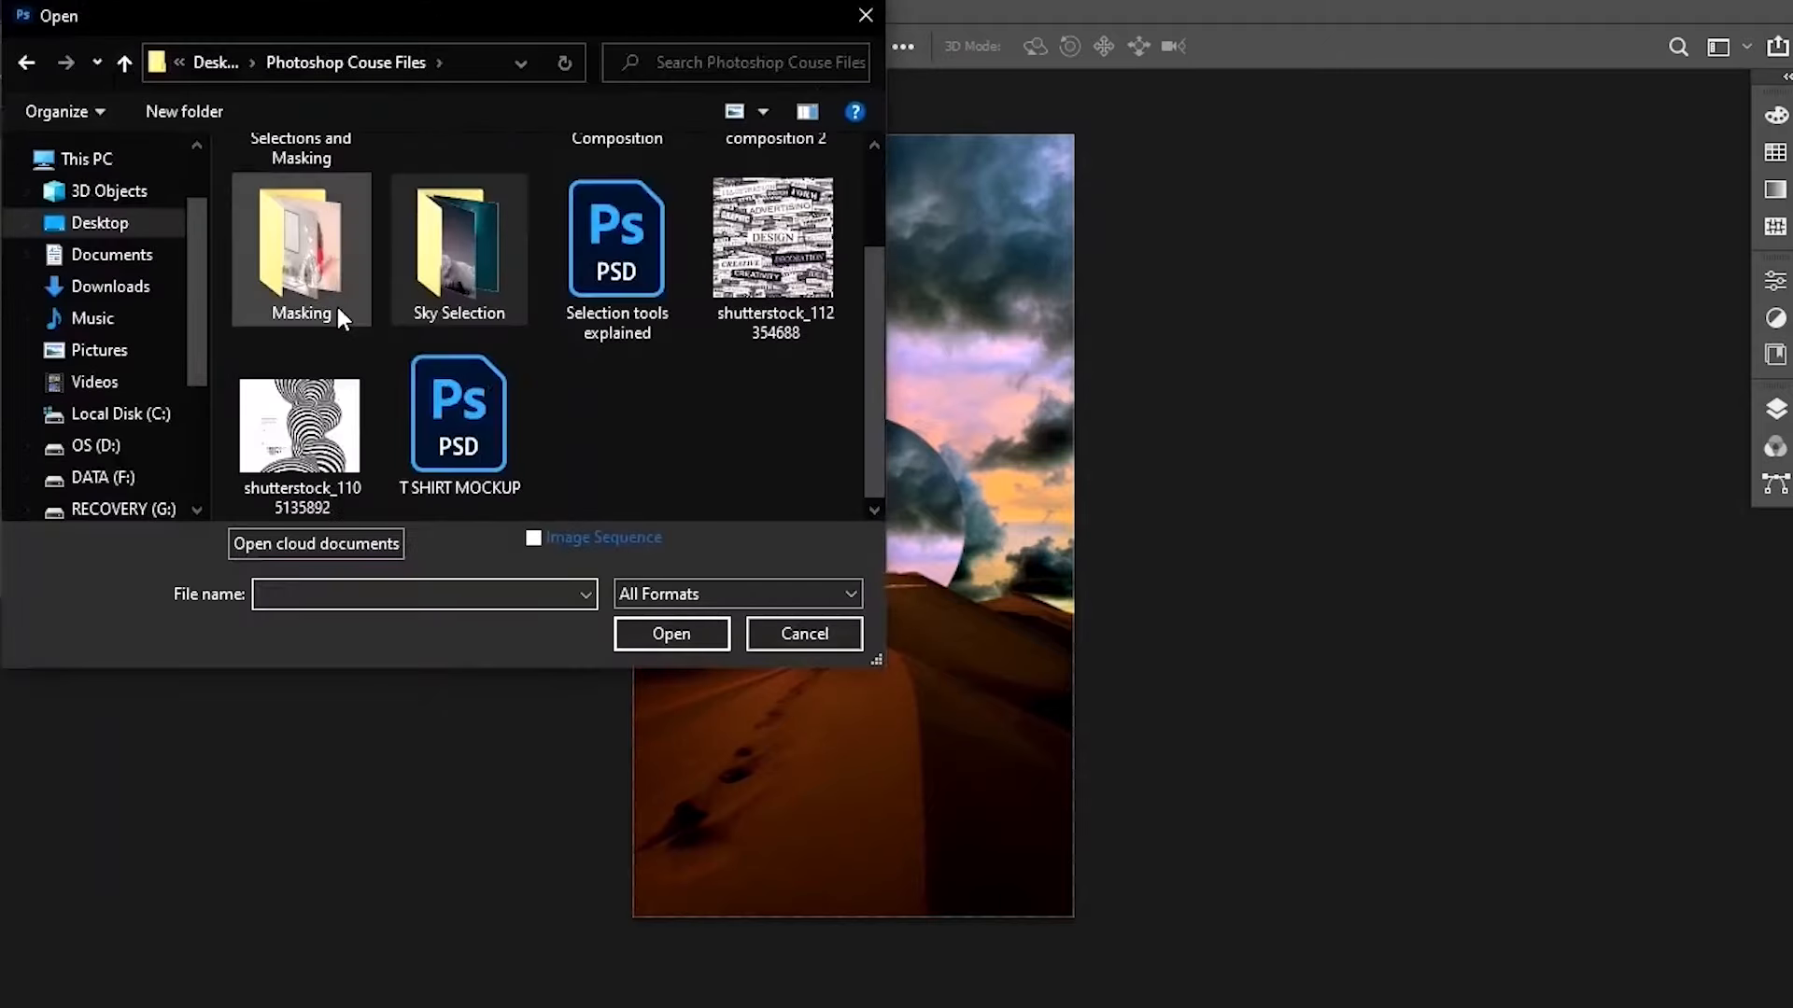
pyautogui.scroll(2, 463, 319)
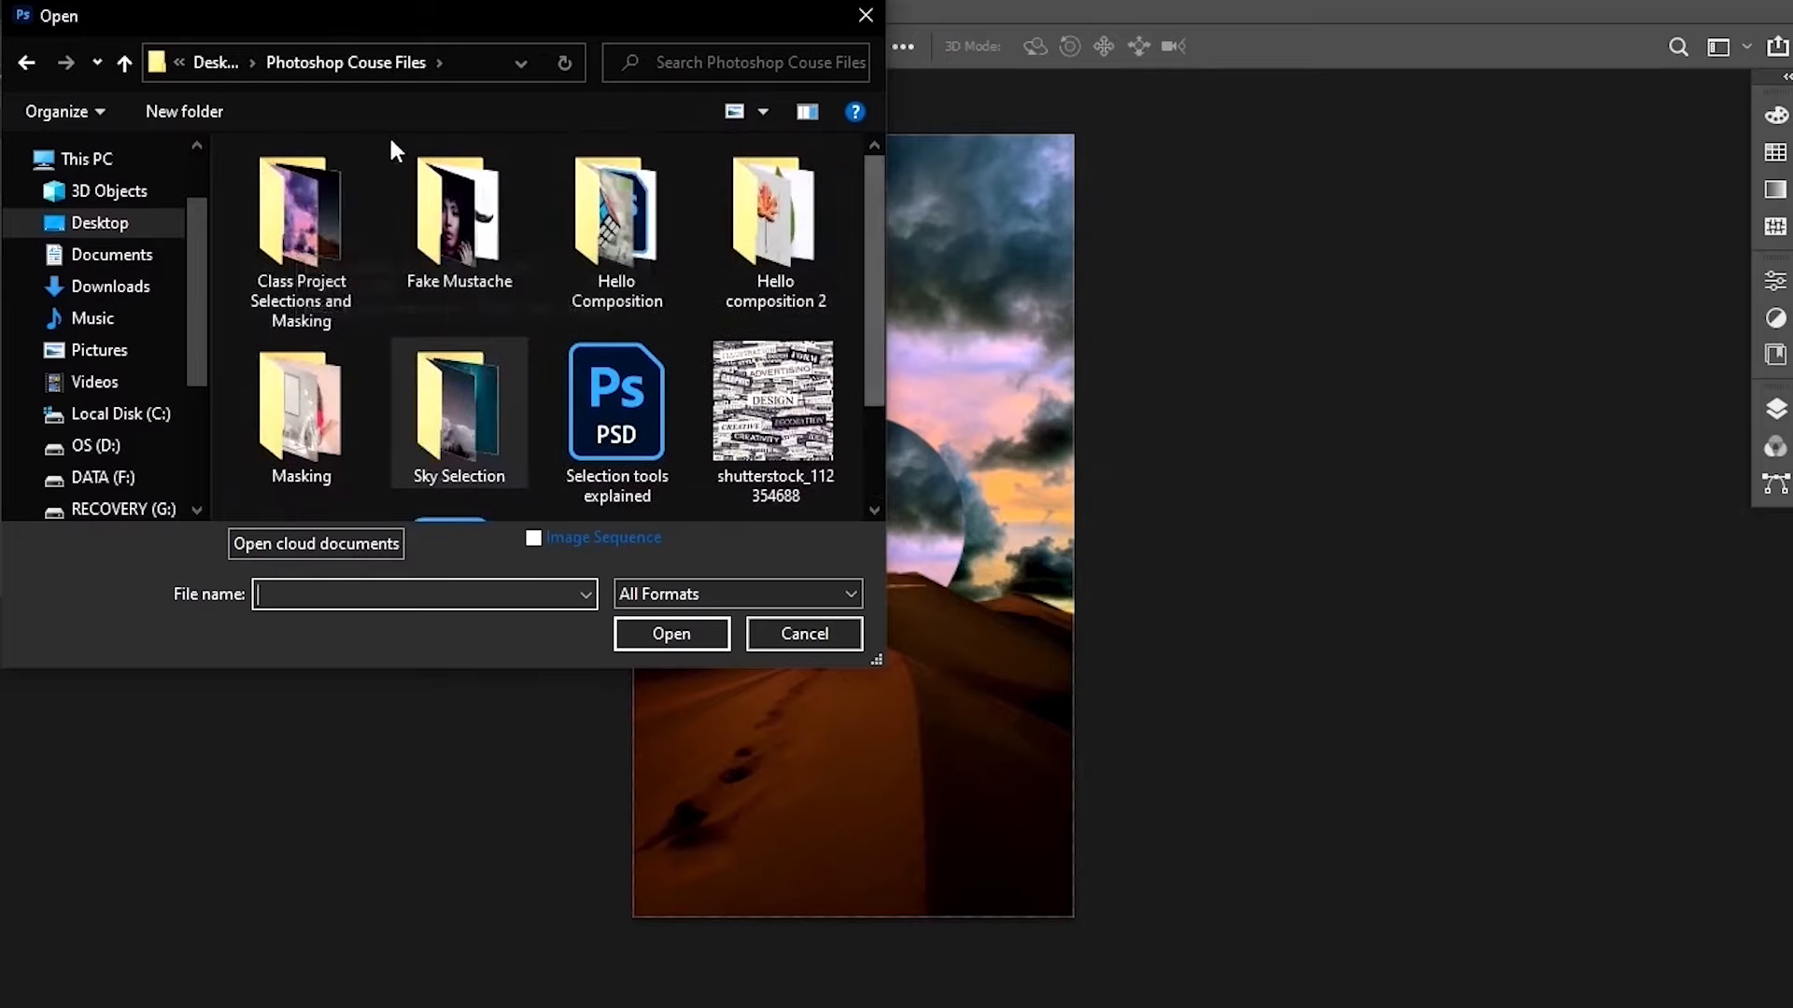
pyautogui.doubleClick(307, 243)
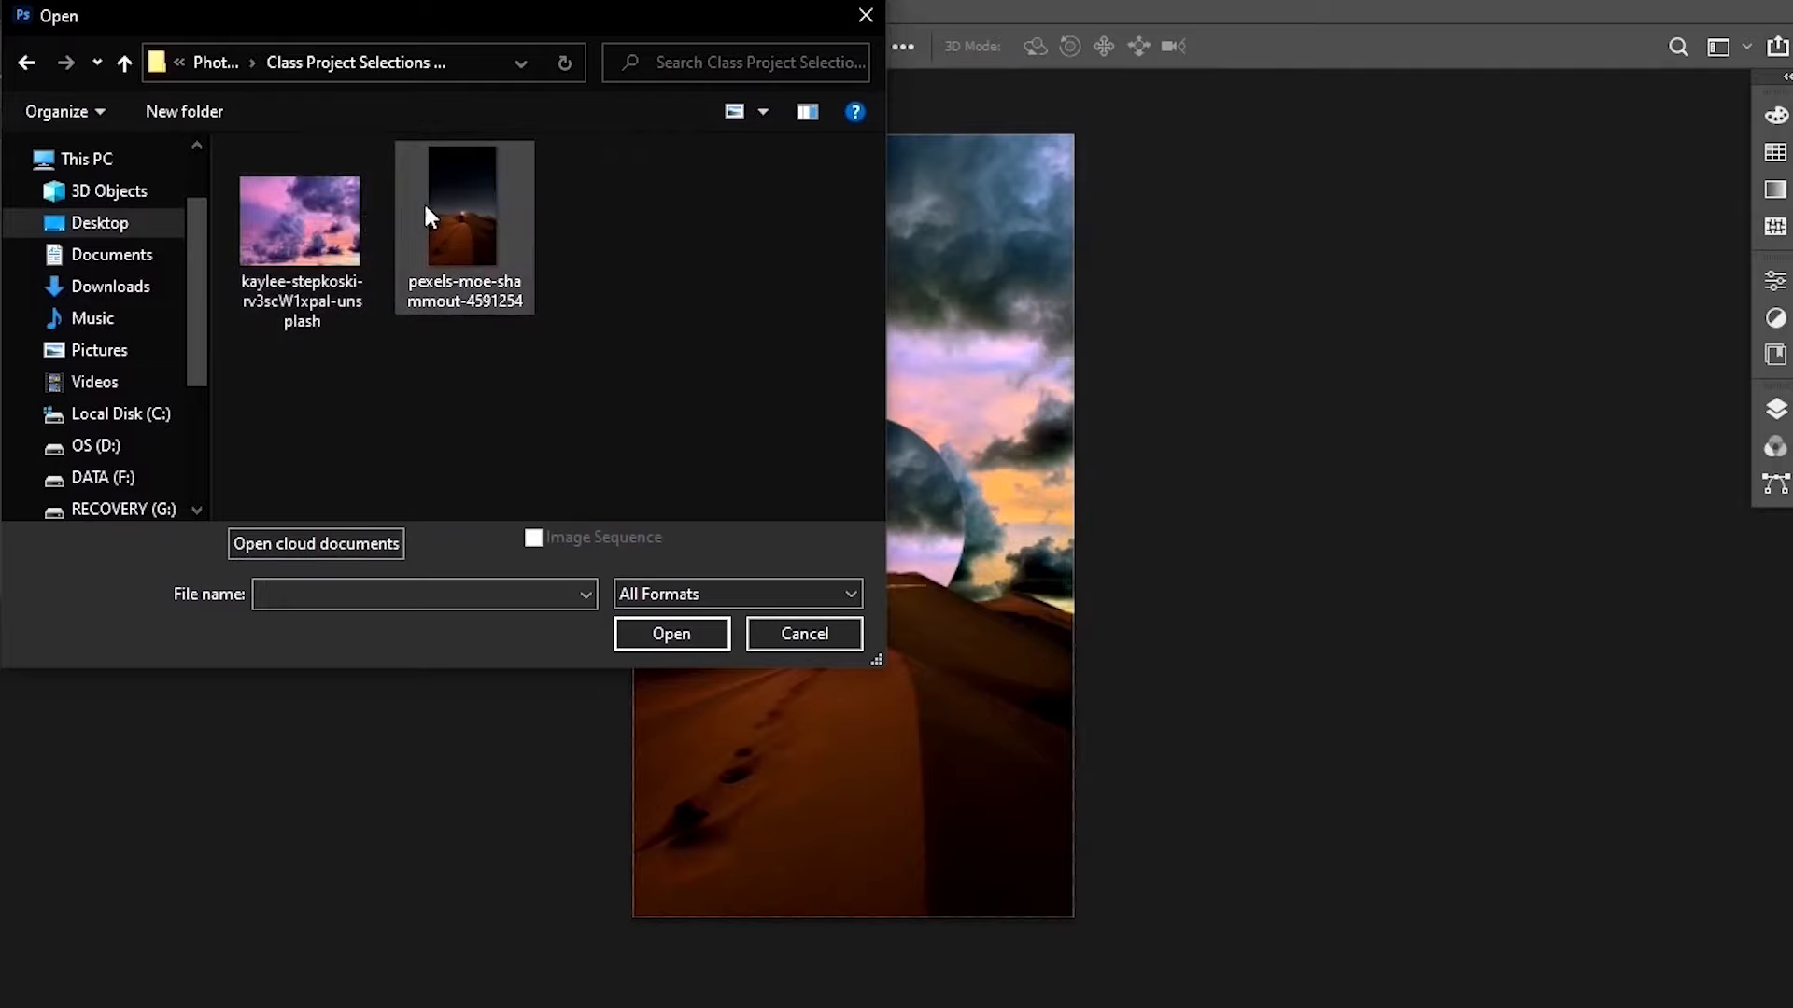
pyautogui.click(315, 236)
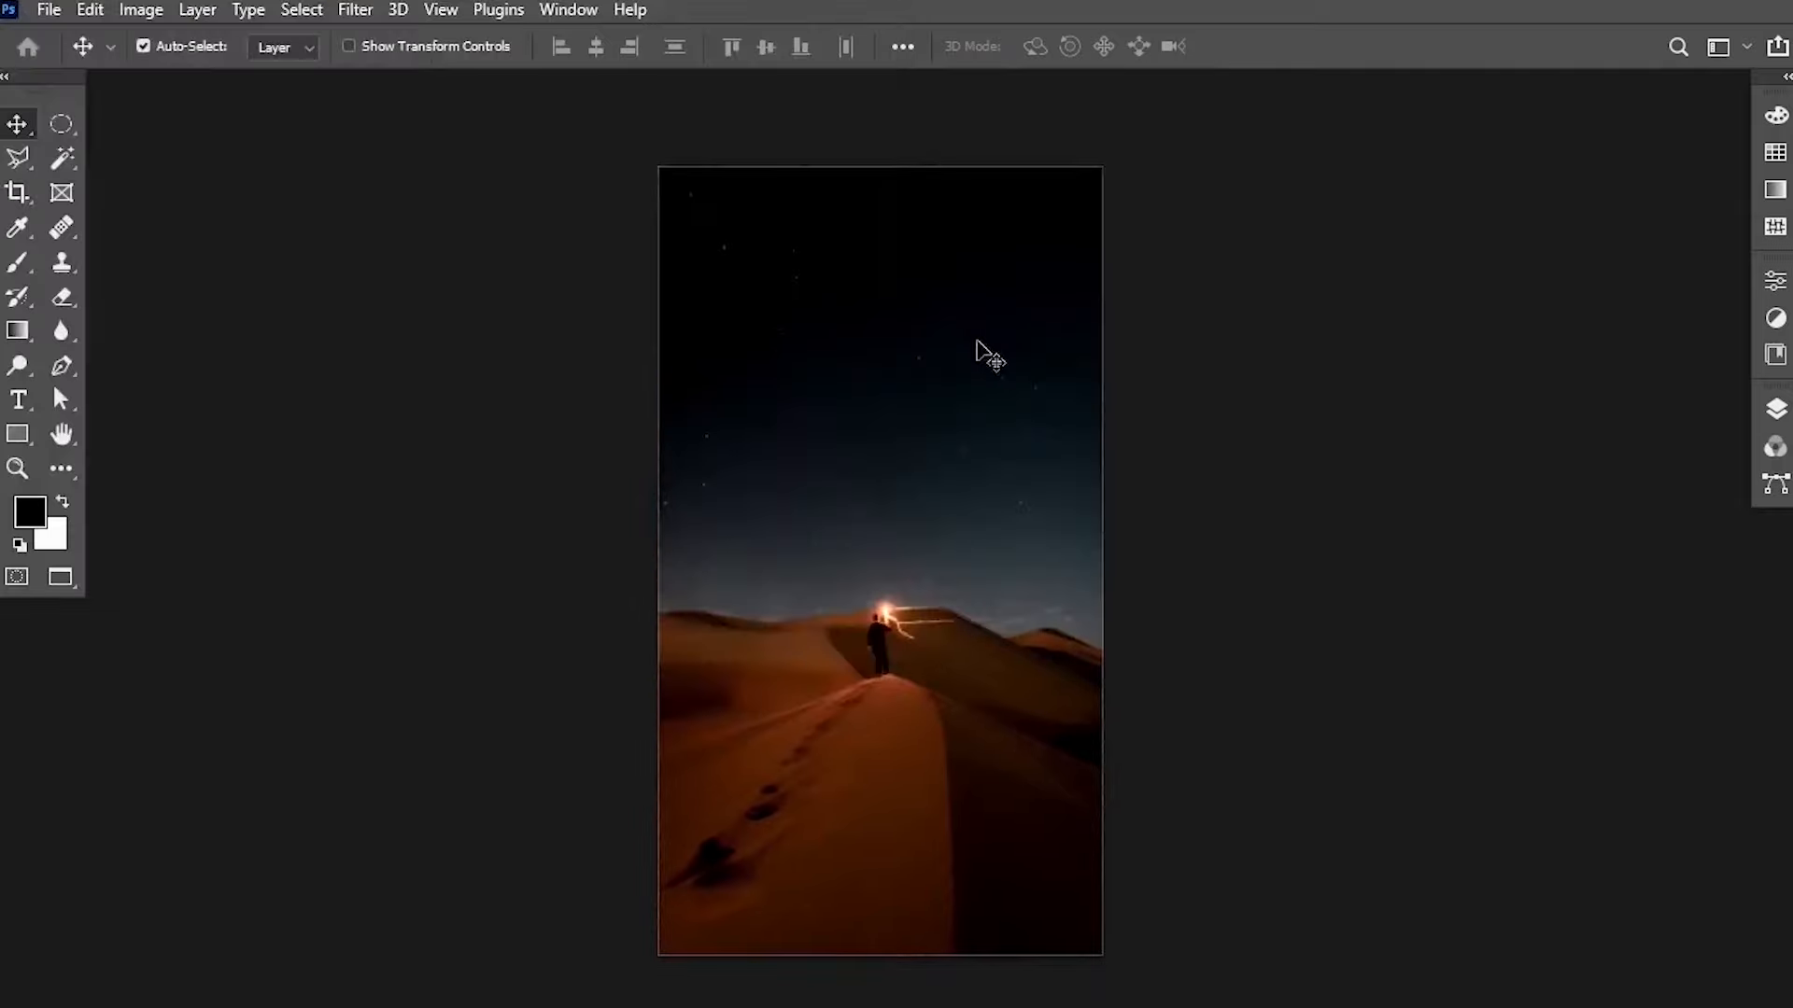
# Switch between the finished desert sky composite and the original desert photo to compare them.
pyautogui.click(574, 11)
pyautogui.click(756, 945)
pyautogui.scroll(2, 925, 706)
pyautogui.scroll(-1, 925, 706)
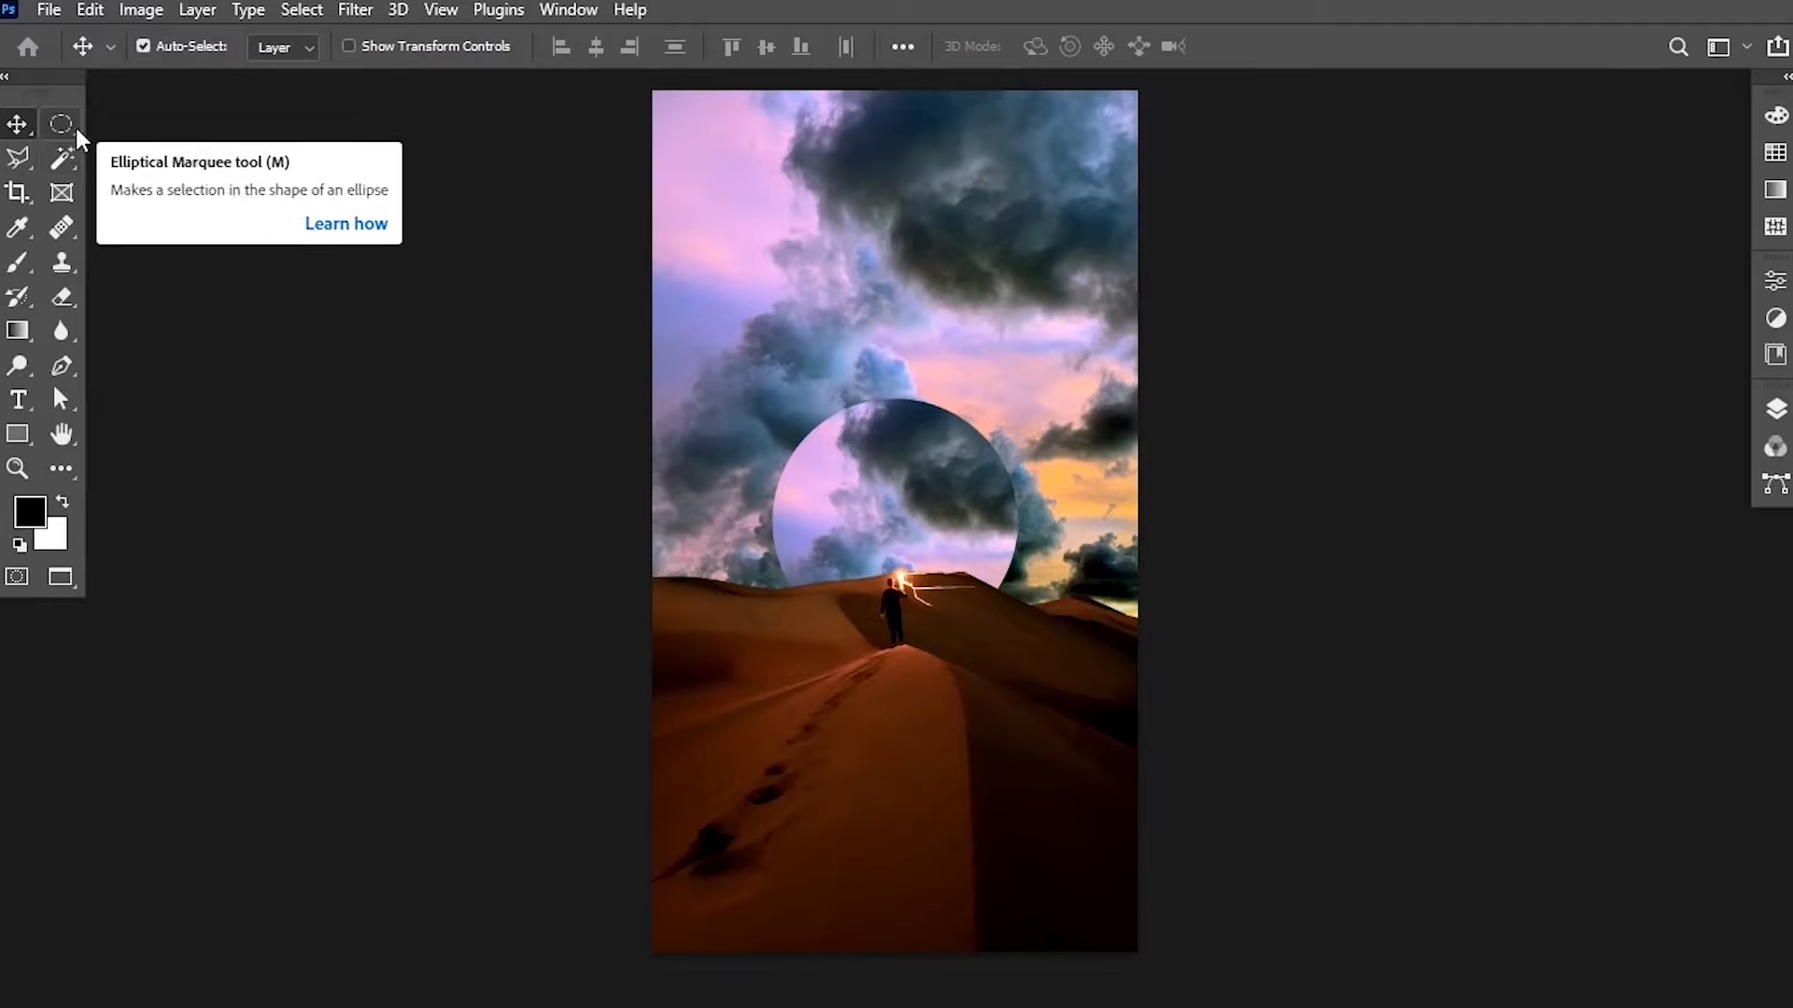
pyautogui.click(141, 11)
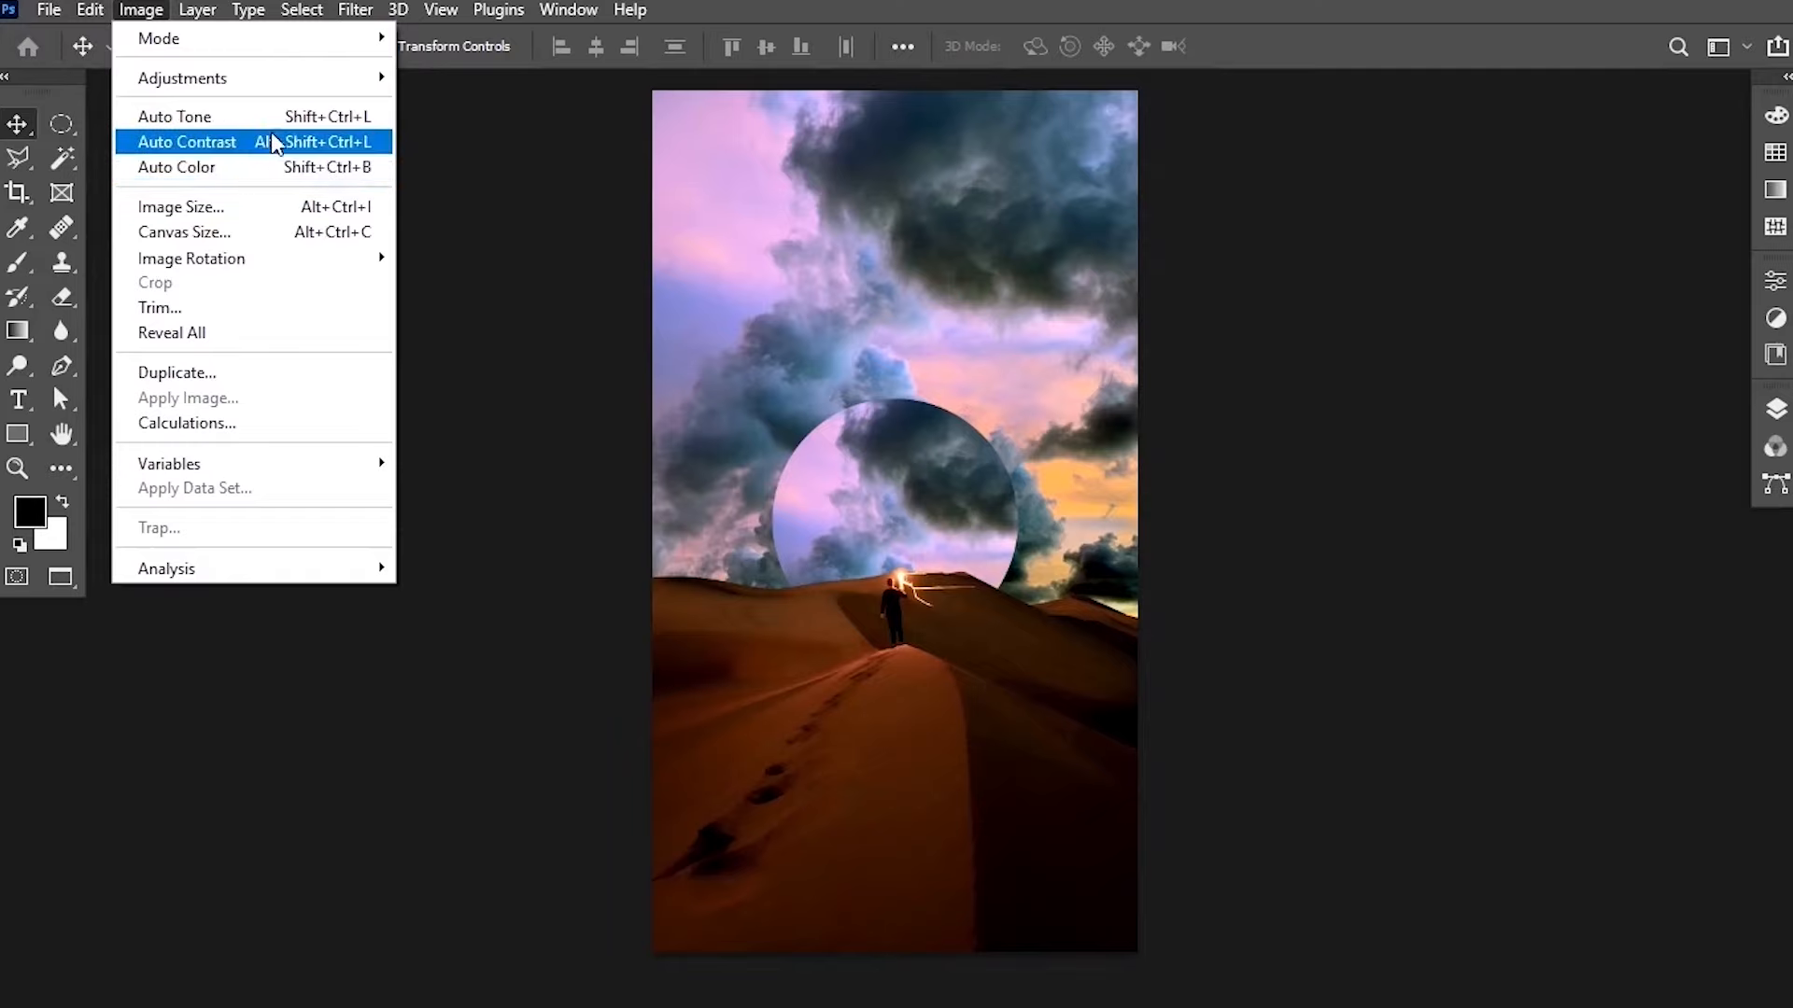
pyautogui.click(1140, 4)
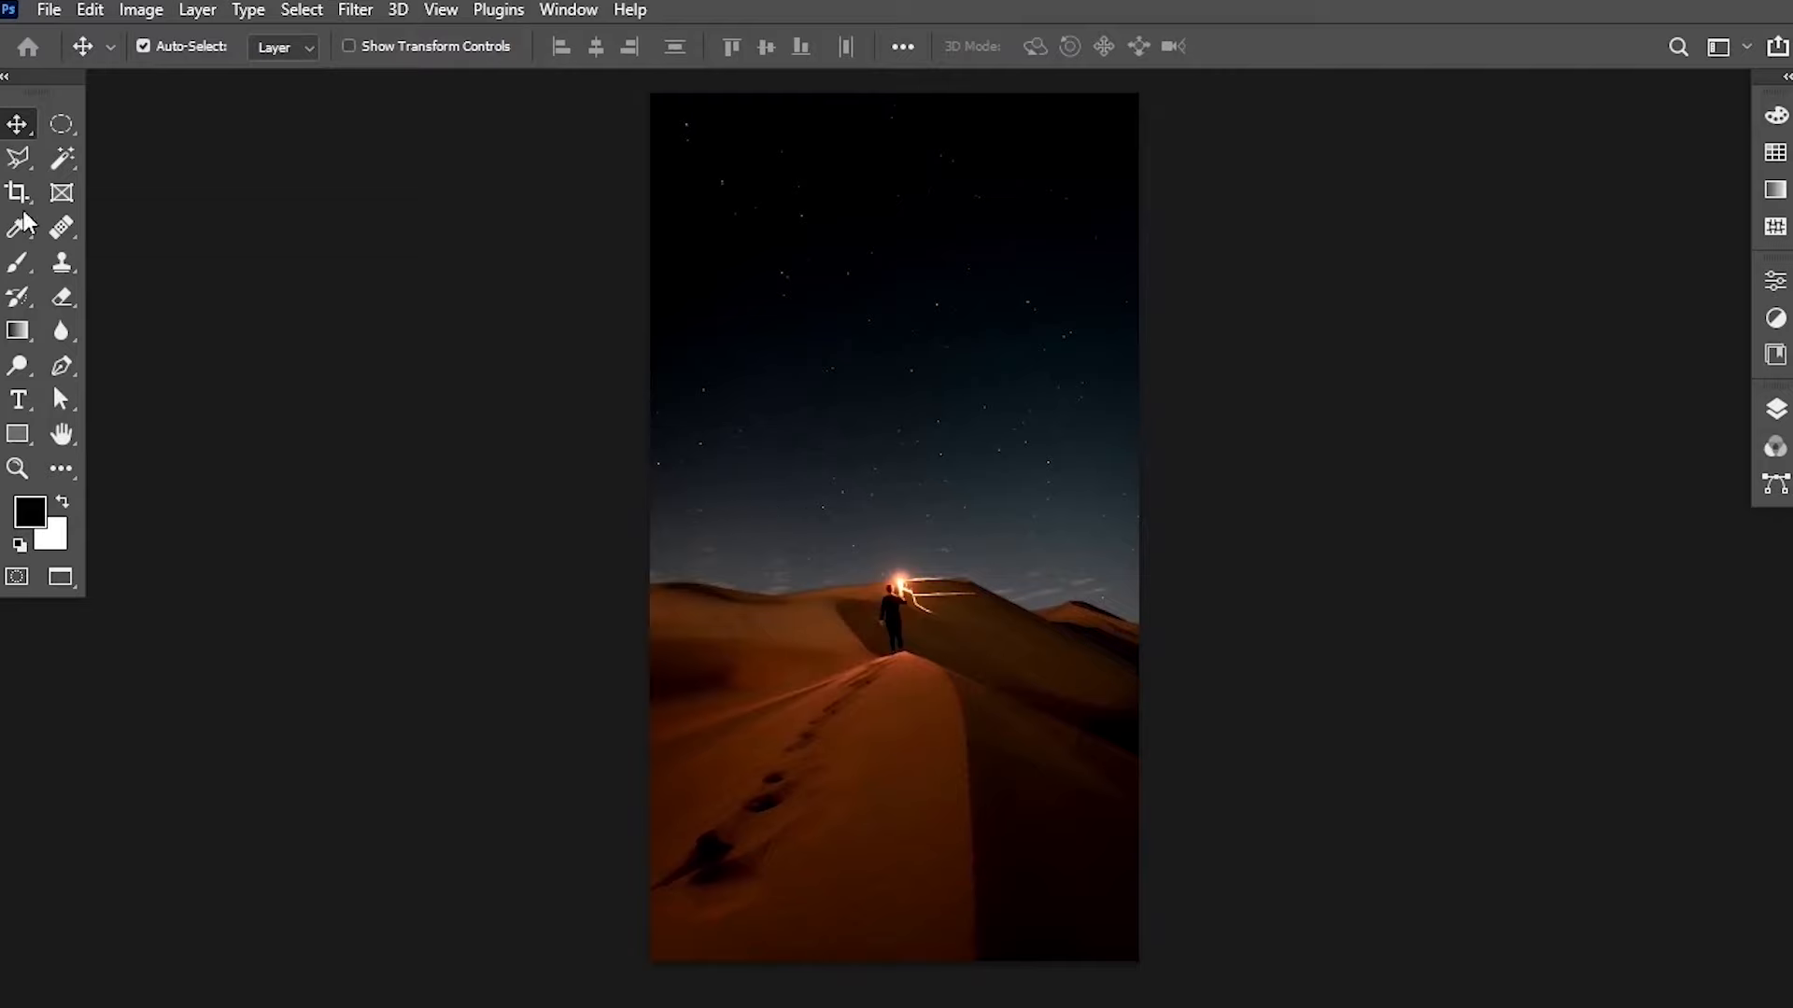
# Select the Magic Wand tool to start selecting the desert photo's sky.
pyautogui.click(65, 166)
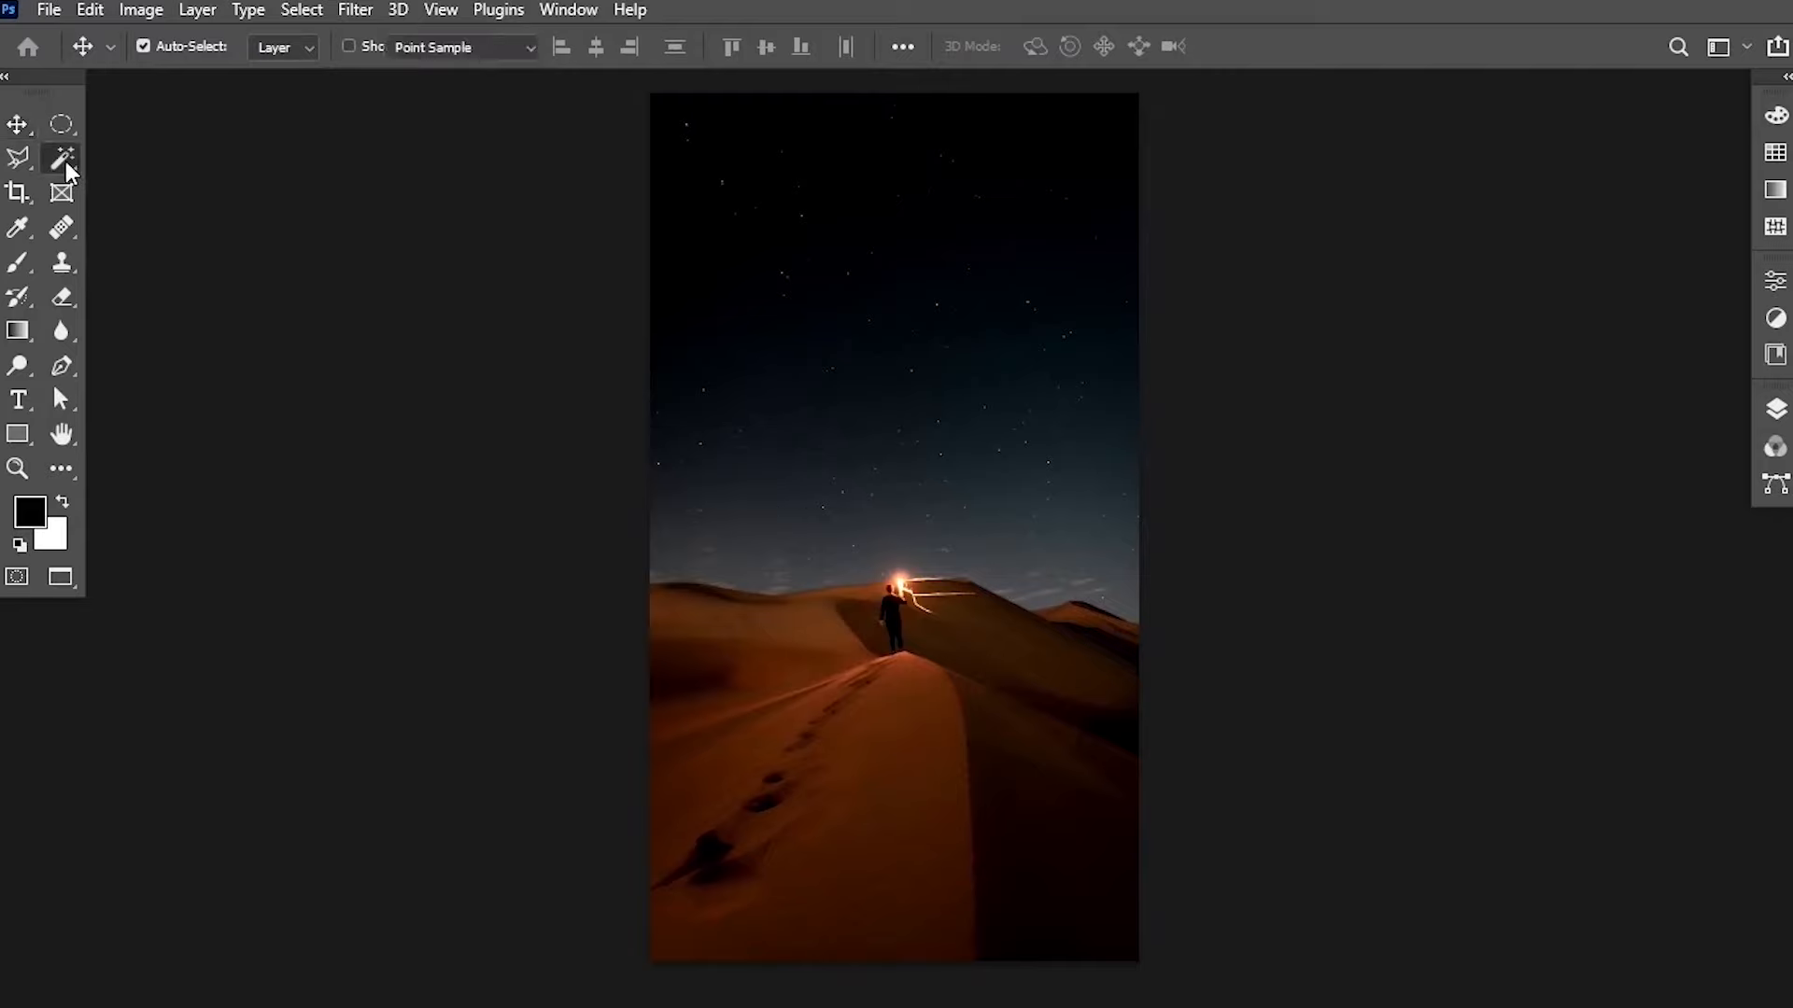